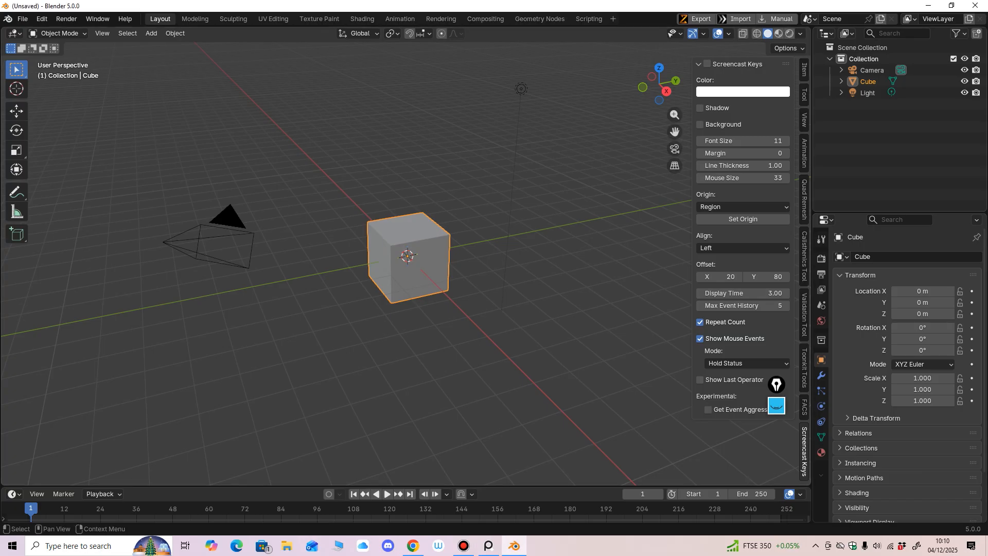
Show the cube's transform properties in the 3D view's sidebar, and hide the camera and the light in the viewport.
left_click(804, 69)
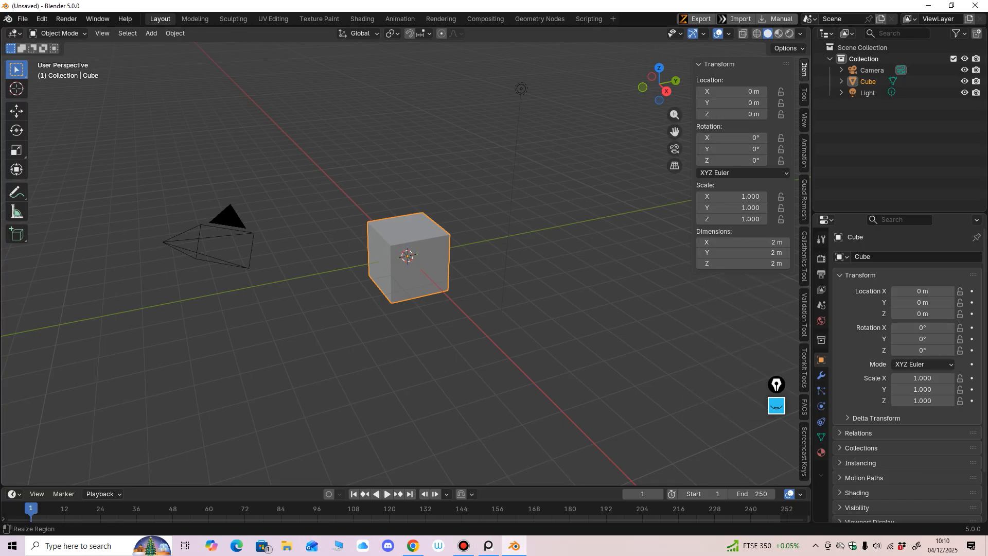
left_click_drag(692, 137, 700, 138)
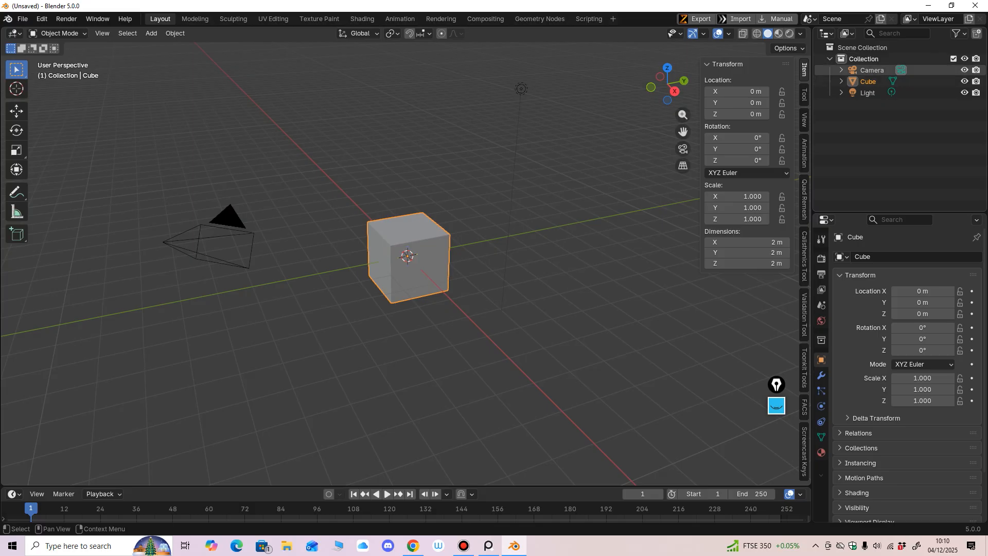
left_click(964, 70)
left_click(964, 93)
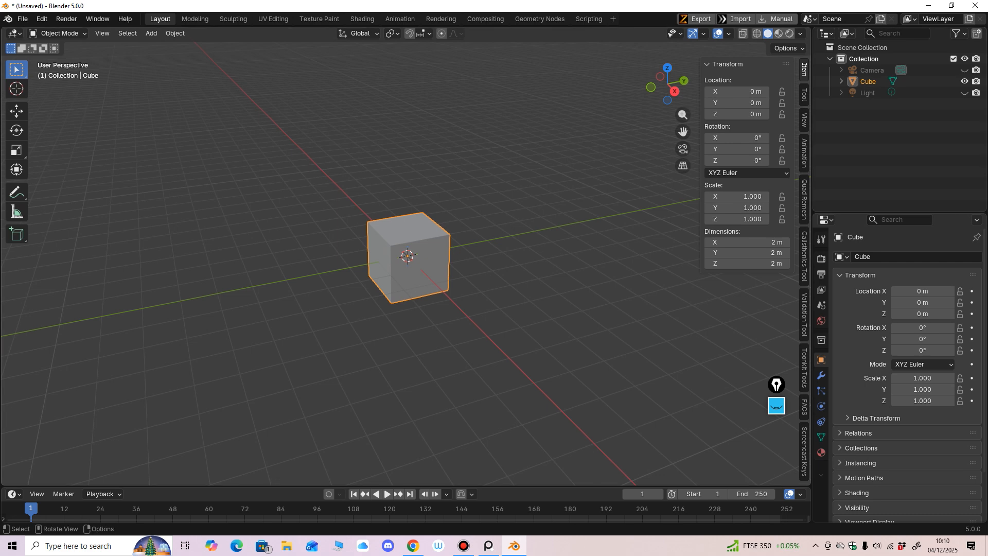
middle_click_drag(463, 330, 471, 320)
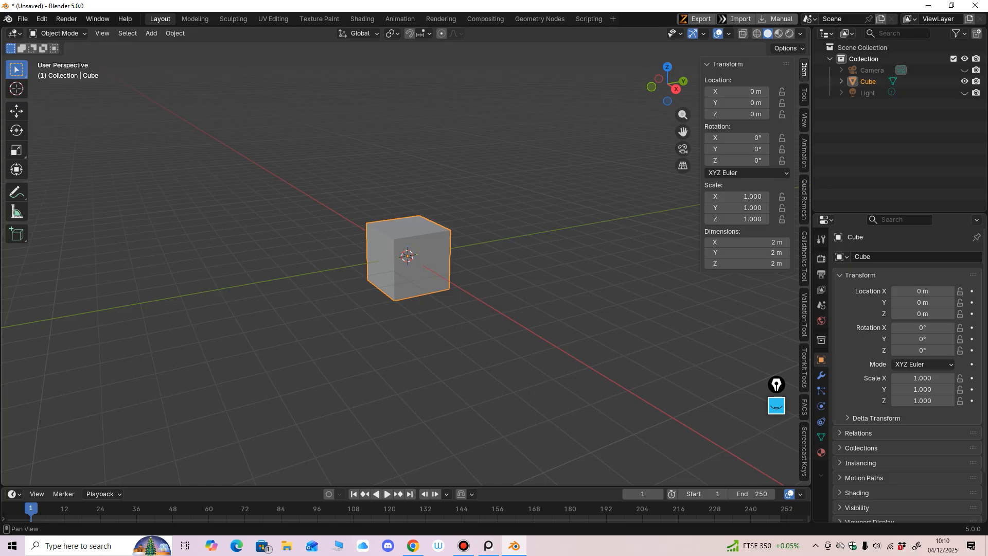
Turn on the wireframe overlay for the viewport geometry.
left_click(728, 34)
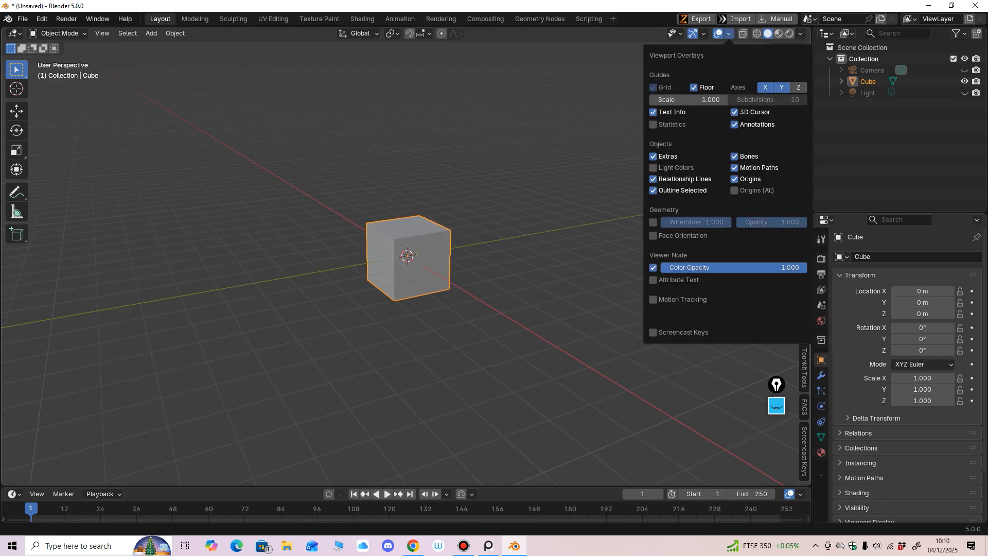
left_click(653, 222)
middle_click_drag(520, 288, 469, 281)
left_click(729, 34)
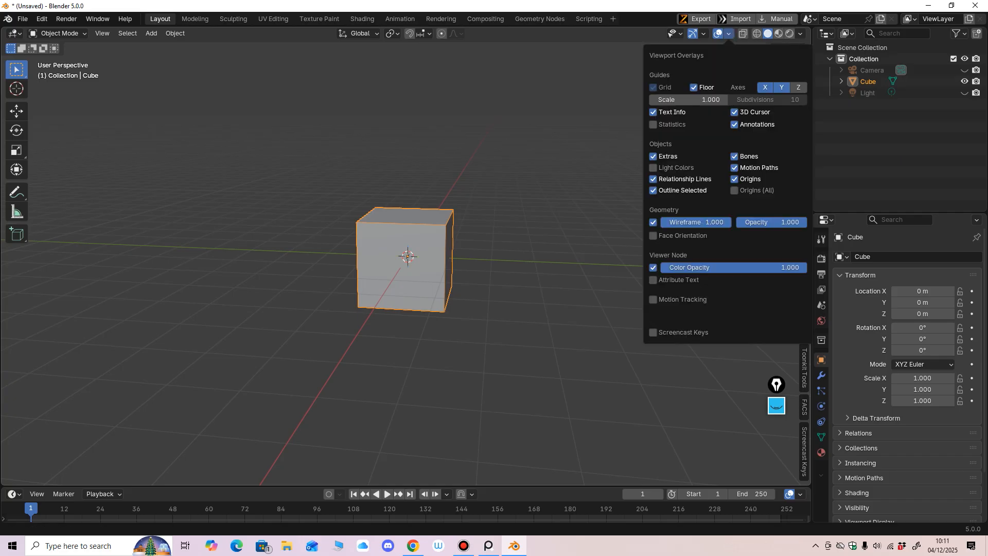
middle_click_drag(519, 289, 457, 282)
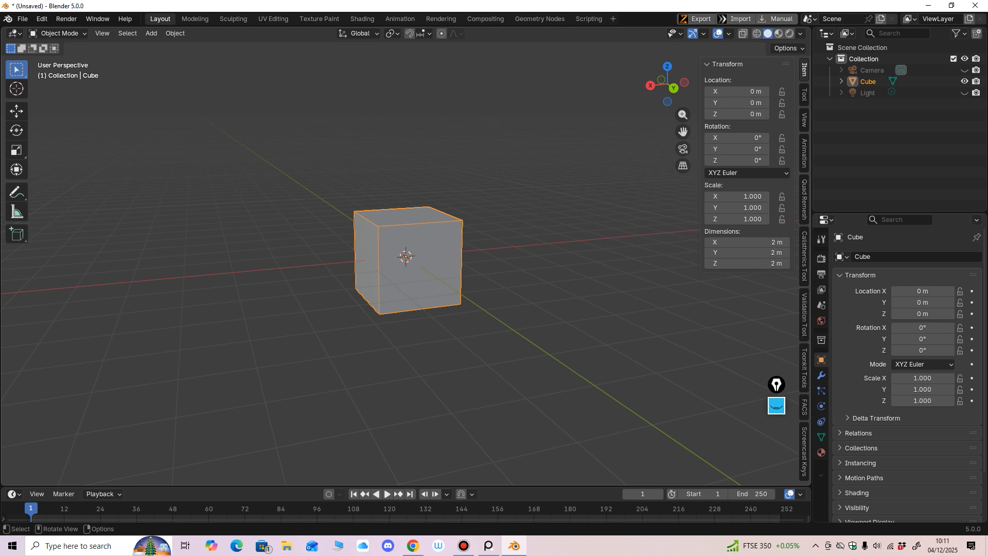
middle_click_drag(457, 282, 417, 289)
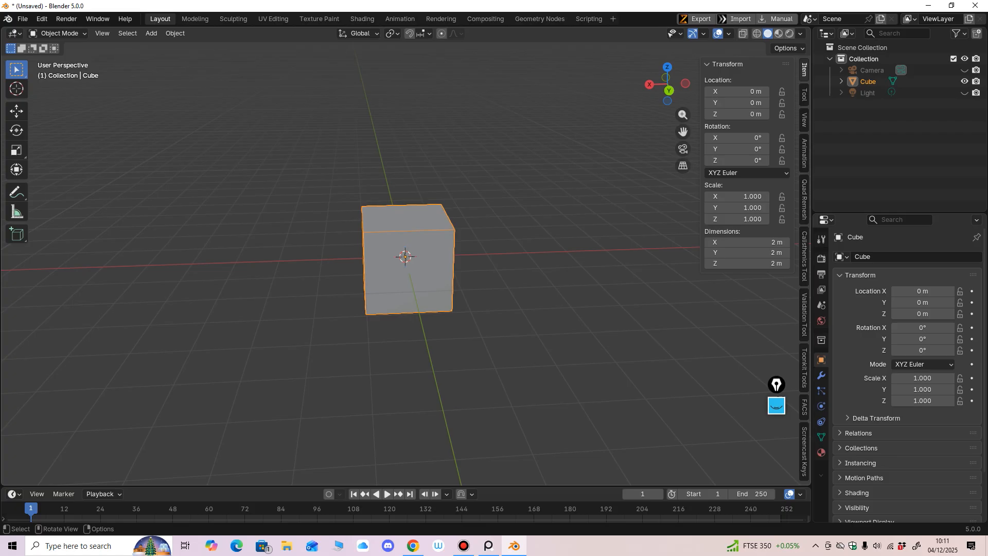
Set the cube's Z location to 1 m so its base rests on the floor grid.
middle_click_drag(417, 308, 408, 270)
middle_click_drag(407, 270, 389, 293, "shift")
left_click(737, 114)
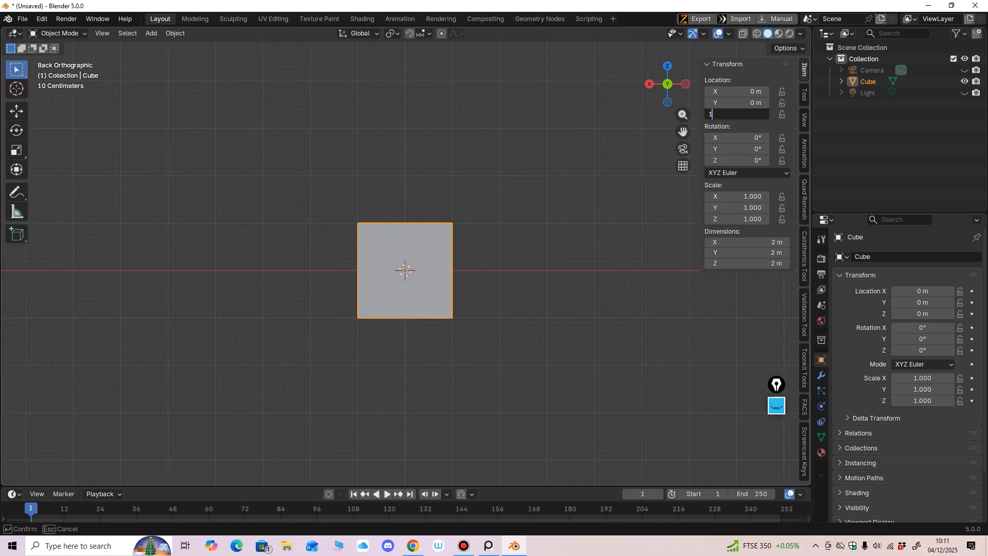
type("1")
key("Return")
mouse_move(407, 288)
middle_mouse_down()
mouse_move(412, 319)
mouse_move(406, 290)
middle_mouse_up()
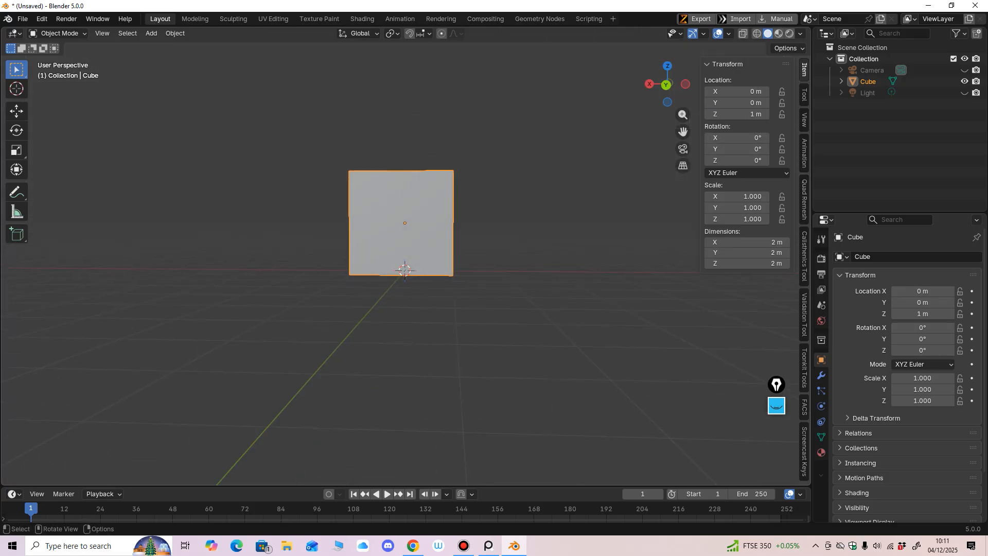
Enter Edit Mode and add three evenly spaced vertical loop cuts across the cube's width.
left_click(57, 33)
left_click(51, 59)
middle_click_drag(401, 289, 405, 289)
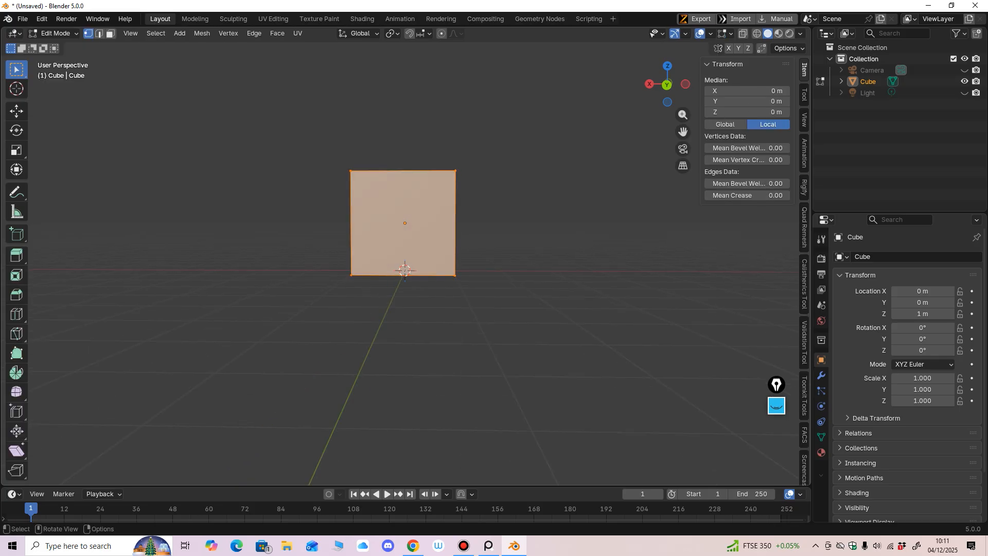
left_click(16, 315)
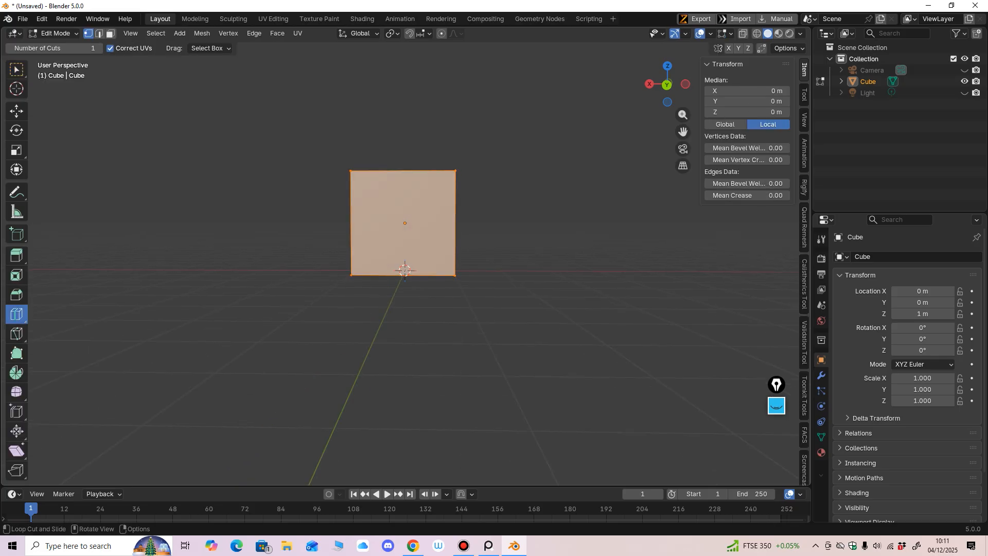
left_click(405, 265)
middle_click_drag(405, 265, 334, 231)
left_click(429, 265)
left_click(381, 265)
Add three evenly spaced vertical loop cuts across the cube's depth.
left_click(407, 265)
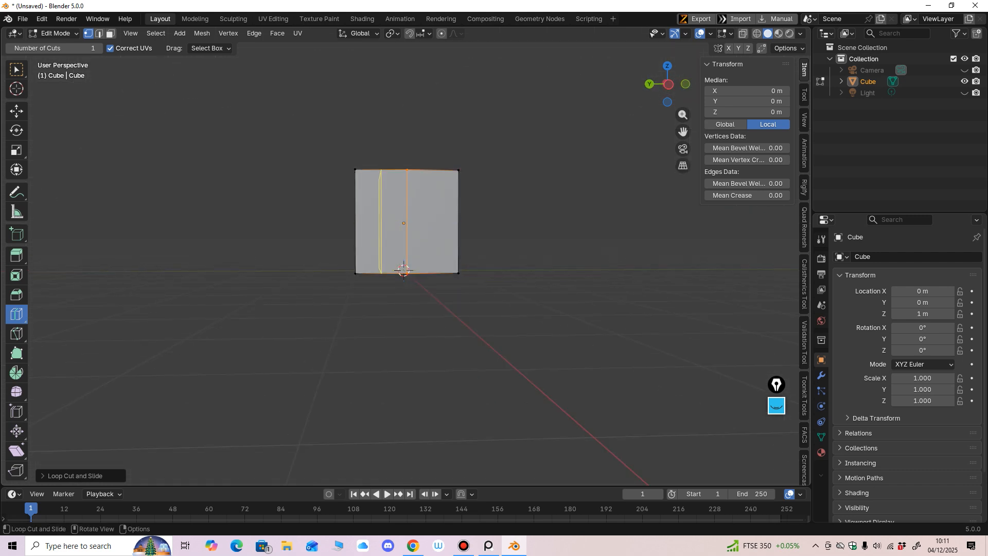
left_click(381, 265)
left_click(433, 265)
Add three evenly spaced horizontal loop cuts around the cube to form a four-by-four grid on each side.
middle_click_drag(422, 226, 512, 263)
left_click(399, 216)
left_click(399, 199)
left_click(400, 249)
scroll(517, 262, "up", 2)
scroll(509, 258, "down", 2)
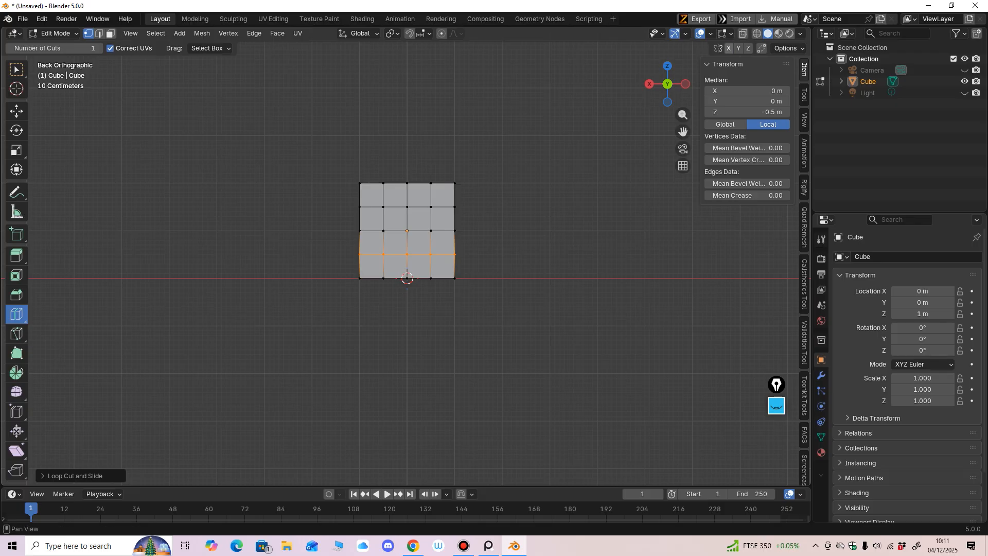
Try moving the outer vertex just below the cube's top corner along X with the Move tool, and undo it.
key("shift+space")
key("g")
left_click(455, 207)
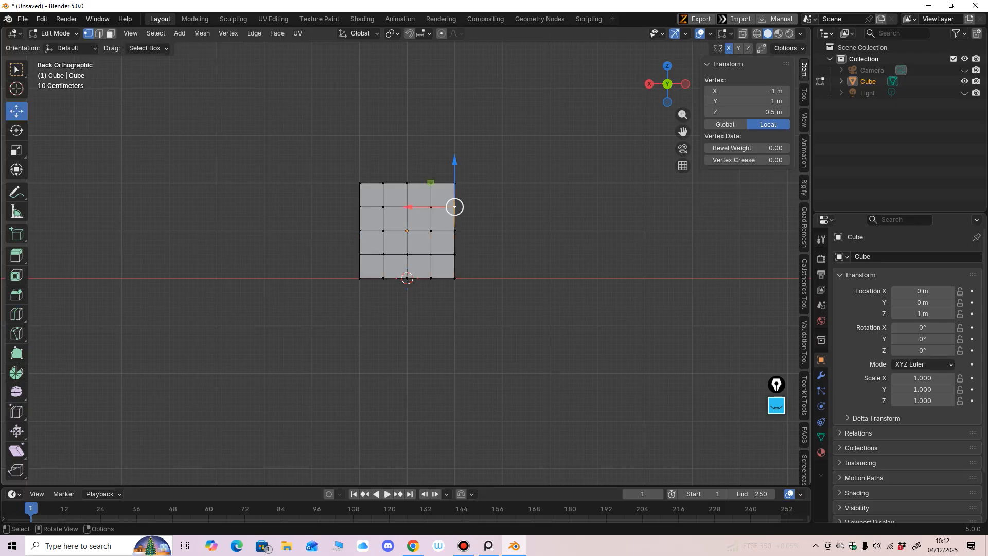
left_click_drag(410, 207, 429, 207)
key("ctrl+z")
middle_click_drag(429, 207, 433, 227)
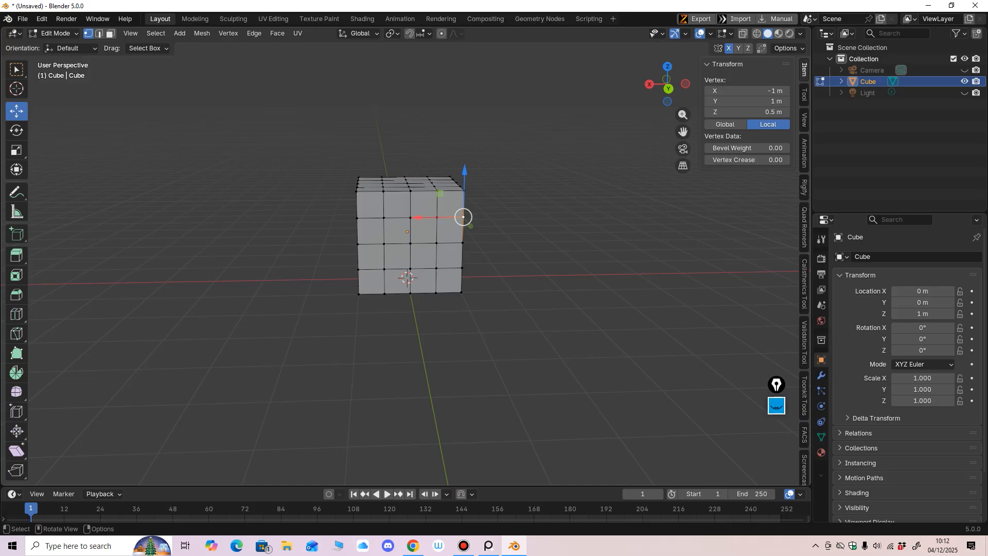
Draw a yellow double-headed arrow labelled X along the X axis with the screen annotation pen, and erase it.
left_click(777, 406)
left_click_drag(777, 385, 789, 246)
left_click(789, 313)
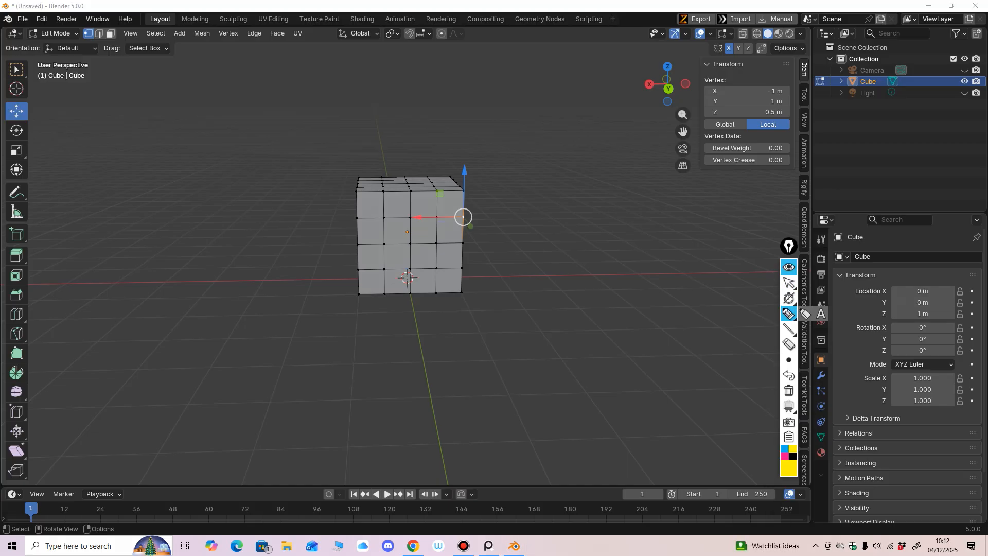
mouse_move(292, 272)
left_mouse_down()
mouse_move(557, 281)
mouse_move(474, 271)
mouse_move(603, 270)
left_mouse_up()
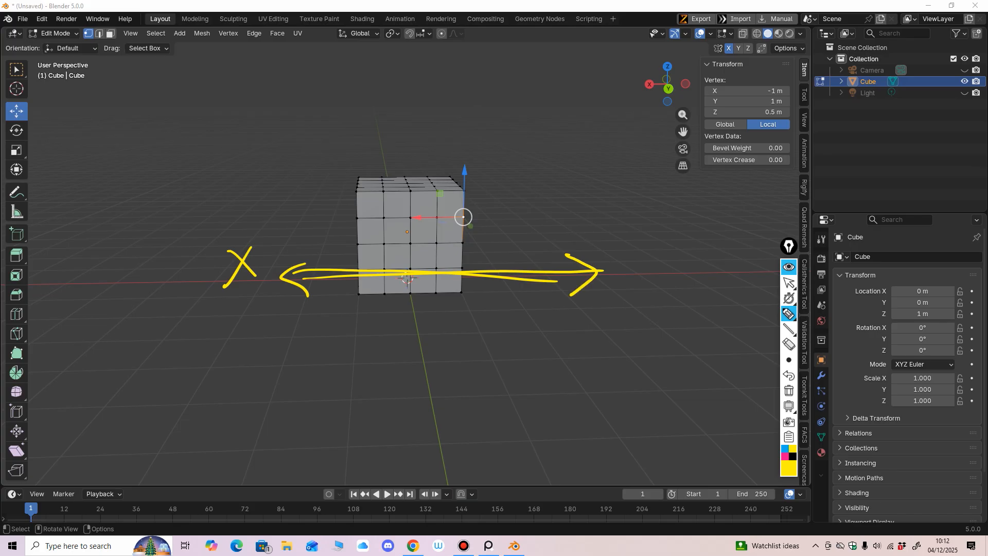
left_click(789, 344)
left_click_drag(591, 276, 240, 268)
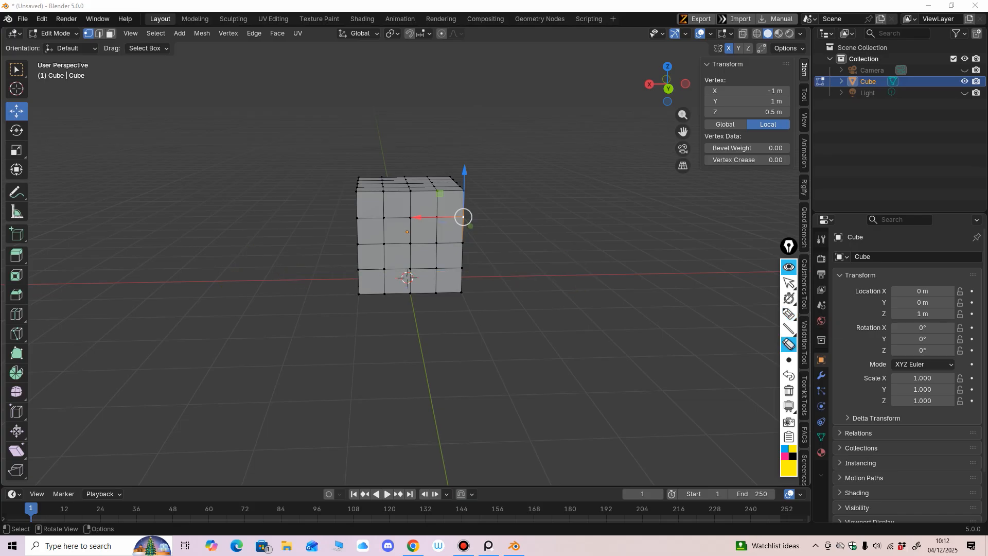
left_click(788, 282)
Try moving the outer vertex below the top corner outward to about X -1.0529 m with X mirroring.
middle_click_drag(571, 280, 563, 282)
middle_click_drag(563, 282, 563, 267, "ctrl")
key("ctrl+KP_1")
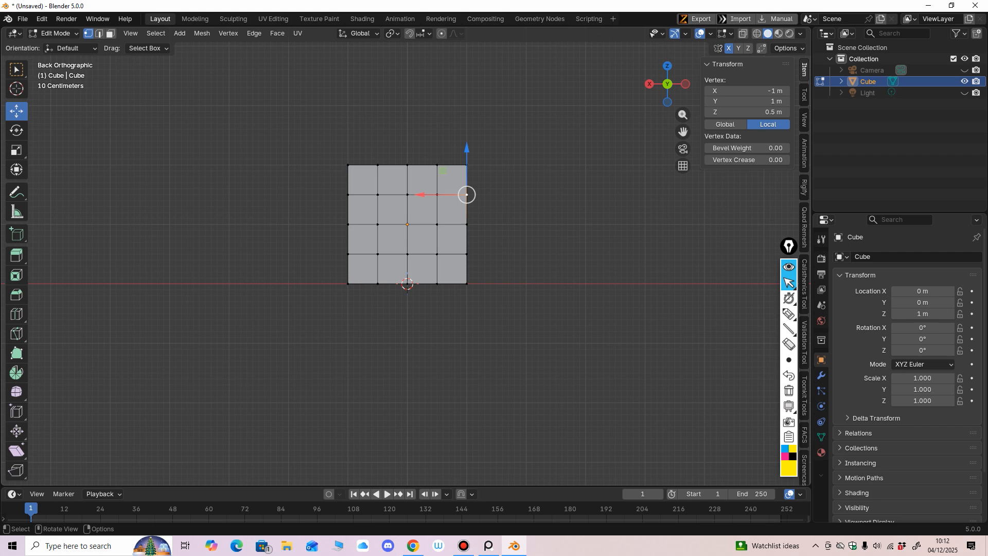
middle_click_drag(563, 268, 557, 308)
key("ctrl+KP_1")
middle_click_drag(557, 308, 557, 315, "ctrl")
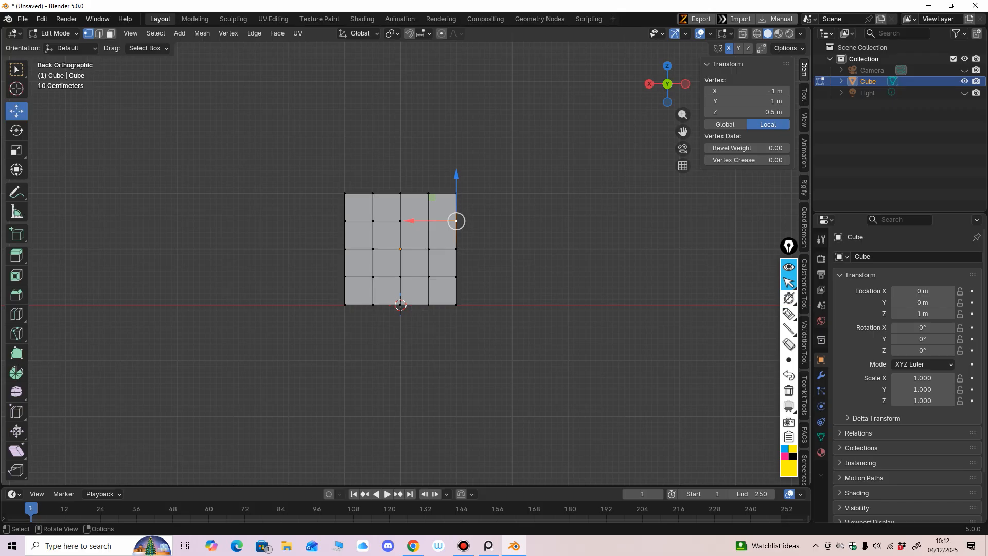
middle_click_drag(558, 315, 558, 336, "ctrl")
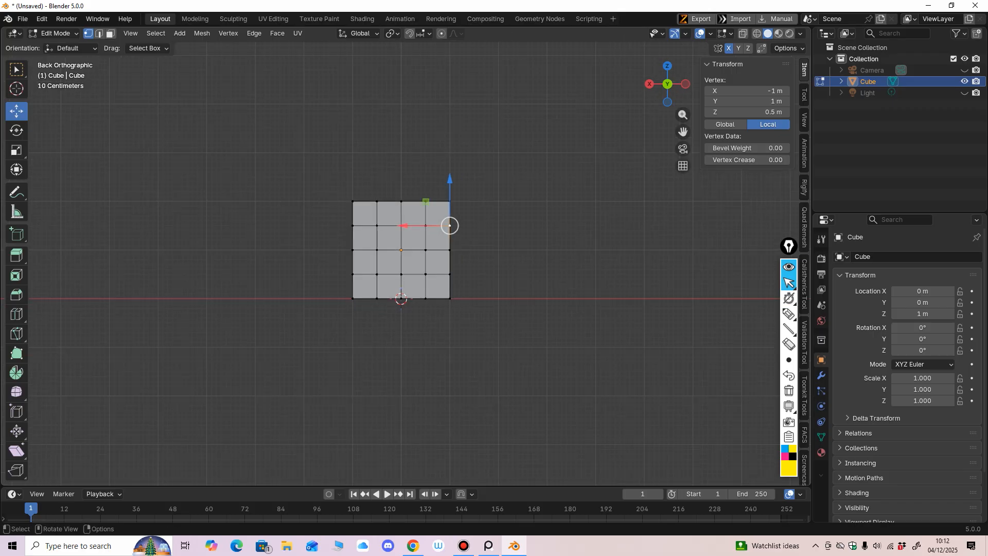
left_click_drag(405, 225, 408, 225)
middle_click_drag(408, 226, 408, 199, "ctrl")
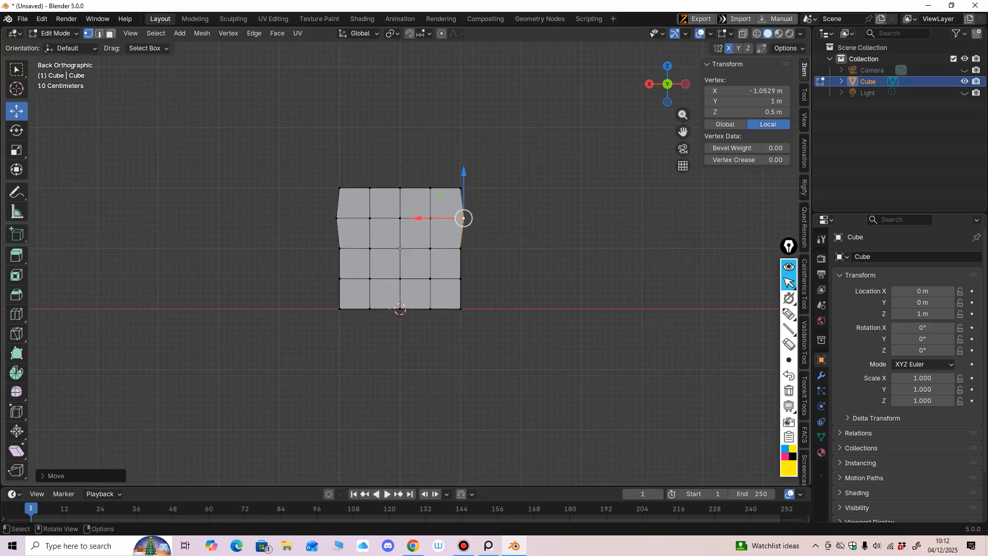
left_click_drag(418, 219, 419, 218)
middle_click_drag(418, 218, 425, 195, "shift")
left_click(466, 225)
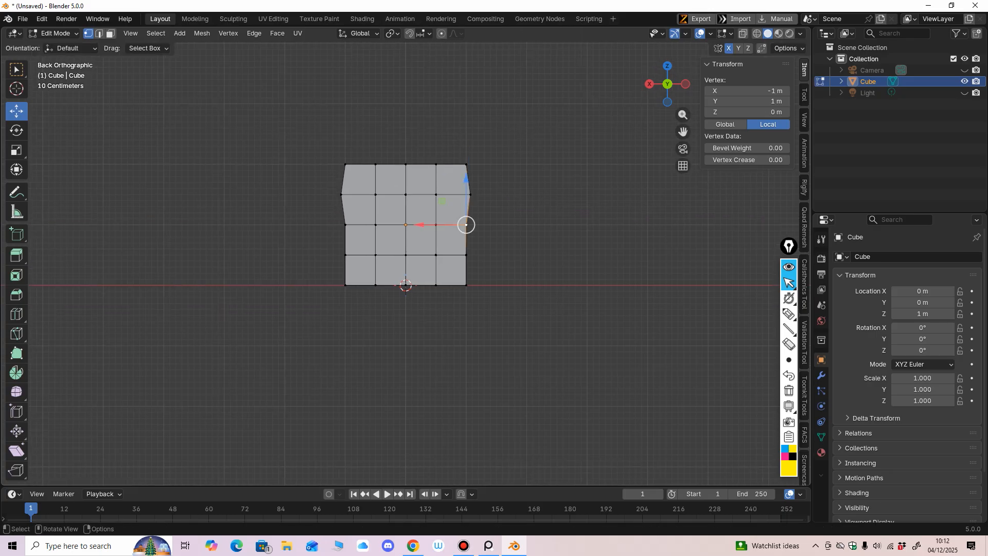
middle_click_drag(466, 225, 477, 201)
left_click(476, 198)
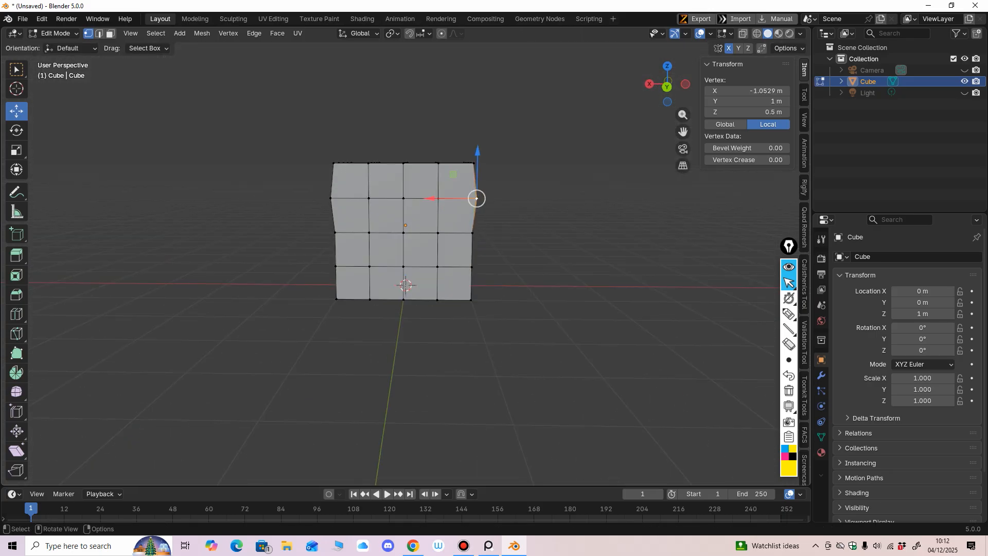
Undo the mirrored vertex move on the cube's side edges.
key("ctrl+z")
key("ctrl+z")
key("ctrl+z")
key("ctrl+KP_1")
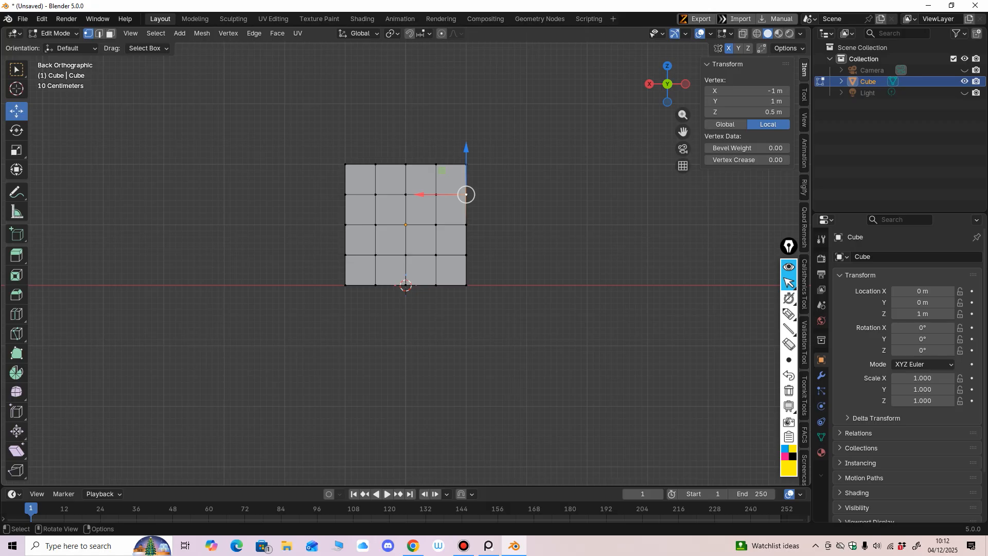
mouse_move(466, 195)
middle_mouse_down()
mouse_move(481, 170)
mouse_move(313, 198)
mouse_move(467, 240)
mouse_move(478, 181)
mouse_move(468, 170)
mouse_move(415, 297)
mouse_move(479, 181)
mouse_move(505, 176)
mouse_move(480, 180)
mouse_move(479, 205)
middle_mouse_up()
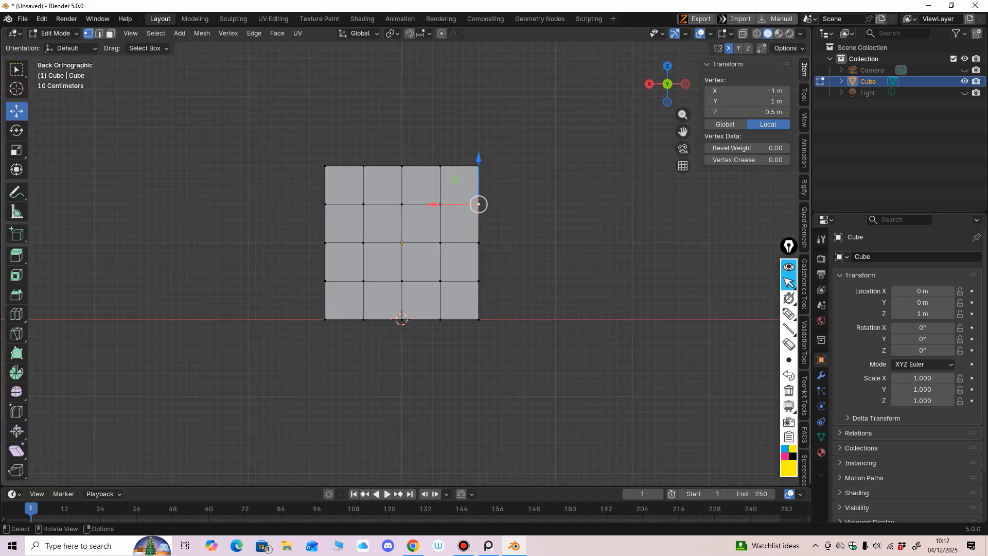
Return to Object Mode and apply All Transforms to Deltas to the cube.
left_click(54, 33)
left_click(52, 76)
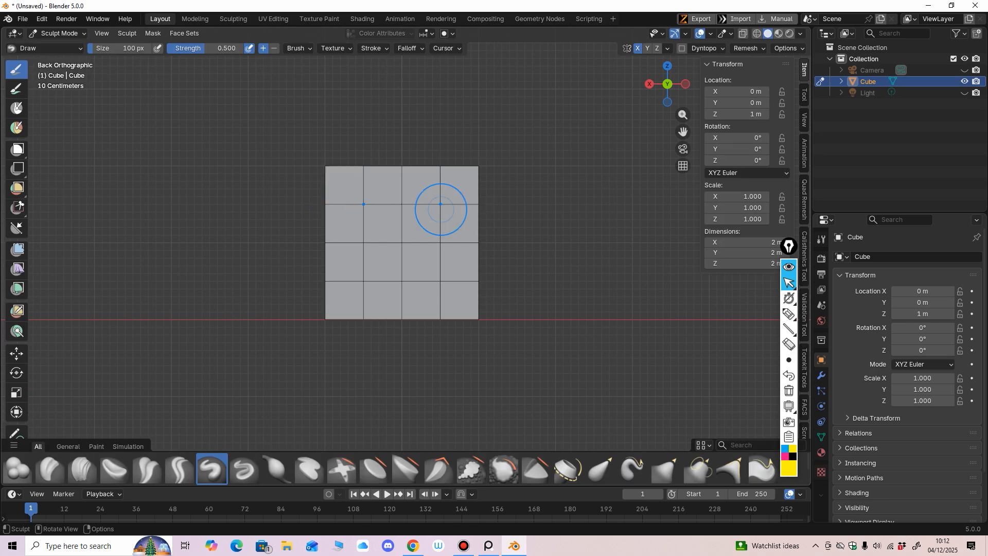
left_click(54, 33)
left_click(51, 53)
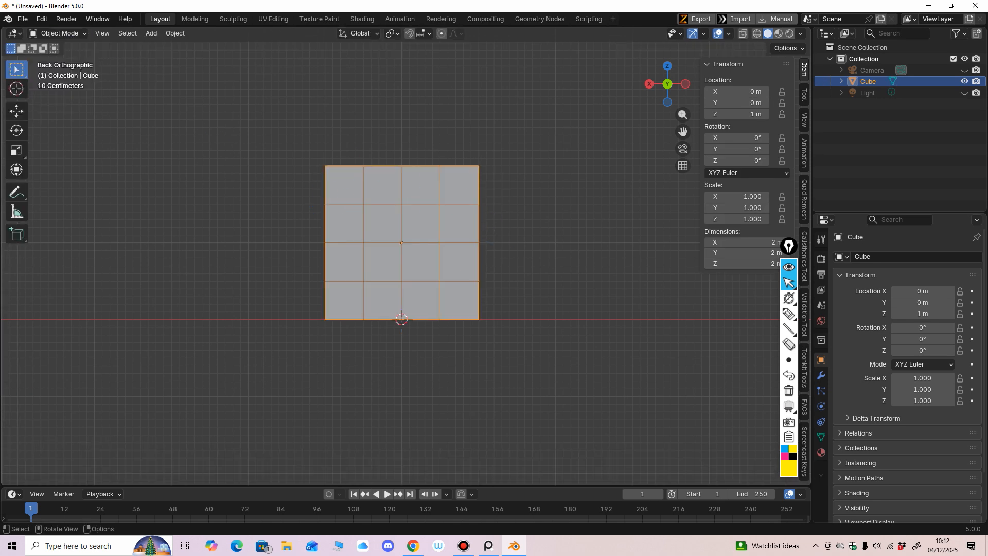
key("ctrl+a")
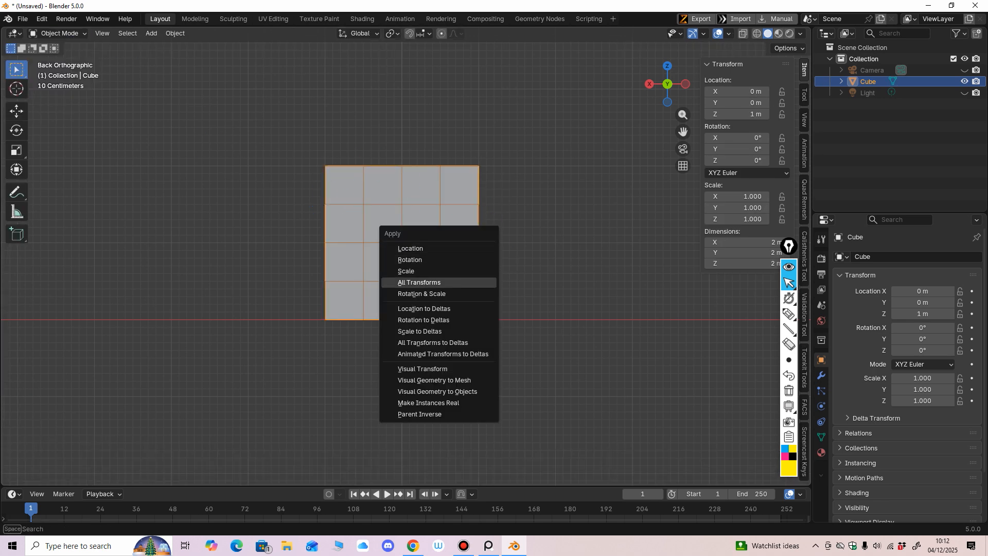
left_click(432, 342)
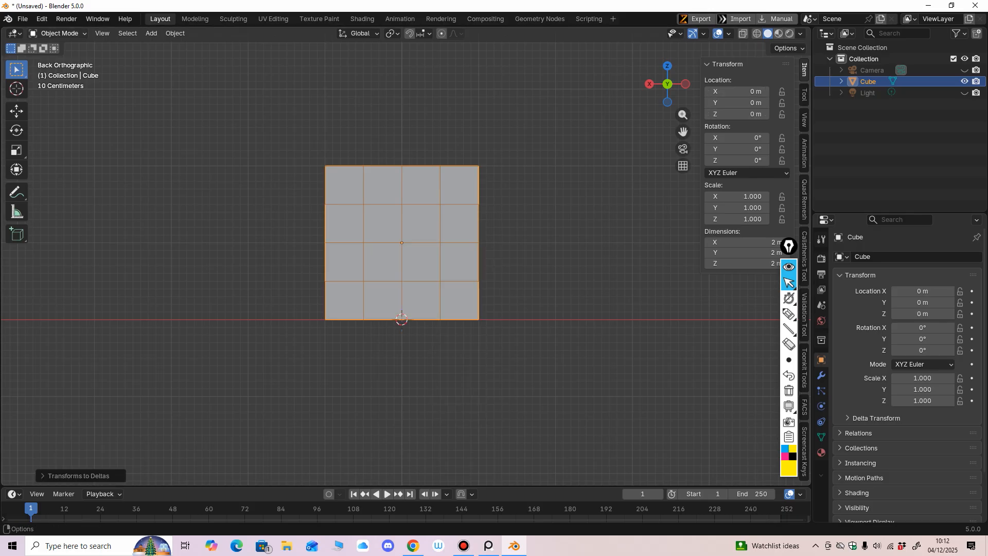
Switch the cube to Sculpt Mode and enlarge the brush to 244 px.
left_click(57, 33)
left_click(62, 71)
key("f")
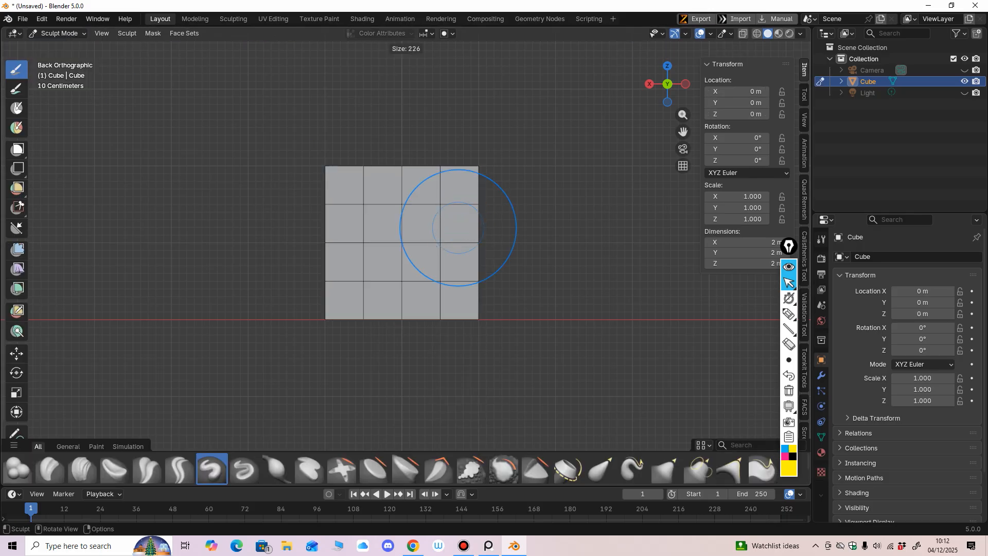
left_click(492, 231)
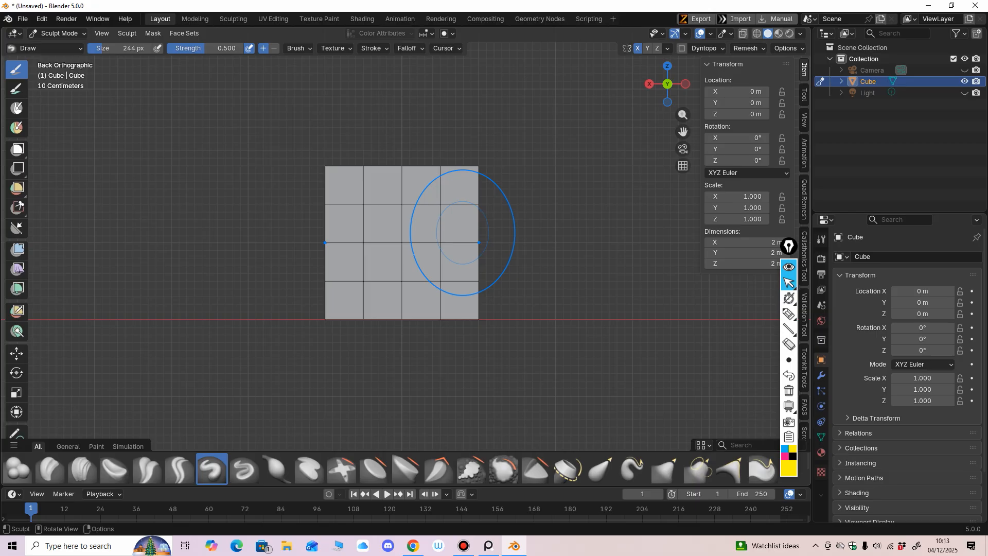
Pull the cube's sides symmetrically outward with the Grab brush, widening it to about 2.24 m.
key("g")
left_click_drag(463, 232, 493, 225)
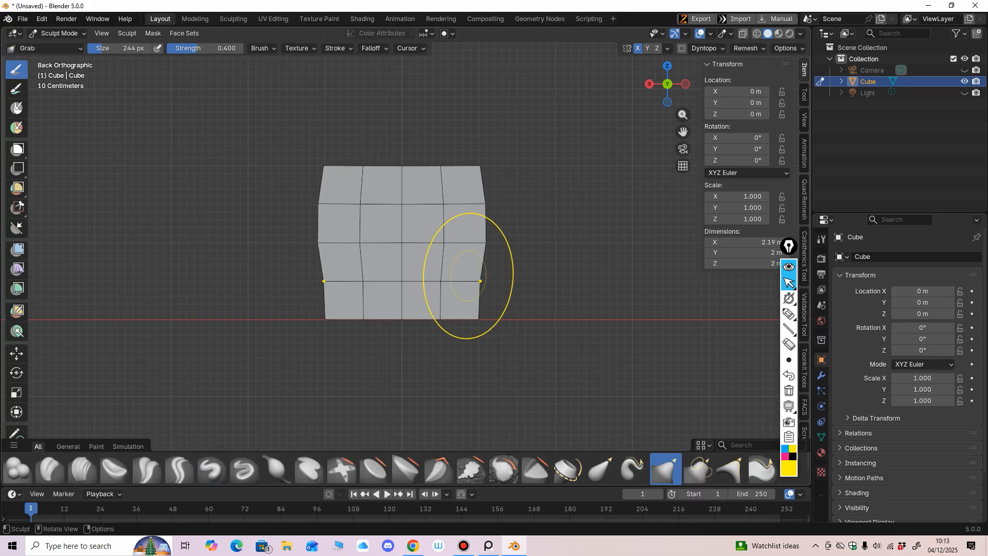
left_click_drag(467, 275, 474, 295)
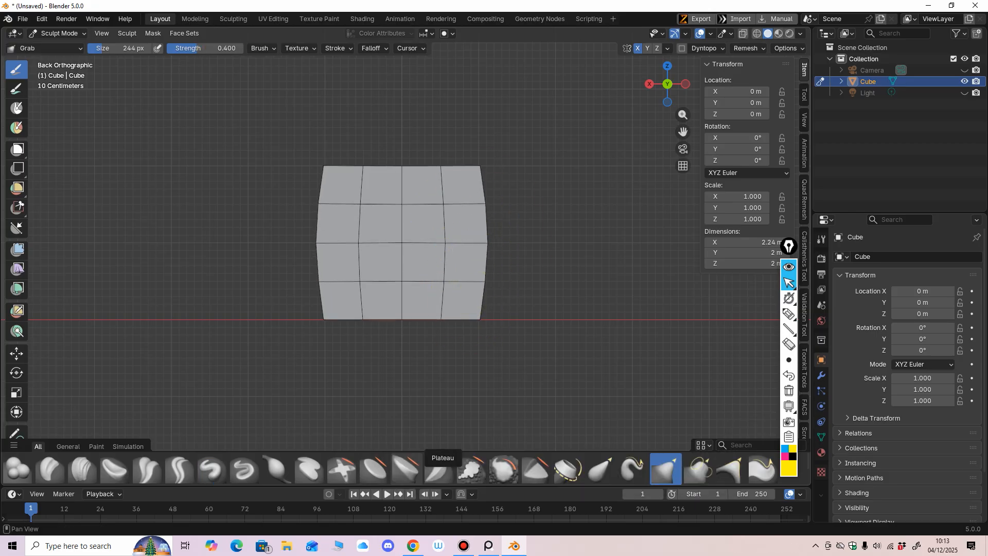
Soften the cube's lower side with the Smooth brush at a strength of 0.35.
left_click(504, 468)
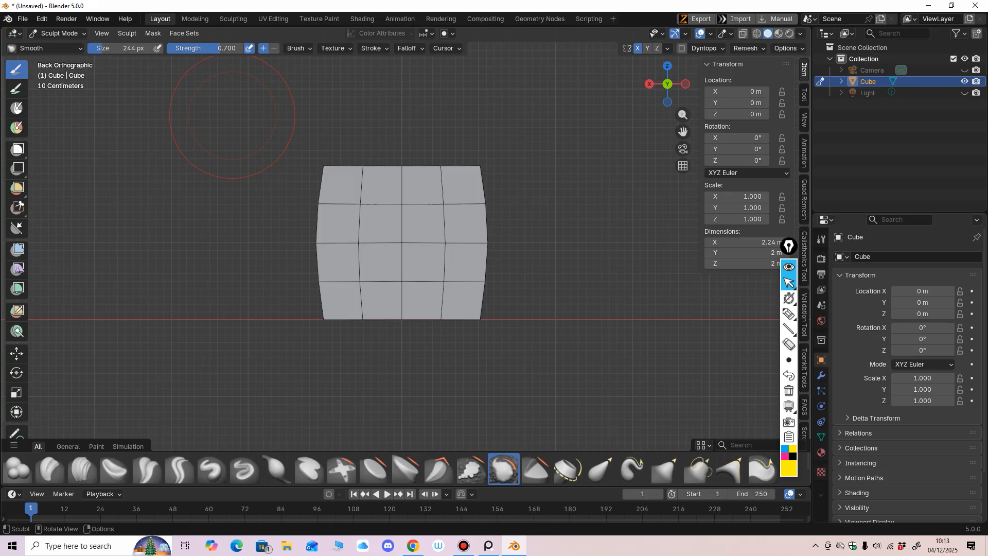
left_click(206, 49)
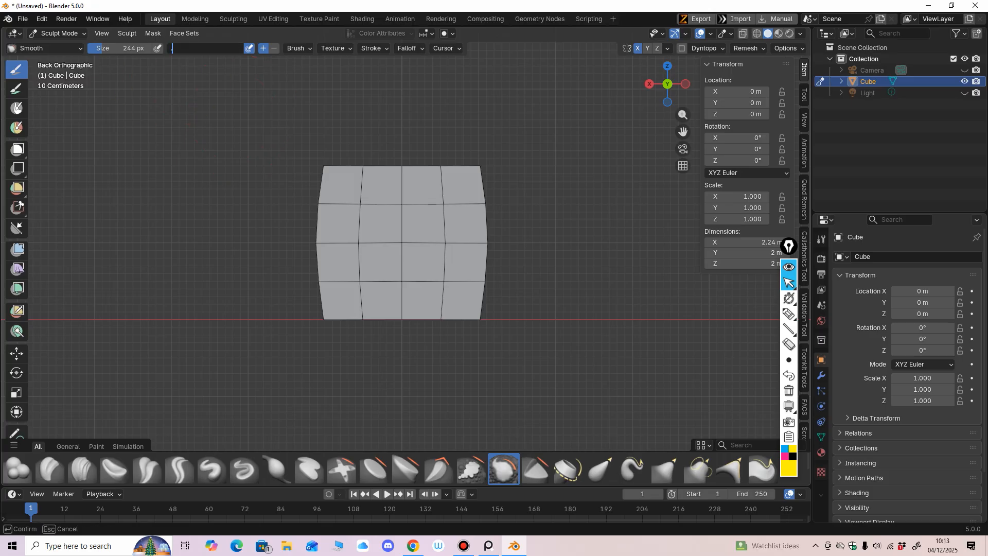
type(".35")
key("Return")
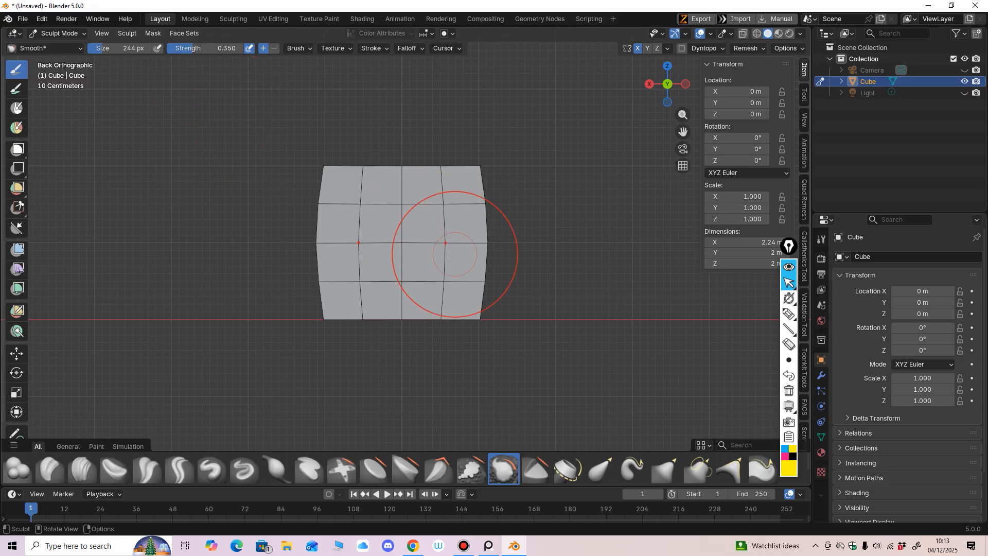
mouse_move(461, 252)
left_mouse_down()
mouse_move(481, 300)
mouse_move(456, 306)
left_mouse_up()
Switch back to the Grab brush and pull the cube's sides outward to a width of about 2.33 m.
key("g")
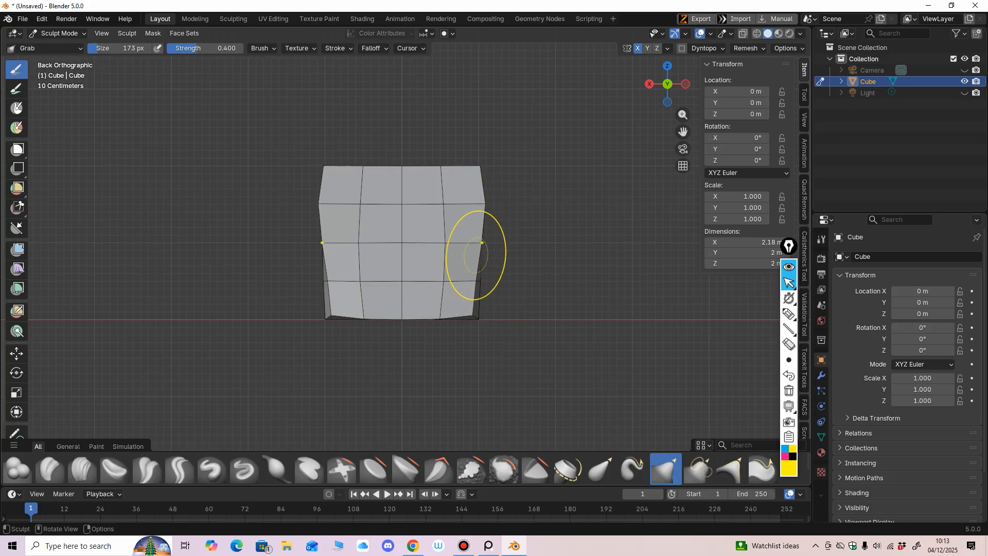
key("f")
left_click(568, 262)
mouse_move(507, 260)
middle_mouse_down()
mouse_move(464, 259)
mouse_move(420, 314)
mouse_move(388, 269)
middle_mouse_up()
left_click_drag(322, 213, 310, 216)
middle_click_drag(329, 216, 309, 218)
With a 230 px Grab brush, tuck the upper corners inward and raise the top centre to a height of about 2.16 m.
key("f")
left_click(459, 192)
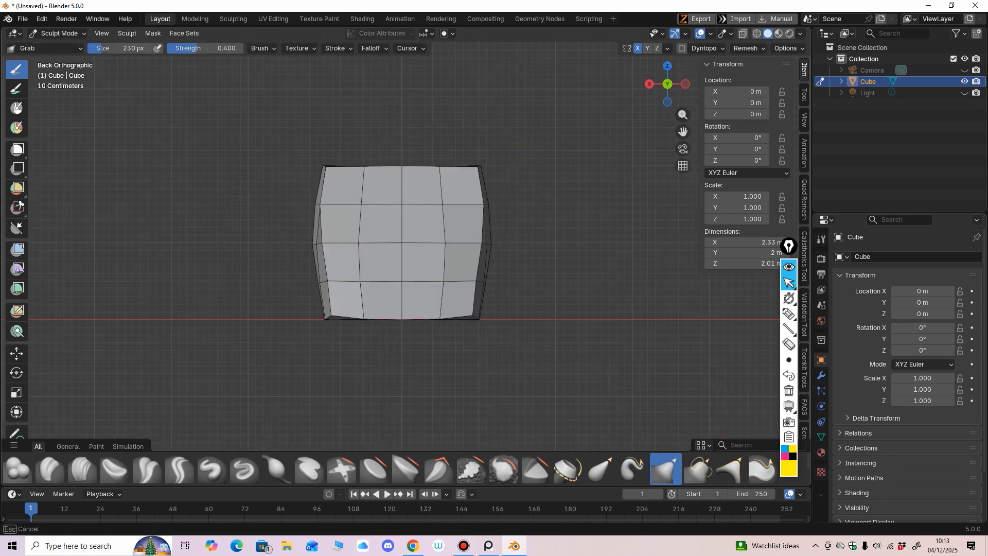
left_click_drag(480, 174, 466, 182)
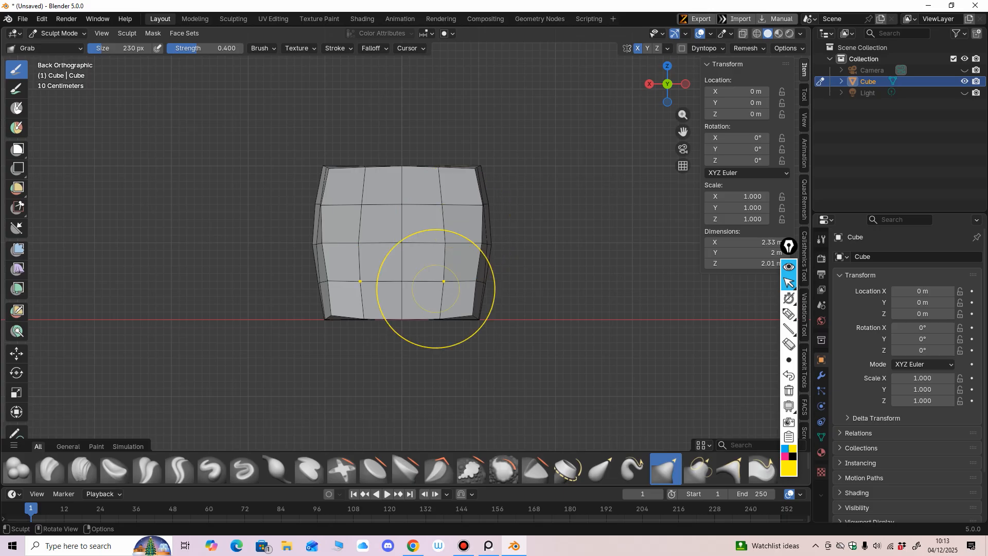
middle_click_drag(353, 183, 404, 172)
left_click_drag(385, 172, 390, 174)
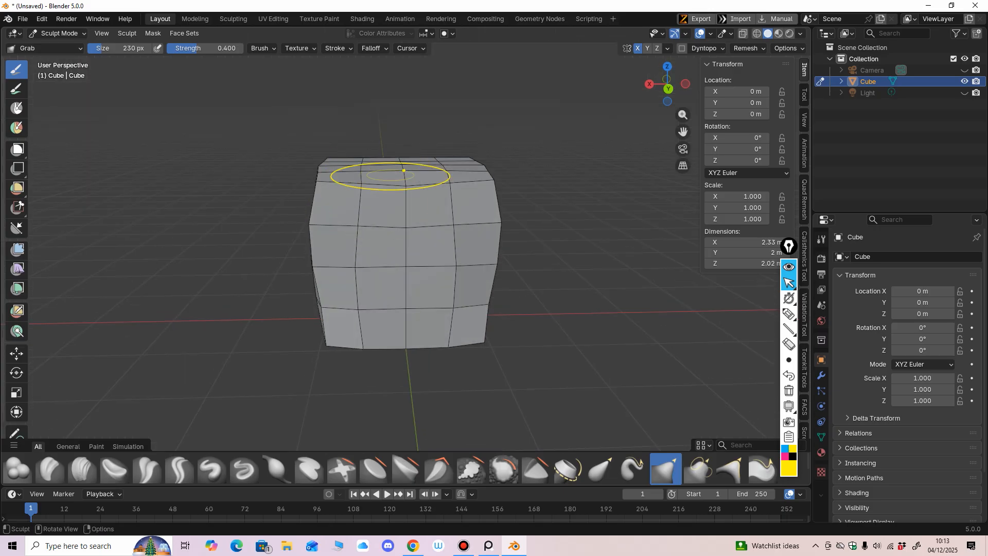
mouse_move(390, 174)
middle_mouse_down()
mouse_move(391, 201)
mouse_move(418, 205)
mouse_move(398, 161)
mouse_move(472, 168)
middle_mouse_up()
Resize the brush to 314 px and smooth the cube's upper and lower corners.
key("f")
left_click(418, 202)
key("f")
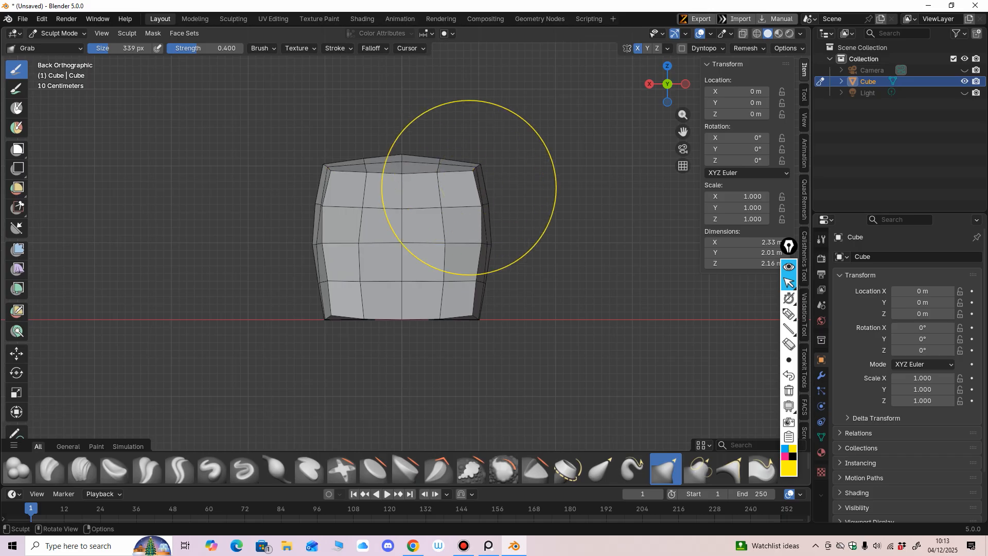
left_click(463, 184)
left_click_drag(467, 178, 469, 185, "shift")
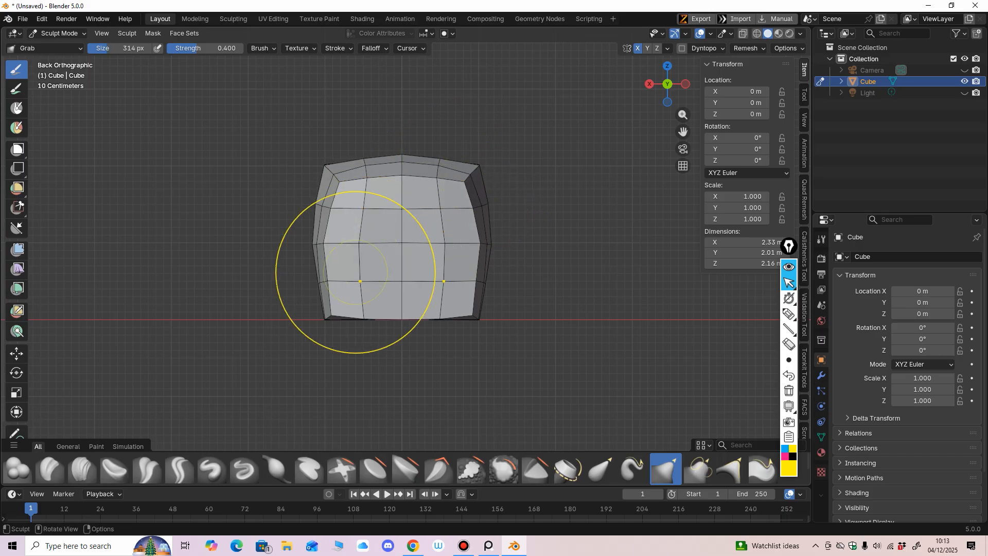
left_click_drag(356, 273, 362, 299, "shift")
left_click_drag(463, 305, 436, 312, "shift")
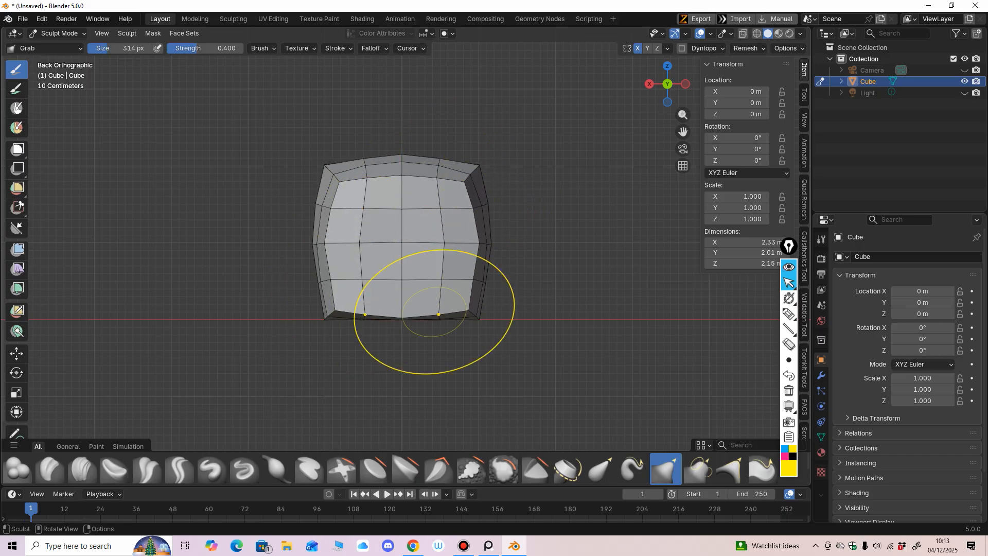
left_click_drag(337, 301, 341, 304, "shift")
middle_click_drag(308, 304, 389, 306, "alt")
left_click_drag(358, 312, 358, 304, "shift")
Pull the cube's front outward in side view to a depth of about 2.23 m.
mouse_move(353, 195)
middle_mouse_down("alt")
mouse_move(435, 198)
mouse_move(399, 234)
mouse_move(373, 221)
middle_mouse_up("alt")
left_click_drag(355, 249, 317, 262)
middle_click_drag(317, 262, 314, 216)
key("Escape")
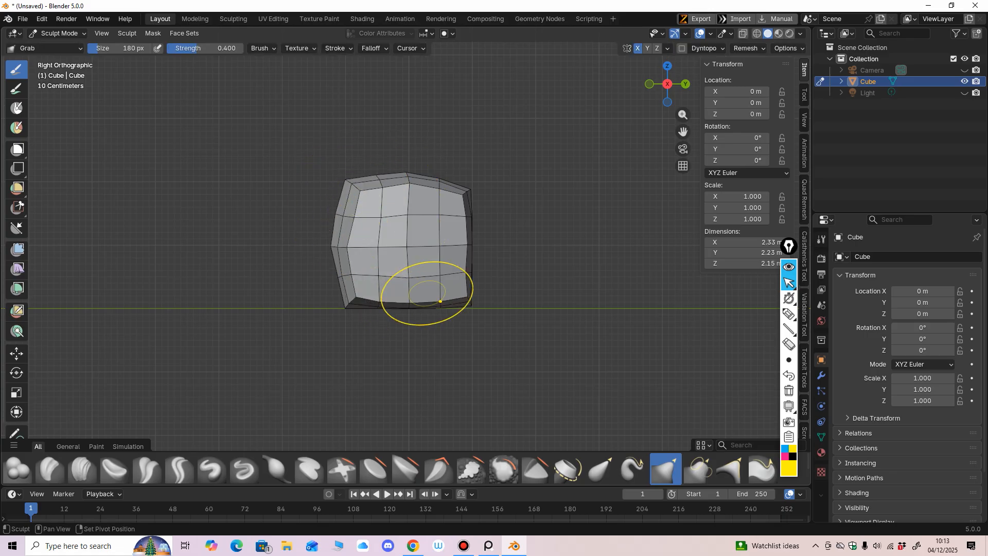
Enlarge the Grab brush to 338 px and pull the cube's back outward to a depth of about 2.44 m.
mouse_move(440, 301)
middle_mouse_down()
mouse_move(332, 276)
mouse_move(372, 275)
middle_mouse_up()
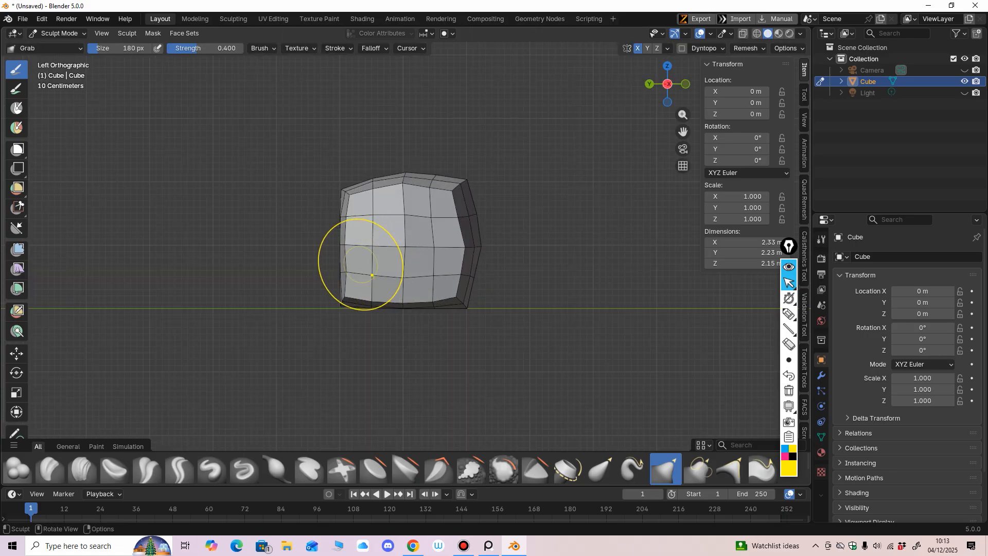
key("f")
left_click(478, 239)
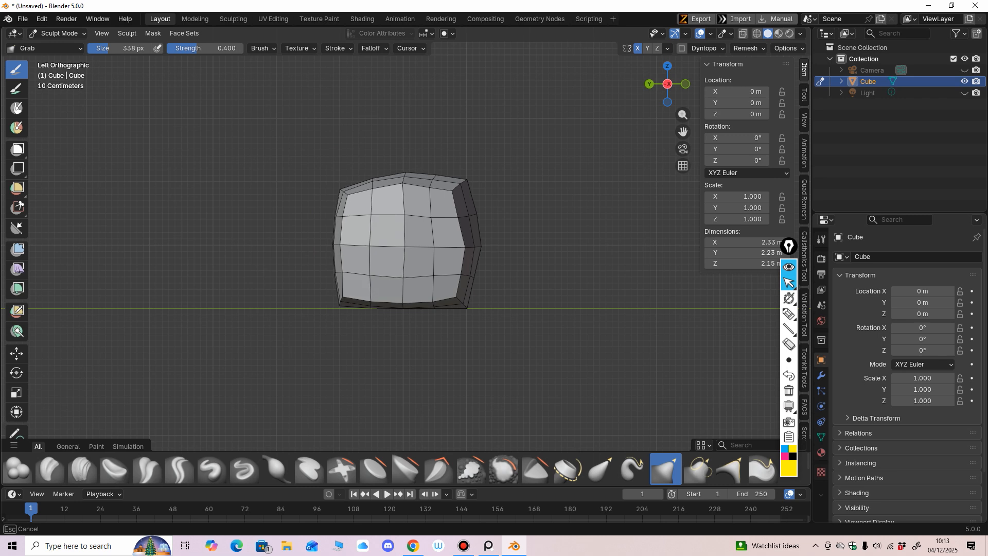
left_click_drag(358, 242, 346, 230)
Reduce the Grab brush to 268 px and tuck the front's upper and lower corners inward in side view.
key("f")
left_click(455, 221)
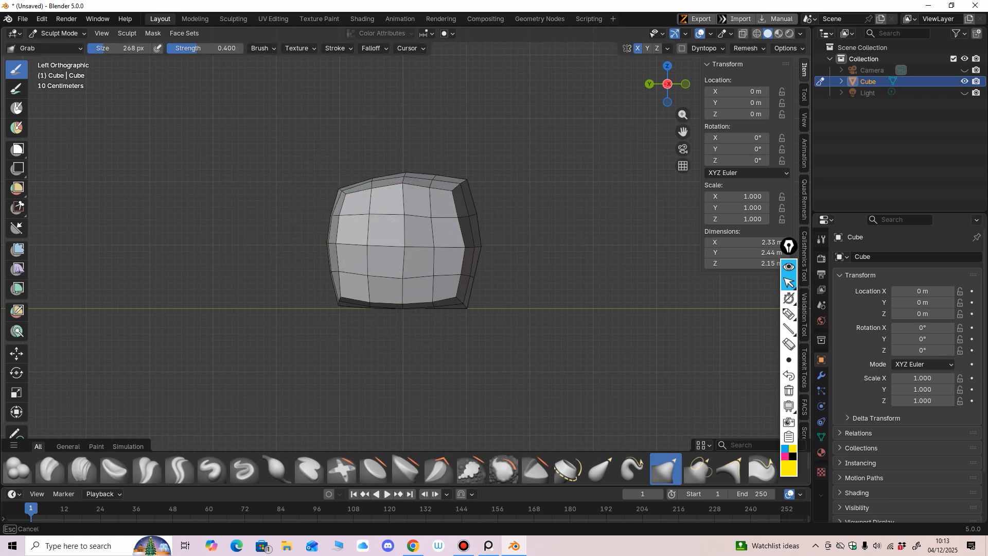
left_click_drag(466, 304, 463, 300)
left_click_drag(473, 227, 467, 226)
left_click_drag(464, 186, 455, 190)
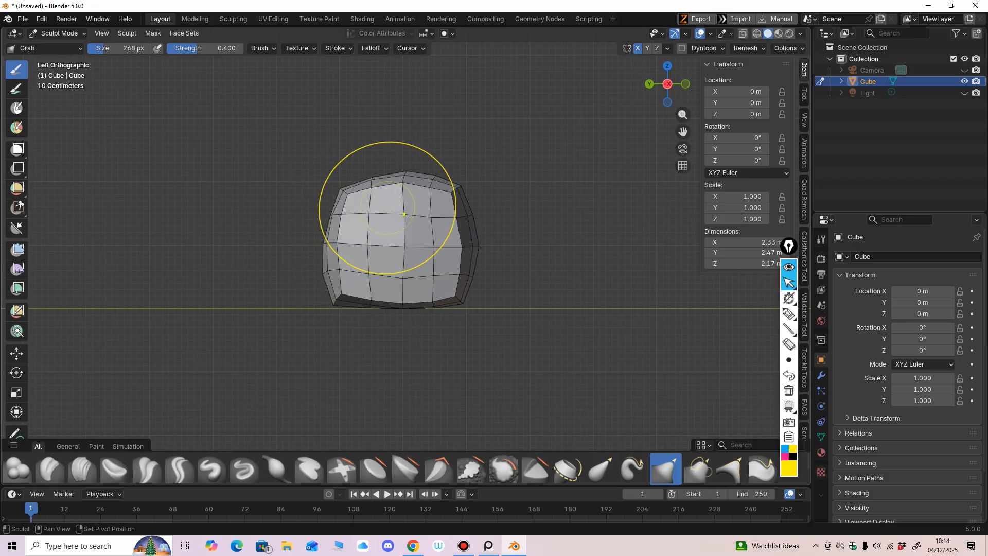
Round off the cube's upper side corners symmetrically by pulling them inward in back view.
key("ctrl+KP_1")
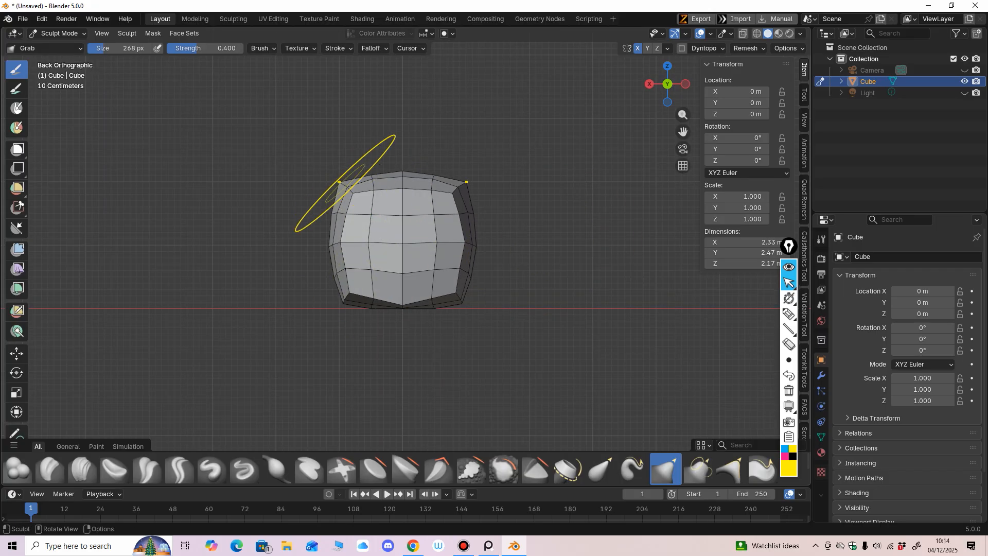
key("f")
left_click(389, 204)
middle_click_drag(386, 205, 390, 227)
left_click_drag(342, 190, 348, 200)
middle_click_drag(348, 199, 346, 186, "alt")
With a 250 px Grab brush, pull the centre of the cube's bottom down to a height of about 2.26 m.
key("f")
left_click(460, 292)
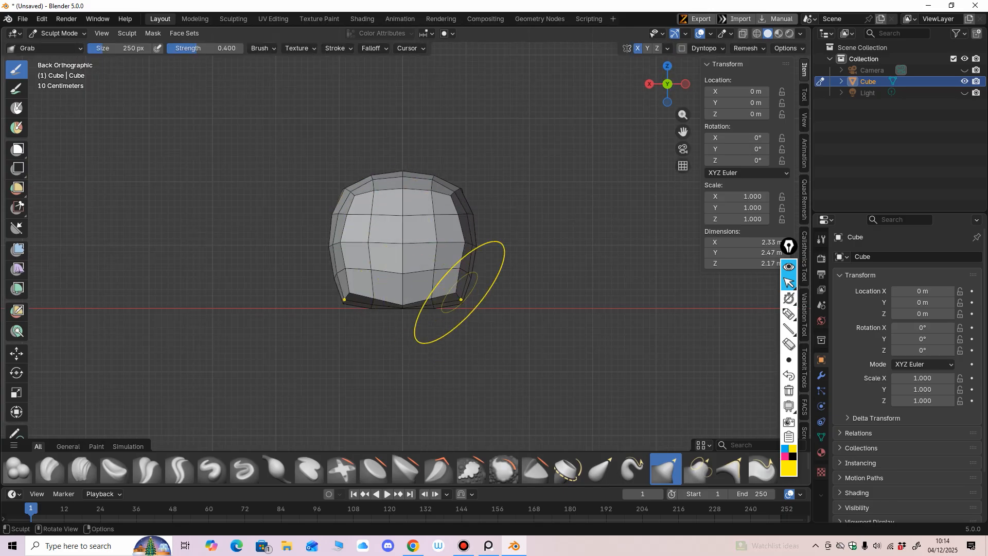
left_click_drag(403, 273, 402, 280)
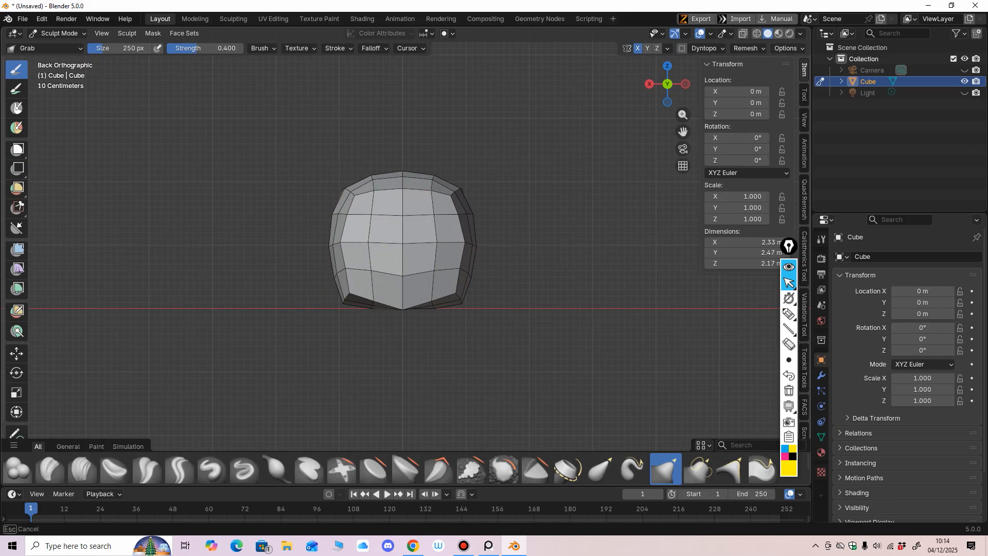
left_click_drag(409, 317, 411, 319)
middle_click_drag(412, 321, 409, 291)
left_click_drag(409, 291, 407, 317)
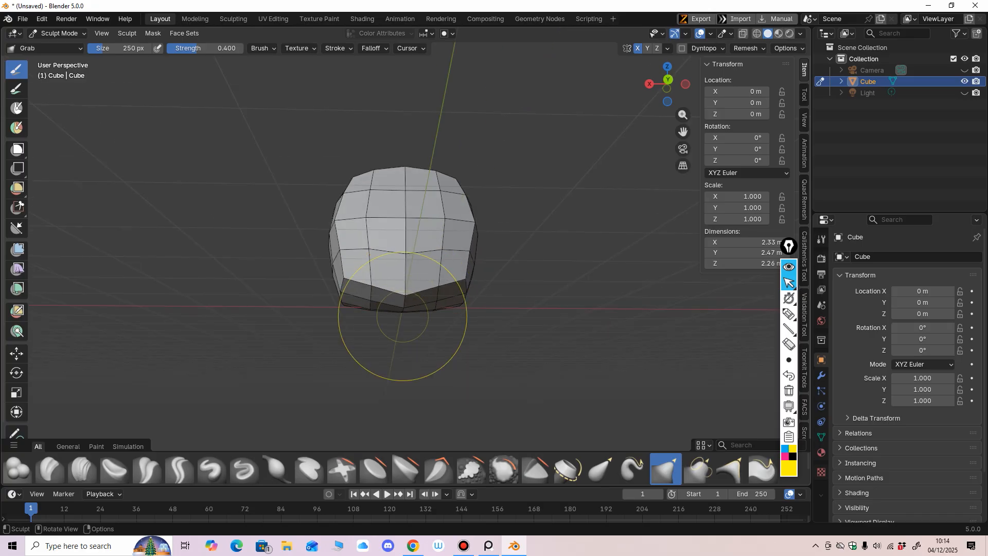
Round the underside further to a height of about 2.29 m and nudge the cube's sides slightly outward.
mouse_move(402, 317)
middle_mouse_down("alt")
mouse_move(399, 332)
mouse_move(419, 259)
middle_mouse_up("alt")
left_click_drag(410, 263, 401, 276)
middle_click_drag(400, 277, 398, 290)
left_click_drag(397, 274, 398, 284)
left_click_drag(382, 260, 349, 270)
left_click_drag(342, 233, 338, 233)
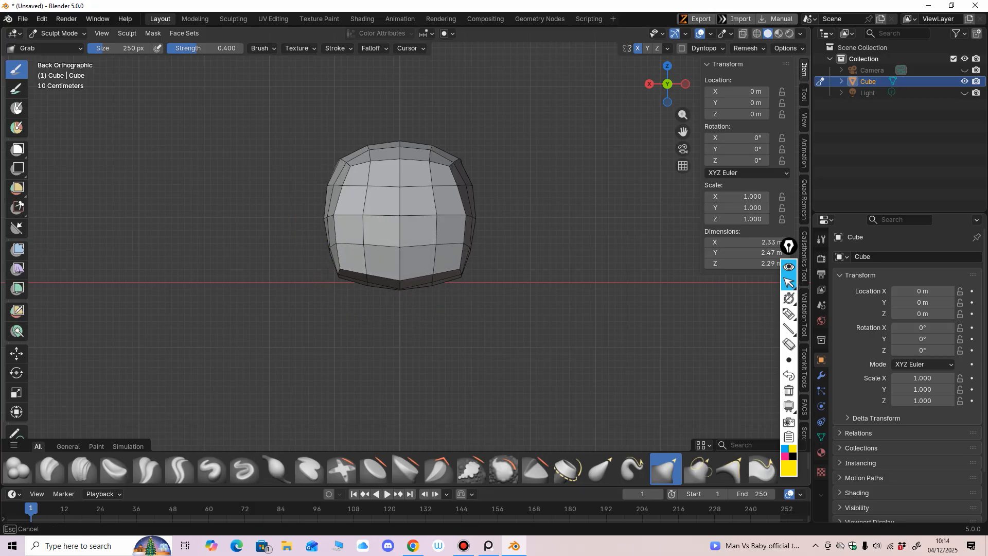
Enlarge the Grab brush to 363 px and pull the sides outward to a width of about 2.69 m.
key("f")
left_click(531, 254)
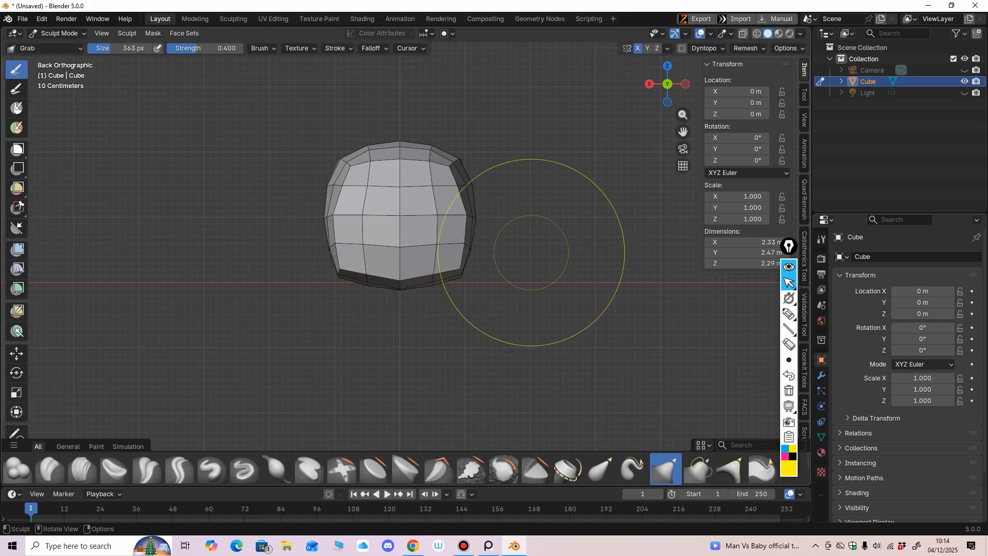
left_click_drag(484, 225, 500, 224)
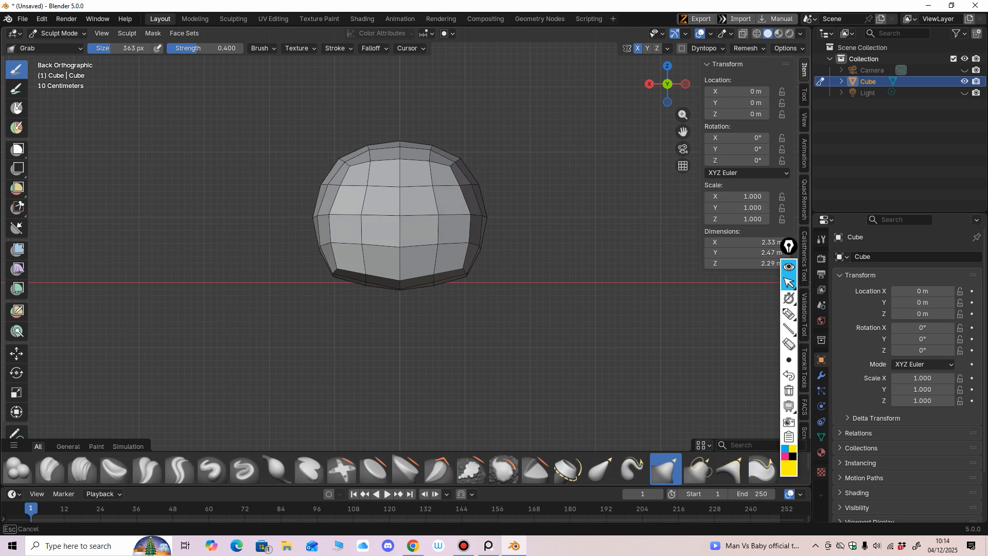
Raise the shape's upper shoulders with the Grab brush, resized to 369 px, to a height of about 2.44 m.
mouse_move(466, 169)
left_mouse_down()
mouse_move(461, 151)
mouse_move(444, 163)
mouse_move(455, 152)
left_mouse_up()
key("f")
left_click(440, 177)
key("f")
left_click(479, 164)
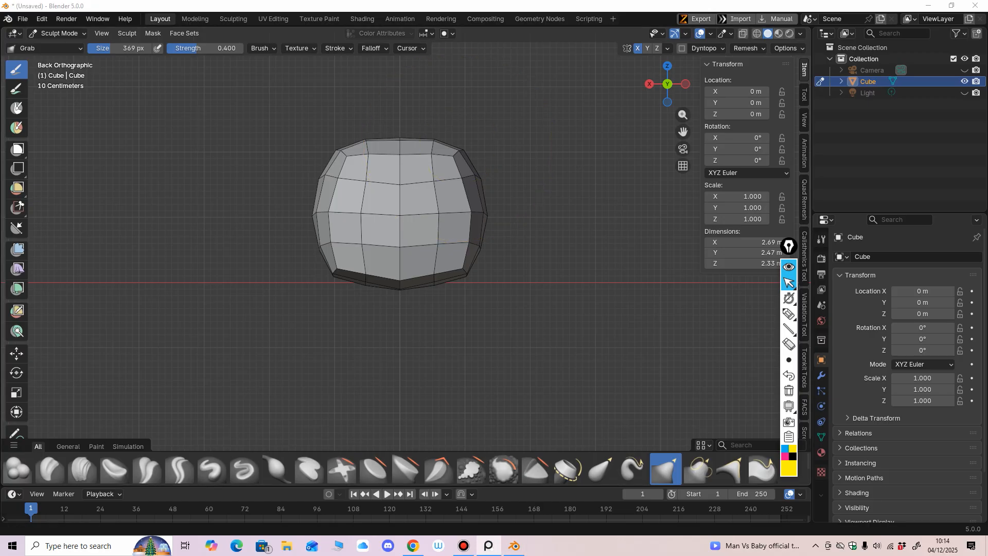
left_click(355, 144)
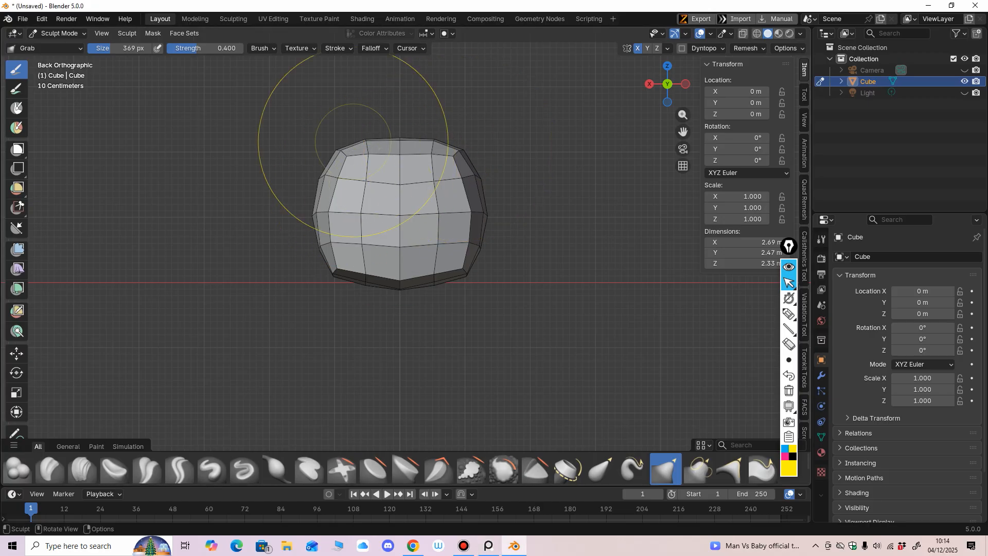
left_click_drag(353, 145, 352, 136)
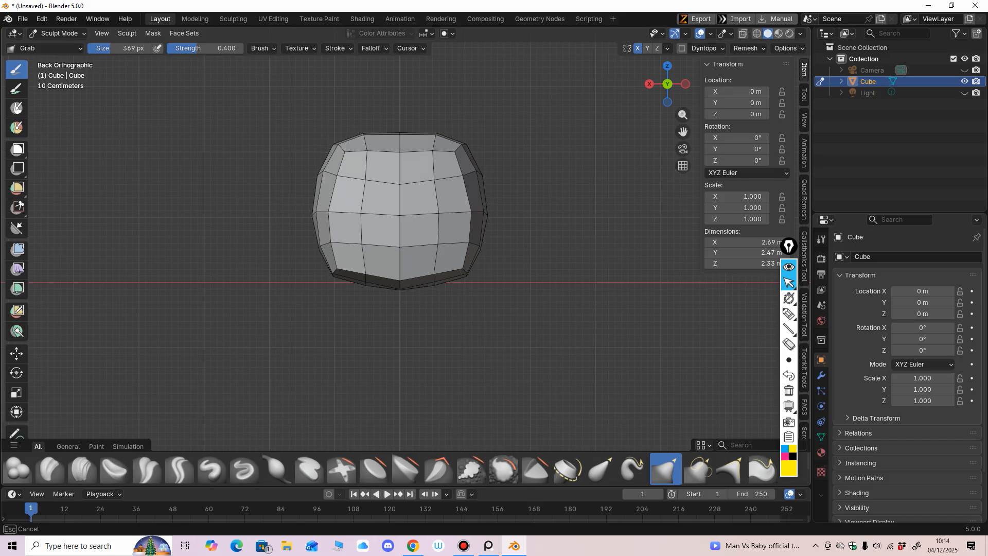
Touch up the lower edge with the Grab brush, reduce it to 314 px, and check the shape from side and back.
left_click_drag(444, 277, 397, 281)
left_click_drag(396, 282, 372, 283)
key("f")
left_click(383, 279)
middle_click_drag(412, 270, 375, 265)
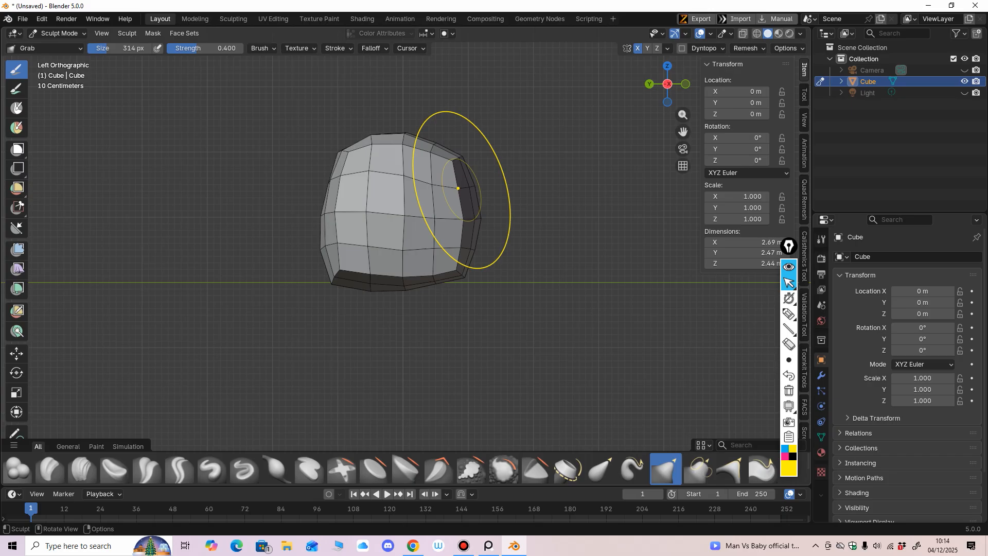
middle_click_drag(421, 228, 563, 247, "alt")
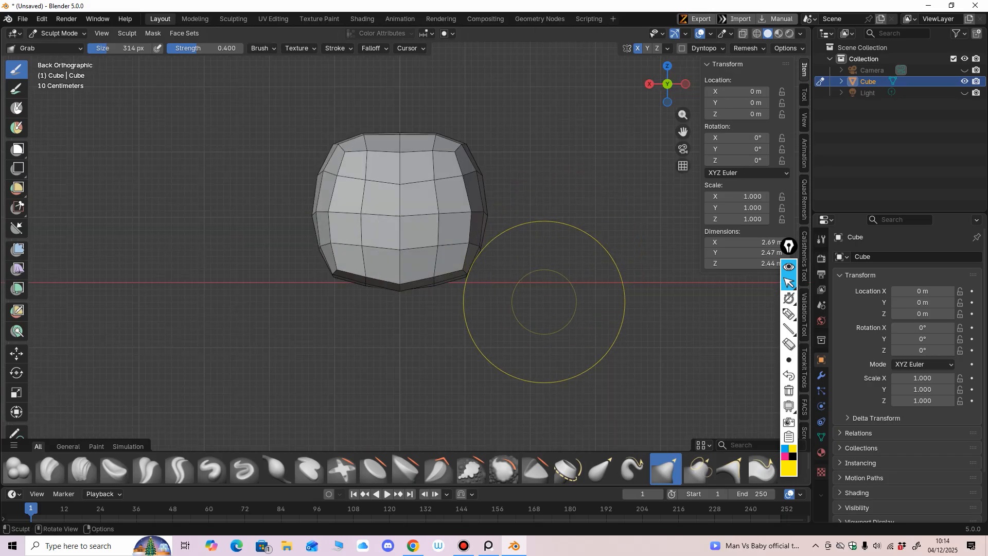
middle_click_drag(534, 301, 555, 325, "shift")
scroll(551, 314, "up", 1)
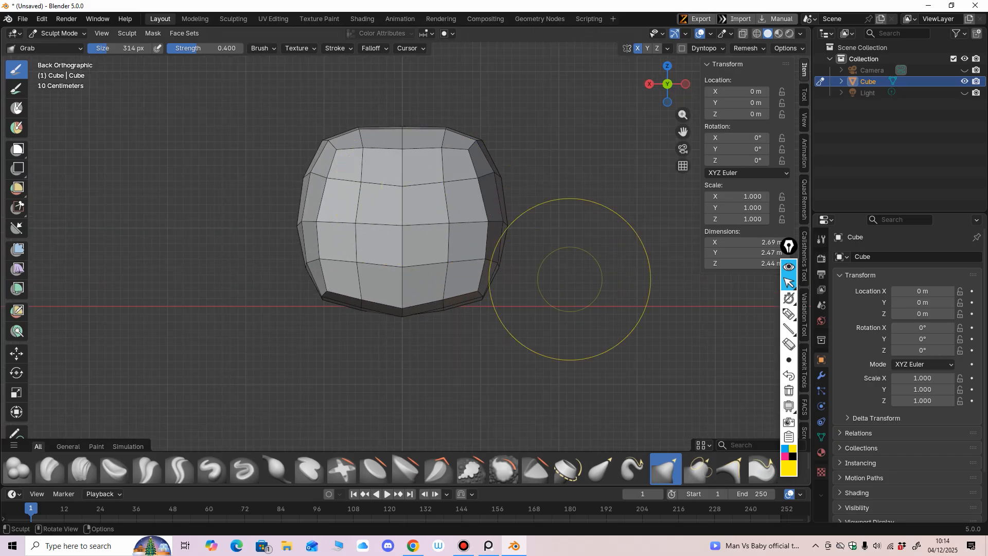
Add a Subdivision Surface modifier to the cube and collapse the floating annotation toolbar, moving it clear of the dimensions.
left_click(821, 376)
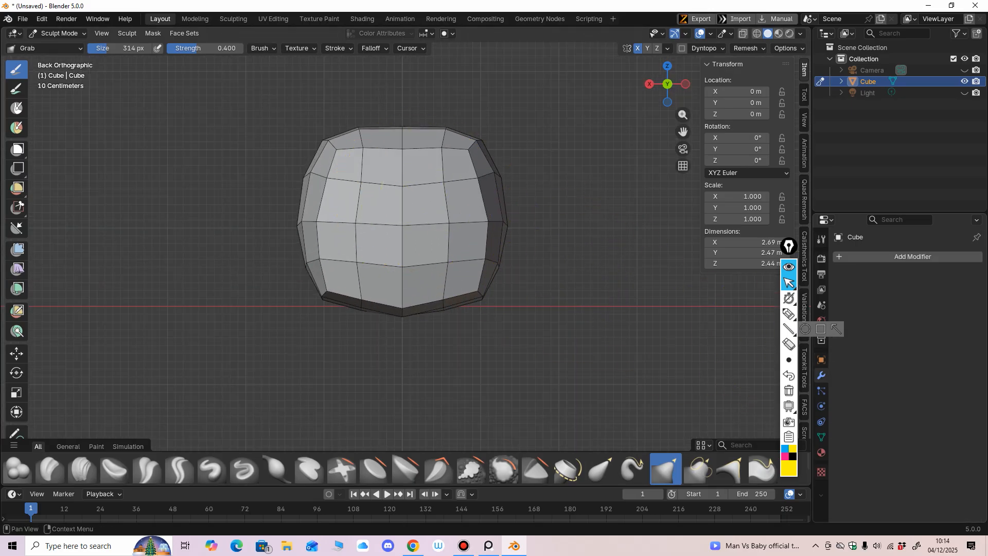
left_click(849, 256)
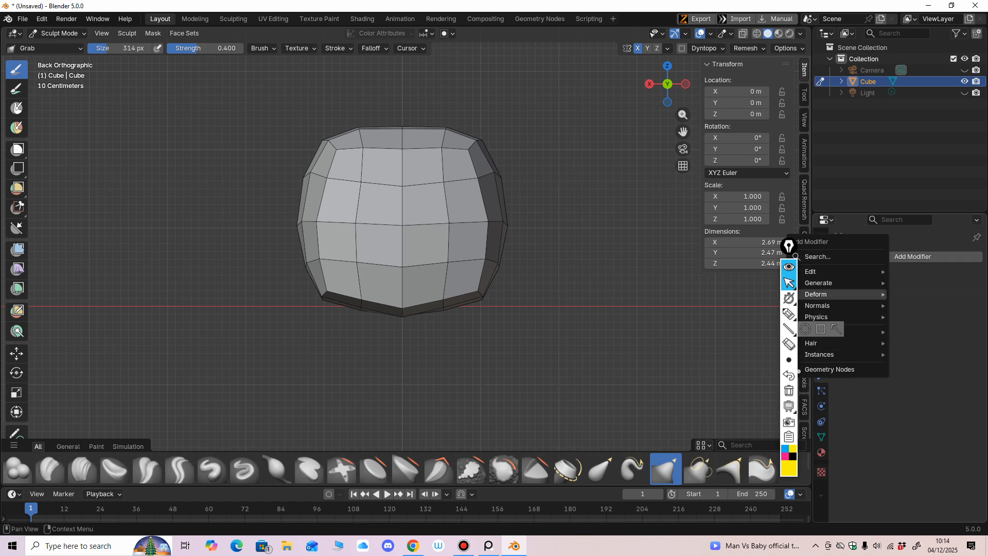
mouse_move(823, 283)
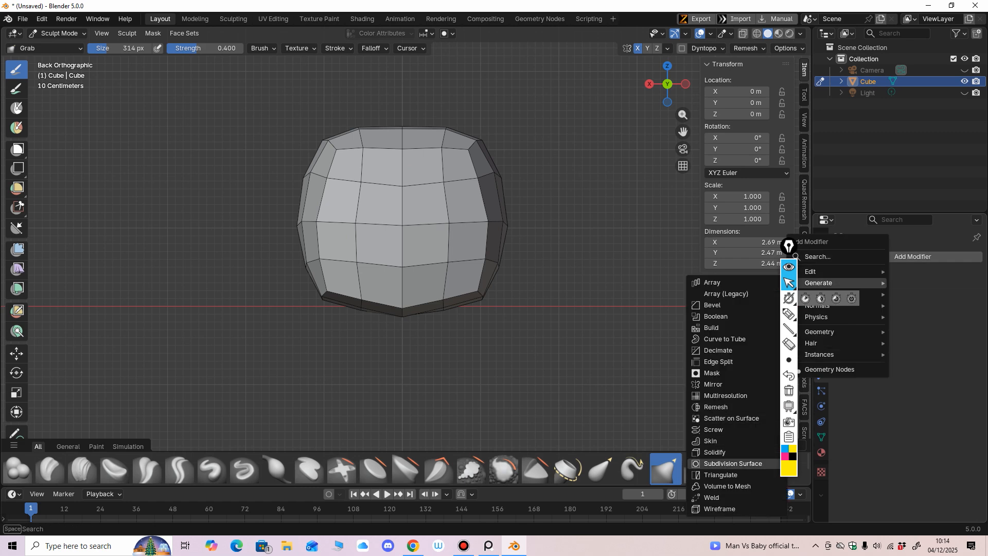
left_click(733, 463)
left_click(789, 266)
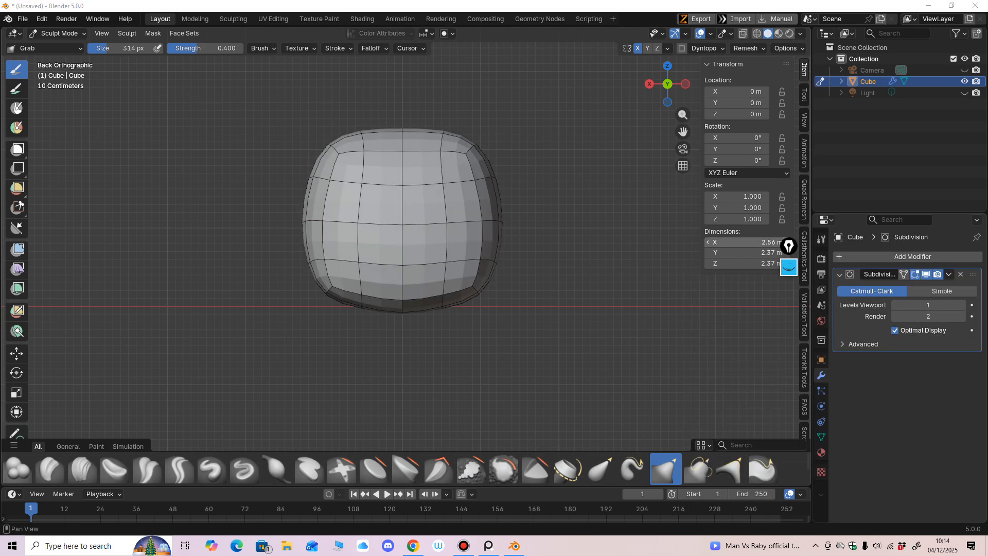
left_click_drag(789, 246, 740, 303)
Raise the modifier's viewport subdivision level to 2 and compare the wireframe with Optimal Display off and on, leaving it on.
left_click(895, 330)
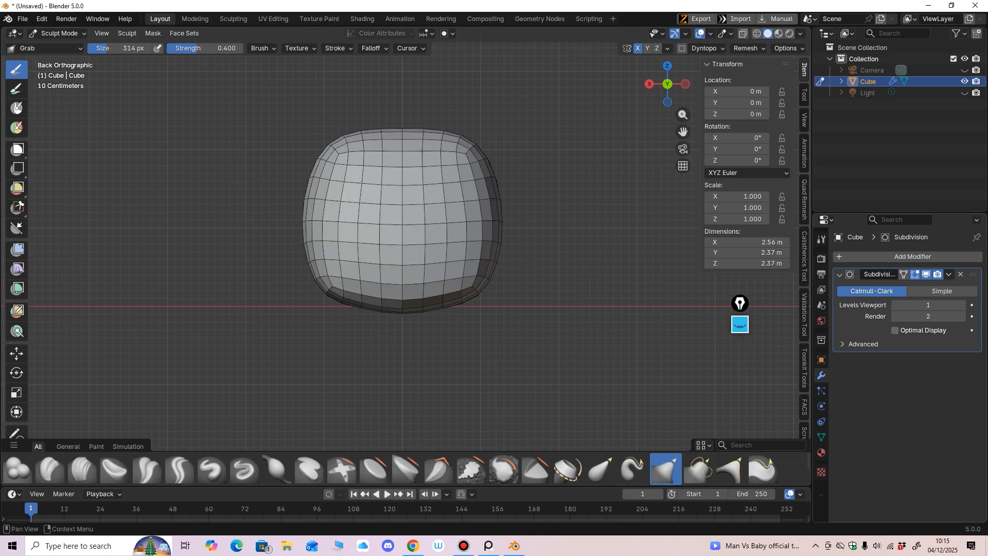
left_click(895, 330)
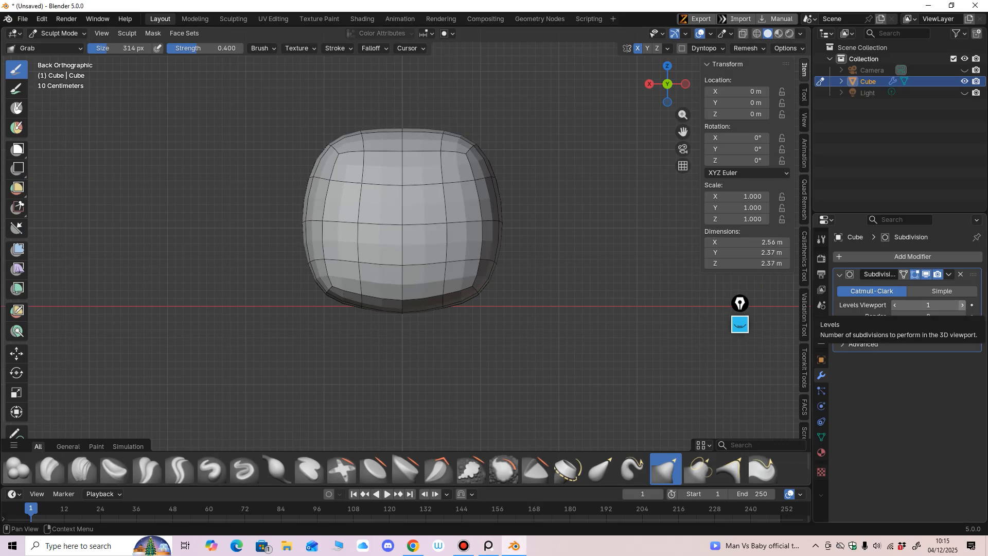
left_click(962, 305)
middle_click_drag(597, 337, 548, 283)
left_click(895, 330)
left_click(895, 330)
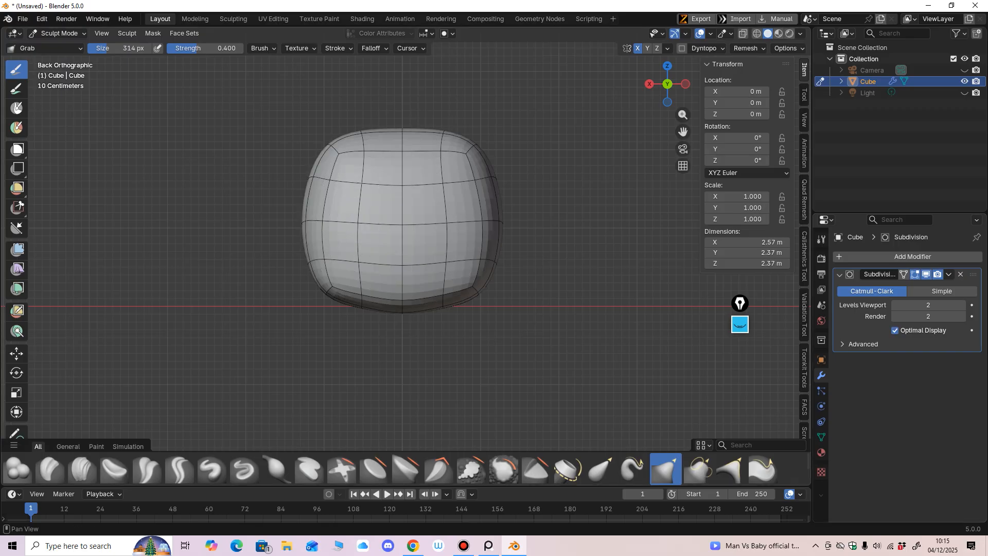
Nudge the cube's upper side outline with the Grab brush and compare the shape with the modifier's viewport display off and on.
mouse_move(658, 323)
middle_mouse_down()
mouse_move(620, 332)
mouse_move(600, 363)
mouse_move(566, 297)
mouse_move(437, 288)
middle_mouse_up()
left_click_drag(326, 183, 317, 180)
mouse_move(318, 180)
middle_mouse_down()
mouse_move(350, 234)
mouse_move(320, 265)
mouse_move(503, 210)
middle_mouse_up()
left_click(926, 274)
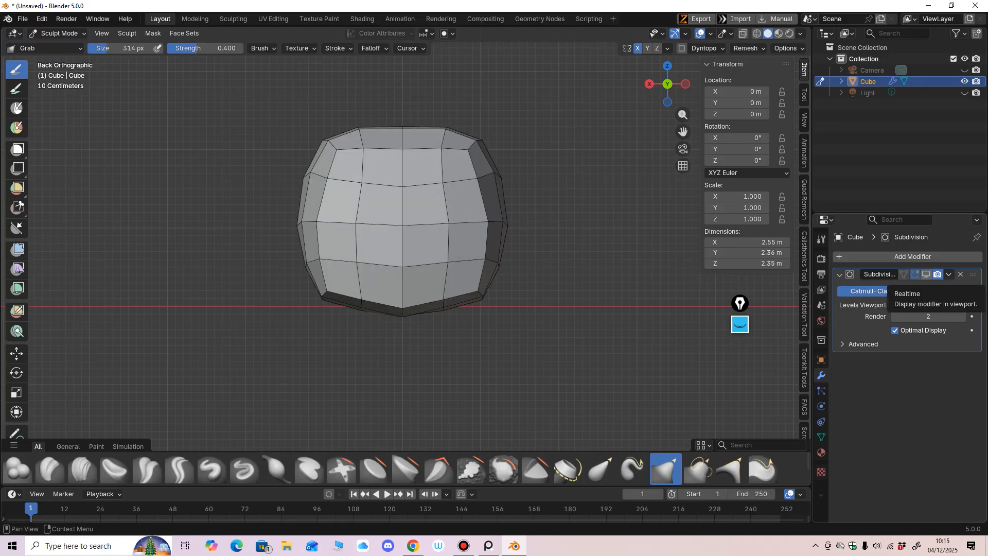
left_click(925, 274)
Shape the side profile by pulling the lower front corner outward, tucking up the lower back corner, and enlarging the Grab brush to 432 px.
mouse_move(740, 309)
middle_mouse_down()
mouse_move(342, 216)
mouse_move(338, 242)
middle_mouse_up()
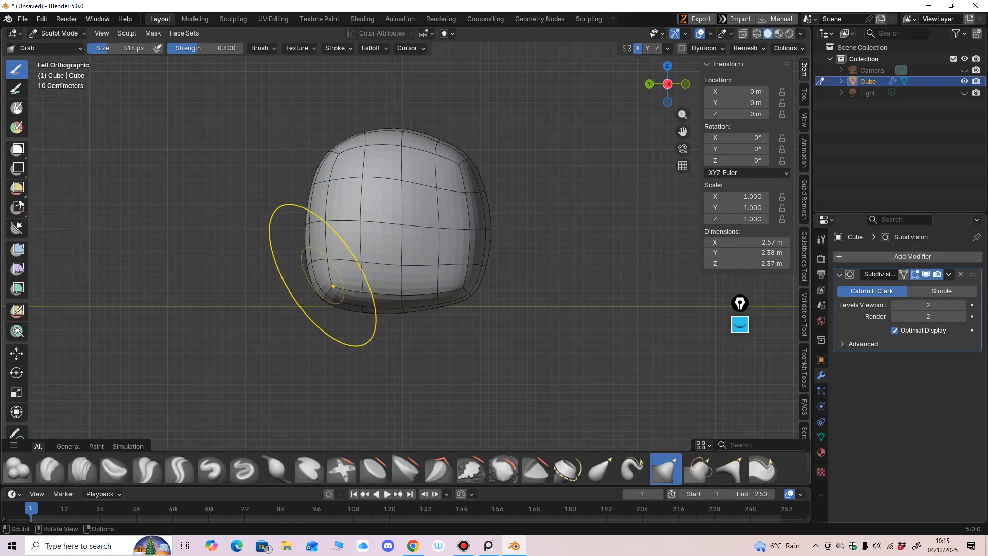
left_click_drag(319, 290, 315, 301)
left_click_drag(319, 299, 320, 298)
left_click_drag(354, 315, 357, 306)
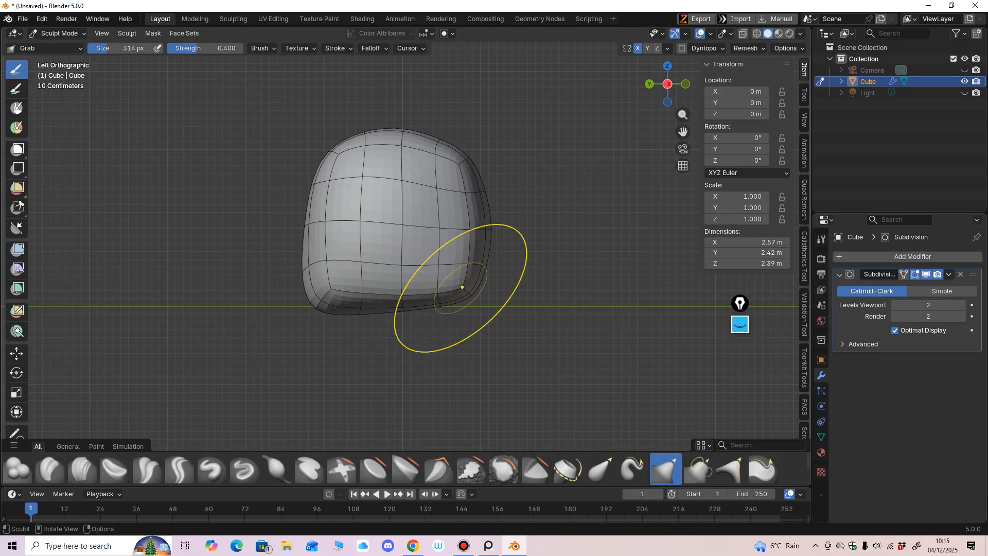
left_click_drag(470, 292, 466, 267)
key("f")
left_click(516, 280)
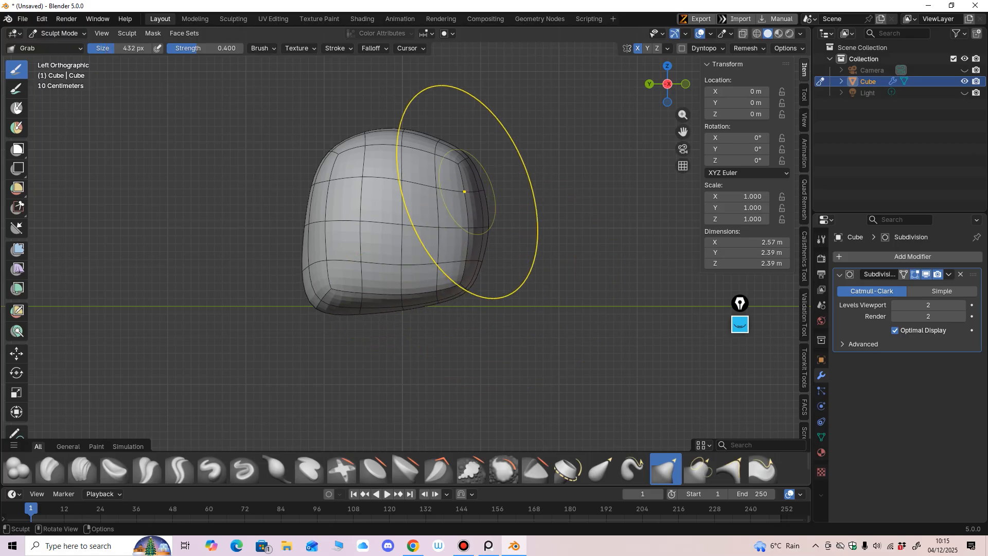
left_click_drag(467, 192, 464, 192)
Raise the crown to a height of about 2.61 m and widen the lower sides to about 2.83 m with the Grab brush.
middle_click_drag(386, 146, 533, 188, "alt")
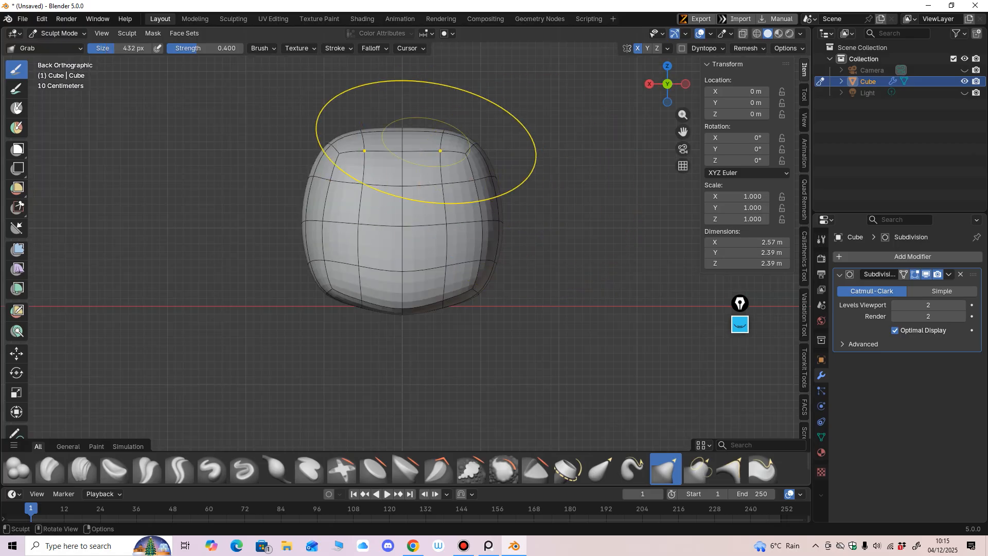
left_click_drag(400, 128, 401, 110)
left_click_drag(325, 177, 324, 176)
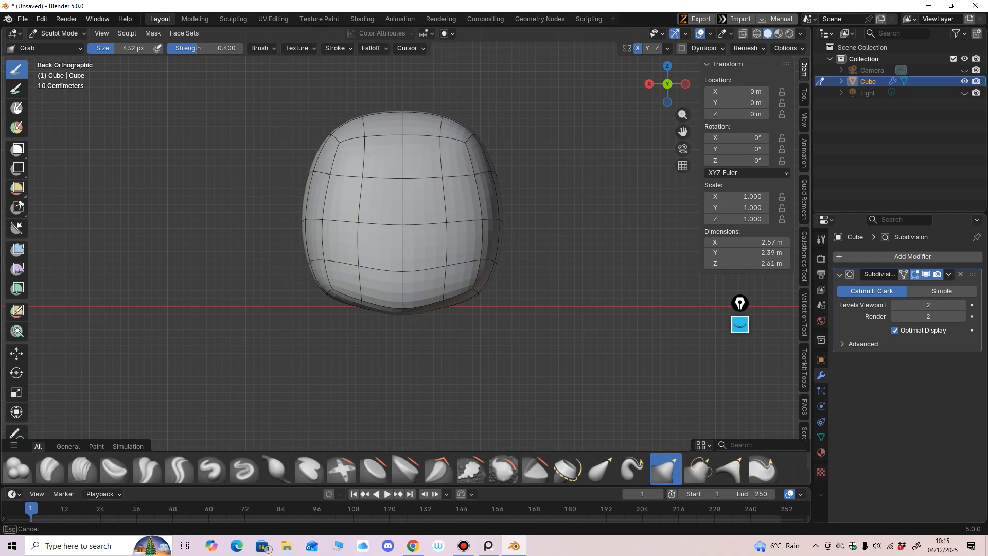
left_click_drag(321, 214, 320, 213)
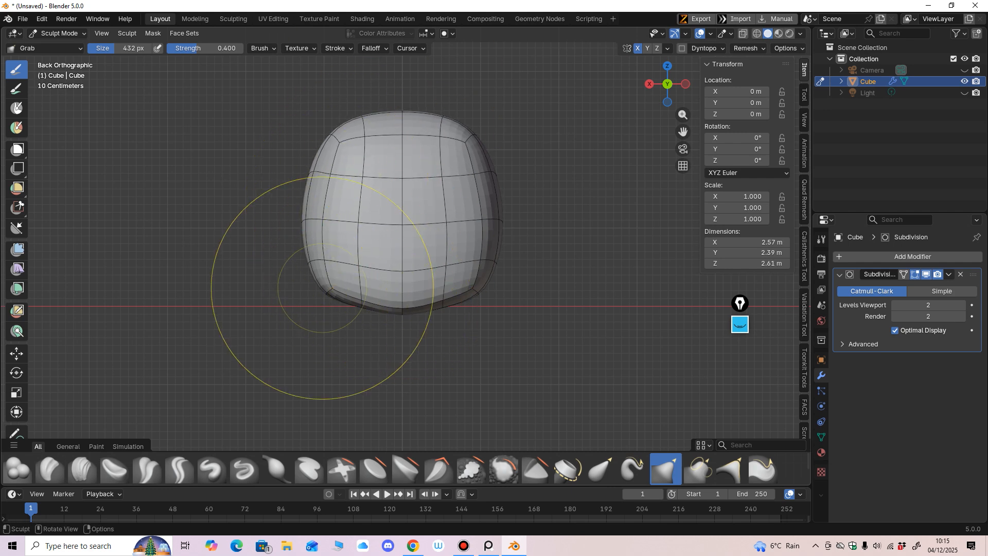
left_click_drag(323, 288, 283, 289)
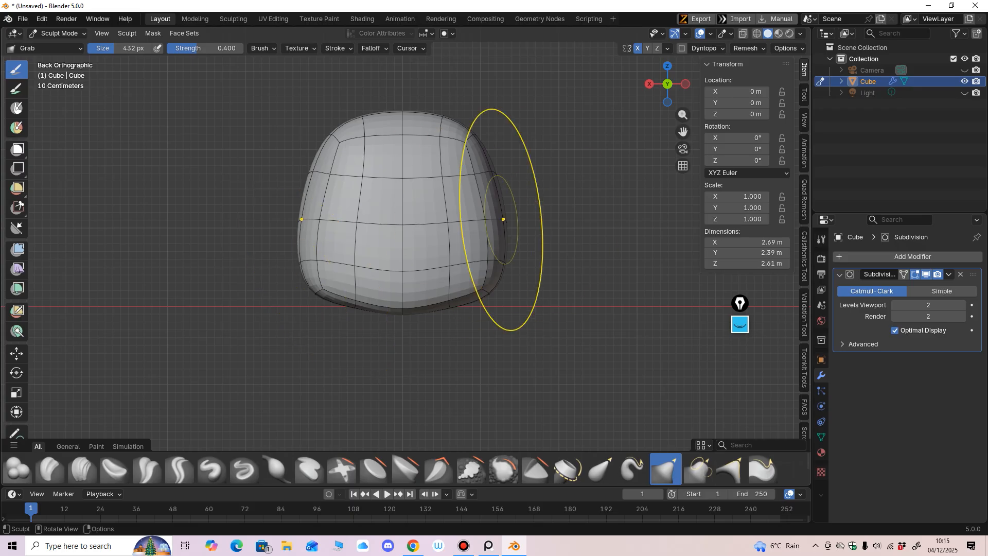
left_click_drag(503, 220, 512, 217)
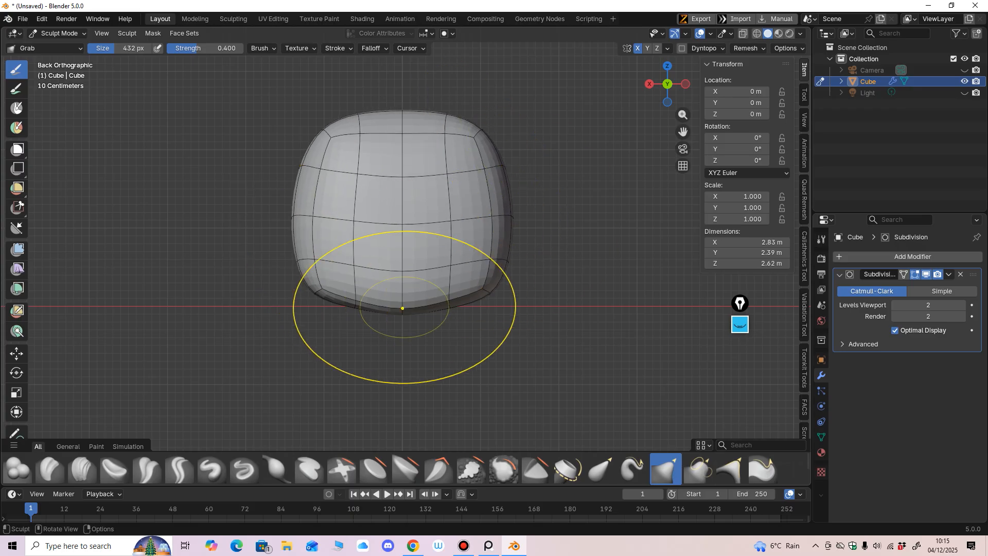
Pull the chin down at the centre line with the Grab brush, reduced to 148 px, to a height of about 2.71 m.
key("f")
left_click(377, 304)
key("f")
left_click(378, 310)
mouse_move(403, 309)
left_mouse_down()
mouse_move(402, 322)
mouse_move(445, 317)
left_mouse_up()
key("f")
left_click(389, 315)
key("f")
left_click(377, 315)
key("f")
left_click(449, 318)
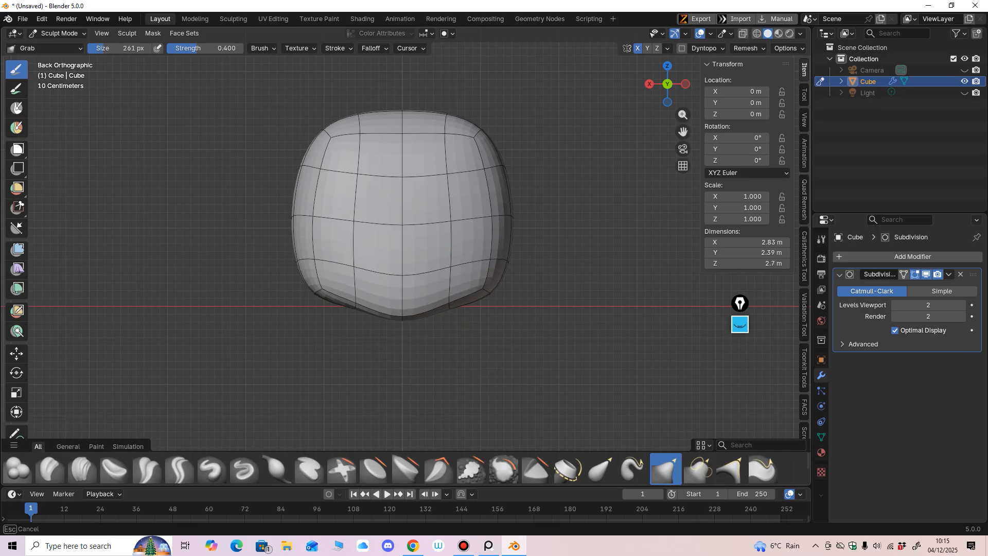
left_click(402, 317)
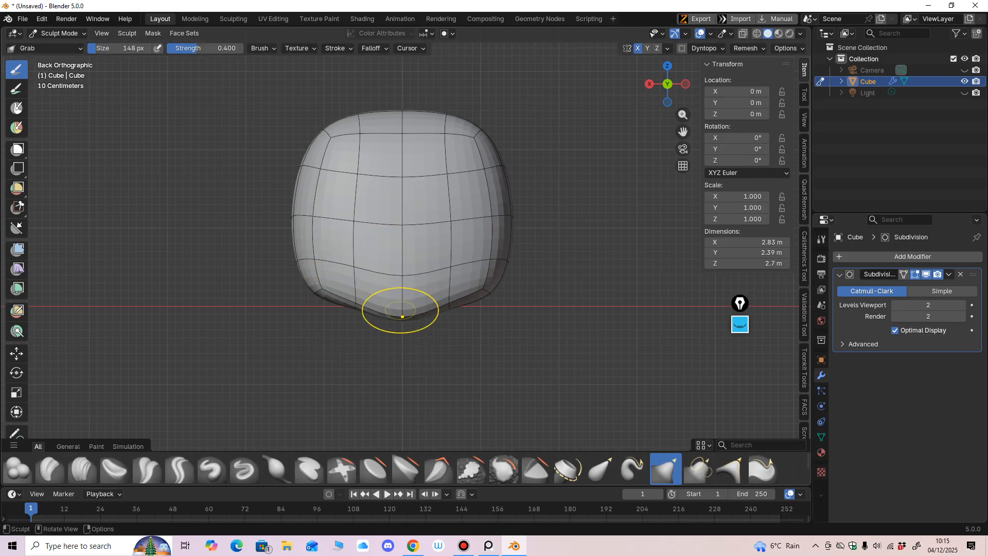
left_click_drag(402, 317, 402, 319)
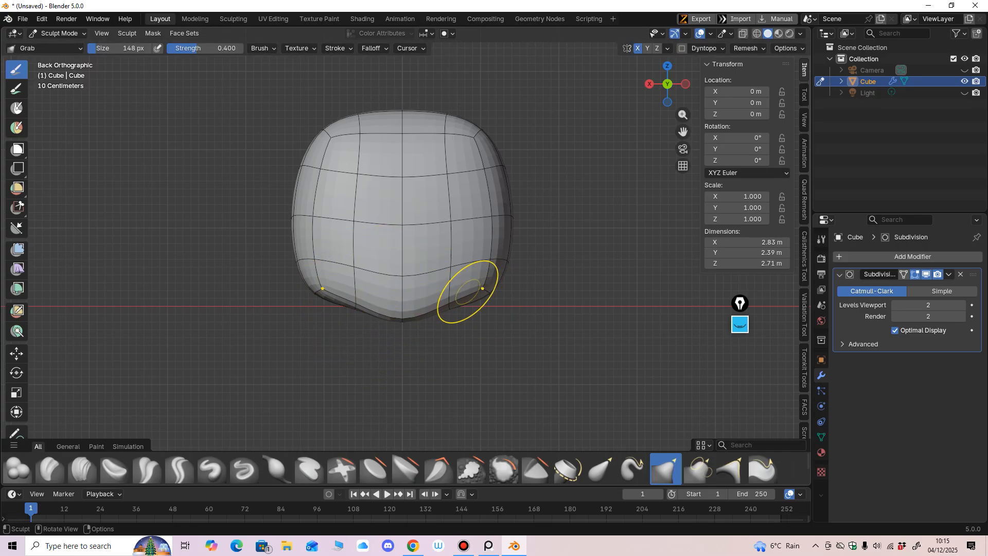
Check the head from an angle and from the back view, and switch to the Draw brush at a size of 96 px.
mouse_move(468, 292)
middle_mouse_down()
mouse_move(483, 307)
mouse_move(426, 263)
middle_mouse_up()
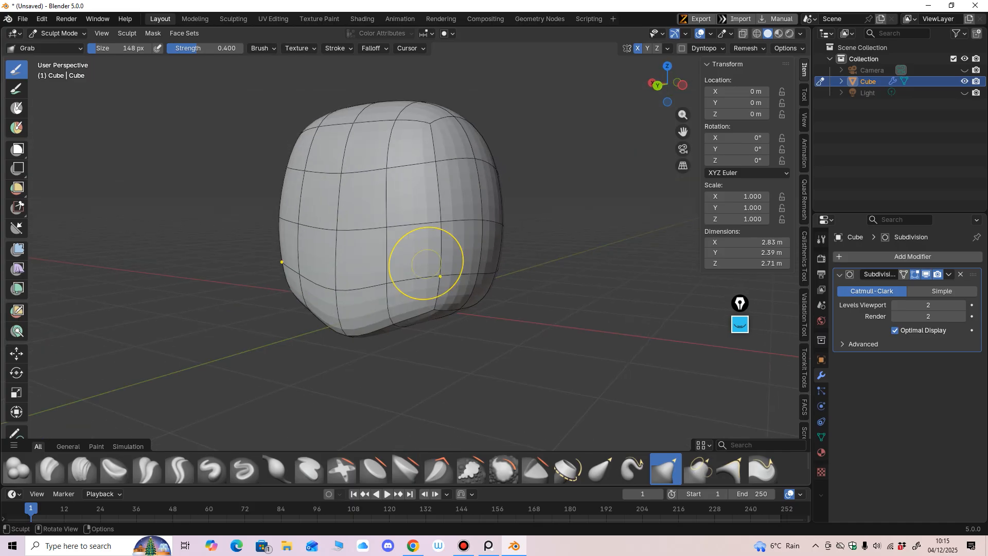
middle_click_drag(308, 263, 436, 219)
left_click_drag(398, 238, 401, 231)
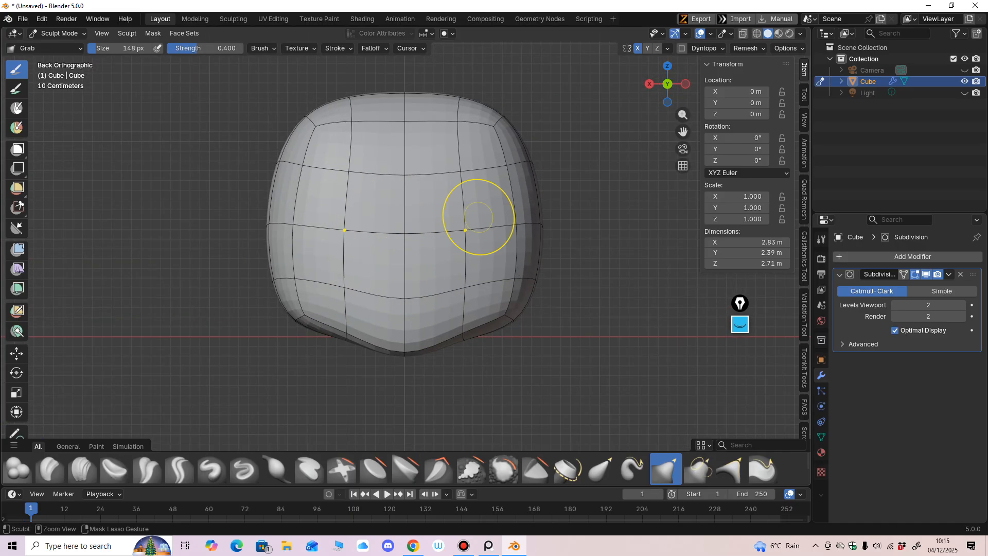
middle_click_drag(476, 218, 450, 243, "ctrl")
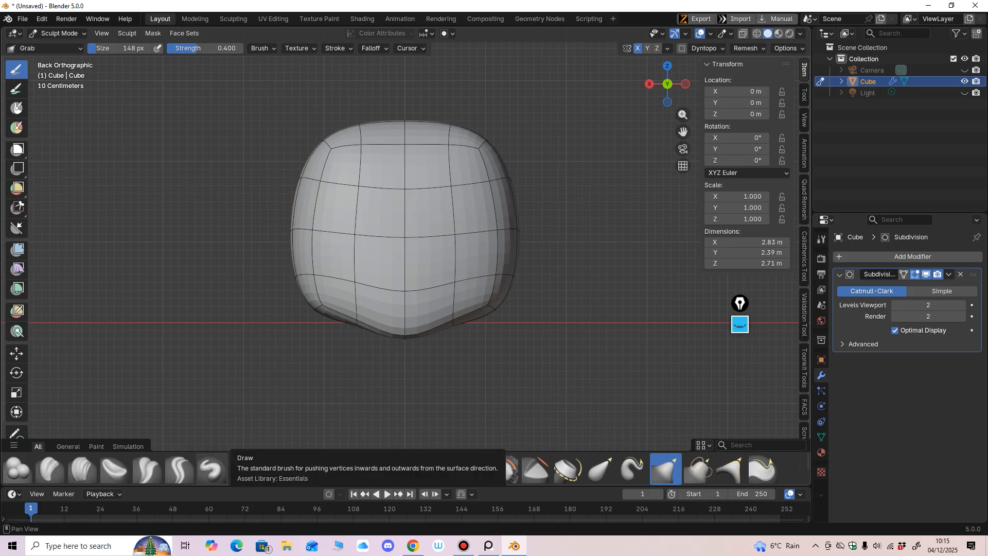
left_click(212, 469)
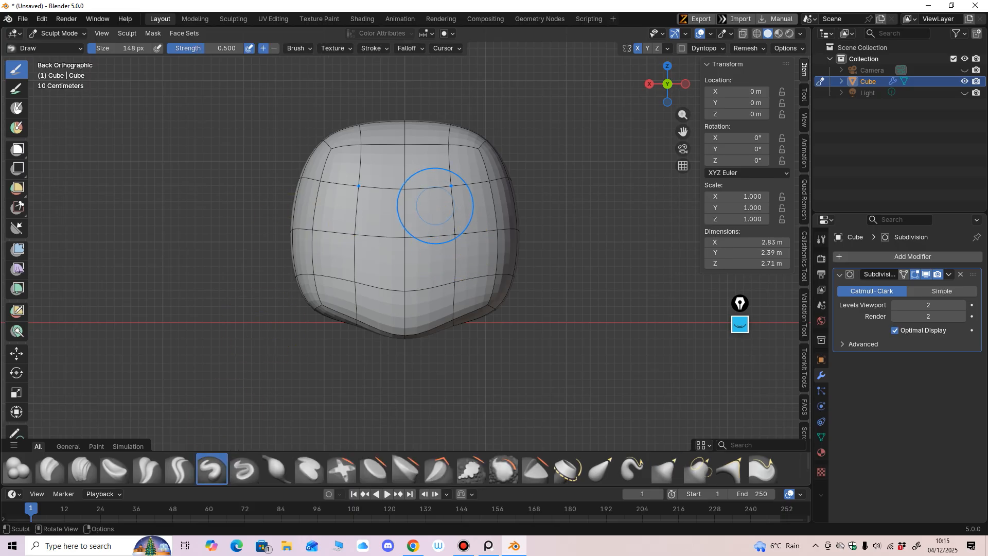
key("f")
left_click(466, 211)
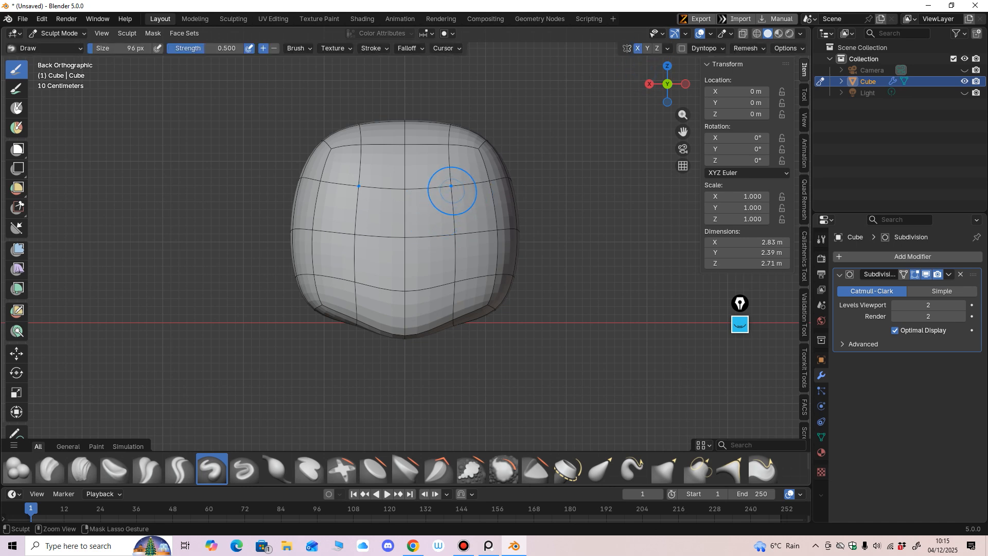
Try to carve symmetrical eye sockets into the upper face with inverted Draw brush strokes.
left_click_drag(450, 186, 454, 197, "ctrl")
middle_click_drag(453, 196, 439, 243)
left_click_drag(439, 243, 423, 266, "ctrl")
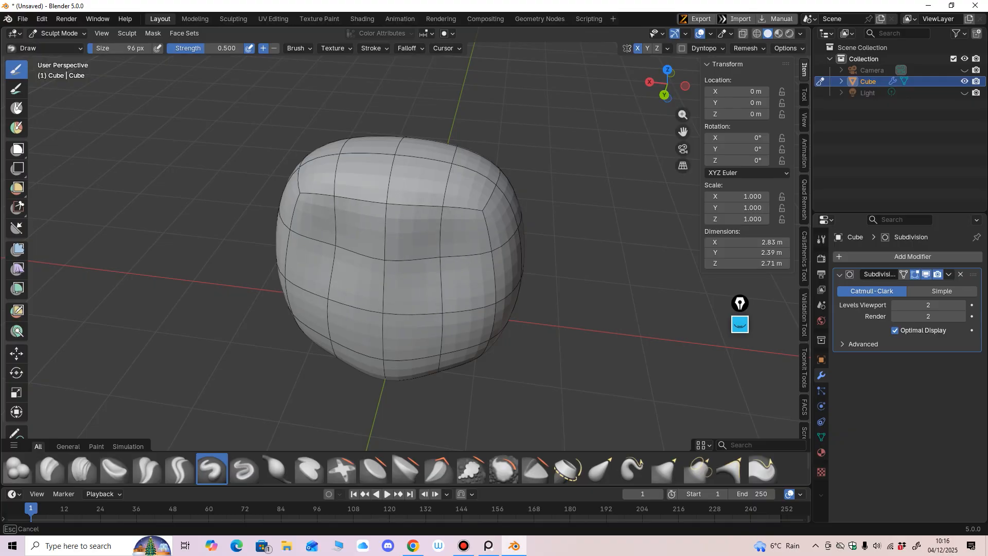
middle_click_drag(412, 247, 383, 247)
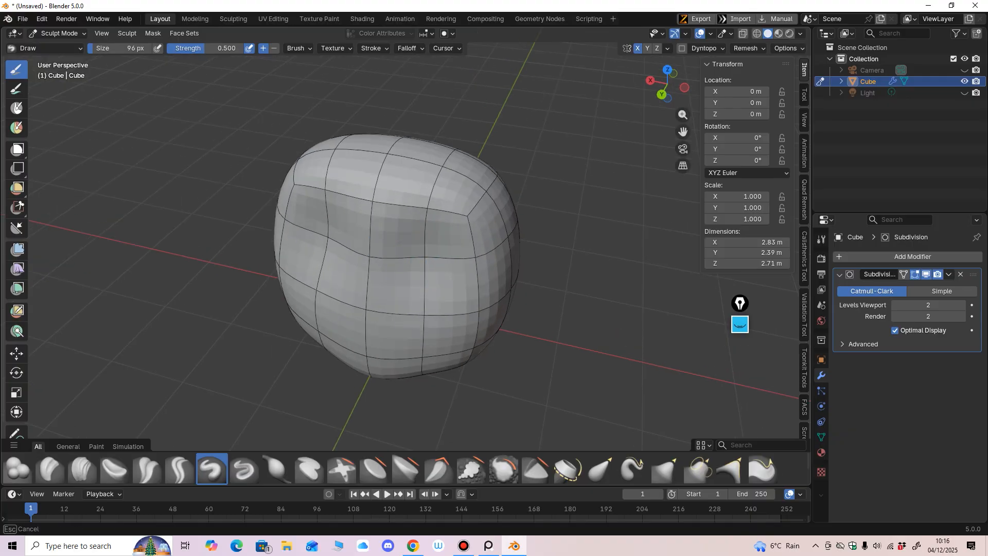
left_click_drag(423, 260, 418, 272, "ctrl")
middle_click_drag(406, 285, 393, 275)
left_click_drag(421, 238, 418, 243, "ctrl")
middle_click_drag(391, 242, 369, 238)
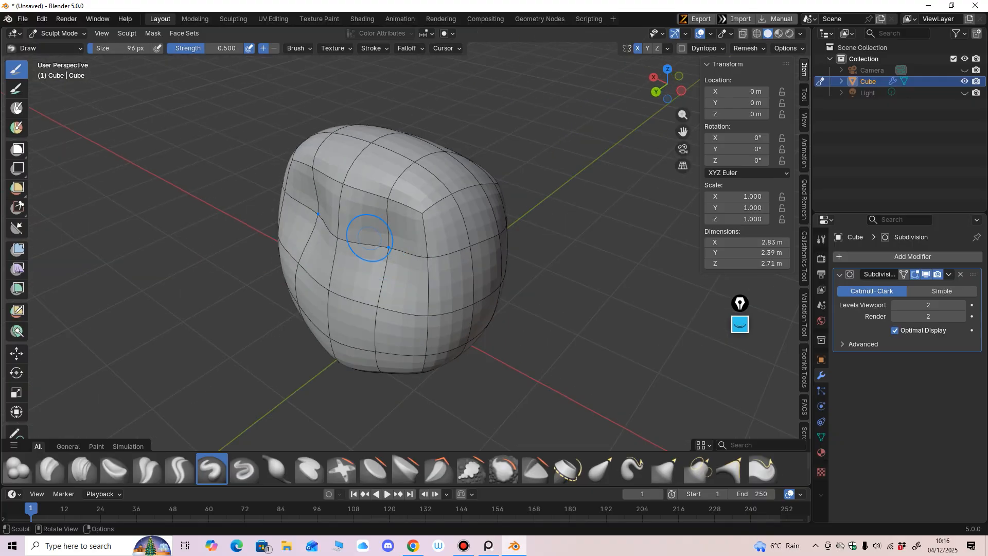
middle_click_drag(427, 258, 462, 256)
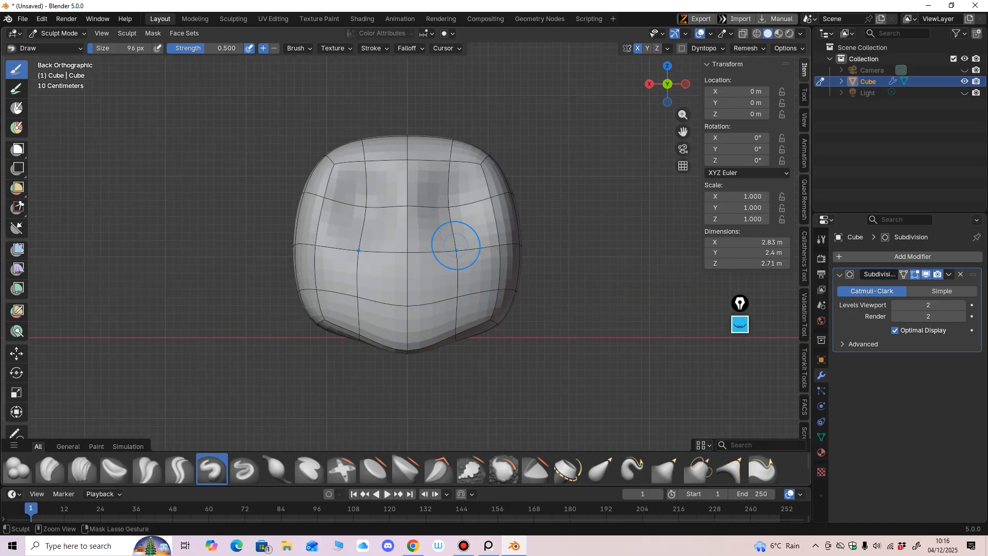
Set the Draw brush strength to 0.65 and carve shallow eye sockets around the middle of the face.
middle_click_drag(461, 252, 443, 273)
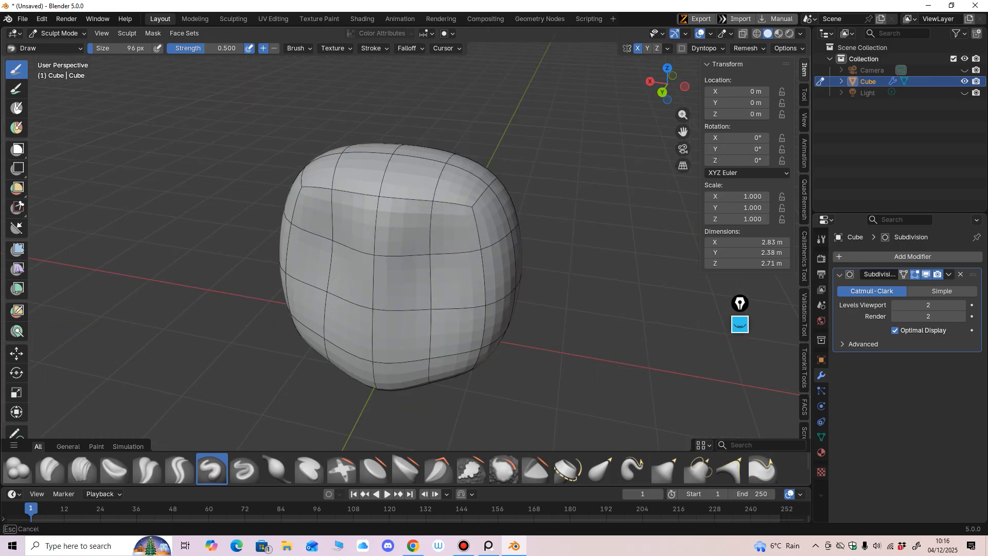
left_click(205, 48)
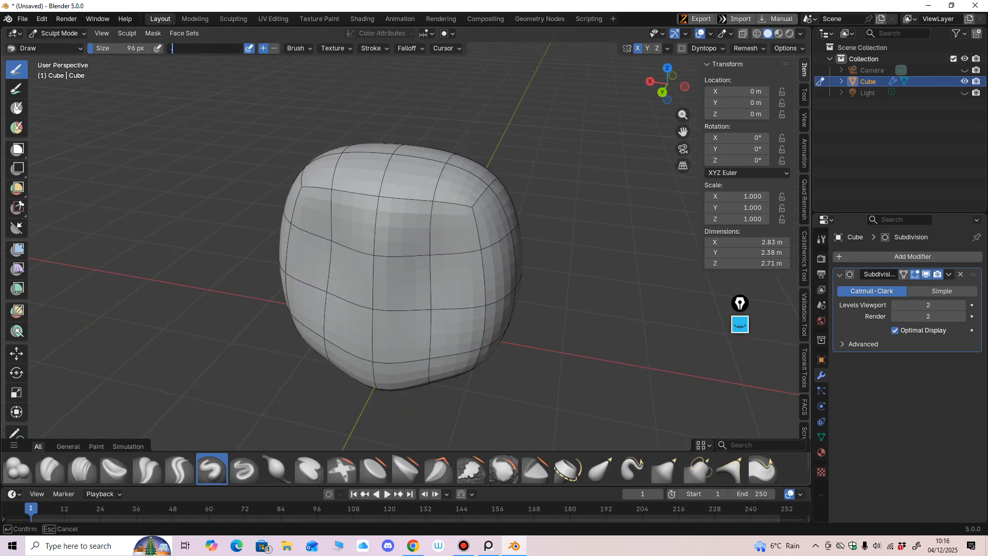
type(".65")
key("Return")
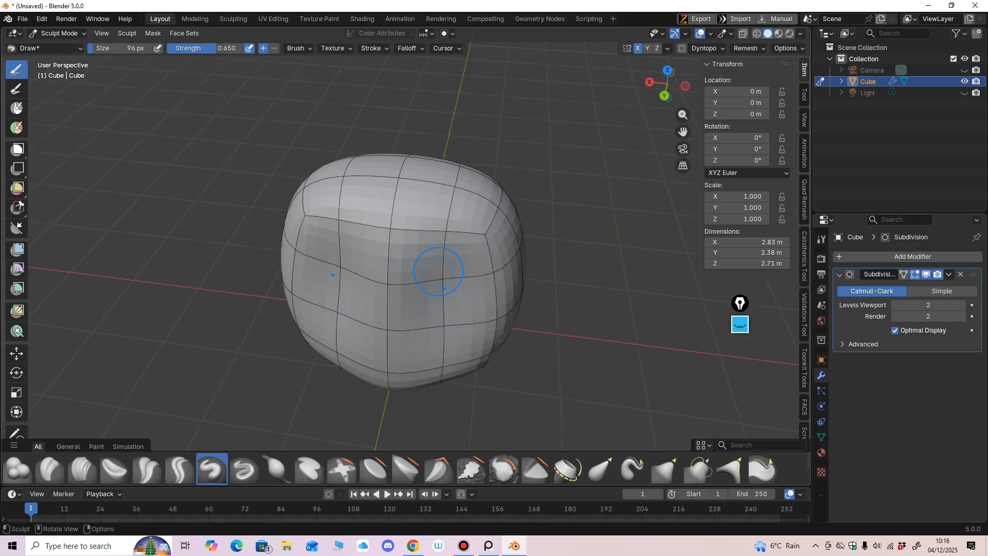
mouse_move(430, 264)
middle_mouse_down()
mouse_move(411, 265)
mouse_move(466, 223)
middle_mouse_up()
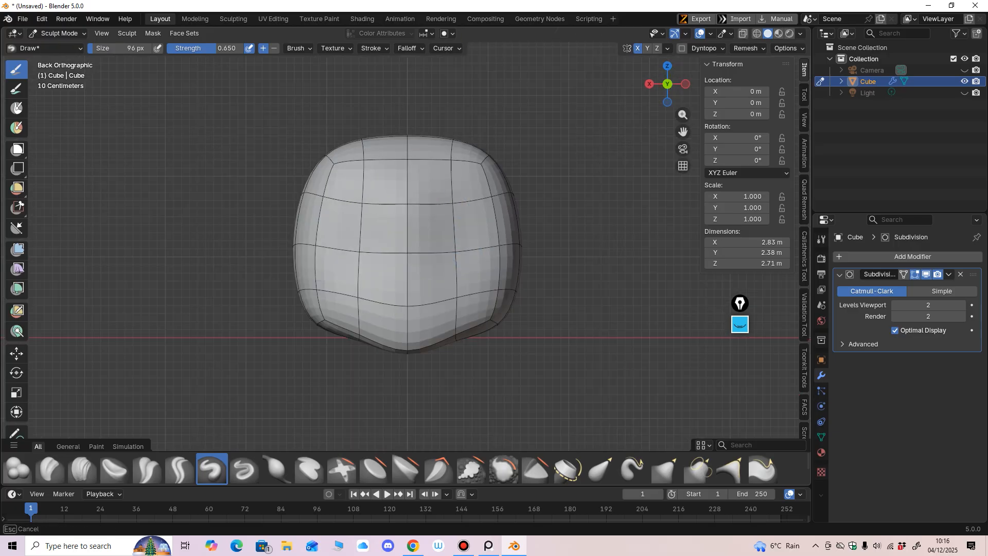
left_click_drag(486, 205, 478, 226)
middle_click_drag(476, 230, 389, 247)
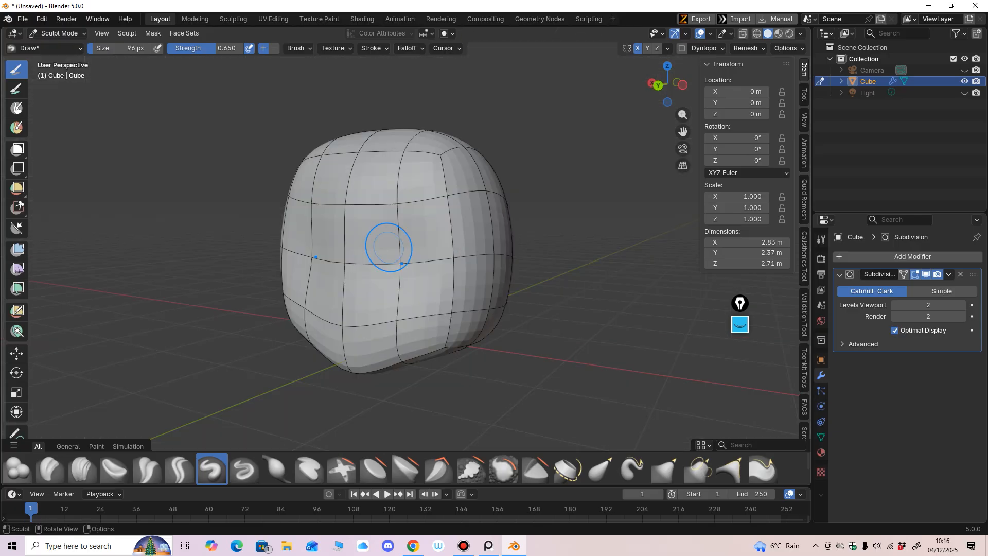
left_click_drag(397, 257, 394, 255)
middle_click_drag(394, 255, 476, 230, "alt")
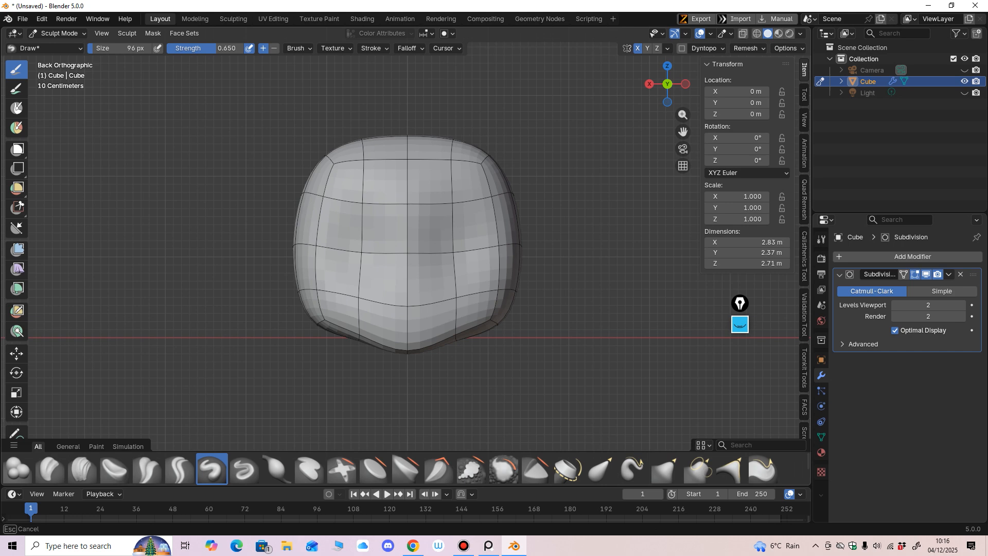
Shift the face's middle edge loop upward at the centre with the Grab brush, resized to 228 px.
key("g")
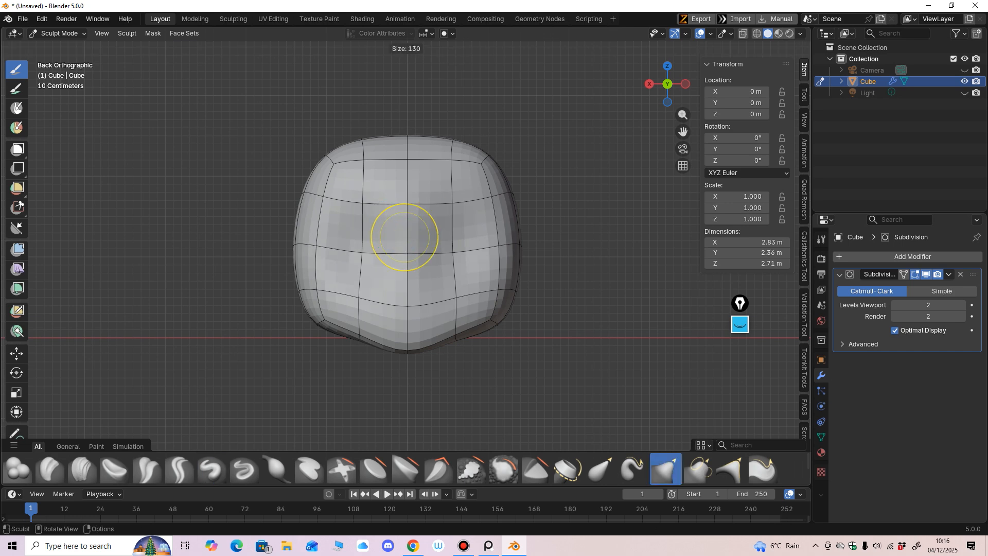
left_click_drag(396, 248, 395, 236)
key("f")
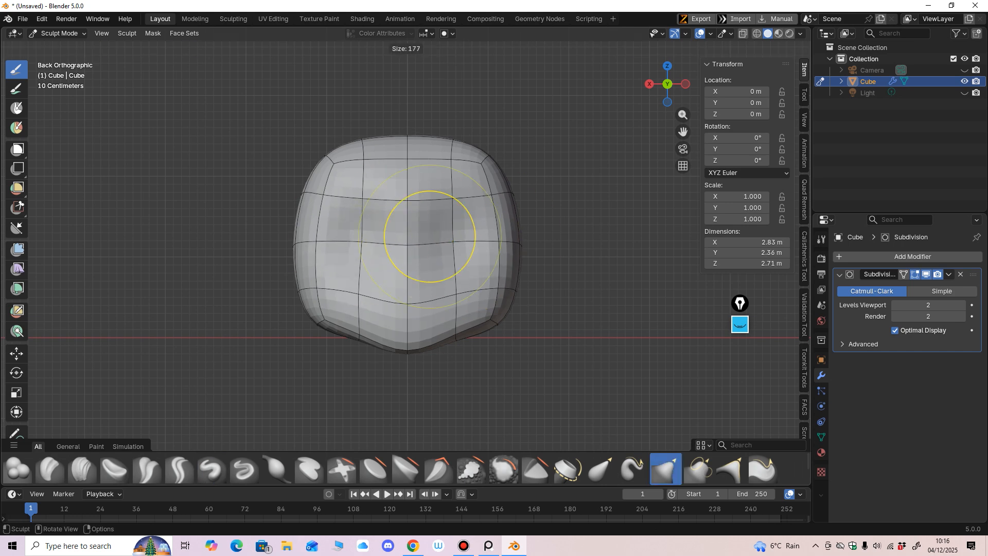
left_click(468, 237)
key("f")
left_click(444, 246)
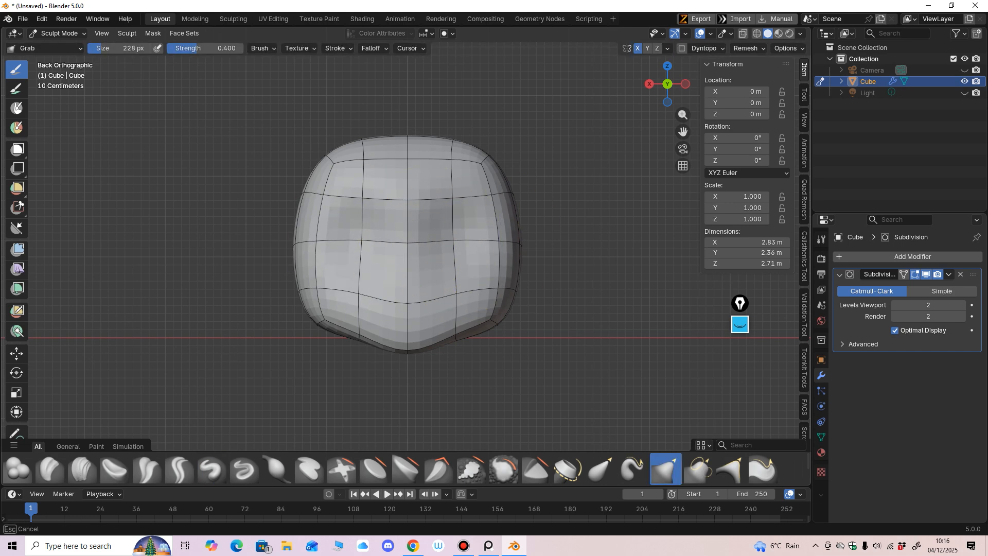
Pull the brow ridge forward above the eye sockets with the Grab brush to a depth of about 2.47 m.
mouse_move(397, 221)
middle_mouse_down()
mouse_move(491, 256)
mouse_move(459, 298)
middle_mouse_up()
scroll(466, 297, "down", 1)
left_click_drag(441, 325, 440, 332)
middle_click_drag(438, 328, 428, 321)
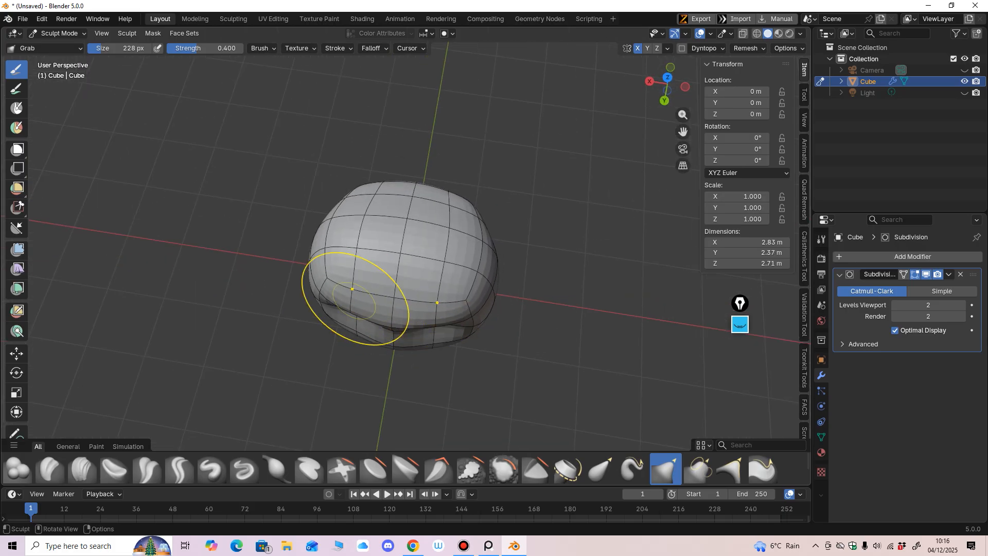
left_click_drag(356, 300, 344, 308)
middle_click_drag(404, 293, 362, 285)
left_click_drag(362, 285, 358, 289)
middle_click_drag(359, 286, 323, 214)
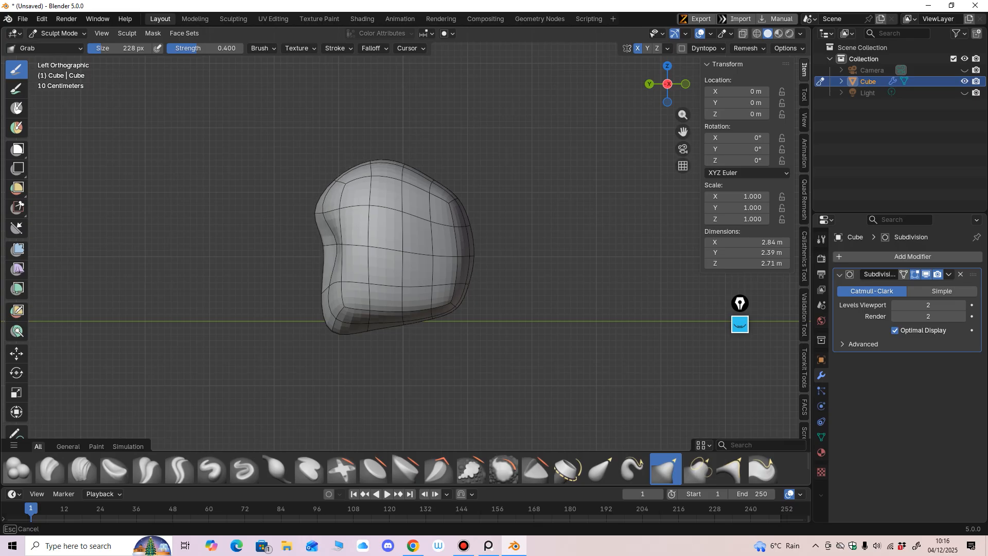
left_click_drag(321, 210, 312, 203)
middle_click_drag(313, 206, 322, 299)
Reduce the Grab brush to 153 px and draw the brow further forward to a depth of about 2.56 m.
key("f")
left_click(310, 291)
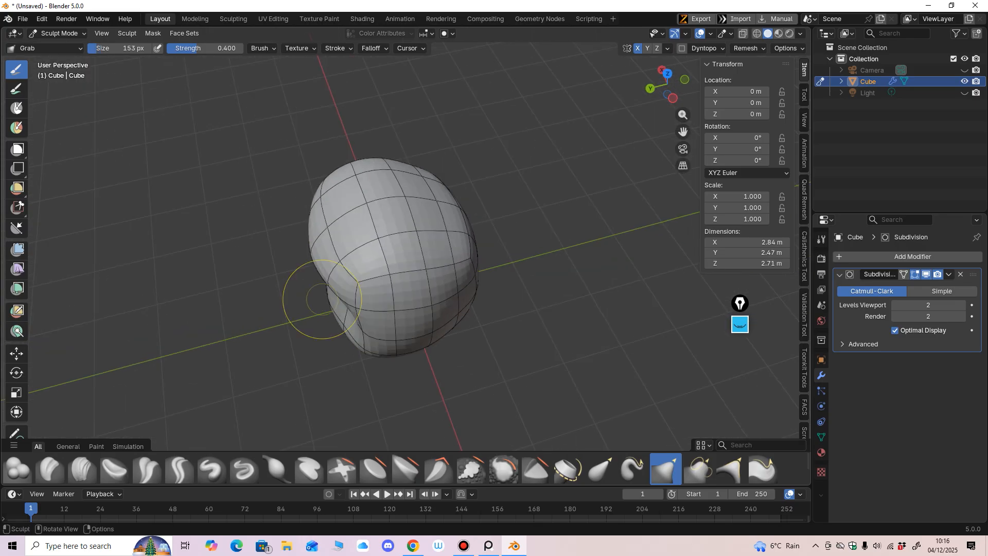
left_click_drag(329, 286, 324, 289)
mouse_move(327, 289)
middle_mouse_down()
mouse_move(391, 296)
mouse_move(445, 341)
mouse_move(330, 267)
middle_mouse_up()
left_click_drag(325, 262, 316, 257)
mouse_move(314, 258)
middle_mouse_down()
mouse_move(409, 242)
mouse_move(415, 320)
middle_mouse_up()
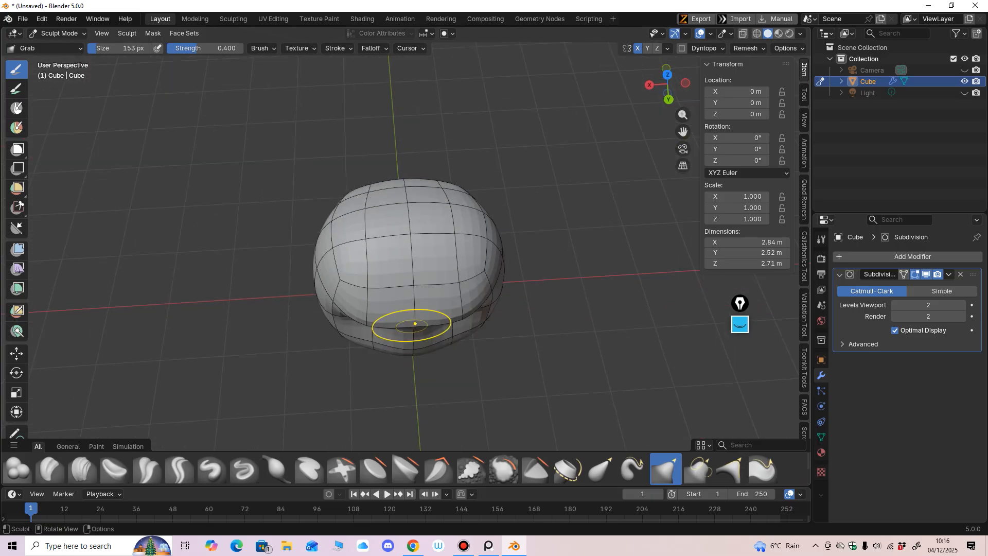
left_click_drag(412, 325, 412, 330)
mouse_move(412, 329)
middle_mouse_down("alt")
mouse_move(411, 221)
mouse_move(445, 263)
middle_mouse_up("alt")
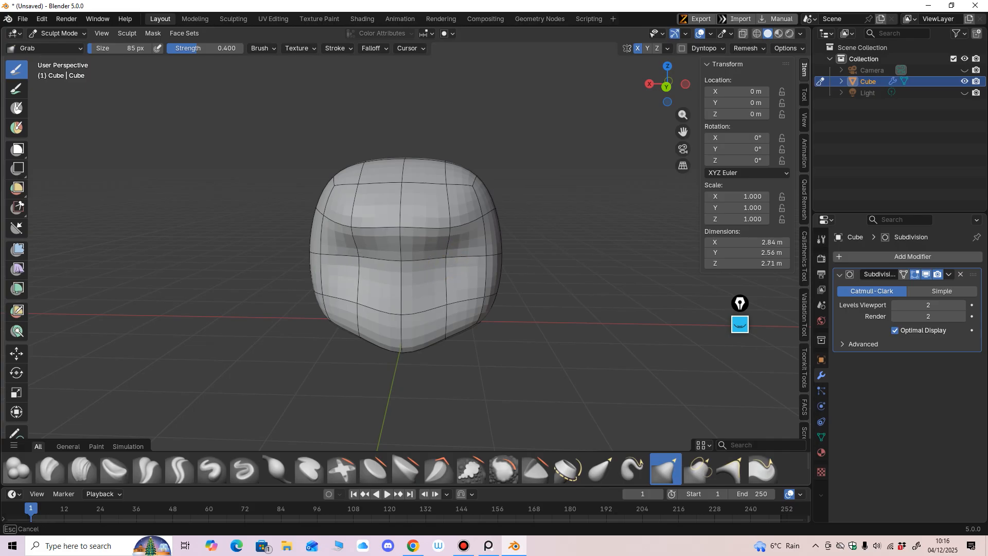
Pull the nose bridge forward below the brow with the Grab brush at 124 px, then nudge the upper face at 59 px.
mouse_move(386, 278)
middle_mouse_down()
mouse_move(455, 247)
mouse_move(368, 248)
middle_mouse_up()
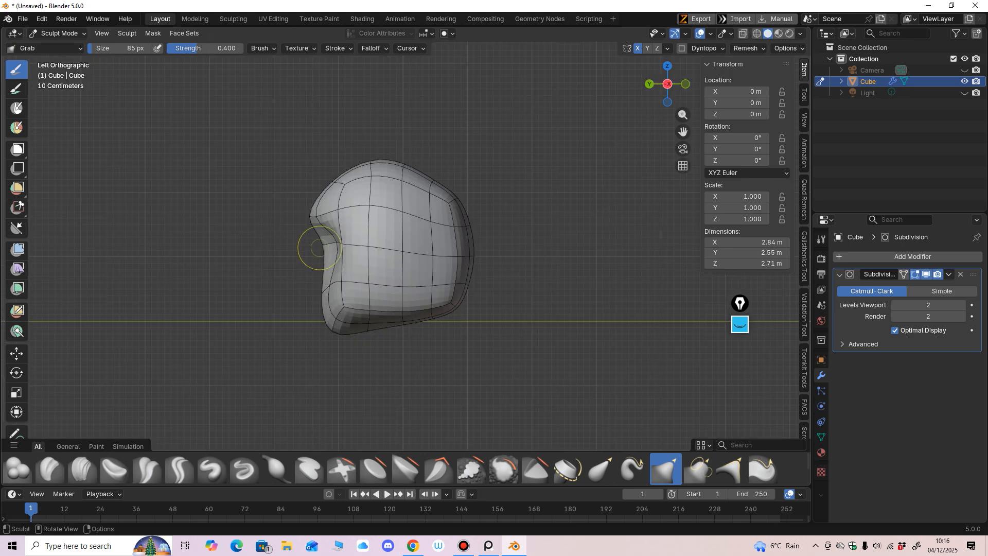
key("bracketright")
key("bracketright")
key("bracketright")
key("bracketright")
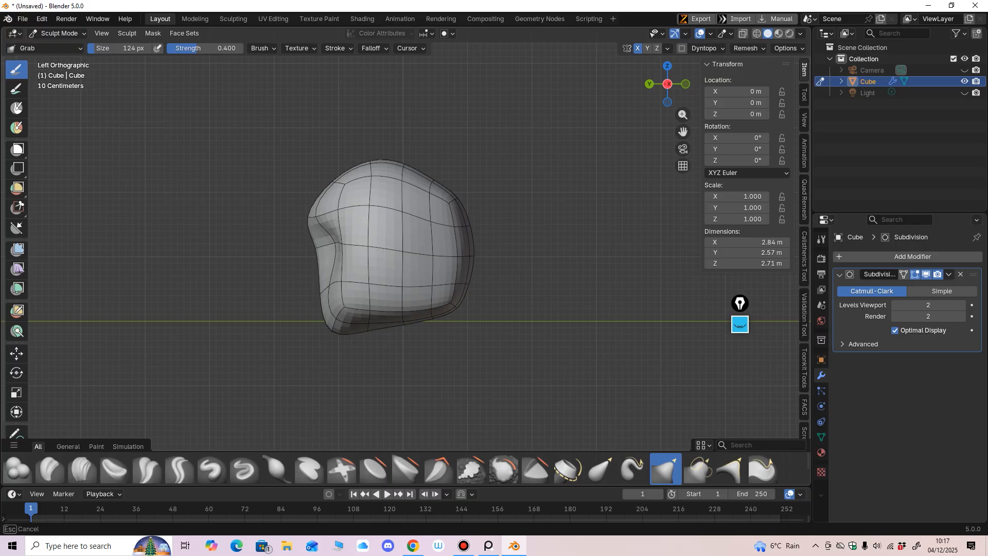
left_click_drag(323, 226, 326, 226)
mouse_move(330, 216)
middle_mouse_down()
mouse_move(432, 225)
mouse_move(463, 252)
middle_mouse_up()
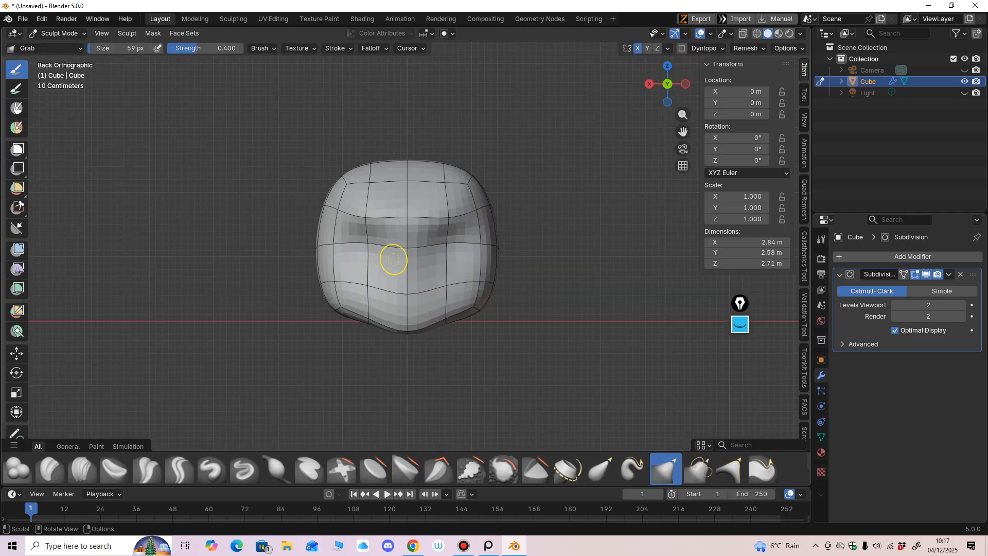
left_click_drag(448, 248, 443, 249)
Add a little volume to the lower face with the Draw brush at 59 px and strength 0.65.
left_click(276, 469)
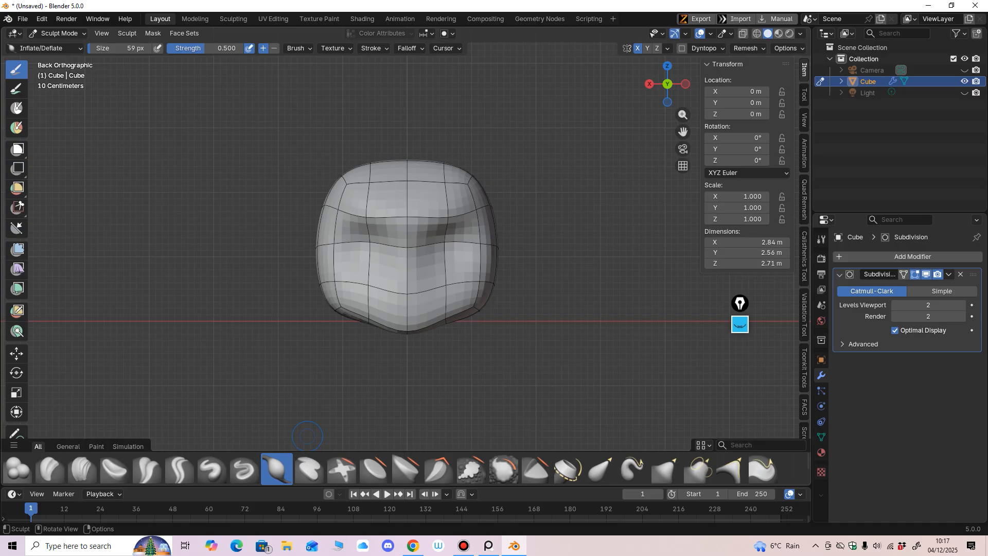
middle_click_drag(309, 396, 312, 386)
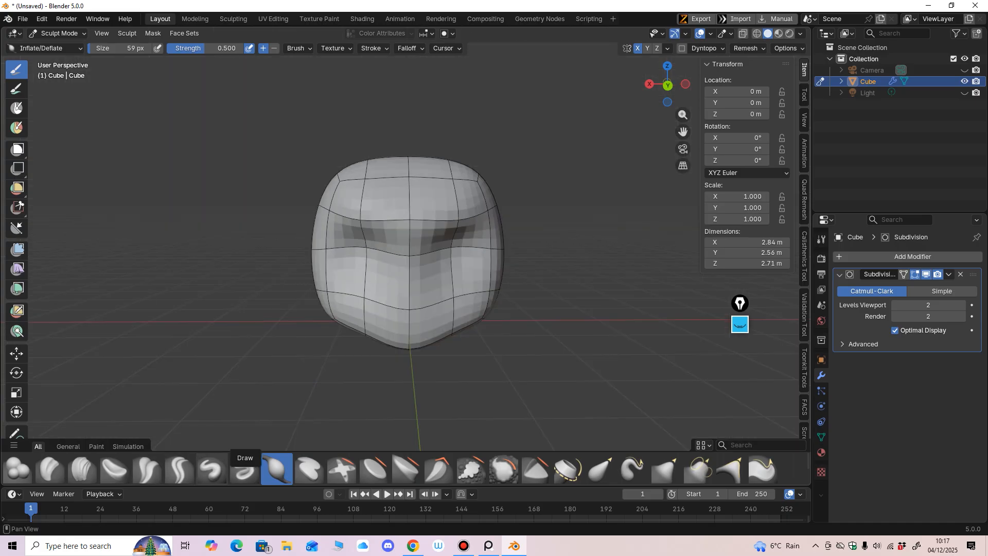
left_click(211, 469)
mouse_move(396, 316)
middle_mouse_down()
mouse_move(404, 262)
mouse_move(364, 285)
middle_mouse_up()
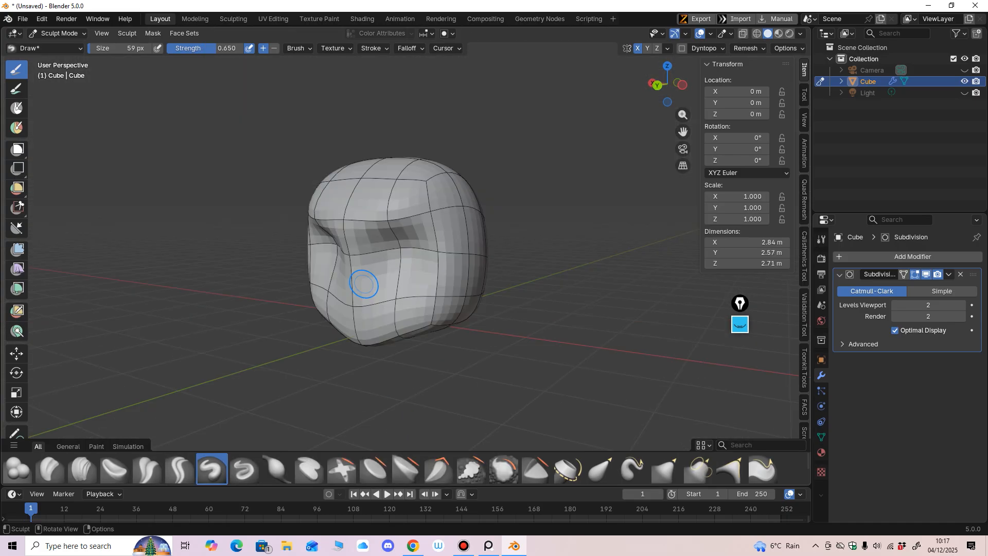
left_click_drag(350, 302, 348, 308)
middle_click_drag(355, 308, 403, 305, "alt")
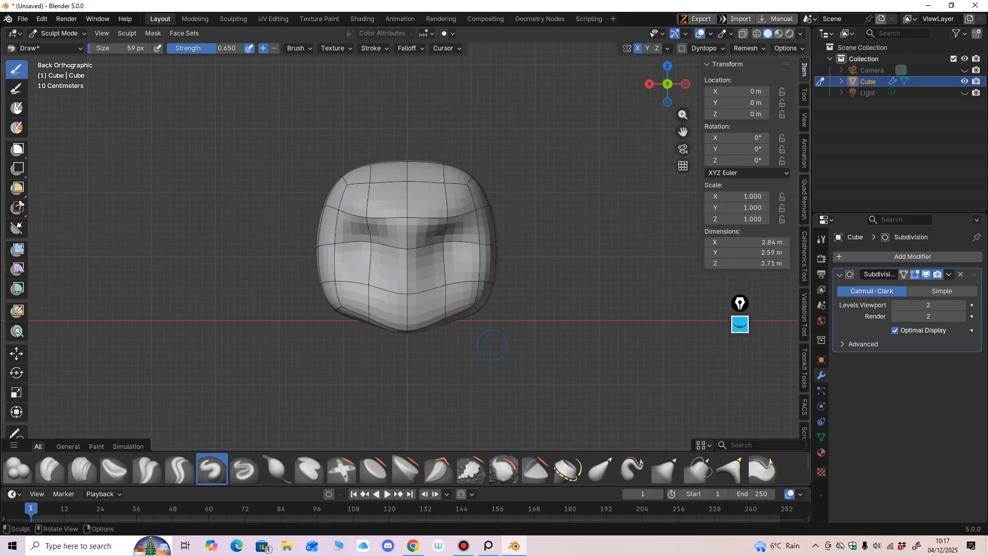
middle_click_drag(492, 345, 488, 318)
Compare the head with the Subdivision modifier hidden and shown, and push the eye sockets slightly back with the Grab brush at 171 px.
key("g")
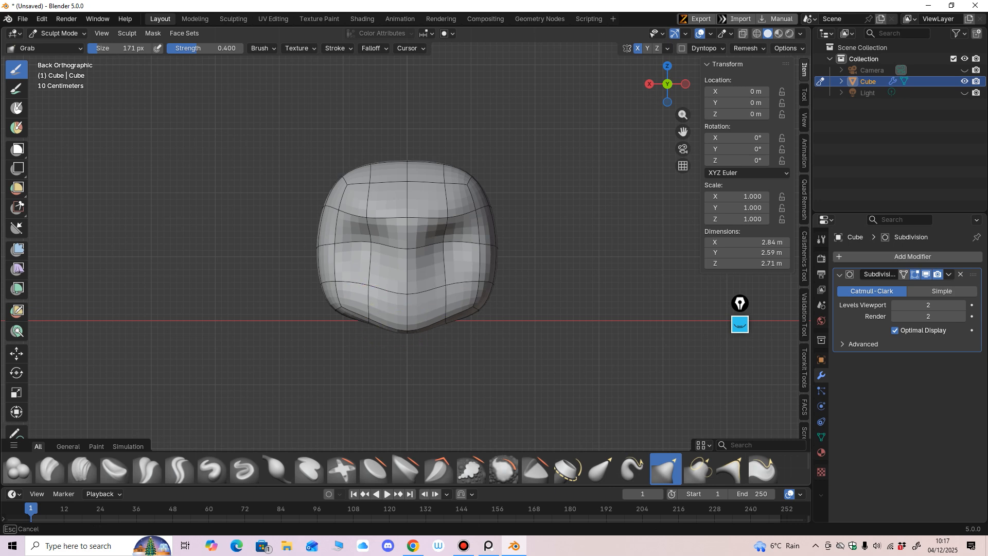
left_click(926, 274)
middle_click_drag(490, 304, 511, 293)
mouse_move(512, 293)
middle_mouse_down()
mouse_move(540, 299)
mouse_move(504, 309)
mouse_move(510, 296)
middle_mouse_up()
left_click(926, 274)
middle_click_drag(613, 316, 496, 320)
left_click_drag(346, 249, 355, 247)
Apply the Subdivision modifier to the head mesh.
mouse_move(355, 247)
middle_mouse_down()
mouse_move(511, 254)
mouse_move(482, 265)
mouse_move(483, 303)
mouse_move(503, 302)
middle_mouse_up()
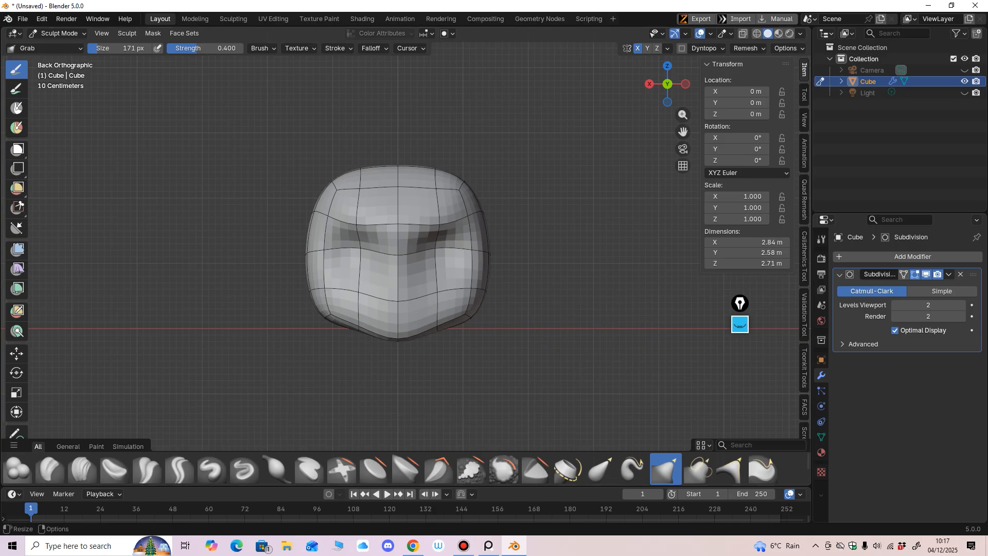
left_click(949, 274)
left_click(900, 287)
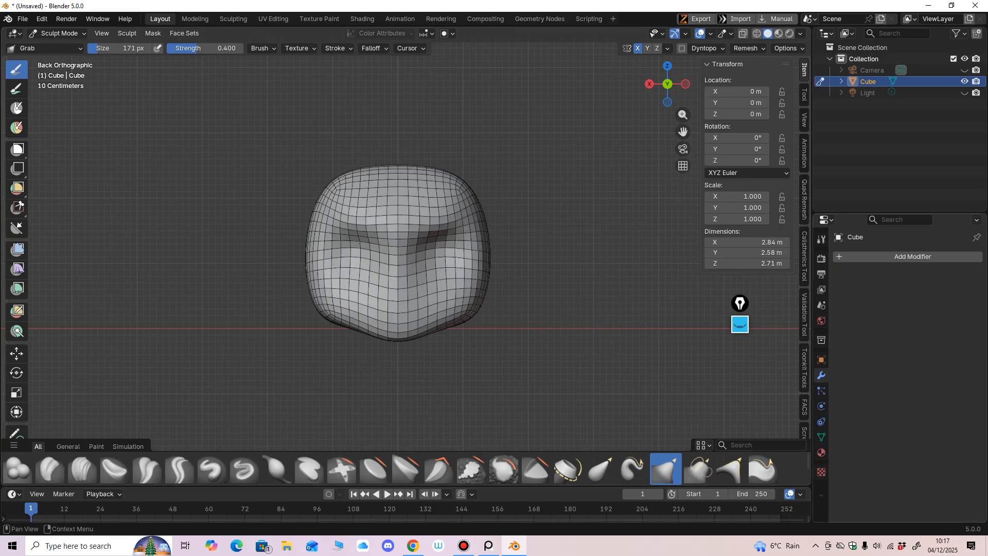
Carve the inner corners of the eye sockets with the Draw brush at 107 px and strength 0.65.
mouse_move(555, 296)
middle_mouse_down()
mouse_move(581, 299)
mouse_move(425, 293)
mouse_move(420, 257)
mouse_move(438, 248)
middle_mouse_up()
key("f")
left_click(391, 289)
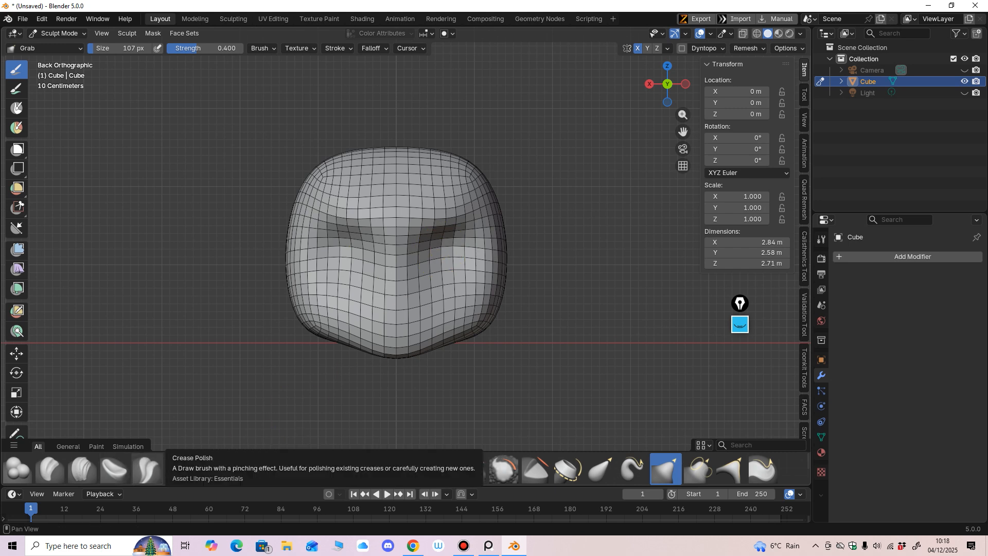
left_click(212, 469)
left_click_drag(447, 252, 450, 255)
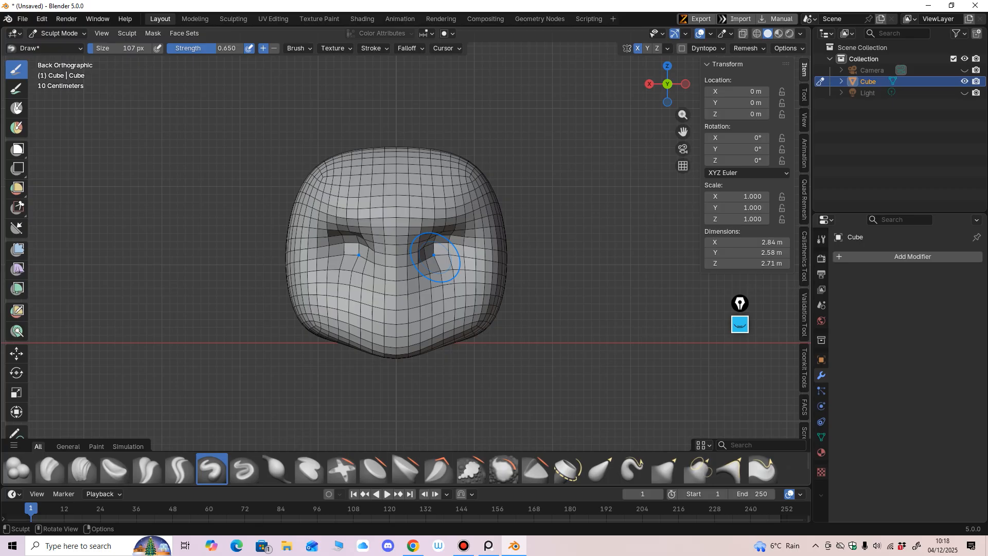
left_click_drag(449, 255, 426, 248)
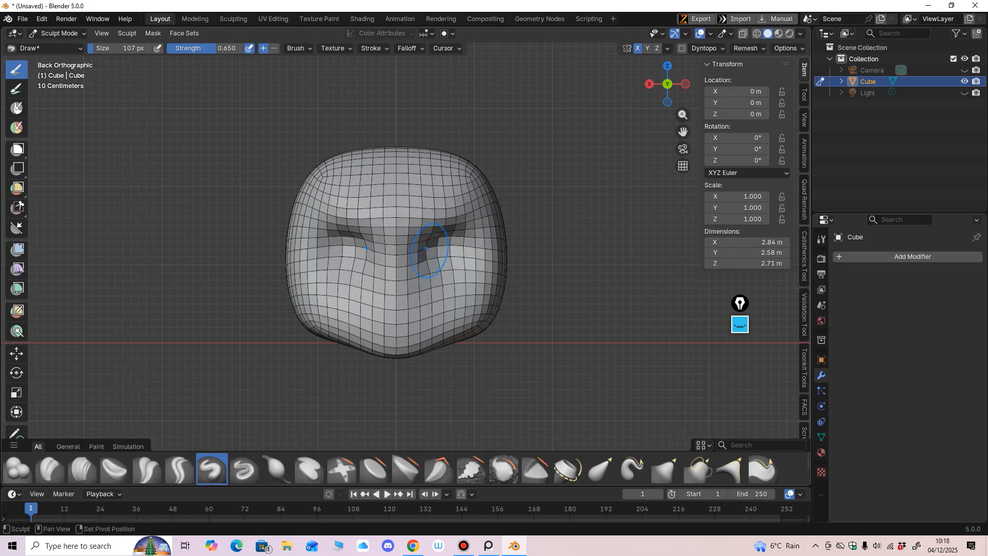
Build up the brow ridge along the upper edge of both eye sockets with the Draw brush.
mouse_move(349, 249)
middle_mouse_down()
mouse_move(337, 236)
mouse_move(344, 232)
middle_mouse_up()
middle_click_drag(400, 254, 396, 251, "alt")
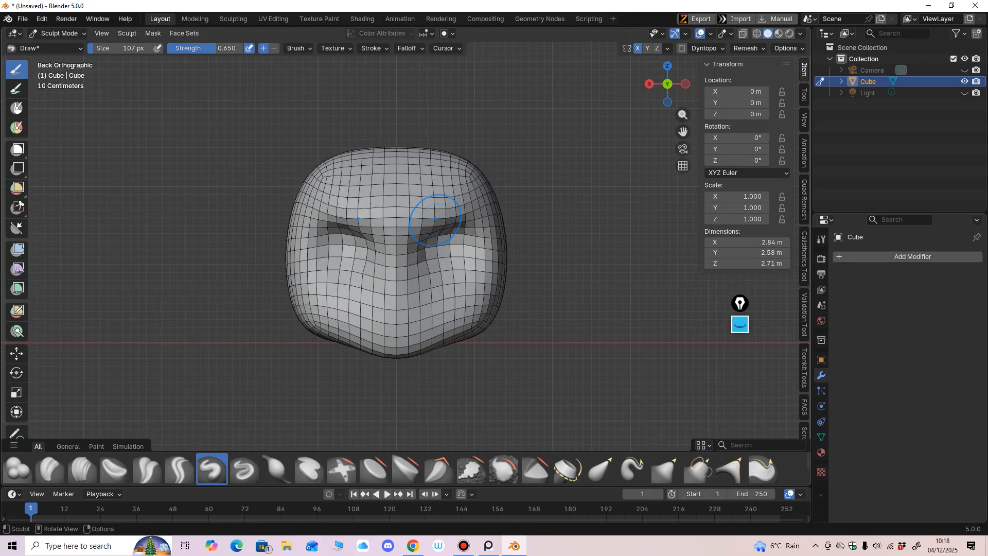
left_click_drag(371, 226, 332, 220)
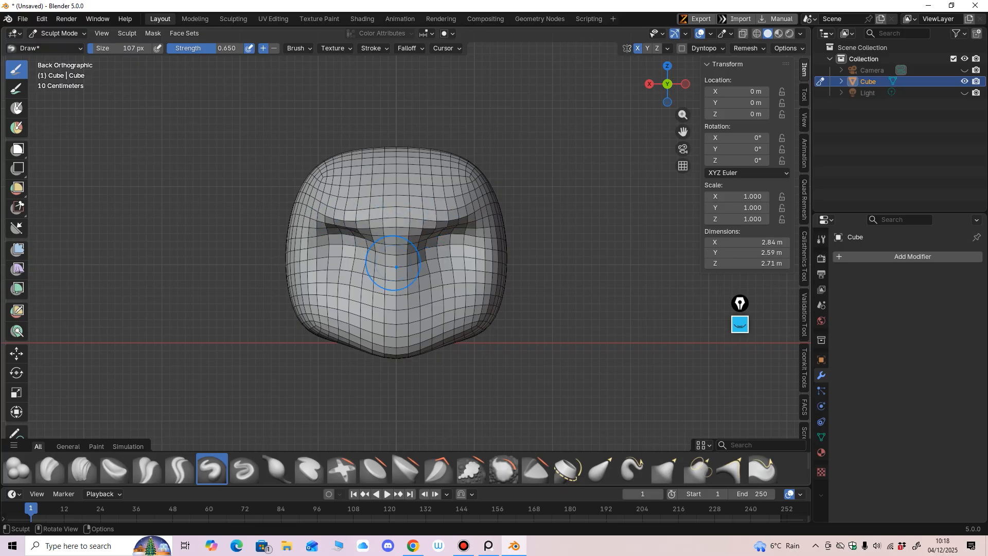
middle_click_drag(388, 239, 406, 227)
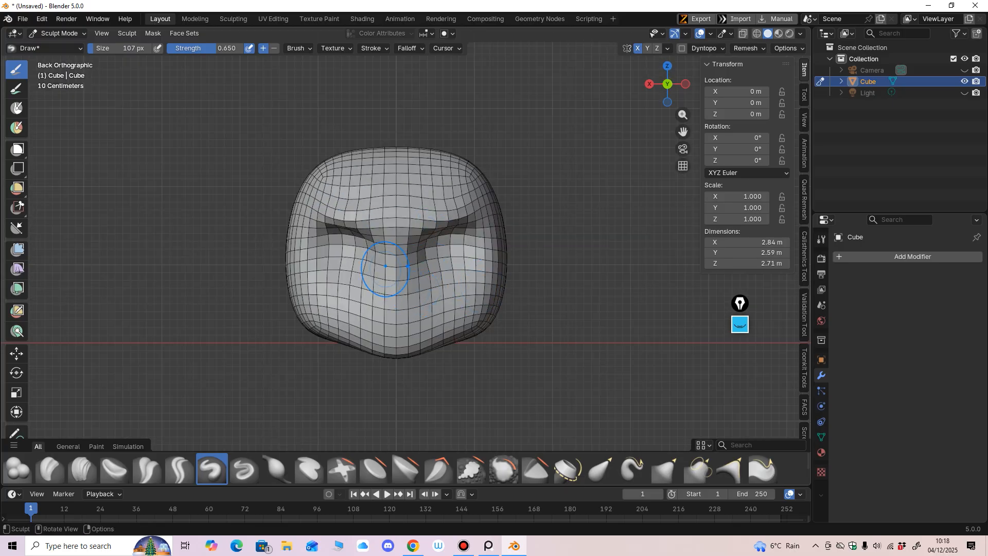
Carve the eye sockets wider and deeper toward the sides of the face with the inverted Draw brush.
left_click_drag(366, 258, 327, 265, "ctrl")
mouse_move(360, 258)
left_mouse_down("ctrl")
mouse_move(327, 263)
mouse_move(332, 249)
mouse_move(315, 249)
left_mouse_up("ctrl")
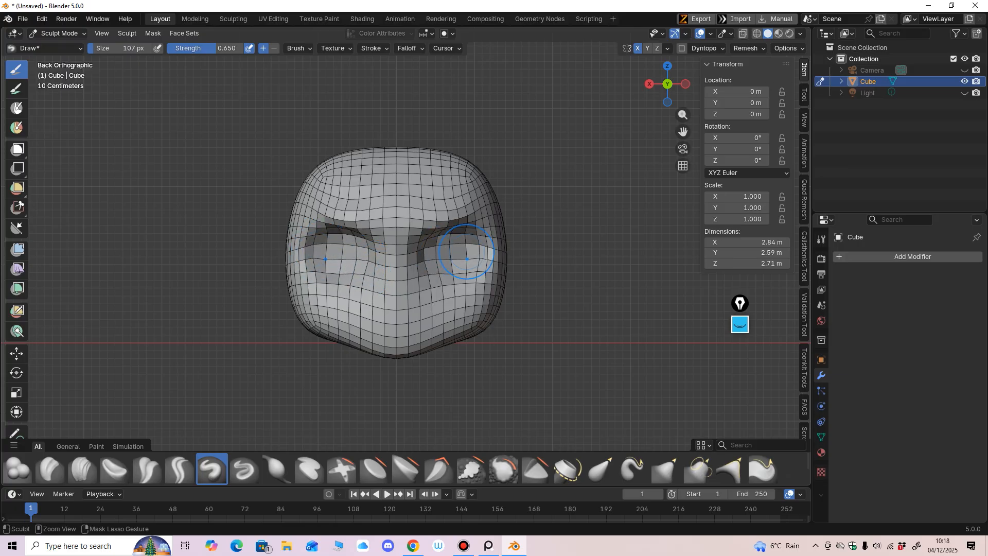
left_click_drag(466, 252, 459, 252, "ctrl")
key("g")
key("f")
left_click(520, 303)
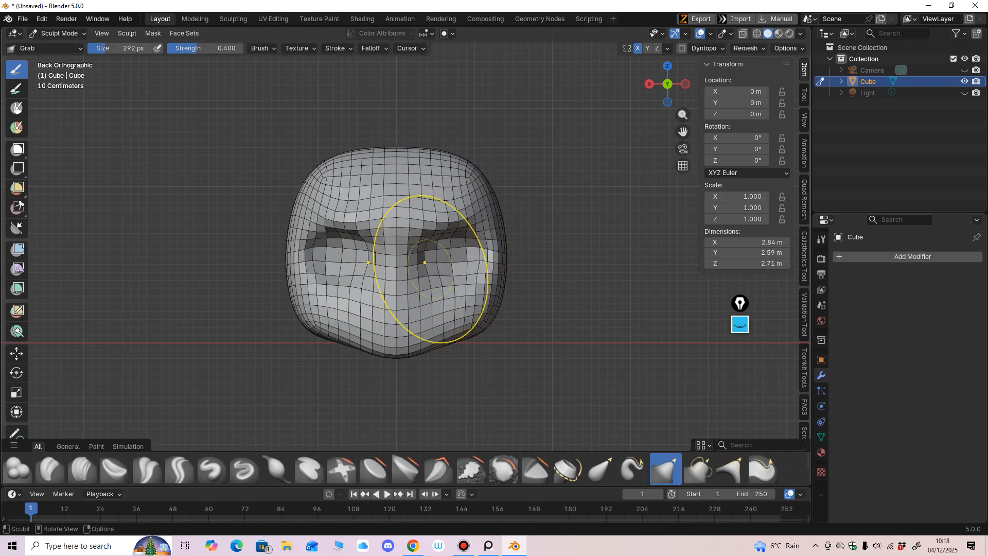
key("f")
left_click(350, 292)
middle_click_drag(357, 291, 276, 299)
middle_click_drag(393, 301, 452, 265)
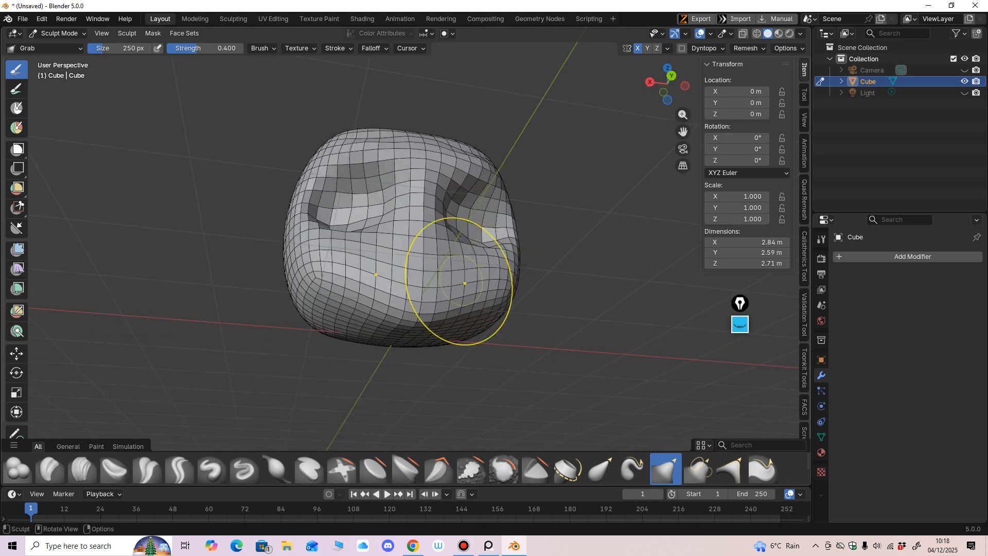
Inflate the cheeks below the eye sockets with the Inflate/Deflate brush at 123 px and strength 0.5.
left_click(276, 468)
mouse_move(465, 299)
middle_mouse_down()
mouse_move(466, 325)
mouse_move(476, 302)
mouse_move(467, 295)
middle_mouse_up()
key("f")
left_click(515, 323)
key("f")
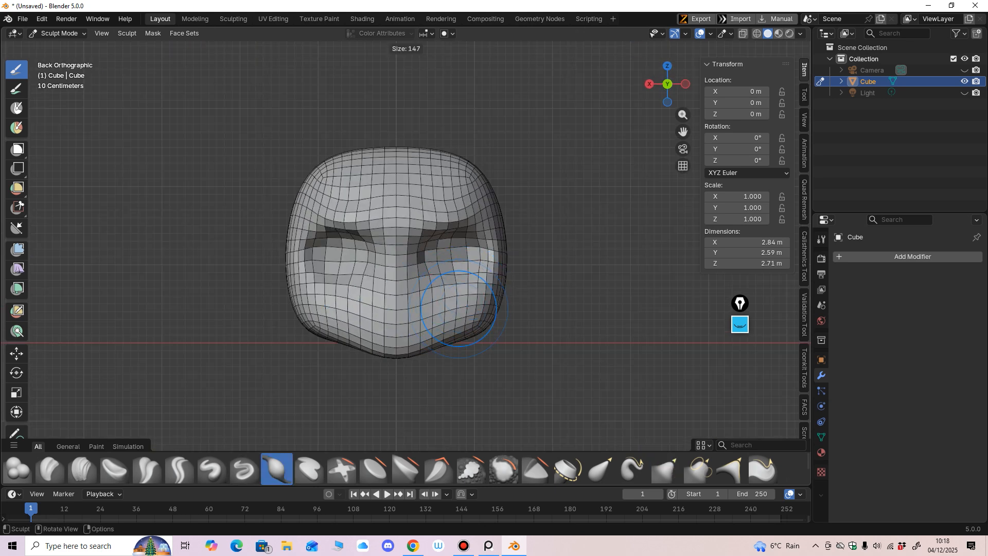
left_click(476, 305)
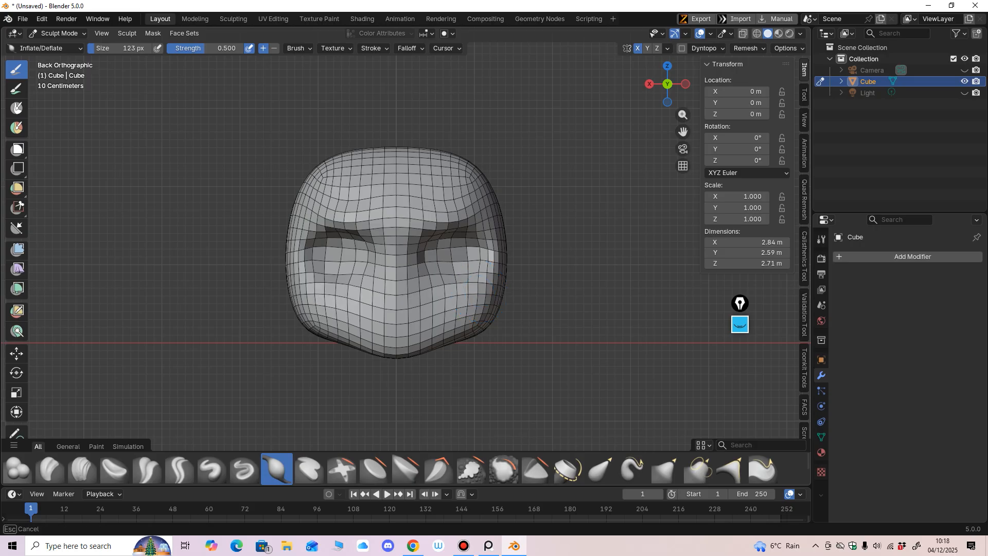
mouse_move(476, 305)
middle_mouse_down()
mouse_move(471, 322)
mouse_move(457, 294)
middle_mouse_up()
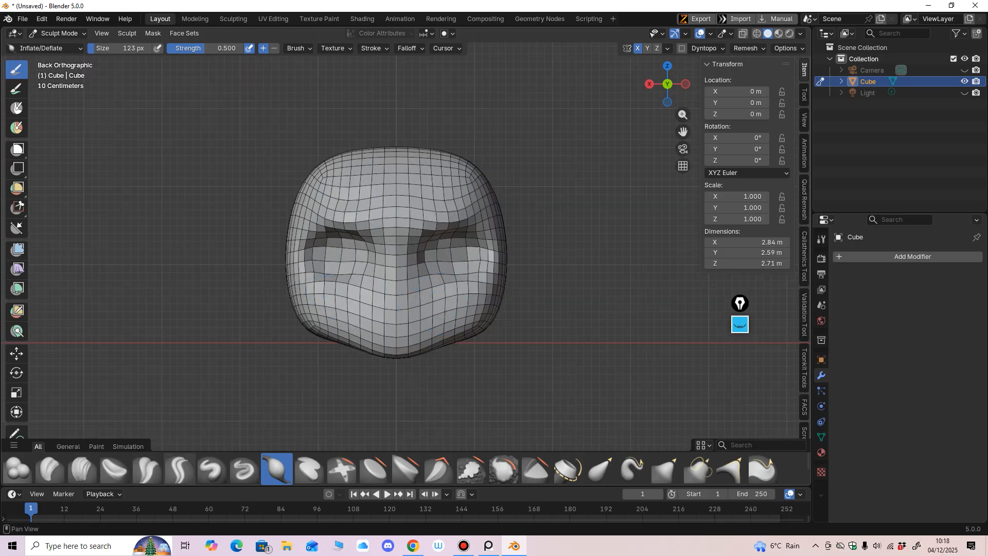
Thicken the brow above the eye sockets with the Draw brush at strength 0.65, bringing the head's depth to about 2.62 m.
left_click(211, 468)
mouse_move(353, 209)
left_mouse_down()
mouse_move(355, 221)
mouse_move(332, 237)
left_mouse_up()
mouse_move(476, 224)
middle_mouse_down()
mouse_move(426, 252)
mouse_move(376, 238)
mouse_move(366, 244)
middle_mouse_up()
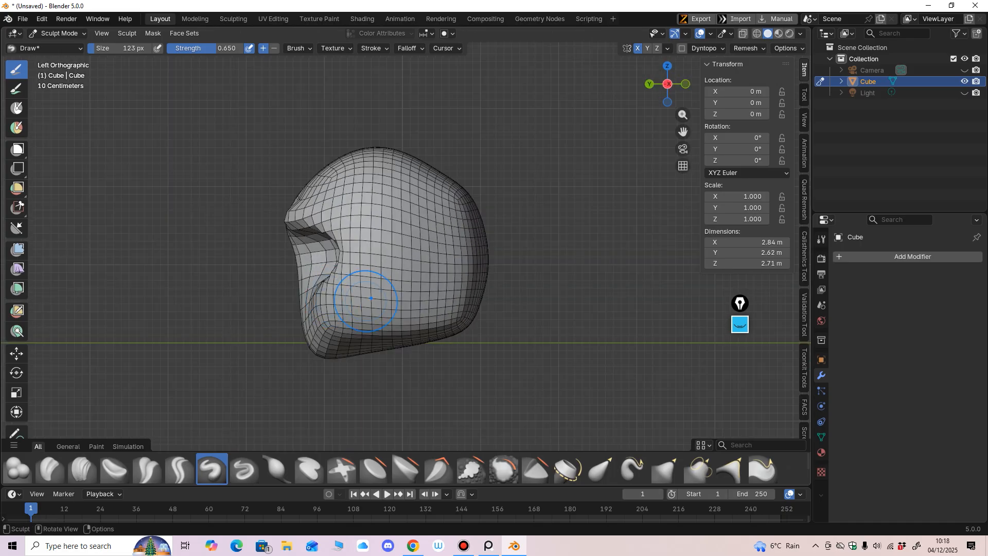
Enlarge the brush to 312 px and pull the chin and mouth area forward in profile with the Grab brush.
key("f")
left_click(450, 305)
middle_click_drag(443, 299, 334, 314, "ctrl")
left_click_drag(314, 312, 311, 288)
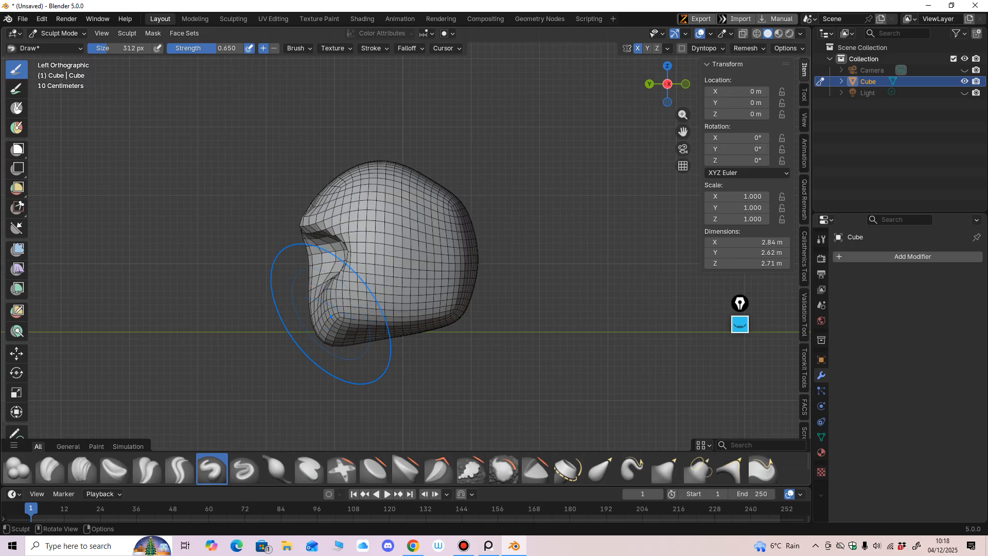
key("g")
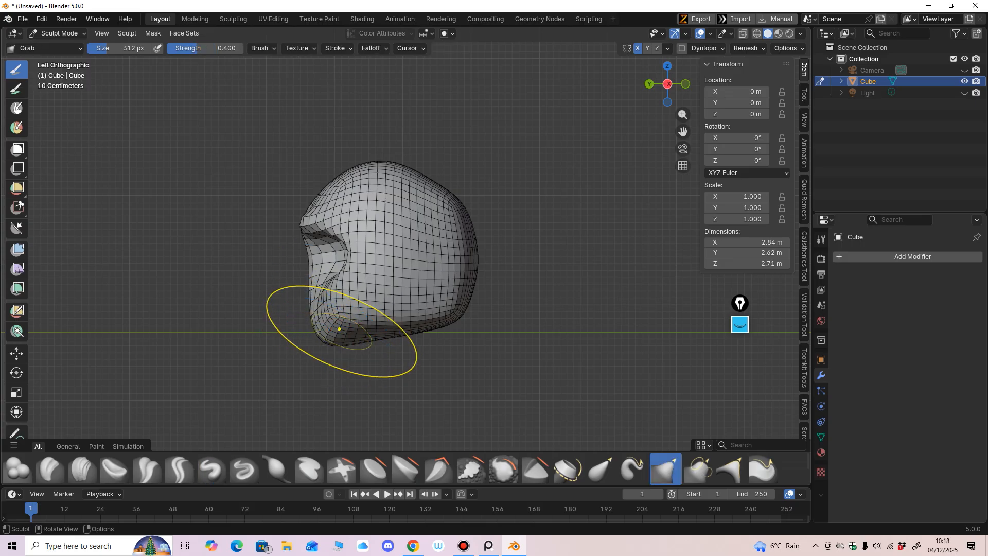
left_click_drag(343, 342, 296, 306)
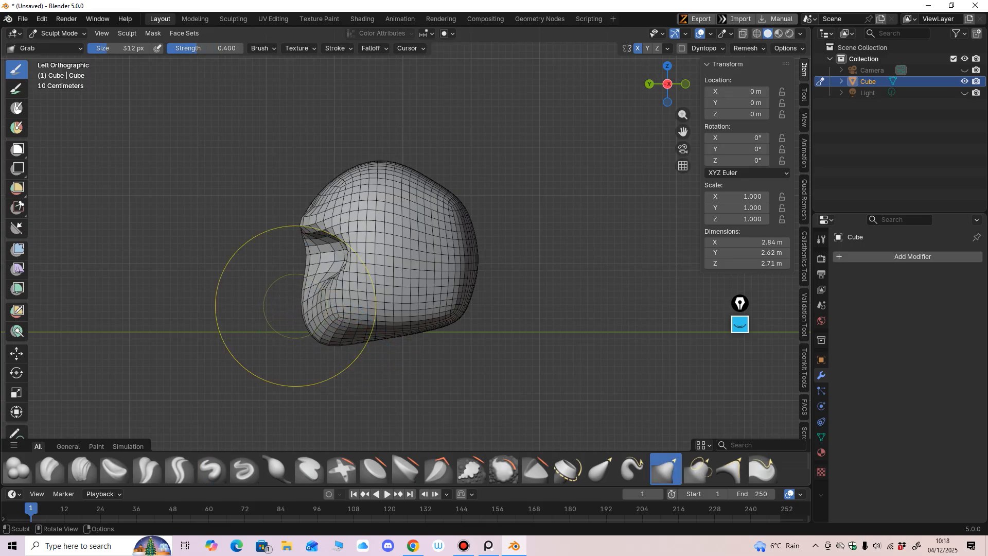
Adjust the eye socket and cheek contours with the Grab brush, reducing its size to 214 px.
mouse_move(342, 254)
left_mouse_down()
mouse_move(360, 255)
mouse_move(341, 260)
mouse_move(350, 273)
left_mouse_up()
key("f")
left_click(341, 285)
middle_click_drag(351, 274, 437, 280, "alt")
left_click_drag(441, 281, 444, 278)
middle_click_drag(464, 262, 478, 257, "shift")
middle_click_drag(477, 258, 495, 302, "ctrl")
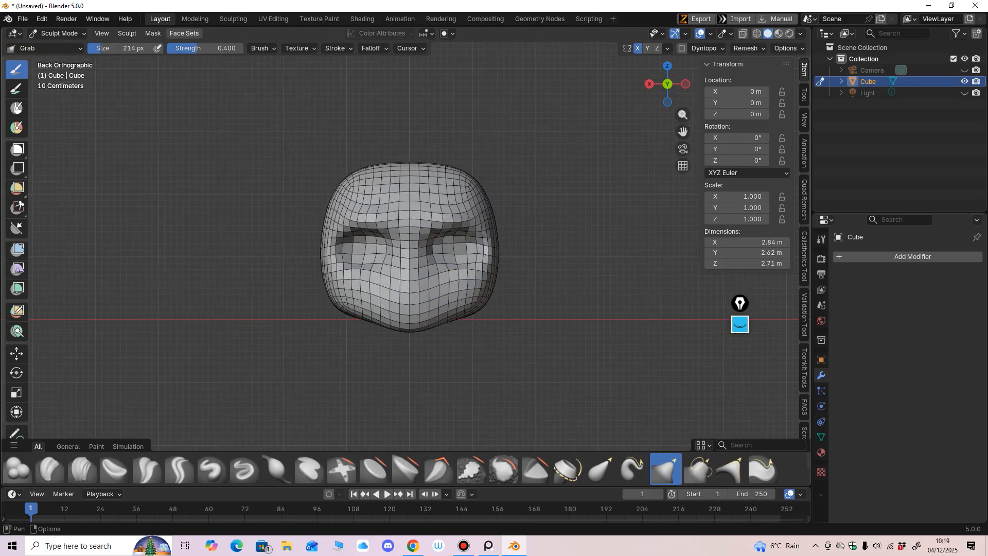
Switch to Object Mode and add a UV sphere to the scene.
left_click(57, 32)
left_click(51, 40)
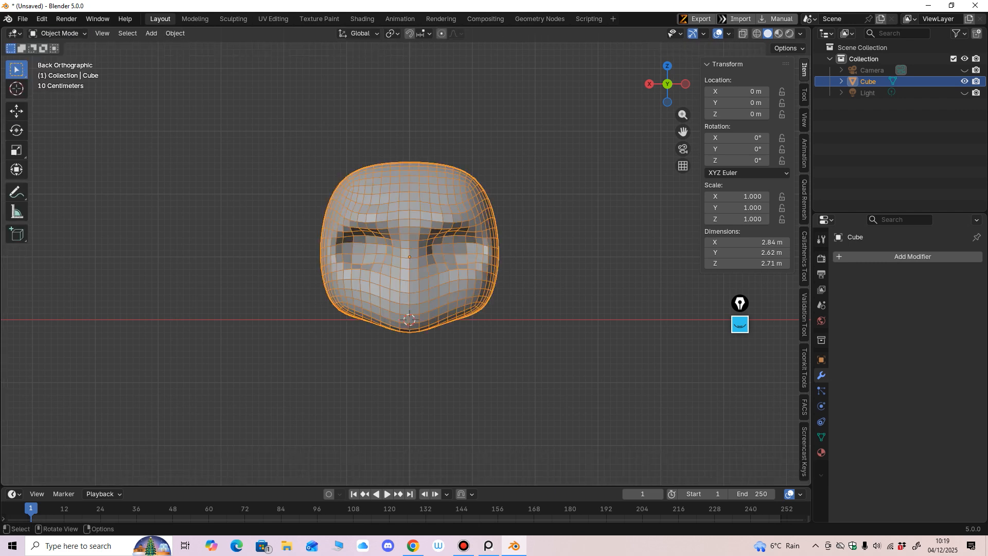
left_click(151, 33)
mouse_move(170, 46)
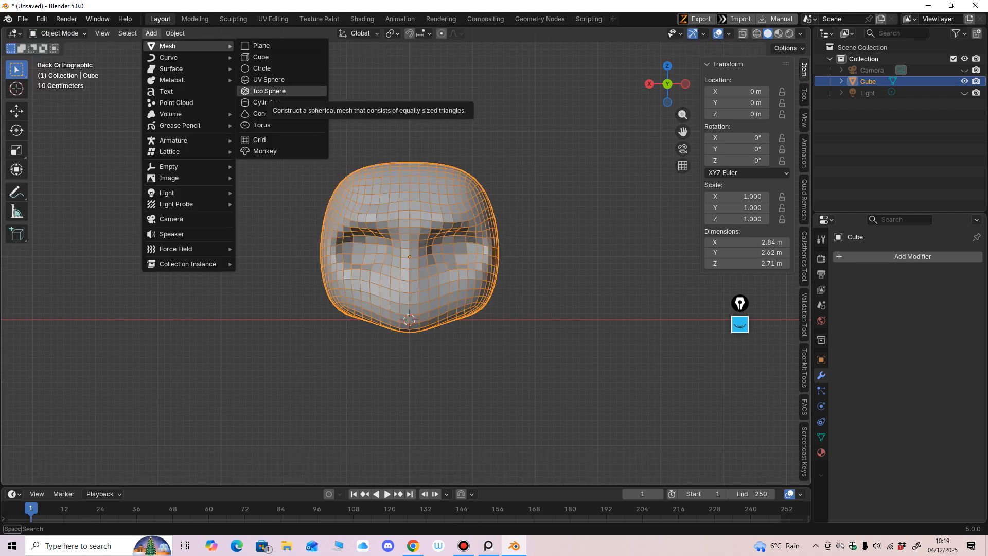
left_click(268, 79)
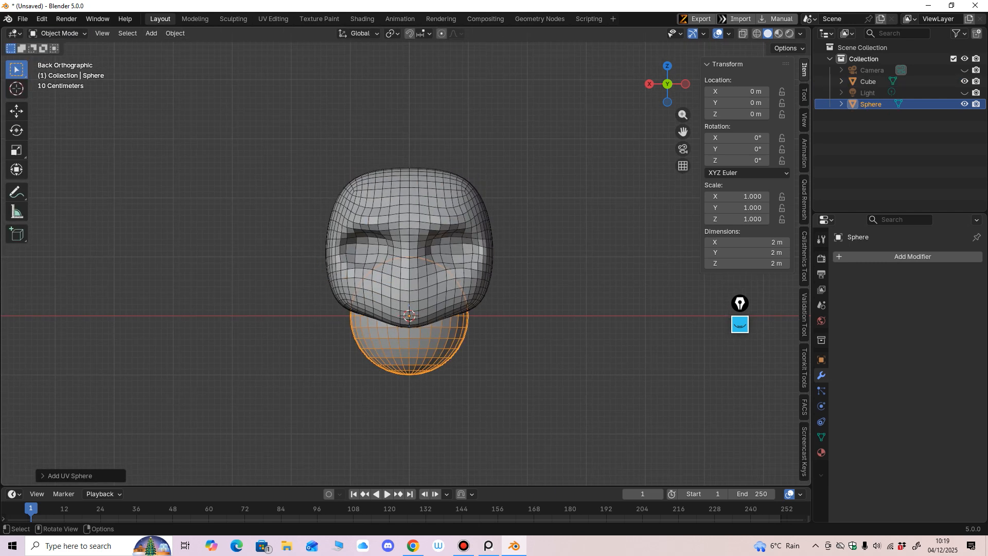
Set the sphere's X rotation to 90°.
middle_click_drag(582, 216, 523, 219)
left_click(17, 131)
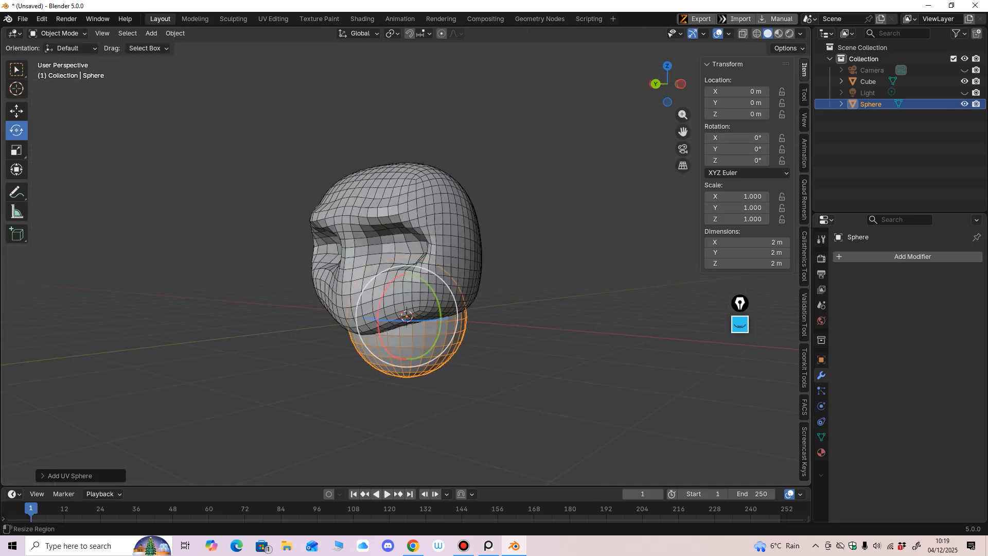
left_click_drag(378, 319, 379, 329)
left_click(736, 138)
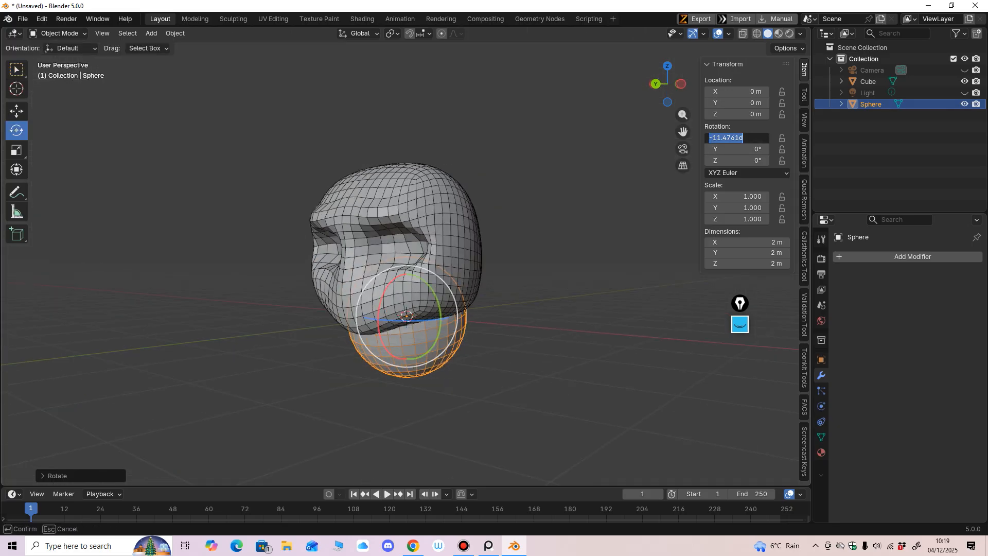
type("90")
key("Return")
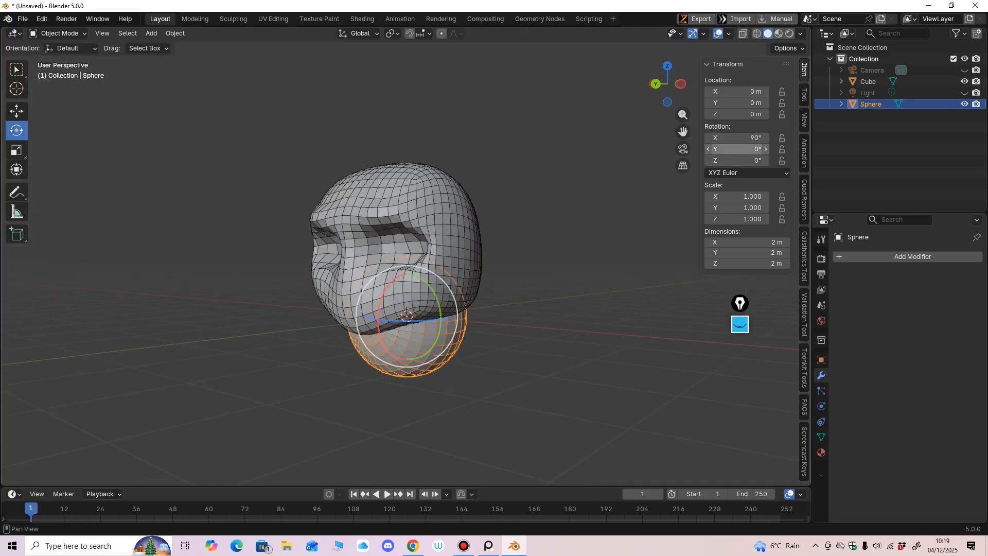
Move the sphere up and forward to the eye area, at about Y 0.96 m and Z 1.1 m.
middle_click_drag(643, 232, 612, 232)
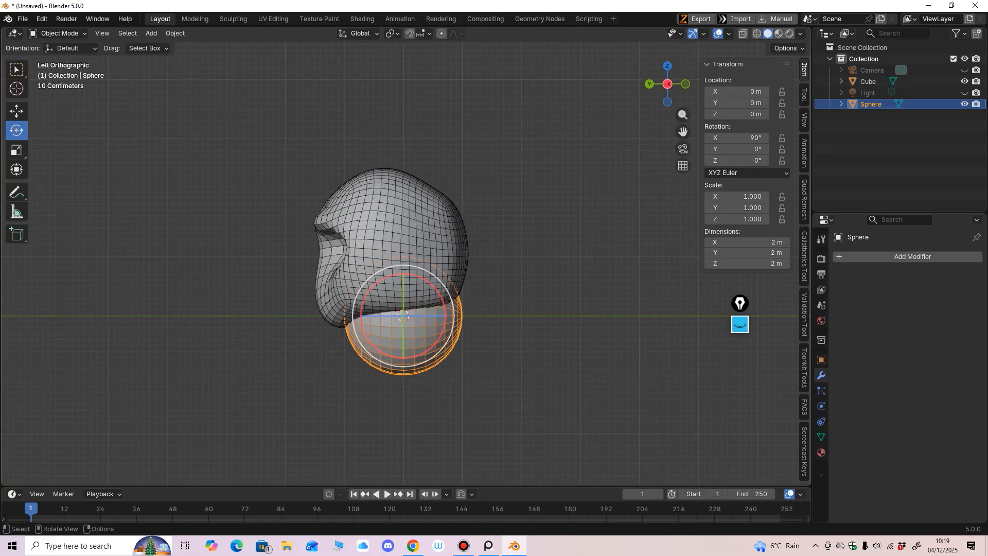
left_click(17, 110)
left_click_drag(403, 315, 347, 251)
Scale the sphere down uniformly to about 0.496 for use as an eyeball.
middle_click_drag(347, 251, 460, 257)
left_click(16, 150)
left_click_drag(453, 277, 428, 262)
middle_click_drag(428, 263, 425, 284, "shift")
left_click_drag(424, 297, 429, 303)
left_click(16, 111)
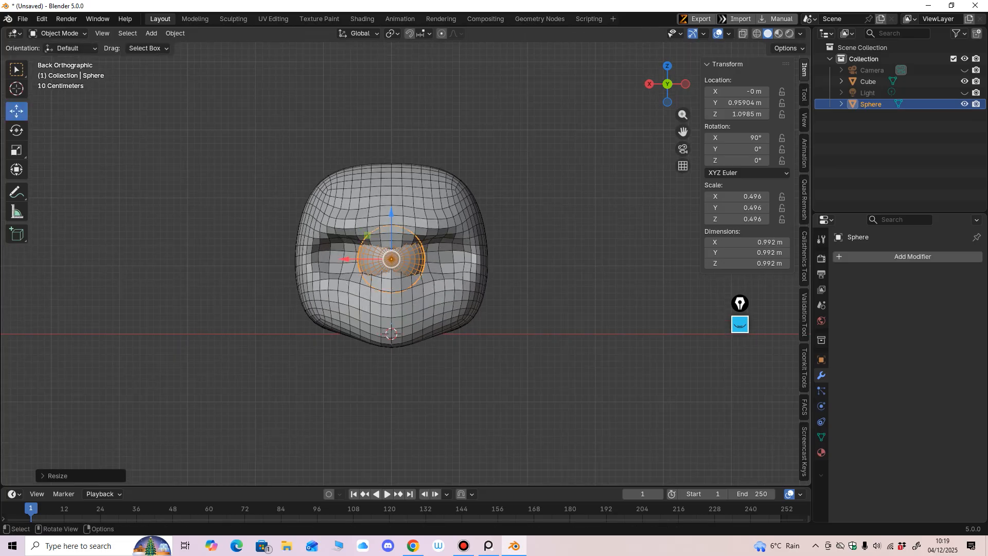
Move the eyeball sphere sideways and back into one eye socket, at about X -0.696 m, Y 0.808 m and Z 1.154 m.
left_click_drag(346, 259, 393, 259)
middle_click_drag(407, 268, 275, 273)
key("ctrl+KP_3")
left_click_drag(292, 259, 303, 260)
middle_click_drag(308, 261, 417, 267)
middle_click_drag(429, 355, 429, 319, "ctrl")
left_click_drag(445, 180, 444, 175)
middle_click_drag(444, 216, 432, 228, "shift")
middle_click_drag(433, 228, 433, 210, "ctrl")
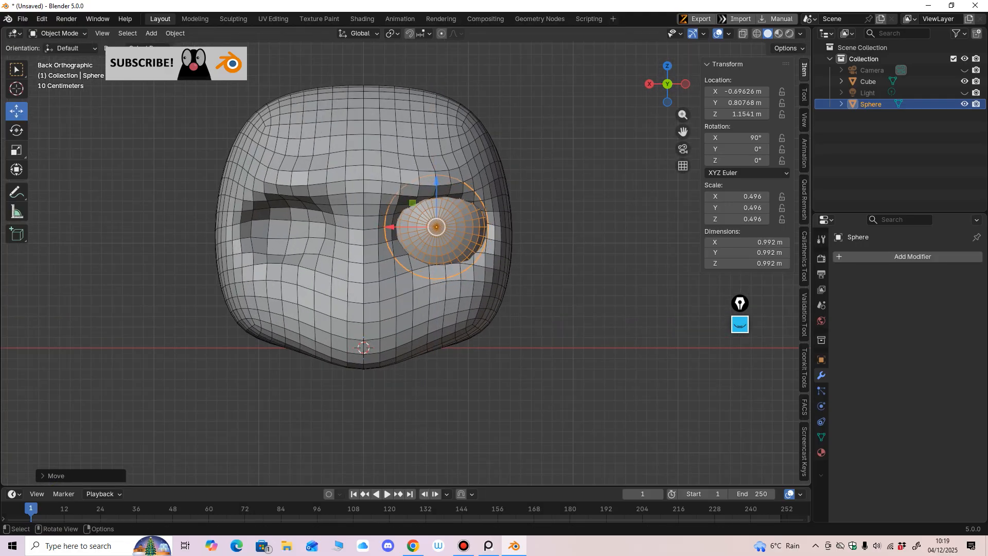
Scale the eyeball uniformly to about 0.362 and nudge it outward to about X -0.716 m.
left_click(16, 150)
left_click_drag(434, 254, 440, 251)
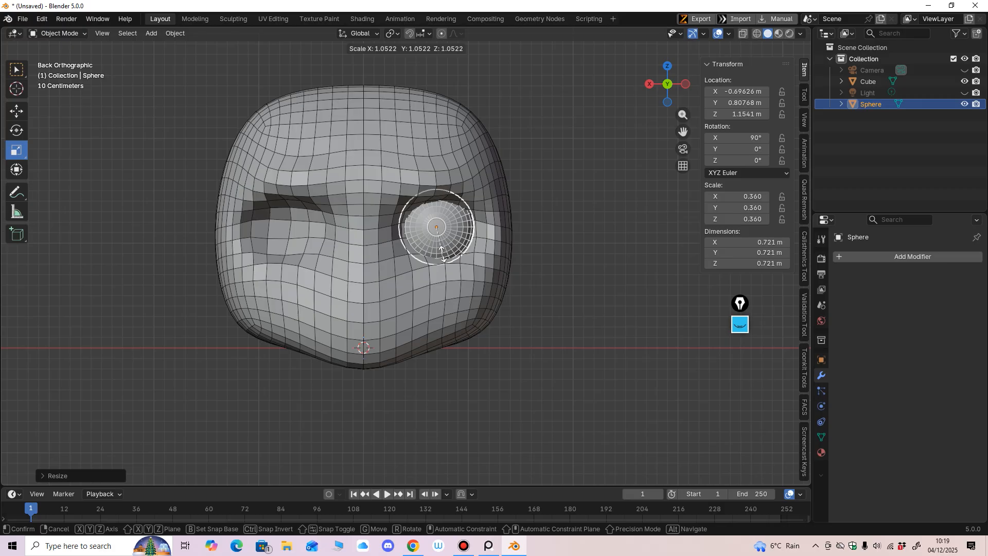
left_click_drag(442, 252, 443, 254)
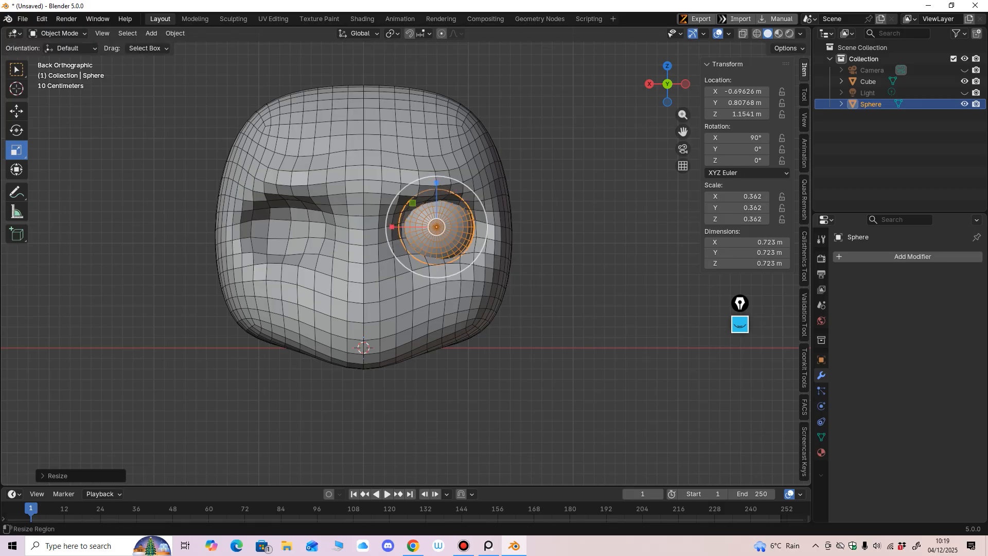
left_click(17, 112)
left_click_drag(391, 227, 394, 227)
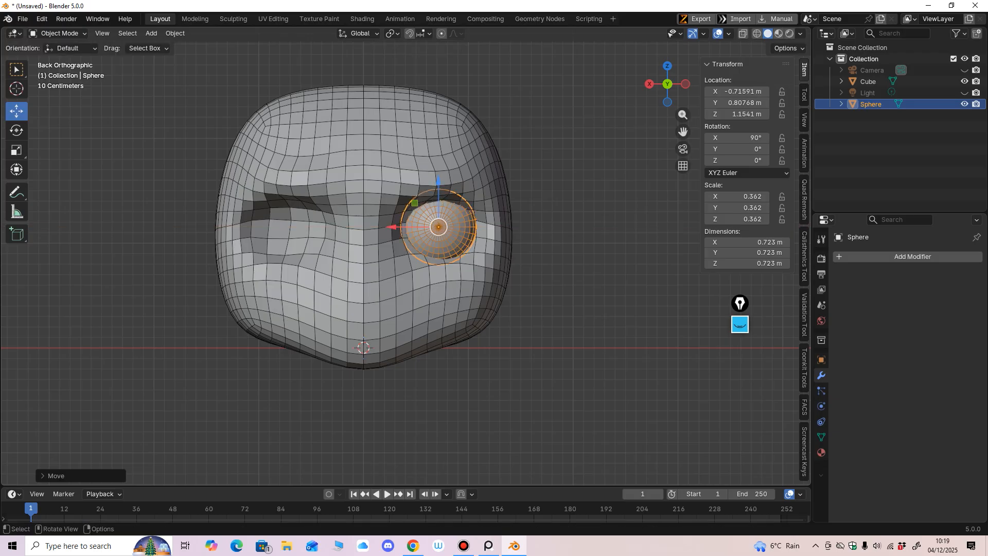
Add a Mirror modifier to the eyeball on the X axis, with the head Cube as the mirror object.
middle_click_drag(394, 226, 293, 242)
key("ctrl+KP_1")
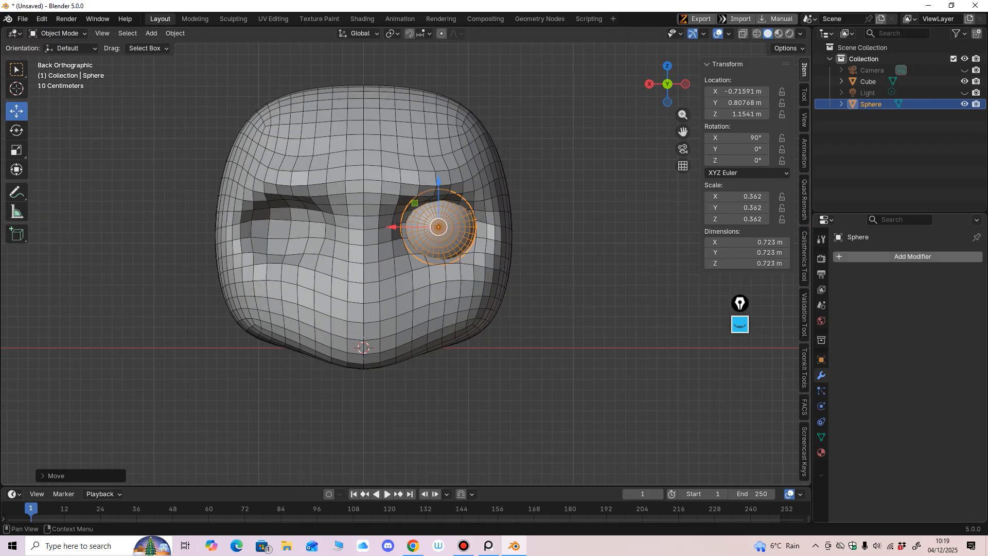
left_click(913, 257)
mouse_move(844, 255)
left_click(716, 356)
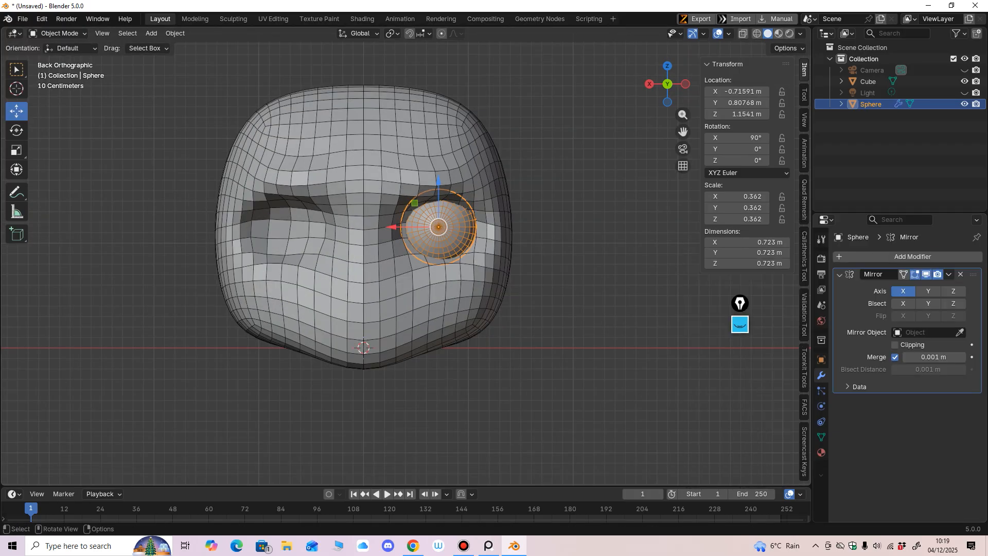
left_click(363, 161)
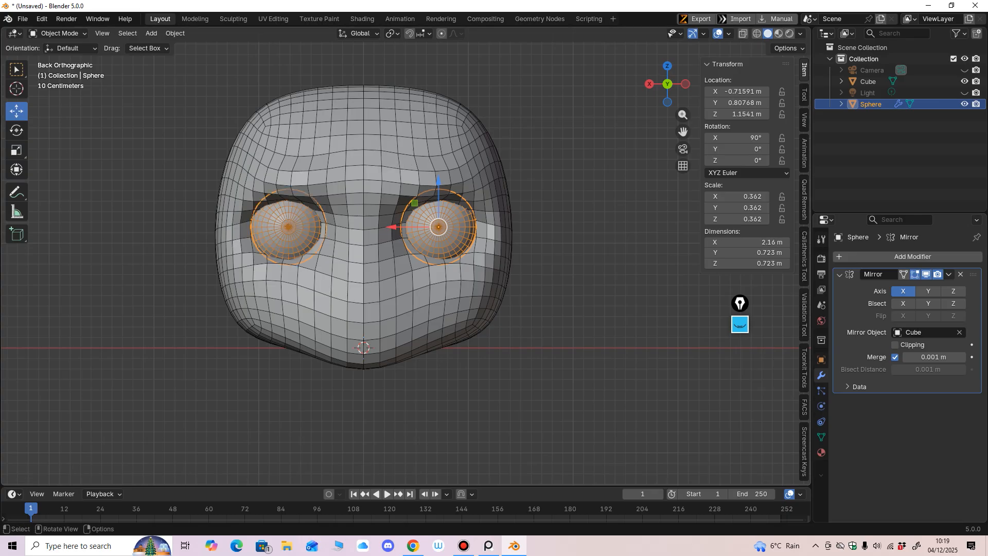
Apply all transforms to the mirrored eyeball sphere in Object Mode.
scroll(363, 170, "down", 1)
left_click(56, 33)
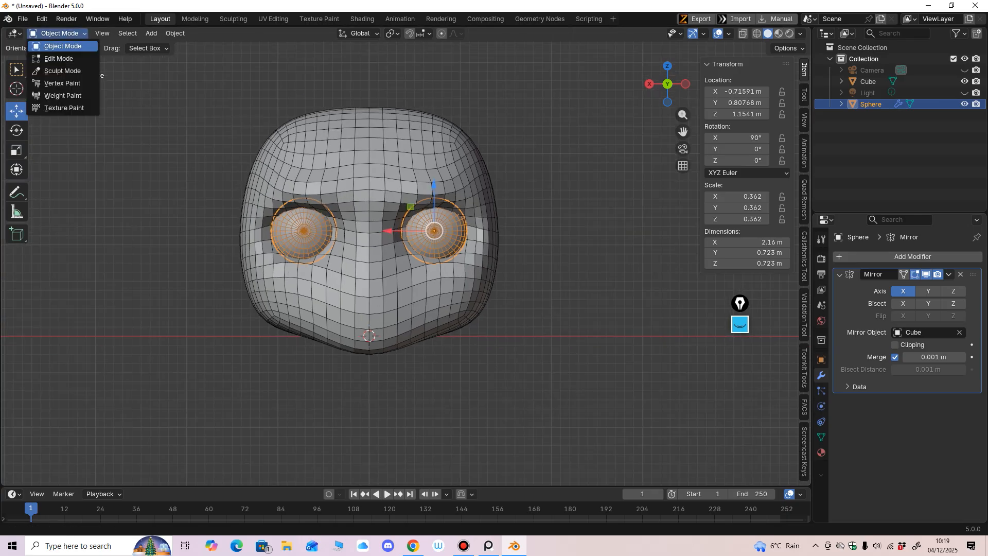
left_click(62, 47)
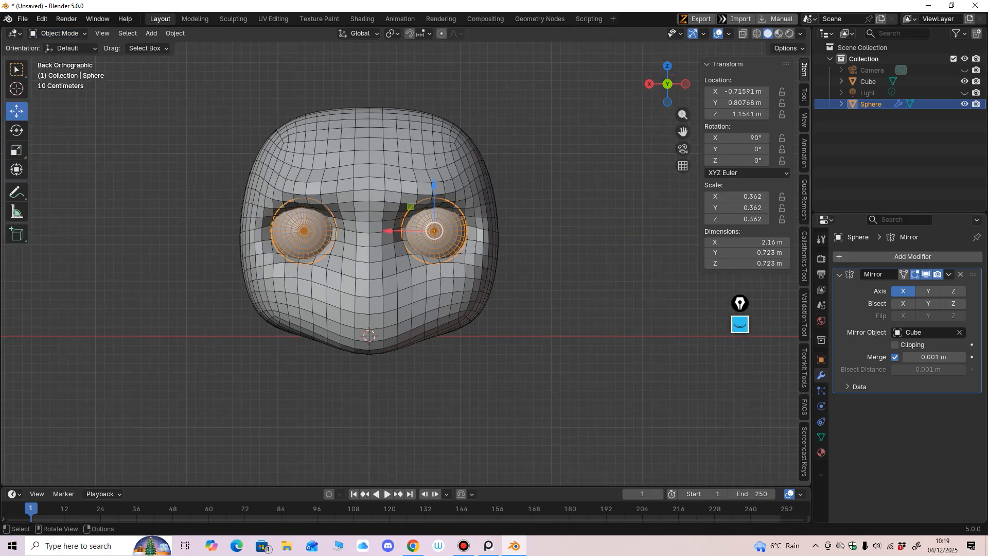
key("ctrl+a")
left_click(422, 245)
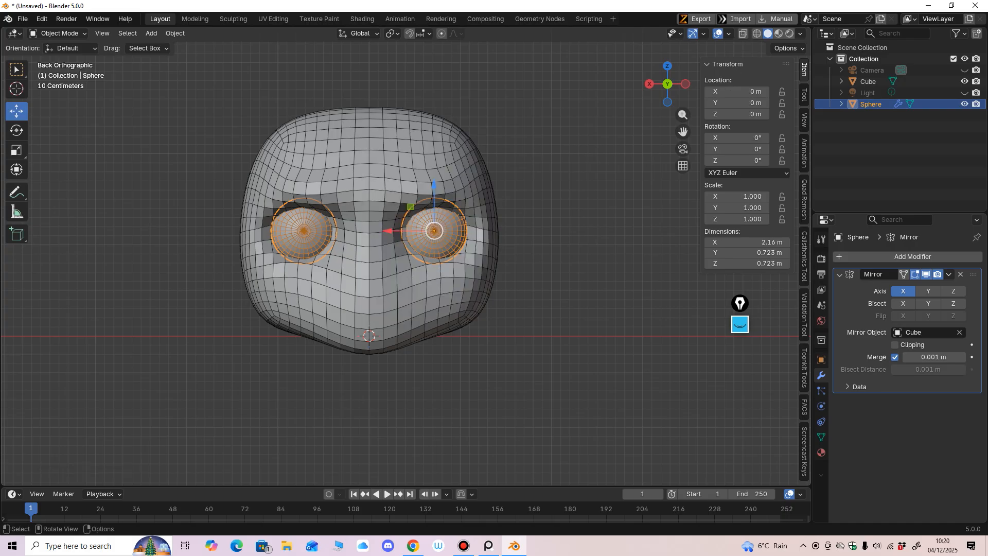
Select the head and add a Subdivision Surface modifier with the viewport level set to 2.
left_click(545, 216)
left_click(437, 231)
left_click(433, 165)
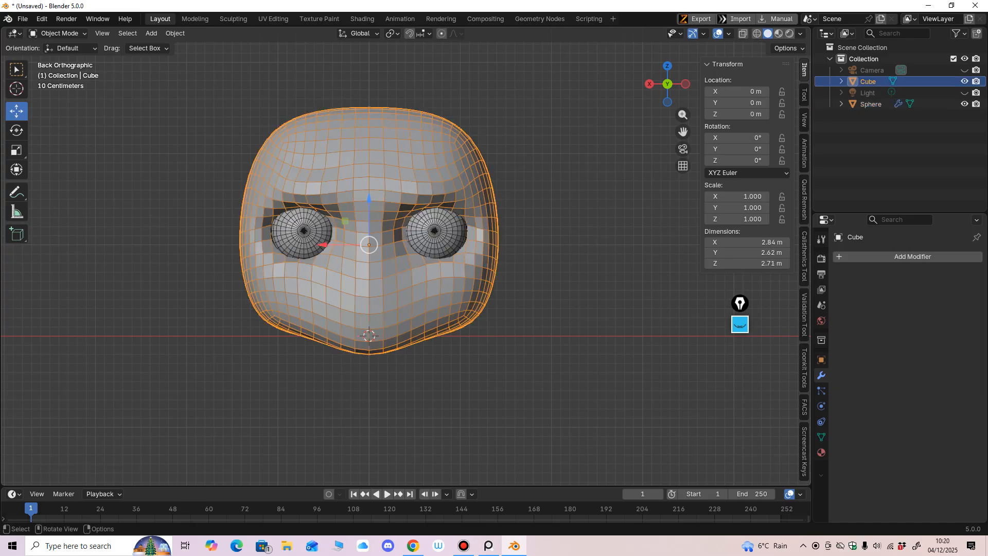
left_click(57, 33)
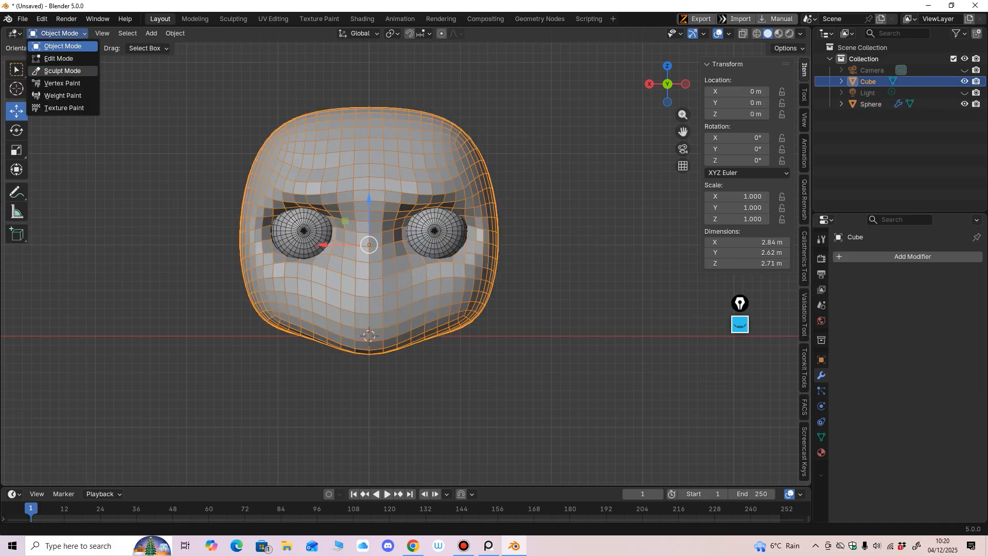
middle_click_drag(546, 227, 537, 230)
left_click(854, 257)
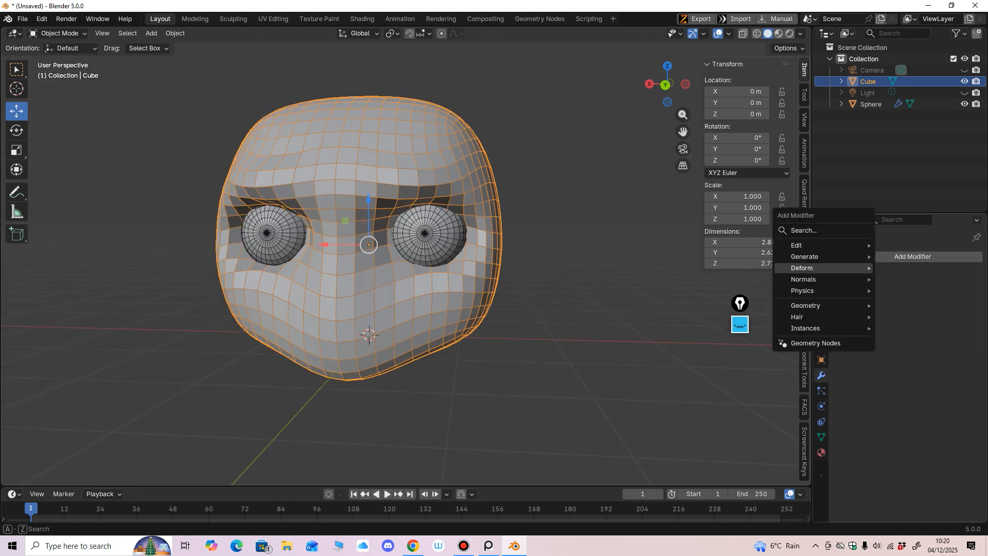
mouse_move(818, 257)
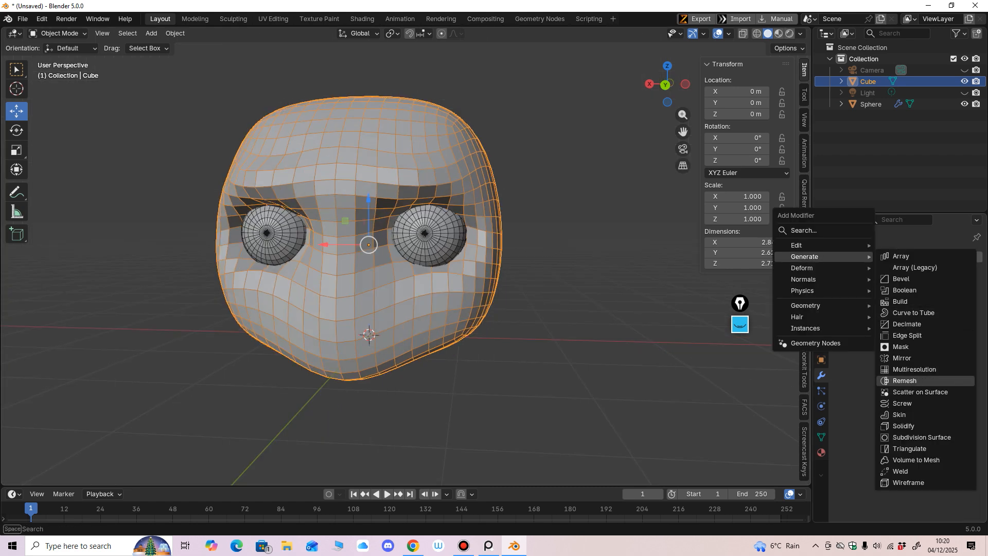
left_click(921, 437)
mouse_move(545, 258)
middle_mouse_down()
mouse_move(443, 257)
mouse_move(558, 257)
mouse_move(545, 258)
middle_mouse_up()
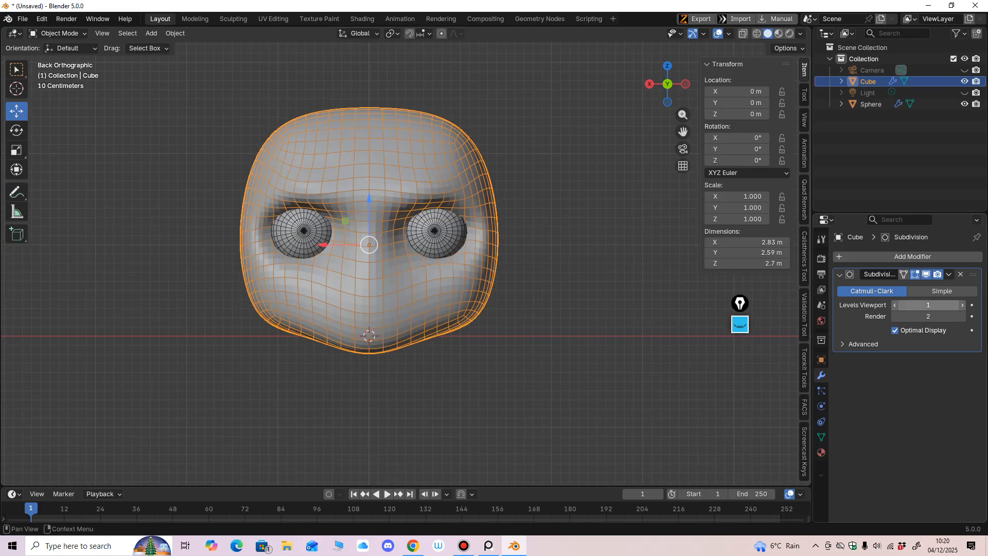
Switch the head to Sculpt Mode and adjust the side of the face beside the eye with the Grab brush.
left_click(57, 33)
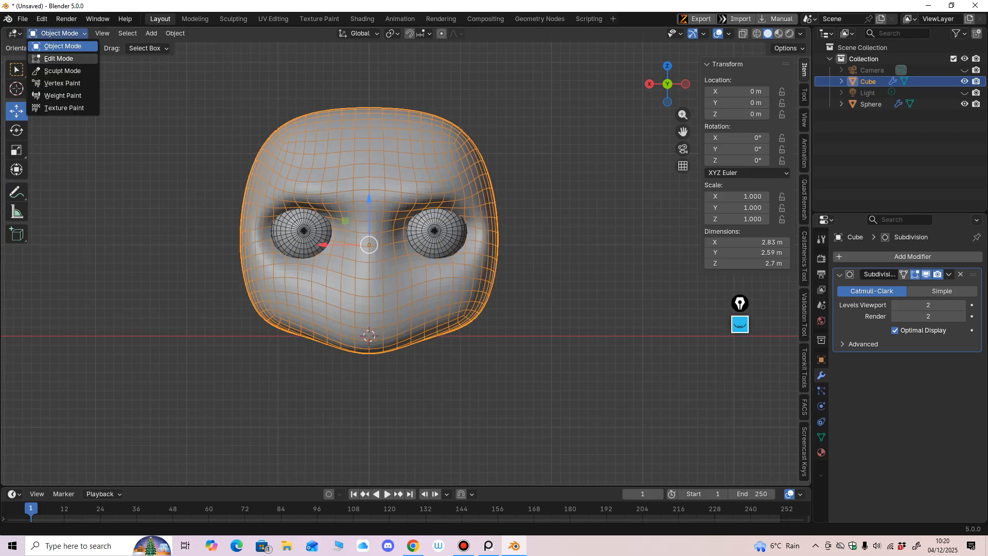
left_click(56, 58)
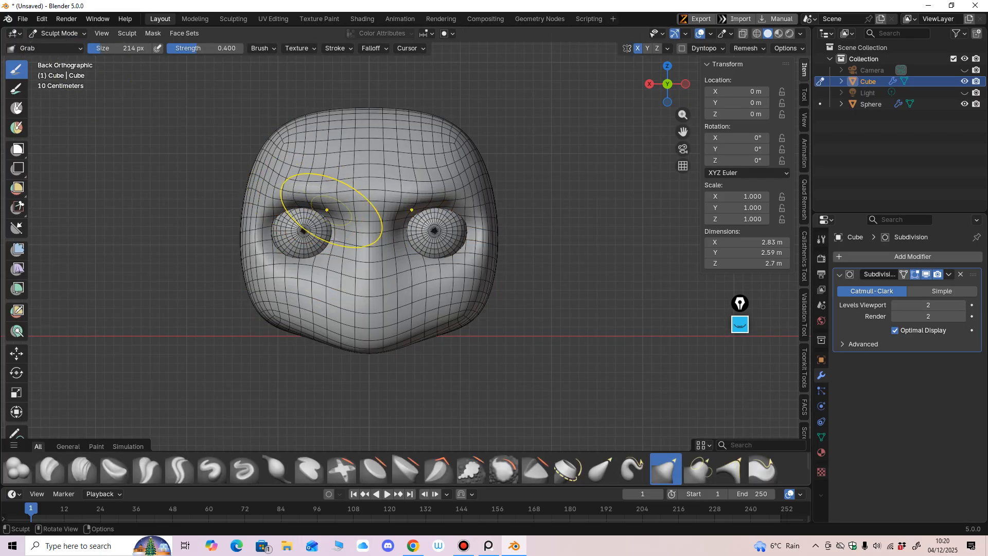
middle_click_drag(330, 232, 313, 294)
mouse_move(237, 283)
middle_mouse_down()
mouse_move(285, 216)
mouse_move(406, 213)
middle_mouse_up()
left_click_drag(510, 223, 492, 227)
mouse_move(510, 203)
middle_mouse_down()
mouse_move(265, 221)
mouse_move(391, 246)
mouse_move(324, 242)
middle_mouse_up()
mouse_move(340, 291)
middle_mouse_down()
mouse_move(397, 137)
mouse_move(370, 290)
mouse_move(387, 286)
middle_mouse_up()
Reshape the outer rim of the eye socket with Grab while the head is isolated in local view.
key("KP_Divide")
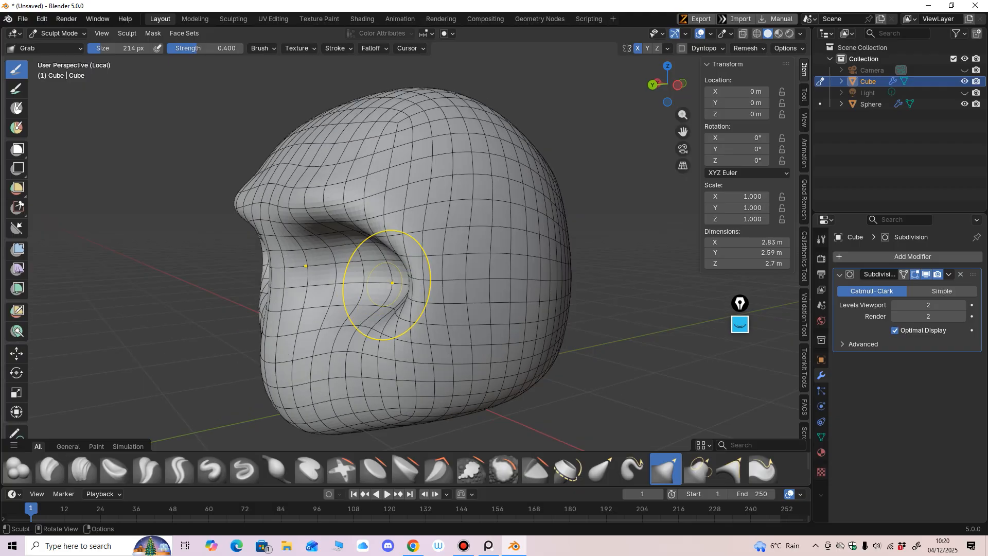
left_click_drag(387, 286, 389, 284)
mouse_move(389, 284)
middle_mouse_down()
mouse_move(375, 276)
mouse_move(355, 288)
mouse_move(419, 188)
mouse_move(362, 268)
mouse_move(453, 254)
middle_mouse_up()
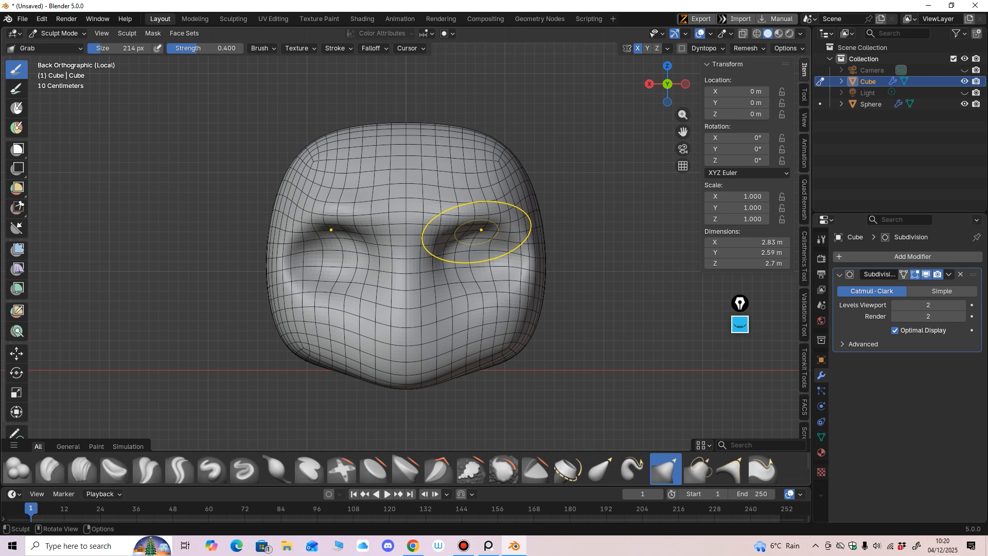
middle_click_drag(496, 291, 556, 307)
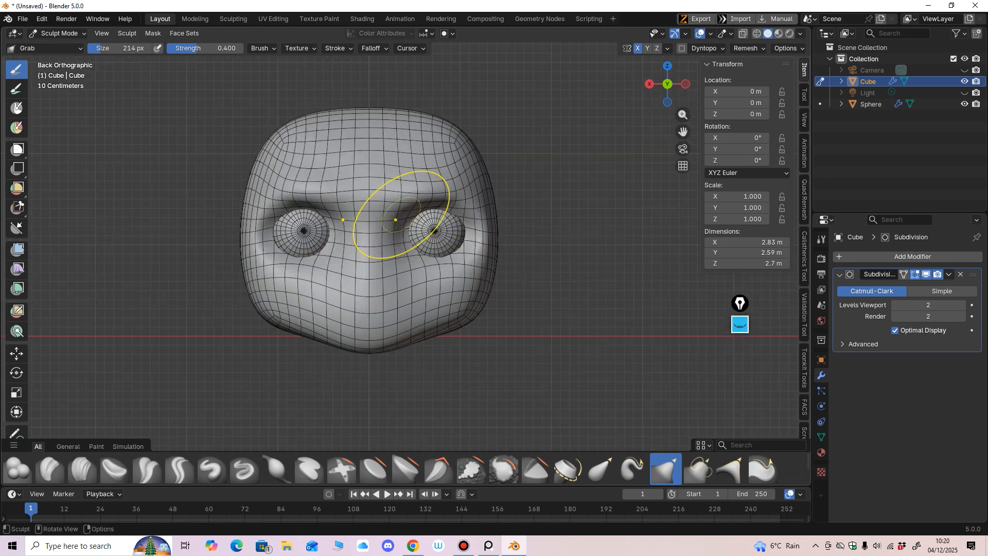
Set the Grab brush size to 182 px and pull the inner brows and inner eye corners in around the eyeballs.
key("f")
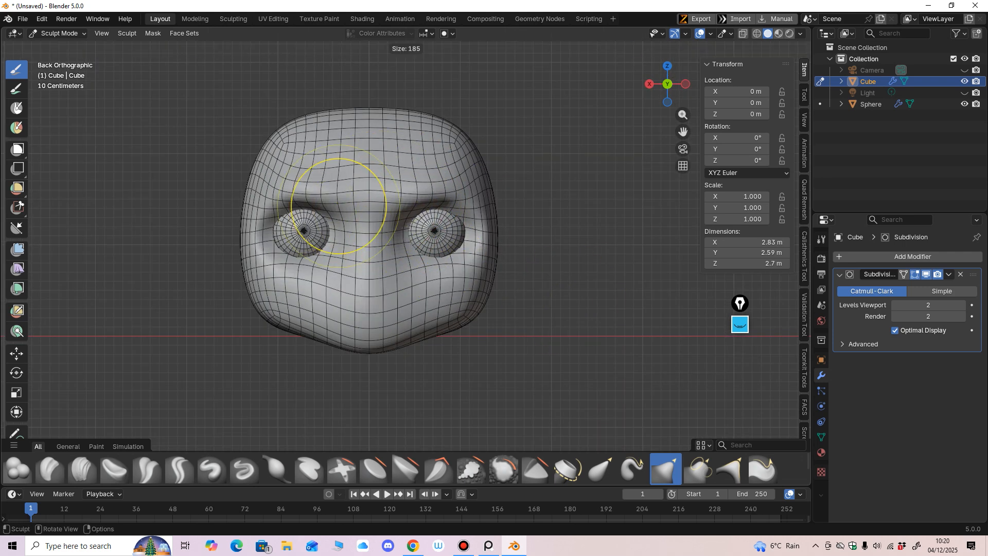
left_click(386, 205)
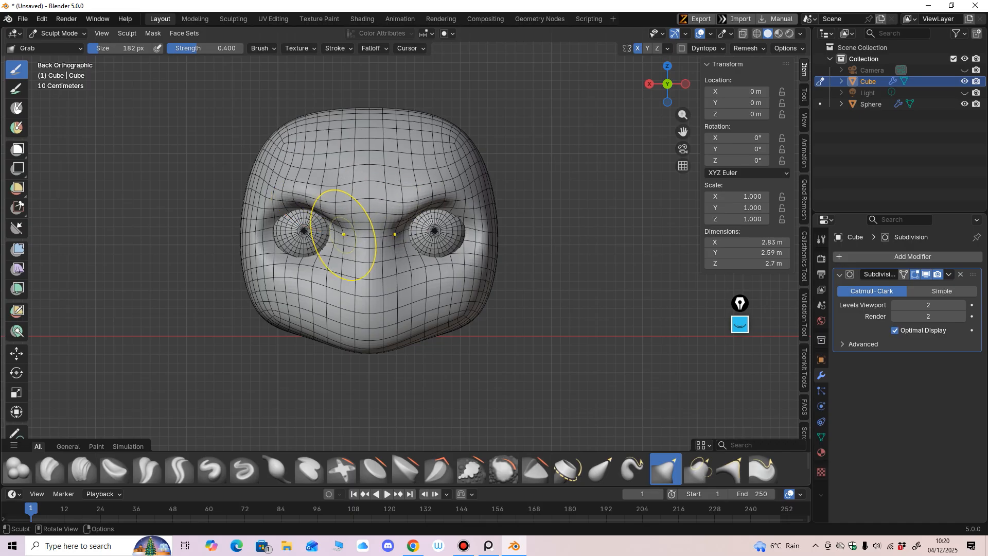
left_click_drag(334, 244, 329, 246)
middle_click_drag(329, 248, 302, 254)
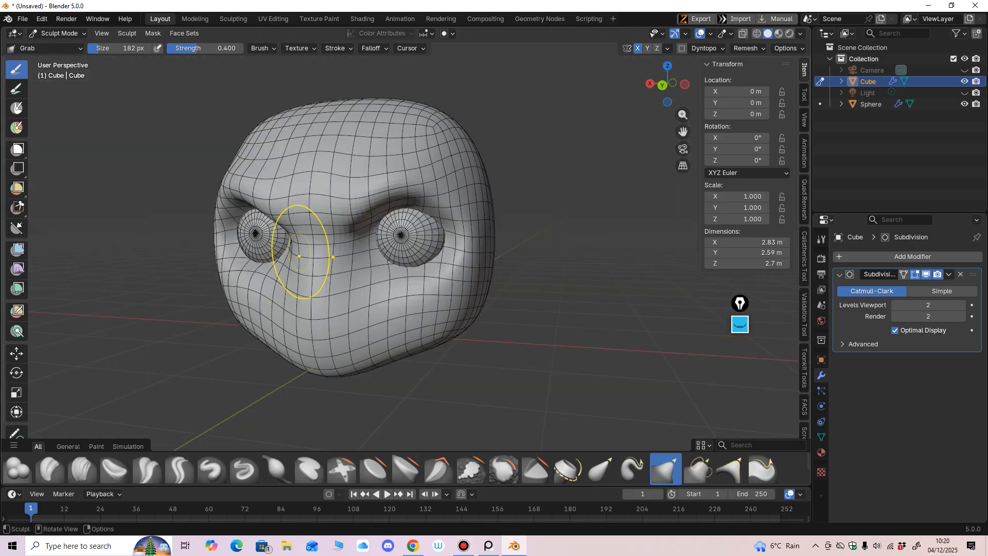
left_click_drag(302, 254, 299, 254)
middle_click_drag(320, 256, 402, 244, "alt")
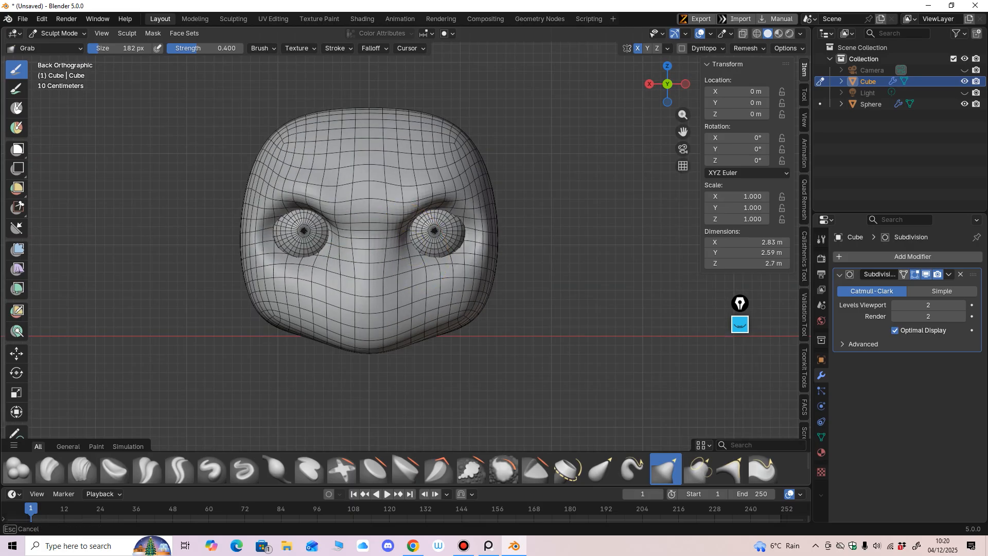
Reduce the Grab brush to 149 px and shape the socket rim below the inner side of the eyeball.
key("bracketleft")
key("bracketleft")
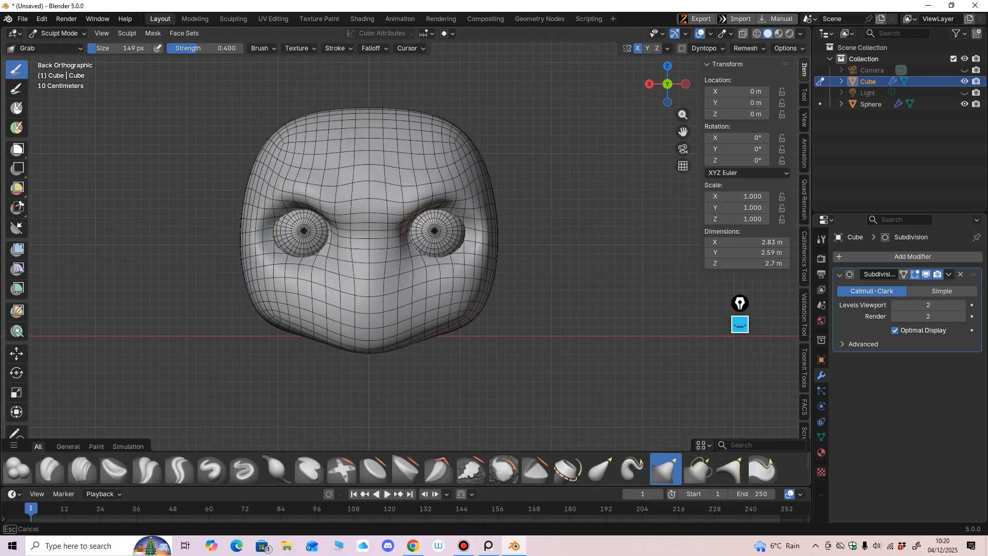
left_click_drag(403, 256, 427, 266)
mouse_move(458, 258)
middle_mouse_down()
mouse_move(331, 261)
mouse_move(370, 273)
mouse_move(342, 309)
middle_mouse_up()
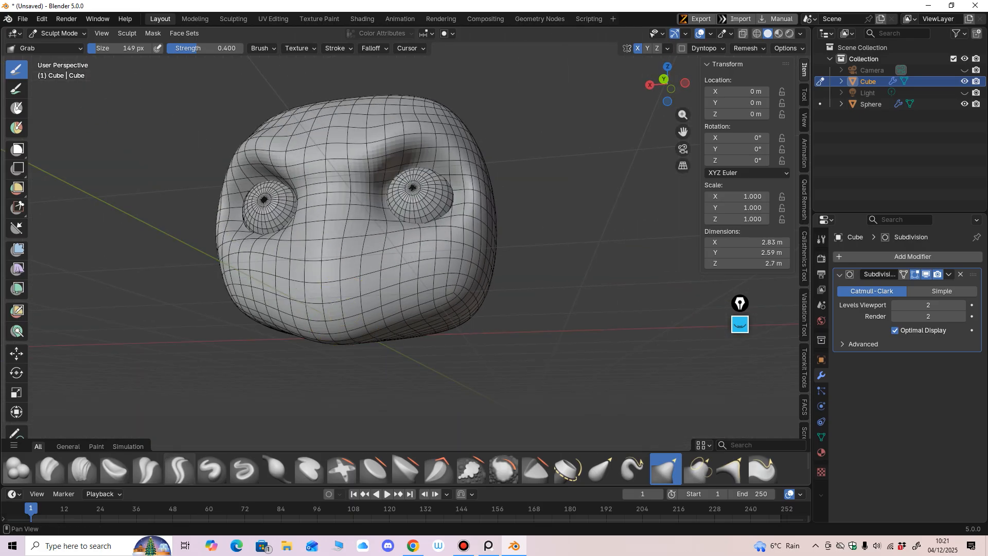
Build up the outer rim of the eye socket with the Draw brush, reducing its size to 92 px.
left_click(212, 470)
middle_click_drag(430, 267, 434, 287)
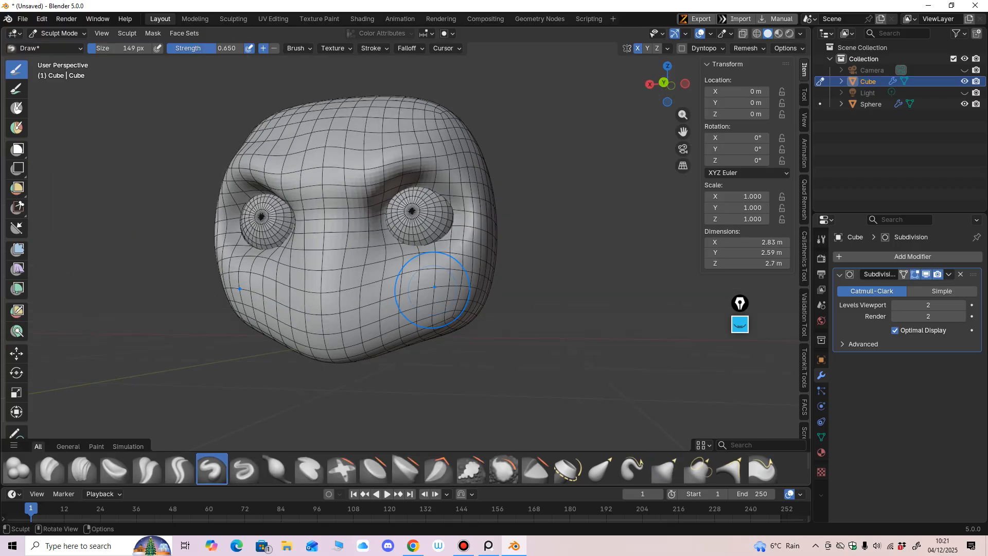
mouse_move(449, 184)
left_mouse_down()
mouse_move(461, 211)
mouse_move(457, 240)
left_mouse_up()
middle_click_drag(449, 250, 449, 250)
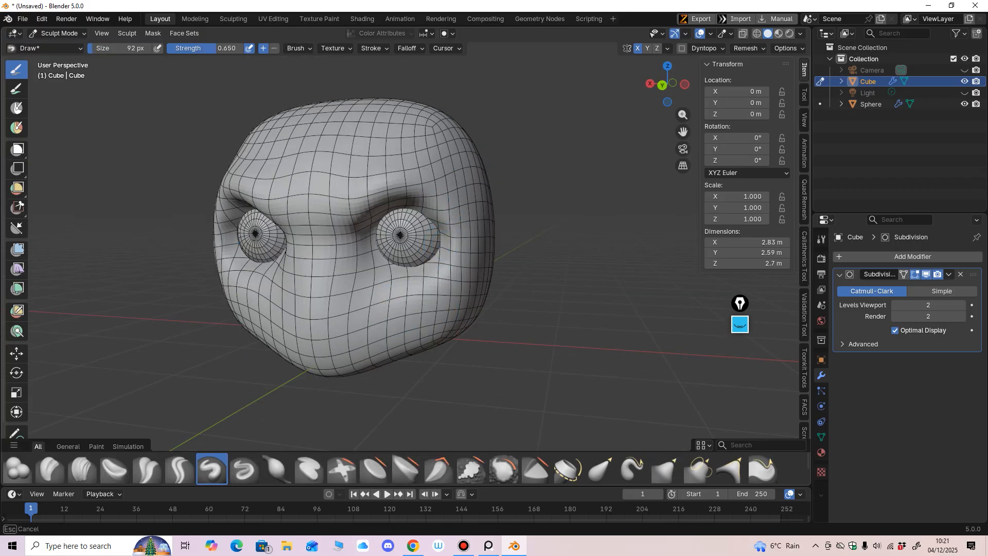
left_click_drag(444, 237, 437, 252)
middle_click_drag(438, 247, 298, 223)
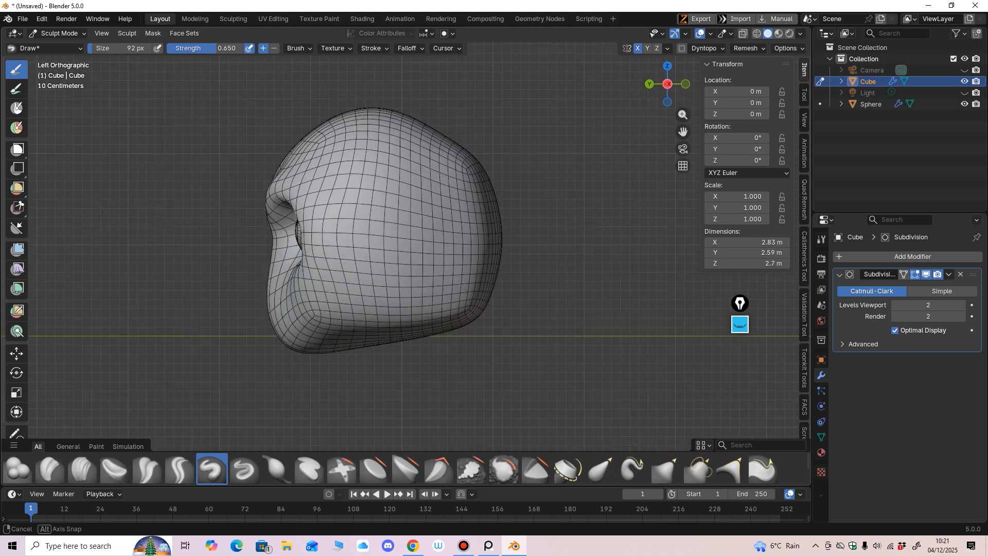
Switch to the Grab brush at 143 px and pull the outer socket edge backward and down in side view.
key("g")
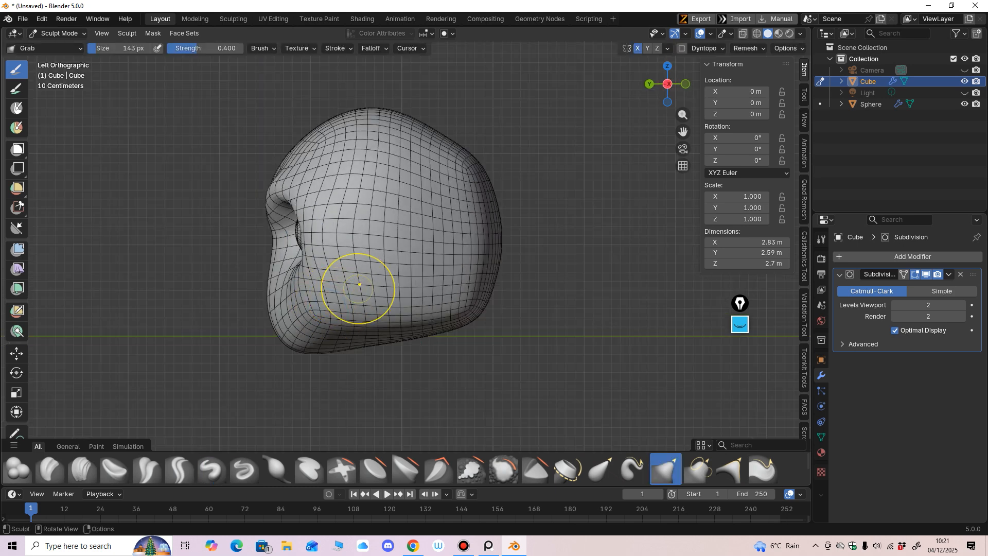
mouse_move(307, 234)
left_mouse_down()
mouse_move(301, 257)
mouse_move(340, 259)
mouse_move(328, 263)
left_mouse_up()
scroll(307, 231, "up", 2)
middle_click_drag(368, 261, 298, 271)
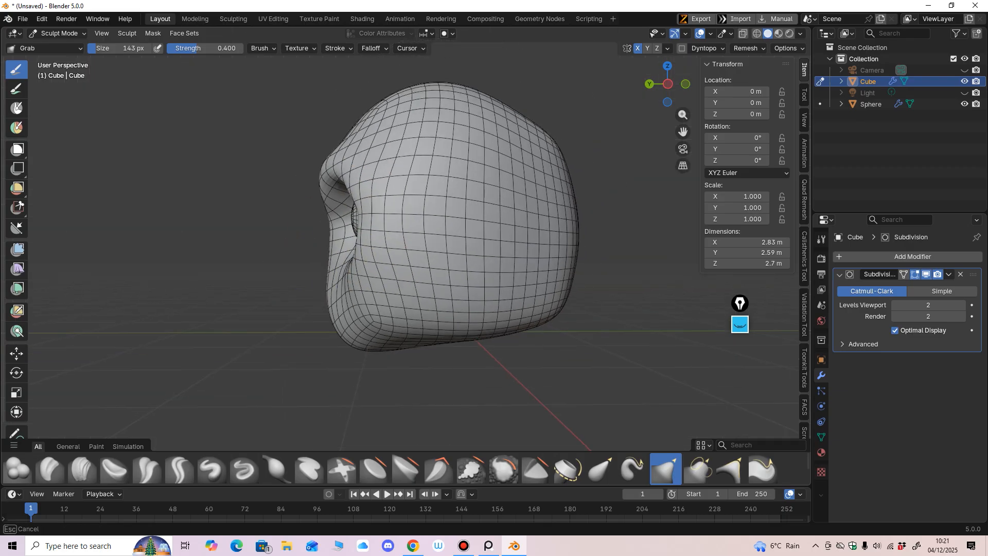
mouse_move(323, 222)
middle_mouse_down()
mouse_move(372, 208)
mouse_move(404, 151)
middle_mouse_up()
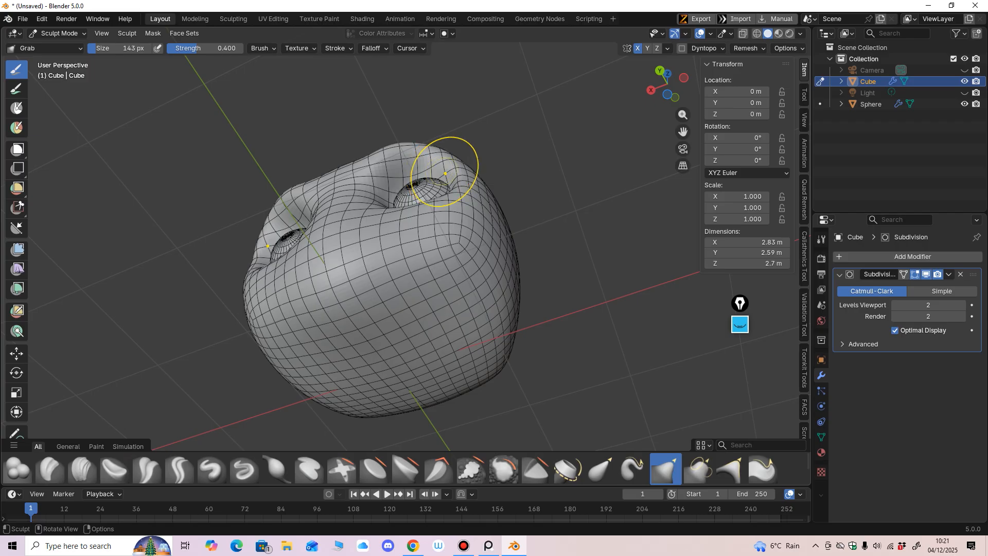
Enlarge the Grab brush to 220 px and adjust the outer brow ridge above the eye from below.
key("f")
left_click(465, 176)
middle_click_drag(479, 190, 495, 176)
left_click_drag(438, 156, 424, 164)
mouse_move(423, 164)
middle_mouse_down("alt")
mouse_move(432, 263)
mouse_move(489, 275)
middle_mouse_up("alt")
middle_click_drag(403, 210, 399, 201, "ctrl")
mouse_move(385, 202)
middle_mouse_down("shift")
mouse_move(403, 221)
mouse_move(384, 276)
mouse_move(363, 213)
mouse_move(383, 194)
middle_mouse_up("shift")
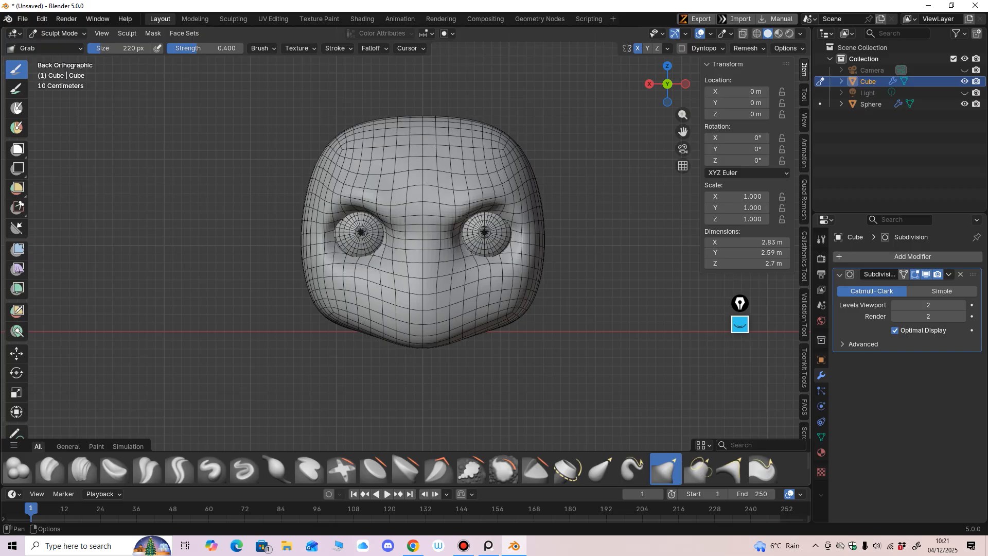
Inspect the head's smooth form without the wireframe overlay and turn the overlay back on.
left_click(710, 33)
left_click(635, 222)
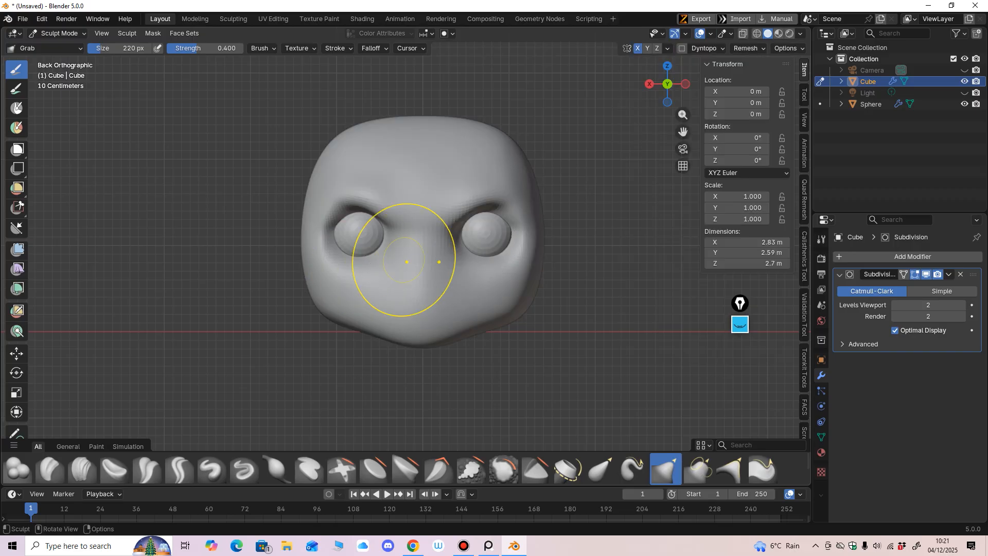
left_click(710, 33)
left_click(635, 223)
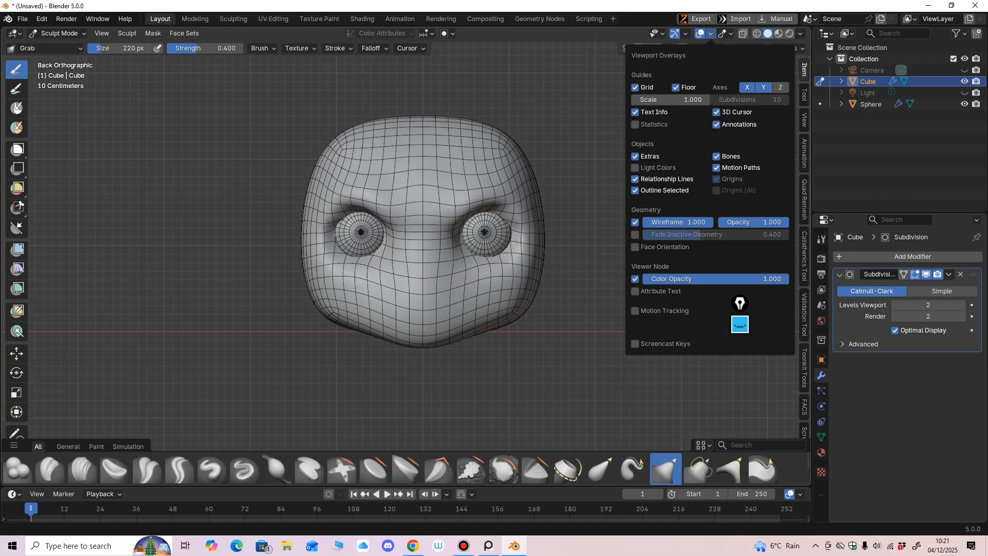
Switch to the Clay brush, reduce its size to 164 px, and stroke along the upper rim of the eye socket.
middle_click_drag(371, 304, 432, 368)
mouse_move(476, 322)
middle_mouse_down()
mouse_move(433, 276)
mouse_move(480, 314)
middle_mouse_up()
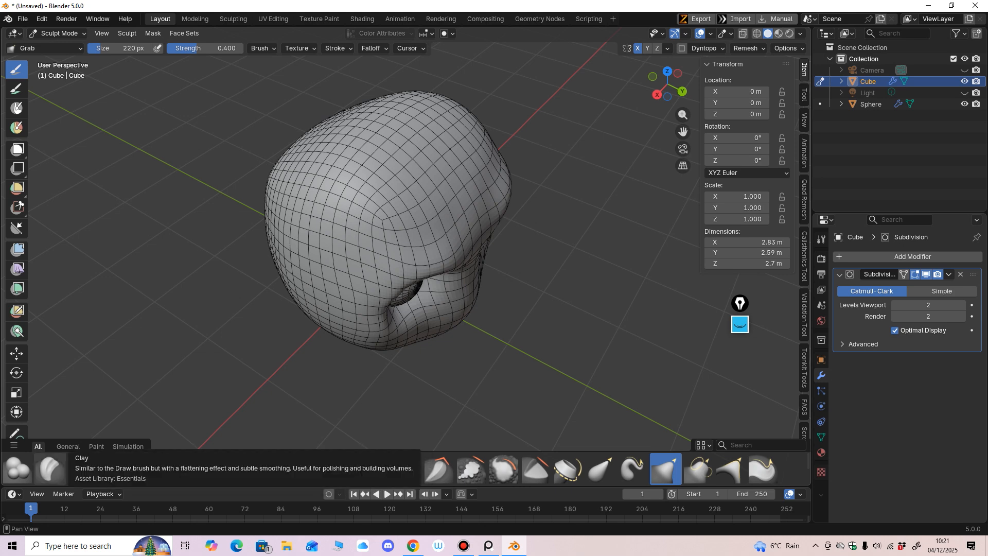
left_click(50, 468)
middle_click_drag(434, 268, 407, 231)
scroll(407, 232, "up", 1)
key("f")
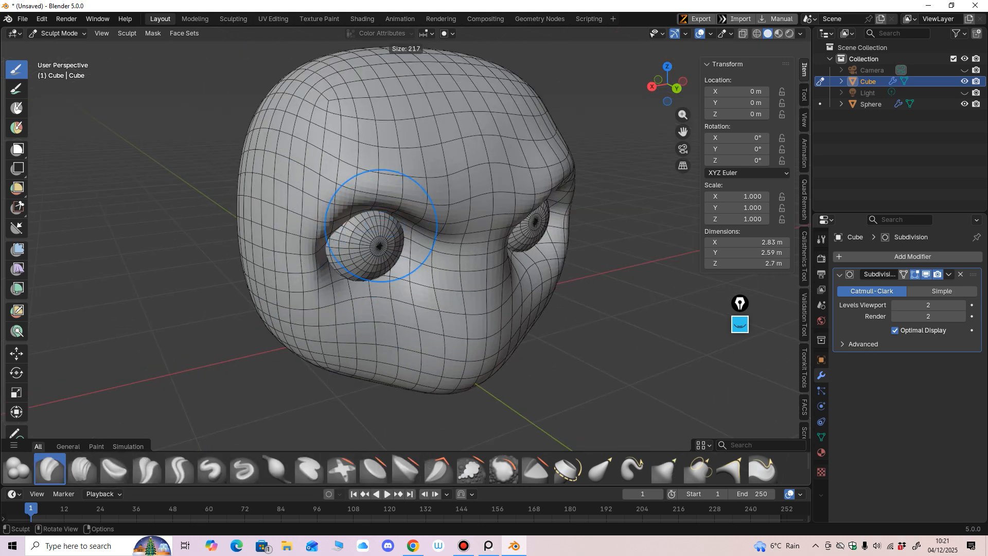
left_click(423, 225)
left_click_drag(346, 182, 388, 200)
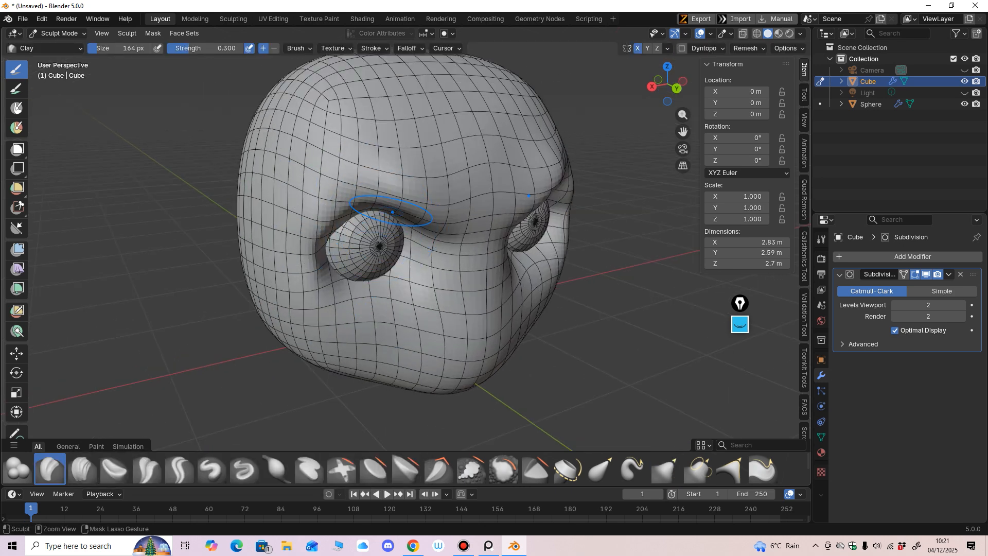
Lower the Clay brush strength to 0.115 and build up the brow above the eye toward the nose bridge.
middle_click_drag(389, 215, 376, 230)
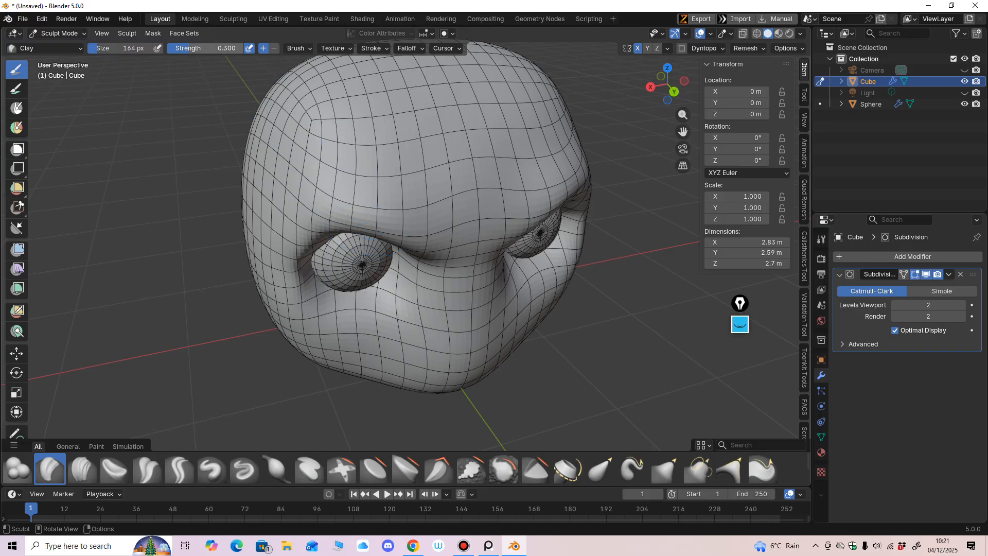
key("shift+f")
left_click(362, 222)
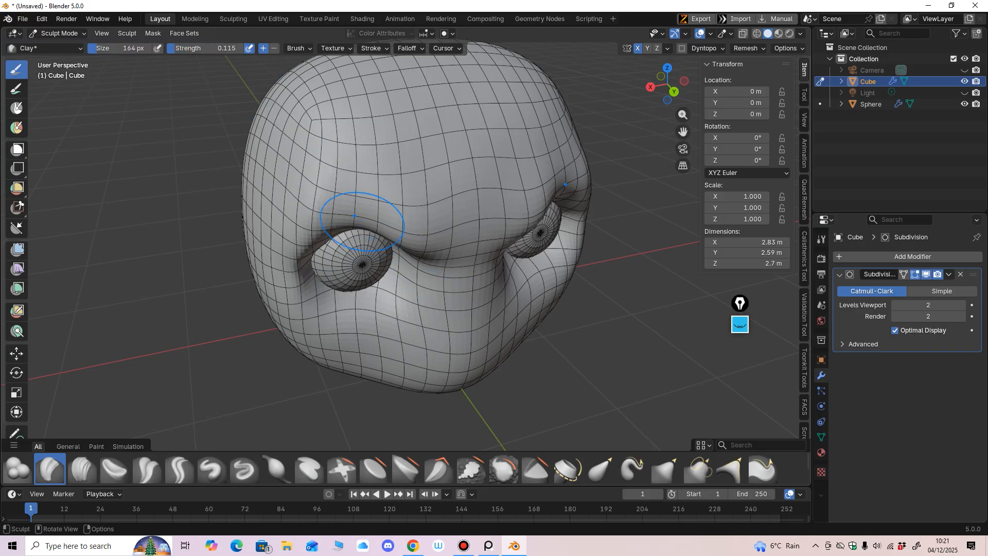
mouse_move(354, 216)
left_mouse_down()
mouse_move(386, 211)
mouse_move(317, 203)
mouse_move(401, 225)
left_mouse_up()
key("ctrl+KP_1")
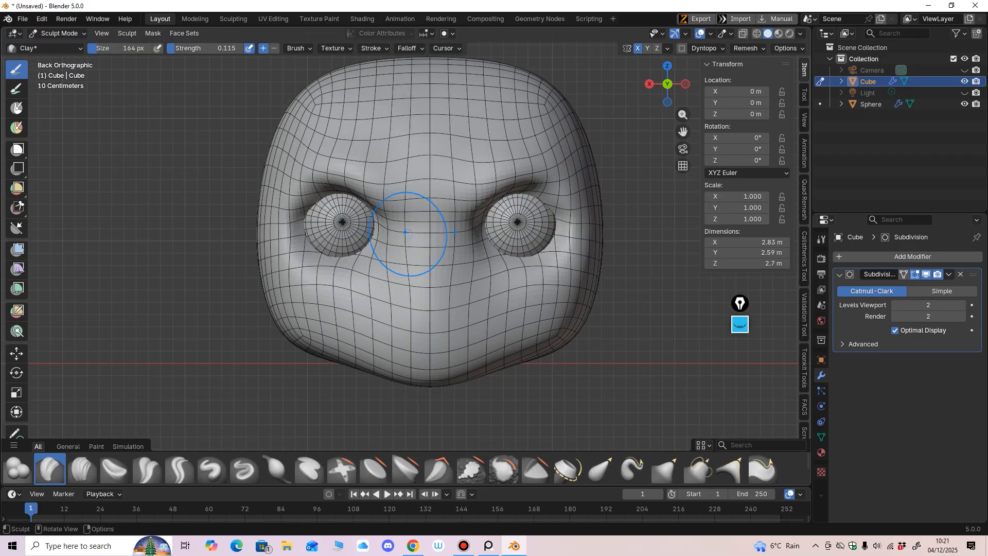
Switch to the Grab brush at 221 px and pull the inner brow and the area beneath the eye downward in back view.
left_click(211, 470)
mouse_move(319, 257)
middle_mouse_down()
mouse_move(364, 161)
mouse_move(349, 95)
mouse_move(382, 273)
middle_mouse_up()
key("bracketleft")
key("bracketleft")
key("bracketleft")
key("g")
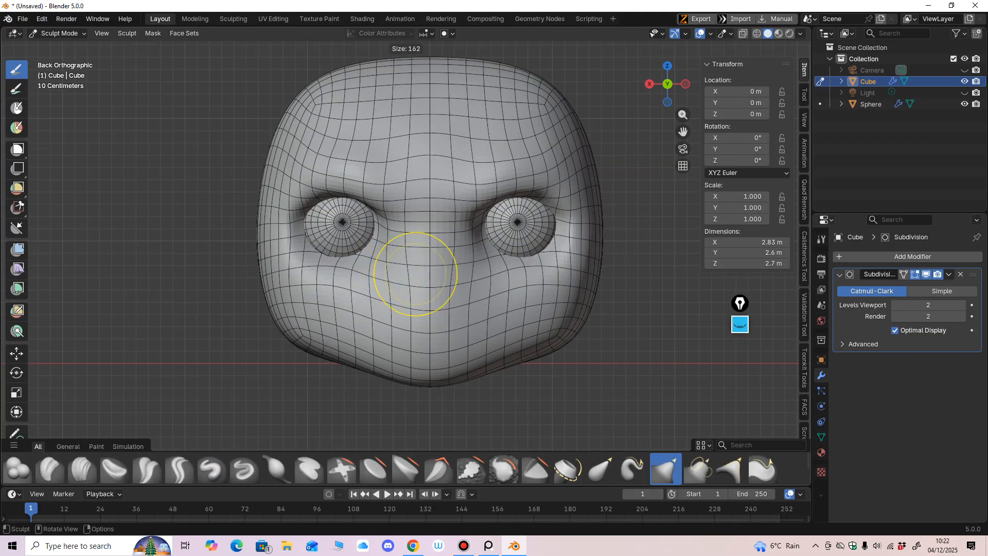
left_click_drag(363, 199, 362, 206)
left_click_drag(401, 261, 403, 259)
mouse_move(481, 205)
left_mouse_down()
mouse_move(477, 227)
mouse_move(481, 220)
left_mouse_up()
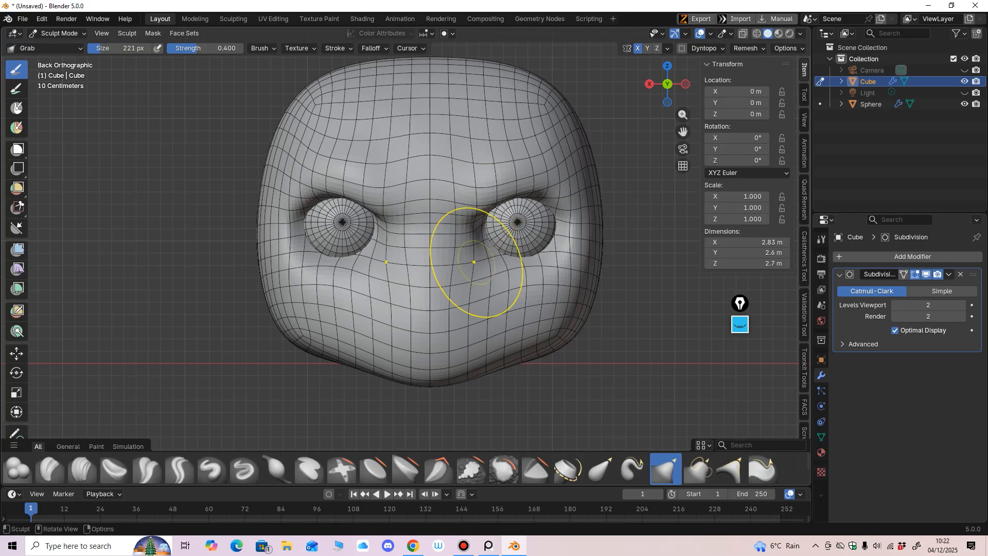
left_click_drag(478, 263, 478, 310)
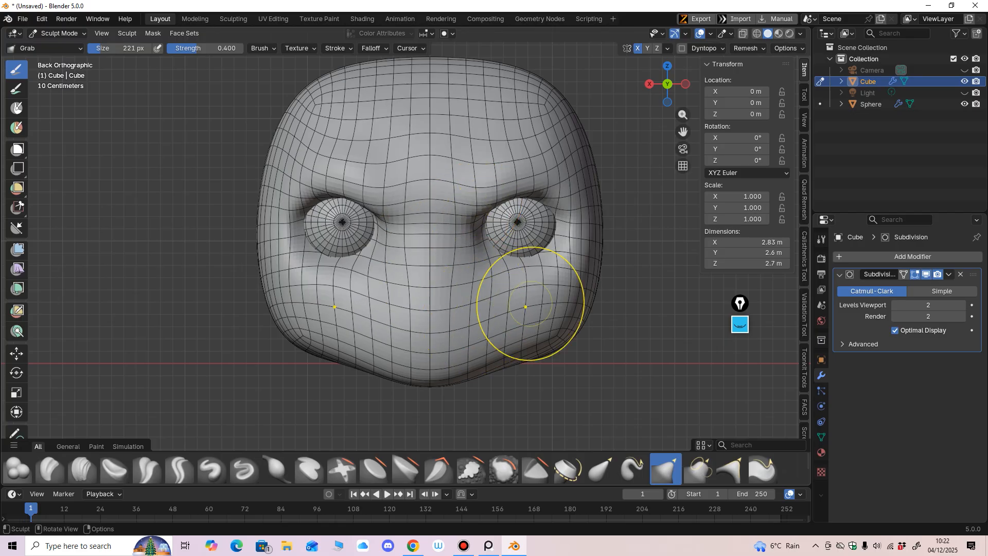
Adjust the lower edge of the eye socket and the upper cheek with the Grab brush from a low angle.
middle_click_drag(509, 304, 475, 313, "ctrl")
mouse_move(475, 313)
middle_mouse_down("shift")
mouse_move(489, 300)
mouse_move(556, 324)
mouse_move(506, 307)
middle_mouse_up("shift")
middle_click_drag(428, 262, 363, 251)
left_click_drag(340, 238, 329, 243)
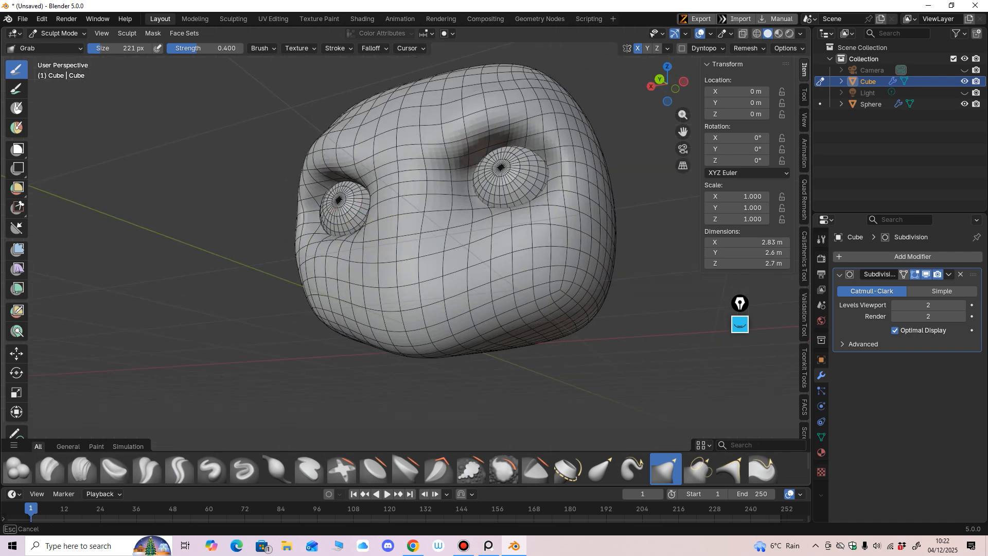
middle_click_drag(315, 241, 348, 254)
mouse_move(345, 253)
left_mouse_down()
mouse_move(320, 232)
mouse_move(324, 202)
left_mouse_up()
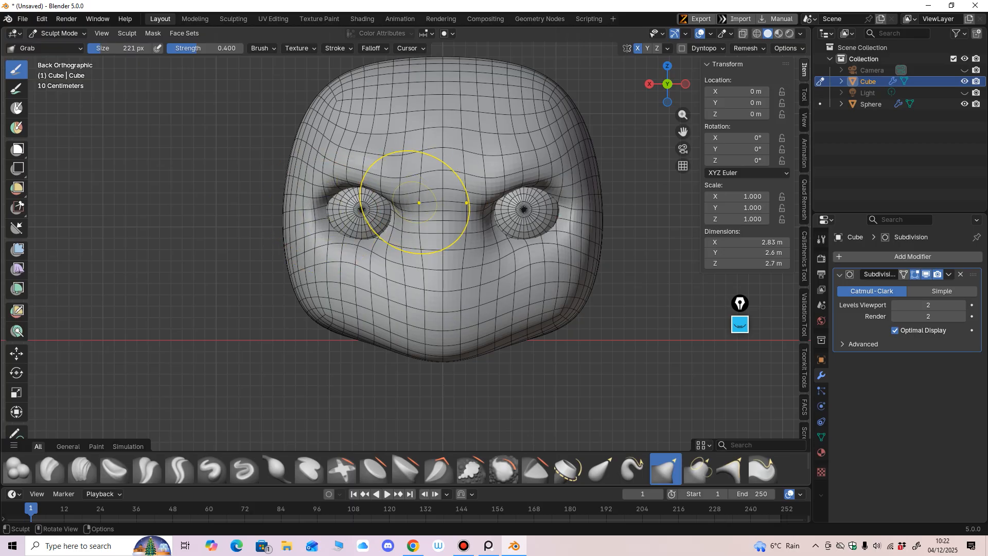
Switch to the Draw Sharp brush with strength 0.3 and return to the back view.
mouse_move(360, 177)
middle_mouse_down()
mouse_move(368, 170)
mouse_move(364, 185)
middle_mouse_up()
left_click(244, 470)
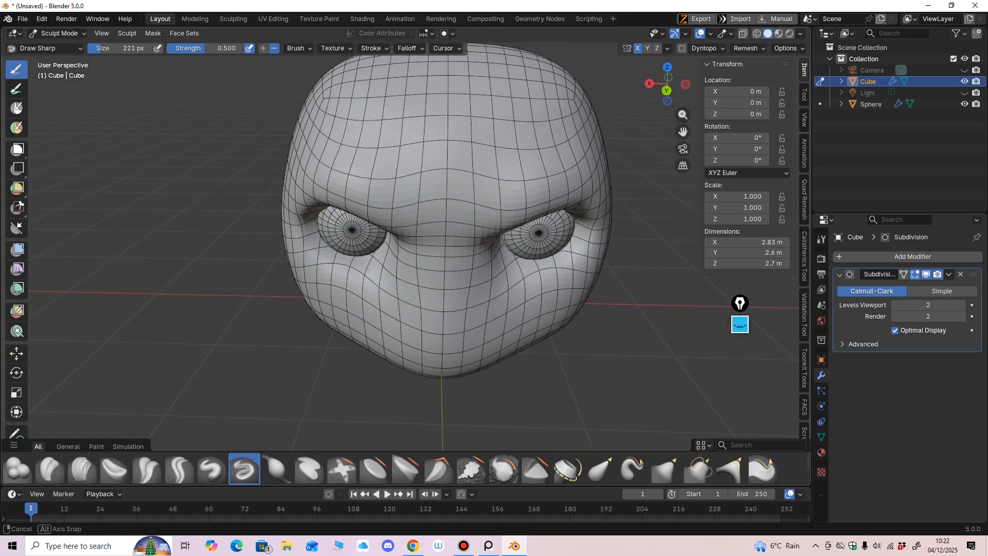
left_click(206, 48)
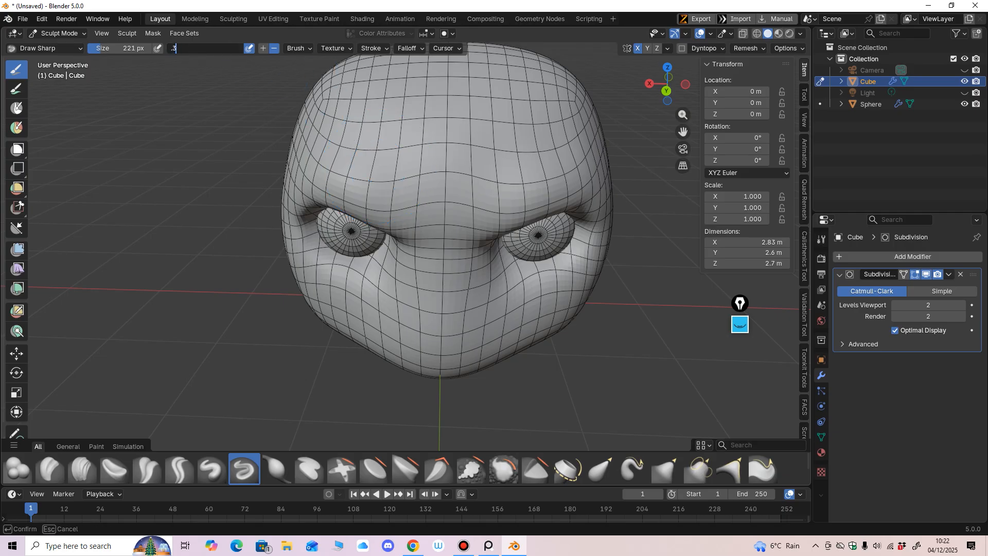
type(".3")
key("Return")
key("ctrl+KP_1")
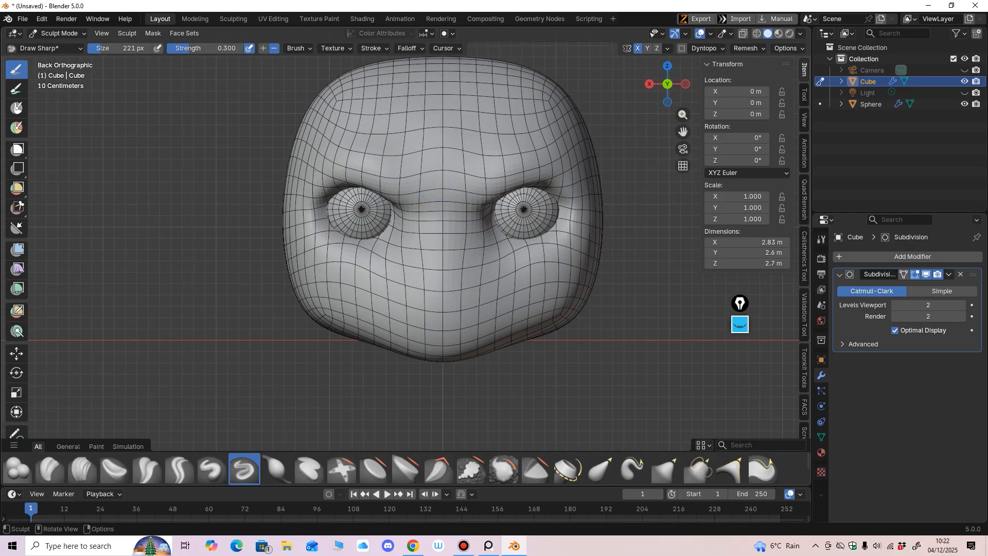
Hide the viewport overlays and reduce the Draw Sharp brush size to 102 px while checking the brows.
left_click(700, 33)
key("KP_5")
key("f")
left_click(422, 192)
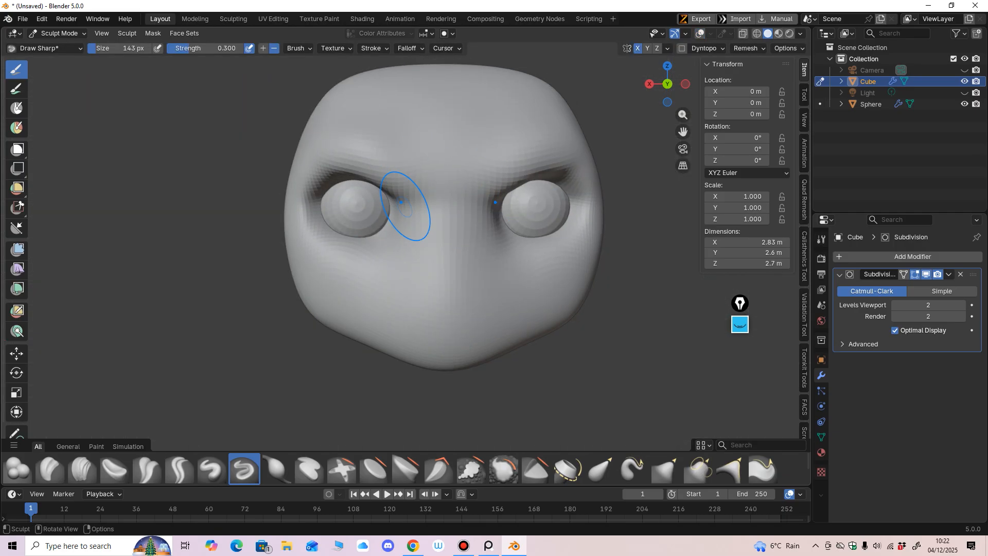
middle_click_drag(401, 203, 384, 168)
key("f")
left_click(350, 150)
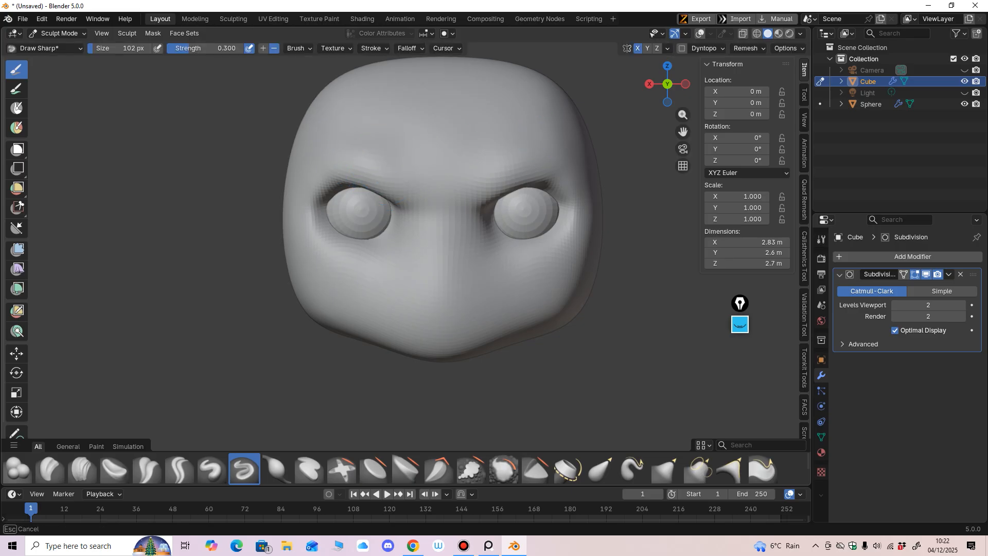
middle_click_drag(467, 172, 546, 173)
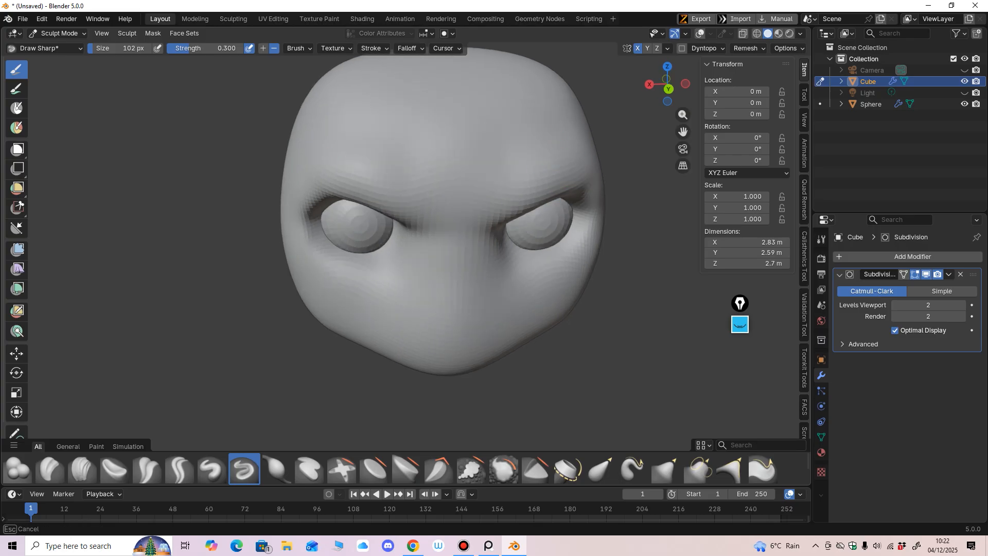
Set the Draw Sharp strength to 0.5 and carve lightly into the forehead above the brow.
left_click(206, 48)
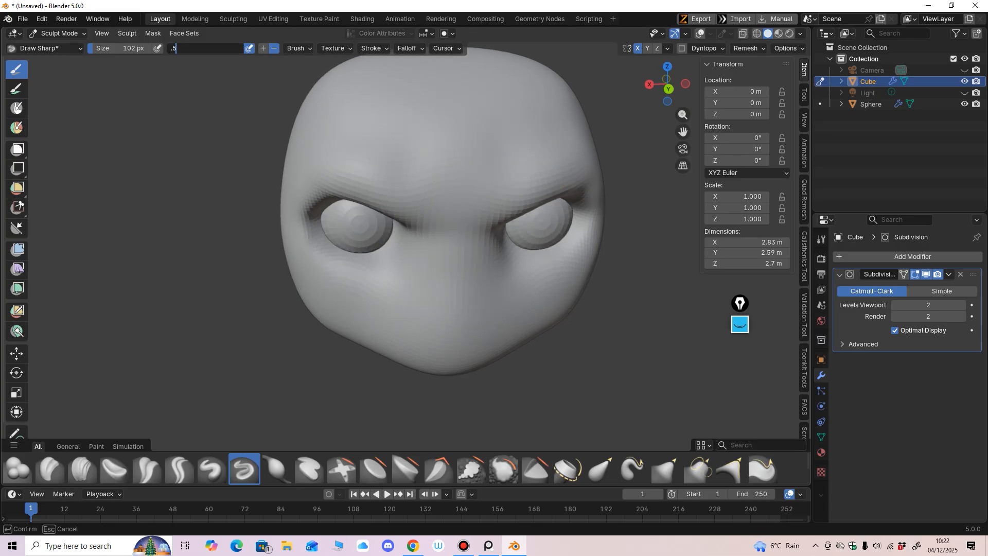
key("Return")
middle_click_drag(513, 186, 514, 182)
left_click_drag(543, 154, 544, 154)
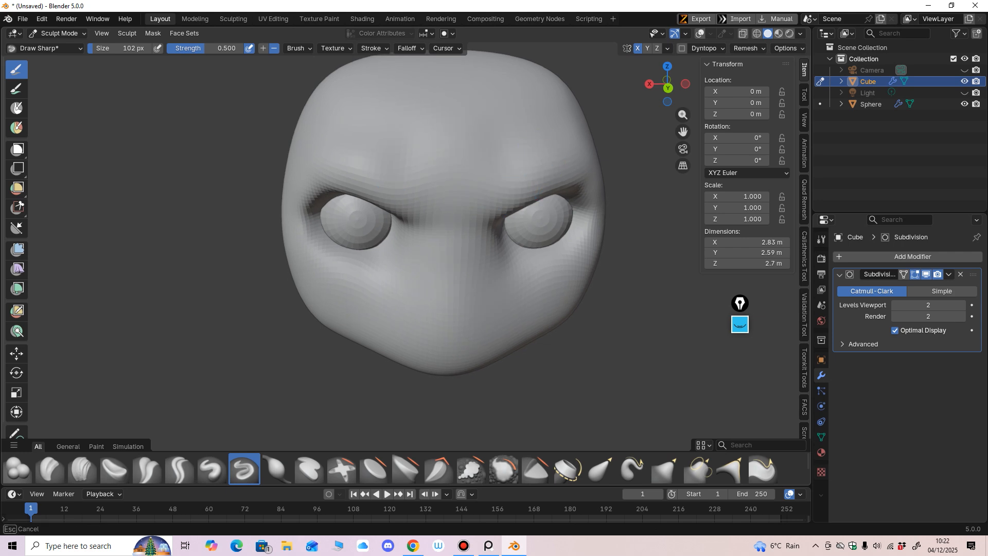
middle_click_drag(479, 182, 523, 205)
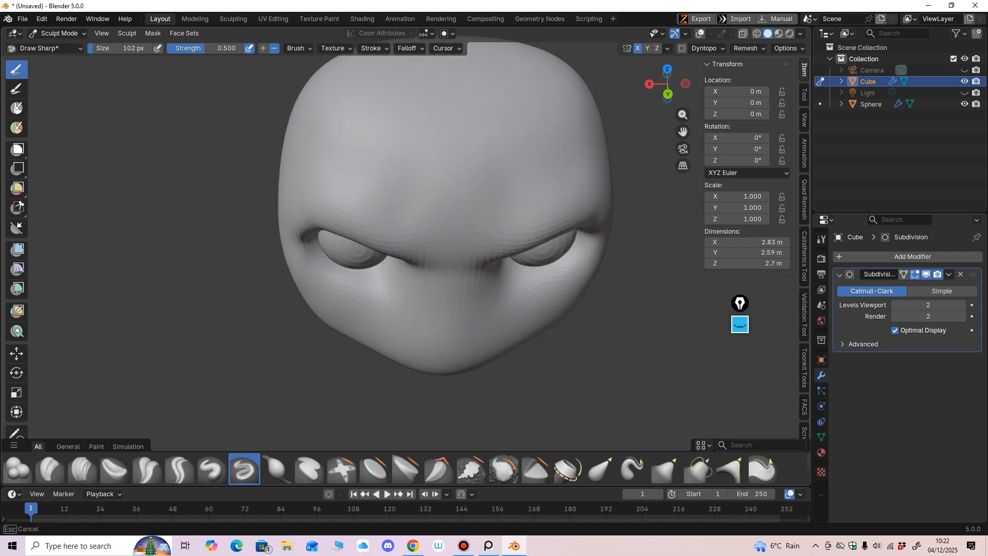
scroll(545, 193, "up", 2)
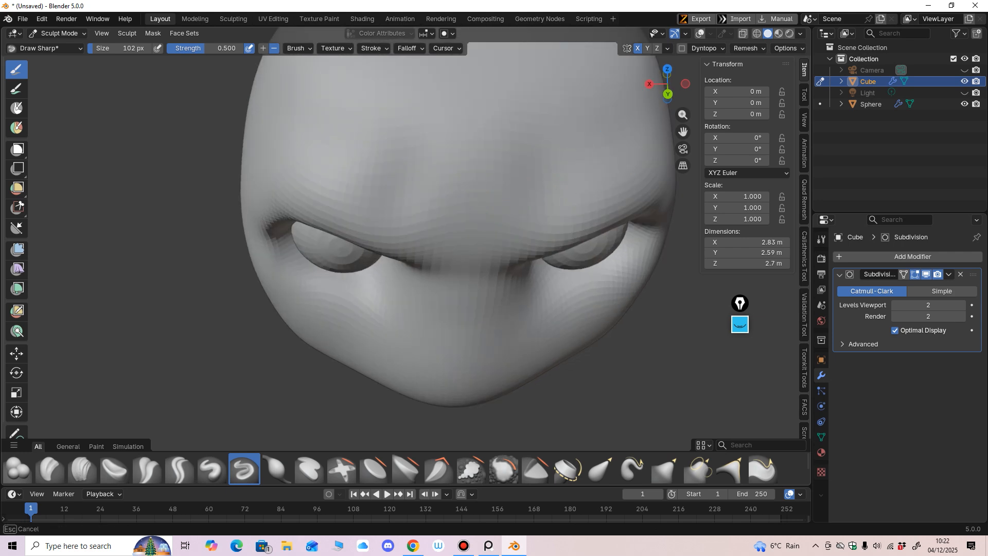
middle_click_drag(513, 204, 499, 180, "alt")
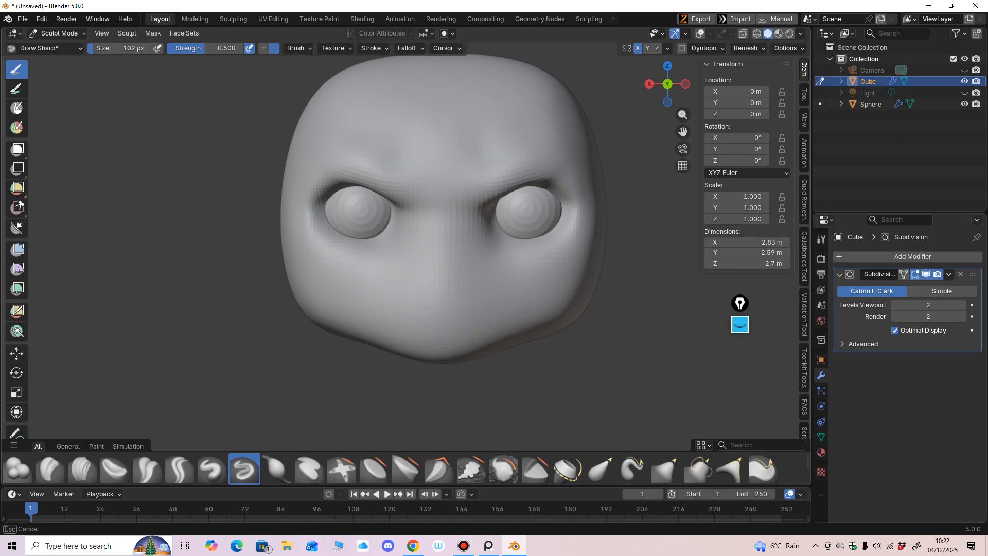
Carve short creases at the inner end of the brow and on the forehead just above it with Draw Sharp.
middle_click_drag(409, 174, 509, 192)
middle_click_drag(453, 176, 415, 205, "alt")
middle_click_drag(524, 235, 467, 237)
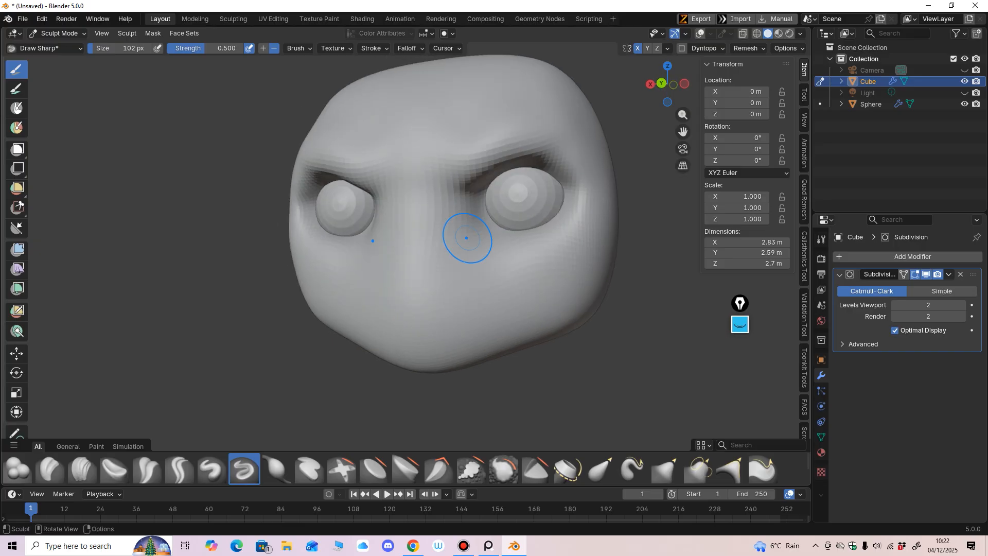
left_click_drag(466, 203, 451, 173)
middle_click_drag(449, 168, 540, 271, "alt")
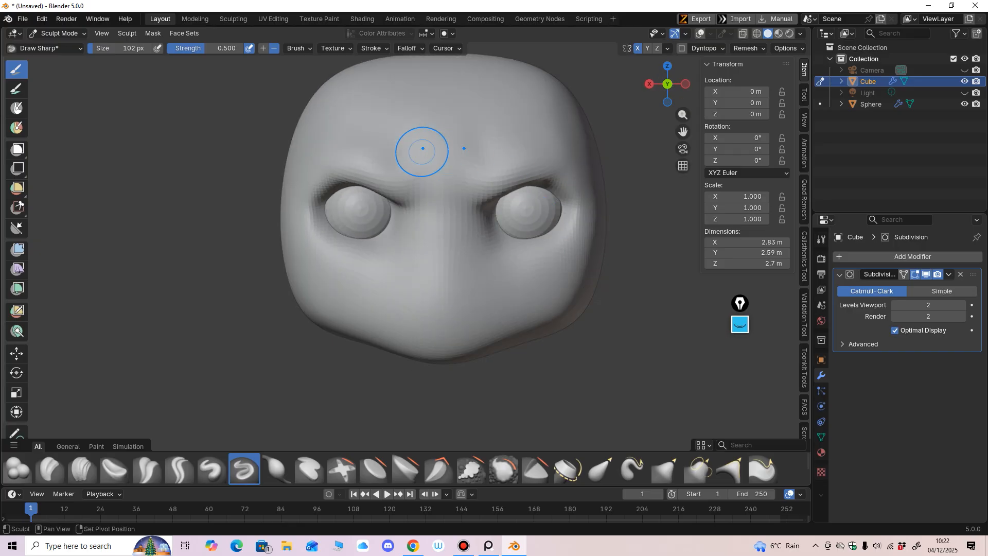
left_click_drag(422, 153, 404, 178)
Turn the viewport overlays back on to show the wireframe over the whole head.
middle_click_drag(424, 160, 570, 310, "ctrl")
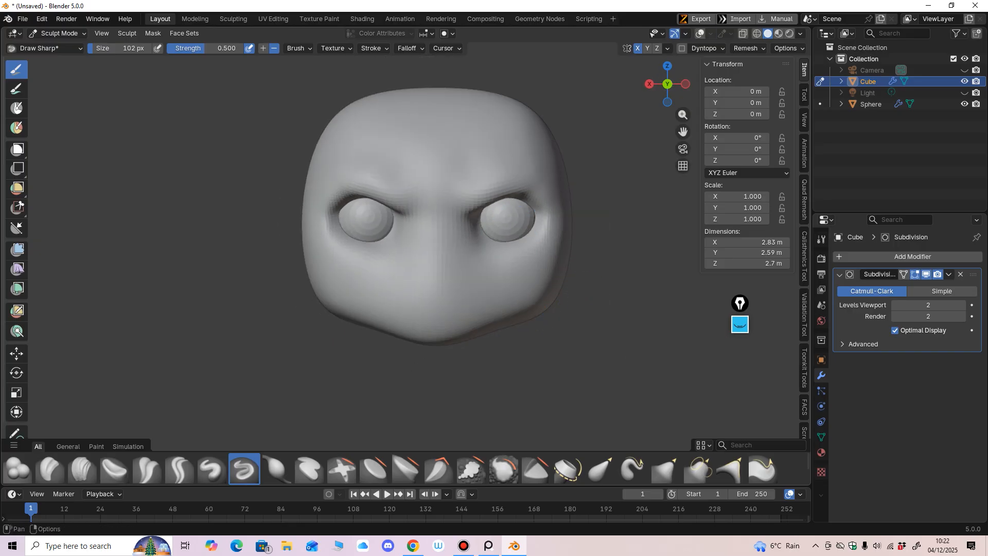
left_click(711, 34)
left_click(702, 34)
left_click(700, 34)
middle_click_drag(548, 237, 551, 276)
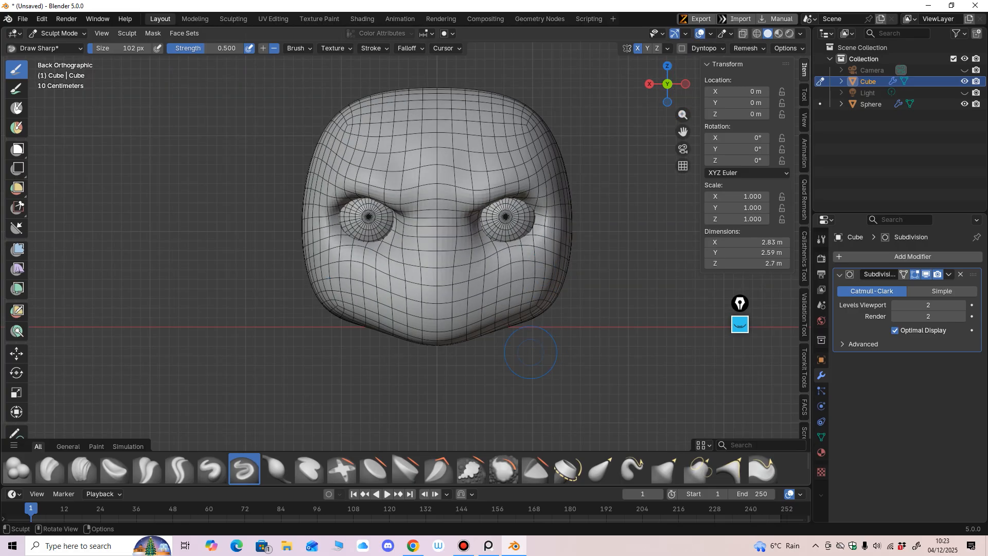
Switch to the Inflate/Deflate brush and reduce its size to 69 px over the lower face.
scroll(531, 352, "up", 1)
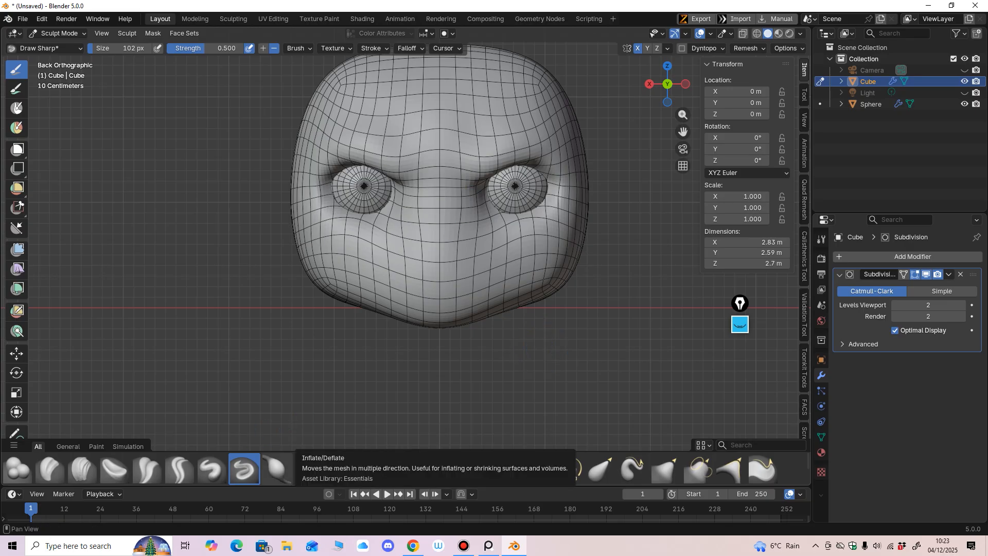
left_click(277, 468)
scroll(473, 276, "up", 4)
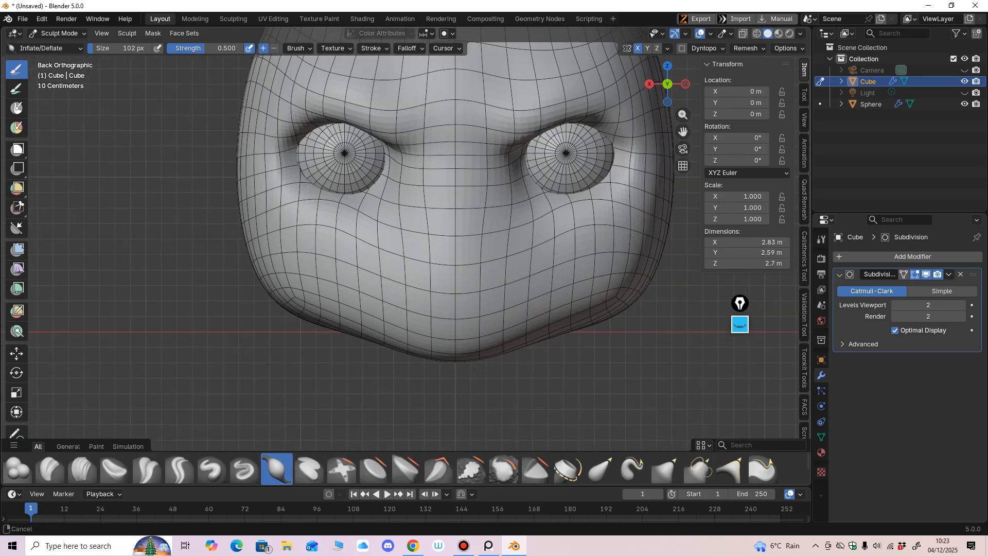
key("f")
left_click(477, 270)
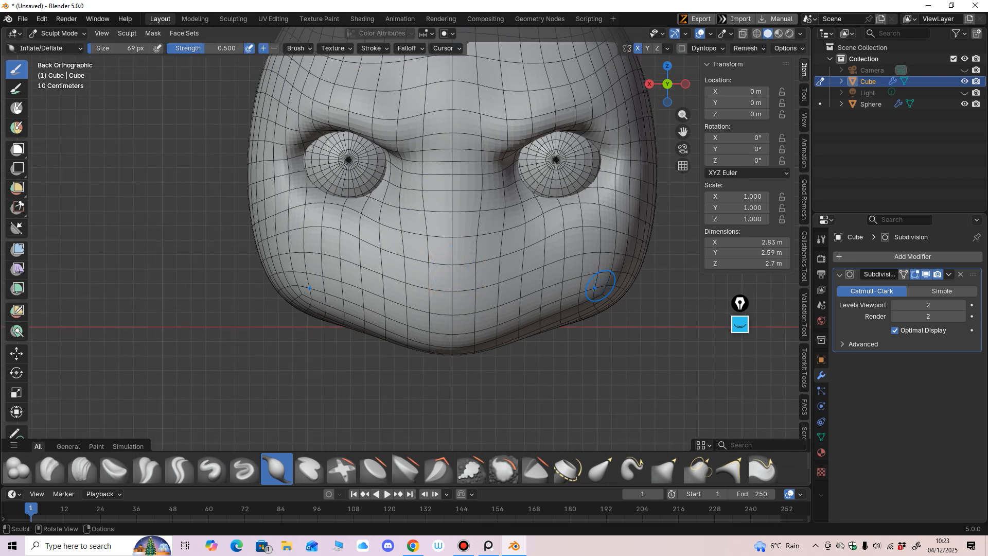
Set the Subdivision modifier's viewport and render levels to 3 and enlarge the brush to 86 px.
left_click(962, 316)
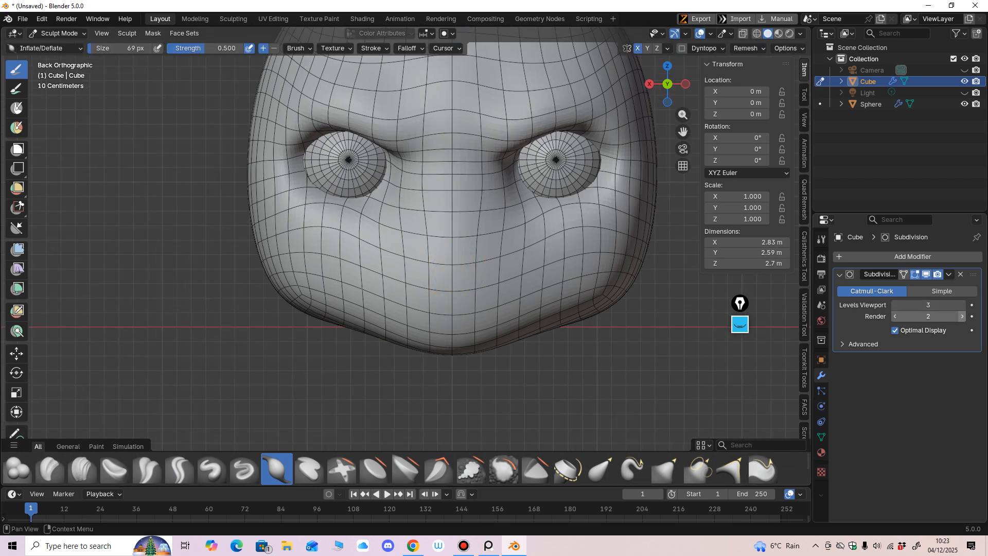
scroll(464, 291, "down", 1)
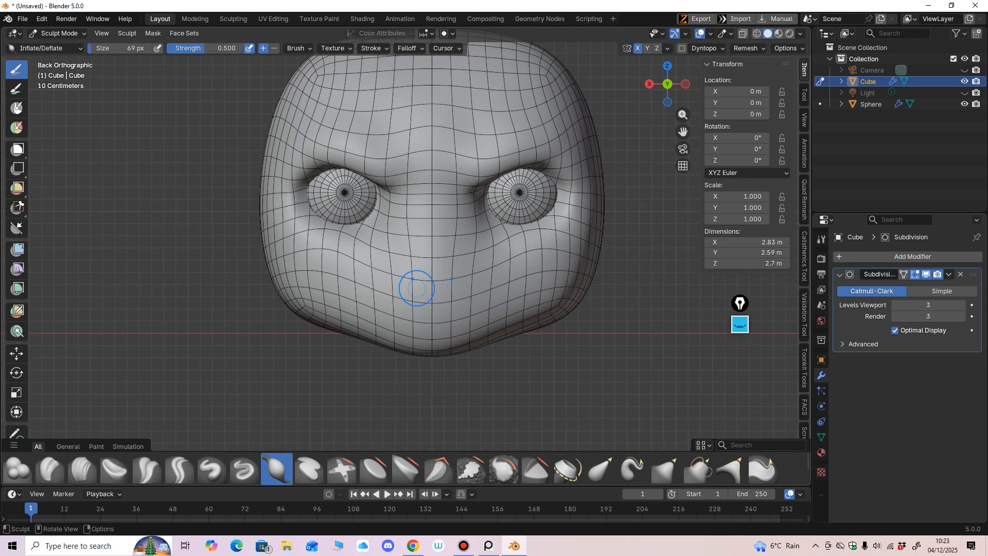
key("f")
left_click(452, 279)
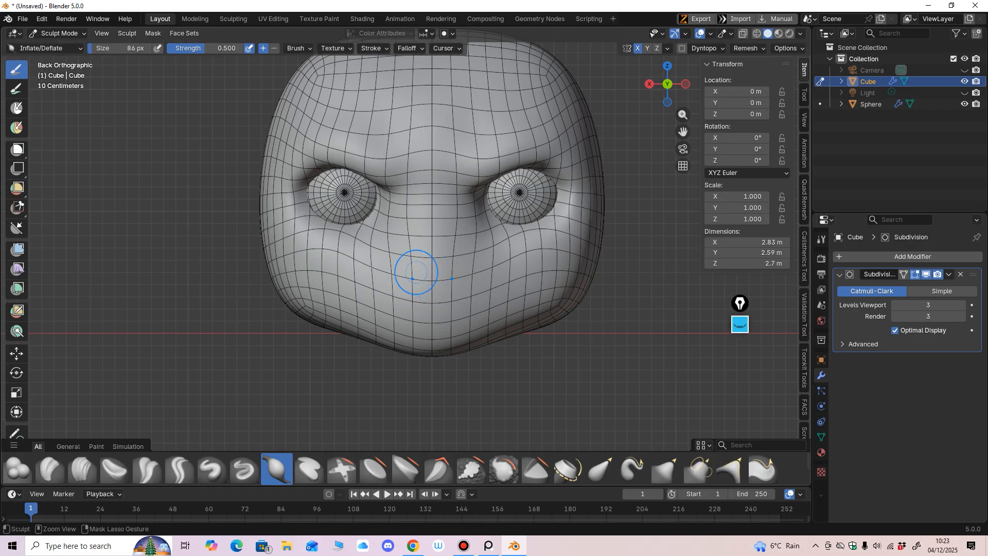
middle_click_drag(453, 283, 409, 267)
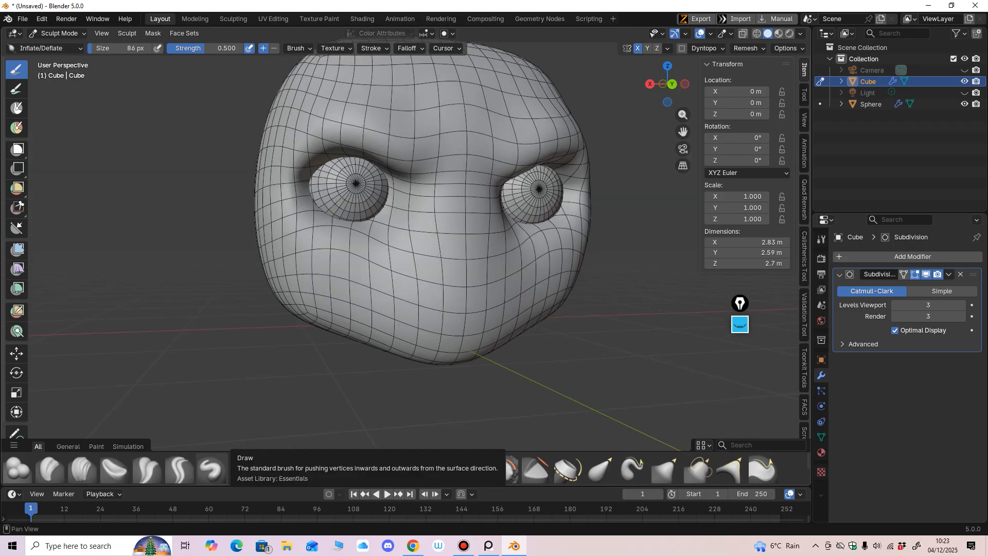
Switch to the Draw brush and build up a short horizontal form across the centre of the lower face in back view.
left_click(212, 468)
key("ctrl+KP_1")
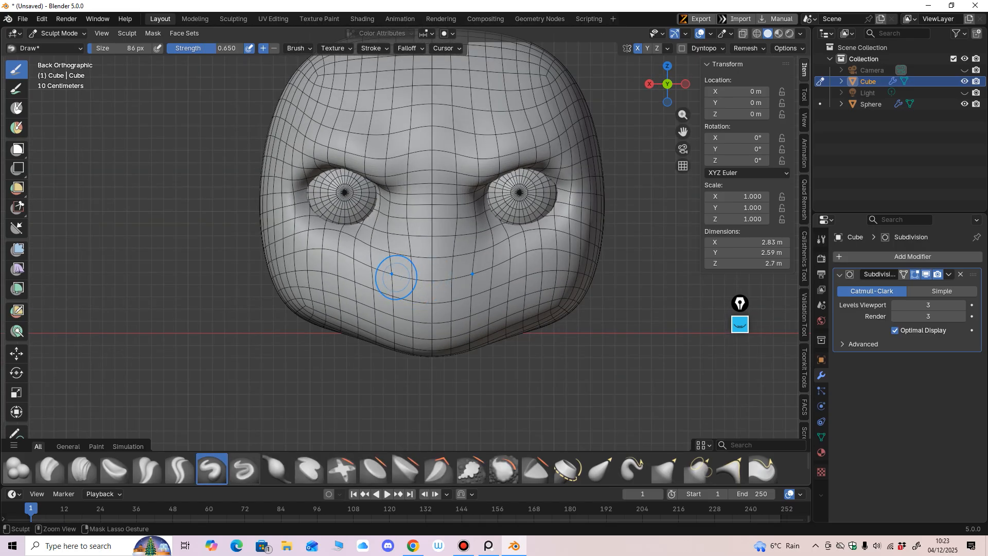
left_click_drag(391, 274, 469, 274)
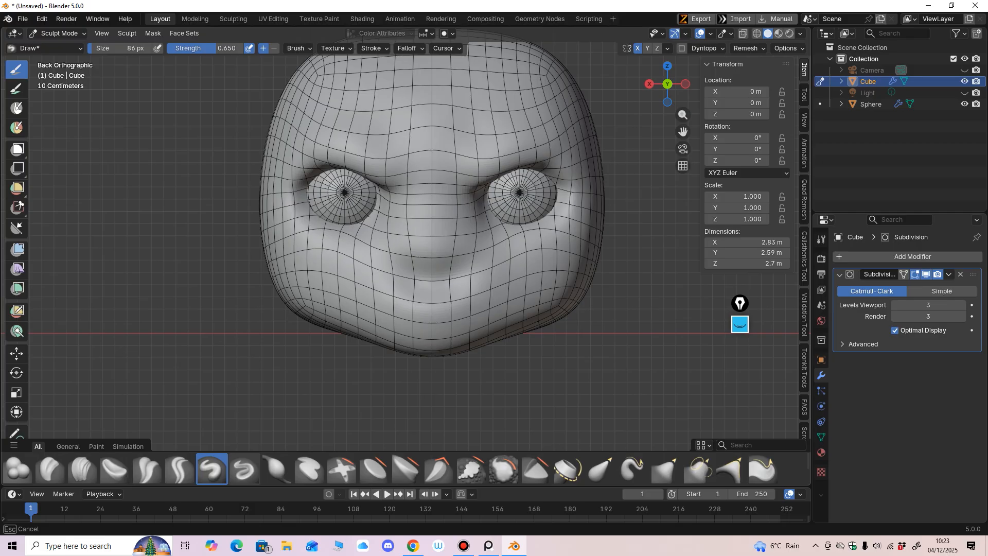
Deepen the mouth hollow beneath the nose form with the 86 px Draw brush, working inward on the lower face.
left_click_drag(475, 293, 461, 301)
middle_click_drag(438, 278, 428, 272)
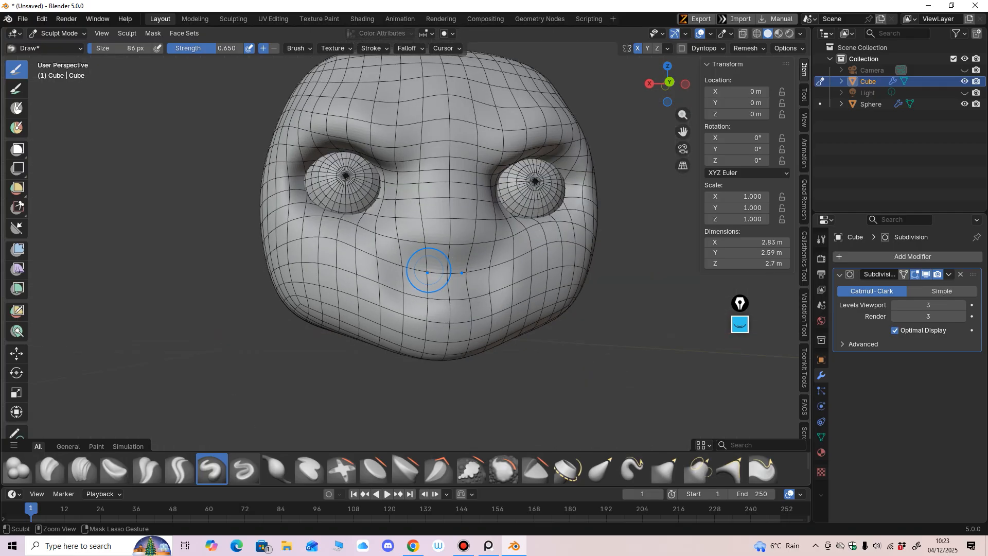
middle_click_drag(446, 307, 393, 274)
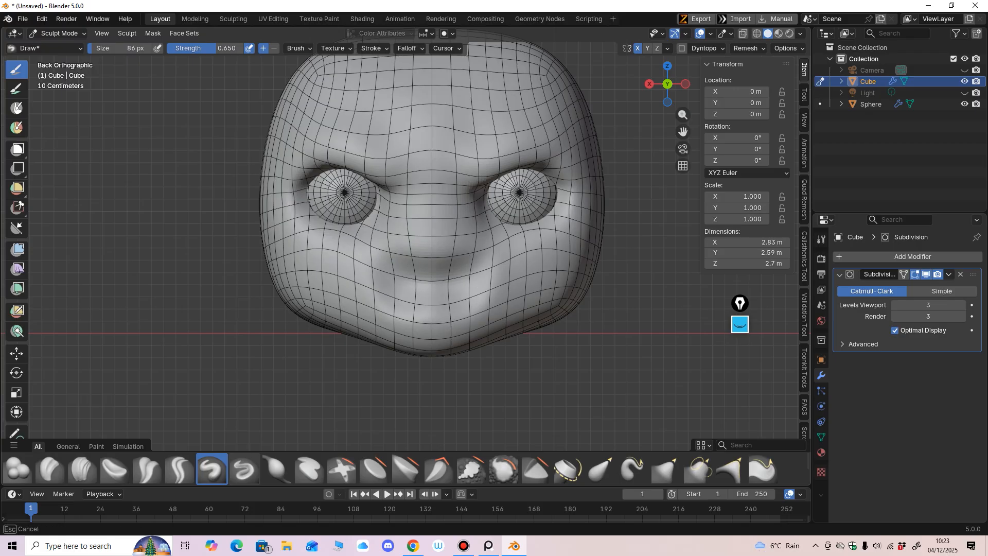
left_click_drag(399, 279, 410, 282, "ctrl")
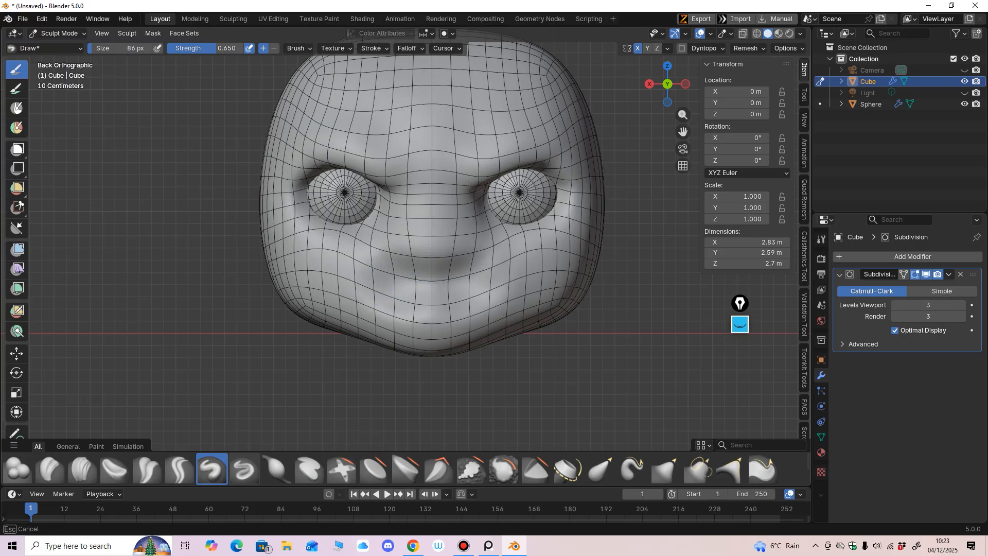
Reduce the Draw brush to 50 px and define the lower edge of the mouth hollow above the chin.
middle_click_drag(544, 323, 419, 331)
key("f")
left_click(418, 332)
middle_click_drag(419, 332, 430, 342)
left_click_drag(433, 313, 432, 336)
middle_click_drag(427, 314, 423, 308, "alt")
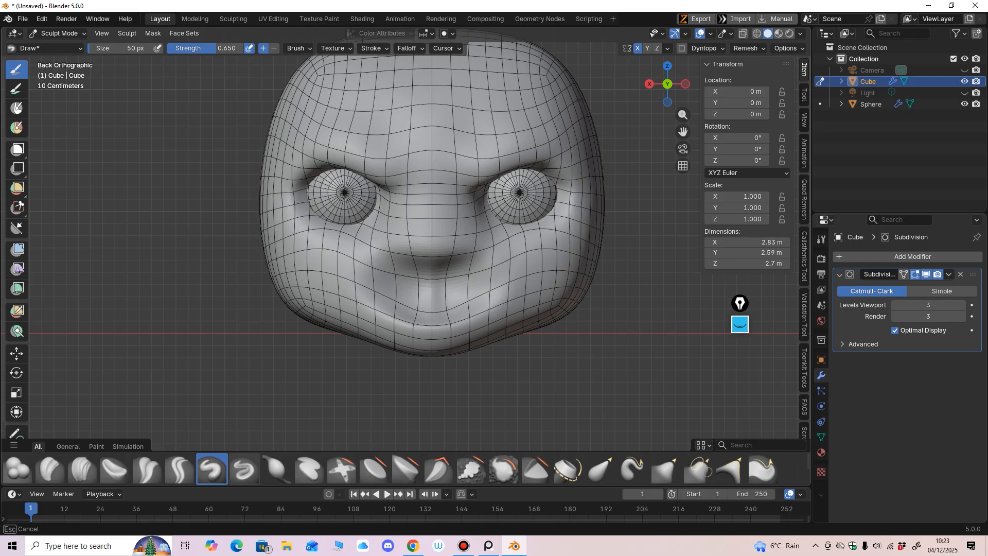
mouse_move(423, 308)
middle_mouse_down()
mouse_move(502, 270)
mouse_move(435, 286)
middle_mouse_up()
mouse_move(564, 304)
middle_mouse_down("alt")
mouse_move(519, 326)
mouse_move(510, 283)
mouse_move(649, 284)
mouse_move(514, 286)
mouse_move(488, 300)
middle_mouse_up("alt")
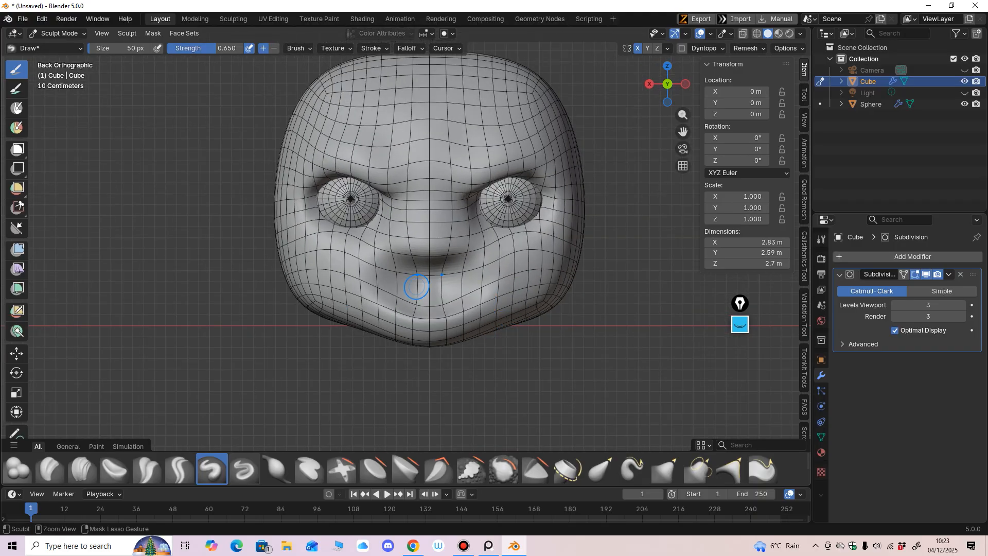
Resize the Draw brush and carve the mouth cavity wider and deeper with a clearer outline.
middle_click_drag(391, 277, 391, 276)
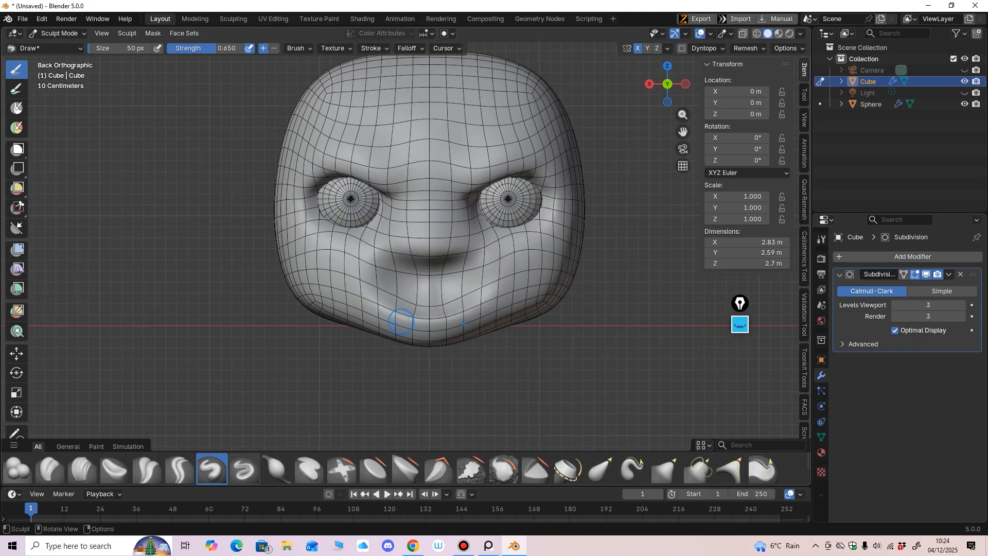
key("f")
left_click(398, 284)
key("f")
left_click(470, 311)
Switch to the Grab brush at 133 px and reshape the mouth area's profile from both side views.
key("g")
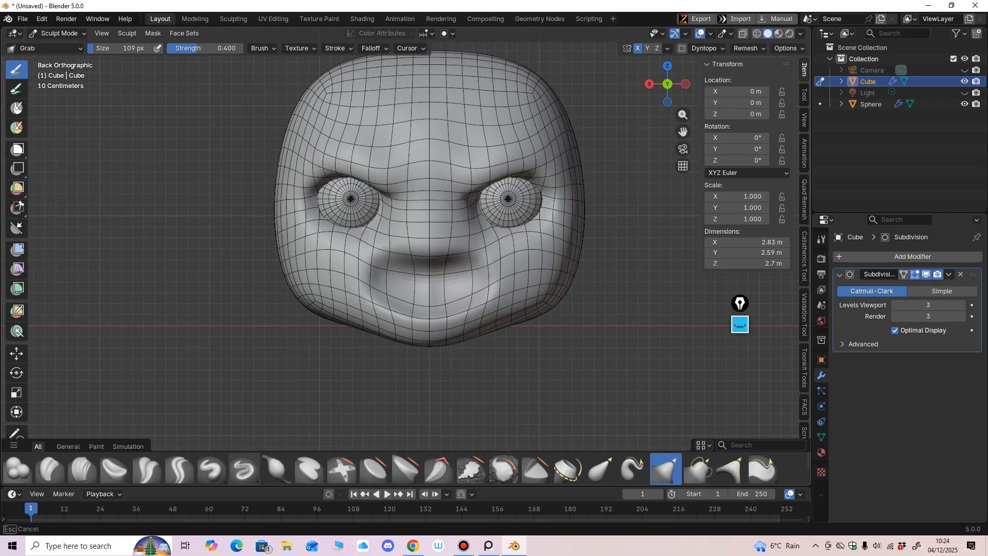
mouse_move(463, 257)
middle_mouse_down()
mouse_move(365, 263)
mouse_move(342, 298)
mouse_move(384, 278)
mouse_move(377, 288)
middle_mouse_up()
key("f")
left_click(363, 283)
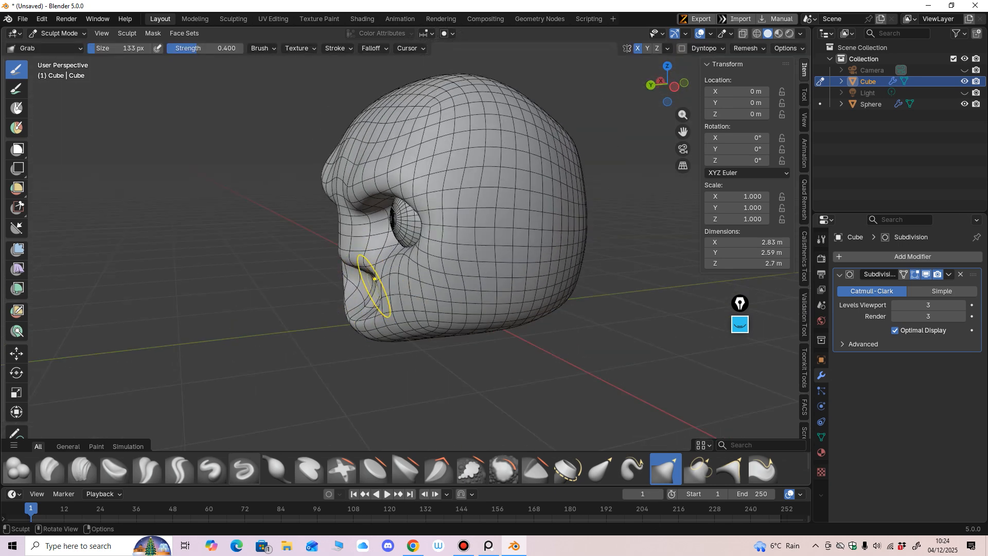
left_click_drag(378, 287, 373, 281)
mouse_move(372, 282)
middle_mouse_down()
mouse_move(548, 278)
mouse_move(438, 256)
mouse_move(441, 293)
mouse_move(469, 284)
middle_mouse_up()
key("KP_3")
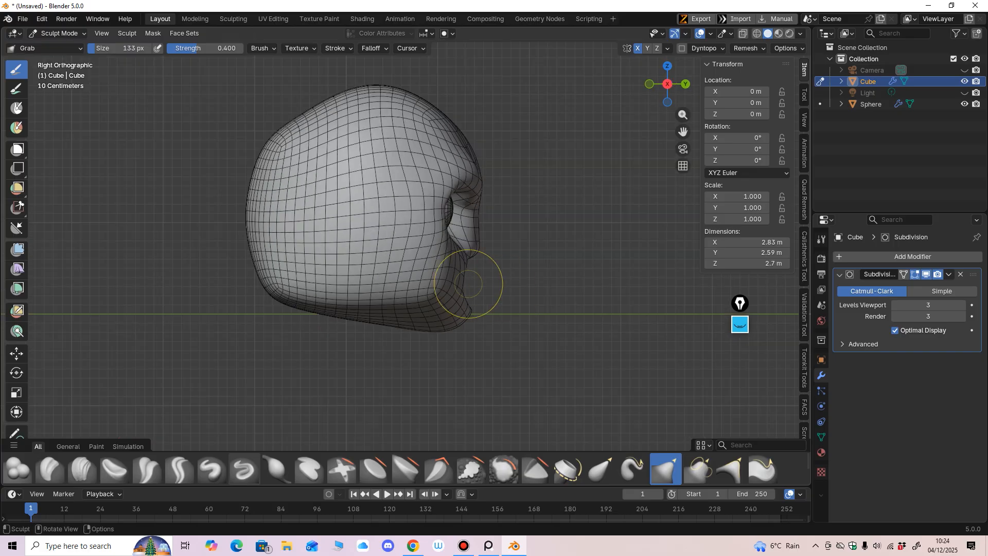
left_click_drag(463, 286, 467, 285)
middle_click_drag(467, 285, 243, 290)
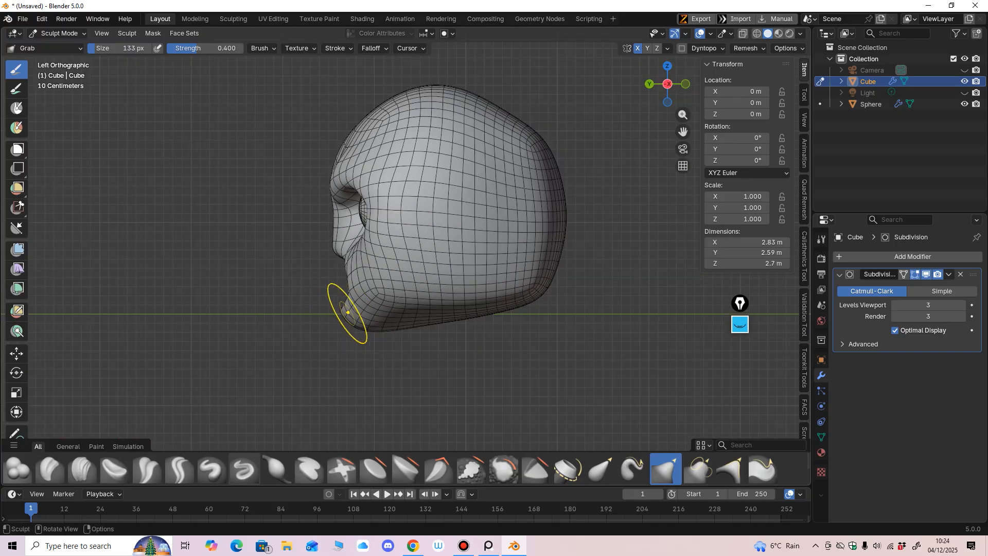
Resize the Grab brush between 110 and 118 px and pull the upper mouth edge into shape beneath the nose.
mouse_move(348, 312)
middle_mouse_down()
mouse_move(455, 311)
mouse_move(420, 307)
middle_mouse_up()
key("f")
left_click(440, 307)
mouse_move(392, 293)
left_mouse_down()
mouse_move(431, 314)
mouse_move(454, 291)
mouse_move(431, 275)
left_mouse_up()
key("f")
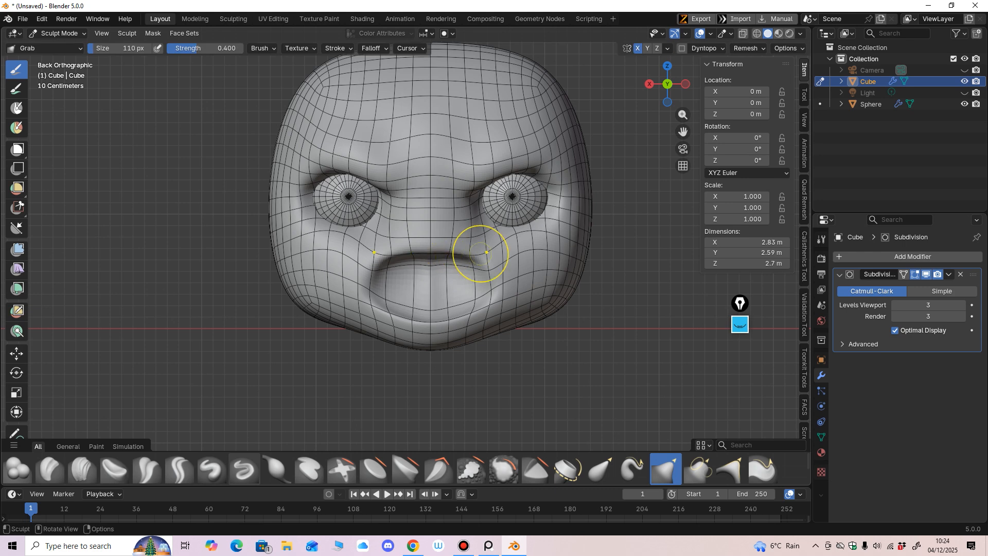
mouse_move(453, 252)
left_mouse_down()
mouse_move(433, 264)
mouse_move(457, 263)
mouse_move(426, 268)
mouse_move(458, 260)
left_mouse_up()
key("f")
left_click(444, 261)
key("f")
left_click(450, 264)
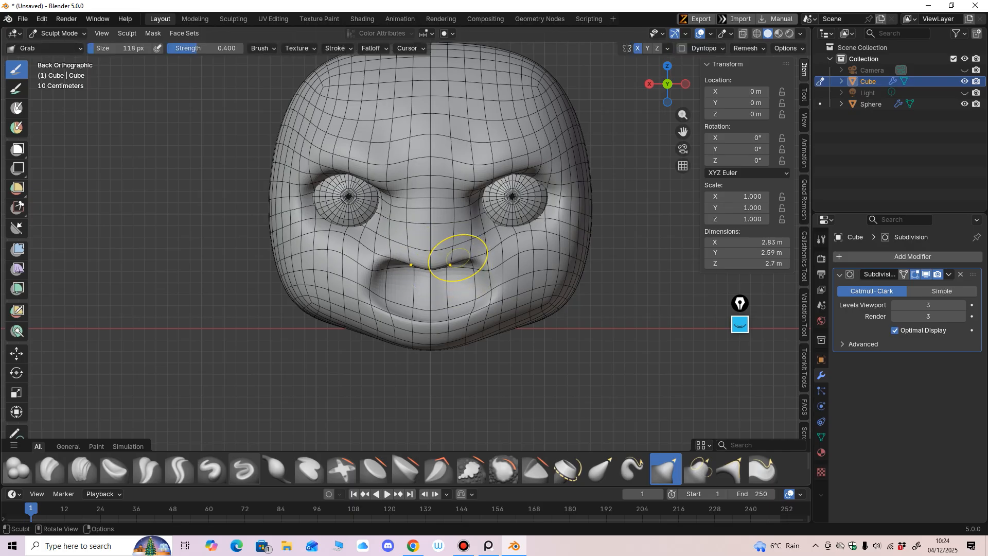
Refine the nose tip and upper mouth edge from several angles with the 118 px Grab brush.
middle_click_drag(458, 261, 398, 283)
left_click_drag(402, 291, 402, 294)
middle_click_drag(403, 294, 344, 261)
left_click_drag(343, 261, 342, 258)
middle_click_drag(342, 257, 405, 278)
left_click_drag(399, 273, 399, 276)
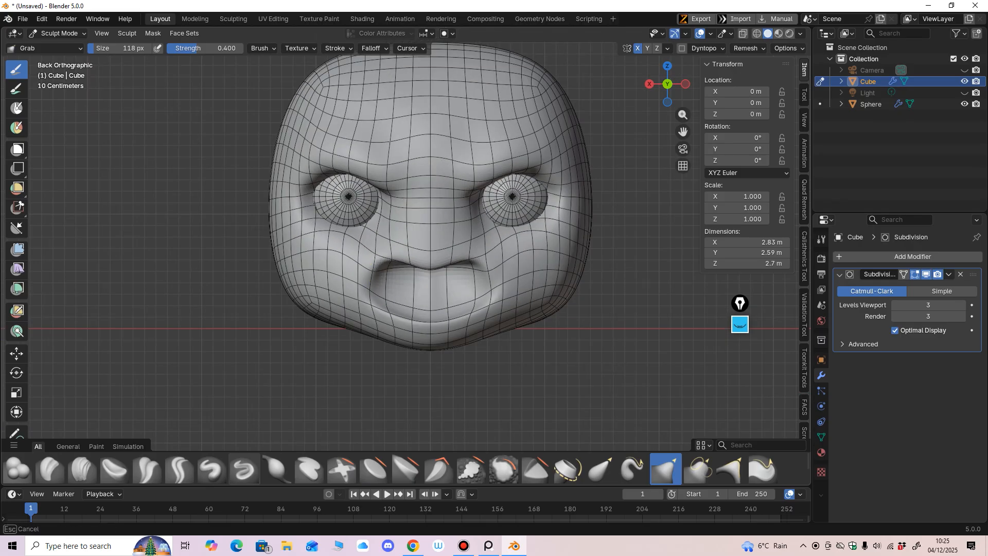
Reduce the Grab brush to 67 px and adjust the upper corners and lower edge of the mouth cavity.
key("f")
left_click(416, 278)
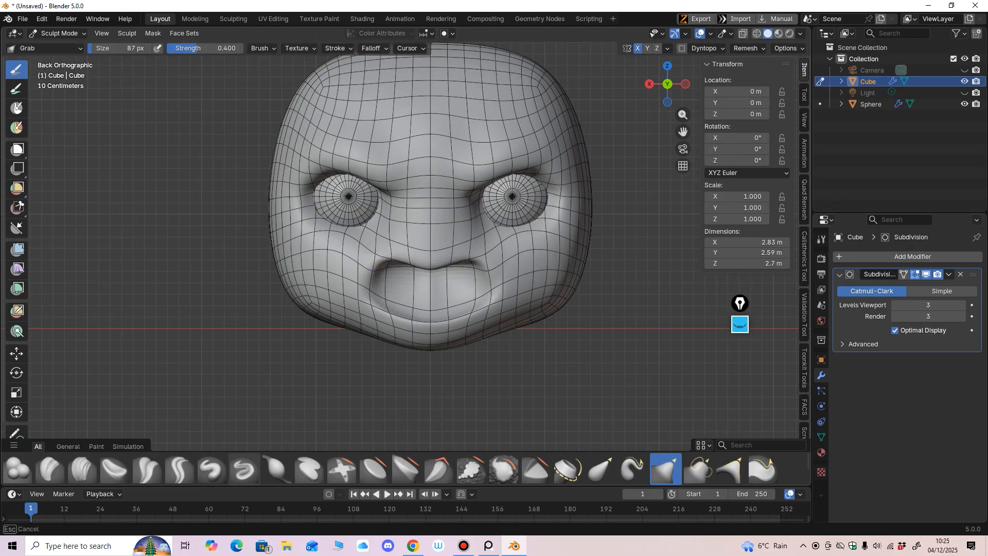
key("f")
left_click(412, 278)
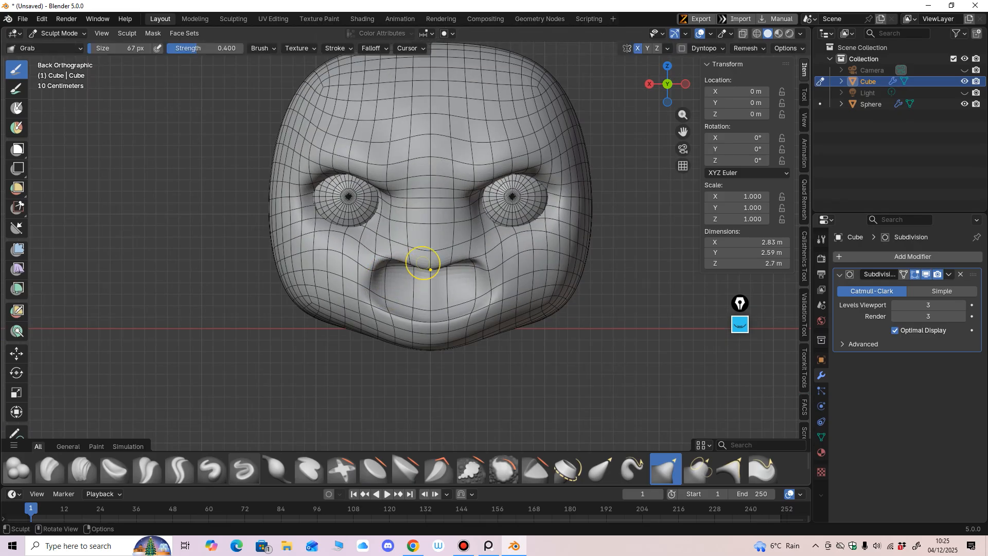
left_click_drag(473, 272, 470, 262)
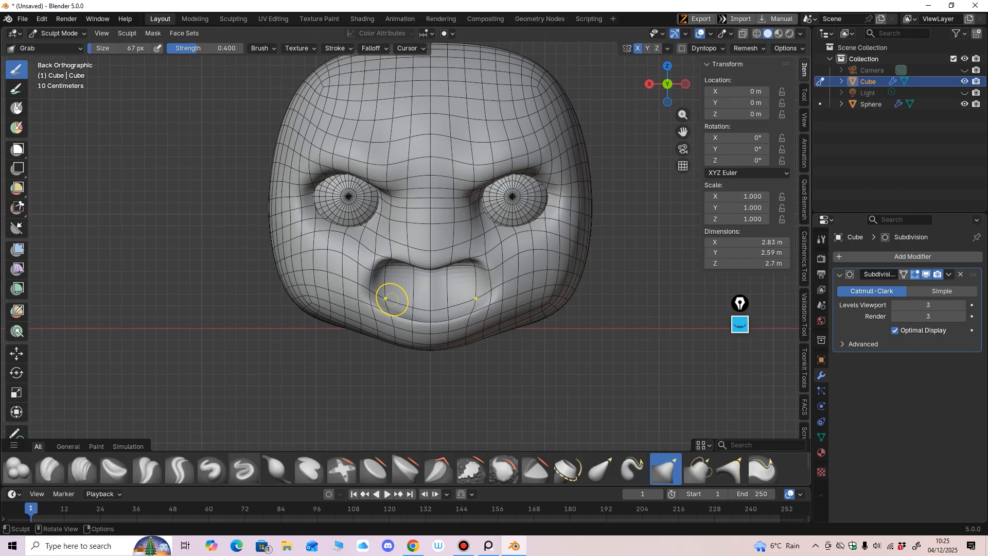
left_click_drag(392, 300, 422, 319)
Enlarge the Grab brush to 120 px and pull the centre of the chin downward.
key("f")
left_click(441, 321)
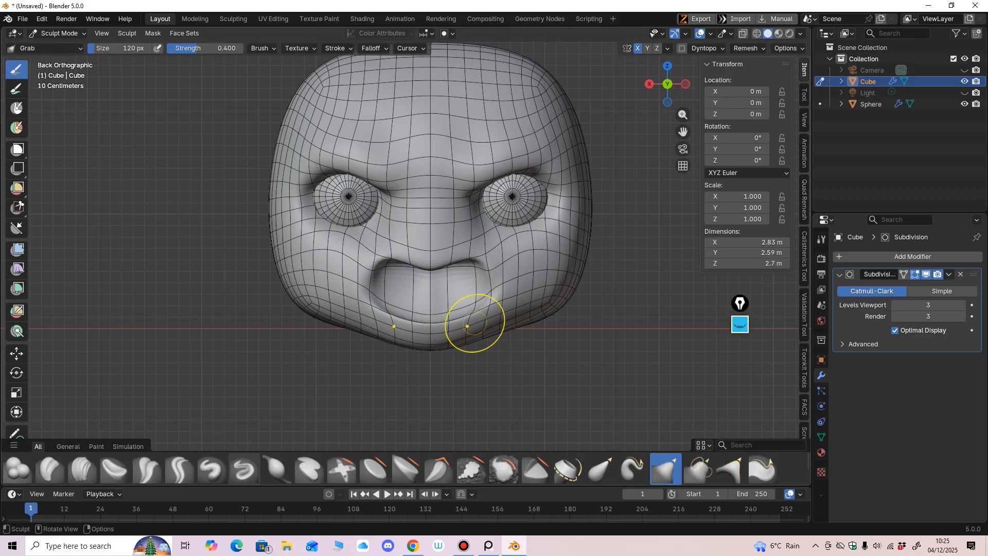
mouse_move(474, 323)
middle_mouse_down()
mouse_move(379, 349)
mouse_move(453, 332)
mouse_move(466, 304)
mouse_move(435, 324)
mouse_move(430, 344)
middle_mouse_up()
left_click_drag(429, 352, 427, 363)
left_click_drag(427, 351, 430, 345)
Resize the Grab brush and adjust the profile of the chin and lower face from the side views.
mouse_move(428, 292)
middle_mouse_down()
mouse_move(376, 308)
mouse_move(377, 340)
middle_mouse_up()
key("f")
left_click(374, 322)
left_click_drag(375, 341, 371, 336)
middle_click_drag(371, 335, 466, 301)
left_click_drag(476, 300, 479, 298)
left_click_drag(478, 297, 490, 271)
Enlarge the Grab brush to 158 px, then 275 px, and push the brow and eye area back in profile.
mouse_move(490, 271)
middle_mouse_down()
mouse_move(371, 282)
mouse_move(403, 278)
mouse_move(380, 284)
mouse_move(412, 292)
mouse_move(418, 259)
mouse_move(485, 212)
mouse_move(396, 226)
middle_mouse_up()
key("f")
left_click(405, 255)
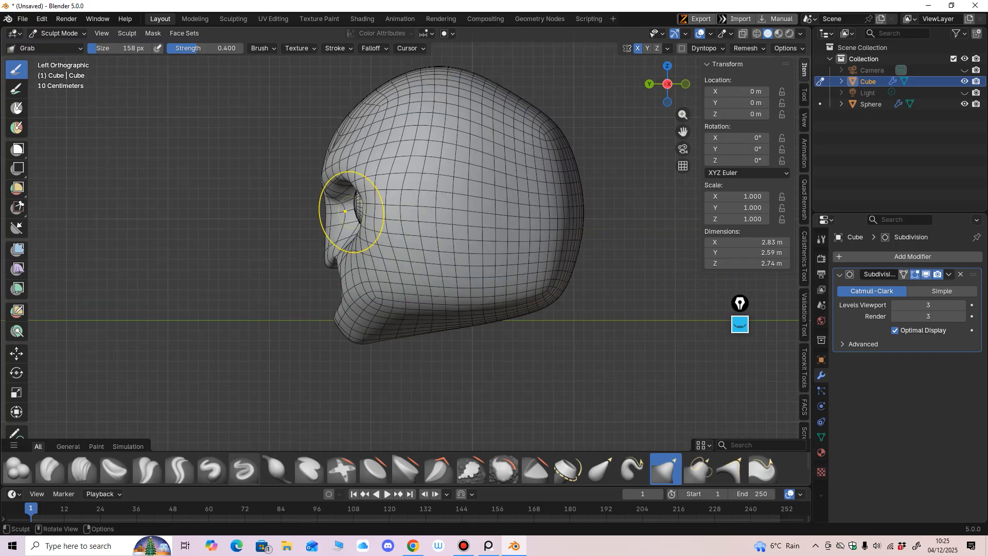
key("f")
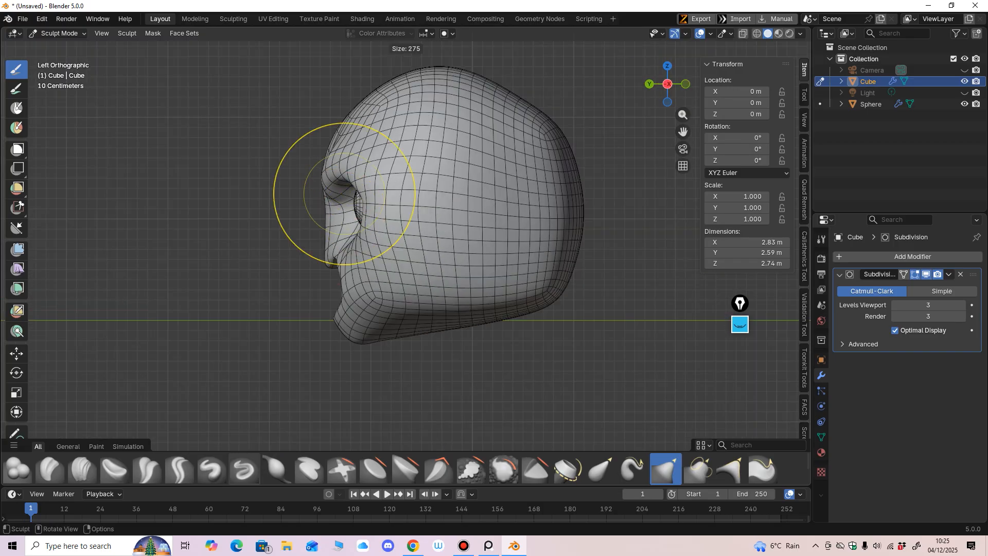
left_click(351, 186)
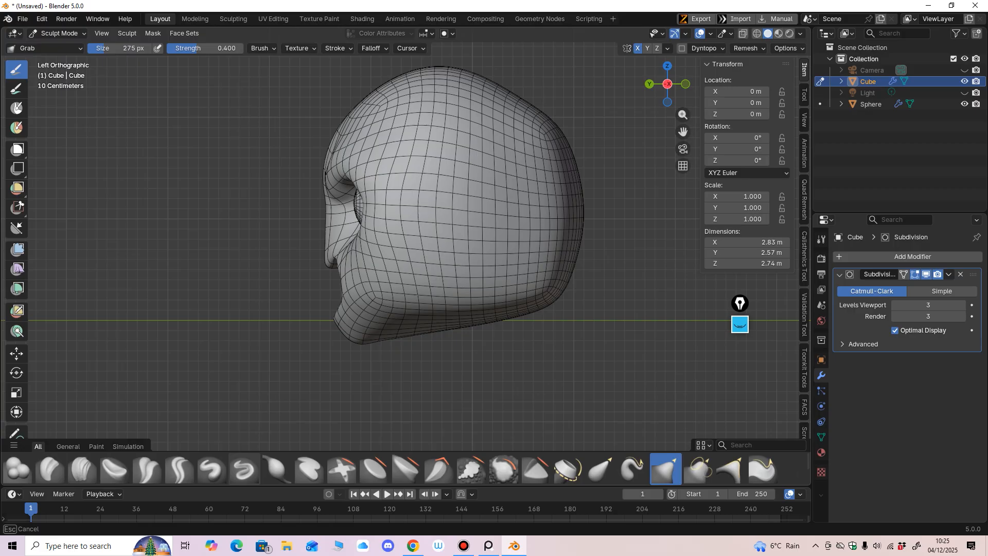
mouse_move(371, 218)
middle_mouse_down()
mouse_move(428, 204)
mouse_move(587, 200)
middle_mouse_up()
left_click_drag(485, 185, 484, 184)
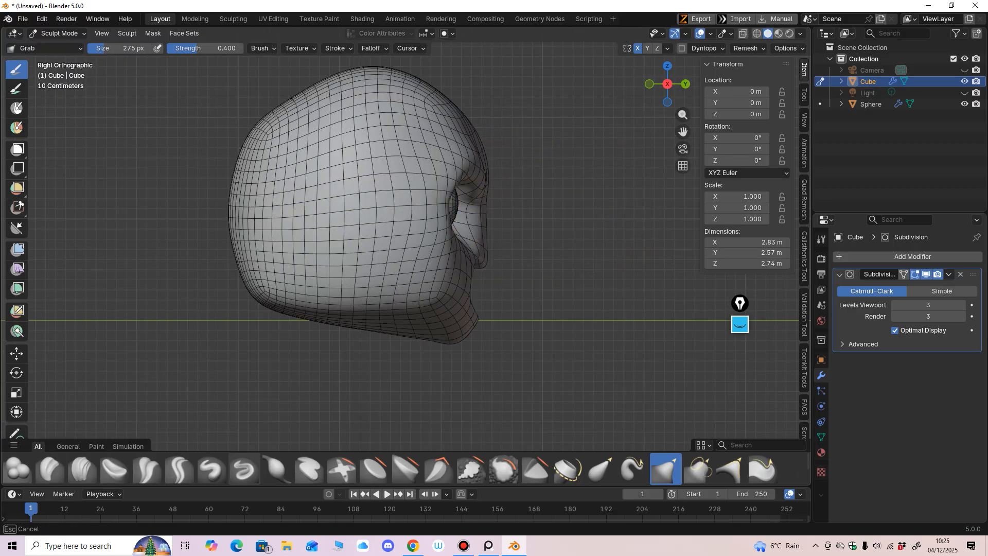
middle_click_drag(478, 203, 452, 206)
left_click_drag(440, 210, 432, 207)
middle_click_drag(430, 208, 330, 232)
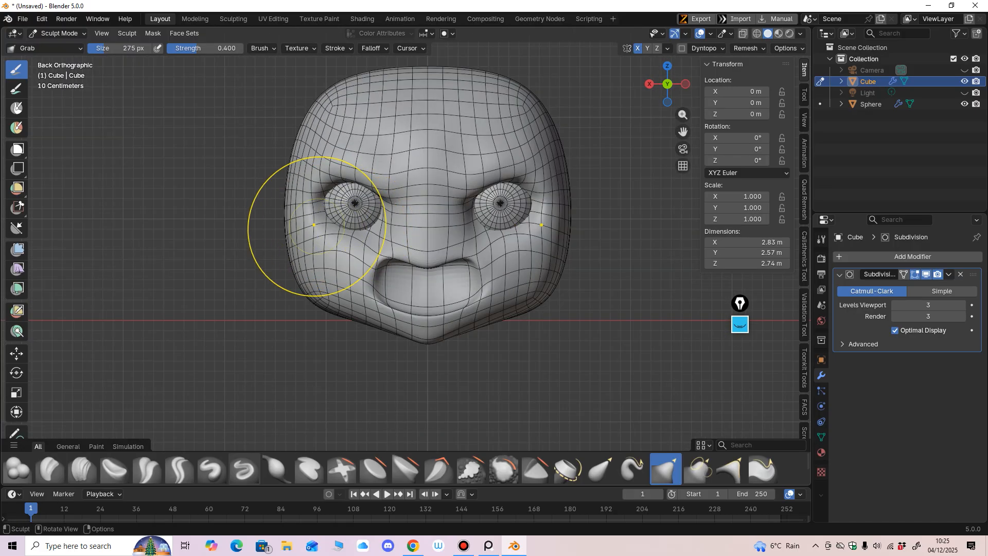
Reduce the Grab brush to 183 px and refine the brows and eye sockets around the eyeballs from several angles.
key("f")
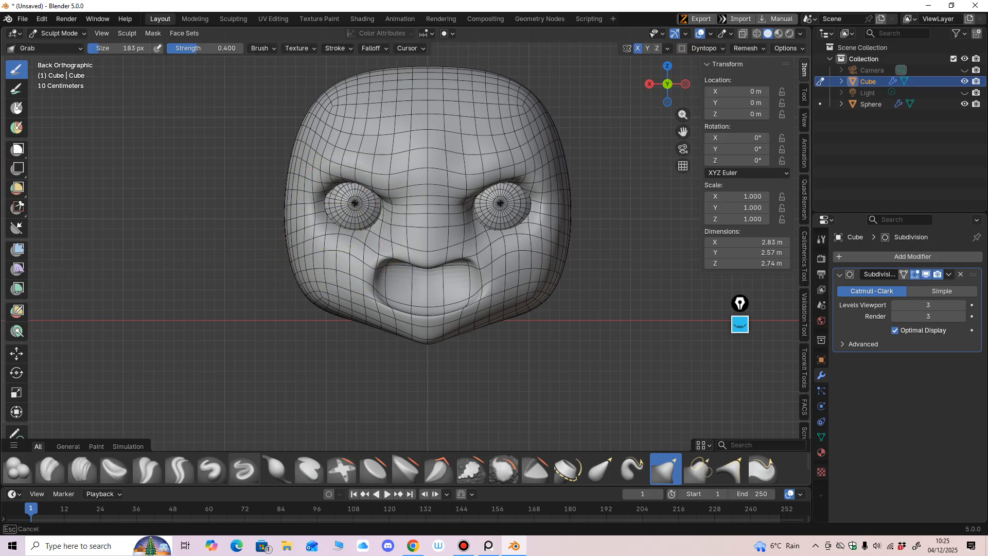
middle_click_drag(483, 205, 377, 203)
left_click_drag(367, 175, 360, 172)
middle_click_drag(360, 170, 484, 195)
left_click_drag(458, 203, 455, 205)
mouse_move(458, 201)
middle_mouse_down()
mouse_move(459, 221)
mouse_move(504, 239)
middle_mouse_up()
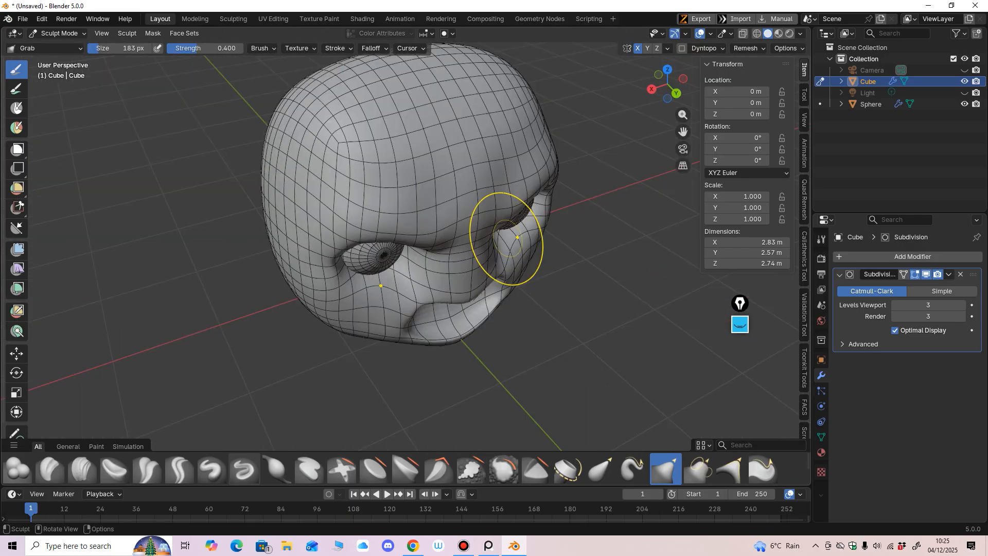
left_click_drag(528, 189, 536, 176)
left_click_drag(536, 176, 537, 181)
middle_click_drag(538, 189, 519, 221)
left_click_drag(527, 254, 533, 253)
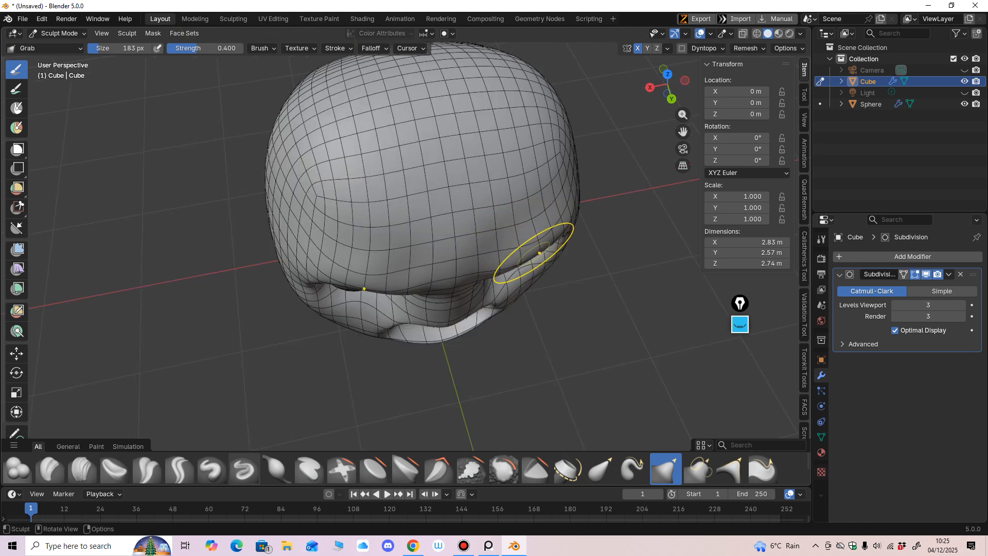
middle_click_drag(529, 243, 512, 194, "alt")
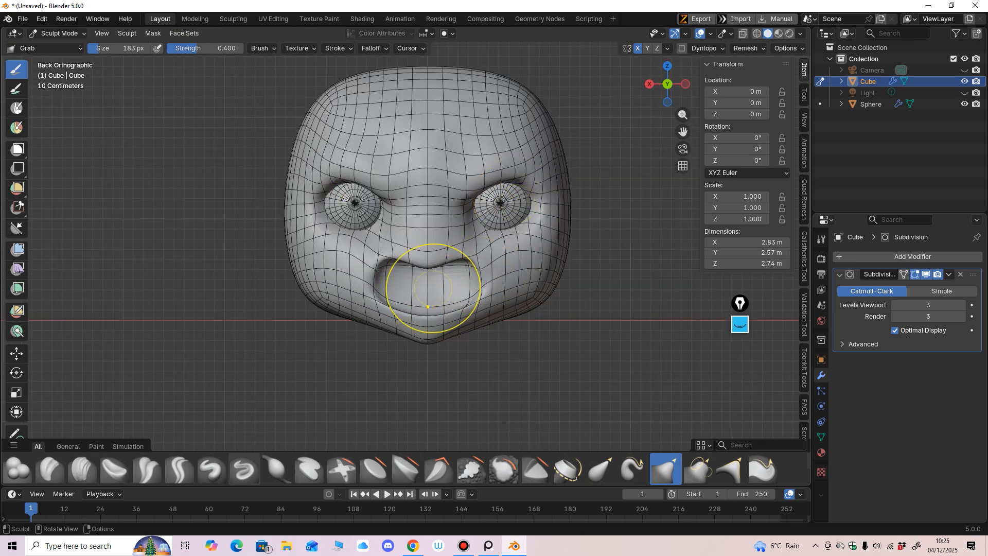
Reduce the Grab brush to 90 px and raise the upper mouth corners while pulling the lower ones outward.
key("f")
left_click(411, 282)
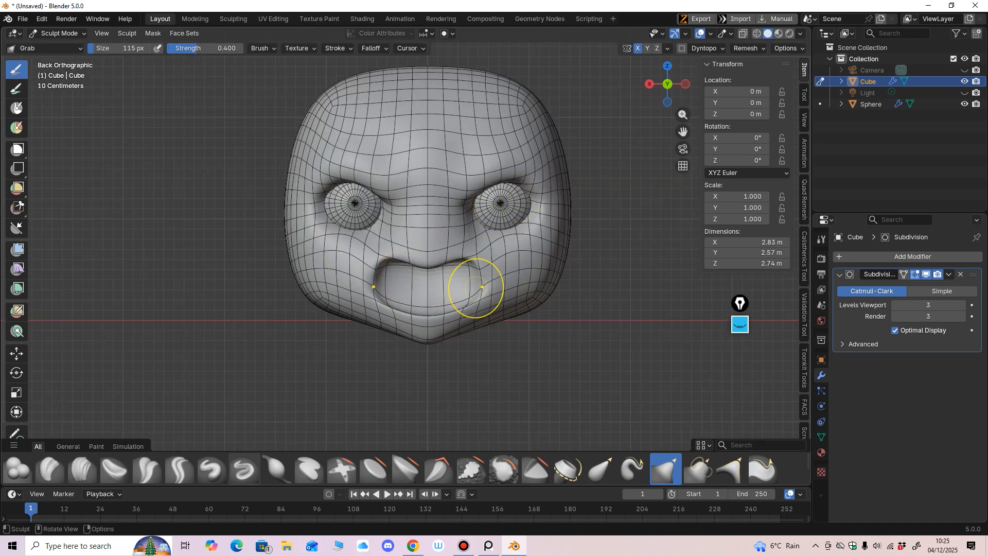
key("f")
left_click(465, 290)
left_click_drag(465, 291, 476, 266)
left_click_drag(479, 264, 487, 307)
left_click_drag(427, 316, 427, 318)
middle_click_drag(423, 302, 448, 273)
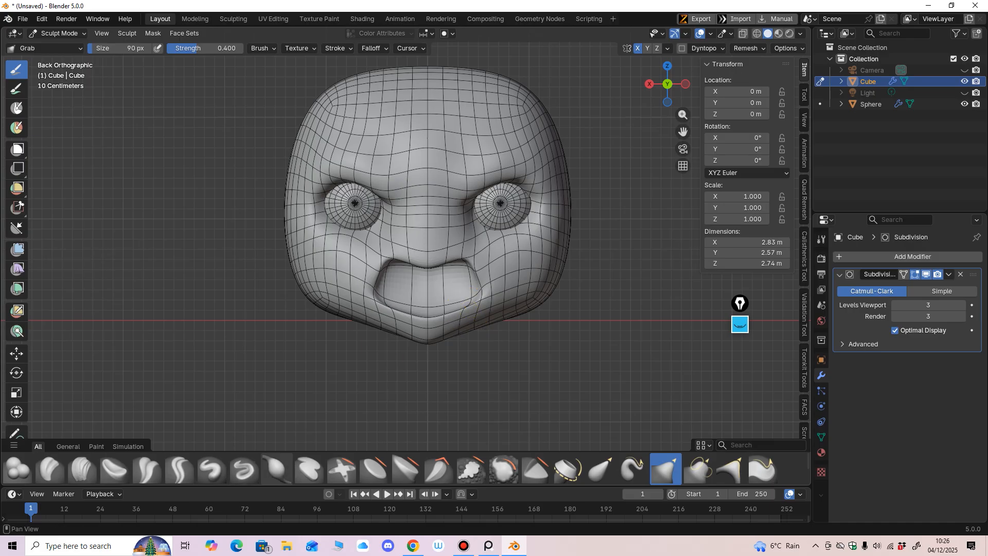
Switch to the 90 px Draw brush and build up the rim at the lower mouth corners.
left_click(212, 470)
scroll(369, 332, "up", 2)
left_click_drag(369, 332, 366, 329)
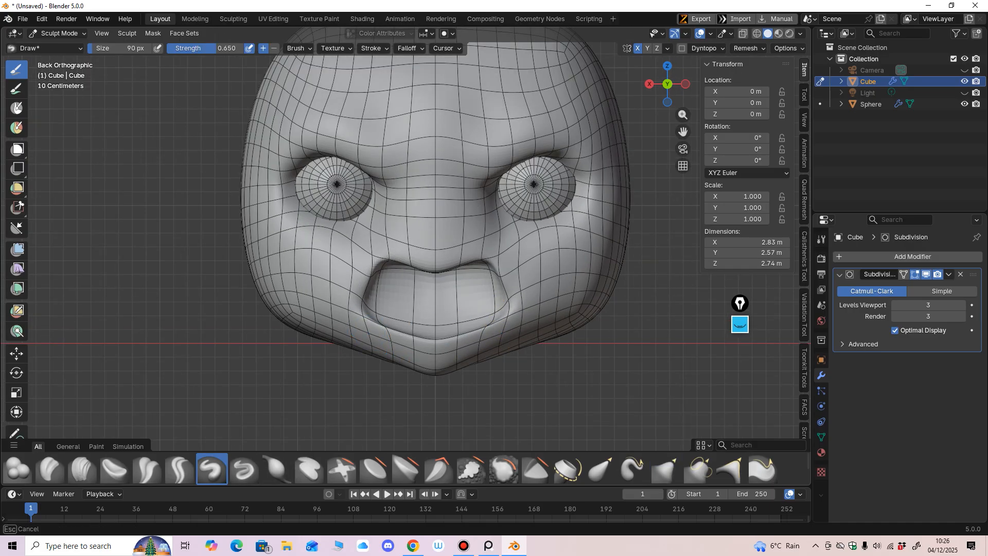
mouse_move(366, 329)
middle_mouse_down()
mouse_move(416, 343)
mouse_move(507, 297)
middle_mouse_up()
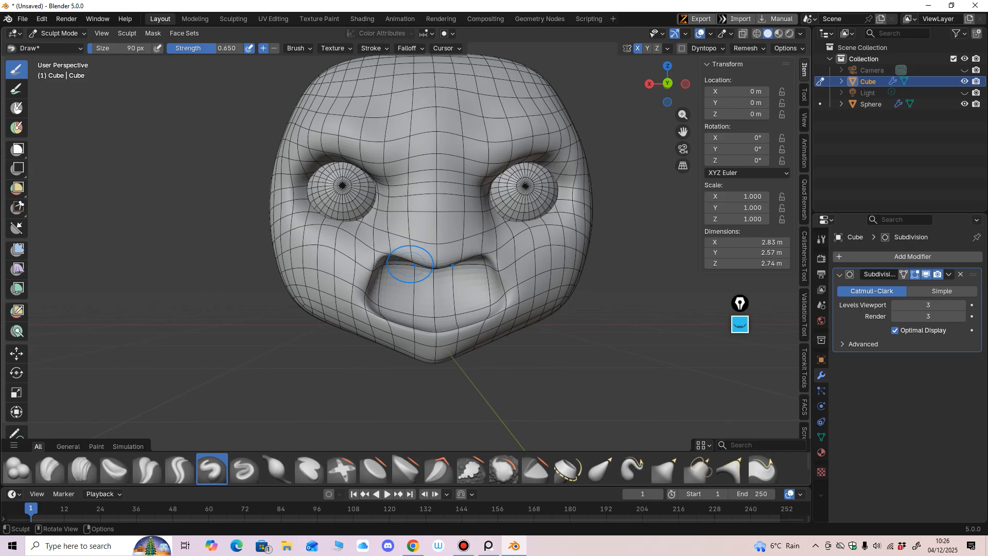
key("ctrl+KP_1")
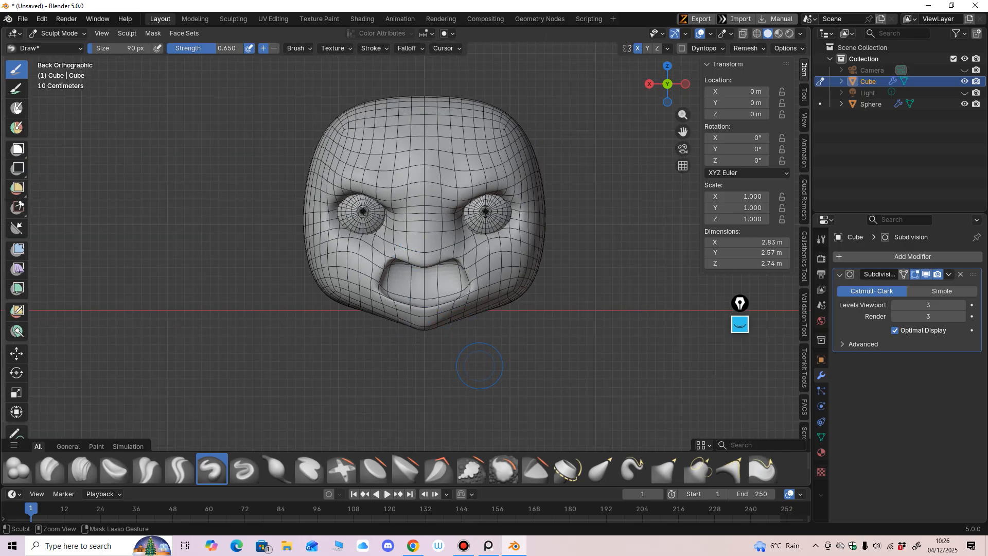
Save the file as nun.blend in the Blender Fundamentals Course folder.
key("ctrl+s")
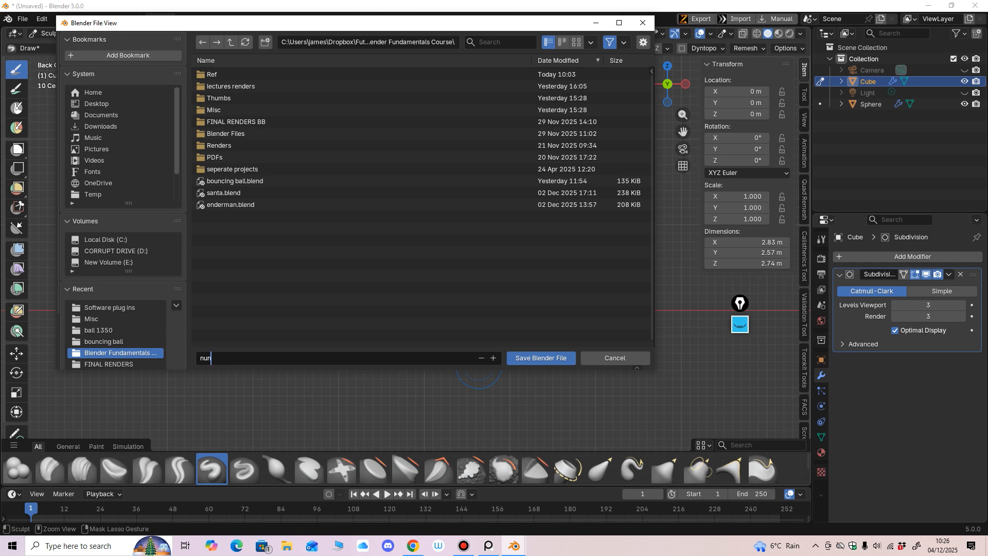
left_click(547, 356)
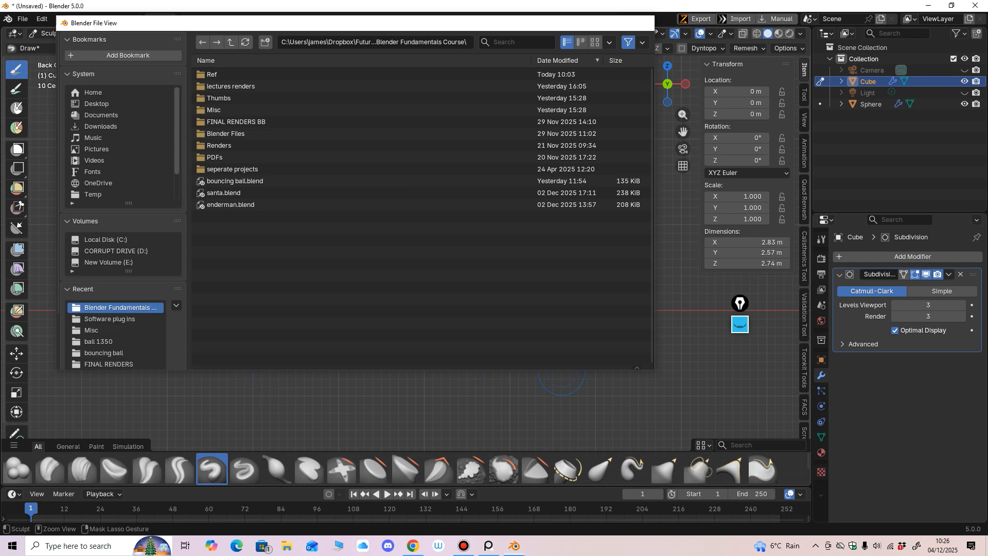
Switch to the Grab brush at 218 px and transfer Sculpt Mode from the head to the eyeball sphere.
mouse_move(548, 313)
middle_mouse_down()
mouse_move(419, 264)
mouse_move(331, 199)
middle_mouse_up()
key("g")
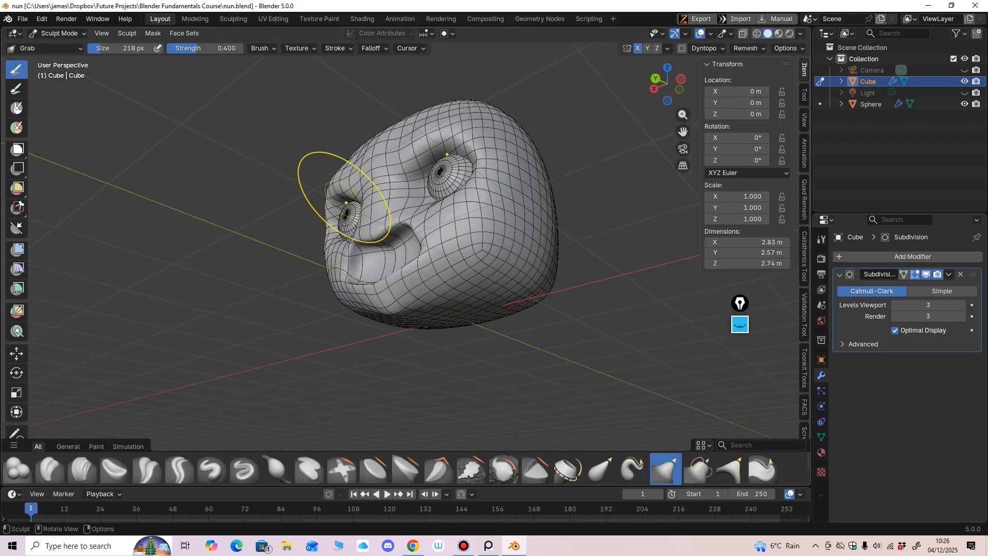
key("alt+q")
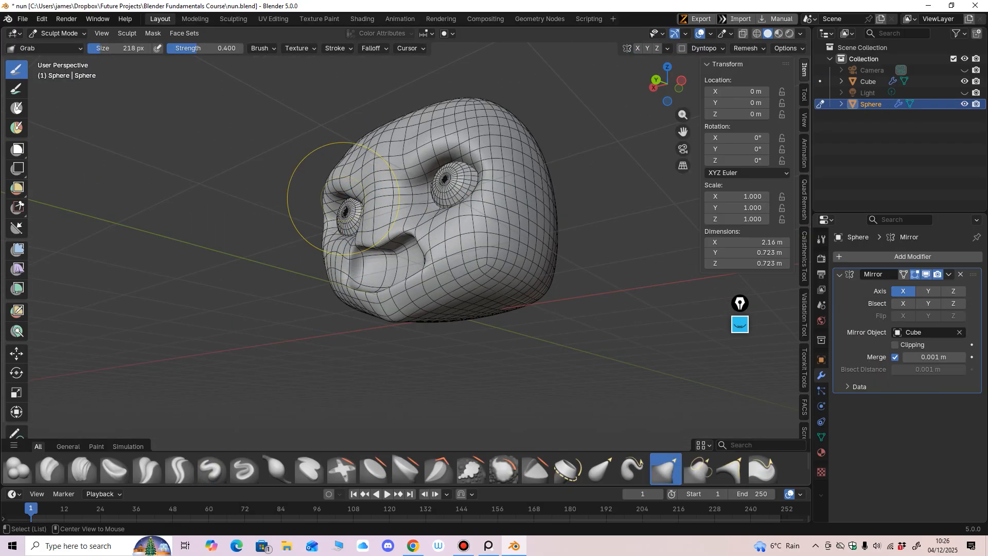
Transfer Sculpt Mode back to the head and pull the brow and nose bridge area down with the 218 px Grab brush.
key("alt+q")
mouse_move(319, 191)
middle_mouse_down()
mouse_move(332, 189)
mouse_move(320, 192)
middle_mouse_up()
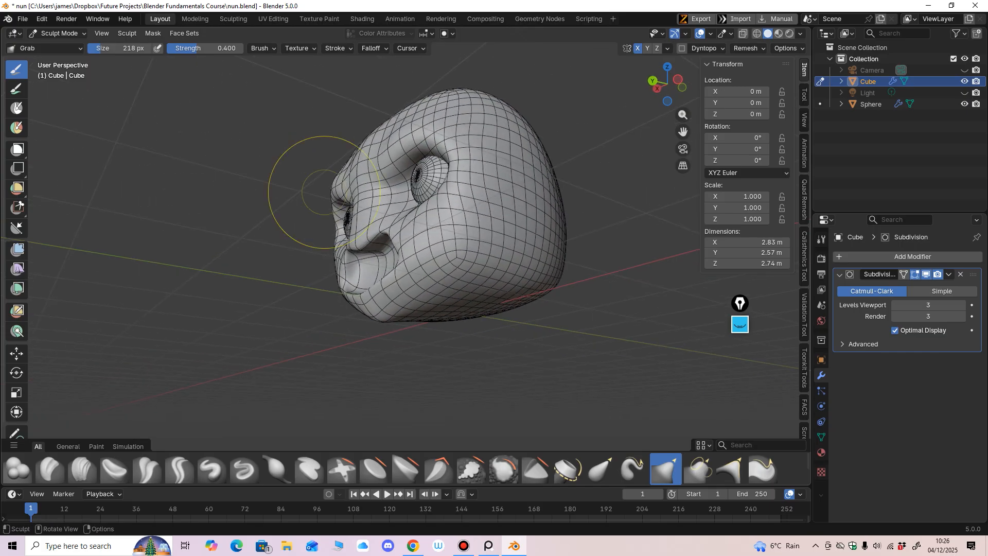
left_click_drag(330, 202, 330, 213)
middle_click_drag(330, 213, 319, 226)
left_click_drag(318, 227, 323, 225)
mouse_move(323, 225)
middle_mouse_down()
mouse_move(381, 289)
mouse_move(381, 398)
middle_mouse_up()
left_click_drag(344, 211, 350, 213)
Enlarge the Grab brush to 302 px, raise the crown of the head slightly and pull the lower cheeks outward.
middle_click_drag(388, 226, 436, 274, "ctrl")
key("f")
left_click(499, 214)
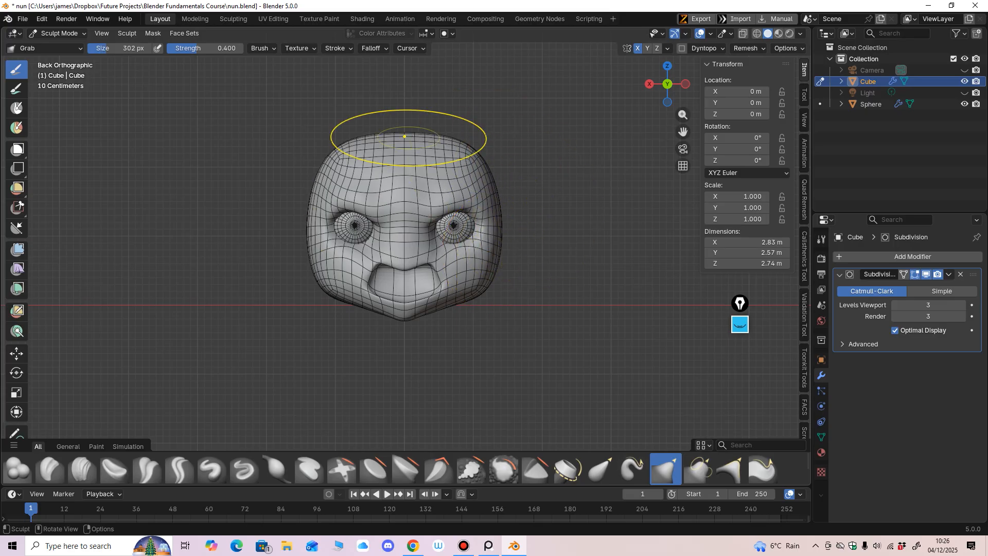
left_click_drag(409, 136, 407, 131)
mouse_move(444, 198)
middle_mouse_down("ctrl")
mouse_move(451, 212)
mouse_move(456, 201)
middle_mouse_up("ctrl")
left_click_drag(492, 272, 496, 275)
Reduce the Grab brush to 191 px and pull the tip of the chin down slightly.
key("bracketleft")
key("bracketleft")
key("bracketleft")
key("bracketleft")
key("bracketleft")
key("bracketleft")
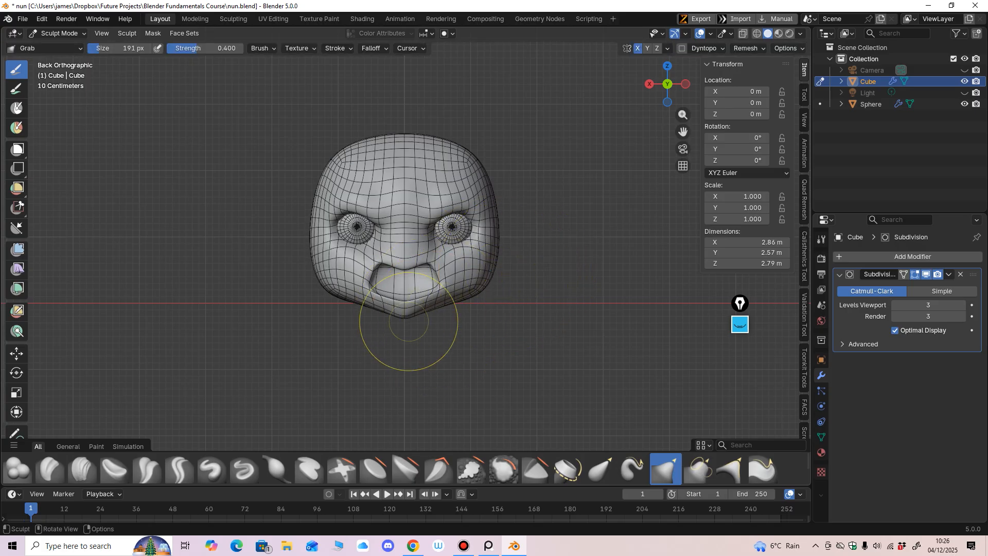
mouse_move(408, 314)
left_mouse_down()
mouse_move(400, 293)
mouse_move(363, 306)
left_mouse_up()
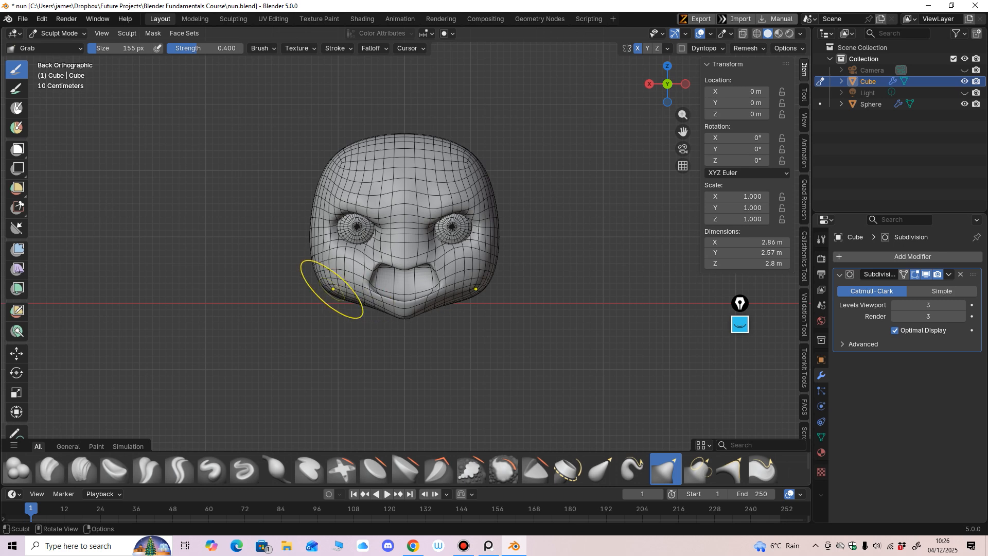
Nudge the cheeks beside the mouth outward with the Grab brush at 155 px.
middle_click_drag(327, 286, 331, 276)
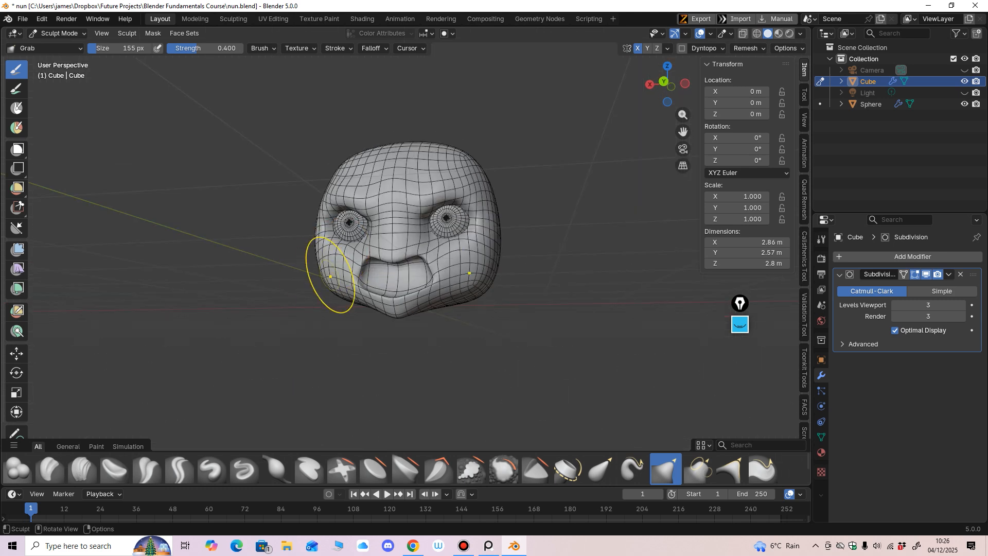
left_click_drag(331, 275, 327, 273)
middle_click_drag(464, 319, 533, 332)
left_click_drag(485, 274, 488, 275)
mouse_move(489, 275)
middle_mouse_down()
mouse_move(447, 274)
mouse_move(499, 261)
mouse_move(510, 248)
mouse_move(356, 251)
middle_mouse_up()
Enlarge the Grab brush to 247 px and round out the upper back of the skull in the side view.
scroll(510, 246, "up", 1)
middle_click_drag(479, 232, 374, 234)
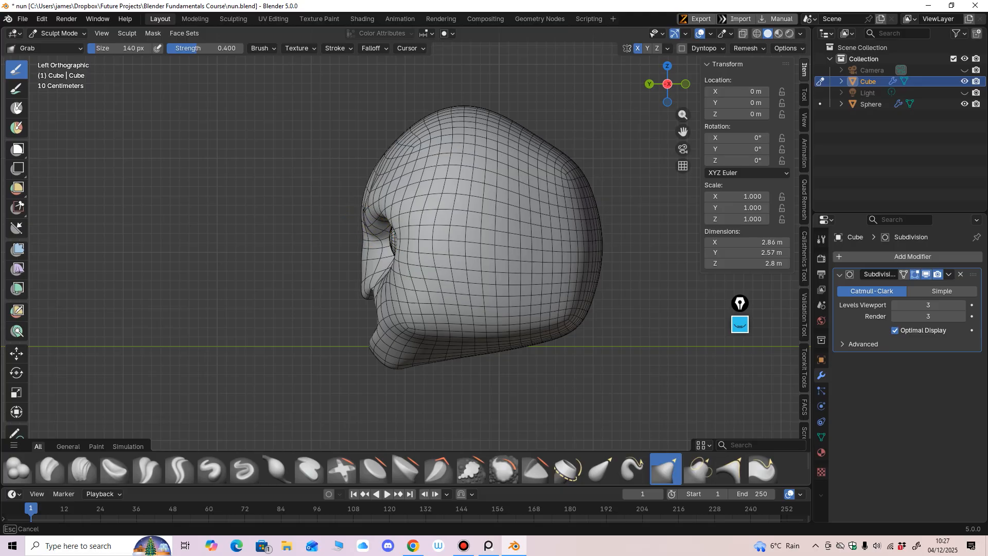
middle_click_drag(315, 268, 391, 280)
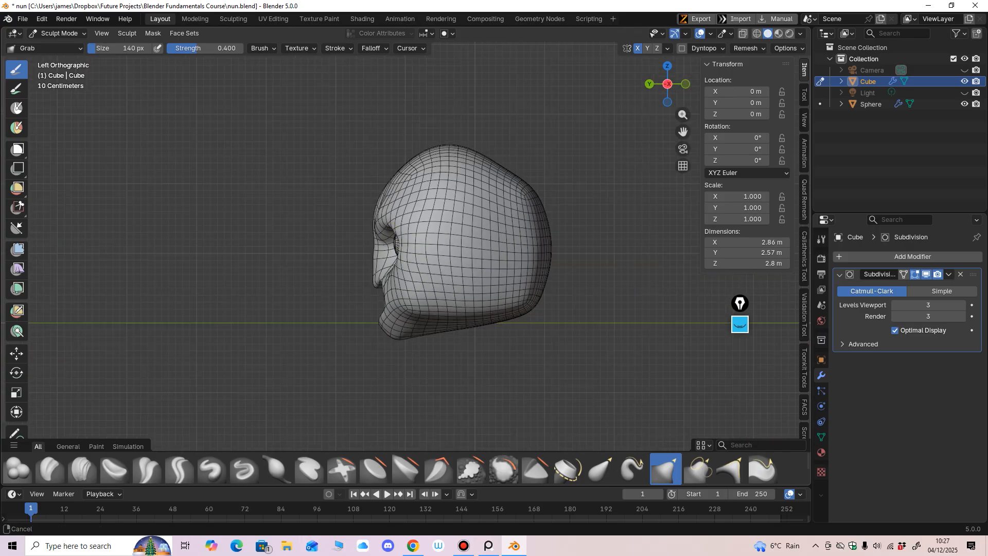
key("f")
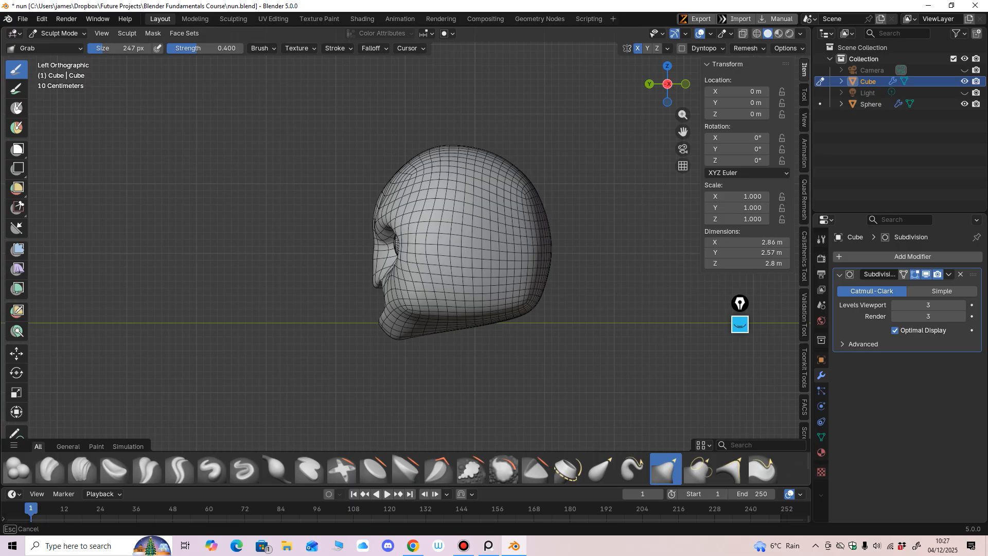
mouse_move(441, 187)
middle_mouse_down()
mouse_move(529, 210)
mouse_move(474, 211)
mouse_move(397, 254)
mouse_move(511, 280)
mouse_move(529, 304)
mouse_move(386, 363)
middle_mouse_up()
Switch to the Inflate/Deflate brush and reduce its size to 160 px.
left_click(277, 469)
scroll(484, 354, "up", 2)
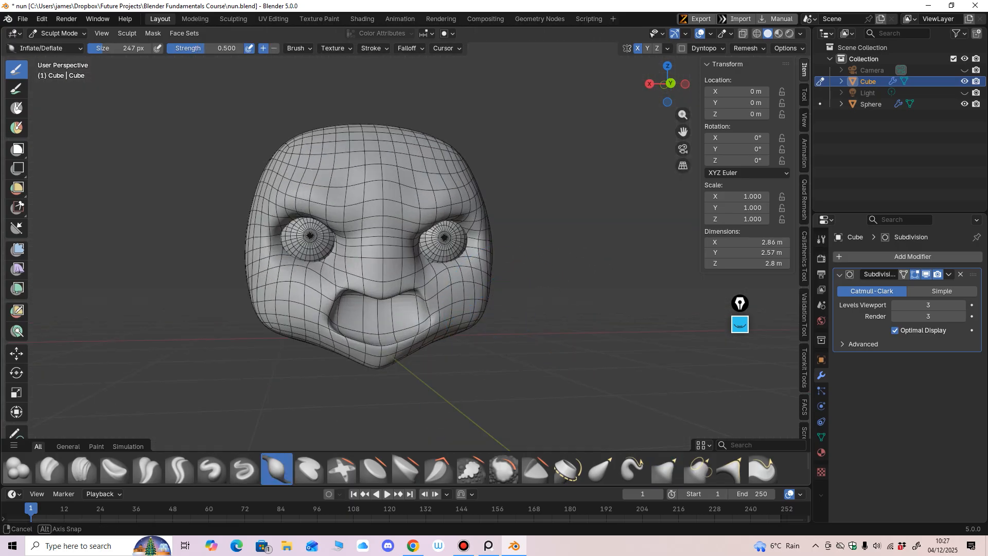
key("bracketleft")
key("bracketleft")
key("bracketleft")
key("bracketleft")
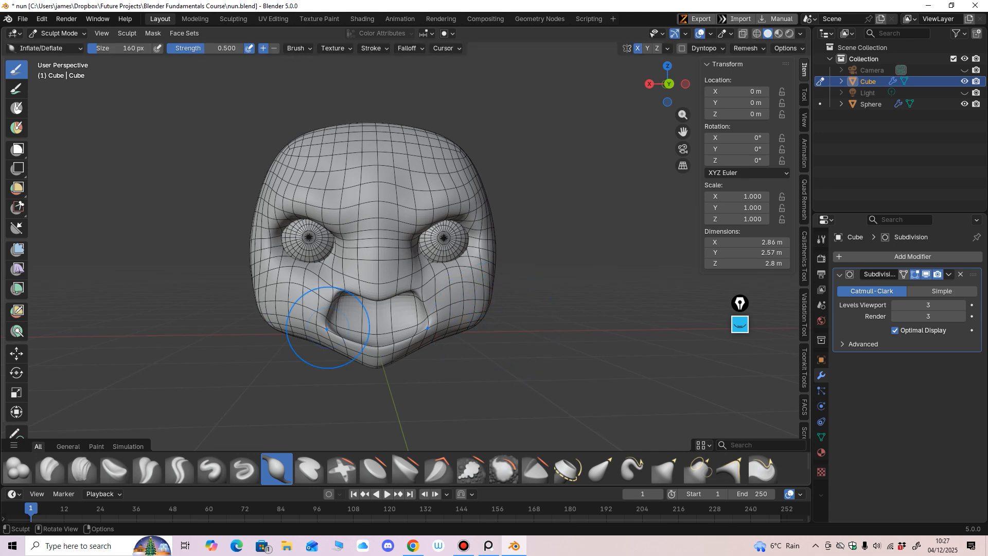
middle_click_drag(267, 314, 267, 314, "alt")
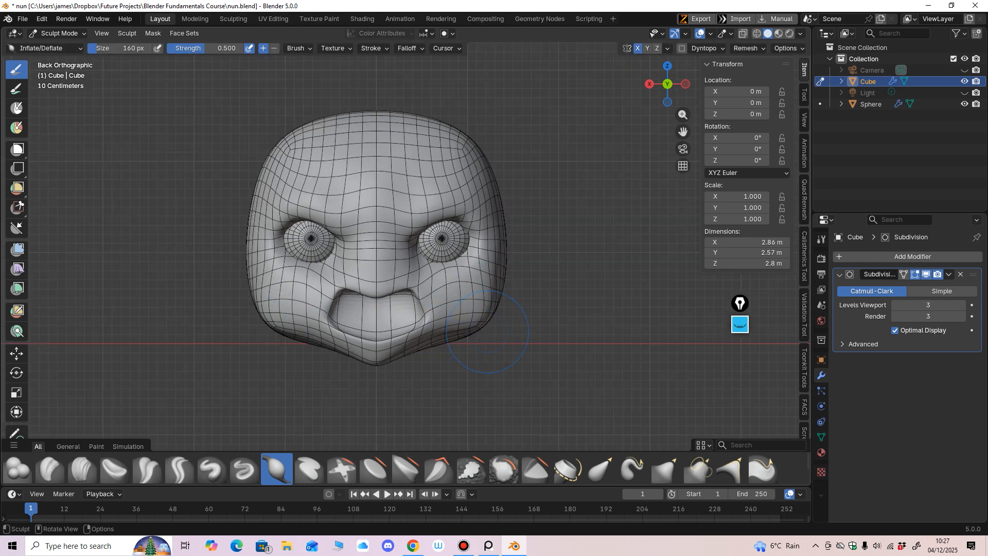
middle_click_drag(486, 332, 486, 356, "ctrl")
Hide the viewport overlays and build up the brows above the inner eyes with the Draw brush at 69 px.
left_click(700, 33)
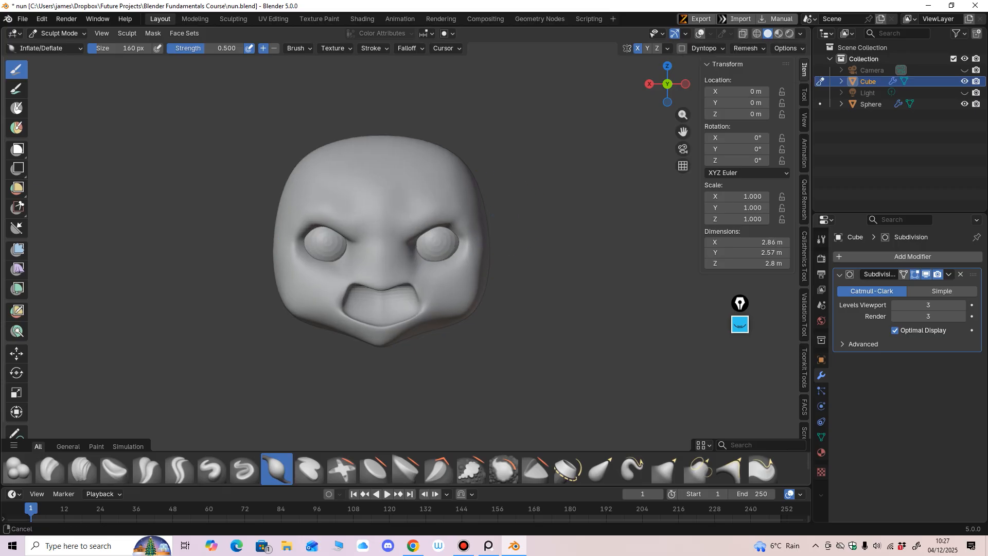
scroll(492, 232, "up", 3)
middle_click_drag(492, 231, 461, 219)
left_click(221, 470)
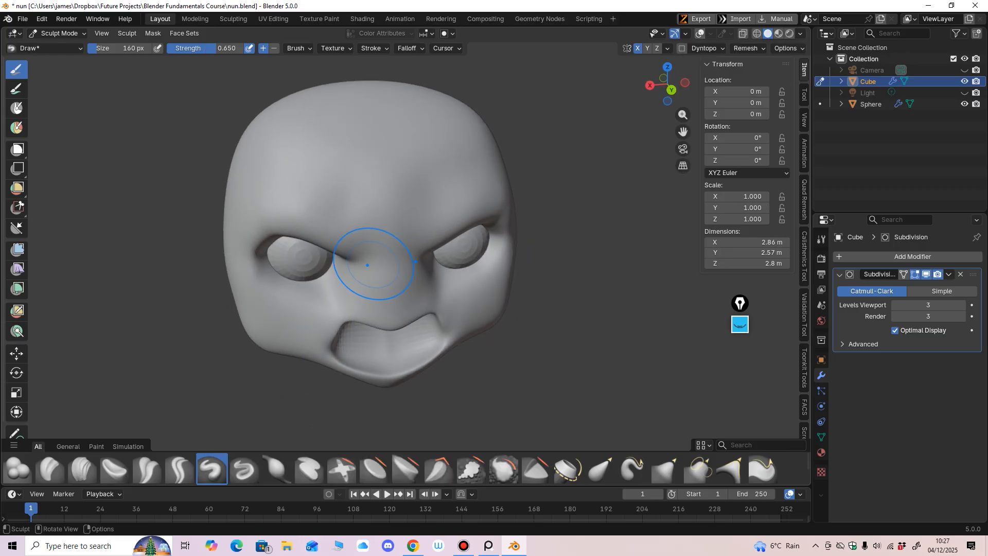
middle_click_drag(375, 254, 314, 197)
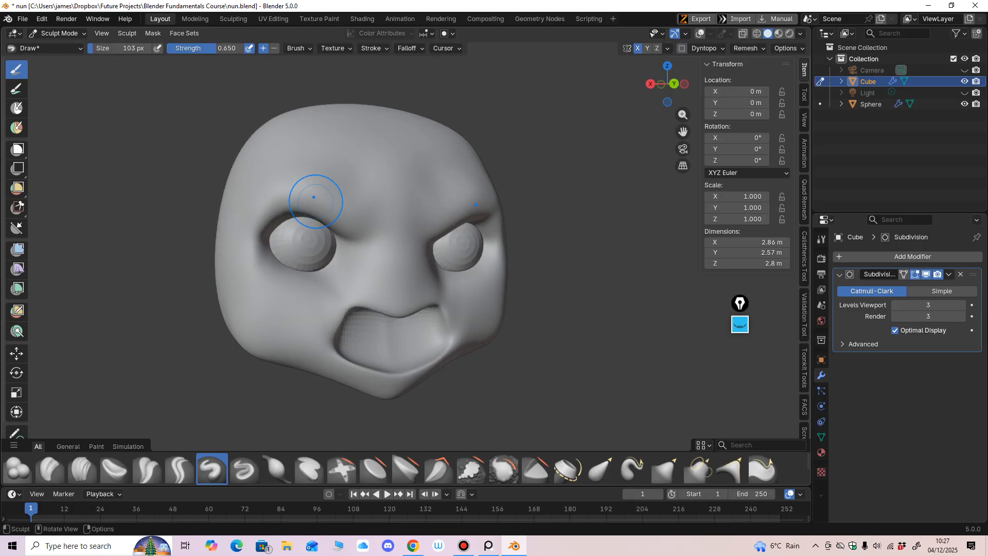
key("f")
left_click(281, 205)
left_click_drag(314, 215, 342, 224)
middle_click_drag(368, 222, 353, 235)
middle_click_drag(373, 269, 349, 291)
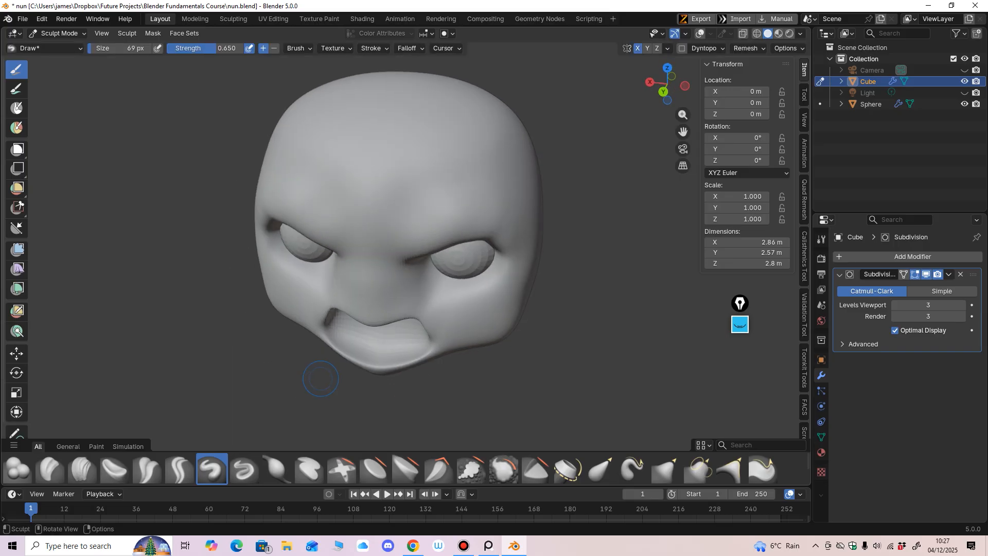
Switch to the Grab brush and reshape the brow ridge above the eyes, reducing the brush to 178 px.
key("g")
left_click_drag(327, 368, 329, 351)
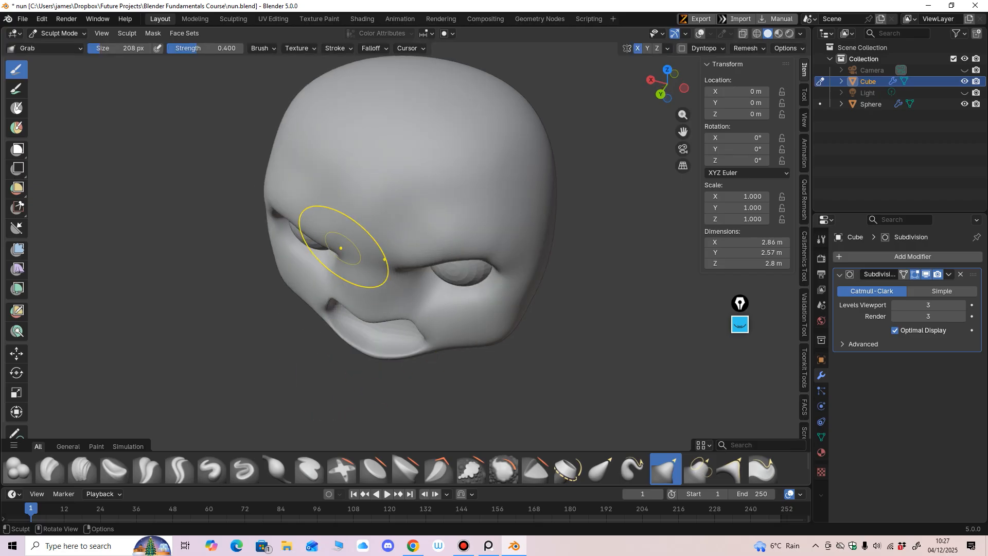
middle_click_drag(336, 252, 399, 289)
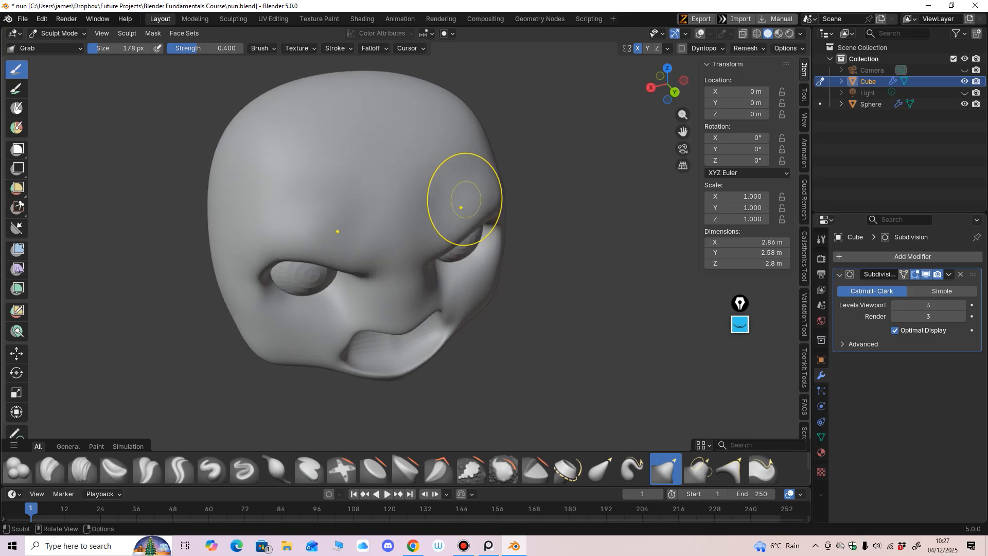
middle_click_drag(464, 200, 381, 214, "alt")
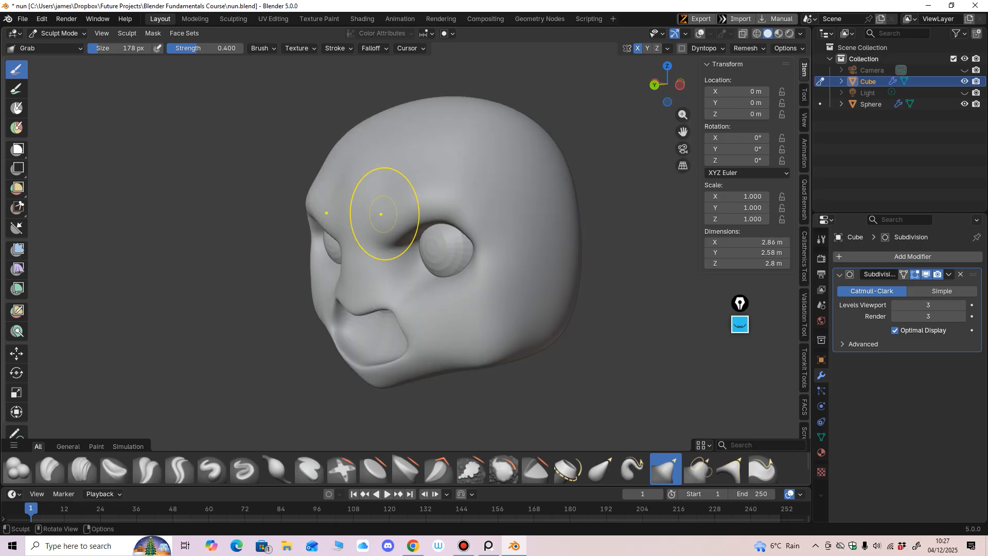
left_click_drag(394, 234, 392, 231)
Show the viewport overlays again, view the face straight on in back orthographic and save the file.
mouse_move(399, 232)
middle_mouse_down()
mouse_move(378, 232)
mouse_move(377, 216)
mouse_move(443, 196)
mouse_move(515, 203)
middle_mouse_up()
middle_click_drag(515, 203, 522, 293, "ctrl")
key("shift+alt+z")
key("ctrl+KP_1")
key("ctrl+s")
middle_click_drag(522, 293, 528, 268, "shift")
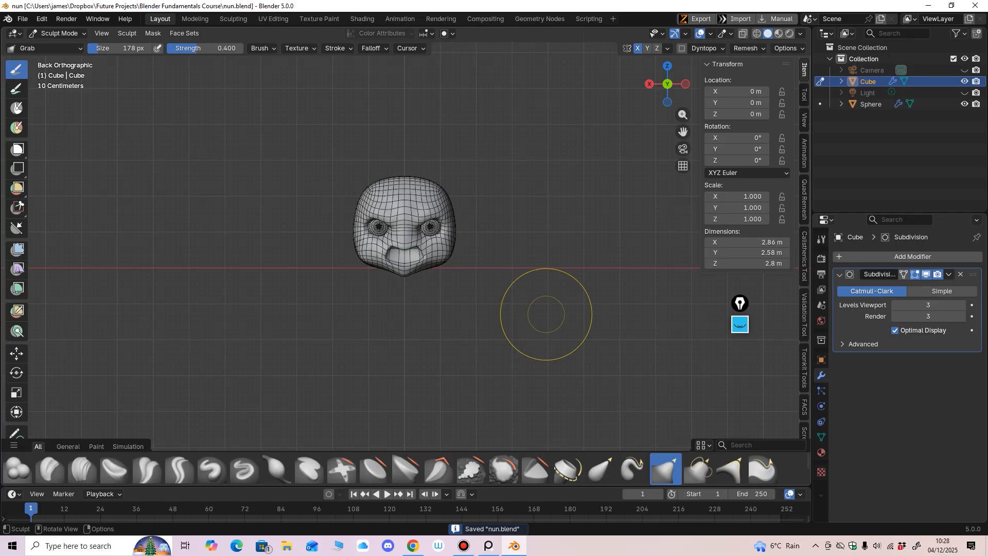
middle_click_drag(547, 313, 527, 318, "shift")
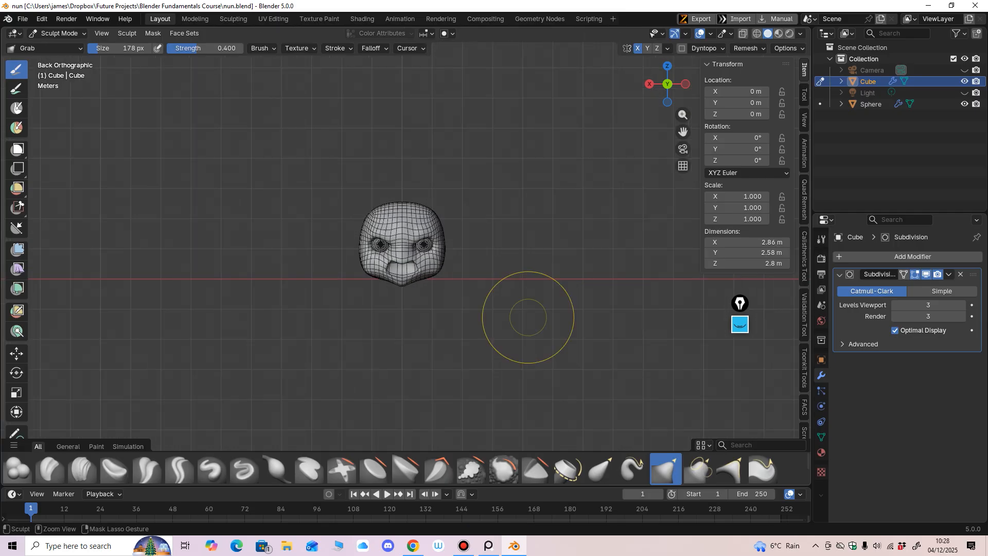
Return to Object Mode, add a cube and flatten it along Z to a scale of about 0.058.
left_click(59, 33)
left_click(59, 47)
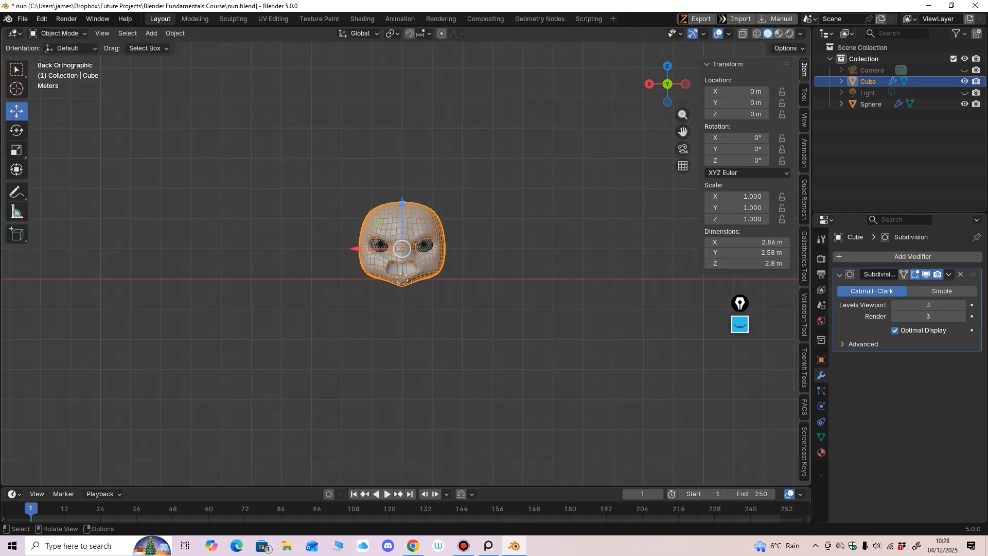
left_click(151, 34)
mouse_move(167, 47)
left_click(264, 57)
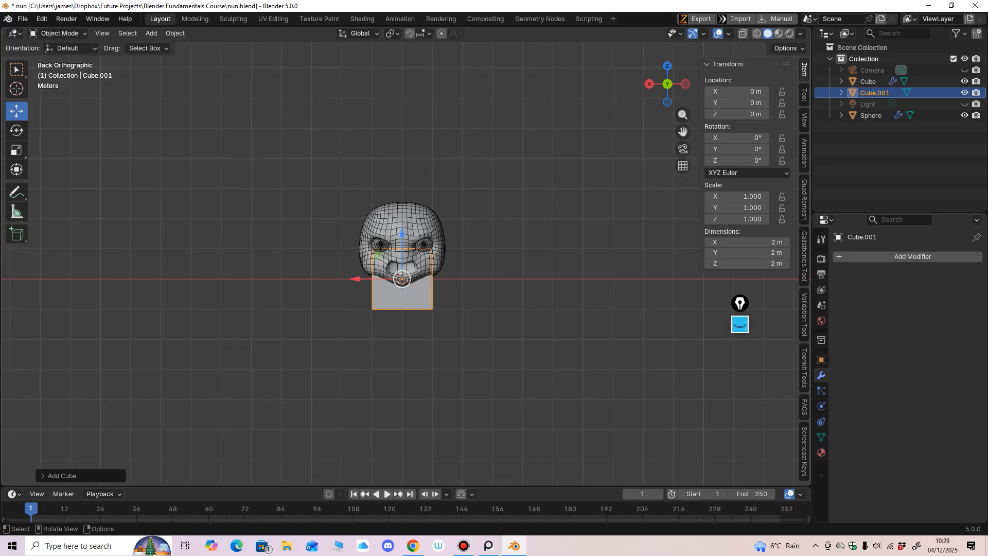
middle_click_drag(401, 267, 401, 227, "ctrl")
left_click(17, 150)
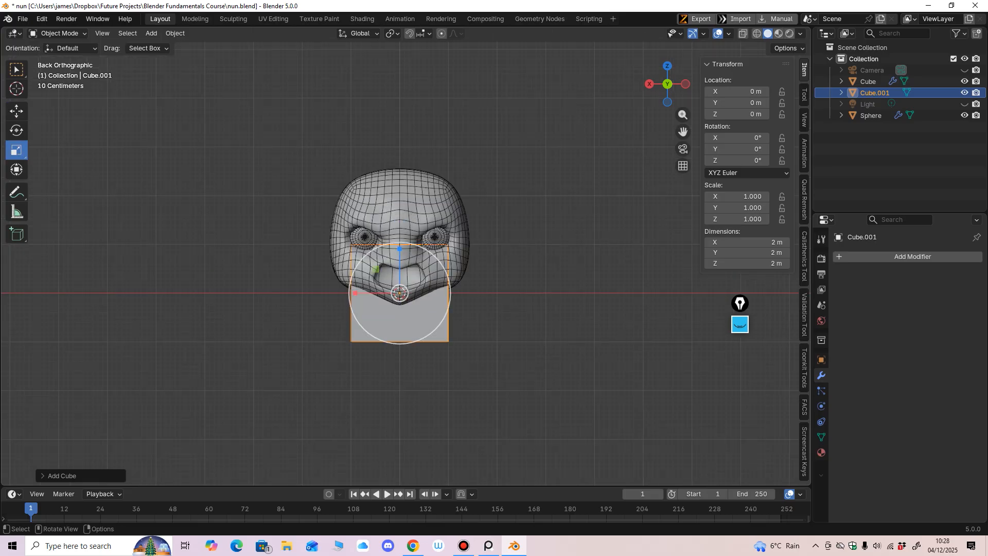
left_click_drag(400, 249, 400, 291)
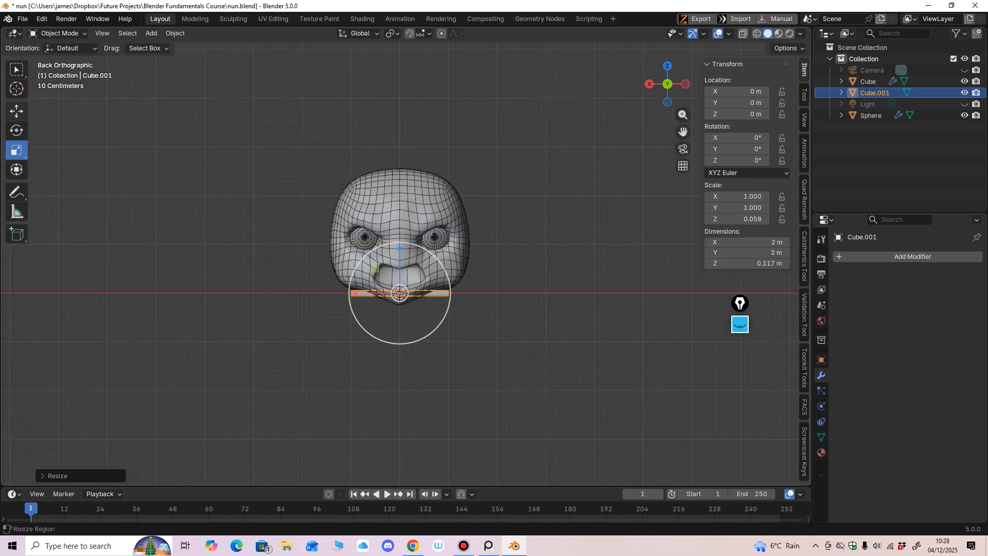
Raise the flattened cube above the head to about Z 2.76 m and thicken it to about 0.25 m.
left_click(17, 111)
left_click_drag(399, 247, 400, 179)
left_click_drag(400, 120, 399, 120)
middle_click_drag(400, 121, 464, 121)
left_click_drag(385, 150, 409, 154)
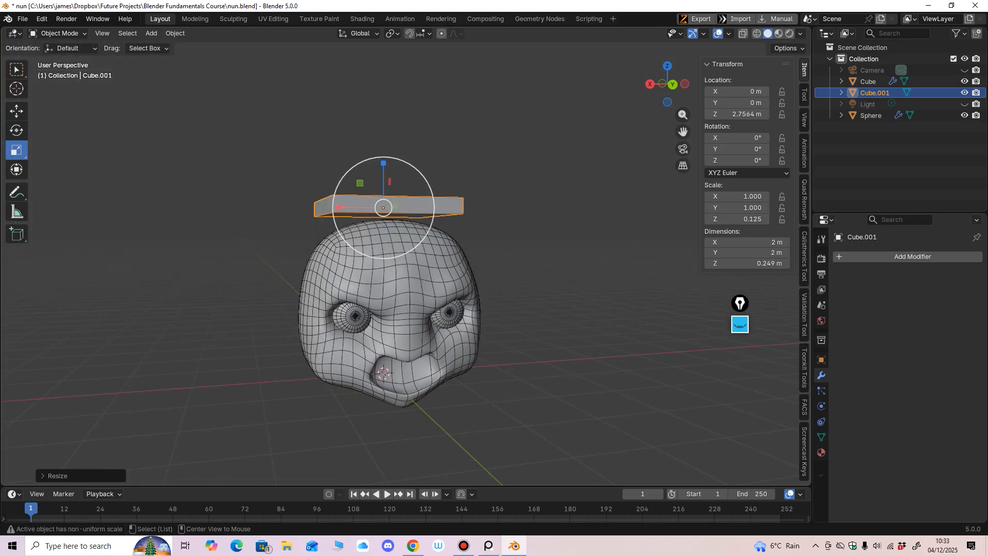
Widen the slab along X so it extends past both sides of the head.
middle_click_drag(409, 153, 386, 154, "alt")
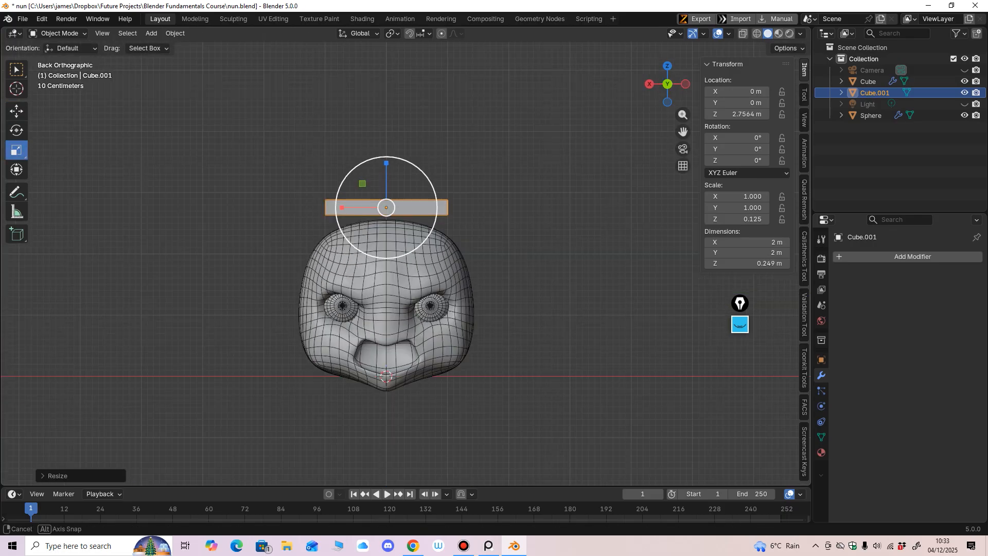
left_click_drag(337, 207, 298, 207)
mouse_move(298, 208)
middle_mouse_down()
mouse_move(224, 206)
mouse_move(298, 203)
middle_mouse_up()
Enter Edit Mode on the slab and add three loop cuts across its width and three across its depth.
left_click(58, 34)
left_click(59, 58)
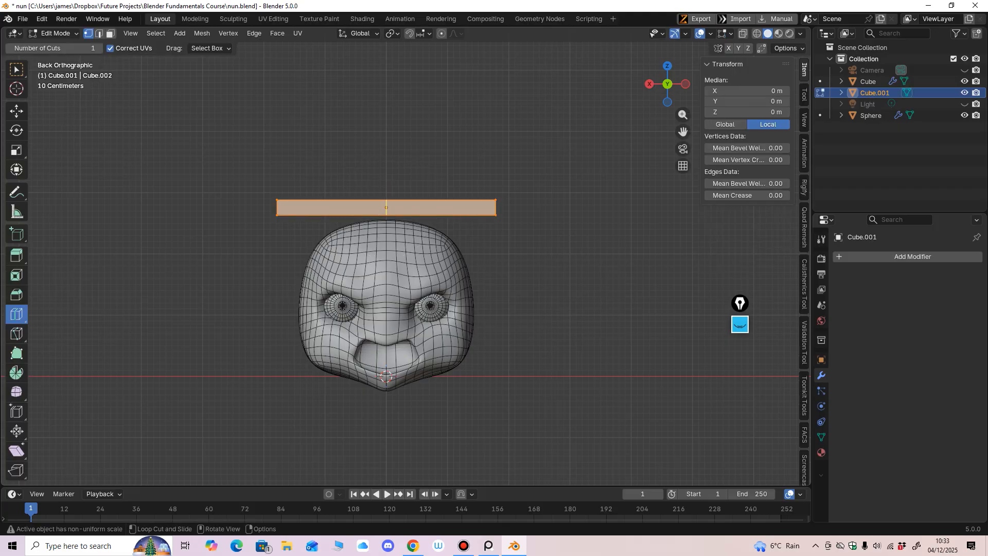
left_click(438, 208)
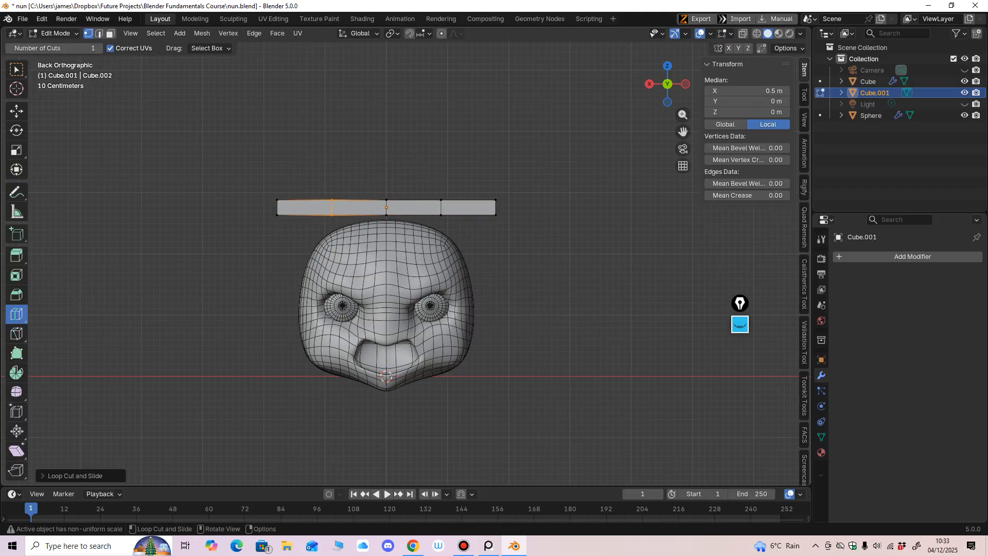
middle_click_drag(331, 207, 219, 288)
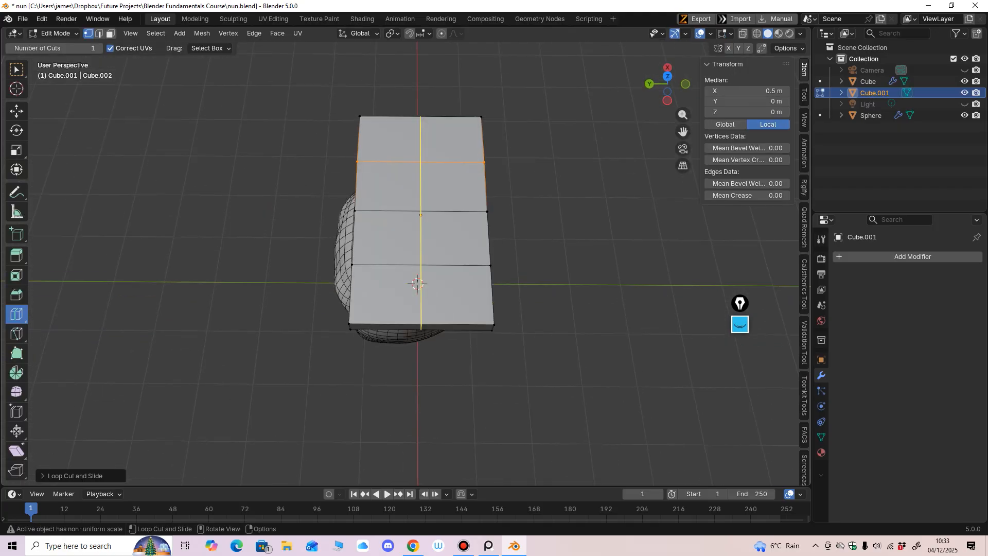
left_click(422, 263)
middle_click_drag(422, 264, 393, 208)
left_click(450, 208)
left_click(389, 208)
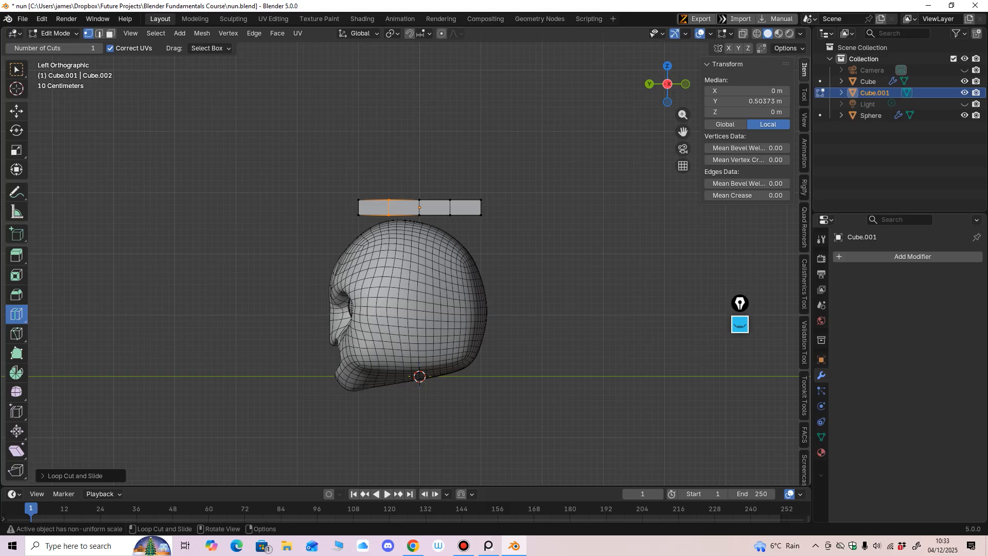
Try to move the slab's upper rear vertices backward and undo the move.
left_click(16, 111)
left_click_drag(466, 175, 503, 227)
middle_click_drag(503, 227, 553, 308)
left_click_drag(587, 107, 338, 186)
left_click_drag(441, 224, 441, 164)
middle_click_drag(441, 163, 458, 169, "alt")
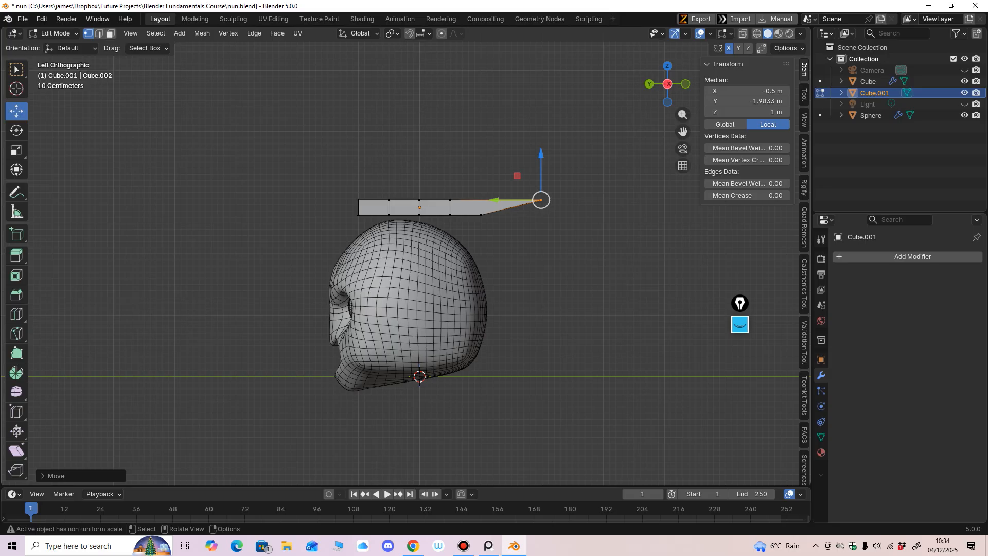
mouse_move(458, 216)
middle_mouse_down()
mouse_move(438, 178)
mouse_move(457, 180)
mouse_move(460, 216)
middle_mouse_up()
key("ctrl+z")
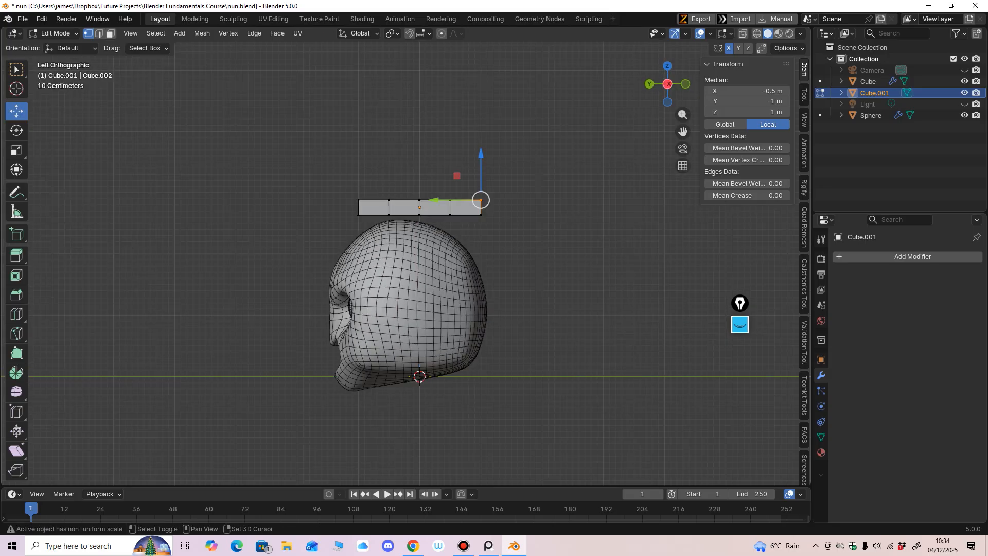
Turn on X-ray, select all rear edge vertices of the slab and move them back and down behind the head.
key("alt+z")
left_click_drag(490, 212, 468, 241)
left_click_drag(437, 207, 467, 207)
left_click_drag(510, 162, 509, 212)
left_click_drag(465, 257, 482, 257)
left_click_drag(527, 212, 527, 243)
middle_click_drag(527, 243, 643, 246)
left_click_drag(387, 242, 387, 255)
middle_click_drag(387, 255, 280, 257)
left_click_drag(527, 256, 527, 284)
Move the second loop from the slab's rear backward and down, and rotate it to follow the skull.
left_click(450, 208)
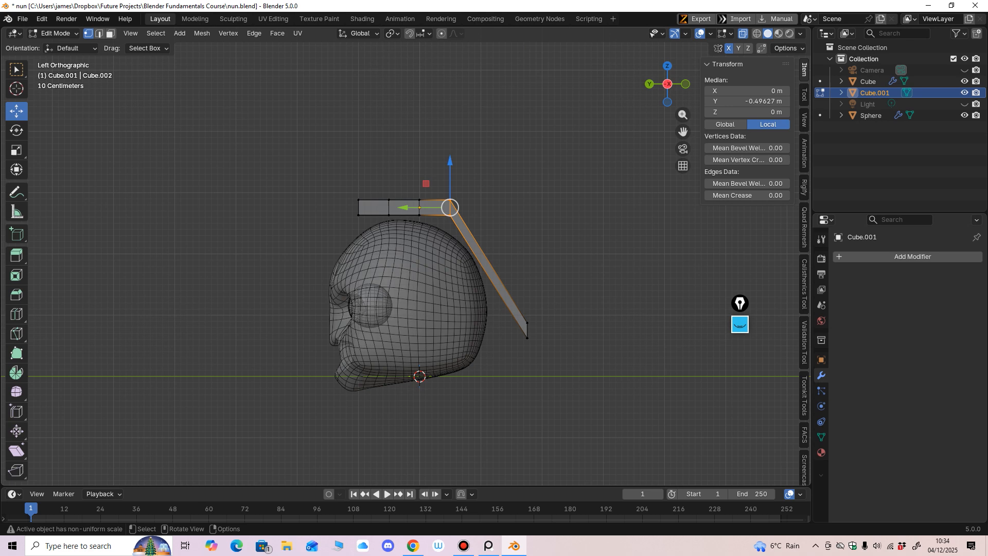
left_click_drag(450, 207, 525, 240)
left_click(16, 130)
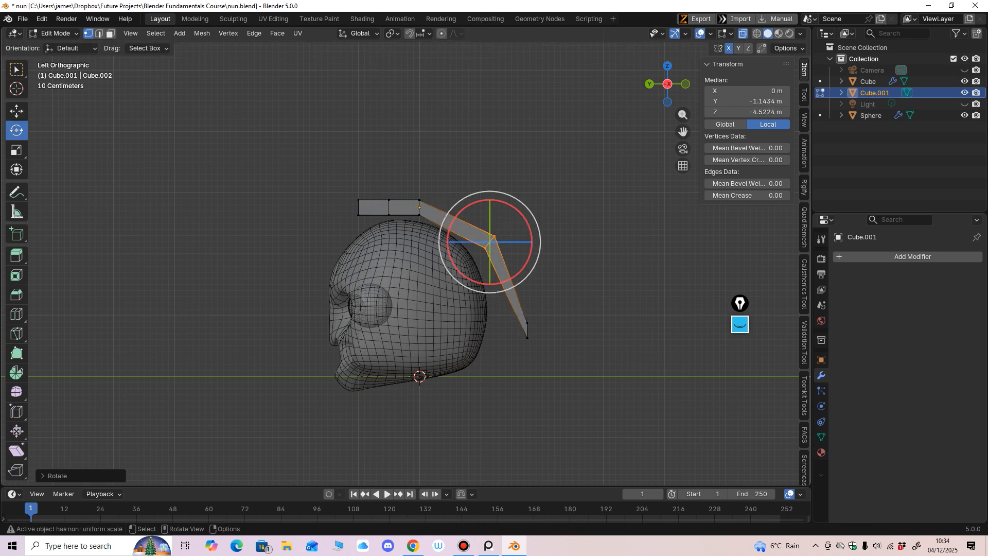
Shift the slab's middle loop slightly backward and tilt it to follow the bend, and extend the front edge forward past the face.
left_click(16, 111)
left_click(420, 208)
left_click_drag(420, 207, 470, 198)
left_click(16, 131)
left_click_drag(335, 167, 271, 207)
left_click(17, 111)
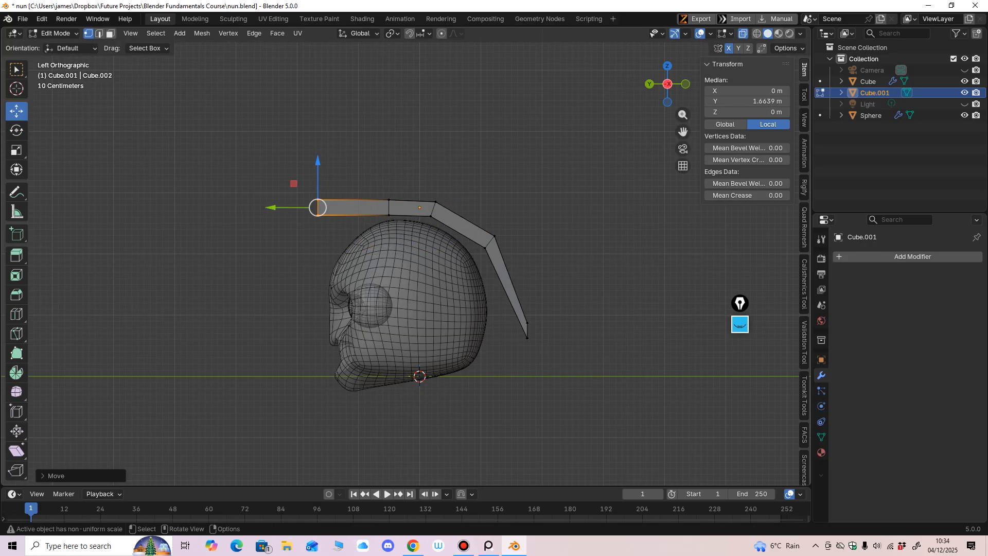
Lower the slab's front edge, and fold its mirrored outer side vertices down beside the head to about eye level.
left_click_drag(317, 161, 318, 185)
middle_click_drag(322, 188, 337, 202)
left_click_drag(274, 231, 288, 232)
middle_click_drag(291, 232, 360, 283)
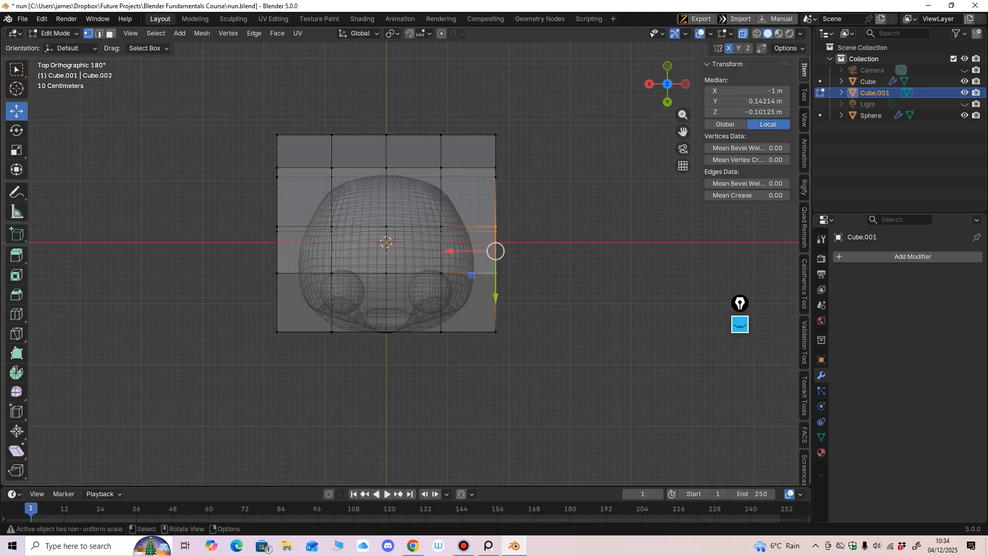
middle_click_drag(529, 204, 507, 217)
left_click_drag(496, 170, 496, 191)
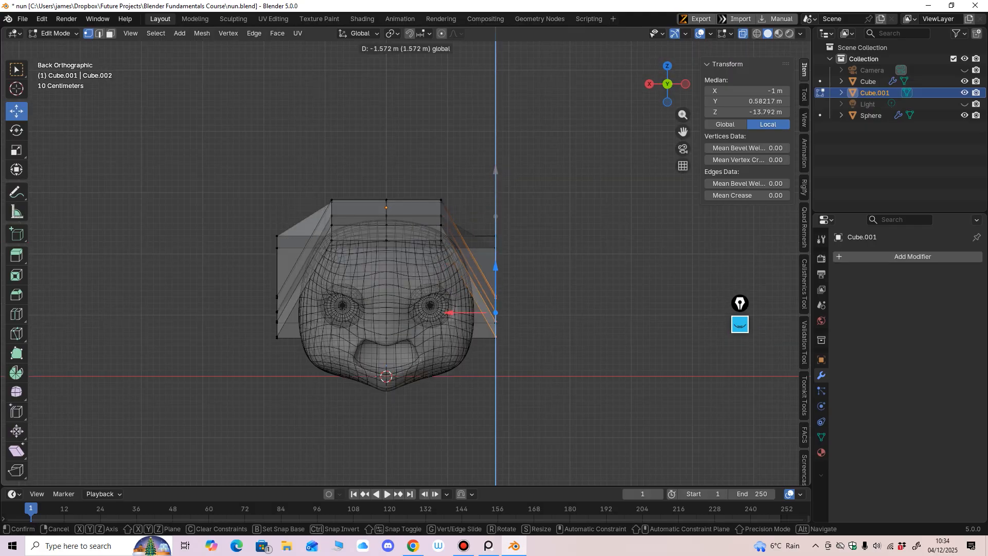
left_click_drag(496, 266, 496, 265)
middle_click_drag(495, 265, 478, 304)
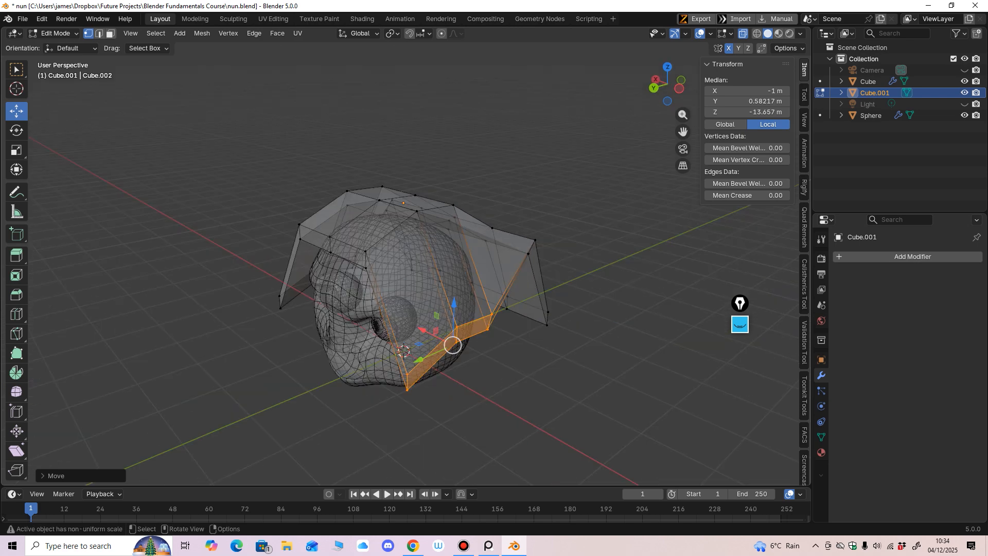
Select the remaining corner vertices on the folded side and move them down in line with the lowered side edge.
left_click_drag(514, 226, 549, 265)
middle_click_drag(548, 265, 490, 242)
left_click_drag(489, 242, 471, 311)
middle_click_drag(471, 312, 574, 315)
Select the whole lower side edge and move it down about 1.5 m past the chin and slightly outward.
left_click_drag(582, 255, 476, 379)
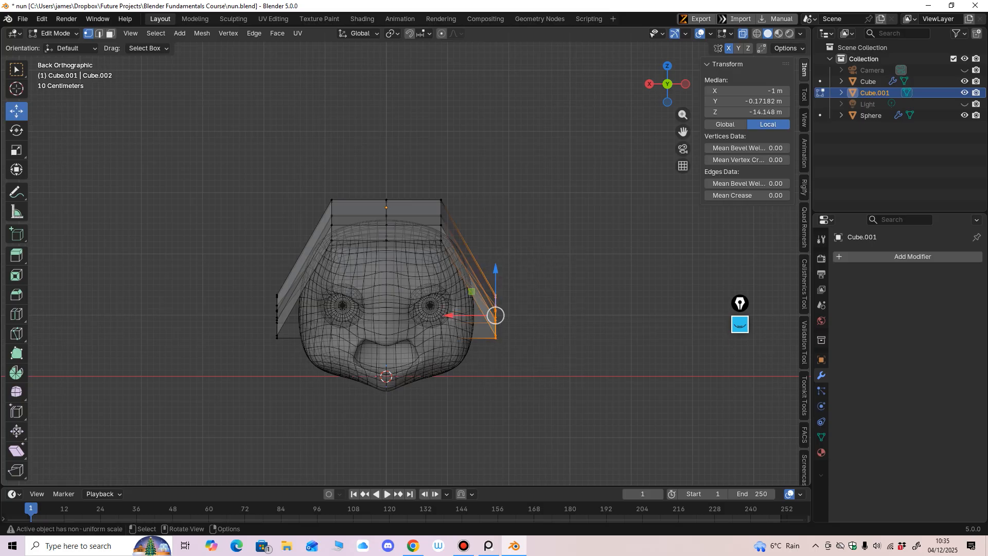
middle_click_drag(483, 360, 494, 341)
left_click_drag(512, 255, 513, 285)
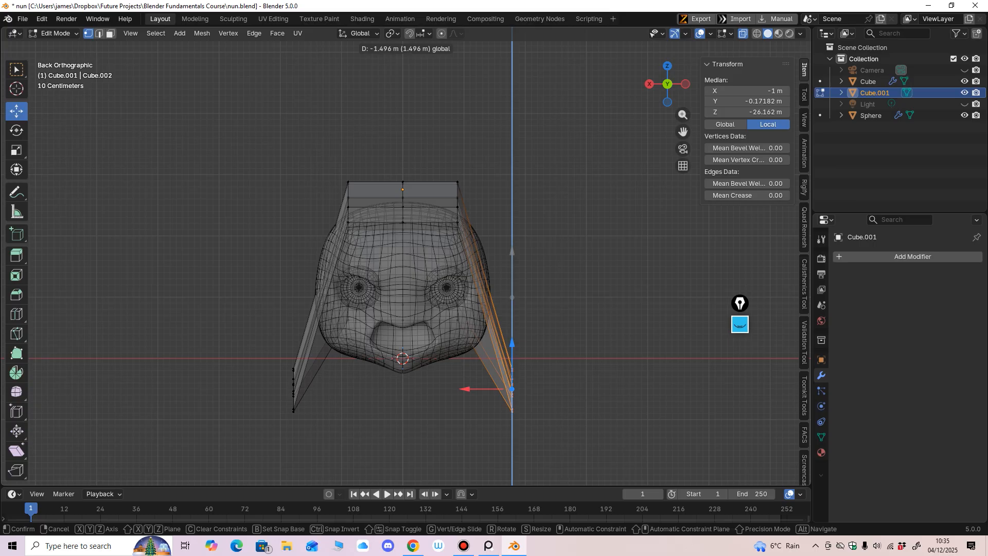
left_click_drag(513, 393, 512, 392)
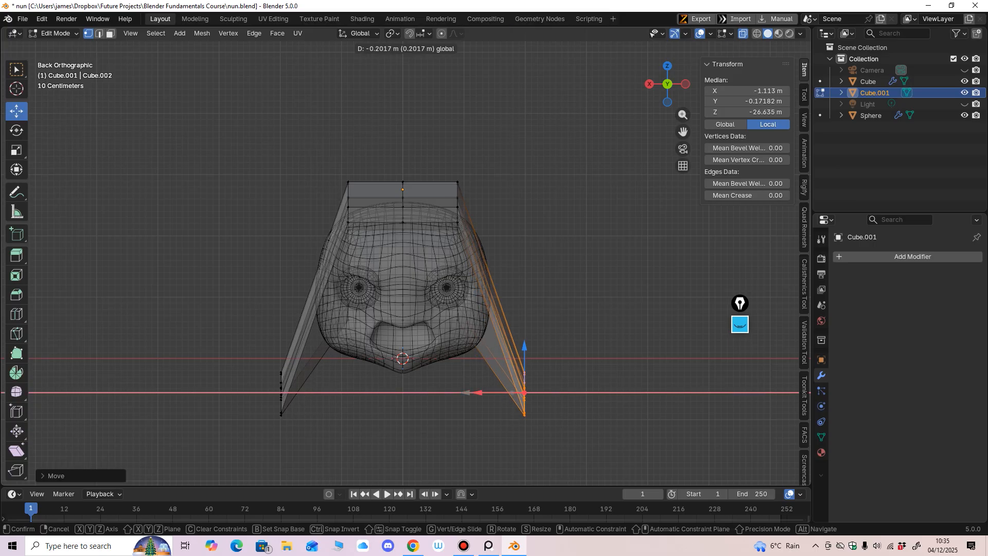
mouse_move(512, 393)
middle_mouse_down()
mouse_move(506, 409)
mouse_move(518, 400)
mouse_move(514, 407)
middle_mouse_up()
Add a loop cut across the middle of each hanging side panel of the veil.
left_click(16, 314)
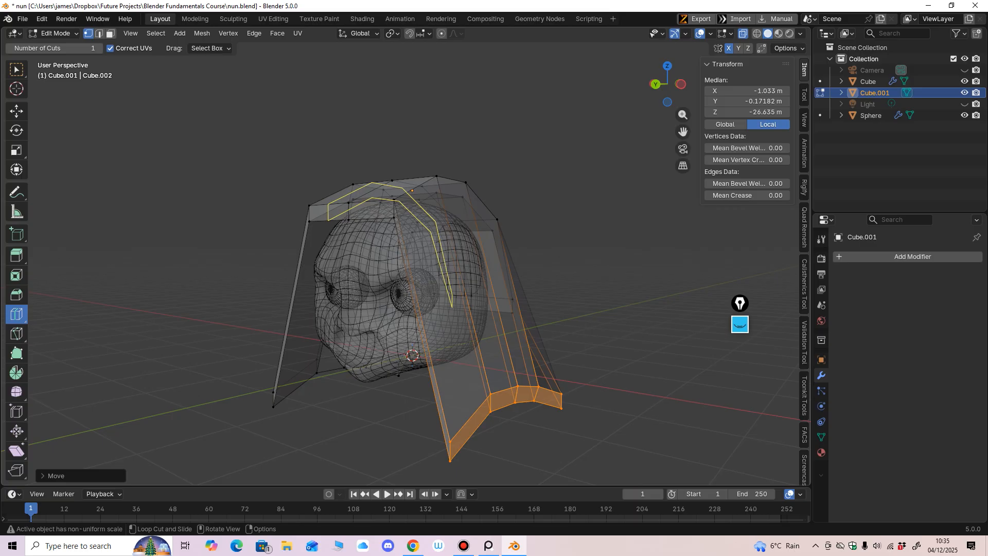
left_click(489, 346)
middle_click_drag(489, 348, 605, 350)
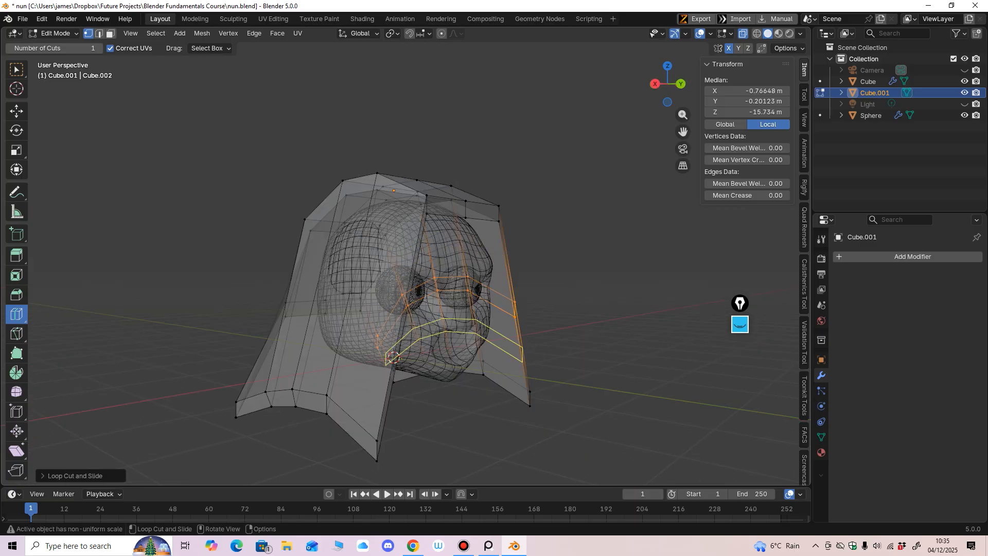
left_click(340, 340)
middle_click_drag(340, 342, 224, 340)
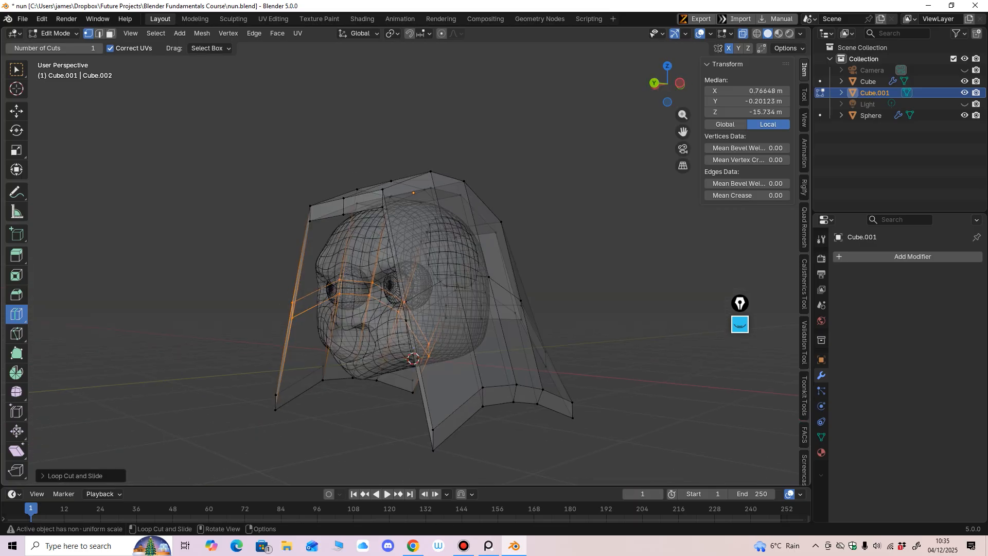
Select the edge loops halfway down both side panels, scale them outward along X and move them up.
left_click(156, 33)
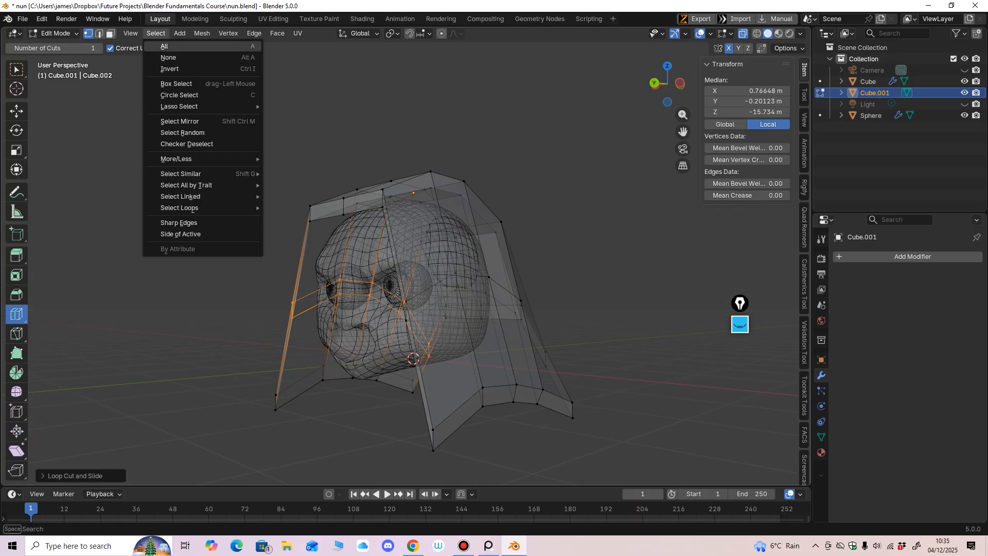
left_click(99, 33)
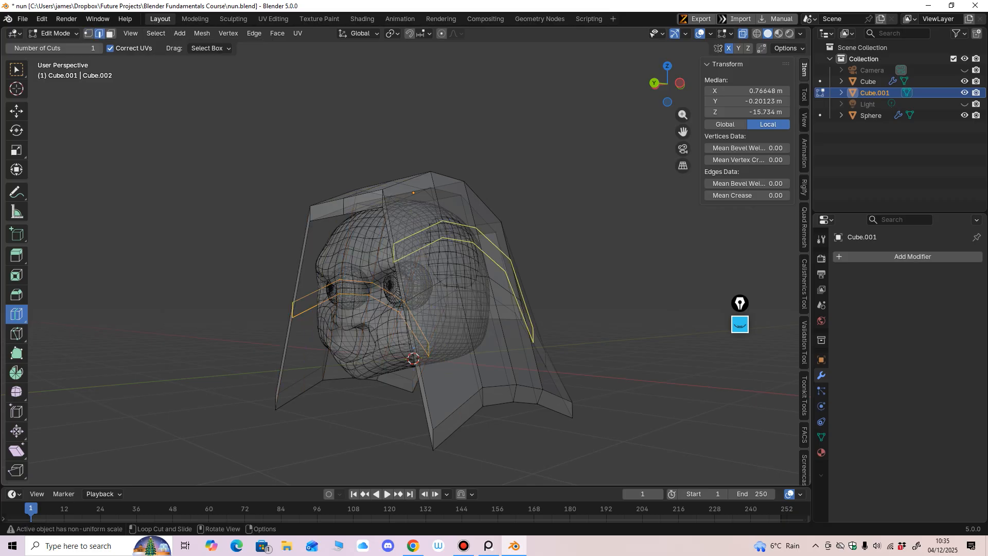
middle_click_drag(507, 309, 476, 319)
left_click(17, 112)
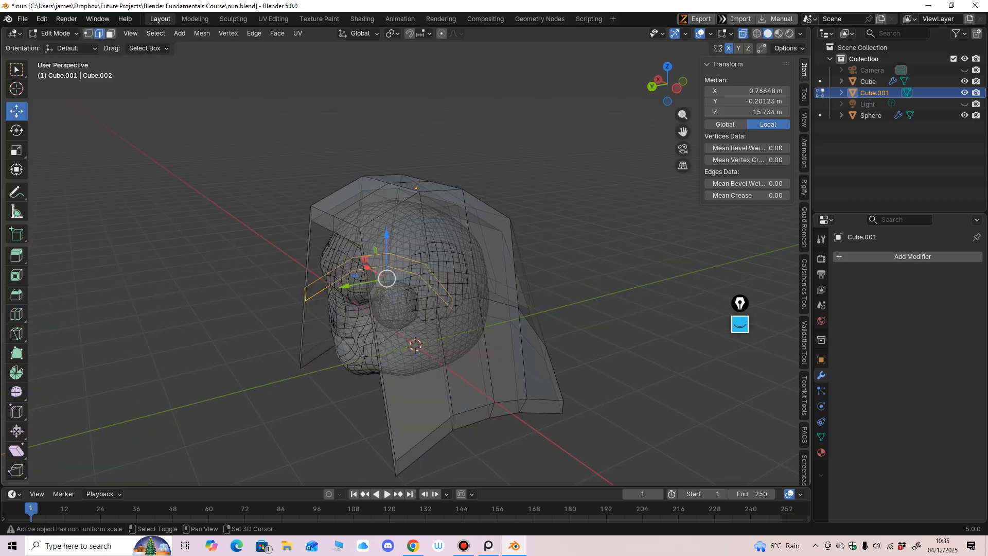
left_click(156, 33)
mouse_move(180, 207)
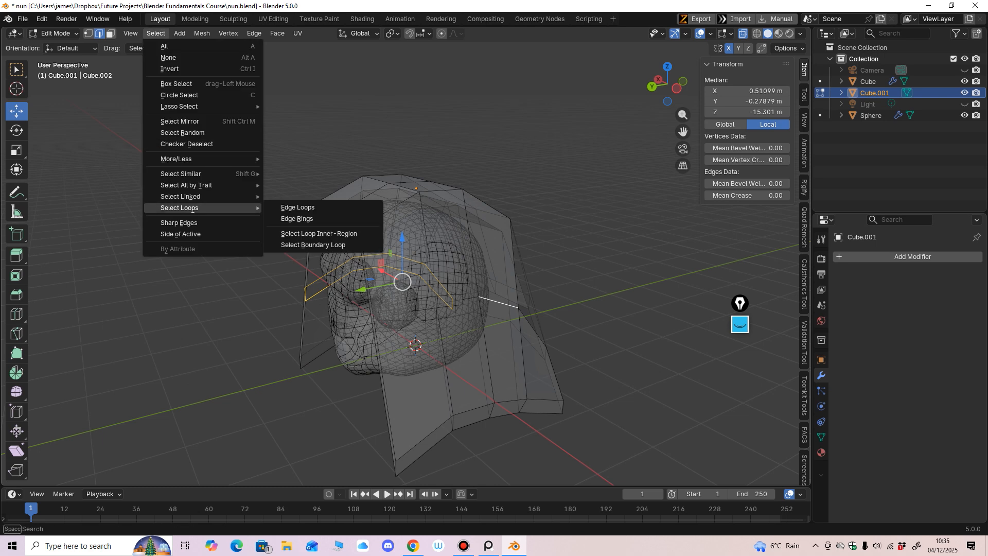
left_click(297, 207)
middle_click_drag(507, 308, 592, 296, "alt")
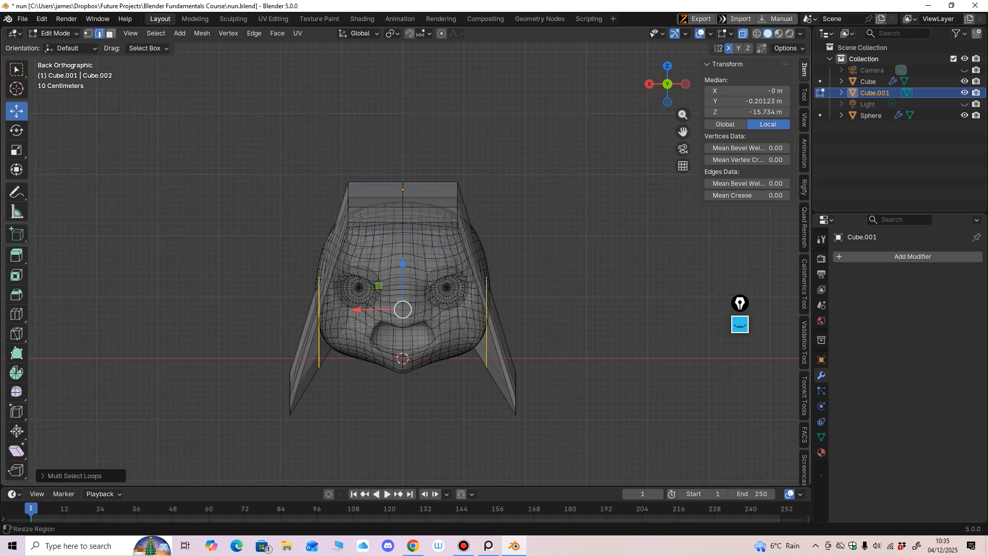
left_click(16, 254)
left_click(17, 151)
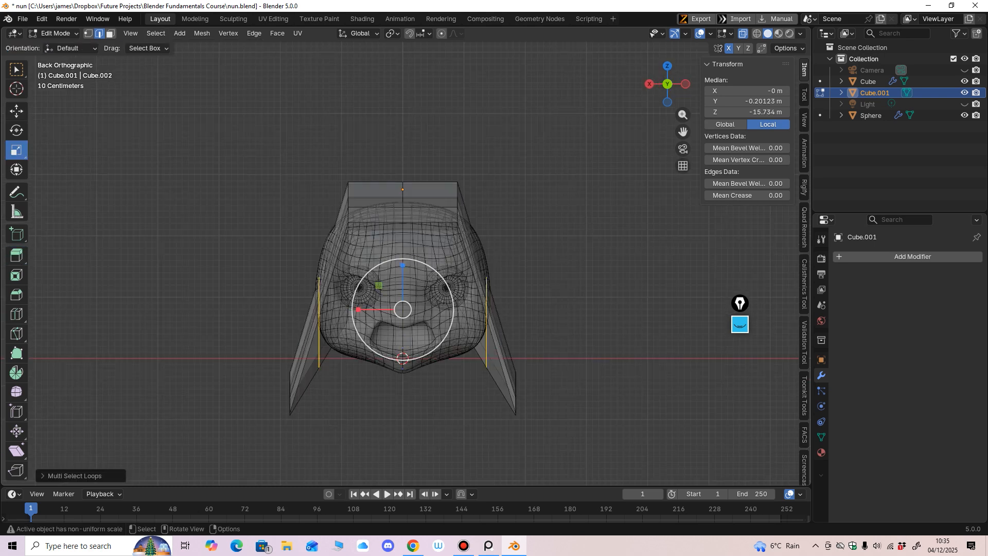
left_click_drag(358, 309, 347, 310)
left_click(16, 112)
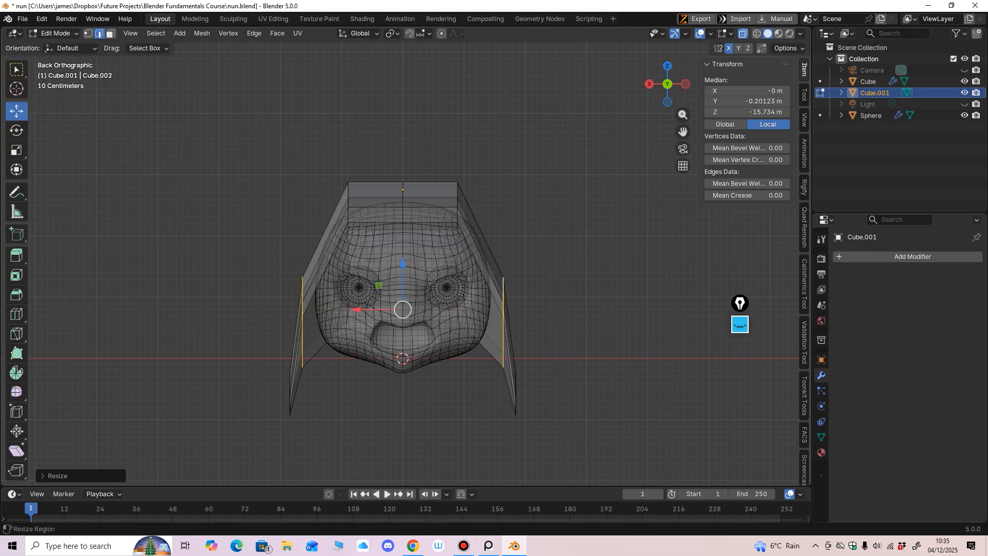
left_click_drag(403, 264, 403, 234)
Select the edge loop halfway down one side panel and rotate it in back view to follow the veil's bend.
middle_click_drag(403, 235, 321, 234)
scroll(366, 234, "up", 1)
left_click(452, 260)
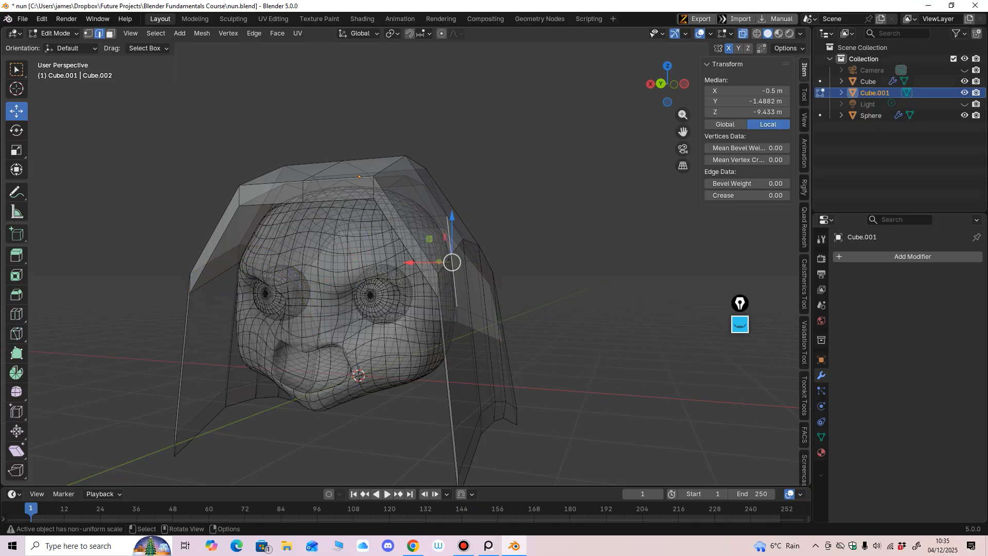
mouse_move(451, 259)
middle_mouse_down()
mouse_move(424, 259)
mouse_move(442, 259)
middle_mouse_up()
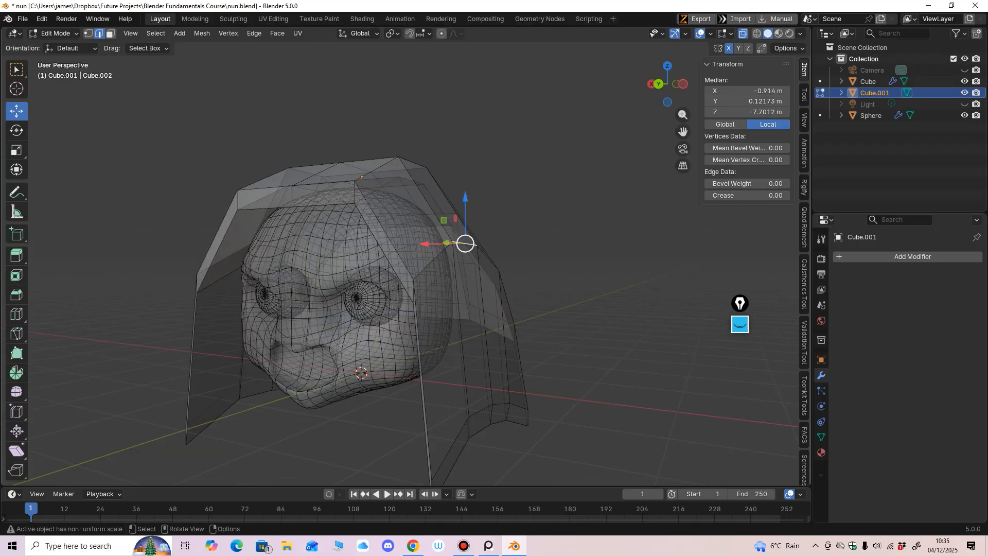
left_click(156, 33)
mouse_move(170, 207)
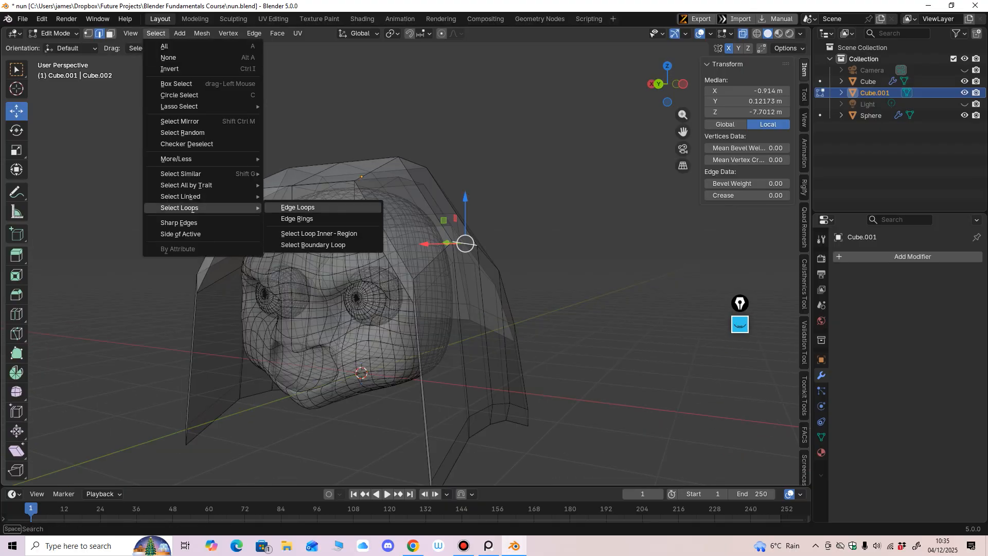
left_click(287, 207)
key("ctrl+KP_1")
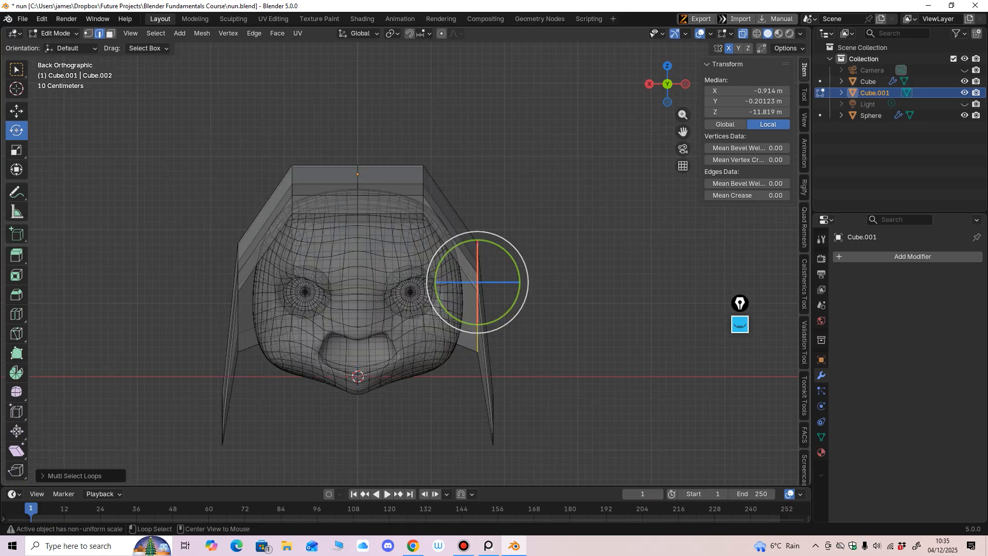
left_click_drag(509, 243, 519, 277)
middle_click_drag(519, 278, 282, 244)
Select the five outer hem vertices of one side panel and move them down and outward, level with the inner hem.
middle_click_drag(329, 273, 492, 227)
middle_click_drag(491, 227, 444, 214)
key("1")
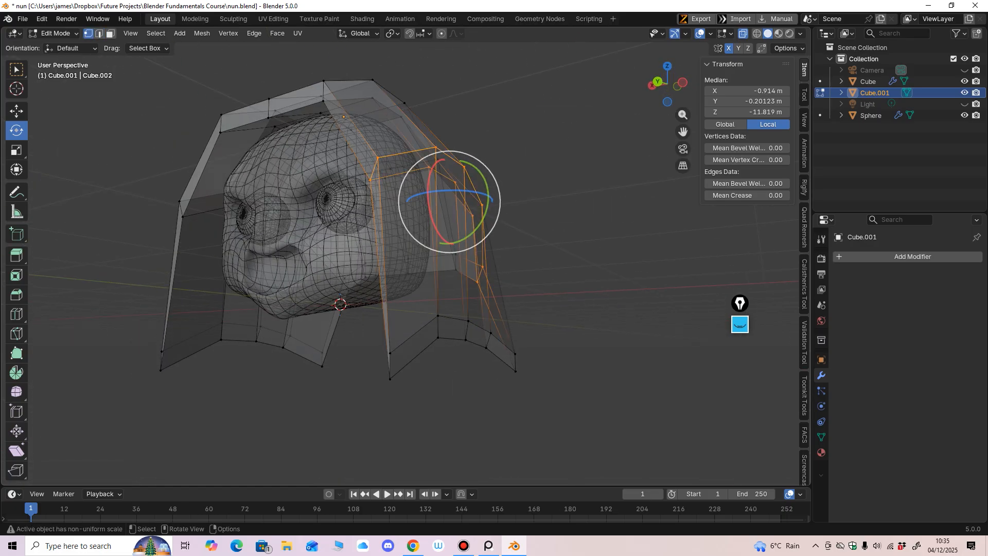
left_click(390, 353)
left_click(438, 316, "shift")
left_click(468, 321, "shift")
left_click(491, 333, "shift")
left_click(515, 355, "shift")
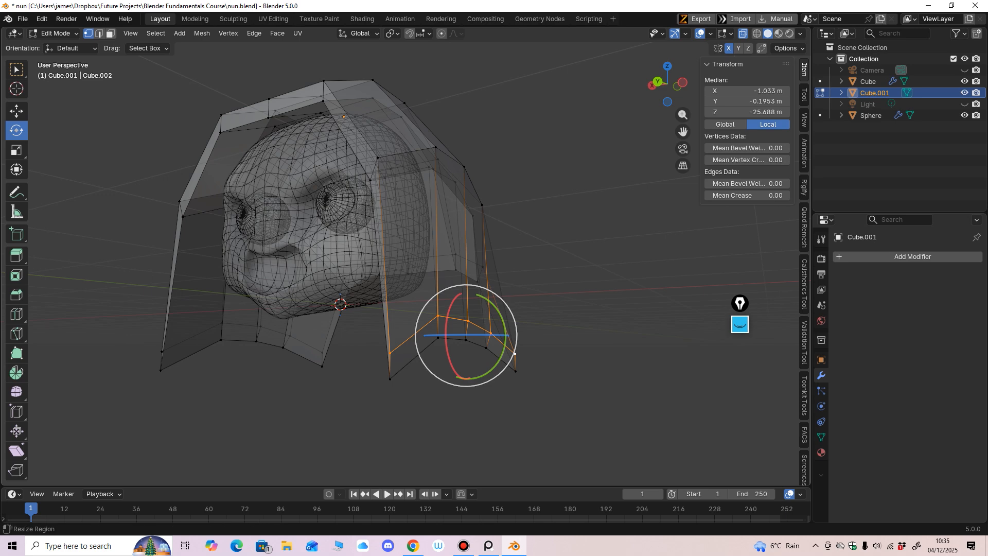
key("shift+space")
key("g")
key("ctrl+KP_1")
left_click_drag(474, 335, 491, 354)
middle_click_drag(491, 353, 507, 370)
Raise the veil's front centre vertices and their neighbours to arch the front edge over the forehead.
left_click(355, 139)
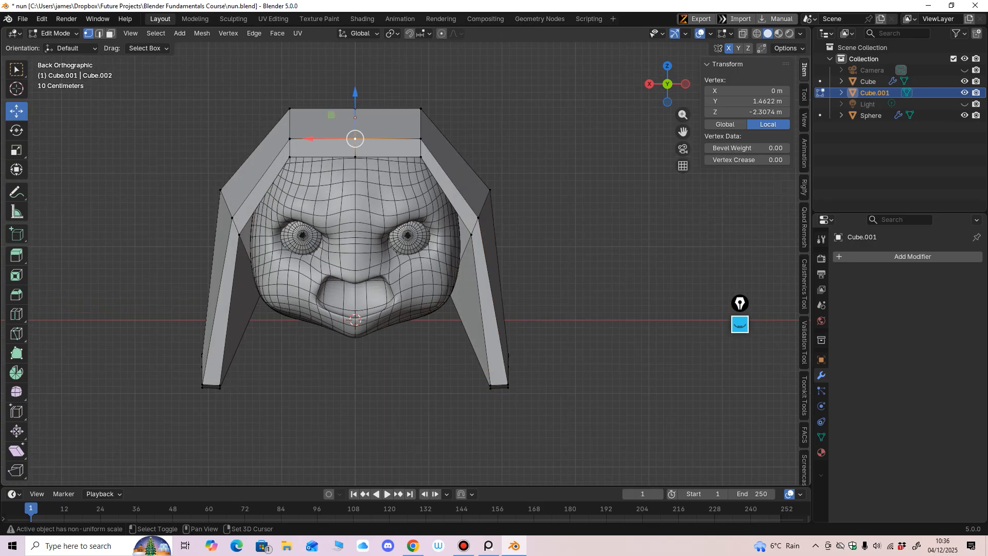
left_click(355, 156, "shift")
left_click_drag(355, 102, 355, 81)
left_click(290, 139)
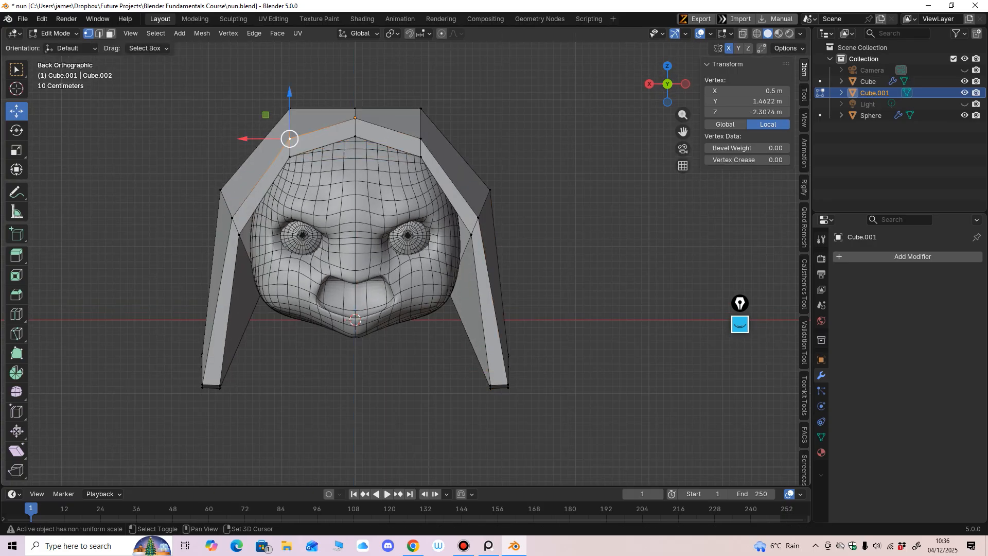
left_click(289, 157, "shift")
left_click_drag(289, 92, 230, 196)
left_click(290, 108)
Extend the veil's rear bottom edge down close to the side hems, sides and centre alike, and save the file.
middle_click_drag(230, 197, 514, 177, "shift")
left_click(342, 245, "alt+shift")
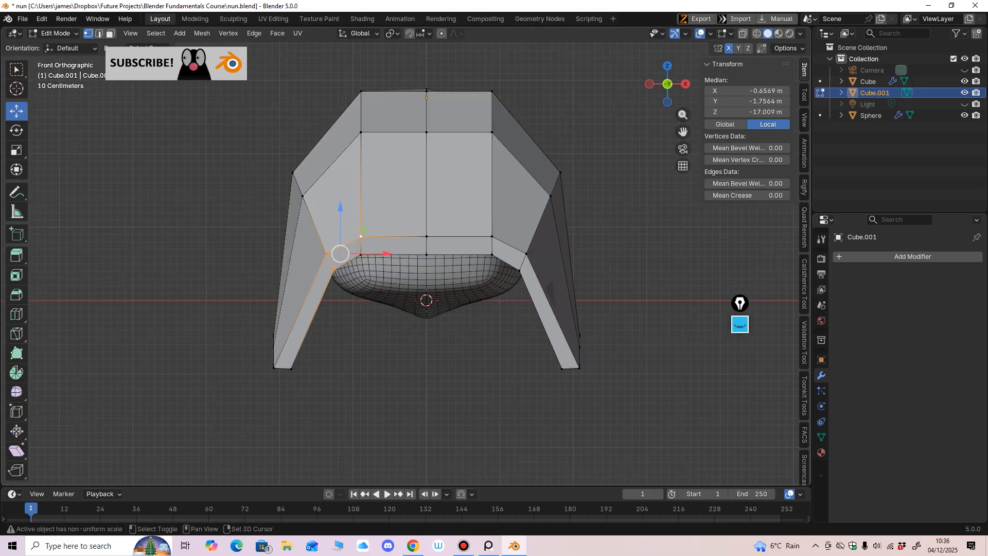
left_click_drag(345, 254, 345, 338)
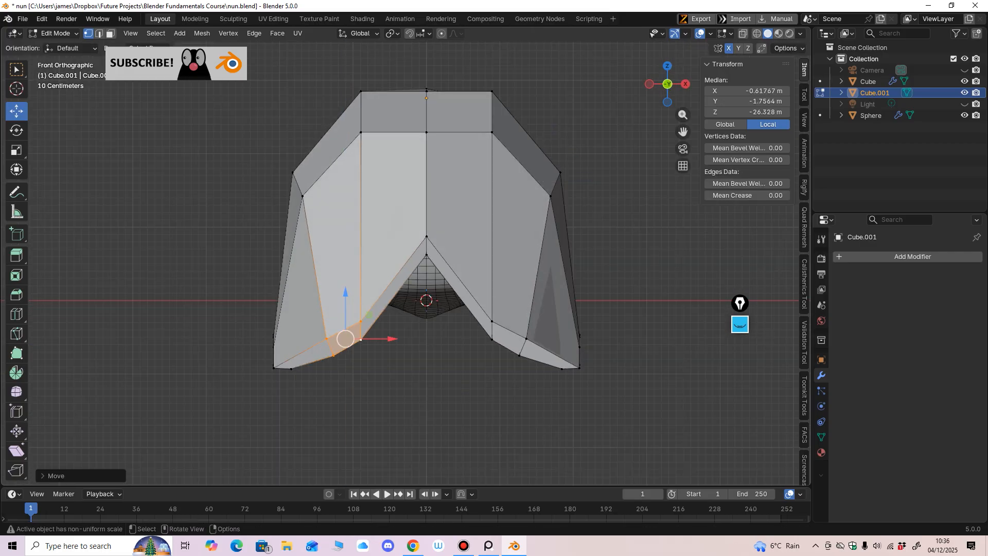
left_click(426, 196, "alt")
left_click_drag(426, 245, 426, 325)
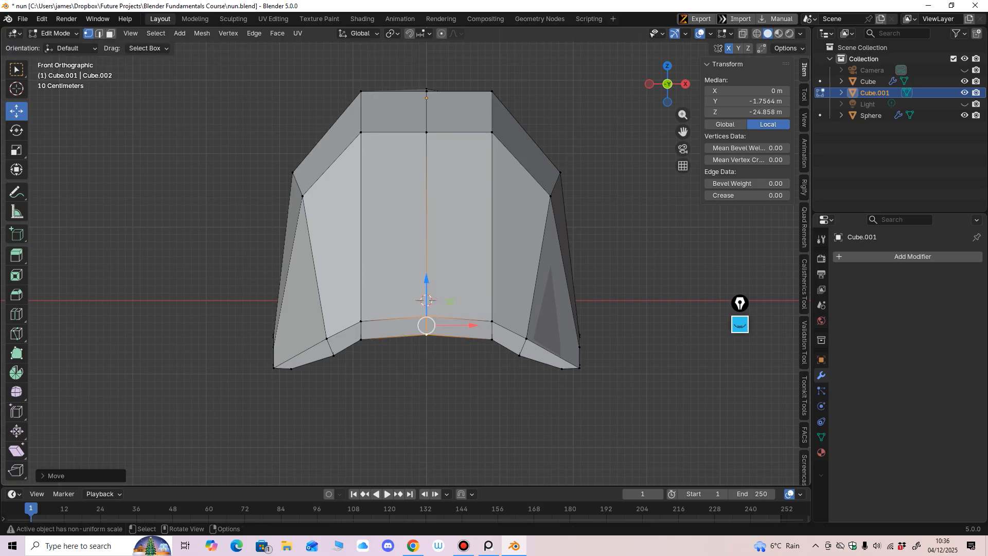
middle_click_drag(427, 325, 566, 325)
scroll(421, 298, "down", 1)
middle_click_drag(385, 298, 430, 226, "shift")
key("ctrl+s")
Nudge the inner vertex at the hem's rear corner inward, and move the neighbouring outer rear hem vertex outward and slightly up.
middle_click_drag(430, 227, 469, 168, "shift")
left_click(337, 390)
left_click_drag(336, 390, 341, 389)
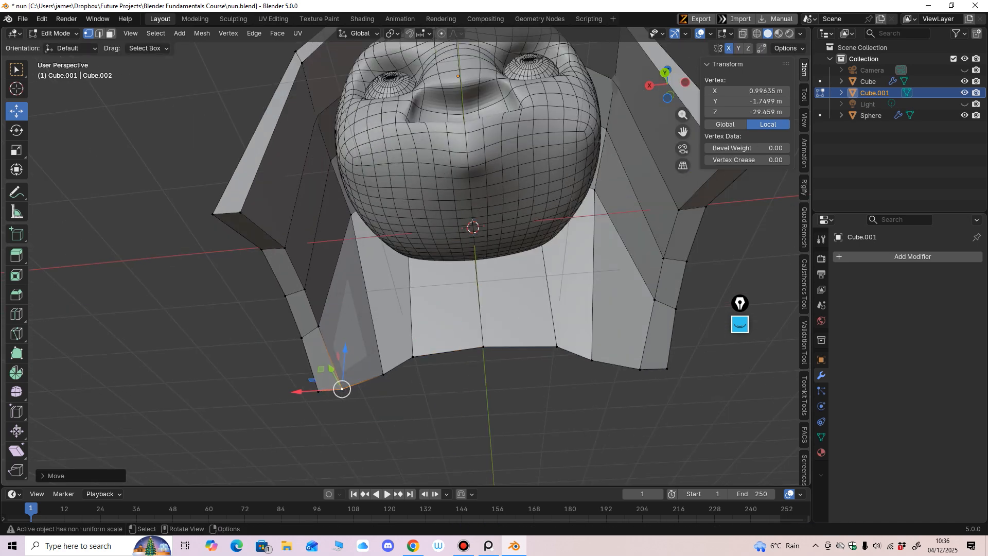
middle_click_drag(342, 389, 515, 374)
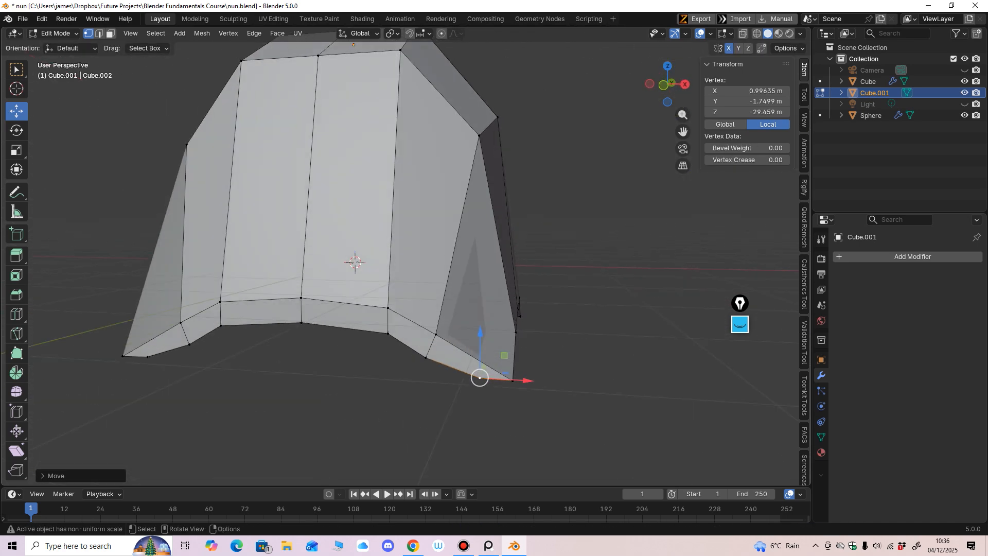
key("KP_1")
left_click(453, 311)
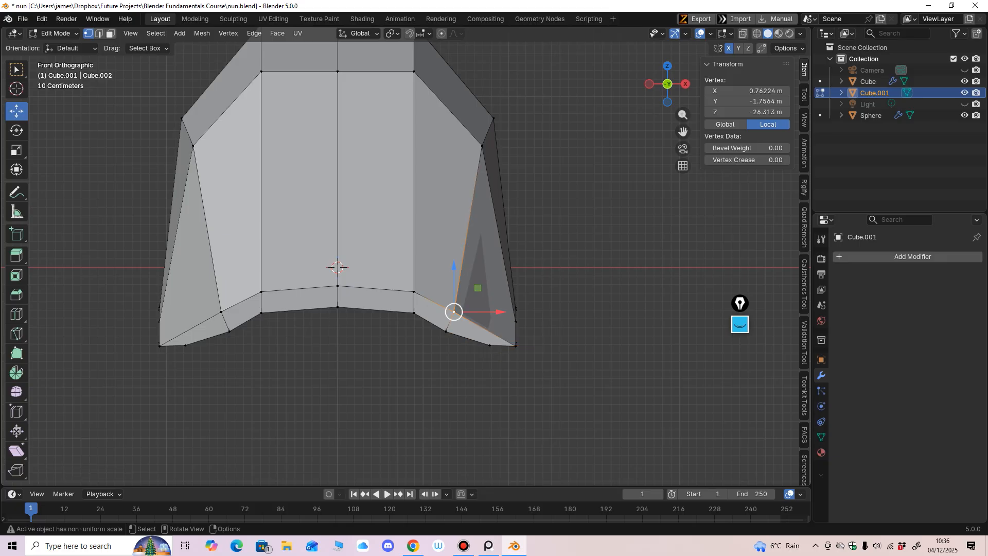
left_click_drag(453, 312, 479, 305)
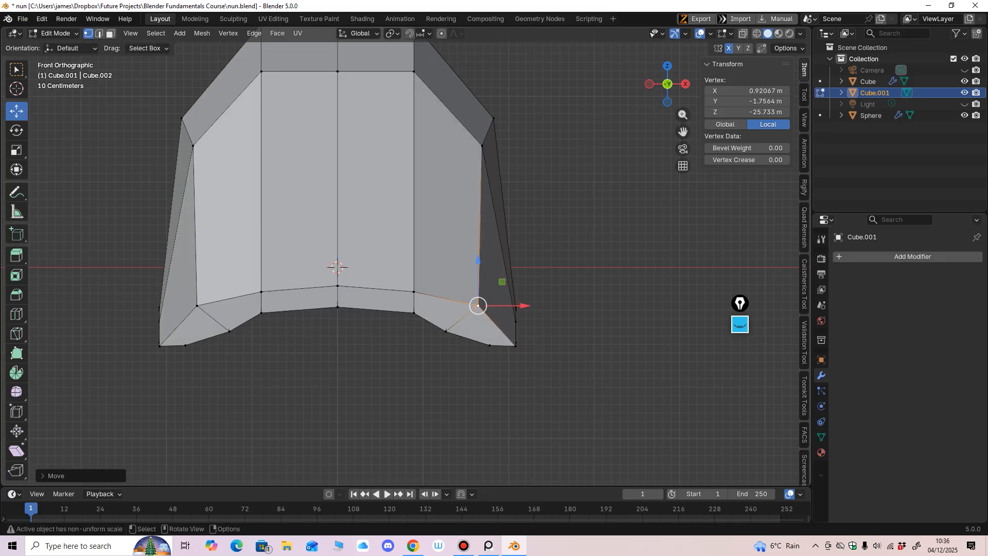
Add a loop cut across the middle of the veil's back, and one more in each resulting half.
key("ctrl+r")
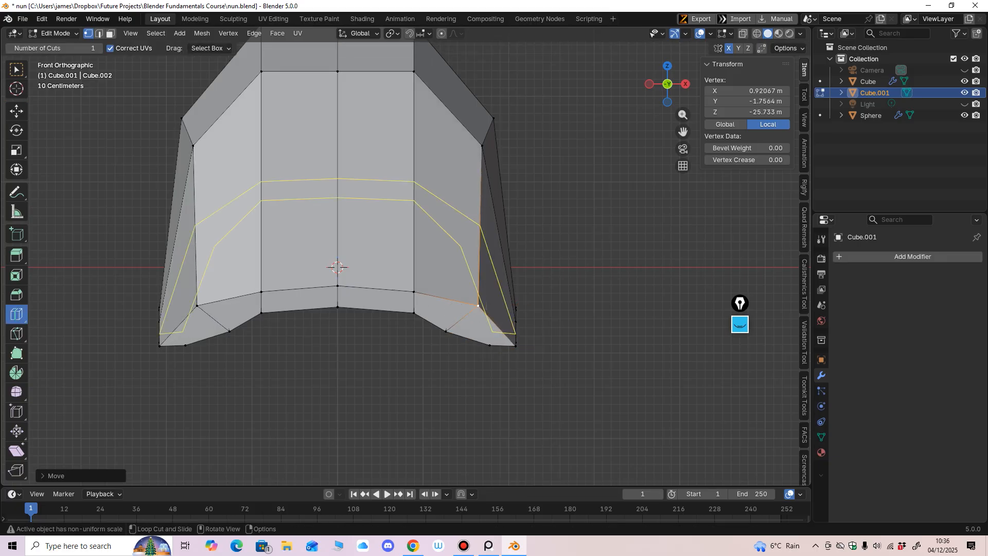
left_click(453, 246)
middle_click_drag(453, 246, 525, 247)
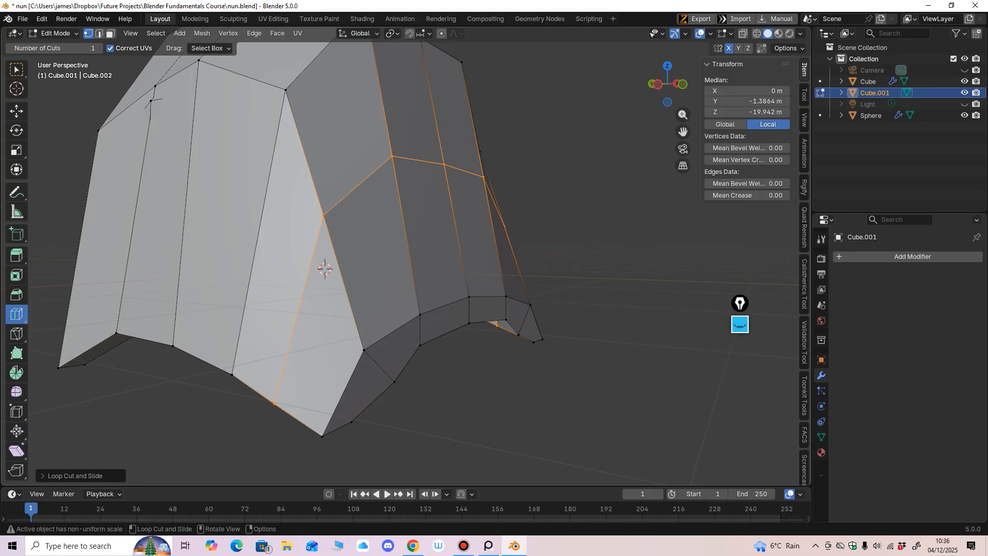
left_click(309, 166)
left_click(344, 273)
scroll(345, 267, "down", 3)
Add further horizontal loop cuts down the veil's side panels, subdividing both their upper and lower sections.
middle_click_drag(346, 265, 571, 261)
left_click(402, 234)
left_click(402, 196)
left_click(402, 273)
left_click(443, 149)
left_click(426, 245)
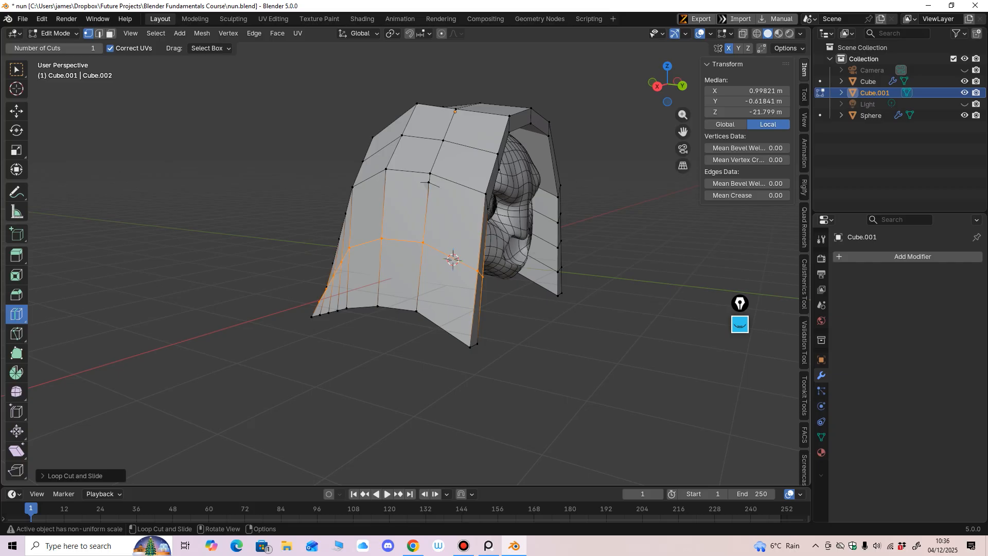
left_click(429, 182)
mouse_move(429, 182)
middle_mouse_down()
mouse_move(546, 183)
mouse_move(417, 179)
middle_mouse_up()
left_click(408, 273)
middle_click_drag(408, 272, 378, 303, "alt")
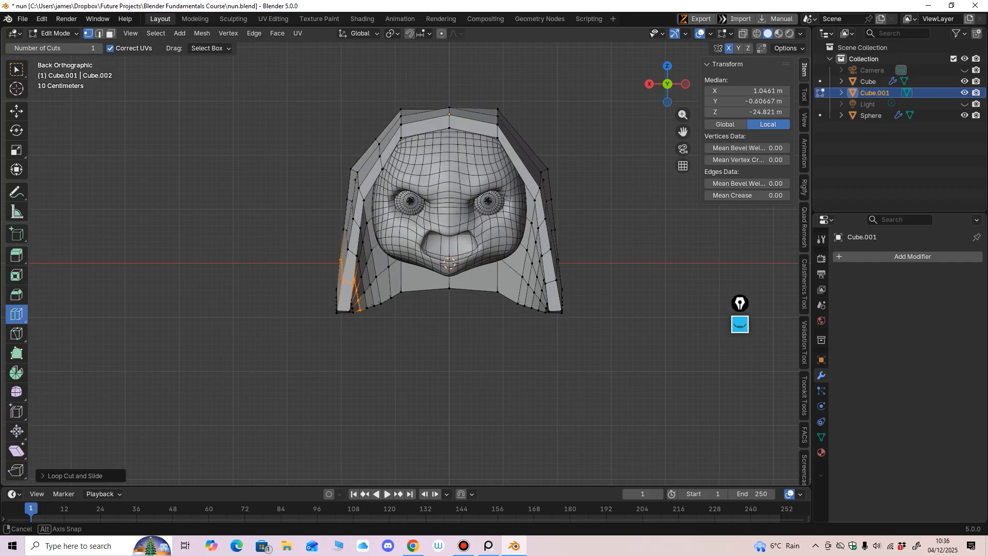
Try to move the paired vertices on the veil's upper side curve outward and slightly up on one side only.
middle_click_drag(458, 232, 393, 255, "shift")
left_click(16, 111)
middle_click_drag(335, 231, 389, 283, "shift")
left_click(379, 209)
left_click(371, 194, "shift")
middle_click_drag(372, 194, 314, 175)
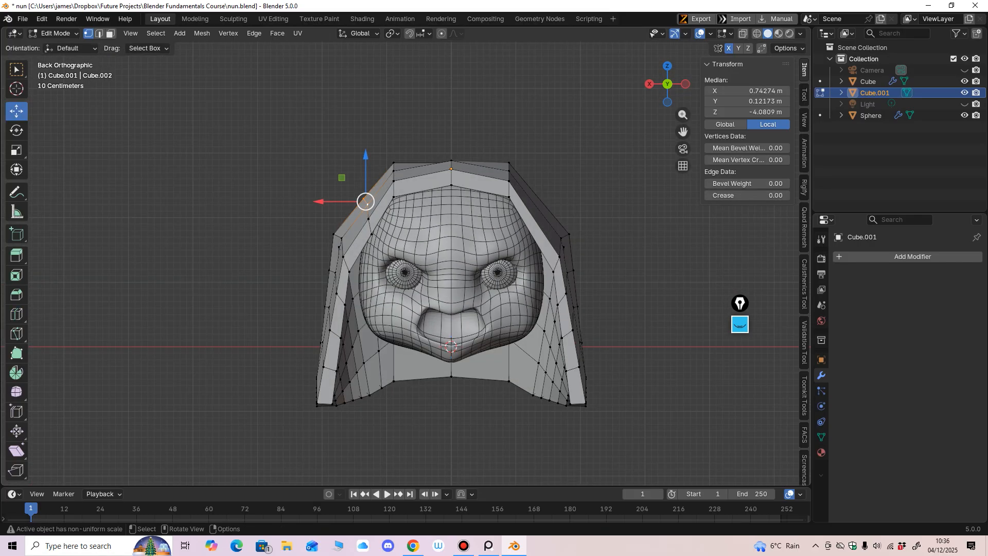
left_click_drag(366, 201, 359, 193)
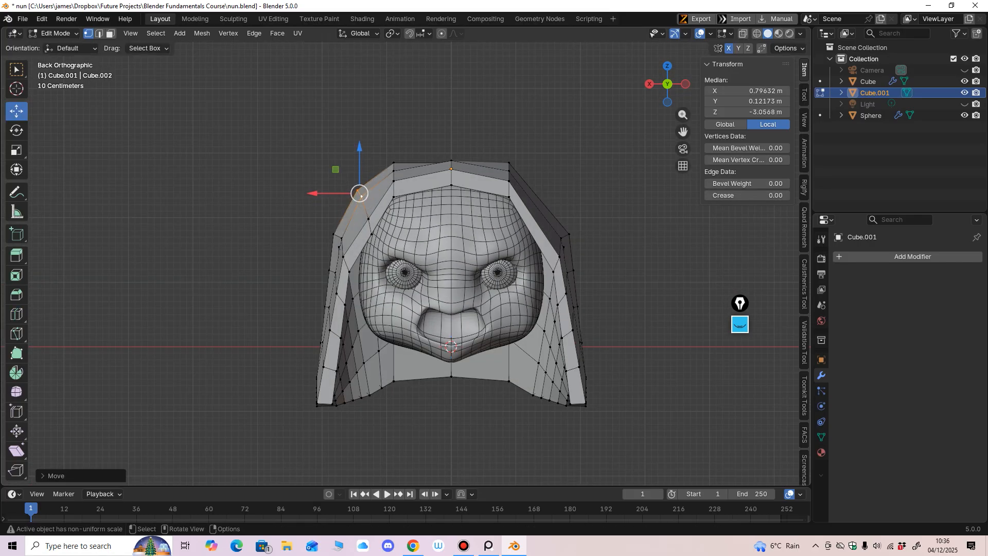
Add a matching loop cut on the veil's opposite upper side, and move the mirrored outer vertices outward to round the silhouette.
left_click(15, 314)
left_click(534, 219)
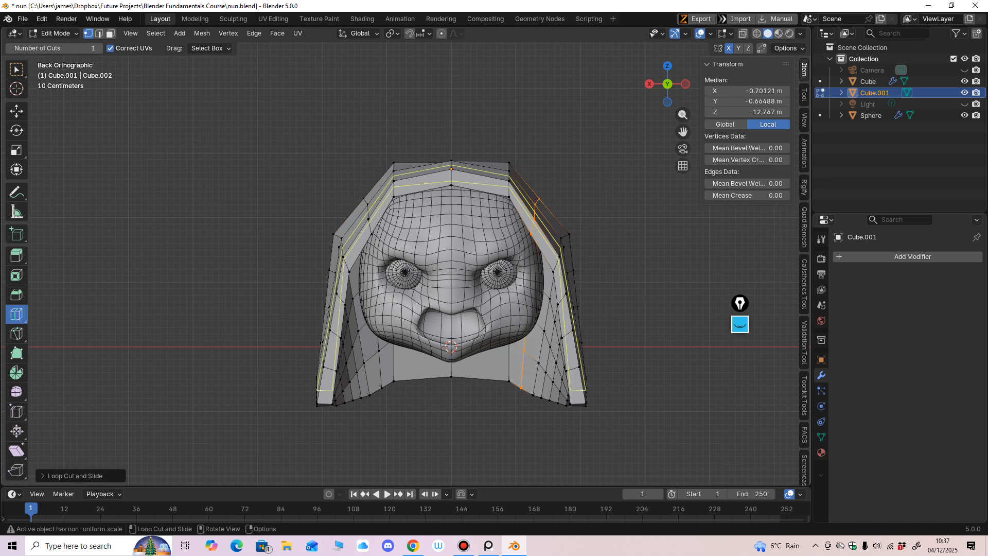
left_click(17, 112)
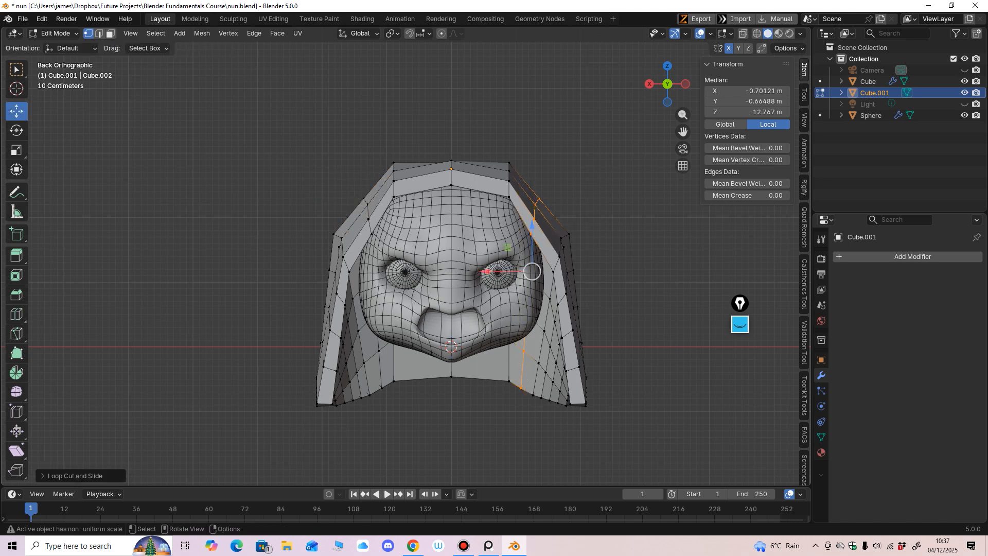
left_click(367, 205)
left_click(364, 198, "shift")
mouse_move(366, 201)
left_mouse_down()
mouse_move(361, 193)
mouse_move(362, 205)
left_mouse_up()
Adjust the mirrored inner vertices of the veil's front rim around the temples and beside the eyes to smooth the opening's curve.
left_click(369, 219)
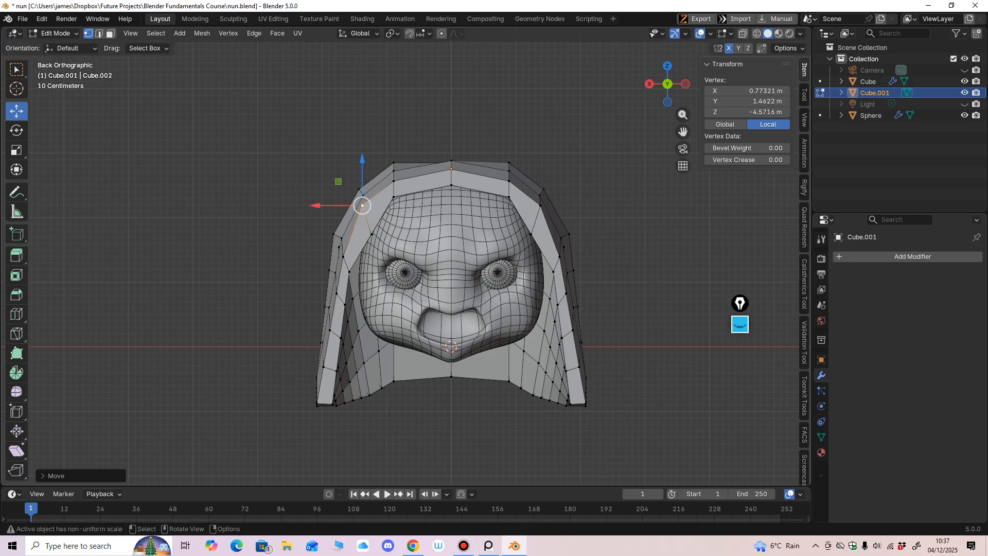
left_click(534, 227)
left_click_drag(534, 227, 538, 223)
mouse_move(538, 223)
middle_mouse_down()
mouse_move(568, 212)
mouse_move(545, 221)
middle_mouse_up()
left_click(362, 205)
left_click(365, 223, "shift")
left_click_drag(363, 214, 370, 216)
left_click(554, 272)
left_click(559, 257, "shift")
left_click_drag(511, 265, 507, 264)
left_click(345, 305)
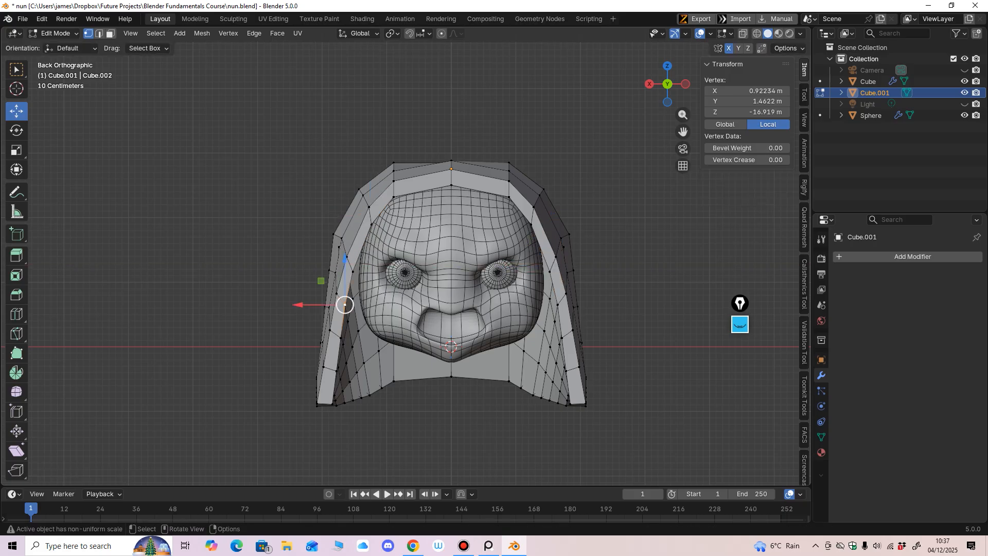
Lower the row of vertices just above the veil's rear hem closer to the hem, from the sides to the centre.
middle_click_drag(345, 305, 356, 271)
key("ctrl+KP_1")
left_click_drag(377, 208, 394, 220)
left_click(393, 239)
left_click(458, 236)
left_click_drag(458, 192, 458, 221)
left_click(558, 268)
left_click_drag(558, 267, 554, 275)
middle_click_drag(553, 275, 524, 280)
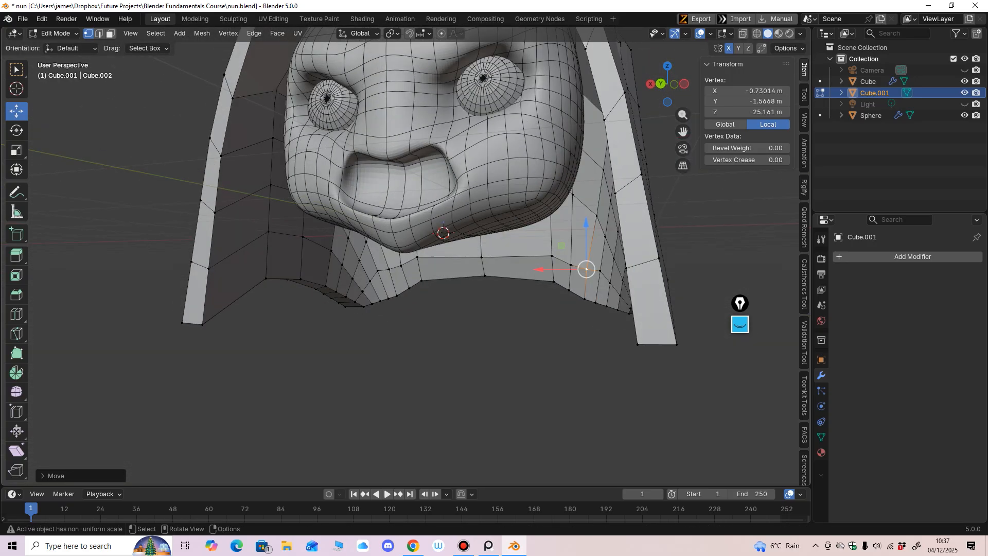
left_click(377, 270, "shift")
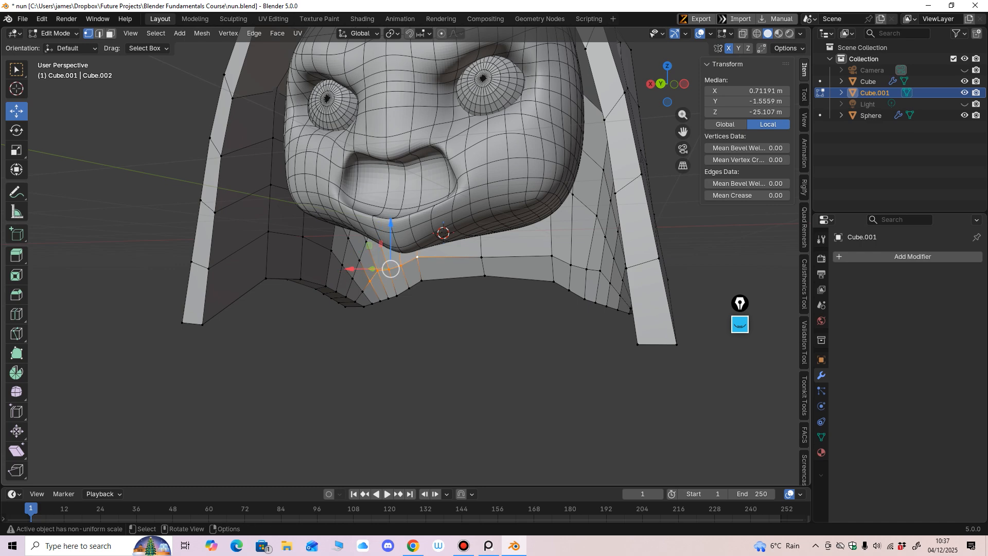
left_click_drag(391, 226, 391, 239)
left_click(481, 257)
left_click_drag(482, 214, 482, 225)
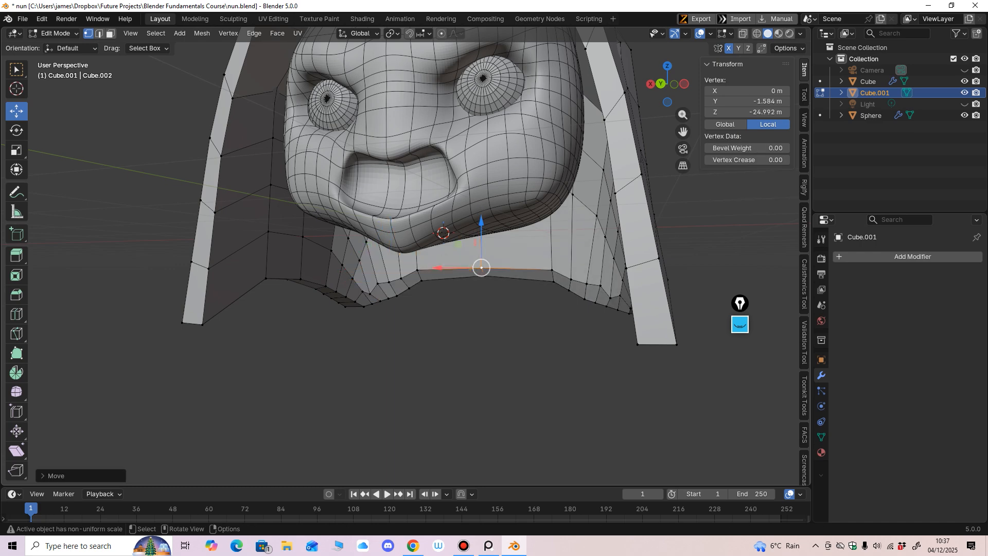
Leave mesh editing and apply Shade Smooth to the veil, the head and the eyeballs.
scroll(481, 225, "down", 2)
middle_click_drag(478, 227, 646, 257)
key("KP_3")
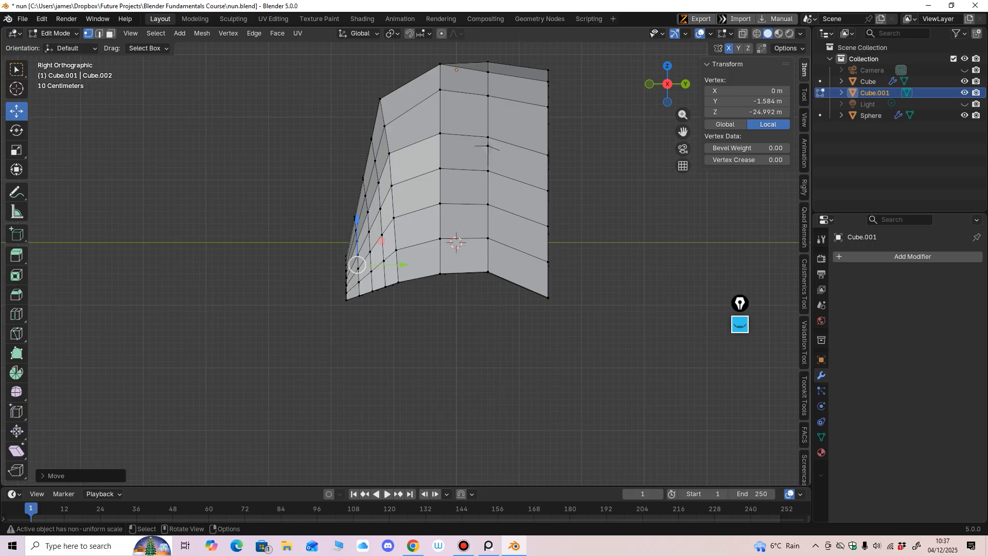
key("Tab")
middle_click_drag(526, 208, 509, 244, "shift")
right_click(510, 243)
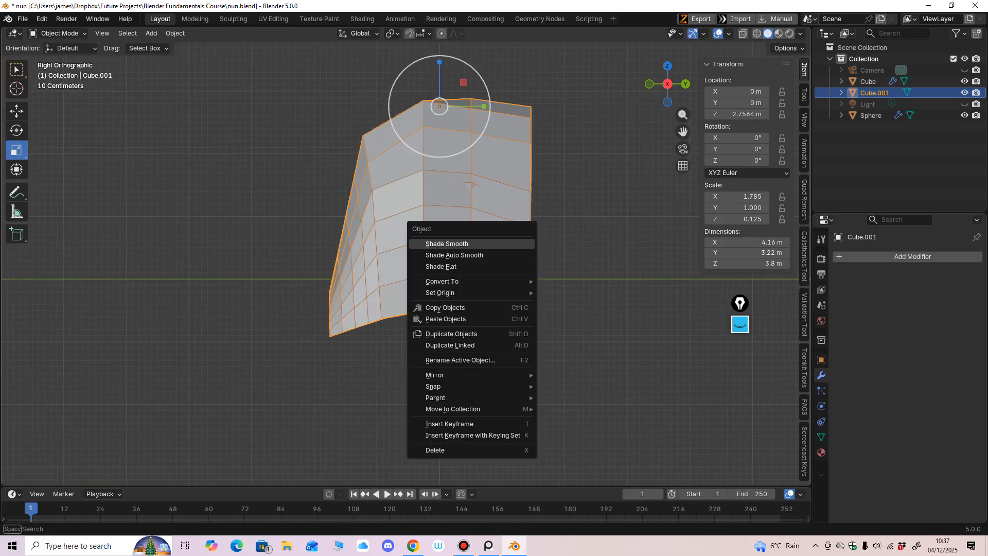
left_click(447, 244)
middle_click_drag(446, 244, 515, 242)
left_click(514, 179)
right_click(514, 179)
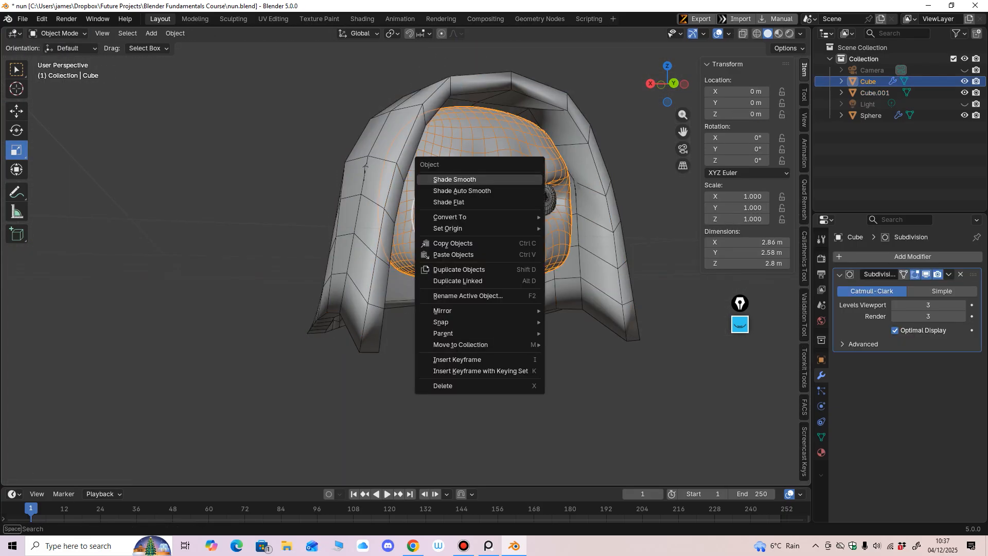
left_click(515, 179)
middle_click_drag(514, 179, 562, 217)
left_click(508, 210)
right_click(508, 210)
left_click(508, 209)
Add a Subdivision Surface modifier to the veil.
left_click(577, 217)
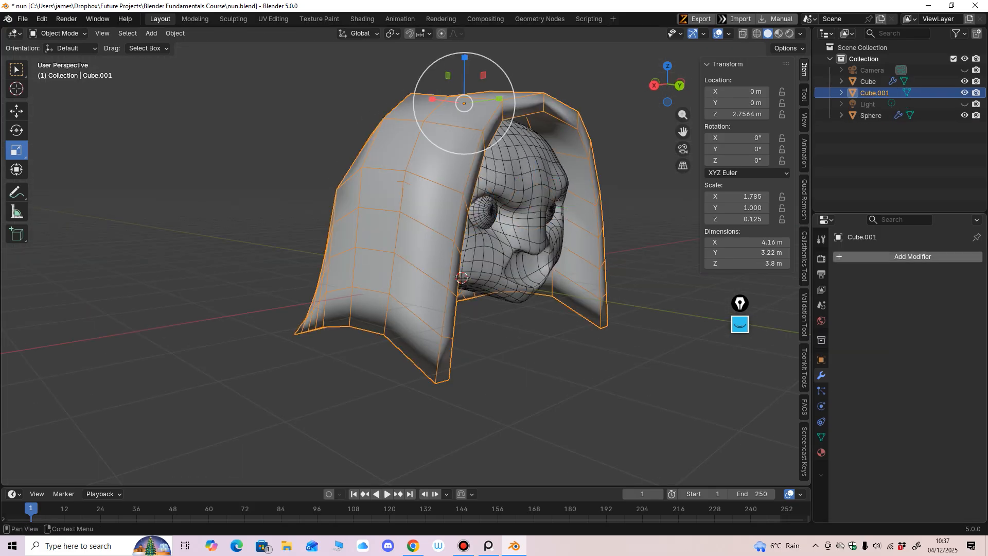
left_click(849, 256)
mouse_move(849, 256)
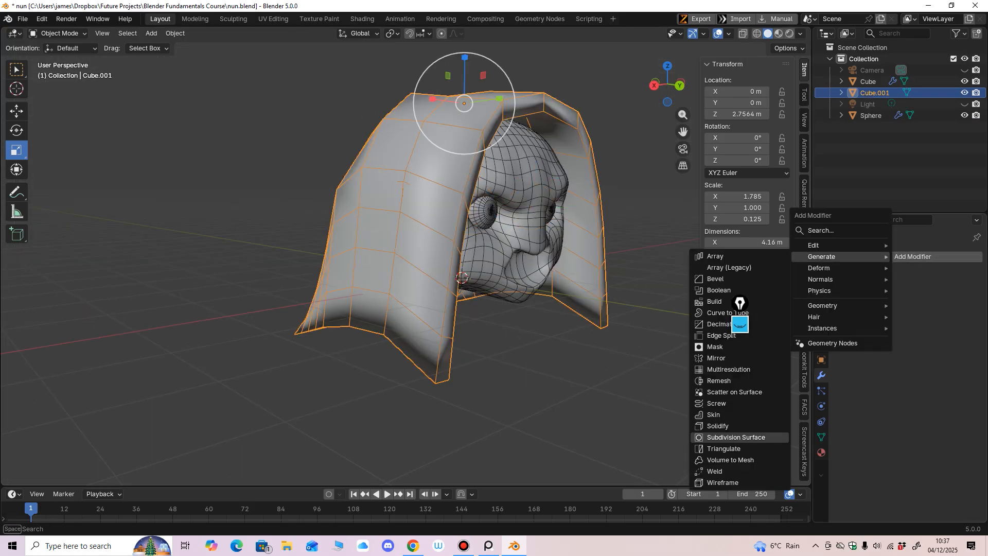
left_click(736, 437)
middle_click_drag(612, 309, 510, 320)
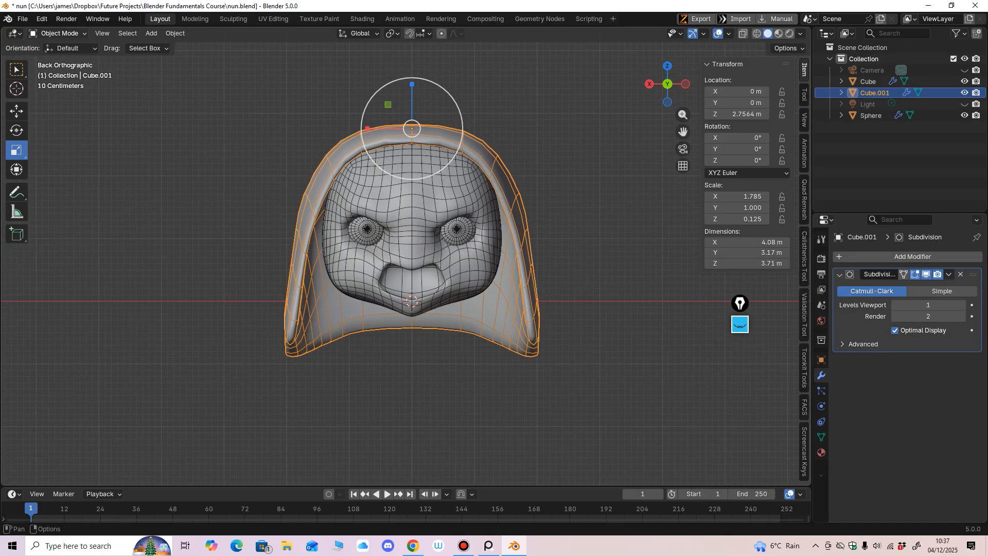
Transfer the veil's transforms to deltas, and enter Sculpt Mode with the Grab brush at 460 px.
left_click(58, 33)
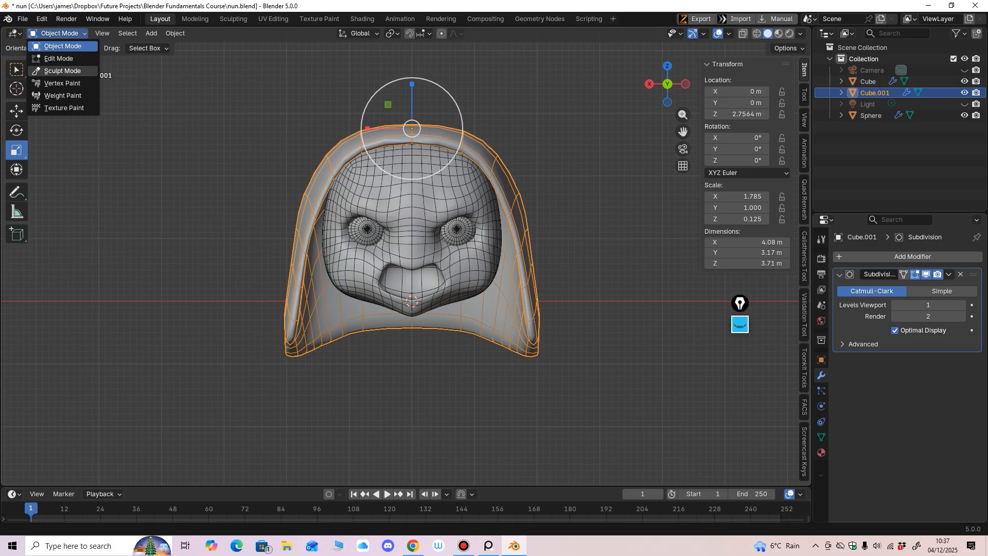
key("ctrl+a")
left_click(507, 256)
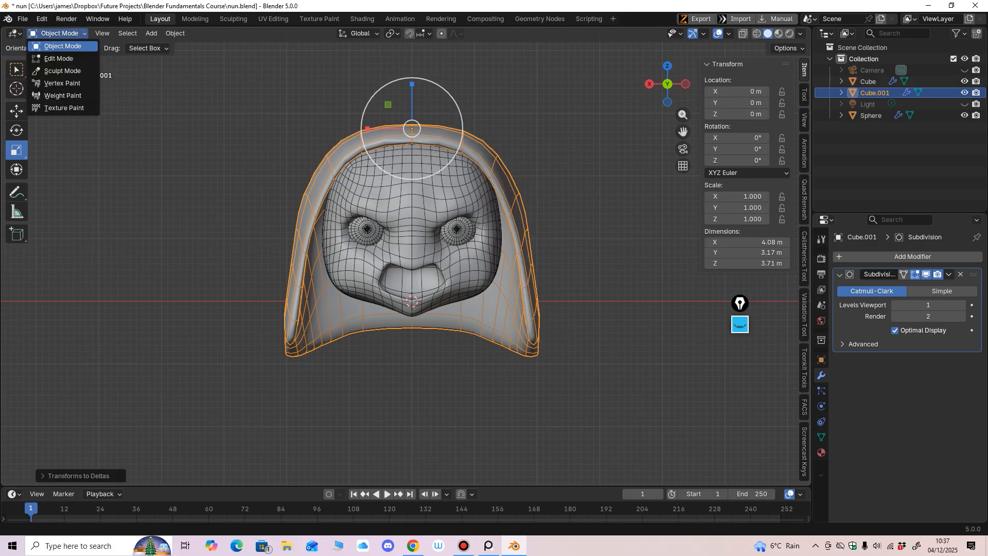
left_click(62, 70)
key("g")
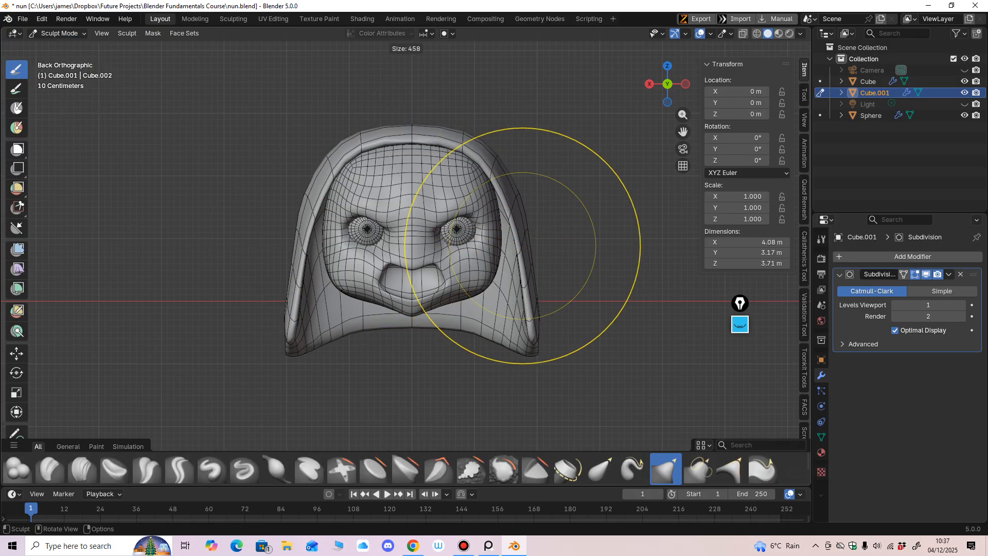
Grab the veil's front rim and lower sides inward, symmetrically, so they hug the face more closely.
mouse_move(463, 152)
left_mouse_down()
mouse_move(453, 157)
mouse_move(477, 176)
mouse_move(472, 181)
left_mouse_up()
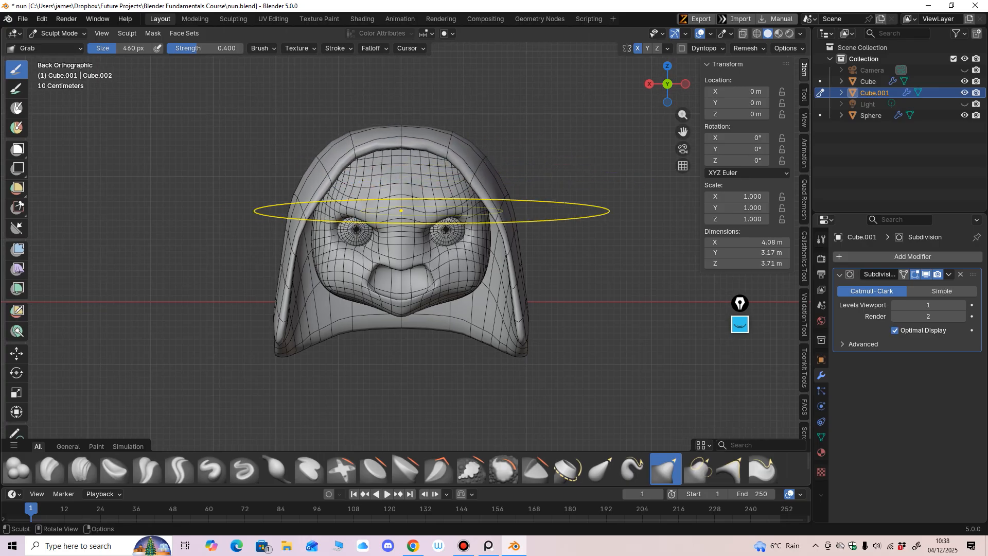
left_click_drag(508, 254, 487, 259)
left_click_drag(513, 292, 490, 287)
mouse_move(519, 325)
left_mouse_down()
mouse_move(495, 328)
mouse_move(504, 344)
mouse_move(492, 337)
left_mouse_up()
Pull the arched middle of the veil's side hem down level with its corners, and raise the viewport subdivision to 2.
mouse_move(454, 370)
middle_mouse_down()
mouse_move(355, 362)
mouse_move(398, 340)
middle_mouse_up()
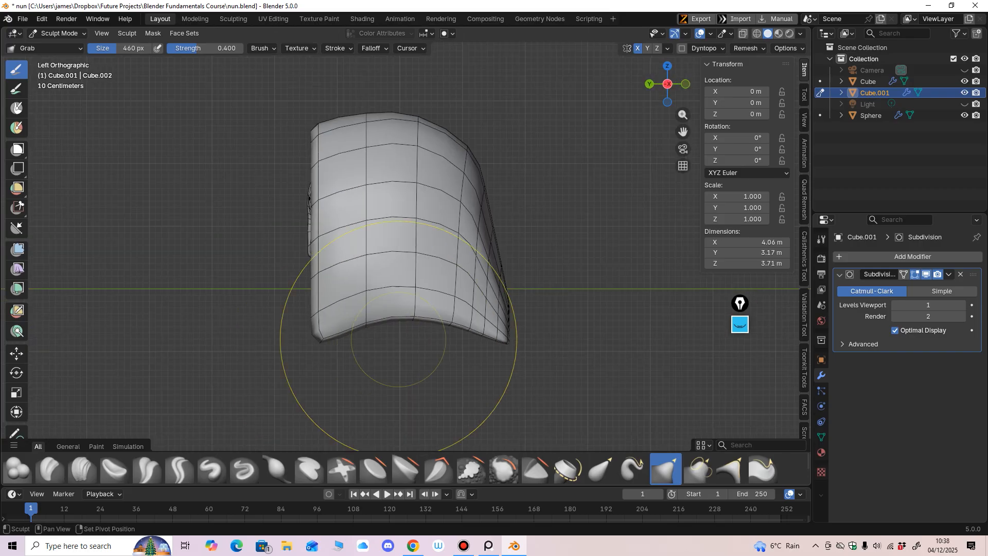
left_click_drag(398, 340, 434, 338)
left_click_drag(461, 330, 465, 338)
mouse_move(465, 340)
middle_mouse_down("ctrl")
mouse_move(466, 352)
mouse_move(456, 334)
middle_mouse_up("ctrl")
Reduce the Grab brush to 350 px and reshape the veil's side near the rear lower corner.
key("f")
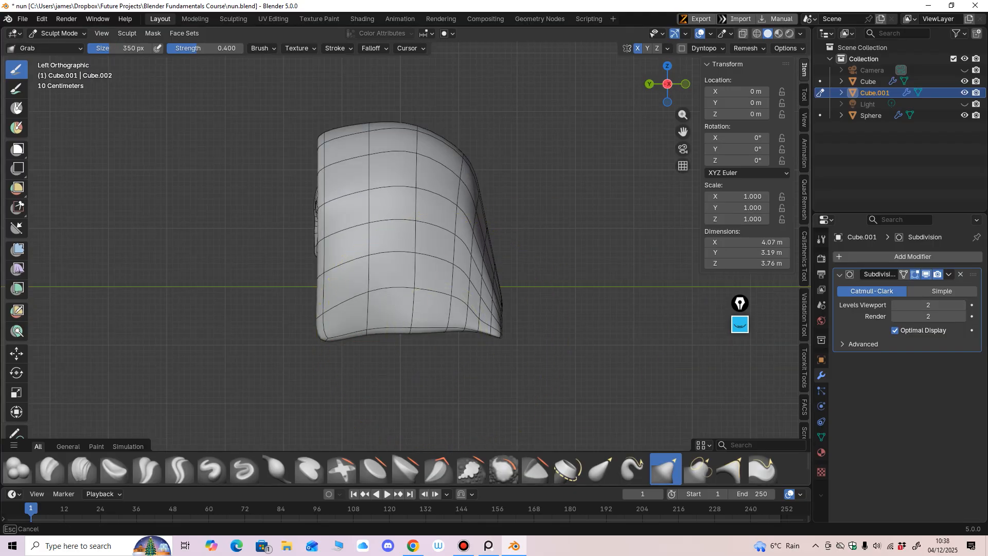
middle_click_drag(469, 337, 447, 335)
left_click_drag(478, 294, 484, 288)
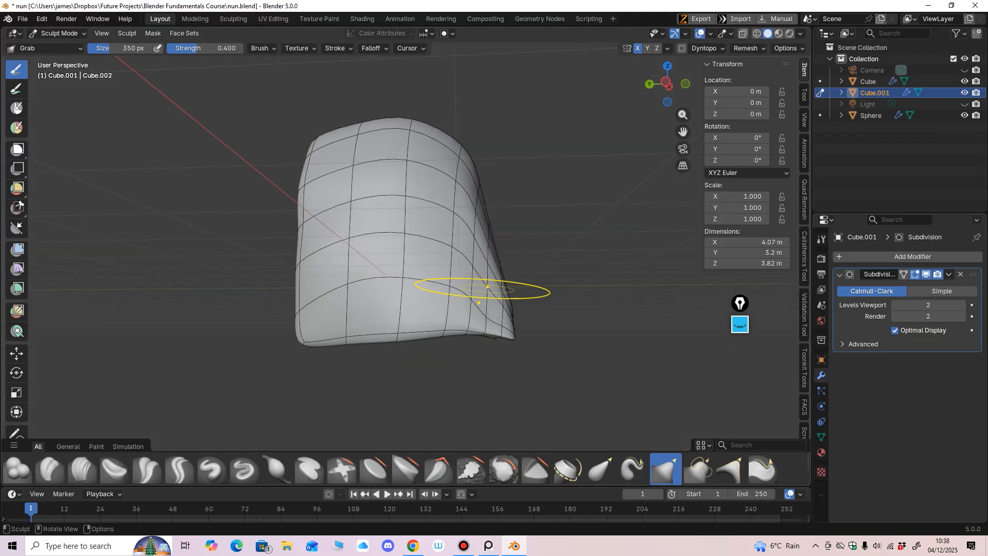
Reduce the Grab brush to 254 px and pull the centre of the rear hem down close to the side hems.
mouse_move(484, 293)
middle_mouse_down()
mouse_move(368, 316)
mouse_move(602, 331)
mouse_move(616, 341)
middle_mouse_up()
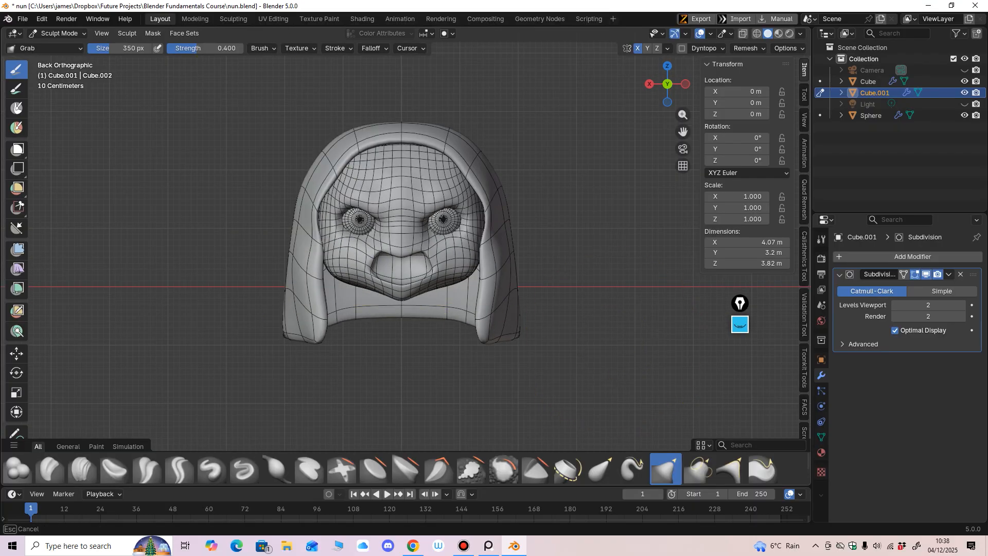
key("f")
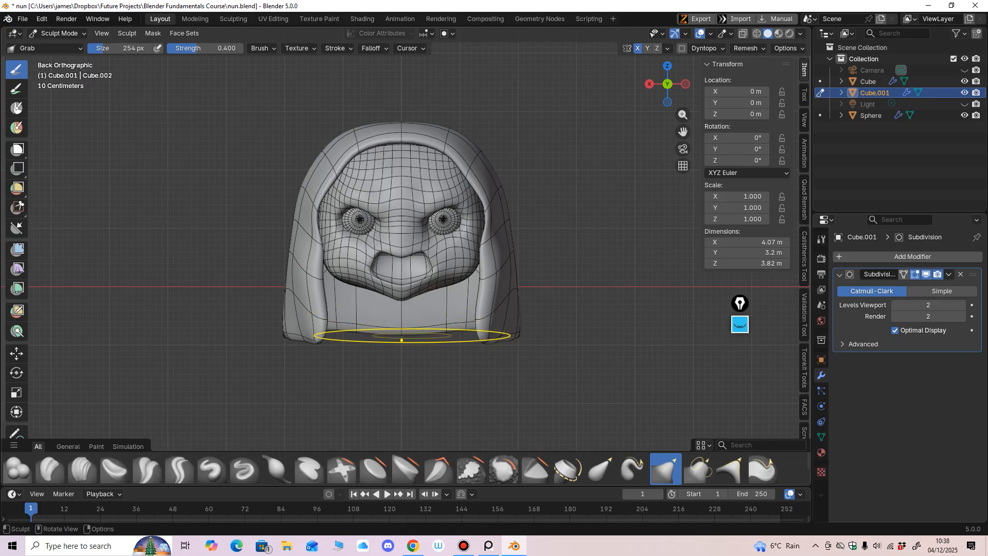
mouse_move(401, 317)
middle_mouse_down()
mouse_move(392, 286)
mouse_move(407, 322)
middle_mouse_up()
middle_click_drag(309, 255, 310, 268, "alt")
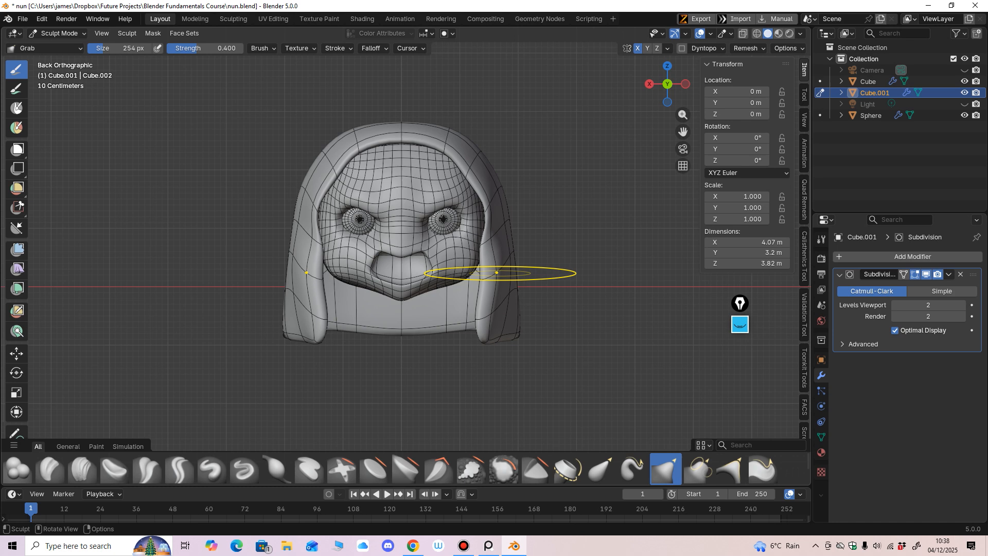
Enlarge the Grab brush to 381 px, and refine the veil's sides and front opening around the cheeks and forehead.
key("f")
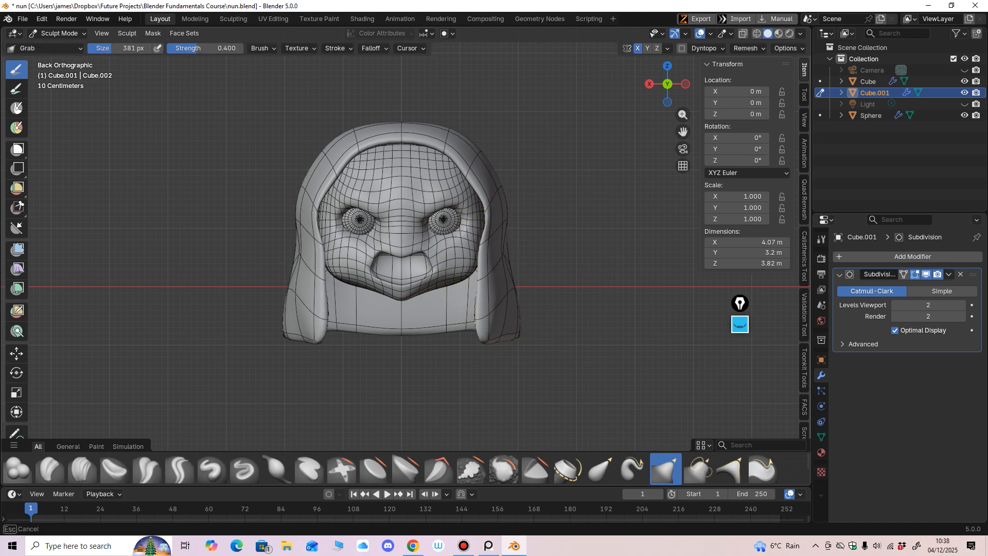
left_click_drag(495, 213, 487, 212)
mouse_move(445, 217)
middle_mouse_down()
mouse_move(371, 208)
mouse_move(437, 252)
middle_mouse_up()
left_click_drag(465, 279, 459, 281)
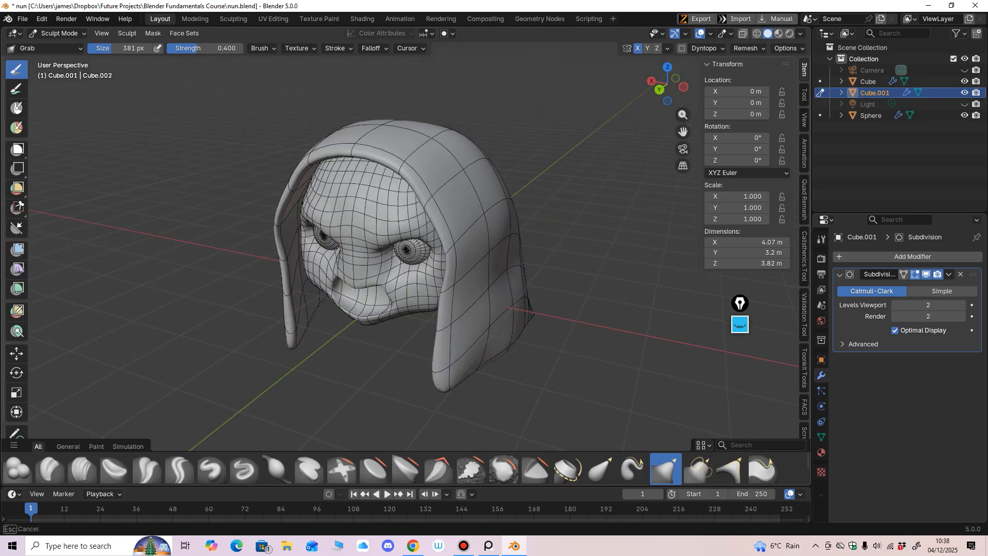
middle_click_drag(476, 282, 512, 261)
left_click_drag(487, 221, 486, 215)
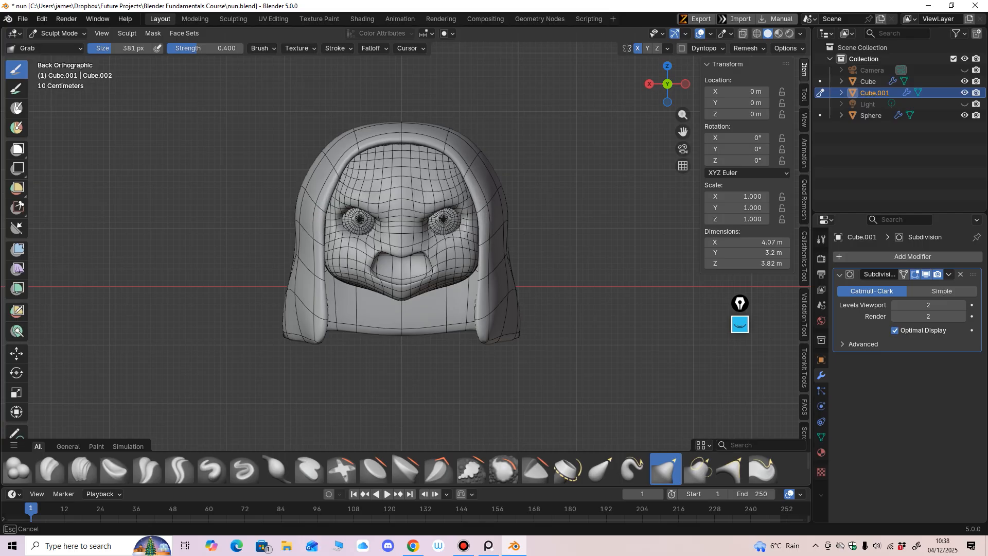
mouse_move(337, 169)
left_mouse_down()
mouse_move(383, 136)
mouse_move(386, 154)
left_mouse_up()
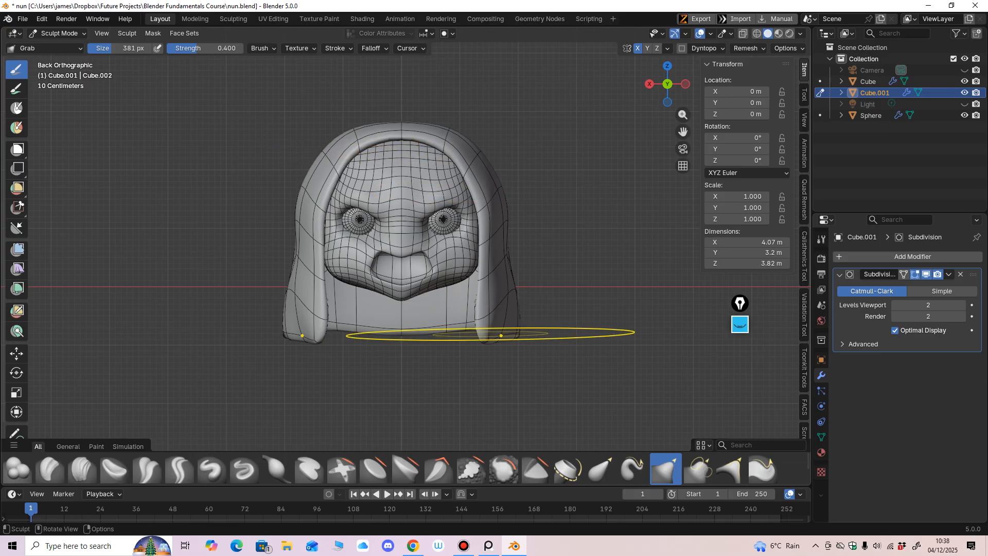
Pull the veil's front lower corners down into longer rounded points.
left_click_drag(501, 335, 501, 335)
middle_click_drag(485, 389, 477, 361, "ctrl")
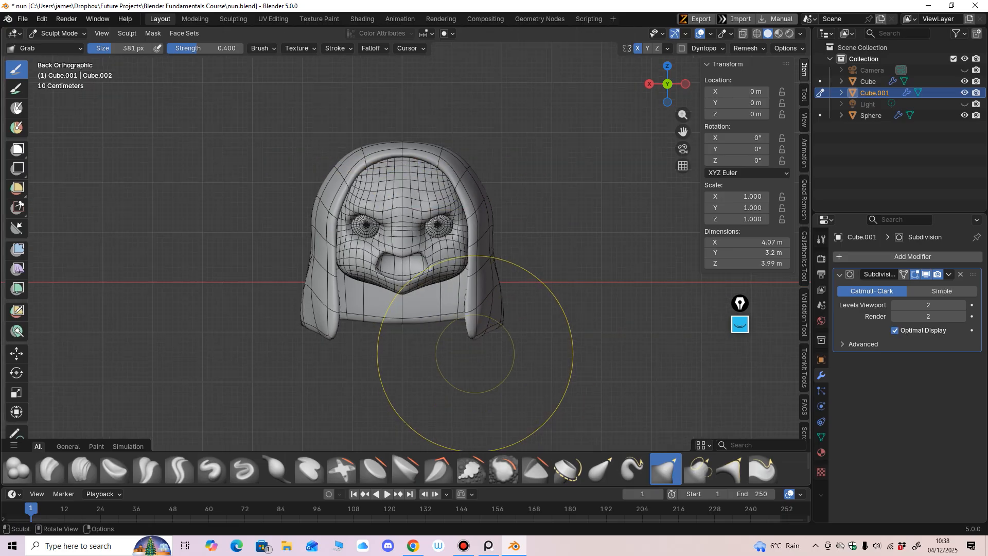
left_click_drag(446, 317, 452, 319)
Even out the side hem between the veil's front and rear corners with short Grab strokes.
middle_click_drag(466, 342, 371, 332)
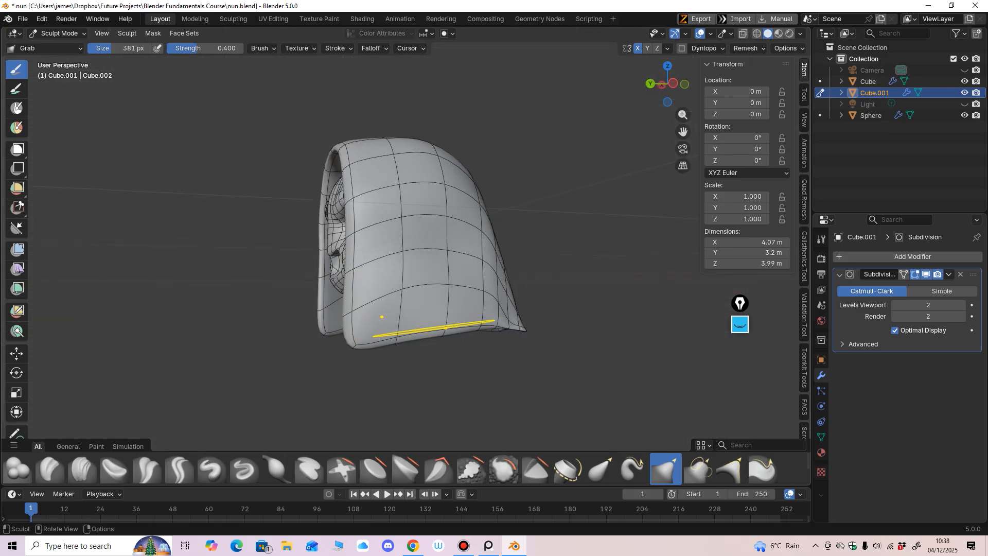
left_click_drag(434, 329, 432, 331)
middle_click_drag(431, 331, 413, 336)
left_click_drag(451, 328, 453, 338)
middle_click_drag(454, 340, 433, 347)
middle_click_drag(432, 346, 455, 257, "shift")
left_click_drag(453, 289, 452, 286)
Nudge the veil's rear lower corners inward from beneath.
middle_click_drag(452, 286, 442, 234)
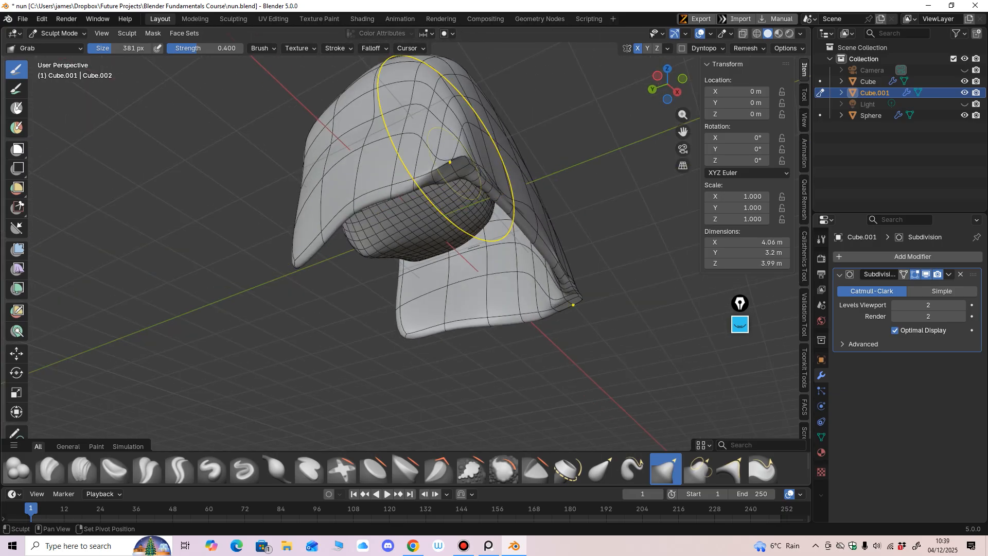
left_click_drag(448, 155, 445, 160)
middle_click_drag(446, 160, 422, 116)
Reduce the Grab brush to 288 px and nudge the rear hem slightly inward and up between its centre and corners.
key("f")
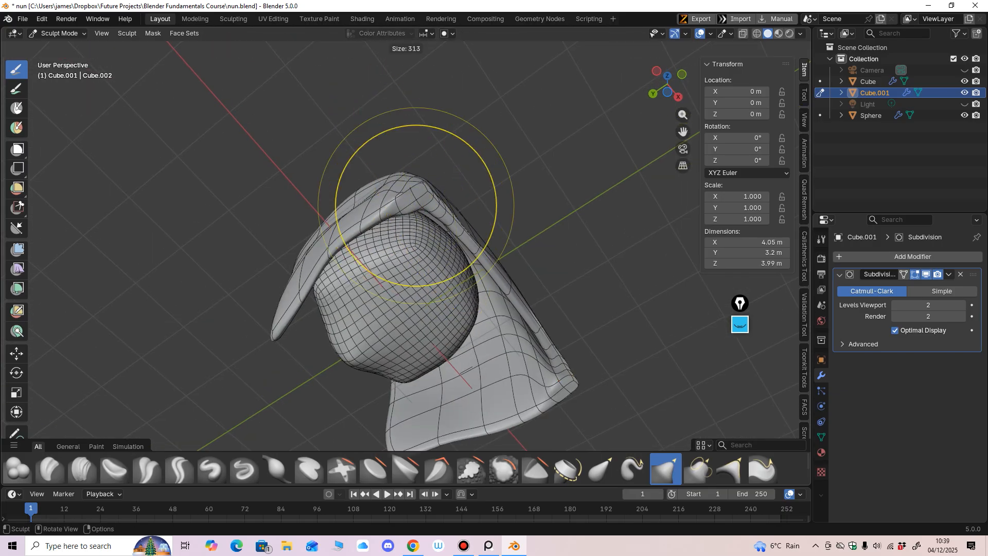
left_click(393, 206)
mouse_move(392, 227)
middle_mouse_down()
mouse_move(383, 260)
mouse_move(392, 262)
middle_mouse_up()
mouse_move(393, 262)
middle_mouse_down("shift")
mouse_move(414, 253)
mouse_move(412, 278)
mouse_move(432, 187)
middle_mouse_up("shift")
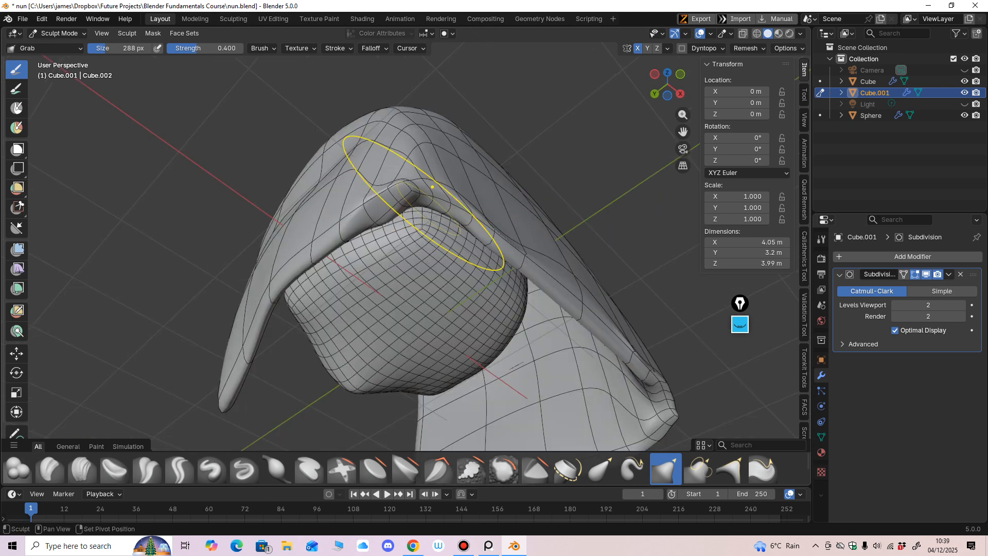
middle_click_drag(404, 247, 331, 347)
left_click_drag(597, 356, 593, 353)
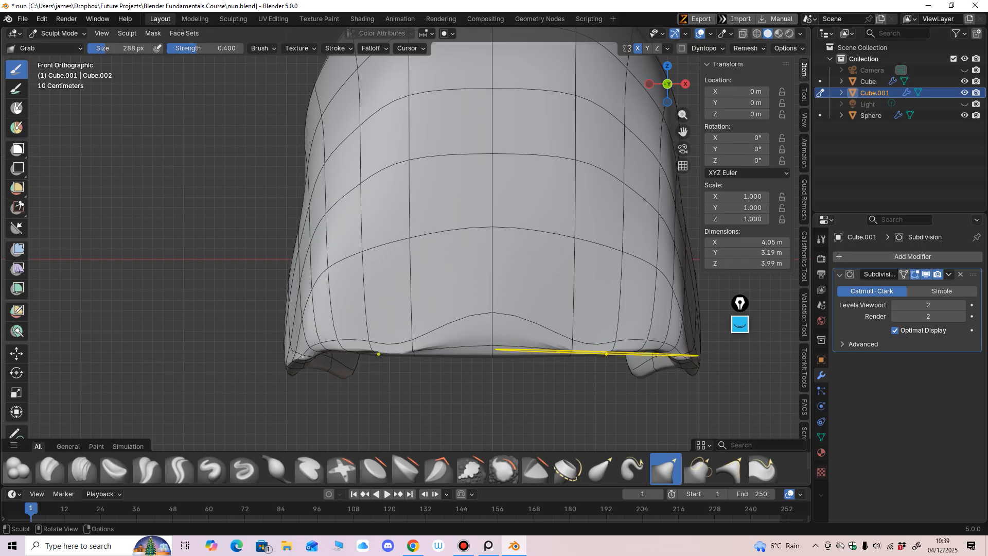
Nudge the veil's rear hem slightly up and outward beside its centre, and reduce the Grab brush to 162 px.
middle_click_drag(594, 353, 598, 315)
left_click_drag(612, 348, 624, 338)
middle_click_drag(624, 339, 545, 326, "shift")
key("f")
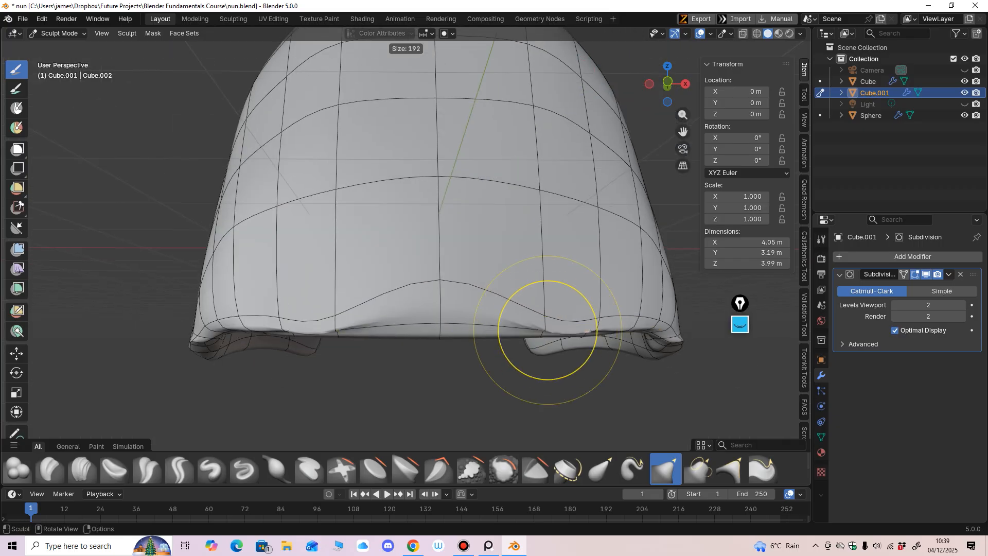
left_click(576, 319)
Turn off the veil's Subdivision display in the viewport to expose its base mesh, comparing it with the subdivided shape.
left_click(925, 274)
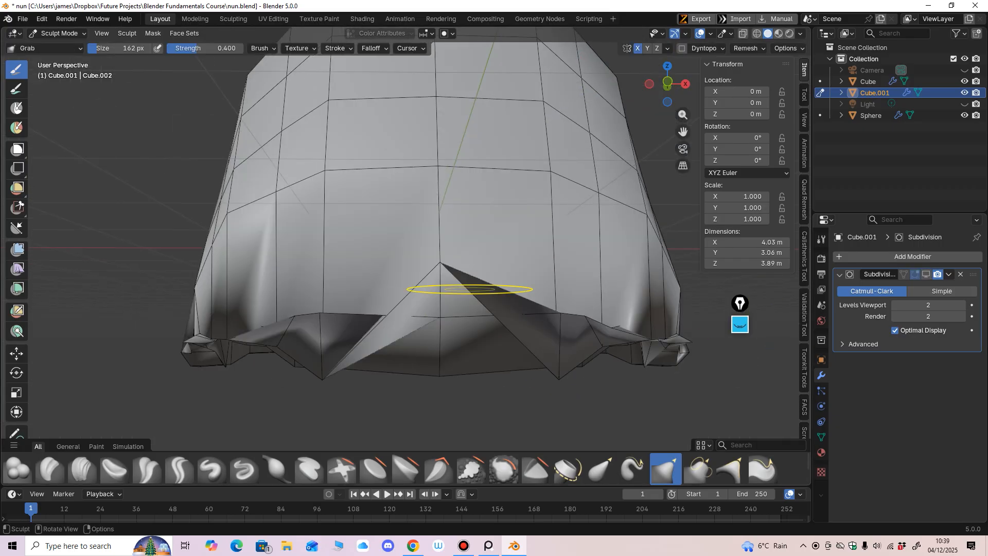
left_click(448, 270)
middle_click_drag(467, 310, 469, 313)
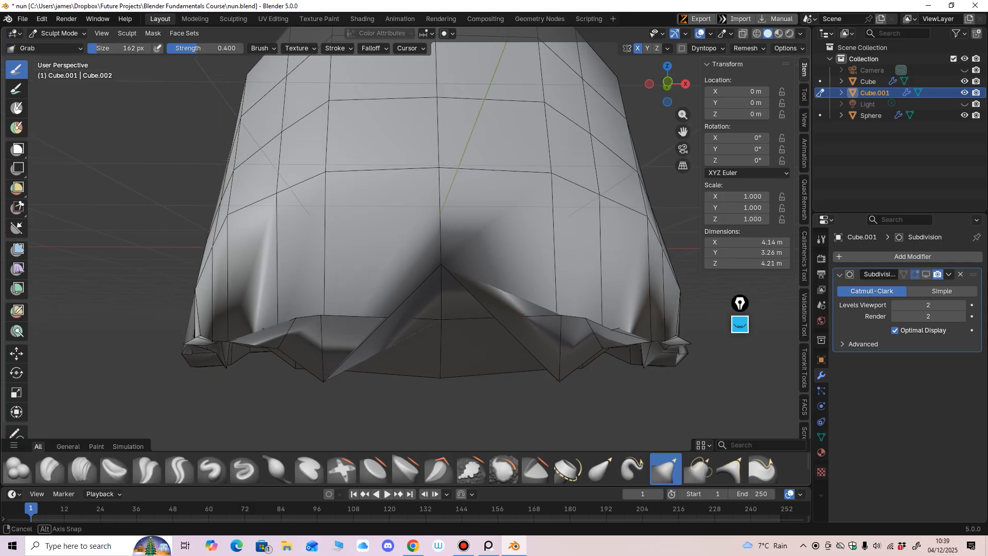
key("KP_1")
left_click(925, 273)
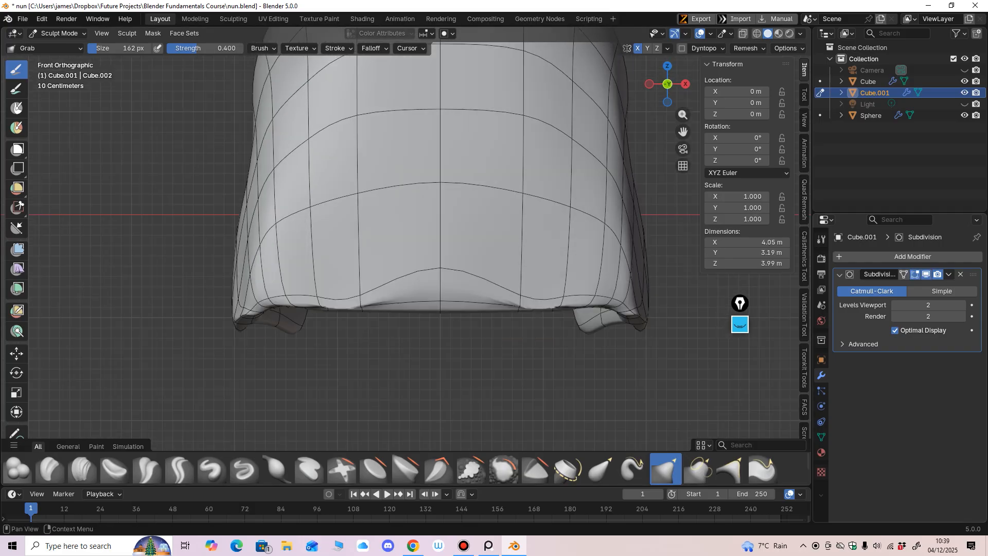
left_click(926, 274)
Examine the base mesh along the veil's rear hem from the side and from beneath for displaced vertices.
mouse_move(488, 258)
middle_mouse_down()
mouse_move(517, 229)
mouse_move(524, 199)
mouse_move(525, 297)
middle_mouse_up()
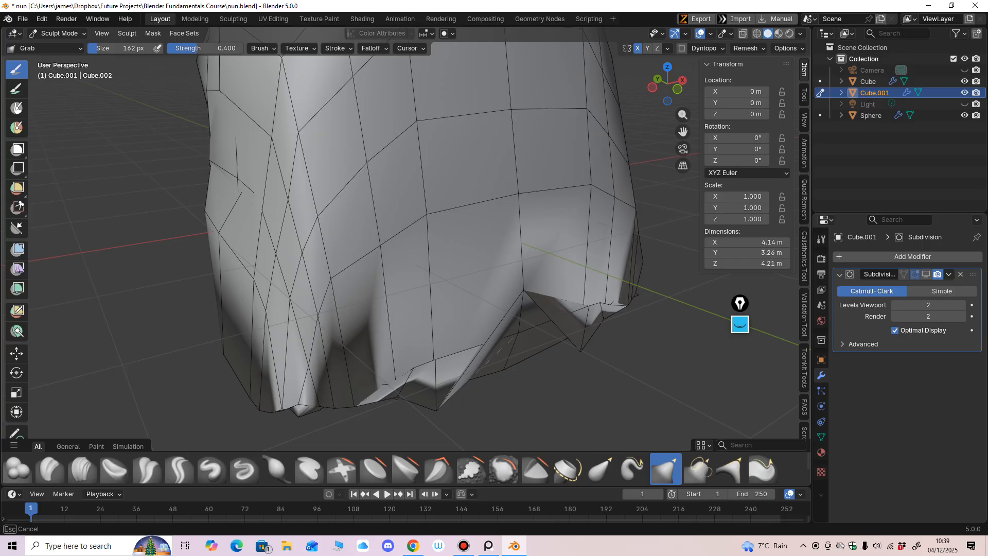
left_click_drag(525, 293, 525, 290)
middle_click_drag(525, 291, 546, 274)
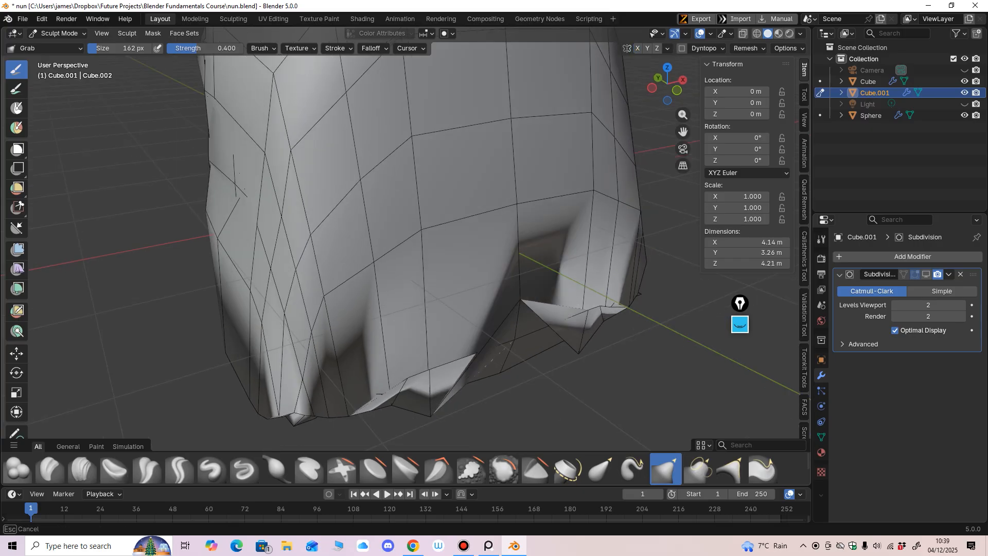
middle_click_drag(541, 298, 414, 276)
mouse_move(397, 199)
middle_mouse_down()
mouse_move(391, 241)
mouse_move(441, 360)
mouse_move(417, 362)
middle_mouse_up()
mouse_move(577, 358)
middle_mouse_down("shift")
mouse_move(561, 343)
mouse_move(562, 154)
mouse_move(510, 146)
mouse_move(510, 216)
mouse_move(296, 282)
mouse_move(282, 331)
mouse_move(360, 334)
middle_mouse_up("shift")
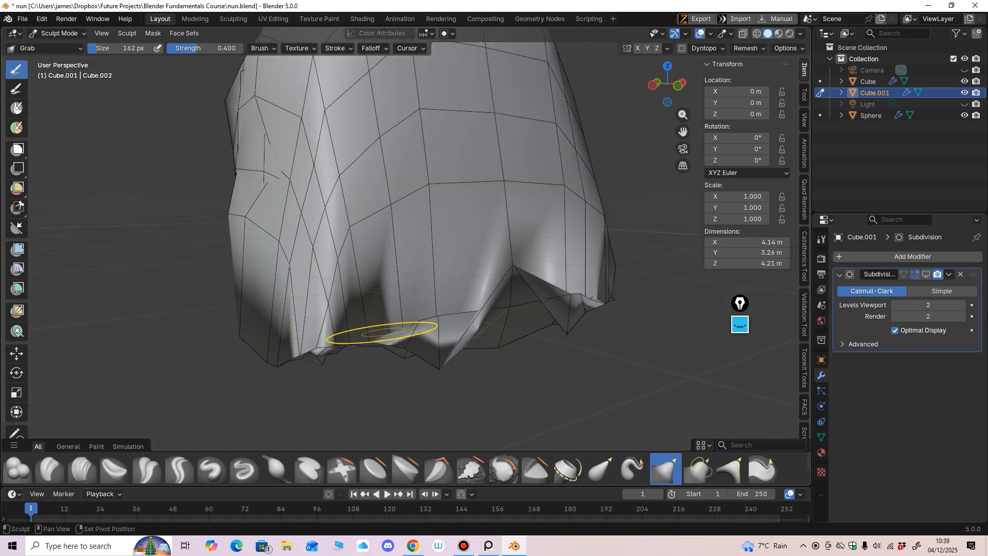
left_click_drag(321, 337, 309, 363)
middle_click_drag(309, 372, 308, 296)
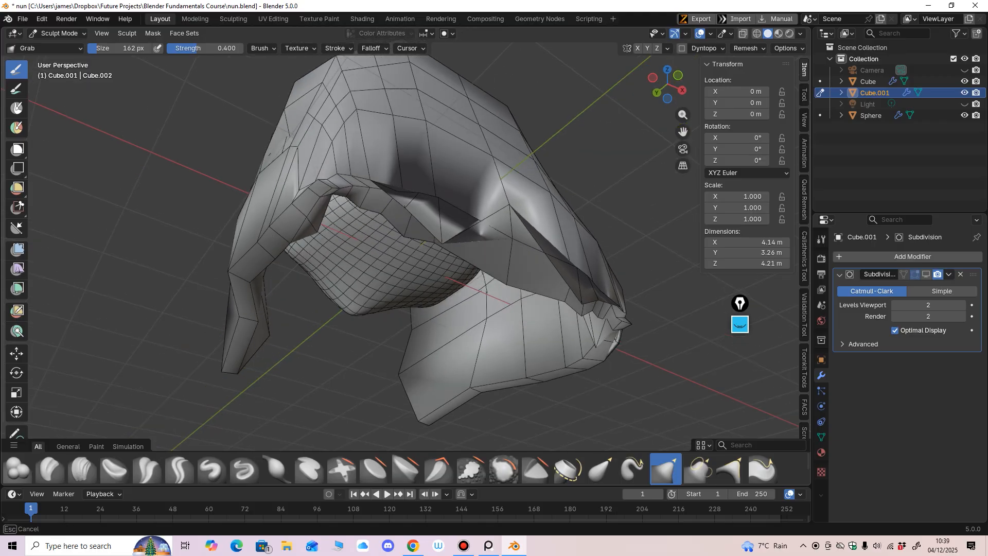
middle_click_drag(449, 211, 392, 178)
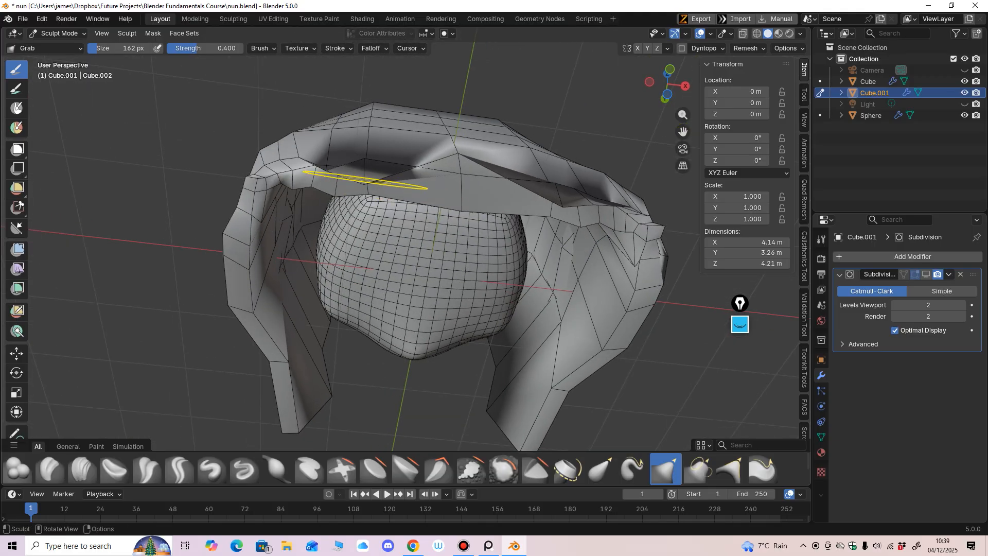
Reduce the Grab brush size to 116 px and bring the outer side of the rear hem into view.
key("f")
left_click(352, 198)
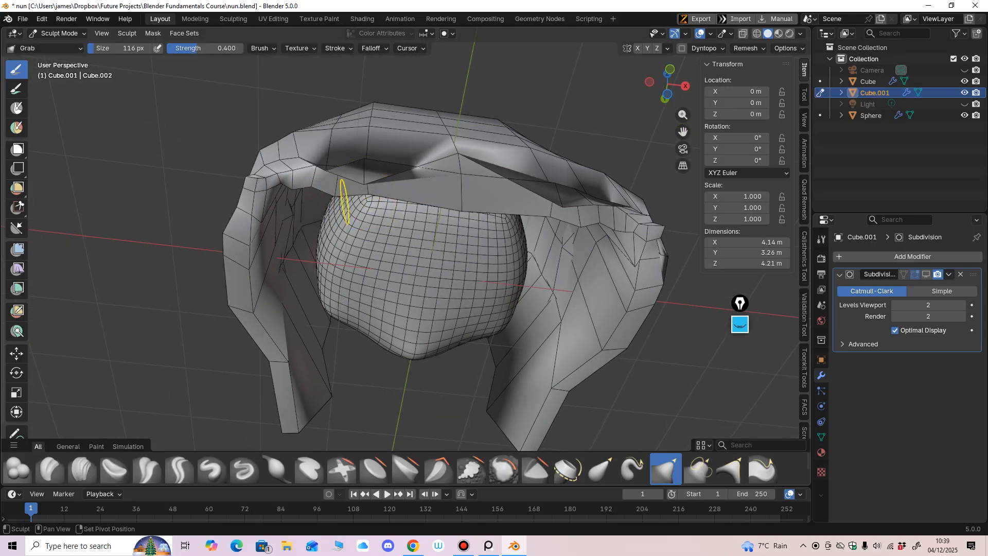
mouse_move(342, 199)
middle_mouse_down()
mouse_move(561, 252)
mouse_move(521, 279)
middle_mouse_up()
middle_click_drag(463, 351, 408, 298)
Switch the veil to Edit Mode and select the displaced vertex at the centre of the rear hem.
left_click(57, 33)
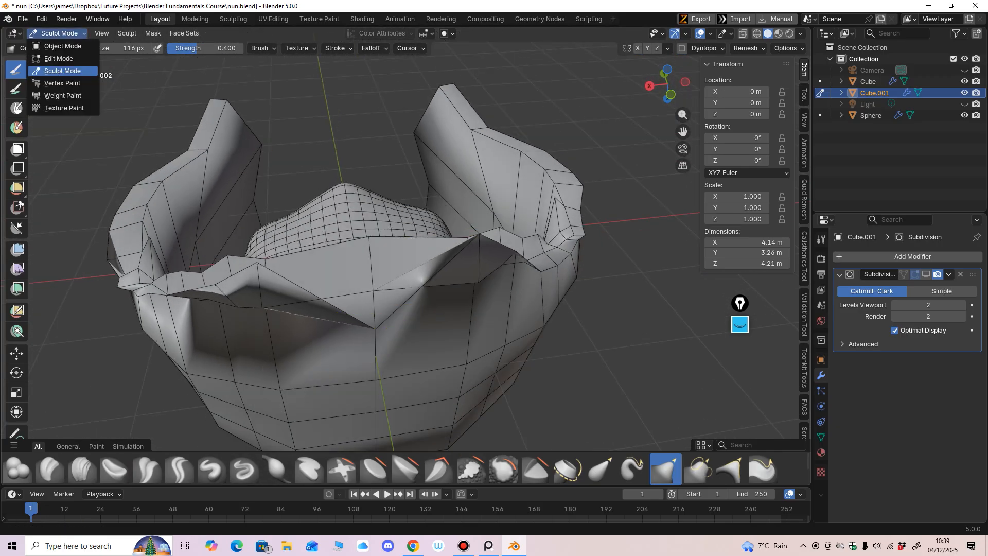
left_click(46, 57)
left_click(368, 311)
middle_click_drag(368, 311, 366, 280, "alt")
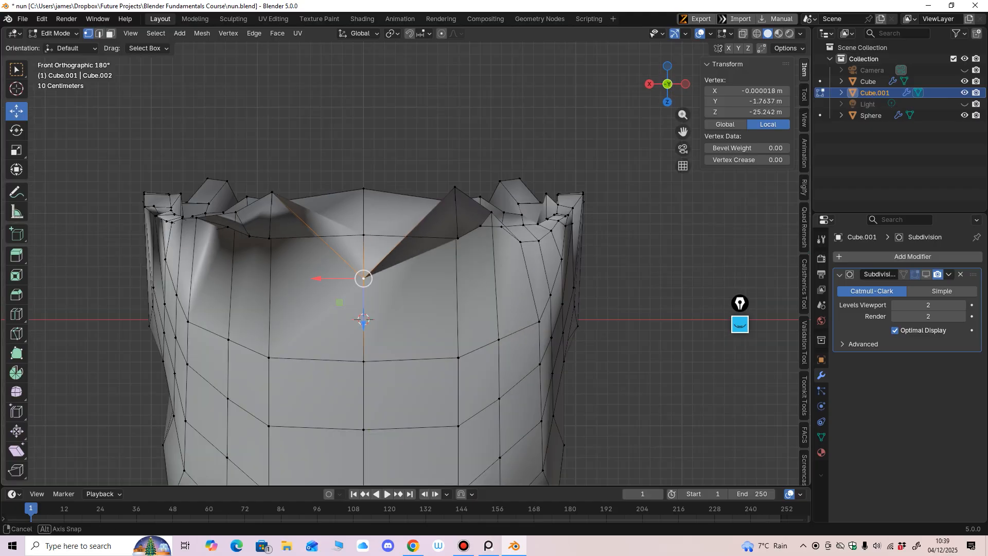
Even out the veil's back hem by raising its centre vertex and moving the four neighbouring rim vertices as a group.
left_click_drag(363, 278, 367, 211)
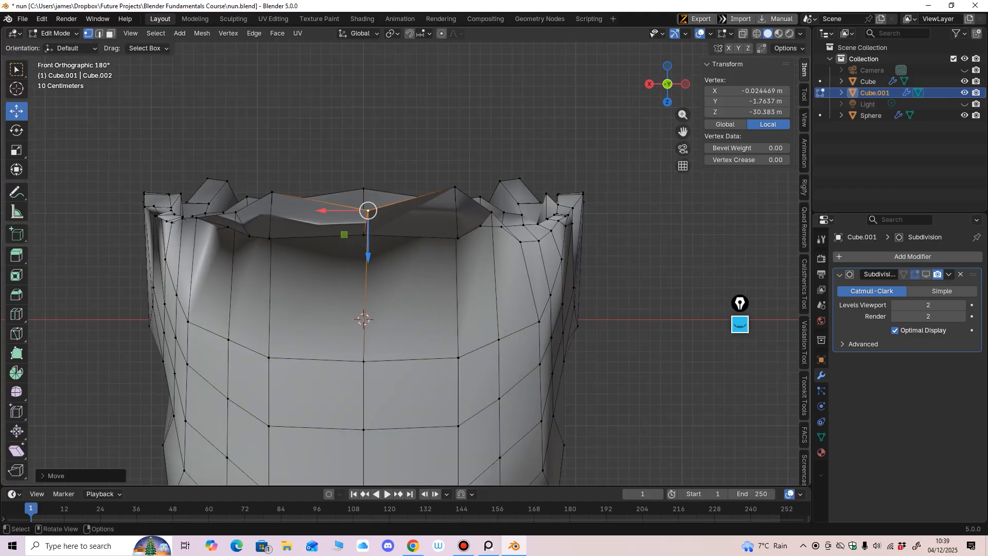
middle_click_drag(367, 211, 352, 247)
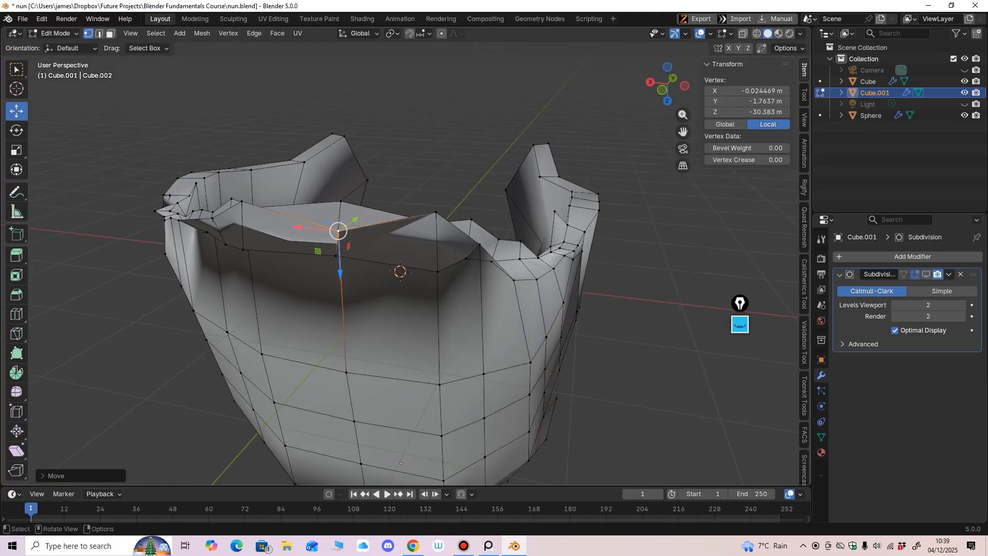
left_click(226, 245)
left_click(243, 250, "shift")
left_click(336, 256, "shift")
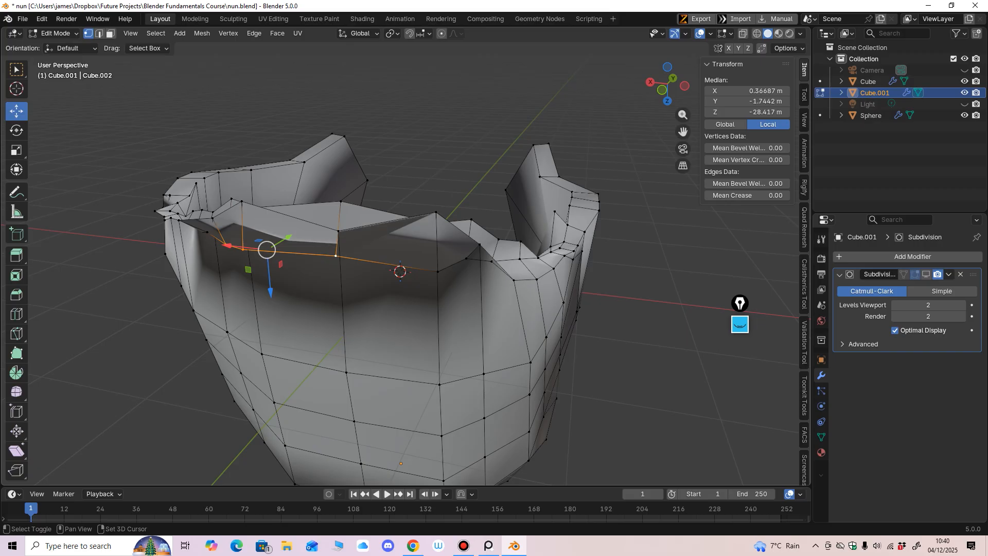
left_click(438, 272, "shift")
middle_click_drag(438, 271, 414, 274)
left_click_drag(300, 245, 310, 239)
middle_click_drag(309, 240, 247, 288)
left_click_drag(405, 190, 411, 191)
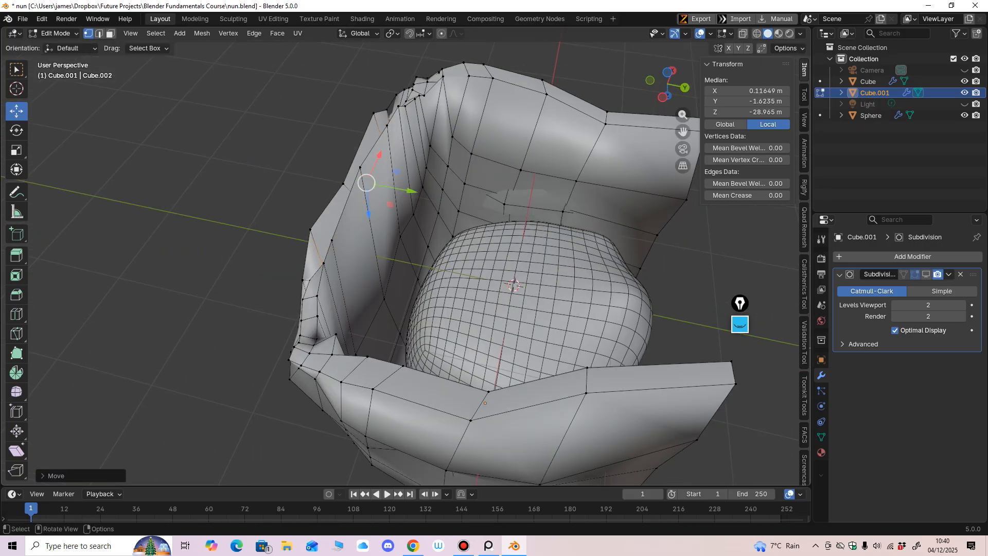
Align the vertices on either side of the back hem's centre with the rest of the rim in front view.
middle_click_drag(411, 191, 507, 281)
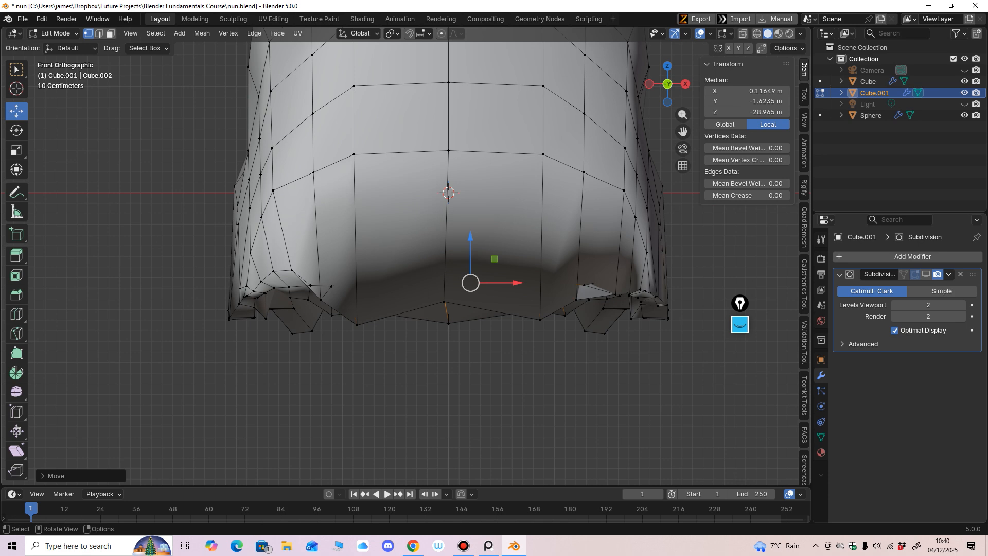
left_click(357, 324)
left_click_drag(357, 324, 320, 284)
left_click(320, 300)
left_click(540, 320)
left_click_drag(540, 320, 539, 295)
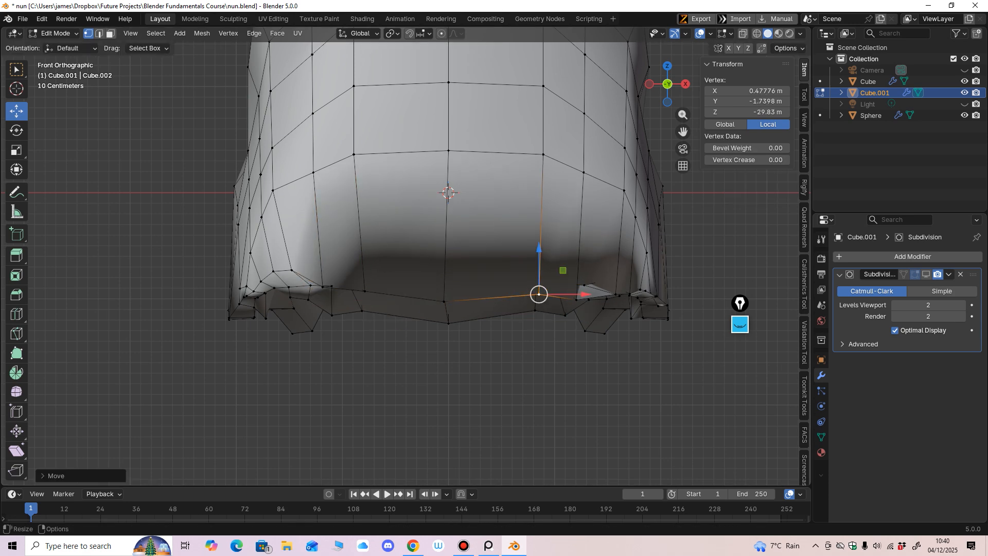
Turn on the veil's Subdivision display in the viewport and return to Object Mode.
left_click(926, 274)
scroll(463, 288, "down", 2)
middle_click_drag(437, 288, 659, 288)
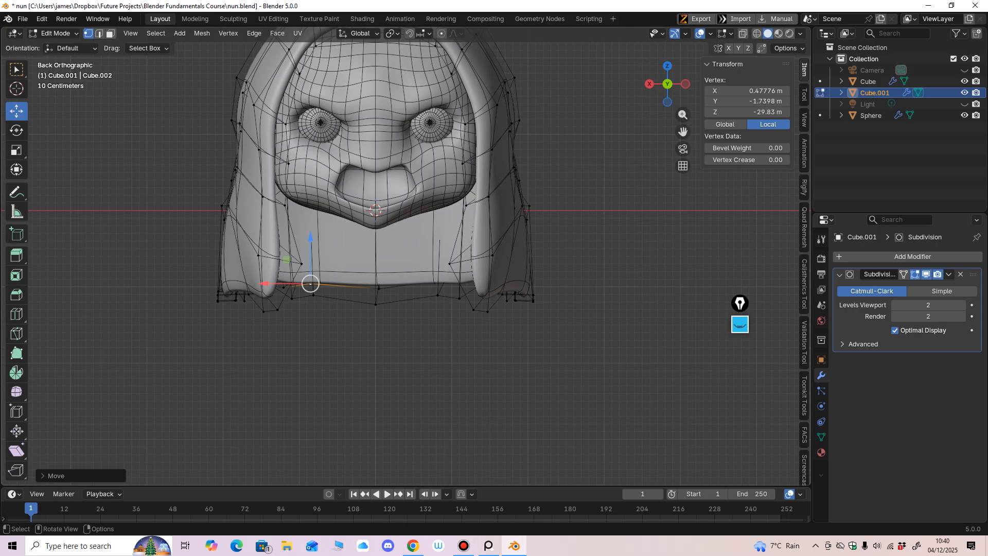
key("Tab")
scroll(391, 231, "down", 3)
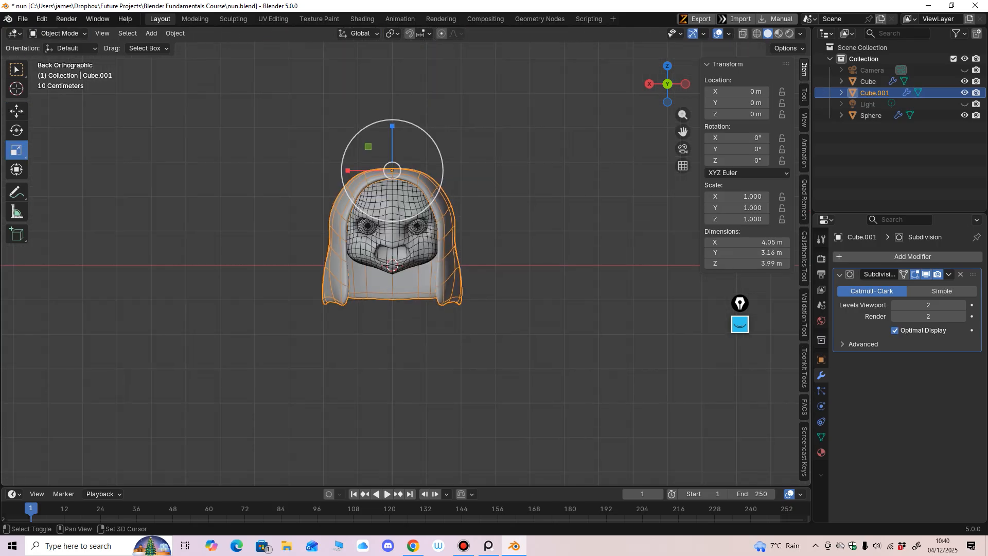
Shape the veil's lower hem into wavy folds in Sculpt Mode with the Grab brush at 116 px.
left_click(58, 33)
left_click(52, 71)
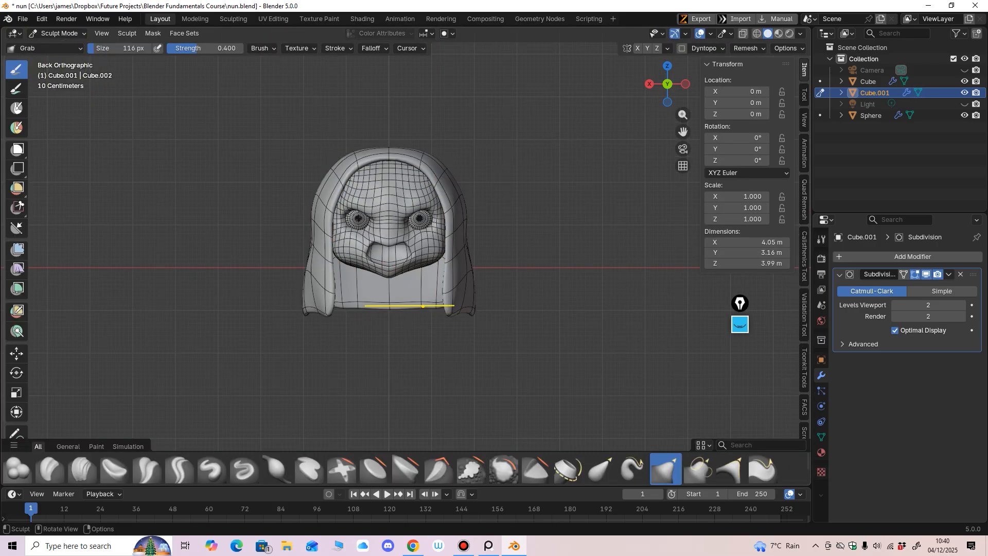
mouse_move(390, 308)
left_mouse_down()
mouse_move(425, 327)
mouse_move(452, 311)
left_mouse_up()
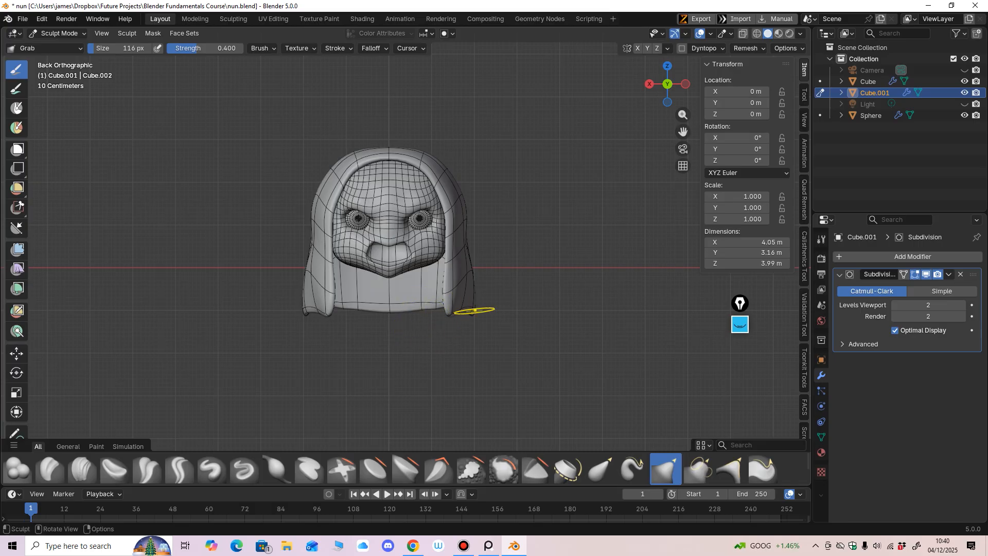
mouse_move(474, 311)
middle_mouse_down()
mouse_move(441, 342)
mouse_move(362, 155)
middle_mouse_up()
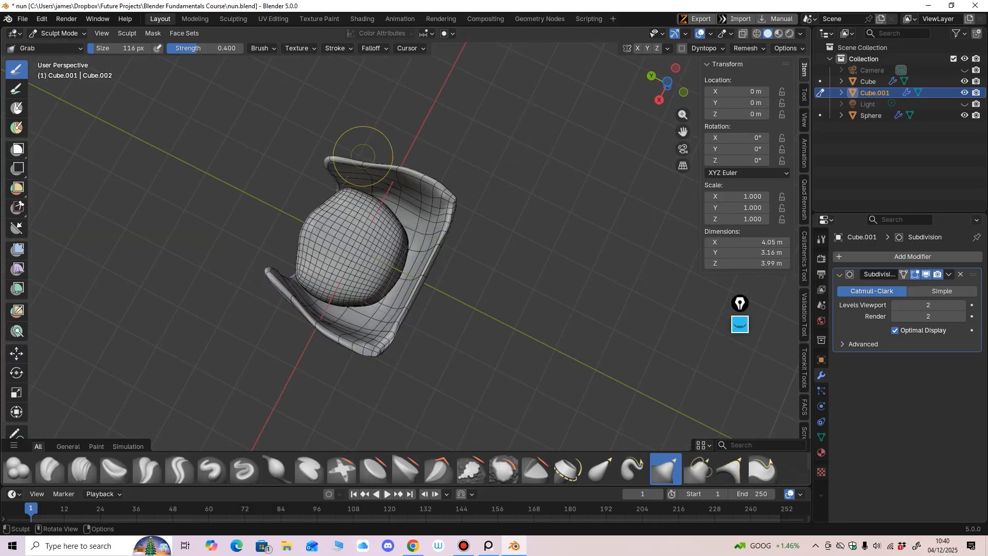
left_click_drag(363, 156, 363, 149)
mouse_move(291, 301)
left_mouse_down()
mouse_move(284, 307)
mouse_move(336, 346)
left_mouse_up()
left_click_drag(418, 171, 418, 165)
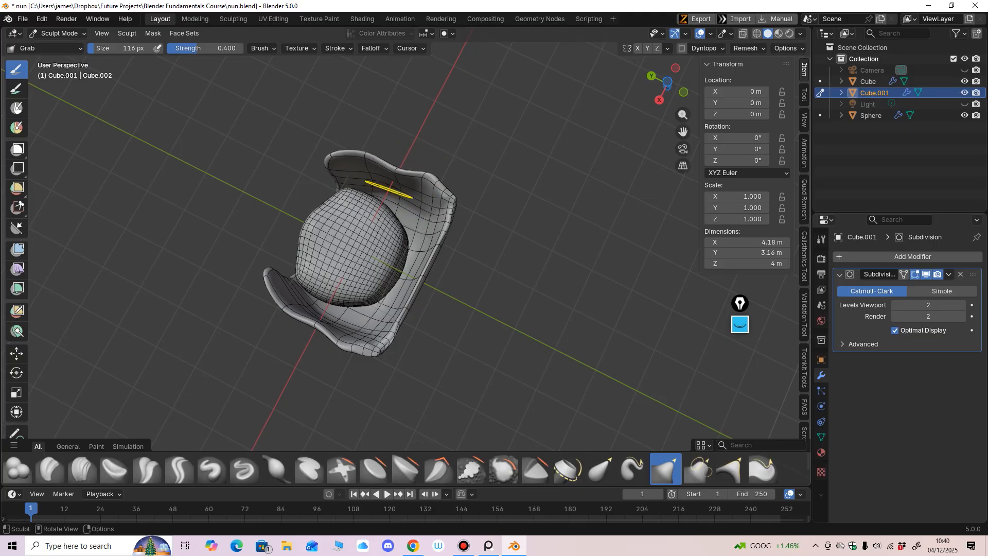
Pull the lower ends of both front veil flaps slightly downward with the Grab brush.
mouse_move(385, 198)
middle_mouse_down()
mouse_move(298, 319)
mouse_move(354, 378)
mouse_move(304, 362)
mouse_move(419, 358)
middle_mouse_up()
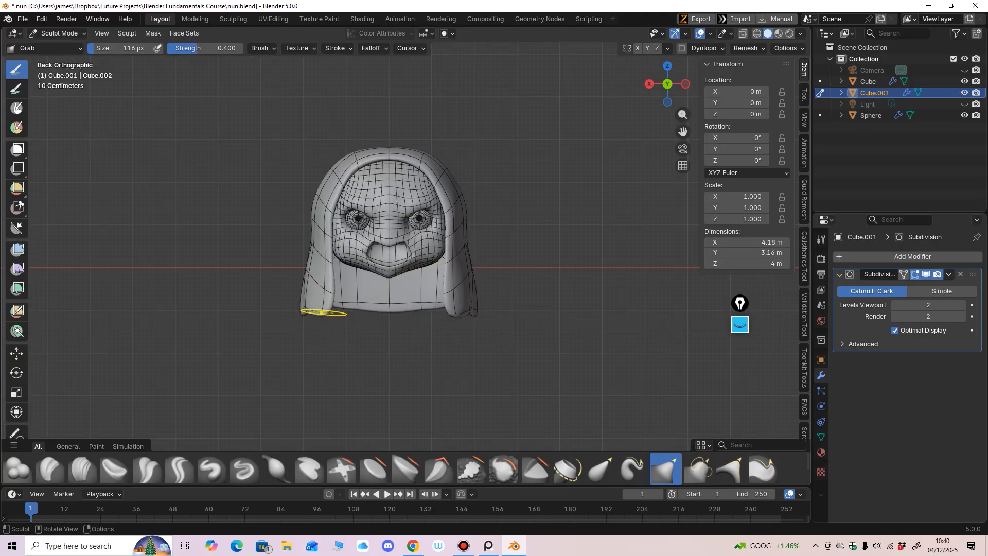
left_click_drag(323, 312, 324, 322)
left_click_drag(456, 312, 457, 315)
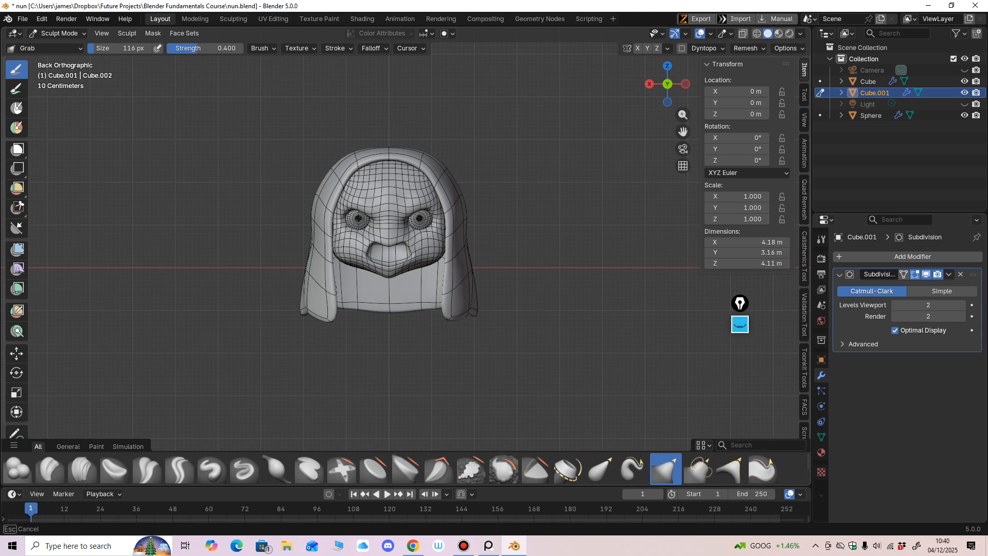
Reshape the veil's upper sides and crown using the Grab brush at 411 px with X-axis symmetry enabled.
key("f")
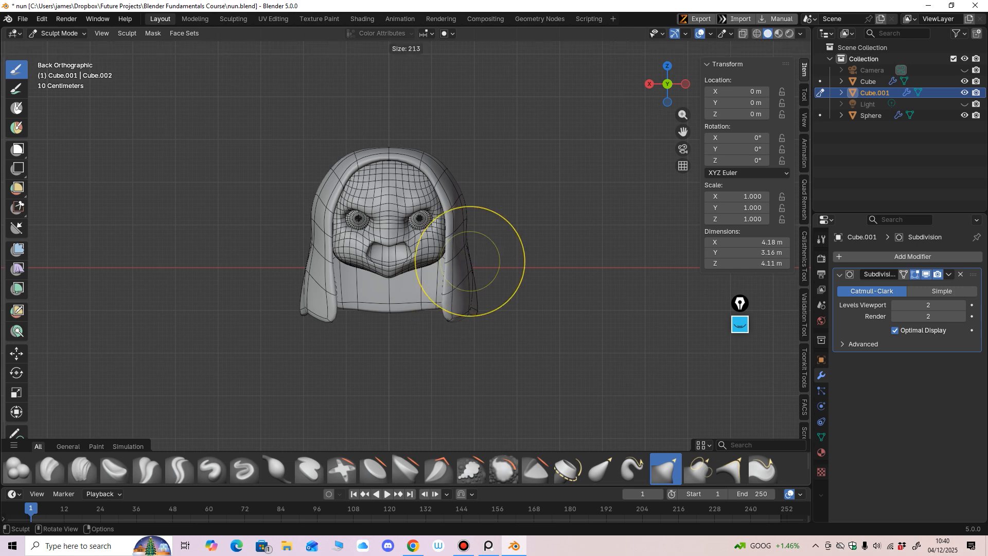
left_click(527, 262)
key("f")
left_click(587, 250)
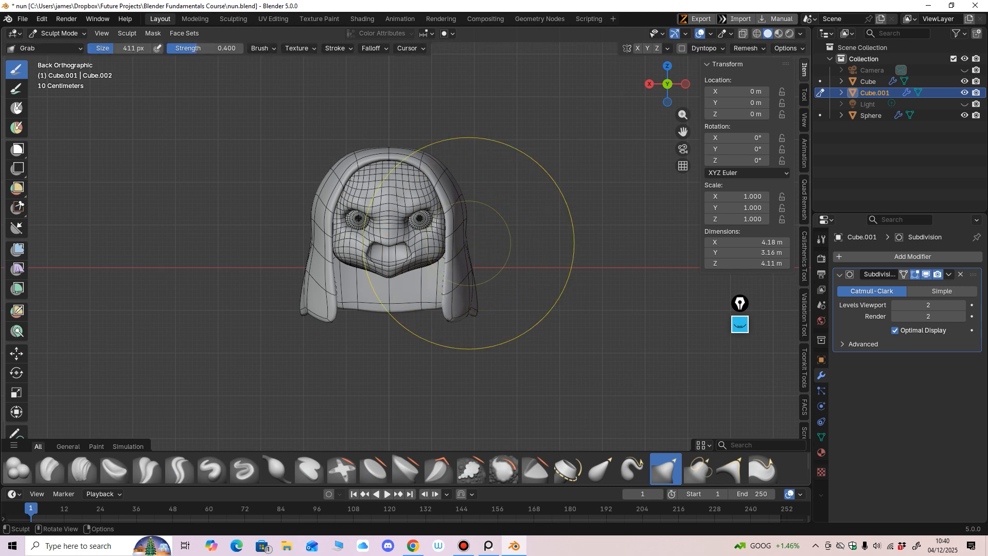
left_click_drag(443, 188, 444, 188)
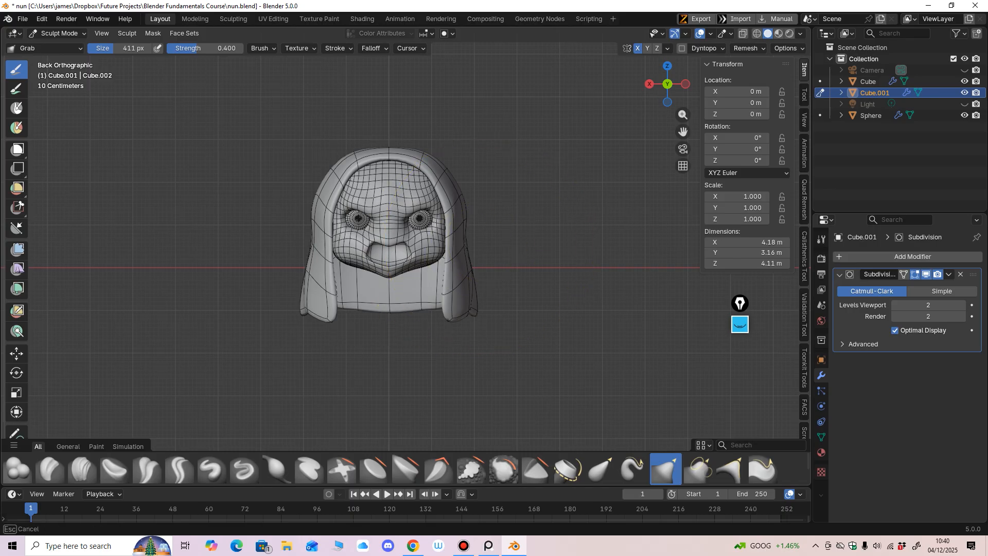
left_click_drag(319, 196, 380, 142)
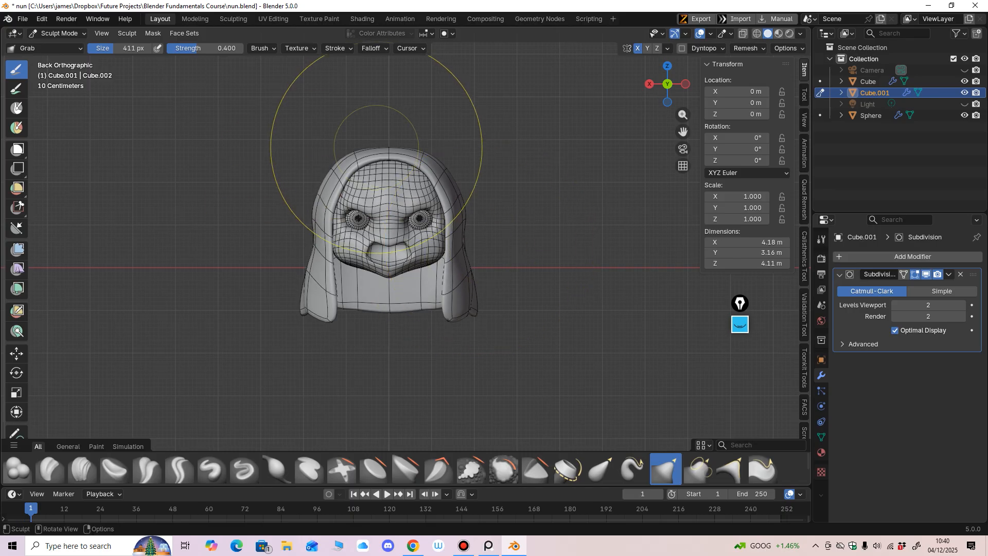
mouse_move(379, 142)
middle_mouse_down()
mouse_move(338, 148)
mouse_move(391, 159)
middle_mouse_up()
left_click_drag(392, 159, 412, 185)
Reduce the Grab brush to 130 px and refine the veil's rim around the forehead.
key("f")
left_click(398, 181)
middle_click_drag(397, 163, 384, 156, "alt")
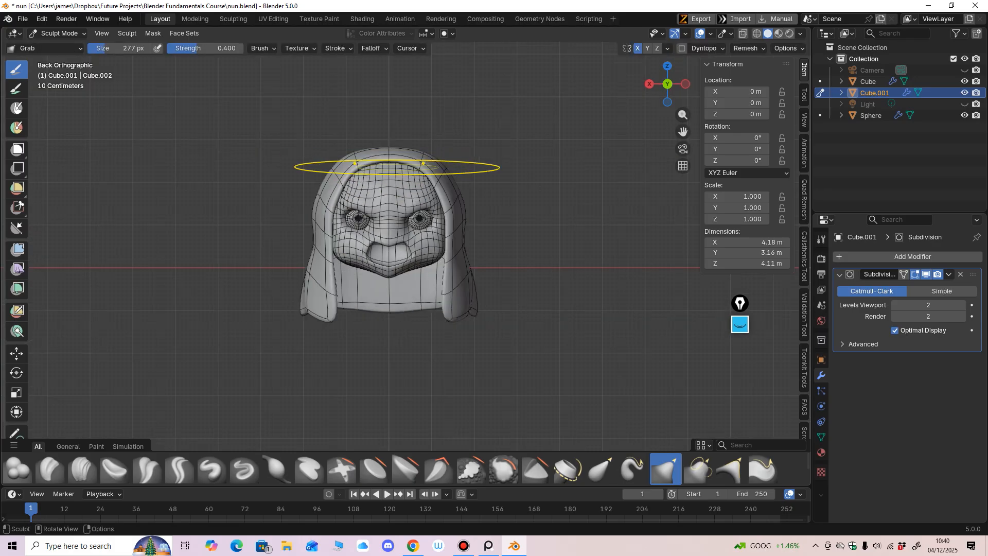
key("f")
left_click(399, 161)
mouse_move(399, 161)
left_mouse_down()
mouse_move(376, 178)
mouse_move(421, 175)
mouse_move(430, 184)
left_mouse_up()
mouse_move(430, 184)
middle_mouse_down()
mouse_move(412, 175)
mouse_move(419, 177)
middle_mouse_up()
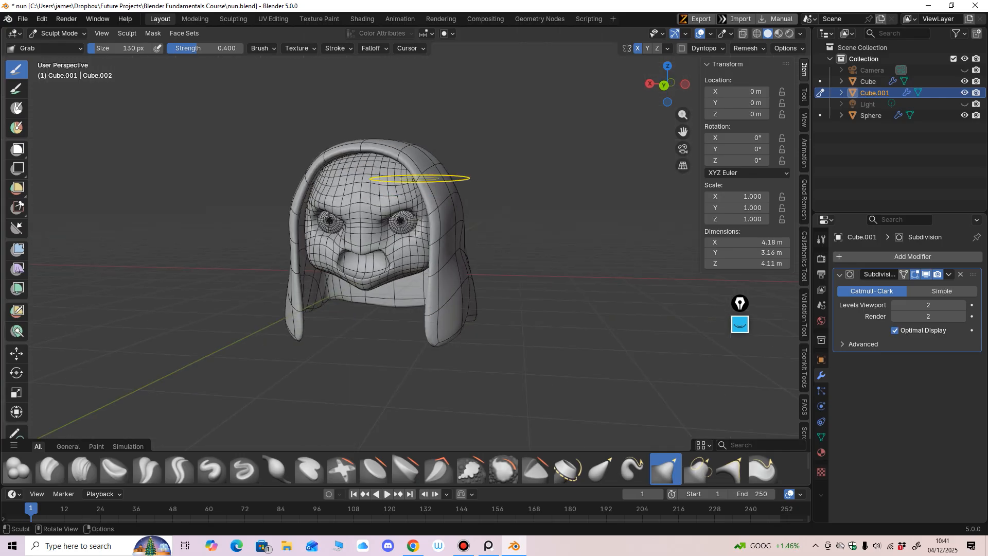
left_click_drag(414, 179, 412, 184)
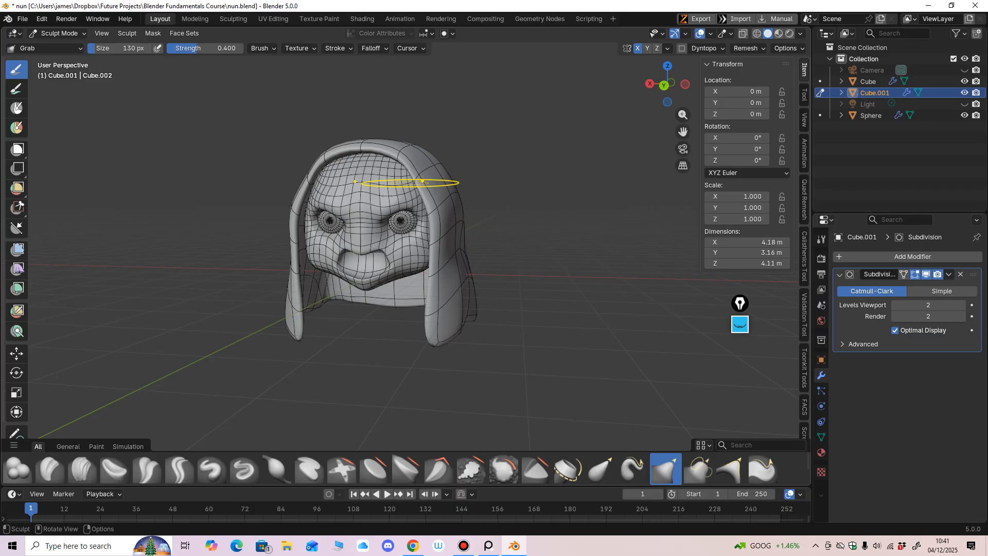
middle_click_drag(411, 184, 498, 178, "alt")
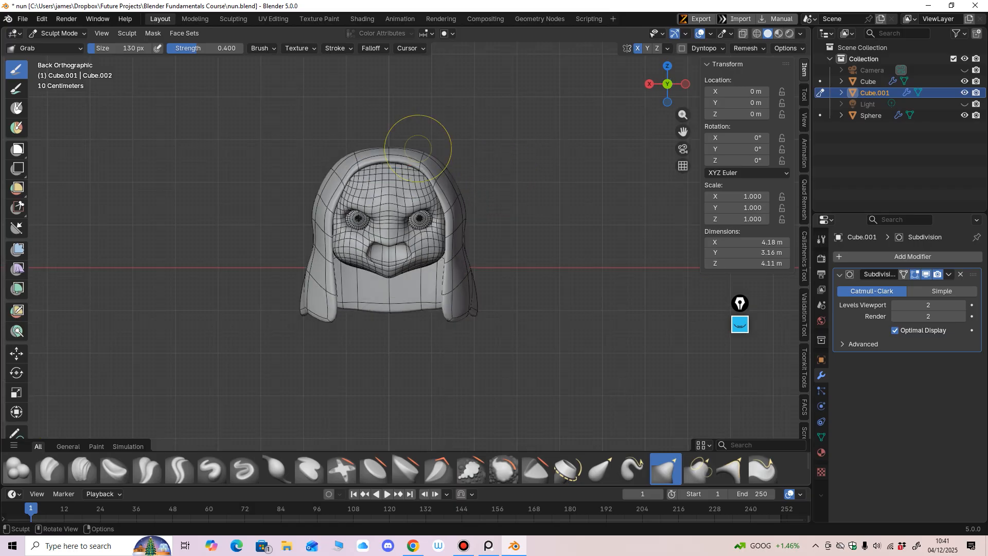
Reshape the veil's front edge and lower front corner in side view with the Grab brush at 393 px.
key("f")
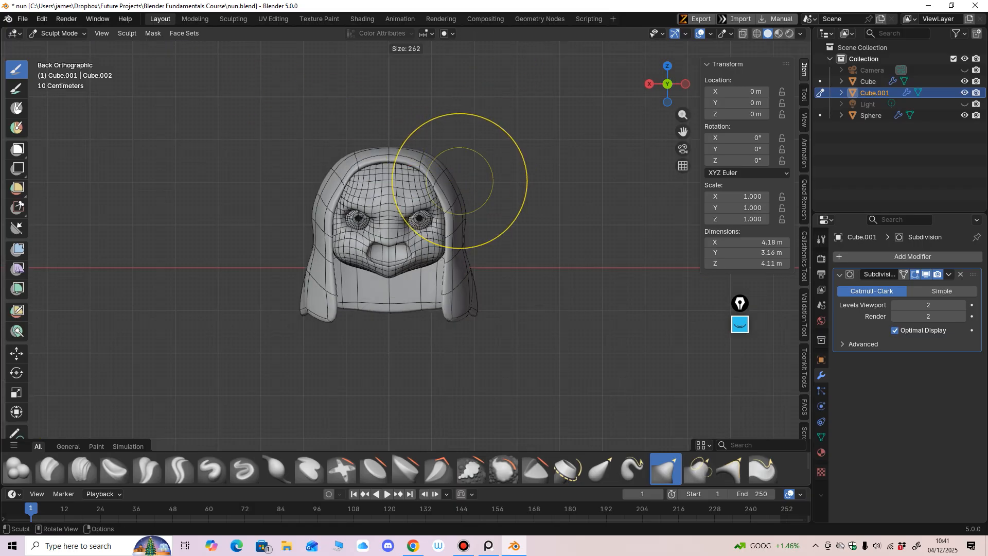
left_click(526, 181)
mouse_move(524, 183)
middle_mouse_down()
mouse_move(492, 198)
mouse_move(418, 165)
mouse_move(398, 182)
mouse_move(403, 192)
mouse_move(474, 199)
middle_mouse_up()
key("f")
left_click(407, 193)
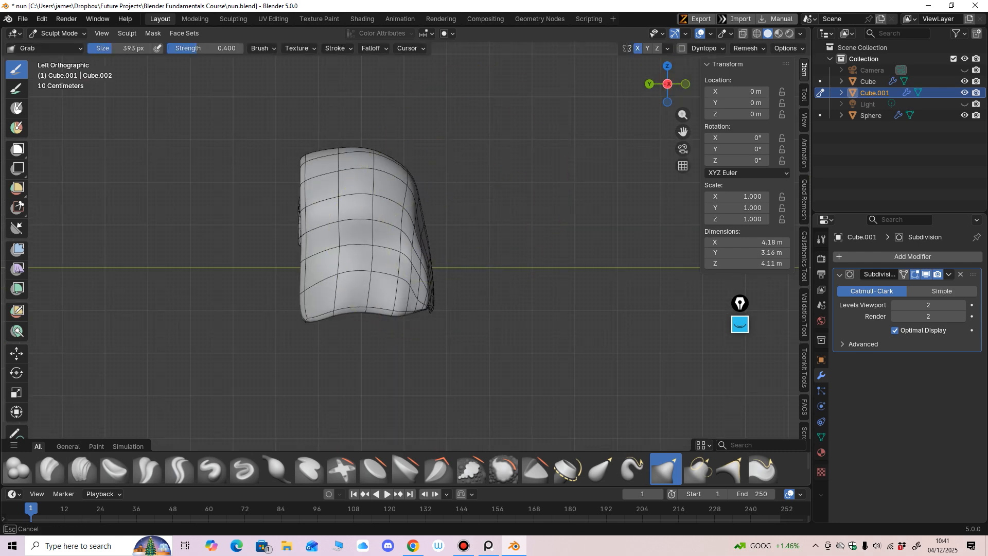
mouse_move(310, 239)
left_mouse_down()
mouse_move(301, 227)
mouse_move(307, 196)
left_mouse_up()
left_click_drag(309, 193, 310, 191)
mouse_move(299, 285)
left_mouse_down()
mouse_move(311, 290)
mouse_move(301, 324)
left_mouse_up()
middle_click_drag(288, 327, 529, 326)
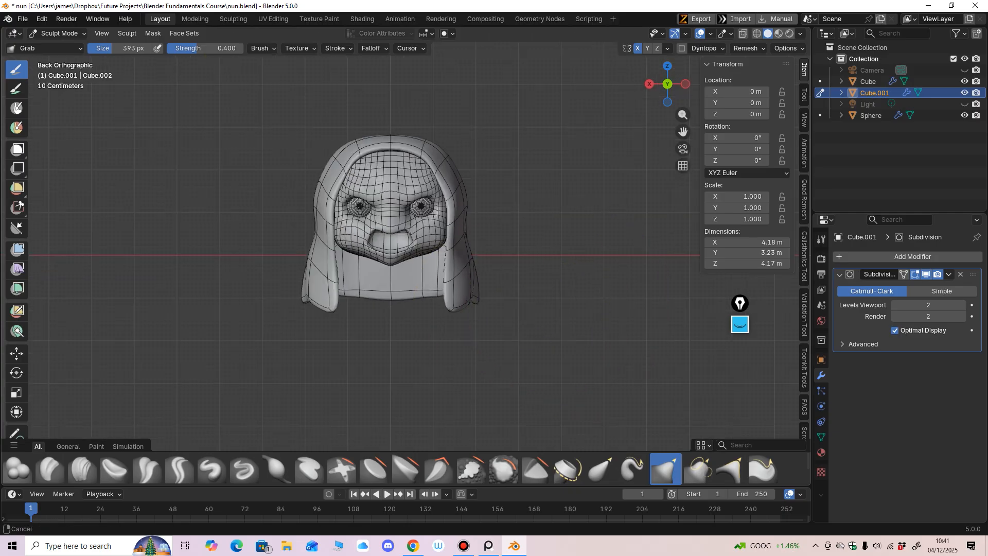
Widen the veil, eyes and head together in Object Mode, scaling them along X to 1.041.
scroll(553, 309, "up", 1)
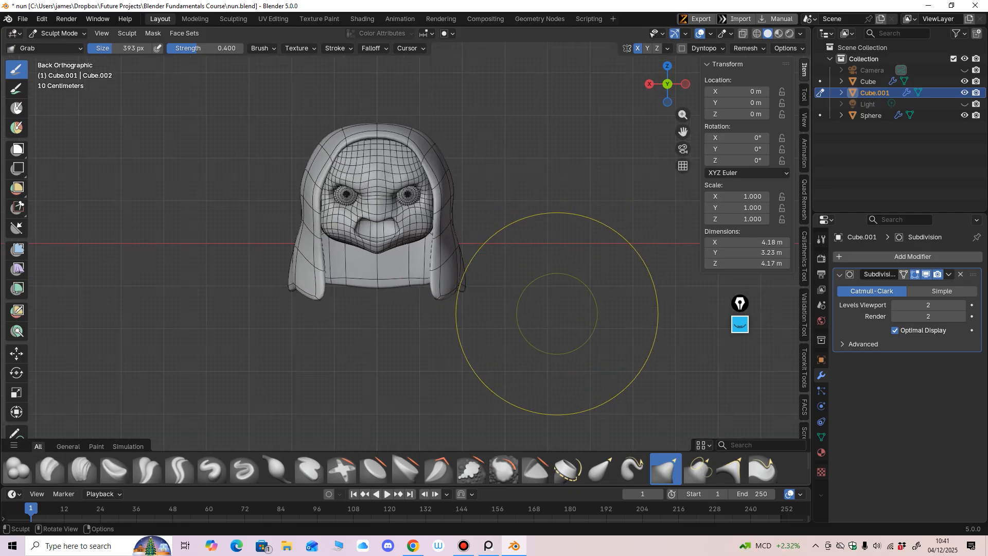
left_click(56, 33)
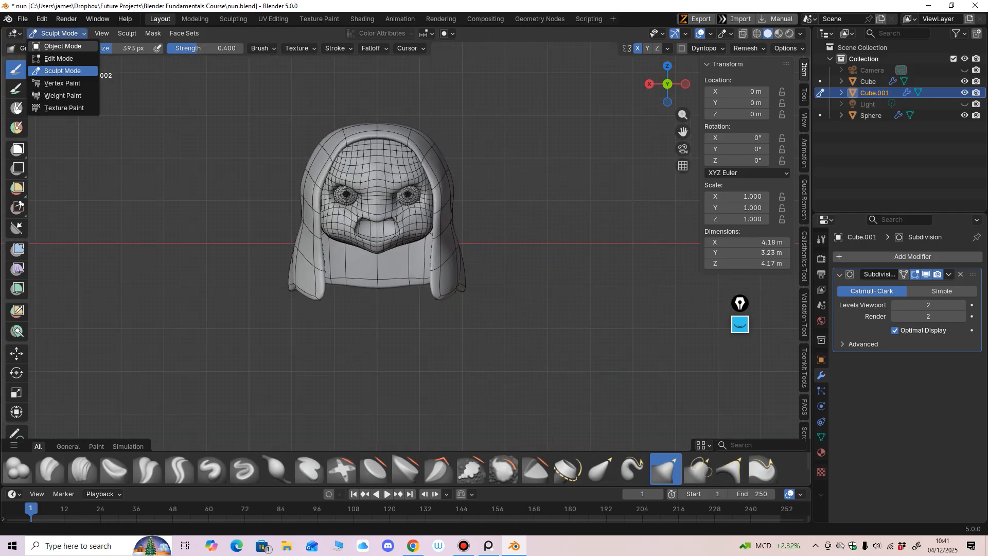
left_click(52, 46)
middle_click_drag(393, 206, 402, 227, "shift")
scroll(401, 227, "up", 1)
left_click(416, 209, "shift")
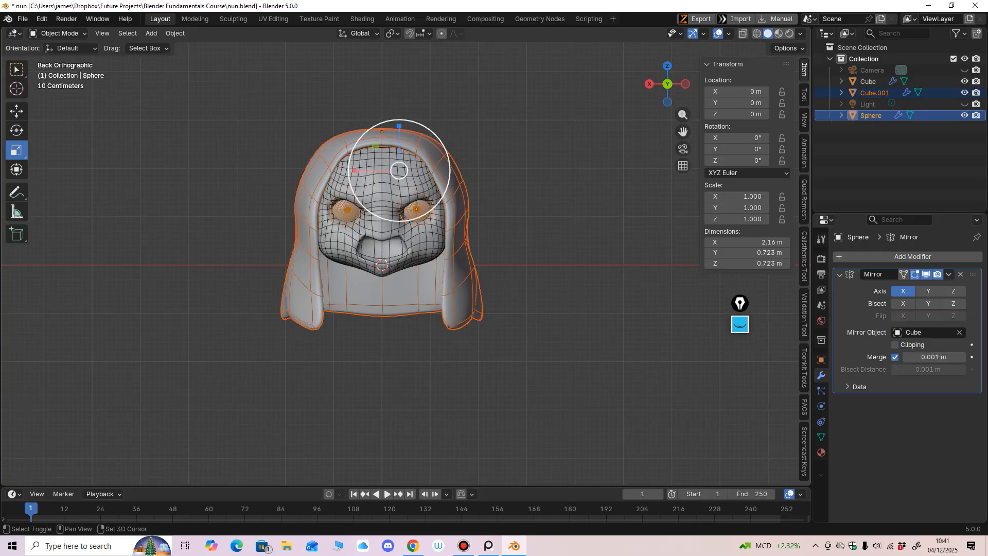
left_click(386, 221, "shift")
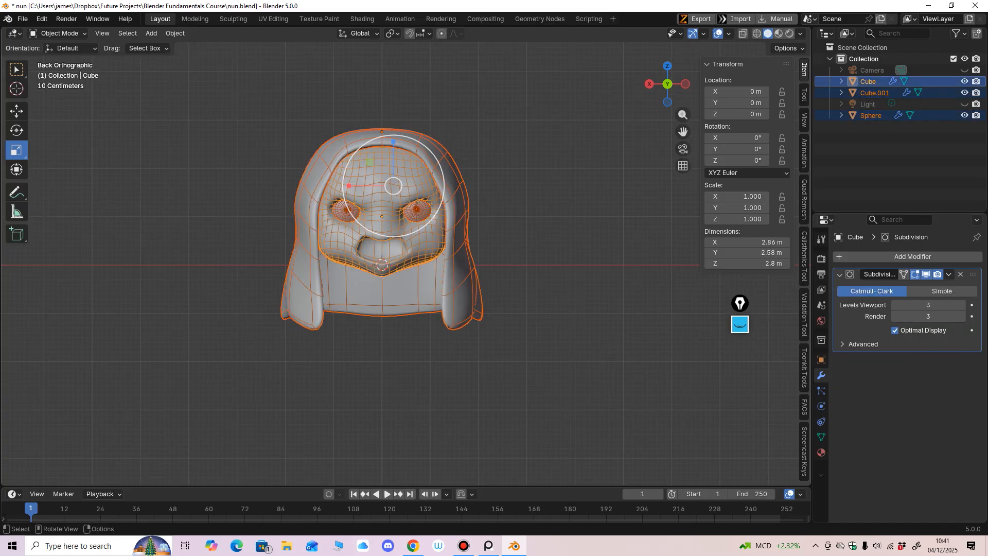
left_click_drag(349, 186, 337, 186)
left_click_drag(393, 141, 394, 135)
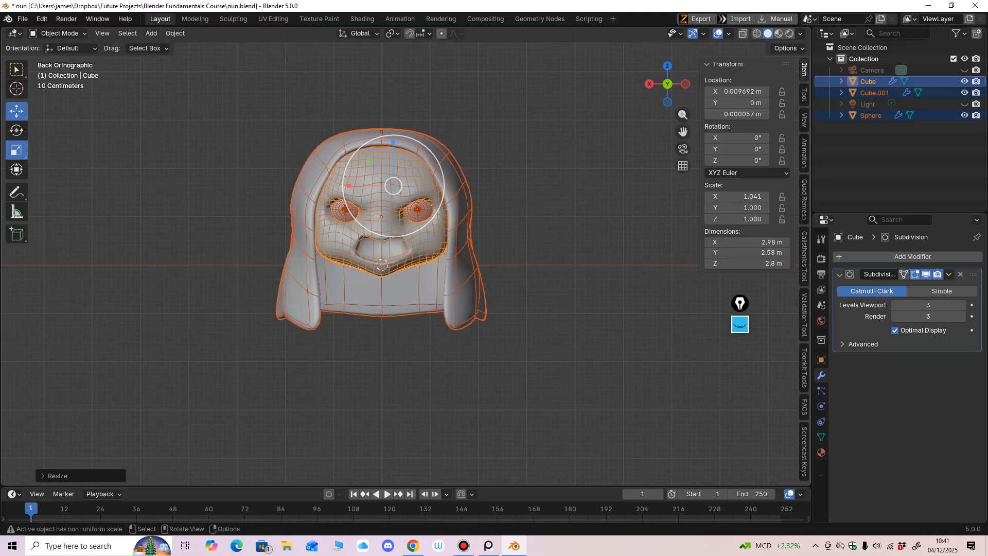
Move the veil, eyes and head together up to about Z 5.146 m, and clear the selection.
left_click(17, 111)
middle_click_drag(390, 298, 390, 359, "ctrl")
left_click_drag(392, 175, 393, 57)
middle_click_drag(412, 170, 420, 273, "shift")
left_click_drag(399, 170, 400, 118)
left_click(489, 154)
Add a cube mesh at the world origin in Object Mode.
mouse_move(489, 165)
middle_mouse_down()
mouse_move(513, 172)
mouse_move(493, 174)
mouse_move(563, 171)
mouse_move(492, 173)
middle_mouse_up()
middle_click_drag(489, 172, 556, 206, "shift")
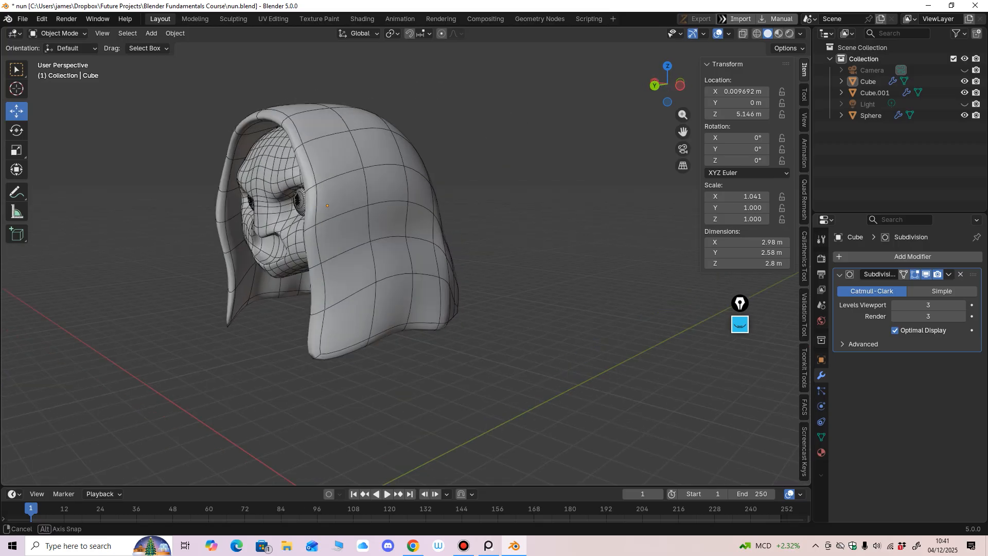
middle_click_drag(494, 205, 569, 206)
middle_click_drag(515, 206, 514, 245, "ctrl")
middle_click_drag(494, 241, 535, 247, "shift")
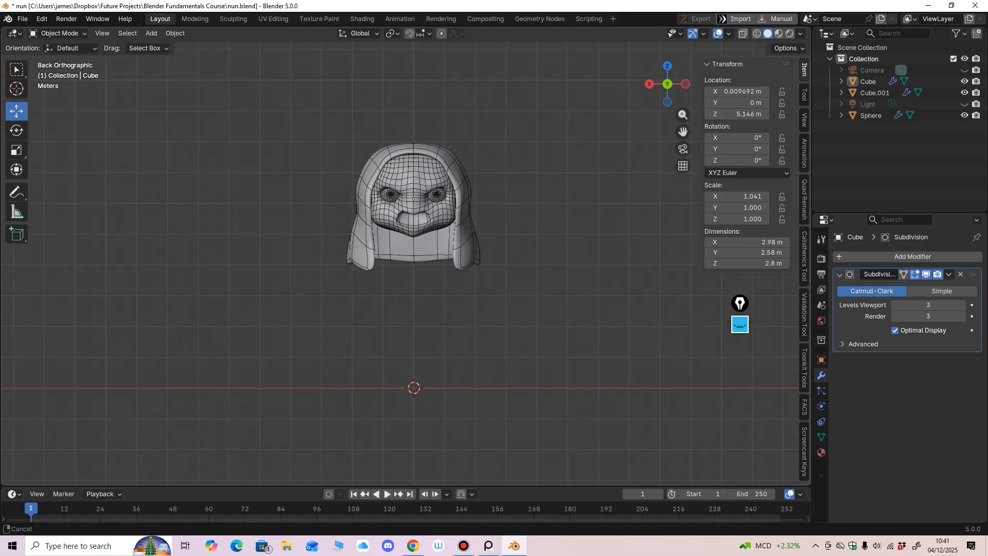
middle_click_drag(414, 206, 388, 188, "shift")
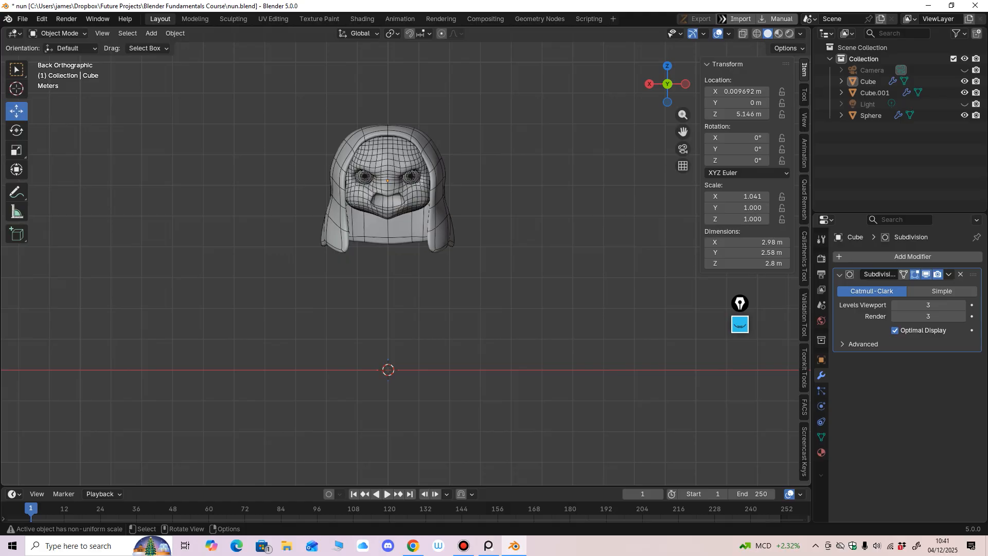
scroll(436, 227, "up", 1)
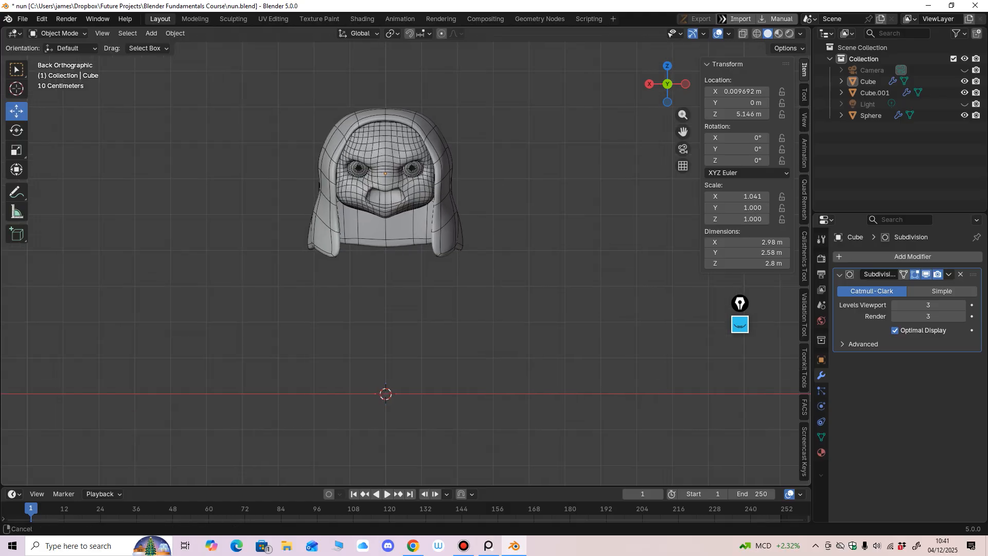
left_click(151, 33)
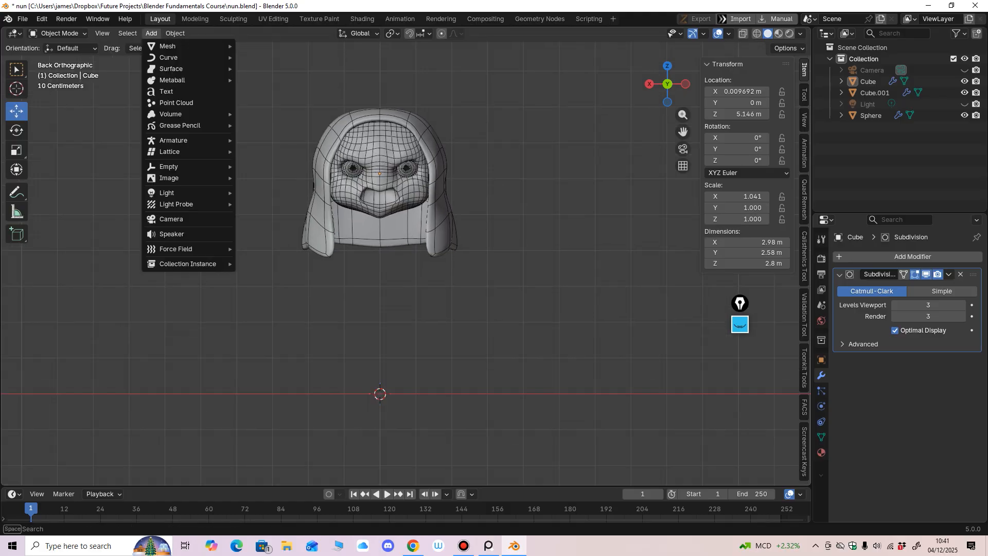
mouse_move(167, 46)
left_click(260, 57)
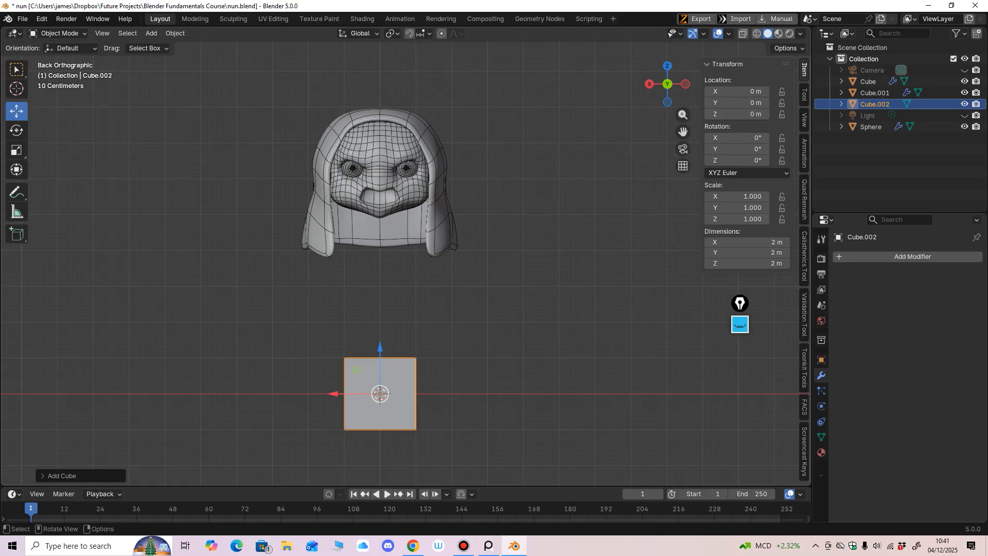
Move the cube up along Z to about 2.6516 m, just beneath the veil.
left_click_drag(380, 348, 380, 244)
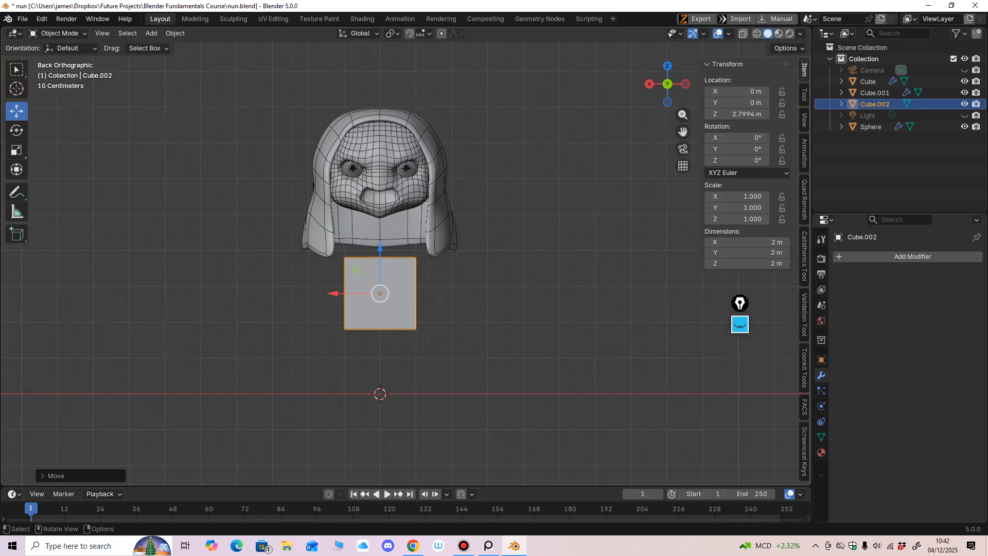
middle_click_drag(369, 310, 369, 267, "ctrl")
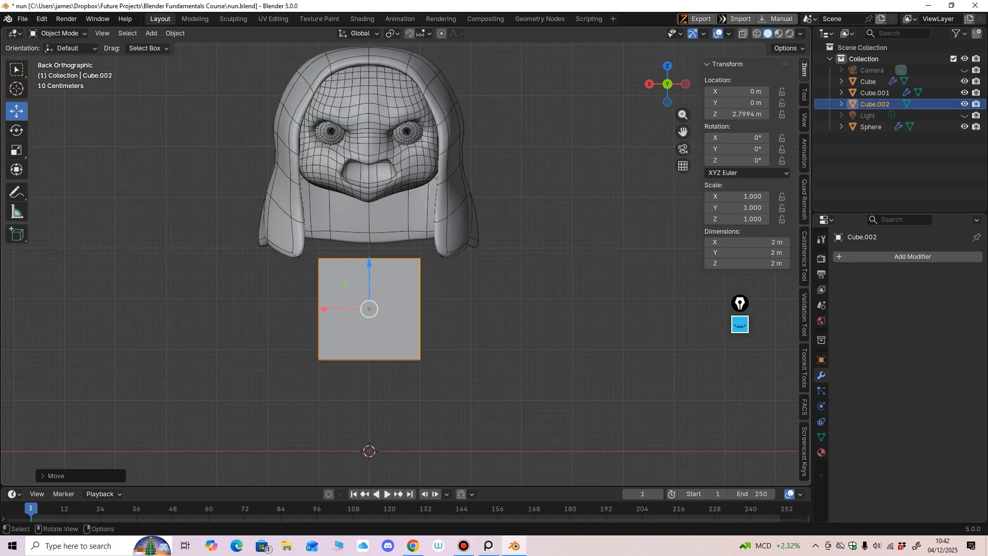
mouse_move(369, 271)
left_mouse_down()
mouse_move(369, 211)
mouse_move(369, 282)
left_mouse_up()
mouse_move(369, 281)
middle_mouse_down("shift")
mouse_move(385, 273)
mouse_move(387, 282)
middle_mouse_up("shift")
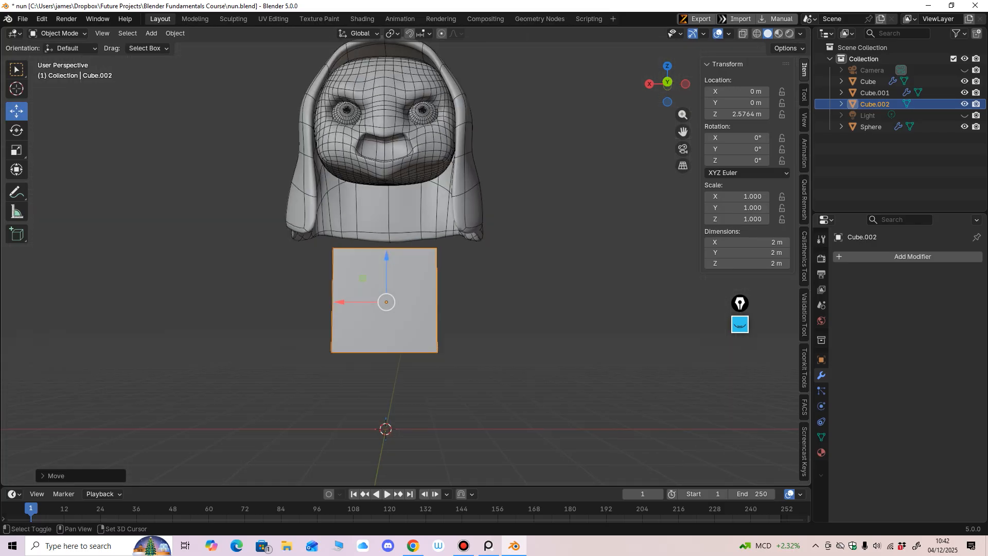
left_click_drag(387, 281, 387, 277)
middle_click_drag(387, 277, 387, 271, "alt")
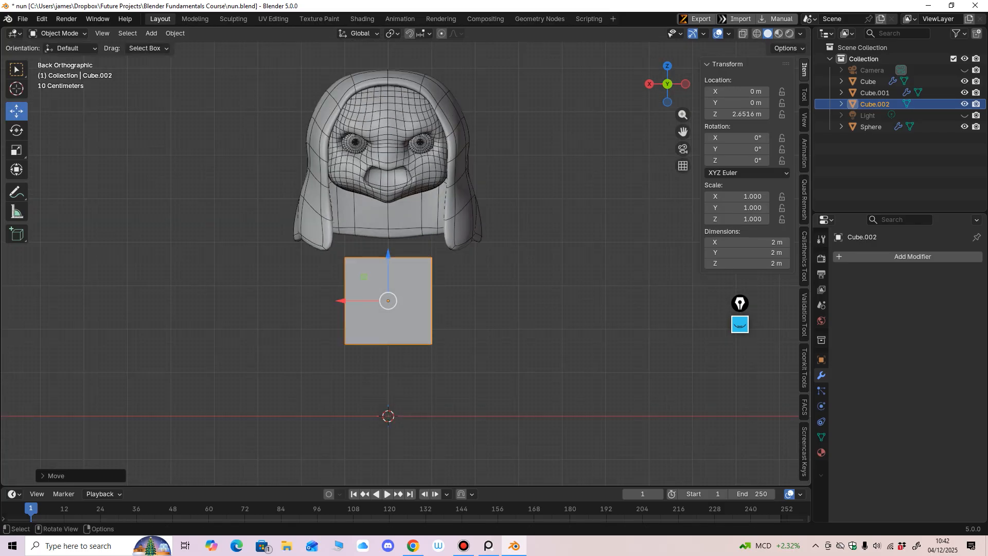
In Edit Mode, add three vertical and three horizontal loop cuts across the cube's front, dividing it into a four-by-four grid.
left_click(58, 33)
left_click(54, 46)
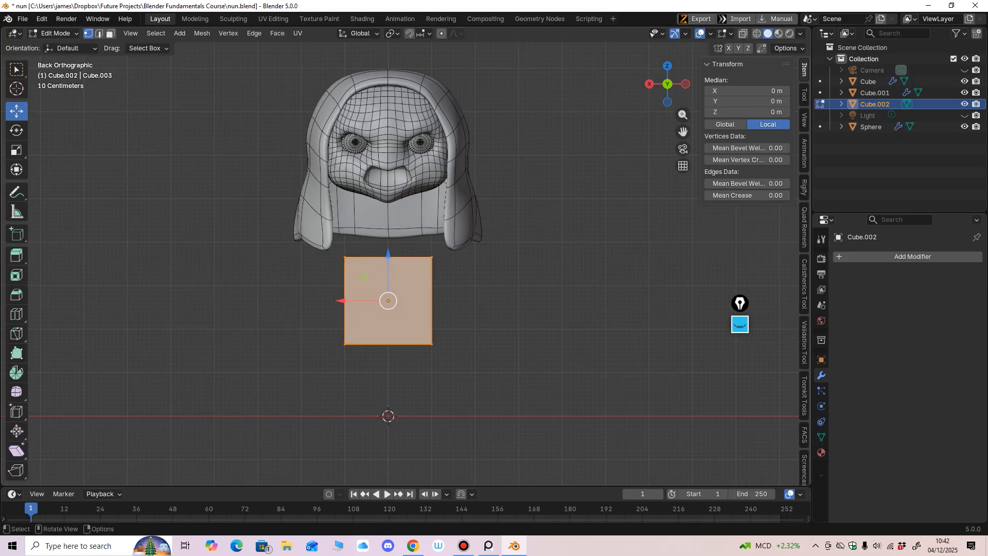
left_click(16, 314)
left_click(389, 260)
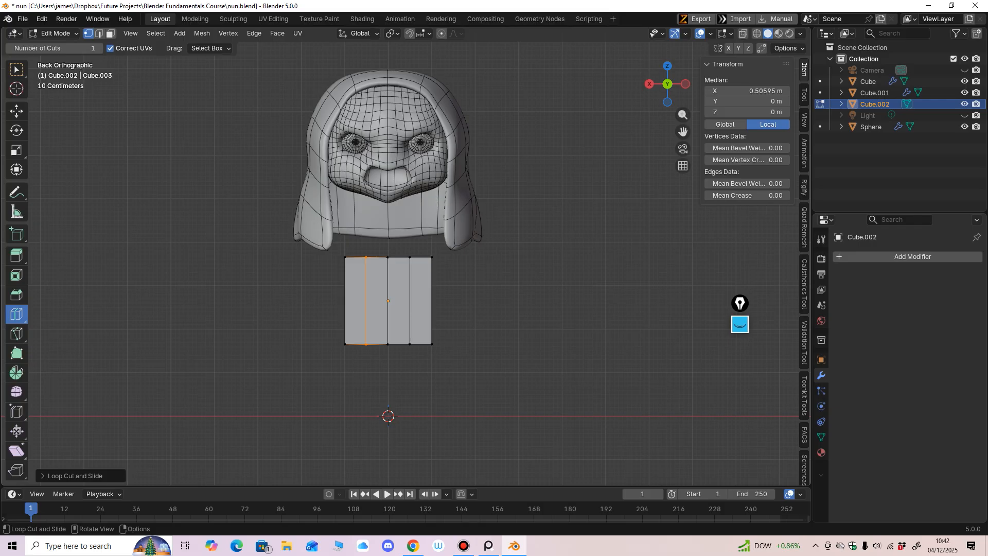
left_click(388, 300)
left_click(388, 280)
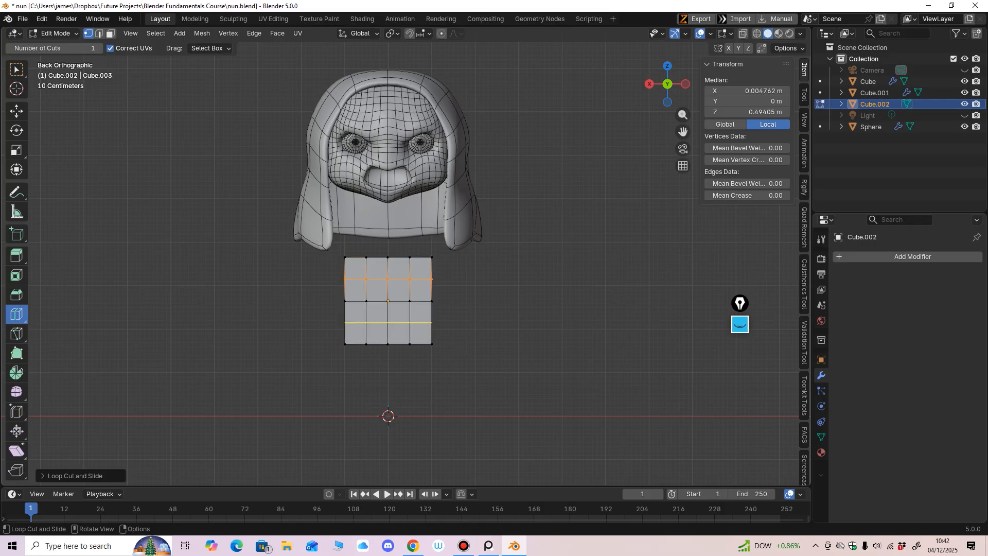
left_click(388, 324)
Add three vertical loop cuts across the cube's side in side view, one central and one in each half.
middle_click_drag(388, 323, 273, 332)
left_click(360, 300)
left_click(338, 301)
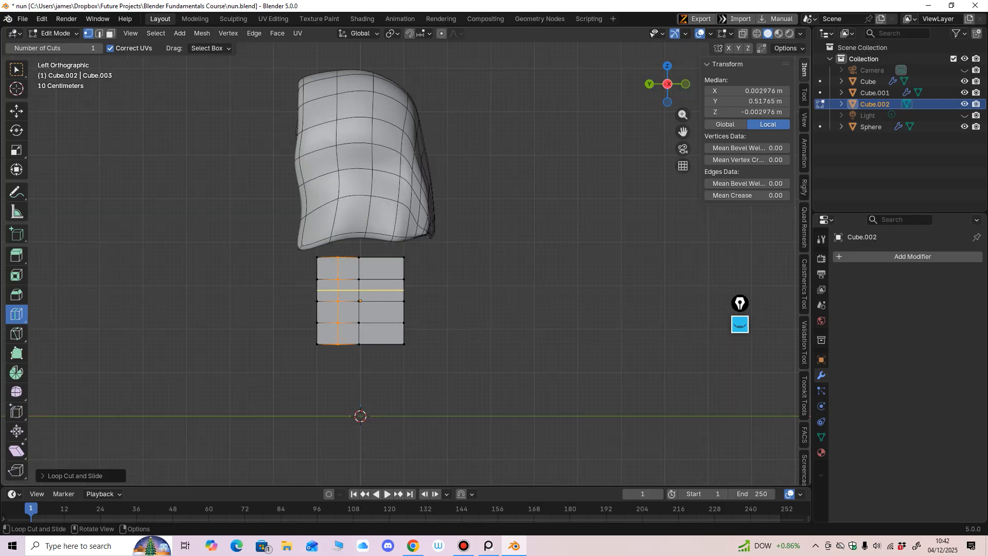
left_click(382, 301)
middle_click_drag(382, 301, 342, 229)
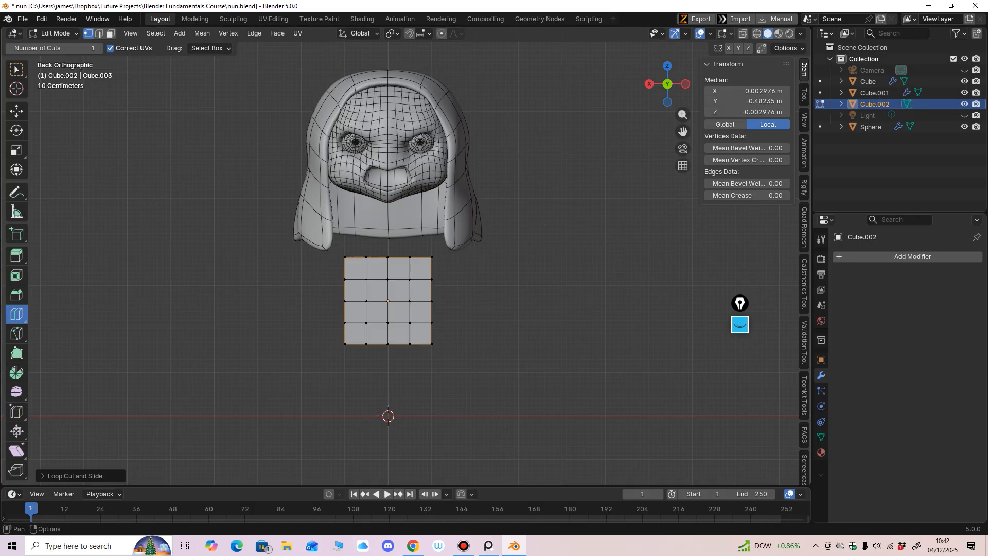
With X-ray on, select the cube's top row of vertices and raise it about 0.3066 m along Z.
key("alt+z")
left_click(17, 111)
middle_click_drag(309, 242, 309, 222, "ctrl")
left_click_drag(288, 218, 459, 269)
left_click_drag(386, 216, 386, 203)
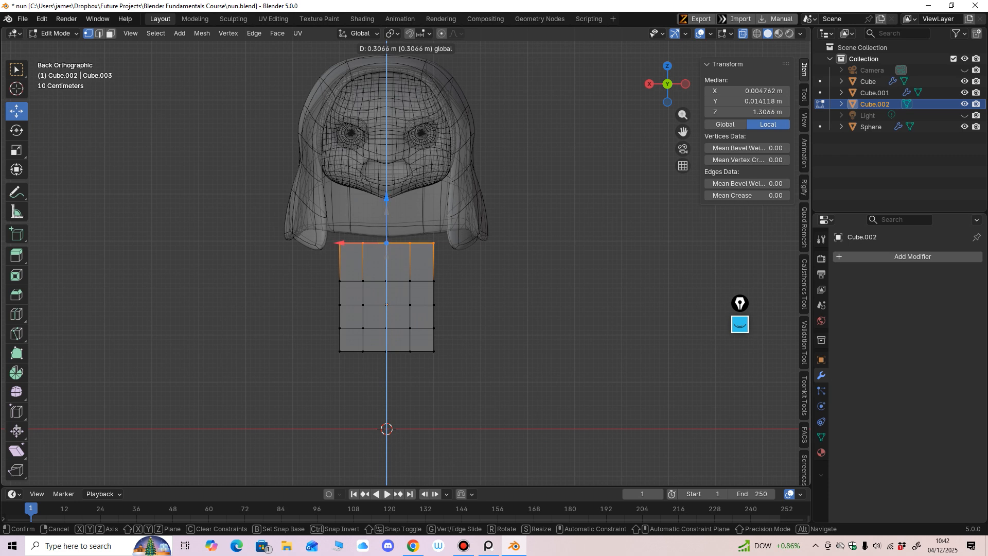
left_click_drag(386, 197, 386, 197)
Widen the raised top row into shoulders by scaling it along X to about 1.1536.
key("shift+space")
key("s")
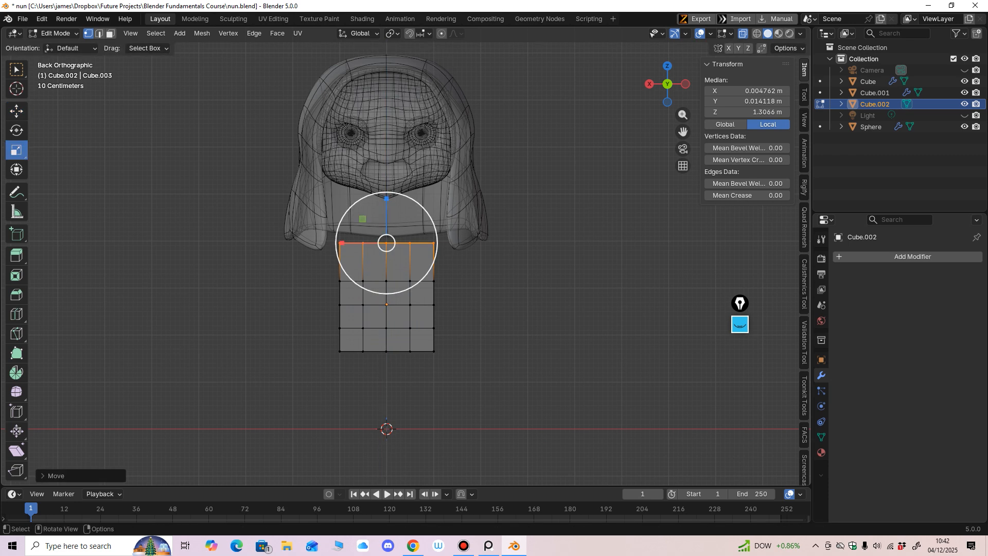
left_click_drag(339, 243, 330, 242)
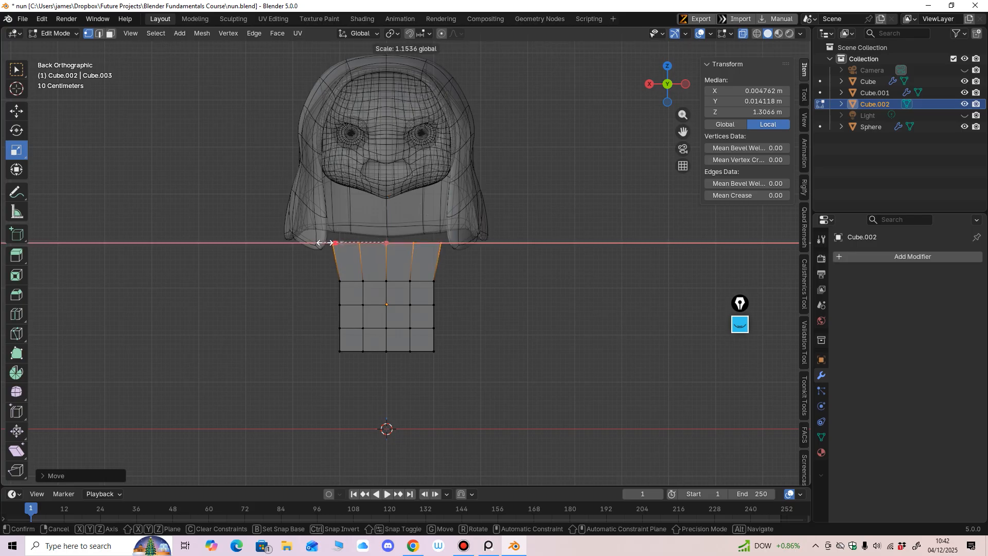
left_click_drag(325, 243, 325, 243)
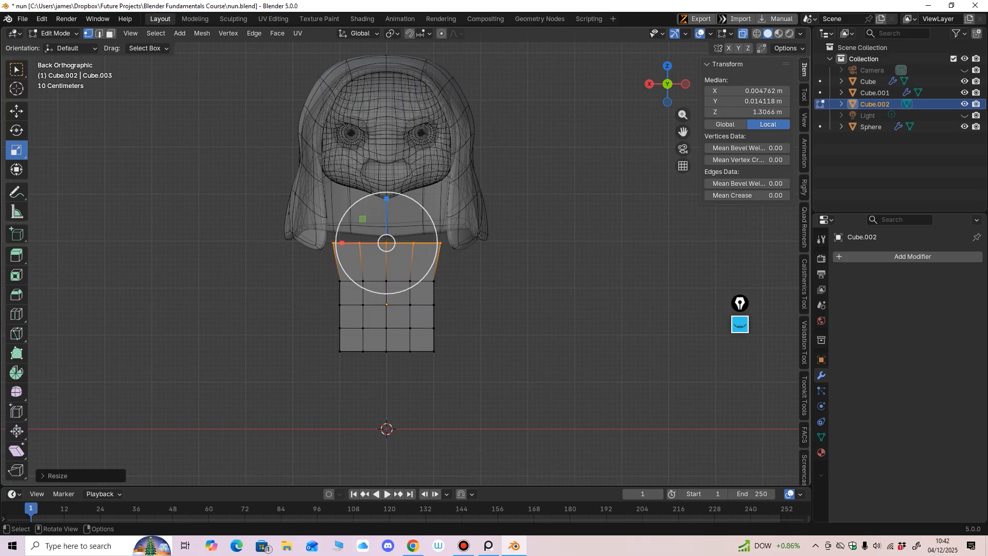
In face selection, extrude the top faces up to the chin, reaching about 2.292 m in local Z.
left_click(111, 34)
middle_click_drag(288, 205, 292, 238)
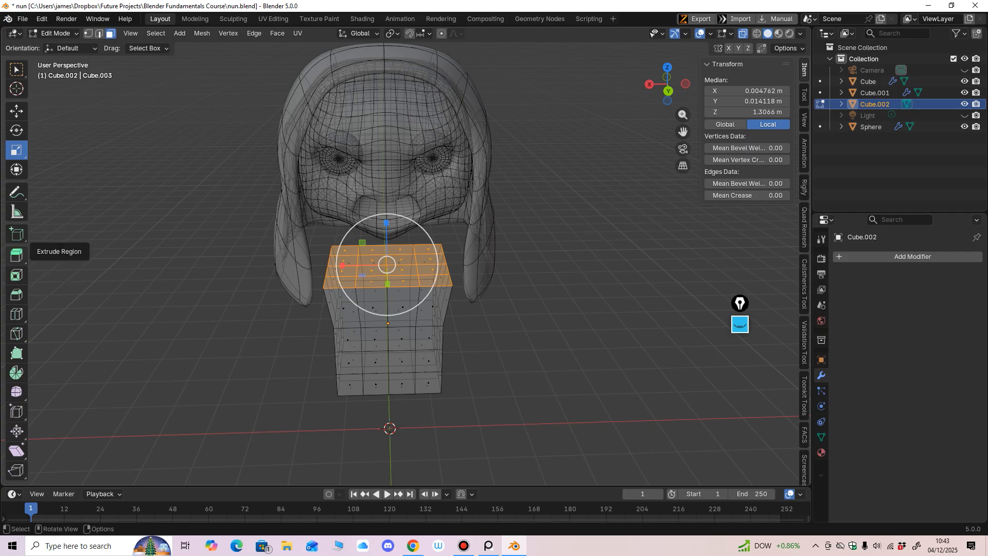
left_click(15, 254)
key("ctrl+KP_1")
left_click_drag(387, 200, 386, 154)
Narrow the extruded top faces along X to about 0.718.
key("shift+space")
key("s")
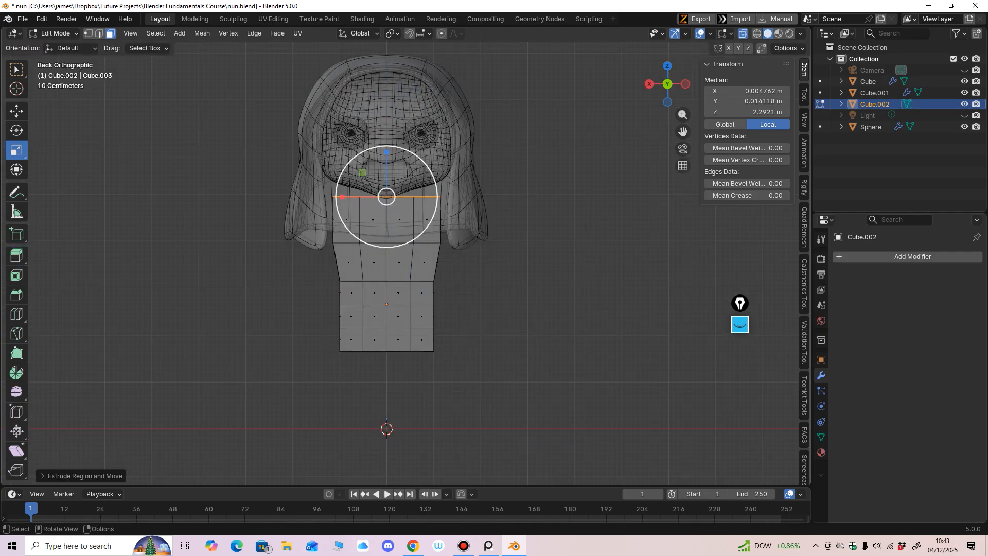
left_click_drag(342, 197, 355, 196)
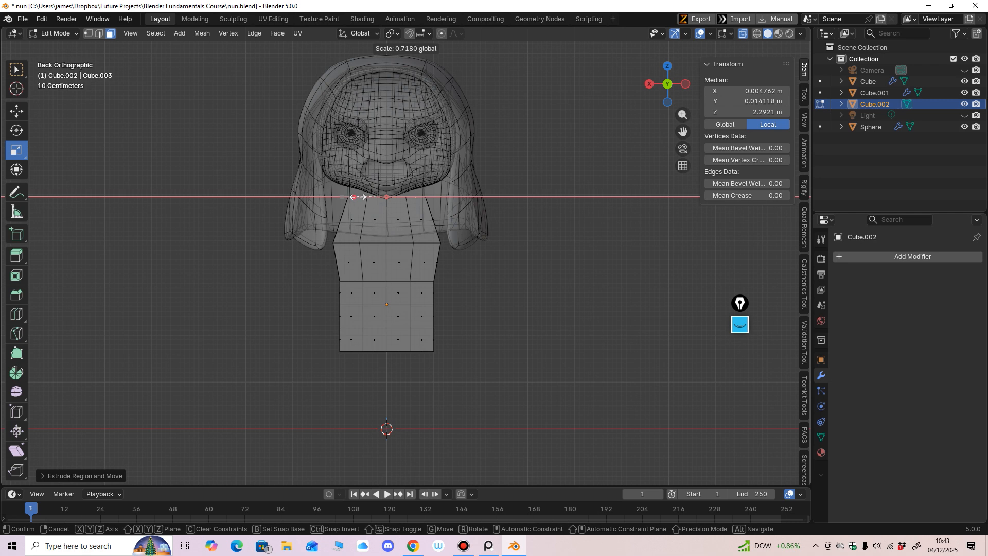
left_click(359, 197)
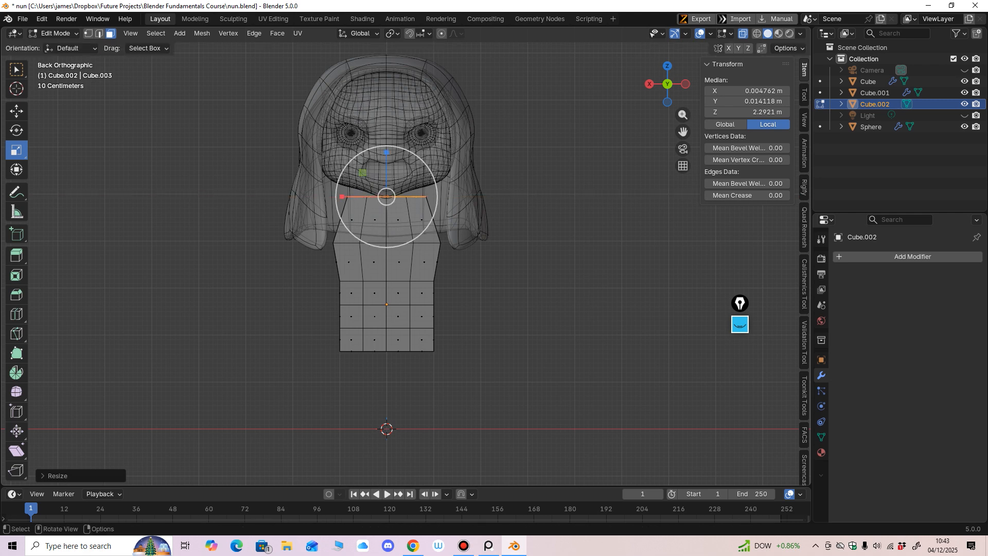
Raise the vertex row below the shoulders to local Z 0.6364 m and narrow it along X to about 0.92.
left_click(16, 111)
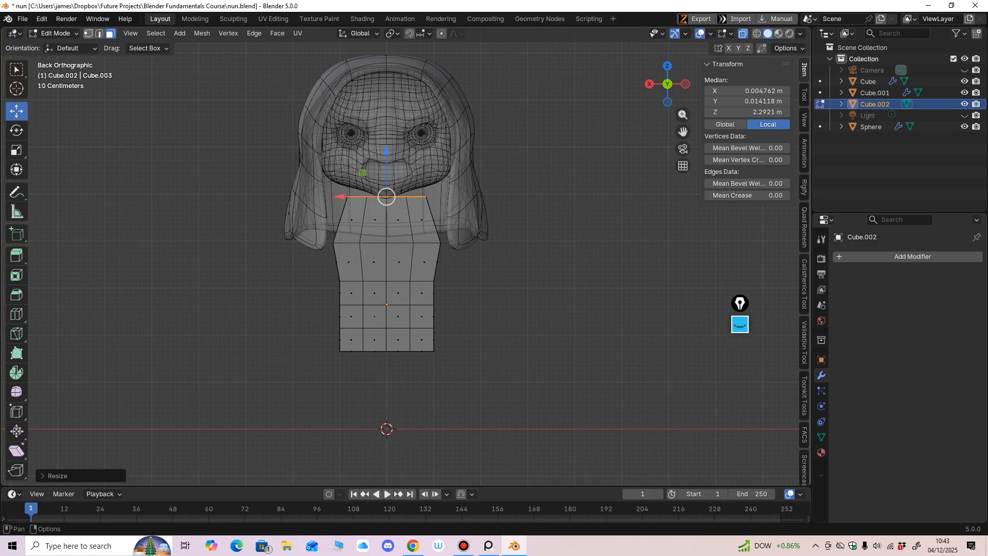
left_click_drag(315, 268, 471, 291)
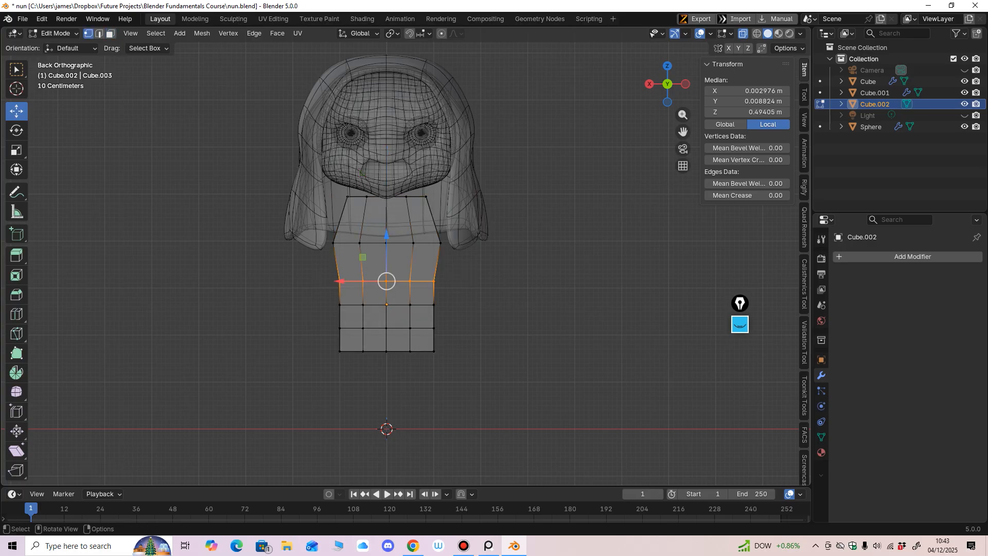
left_click_drag(386, 234, 386, 227)
left_click(16, 150)
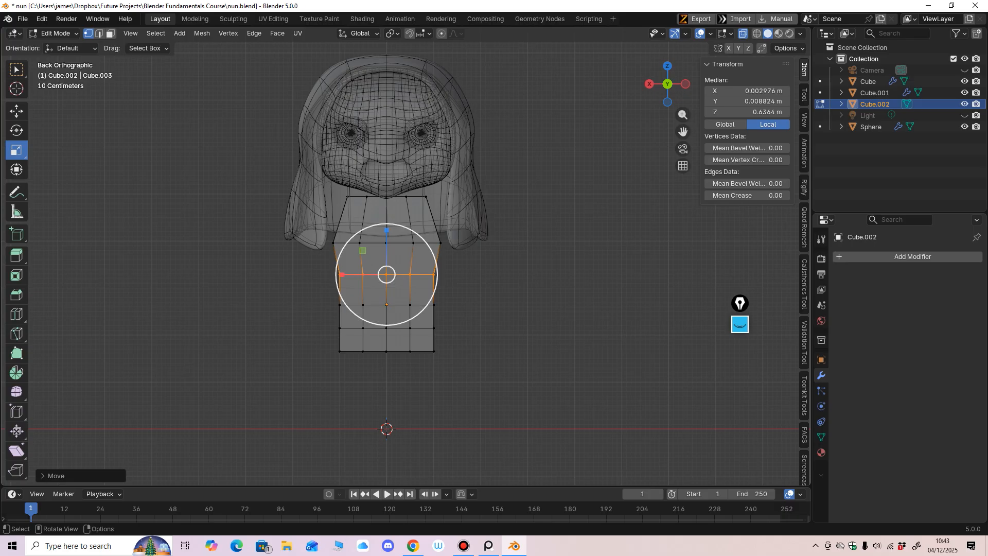
left_click_drag(349, 273, 352, 274)
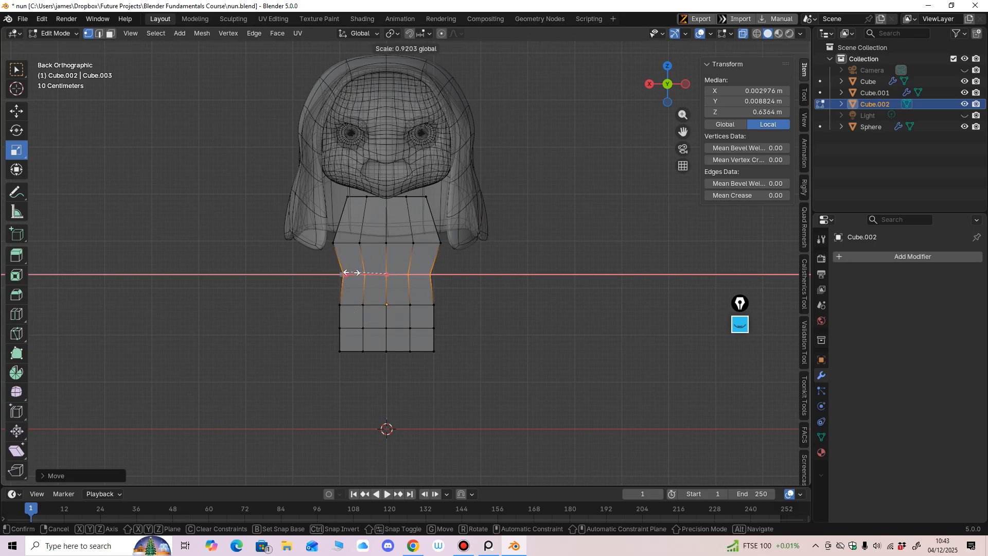
Select the edge loop around the body's middle and widen it slightly along X.
left_click_drag(351, 273, 335, 305)
left_click(353, 304, "alt")
middle_click_drag(335, 304, 336, 295, "shift")
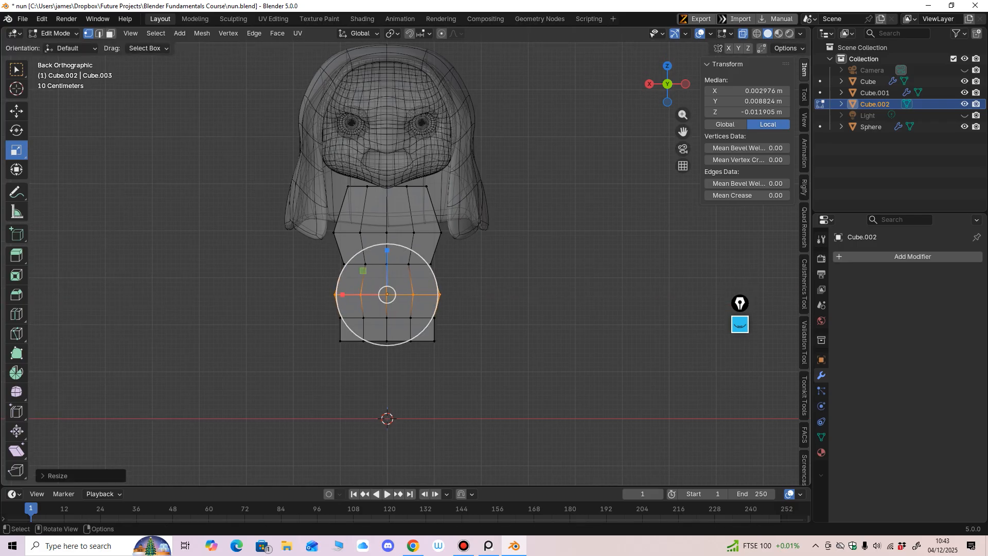
Select the two lowest vertex rows, widen them along X and move them down along Z.
left_click_drag(301, 314, 476, 381)
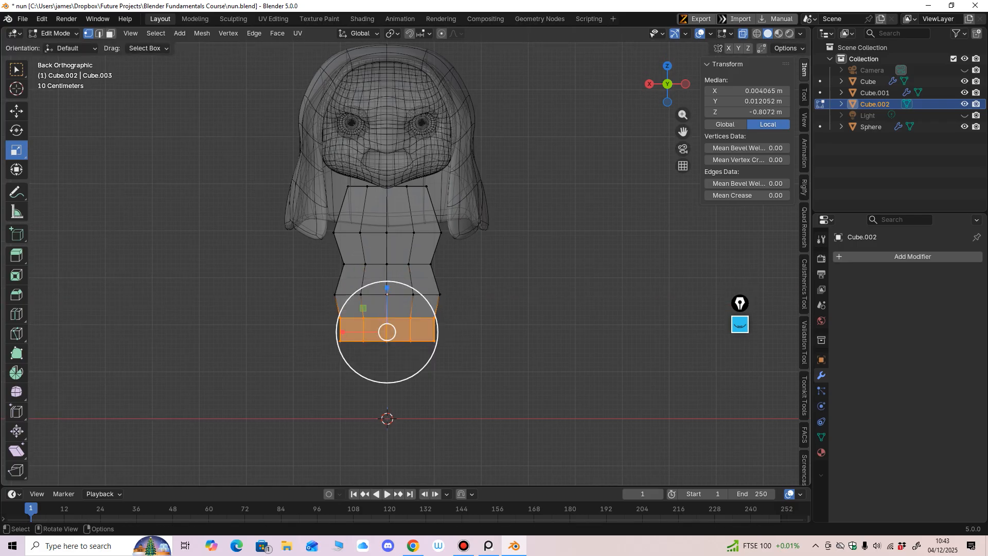
left_click_drag(343, 332, 318, 332)
left_click(16, 111)
left_click_drag(387, 288, 387, 303)
Pull the bottom vertex row down to the ground line and flare it to about 3.64 m wide.
left_click_drag(294, 413, 466, 347)
left_click_drag(387, 356, 319, 415)
left_click(16, 151)
Return to Object Mode and apply Shade Smooth to the body.
middle_click_drag(319, 416, 354, 423)
left_click(54, 33)
left_click(62, 46)
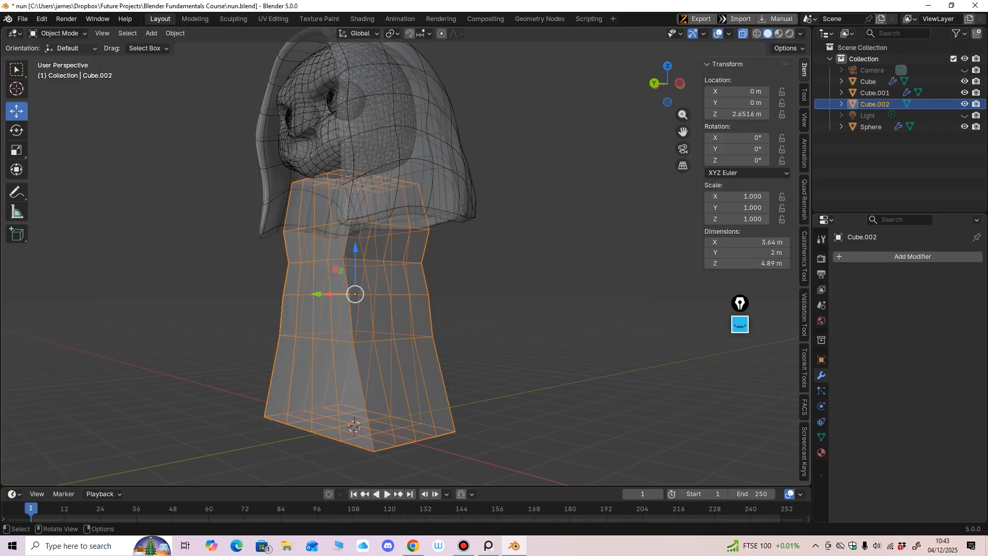
key("ctrl+KP_1")
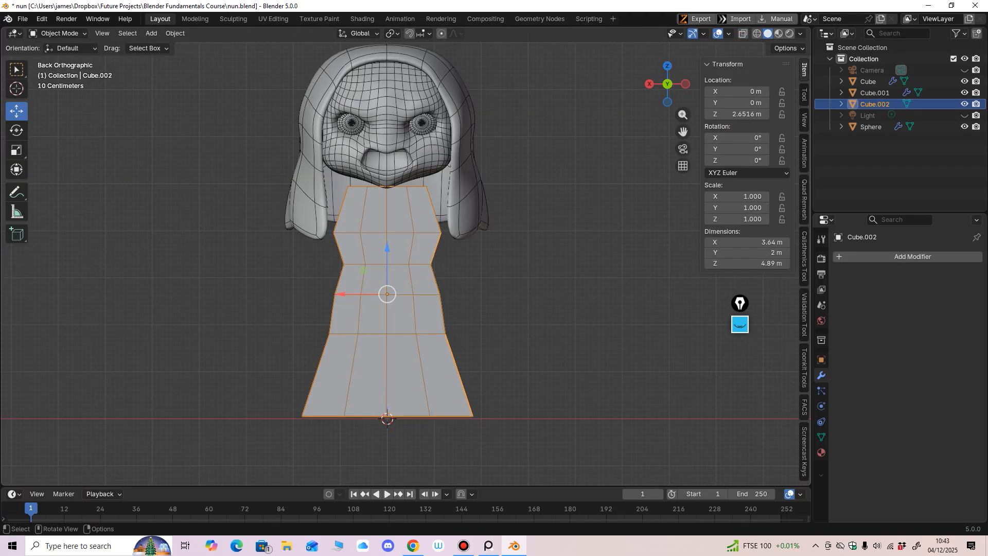
right_click(360, 271)
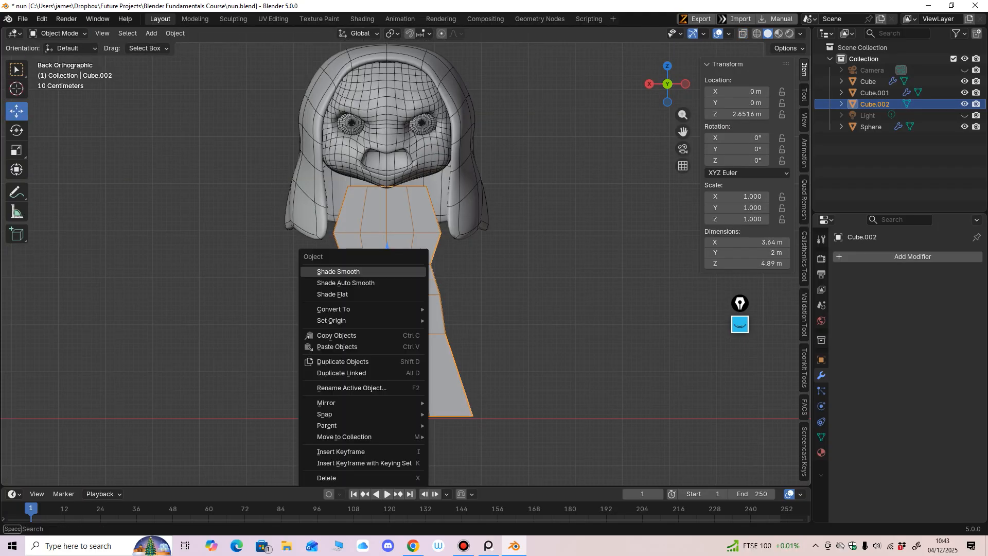
left_click(360, 271)
Enter Sculpt Mode on the body, set the Grab brush to about 277 px and enable X symmetry.
left_click(57, 33)
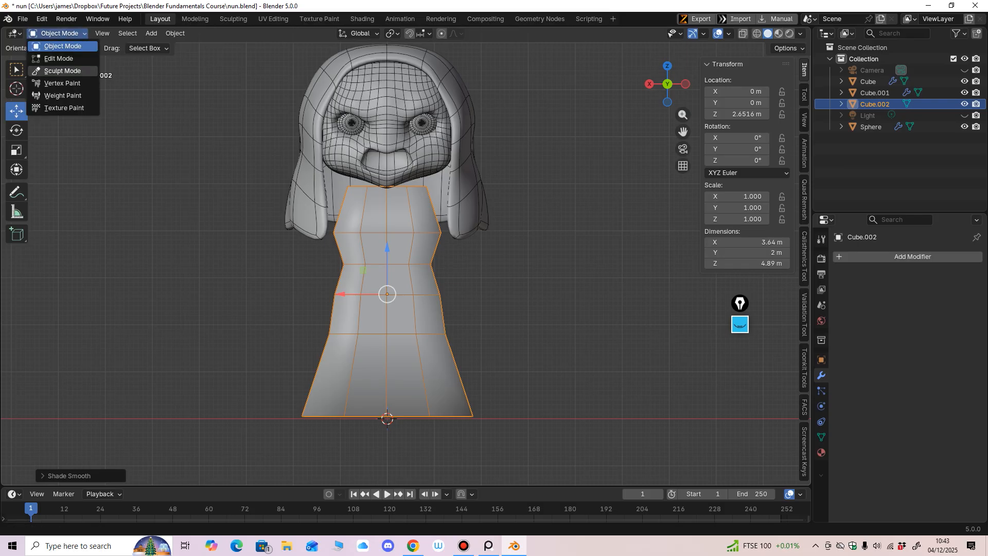
left_click(59, 71)
key("f")
left_click(429, 272)
middle_click_drag(429, 271, 395, 272)
left_click_drag(446, 275, 413, 284)
left_click(637, 48)
Reshape the side of the body below the waist symmetrically with the Grab brush.
middle_click_drag(369, 305, 419, 307)
left_click_drag(339, 306, 333, 309)
middle_click_drag(346, 310, 309, 311)
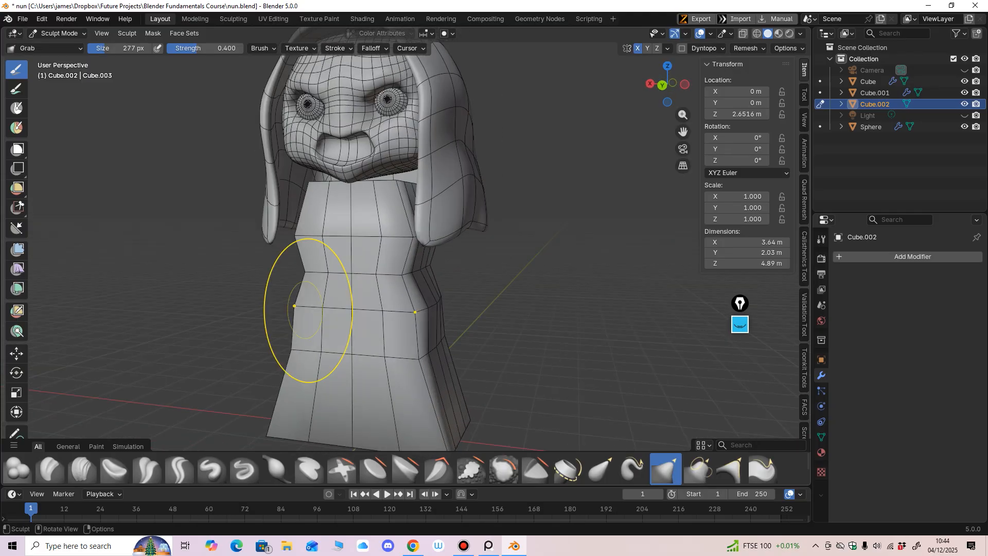
Set the Grab brush to about 201 px and pull in the body's lower hem corners symmetrically.
middle_click_drag(447, 348, 447, 289, "shift")
middle_click_drag(449, 328, 434, 315)
key("f")
left_click(416, 310)
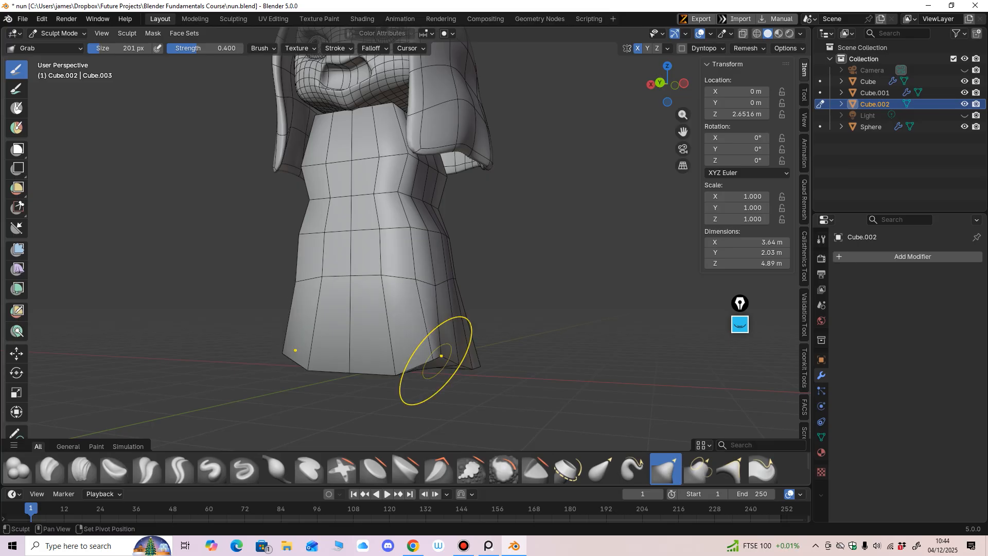
middle_click_drag(379, 366, 393, 341)
left_click_drag(409, 354, 396, 352)
Set the Grab brush to about 411 px and reshape the back profile, curving the waist in and the skirt out.
mouse_move(448, 329)
middle_mouse_down()
mouse_move(395, 312)
mouse_move(419, 304)
middle_mouse_up()
key("f")
left_click(472, 294)
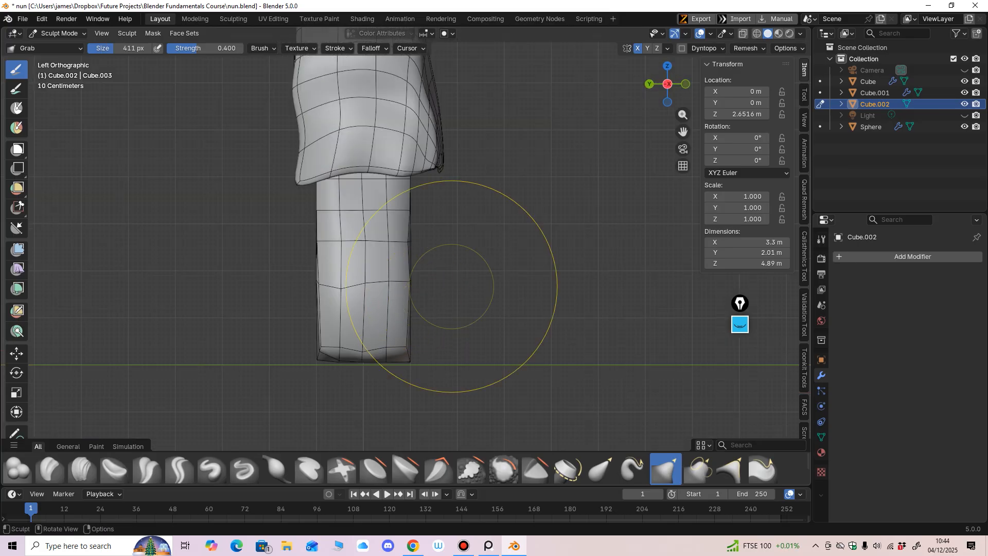
left_click_drag(409, 241, 382, 242)
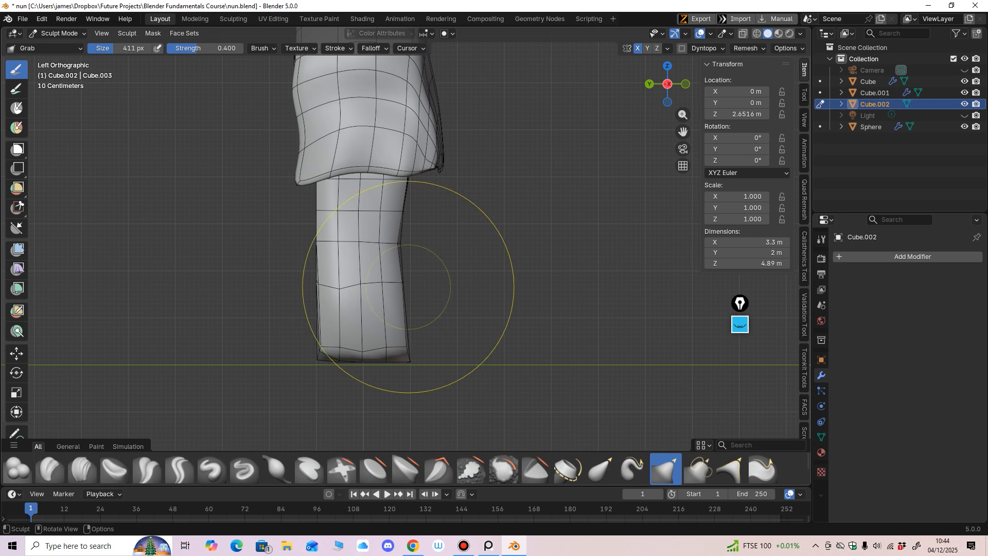
left_click_drag(409, 285, 428, 285)
left_click_drag(407, 209, 396, 208)
Push in the upper back of the body under the veil, using a Grab brush of about 318 px.
middle_click_drag(396, 208, 380, 192)
left_click_drag(394, 179, 384, 178)
mouse_move(384, 178)
middle_mouse_down()
mouse_move(372, 178)
mouse_move(397, 214)
middle_mouse_up()
key("f")
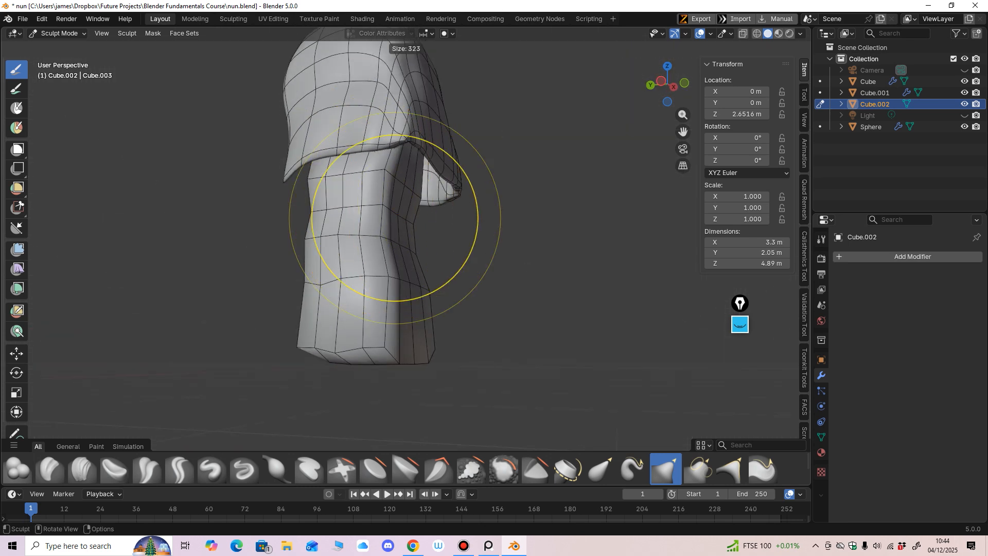
left_click(402, 170)
left_click_drag(397, 158, 388, 160)
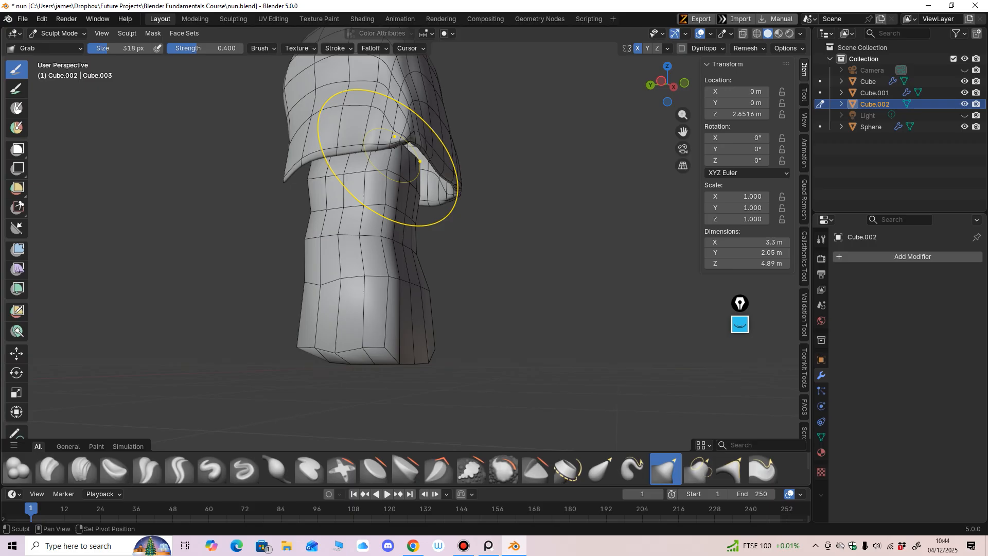
middle_click_drag(390, 156, 424, 162)
middle_click_drag(324, 172, 432, 169)
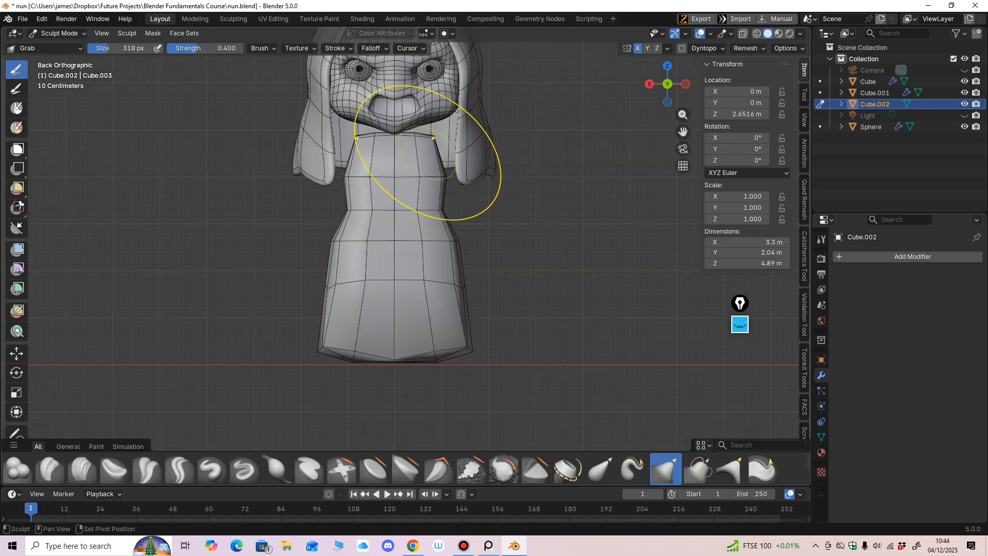
Smooth the body's sides and lower edge and pull the hem out to about 3.44 m wide and 2.26 m deep.
mouse_move(437, 154)
left_mouse_down("shift")
mouse_move(446, 185)
mouse_move(437, 278)
left_mouse_up("shift")
left_click_drag(367, 296, 362, 344, "shift")
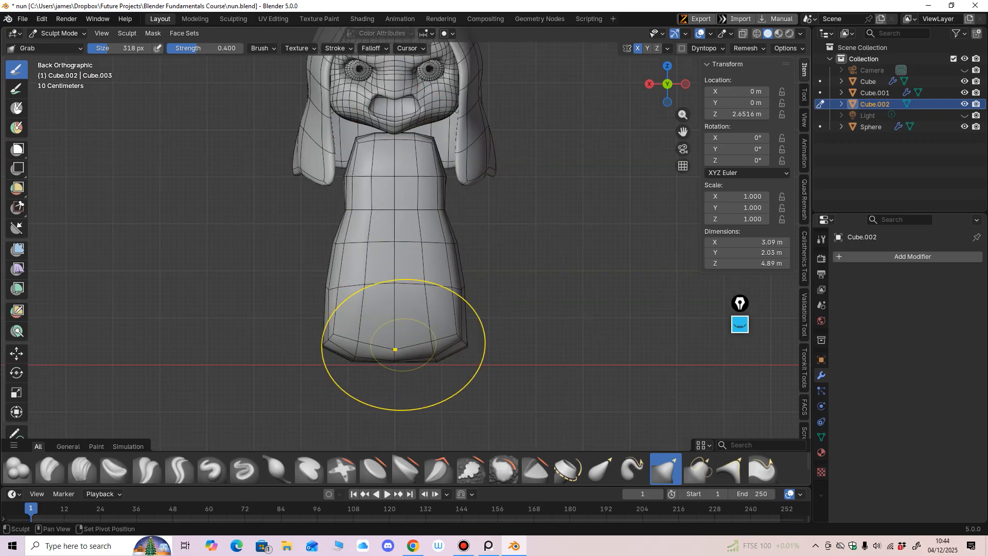
middle_click_drag(446, 333, 445, 331, "shift")
left_click_drag(362, 355, 316, 358)
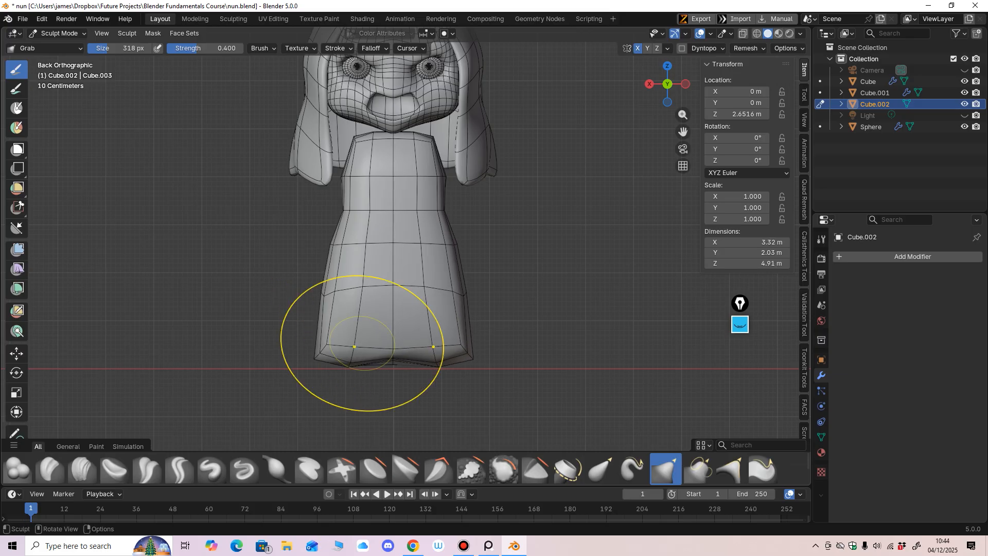
mouse_move(363, 340)
middle_mouse_down()
mouse_move(338, 370)
mouse_move(319, 360)
middle_mouse_up()
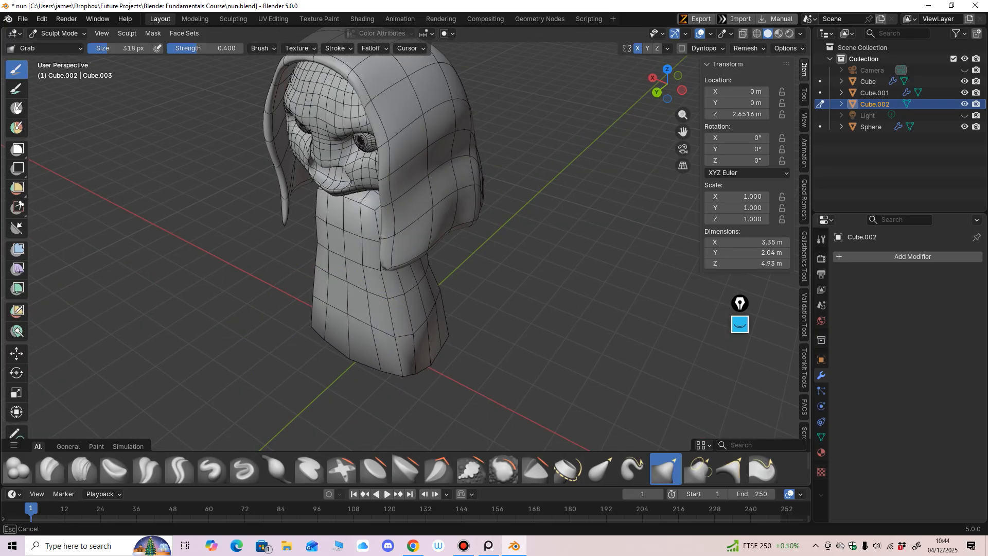
left_click_drag(367, 342, 369, 345)
Turn off X symmetry, set the Grab brush to about 185 px and pull the front hem outwards unevenly.
key("f")
left_click(416, 352)
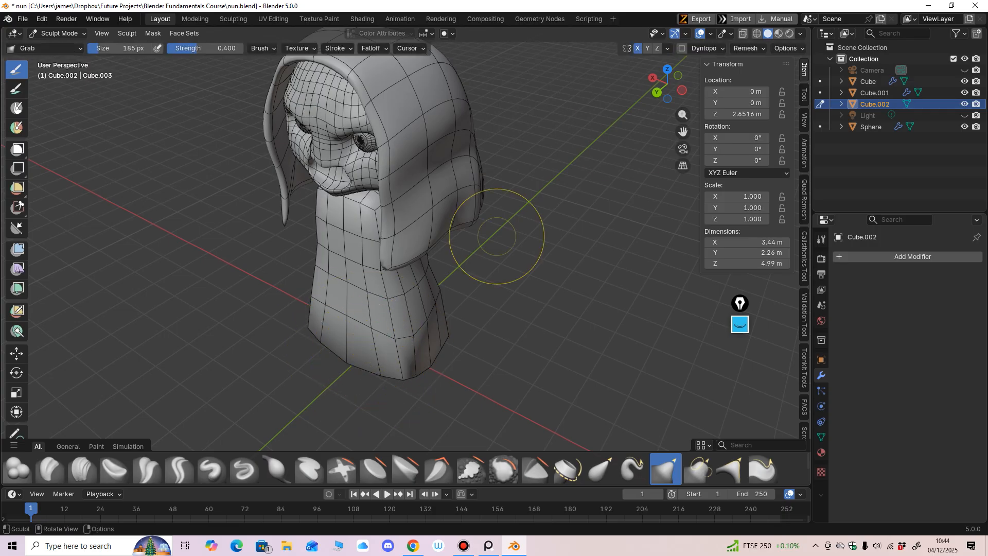
left_click(638, 49)
mouse_move(383, 332)
middle_mouse_down()
mouse_move(371, 363)
mouse_move(401, 362)
middle_mouse_up()
left_click_drag(331, 337, 317, 353)
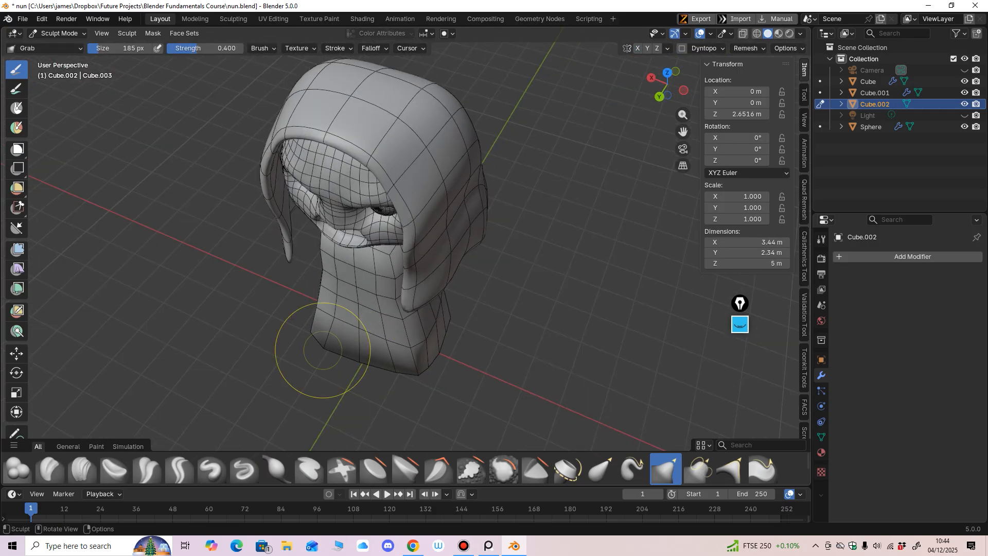
middle_click_drag(322, 344, 395, 130, "alt")
left_click_drag(340, 168, 357, 153)
mouse_move(376, 201)
middle_mouse_down()
mouse_move(346, 356)
mouse_move(351, 313)
middle_mouse_up()
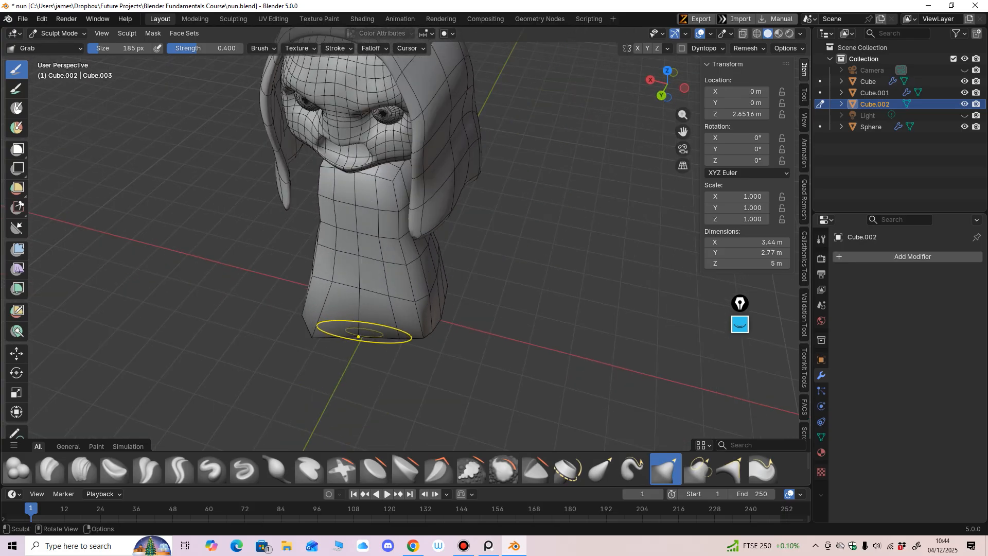
Reshape the middle and corner of the front hem asymmetrically to suggest folds in the skirt.
left_click_drag(360, 334, 365, 315)
middle_click_drag(368, 315, 377, 343)
mouse_move(376, 330)
left_mouse_down()
mouse_move(376, 322)
mouse_move(417, 333)
left_mouse_up()
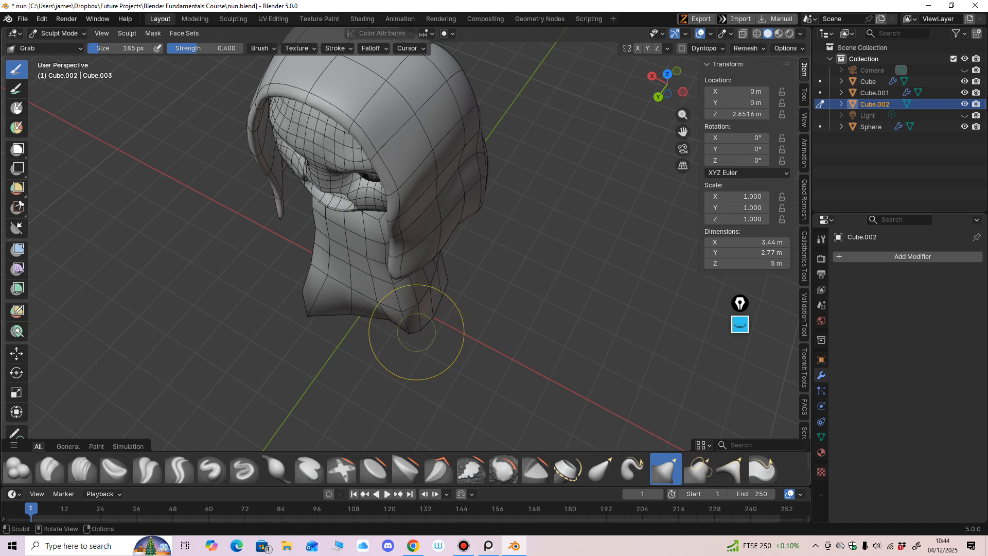
middle_click_drag(416, 333, 449, 300)
mouse_move(451, 312)
left_mouse_down()
mouse_move(422, 298)
mouse_move(420, 282)
mouse_move(378, 311)
left_mouse_up()
Adjust the hem's lower edge from underneath with short, uneven Grab strokes.
middle_click_drag(379, 310, 373, 269)
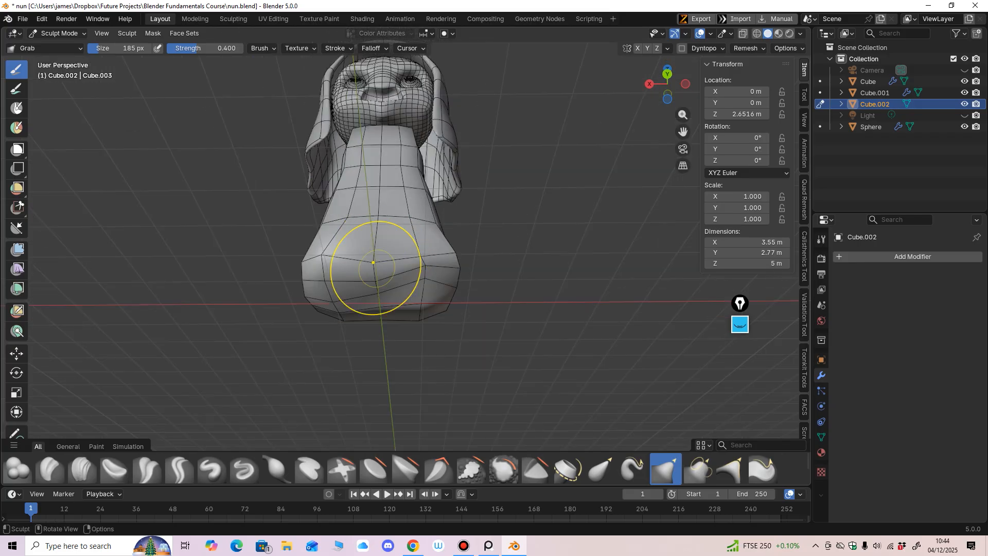
left_click_drag(373, 271, 379, 278)
left_click_drag(339, 311, 337, 283)
left_click_drag(365, 296, 368, 284)
Pull the back and side of the skirt out unevenly to about 3.05 m deep, enlarging the Grab brush to about 292 px.
mouse_move(386, 281)
middle_mouse_down()
mouse_move(349, 296)
mouse_move(392, 288)
mouse_move(426, 245)
mouse_move(342, 264)
middle_mouse_up()
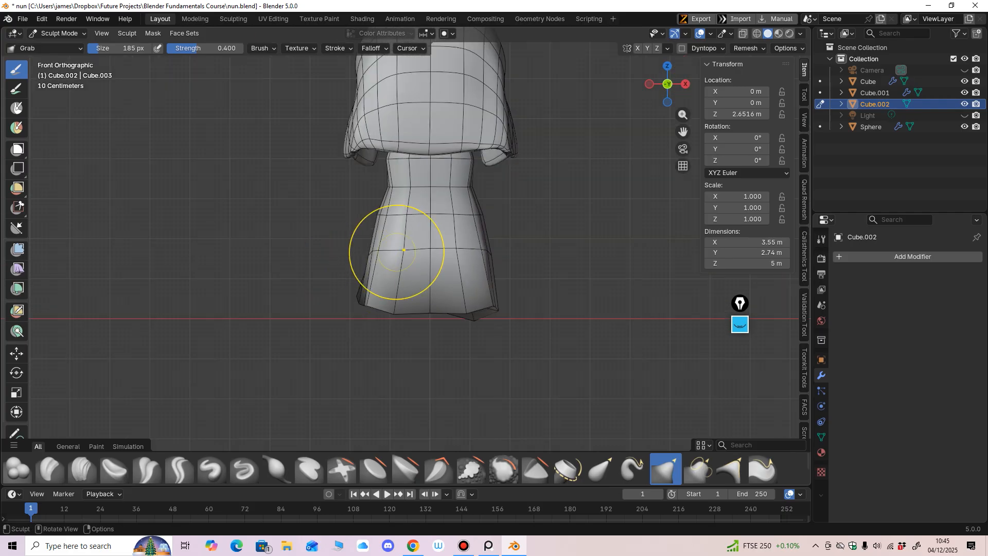
middle_click_drag(397, 249, 392, 316)
left_click_drag(400, 268, 414, 269)
middle_click_drag(415, 269, 369, 279)
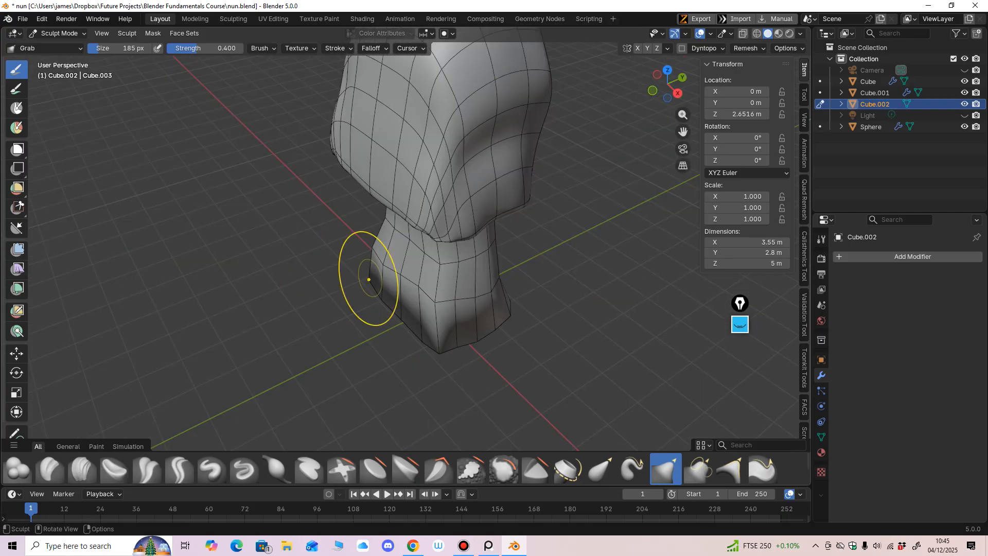
key("f")
left_click(448, 282)
mouse_move(426, 298)
middle_mouse_down()
mouse_move(395, 297)
mouse_move(415, 296)
middle_mouse_up()
mouse_move(407, 296)
left_mouse_down()
mouse_move(383, 301)
mouse_move(377, 315)
left_mouse_up()
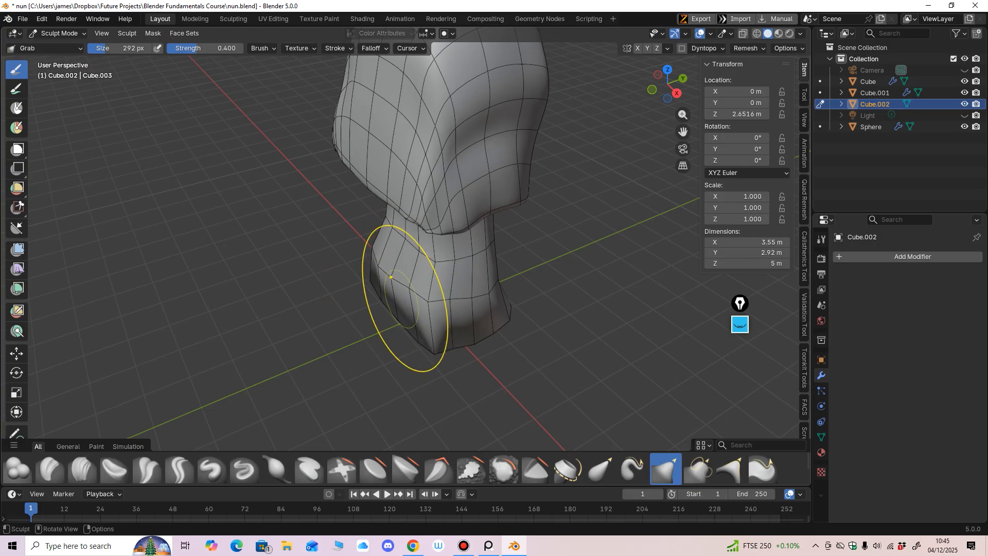
mouse_move(404, 298)
middle_mouse_down()
mouse_move(383, 266)
mouse_move(396, 227)
middle_mouse_up()
left_click_drag(399, 199, 437, 208)
middle_click_drag(437, 207, 307, 211, "alt")
mouse_move(401, 228)
middle_mouse_down("shift")
mouse_move(422, 276)
mouse_move(403, 236)
middle_mouse_up("shift")
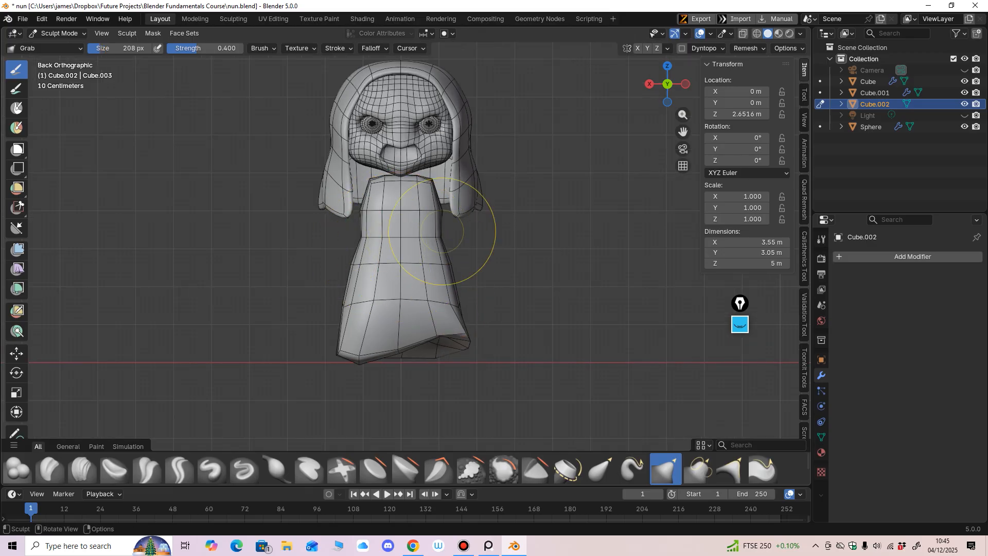
Set the Grab brush to about 297 px, re-enable X symmetry and pull the sides of the waist inwards.
key("f")
left_click(498, 225)
left_click_drag(346, 267, 356, 267)
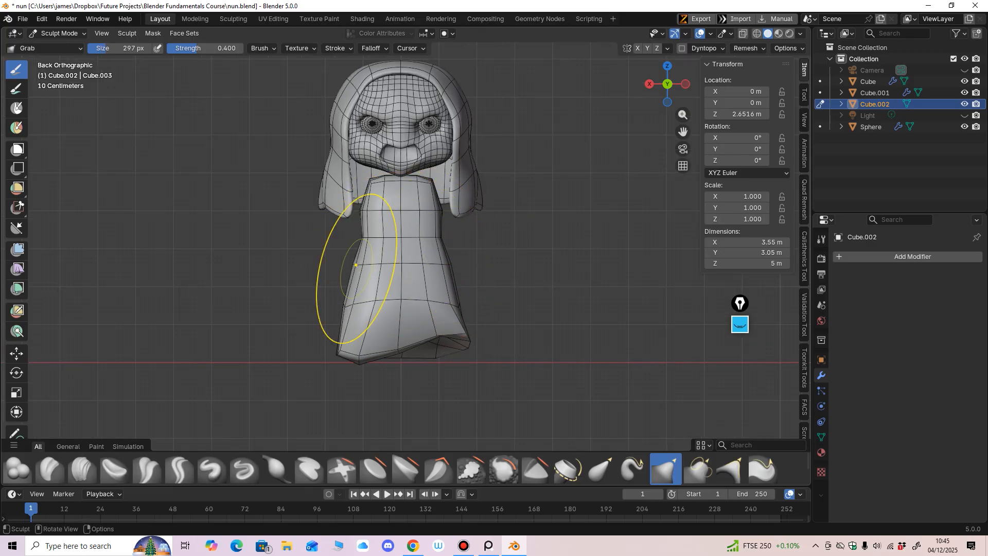
left_click(638, 48)
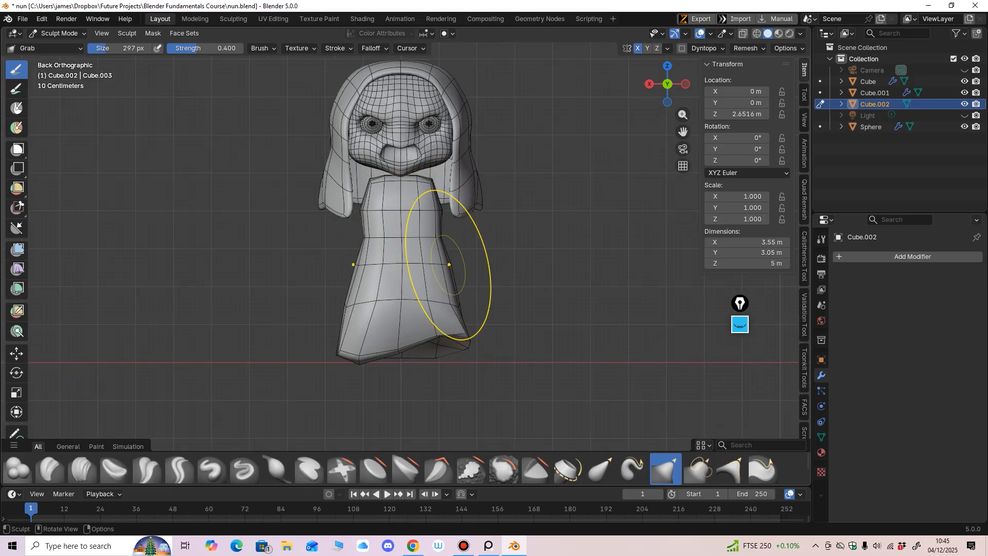
left_click_drag(452, 266, 440, 265)
Set the Grab brush to about 245 px and narrow both sides of the skirt just above the flared hem.
key("f")
left_click(416, 302)
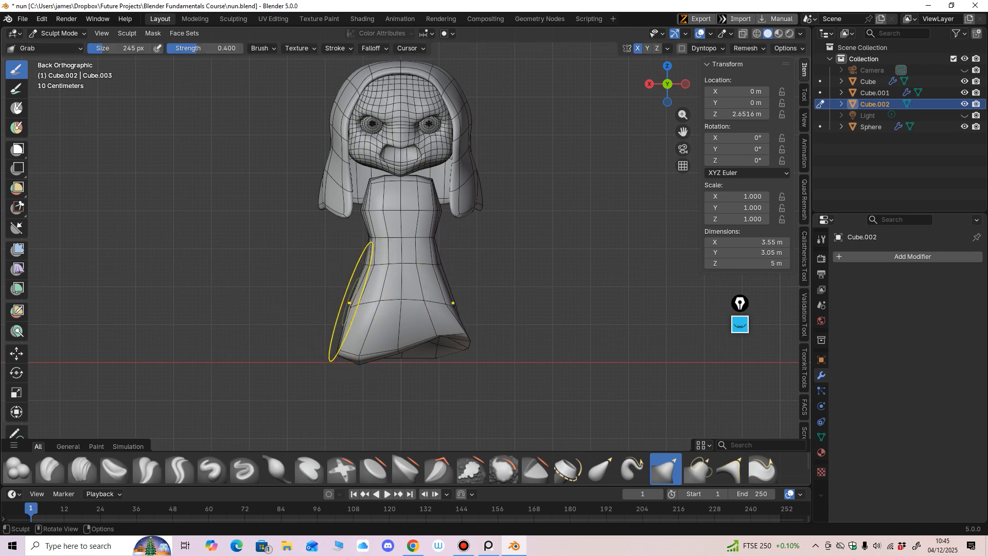
left_click_drag(351, 303, 359, 303)
left_click_drag(352, 304, 357, 304)
left_click_drag(352, 307, 356, 307)
middle_click_drag(355, 301, 357, 319)
left_click_drag(359, 317, 366, 317)
mouse_move(373, 318)
middle_mouse_down()
mouse_move(357, 337)
mouse_move(331, 327)
mouse_move(353, 253)
mouse_move(389, 225)
mouse_move(384, 237)
mouse_move(378, 178)
mouse_move(397, 260)
middle_mouse_up()
Slim the body's midsection from the back and left side views, using Grab brush sizes including about 302 and 248 px.
key("f")
left_click(343, 337)
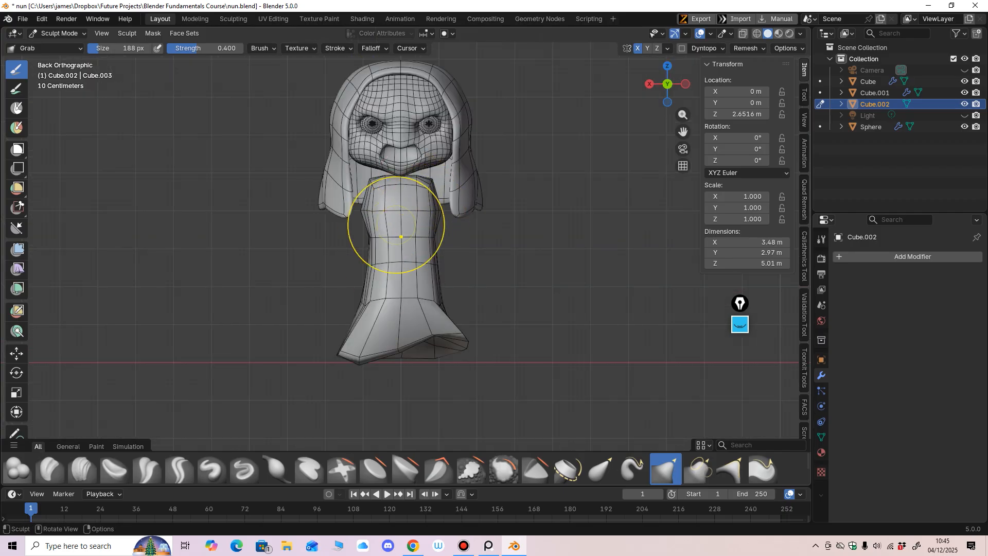
key("f")
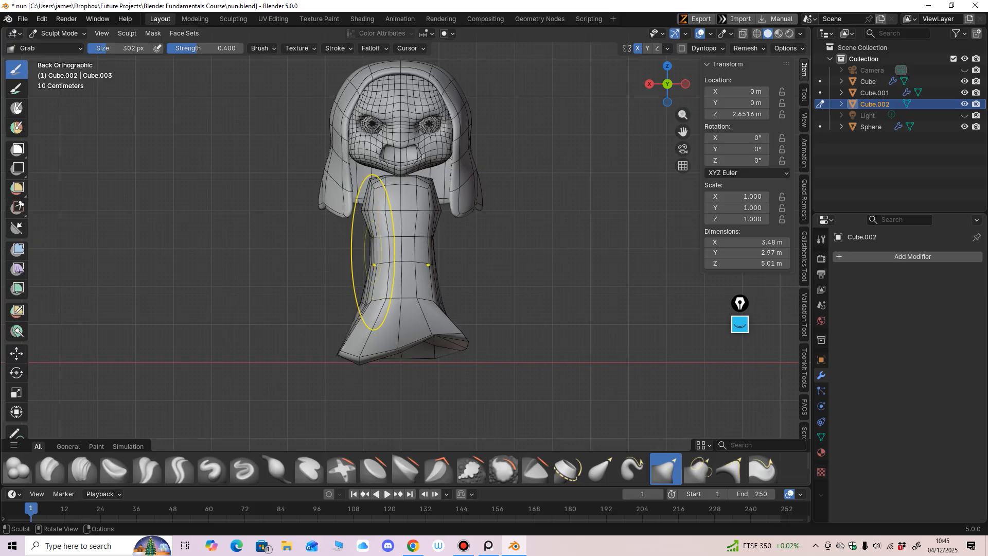
left_click(319, 230)
key("f")
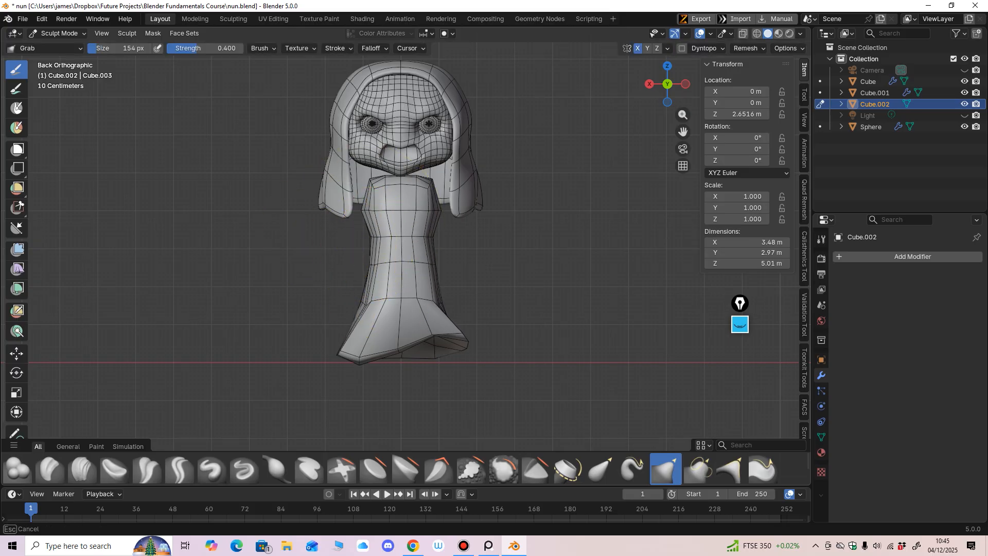
left_click(395, 235)
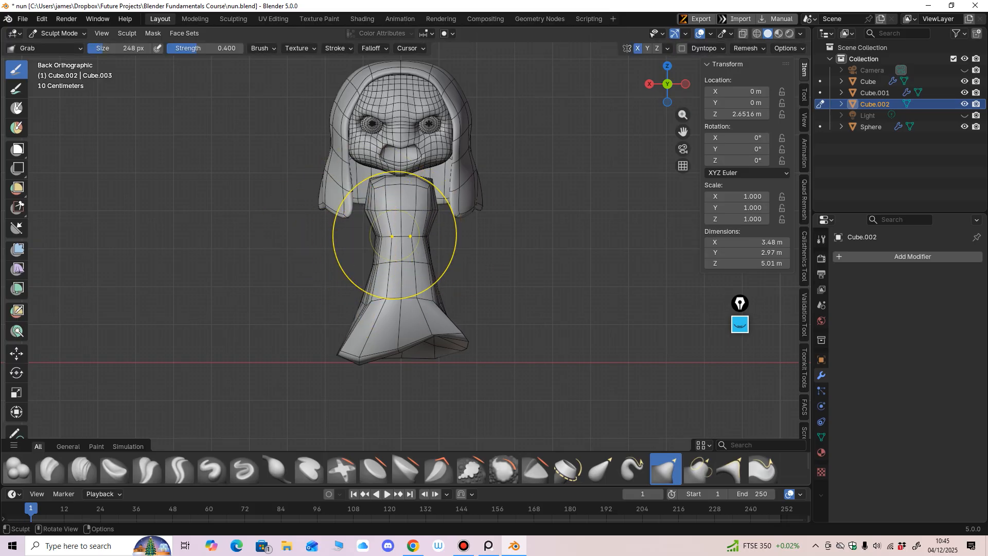
mouse_move(425, 236)
middle_mouse_down()
mouse_move(359, 264)
mouse_move(360, 252)
middle_mouse_up()
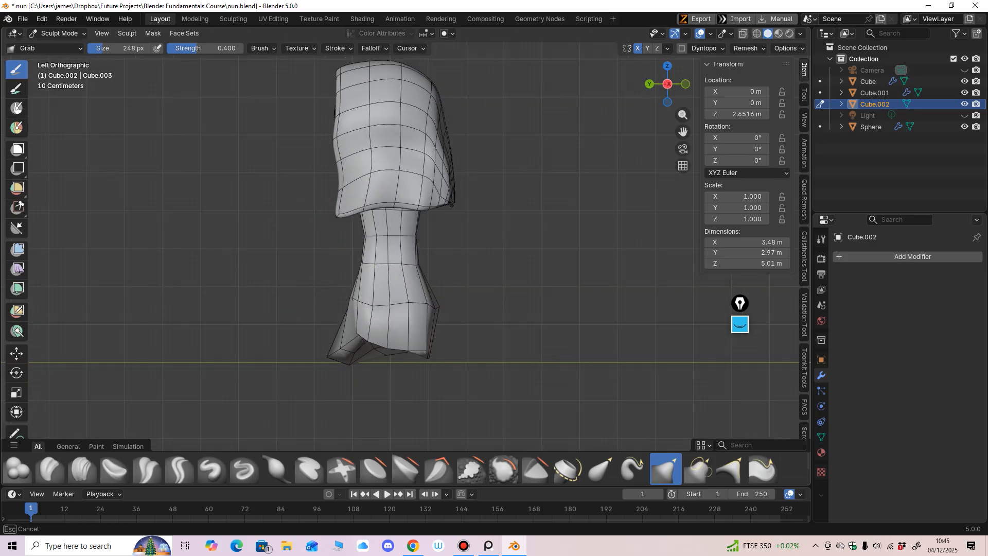
mouse_move(364, 255)
left_mouse_down()
mouse_move(378, 261)
mouse_move(414, 237)
mouse_move(413, 250)
left_mouse_up()
middle_click_drag(417, 258, 415, 214)
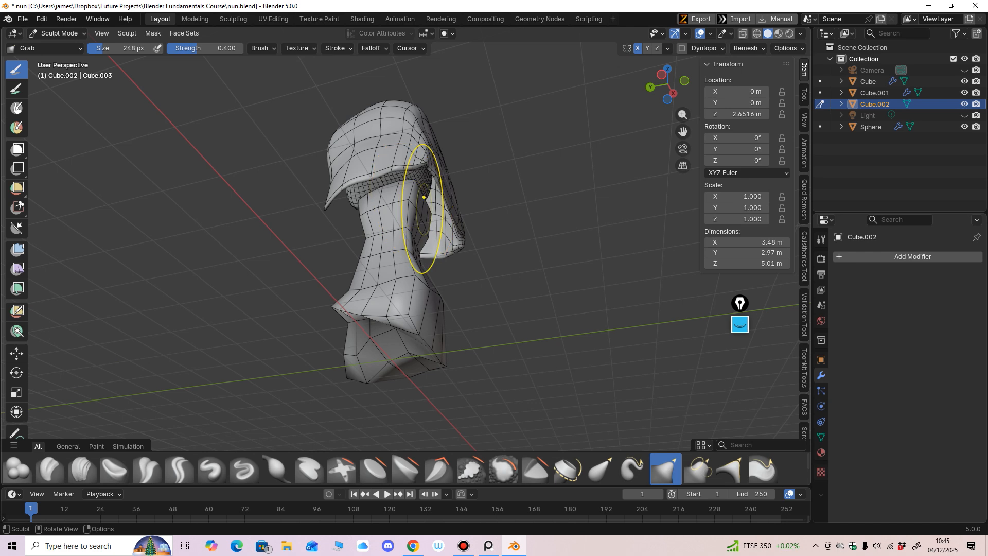
Set the Grab brush to about 176 px and reshape the shoulders symmetrically, raising the body to about 5.19 m tall.
key("f")
left_click(421, 221)
left_click_drag(420, 220, 424, 217)
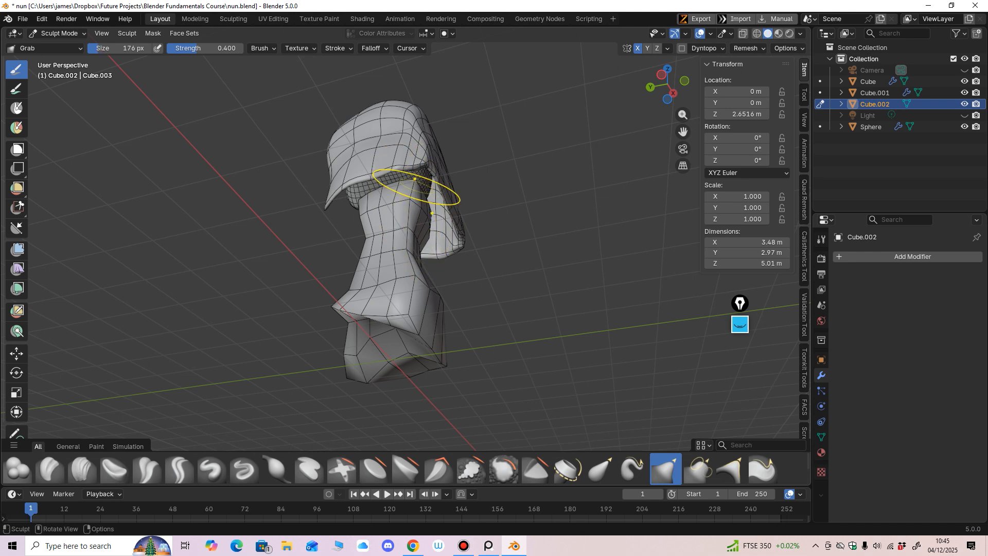
key("ctrl+KP_1")
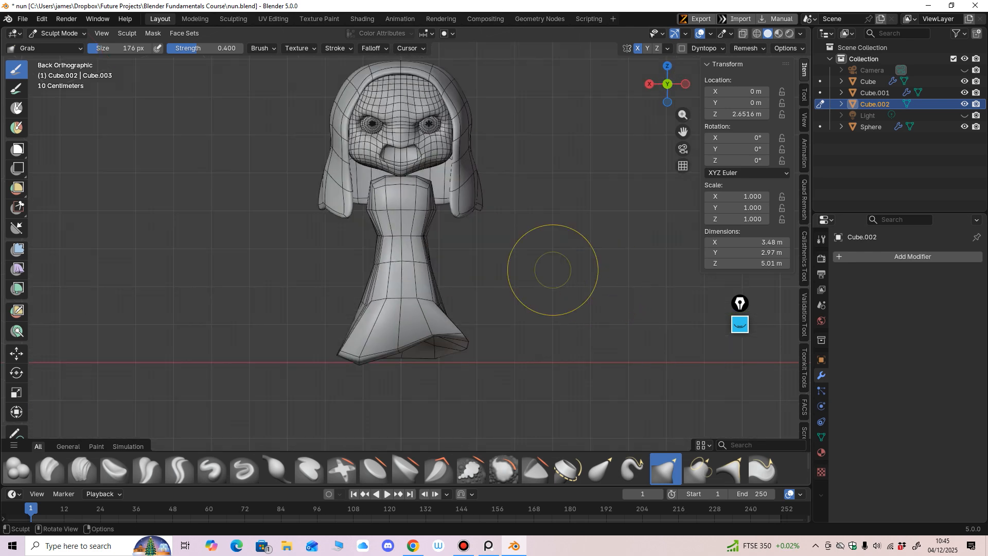
left_click_drag(375, 183, 376, 181)
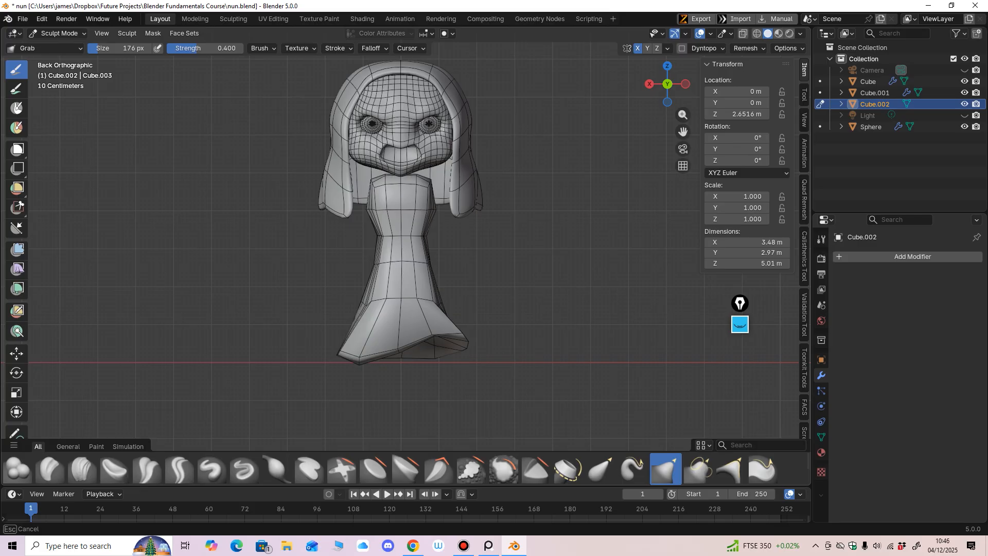
middle_click_drag(483, 234, 487, 238, "shift")
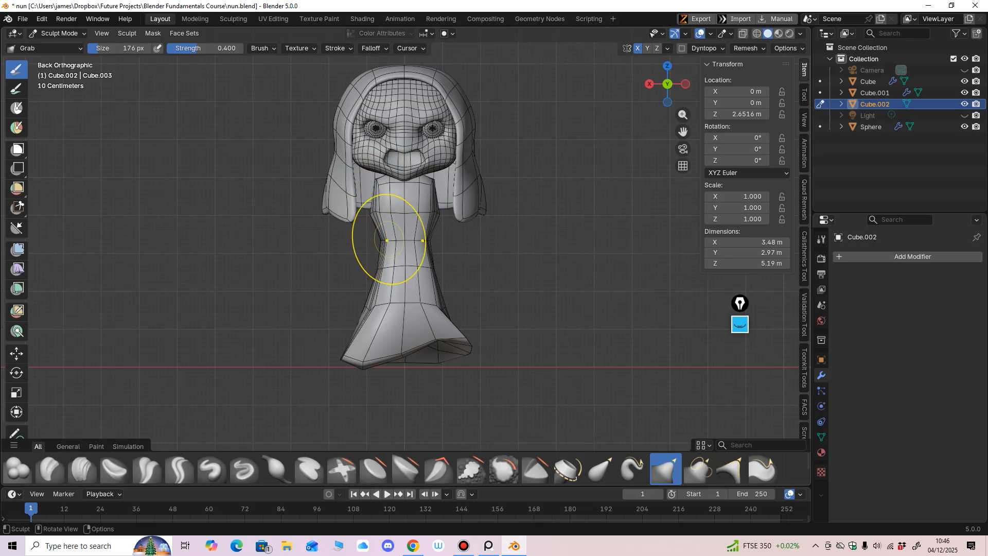
Pull the top of the body further up beneath the head to about 5.28 m tall, resizing the Grab brush as needed.
key("f")
left_click(431, 247)
mouse_move(410, 247)
left_mouse_down()
mouse_move(413, 237)
mouse_move(384, 232)
mouse_move(374, 205)
mouse_move(381, 210)
mouse_move(382, 177)
left_mouse_up()
key("f")
left_click(426, 246)
key("f")
left_click(380, 237)
key("f")
left_click(368, 205)
scroll(473, 234, "up", 1)
middle_click_drag(474, 236, 462, 280)
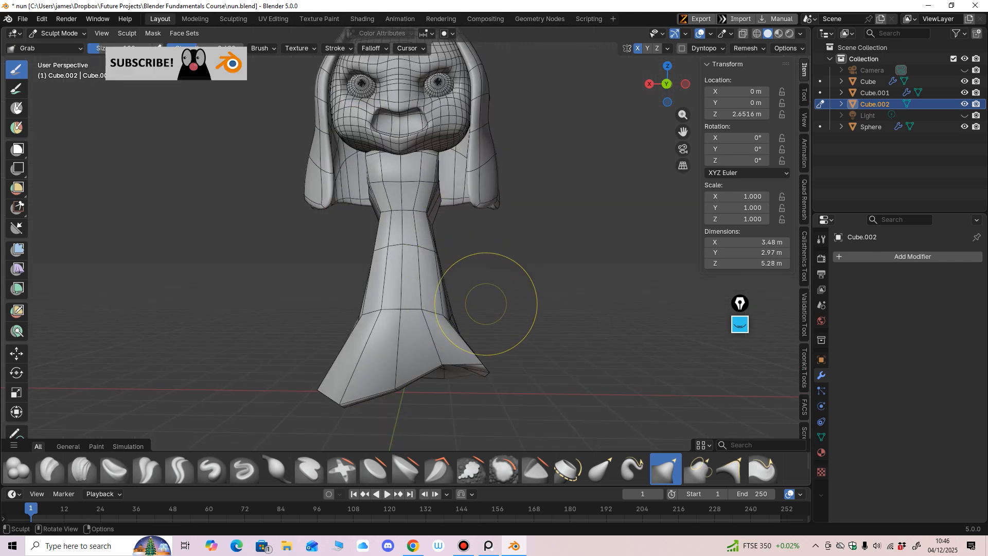
Isolate the body in Local View and switch it to Edit Mode with face selection.
key("KP_Divide")
middle_click_drag(478, 301, 355, 298)
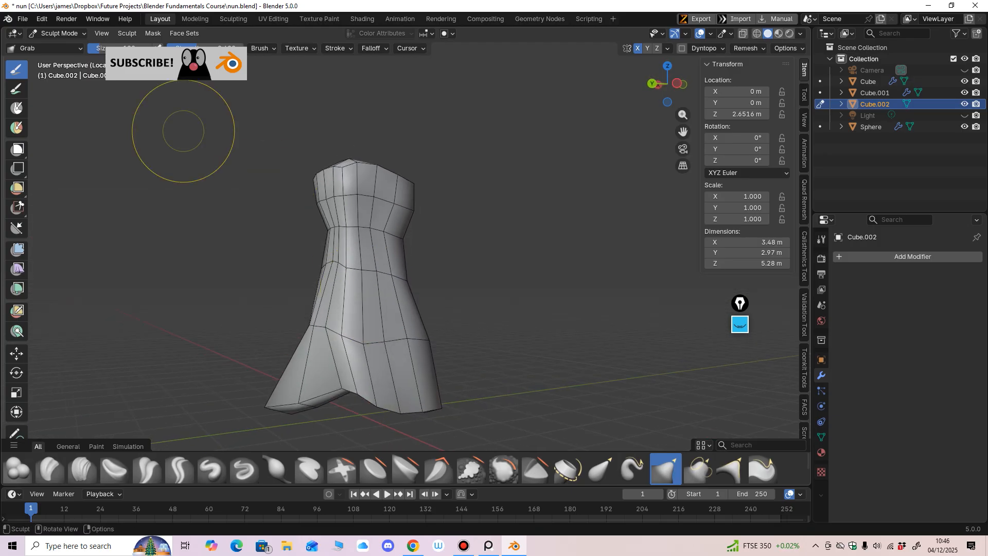
left_click(58, 32)
left_click(58, 58)
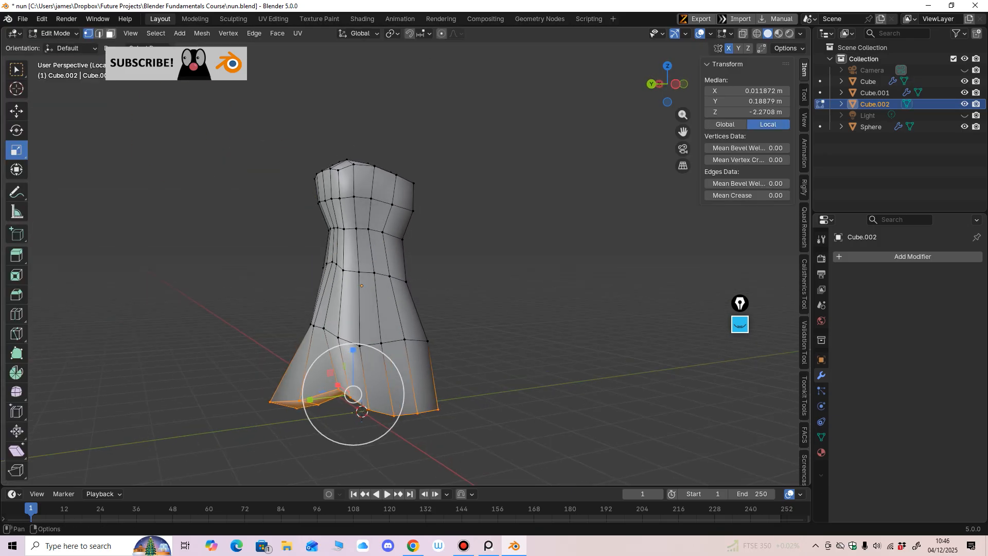
left_click(110, 34)
middle_click_drag(380, 278, 395, 303)
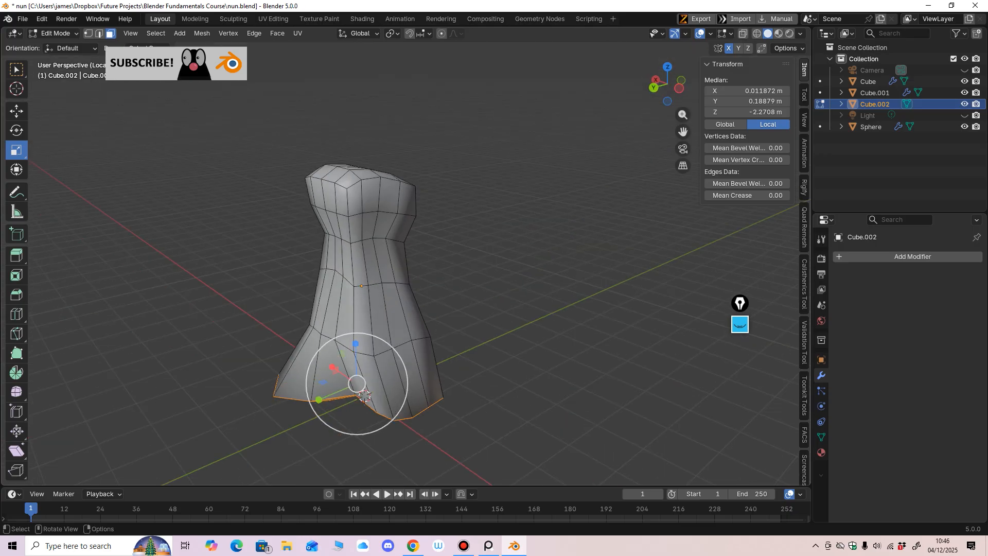
Select the side faces at both shoulders and extrude them along their normals into arms spanning about 5.14 m.
left_click(390, 197)
middle_click_drag(390, 196, 541, 188)
left_click(359, 184, "shift")
left_click(435, 186, "shift")
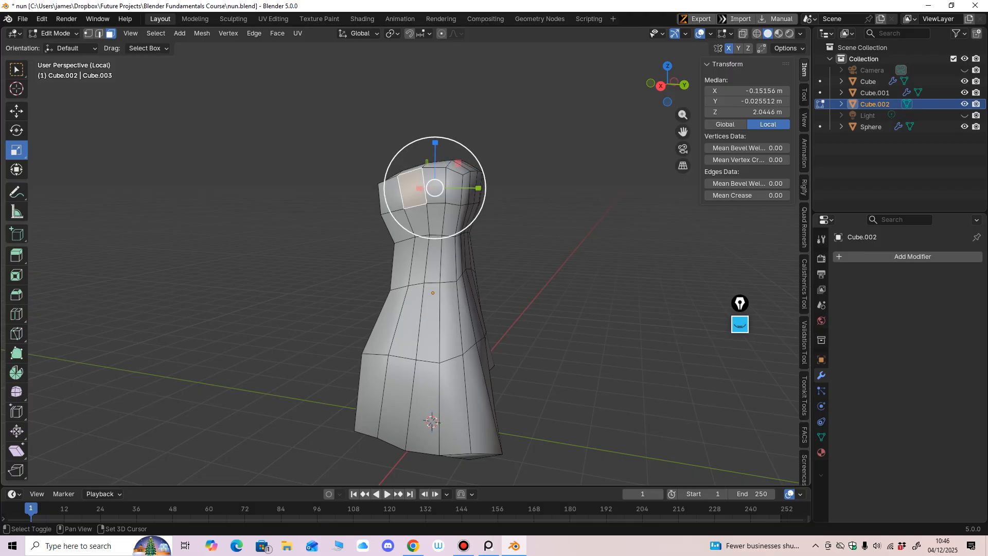
left_click(413, 190, "shift")
middle_click_drag(413, 190, 320, 184)
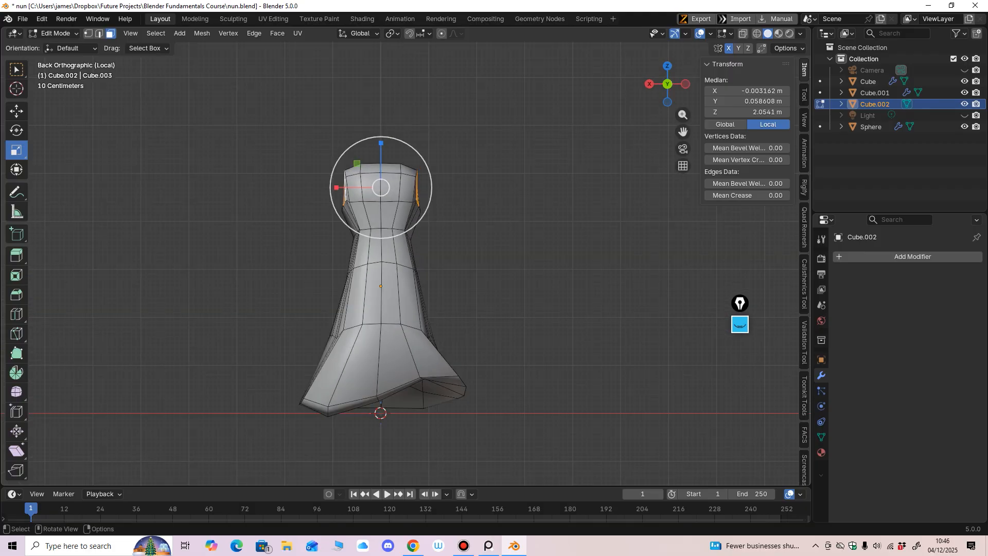
key("ctrl+f")
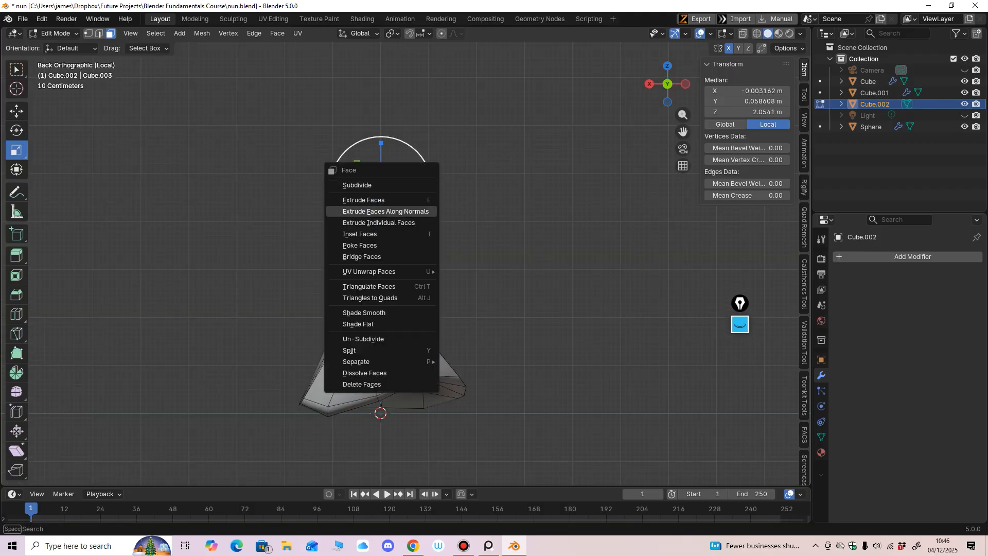
left_click(386, 211)
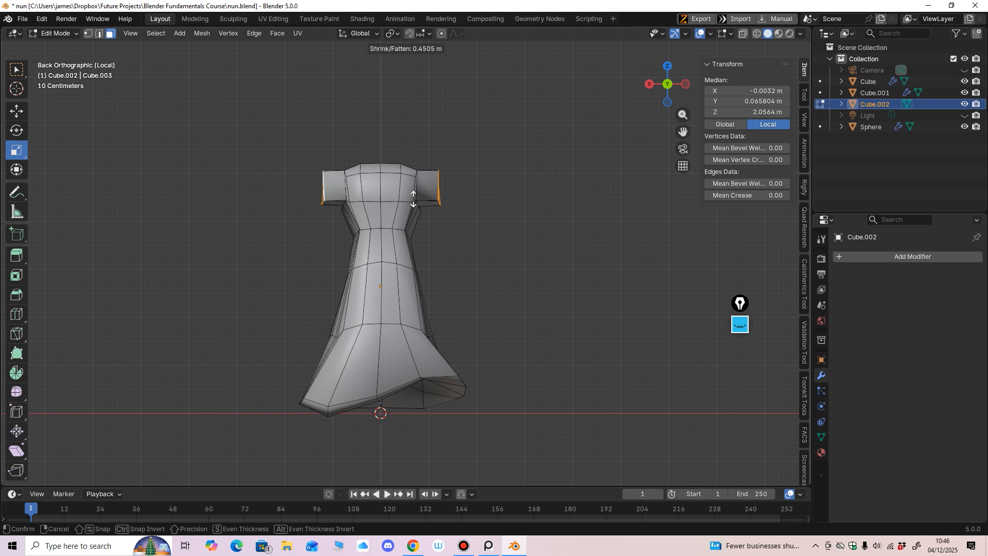
left_click(427, 167)
Add loop cuts to both arms, with three crosswise cuts per arm and further cuts running lengthwise.
left_click(16, 314)
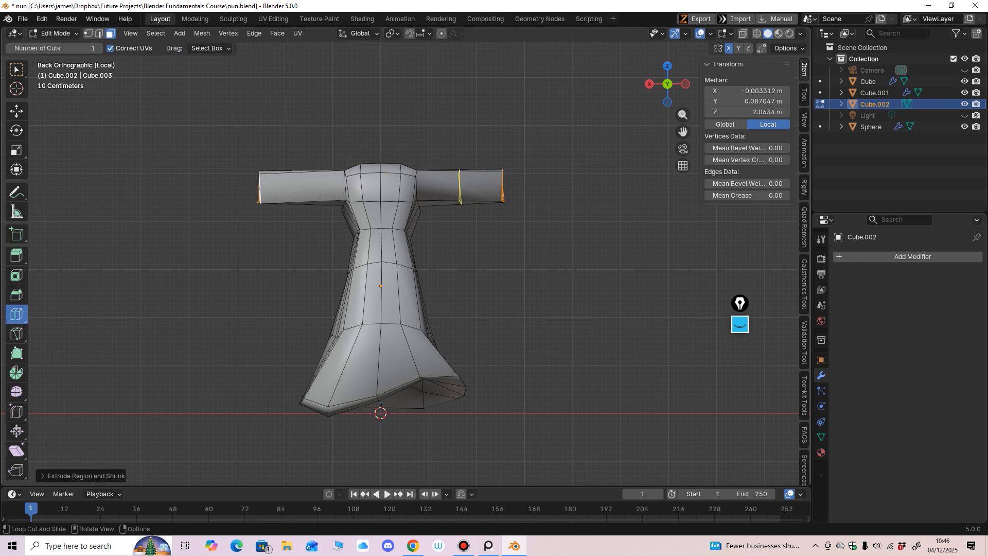
left_click(455, 187)
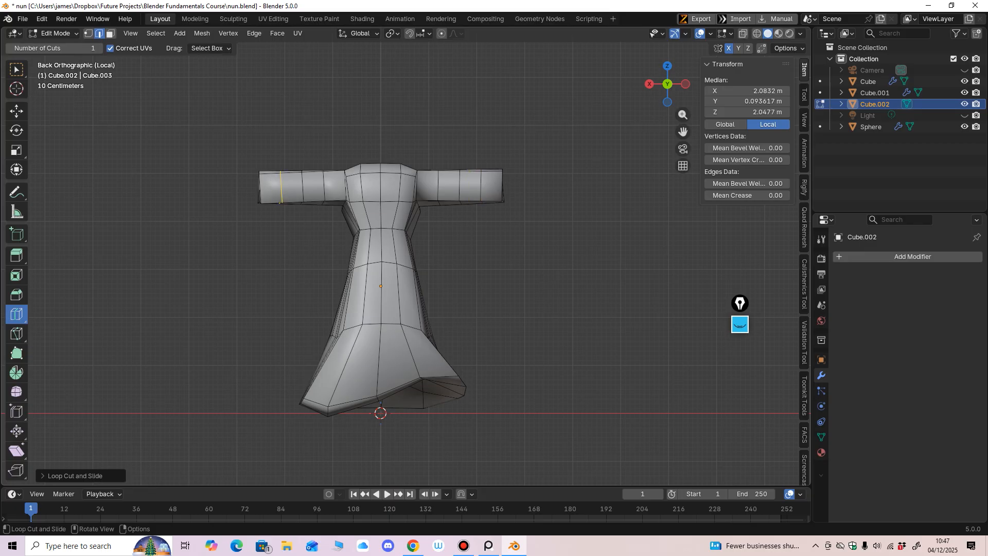
mouse_move(438, 268)
middle_mouse_down()
mouse_move(457, 286)
mouse_move(519, 289)
mouse_move(460, 295)
mouse_move(440, 273)
middle_mouse_up()
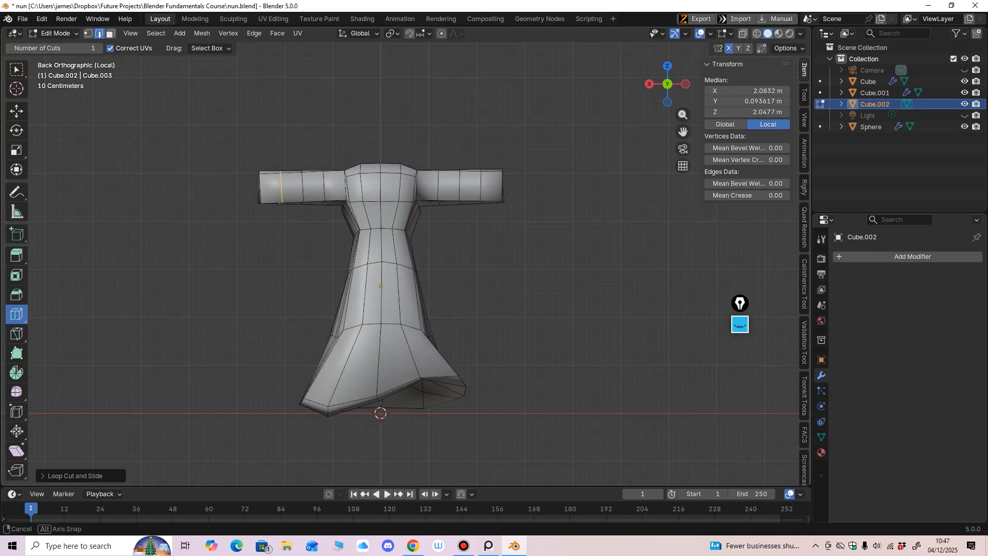
left_click(54, 33)
left_click(62, 70)
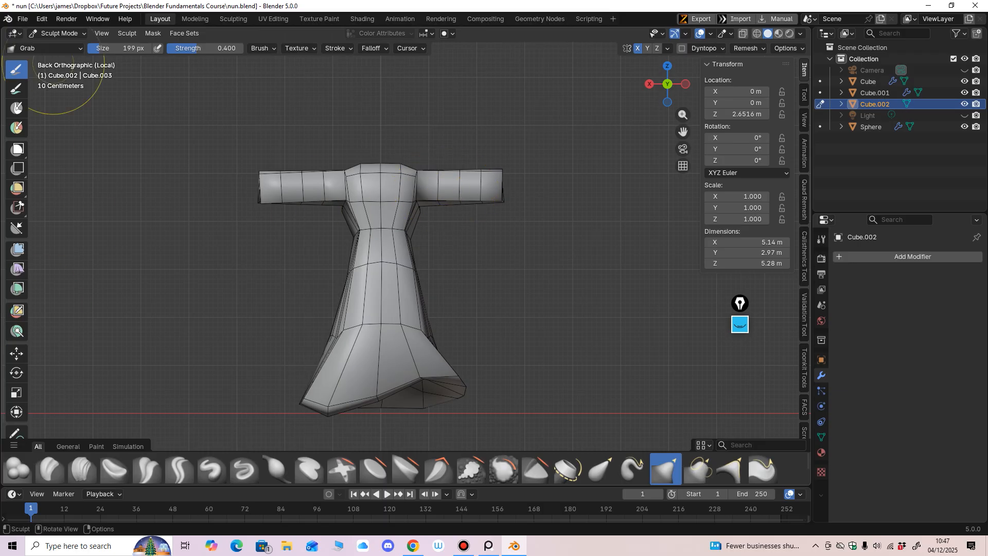
left_click(55, 33)
left_click(57, 59)
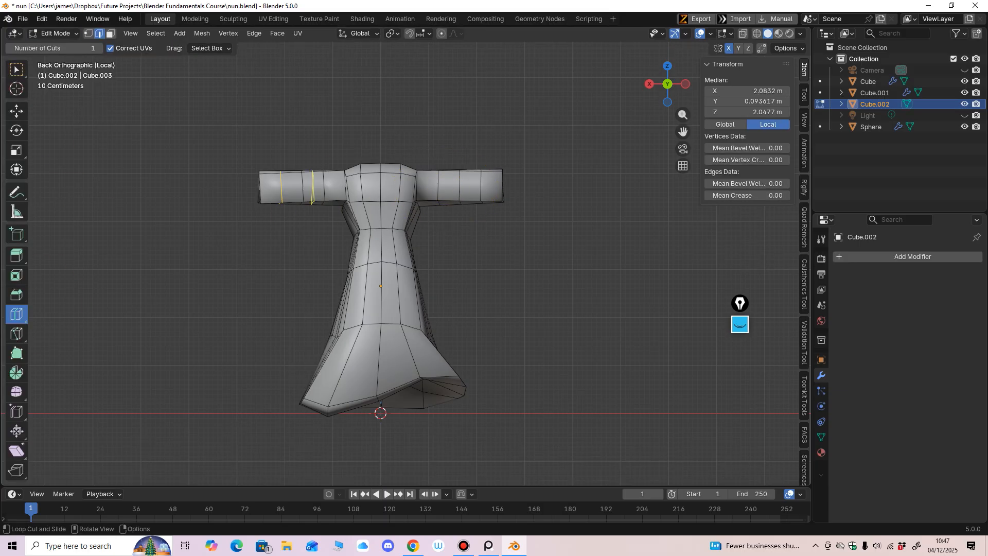
left_click(437, 186)
middle_click_drag(436, 186, 396, 241)
In Sculpt Mode, set the Grab brush to about 107 px and smooth both arms to about 4.97 m across.
left_click(54, 33)
left_click(62, 71)
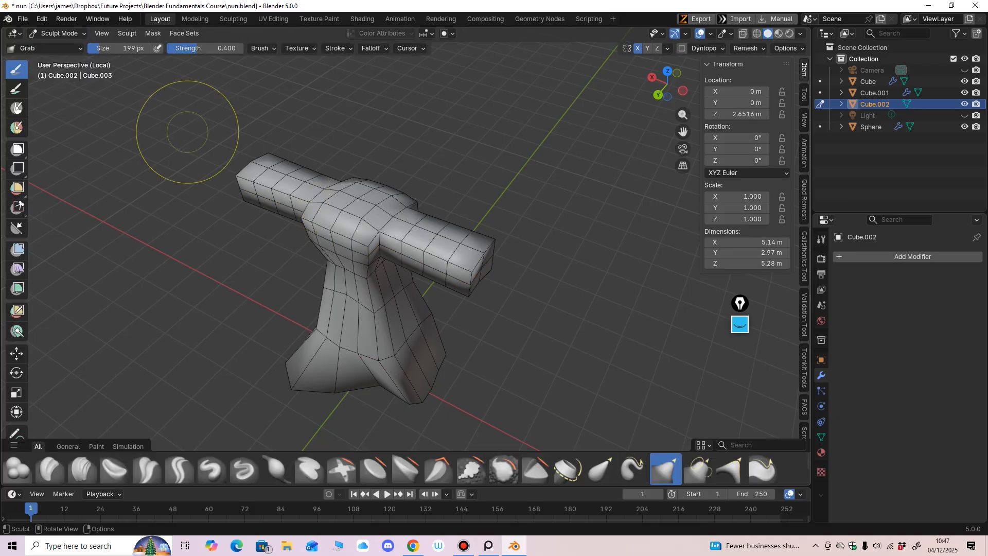
key("f")
left_click(416, 241)
left_click_drag(409, 233, 463, 247, "shift")
mouse_move(476, 251)
middle_mouse_down()
mouse_move(414, 148)
mouse_move(434, 122)
mouse_move(336, 174)
mouse_move(353, 187)
mouse_move(315, 155)
mouse_move(340, 175)
mouse_move(437, 172)
middle_mouse_up()
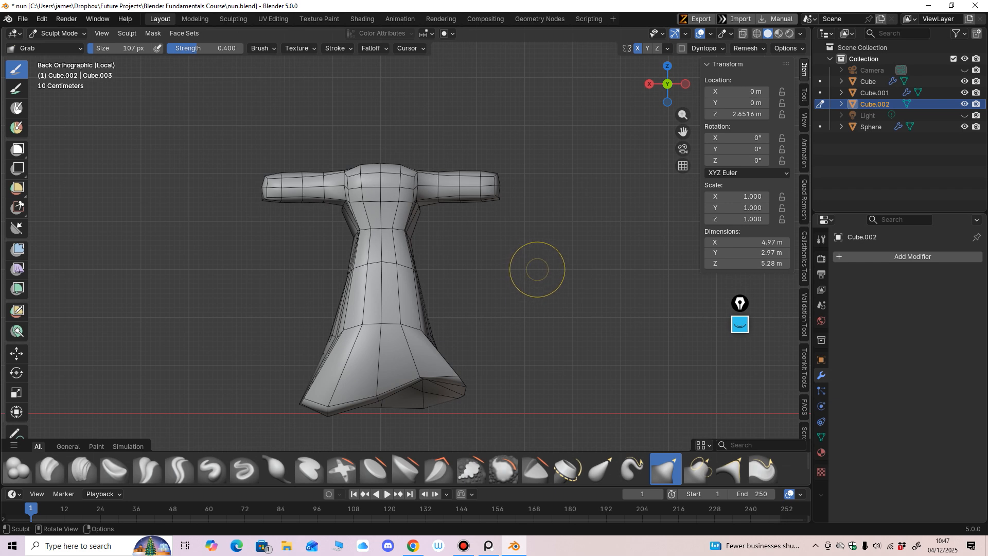
mouse_move(537, 270)
middle_mouse_down()
mouse_move(635, 276)
mouse_move(535, 265)
middle_mouse_up()
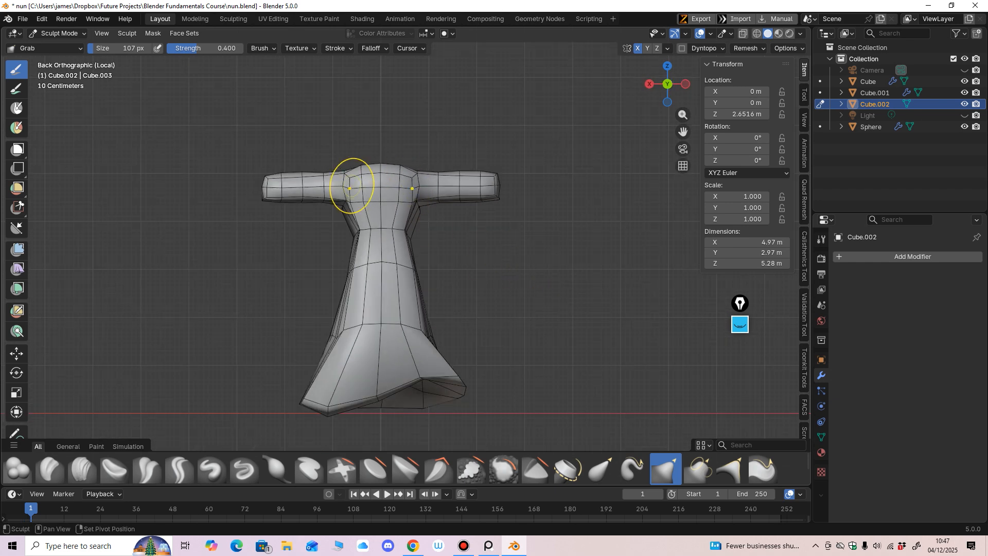
From the back view, pull both arms down with Grab brush sizes of about 234 and 305 px, narrowing the span to about 4.51 m.
key("f")
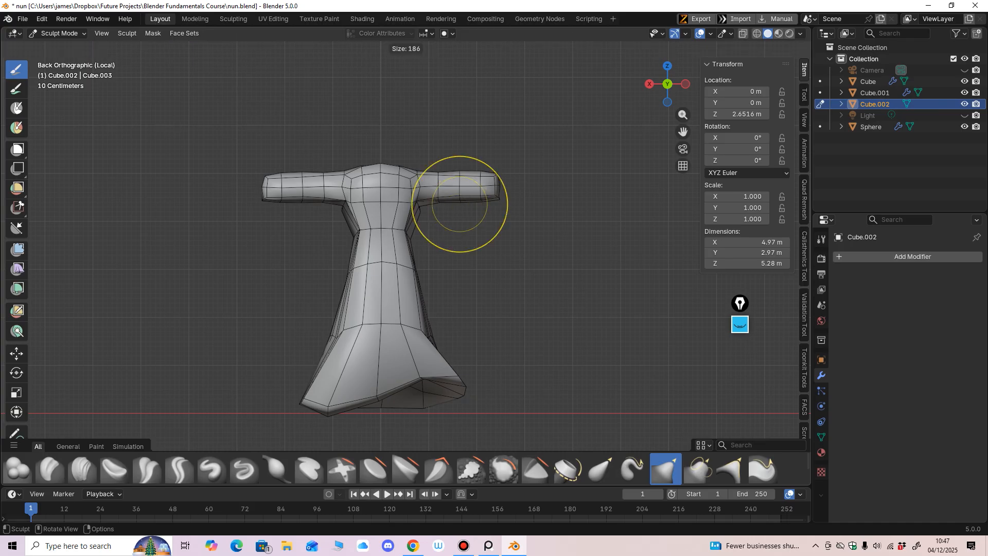
left_click(518, 203)
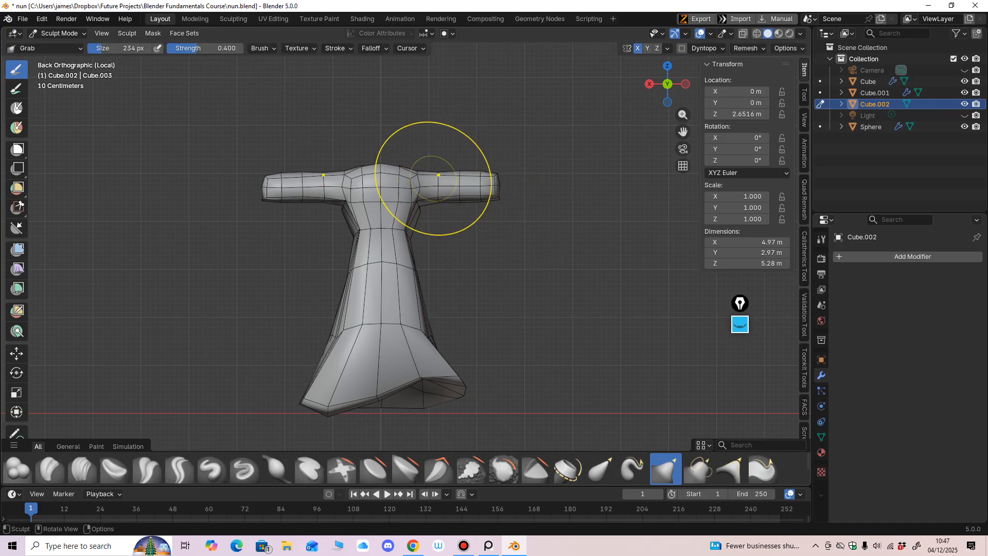
mouse_move(432, 177)
left_mouse_down()
mouse_move(474, 199)
mouse_move(514, 202)
mouse_move(498, 210)
left_mouse_up()
key("f")
left_click(528, 196)
mouse_move(498, 210)
middle_mouse_down()
mouse_move(559, 221)
mouse_move(480, 205)
middle_mouse_up()
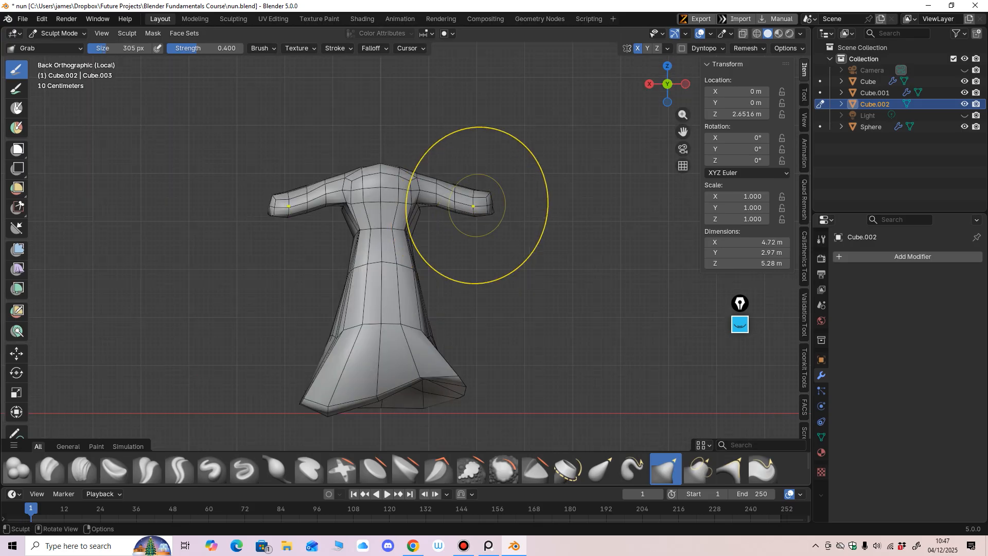
left_click_drag(475, 208, 462, 233)
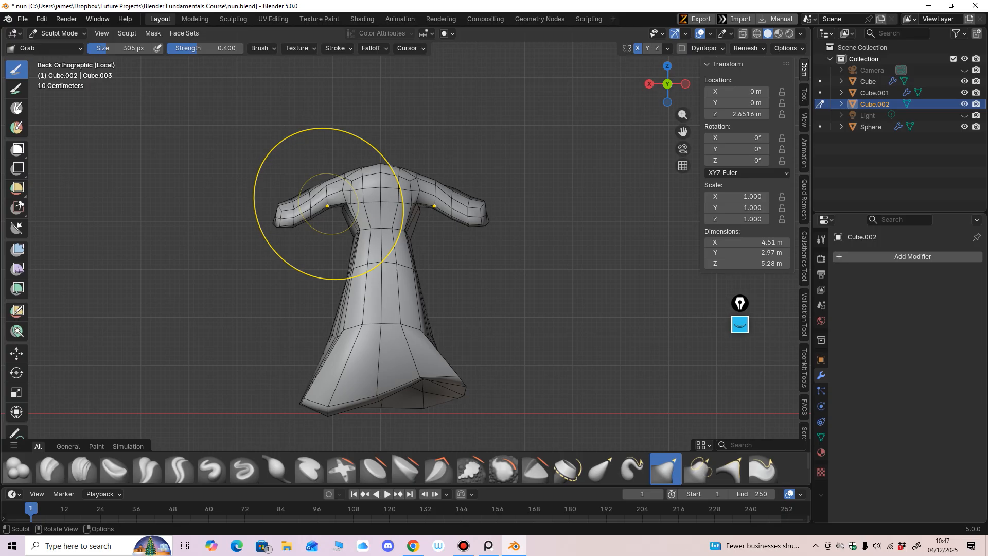
key("f")
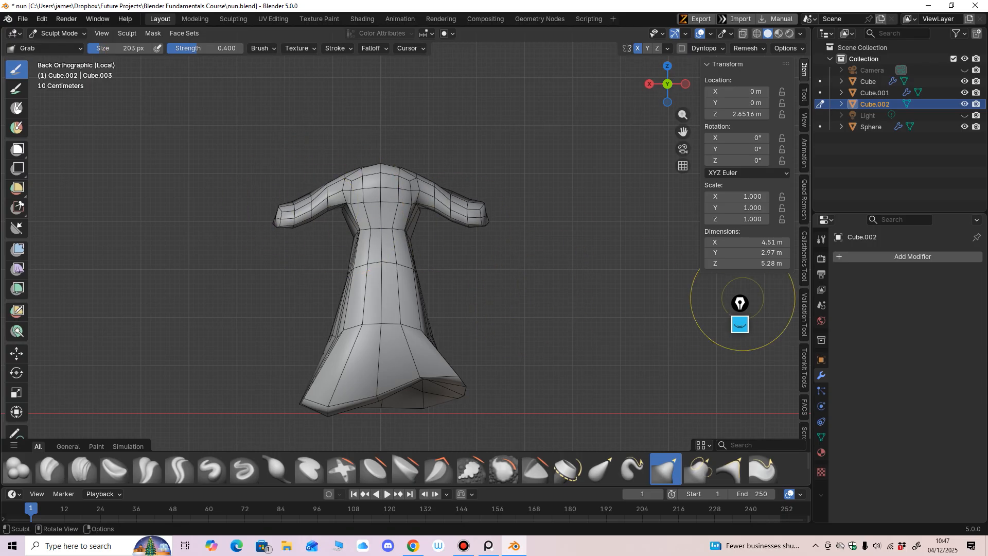
left_click(741, 303)
left_click_drag(741, 303, 773, 224)
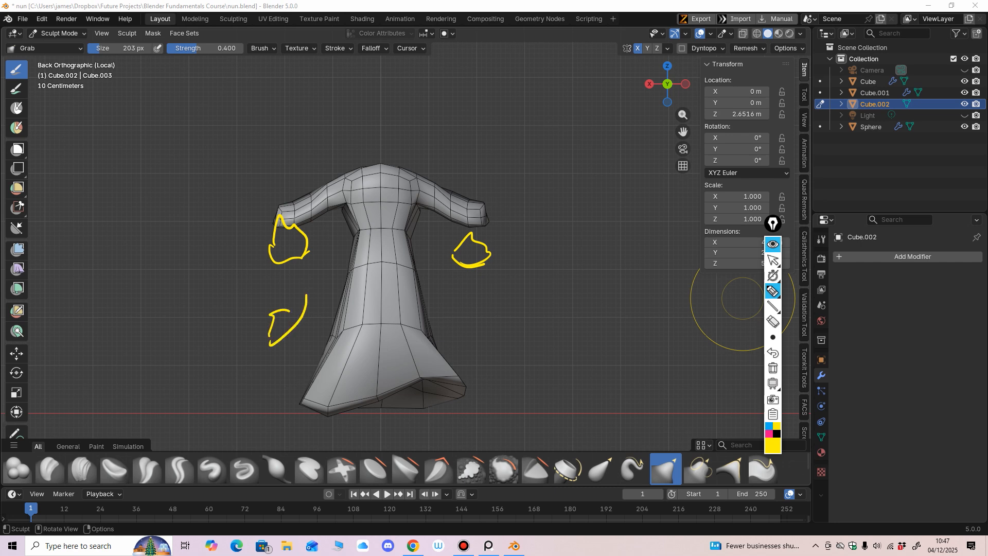
left_click(773, 321)
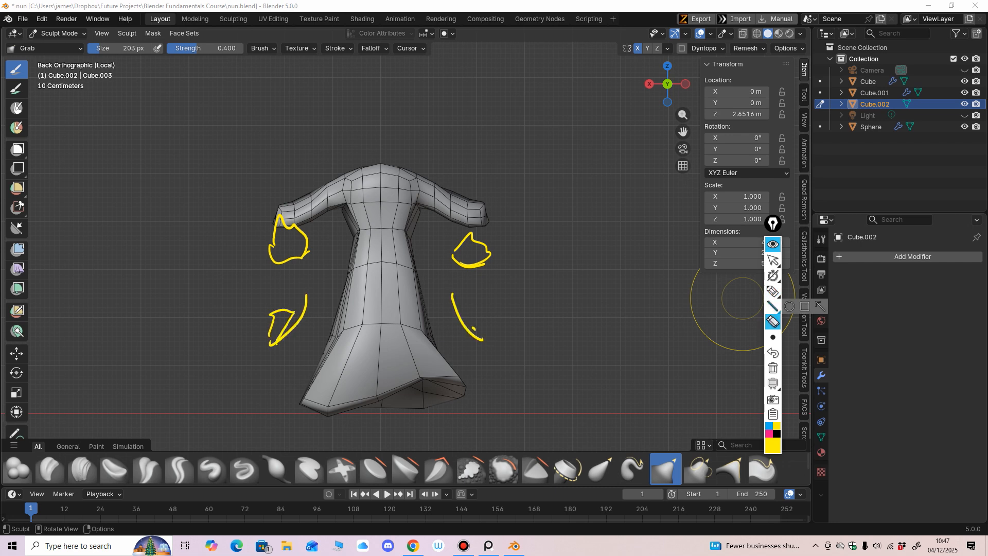
left_click_drag(490, 251, 466, 257)
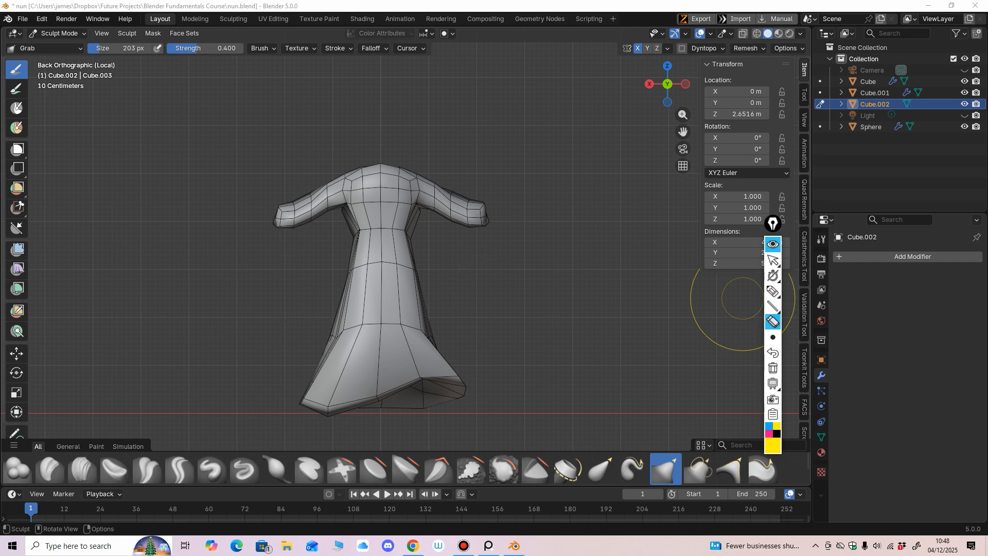
left_click(773, 259)
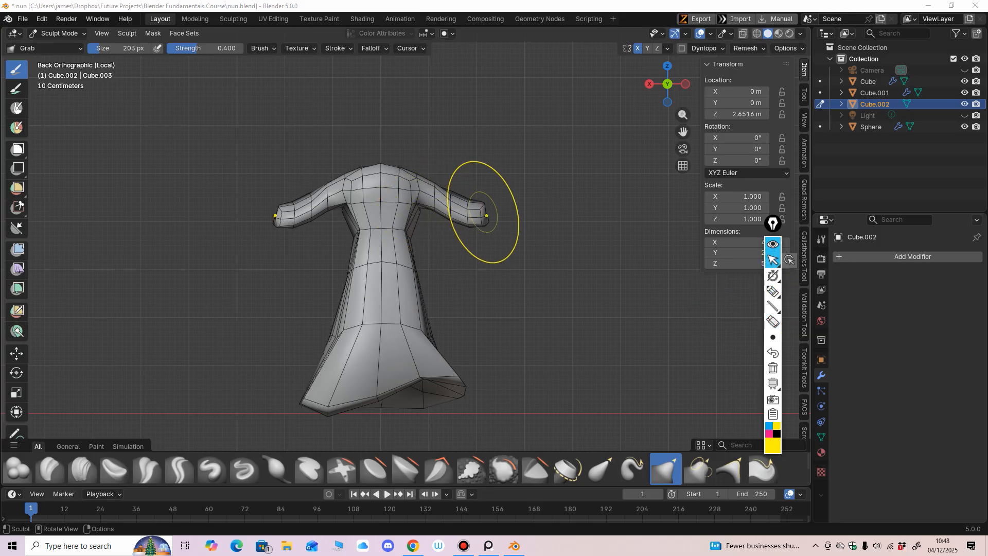
Pull the arm ends down and lower the top between the shoulders, using Grab brush sizes of about 203 and 150 px.
left_click_drag(486, 221, 485, 231)
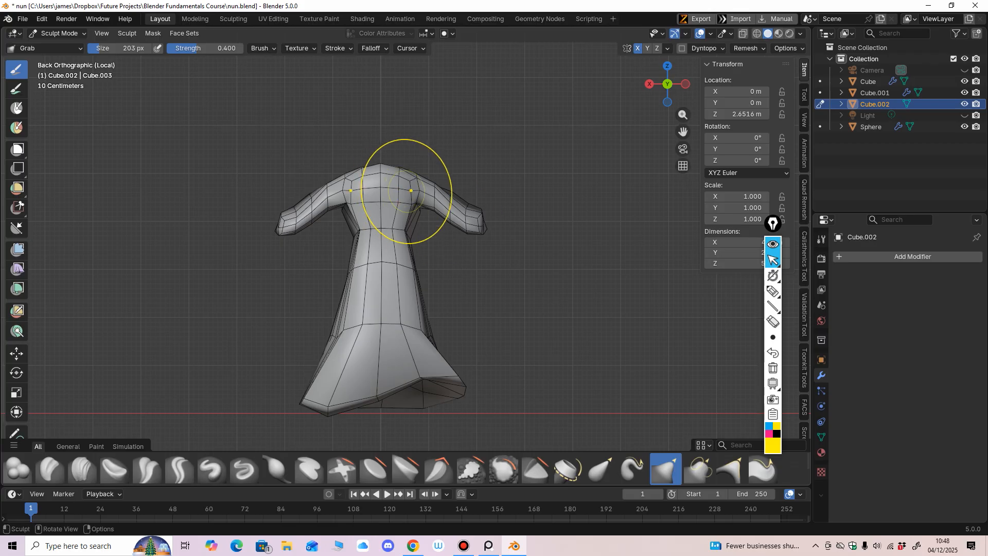
key("f")
left_click(402, 197)
left_click_drag(392, 172, 390, 183)
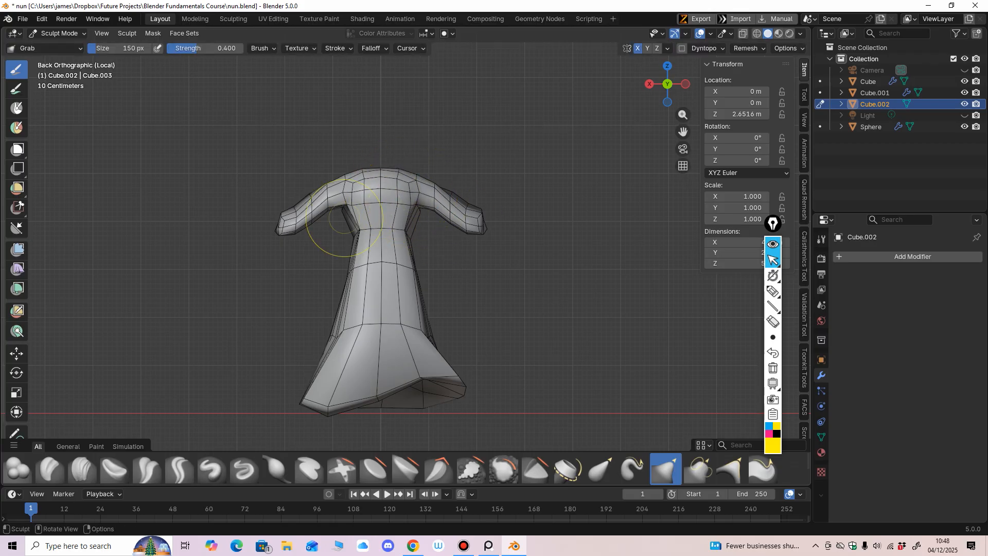
left_click_drag(287, 220, 287, 233)
left_click_drag(488, 236, 487, 222)
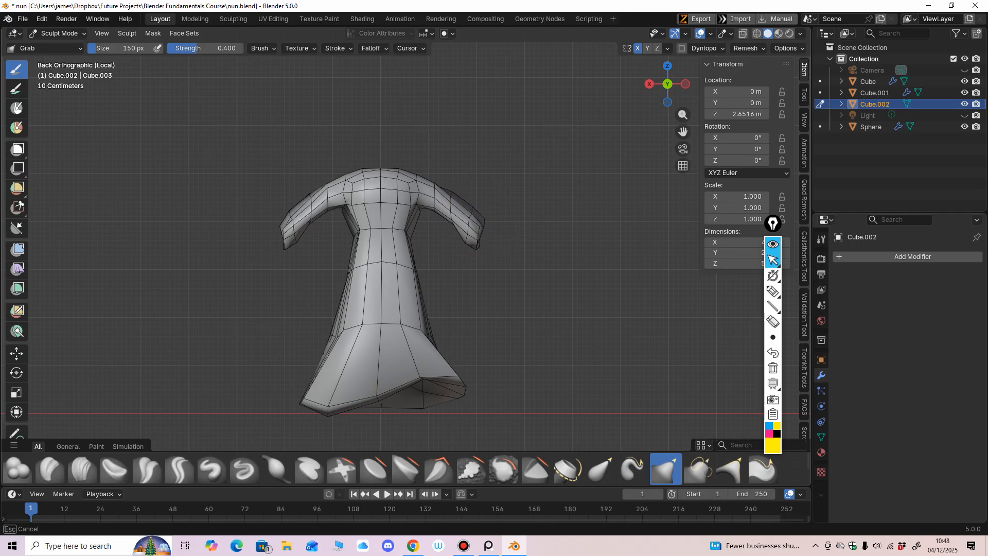
From the front view, set the Grab brush to about 173 px and pull the arms down and inward to a span of about 4.12 m.
middle_click_drag(487, 221, 247, 233)
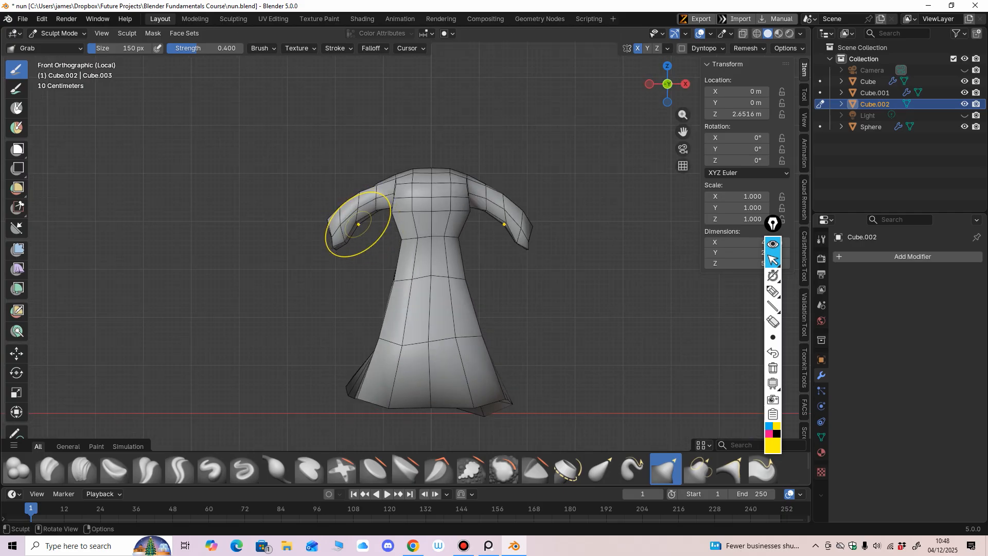
key("f")
left_click(359, 225)
left_click_drag(356, 217, 363, 230)
mouse_move(363, 230)
middle_mouse_down()
mouse_move(489, 268)
mouse_move(634, 281)
middle_mouse_up()
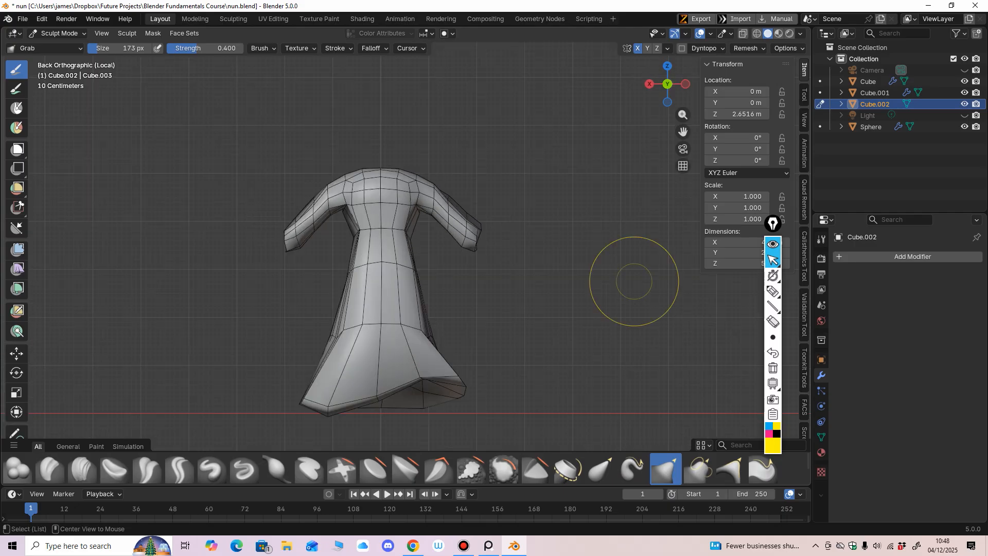
Mask both arms symmetrically from the back view with Box Mask, including the shoulder joints.
left_click(17, 149)
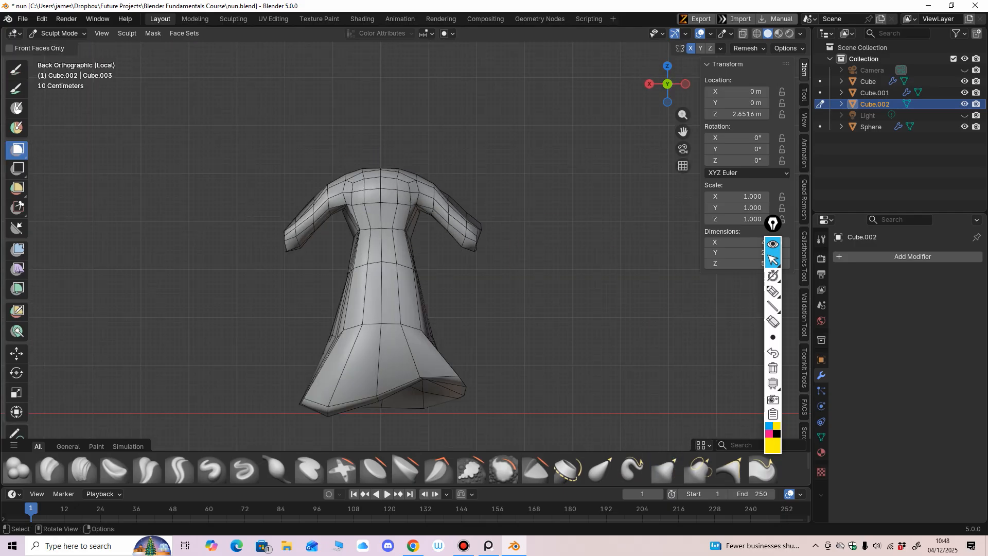
left_click_drag(515, 130, 413, 237)
left_click_drag(521, 182, 425, 213)
left_click_drag(471, 136, 428, 181)
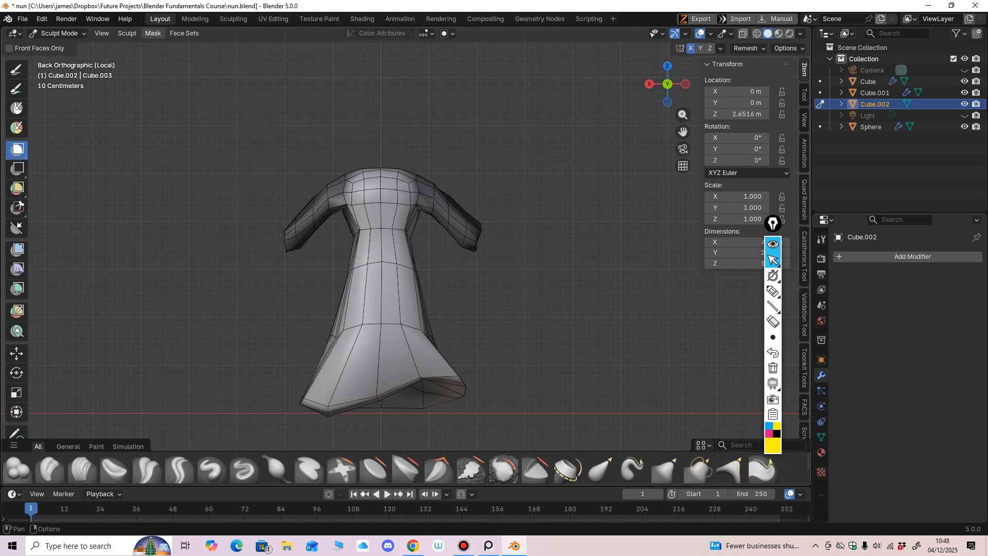
Smooth the edge of the arm mask and invert it to protect the body instead.
left_click(153, 33)
left_click(170, 133)
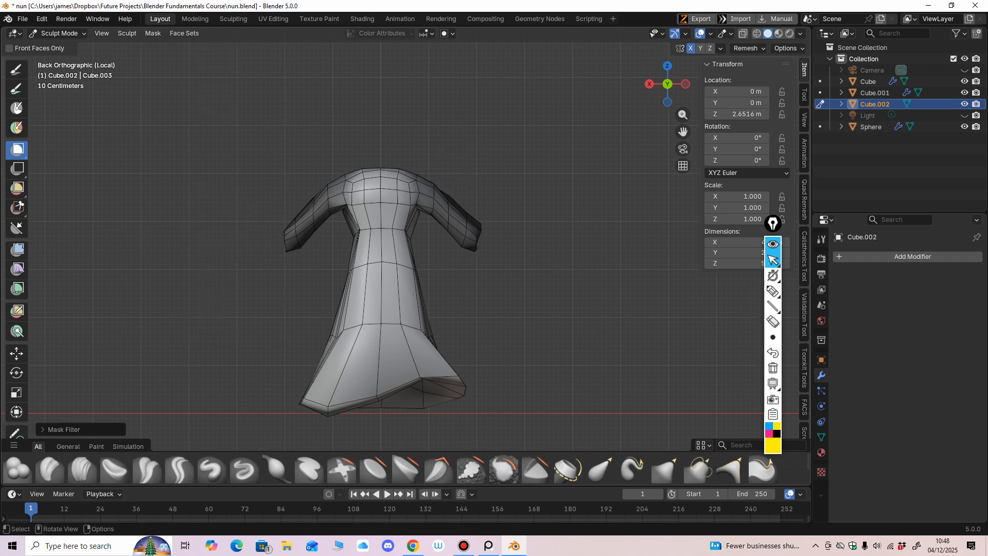
left_click(153, 33)
left_click(170, 57)
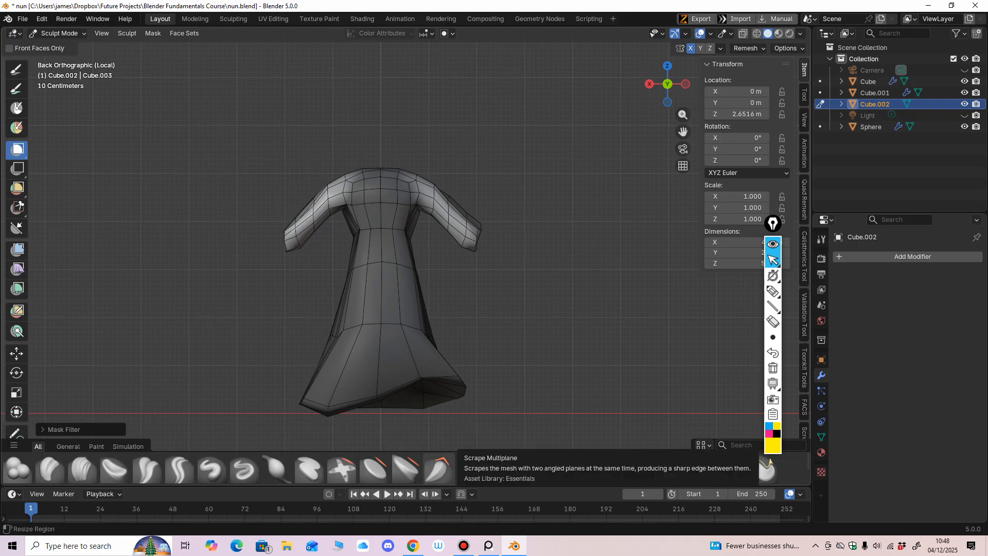
Switch to the Pose brush at 173 px and bend both unmasked arms downward and inward from the back view.
left_click_drag(450, 452, 449, 386)
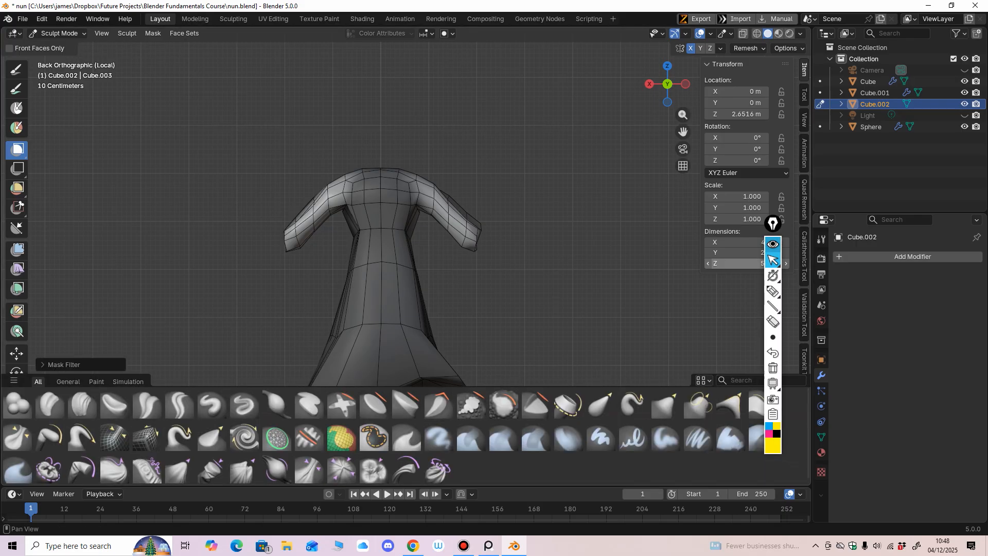
left_click_drag(773, 223, 803, 203)
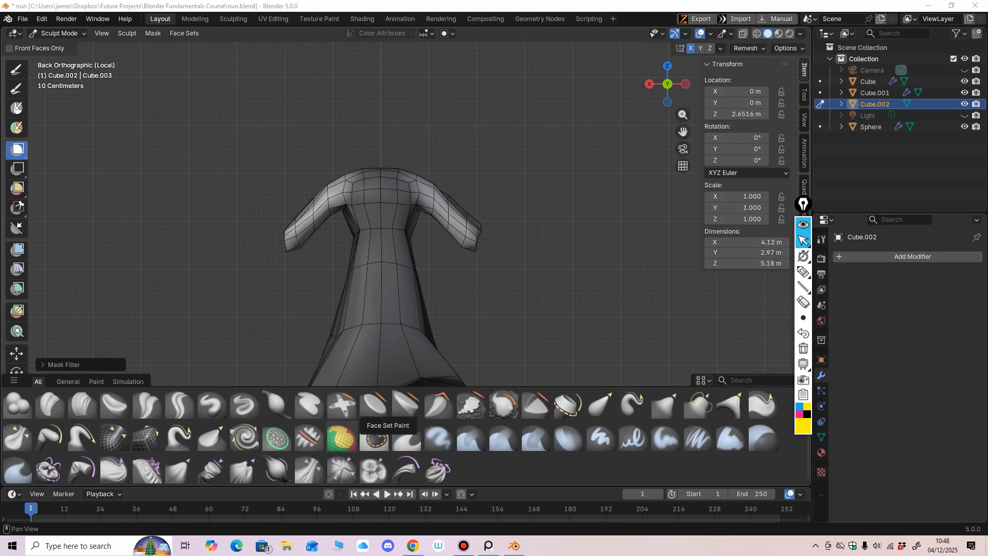
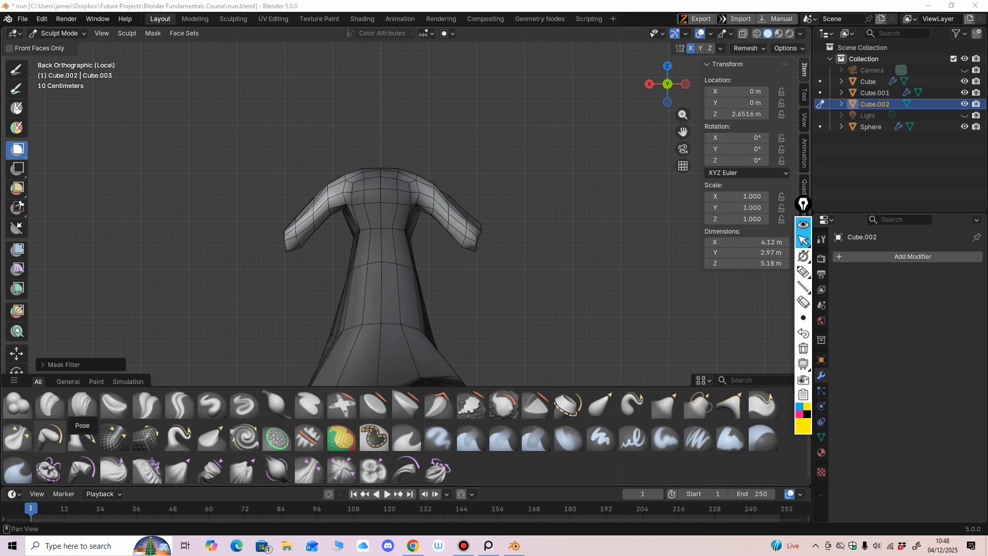
left_click(50, 437)
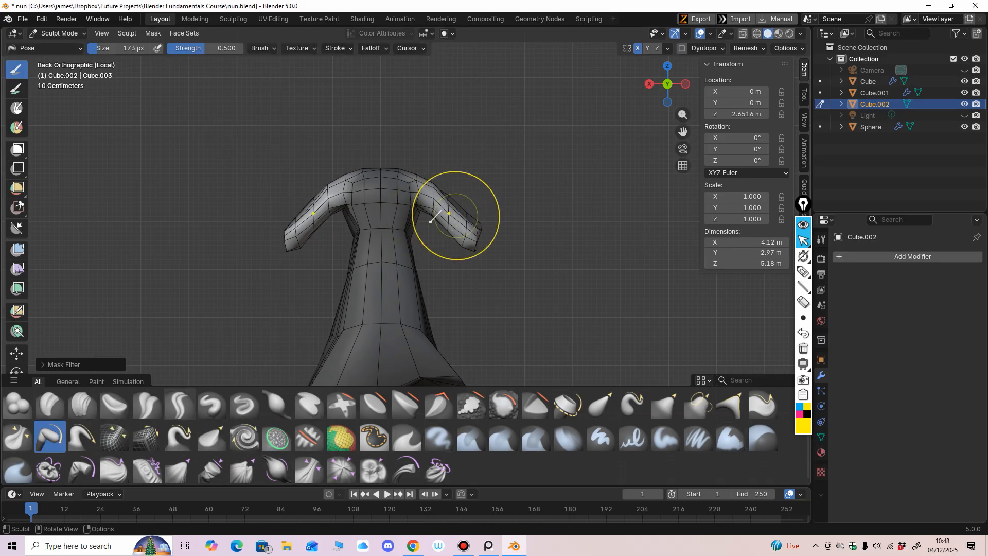
left_click_drag(465, 230, 460, 254)
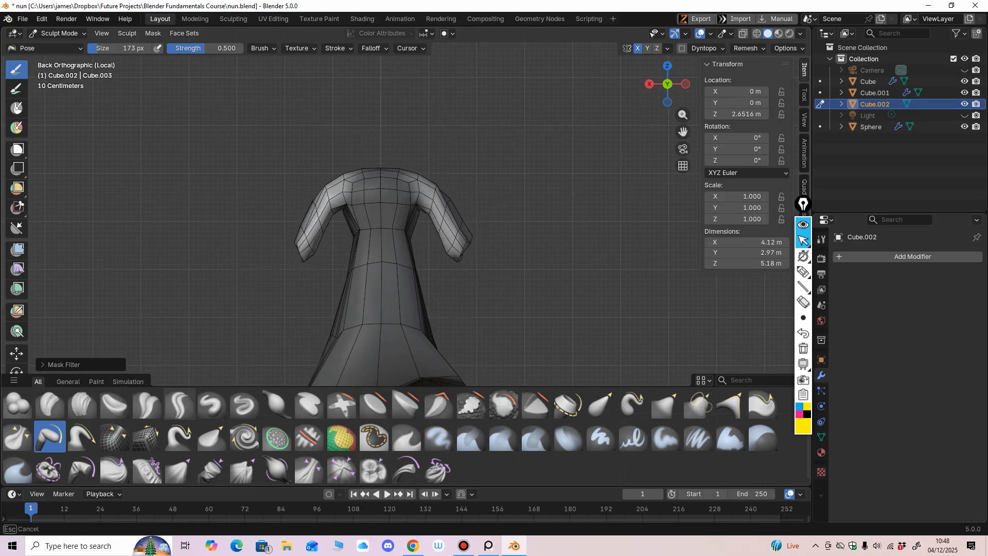
left_click_drag(436, 195, 446, 187)
Refine the arm pose with the Pose brush from the front, left and back views to a span of about 3.53 m.
middle_click_drag(418, 247, 154, 232)
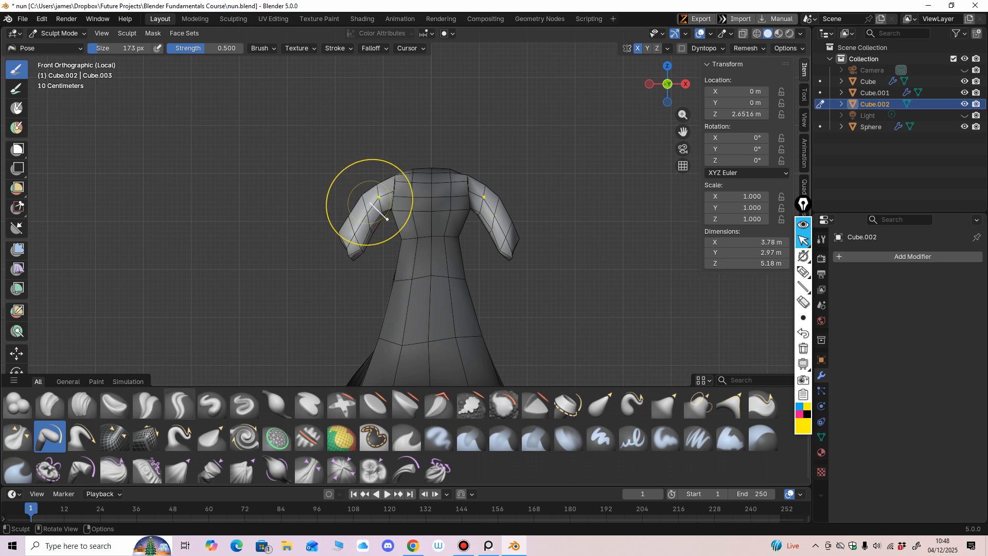
left_click_drag(370, 203, 365, 238)
middle_click_drag(366, 239, 471, 260)
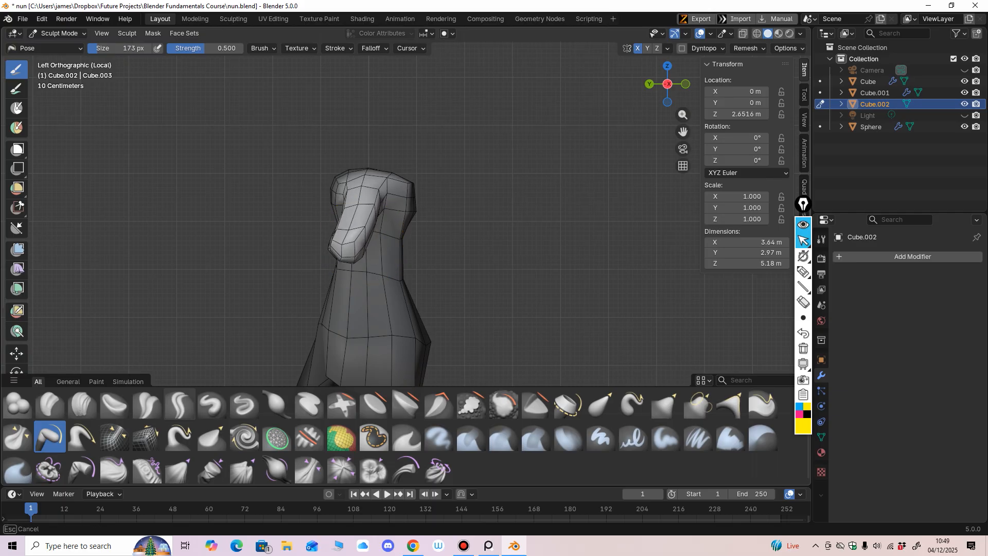
left_click_drag(345, 245, 349, 246)
middle_click_drag(406, 248, 532, 257)
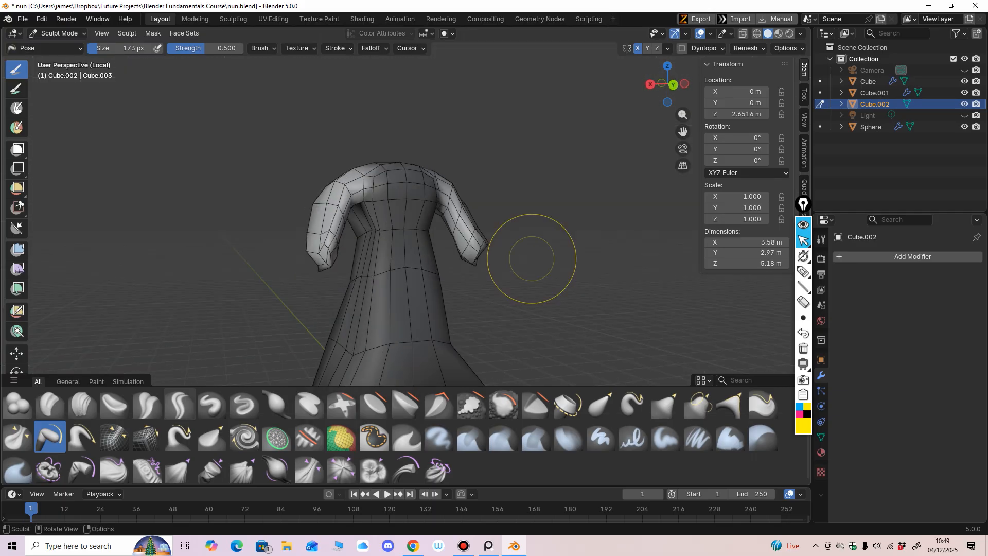
key("ctrl+KP_1")
left_click_drag(439, 202, 435, 198)
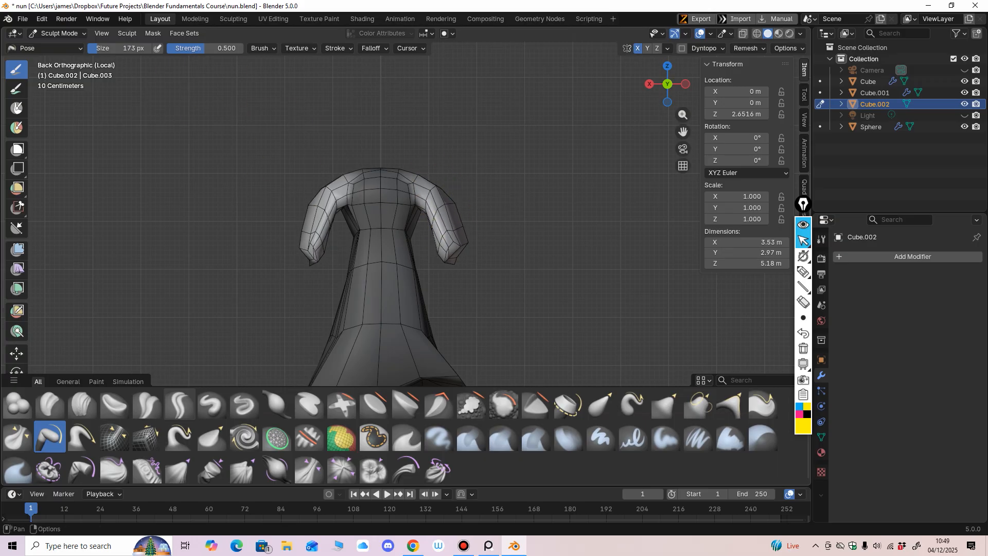
Clear the mask from the body and shrink the brush shelf to reveal the whole dress.
left_click(152, 33)
left_click(200, 58)
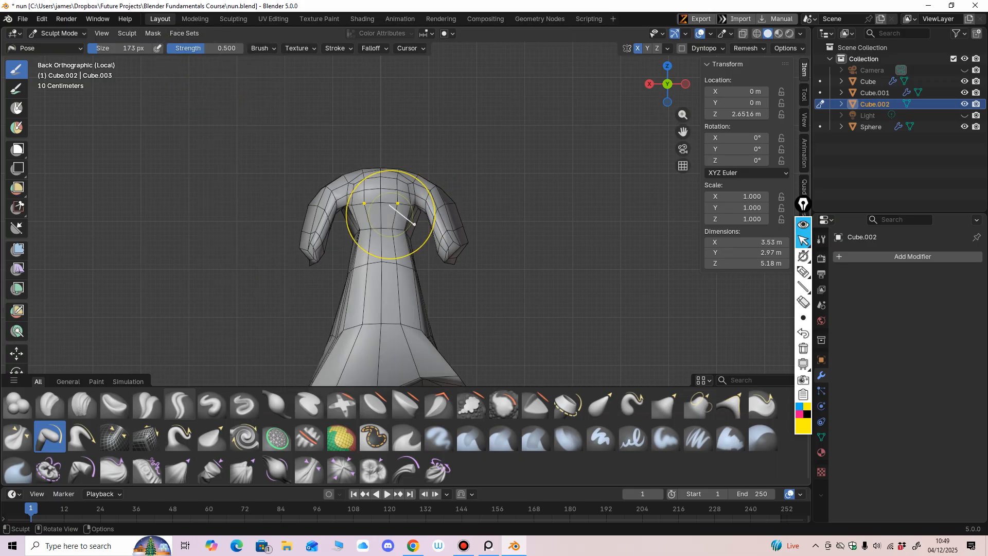
left_click_drag(406, 375, 406, 440)
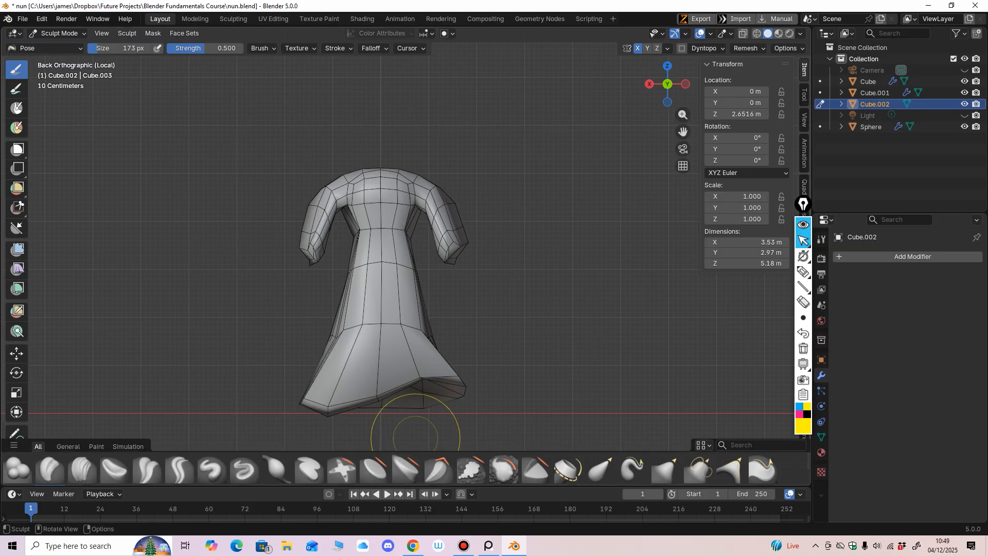
Switch to the Grab brush and reshape the shoulders and upper arms, using sizes of about 198 and 106 px.
key("f")
left_click(478, 323)
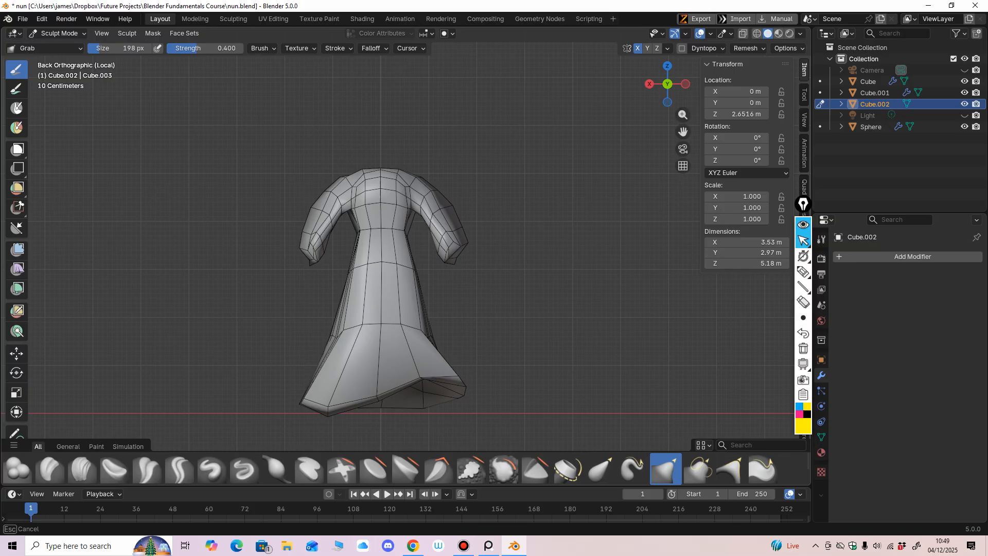
middle_click_drag(321, 205, 353, 209)
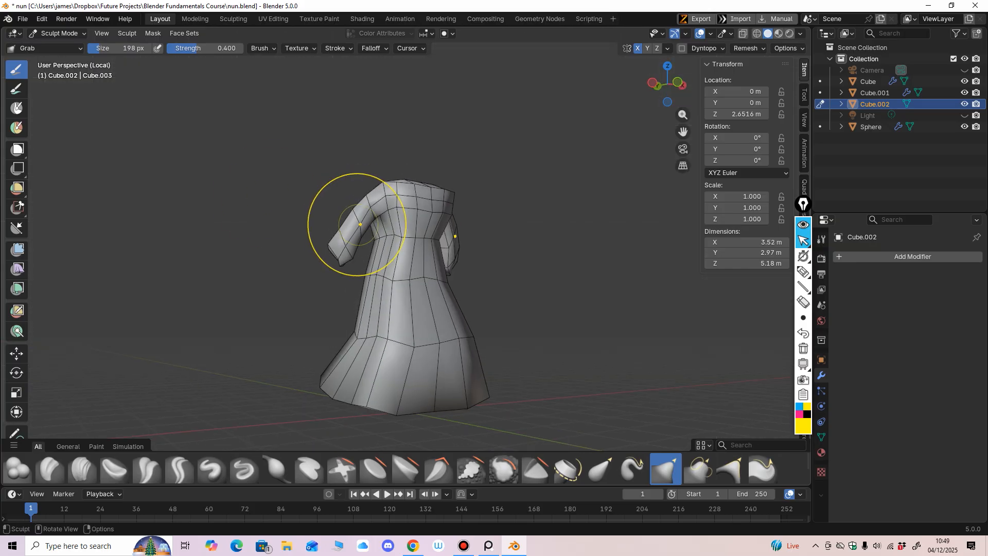
key("f")
left_click(331, 228)
left_click_drag(359, 213, 363, 215)
middle_click_drag(322, 263, 447, 236)
middle_click_drag(458, 286, 466, 296, "shift")
middle_click_drag(465, 296, 466, 291, "ctrl")
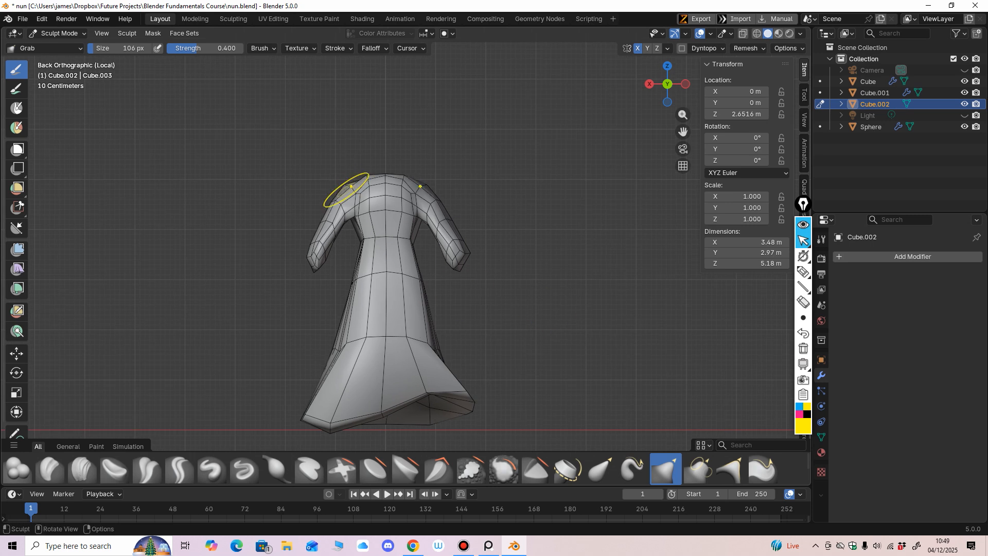
Set the Grab brush to about 206 px and leave local view to show the head and veil with the body.
middle_click_drag(351, 186, 407, 200)
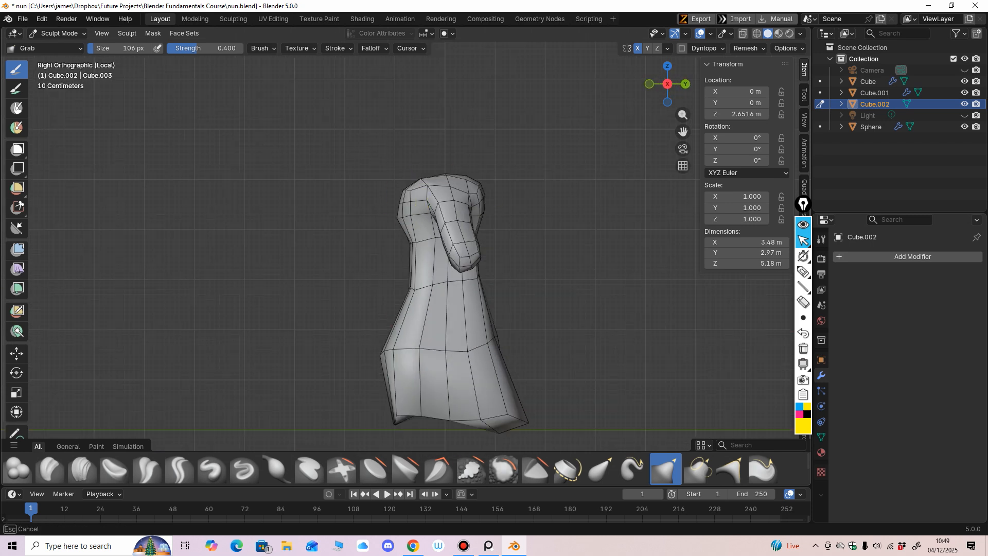
scroll(419, 272, "down", 1)
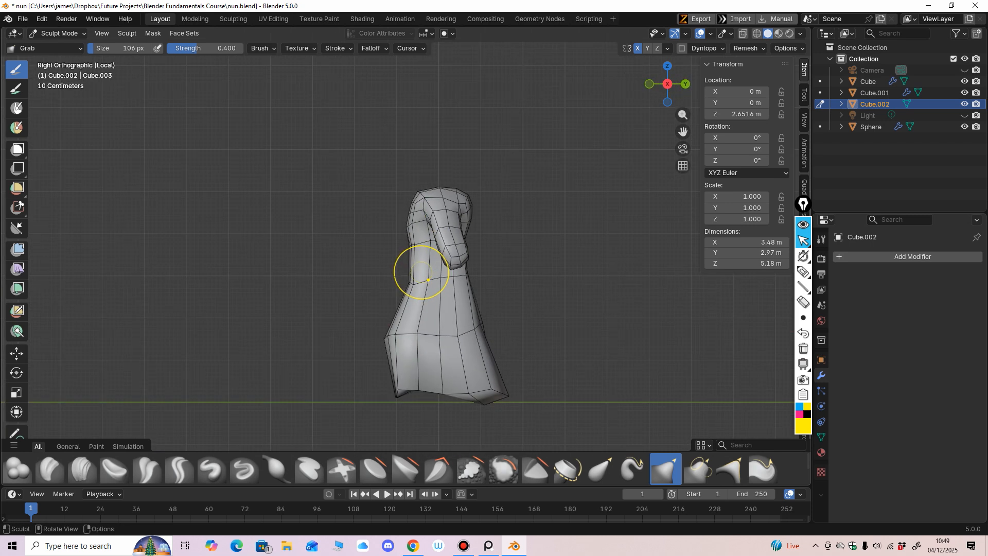
key("bracketright")
key("bracketright")
key("bracketright")
key("bracketright")
key("bracketright")
key("bracketright")
key("bracketright")
middle_click_drag(489, 233, 547, 331)
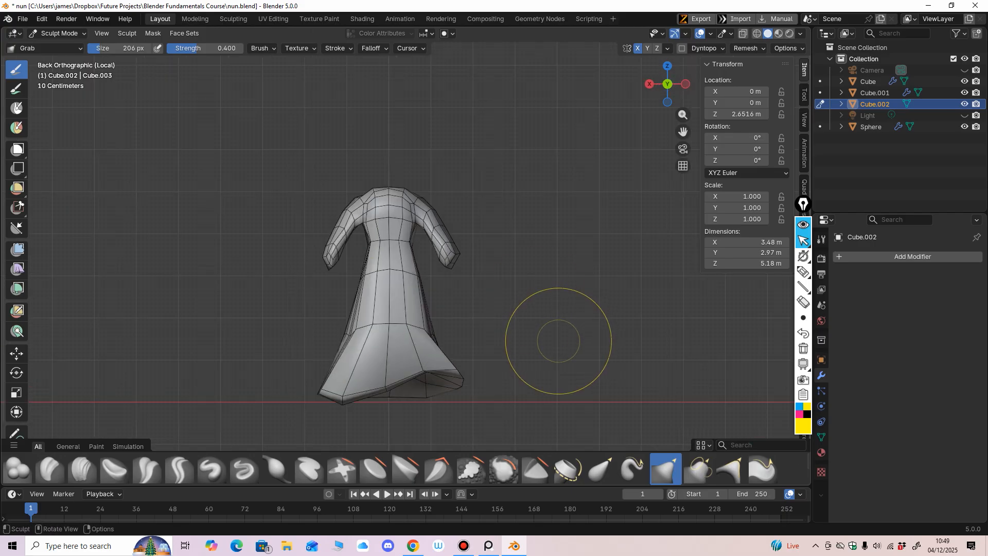
key("KP_Divide")
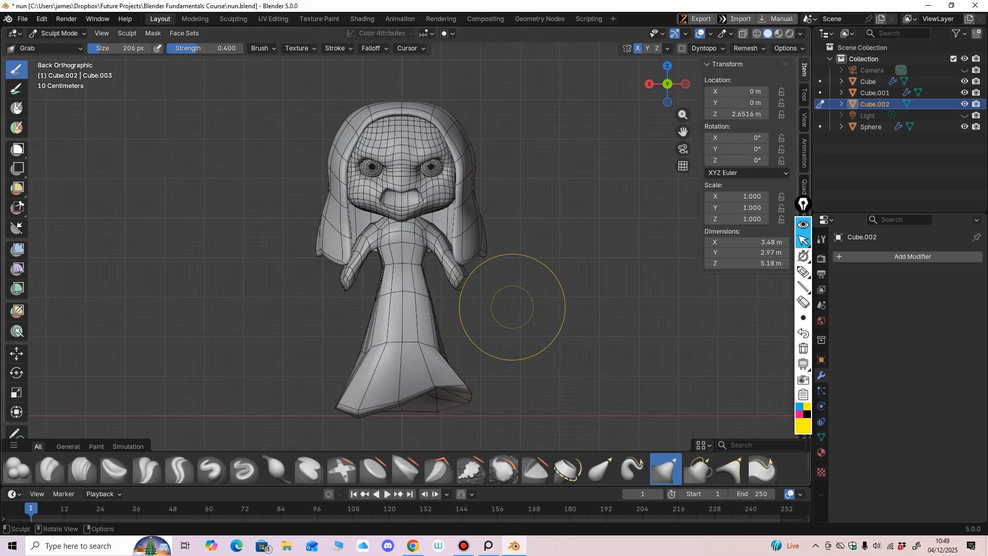
middle_click_drag(465, 271, 442, 245, "ctrl")
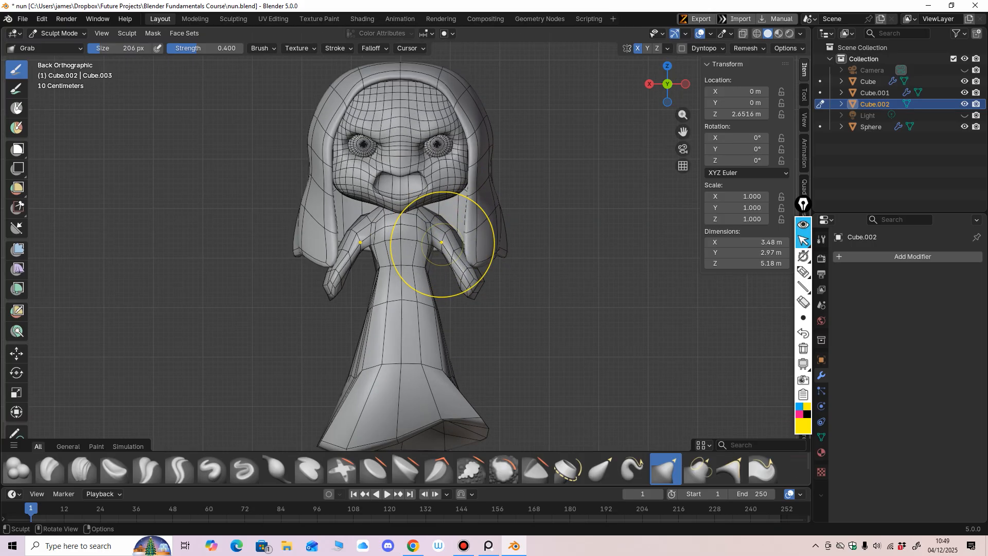
Set the Grab brush to about 139 px and straighten the upper arms where they meet the shoulders.
key("f")
left_click(471, 238)
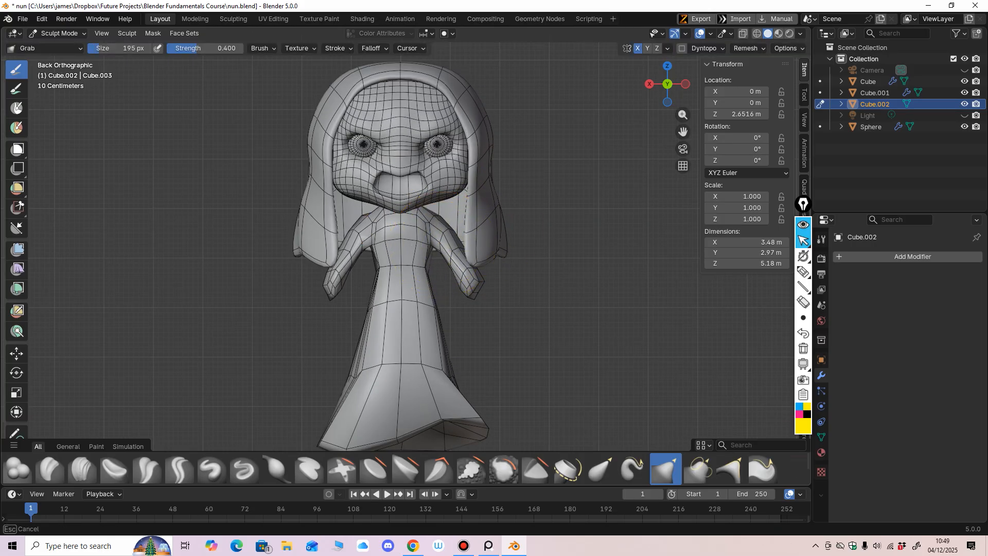
key("f")
left_click(402, 221)
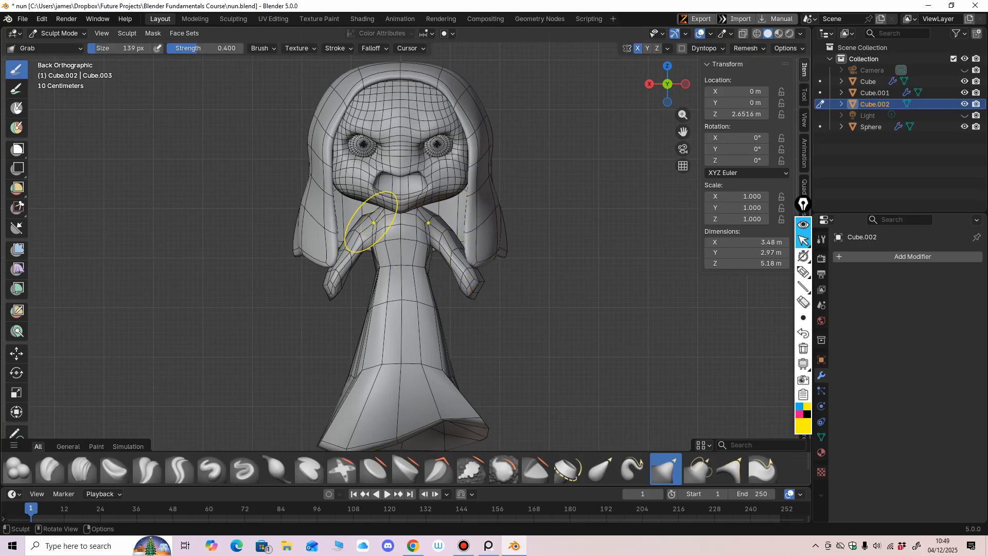
left_click_drag(370, 224, 371, 223)
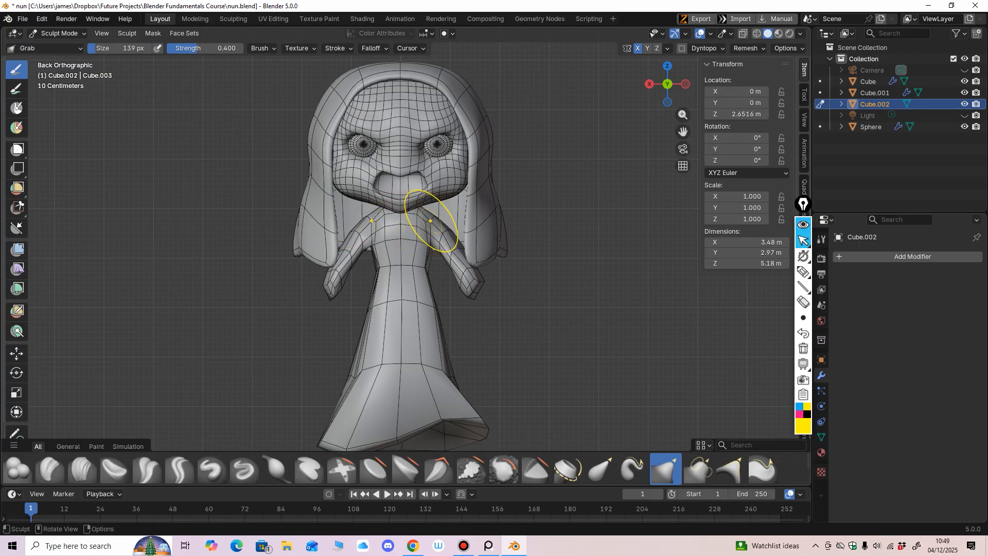
left_click_drag(355, 230, 361, 226)
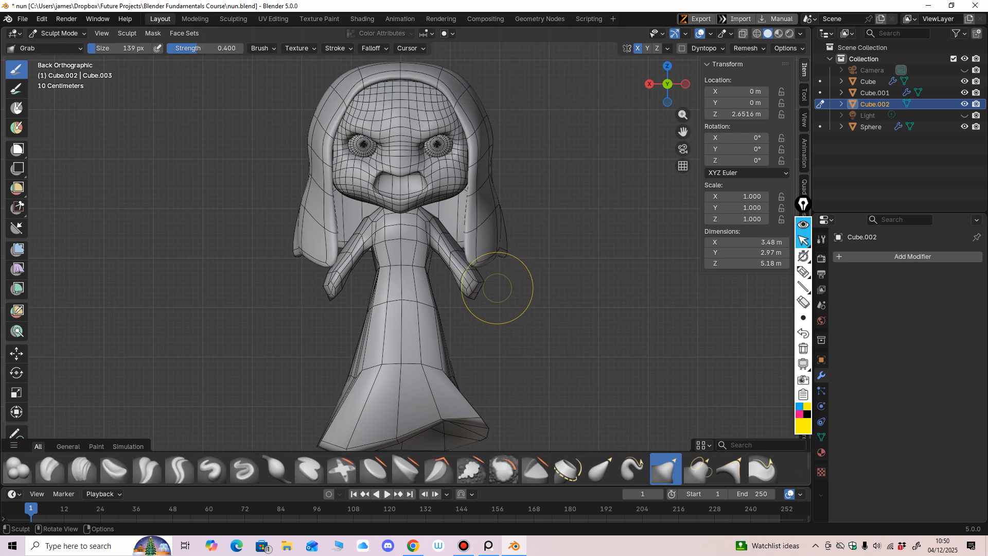
Nudge the forearms and hands symmetrically from the back view with the 139 px Grab brush.
mouse_move(497, 288)
middle_mouse_down()
mouse_move(571, 291)
mouse_move(489, 295)
middle_mouse_up()
key("ctrl+KP_1")
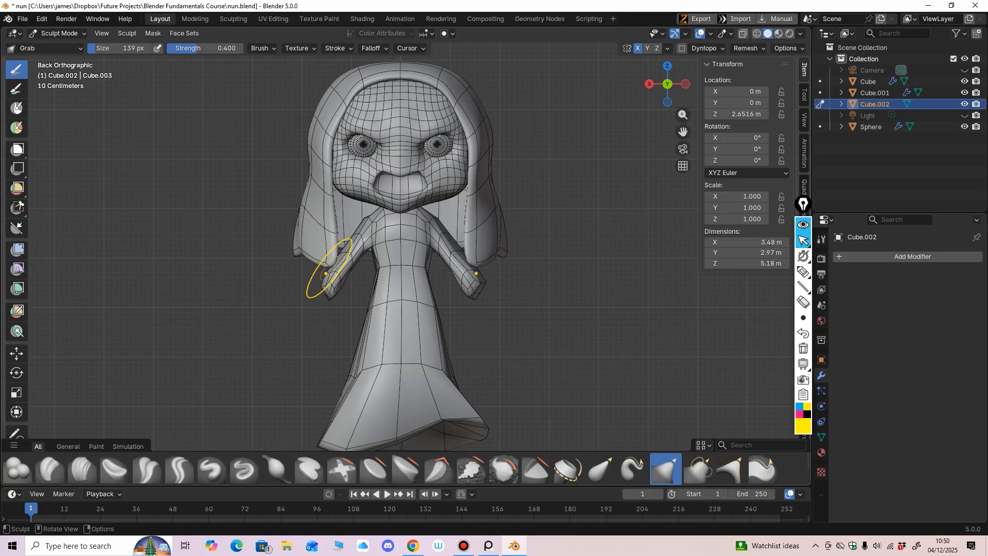
left_click_drag(329, 268, 340, 294)
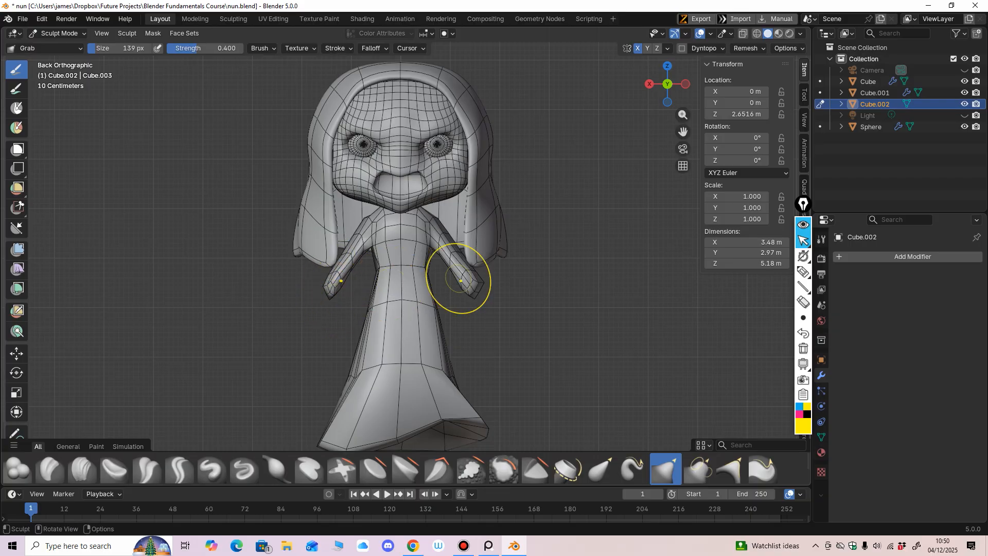
left_click_drag(459, 278, 463, 280)
Isolate the body in local view and curve the forearms forward from the left side with a Grab brush of about 285 px.
middle_click_drag(503, 302, 391, 302)
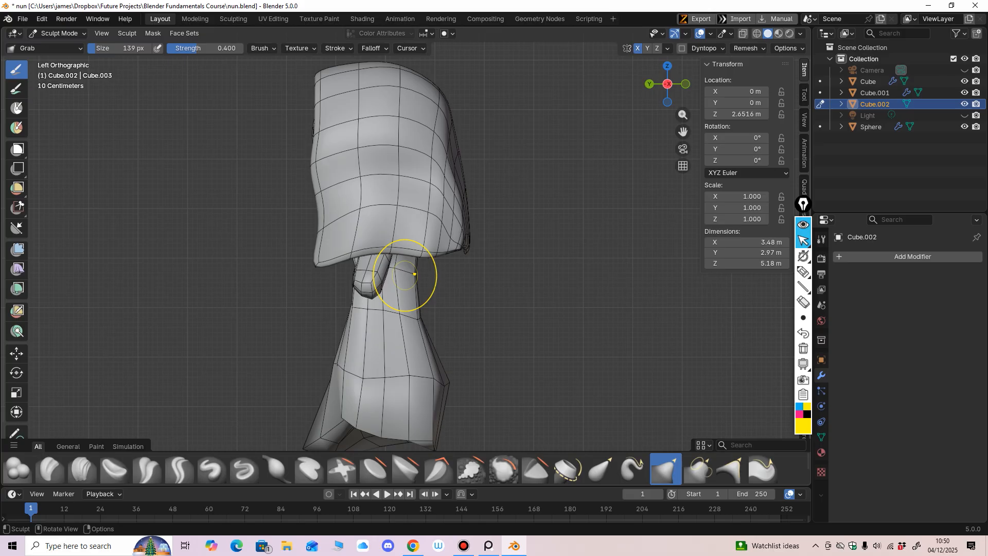
key("f")
left_click_drag(405, 259, 408, 258)
middle_click_drag(408, 258, 438, 241)
key("KP_Divide")
middle_click_drag(435, 294, 403, 231)
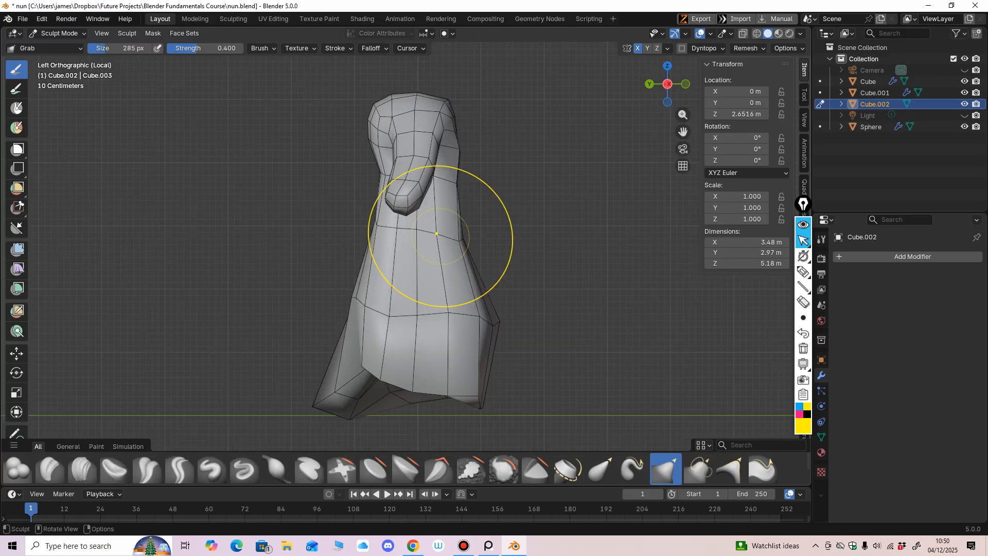
scroll(409, 247, "up", 3)
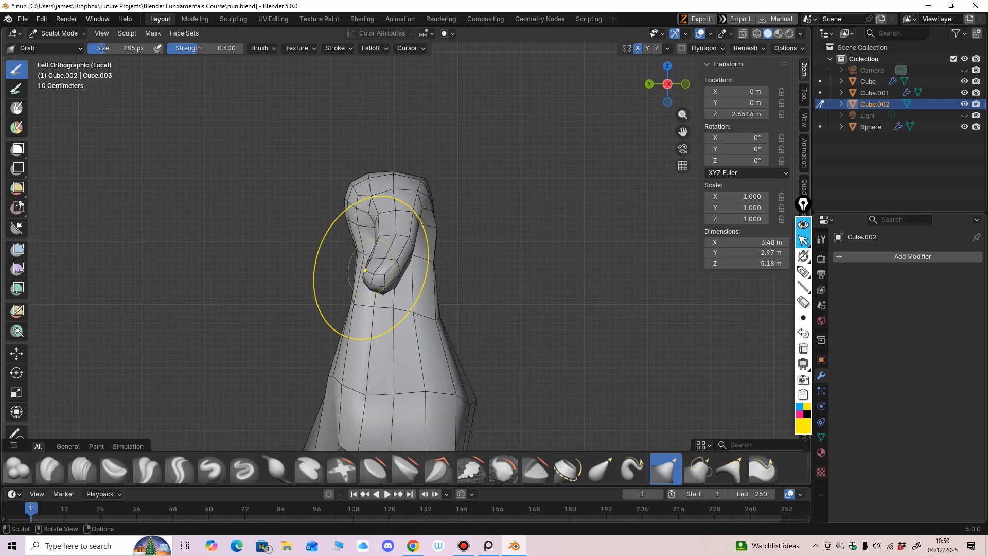
Sketch a temporary annotation curve along the arm's natural bend and erase it.
left_click(803, 272)
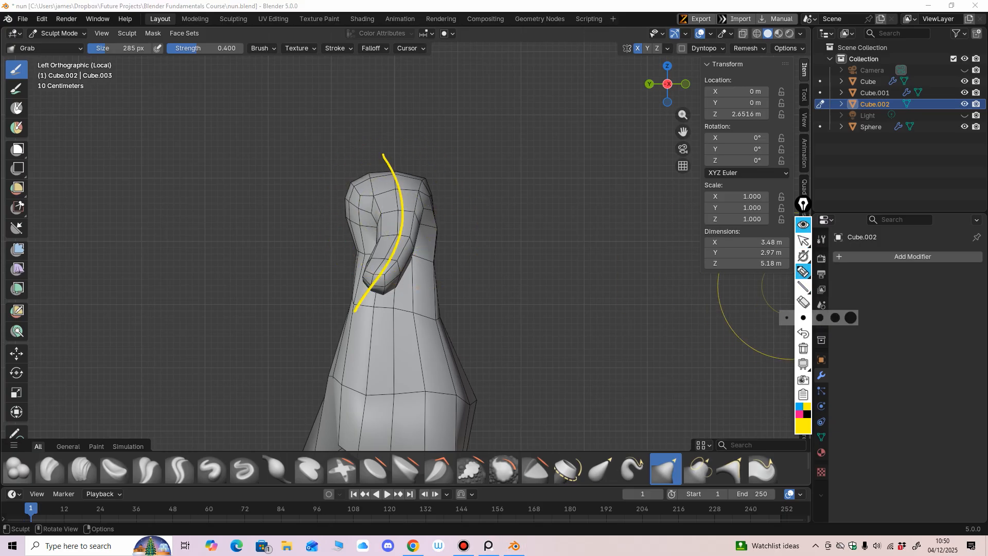
left_click(803, 302)
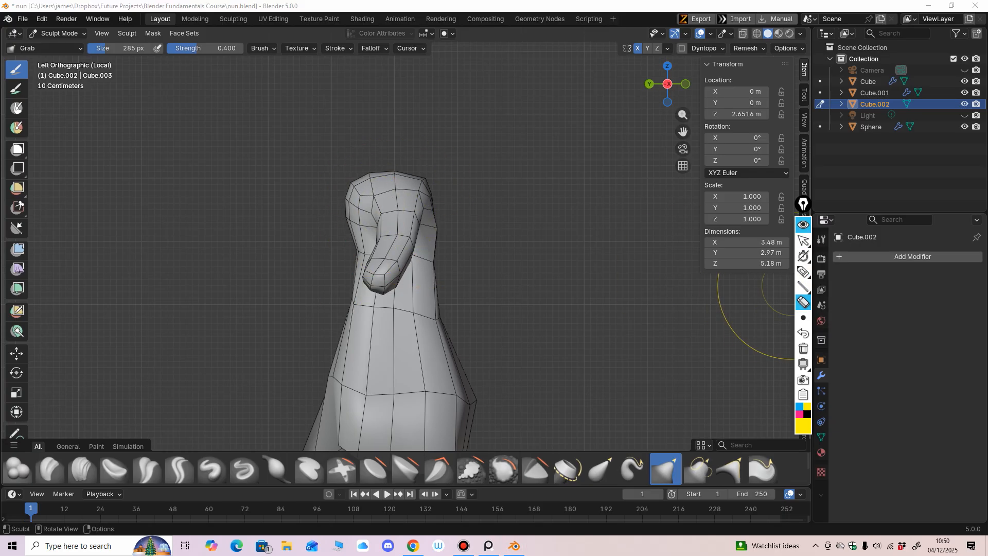
left_click(803, 240)
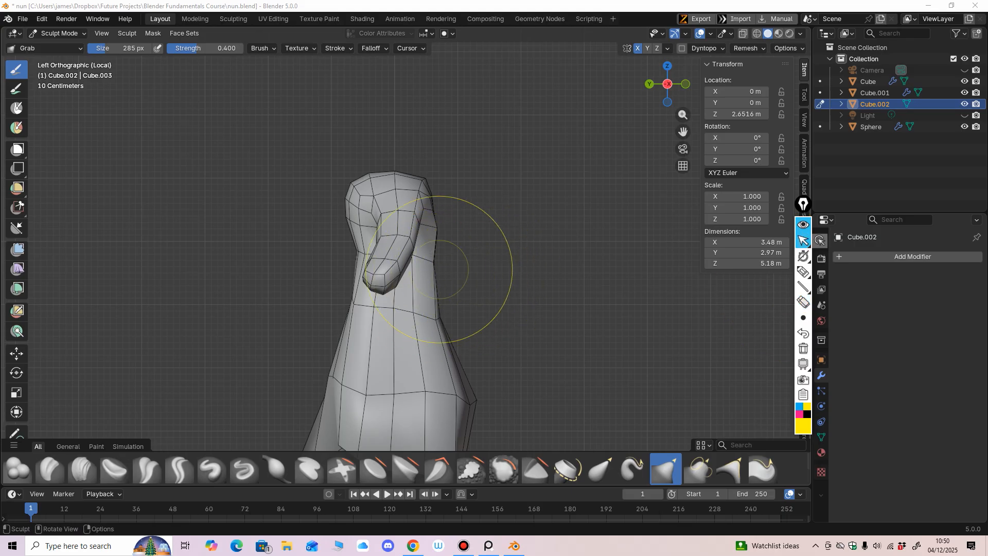
From the back view, set the Grab brush to about 283 px and push the upper arms outward into a slight curve.
key("f")
left_click(540, 267)
middle_click_drag(388, 214, 481, 220)
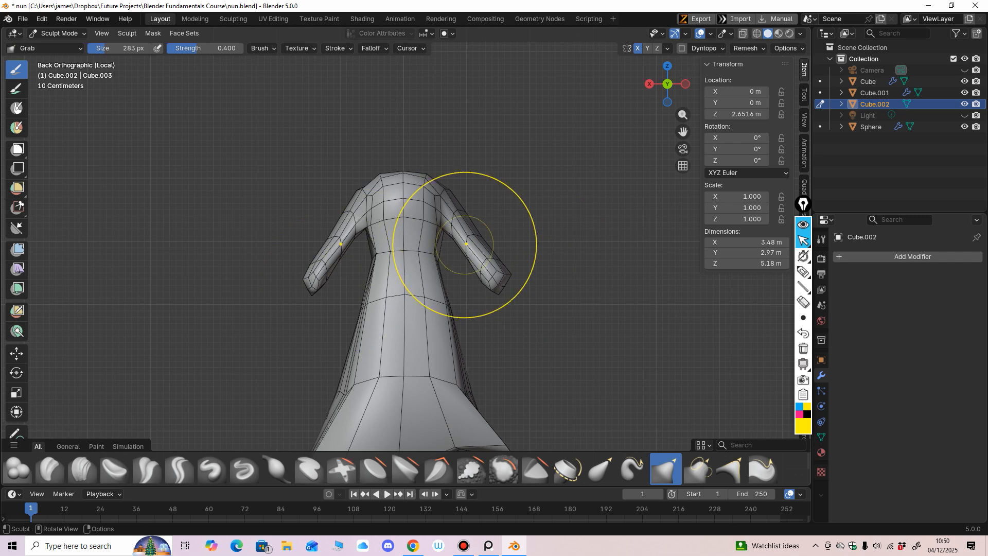
left_click_drag(464, 246, 476, 241)
left_click_drag(506, 274, 496, 294)
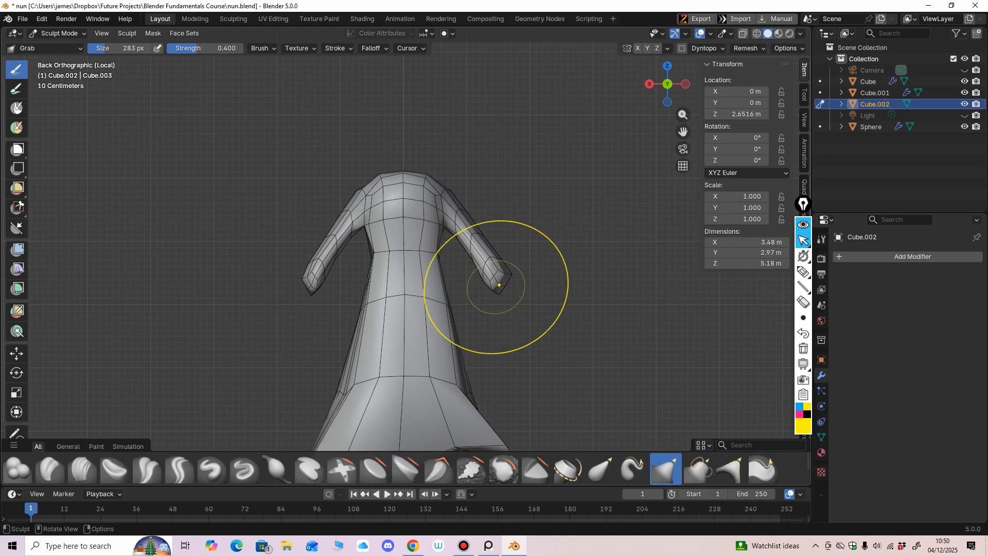
Pull the elbows down and inward and lower the hands so the forearms angle outward.
left_click_drag(502, 271, 497, 280)
left_click_drag(474, 248, 475, 253)
left_click_drag(498, 287, 495, 291)
left_click_drag(319, 242, 318, 248)
left_click_drag(323, 281, 328, 284)
left_click_drag(481, 244, 474, 257)
left_click_drag(334, 259, 338, 295)
Reduce the Grab brush to about 127 px and nudge the outer side of the upper arms from the back view.
middle_click_drag(339, 294, 348, 289, "shift")
key("f")
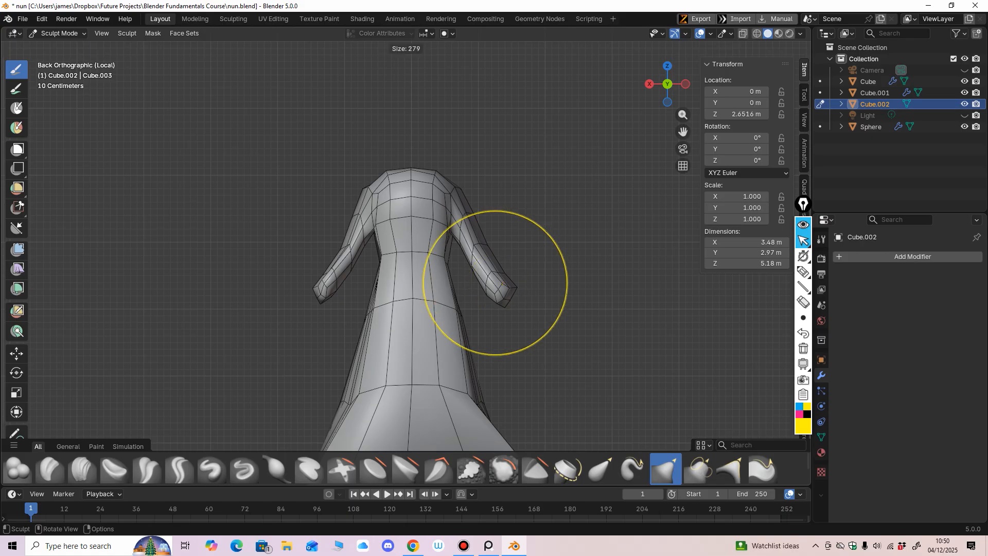
left_click(547, 283)
key("f")
left_click(395, 221)
left_click_drag(359, 216, 359, 216)
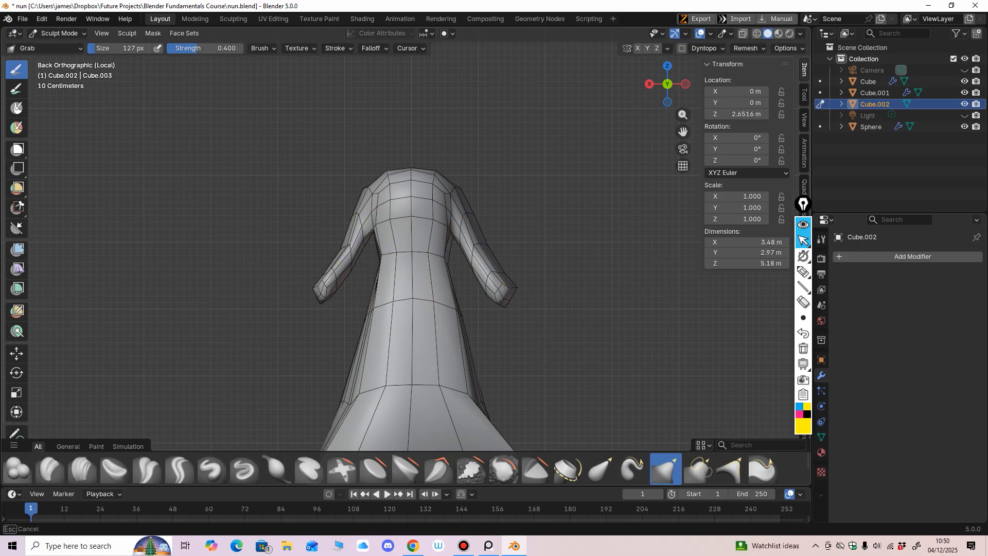
mouse_move(342, 269)
middle_mouse_down()
mouse_move(488, 301)
mouse_move(443, 292)
middle_mouse_up()
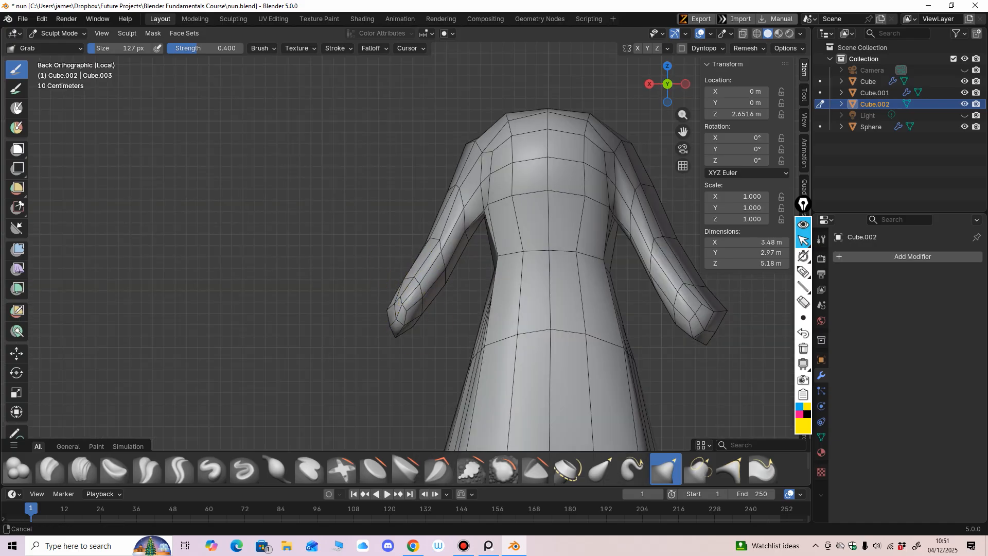
Refine the curve of the elbows and forearms with small Grab strokes on both arms.
middle_click_drag(442, 292, 389, 306, "shift")
middle_click_drag(415, 254, 425, 248, "ctrl")
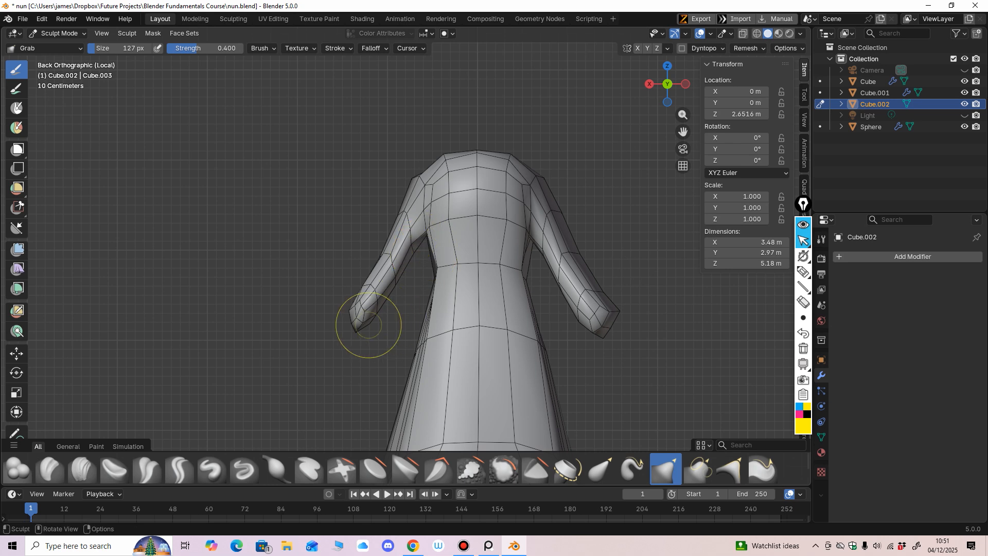
mouse_move(360, 278)
middle_mouse_down()
mouse_move(370, 337)
mouse_move(367, 257)
mouse_move(303, 269)
mouse_move(386, 256)
middle_mouse_up()
left_click_drag(587, 224, 586, 258)
middle_click_drag(613, 293, 591, 289, "ctrl")
middle_click_drag(384, 244, 369, 284, "shift")
left_click_drag(357, 238, 362, 236)
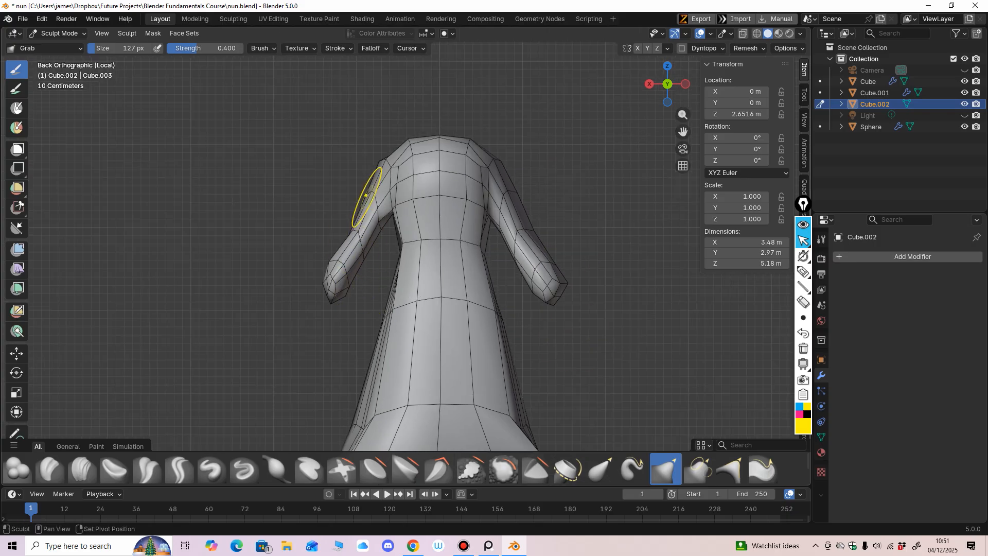
Exit local view and check the posed arms against the head and veil.
scroll(579, 309, "down", 3)
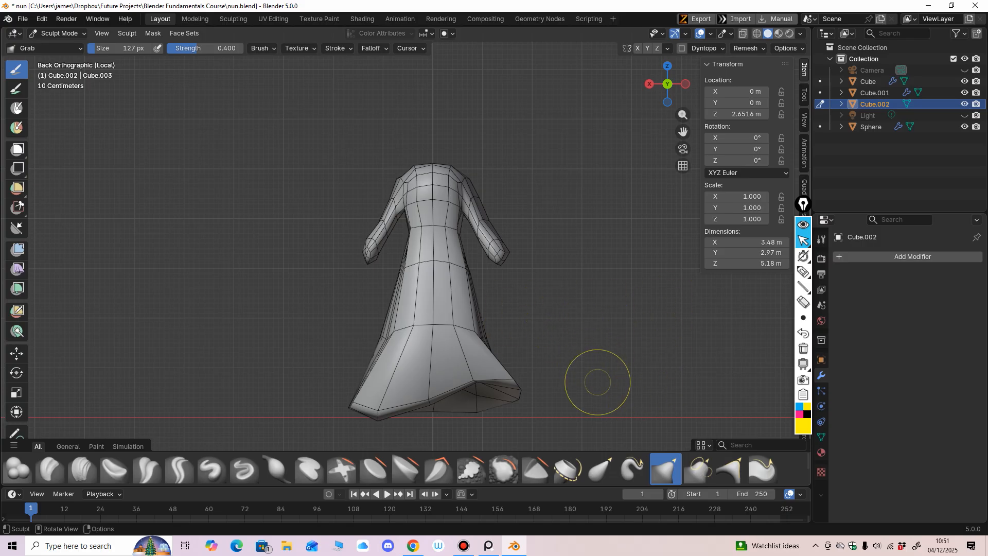
key("KP_Divide")
middle_click_drag(598, 365, 715, 306)
middle_click_drag(715, 306, 638, 308)
middle_click_drag(638, 308, 625, 308, "alt")
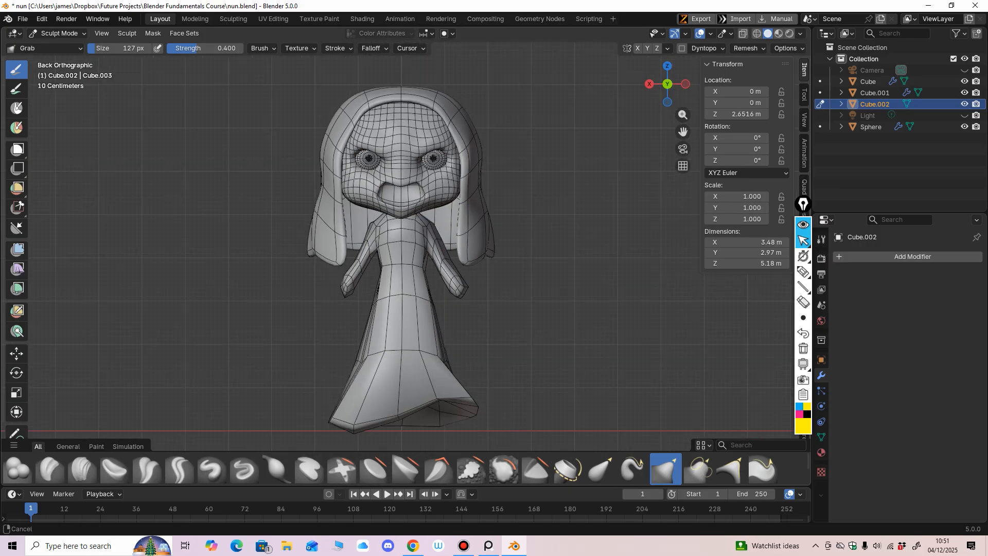
In Object Mode, scale the body down to 0.840 in Z and 0.945 in X.
left_click(56, 33)
left_click(46, 49)
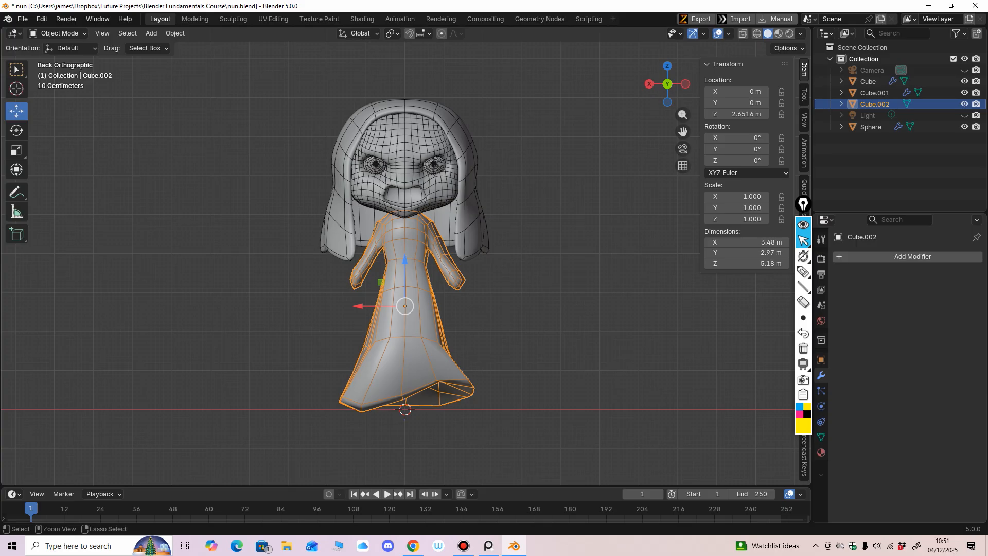
middle_click_drag(566, 288, 566, 314, "ctrl")
left_click(16, 149)
left_click_drag(405, 262, 405, 270)
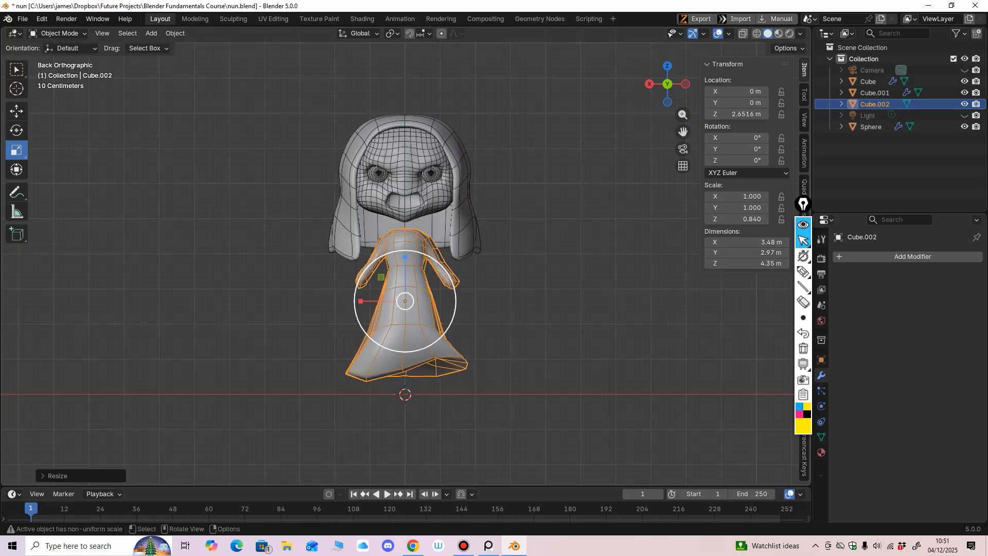
left_click_drag(360, 301, 363, 301)
Return to Sculpt Mode, set the Grab brush to about 190 px and pull the skirt's front hem slightly downward.
left_click(57, 33)
left_click(56, 59)
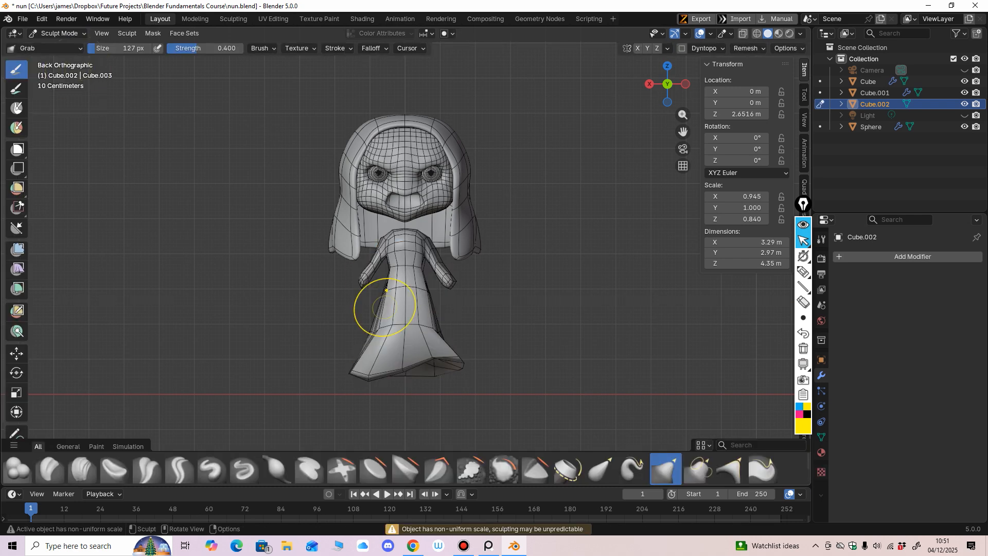
key("f")
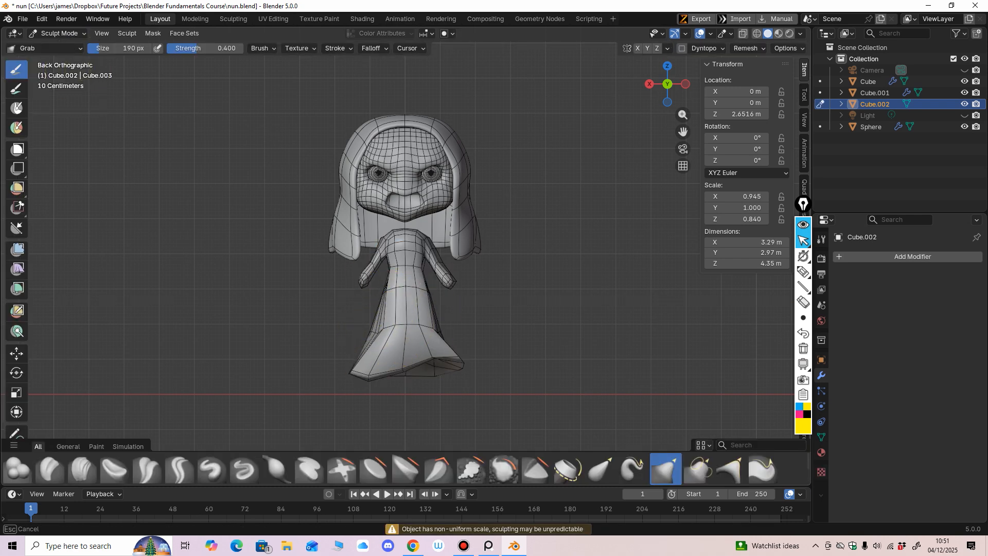
left_click_drag(417, 340, 404, 370)
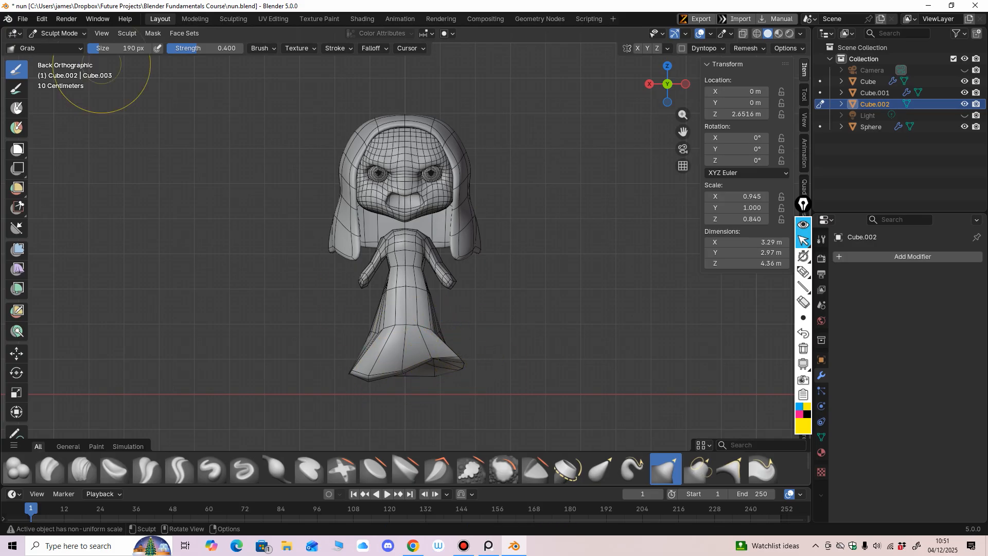
In Object Mode, move the body down along Z to about 2.33 m and view it from the left side.
left_click(59, 33)
left_click(61, 46)
left_click(16, 111)
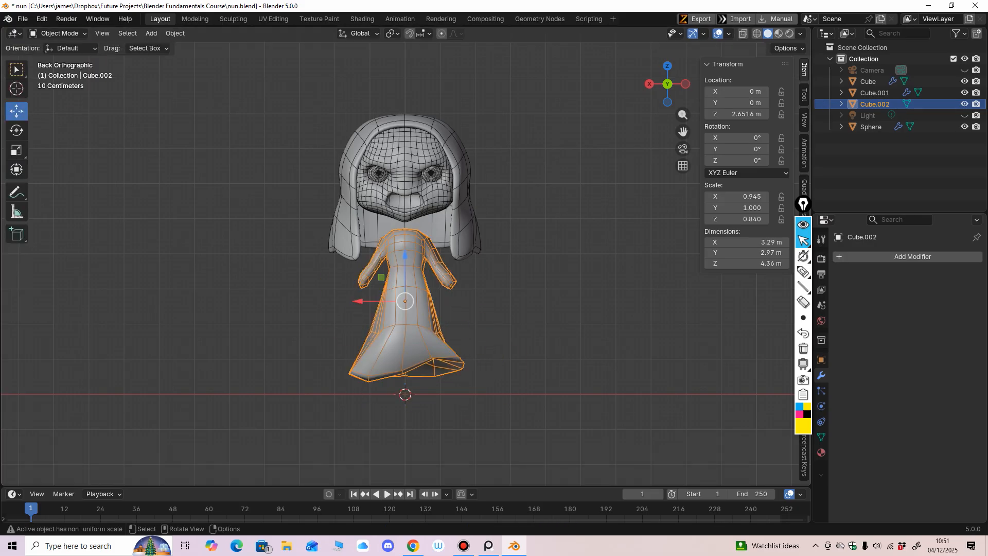
left_click_drag(405, 255, 405, 267)
middle_click_drag(405, 267, 301, 271)
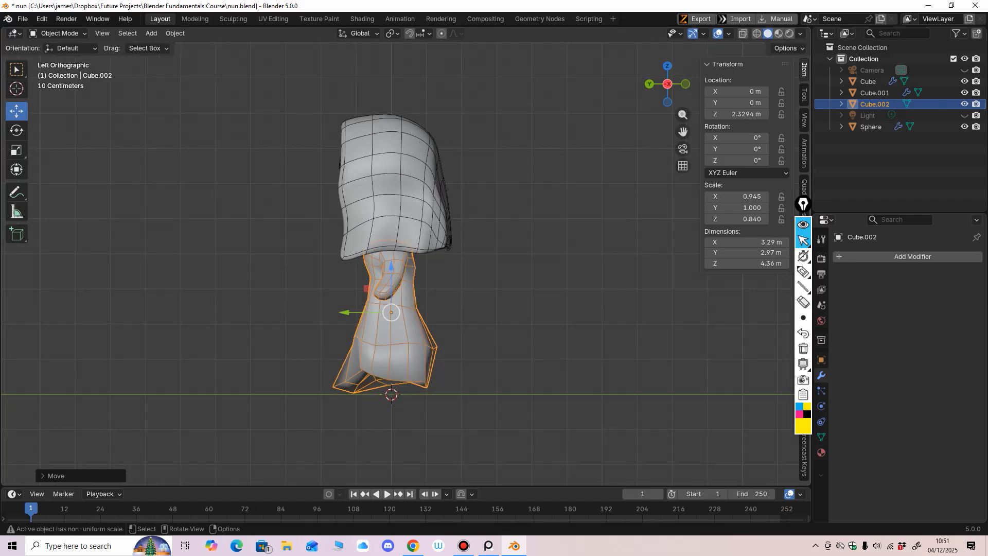
Resume sculpting the body and adjust the front of the skirt's hem with the Grab brush from the back view.
left_click(59, 34)
left_click(61, 70)
middle_click_drag(411, 253, 516, 260, "alt")
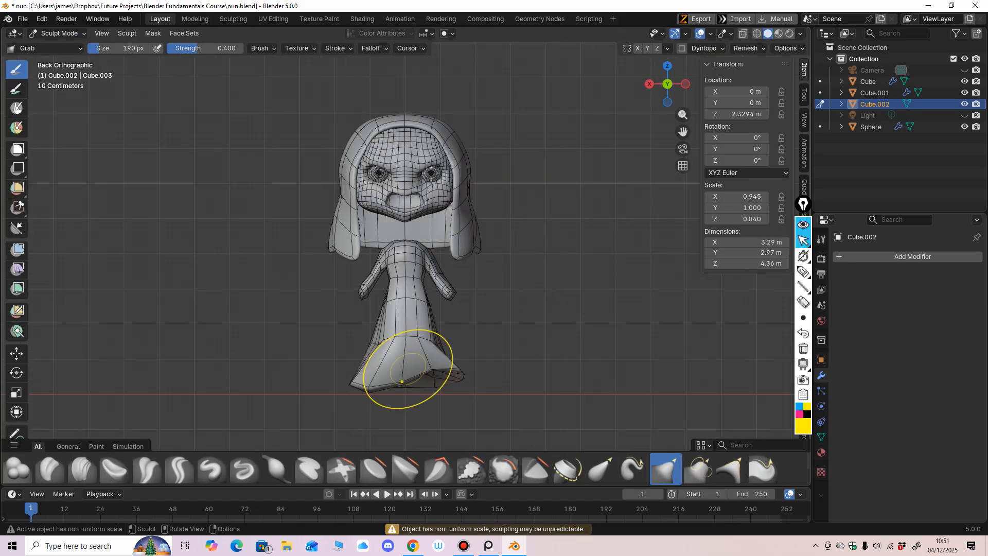
left_click_drag(407, 370, 389, 340)
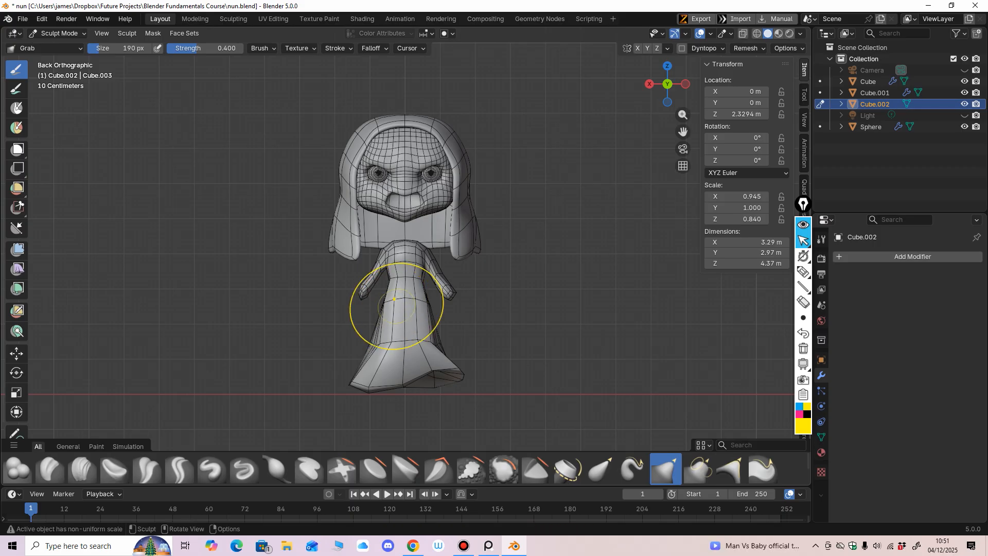
From the left side, set the Grab brush to about 196 px and push the torso and skirt's front and back inward.
middle_click_drag(405, 297, 360, 312)
key("f")
left_click(406, 322)
middle_click_drag(426, 324, 371, 305)
left_click_drag(369, 305, 409, 294)
left_click_drag(364, 265, 371, 298)
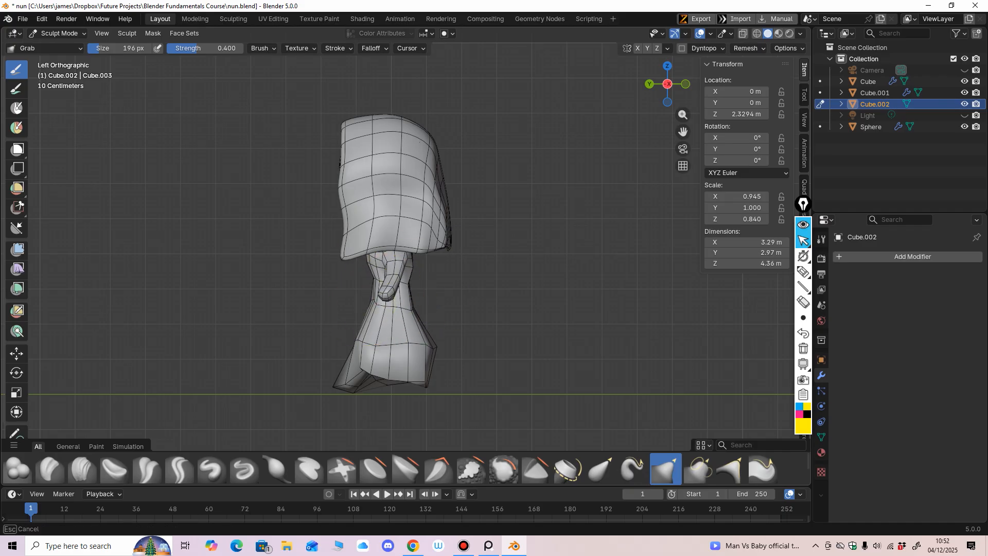
left_click_drag(359, 340, 365, 341)
left_click_drag(434, 349, 427, 349)
mouse_move(430, 313)
middle_mouse_down()
mouse_move(437, 278)
mouse_move(384, 302)
mouse_move(408, 287)
middle_mouse_up()
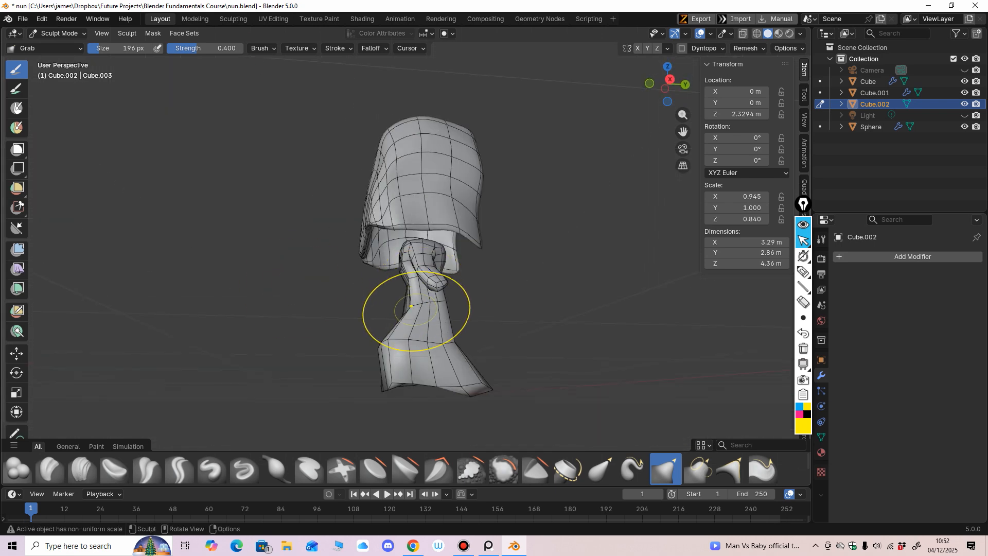
Reduce the brush to about 58 px and smooth the body's upper chest from the back view.
key("f")
left_click(409, 303)
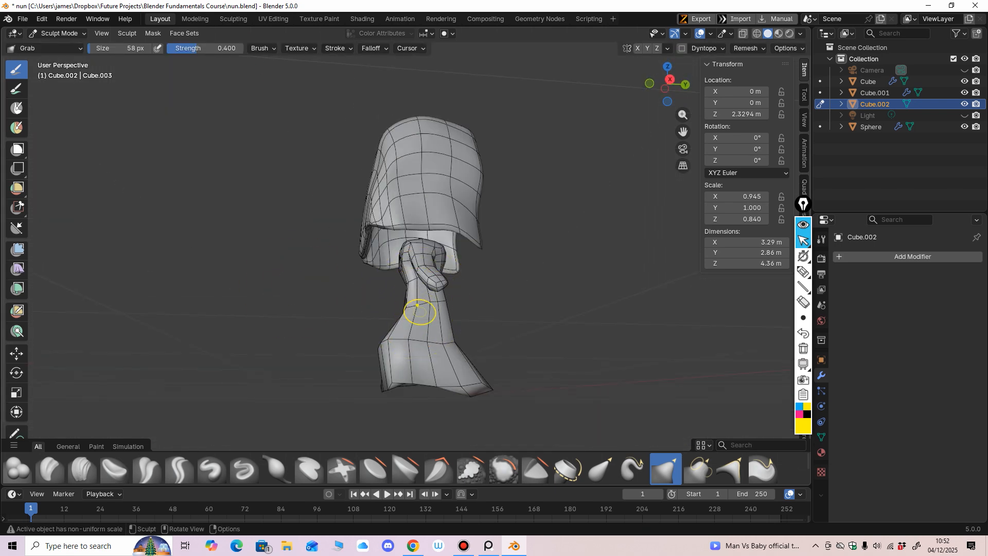
mouse_move(409, 301)
middle_mouse_down()
mouse_move(410, 264)
mouse_move(372, 313)
middle_mouse_up()
left_click_drag(400, 255, 399, 268, "shift")
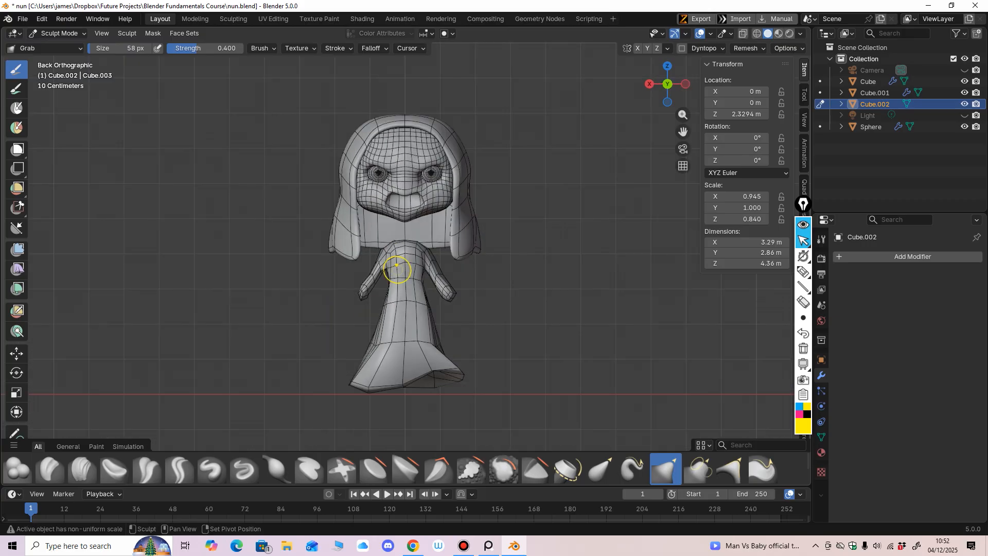
middle_click_drag(401, 263, 429, 259, "shift")
middle_click_drag(465, 305, 452, 280, "ctrl")
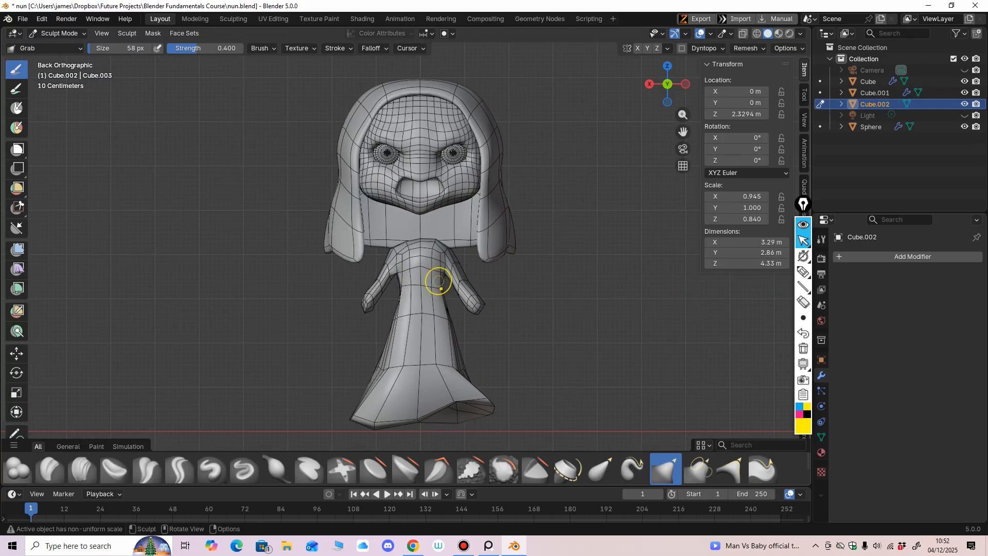
Enlarge the brush to about 153 px and smooth the neckline between the shoulders.
key("f")
left_click(463, 283)
left_click_drag(432, 251, 418, 251, "shift")
middle_click_drag(421, 253, 424, 281, "ctrl")
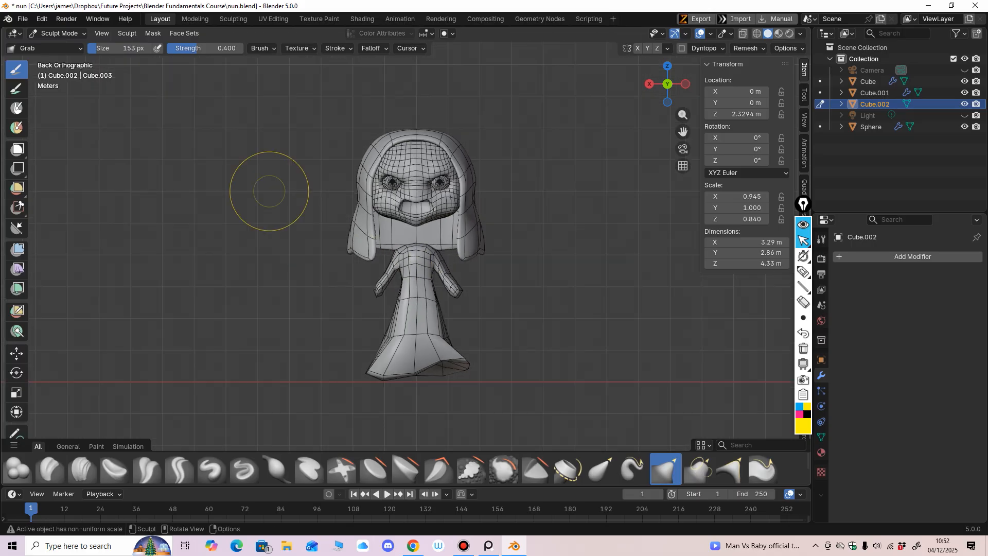
In Object Mode, invert the selection to the head, veil and eyes and scale them up uniformly by about 1.34.
left_click(59, 34)
left_click(60, 45)
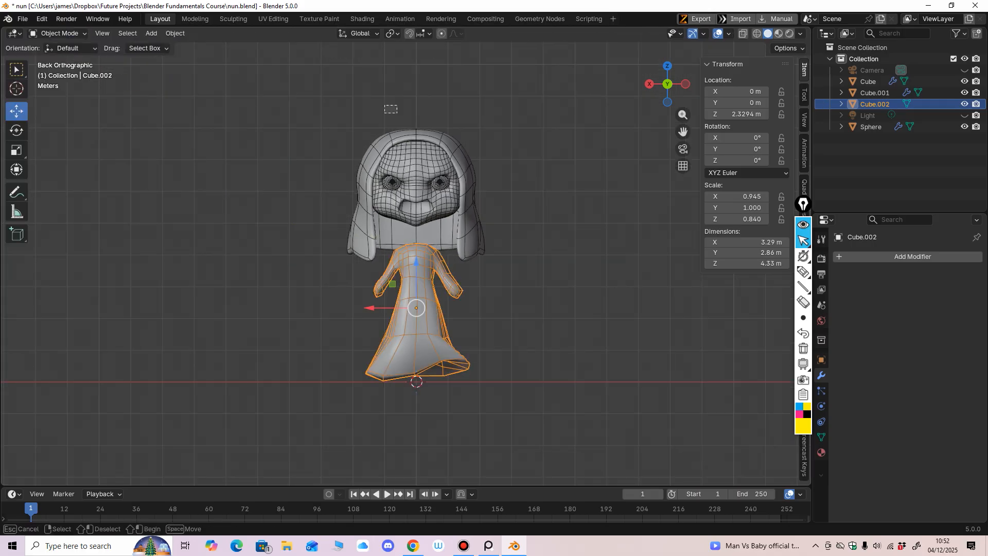
key("ctrl+i")
key("shift+space")
key("s")
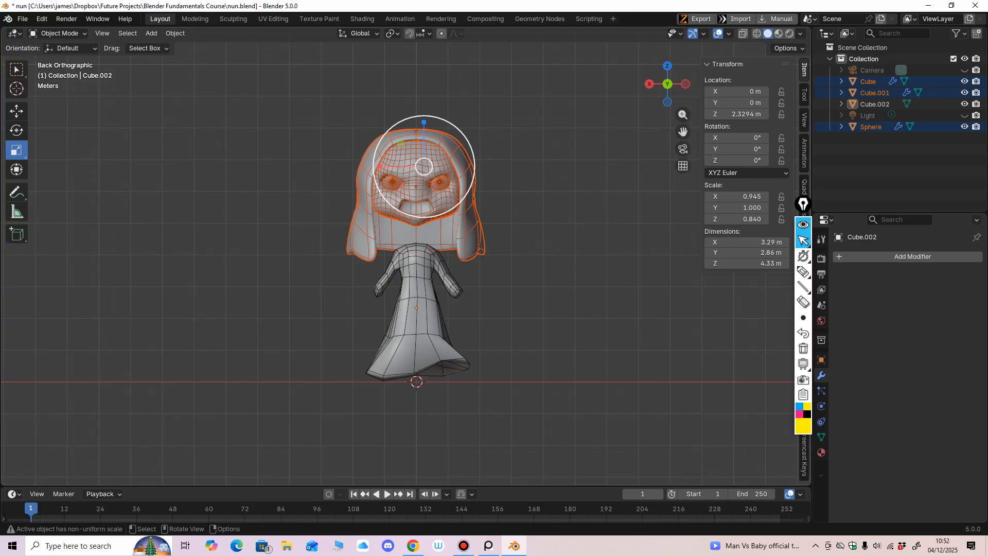
left_click_drag(423, 166, 439, 182)
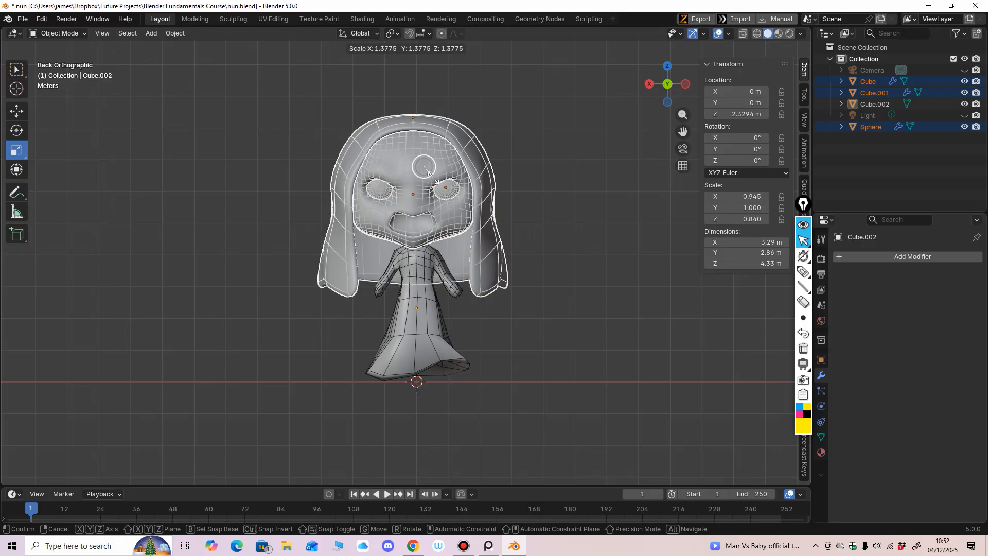
left_click(429, 173)
scroll(428, 174, "down", 1)
Select the head, veil and eyes, apply All Transforms to Deltas, and select only the head.
left_click(17, 111)
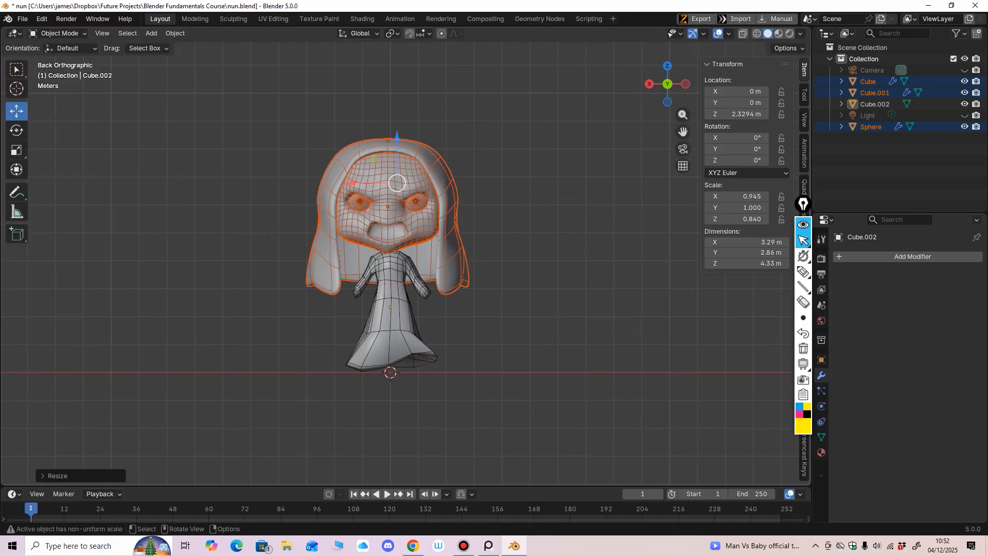
scroll(340, 273, "up", 2)
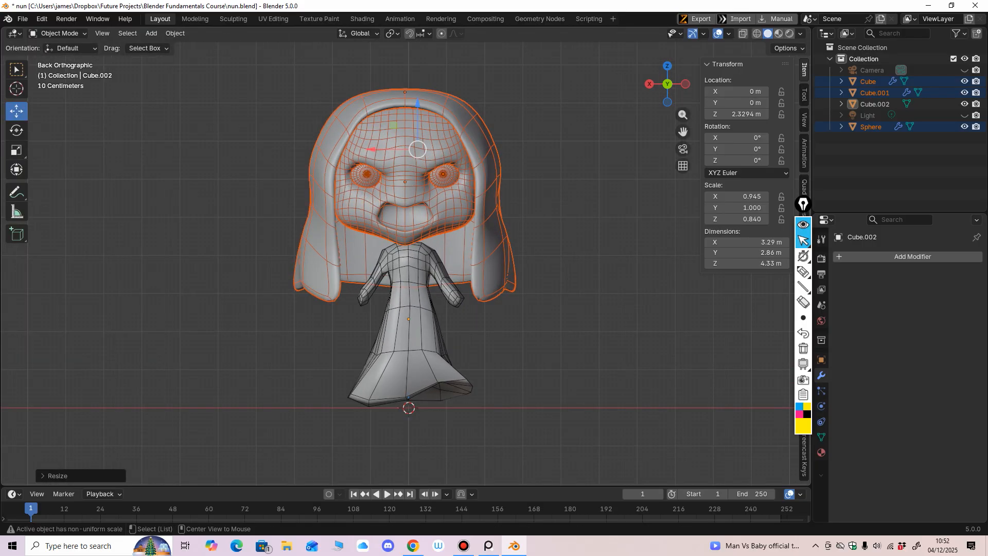
key("alt+a")
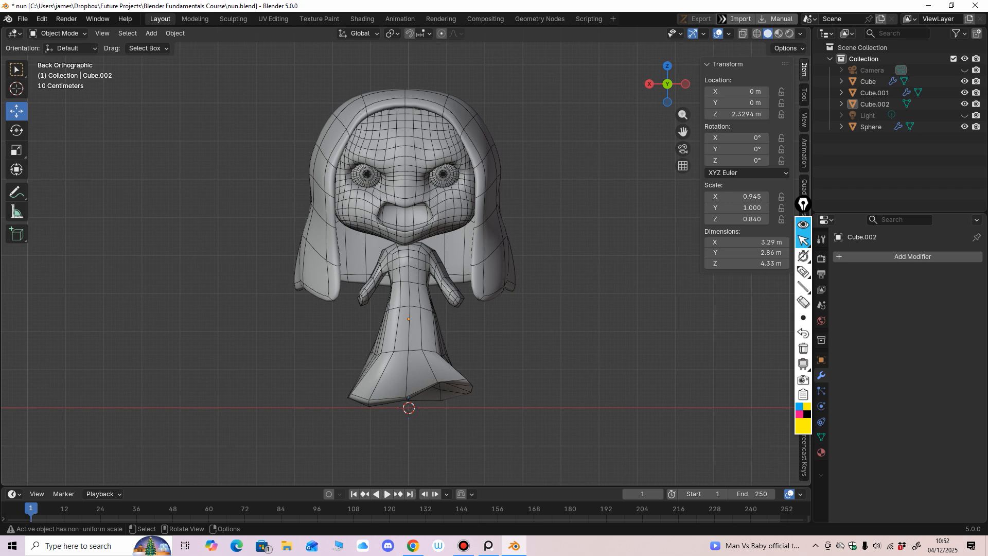
left_click_drag(381, 74, 429, 179)
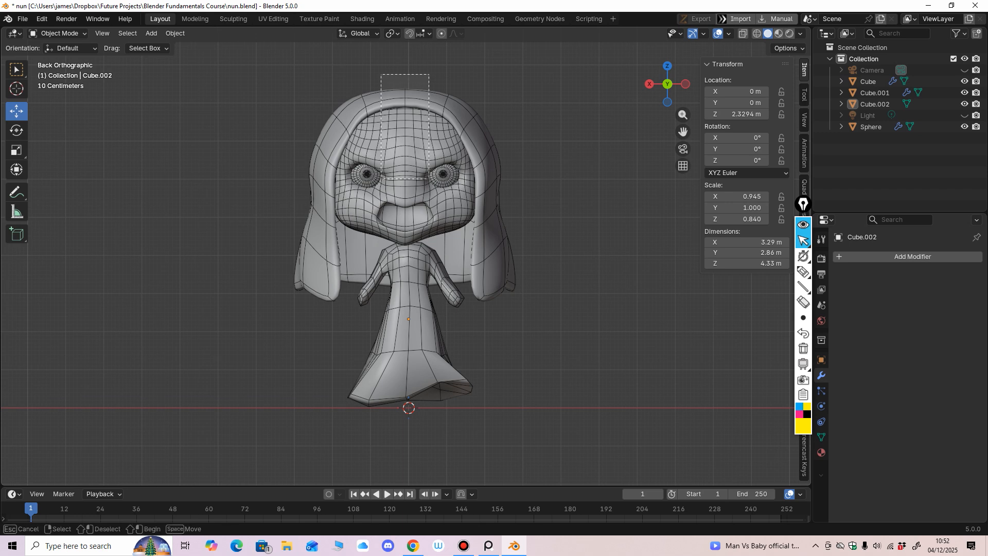
left_click_drag(421, 141, 421, 141)
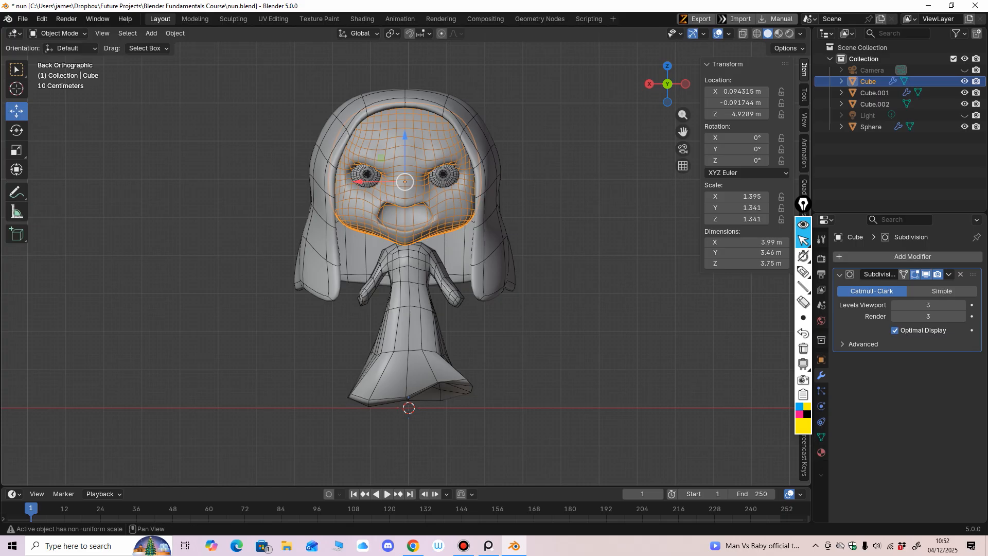
scroll(541, 108, "down", 3)
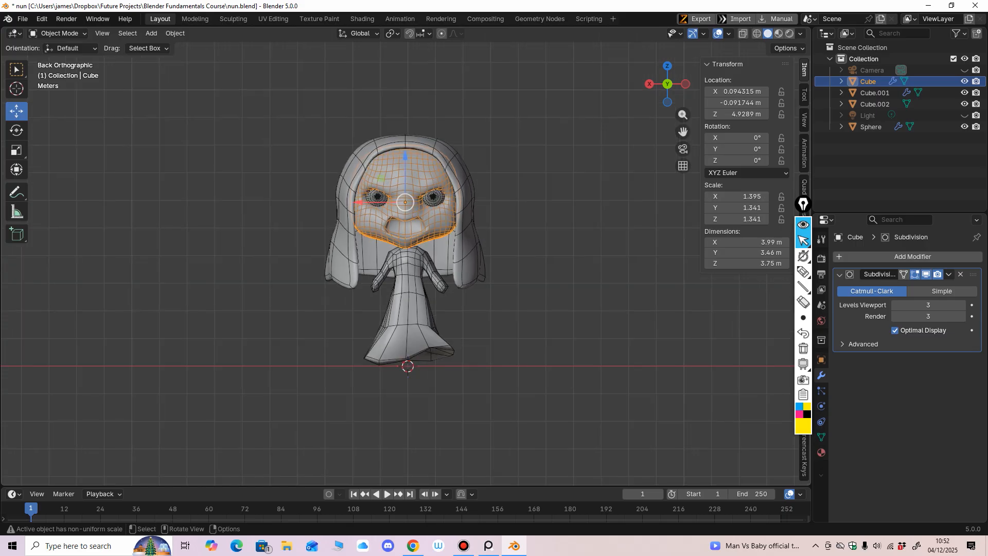
left_click_drag(542, 107, 430, 195)
key("ctrl+a")
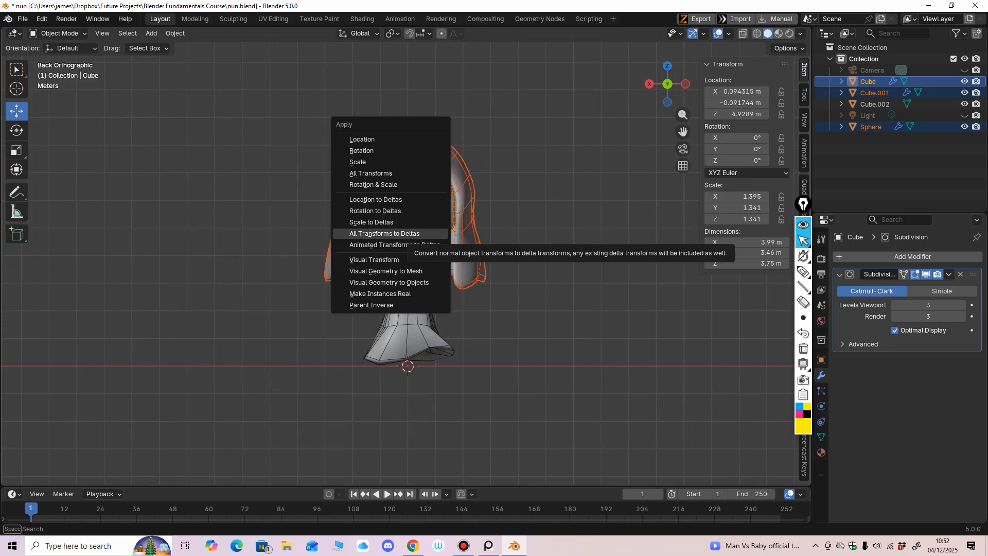
left_click(411, 232)
left_click(412, 226)
middle_click_drag(412, 226, 411, 207, "ctrl")
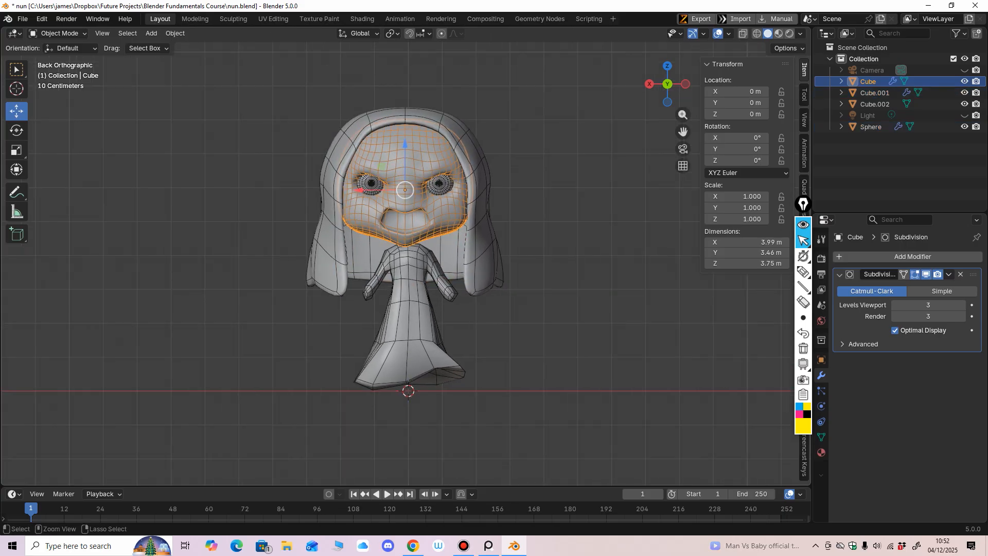
Open the selected head mesh in Edit Mode.
left_click(56, 33)
left_click(58, 45)
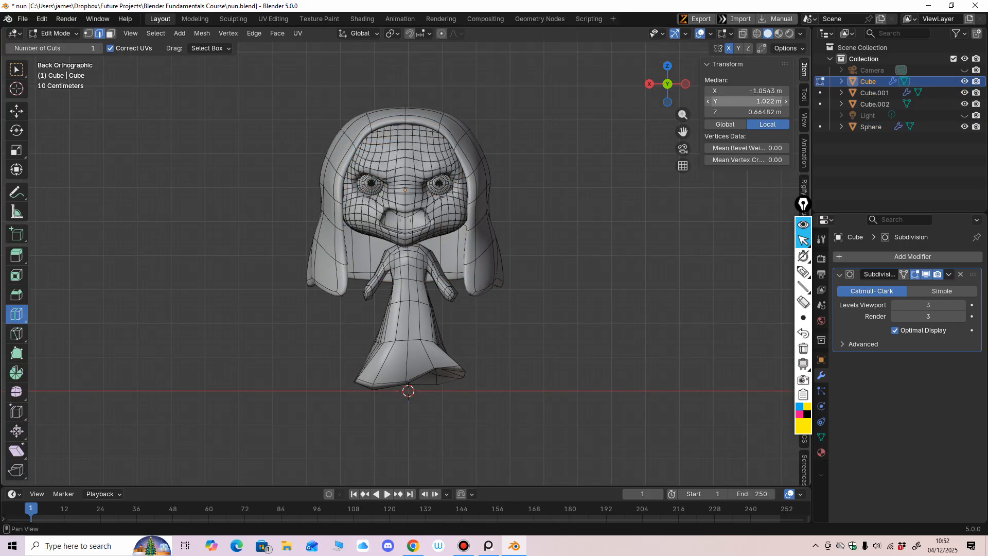
left_click(748, 91)
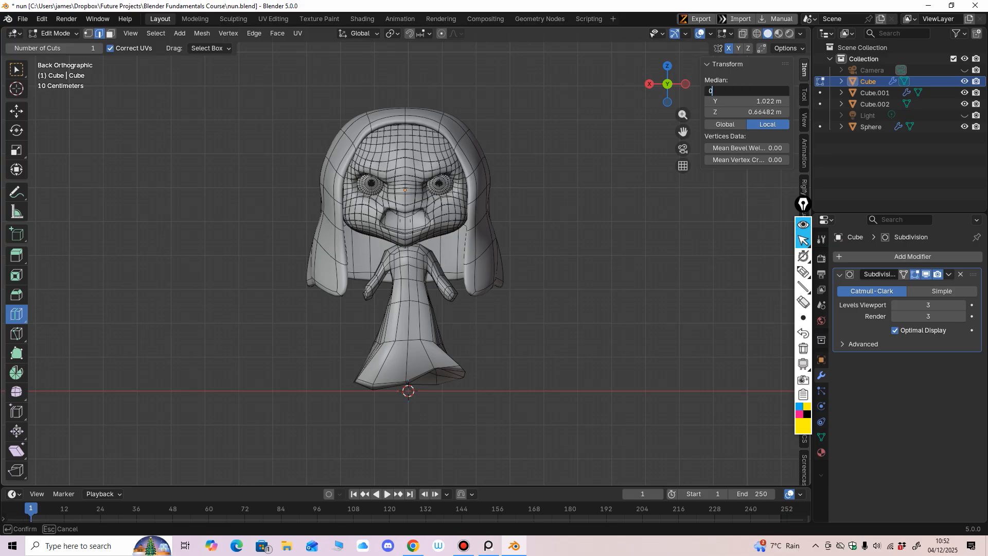
type("0")
key("Return")
key("ctrl+z")
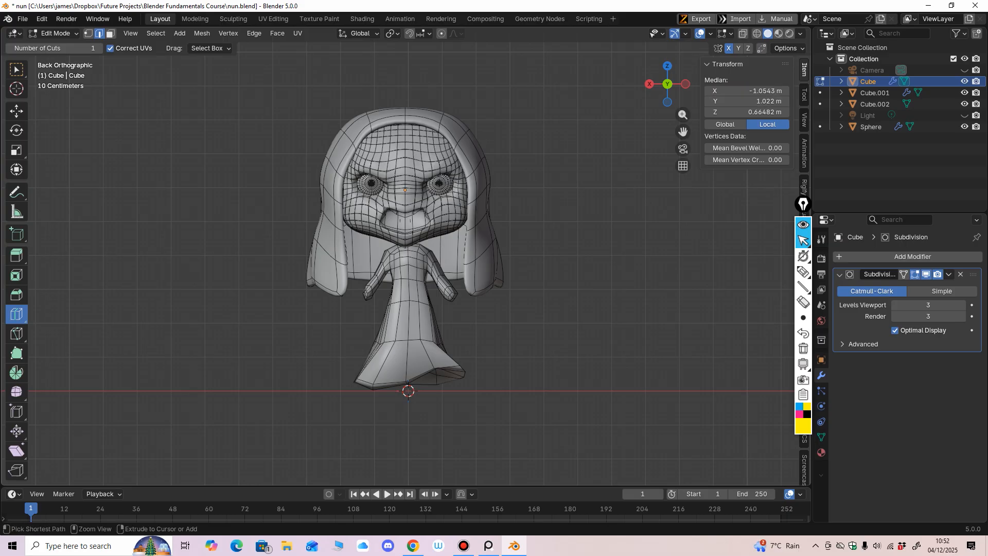
Select the entire head mesh, set its median X to 0 and return to Object Mode.
key("a")
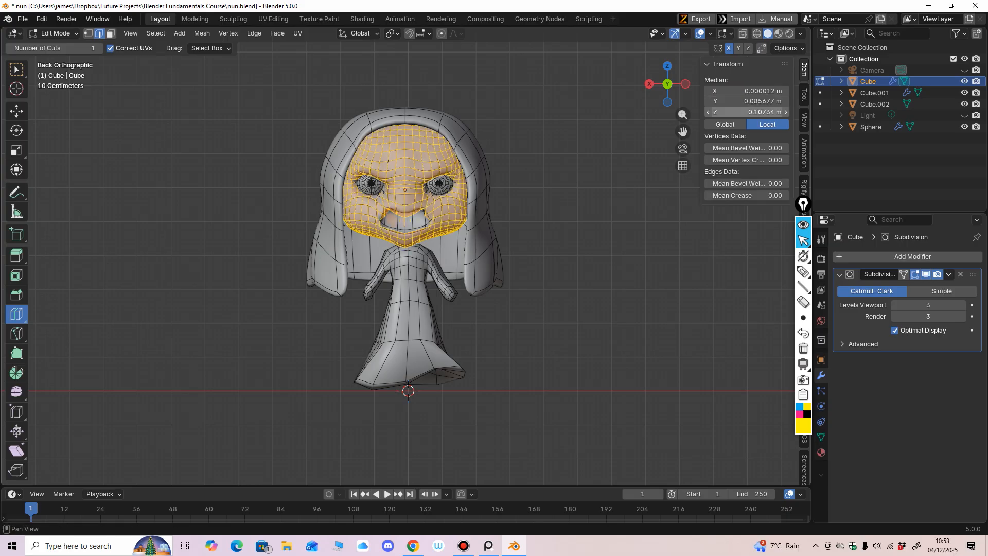
left_click(747, 91)
type("-0")
key("Return")
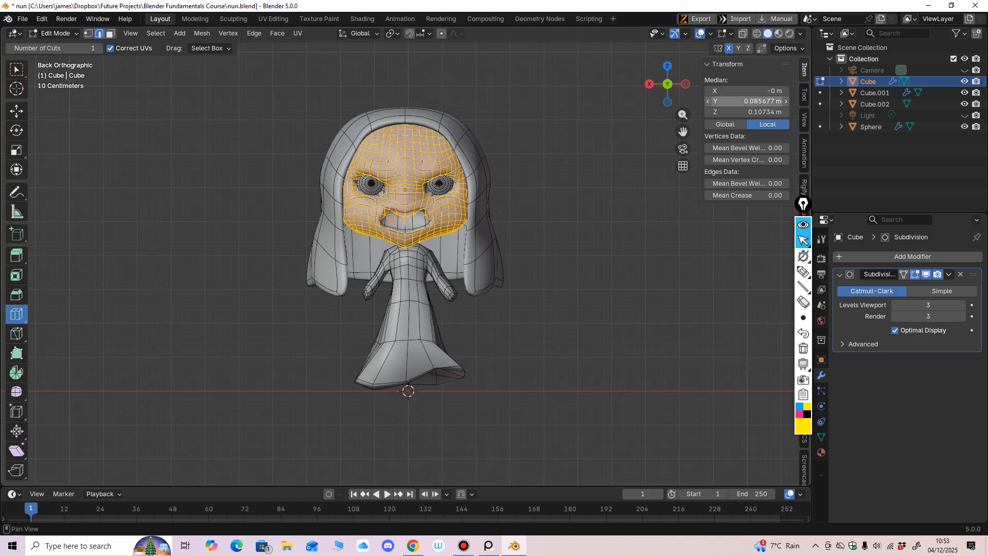
scroll(442, 144, "up", 3)
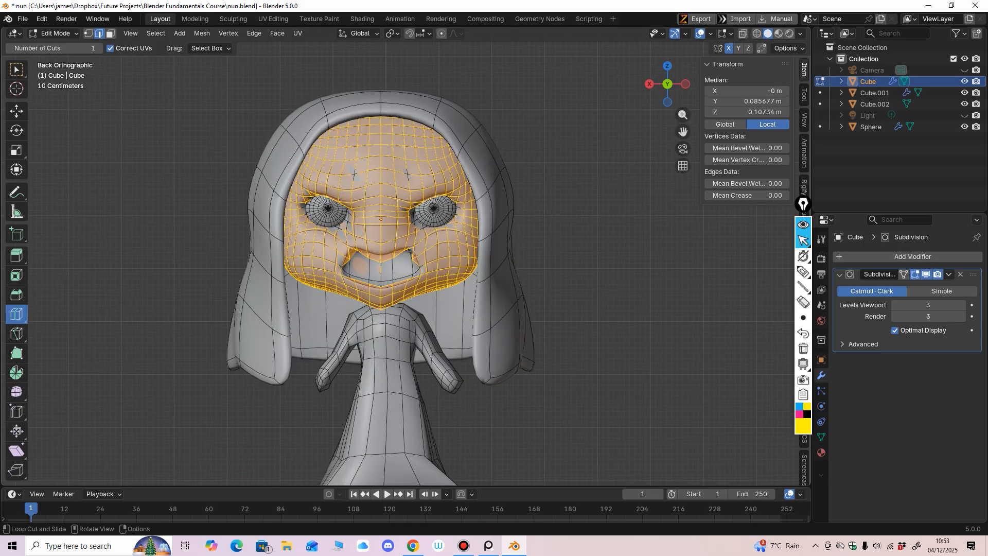
left_click(55, 33)
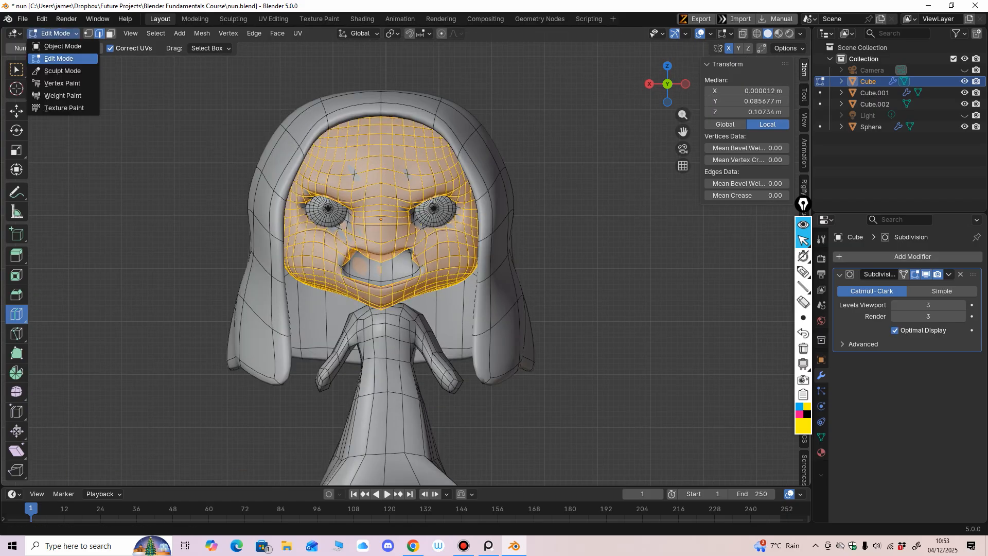
left_click(54, 45)
Centre the whole veil mesh in Edit Mode by setting its median X to 0, and return to Object Mode.
left_click(281, 154)
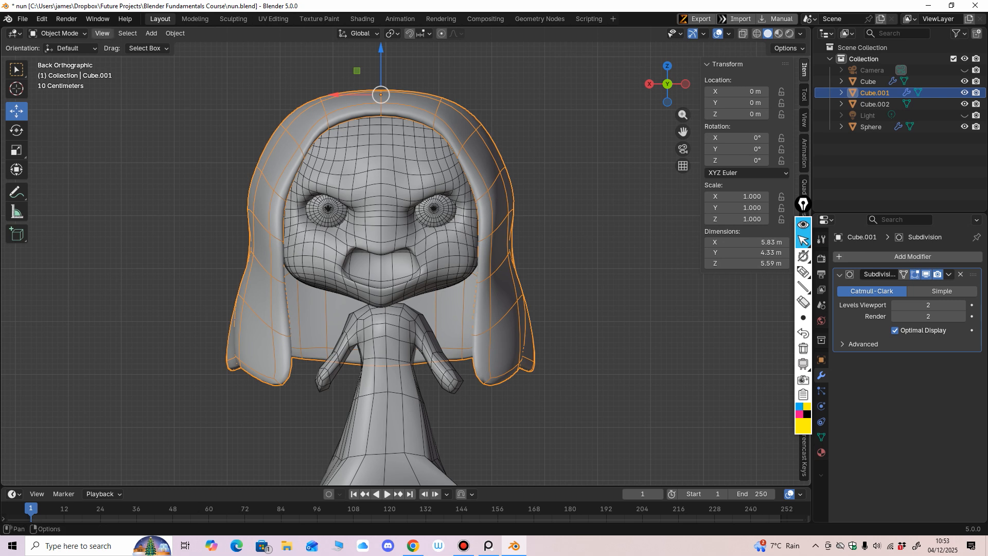
left_click(55, 33)
left_click(54, 58)
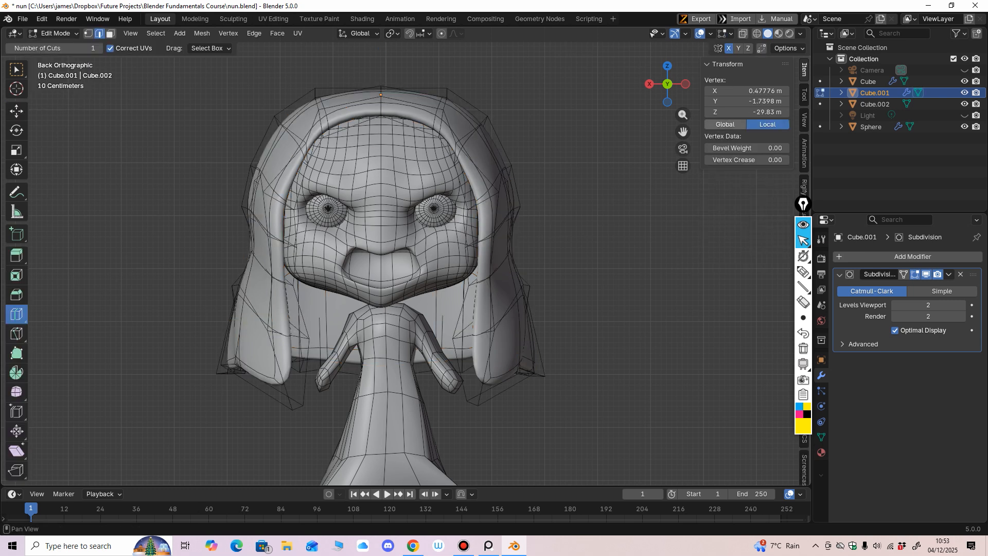
key("a")
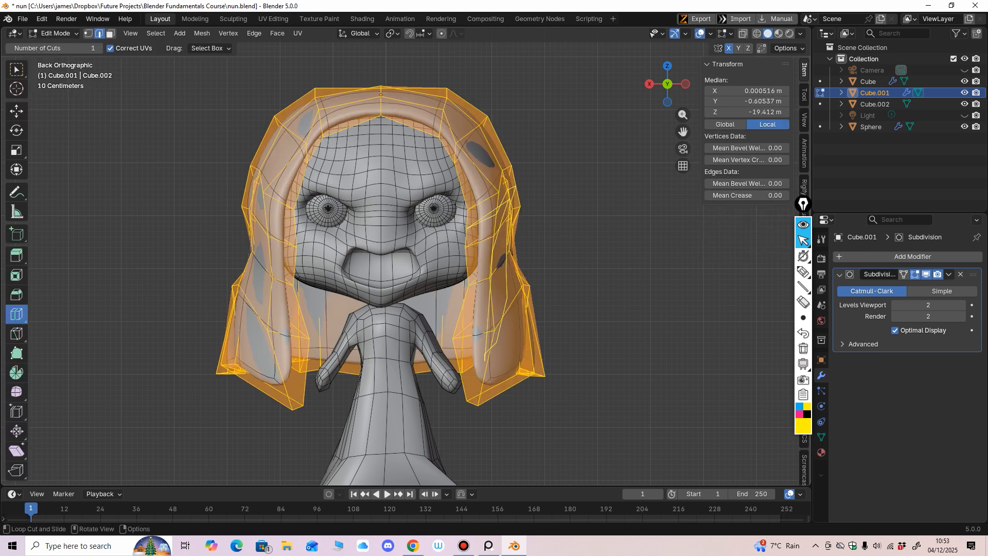
double_click(746, 90)
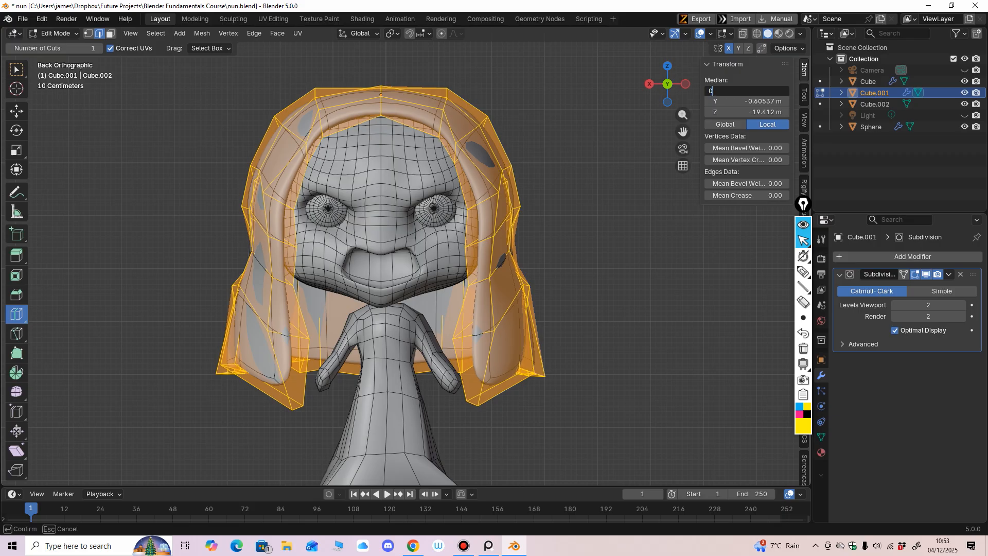
type("0")
key("Return")
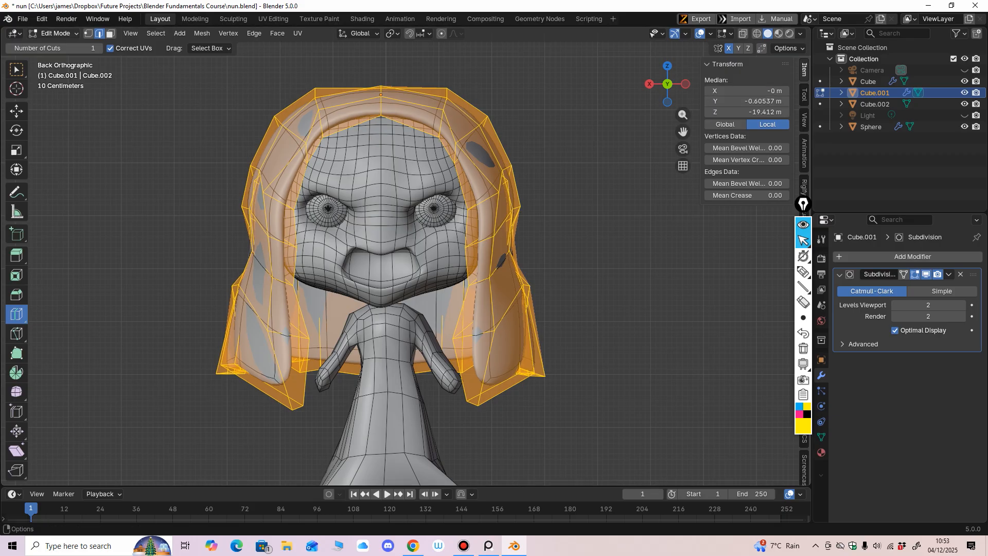
left_click(55, 33)
left_click(61, 46)
Select all of the body's vertices in Edit Mode, set their median X to 0, and return to Object Mode.
mouse_move(407, 253)
middle_mouse_down("ctrl")
mouse_move(407, 342)
mouse_move(406, 270)
middle_mouse_up("ctrl")
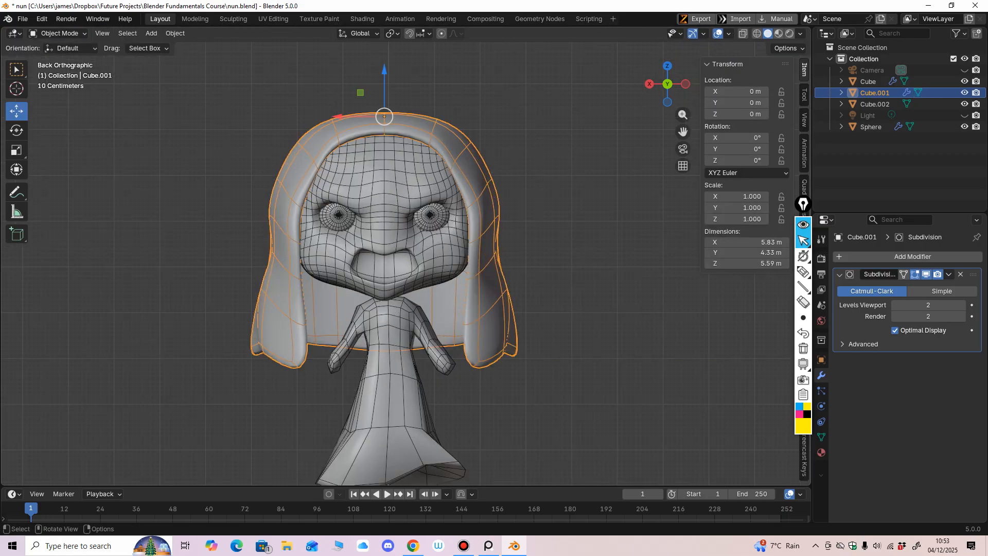
left_click(390, 384)
middle_click_drag(390, 383, 419, 275, "shift")
middle_click_drag(419, 275, 419, 322, "ctrl")
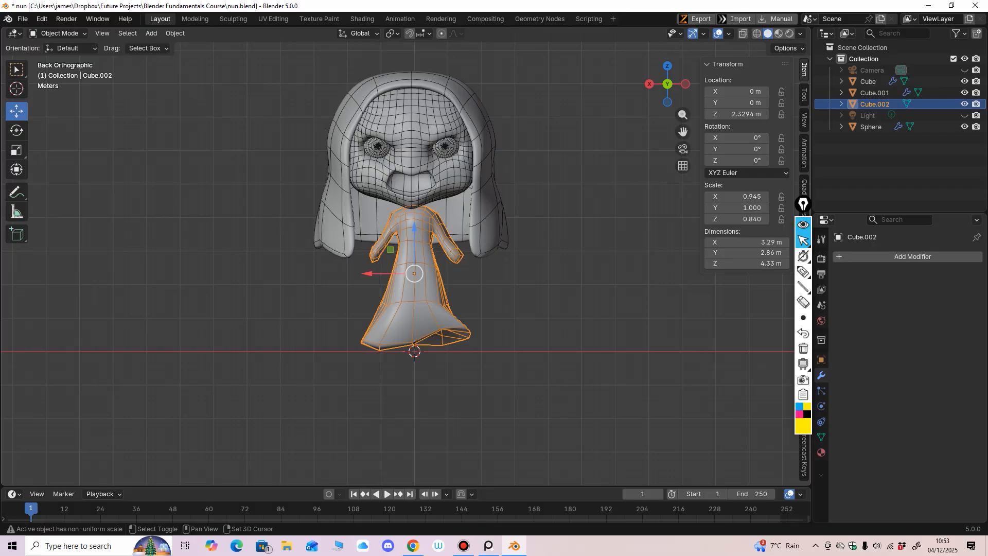
middle_click_drag(419, 275, 399, 345, "shift")
middle_click_drag(398, 344, 404, 257, "shift")
left_click(59, 33)
left_click(60, 58)
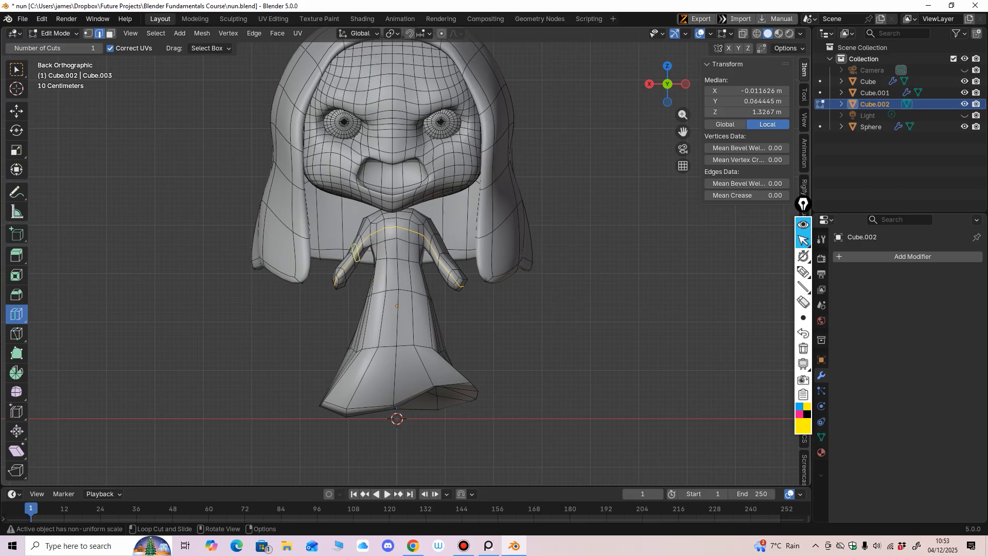
key("1")
key("a")
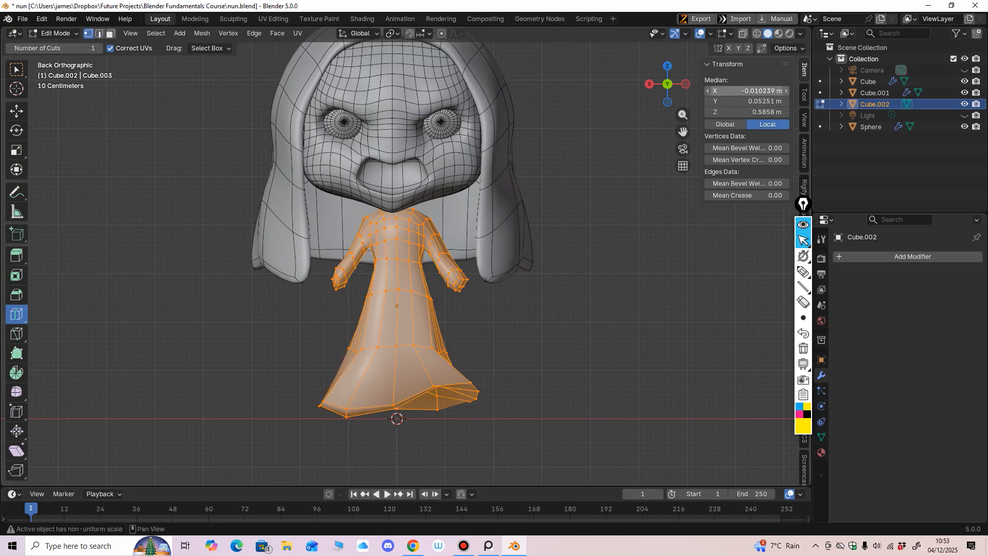
left_click(749, 90)
type("0")
key("Return")
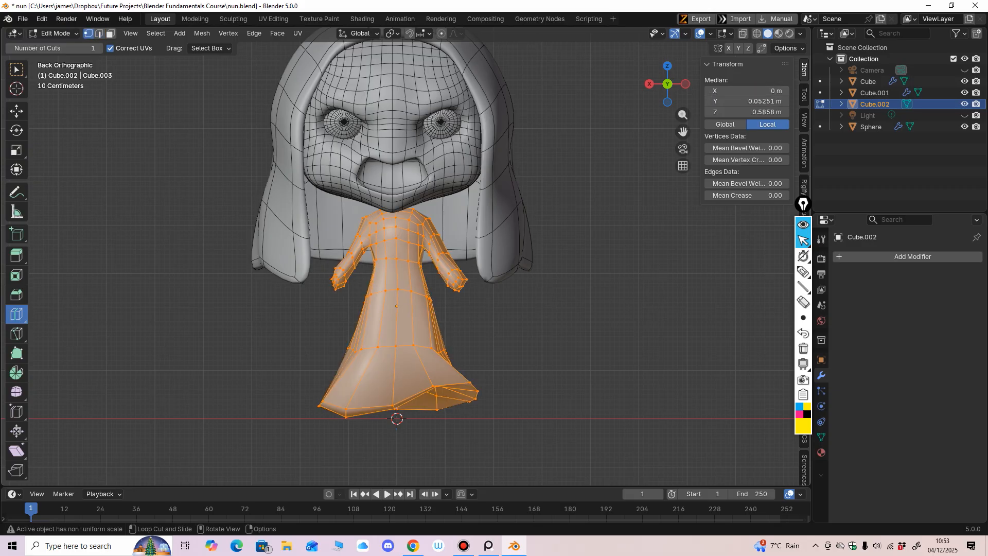
key("Tab")
Box-select the head, veil and eyes and scale them slightly, first uniformly and again along the X axis only.
mouse_move(515, 288)
middle_mouse_down("ctrl")
mouse_move(511, 355)
mouse_move(512, 292)
middle_mouse_up("ctrl")
key("alt+a")
middle_click_drag(512, 291, 520, 373, "shift")
key("b")
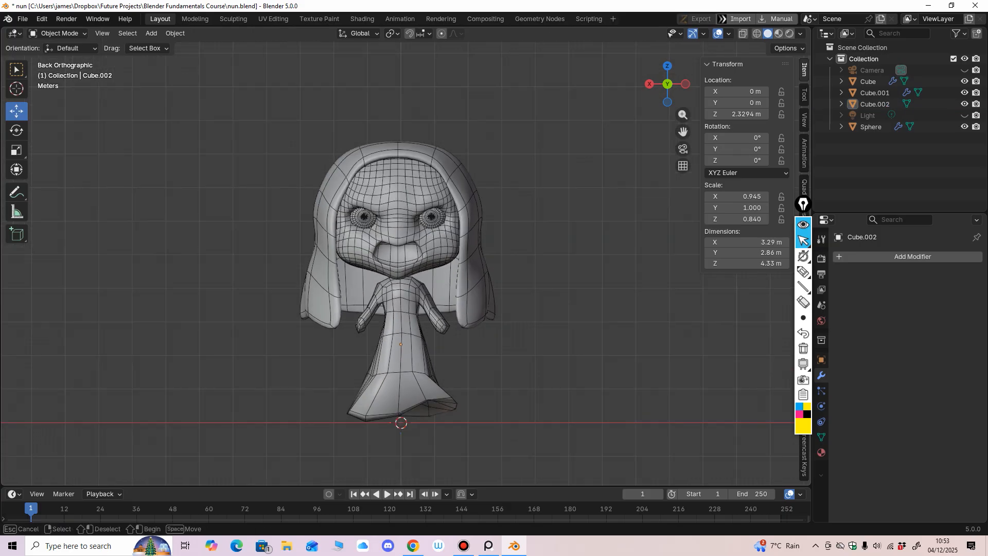
left_click_drag(348, 118, 461, 225)
left_click(16, 150)
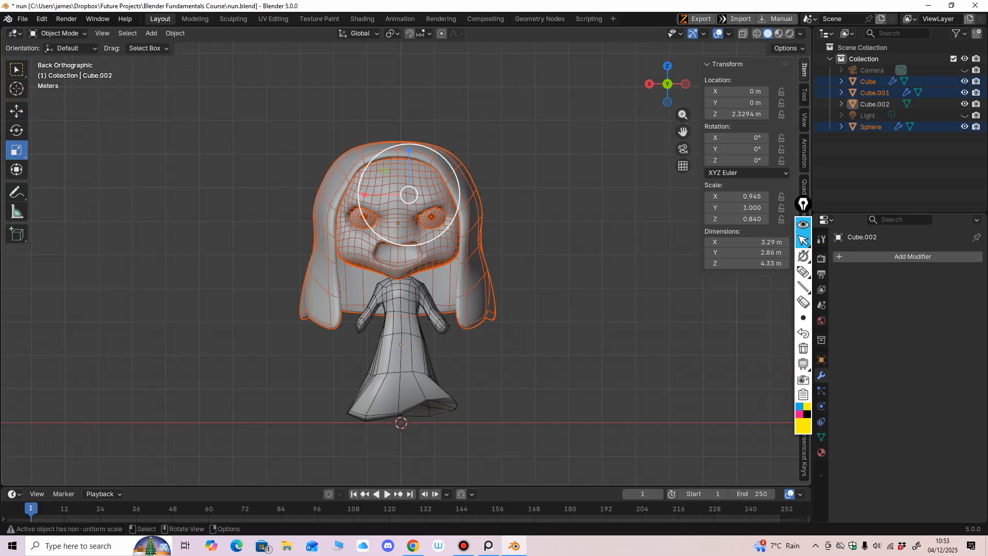
key("s")
left_click(431, 237)
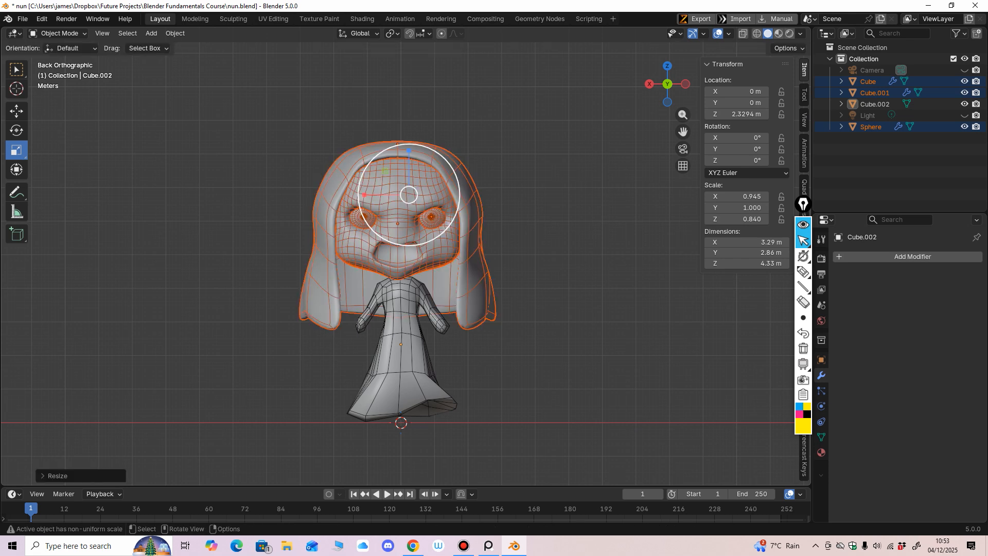
key("s")
key("x")
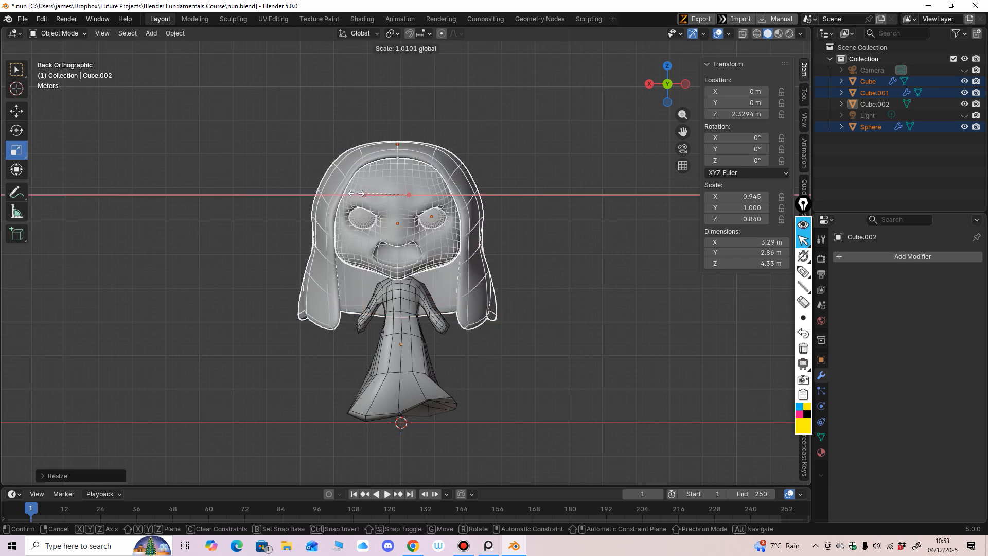
left_click(356, 194)
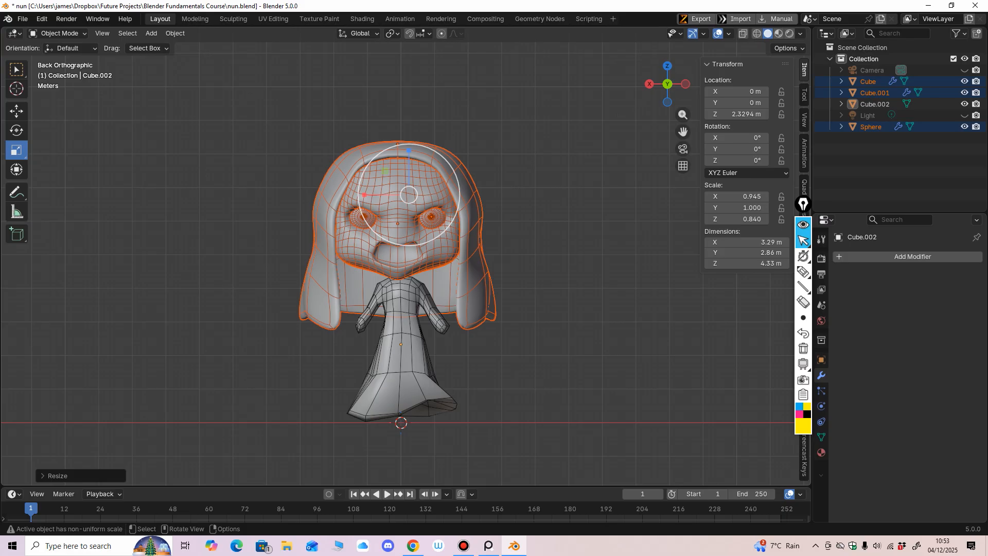
Check the body's alignment under the head, deselect everything and save the file.
middle_click_drag(396, 319, 405, 283, "shift")
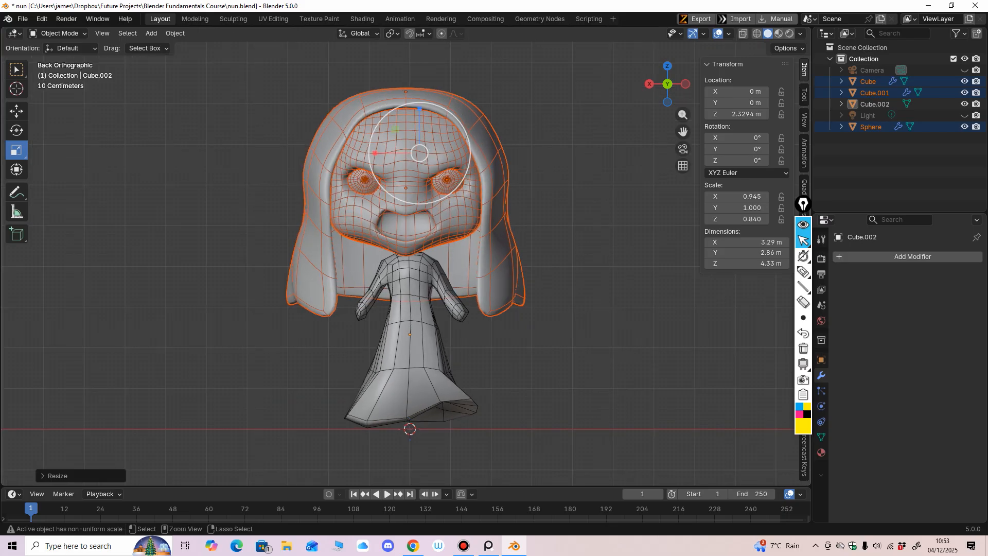
left_click(407, 332)
middle_click_drag(408, 329, 408, 350, "ctrl")
scroll(409, 399, "up", 6)
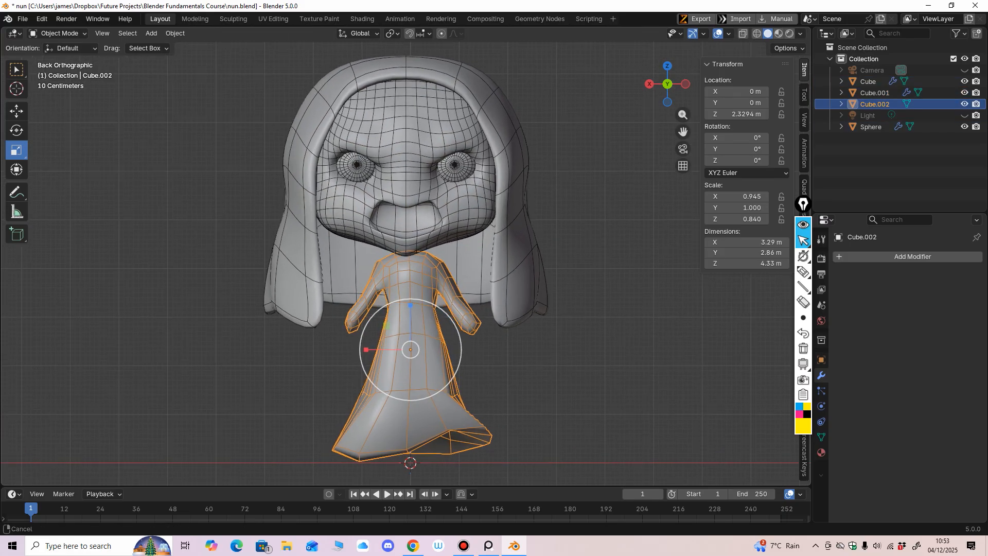
scroll(409, 399, "down", 5)
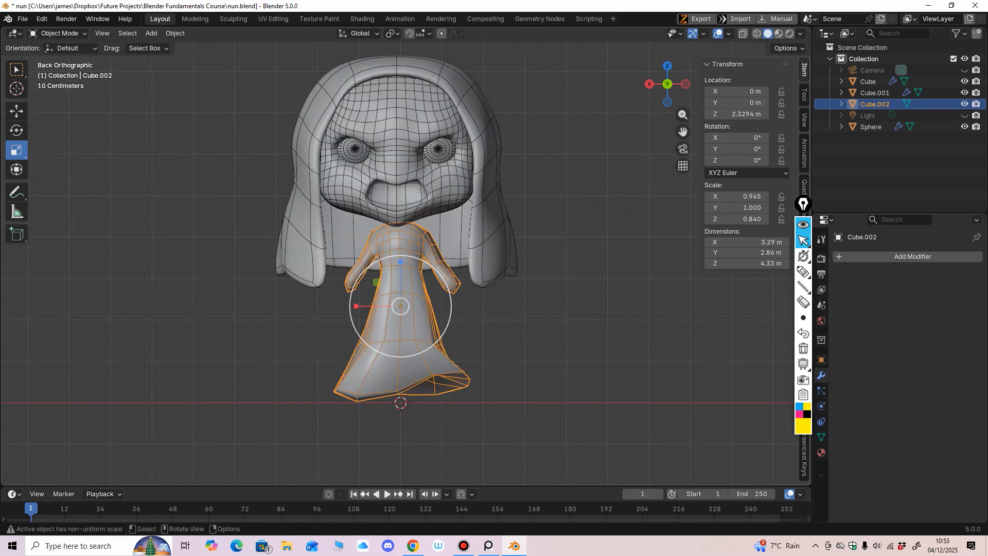
key("alt+a")
key("ctrl+s")
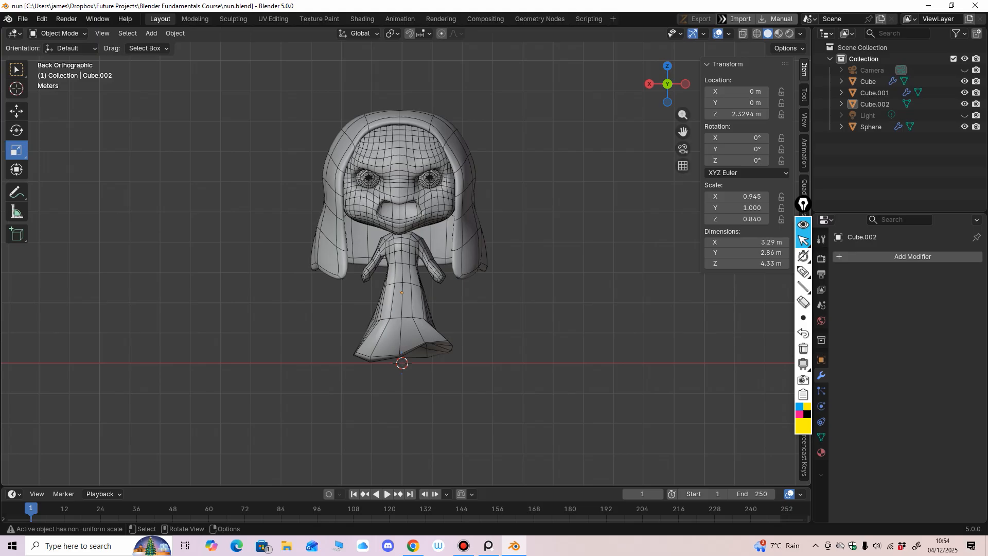
Select the body and add a Subdivision Surface modifier to it.
scroll(401, 289, "up", 2)
middle_click_drag(447, 288, 414, 304)
scroll(432, 319, "down", 2)
left_click(387, 329)
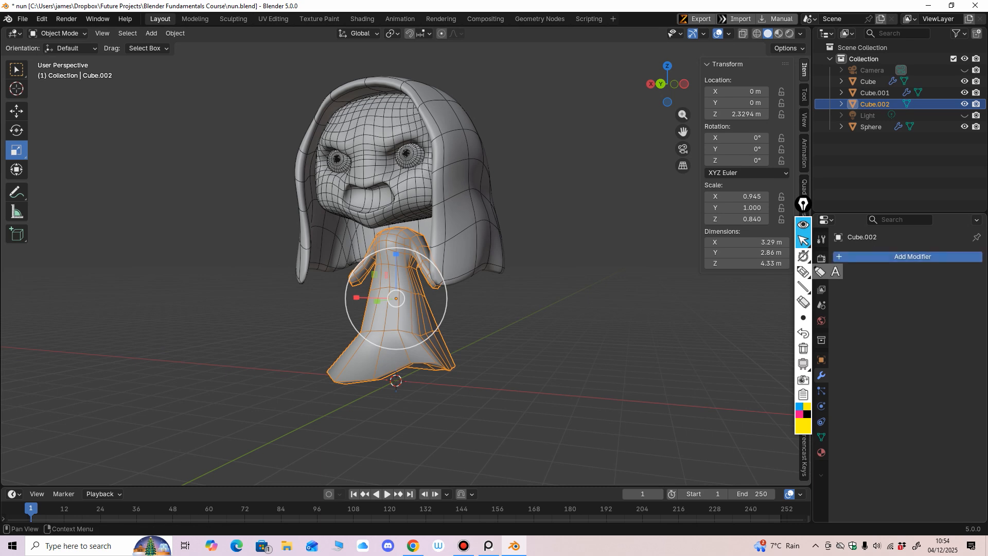
left_click(855, 258)
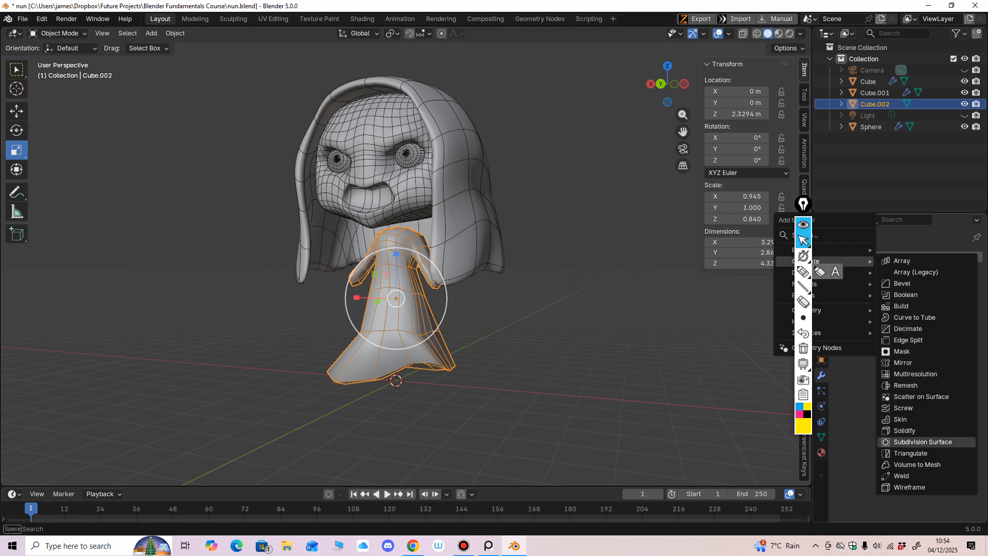
left_click(923, 441)
middle_click_drag(463, 309, 516, 214)
left_click(59, 34)
left_click(62, 71)
mouse_move(330, 226)
middle_mouse_down()
mouse_move(315, 201)
mouse_move(540, 260)
middle_mouse_up()
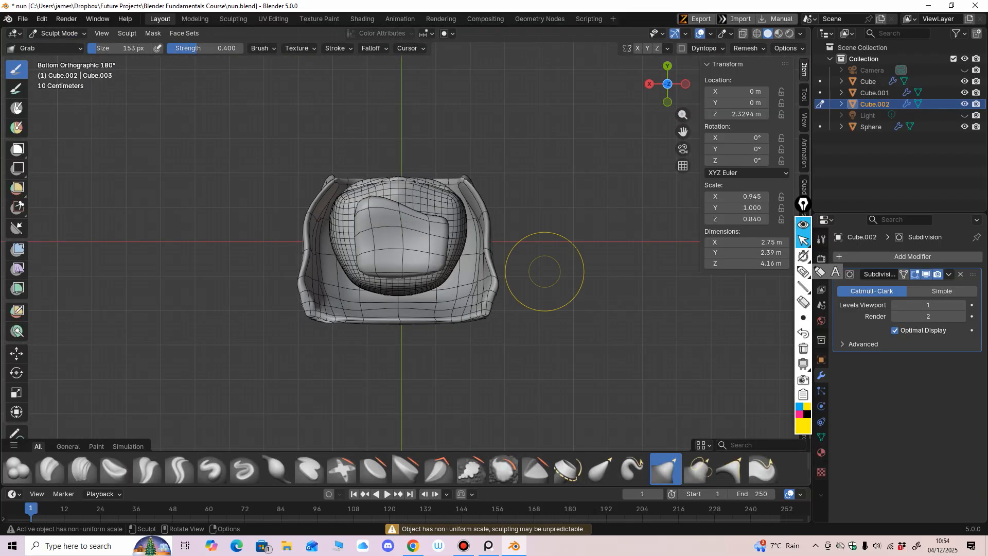
left_click(59, 33)
left_click(62, 46)
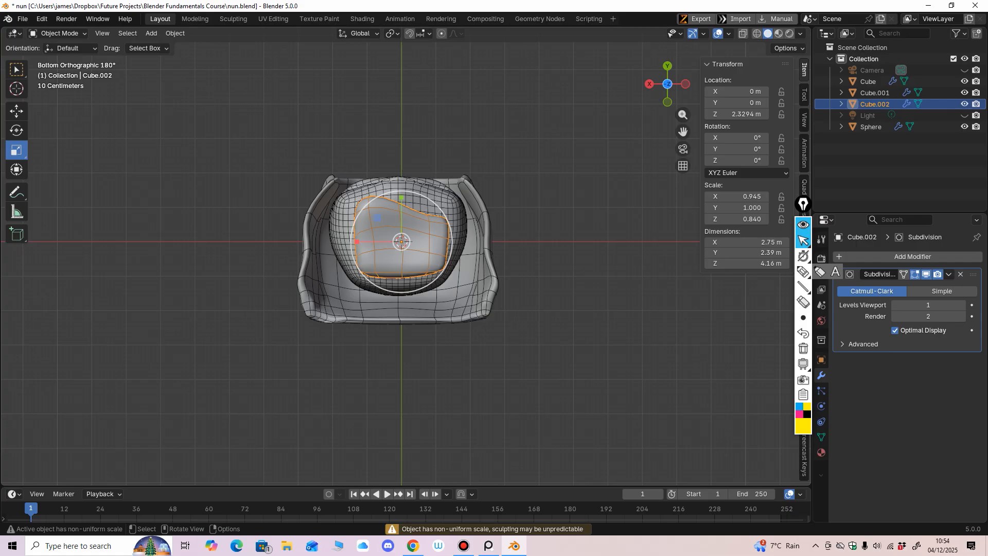
Apply All Transforms to Deltas on the body and put it into Sculpt Mode.
key("ctrl+a")
left_click(473, 236)
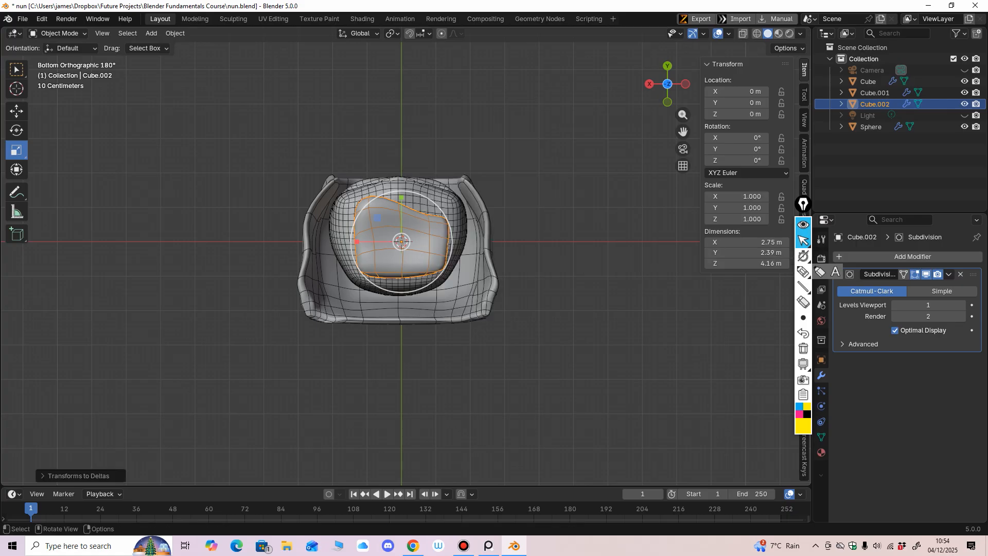
left_click(59, 34)
left_click(62, 69)
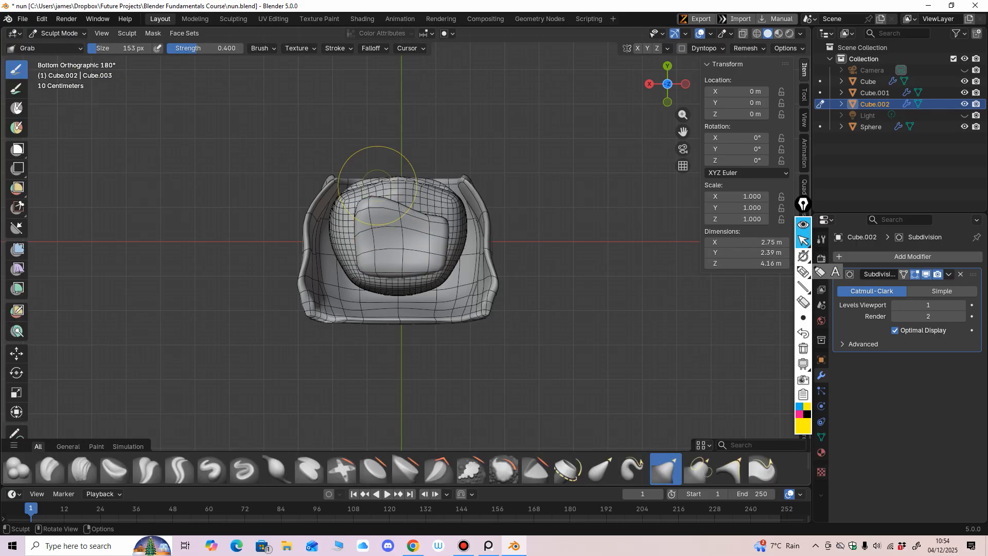
Set the Grab brush to about 245 px and pull the hem at the body's front slightly upward.
key("f")
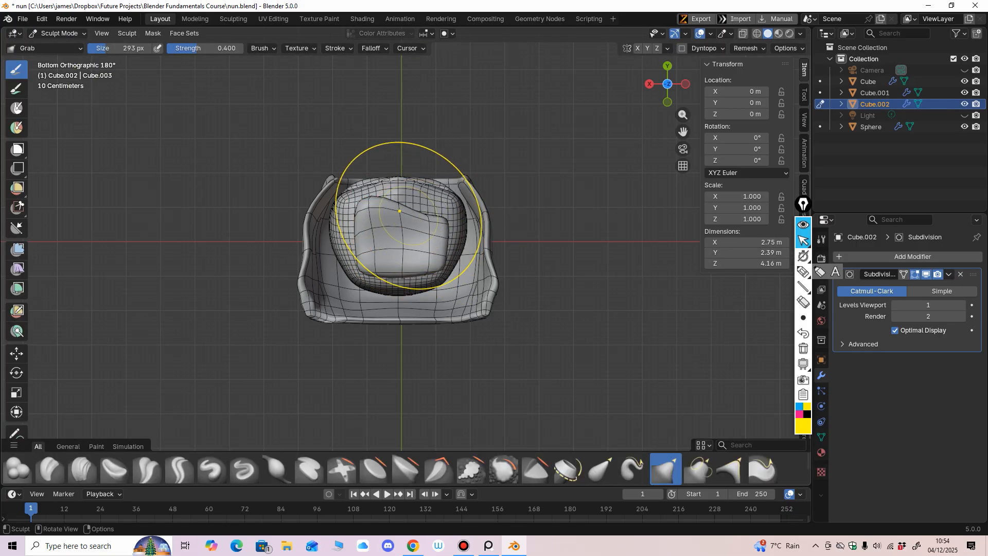
mouse_move(420, 247)
middle_mouse_down()
mouse_move(422, 370)
mouse_move(341, 412)
mouse_move(376, 335)
middle_mouse_up()
key("f")
left_click(483, 353)
left_click_drag(375, 335, 376, 327)
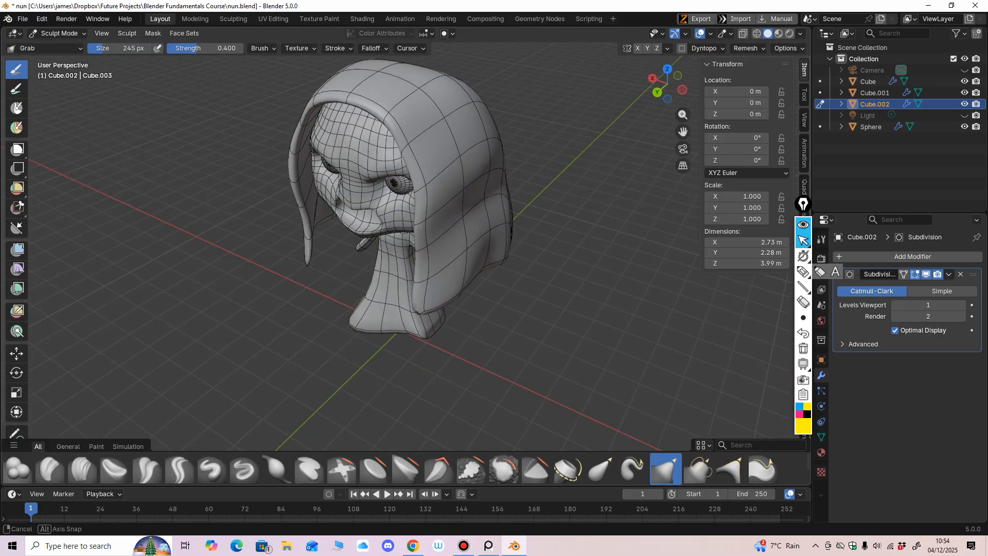
Reduce the Grab brush to about 198 px and pull the body's front hem inward and up a little more.
middle_click_drag(376, 331, 380, 355)
key("f")
left_click(368, 352)
left_click_drag(370, 334, 374, 322)
middle_click_drag(364, 288, 360, 304)
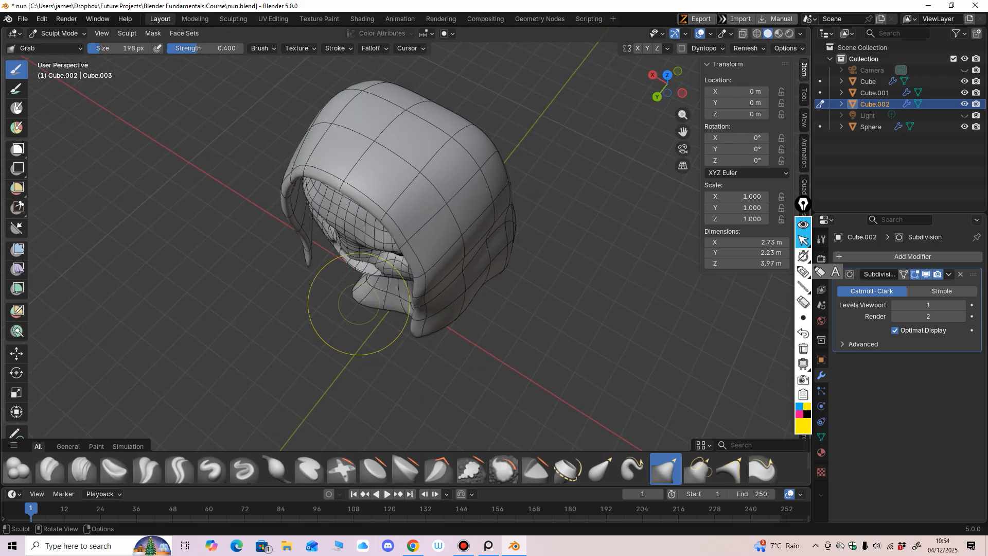
Set the body's viewport subdivision to level 2 and pull the side of the hem outward from underneath.
key("ctrl+2")
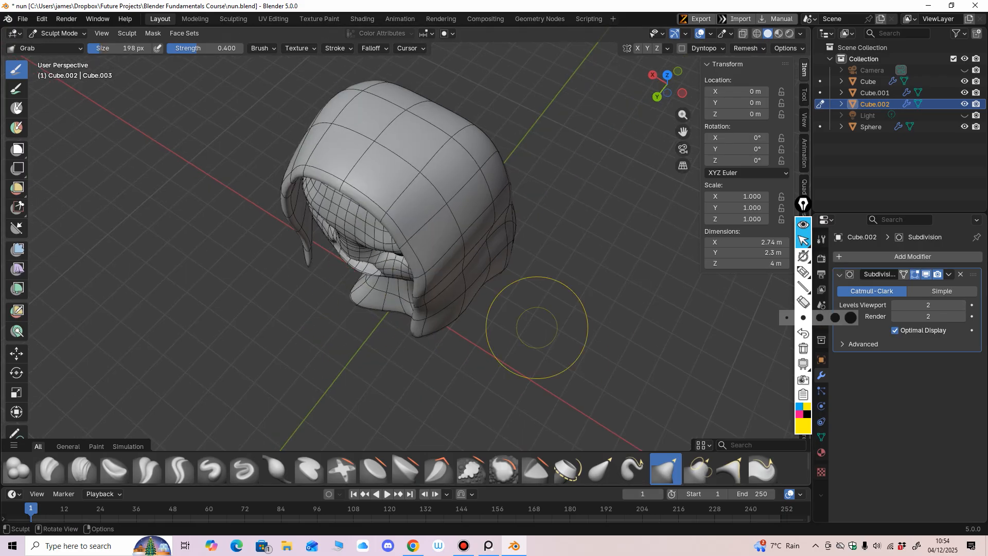
middle_click_drag(536, 328, 411, 222)
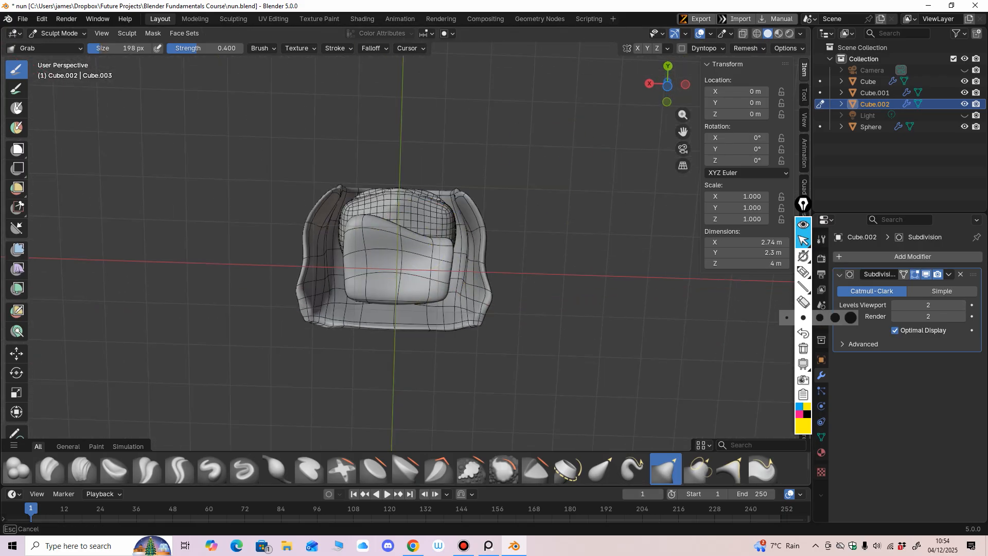
left_click_drag(407, 222, 462, 240)
mouse_move(462, 239)
middle_mouse_down("shift")
mouse_move(448, 221)
mouse_move(442, 255)
mouse_move(422, 260)
middle_mouse_up("shift")
Reduce the Grab brush to about 135 px and pull the rear side corner of the hem outward from underneath.
key("f")
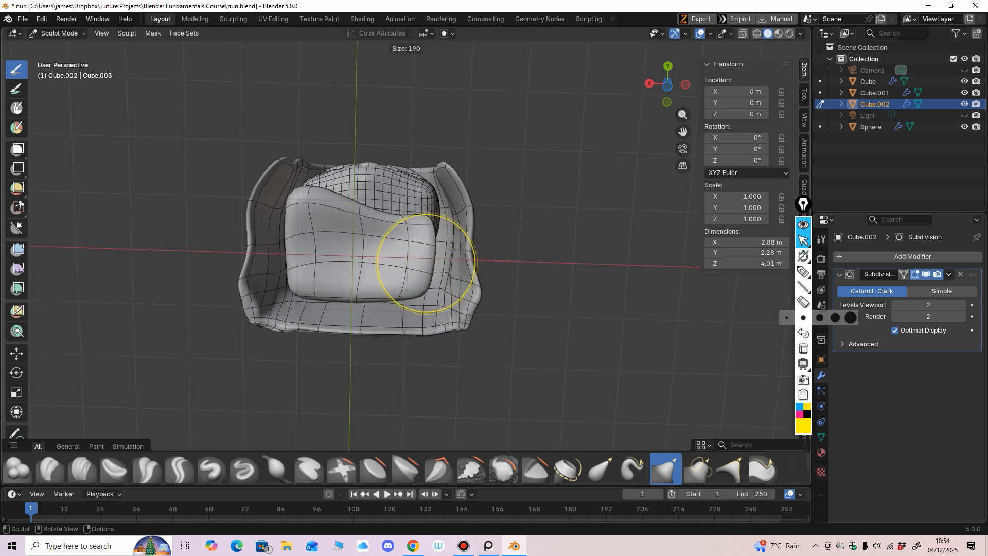
left_click(465, 260)
mouse_move(433, 247)
left_mouse_down()
mouse_move(423, 245)
mouse_move(440, 278)
mouse_move(452, 276)
left_mouse_up()
left_click(896, 260)
mouse_move(896, 261)
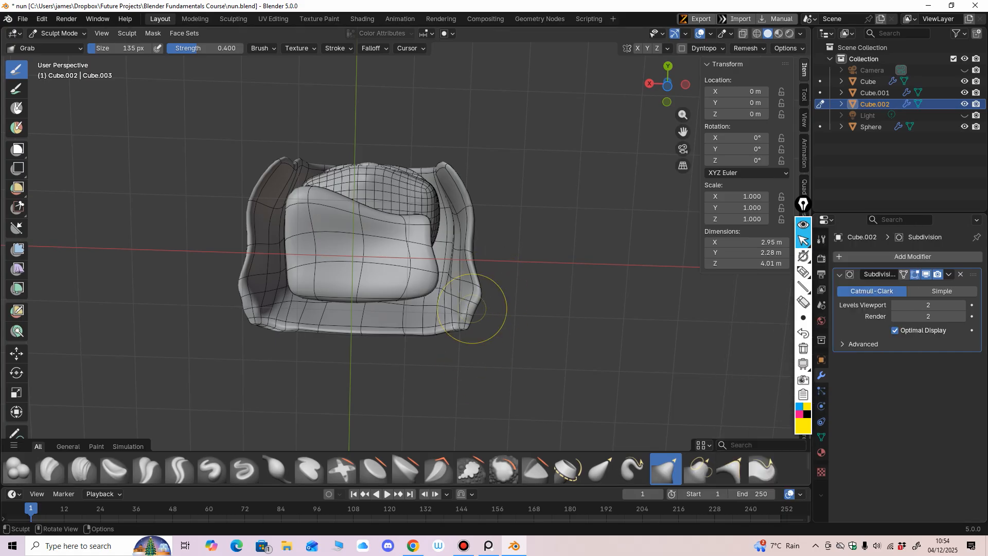
left_click_drag(419, 253, 415, 254)
Pull the middle of the hem's rear edge inward from the underside.
middle_click_drag(436, 277, 463, 255)
left_click_drag(359, 248, 360, 238)
middle_click_drag(362, 221, 359, 247)
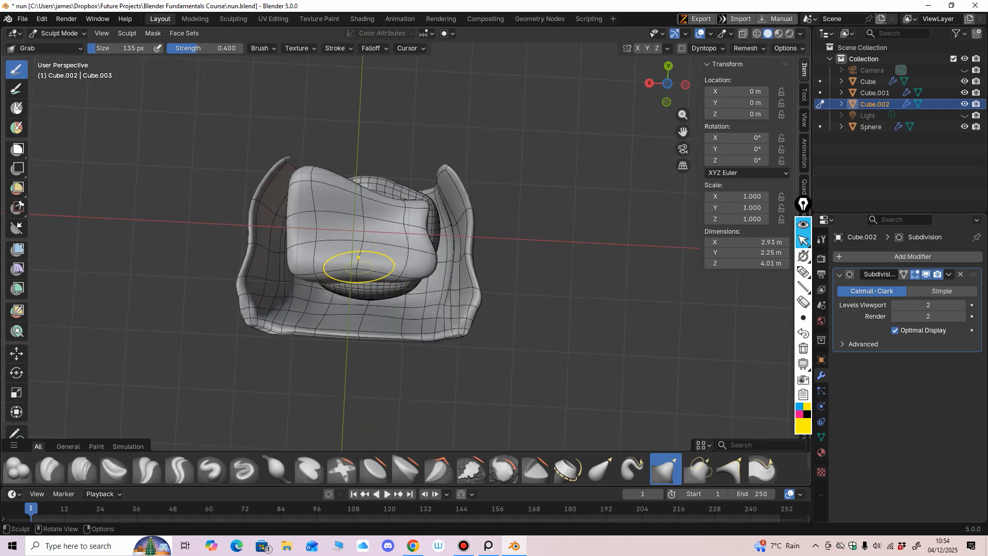
left_click_drag(359, 278, 359, 260)
Enlarge the Grab brush to about 224 px and flare one front hem corner outward in the straight-on face view.
mouse_move(359, 240)
middle_mouse_down()
mouse_move(375, 406)
mouse_move(395, 378)
middle_mouse_up()
key("f")
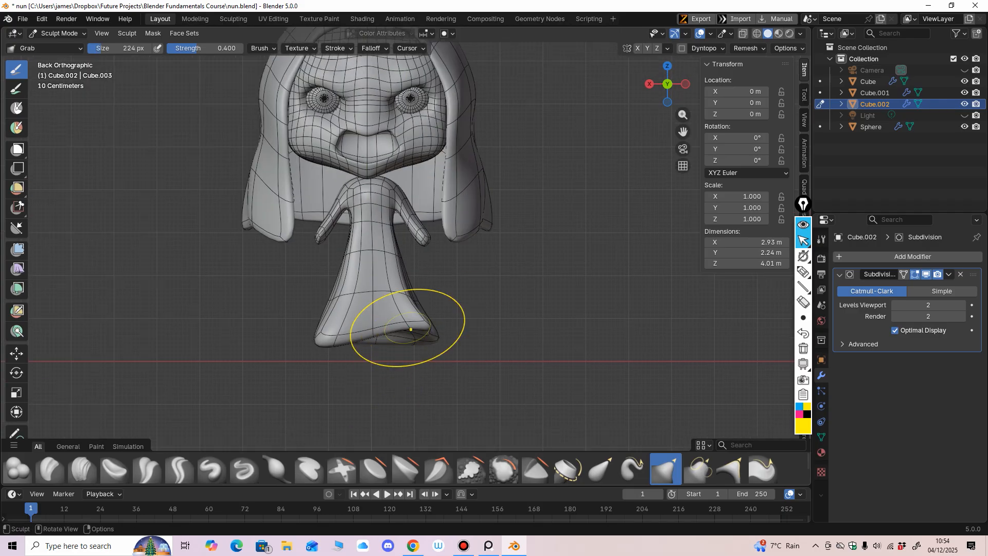
left_click(338, 335)
mouse_move(350, 339)
left_mouse_down()
mouse_move(350, 314)
mouse_move(323, 345)
left_mouse_up()
Set the Grab brush to about 175 px and pull the middle of the front hem downward.
key("f")
left_click(386, 322)
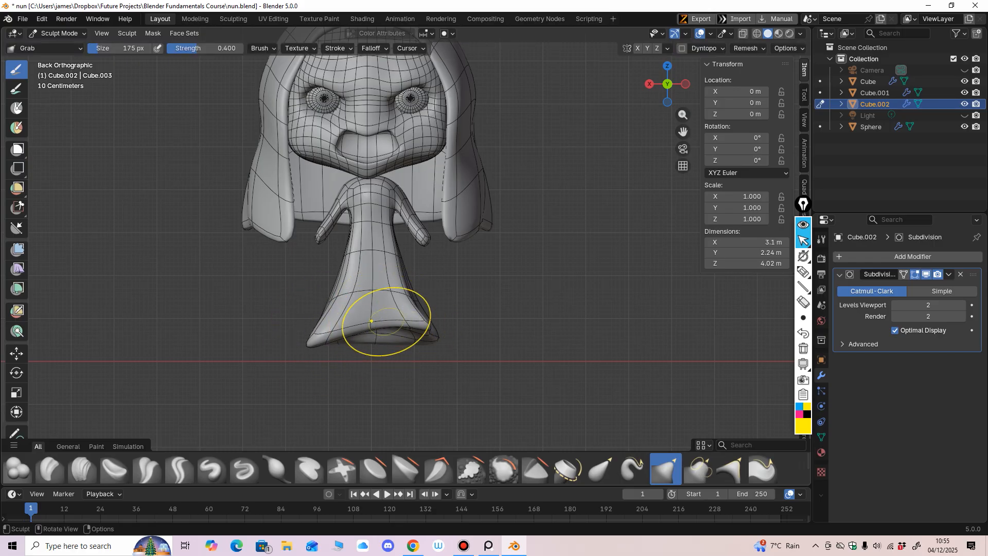
mouse_move(383, 323)
left_mouse_down()
mouse_move(397, 358)
mouse_move(366, 355)
left_mouse_up()
Set the Subdivision viewport and render levels to 3, and nudge both hem corners slightly outward with the Grab brush.
left_click(962, 305)
left_click(962, 317)
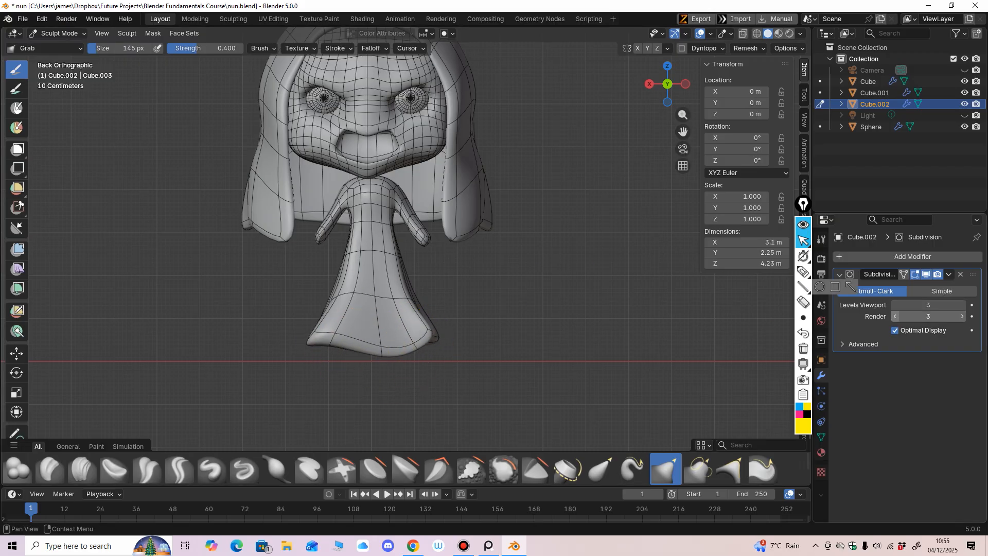
left_click_drag(310, 339, 307, 342)
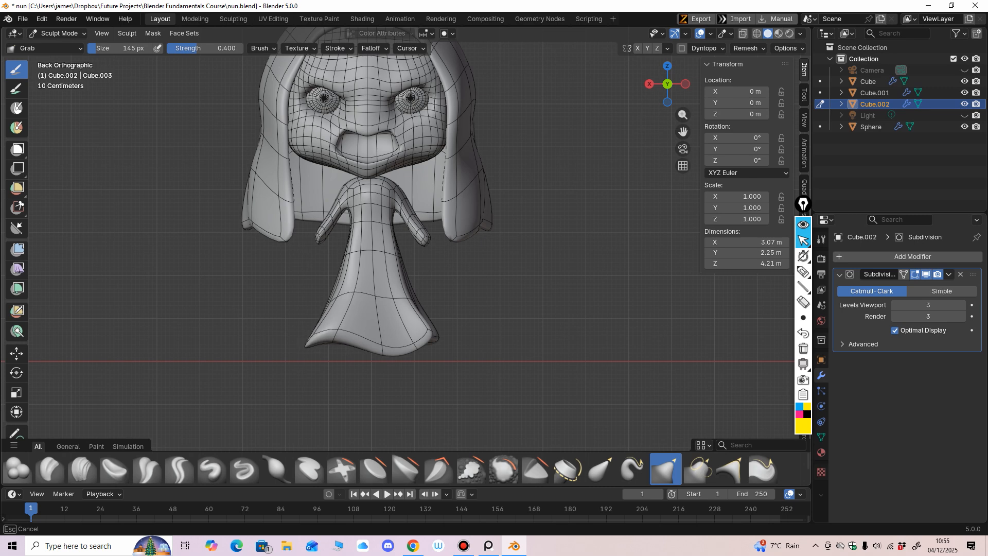
left_click_drag(435, 339, 439, 339)
Resize the Grab brush and pull the middle of the front hem forward in the bottom view.
mouse_move(416, 278)
middle_mouse_down()
mouse_move(380, 317)
mouse_move(349, 330)
mouse_move(412, 141)
middle_mouse_up()
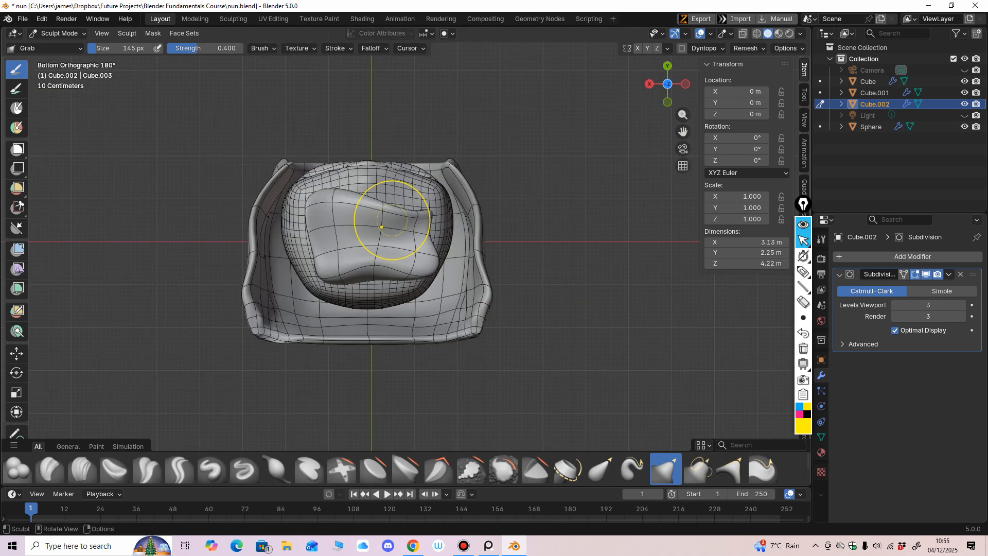
key("f")
left_click(389, 212)
left_click_drag(387, 211, 393, 181)
Set the Grab brush to about 183 px and widen the hem outward along one side in the bottom view.
key("f")
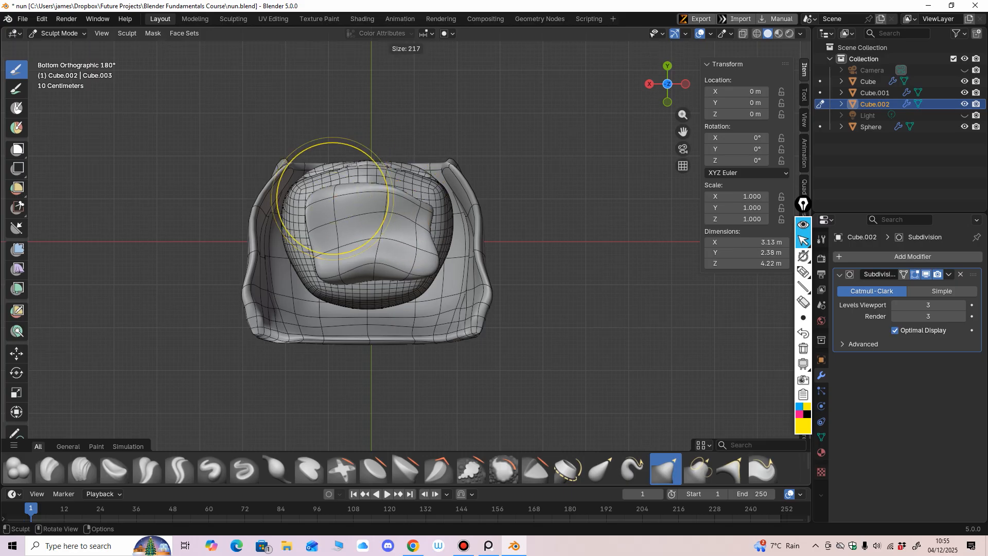
left_click(330, 198)
left_click_drag(327, 198, 327, 201)
left_click_drag(314, 239, 307, 260)
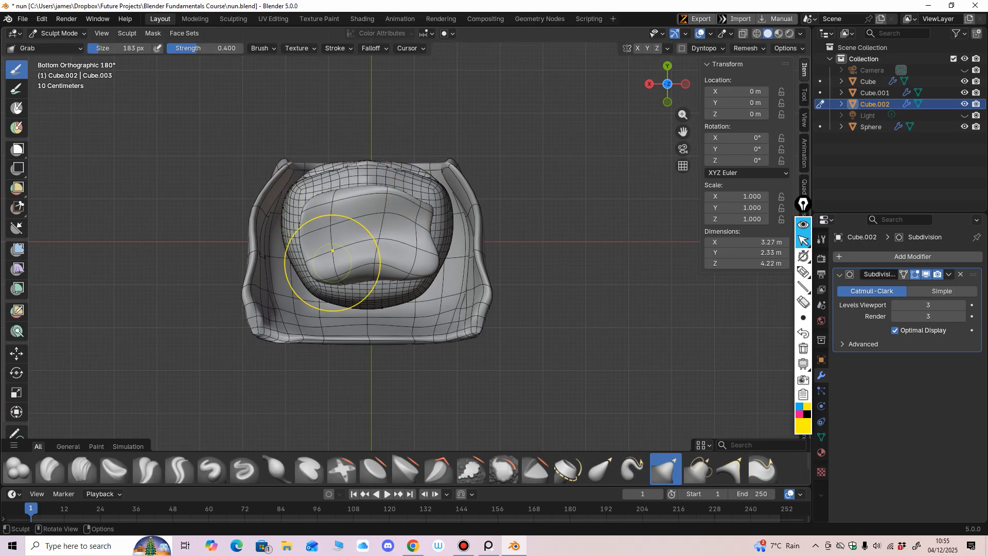
Choose the Draw brush at about 105 px and sculpt a first vertical fold into the front of the dress.
middle_click_drag(412, 288, 360, 322)
middle_click_drag(364, 258, 288, 265)
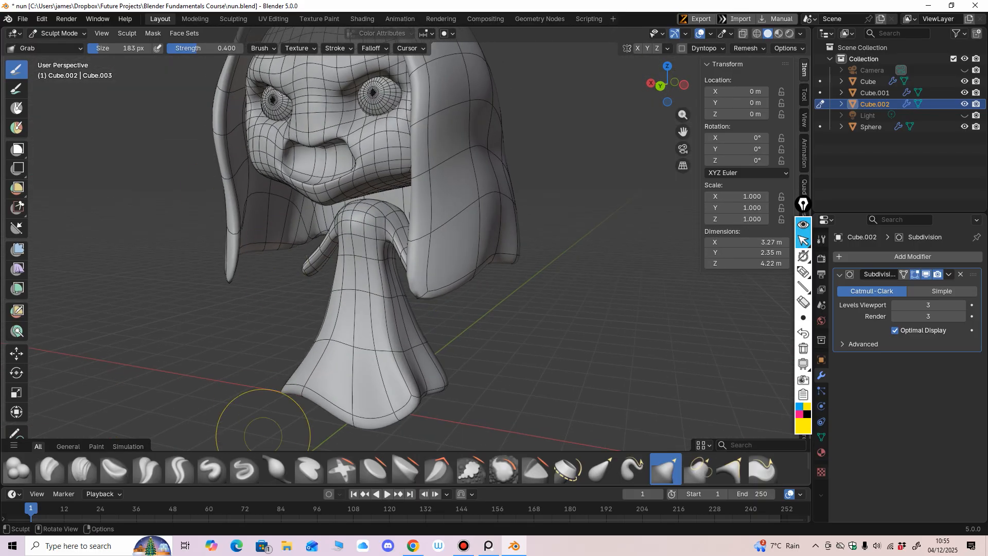
left_click(213, 469)
middle_click_drag(378, 337, 394, 335)
mouse_move(393, 335)
middle_mouse_down("shift")
mouse_move(415, 305)
mouse_move(404, 277)
middle_mouse_up("shift")
key("f")
left_click(385, 299)
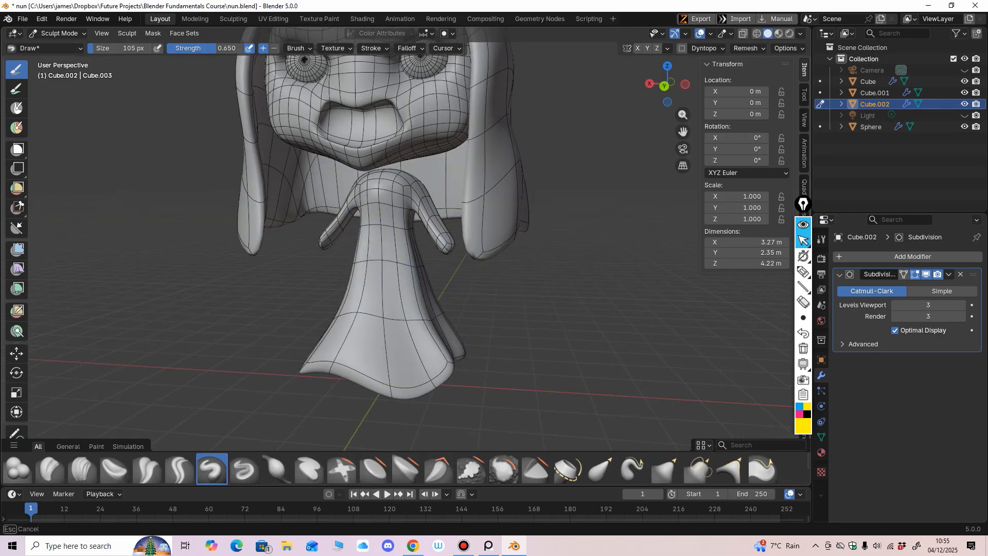
middle_click_drag(361, 217, 384, 226)
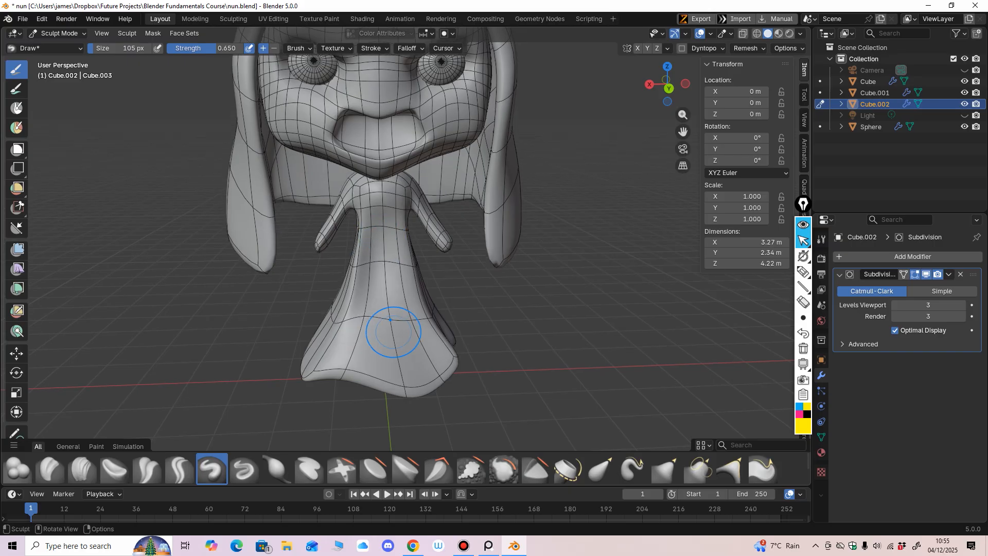
middle_click_drag(364, 316, 359, 267)
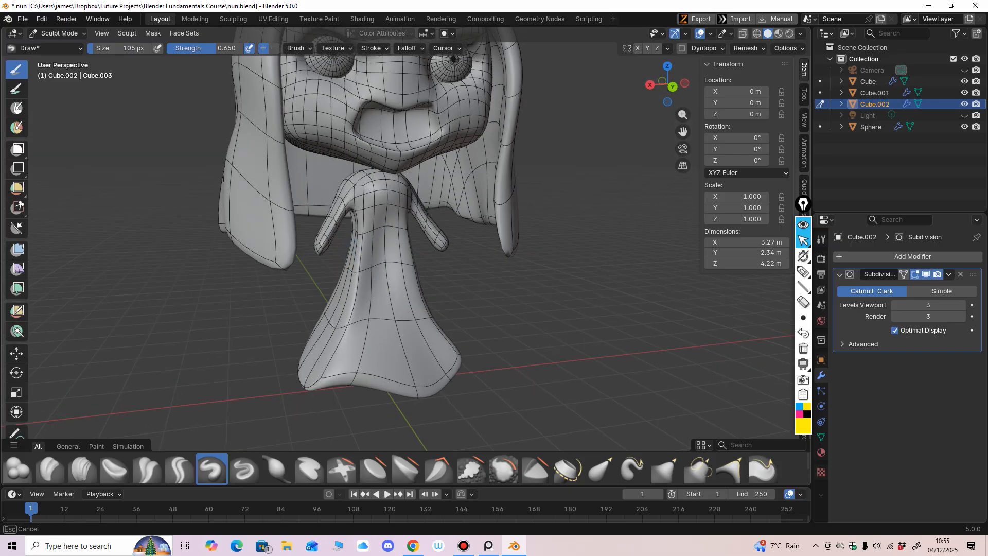
Sculpt further vertical folds from the chest down to the flared skirt with the Draw brush.
left_click_drag(352, 251, 349, 265)
middle_click_drag(351, 288, 337, 284)
middle_click_drag(343, 341, 325, 336)
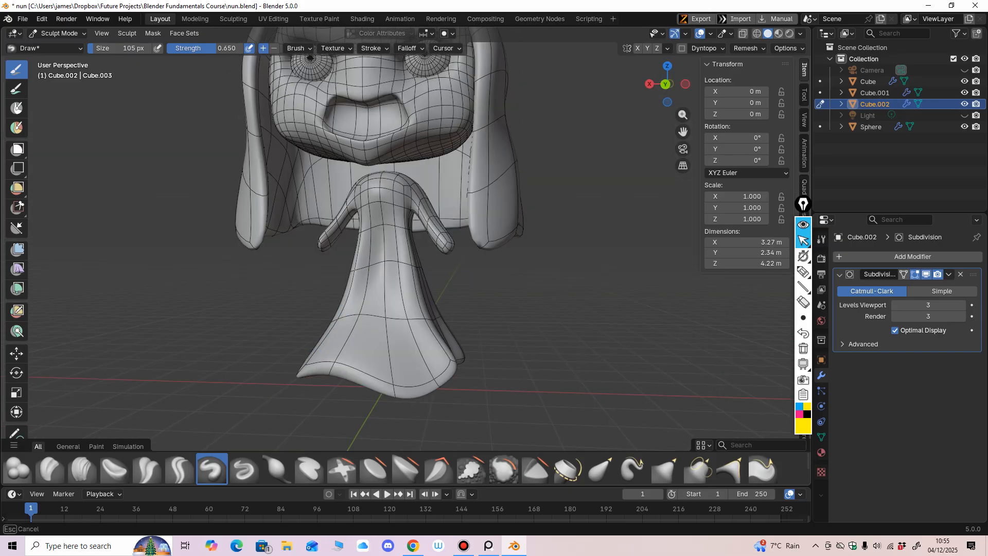
middle_click_drag(319, 408, 397, 261)
middle_click_drag(403, 354, 415, 365)
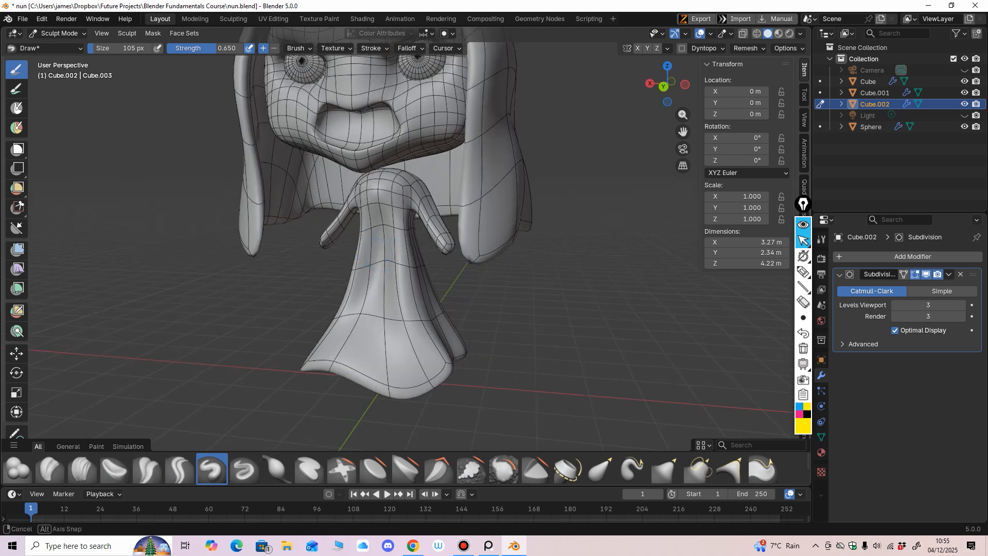
mouse_move(385, 221)
left_mouse_down()
mouse_move(366, 352)
mouse_move(371, 294)
left_mouse_up()
Return to the Grab brush, size it to about 228 px, and pull the front hem outward and slightly down.
middle_click_drag(484, 355, 412, 362)
key("ctrl+KP_3")
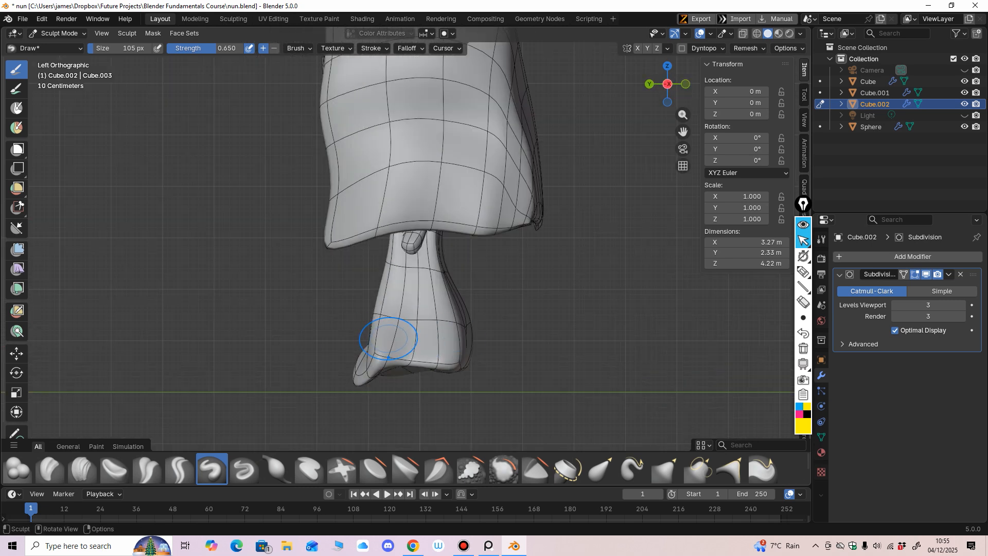
key("g")
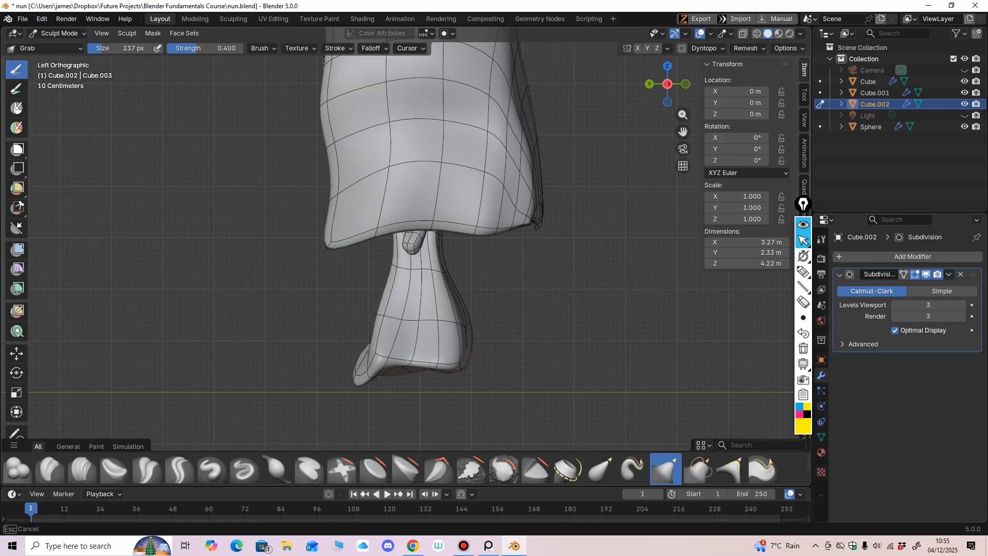
mouse_move(391, 231)
middle_mouse_down()
mouse_move(478, 218)
mouse_move(387, 253)
mouse_move(399, 300)
mouse_move(410, 266)
mouse_move(397, 273)
mouse_move(407, 265)
mouse_move(503, 254)
middle_mouse_up()
key("f")
scroll(465, 329, "up", 3)
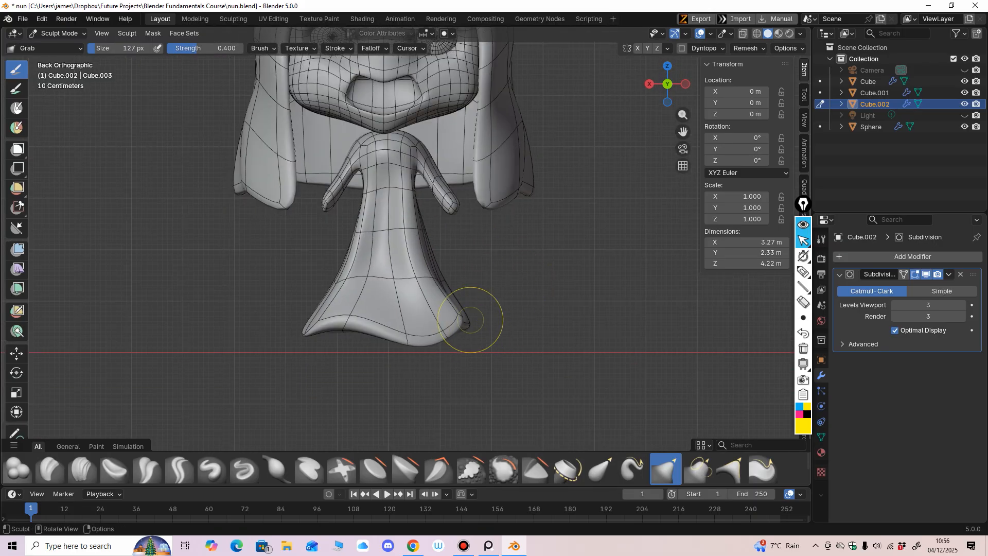
key("f")
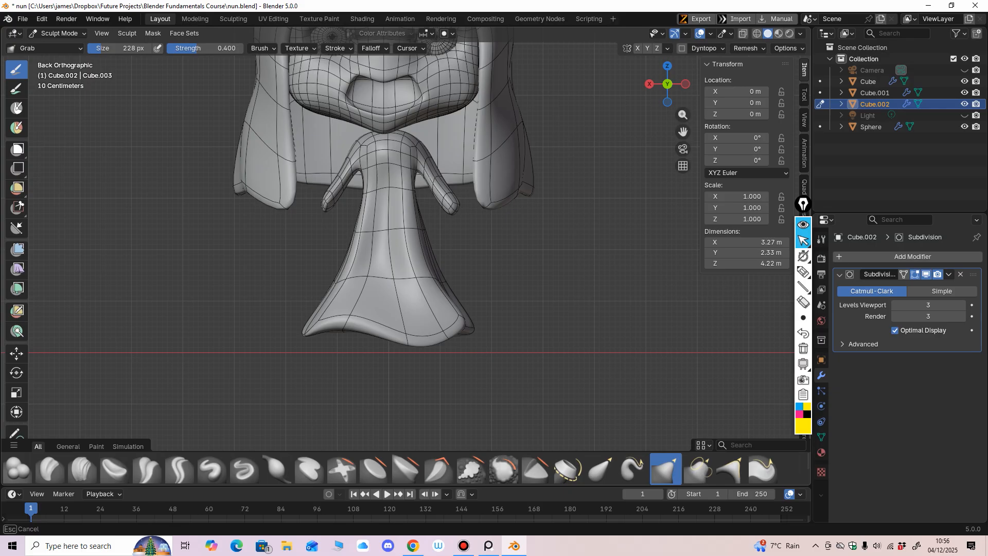
left_click(353, 326)
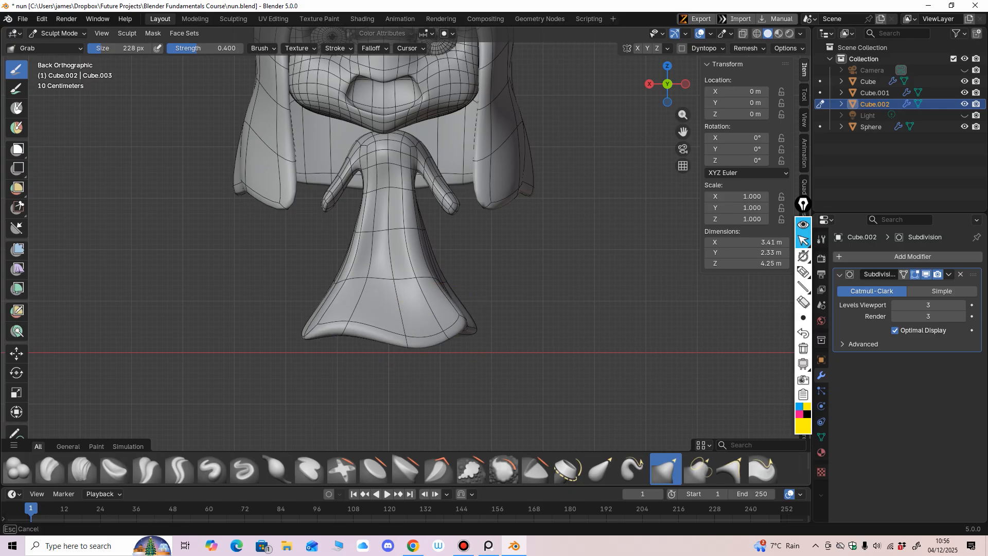
Enable X symmetry, reduce the Grab brush to about 186 px, and pull the shoulders and upper body upward beneath the chin.
mouse_move(322, 329)
middle_mouse_down()
mouse_move(375, 320)
mouse_move(444, 287)
middle_mouse_up()
mouse_move(379, 236)
middle_mouse_down()
mouse_move(386, 199)
mouse_move(372, 151)
mouse_move(360, 288)
middle_mouse_up()
middle_click_drag(417, 257, 447, 331, "ctrl")
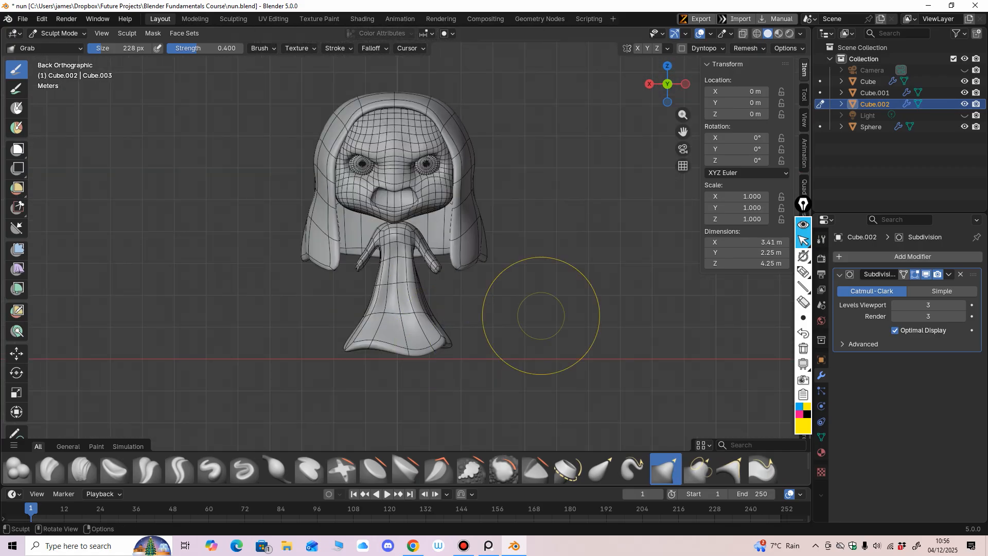
middle_click_drag(540, 315, 544, 311, "ctrl")
middle_click_drag(542, 350, 556, 287, "ctrl")
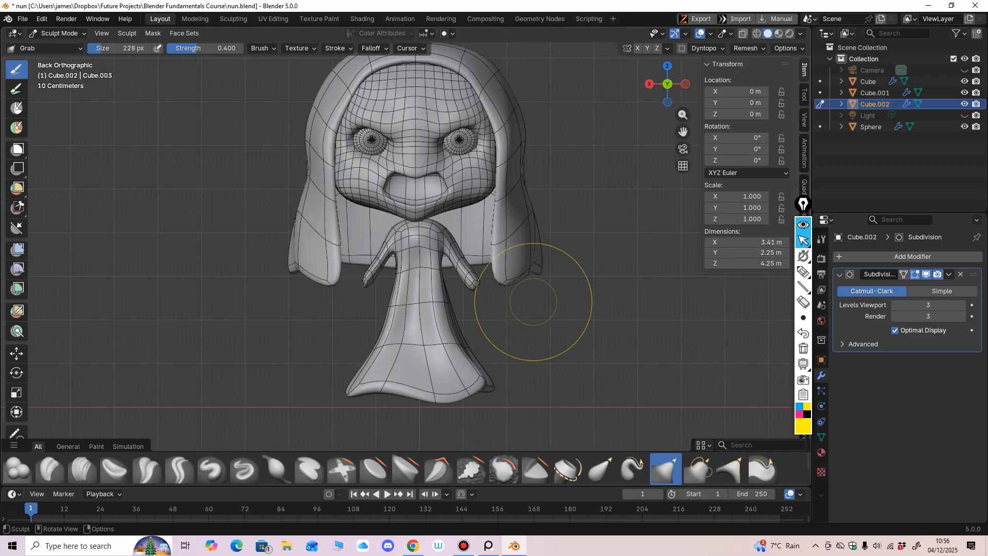
key("bracketleft")
key("bracketleft")
key("bracketleft")
key("bracketleft")
key("bracketright")
key("bracketright")
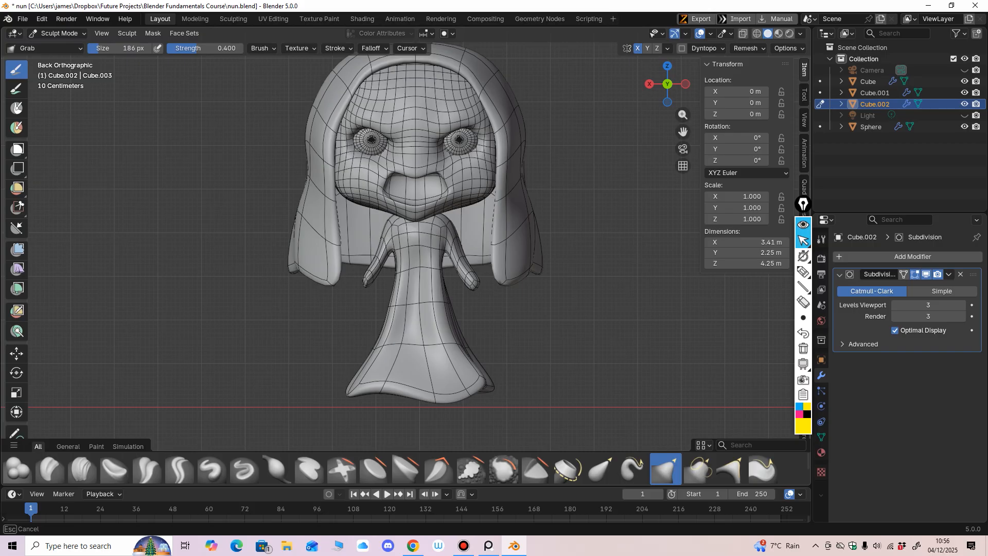
left_click_drag(430, 234, 429, 230)
left_click_drag(405, 271, 406, 267)
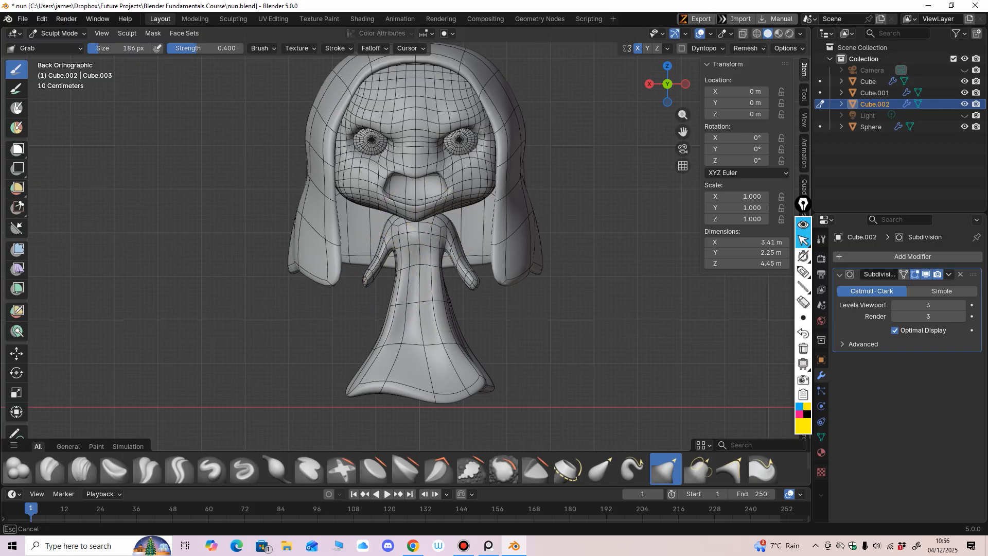
Reduce the Grab brush to about 151 px and down to 94 px while refining the upper body and arms.
key("f")
left_click(403, 277)
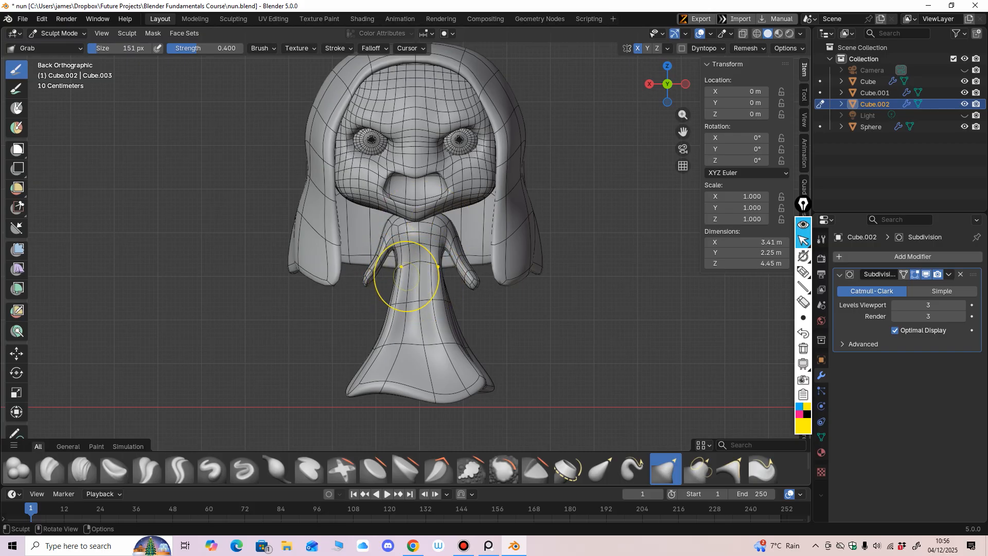
middle_click_drag(389, 300, 335, 335)
key("f")
left_click(327, 330)
mouse_move(396, 280)
middle_mouse_down()
mouse_move(419, 271)
mouse_move(459, 210)
mouse_move(419, 258)
mouse_move(415, 239)
mouse_move(479, 314)
mouse_move(513, 316)
middle_mouse_up()
Lift the bottom edge of the hem slightly and reshape the flared skirt with the Grab brush at about 281 px.
scroll(490, 329, "down", 1)
scroll(468, 355, "down", 1)
scroll(468, 355, "up", 1)
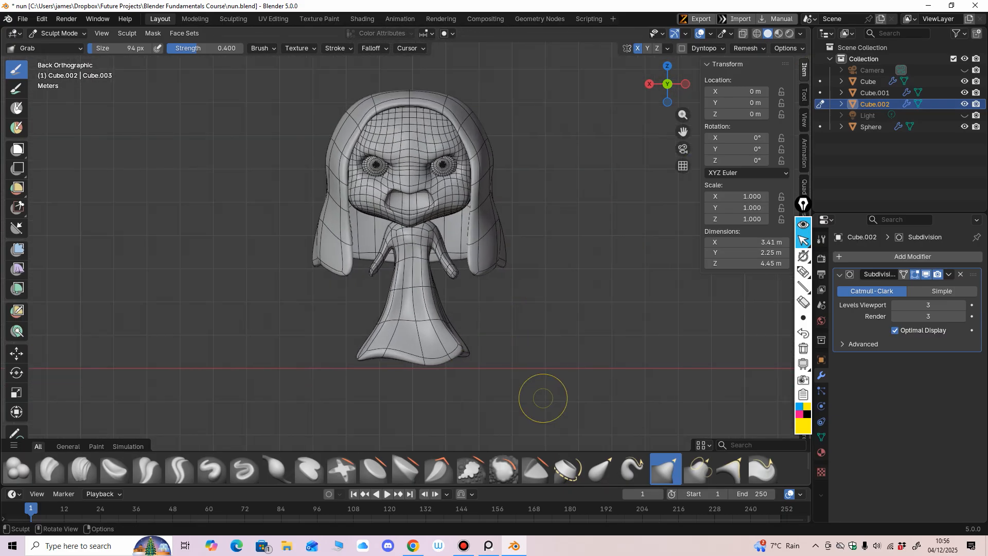
middle_click_drag(539, 380, 542, 377, "shift")
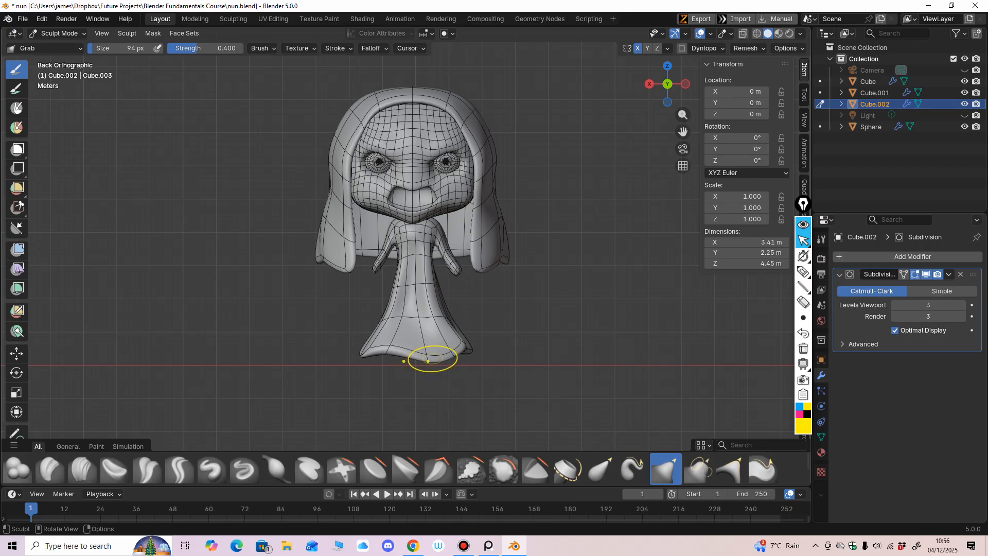
key("f")
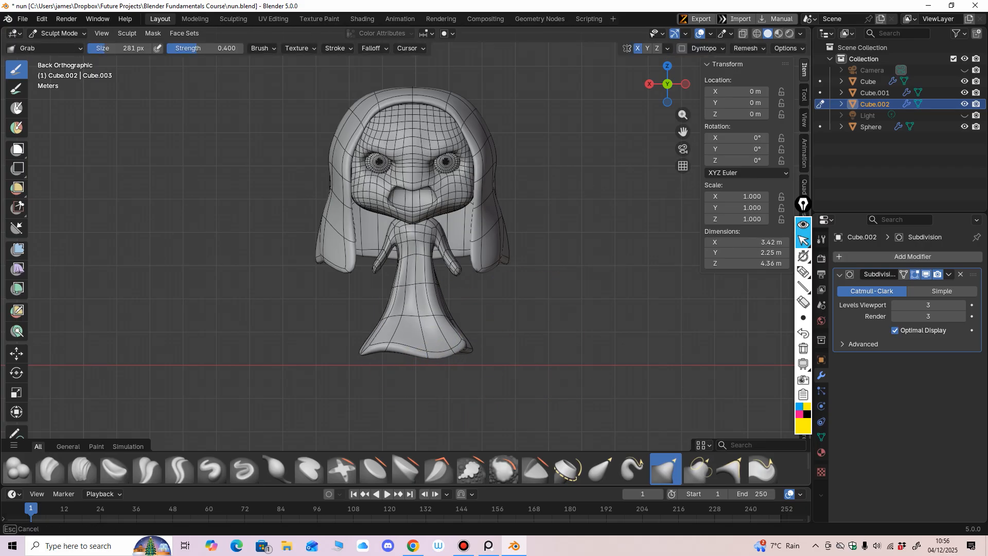
key("f")
left_click(343, 310)
Reduce the Grab brush to about 141 px and down to 121 px while slimming the waist symmetrically.
key("f")
left_click(392, 276)
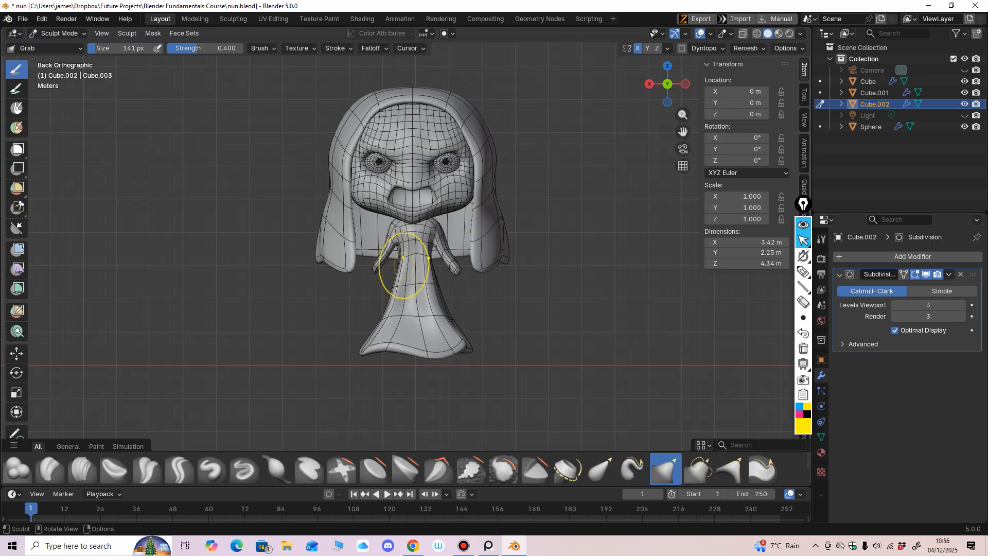
scroll(403, 257, "up", 1)
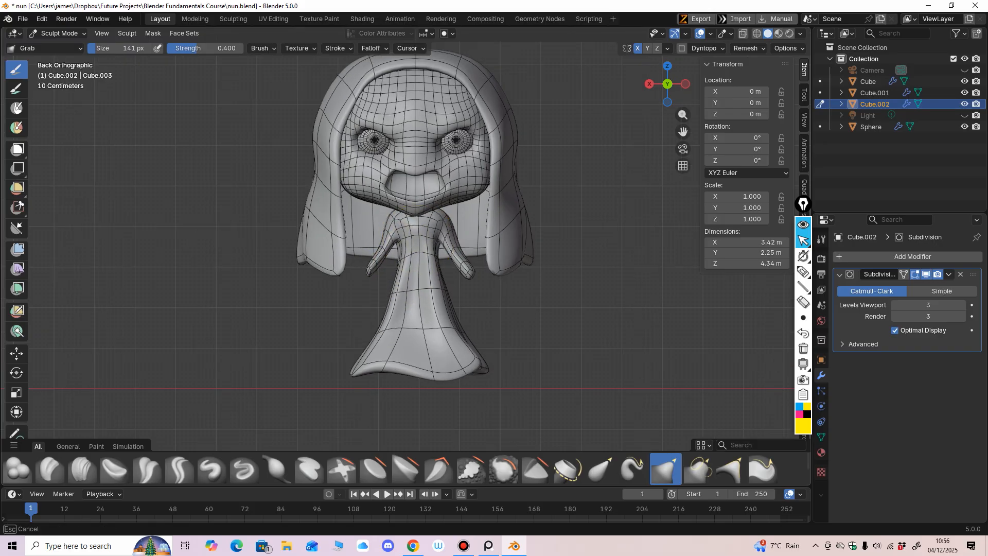
mouse_move(360, 233)
middle_mouse_down()
mouse_move(415, 236)
mouse_move(430, 260)
mouse_move(408, 236)
mouse_move(398, 251)
mouse_move(456, 286)
mouse_move(430, 268)
mouse_move(503, 238)
middle_mouse_up()
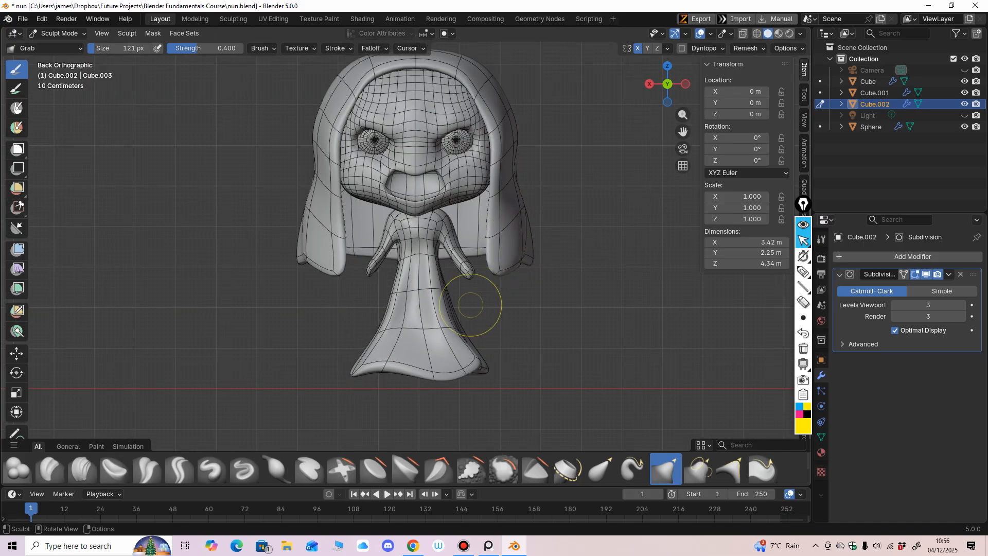
mouse_move(397, 283)
left_mouse_down()
mouse_move(381, 274)
mouse_move(401, 286)
left_mouse_up()
Switch the body from Sculpt Mode to Edit Mode.
left_click(58, 33)
left_click(57, 57)
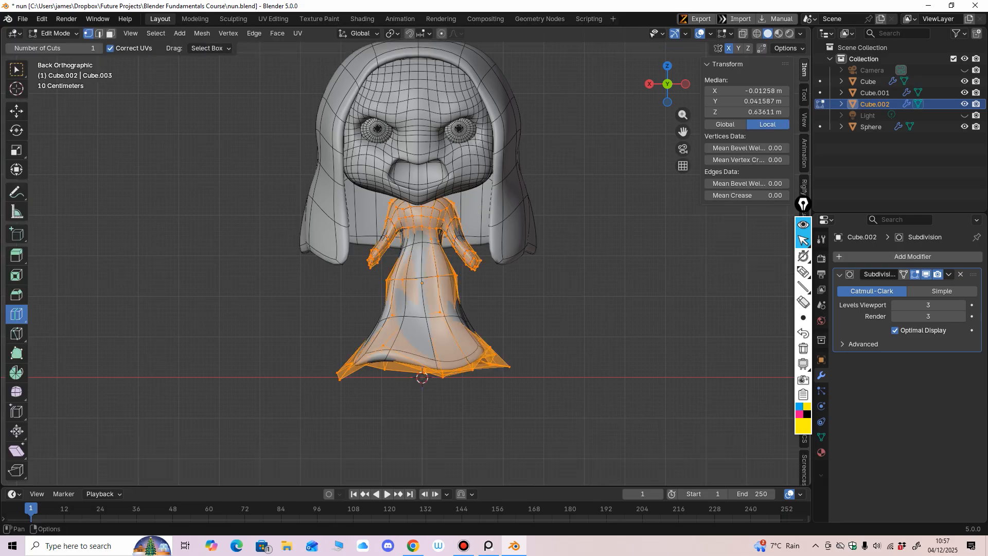
Add an edge loop across the upper skirt, scale it slightly along X and raise it about 0.18 m.
left_click(430, 261)
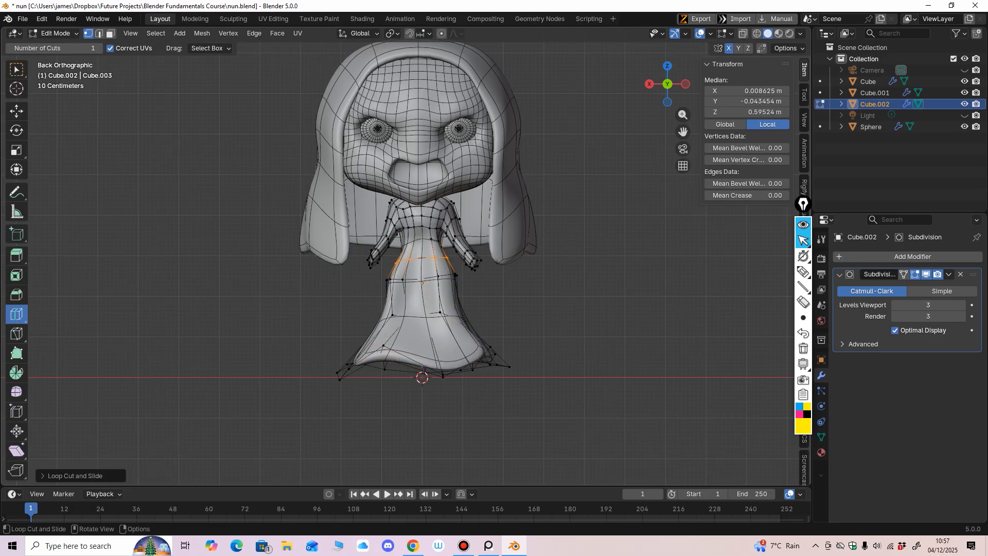
left_click(16, 150)
left_click_drag(369, 262, 368, 261)
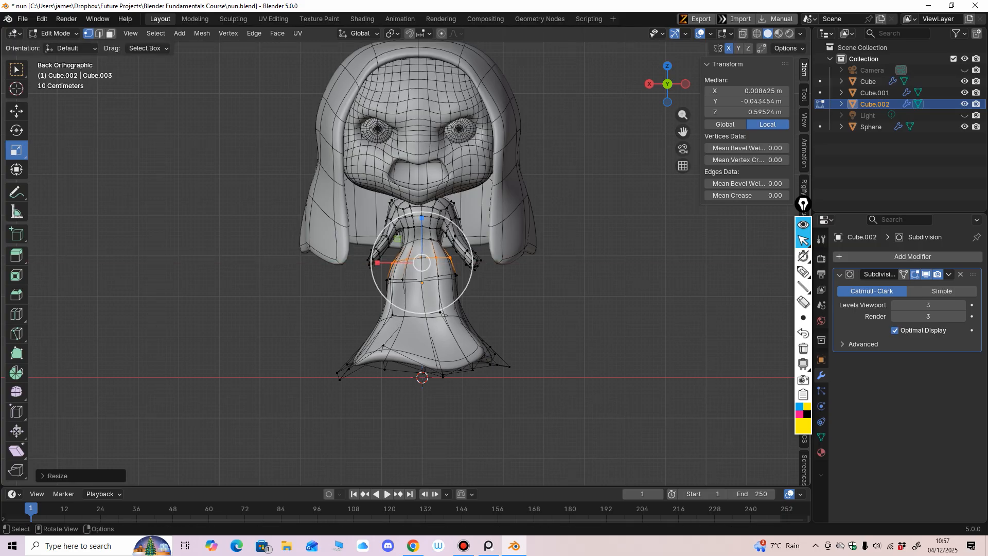
left_click(16, 110)
left_click_drag(422, 217, 422, 208)
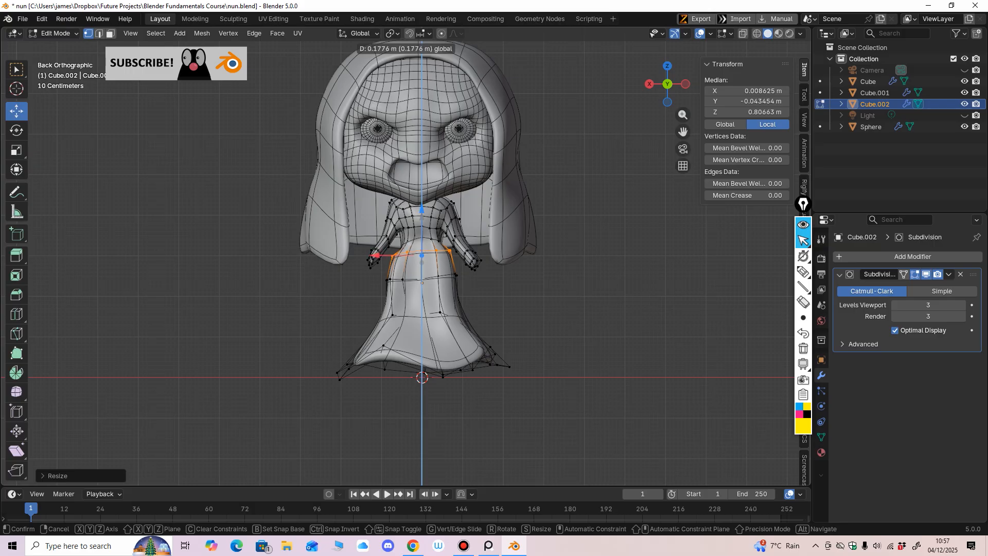
left_click_drag(422, 208, 422, 208)
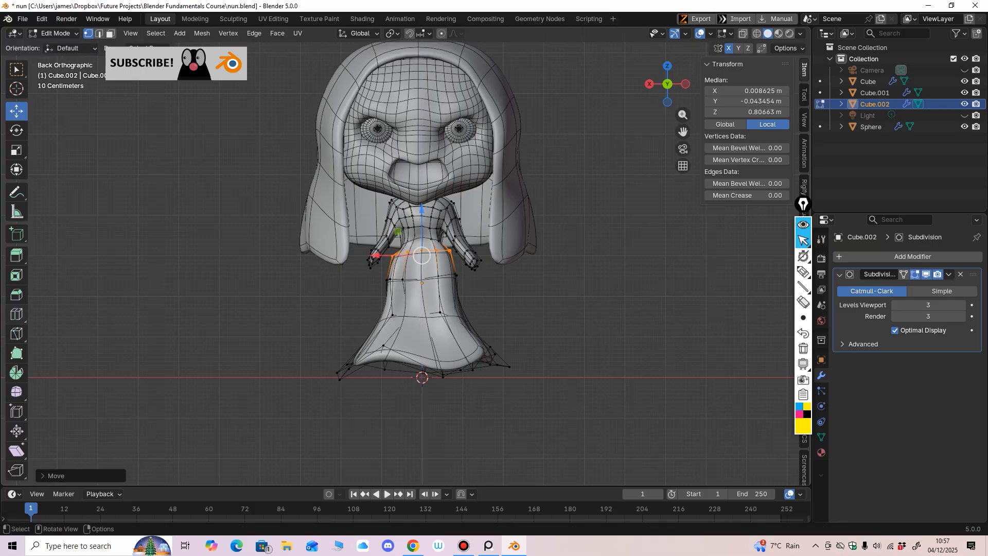
Add an edge loop around the middle of the skirt below the hips and scale it wider along X.
left_click(17, 314)
left_click(422, 297)
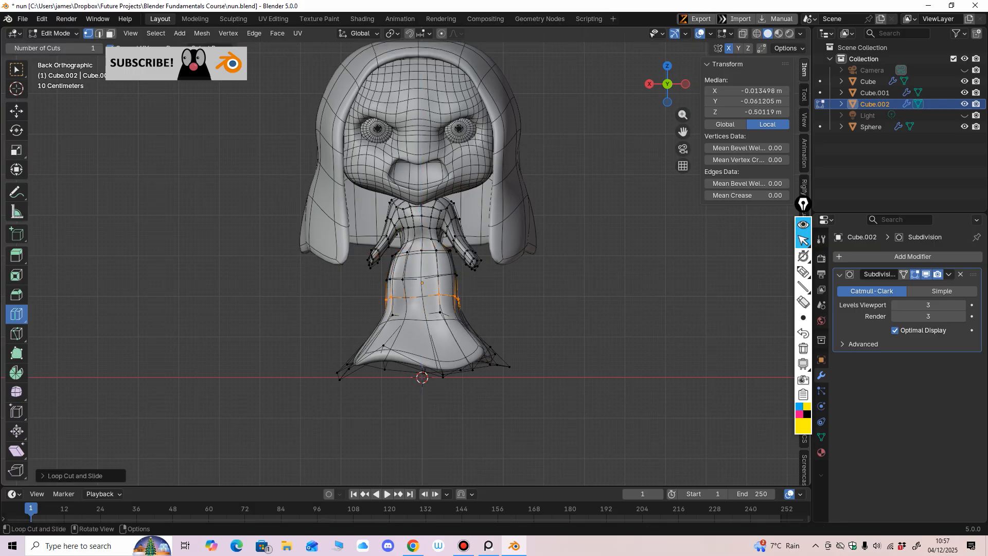
left_click(17, 150)
left_click_drag(371, 302, 365, 301)
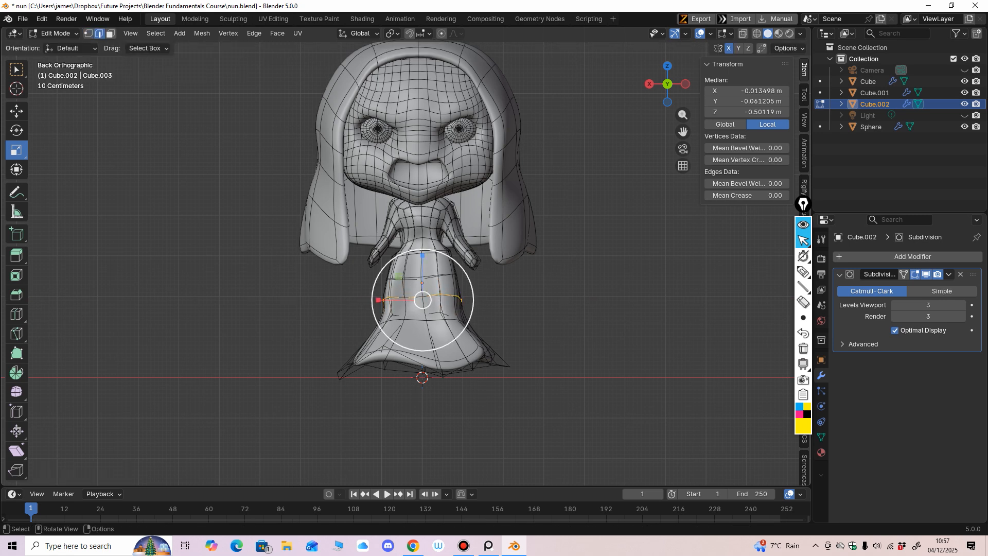
Select the full edge loop around the hips and scale it slightly narrower along X.
left_click(422, 282)
left_click(156, 33)
mouse_move(190, 208)
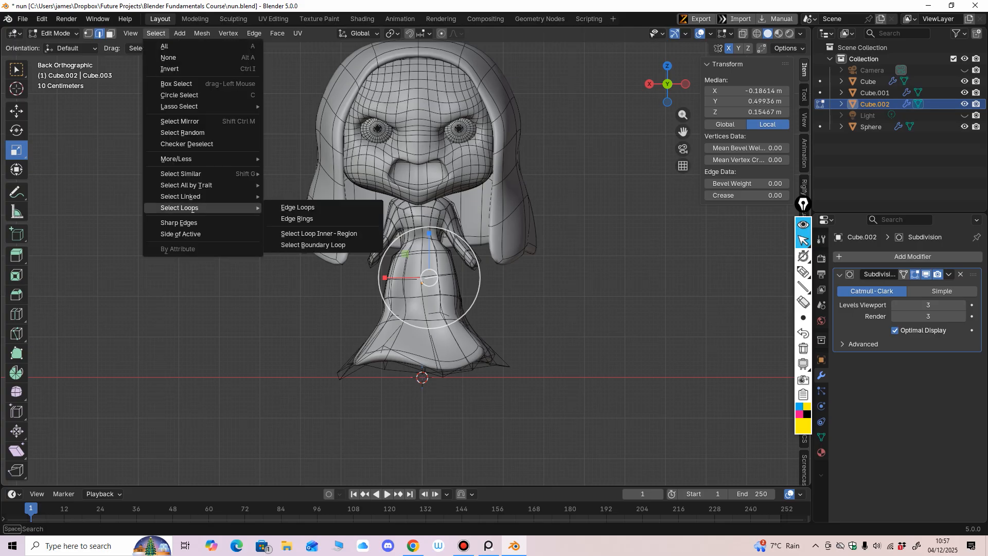
left_click(289, 208)
left_click_drag(377, 279, 384, 280)
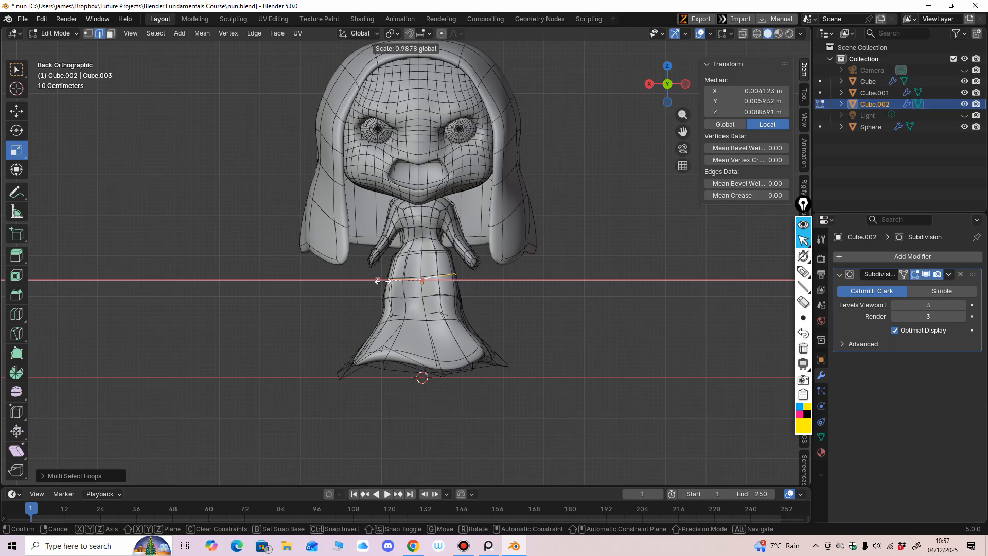
left_click_drag(383, 281, 382, 282)
mouse_move(384, 281)
middle_mouse_down("shift")
mouse_move(387, 250)
mouse_move(389, 279)
middle_mouse_up("shift")
Select the edge loop along the front of the hem and scale it narrower along X.
left_click(391, 343, "alt")
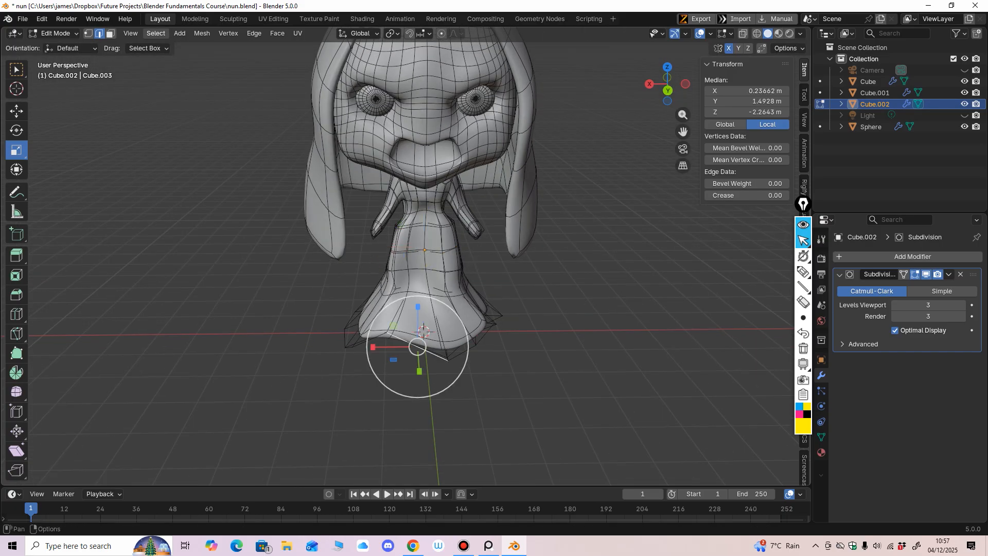
left_click(156, 33)
mouse_move(179, 208)
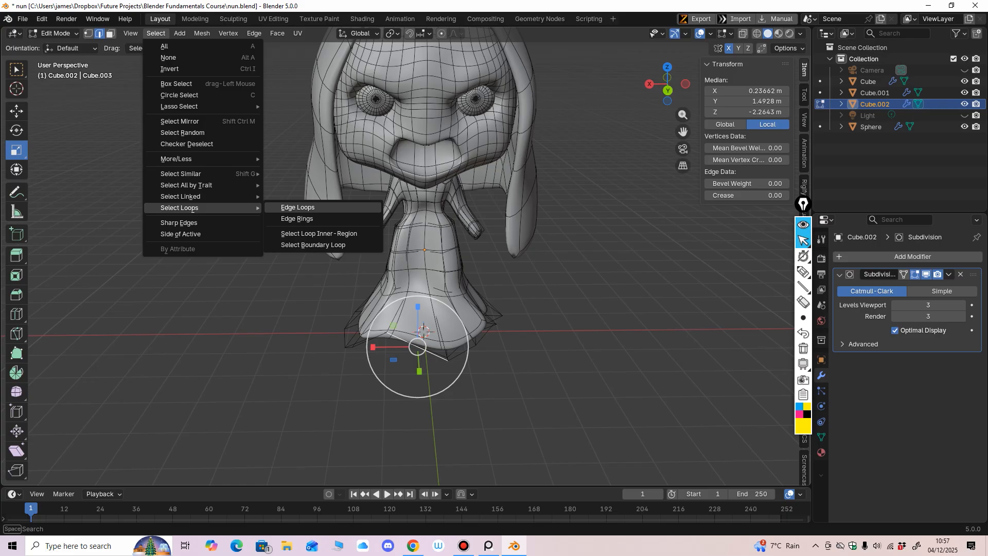
left_click(288, 206)
key("ctrl+KP_1")
left_click_drag(386, 334, 399, 332)
Extend the edge selection around the sides and back of the hem and scale it inward along X.
middle_click_drag(400, 332, 461, 345)
left_click(377, 359, "shift")
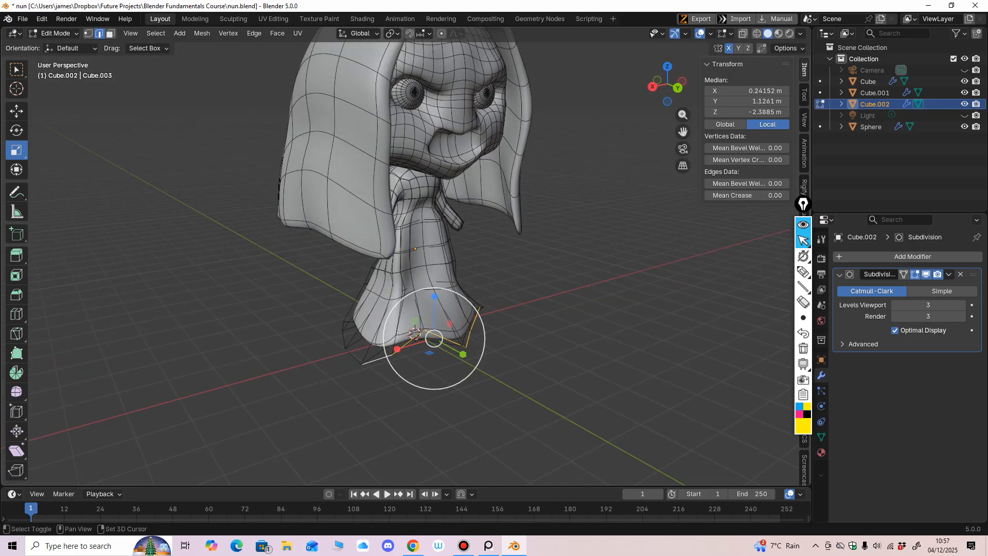
left_click(354, 356, "shift")
middle_click_drag(355, 355, 226, 356)
left_click(468, 361, "shift")
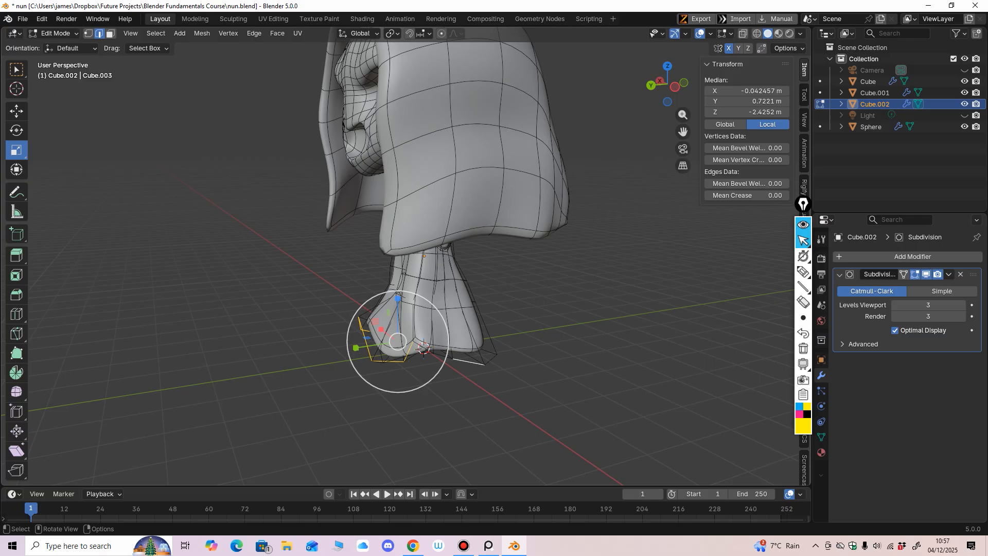
left_click(156, 33)
mouse_move(206, 206)
left_click(296, 207)
middle_click_drag(329, 257, 291, 260)
left_click(351, 364, "shift")
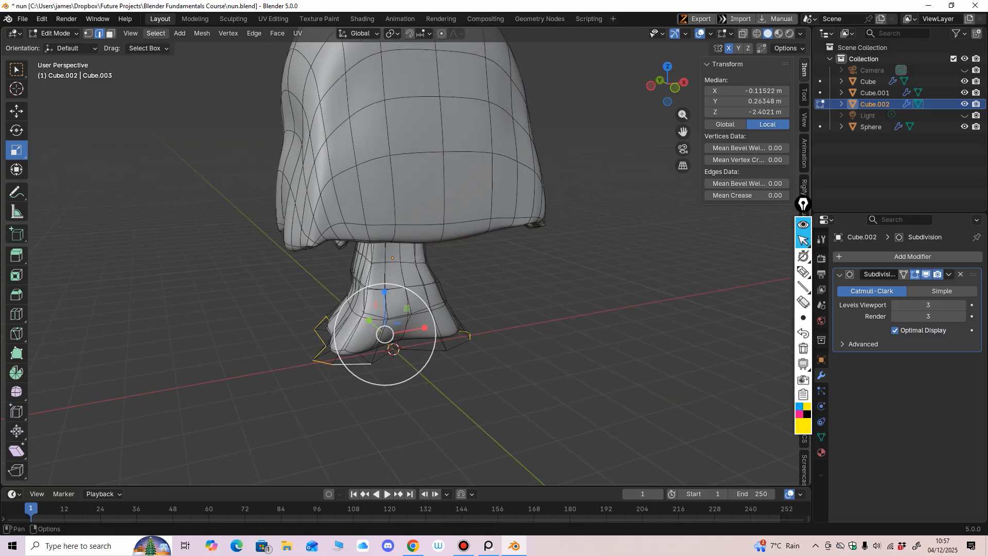
left_click(156, 33)
mouse_move(196, 212)
left_click(296, 212)
middle_click_drag(330, 258, 404, 252)
left_click_drag(388, 338, 397, 337)
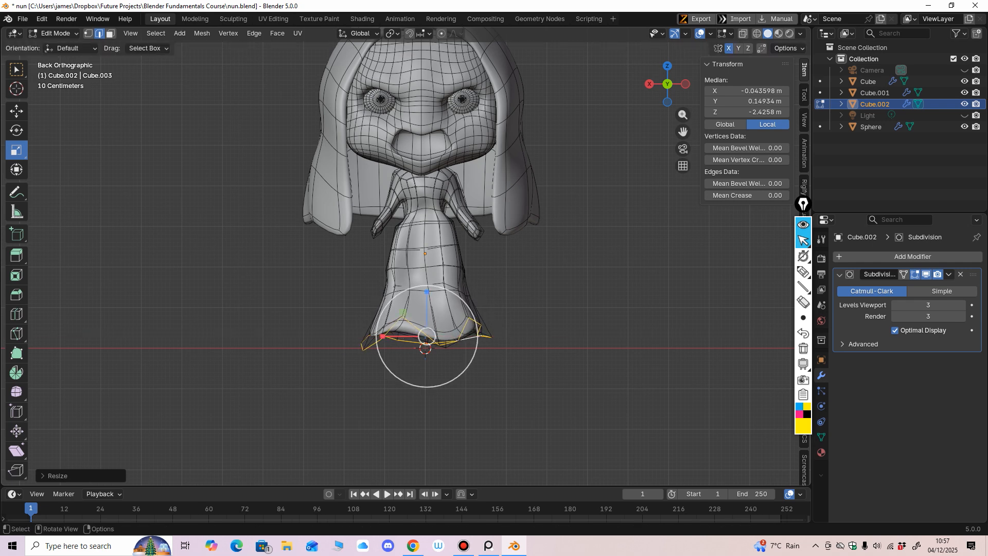
Return the body to Sculpt Mode and reshape the shoulder and upper arm symmetrically with the Grab brush at 121 px.
left_click(55, 33)
left_click(51, 70)
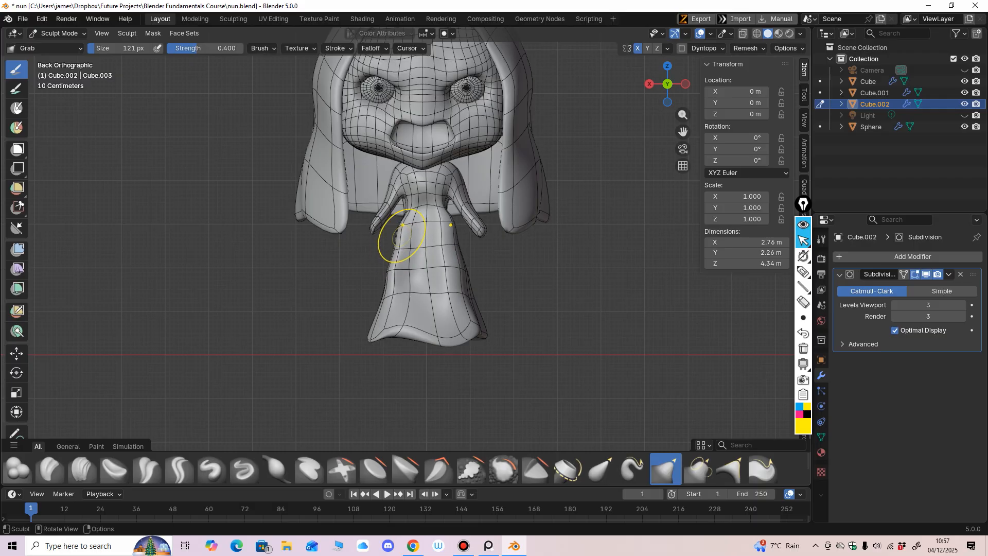
scroll(402, 242, "up", 1)
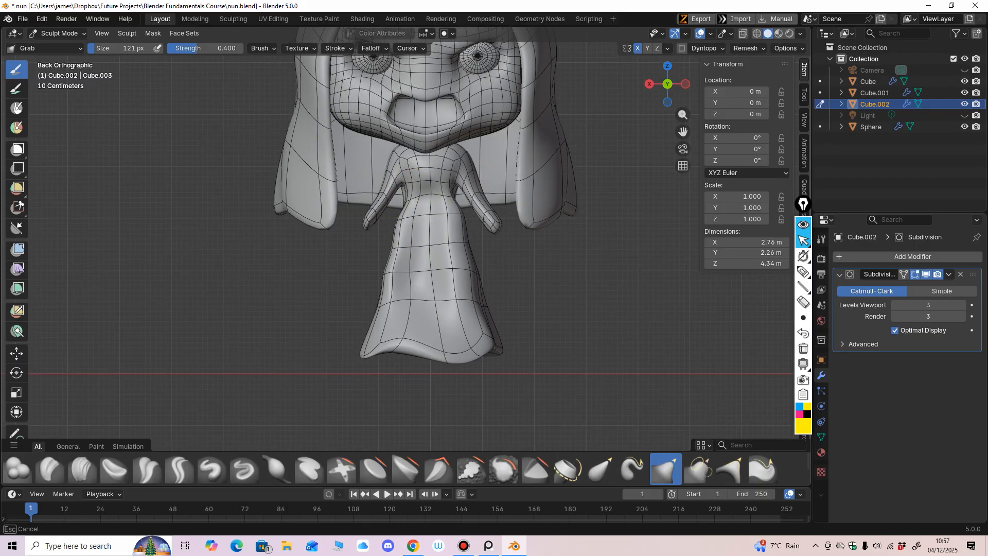
middle_click_drag(392, 170, 419, 165)
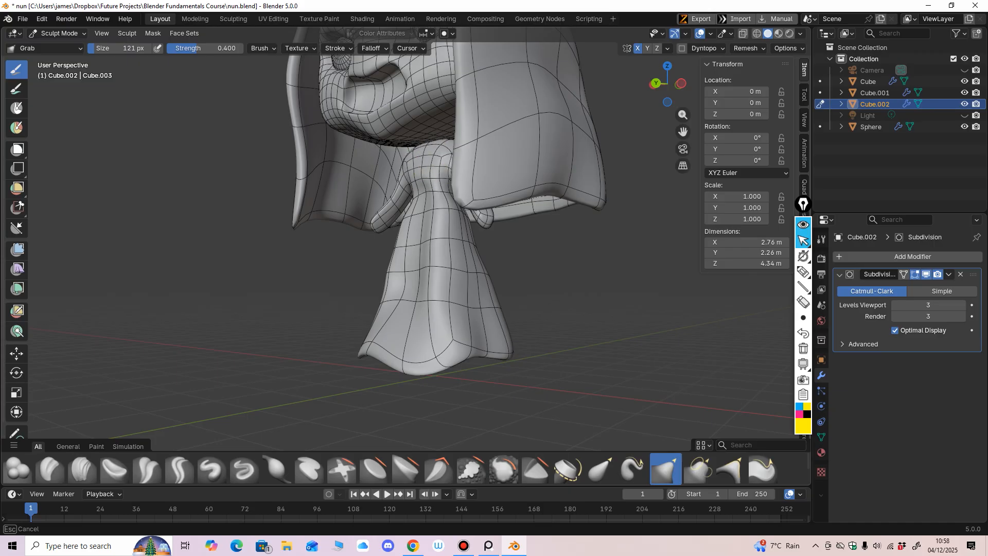
key("ctrl+KP_1")
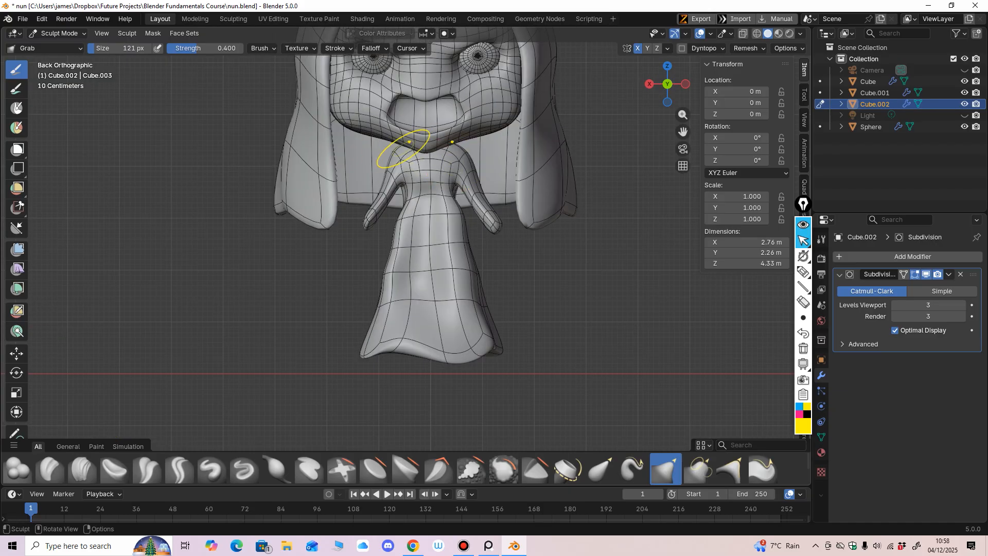
mouse_move(403, 149)
left_mouse_down()
mouse_move(388, 174)
mouse_move(399, 191)
left_mouse_up()
Resize the Grab brush to about 135 px and adjust the upper arms symmetrically.
middle_click_drag(509, 307, 510, 304, "shift")
key("f")
left_click(541, 214)
key("f")
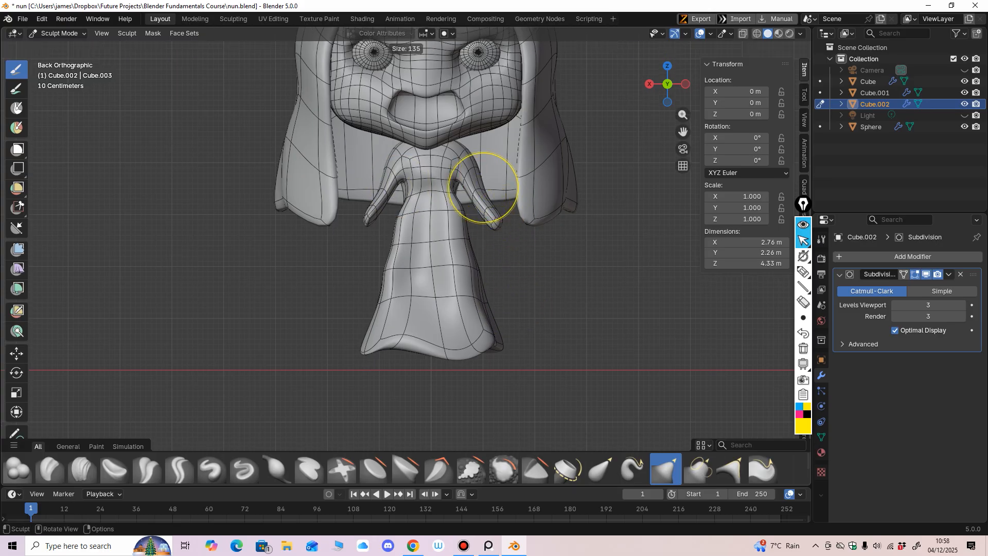
left_click(515, 187)
left_click_drag(487, 188, 483, 192)
Lengthen the arms at the hands and refine the shoulders and sleeves, reducing the Grab brush to 145 px and 141 px.
key("f")
left_click(554, 230)
left_click_drag(502, 232, 509, 246)
key("f")
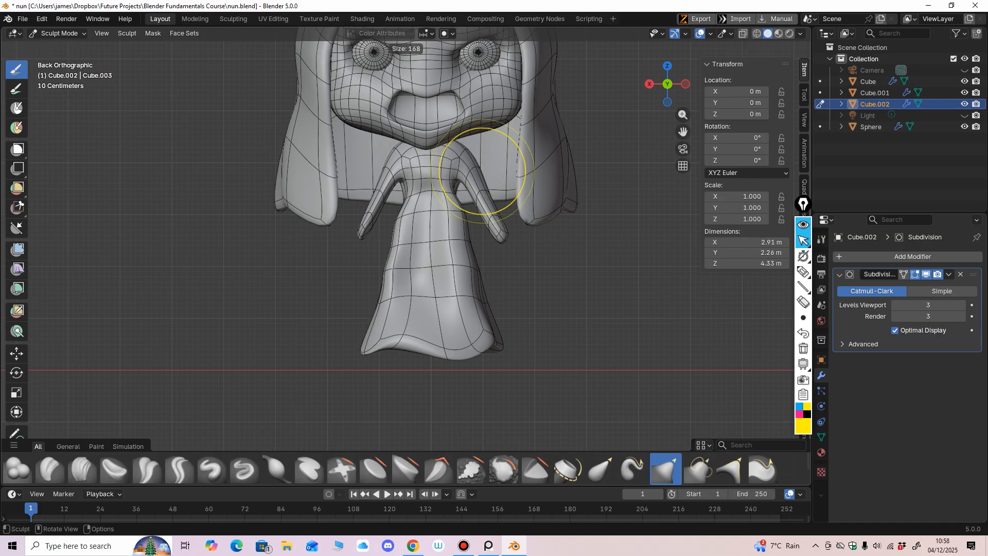
left_click(521, 171)
left_click_drag(462, 169, 464, 167)
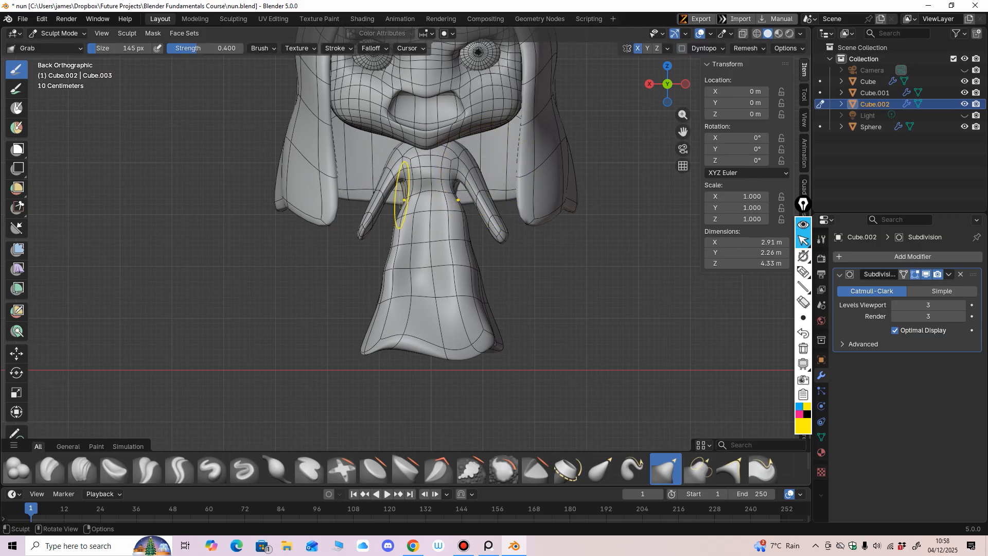
key("f")
left_click(364, 200)
left_click_drag(372, 197, 373, 196)
Thicken the lower arms with the Inflate/Deflate brush at 124 px and try deflating the hand tips.
left_click(277, 468)
middle_click_drag(280, 391, 310, 378)
left_click_drag(366, 211, 368, 210)
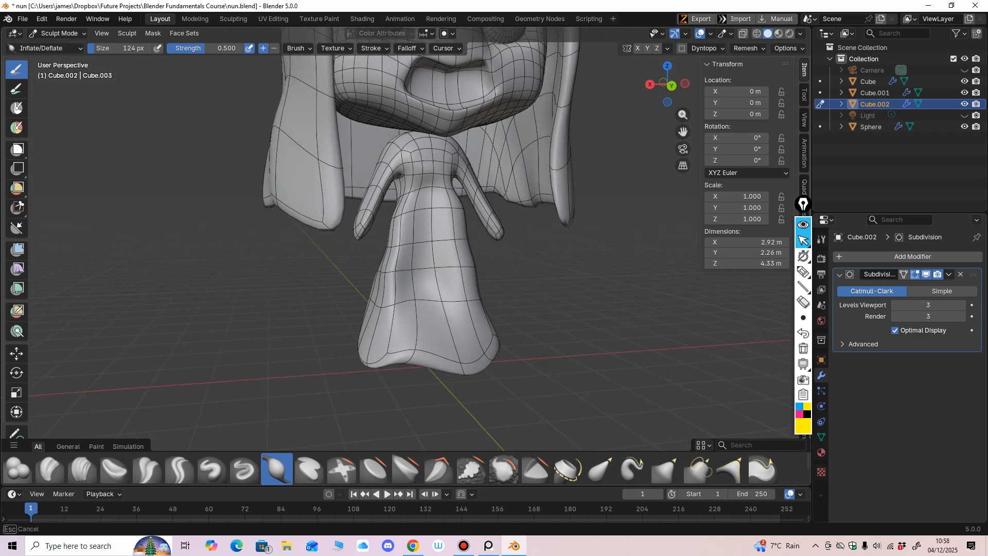
middle_click_drag(370, 223, 371, 221)
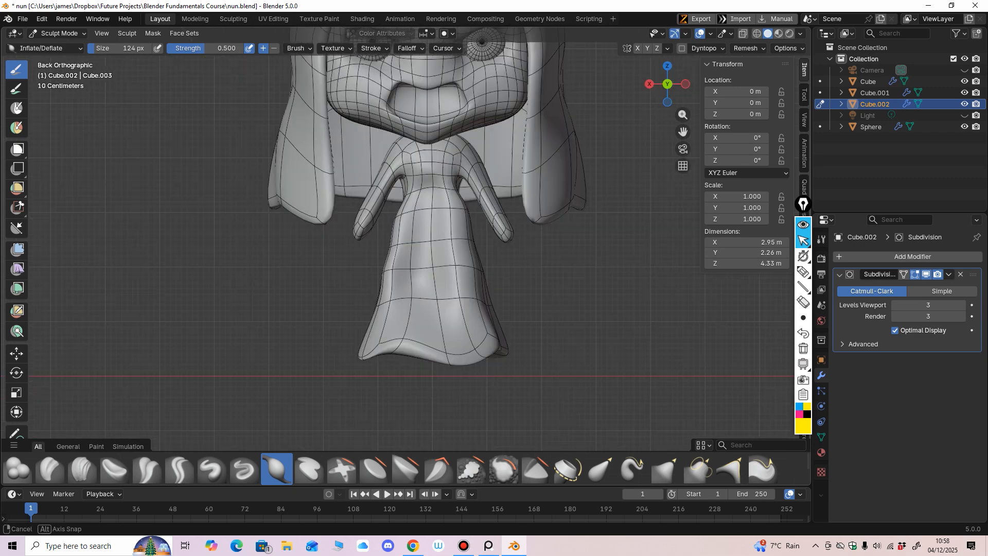
middle_click_drag(455, 288, 467, 304)
key("ctrl+KP_1")
left_click_drag(367, 219, 362, 232, "ctrl")
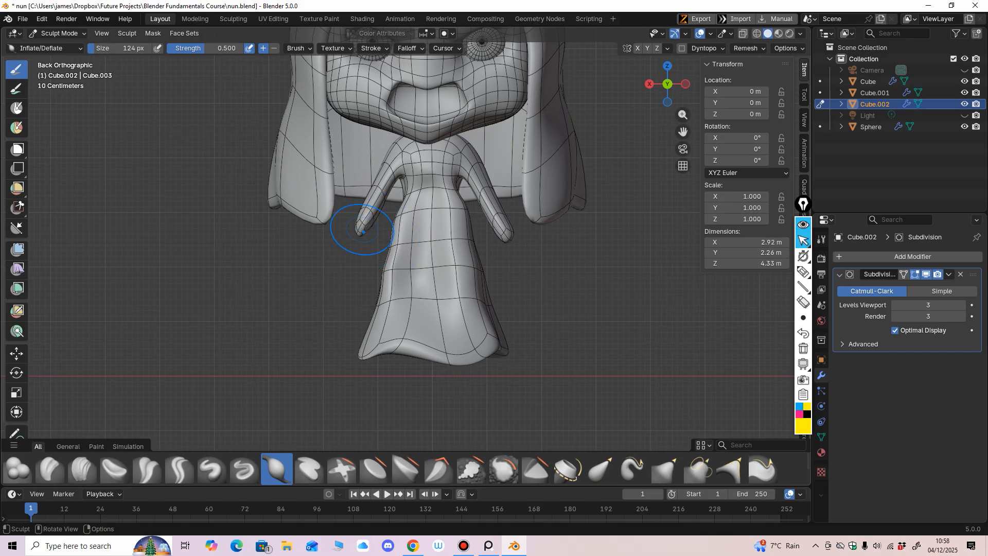
Reshape the arms and the side of the waist with the Grab brush at 141 px.
key("g")
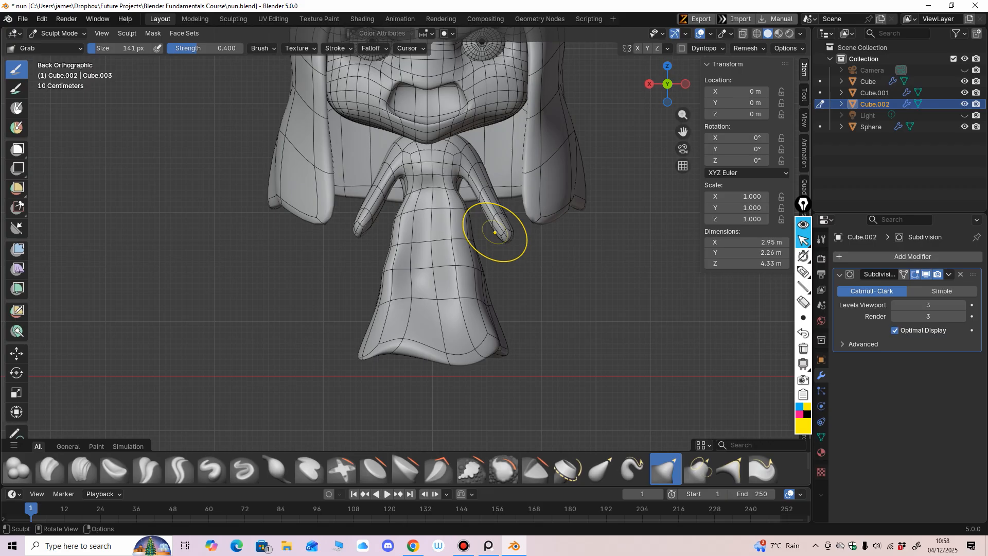
left_click_drag(498, 200, 496, 192)
scroll(495, 193, "down", 2)
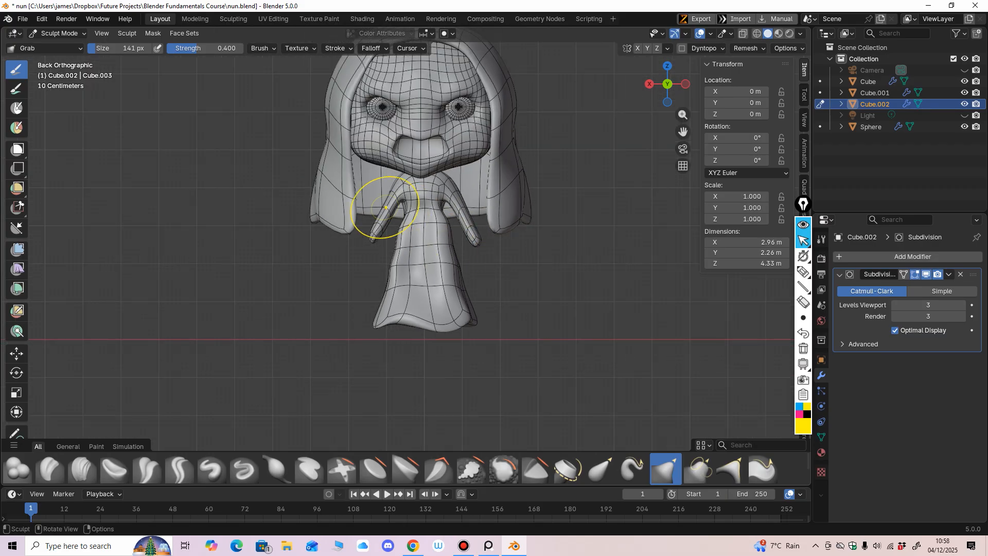
left_click_drag(389, 210, 387, 214)
middle_click_drag(390, 239, 398, 222, "ctrl")
left_click_drag(399, 222, 404, 222)
Push in the back and side contours of the skirt with the Grab brush at 141 px.
middle_click_drag(453, 221, 669, 165)
mouse_move(484, 213)
middle_mouse_down()
mouse_move(419, 242)
mouse_move(502, 265)
mouse_move(370, 264)
mouse_move(352, 289)
middle_mouse_up()
left_click_drag(378, 270, 381, 269)
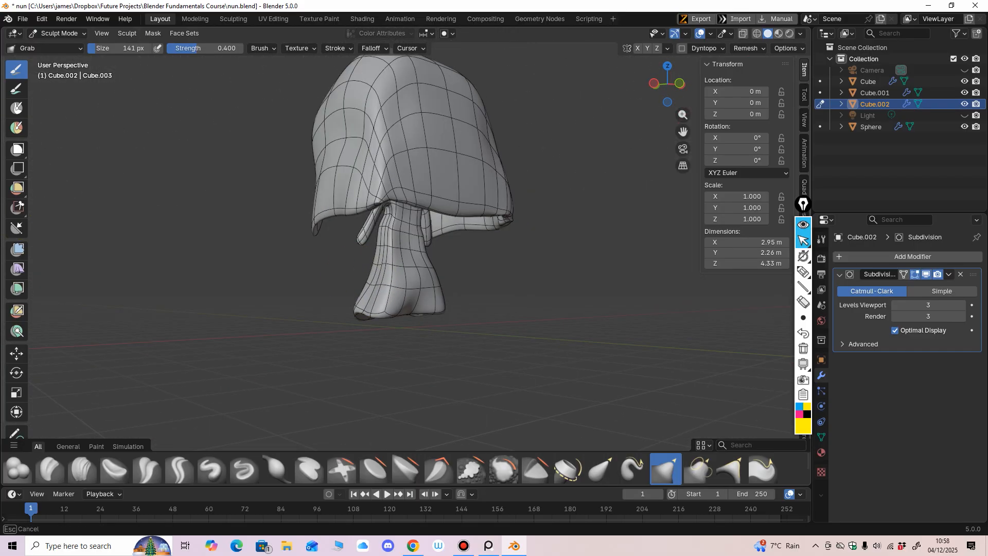
middle_click_drag(394, 273, 356, 274)
left_click_drag(368, 274, 383, 273)
middle_click_drag(391, 273, 623, 273)
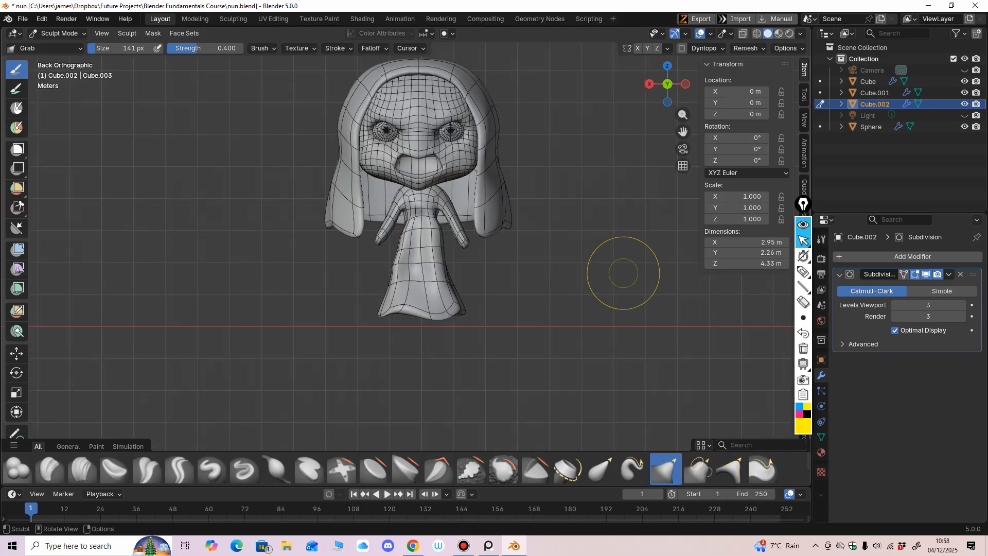
Smooth the front of the dress and pull the lower side of the skirt slightly outward.
left_click_drag(416, 246, 417, 248, "shift")
middle_click_drag(554, 308, 554, 308)
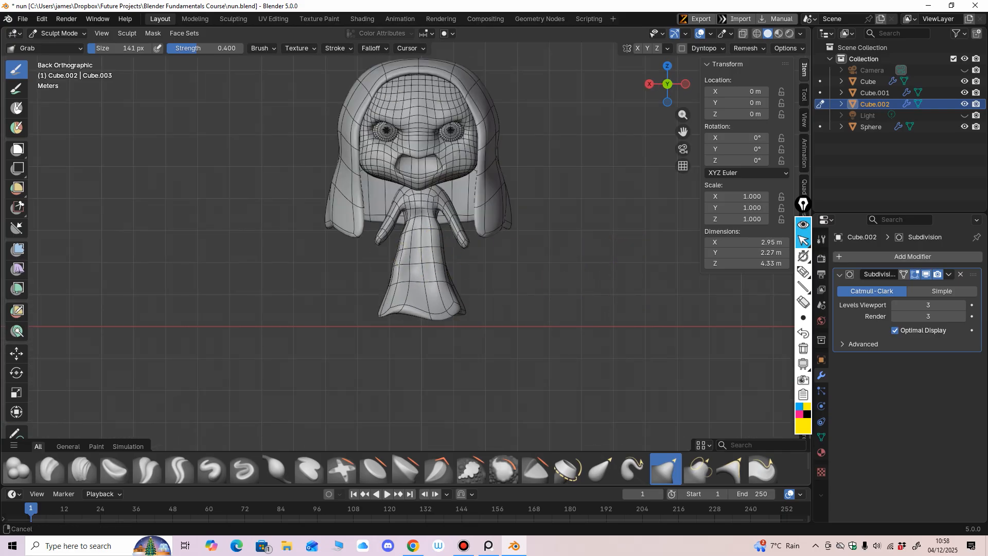
middle_click_drag(597, 379, 593, 391, "shift")
left_click_drag(396, 288, 392, 290)
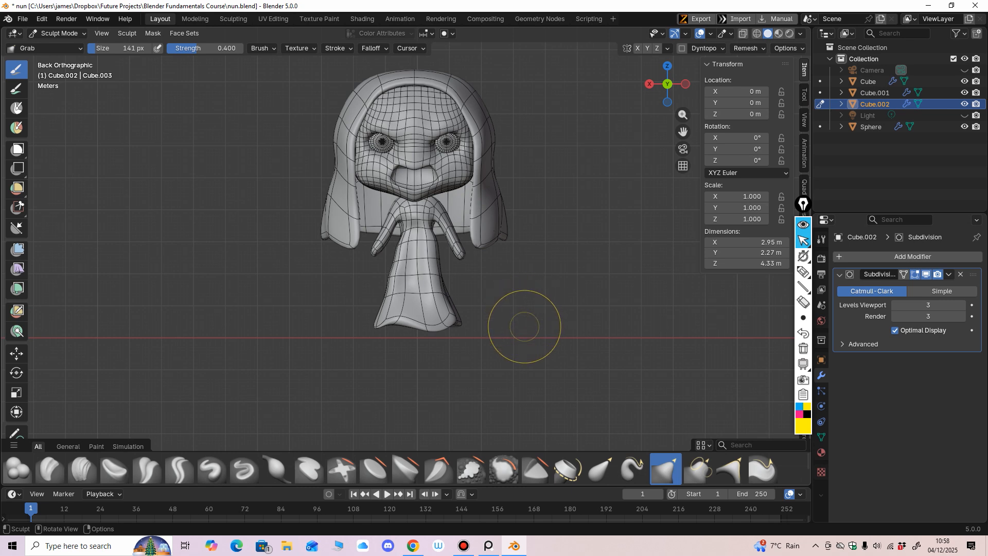
middle_click_drag(524, 326, 523, 304, "shift")
Reduce the Grab brush to 117 px and refine the waist and upper body.
key("f")
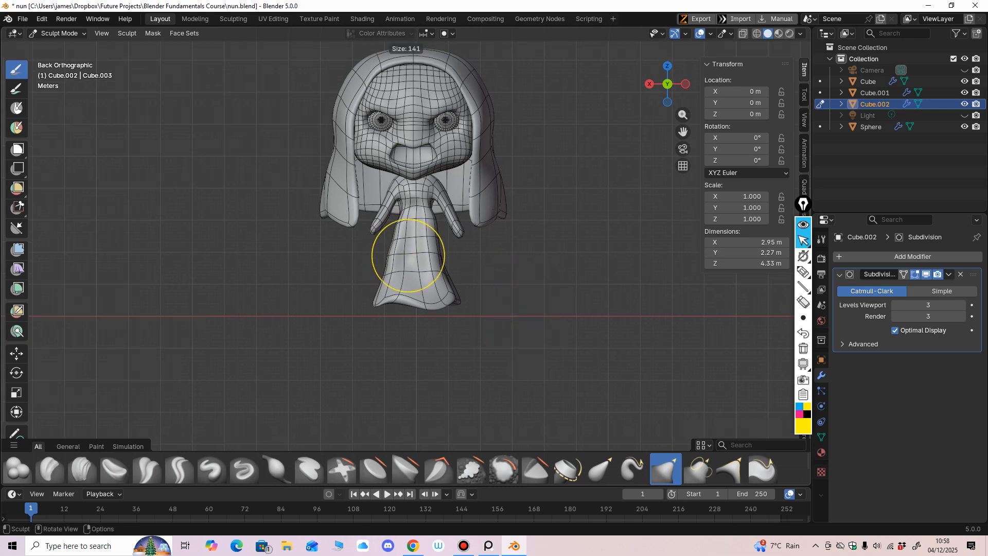
left_click(440, 256)
mouse_move(418, 262)
middle_mouse_down("shift")
mouse_move(423, 269)
mouse_move(405, 250)
middle_mouse_up("shift")
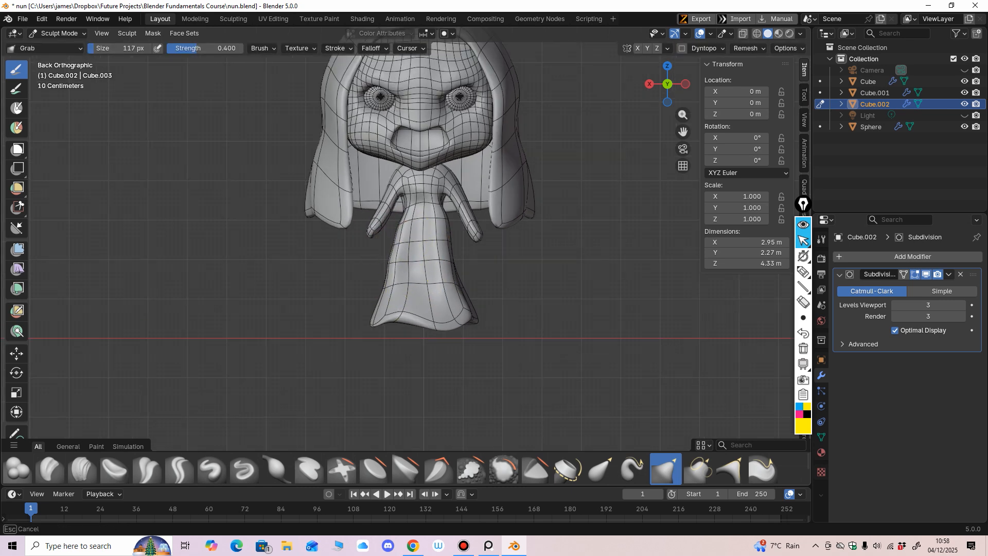
mouse_move(403, 223)
left_mouse_down()
mouse_move(438, 203)
mouse_move(430, 209)
left_mouse_up()
Pull the hands slightly outward from beneath the figure with the Grab brush at 117 px.
middle_click_drag(430, 209, 360, 214)
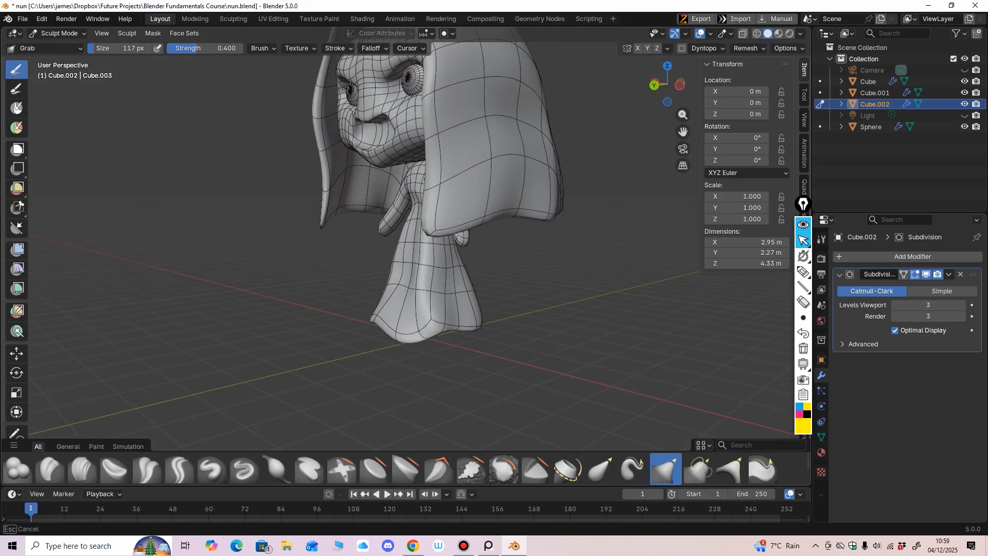
mouse_move(409, 184)
middle_mouse_down()
mouse_move(433, 220)
mouse_move(412, 225)
mouse_move(393, 212)
middle_mouse_up()
left_click_drag(383, 247, 379, 249)
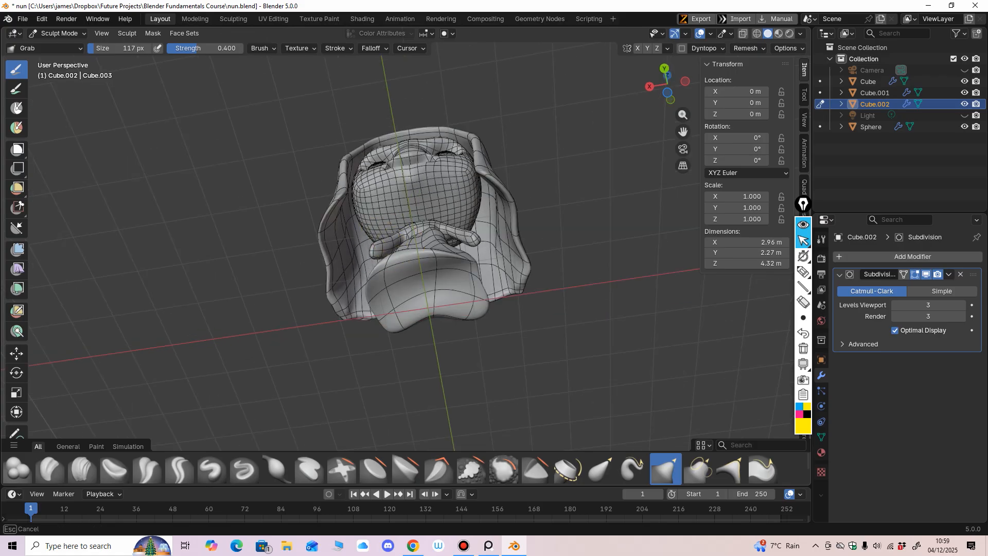
mouse_move(379, 249)
middle_mouse_down()
mouse_move(386, 308)
mouse_move(397, 282)
mouse_move(464, 231)
mouse_move(525, 207)
mouse_move(400, 245)
middle_mouse_up()
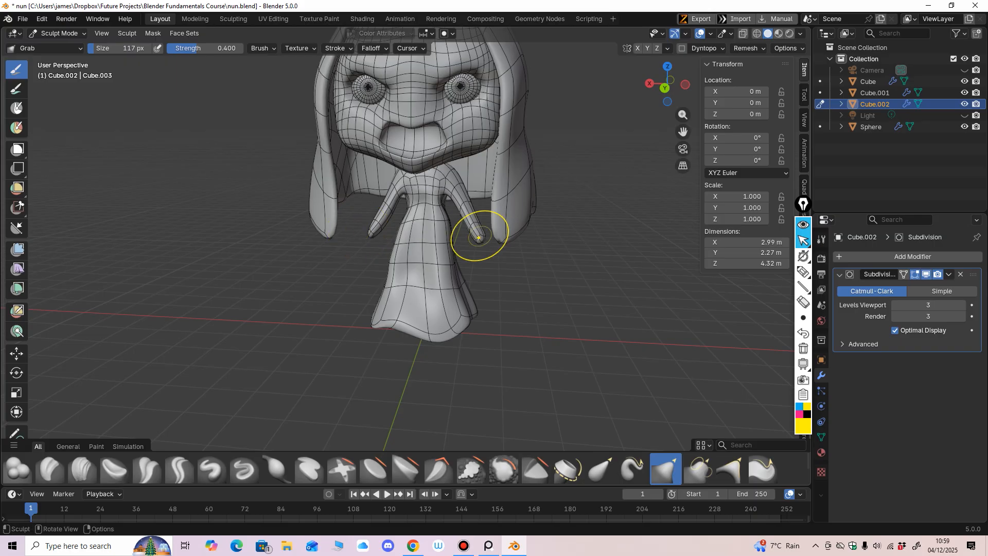
Enlarge the Grab brush to 207 px and reshape the front hem of the dress.
middle_click_drag(480, 227, 502, 221, "alt")
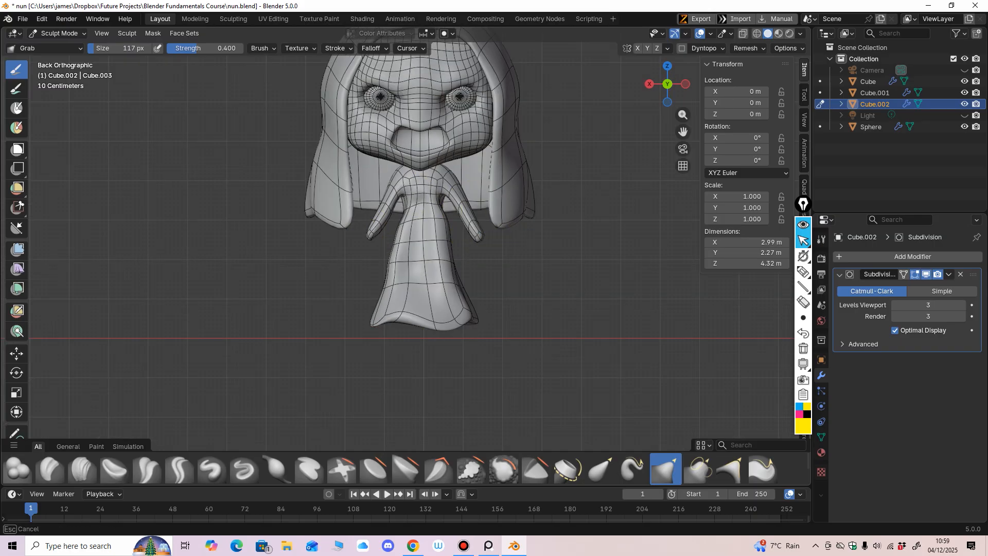
scroll(533, 247, "down", 3)
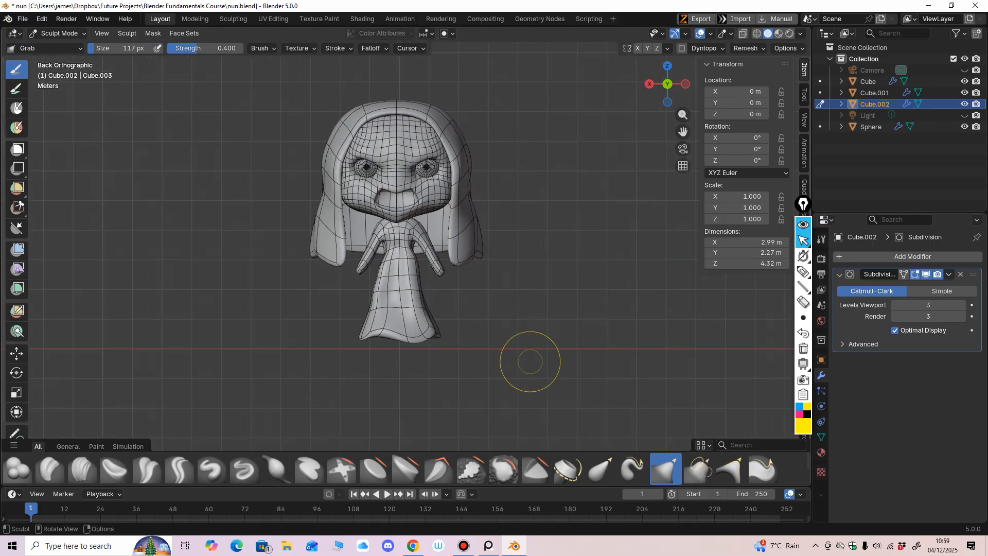
middle_click_drag(524, 358, 523, 332, "shift")
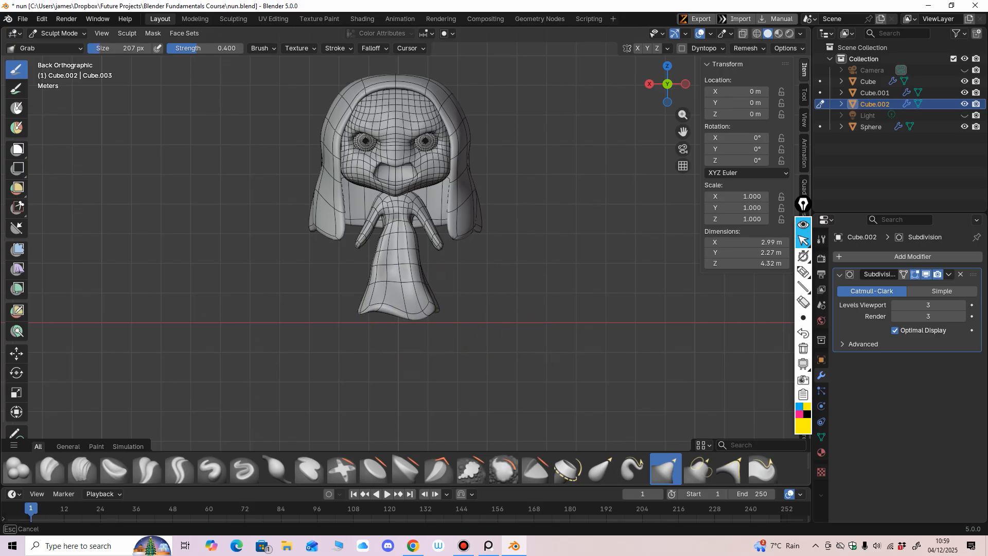
left_click_drag(412, 315, 392, 309)
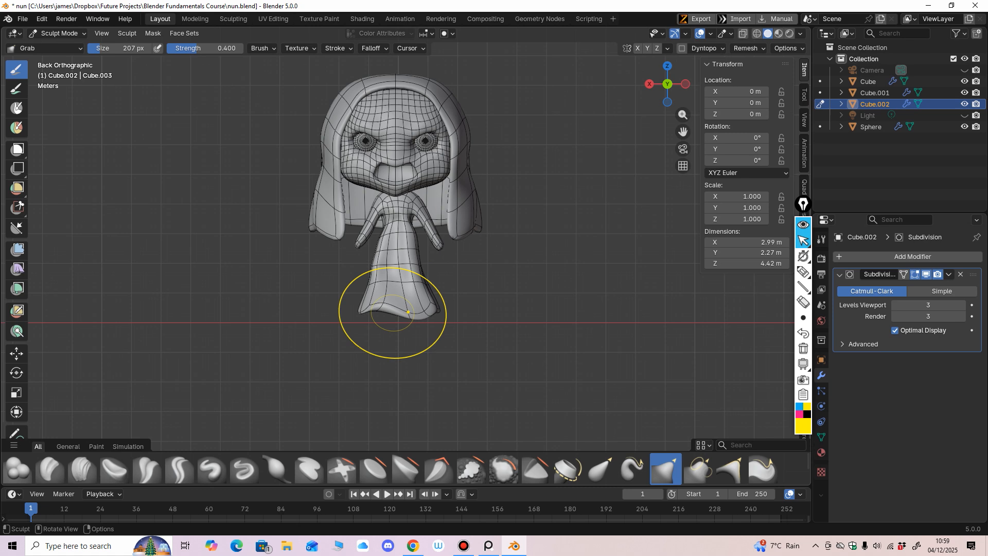
Reduce the Grab brush to 134 px and pull the hem into shape around the back and sides of the dress.
mouse_move(393, 309)
middle_mouse_down()
mouse_move(377, 318)
mouse_move(397, 325)
mouse_move(375, 325)
middle_mouse_up()
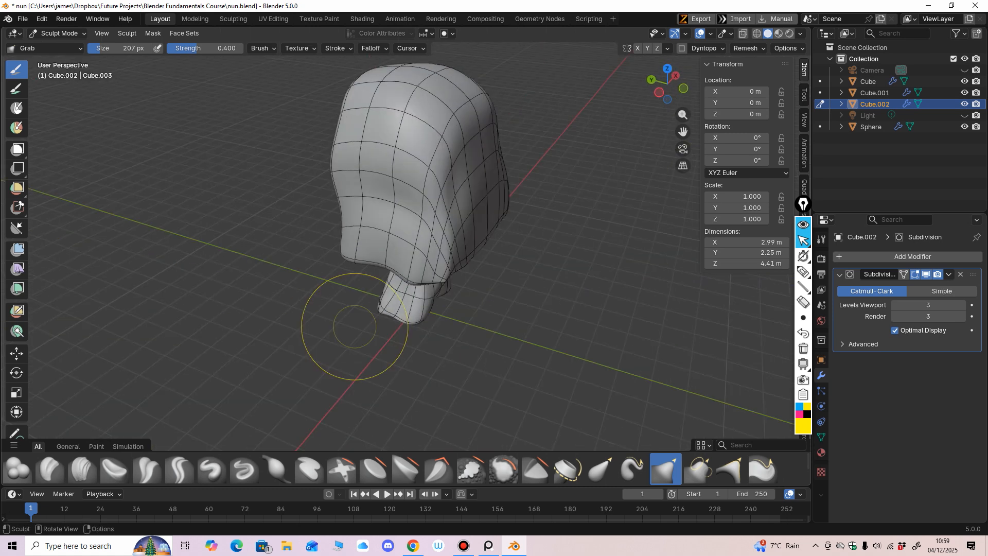
left_click(395, 317)
left_click(392, 315)
left_click(395, 316)
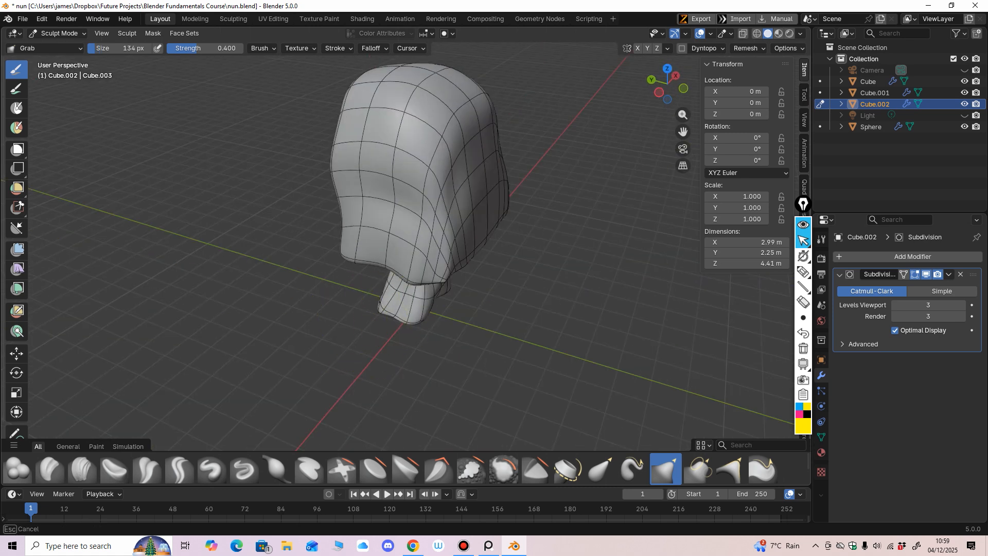
left_click_drag(393, 317, 379, 334)
middle_click_drag(379, 334, 248, 324)
left_click_drag(391, 311, 388, 302)
middle_click_drag(388, 302, 390, 257)
middle_click_drag(402, 324, 409, 246)
left_click_drag(409, 245, 410, 240)
mouse_move(409, 241)
middle_mouse_down()
mouse_move(283, 312)
mouse_move(200, 337)
middle_mouse_up()
middle_click_drag(461, 296, 466, 290)
Review the reshaped body from the back view and save the changes to nun.blend.
key("ctrl+KP_1")
key("KP_5")
scroll(530, 279, "up", 1)
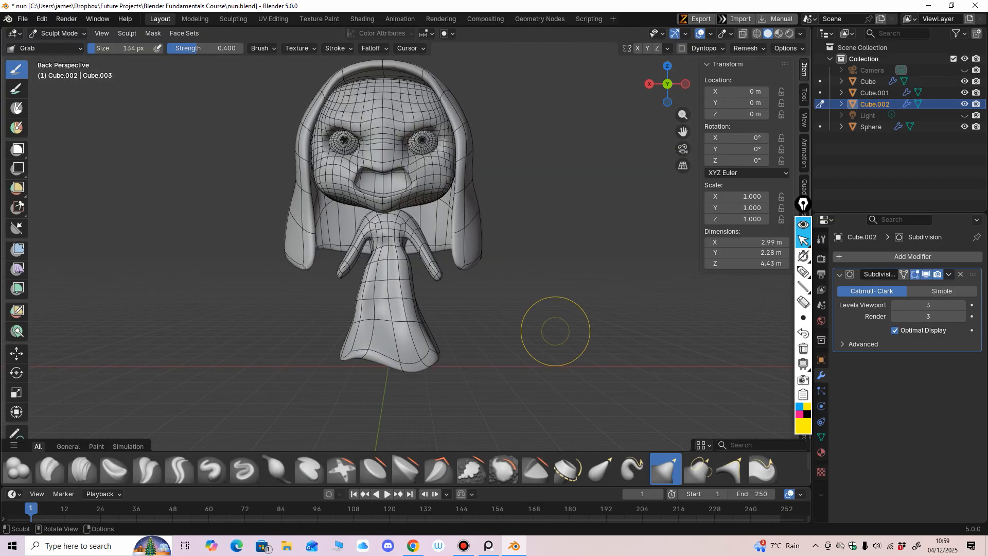
key("ctrl+s")
scroll(556, 330, "up", 2)
scroll(537, 349, "down", 2)
key("KP_5")
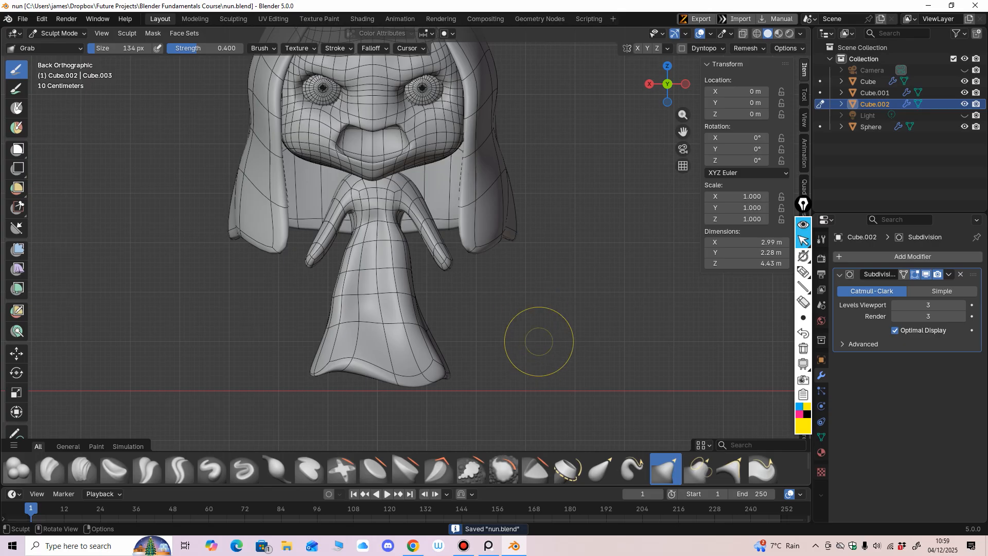
Pull the end of one sleeve outward, reducing the Grab brush to 105 px for finer shaping.
middle_click_drag(529, 369, 503, 309)
key("KP_5")
left_click_drag(355, 230, 350, 222)
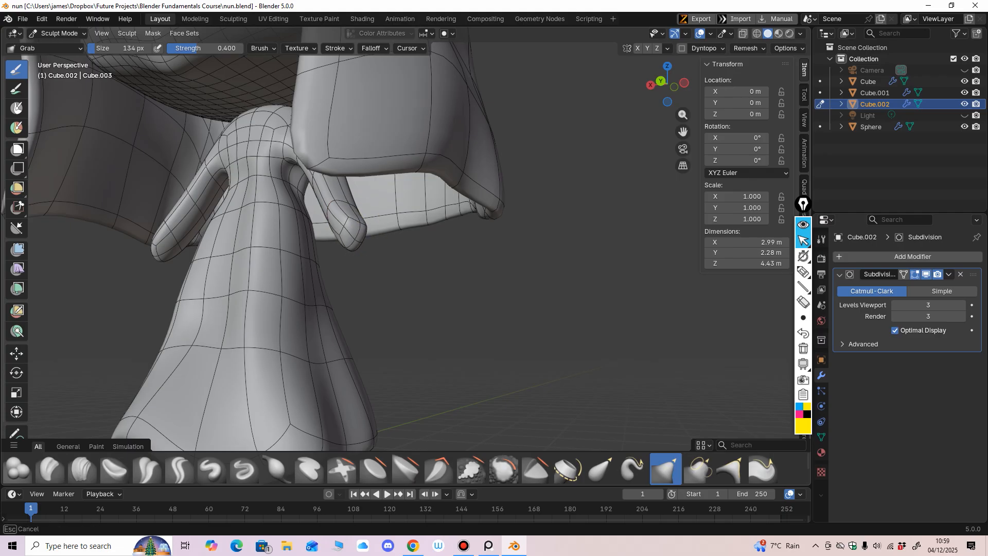
middle_click_drag(350, 221, 365, 183)
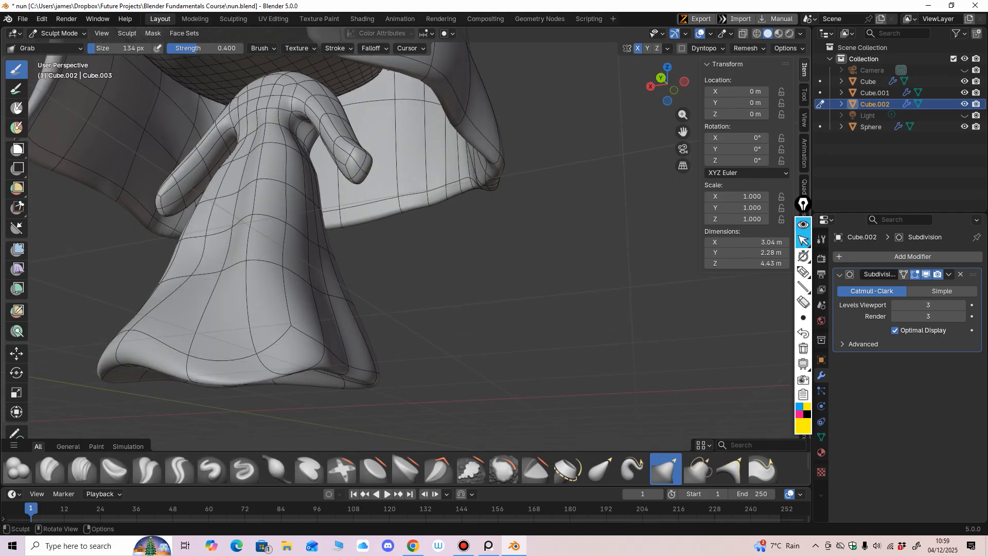
key("f")
left_click(351, 180)
left_click_drag(369, 167, 371, 162)
middle_click_drag(436, 212, 416, 198)
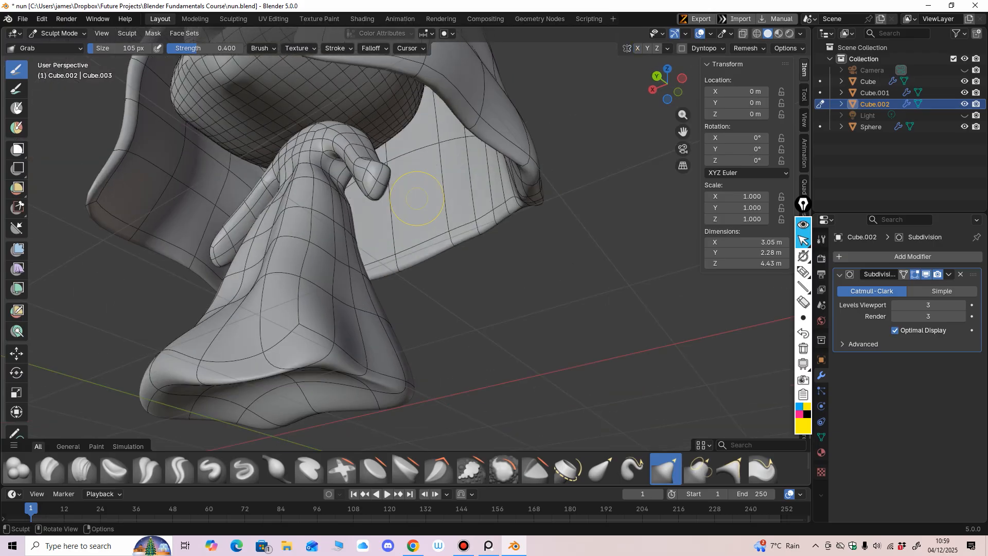
Widen and round the same sleeve's end from the side and below with the Grab brush at 105 px.
left_click_drag(377, 180, 374, 175)
mouse_move(375, 175)
middle_mouse_down()
mouse_move(343, 157)
mouse_move(272, 175)
middle_mouse_up()
left_click_drag(261, 174, 264, 171)
middle_click_drag(264, 171, 287, 174)
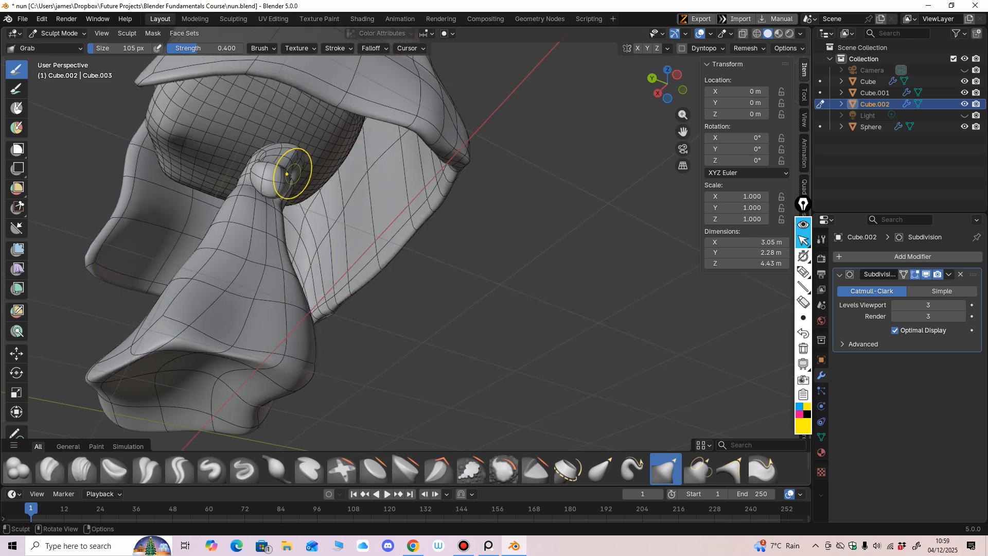
left_click_drag(274, 171, 276, 166)
middle_click_drag(277, 165, 283, 151)
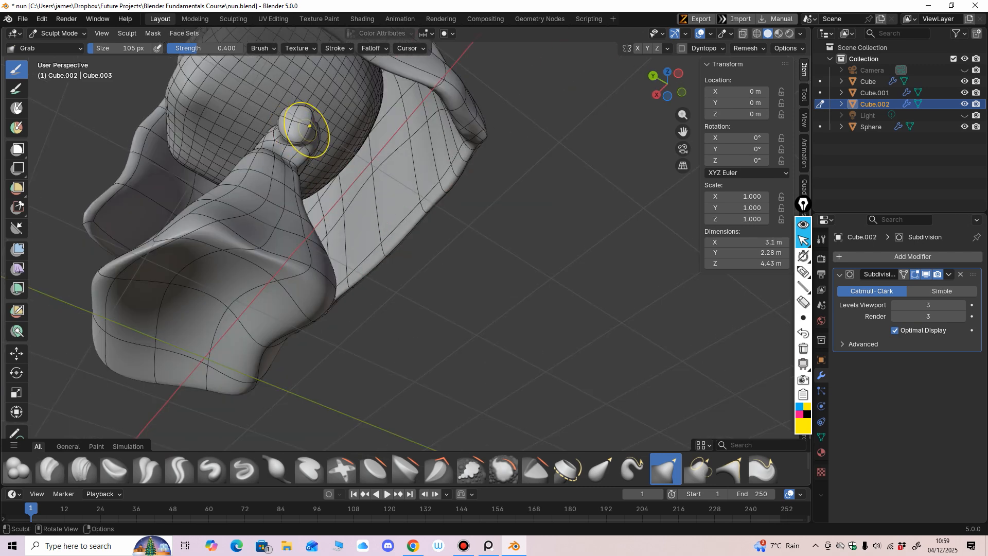
Pull out the opposite sleeve's end with the Grab brush at 105 px.
middle_click_drag(346, 149, 453, 201)
left_click_drag(449, 201, 417, 200)
middle_click_drag(417, 199, 408, 206)
left_click_drag(420, 208, 416, 212)
middle_click_drag(422, 212, 467, 245)
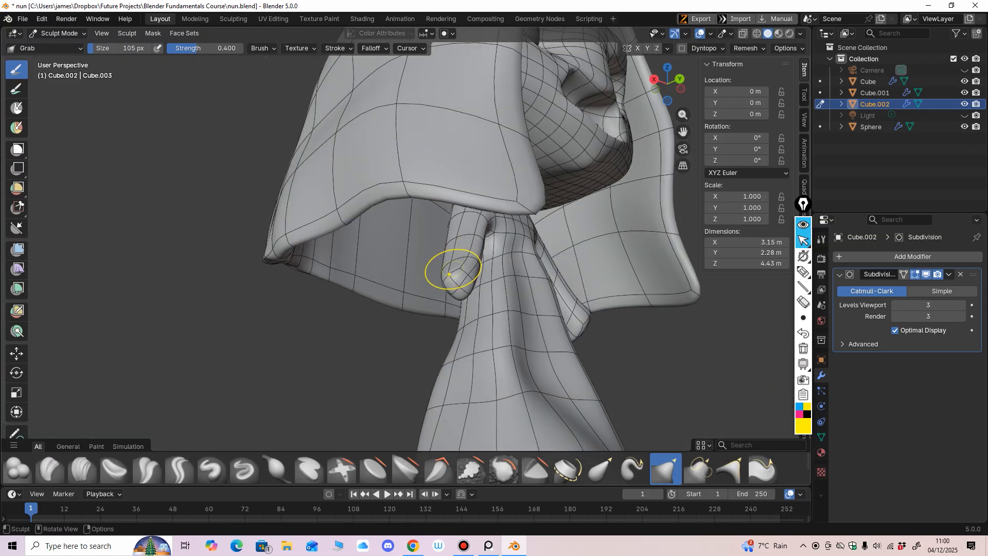
left_click_drag(449, 274, 447, 273)
middle_click_drag(447, 272, 443, 205)
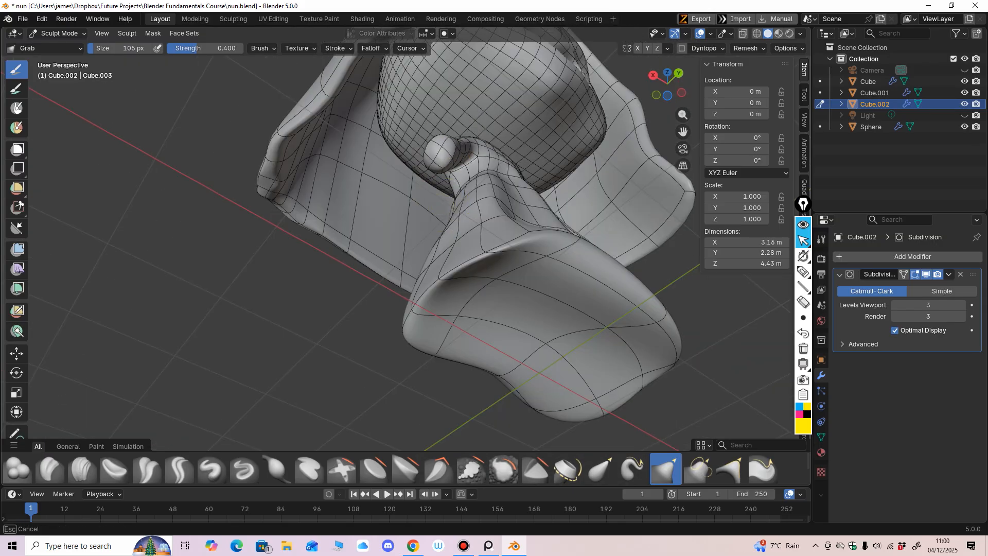
Flare the opposite sleeve's end into a rounded cuff, working from beneath the figure with the Grab brush.
left_click_drag(449, 176, 453, 173)
middle_click_drag(453, 173, 462, 180)
left_click_drag(463, 174, 436, 183)
middle_click_drag(436, 182, 443, 202)
left_click_drag(449, 203, 452, 201)
middle_click_drag(463, 216, 441, 155)
left_click_drag(447, 157, 451, 158)
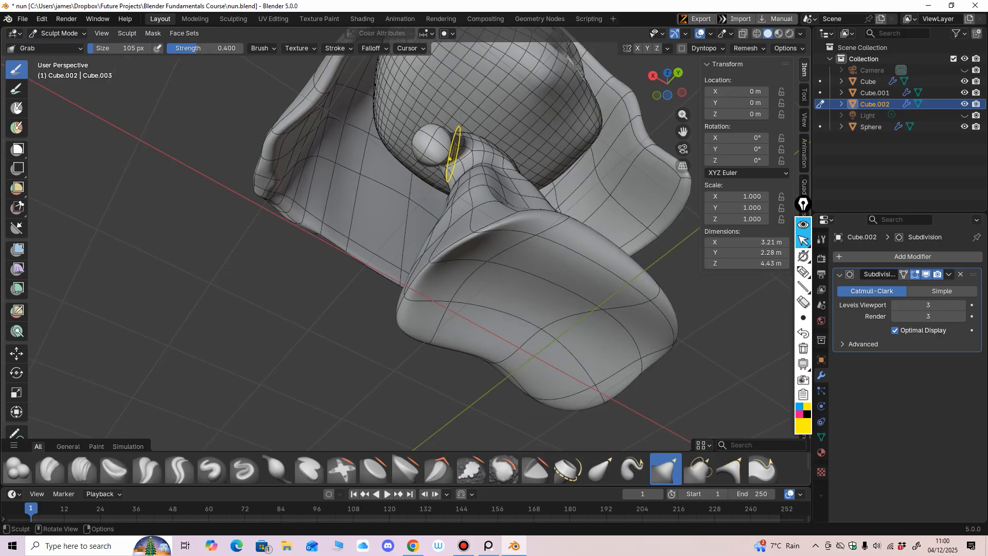
middle_click_drag(447, 157, 333, 197)
left_click_drag(333, 196, 326, 194)
Refine the flared ends of both sleeves with small Grab strokes from the front of the figure.
mouse_move(326, 194)
middle_mouse_down("alt")
mouse_move(386, 301)
mouse_move(413, 242)
middle_mouse_up("alt")
key("KP_5")
key("KP_5")
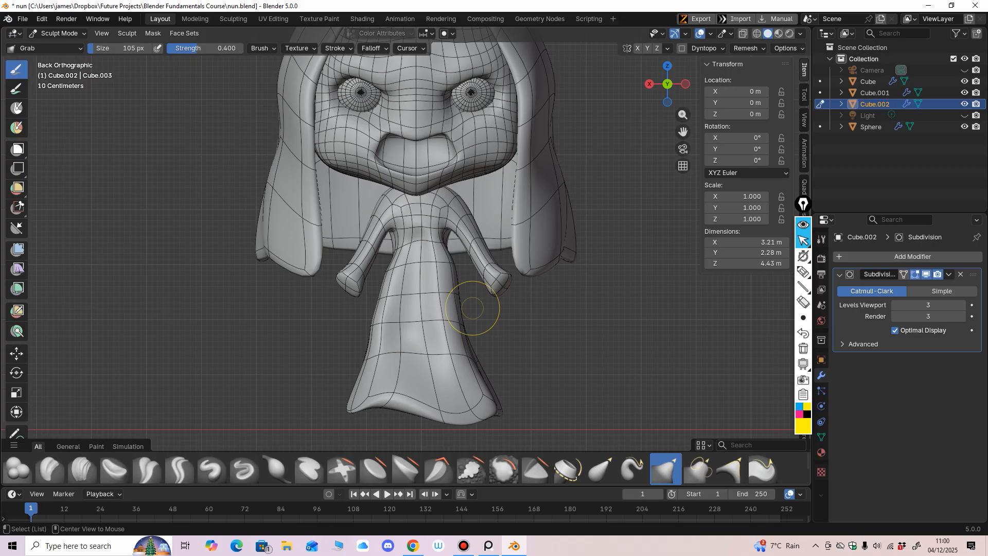
middle_click_drag(503, 286, 510, 291)
scroll(510, 291, "up", 4)
scroll(514, 293, "up", 3)
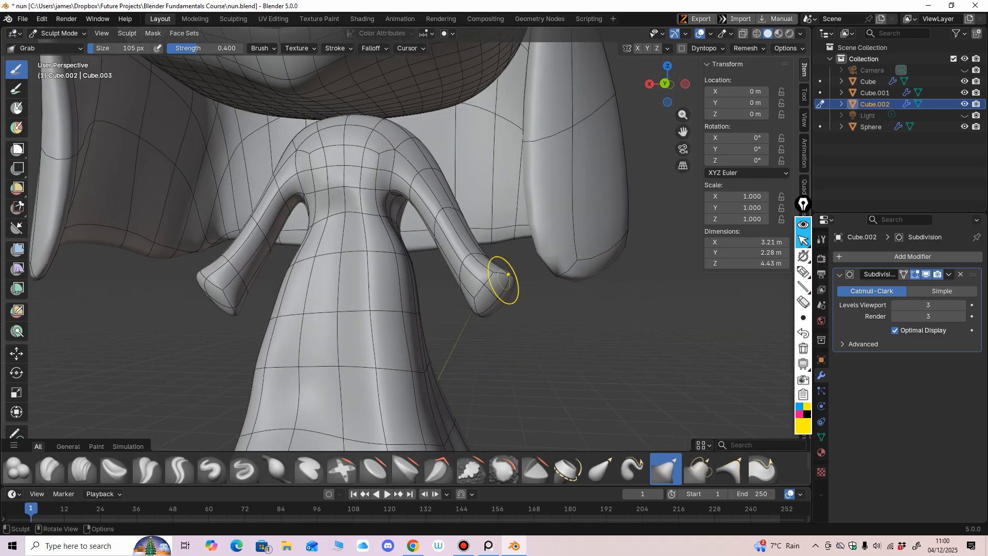
left_click_drag(497, 298, 496, 297)
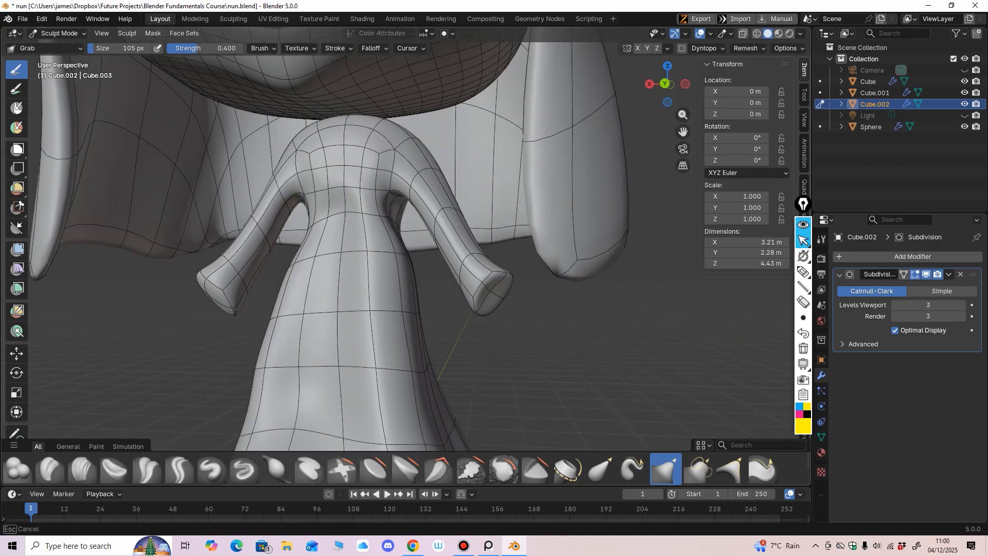
middle_click_drag(431, 242, 453, 247)
left_click_drag(355, 318, 362, 315)
mouse_move(403, 253)
middle_mouse_down()
mouse_move(428, 220)
mouse_move(435, 226)
mouse_move(397, 272)
middle_mouse_up()
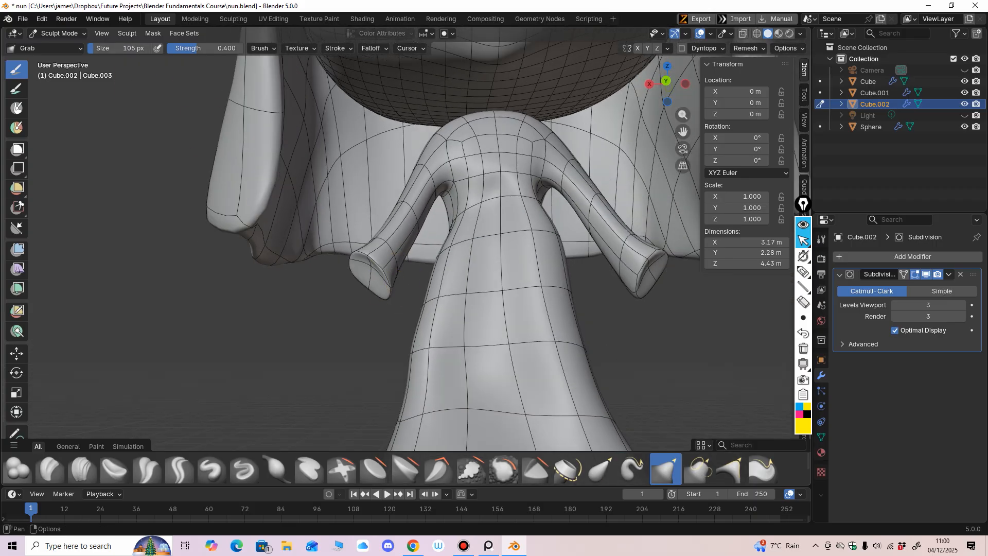
In Edit Mode, add a loop cut near the end of one sleeve and scale the new loop.
left_click(58, 33)
left_click(57, 57)
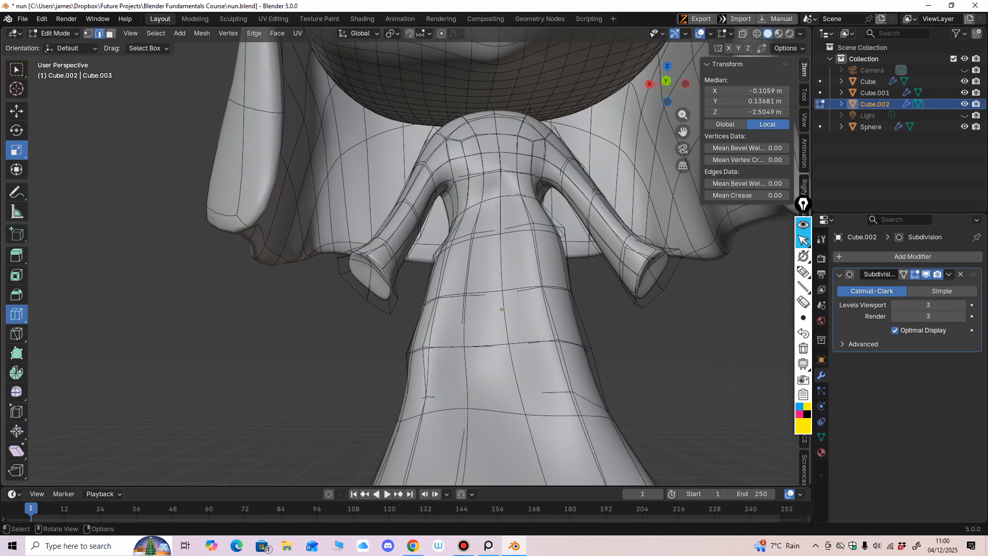
left_click_drag(387, 254, 384, 244)
left_click(17, 150)
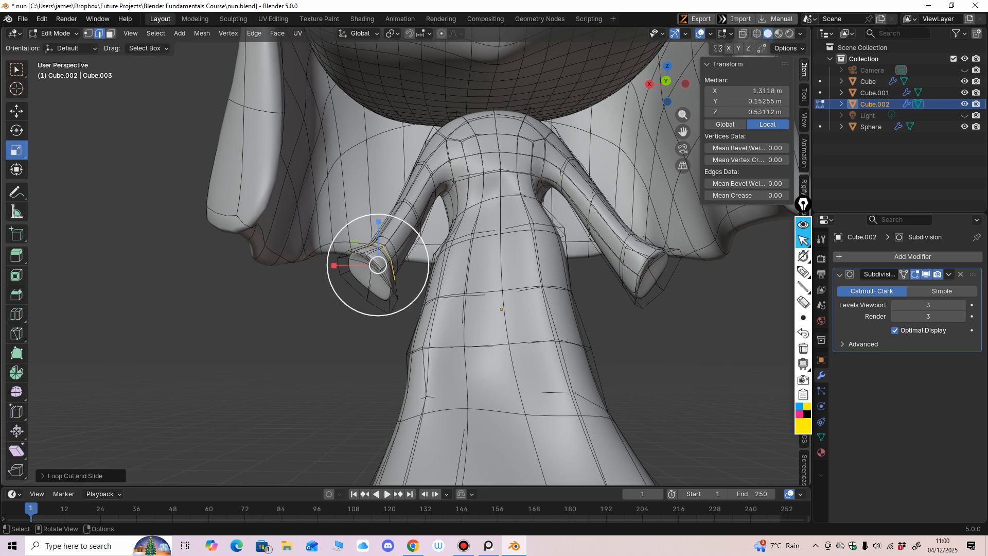
left_click_drag(401, 283, 410, 288)
middle_click_drag(410, 288, 280, 308, "shift")
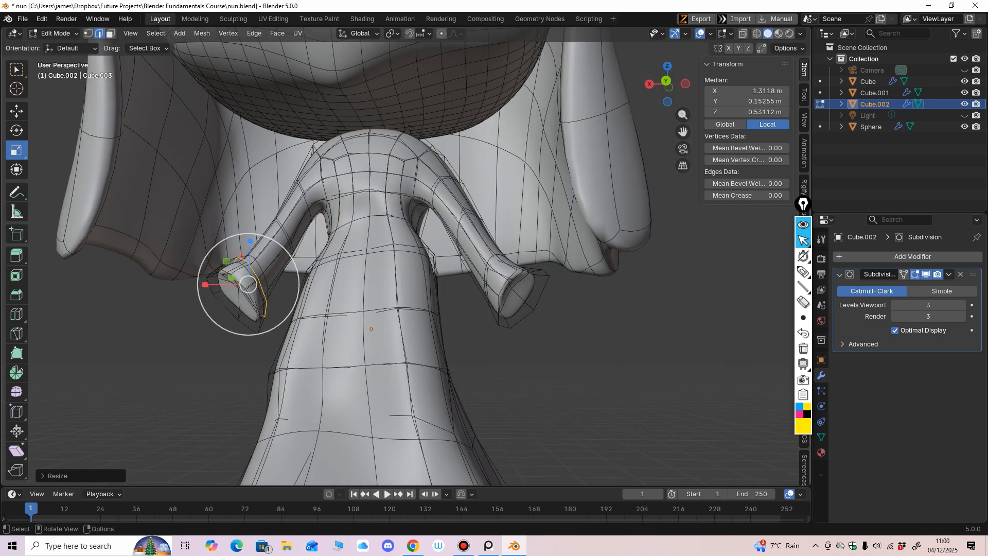
Add a matching loop cut near the opposite sleeve's end and scale the new loop.
left_click(16, 314)
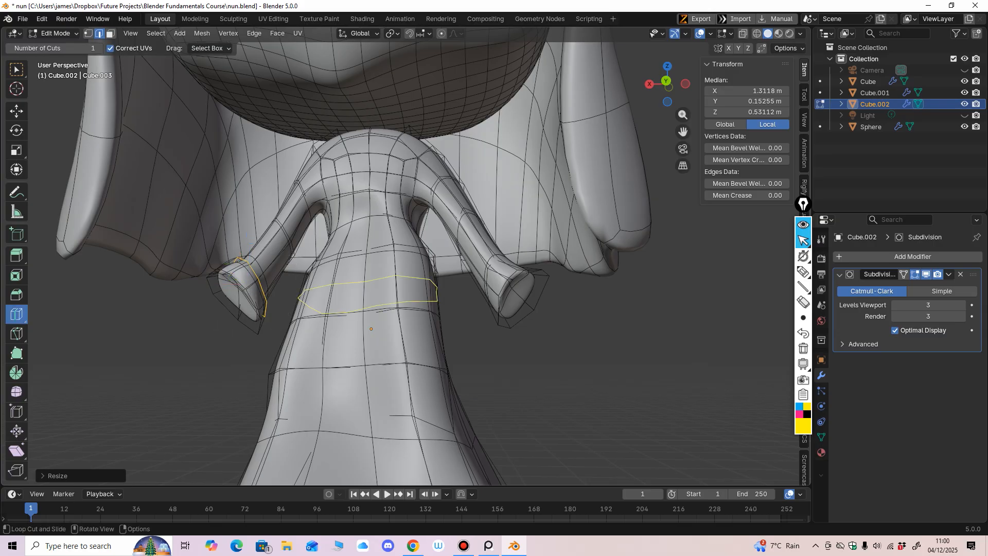
middle_click_drag(478, 307, 496, 308)
left_click_drag(531, 299, 536, 343)
left_click(16, 150)
scroll(536, 342, "down", 2)
middle_click_drag(536, 342, 566, 365)
middle_click_drag(566, 365, 566, 325, "shift")
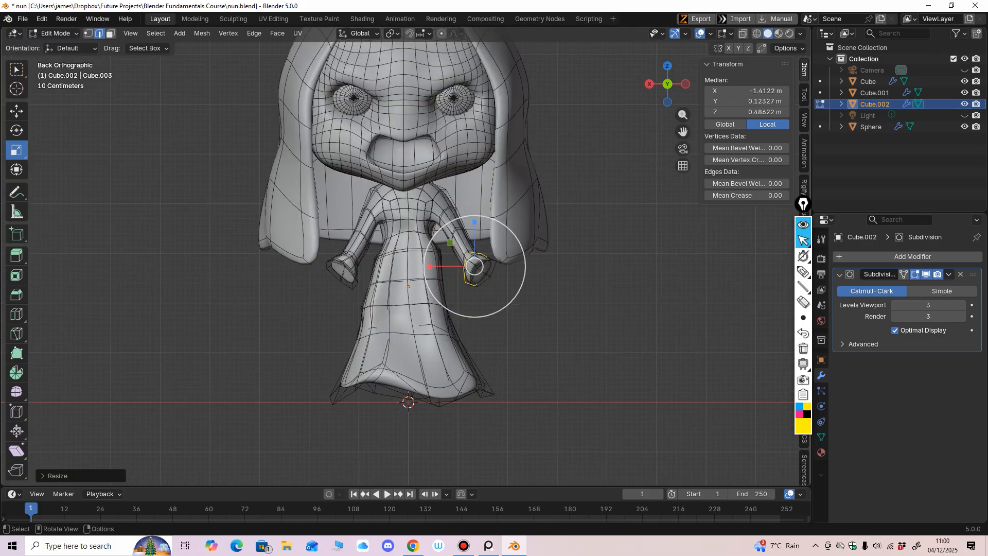
Check the model without overlays, return to Sculpt Mode and adjust the front of the dress with the Grab brush.
left_click(700, 33)
middle_click_drag(597, 247, 597, 206, "ctrl")
left_click(700, 33)
middle_click_drag(669, 93, 682, 131, "ctrl")
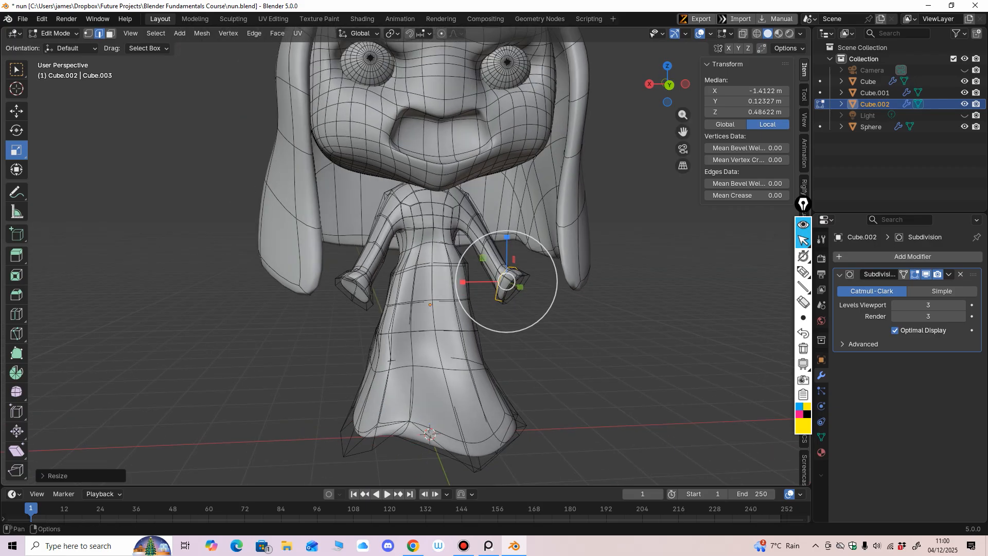
left_click(54, 33)
left_click(57, 71)
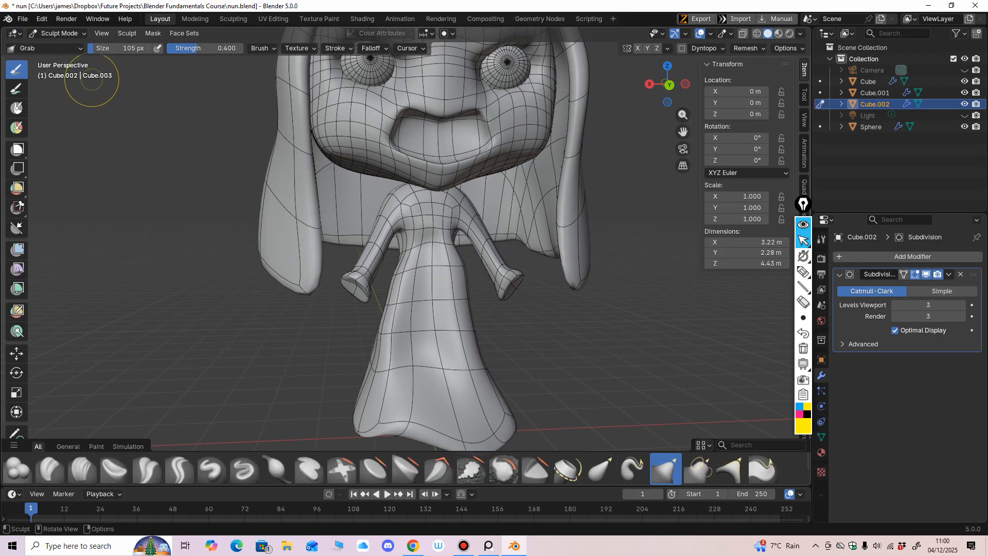
mouse_move(426, 258)
left_mouse_down()
mouse_move(425, 280)
mouse_move(434, 264)
left_mouse_up()
middle_click_drag(438, 270, 454, 301, "alt")
Hide the viewport overlays and switch to the Draw brush at 77 px.
left_click(700, 33)
middle_click_drag(428, 246, 399, 249)
middle_click_drag(425, 210, 471, 213)
middle_click_drag(470, 213, 526, 300, "ctrl")
left_click(211, 469)
middle_click_drag(360, 309, 319, 309)
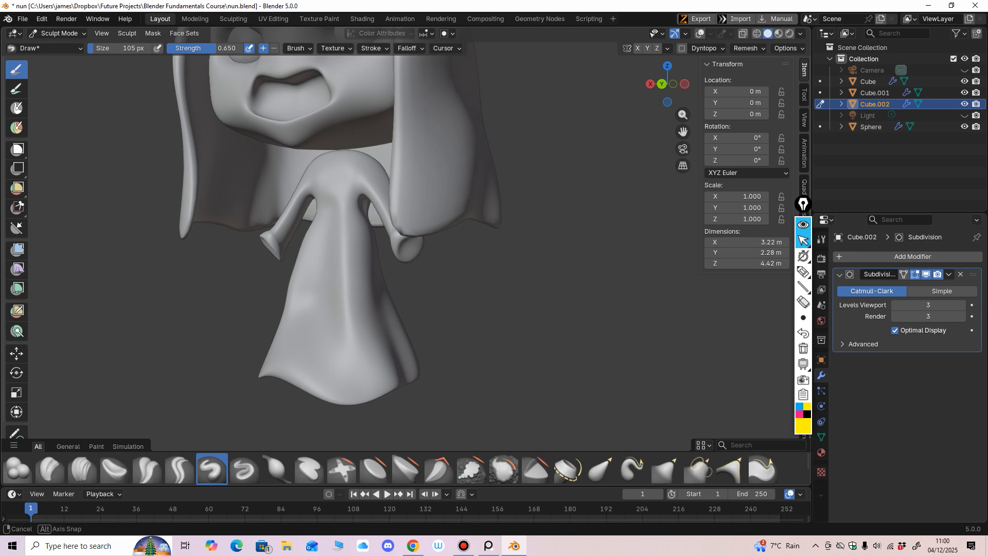
key("f")
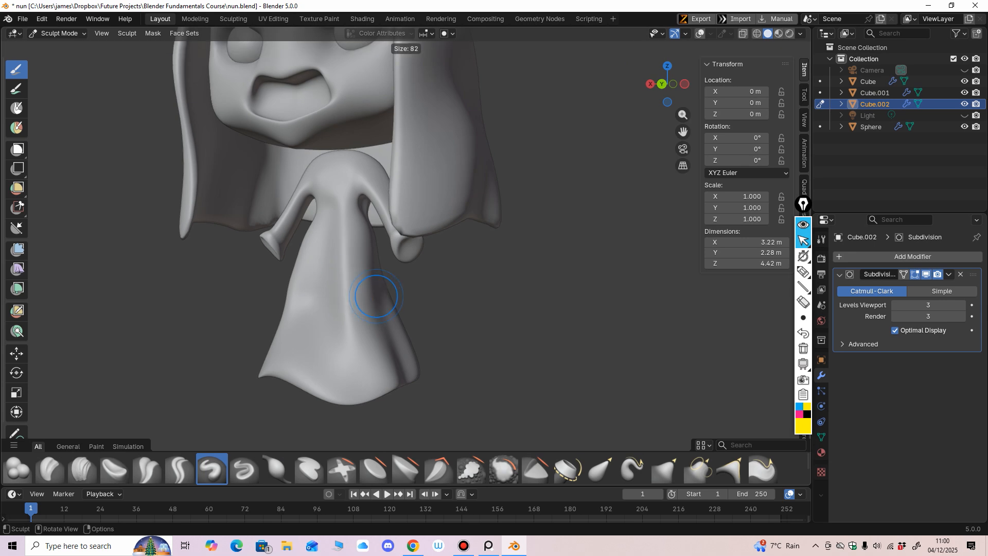
left_click(399, 293)
Carve a vertical fold up the front of the skirt with the inverted Draw brush at 77 px.
middle_click_drag(356, 231, 369, 238)
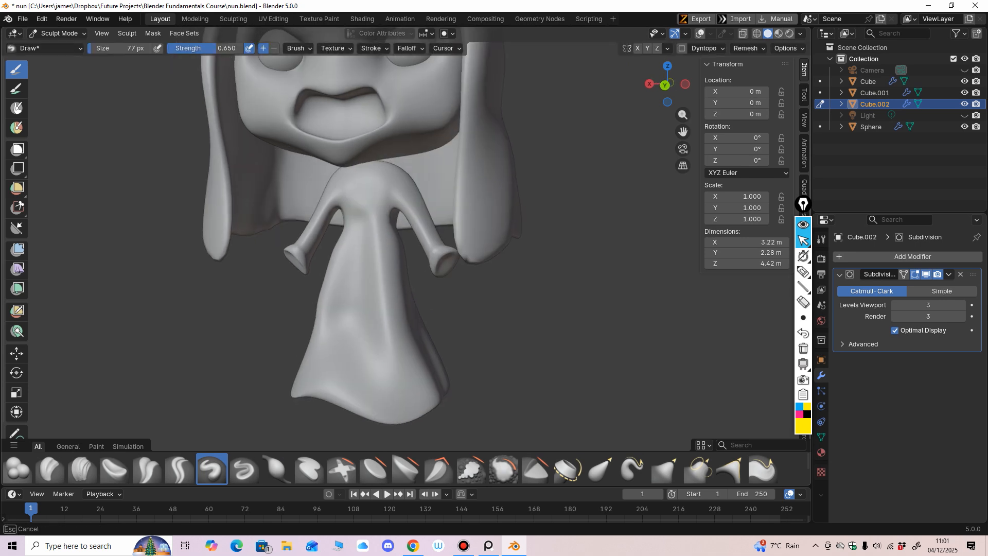
middle_click_drag(422, 381, 438, 393)
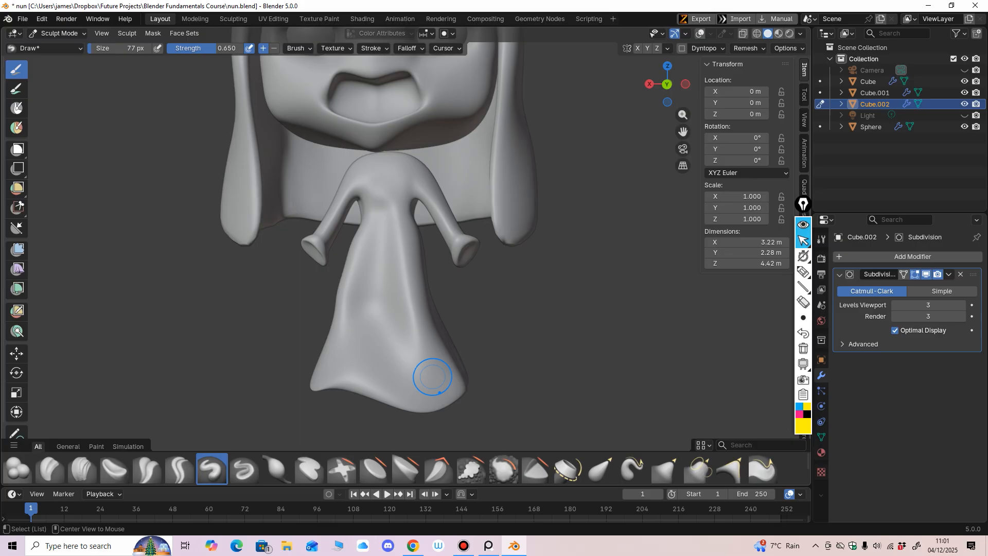
middle_click_drag(417, 329, 438, 278)
left_click_drag(457, 289, 441, 189, "ctrl")
mouse_move(449, 208)
middle_mouse_down()
mouse_move(466, 231)
mouse_move(443, 240)
middle_mouse_up()
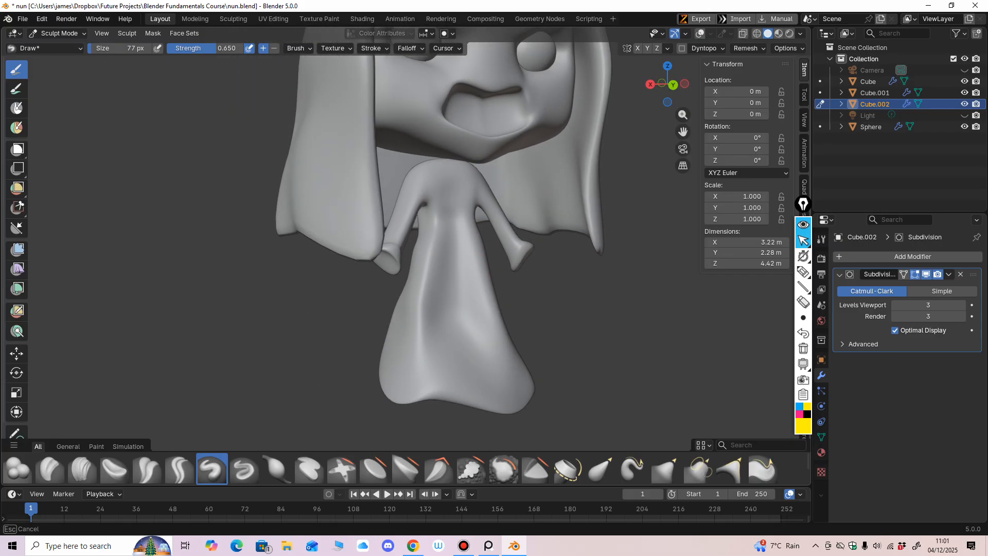
Enlarge the Draw brush to 118 px and sculpt broader folds into the front and side of the skirt.
middle_click_drag(468, 369, 466, 329, "shift")
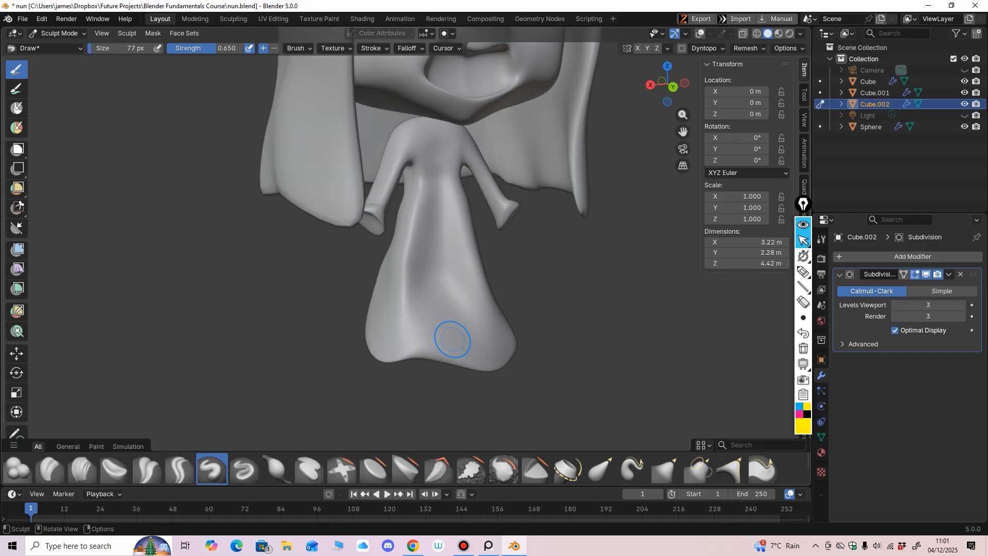
key("f")
left_click(478, 337)
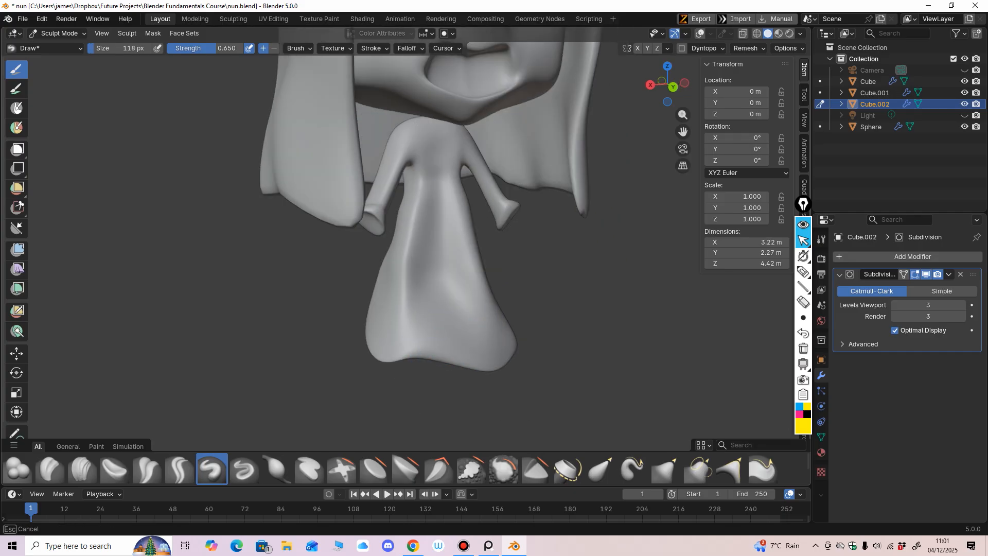
middle_click_drag(423, 274, 469, 261)
mouse_move(470, 259)
left_mouse_down()
mouse_move(474, 231)
mouse_move(459, 212)
left_mouse_up()
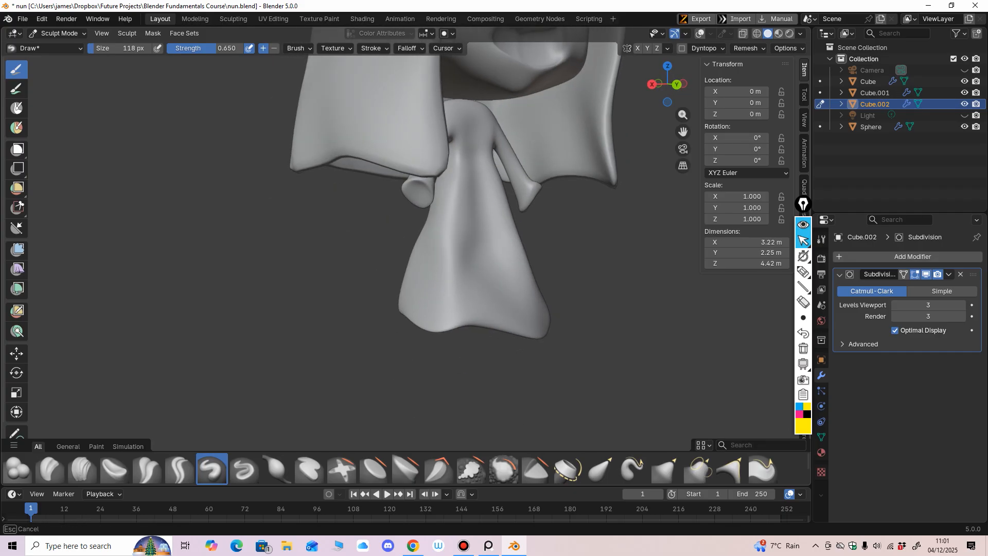
Set the Draw brush size to 86 px and check the whole nun head-on.
mouse_move(459, 221)
middle_mouse_down()
mouse_move(412, 215)
mouse_move(407, 232)
middle_mouse_up()
scroll(474, 335, "down", 2)
key("ctrl+KP_1")
key("f")
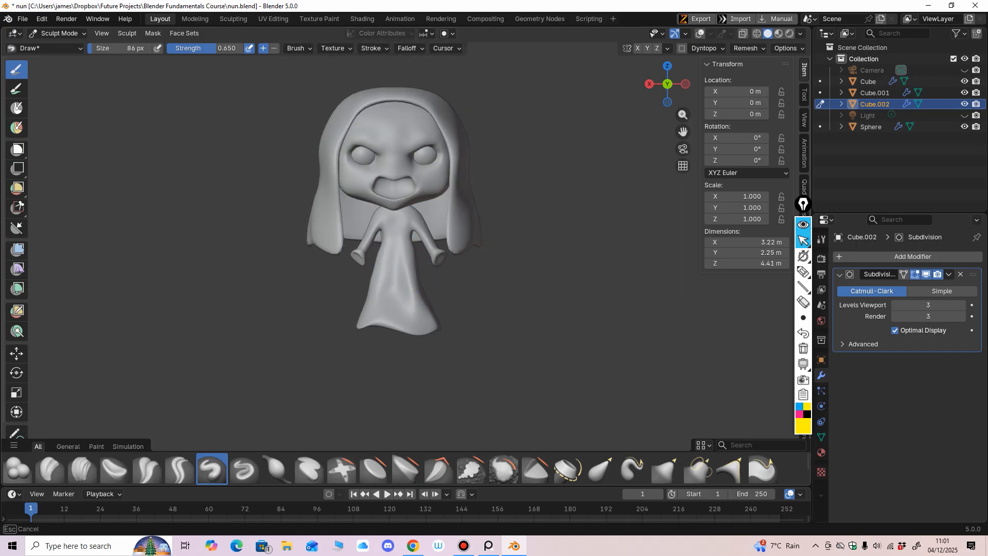
middle_click_drag(491, 268, 510, 287, "shift")
middle_click_drag(509, 286, 516, 268, "ctrl")
mouse_move(467, 296)
middle_mouse_down("ctrl")
mouse_move(476, 265)
mouse_move(451, 260)
middle_mouse_up("ctrl")
left_click(277, 468)
middle_click_drag(451, 259, 457, 246, "ctrl")
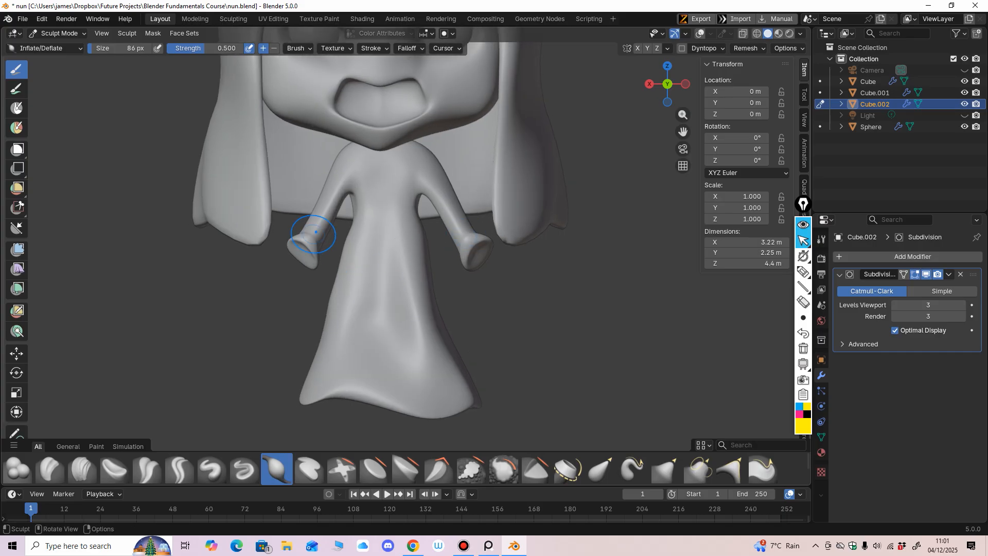
middle_click_drag(381, 281, 382, 261, "ctrl")
middle_click_drag(383, 295, 396, 285)
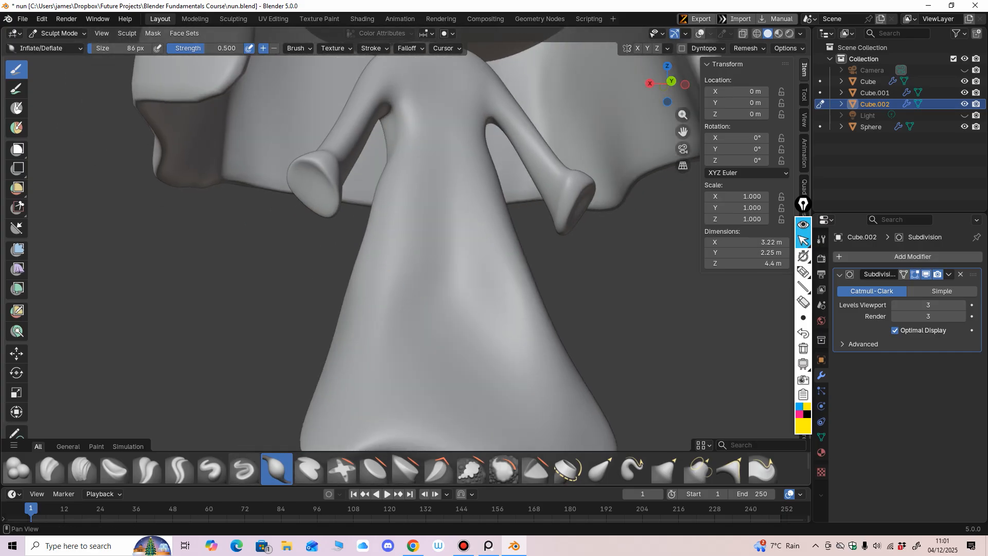
left_click(212, 468)
Turn the viewport overlays back on and sculpt the flared end of one sleeve with the Draw brush at 86 px.
middle_click_drag(400, 221, 408, 211)
middle_click_drag(408, 209, 407, 259, "shift")
left_click(700, 34)
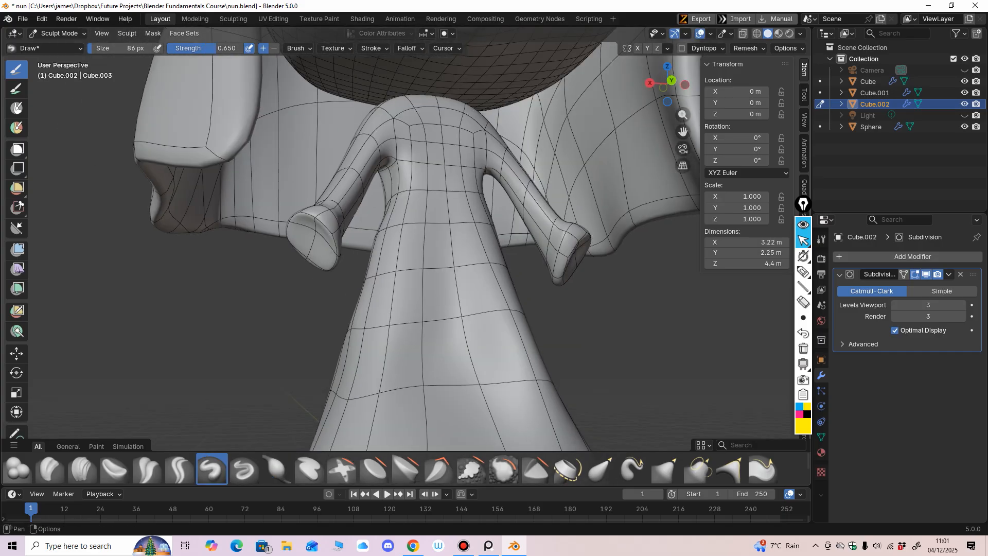
mouse_move(346, 229)
middle_mouse_down()
mouse_move(354, 228)
mouse_move(340, 257)
middle_mouse_up()
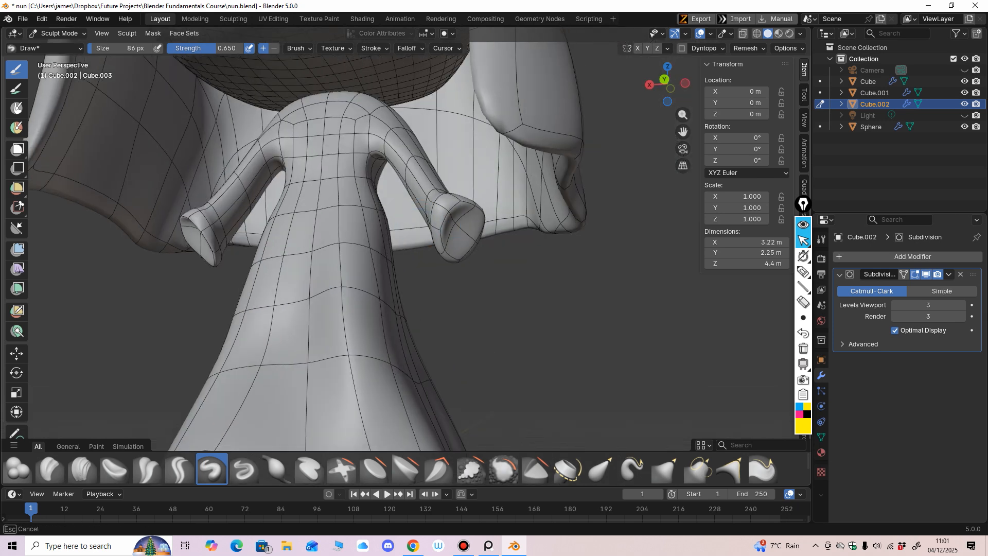
left_click_drag(459, 212, 457, 233)
scroll(458, 232, "down", 4)
mouse_move(473, 304)
middle_mouse_down("alt")
mouse_move(482, 335)
mouse_move(524, 320)
middle_mouse_up("alt")
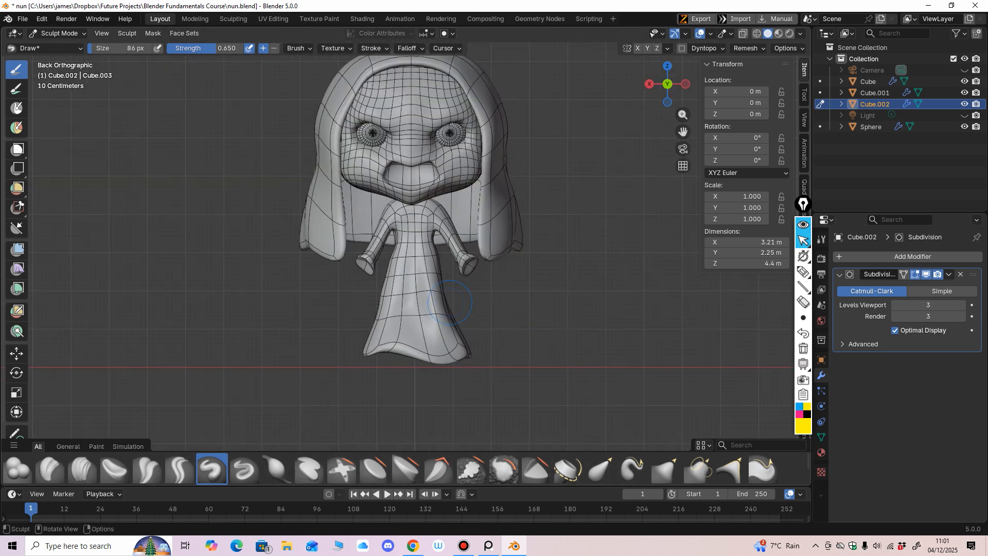
Enlarge the brush to 175 px and use Grab to pull both arms outward and reshape the shoulder.
key("f")
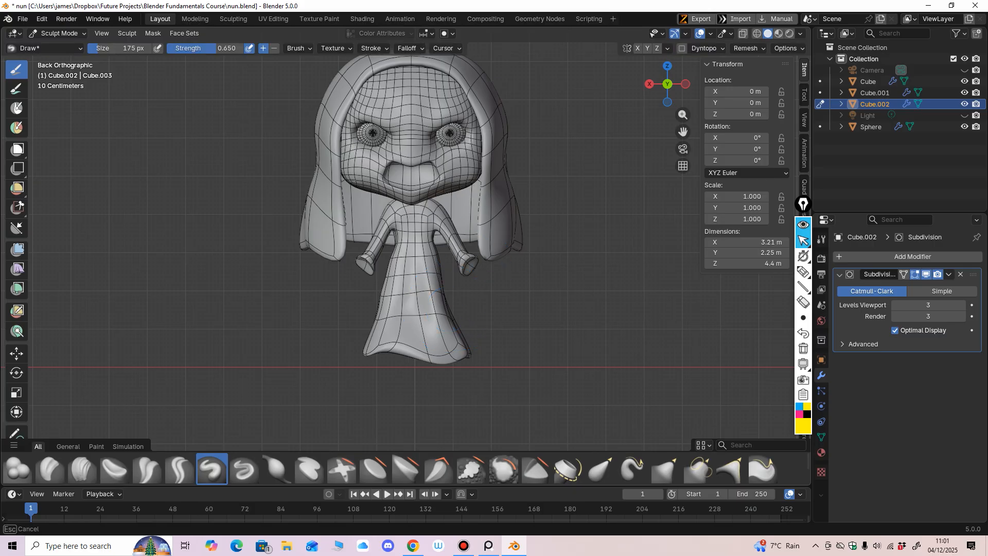
left_click(419, 315)
key("g")
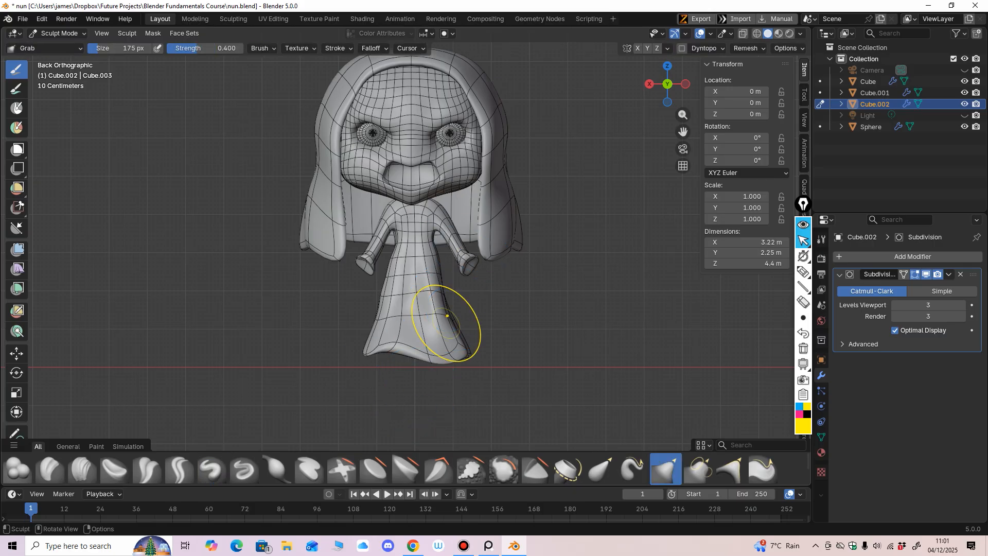
left_click_drag(463, 245, 469, 244)
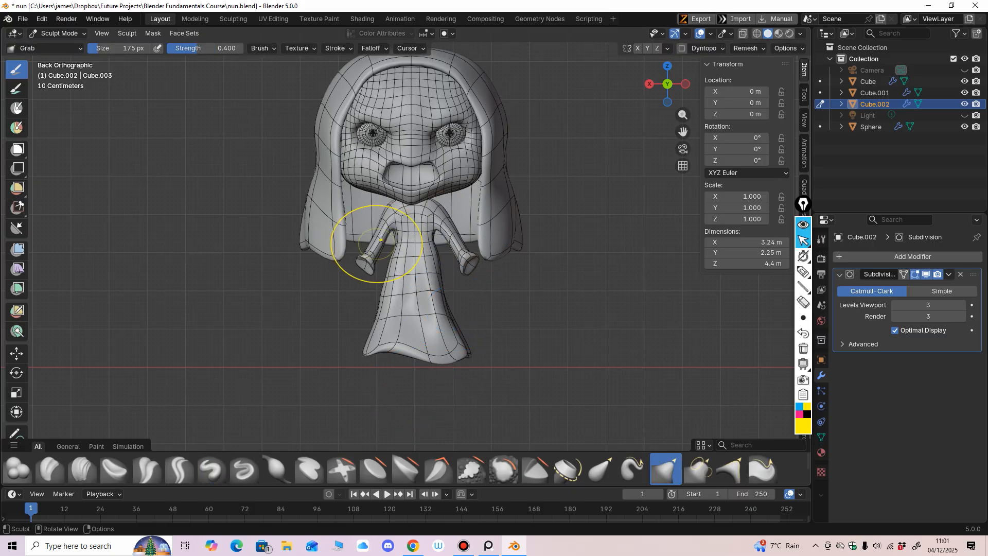
mouse_move(387, 237)
left_mouse_down()
mouse_move(357, 274)
mouse_move(359, 264)
left_mouse_up()
left_click_drag(467, 259, 468, 253)
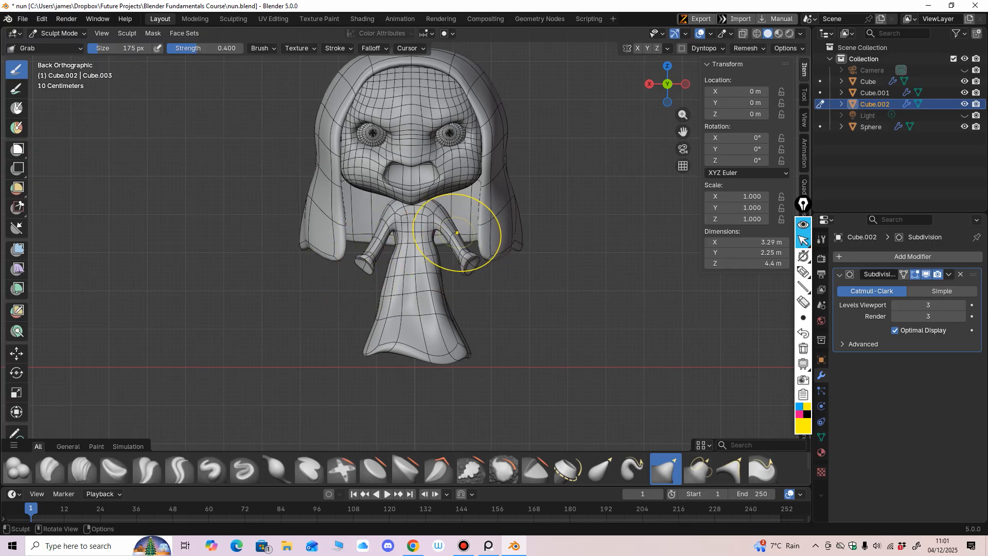
left_click_drag(438, 206, 410, 216)
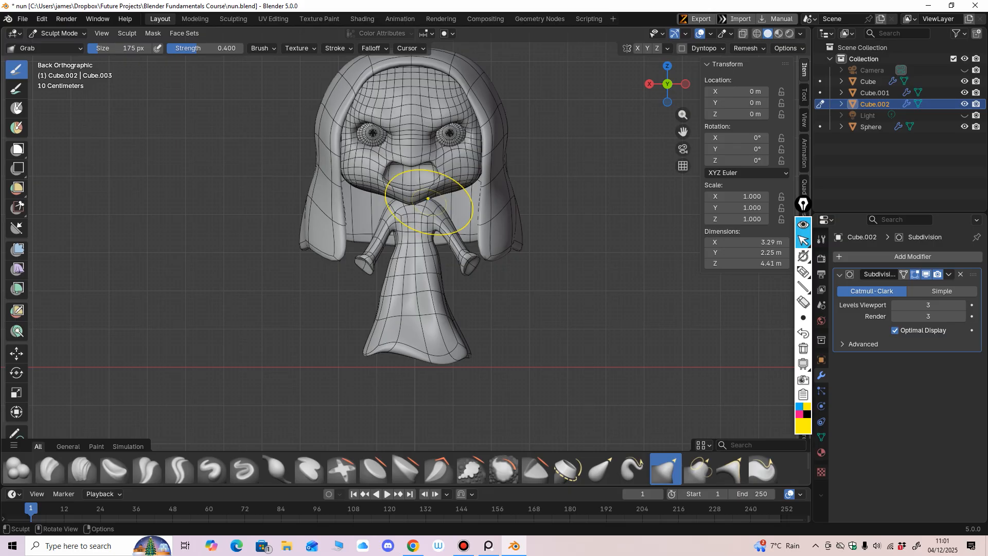
scroll(560, 296, "down", 2)
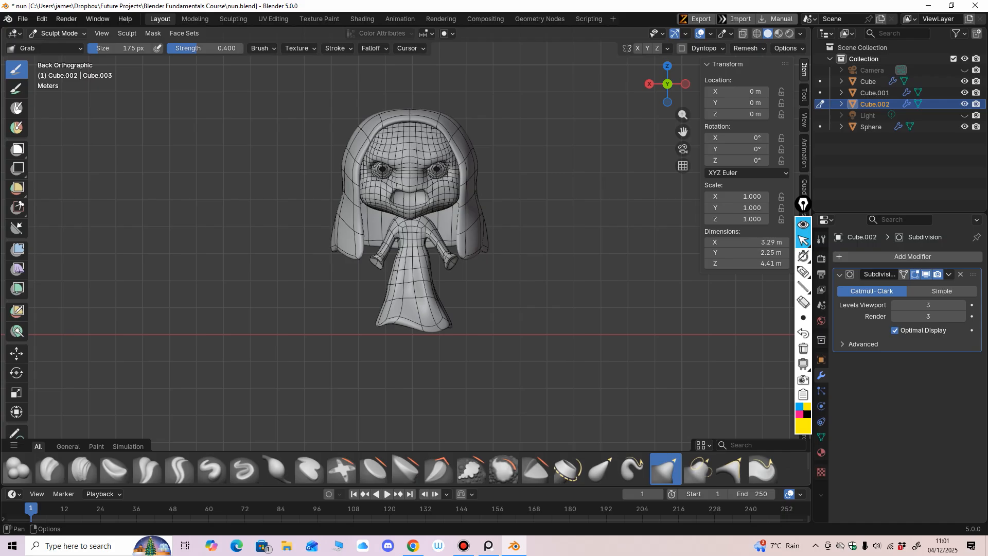
Return to Object Mode and save the file.
left_click(57, 33)
left_click(56, 46)
key("ctrl+s")
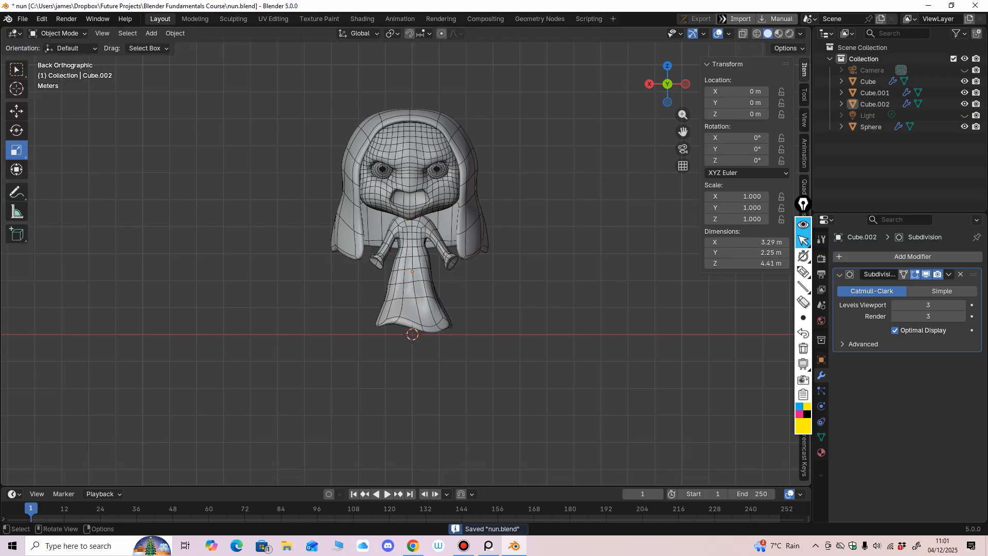
Add a cube and move it beside the nun to about X -6.31 m, Z 3.43 m.
scroll(461, 198, "up", 2)
left_click(152, 33)
mouse_move(155, 42)
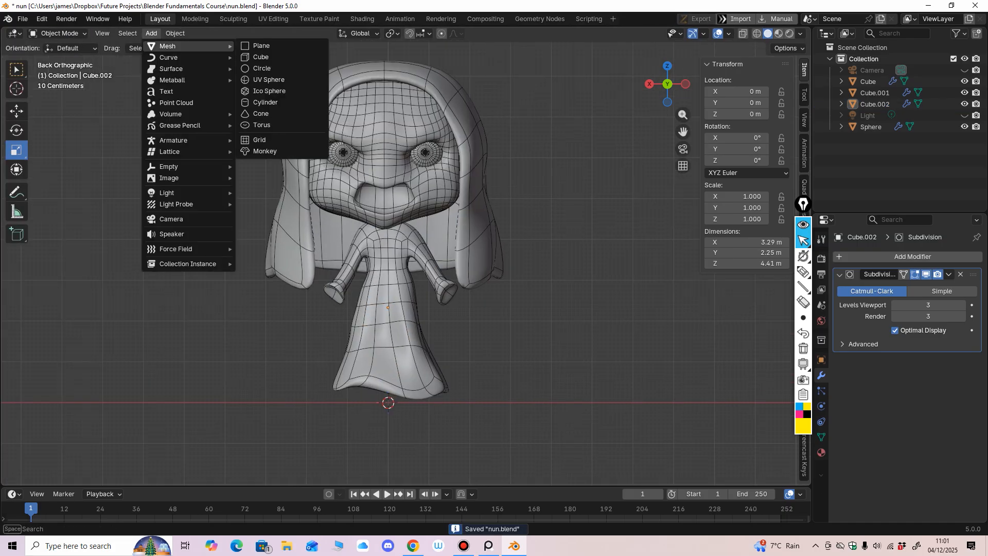
left_click(355, 57)
scroll(402, 330, "down", 2)
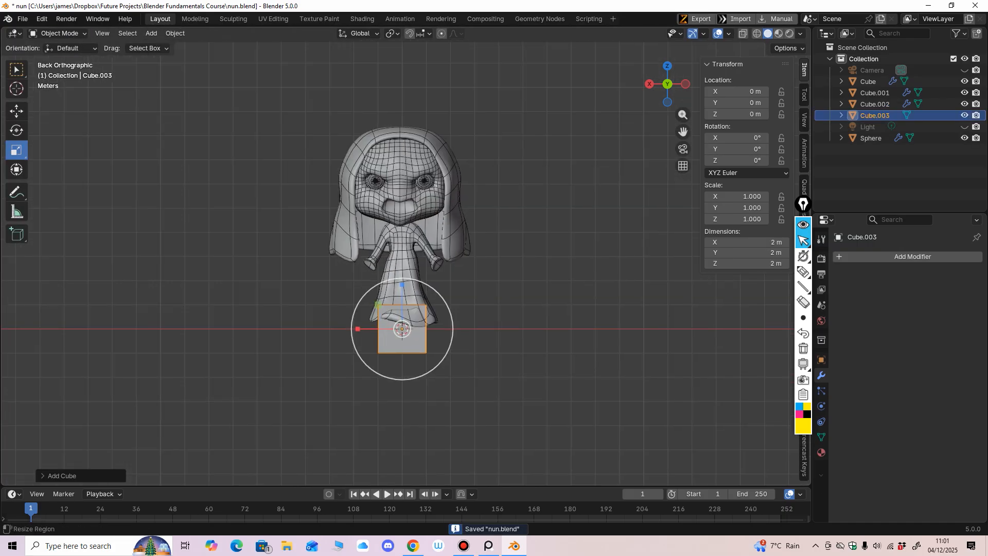
left_click(16, 111)
left_click_drag(402, 329, 554, 246)
middle_click_drag(554, 246, 454, 292, "shift")
middle_click_drag(453, 291, 431, 218, "ctrl")
Narrow the new cube along X to a scale of about 0.337.
left_click(17, 150)
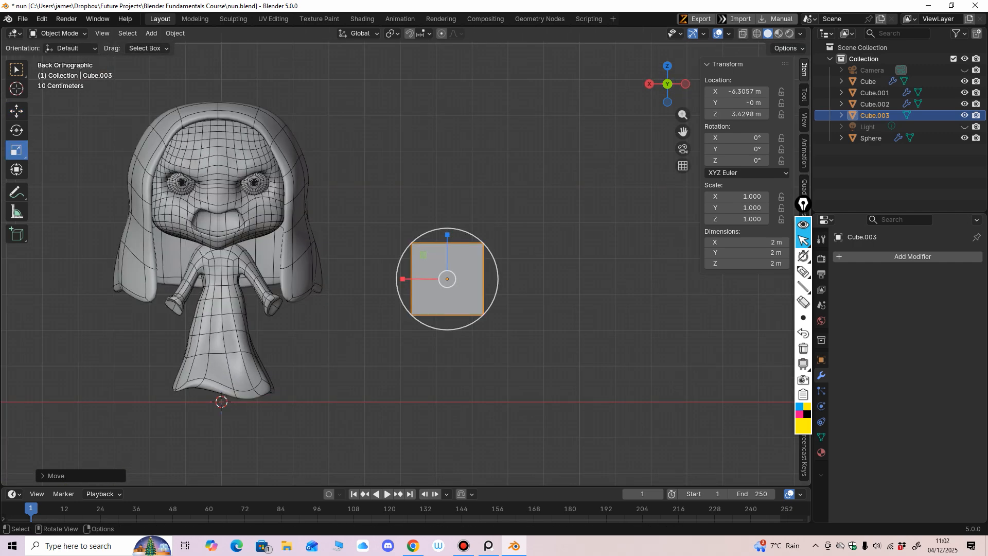
left_click_drag(402, 279, 421, 278)
middle_click_drag(421, 278, 381, 278)
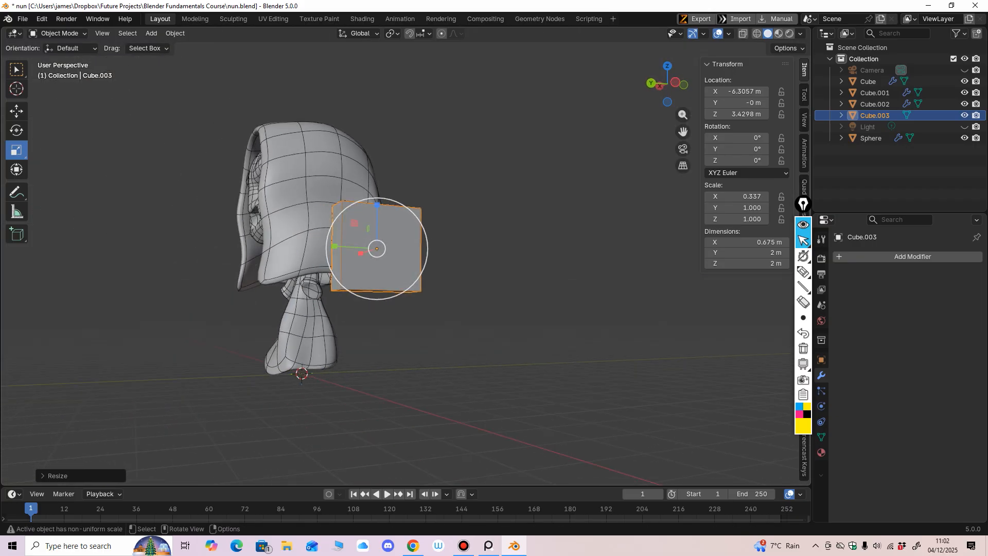
middle_click_drag(242, 226, 286, 208)
Enter Edit Mode and add one vertical and one horizontal loop cut through the middle of the block's wide side.
left_click(58, 33)
left_click(58, 57)
left_click(16, 314)
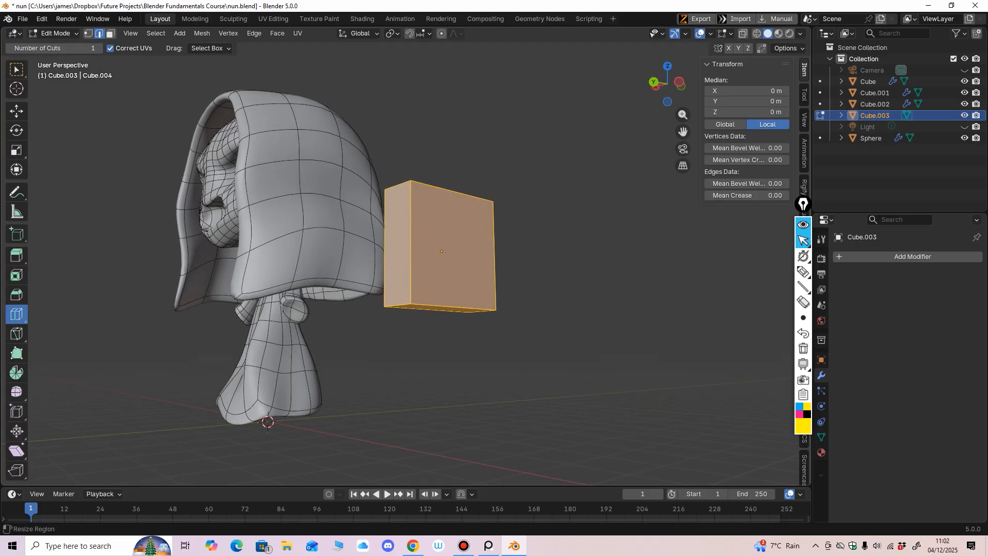
middle_click_drag(247, 247, 232, 243)
left_click(433, 288)
middle_click_drag(433, 278, 454, 265)
left_click(373, 261)
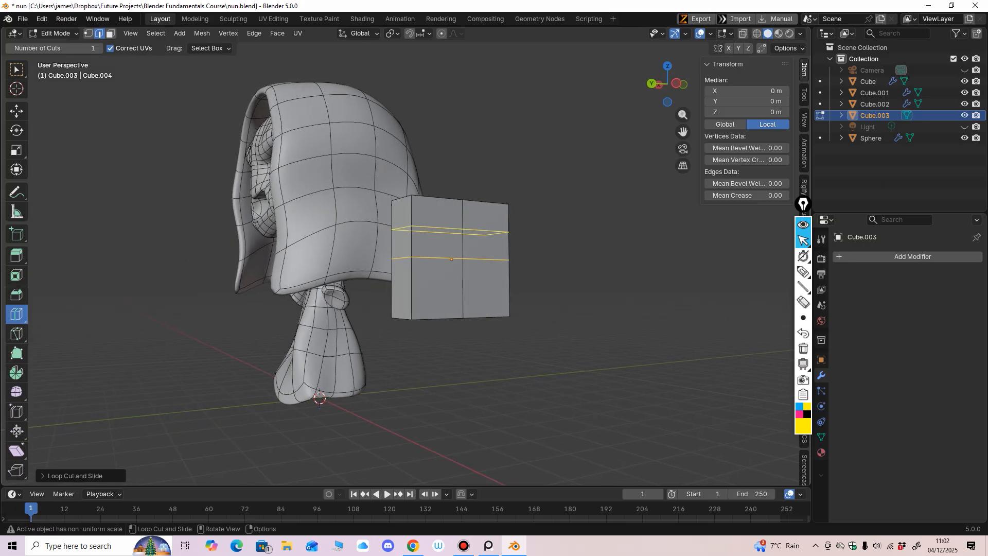
left_click(452, 259)
Extrude the upper face of the block's narrow front side about 1.14 m outward and lower its end about 0.71 m.
key("3")
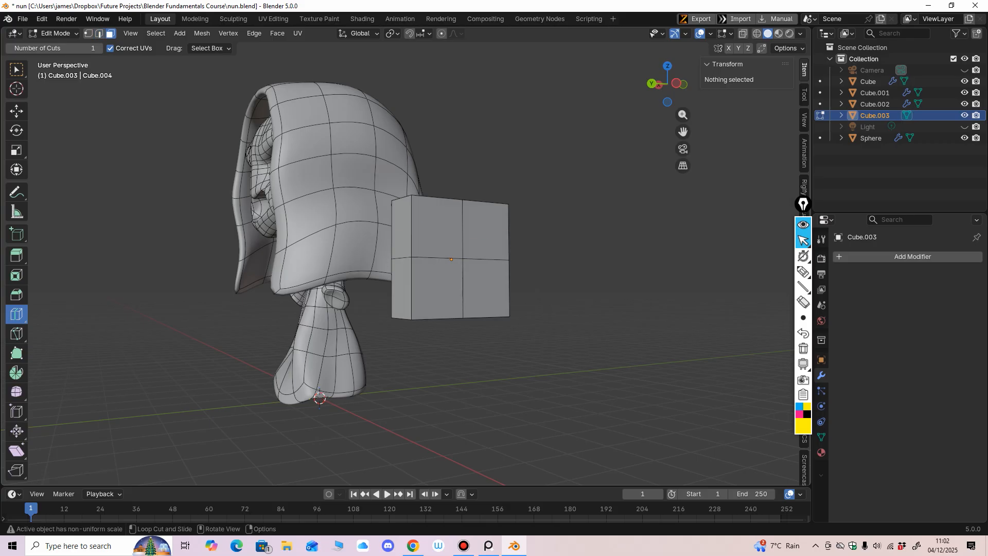
left_click(16, 111)
left_click(402, 227)
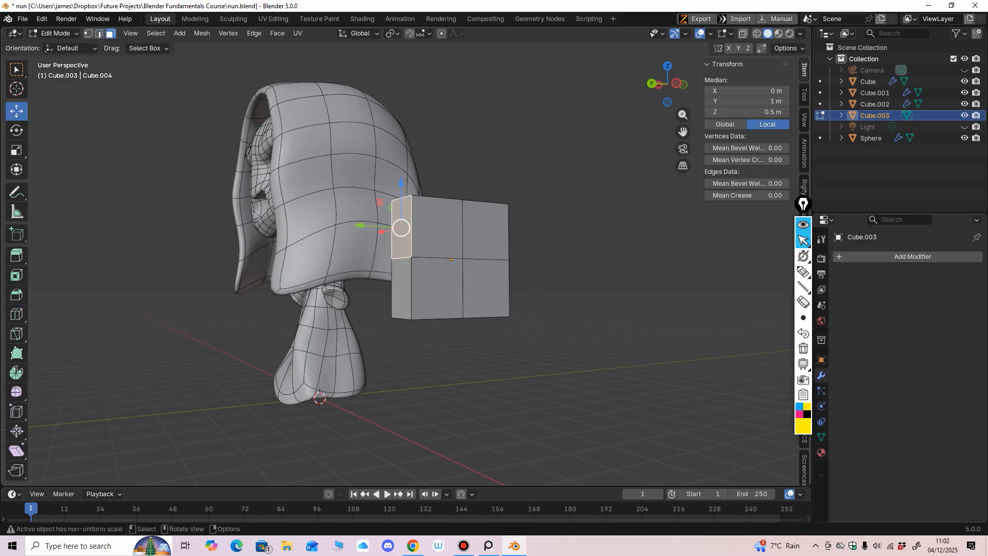
middle_click_drag(402, 227, 403, 233)
left_click(16, 254)
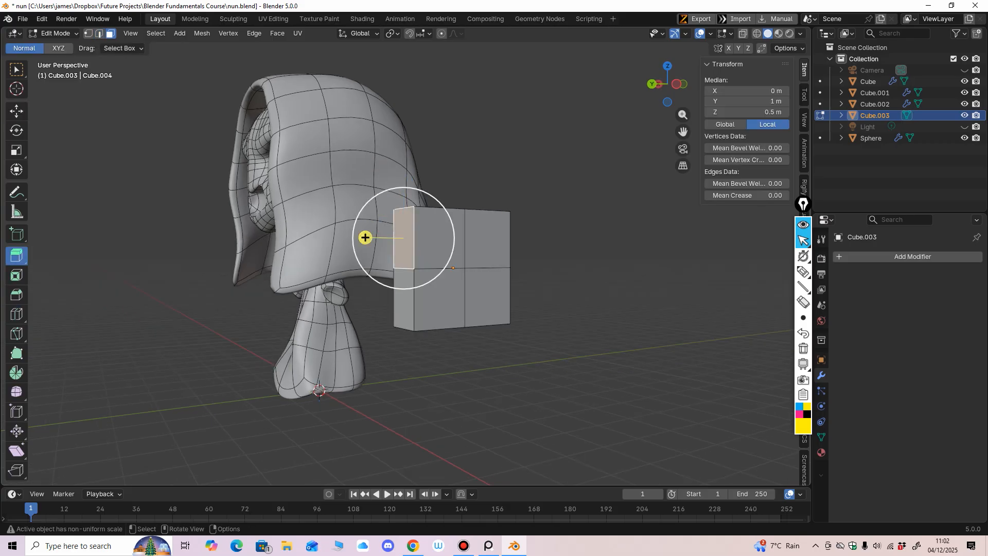
left_click_drag(366, 236, 299, 236)
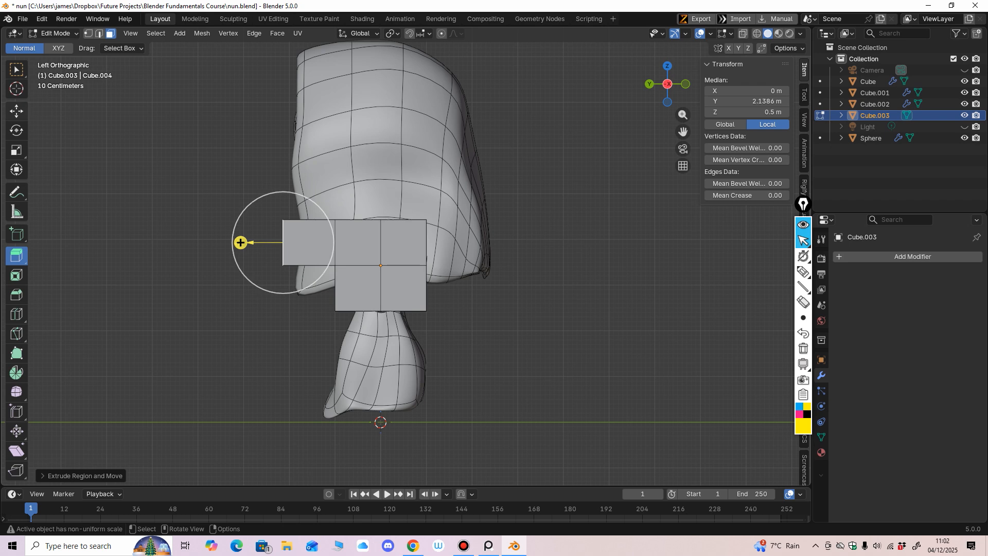
left_click_drag(240, 242, 240, 267)
left_click_drag(283, 227, 283, 229)
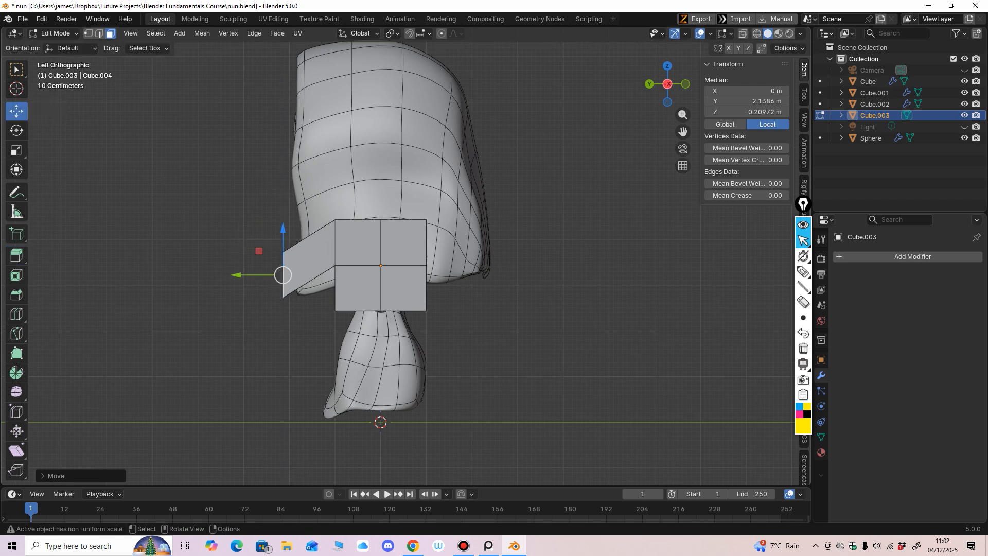
Select the block's two bottom faces and raise them about 0.03 m.
middle_click_drag(322, 247, 333, 222)
left_click(409, 252)
left_click(466, 252, "shift")
middle_click_drag(465, 252, 466, 273)
mouse_move(423, 243)
left_mouse_down()
mouse_move(423, 268)
mouse_move(423, 242)
left_mouse_up()
middle_click_drag(423, 243, 423, 254)
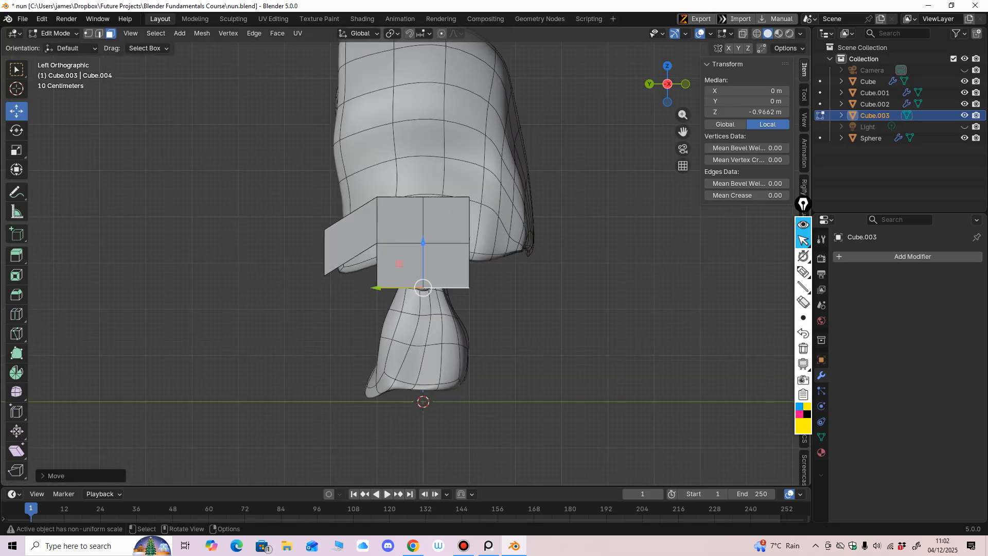
Add a vertical loop cut midway through each half of the block, dividing its wide side into four columns.
key("ctrl+r")
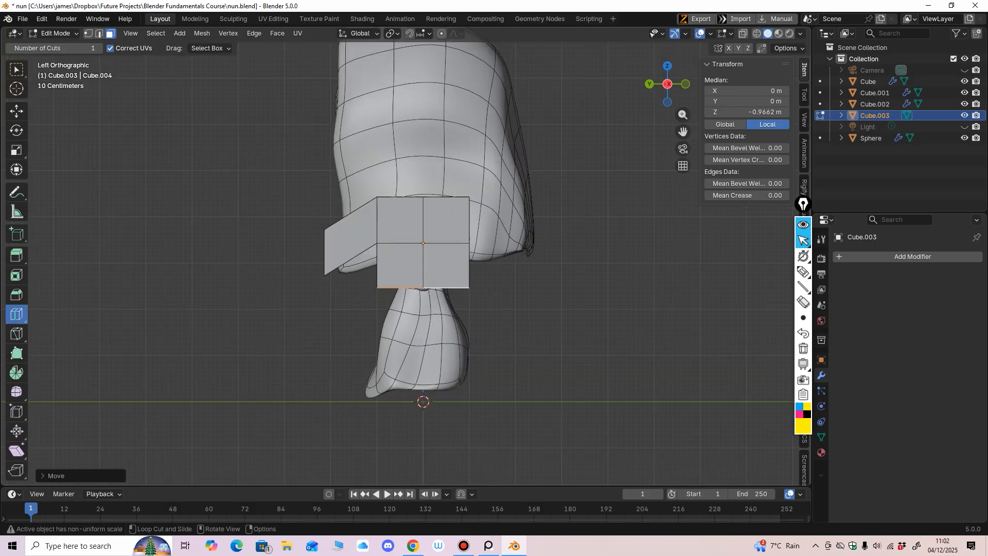
left_click(423, 220)
left_click(402, 207)
left_click(447, 210)
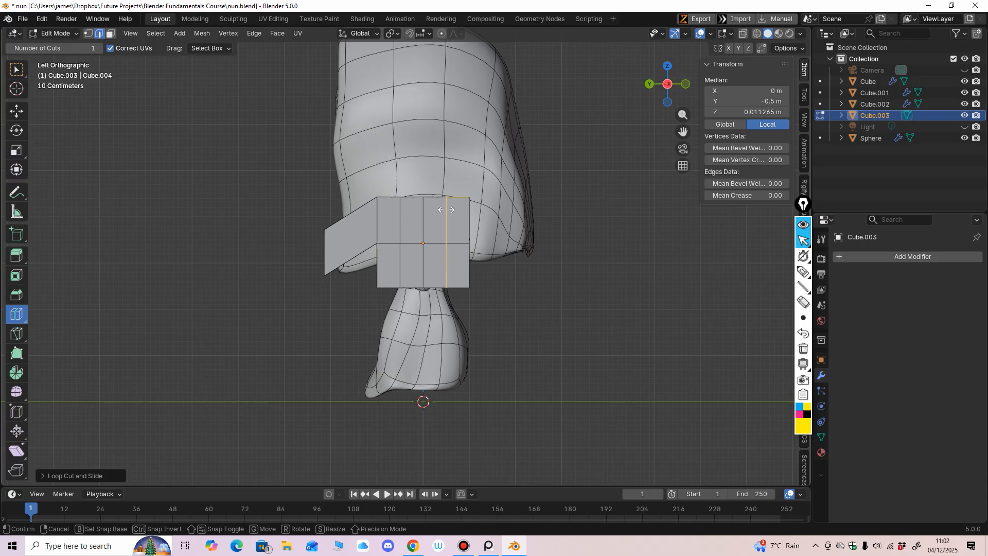
Switch to face selection and extrude the underside face nearest the thumb about 1.04 m downward as the first finger.
middle_click_drag(448, 231, 473, 275, "ctrl")
scroll(447, 181, "down", 2)
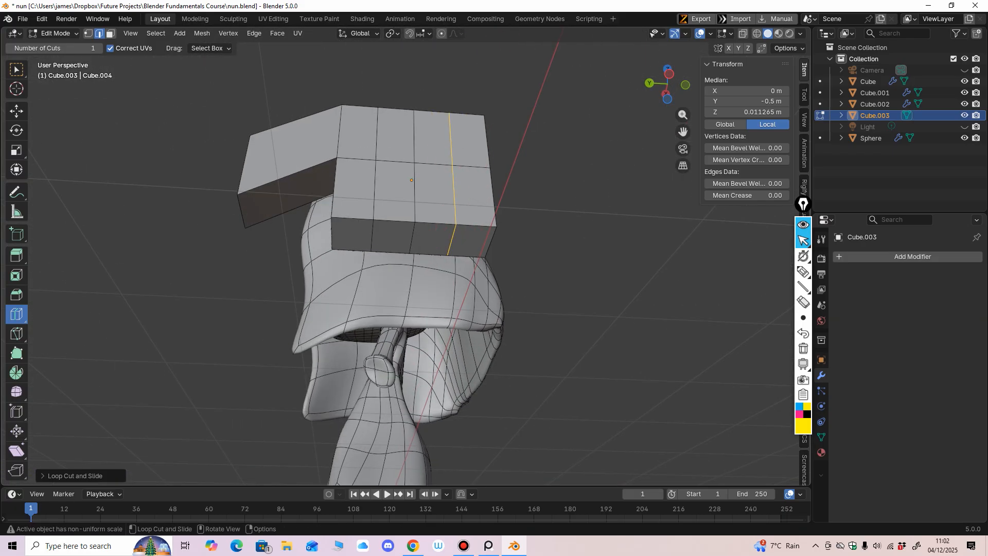
left_click(110, 33)
left_click(358, 234)
key("ctrl+z")
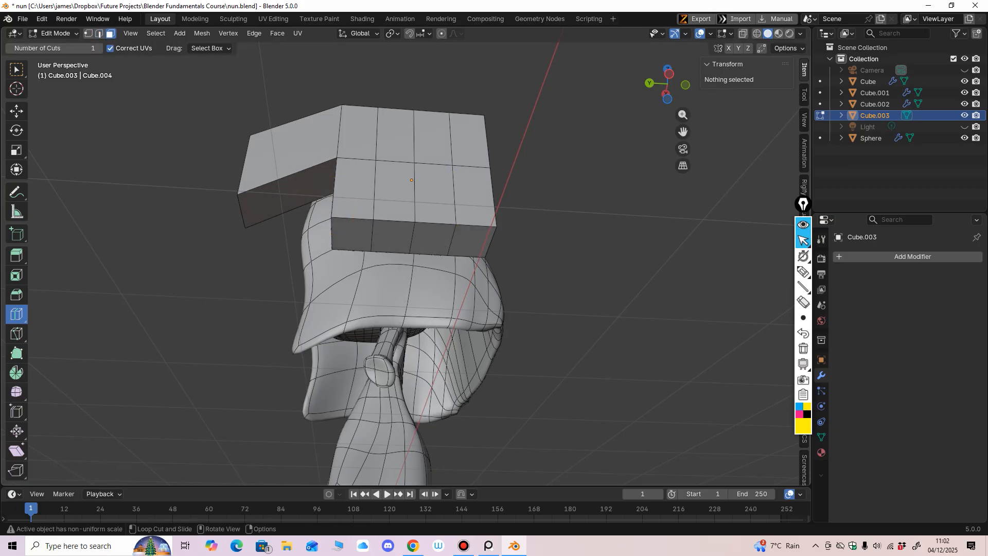
left_click(16, 110)
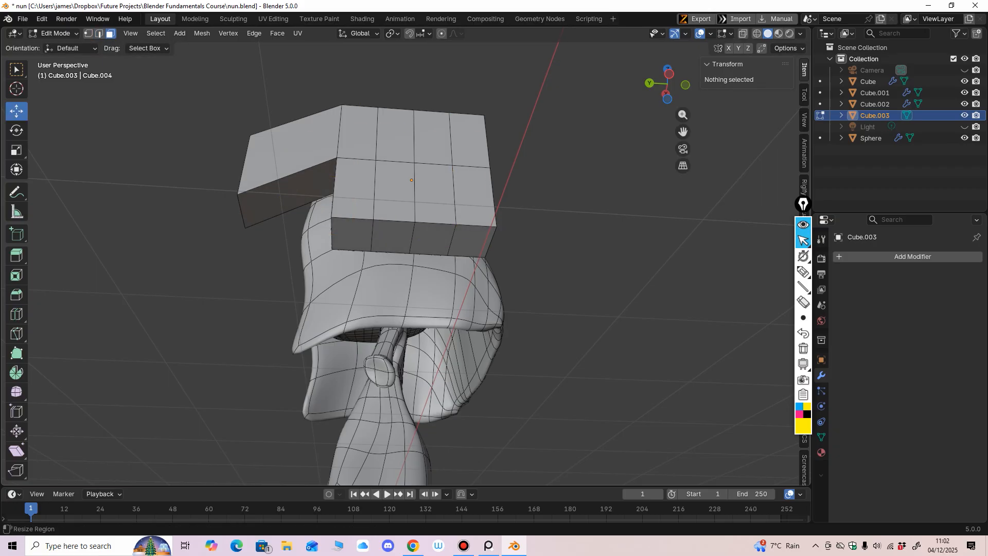
left_click(352, 235)
middle_click_drag(353, 234, 350, 240)
left_click(16, 255)
middle_click_drag(345, 309, 358, 386)
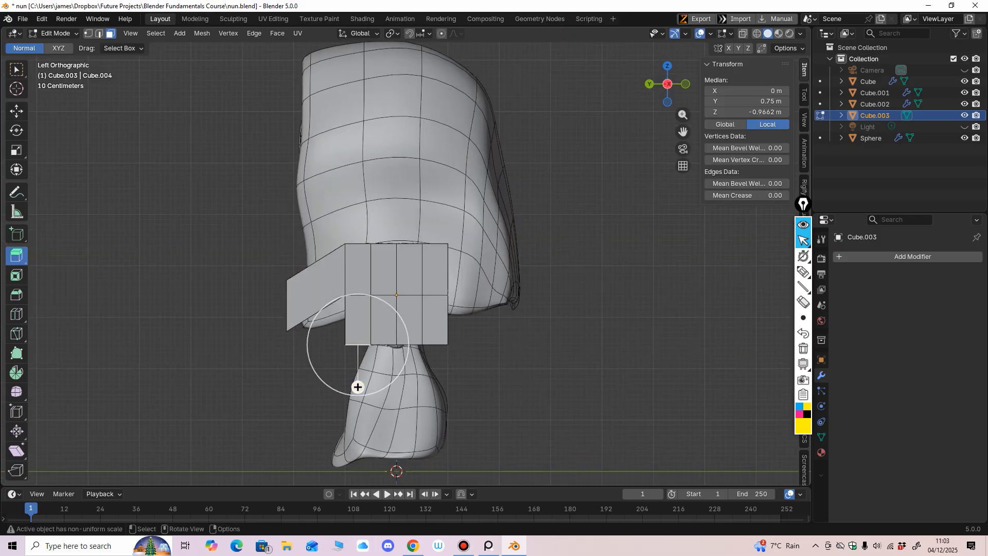
left_click_drag(358, 386, 360, 439)
middle_click_drag(360, 439, 365, 379, "shift")
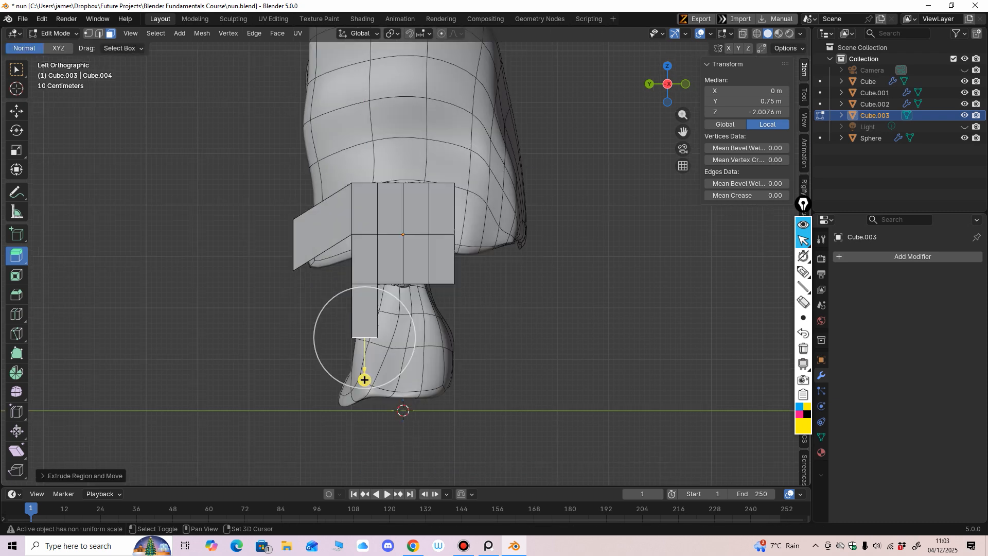
Move the first finger's end face slightly outward toward the thumb side.
key("shift+space")
key("g")
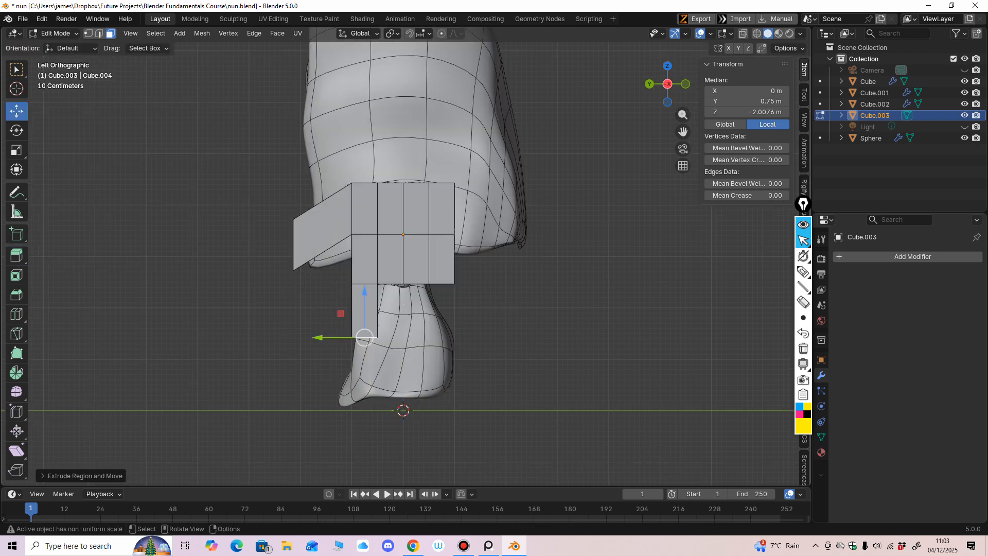
left_click_drag(319, 338, 314, 338)
Extrude the second underside face of the palm about 1 m downward as the second finger and nudge its tip sideways.
middle_click_drag(314, 338, 307, 306)
left_click(382, 219)
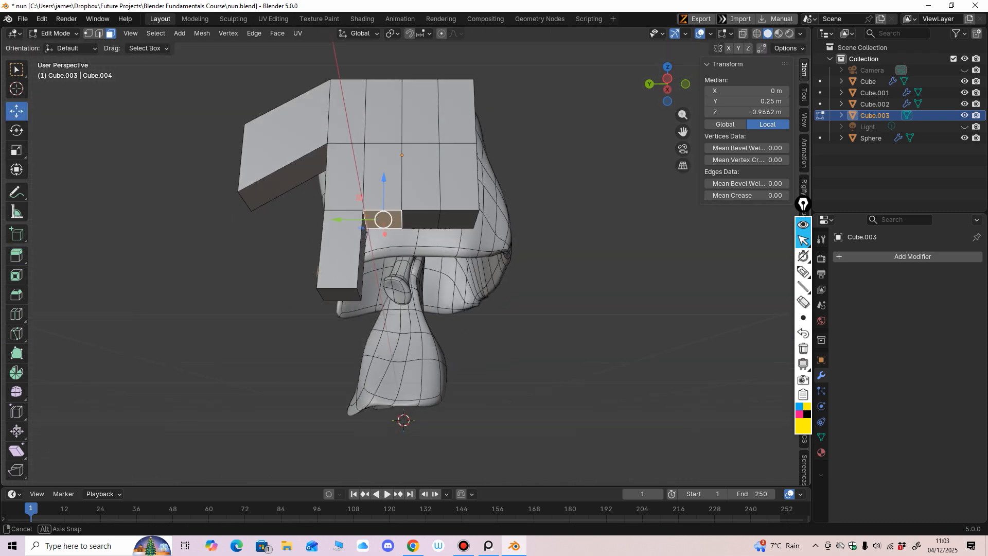
middle_click_drag(382, 218, 395, 208)
key("shift+space")
key("e")
key("ctrl+KP_3")
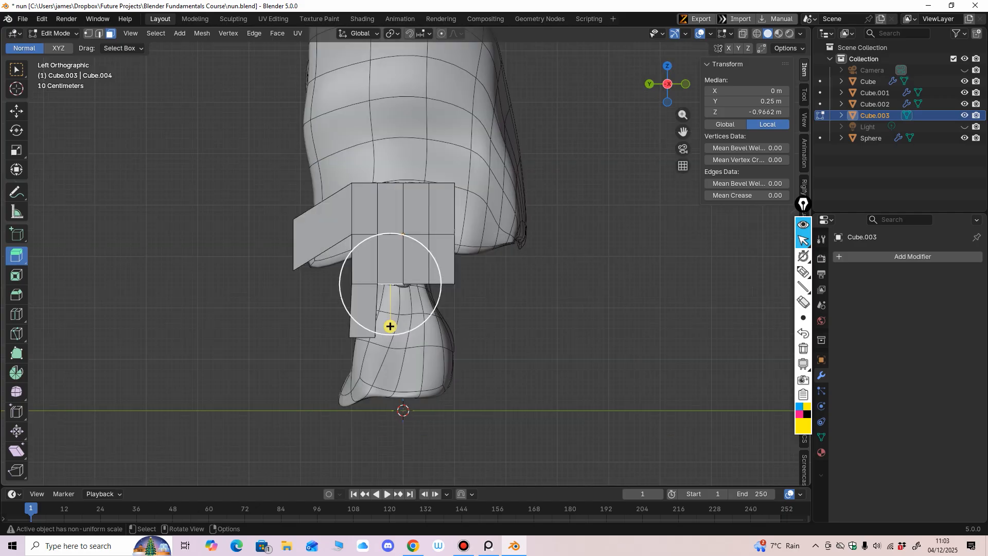
left_click_drag(390, 326, 389, 377)
key("shift+space")
key("g")
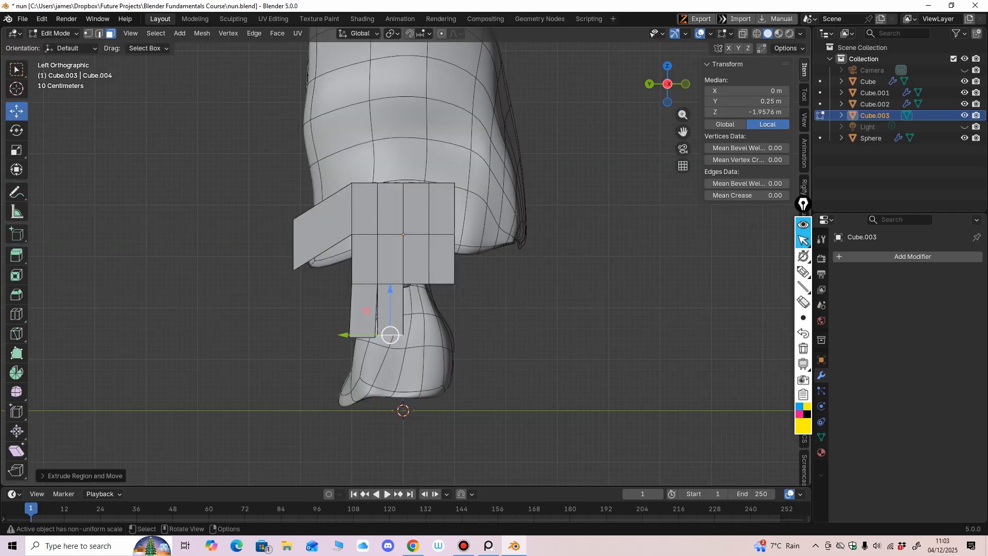
left_click_drag(344, 335, 344, 335)
Extrude the third underside face of the palm downward as the third finger and angle its tip away from the second.
middle_click_drag(346, 332, 352, 278)
left_click(403, 128)
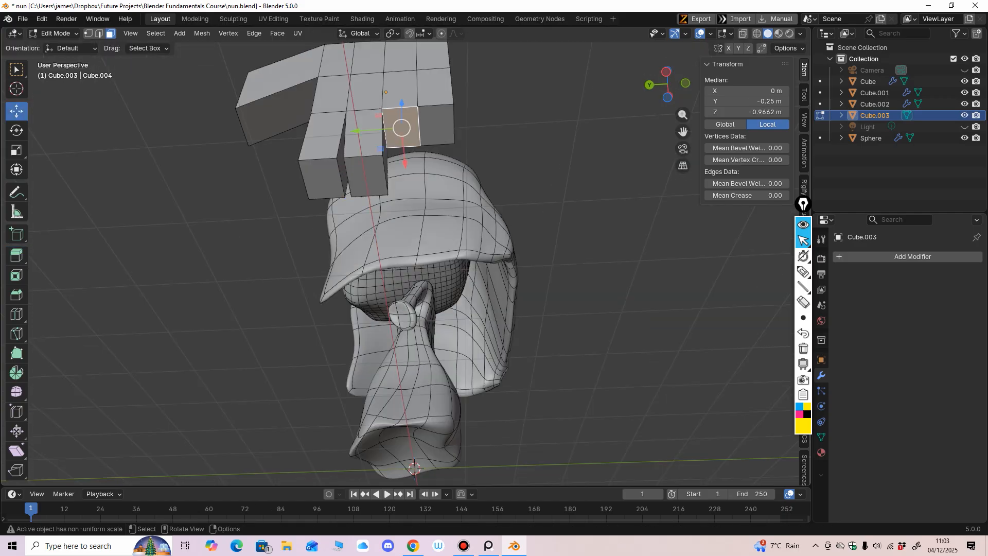
key("shift+space")
key("e")
middle_click_drag(403, 129, 399, 181)
left_click_drag(391, 240, 389, 316)
middle_click_drag(390, 315, 412, 288)
key("shift+space")
key("g")
Extrude the last underside face of the palm downward as the little finger and splay its tip away from the others.
left_click(446, 226)
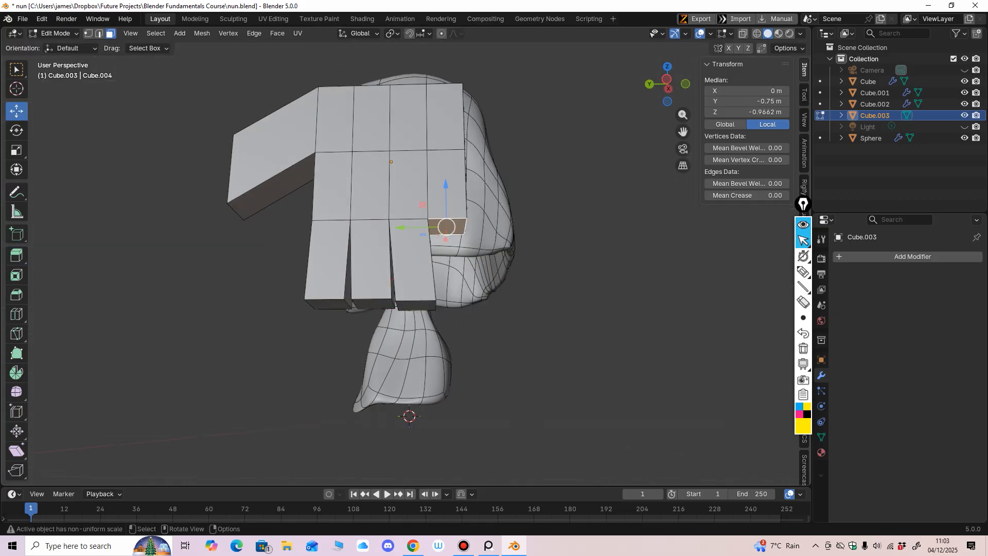
key("shift+space")
key("e")
middle_click_drag(446, 247, 443, 283, "alt")
left_click_drag(442, 327, 405, 340)
key("shift+space")
key("g")
Add a loop cut across each finger at mid-length, plus an extra one higher on the little finger.
middle_click_drag(416, 329, 412, 336)
scroll(419, 336, "down", 1)
left_click(17, 314)
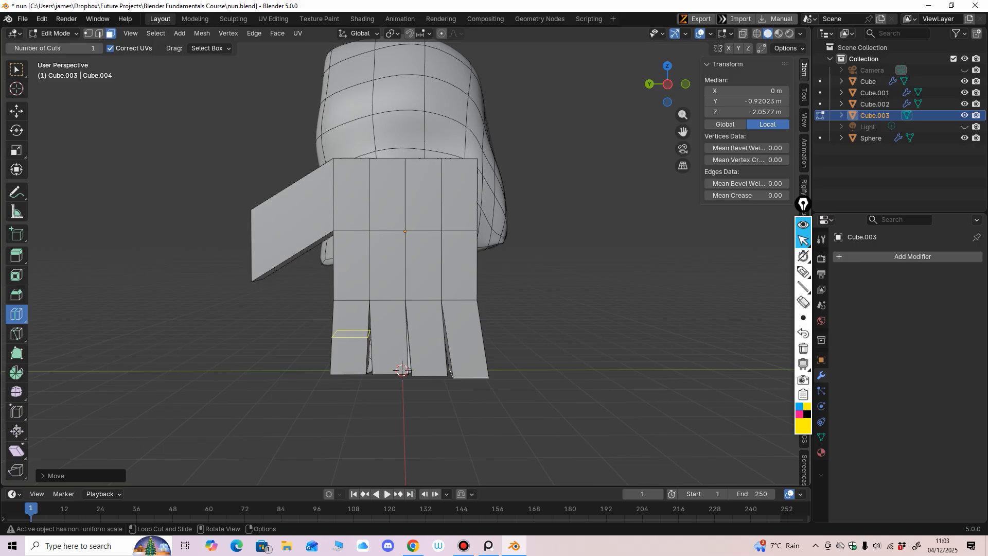
left_click(355, 334)
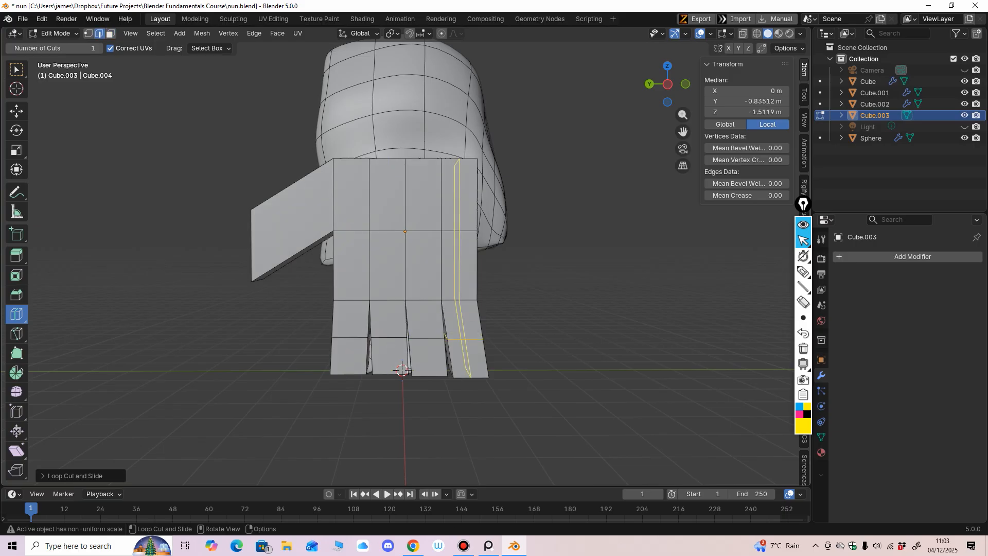
left_click(466, 322)
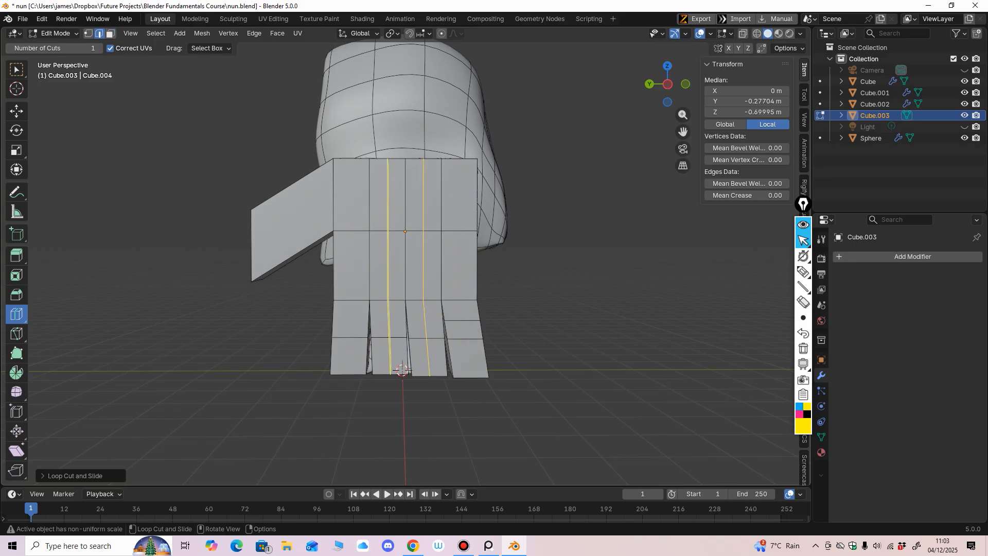
Add lengthwise loop cuts down the middle of the other three fingers, continuing through the palm.
left_click(388, 301)
left_click(352, 301)
scroll(352, 301, "down", 1)
middle_click_drag(352, 302, 278, 311)
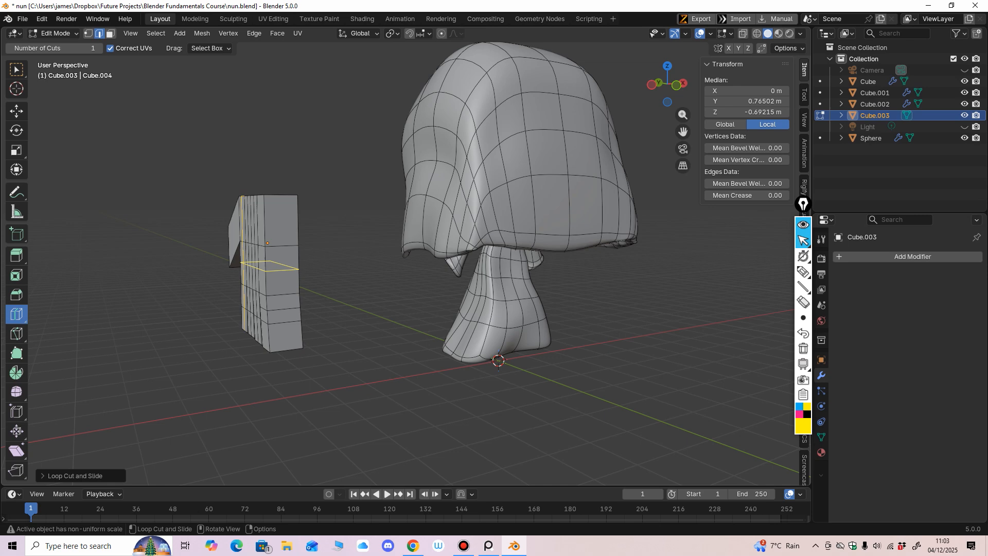
Add a loop cut through the middle of the hand's thickness, following the outline of the thumb and fingers.
middle_click_drag(270, 265, 262, 190)
middle_click_drag(270, 247, 365, 155)
middle_click_drag(432, 288, 509, 241)
key("ctrl+KP_3")
key("Tab")
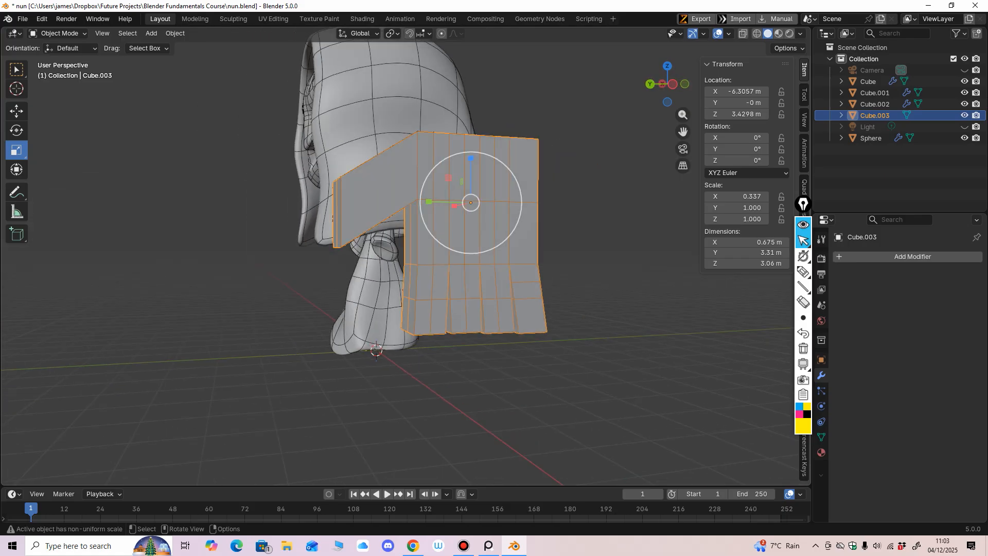
left_click(58, 34)
left_click(59, 58)
key("ctrl+KP_3")
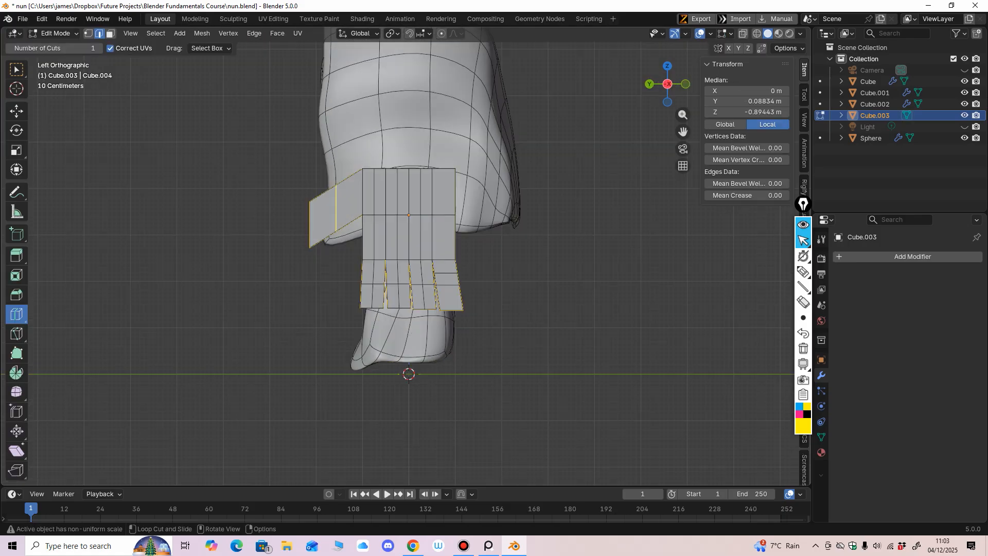
Add loop cuts across the thumb, along the upper palm and thumb, and across the lower palm.
left_click(349, 221)
mouse_move(378, 234)
middle_mouse_down()
mouse_move(354, 252)
mouse_move(291, 249)
mouse_move(373, 248)
middle_mouse_up()
left_click(378, 192)
left_click(383, 249)
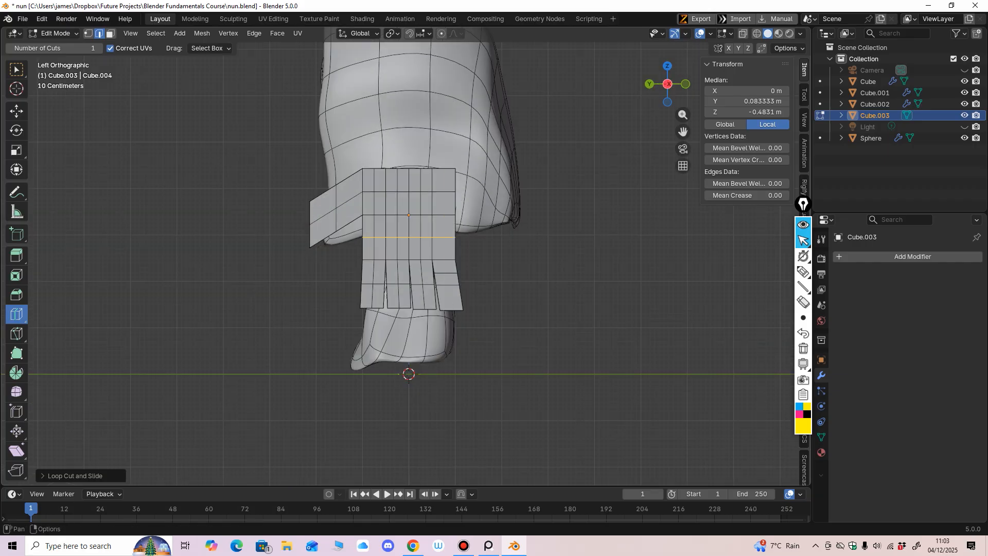
Return to Object Mode and add a Subdivision Surface modifier to the hand.
left_click(54, 33)
left_click(56, 46)
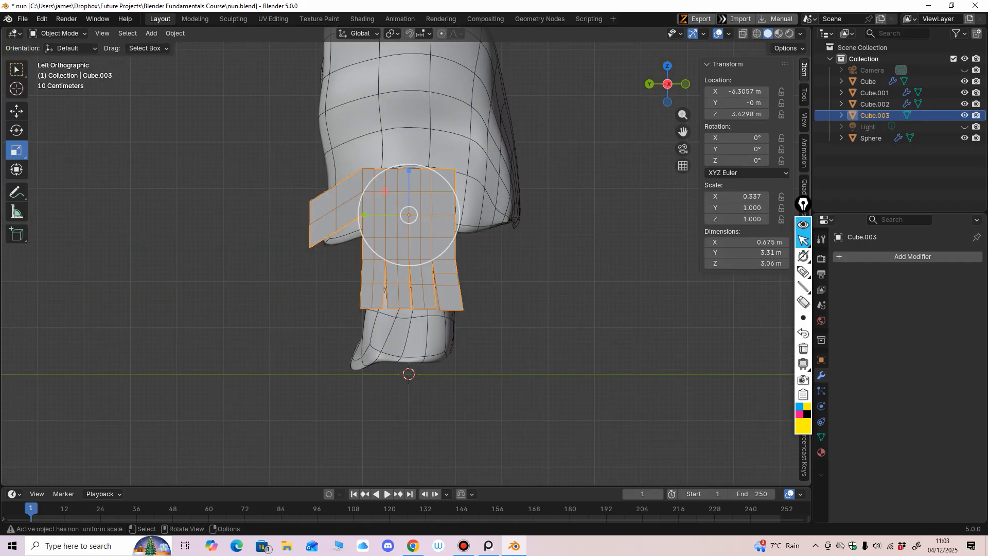
left_click(849, 257)
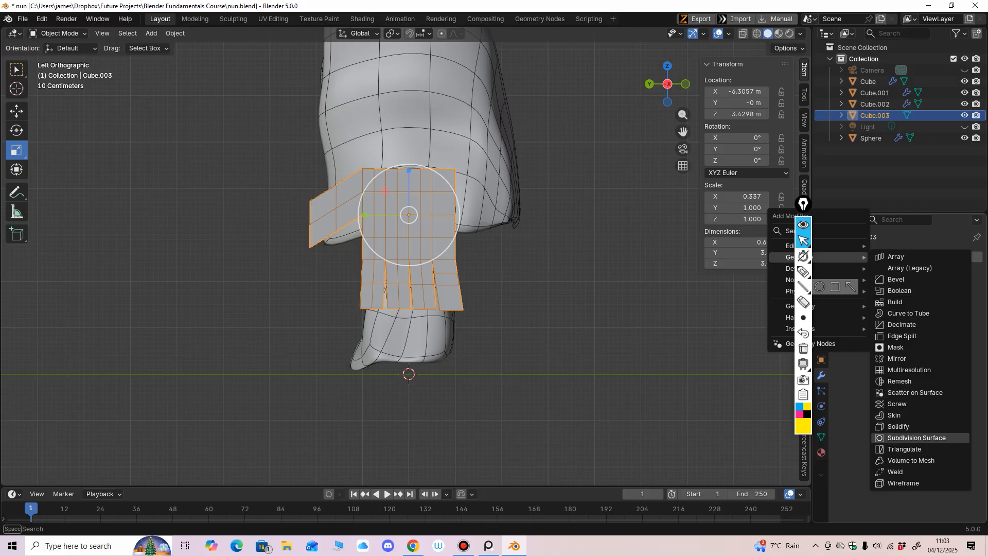
left_click(916, 437)
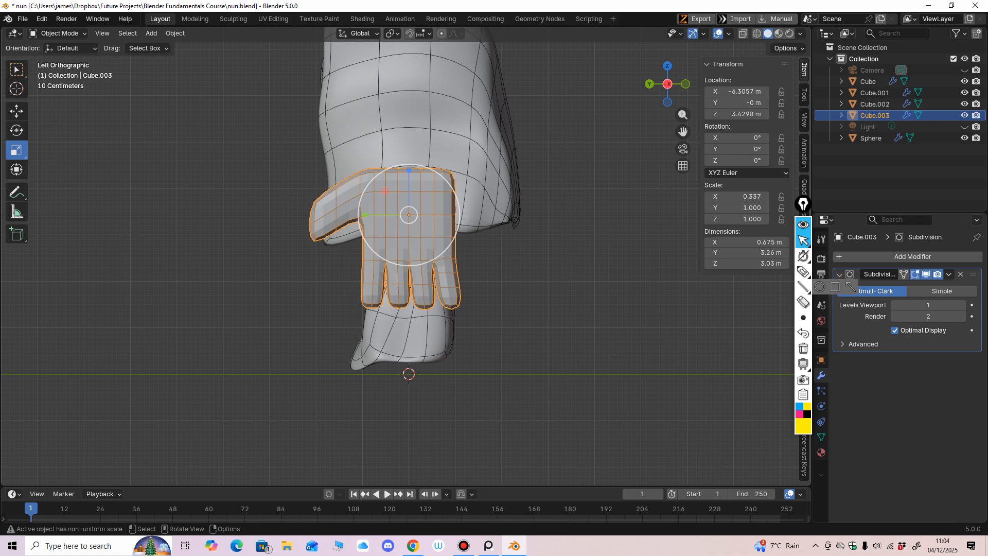
Convert the hand's transforms to deltas in Object Mode and switch it to Sculpt Mode.
left_click(57, 33)
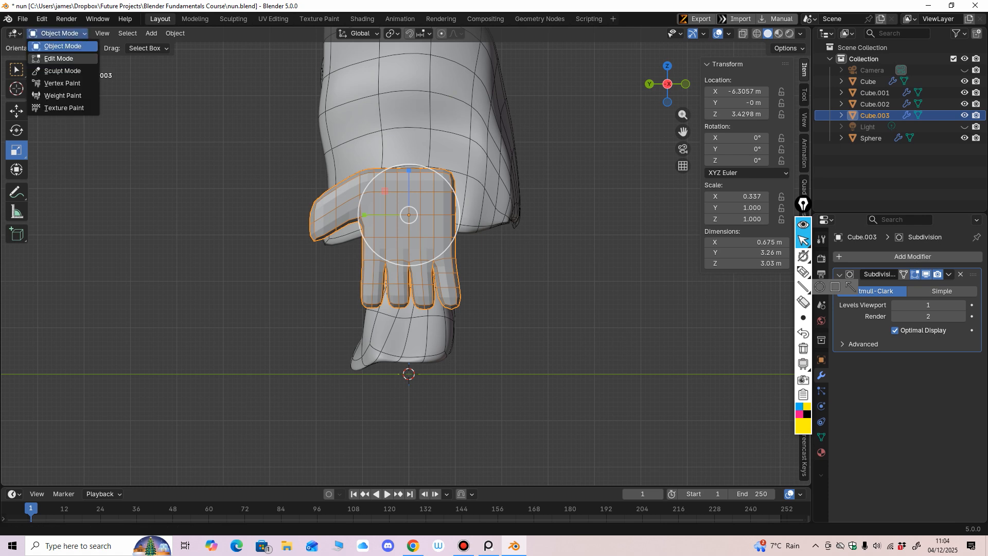
left_click(52, 66)
left_click(57, 33)
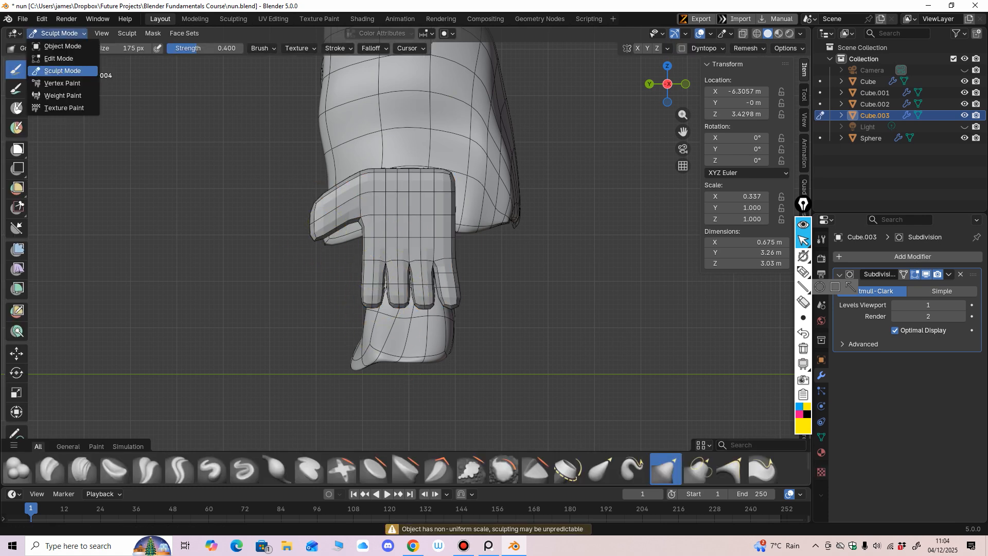
left_click(52, 44)
key("ctrl+a")
left_click(489, 277)
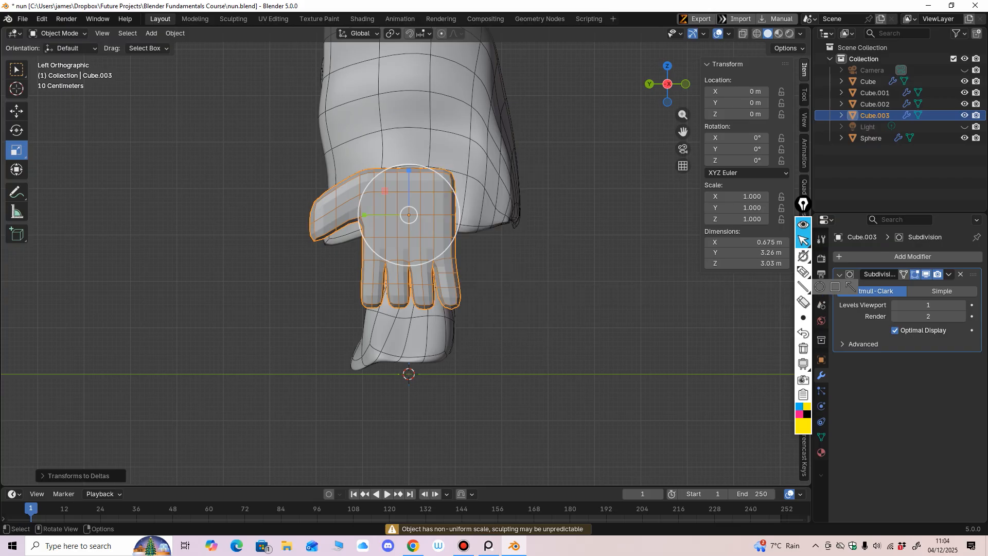
left_click(56, 33)
left_click(72, 67)
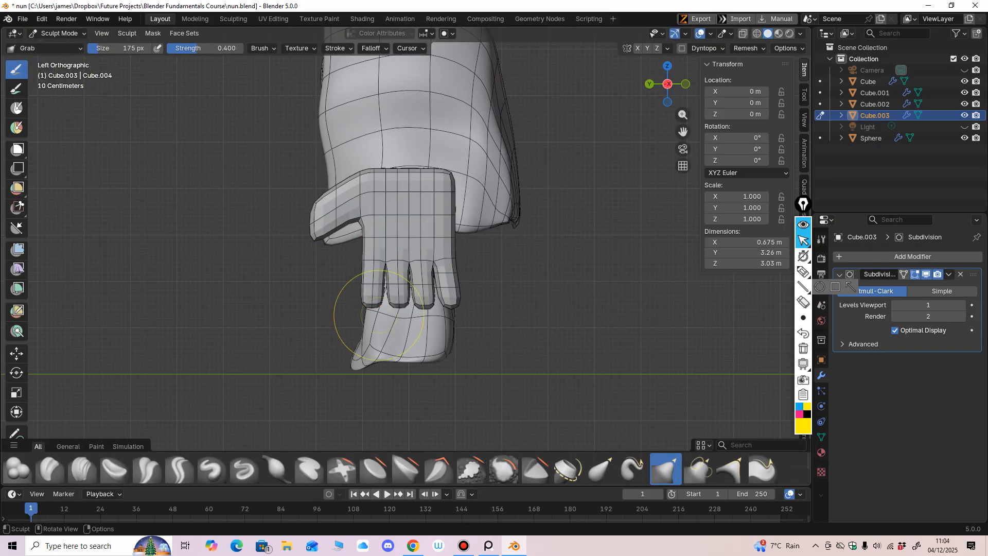
Nudge the fingertips and the knuckles between the fingers with the Grab brush, then resize the brush to 170 px.
left_click_drag(362, 311, 362, 310)
middle_click_drag(395, 332, 398, 299, "ctrl")
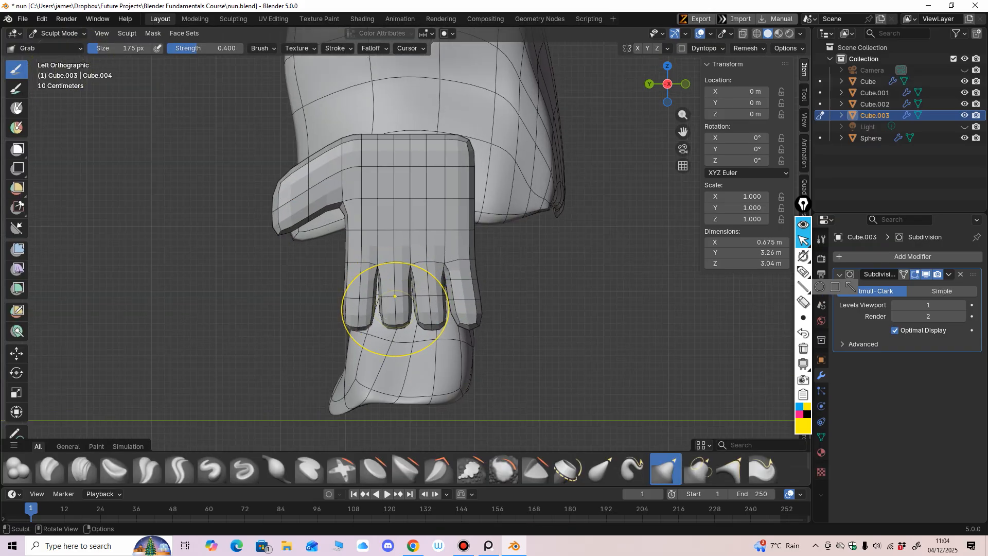
key("f")
left_click(378, 280)
left_click_drag(382, 263, 412, 258)
key("f")
left_click(418, 267)
In the front view, enlarge the Grab brush to 385 px and bow the middle of the hand sideways.
middle_click_drag(444, 242, 432, 244)
key("KP_1")
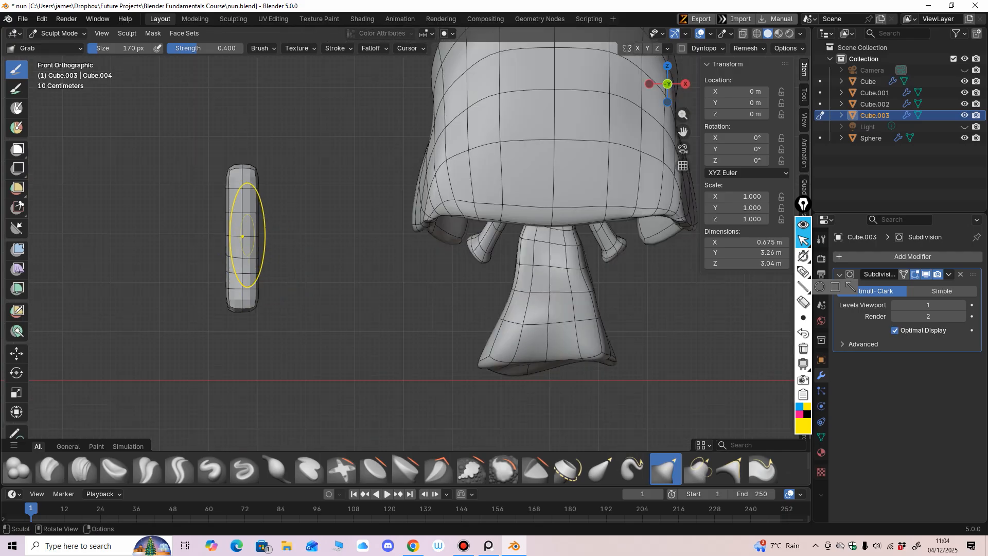
key("f")
left_click(385, 245)
left_click_drag(243, 231, 226, 235)
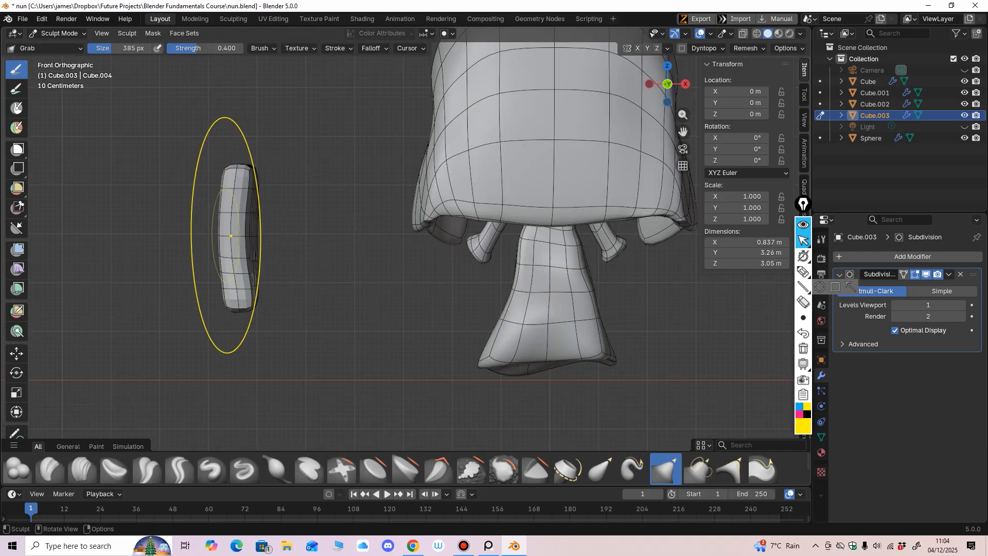
Set the Grab brush to 319 px and pull the palm and its edge to give the hand a cupped shape.
key("f")
left_click(215, 235)
mouse_move(213, 234)
middle_mouse_down()
mouse_move(240, 232)
mouse_move(328, 180)
mouse_move(334, 206)
mouse_move(371, 184)
middle_mouse_up()
scroll(365, 226, "down", 2)
left_click_drag(400, 207, 390, 190)
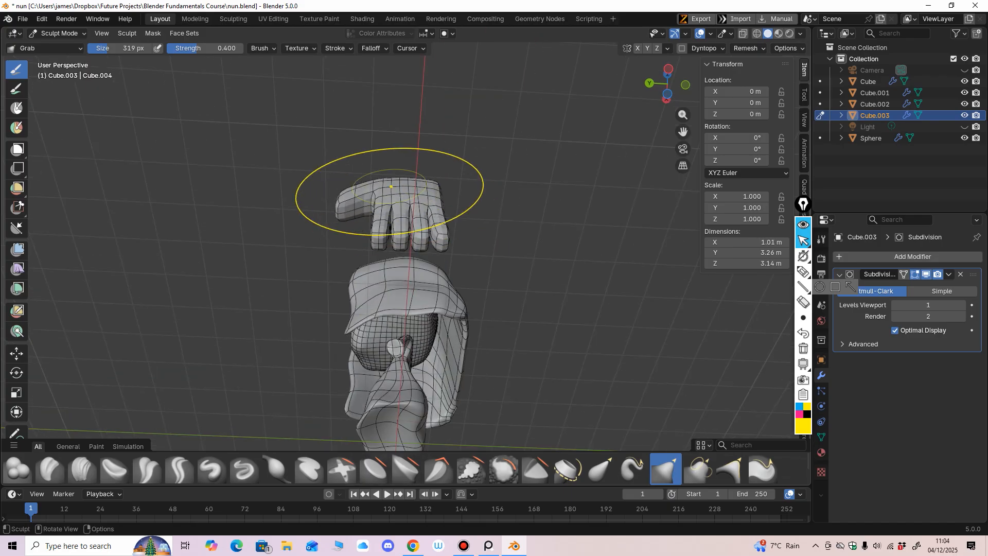
mouse_move(390, 190)
middle_mouse_down()
mouse_move(463, 193)
mouse_move(475, 178)
middle_mouse_up()
left_click_drag(466, 208, 476, 206)
Reduce the Grab brush to 223 px and stretch the fingers to varied lengths, making the middle finger the longest.
mouse_move(476, 207)
middle_mouse_down()
mouse_move(540, 268)
mouse_move(486, 280)
mouse_move(502, 285)
middle_mouse_up()
mouse_move(500, 285)
middle_mouse_down("ctrl")
mouse_move(495, 257)
mouse_move(412, 286)
middle_mouse_up("ctrl")
key("f")
left_click(466, 264)
mouse_move(412, 286)
middle_mouse_down("ctrl")
mouse_move(410, 233)
mouse_move(430, 246)
middle_mouse_up("ctrl")
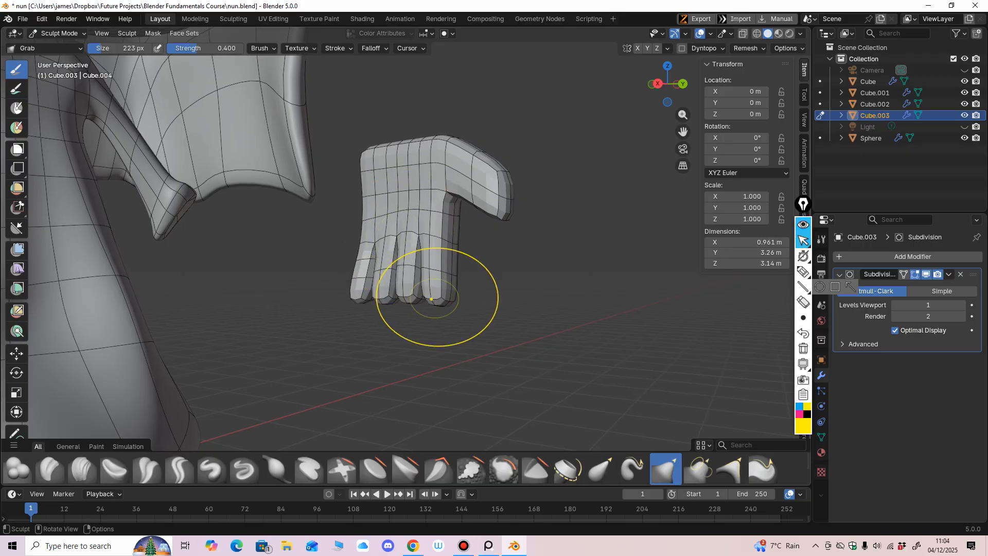
middle_click_drag(441, 306, 385, 304)
middle_click_drag(390, 337, 393, 279, "shift")
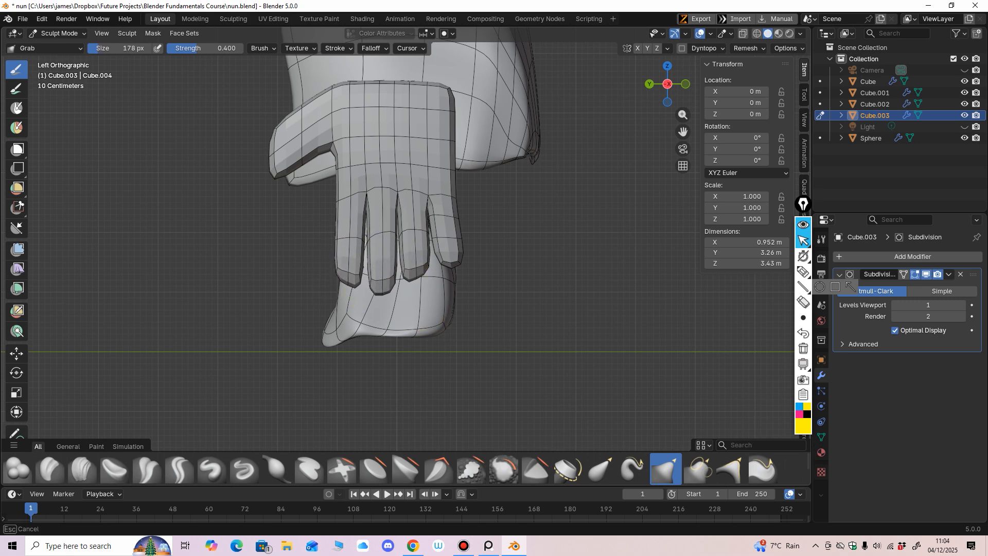
Set the Grab brush to 296 px and reshape the hand's little-finger edge and thumb side.
key("f")
left_click(474, 265)
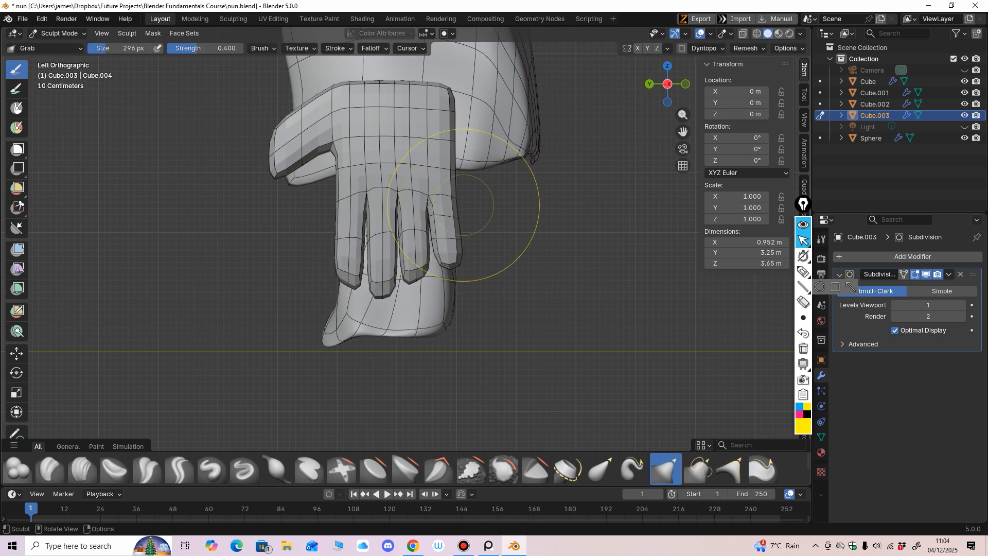
left_click_drag(455, 189, 487, 192)
middle_click_drag(486, 192, 476, 216, "ctrl")
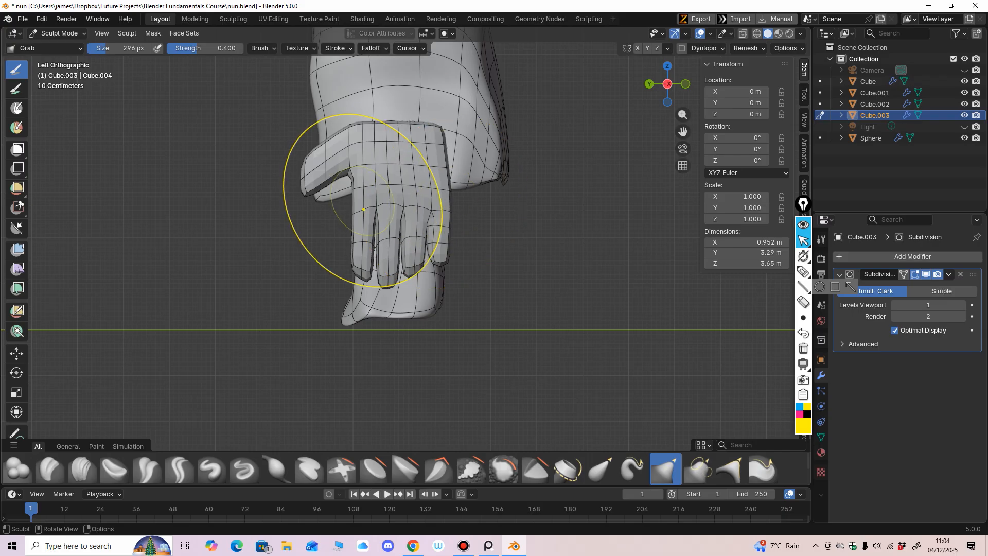
mouse_move(342, 208)
middle_mouse_down()
mouse_move(492, 205)
mouse_move(495, 213)
mouse_move(464, 198)
mouse_move(525, 207)
mouse_move(487, 209)
mouse_move(435, 162)
middle_mouse_up()
Switch to the Inflate/Deflate brush and thicken the finger nearest the thumb with strokes around its tip.
left_click(277, 468)
middle_click_drag(429, 325, 408, 320)
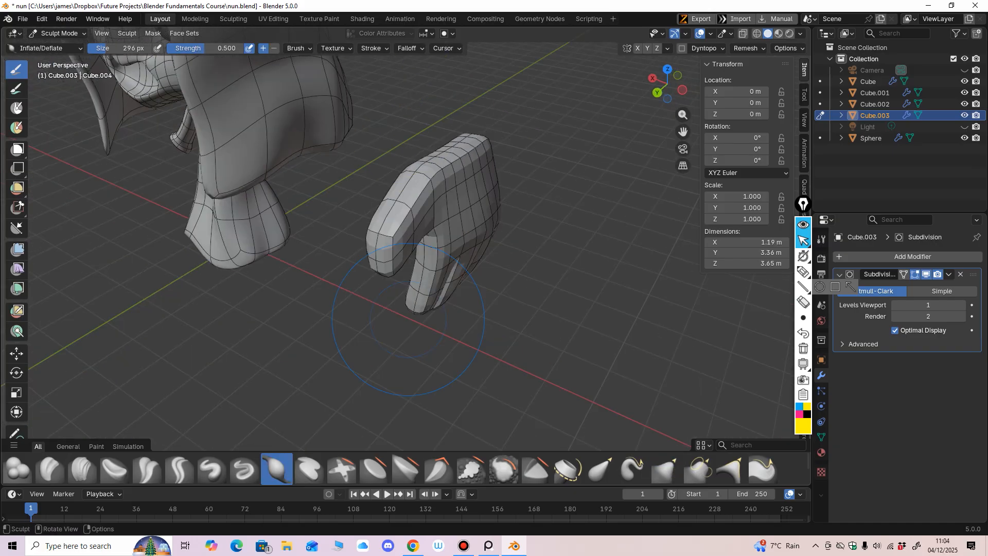
left_click_drag(410, 282, 416, 292)
middle_click_drag(416, 292, 401, 266)
left_click_drag(407, 267, 411, 278)
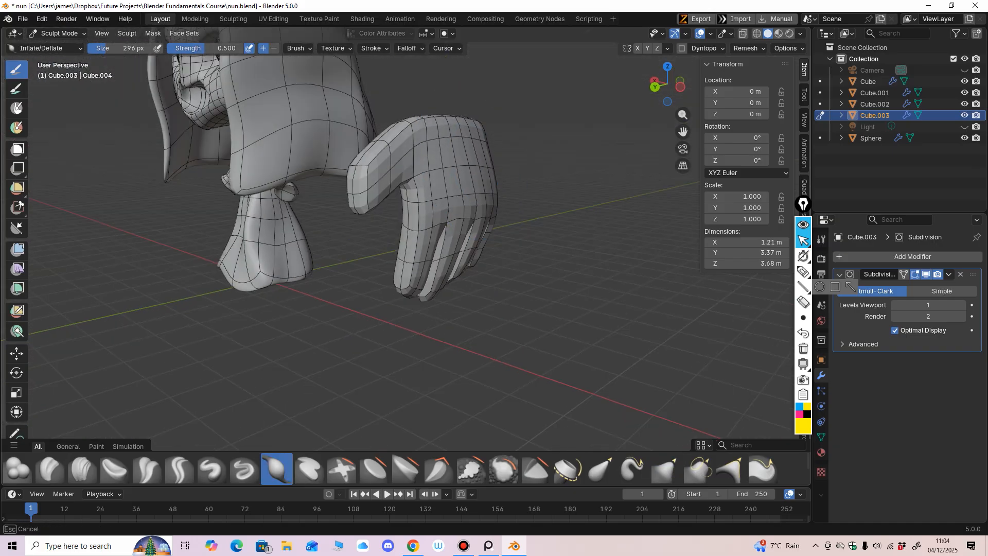
Switch to the Grab brush at 138 px and pull in both sides of the middle finger to adjust its gaps.
mouse_move(411, 278)
middle_mouse_down()
mouse_move(447, 181)
mouse_move(435, 187)
mouse_move(427, 168)
middle_mouse_up()
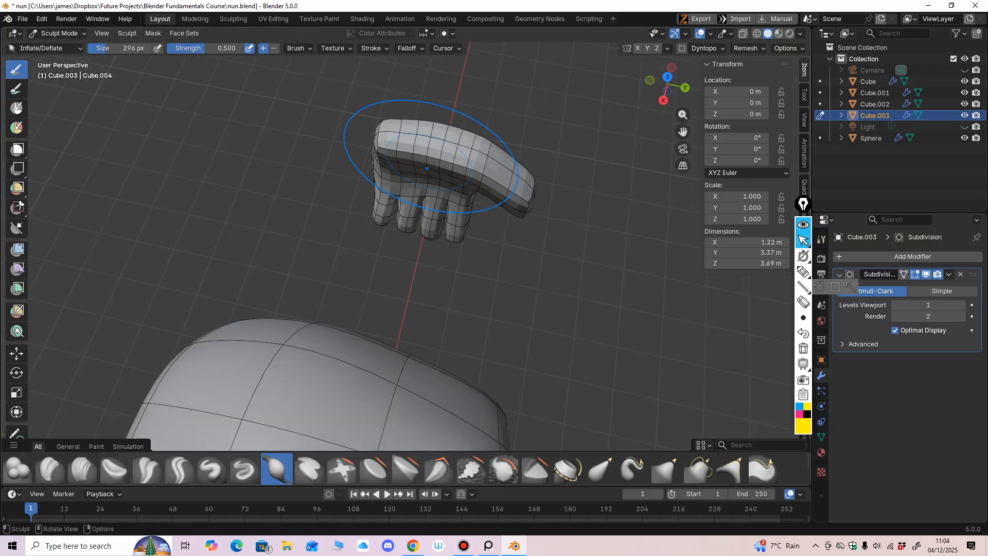
mouse_move(390, 131)
middle_mouse_down()
mouse_move(415, 172)
mouse_move(529, 242)
mouse_move(367, 274)
middle_mouse_up()
key("f")
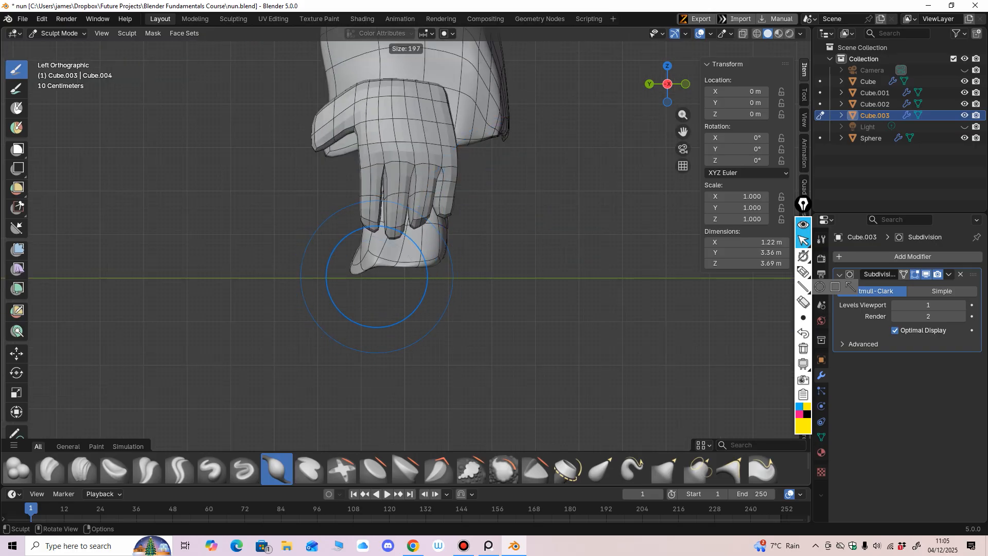
left_click(377, 227)
scroll(361, 221, "up", 2)
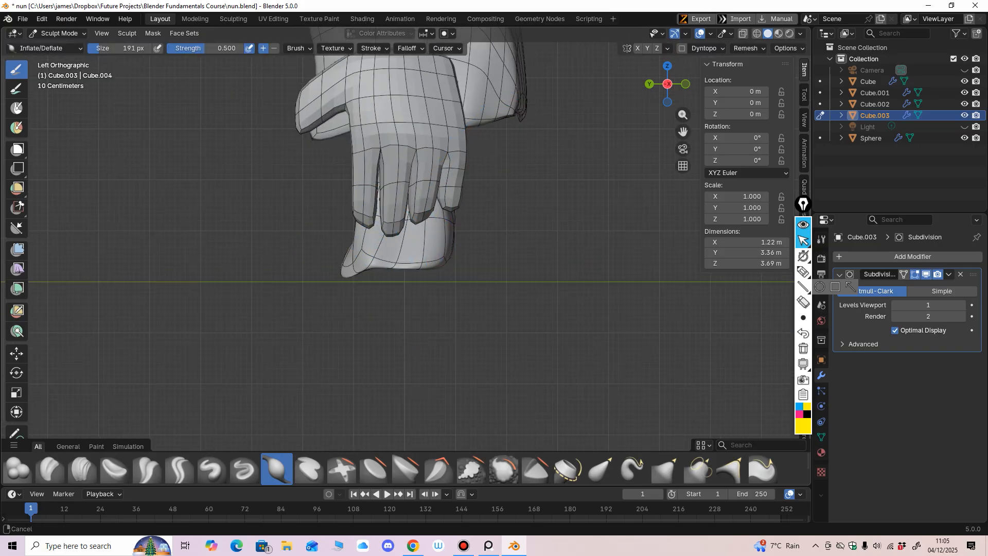
key("g")
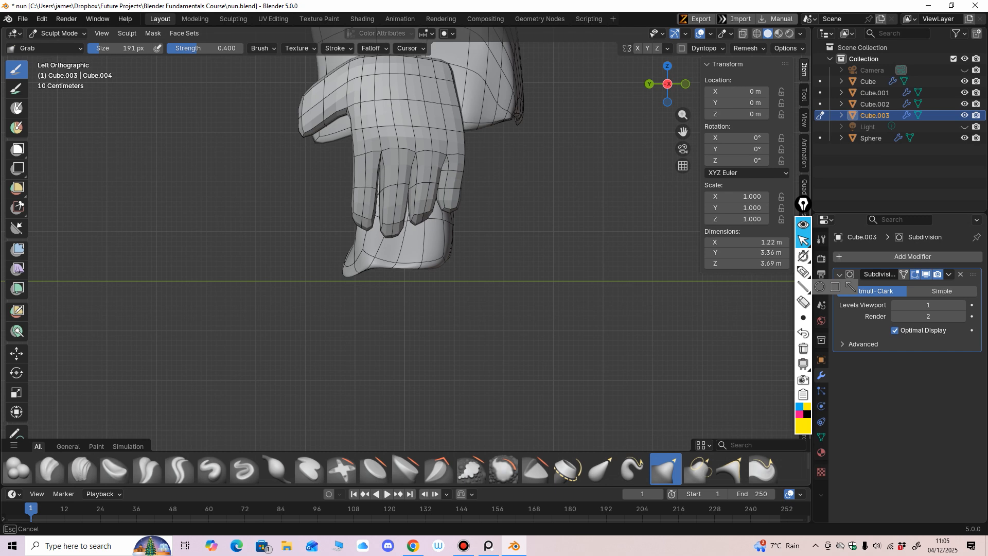
mouse_move(377, 198)
middle_mouse_down("ctrl")
mouse_move(374, 169)
mouse_move(371, 216)
mouse_move(378, 211)
mouse_move(404, 269)
mouse_move(417, 272)
middle_mouse_up("ctrl")
key("f")
left_click(379, 216)
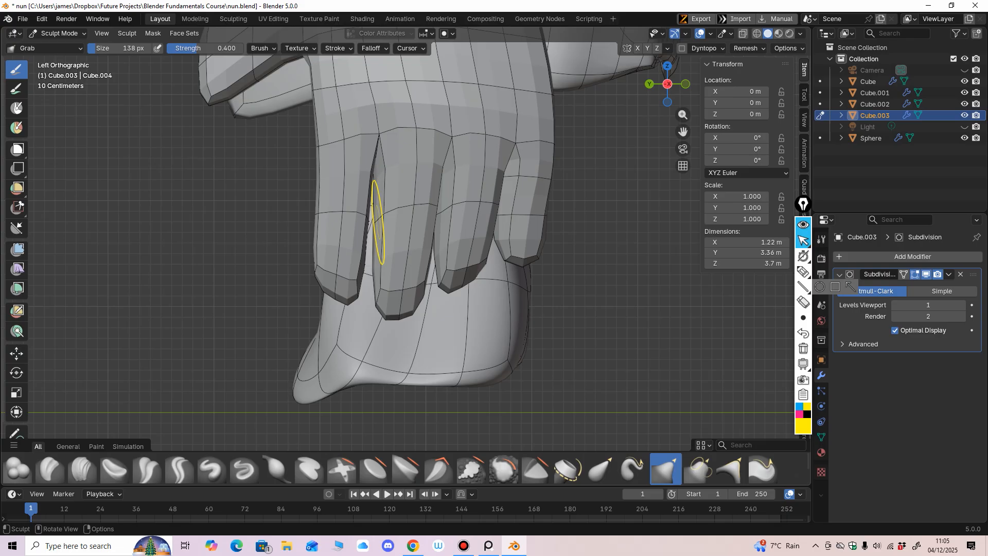
left_click_drag(369, 218, 372, 215)
left_click_drag(433, 206, 427, 205)
Pull the webbing at the base of the finger gaps slightly downward with the Grab brush.
left_click_drag(451, 142, 441, 152)
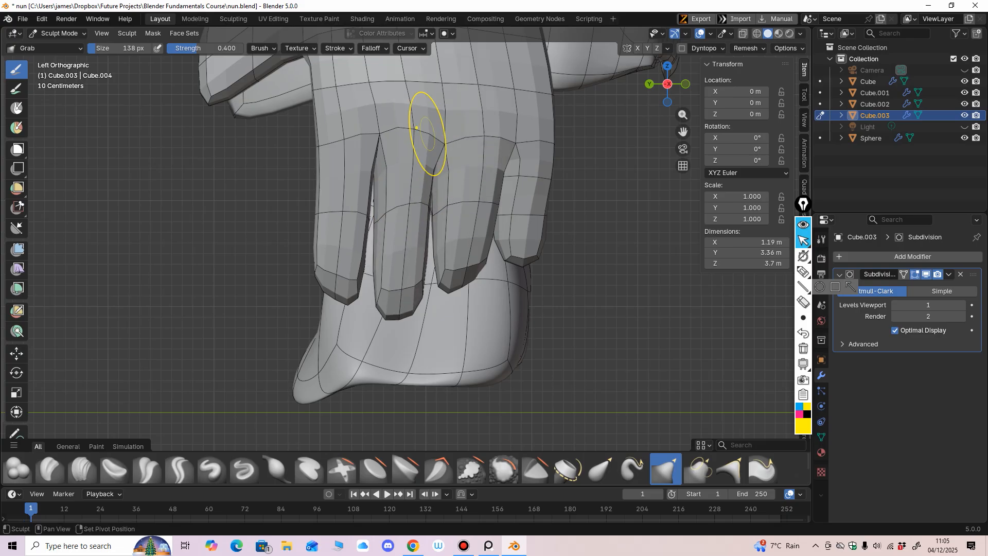
left_click_drag(382, 136, 380, 146)
left_click_drag(515, 145, 513, 150)
scroll(432, 223, "down", 3)
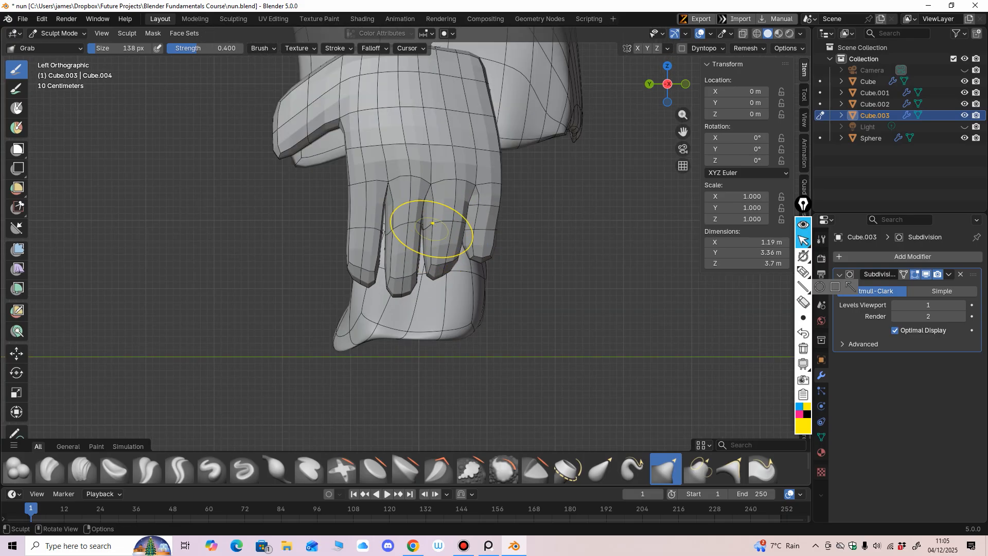
left_click_drag(429, 227, 429, 241)
scroll(429, 240, "up", 2)
middle_click_drag(429, 238, 436, 192)
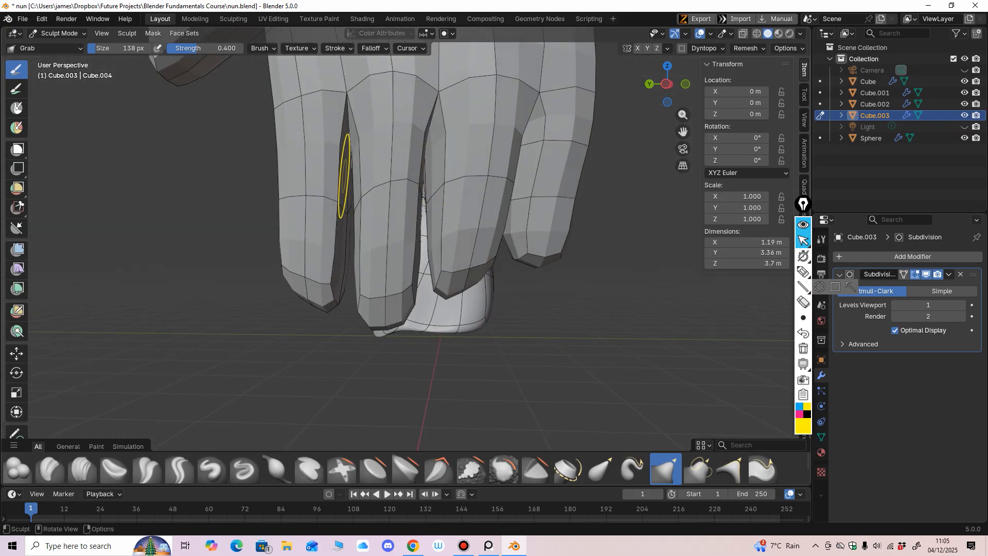
Switch the hand to Edit Mode with vertex selection and turn off the Subdivision modifier's viewport display.
left_click(59, 34)
left_click(57, 57)
middle_click_drag(383, 219, 397, 248)
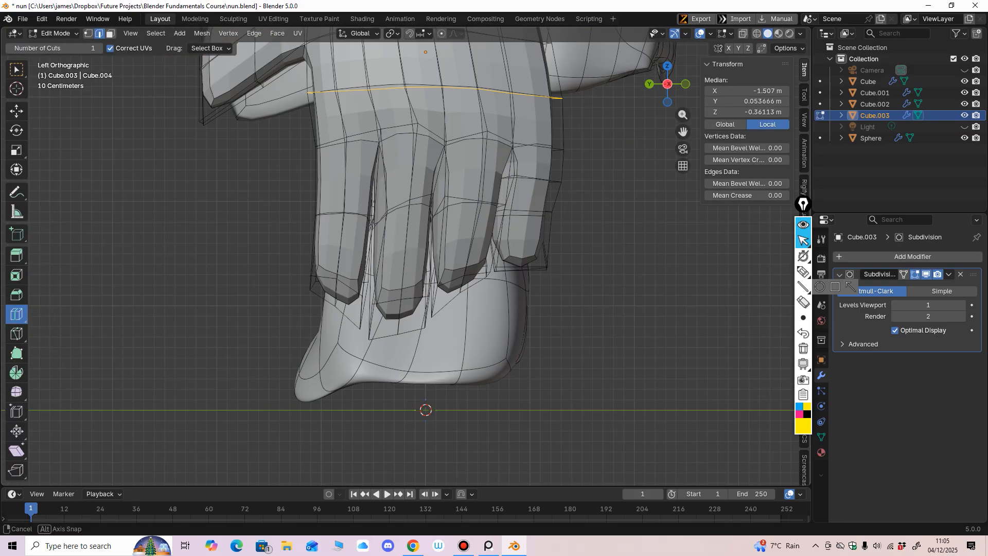
key("1")
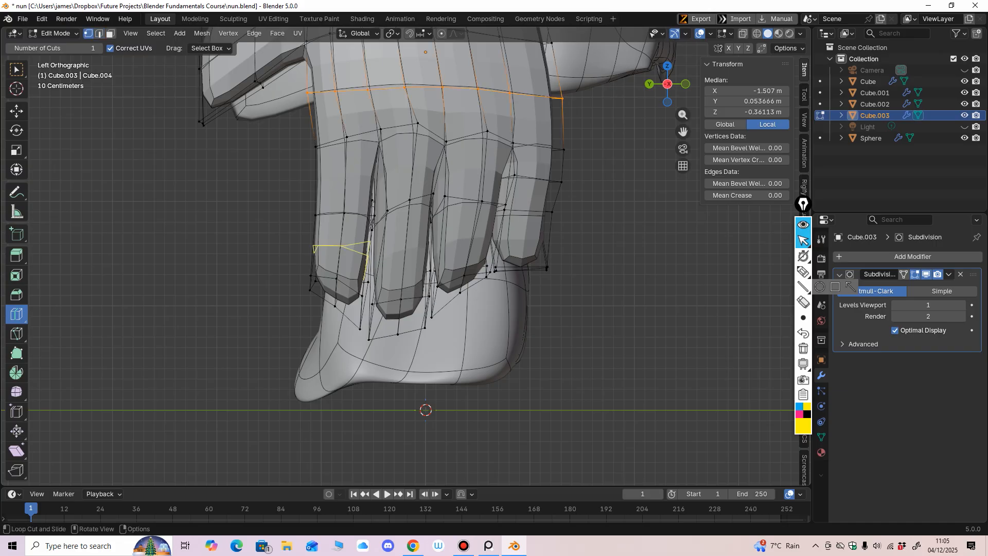
left_click(926, 275)
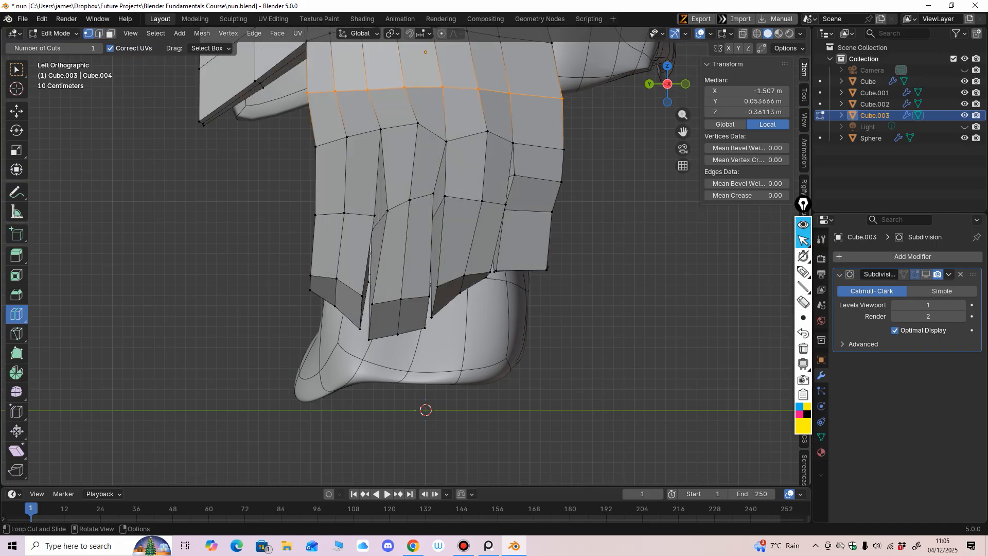
middle_click_drag(438, 242, 459, 253, "shift")
Use the Move tool to shift the index finger's inner joint vertex away from the middle finger and lower its two centre tip vertices.
left_click(16, 111)
left_click(396, 226)
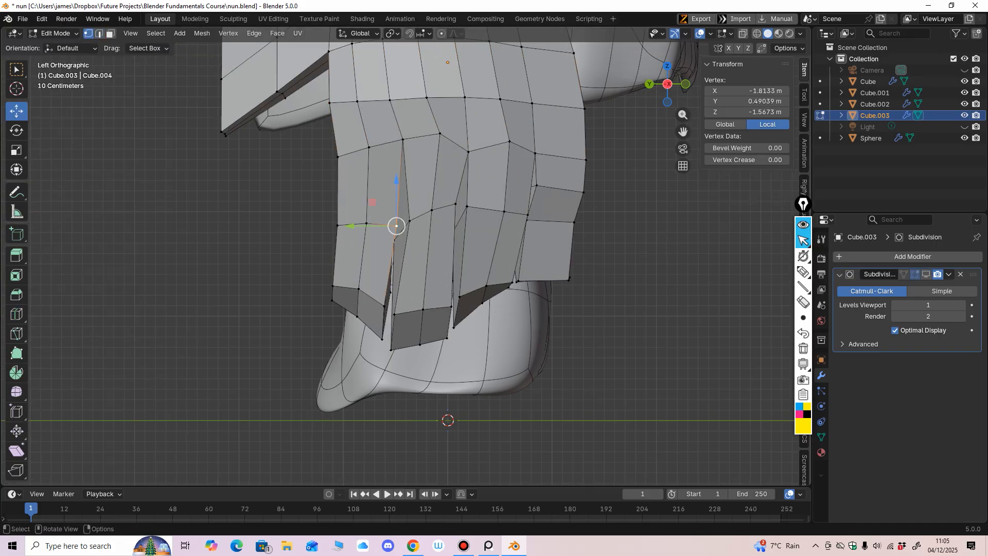
left_click_drag(352, 226, 343, 226)
left_click(384, 306)
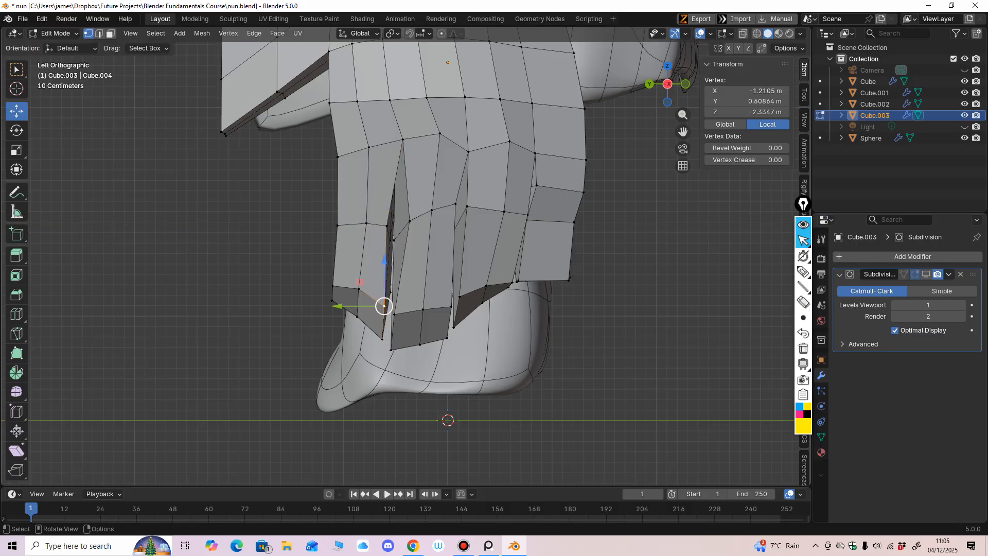
left_click(359, 289)
left_click(357, 316, "shift")
left_click_drag(358, 303, 353, 326)
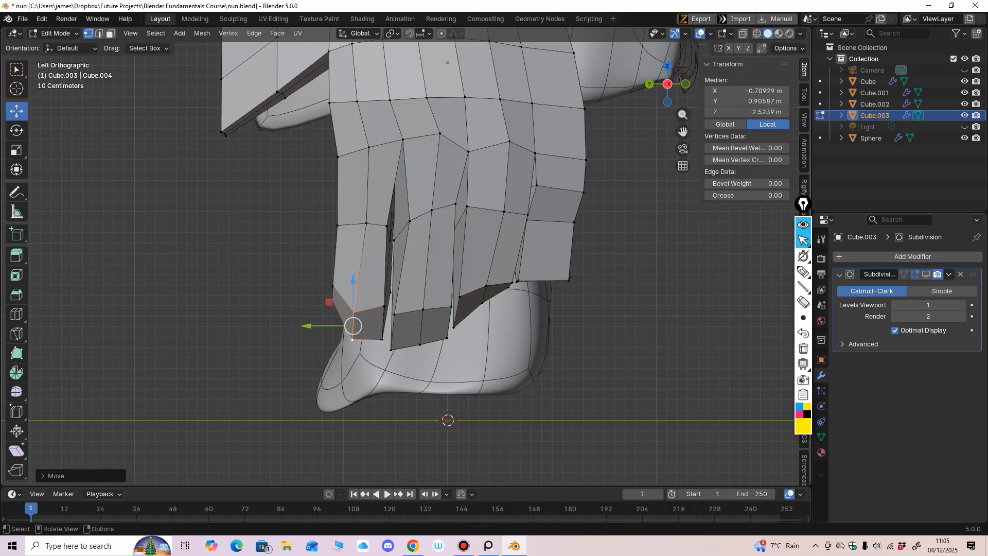
Lower the middle finger's two centre tip vertices and raise the web vertex between the middle and ring fingers.
left_click(423, 309)
left_click(420, 344, "shift")
left_click_drag(421, 326, 419, 345)
scroll(419, 345, "down", 1)
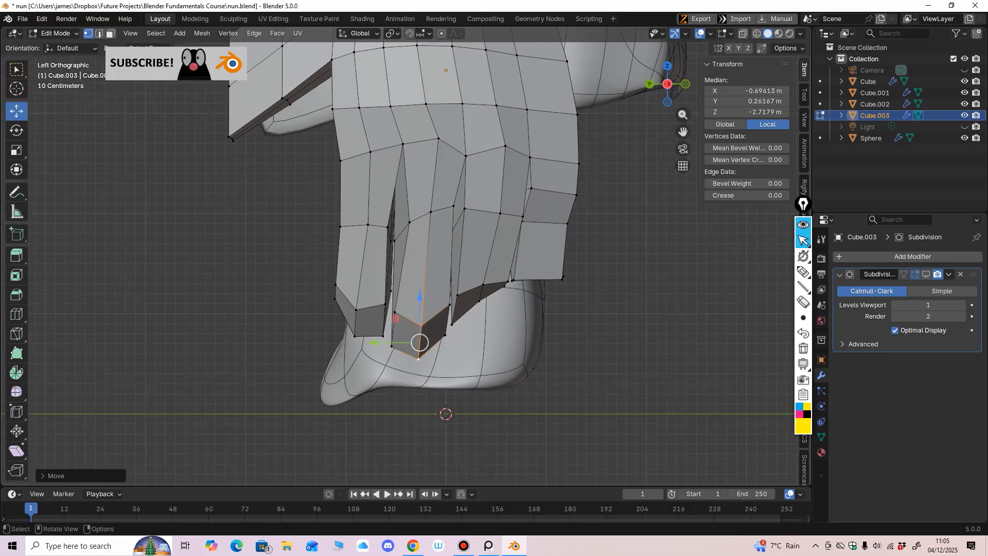
left_click(466, 156)
left_click_drag(465, 156, 458, 148)
On the palm side, move the web and joint vertices between the ring and little fingers toward the little finger.
middle_click_drag(458, 148, 229, 150)
scroll(237, 147, "up", 3)
left_click(372, 183)
left_click_drag(372, 183, 367, 172)
left_click(369, 212)
left_click_drag(369, 212, 358, 212)
left_click(364, 245)
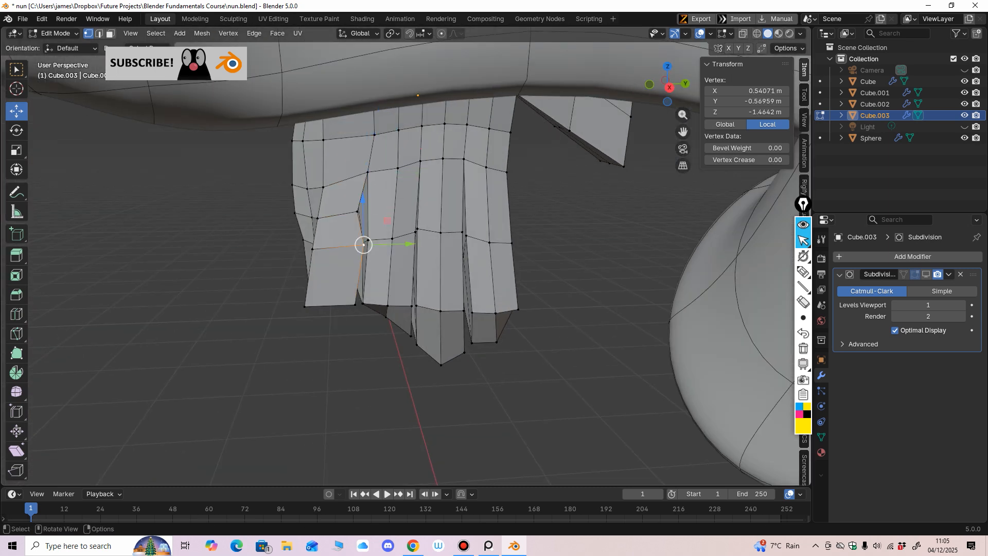
left_click_drag(364, 245, 355, 246)
Isolate the hand in local view and shift the little finger's inner side vertices away from the ring finger.
middle_click_drag(355, 246, 415, 130)
key("KP_Divide")
scroll(415, 130, "up", 1)
left_click_drag(376, 307, 365, 307)
middle_click_drag(366, 307, 341, 313)
left_click(342, 296)
middle_click_drag(402, 257, 427, 254)
left_click_drag(337, 302, 329, 304)
middle_click_drag(328, 304, 304, 213)
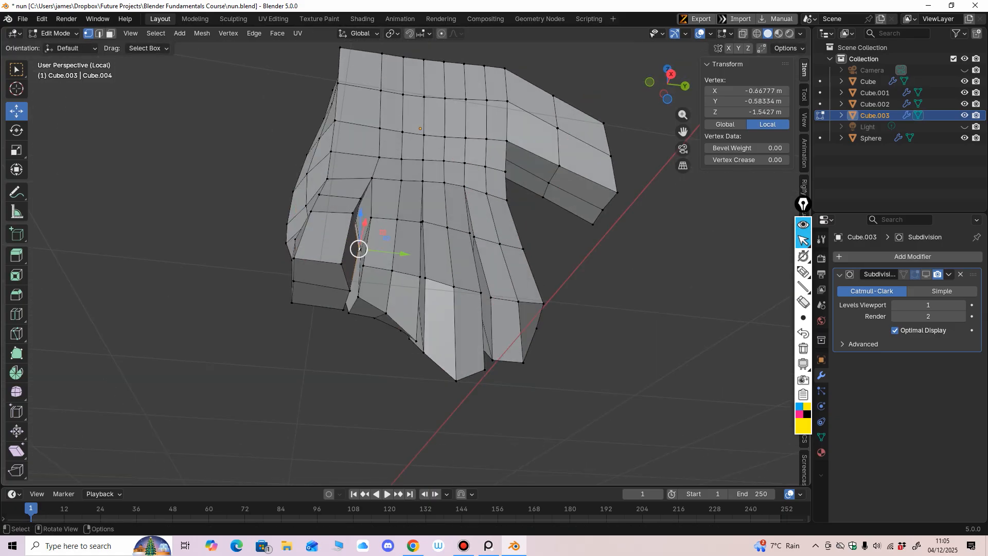
left_click_drag(359, 249, 355, 250)
Lower the ring finger's tip vertices to even out the end of the finger.
middle_click_drag(355, 250, 349, 272)
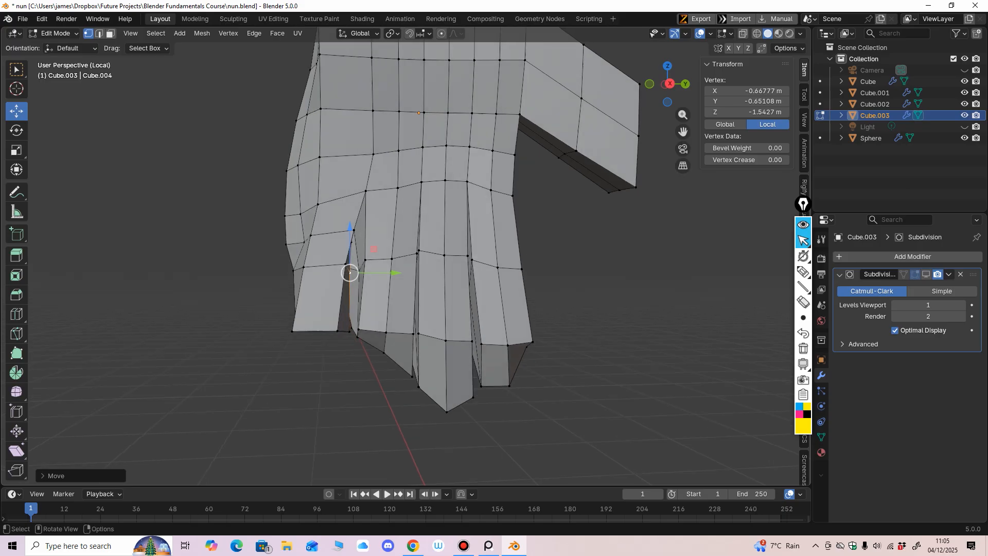
left_click(384, 351)
left_click_drag(381, 350, 379, 368)
middle_click_drag(380, 369, 453, 375)
left_click(474, 335)
middle_click_drag(474, 335, 463, 324)
left_click_drag(466, 337, 463, 348)
middle_click_drag(463, 347, 454, 352)
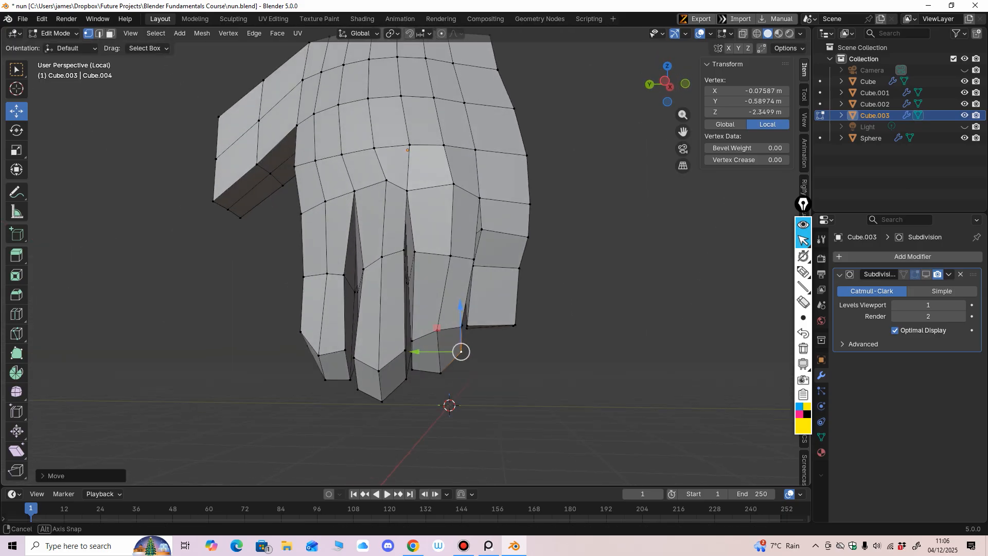
On the back of the hand, move the ring and middle fingers' outer joint vertices inward to widen the gaps.
left_click(473, 265)
left_click_drag(473, 259, 462, 260)
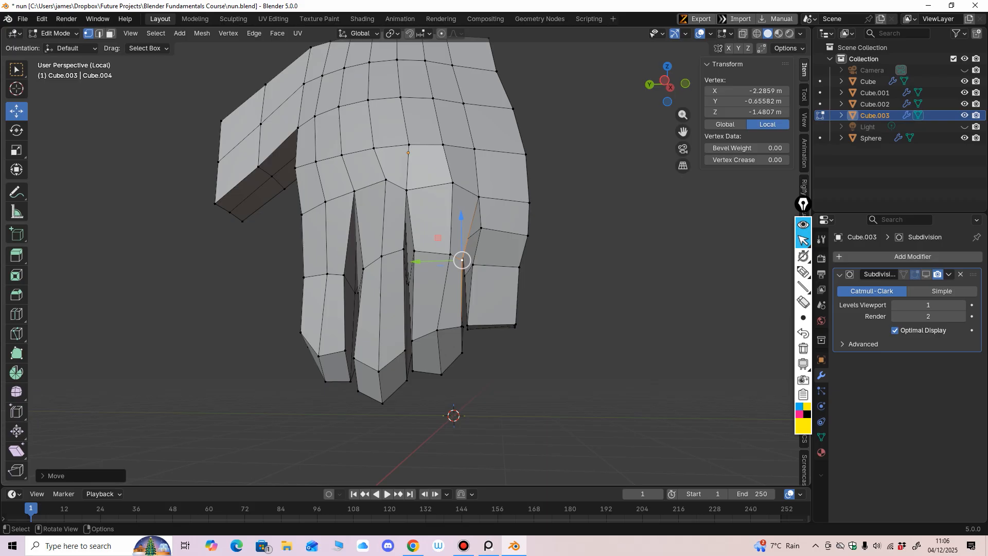
middle_click_drag(462, 260, 468, 239)
left_click(462, 242)
left_click(406, 248)
middle_click_drag(406, 248, 399, 243)
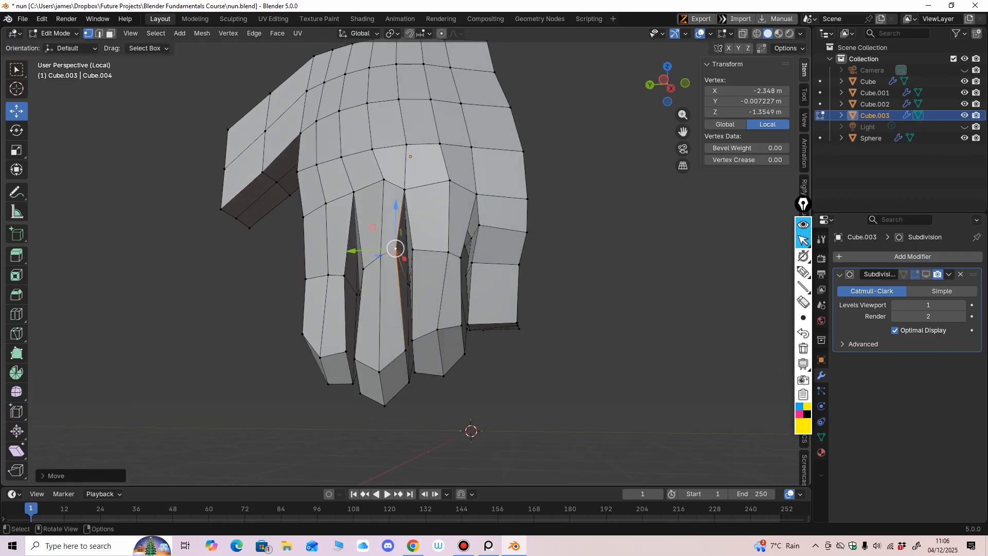
On the palm side, spread the joint vertices between the middle and ring fingers and reposition the middle fingertip's corner.
left_click(404, 190)
mouse_move(404, 189)
middle_mouse_down()
mouse_move(391, 198)
mouse_move(408, 203)
middle_mouse_up()
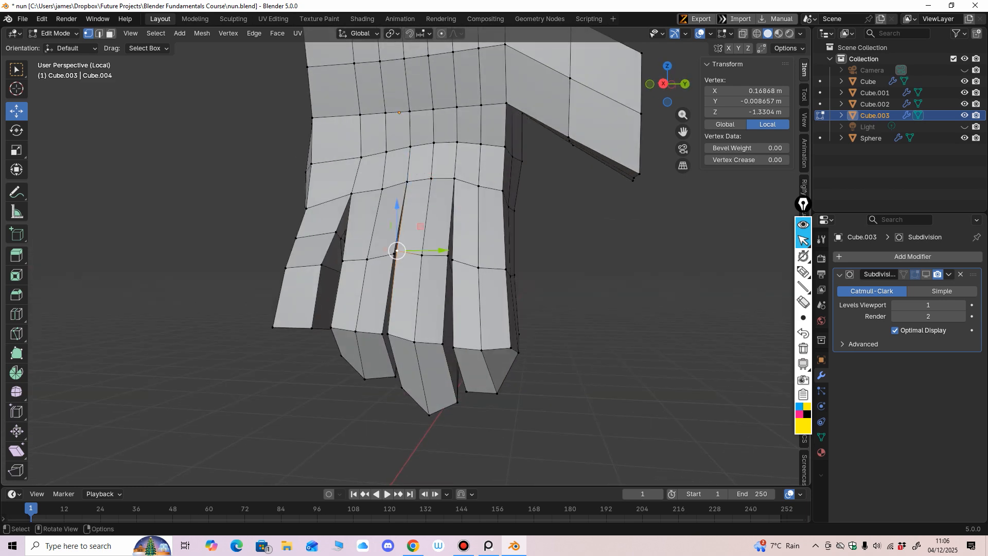
middle_click_drag(397, 251, 411, 256)
mouse_move(452, 256)
left_mouse_down()
mouse_move(465, 257)
mouse_move(445, 259)
left_mouse_up()
left_click(406, 259)
middle_click_drag(438, 262, 447, 238, "shift")
left_click(409, 316)
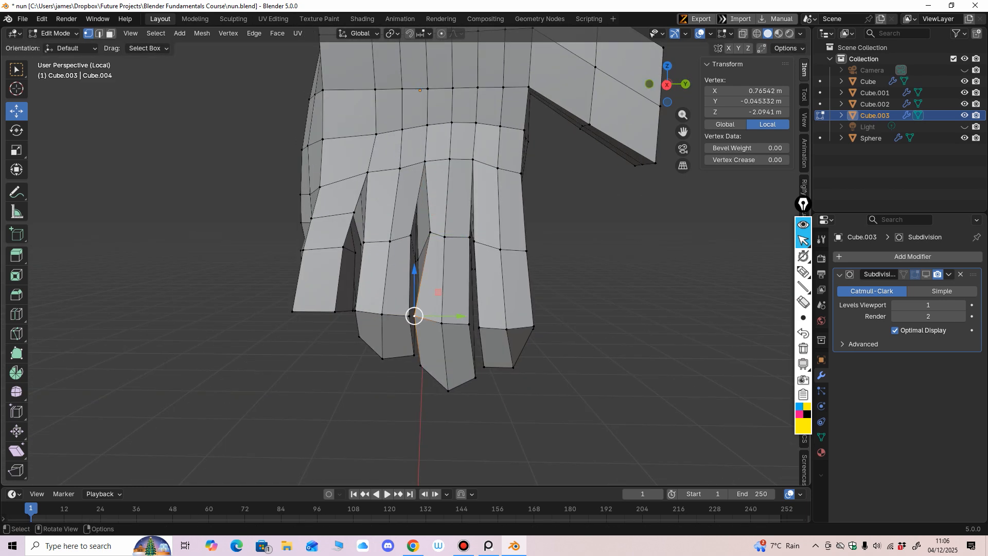
middle_click_drag(430, 317, 412, 341)
left_click_drag(413, 343, 402, 337)
middle_click_drag(402, 337, 405, 350)
On the palm side, separate the joint vertices of the middle and index fingers and raise the web vertex between them.
left_click(449, 267)
left_click_drag(449, 267, 443, 265)
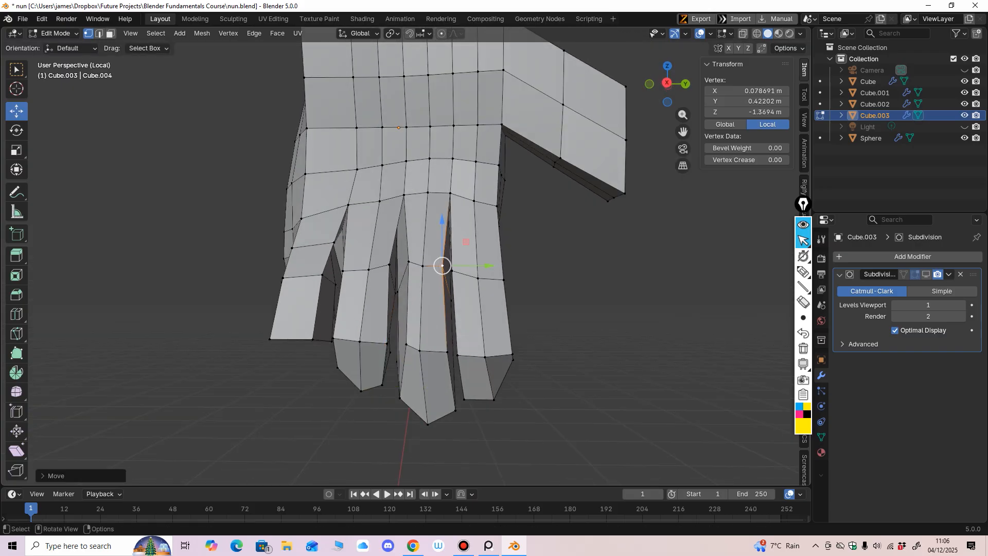
left_click(450, 193)
left_click_drag(451, 193, 452, 190)
left_click(453, 270)
left_click_drag(452, 270, 457, 270)
middle_click_drag(457, 269, 355, 280)
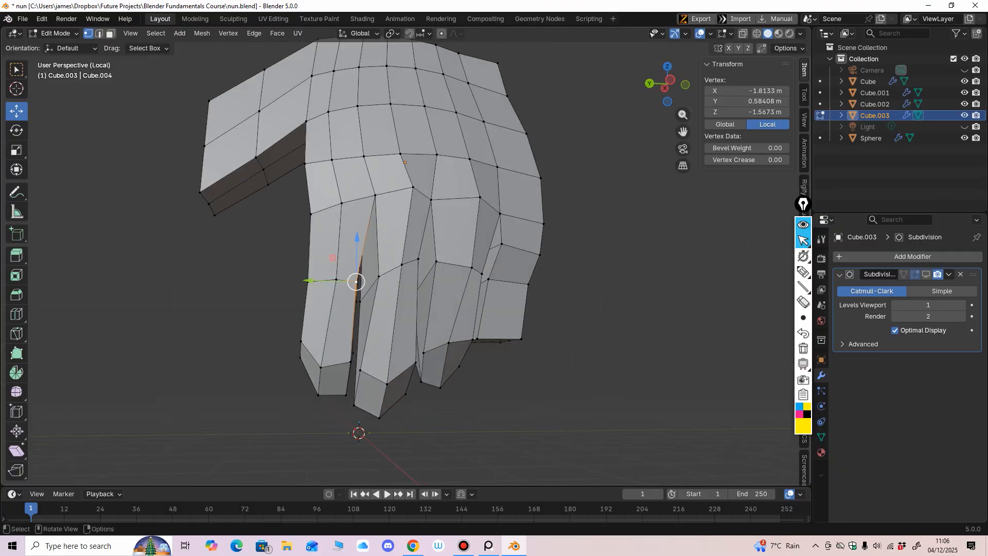
Shift the index finger's inner joint, inner tip corner and base web vertices away from the middle finger.
left_click_drag(357, 281, 347, 282)
left_click(352, 355)
left_click_drag(352, 355, 340, 390)
middle_click_drag(355, 350, 348, 365)
left_click(373, 209)
left_click_drag(373, 209, 363, 209)
Widen the gap between the index and middle fingers by moving the remaining facing side vertices apart.
middle_click_drag(363, 209, 385, 115)
left_click(337, 315)
left_click_drag(337, 315, 332, 305)
middle_click_drag(331, 306, 346, 347)
left_click(363, 294)
left_click_drag(363, 293, 371, 295)
mouse_move(371, 295)
middle_mouse_down()
mouse_move(351, 332)
mouse_move(363, 297)
middle_mouse_up()
middle_click_drag(362, 296, 362, 296)
Reposition the knuckle vertex and the ring-side web vertex at the middle finger's base on the back of the hand.
left_click(421, 219)
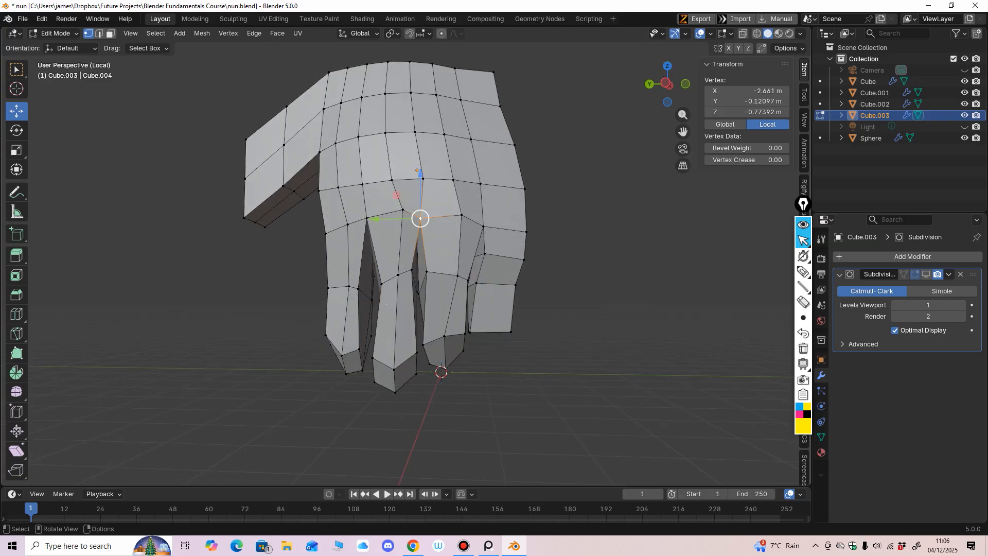
left_click_drag(420, 218, 396, 208)
left_click(403, 210)
middle_click_drag(395, 209, 392, 200)
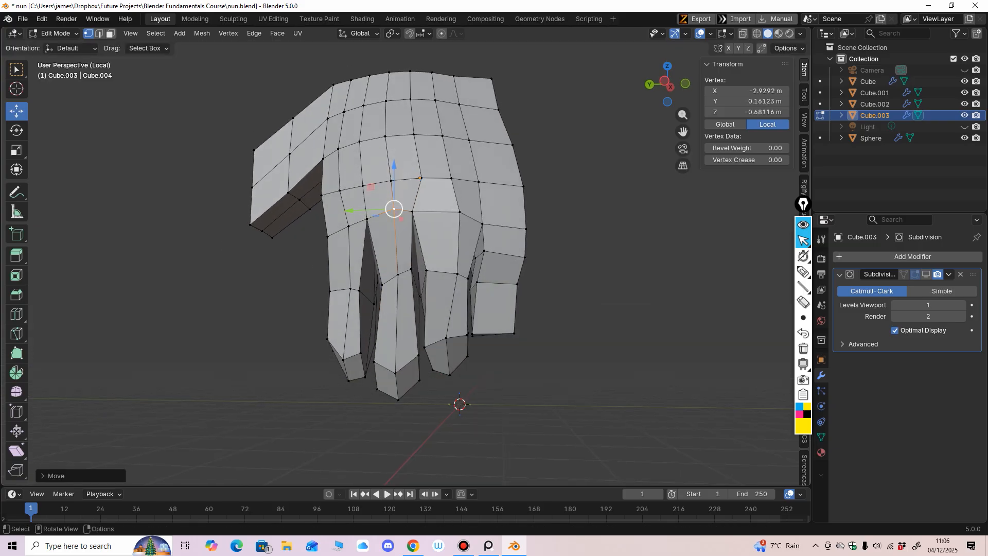
left_click(413, 212)
left_click_drag(413, 211, 421, 205)
mouse_move(421, 205)
middle_mouse_down()
mouse_move(424, 187)
mouse_move(425, 198)
middle_mouse_up()
Move the ring finger's side and tip vertices facing the middle finger outward to open the gap.
left_click(420, 300)
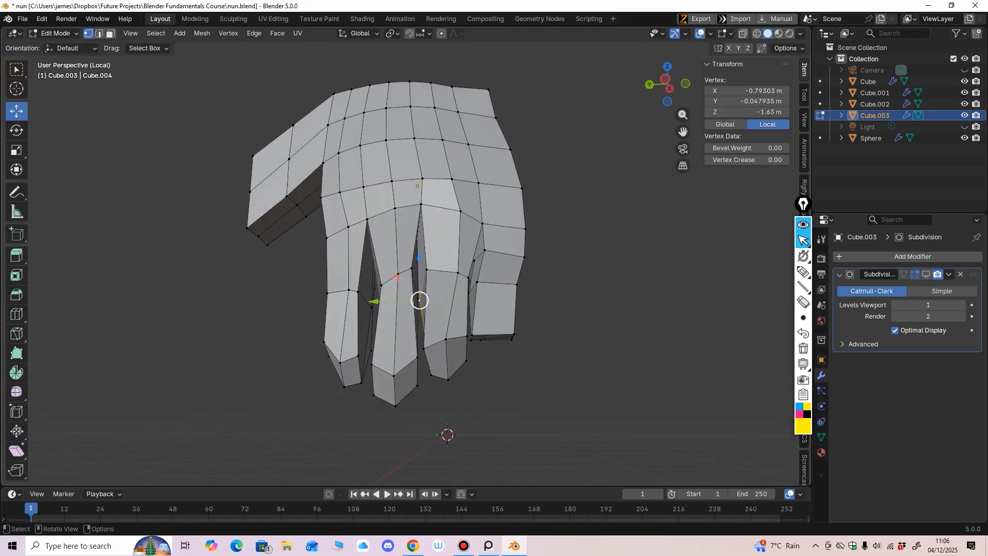
left_click_drag(419, 300, 428, 295)
left_click(423, 349)
left_click_drag(423, 349, 430, 346)
middle_click_drag(430, 346, 433, 346)
Move the little finger's inner joint and tip vertex pairs away from the ring finger.
left_click(472, 292)
left_click(478, 281, "shift")
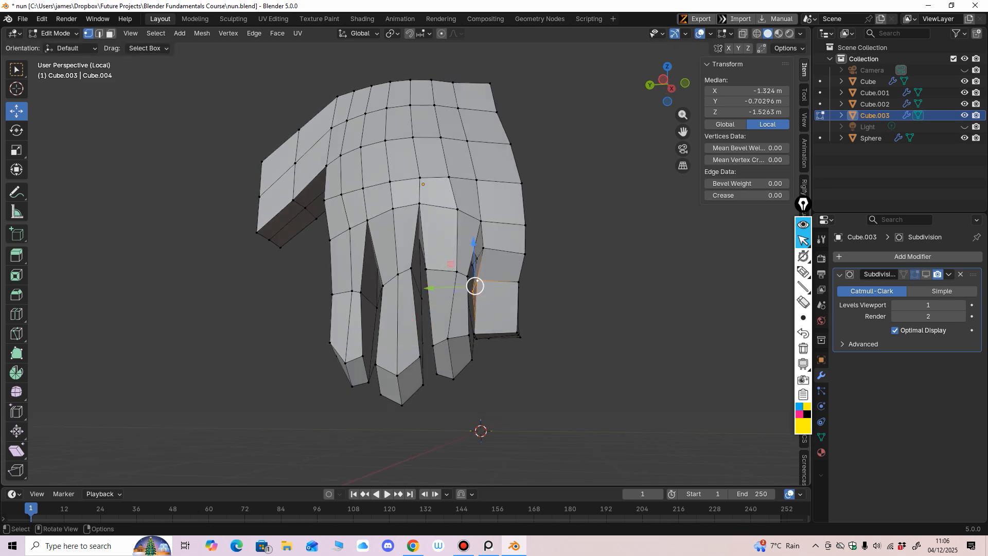
left_click_drag(477, 283, 485, 281)
left_click(477, 339)
left_click(474, 334, "shift")
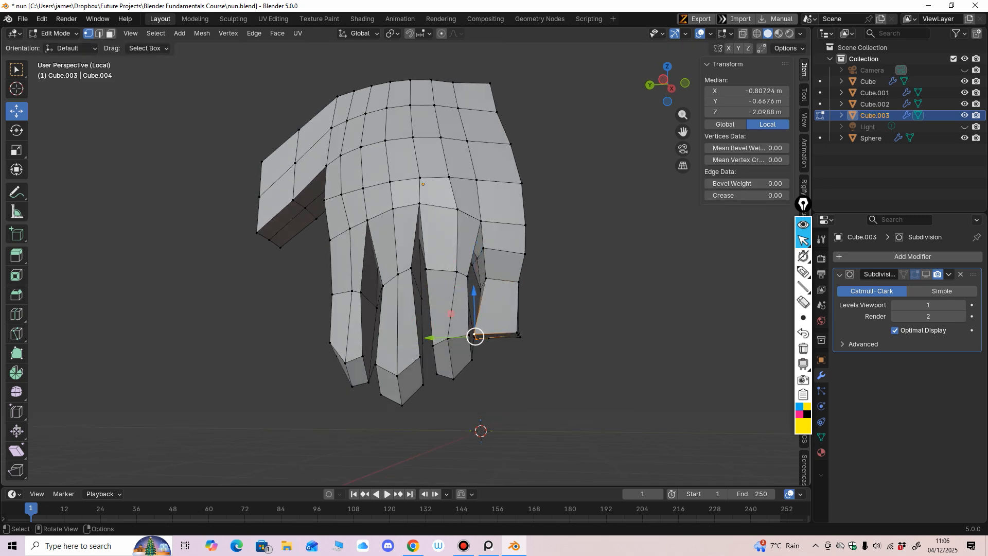
left_click_drag(475, 336, 492, 335)
middle_click_drag(491, 335, 445, 334)
Lower the two centre vertices of the little finger's tip to lengthen it.
left_click(492, 201)
left_click(488, 235, "shift")
middle_click_drag(488, 235, 572, 309)
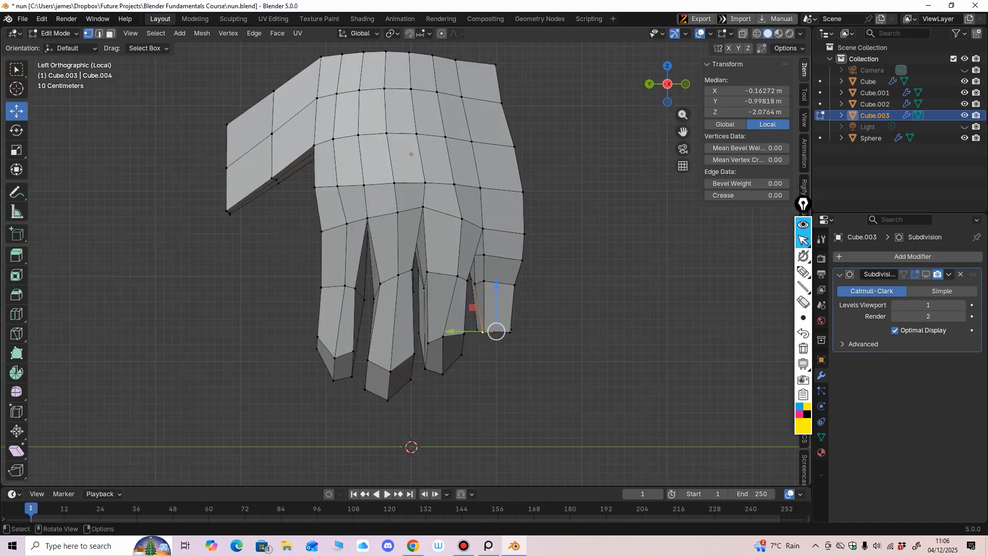
left_click_drag(496, 332, 496, 355)
middle_click_drag(497, 355, 566, 361)
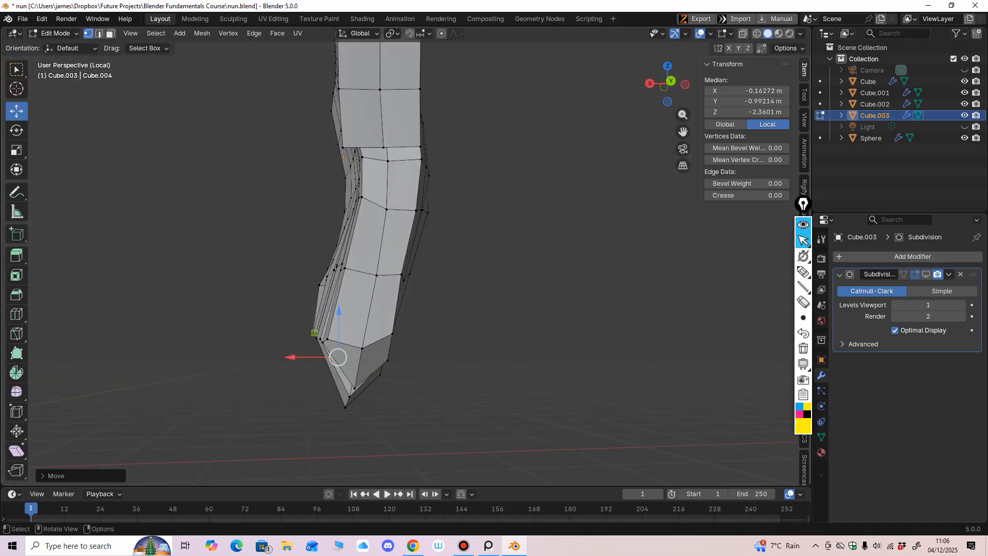
Adjust the palm-side web vertex between the ring and little fingers and turn the Subdivision modifier's viewport display back on.
left_click(327, 339)
middle_click_drag(326, 338, 483, 329)
left_click(360, 228)
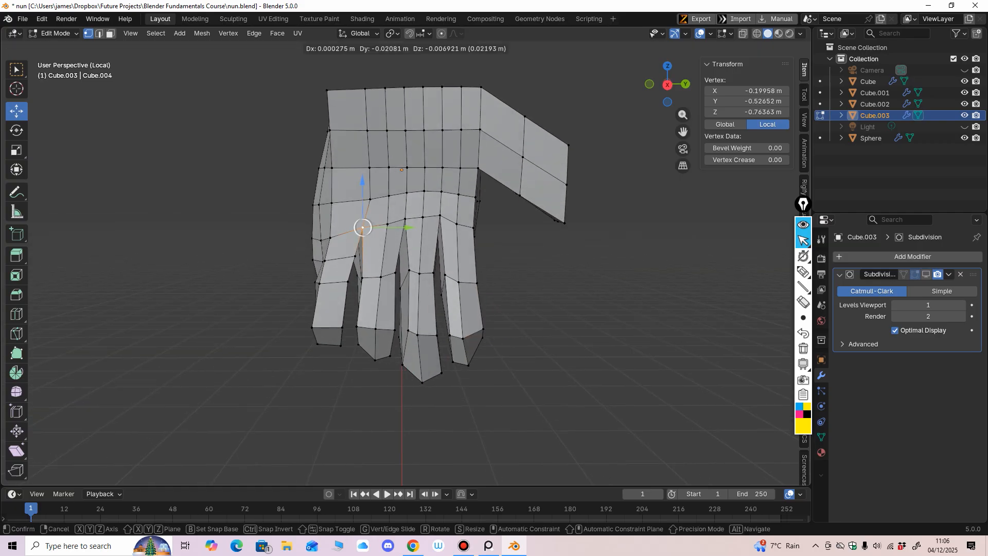
left_click(926, 275)
middle_click_drag(515, 304, 736, 305)
scroll(343, 252, "up", 2)
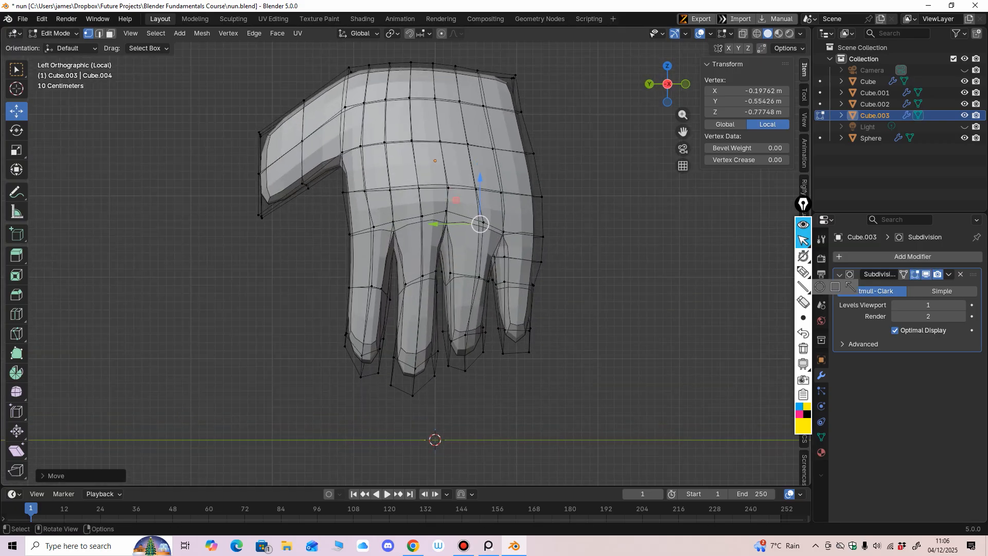
Spread the index finger's outer half and the little finger outward, then shift the little finger's inner base and side vertices outward.
left_click_drag(293, 445, 390, 253)
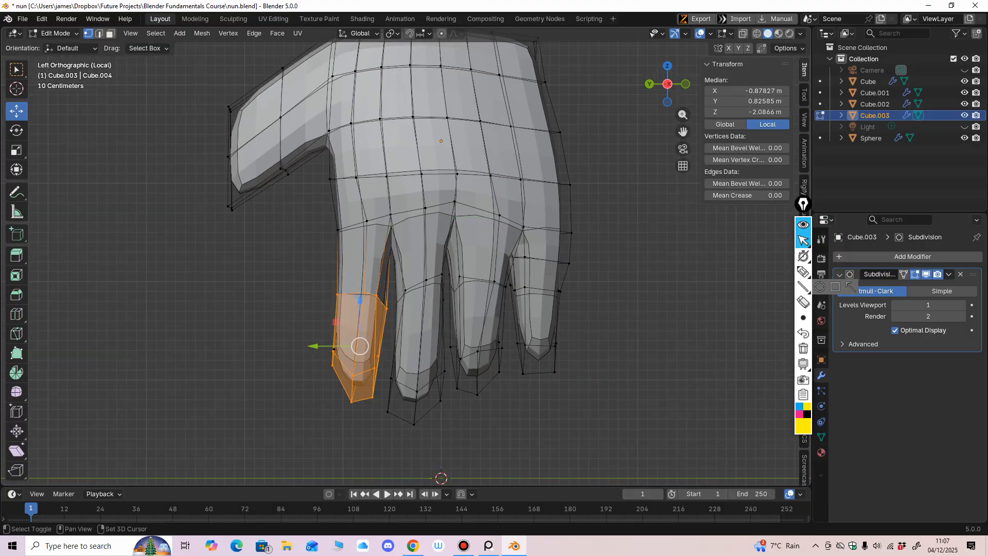
left_click_drag(360, 346, 351, 345)
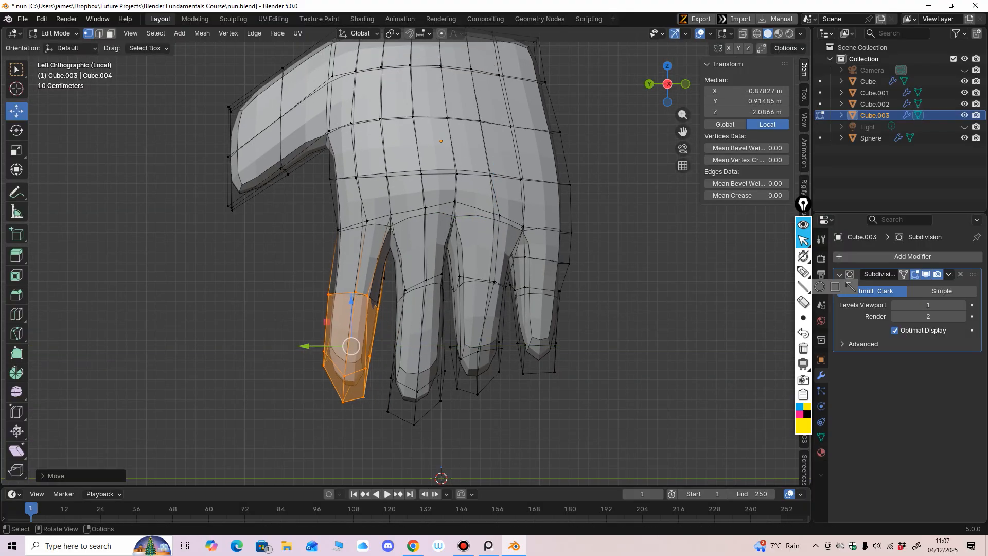
left_click_drag(608, 225, 508, 400)
left_click_drag(502, 306, 511, 305)
left_click(510, 284)
left_click(534, 256, "shift")
left_click_drag(523, 271, 528, 268)
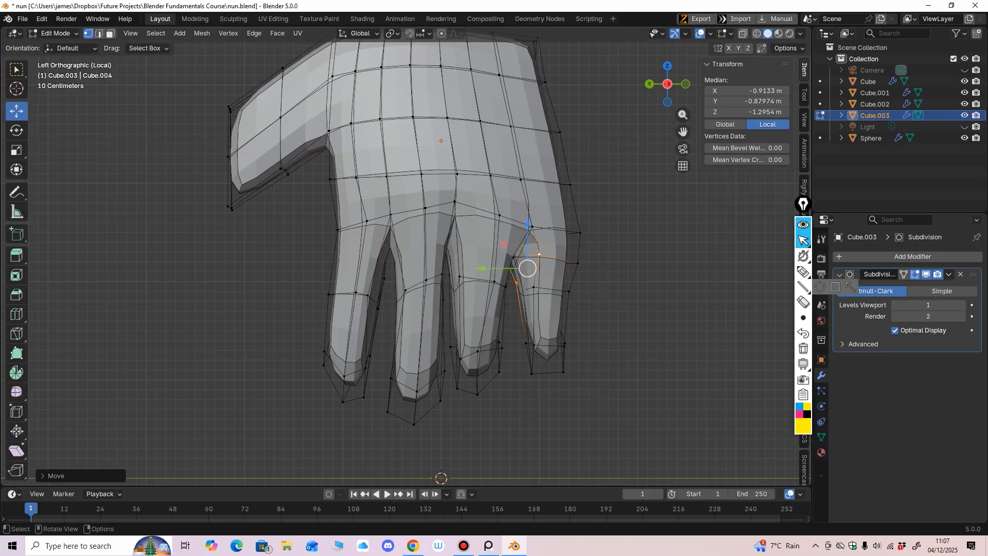
Move the web vertex between middle and ring fingers and the ring finger's facing side and tip vertices away from the middle finger.
left_click_drag(462, 219, 463, 220)
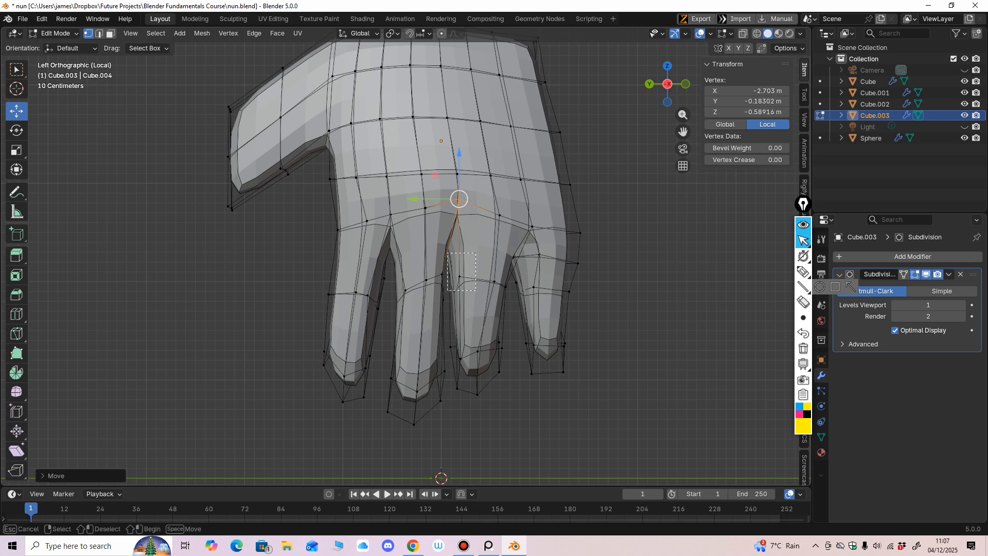
left_click_drag(475, 291, 475, 291)
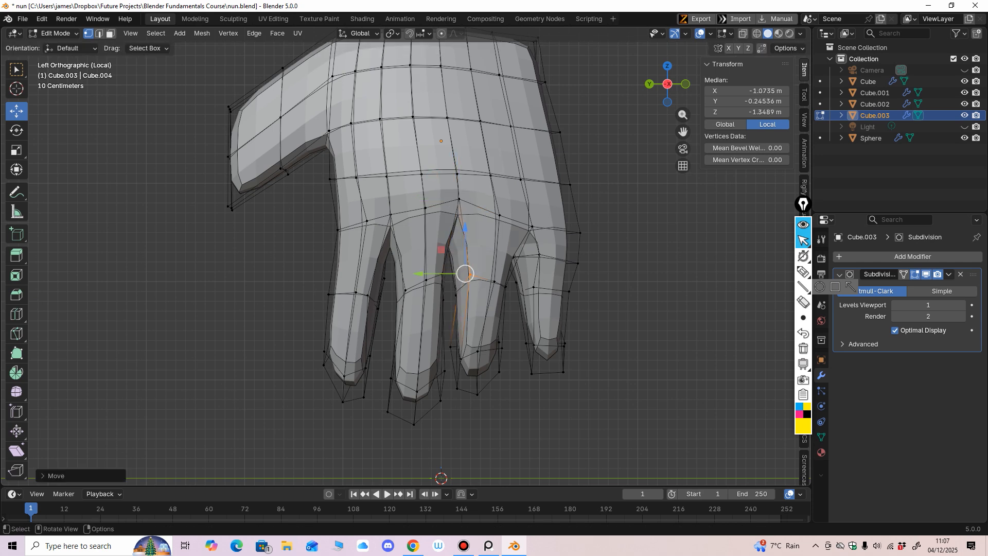
left_click(450, 346)
left_click(456, 386, "shift")
left_click_drag(453, 366, 463, 370)
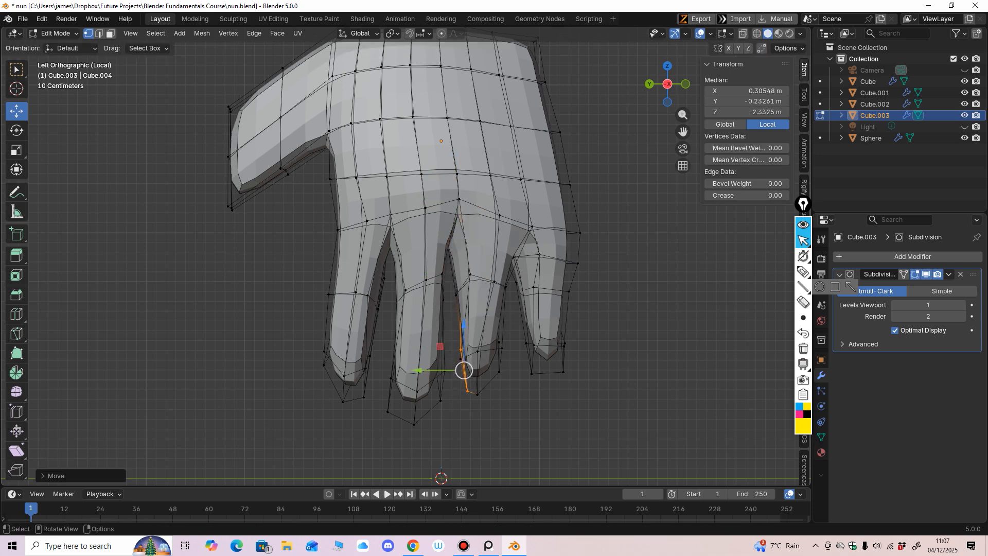
Scale the tips of the middle, ring and little fingers narrower across their width.
left_click_drag(383, 451, 449, 361)
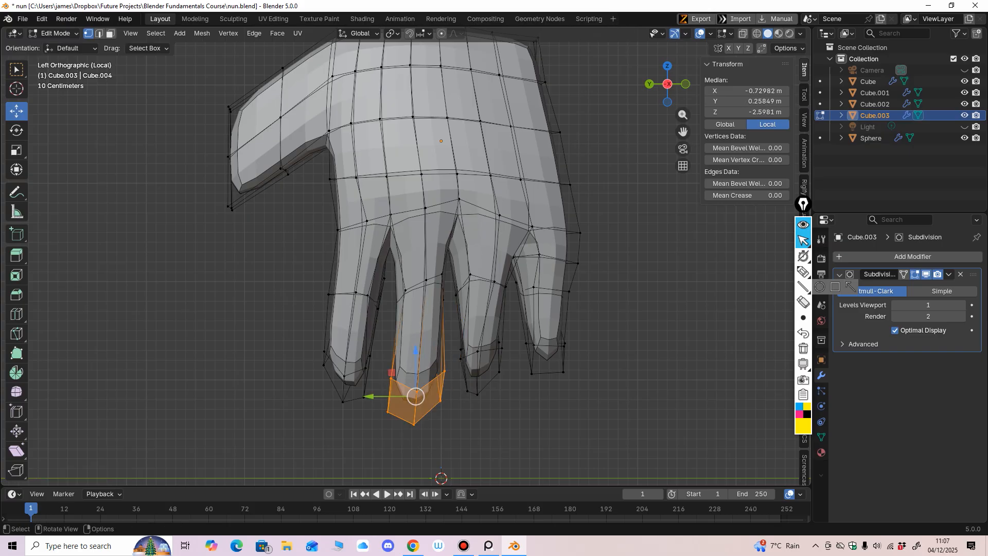
left_click(17, 150)
left_click_drag(372, 396, 384, 397)
left_click_drag(457, 426, 456, 425)
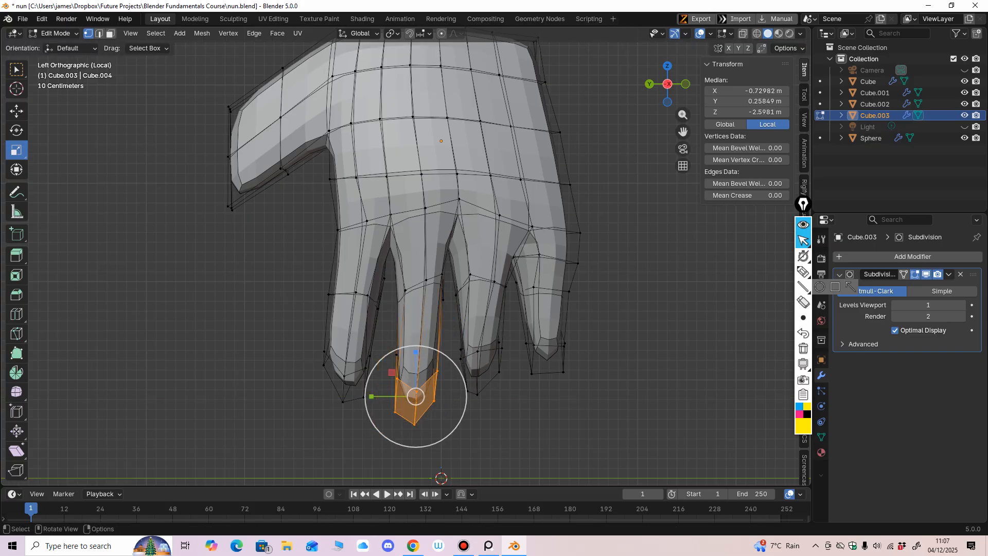
left_click_drag(516, 423, 455, 320)
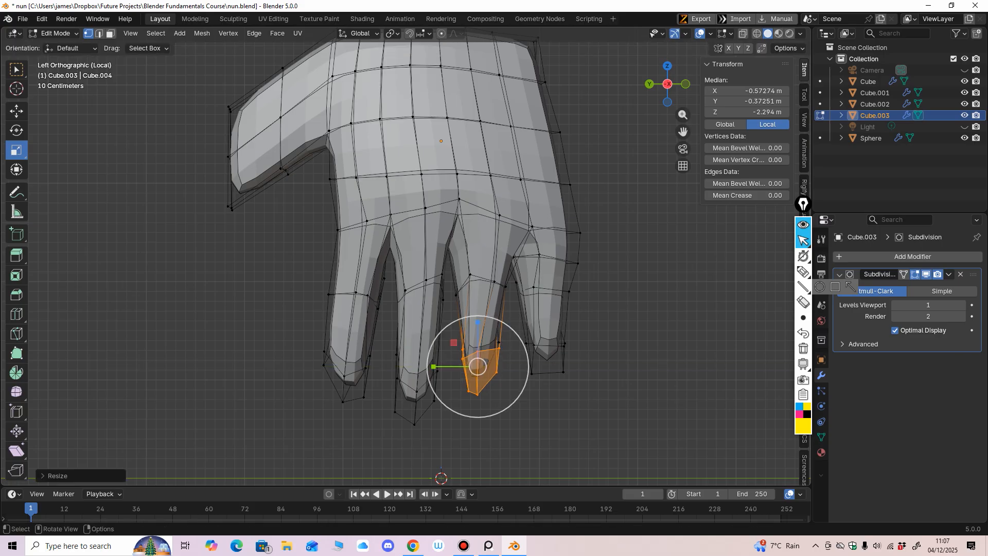
left_click_drag(516, 309, 608, 389)
Scale the little finger's base and middle joint loops narrower along the Y axis.
left_click_drag(605, 182, 512, 283)
key("s")
key("y")
left_click_drag(527, 238, 529, 238)
left_click_drag(616, 266, 515, 312)
key("s")
key("y")
left_click(517, 266)
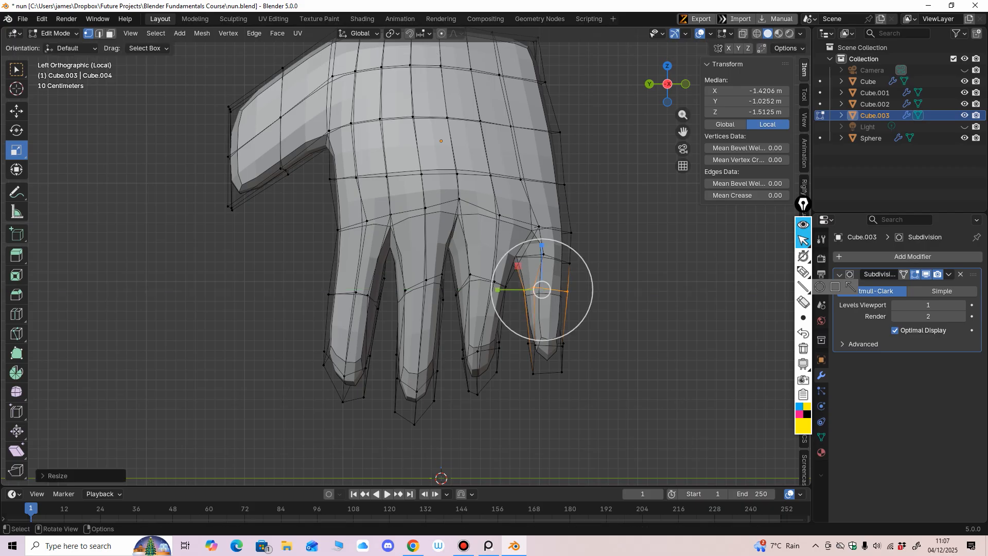
Scale the thumb's middle loop and tip thinner along the Z axis.
scroll(493, 272, "down", 4)
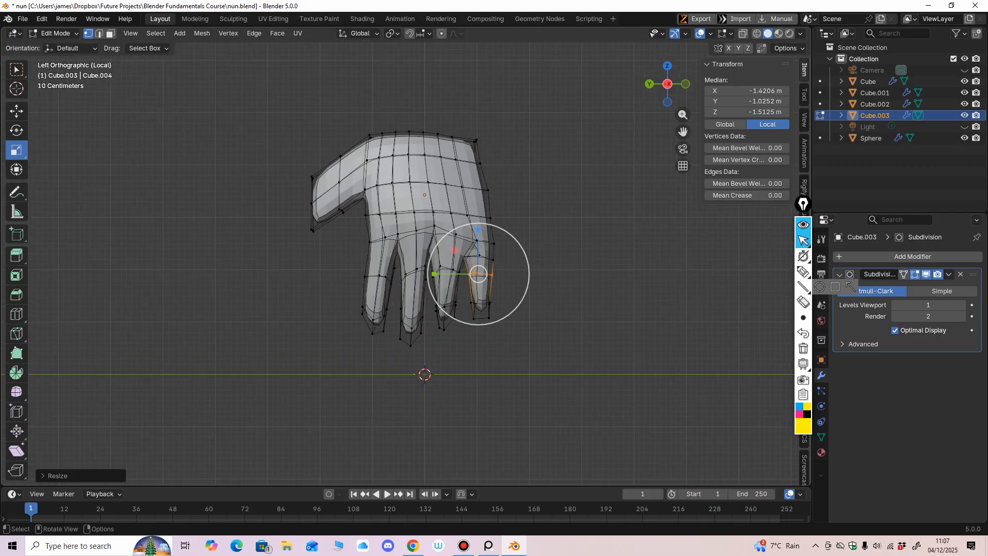
left_click_drag(351, 226, 330, 143)
middle_click_drag(332, 175, 558, 189)
left_click_drag(466, 127, 478, 231, "shift")
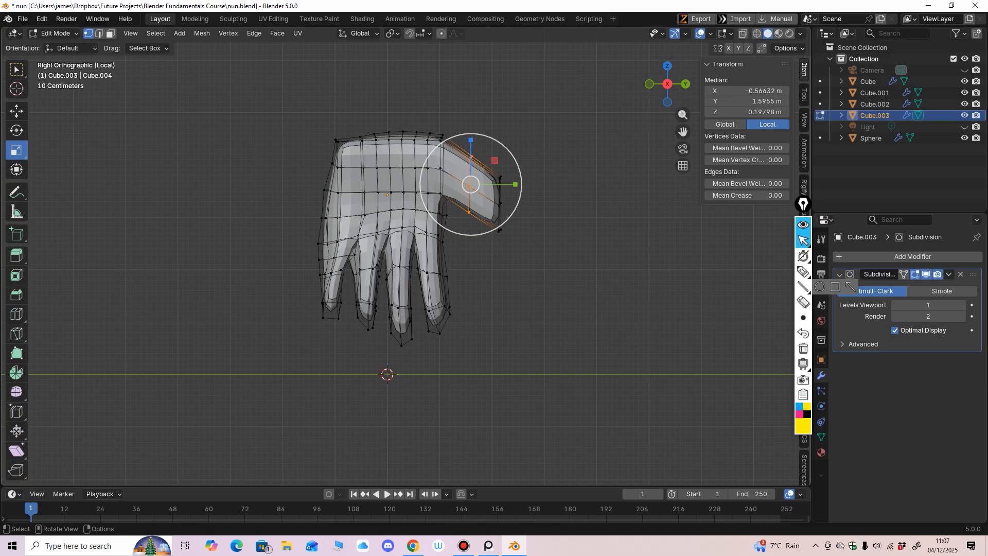
key("s")
key("z")
left_click(479, 206)
left_click_drag(492, 135, 546, 237)
left_click_drag(500, 160, 500, 174)
Pull the thumb tip's centre vertices outward and move the wrist corner vertices on the little-finger side inward.
left_click(16, 112)
mouse_move(556, 216)
middle_mouse_down()
mouse_move(541, 235)
mouse_move(556, 219)
middle_mouse_up()
left_click(541, 235)
left_click(500, 204)
left_click_drag(546, 204, 512, 207)
key("ctrl+z")
key("ctrl+z")
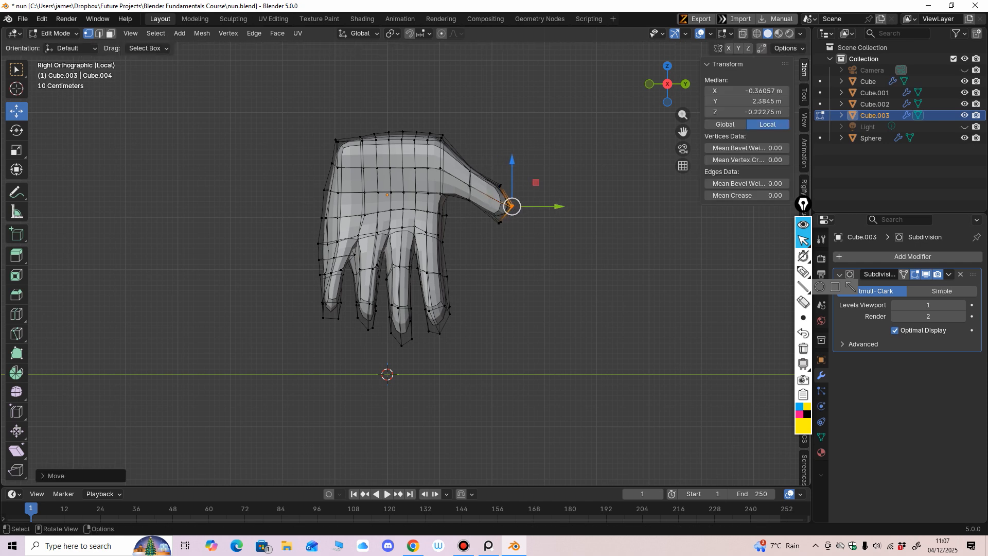
left_click_drag(326, 122, 348, 150)
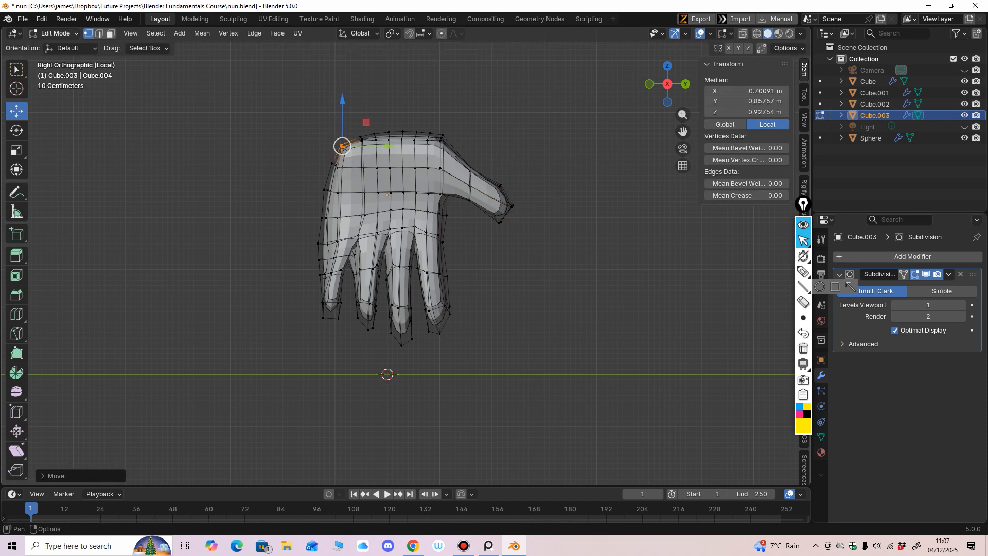
Save the file and nudge the hand's surface with the Grab brush in Sculpt Mode.
left_click(56, 33)
left_click(63, 69)
key("ctrl+s")
middle_click_drag(506, 284, 653, 286)
middle_click_drag(557, 310, 568, 306)
left_click_drag(462, 183, 455, 184)
mouse_move(481, 261)
middle_mouse_down()
mouse_move(493, 262)
mouse_move(481, 225)
mouse_move(371, 256)
middle_mouse_up()
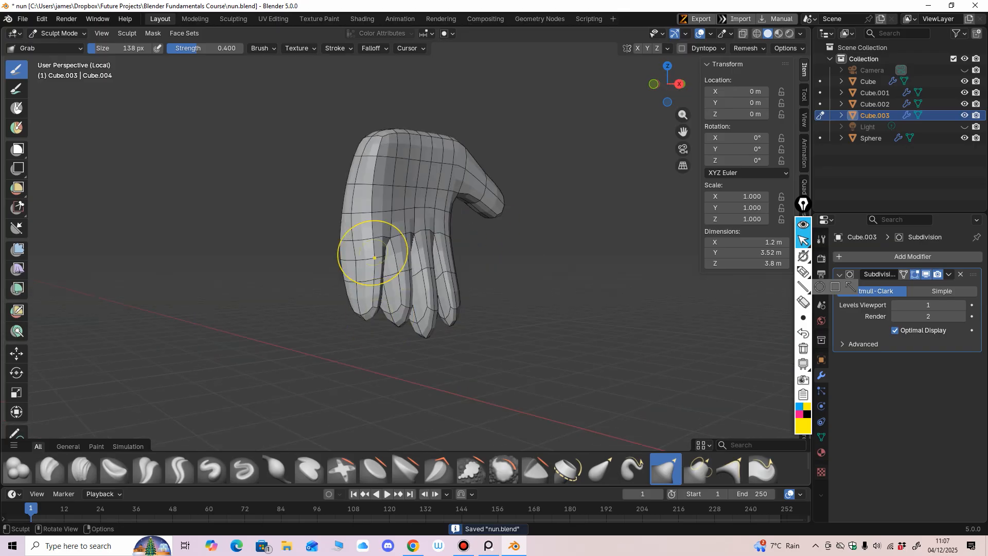
Plump up the little finger's outer edge with the Inflate/Deflate brush and reduce the brush size to 99 px.
left_click(277, 468)
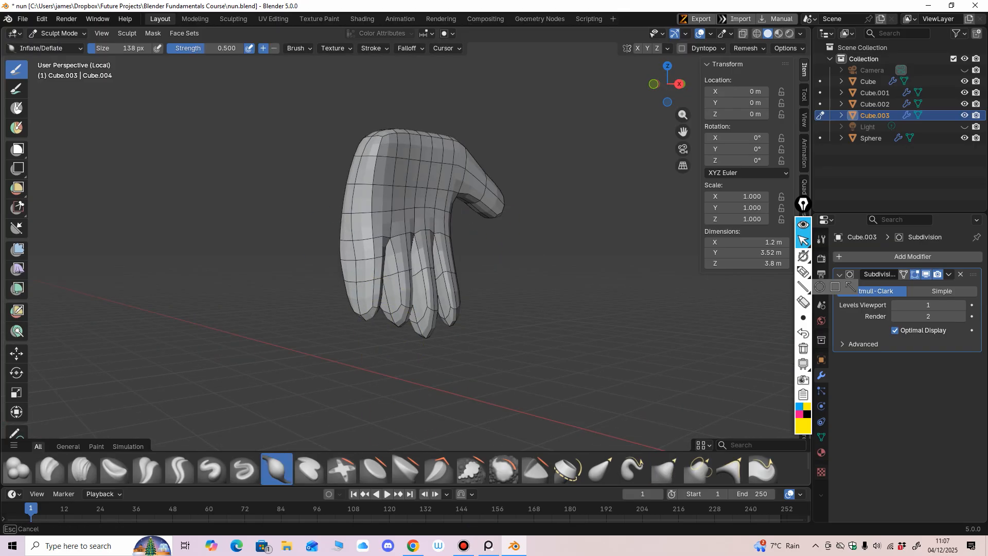
middle_click_drag(355, 281, 399, 230)
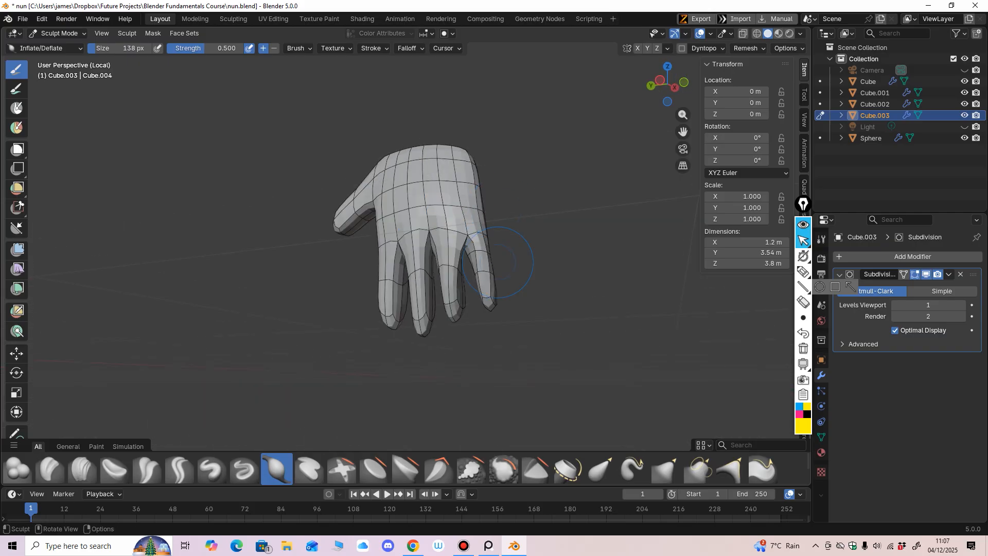
middle_click_drag(497, 262, 525, 278, "alt")
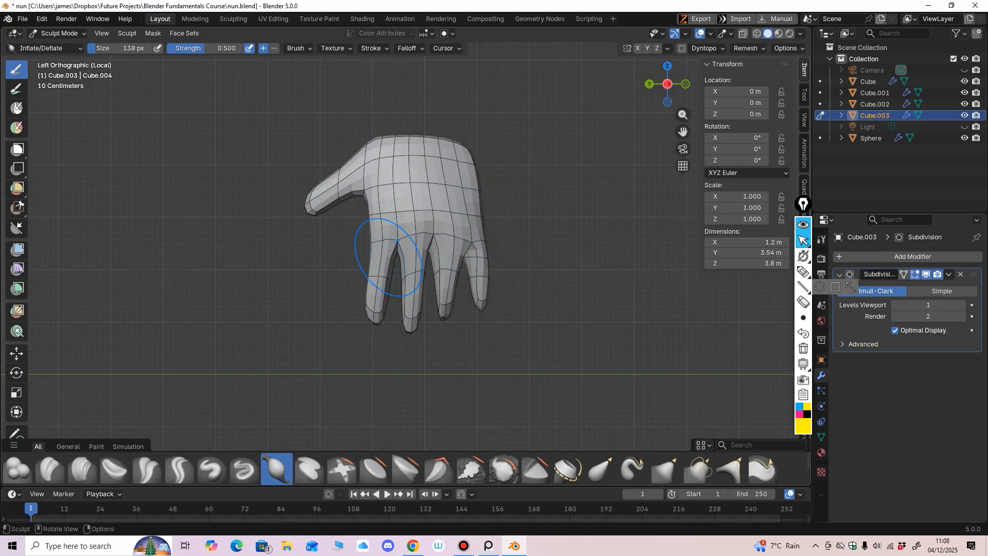
key("f")
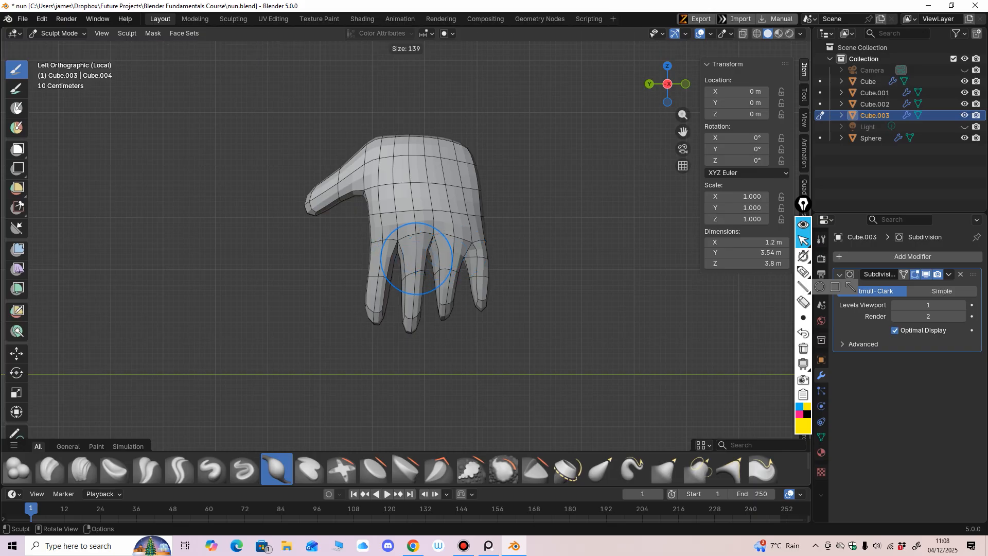
left_click(382, 239)
key("f")
left_click(438, 242)
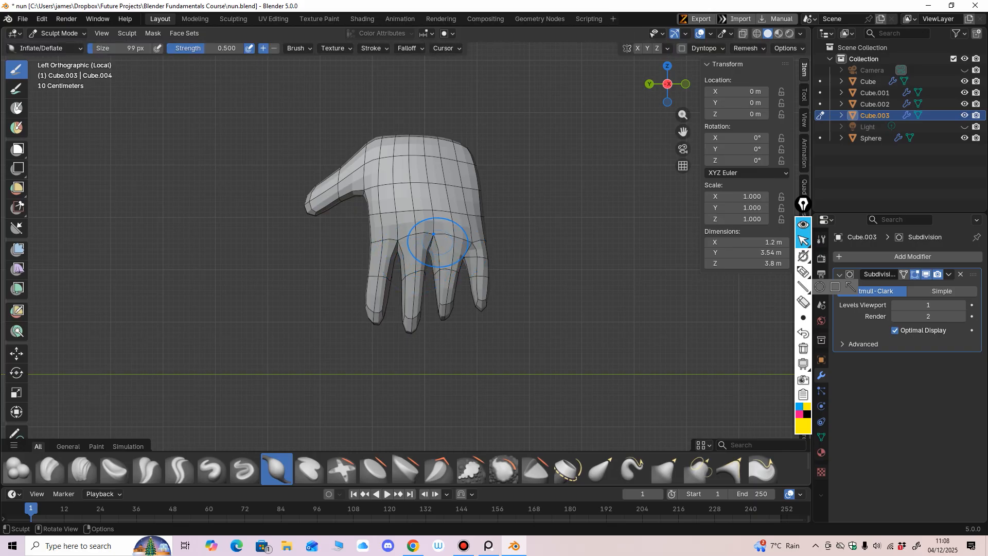
key("g")
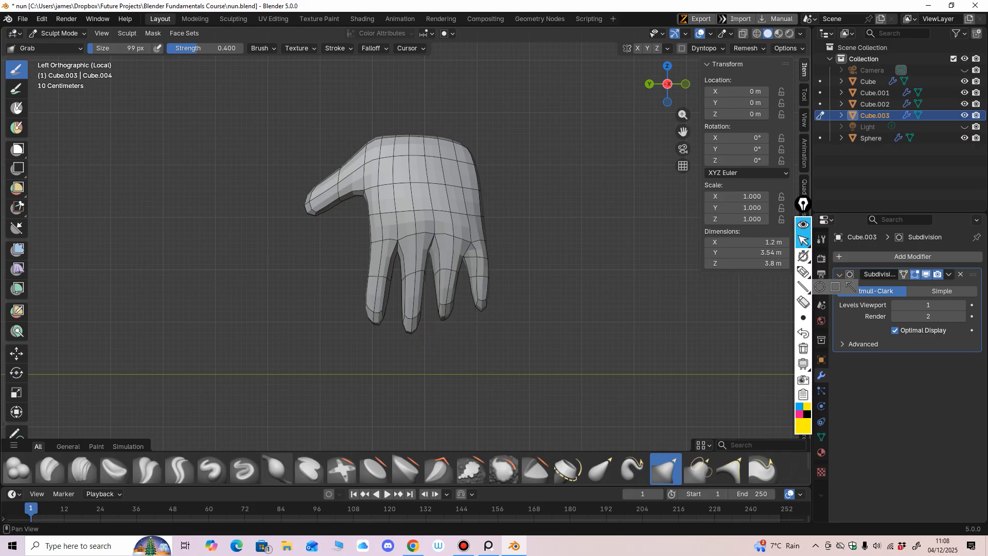
key("i")
mouse_move(430, 304)
middle_mouse_down()
mouse_move(438, 308)
mouse_move(437, 175)
mouse_move(450, 190)
middle_mouse_up()
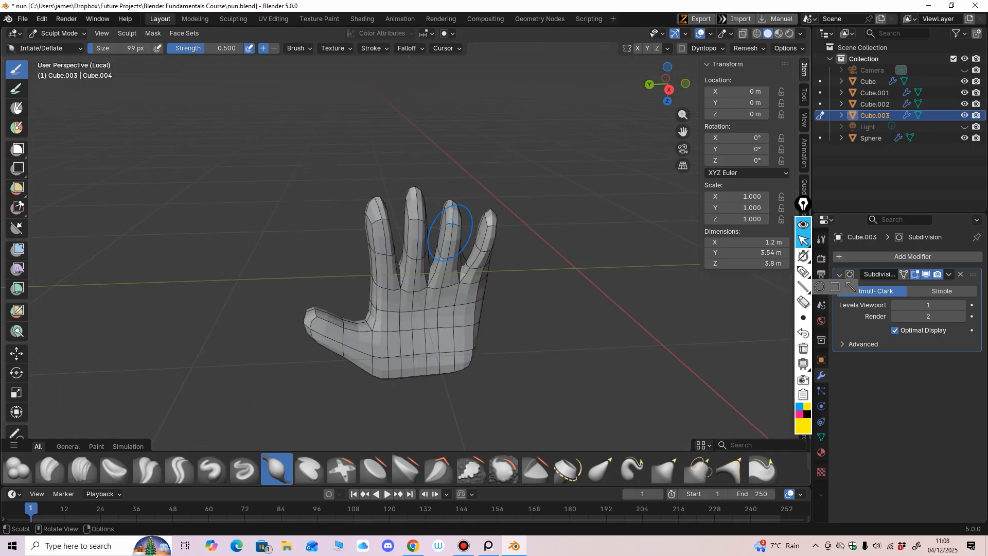
middle_click_drag(456, 238, 545, 244)
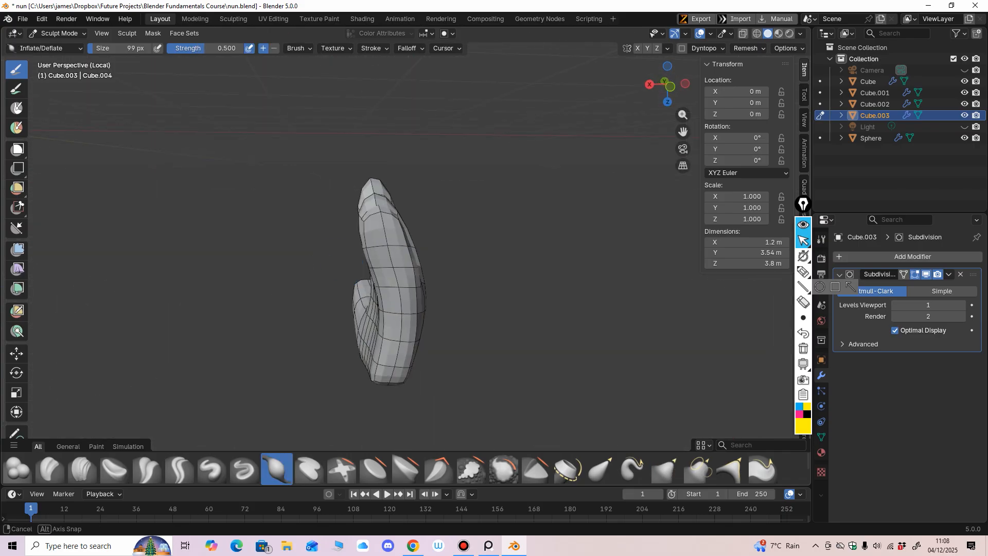
Set the Grab brush to 168 px and reshape the bend of the fingers in side profile into a smoother curve.
key("g")
middle_click_drag(419, 247, 432, 257, "alt")
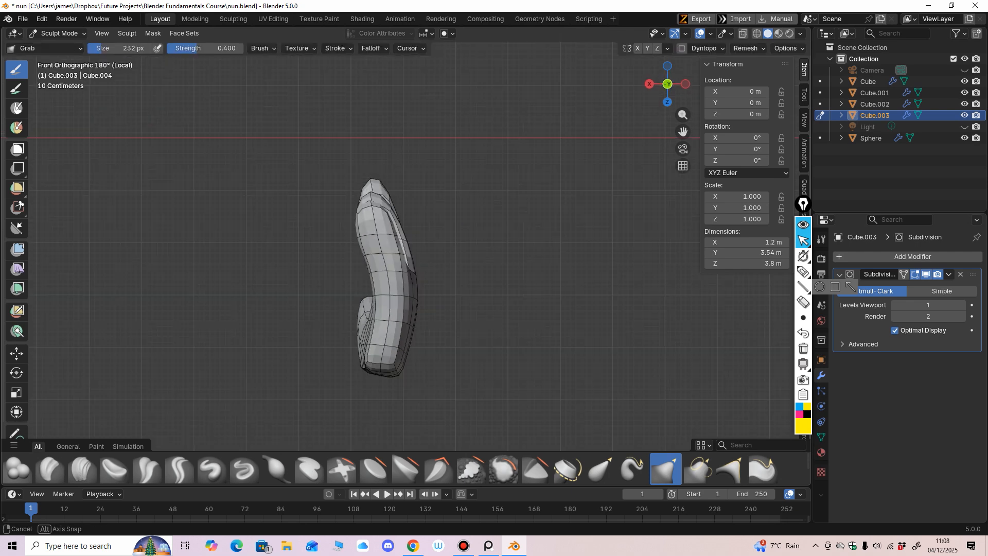
key("f")
left_click(430, 257)
left_click_drag(363, 254, 365, 254)
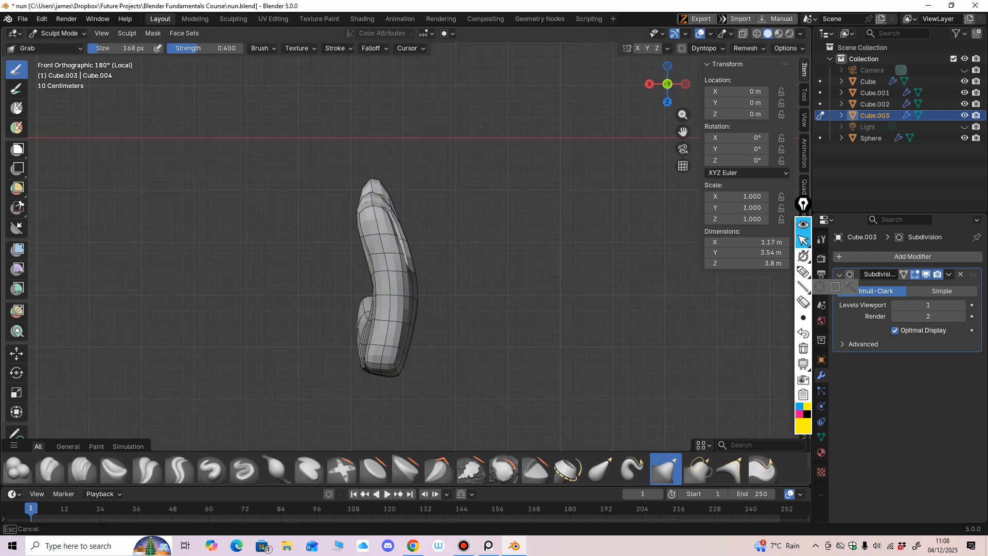
mouse_move(364, 243)
middle_mouse_down()
mouse_move(459, 233)
mouse_move(310, 222)
middle_mouse_up()
mouse_move(389, 212)
middle_mouse_down()
mouse_move(437, 211)
mouse_move(391, 219)
mouse_move(374, 227)
mouse_move(381, 235)
mouse_move(417, 228)
mouse_move(355, 224)
mouse_move(438, 200)
middle_mouse_up()
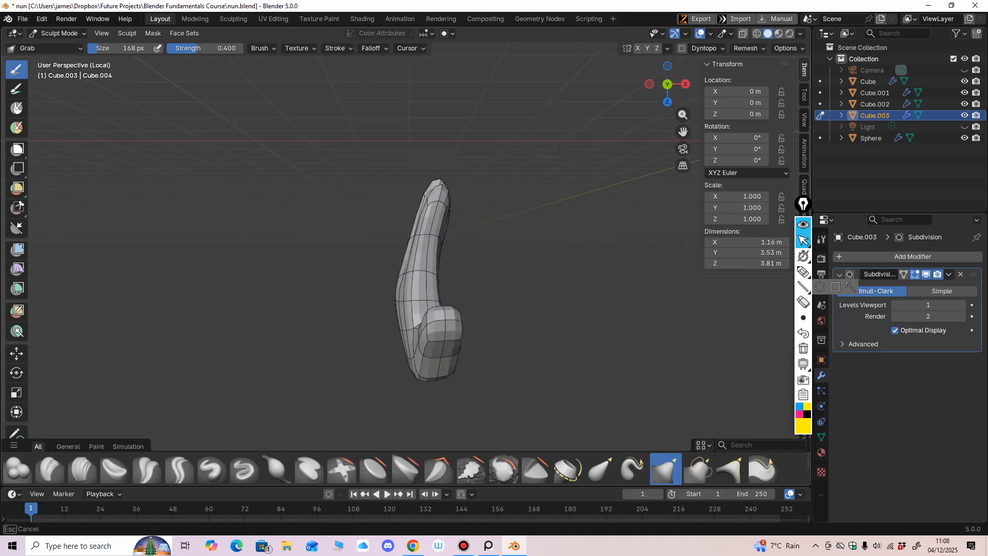
mouse_move(432, 273)
middle_mouse_down()
mouse_move(387, 219)
mouse_move(450, 276)
mouse_move(424, 326)
mouse_move(429, 226)
mouse_move(177, 346)
mouse_move(300, 332)
mouse_move(361, 202)
mouse_move(416, 221)
middle_mouse_up()
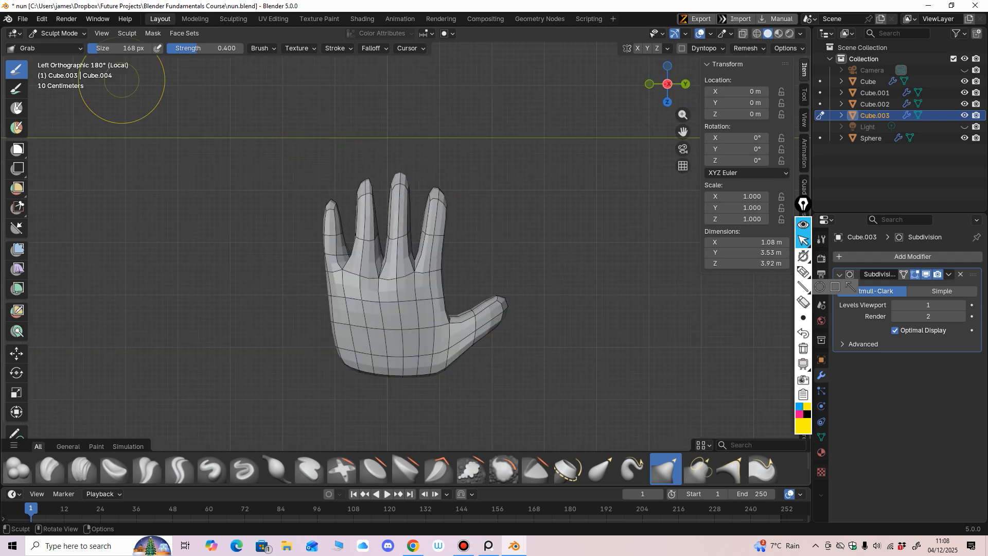
In Edit Mode, add one loop cut across the outer segment of each of the four fingers.
left_click(58, 34)
left_click(58, 57)
mouse_move(268, 196)
middle_mouse_down()
mouse_move(281, 188)
mouse_move(265, 194)
middle_mouse_up()
left_click(16, 313)
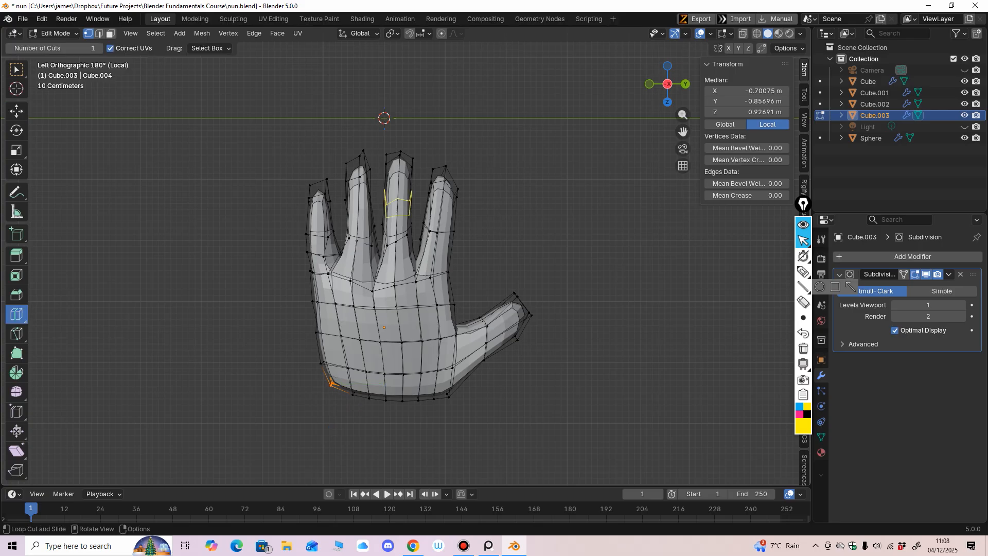
left_click(398, 207)
left_click(442, 206)
left_click(358, 208)
left_click(319, 214)
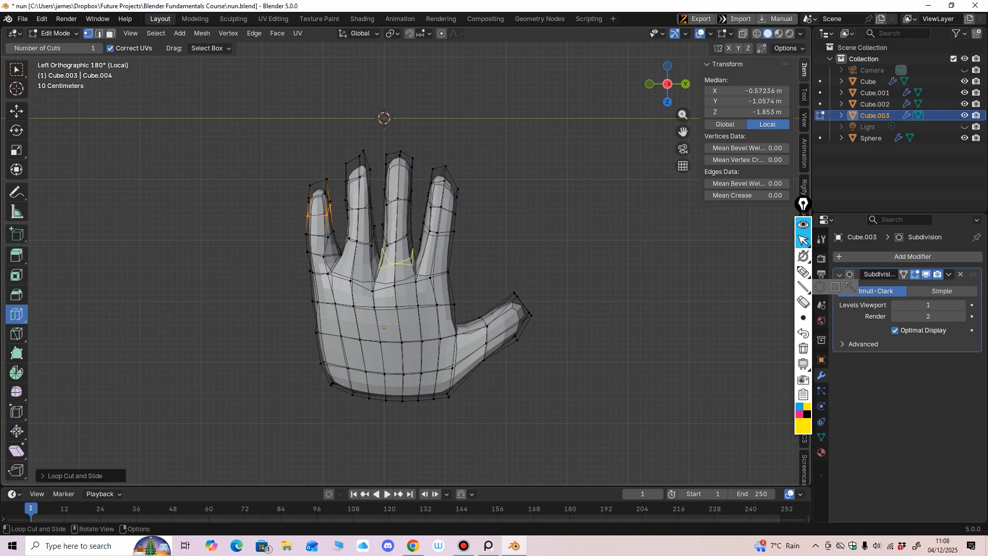
Add a loop cut near the base of the ring, middle and index fingers.
left_click(360, 259)
left_click(397, 261)
left_click(437, 256)
Return to Sculpt Mode facing the palm squarely and reduce the Grab brush size to 80 px.
mouse_move(436, 257)
middle_mouse_down()
mouse_move(335, 240)
mouse_move(427, 222)
mouse_move(340, 229)
middle_mouse_up()
left_click(54, 33)
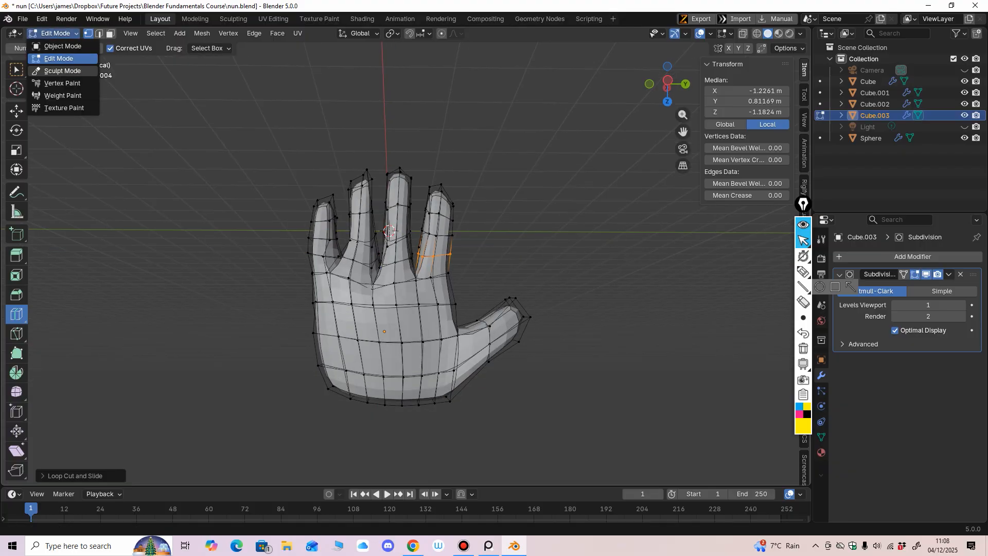
left_click(56, 72)
middle_click_drag(276, 167, 358, 239, "alt")
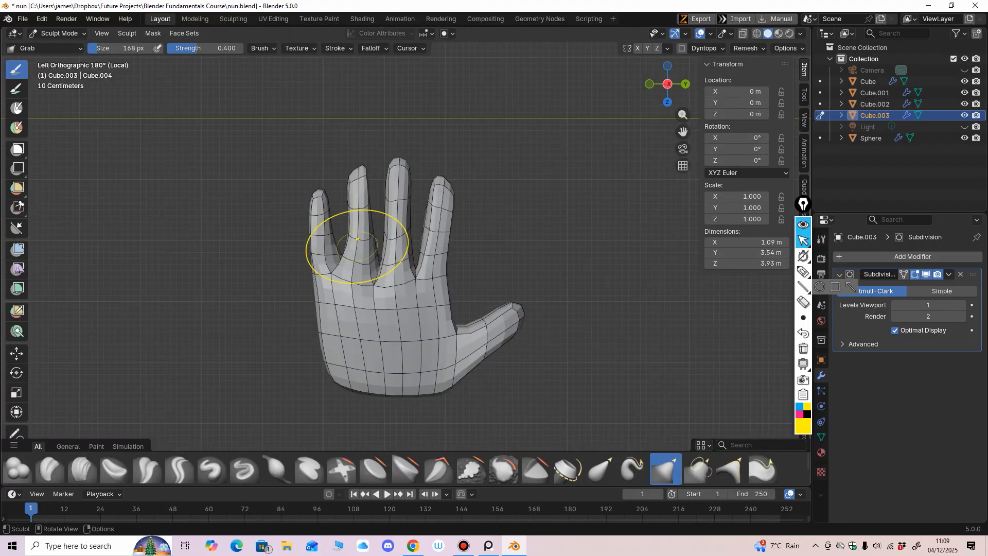
key("bracketleft")
key("bracketleft")
key("bracketleft")
key("bracketleft")
key("bracketleft")
key("bracketleft")
key("bracketleft")
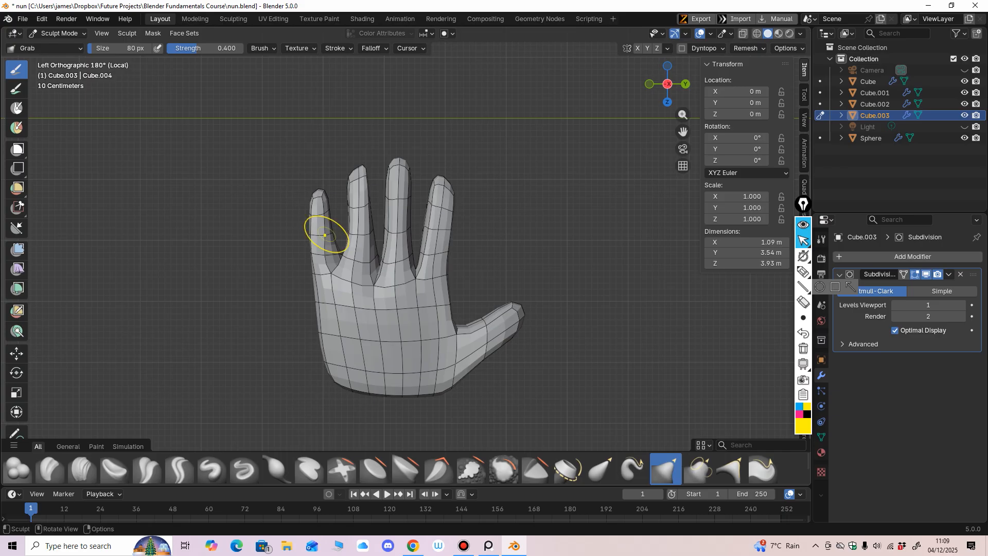
Leave local view to bring back the whole nun in back view and return to Object Mode.
middle_click_drag(544, 273, 392, 280)
scroll(397, 277, "down", 8)
mouse_move(437, 309)
middle_mouse_down("ctrl")
mouse_move(441, 258)
mouse_move(441, 279)
middle_mouse_up("ctrl")
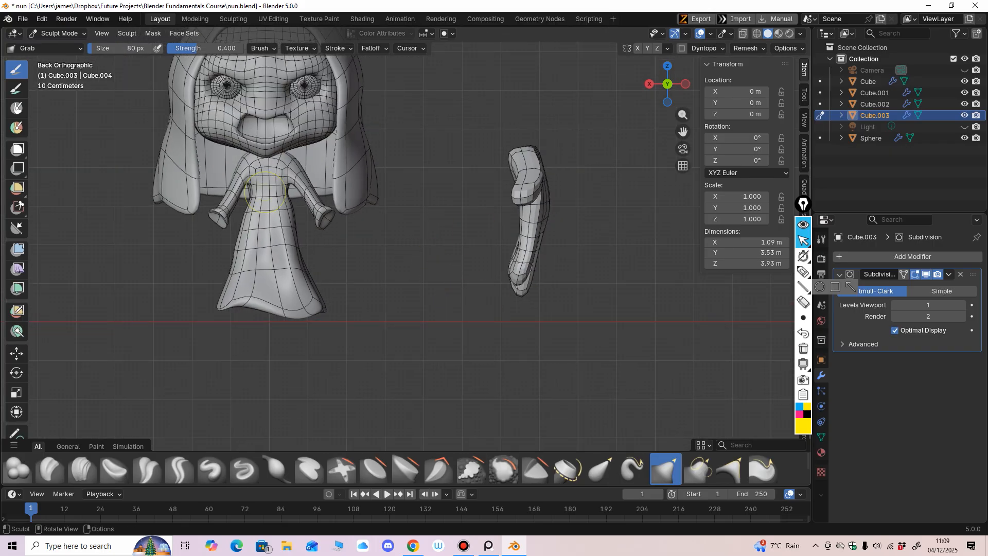
left_click(56, 33)
left_click(54, 46)
Scale the hand down to 0.696 in X and 0.607 in Y and Z, and move it down towards the nun's sleeve.
scroll(403, 257, "down", 2)
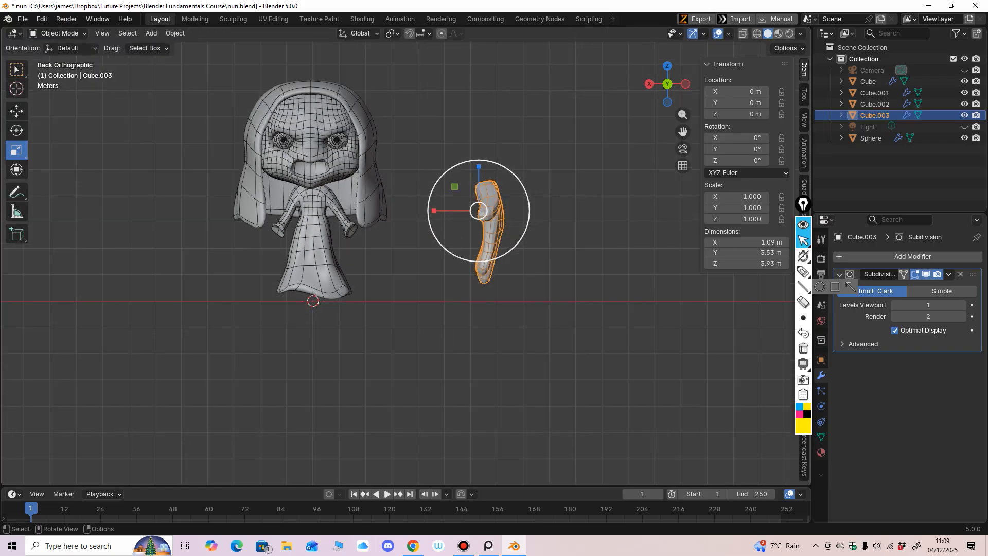
left_click_drag(428, 219, 355, 233)
left_click(17, 111)
middle_click_drag(442, 288, 497, 255)
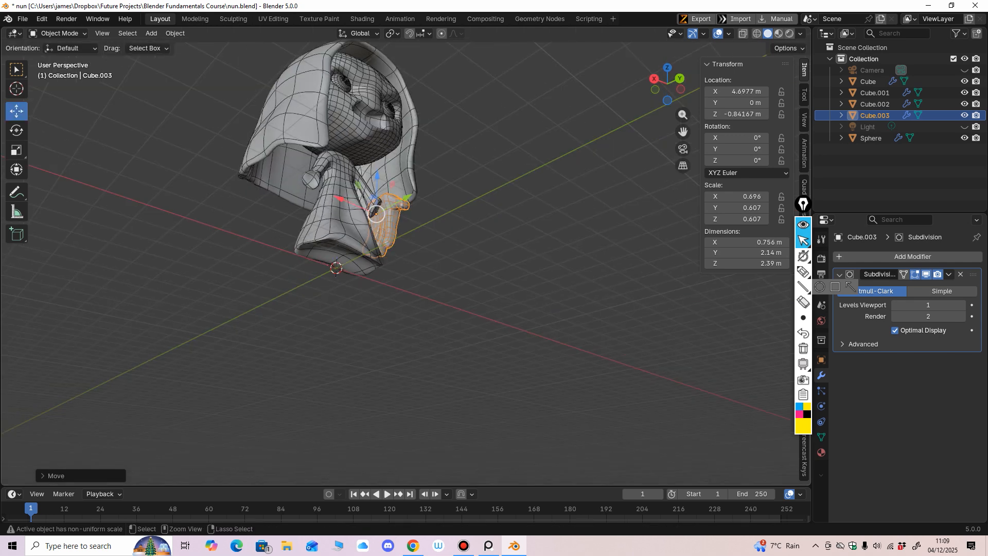
Isolate the hand together with the nun's dress in local view, seen from the back.
key("ctrl+KP_1")
middle_click_drag(497, 217, 358, 390, "shift")
scroll(405, 257, "up", 2)
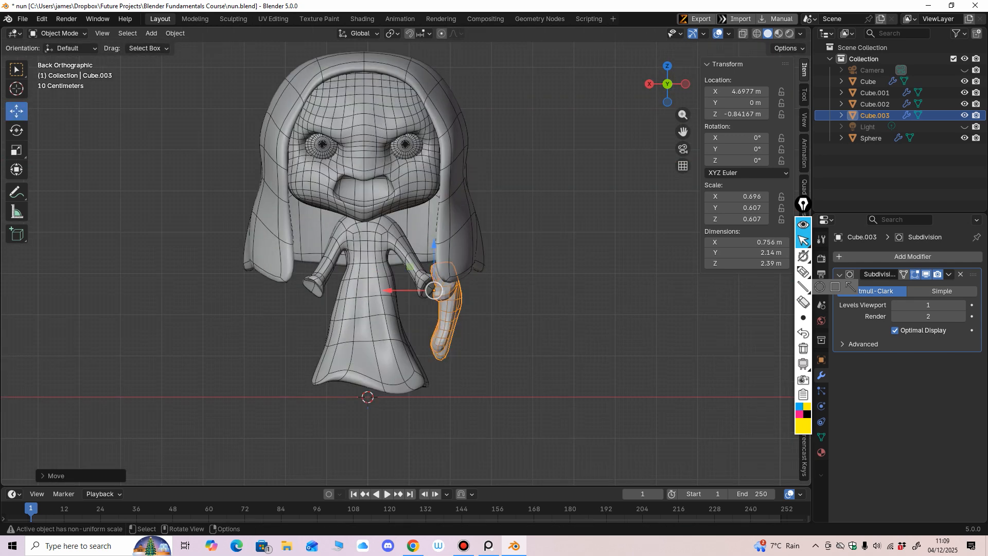
scroll(438, 288, "up", 5)
scroll(437, 288, "down", 3)
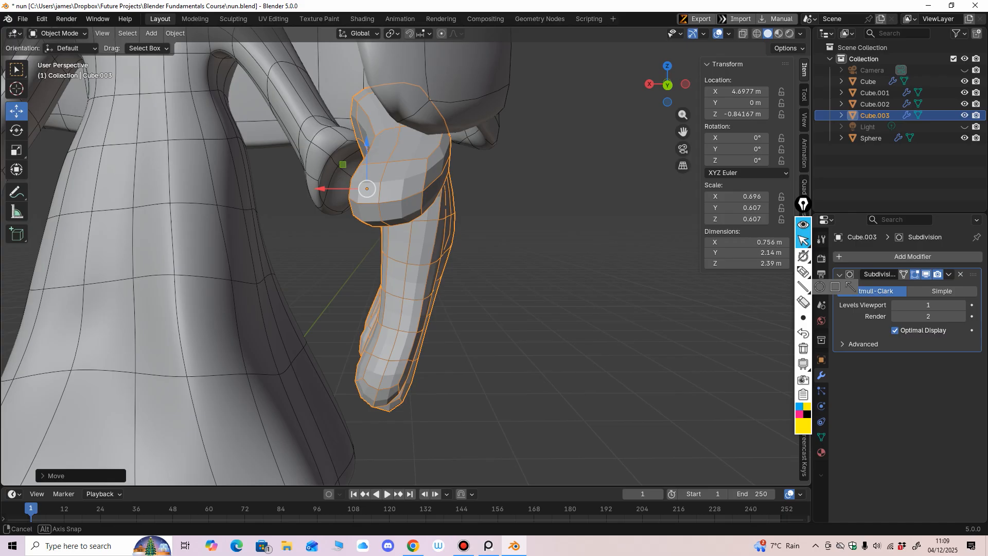
scroll(507, 308, "down", 3)
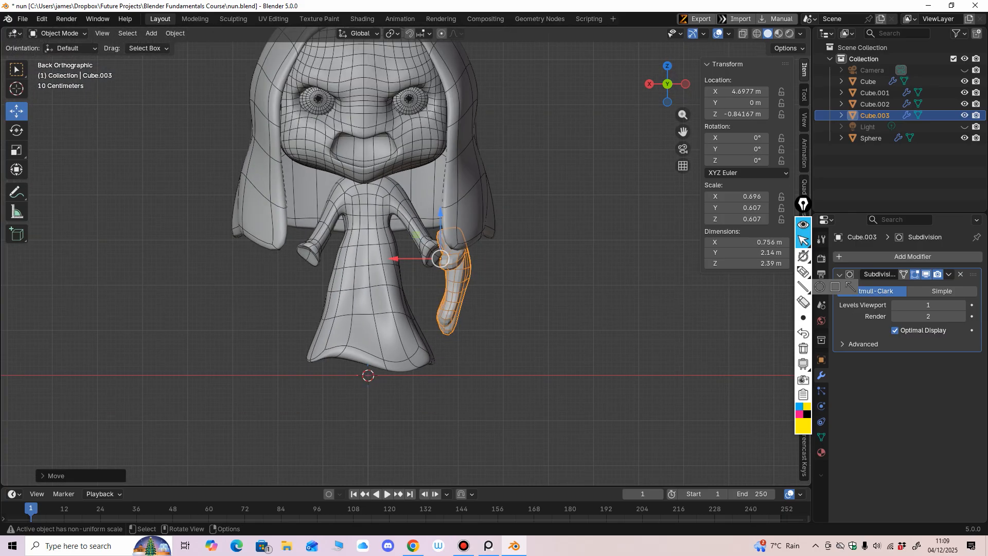
left_click(380, 299, "shift")
key("KP_Divide")
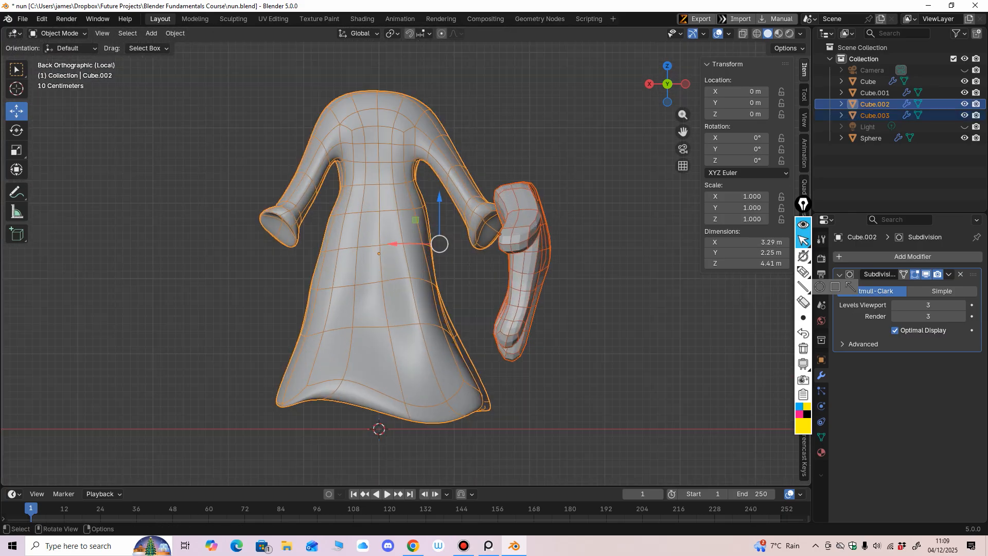
Scale the hand alone down to about 0.311 in X and 0.271 in Y and Z.
left_click(524, 257)
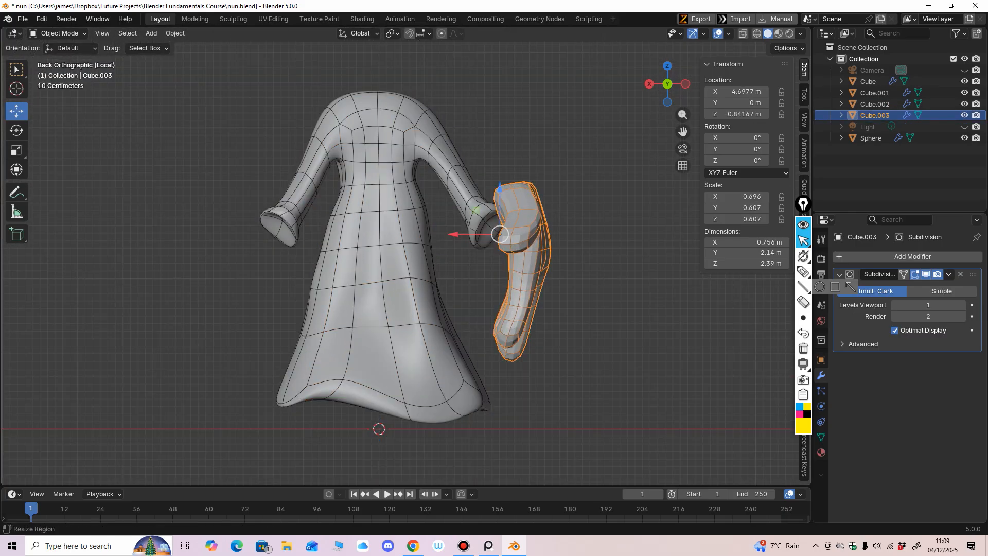
left_click(17, 151)
key("s")
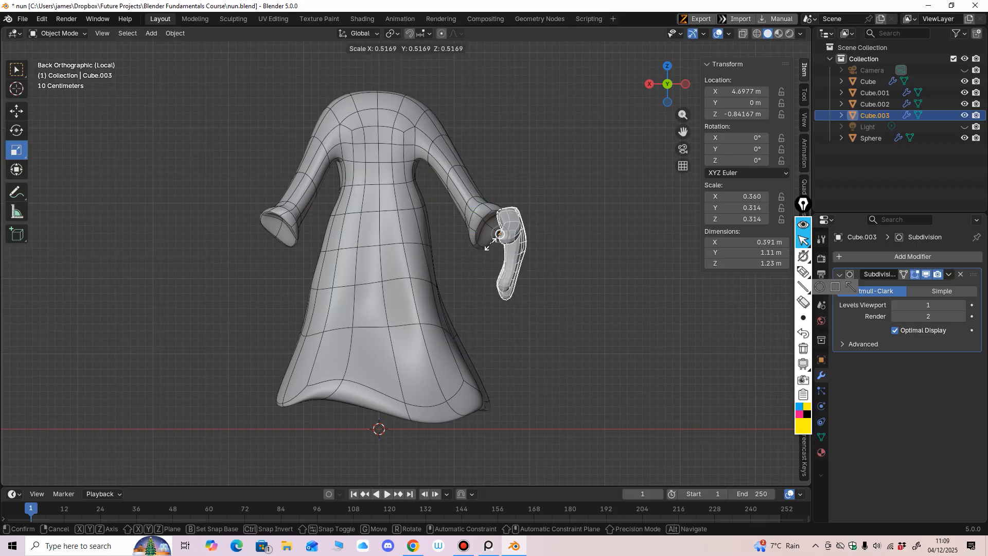
left_click(492, 242)
scroll(491, 242, "up", 2)
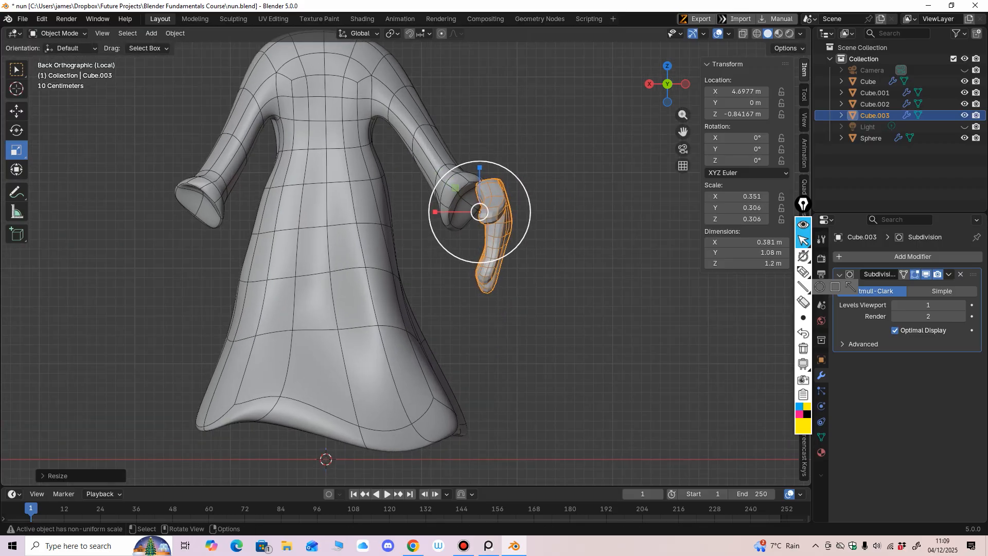
left_click_drag(517, 247, 502, 232)
Rotate the hand to about 18.1° X, 18.3° Y and 46.2° Z, and move it to X 4.843 m, Z -0.982 m at the sleeve opening.
left_click(16, 131)
left_click(17, 111)
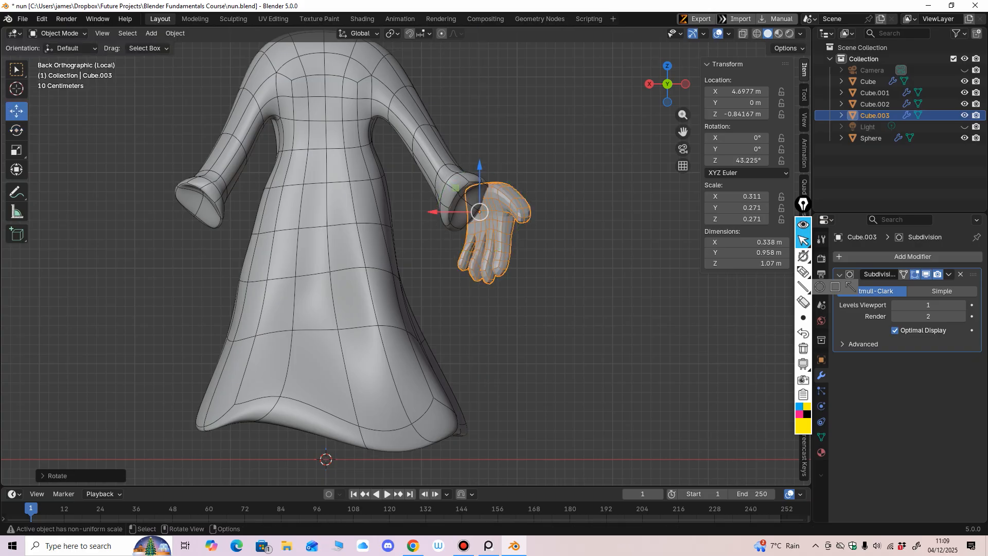
left_click(16, 130)
left_click_drag(447, 185, 465, 226)
left_click(17, 111)
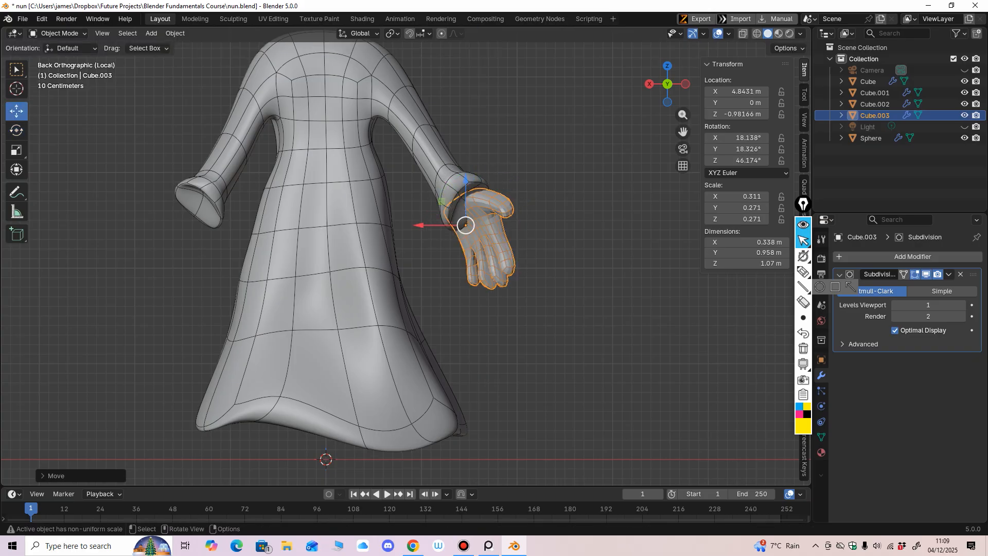
Align the hand with the sleeve in depth by moving it to Y 0.285 m, checking from the side.
middle_click_drag(494, 247, 366, 258)
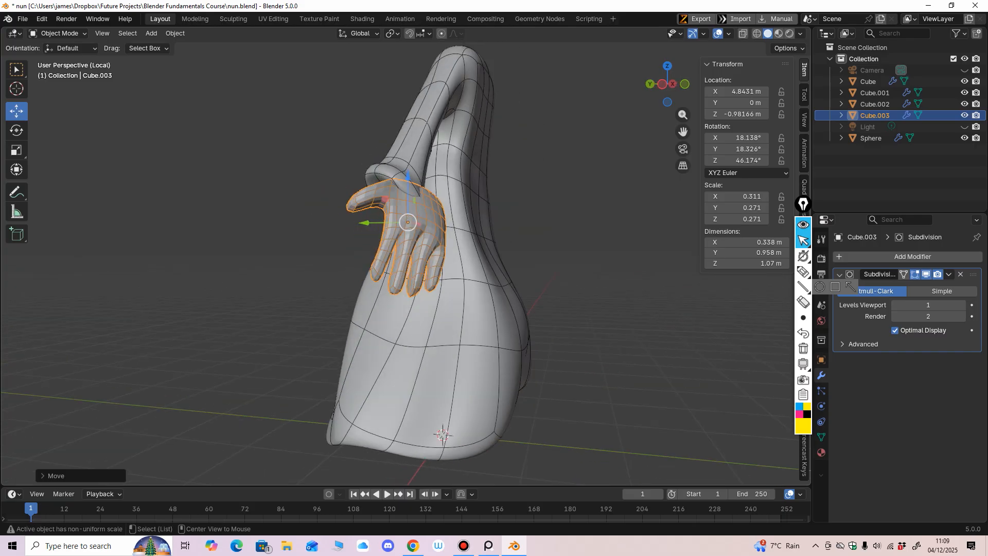
key("ctrl+KP_3")
left_click_drag(380, 225, 352, 225)
middle_click_drag(355, 231, 481, 232)
key("ctrl+KP_1")
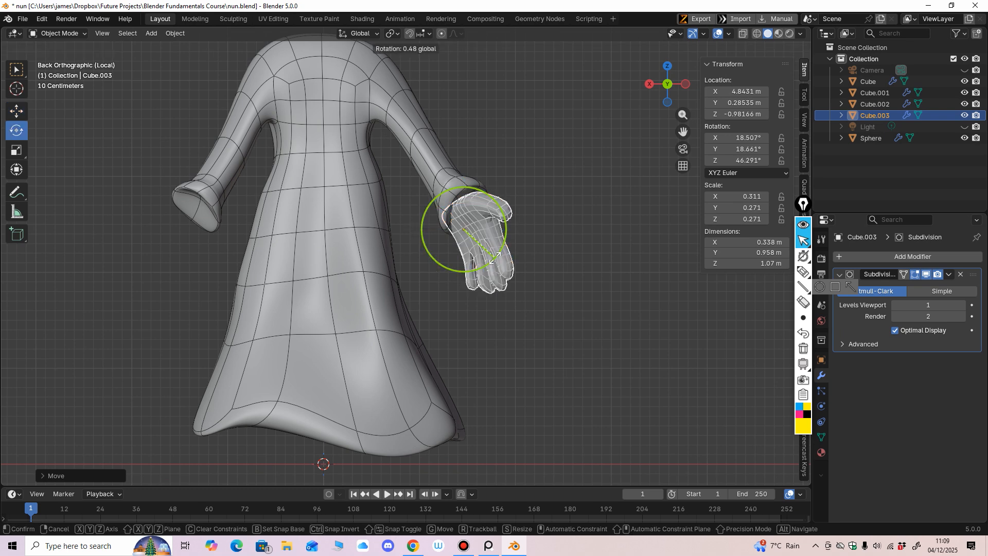
Rotate the hand to about 34.4° X, 3.1° Y and 49.6° Z so it follows the sleeve's direction.
left_click_drag(500, 246, 496, 254)
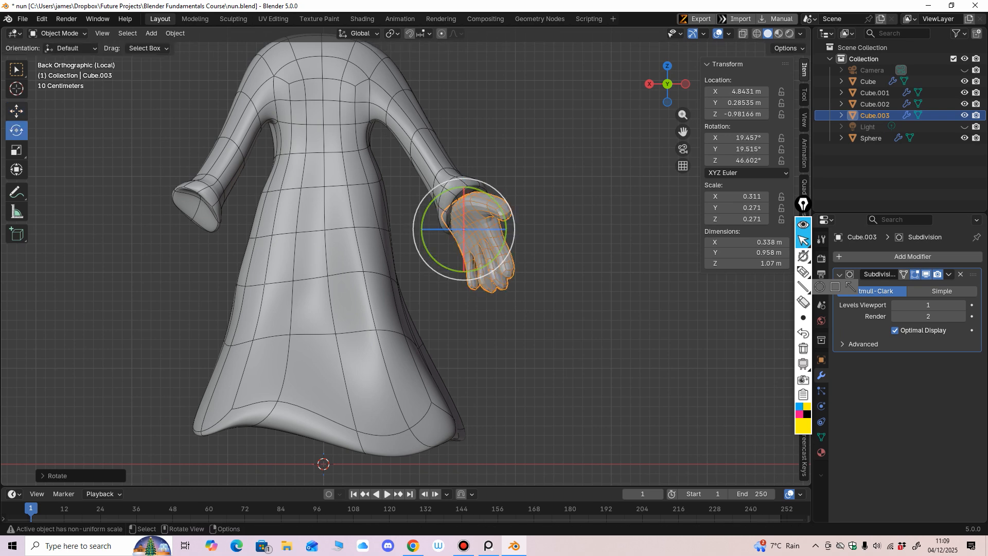
key("shift+space")
key("g")
middle_click_drag(494, 252, 375, 250)
key("shift+space")
key("r")
left_click_drag(365, 203, 374, 185)
middle_click_drag(374, 188, 508, 198)
key("shift+space")
key("g")
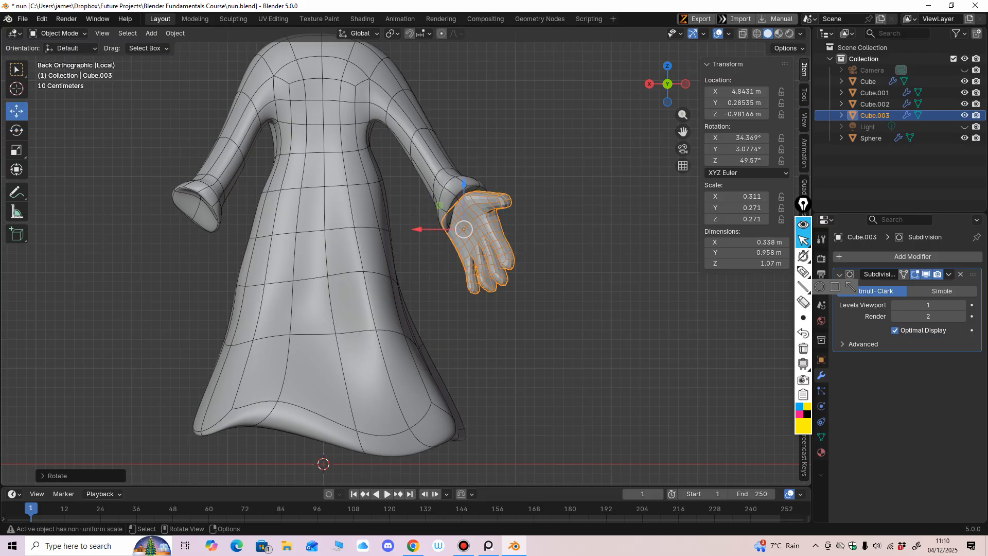
Fit the hand to the cuff at X 4.730 m, Z -1.012 m, rotated to about 38.1° X, 6.2° Y and 49.9° Z.
left_click_drag(464, 229, 471, 226)
middle_click_drag(472, 226, 461, 238, "shift")
middle_click_drag(461, 239, 465, 255, "ctrl")
middle_click_drag(466, 255, 466, 266, "ctrl")
left_click_drag(458, 253, 457, 256)
middle_click_drag(457, 257, 442, 231, "shift")
left_click(16, 130)
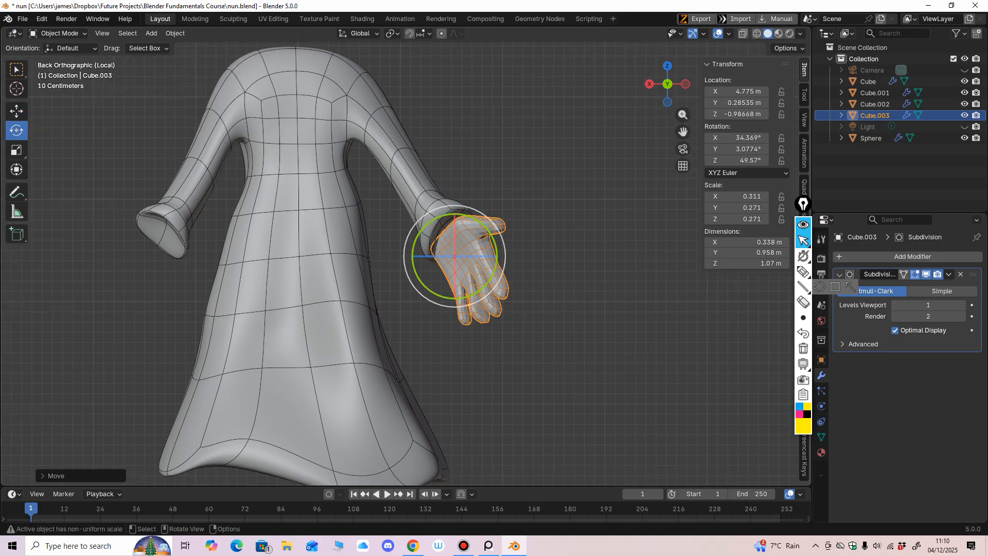
left_click_drag(420, 231, 459, 259)
left_click(16, 111)
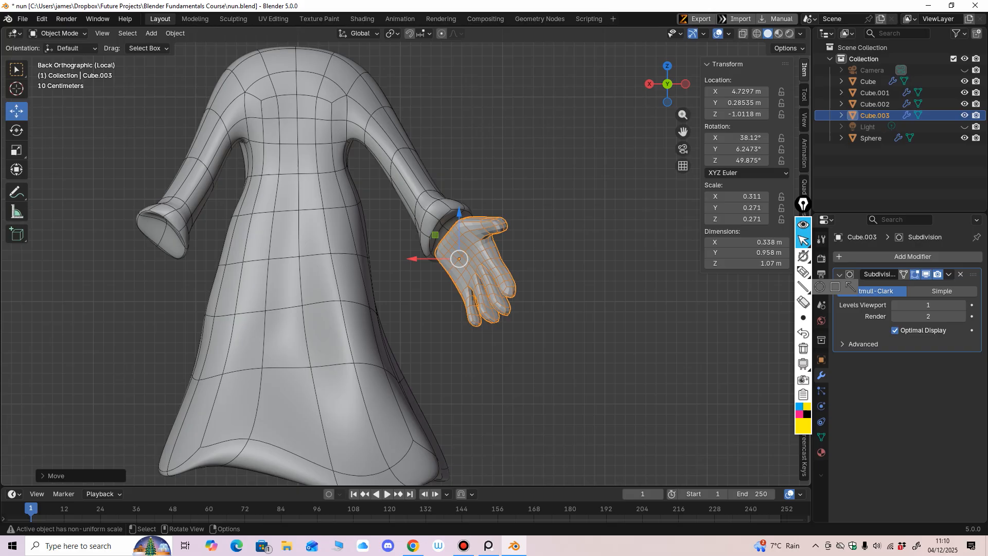
Isolate the hand in local view, enter Sculpt Mode and enlarge the Grab brush to about 215 px.
key("KP_Divide")
key("KP_Divide")
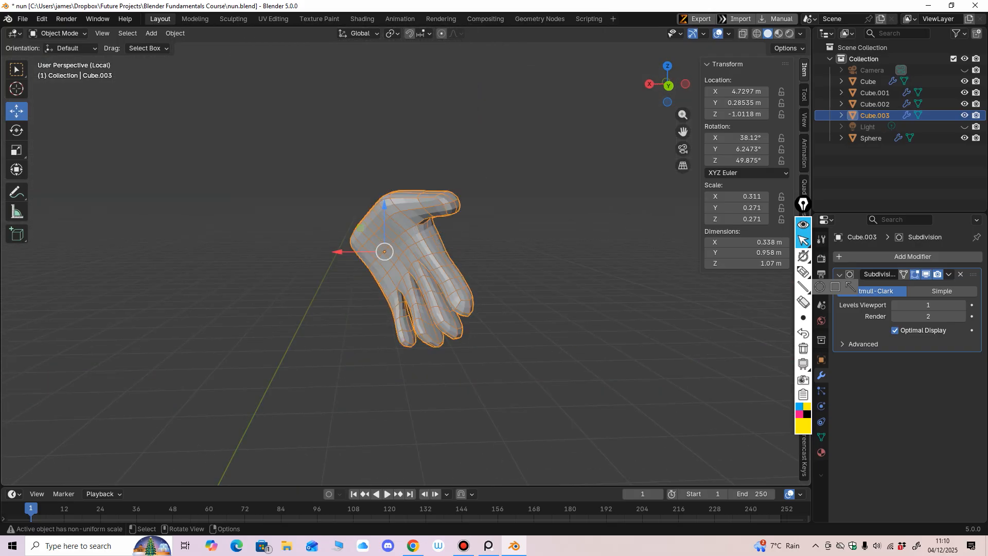
middle_click_drag(396, 247, 463, 283)
middle_click_drag(411, 263, 527, 312, "shift")
left_click(59, 33)
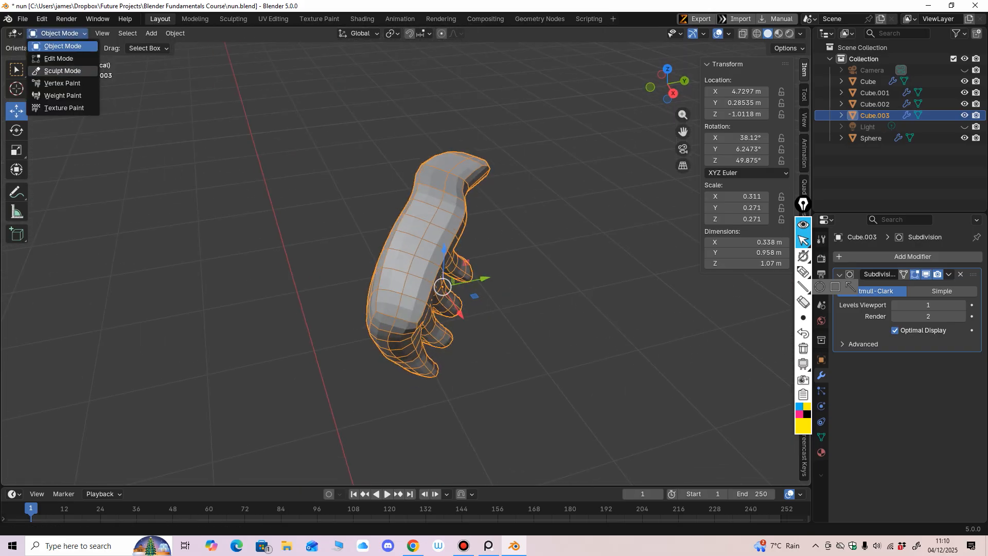
left_click(63, 70)
key("f")
left_click(417, 260)
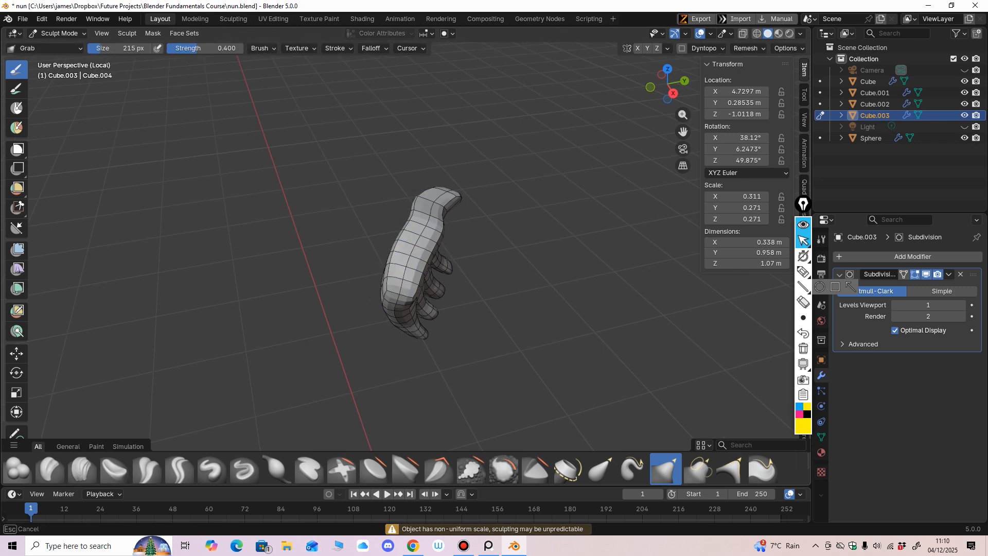
Widen and round the wrist end of the palm with Grab strokes from several angles.
left_click_drag(427, 263, 452, 268)
middle_click_drag(461, 270, 360, 239)
left_click_drag(360, 239, 350, 240)
middle_click_drag(350, 240, 353, 236)
left_click_drag(353, 237, 343, 236)
middle_click_drag(343, 237, 433, 316)
left_click_drag(361, 245, 357, 238)
middle_click_drag(357, 238, 406, 198)
middle_click_drag(354, 240, 278, 162)
Put the hand in Edit Mode with face selection, viewing the wrist end of the palm.
left_click(57, 33)
left_click(52, 57)
middle_click_drag(463, 319, 509, 355)
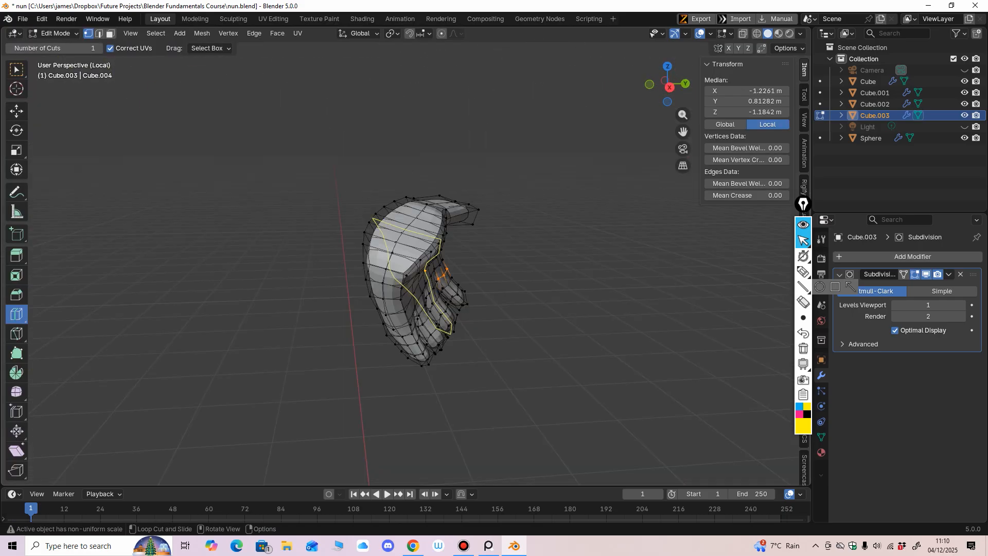
left_click(110, 33)
scroll(438, 258, "up", 2)
middle_click_drag(438, 252, 440, 272)
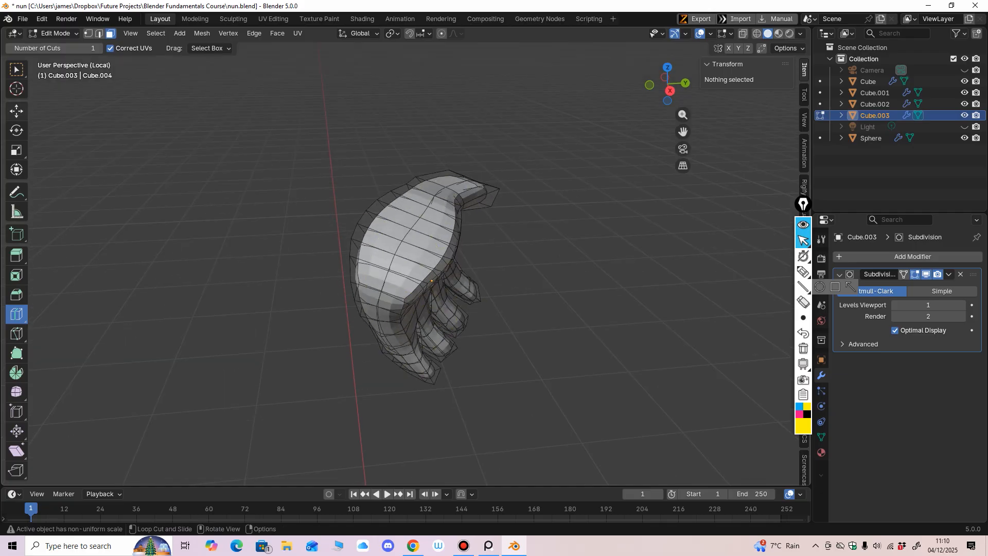
Select the faces at the wrist end of the palm and extrude them outward to form a wrist.
left_click(17, 111)
left_click(382, 224)
left_click(388, 212, "shift")
left_click(399, 202, "shift")
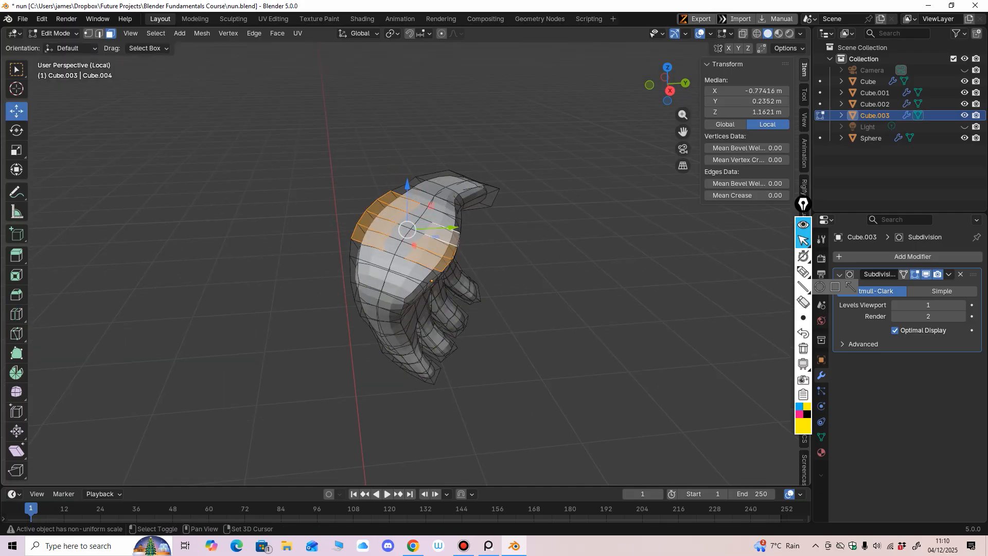
middle_click_drag(448, 226, 378, 185)
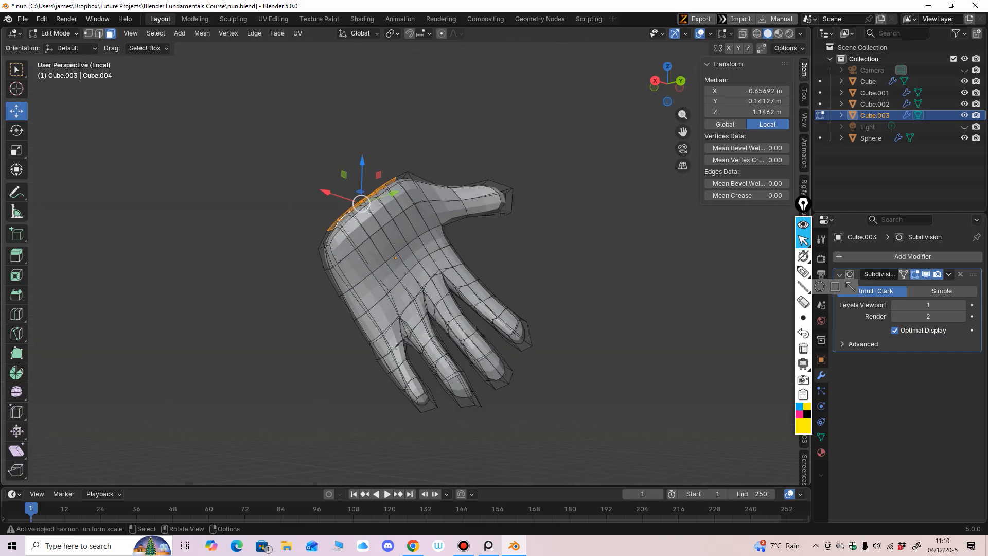
left_click(17, 255)
left_click_drag(335, 168, 290, 109)
middle_click_drag(308, 135, 197, 186)
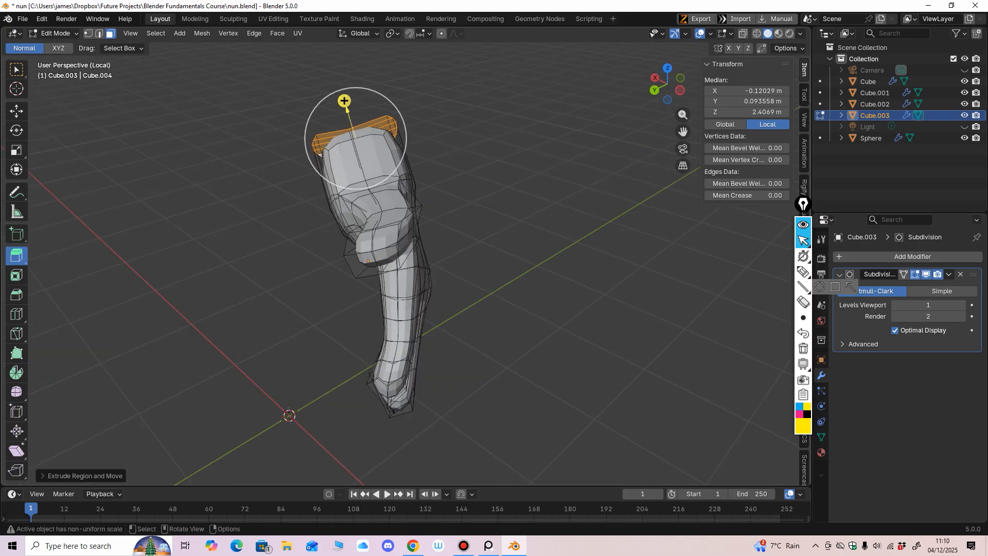
Return to Sculpt Mode and shape the extruded wrist with Grab strokes from several sides.
left_click(56, 34)
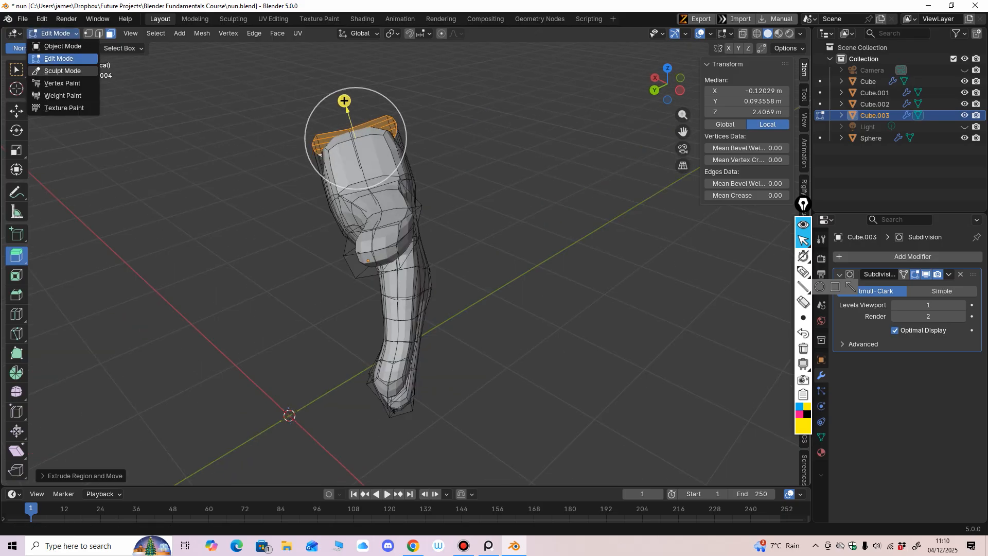
left_click(62, 71)
left_click_drag(337, 194, 351, 198)
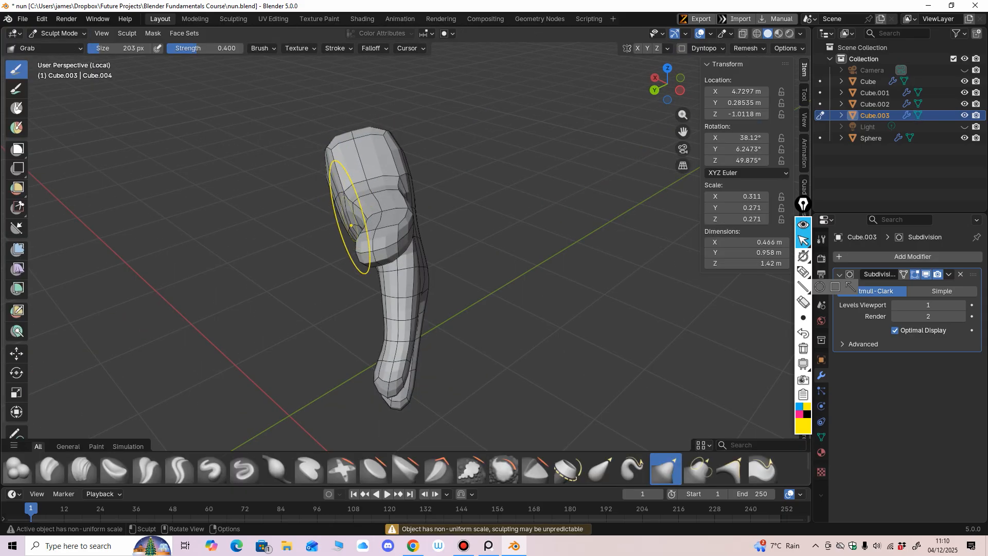
mouse_move(362, 206)
middle_mouse_down()
mouse_move(442, 200)
mouse_move(559, 143)
middle_mouse_up()
middle_click_drag(402, 187, 331, 222)
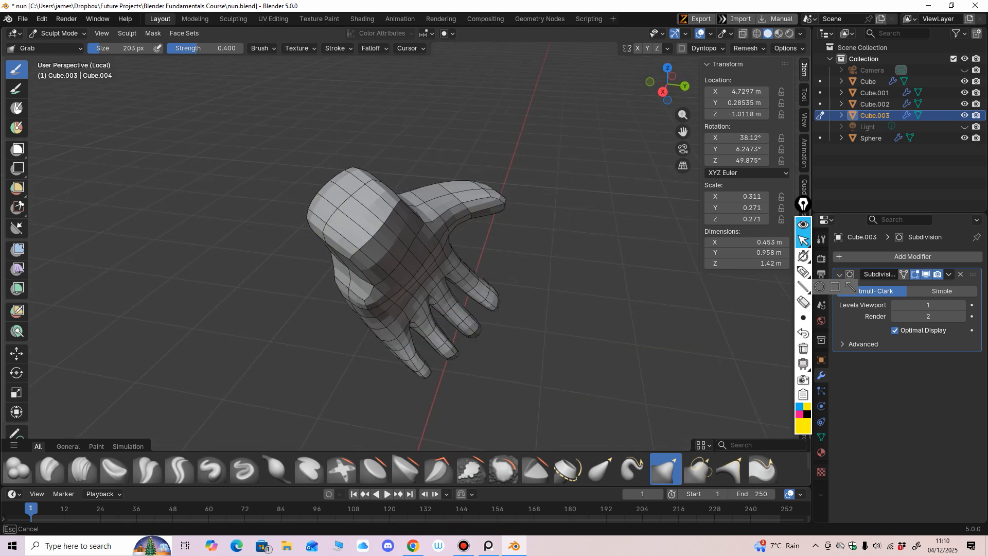
left_click_drag(379, 178, 380, 183)
middle_click_drag(379, 189, 385, 199)
scroll(381, 206, "down", 2)
left_click_drag(372, 218, 366, 237)
middle_click_drag(366, 227, 370, 248)
left_click_drag(371, 249, 377, 253)
middle_click_drag(412, 263, 446, 224)
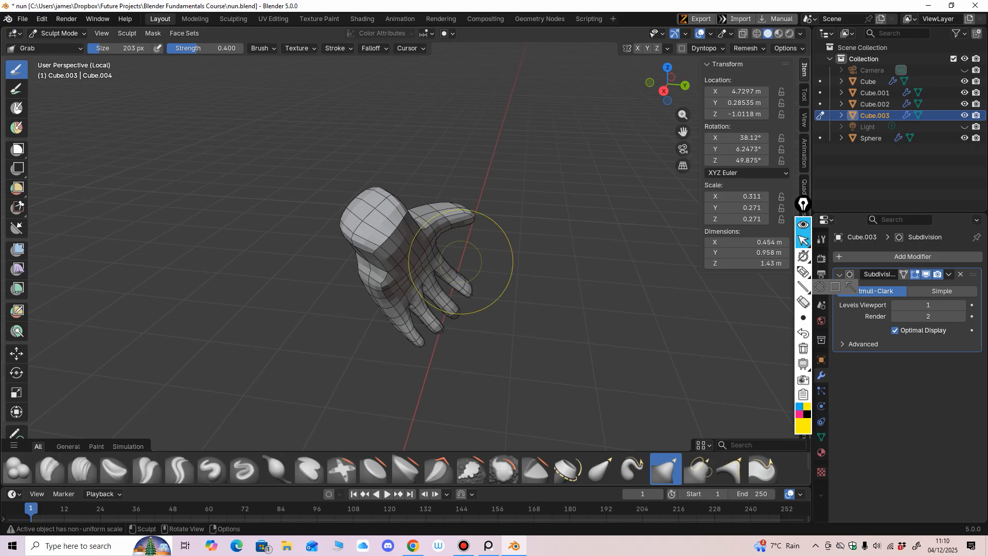
Leave local view and frame the whole nun in back view.
key("KP_Divide")
key("ctrl+KP_1")
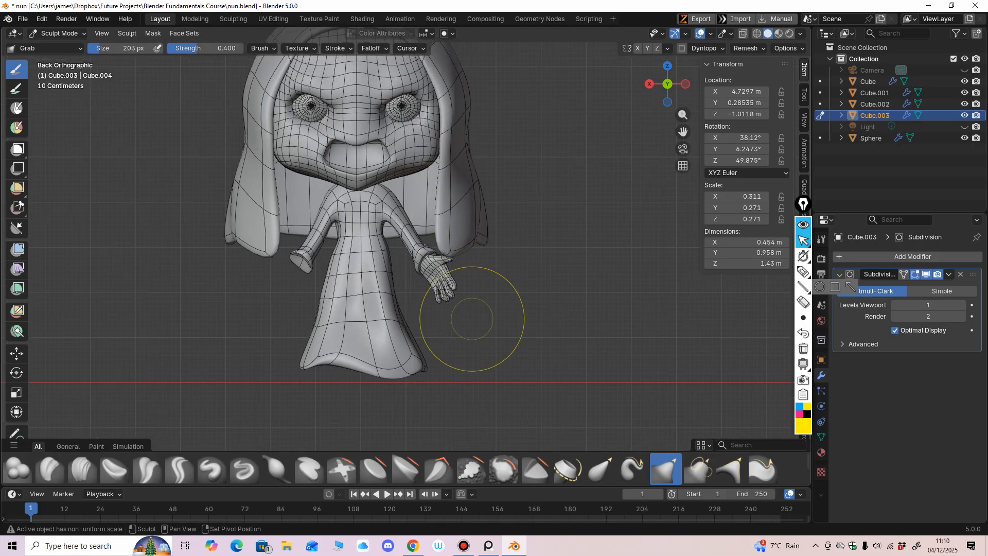
scroll(447, 324, "down", 3)
scroll(502, 282, "up", 2)
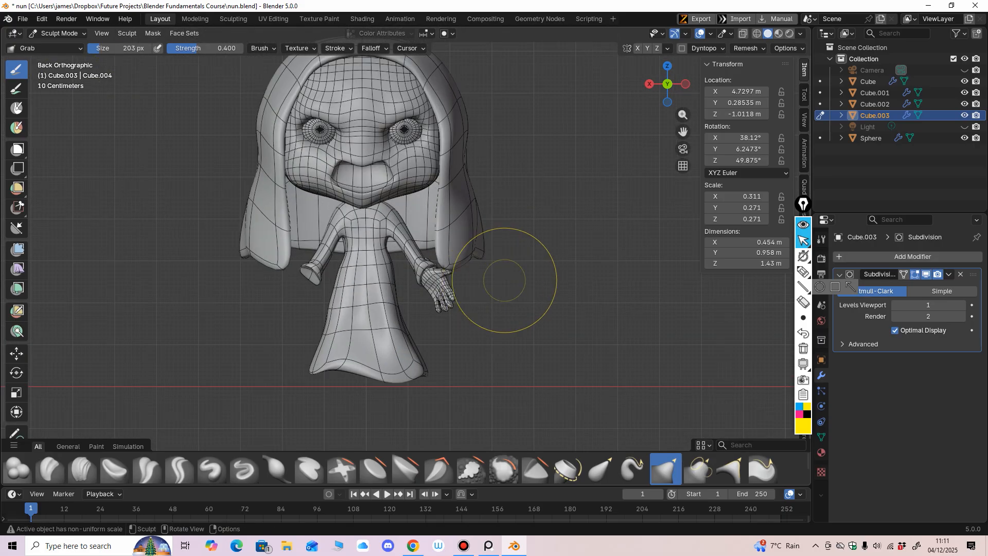
mouse_move(550, 331)
middle_mouse_down("shift")
mouse_move(563, 336)
mouse_move(560, 326)
middle_mouse_up("shift")
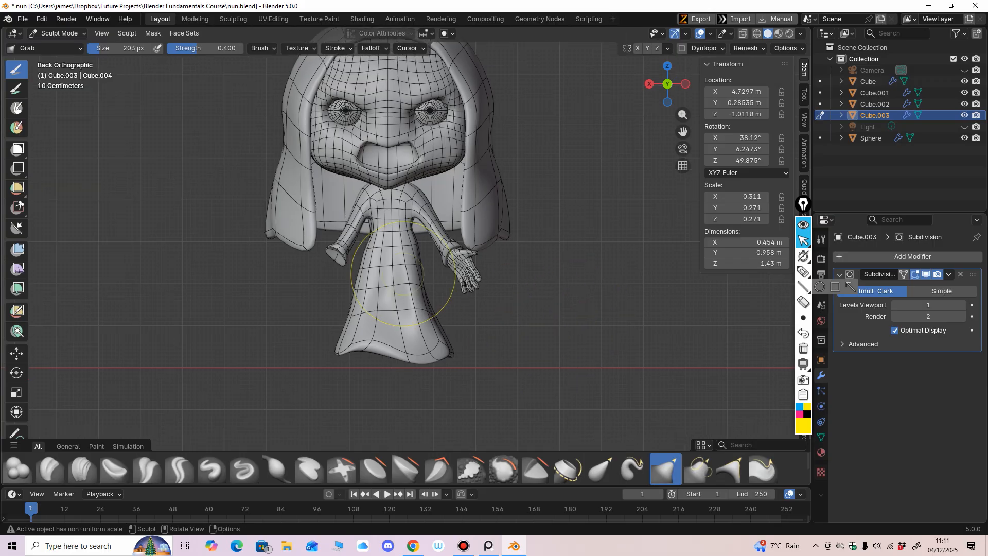
Switch sculpting to the dress, reduce the Grab brush to 138 px, nudge the skirt's side and change to perspective view.
key("alt+q")
key("f")
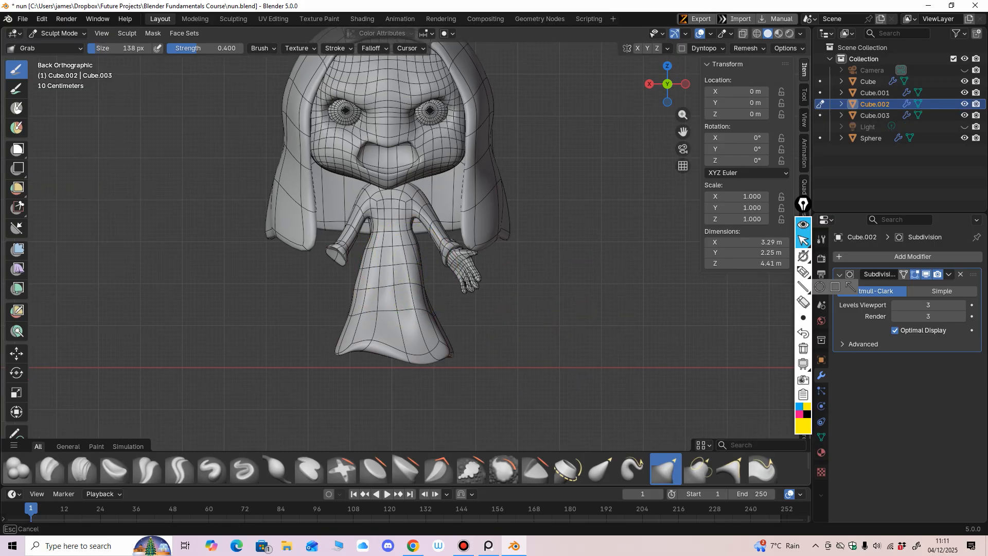
key("alt+q")
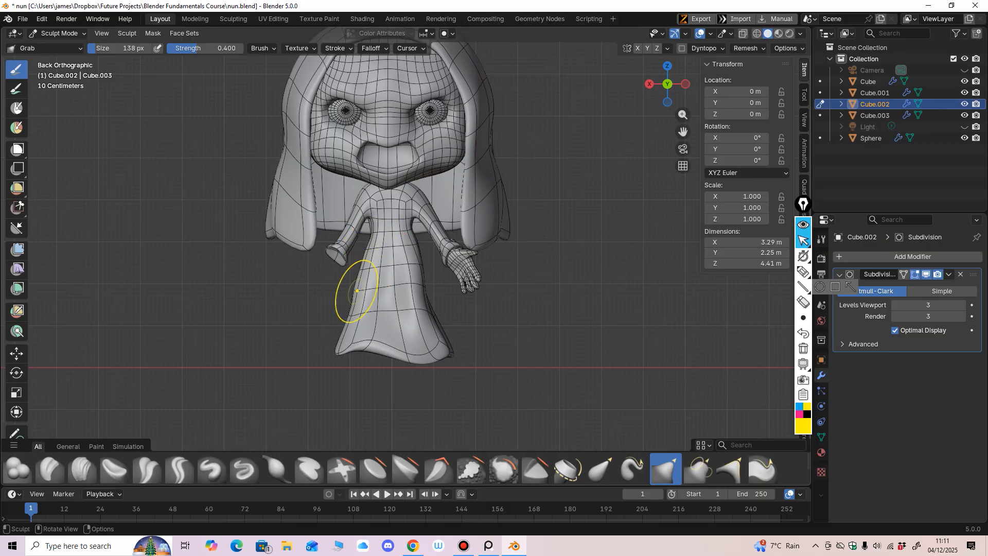
left_click_drag(357, 291, 355, 291)
middle_click_drag(502, 252, 498, 265, "ctrl")
middle_click_drag(478, 282, 494, 303, "shift")
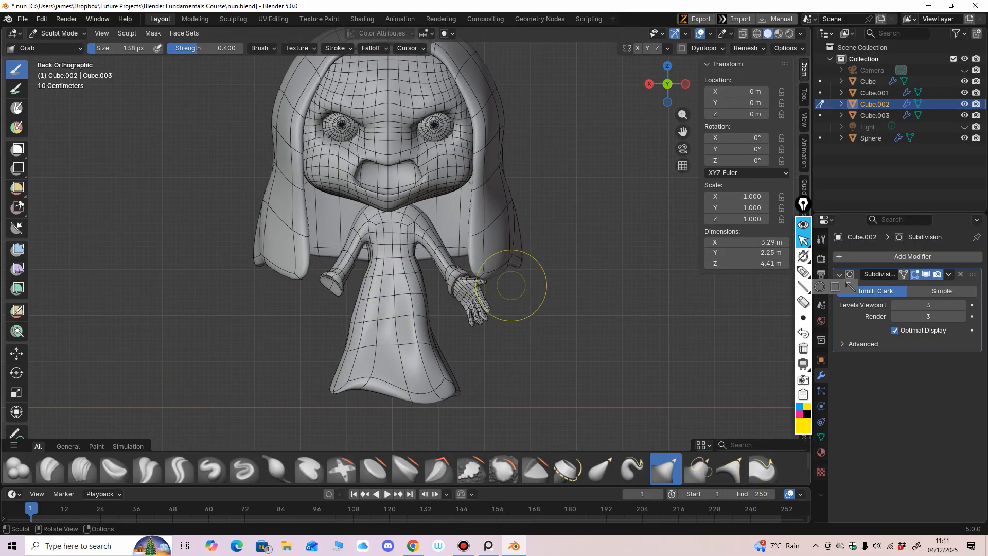
key("alt+q")
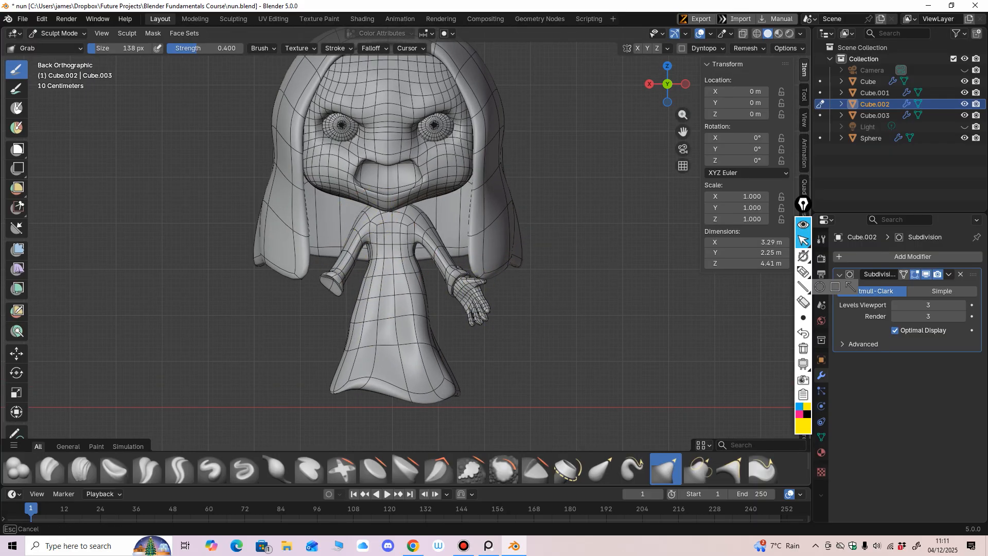
key("KP_5")
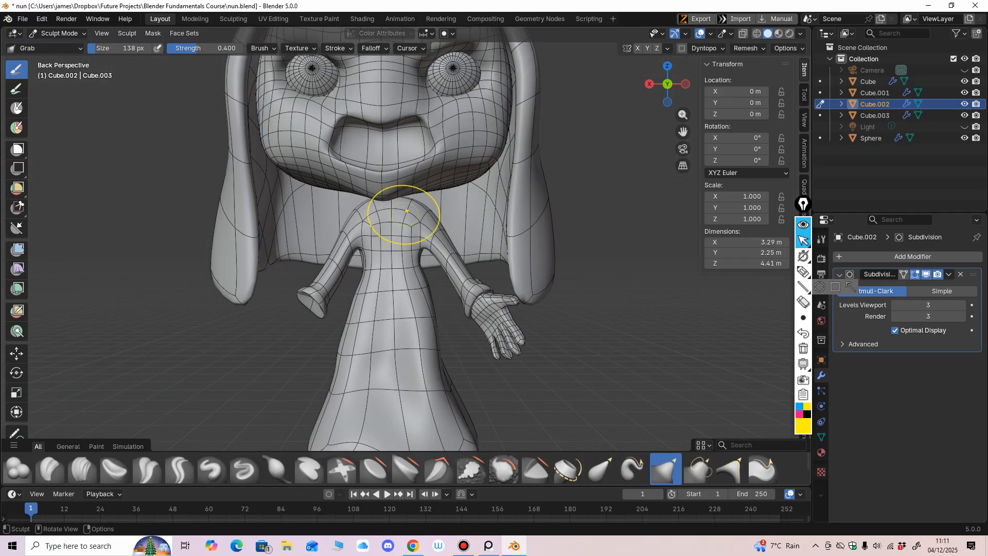
Reshape the skirt's lower hem with Grab strokes from the back and from below.
scroll(440, 217, "down", 3)
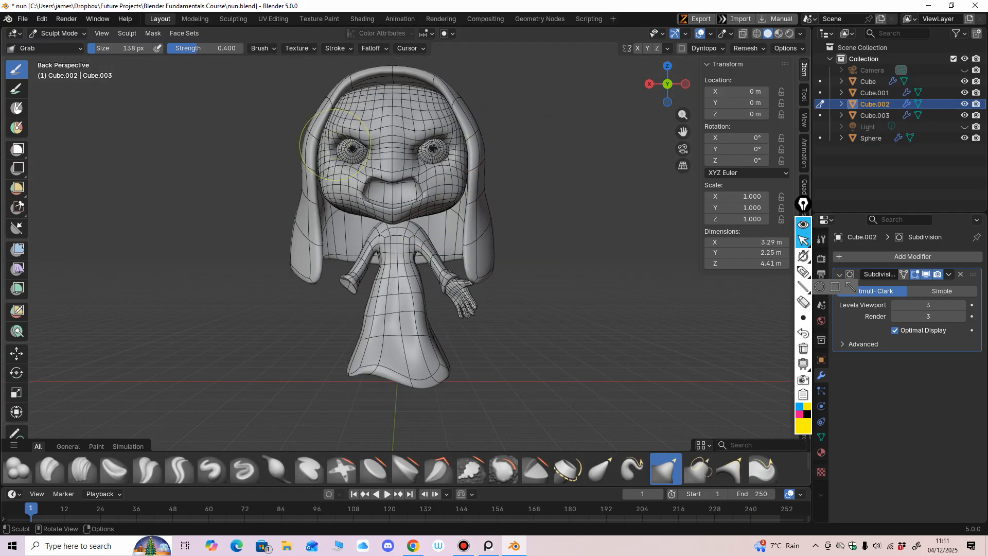
scroll(482, 250, "up", 2)
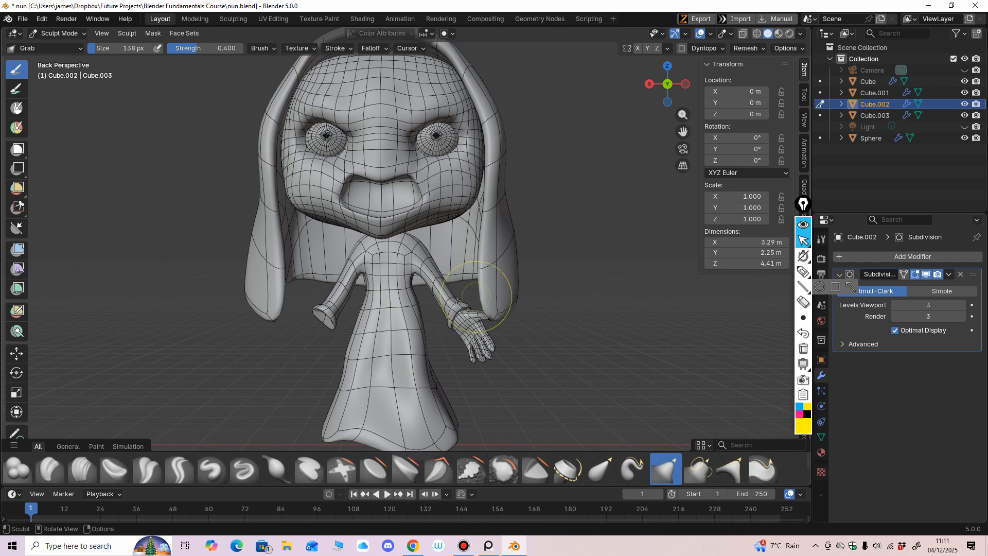
scroll(476, 297, "down", 1)
middle_click_drag(447, 421, 445, 378, "shift")
left_click_drag(446, 377, 443, 369)
middle_click_drag(444, 368, 445, 229)
middle_click_drag(443, 188, 449, 246, "shift")
left_click_drag(451, 244, 449, 240)
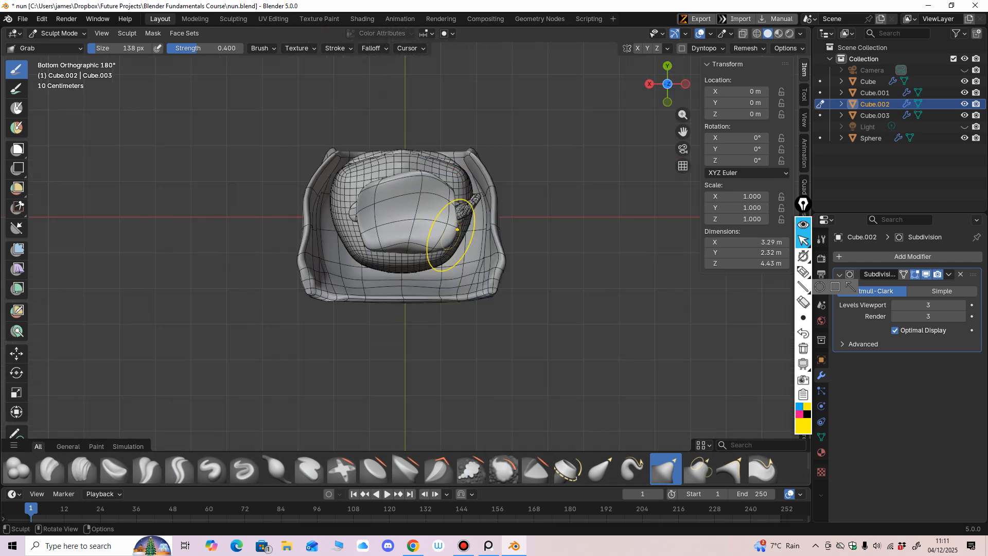
Turn on X symmetry, reduce the Grab brush to 89 px and keep refining the hem and silhouette of the dress.
mouse_move(434, 248)
middle_mouse_down()
mouse_move(375, 350)
mouse_move(399, 254)
mouse_move(433, 290)
mouse_move(414, 235)
mouse_move(421, 212)
middle_mouse_up()
scroll(446, 297, "up", 1)
left_click_drag(419, 217, 418, 208)
middle_click_drag(375, 223, 488, 272)
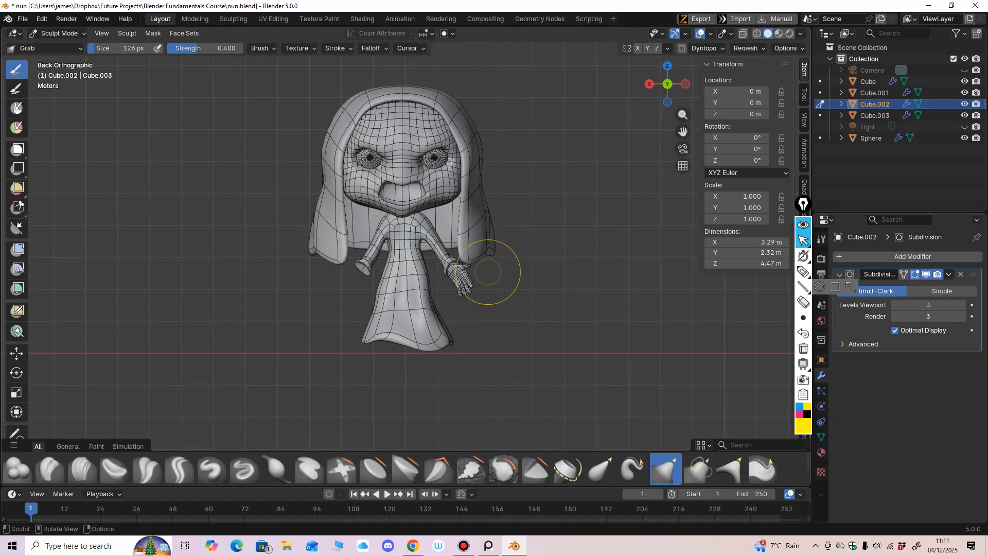
scroll(453, 225, "up", 1)
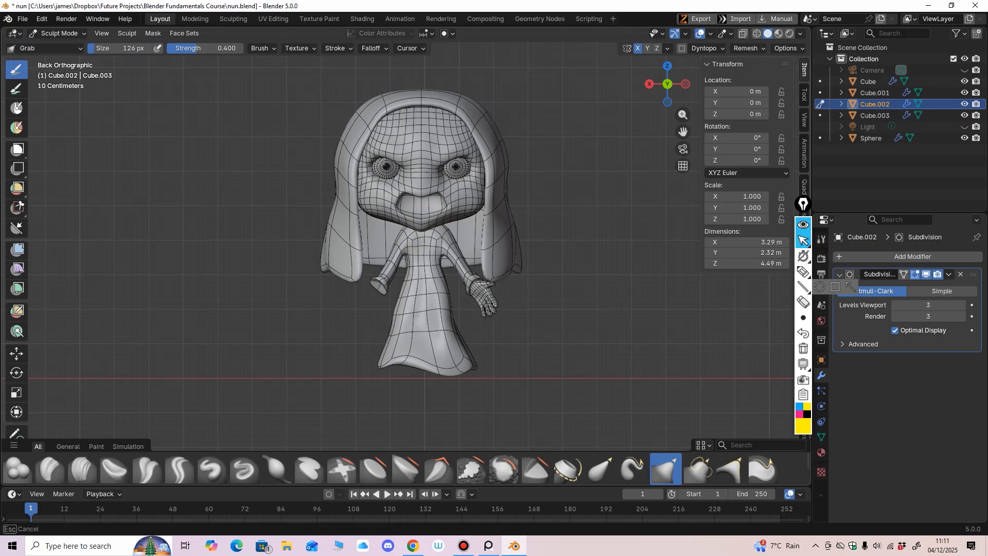
middle_click_drag(401, 271, 399, 242, "shift")
middle_click_drag(400, 242, 400, 233, "ctrl")
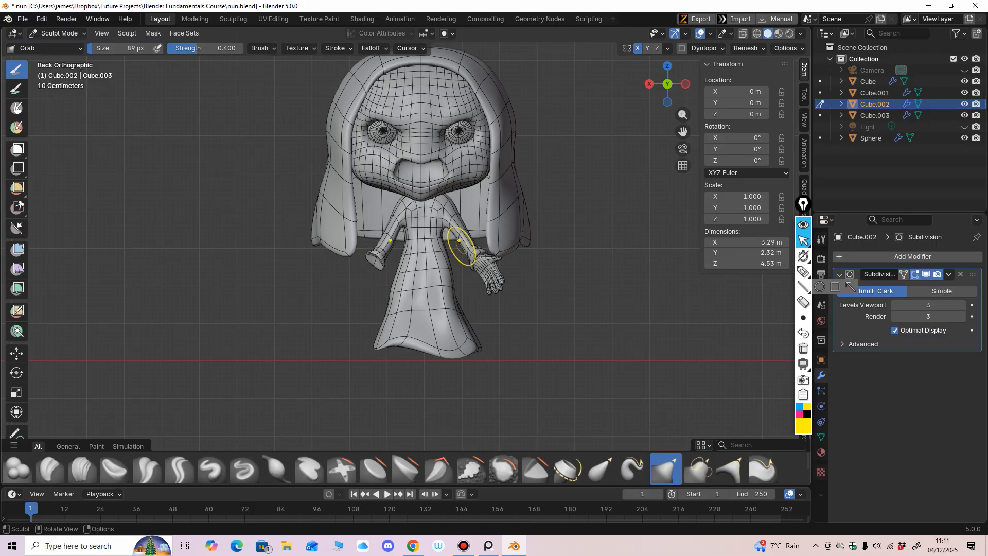
Examine the whole nun's proportions from the side, at an angle and in back view, including the face and sleeves up close.
mouse_move(518, 216)
middle_mouse_down("ctrl+shift")
mouse_move(494, 264)
mouse_move(518, 227)
middle_mouse_up("ctrl+shift")
key("ctrl+KP_1")
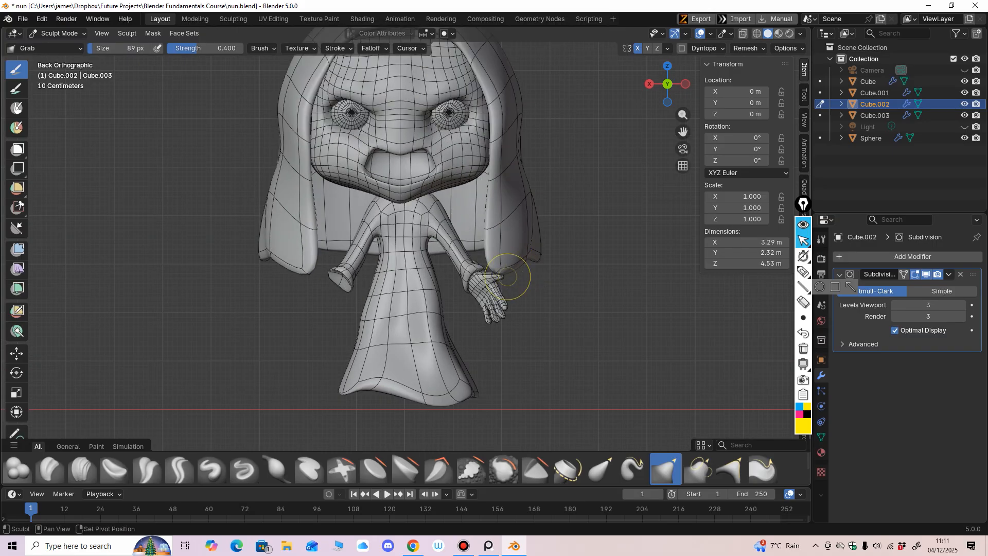
middle_click_drag(507, 276, 571, 303, "ctrl")
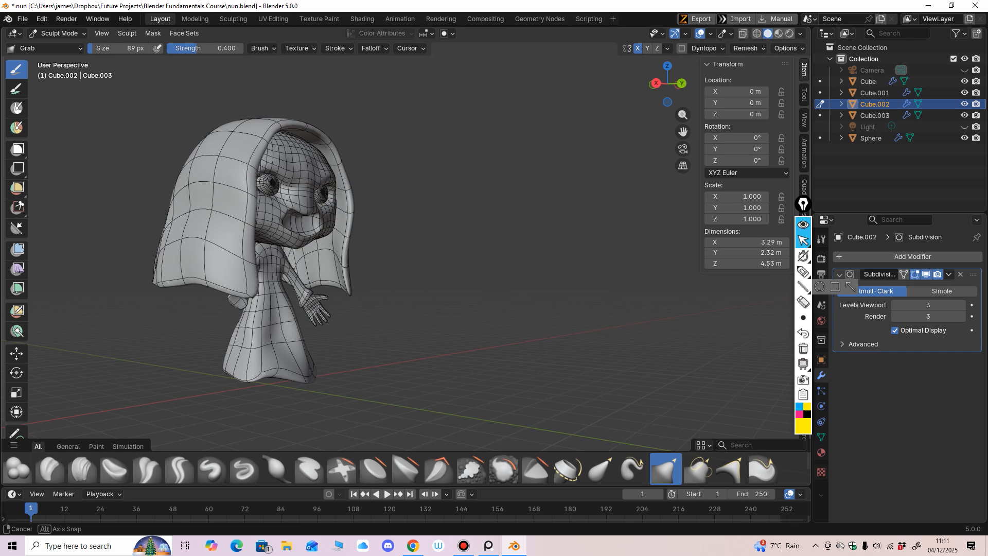
key("ctrl+KP_1")
mouse_move(481, 311)
middle_mouse_down()
mouse_move(541, 319)
mouse_move(486, 301)
mouse_move(492, 309)
mouse_move(472, 327)
mouse_move(481, 294)
mouse_move(484, 314)
mouse_move(435, 312)
middle_mouse_up()
key("ctrl+KP_1")
key("ctrl+KP_1")
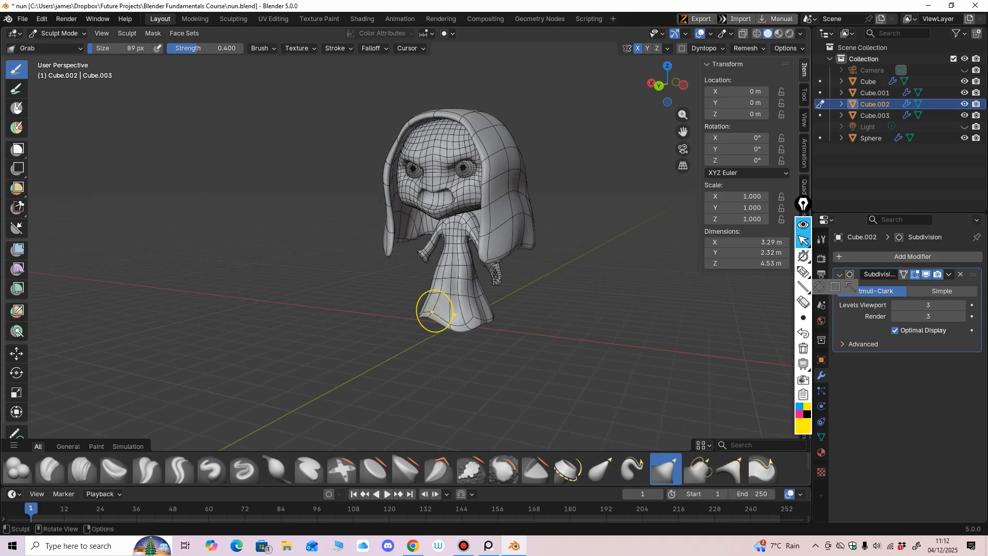
middle_click_drag(375, 225, 407, 263)
key("ctrl+KP_1")
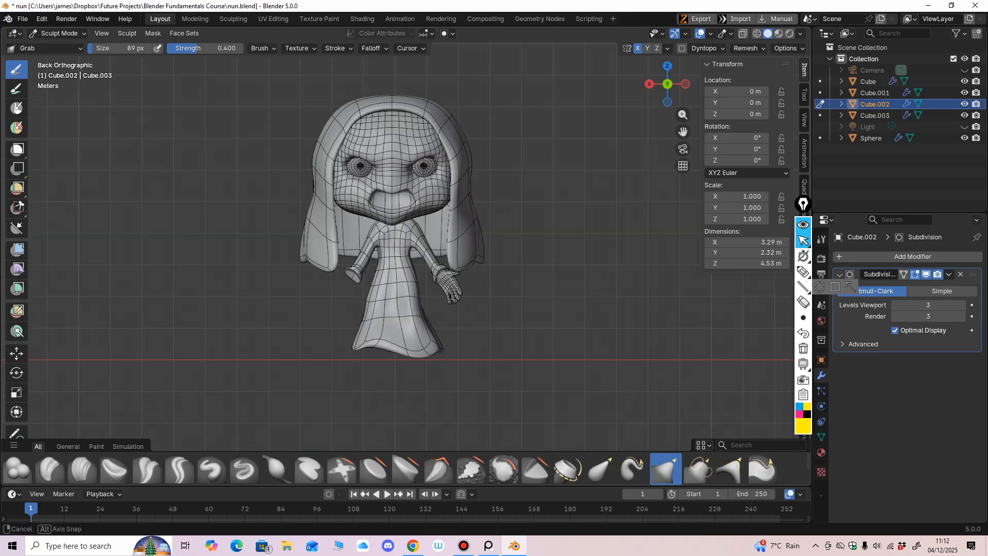
scroll(418, 280, "up", 4)
scroll(412, 271, "up", 1)
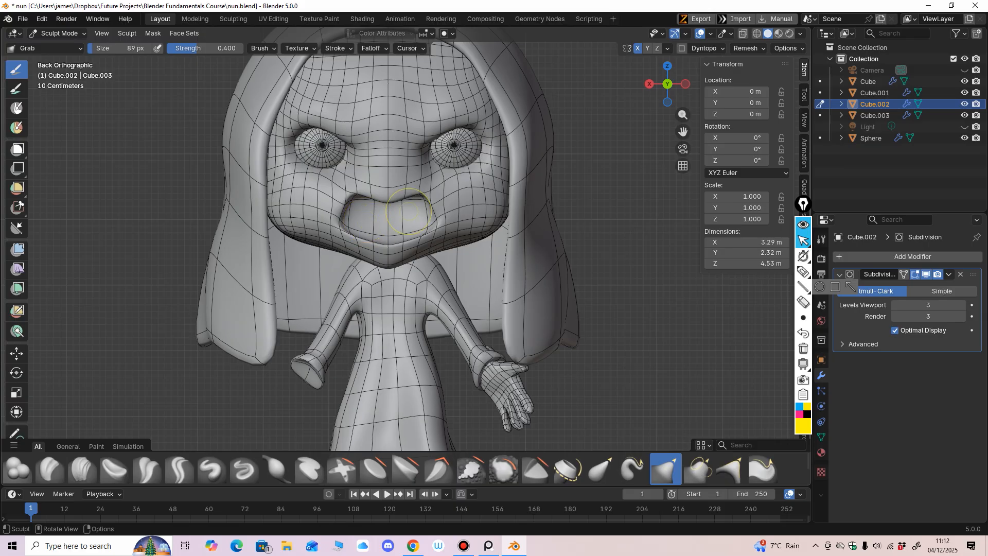
scroll(401, 215, "down", 1)
scroll(438, 215, "down", 2)
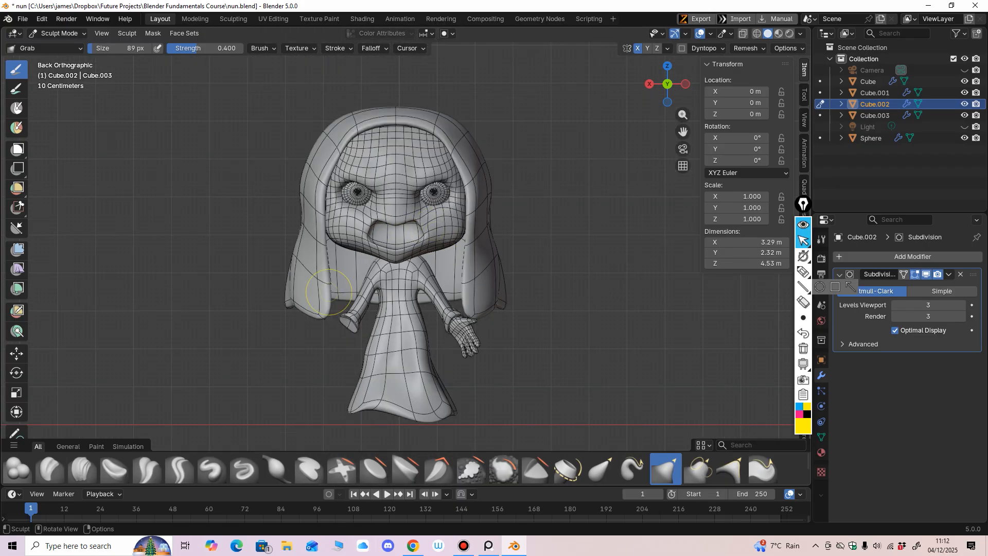
scroll(370, 304, "down", 1, "shift")
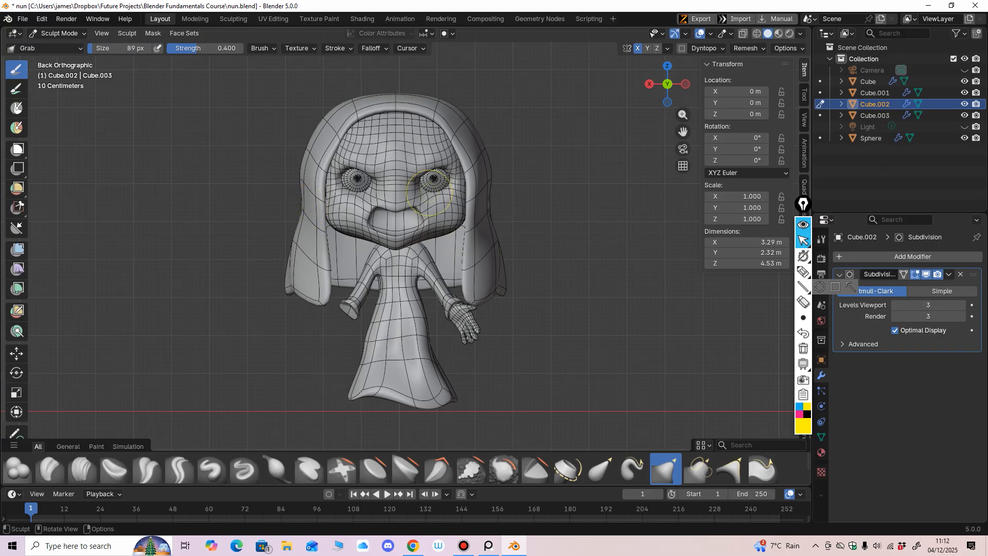
middle_click_drag(430, 193, 519, 154)
middle_click_drag(507, 233, 266, 317)
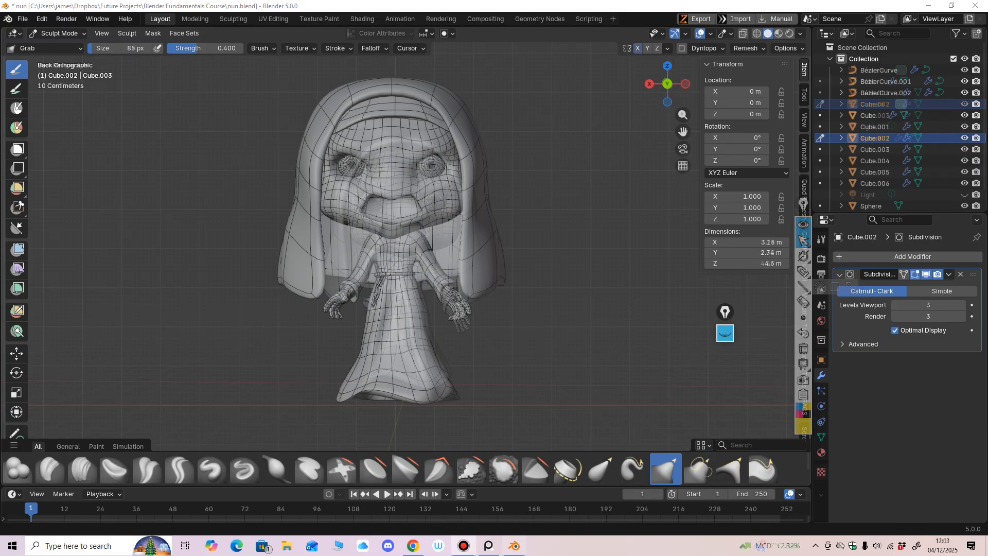
Examine the nun's paired hands, belt and skirt folds in perspective and in back view.
middle_click_drag(461, 263, 478, 268)
scroll(479, 267, "up", 3)
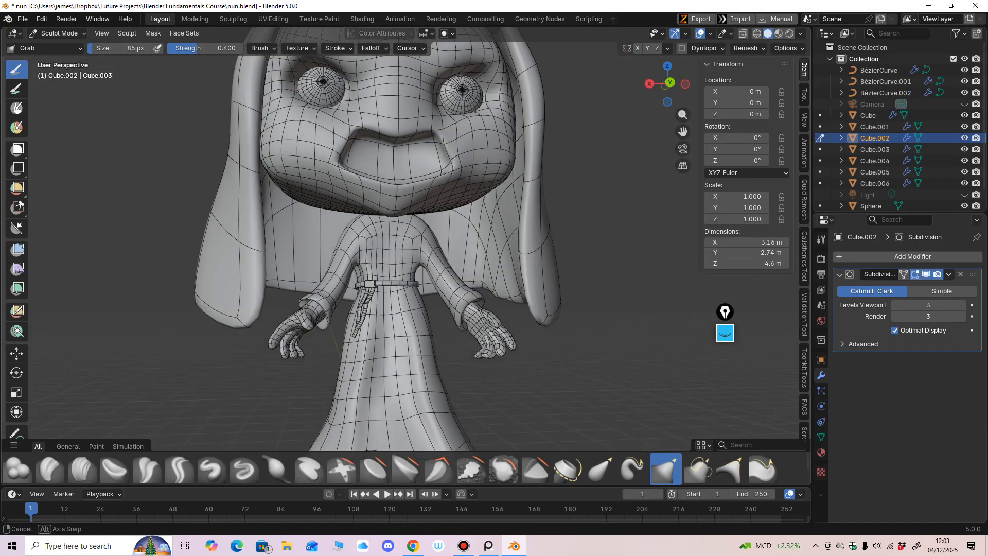
left_click_drag(725, 312, 762, 275)
mouse_move(467, 295)
middle_mouse_down()
mouse_move(490, 301)
mouse_move(487, 252)
middle_mouse_up()
key("ctrl+KP_1")
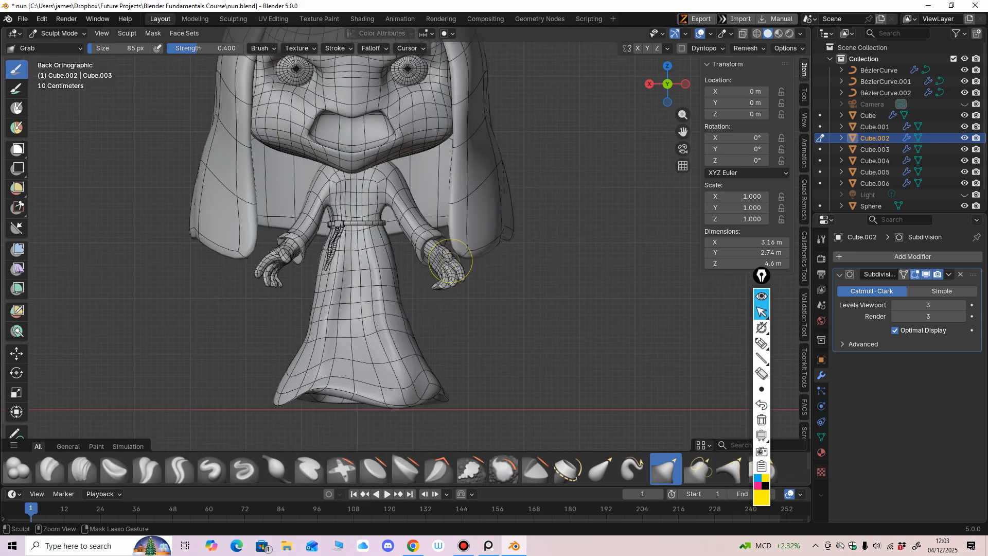
scroll(494, 278, "up", 1)
left_click(762, 343)
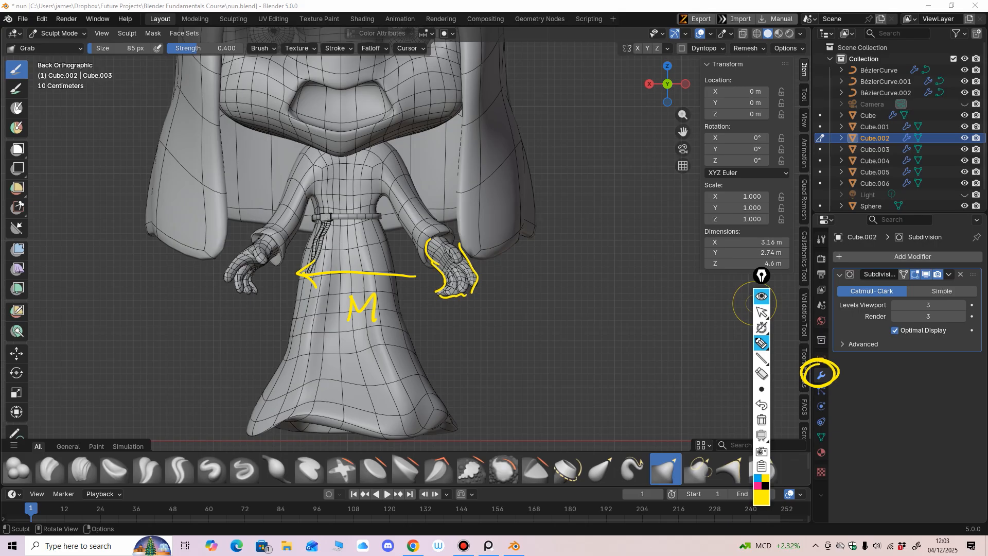
mouse_move(761, 390)
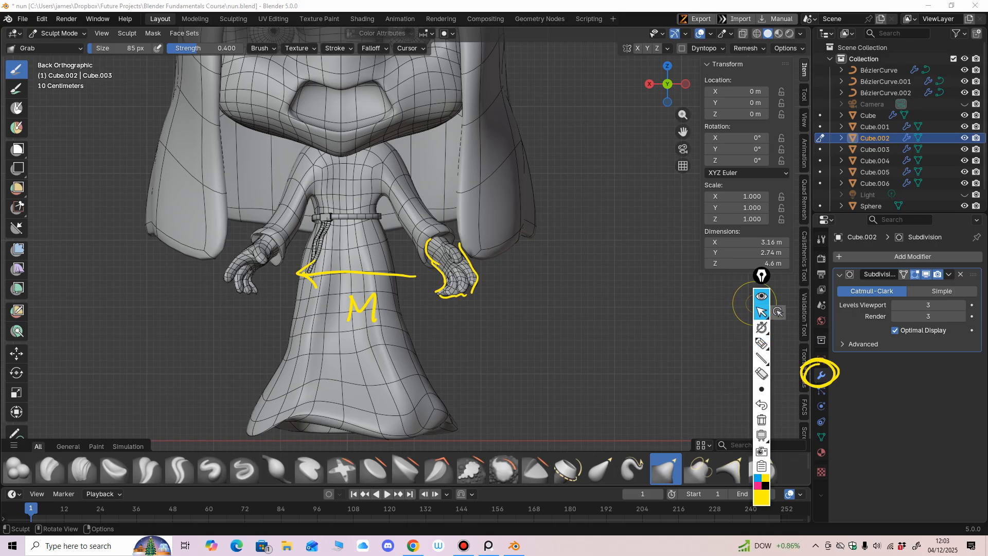
mouse_move(766, 347)
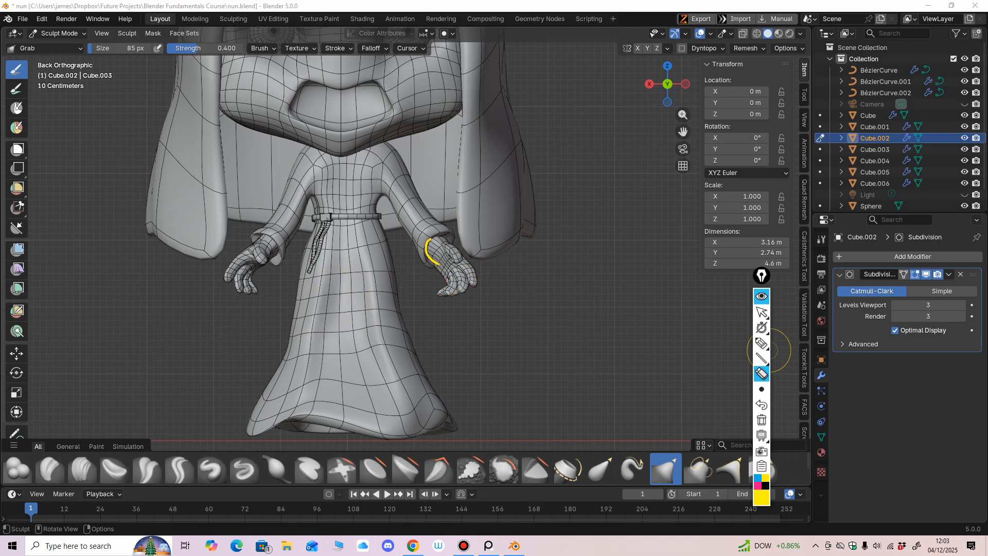
Choose the Inflate/Deflate brush and switch sculpting from the dress to the hand.
middle_click_drag(461, 302, 461, 302)
left_click(277, 469)
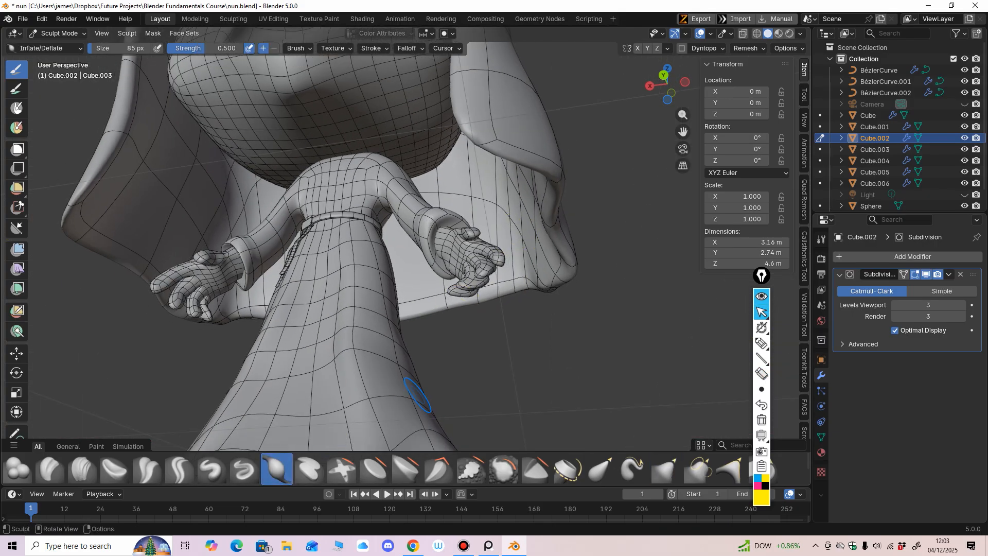
mouse_move(420, 395)
middle_mouse_down("ctrl")
mouse_move(502, 273)
mouse_move(438, 297)
mouse_move(430, 281)
middle_mouse_up("ctrl")
key("alt+q")
key("alt+q")
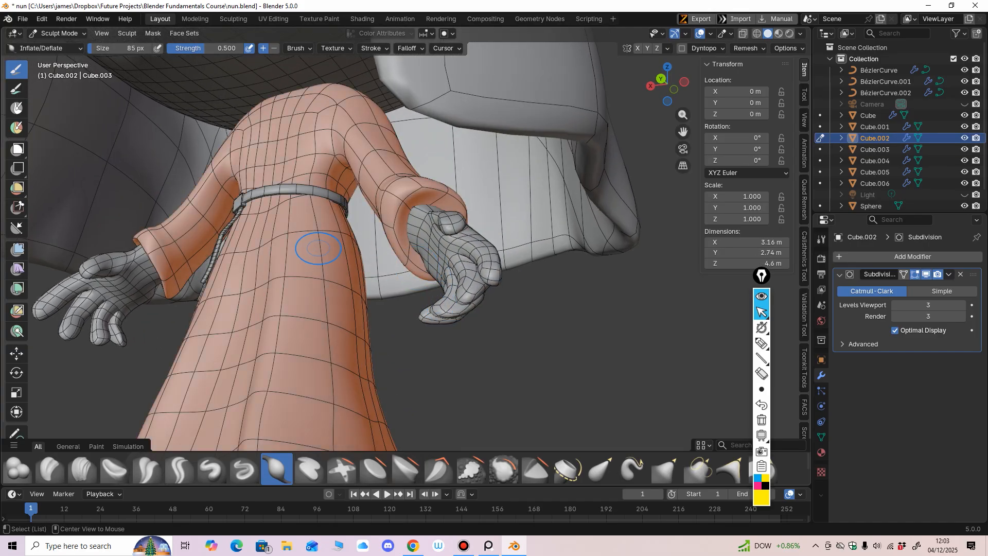
key("alt+q")
key("alt+q")
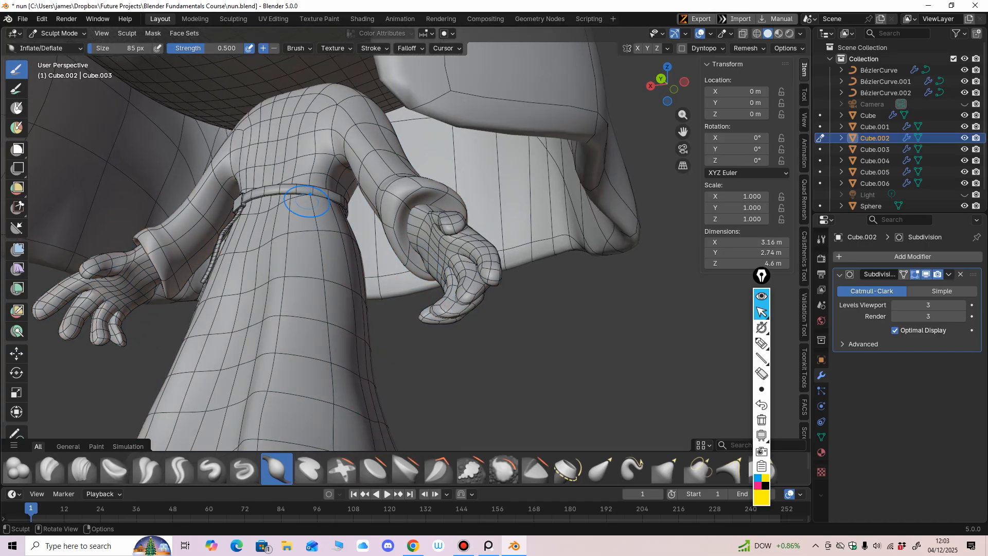
key("alt+q")
scroll(463, 263, "up", 2)
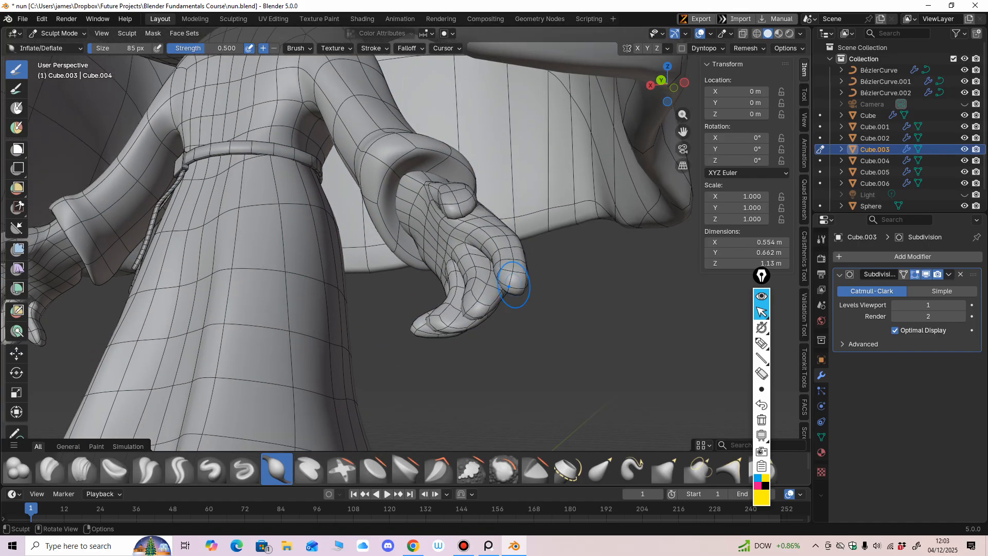
Inflate the hand slightly, then adjust the fingers using the Grab brush at 143 px and 123 px.
middle_click_drag(507, 264, 439, 239)
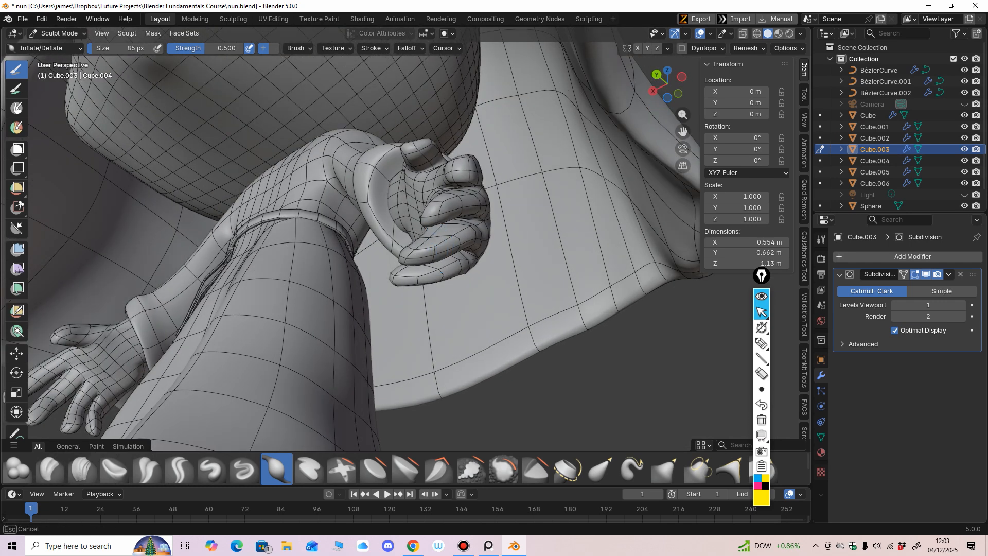
mouse_move(440, 282)
middle_mouse_down()
mouse_move(458, 328)
mouse_move(460, 283)
mouse_move(458, 322)
middle_mouse_up()
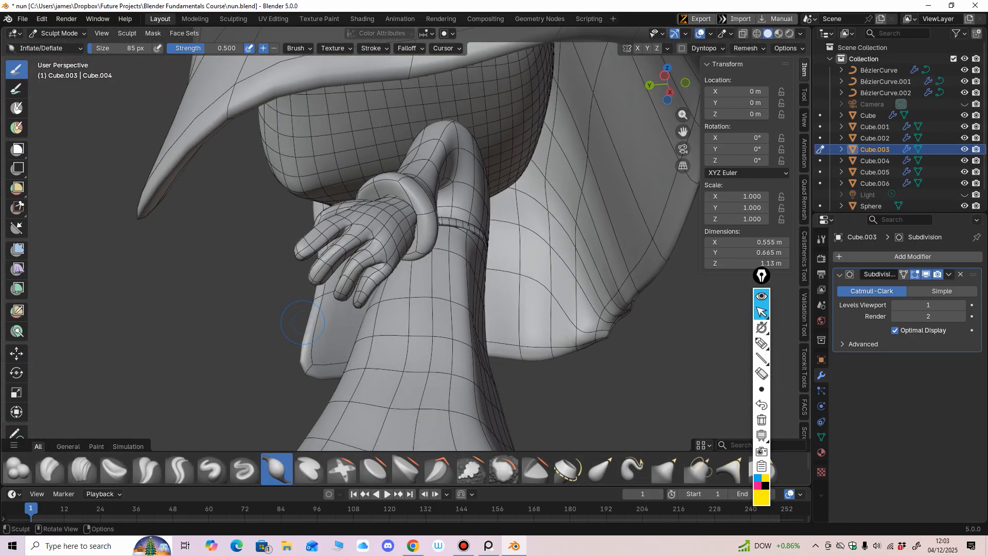
key("g")
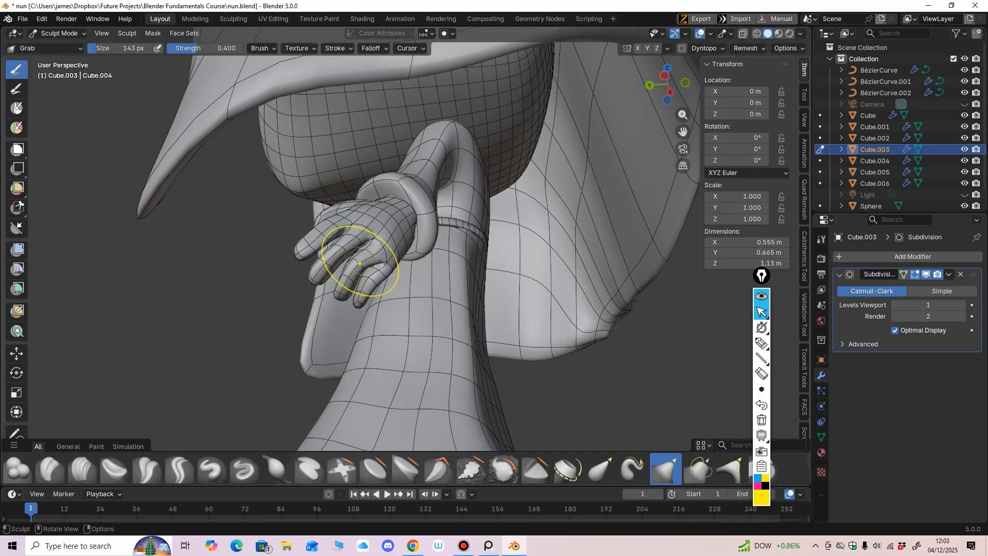
left_click_drag(353, 258, 363, 265)
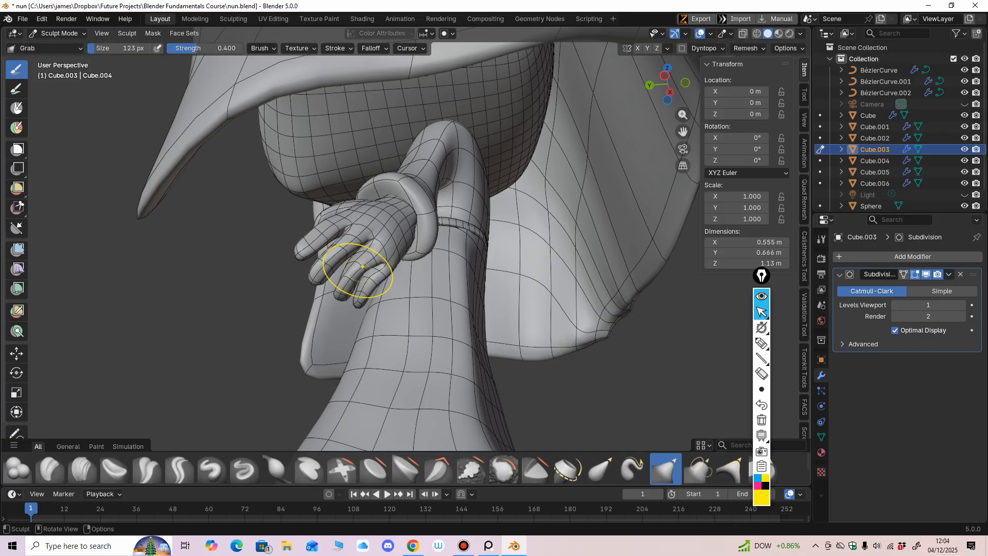
middle_click_drag(360, 274, 539, 291)
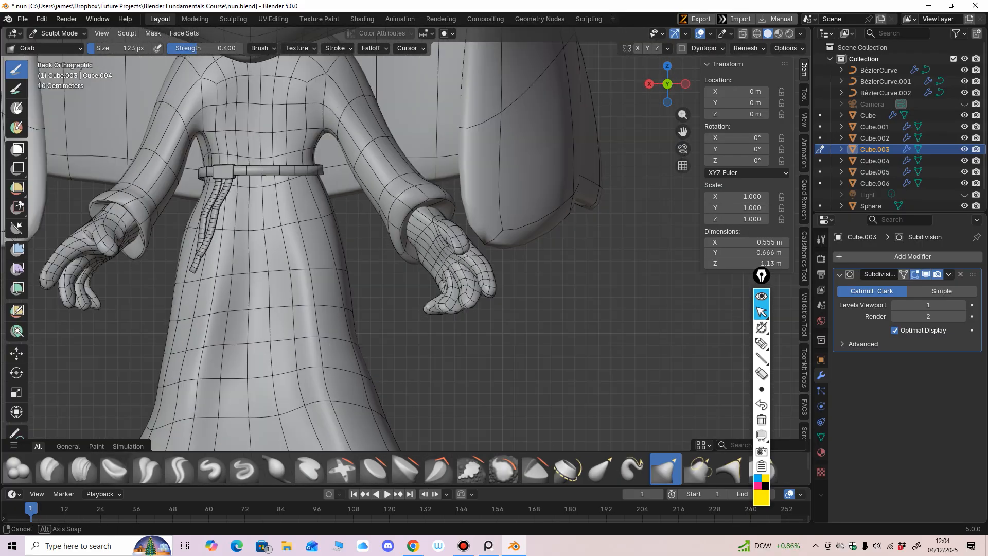
Switch sculpting to the belt and then to the headband beneath the veil.
scroll(535, 294, "down", 1)
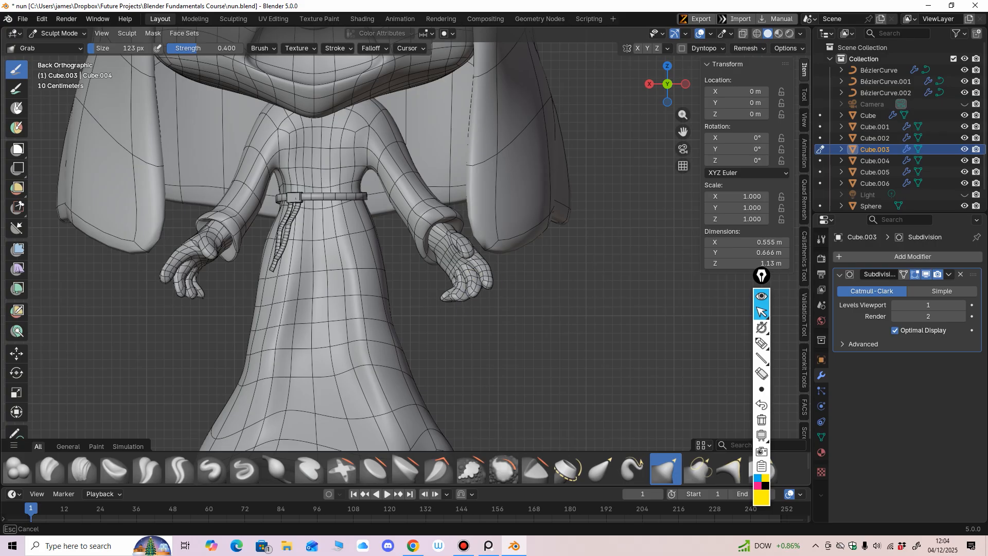
key("alt+q")
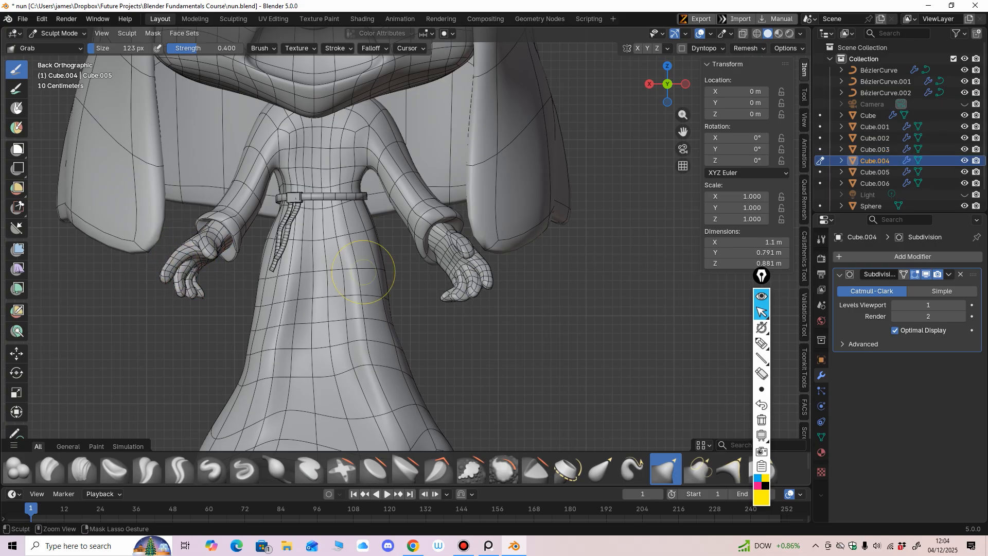
middle_click_drag(372, 272, 337, 281)
scroll(337, 288, "down", 2)
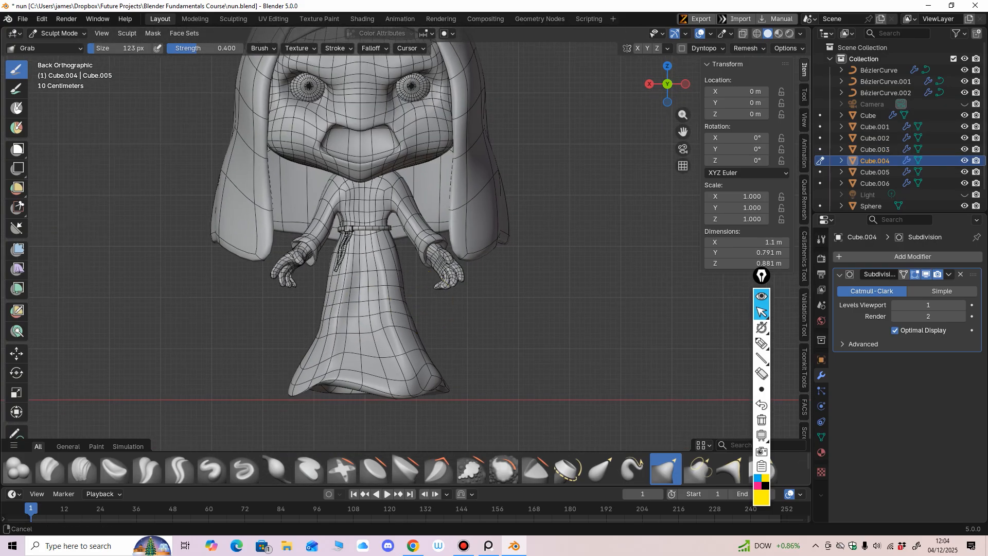
scroll(352, 237, "up", 5)
scroll(489, 278, "down", 4)
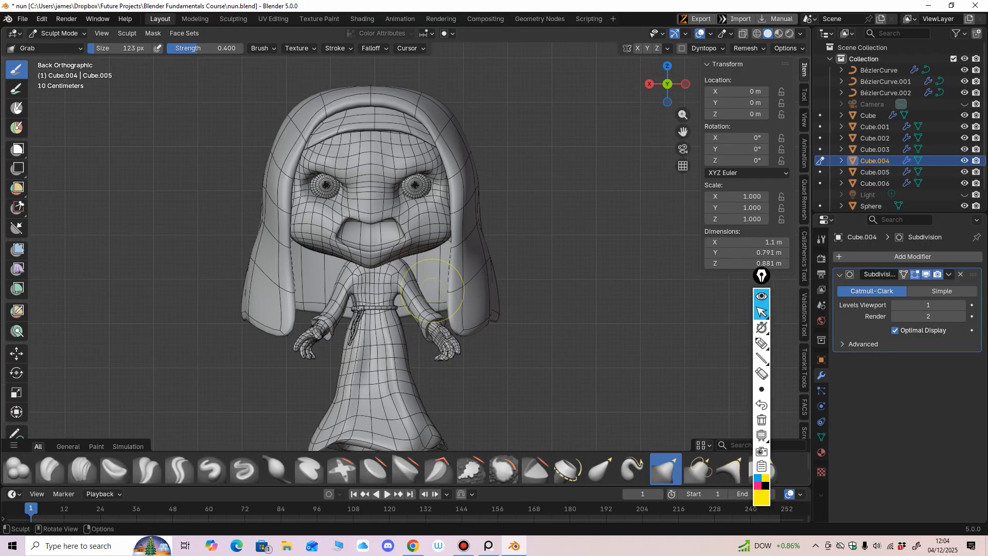
key("alt+q")
scroll(386, 155, "up", 3)
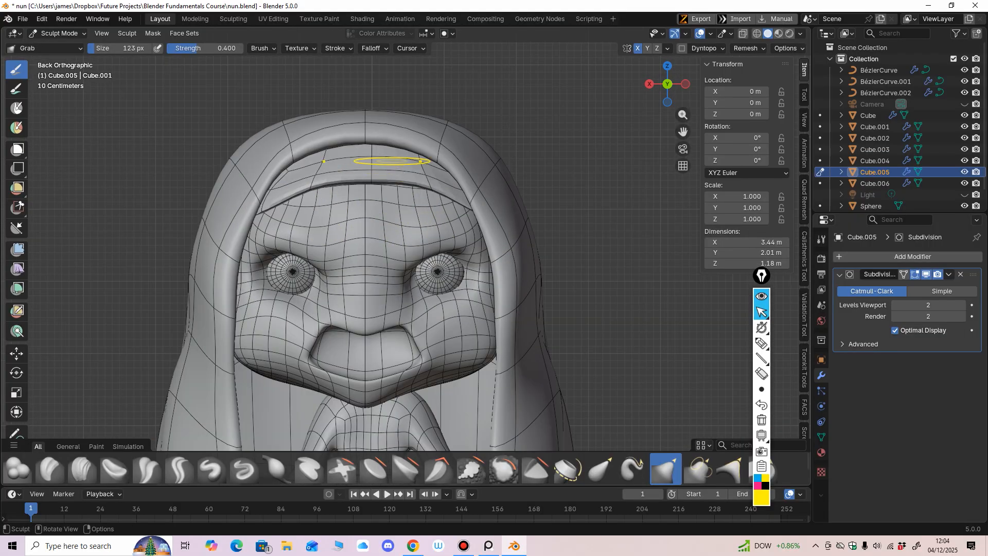
scroll(411, 255, "down", 2)
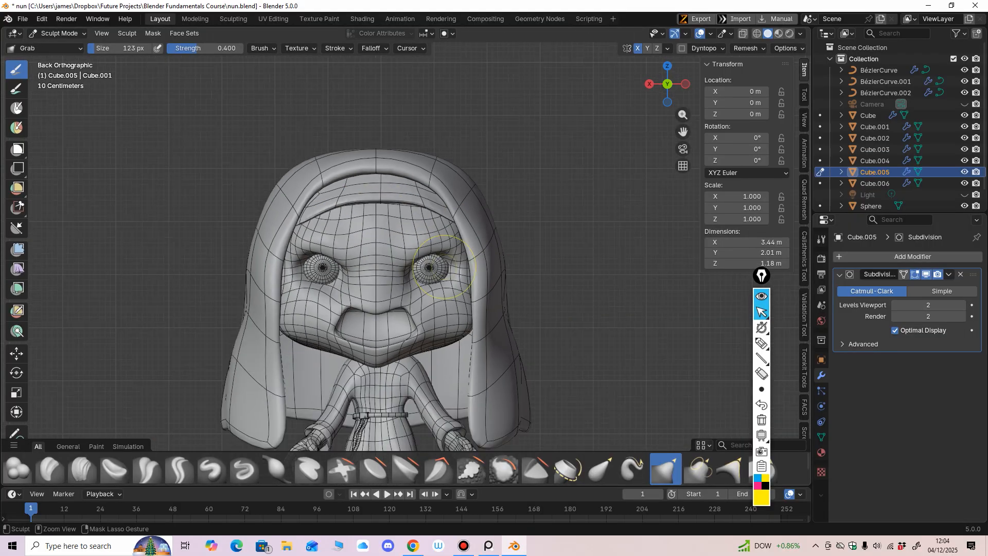
left_click_drag(348, 184, 345, 178)
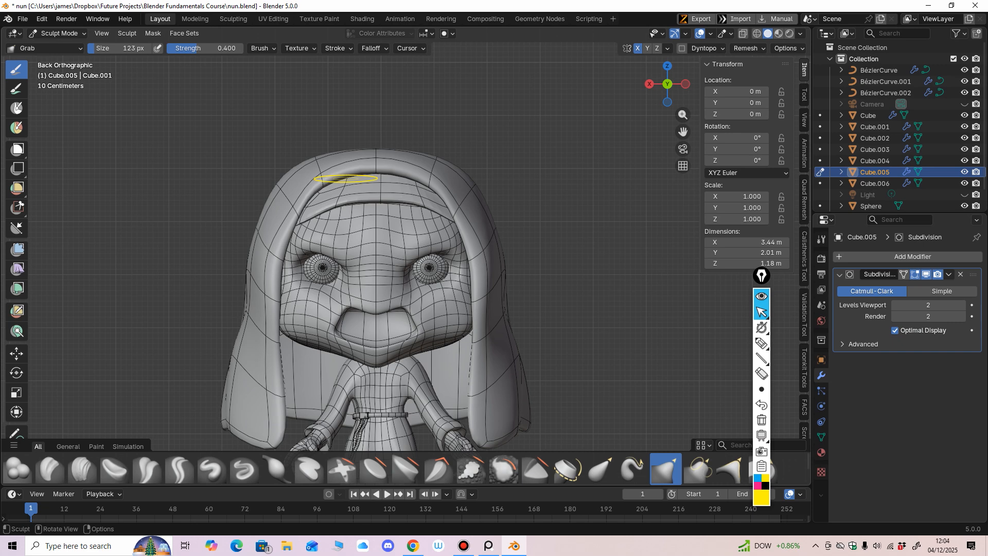
Nudge the headband beneath the veil slightly with the Grab brush at 123 px.
left_click_drag(439, 194, 438, 191)
middle_click_drag(360, 229, 369, 288, "ctrl")
mouse_move(355, 353)
middle_mouse_down("ctrl")
mouse_move(358, 320)
mouse_move(390, 375)
middle_mouse_up("ctrl")
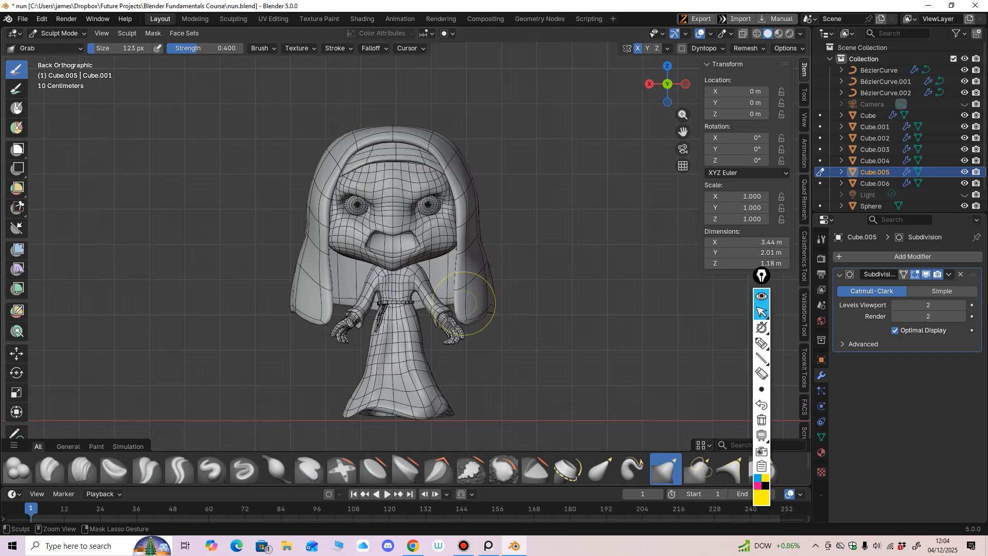
middle_click_drag(392, 211, 394, 232, "ctrl")
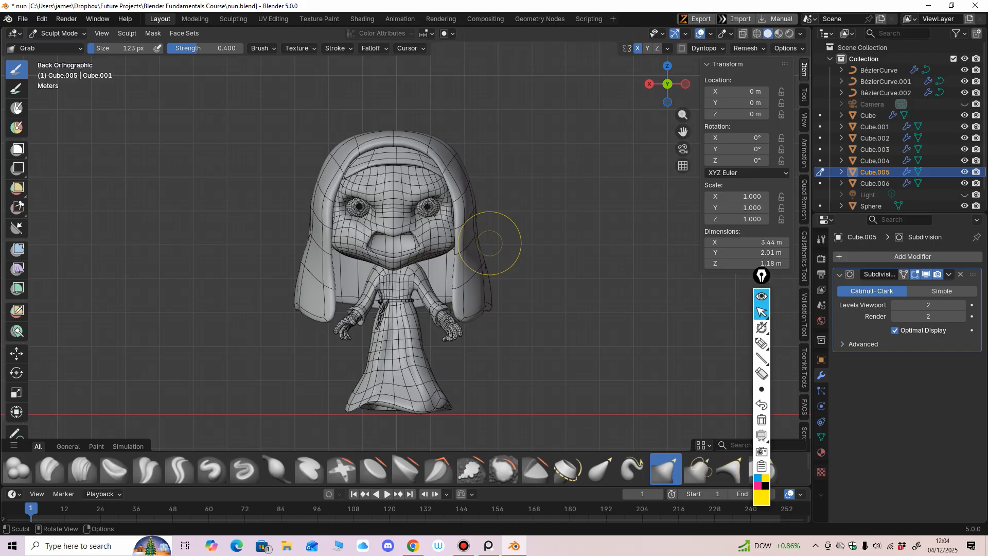
Annotate the nun's head with a yellow outline, width arrows and hatching, and erase the markings.
mouse_move(751, 344)
left_click_drag(300, 207, 500, 210)
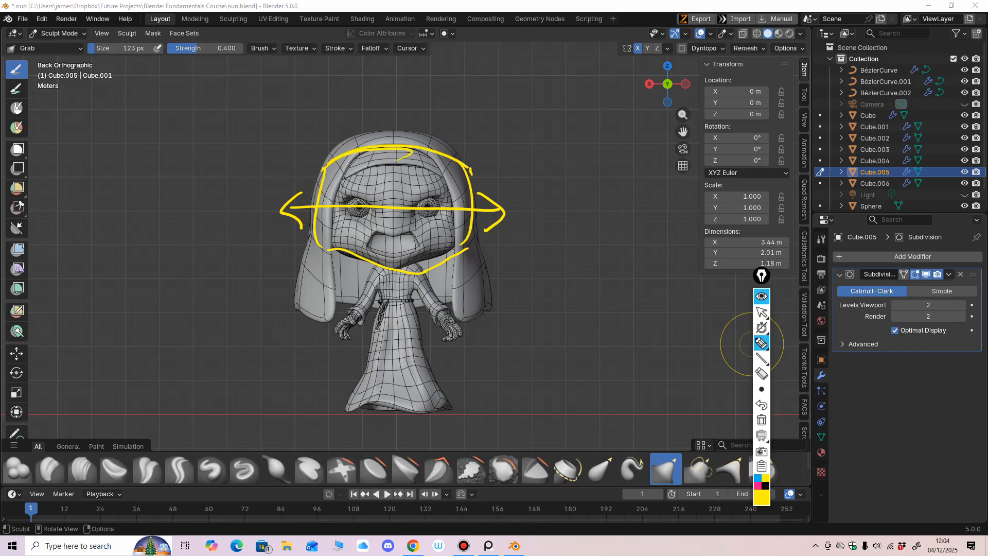
left_click_drag(383, 241, 430, 164)
left_click_drag(402, 252, 451, 167)
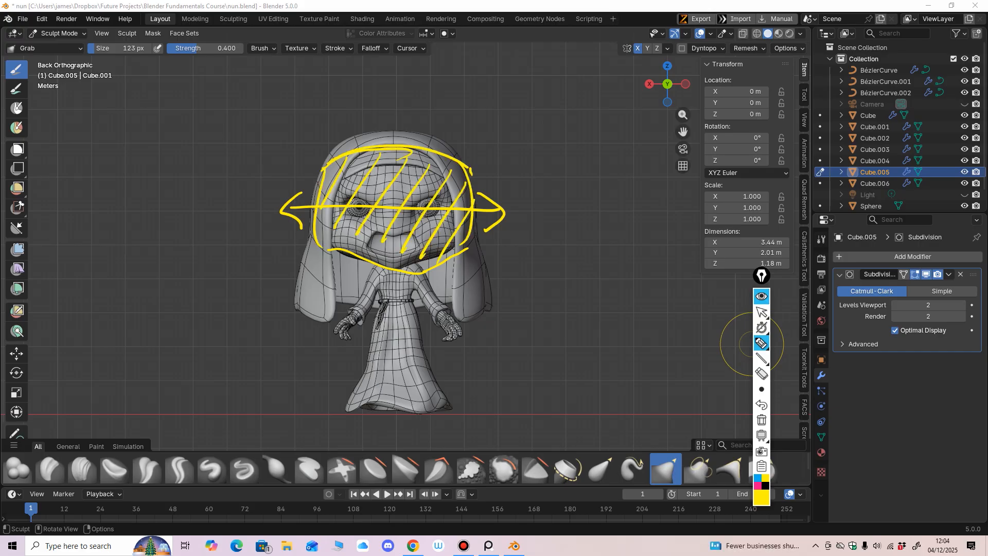
left_click_drag(547, 246, 476, 172)
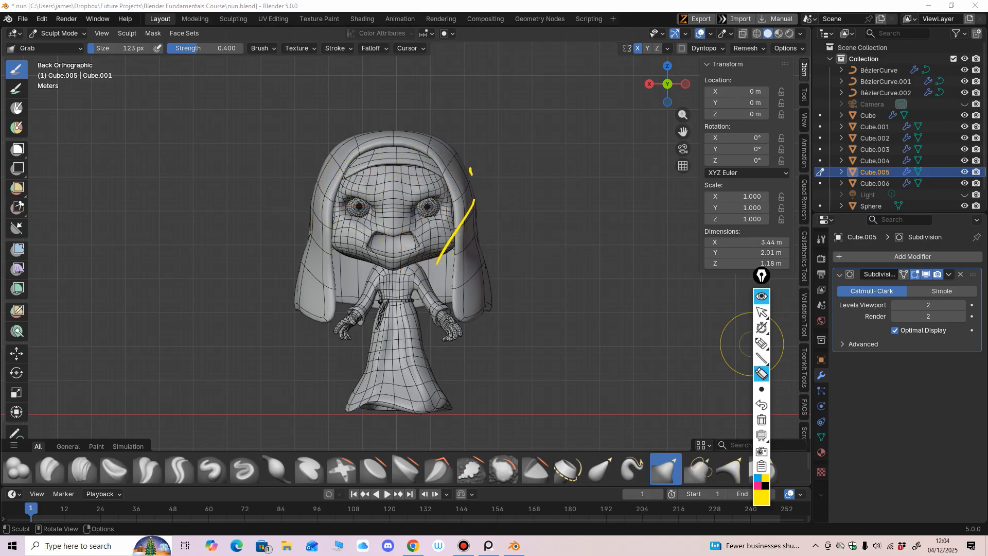
left_click(761, 312)
Switch sculpting to the head and adjust the brow and face slightly with the Grab brush.
middle_click_drag(463, 288, 458, 221, "ctrl")
mouse_move(458, 221)
middle_mouse_down()
mouse_move(437, 137)
mouse_move(453, 118)
mouse_move(424, 134)
mouse_move(433, 166)
middle_mouse_up()
key("alt+q")
left_click_drag(432, 166, 434, 164)
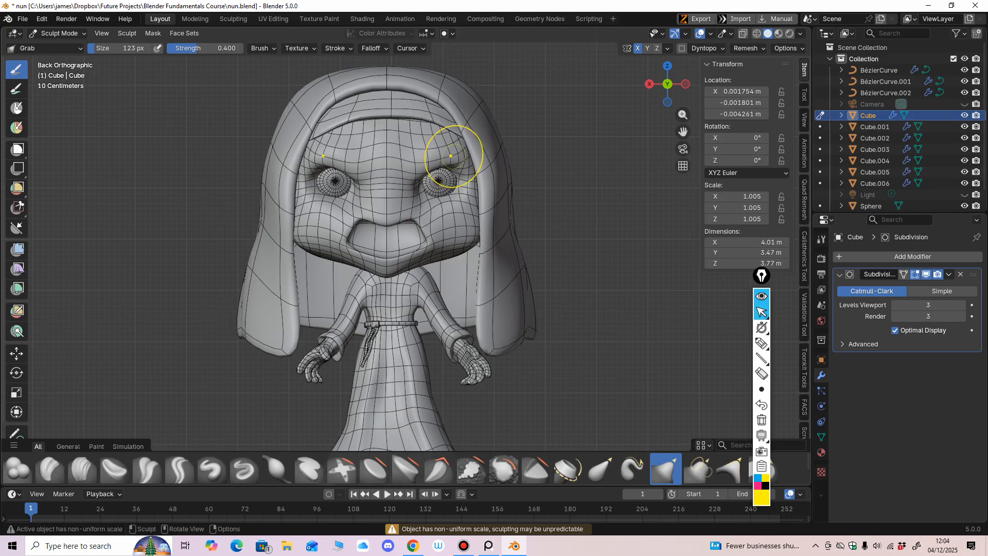
mouse_move(474, 172)
middle_mouse_down()
mouse_move(418, 206)
mouse_move(495, 181)
middle_mouse_up()
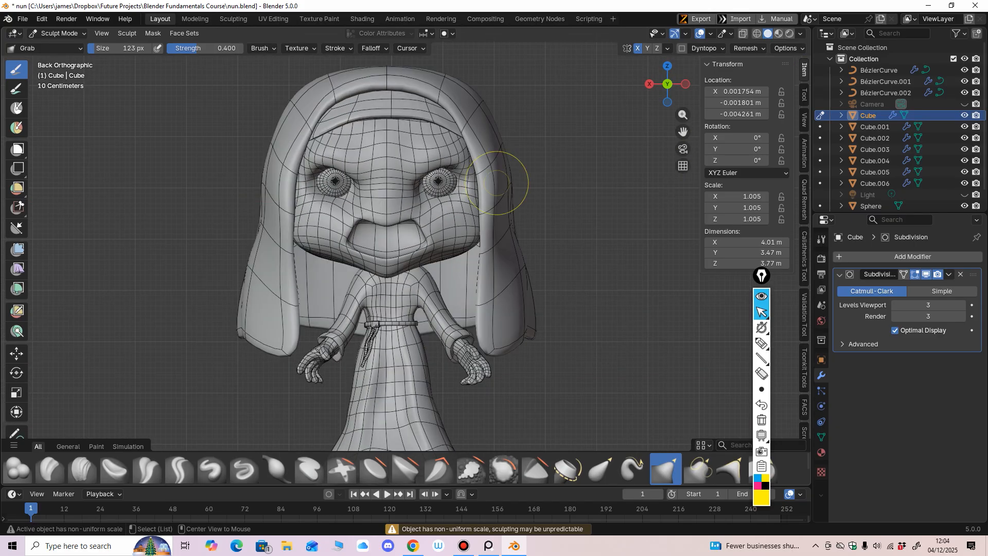
left_click_drag(419, 182, 419, 180)
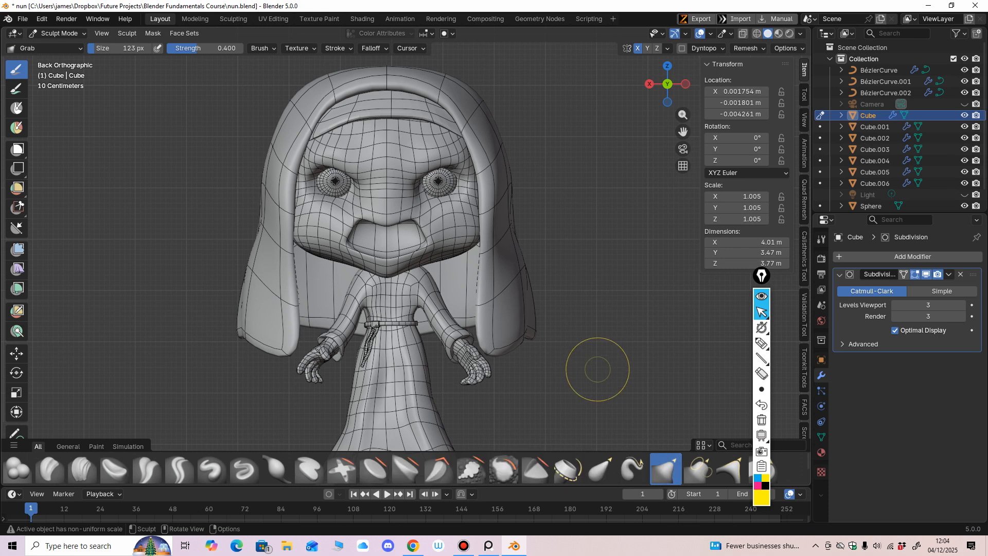
middle_click_drag(481, 335, 479, 310, "ctrl")
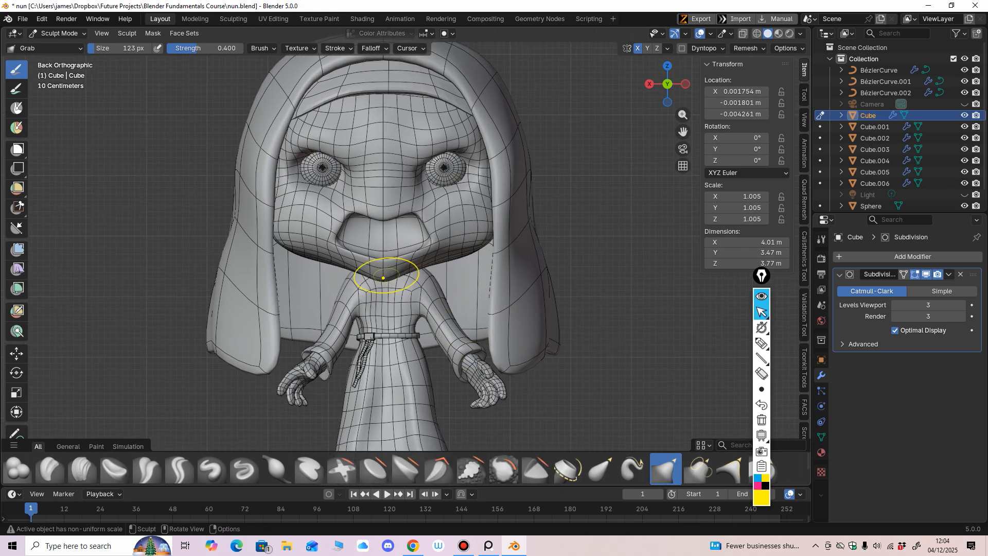
scroll(407, 283, "down", 2)
Switch sculpting to the dress and adjust its upper body with the Grab brush at 85 px.
key("alt+q")
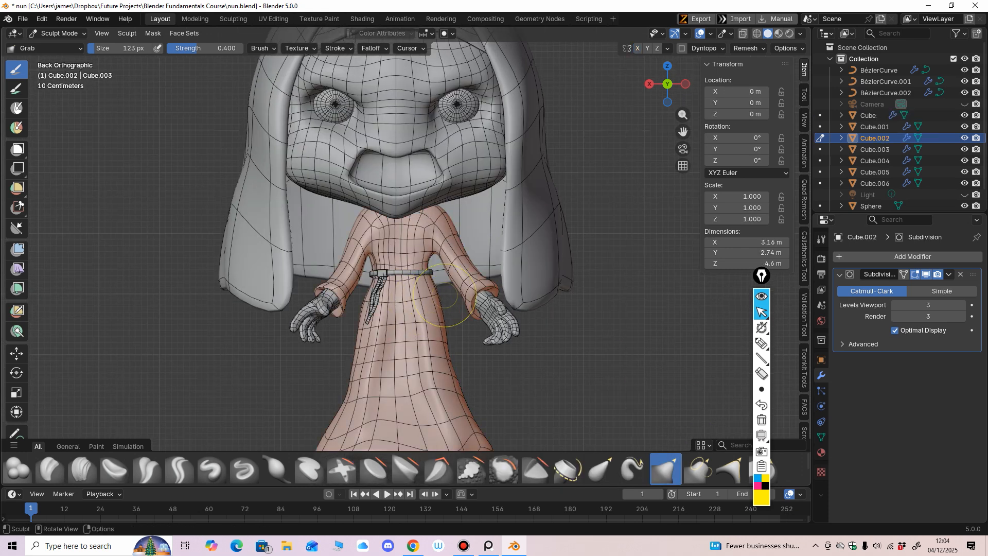
scroll(403, 263, "up", 1)
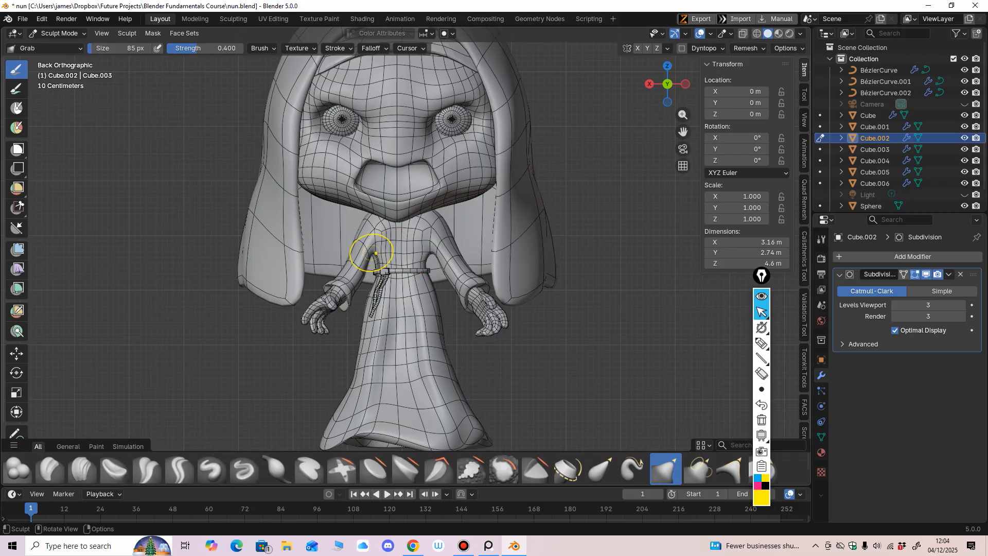
scroll(448, 249, "down", 1)
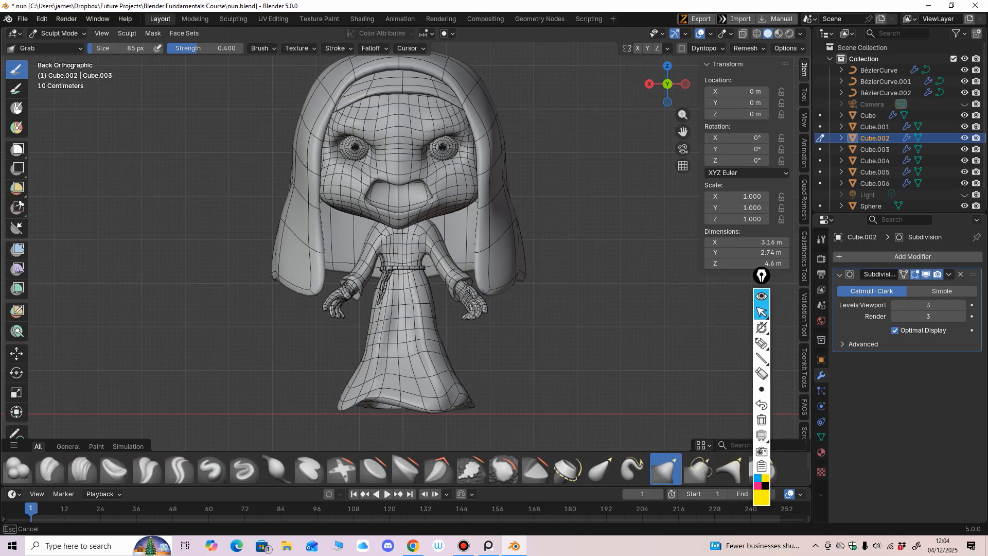
middle_click_drag(380, 234, 399, 247)
left_click_drag(408, 223, 404, 221)
middle_click_drag(411, 242, 470, 339)
Switch sculpting to the belt buckle and try to switch on to the belt curve.
middle_click_drag(415, 302, 382, 232, "ctrl")
middle_click_drag(375, 265, 399, 231, "ctrl")
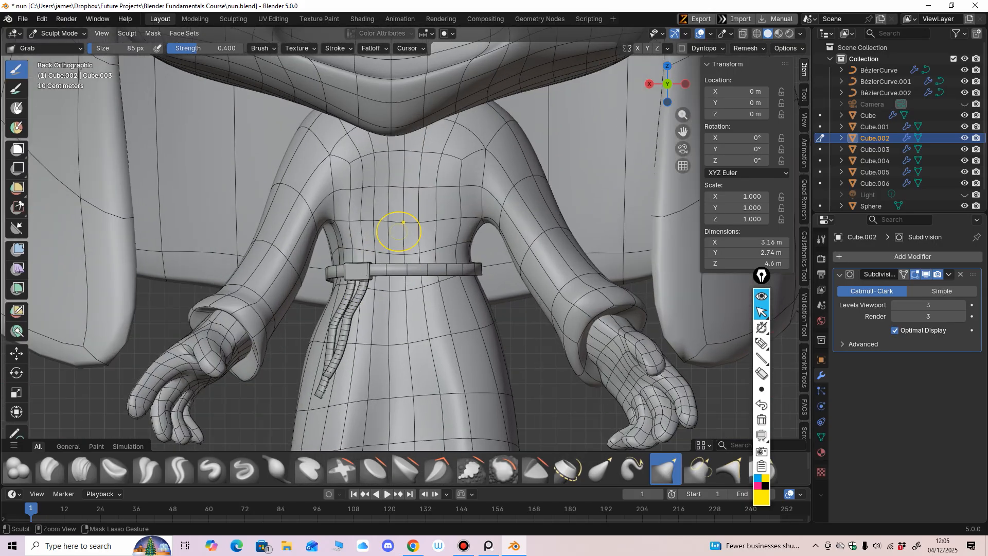
key("alt+q")
middle_click_drag(329, 391, 337, 324, "ctrl")
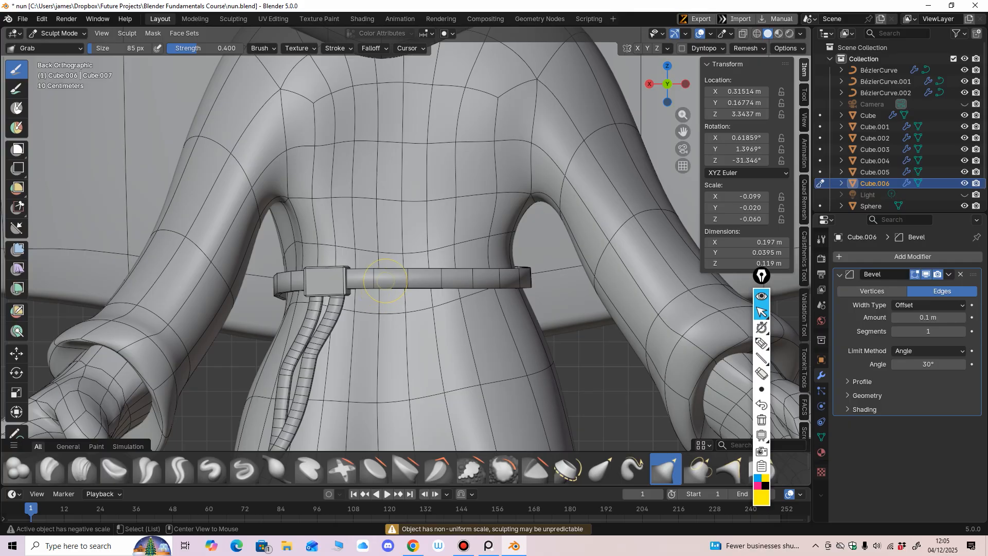
key("alt+q")
middle_click_drag(489, 278, 467, 302, "ctrl")
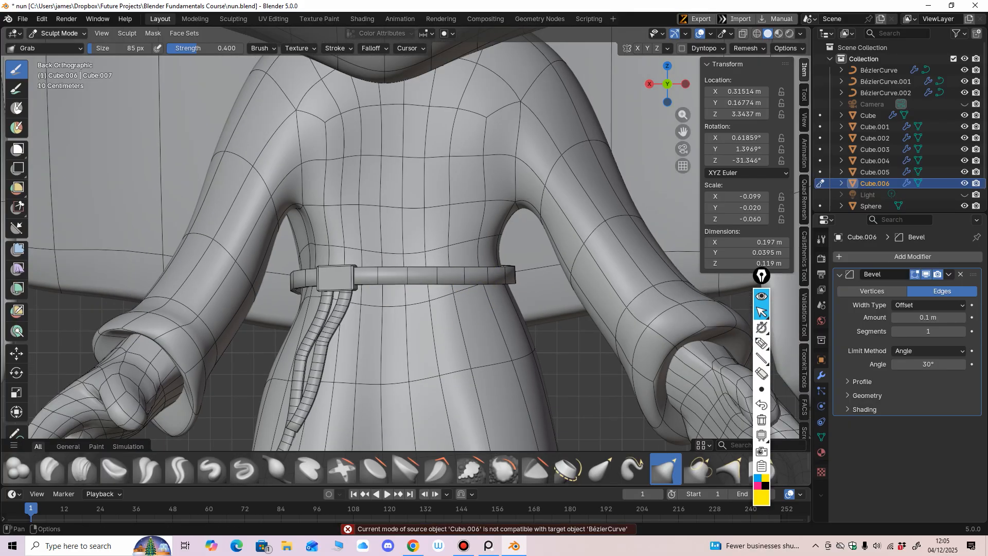
Change to Object Mode and select the belt curve around the nun's waist.
key("ctrl+Tab")
mouse_move(383, 257)
middle_mouse_down()
mouse_move(398, 283)
mouse_move(381, 285)
mouse_move(437, 273)
mouse_move(425, 330)
mouse_move(393, 324)
middle_mouse_up()
left_click(412, 278)
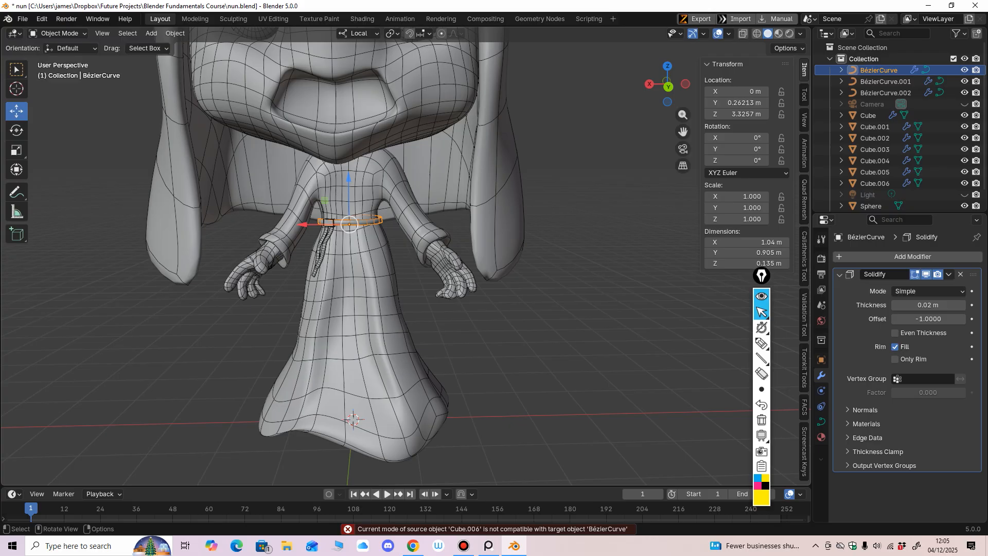
Add a Bézier curve and move it along the X axis to -5.3067 m, clear of the nun.
left_click(151, 33)
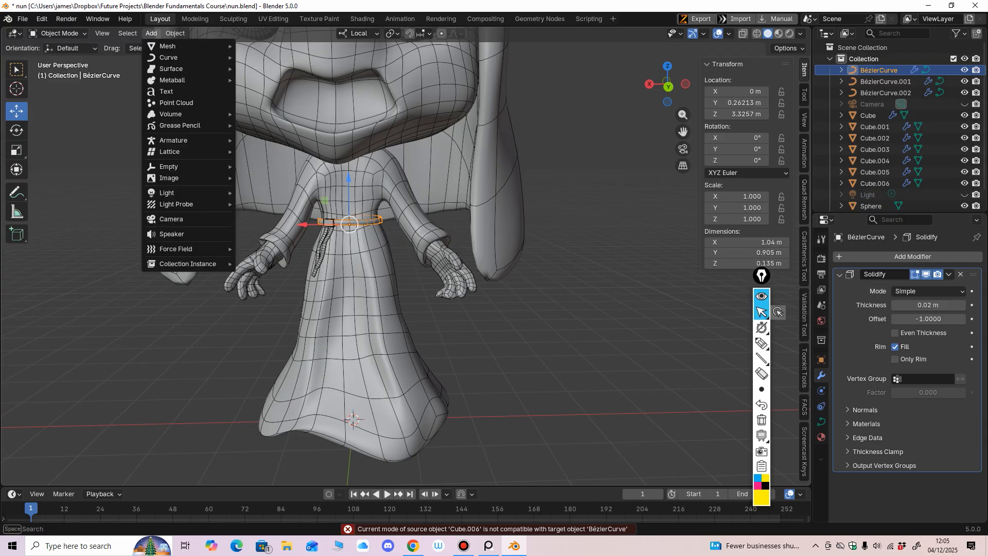
mouse_move(170, 58)
left_click(267, 57)
scroll(402, 262, "down", 4)
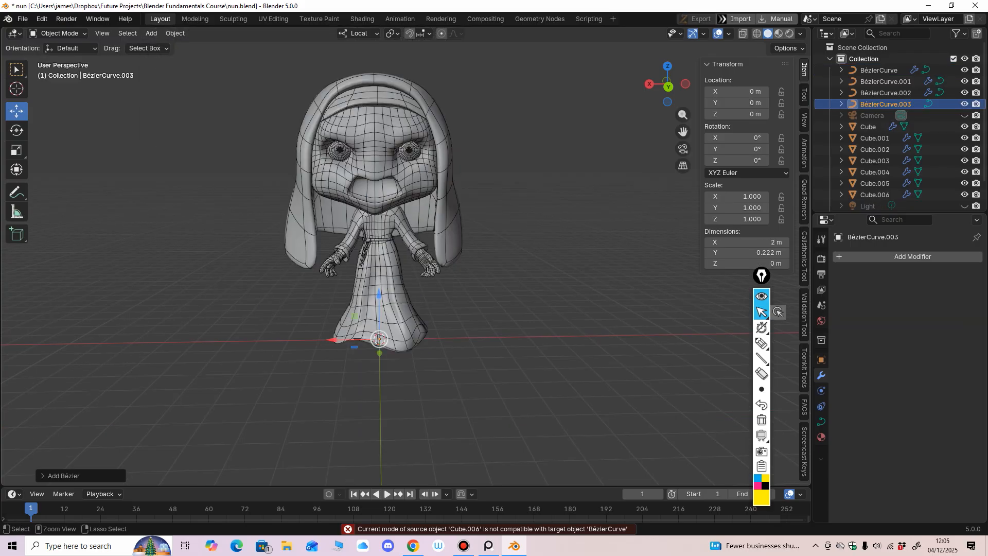
left_click_drag(334, 329, 494, 328)
scroll(494, 328, "up", 2)
middle_click_drag(494, 329, 324, 304, "shift")
middle_click_drag(417, 277, 370, 332)
scroll(404, 324, "up", 1)
Edit the new curve, moving the control point farthest from the nun outward and adjusting its handle.
left_click(58, 33)
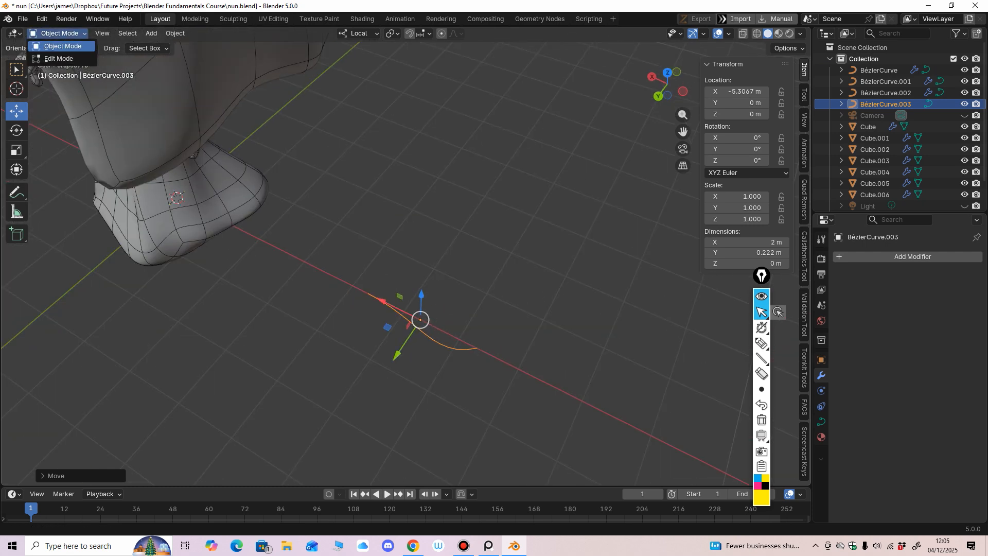
left_click(56, 58)
middle_click_drag(386, 289, 352, 277, "shift")
scroll(406, 262, "up", 1)
left_click(446, 354)
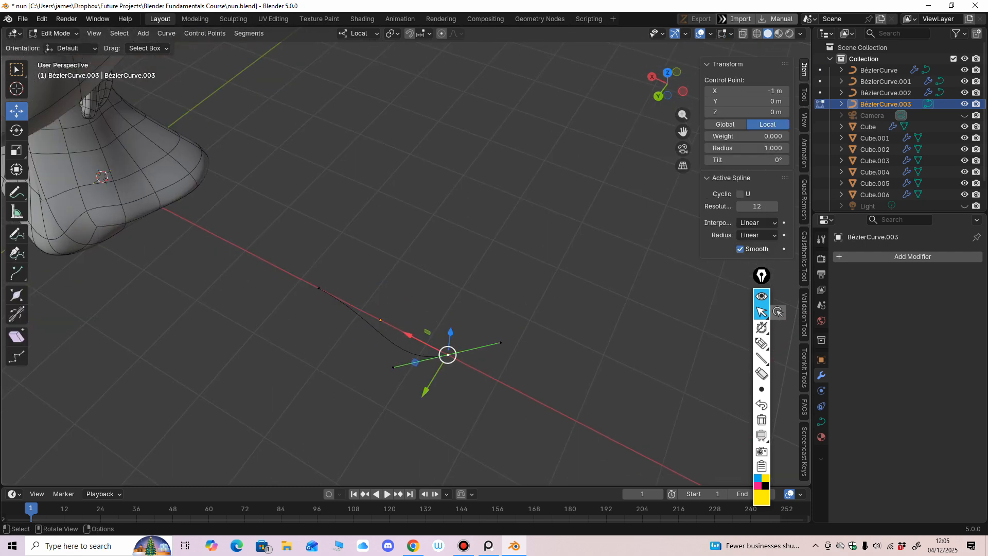
left_click_drag(447, 353, 476, 376)
key("alt+a")
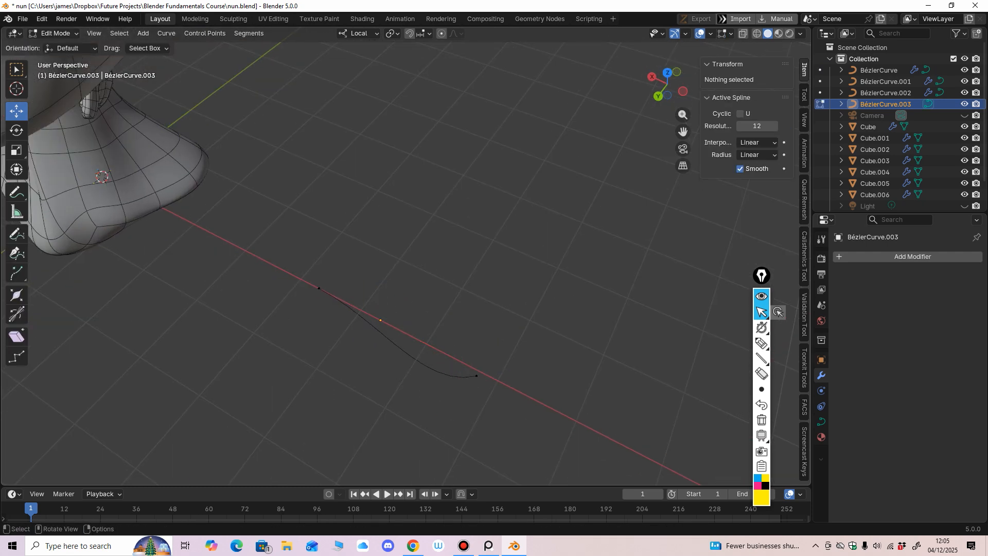
left_click(476, 376)
left_click_drag(434, 407, 410, 379)
left_click_drag(423, 389, 408, 403)
Reposition the curve's other end point and its handle to bend the curve into an arc.
left_click(319, 288)
left_click_drag(319, 288, 301, 307)
left_click(362, 340)
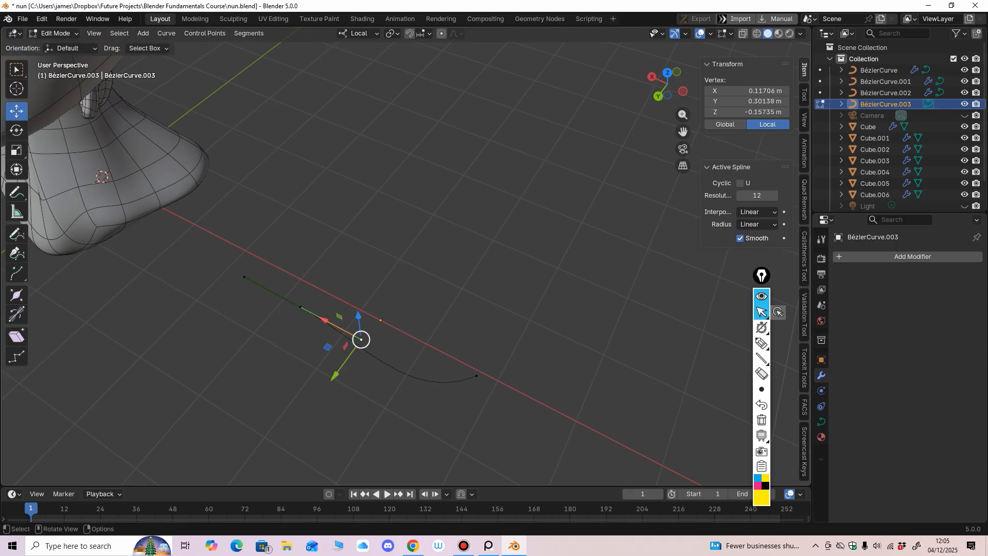
left_click_drag(361, 340, 282, 355)
left_click(301, 307)
left_click_drag(301, 308, 326, 267)
left_click(307, 316)
left_click_drag(307, 316, 280, 307)
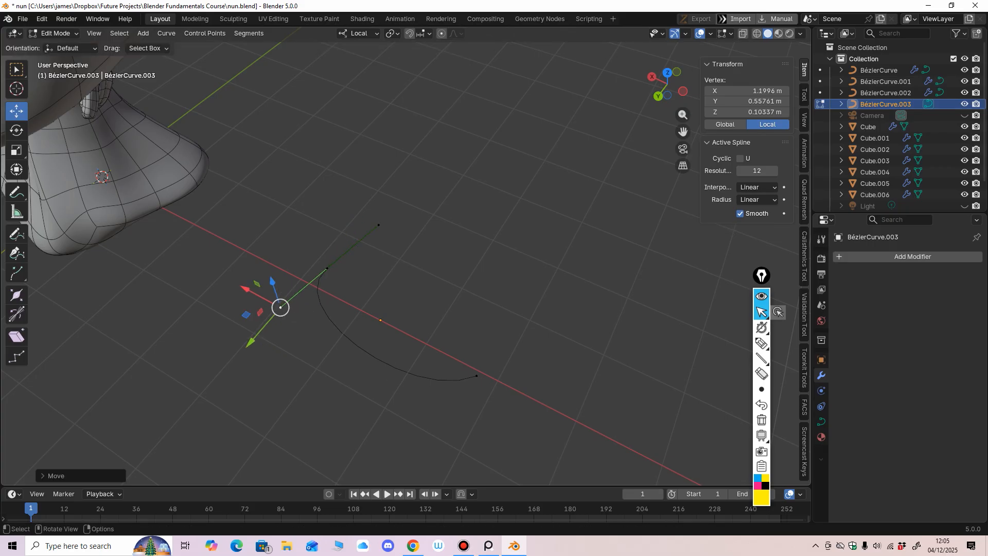
Extrude a new control point from the end of the arc and reposition it to continue the bend.
left_click(327, 268)
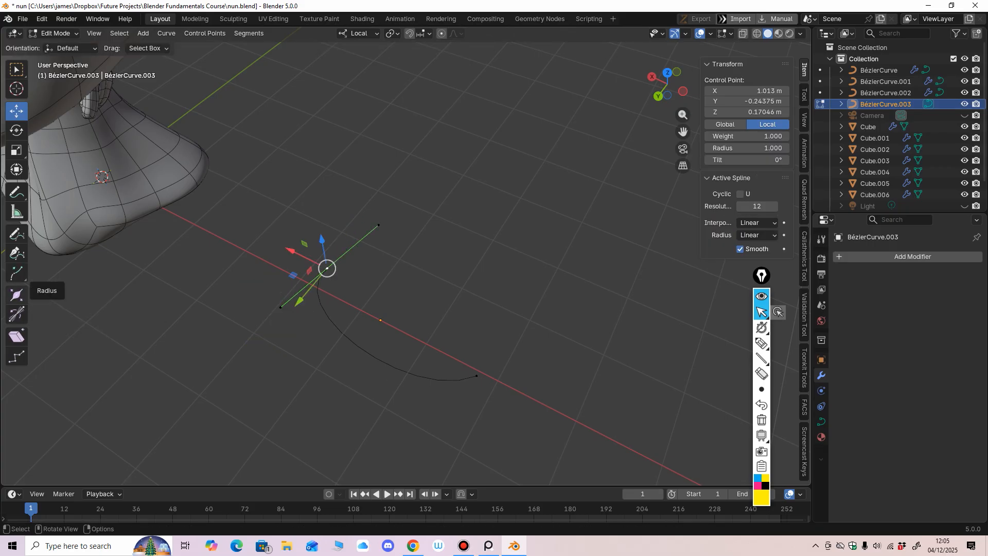
left_click(16, 273)
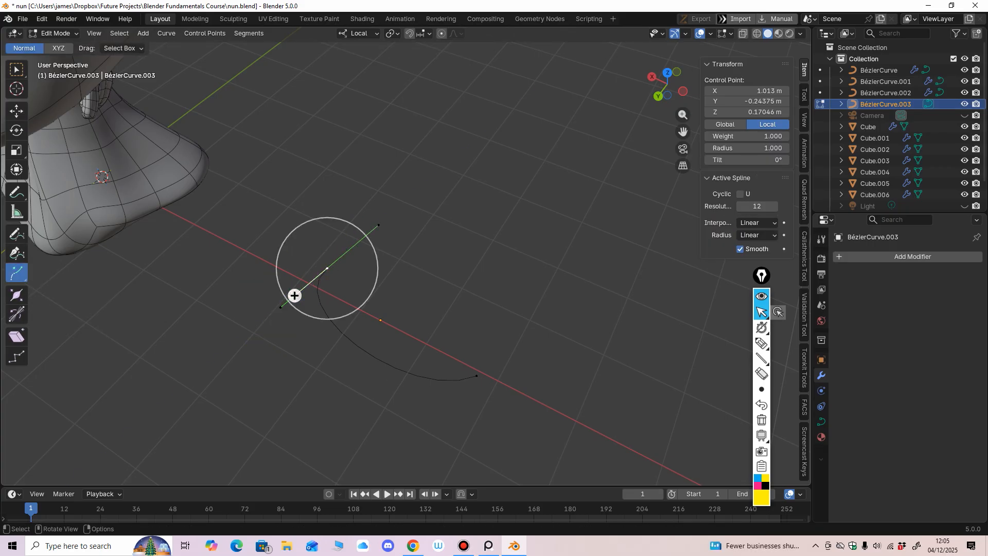
left_click_drag(294, 295, 354, 245)
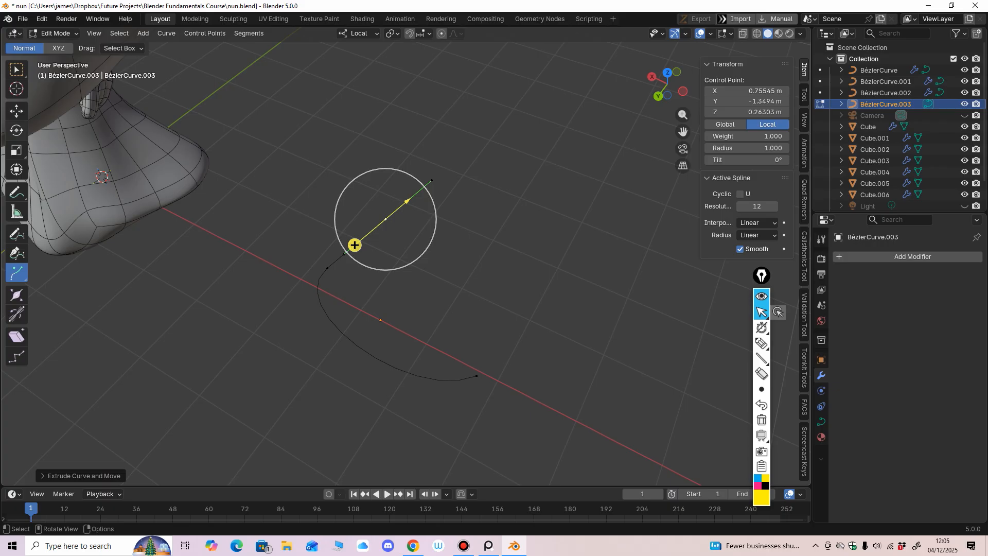
left_click(16, 111)
left_click_drag(385, 219, 474, 231)
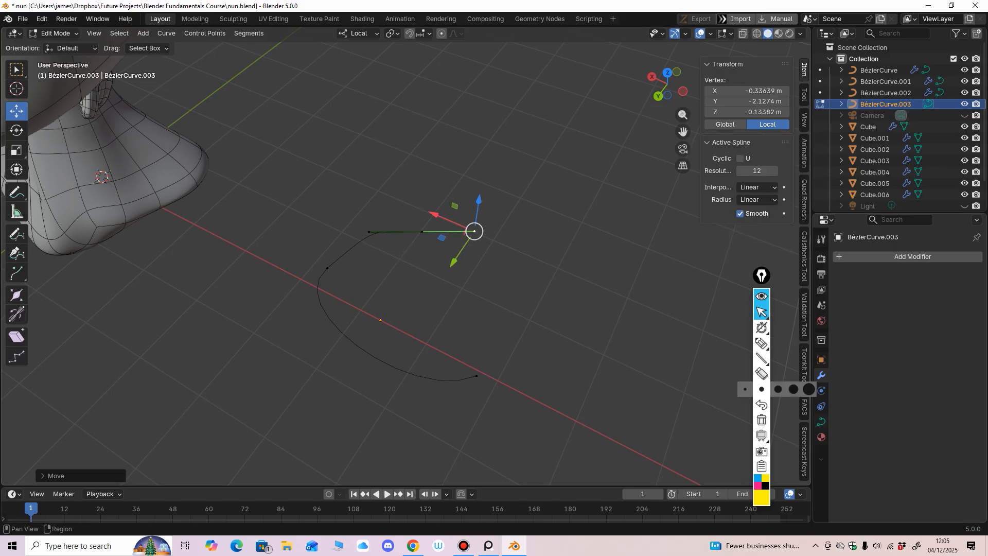
Extrude the curve into a ribbon and thicken it with a Solidify modifier set to 0.13 m.
left_click(821, 421)
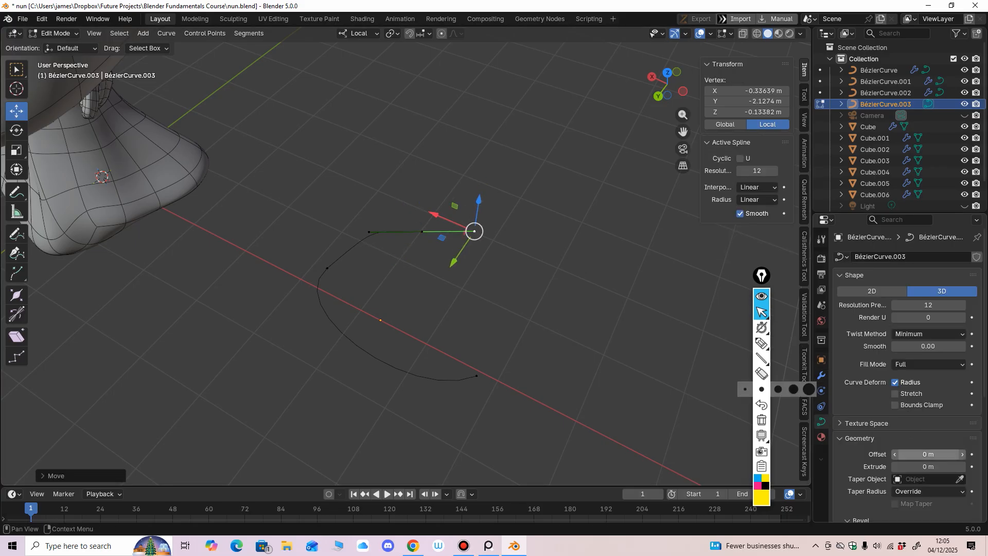
left_click_drag(928, 467, 935, 467)
left_click(821, 374)
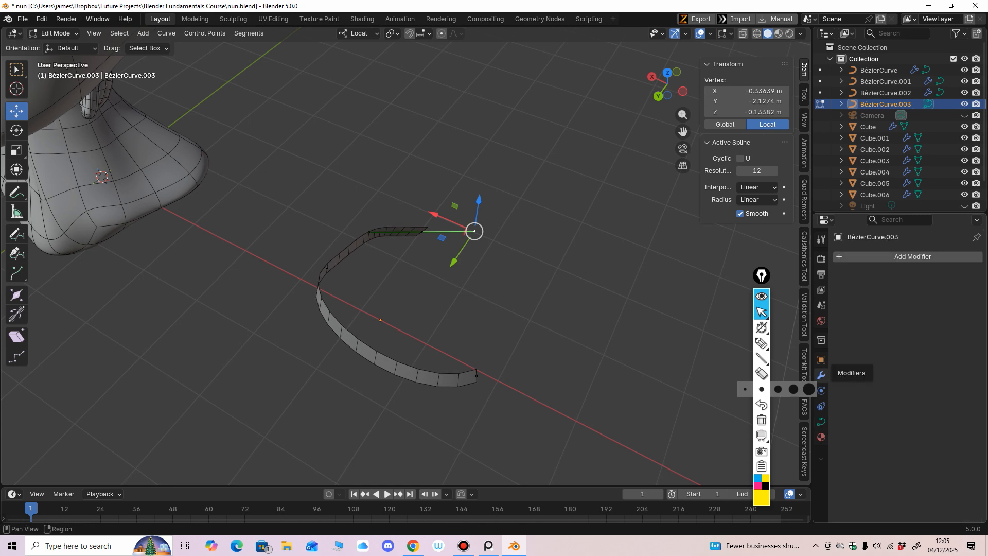
left_click(913, 256)
mouse_move(811, 256)
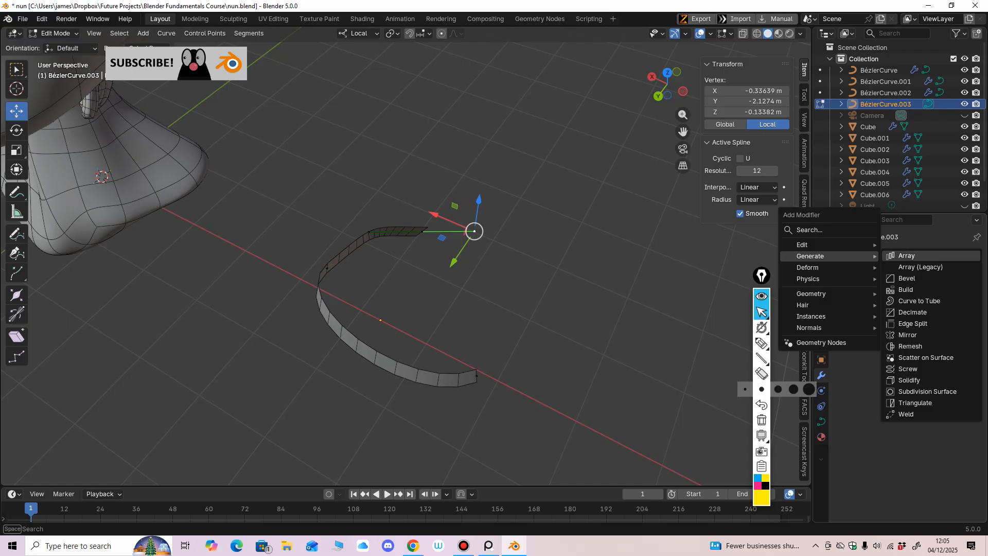
left_click(909, 380)
middle_click_drag(515, 308, 545, 299)
left_click_drag(926, 305, 965, 305)
scroll(515, 309, "down", 3)
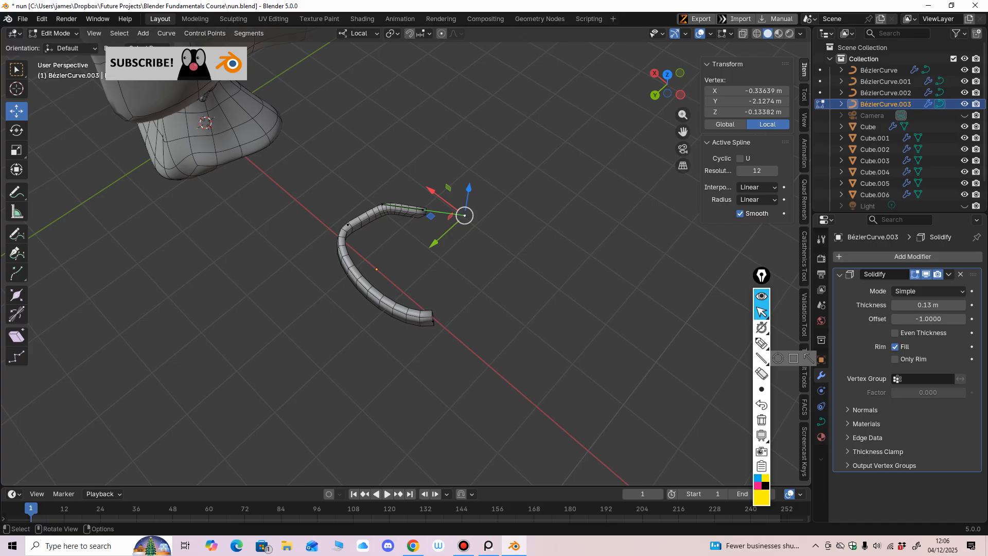
Return to Object Mode, delete the solidified practice curve and show the nun in back view.
key("Tab")
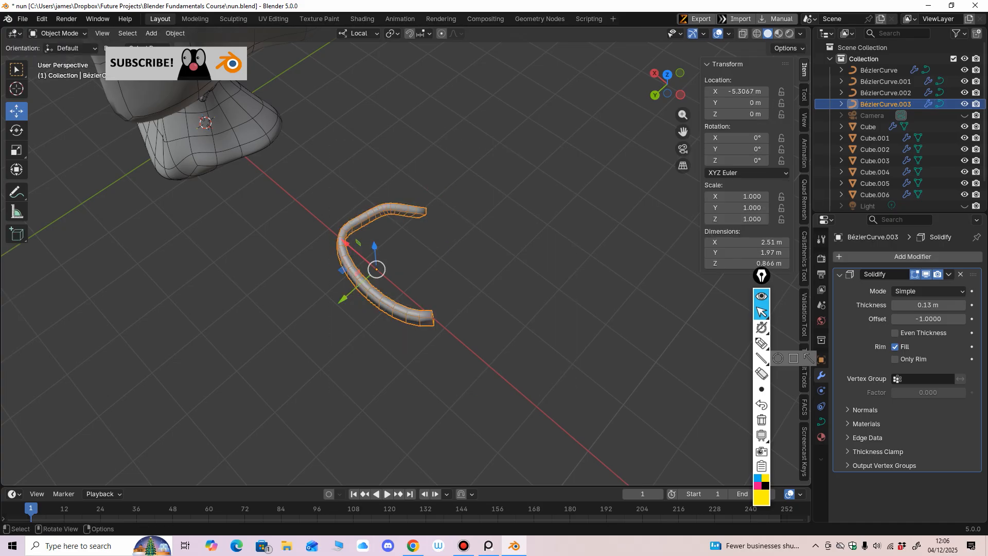
key("Delete")
middle_click_drag(360, 309, 420, 280)
scroll(403, 263, "down", 5)
key("ctrl+KP_1")
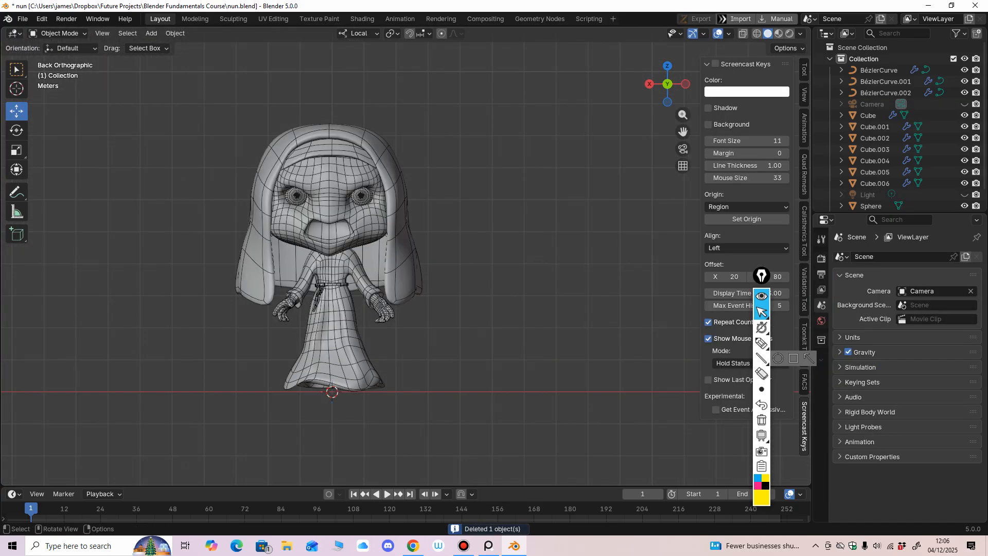
scroll(330, 356, "up", 5)
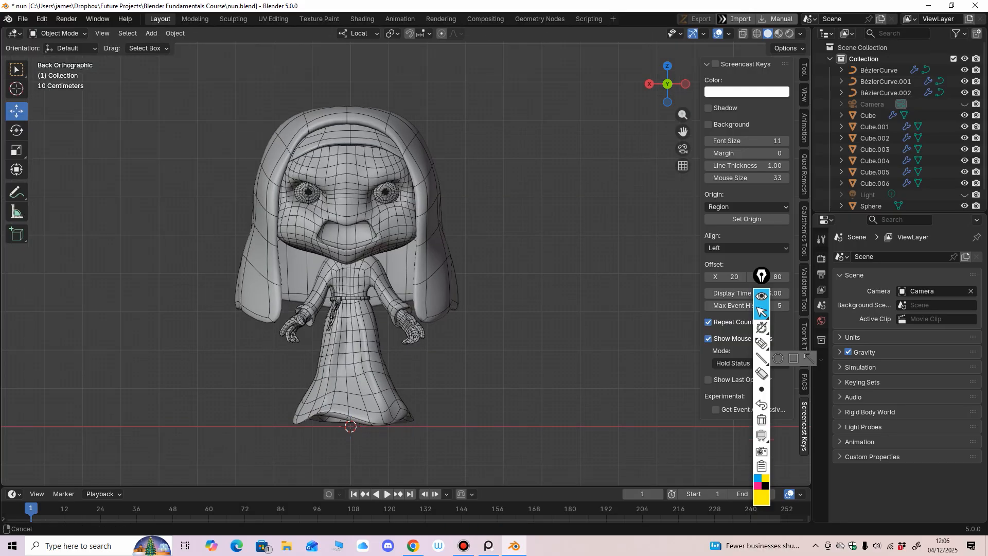
middle_click_drag(356, 329, 389, 358, "shift")
scroll(374, 310, "down", 2)
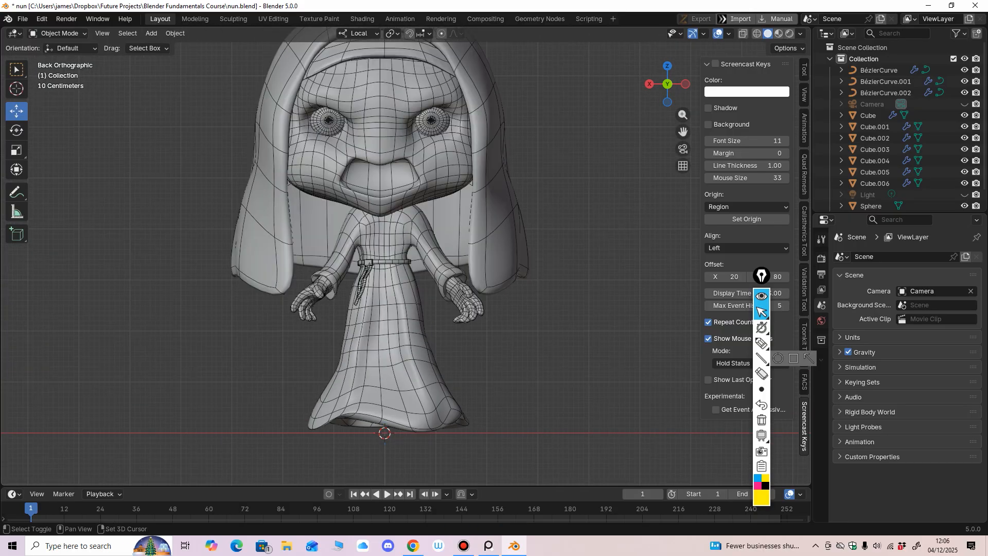
Examine the nun's face and the area under the chin from the front and in perspective.
key("KP_5")
scroll(389, 329, "up", 8)
scroll(389, 329, "down", 8)
middle_click_drag(389, 309, 427, 314)
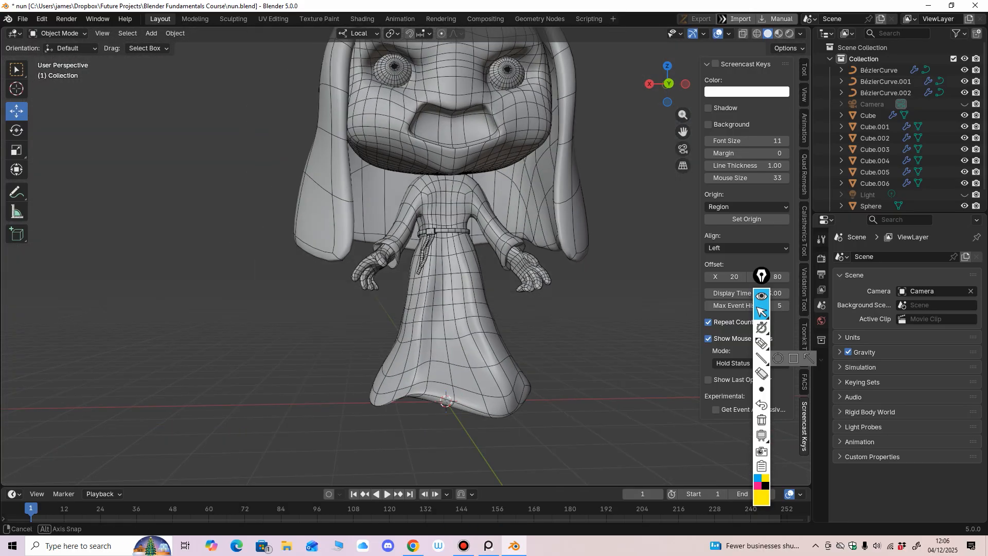
scroll(412, 309, "down", 4)
key("ctrl+KP_1")
middle_click_drag(402, 257, 374, 204, "shift")
left_click(385, 224)
key("KP_Decimal")
scroll(389, 249, "down", 4)
middle_click_drag(374, 204, 374, 183, "ctrl")
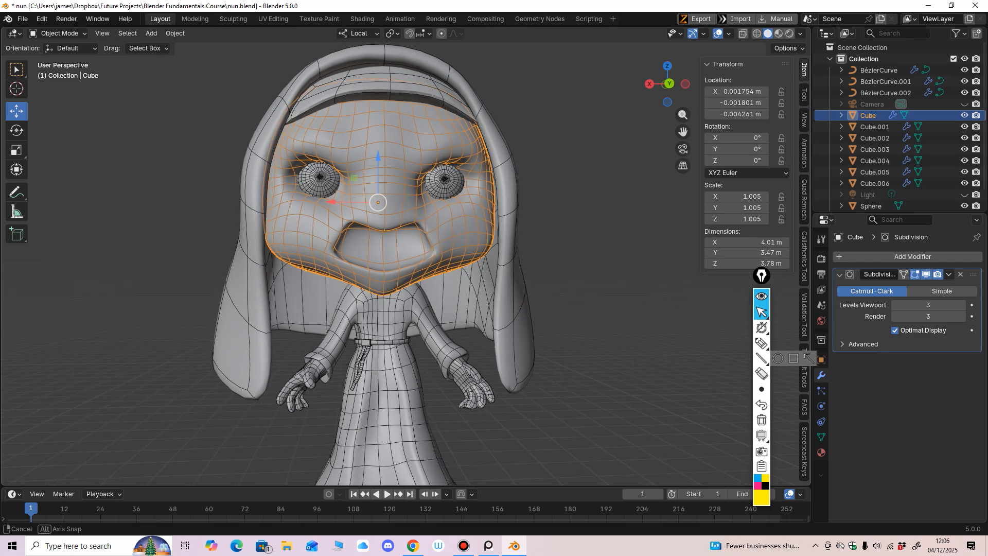
key("ctrl+KP_1")
mouse_move(374, 183)
middle_mouse_down()
mouse_move(376, 164)
mouse_move(361, 167)
mouse_move(375, 186)
middle_mouse_up()
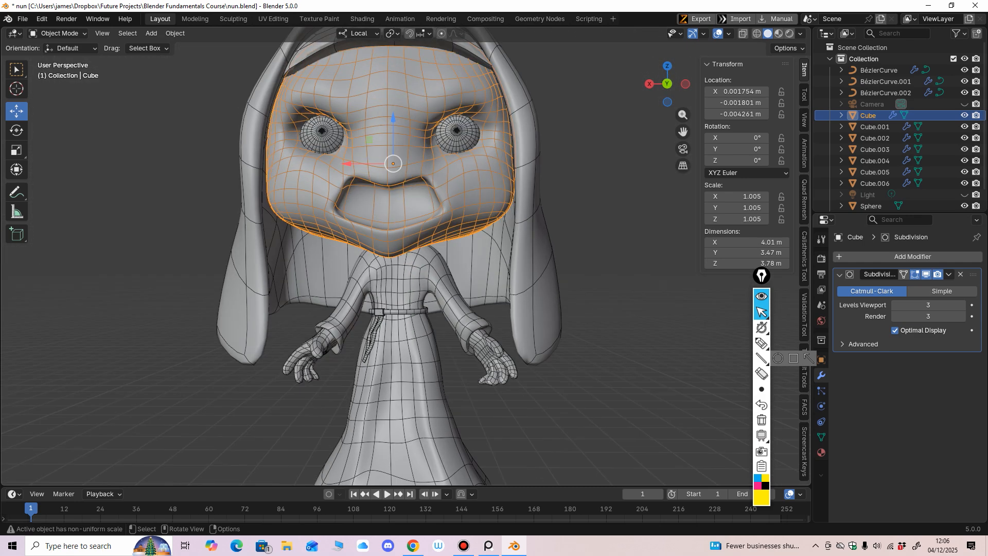
key("ctrl+KP_1")
Duplicate the forehead headband and move the copy straight down below the chin, to about Z -3.18 m, as a collar.
scroll(395, 256, "down", 1)
left_click(399, 100)
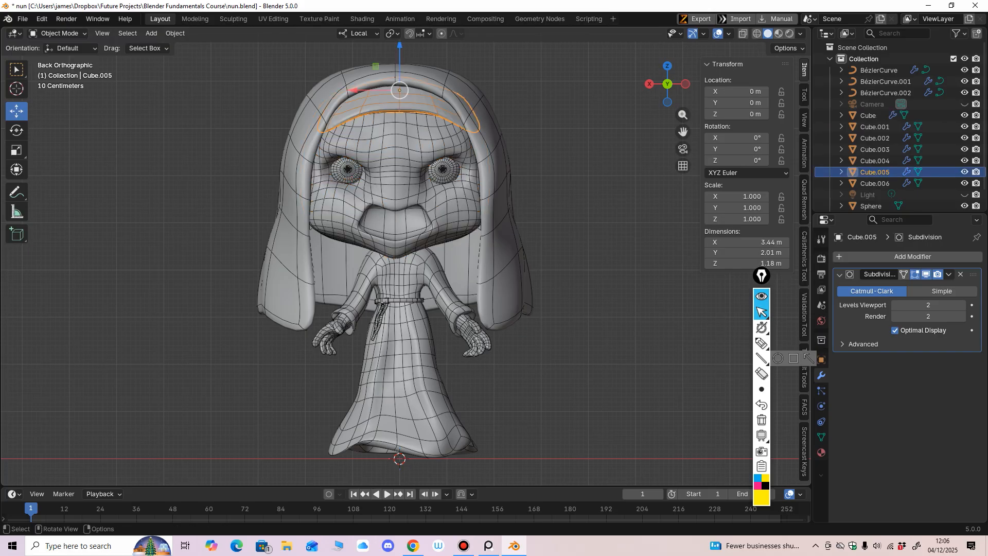
key("shift+d")
key("Escape")
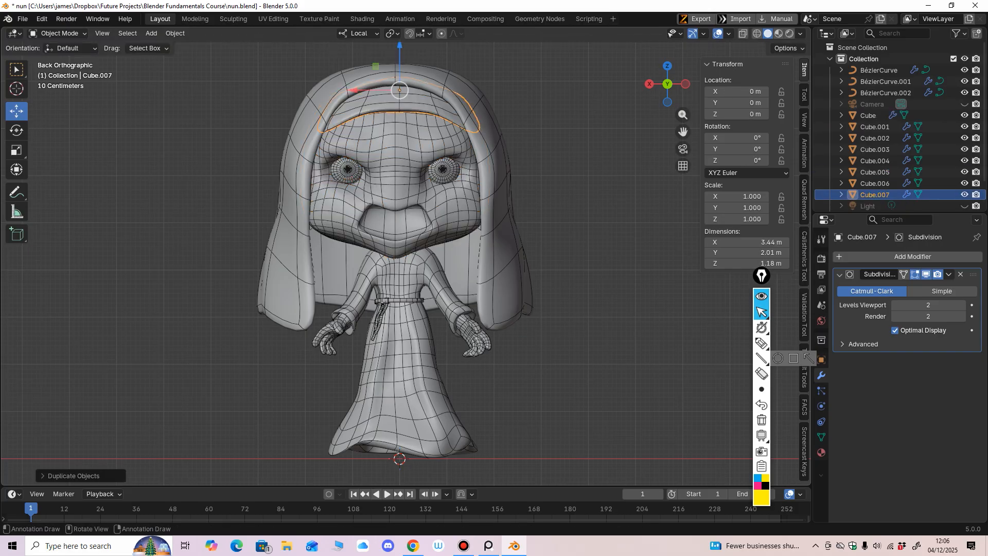
left_click_drag(399, 51, 399, 137)
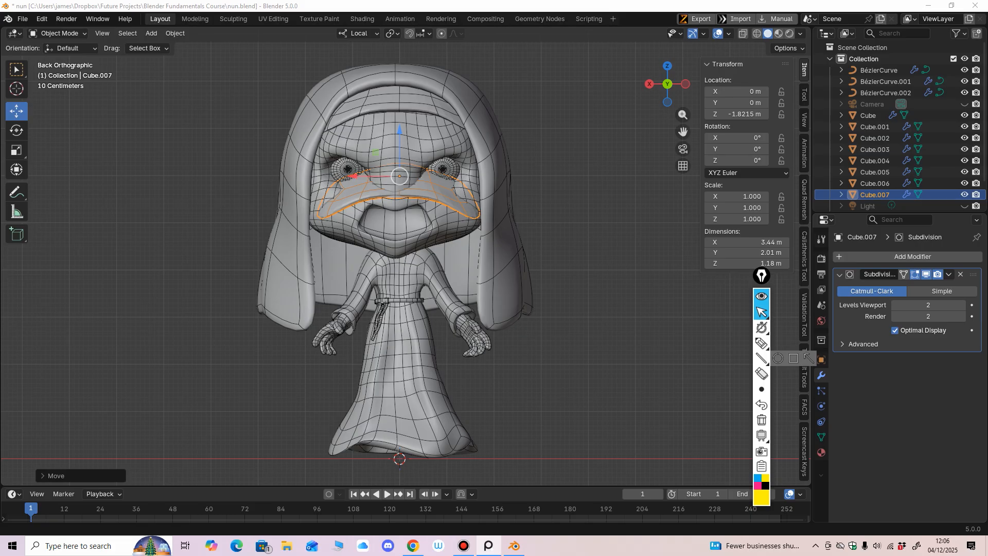
middle_click_drag(494, 257, 486, 294)
middle_click_drag(486, 294, 486, 273, "ctrl")
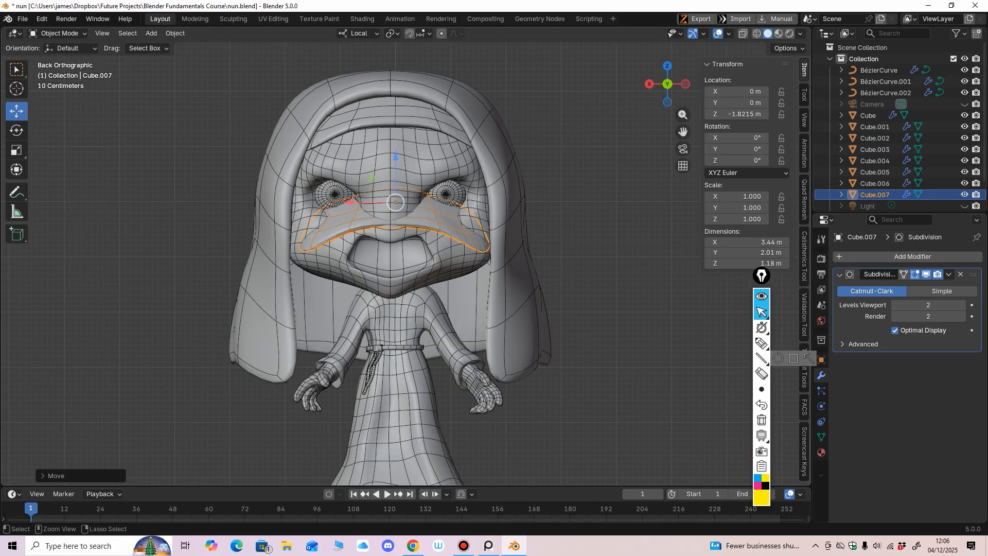
left_click_drag(395, 157, 396, 232)
middle_click_drag(395, 232, 423, 180, "shift")
middle_click_drag(422, 179, 423, 155, "ctrl")
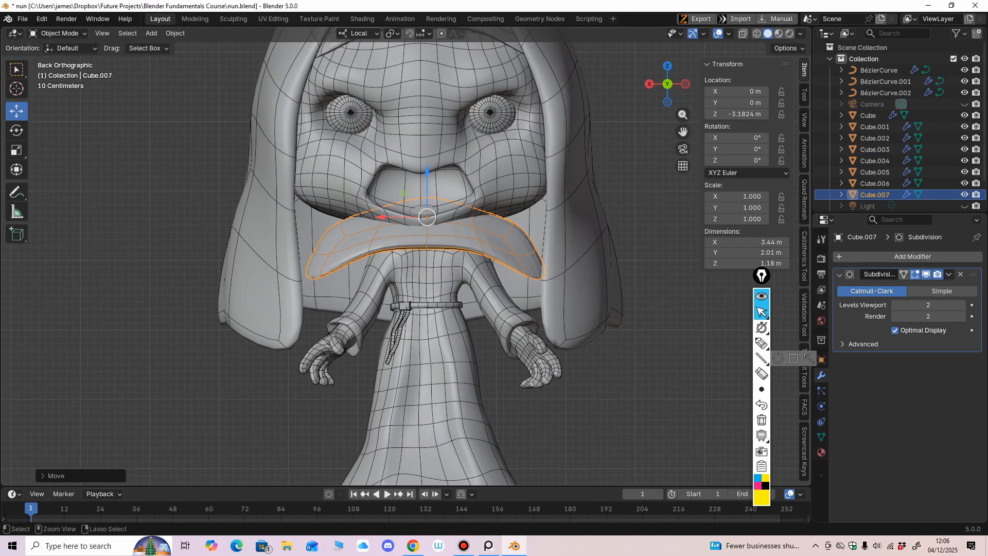
In Sculpt Mode, reshape the collar piece's edge under the chin with the Grab brush at about 223 px.
left_click(57, 33)
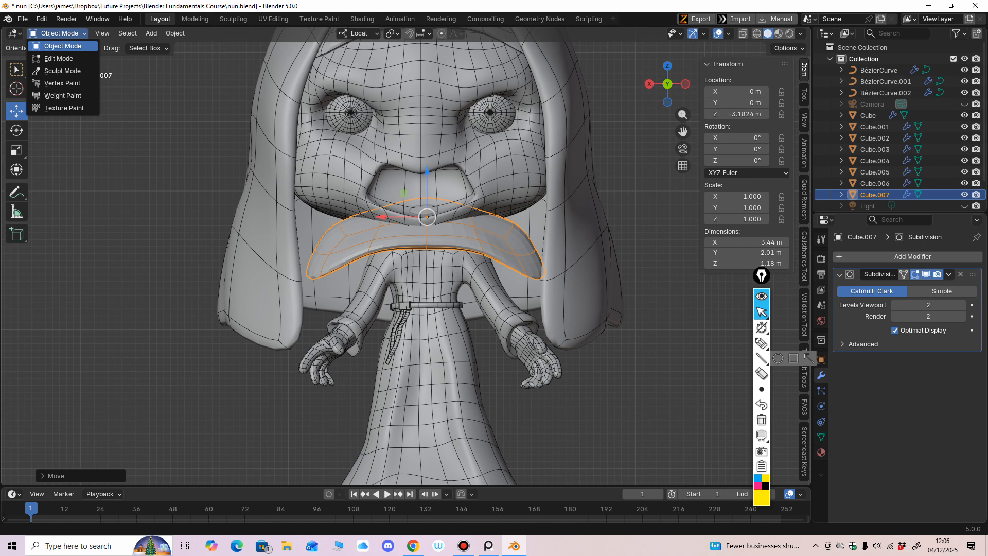
left_click(62, 70)
key("f")
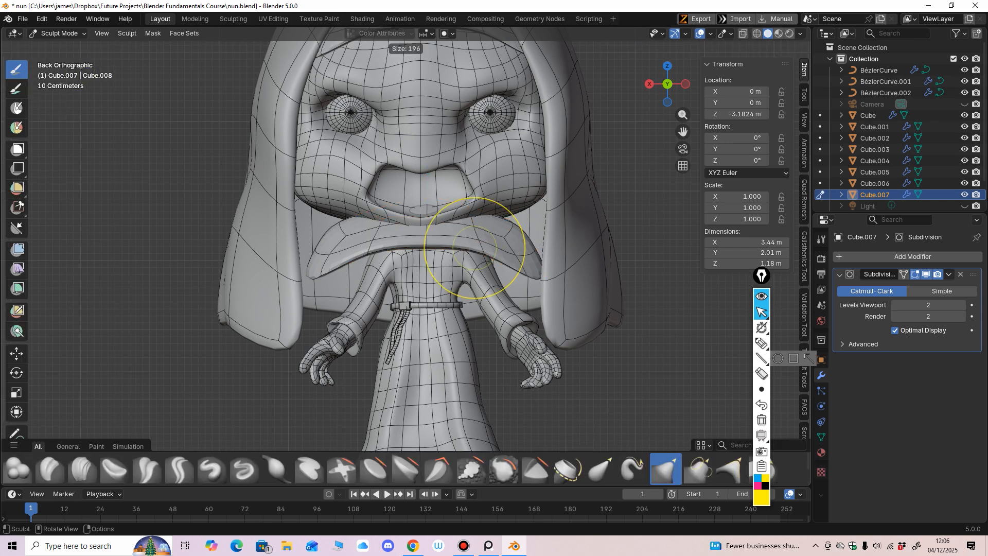
left_click(548, 241)
left_click_drag(485, 244, 446, 215)
middle_click_drag(427, 245, 427, 245, "shift")
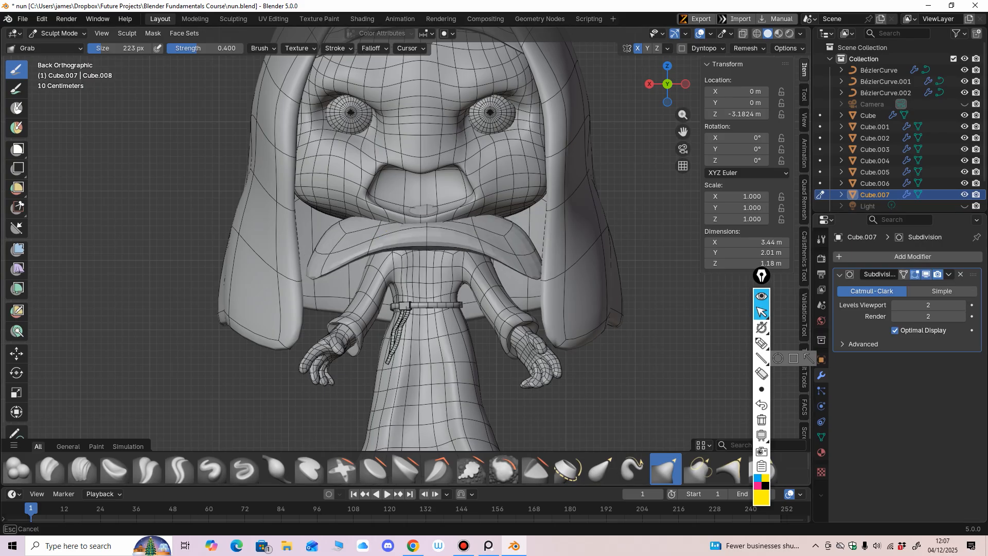
Enlarge the Grab brush to between about 474 and 569 px and pull the collar's sides slightly inward.
middle_click_drag(531, 272, 508, 269, "ctrl")
key("f")
left_click(637, 268)
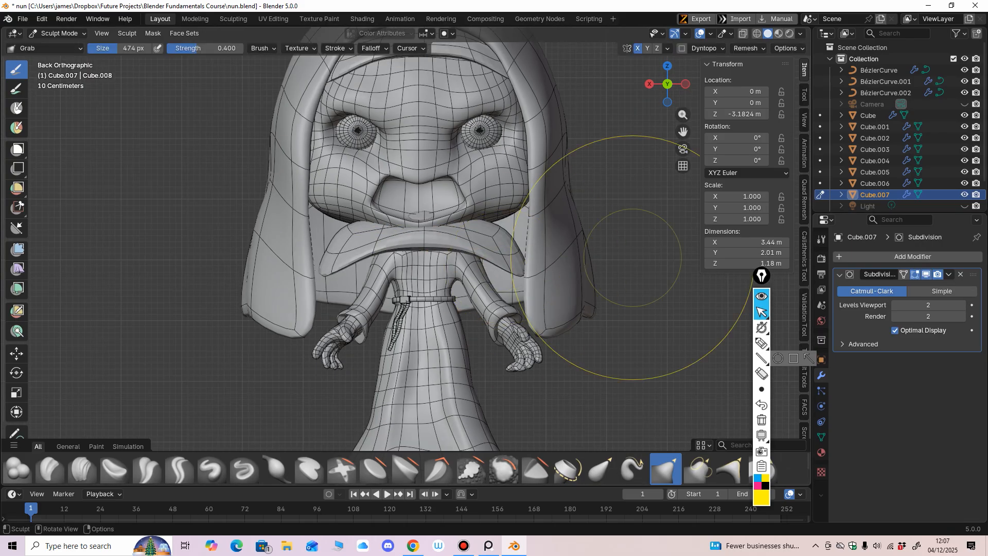
left_click_drag(499, 241, 497, 239)
key("f")
left_click(492, 237)
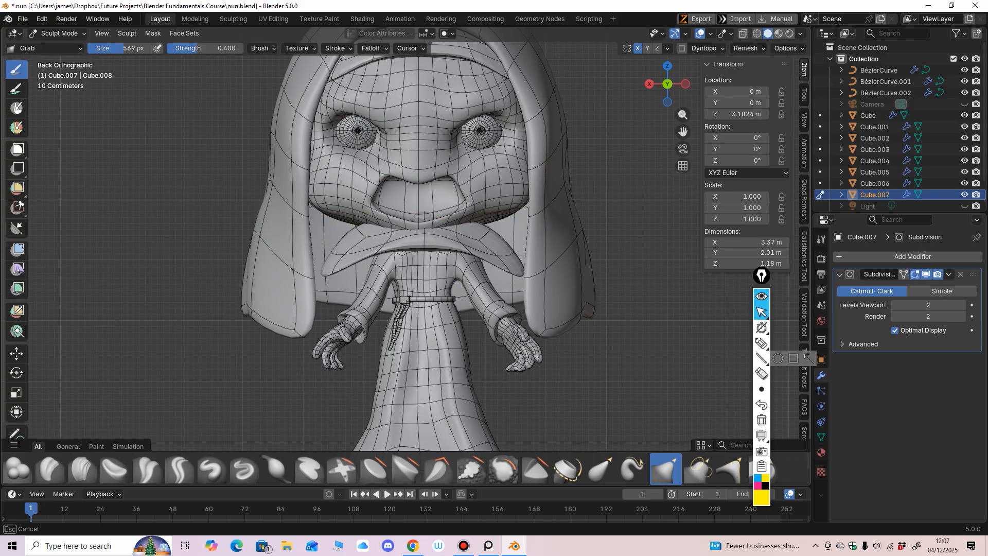
left_click_drag(468, 234, 469, 235)
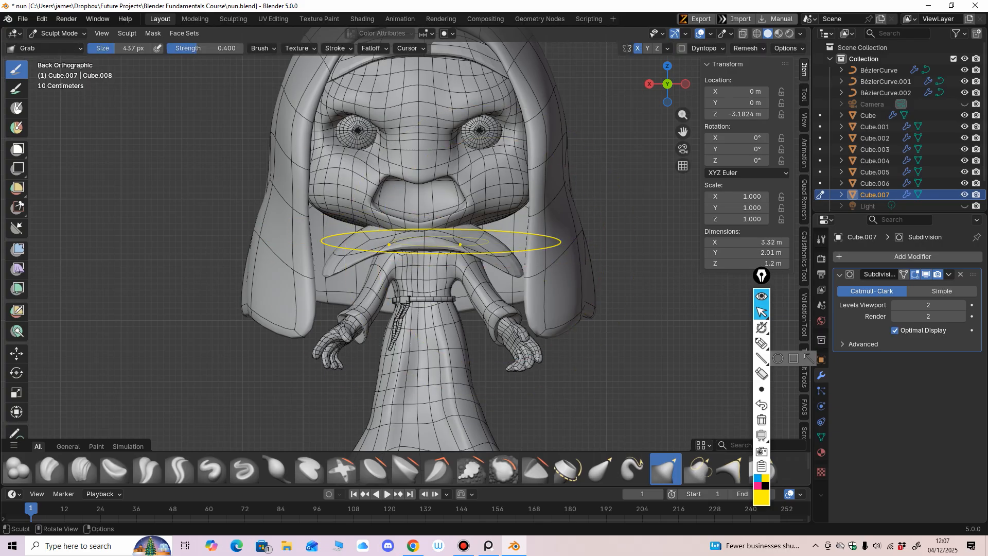
Refine the collar's curve below the chin with Grab strokes at smaller brush sizes of about 99 to 237 px.
key("f")
left_click(472, 235)
key("f")
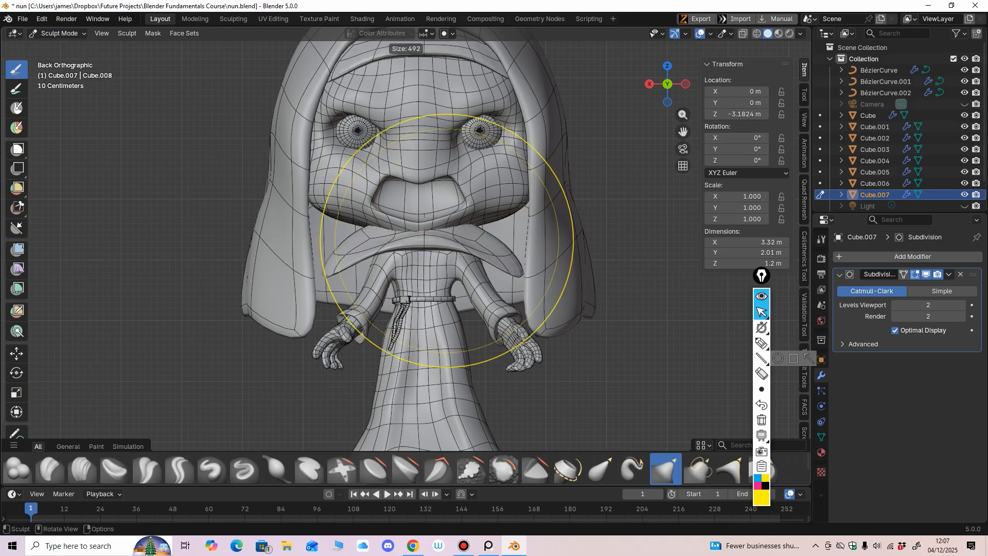
left_click(430, 239)
key("f")
left_click(475, 240)
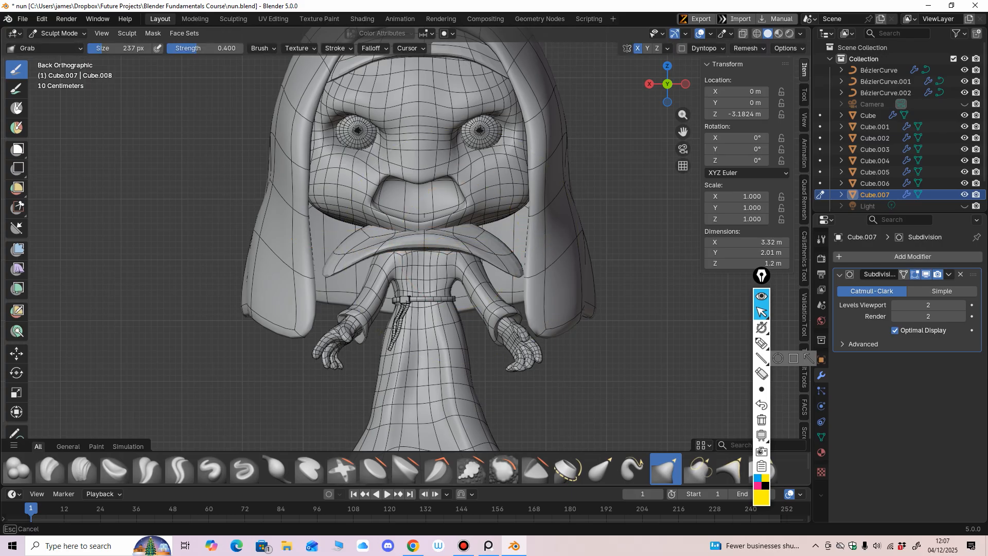
left_click_drag(433, 237, 419, 231)
key("f")
left_click(436, 238)
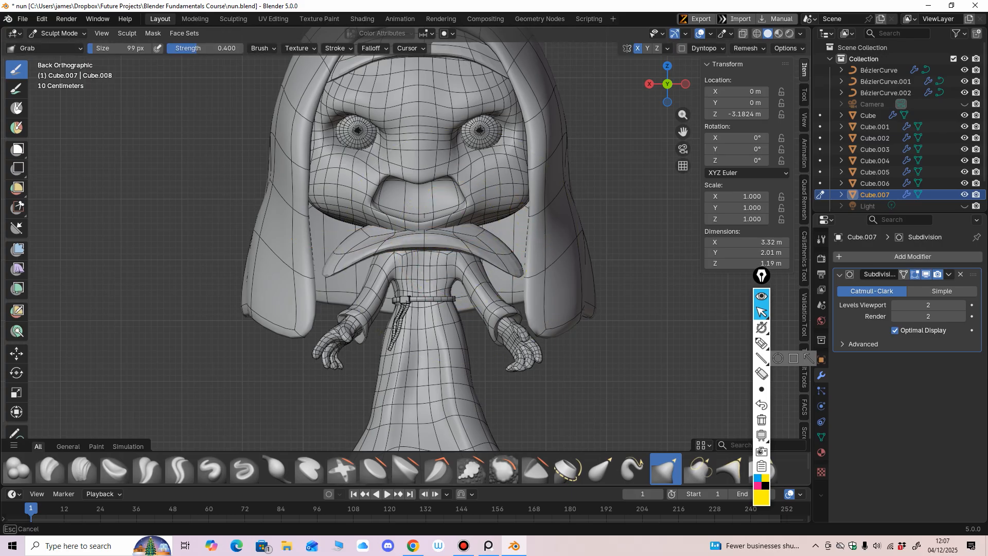
key("f")
left_click(478, 238)
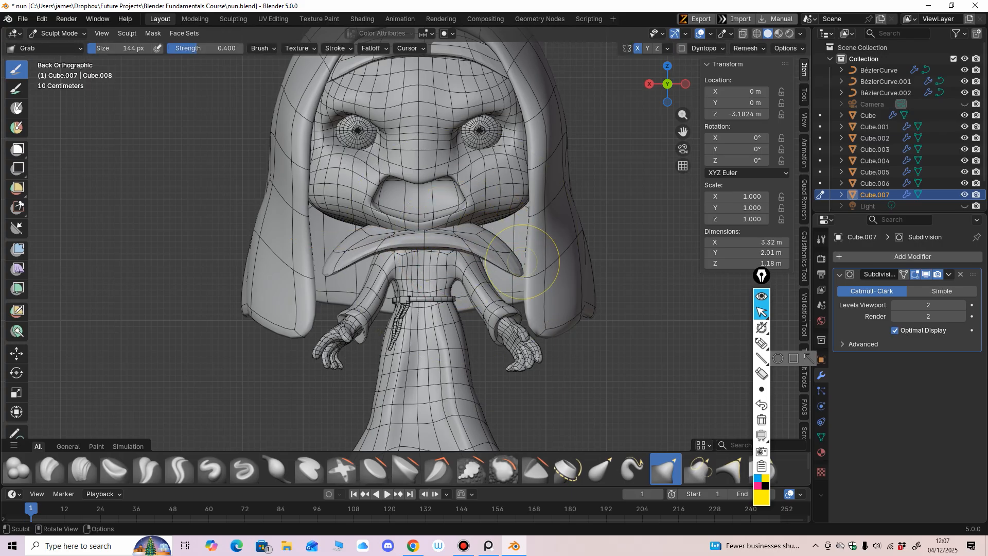
Widen and deepen the collar from below with the Grab brush at about 231 px.
mouse_move(523, 263)
middle_mouse_down()
mouse_move(556, 226)
mouse_move(602, 236)
mouse_move(571, 200)
mouse_move(419, 214)
mouse_move(453, 221)
mouse_move(386, 230)
middle_mouse_up()
key("f")
key("Return")
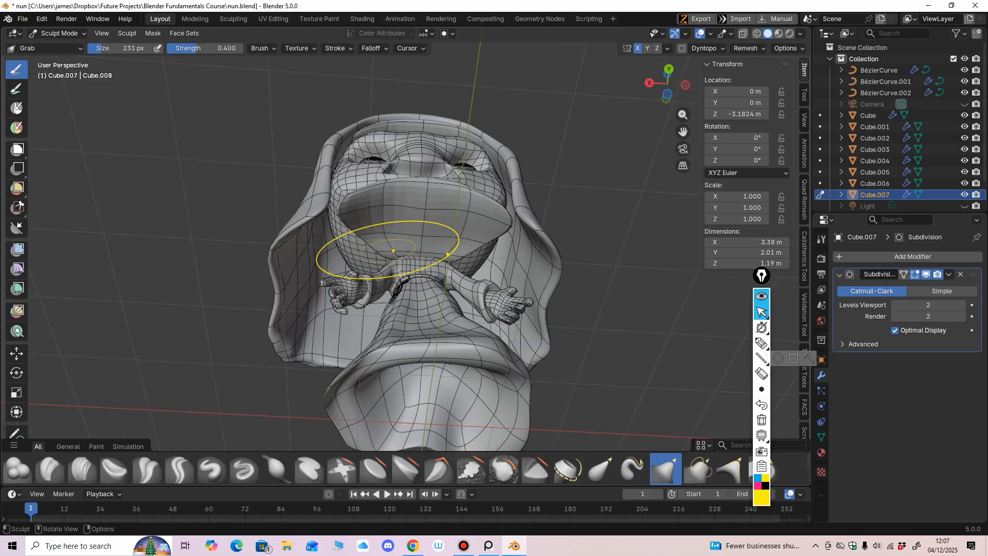
middle_click_drag(415, 312, 406, 204)
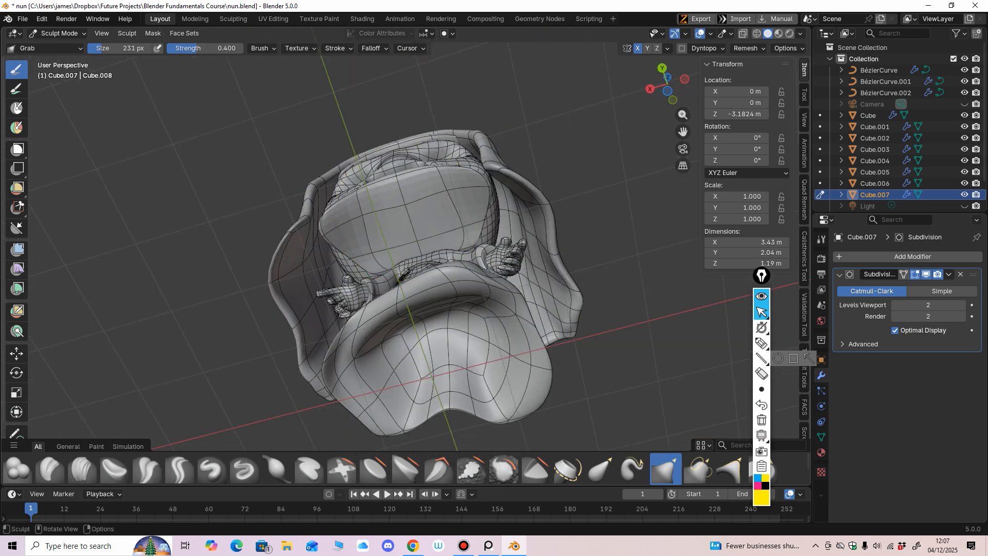
Return to Object Mode and move the collar back towards the neck along Y, to about -1.06 m.
left_click(59, 34)
left_click(61, 45)
left_click_drag(393, 164, 410, 209)
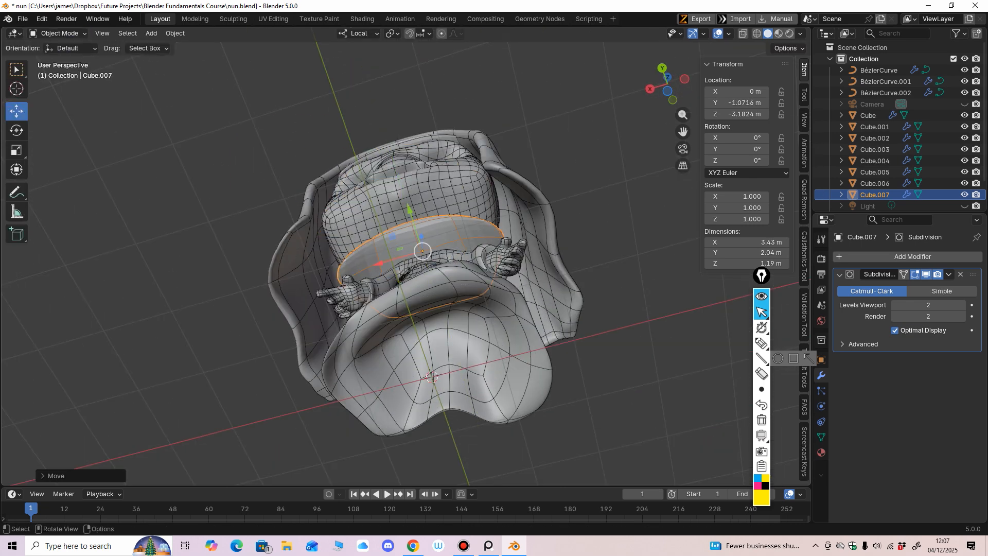
key("ctrl+KP_1")
middle_click_drag(411, 219, 384, 240, "shift")
middle_click_drag(384, 240, 423, 180)
left_click_drag(418, 221, 419, 221)
middle_click_drag(419, 221, 375, 239)
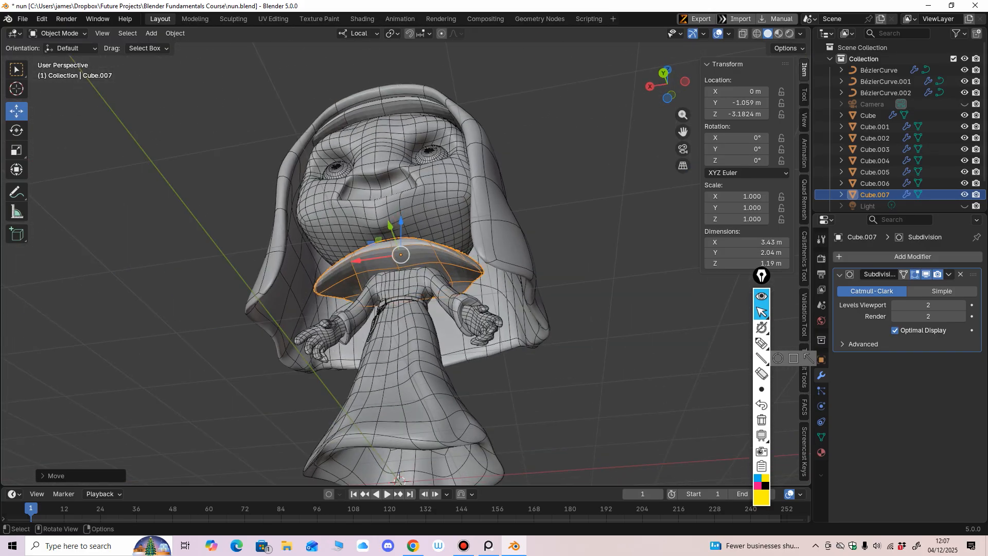
Isolate the collar and the dress in Local View, show them from the side and select only the collar.
left_click(397, 330, "shift")
key("slash")
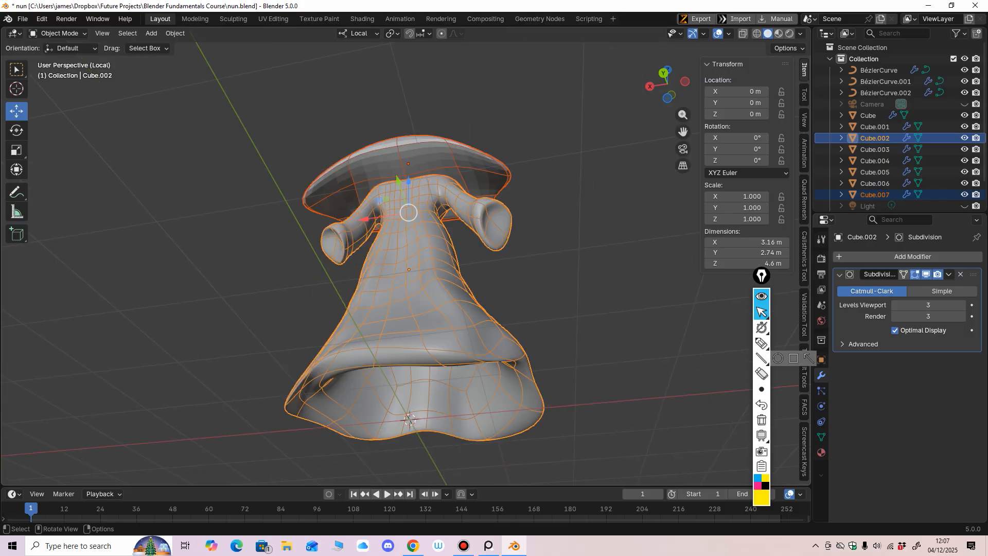
middle_click_drag(397, 329, 293, 368)
middle_click_drag(294, 368, 265, 450, "shift")
left_click(412, 208)
middle_click_drag(411, 208, 414, 228, "shift")
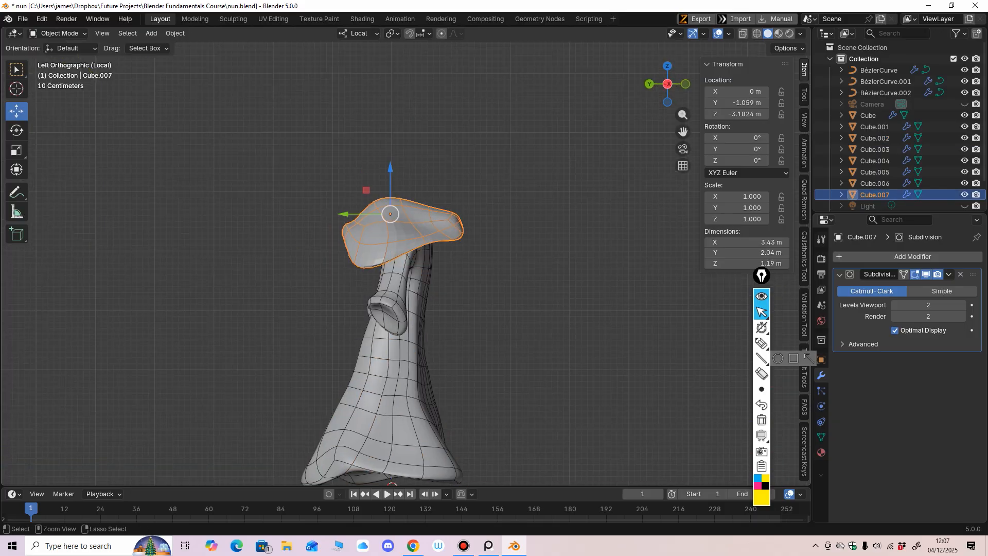
Try to reshape the collar's side profile in Sculpt Mode with the Grab brush, and return to Object Mode.
left_click(57, 33)
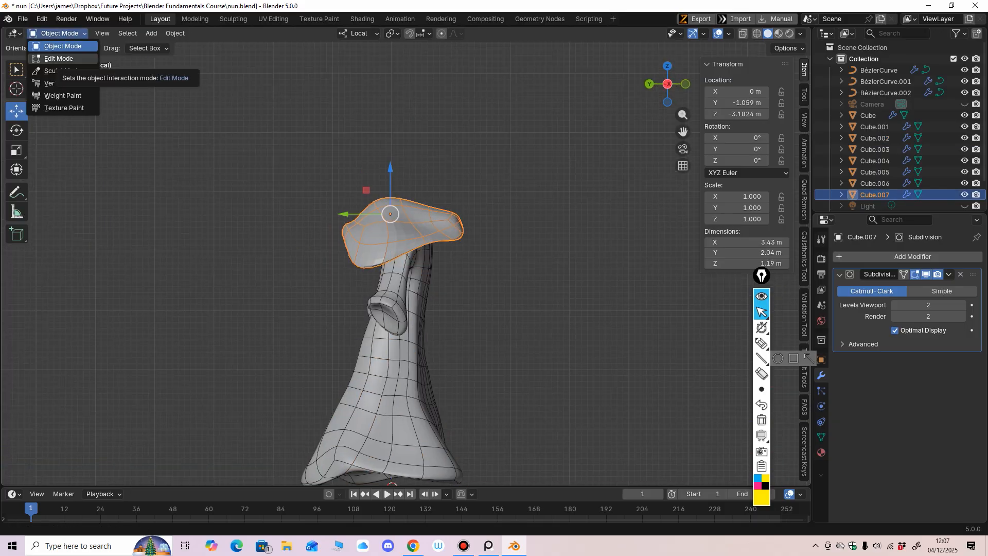
left_click(50, 71)
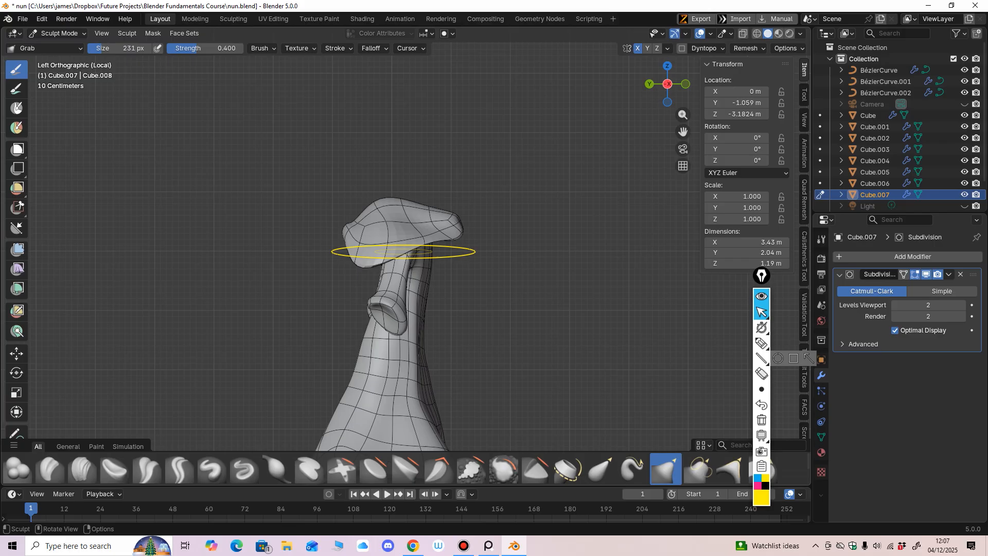
key("f")
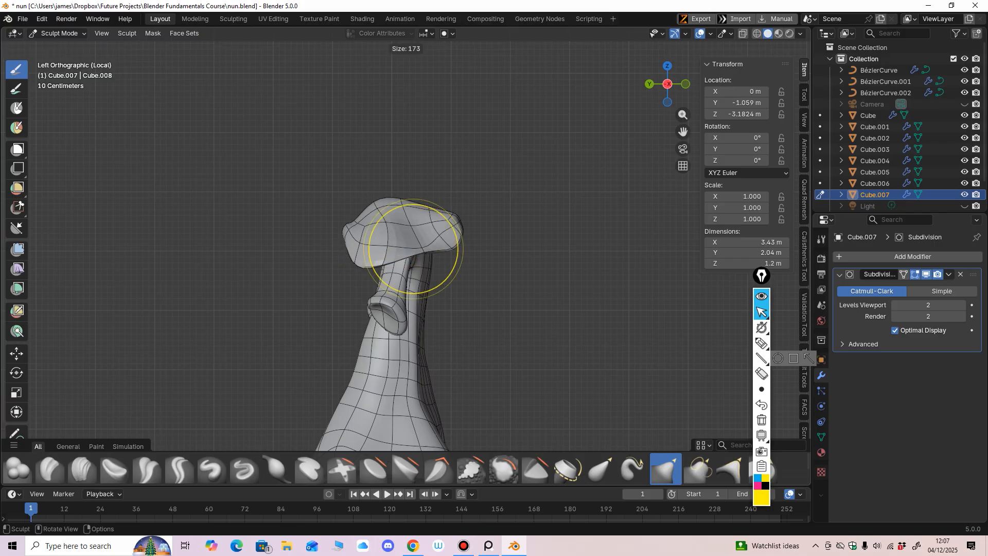
left_click_drag(422, 140, 424, 129)
middle_click_drag(425, 283, 441, 208)
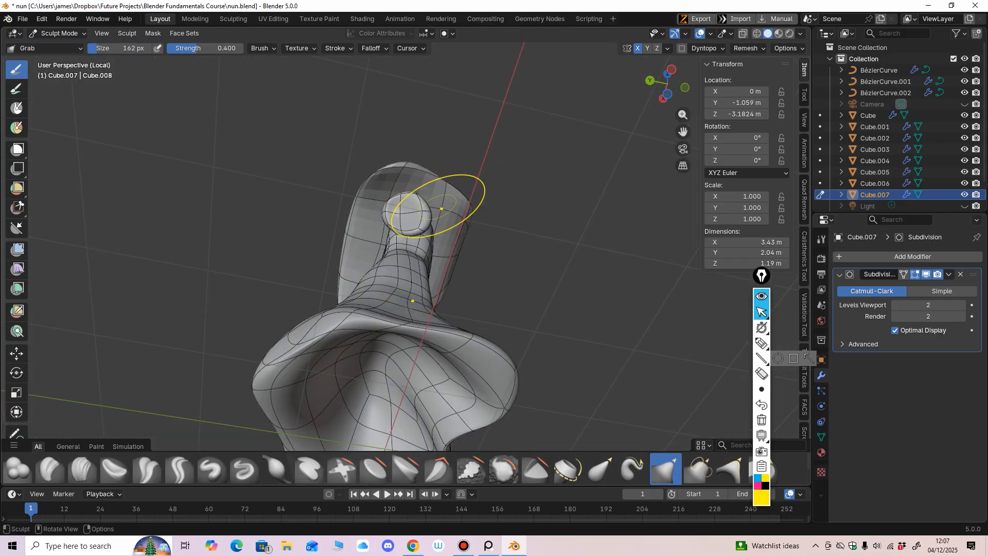
key("ctrl+KP_1")
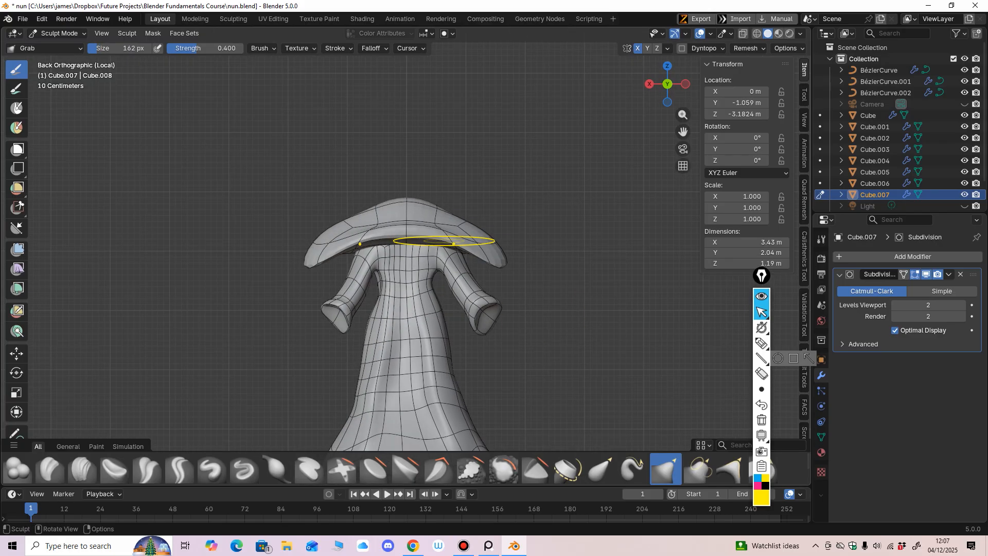
key("f")
left_click(545, 246)
left_click(59, 34)
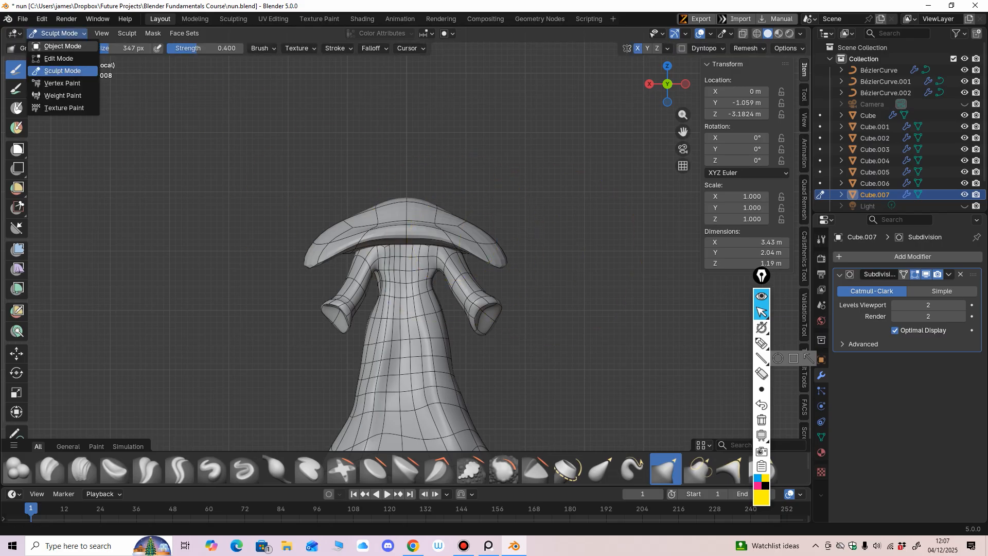
left_click(62, 46)
Scale the collar down to about 0.607 along X and stretch it to about 1.12 along Z.
left_click(16, 151)
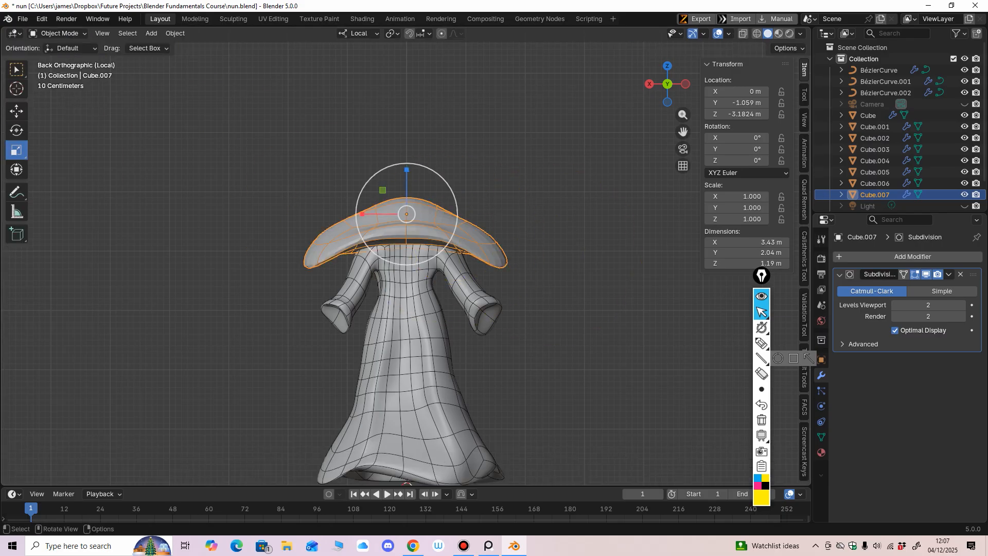
left_click_drag(362, 213, 383, 213)
middle_click_drag(383, 213, 494, 219)
scroll(494, 218, "up", 1)
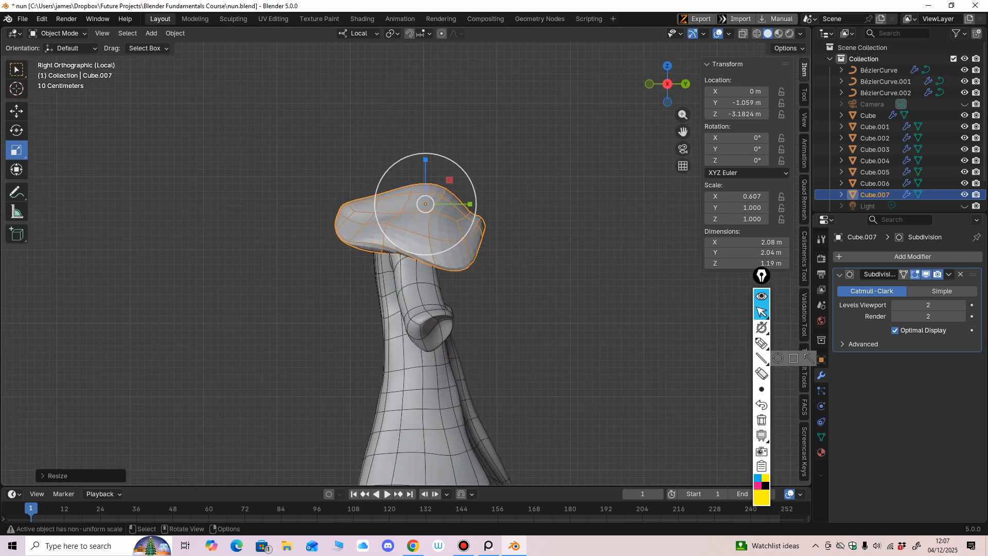
left_click_drag(425, 160, 425, 154)
Move the collar along Y to about -1.15 m and switch it to Sculpt Mode.
left_click(16, 111)
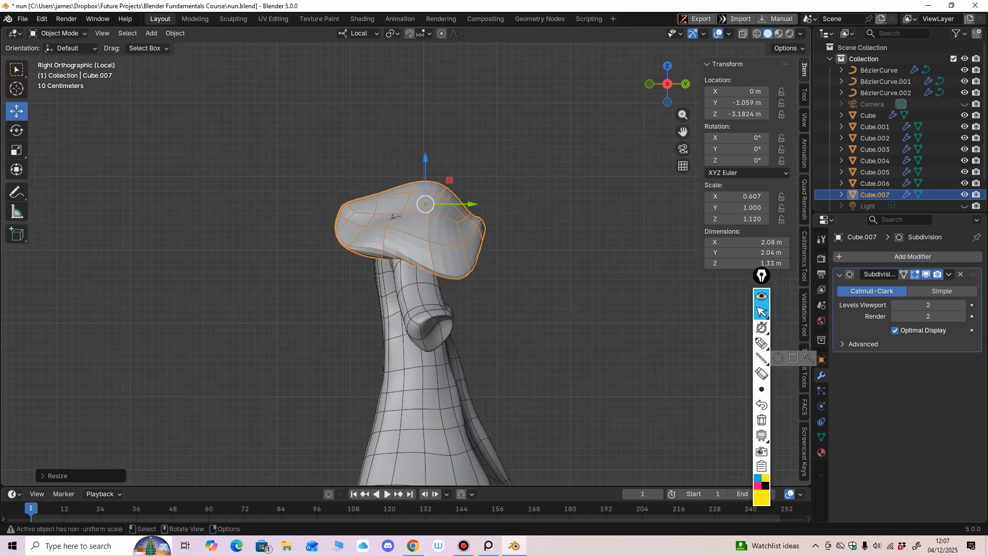
middle_click_drag(442, 206, 337, 181)
left_click(57, 33)
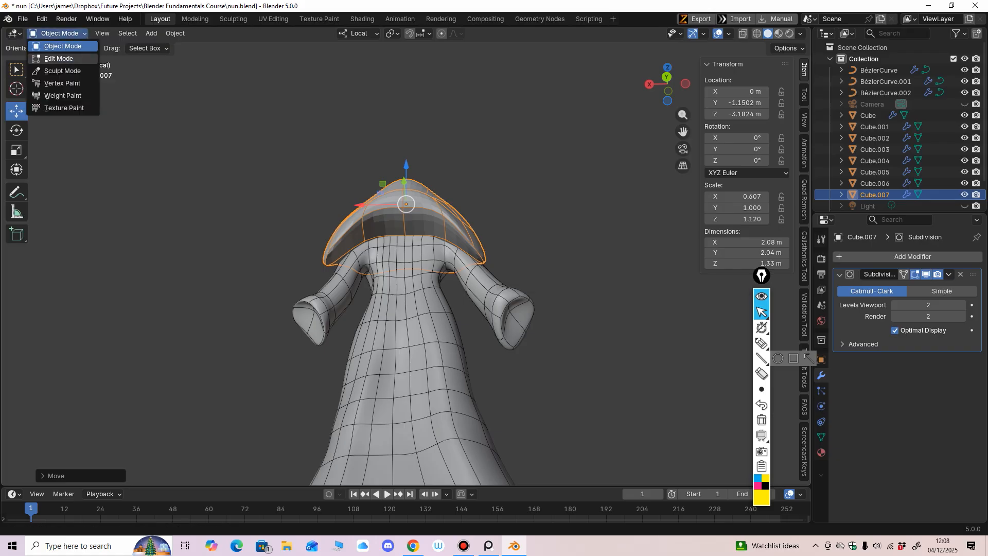
left_click(63, 70)
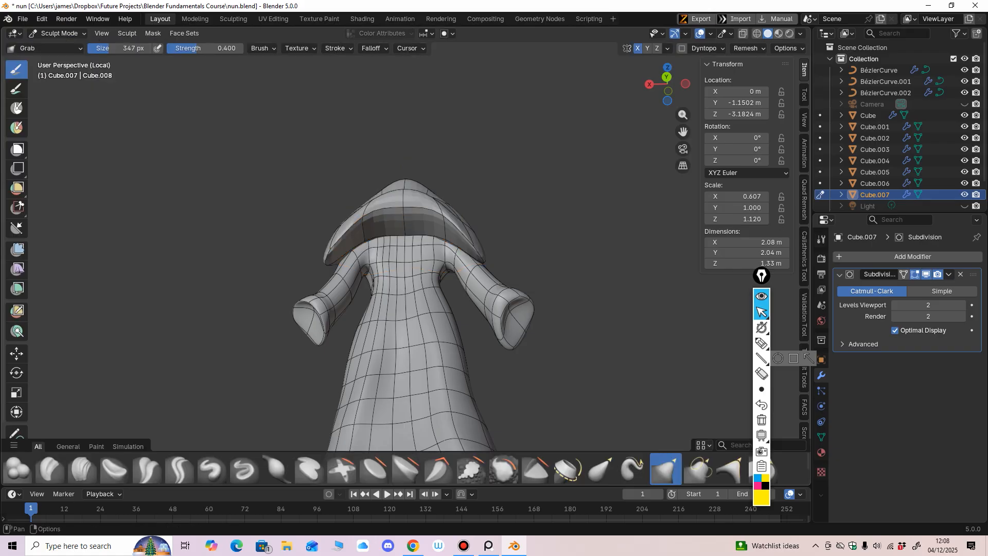
Pull the collar's peak down toward the dress in the back view with a resized Grab brush.
key("f")
left_click(406, 224)
mouse_move(389, 224)
left_mouse_down()
mouse_move(405, 213)
mouse_move(399, 207)
mouse_move(368, 220)
left_mouse_up()
key("f")
left_click(393, 213)
key("ctrl+KP_1")
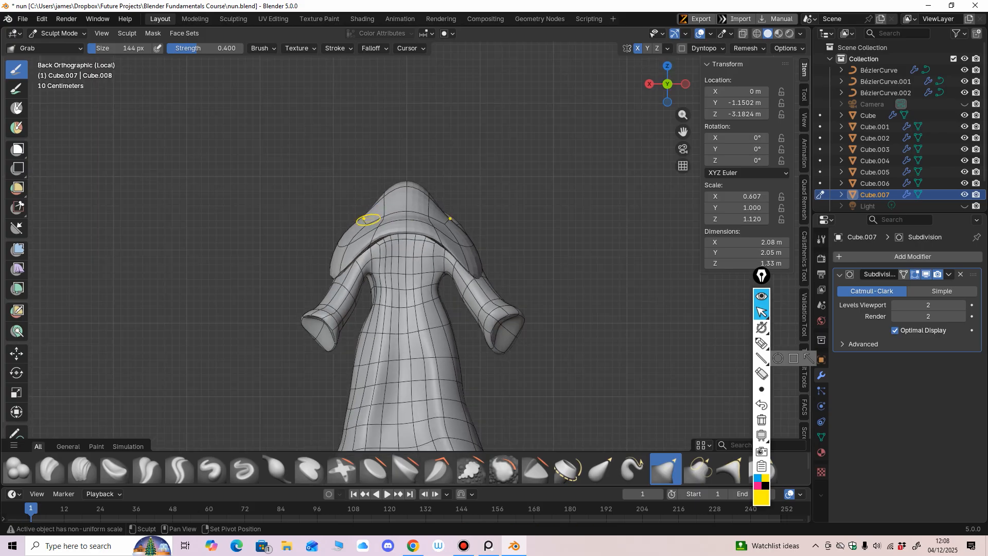
left_click_drag(406, 186, 452, 230)
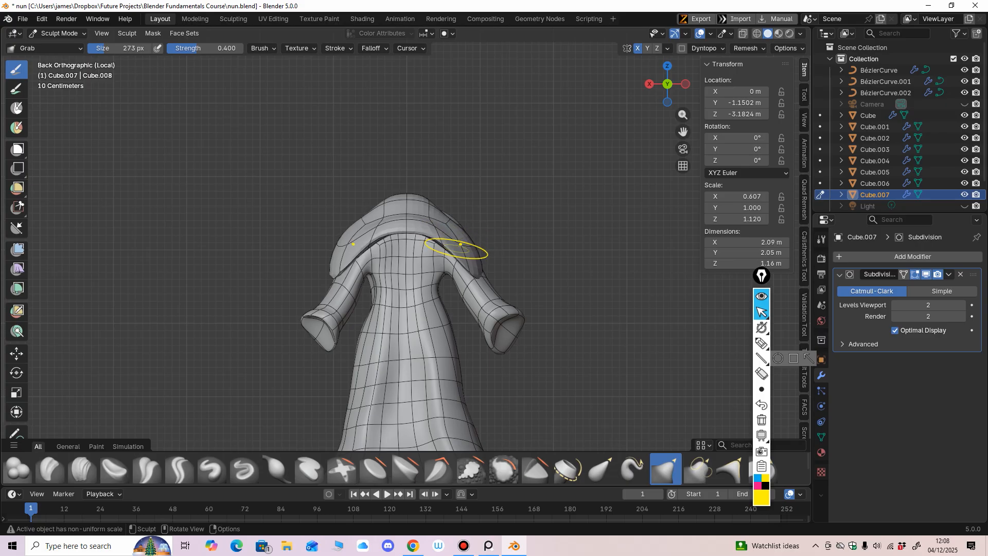
Return the collar to Object Mode and flatten it along Y to a scale of about 0.473.
mouse_move(453, 249)
middle_mouse_down()
mouse_move(404, 184)
mouse_move(401, 150)
middle_mouse_up()
left_click(59, 33)
left_click(62, 47)
middle_click_drag(319, 196, 320, 215)
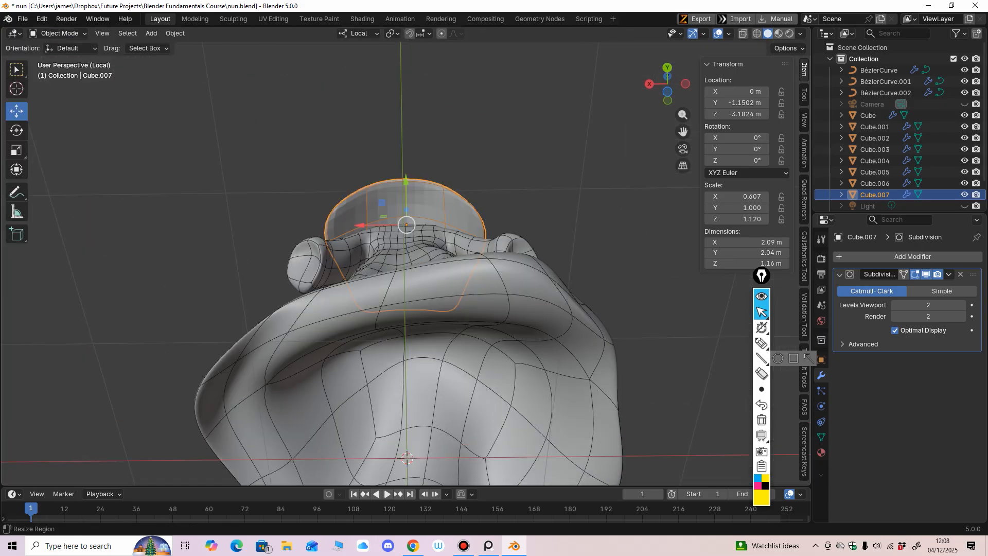
left_click(16, 150)
middle_click_drag(216, 175, 173, 225)
left_click_drag(368, 186, 386, 201)
key("ctrl+KP_1")
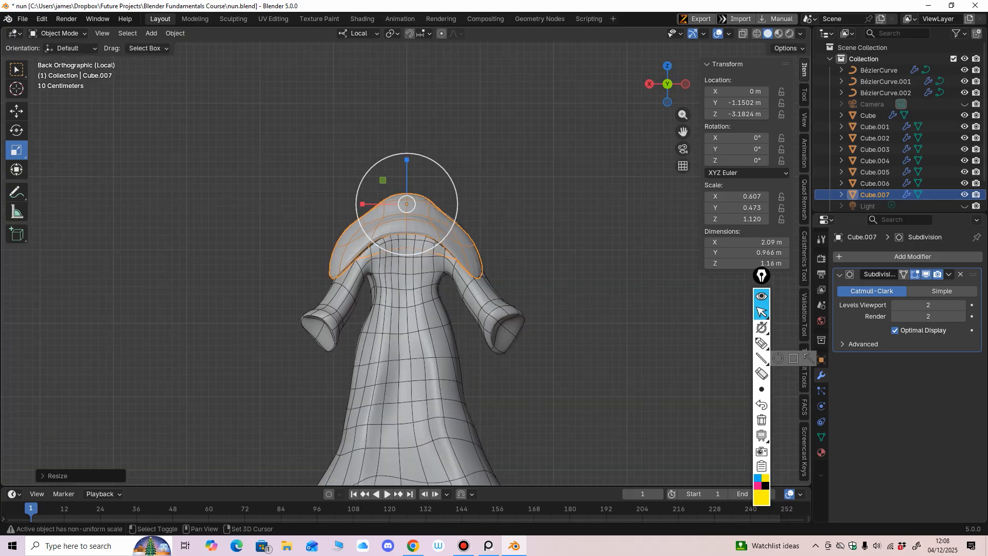
Flip the collar to about 180.64° around Y and lower it to about -3.69 m along Z.
middle_click_drag(385, 201, 383, 213, "ctrl")
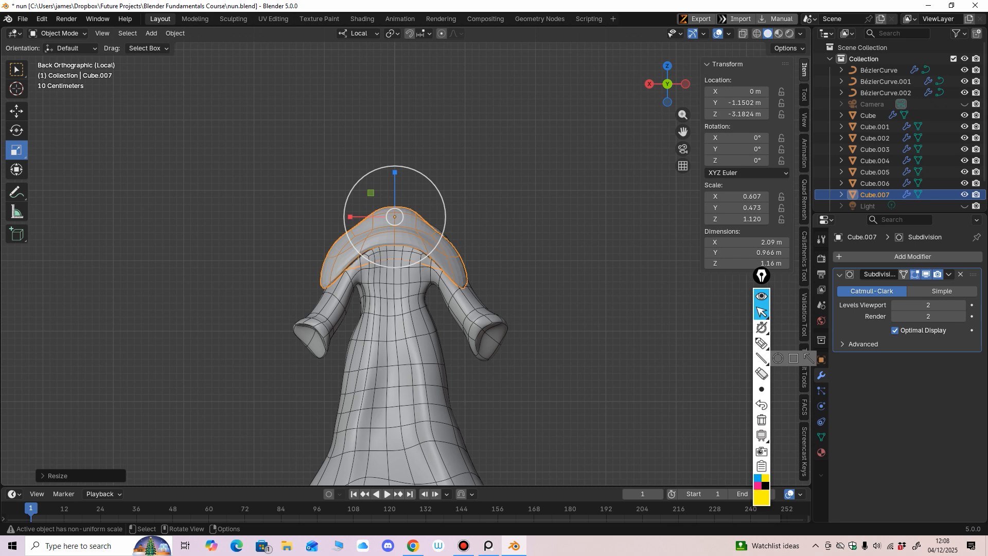
left_click_drag(361, 193, 395, 297)
left_click(17, 111)
middle_click_drag(395, 297, 466, 297)
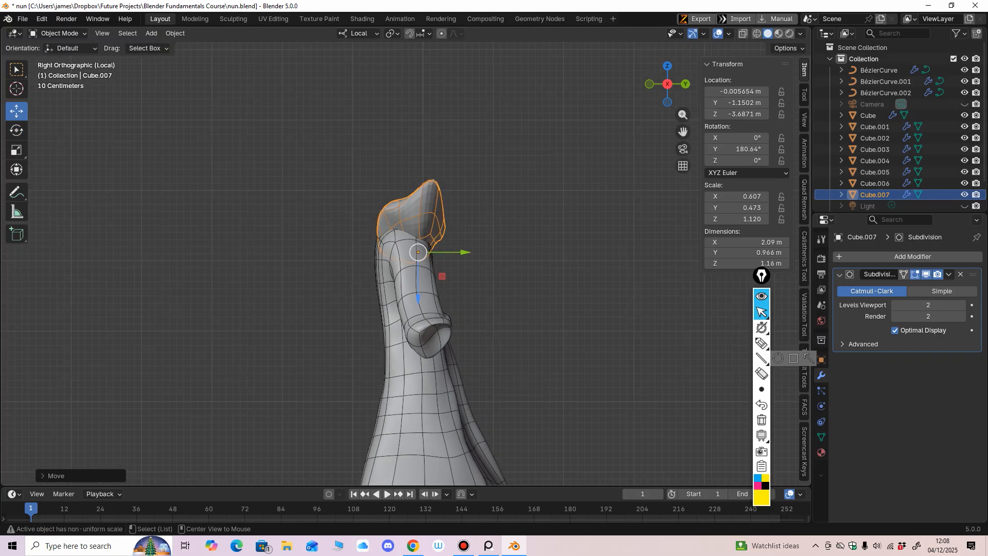
Switch the collar to Sculpt Mode and nudge its front edge against the neckline with progressively smaller Grab brushes.
left_click(58, 33)
left_click(51, 68)
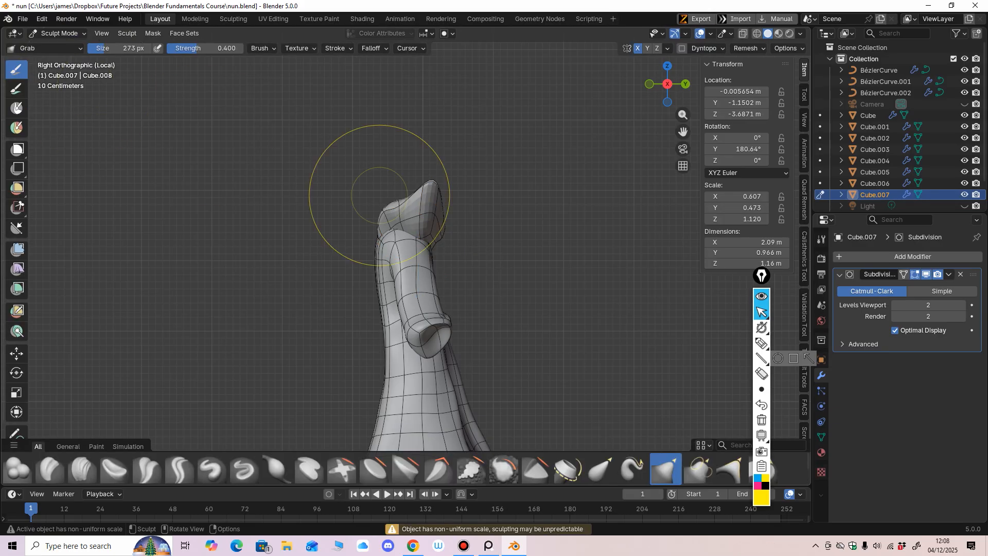
key("ctrl+KP_1")
key("f")
left_click(369, 251)
middle_click_drag(369, 251, 348, 187)
left_click_drag(386, 225, 389, 232)
middle_click_drag(396, 238, 348, 260)
key("f")
left_click(326, 261)
left_click_drag(390, 236, 391, 234)
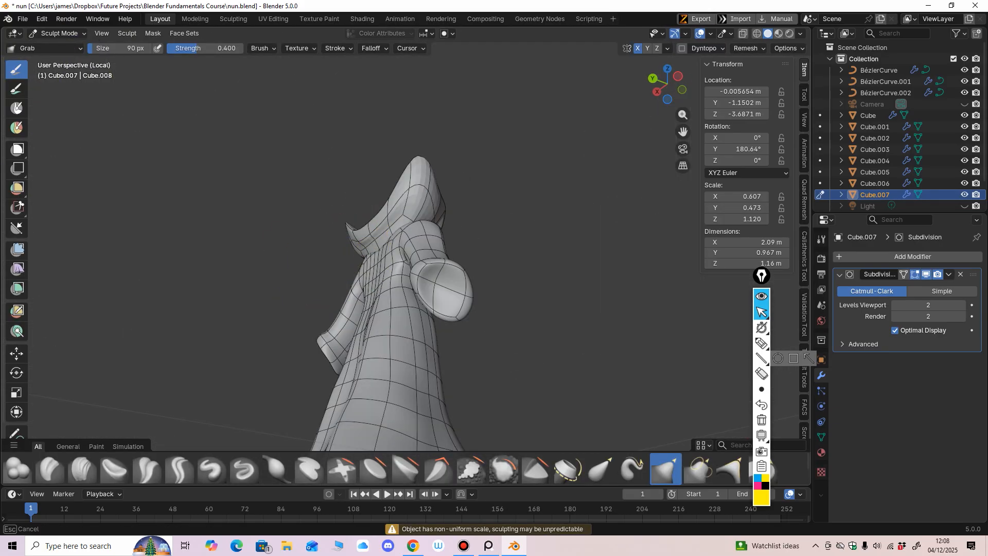
Pull the collar's lower front edge in around the neckline using a Grab brush of about 196 px.
key("ctrl+KP_1")
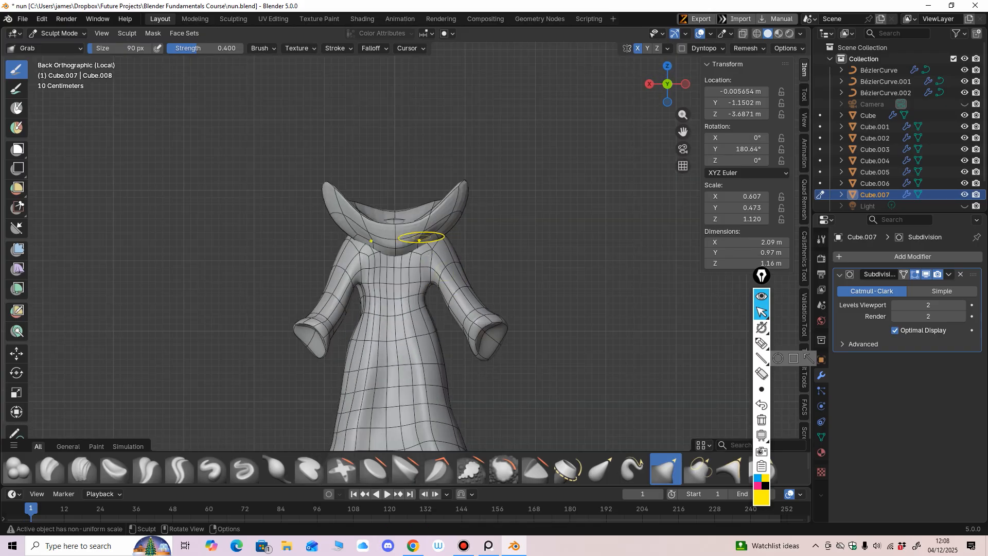
key("f")
left_click(446, 260)
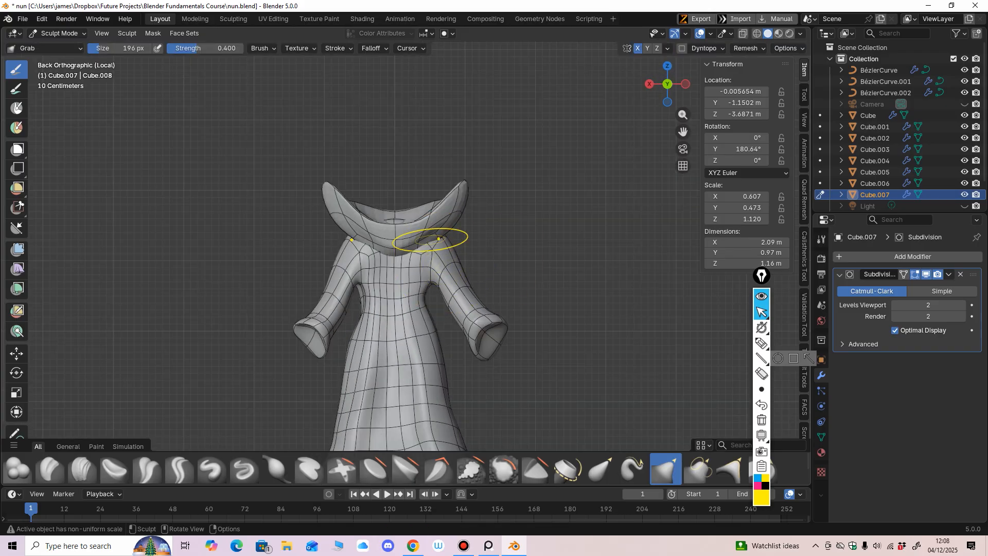
left_click_drag(430, 240, 396, 248)
key("f")
left_click(435, 244)
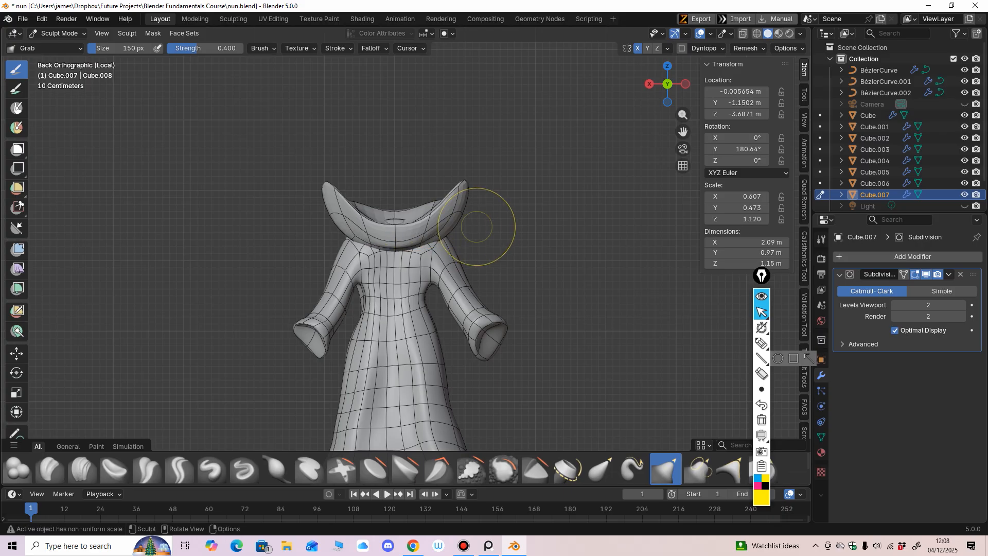
Reshape the collar's sides over the shoulders with a large Grab brush, pulling them down and outward.
key("f")
left_click(525, 231)
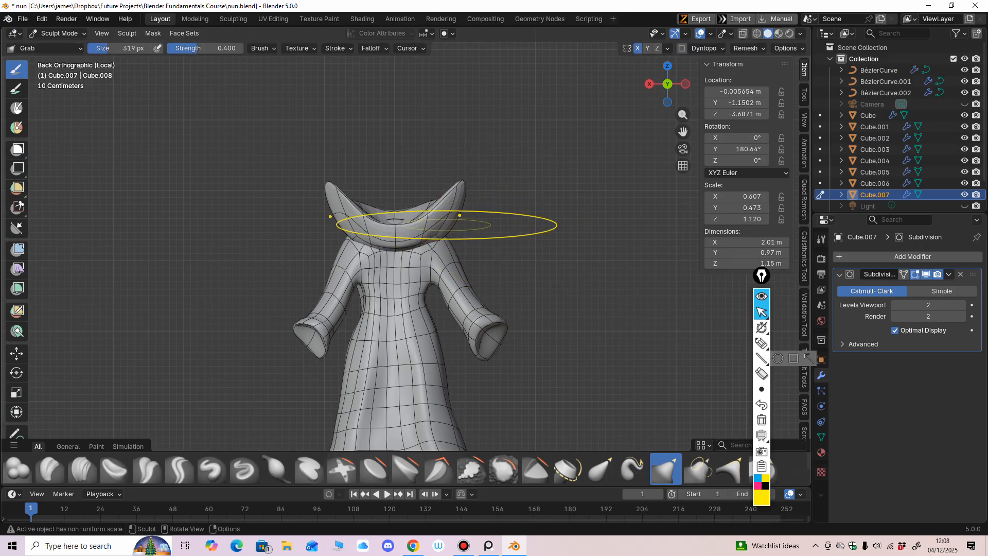
key("f")
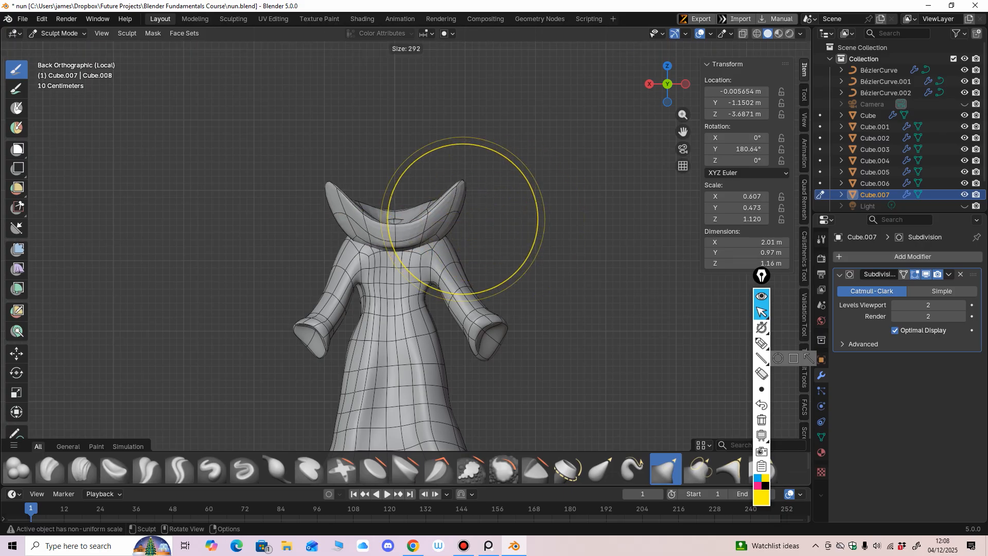
left_click(538, 219)
left_click_drag(445, 221, 457, 237)
key("f")
left_click(535, 230)
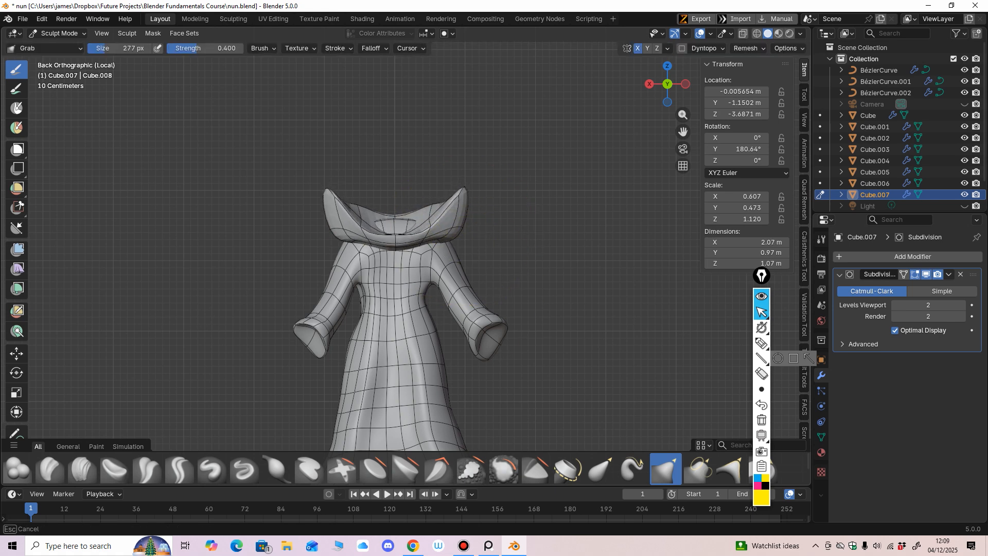
Adjust the collar's shoulder edge and raised tip from the side with Grab brushes of about 143 and 94 px.
middle_click_drag(453, 222, 403, 246)
key("f")
left_click(377, 254)
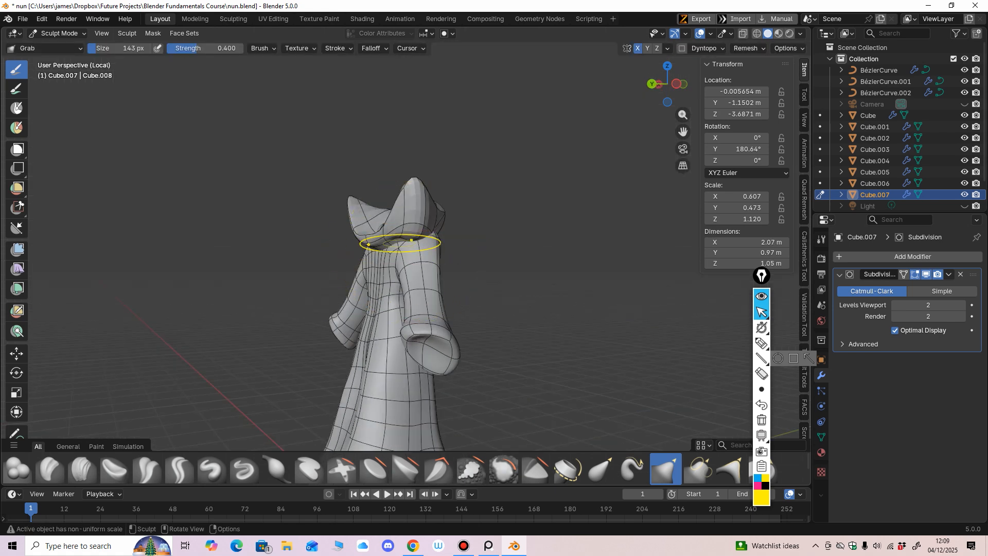
left_click_drag(401, 245, 390, 248)
key("f")
left_click(383, 248)
scroll(391, 247, "up", 3)
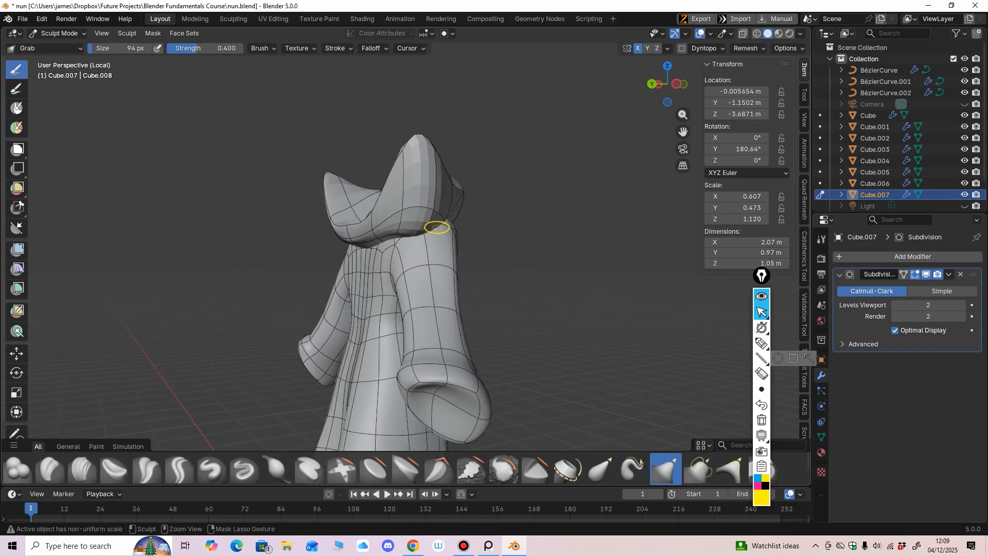
left_click_drag(438, 181, 432, 182)
Pull the collar's pointed tips inward and down at viewport subdivision level 1, and restore the level to 2.
mouse_move(448, 229)
middle_mouse_down()
mouse_move(526, 221)
mouse_move(496, 230)
middle_mouse_up()
key("f")
left_click(518, 230)
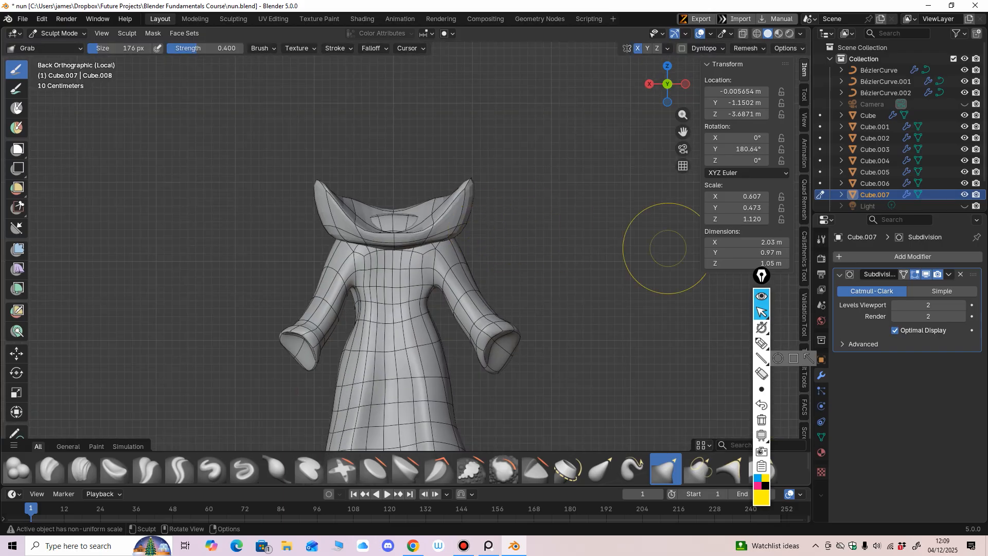
left_click(894, 305)
left_click_drag(471, 191, 462, 200)
left_click_drag(325, 198, 335, 204)
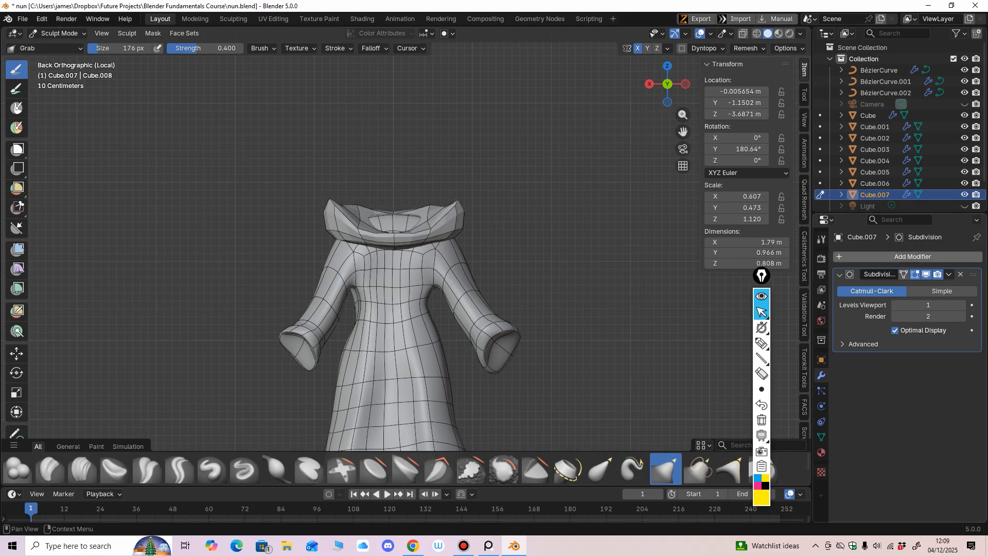
left_click(961, 305)
Round off the collar's rim and draw its sides inward with the Grab brush, working from the back view and above.
mouse_move(392, 233)
left_mouse_down()
mouse_move(399, 176)
mouse_move(394, 193)
mouse_move(385, 123)
left_mouse_up()
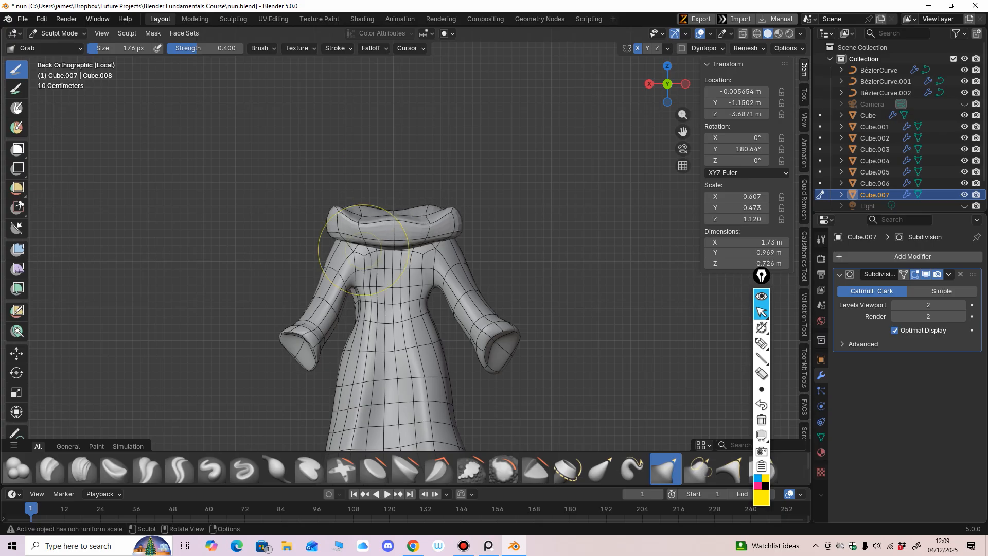
left_click_drag(367, 244, 364, 234)
mouse_move(333, 236)
left_mouse_down()
mouse_move(333, 224)
mouse_move(391, 238)
left_mouse_up()
key("KP_7")
mouse_move(338, 278)
left_mouse_down()
mouse_move(358, 283)
mouse_move(363, 256)
mouse_move(405, 251)
left_mouse_up()
Refine the collar's fit around the neckline with a Grab brush of 117 px.
key("f")
left_click(390, 278)
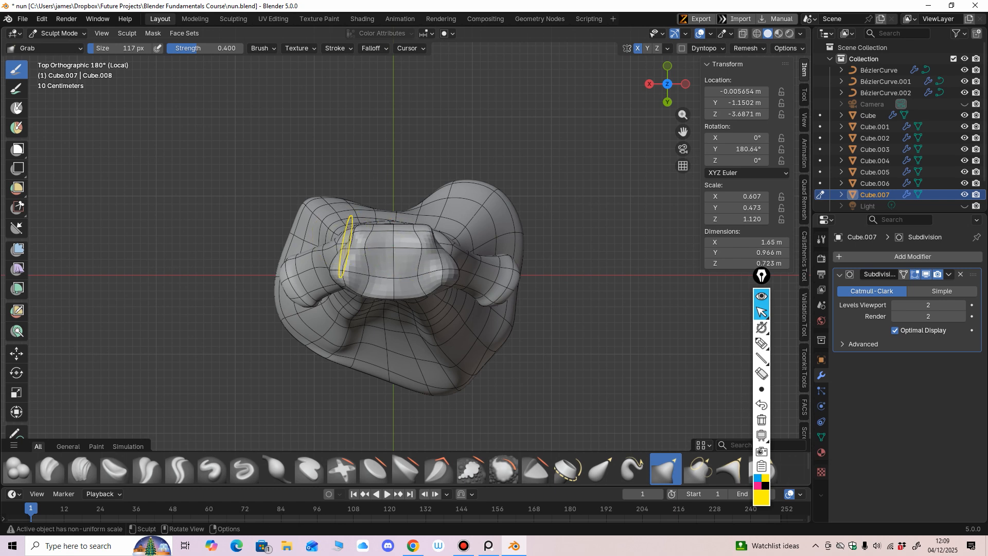
middle_click_drag(368, 249, 374, 156)
left_click_drag(396, 249, 364, 237)
left_click_drag(450, 236, 447, 234)
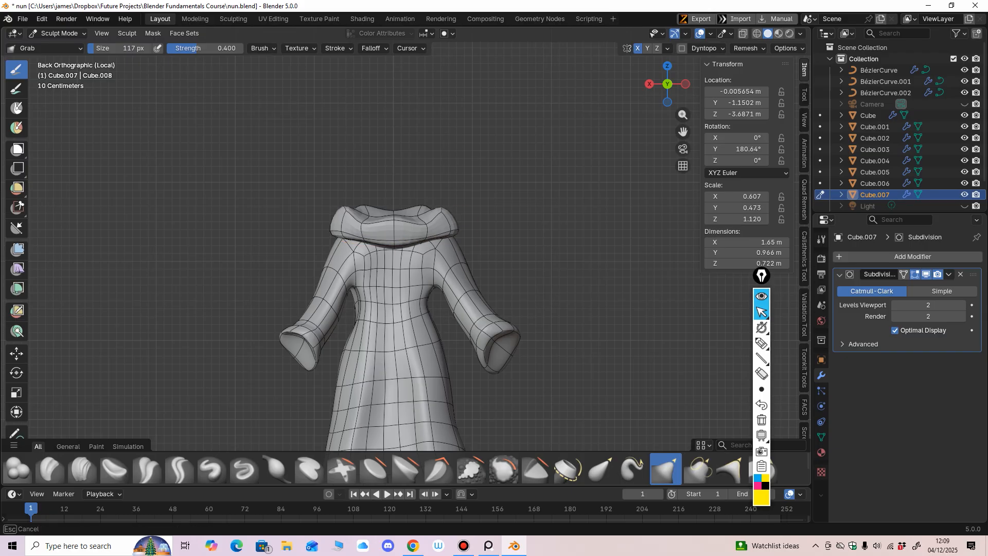
Leave Local View and shape the collar under the chin from below with the Grab brush.
key("KP_Divide")
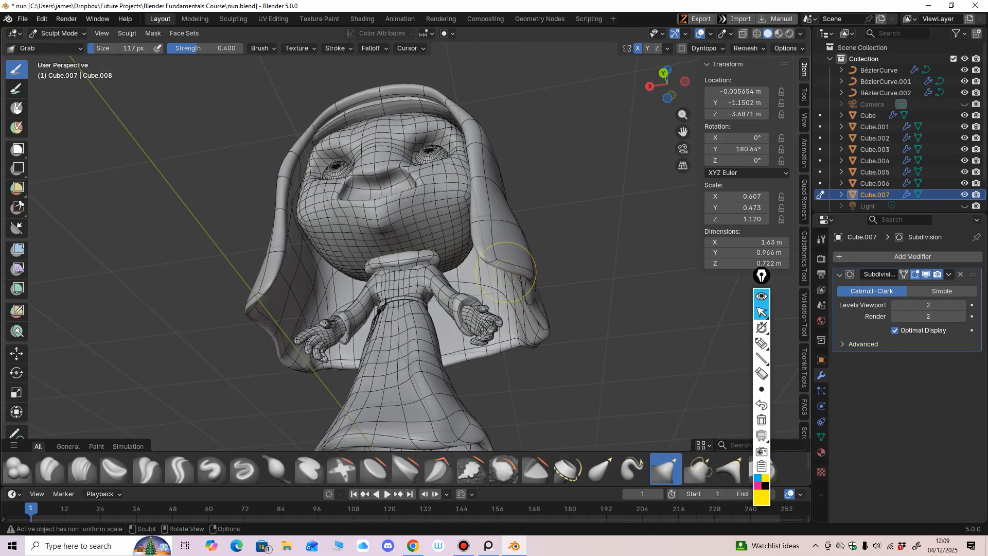
middle_click_drag(514, 273, 513, 320)
scroll(514, 273, "up", 4)
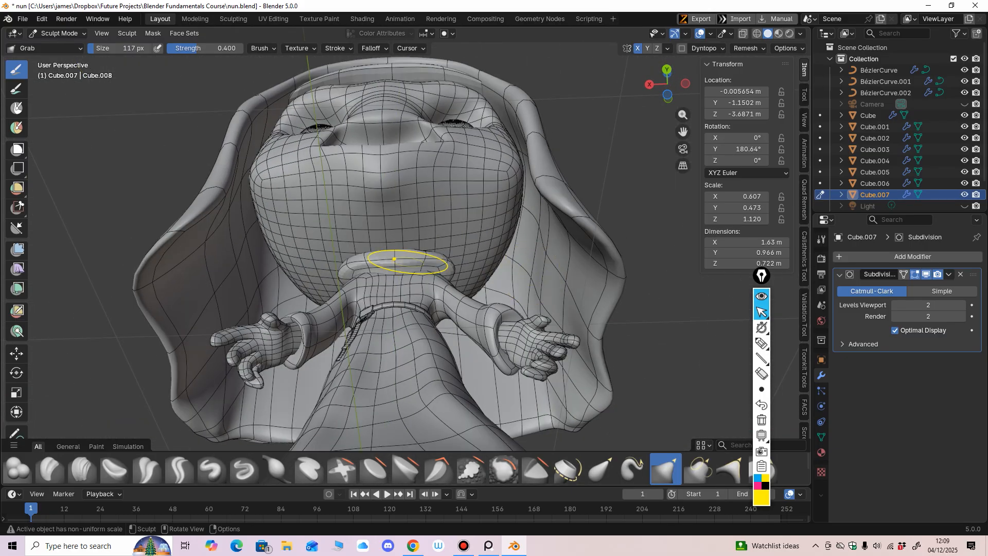
middle_click_drag(412, 262, 412, 229)
left_click_drag(436, 267, 431, 264)
mouse_move(435, 268)
middle_mouse_down()
mouse_move(435, 319)
mouse_move(395, 308)
mouse_move(423, 320)
mouse_move(414, 303)
mouse_move(436, 269)
mouse_move(419, 278)
middle_mouse_up()
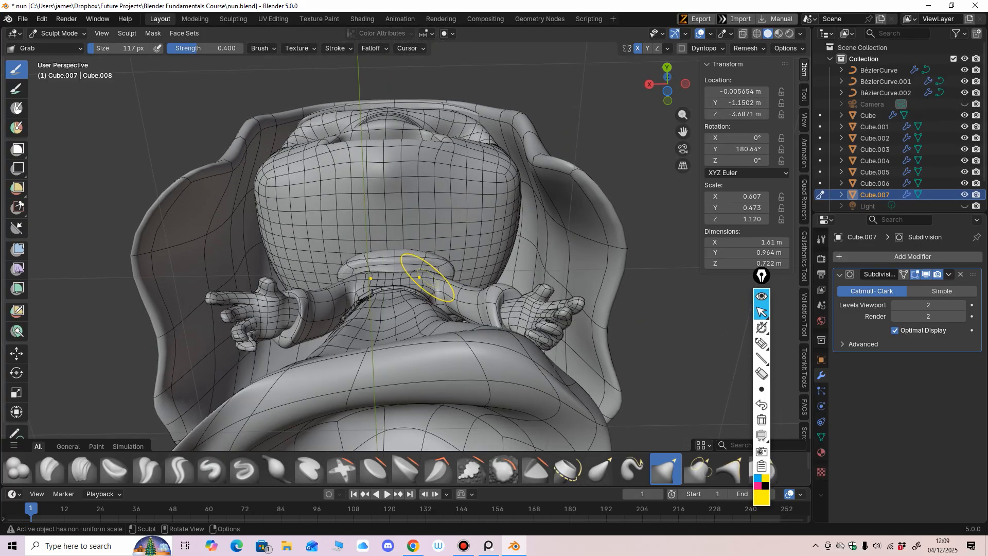
left_click_drag(456, 283, 354, 273)
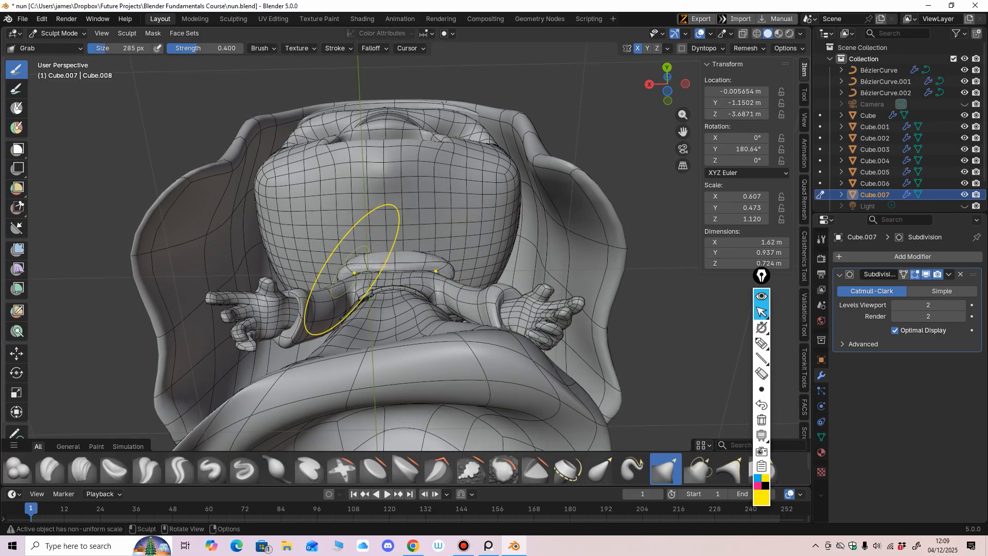
Pull the collar's side out around the neck and shoulder, using a Grab brush of about 145 px for the last stroke.
middle_click_drag(356, 275, 432, 229)
left_click_drag(432, 218, 433, 209)
left_click_drag(453, 218, 457, 217)
left_click_drag(456, 221, 460, 222)
middle_click_drag(465, 226, 433, 227)
key("f")
left_click(490, 232)
mouse_move(479, 233)
left_mouse_down()
mouse_move(484, 221)
mouse_move(459, 221)
left_mouse_up()
Extend the rear of the collar over the back of the neck and smooth its fit along the shoulders.
middle_click_drag(419, 220, 402, 195)
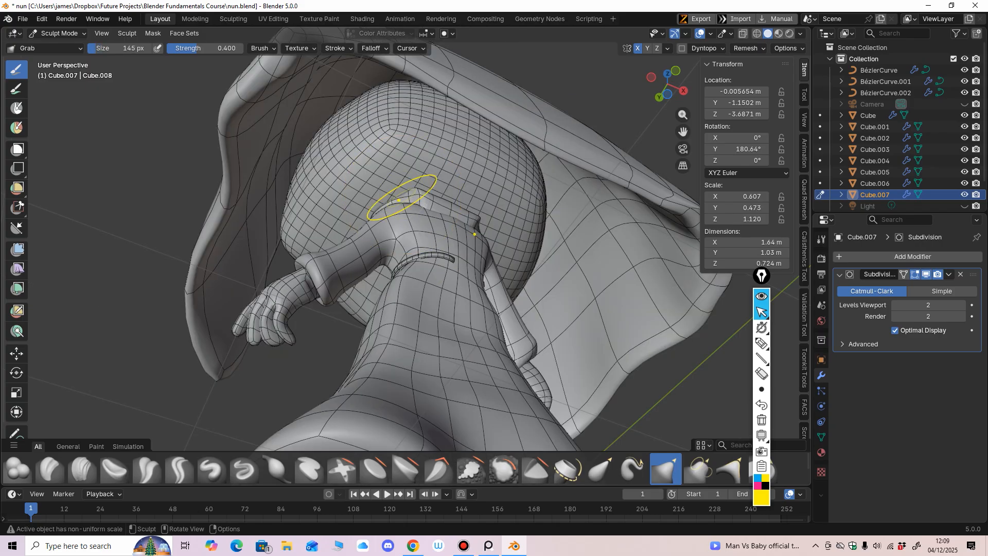
left_click_drag(399, 201, 413, 184)
left_click_drag(468, 214, 471, 212)
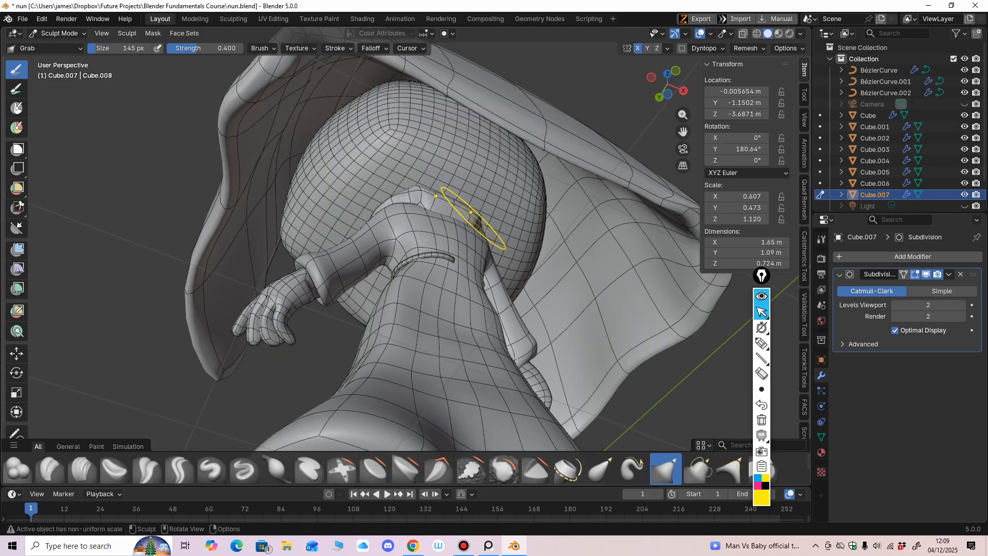
middle_click_drag(477, 216, 429, 225)
left_click_drag(440, 198, 436, 211)
mouse_move(436, 212)
middle_mouse_down()
mouse_move(549, 267)
mouse_move(557, 216)
middle_mouse_up()
left_click_drag(462, 226, 461, 232)
left_click_drag(455, 230, 462, 227)
middle_click_drag(462, 214, 461, 231)
left_click_drag(460, 232, 467, 227)
mouse_move(467, 228)
middle_mouse_down()
mouse_move(501, 239)
mouse_move(568, 308)
middle_mouse_up()
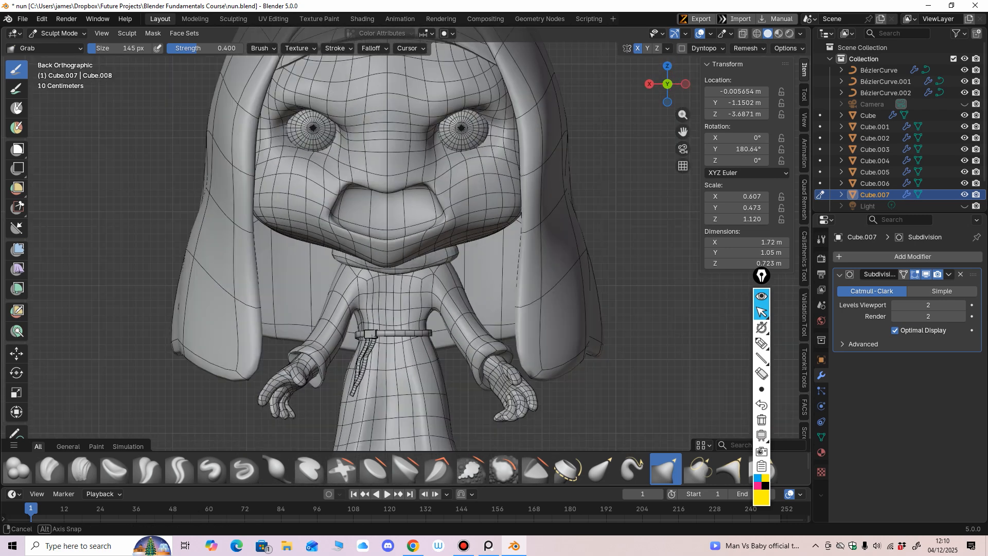
Fit the collar's front and side edges onto the dress below the chin, resizing the Grab brush to about 162 px.
middle_click_drag(495, 299, 521, 273, "shift")
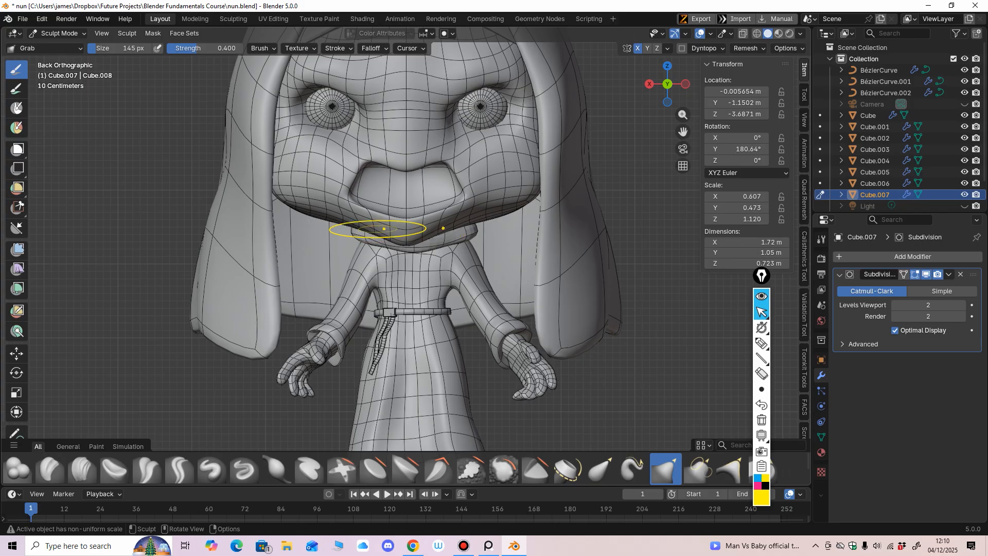
mouse_move(384, 229)
left_mouse_down()
mouse_move(389, 249)
mouse_move(415, 254)
left_mouse_up()
key("f")
left_click(464, 232)
left_click_drag(464, 232, 467, 234)
middle_click_drag(467, 235, 414, 246)
left_click_drag(413, 247, 416, 251)
mouse_move(415, 251)
middle_mouse_down("alt")
mouse_move(469, 247)
mouse_move(390, 230)
middle_mouse_up("alt")
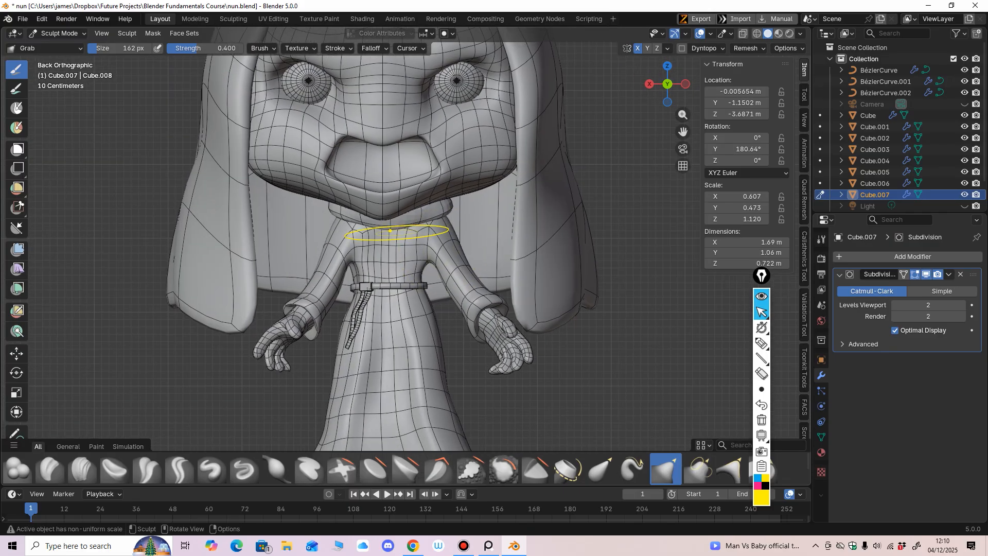
left_click_drag(390, 228, 340, 219)
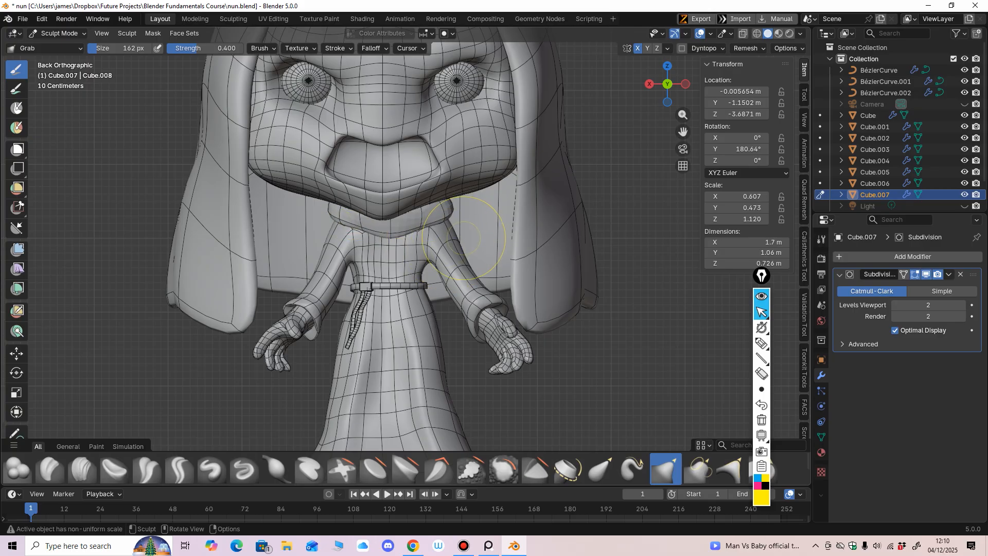
Narrow the collar's sides toward the neck and touch up its shape with resized Grab brushes, up to 200 px.
left_click_drag(447, 207, 419, 210)
key("f")
left_click(484, 210)
key("f")
left_click(484, 206)
key("f")
left_click(405, 201)
left_click_drag(341, 205, 343, 205)
middle_click_drag(355, 319, 378, 248)
left_click_drag(378, 248, 406, 250)
middle_click_drag(407, 250, 418, 455)
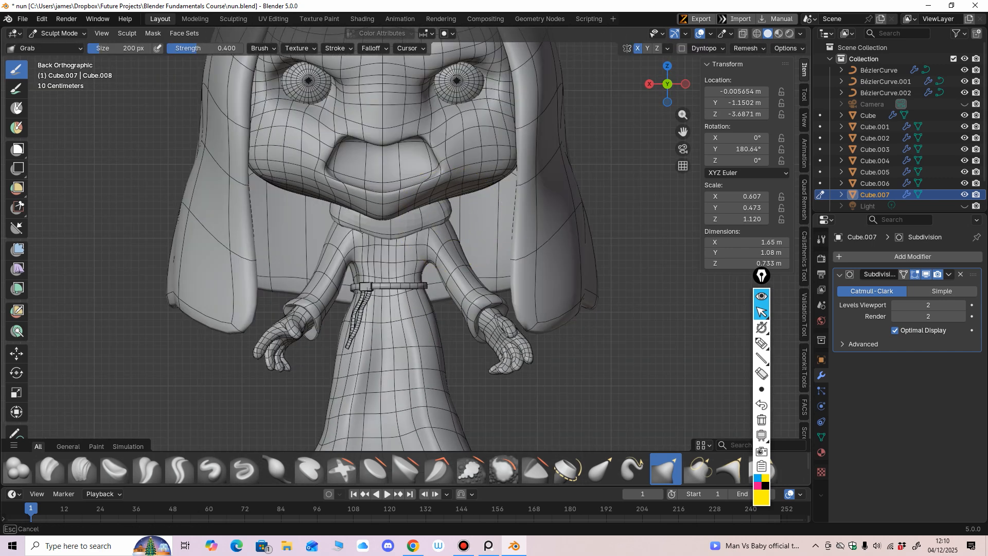
Show the whole nun and save the changes to nun.blend.
middle_click_drag(400, 234, 401, 305, "ctrl")
key("ctrl+s")
scroll(536, 316, "down", 1)
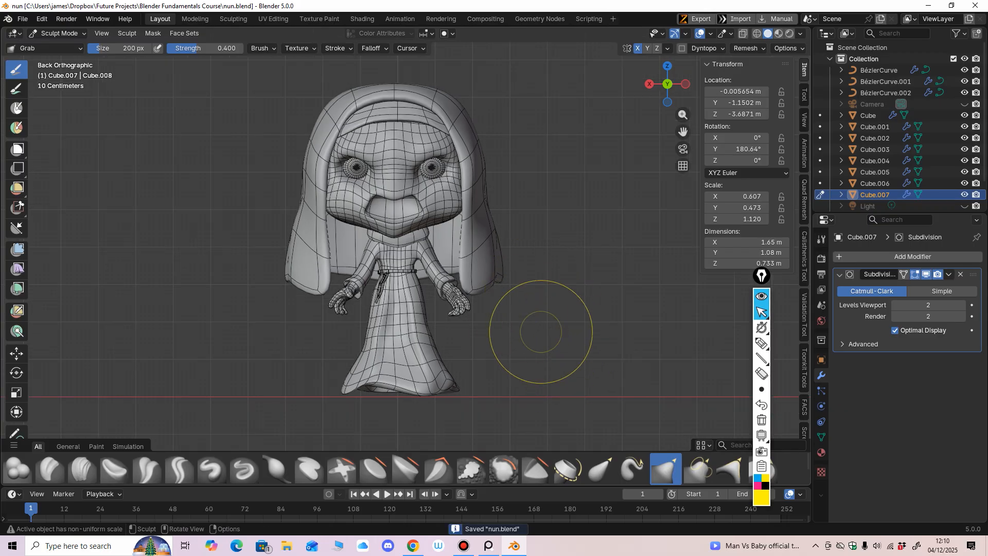
scroll(492, 324, "up", 4)
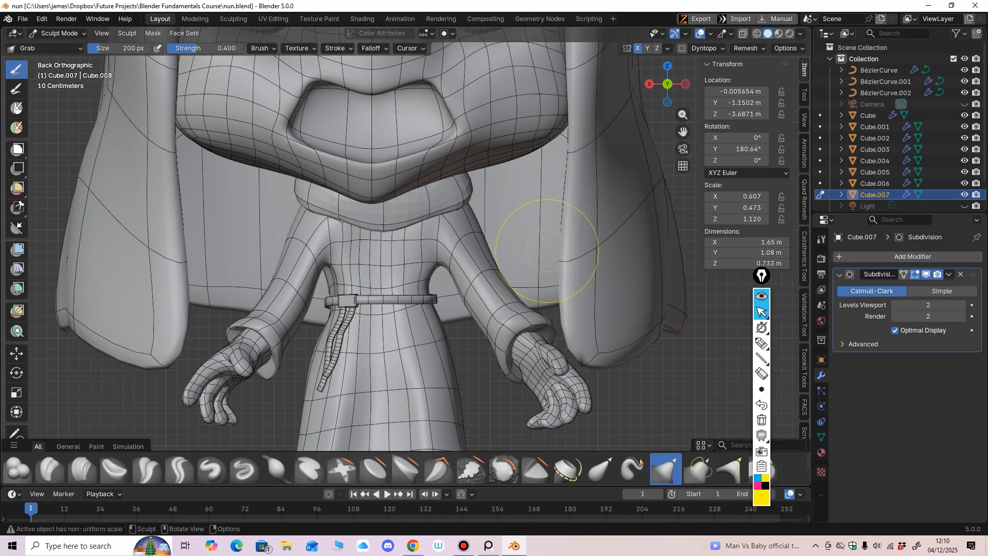
scroll(528, 282, "down", 5)
scroll(532, 250, "up", 3)
scroll(532, 249, "down", 4)
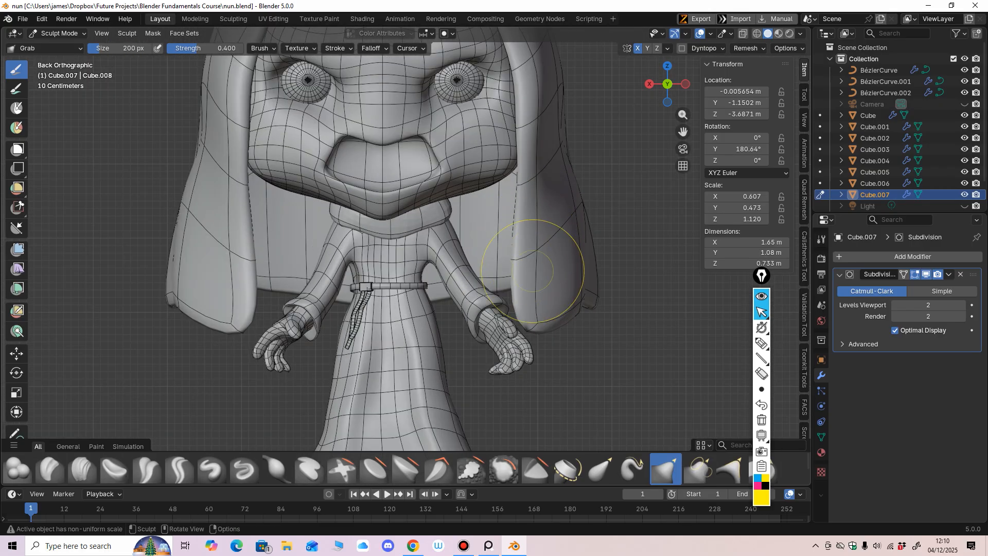
Resize the Grab brush to about 87 px and raise the collar's upper edge and sides beneath the chin.
middle_click_drag(491, 311, 462, 241)
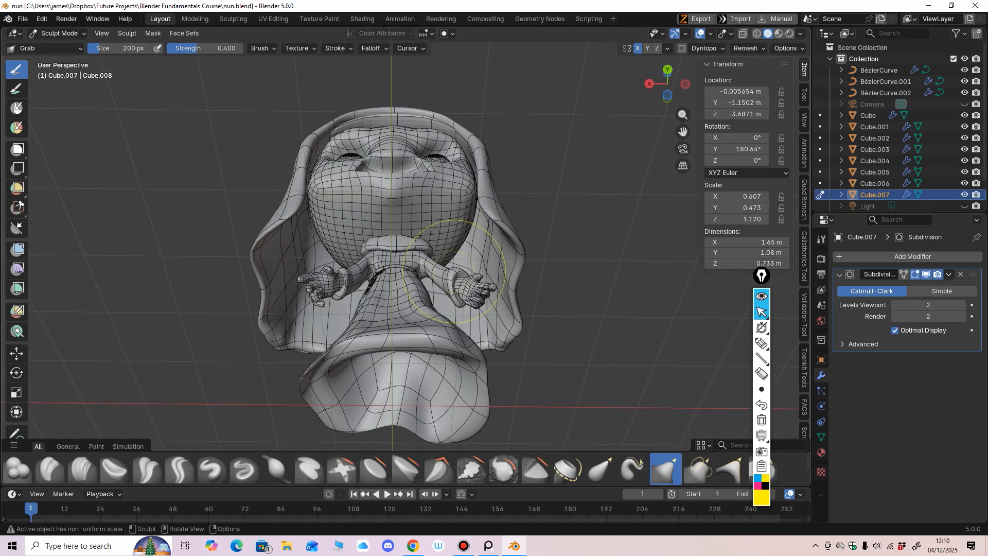
scroll(426, 272, "up", 2)
key("f")
left_click(485, 247)
left_click_drag(417, 231, 418, 226)
middle_click_drag(418, 226, 427, 257)
left_click_drag(419, 222, 419, 210)
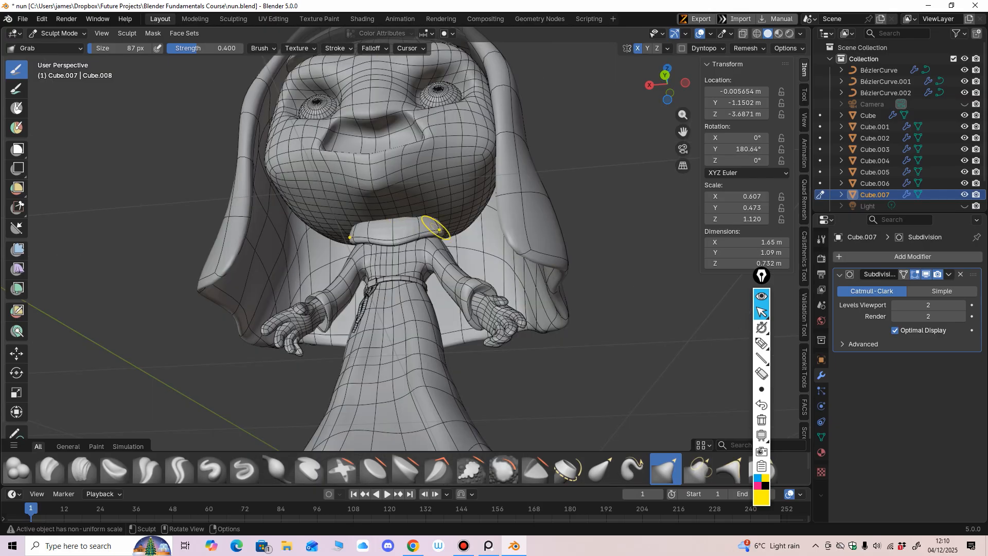
middle_click_drag(434, 225, 437, 229, "alt")
left_click_drag(437, 230, 438, 219)
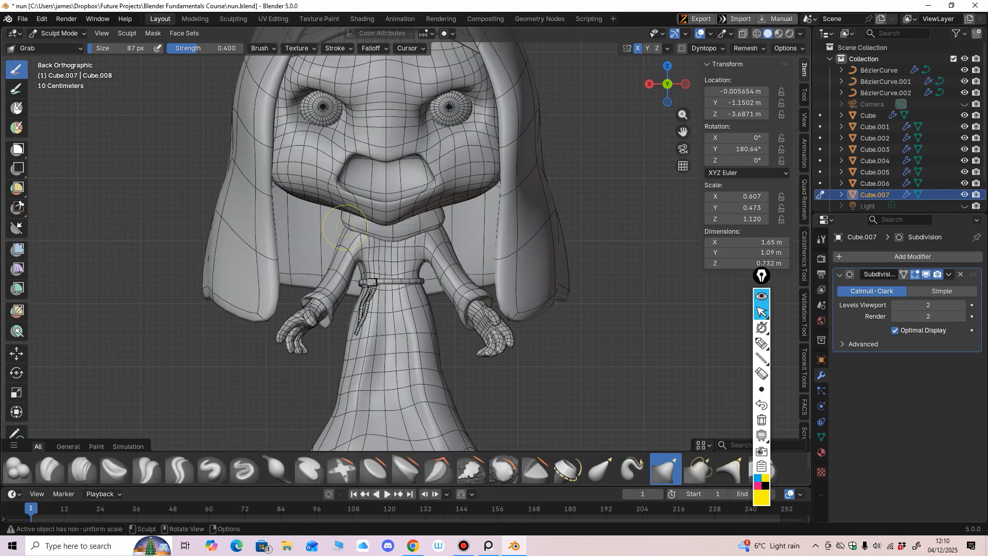
left_click_drag(346, 226, 346, 222)
mouse_move(402, 208)
middle_mouse_down("ctrl")
mouse_move(405, 225)
mouse_move(476, 242)
mouse_move(474, 278)
middle_mouse_up("ctrl")
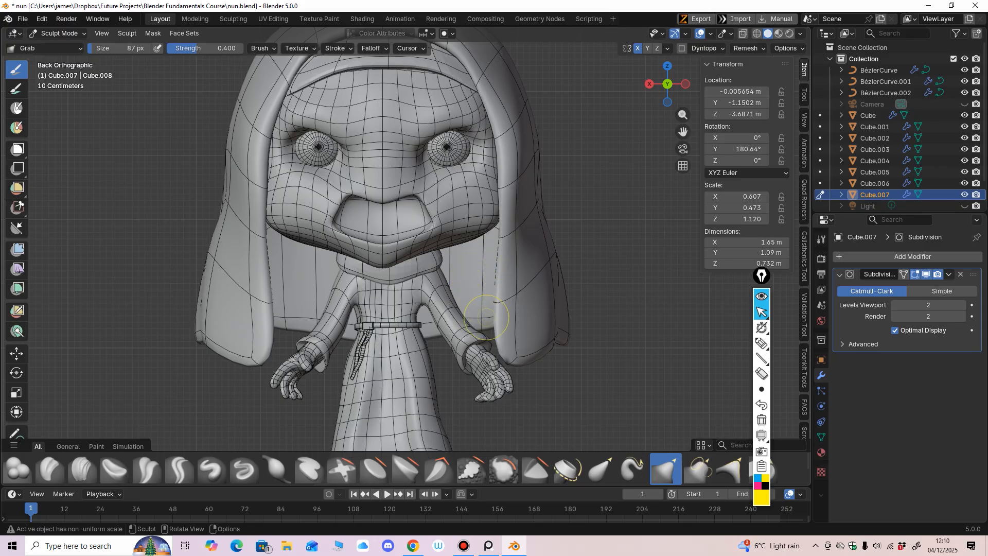
middle_click_drag(492, 304, 492, 328, "ctrl")
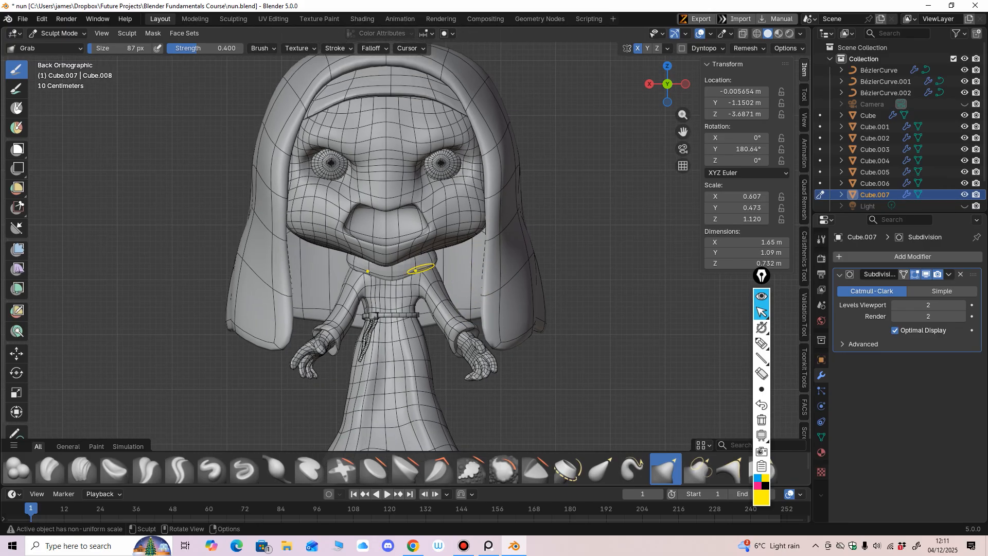
Pull the collar's sides outward over the shoulders, enlarging the Grab brush to about 171 px.
left_click_drag(423, 269, 440, 261)
middle_click_drag(439, 261, 406, 244)
left_click_drag(421, 265, 426, 263)
mouse_move(426, 263)
middle_mouse_down()
mouse_move(423, 219)
mouse_move(370, 206)
middle_mouse_up()
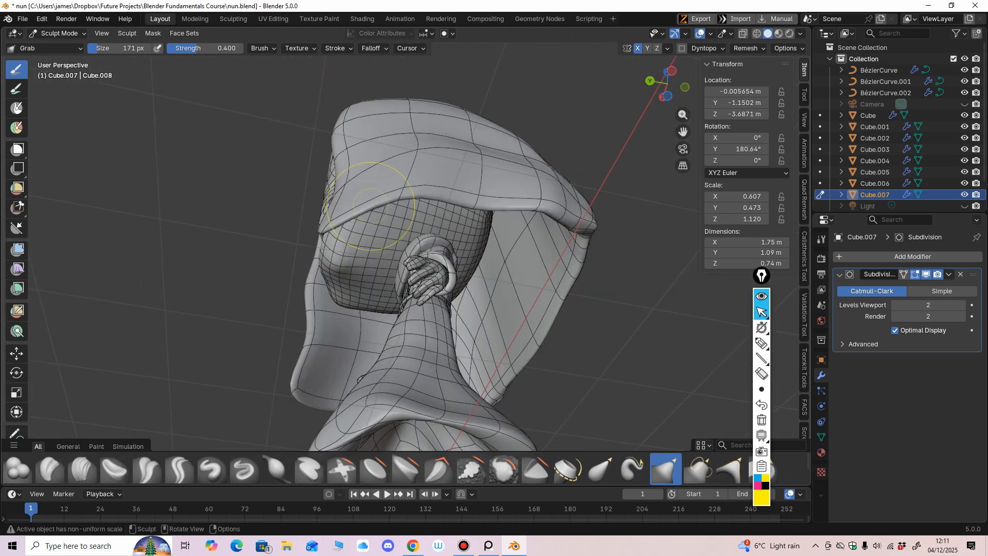
left_click_drag(446, 242, 459, 232)
left_click_drag(459, 233, 463, 230)
Resize the Grab brush to about 122 px and refine the collar's lower and outer edges at the shoulders.
middle_click_drag(463, 230, 549, 278)
key("f")
left_click(443, 278)
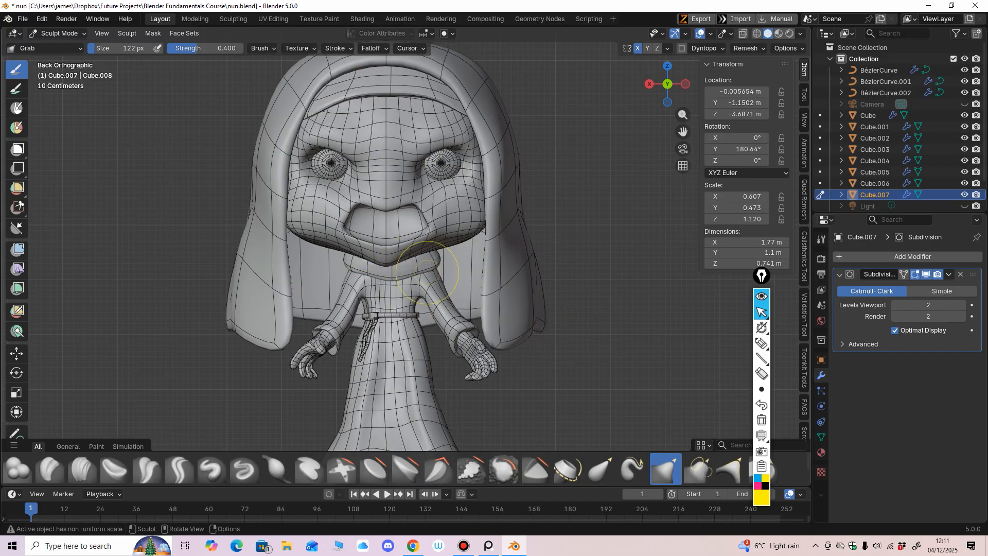
left_click_drag(429, 271, 429, 268)
mouse_move(430, 269)
middle_mouse_down("ctrl")
mouse_move(430, 313)
mouse_move(445, 294)
middle_mouse_up("ctrl")
left_click_drag(433, 252, 444, 293)
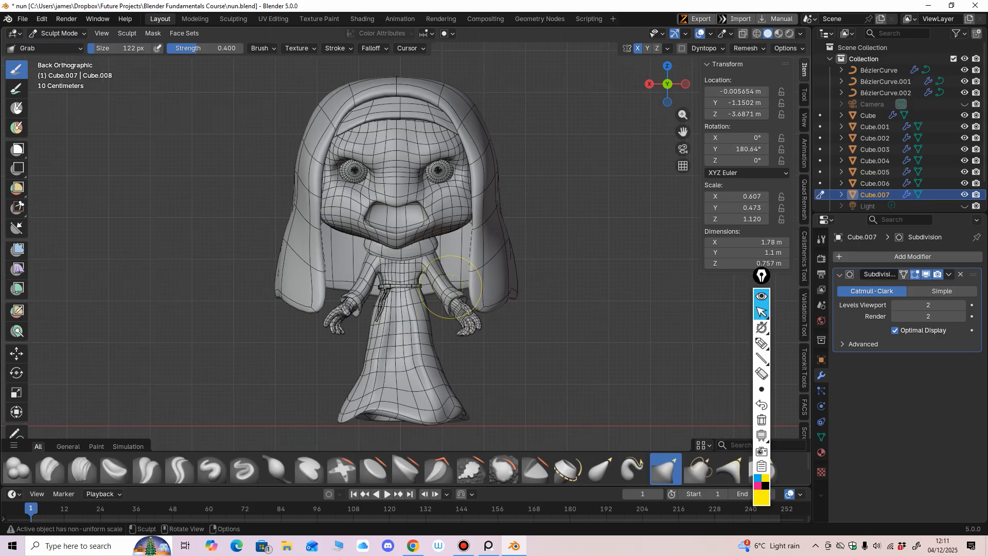
Switch sculpting from the collar to Cube.002 and save nun.blend.
key("alt+q")
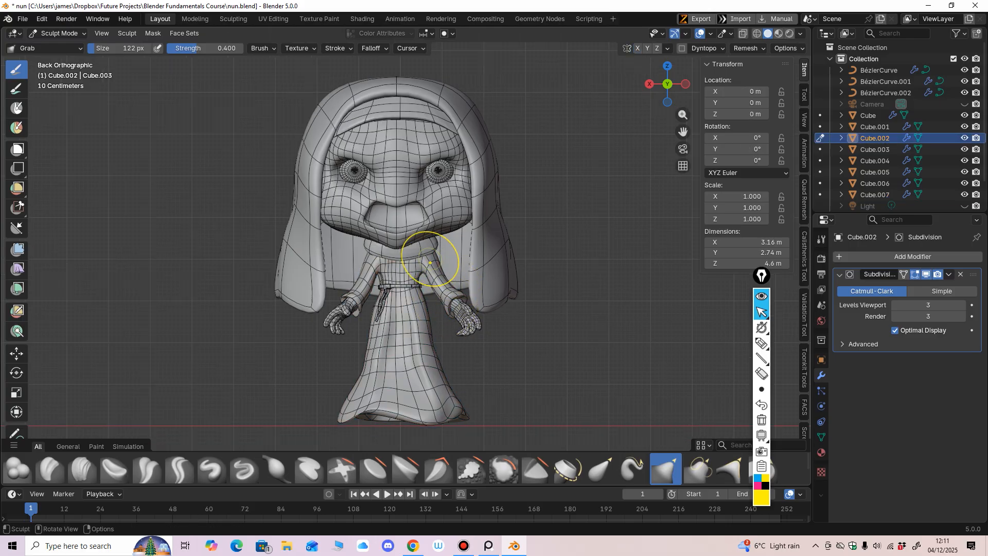
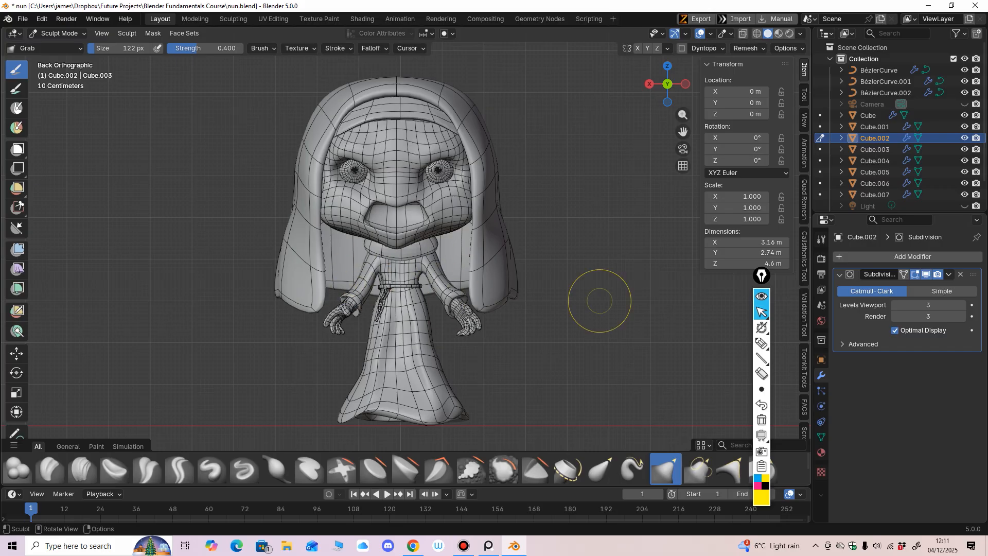
scroll(455, 294, "up", 1)
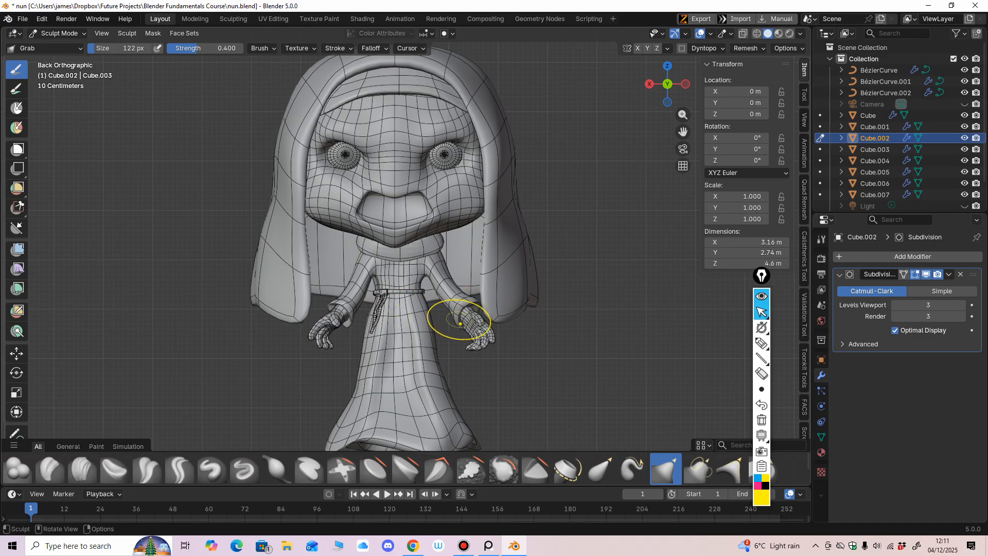
scroll(476, 256, "down", 1)
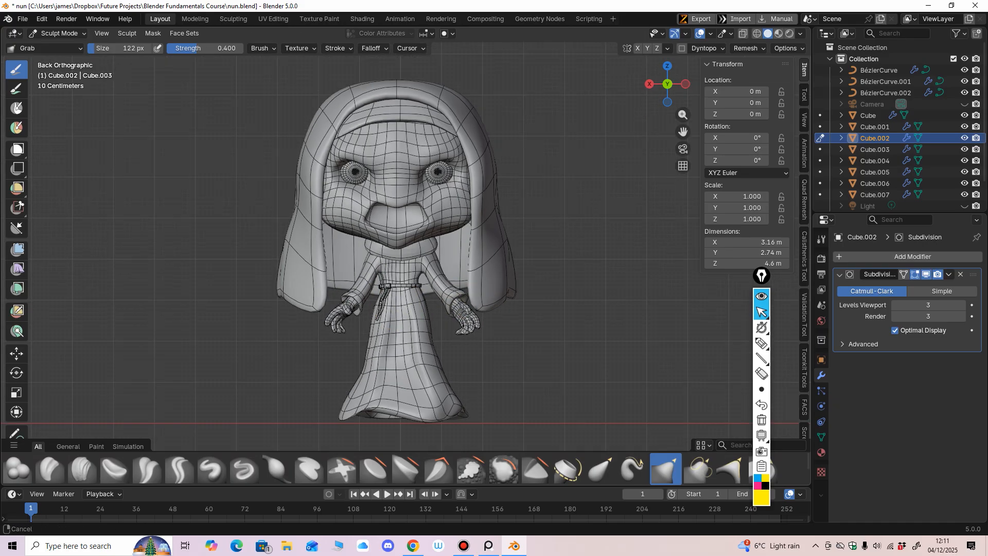
key("ctrl+s")
Switch sculpting to the head and reshape the underside of the jaw with a Grab brush of about 221 px.
middle_click_drag(502, 277, 360, 242)
key("alt+q")
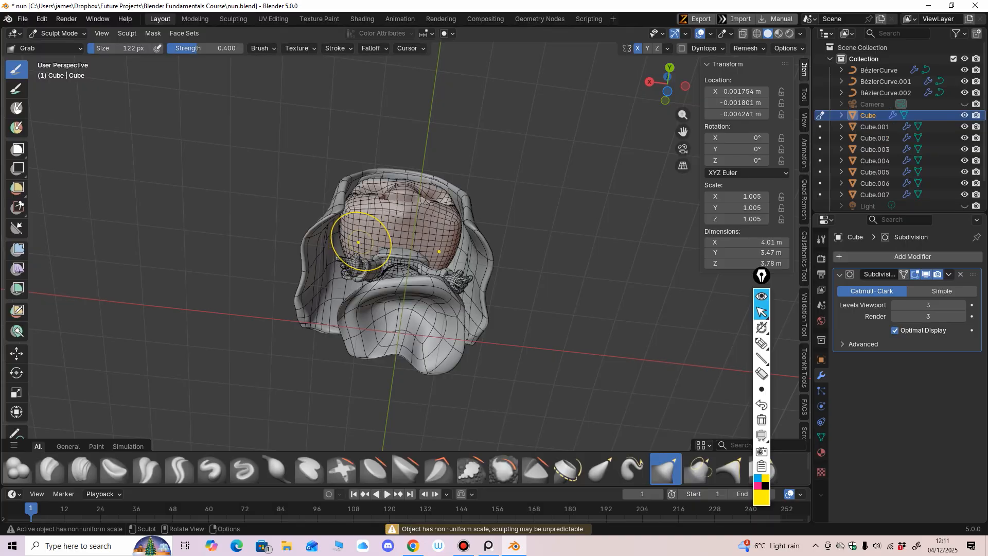
key("f")
left_click(435, 241)
left_click_drag(359, 242, 363, 263)
key("ctrl+KP_1")
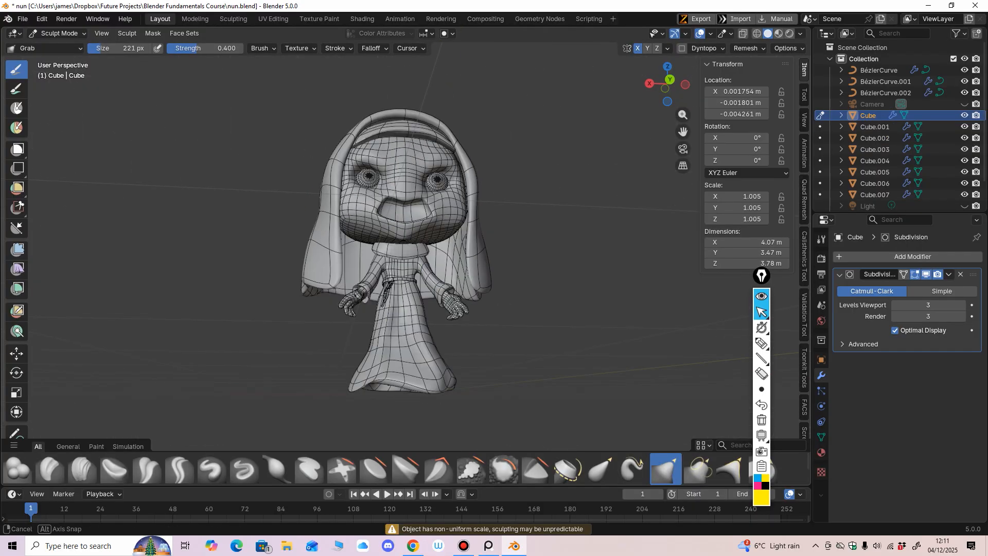
Resize the Grab brush to about 153 px, return to Object Mode and save nun.blend.
scroll(435, 315, "up", 2)
key("f")
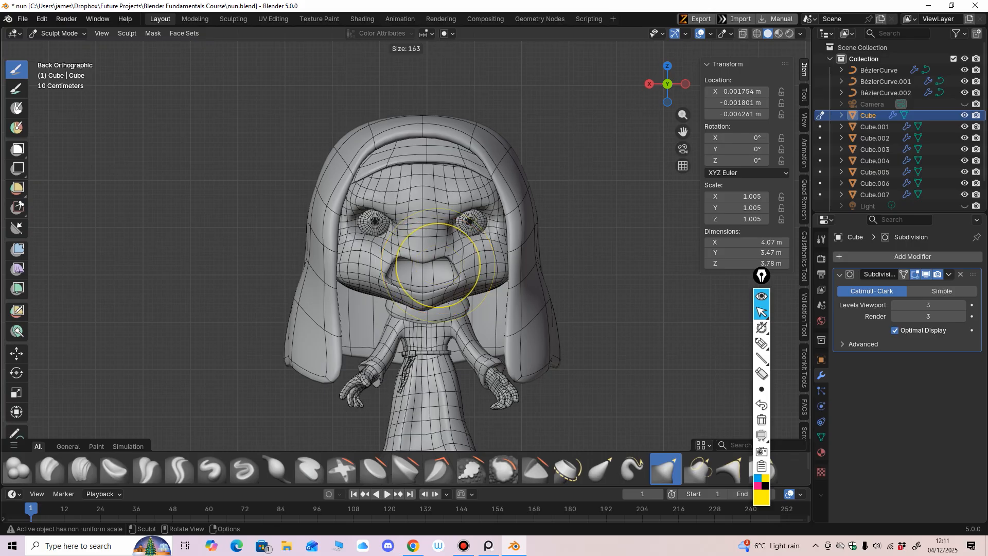
left_click(457, 288)
scroll(457, 288, "up", 3)
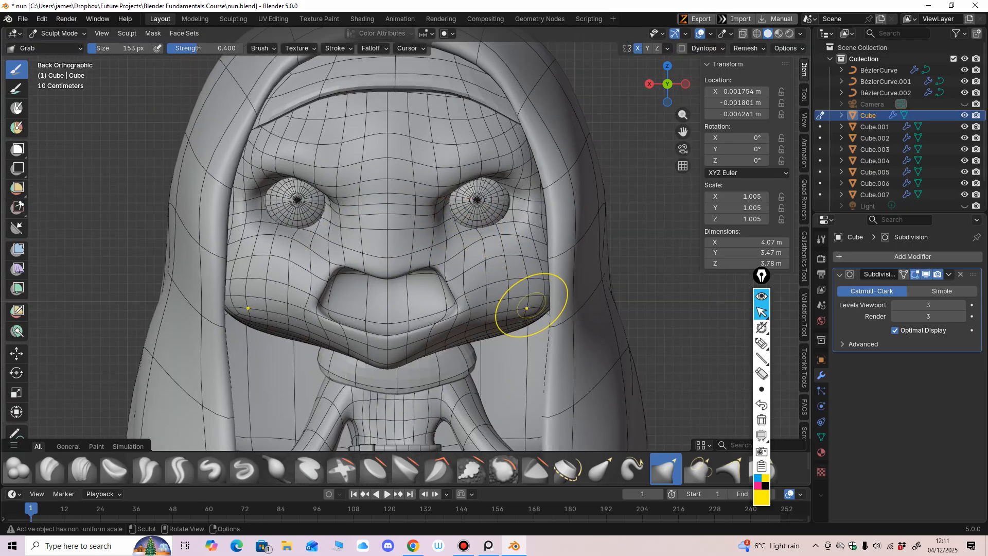
scroll(505, 261, "down", 3)
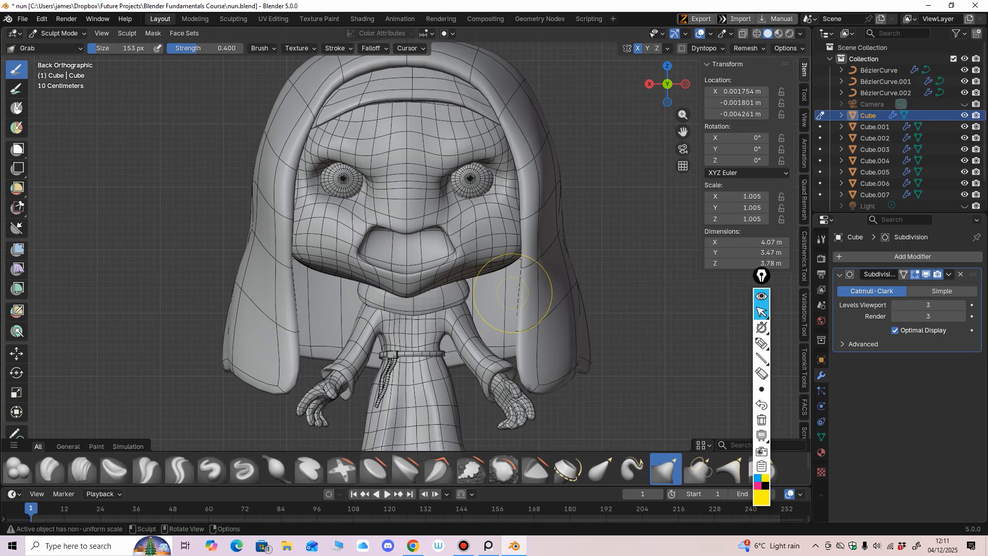
scroll(520, 290, "down", 1)
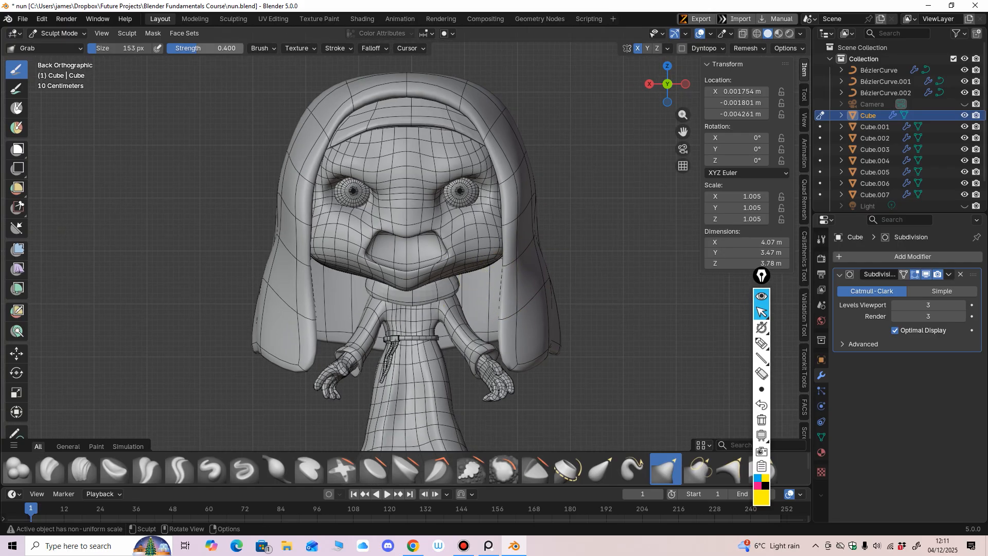
left_click(57, 33)
left_click(57, 47)
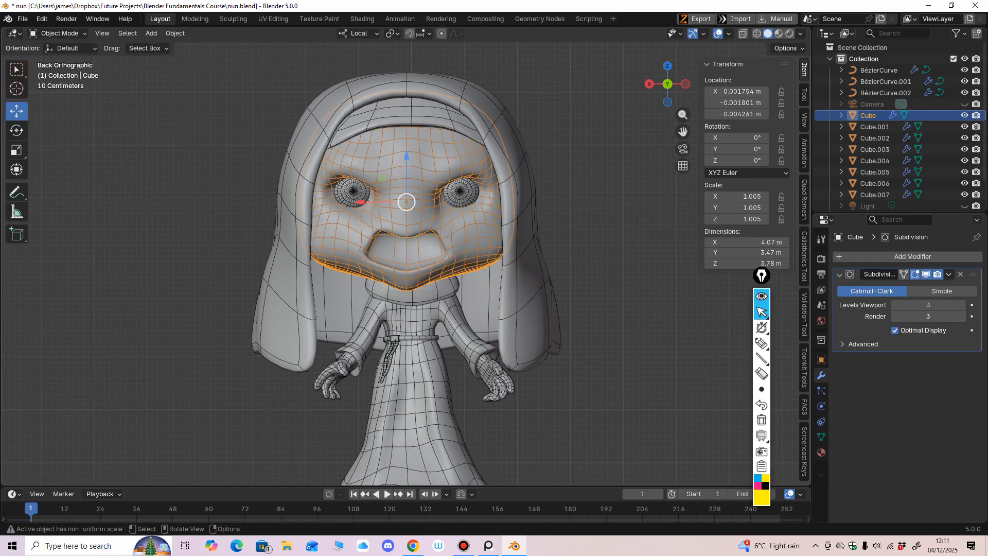
key("ctrl+s")
Add a cube mesh and move it in front of the face, to about Y 1.75 m and Z 4.44 m.
left_click(175, 33)
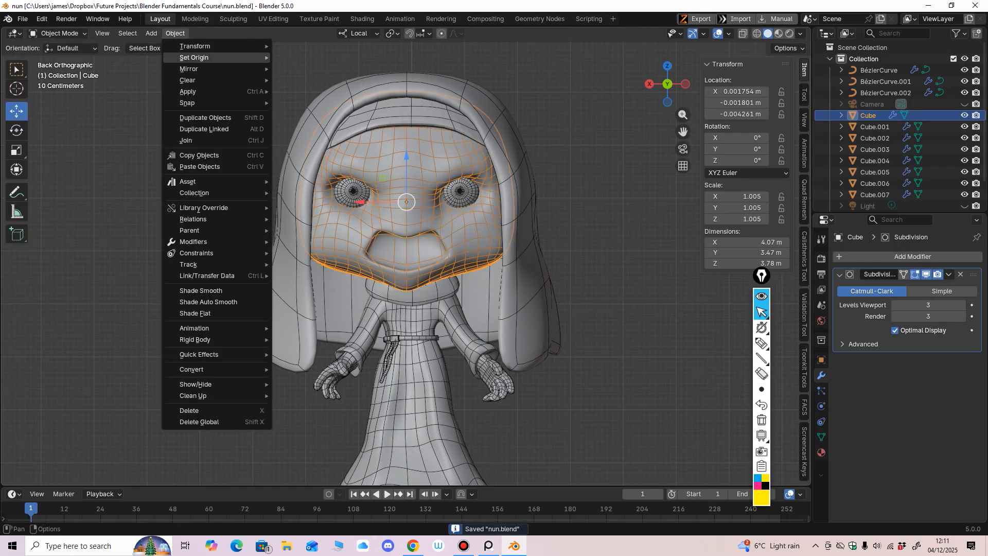
mouse_move(152, 33)
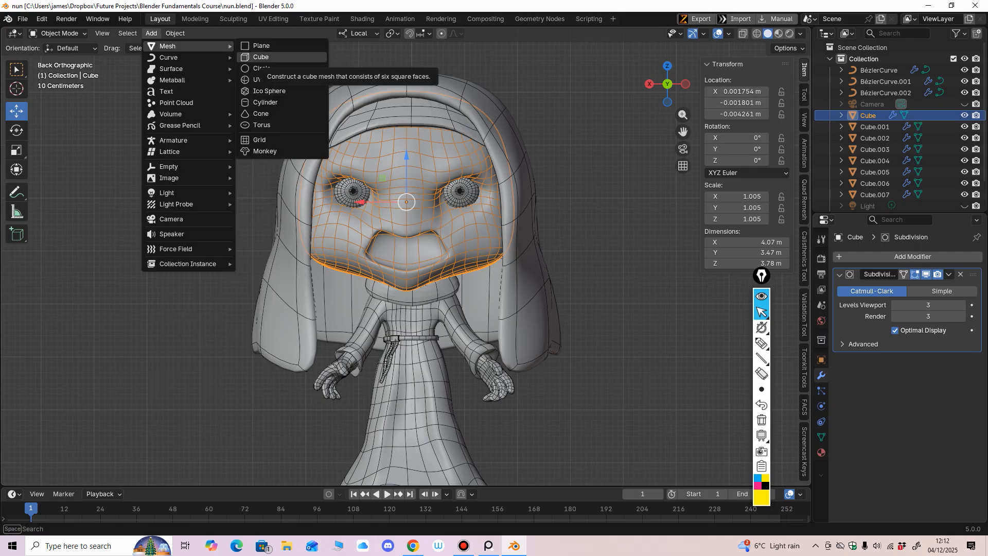
left_click(261, 57)
scroll(412, 258, "down", 3)
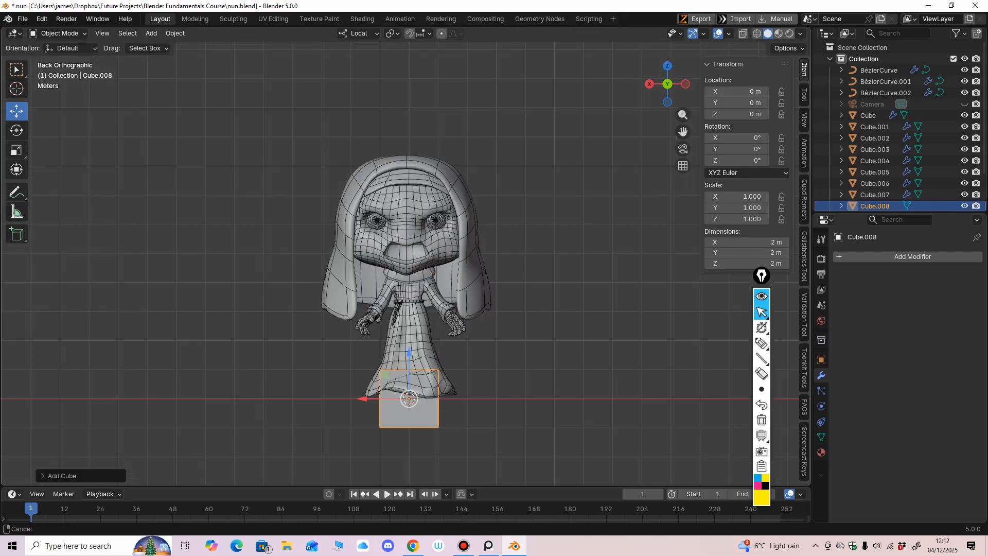
left_click_drag(412, 324, 412, 195)
middle_click_drag(412, 195, 229, 197, "shift")
scroll(439, 223, "up", 4)
key("s")
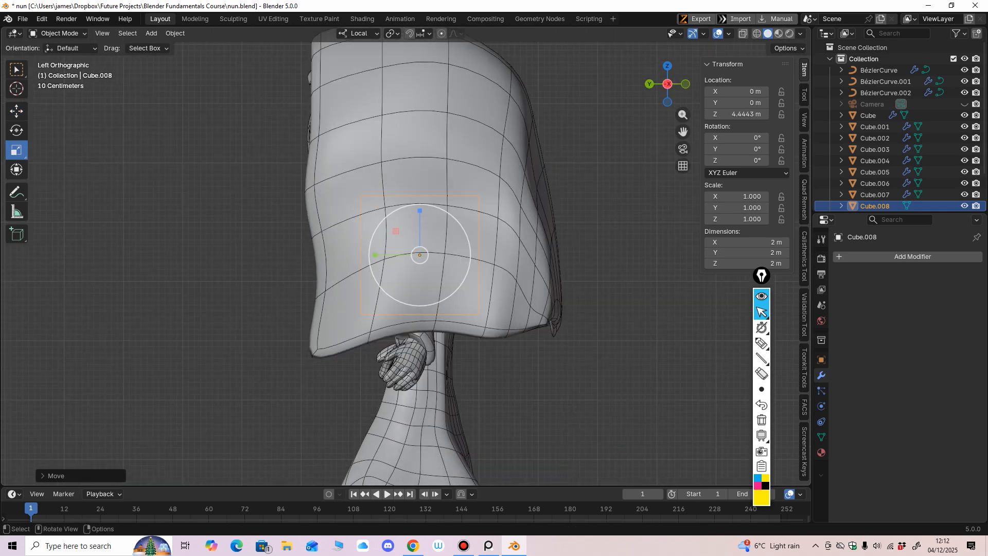
key("g")
left_click_drag(375, 255, 271, 255)
middle_click_drag(272, 255, 384, 267)
Scale the new cube into a flat slab about 1.75 m wide, 0.27 m deep and 0.71 m high.
key("s")
left_click_drag(377, 221, 338, 267)
middle_click_drag(338, 267, 251, 273)
left_click_drag(265, 269, 314, 268)
middle_click_drag(314, 268, 340, 270)
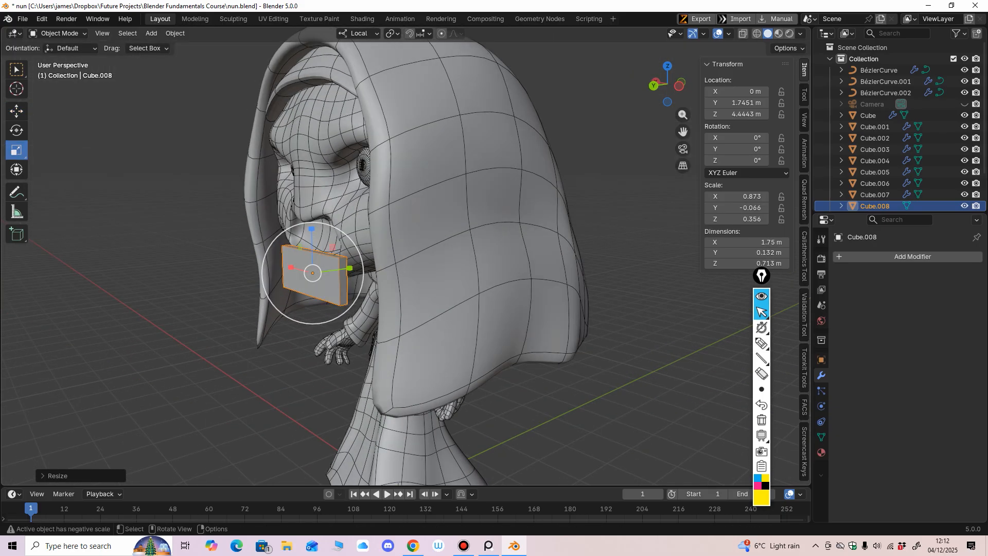
left_click_drag(344, 268, 375, 264)
middle_click_drag(375, 264, 436, 245)
Move the slab into the open mouth and centre it at about X 0.126 m, Y 1.42 m and Z 5.01 m.
left_click(16, 111)
left_click_drag(390, 238, 390, 196)
middle_click_drag(390, 196, 309, 198)
left_click_drag(333, 240, 356, 241)
middle_click_drag(357, 241, 437, 244)
middle_click_drag(437, 244, 438, 236, "ctrl")
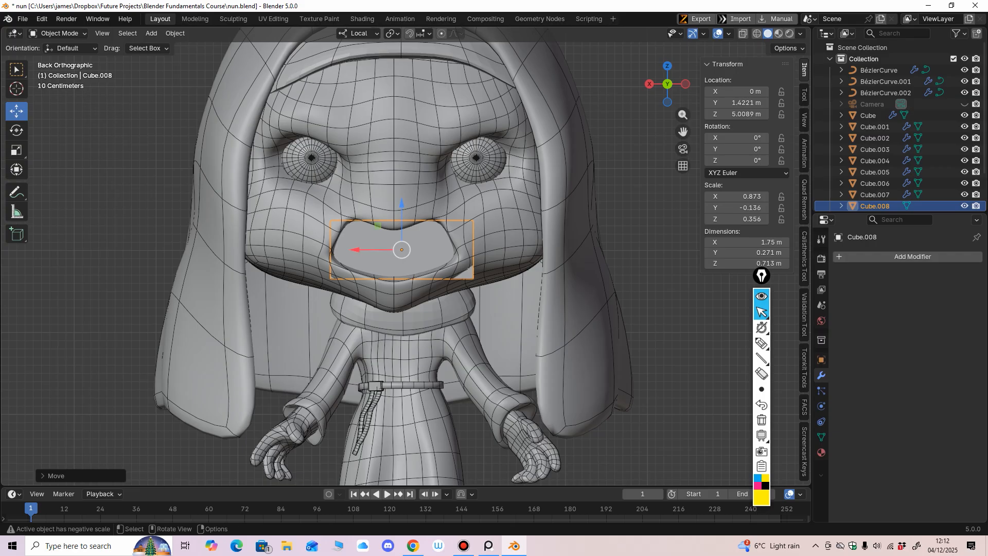
left_click_drag(354, 249, 345, 250)
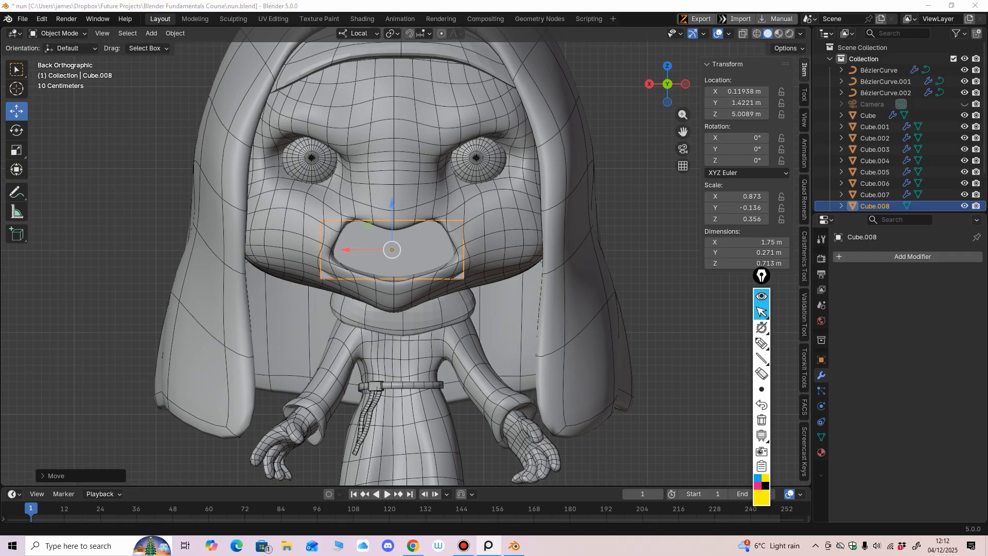
middle_click_drag(355, 254, 360, 251)
middle_click_drag(360, 251, 366, 228, "shift")
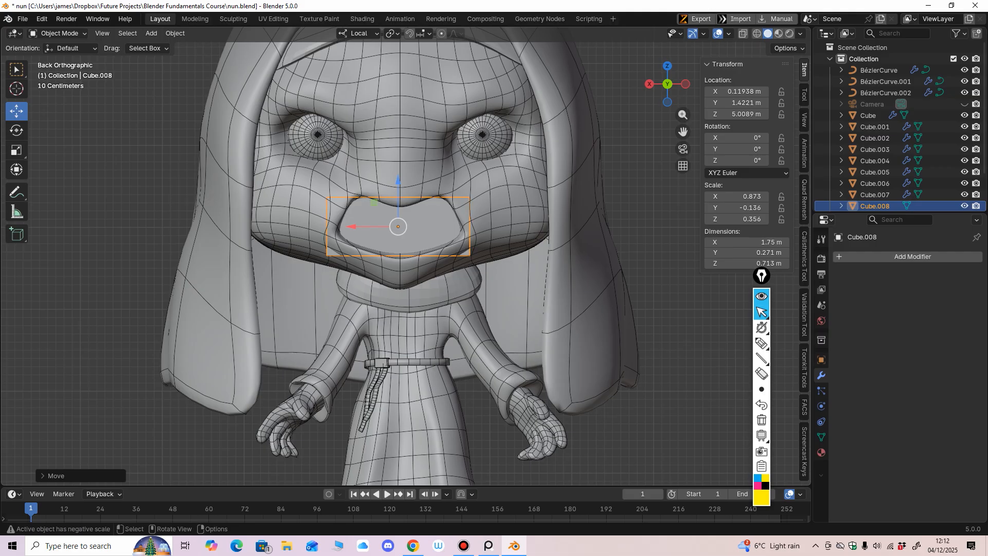
left_click_drag(352, 227, 360, 227)
Fit the slab to the mouth opening at about 1.46 m wide and 0.86 m high, centred near Z 5.015 m.
left_click(16, 150)
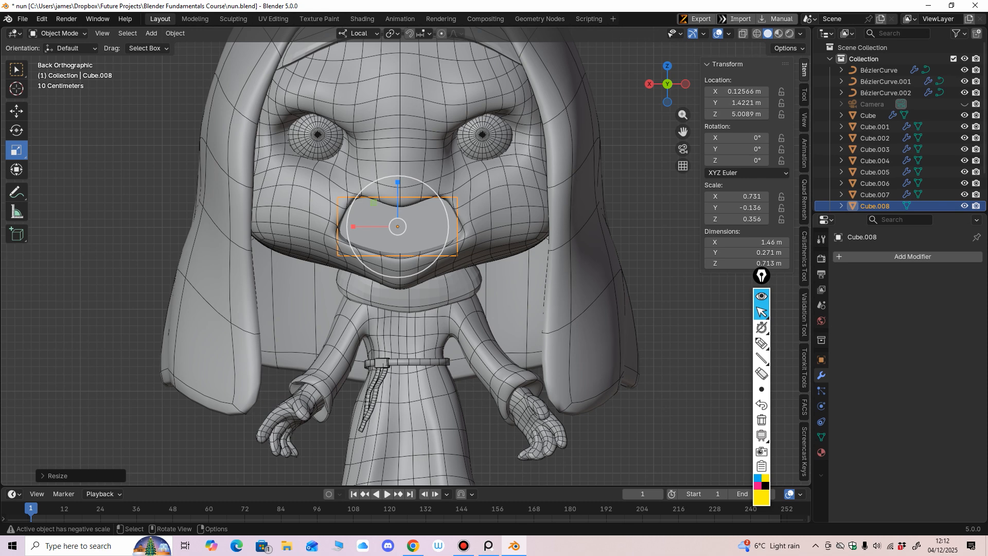
left_click_drag(397, 182, 398, 182)
left_click(16, 111)
left_click(17, 112)
scroll(406, 258, "down", 3)
middle_click_drag(401, 195, 506, 273, "ctrl")
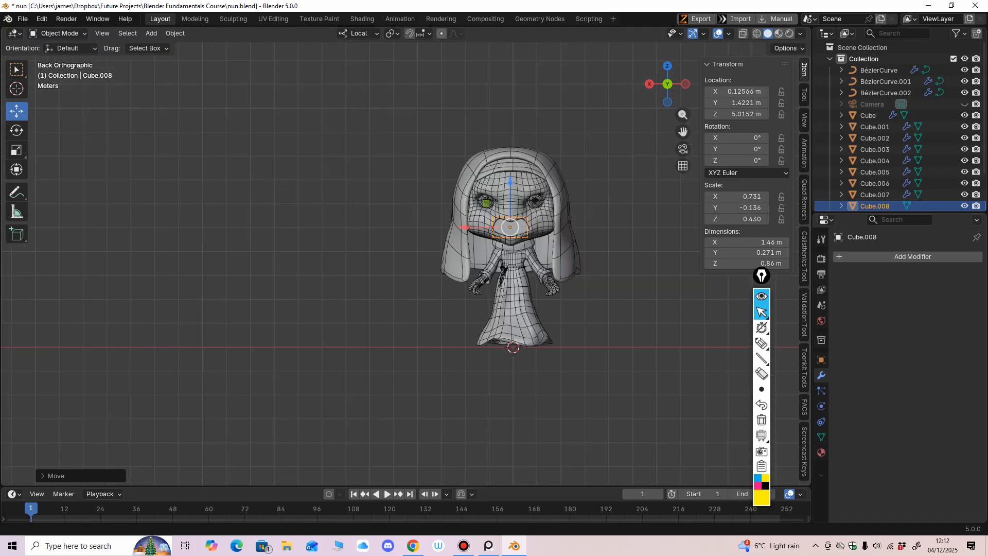
Enter Edit Mode on the mouth slab and add one vertical loop cut through its middle.
right_click_drag(0, 278, 1, 256)
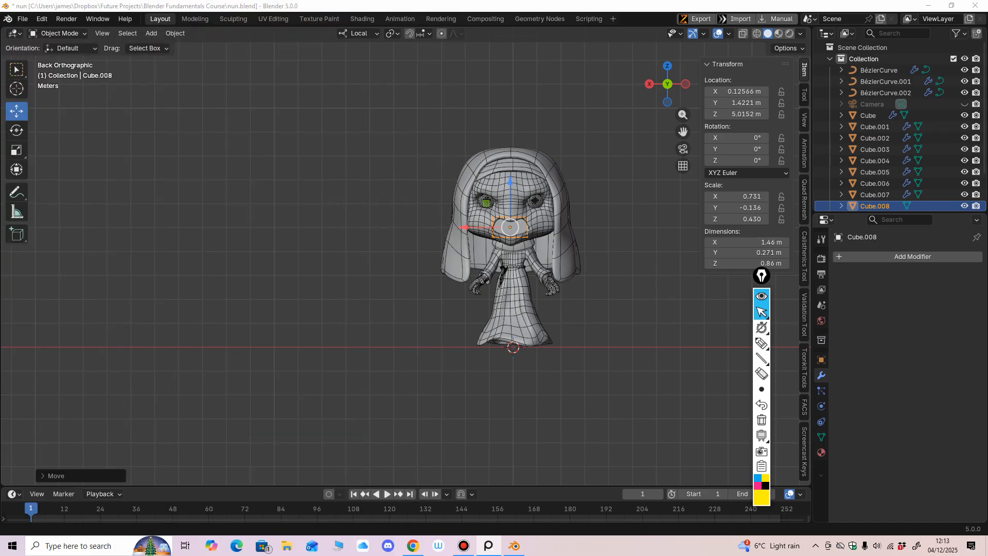
scroll(506, 157, "up", 5)
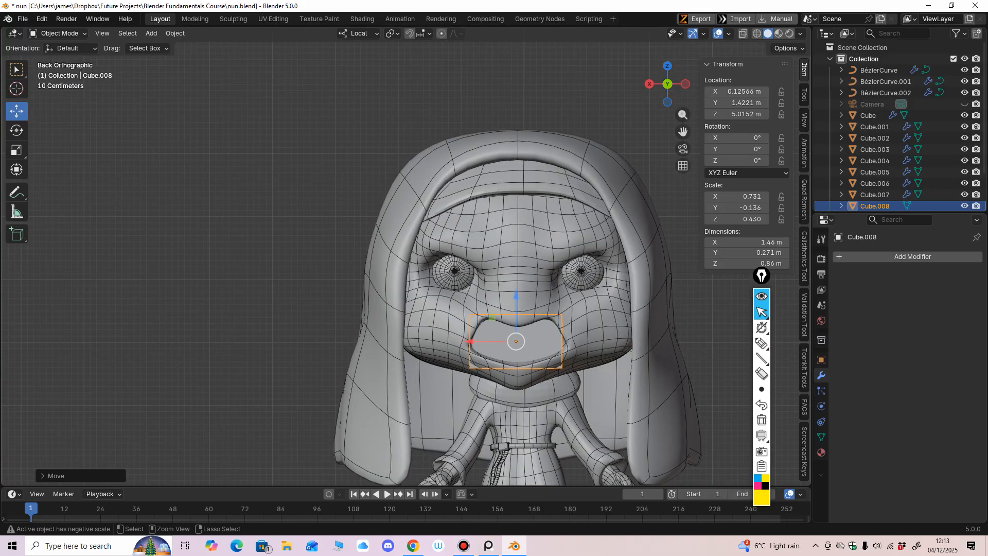
middle_click_drag(506, 157, 383, 94, "shift")
middle_click_drag(383, 95, 382, 77, "ctrl")
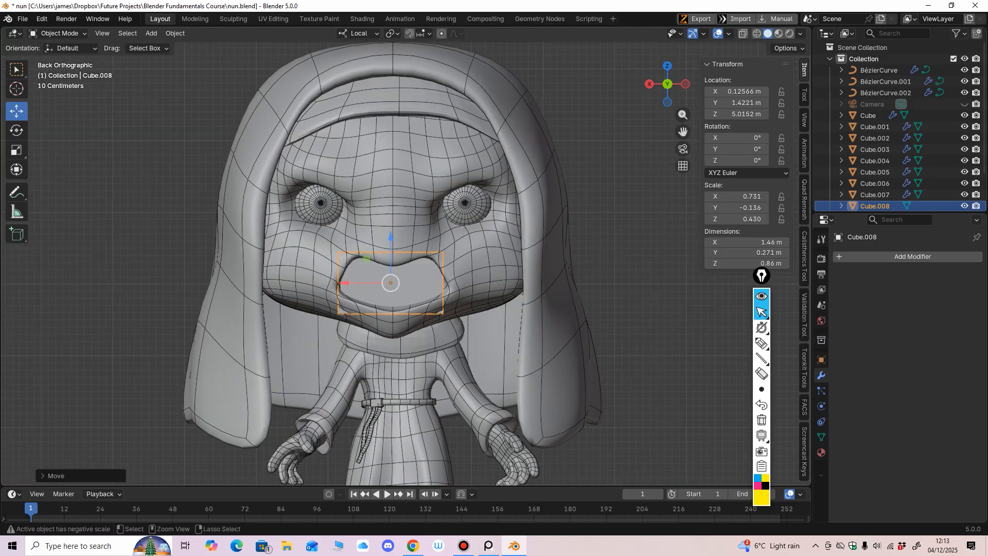
middle_click_drag(383, 231, 395, 161, "ctrl")
middle_click_drag(395, 161, 385, 217, "ctrl")
left_click(56, 33)
left_click(52, 46)
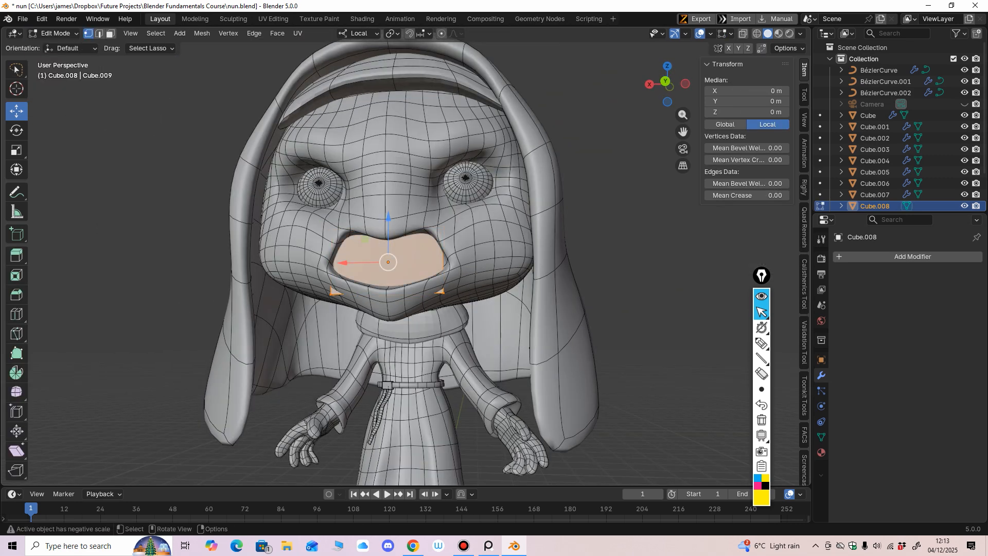
key("ctrl+r")
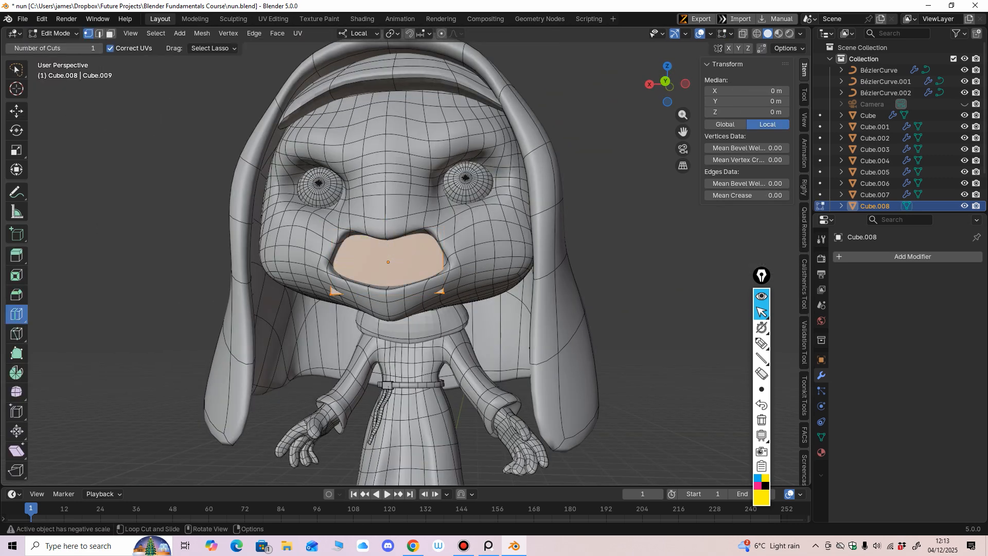
left_click(388, 262)
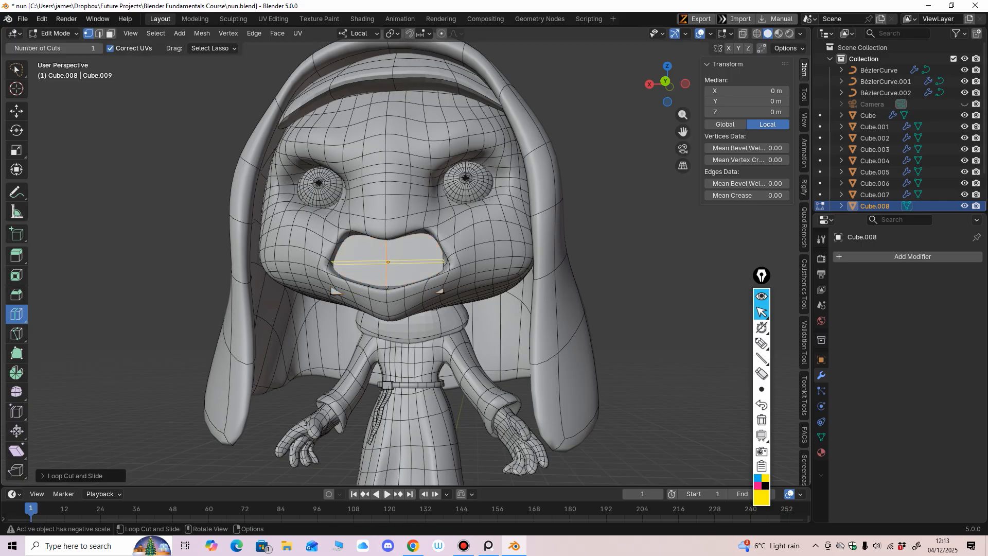
Divide the mouth slab with a horizontal loop cut and vertical cuts on both sides of its middle, and add a Subdivision Surface modifier.
left_click(390, 263)
left_click(403, 261)
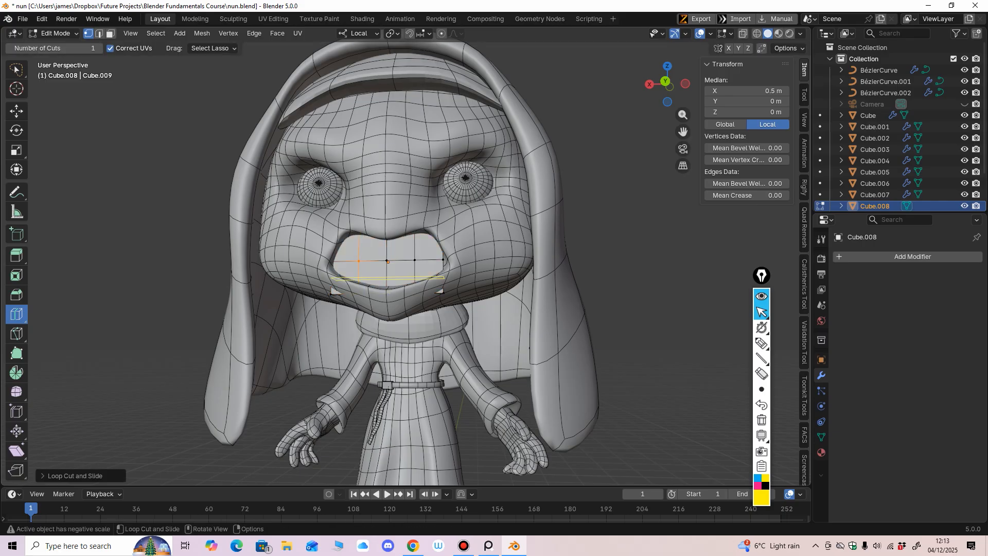
middle_click_drag(388, 262, 391, 231)
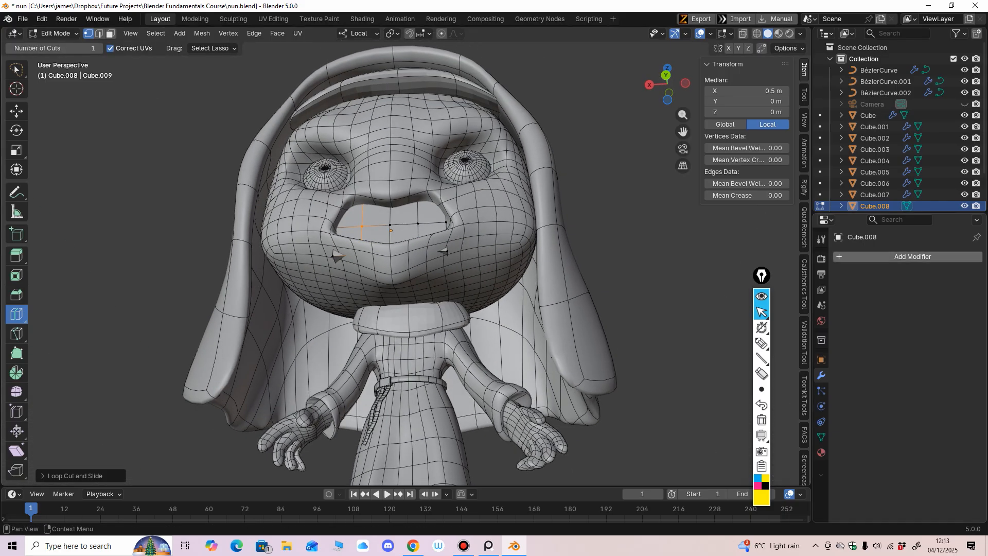
left_click(875, 256)
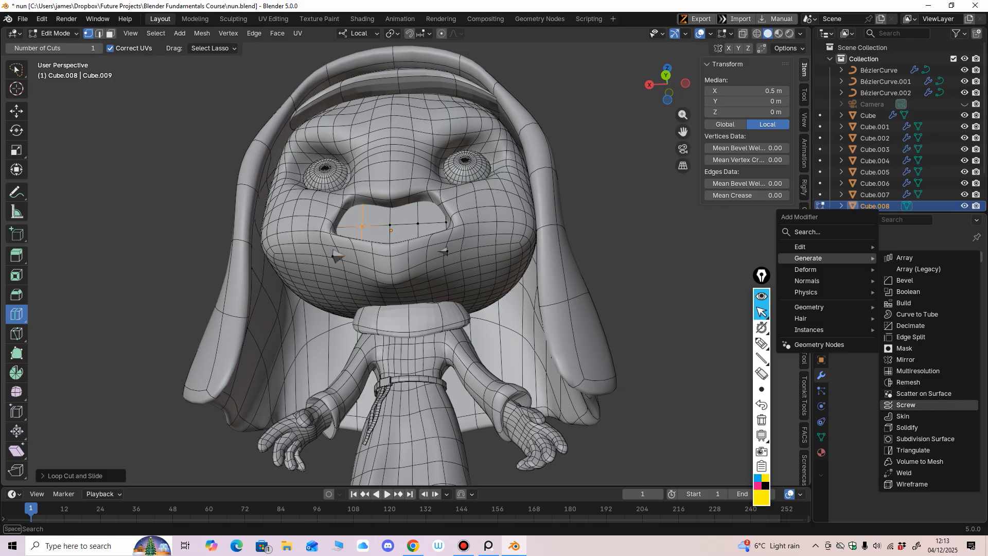
left_click(926, 438)
middle_click_drag(581, 299, 507, 335)
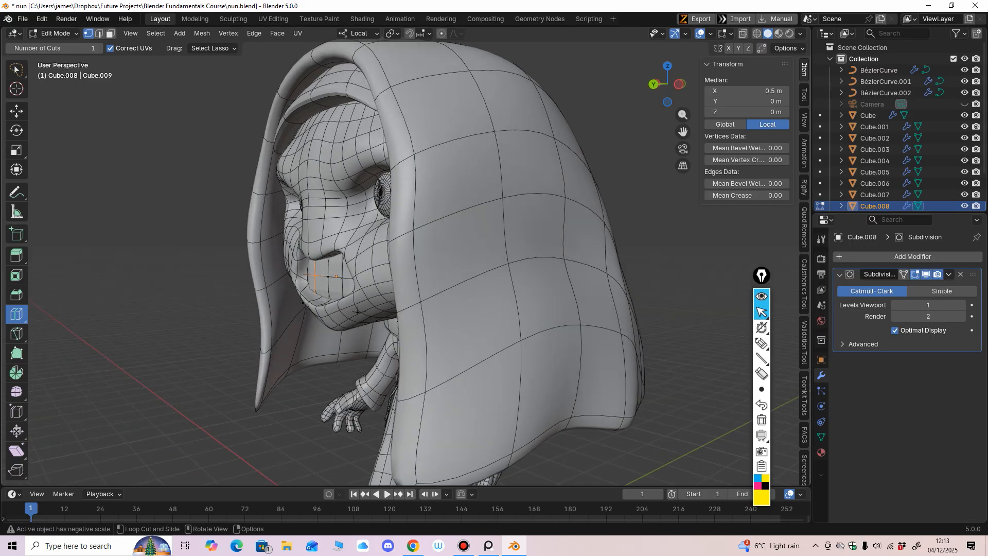
Switch the mouth slab to Sculpt Mode and nudge its front surface with a 153 px Grab brush.
left_click(56, 33)
left_click(57, 71)
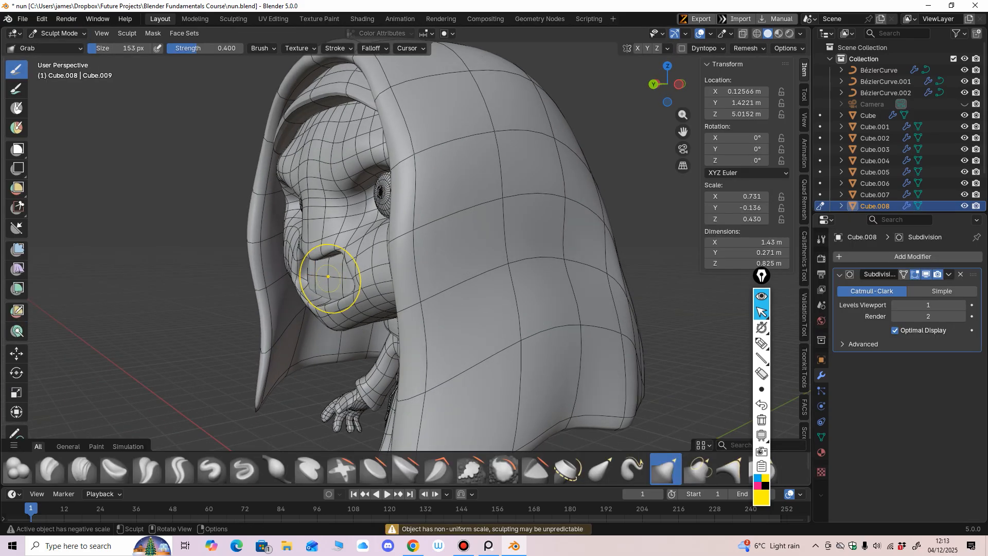
middle_click_drag(353, 283, 453, 211)
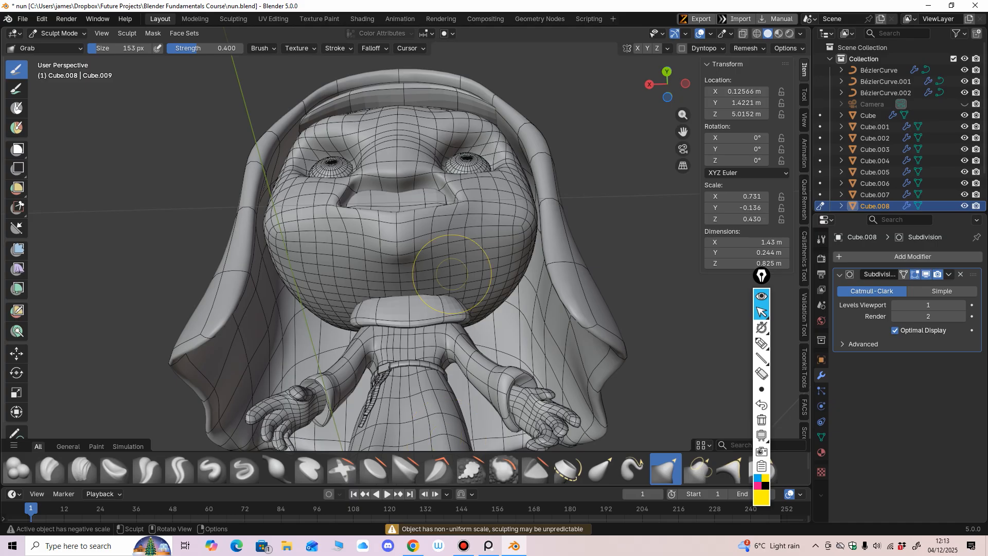
middle_click_drag(452, 274, 451, 299)
scroll(451, 288, "up", 2)
left_click_drag(412, 238, 399, 229)
mouse_move(399, 229)
middle_mouse_down()
mouse_move(407, 250)
mouse_move(446, 244)
middle_mouse_up()
scroll(453, 252, "down", 2)
middle_click_drag(449, 296, 458, 297)
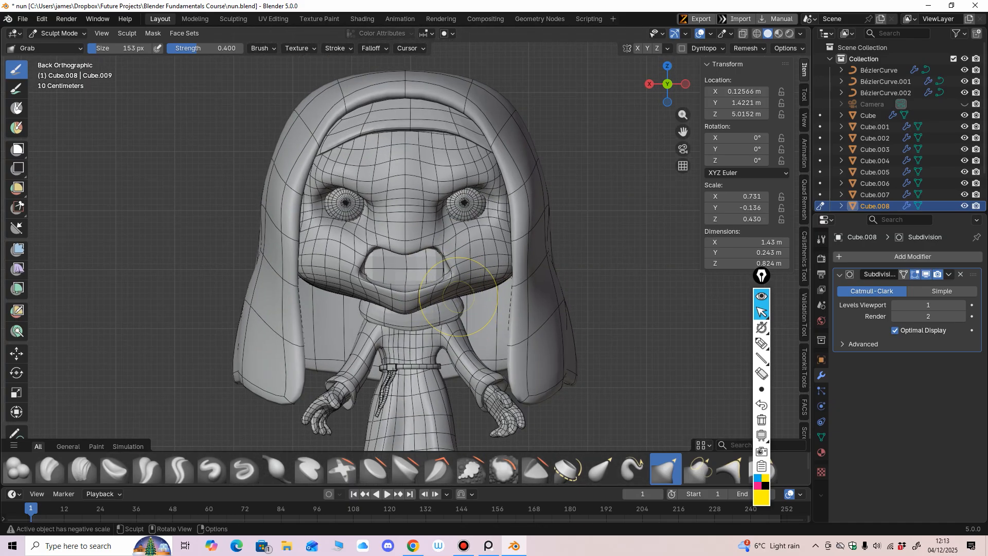
Enable X symmetry and reshape the slab's sides with the Grab brush to follow the mouth opening.
left_click_drag(361, 268, 367, 268)
mouse_move(367, 267)
middle_mouse_down()
mouse_move(346, 264)
mouse_move(360, 257)
middle_mouse_up()
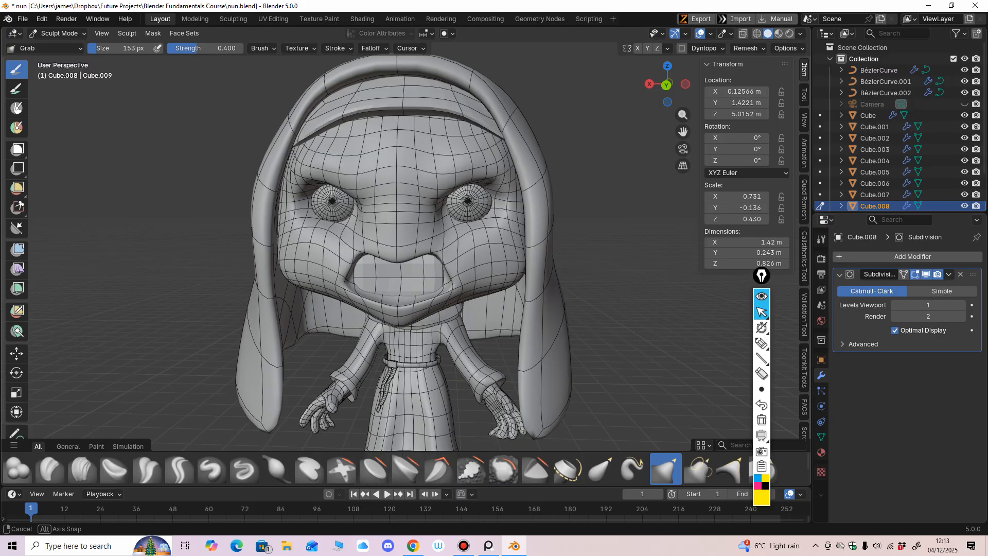
left_click(666, 84)
mouse_move(366, 261)
left_mouse_down()
mouse_move(385, 260)
mouse_move(367, 253)
mouse_move(387, 258)
left_mouse_up()
left_click_drag(418, 270, 459, 281)
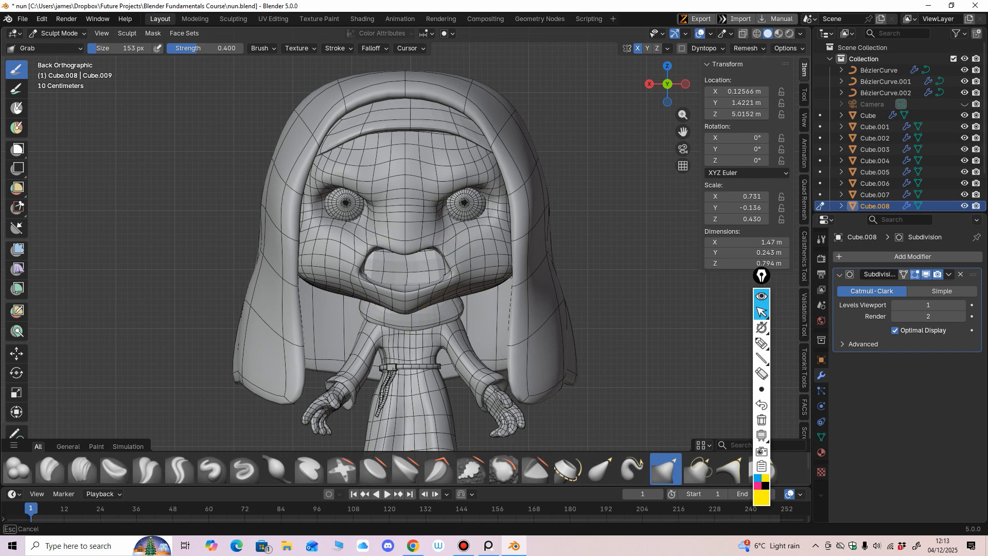
Pull the slab's upper and lower areas towards the lips with a Grab brush of about 120 px.
left_click_drag(375, 265, 376, 264)
mouse_move(376, 264)
middle_mouse_down()
mouse_move(389, 232)
mouse_move(409, 240)
middle_mouse_up()
left_click_drag(380, 263, 377, 259)
mouse_move(380, 274)
left_mouse_down()
mouse_move(377, 265)
mouse_move(408, 276)
left_mouse_up()
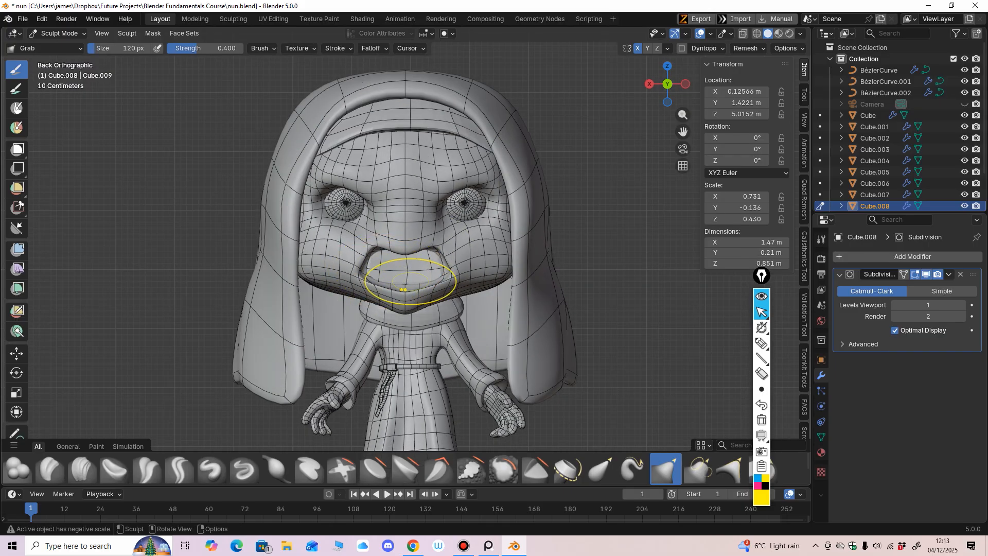
Adjust the slab's depth from the side and from above with short Grab strokes.
mouse_move(408, 276)
middle_mouse_down()
mouse_move(413, 259)
mouse_move(364, 249)
mouse_move(554, 255)
middle_mouse_up()
middle_click_drag(486, 273, 482, 273)
left_click_drag(485, 286, 491, 287)
middle_click_drag(491, 287, 443, 320)
left_click_drag(452, 308, 458, 313)
mouse_move(458, 313)
middle_mouse_down()
mouse_move(382, 330)
mouse_move(399, 378)
middle_mouse_up()
Curve the slab with larger Grab brushes of 231 and 165 px until it measures about 1.51 by 0.35 by 0.93 m.
key("f")
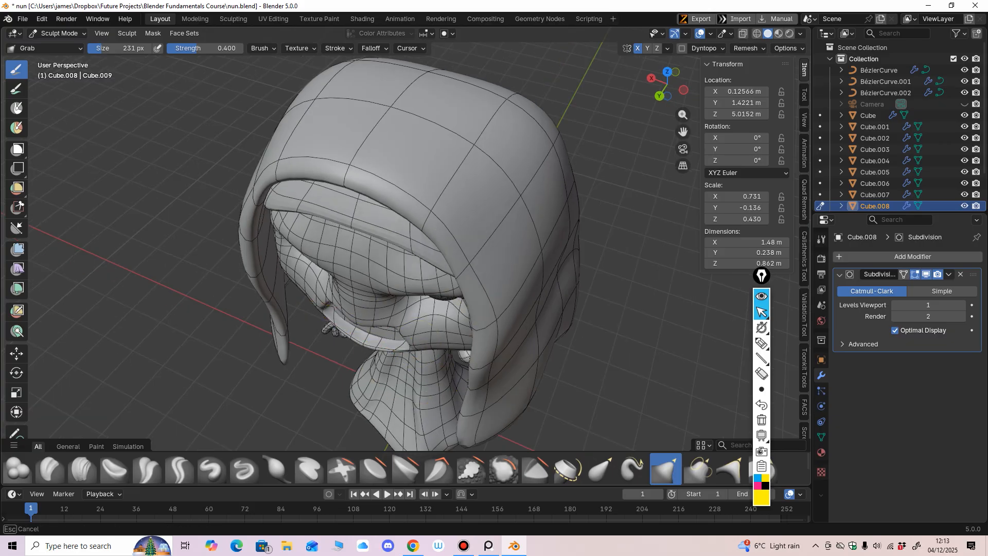
left_click_drag(399, 335, 399, 329)
middle_click_drag(399, 329, 418, 211)
mouse_move(417, 198)
left_mouse_down()
mouse_move(416, 178)
mouse_move(412, 185)
left_mouse_up()
left_click_drag(410, 194, 410, 179)
key("ctrl+KP_1")
mouse_move(374, 270)
left_mouse_down()
mouse_move(370, 263)
mouse_move(463, 283)
left_mouse_up()
Isolate the mouth slab in Local View and turn off its Subdivision modifier's viewport display.
scroll(425, 281, "up", 2)
scroll(467, 283, "down", 1)
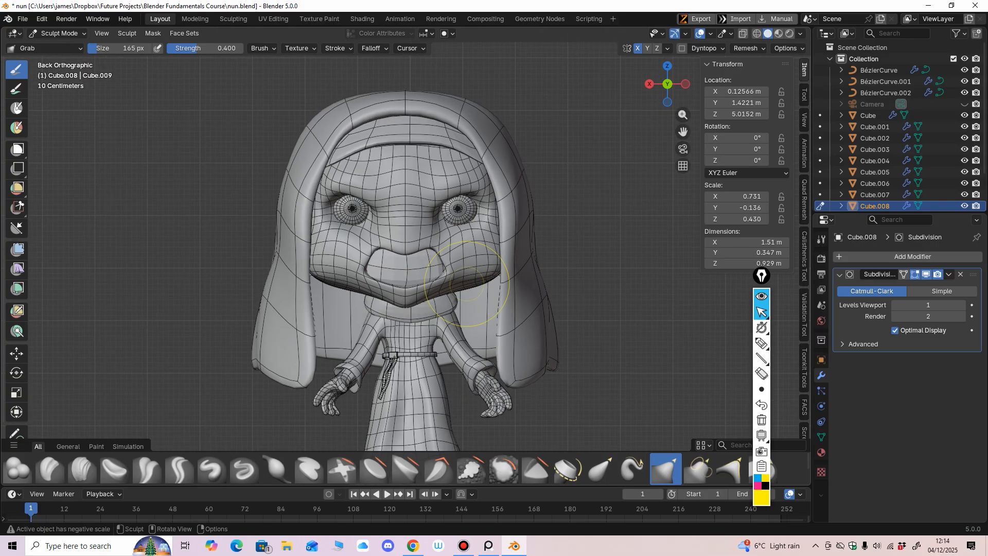
middle_click_drag(474, 321, 507, 254, "ctrl")
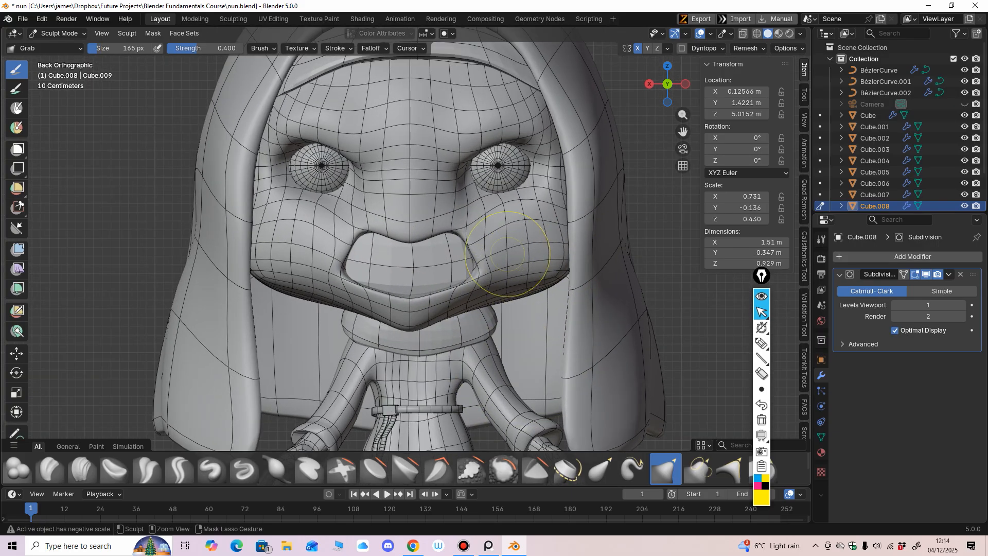
scroll(495, 278, "up", 2)
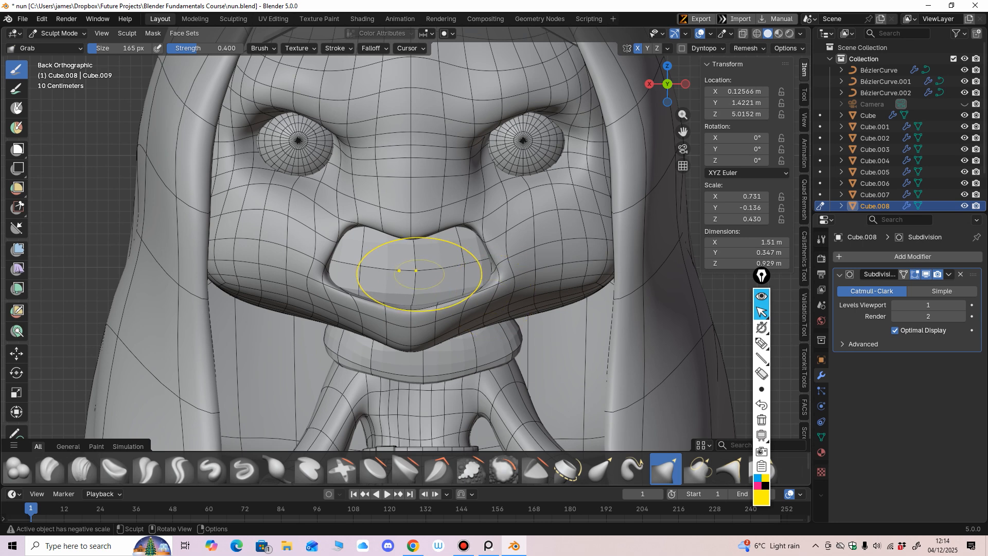
key("KP_Divide")
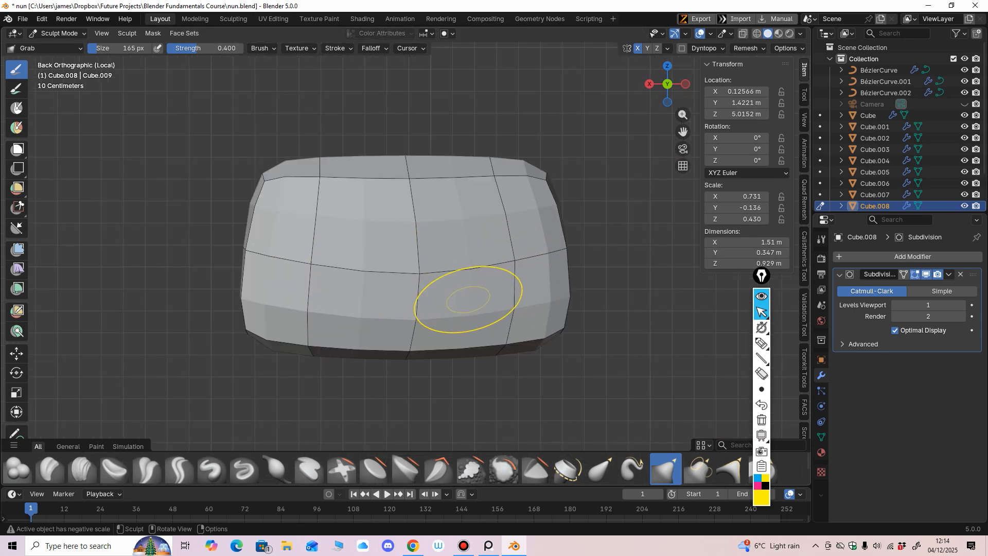
middle_click_drag(469, 294, 430, 276)
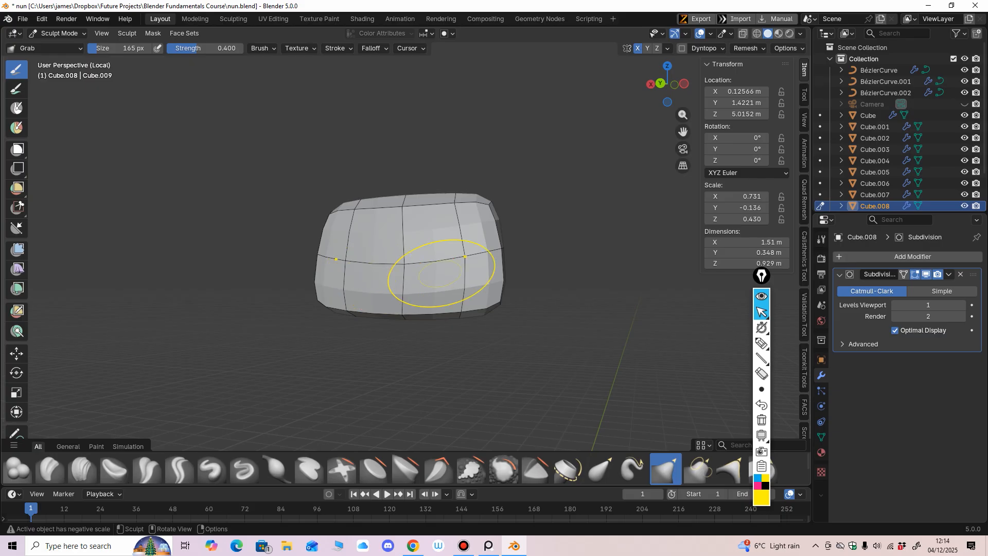
mouse_move(678, 321)
middle_mouse_down()
mouse_move(572, 337)
mouse_move(546, 360)
mouse_move(266, 282)
middle_mouse_up()
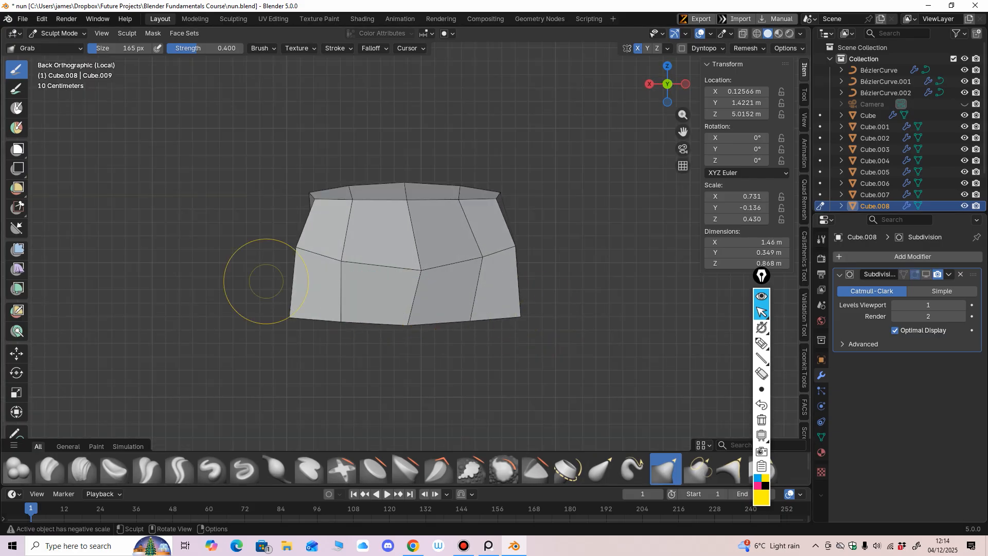
Enter Edit Mode and add two horizontal loop cuts, one through the slab's upper half and one through its lower half.
left_click(59, 34)
left_click(59, 58)
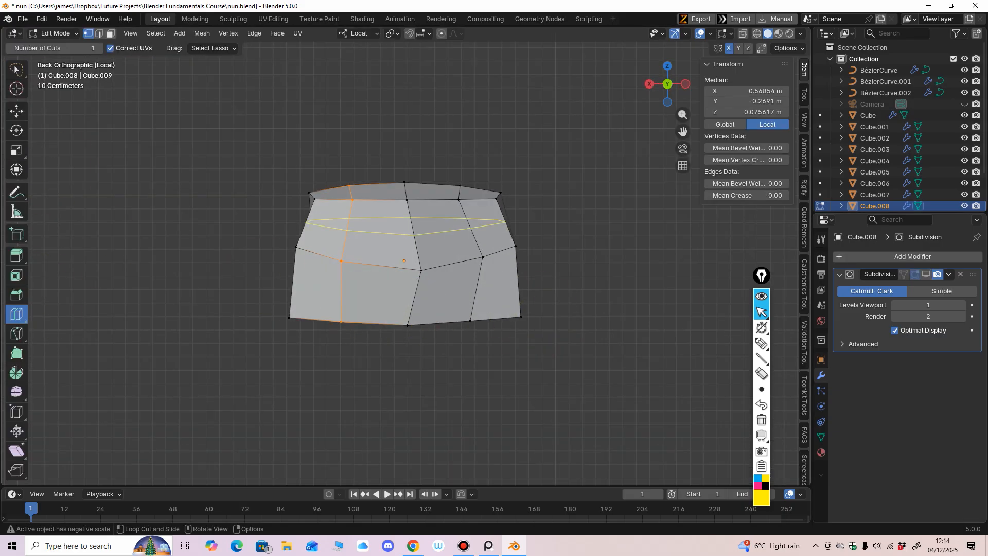
left_click(416, 232)
left_click(423, 290)
middle_click_drag(422, 290, 374, 295)
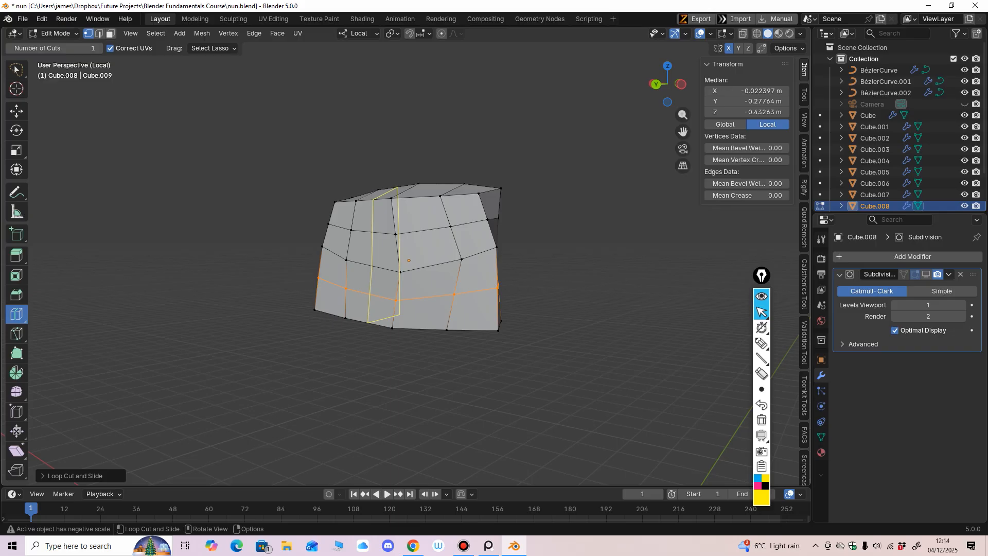
Select the eight faces in the two middle rows across the slab's front in face select mode.
left_click(110, 34)
left_click(335, 252)
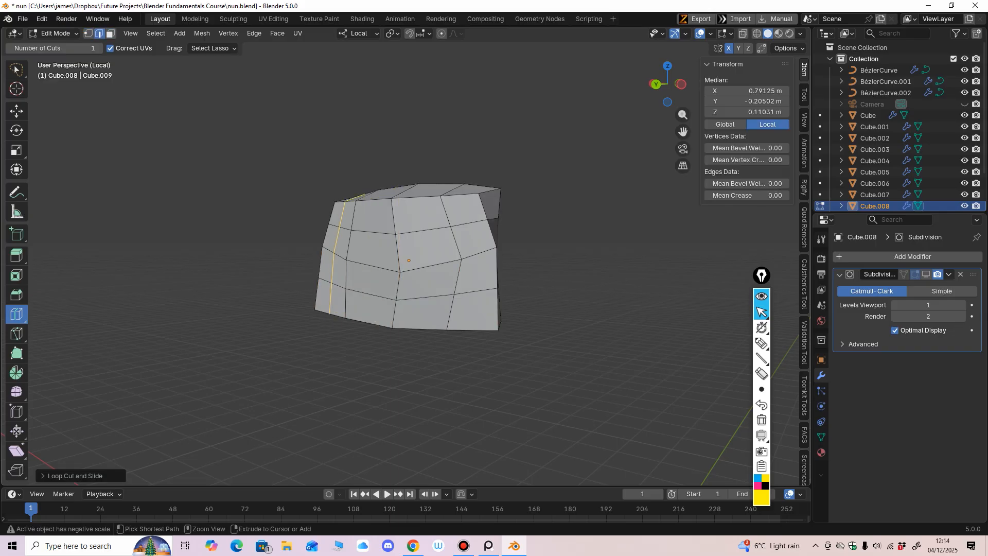
key("ctrl+z")
left_click(17, 111)
middle_click_drag(278, 242, 321, 245)
left_click(320, 241)
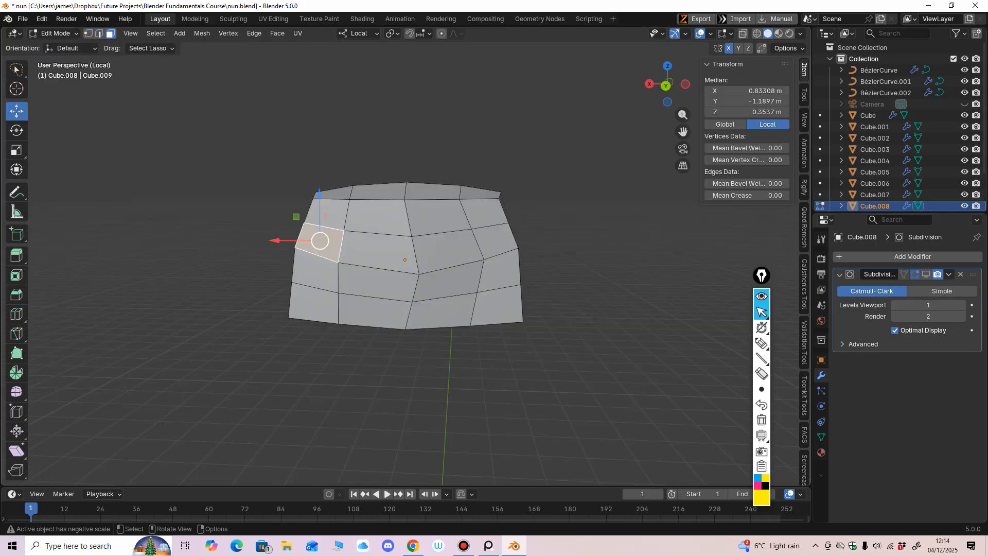
left_click(316, 270, "shift")
left_click(376, 282, "shift")
left_click(378, 252, "shift")
left_click(446, 250, "shift")
left_click(449, 281, "shift")
left_click(499, 272, "shift")
left_click(495, 242, "shift")
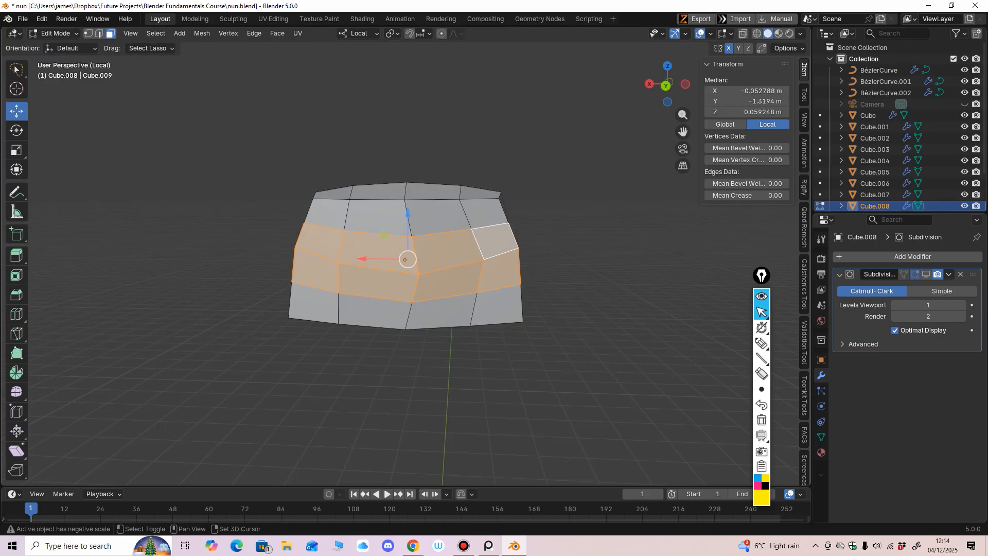
mouse_move(495, 242)
middle_mouse_down()
mouse_move(442, 244)
mouse_move(497, 240)
middle_mouse_up()
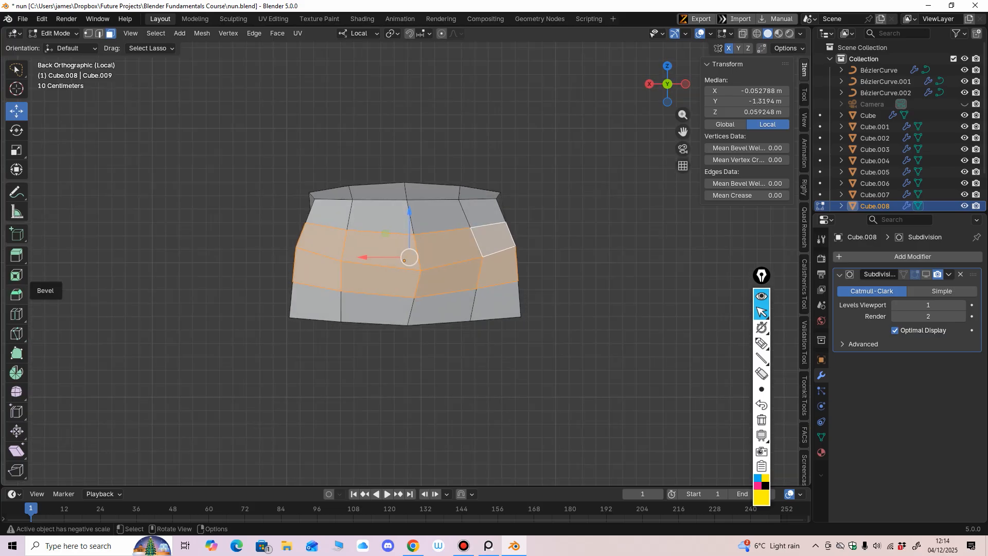
Extrude the selected front faces inward to a median of about -0.145 m in local Y.
left_click(16, 294)
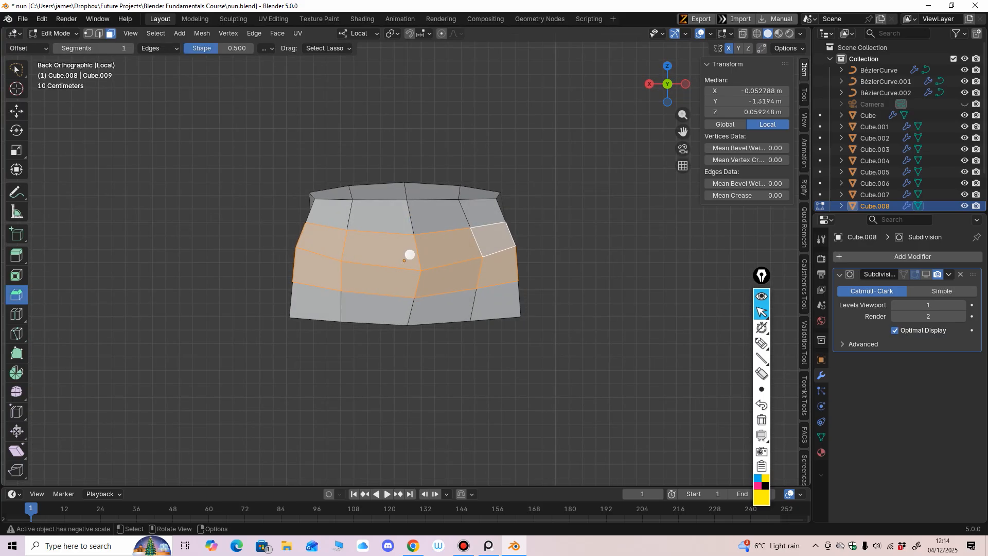
left_click_drag(410, 249, 409, 255)
left_click(16, 255)
middle_click_drag(408, 256, 387, 276)
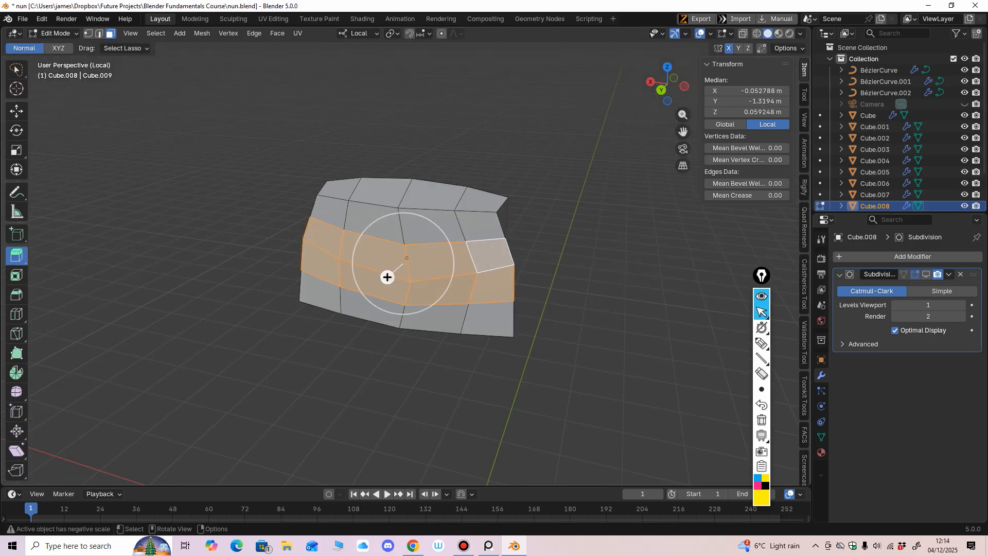
left_click_drag(387, 277, 398, 268)
middle_click_drag(398, 268, 426, 244)
Scale the recessed faces down along X and Z, and turn the Subdivision modifier's viewport display back on.
left_click(17, 150)
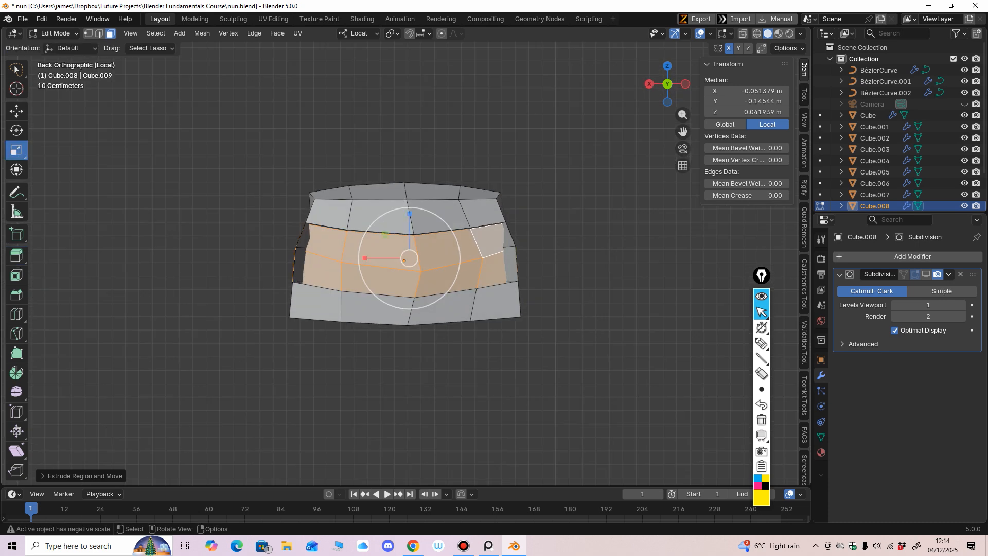
left_click_drag(365, 258, 371, 257)
left_click_drag(409, 214, 409, 231)
left_click(926, 274)
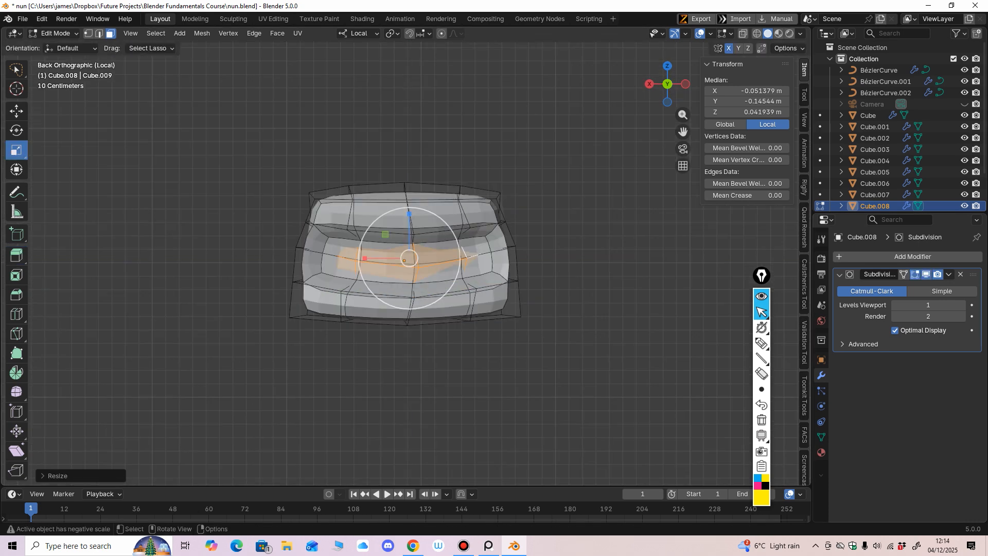
scroll(409, 258, "down", 2)
Push the recessed faces deeper to a local Y median of about 0.424 m and leave Local View.
middle_click_drag(309, 216, 275, 216)
middle_click_drag(448, 254, 430, 261)
key("shift+space")
key("g")
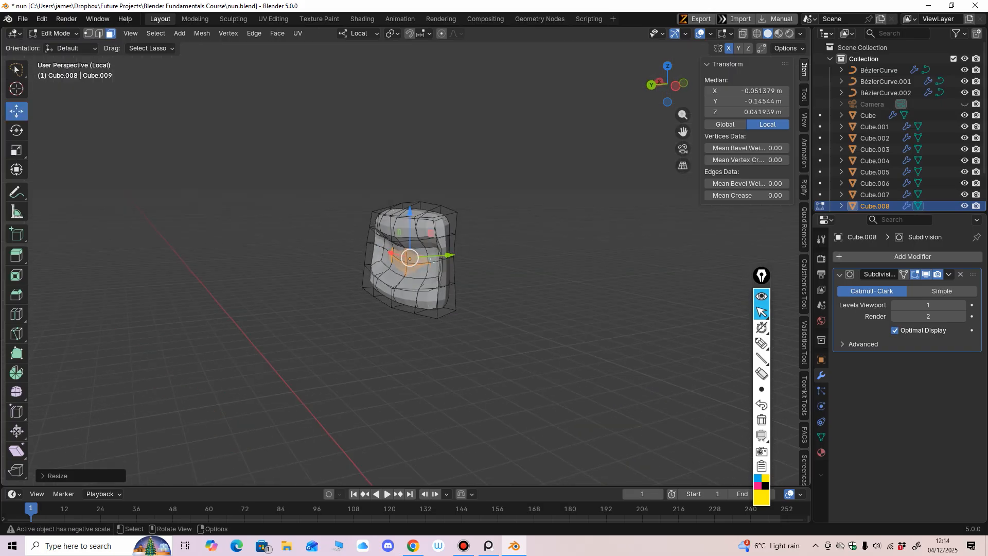
left_click_drag(432, 260, 446, 254)
middle_click_drag(446, 254, 512, 247)
key("KP_Divide")
key("ctrl+KP_1")
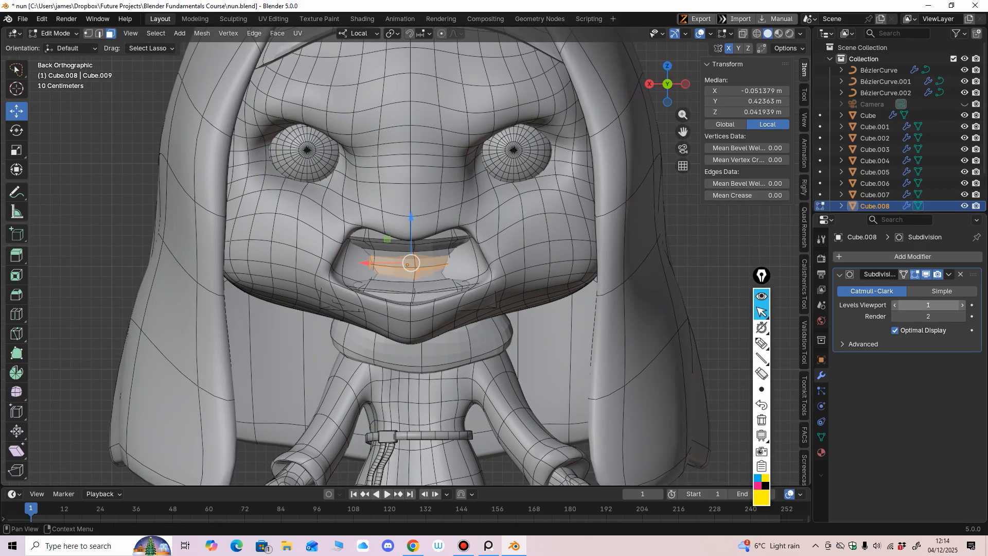
Raise the mouth piece's viewport subdivision level to 2 and return to Object Mode.
left_click(963, 306)
left_click(56, 33)
left_click(58, 46)
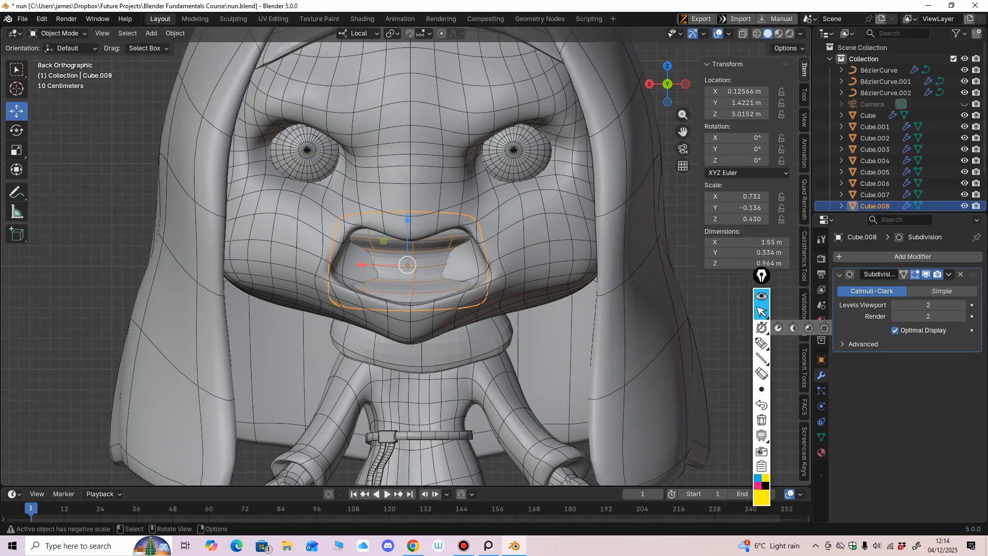
scroll(361, 232, "down", 2)
left_click(206, 206)
Select the nun's head mesh and switch it to Sculpt Mode.
scroll(360, 231, "up", 3)
middle_click_drag(371, 237, 324, 234)
left_click(437, 242)
scroll(391, 242, "down", 2)
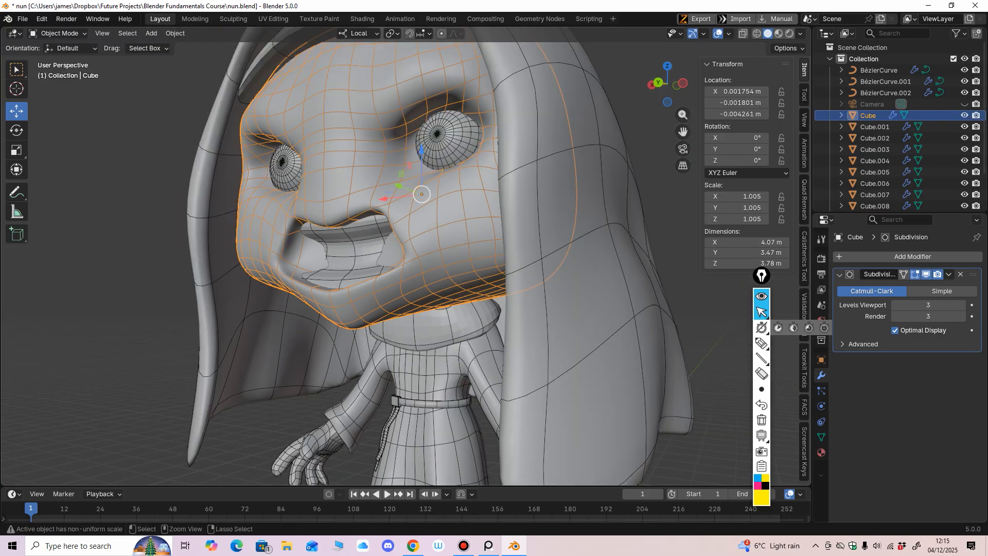
mouse_move(391, 242)
middle_mouse_down()
mouse_move(427, 243)
mouse_move(392, 240)
middle_mouse_up()
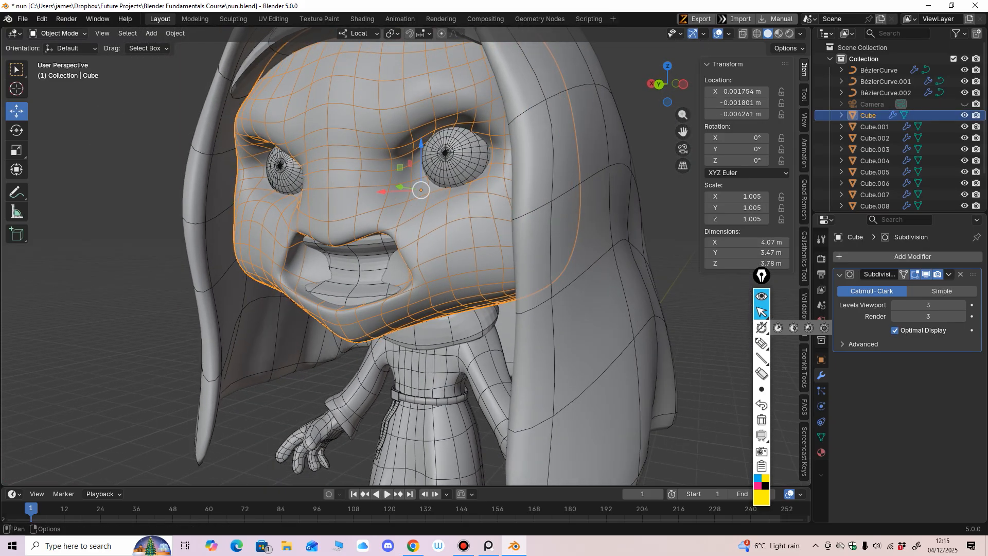
left_click(56, 34)
left_click(47, 70)
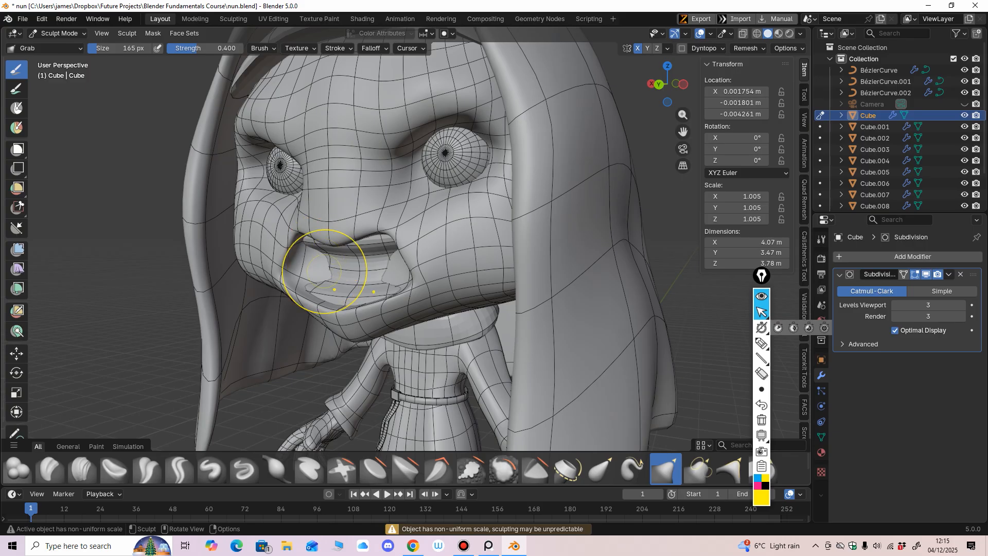
Set the Grab brush to about 98 px and pull the head's lip outward at the mouth opening.
middle_click_drag(326, 276, 530, 287)
key("f")
left_click(477, 285)
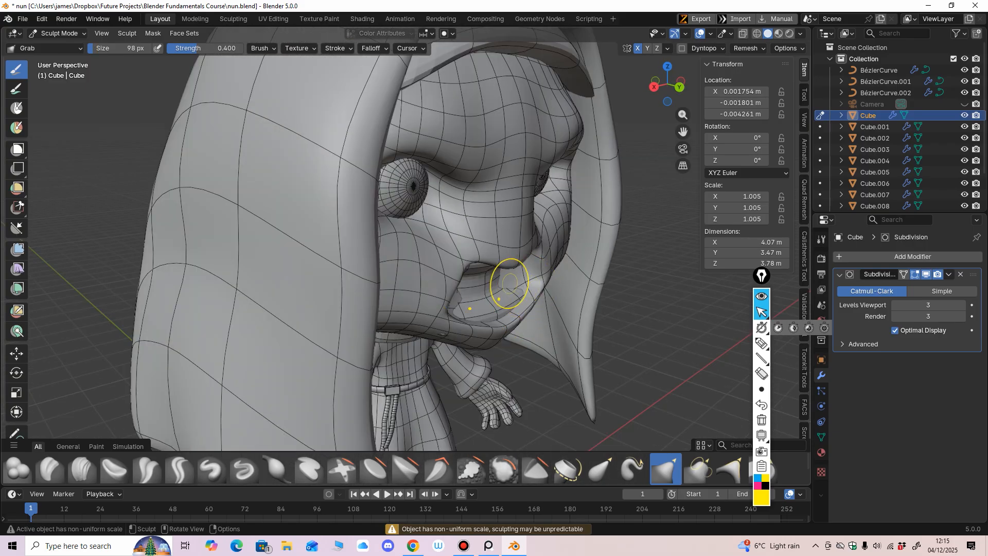
left_click_drag(510, 284, 520, 283)
middle_click_drag(472, 283, 439, 301)
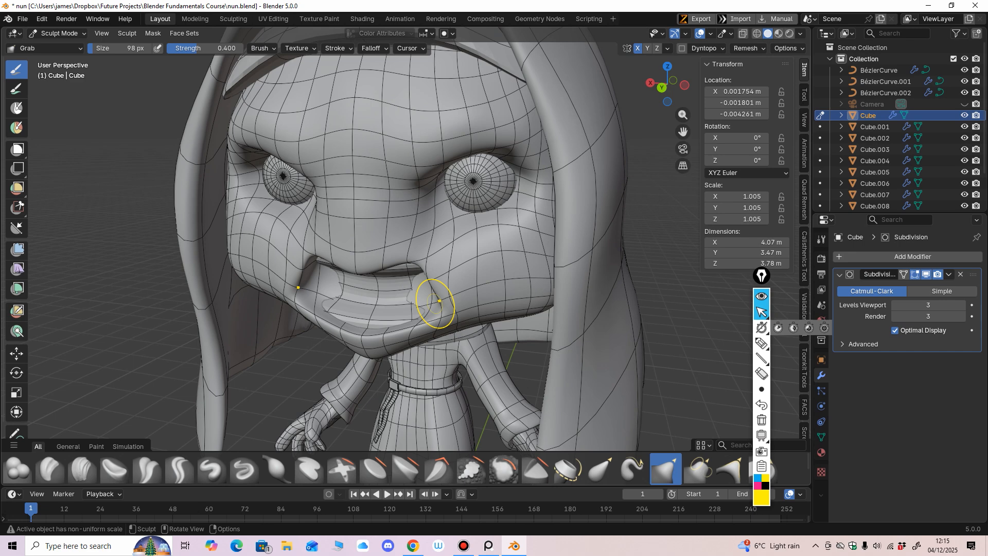
Pull the corners of the head's mouth opening outward with the Grab brush and refine their shape around the inner-mouth piece.
left_click_drag(431, 304, 457, 283)
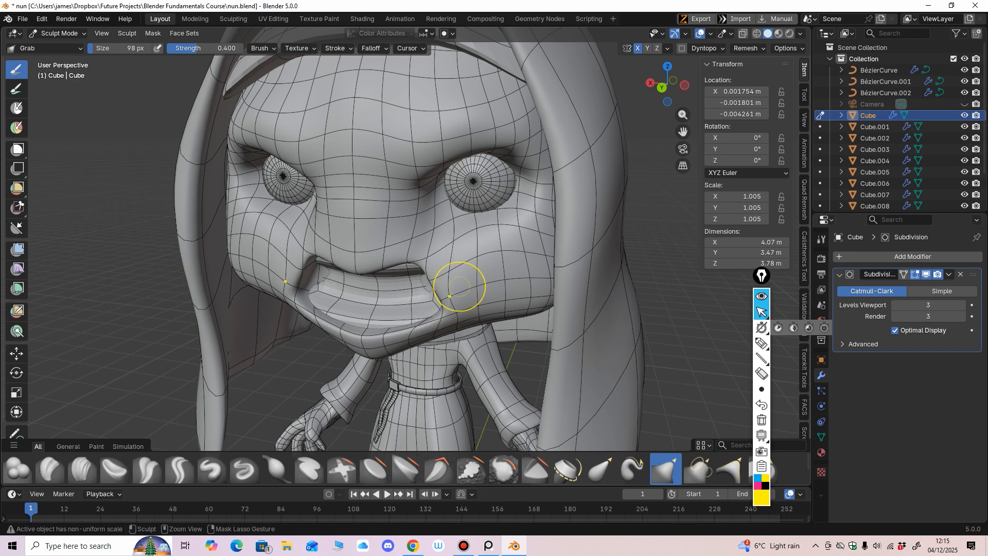
mouse_move(456, 283)
middle_mouse_down()
mouse_move(489, 262)
mouse_move(480, 223)
middle_mouse_up()
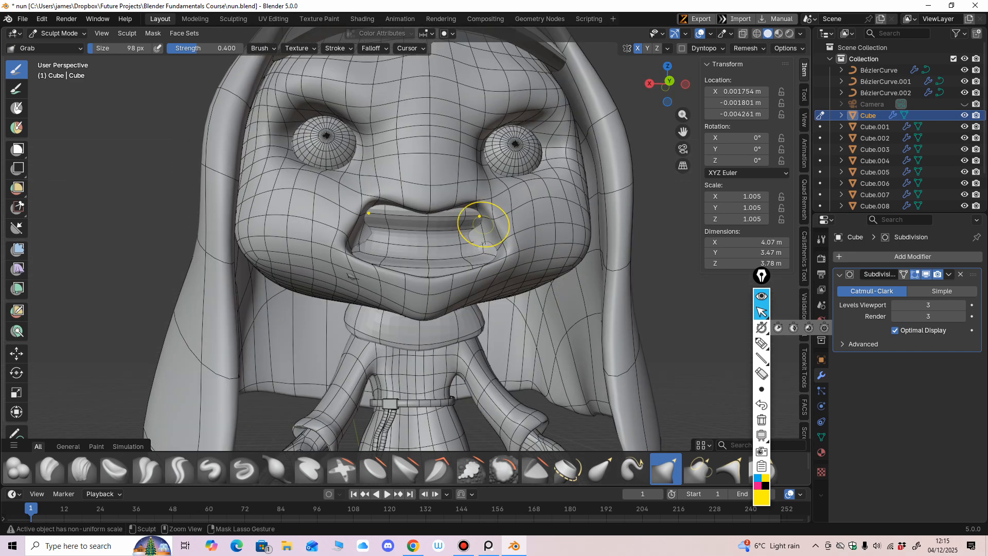
left_click_drag(481, 223, 484, 232)
middle_click_drag(484, 232, 470, 263)
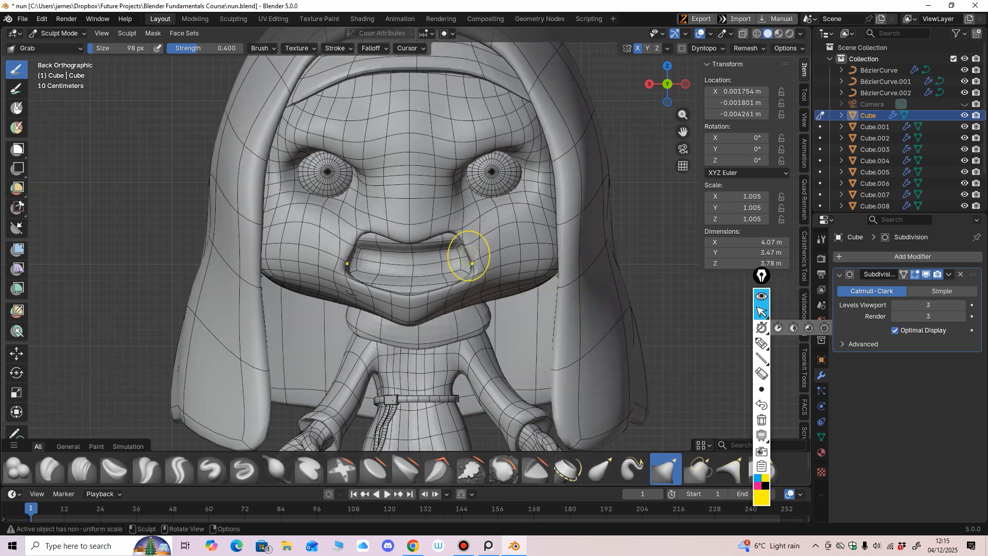
left_click_drag(469, 256, 461, 251)
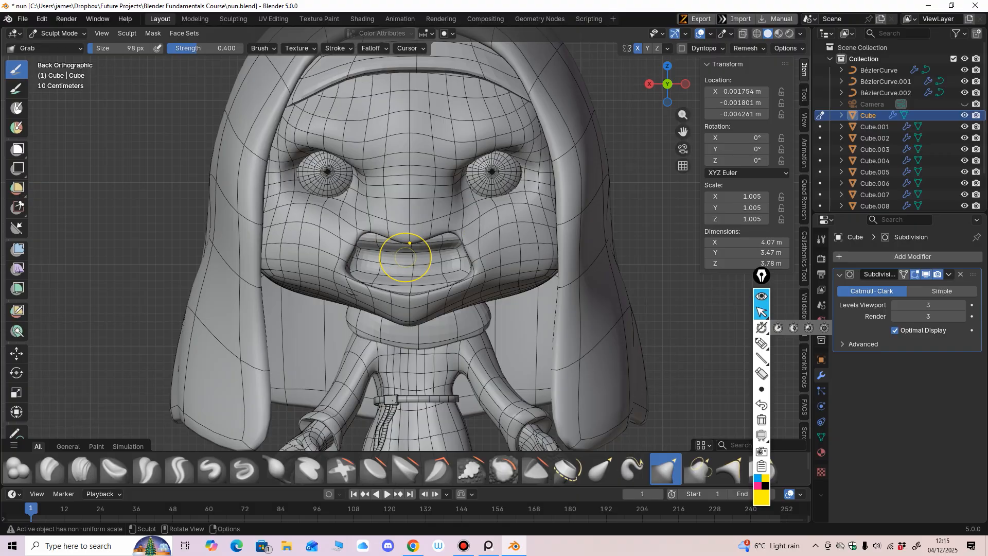
Set the Grab brush to about 177 px, adjust the head's lip and transfer Sculpt Mode to the inner-mouth piece.
key("f")
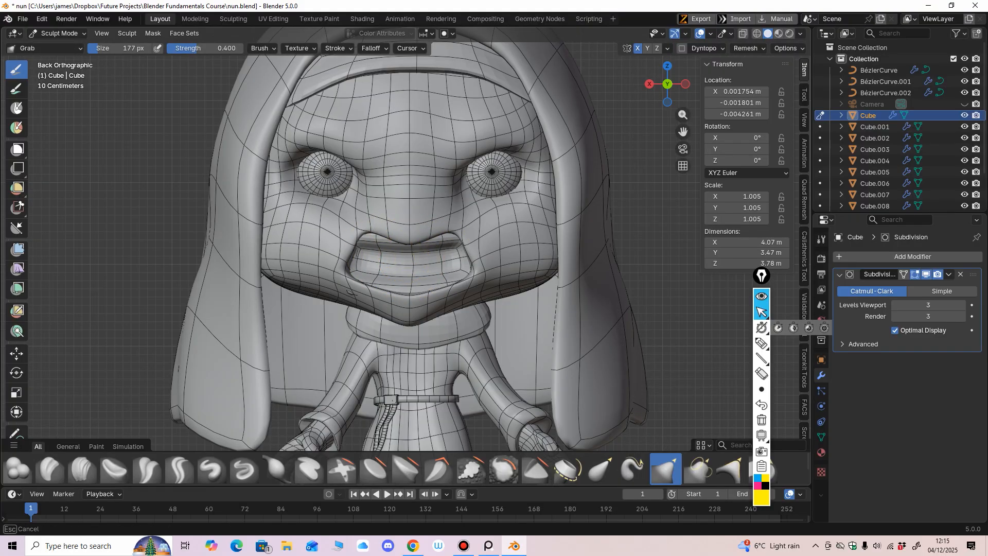
left_click_drag(396, 256, 395, 252)
key("alt+q")
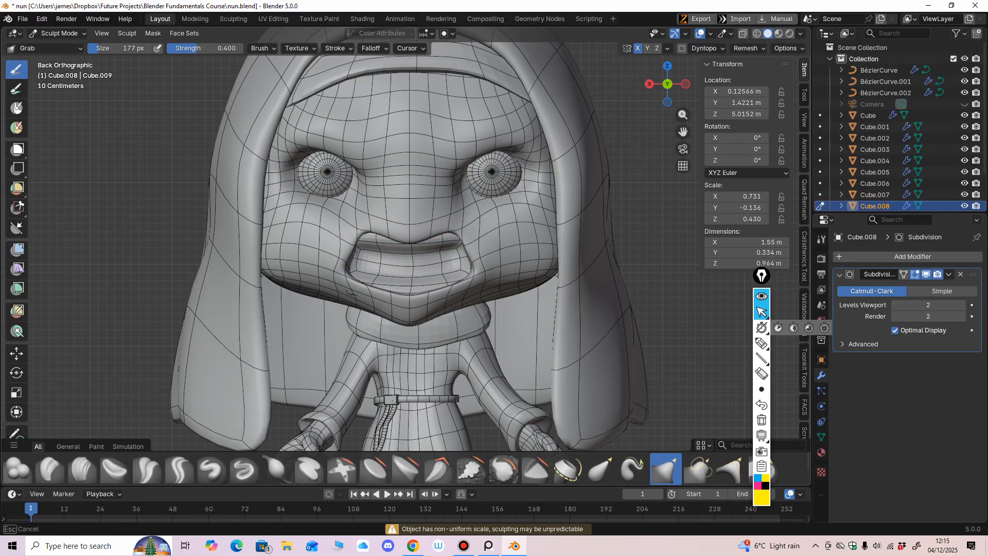
Reshape the upper and lower edges of the inner-mouth piece to follow the lips, reducing the Grab brush to about 109 px.
mouse_move(407, 252)
left_mouse_down()
mouse_move(446, 246)
mouse_move(369, 238)
left_mouse_up()
key("f")
left_click(445, 248)
left_click_drag(410, 293, 361, 275)
left_click_drag(455, 277, 479, 271)
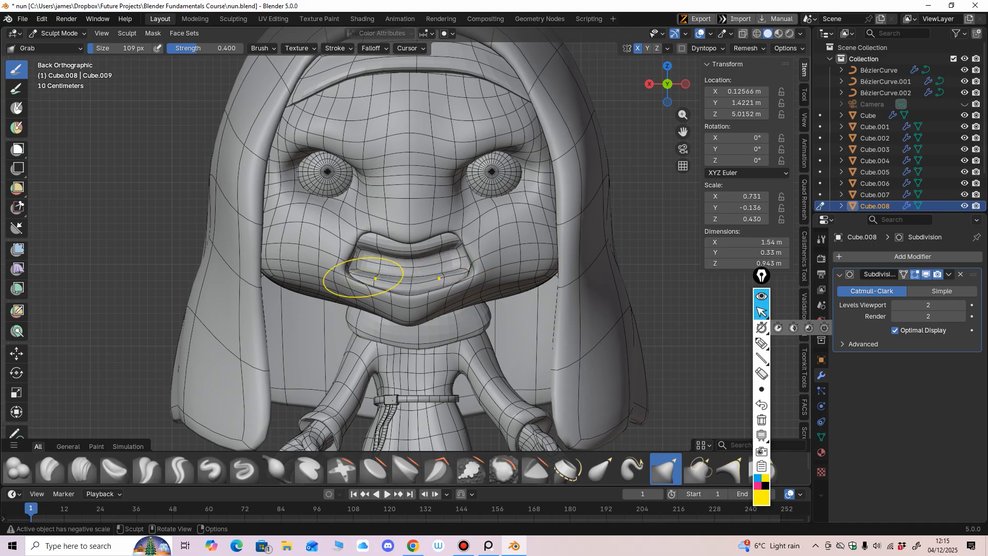
left_click_drag(364, 278, 371, 273)
Resize the Grab brush and pull the inner-mouth piece's side outward into the corner of the mouth.
middle_click_drag(391, 281, 379, 288)
middle_click_drag(456, 286, 471, 266)
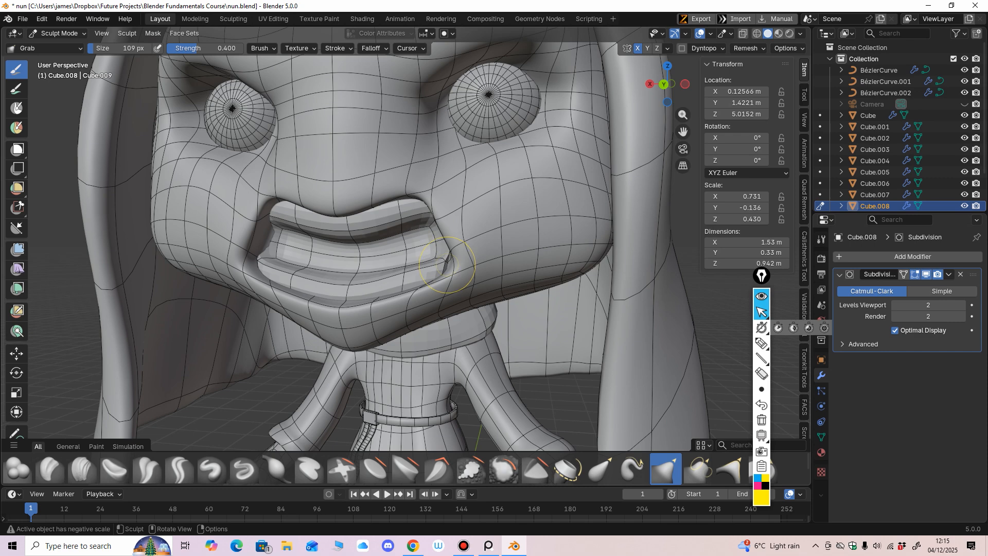
key("f")
left_click(439, 265)
left_click_drag(437, 258, 452, 255)
Set the Grab brush to about 257 px and adjust the inner-mouth piece's depth and height from the side and other angles.
mouse_move(453, 257)
middle_mouse_down()
mouse_move(425, 328)
mouse_move(399, 288)
mouse_move(267, 272)
middle_mouse_up()
key("f")
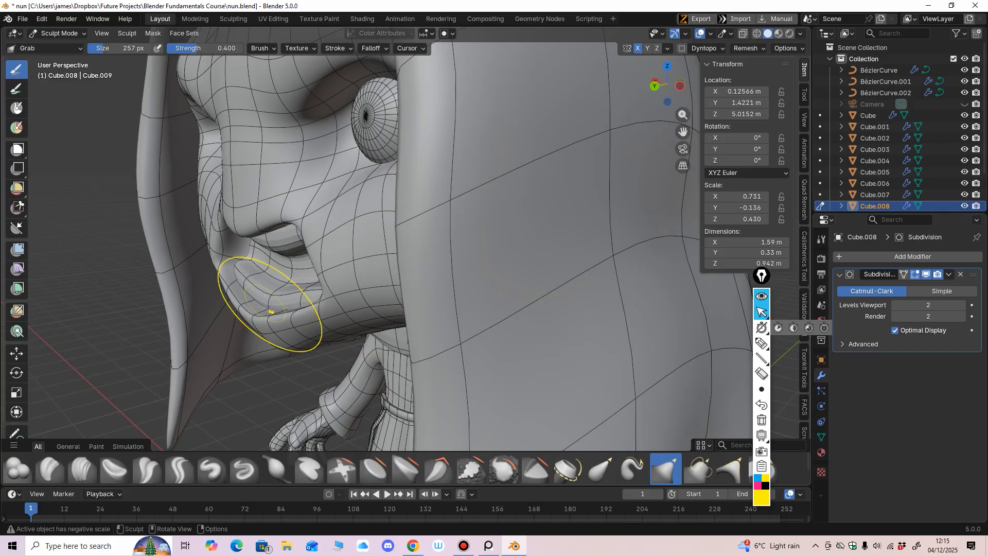
left_click_drag(275, 276, 271, 273)
middle_click_drag(275, 258, 350, 150)
left_click_drag(354, 114, 356, 106)
mouse_move(356, 106)
middle_mouse_down()
mouse_move(368, 96)
mouse_move(398, 99)
middle_mouse_up()
left_click_drag(403, 103, 403, 110)
mouse_move(401, 111)
middle_mouse_down("ctrl")
mouse_move(391, 170)
mouse_move(377, 143)
mouse_move(393, 221)
mouse_move(345, 288)
mouse_move(350, 206)
mouse_move(337, 214)
middle_mouse_up("ctrl")
left_click_drag(328, 288, 327, 291)
mouse_move(335, 291)
middle_mouse_down()
mouse_move(401, 257)
mouse_move(421, 262)
mouse_move(383, 227)
middle_mouse_up()
Set the Grab brush to about 99 px and refine the inner-mouth piece's lower edge and corners from the orthographic face view.
key("f")
left_click(446, 261)
key("f")
left_click(409, 244)
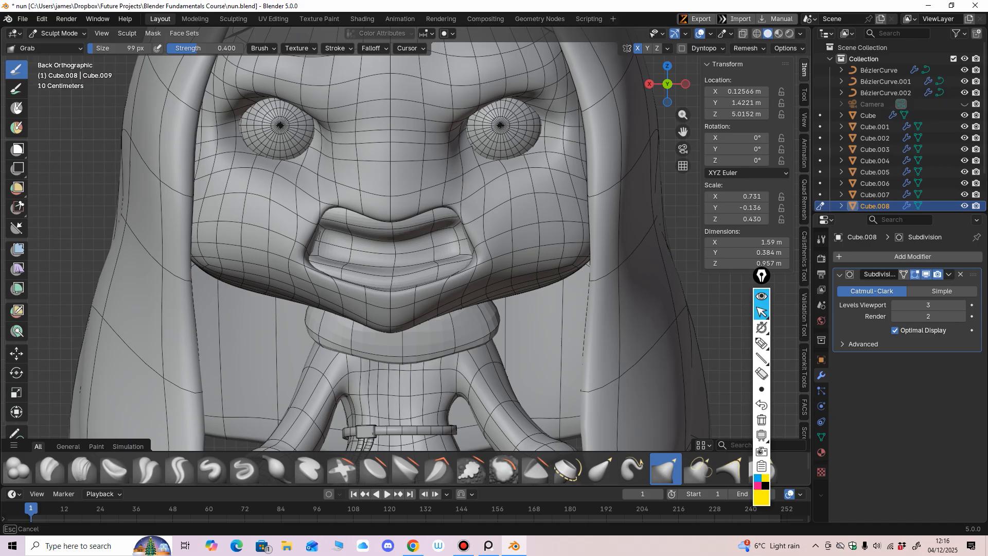
middle_click_drag(416, 240, 412, 257, "ctrl")
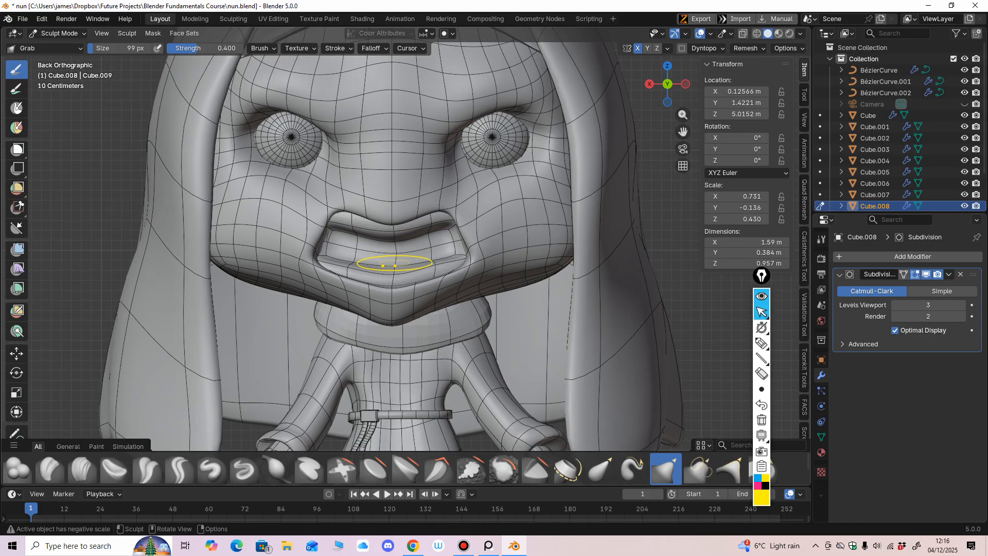
left_click_drag(393, 264, 456, 261)
mouse_move(441, 242)
middle_mouse_down()
mouse_move(463, 231)
mouse_move(453, 238)
middle_mouse_up()
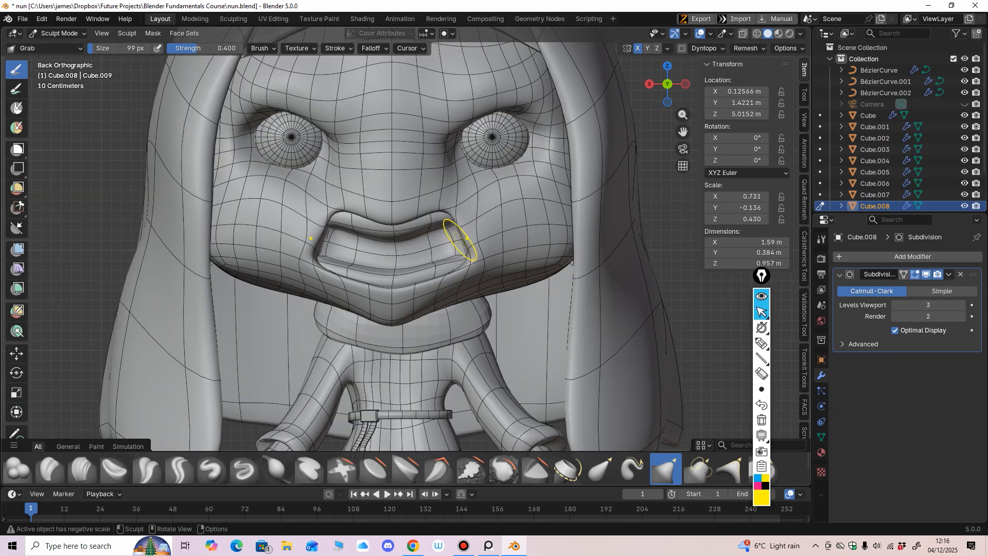
scroll(467, 238, "down", 1)
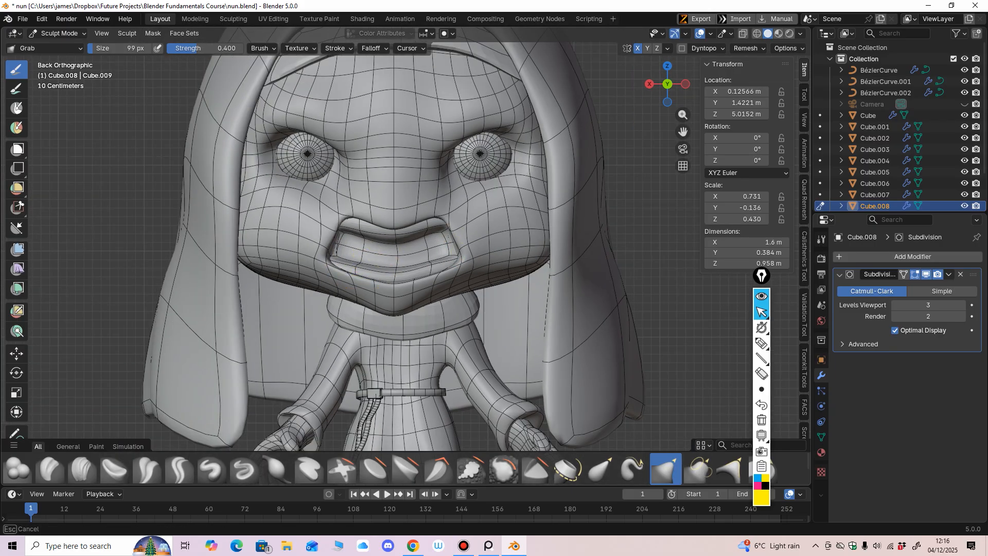
Pull the upper corner of the nun's mouth slightly upward with the Grab brush, with symmetry applied to both sides.
middle_click_drag(357, 266, 357, 288, "ctrl")
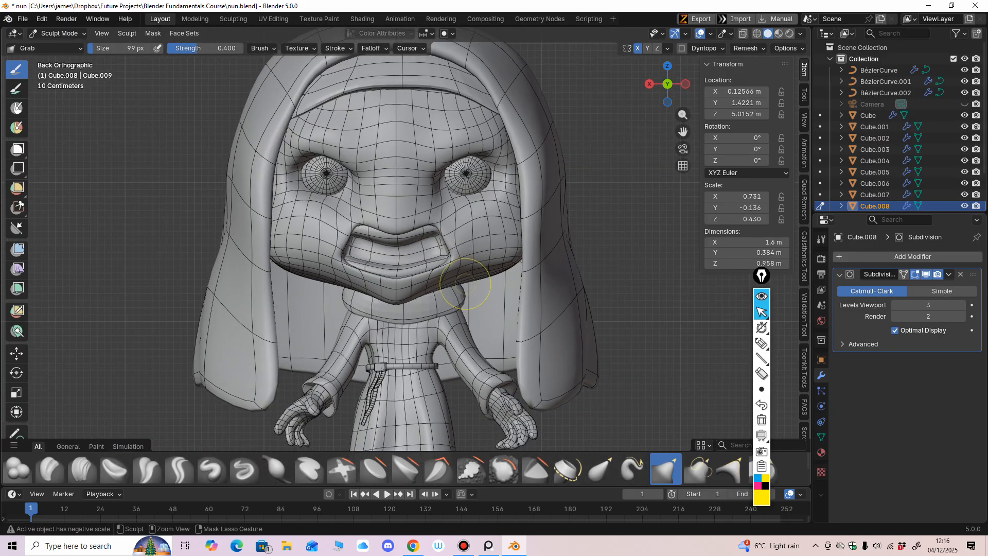
scroll(492, 260, "up", 2)
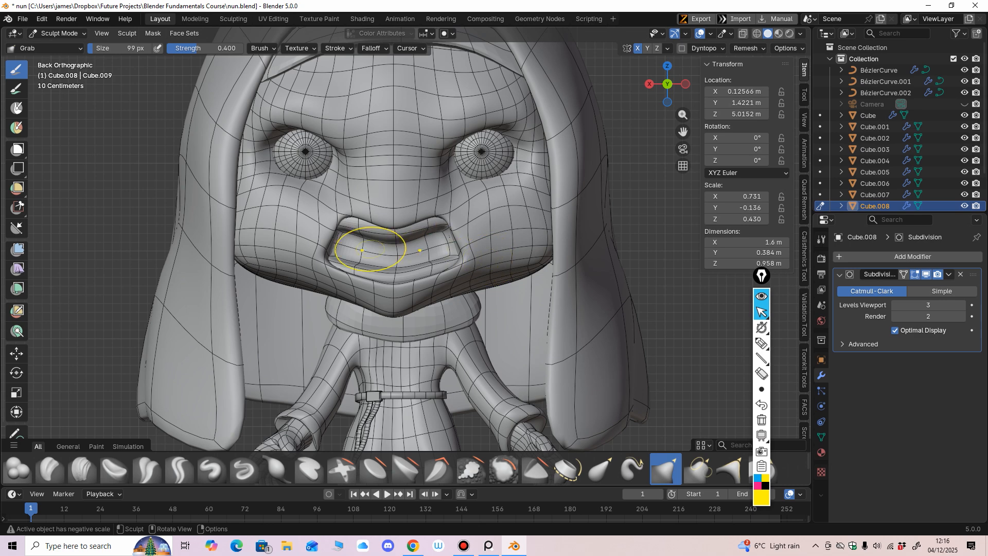
middle_click_drag(371, 250, 457, 205)
scroll(436, 236, "down", 2)
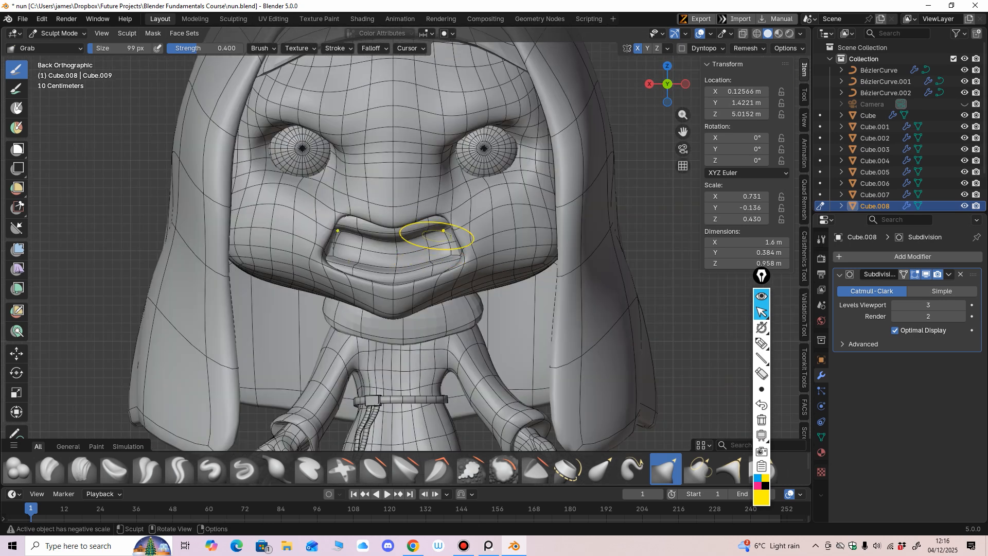
left_click_drag(437, 236, 441, 230)
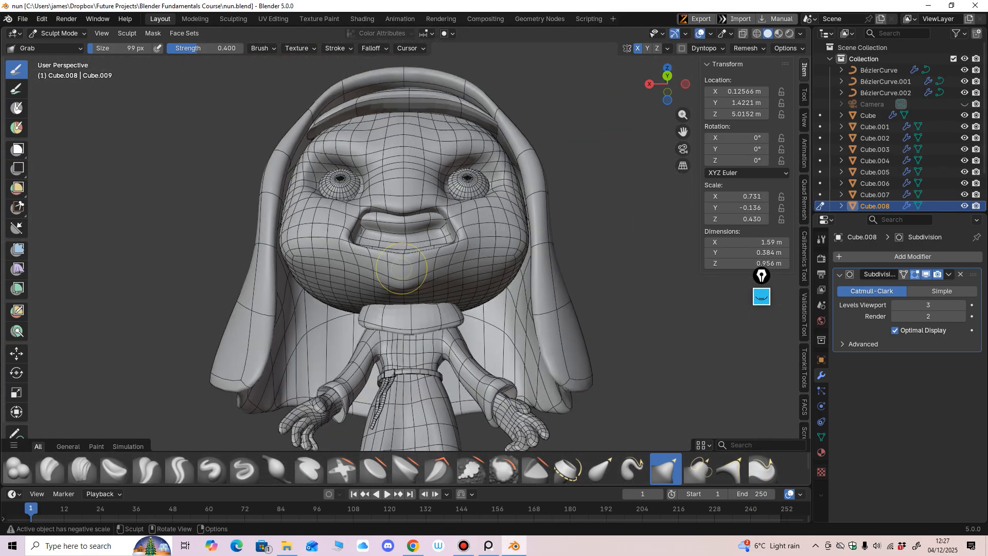
Enlarge the Grab brush to 134 px and reshape the lower lip and lower edge of the mouth.
scroll(402, 268, "up", 5)
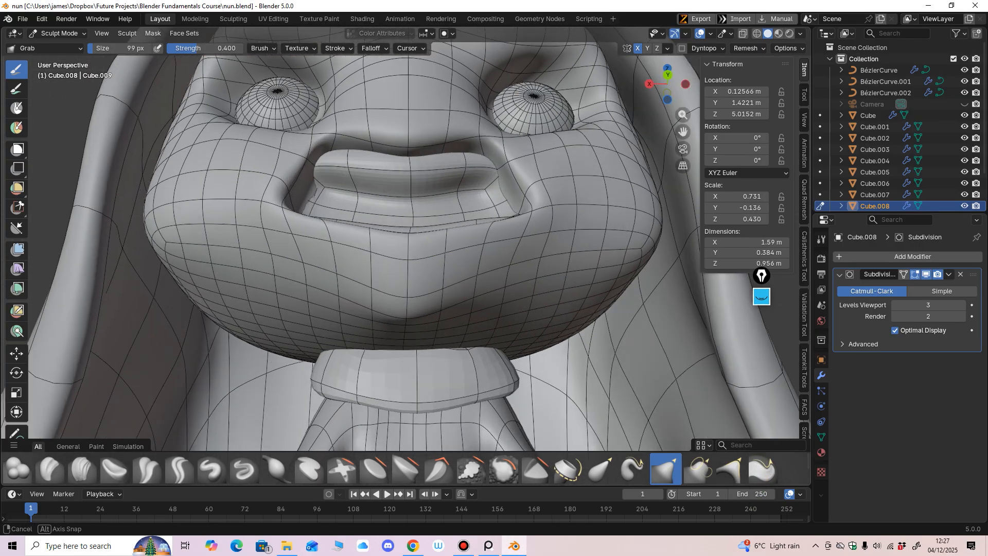
mouse_move(436, 253)
middle_mouse_down()
mouse_move(441, 246)
mouse_move(423, 233)
middle_mouse_up()
key("f")
left_click(424, 237)
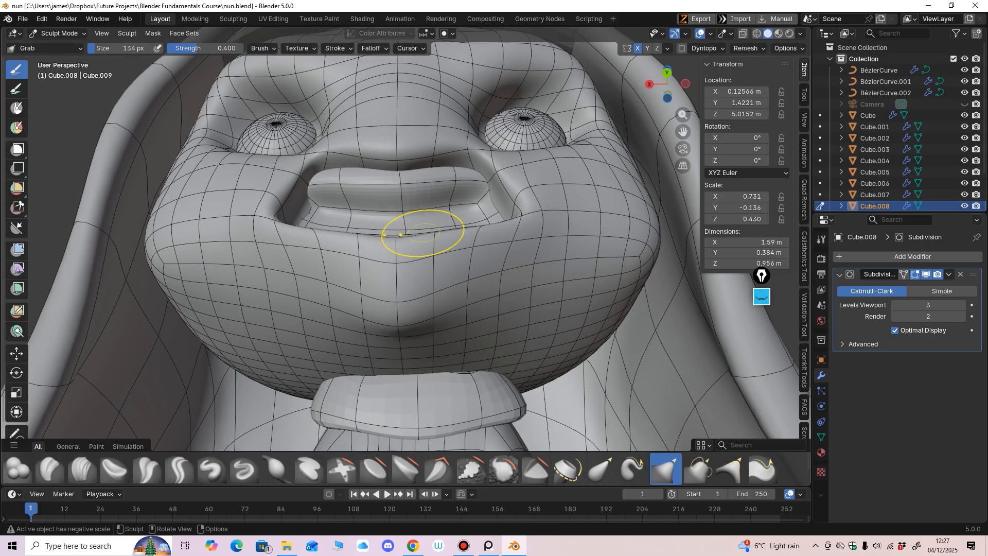
left_click_drag(423, 233, 356, 212)
middle_click_drag(361, 217, 384, 275)
left_click_drag(404, 327, 404, 323)
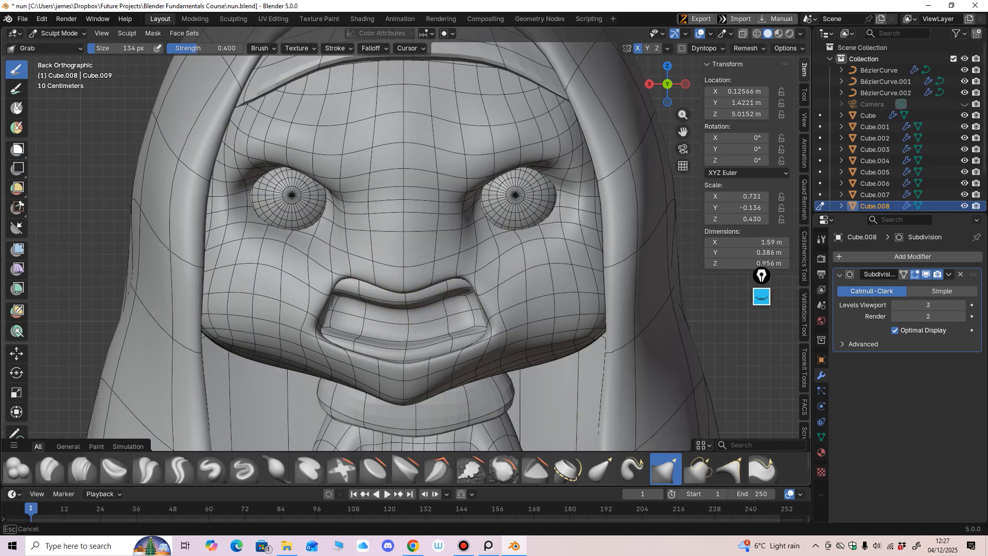
Nudge the upper lip upward and the middle of the lower lip slightly downward, reducing the Grab brush to 92 px.
middle_click_drag(380, 305, 386, 276, "shift")
left_click_drag(371, 275, 373, 268)
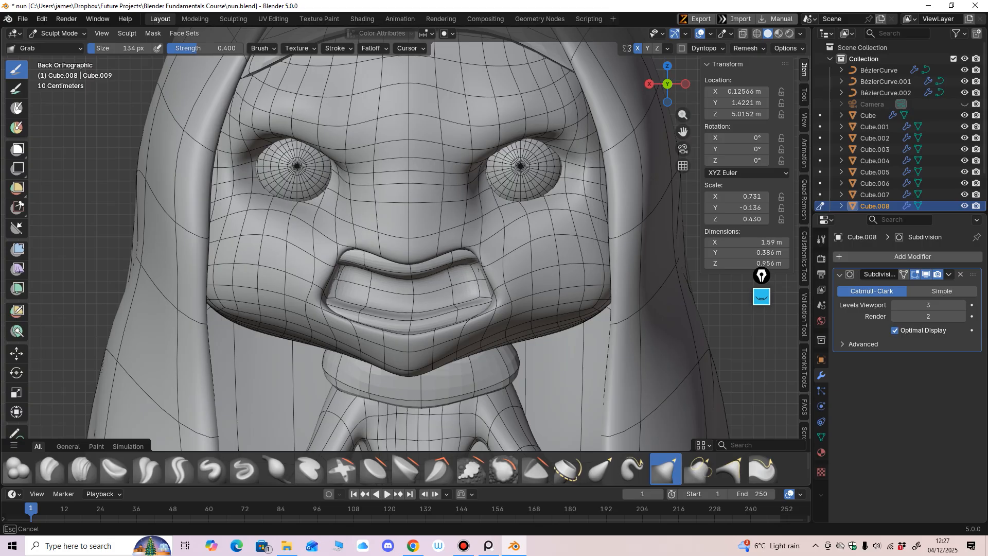
middle_click_drag(412, 274, 413, 238, "shift")
left_click_drag(411, 276, 411, 279)
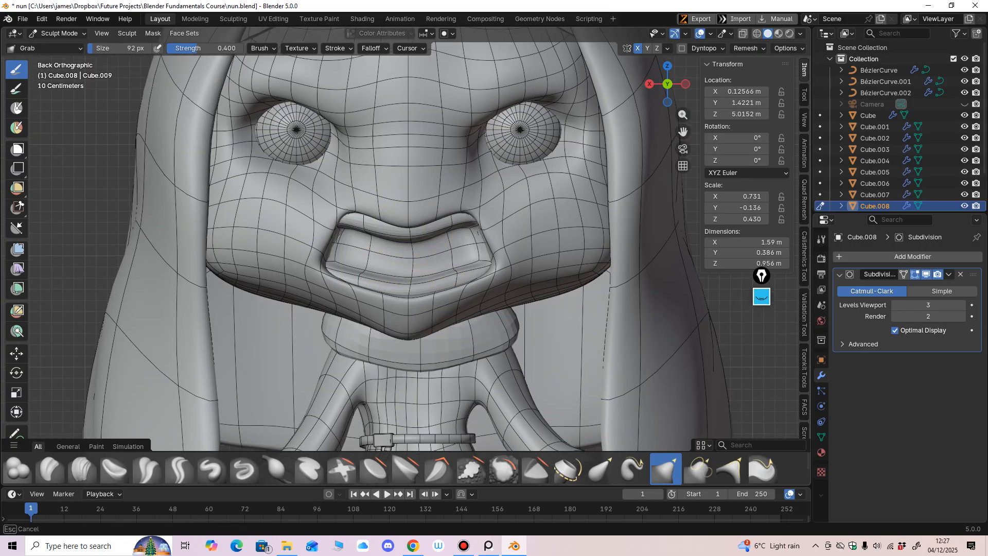
middle_click_drag(416, 269, 410, 282, "shift")
middle_click_drag(409, 286, 410, 280, "ctrl")
left_click_drag(410, 281, 410, 284)
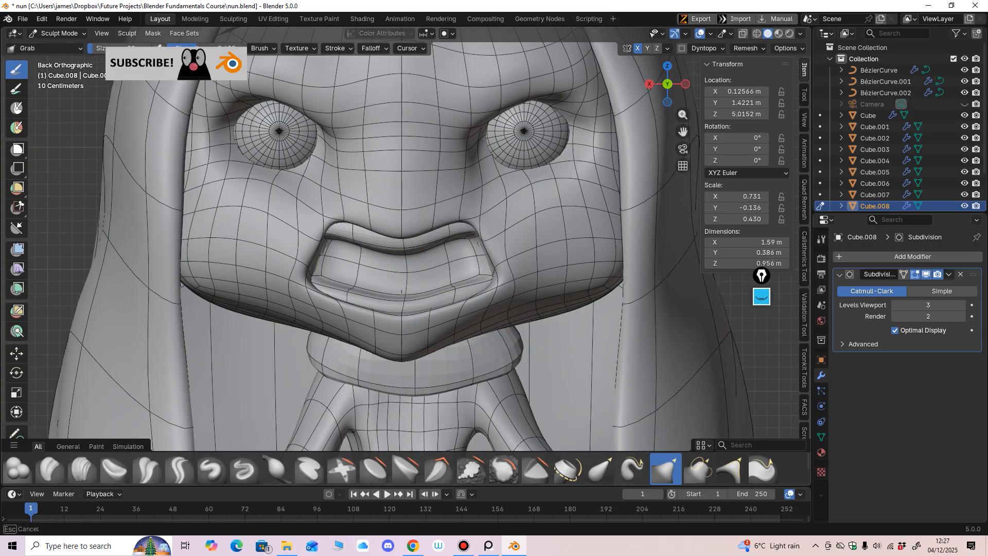
Examine the sculpted mouth's shape up close, from the front and from an angle.
middle_click_drag(351, 314, 401, 291, "alt")
scroll(407, 292, "up", 1)
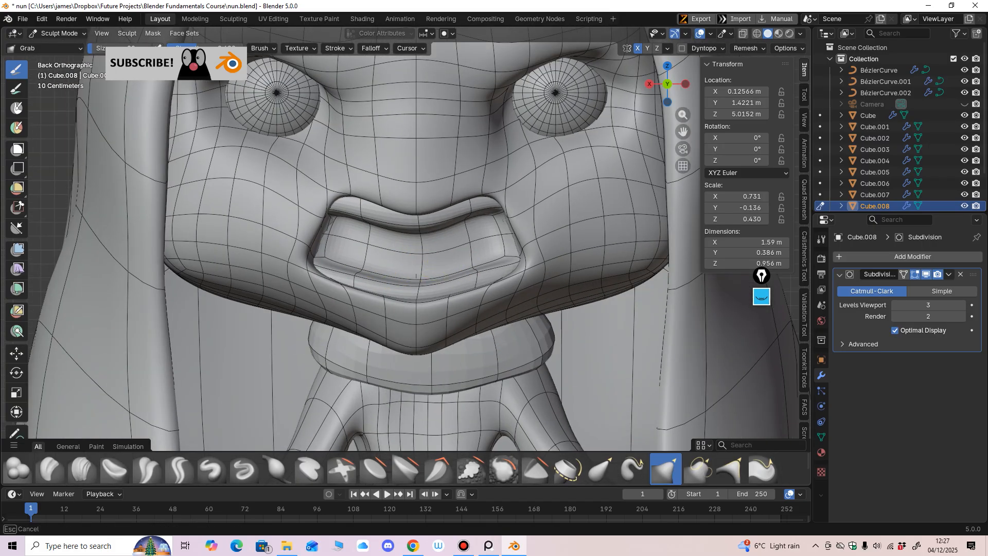
mouse_move(407, 292)
middle_mouse_down()
mouse_move(398, 292)
mouse_move(417, 275)
middle_mouse_up()
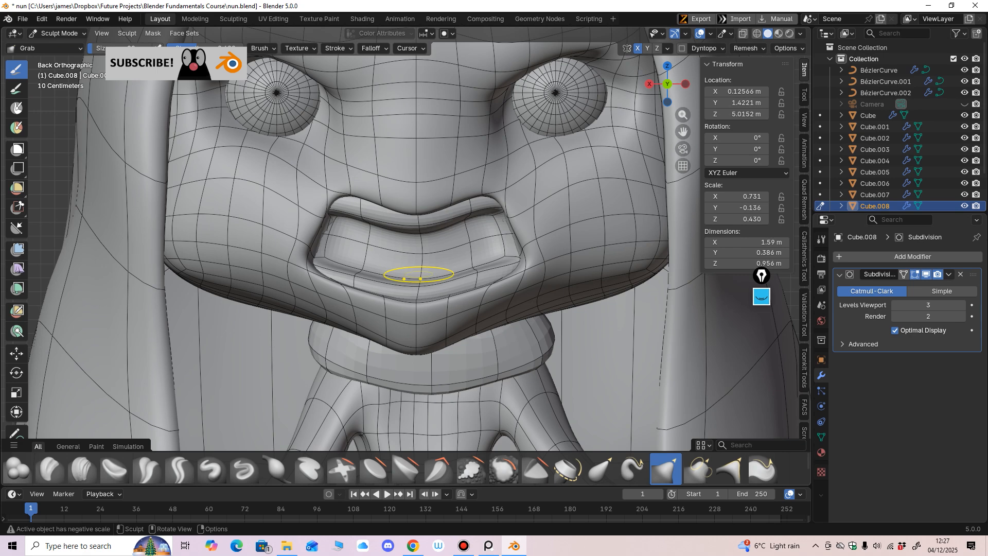
mouse_move(465, 261)
middle_mouse_down("ctrl")
mouse_move(418, 301)
mouse_move(342, 176)
mouse_move(396, 209)
mouse_move(380, 212)
mouse_move(441, 221)
middle_mouse_up("ctrl")
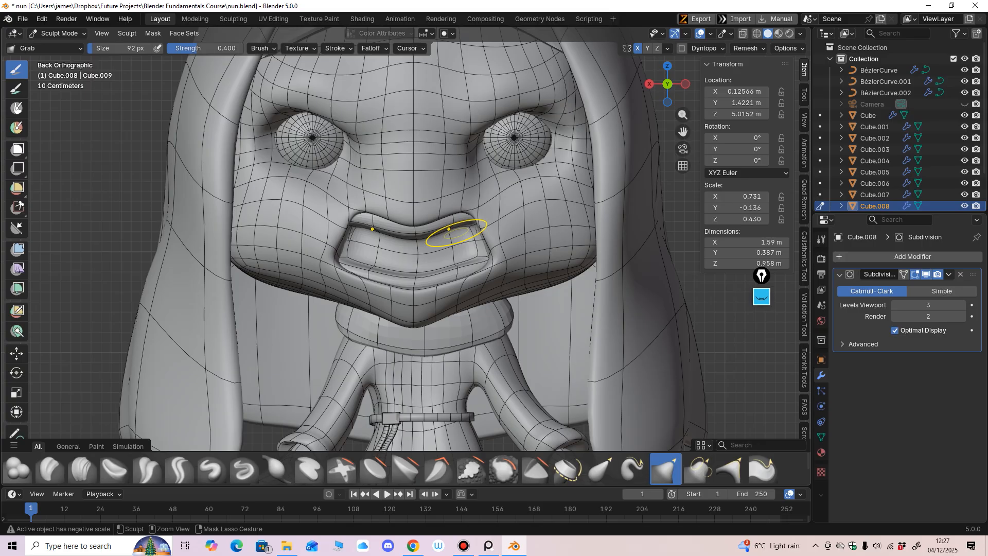
scroll(457, 232, "up", 1)
middle_click_drag(346, 217, 338, 217)
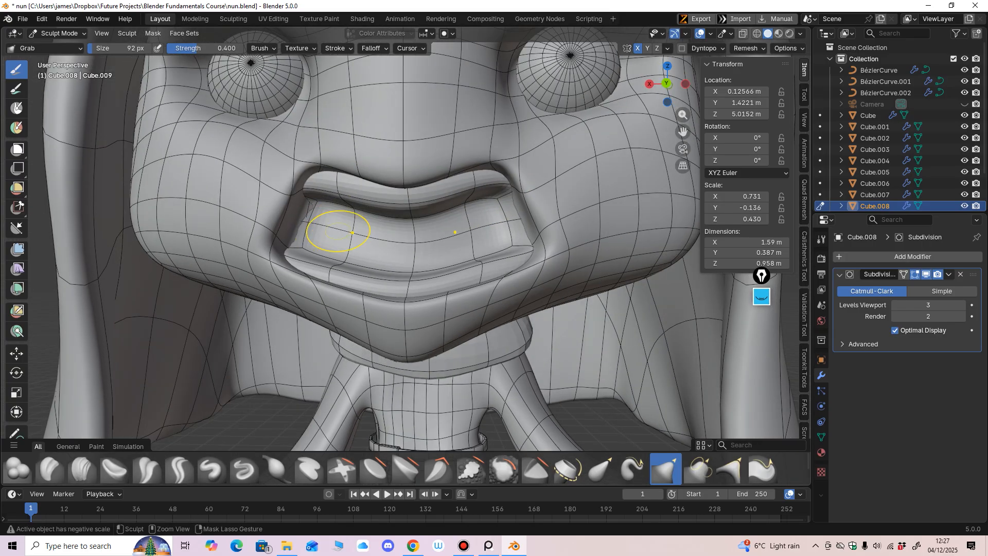
middle_click_drag(331, 227, 342, 220, "alt")
scroll(494, 237, "down", 2)
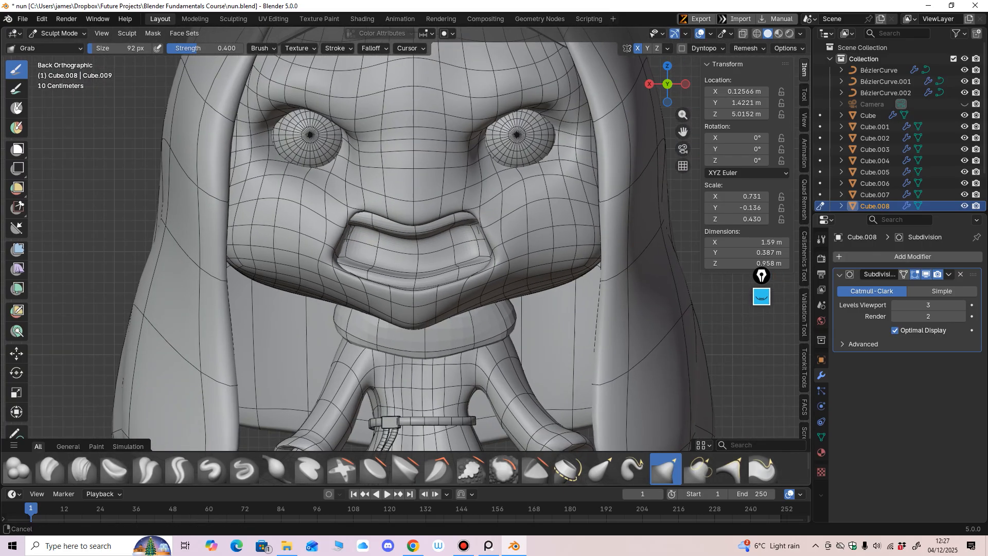
scroll(481, 206, "up", 2)
scroll(543, 267, "down", 3)
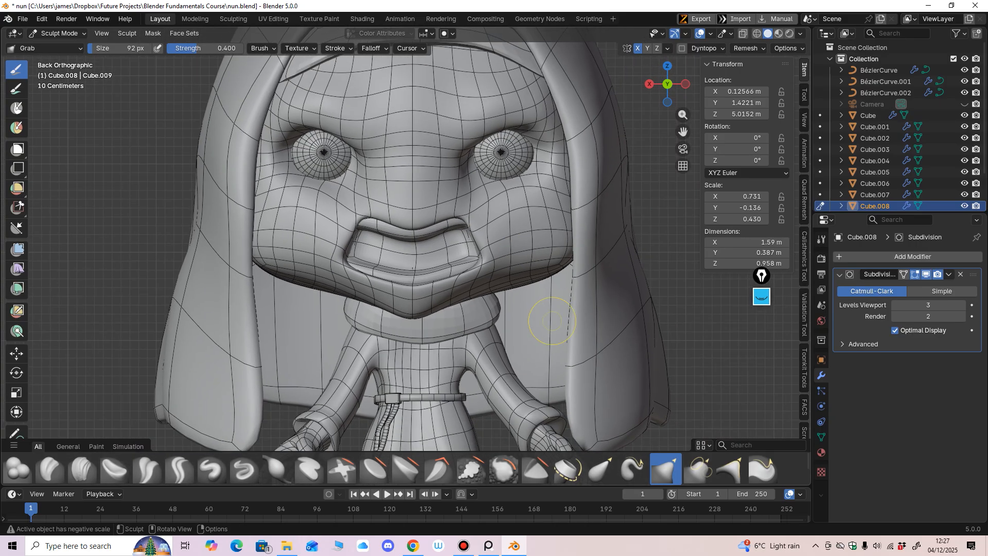
middle_click_drag(437, 234, 436, 234, "shift")
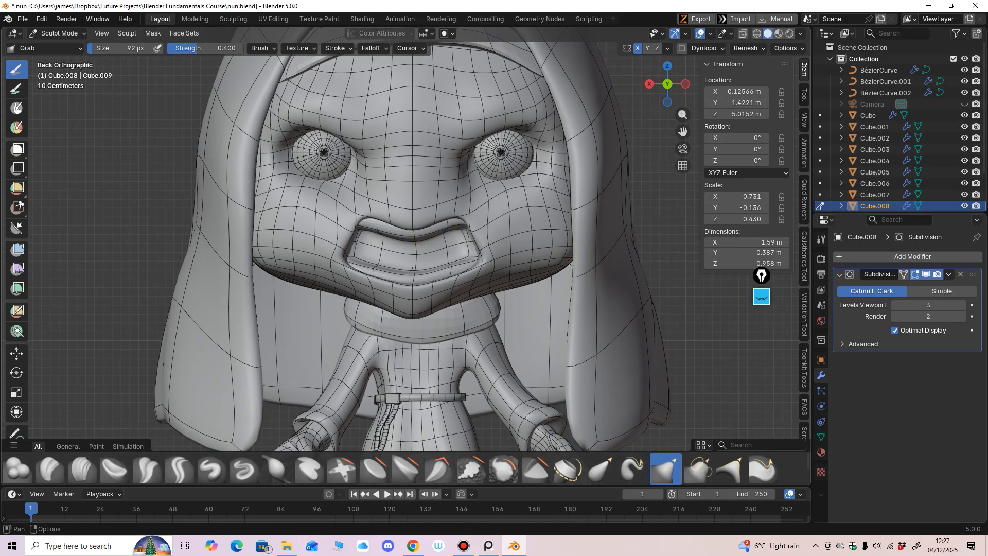
Switch to Object Mode and add a cube mesh to the scene.
left_click(57, 33)
left_click(52, 42)
left_click(151, 33)
mouse_move(170, 46)
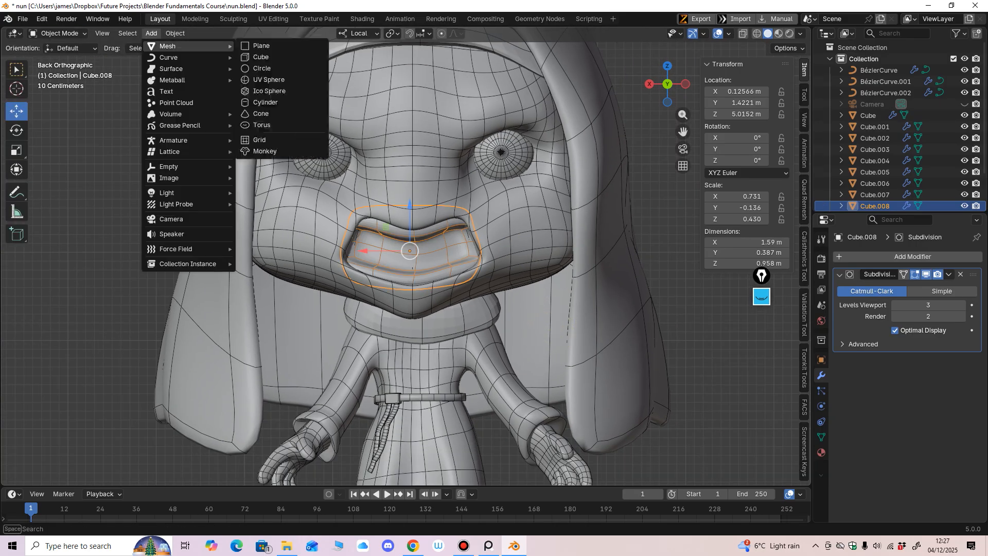
left_click(260, 57)
scroll(406, 257, "down", 6)
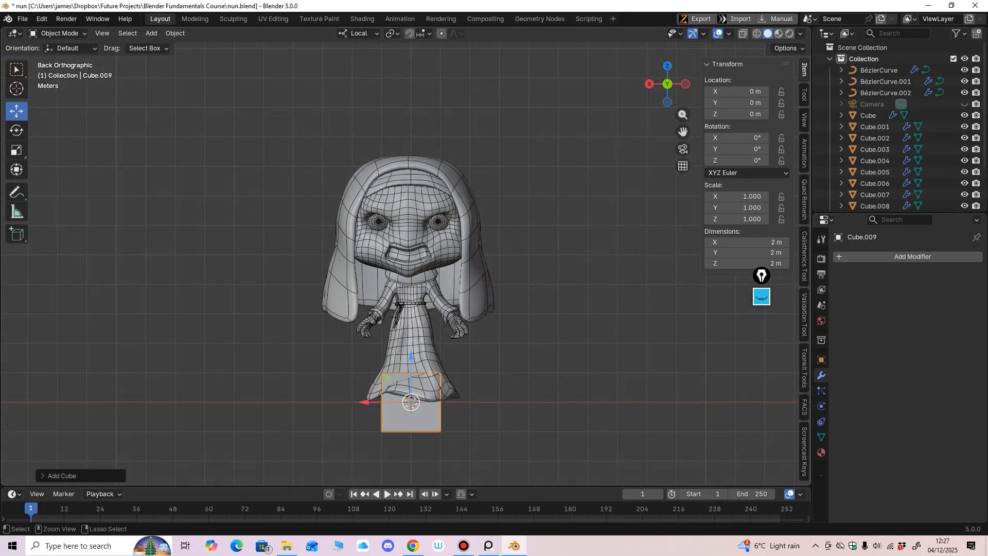
Scale the new cube into a narrow upright block, about 0.275 in X and 0.524 in Z.
key("shift+space")
key("s")
left_click_drag(367, 402, 393, 402)
left_click_drag(411, 358, 410, 379)
left_click_drag(366, 402, 383, 403)
Move the block up to the nun's face and forward, to about Y 1.43 m and Z 5.46 m.
key("shift+space")
key("g")
left_click_drag(411, 357, 411, 195)
middle_click_drag(410, 196, 432, 150, "shift")
middle_click_drag(432, 226, 413, 169, "shift")
middle_click_drag(412, 205, 391, 288)
middle_click_drag(402, 247, 310, 246)
left_click_drag(281, 243, 225, 243)
middle_click_drag(247, 247, 326, 269)
Scale the block's depth to about 0.261 in Y and move it in front of the face to about Y 2.08 m.
key("shift+space")
key("s")
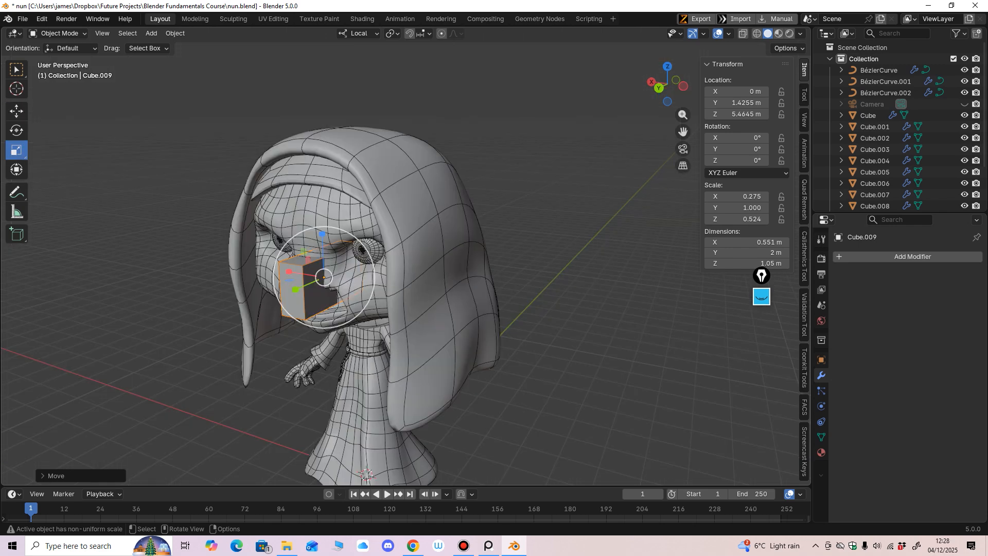
left_click_drag(295, 289, 317, 281)
middle_click_drag(316, 281, 318, 247)
left_click(16, 111)
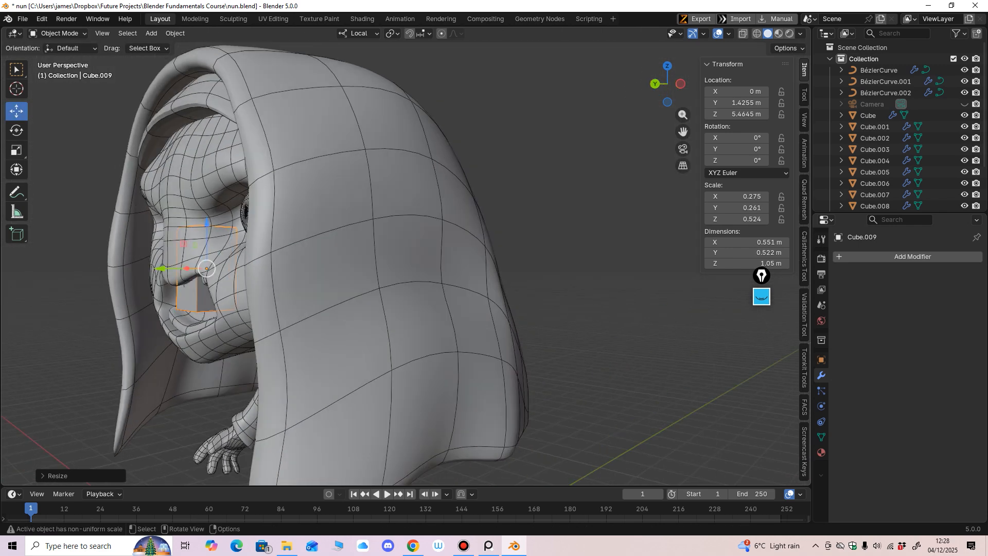
left_click_drag(162, 268, 110, 268)
middle_click_drag(110, 268, 197, 232, "alt")
middle_click_drag(198, 232, 197, 203, "ctrl")
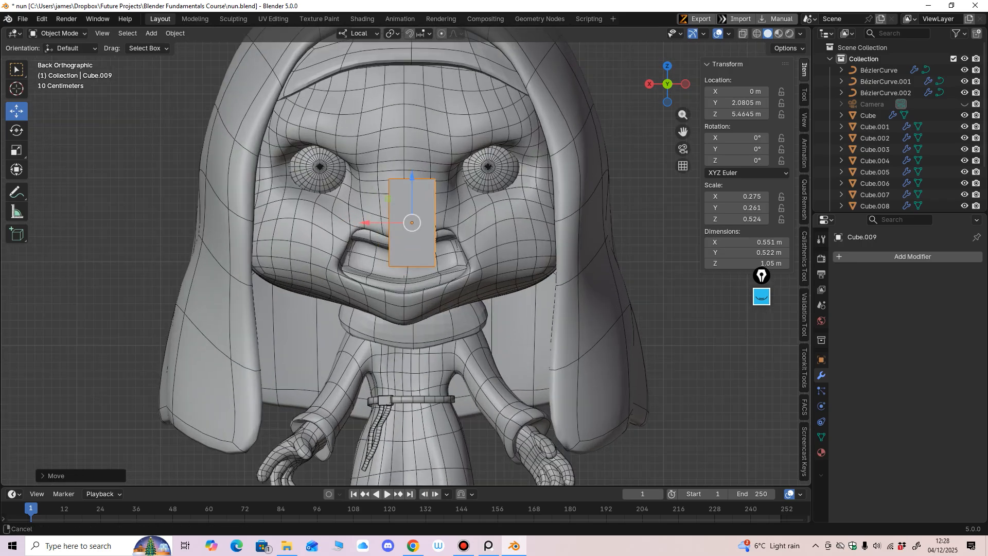
Shrink the block to a scale of about 0.100 in X, 0.099 in Y and 0.179 in Z.
left_click(16, 150)
left_click_drag(367, 223, 391, 222)
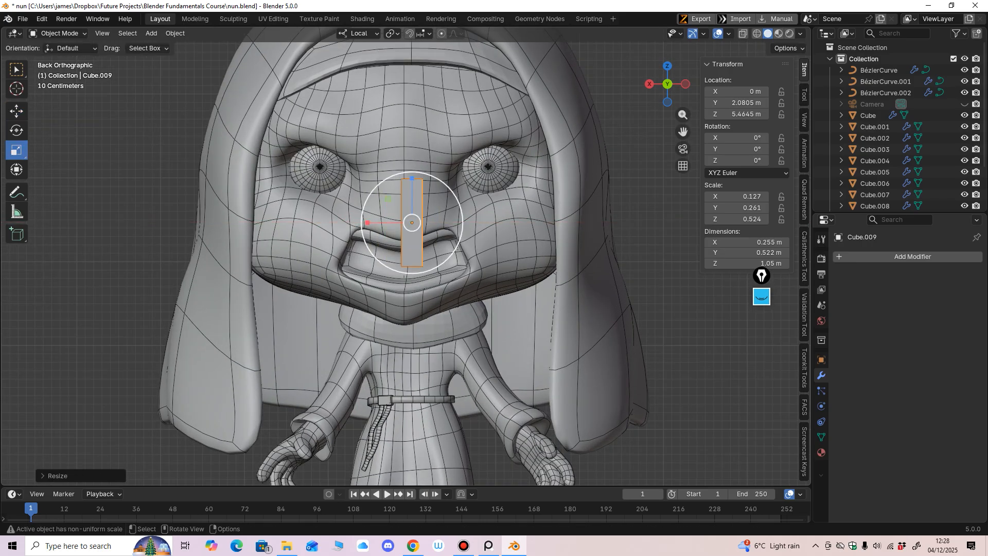
middle_click_drag(391, 222, 522, 289)
left_click_drag(159, 262, 186, 260)
left_click_drag(201, 214, 202, 243)
middle_click_drag(202, 244, 223, 254)
middle_click_drag(224, 254, 232, 327, "ctrl+shift")
key("KP_Decimal")
middle_click_drag(231, 327, 250, 321)
left_click_drag(365, 255, 373, 256)
middle_click_drag(373, 256, 379, 257, "alt")
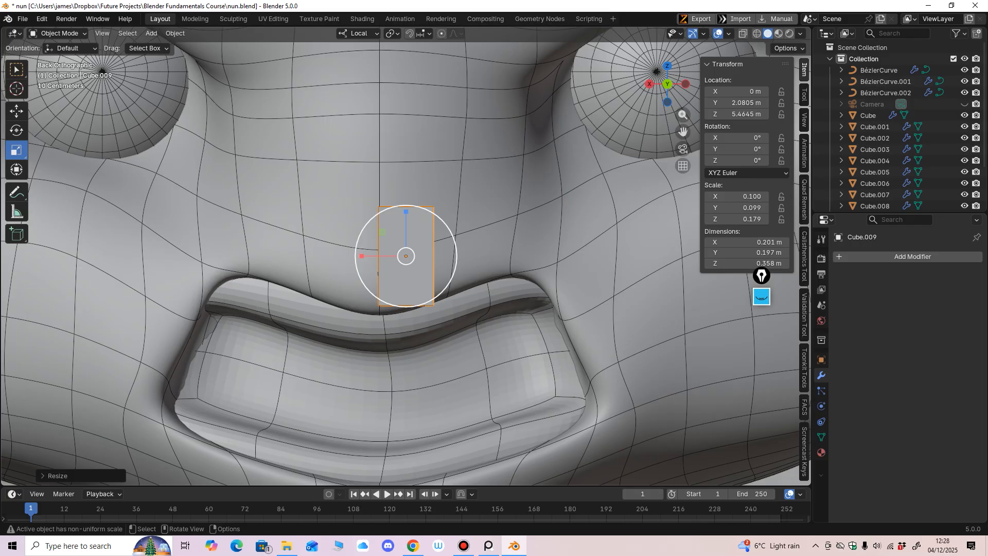
Slim the block further to a scale of about 0.064 in X and 0.051 in Y.
left_click_drag(362, 256, 378, 256)
middle_click_drag(377, 255, 274, 307, "ctrl")
left_click_drag(451, 255, 471, 255)
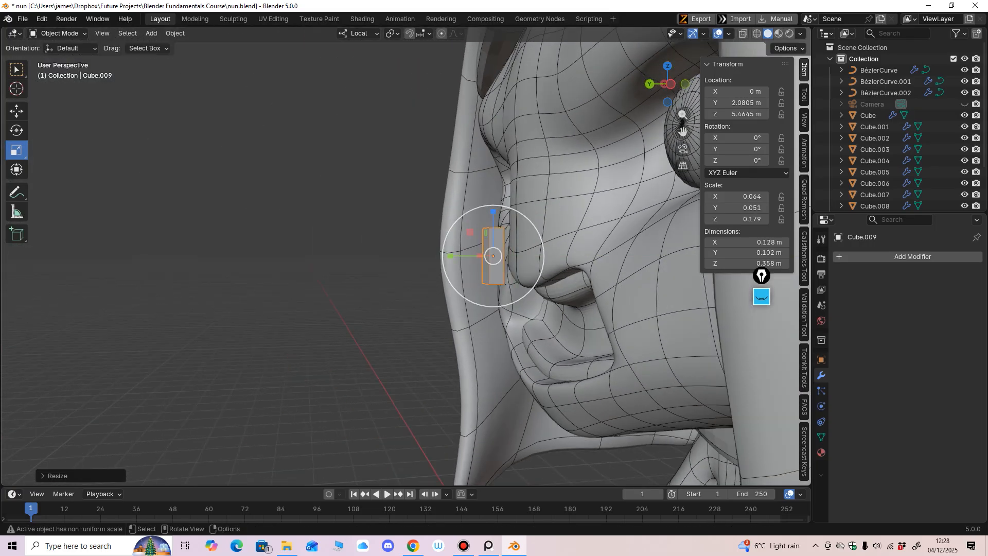
middle_click_drag(471, 257, 576, 223)
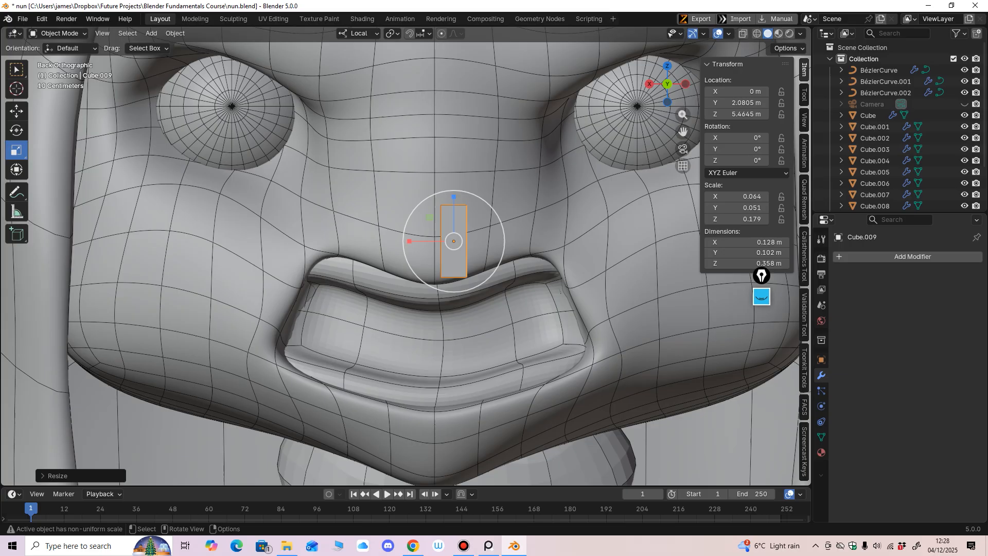
Lower the block in front of the upper lip to about Z 5.25 m.
key("g")
left_click_drag(453, 200, 454, 233)
middle_click_drag(447, 258, 444, 216, "shift")
middle_click_drag(443, 216, 444, 211, "ctrl")
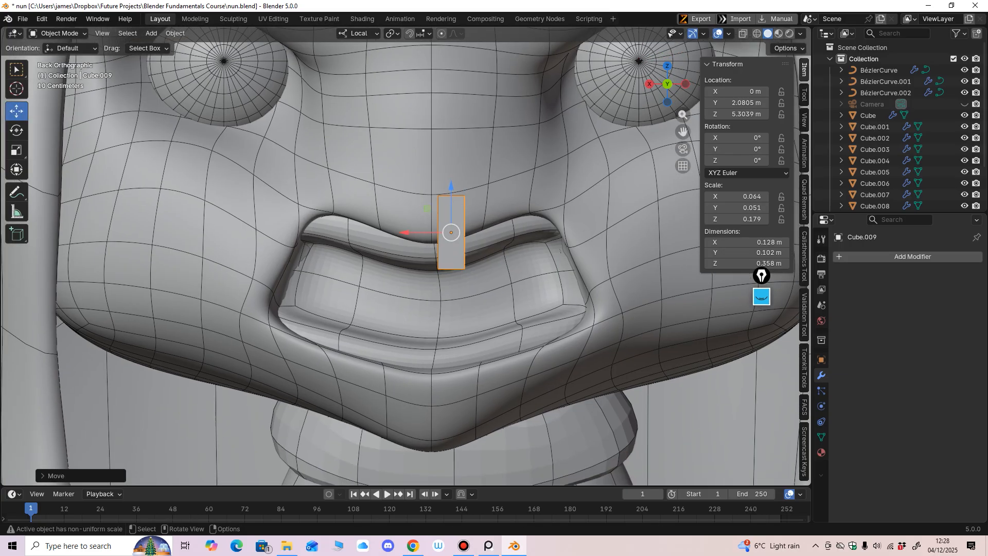
left_click_drag(452, 195, 451, 208)
Enter Edit Mode on the block and add three evenly spaced horizontal loop cuts along its height.
mouse_move(453, 216)
middle_mouse_down()
mouse_move(406, 216)
mouse_move(439, 221)
middle_mouse_up()
key("KP_Decimal")
scroll(438, 221, "down", 6)
left_click(58, 34)
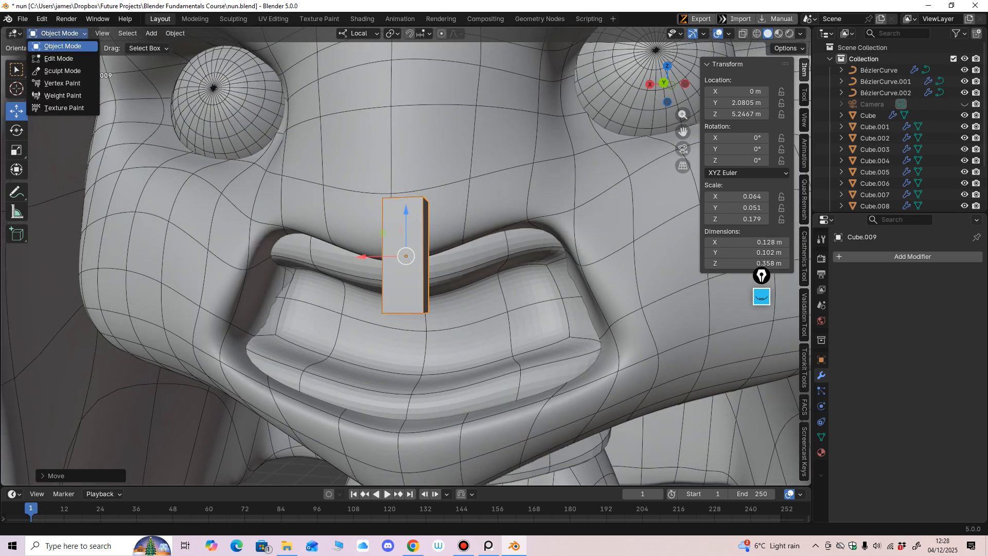
left_click(59, 58)
left_click(16, 314)
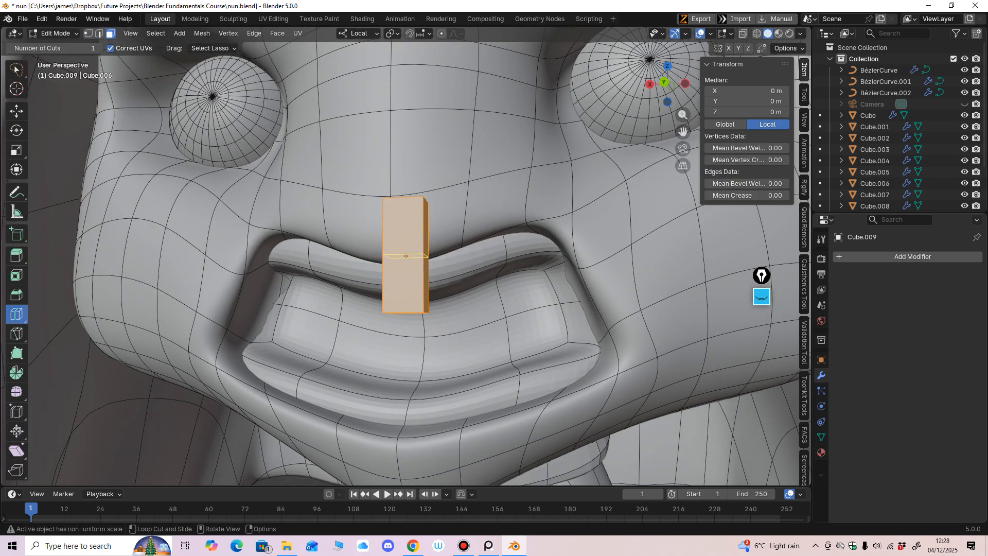
left_click(399, 282)
middle_click_drag(399, 282, 407, 282)
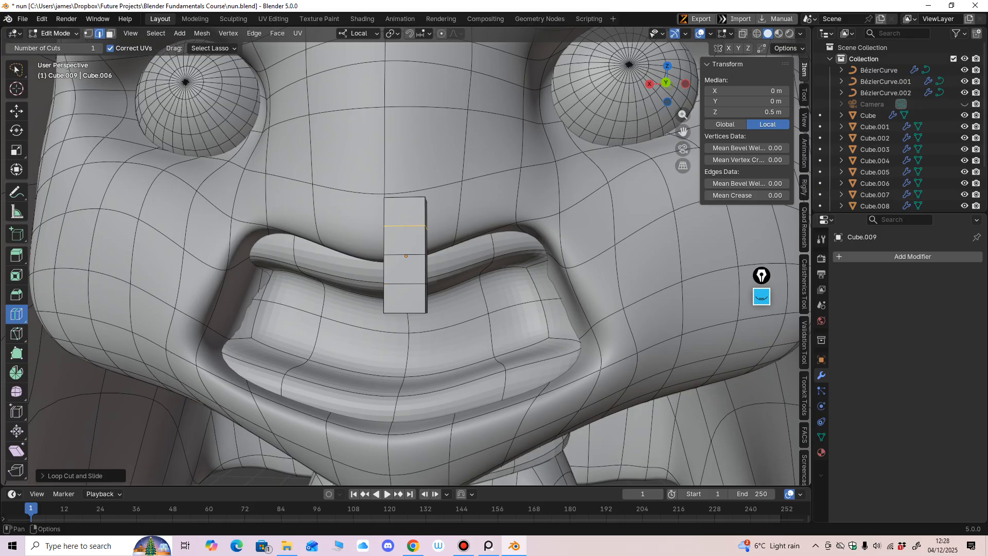
Select the block's lowest cut as a full edge loop and scale it inward along X to form a narrow waist.
left_click(16, 111)
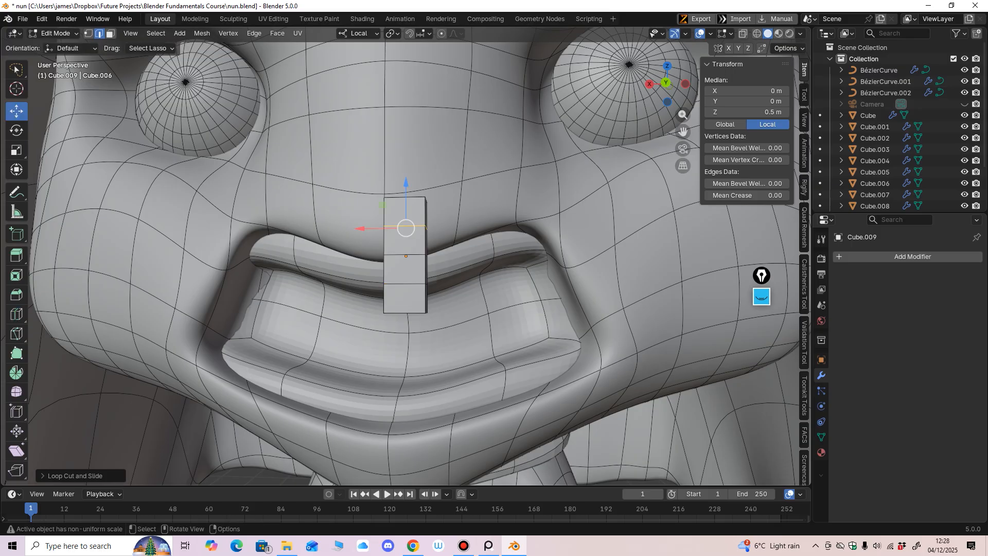
left_click(405, 284)
left_click(156, 33)
mouse_move(195, 207)
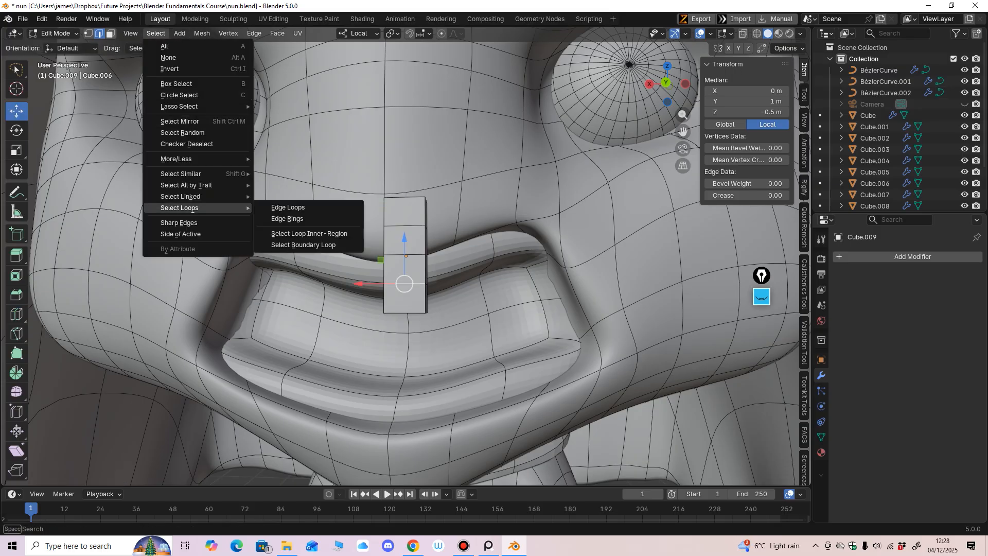
left_click(292, 208)
mouse_move(320, 221)
middle_mouse_down()
mouse_move(402, 221)
mouse_move(324, 218)
middle_mouse_up()
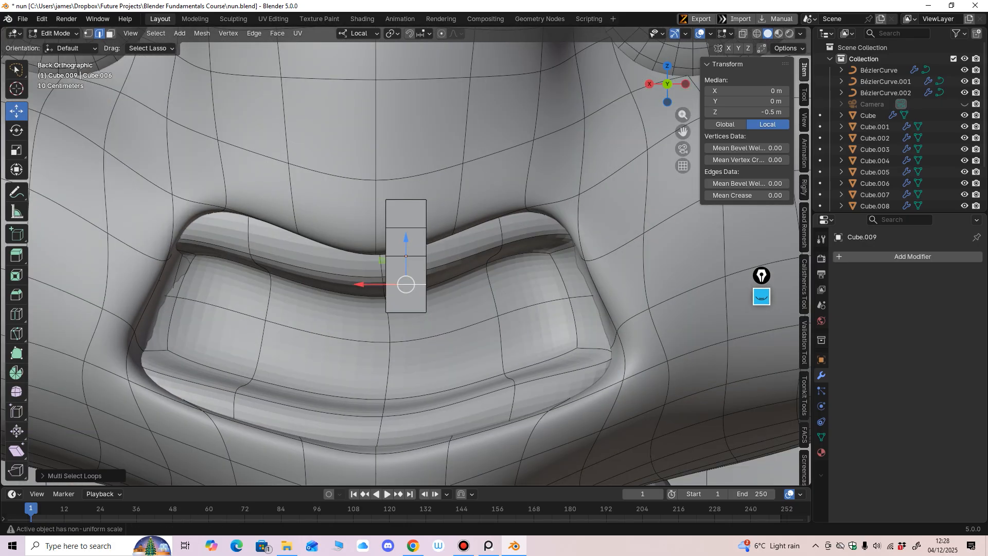
left_click(17, 150)
left_click_drag(362, 284, 386, 285)
Try to narrow the block's lower end along X by scaling its bottom edges.
mouse_move(391, 291)
middle_mouse_down()
mouse_move(416, 298)
mouse_move(401, 293)
middle_mouse_up()
left_click(410, 292)
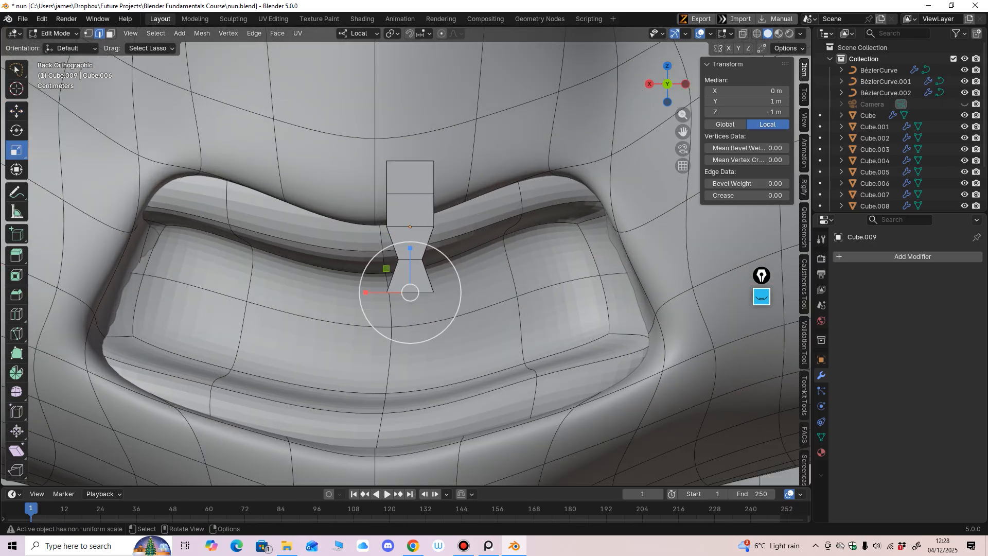
left_click(156, 33)
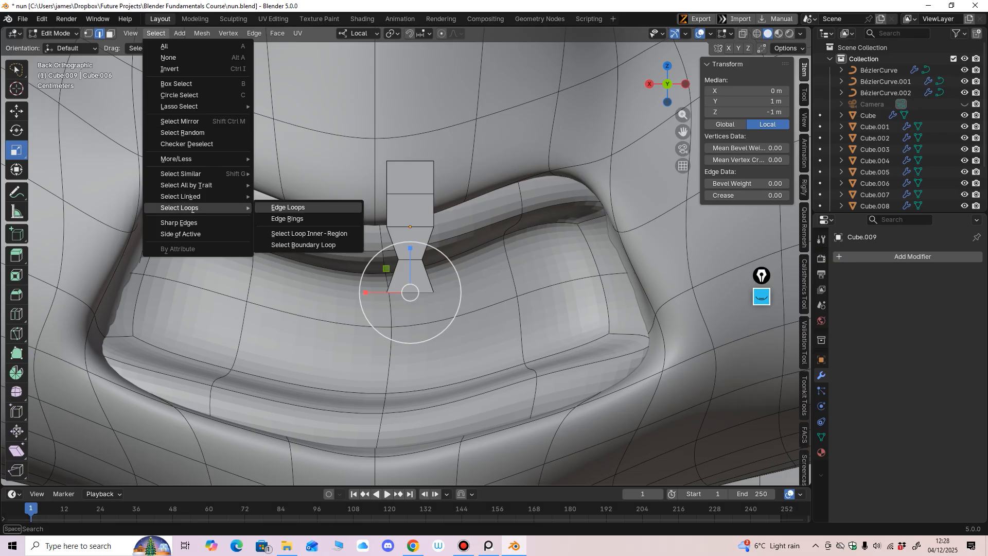
left_click(273, 205)
left_click_drag(366, 293, 389, 294)
middle_click_drag(388, 294, 313, 249)
key("ctrl+z")
middle_click_drag(459, 253, 448, 226)
left_click(423, 268, "shift")
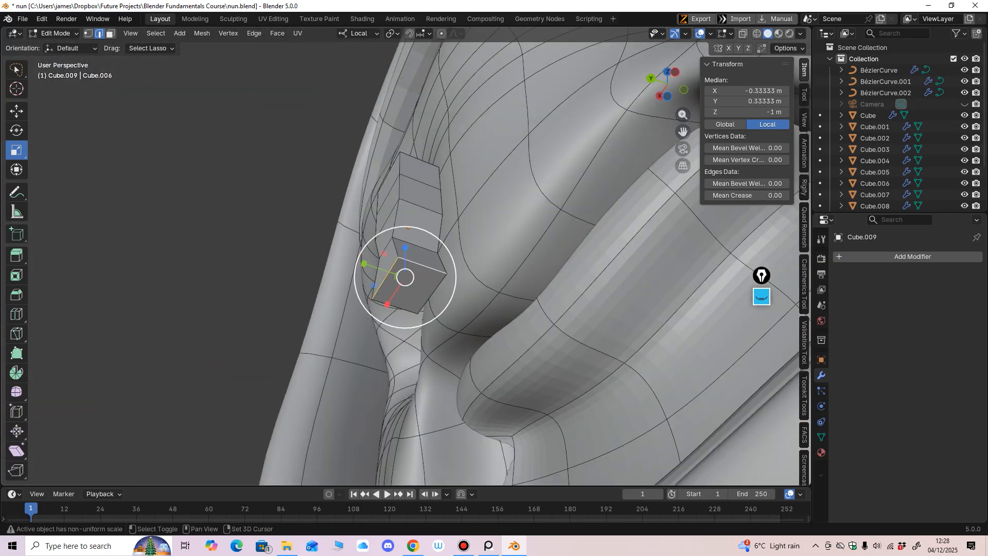
middle_click_drag(458, 276, 520, 334)
left_click(387, 257)
Select the block's bottom face and scale it inward along X until the lower end tapers to a narrow tip.
left_click(110, 34)
left_click(411, 269)
left_click_drag(369, 303, 392, 304)
middle_click_drag(453, 304, 361, 311)
left_click_drag(368, 304, 395, 303)
mouse_move(395, 304)
middle_mouse_down()
mouse_move(412, 303)
mouse_move(401, 340)
mouse_move(396, 302)
middle_mouse_up()
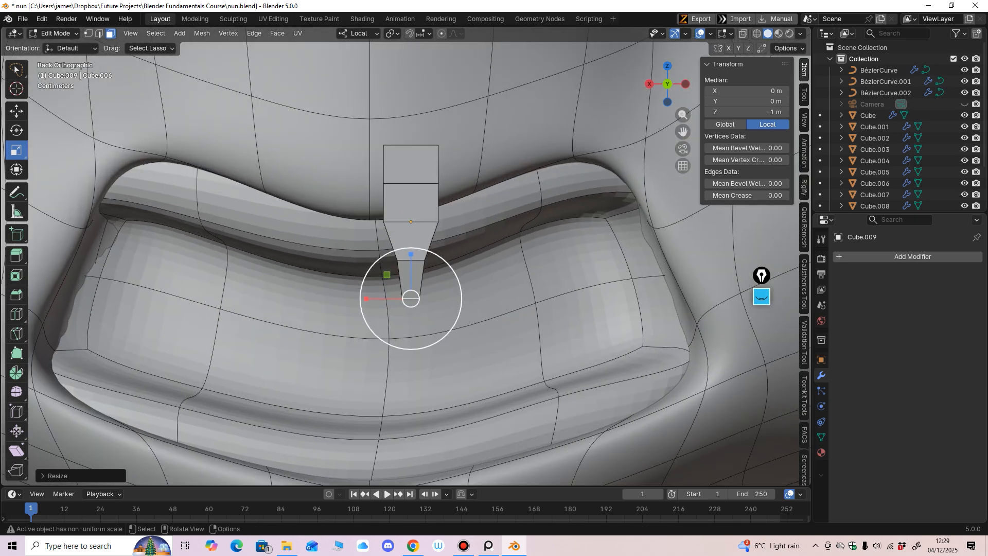
left_click_drag(373, 298, 397, 296)
With X-ray vertex selection on, box-select all vertices of the lowest cut and adjust their width along X to smooth the taper.
left_click(411, 242)
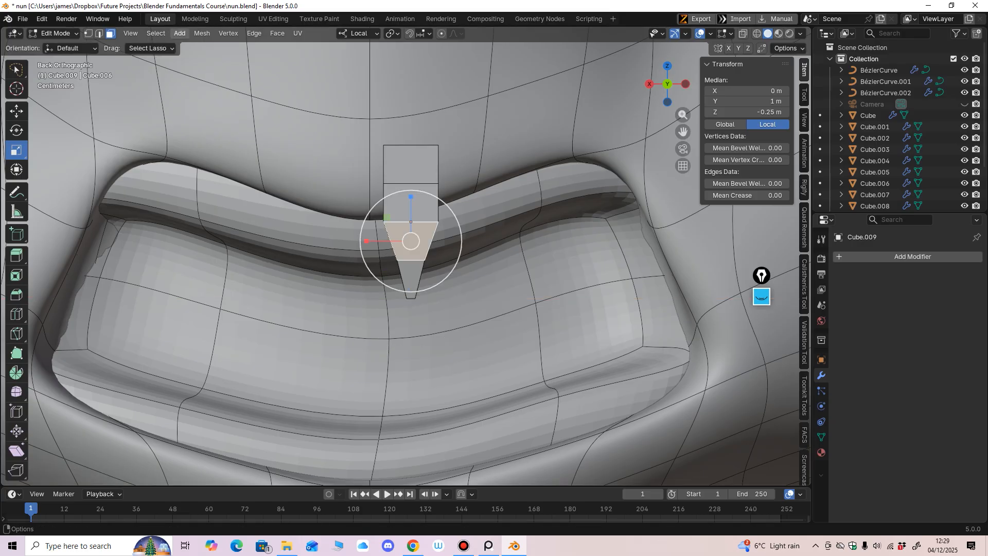
middle_click_drag(411, 241, 479, 232)
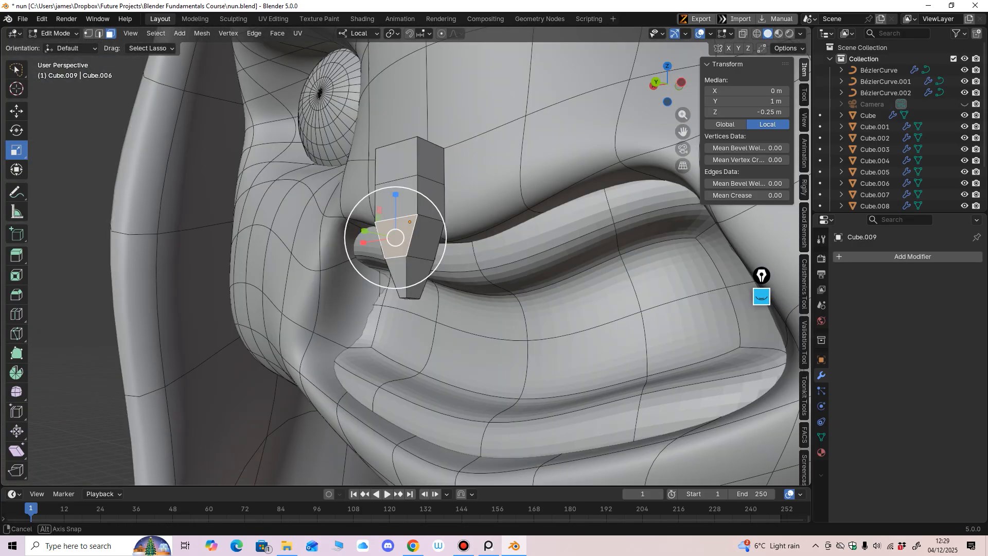
middle_click_drag(363, 238, 410, 260, "alt")
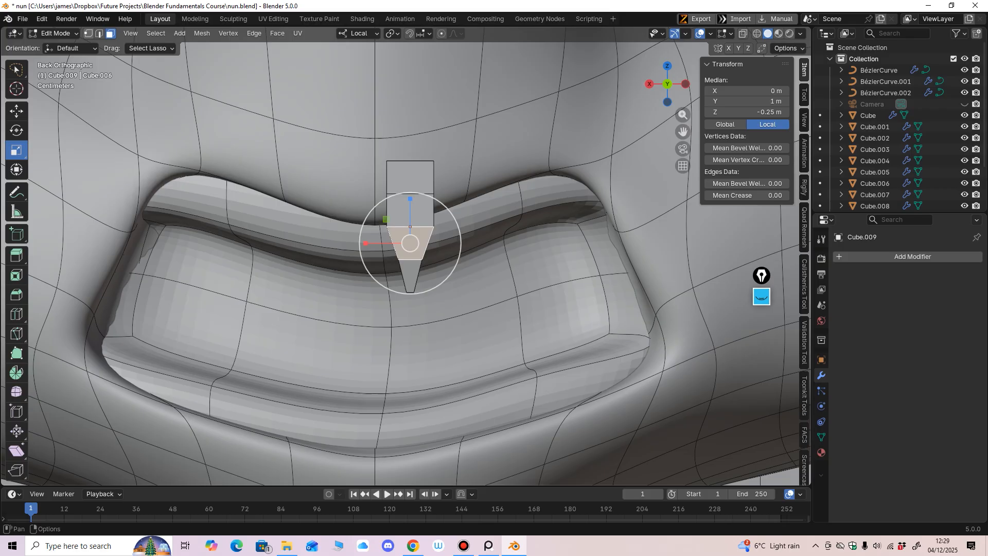
key("1")
key("alt+z")
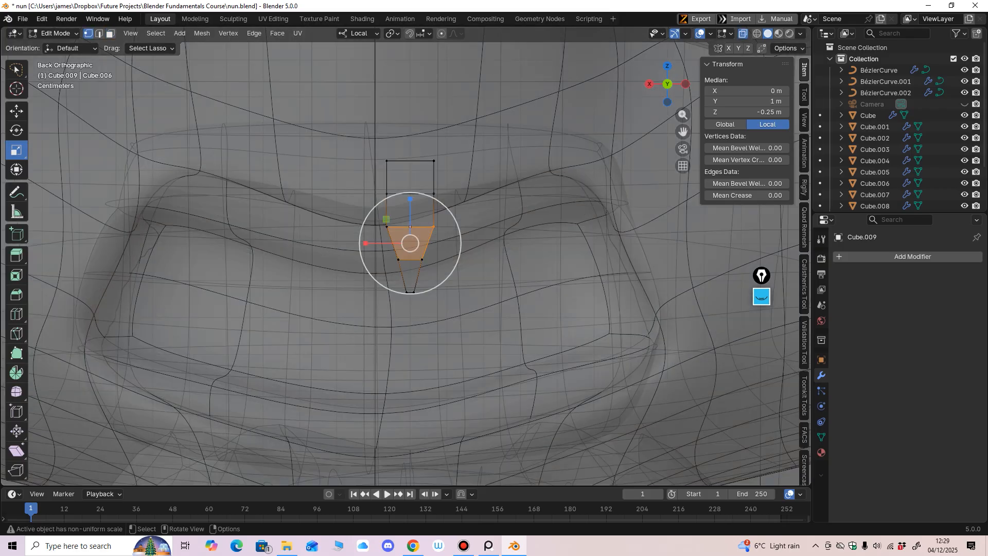
middle_click_drag(410, 252, 410, 238, "ctrl")
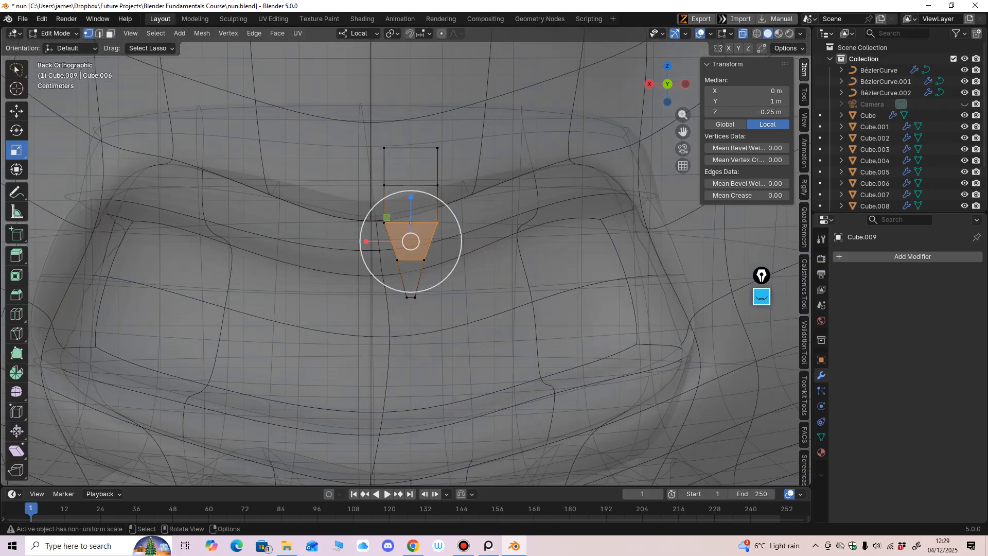
key("g")
left_click_drag(457, 251, 353, 272)
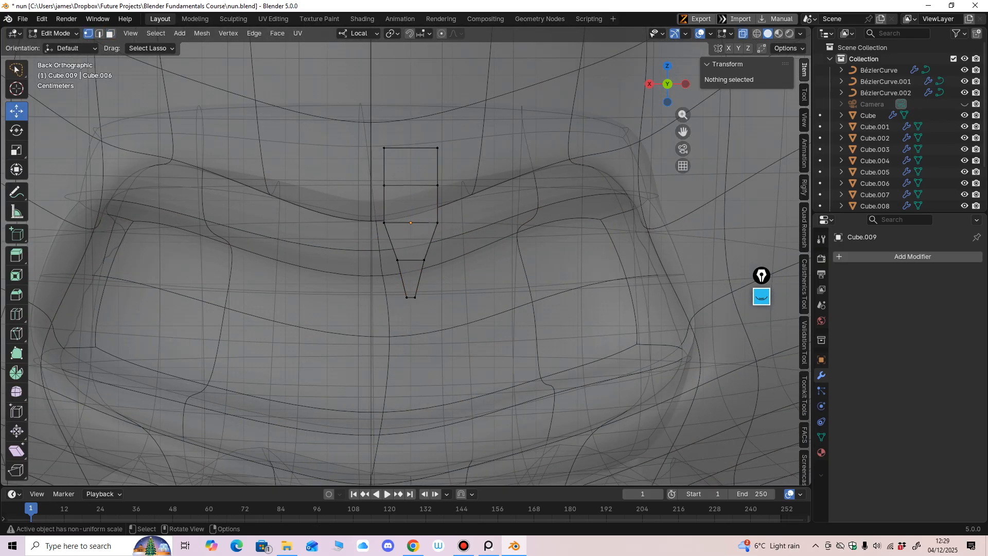
left_click_drag(16, 69, 62, 96)
left_click_drag(454, 245, 363, 254)
left_click(17, 150)
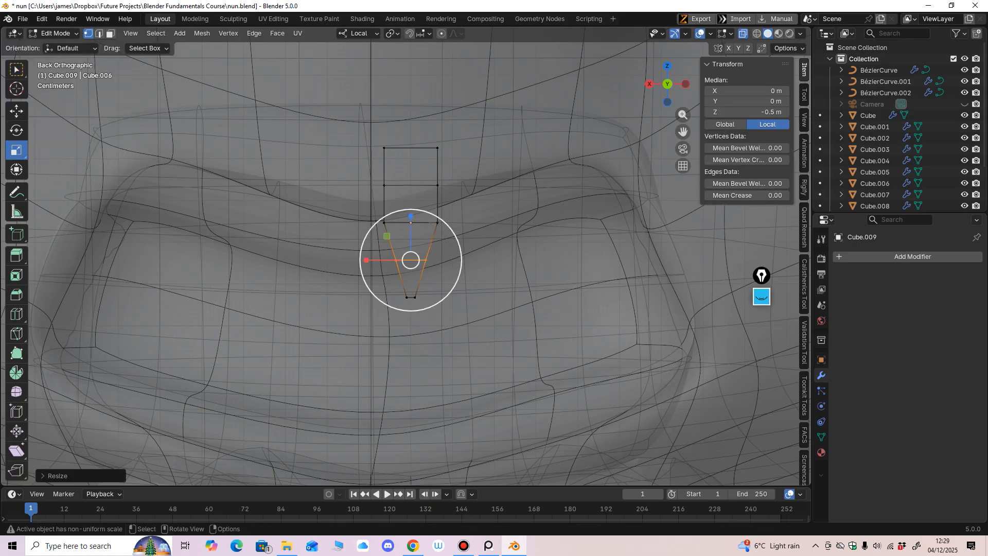
Scale the middle, upper and top vertex rows along X into one continuous taper, widest at the top, and return to Object Mode.
left_click_drag(478, 203, 365, 217)
left_click_drag(474, 166, 362, 180)
left_click_drag(473, 129, 344, 141)
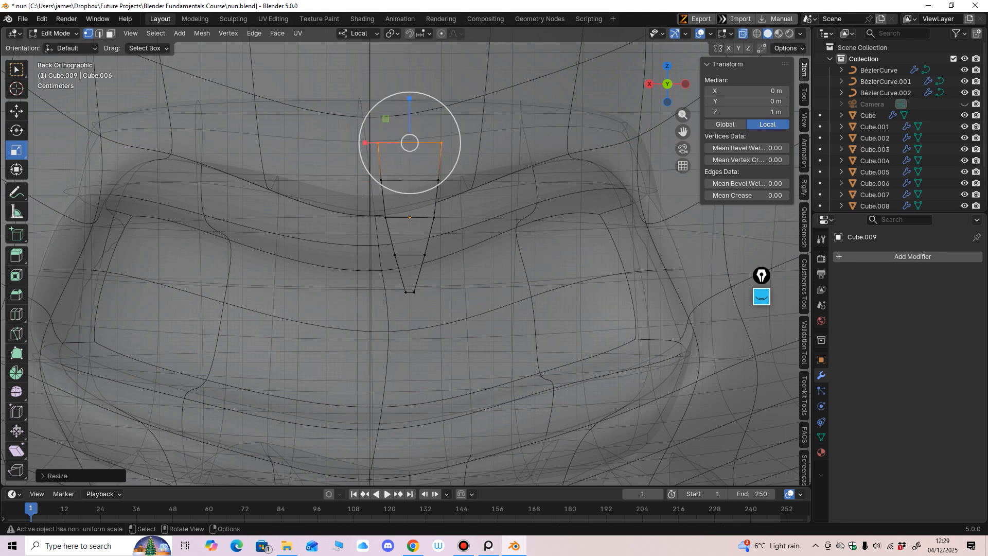
left_click_drag(472, 204, 374, 217)
left_click(54, 33)
left_click(58, 45)
middle_click_drag(406, 195, 408, 232, "ctrl")
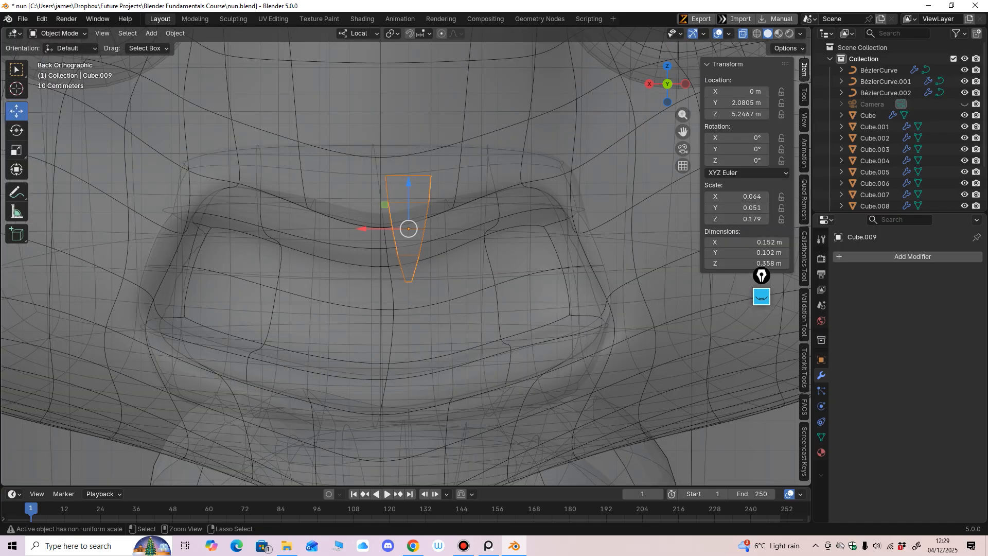
Back in Edit Mode with X-ray off, add centred lengthwise loop cuts through the tapered block's front and side faces.
left_click(53, 33)
left_click(58, 57)
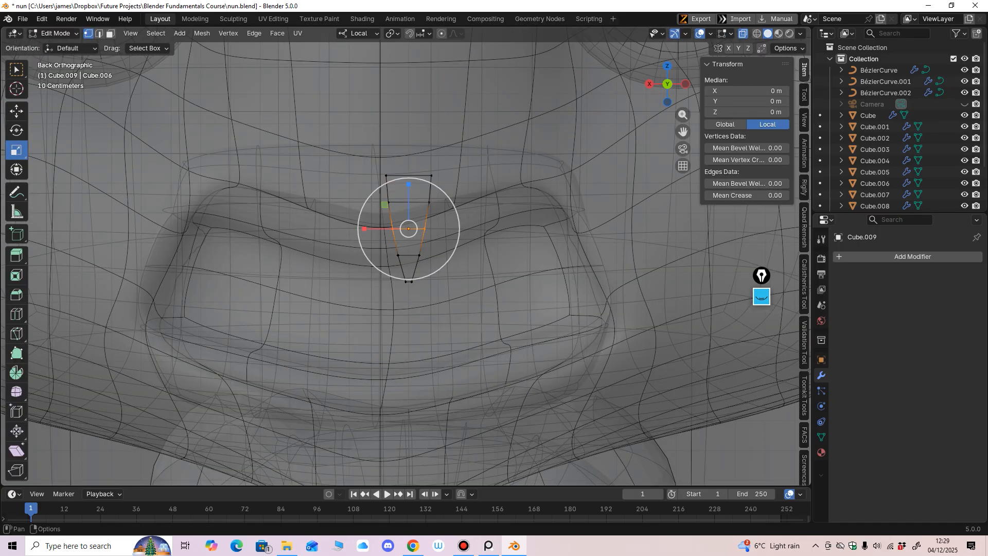
key("alt+z")
left_click(16, 314)
left_click(408, 227)
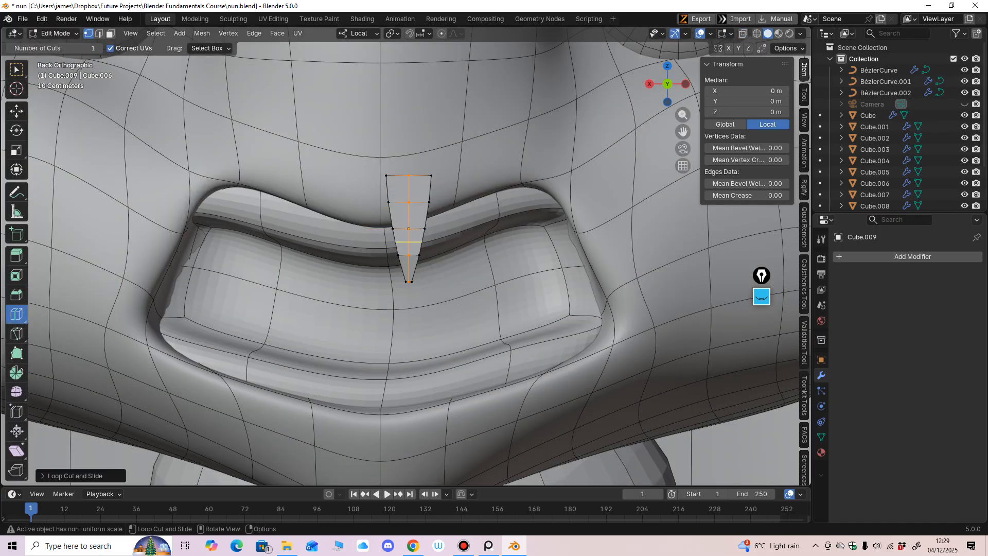
middle_click_drag(409, 228, 512, 229)
left_click(409, 227)
Return to Object Mode and add a Subdivision Surface modifier to the tapered block.
left_click(53, 33)
left_click(63, 45)
left_click(880, 256)
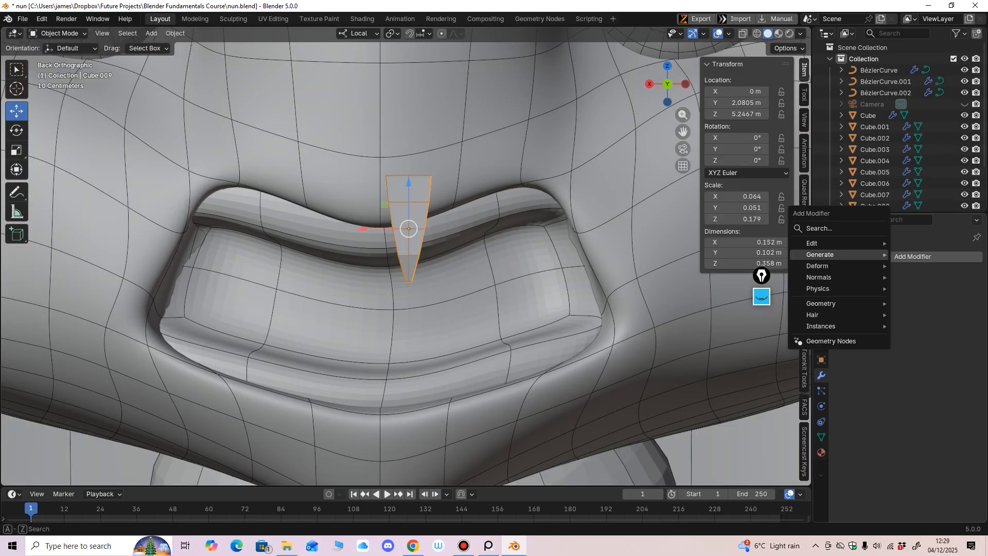
mouse_move(880, 255)
left_click(734, 435)
scroll(515, 273, "up", 1)
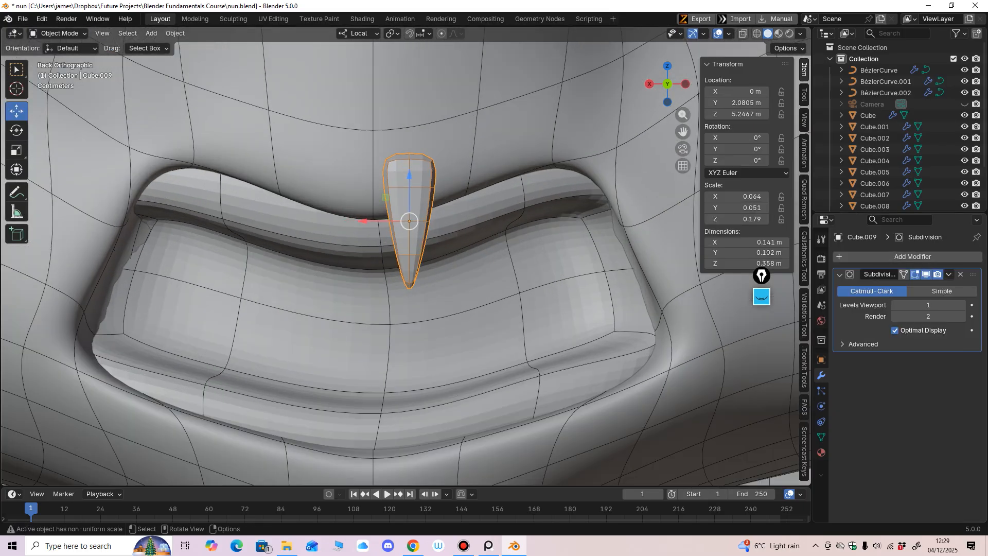
Convert the tapered block's transforms to deltas and switch it to Sculpt Mode.
middle_click_drag(535, 273, 443, 273)
left_click(56, 33)
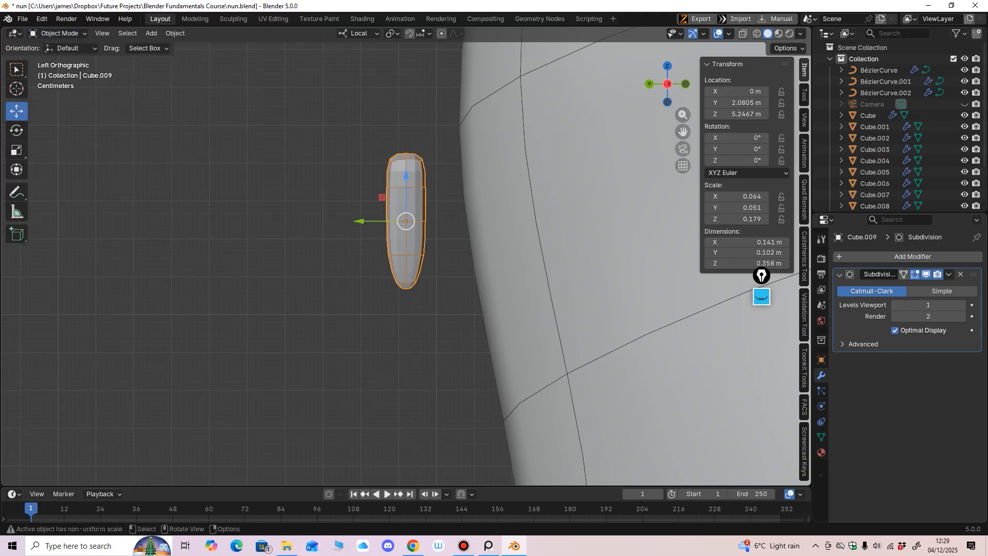
key("ctrl+a")
left_click(423, 220)
left_click(56, 33)
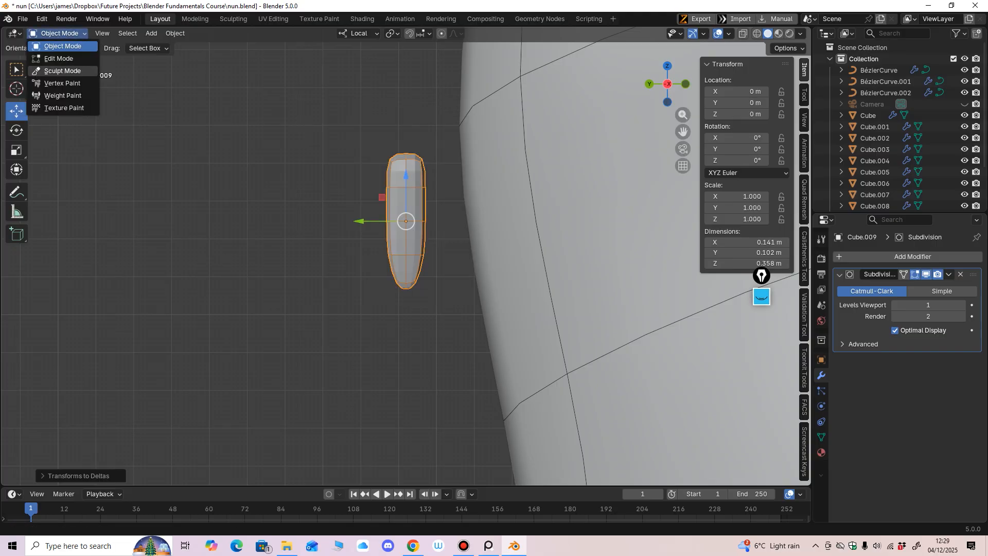
left_click(56, 69)
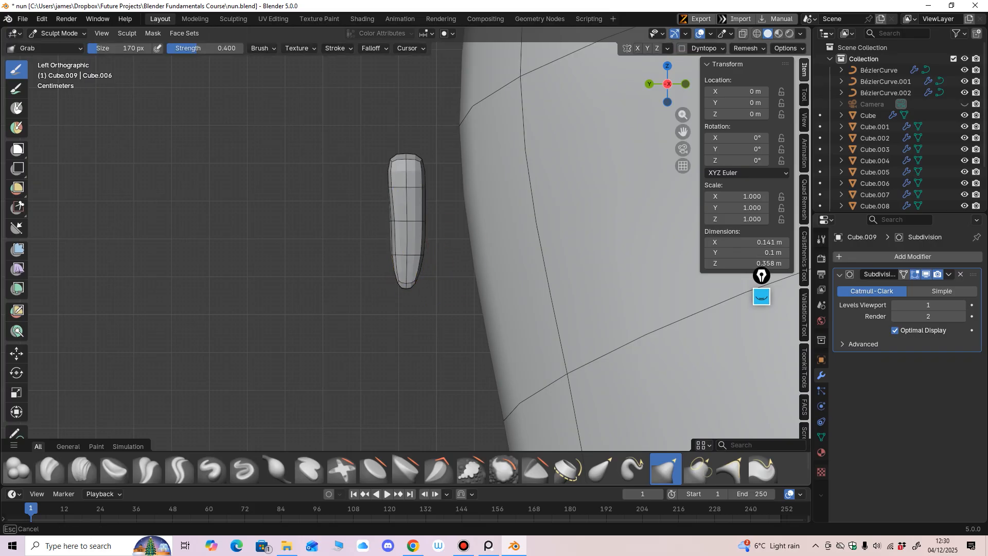
Reduce the Grab brush to 112 px and push the tapered block's sides inward to slim it.
key("f")
mouse_move(428, 243)
left_mouse_down()
mouse_move(392, 232)
mouse_move(424, 241)
left_mouse_up()
left_click(448, 230)
middle_click_drag(423, 242, 493, 252)
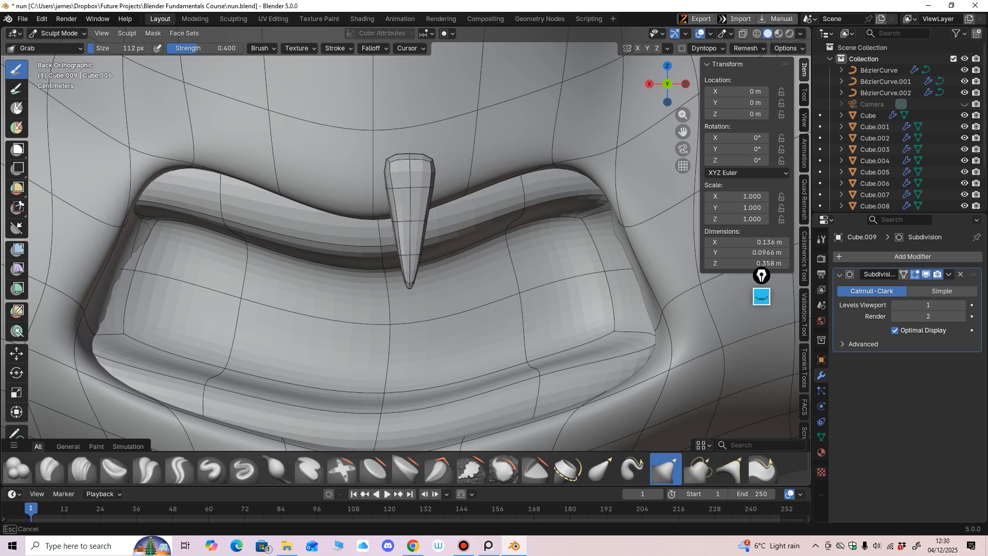
middle_click_drag(430, 187, 424, 221)
Enlarge the Grab brush to 316 px and bend the tapered block's side profile into a gentle curve.
key("f")
left_click(508, 227)
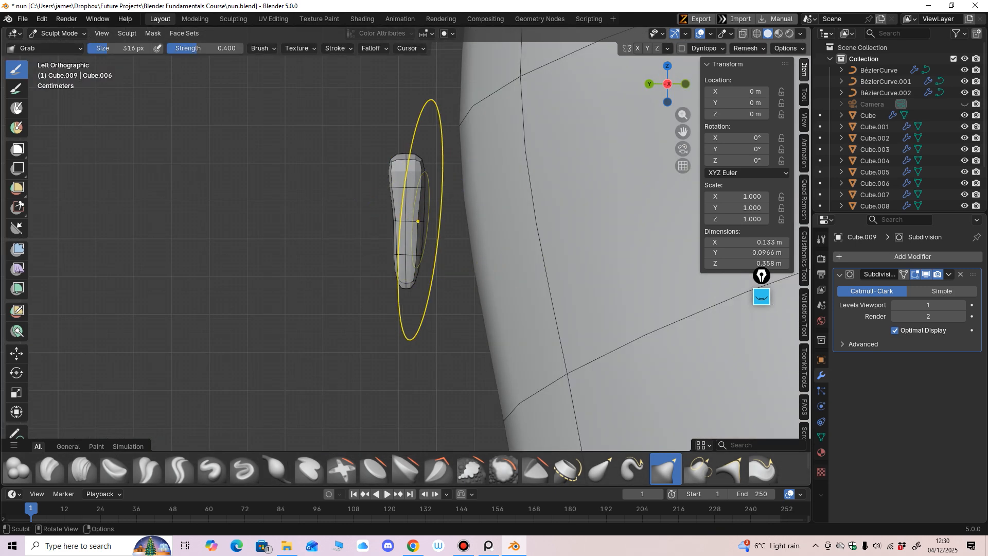
left_click_drag(423, 220, 387, 222)
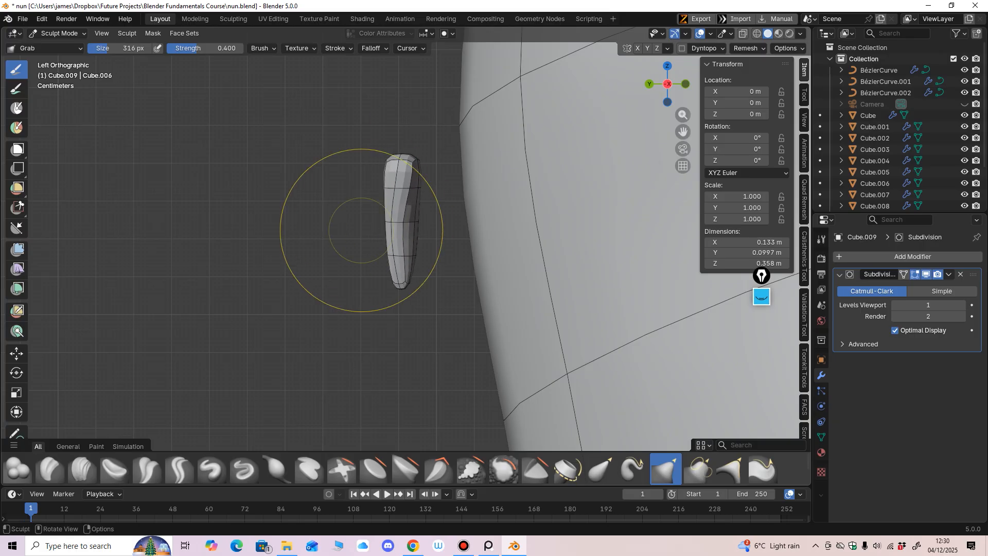
middle_click_drag(353, 231, 510, 245)
left_click_drag(418, 215, 419, 222)
Refine the tapered block's outline with the Grab brush at 196 px and 137 px.
key("f")
left_click(488, 234)
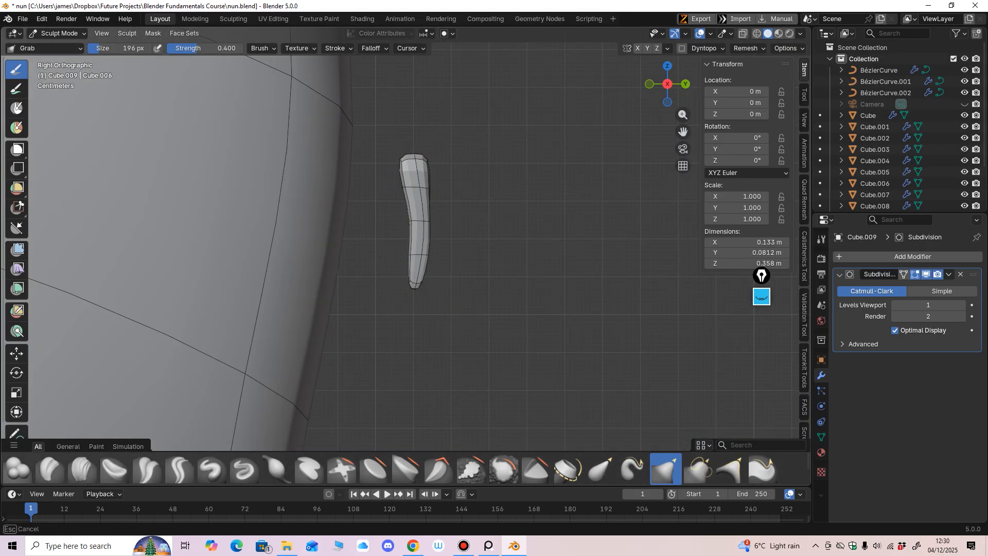
middle_click_drag(430, 221, 515, 223, "alt")
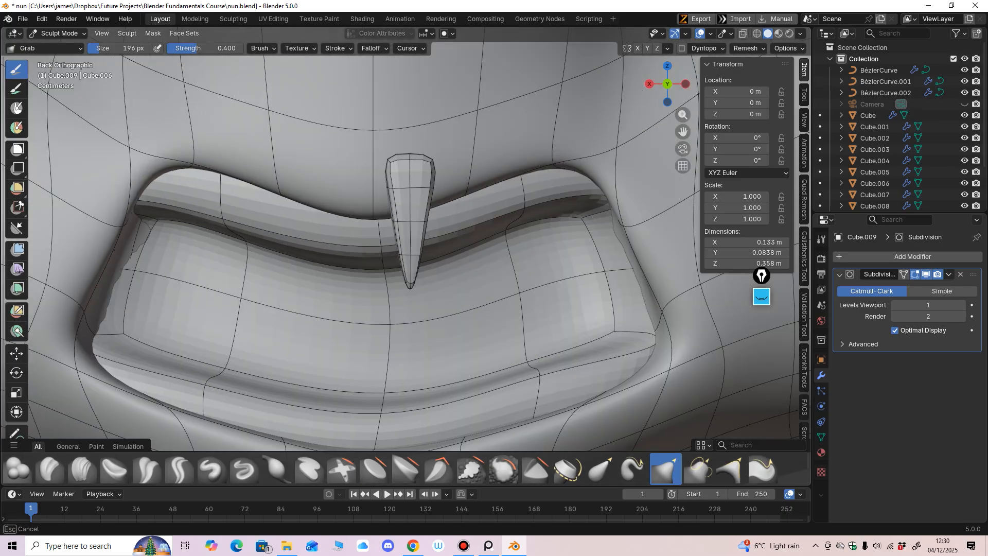
scroll(420, 227, "down", 1)
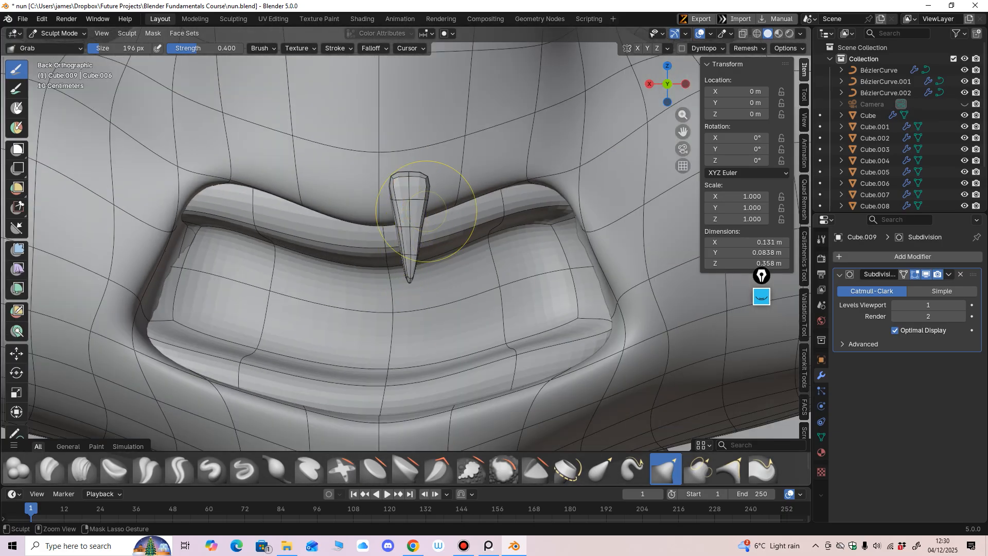
key("f")
left_click(383, 239)
scroll(409, 226, "down", 2)
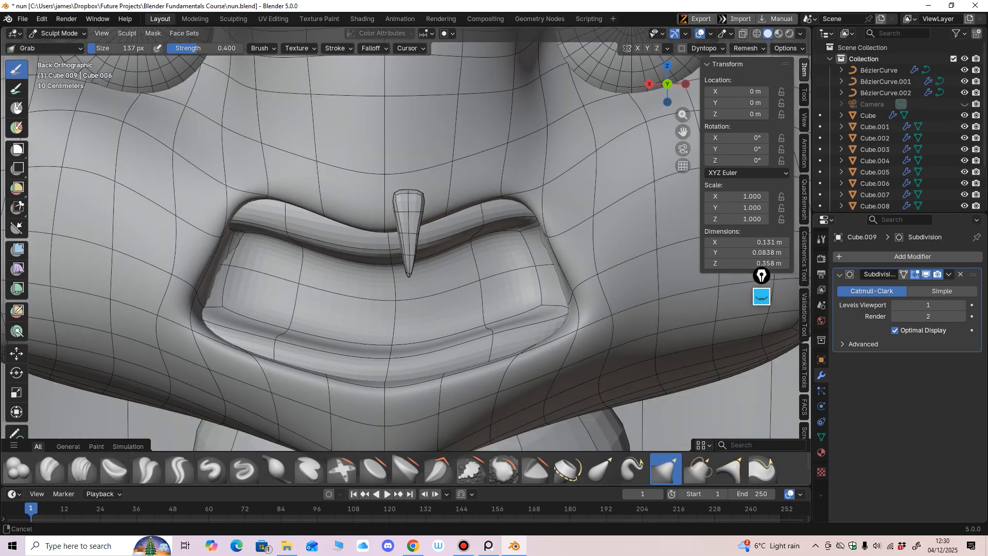
Return to Object Mode, move the tapered block along Y toward the face and lower it over the mouth.
left_click(59, 34)
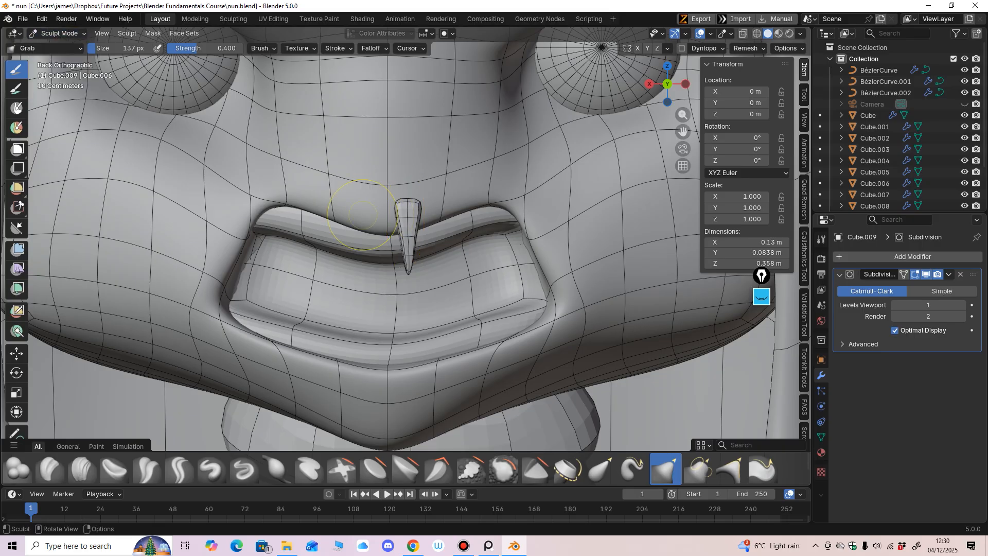
middle_click_drag(355, 207, 235, 211)
left_click(60, 34)
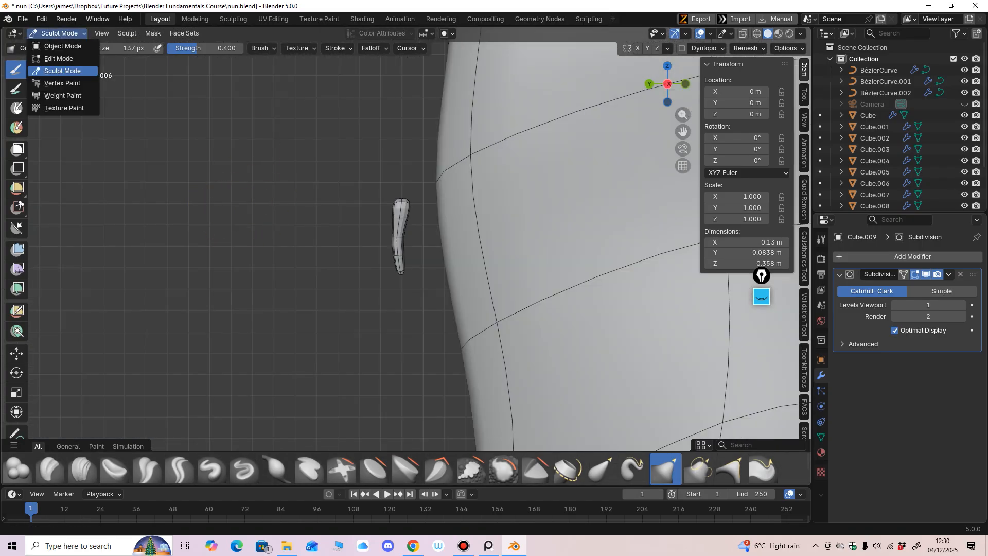
left_click(49, 44)
left_click_drag(360, 236, 432, 237)
middle_click_drag(431, 236, 551, 233)
left_click_drag(408, 194, 409, 226)
middle_click_drag(409, 226, 298, 230)
Position the tapered block beside the mouth's centre at about X -0.049 m, Y -0.422 m and Z -0.177 m.
left_click_drag(436, 269, 455, 270)
middle_click_drag(456, 269, 565, 218)
middle_click_drag(565, 218, 565, 197, "ctrl")
left_click_drag(444, 177, 445, 185)
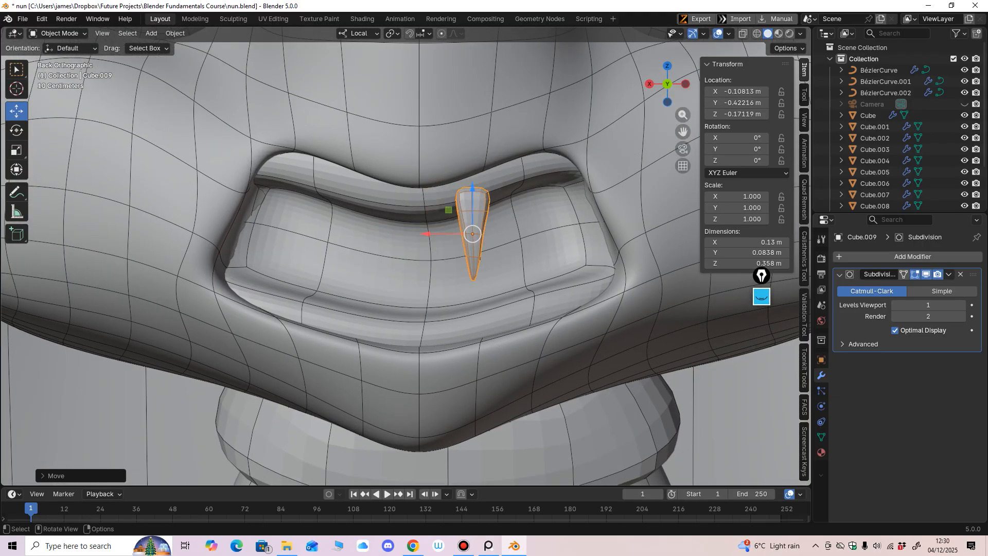
left_click_drag(427, 235, 411, 235)
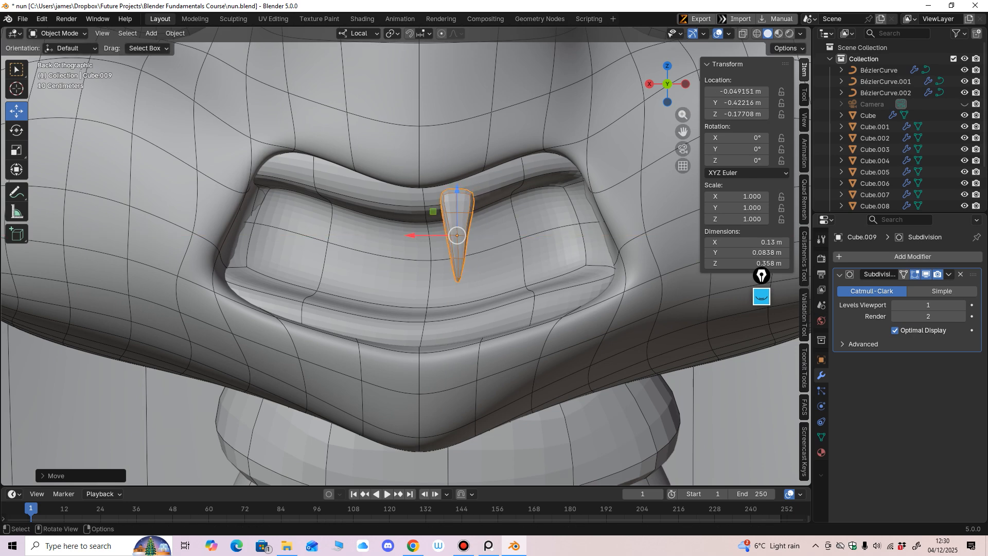
Push the tapered block further into the mouth to about Y -0.525 m.
middle_click_drag(412, 235, 326, 227)
left_click_drag(489, 232, 498, 234)
mouse_move(498, 233)
middle_mouse_down()
mouse_move(592, 239)
mouse_move(506, 232)
middle_mouse_up()
left_click_drag(498, 233, 512, 235)
middle_click_drag(512, 235, 579, 236, "alt")
key("ctrl+KP_1")
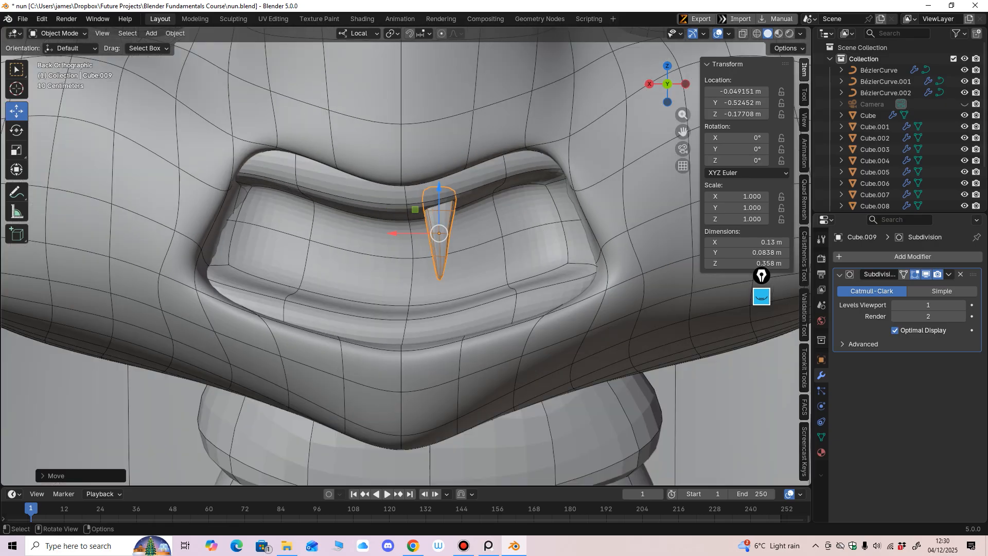
Scale the tapered block to 0.887 in X and 0.680 in Z, with its position raised to about Z -0.146 m.
mouse_move(440, 189)
left_mouse_down()
mouse_move(439, 179)
mouse_move(438, 202)
left_mouse_up()
left_click(17, 150)
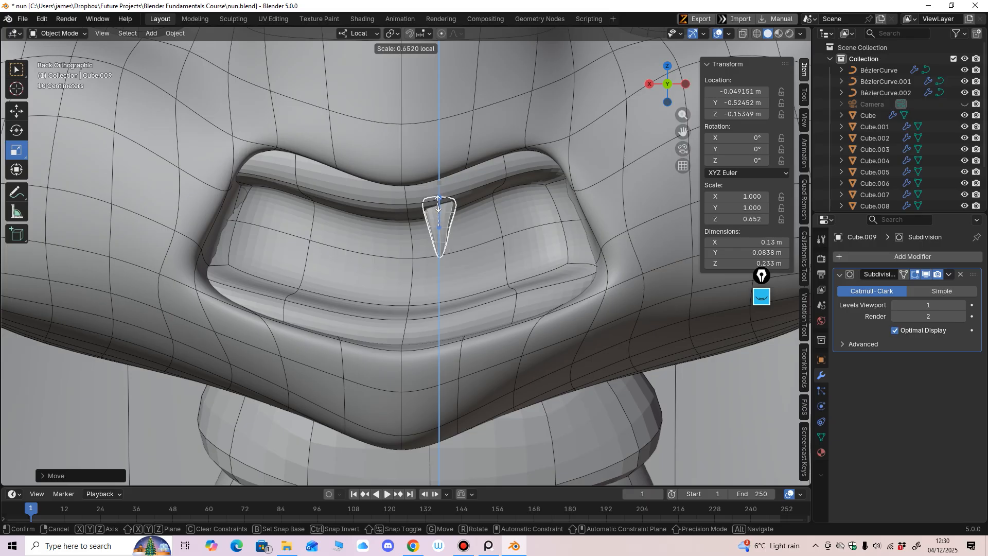
left_click_drag(438, 206, 438, 206)
left_click(16, 111)
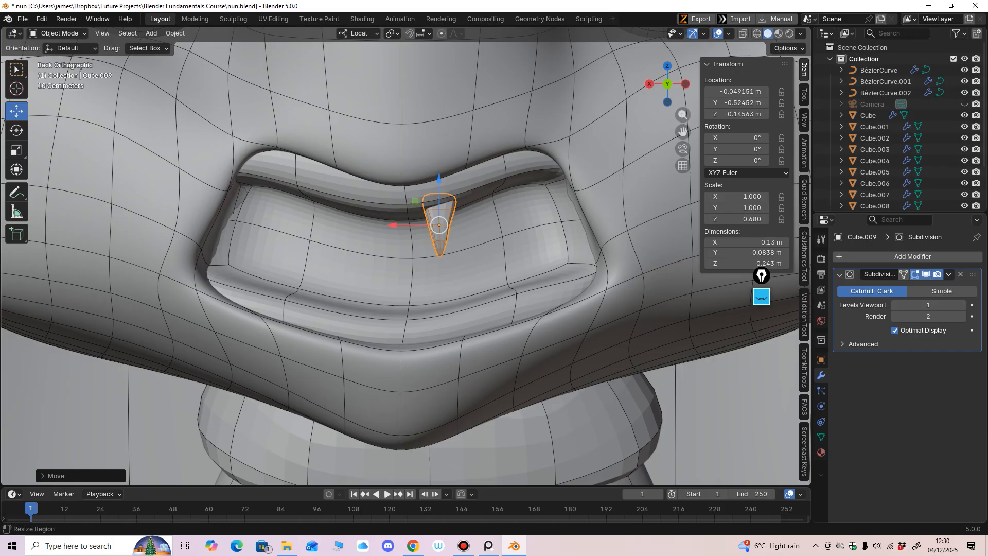
left_click(16, 149)
left_click_drag(393, 225, 404, 225)
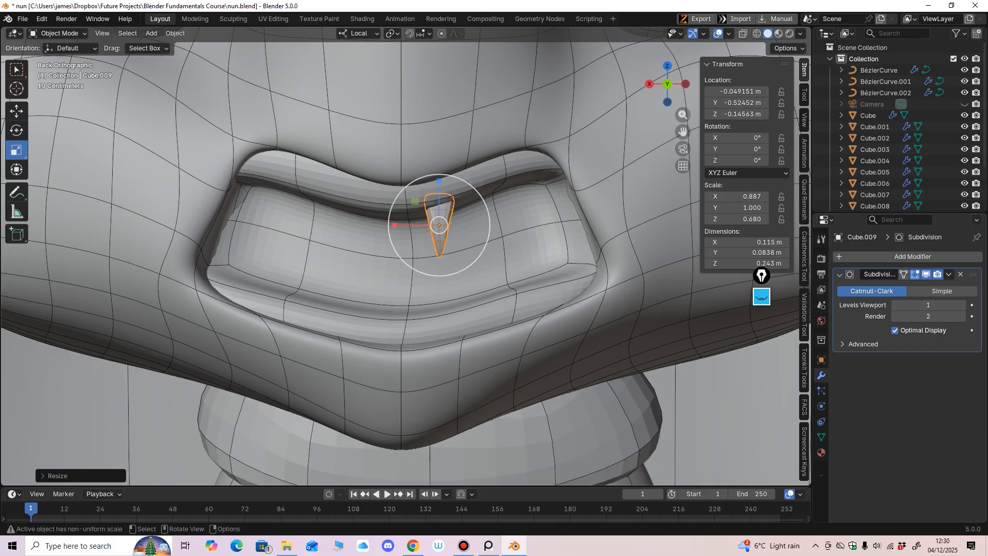
Switch the tapered tooth to Sculpt Mode and try reshaping it with the Grab brush at 72 px.
key("shift+space")
key("g")
middle_click_drag(412, 257, 352, 217)
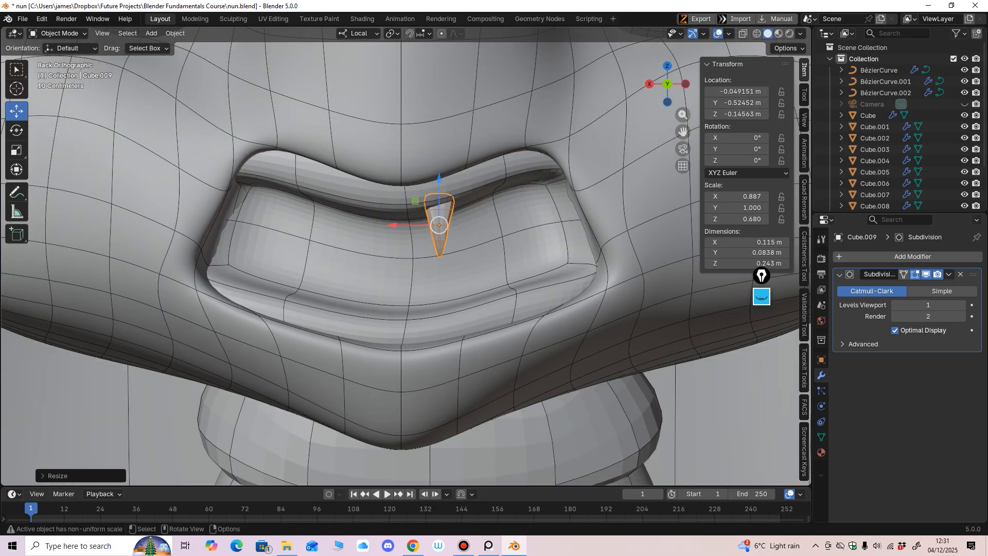
left_click(57, 32)
left_click(57, 71)
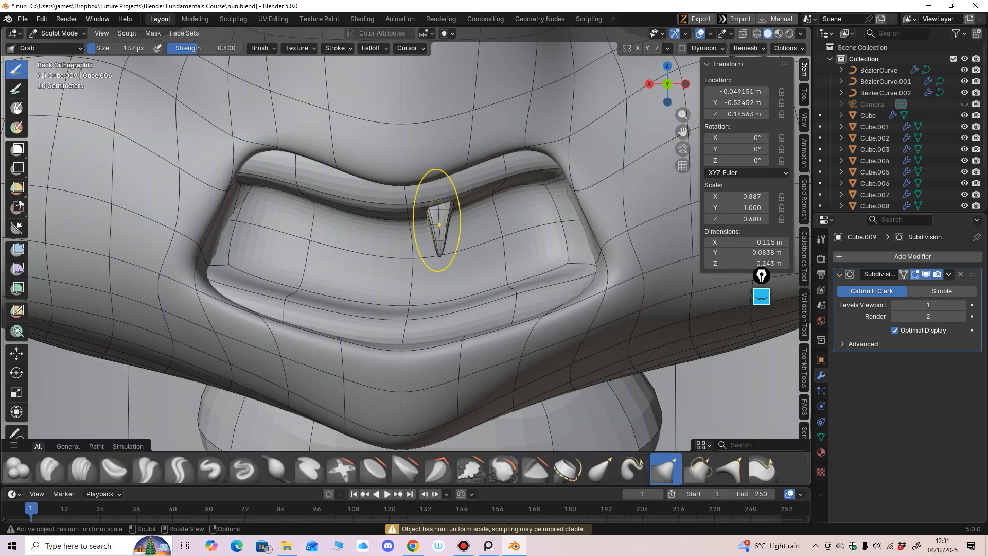
left_click(431, 232)
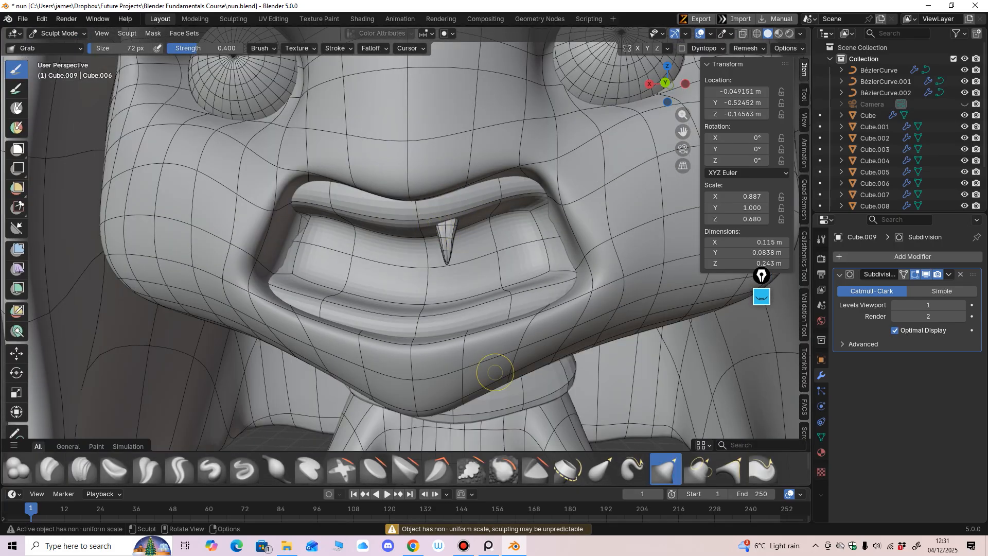
mouse_move(492, 373)
middle_mouse_down()
mouse_move(504, 229)
mouse_move(452, 220)
mouse_move(465, 291)
middle_mouse_up()
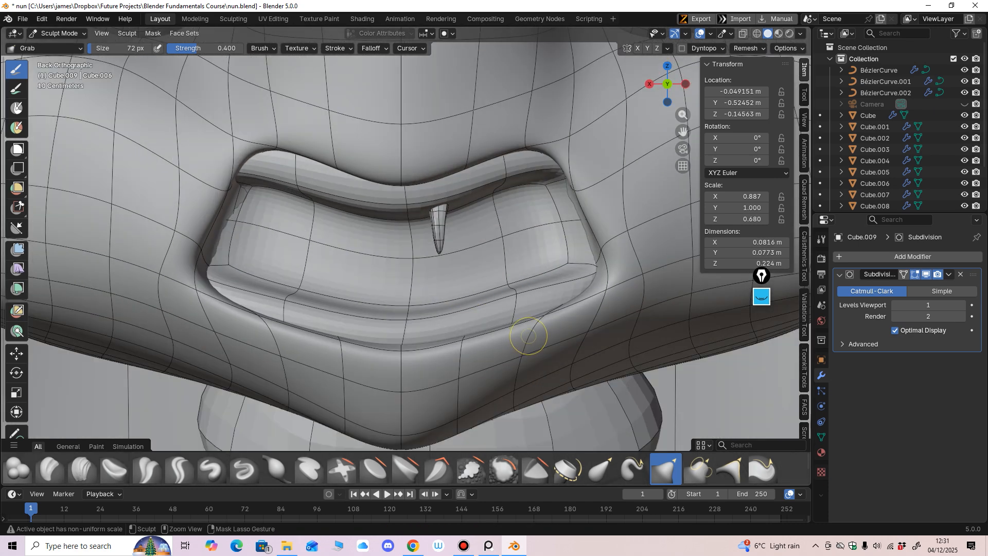
key("ctrl+z")
Nudge the upper part of the tooth slightly with the Grab brush and return to Object Mode.
left_click_drag(458, 230, 450, 203)
left_click_drag(450, 201, 449, 205)
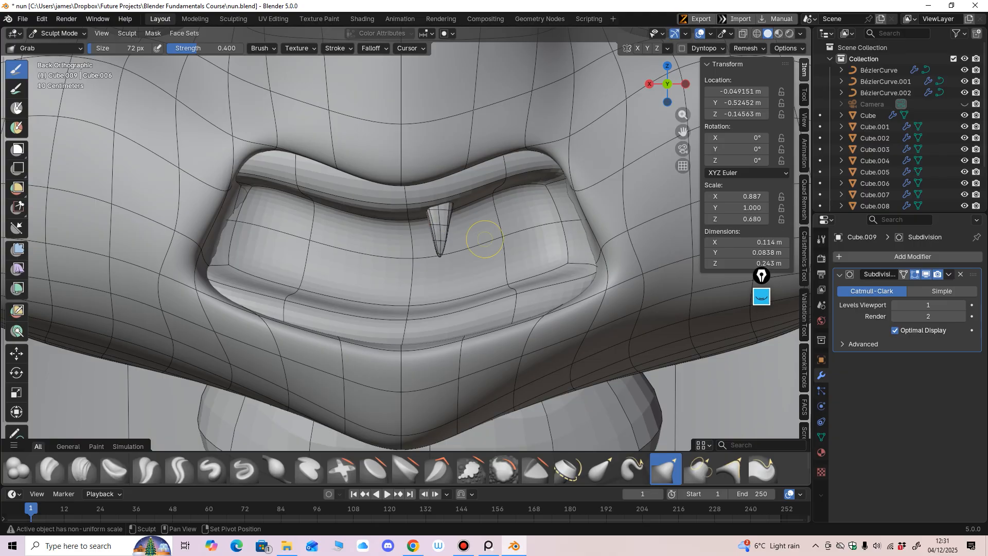
scroll(502, 344, "down", 2)
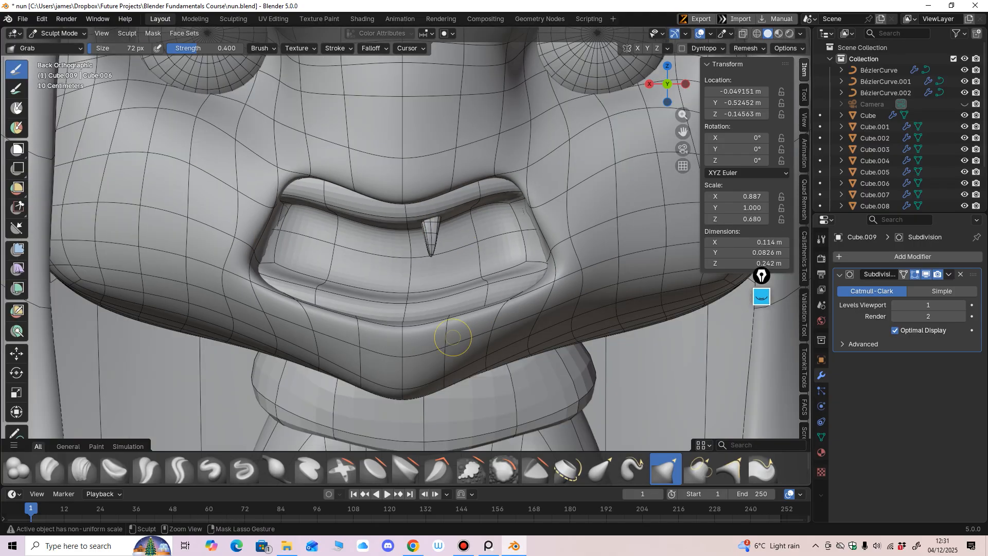
left_click(58, 33)
left_click(52, 44)
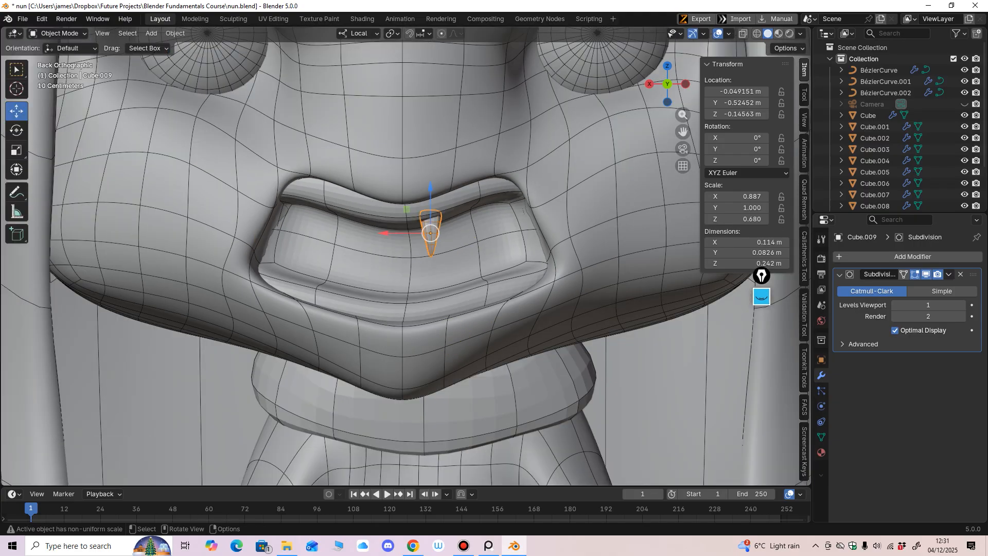
Duplicate the tooth and place the copy beside it at about X -0.146 m and Z -0.117 m.
middle_click_drag(453, 299, 458, 293)
key("ctrl+KP_1")
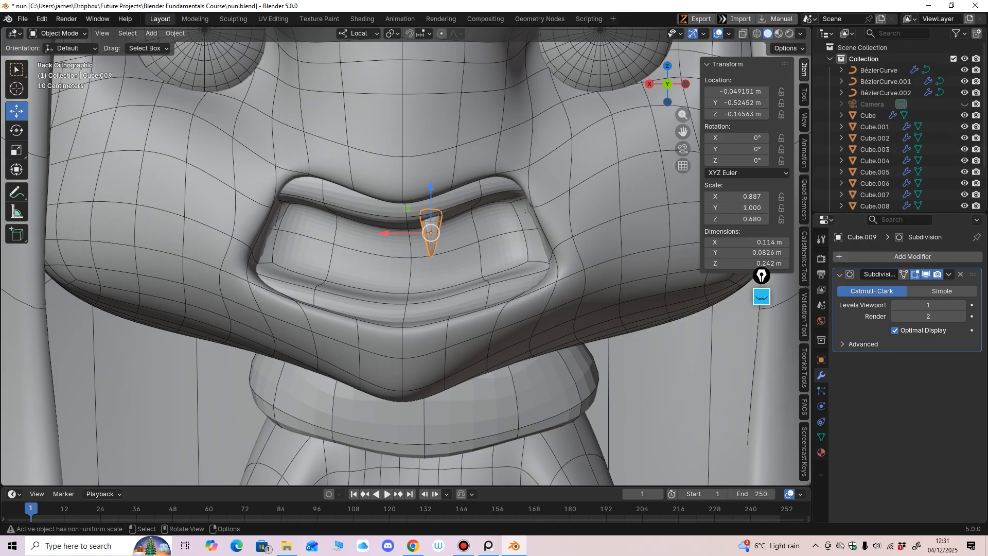
key("shift+d")
key("Escape")
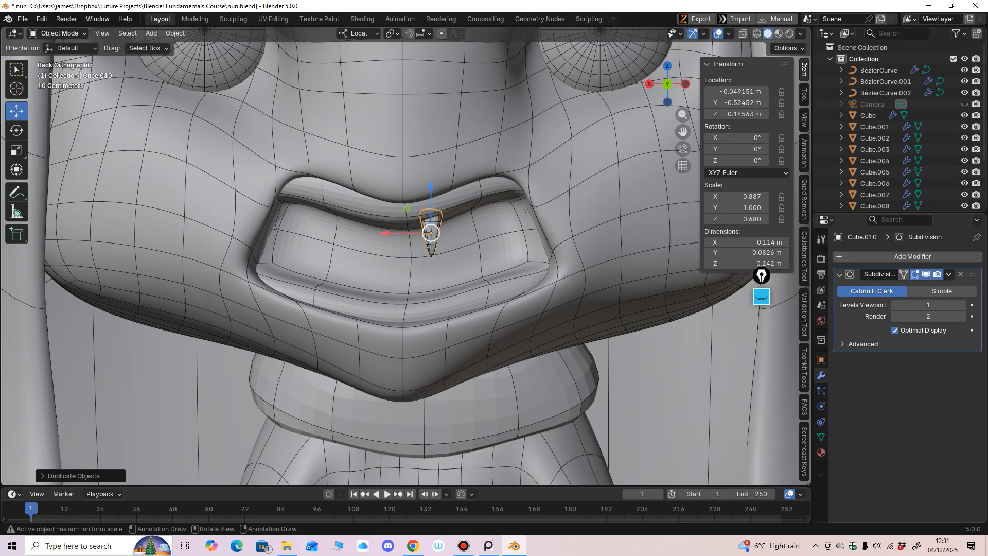
key("g")
key("x")
key("Return")
key("g")
key("x")
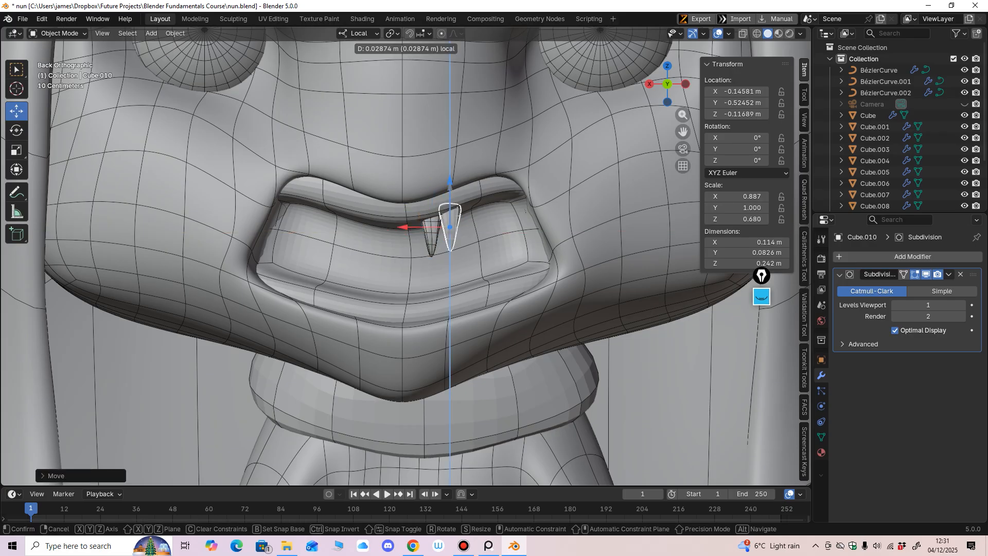
key("Return")
key("g")
key("x")
key("Escape")
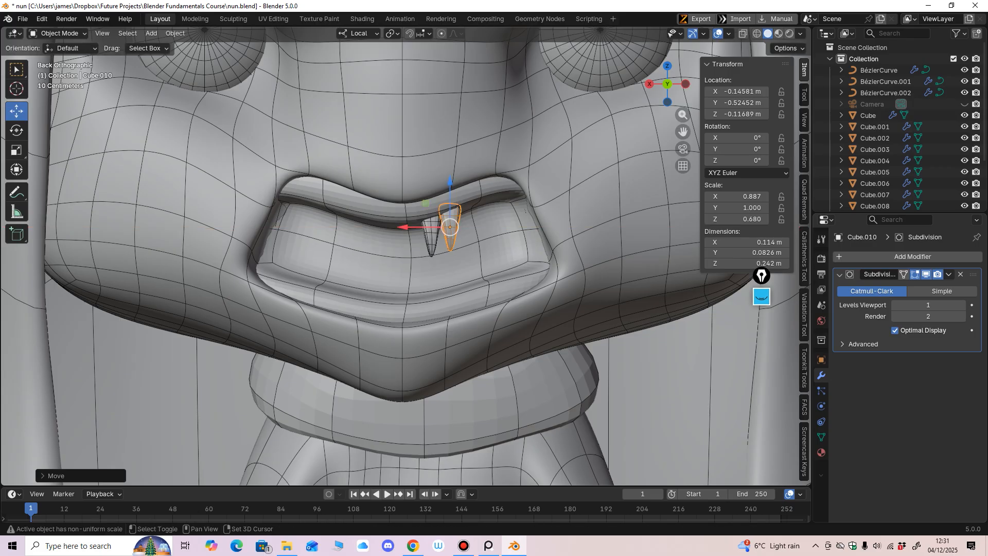
Duplicate the second tooth and place the copy further along the lip at about X -0.253 m and Z -0.078 m.
key("shift+d")
key("Escape")
key("g")
key("x")
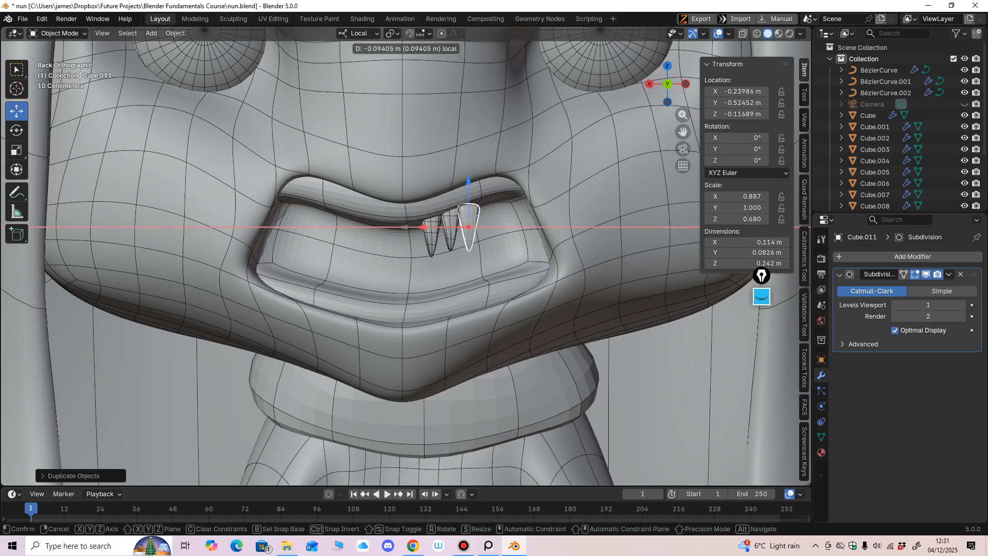
key("Return")
key("g")
key("z")
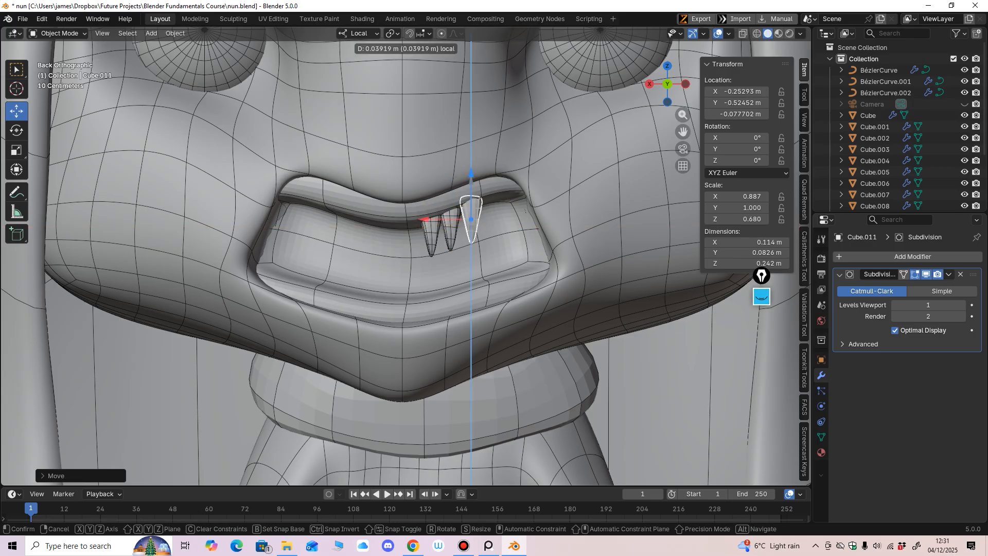
key("Return")
Duplicate the third tooth and place the copy at about X -0.360 m and Z -0.049 m.
key("shift+d")
key("x")
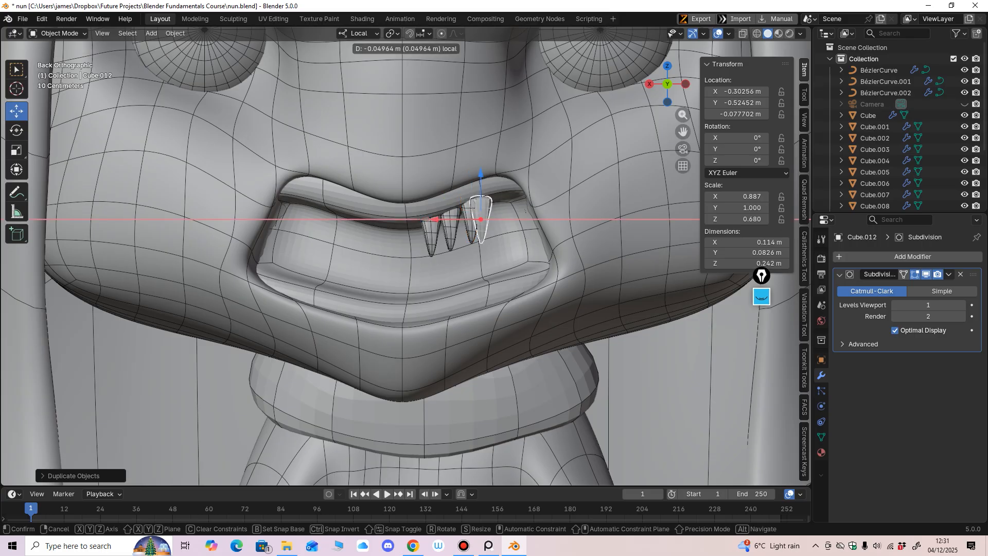
key("Return")
key("g")
key("z")
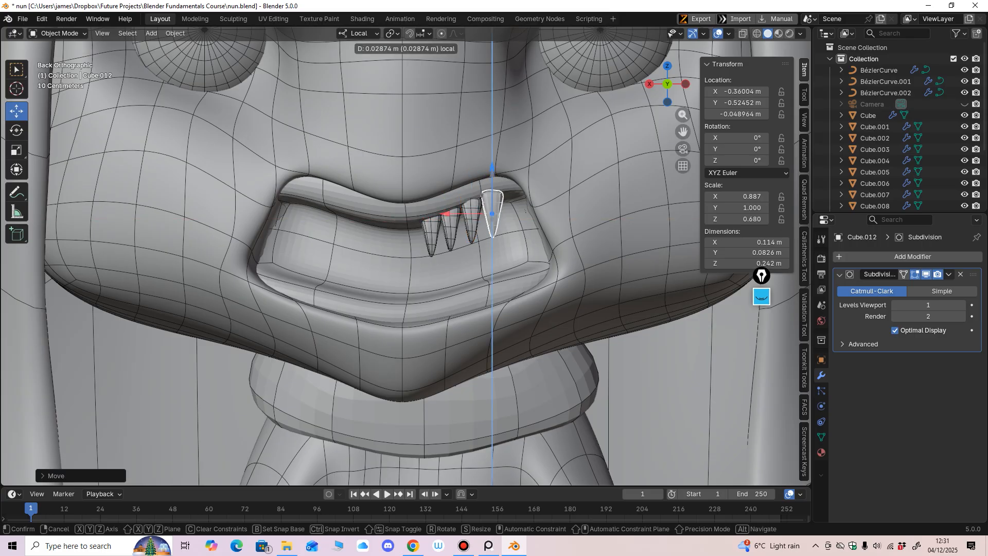
key("Return")
Duplicate the fourth tooth and move the copy along X to about -0.470 m near the mouth's corner.
key("shift+d")
key("Escape")
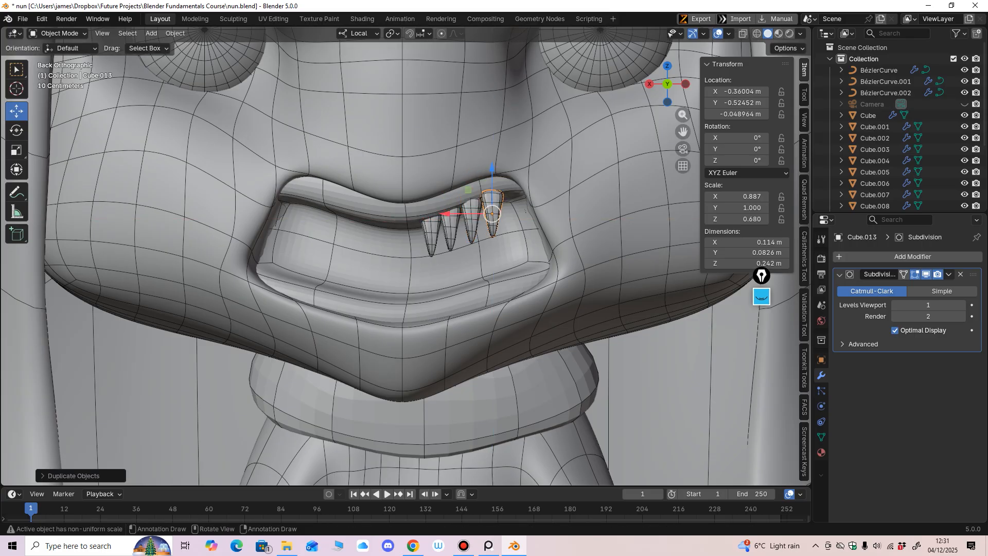
key("g")
key("x")
key("Return")
Adjust the teeth's depth along Y to follow the mouth's curve, from about -0.494 m at the centre to -0.612 m at the corner.
middle_click_drag(515, 268, 481, 218)
left_click(406, 246)
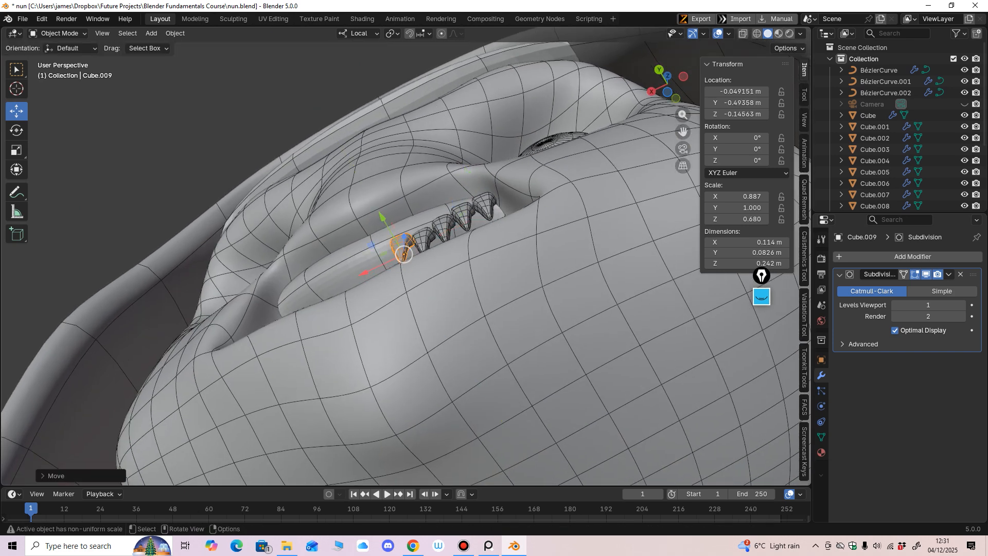
left_click(425, 246)
left_click(425, 247)
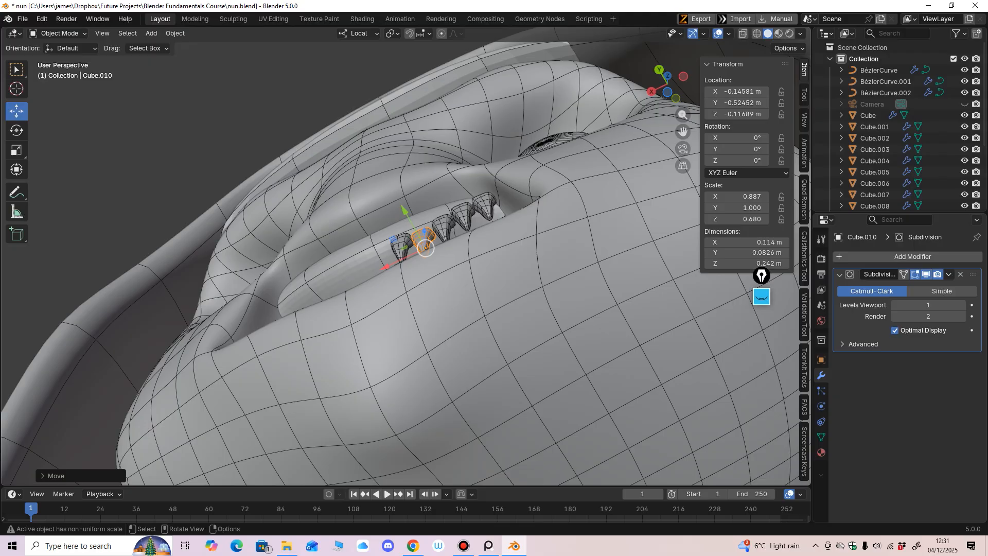
left_click(444, 228)
left_click_drag(425, 199, 474, 187)
left_click(465, 217)
left_click(485, 203)
key("ctrl+KP_1")
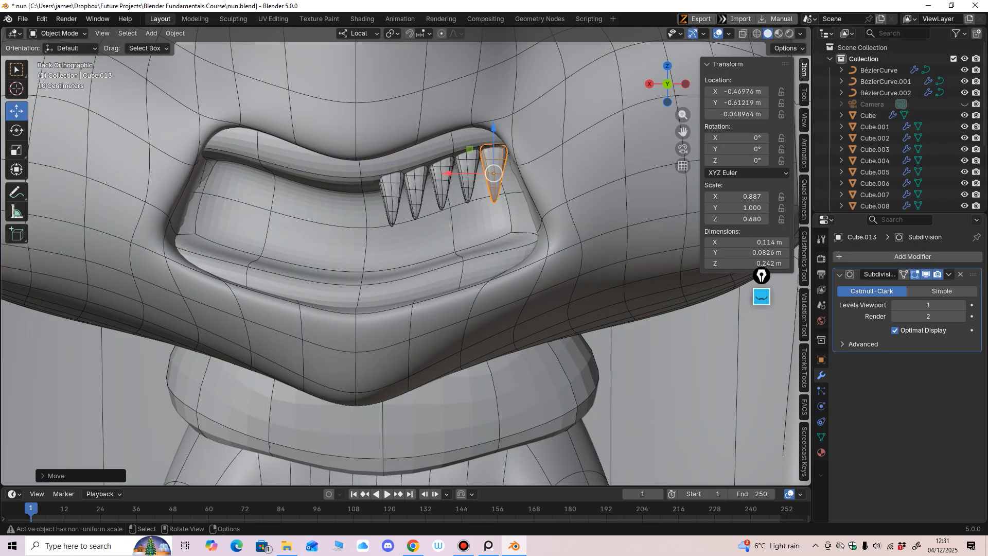
Rotate the four outer teeth about Z to follow the lip's curve, turning the second about 9.4° and the outermost about 21.9°.
left_click(416, 193)
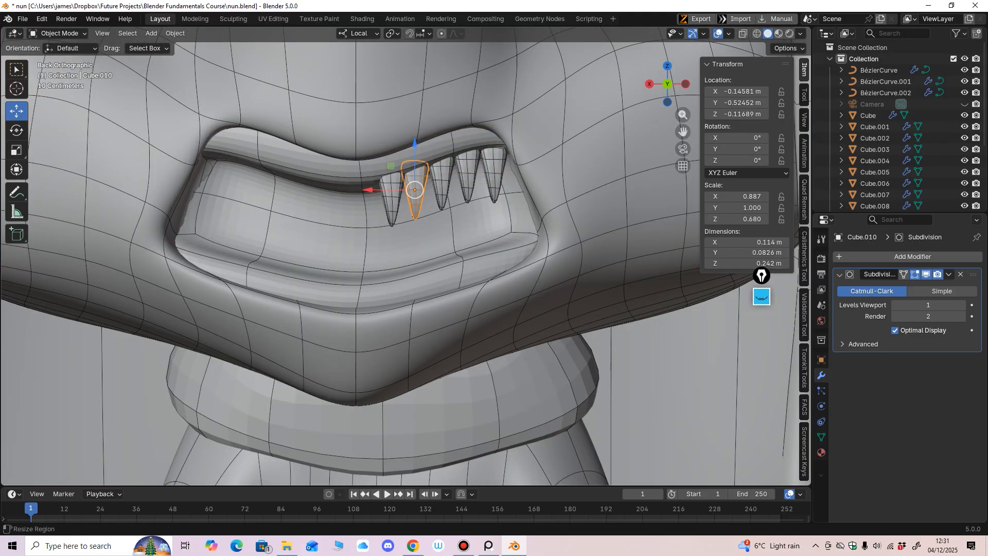
left_click(17, 131)
left_click_drag(445, 190, 513, 178)
left_click(443, 178)
left_click(468, 170)
left_click(494, 170)
middle_click_drag(513, 180, 493, 126)
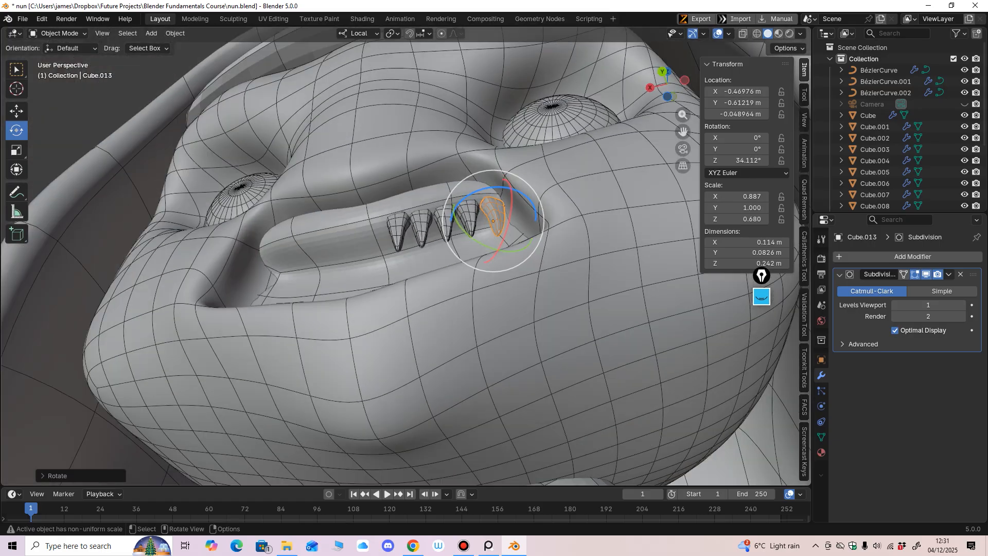
left_click_drag(498, 187, 489, 187)
Shift the outermost tooth to about X -0.461 m and Y -0.609 m, and raise it to Z -0.028 m.
key("g")
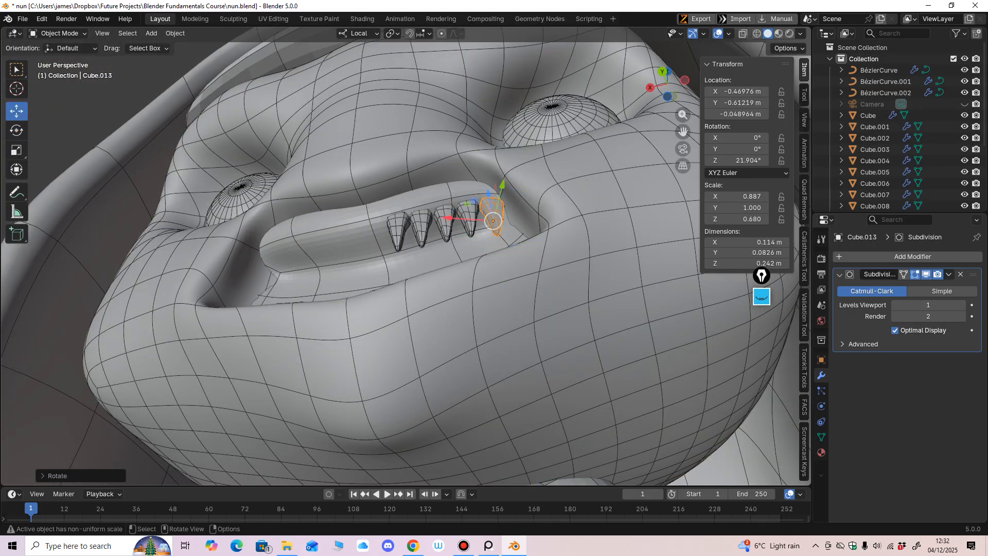
left_click_drag(453, 218, 450, 218)
middle_click_drag(453, 221, 473, 275)
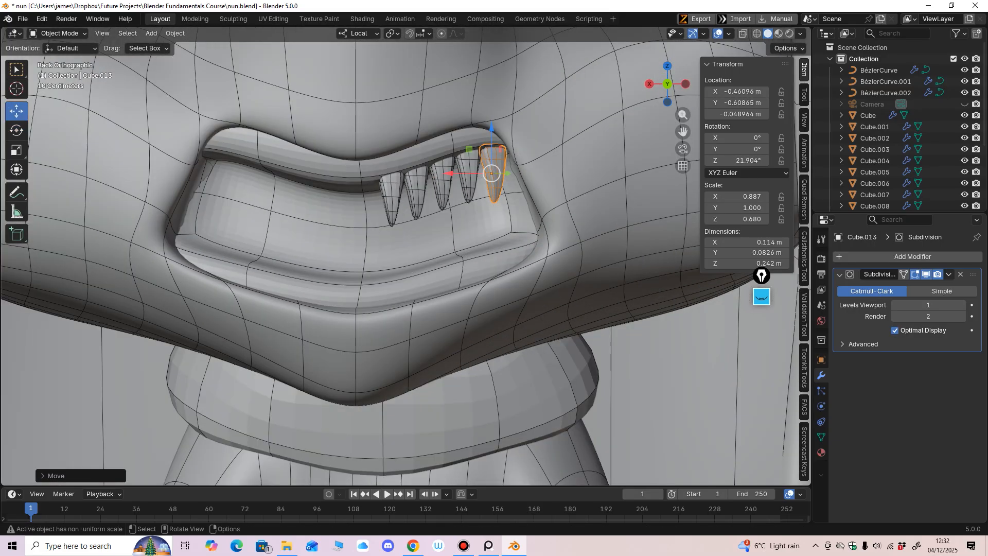
left_click_drag(492, 128, 491, 124)
scroll(491, 126, "down", 3)
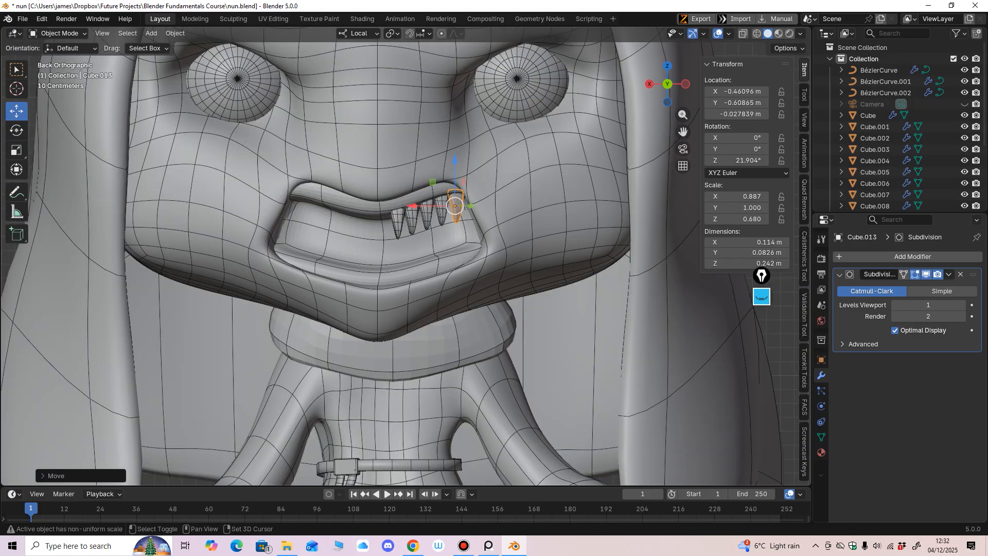
scroll(511, 169, "up", 1)
scroll(432, 242, "up", 2)
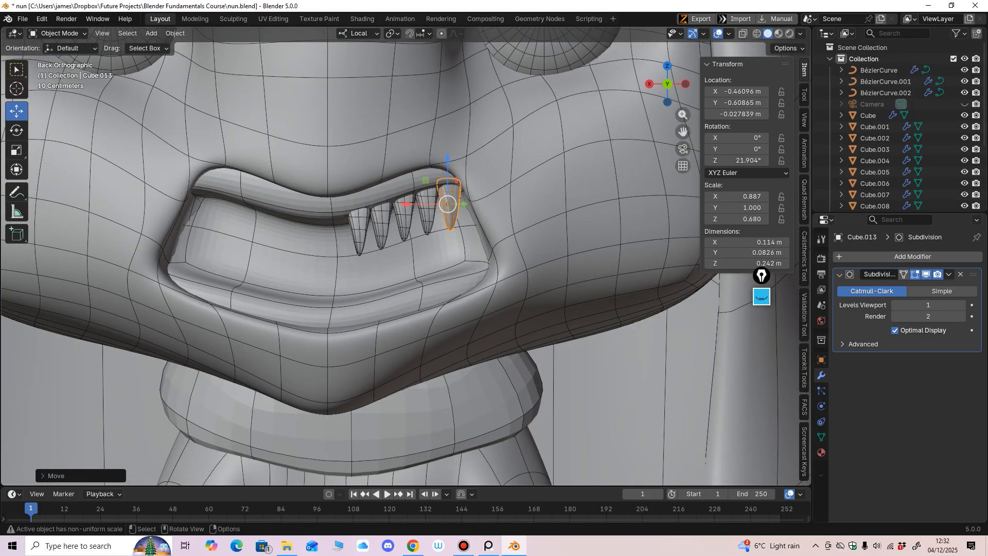
Duplicate the tooth nearest the mouth's centre and position the copy on its inner side under the lip.
middle_click_drag(430, 252, 430, 259, "ctrl")
middle_click_drag(314, 326, 314, 318, "ctrl")
left_click(375, 216)
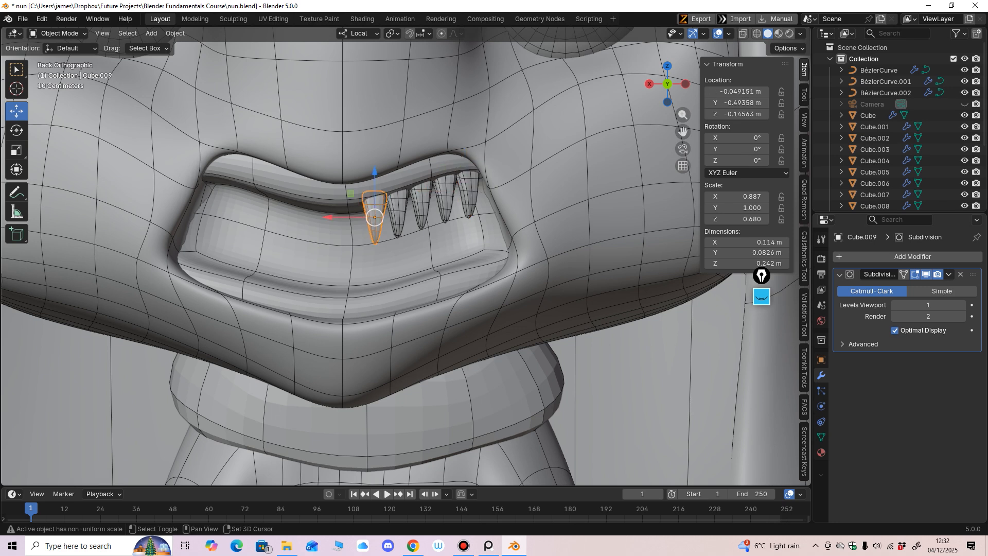
key("shift+d")
right_click(374, 217)
left_click_drag(327, 218, 433, 191)
Adjust the teeth's widths in X, scaling the innermost pair to about 0.80, the next to 0.925 and the outermost to 0.835.
key("s")
left_click(398, 219)
left_click(422, 208)
left_click(445, 203)
left_click(469, 198)
Select all six teeth and shift them together along X toward the mouth's corner, with the outermost at about X -0.479 m.
left_click(354, 222)
left_click(376, 219, "shift")
left_click(398, 214, "shift")
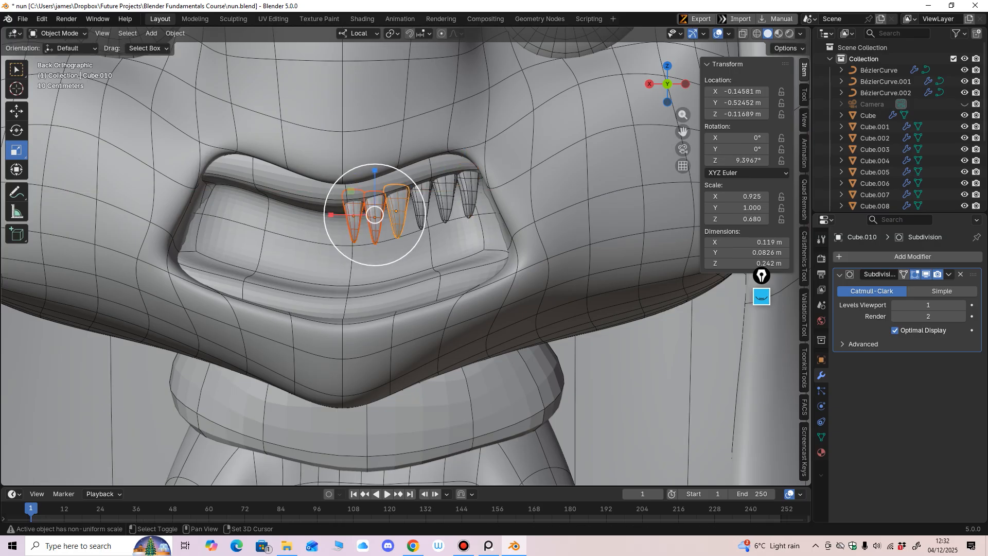
left_click(422, 207, "shift")
left_click(445, 201, "shift")
left_click(468, 193, "shift")
left_click(17, 111)
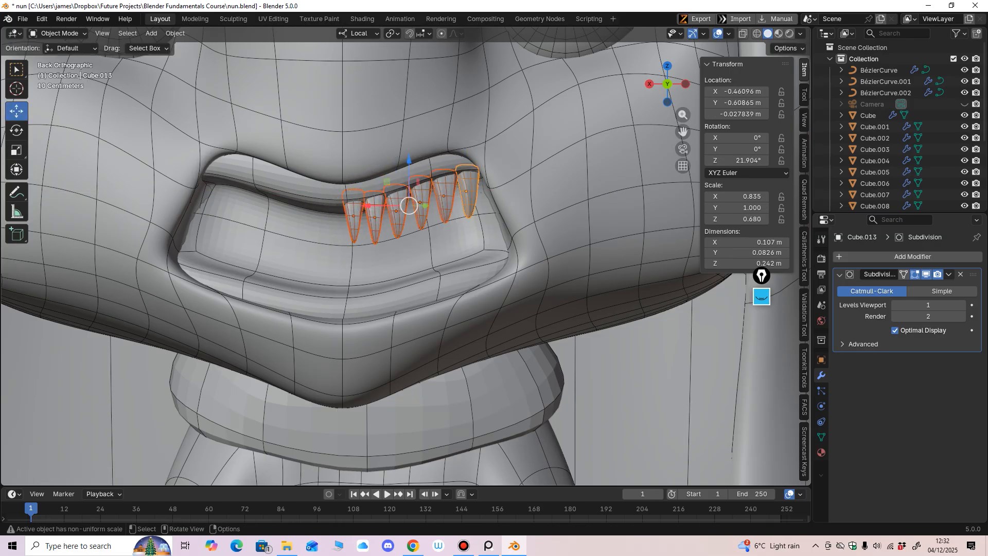
left_click_drag(368, 205, 372, 206)
middle_click_drag(372, 207, 367, 233)
key("ctrl+KP_1")
left_click(449, 214)
middle_click_drag(447, 221, 447, 205, "ctrl")
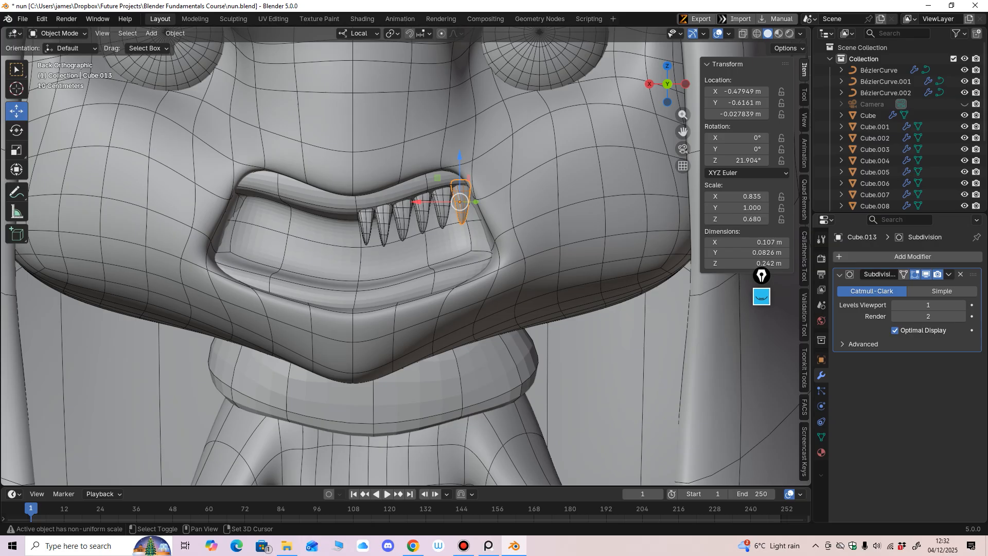
left_click(442, 207, "shift")
left_click(423, 212, "shift")
left_click(403, 219, "shift")
left_click(384, 223, "shift")
left_click(366, 224, "shift")
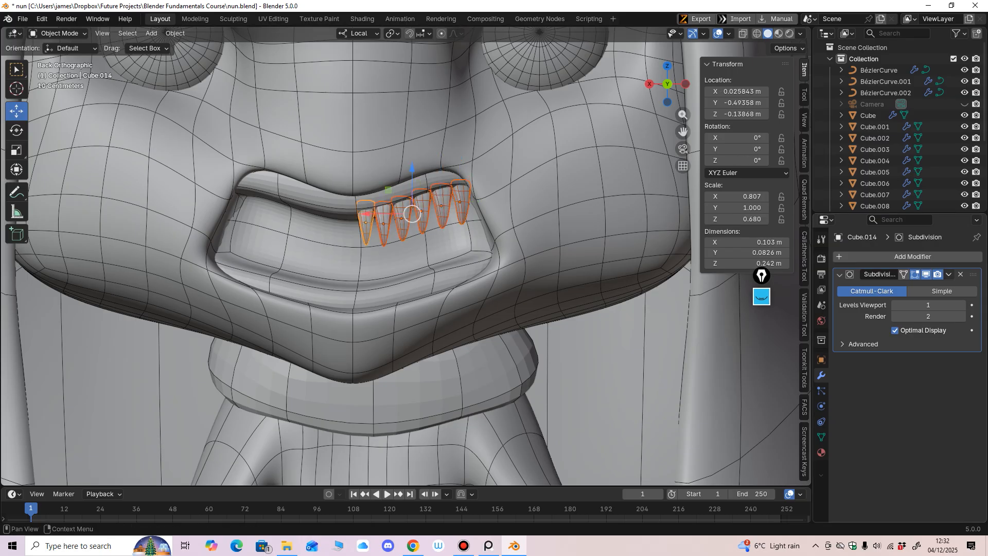
Remove the Subdivision modifier from each of the upper teeth in turn, working from the mouth's centre out to the corner.
left_click(366, 224)
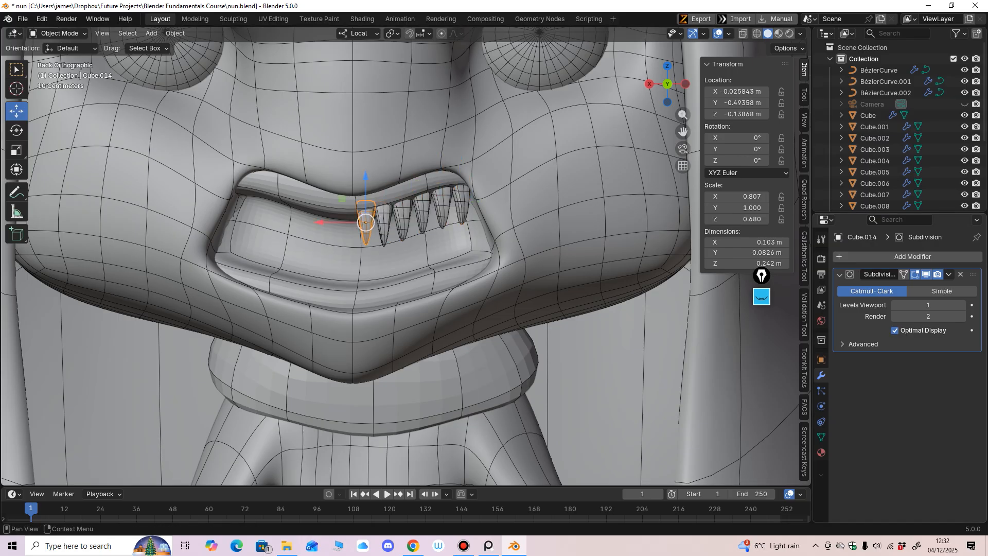
left_click(384, 223)
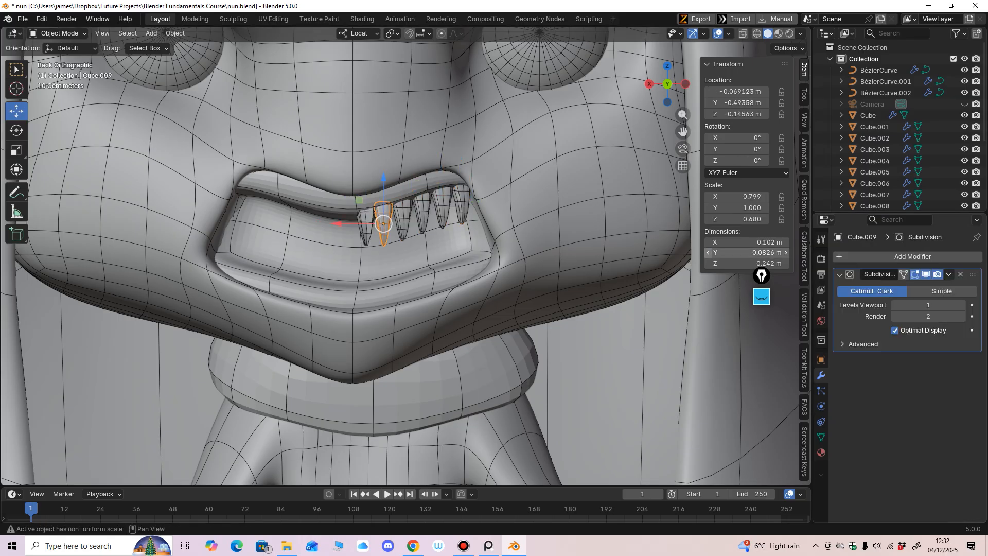
left_click(960, 274)
left_click(403, 220)
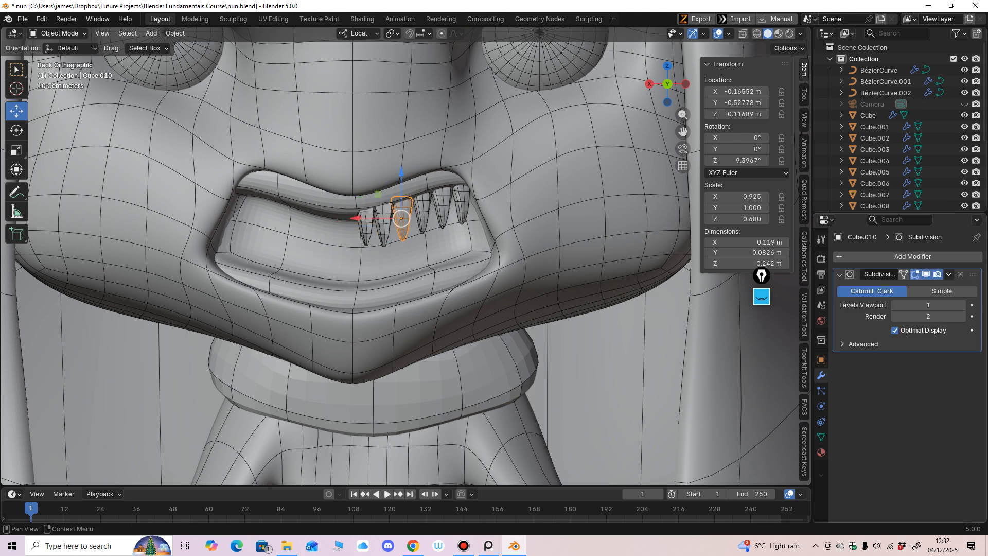
left_click(960, 275)
left_click(422, 213)
left_click(960, 274)
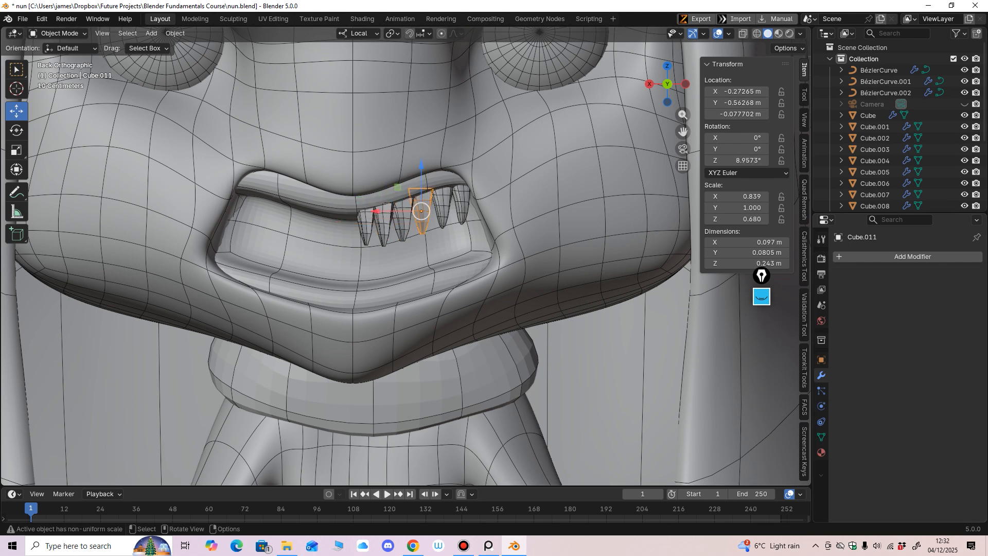
left_click(441, 209)
left_click(960, 274)
left_click(461, 205)
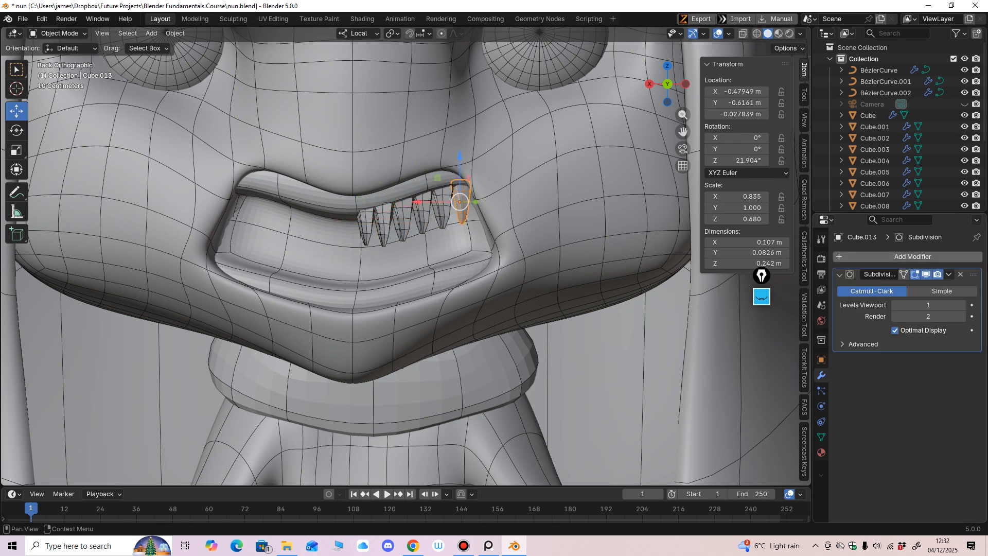
left_click(960, 274)
Join all six upper teeth into one object and add a Subdivision Surface modifier to it.
left_click(366, 222)
left_click(384, 223, "shift")
left_click(402, 219, "shift")
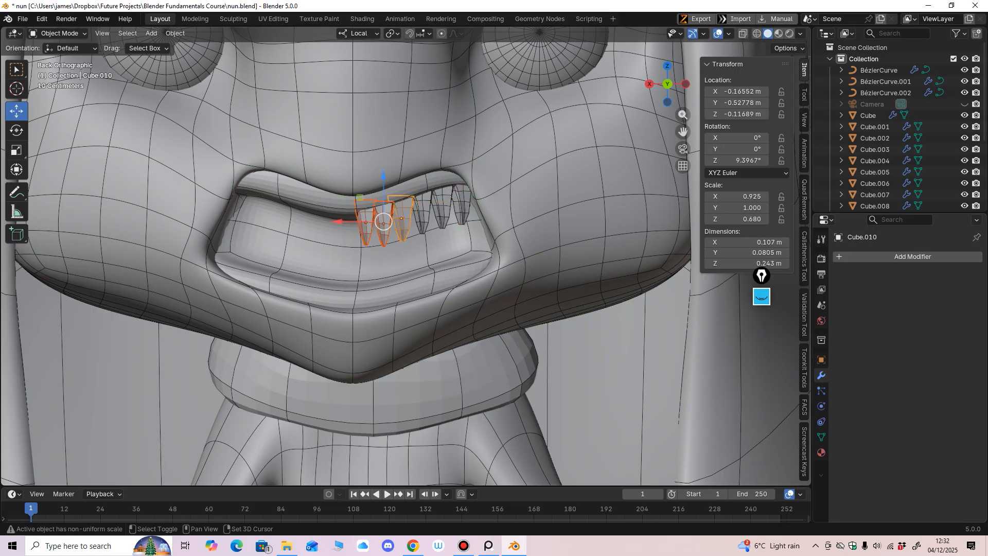
left_click(422, 212, "shift")
left_click(441, 207, "shift")
left_click(460, 204, "shift")
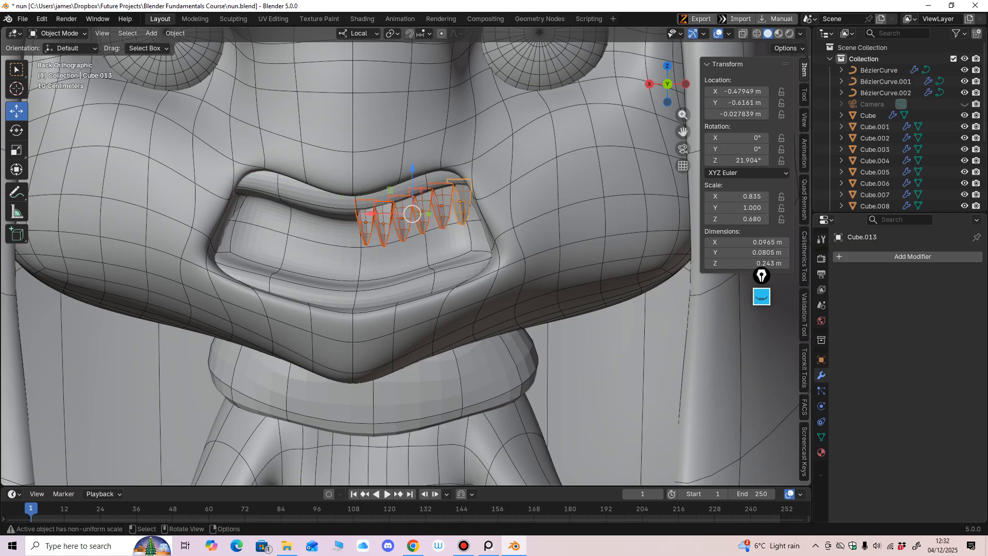
key("ctrl+j")
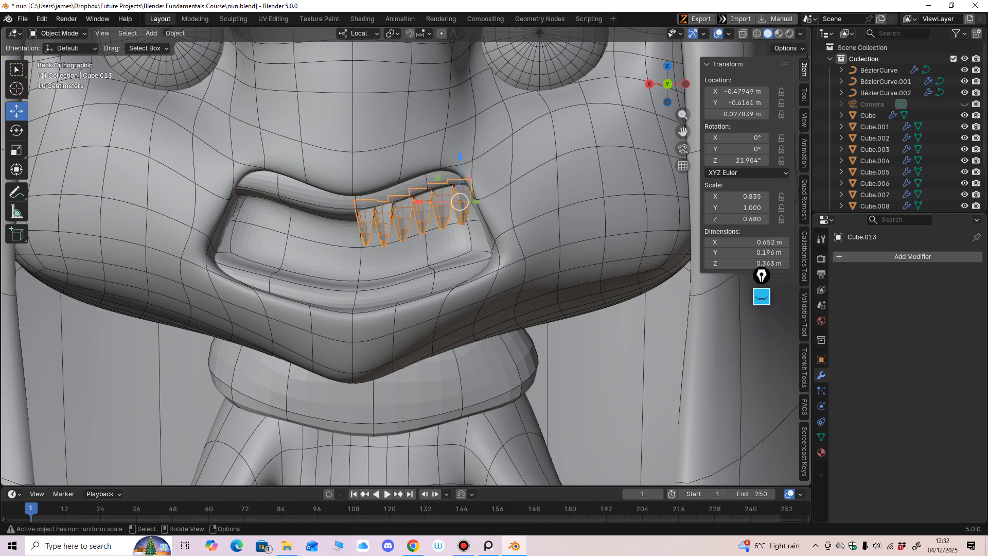
left_click(913, 256)
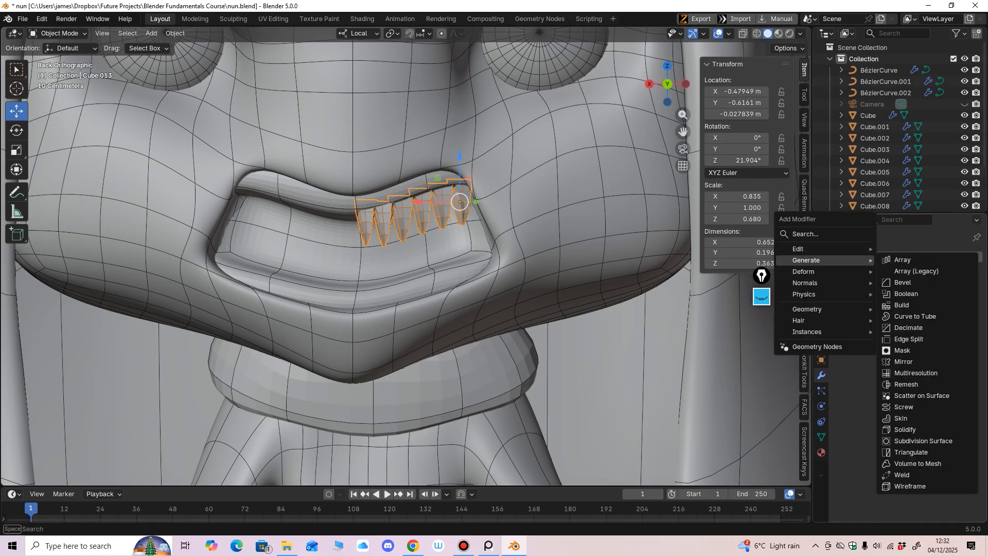
left_click(922, 441)
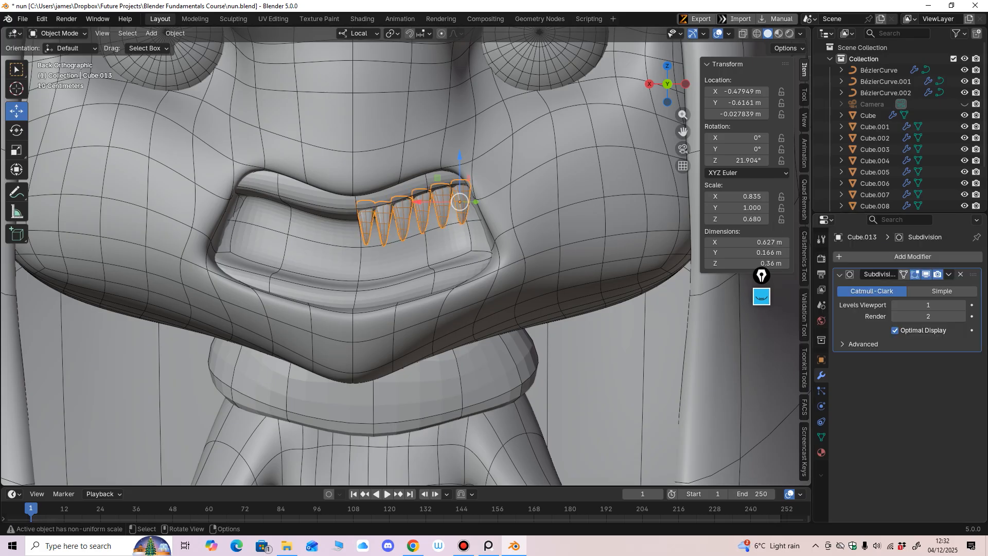
Add a Mirror modifier on the X axis to the joined teeth, using the head mesh Cube as the mirror object.
middle_click_drag(407, 257, 442, 252, "ctrl")
key("ctrl+KP_1")
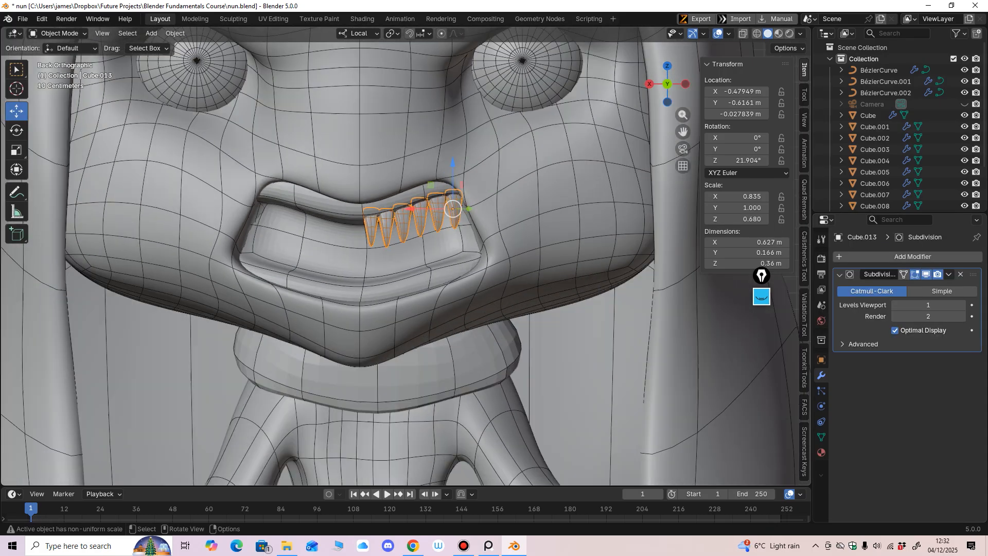
scroll(405, 259, "up", 1)
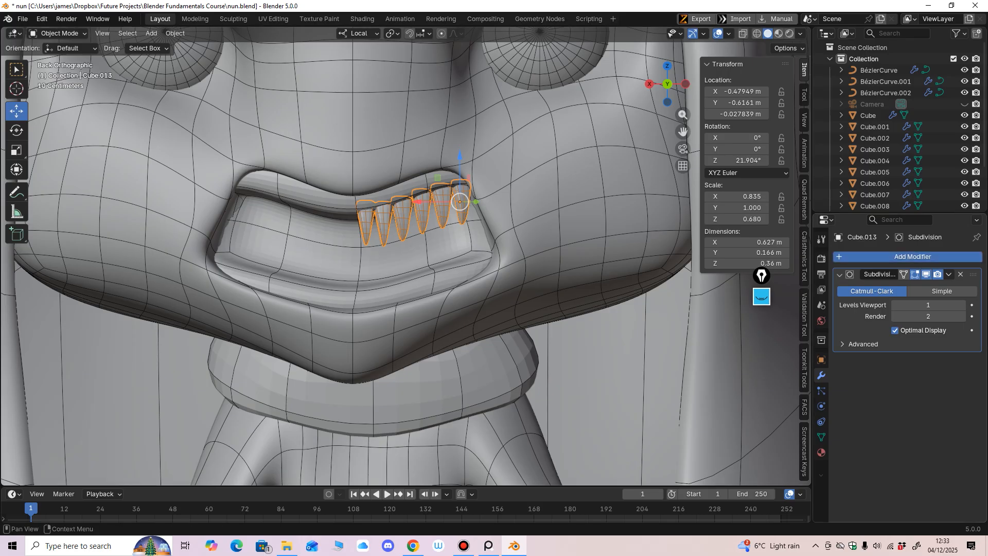
left_click(870, 257)
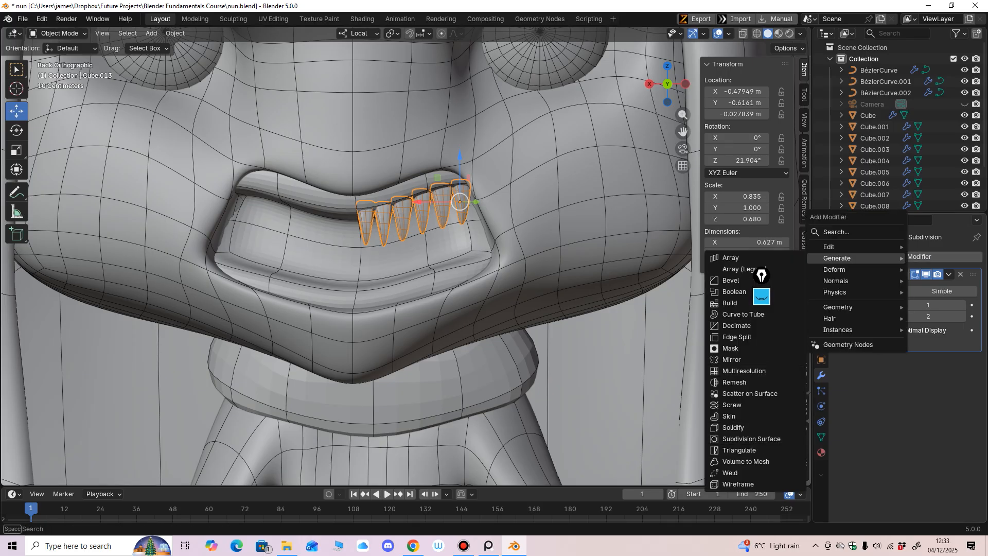
left_click(732, 359)
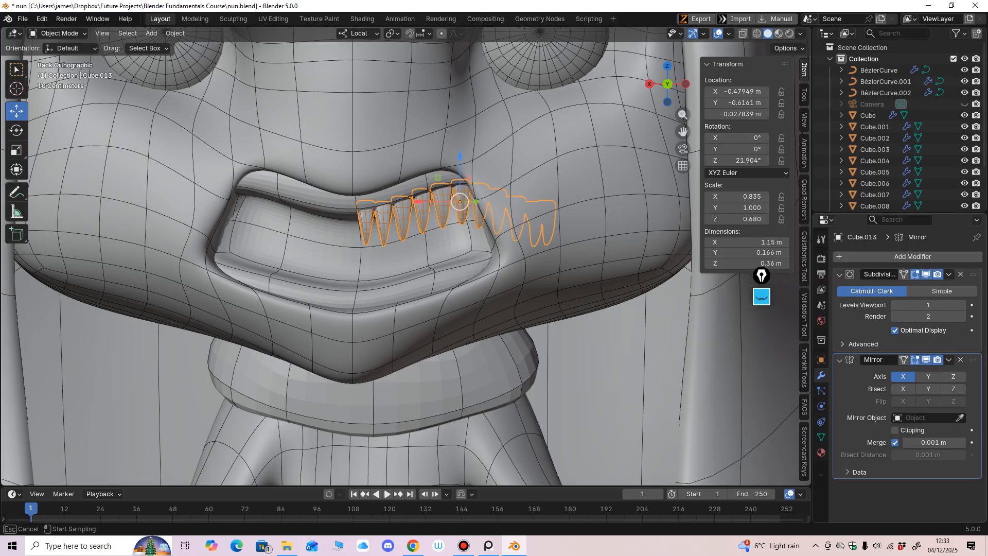
left_click(330, 203)
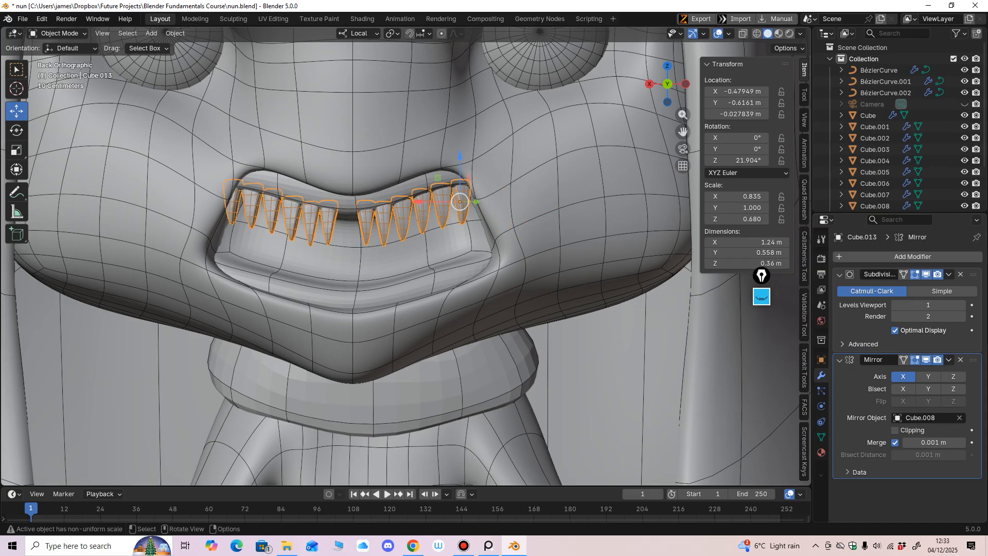
scroll(411, 253, "down", 2)
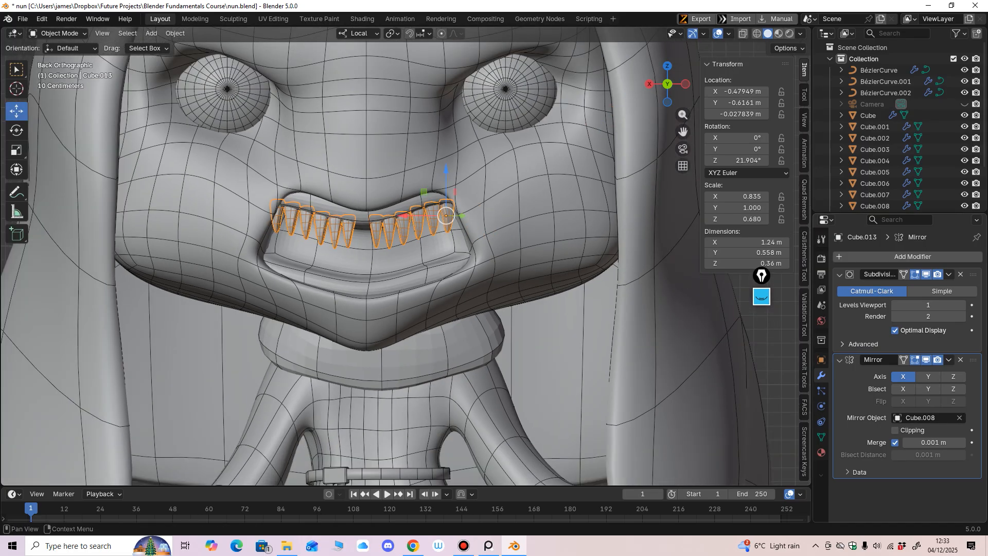
left_click(959, 418)
left_click(425, 180)
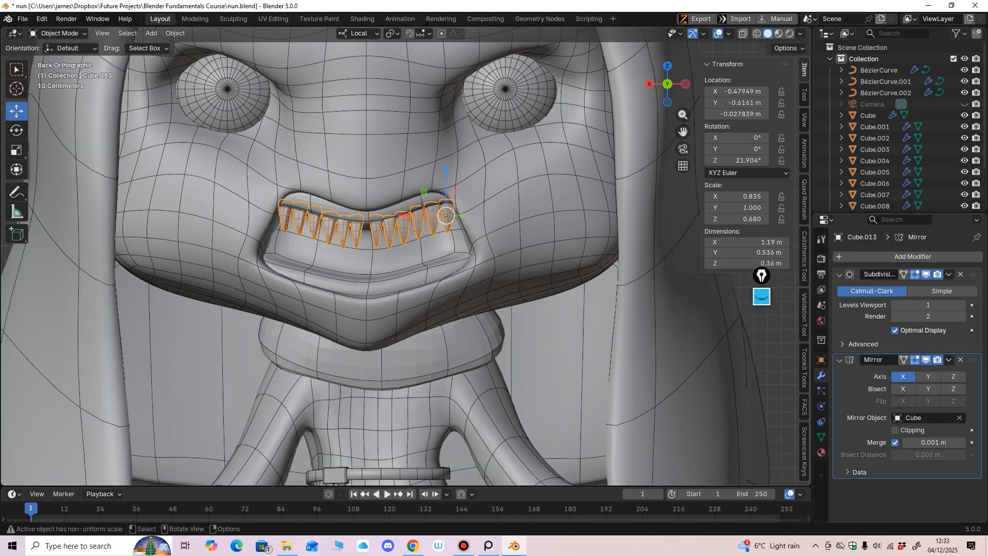
In Edit Mode, select the whole innermost tooth and move it slightly along X toward the mouth's centre.
scroll(406, 256, "up", 2)
scroll(406, 256, "down", 1)
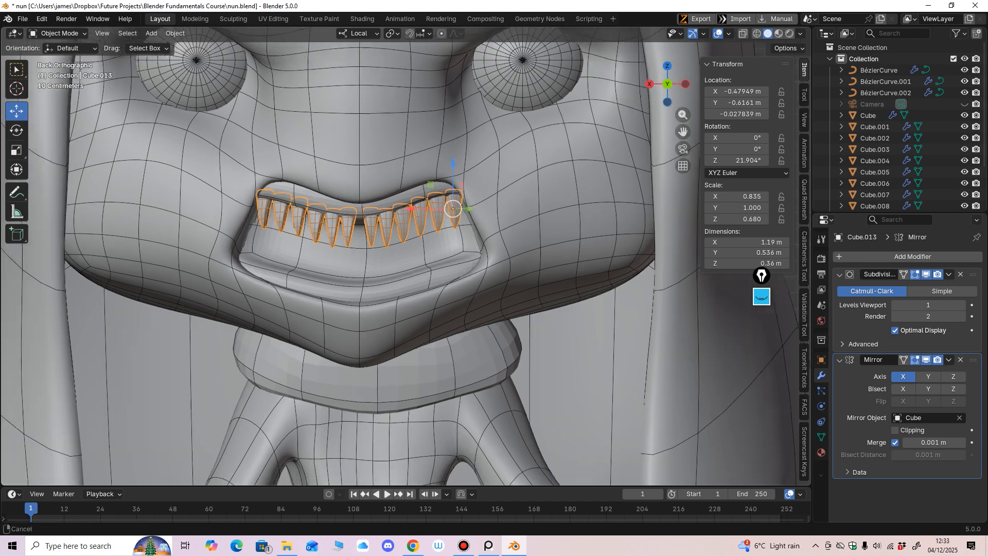
middle_click_drag(406, 256, 429, 282, "shift")
middle_click_drag(429, 282, 429, 240, "ctrl")
left_click(58, 34)
left_click(61, 58)
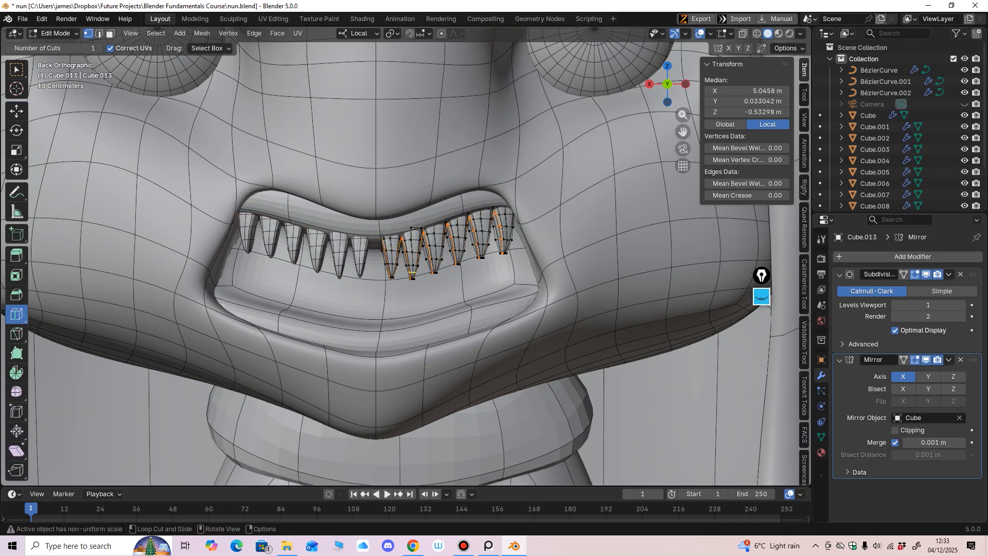
left_click(392, 269)
key("ctrl+l")
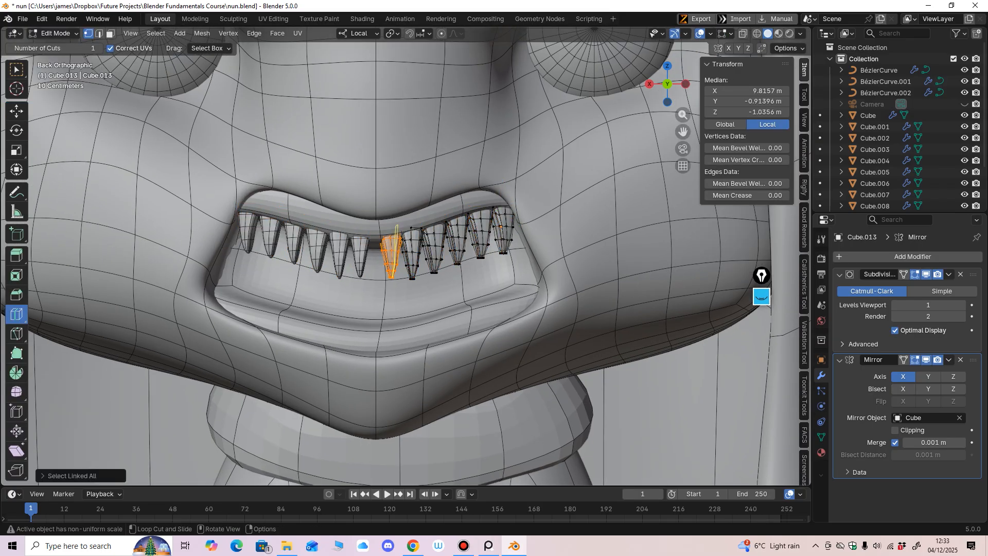
left_click(17, 111)
left_click_drag(350, 254, 346, 254)
Move the second tooth from the centre slightly inward along X to even the spacing, and return to Object Mode.
left_click(411, 240)
key("ctrl+l")
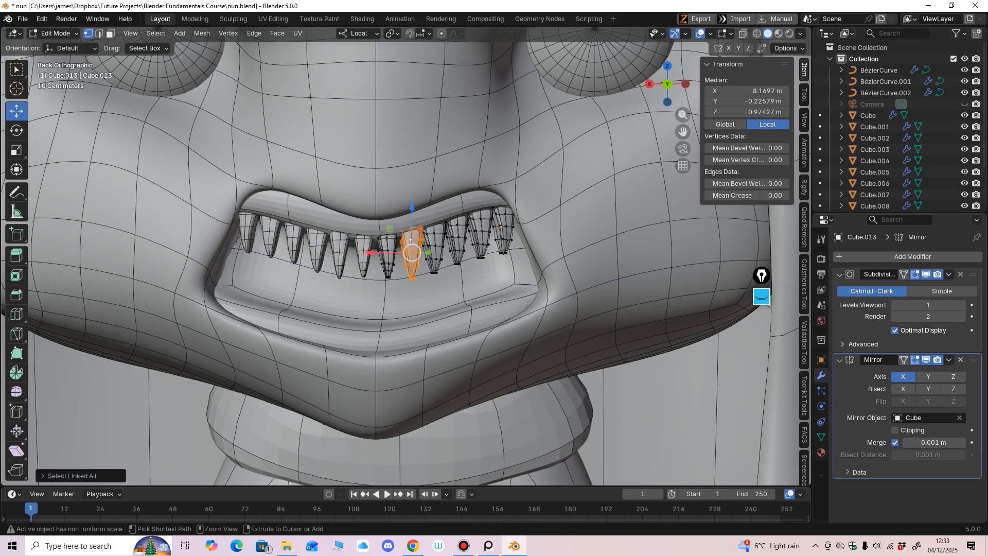
left_click_drag(369, 252, 365, 253)
scroll(365, 253, "down", 3)
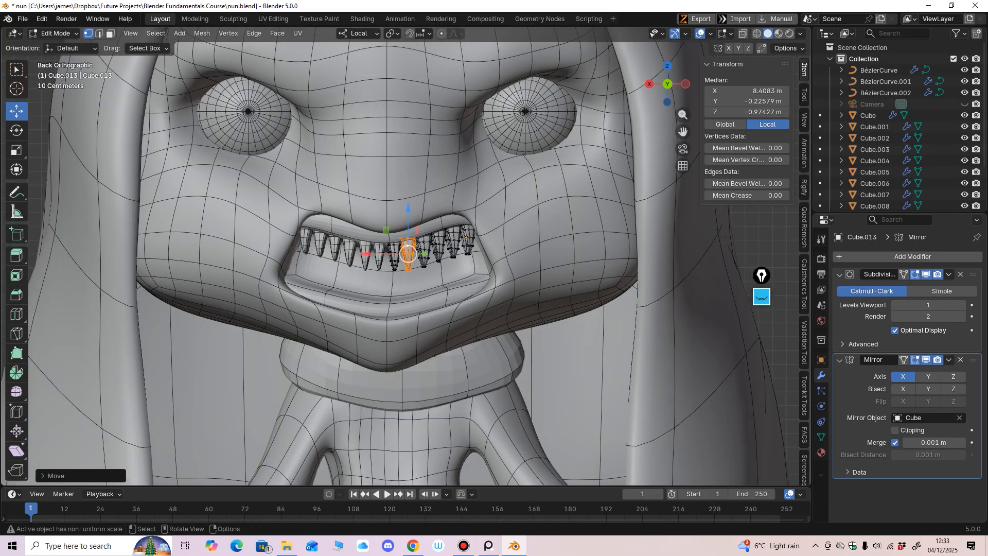
left_click(55, 33)
left_click(51, 47)
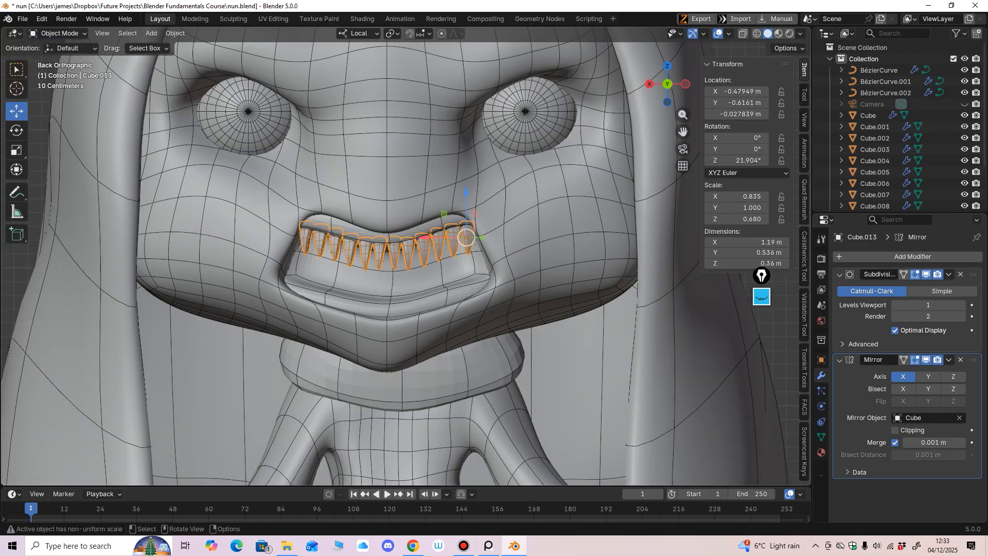
Check the mirrored teeth up close in perspective, and apply their Mirror modifier.
middle_click_drag(536, 247, 535, 283, "ctrl")
left_click(592, 284)
key("KP_5")
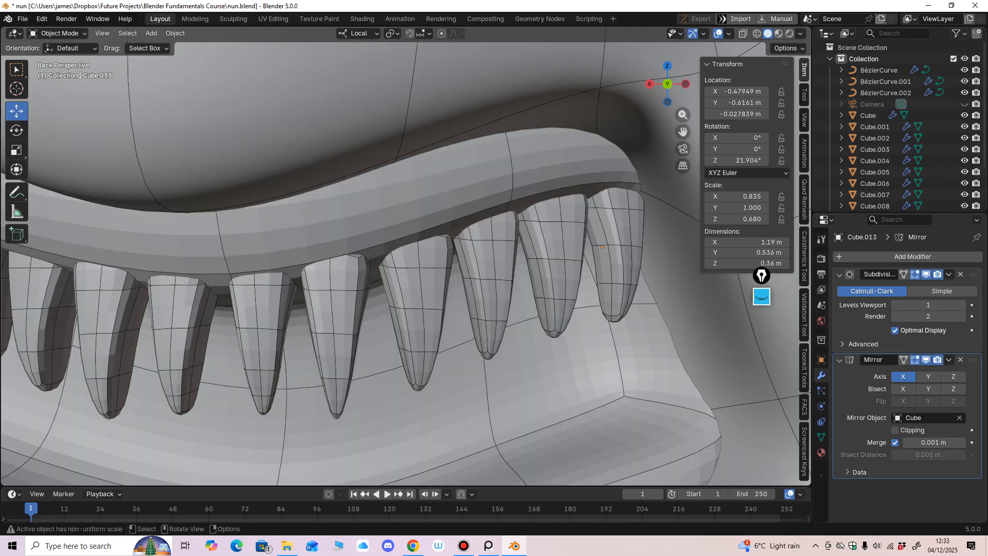
middle_click_drag(535, 247, 531, 222, "ctrl")
key("KP_5")
left_click(434, 238)
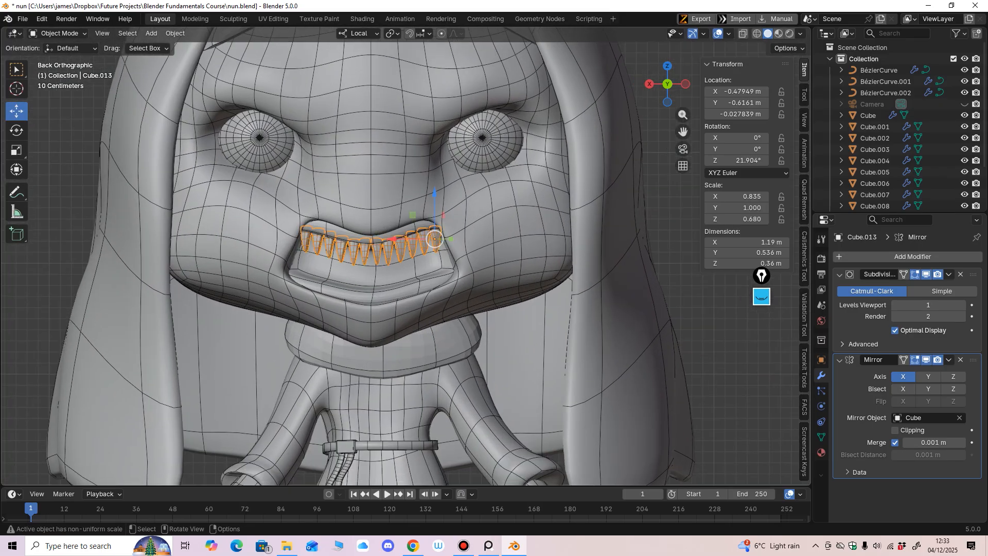
left_click(949, 359)
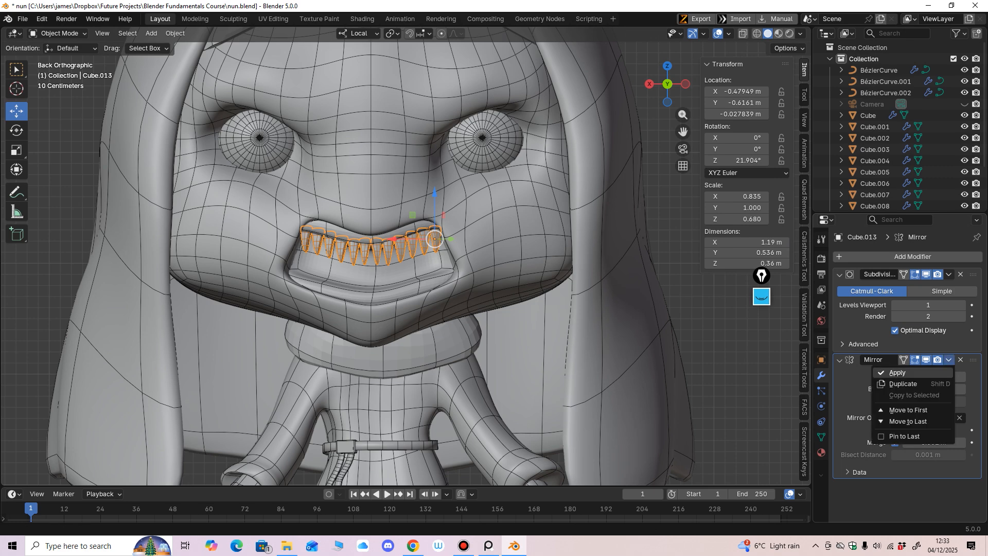
left_click(897, 372)
In Sculpt Mode, use the Grab brush at about 81 px to pull the second tooth's inner side toward the mouth's centre.
scroll(407, 252, "up", 2)
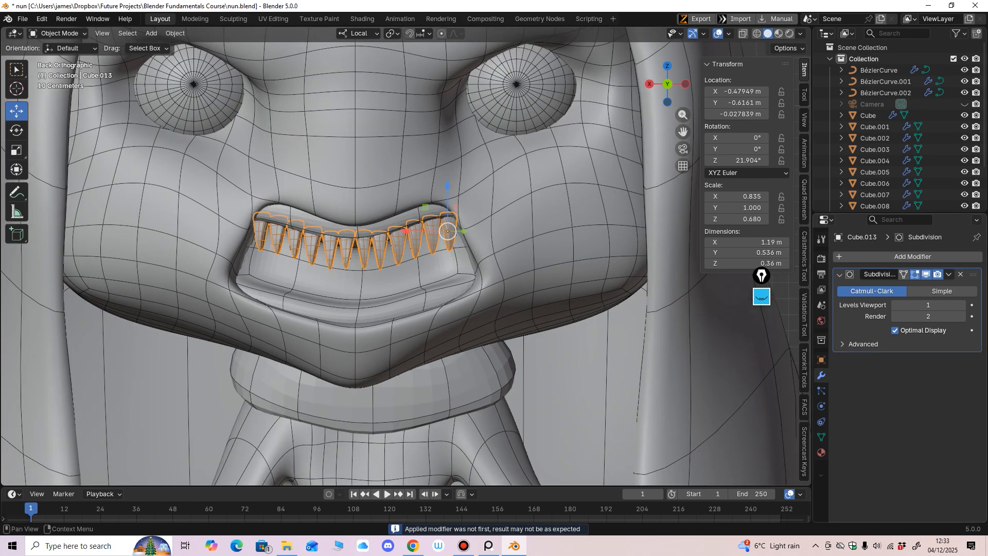
scroll(403, 253, "up", 3)
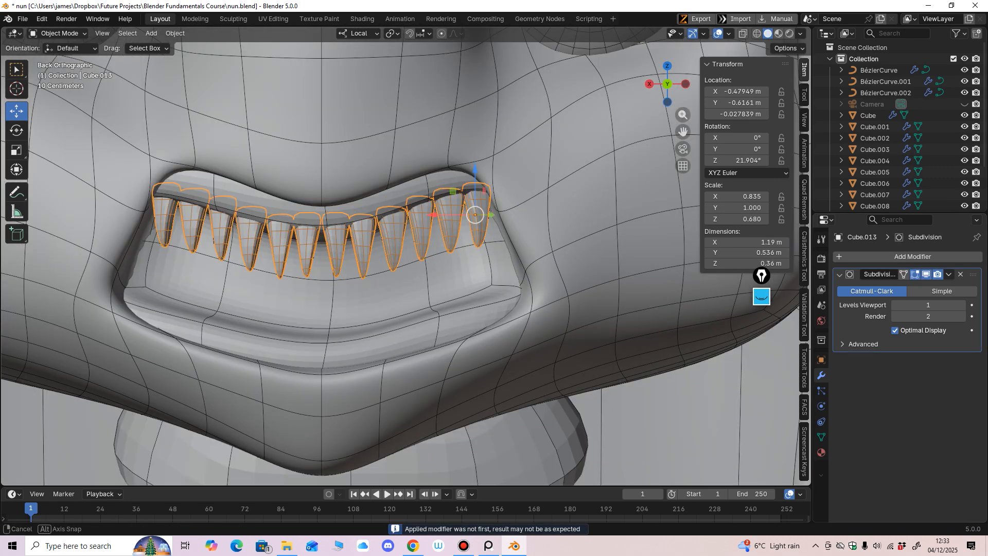
mouse_move(403, 253)
middle_mouse_down("ctrl")
mouse_move(403, 317)
mouse_move(403, 282)
middle_mouse_up("ctrl")
middle_click_drag(402, 282, 435, 295, "shift")
left_click(60, 33)
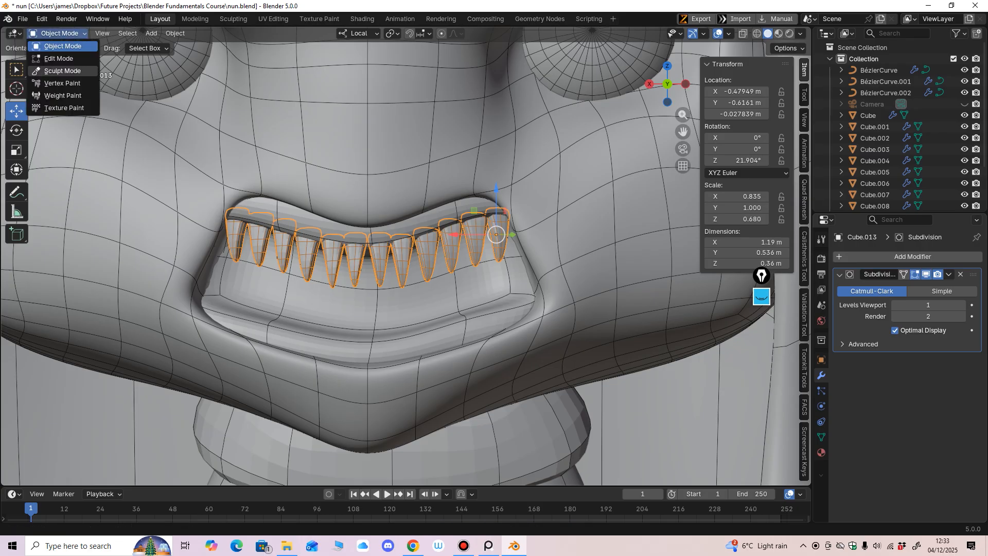
left_click(62, 70)
key("f")
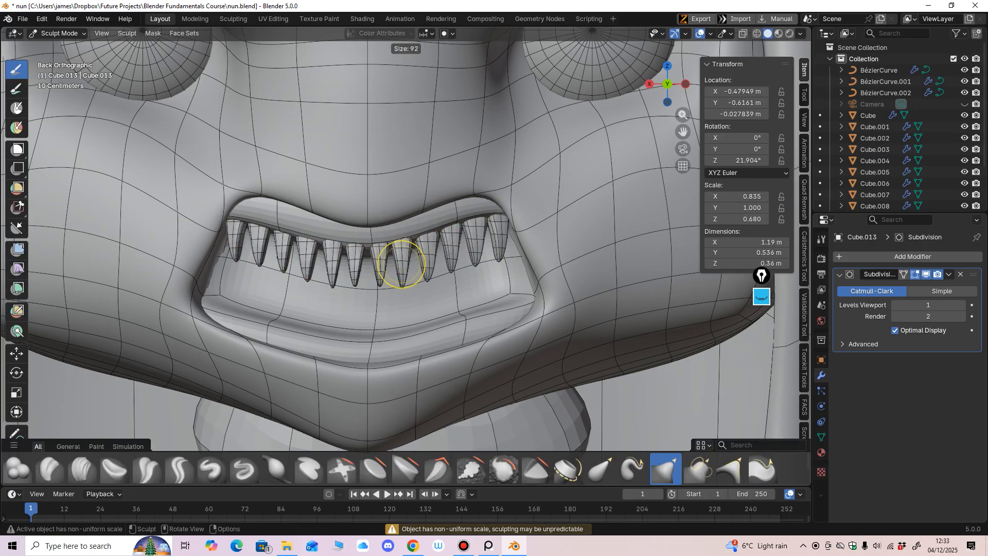
left_click(430, 264)
mouse_move(429, 264)
middle_mouse_down("ctrl")
mouse_move(430, 247)
mouse_move(432, 261)
middle_mouse_up("ctrl")
middle_click_drag(418, 299, 407, 280, "ctrl")
key("f")
left_click(398, 279)
mouse_move(397, 262)
left_mouse_down()
mouse_move(416, 262)
mouse_move(381, 266)
left_mouse_up()
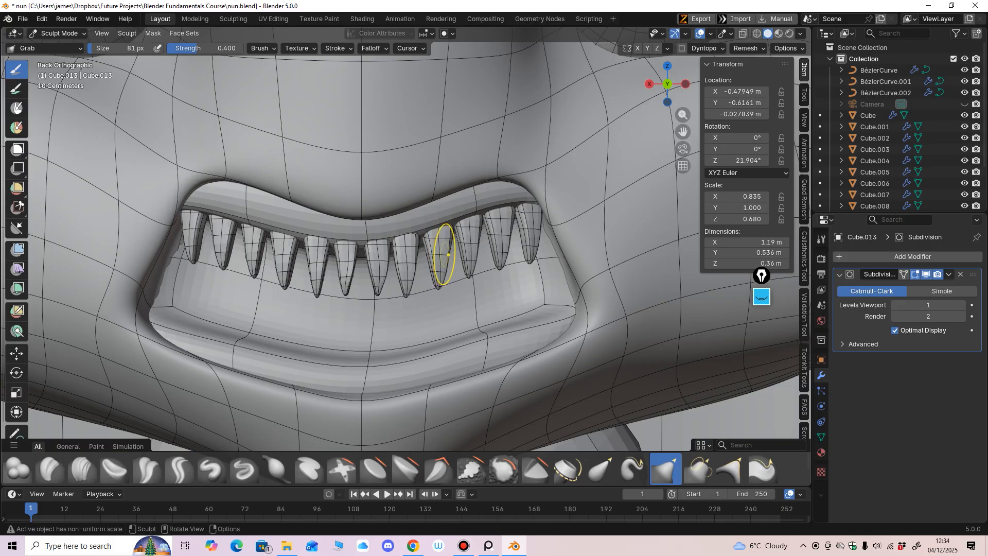
With the Grab brush between about 85 and 135 px, widen the upper teeth on both sides of the mouth to narrow the gaps.
key("f")
left_click(495, 235)
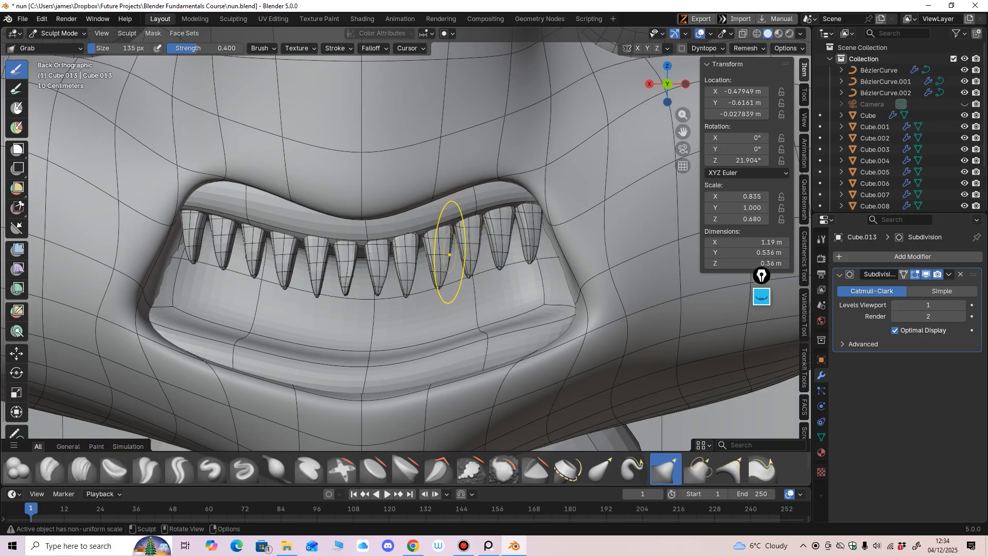
key("f")
left_click(407, 254)
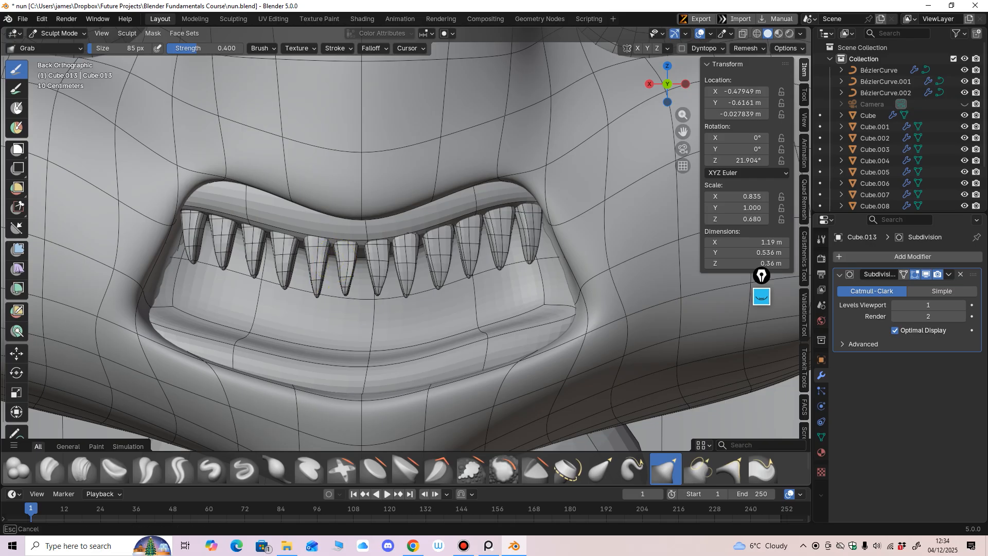
key("f")
left_click(288, 250)
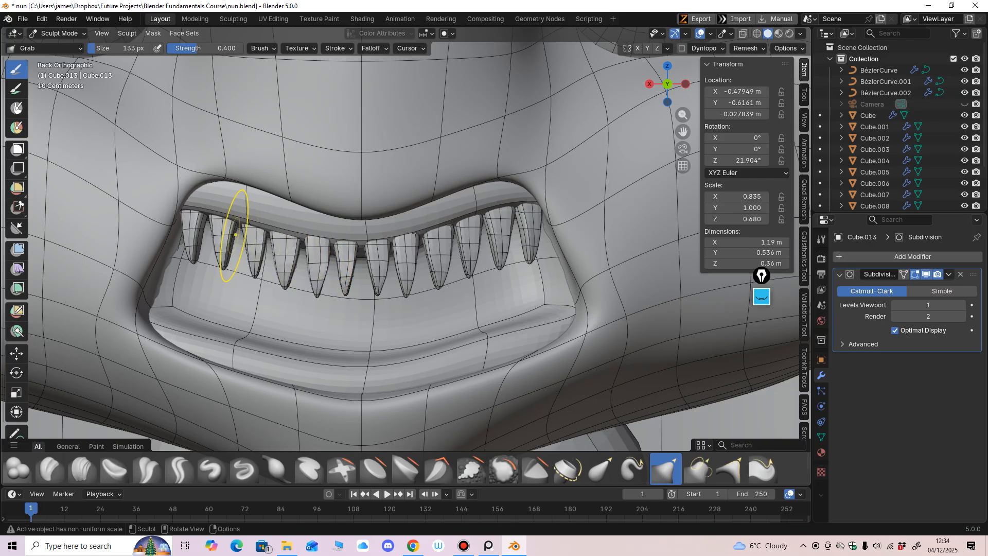
left_click_drag(238, 236, 204, 229)
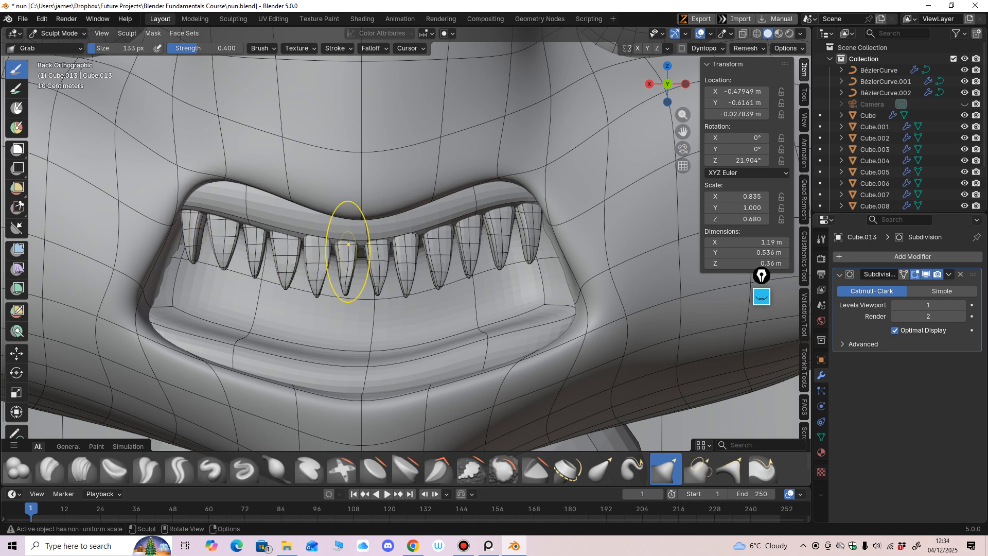
Widen the central upper teeth using the Grab brush at about 105 px, and reduce the brush to 85 px.
key("f")
left_click(377, 244)
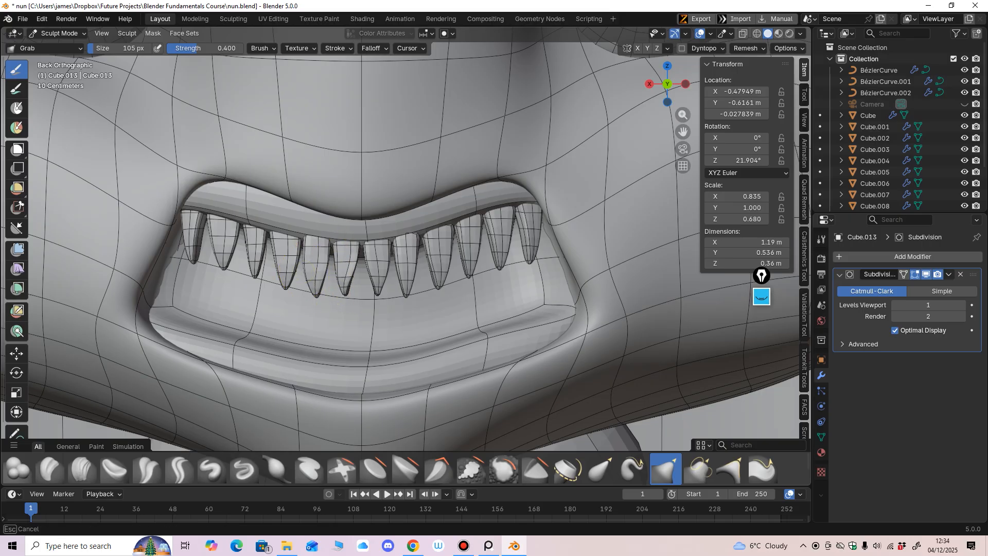
key("f")
left_click(353, 275)
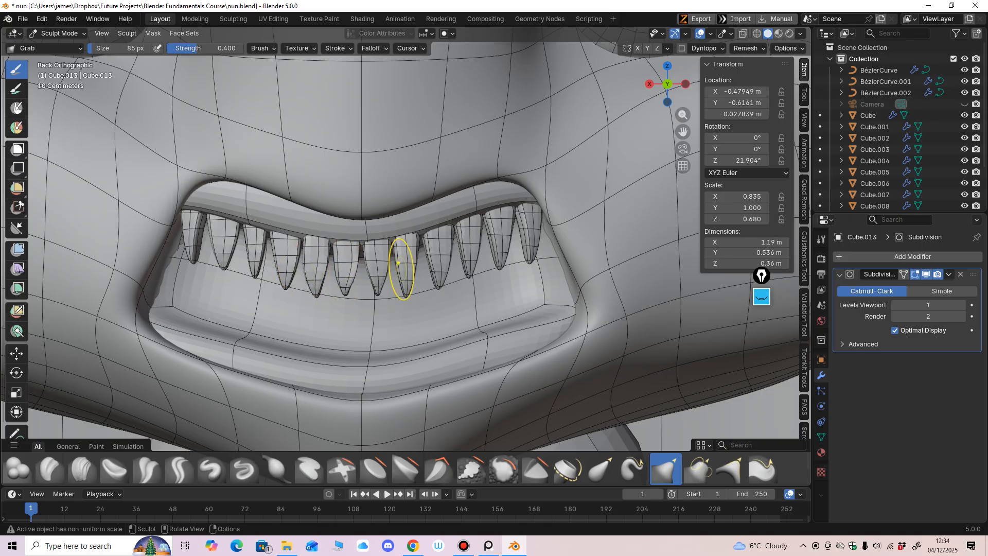
Examine the shape and spacing of the upper teeth from below, from the side and in the back orthographic view.
middle_click_drag(365, 257, 429, 455)
mouse_move(422, 355)
middle_mouse_down()
mouse_move(414, 330)
mouse_move(471, 364)
mouse_move(470, 330)
mouse_move(282, 268)
mouse_move(462, 296)
mouse_move(464, 229)
middle_mouse_up()
scroll(417, 330, "up", 4)
key("i")
mouse_move(404, 318)
middle_mouse_down()
mouse_move(430, 296)
mouse_move(369, 312)
middle_mouse_up()
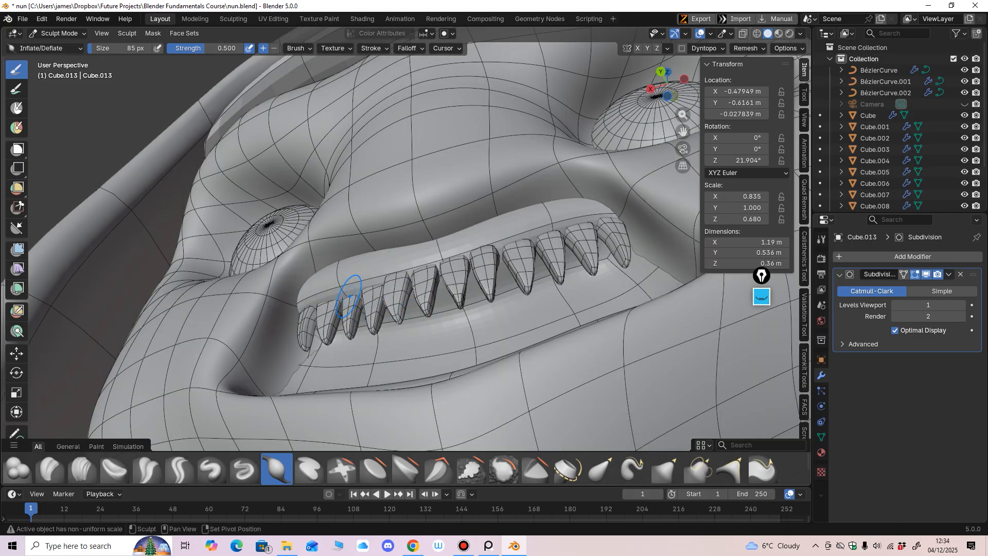
middle_click_drag(499, 278, 492, 213)
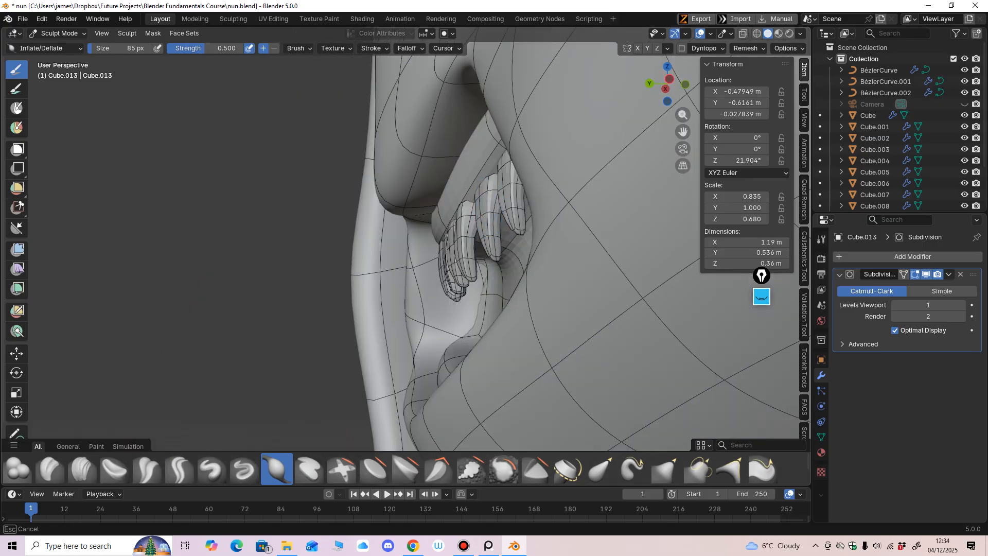
left_click(211, 468)
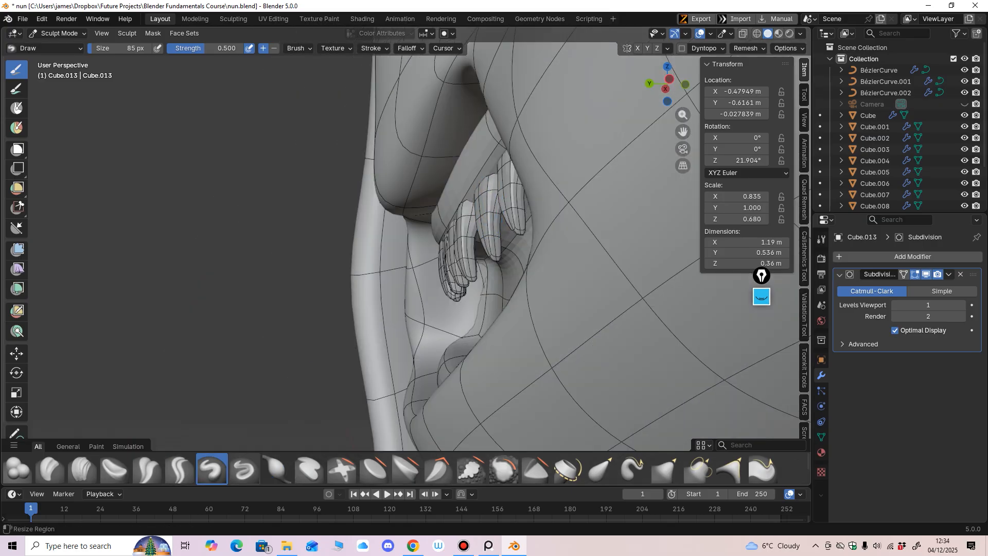
mouse_move(442, 268)
middle_mouse_down()
mouse_move(525, 187)
mouse_move(360, 297)
middle_mouse_up()
key("ctrl+KP_1")
middle_click_drag(473, 232, 504, 292, "ctrl")
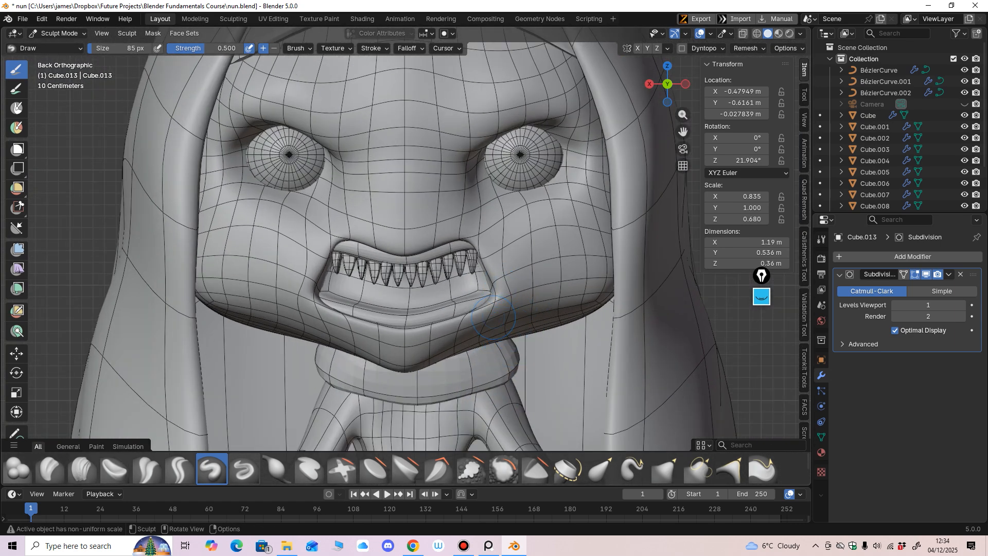
scroll(485, 312, "up", 5)
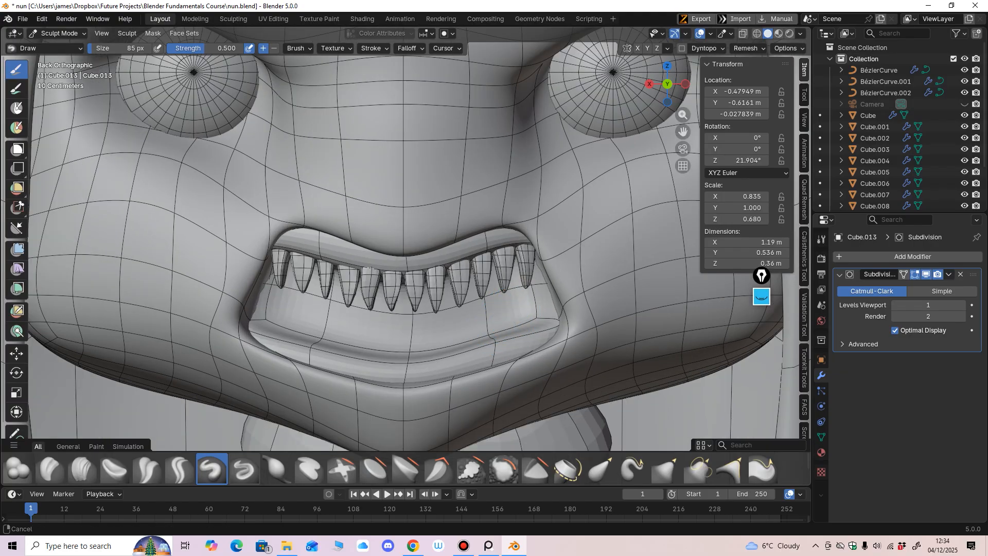
key("g")
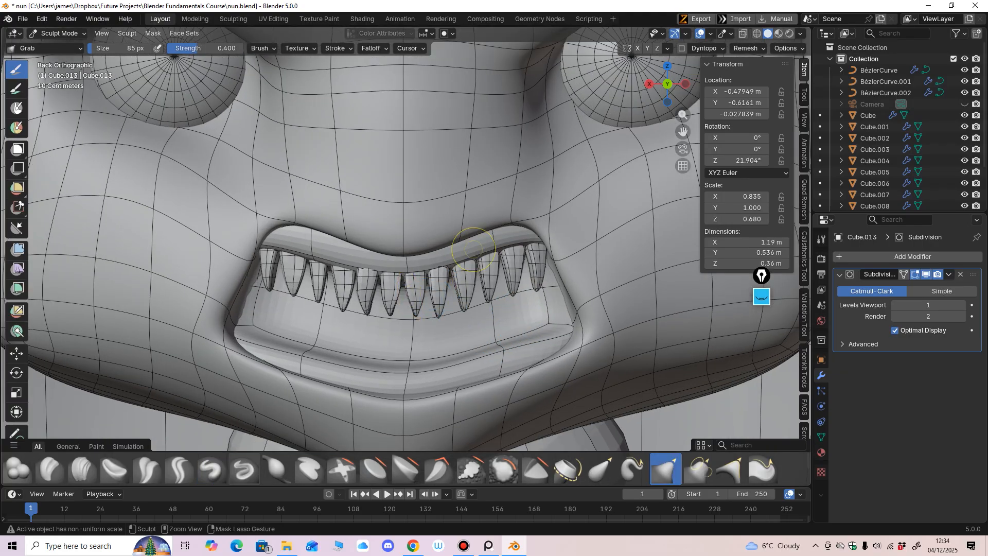
mouse_move(474, 249)
middle_mouse_down("ctrl")
mouse_move(465, 303)
mouse_move(454, 258)
mouse_move(414, 264)
mouse_move(448, 261)
mouse_move(428, 259)
mouse_move(473, 303)
mouse_move(446, 326)
middle_mouse_up("ctrl")
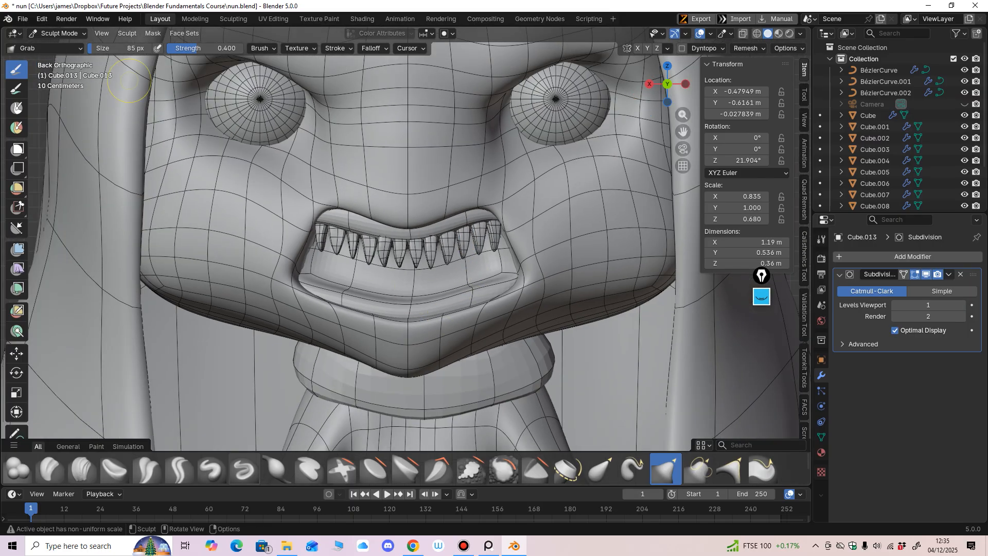
Return to Object Mode, duplicate the upper teeth in place and rotate the copy about 180° around its local Y axis.
left_click(57, 34)
left_click(59, 45)
middle_click_drag(438, 272, 434, 303, "ctrl")
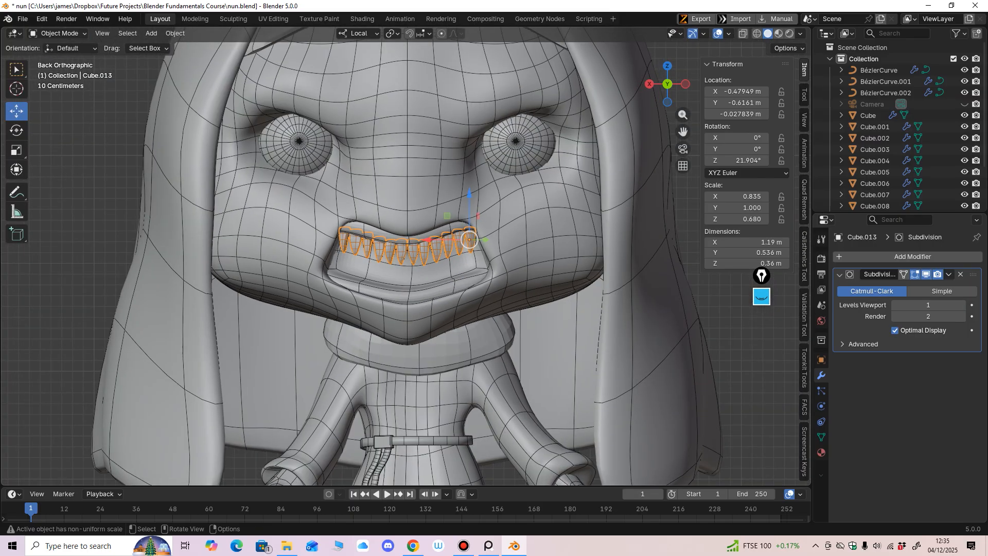
key("shift+d")
right_click(469, 239)
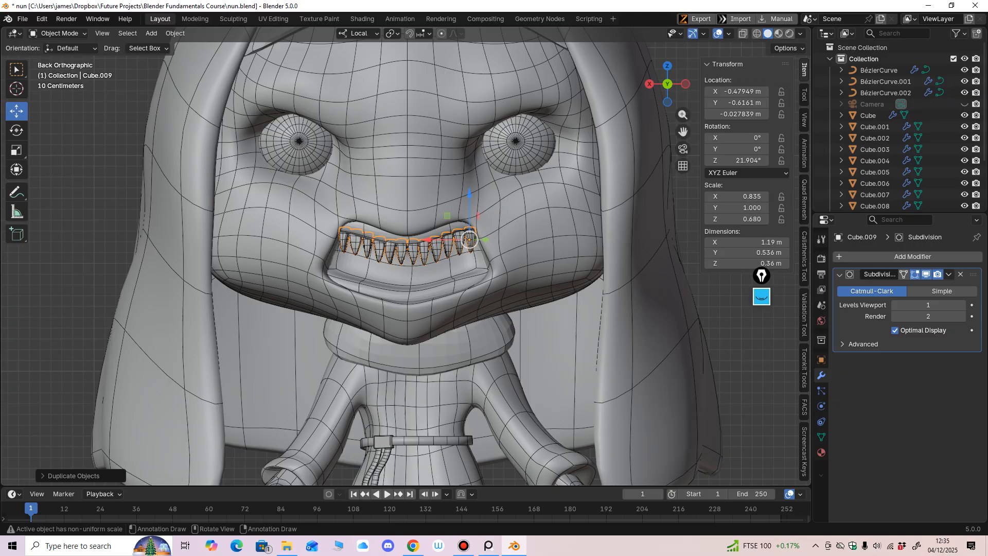
key("r")
key("y")
key("y")
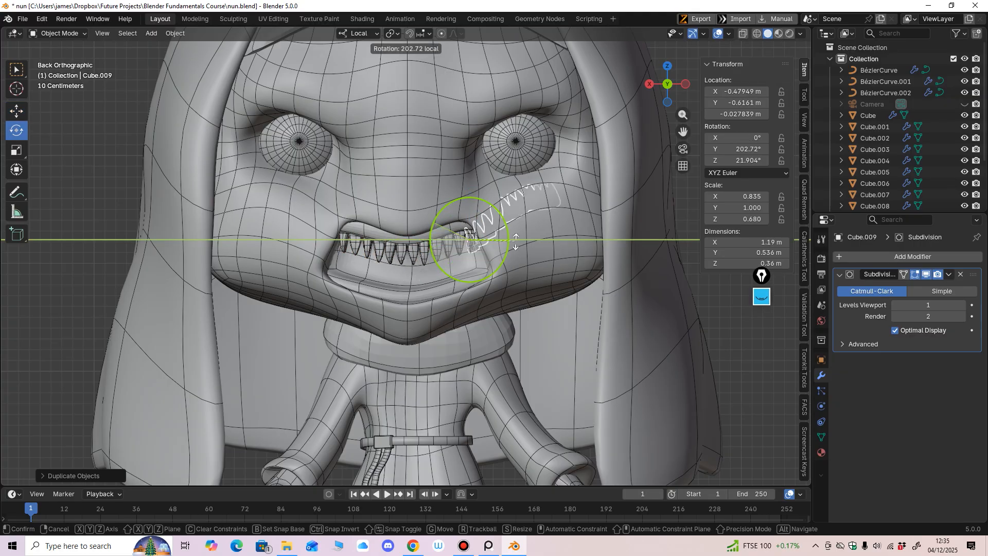
left_click(502, 253)
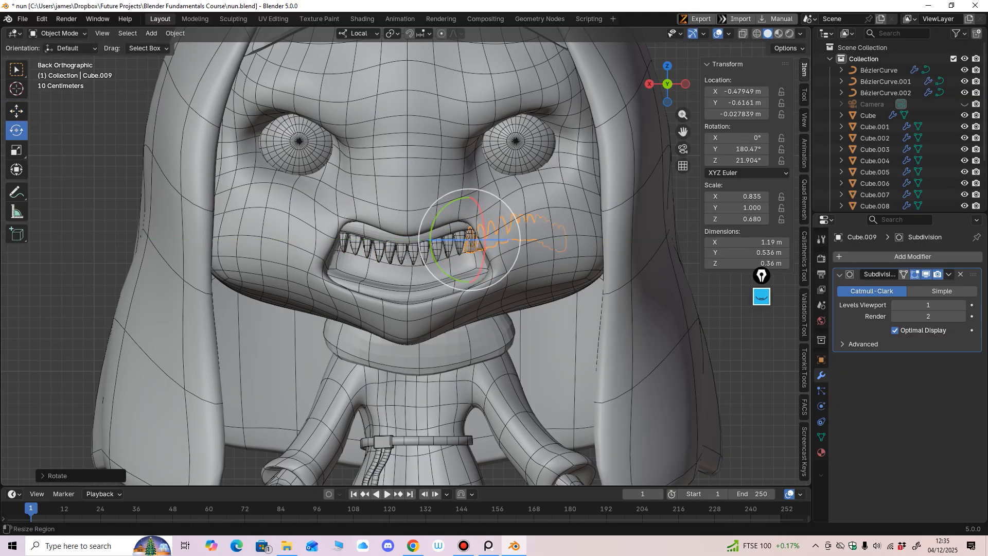
Move the flipped copy across the mouth along its local X axis and lower it to the lower jaw.
left_click(17, 111)
left_click_drag(511, 239, 387, 240)
left_click_drag(346, 286, 346, 319)
Viewed from below, rotate the copied teeth to about -20° on Z so the row arcs evenly across the mouth.
middle_click_drag(346, 319, 310, 248)
left_click(16, 130)
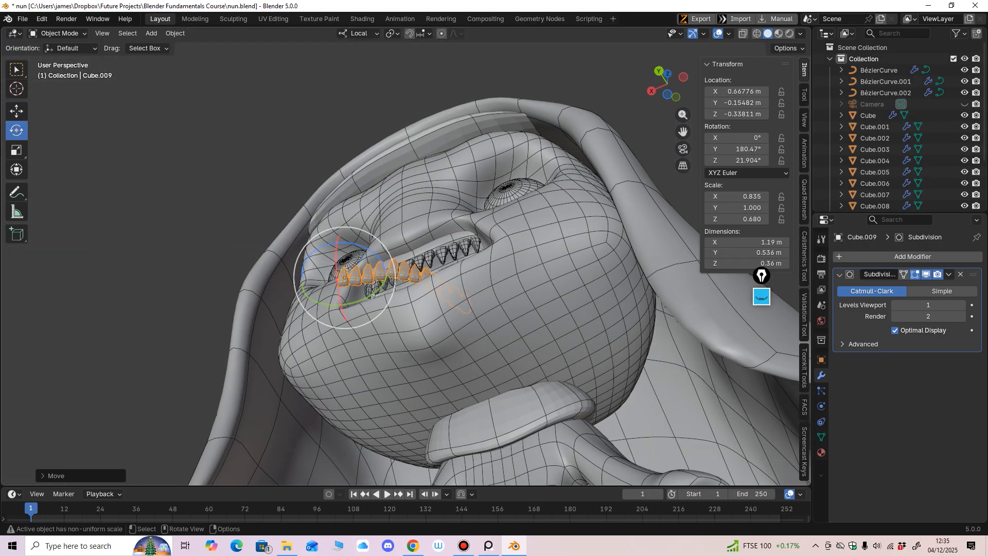
middle_click_drag(329, 288, 380, 217)
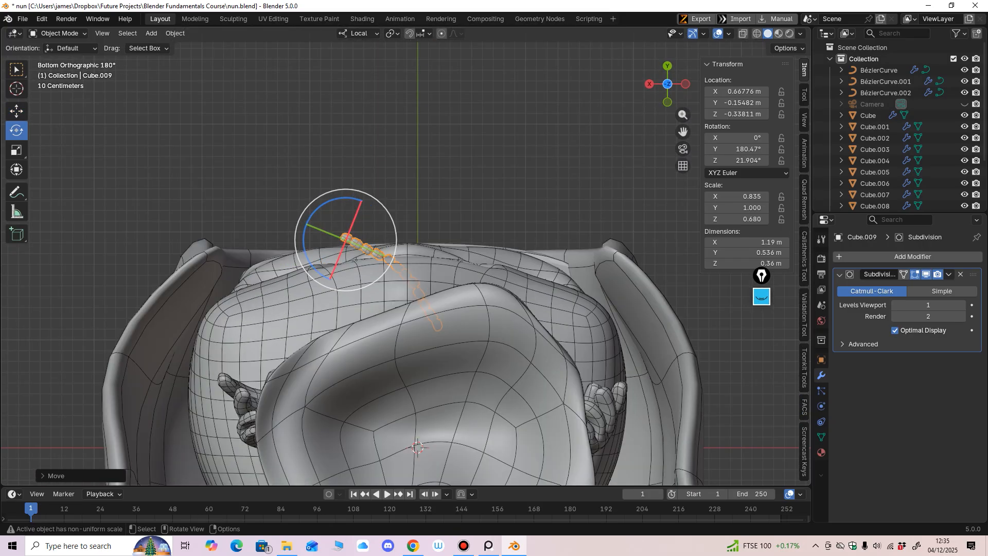
mouse_move(319, 205)
left_mouse_down()
mouse_move(301, 223)
mouse_move(309, 220)
left_mouse_up()
Switch the transform orientation to Global, move the lower teeth back into the mouth along Y and lower them to the bottom gum.
left_click(17, 112)
left_click(359, 33)
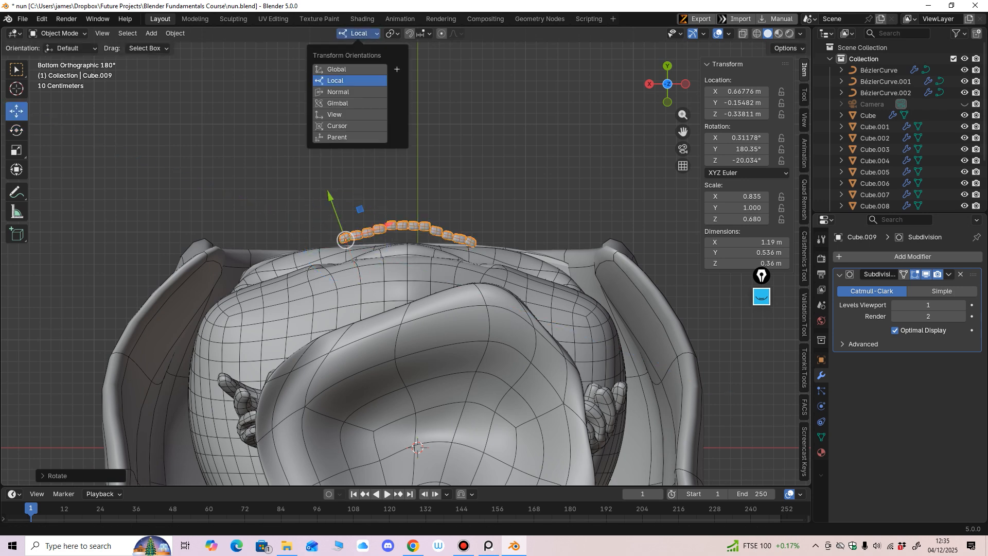
left_click(350, 69)
mouse_move(345, 199)
left_mouse_down()
mouse_move(345, 226)
mouse_move(336, 205)
left_mouse_up()
key("ctrl+KP_1")
mouse_move(336, 205)
middle_mouse_down()
mouse_move(259, 198)
mouse_move(329, 202)
middle_mouse_up()
middle_click_drag(335, 252, 338, 250, "shift")
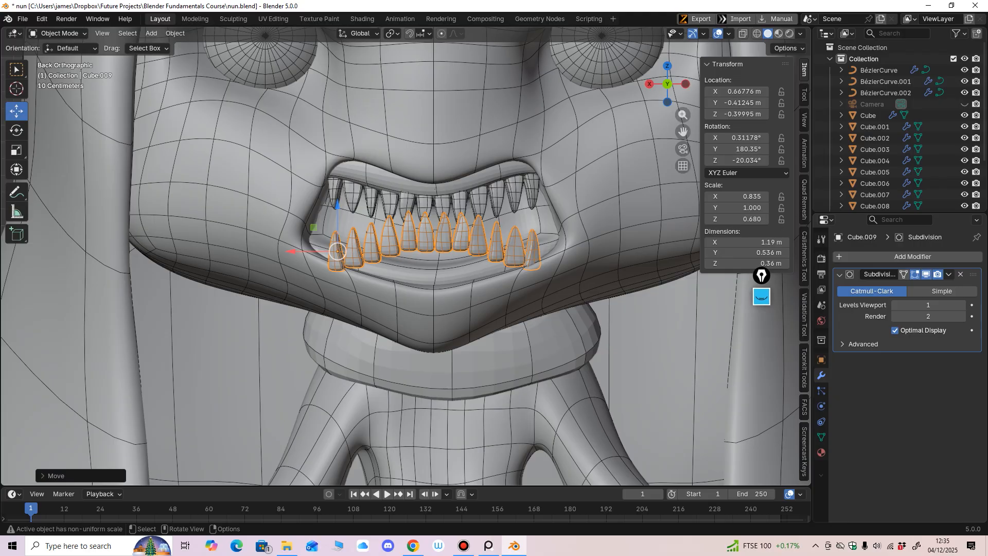
middle_click_drag(337, 251, 305, 246, "ctrl")
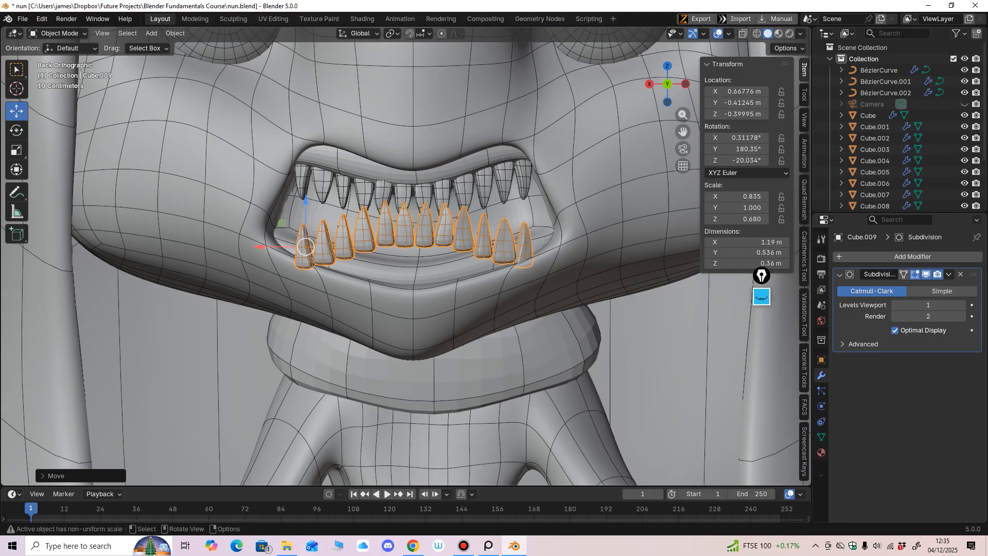
In Sculpt Mode, pull the central lower teeth down with the Grab brush at about 314 px, and enlarge the brush to 468 px.
left_click(56, 33)
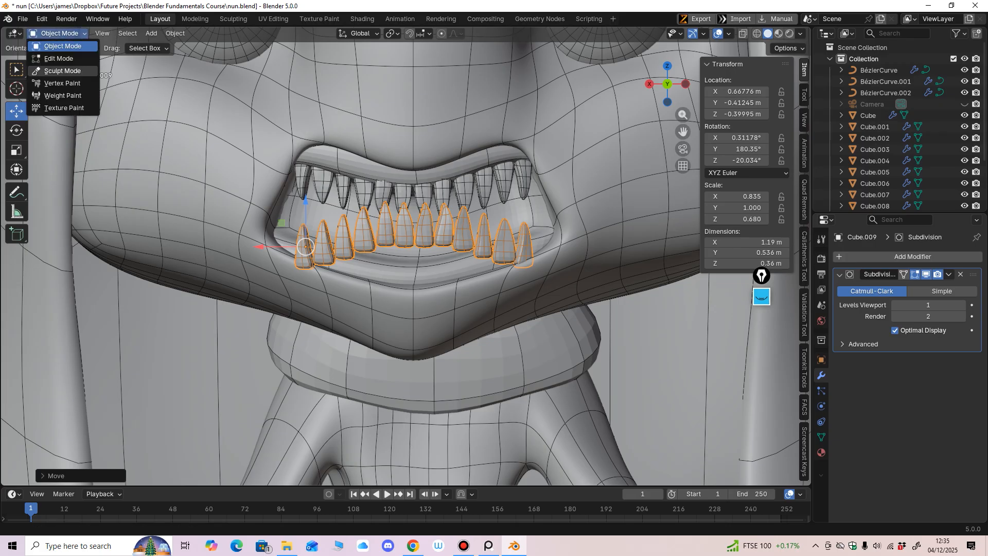
left_click(57, 71)
key("f")
left_click(499, 250)
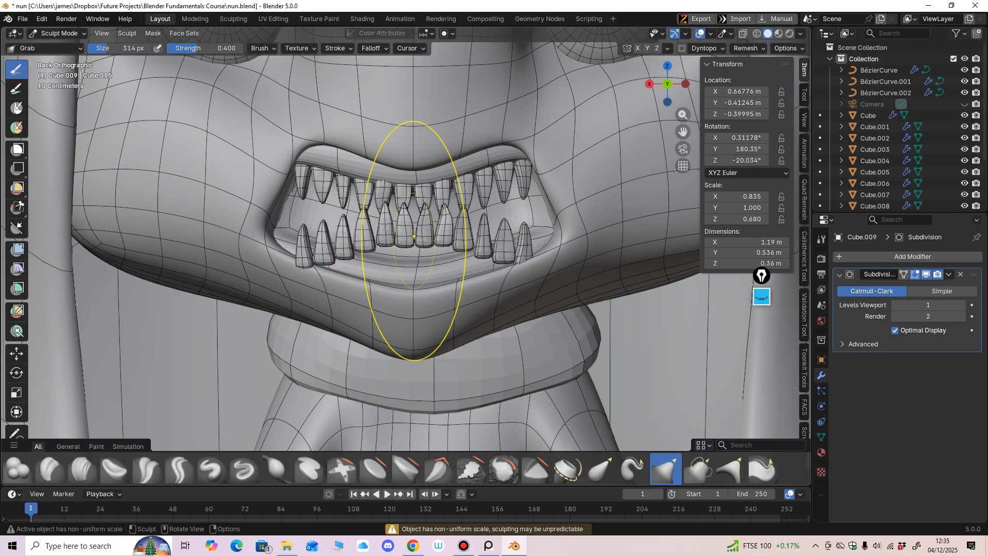
left_click_drag(414, 241, 419, 253)
key("f")
left_click(518, 282)
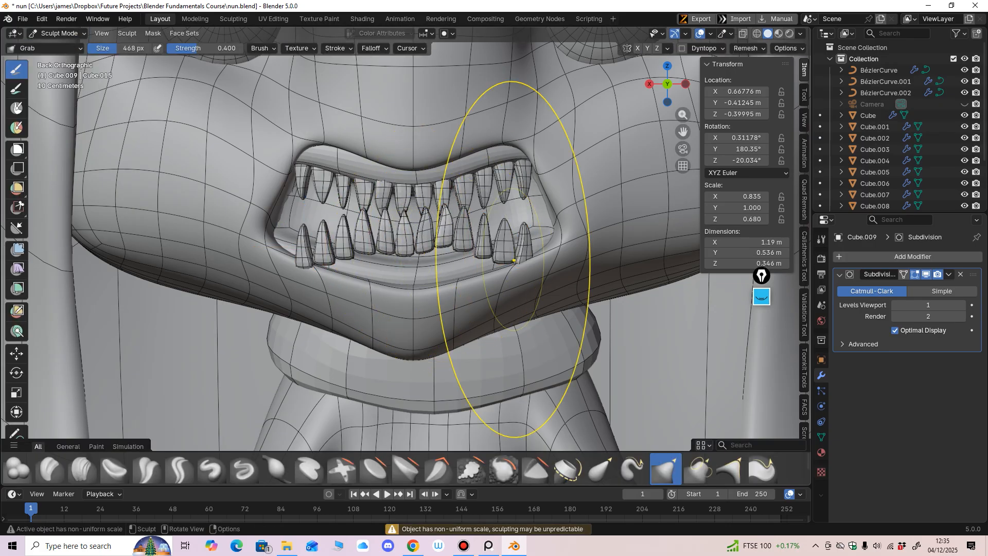
Enlarge the Grab brush to about 692 px and pull the middle of the lower row down toward the lower lip.
mouse_move(503, 283)
middle_mouse_down("ctrl")
mouse_move(502, 264)
mouse_move(496, 298)
mouse_move(499, 278)
mouse_move(510, 288)
middle_mouse_up("ctrl")
key("f")
left_click(492, 271)
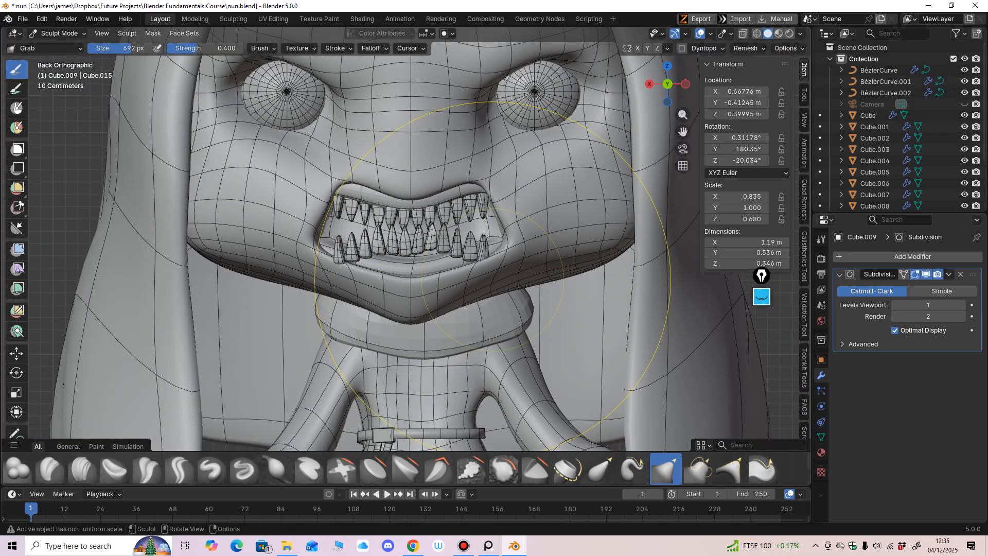
left_click_drag(414, 245, 413, 256)
left_click_drag(413, 250, 414, 256)
left_click_drag(415, 249, 417, 254)
mouse_move(448, 249)
left_mouse_down()
mouse_move(387, 259)
mouse_move(454, 257)
left_mouse_up()
Use the Grab brush at about 354 and 280 px to reshape the outer lower teeth so the row follows the lower lip.
key("f")
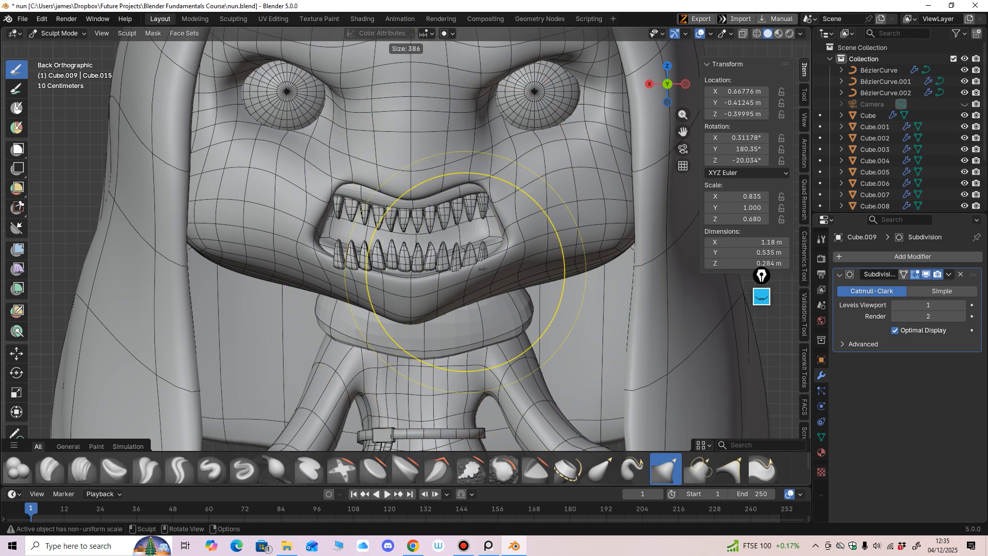
left_click(488, 266)
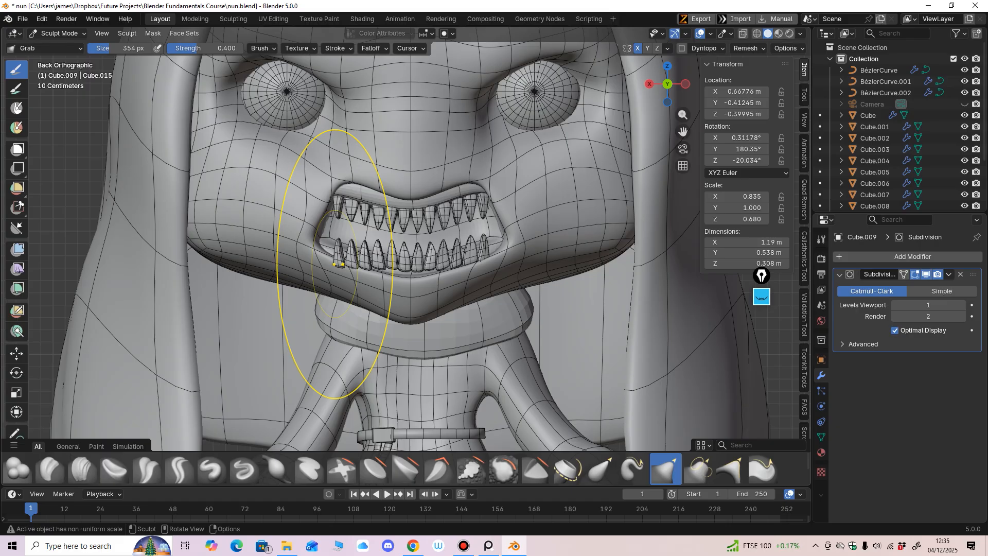
key("f")
left_click(410, 264)
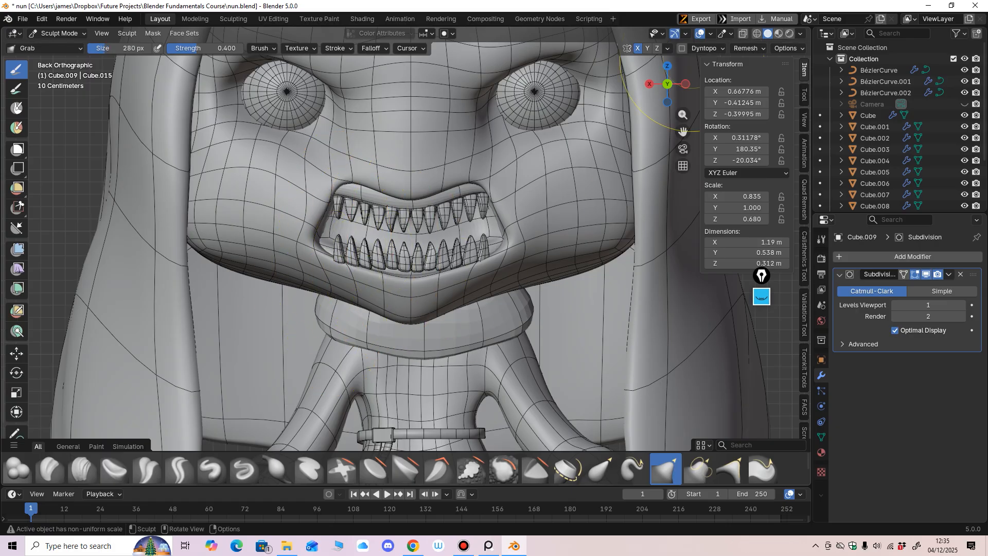
left_click_drag(483, 257, 479, 248)
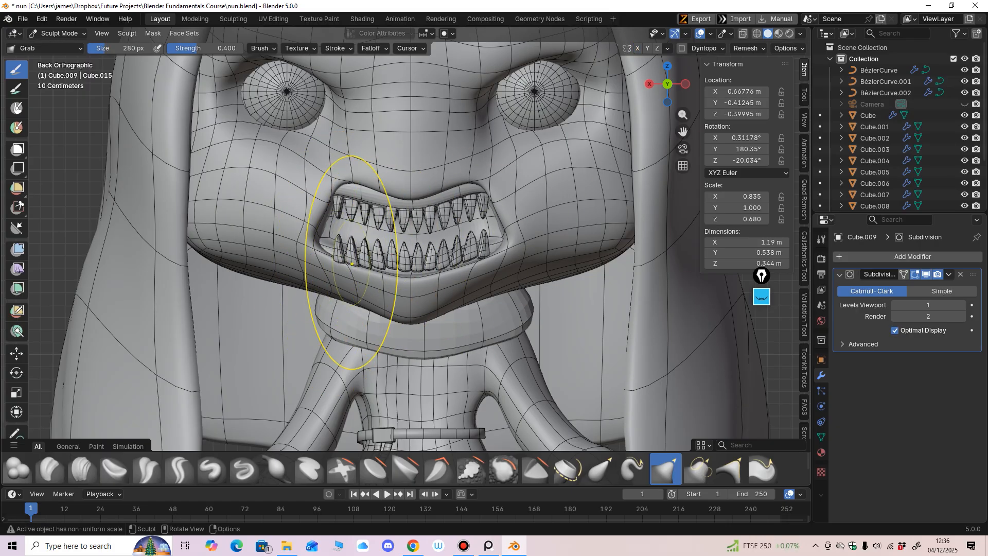
mouse_move(342, 261)
left_mouse_down()
mouse_move(341, 250)
mouse_move(392, 264)
left_mouse_up()
Reduce the Grab brush to about 155 and 103 px, and adjust the individual lower teeth, pulling one near the centre down.
key("f")
left_click(315, 258)
key("f")
left_click(439, 265)
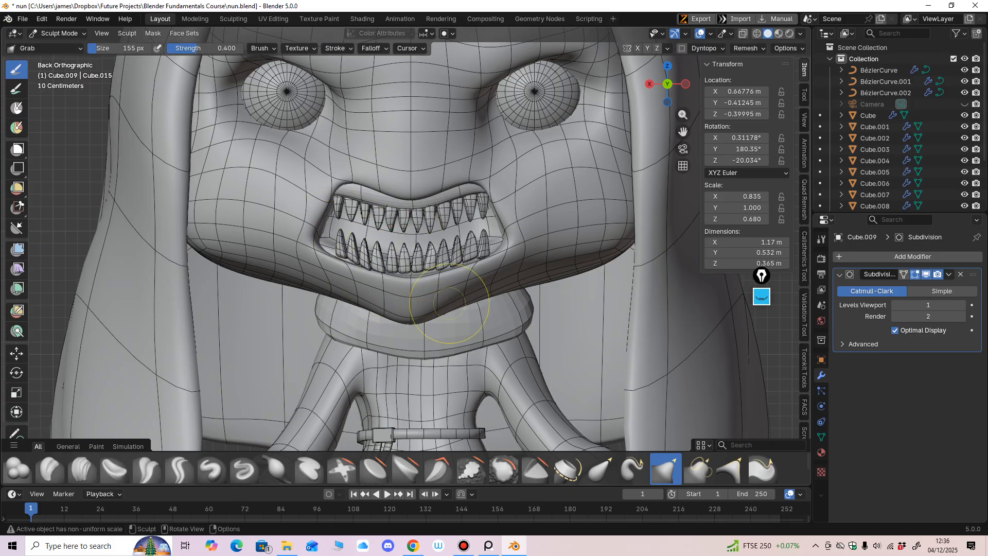
mouse_move(439, 310)
middle_mouse_down("ctrl")
mouse_move(427, 285)
mouse_move(464, 271)
mouse_move(408, 245)
middle_mouse_up("ctrl")
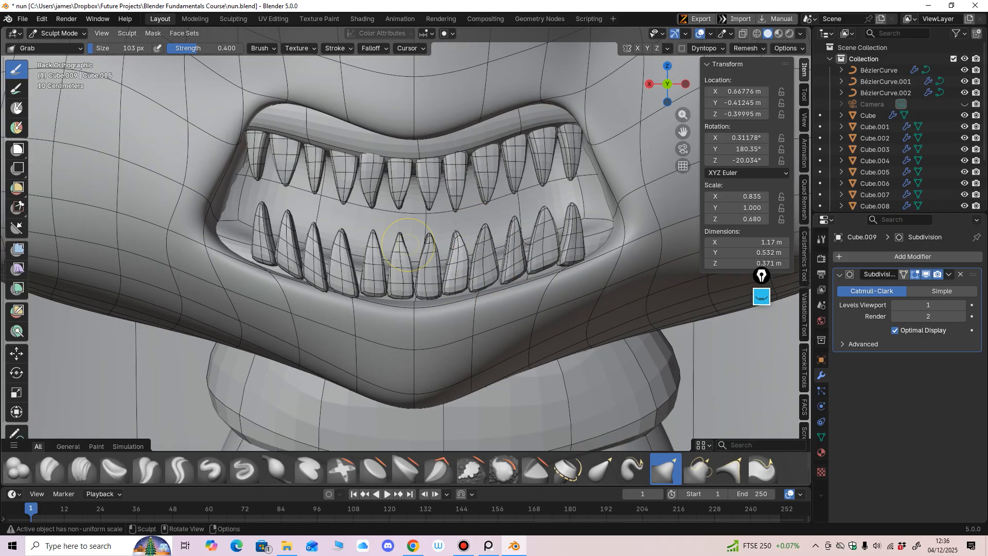
left_click_drag(371, 238, 370, 250)
middle_click_drag(428, 247, 451, 270, "ctrl")
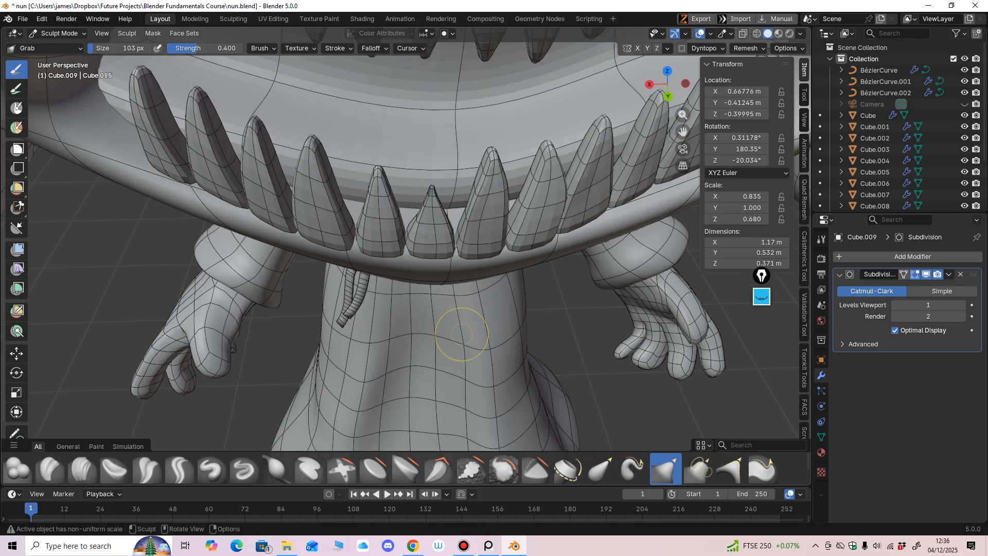
Isolate the lower teeth in Local View and pull the short central tooth's tip down with the Grab brush at about 189 px.
key("KP_Divide")
mouse_move(461, 334)
middle_mouse_down("ctrl")
mouse_move(470, 284)
mouse_move(425, 258)
mouse_move(425, 228)
mouse_move(379, 209)
middle_mouse_up("ctrl")
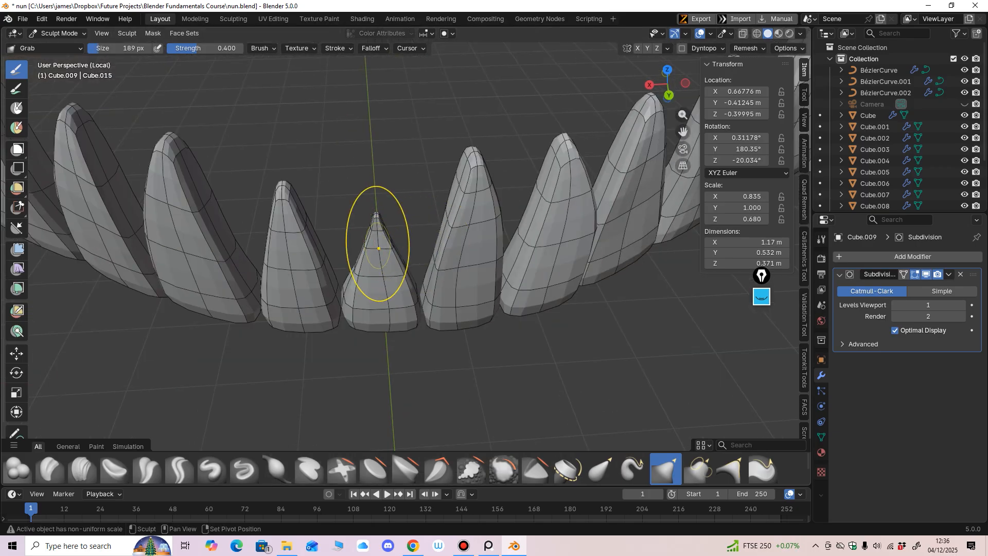
left_click_drag(378, 233, 379, 250)
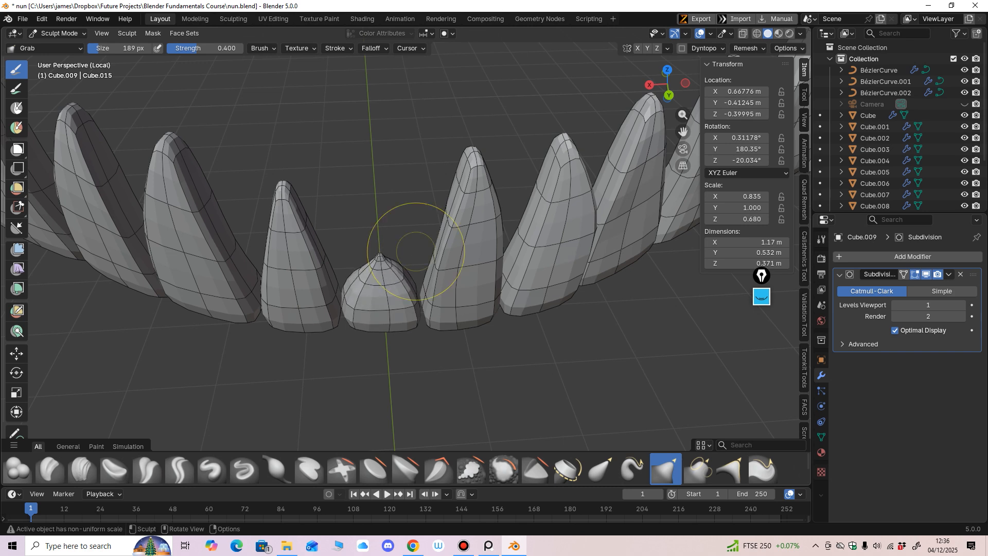
Shorten the tall lower teeth on both sides of the centre by pulling their tips down with the Grab brush at 189 px.
scroll(416, 251, "down", 4)
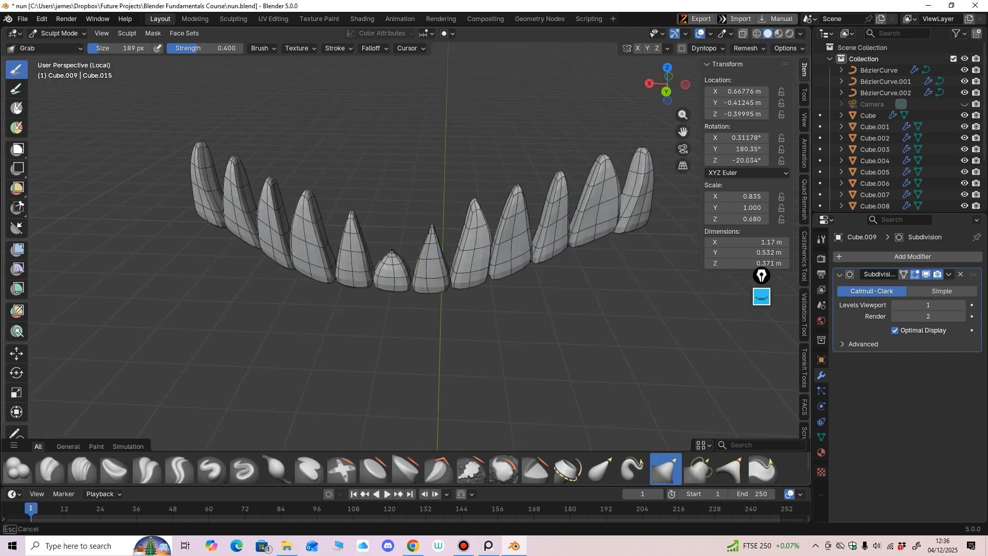
left_click_drag(474, 207, 474, 234)
left_click_drag(517, 193, 515, 225)
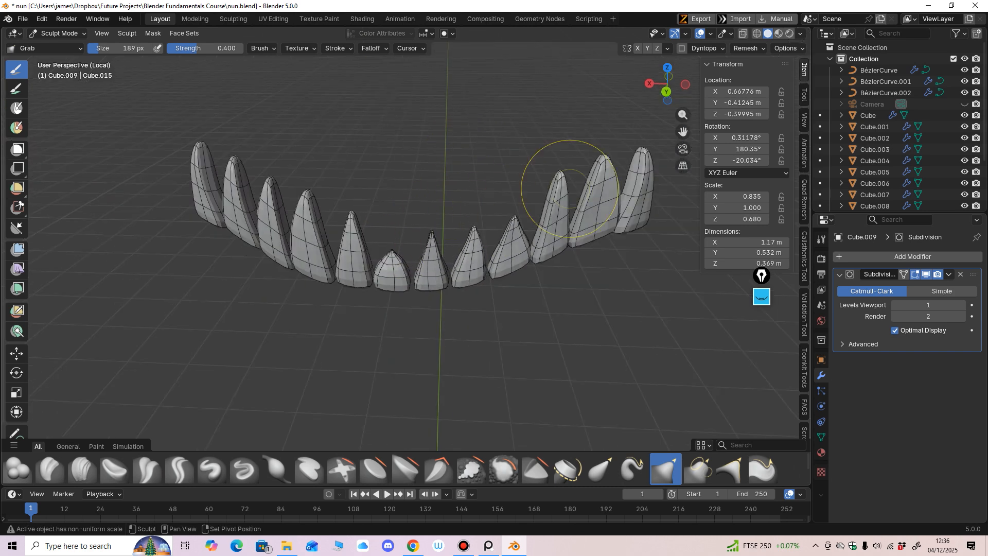
left_click_drag(562, 190, 559, 211)
mouse_move(604, 159)
left_mouse_down()
mouse_move(603, 180)
mouse_move(640, 174)
left_mouse_up()
mouse_move(228, 162)
left_mouse_down()
mouse_move(230, 180)
mouse_move(353, 221)
left_mouse_up()
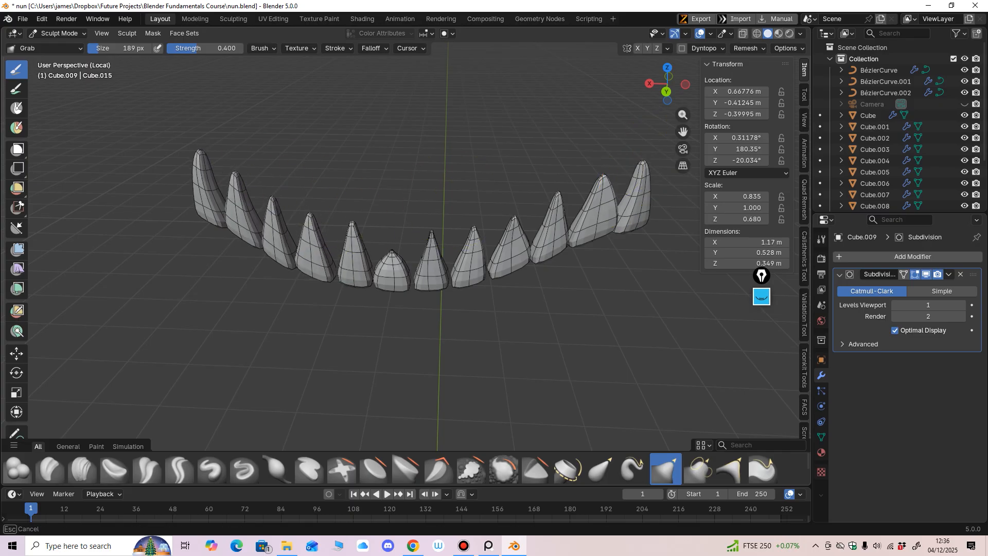
left_click_drag(249, 175, 249, 179)
left_click_drag(249, 178, 248, 193)
Reduce the Grab brush to 134 px and blunt the short central tooth and its neighbour in the lower row.
mouse_move(424, 286)
middle_mouse_down()
mouse_move(412, 258)
mouse_move(433, 218)
middle_mouse_up()
key("ctrl+KP_1")
key("f")
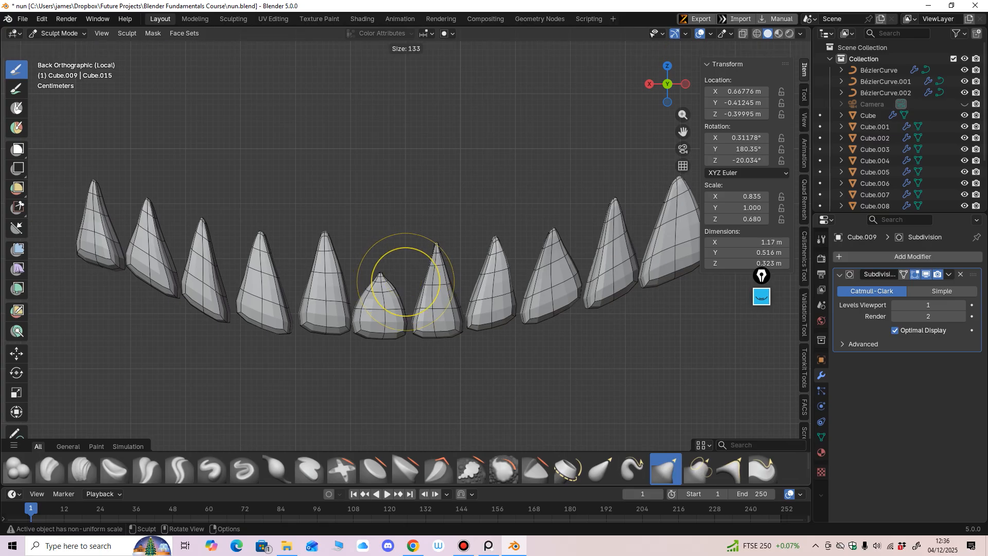
left_click(389, 280)
middle_click_drag(382, 278, 380, 234, "shift")
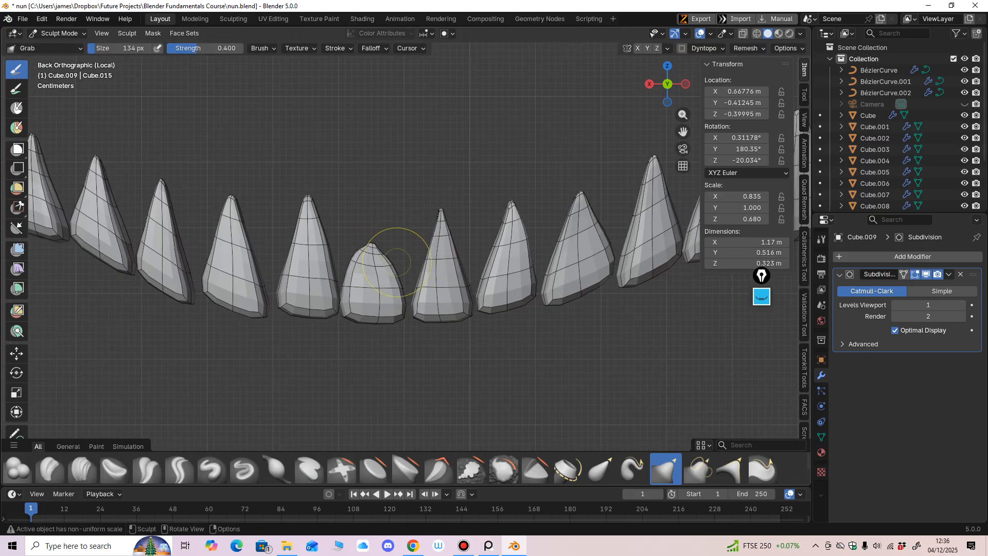
left_click_drag(389, 261, 403, 253)
middle_click_drag(436, 259, 442, 247)
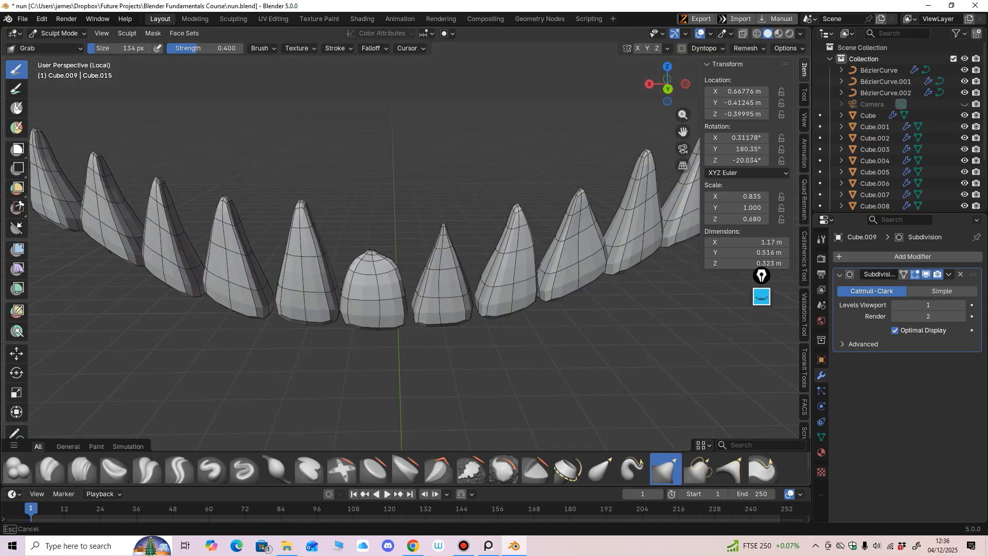
left_click_drag(443, 256, 444, 261)
middle_click_drag(449, 257, 447, 261)
Pull down the tips of the next three lower teeth on one side to about the height of the central teeth.
left_click_drag(516, 220, 516, 256)
left_click_drag(581, 205, 579, 224)
left_click_drag(575, 222, 576, 229)
middle_click_drag(620, 190, 521, 231, "shift")
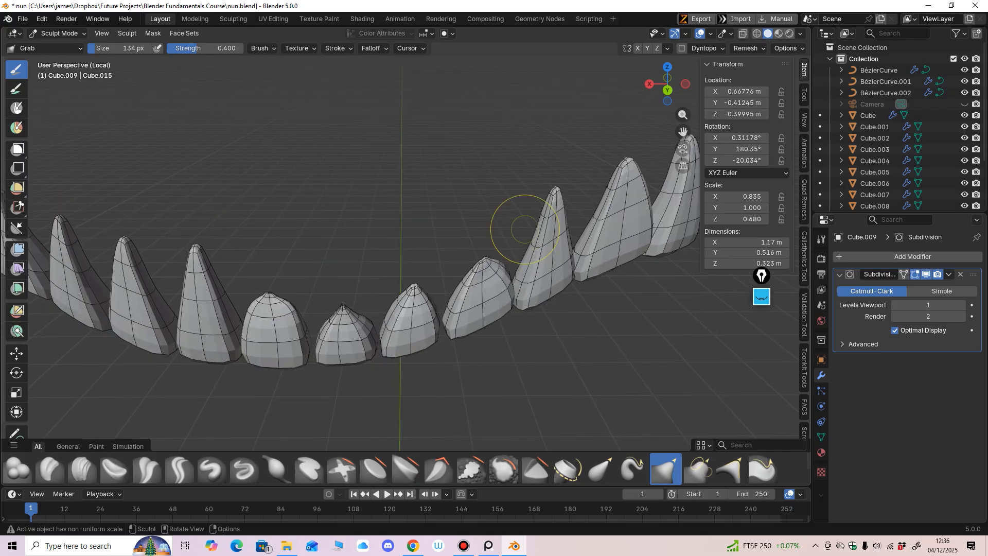
left_click_drag(552, 184, 552, 224)
Shorten the last two lower teeth at that end of the row with the Grab brush, adjusting their tips from several angles.
middle_click_drag(620, 251, 574, 294)
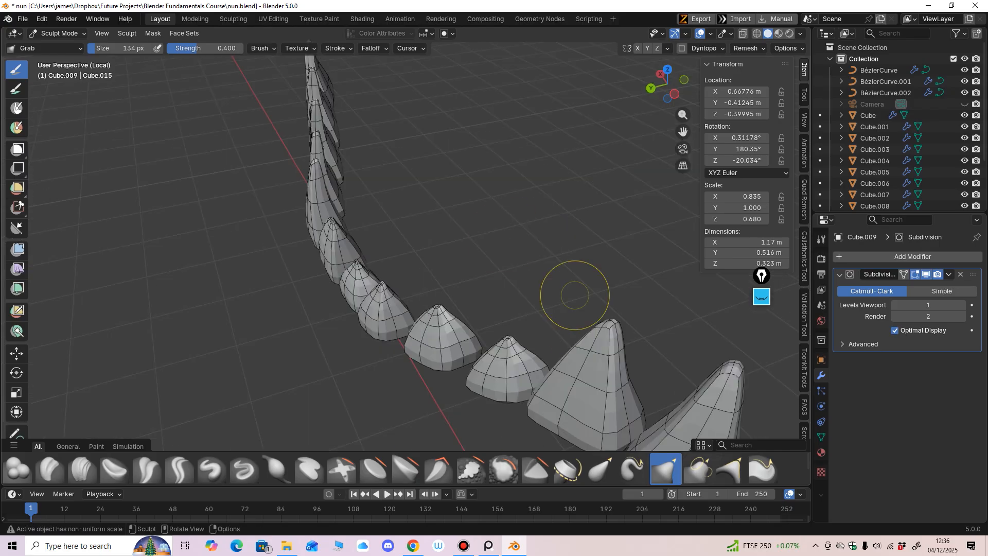
left_click_drag(601, 339, 602, 350)
middle_click_drag(607, 334, 545, 383)
middle_click_drag(579, 244, 588, 263)
left_click_drag(423, 276, 429, 288)
middle_click_drag(441, 302, 500, 203)
left_click_drag(319, 247, 301, 283)
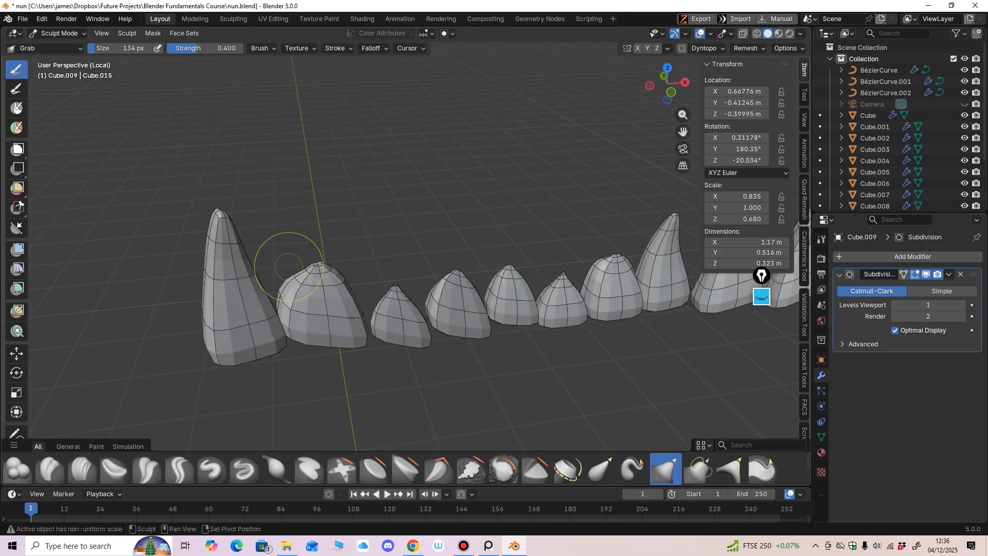
left_click_drag(221, 225, 231, 272)
Pull down the tips of the tall lower teeth on the opposite side, out to the end tooth.
middle_click_drag(386, 238, 564, 259)
left_click_drag(316, 291, 322, 337)
middle_click_drag(325, 324, 453, 275, "shift")
left_click_drag(367, 239, 372, 258)
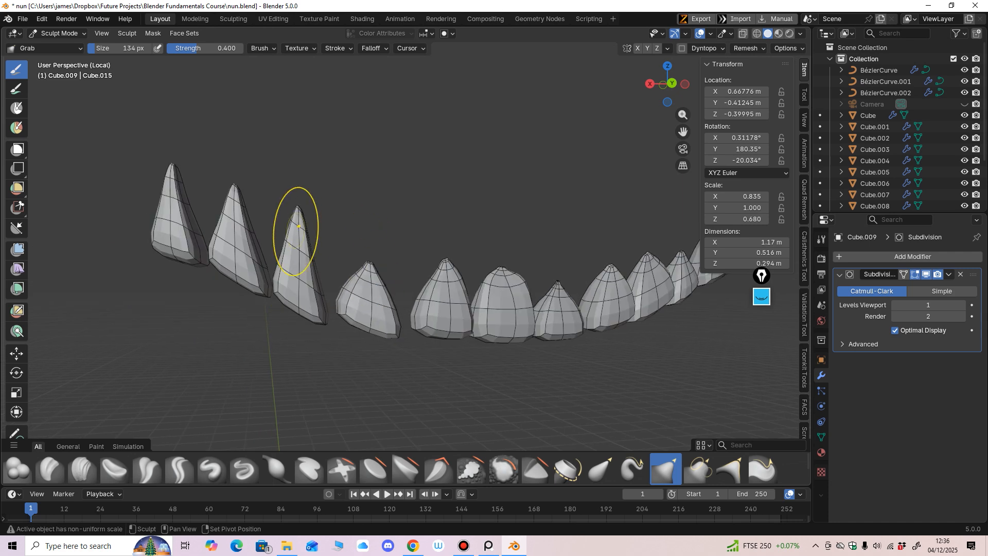
left_click_drag(297, 230, 300, 278)
left_click_drag(235, 208, 238, 237)
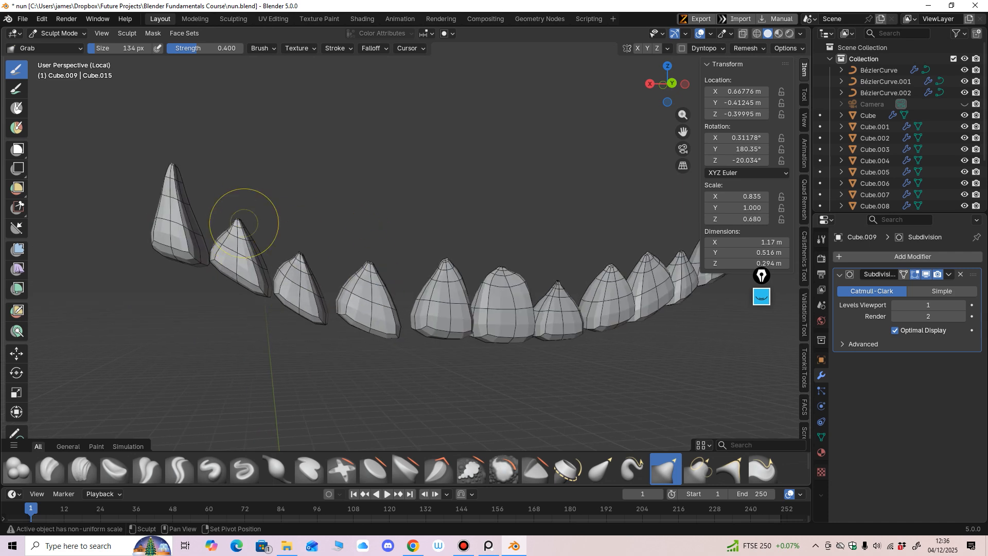
left_click_drag(174, 169, 178, 208)
Try the Draw brush at 134 px and strength 0.500 to build up the blunt tips of the lower teeth near the centre.
mouse_move(381, 282)
middle_mouse_down()
mouse_move(362, 290)
mouse_move(388, 296)
mouse_move(386, 276)
mouse_move(364, 265)
mouse_move(386, 293)
middle_mouse_up()
scroll(371, 388, "up", 2)
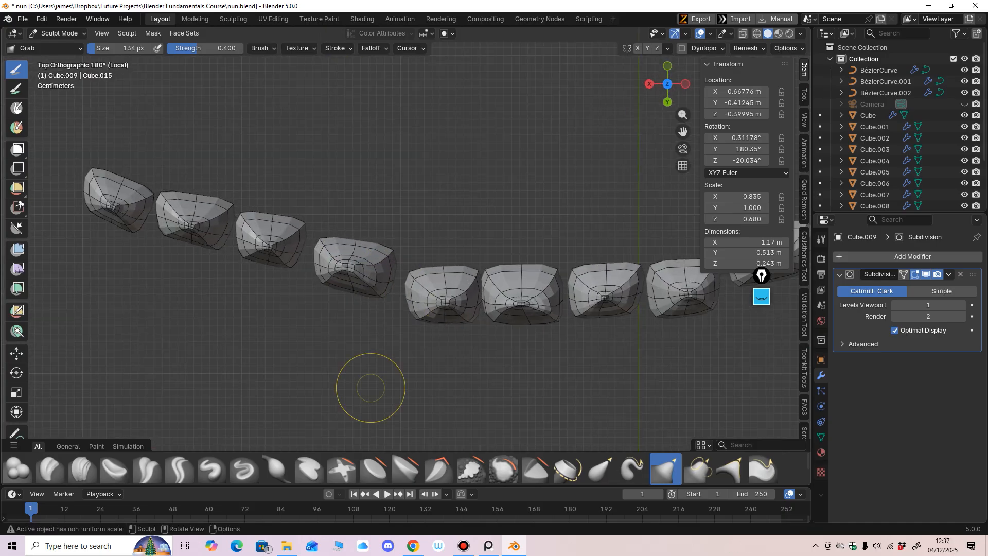
left_click(277, 468)
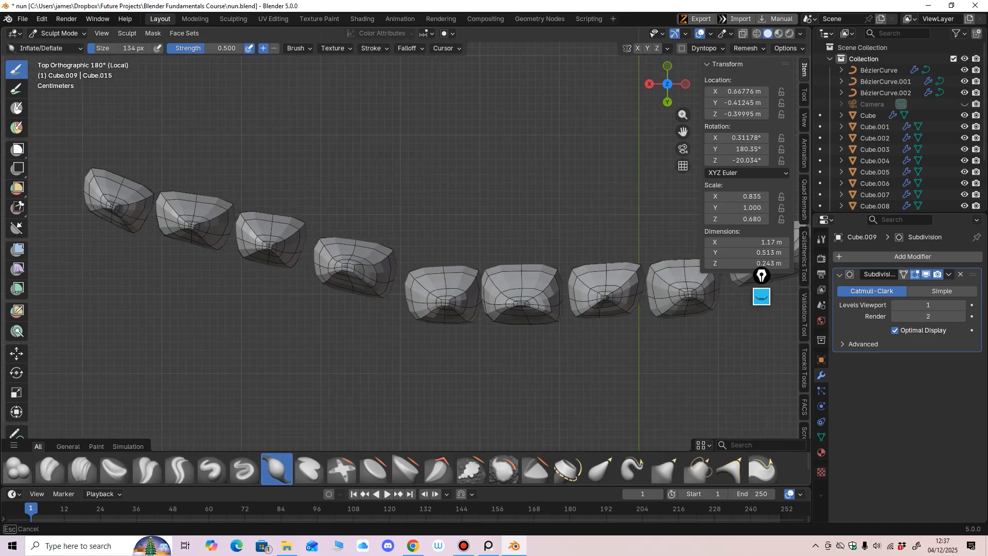
left_click(212, 468)
left_click_drag(361, 256, 337, 275)
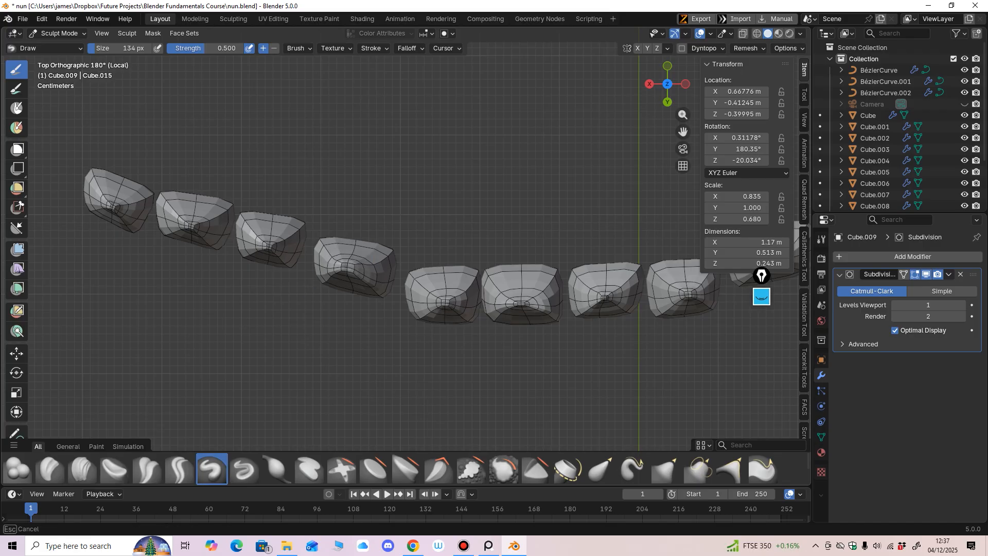
middle_click_drag(409, 283, 406, 311)
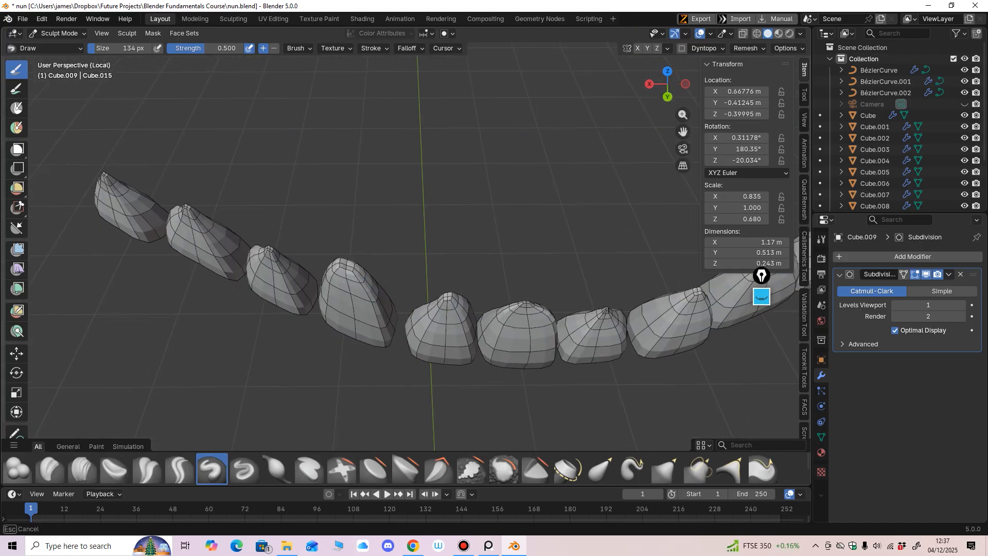
left_click_drag(448, 305, 447, 297)
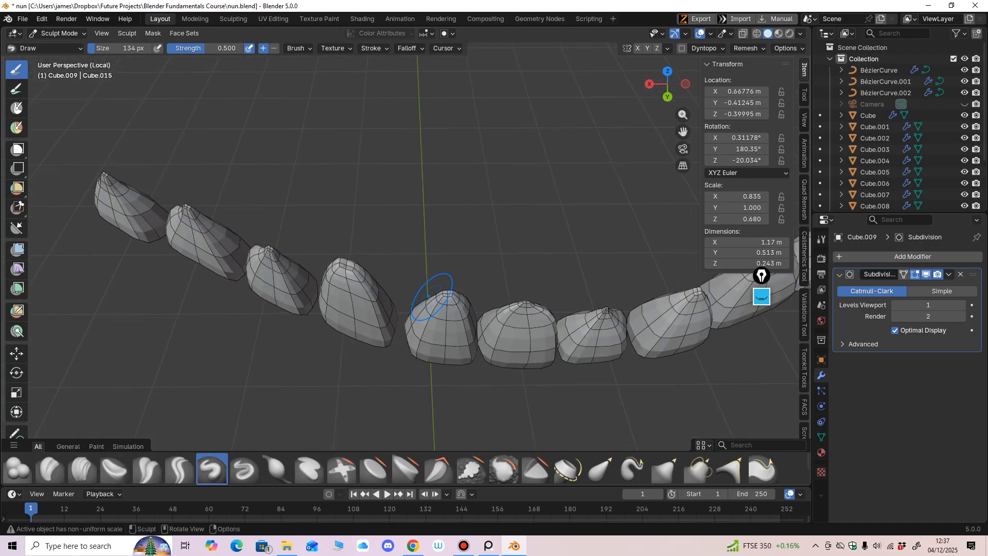
Return to the Grab brush and flatten the tips of the two central lower teeth at about 168 and 191 px.
key("g")
key("ctrl+KP_1")
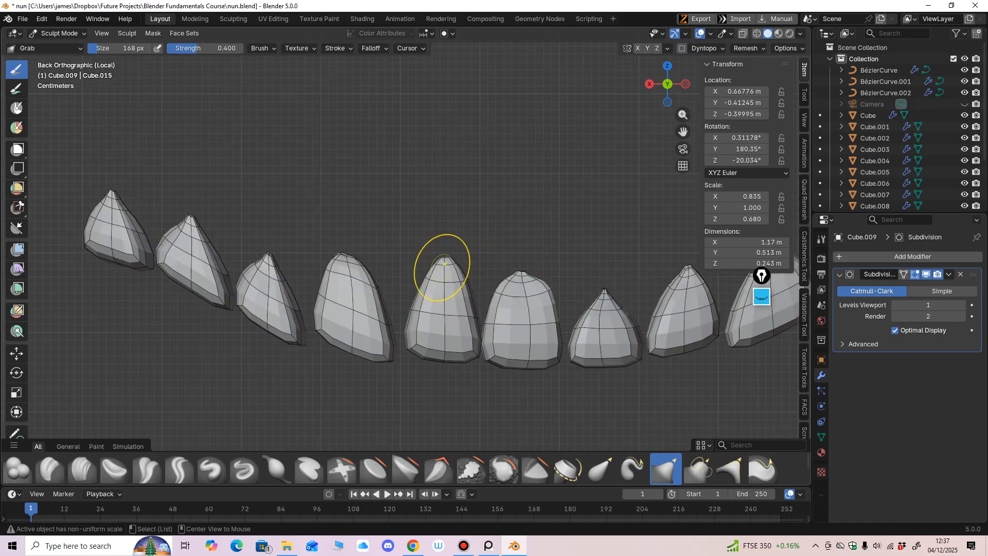
mouse_move(444, 263)
left_mouse_down()
mouse_move(441, 287)
mouse_move(433, 281)
mouse_move(449, 293)
left_mouse_up()
key("f")
left_click(521, 300)
left_click_drag(518, 279, 515, 287)
left_click_drag(503, 294, 498, 290)
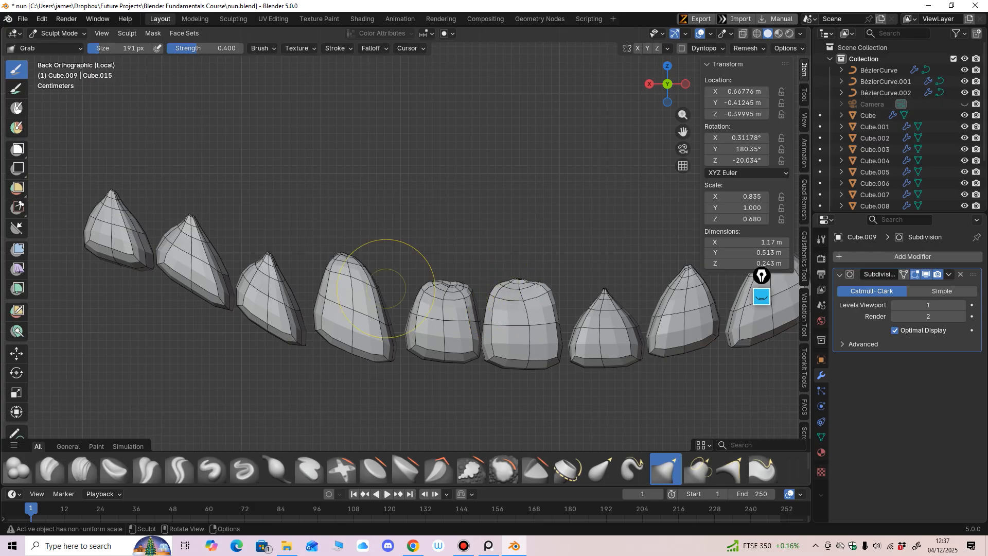
Broaden and round the four outer lower teeth on one side with the Grab brush at about 269 and 235 px.
key("f")
left_click(414, 290)
mouse_move(376, 301)
left_mouse_down()
mouse_move(384, 297)
mouse_move(364, 289)
left_mouse_up()
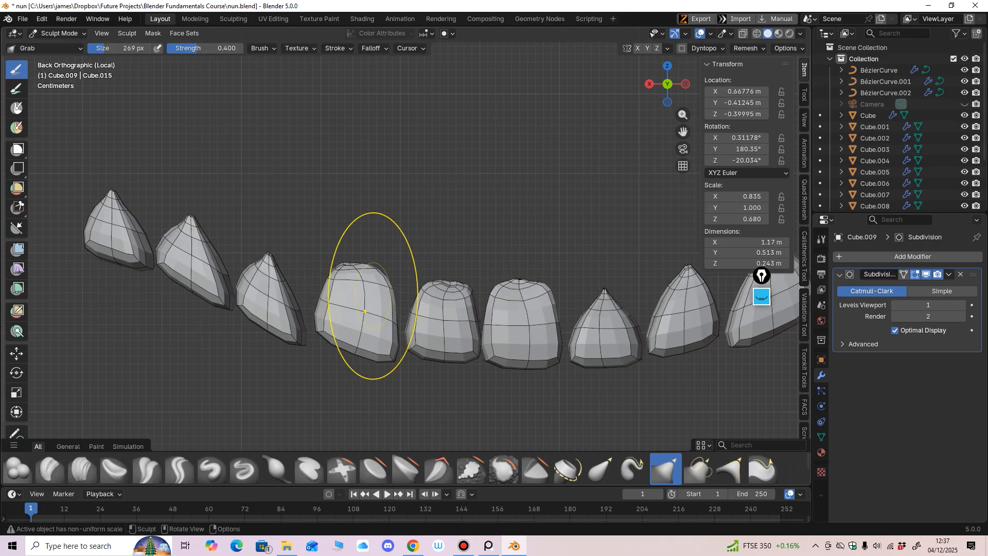
mouse_move(267, 264)
left_mouse_down()
mouse_move(286, 267)
mouse_move(250, 269)
left_mouse_up()
key("f")
left_click(252, 261)
mouse_move(206, 250)
left_mouse_down()
mouse_move(196, 224)
mouse_move(203, 235)
left_mouse_up()
mouse_move(118, 215)
left_mouse_down()
mouse_move(139, 211)
mouse_move(98, 202)
left_mouse_up()
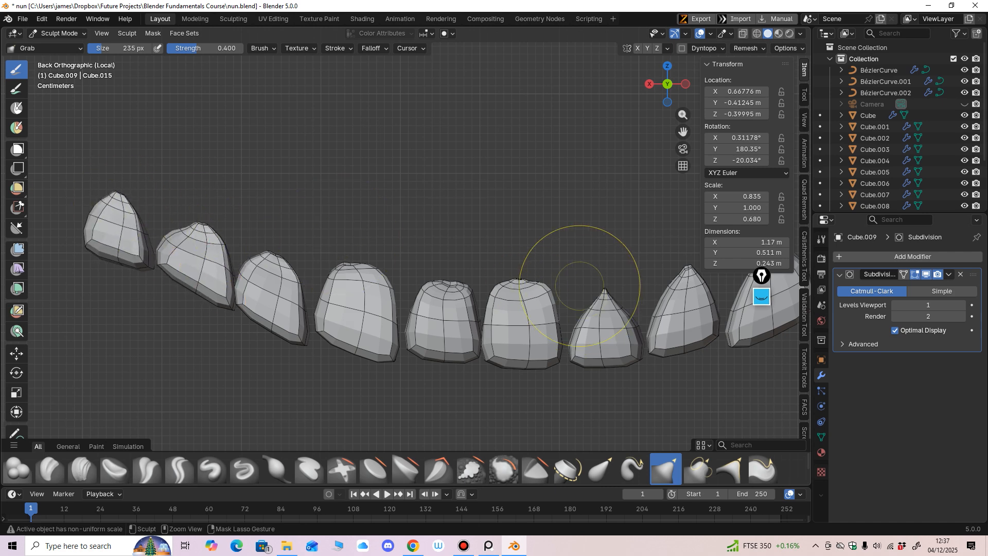
Reduce the Grab brush to about 201 px and round off the pointed tooth beside the flattened central pair and its outer neighbour.
mouse_move(580, 286)
middle_mouse_down()
mouse_move(551, 291)
mouse_move(585, 309)
mouse_move(567, 309)
mouse_move(558, 295)
middle_mouse_up()
key("f")
left_click(542, 313)
left_click_drag(489, 288, 499, 284)
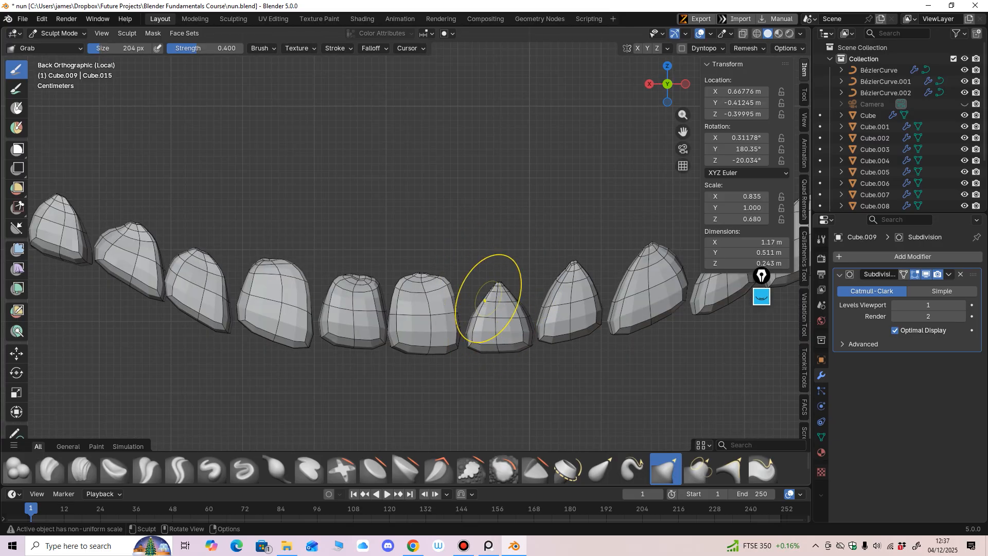
key("ctrl+z")
key("f")
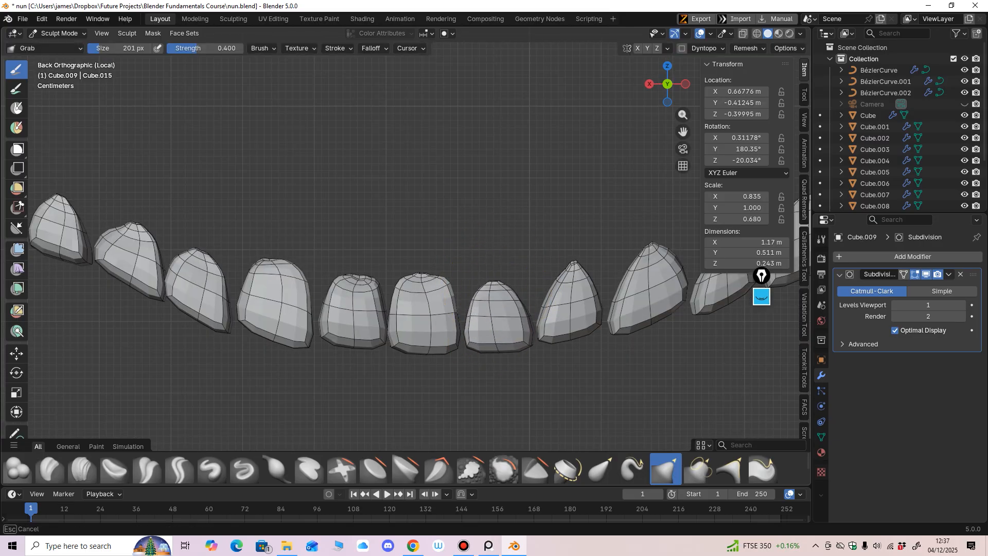
left_click(577, 287)
scroll(545, 309, "down", 2)
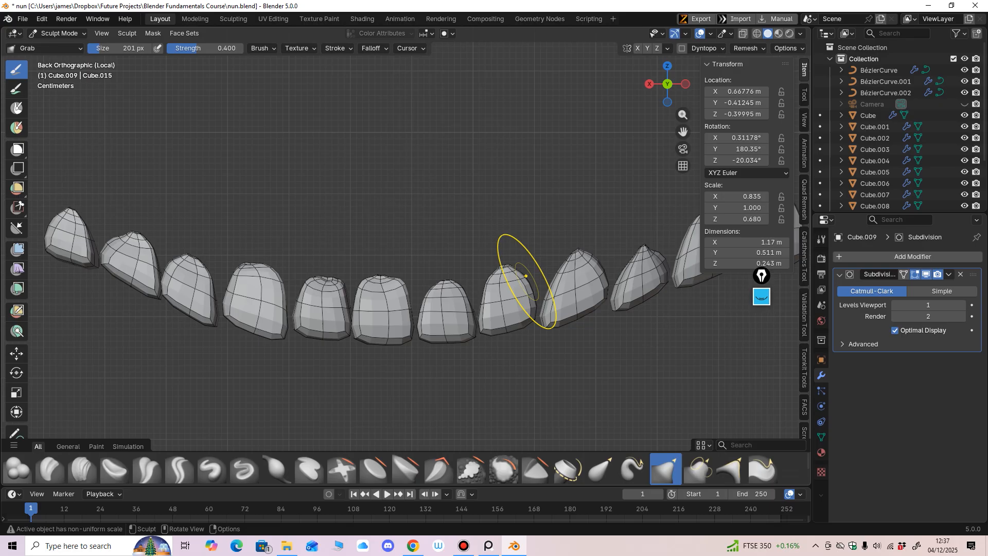
Round the tips of the remaining pointed lower teeth out to the far end of the row with the 201 px Grab brush.
middle_click_drag(483, 257, 501, 287)
left_click_drag(500, 288, 541, 318)
middle_click_drag(534, 267, 529, 298, "alt")
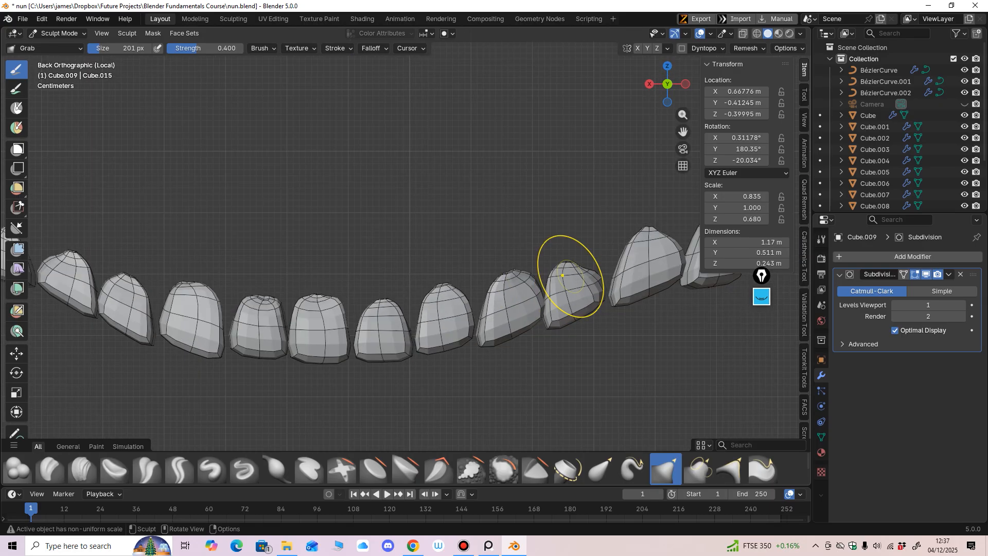
middle_click_drag(599, 265, 601, 246, "ctrl")
left_click_drag(605, 250, 590, 246)
left_click_drag(596, 247, 586, 247)
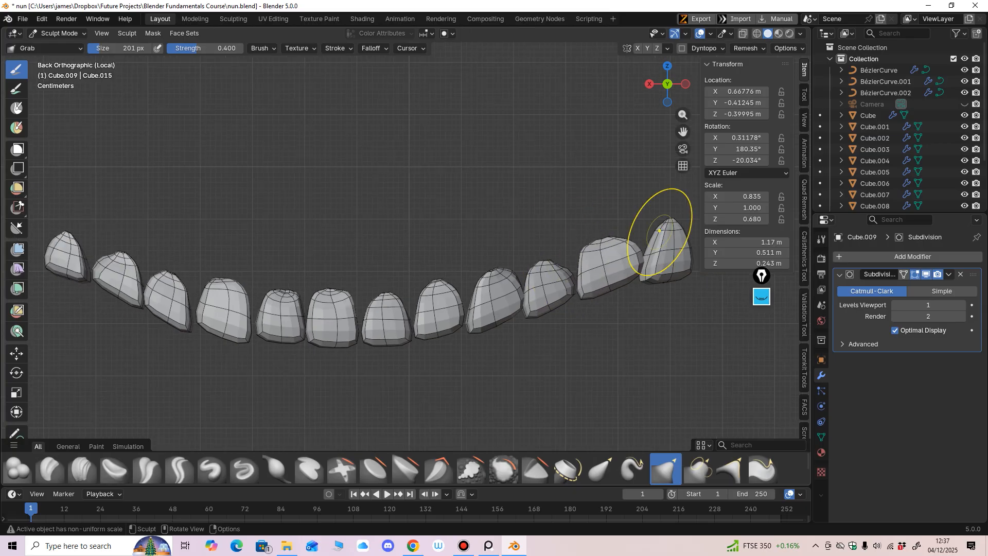
left_click_drag(660, 233, 661, 231)
Leave Local View and push the front of the lower row inward behind the lower lip with an enlarged Grab brush.
middle_click_drag(662, 232, 558, 294, "ctrl")
middle_click_drag(570, 338, 339, 233)
middle_click_drag(400, 255, 433, 293)
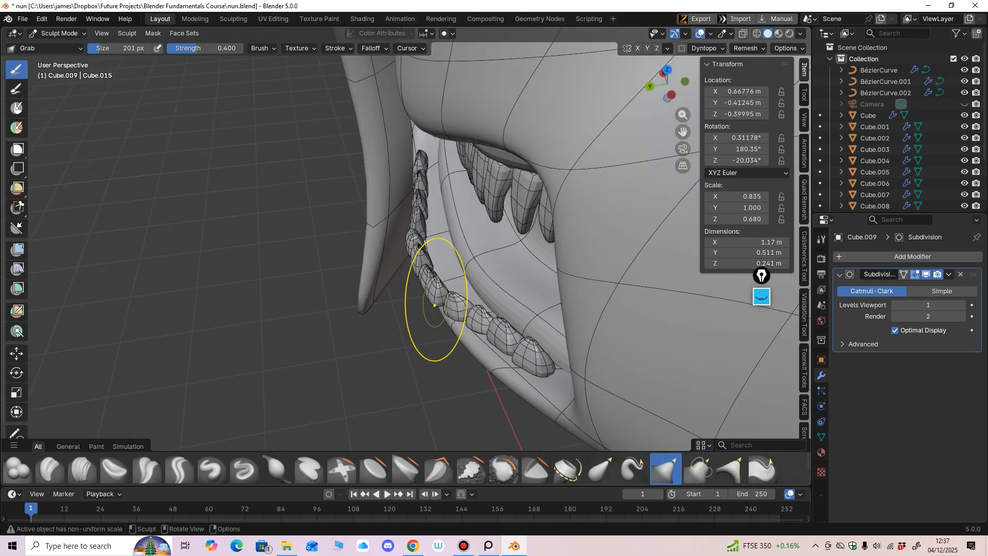
key("f")
left_click(561, 291)
left_click_drag(417, 245, 426, 241)
key("f")
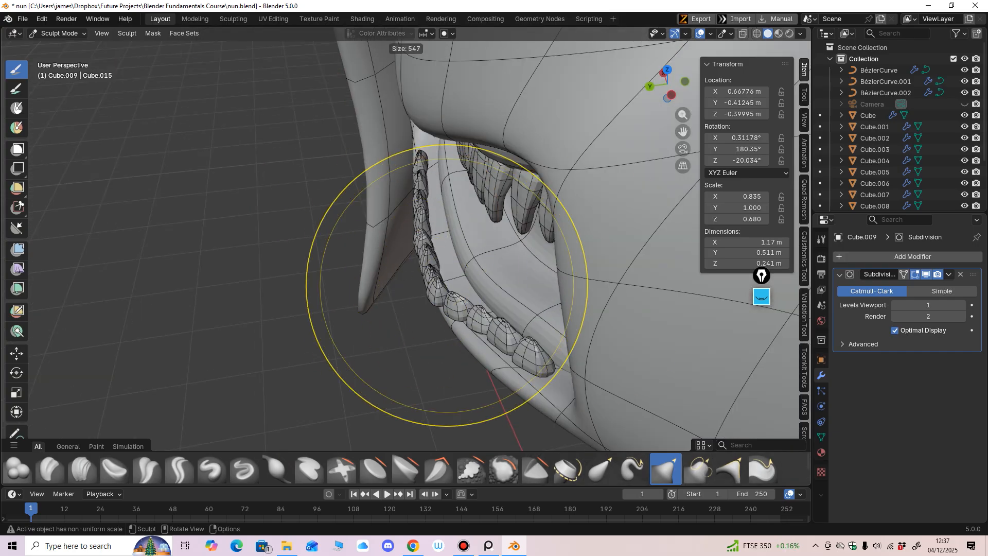
left_click(668, 285)
left_click_drag(458, 304, 467, 300)
left_click_drag(437, 264, 431, 272)
Refine the curve of the whole lower row against the lip, using a very large Grab brush and one at about 571 px.
key("f")
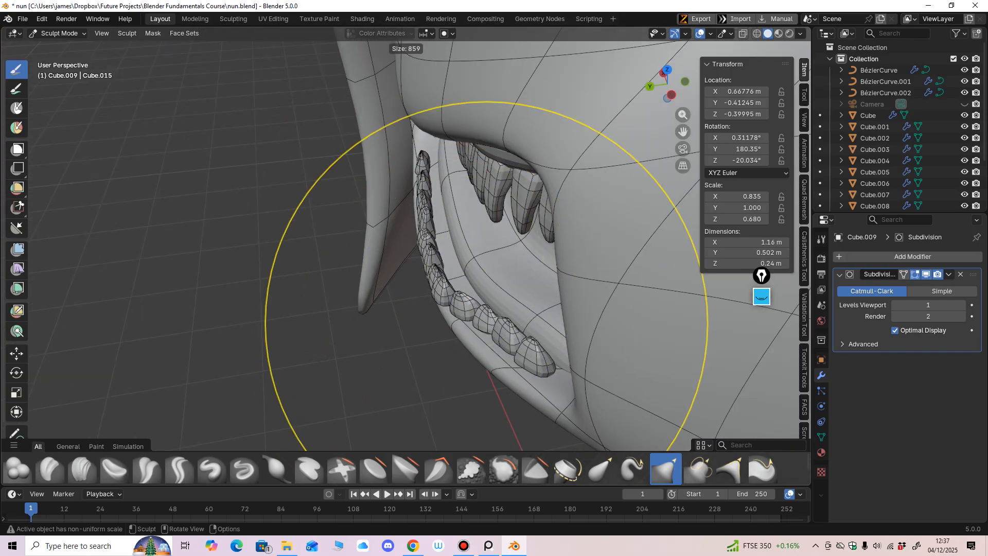
left_click(441, 319)
left_click_drag(492, 346, 483, 334)
middle_click_drag(478, 331, 474, 352)
key("f")
left_click(621, 351)
left_click_drag(488, 349, 483, 355)
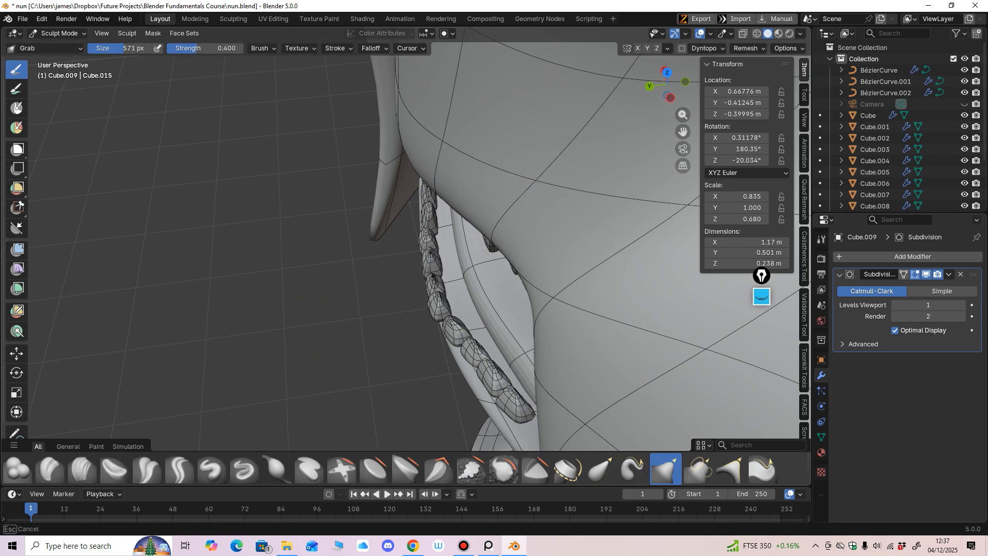
Switch to Object Mode and move the lower teeth deeper into the mouth and upward, to Y -0.62426 m and Z -0.3346 m.
left_click(58, 33)
left_click(62, 46)
mouse_move(412, 257)
middle_mouse_down()
mouse_move(422, 198)
mouse_move(392, 237)
middle_mouse_up()
left_click_drag(364, 165, 408, 158)
middle_click_drag(408, 170, 490, 131)
left_click_drag(280, 167, 280, 150)
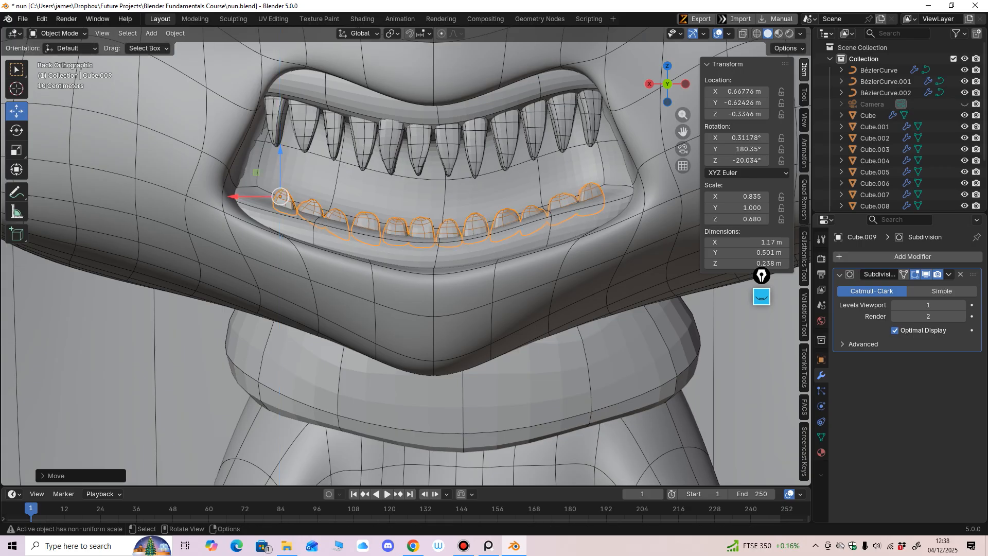
left_click_drag(233, 196, 231, 196)
key("ctrl+z")
Raise the lower teeth slightly above the lower lip and save the nun.blend file.
middle_click_drag(231, 201, 231, 332, "ctrl")
mouse_move(342, 186)
left_mouse_down()
mouse_move(343, 163)
mouse_move(343, 174)
left_mouse_up()
key("g")
key("ctrl+s")
scroll(406, 256, "up", 1)
Examine the whole nun with the viewport overlays hidden, restore them and clear the selection.
left_click(231, 319)
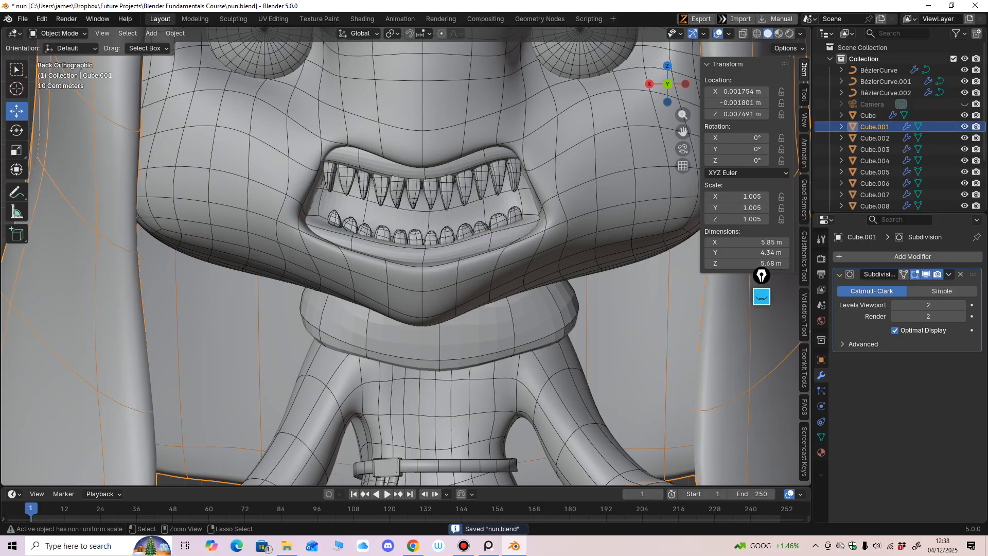
middle_click_drag(232, 319, 231, 356, "ctrl")
key("shift+alt+z")
middle_click_drag(232, 319, 215, 347, "ctrl")
middle_click_drag(215, 348, 222, 371, "ctrl")
key("shift+alt+z")
key("alt+a")
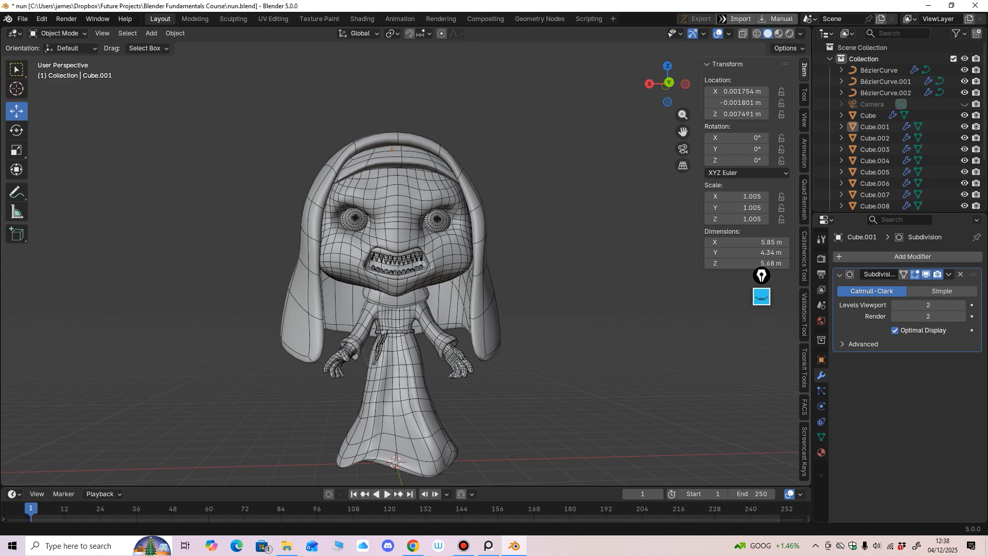
middle_click_drag(221, 371, 227, 364)
middle_click_drag(226, 363, 226, 321, "ctrl")
Add a cube mesh at the world origin beneath the nun.
left_click(151, 33)
mouse_move(174, 46)
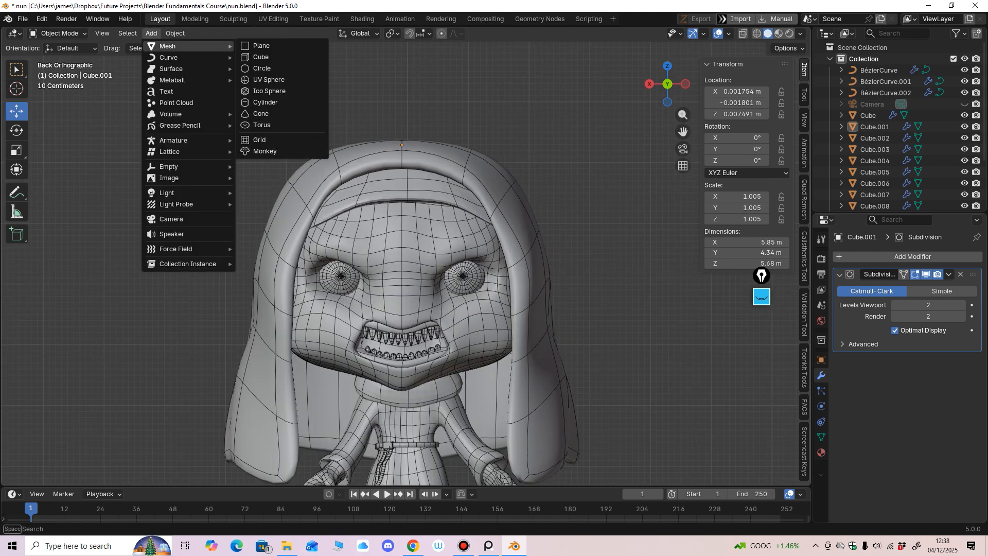
left_click(261, 57)
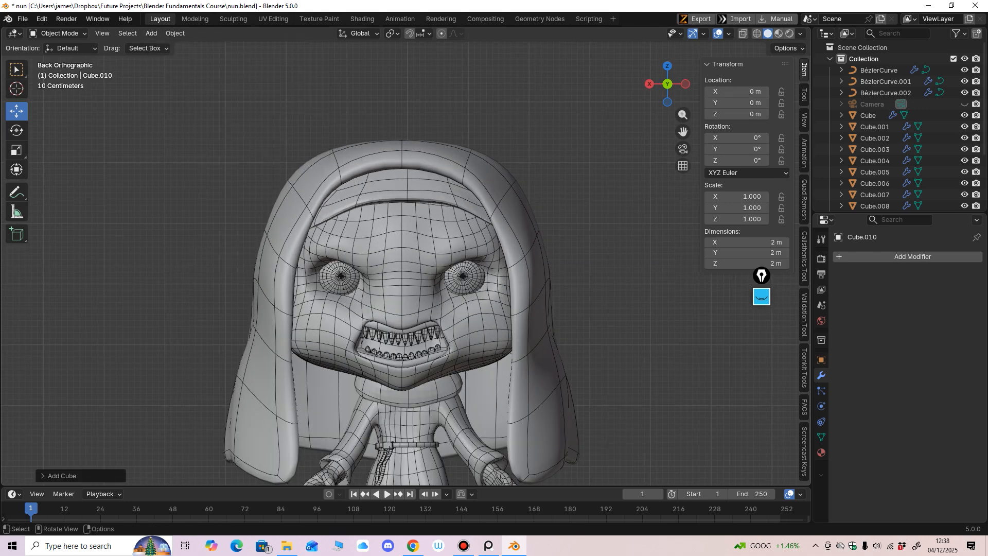
scroll(401, 257, "down", 3)
middle_click_drag(402, 350, 403, 264, "shift")
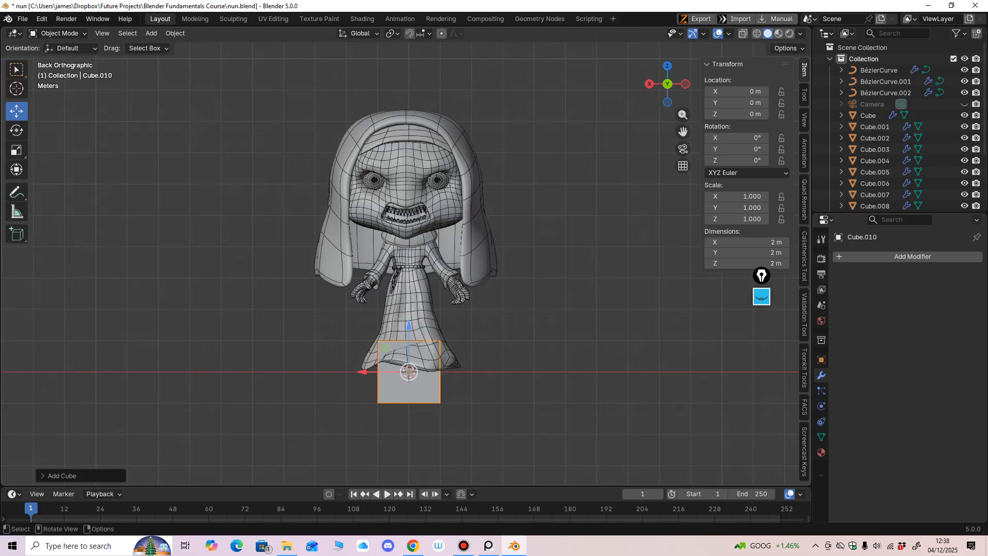
Scale the new cube down into a narrow upright block with scale X 0.167, Y 0.232 and Z 0.440.
left_click(16, 151)
left_click_drag(365, 372, 393, 371)
middle_click_drag(392, 371, 295, 375)
left_click_drag(420, 371, 454, 371)
middle_click_drag(454, 371, 545, 379)
left_click_drag(408, 328, 408, 352)
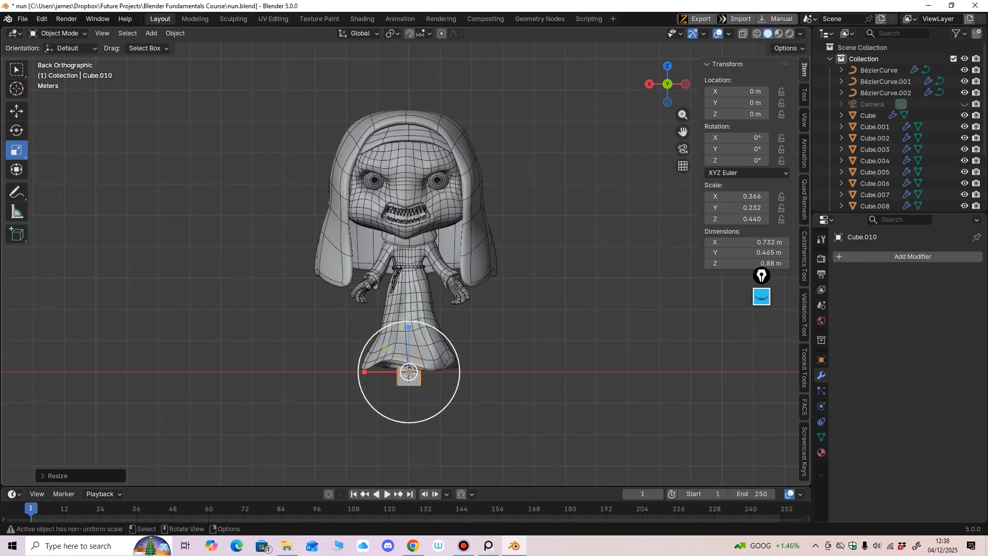
middle_click_drag(409, 352, 423, 355, "alt")
left_click_drag(365, 371, 388, 372)
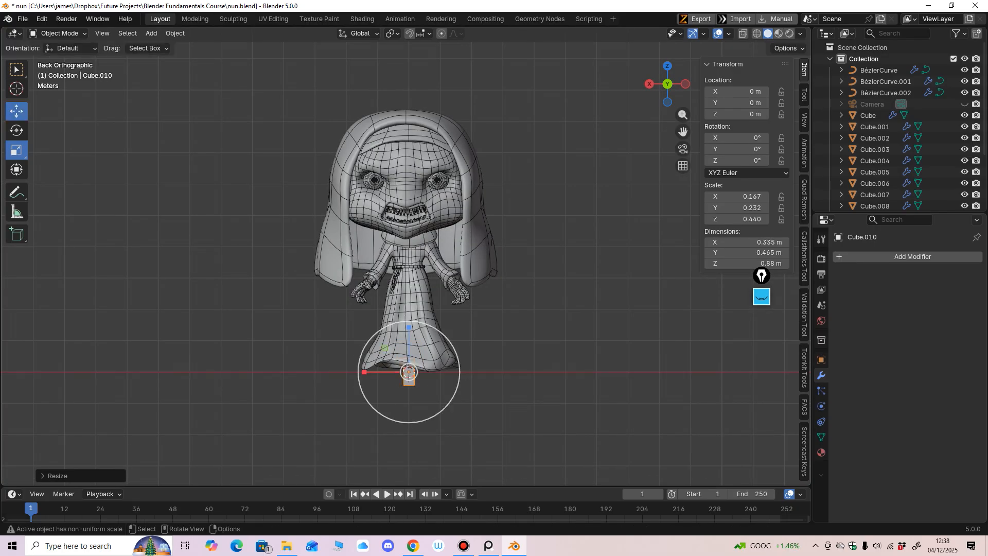
Move the block up and out in front of the nun's face, between the eyes, to Y 2.2522 m and Z 6.0951 m.
left_click_drag(408, 327, 409, 168)
middle_click_drag(409, 168, 322, 175)
left_click_drag(369, 213, 346, 212)
middle_click_drag(346, 213, 444, 212)
scroll(428, 143, "up", 5)
middle_click_drag(399, 368, 415, 261, "shift")
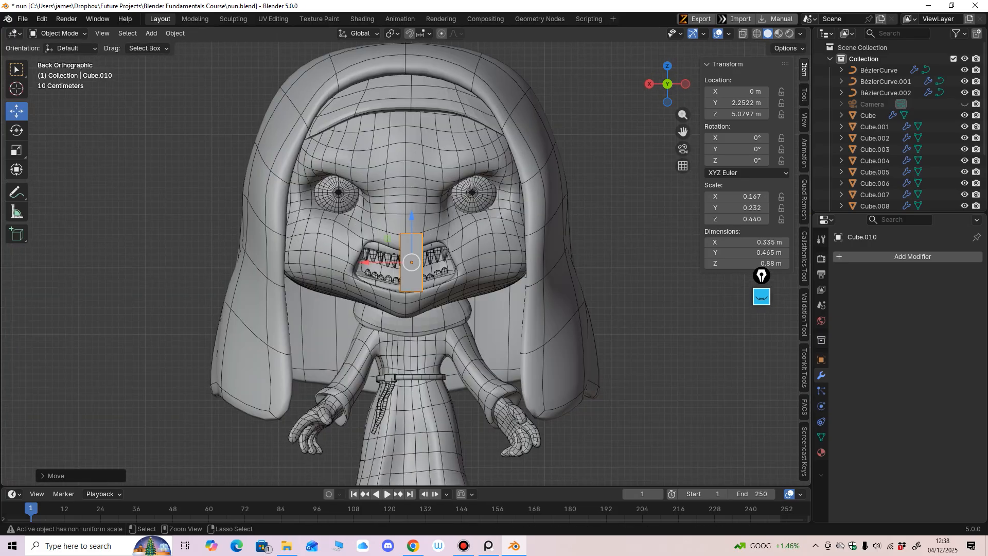
scroll(415, 265, "up", 2)
left_click_drag(414, 218, 414, 116)
scroll(416, 159, "down", 4)
scroll(416, 160, "up", 3)
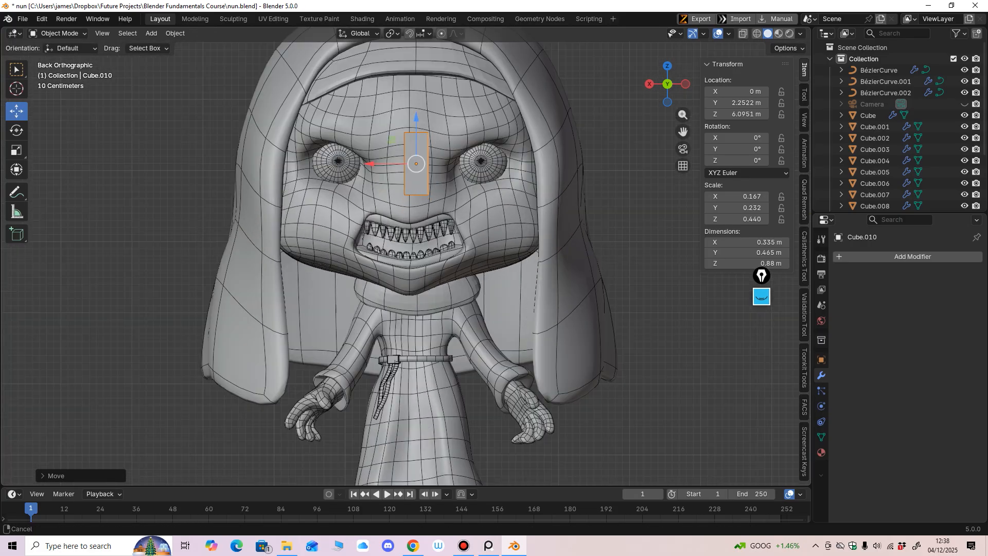
Centre the block sideways on the nun's face by shifting it to X 0.086533 m.
scroll(416, 160, "down", 1)
middle_click_drag(416, 159, 411, 232, "shift")
middle_click_drag(411, 231, 418, 202, "ctrl")
mouse_move(415, 288)
middle_mouse_down("shift")
mouse_move(427, 195)
mouse_move(422, 273)
middle_mouse_up("shift")
mouse_move(422, 502)
middle_mouse_down("ctrl")
mouse_move(406, 513)
mouse_move(438, 494)
middle_mouse_up("ctrl")
middle_click_drag(425, 288, 397, 357, "ctrl")
middle_click_drag(397, 357, 422, 334, "ctrl")
left_click_drag(354, 218, 344, 219)
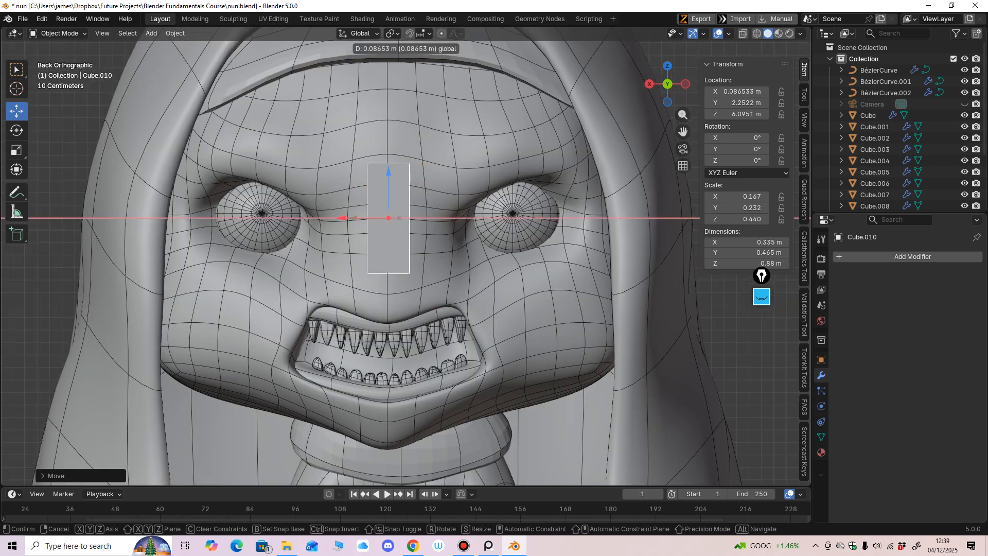
Thin the block front to back by scaling it to 0.116 along Y.
middle_click_drag(346, 227, 226, 271, "ctrl")
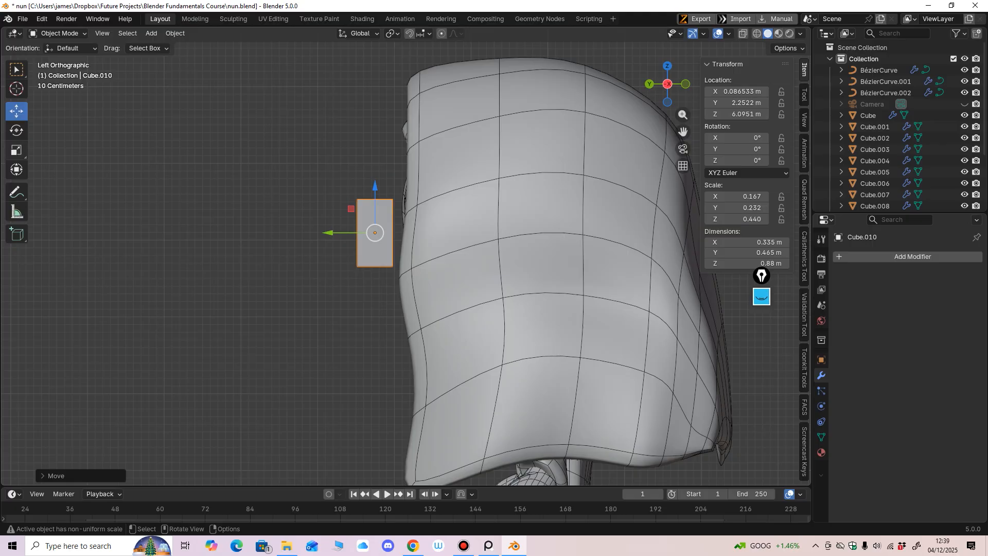
key("s")
left_click_drag(335, 233, 355, 234)
middle_click_drag(355, 233, 466, 206)
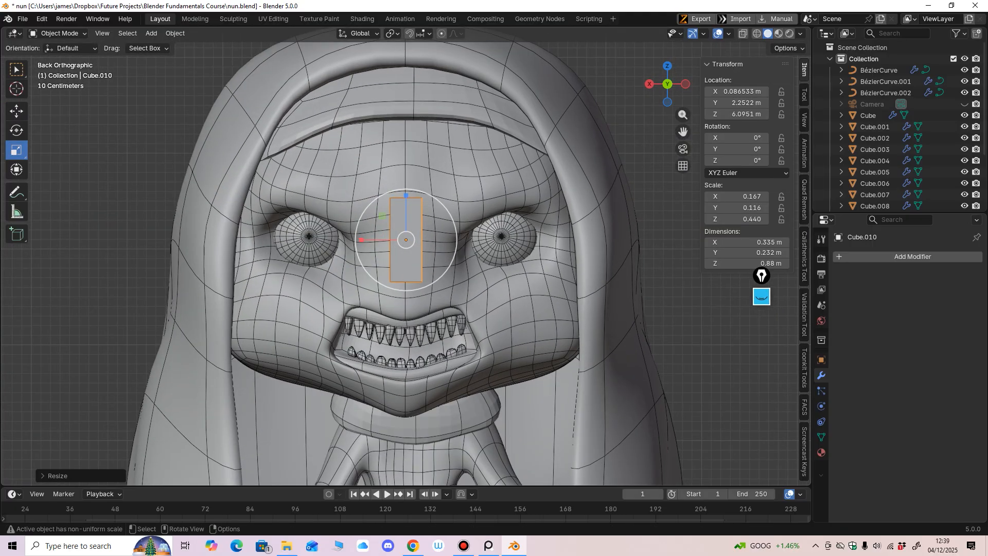
middle_click_drag(466, 206, 466, 190, "ctrl")
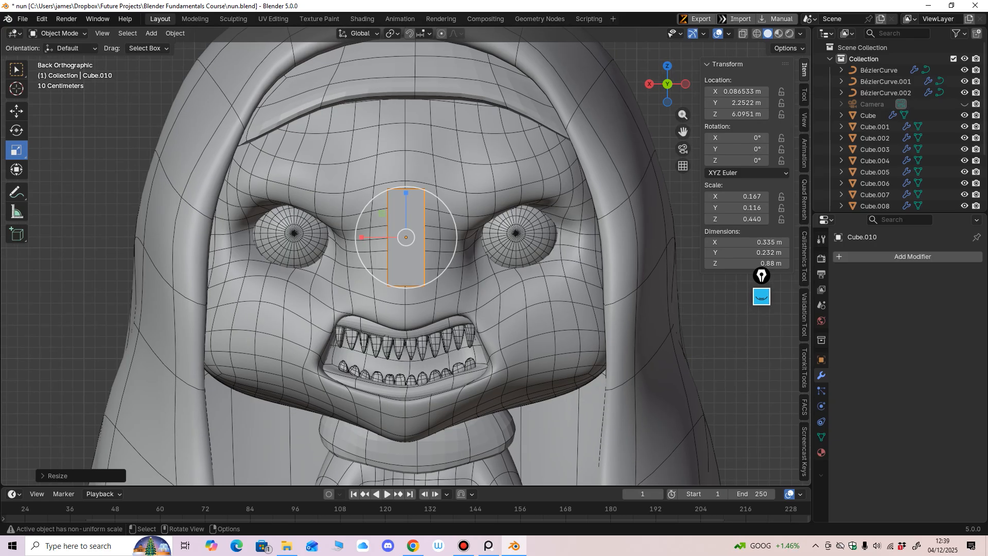
Enter Edit Mode and add a single vertical loop cut through the middle of the block.
left_click(59, 33)
left_click(52, 58)
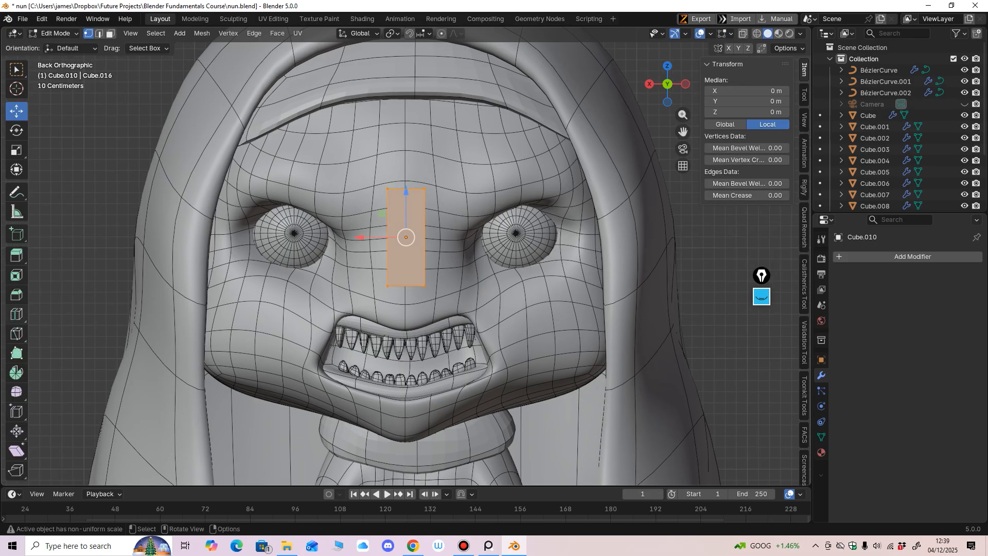
left_click(17, 313)
left_click(406, 278)
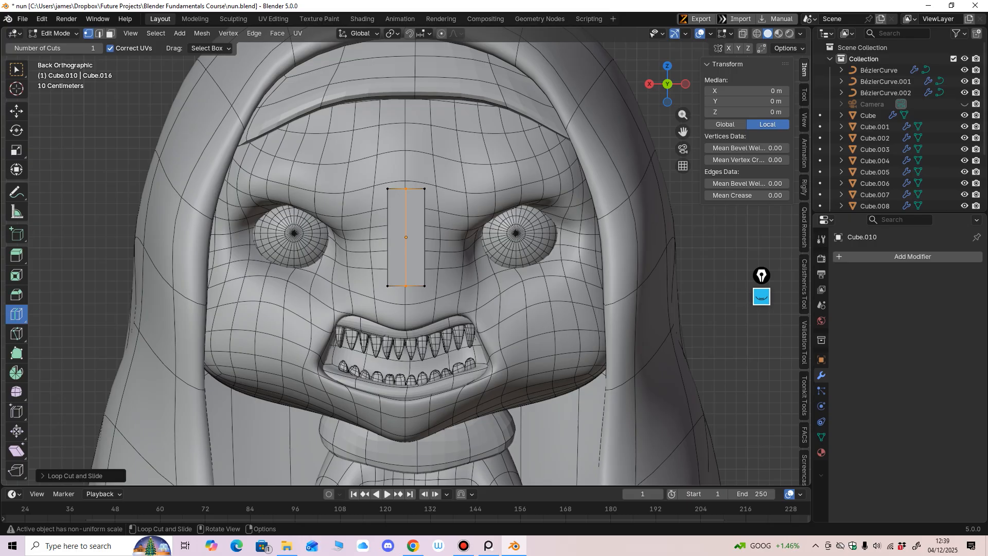
Pull the block's lower front middle vertex down and forward to local Z -1.3704 m and Y 3.2498 m, forming a nose tip.
left_click(16, 111)
left_click(406, 286)
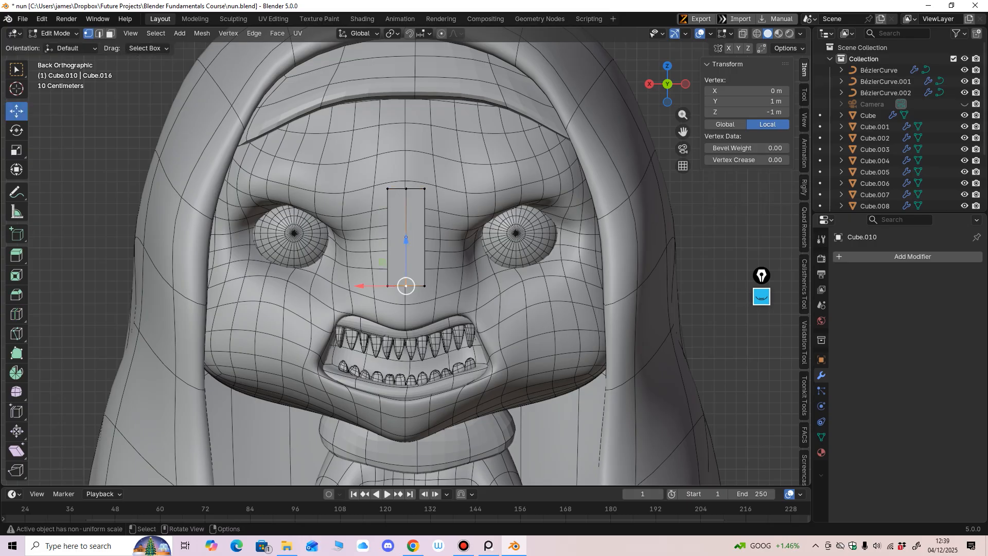
mouse_move(411, 309)
middle_mouse_down()
mouse_move(413, 272)
mouse_move(412, 304)
middle_mouse_up()
left_click_drag(406, 241, 406, 260)
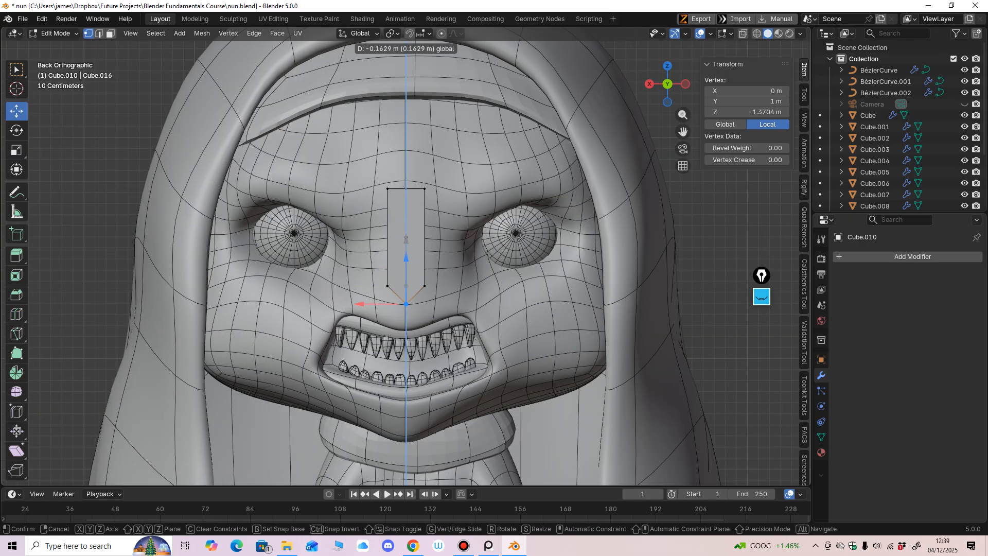
middle_click_drag(406, 261, 290, 265)
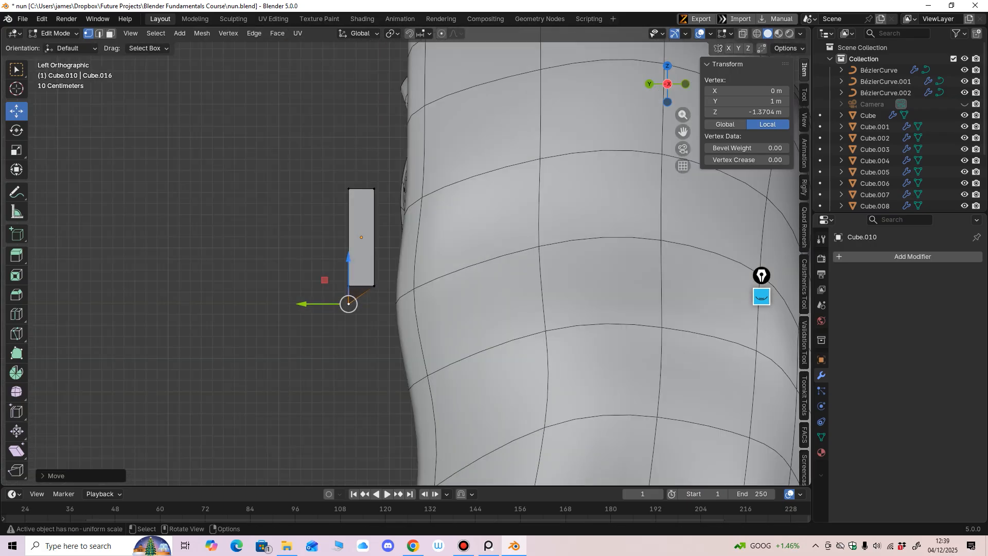
left_click_drag(304, 303, 274, 303)
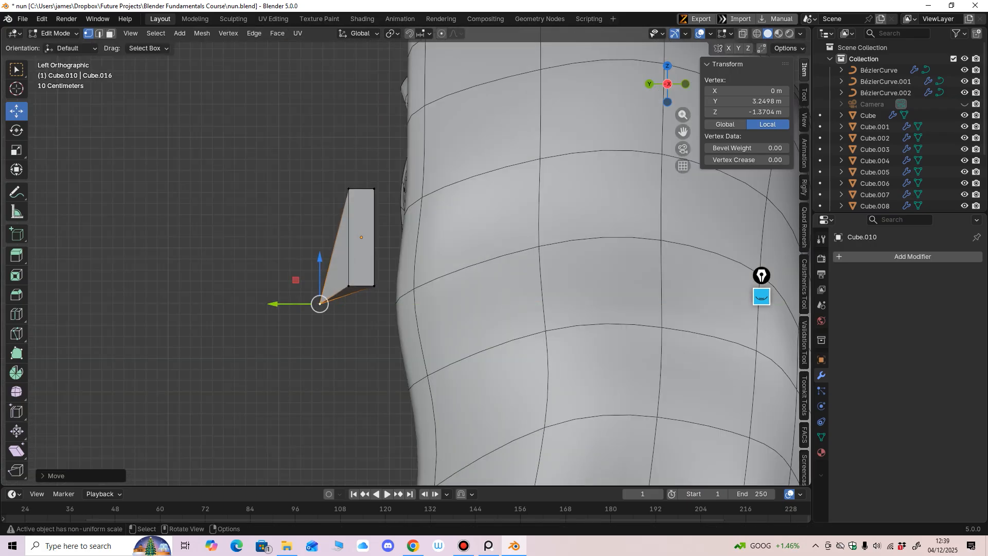
middle_click_drag(278, 304, 387, 304)
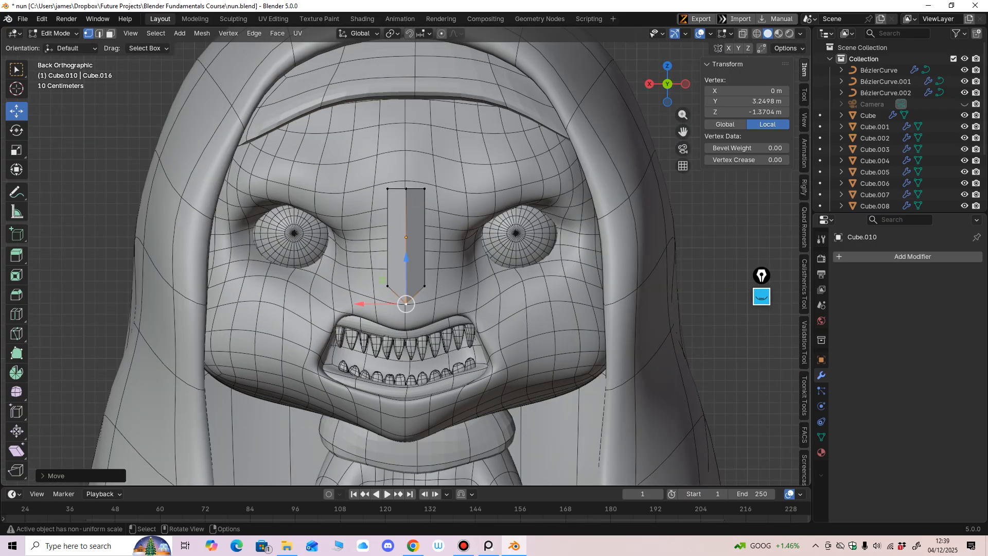
Select all the vertices at the top of the nose and scale them narrow along X to form the bridge.
left_click_drag(368, 167, 447, 208)
key("s")
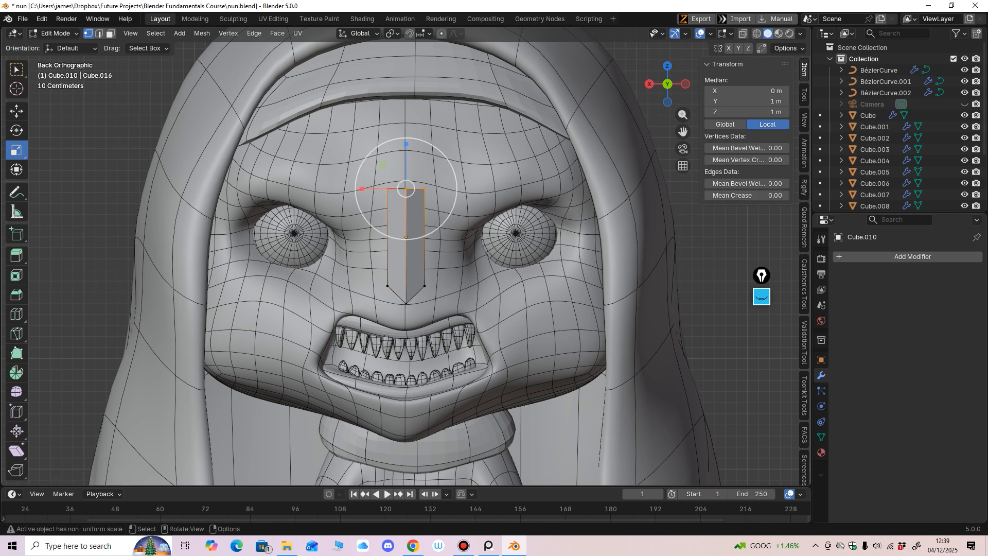
left_click_drag(371, 189, 392, 186)
middle_click_drag(395, 196, 412, 164)
left_click(385, 209, "shift")
left_click(405, 209, "shift")
left_click(426, 208, "shift")
left_click_drag(365, 189, 406, 189)
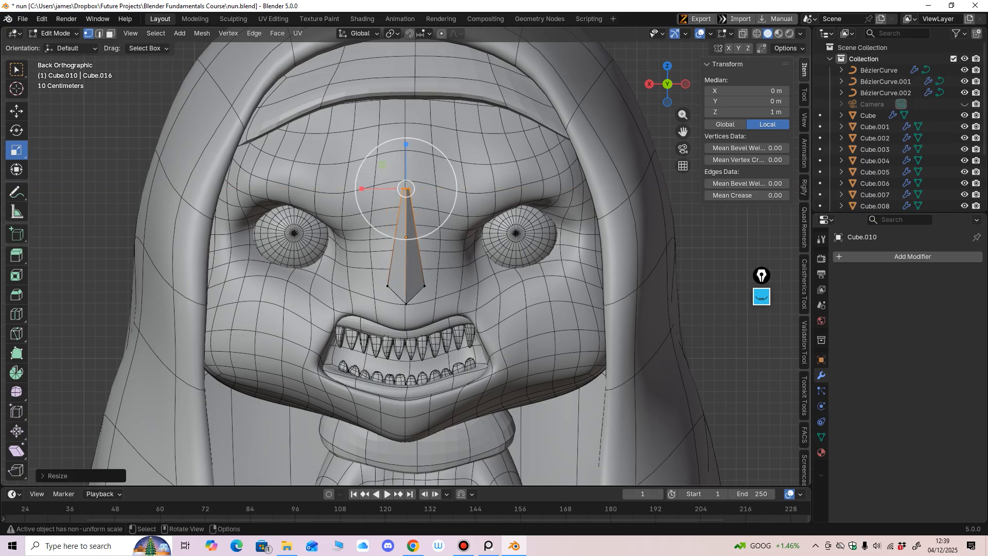
Return to Object Mode and shorten the nose to a Z scale of 0.300.
left_click(56, 33)
left_click(51, 23)
left_click(16, 111)
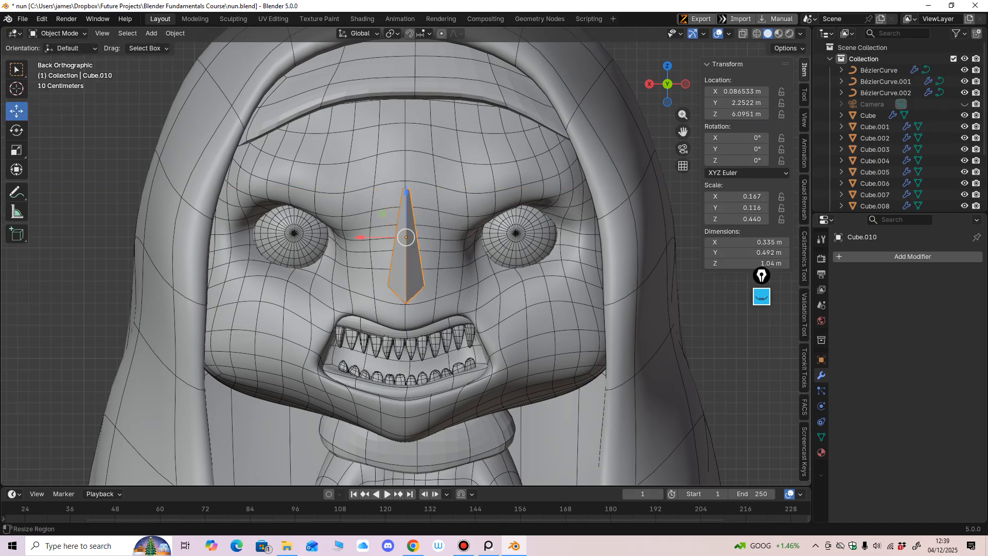
left_click(17, 150)
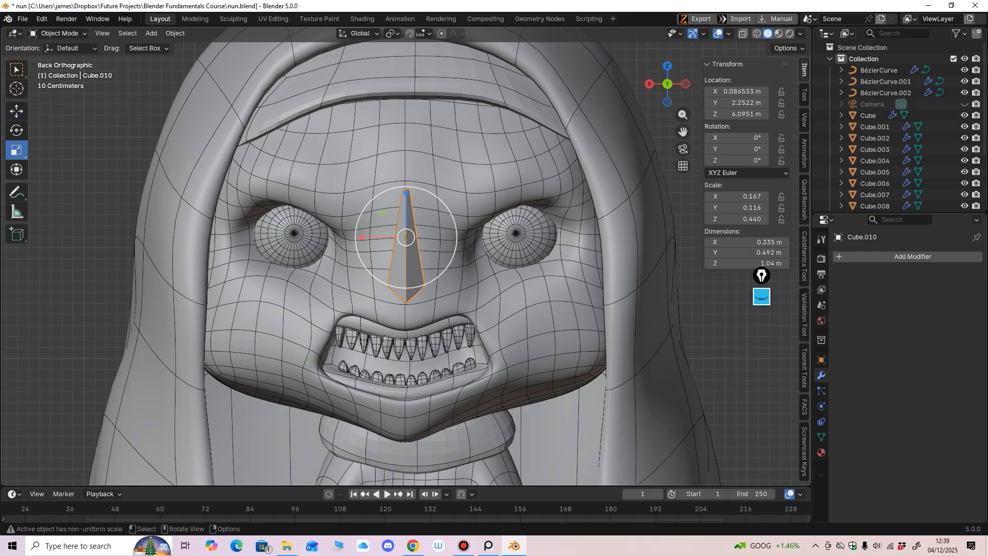
left_click_drag(406, 193, 406, 231)
left_click(16, 112)
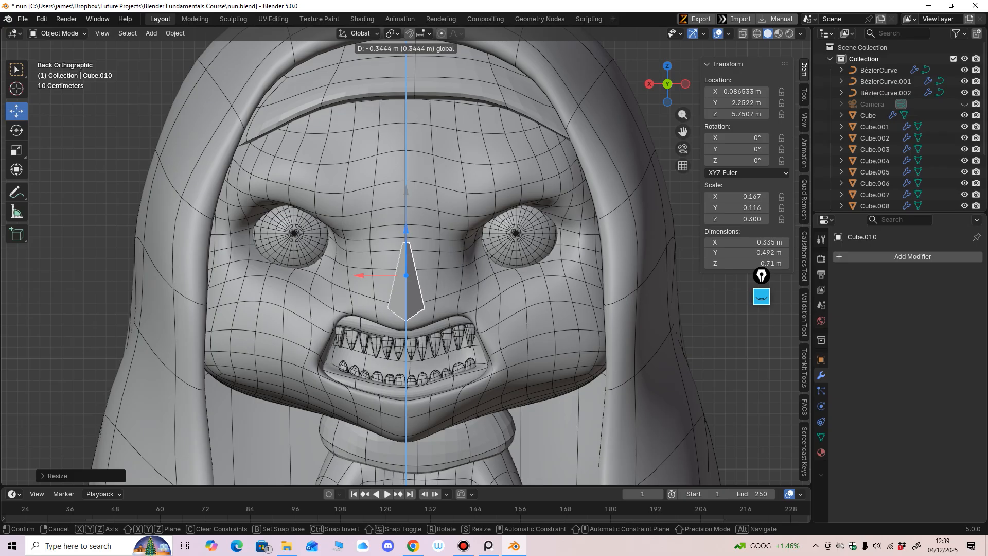
Lower the nose towards the upper lip and push it back to the face, to Y 1.8438 m and Z 5.7275 m.
left_click_drag(406, 235, 406, 234)
middle_click_drag(412, 241, 296, 246)
left_click_drag(327, 272, 360, 273)
middle_click_drag(340, 275, 481, 242)
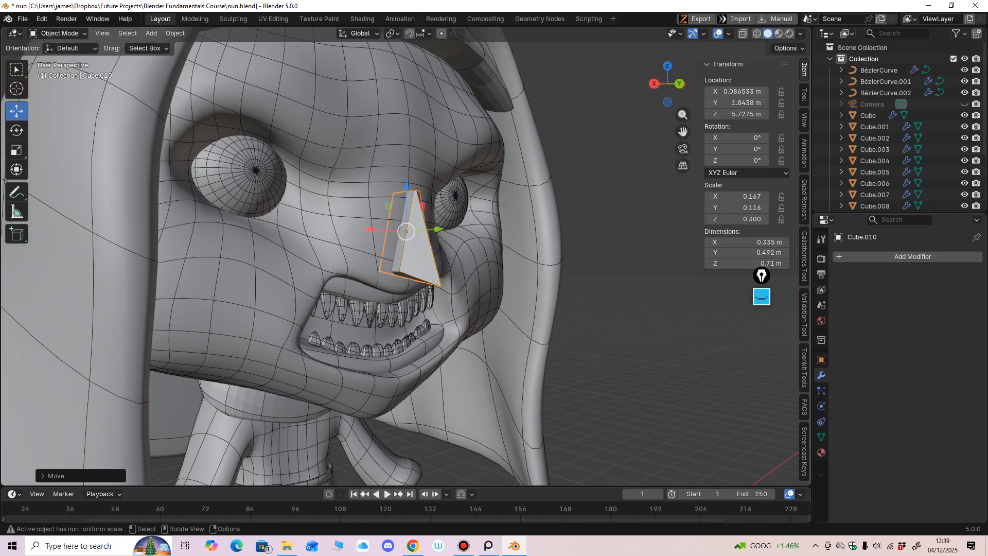
Try to knife-cut a nostril outline across the lower part of the nose's front face in Edit Mode.
left_click(57, 33)
left_click(56, 59)
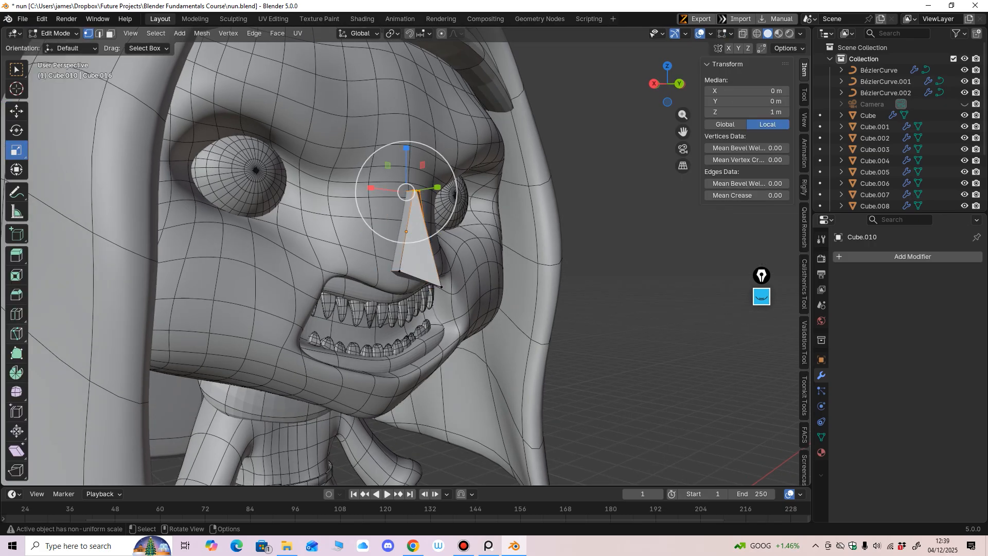
left_click(16, 334)
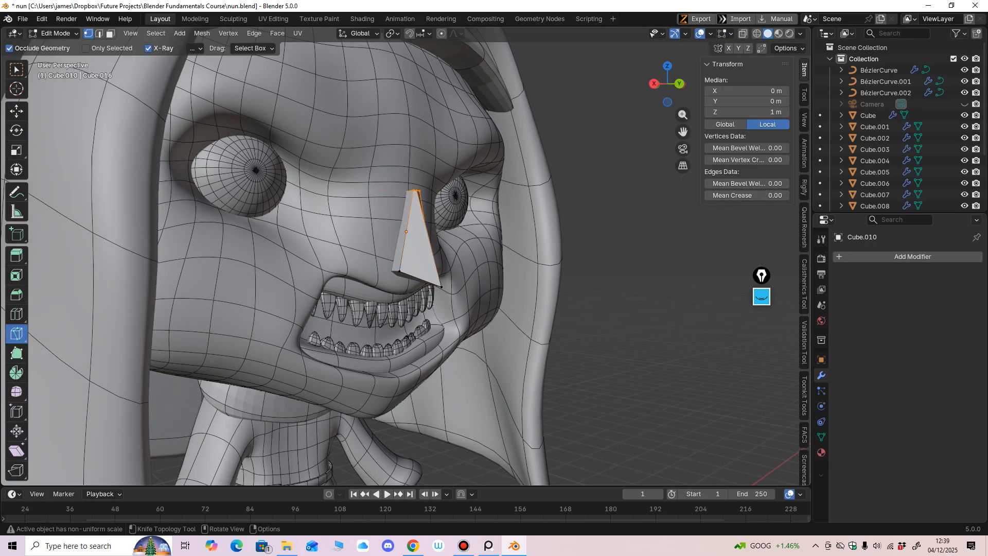
middle_click_drag(504, 406, 485, 338, "ctrl")
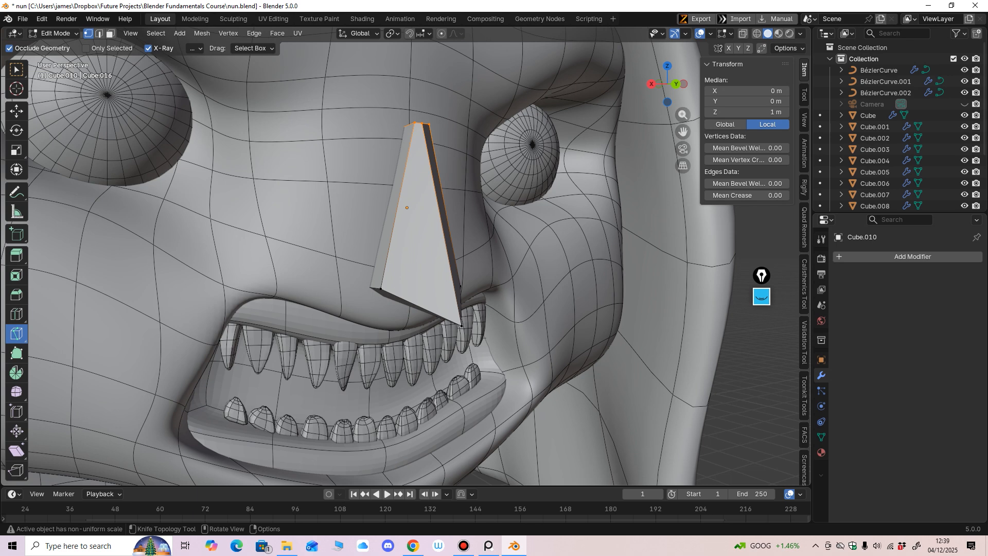
left_click(389, 245)
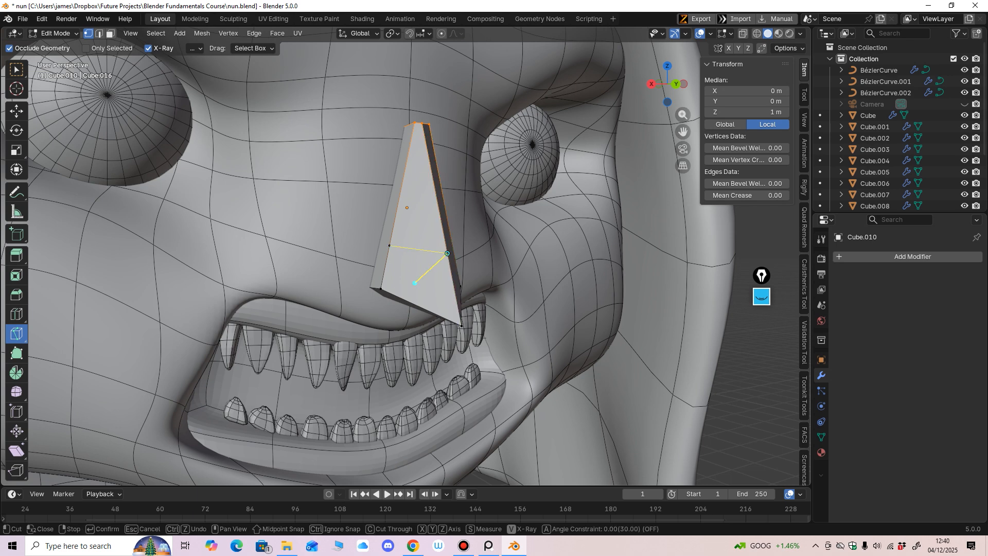
left_click(401, 298)
key("Return")
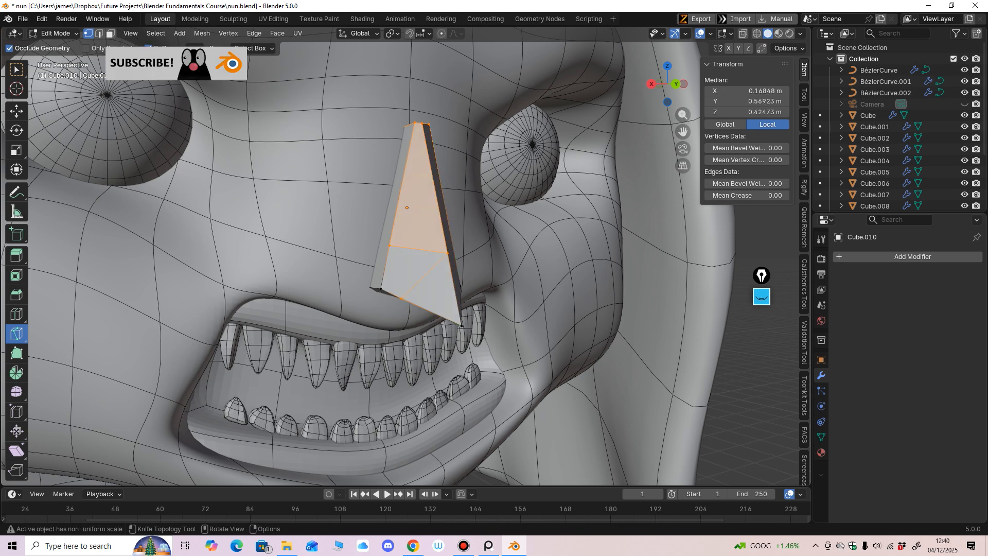
key("Tab")
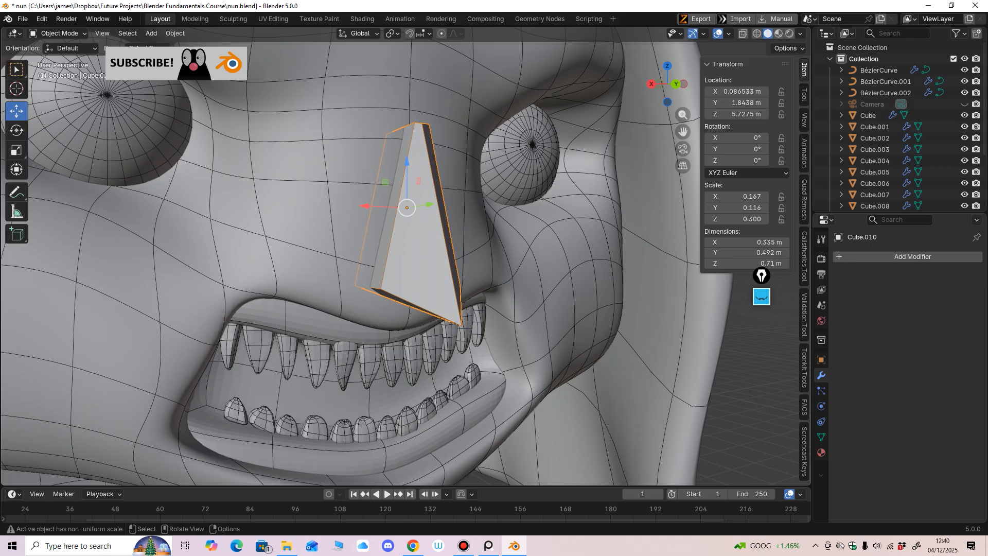
Add a vertical loop cut to each half of the nose and three horizontal ones along its height, then return to Object Mode.
left_click(56, 33)
left_click(59, 58)
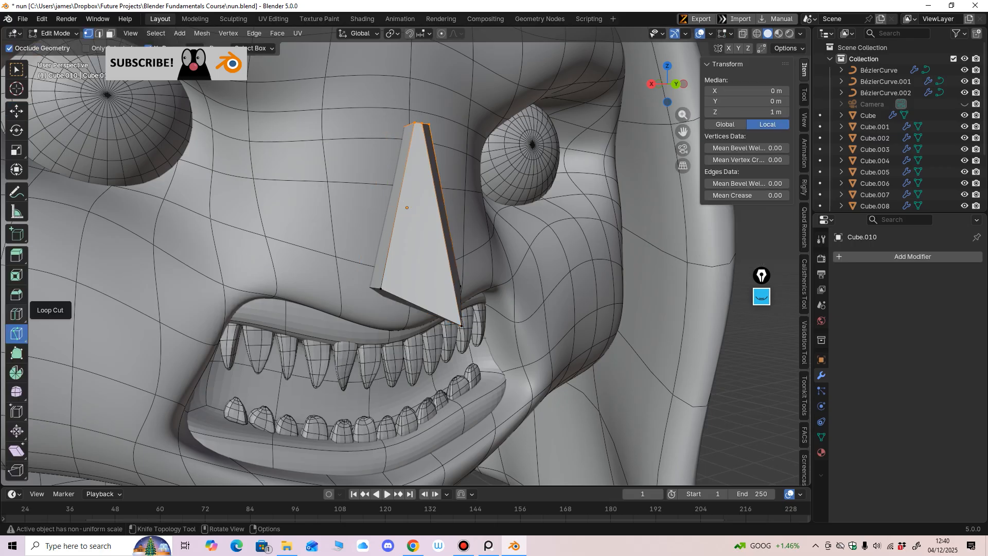
left_click(17, 314)
middle_click_drag(463, 218, 414, 211)
left_click(407, 216)
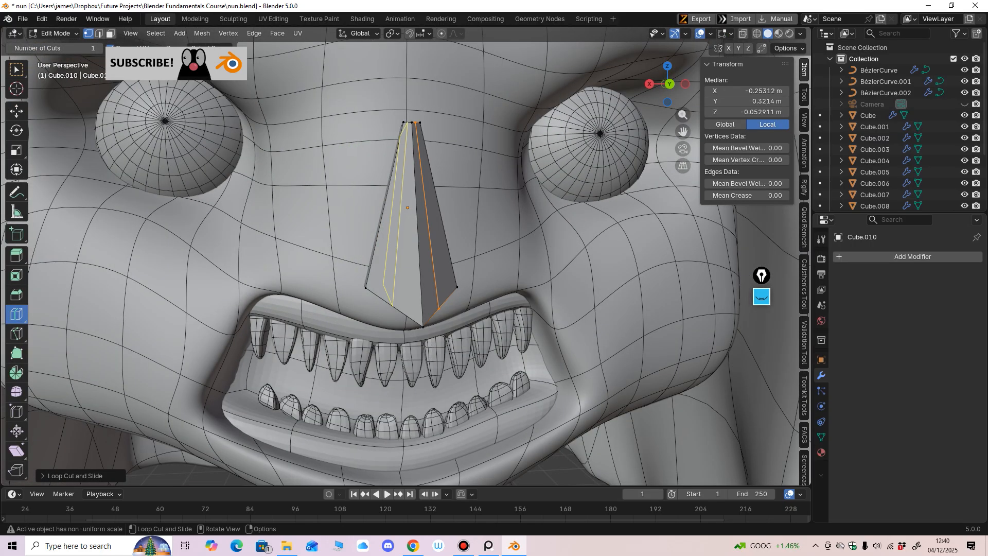
left_click(393, 303)
left_click(400, 210)
left_click(405, 172)
left_click(399, 257)
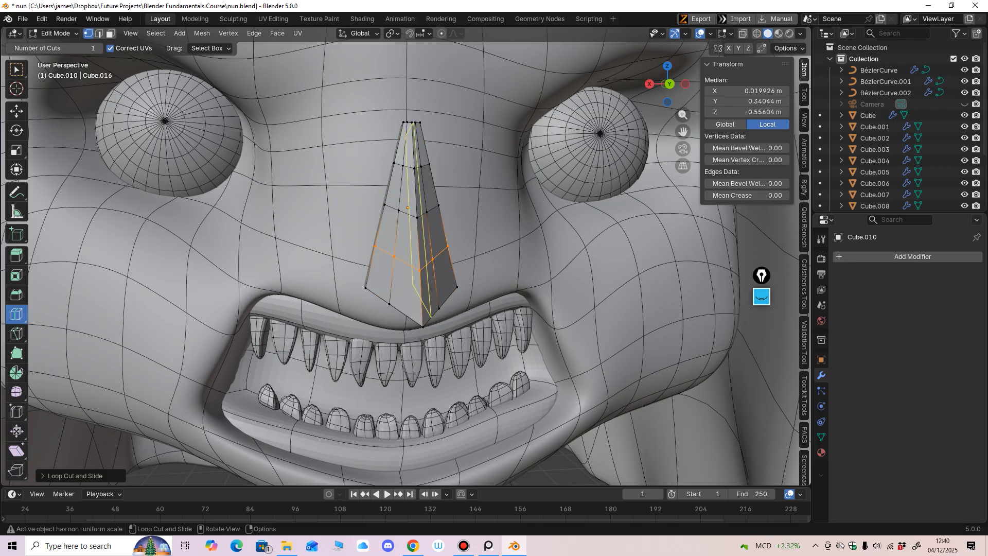
middle_click_drag(399, 257, 468, 226)
left_click(55, 34)
left_click(57, 45)
Add a further loop cut to the nose from its underside in Edit Mode and return to Object Mode.
scroll(406, 256, "down", 3)
mouse_move(407, 236)
middle_mouse_down()
mouse_move(406, 223)
mouse_move(407, 247)
middle_mouse_up()
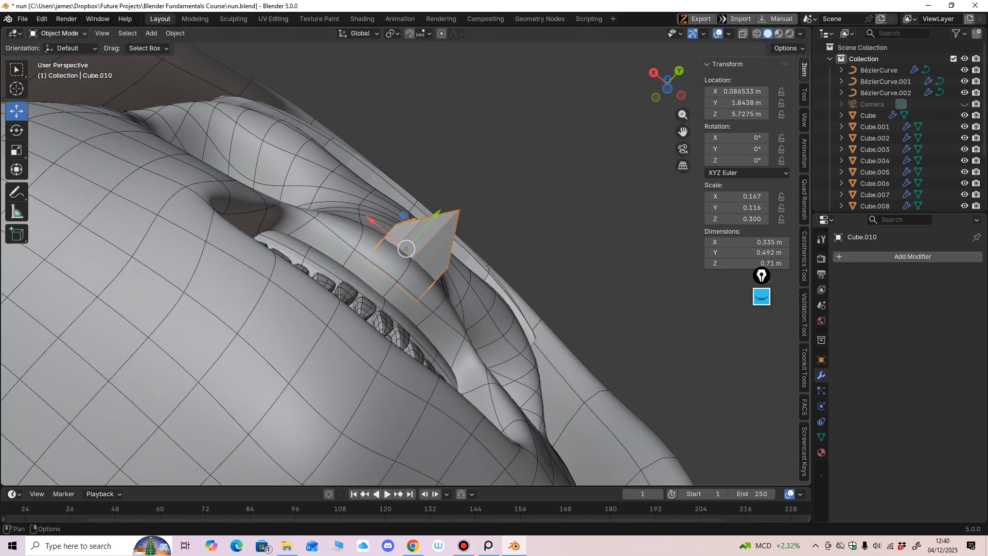
left_click(57, 33)
left_click(52, 56)
left_click_drag(423, 243, 426, 240)
left_click(426, 239)
middle_click_drag(426, 239, 412, 221)
left_click(56, 33)
left_click(55, 45)
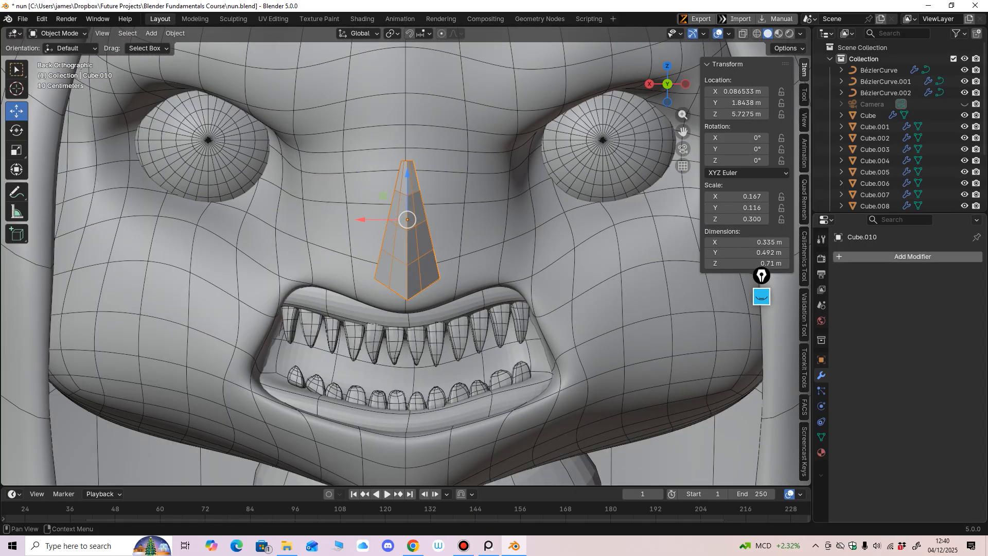
Add a Subdivision Surface modifier to the nose with the viewport level set to 3.
left_click(844, 256)
mouse_move(844, 259)
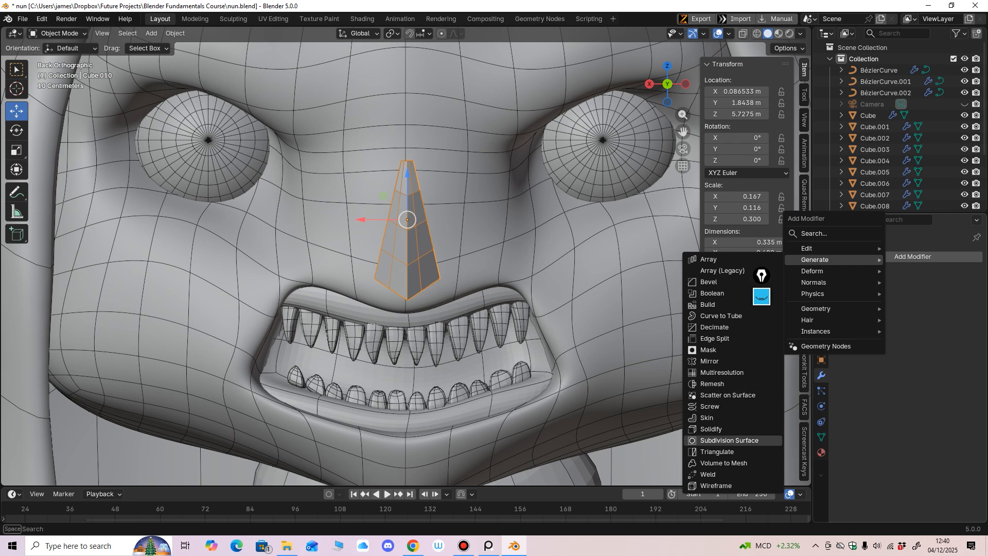
left_click(729, 441)
mouse_move(536, 303)
middle_mouse_down()
mouse_move(515, 308)
mouse_move(530, 306)
middle_mouse_up()
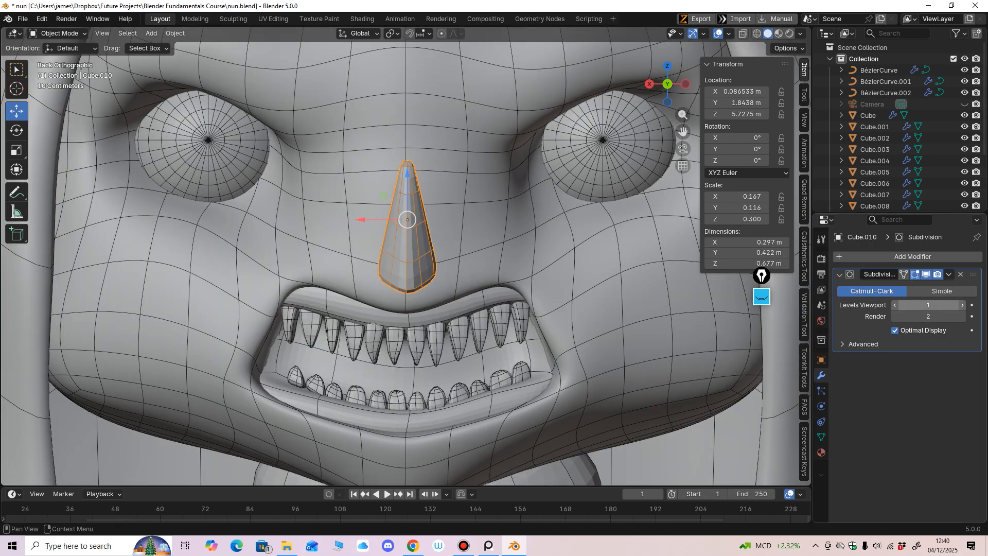
left_click(962, 305)
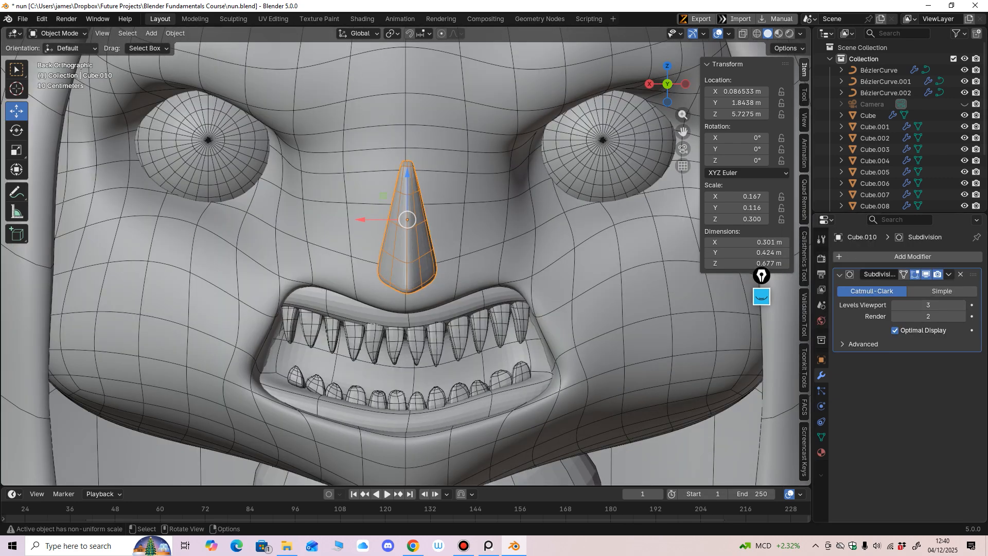
Switch the nose to Sculpt Mode, reduce the Grab brush to 110 px and pull the nose's lower tip downward.
left_click(57, 33)
left_click(56, 68)
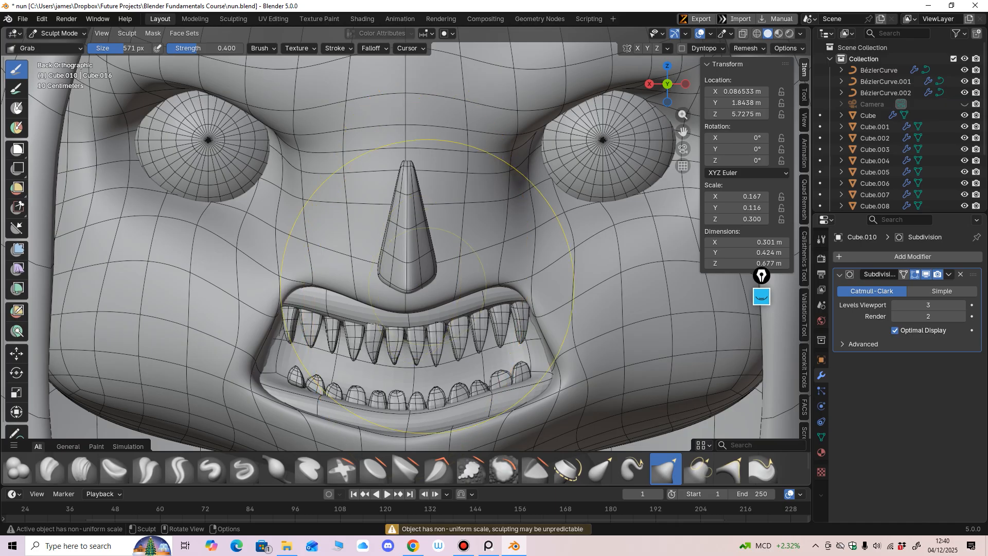
key("f")
left_click(488, 288)
key("f")
left_click(383, 293)
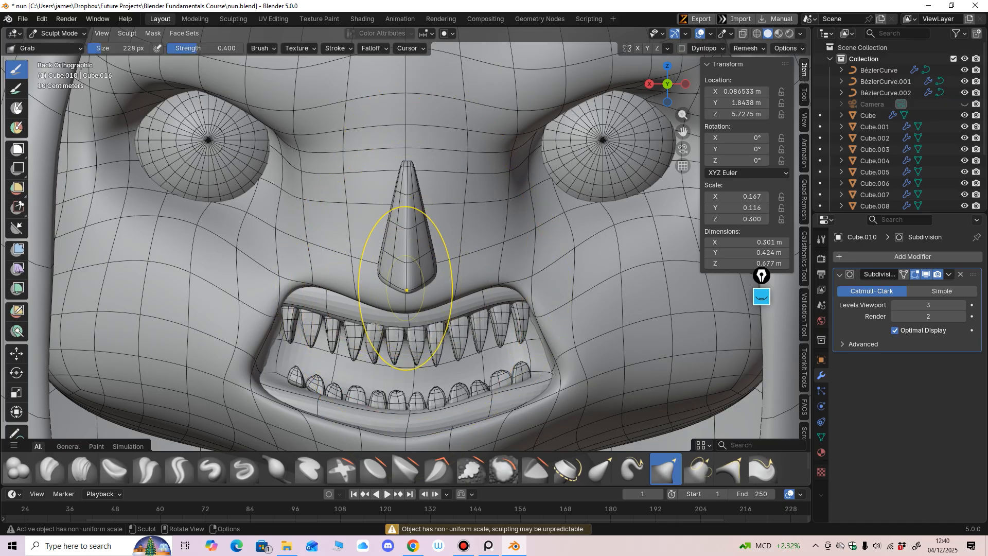
key("f")
left_click(399, 289)
key("f")
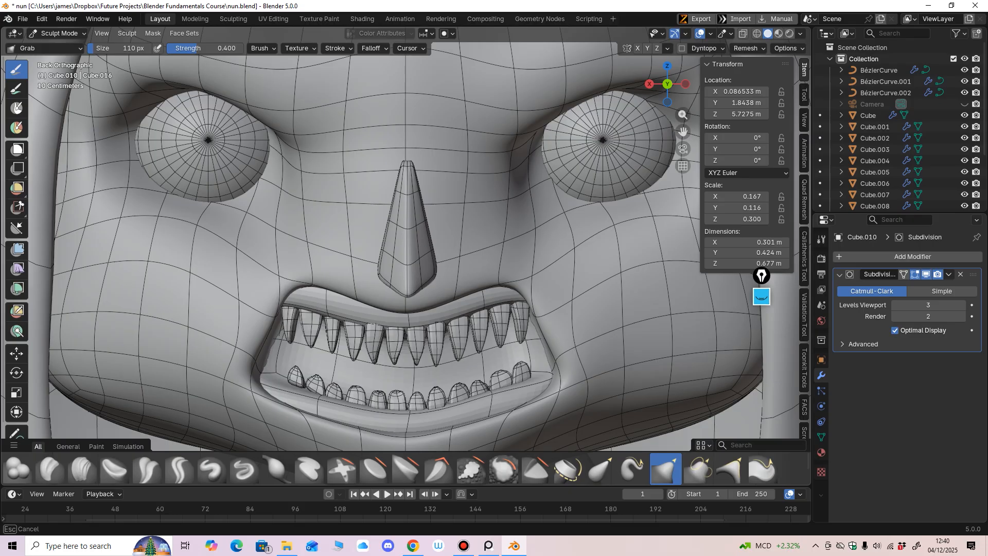
mouse_move(421, 290)
left_mouse_down()
mouse_move(418, 278)
mouse_move(423, 289)
mouse_move(435, 270)
left_mouse_up()
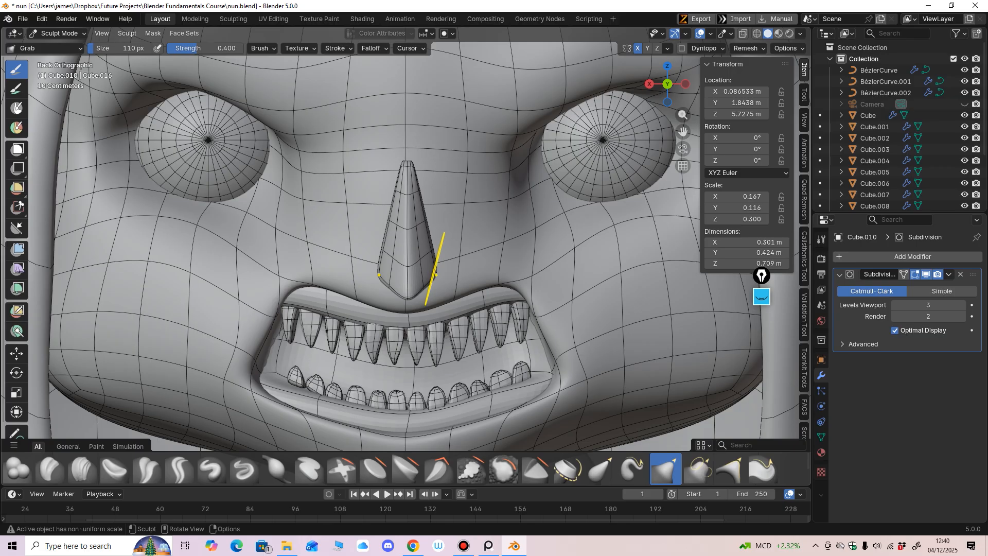
Pull the lower side corners of the nose outward with the Grab brush to widen its base symmetrically to about 0.35 m.
key("f")
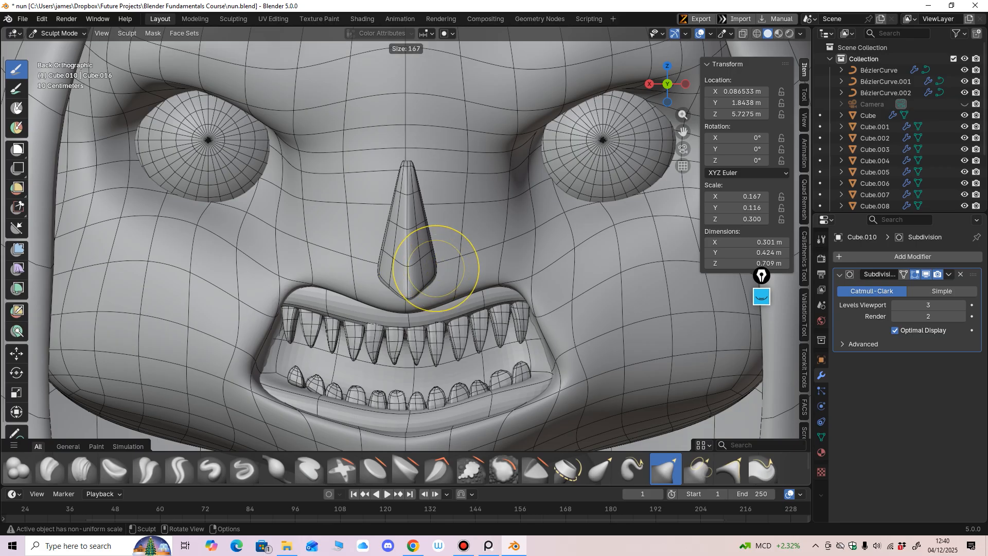
left_click(432, 252)
mouse_move(434, 258)
left_mouse_down()
mouse_move(393, 257)
mouse_move(449, 265)
left_mouse_up()
key("f")
left_click(436, 260)
middle_click_drag(449, 265, 410, 304)
left_click_drag(410, 303, 438, 278)
key("ctrl+KP_1")
mouse_move(439, 278)
middle_mouse_down()
mouse_move(407, 227)
mouse_move(408, 260)
mouse_move(452, 322)
middle_mouse_up()
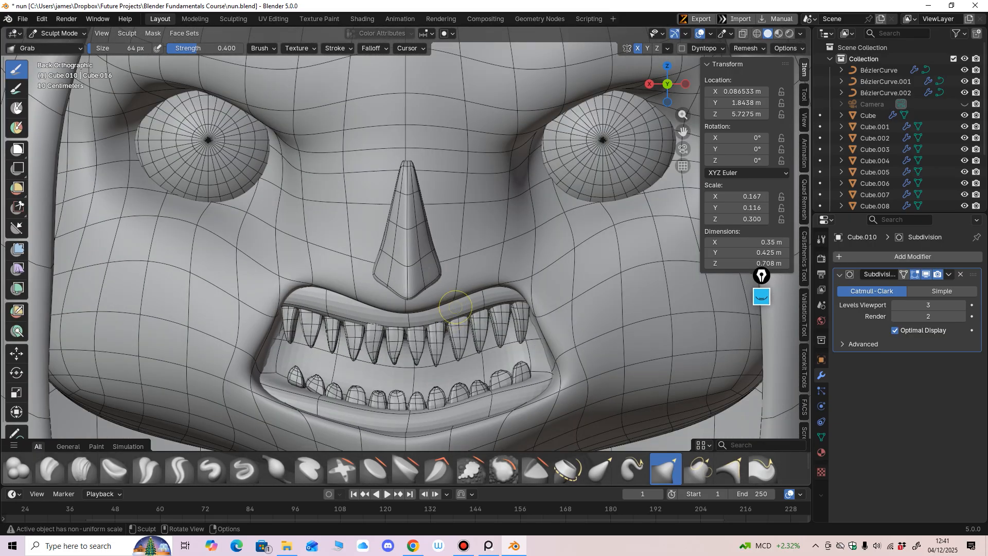
scroll(456, 307, "down", 2)
key("f")
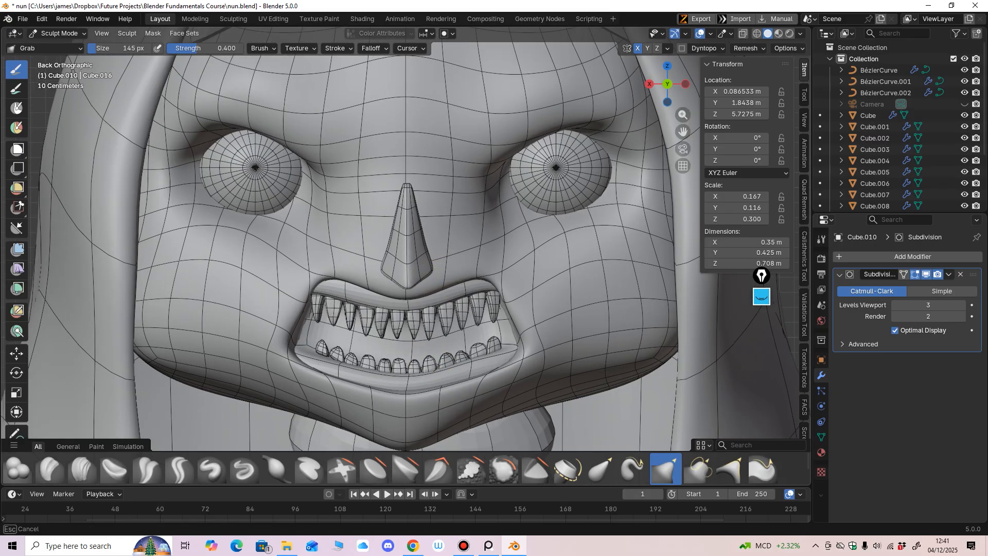
left_click(408, 276)
mouse_move(408, 276)
middle_mouse_down()
mouse_move(360, 238)
mouse_move(354, 389)
middle_mouse_up()
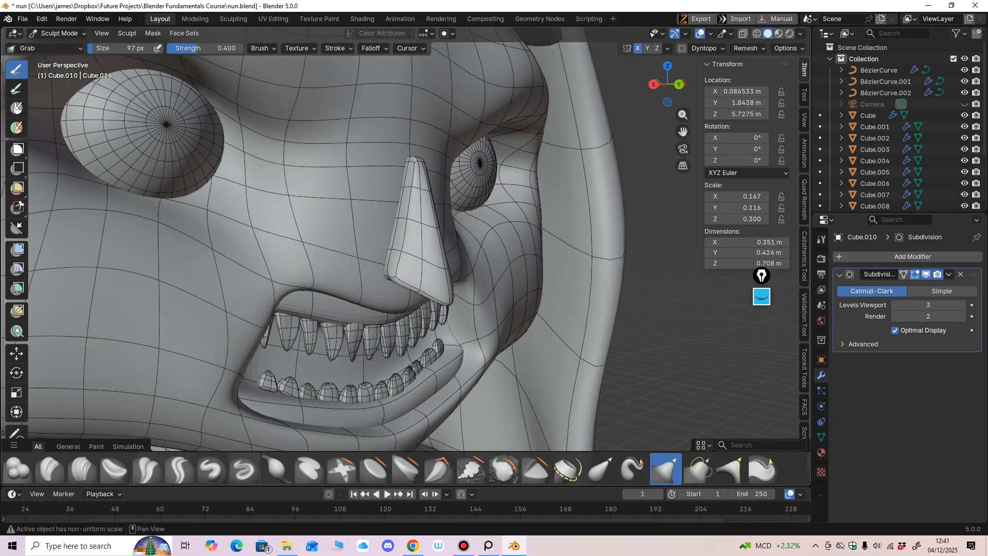
Sculpt strokes along the nose's bridge and upper sides with the Draw Sharp brush at 81 px.
left_click(244, 469)
mouse_move(360, 257)
middle_mouse_down()
mouse_move(420, 157)
mouse_move(402, 162)
middle_mouse_up()
key("f")
left_click(435, 163)
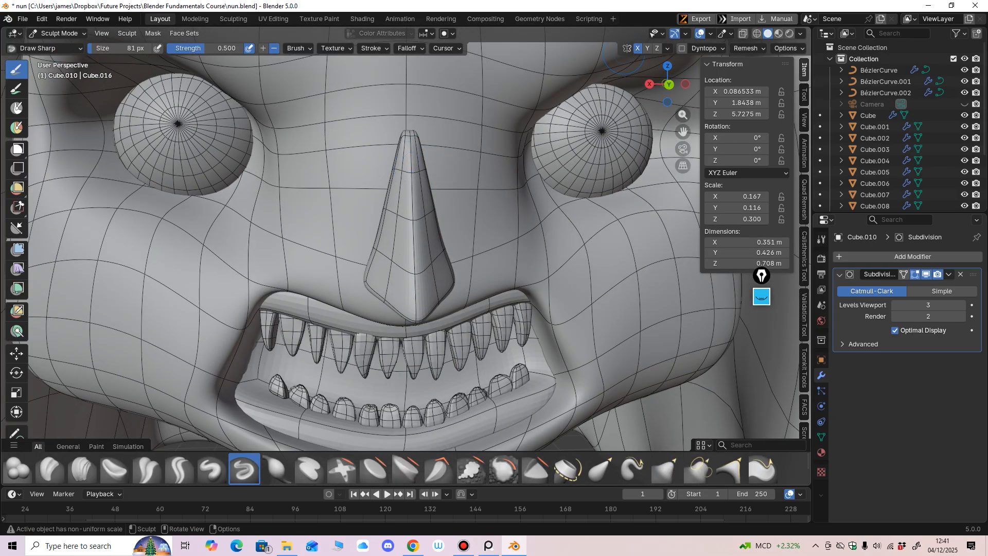
left_click_drag(411, 153, 410, 138)
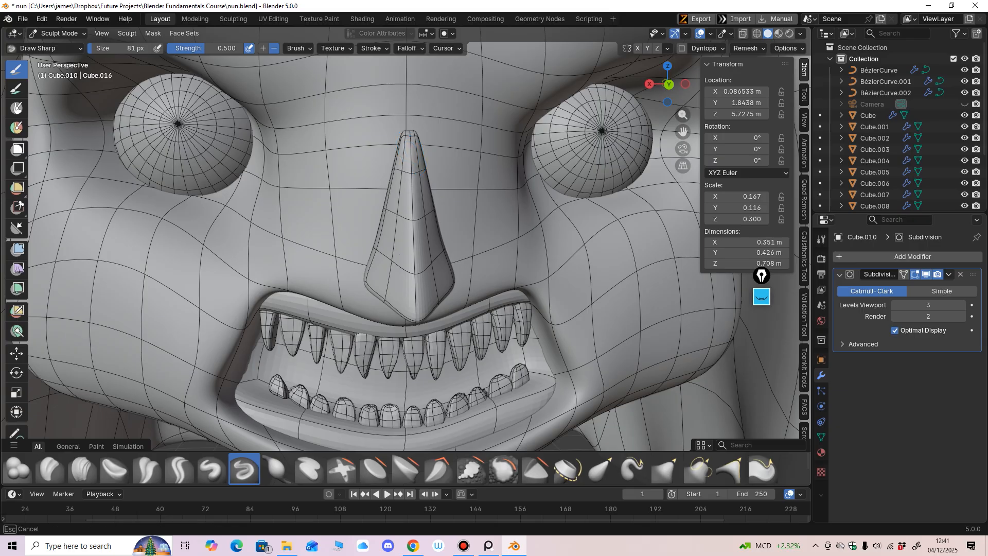
mouse_move(411, 280)
middle_mouse_down()
mouse_move(461, 282)
mouse_move(445, 282)
middle_mouse_up()
middle_click_drag(442, 234, 439, 230)
left_click_drag(419, 153, 435, 193)
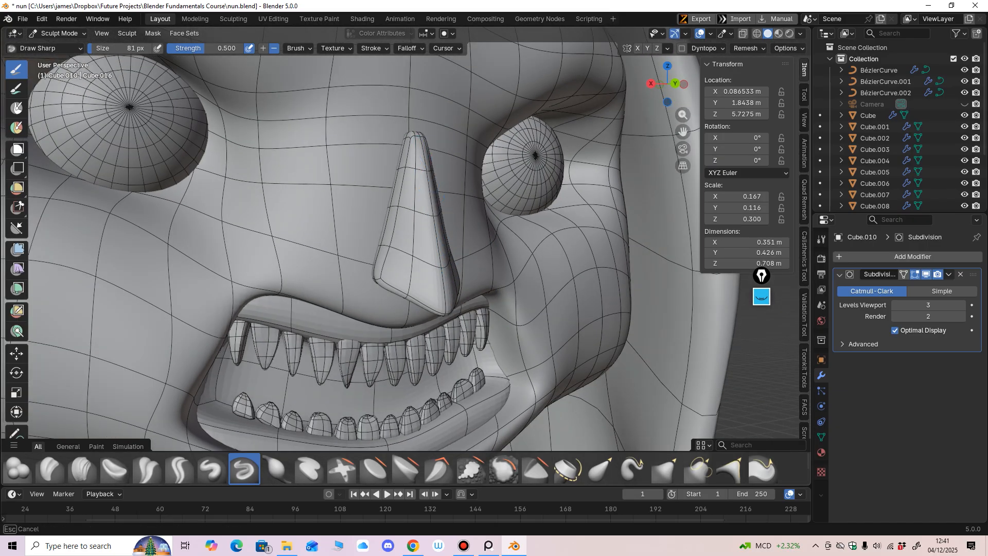
mouse_move(451, 218)
middle_mouse_down()
mouse_move(342, 213)
mouse_move(383, 199)
middle_mouse_up()
left_click_drag(384, 200, 381, 195)
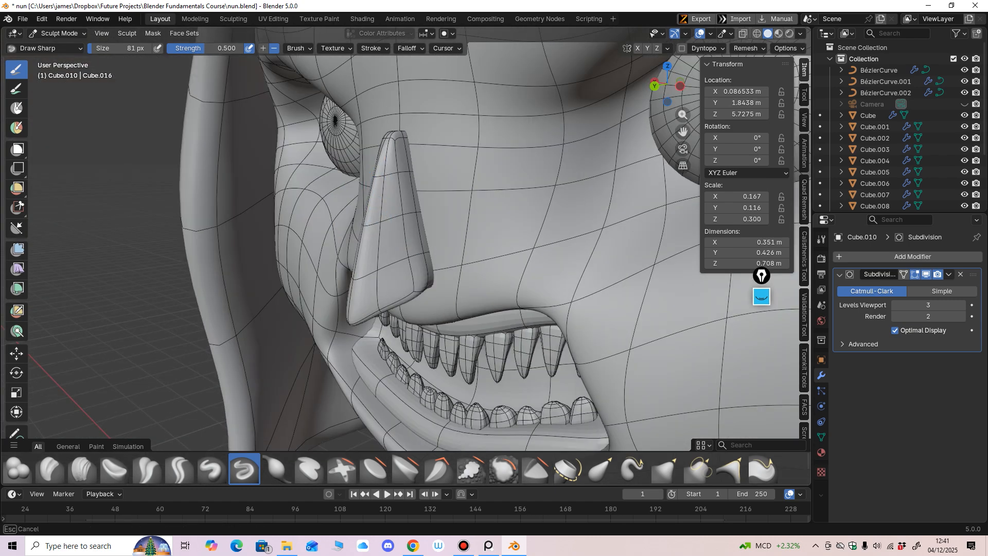
Return to Object Mode and move the nose along Y to 1.7915 m.
middle_click_drag(383, 206, 465, 217)
mouse_move(466, 216)
middle_mouse_down("ctrl")
mouse_move(476, 262)
mouse_move(462, 340)
mouse_move(500, 297)
mouse_move(505, 249)
mouse_move(404, 257)
middle_mouse_up("ctrl")
left_click(58, 33)
left_click(58, 46)
left_click_drag(361, 232, 368, 233)
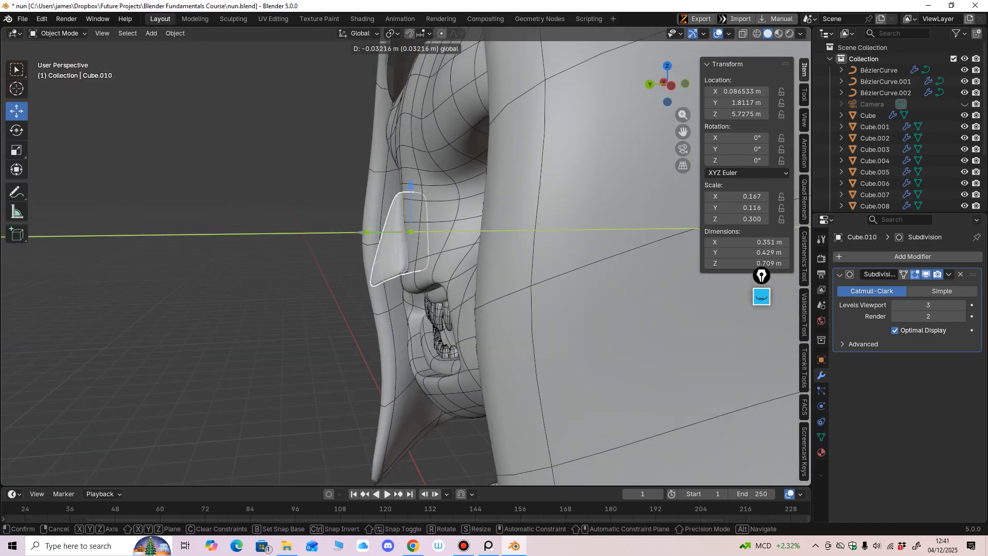
middle_click_drag(370, 237, 435, 243)
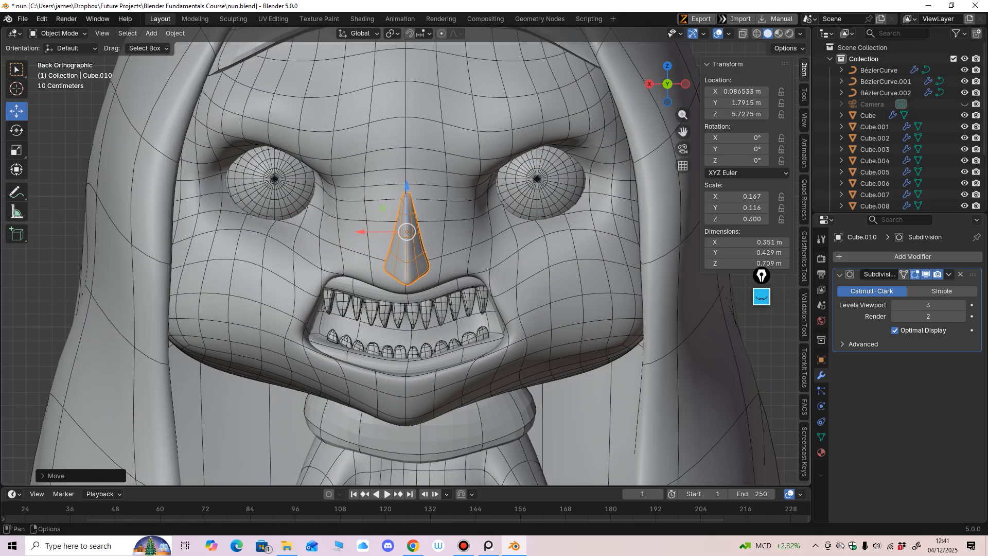
Re-enter Sculpt Mode, enable X symmetry and stroke the nose's side and bridge with a 109 px Draw Sharp brush.
left_click(59, 34)
left_click(51, 69)
scroll(422, 222, "up", 3)
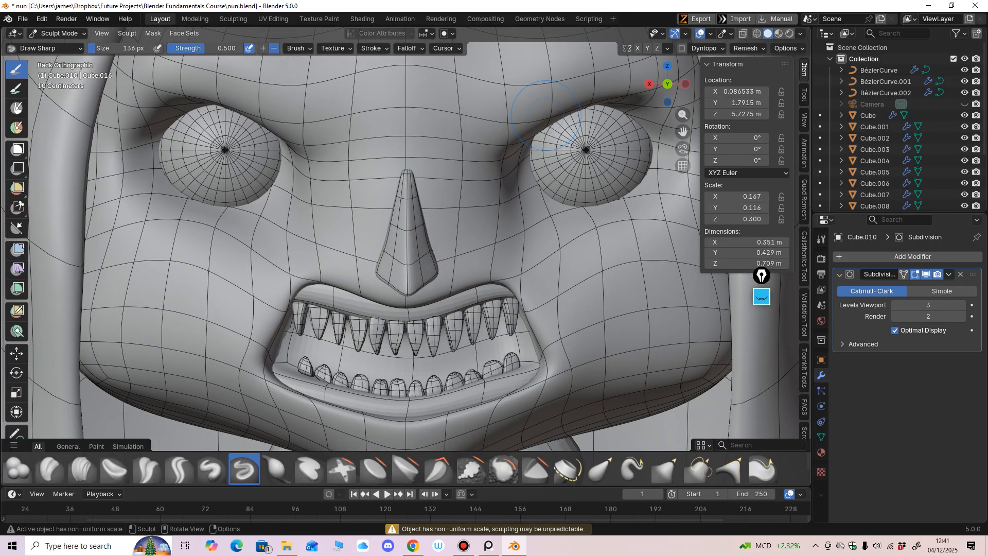
left_click(638, 49)
key("f")
left_click(451, 200)
scroll(421, 198, "up", 1)
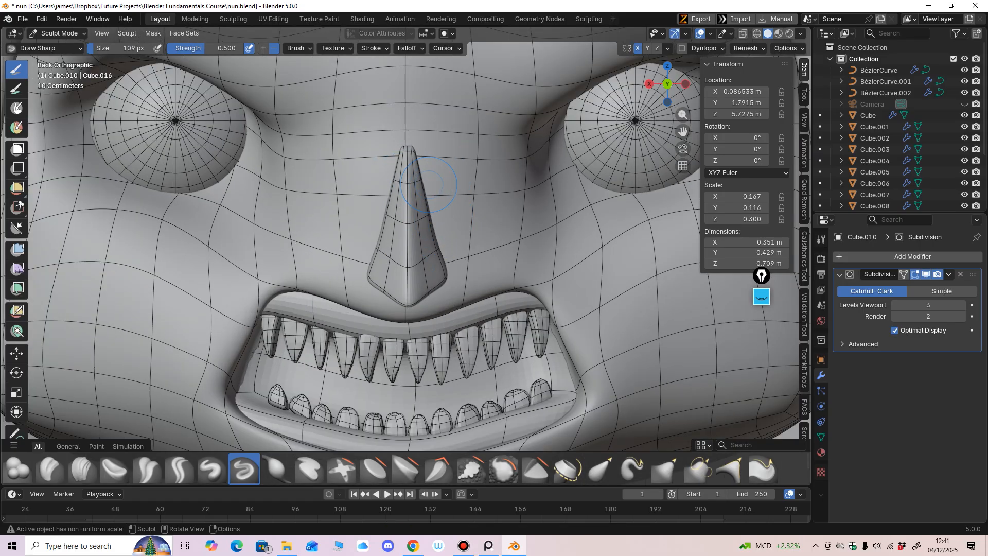
left_click_drag(422, 193, 433, 269)
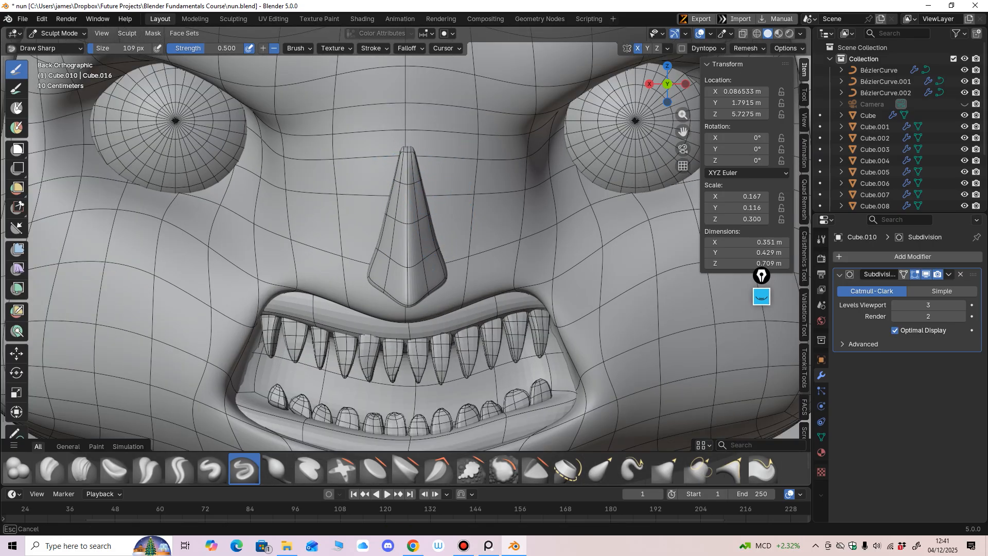
left_click_drag(411, 178, 408, 162)
scroll(412, 170, "up", 1)
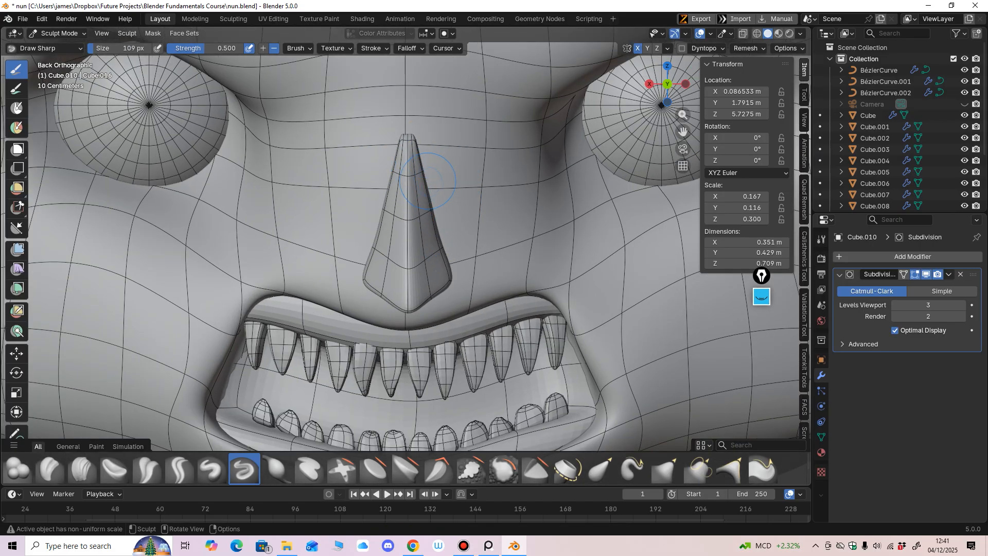
Pinch the nose's top to a point and refine its side contours symmetrically with the Grab brush.
key("g")
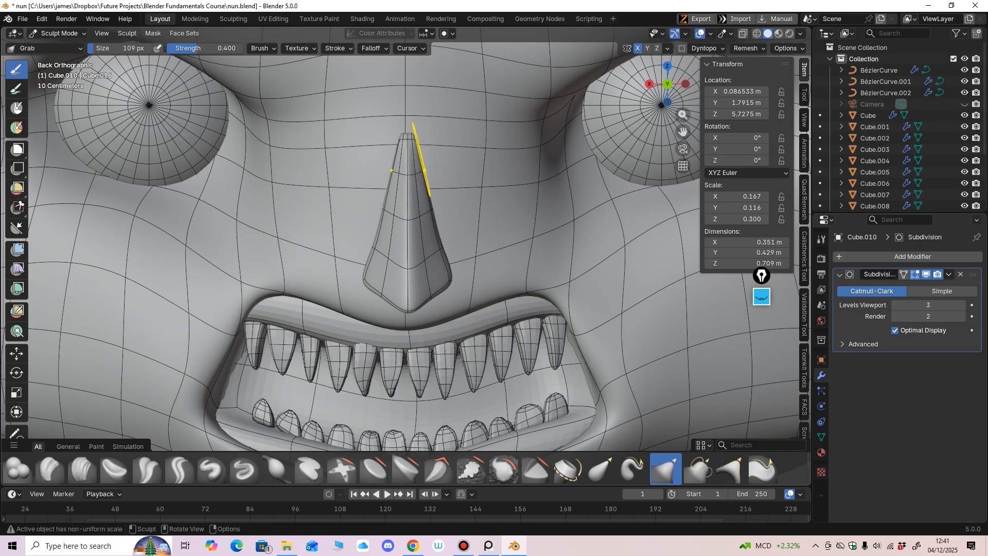
left_click_drag(422, 167, 419, 167)
left_click_drag(416, 149, 398, 163)
scroll(405, 160, "up", 1)
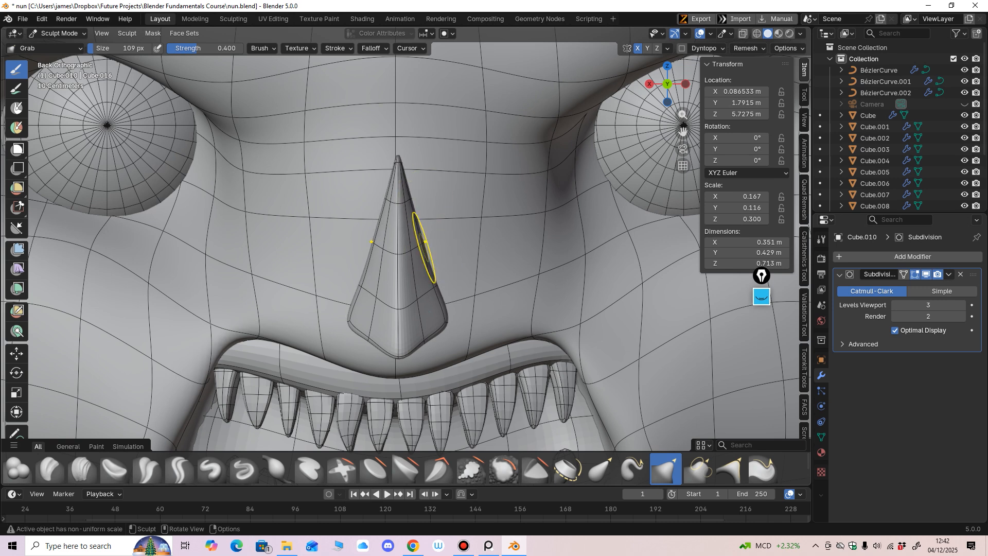
left_click_drag(425, 248, 422, 248)
left_click_drag(361, 278, 358, 279)
left_click_drag(436, 287, 437, 287)
Hide the viewport overlays, return to Object Mode and move the nose along Y to 1.7795 m.
scroll(436, 287, "down", 6)
key("shift+alt+z")
scroll(492, 310, "down", 2)
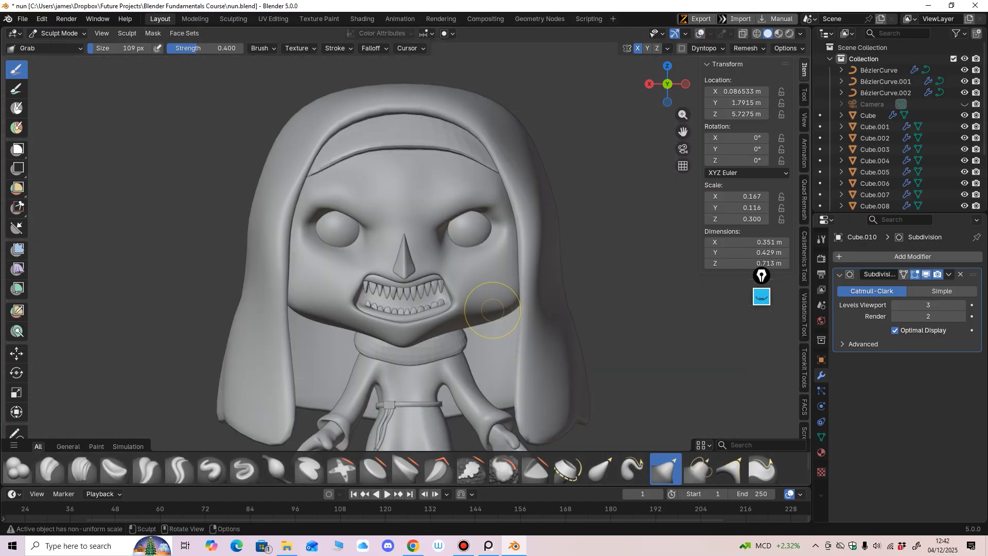
middle_click_drag(493, 310, 532, 301)
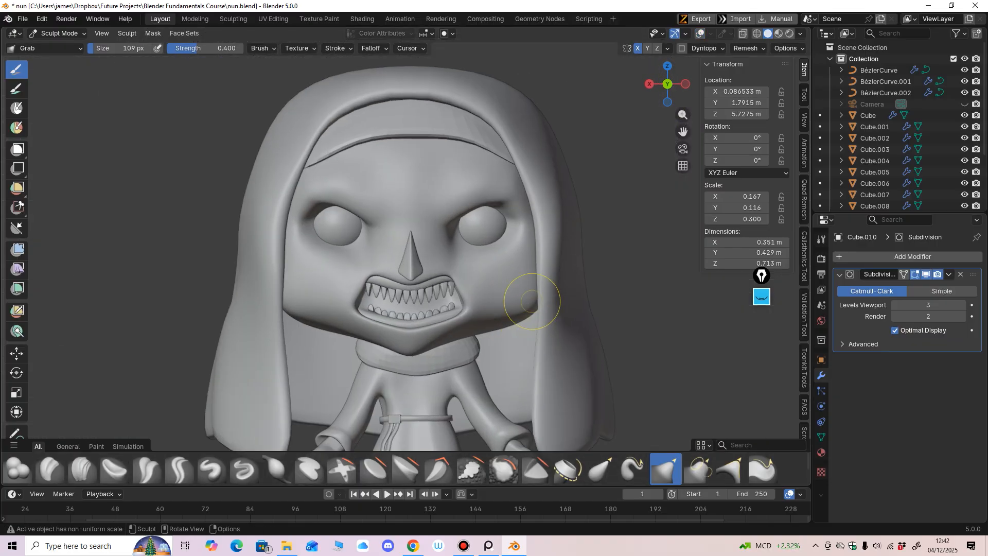
scroll(533, 301, "up", 2)
scroll(543, 296, "up", 1)
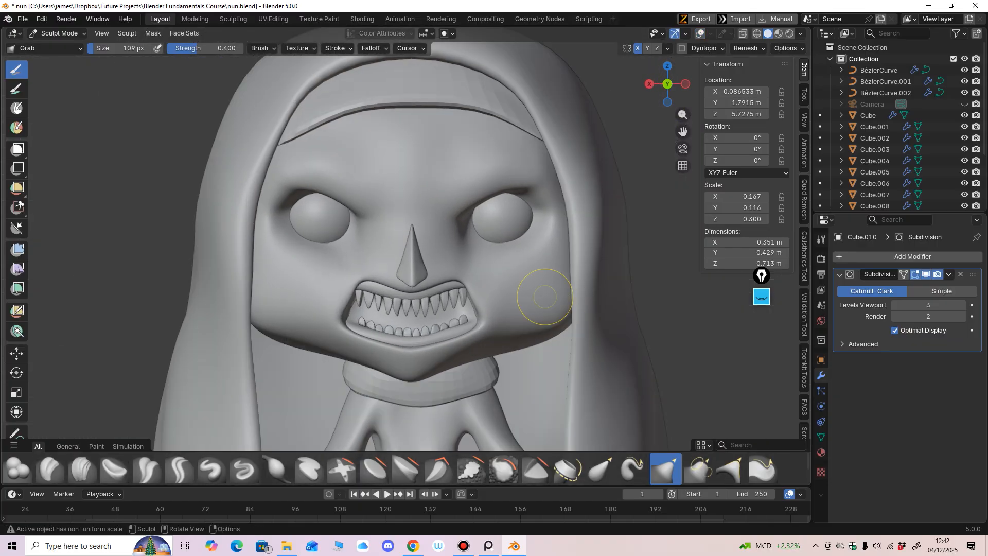
middle_click_drag(545, 301, 613, 296)
left_click(57, 33)
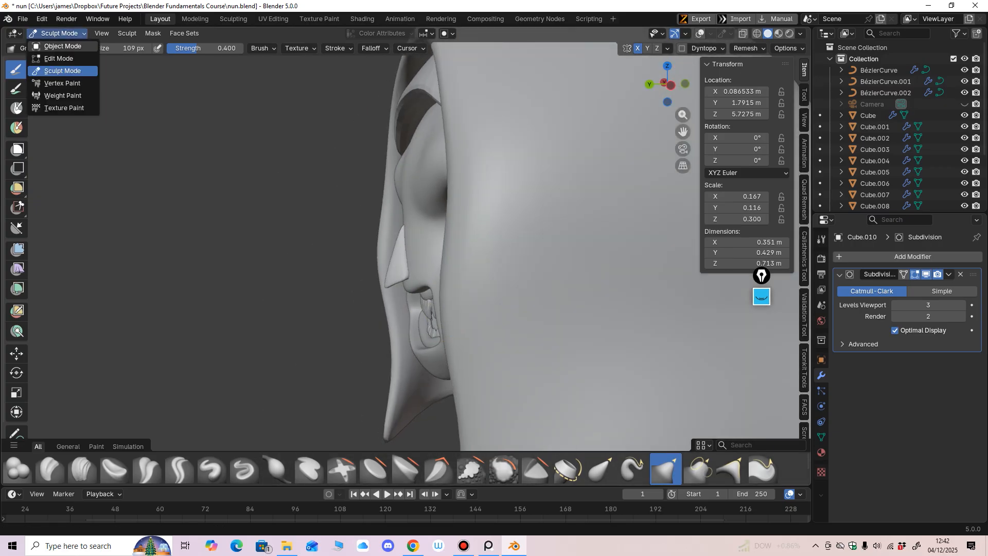
left_click(56, 46)
left_click_drag(412, 251, 368, 251)
middle_click_drag(368, 252, 481, 252)
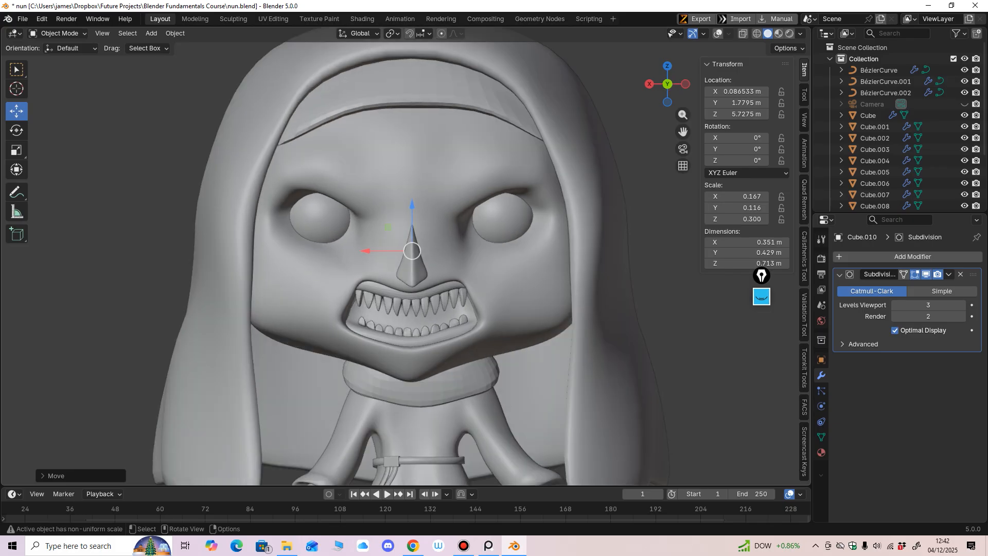
Check the figure with and without overlays, show them again and lower the nose along Z to 5.6915 m.
left_click(717, 33)
scroll(412, 252, "down", 3)
middle_click_drag(411, 252, 420, 248)
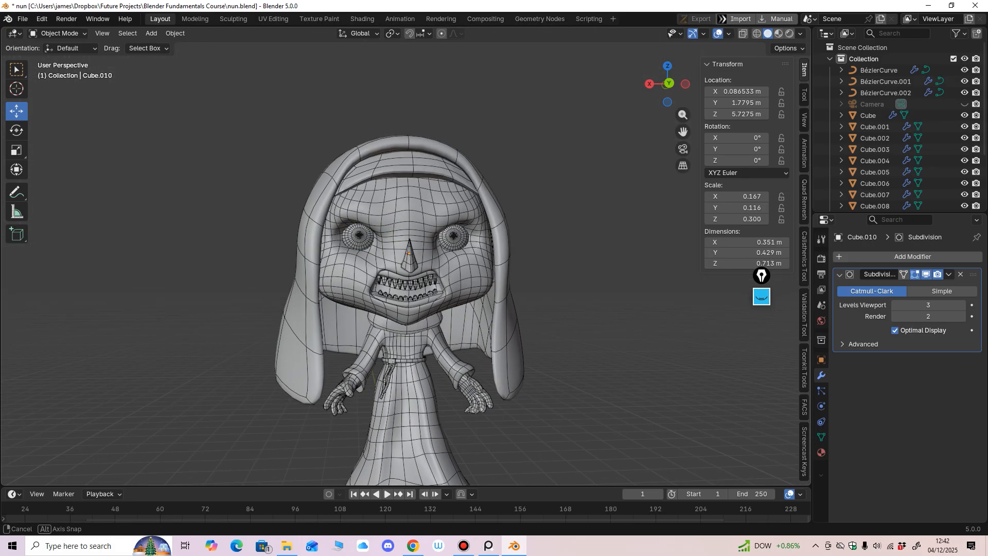
left_click(718, 33)
middle_click_drag(608, 154, 603, 157, "alt")
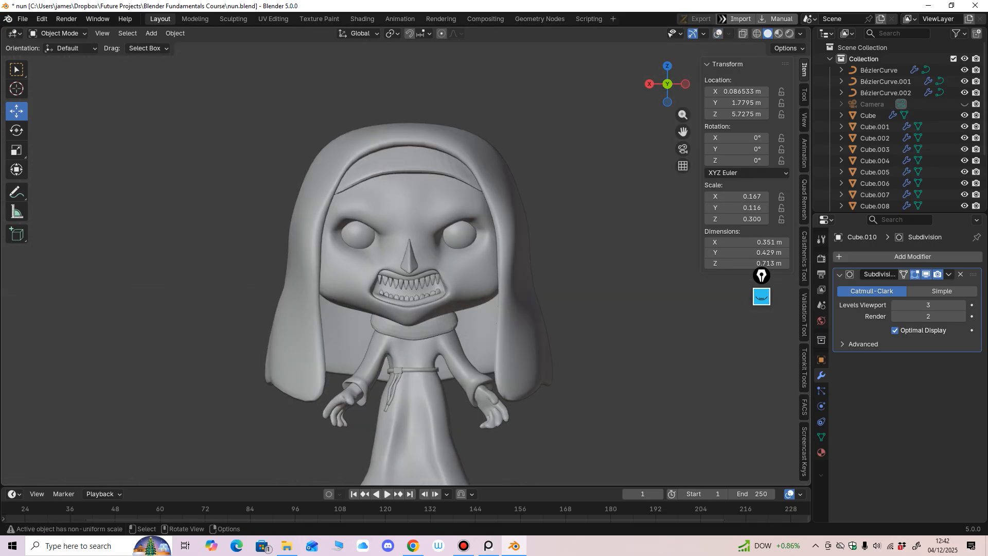
scroll(404, 260, "up", 2)
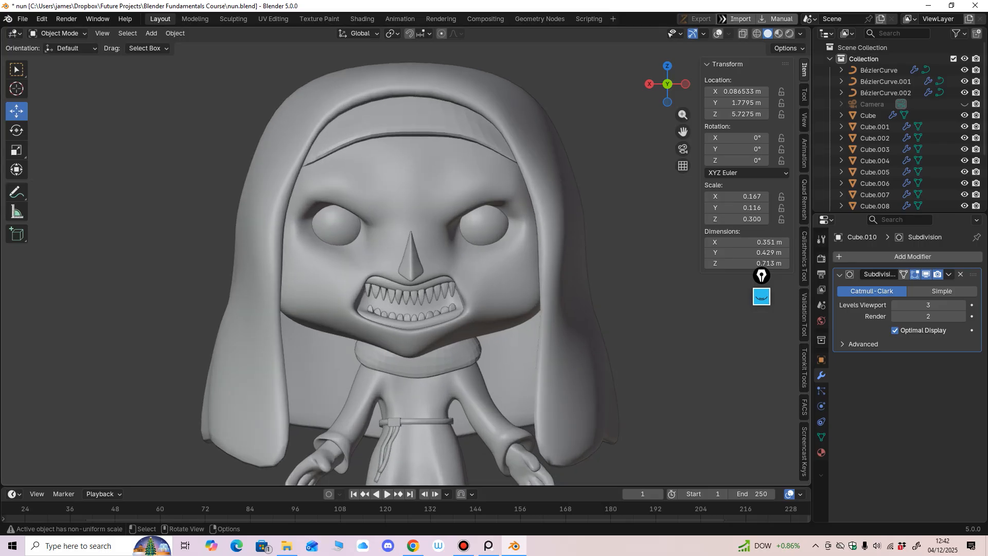
left_click(410, 252)
key("shift+alt+z")
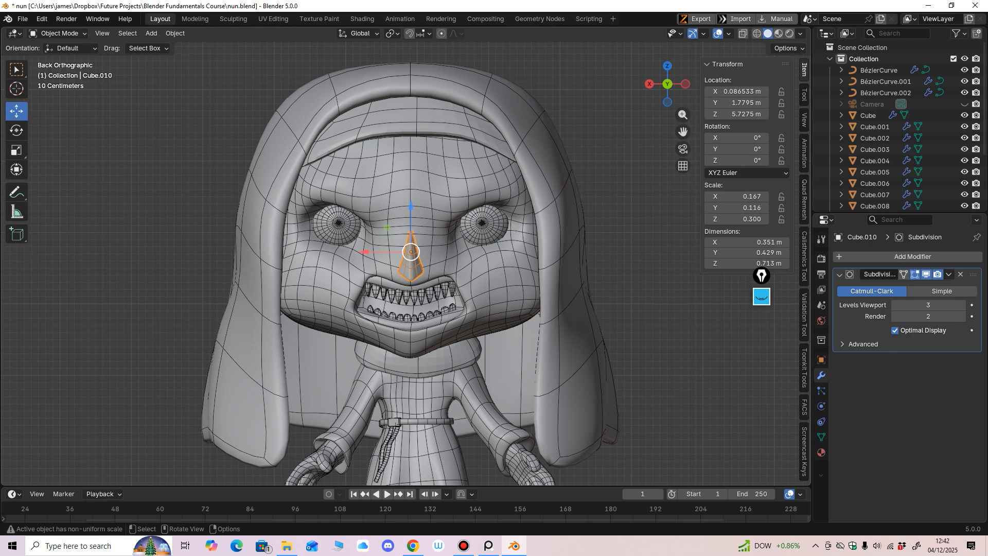
key("g")
key("z")
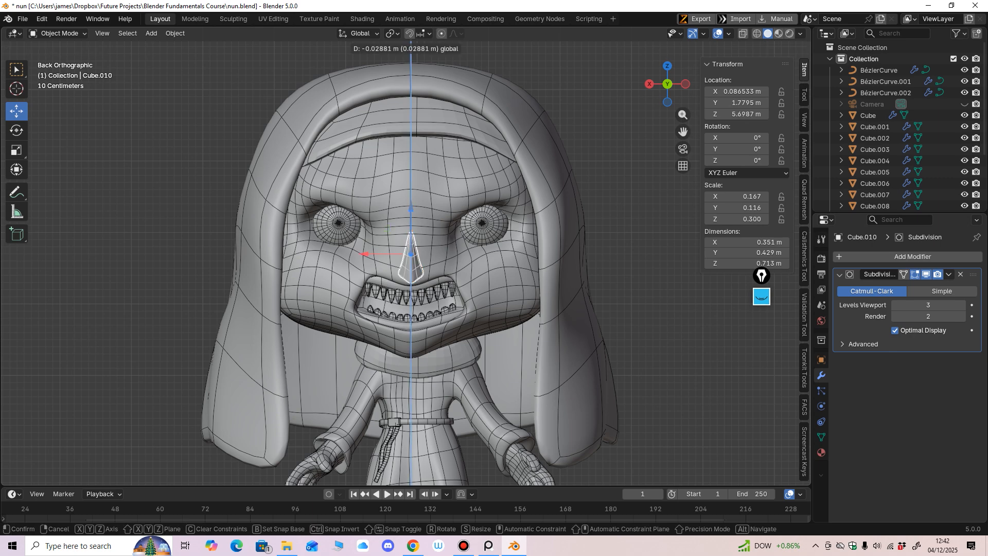
left_click(411, 255)
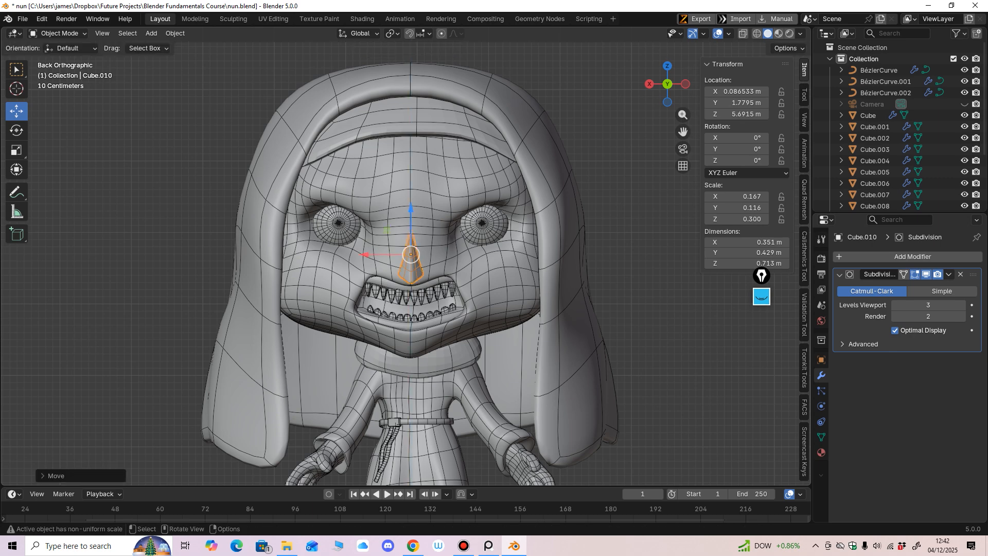
Select the head and set its Subdivision Surface modifier's viewport and render levels to 4.
middle_click_drag(411, 257, 406, 283, "ctrl")
mouse_move(330, 288)
middle_mouse_down()
mouse_move(273, 286)
mouse_move(320, 274)
mouse_move(320, 299)
mouse_move(357, 282)
mouse_move(322, 281)
mouse_move(312, 339)
mouse_move(319, 273)
middle_mouse_up()
left_click(258, 278)
middle_click_drag(319, 272, 329, 303)
left_click(330, 304)
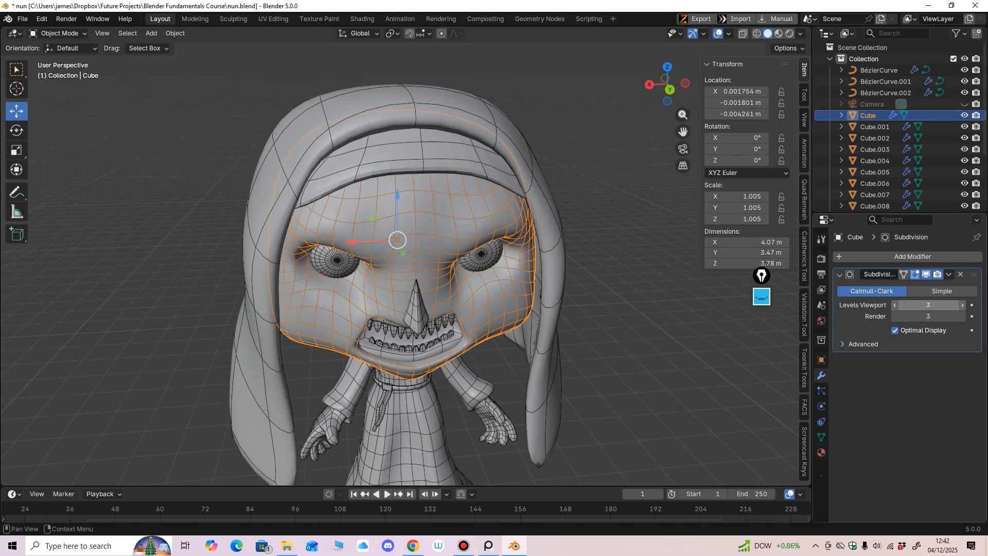
left_click(961, 304)
left_click(962, 316)
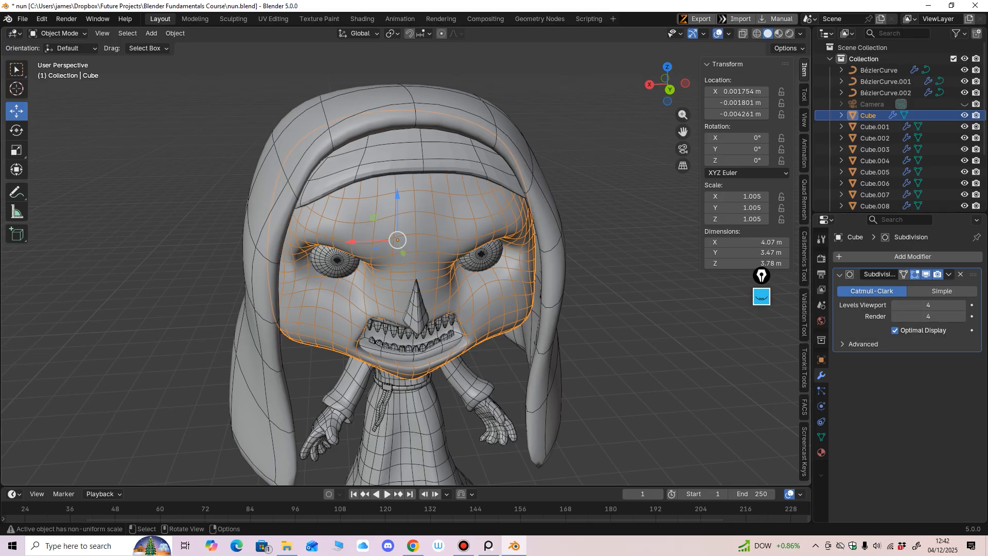
Hide the viewport overlays, switch the head to Sculpt Mode and save the file.
middle_click_drag(561, 319, 589, 285)
mouse_move(463, 278)
middle_mouse_down()
mouse_move(453, 349)
mouse_move(453, 288)
middle_mouse_up()
middle_click_drag(453, 288, 402, 257, "ctrl")
left_click(717, 34)
middle_click_drag(566, 206, 546, 278, "ctrl")
left_click(57, 33)
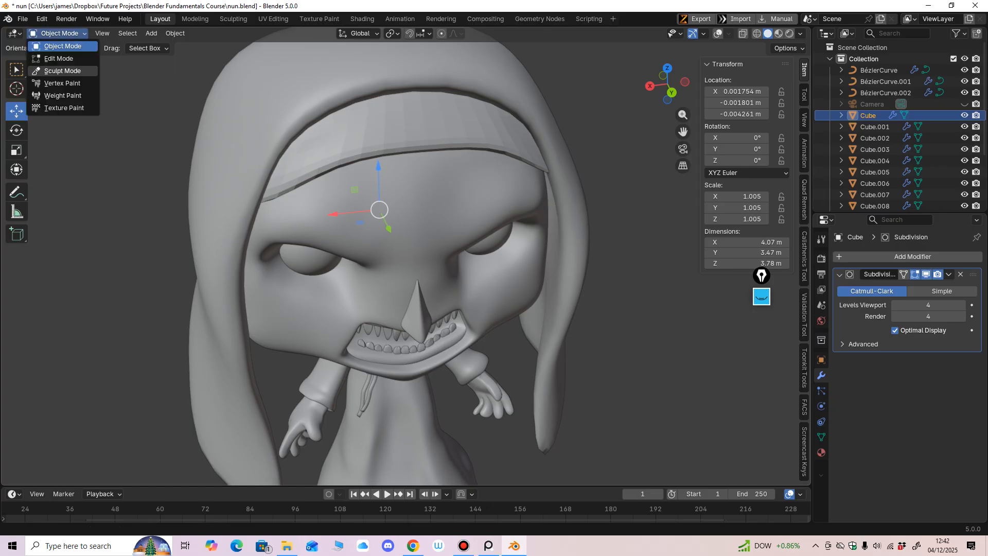
left_click(56, 71)
key("ctrl+s")
mouse_move(497, 283)
middle_mouse_down()
mouse_move(496, 258)
mouse_move(514, 280)
middle_mouse_up()
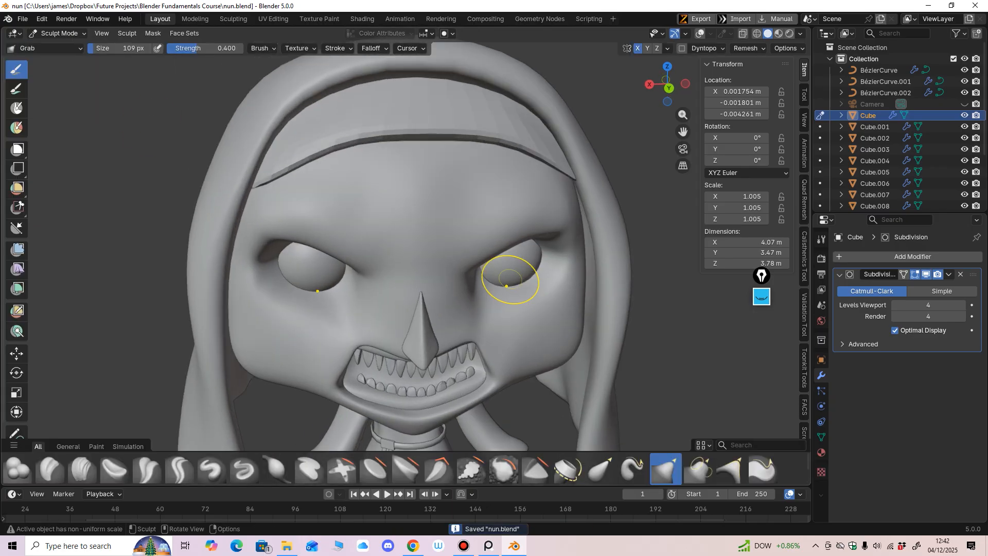
Return the head to Object Mode and apply all of its transforms.
left_click(56, 33)
left_click(56, 48)
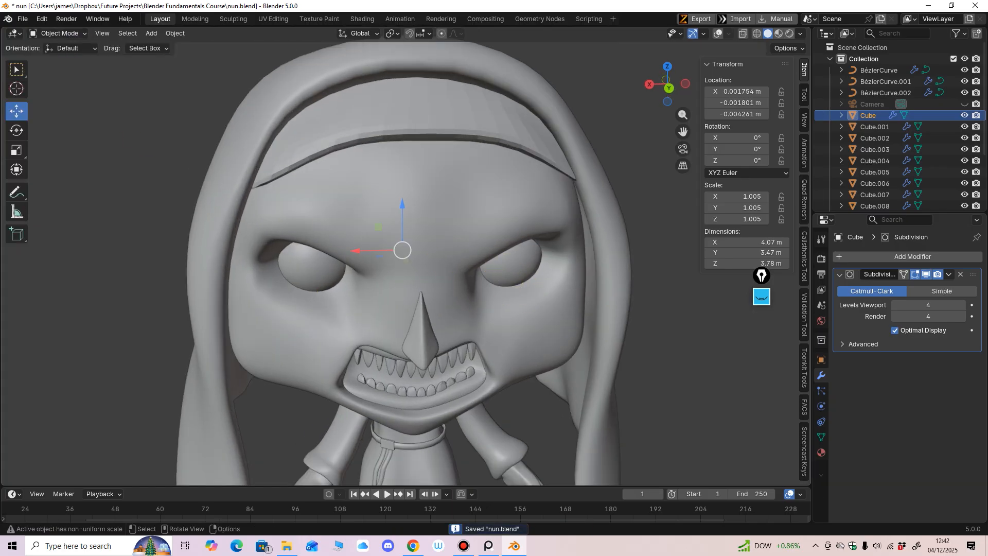
key("ctrl+a")
left_click(420, 224)
middle_click_drag(420, 223, 459, 243)
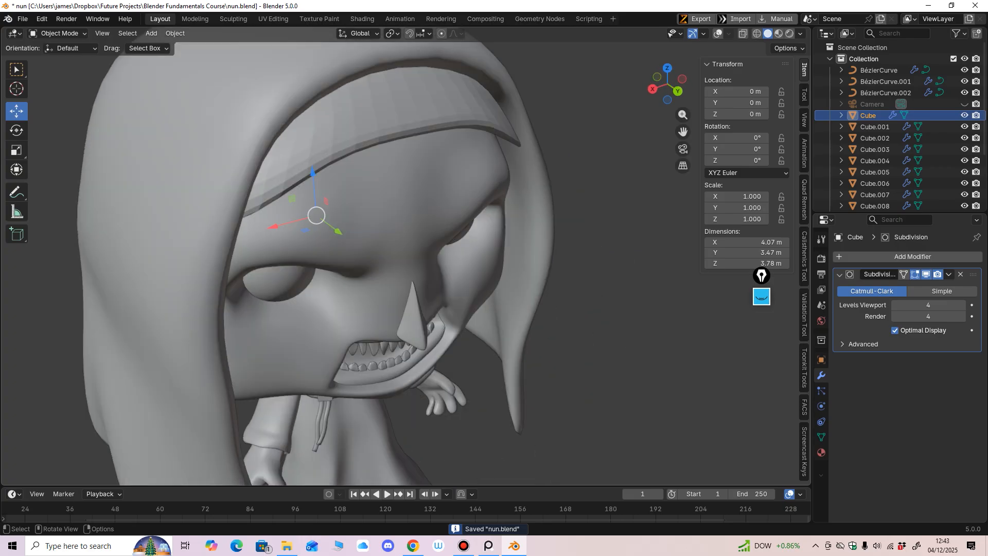
Switch the head to Sculpt Mode and choose the Draw Sharp brush at a size of 66 px.
left_click(56, 33)
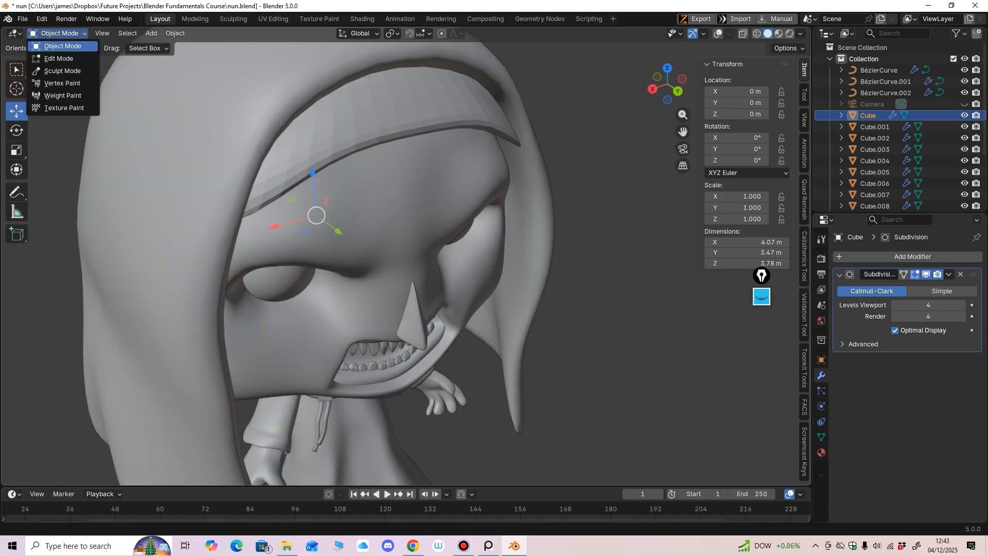
left_click(51, 71)
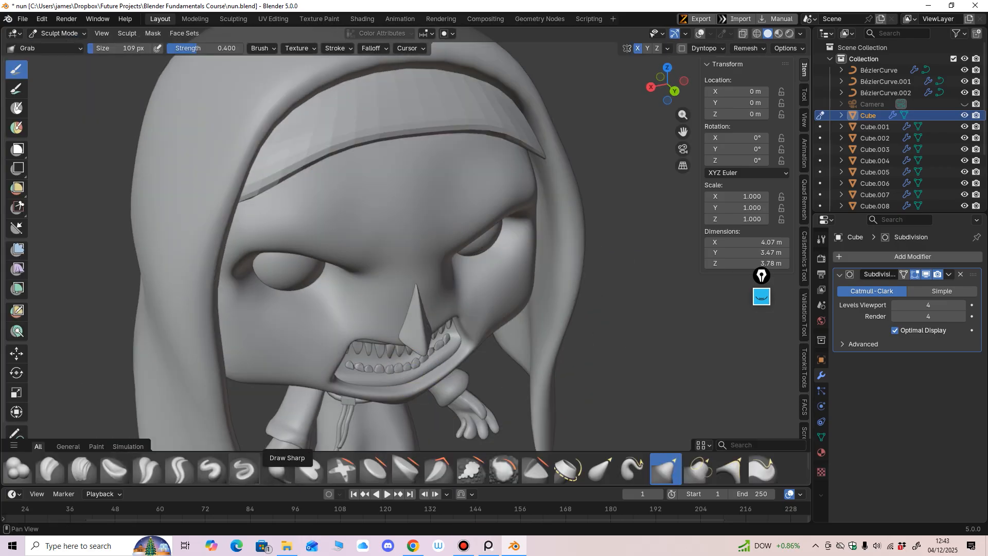
left_click(244, 469)
mouse_move(430, 331)
middle_mouse_down()
mouse_move(449, 359)
mouse_move(445, 227)
mouse_move(424, 259)
mouse_move(447, 291)
middle_mouse_up()
key("f")
left_click(412, 264)
middle_click_drag(447, 291, 455, 278, "ctrl")
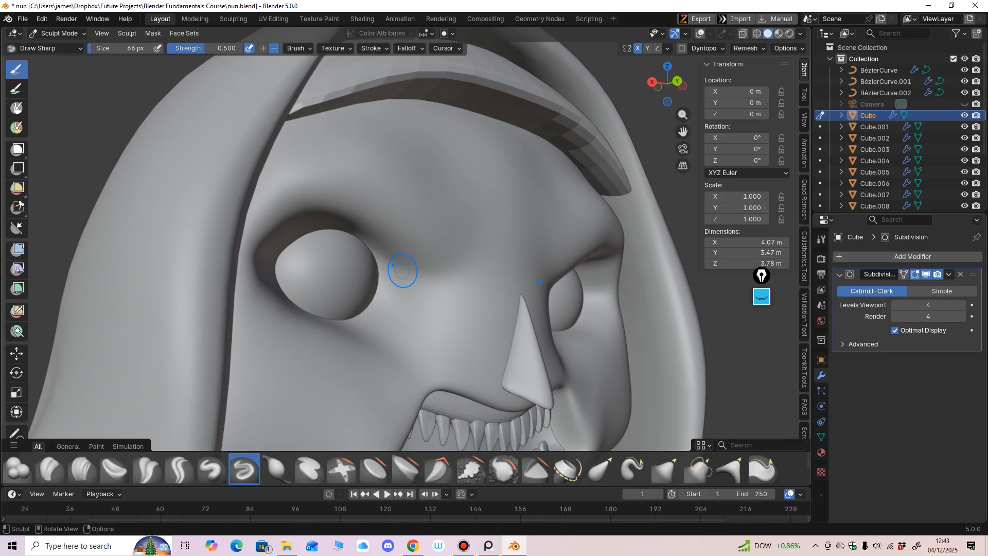
Carve short Draw Sharp strokes beside the inner corner of the eye, below the brow.
left_click_drag(394, 266, 427, 273)
middle_click_drag(453, 232, 455, 215)
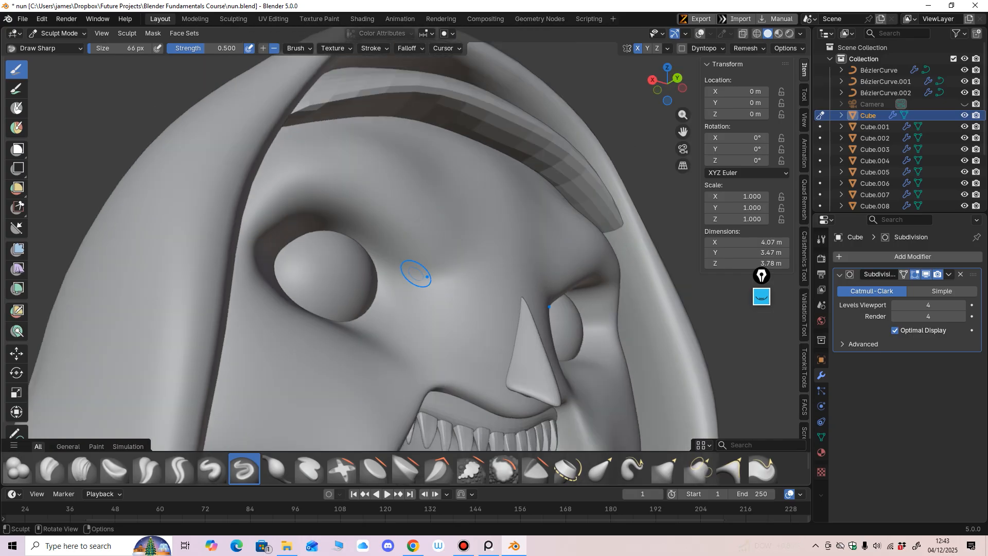
left_click_drag(416, 273, 418, 274)
middle_click_drag(480, 244, 460, 256)
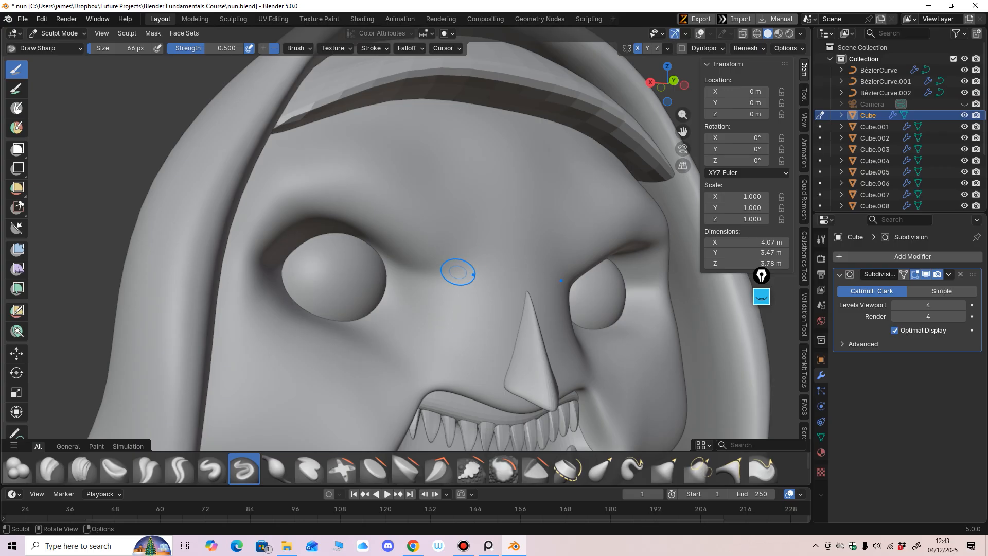
left_click_drag(455, 274, 435, 277)
mouse_move(492, 226)
middle_mouse_down()
mouse_move(471, 252)
mouse_move(489, 260)
mouse_move(396, 226)
middle_mouse_up()
Check the head's wireframe with overlays, hide them again and add more Draw Sharp strokes around the brow.
left_click(700, 33)
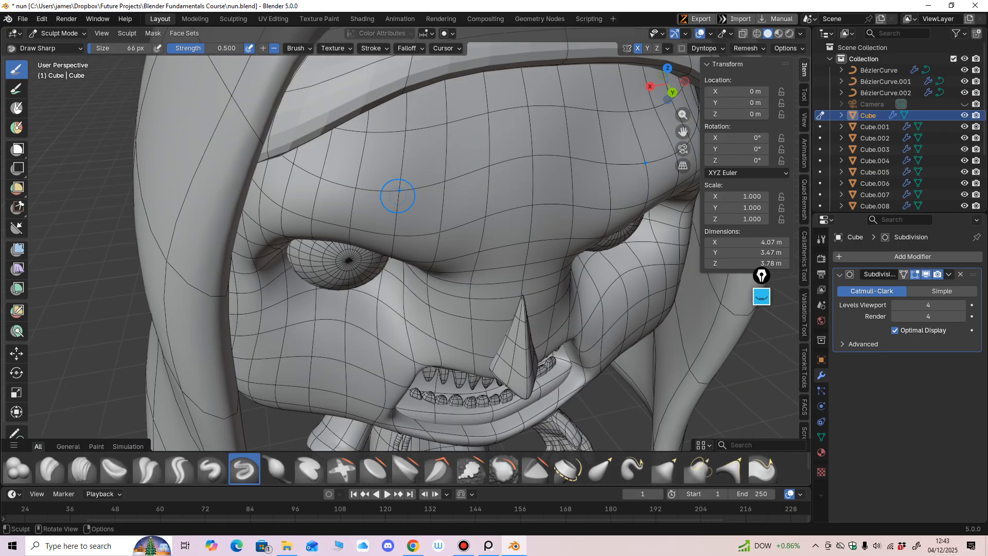
middle_click_drag(430, 174, 543, 221)
key("shift+alt+z")
left_click_drag(392, 263, 398, 266)
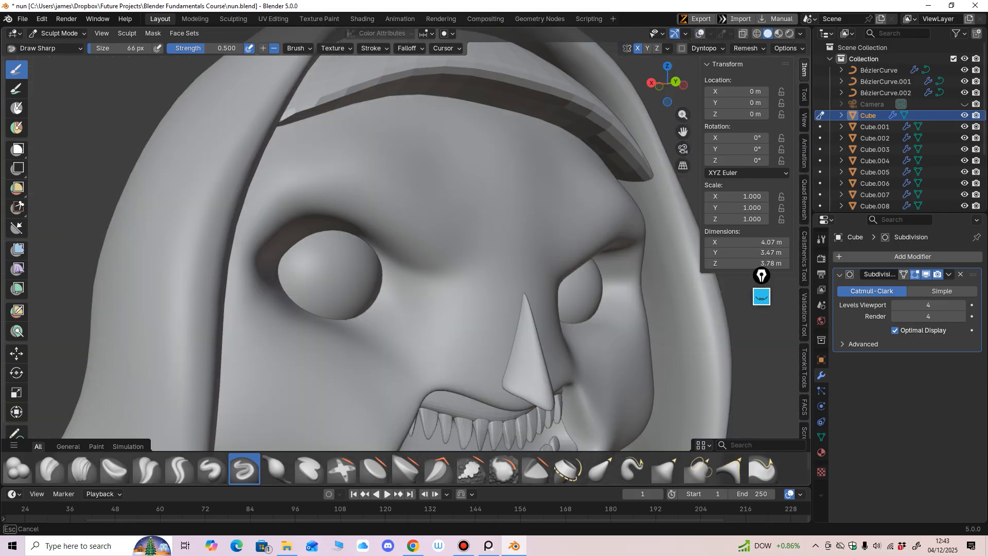
mouse_move(520, 256)
middle_mouse_down()
mouse_move(481, 234)
mouse_move(415, 252)
mouse_move(432, 278)
mouse_move(468, 247)
mouse_move(497, 257)
middle_mouse_up()
left_click_drag(364, 205, 342, 195)
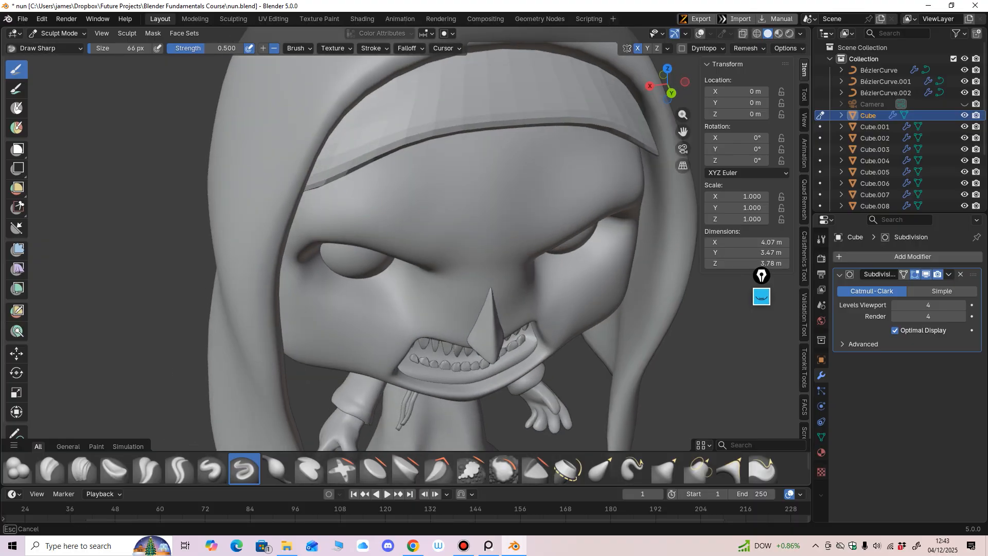
Switch to the Draw brush, set its size to 97 px and sculpt a short stroke above the eye.
mouse_move(499, 255)
middle_mouse_down("alt")
mouse_move(508, 235)
mouse_move(555, 282)
mouse_move(566, 324)
middle_mouse_up("alt")
left_click(213, 469)
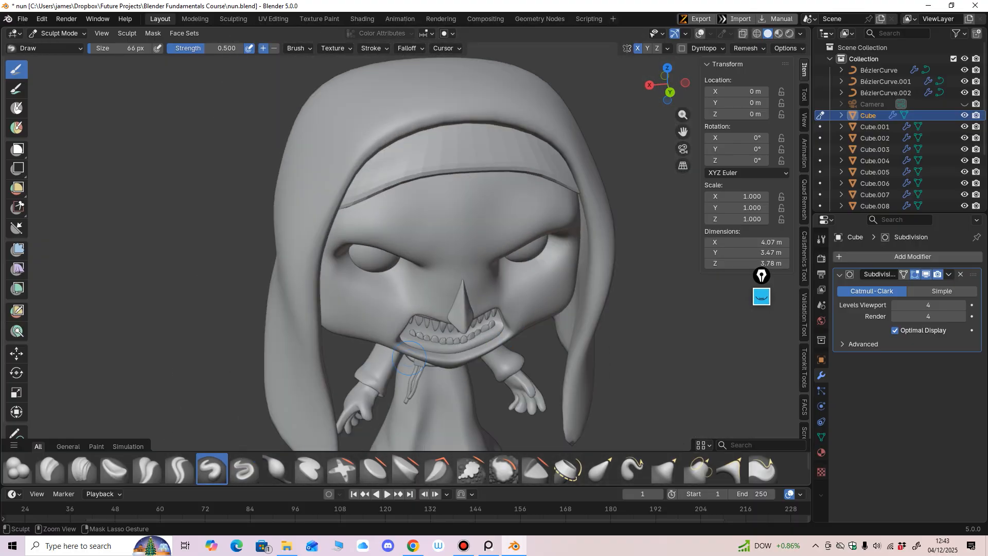
middle_click_drag(406, 309, 371, 233, "ctrl")
key("f")
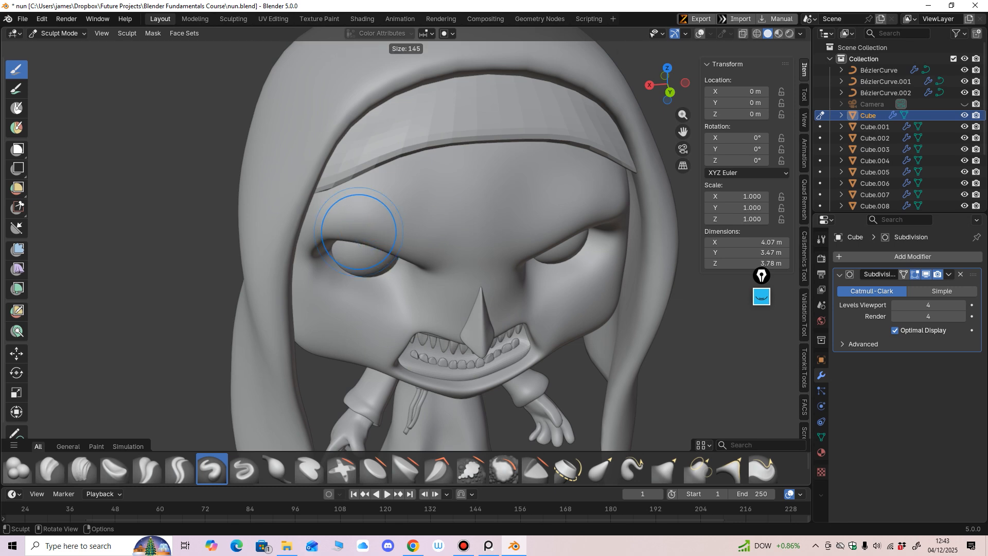
left_click(395, 229)
mouse_move(433, 290)
middle_mouse_down()
mouse_move(422, 242)
mouse_move(407, 241)
middle_mouse_up()
scroll(393, 226, "up", 1)
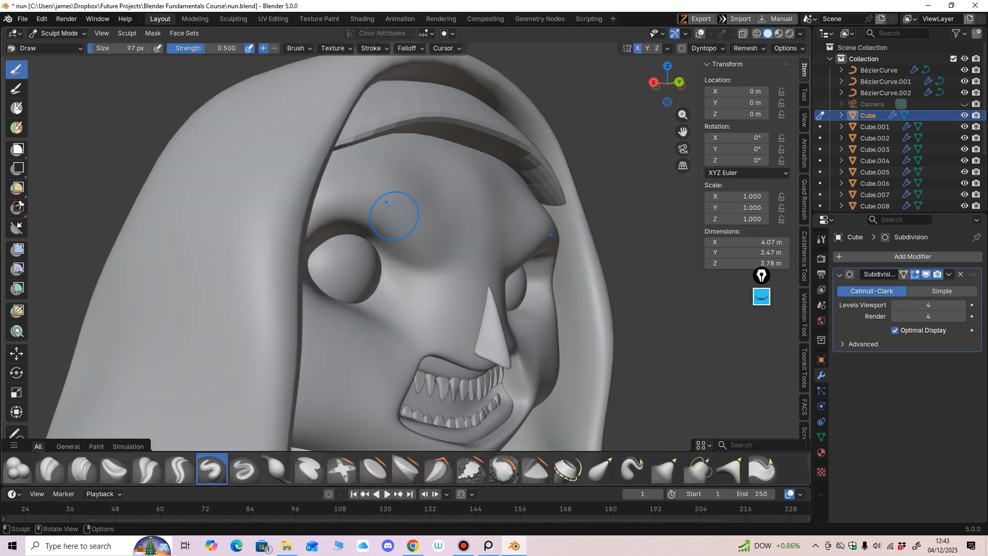
left_click_drag(395, 215, 385, 222)
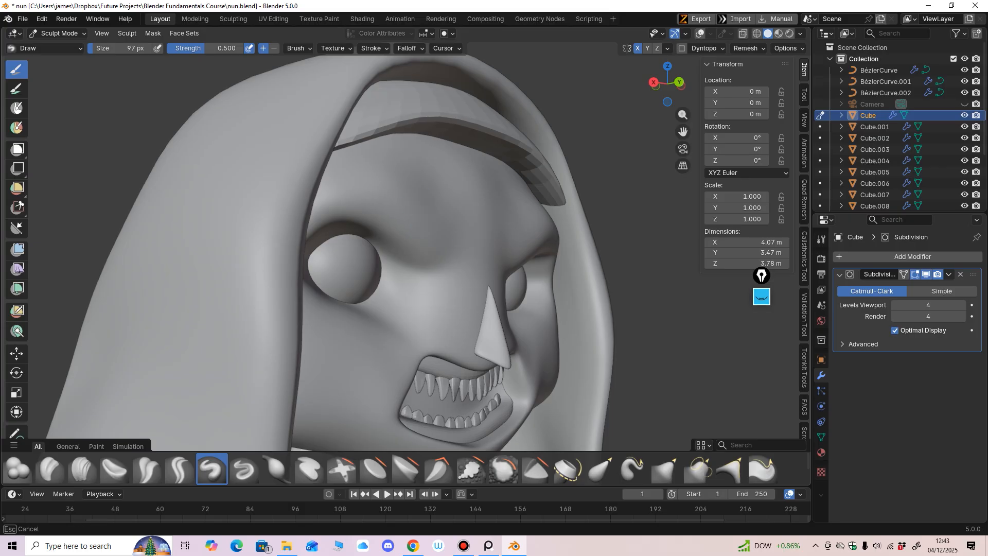
middle_click_drag(385, 222, 410, 411)
middle_click_drag(430, 278, 431, 309, "ctrl")
mouse_move(431, 308)
middle_mouse_down("shift")
mouse_move(433, 263)
mouse_move(507, 288)
mouse_move(486, 316)
mouse_move(541, 298)
mouse_move(543, 373)
mouse_move(529, 286)
middle_mouse_up("shift")
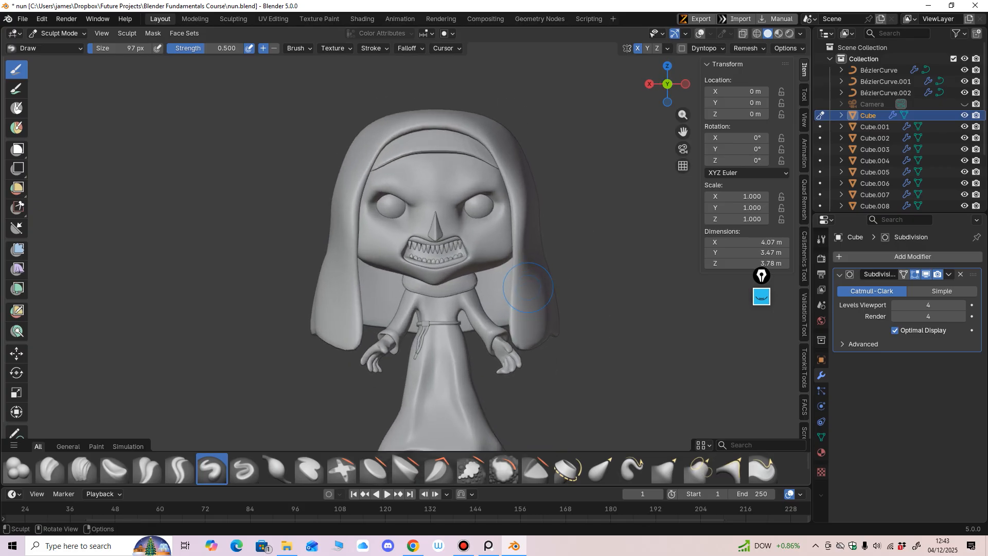
Make the nose the active object, return to Object Mode and move it along Y to 1.7479 m.
left_click(488, 545)
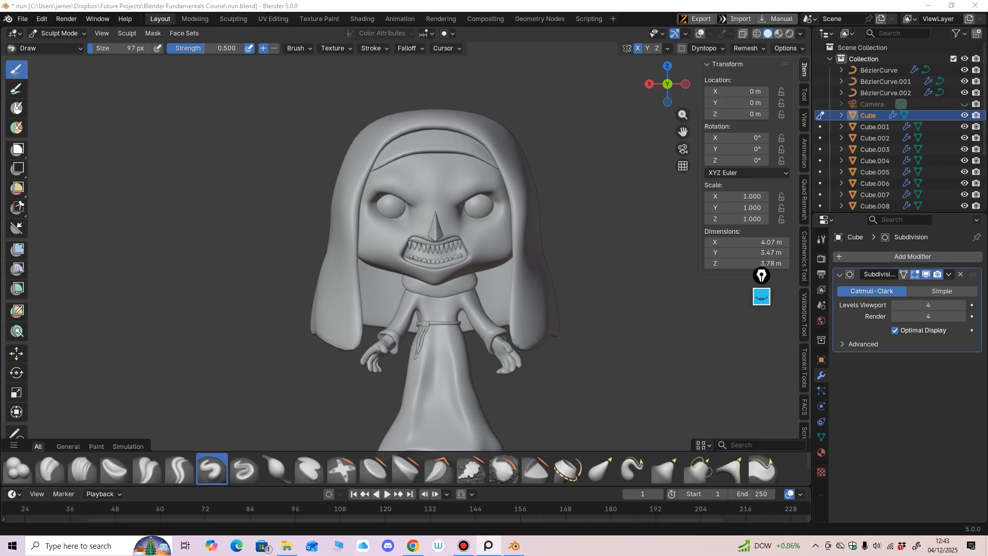
scroll(463, 209, "up", 4)
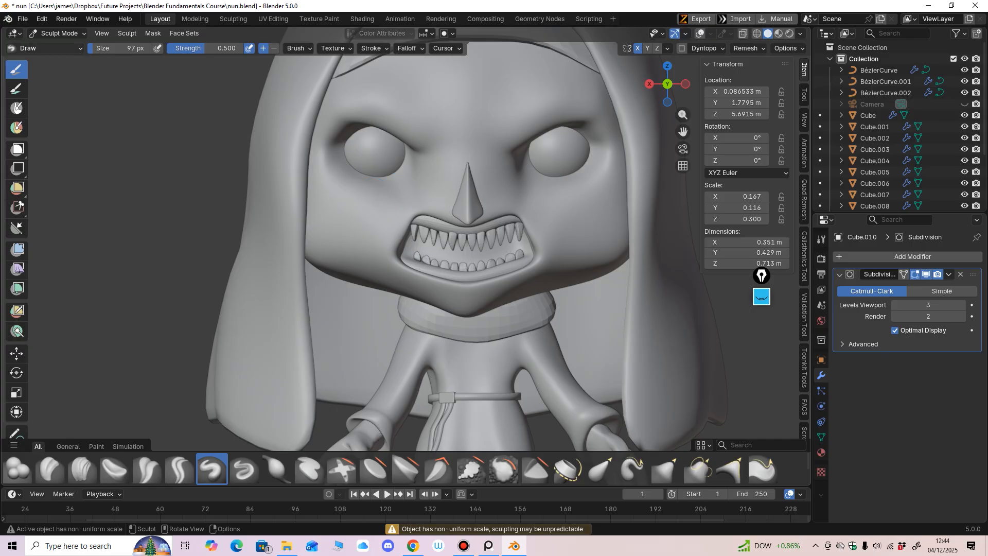
left_click(58, 34)
left_click(60, 46)
middle_click_drag(322, 280, 323, 329, "ctrl")
middle_click_drag(391, 288, 276, 288)
left_click_drag(350, 224, 353, 224)
middle_click_drag(309, 288, 425, 288)
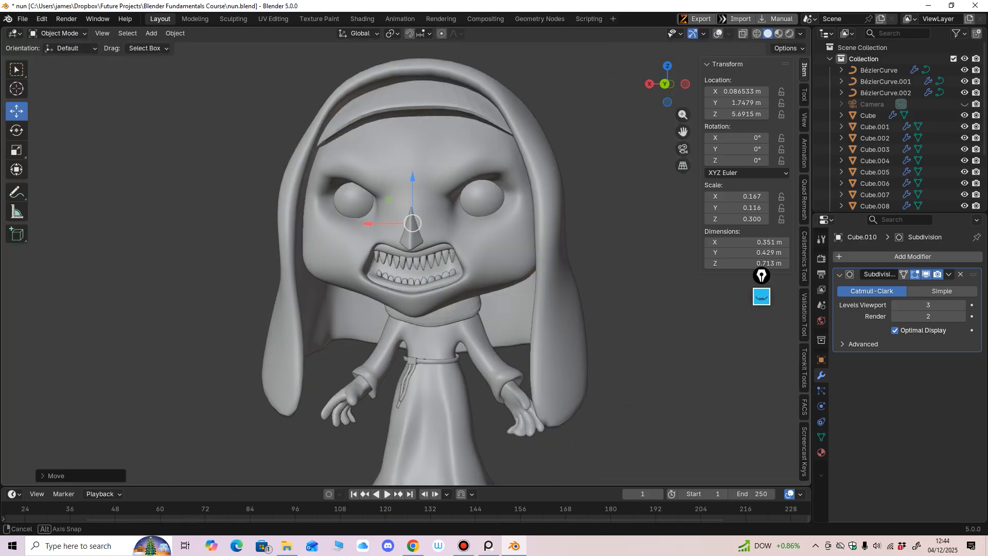
Shorten the nose slightly by scaling it along Z to 0.296.
middle_click_drag(321, 330, 322, 289, "ctrl")
left_click(16, 150)
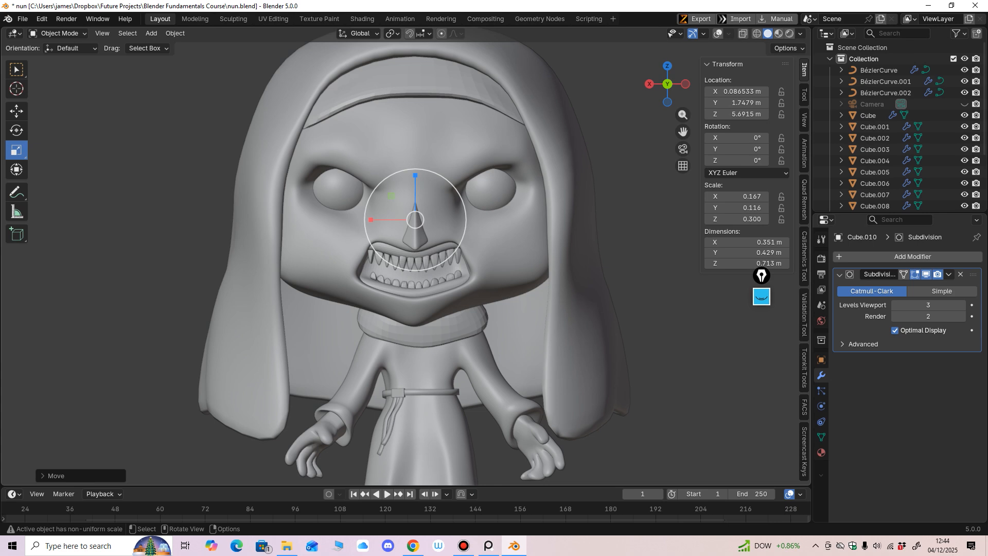
left_click_drag(415, 176, 415, 181)
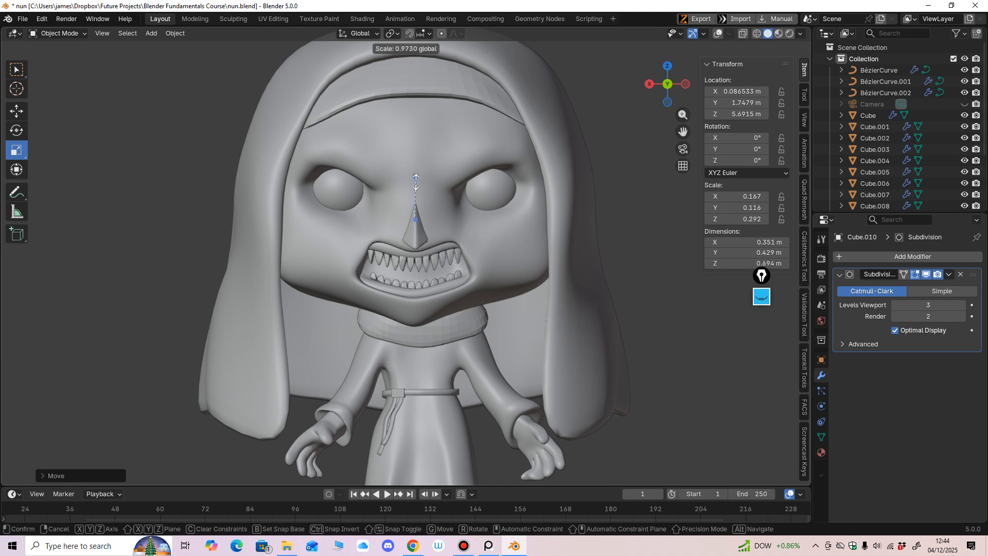
left_click_drag(416, 182, 416, 180)
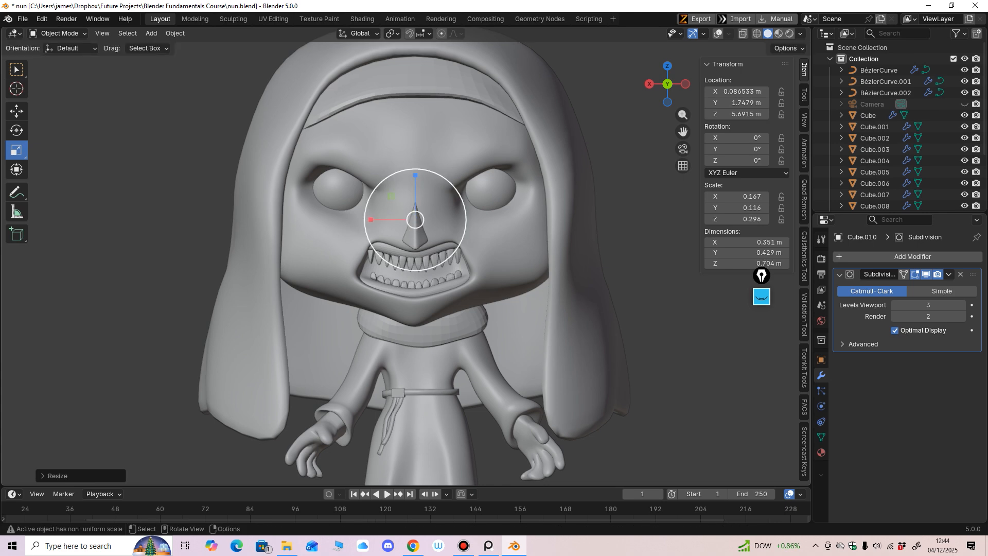
left_click(59, 34)
left_click(59, 34)
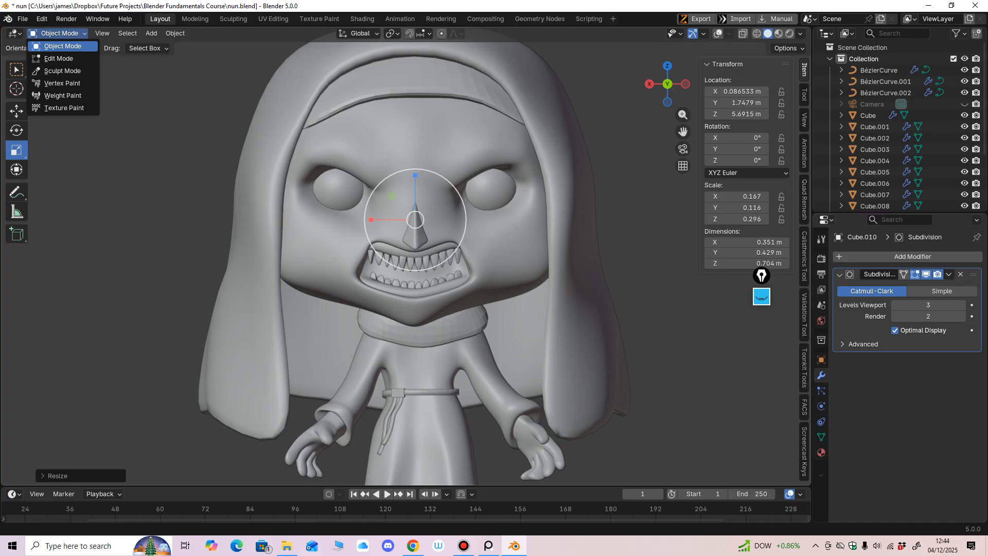
left_click(58, 71)
Show the viewport overlays, reselect the nose and widen it along X to a scale of 0.172.
left_click(718, 33)
scroll(612, 155, "down", 4)
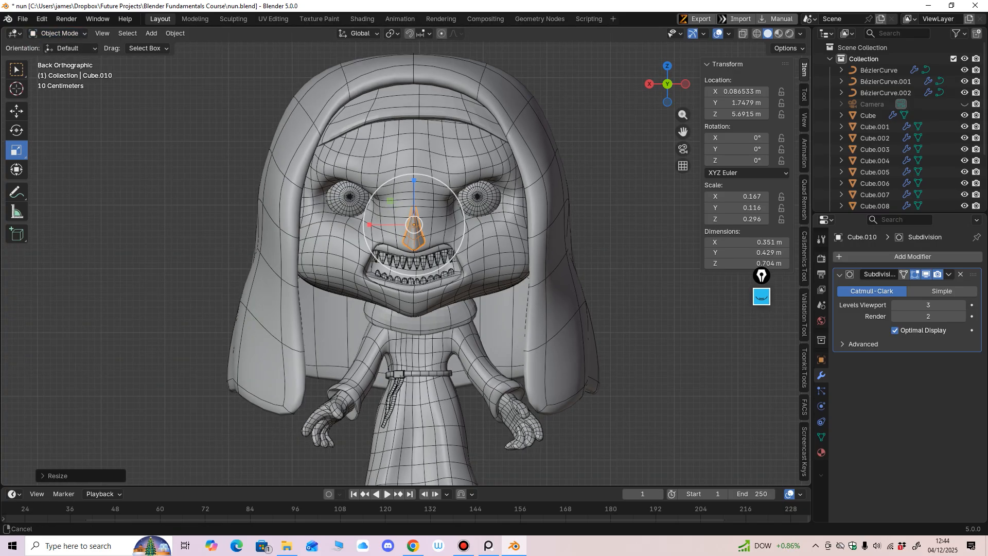
left_click(612, 154)
mouse_move(582, 205)
middle_mouse_down()
mouse_move(636, 216)
mouse_move(587, 211)
mouse_move(589, 201)
middle_mouse_up()
middle_click_drag(589, 222, 589, 186, "ctrl")
left_click(415, 232)
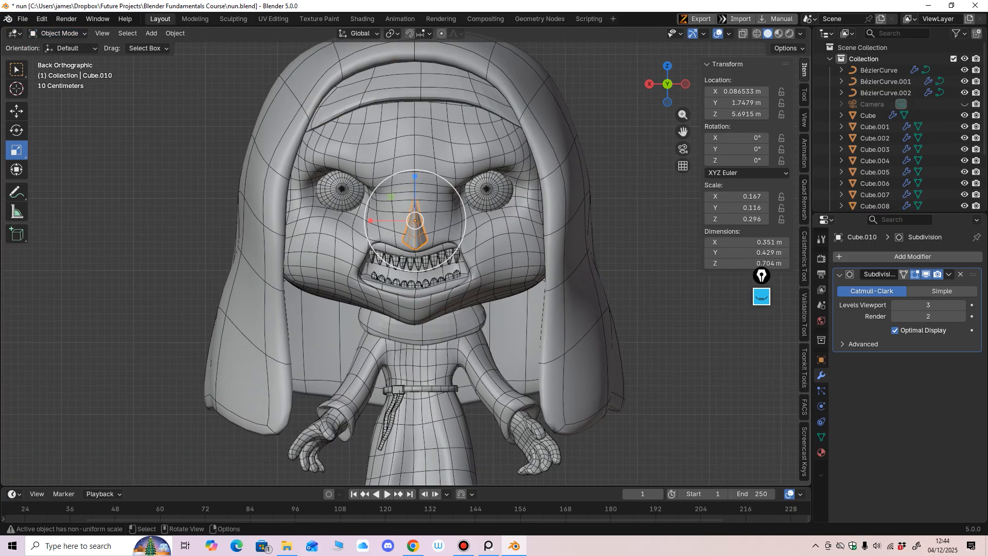
left_click_drag(370, 220, 363, 219)
middle_click_drag(363, 218, 396, 219)
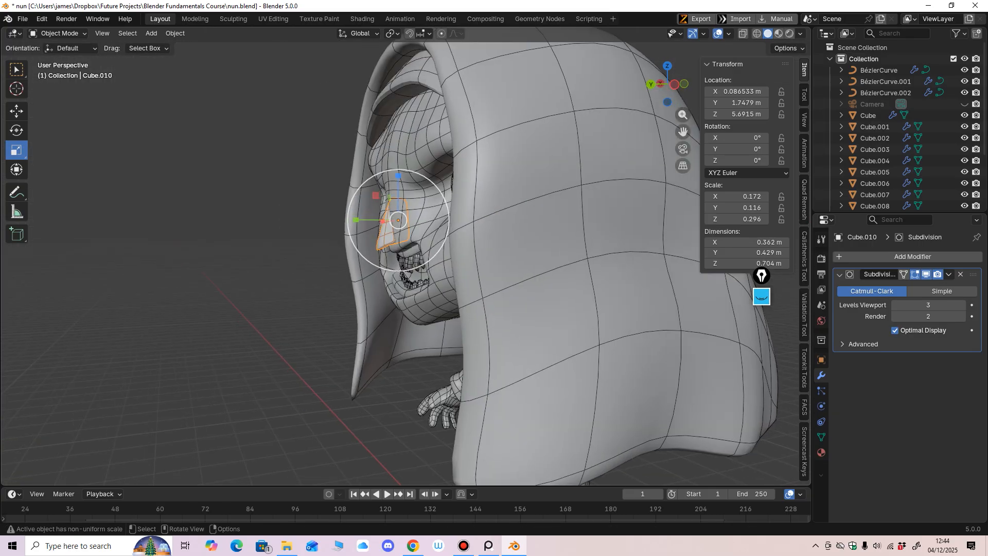
Enter Edit Mode on the nose and add a single loop cut near its base.
scroll(396, 219, "up", 2)
left_click(59, 33)
left_click(57, 58)
scroll(391, 226, "up", 2)
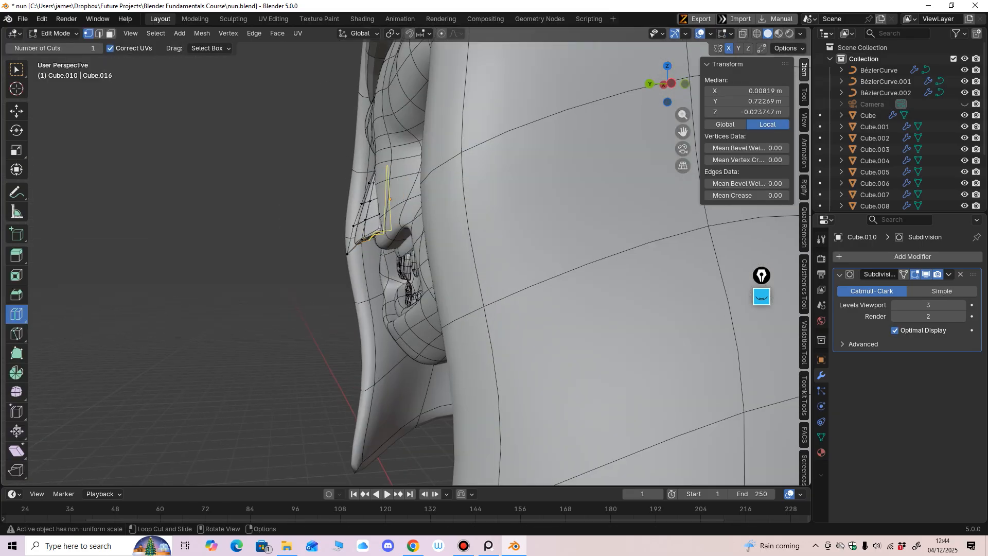
middle_click_drag(391, 227, 403, 233)
scroll(381, 229, "up", 3)
left_click(347, 226)
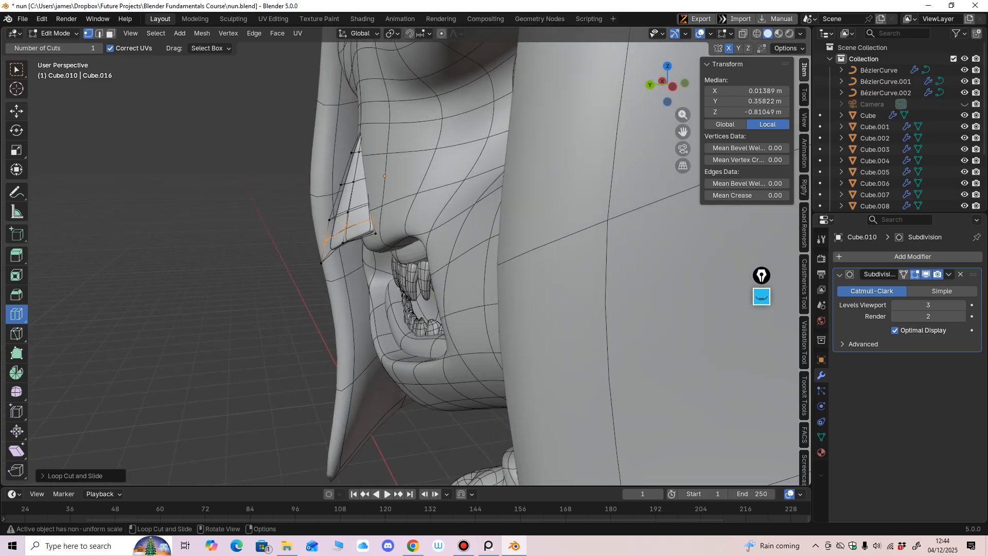
Select the vertex at the nose's tip and lower it along Z to a local position of -1.7328 m.
left_click(16, 111)
left_click(321, 263)
middle_click_drag(321, 263, 309, 256)
left_click_drag(316, 209, 316, 214)
Reposition the nostril vertex at the side of the nose's base to a local X of -1.0739 m.
key("ctrl+KP_1")
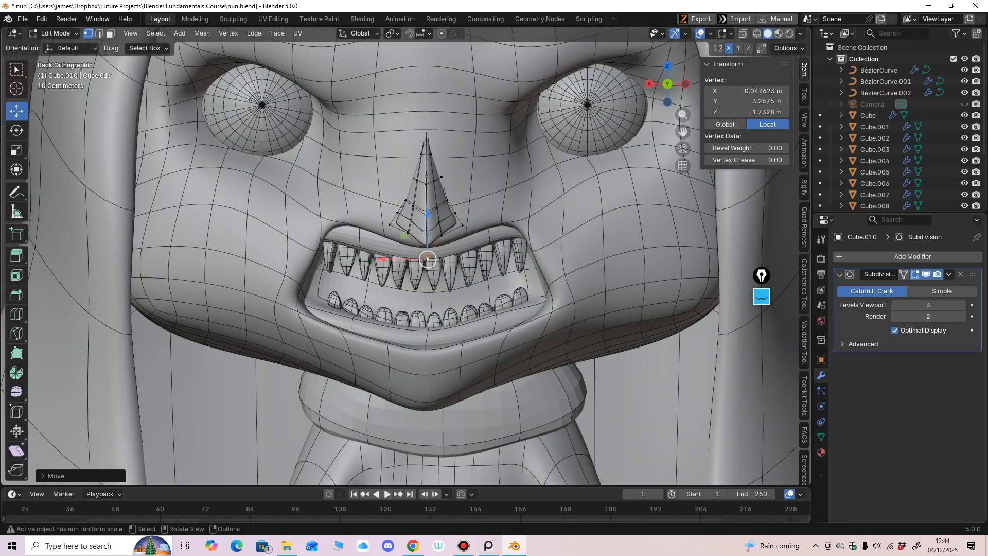
left_click_drag(428, 259, 454, 211)
key("x")
scroll(455, 211, "down", 5)
scroll(405, 263, "up", 2)
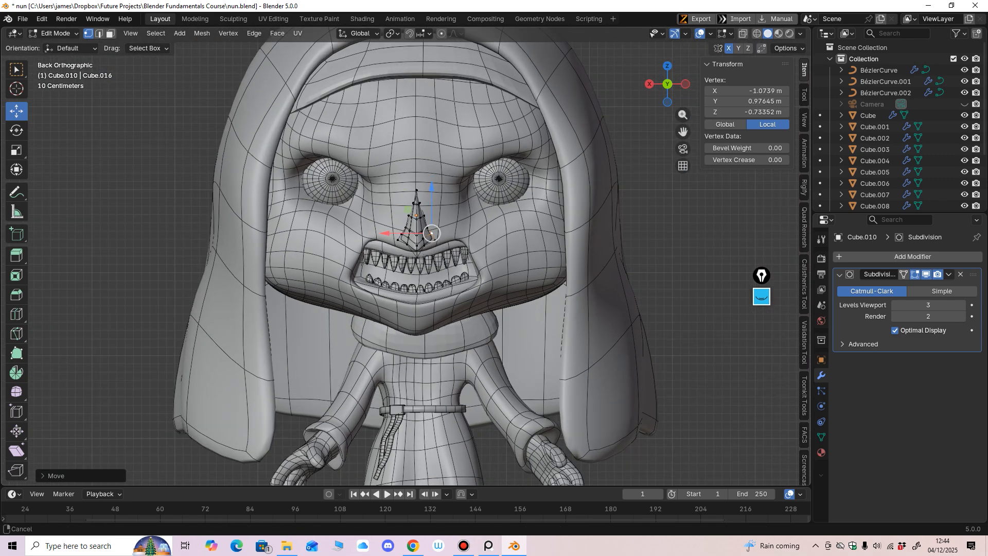
Save the file, return the nose to Object Mode and check the whole figure in Back Orthographic view.
key("ctrl+s")
left_click(55, 33)
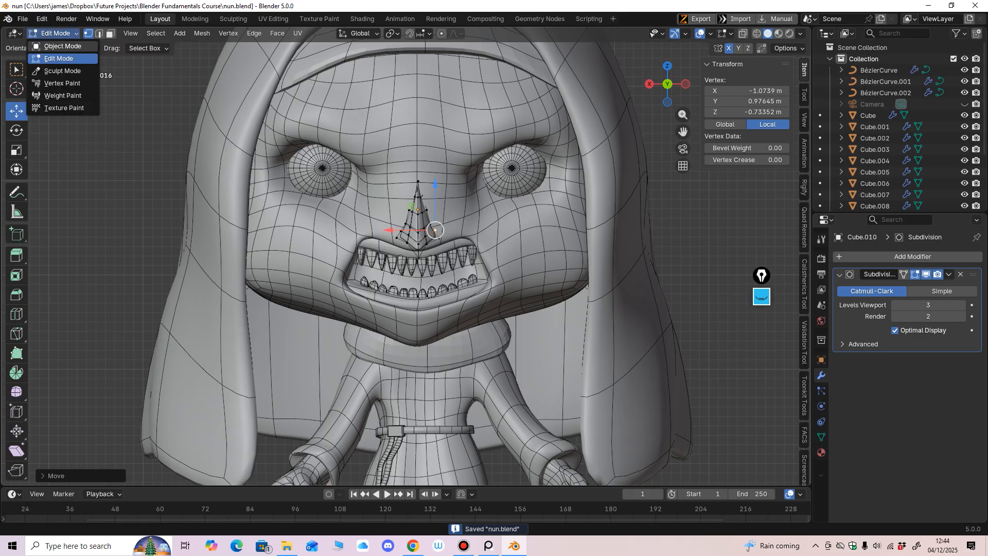
left_click(61, 47)
scroll(406, 263, "down", 4)
left_click(587, 247)
middle_click_drag(587, 247, 561, 136)
key("ctrl+KP_1")
key("ctrl+KP_1")
key("ctrl+KP_1")
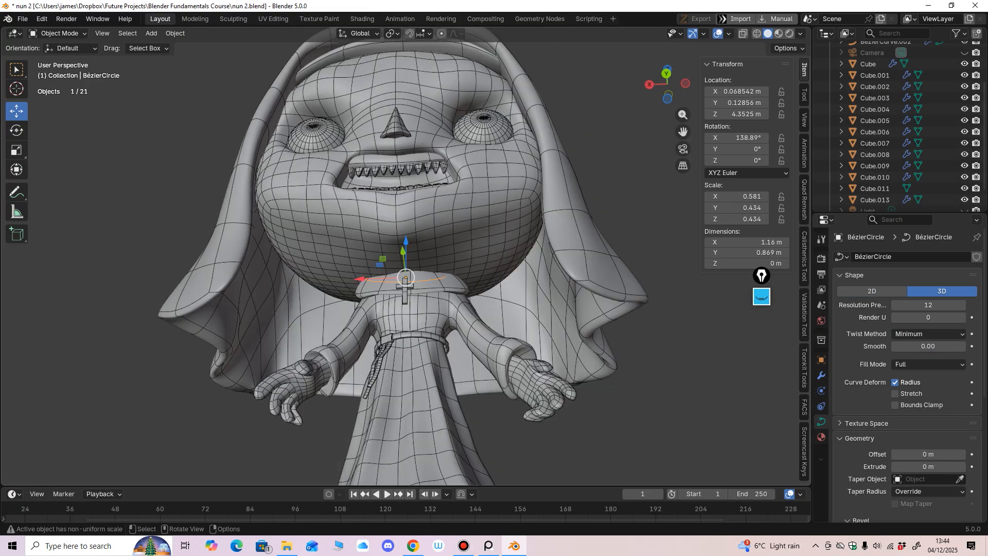
Select the nun's head mesh after examining the face and neck up close.
scroll(404, 257, "up", 8)
scroll(404, 258, "down", 10)
middle_click_drag(404, 257, 360, 296)
left_click(415, 237)
scroll(407, 263, "up", 5)
scroll(455, 256, "down", 3)
scroll(391, 278, "up", 5)
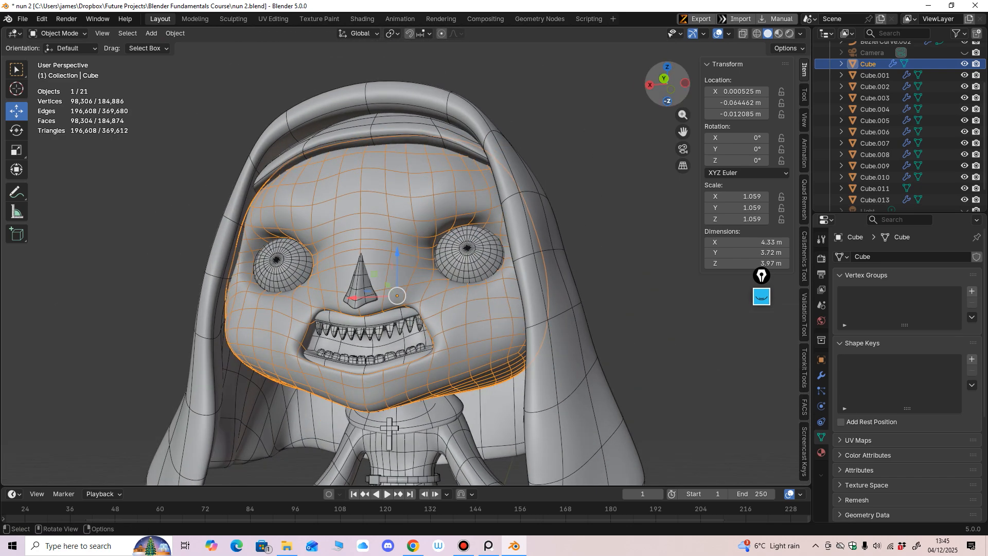
Examine the head with and without viewport overlays, leaving them hidden with the inner eye corner in close view.
left_click(718, 33)
middle_click_drag(561, 154, 610, 154)
left_click(717, 34)
key("ctrl+KP_1")
scroll(565, 152, "down", 2)
middle_click_drag(610, 154, 610, 177, "ctrl")
left_click(718, 33)
mouse_move(592, 129)
middle_mouse_down()
mouse_move(597, 159)
mouse_move(589, 133)
middle_mouse_up()
middle_click_drag(589, 133, 630, 129, "ctrl")
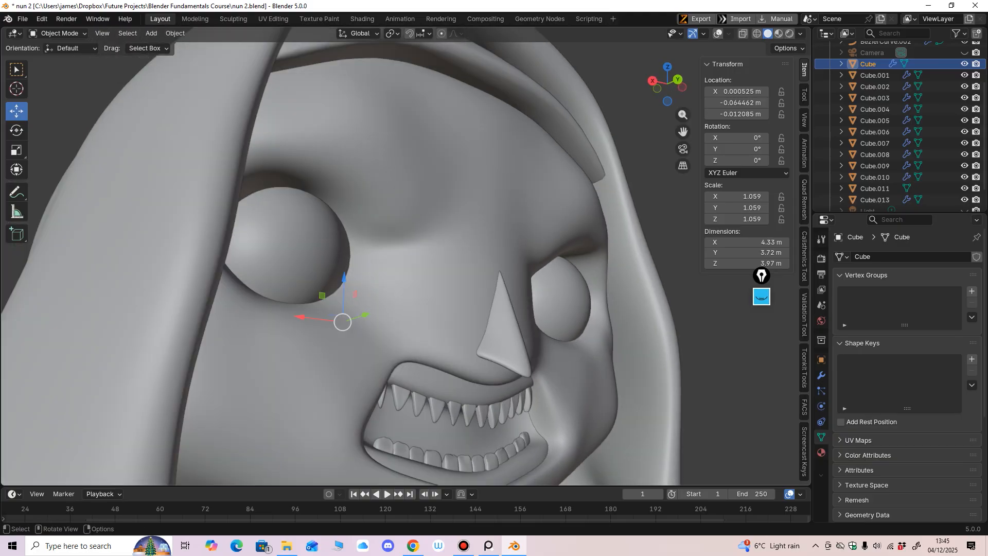
Switch the head to Sculpt Mode and choose the Crease Sharp brush at a size of 70 px.
left_click(56, 33)
left_click(56, 71)
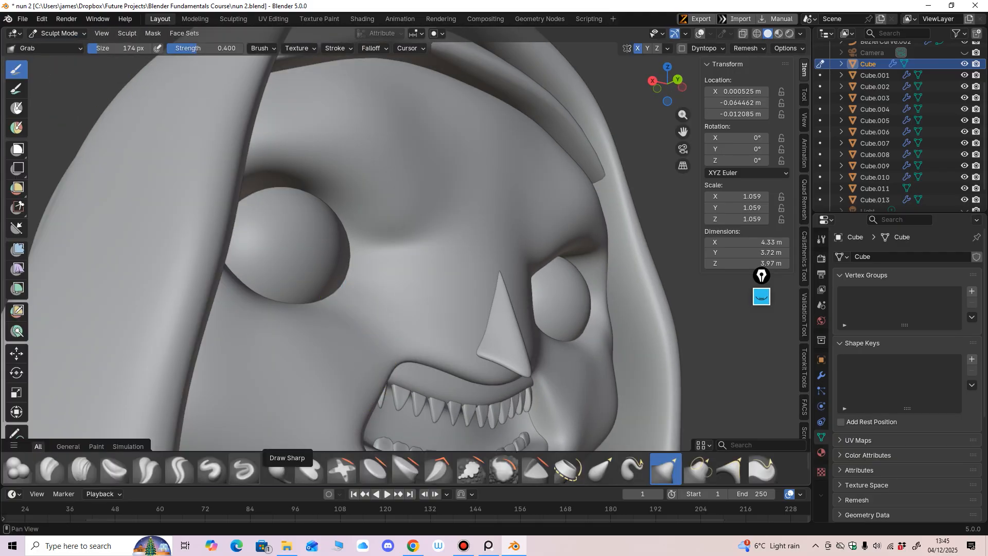
left_click(179, 470)
mouse_move(325, 341)
middle_mouse_down("shift")
mouse_move(437, 341)
mouse_move(406, 350)
mouse_move(425, 293)
mouse_move(411, 293)
middle_mouse_up("shift")
key("f")
left_click(460, 300)
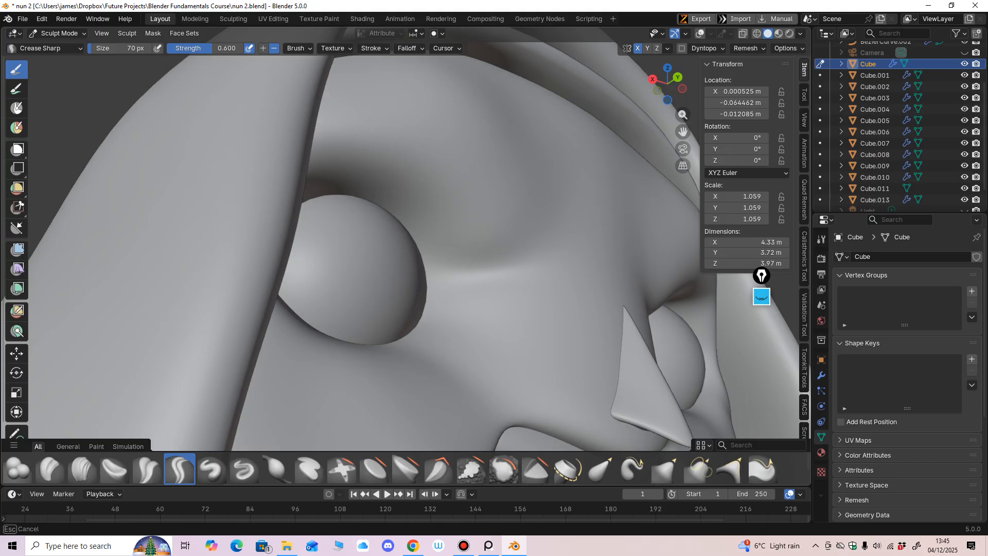
Show the viewport overlays again after examining the face, and open the head's Subdivision modifier settings.
middle_click_drag(517, 311, 526, 318)
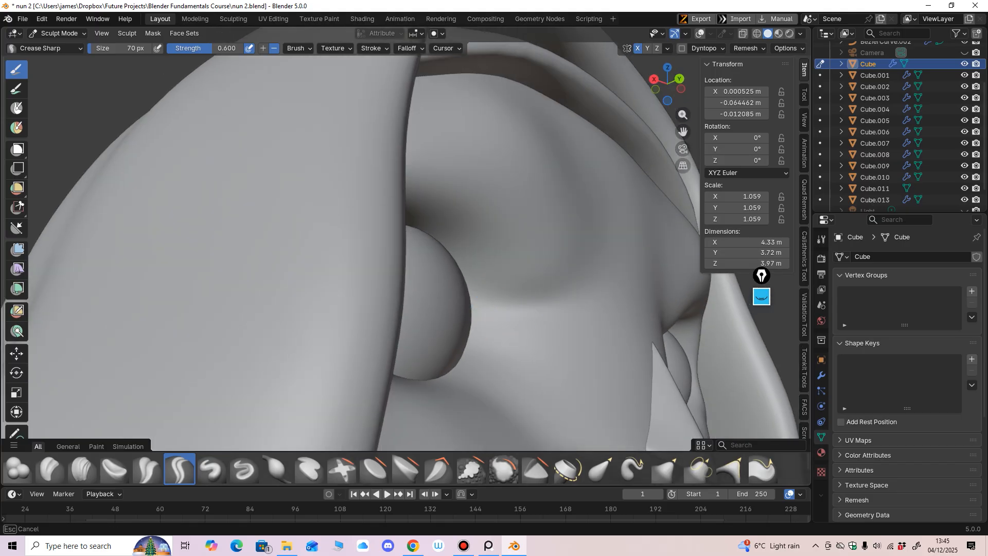
middle_click_drag(590, 197, 549, 292, "ctrl")
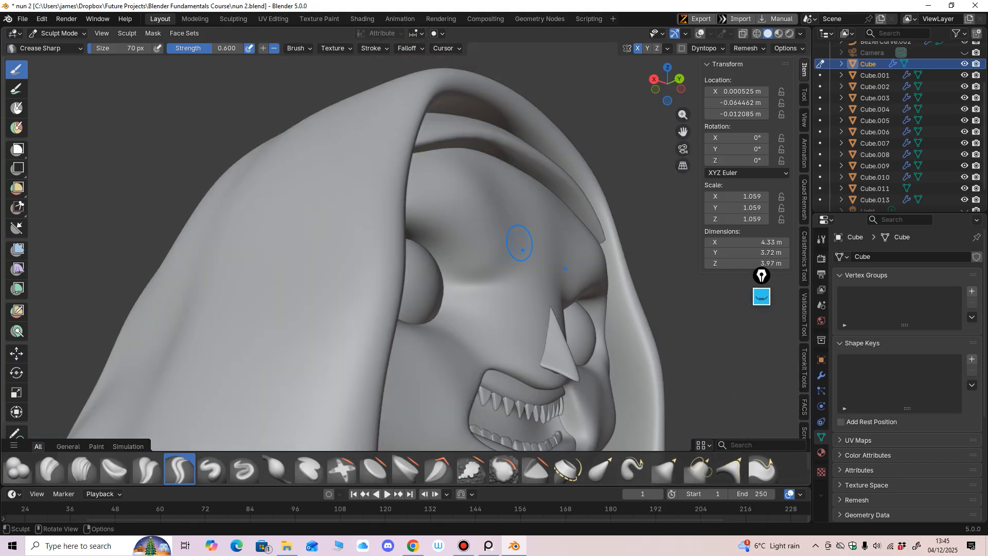
mouse_move(454, 286)
middle_mouse_down()
mouse_move(484, 289)
mouse_move(417, 291)
mouse_move(432, 296)
mouse_move(401, 306)
middle_mouse_up()
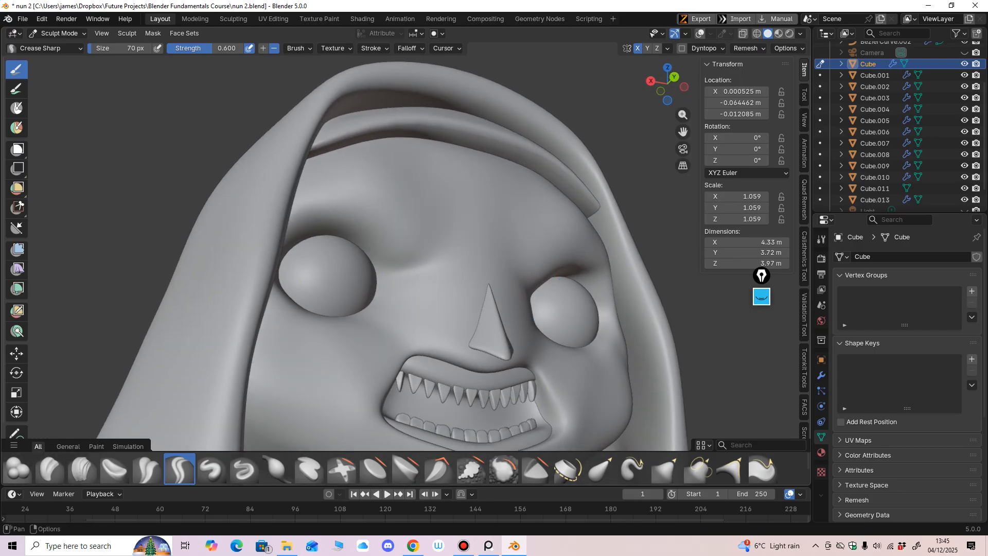
left_click(700, 33)
left_click(822, 376)
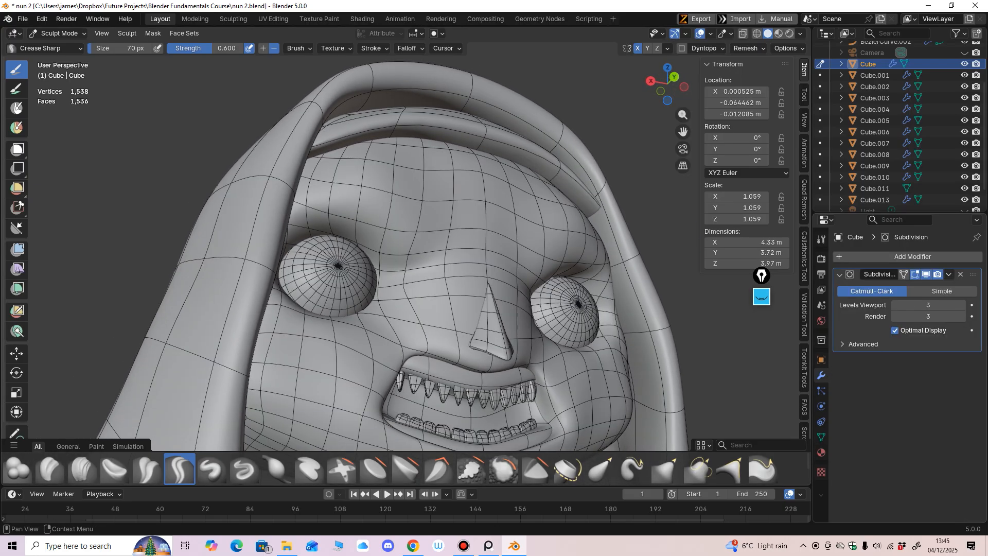
Compare the head's wireframe with the Subdivision modifier's Optimal Display off and on.
left_click(895, 330)
left_click(895, 330)
left_click(895, 330)
mouse_move(463, 231)
middle_mouse_down()
mouse_move(427, 255)
mouse_move(461, 244)
mouse_move(474, 269)
mouse_move(391, 209)
mouse_move(424, 196)
mouse_move(408, 198)
mouse_move(420, 232)
middle_mouse_up()
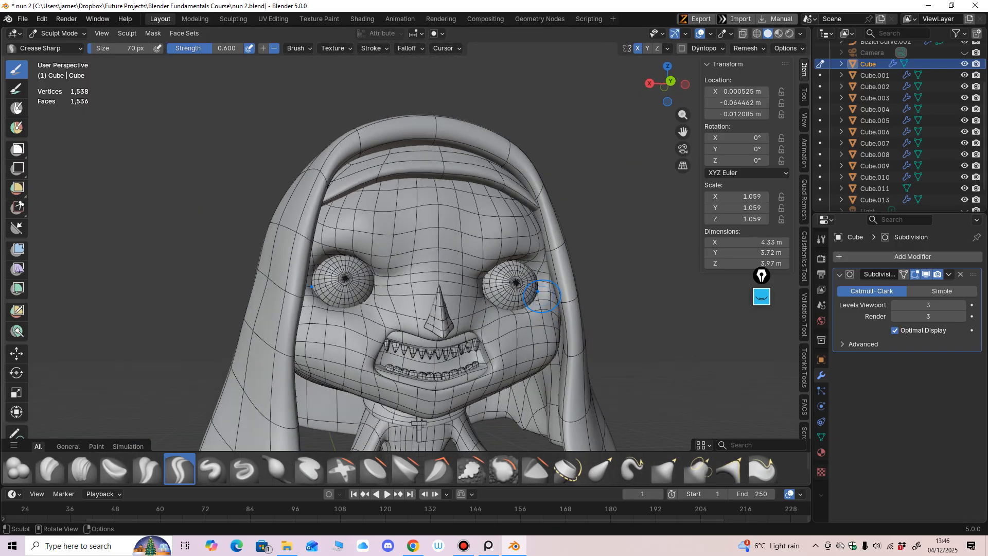
Choose the Inflate/Deflate brush, set its size to 102 px and show the figure in Back Orthographic view.
key("i")
scroll(528, 294, "up", 3)
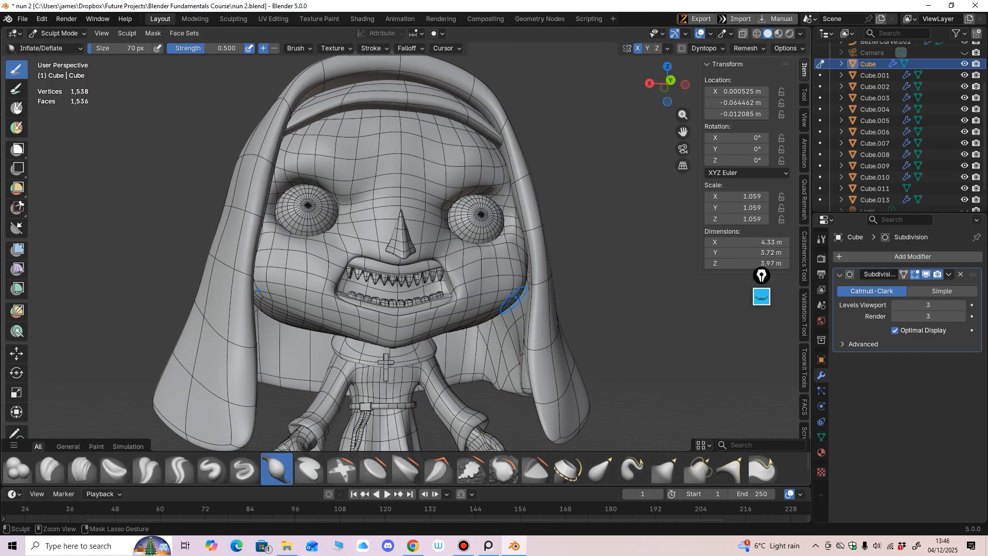
key("f")
left_click(533, 295)
mouse_move(533, 295)
middle_mouse_down()
mouse_move(493, 298)
mouse_move(537, 281)
mouse_move(487, 293)
mouse_move(468, 338)
middle_mouse_up()
scroll(535, 298, "up", 2)
scroll(476, 324, "down", 2)
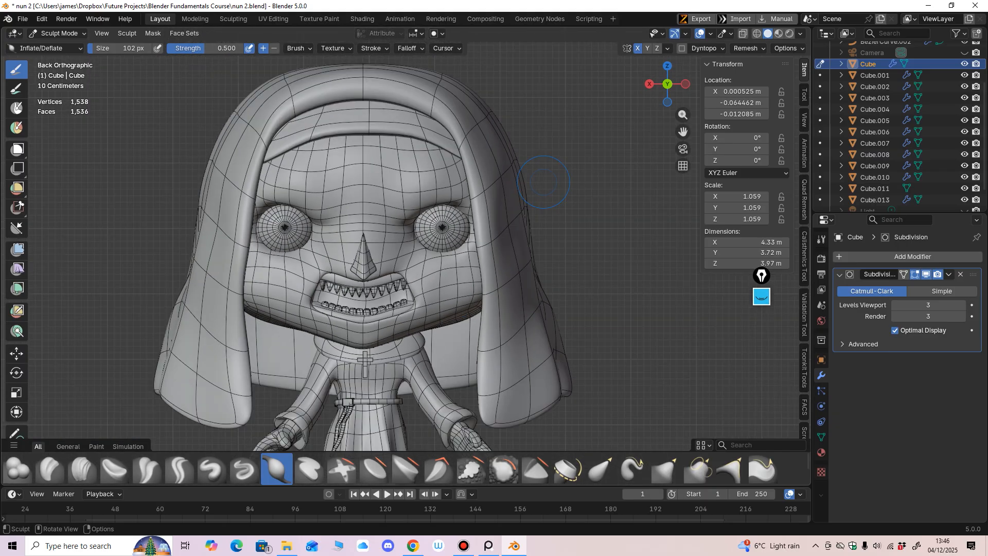
Check the nun with the viewport overlays hidden and with them shown again.
left_click(700, 34)
middle_click_drag(592, 175, 595, 154)
left_click(700, 34)
middle_click_drag(576, 205, 568, 214)
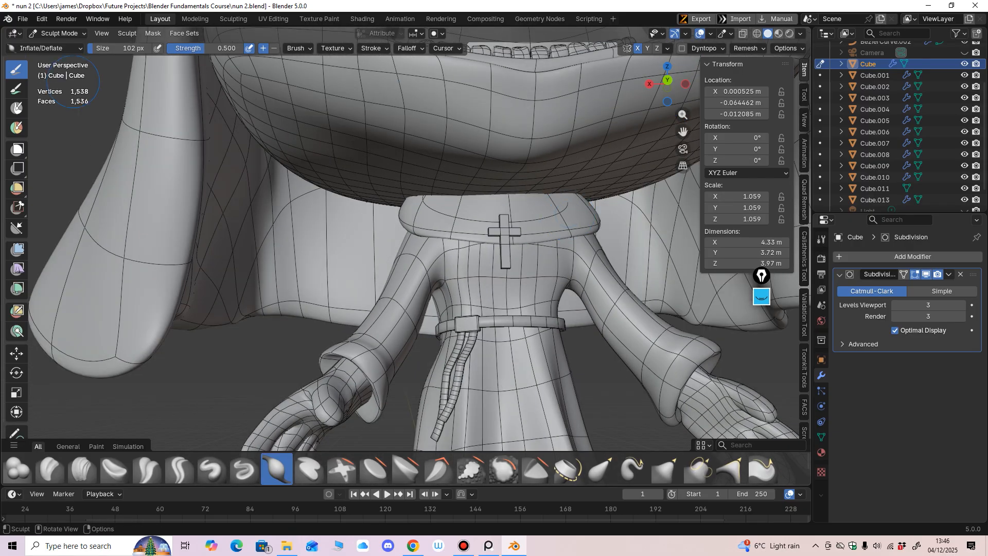
Return the head to Object Mode and select the nun's robe.
left_click(56, 33)
left_click(41, 45)
left_click(504, 240)
middle_click_drag(504, 239, 463, 330)
middle_click_drag(463, 278, 460, 329, "ctrl")
middle_click_drag(461, 330, 497, 330)
middle_click_drag(474, 330, 419, 164, "shift")
left_click(440, 273)
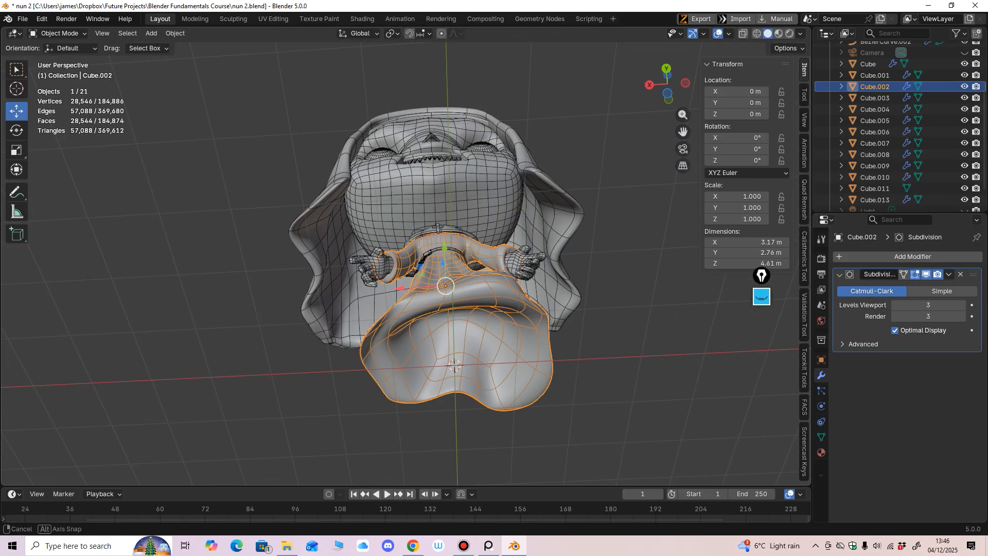
scroll(426, 227, "up", 5)
scroll(426, 228, "down", 5)
middle_click_drag(430, 253, 393, 225, "shift")
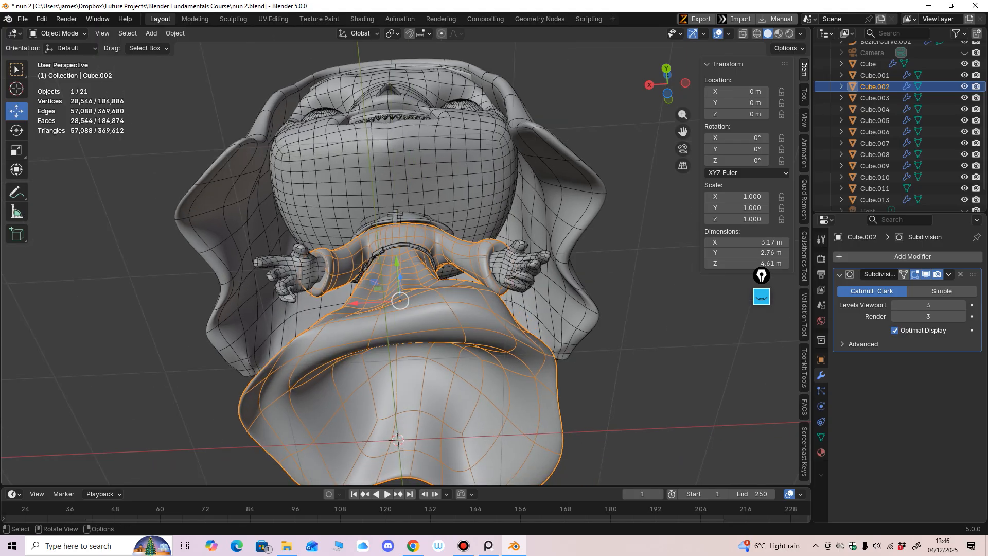
Expand the screen annotation toolbar with its pointer tool active, and examine the robe from the back view.
left_click(762, 296)
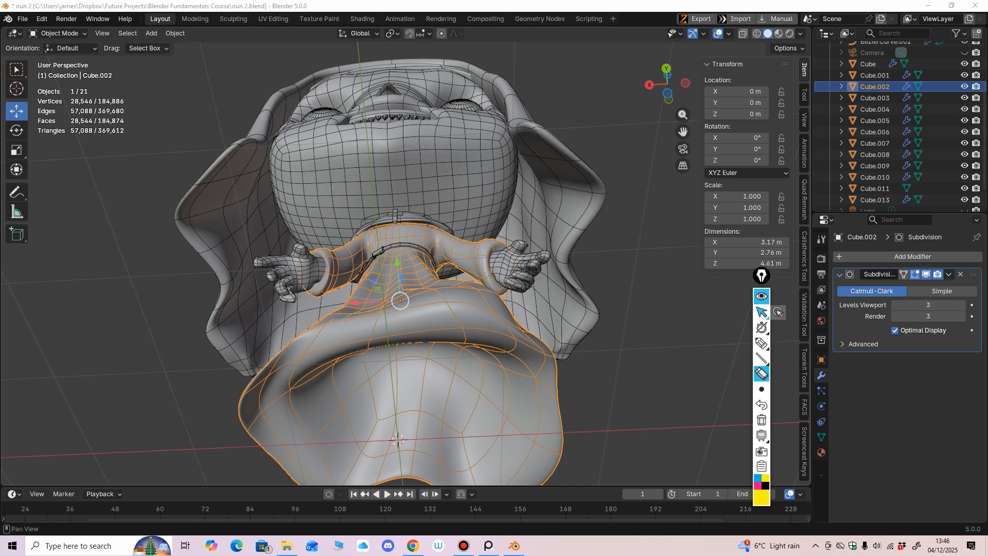
left_click(761, 312)
mouse_move(576, 273)
middle_mouse_down()
mouse_move(571, 337)
mouse_move(529, 165)
mouse_move(547, 170)
mouse_move(566, 143)
mouse_move(567, 100)
middle_mouse_up()
key("ctrl+KP_1")
scroll(566, 143, "up", 2)
middle_click_drag(566, 103, 563, 123)
middle_click_drag(563, 122, 633, 78, "shift")
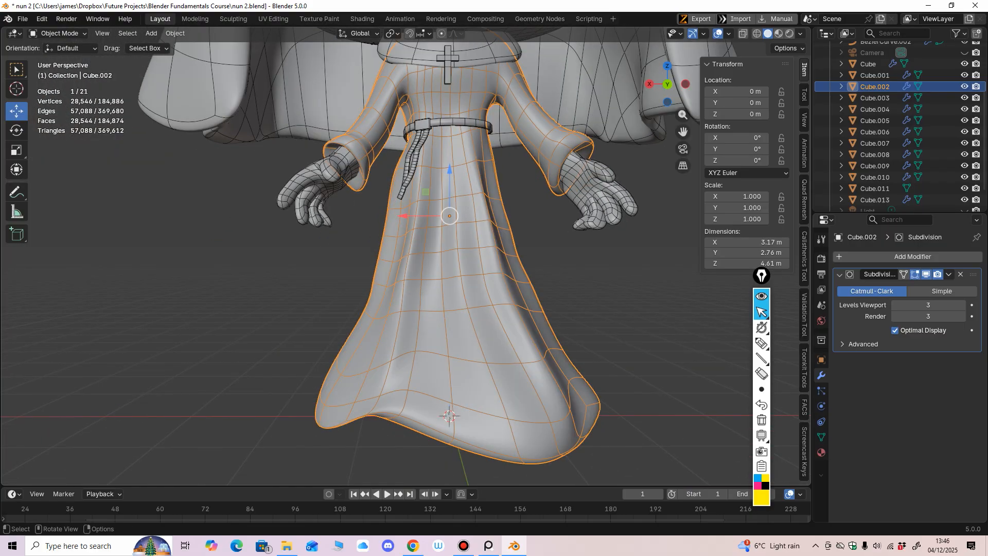
Switch the robe to Sculpt Mode and choose the Crease Sharp brush.
left_click(58, 34)
left_click(55, 67)
middle_click_drag(247, 247, 250, 239)
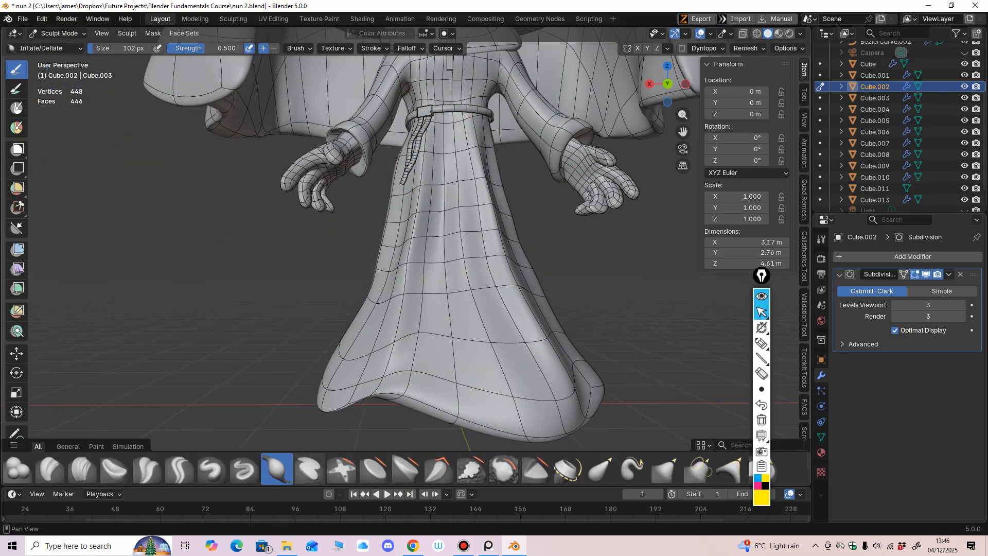
left_click(212, 468)
mouse_move(571, 288)
middle_mouse_down()
mouse_move(487, 337)
mouse_move(449, 341)
middle_mouse_up()
left_click(179, 468)
middle_click_drag(407, 272, 391, 257)
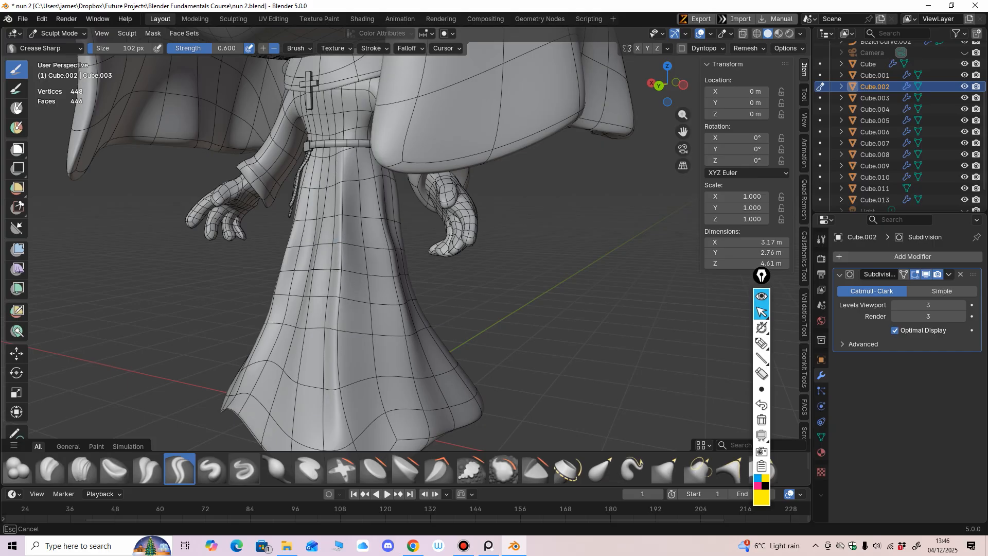
Examine the robe, sleeves, hands and head from several angles, and the whole figure in Back Orthographic view.
middle_click_drag(448, 320, 466, 347, "ctrl")
middle_click_drag(466, 348, 439, 256, "ctrl")
middle_click_drag(437, 221, 429, 192, "shift")
mouse_move(429, 192)
middle_mouse_down()
mouse_move(429, 168)
mouse_move(411, 271)
middle_mouse_up()
middle_click_drag(375, 181, 384, 209, "ctrl")
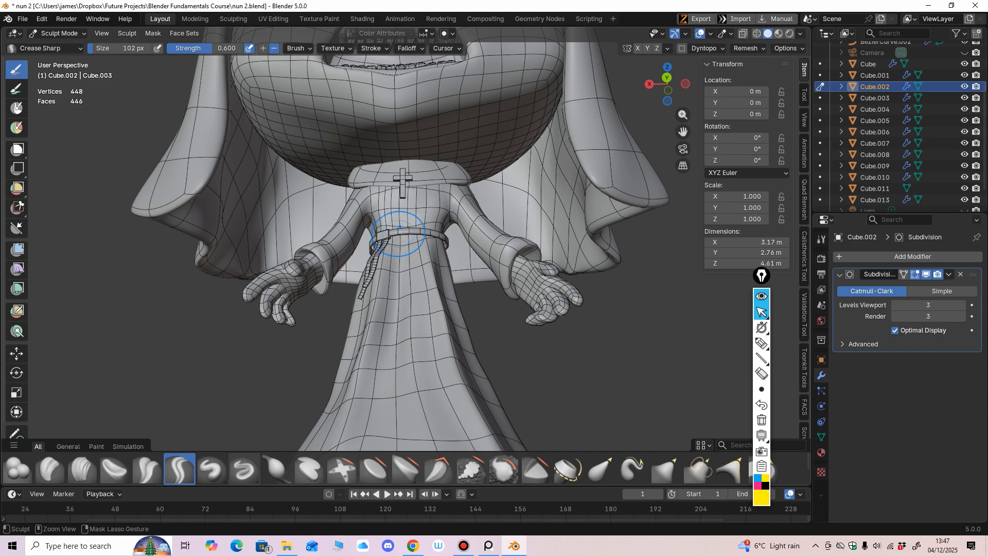
middle_click_drag(440, 266, 451, 300)
middle_click_drag(458, 309, 472, 346, "ctrl")
middle_click_drag(474, 346, 487, 323, "shift")
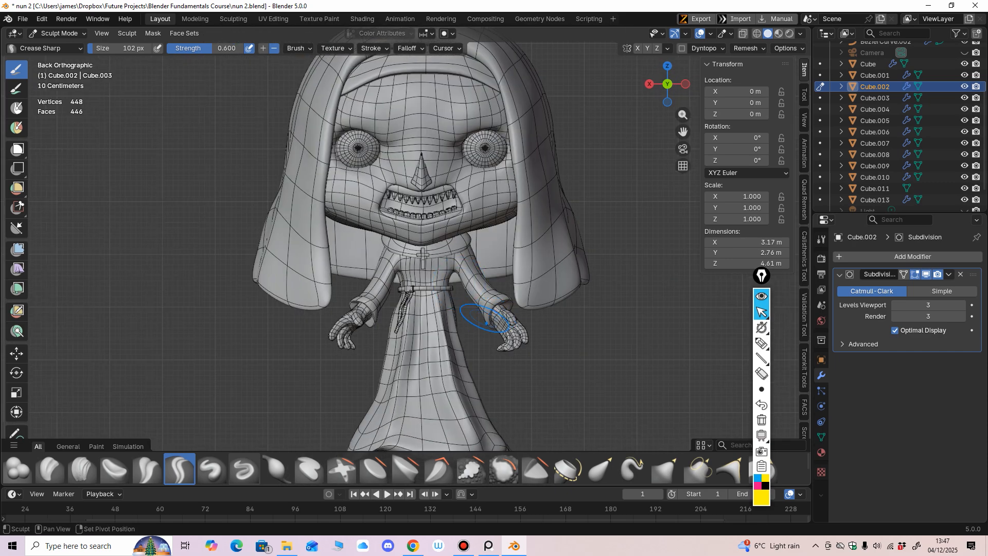
mouse_move(434, 304)
middle_mouse_down()
mouse_move(426, 278)
mouse_move(383, 265)
mouse_move(431, 282)
mouse_move(428, 254)
middle_mouse_up()
left_click(762, 343)
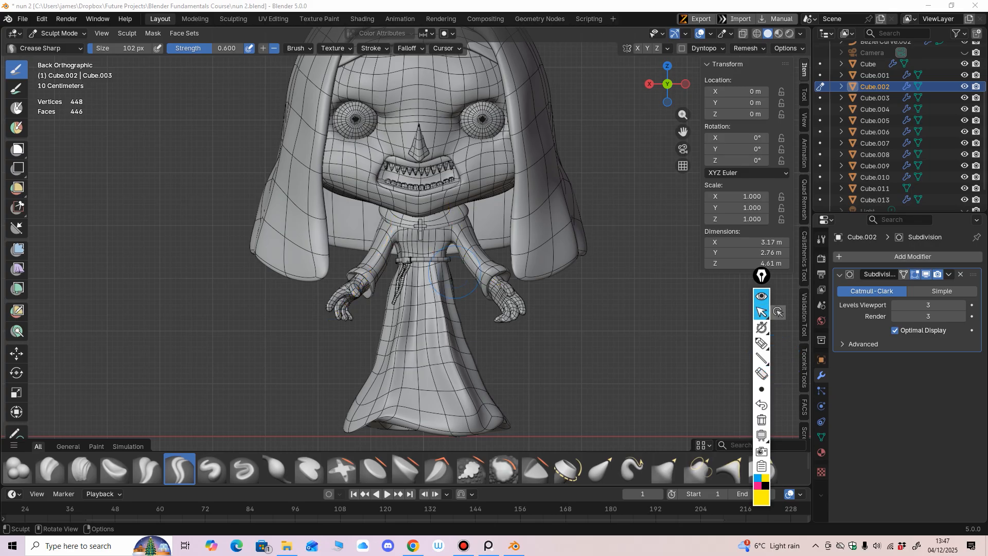
Return the robe to Object Mode and select the veil.
left_click(59, 33)
left_click(61, 47)
middle_click_drag(376, 337, 377, 407, "ctrl")
left_click(350, 252)
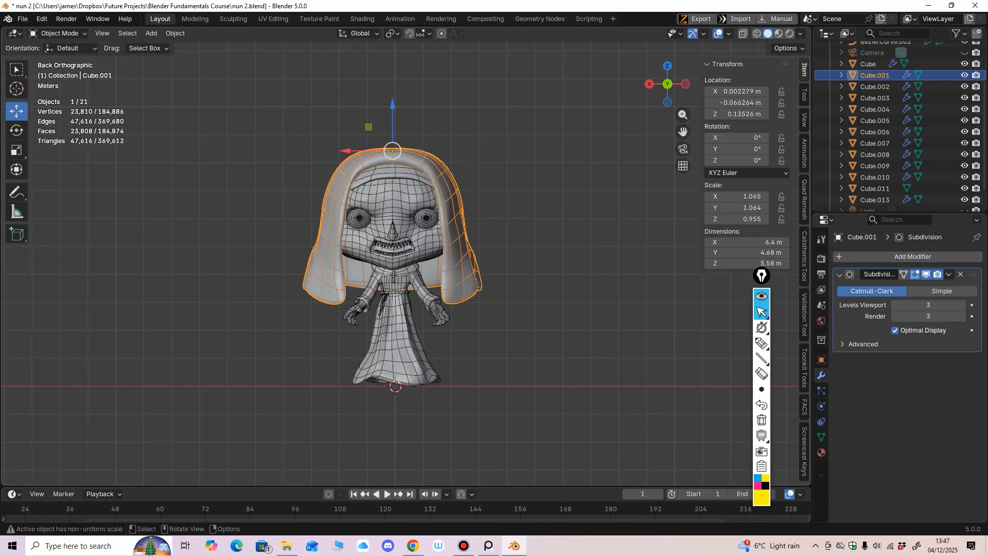
Select the Bézier circle curve that runs around the collar behind the cross.
mouse_move(350, 252)
middle_mouse_down()
mouse_move(239, 255)
mouse_move(368, 244)
mouse_move(380, 165)
middle_mouse_up()
middle_click_drag(391, 222, 380, 268, "shift")
middle_click_drag(380, 267, 384, 190, "ctrl")
middle_click_drag(391, 267, 396, 206)
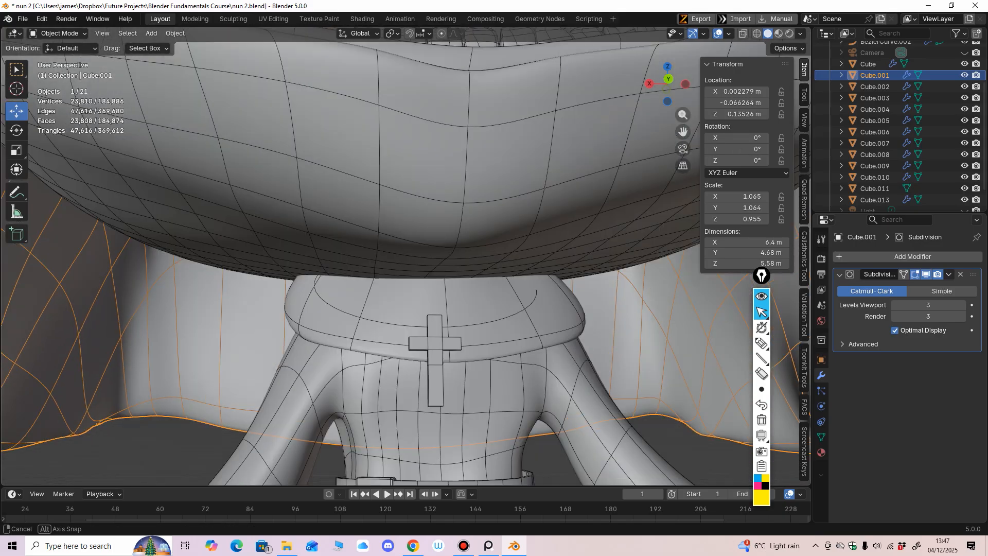
middle_click_drag(412, 309, 388, 242, "shift")
mouse_move(388, 242)
middle_mouse_down()
mouse_move(389, 268)
mouse_move(409, 287)
mouse_move(394, 287)
mouse_move(383, 261)
middle_mouse_up()
left_click(409, 273)
left_click(409, 294)
Look through the curve types that can be added to the scene.
left_click(151, 33)
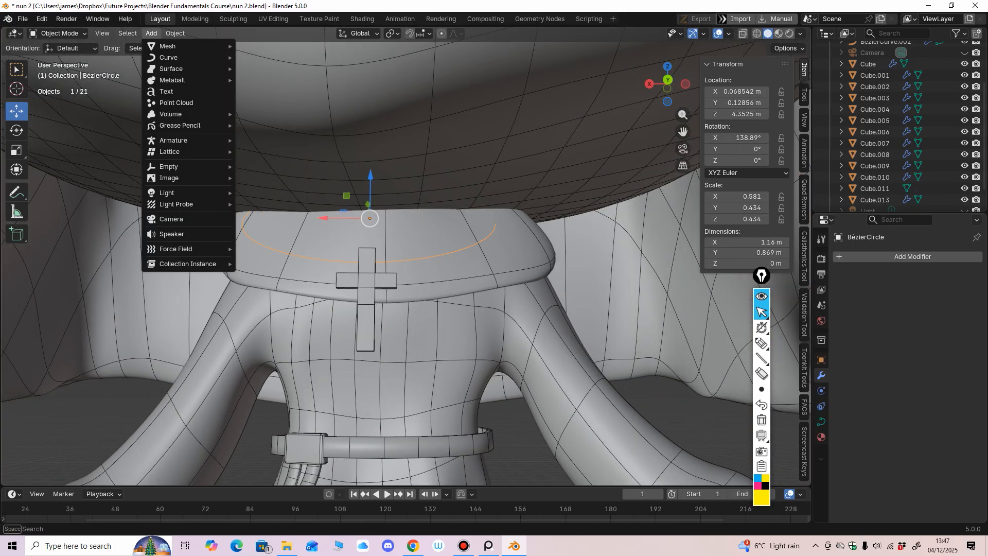
mouse_move(168, 58)
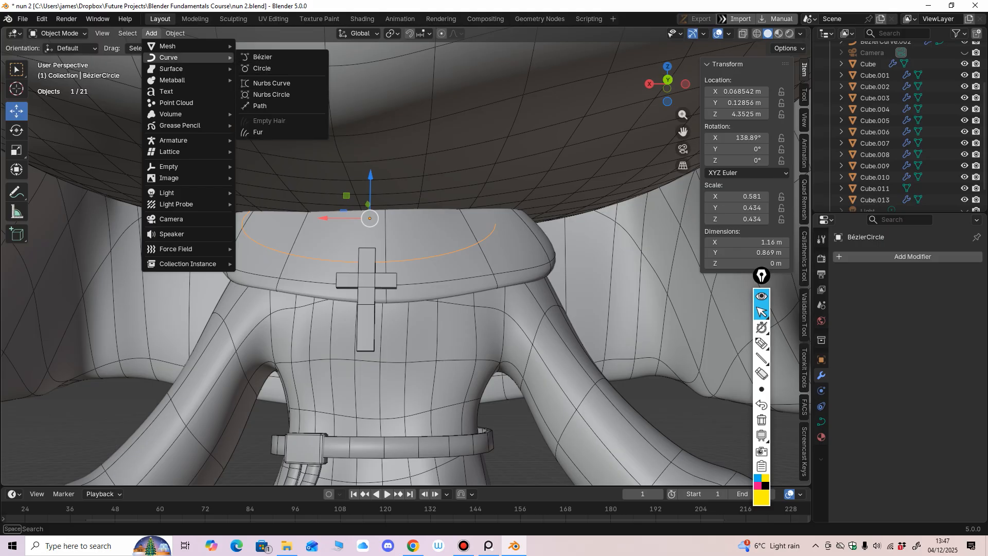
key("Escape")
scroll(370, 257, "down", 2)
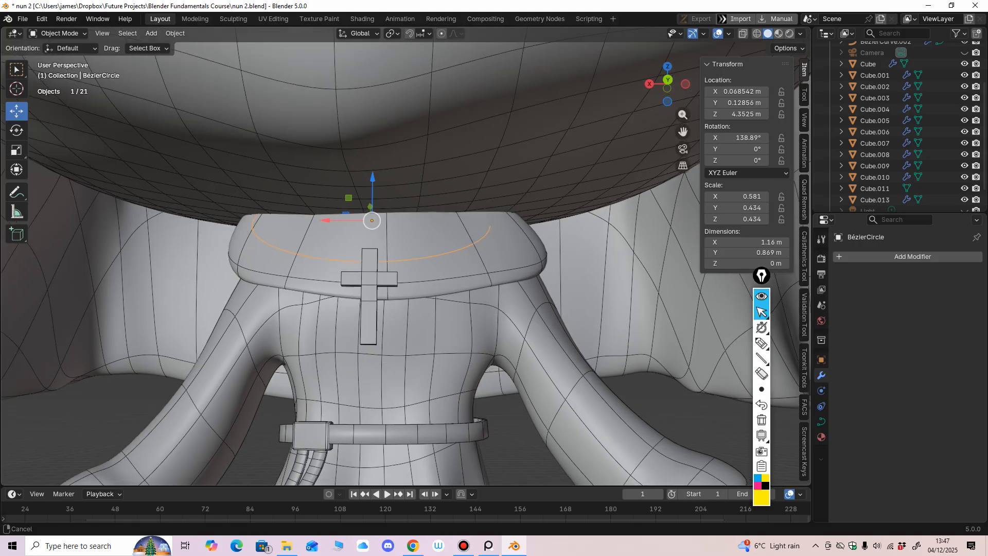
middle_click_drag(370, 258, 385, 212)
left_click(356, 247)
key("ctrl+z")
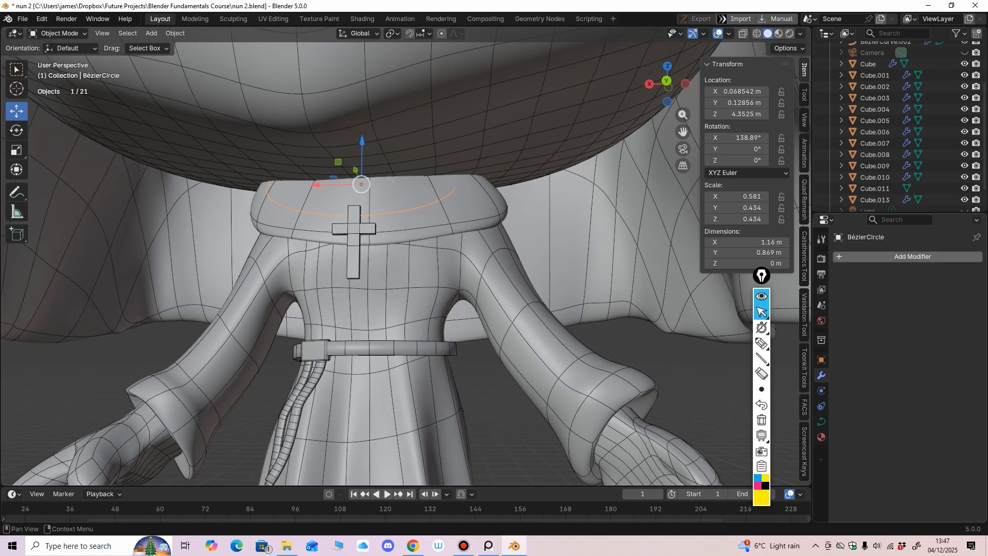
Extrude the Bézier circle at the collar through its geometry settings into a flat band about 0.052 m high.
left_click(821, 422)
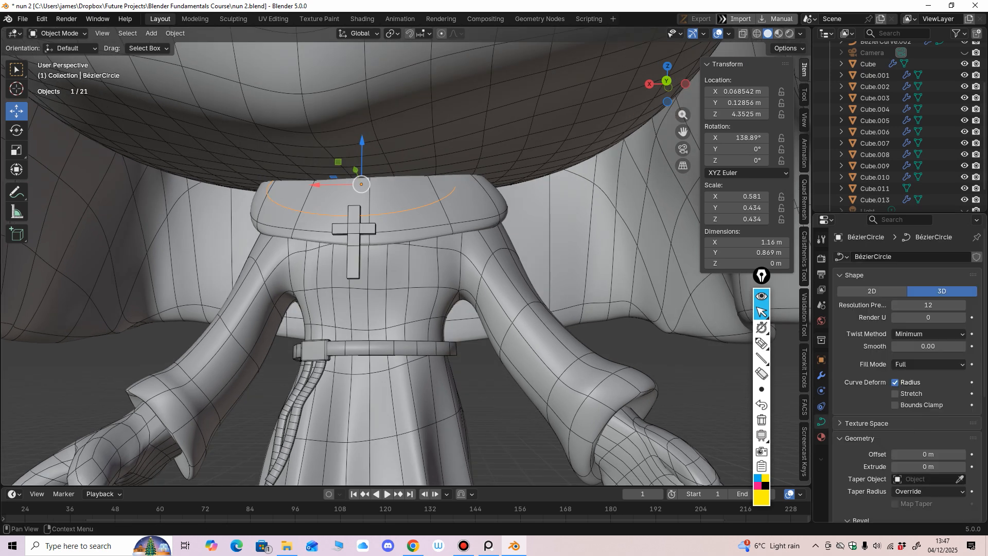
scroll(905, 360, "down", 3)
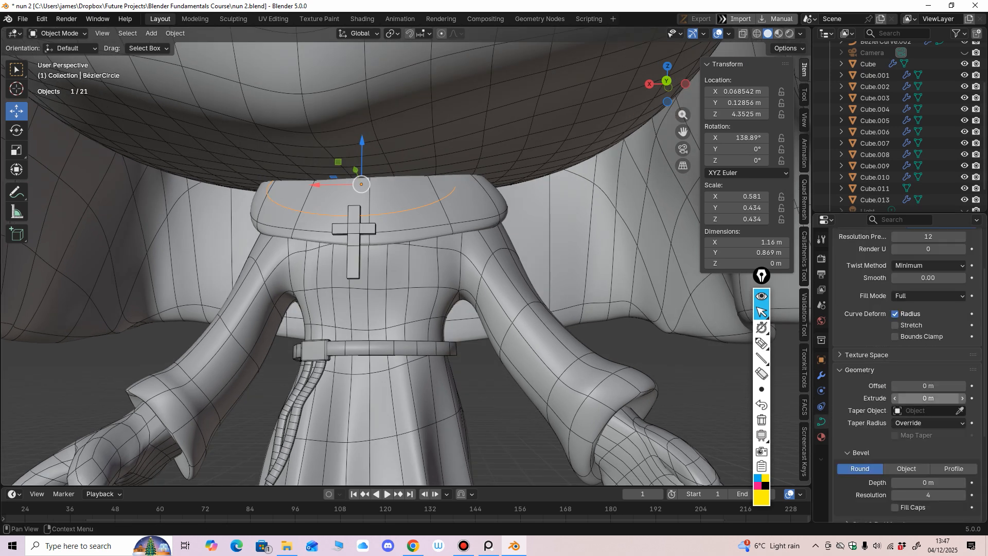
left_click(962, 398)
left_click(962, 399)
left_click(962, 399)
left_click(963, 398)
left_click(962, 399)
left_click(962, 399)
middle_click_drag(592, 309, 607, 307)
Add a Solidify modifier to the necklace curve and set its thickness to 0.06 m.
left_click(822, 375)
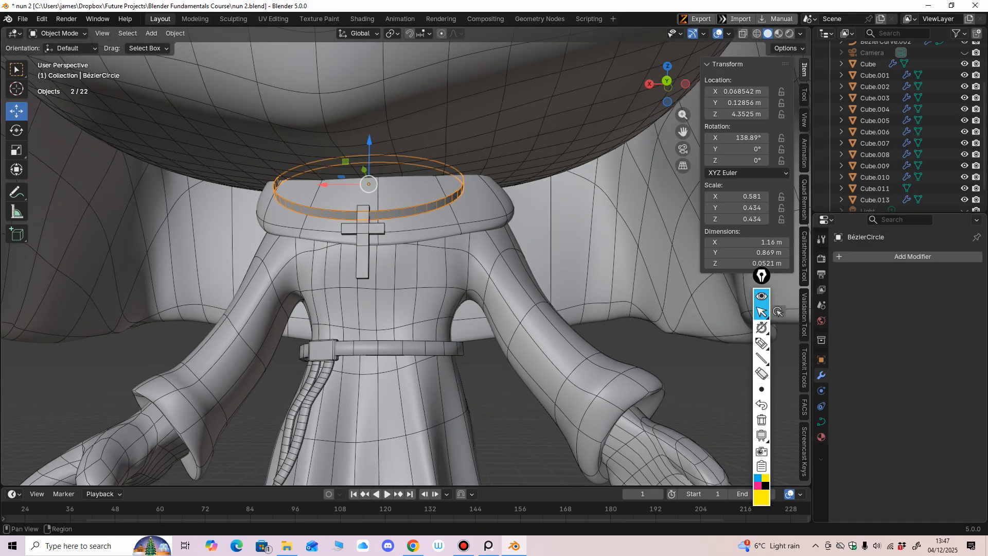
left_click(913, 257)
mouse_move(828, 260)
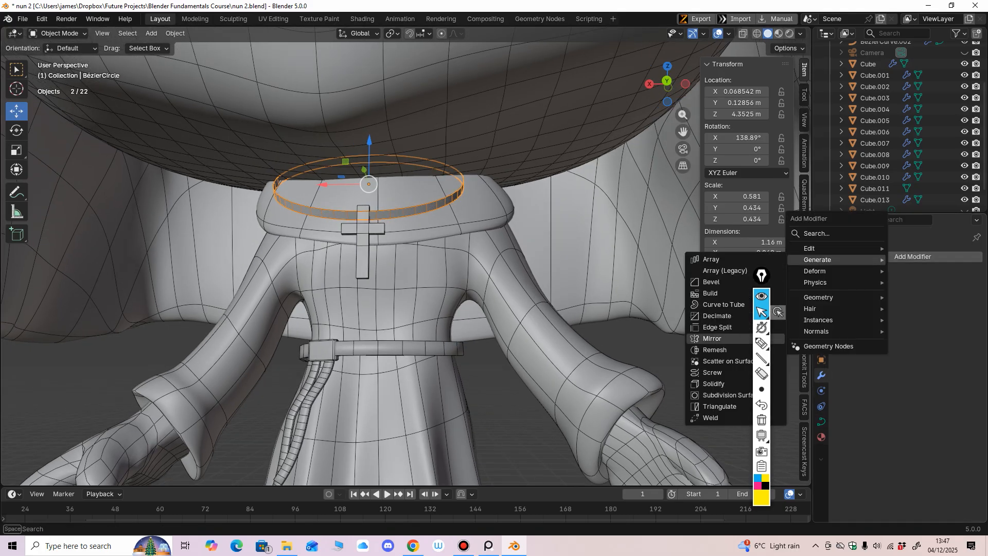
left_click(713, 383)
middle_click_drag(515, 309, 517, 275)
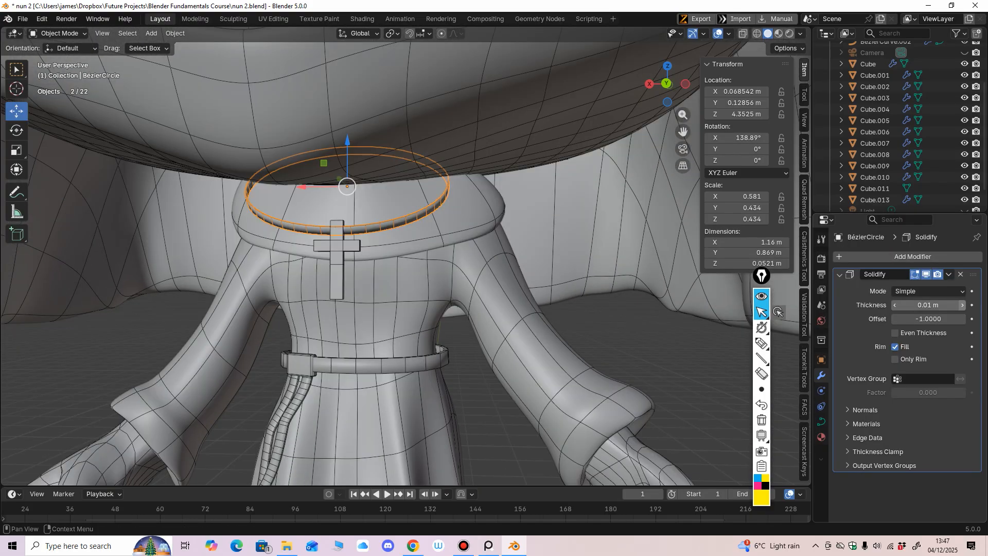
left_click(962, 305)
left_click(962, 305)
left_click(962, 305)
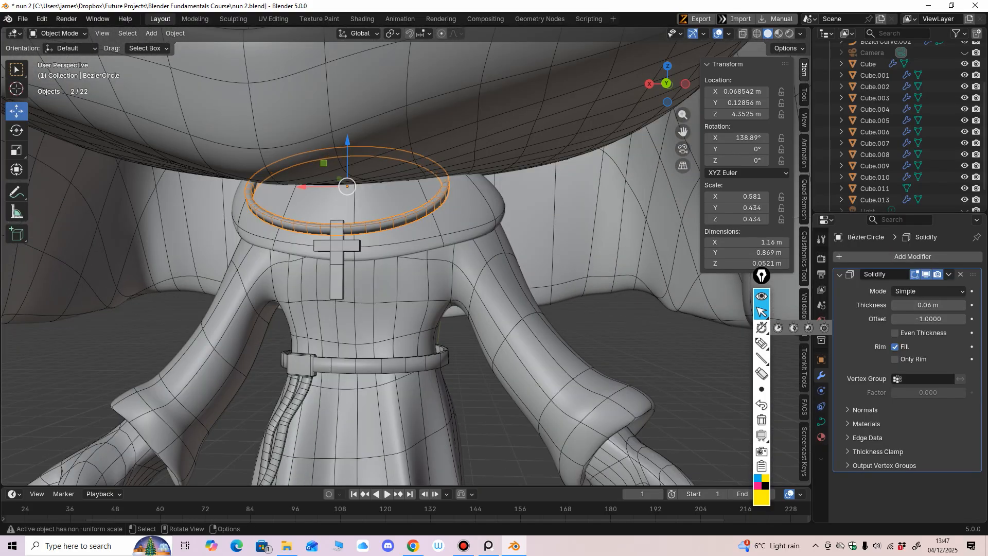
middle_click_drag(515, 309, 510, 262)
scroll(515, 276, "down", 4)
scroll(510, 263, "up", 2)
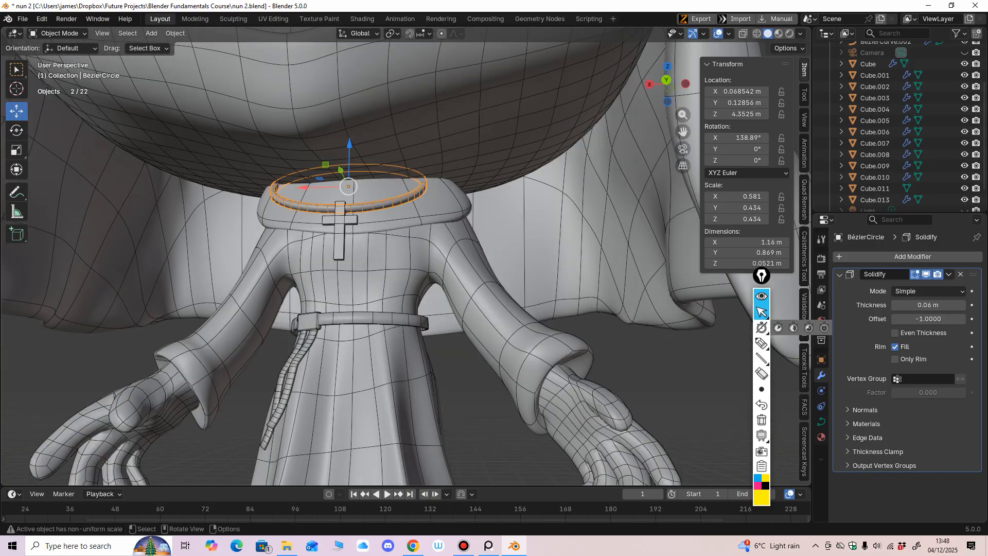
Move the necklace curve along the X axis to about 0.0504 m in Back Orthographic view.
left_click(17, 150)
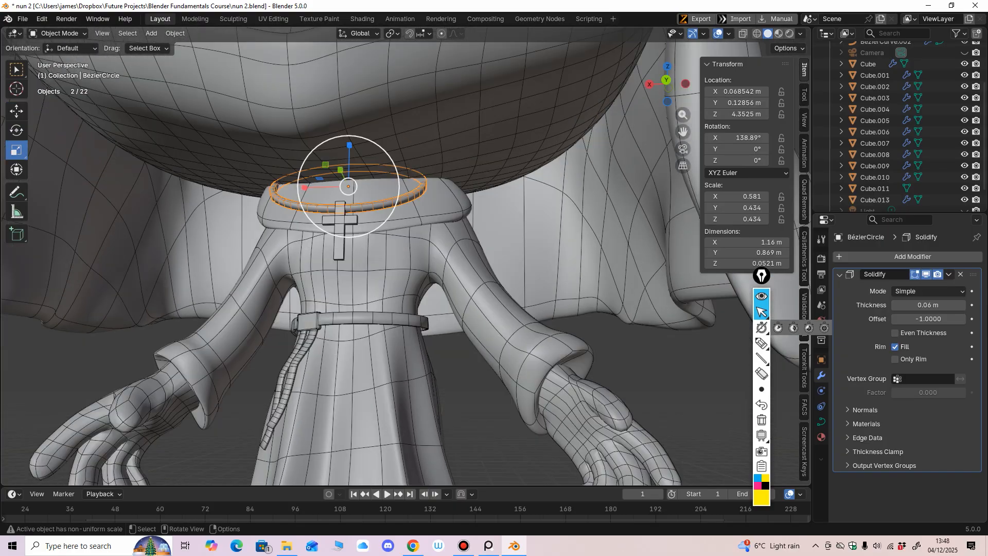
mouse_move(509, 262)
middle_mouse_down()
mouse_move(520, 283)
mouse_move(522, 269)
mouse_move(507, 294)
mouse_move(507, 278)
middle_mouse_up()
left_click(16, 111)
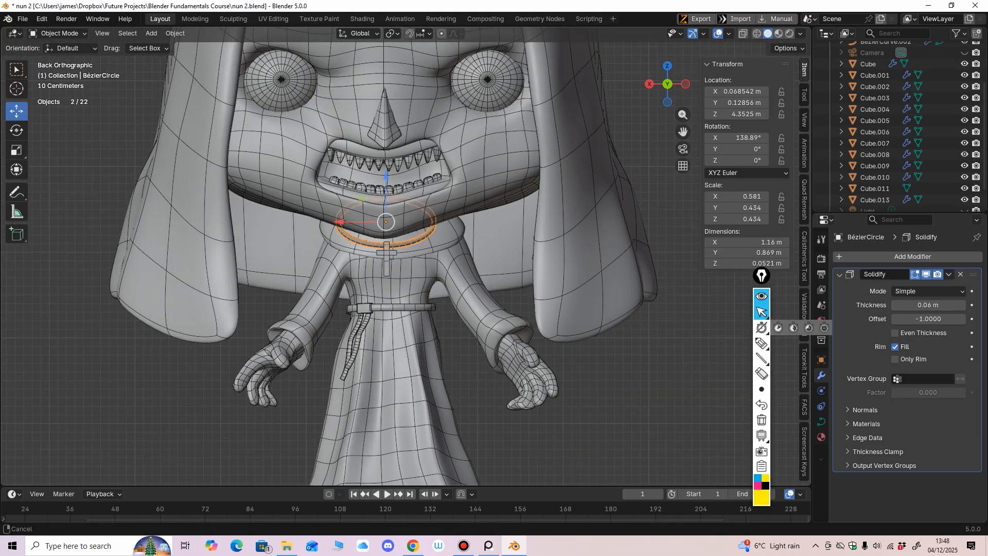
scroll(413, 242, "up", 3)
middle_click_drag(413, 242, 432, 252, "shift")
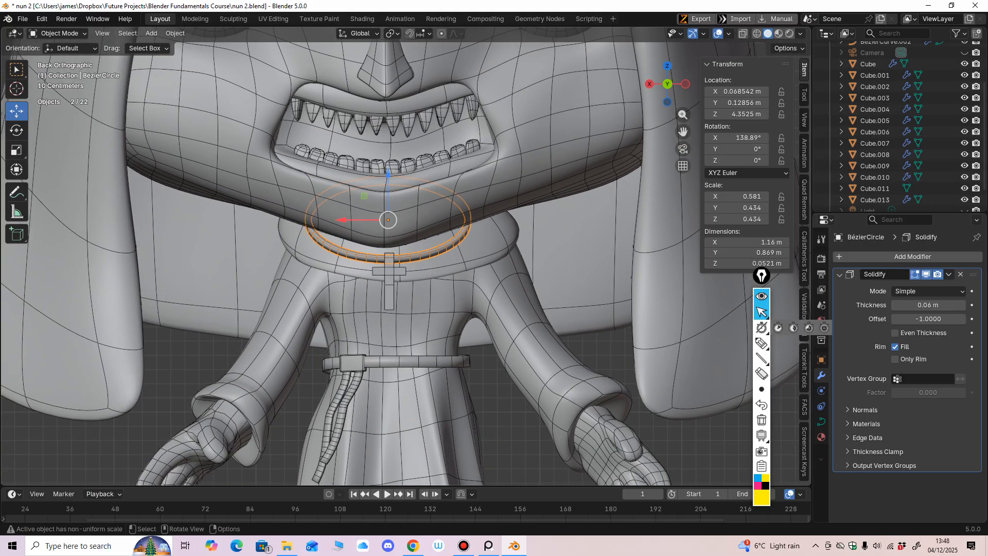
left_click_drag(345, 220, 347, 219)
Inspect the necklace close up at the collar and switch its curve to Edit Mode.
middle_click_drag(391, 242, 387, 217)
scroll(391, 236, "down", 5)
middle_click_drag(387, 217, 379, 199, "shift")
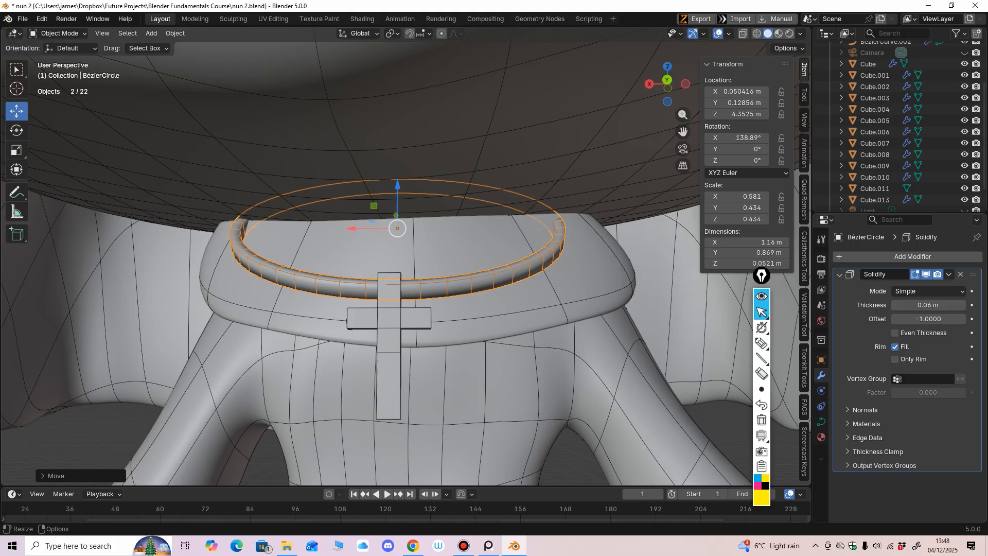
key("Tab")
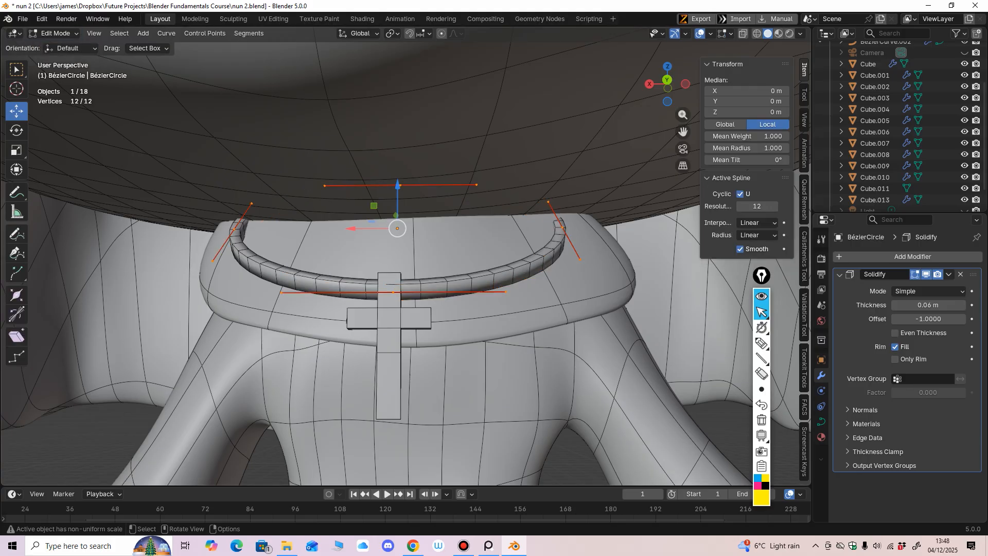
Move the necklace curve's two side control points inward along the X axis to narrow the loop.
left_click(234, 229)
left_click_drag(192, 229, 254, 229)
left_click(562, 228)
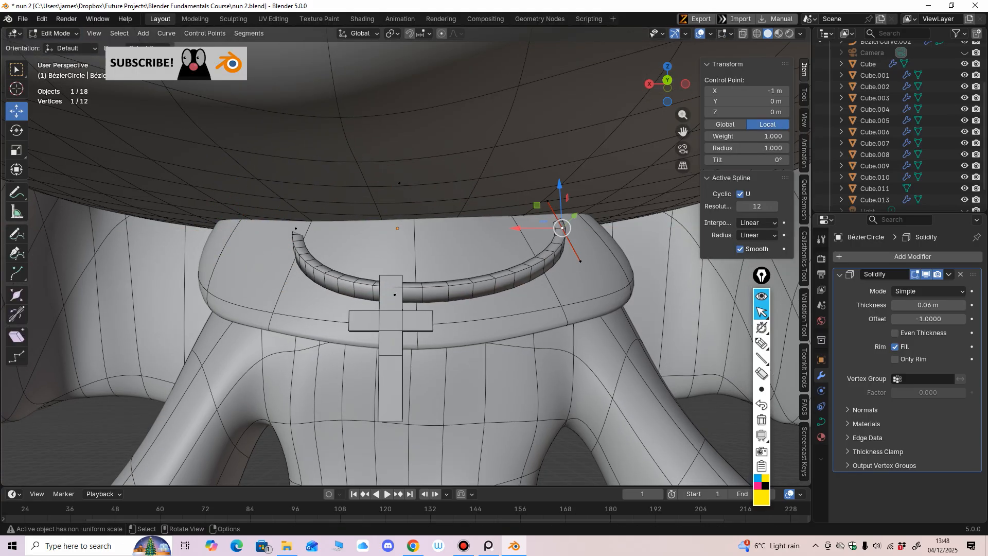
left_click_drag(517, 228, 435, 228)
Reposition the handles of the necklace curve's side control points inward to form a tighter U shape.
mouse_move(434, 229)
middle_mouse_down()
mouse_move(412, 237)
mouse_move(433, 229)
middle_mouse_up()
left_click(296, 228)
left_click_drag(296, 228, 315, 214)
left_click(480, 228)
left_click_drag(480, 228, 456, 244)
left_click(476, 242)
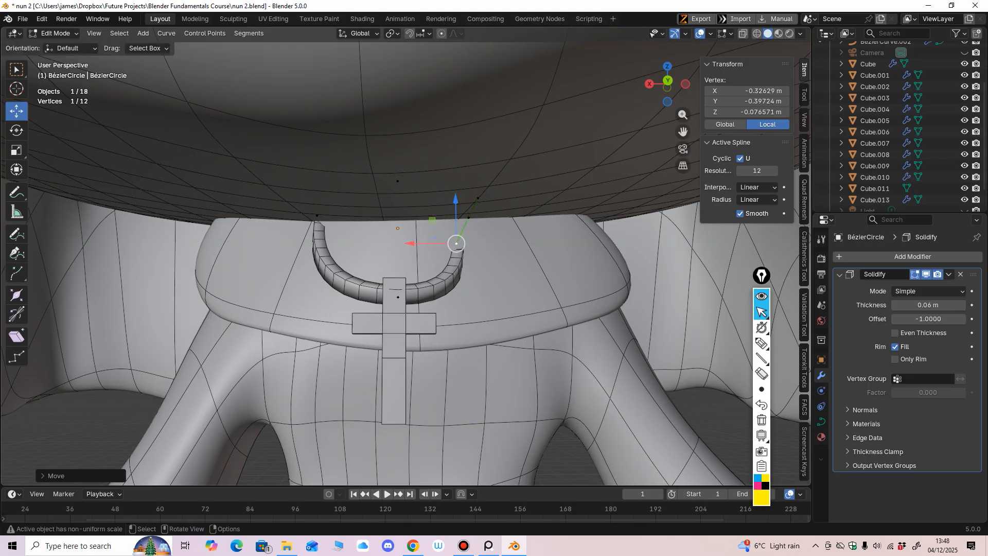
left_click_drag(309, 241, 330, 251)
Shorten both handles of the necklace curve's front control point by pulling them in toward the cross.
left_click(306, 297)
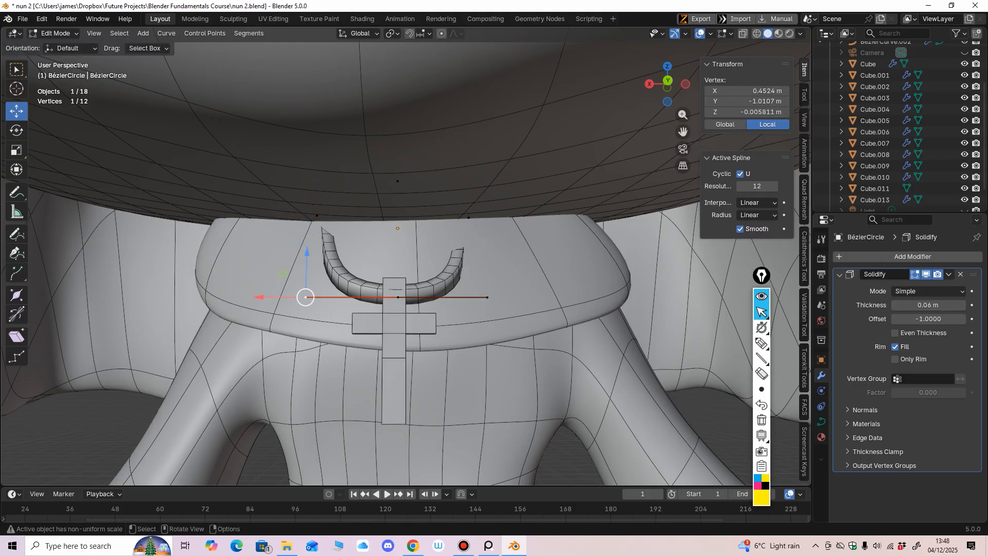
left_click_drag(306, 297, 347, 295)
left_click(487, 300)
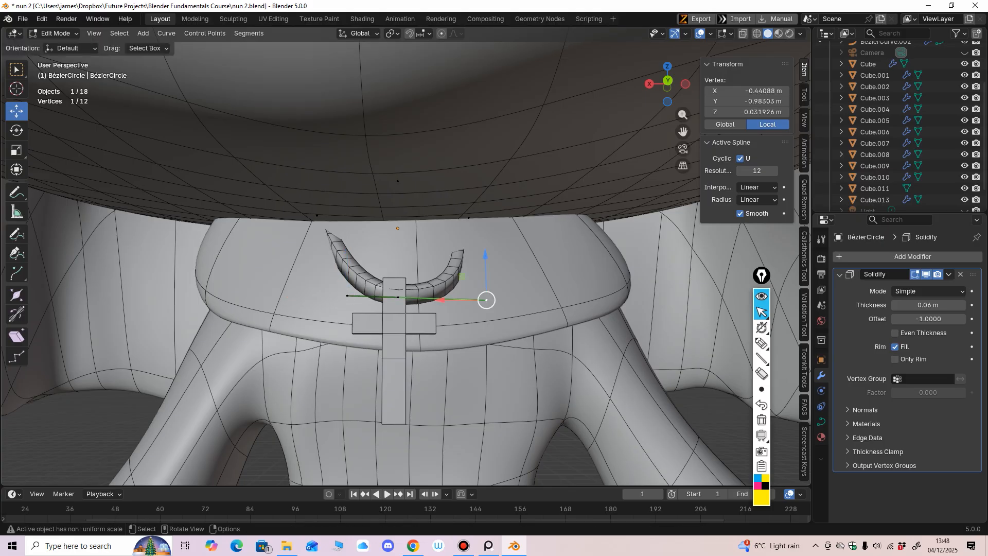
left_click_drag(487, 299, 438, 297)
left_click(347, 295)
left_click_drag(348, 295, 353, 297)
Adjust the height of the necklace's front control point from the side so the band meets the cross.
scroll(353, 297, "down", 3)
scroll(257, 290, "up", 2)
middle_click_drag(353, 297, 242, 291)
scroll(257, 291, "down", 2)
scroll(241, 291, "up", 2)
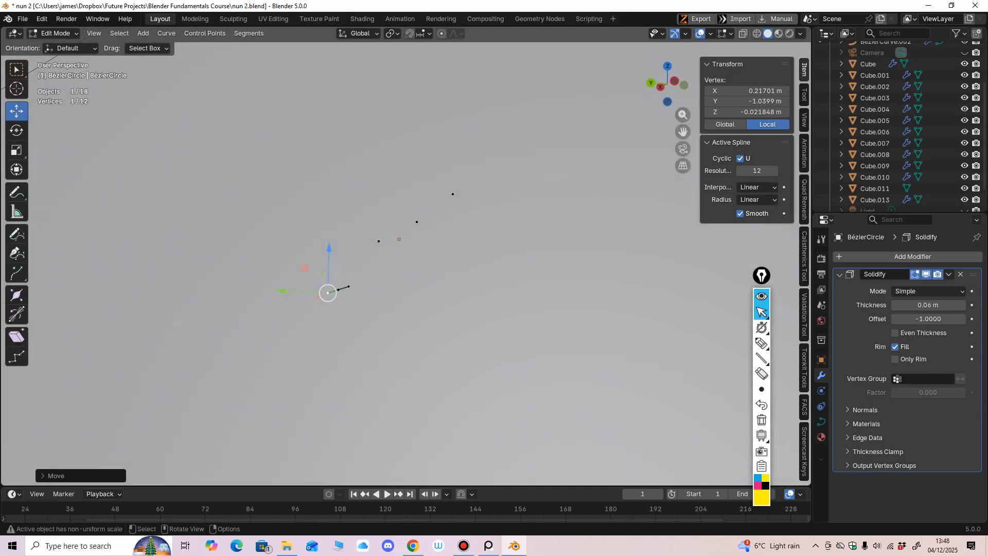
scroll(329, 293, "up", 2)
middle_click_drag(330, 293, 355, 266)
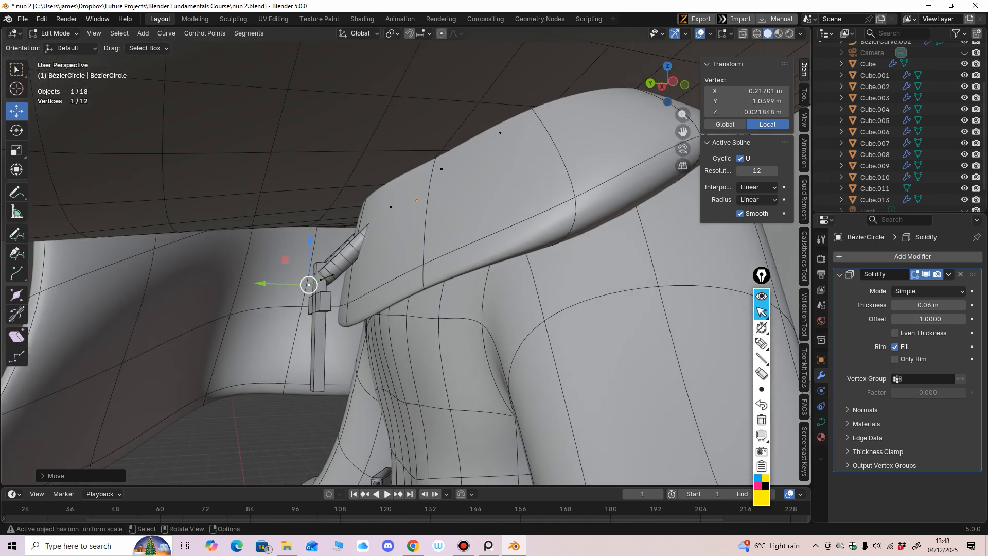
left_click(321, 279)
mouse_move(320, 280)
left_mouse_down()
mouse_move(328, 286)
mouse_move(319, 286)
left_mouse_up()
middle_click_drag(320, 287, 432, 282)
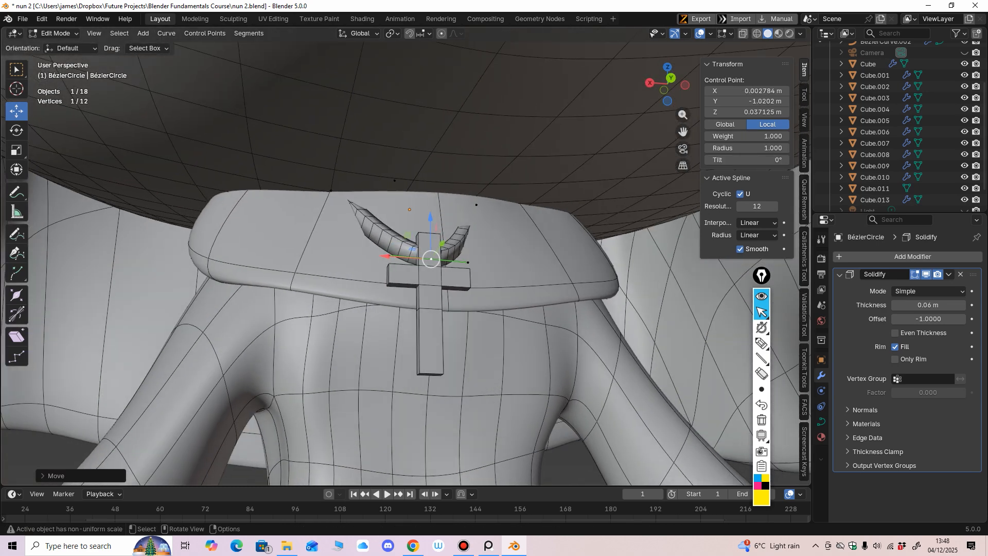
Return to Object Mode, set the necklace's Solidify thickness to 0.05 m and reduce its curve extrusion to 0.02 m.
left_click(55, 33)
left_click(57, 46)
middle_click_drag(442, 247, 459, 247)
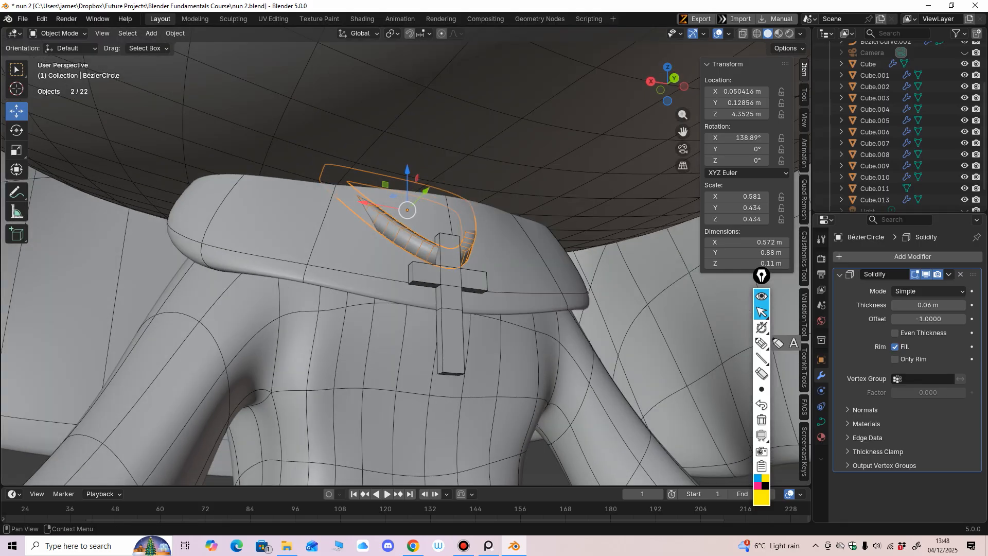
left_click(894, 305)
left_click_drag(928, 305, 916, 305)
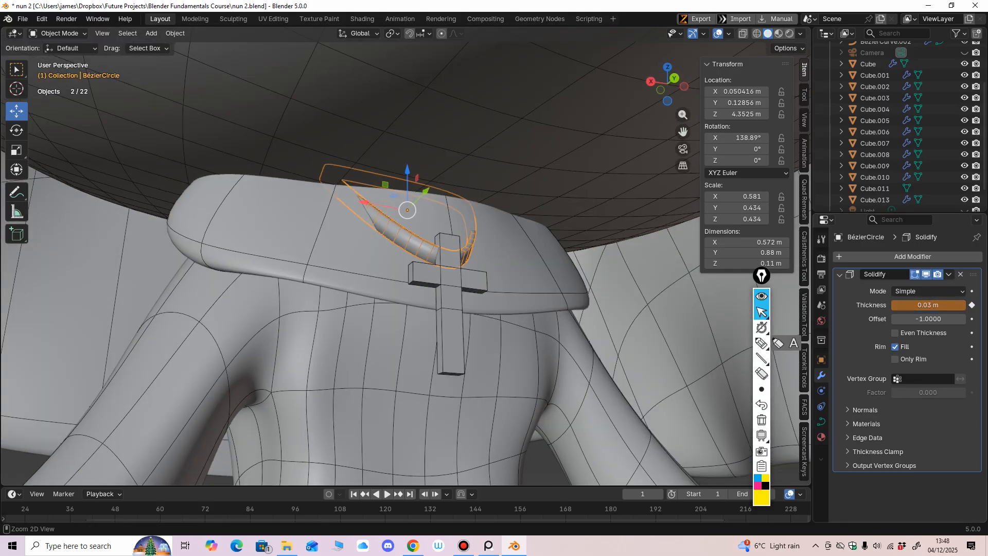
left_click(962, 305)
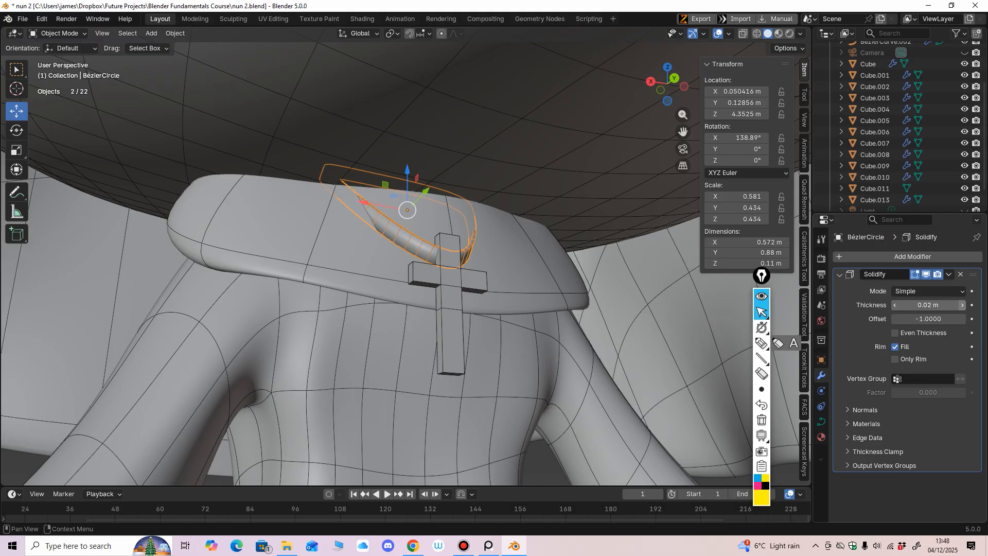
left_click(962, 305)
mouse_move(581, 340)
middle_mouse_down()
mouse_move(537, 332)
mouse_move(600, 337)
middle_mouse_up()
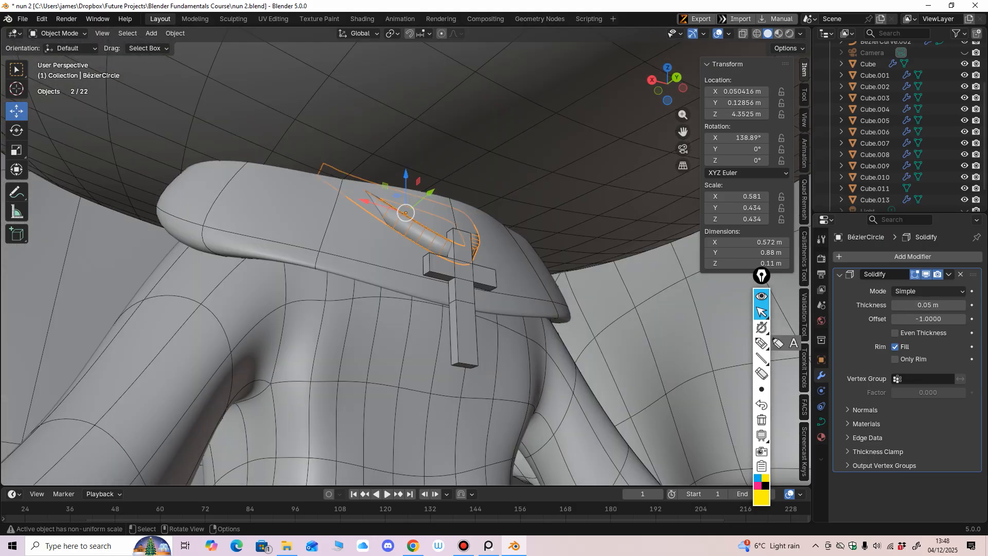
left_click(821, 421)
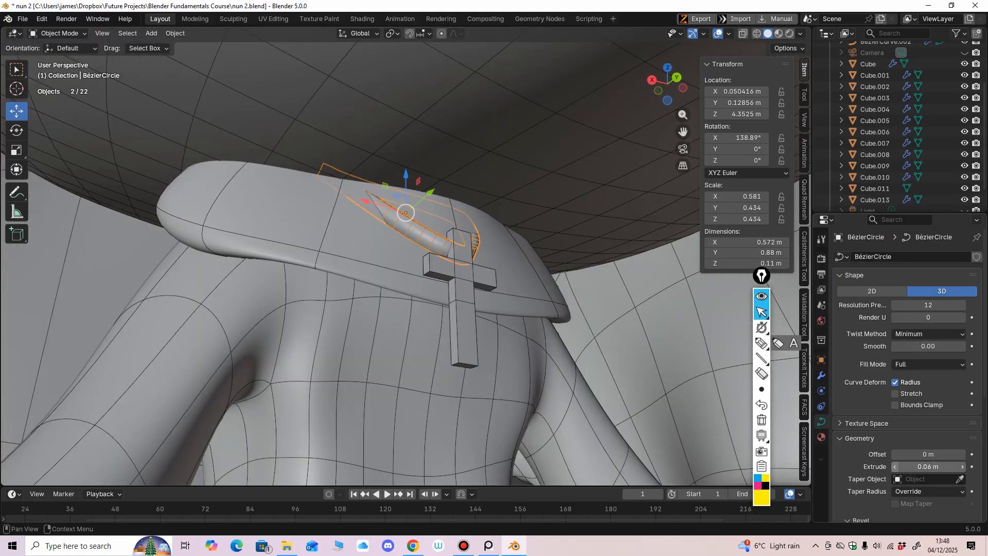
left_click_drag(927, 466, 916, 466)
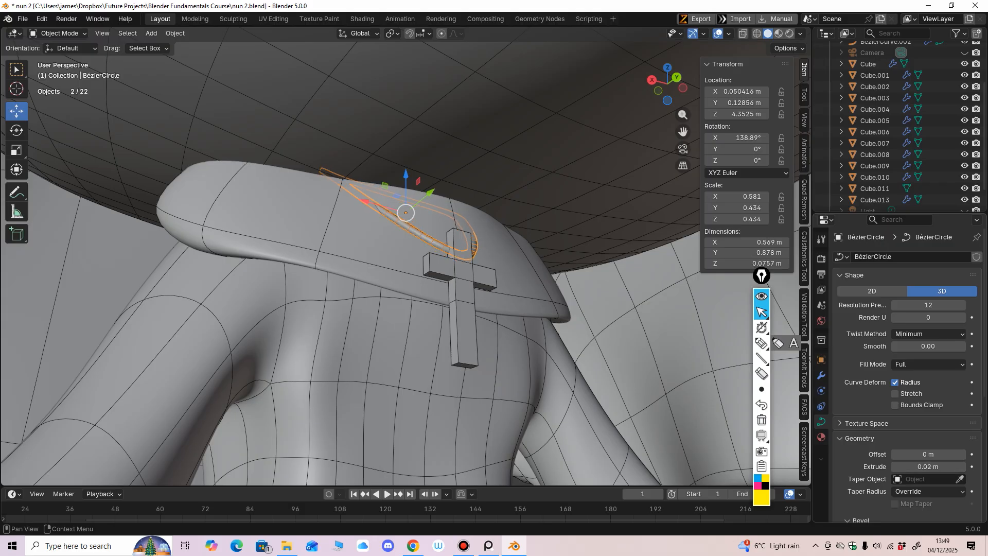
Move the cross pendant back along Y to about 0.443 m and down along Z to about 3.884 m.
middle_click_drag(576, 360, 650, 390)
scroll(657, 393, "up", 2)
left_click(492, 381)
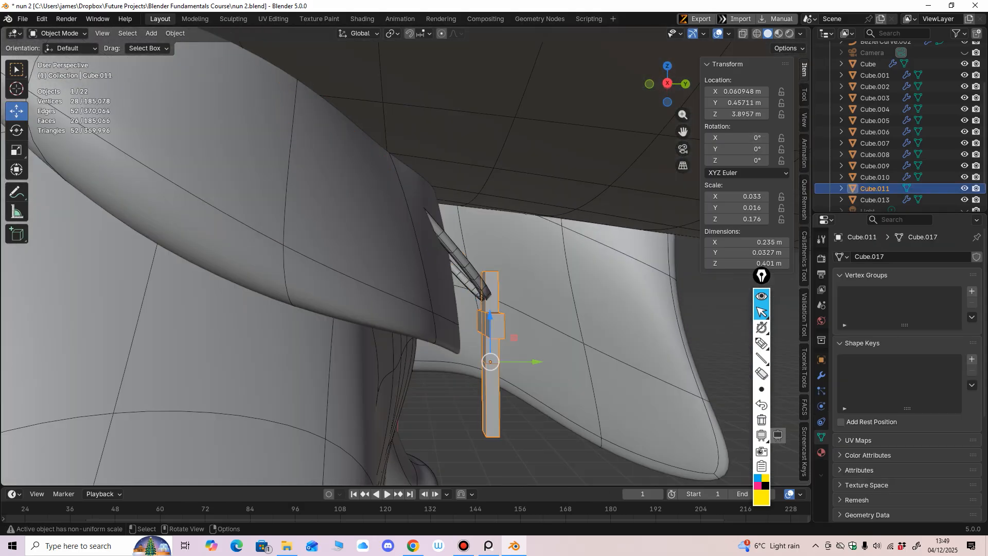
middle_click_drag(545, 381, 536, 378)
left_click_drag(537, 362, 531, 363)
middle_click_drag(546, 368, 427, 386)
key("ctrl+KP_1")
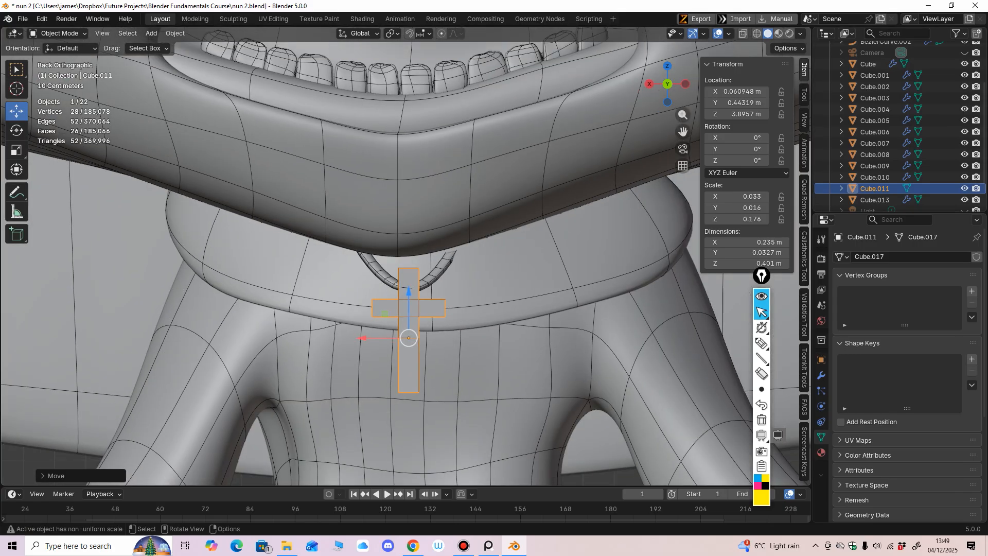
left_click_drag(409, 292, 408, 295)
middle_click_drag(412, 304, 462, 264)
Switch the necklace curve to Edit Mode and raise one side control point slightly above the collar.
left_click(418, 259)
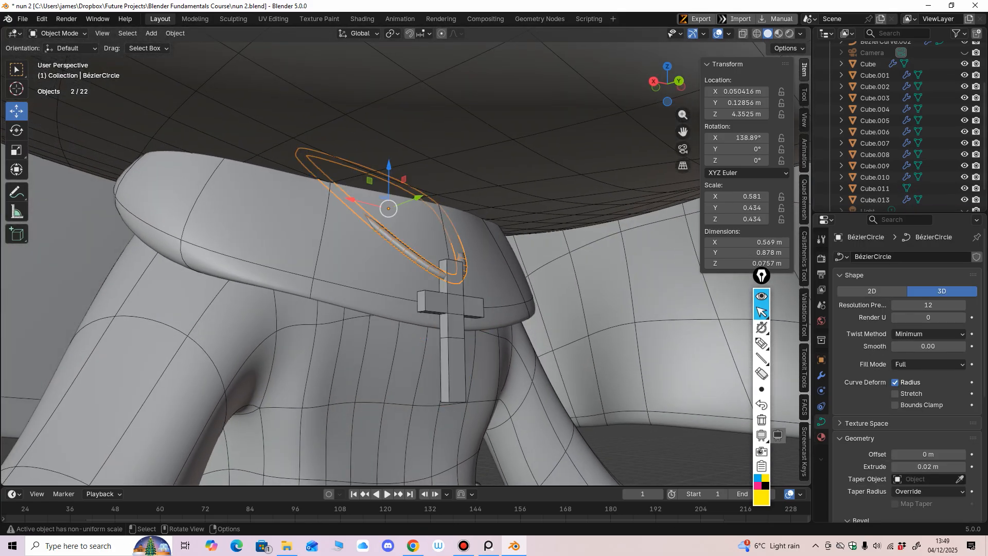
left_click(57, 33)
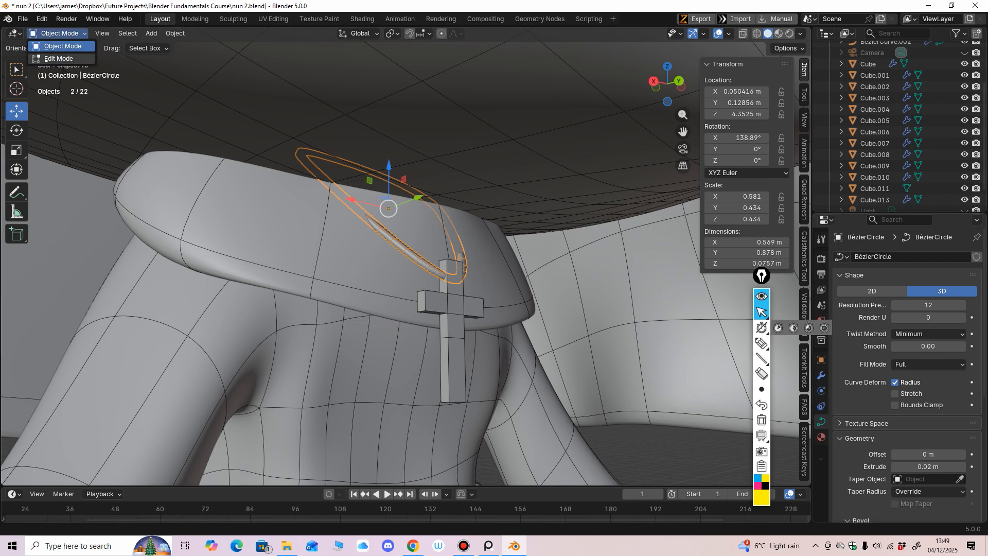
left_click(59, 58)
mouse_move(339, 160)
left_mouse_down()
mouse_move(344, 146)
mouse_move(339, 155)
left_mouse_up()
middle_click_drag(340, 155, 262, 156)
key("ctrl+z")
left_click(492, 191)
middle_click_drag(491, 191, 395, 187)
left_click_drag(450, 161, 448, 156)
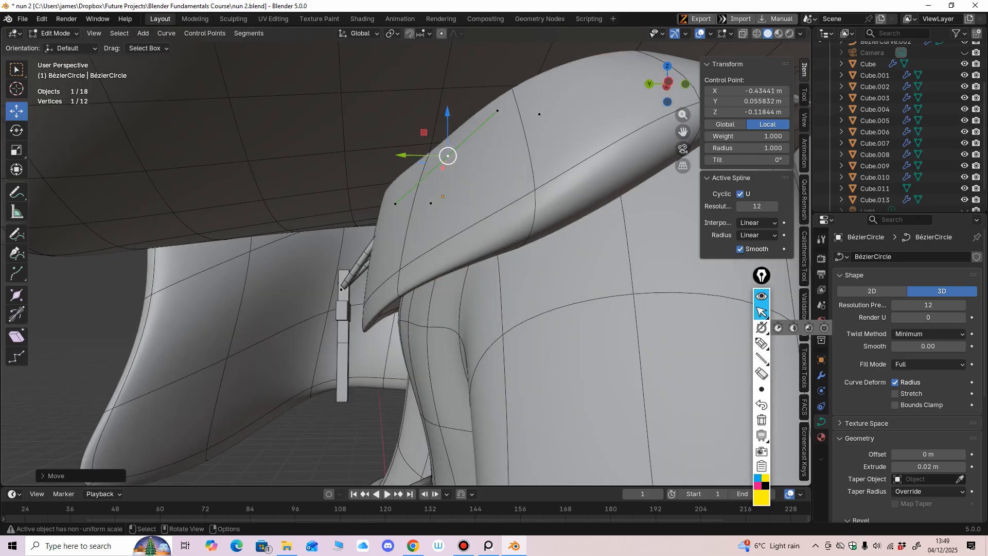
Raise the necklace curve's side further so the loop rises steeply behind the chin, and return to Object Mode.
middle_click_drag(448, 156, 346, 159)
left_click(330, 202)
left_click_drag(346, 159, 357, 134)
middle_click_drag(357, 135, 304, 154)
scroll(305, 154, "down", 3)
key("Tab")
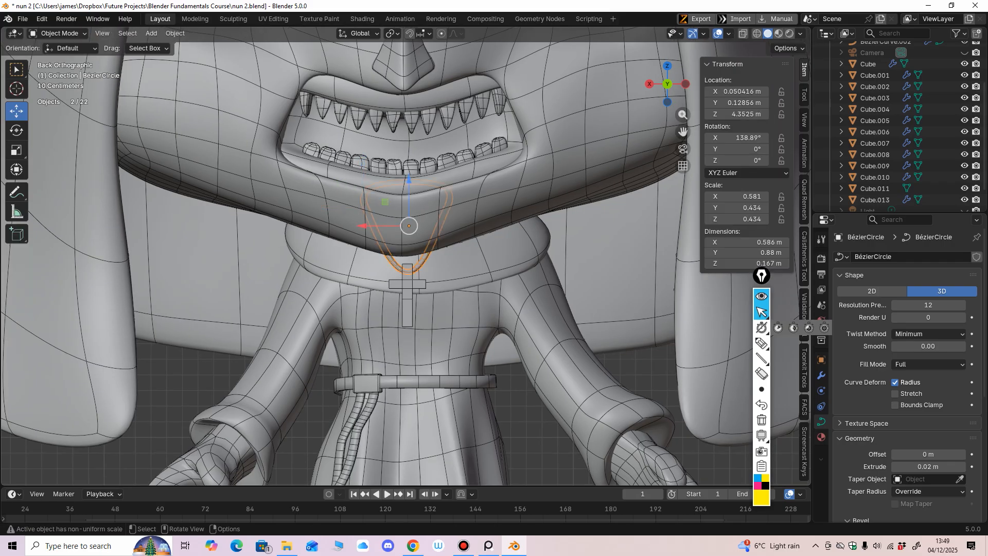
Tilt the cross pendant to about -1.92° around Y and shift it along X to about 0.0695 m.
scroll(362, 162, "down", 3)
left_click(288, 262)
middle_click_drag(288, 263, 298, 247)
left_click(404, 281)
scroll(404, 282, "up", 3)
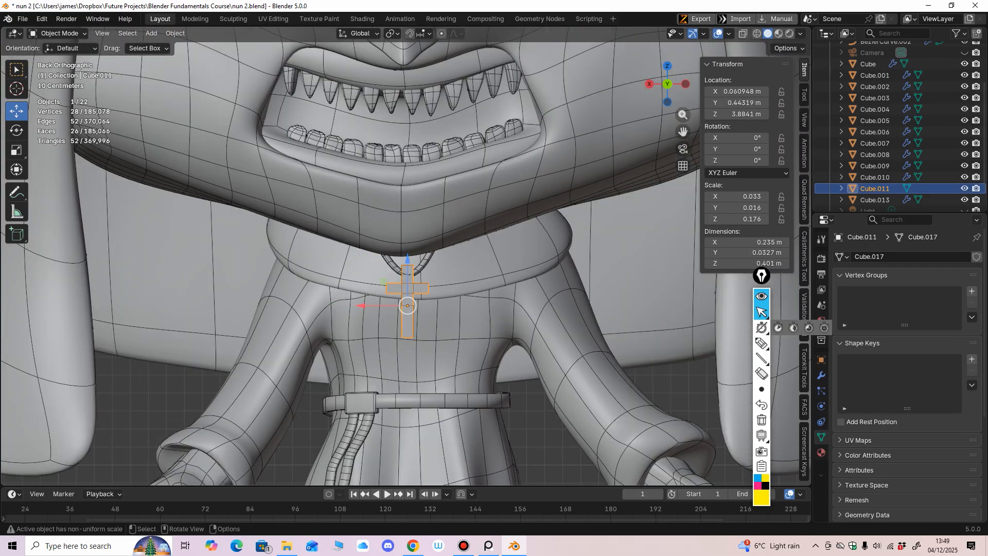
left_click_drag(442, 288, 445, 289)
left_click(17, 112)
left_click_drag(361, 306, 360, 306)
Select every part of the nun character and apply the object transforms.
scroll(360, 305, "down", 8)
left_click_drag(240, 81, 559, 422)
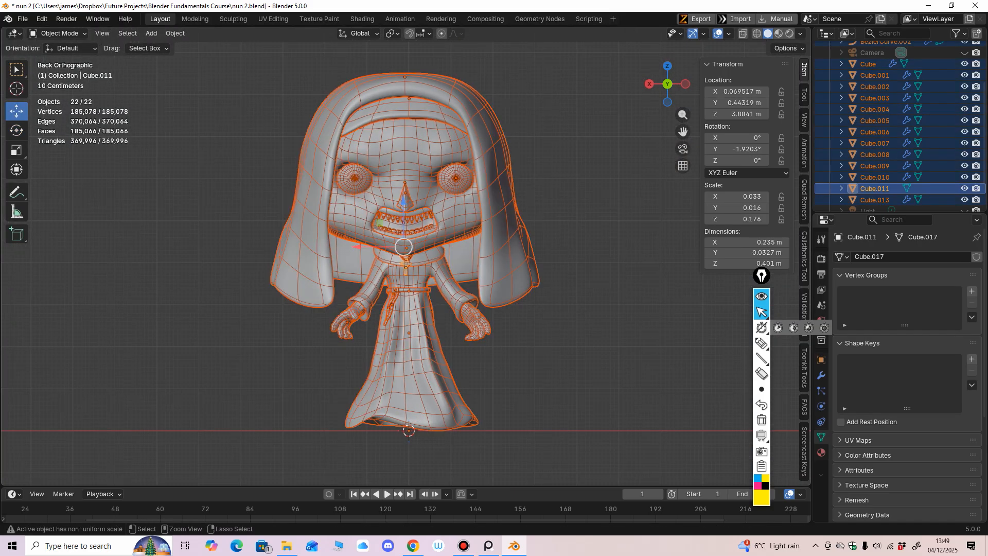
key("ctrl+a")
left_click(524, 355)
left_click(571, 342)
Check the belt curve's transform values in Back Orthographic view, deselect it and review the whole figure.
middle_click_drag(530, 355, 558, 327)
key("ctrl+KP_1")
middle_click_drag(558, 327, 707, 273, "ctrl")
middle_click_drag(489, 329, 488, 288, "ctrl")
left_click(411, 290)
mouse_move(437, 329)
middle_mouse_down("ctrl")
mouse_move(437, 293)
mouse_move(437, 339)
middle_mouse_up("ctrl")
middle_click_drag(438, 340, 262, 329)
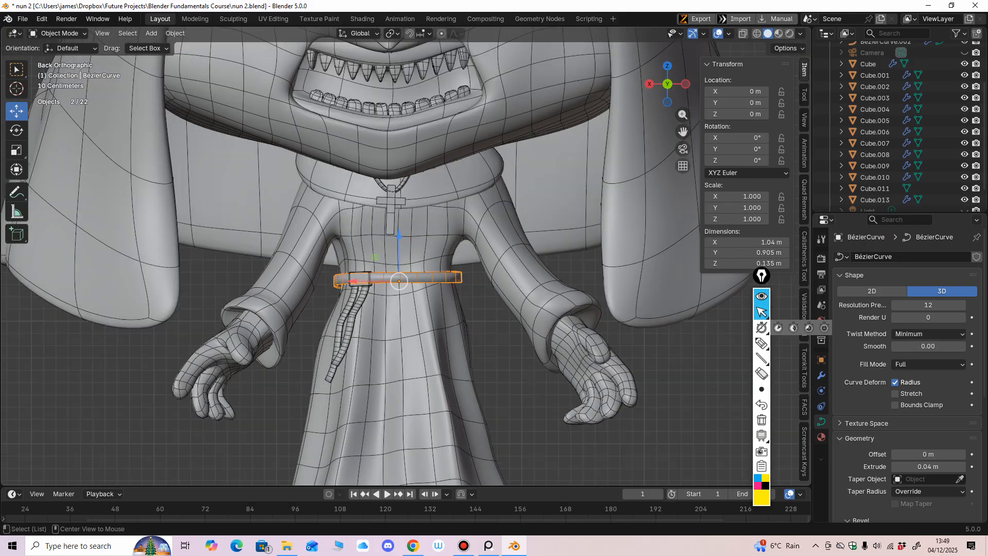
left_click(519, 380)
middle_click_drag(520, 381, 520, 417, "ctrl")
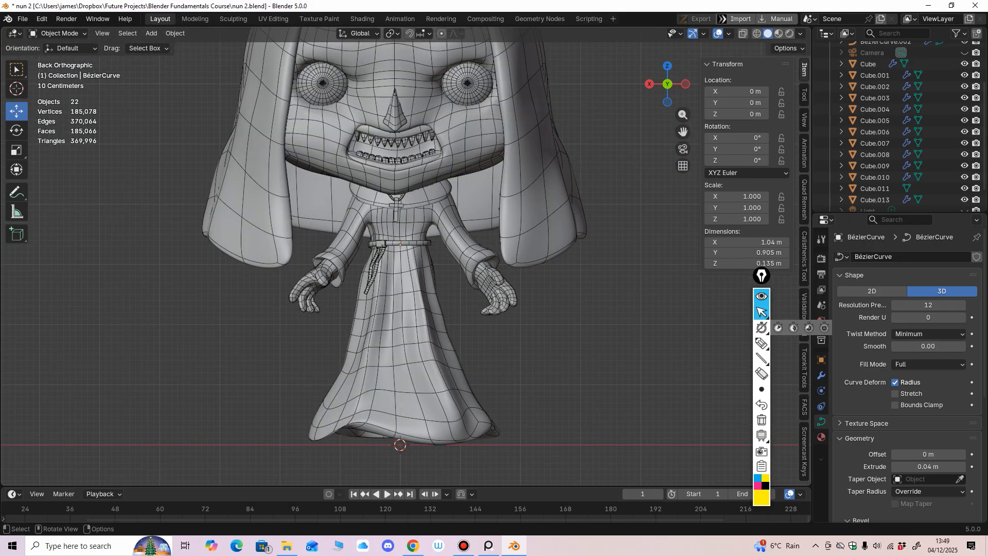
Enlarge the object list so that all of the collection's objects fit in it.
middle_click_drag(489, 329, 475, 380, "shift")
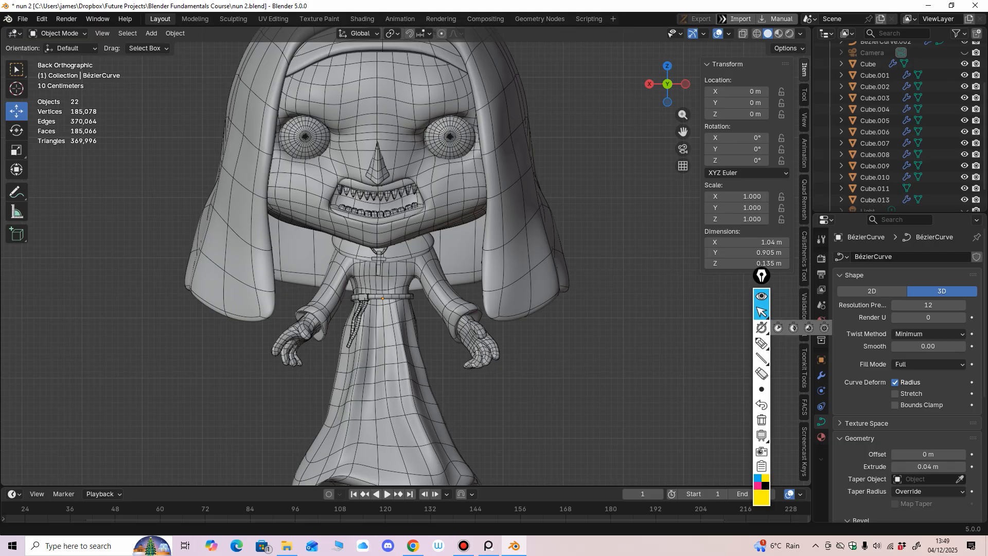
scroll(386, 257, "down", 3)
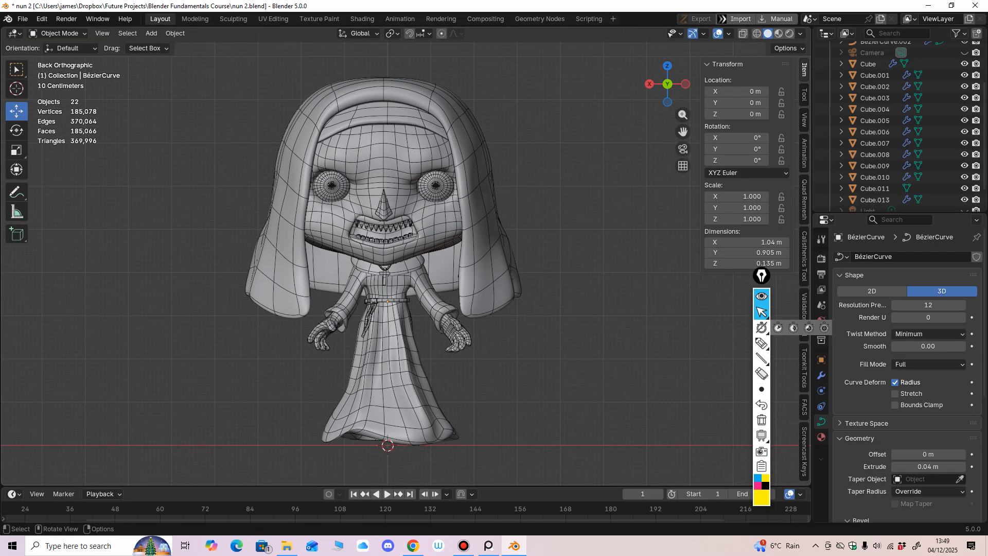
middle_click_drag(386, 258, 309, 252)
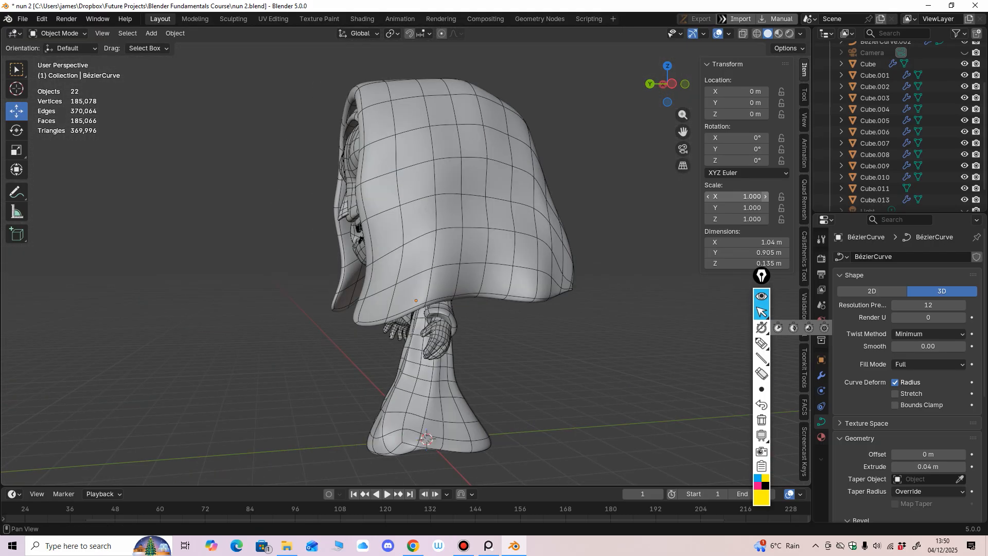
left_click_drag(875, 212, 875, 294)
middle_click_drag(515, 278, 617, 264)
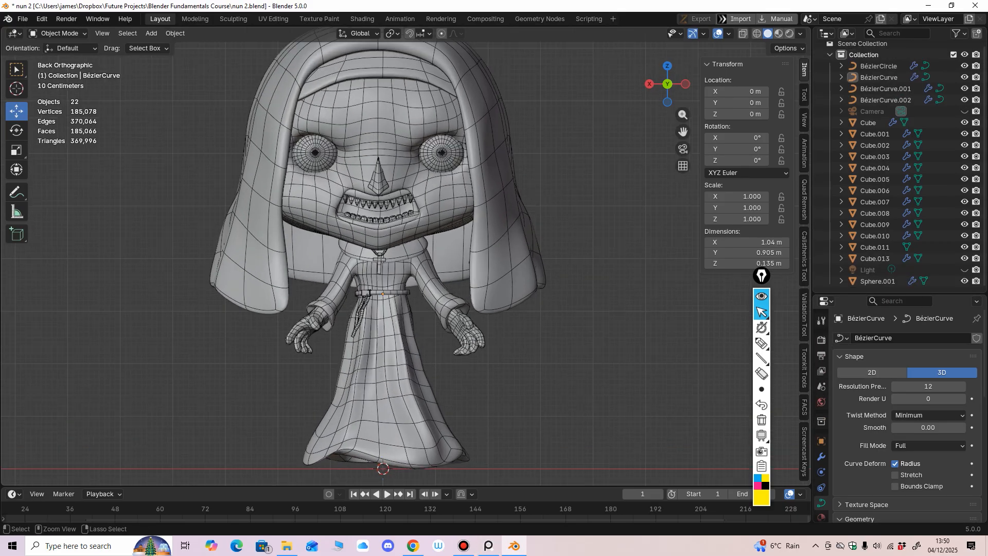
mouse_move(386, 258)
middle_mouse_down("ctrl")
mouse_move(386, 221)
mouse_move(412, 244)
middle_mouse_up("ctrl")
Select all the head parts together: eyes, face, headband, veil, nose and the mouth and teeth pieces.
left_click(443, 211)
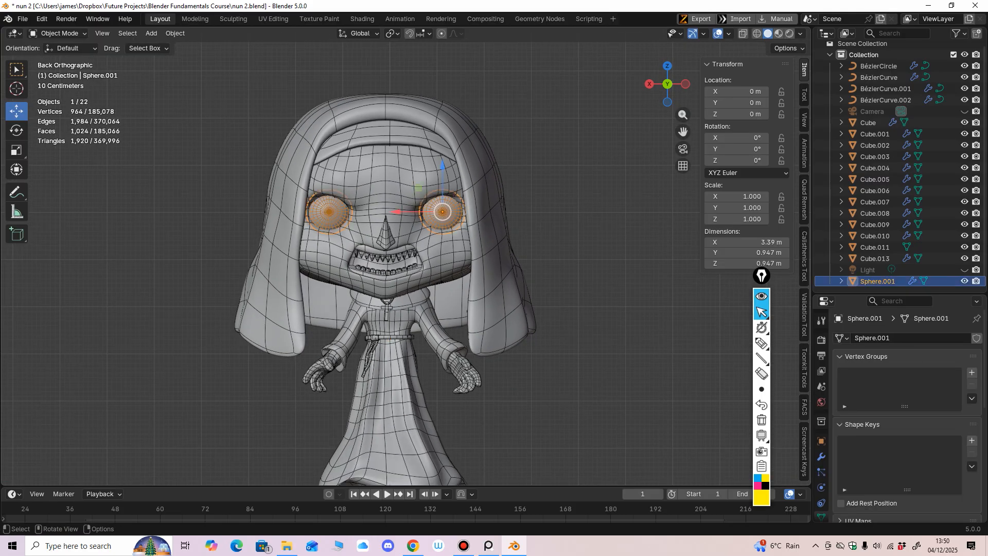
left_click(414, 172, "shift")
left_click(409, 135, "shift")
left_click(412, 109, "shift")
key("s")
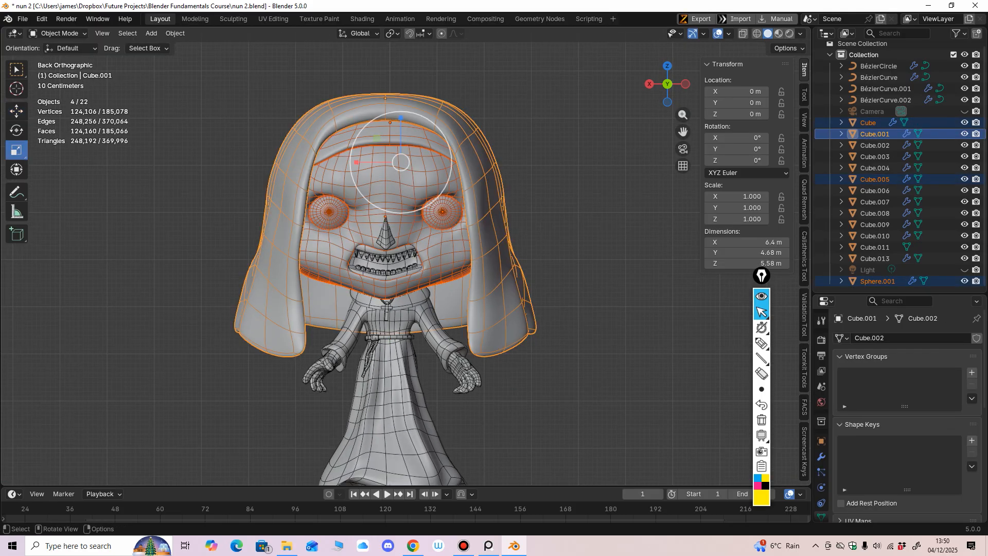
left_click(382, 233, "shift")
middle_click_drag(391, 239, 383, 209, "ctrl")
left_click(362, 261, "shift")
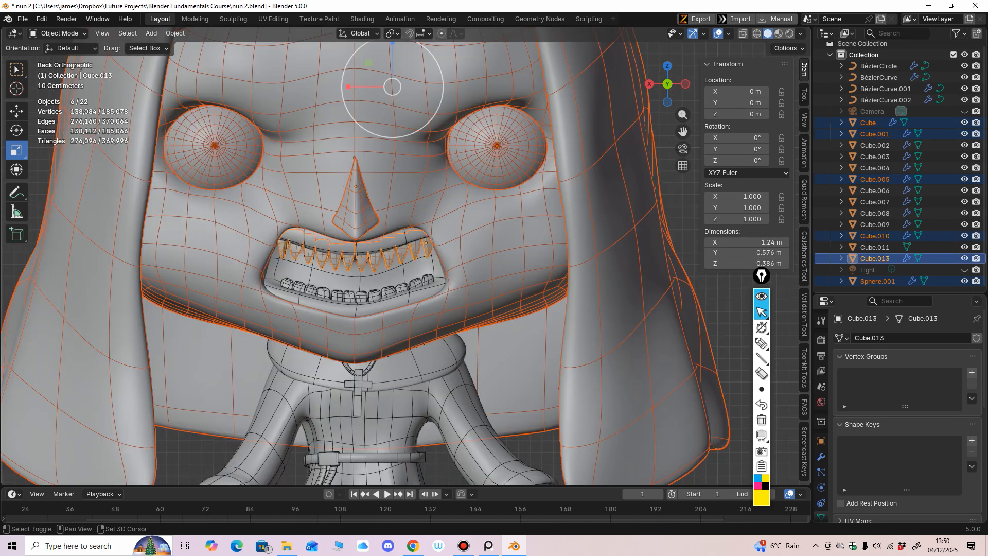
left_click(359, 280, "shift")
left_click(361, 296, "shift")
middle_click_drag(361, 296, 361, 339, "ctrl")
key("g")
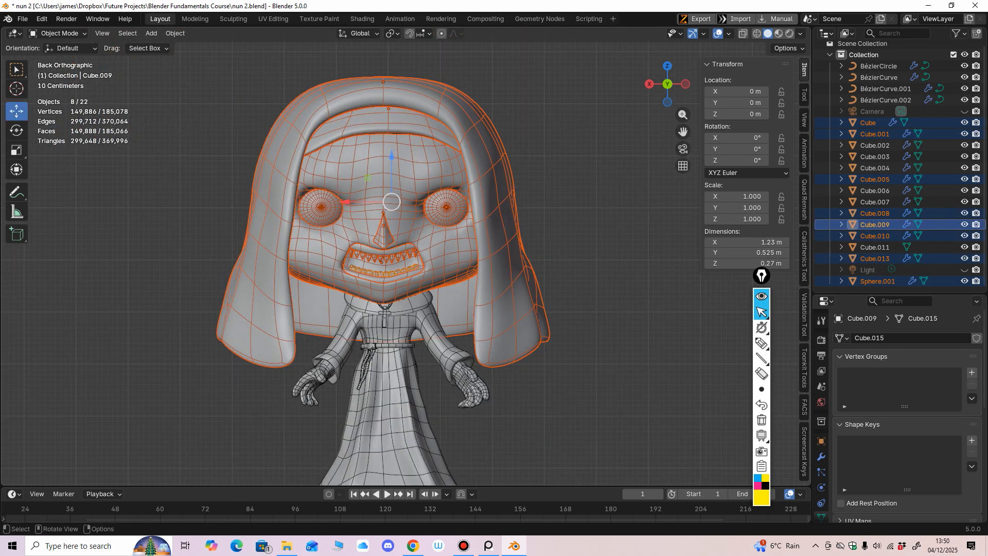
left_click_drag(391, 201, 501, 66)
key("ctrl+z")
middle_click_drag(384, 211, 381, 237, "shift")
Scale the selected head parts up uniformly to 1.030.
left_click(16, 150)
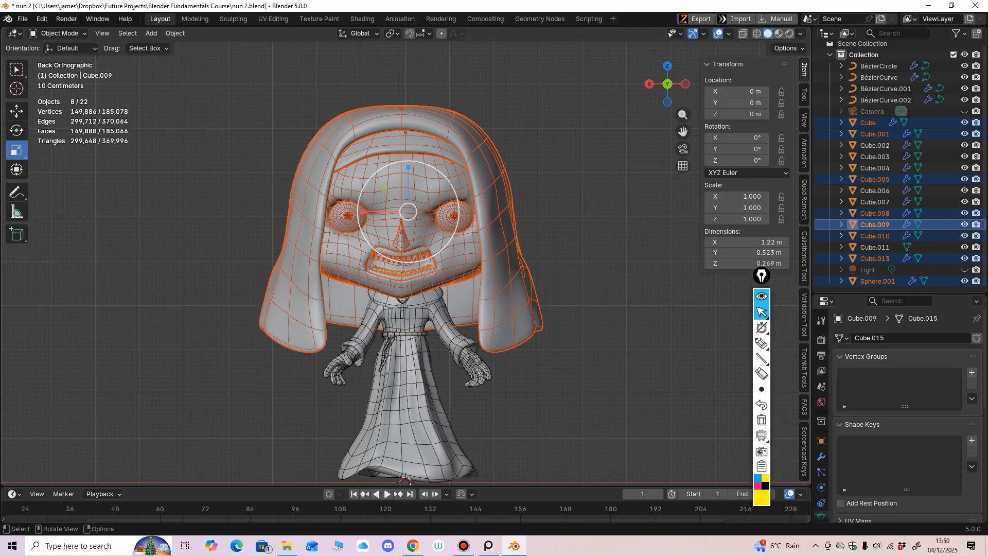
left_click_drag(364, 212, 357, 212)
key("ctrl+z")
left_click_drag(436, 247, 436, 248)
Raise the head parts until the active part's Z location is about 0.115 m, check the side view, and clear the selection.
left_click_drag(408, 166, 408, 162)
middle_click_drag(408, 163, 410, 113)
key("ctrl+KP_1")
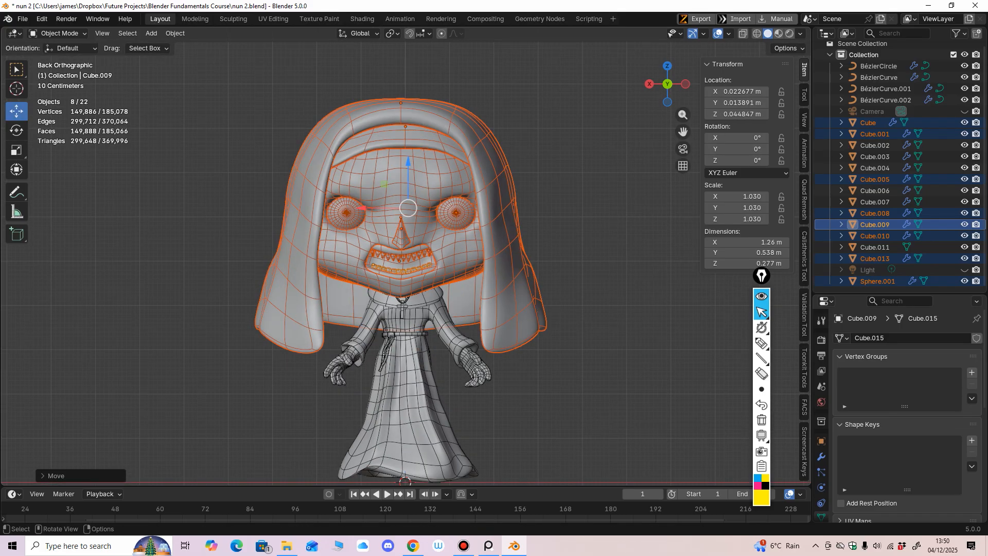
left_click_drag(408, 163, 408, 160)
middle_click_drag(408, 159, 413, 113)
middle_click_drag(515, 267, 506, 268, "alt")
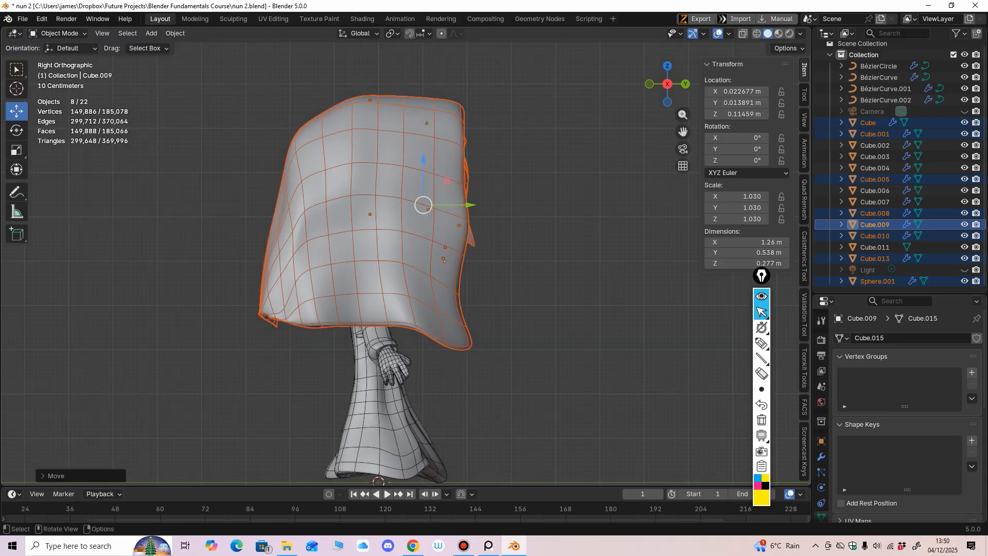
middle_click_drag(577, 268, 477, 216)
scroll(479, 271, "down", 3)
left_click(535, 257)
scroll(514, 160, "up", 1)
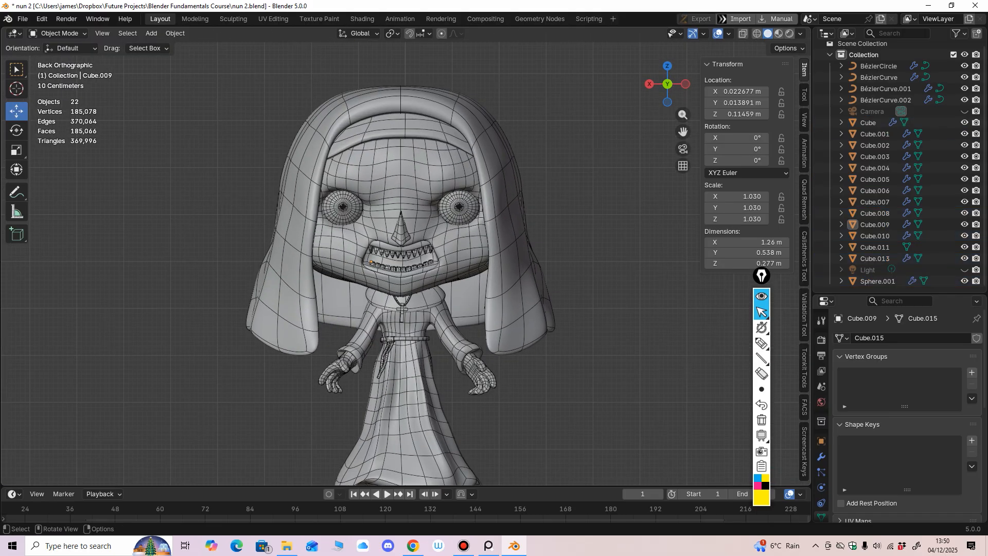
Select the collar around the nun's neck and switch it to Sculpt Mode.
key("ctrl+a")
key("ctrl+z")
left_click_drag(363, 202, 364, 203)
middle_click_drag(366, 205, 373, 163, "shift")
scroll(409, 255, "up", 1)
left_click(411, 257)
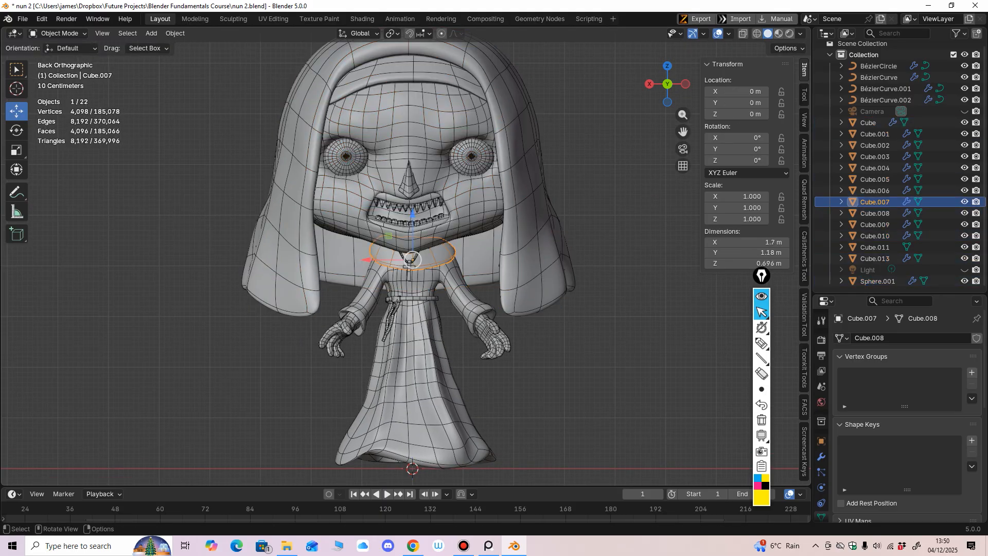
left_click(56, 32)
left_click(56, 70)
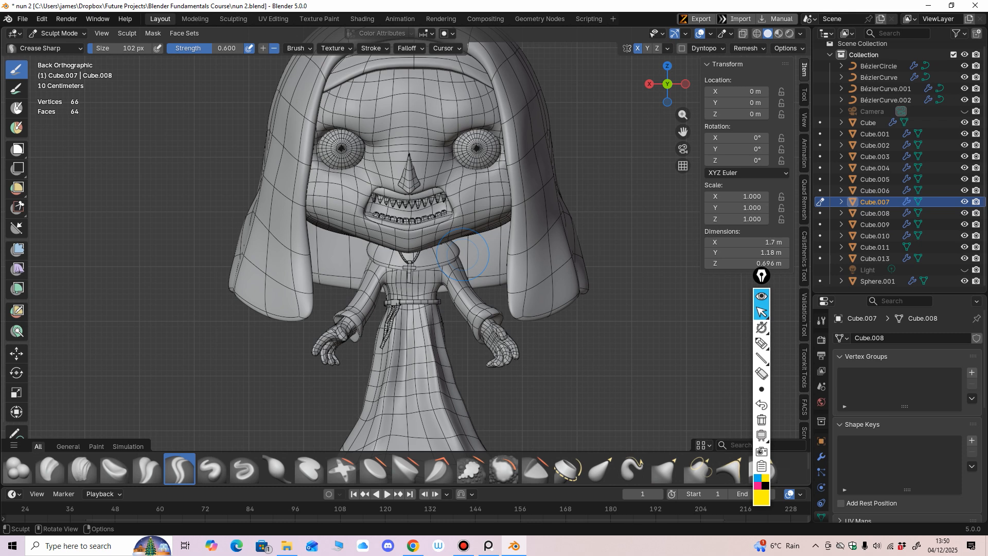
Adjust the collar's outer edges over the shoulders from the front with the Grab brush.
left_click_drag(453, 257, 459, 264)
scroll(456, 263, "up", 1)
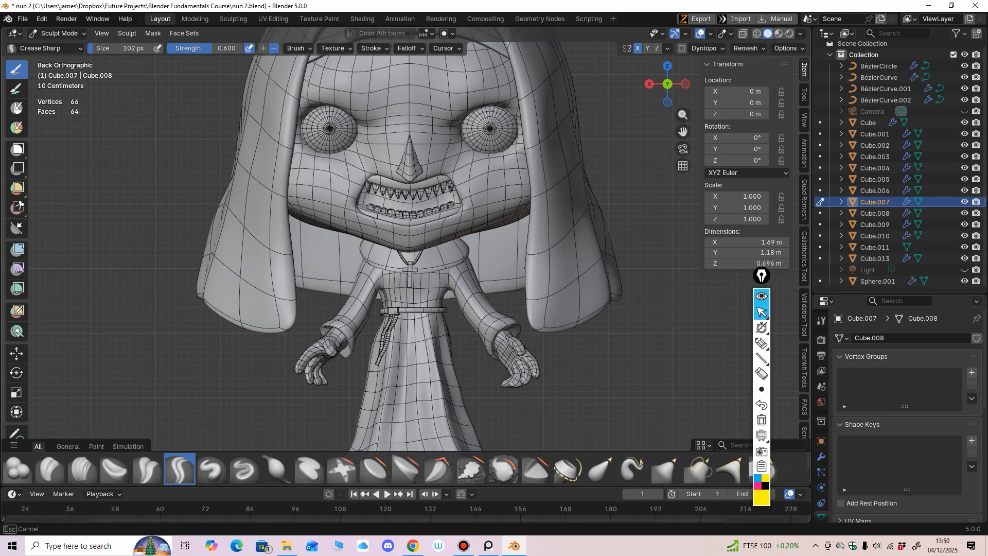
key("g")
left_click_drag(464, 257, 464, 259)
middle_click_drag(465, 259, 366, 284)
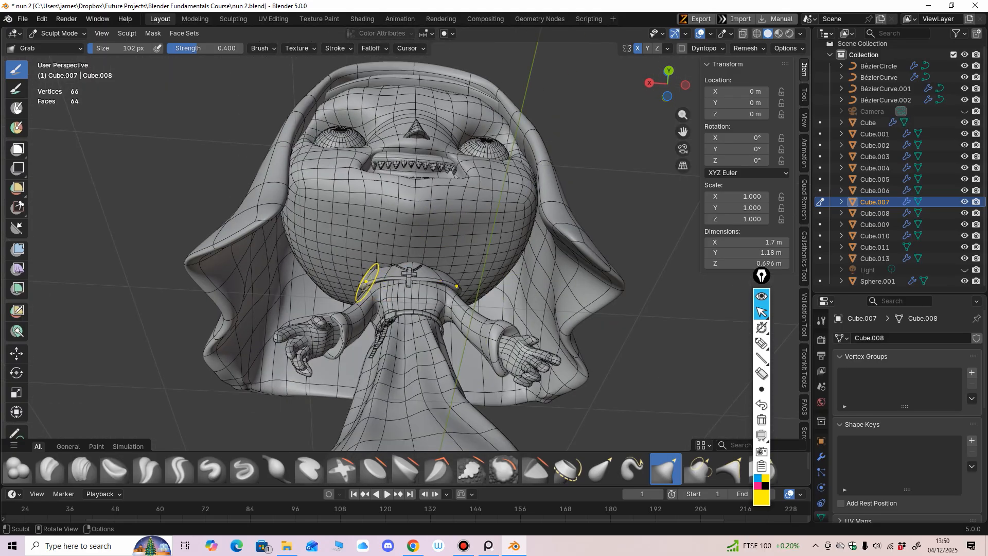
left_click_drag(367, 282, 366, 283)
Pull the collar's rear and side edges in around the shoulder with the Grab brush.
mouse_move(367, 283)
middle_mouse_down()
mouse_move(340, 268)
mouse_move(330, 233)
middle_mouse_up()
left_click_drag(331, 234, 332, 237)
middle_click_drag(326, 246, 326, 234)
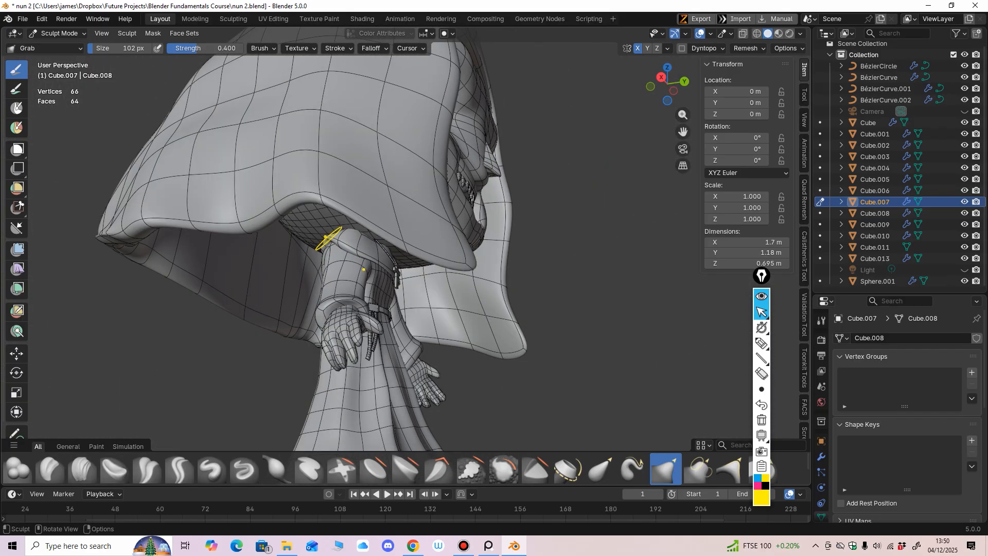
left_click_drag(326, 234, 329, 242)
middle_click_drag(329, 242, 334, 236)
left_click_drag(319, 245, 323, 242)
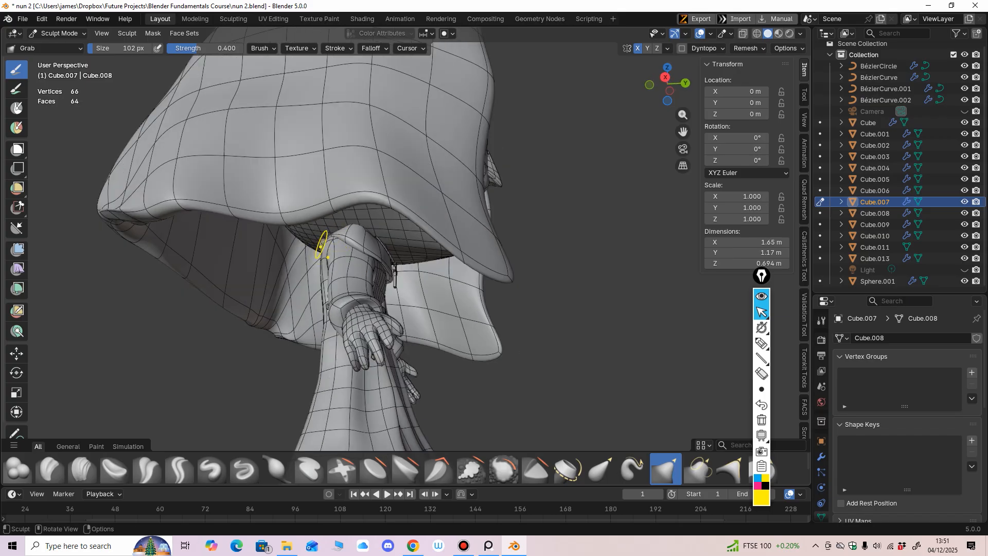
key("ctrl+KP_1")
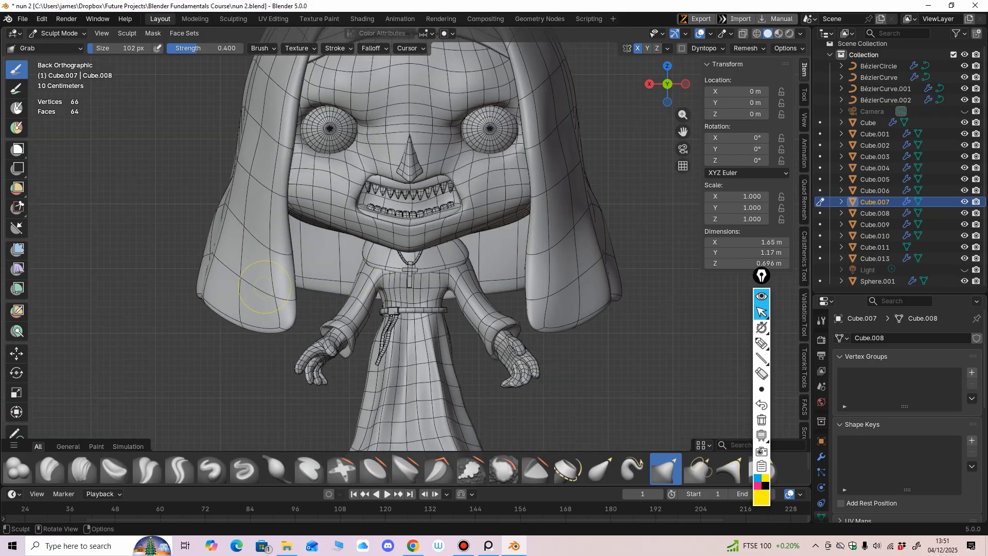
Enlarge the Grab brush to 250 px and switch sculpting from the collar to the robe.
key("f")
left_click(452, 268)
middle_click_drag(406, 270, 427, 274)
key("alt+q")
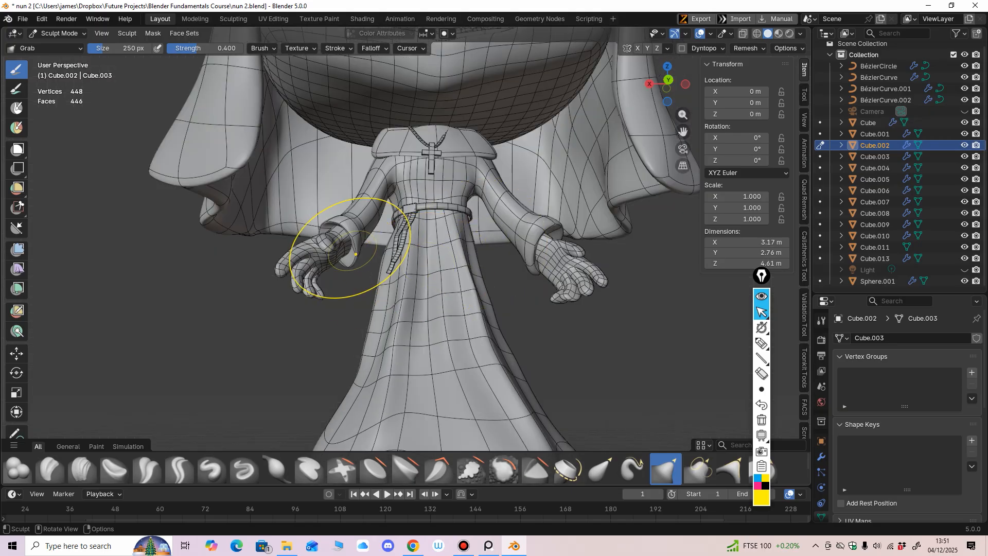
middle_click_drag(355, 254, 476, 318)
scroll(478, 319, "down", 3)
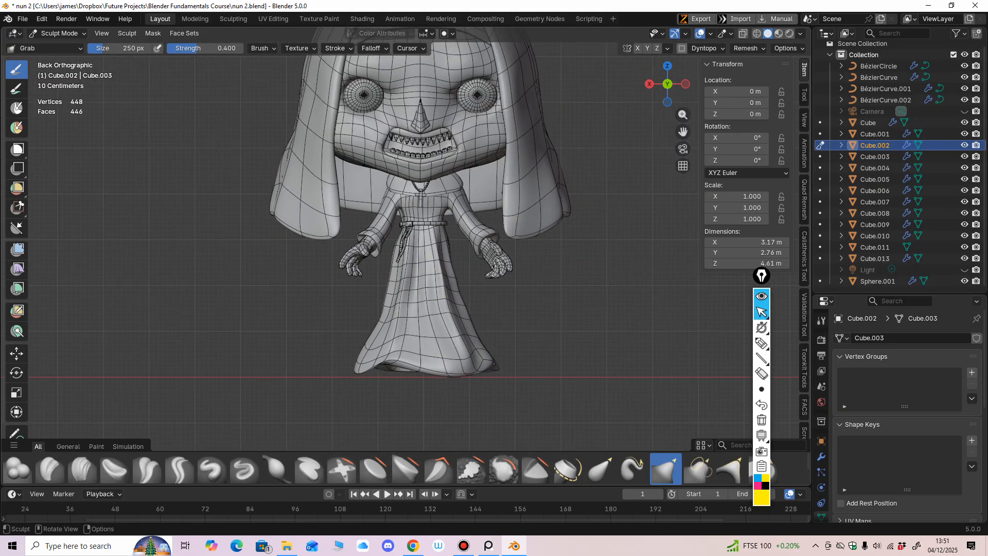
Hide the viewport overlays to inspect the whole figure without wireframe, and show them again.
left_click(700, 34)
scroll(543, 242, "down", 2)
mouse_move(538, 244)
middle_mouse_down()
mouse_move(581, 242)
mouse_move(547, 241)
mouse_move(523, 327)
middle_mouse_up()
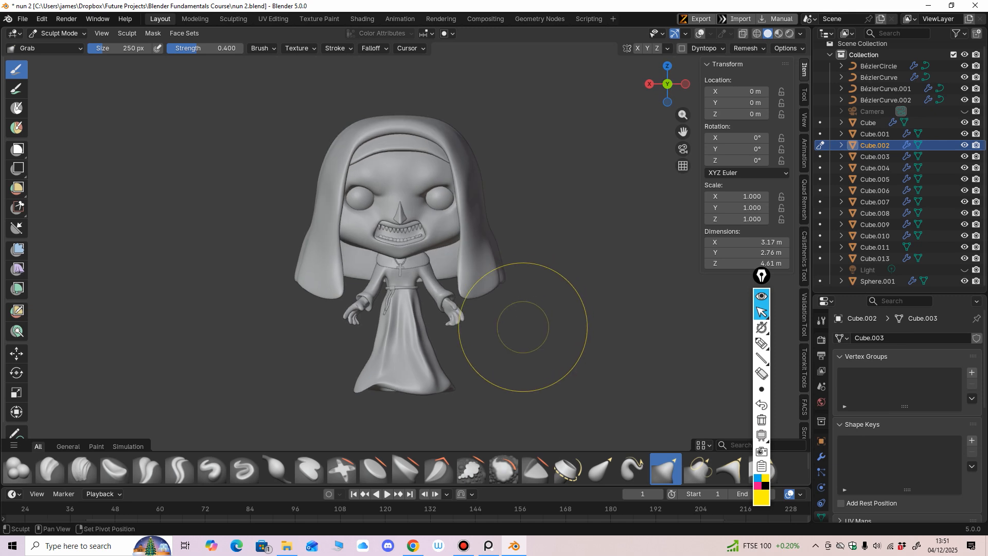
left_click(700, 33)
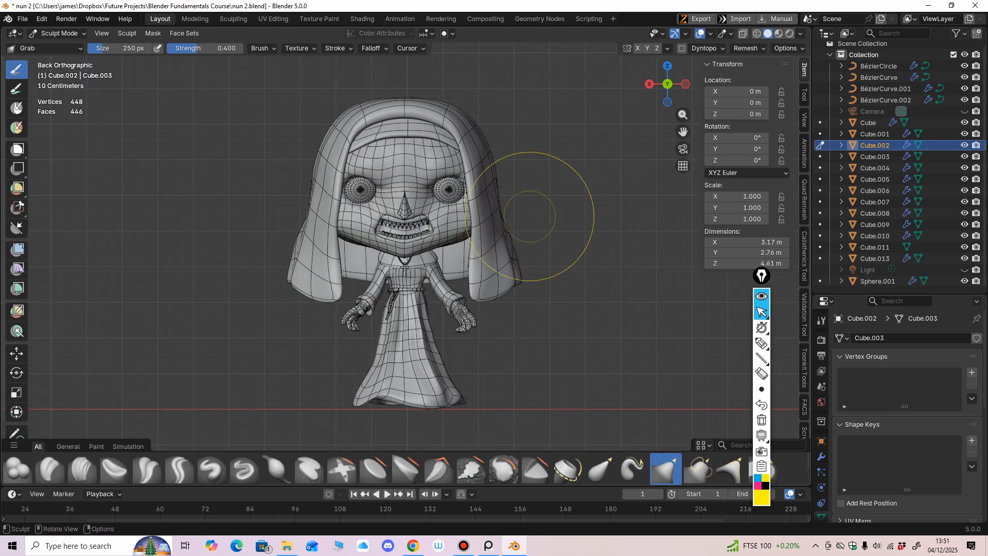
Reduce the Grab brush size to 189 px.
middle_click_drag(530, 216, 517, 233, "shift")
key("f")
left_click(526, 261)
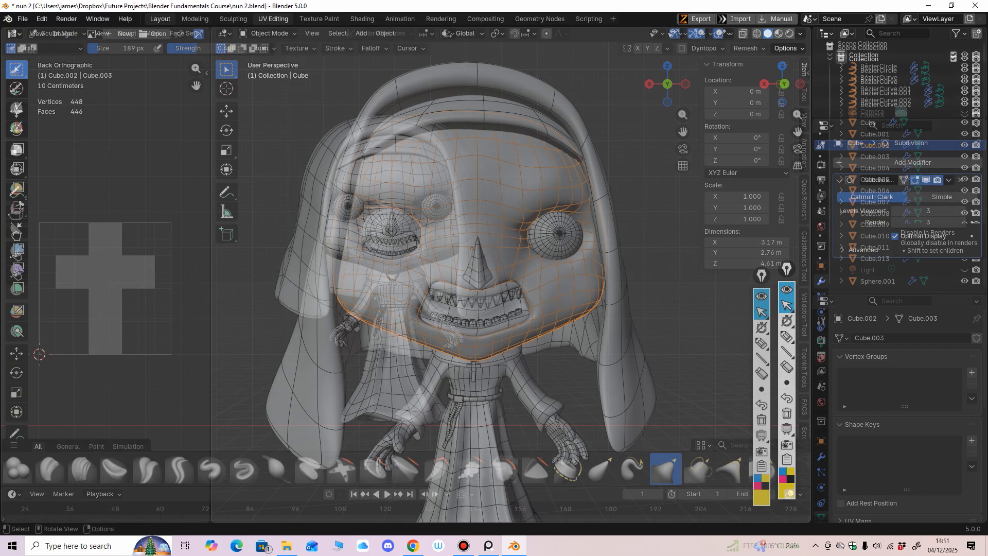
Isolate the head mesh in local view in the UV Editing workspace.
middle_click_drag(515, 278, 533, 315, "ctrl")
middle_click_drag(482, 389, 404, 352)
scroll(462, 384, "up", 1)
key("slash")
scroll(444, 384, "down", 3)
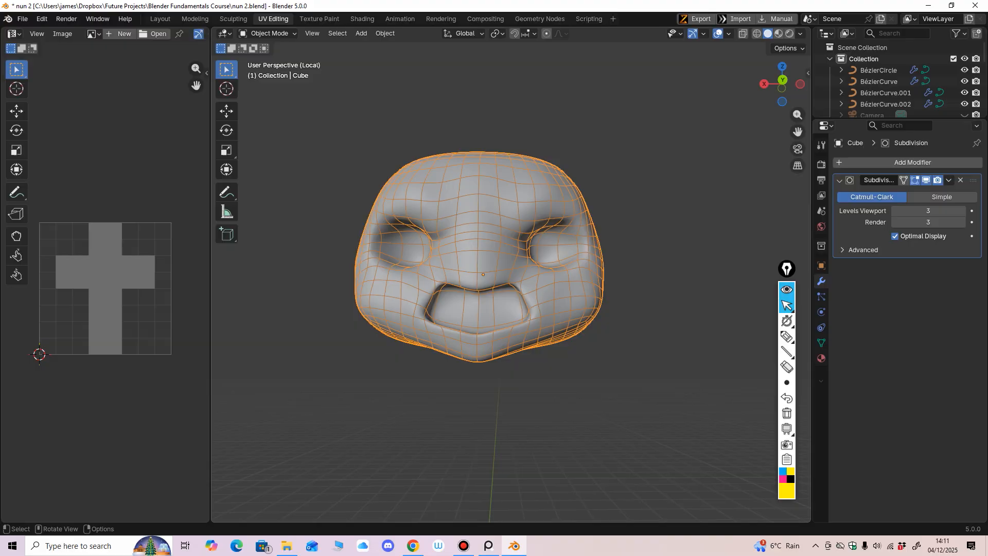
Turn off the head's Subdivision modifier in the viewport and in Edit Mode.
left_click(926, 181)
left_click(926, 180)
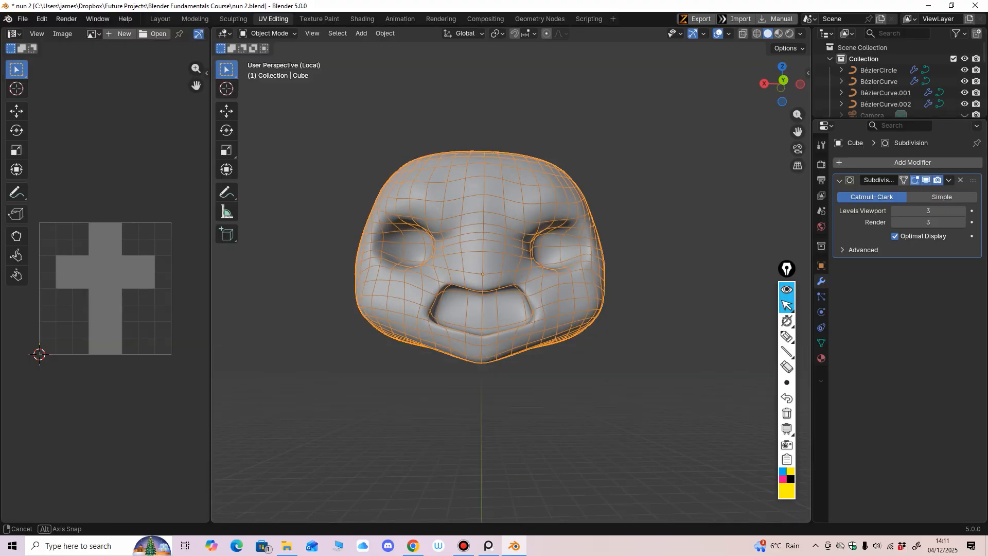
middle_click_drag(566, 330, 663, 359)
left_click(926, 180)
scroll(566, 288, "up", 3)
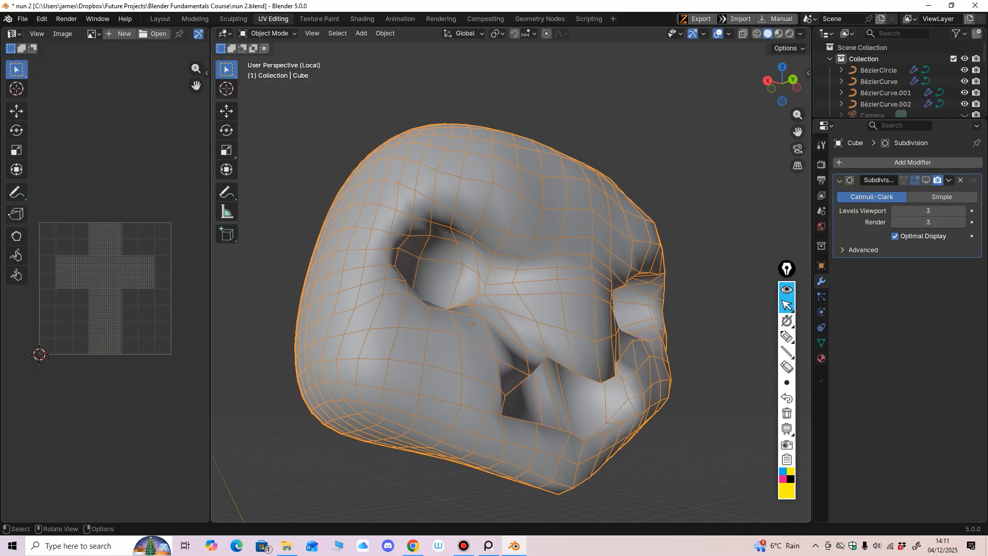
Widen the 3D viewport and put the head mesh into Edit Mode.
left_click_drag(210, 258, 183, 258)
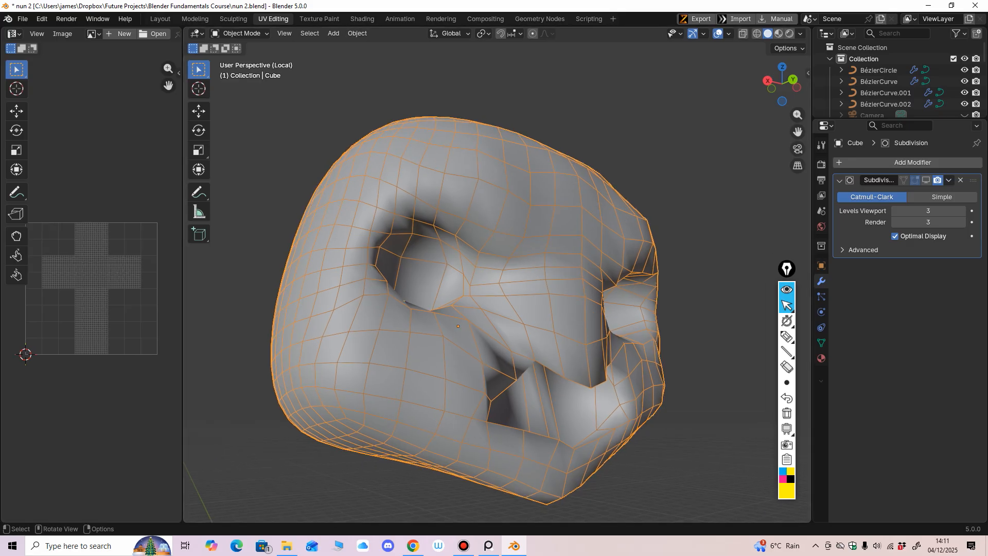
middle_click_drag(514, 309, 532, 281)
left_click(240, 33)
left_click(235, 59)
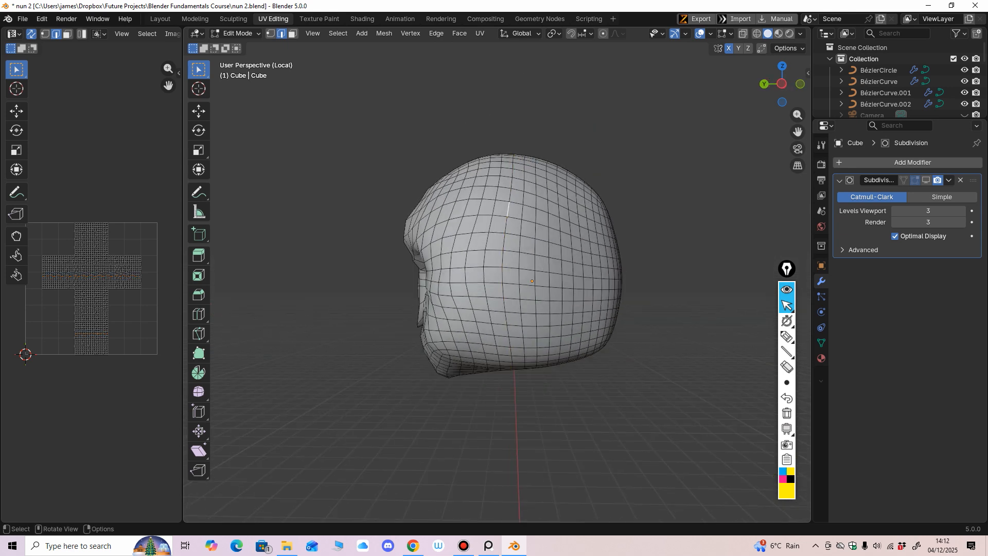
Select the edge loop around the head, crossing the top and sides, and mark it as a seam.
left_click(338, 33)
mouse_move(362, 207)
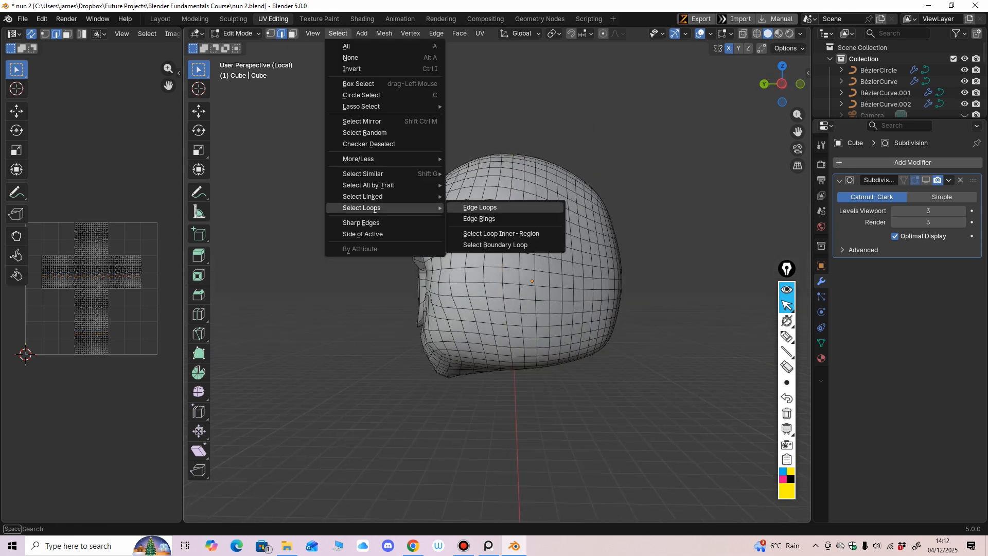
left_click(479, 206)
middle_click_drag(479, 207, 489, 205)
right_click(519, 258)
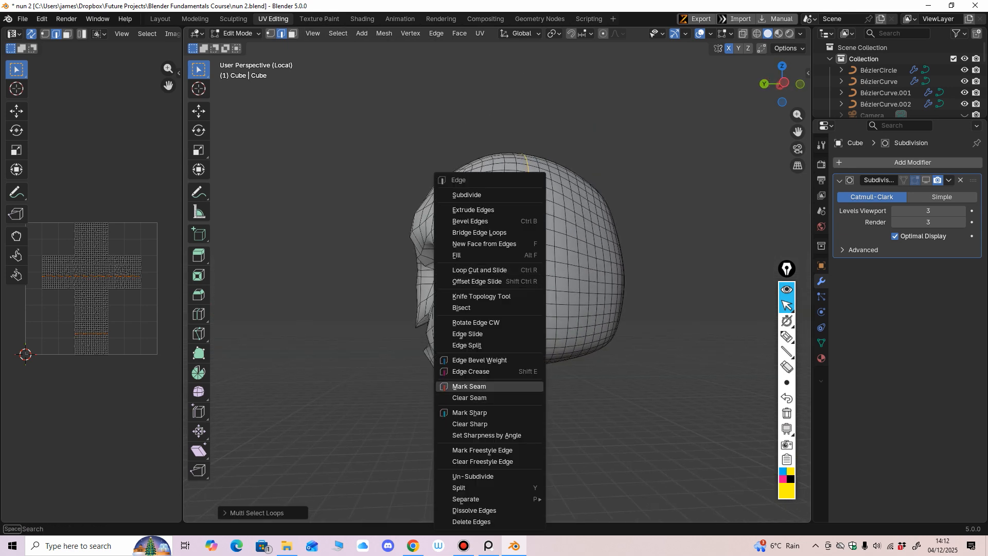
left_click(509, 386)
middle_click_drag(510, 381, 522, 299)
Select the edges around the inner surface of one eye socket.
middle_click_drag(507, 257, 610, 340)
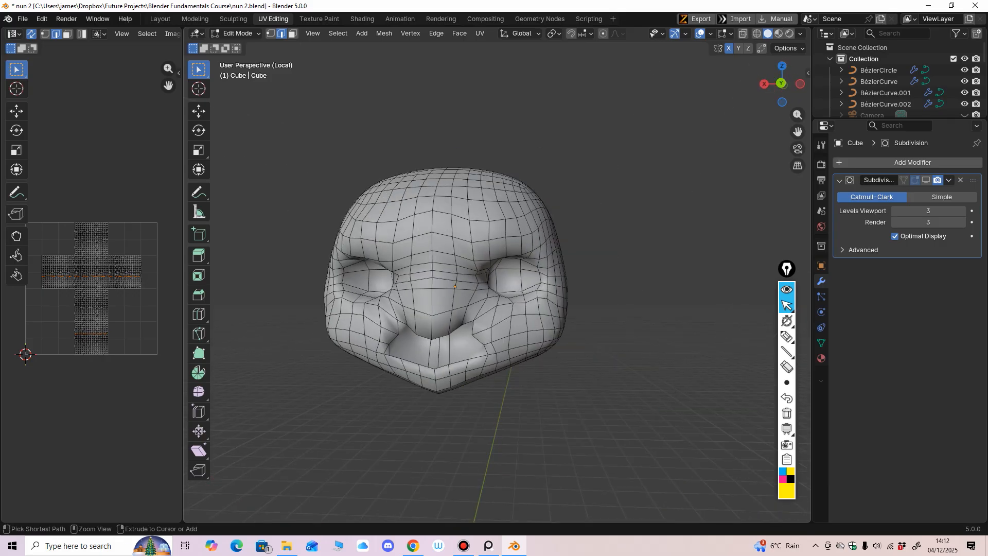
scroll(556, 319, "up", 3)
mouse_move(556, 319)
middle_mouse_down()
mouse_move(538, 268)
mouse_move(543, 334)
mouse_move(549, 321)
middle_mouse_up()
scroll(535, 304, "up", 3)
scroll(540, 308, "down", 2)
scroll(542, 335, "up", 2)
left_click(490, 292, "shift")
middle_click_drag(515, 289, 635, 206)
scroll(490, 293, "down", 2)
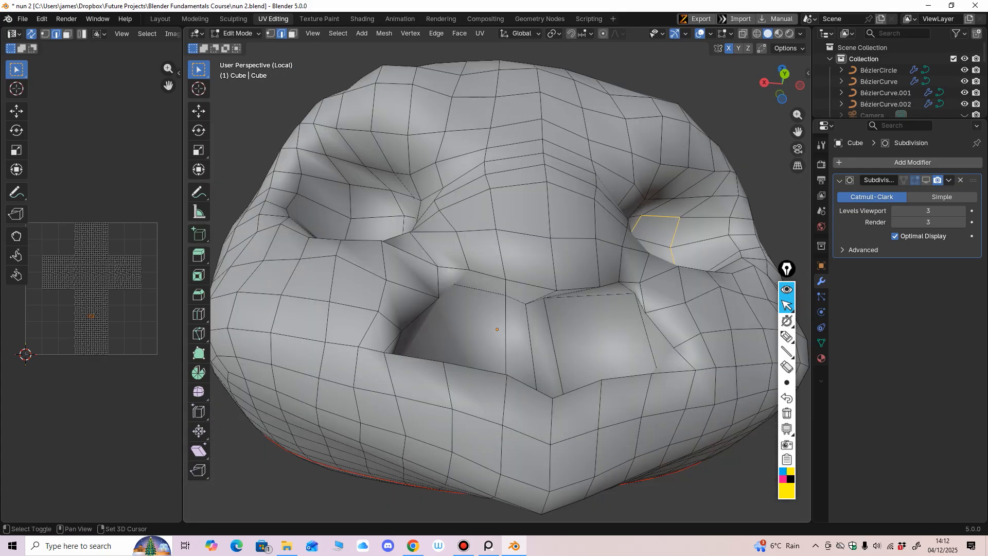
Add the matching inner edges of the other eye socket to the selection and mark both sockets' edges as seams.
left_click(341, 280, "shift")
middle_click_drag(346, 252, 416, 282)
left_click(413, 304, "shift")
left_click(411, 229, "shift")
scroll(414, 231, "down", 2)
middle_click_drag(426, 234, 411, 236)
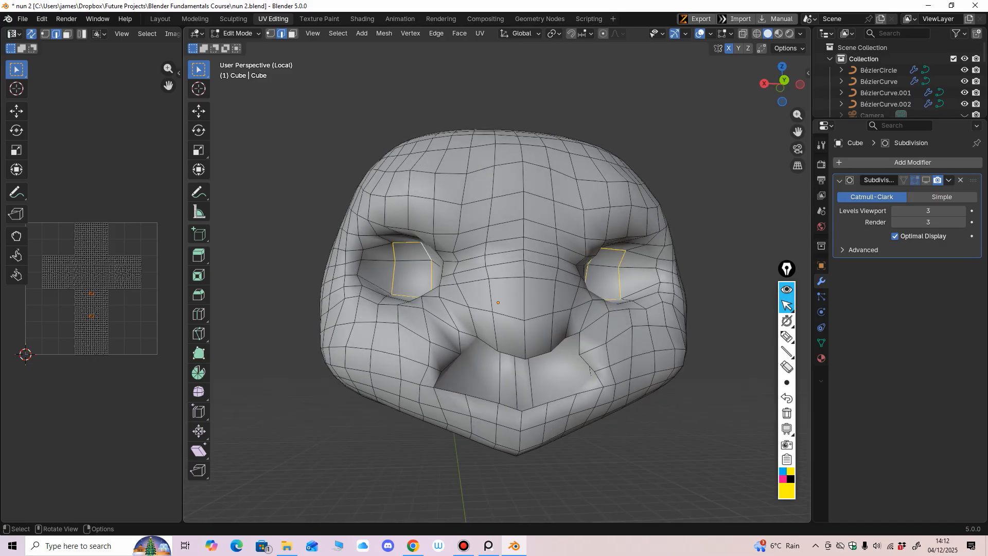
right_click(620, 266)
left_click(620, 266)
middle_click_drag(617, 266, 618, 193)
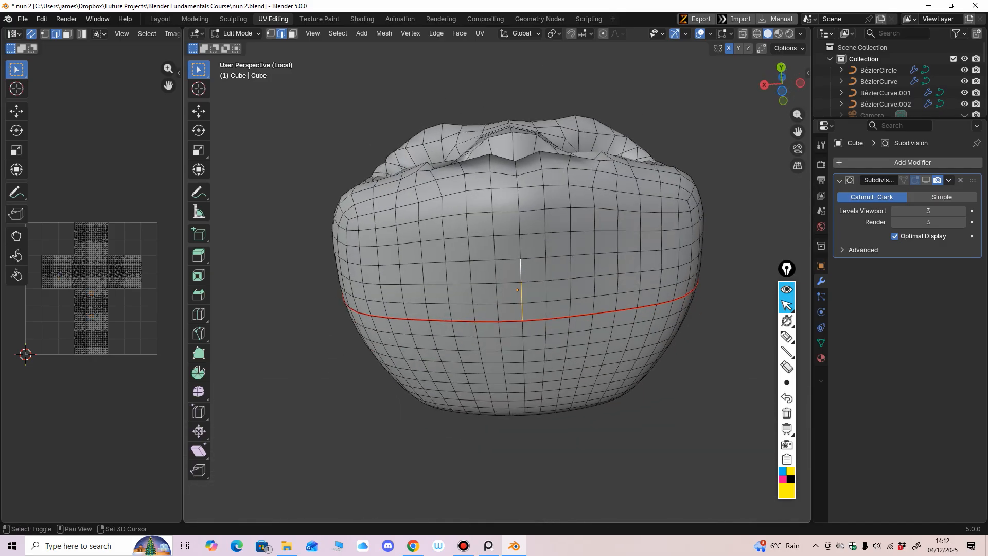
Extend the edge selection from the seam beneath the chin up the face's centreline towards the mouth.
left_click(519, 225, "shift")
middle_click_drag(520, 225, 518, 318)
scroll(522, 422, "up", 2)
middle_click_drag(522, 392, 487, 412)
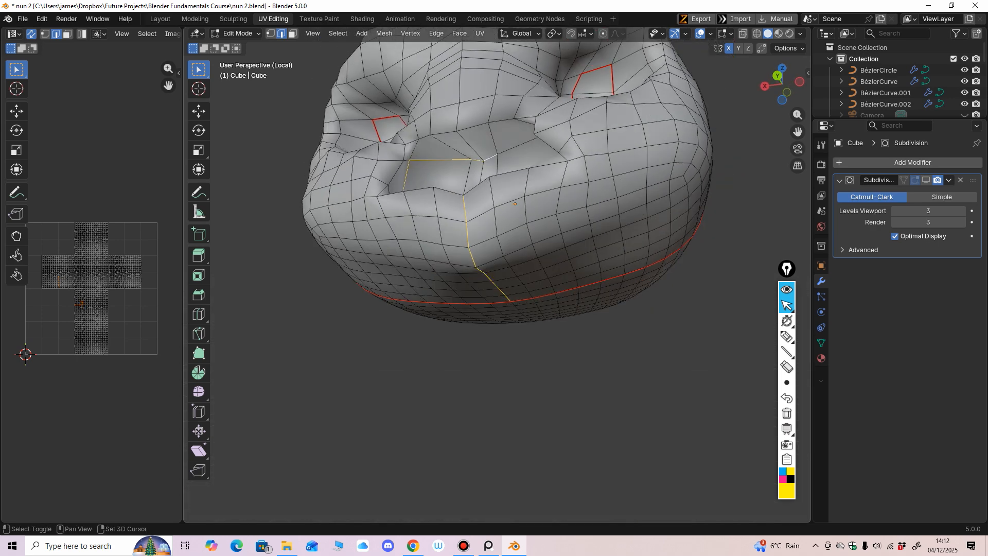
Add the remaining inner mouth edges to the chin selection and mark all the selected edges as a seam.
middle_click_drag(491, 158, 512, 190)
left_click(577, 166, "shift")
left_click(606, 167, "shift")
middle_click_drag(606, 167, 602, 221)
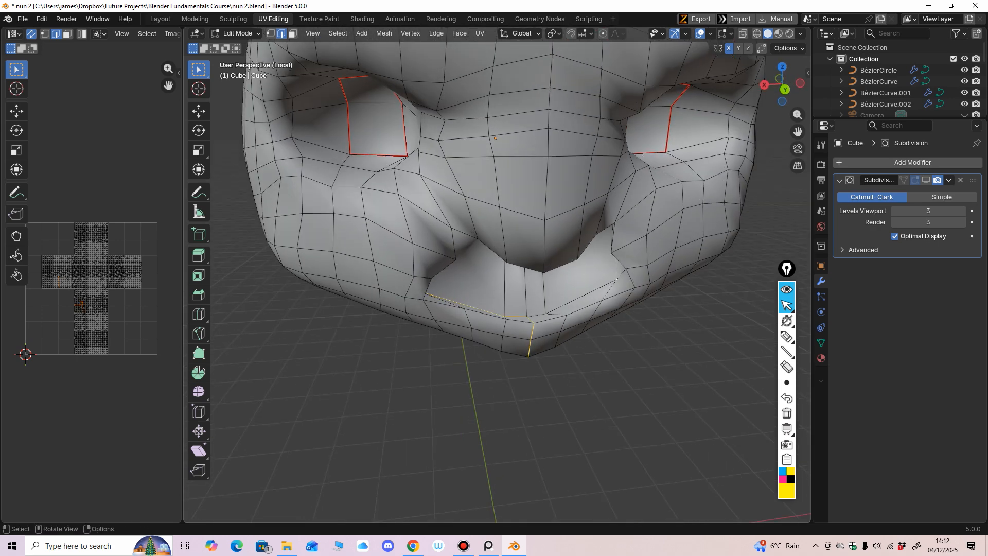
left_click(592, 292, "shift")
middle_click_drag(592, 291, 545, 307, "shift")
scroll(566, 324, "down", 2)
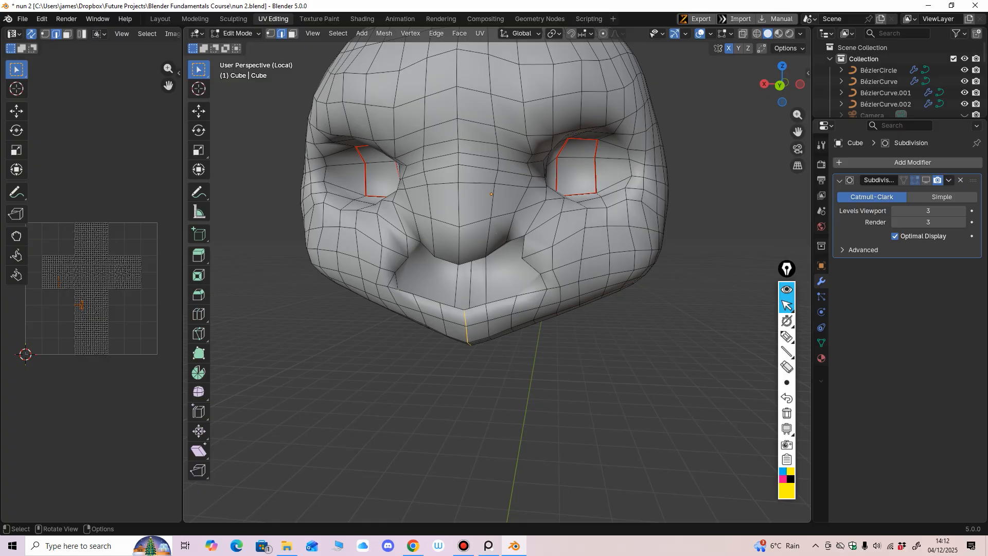
key("ctrl+e")
left_click(413, 323)
Select the entire head mesh and unwrap it with the Minimum Stretch method.
middle_click_drag(413, 323, 491, 315)
scroll(514, 314, "down", 3)
key("a")
key("alt+a")
key("a")
key("u")
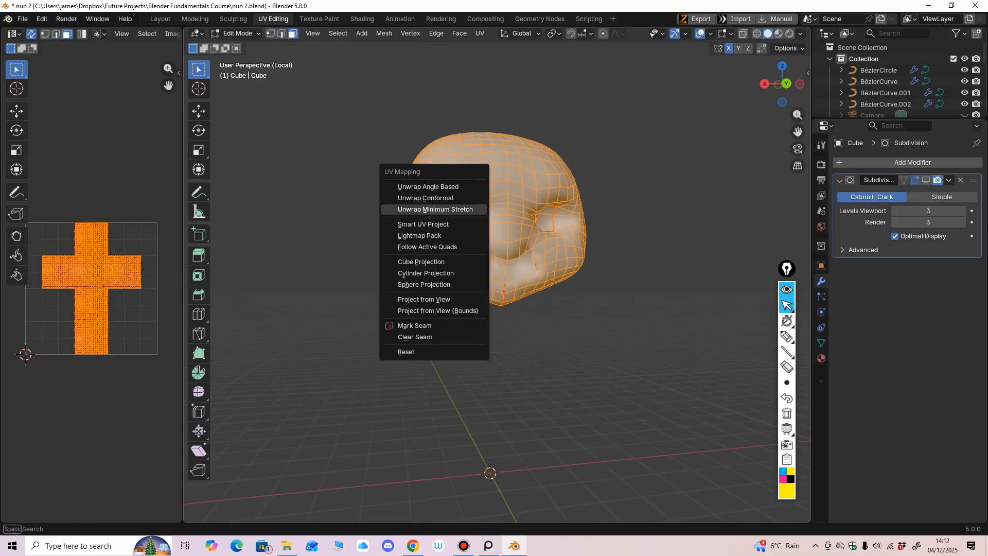
left_click(435, 209)
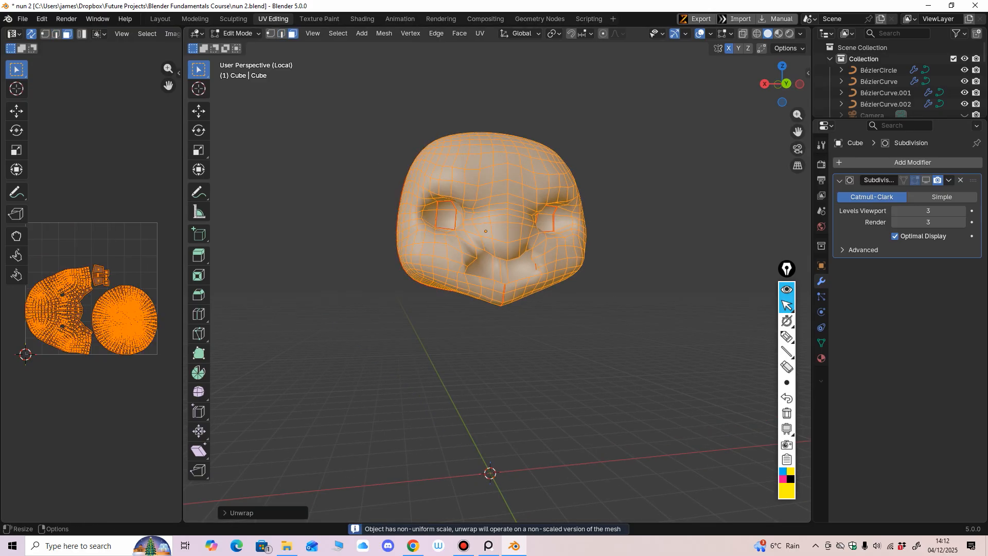
Widen the UV editor and frame the unwrapped head islands in it.
left_click_drag(184, 309, 255, 309)
middle_click_drag(106, 336, 130, 275, "shift")
middle_click_drag(130, 274, 104, 278, "shift")
left_click_drag(256, 282, 230, 283)
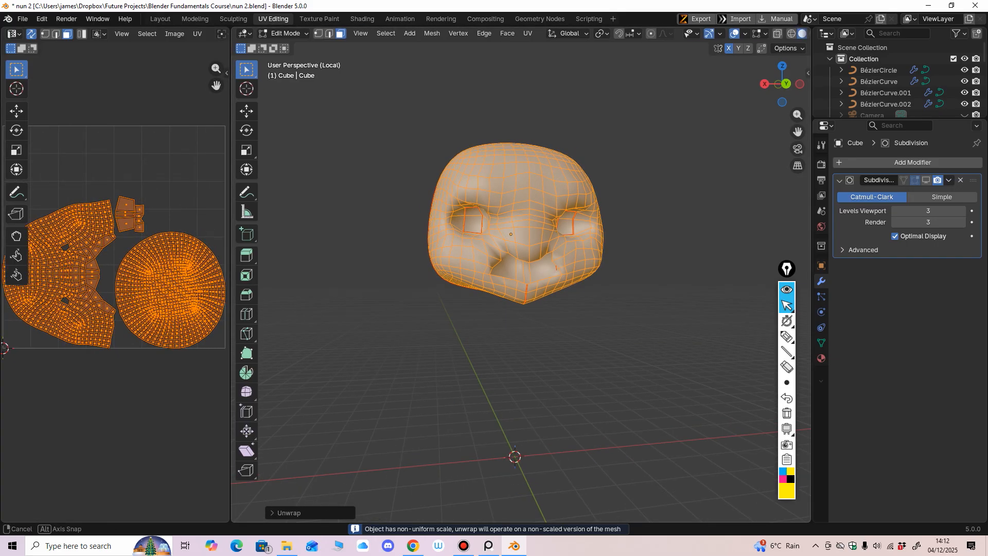
Return the head to Object Mode and enable its Subdivision modifier in the viewport.
mouse_move(391, 288)
middle_mouse_down()
mouse_move(382, 283)
mouse_move(425, 249)
mouse_move(382, 257)
mouse_move(344, 227)
mouse_move(366, 289)
mouse_move(387, 281)
middle_mouse_up()
key("Tab")
left_click(925, 180)
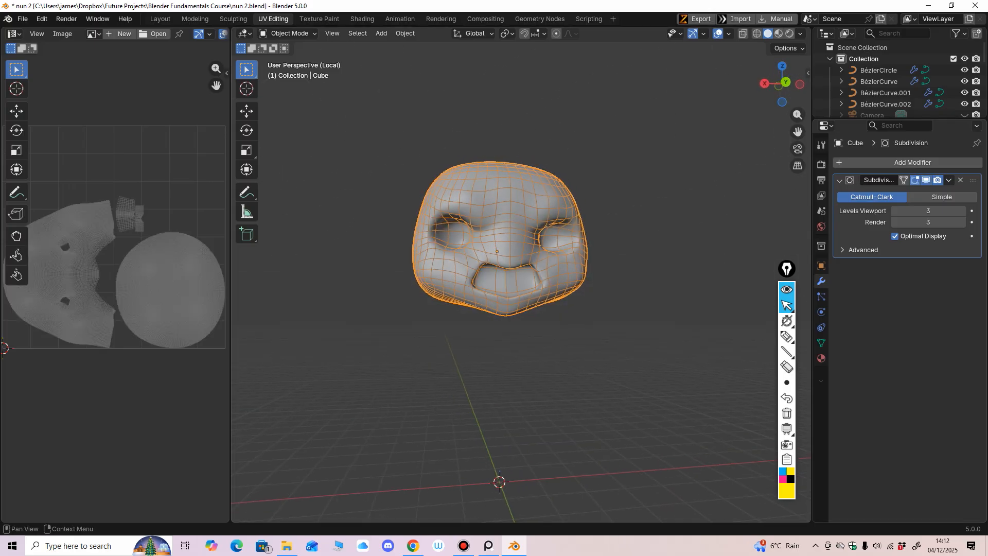
middle_click_drag(618, 267, 599, 249)
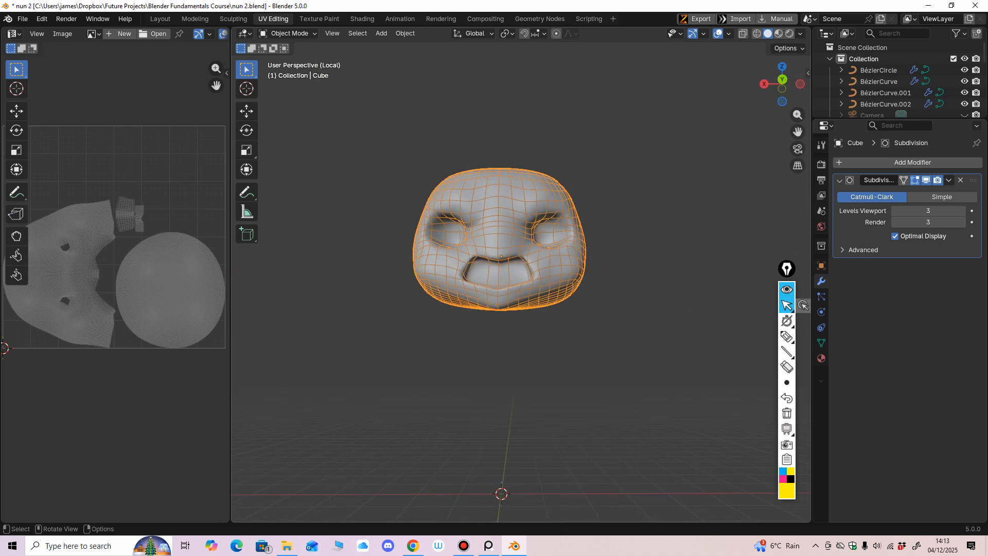
Remove the head's existing material slot and create a new material named head.
left_click(821, 358)
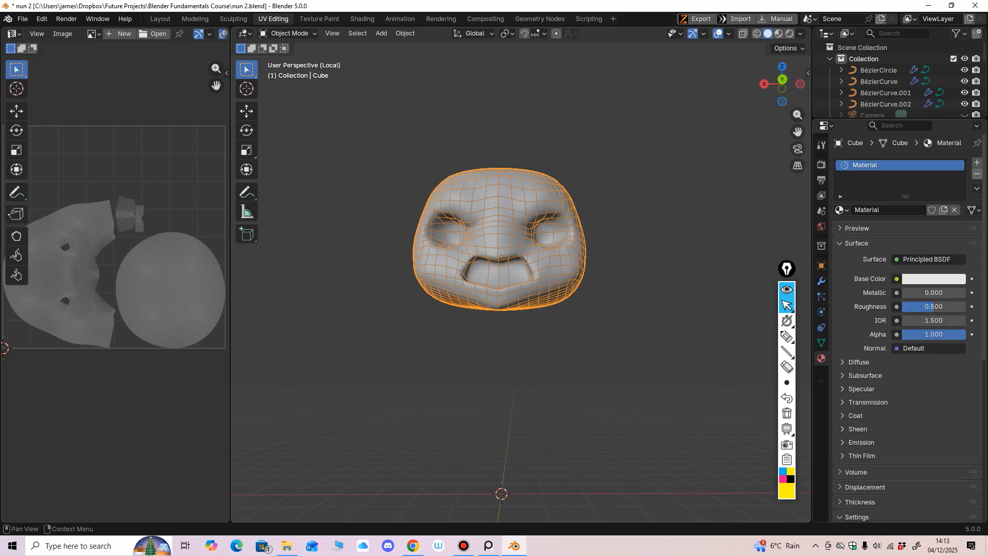
left_click(977, 174)
middle_click_drag(689, 250, 691, 247)
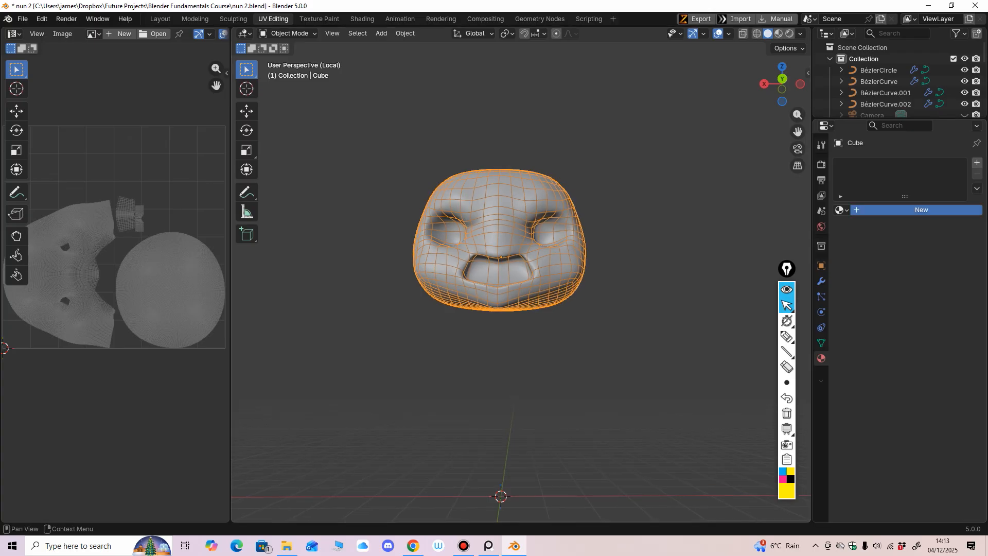
left_click(921, 209)
left_click(890, 210)
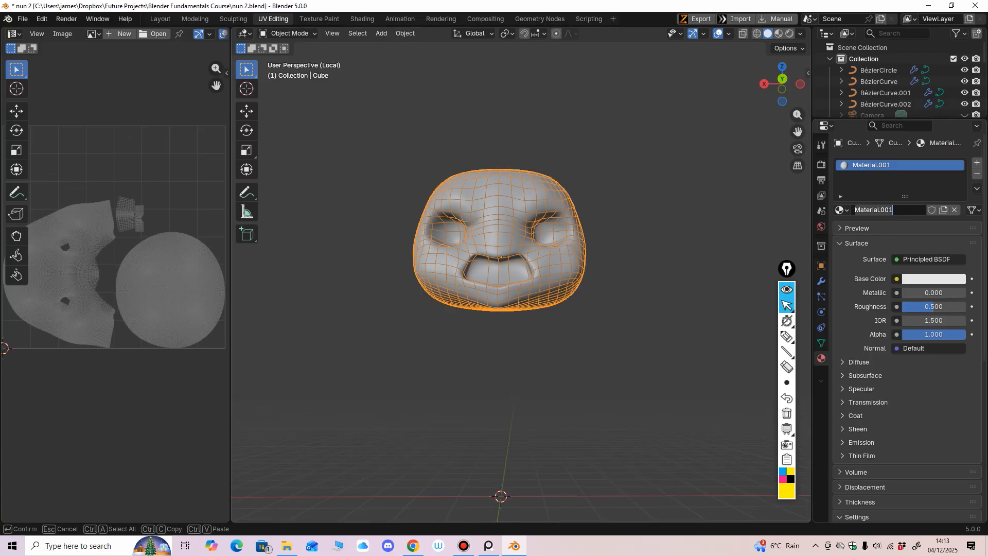
key("Return")
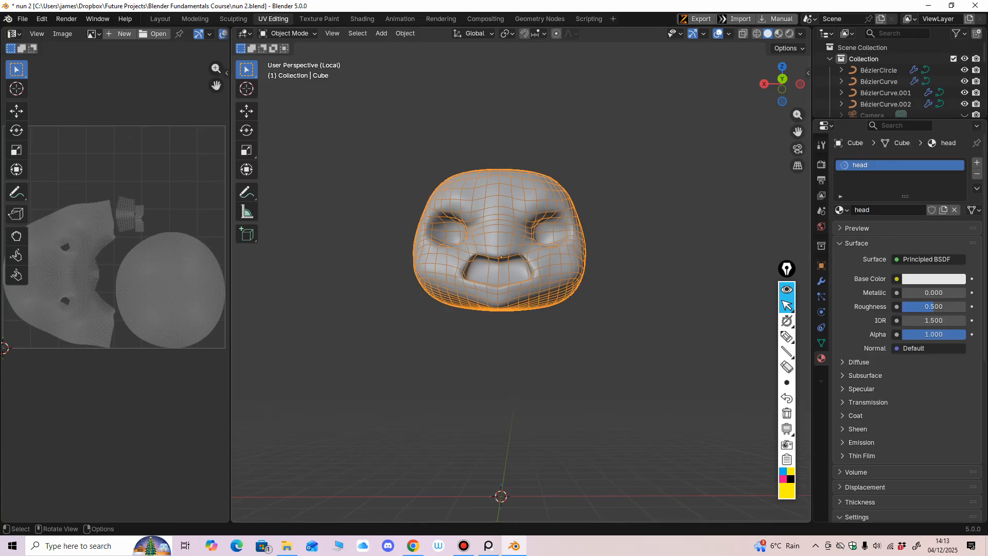
mouse_move(576, 206)
middle_mouse_down()
mouse_move(545, 216)
mouse_move(571, 221)
middle_mouse_up()
Switch to the Shading workspace and add an Image Texture node beside the head material's Principled BSDF.
left_click(362, 18)
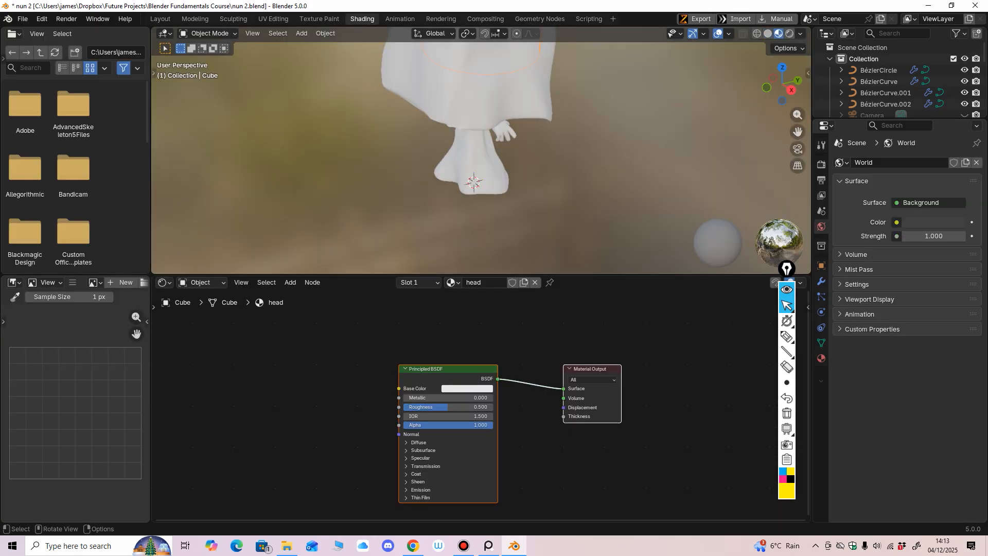
middle_click_drag(520, 422, 520, 389)
left_click(509, 407)
left_click(438, 348)
key("shift+a")
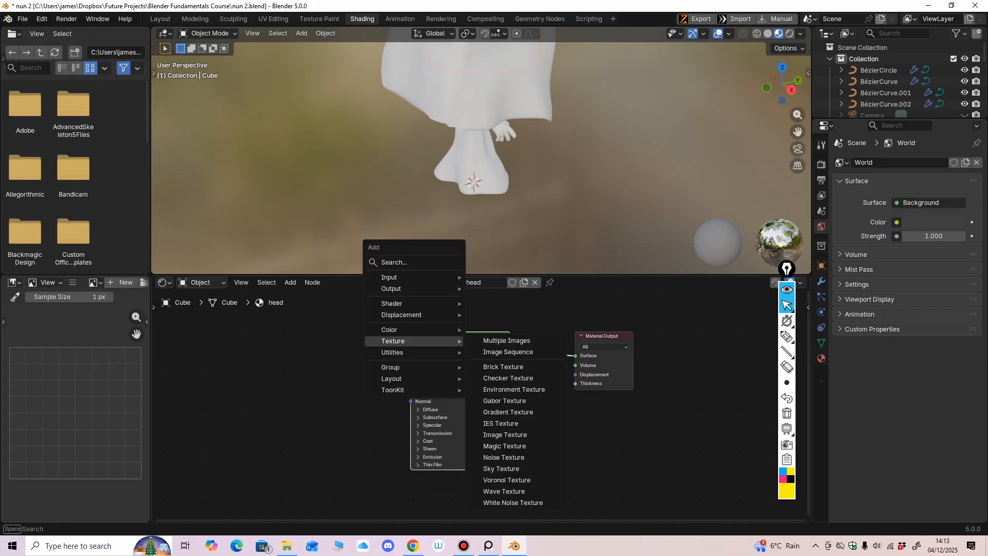
left_click(504, 434)
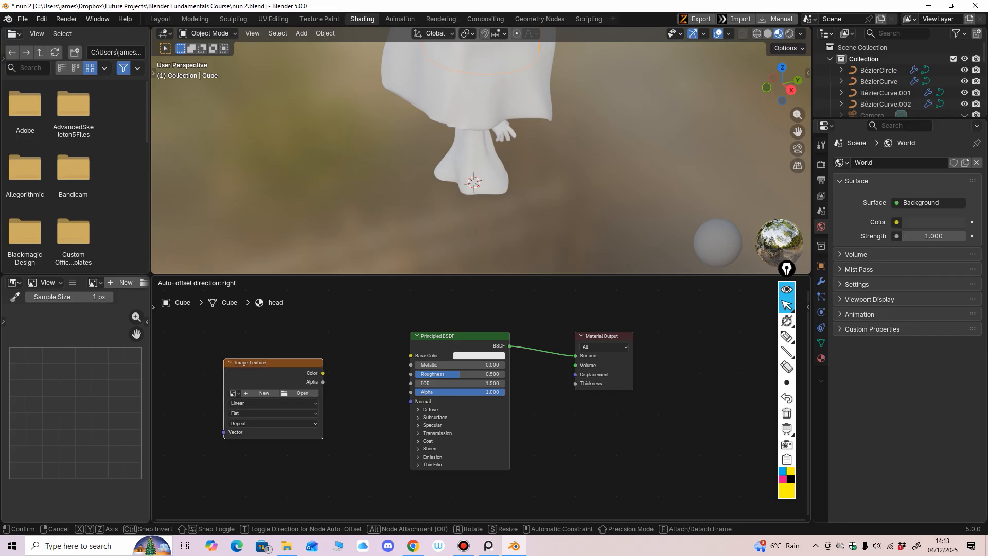
left_click(224, 359)
Create a 4096 × 4096 px image named head paint in the texture node and link its Color output to Base Color.
left_click(261, 392)
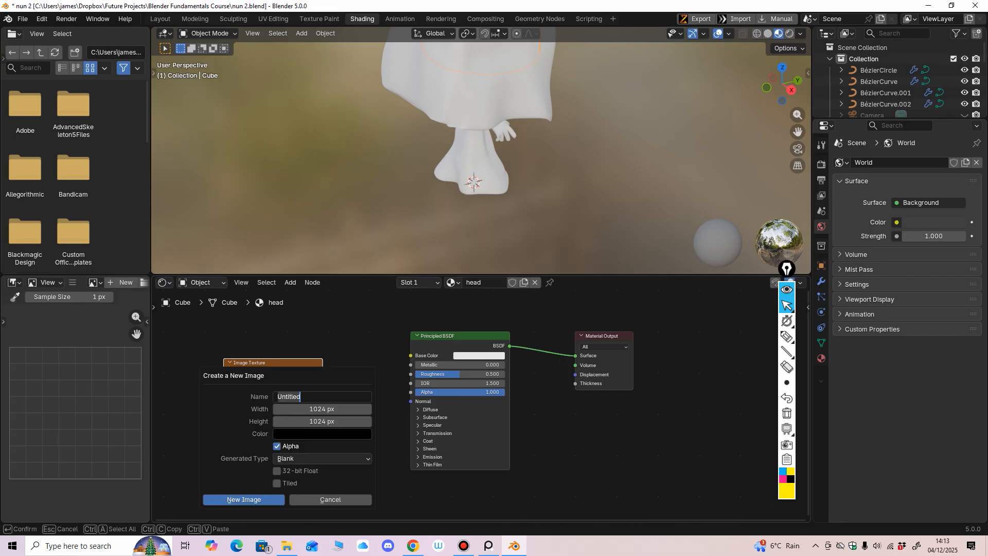
key("Tab")
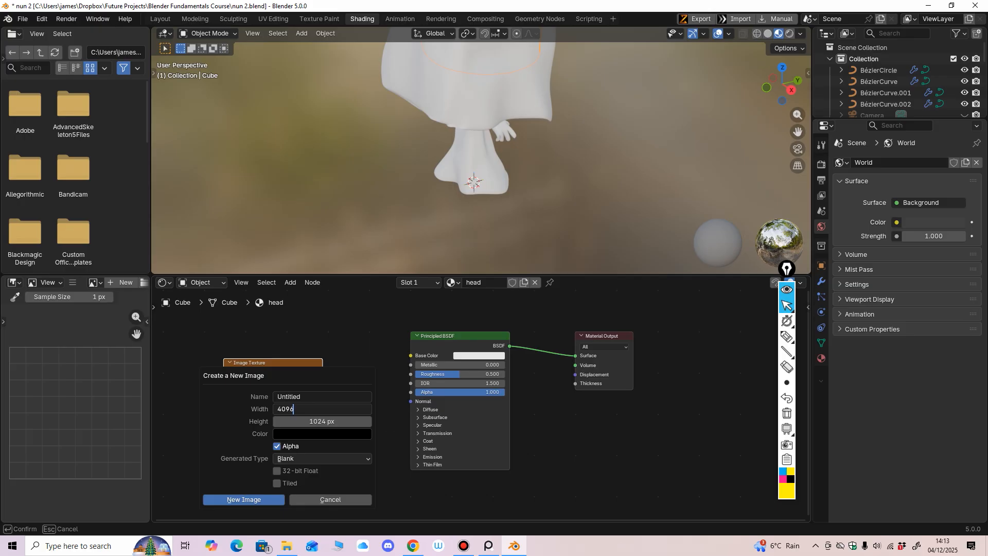
type("4096")
key("Tab")
type("4")
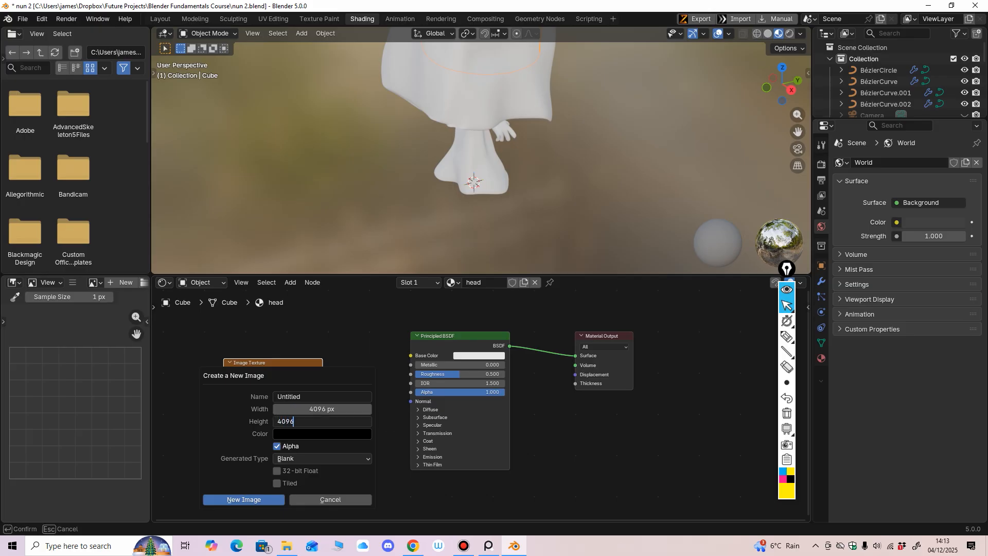
key("Tab")
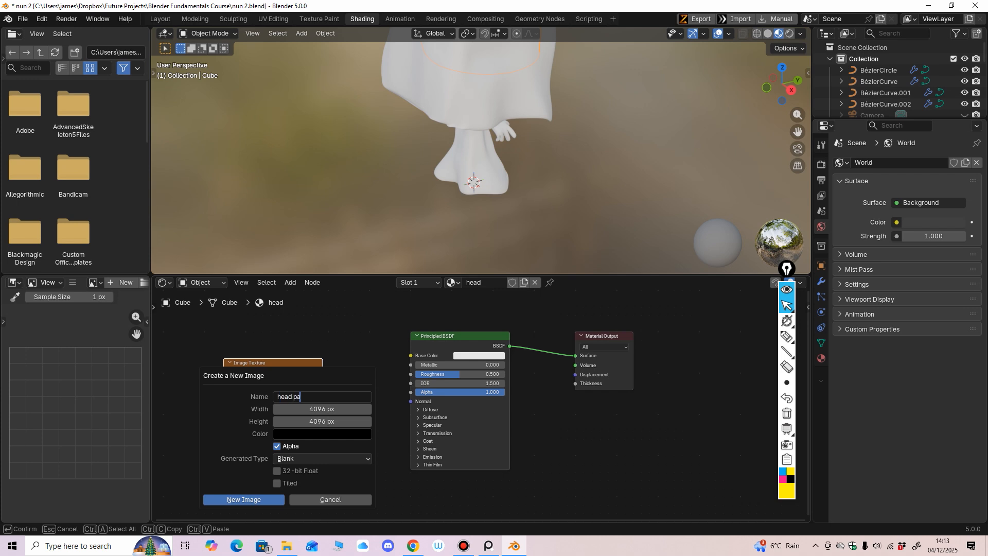
key("Return")
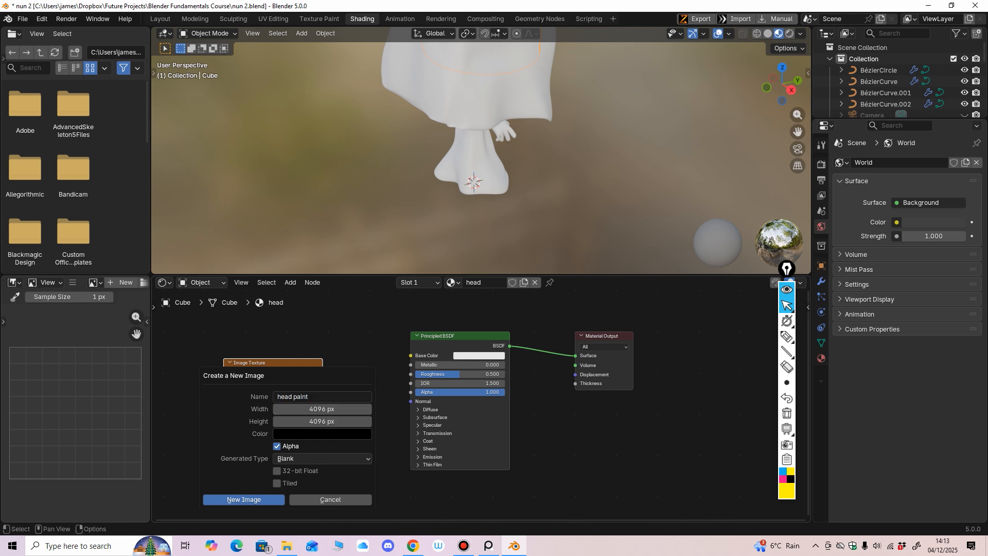
key("Return")
mouse_move(322, 372)
left_mouse_down()
mouse_move(355, 352)
mouse_move(411, 355)
left_mouse_up()
left_click_drag(278, 363, 249, 359)
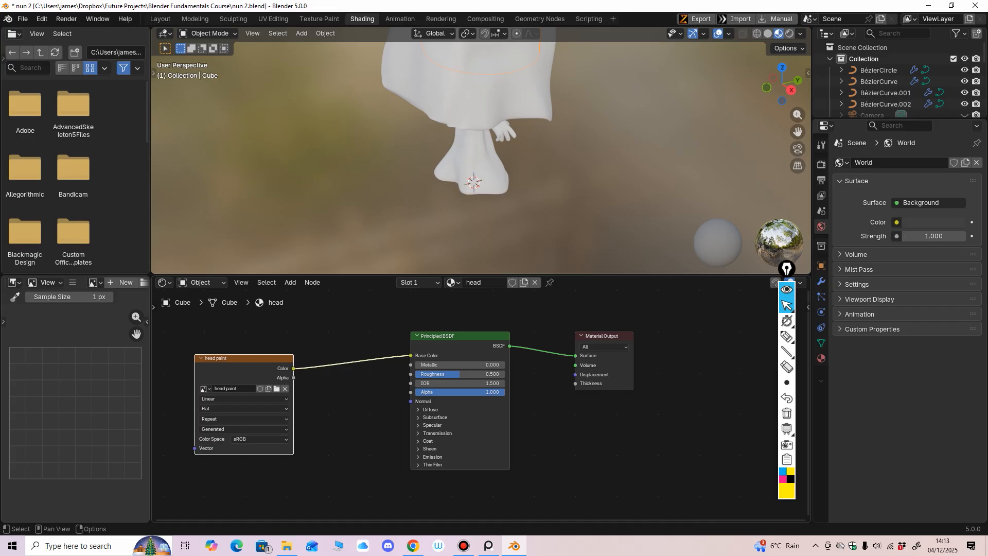
Cut the link between the head paint node and Base Color and reconnect it, twice.
right_click_drag(329, 341, 331, 390, "ctrl")
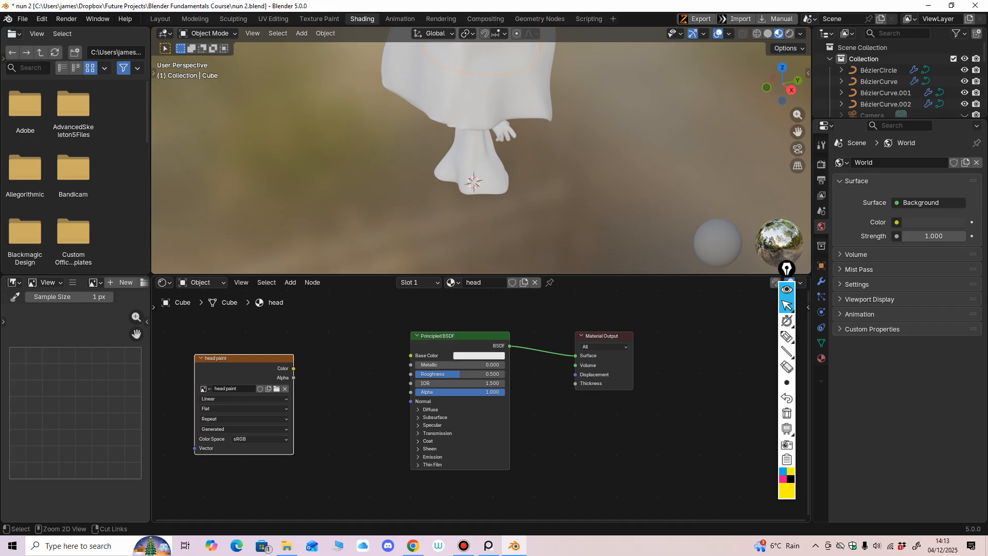
left_click_drag(293, 368, 316, 361)
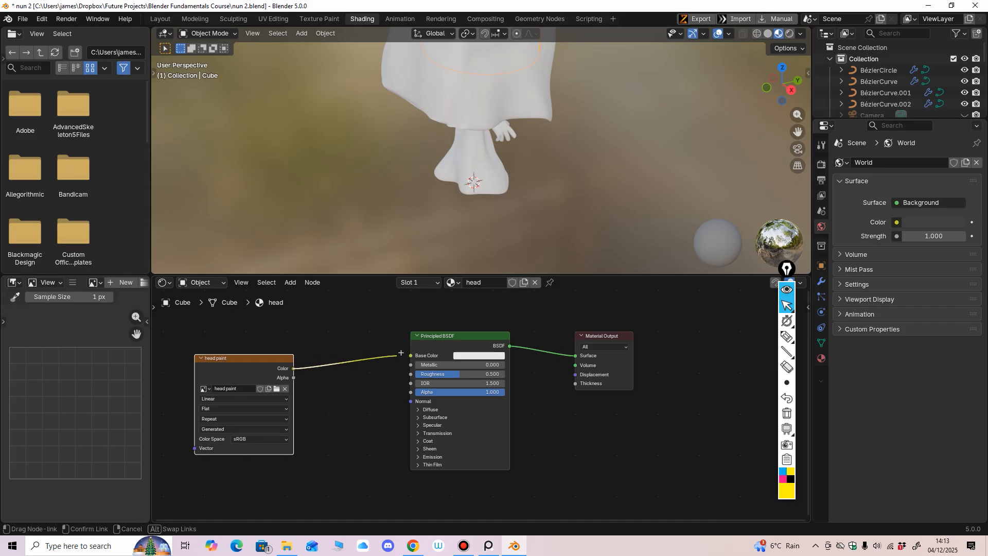
left_click_drag(411, 355, 411, 355)
right_click_drag(363, 341, 362, 382, "ctrl")
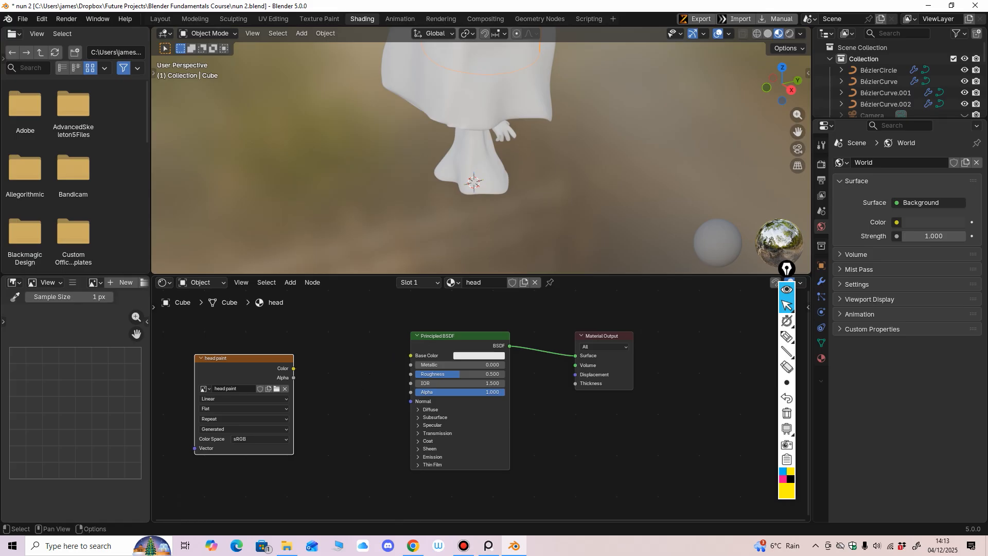
left_click_drag(293, 368, 411, 355)
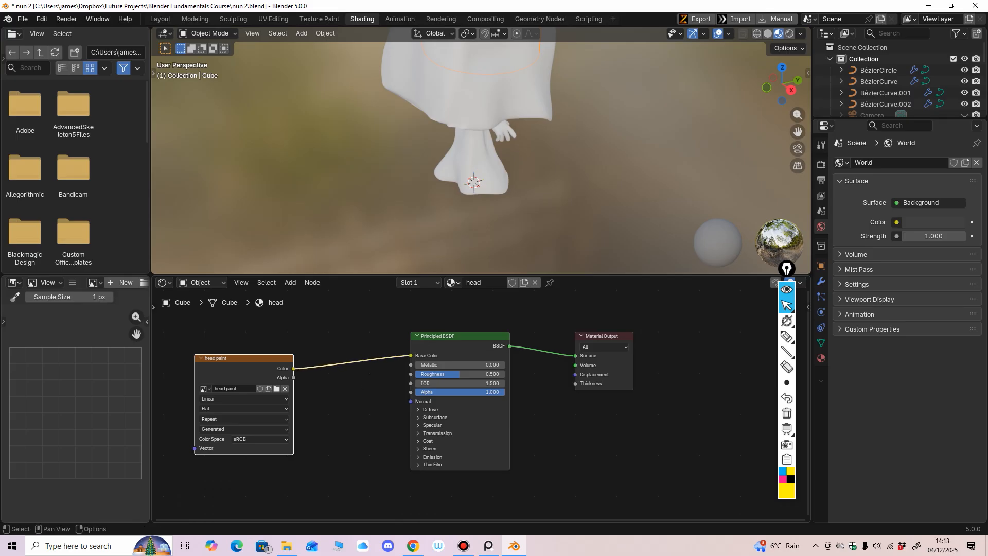
Reposition the head paint node, then show the head isolated in Material Preview in the Layout workspace.
left_click_drag(245, 358, 240, 369)
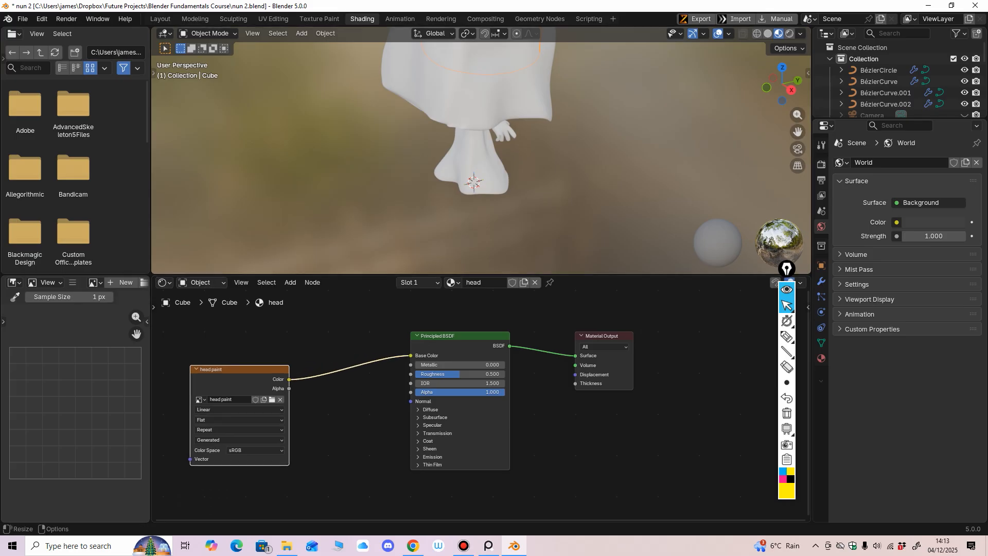
left_click_drag(330, 275, 330, 375)
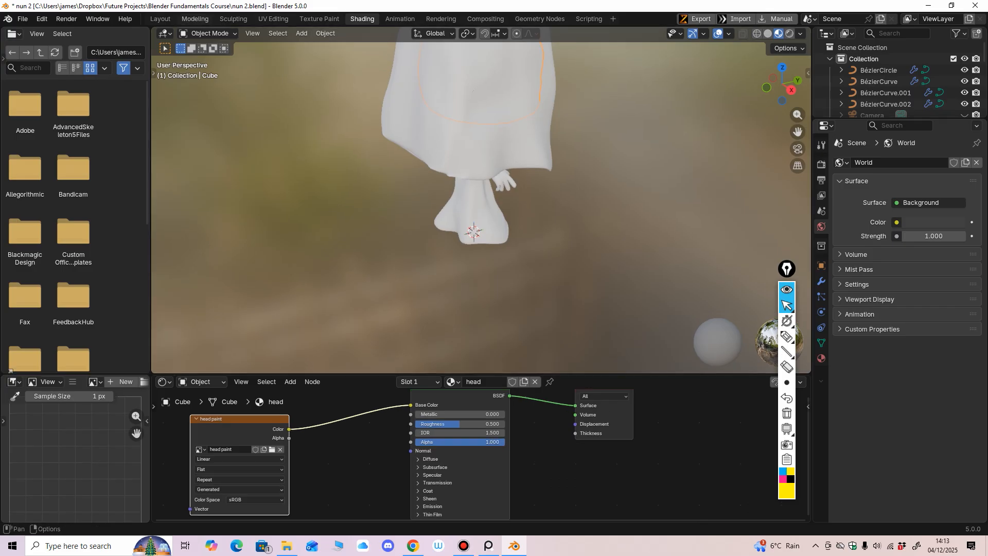
left_click(160, 19)
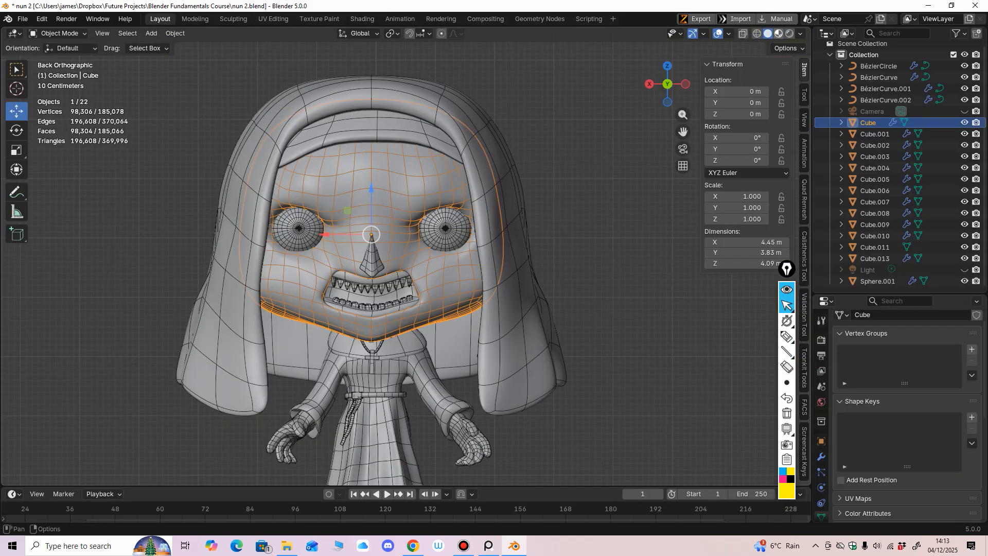
left_click(778, 33)
middle_click_drag(381, 258, 400, 270, "shift")
mouse_move(400, 269)
middle_mouse_down("ctrl")
mouse_move(400, 228)
mouse_move(396, 274)
middle_mouse_up("ctrl")
mouse_move(395, 275)
middle_mouse_down("ctrl")
mouse_move(395, 294)
mouse_move(400, 261)
middle_mouse_up("ctrl")
key("KP_Divide")
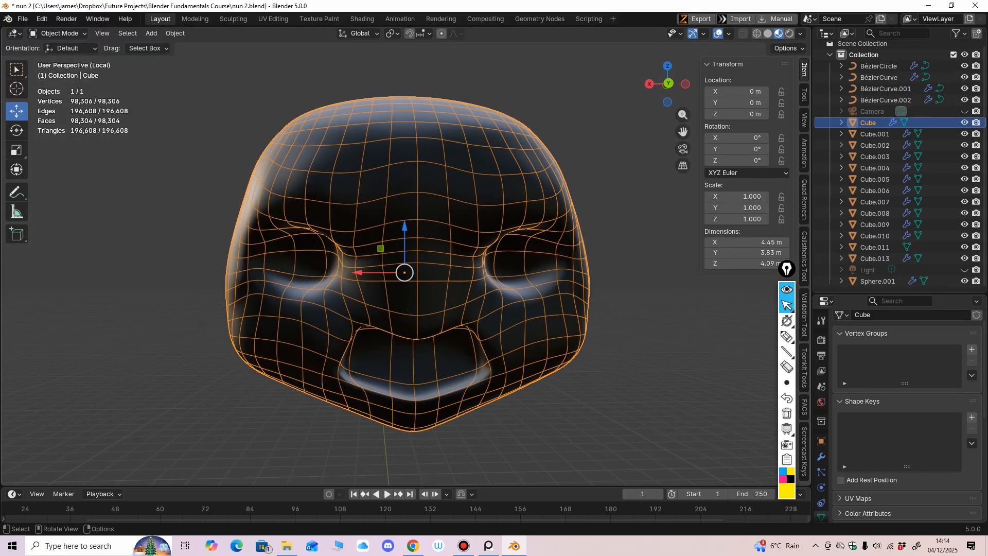
scroll(406, 263, "down", 2)
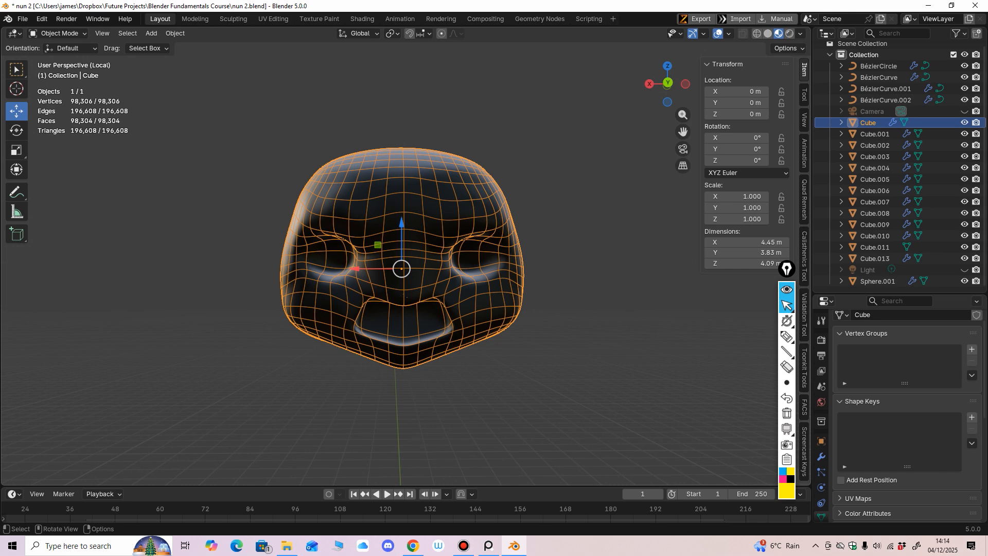
Put the head into Texture Paint mode and enlarge the brush to 404 px.
left_click(56, 33)
left_click(48, 101)
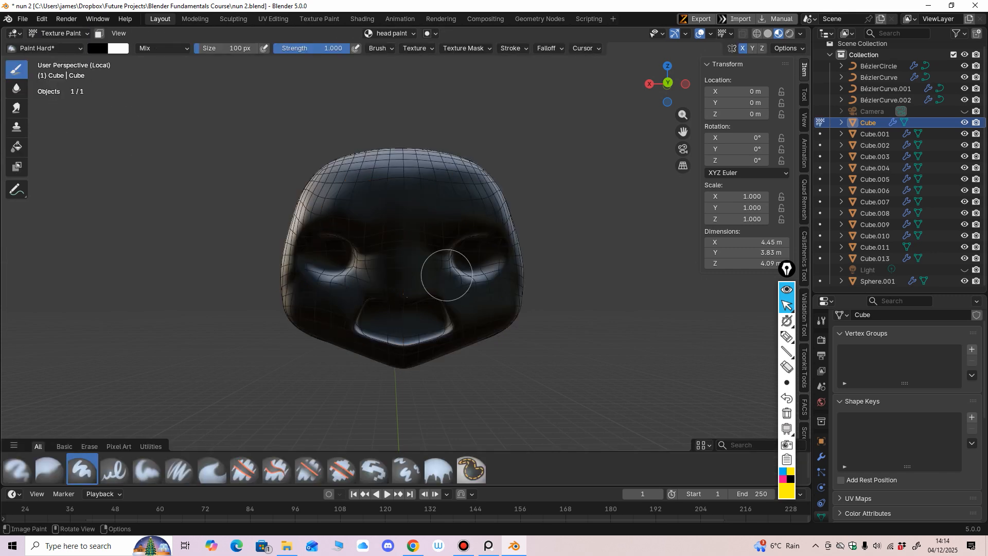
key("f")
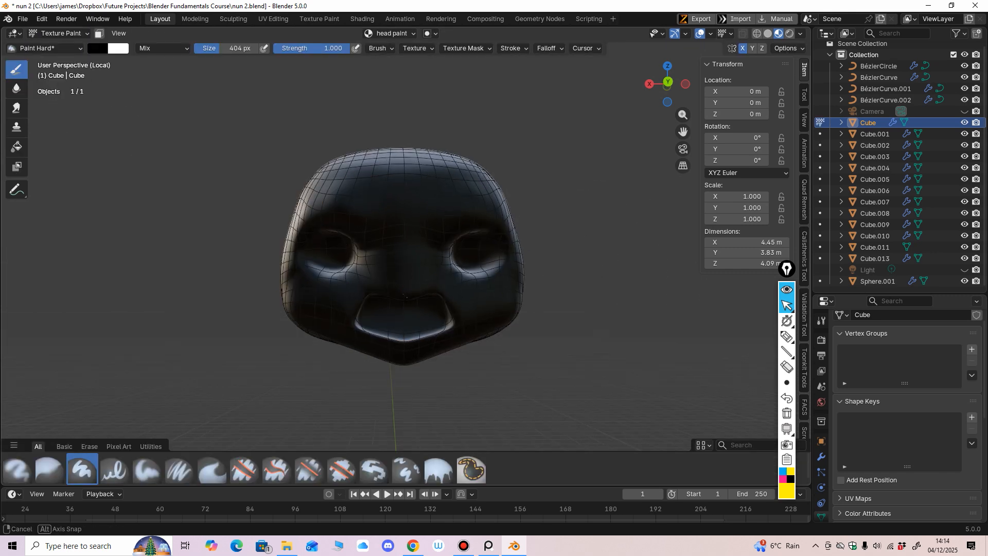
mouse_move(484, 291)
middle_mouse_down()
mouse_move(463, 284)
mouse_move(465, 266)
middle_mouse_up()
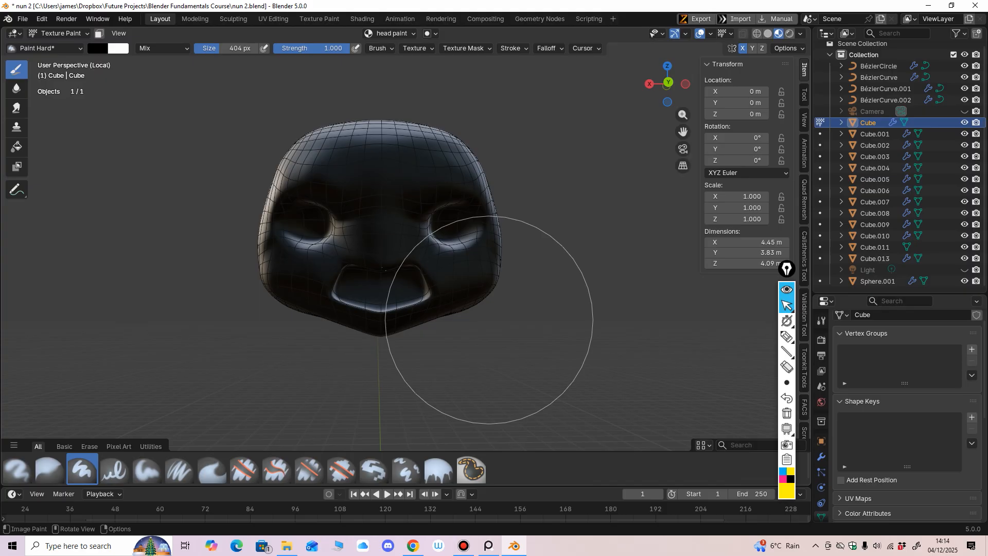
Set the brush colour to a pale warm grey, #C7C3B5, with hue 0.125, saturation 0.090 and value 0.780.
left_click(98, 48)
left_click_drag(139, 211, 166, 211)
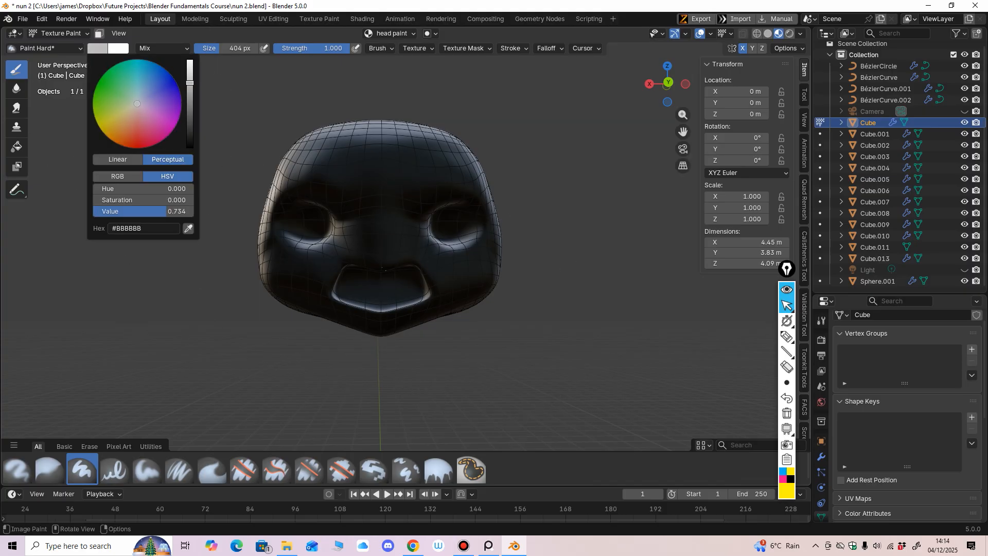
left_click_drag(136, 104, 134, 106)
left_click_drag(190, 83, 190, 78)
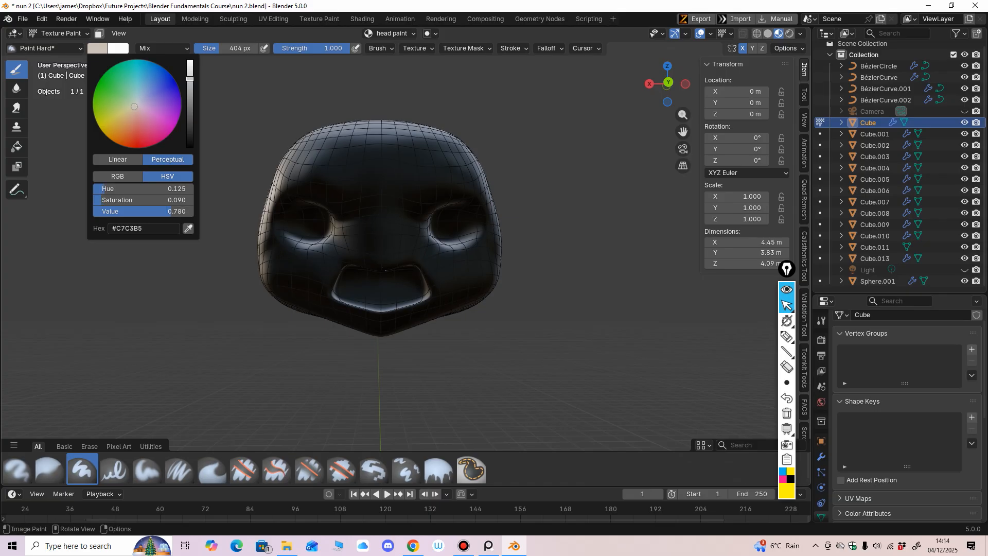
Shift the brush colour to a lighter pale pink with hue 0.051 and saturation 0.128.
left_click_drag(134, 107, 135, 111)
left_click_drag(190, 79, 190, 69)
left_click_drag(135, 110, 136, 109)
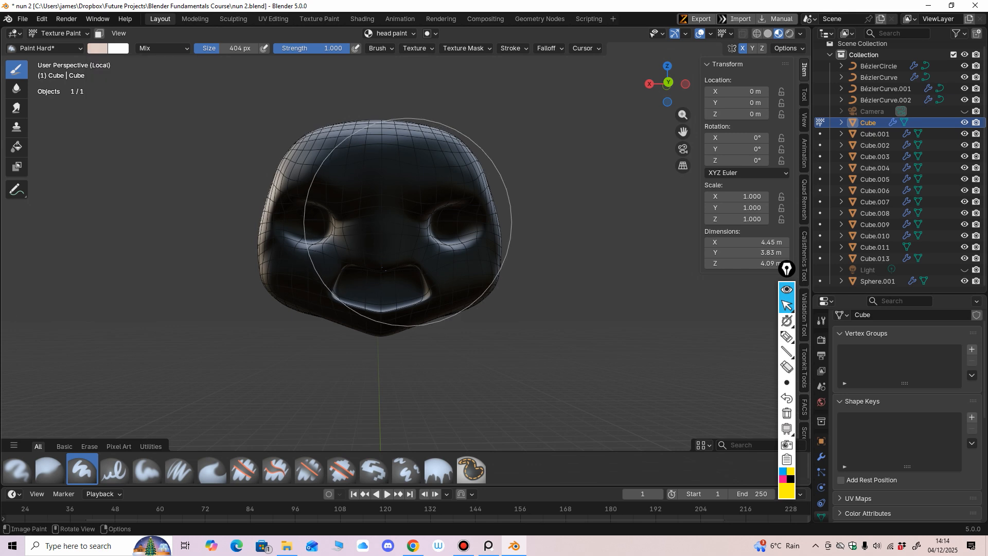
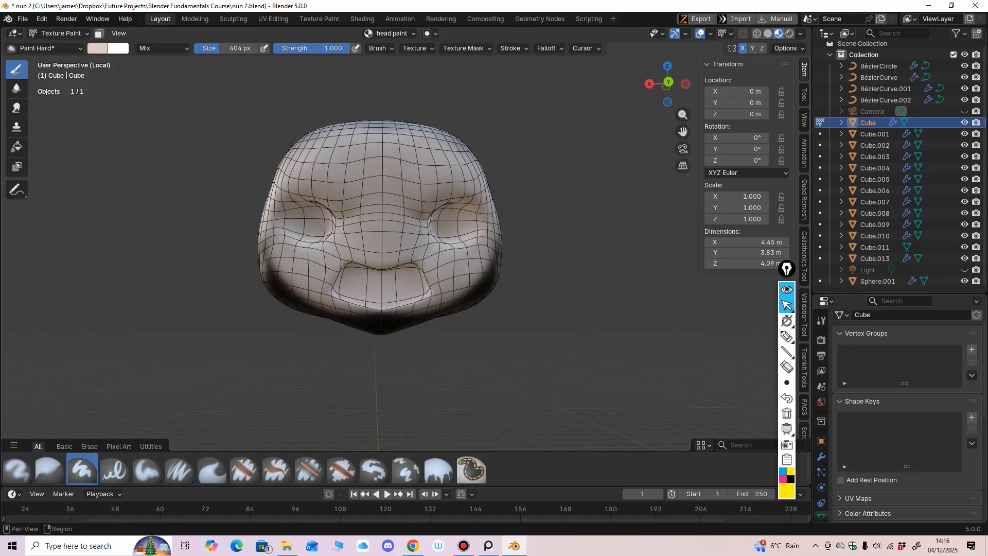
Set the head's Subdivision modifier to level 2 for both viewport and render, and turn off Optimal Display.
left_click(822, 456)
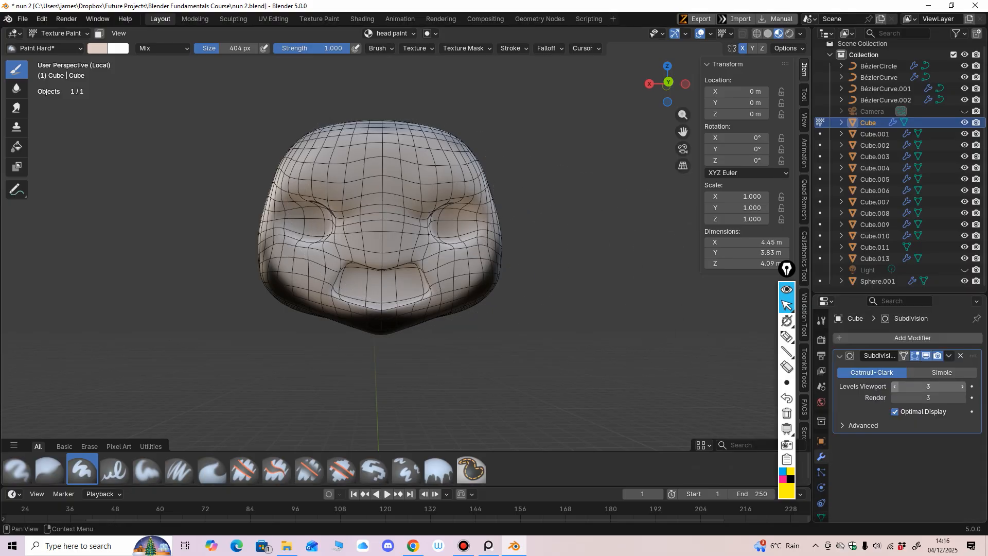
left_click(895, 386)
left_click(895, 398)
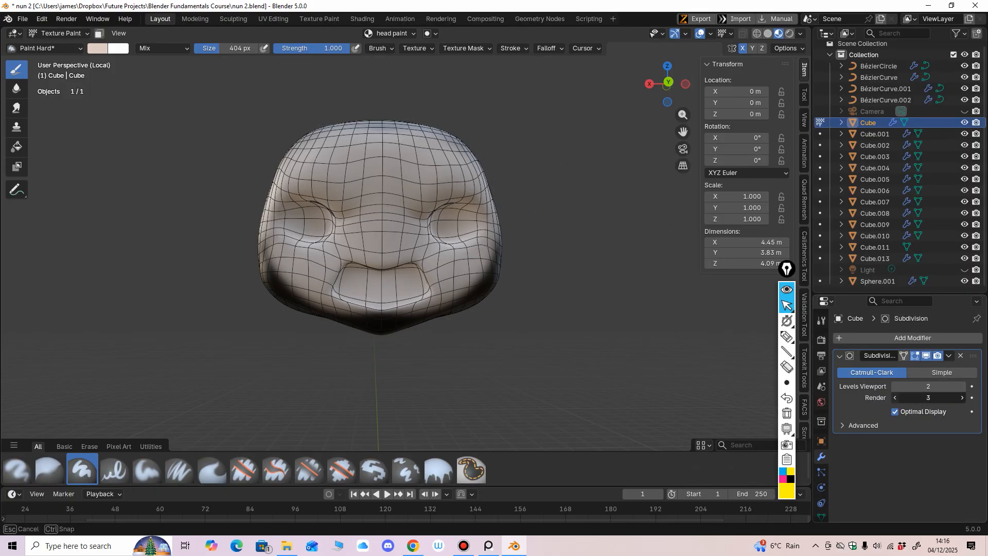
mouse_move(353, 193)
middle_mouse_down()
mouse_move(350, 202)
mouse_move(336, 190)
middle_mouse_up()
scroll(336, 189, "up", 1)
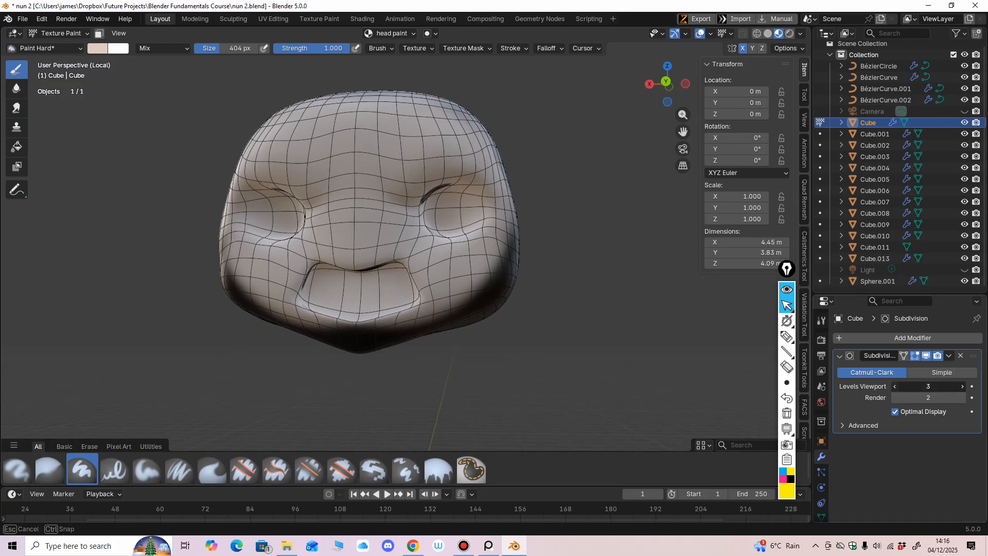
left_click(895, 412)
middle_click_drag(555, 335, 583, 361)
scroll(583, 362, "down", 1)
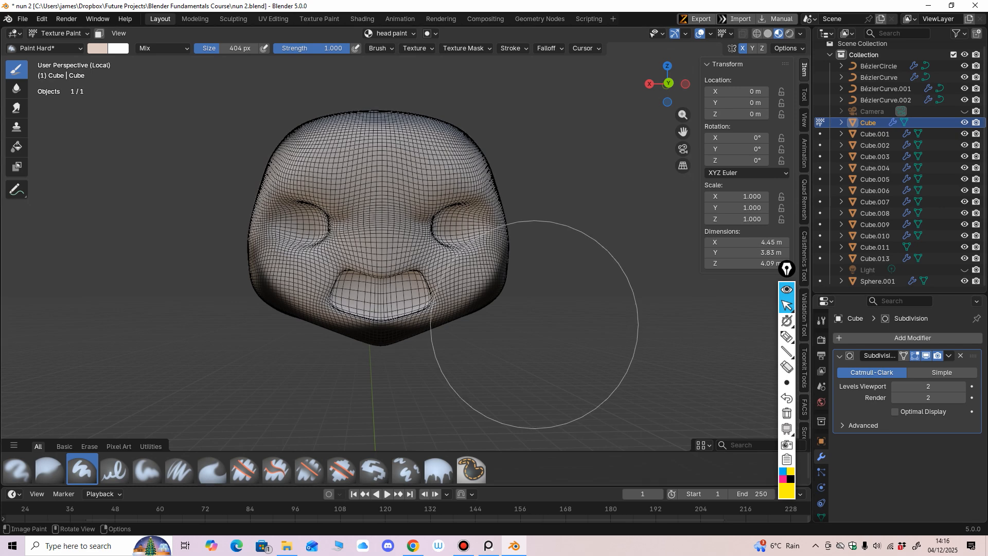
Try a viewport subdivision level of 3 on the head, then return it to 2.
middle_click_drag(507, 363, 489, 353)
scroll(490, 353, "up", 1)
left_click(962, 387)
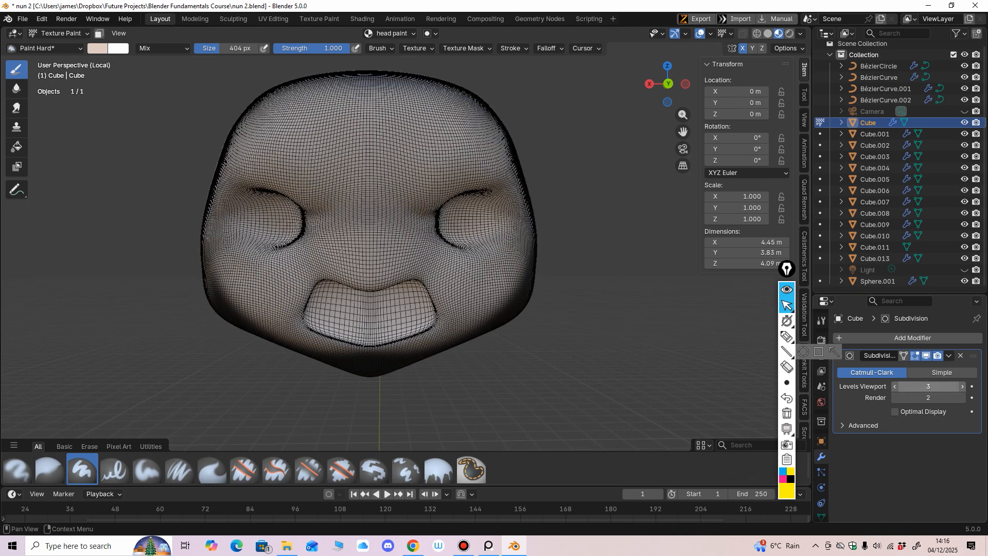
left_click(895, 387)
scroll(526, 321, "down", 1)
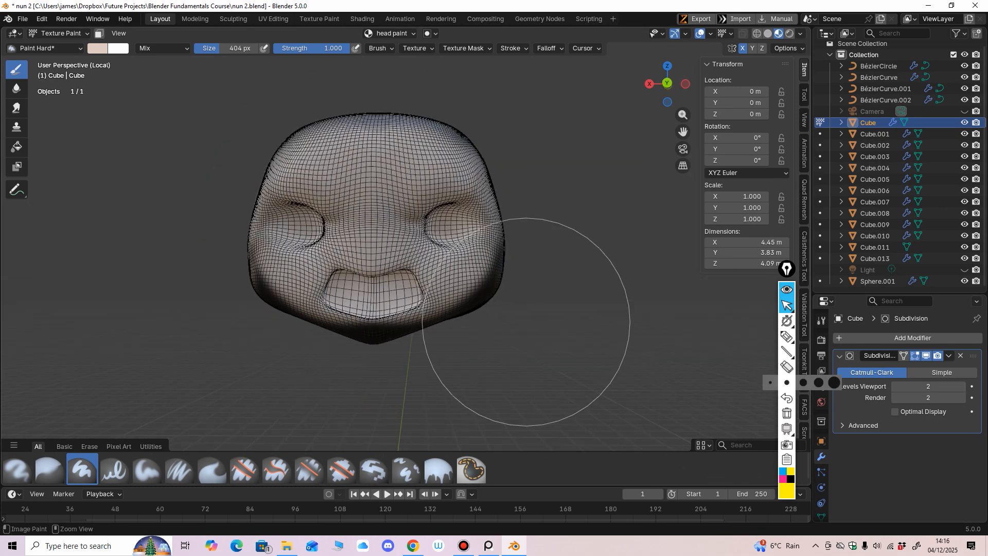
mouse_move(526, 321)
middle_mouse_down()
mouse_move(465, 320)
mouse_move(524, 313)
middle_mouse_up()
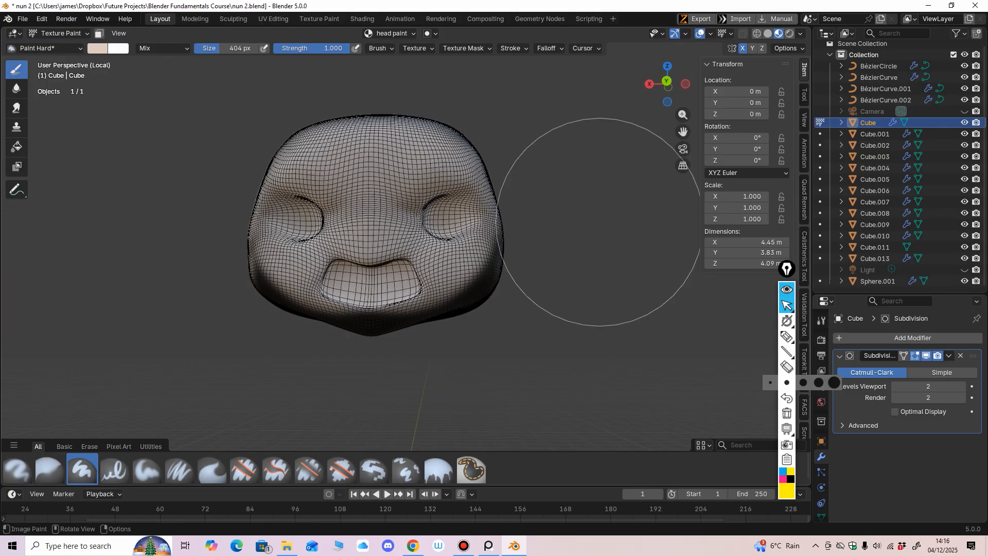
Hide the viewport overlays and fill the entire head with the pale pink brush colour.
left_click(700, 33)
scroll(530, 309, "up", 1)
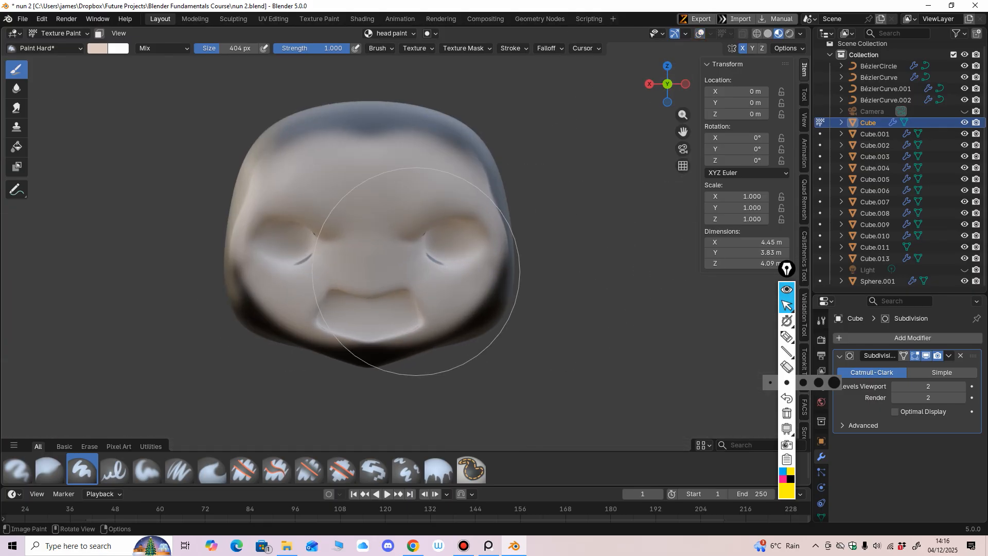
left_click(17, 147)
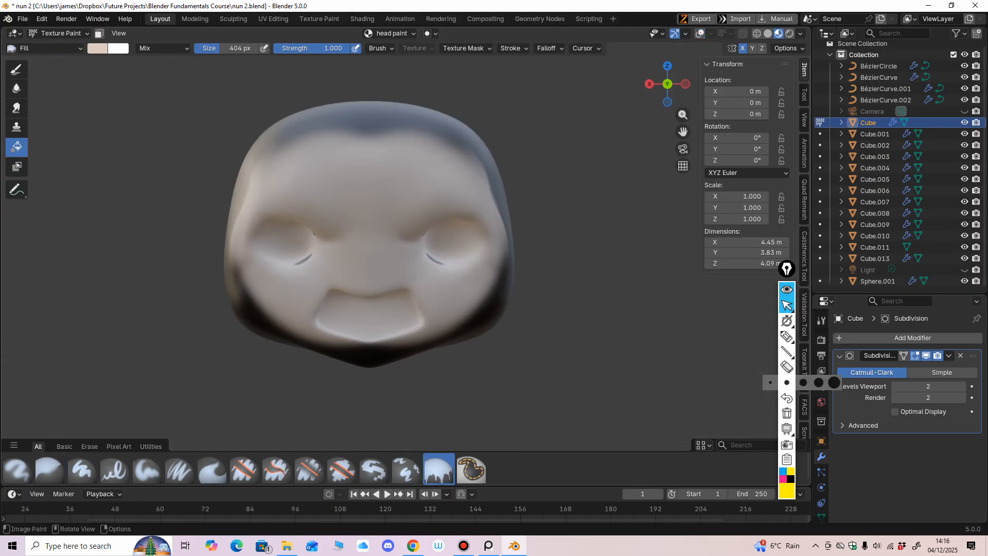
left_click(369, 206)
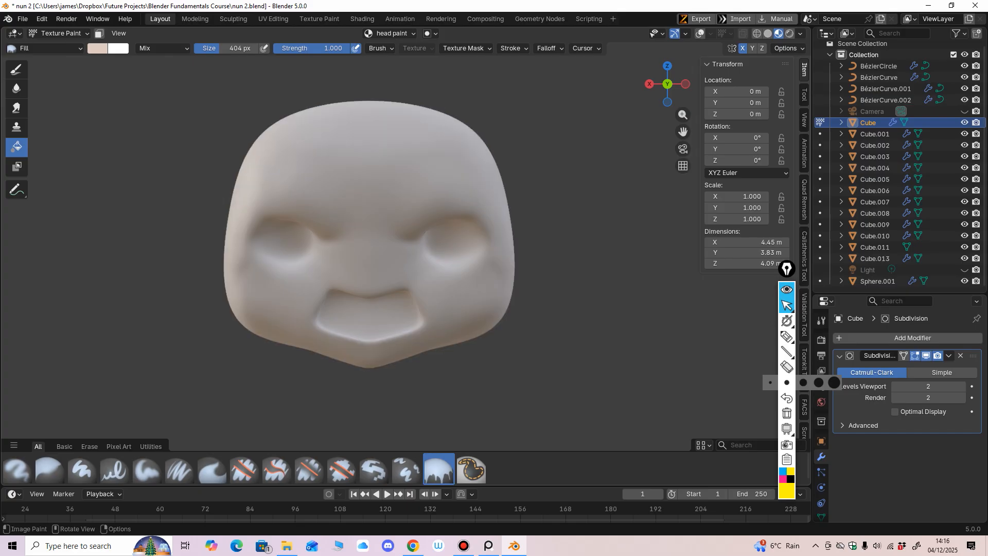
middle_click_drag(463, 257, 493, 230)
middle_click_drag(492, 230, 493, 220, "ctrl")
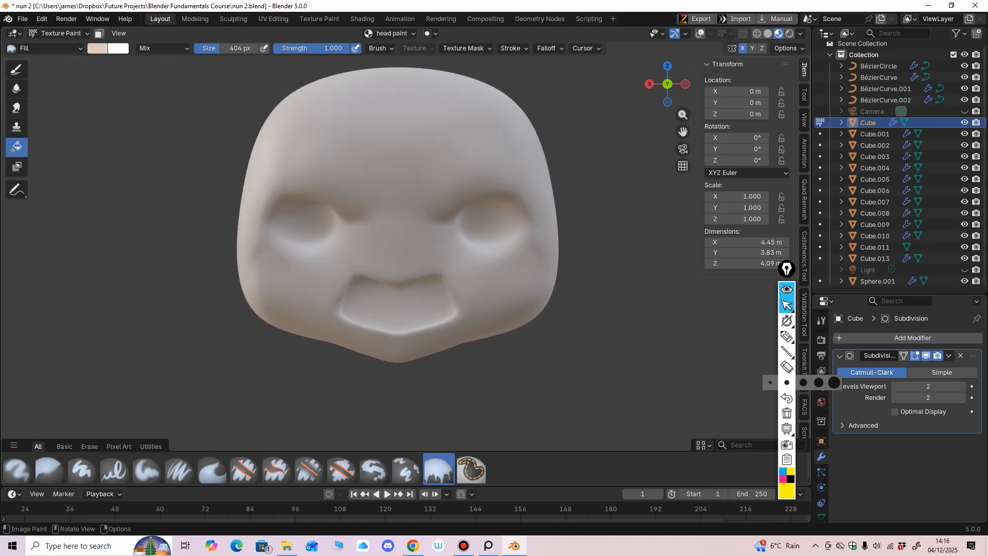
Leave local view to show the whole nun, and check it in Rendered shading before returning to Material Preview.
key("KP_Divide")
middle_click_drag(453, 257, 458, 230, "ctrl")
mouse_move(458, 230)
middle_mouse_down("ctrl")
mouse_move(462, 183)
mouse_move(462, 240)
middle_mouse_up("ctrl")
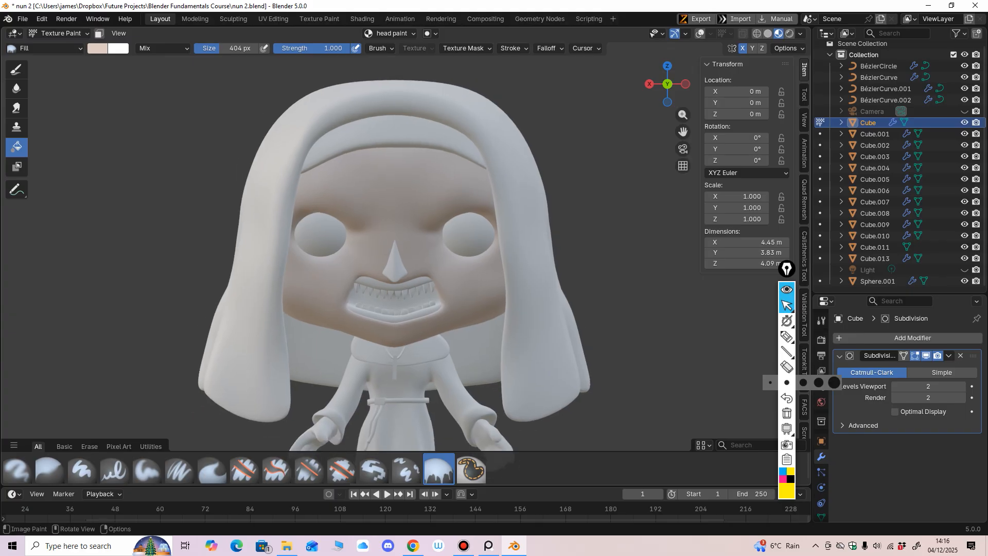
left_click(789, 33)
left_click(778, 33)
mouse_move(545, 206)
middle_mouse_down("ctrl")
mouse_move(546, 156)
mouse_move(545, 187)
mouse_move(527, 202)
mouse_move(527, 180)
middle_mouse_up("ctrl")
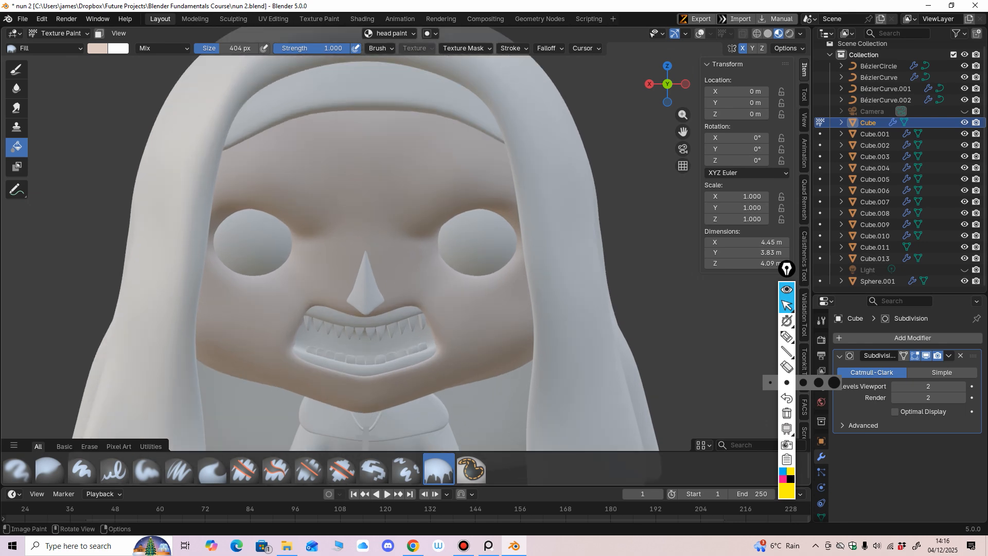
mouse_move(527, 180)
middle_mouse_down("ctrl")
mouse_move(527, 230)
mouse_move(527, 199)
middle_mouse_up("ctrl")
Darken the brush colour to near-black #181515 and choose the Paint Soft brush.
left_click(97, 48)
left_click_drag(190, 71, 190, 140)
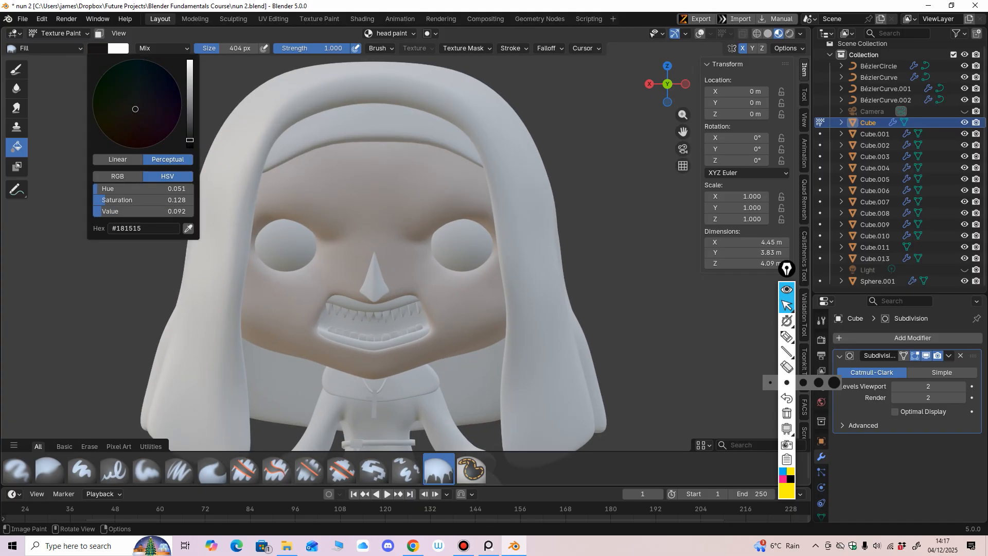
left_click(45, 49)
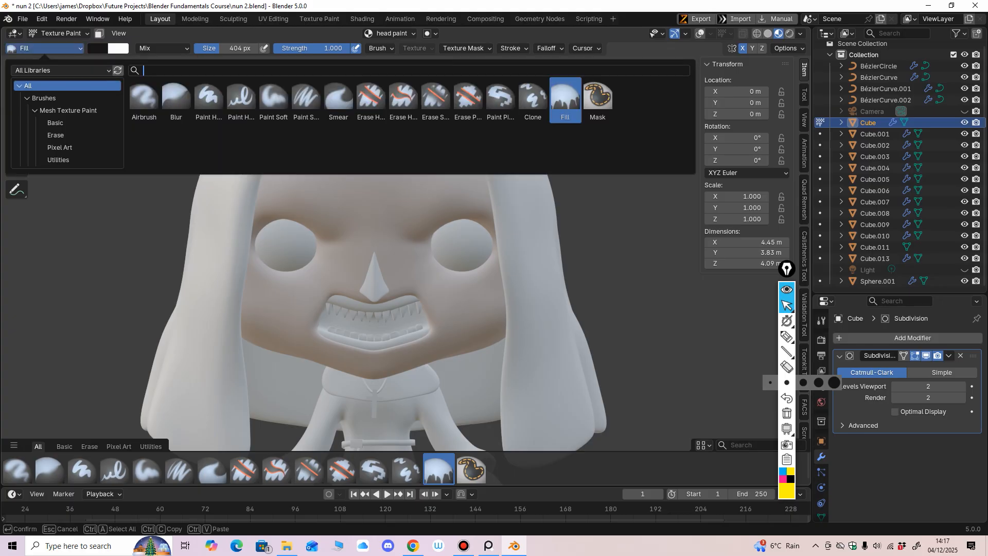
left_click(17, 68)
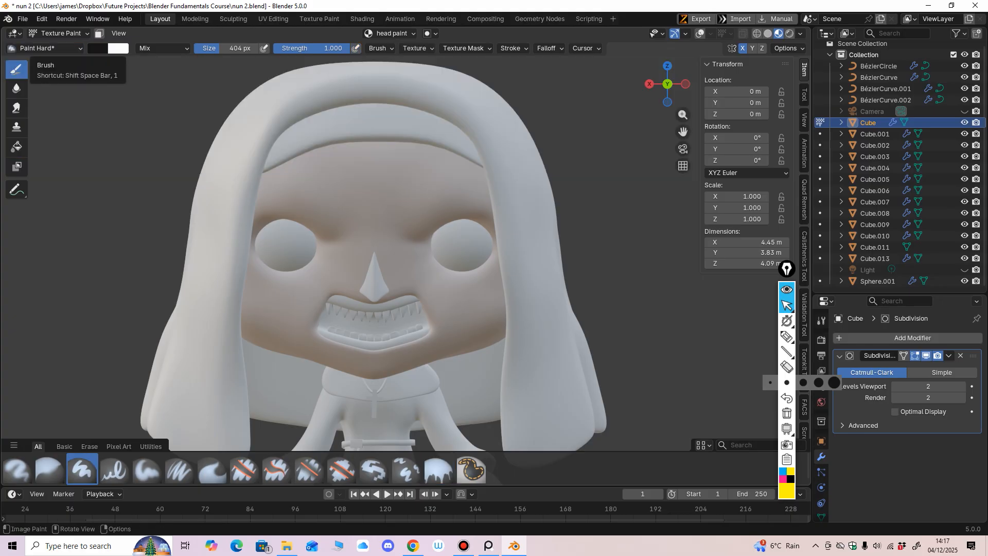
left_click(44, 48)
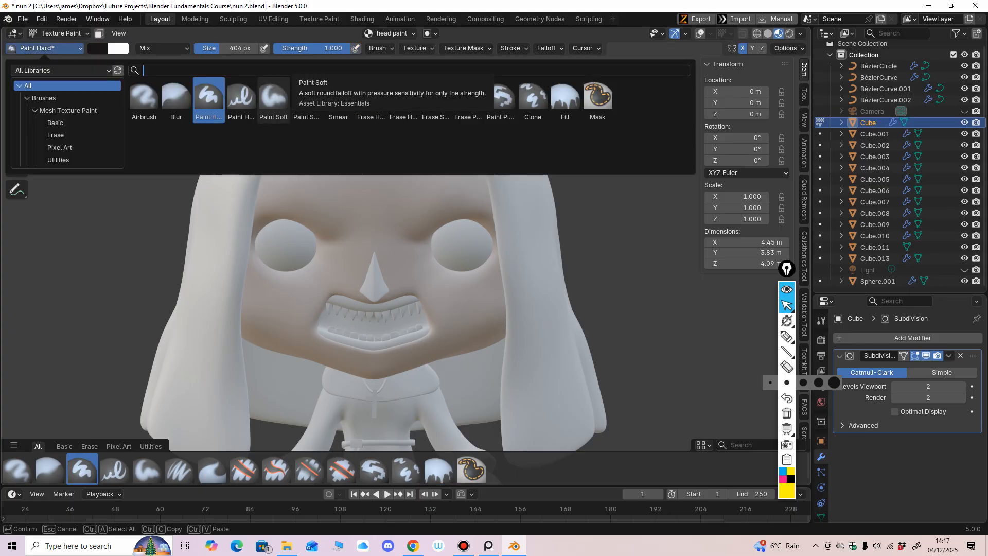
left_click(273, 97)
Reduce the soft brush to 174 px and lower its strength to 0.285.
key("f")
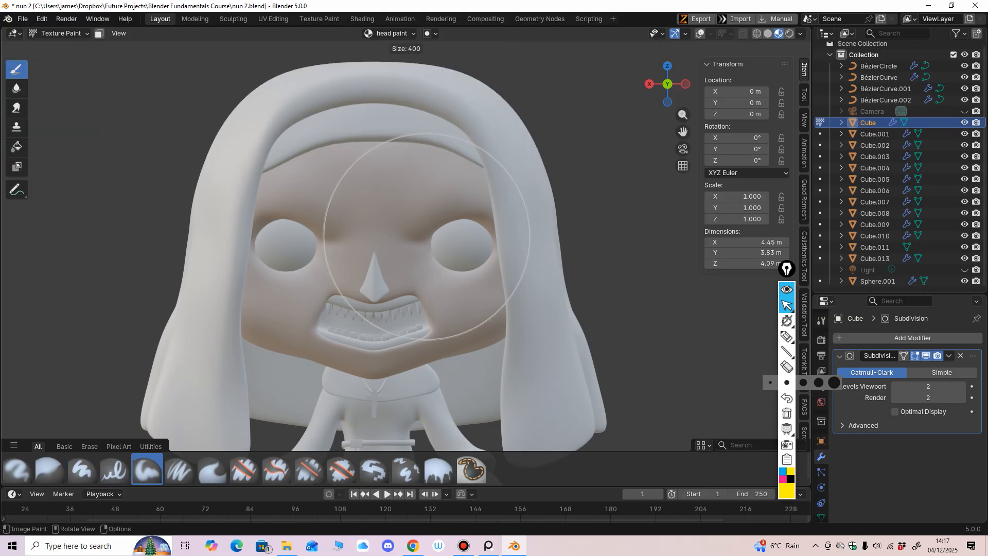
left_click(402, 215)
mouse_move(403, 216)
middle_mouse_down()
mouse_move(411, 212)
mouse_move(398, 224)
mouse_move(382, 212)
middle_mouse_up()
scroll(411, 214, "up", 3)
scroll(383, 210, "up", 1)
key("f")
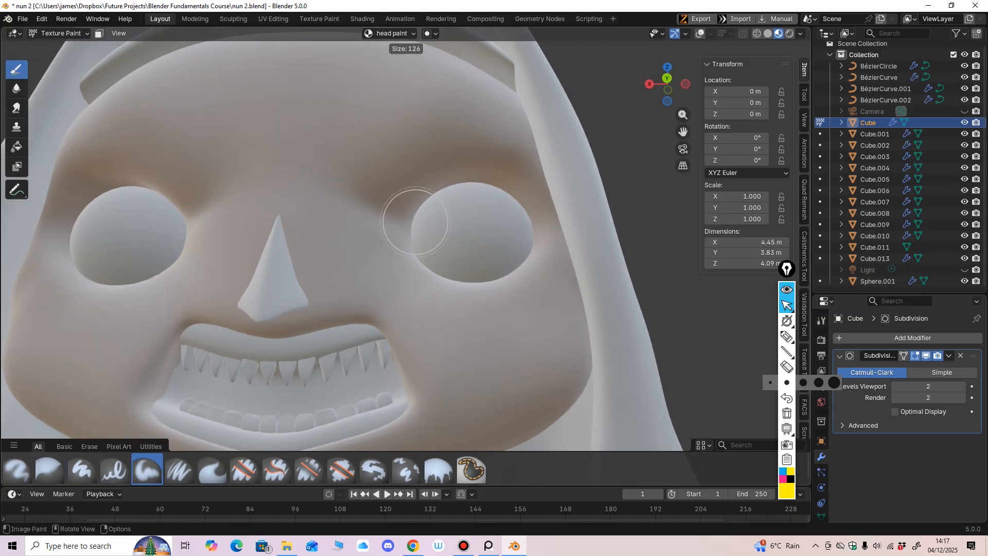
left_click(415, 216)
key("f")
left_click(435, 193)
key("shift+f")
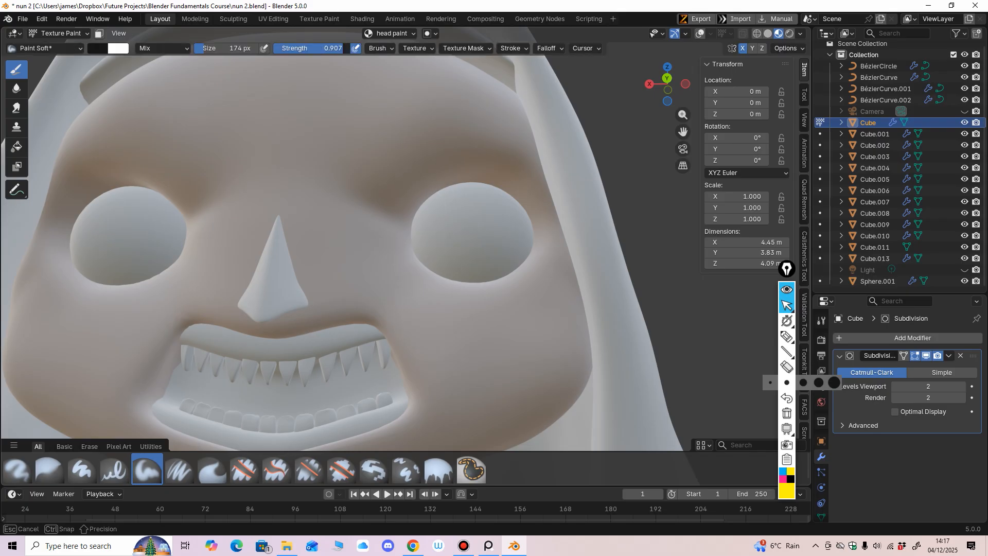
left_click(290, 72)
Paint dark shading above and around the eye sockets, reducing the brush to 103 px for the finer strokes.
mouse_move(441, 165)
left_mouse_down()
mouse_move(404, 208)
mouse_move(414, 241)
mouse_move(429, 187)
mouse_move(494, 184)
mouse_move(516, 211)
mouse_move(507, 268)
mouse_move(460, 282)
mouse_move(412, 249)
mouse_move(407, 273)
mouse_move(426, 181)
mouse_move(448, 170)
mouse_move(417, 210)
mouse_move(401, 213)
mouse_move(463, 186)
mouse_move(506, 212)
left_mouse_up()
scroll(507, 216, "down", 3)
mouse_move(507, 219)
middle_mouse_down()
mouse_move(502, 203)
mouse_move(466, 263)
mouse_move(446, 221)
middle_mouse_up()
key("f")
left_click(448, 263)
left_click_drag(428, 189, 443, 186)
middle_click_drag(443, 185, 445, 188)
scroll(446, 191, "up", 2)
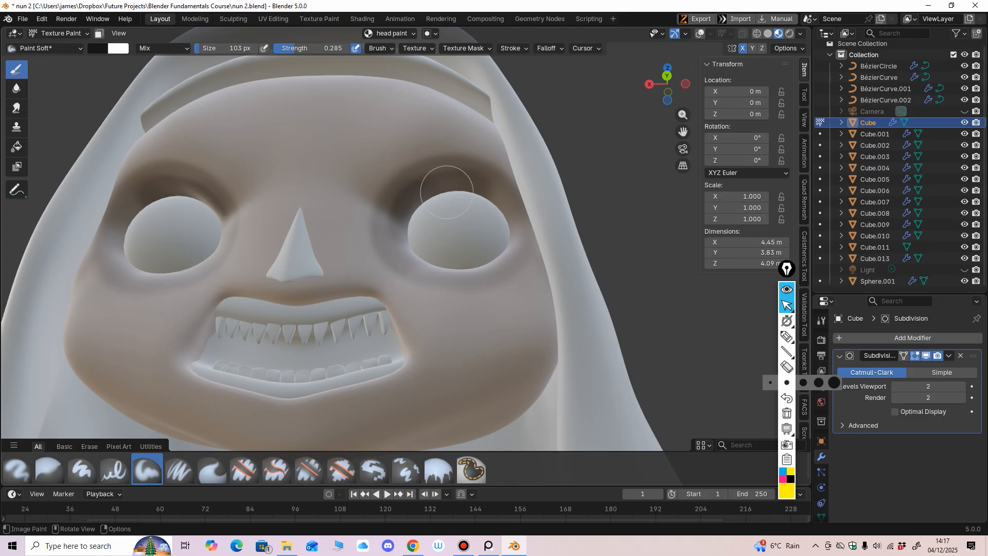
Deepen the dark shading at the inner corners and along the upper rims of the eye sockets.
middle_click_drag(441, 194, 415, 221)
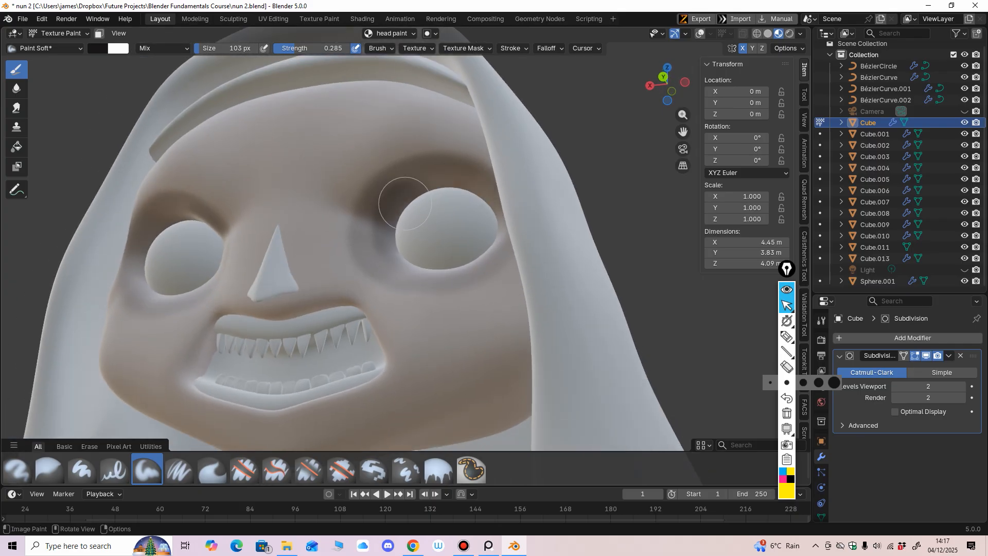
mouse_move(449, 190)
left_mouse_down()
mouse_move(489, 211)
mouse_move(502, 244)
mouse_move(479, 275)
mouse_move(393, 246)
left_mouse_up()
mouse_move(394, 246)
middle_mouse_down()
mouse_move(483, 221)
mouse_move(433, 183)
middle_mouse_up()
scroll(484, 220, "up", 2)
mouse_move(432, 141)
left_mouse_down()
mouse_move(458, 119)
mouse_move(479, 122)
mouse_move(502, 169)
left_mouse_up()
middle_click_drag(503, 175, 503, 196)
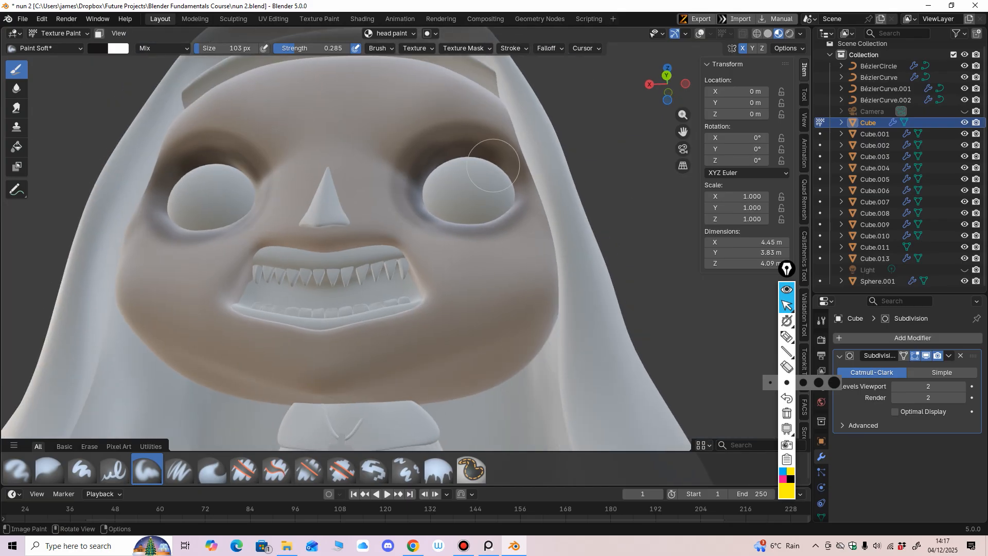
Extend the dark shading around the outer corners and beneath the eyes to ring both sockets.
left_click_drag(494, 150, 507, 202)
middle_click_drag(507, 199, 509, 211)
middle_click_drag(473, 172, 465, 150)
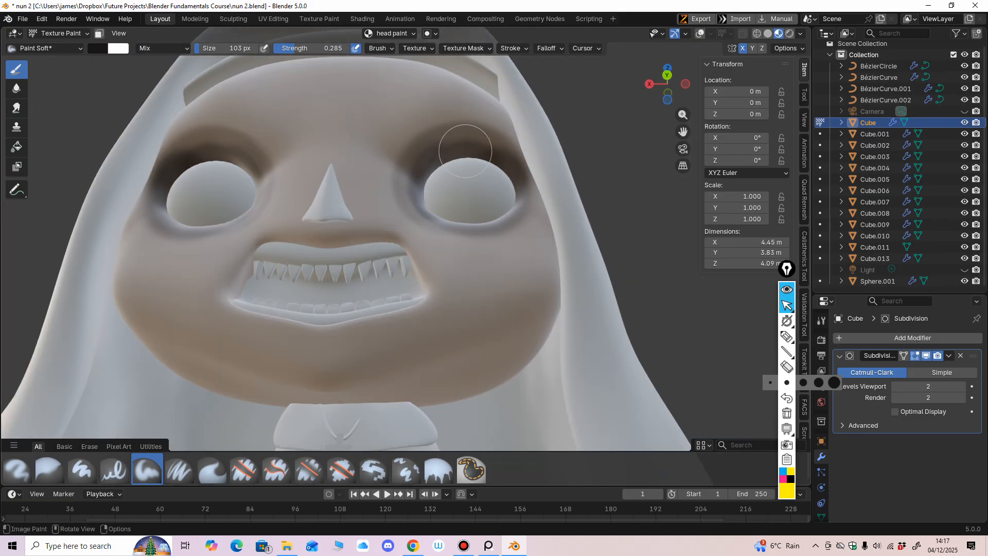
left_click_drag(474, 156, 426, 191)
mouse_move(445, 200)
middle_mouse_down()
mouse_move(406, 180)
mouse_move(462, 171)
middle_mouse_up()
middle_click_drag(422, 224, 451, 247, "alt")
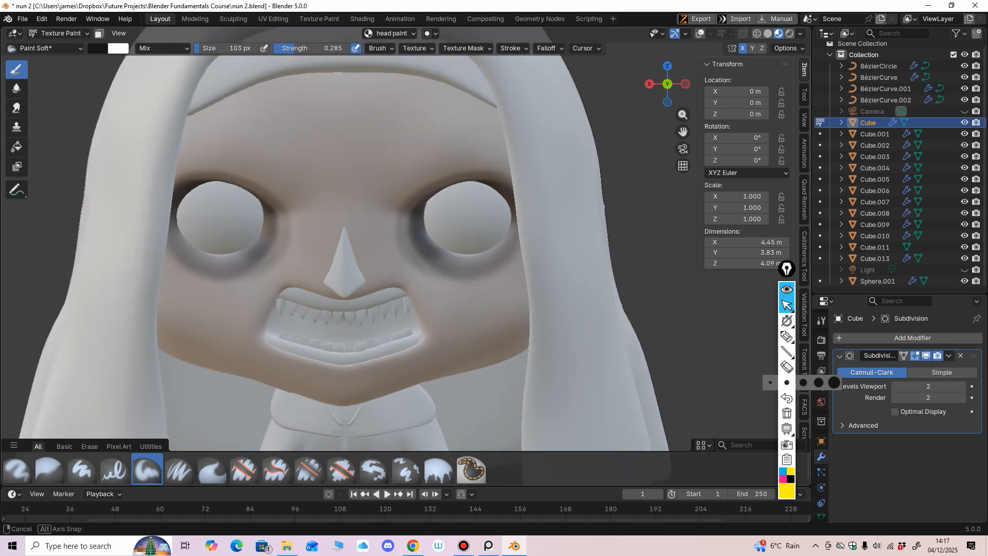
mouse_move(439, 250)
left_mouse_down()
mouse_move(482, 249)
mouse_move(500, 233)
mouse_move(447, 257)
mouse_move(413, 236)
left_mouse_up()
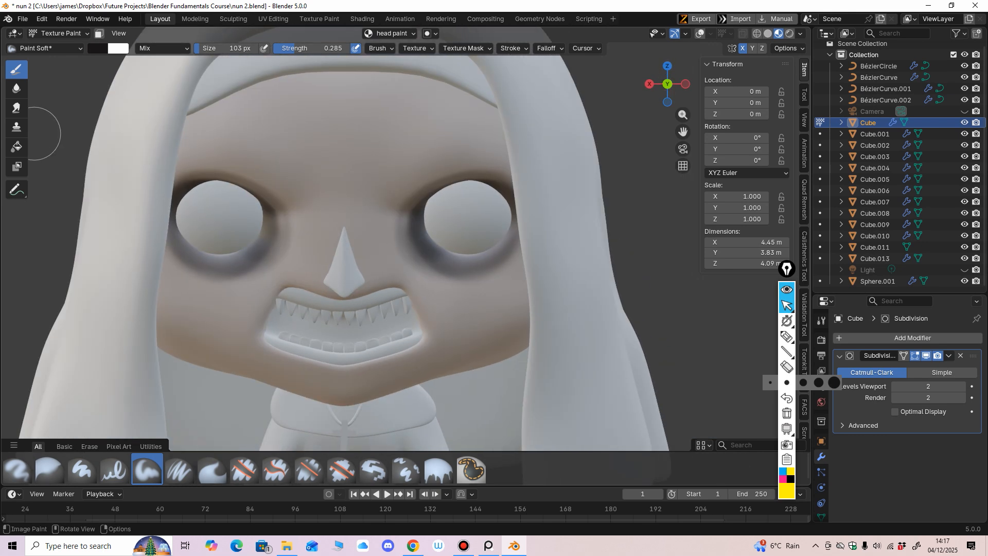
Blend the dark edges around the eye sockets using the Smear brush at strength 0.309.
left_click(17, 108)
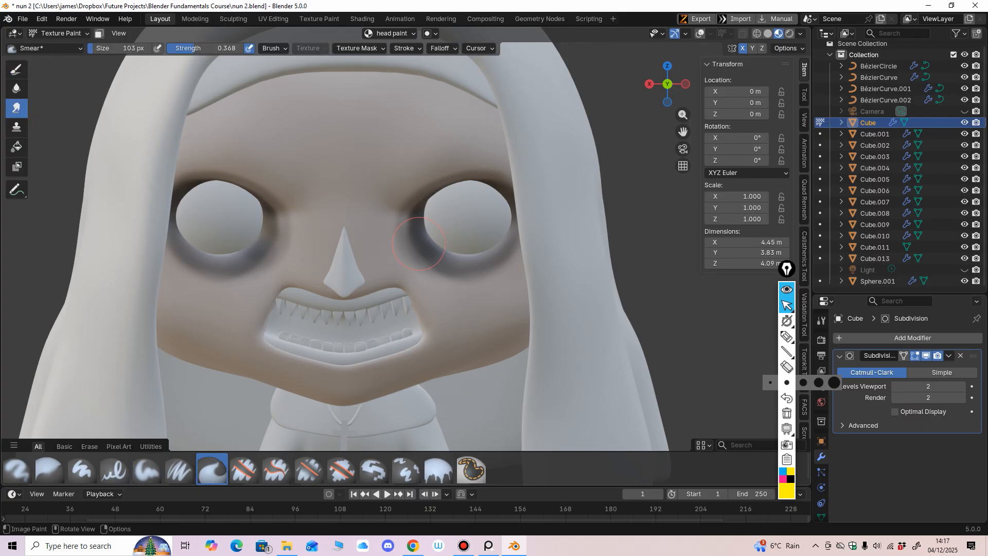
key("shift+f")
left_click(398, 185)
key("f")
left_click(436, 241)
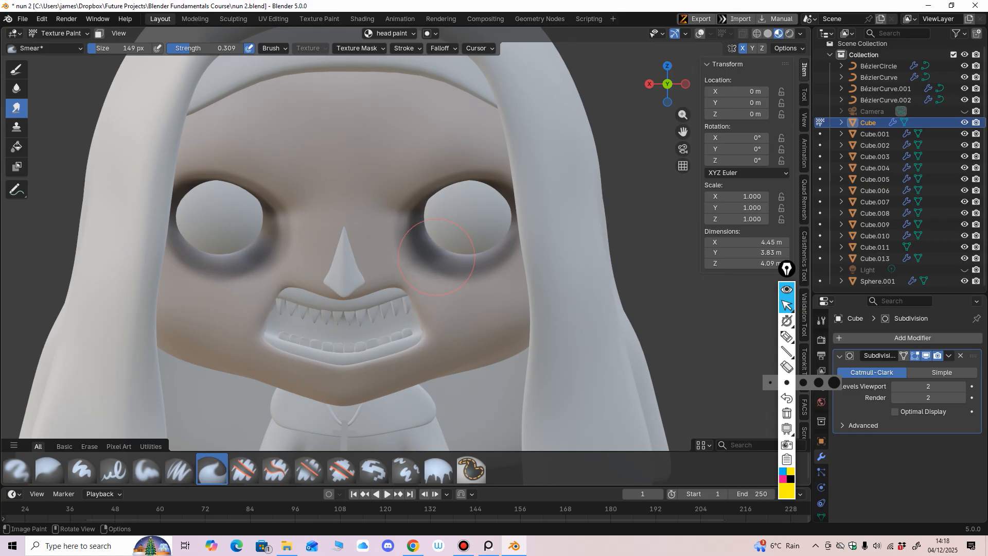
key("f")
left_click(407, 248)
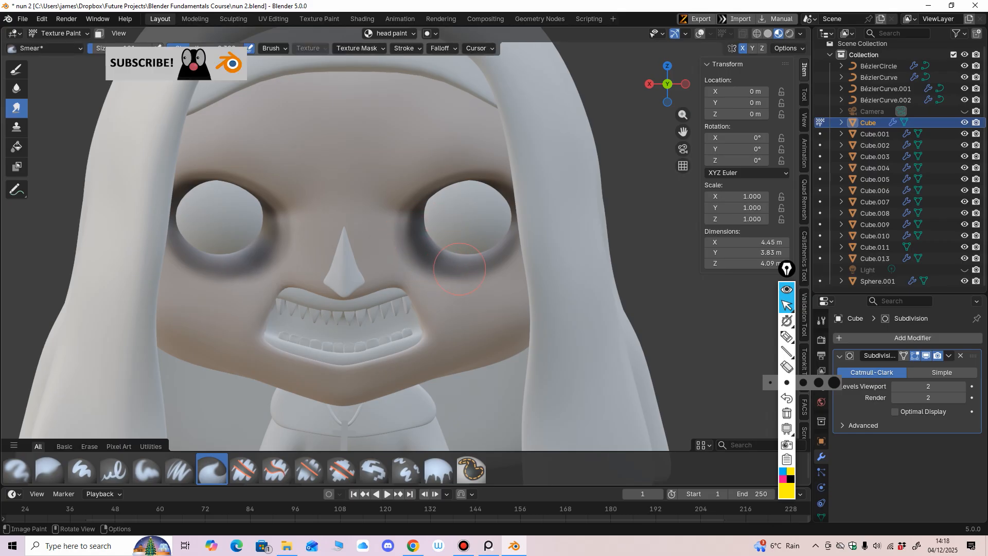
mouse_move(502, 223)
middle_mouse_down()
mouse_move(446, 176)
mouse_move(438, 130)
middle_mouse_up()
left_click_drag(438, 130, 387, 182)
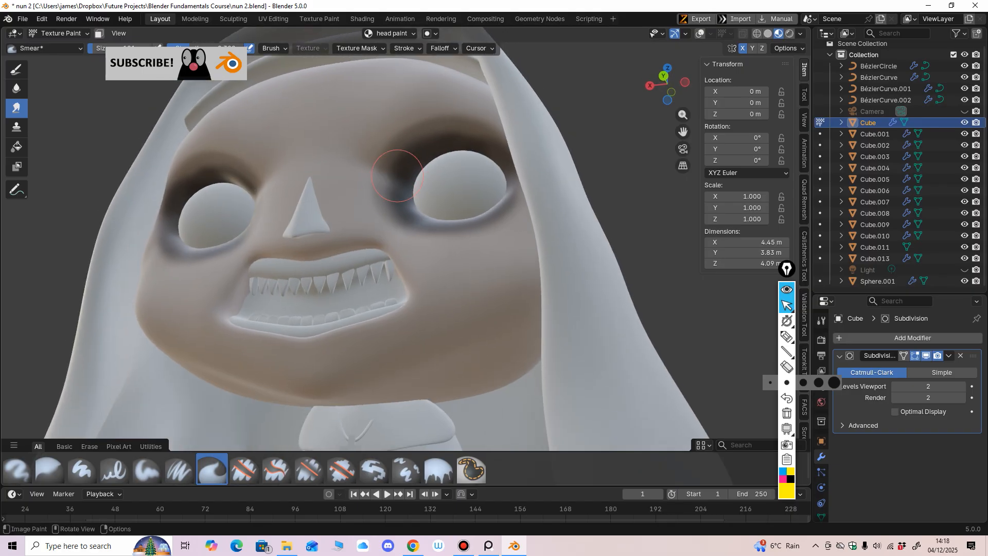
Build up the dark rings around the eyes with the Paint Soft brush at 91 px and strength 0.199.
left_click(17, 70)
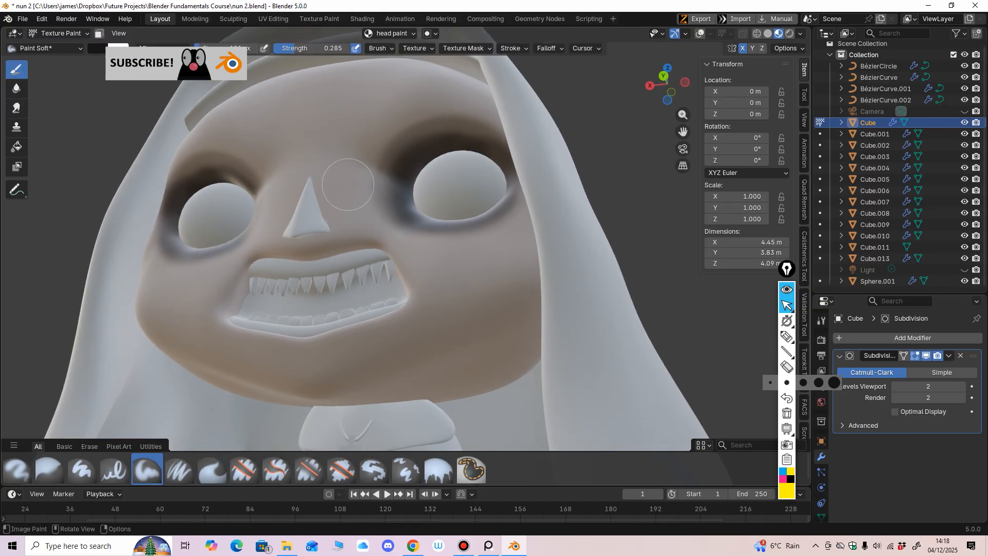
middle_click_drag(349, 186, 360, 199)
left_click_drag(314, 49, 307, 48)
mouse_move(397, 187)
middle_mouse_down()
mouse_move(432, 242)
mouse_move(459, 238)
middle_mouse_up()
mouse_move(437, 222)
left_mouse_down()
mouse_move(435, 213)
mouse_move(441, 233)
mouse_move(504, 230)
mouse_move(456, 238)
mouse_move(465, 234)
left_mouse_up()
middle_click_drag(470, 214, 450, 146)
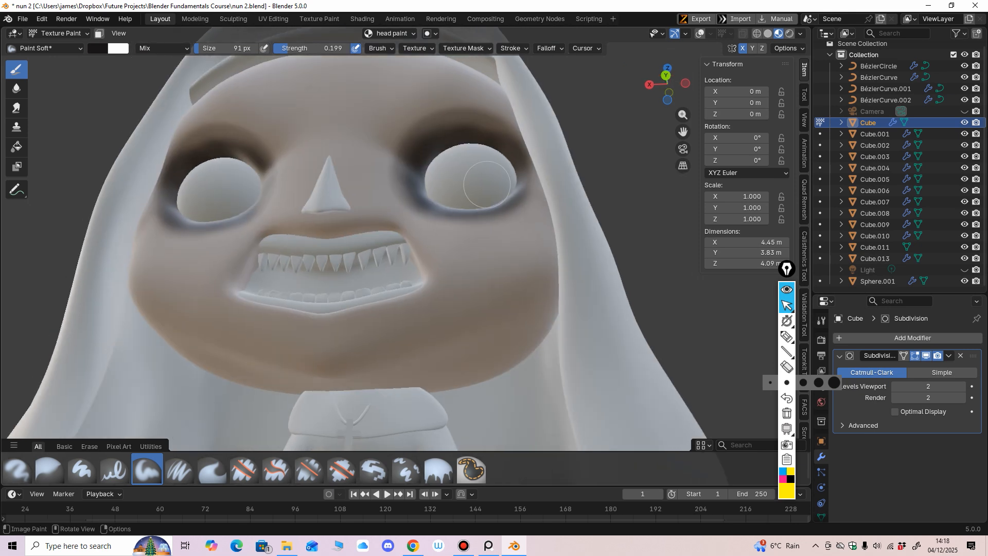
mouse_move(451, 146)
left_mouse_down()
mouse_move(478, 131)
mouse_move(514, 167)
mouse_move(500, 200)
left_mouse_up()
middle_click_drag(501, 201, 495, 217)
left_click_drag(446, 143, 419, 148)
middle_click_drag(502, 177, 516, 205)
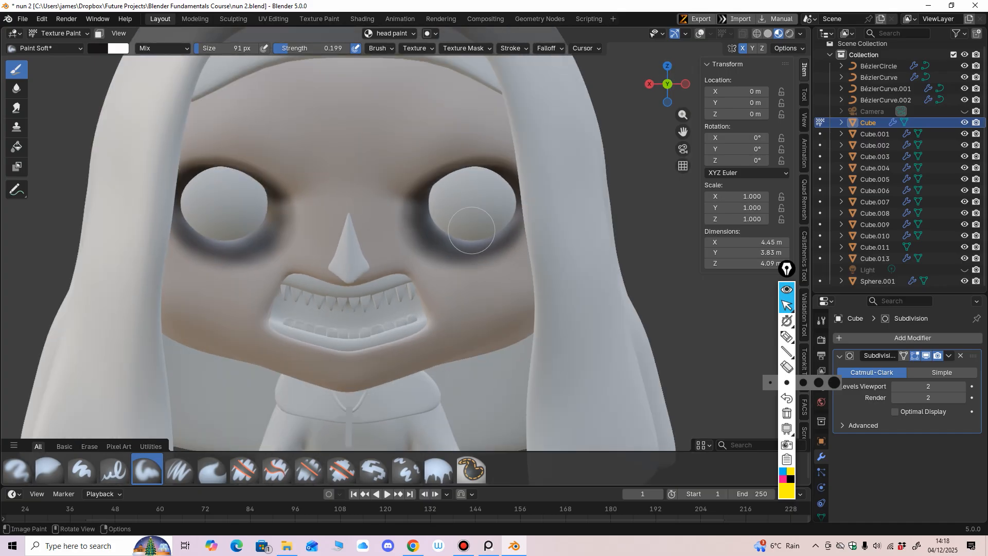
Shade around the eye sockets with the Paint Soft brush at 46 px and strength 0.119.
middle_click_drag(516, 281, 515, 258)
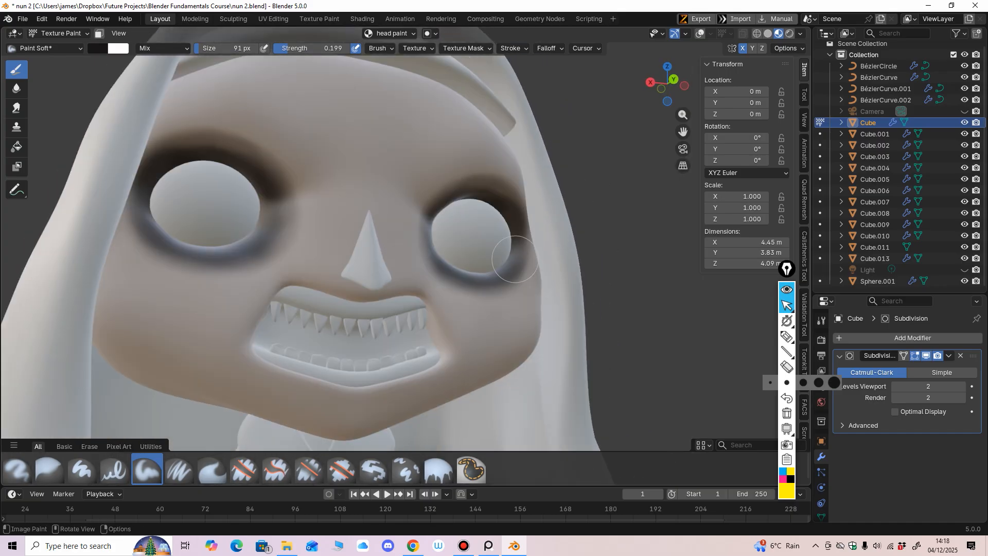
key("f")
left_click(453, 238)
middle_click_drag(432, 242, 417, 248)
left_click_drag(318, 48, 320, 48)
middle_click_drag(413, 218, 479, 223)
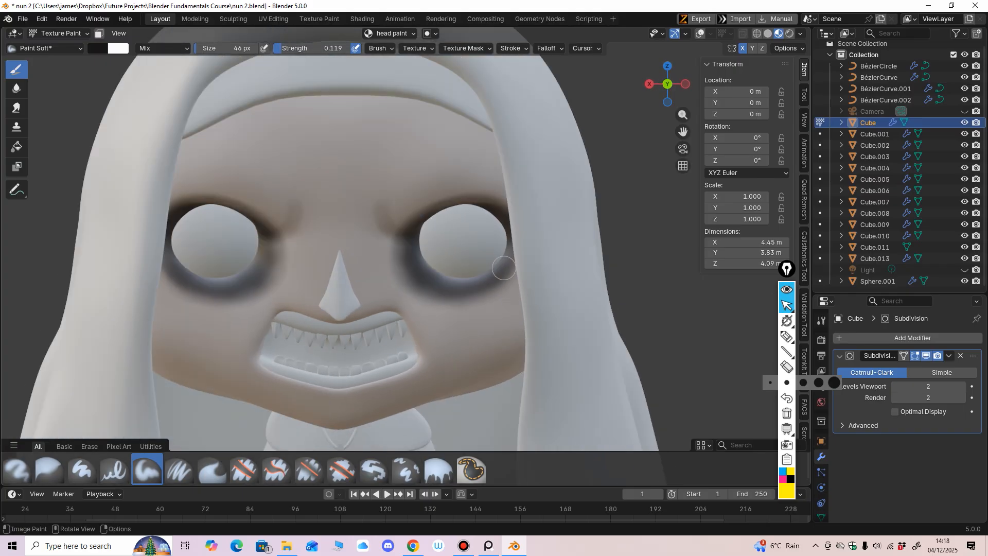
Undo the last stroke and softly shade the inner eye corners at 59 px and strength 0.093.
key("ctrl+z")
left_click_drag(320, 48, 318, 49)
middle_click_drag(428, 228, 409, 226)
key("f")
left_click(414, 230)
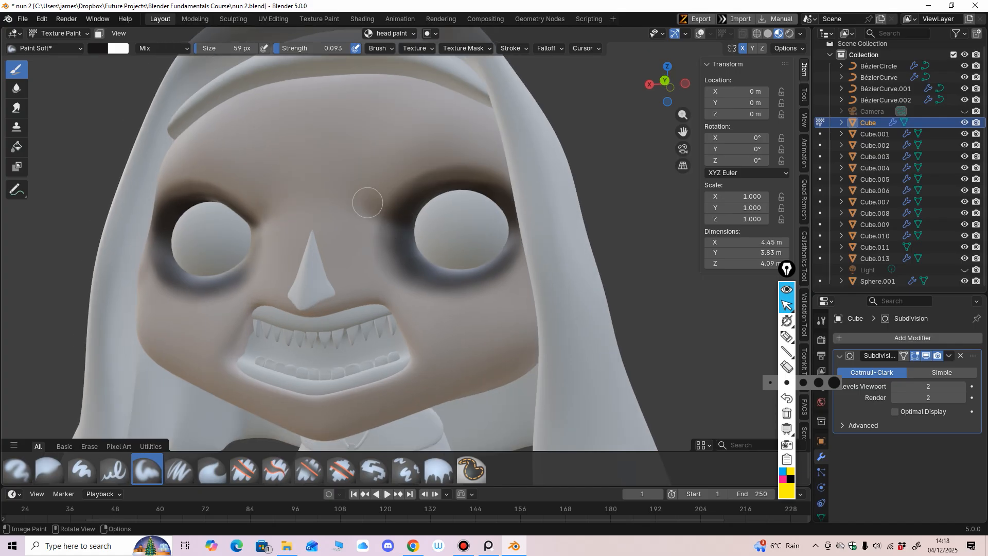
middle_click_drag(415, 188, 452, 233)
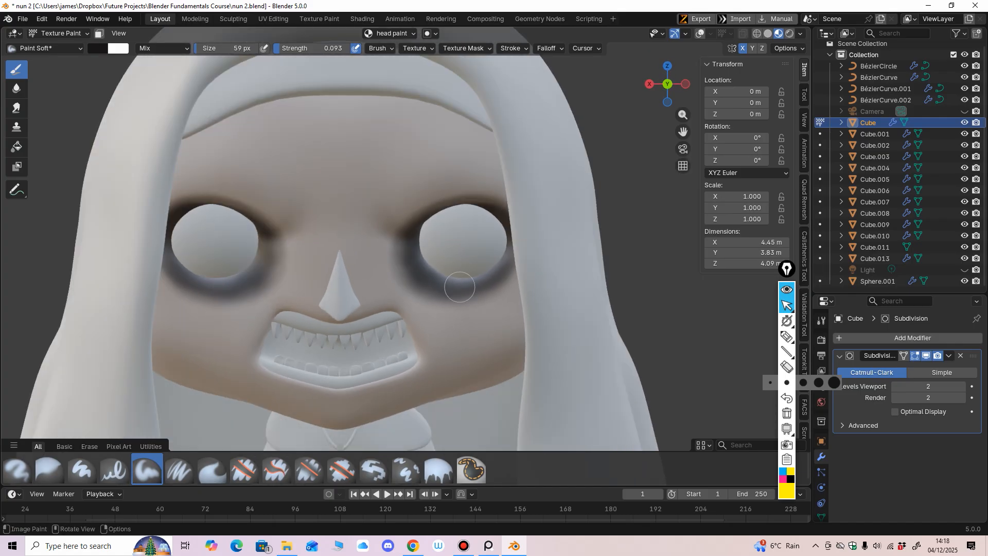
Broaden the faint shading beneath the eye sockets with the brush at 92 px and strength 0.079.
key("f")
left_click(479, 213)
left_click_drag(312, 49, 316, 48)
mouse_move(540, 245)
middle_mouse_down()
mouse_move(504, 267)
mouse_move(541, 241)
mouse_move(556, 271)
mouse_move(520, 283)
middle_mouse_up()
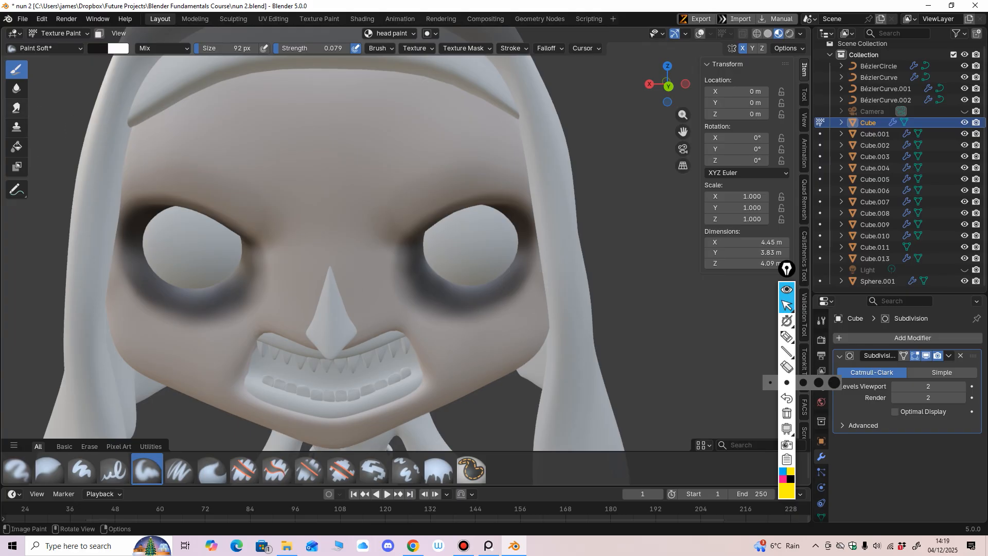
left_click(16, 107)
middle_click_drag(434, 182, 440, 202)
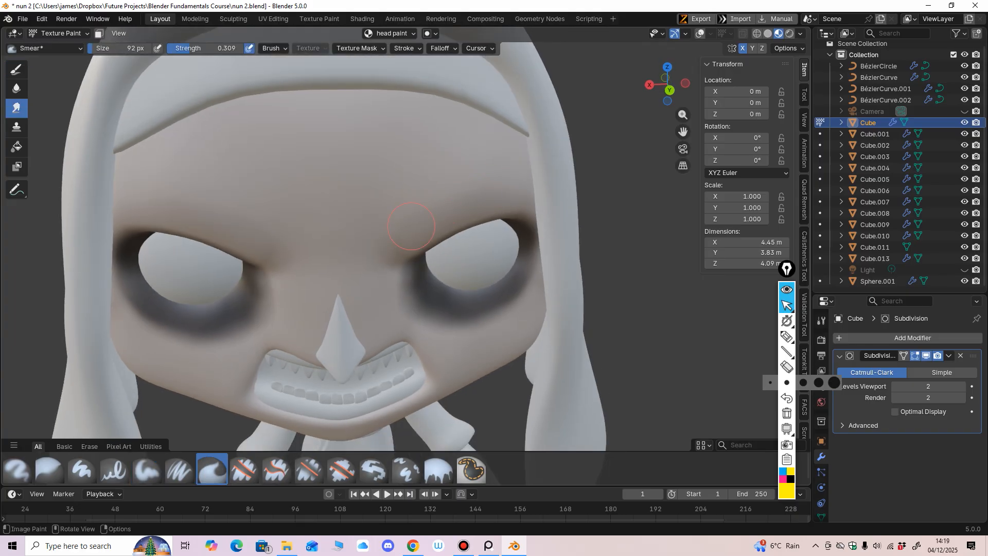
middle_click_drag(411, 226, 391, 215)
scroll(420, 229, "down", 4)
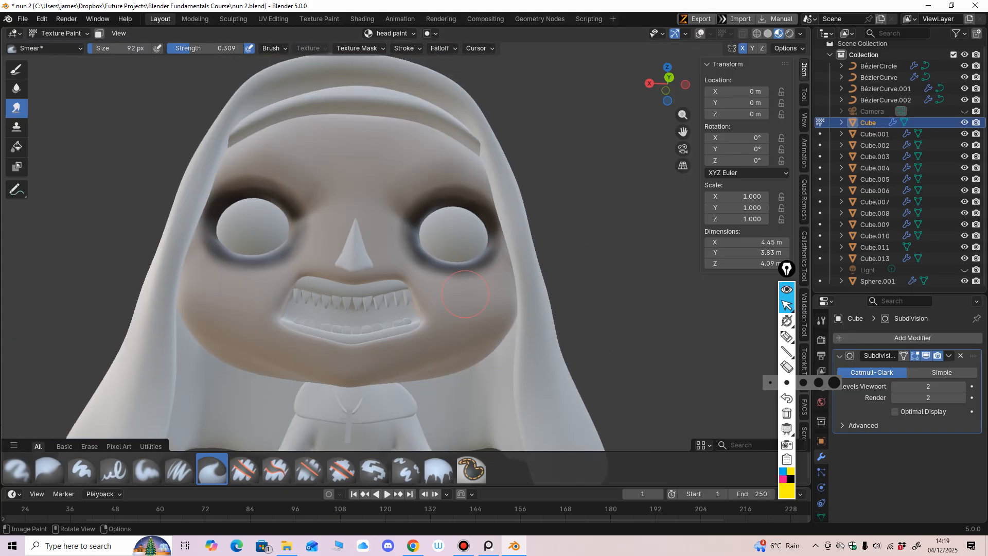
left_click(17, 70)
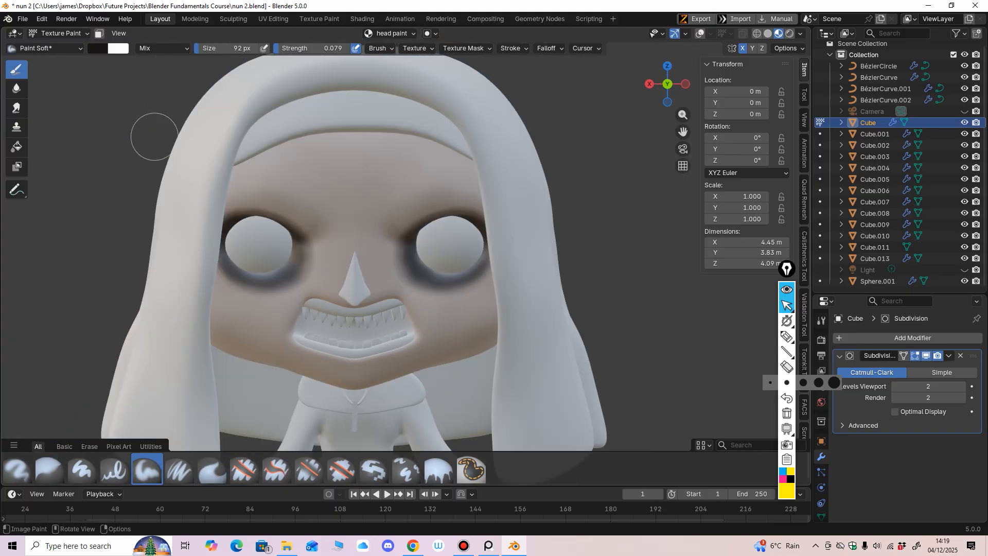
Deepen the dark rings around the eye sockets, raising the Paint Soft brush to 107 px and strength 0.126.
key("f")
left_click(437, 245)
scroll(478, 262, "up", 2)
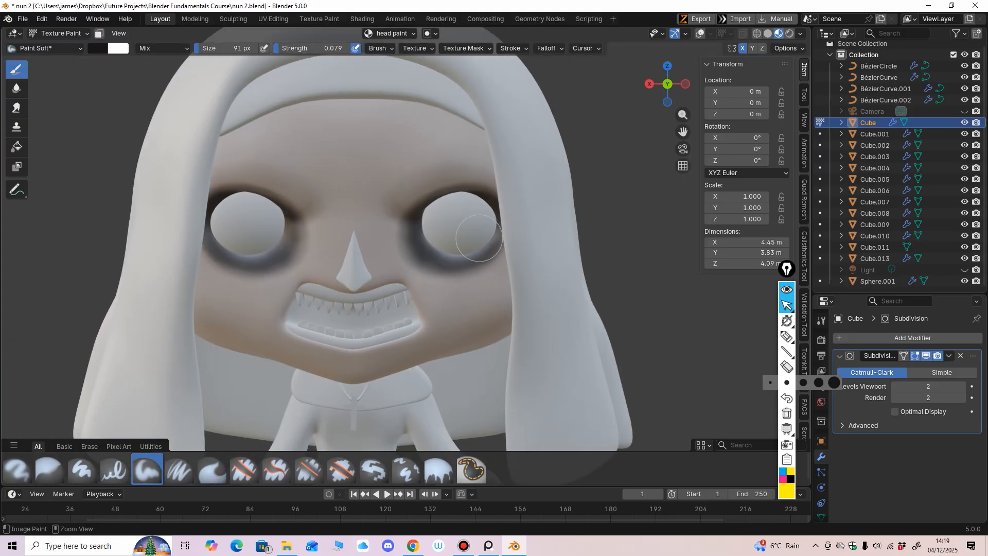
key("f")
left_click(498, 290)
mouse_move(496, 291)
middle_mouse_down()
mouse_move(505, 292)
mouse_move(485, 328)
mouse_move(423, 331)
middle_mouse_up()
key("f")
left_click(525, 283)
key("ctrl+KP_1")
key("f")
left_click_drag(279, 48, 283, 48)
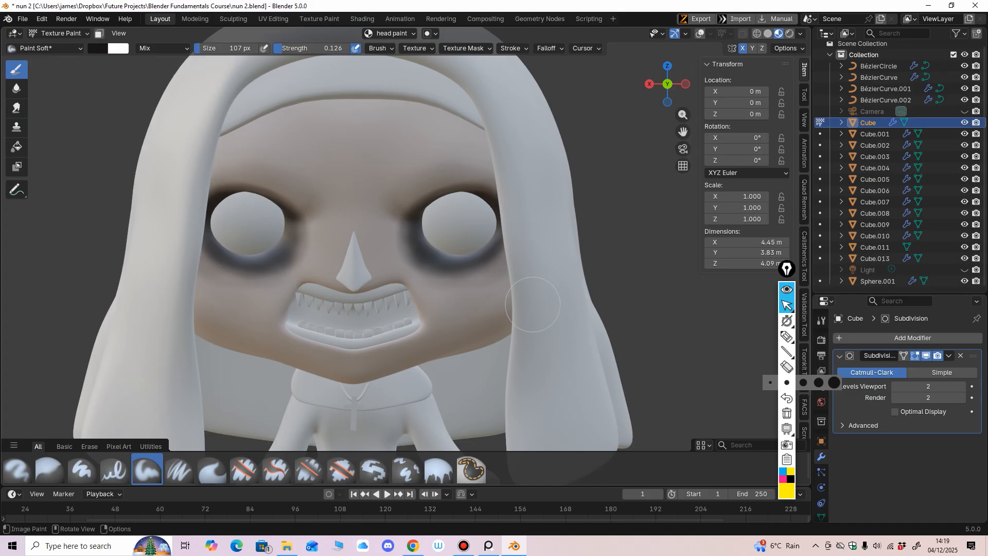
Darken the outer corners of both eye sockets with the head isolated in local view, and check the shading on the full model.
key("KP_Divide")
scroll(526, 277, "up", 2)
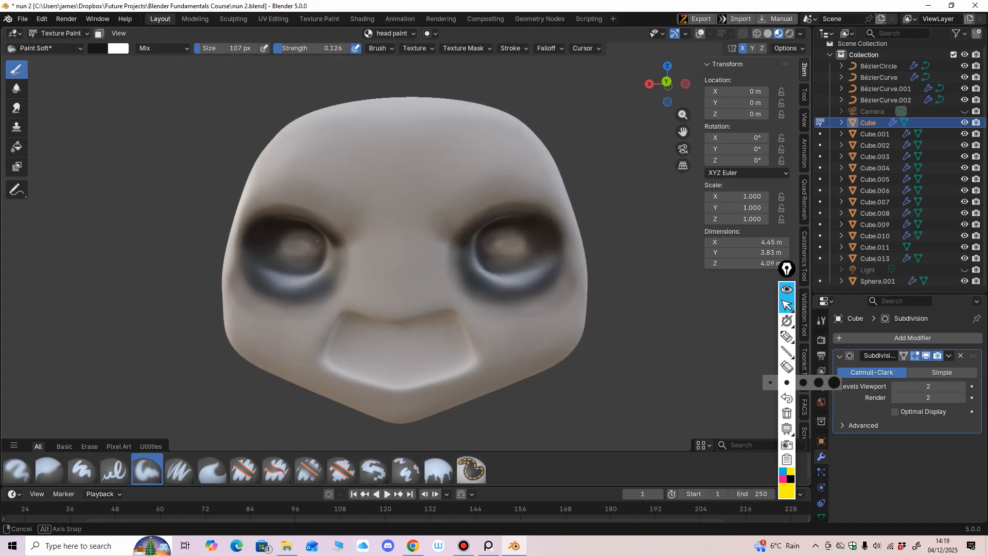
middle_click_drag(479, 222, 433, 199, "shift")
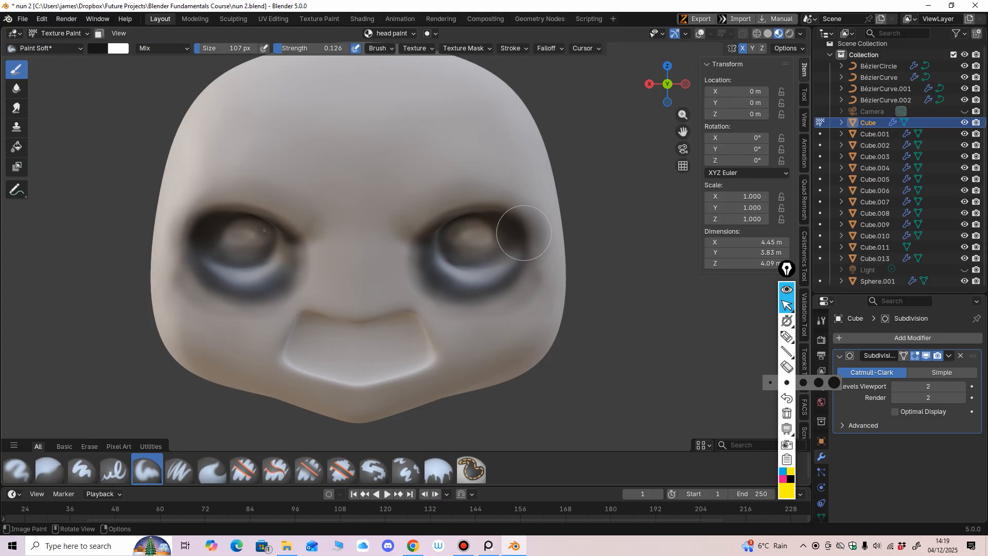
mouse_move(522, 270)
left_mouse_down()
mouse_move(507, 270)
mouse_move(524, 228)
mouse_move(508, 214)
mouse_move(523, 234)
mouse_move(510, 267)
mouse_move(522, 246)
left_mouse_up()
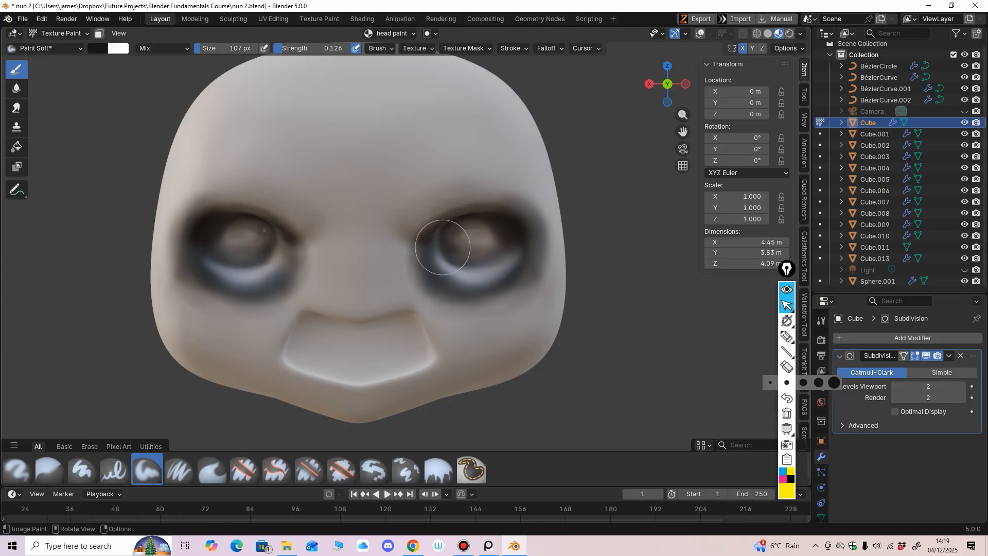
mouse_move(447, 236)
middle_mouse_down()
mouse_move(462, 225)
mouse_move(502, 248)
middle_mouse_up()
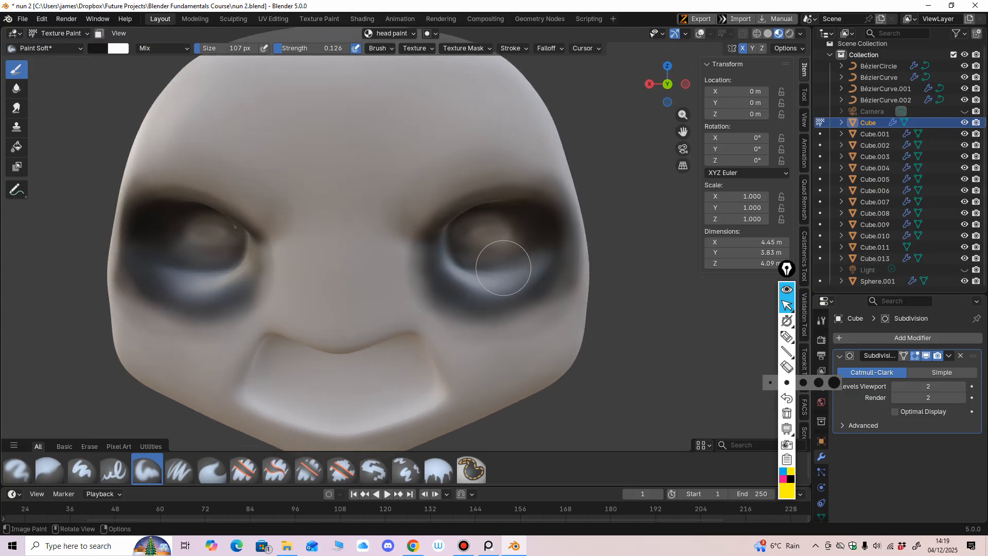
scroll(503, 268, "down", 4)
key("f")
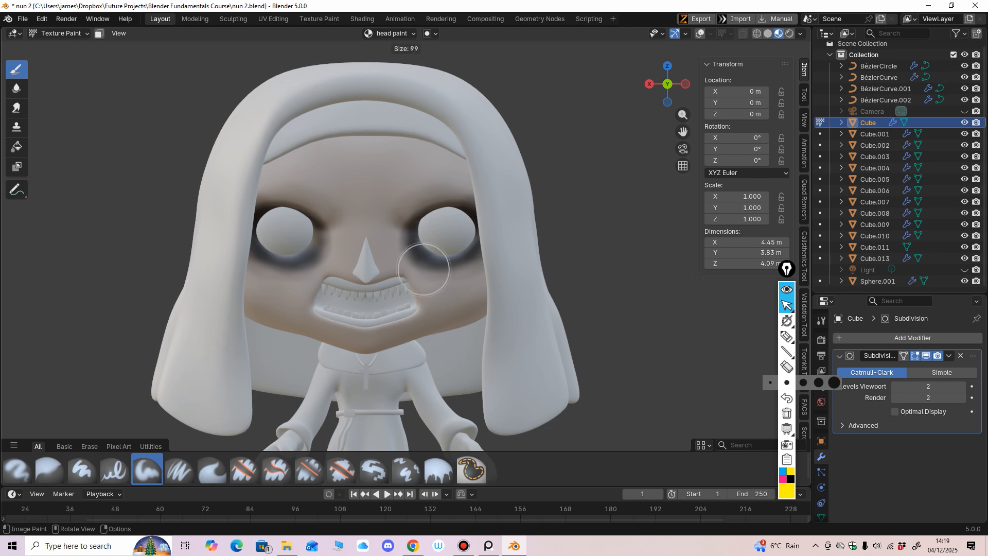
left_click(403, 269)
scroll(394, 257, "up", 3)
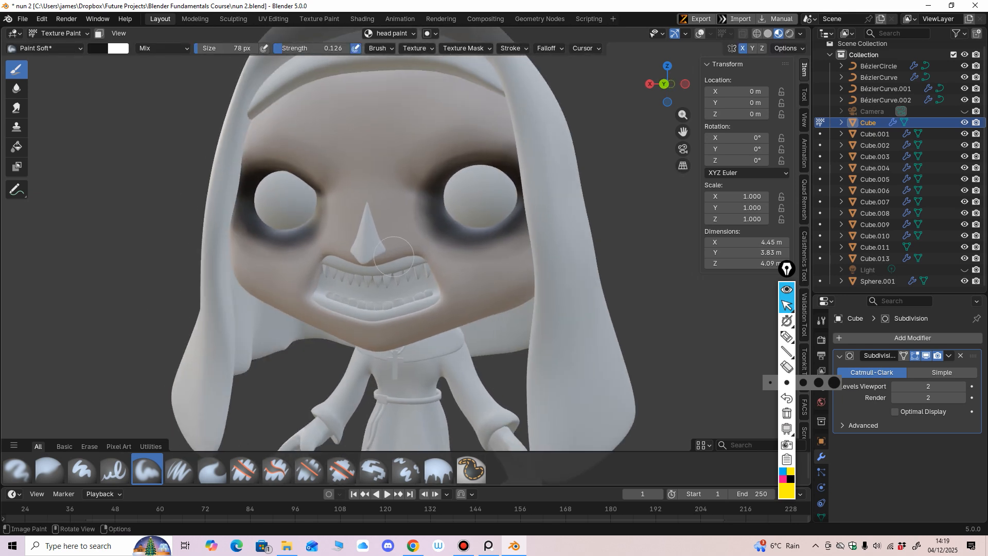
middle_click_drag(441, 240, 423, 219, "alt")
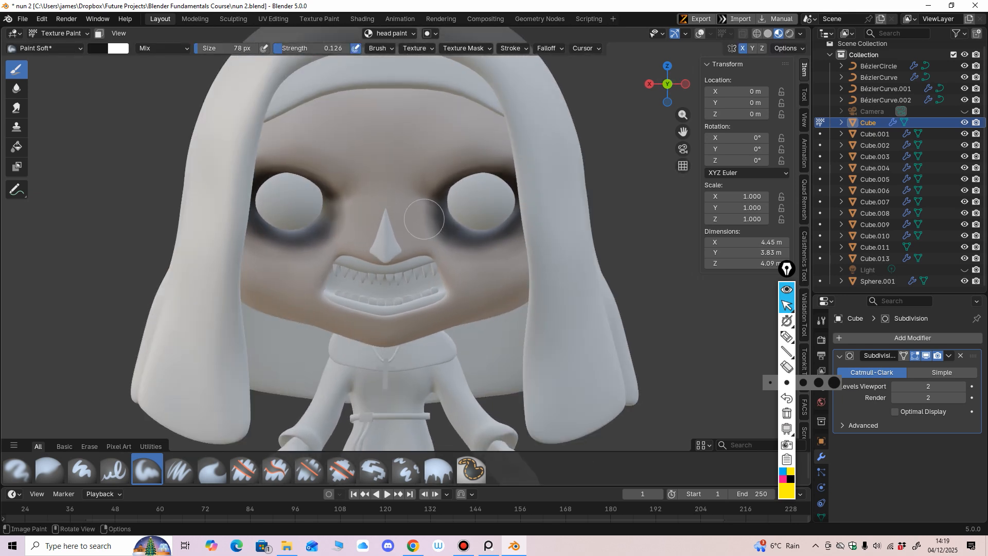
middle_click_drag(488, 263, 487, 285, "shift")
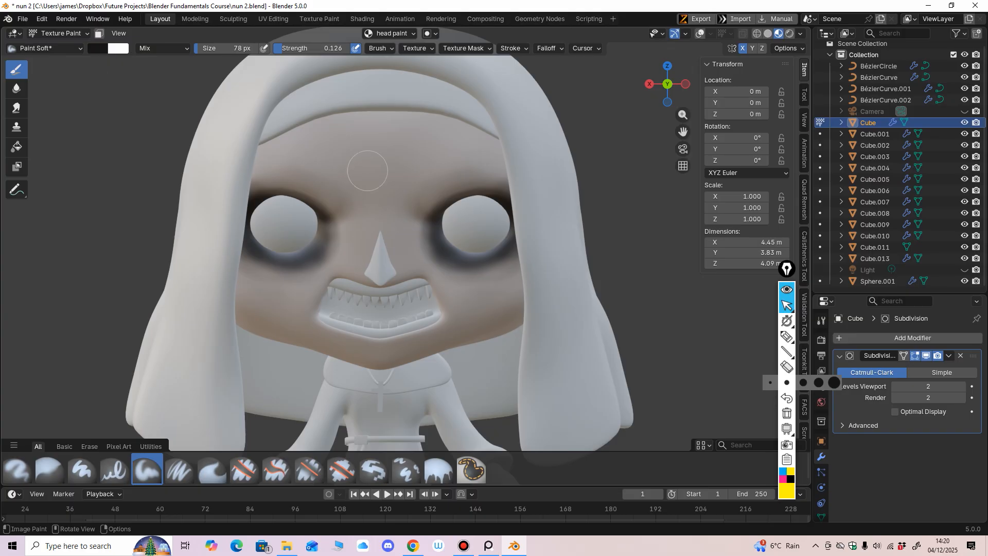
Try a mirrored dark stroke down the forehead from the headband at 36 px and strength 0.364.
left_click_drag(307, 49, 325, 48)
scroll(411, 252, "up", 2)
mouse_move(415, 199)
middle_mouse_down("shift")
mouse_move(407, 260)
mouse_move(456, 220)
mouse_move(453, 207)
mouse_move(436, 243)
middle_mouse_up("shift")
key("f")
left_click(410, 228)
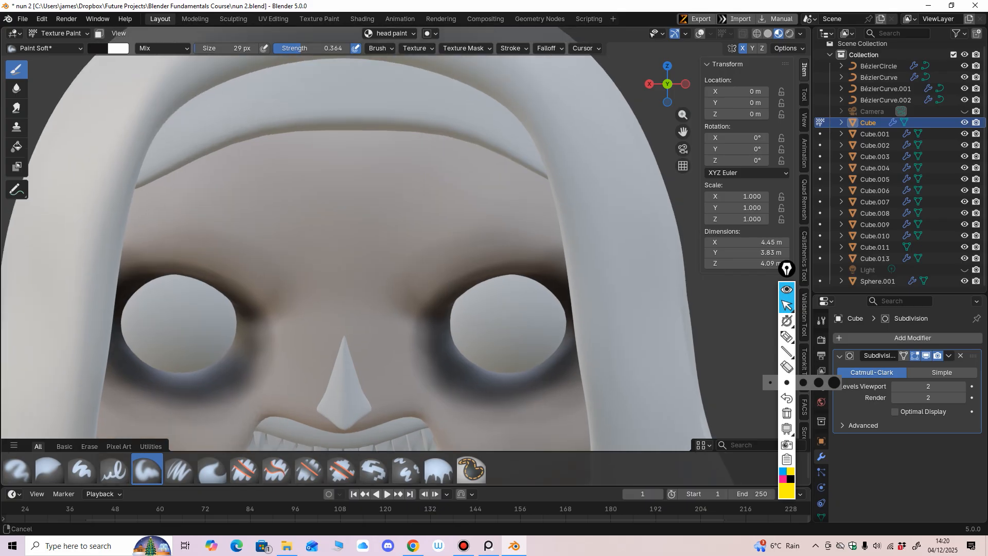
key("f")
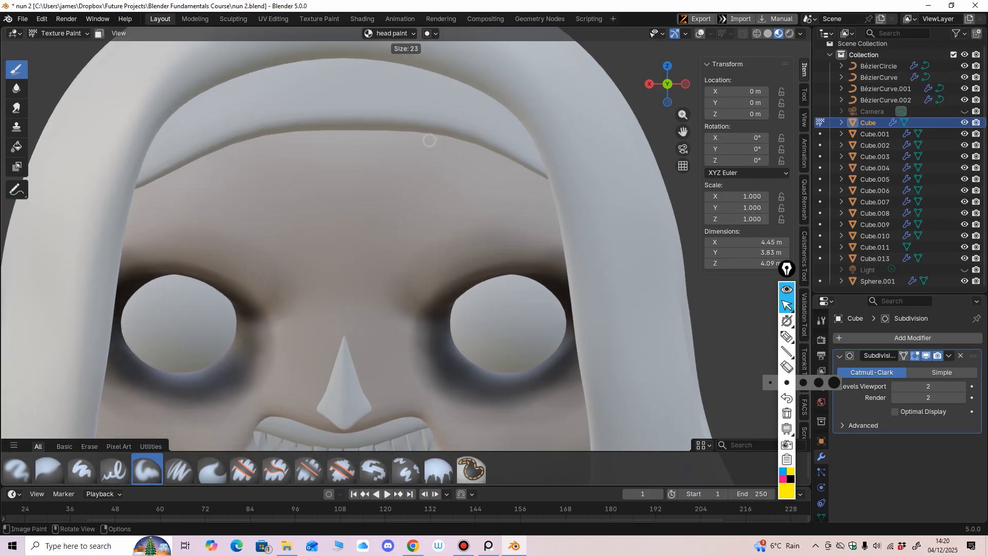
left_click(428, 142)
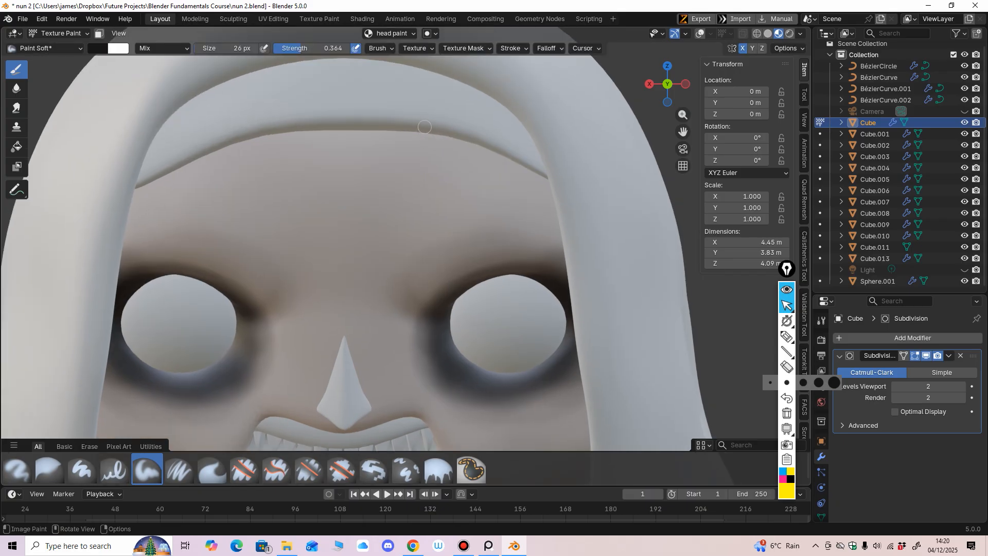
key("f")
left_click(439, 122)
middle_click_drag(447, 193, 424, 167, "ctrl")
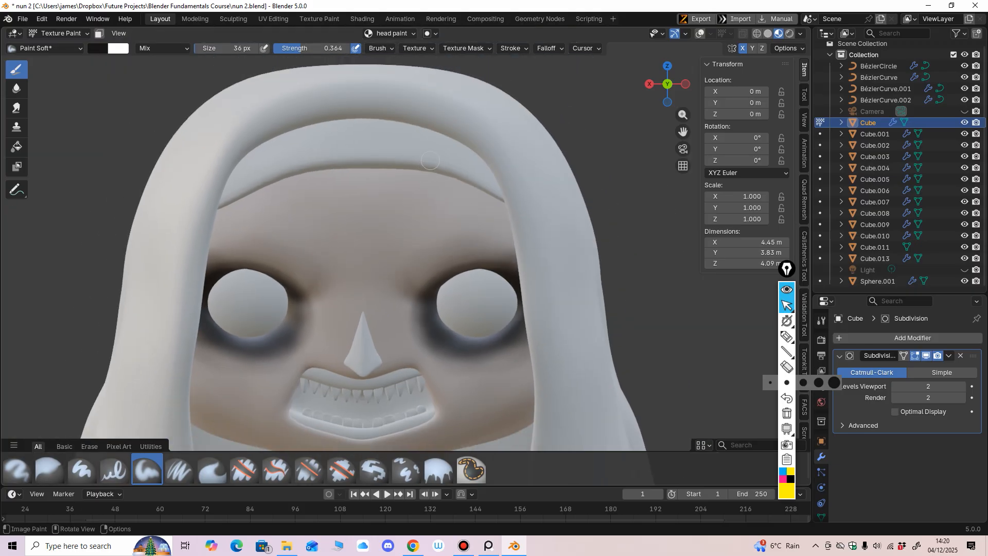
left_click_drag(410, 183, 404, 198)
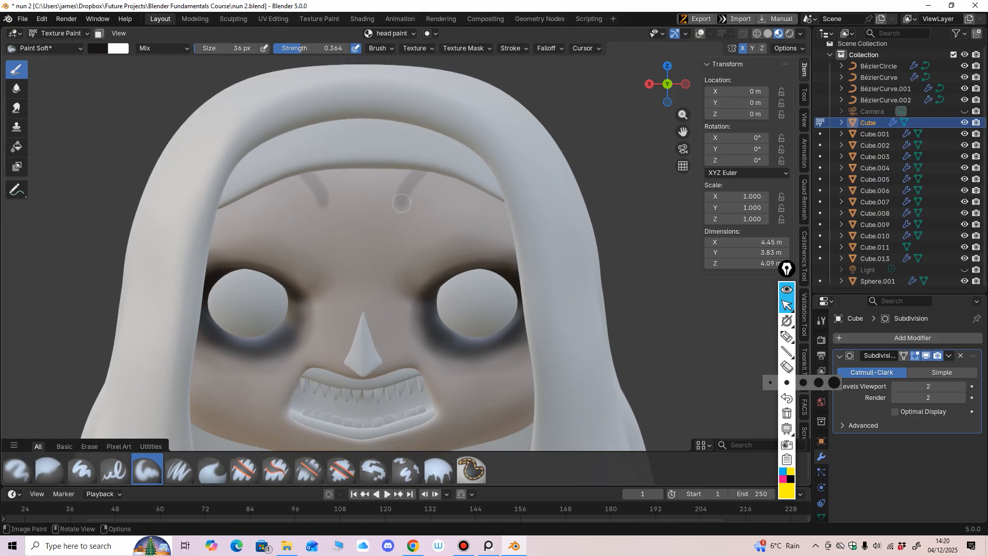
key("ctrl+z")
Turn off X mirroring and try a thin 9 px crack line down one side of the forehead.
key("f")
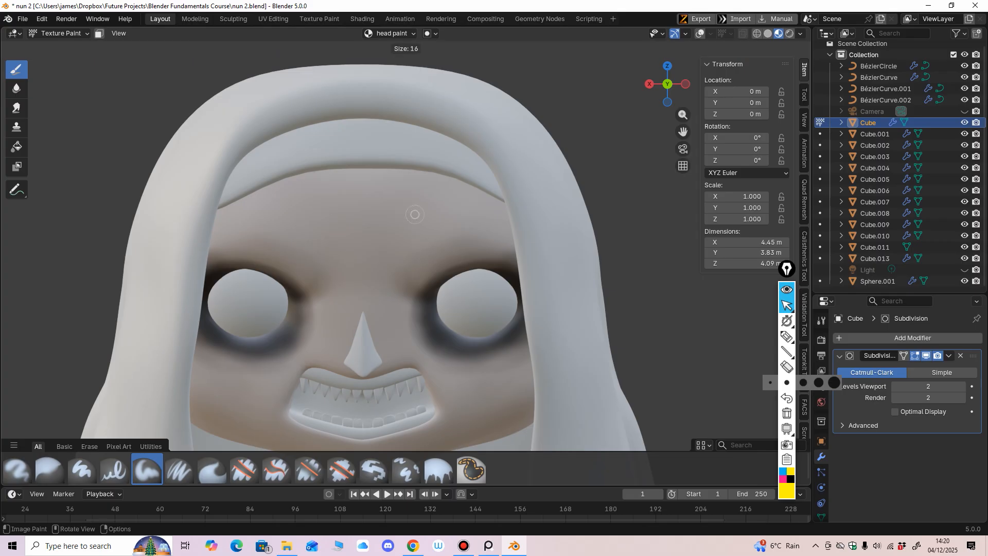
left_click(415, 214)
key("f")
left_click(420, 175)
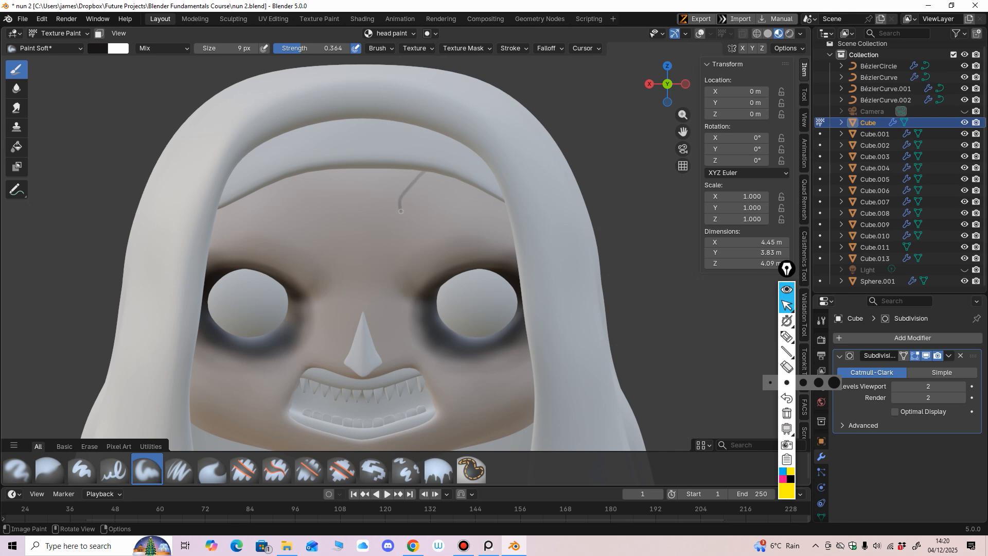
scroll(397, 296, "up", 3)
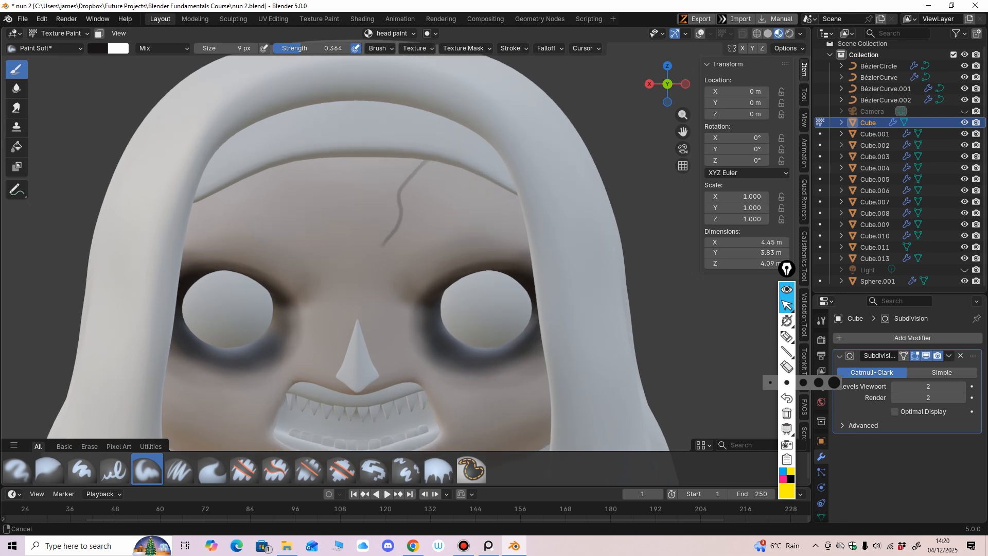
key("ctrl+z")
Try a wider 30 px crack stroke from the headband down toward the brow.
key("f")
left_click(432, 184)
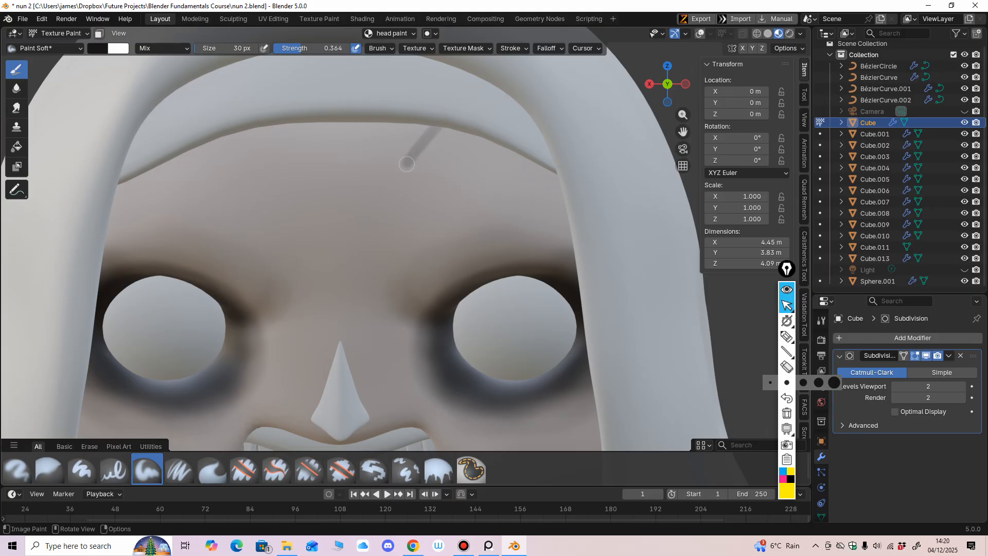
left_click_drag(406, 164, 375, 252)
key("ctrl+z")
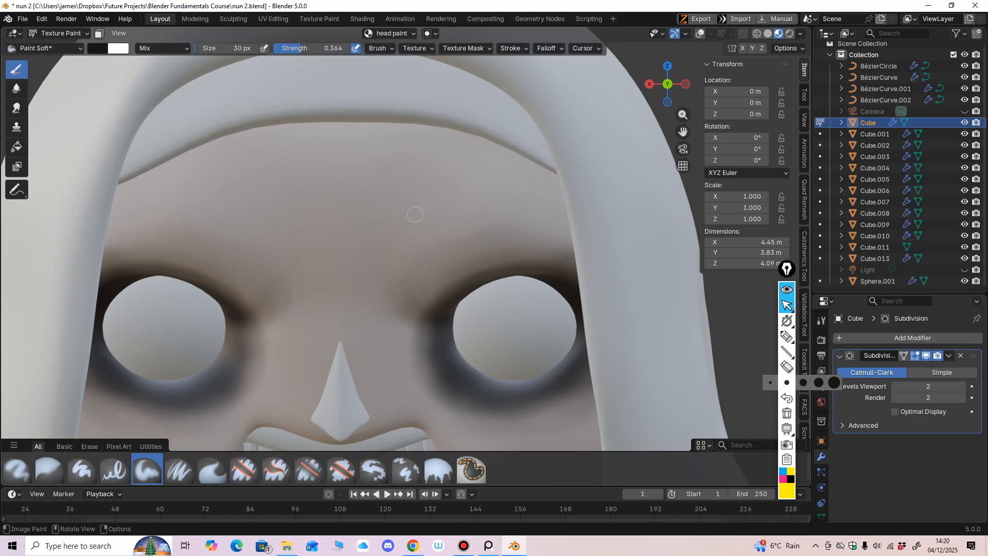
Try a winding 14 px crack line down one side of the forehead at strength 0.364.
key("f")
left_click(404, 215)
middle_click_drag(424, 202, 417, 175, "ctrl")
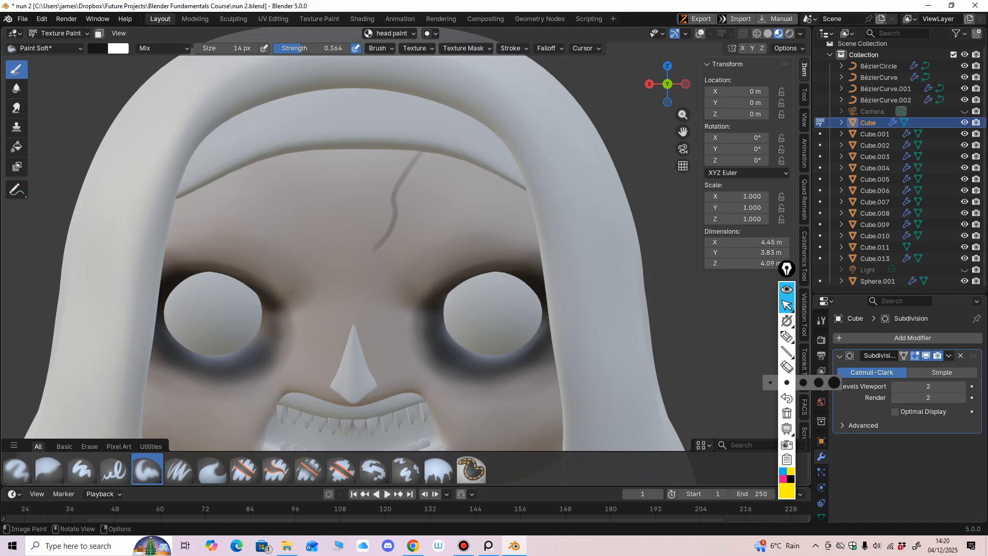
middle_click_drag(497, 265, 464, 324, "ctrl")
key("ctrl+z")
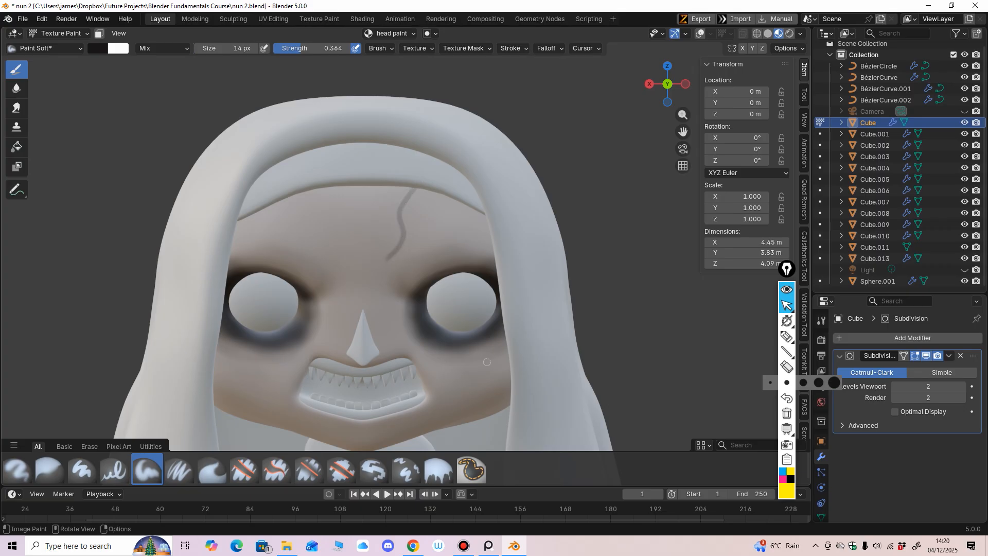
key("ctrl+z")
left_click_drag(406, 208, 392, 245)
key("ctrl+z")
Try a fine 7 px crack line from the headband to just above the brow.
scroll(438, 267, "up", 2)
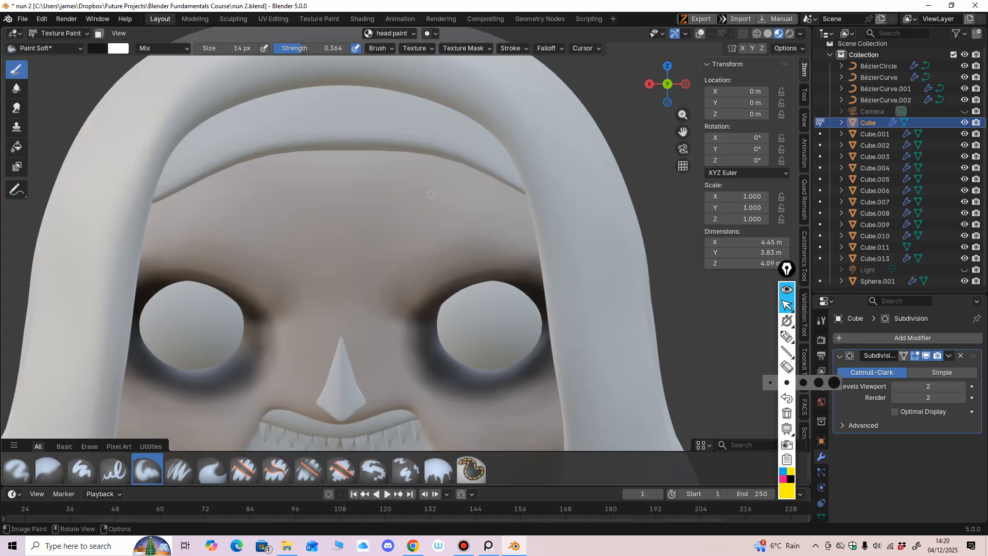
key("f")
left_click(429, 190)
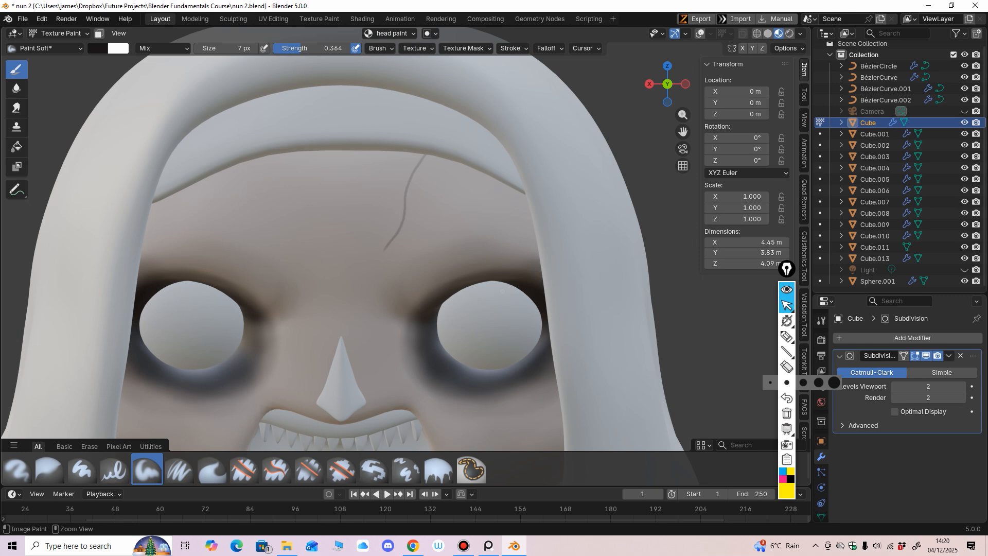
scroll(399, 263, "down", 2)
Replace the fine forehead crack with a bolder one at 19 px and strength 0.536, running from the headband toward the brow.
left_click_drag(308, 48, 323, 48)
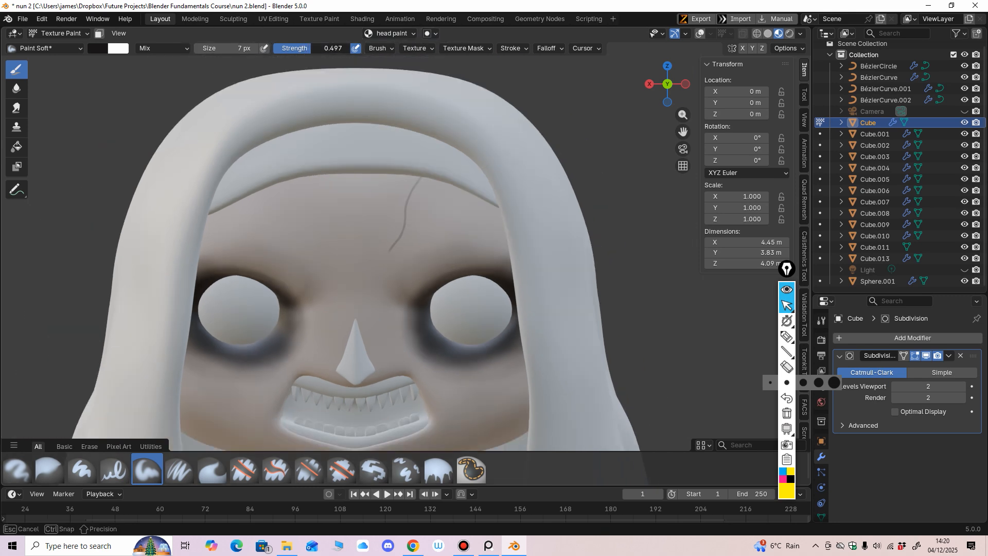
key("ctrl+z")
scroll(441, 228, "up", 2)
key("f")
left_click(426, 208)
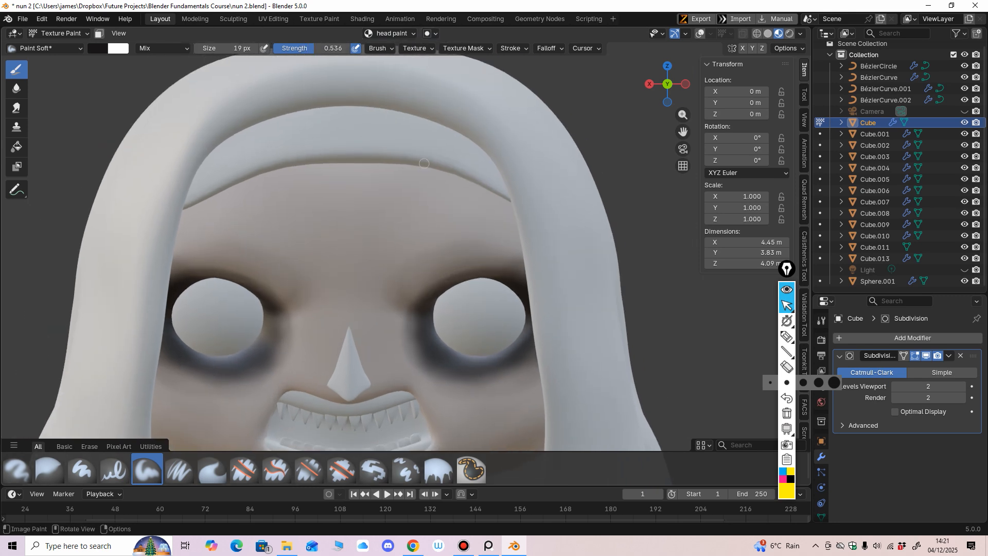
mouse_move(422, 166)
left_mouse_down()
mouse_move(396, 206)
mouse_move(396, 255)
left_mouse_up()
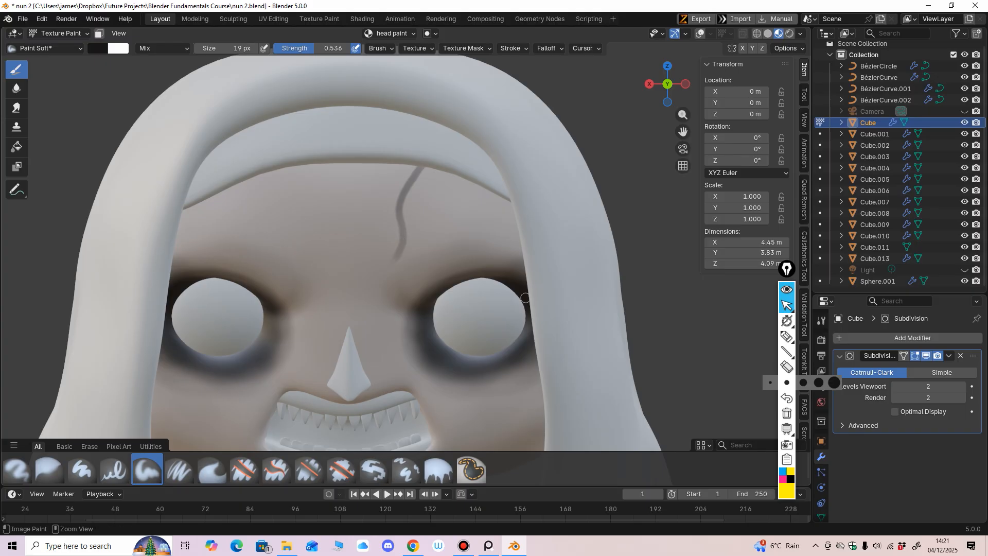
Undo the bold forehead crack and try another 19 px stroke winding from the headband toward the nun's left brow.
scroll(469, 365, "down", 2)
key("ctrl+z")
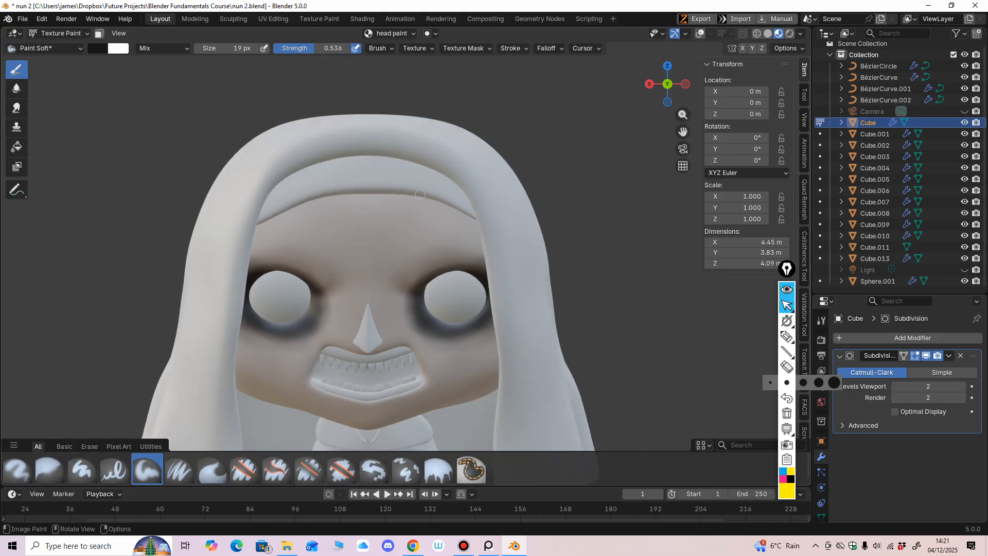
left_click_drag(416, 201, 398, 255)
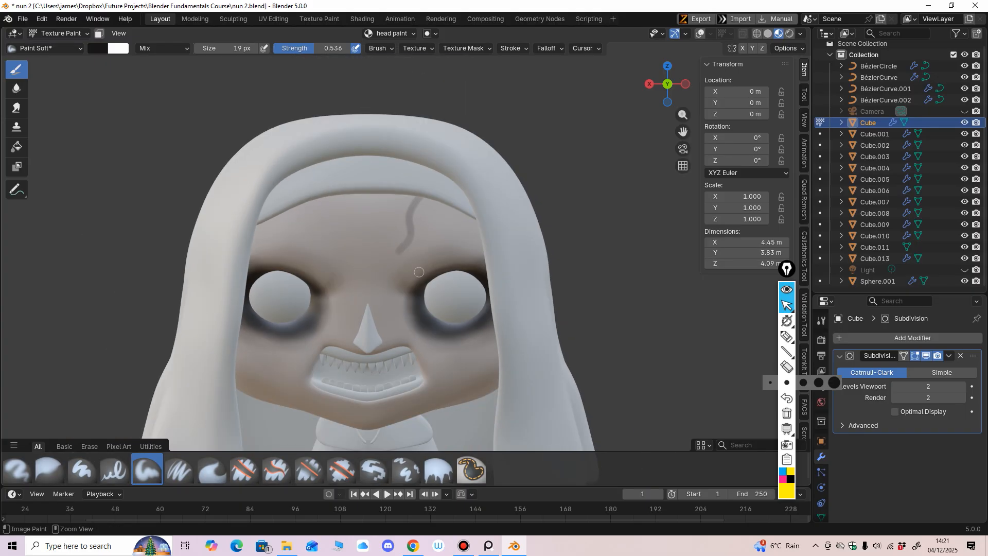
scroll(431, 234, "up", 1)
key("ctrl+z")
Try a very fine 4 px crack line on the forehead above the nun's left eye.
key("f")
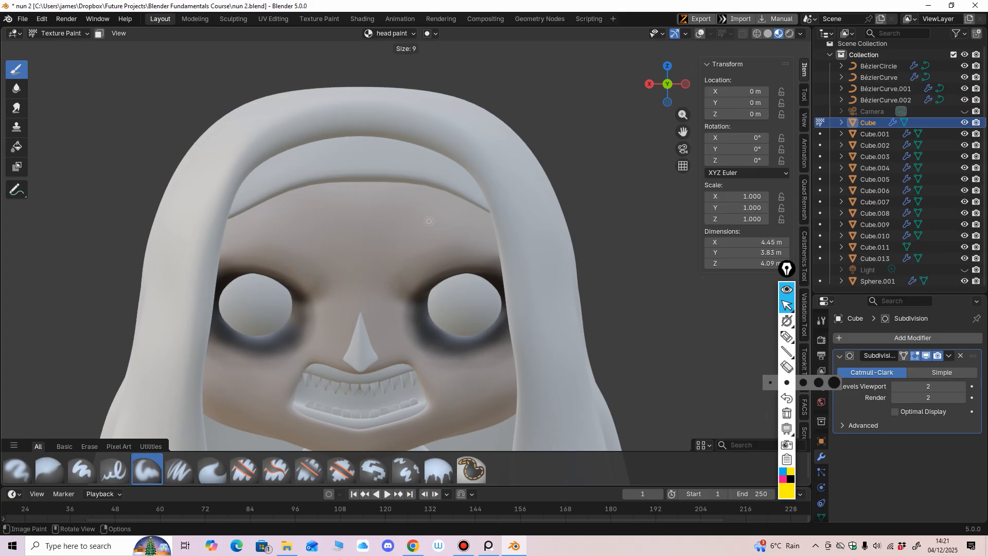
left_click(421, 220)
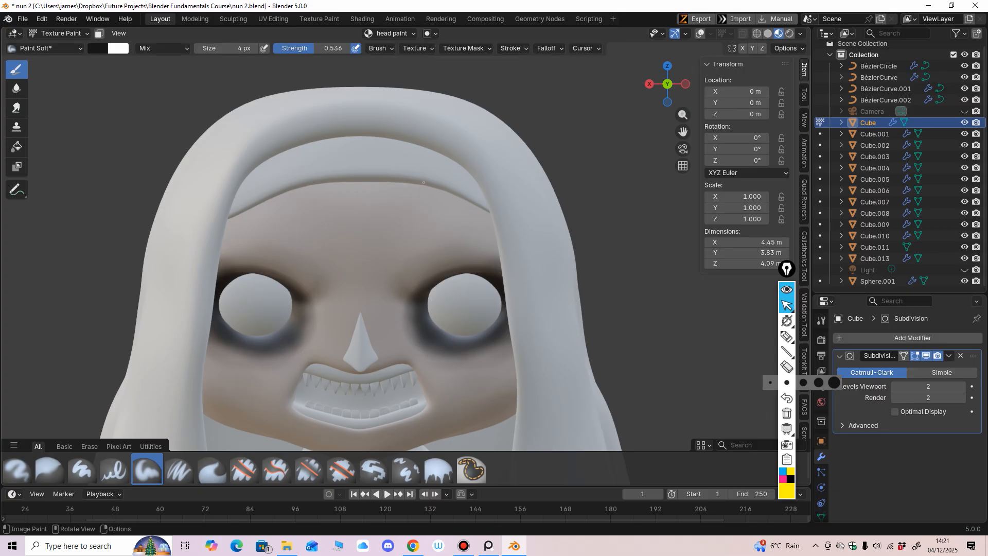
left_click_drag(401, 238, 389, 258)
key("ctrl+z")
Paint a 10 px winding crack down each side of the forehead from the headband toward the brows.
key("f")
left_click(421, 200)
left_click_drag(295, 186, 283, 205)
scroll(429, 268, "down", 3)
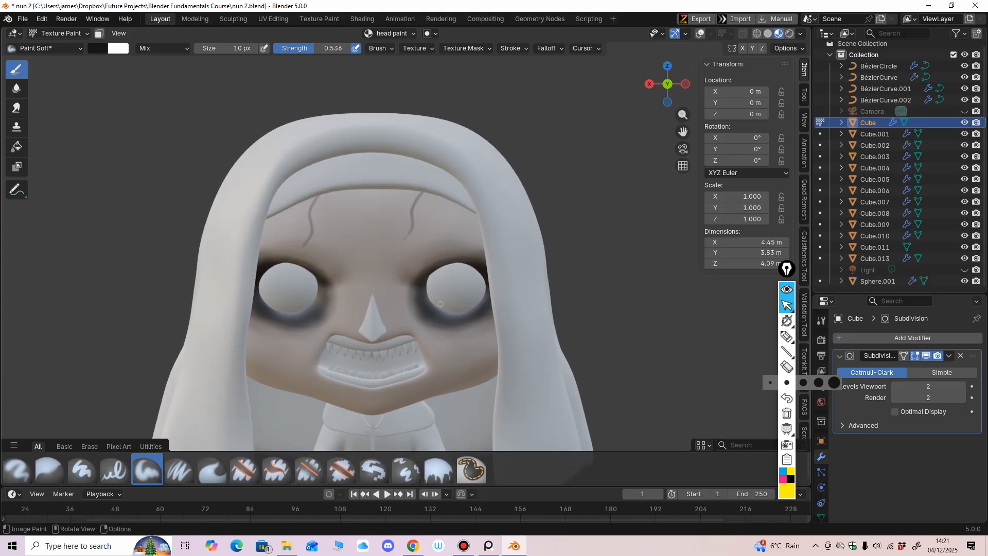
Add a second crack branch beside the forehead crack above the nun's left eye.
scroll(402, 329, "up", 3)
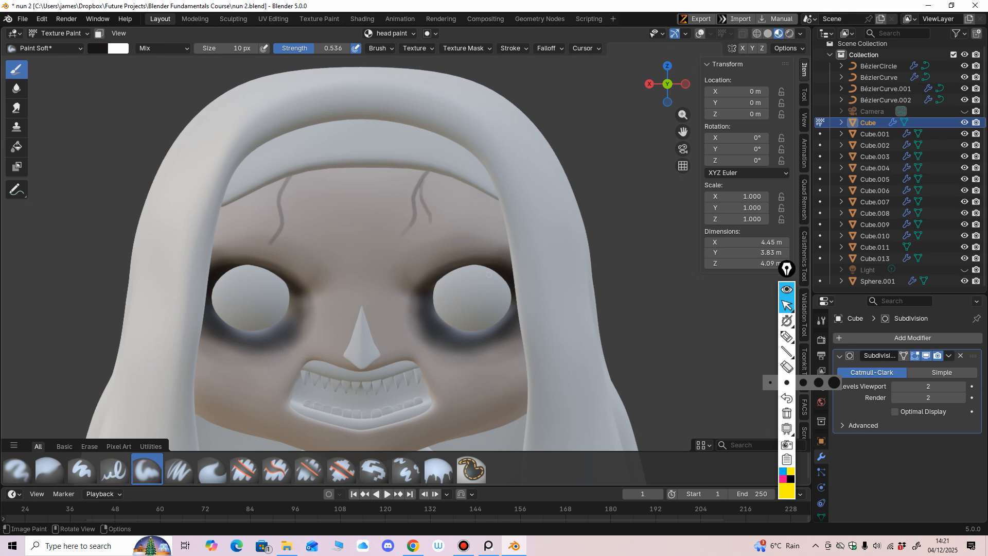
scroll(427, 221, "up", 1)
left_click_drag(427, 235, 428, 204)
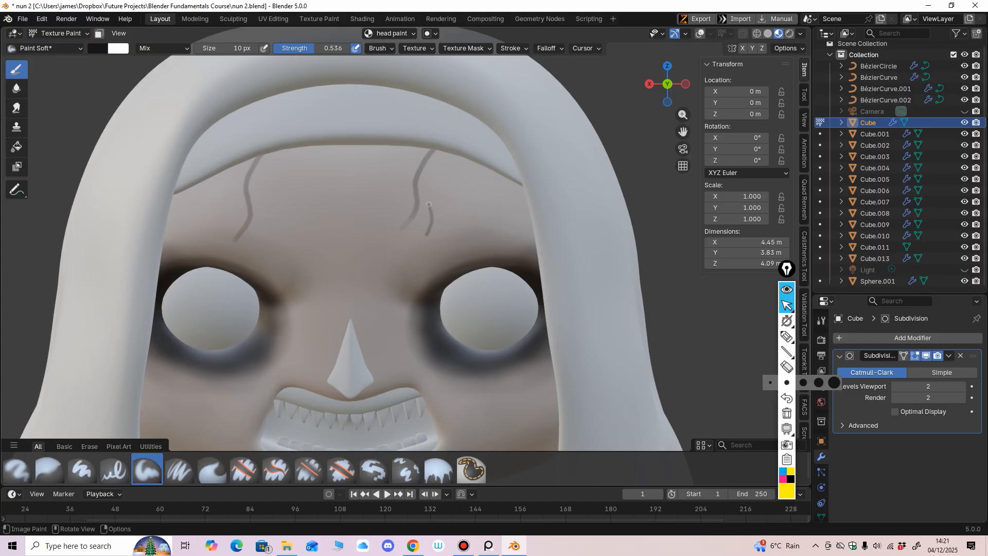
Paint a wavy crack line across the bridge of the nose.
scroll(428, 157, "down", 3)
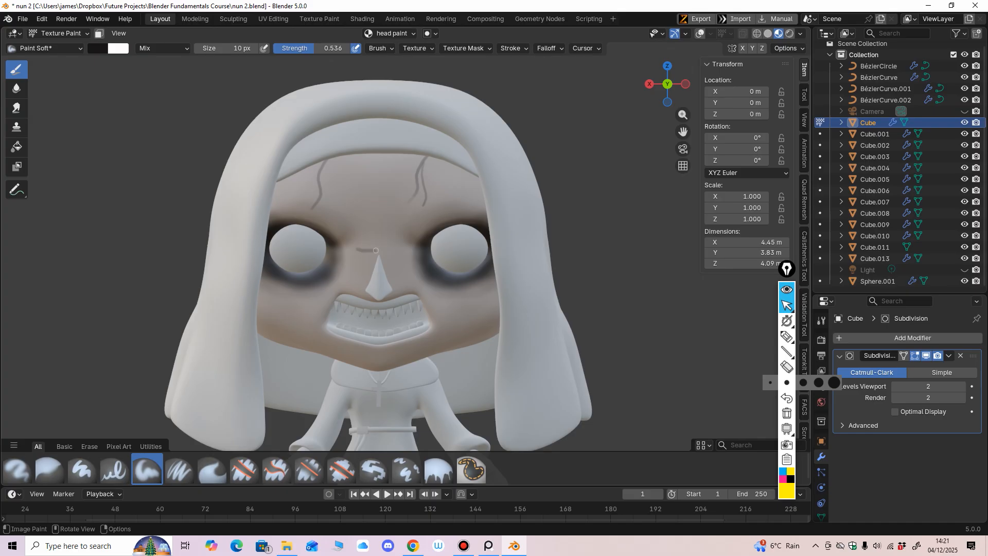
left_click_drag(376, 251, 395, 254)
middle_click_drag(395, 255, 448, 219, "shift")
key("ctrl+z")
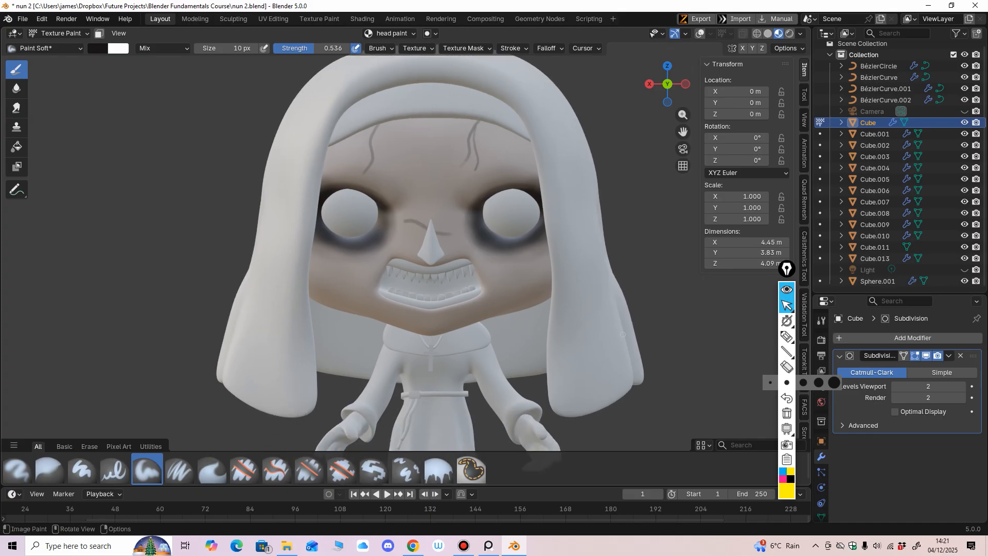
Set the brush strength to 0.649 and paint a forked crack running down from the inner underside of the nun's right eye.
middle_click_drag(422, 299, 430, 274, "shift")
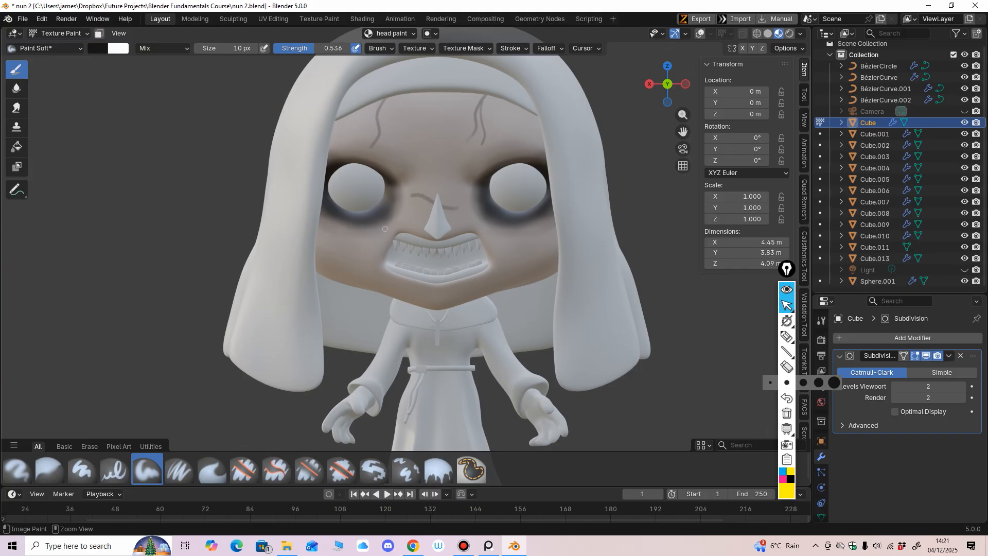
middle_click_drag(378, 218, 377, 205, "ctrl")
left_click_drag(315, 48, 323, 48)
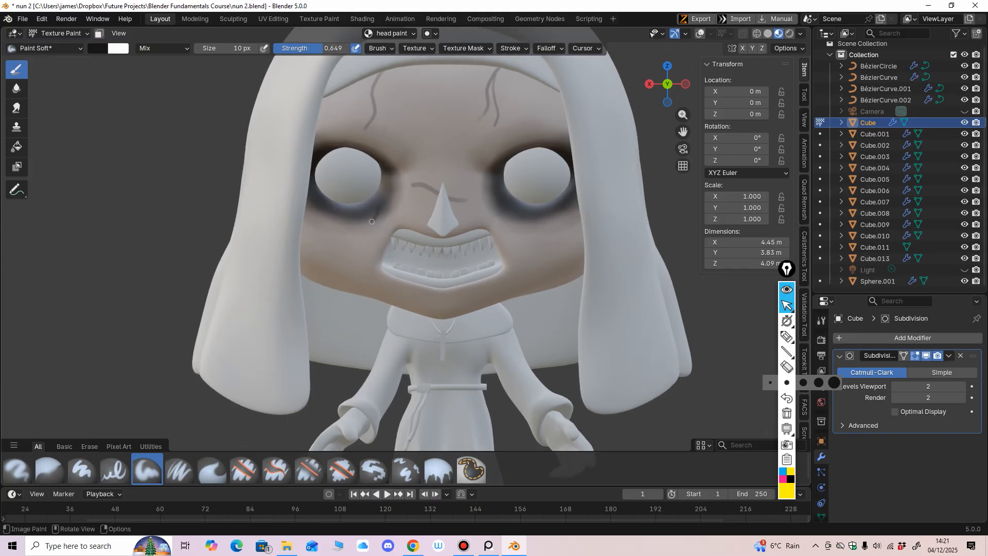
left_click_drag(360, 231, 356, 238)
mouse_move(346, 276)
middle_mouse_down("ctrl")
mouse_move(423, 284)
mouse_move(403, 241)
middle_mouse_up("ctrl")
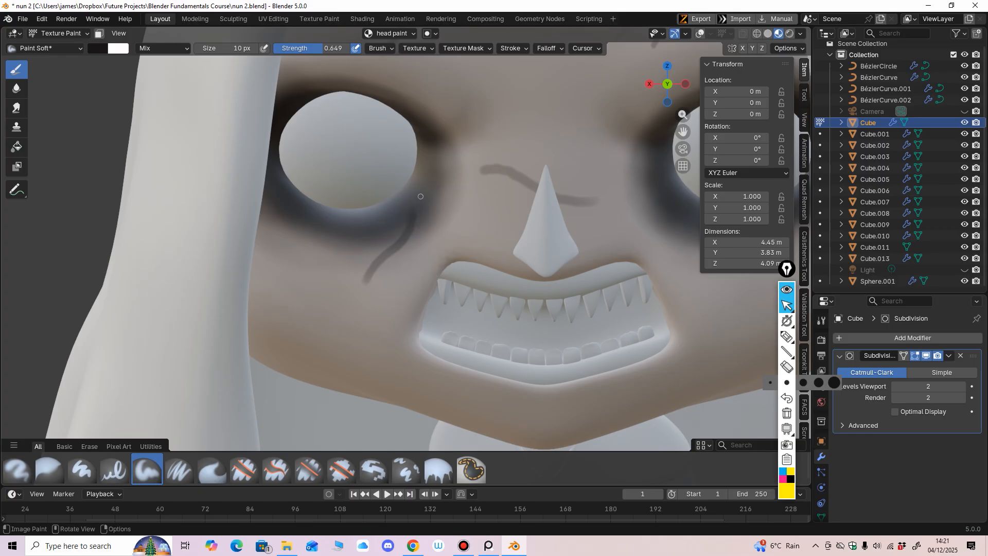
left_click_drag(411, 227, 395, 294)
scroll(395, 293, "down", 4)
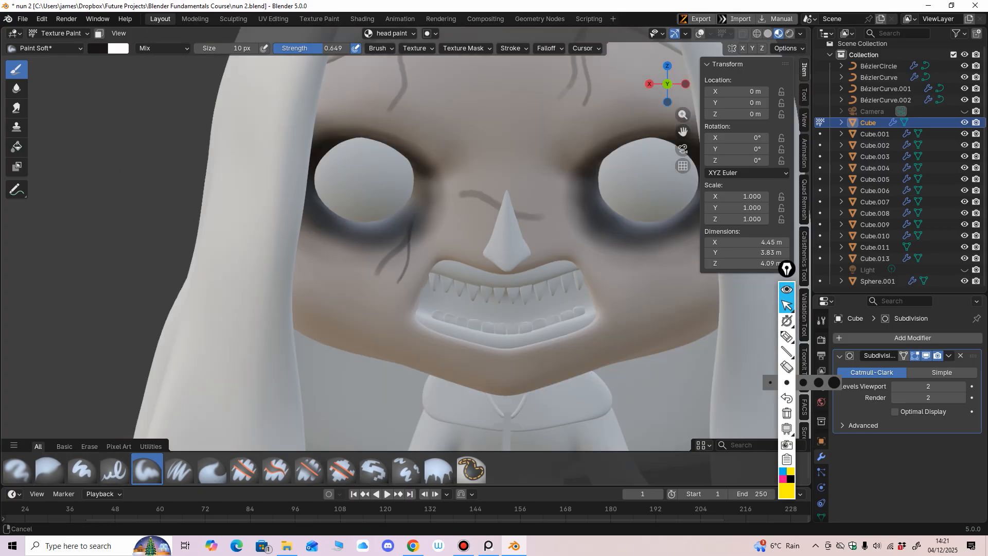
Paint a longer crack from beneath the nun's right eye down the outer cheek.
middle_click_drag(443, 349, 414, 342, "shift")
middle_click_drag(414, 342, 391, 330, "ctrl")
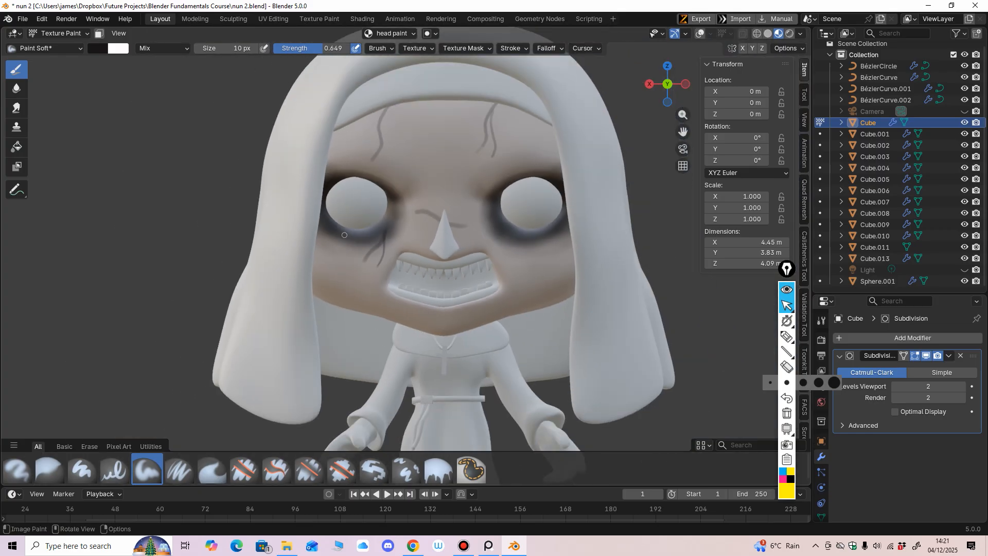
left_click_drag(347, 233, 339, 268)
scroll(360, 289, "up", 2)
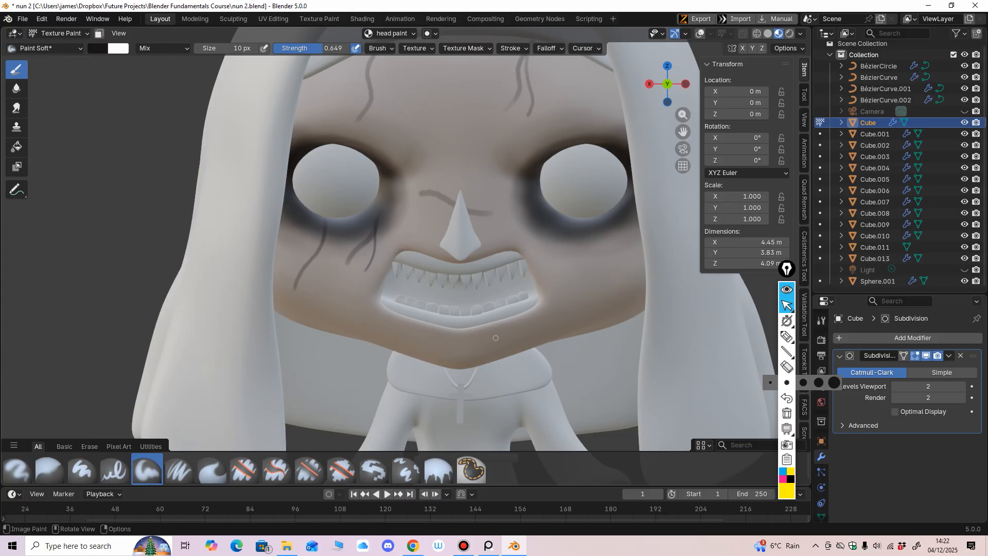
scroll(496, 337, "down", 4)
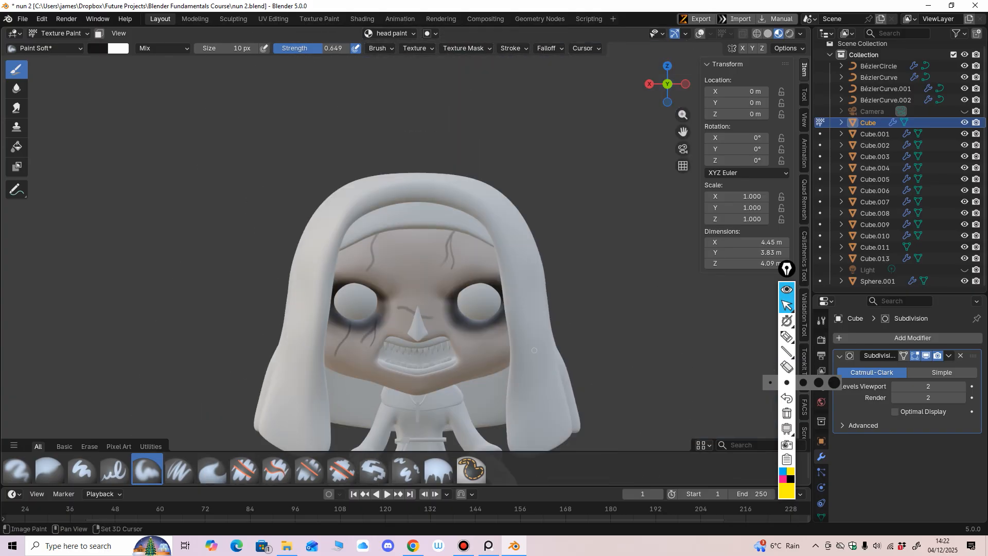
Darken the forehead crack above the nun's right eye and the main crack above her left eye with second strokes.
scroll(381, 151, "up", 5)
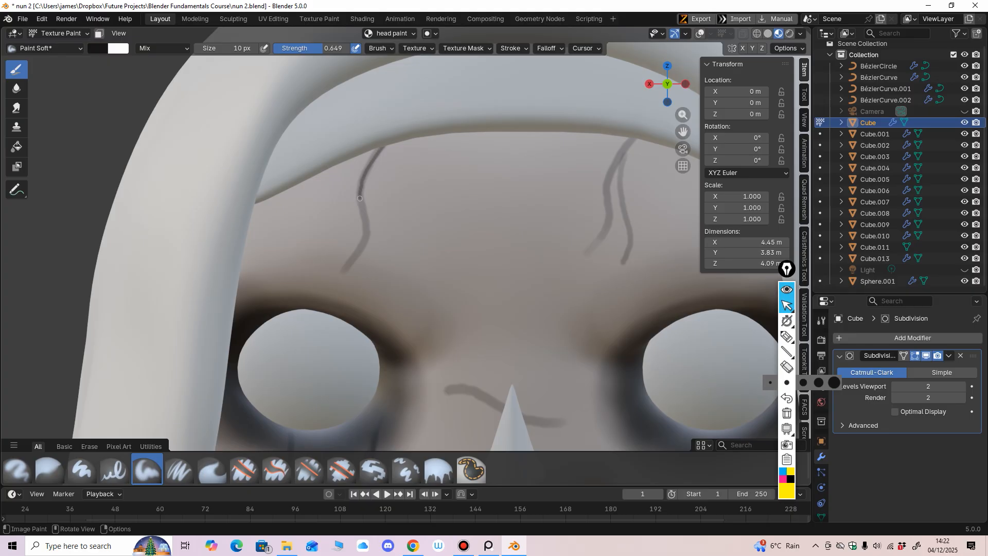
mouse_move(360, 199)
left_mouse_down()
mouse_move(365, 229)
mouse_move(342, 273)
left_mouse_up()
mouse_move(400, 254)
middle_mouse_down("ctrl")
mouse_move(397, 324)
mouse_move(382, 287)
mouse_move(479, 180)
middle_mouse_up("ctrl")
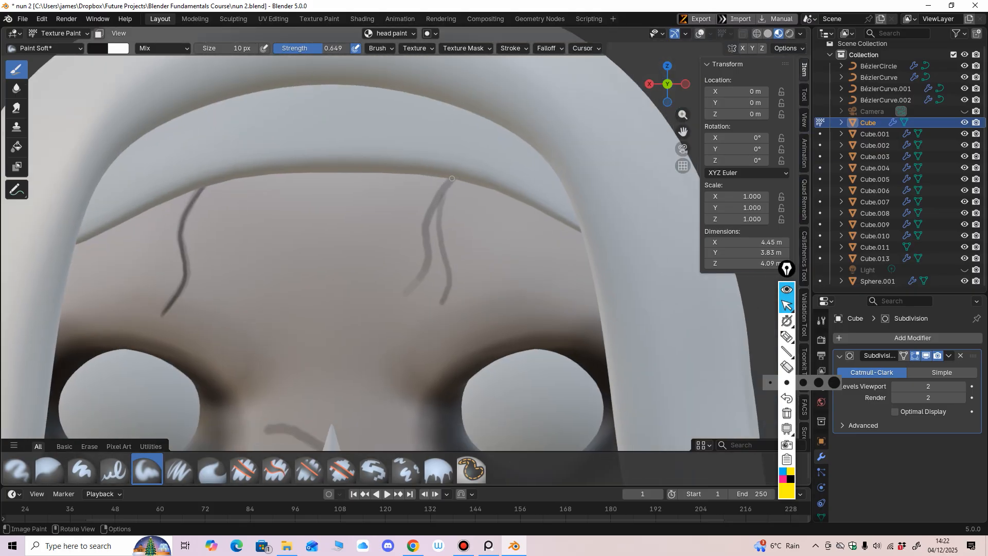
left_click_drag(451, 178, 440, 193)
left_click_drag(424, 267, 405, 297)
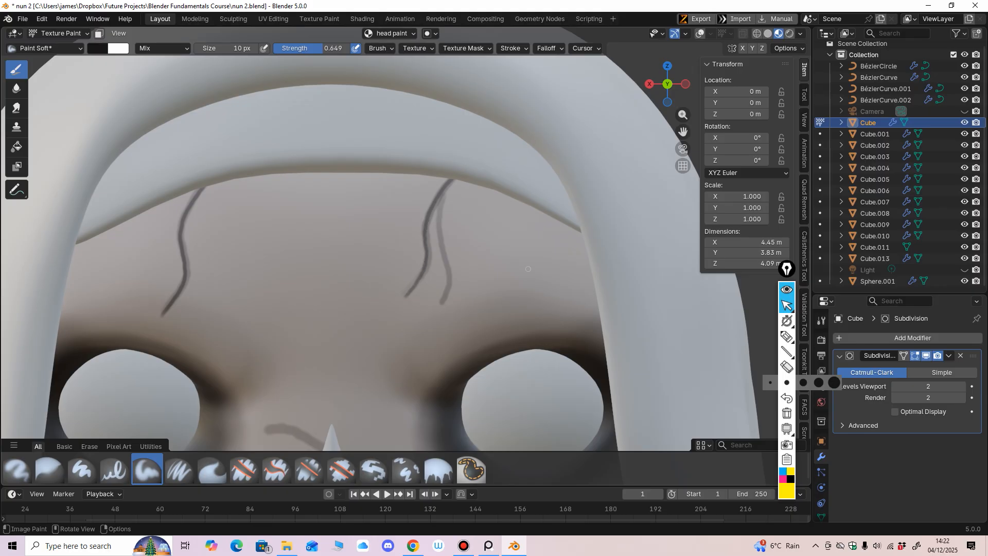
scroll(528, 268, "down", 2)
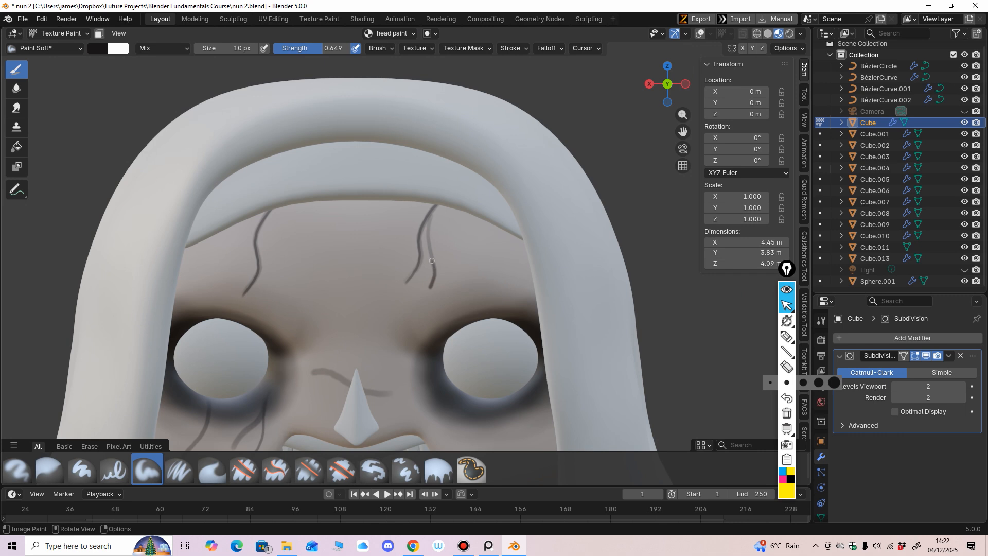
Darken the second branch of the forehead crack above the nun's left eye, redoing one stroke.
scroll(434, 240, "up", 2)
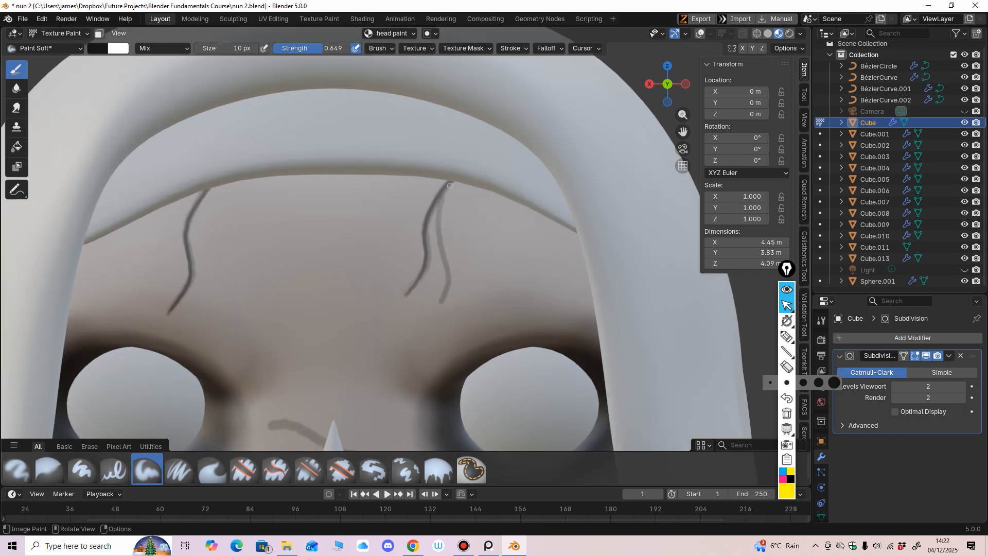
left_click_drag(452, 180, 444, 193)
left_click_drag(442, 241, 446, 291)
scroll(524, 282, "down", 1)
key("ctrl+z")
left_click_drag(442, 199, 435, 256)
scroll(424, 317, "down", 3)
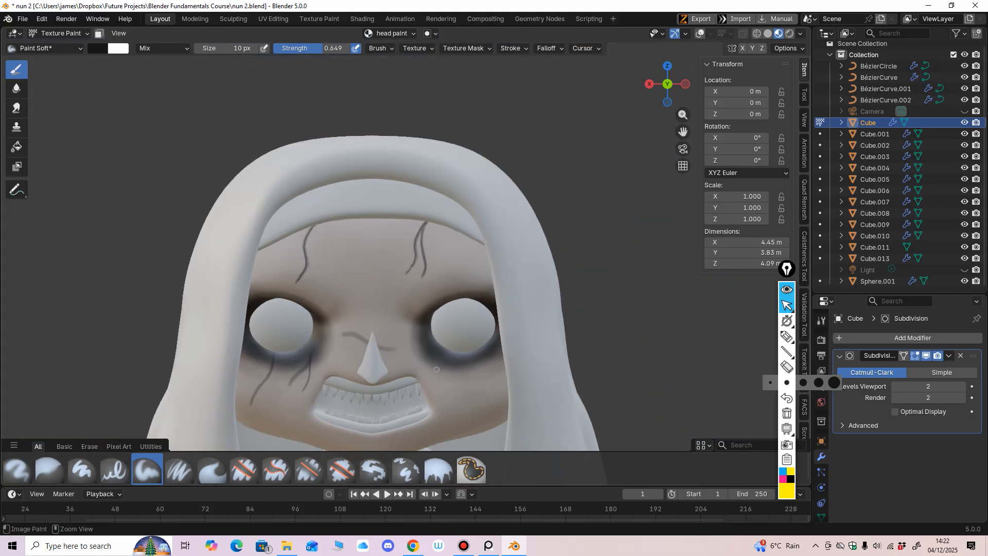
Darken the crack across the nose bridge by retracing its full length on both sides of the nose.
scroll(395, 299, "up", 2)
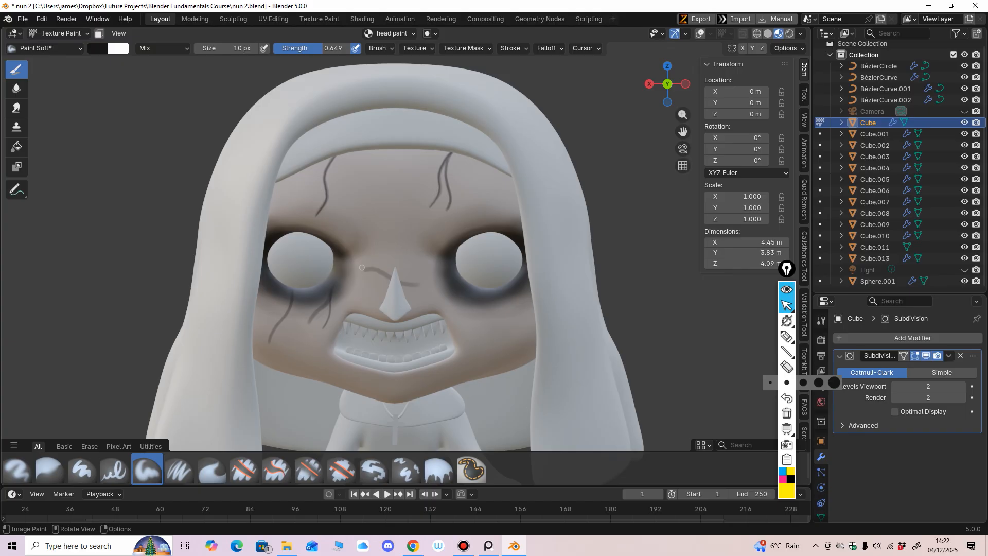
scroll(361, 271, "up", 3)
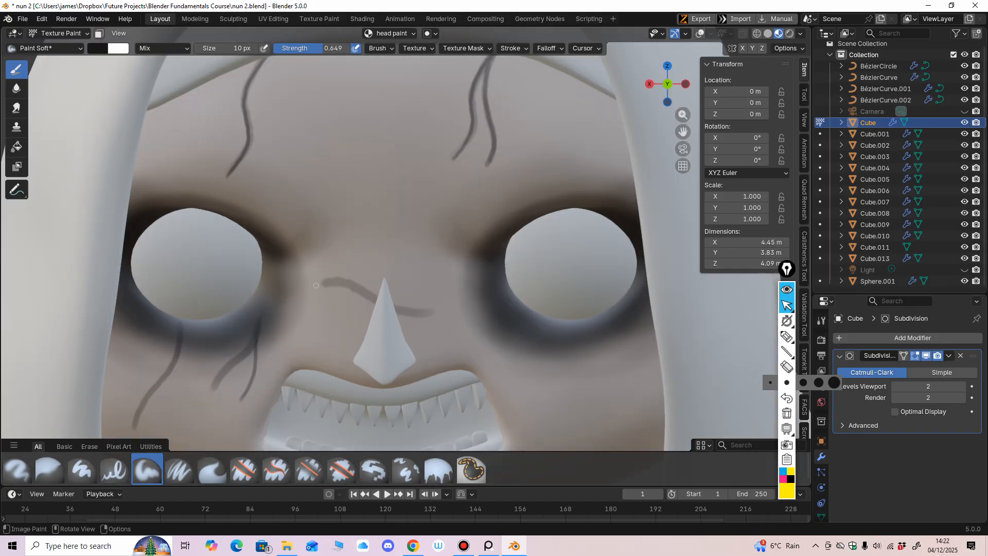
left_click_drag(319, 287, 439, 312)
scroll(463, 316, "down", 4)
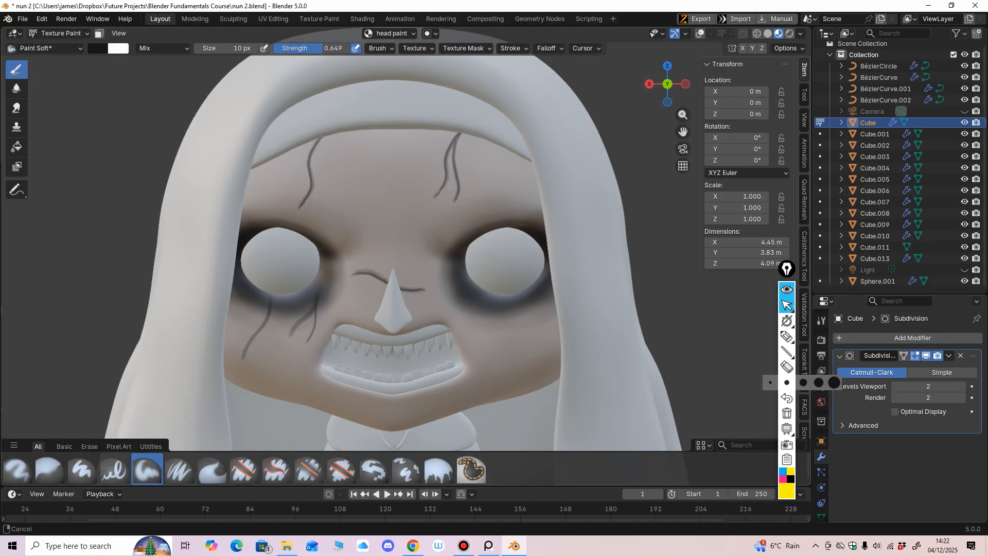
scroll(481, 124, "up", 5)
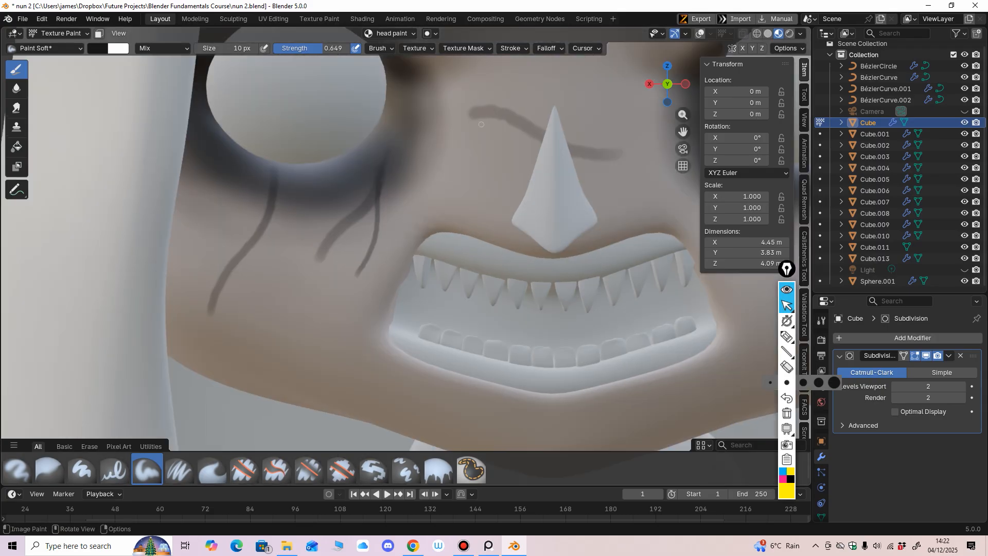
mouse_move(462, 113)
left_mouse_down()
mouse_move(501, 113)
mouse_move(597, 155)
mouse_move(634, 156)
left_mouse_up()
scroll(635, 156, "down", 5)
Darken the forked crack beneath the nun's right eye by retracing its longer sideways branch.
mouse_move(635, 156)
middle_mouse_down("shift")
mouse_move(609, 205)
mouse_move(628, 197)
mouse_move(424, 224)
middle_mouse_up("shift")
scroll(633, 148, "down", 2)
scroll(633, 148, "up", 3)
scroll(424, 225, "up", 3)
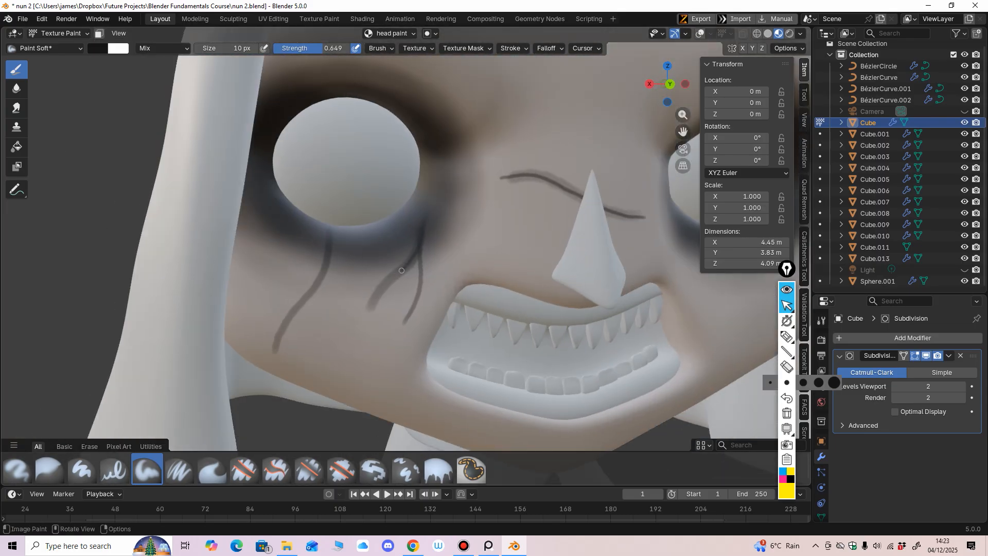
left_click_drag(389, 282, 372, 308)
mouse_move(375, 307)
middle_mouse_down("ctrl")
mouse_move(403, 304)
mouse_move(427, 217)
middle_mouse_up("ctrl")
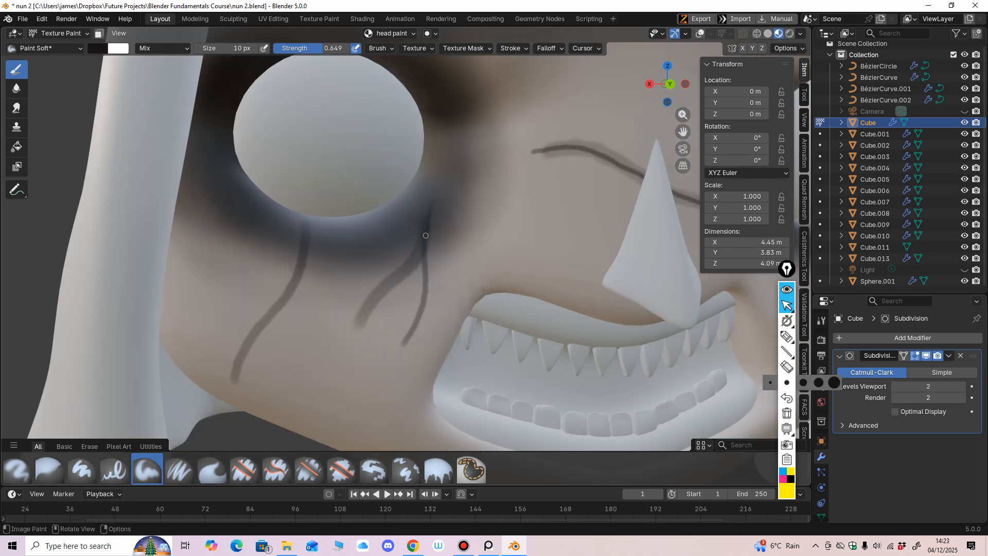
left_click_drag(406, 270, 356, 336)
scroll(492, 301, "down", 3)
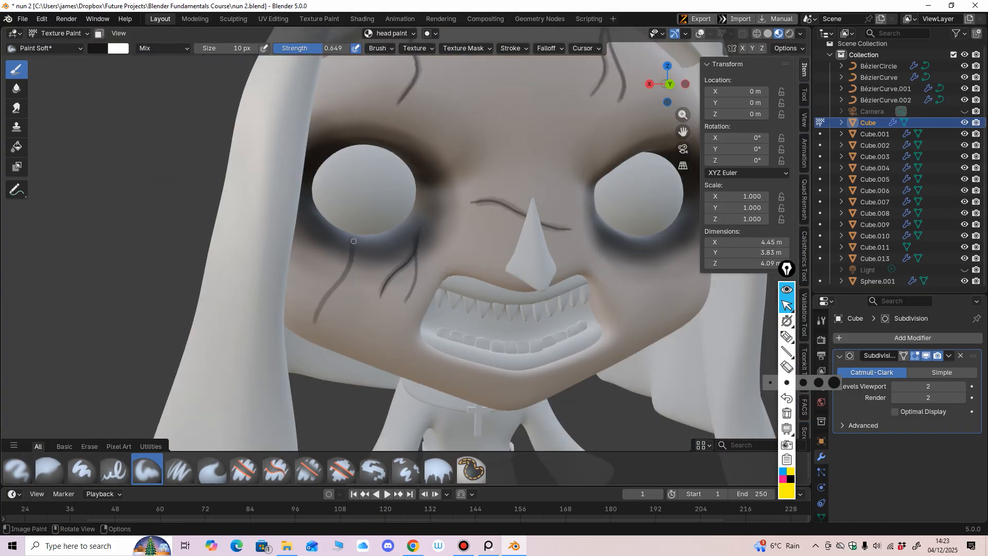
Retrace the outer cheek crack beneath the nun's right eye along its full length to darken it.
left_click_drag(349, 263, 329, 295)
scroll(318, 311, "down", 4)
scroll(385, 277, "up", 6)
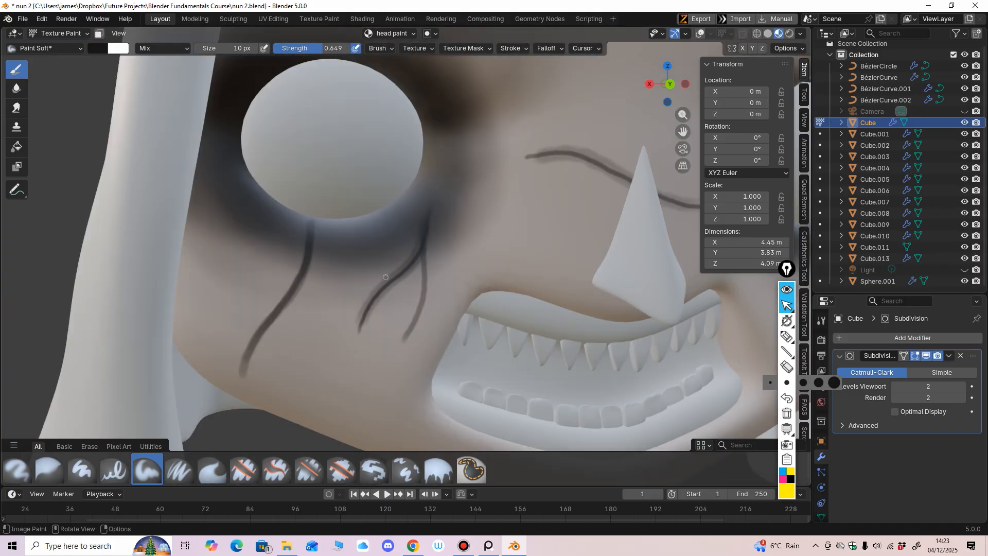
mouse_move(243, 372)
left_mouse_down()
mouse_move(304, 266)
mouse_move(311, 232)
left_mouse_up()
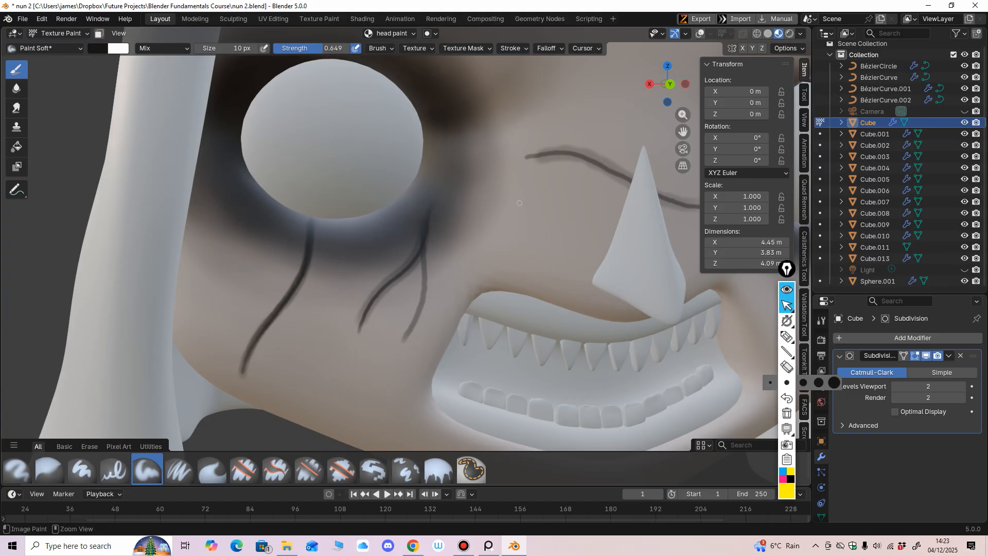
mouse_move(311, 232)
middle_mouse_down("ctrl")
mouse_move(315, 314)
mouse_move(329, 304)
middle_mouse_up("ctrl")
middle_click_drag(565, 336, 565, 335, "shift")
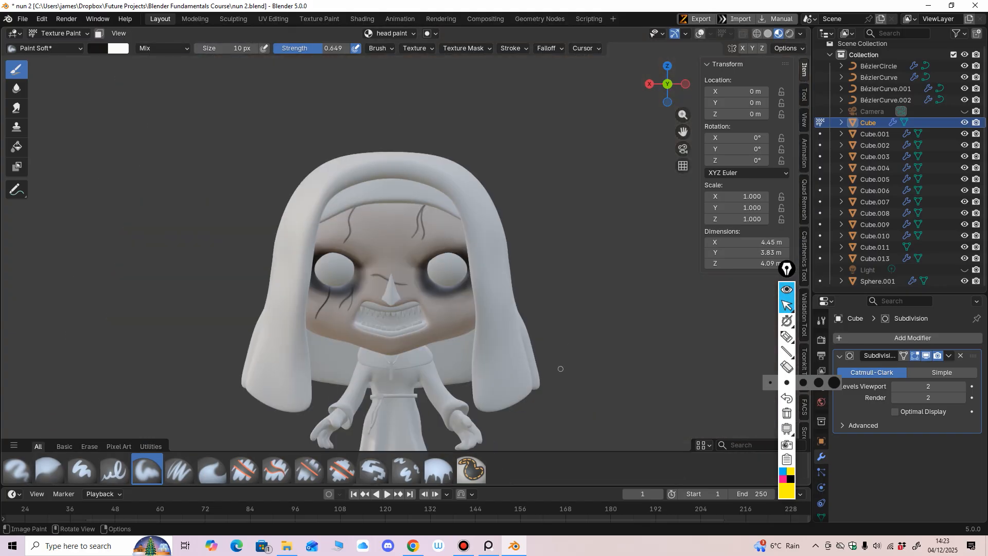
Darken and extend the lower end of the forehead crack above the nun's right eye.
scroll(459, 310, "up", 8)
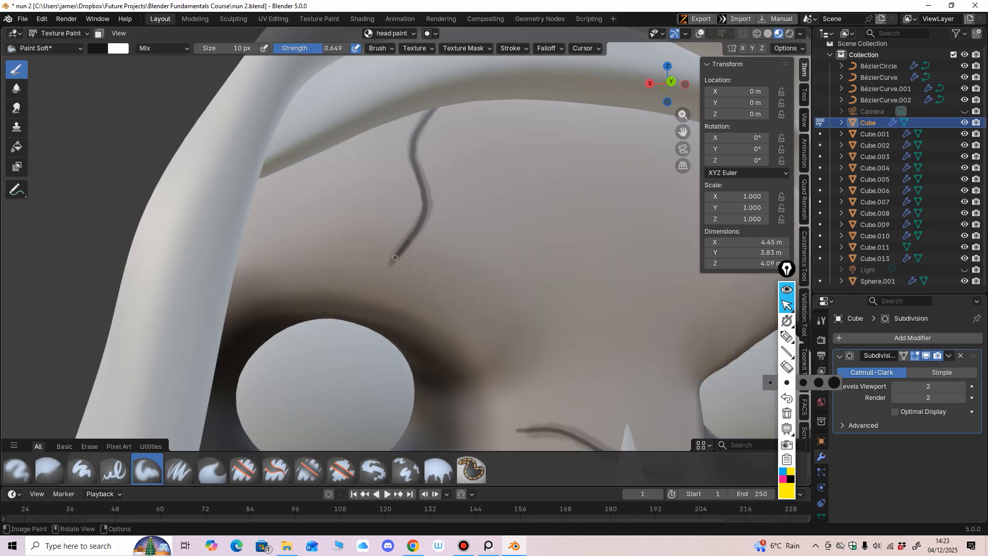
left_click_drag(395, 257, 376, 276)
middle_click_drag(470, 276, 425, 347, "ctrl")
middle_click_drag(424, 270, 427, 329, "ctrl")
middle_click_drag(427, 330, 431, 319, "alt")
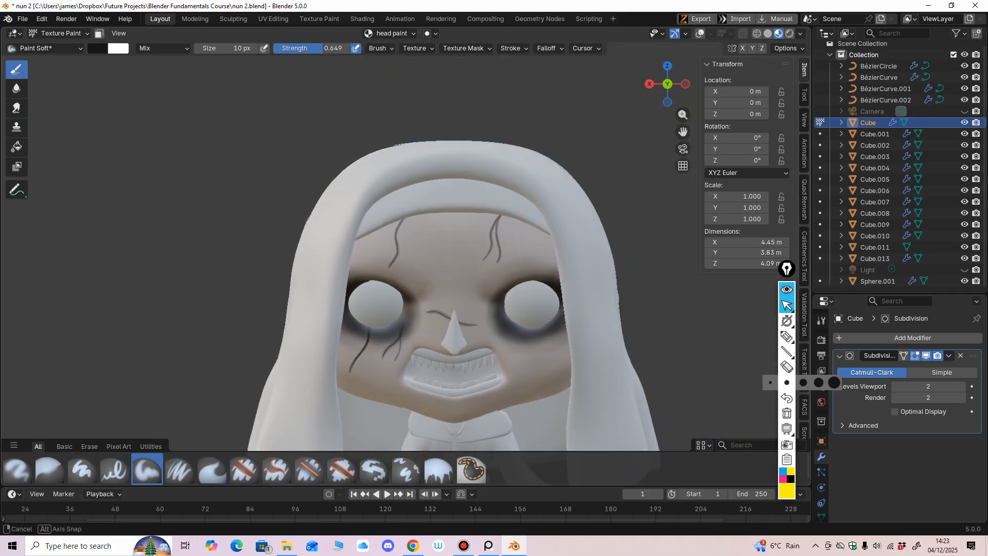
middle_click_drag(515, 339, 396, 299, "shift")
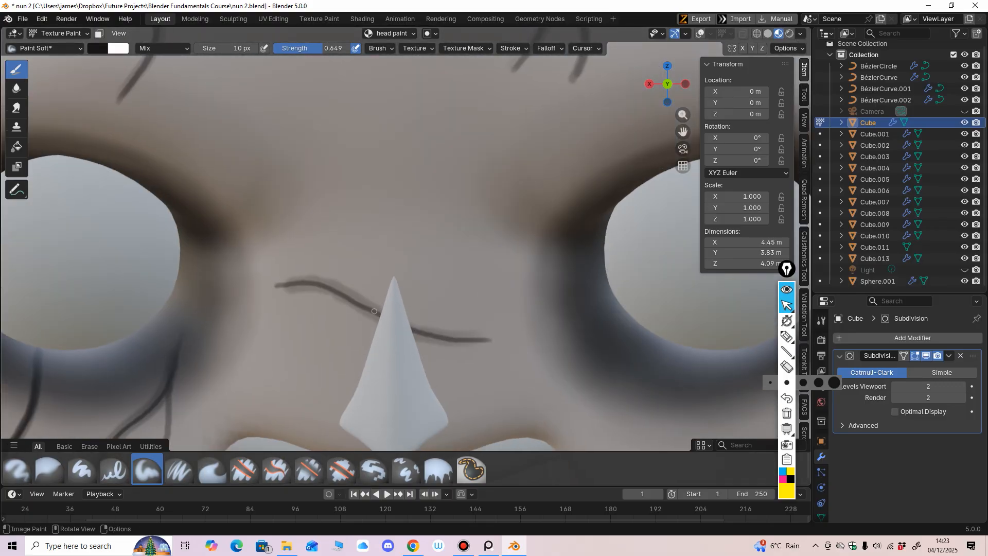
Paint a short thin crack branching upward from the nose-bridge crack at the tip of the nose, redoing the first attempt.
left_click_drag(374, 311, 385, 289)
middle_click_drag(385, 289, 420, 265, "ctrl")
key("ctrl+z")
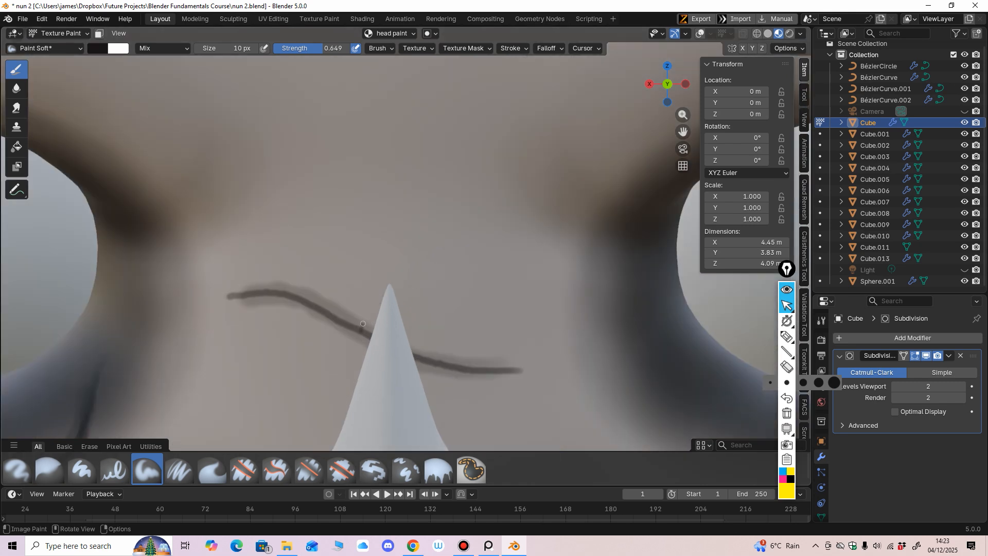
left_click_drag(363, 323, 388, 270)
mouse_move(514, 218)
middle_mouse_down("ctrl")
mouse_move(462, 312)
mouse_move(584, 387)
middle_mouse_up("ctrl")
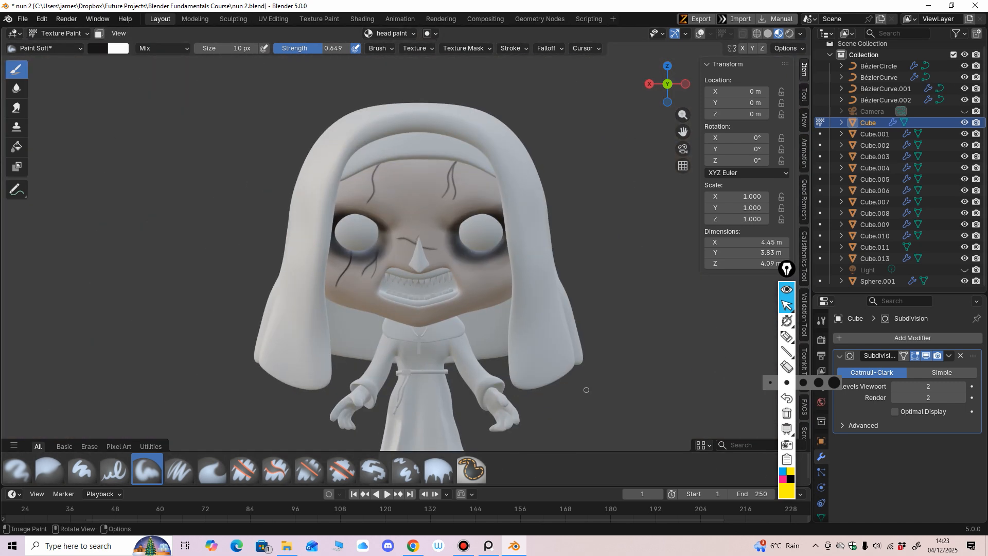
Set the brush to 85 px and lower its strength to 0.119 for soft face shading.
left_click_drag(330, 48, 295, 49)
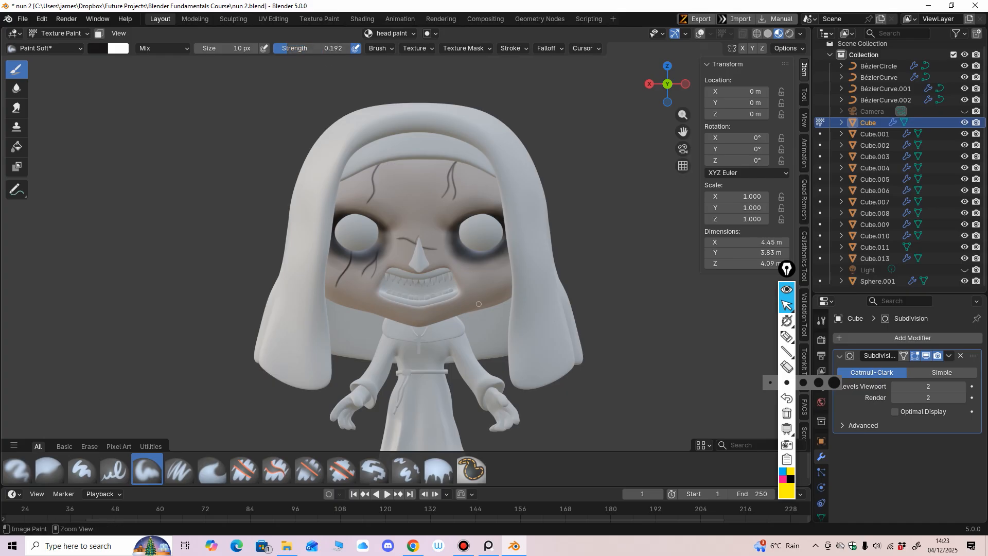
mouse_move(497, 311)
middle_mouse_down("ctrl")
mouse_move(512, 253)
mouse_move(471, 328)
mouse_move(507, 285)
mouse_move(541, 283)
mouse_move(519, 337)
middle_mouse_up("ctrl")
middle_click_drag(491, 383, 510, 349, "shift")
middle_click_drag(473, 358, 454, 316, "ctrl")
key("f")
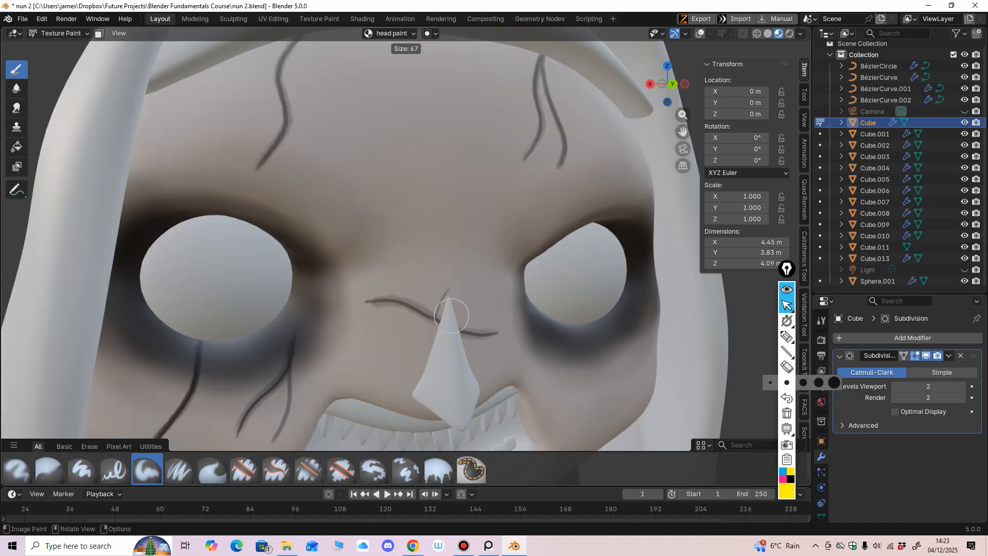
left_click(451, 315)
key("shift+f")
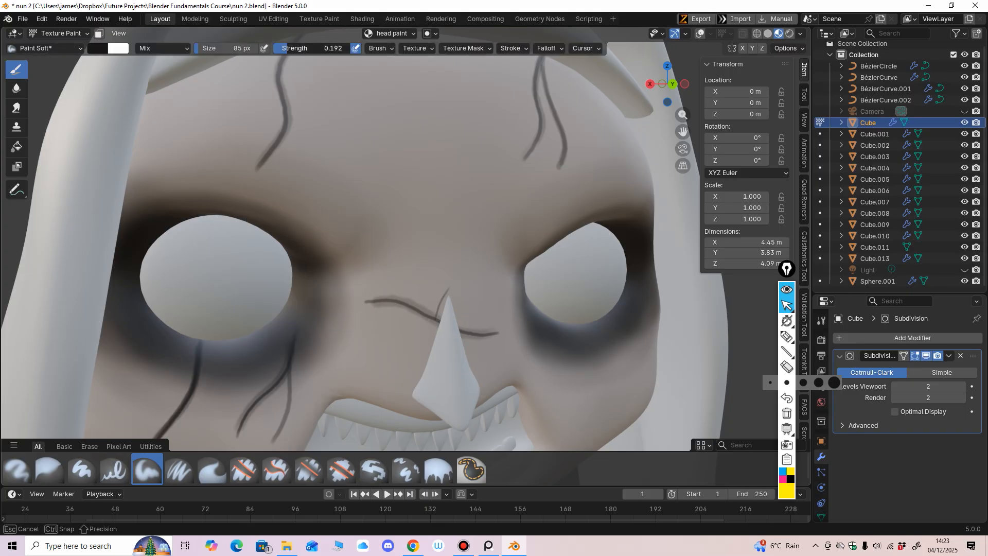
left_click(455, 314)
Reduce the brush to 46 px and faintly darken the inner brow corner beside the nun's right eye.
middle_click_drag(455, 314, 438, 257)
key("f")
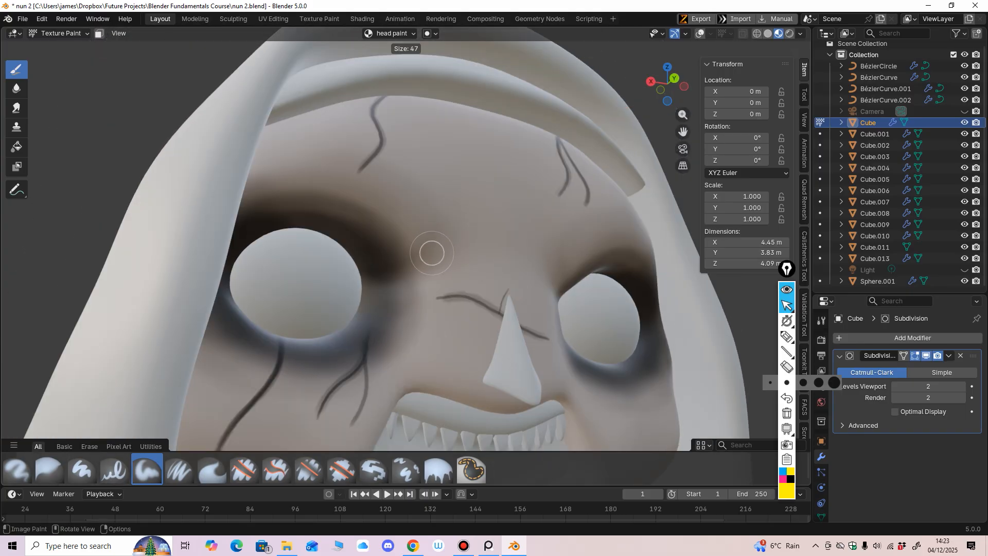
left_click(438, 242)
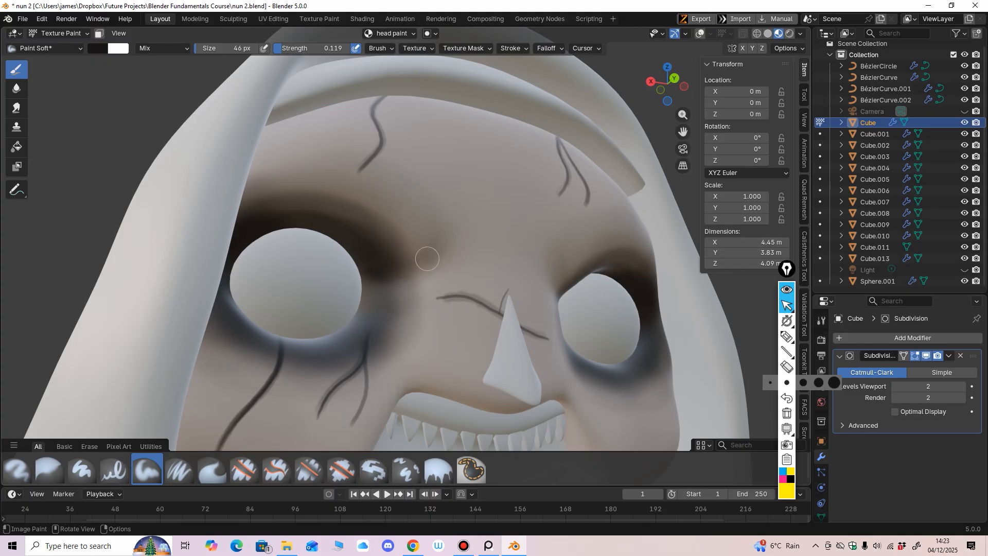
scroll(411, 273, "down", 2)
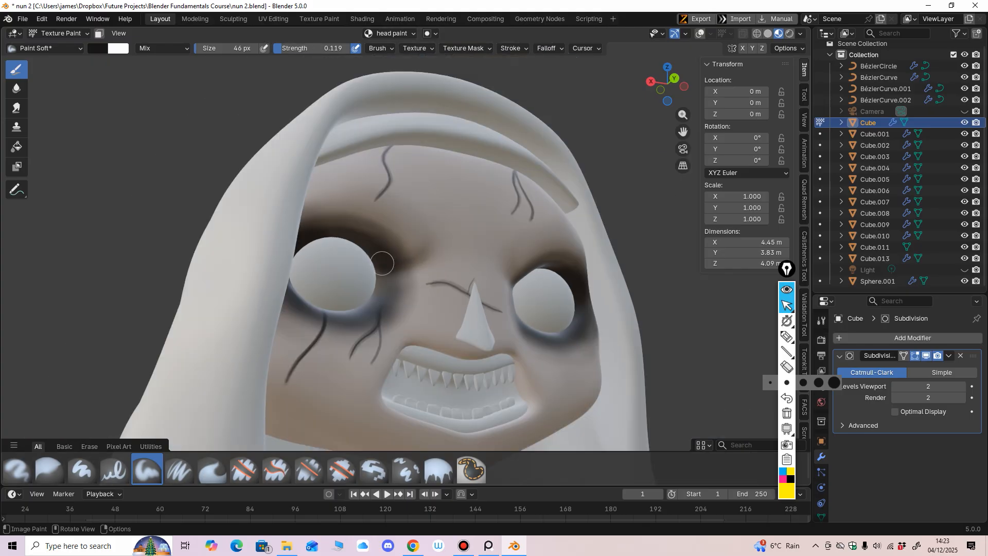
middle_click_drag(372, 289, 327, 295)
key("ctrl+KP_1")
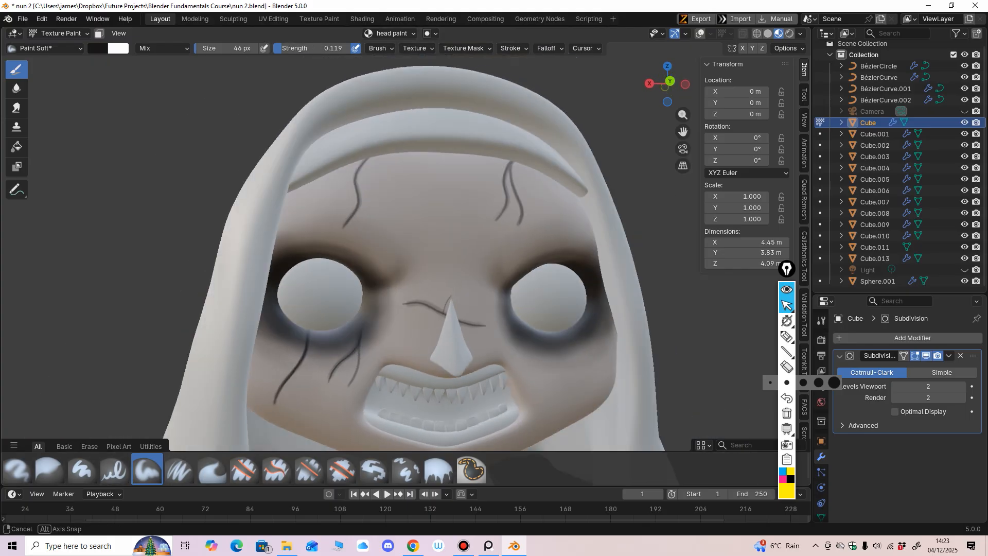
mouse_move(501, 332)
left_mouse_down("alt")
mouse_move(510, 294)
mouse_move(478, 324)
left_mouse_up("alt")
Enlarge the brush to 81 px and softly darken the inner brow corners of both eye sockets.
key("f")
left_click(518, 296)
middle_click_drag(469, 231, 484, 272, "alt")
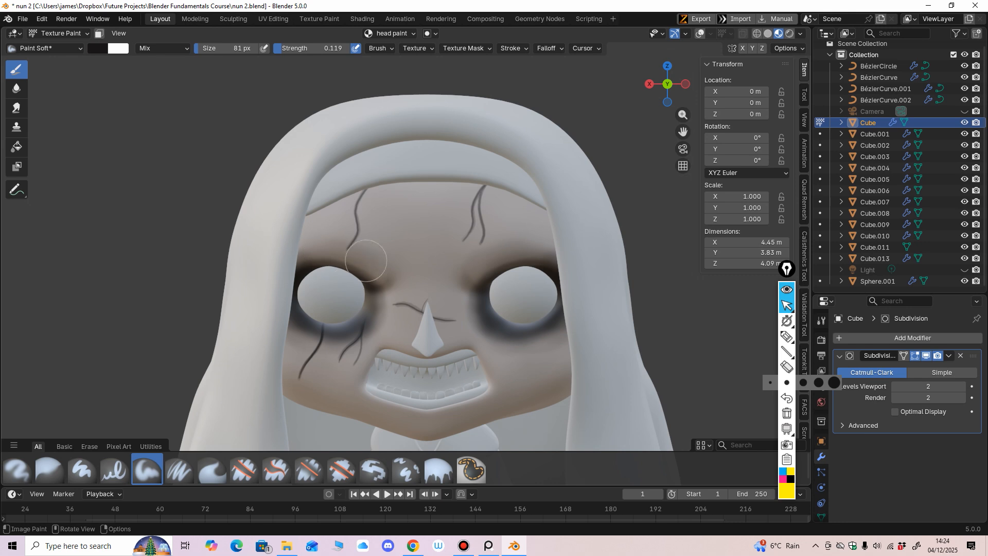
middle_click_drag(508, 267, 509, 394, "ctrl")
middle_click_drag(509, 394, 504, 312, "shift")
mouse_move(406, 247)
middle_mouse_down("ctrl")
mouse_move(407, 309)
mouse_move(407, 211)
mouse_move(407, 265)
middle_mouse_up("ctrl")
mouse_move(500, 329)
middle_mouse_down("ctrl")
mouse_move(500, 304)
mouse_move(469, 338)
middle_mouse_up("ctrl")
middle_click_drag(469, 338, 503, 293, "ctrl")
middle_click_drag(435, 294, 465, 270, "shift")
Set the brush to 104 px at strength 0.099 and softly blend the shading around the right eye's inner corner.
key("f")
left_click(477, 270)
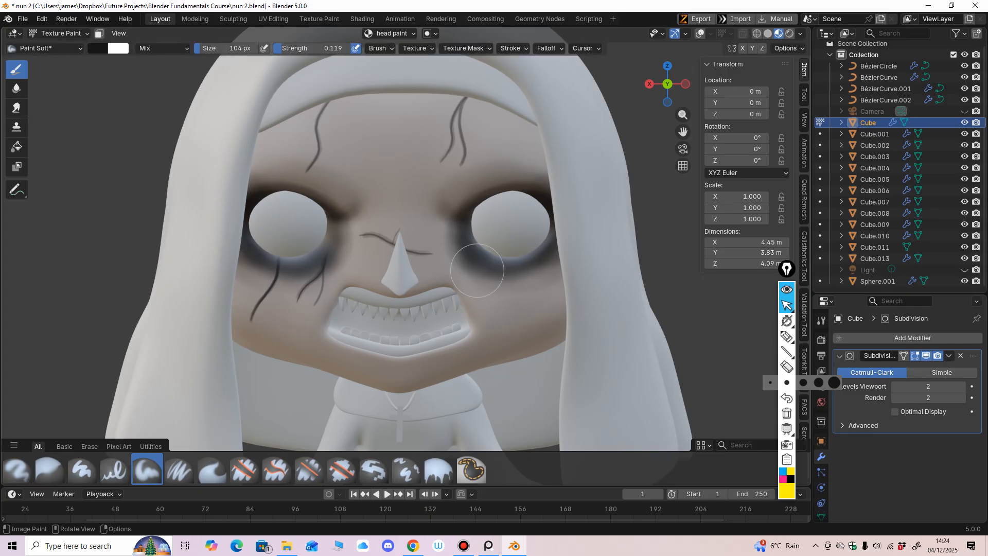
key("shift+f")
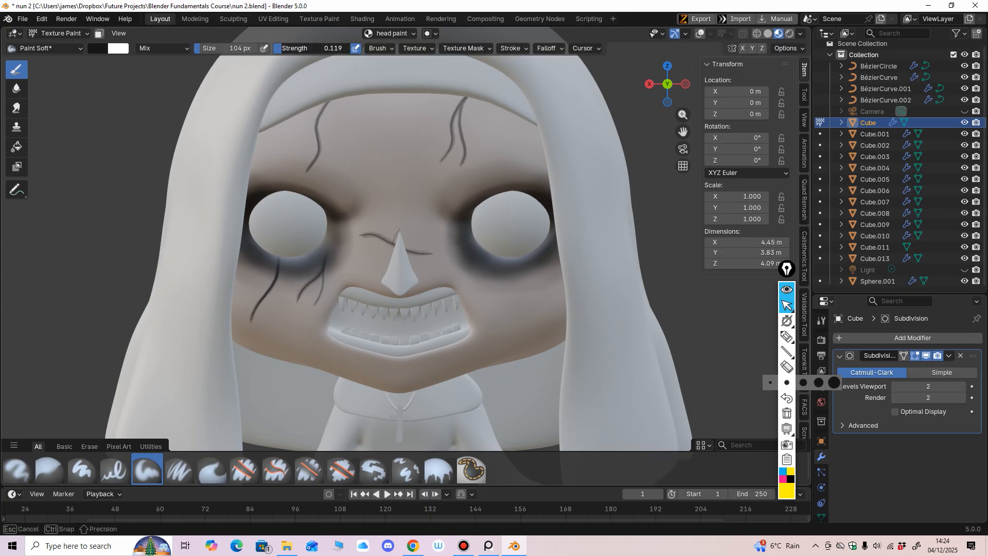
left_click(334, 215)
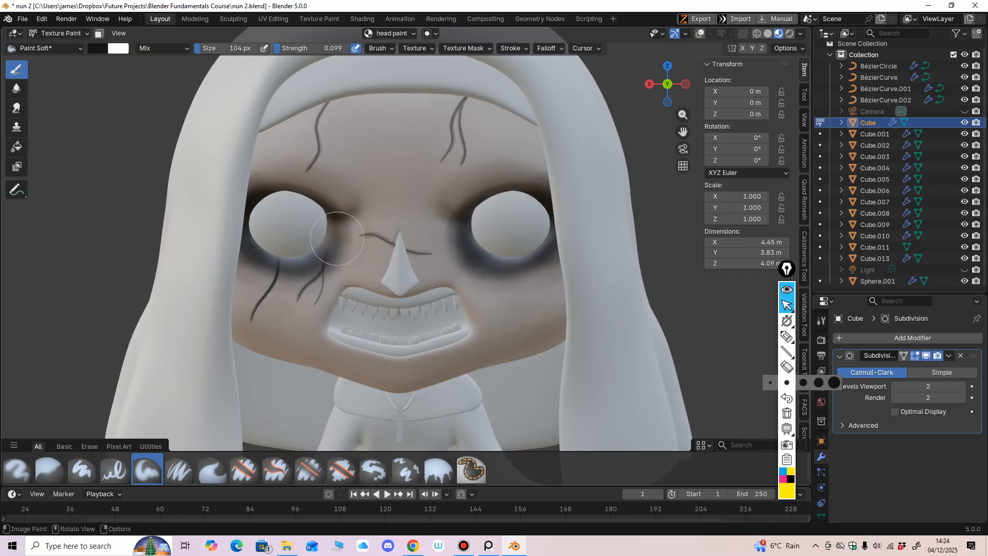
middle_click_drag(336, 244, 458, 215)
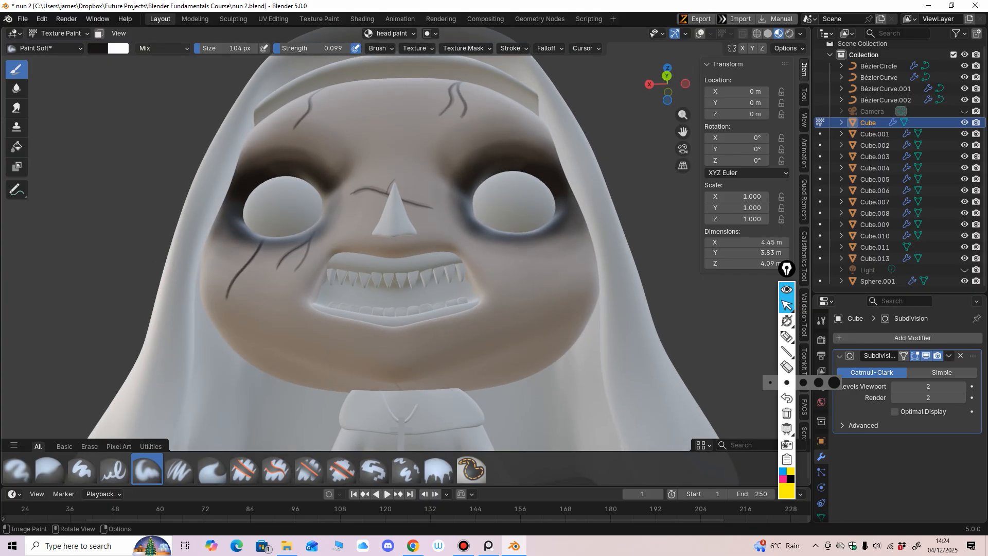
Set the brush to 83 px at strength 0.821 and darken the socket rim around the nun's left eye.
key("shift+f")
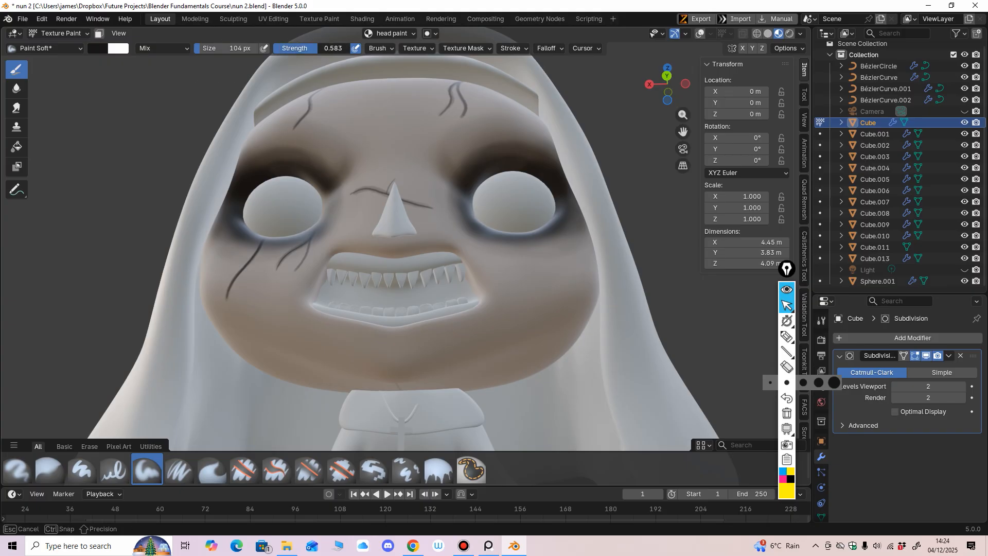
key("Return")
middle_click_drag(483, 299, 474, 269)
key("f")
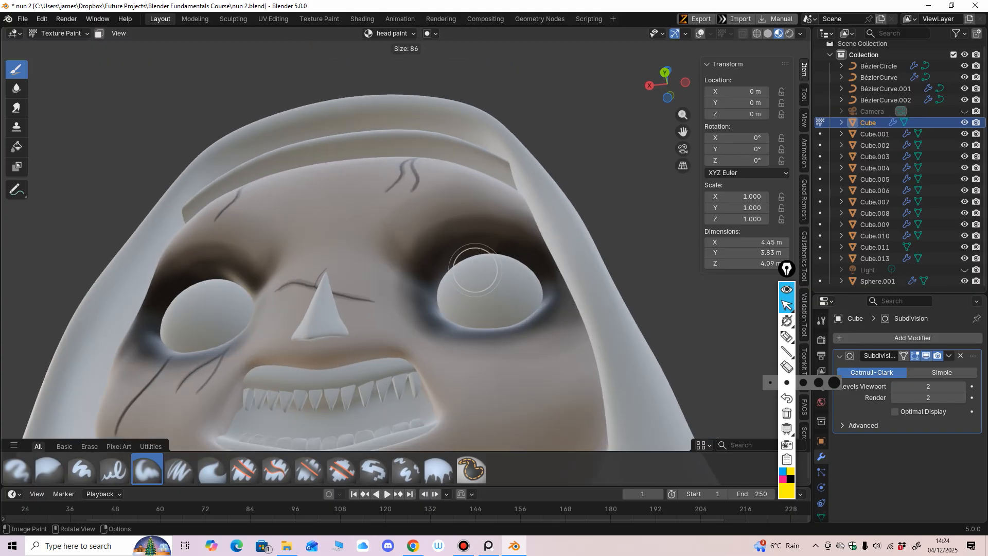
key("Return")
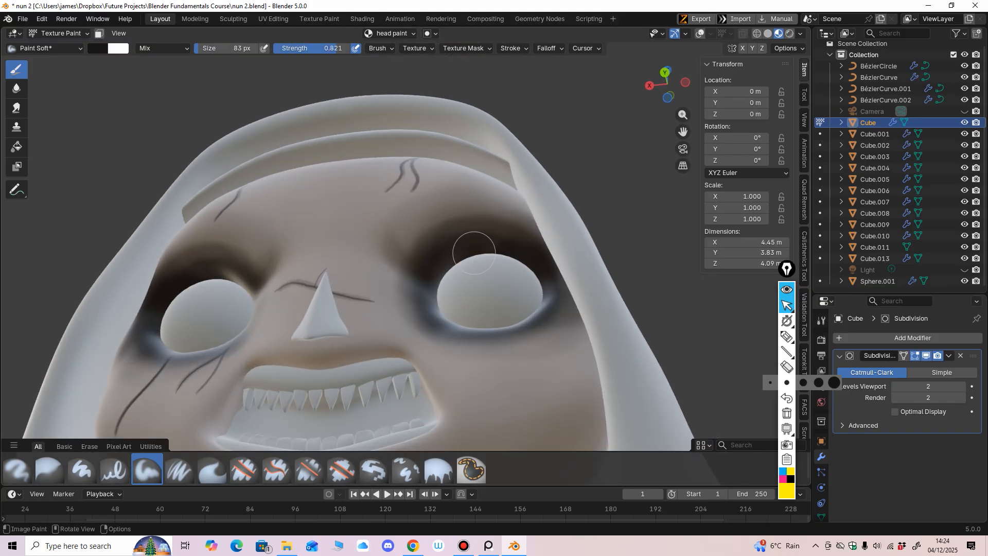
middle_click_drag(529, 284, 469, 306)
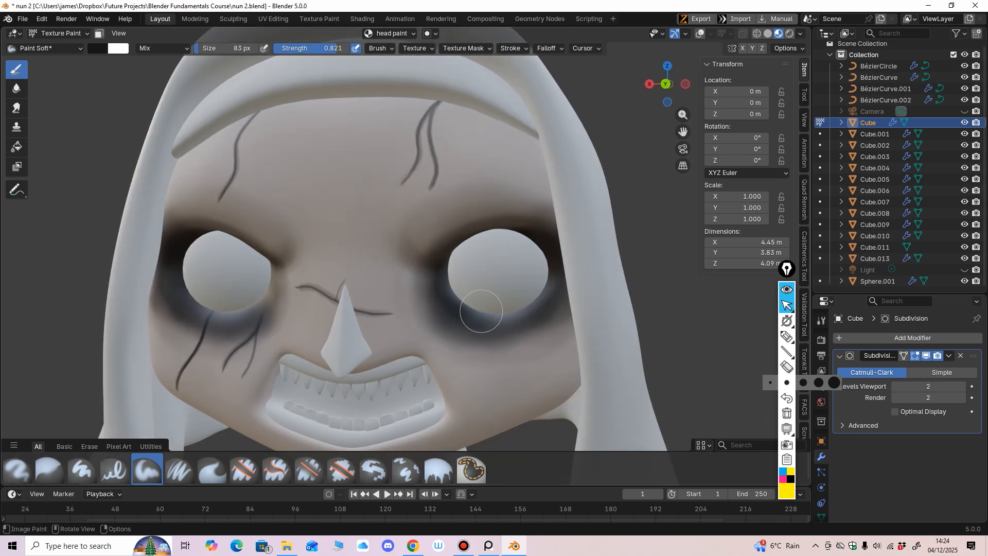
Darken the upper and lower socket rim around the nun's right eye and save the file.
mouse_move(537, 276)
middle_mouse_down()
mouse_move(288, 257)
mouse_move(267, 226)
middle_mouse_up()
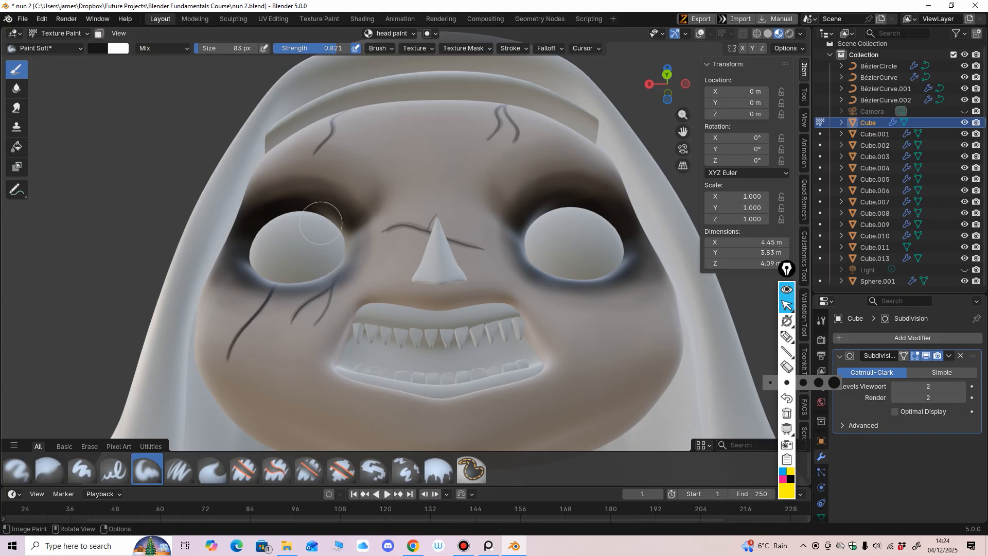
key("ctrl+s")
middle_click_drag(355, 259, 244, 278)
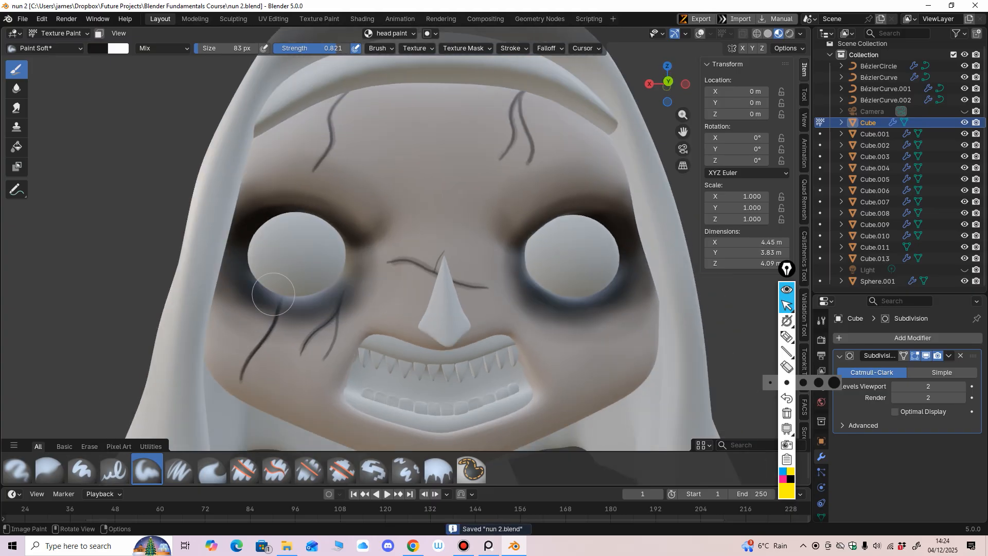
left_click_drag(273, 294, 316, 275)
middle_click_drag(315, 276, 321, 289)
middle_click_drag(345, 258, 295, 291)
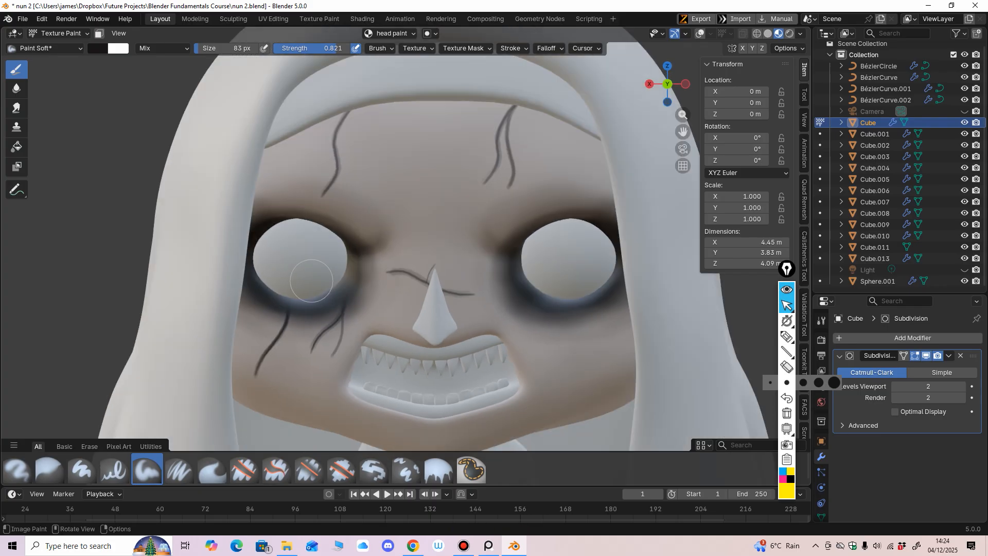
scroll(309, 280, "down", 1)
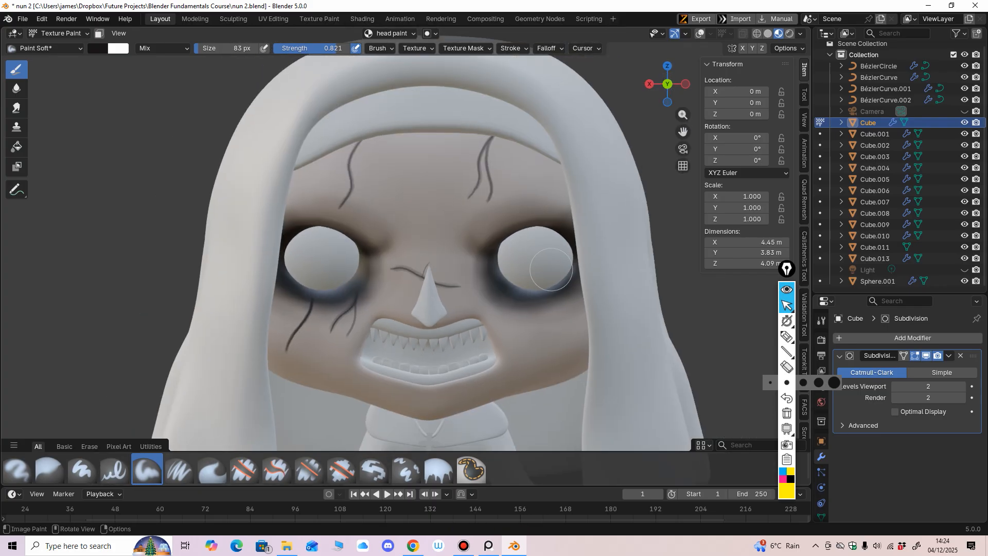
Use the Smear brush at 153 px to blend the dark inner brow edge of the nun's left eye socket.
middle_click_drag(551, 270, 511, 228)
middle_click_drag(592, 249, 548, 265, "alt")
scroll(572, 309, "down", 4)
scroll(554, 306, "up", 3)
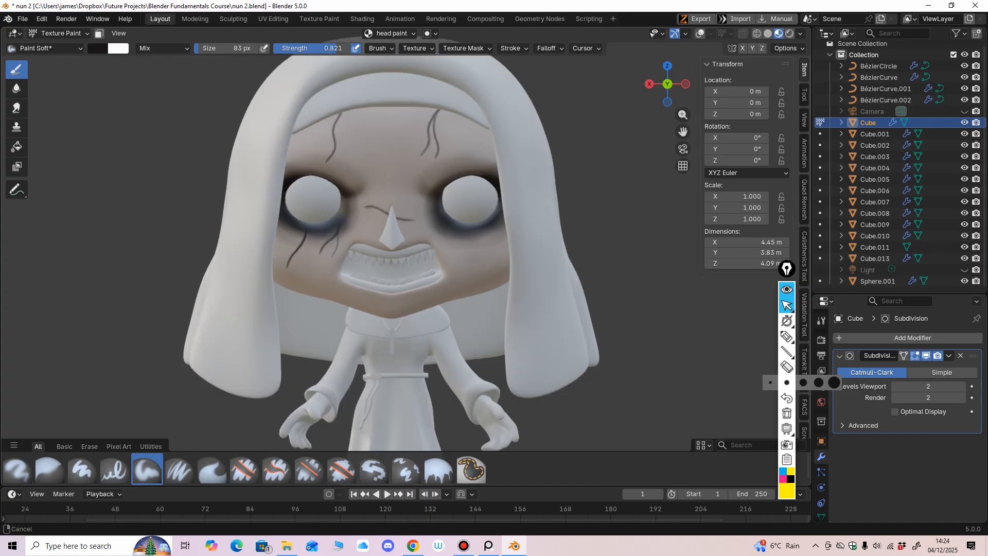
middle_click_drag(575, 317, 511, 276)
middle_click_drag(524, 234, 521, 292, "shift")
scroll(521, 292, "up", 2)
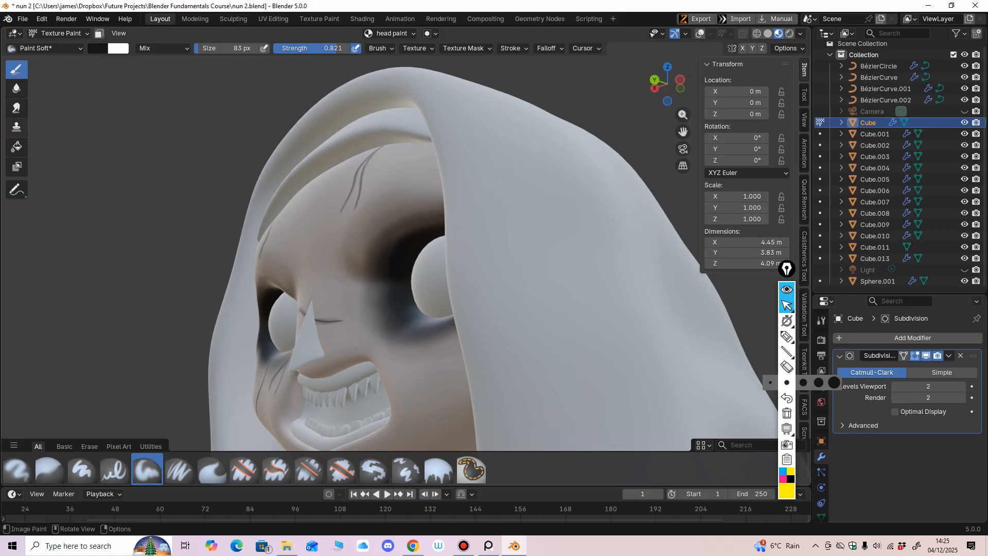
left_click(16, 108)
middle_click_drag(381, 216, 404, 215)
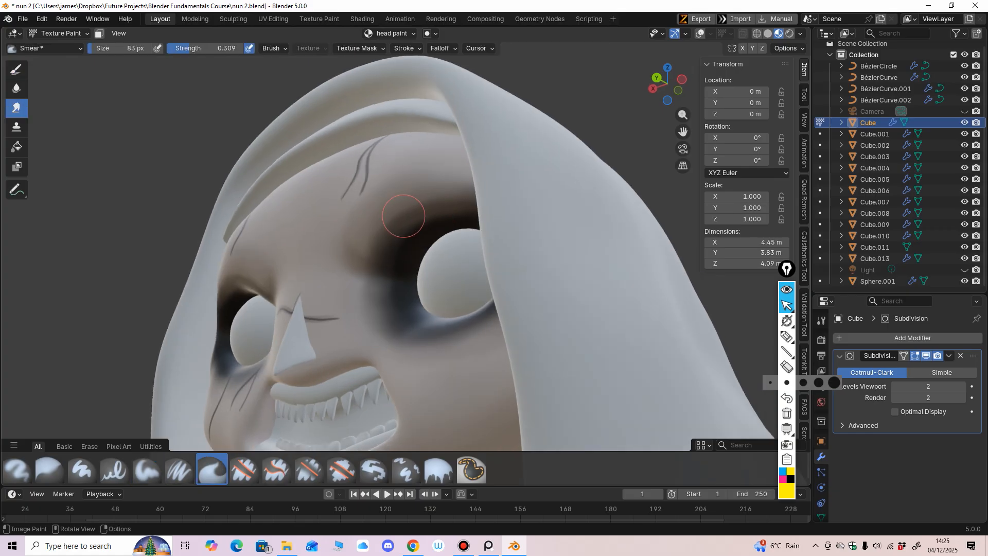
scroll(404, 204, "up", 2)
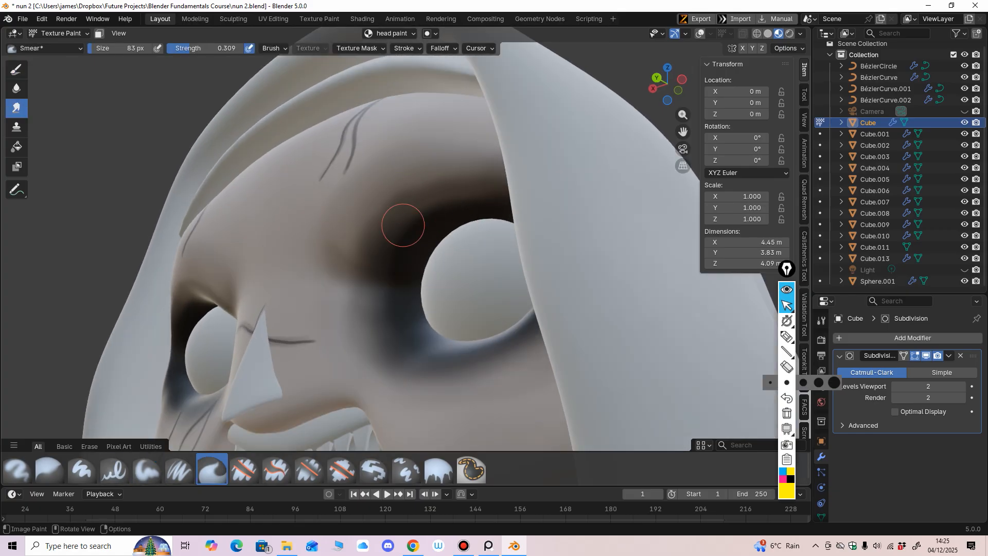
key("f")
left_click(388, 225)
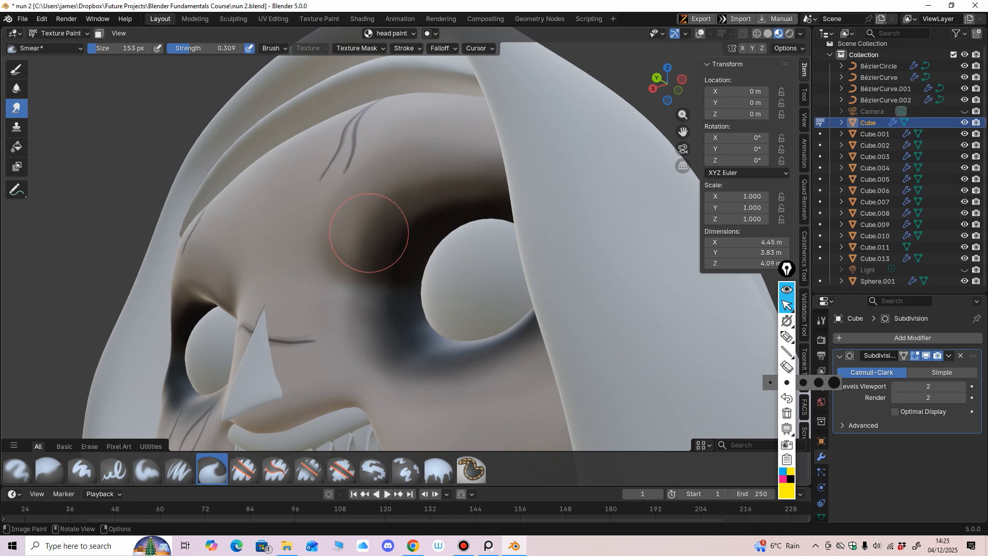
Smear the dark shading around the nun's right eye socket into the surrounding skin.
mouse_move(465, 173)
middle_mouse_down()
mouse_move(496, 231)
mouse_move(590, 218)
middle_mouse_up()
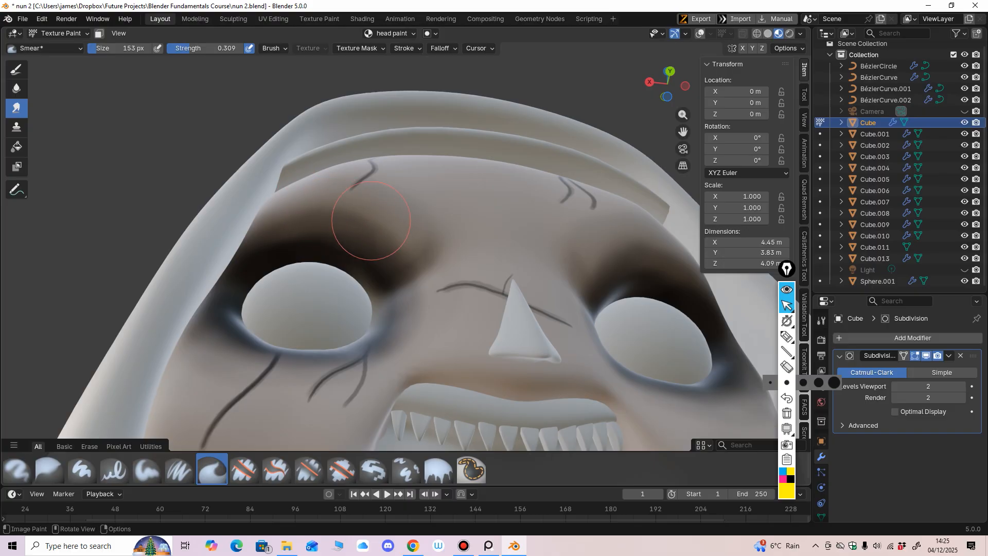
middle_click_drag(405, 225, 317, 288)
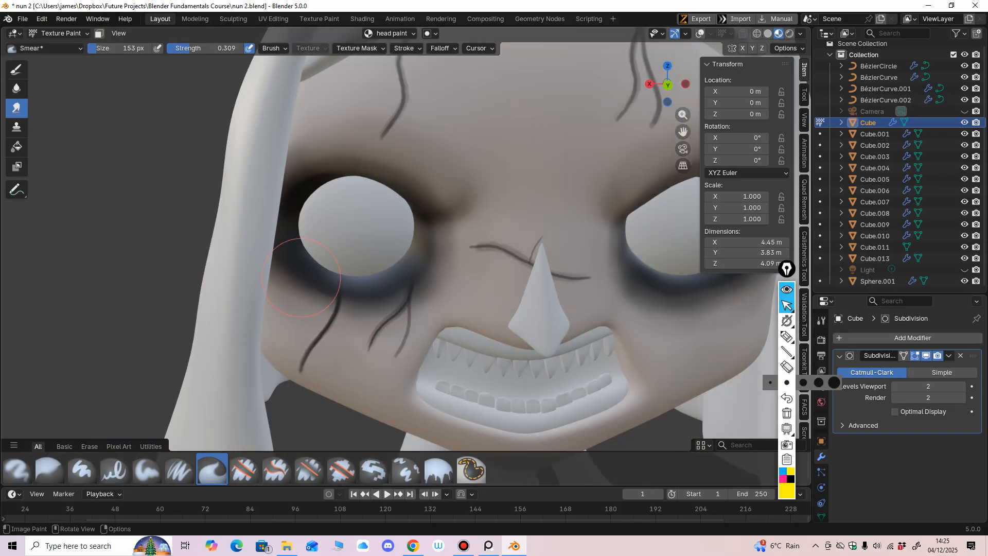
scroll(301, 278, "down", 7)
scroll(377, 304, "up", 4)
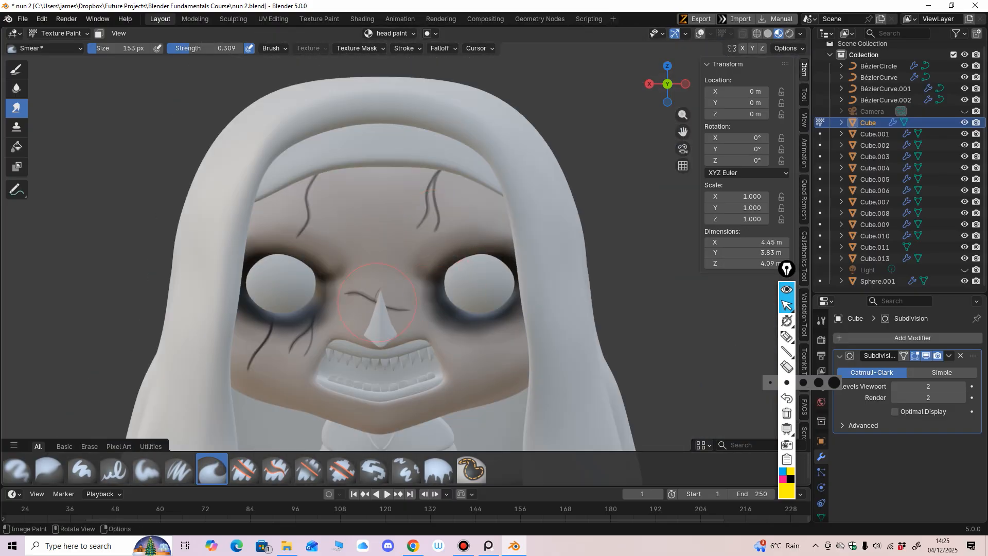
Switch the head from Texture Paint to Object Mode and turn the viewport overlays back on.
mouse_move(377, 303)
middle_mouse_down("ctrl")
mouse_move(377, 231)
mouse_move(377, 308)
middle_mouse_up("ctrl")
mouse_move(377, 307)
middle_mouse_down("shift")
mouse_move(319, 374)
mouse_move(319, 249)
mouse_move(319, 361)
mouse_move(381, 265)
mouse_move(381, 314)
middle_mouse_up("shift")
middle_click_drag(381, 314, 381, 310)
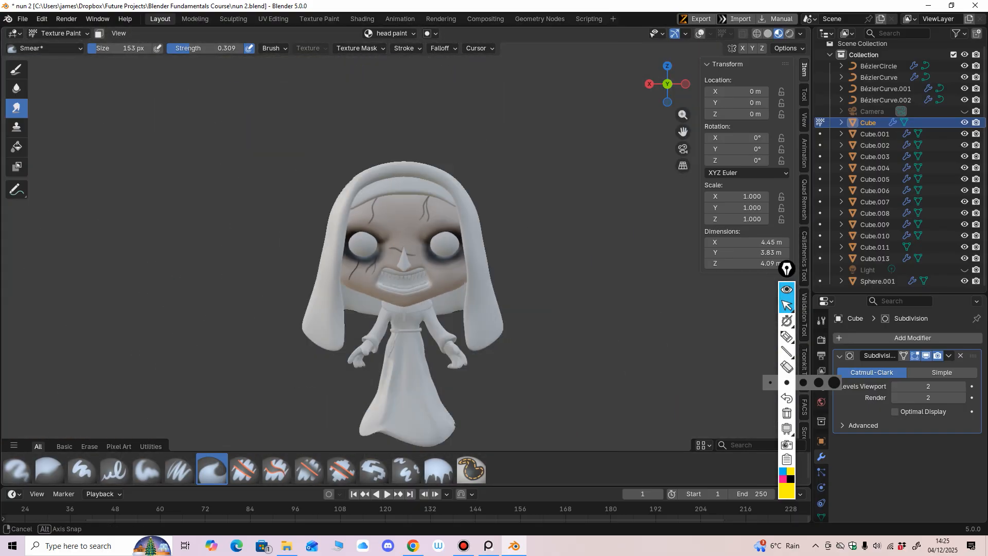
middle_click_drag(463, 342, 463, 351)
mouse_move(481, 318)
middle_mouse_down()
mouse_move(450, 318)
mouse_move(498, 299)
middle_mouse_up()
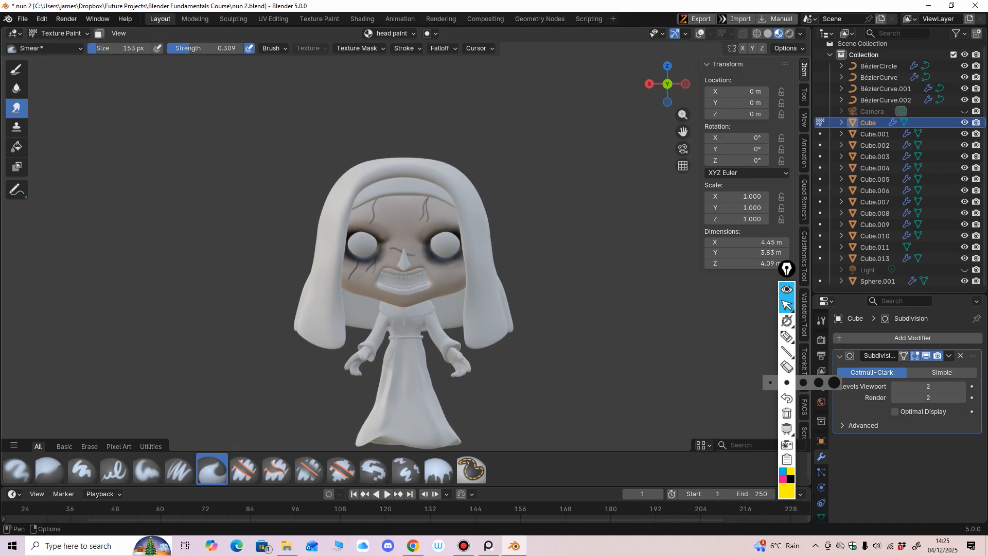
left_click(60, 33)
left_click(52, 43)
middle_click_drag(330, 247, 360, 242)
mouse_move(412, 309)
middle_mouse_down()
mouse_move(379, 322)
mouse_move(404, 334)
mouse_move(404, 304)
mouse_move(395, 318)
middle_mouse_up()
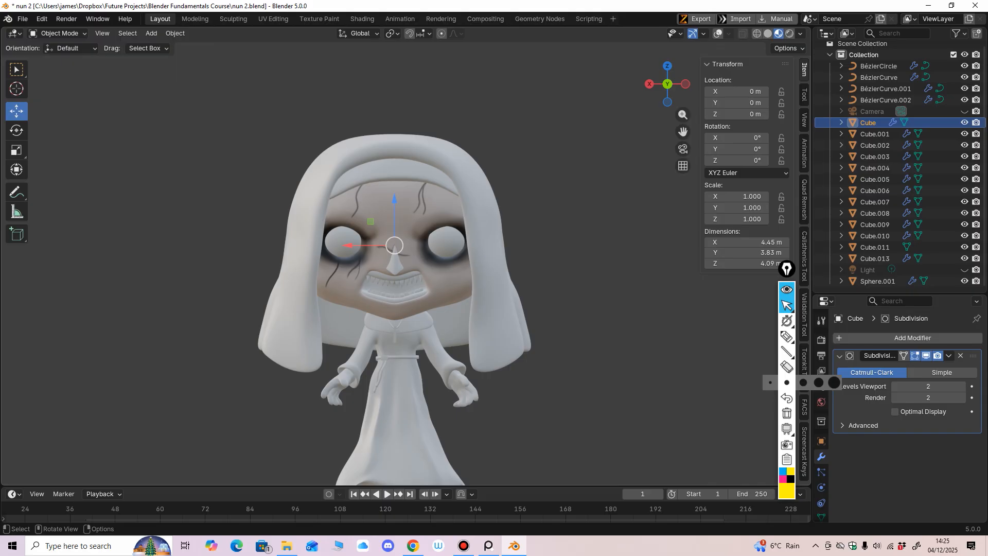
middle_click_drag(394, 318, 402, 282, "shift")
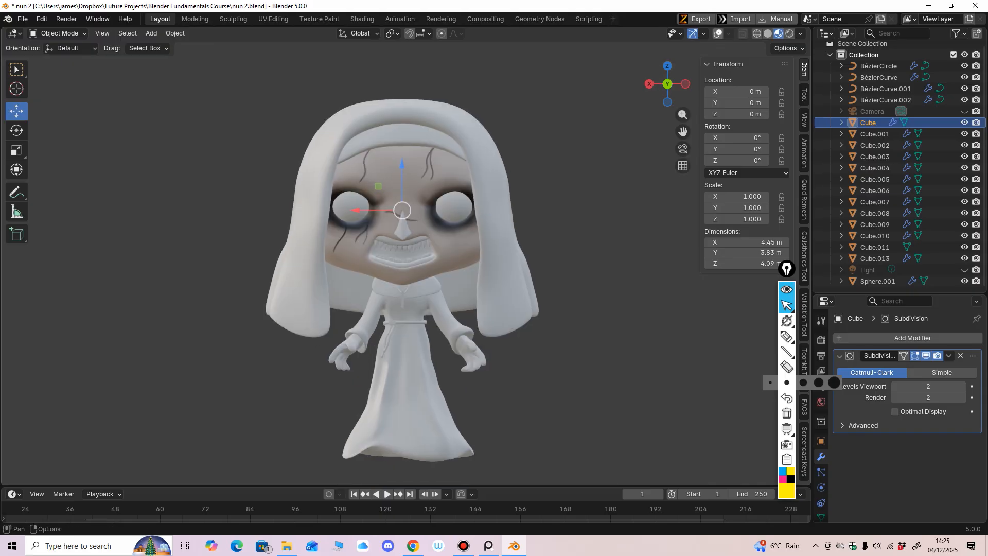
key("alt+shift+z")
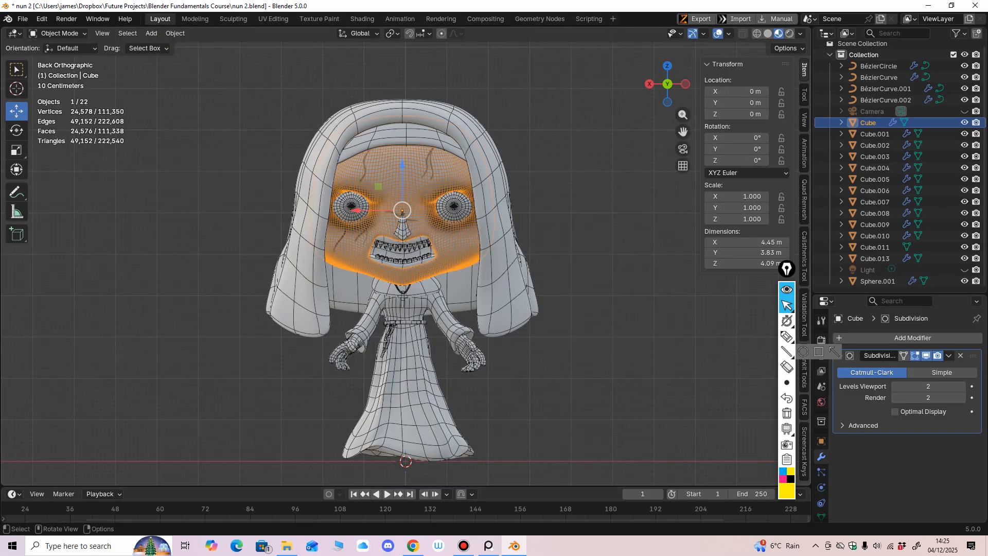
Hide the viewport overlays and create a new material on the nun's veil.
middle_click_drag(669, 319, 669, 340, "ctrl")
key("alt+shift+z")
mouse_move(404, 303)
middle_mouse_down("shift")
mouse_move(387, 335)
mouse_move(395, 293)
middle_mouse_up("shift")
left_click(472, 206)
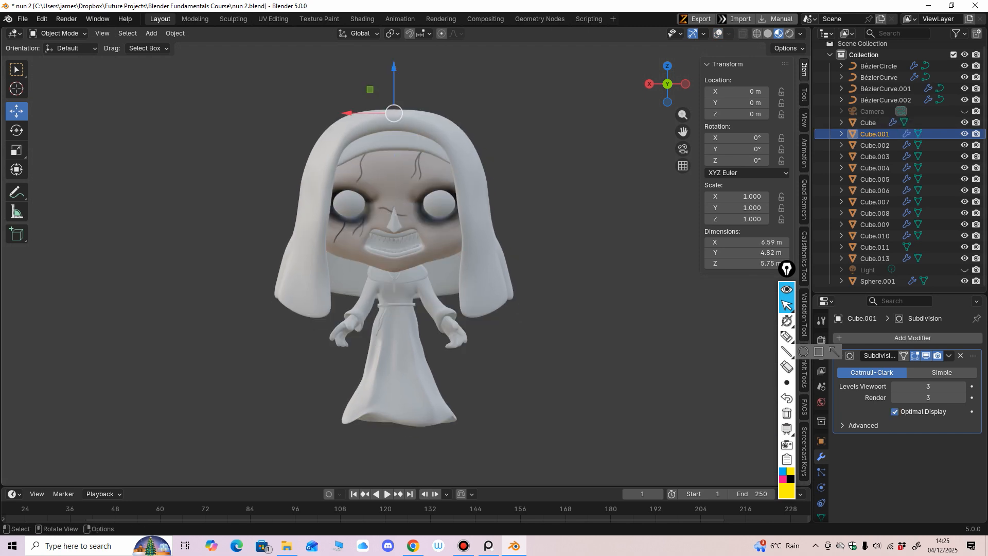
middle_click_drag(473, 206, 417, 208)
scroll(821, 453, "down", 3)
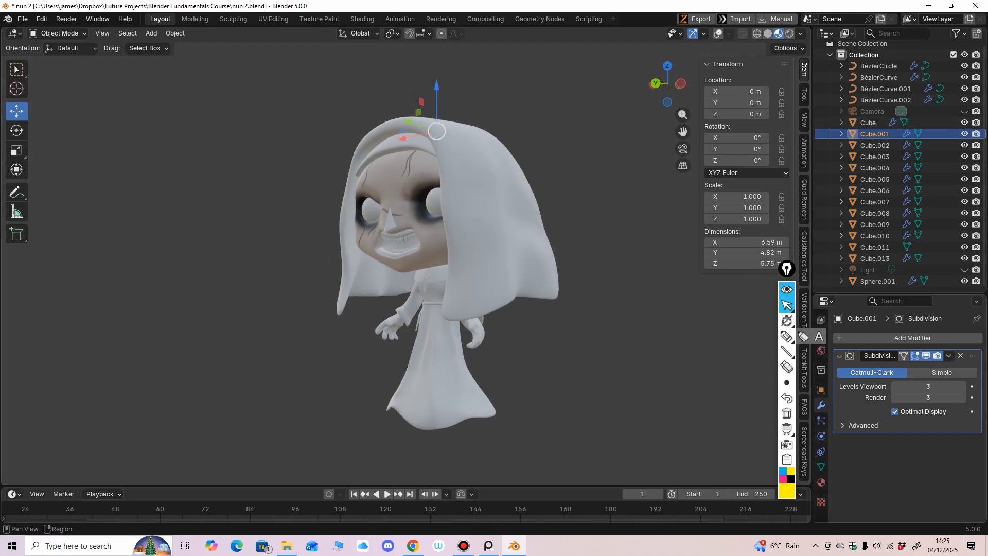
left_click(822, 469)
left_click(921, 385)
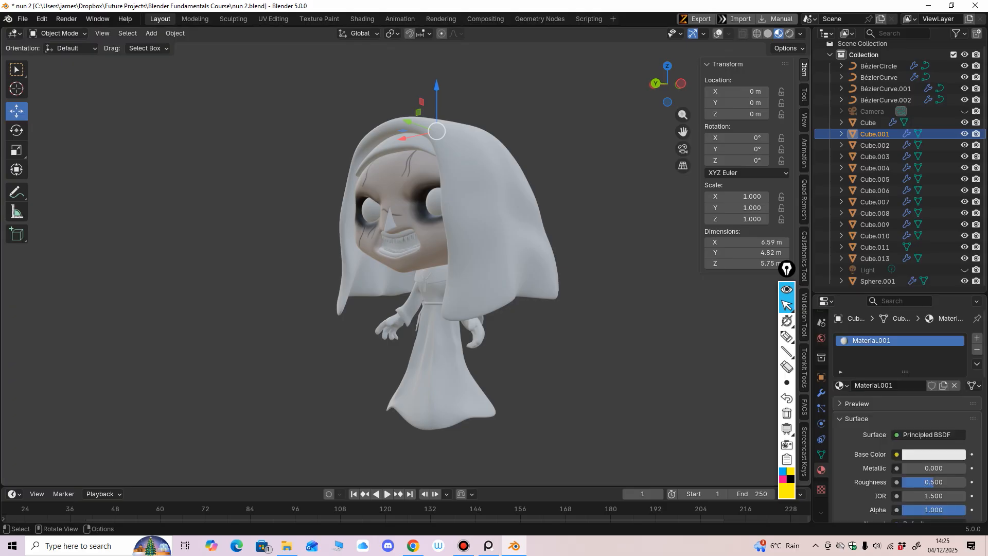
Darken the veil material's Base Color to near-black with a value of about 0.05.
left_click(934, 454)
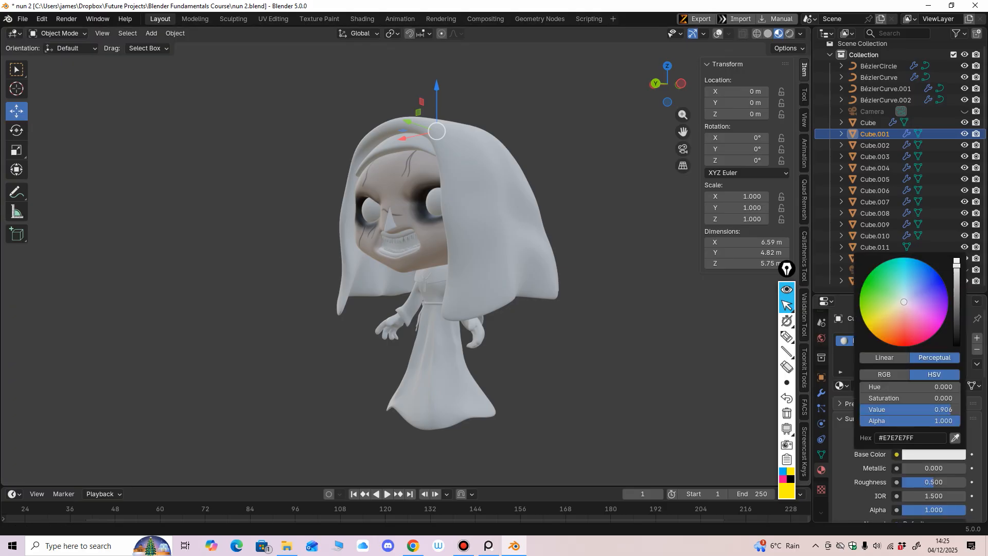
left_click_drag(956, 262, 956, 327)
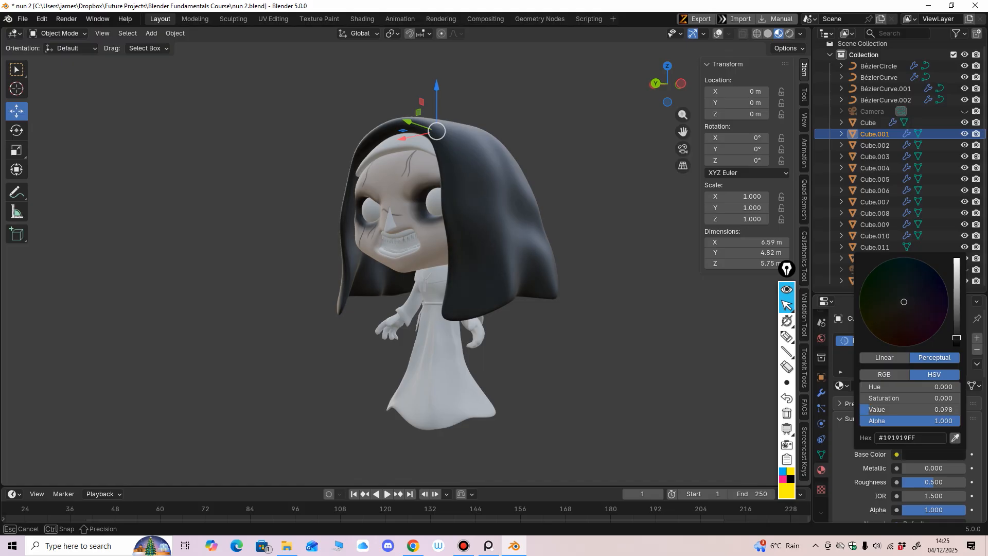
left_click_drag(956, 338, 956, 345)
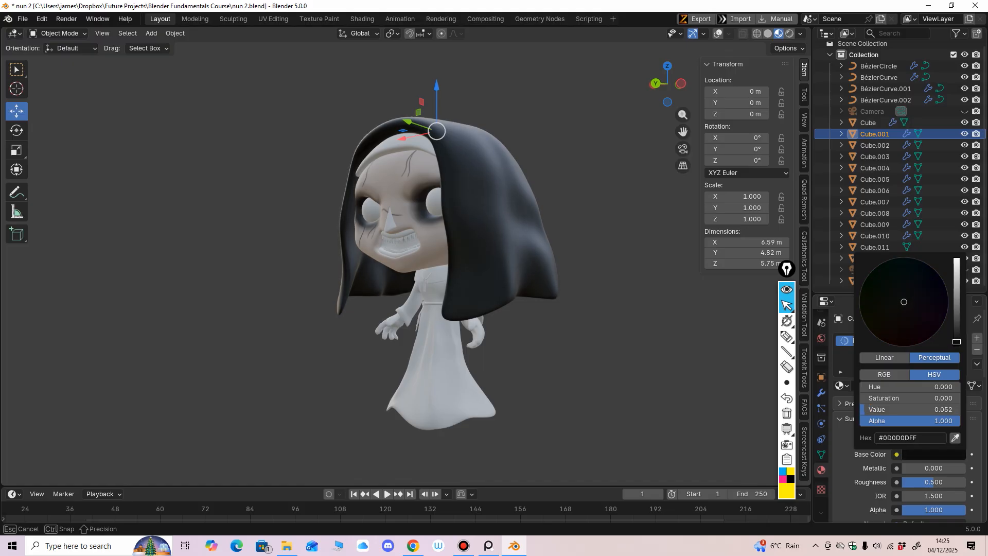
left_click_drag(956, 342, 956, 341)
Assign the existing near-black Material.001 to the nun's robe.
middle_click_drag(360, 288, 418, 286)
left_click(395, 370)
middle_click_drag(395, 370, 404, 324, "shift")
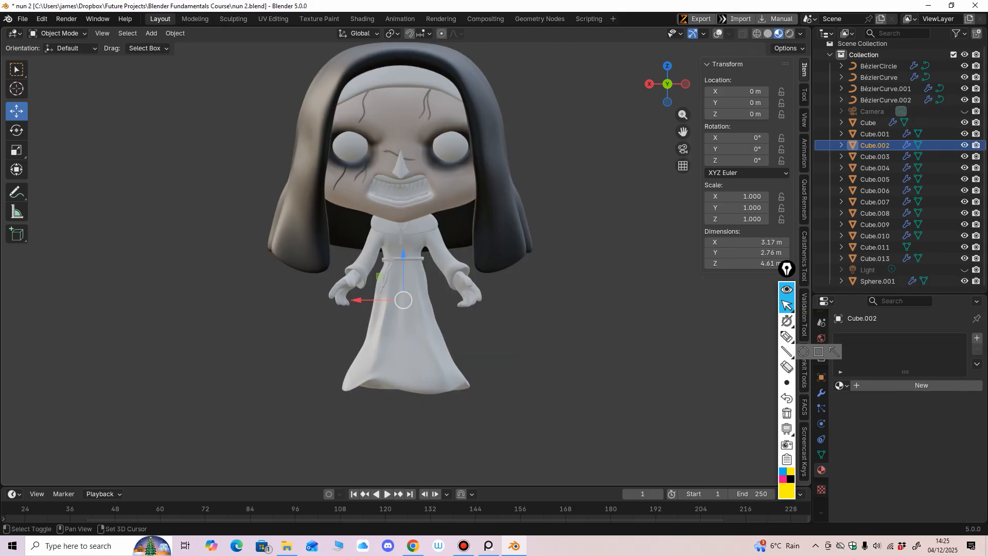
left_click(842, 385)
key("Down")
key("Down")
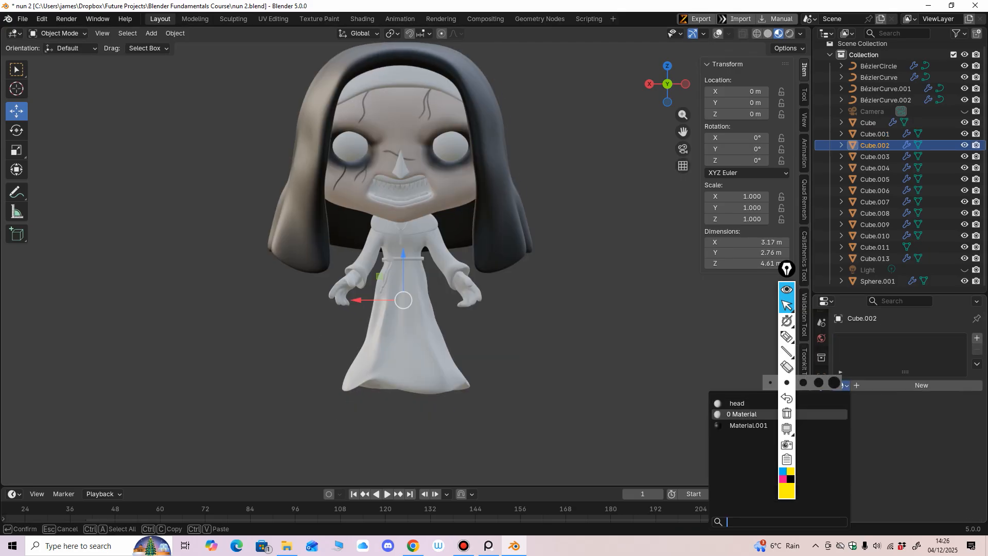
key("Return")
Give the belt around the nun's waist a new material with a dark brown Base Color, hue 0.058 and saturation 0.860.
scroll(399, 308, "up", 1)
middle_click_drag(404, 278, 368, 211, "shift")
scroll(409, 308, "up", 2)
scroll(409, 305, "up", 1)
scroll(428, 240, "down", 4)
scroll(428, 243, "up", 6)
left_click(429, 215)
key("ctrl+KP_1")
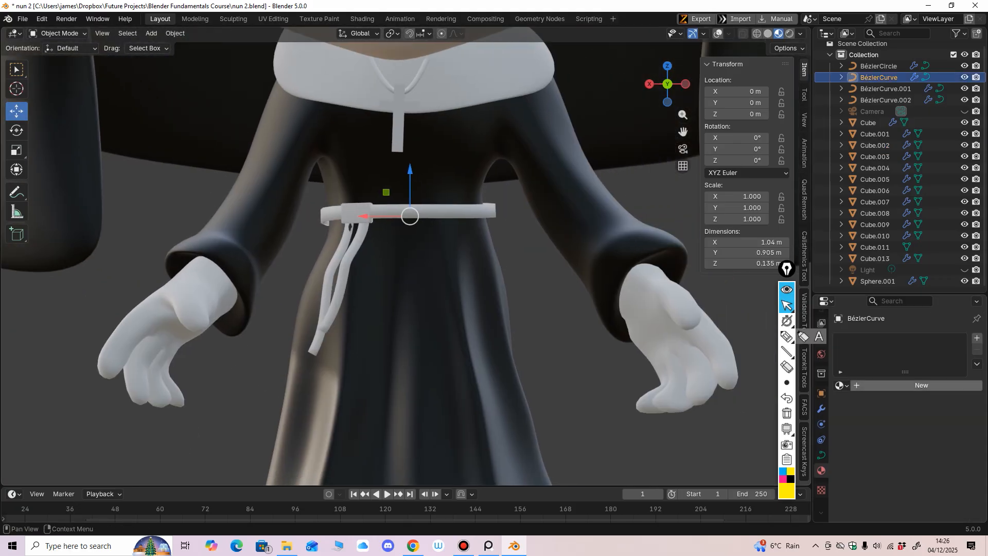
left_click(921, 385)
left_click(934, 454)
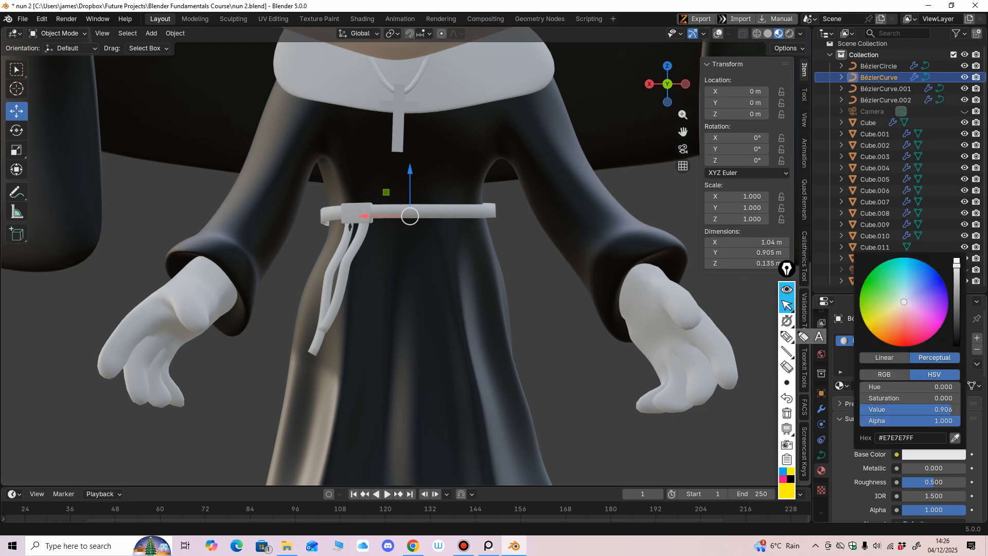
left_click_drag(904, 301, 890, 337)
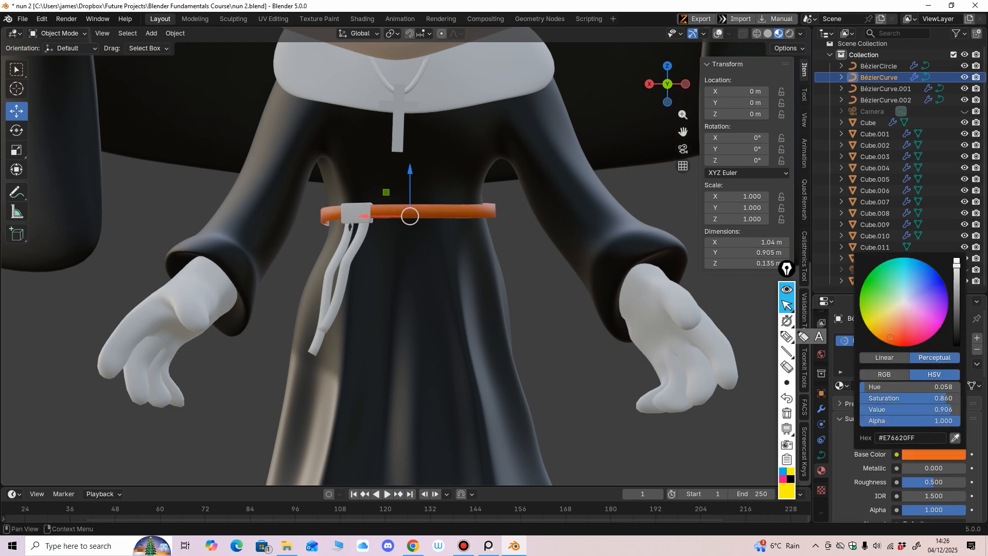
left_click_drag(956, 263, 956, 321)
Show the viewport overlays, select the belt knot with both hanging cords, and assign the brown Material.002 to the longer cord.
scroll(514, 267, "down", 3)
mouse_move(515, 268)
middle_mouse_down()
mouse_move(566, 298)
mouse_move(519, 273)
middle_mouse_up()
left_click(318, 265)
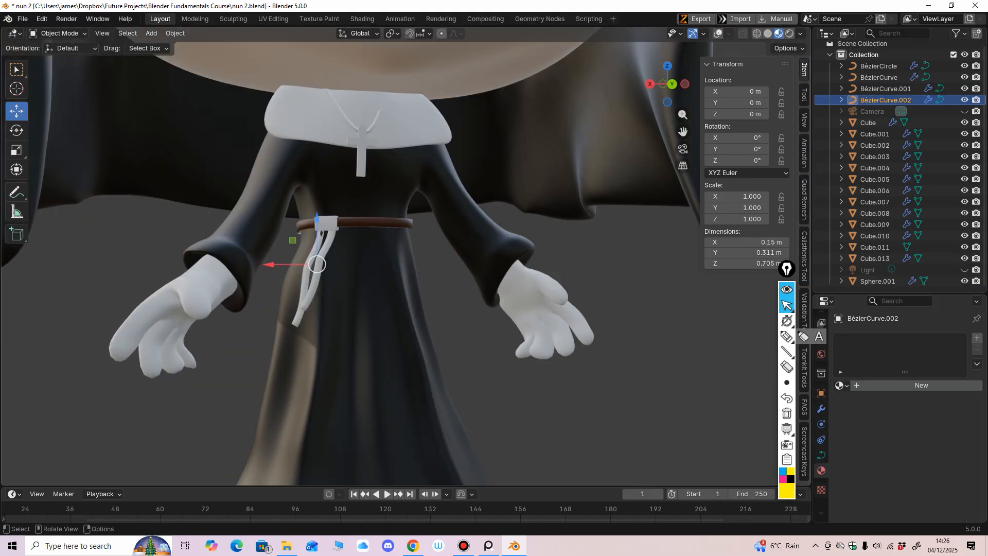
scroll(318, 265, "up", 3)
left_click(718, 33)
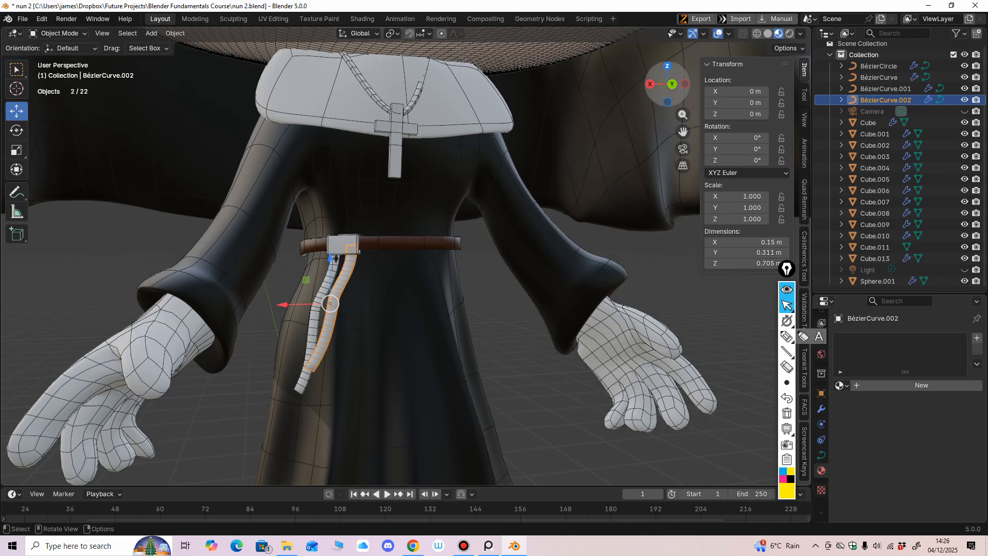
left_click(345, 245)
left_click(345, 277, "shift")
left_click(315, 329, "shift")
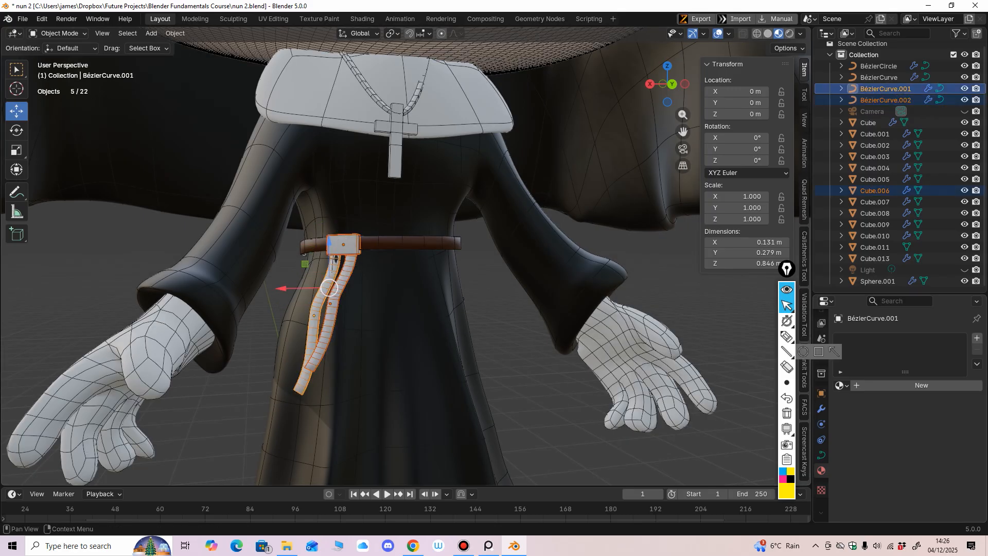
left_click(840, 385)
left_click(749, 437)
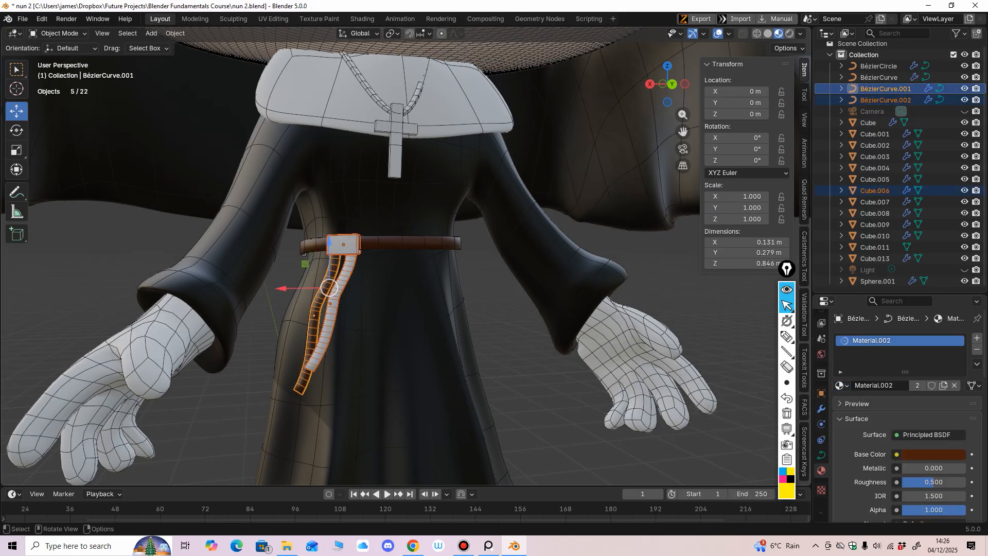
Assign the brown Material.002 to the shorter hanging cord and to the belt knot.
key("ctrl+KP_1")
left_click(397, 305)
left_click(841, 385)
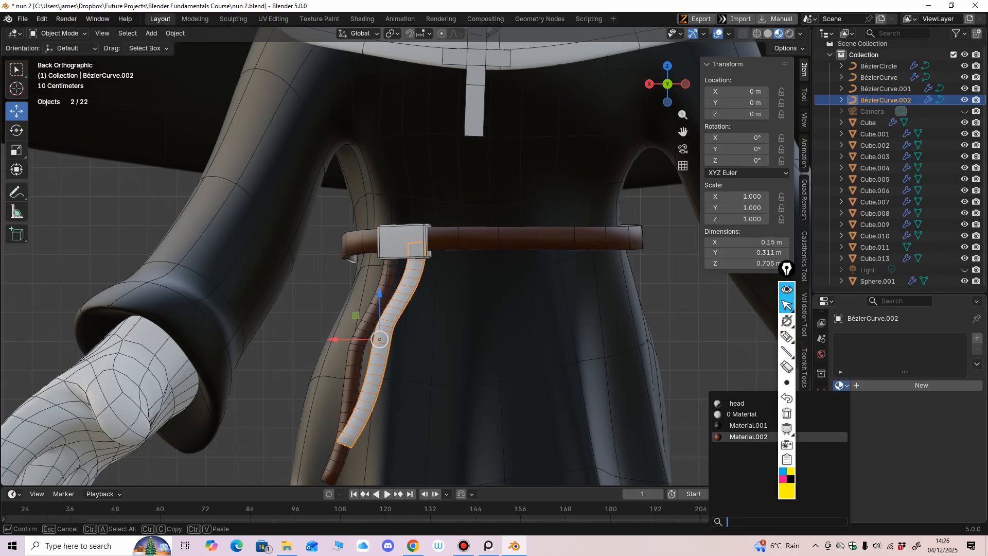
left_click(748, 437)
left_click(404, 241)
left_click(840, 385)
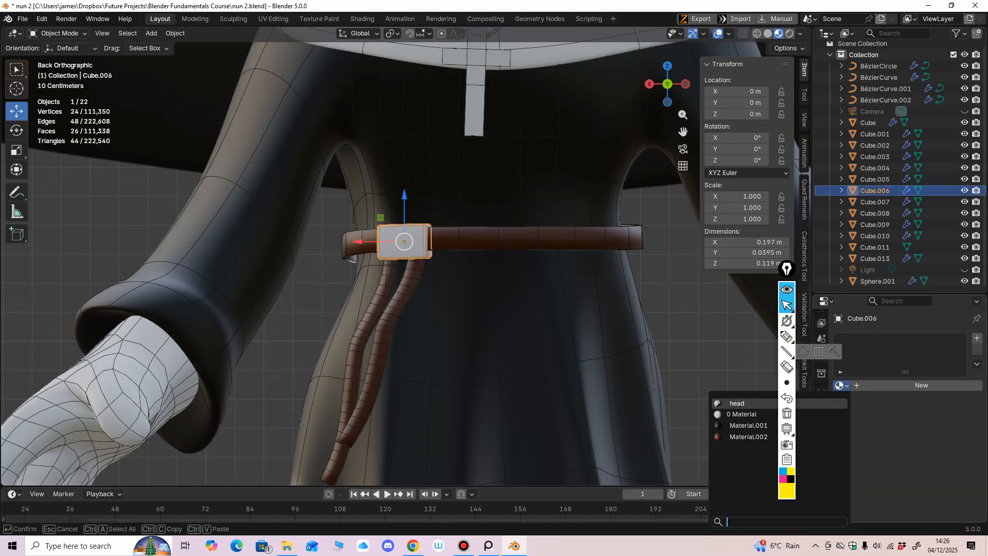
left_click(748, 437)
Inspect the material slots of the nun's left hand and of the head.
scroll(608, 381, "down", 5)
left_click(607, 381)
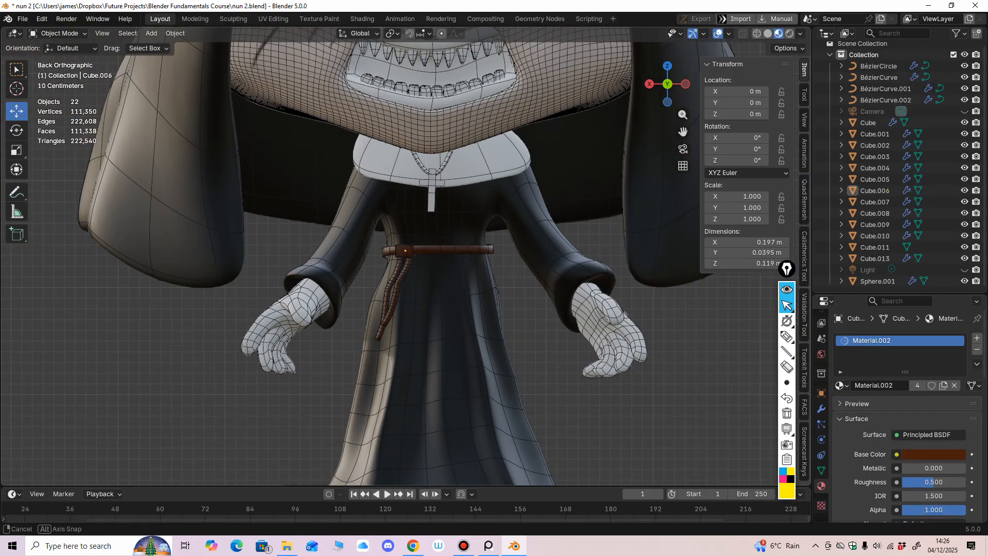
scroll(607, 381, "down", 1)
scroll(538, 288, "down", 1)
left_click(538, 288)
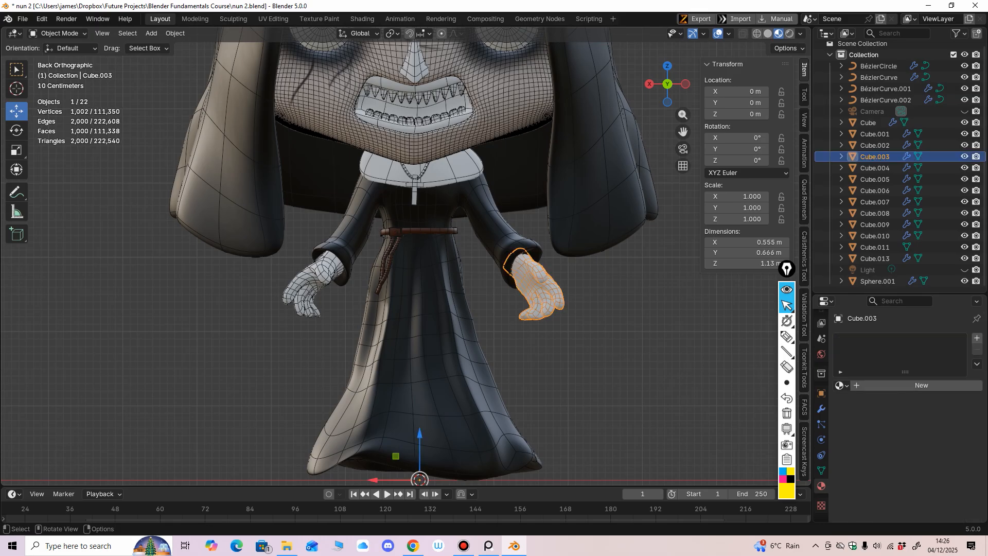
middle_click_drag(538, 289, 521, 360, "ctrl")
middle_click_drag(520, 361, 520, 344, "ctrl")
left_click(463, 175)
middle_click_drag(464, 175, 457, 256, "shift")
middle_click_drag(457, 256, 443, 135, "ctrl")
scroll(456, 227, "down", 2)
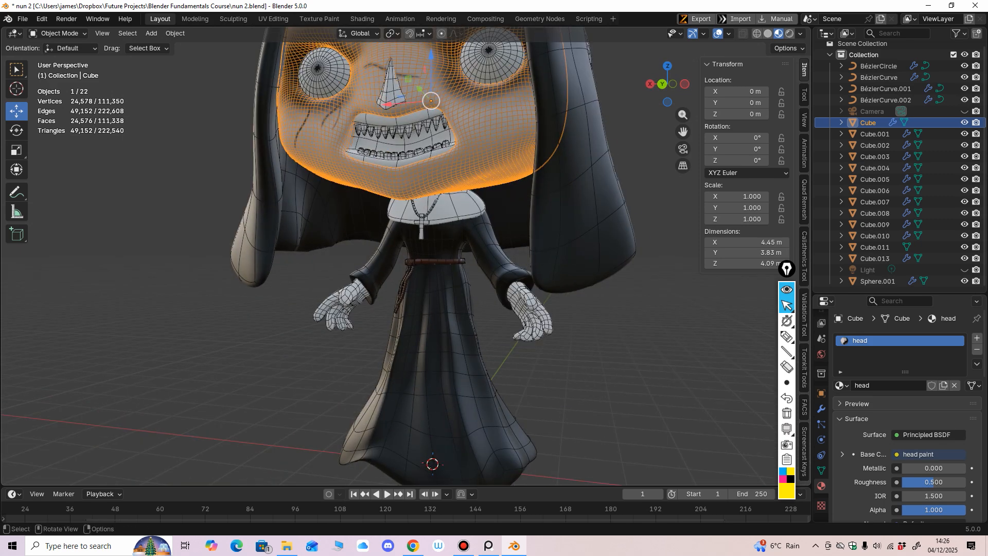
Assign the existing head material to the nun's left hand and check how the texture falls on it.
middle_click_drag(458, 257, 496, 241)
left_click(488, 329)
middle_click_drag(488, 330, 482, 324)
left_click(844, 385)
left_click(737, 404)
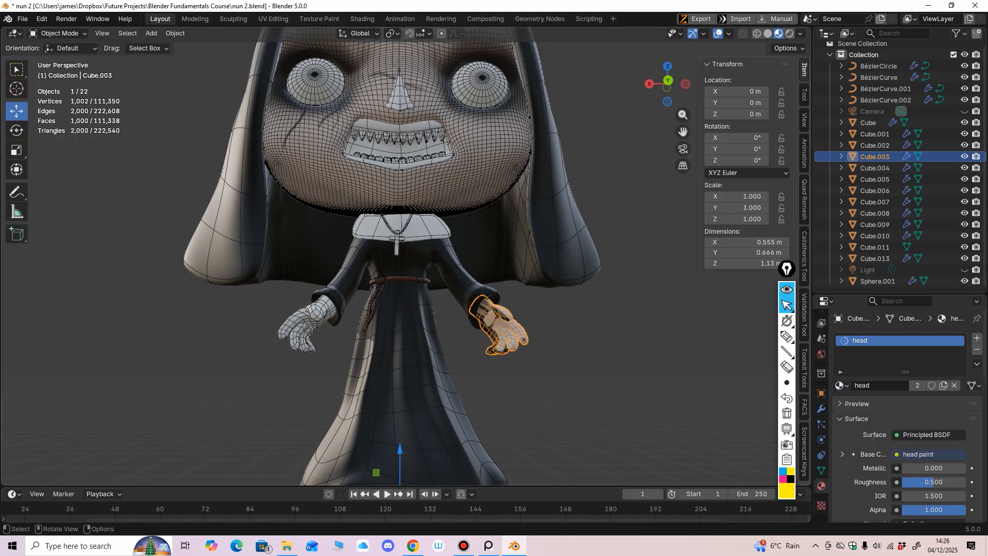
scroll(582, 329, "down", 1)
middle_click_drag(581, 329, 500, 306)
left_click(582, 338)
scroll(522, 335, "up", 1)
left_click(495, 306)
scroll(495, 306, "up", 1)
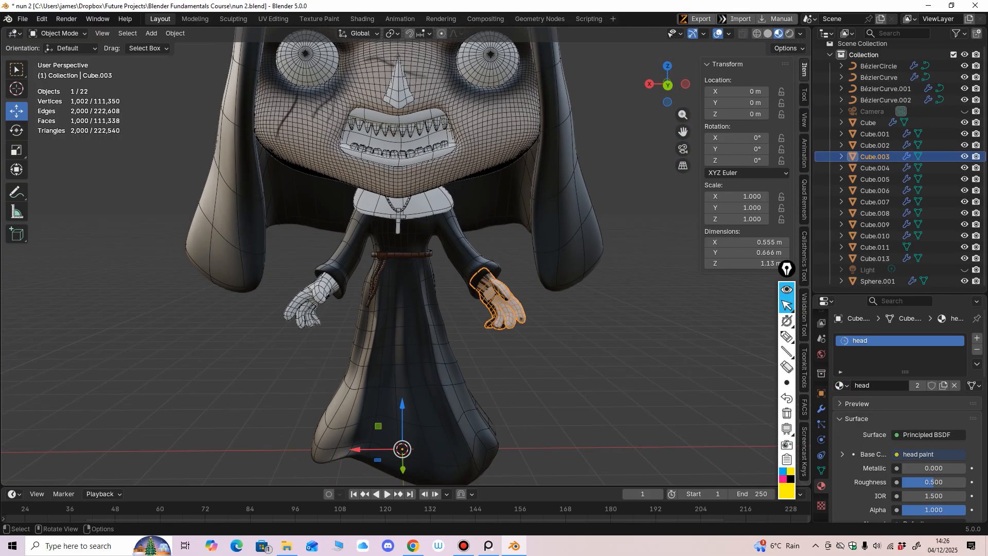
Select the nun's head and switch it to Texture Paint mode.
left_click(469, 160)
middle_click_drag(470, 160, 470, 223, "shift")
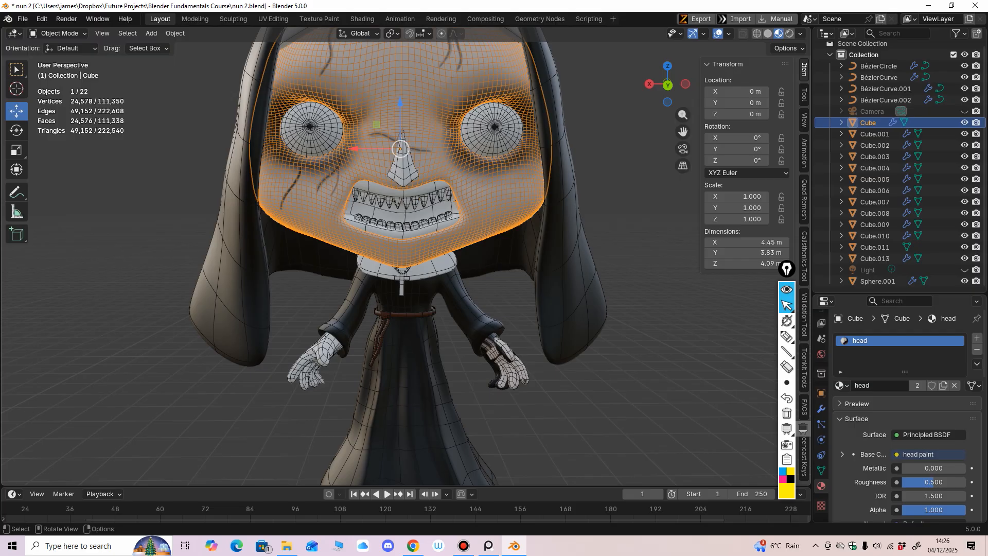
middle_click_drag(638, 340, 636, 328)
left_click(58, 33)
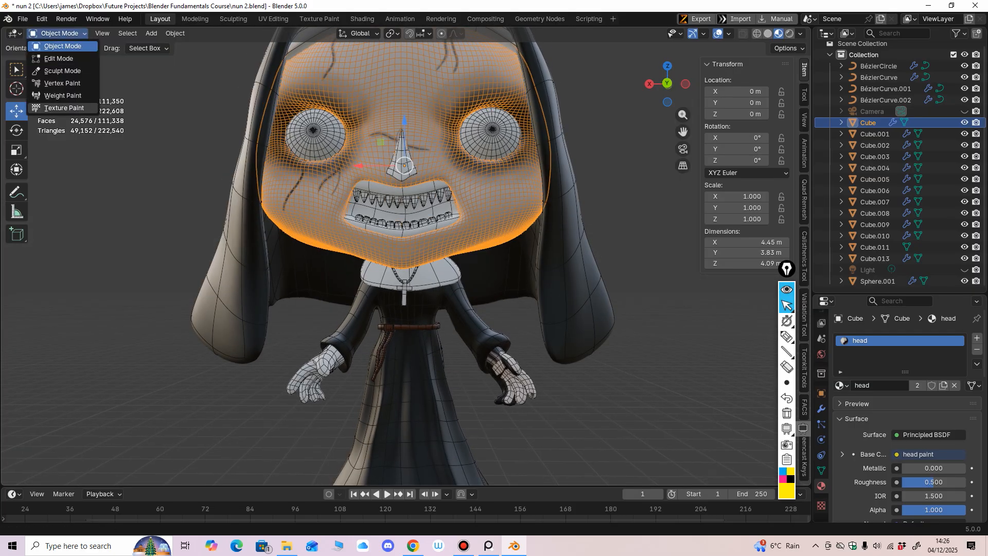
left_click(57, 108)
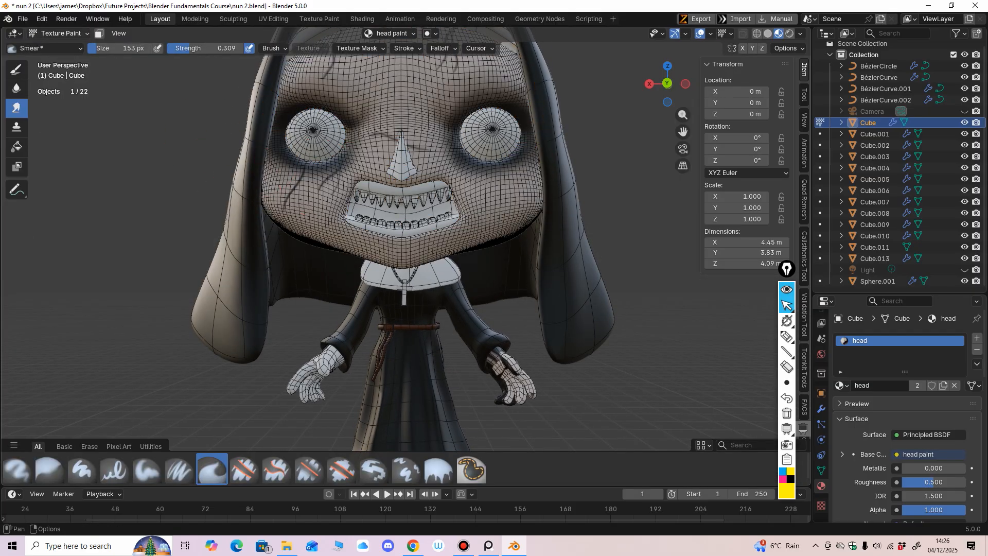
Choose the Paint Soft brush with a lighter colour and hide the viewport overlays.
left_click(16, 70)
left_click(97, 48)
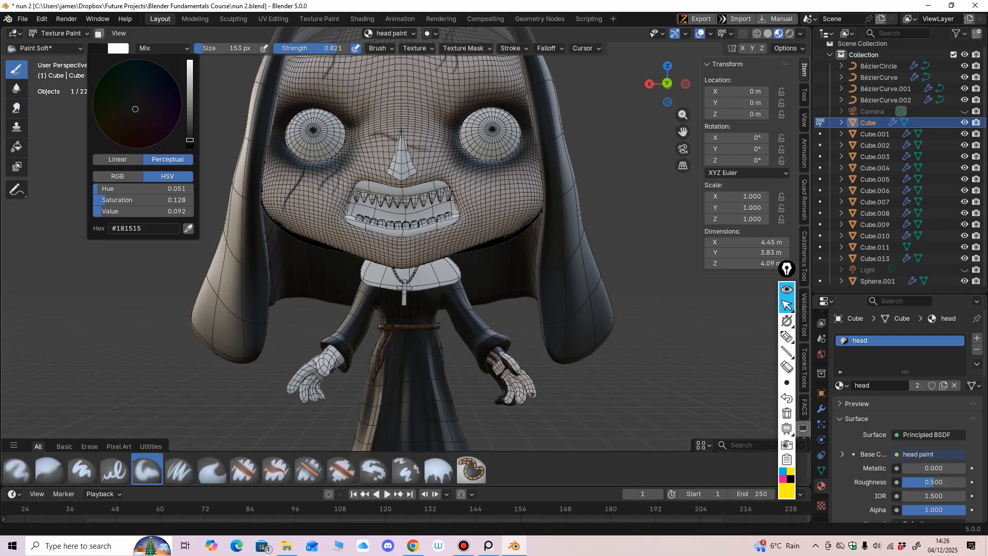
left_click_drag(103, 211, 170, 211)
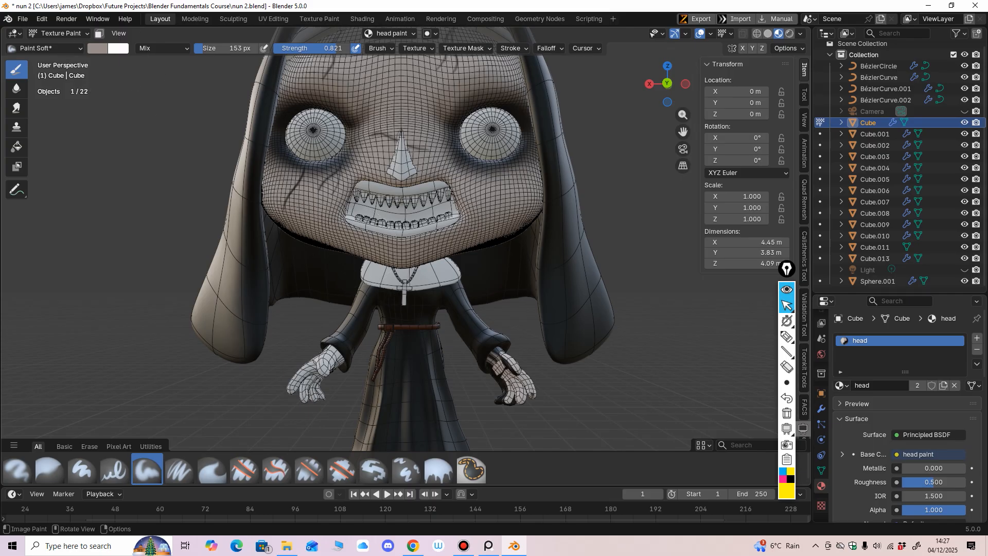
left_click(700, 32)
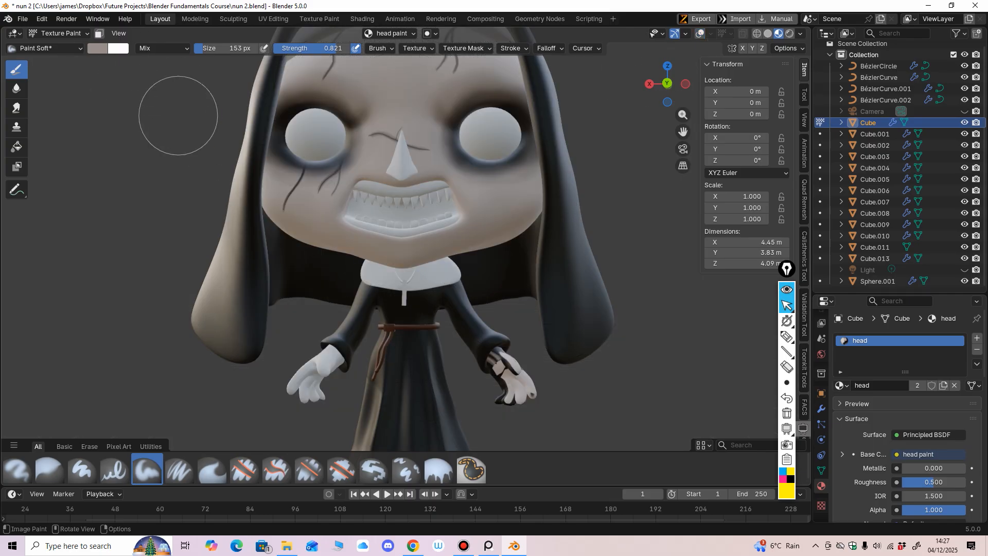
Sample the pale skin colour between the eyes as the brush colour and copy its hex code #9B928D.
left_click(98, 48)
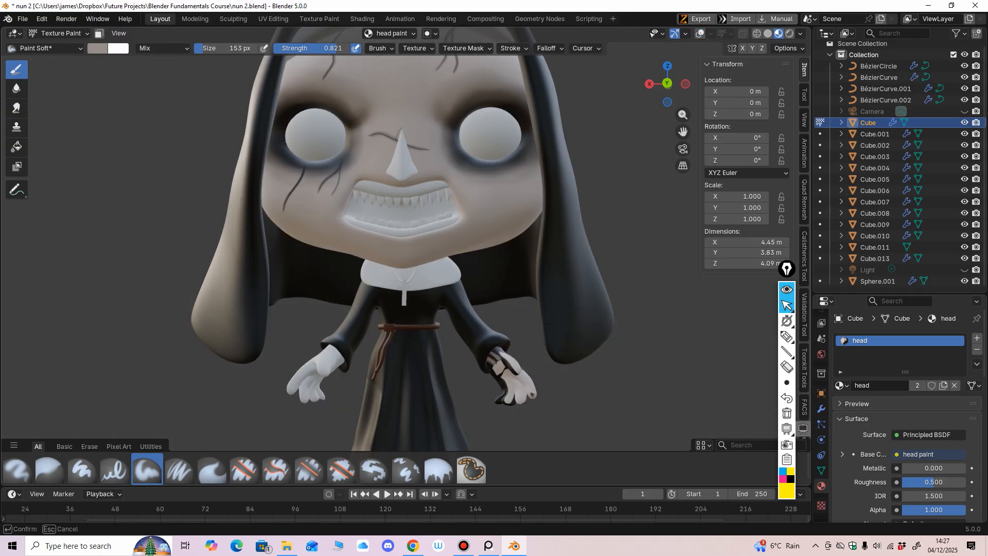
left_click(97, 48)
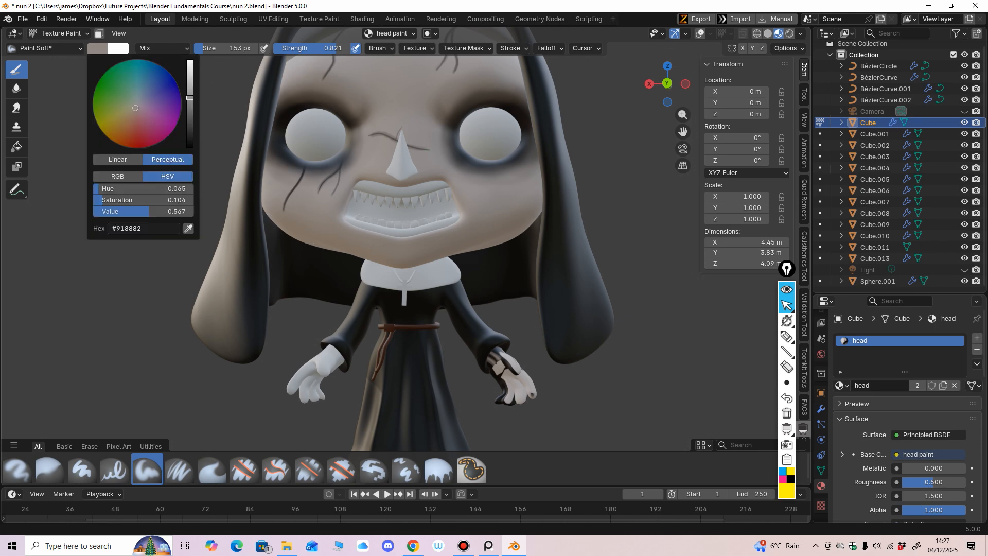
left_click(188, 229)
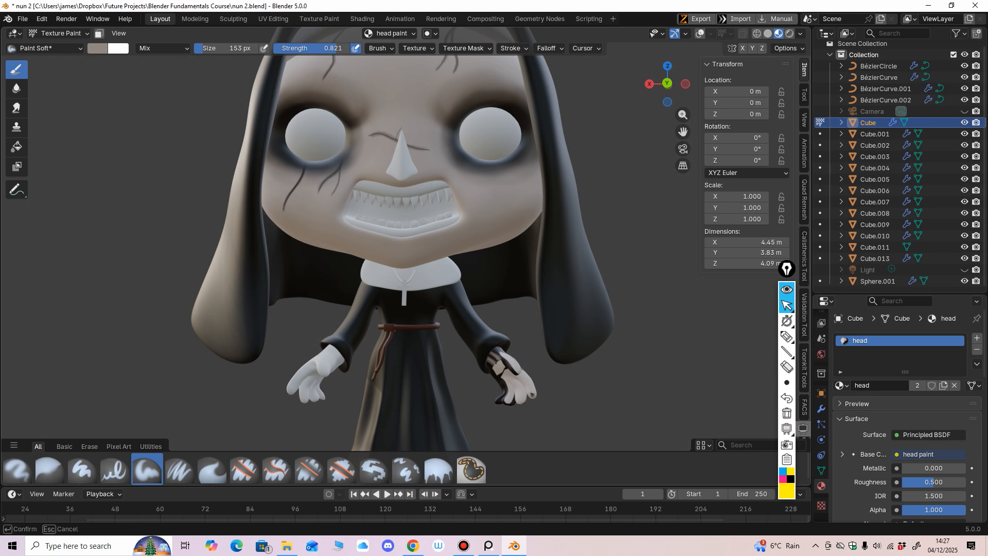
left_click(386, 120)
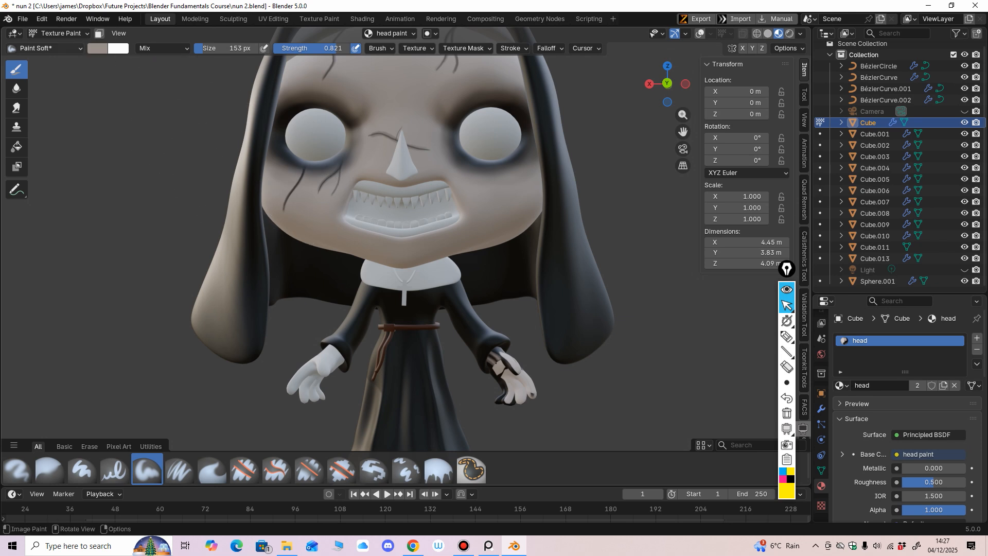
left_click(98, 48)
left_click(144, 228)
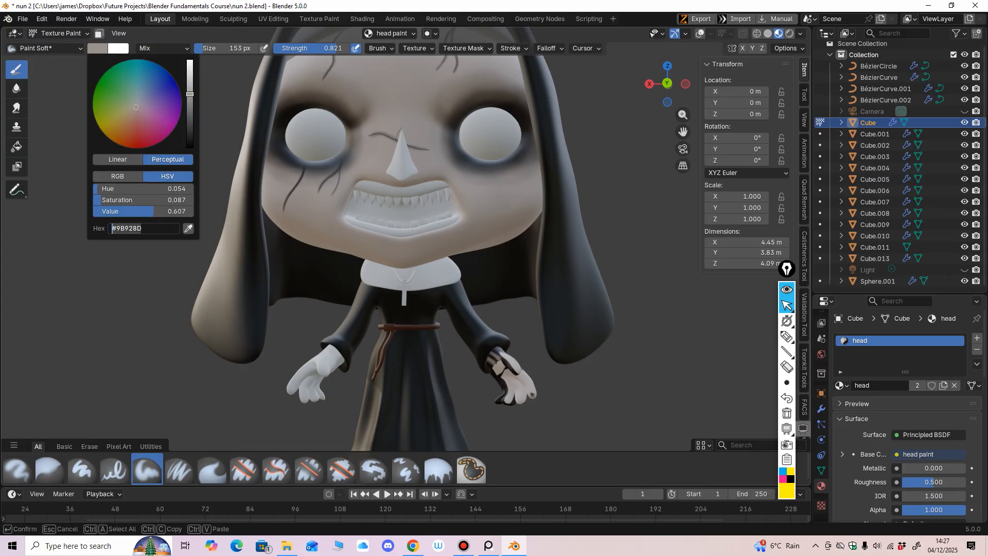
key("Return")
Return the head to Object Mode and select the nun's left hand.
left_click(62, 33)
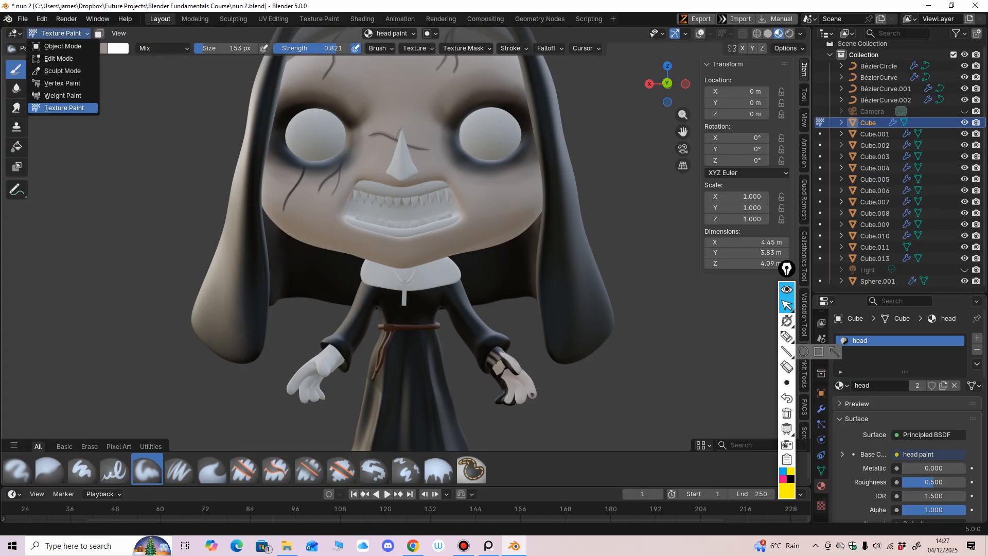
left_click(63, 46)
left_click(516, 379)
middle_click_drag(516, 379, 510, 375)
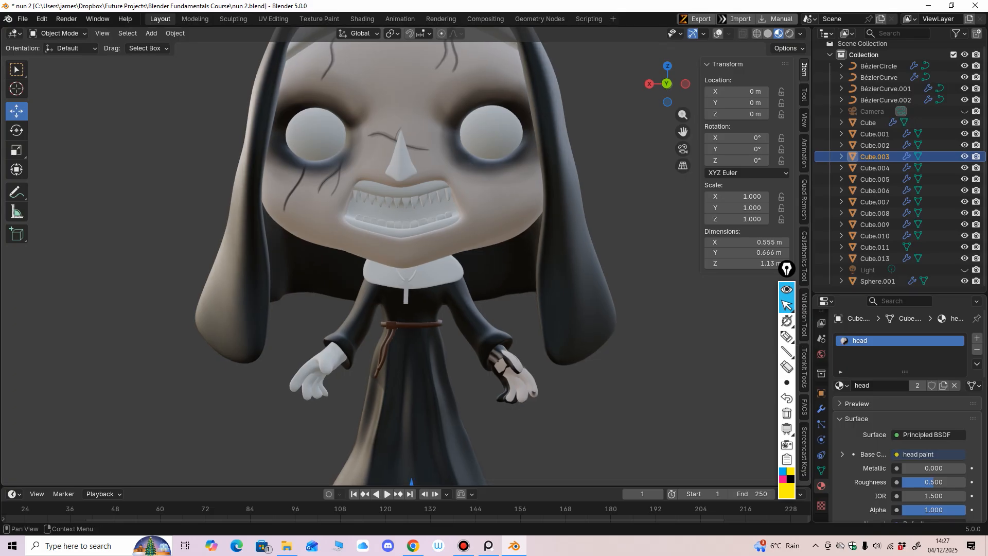
Replace the head material on the nun's left hand with a new material using base colour #9B928D.
left_click(976, 349)
left_click(909, 385)
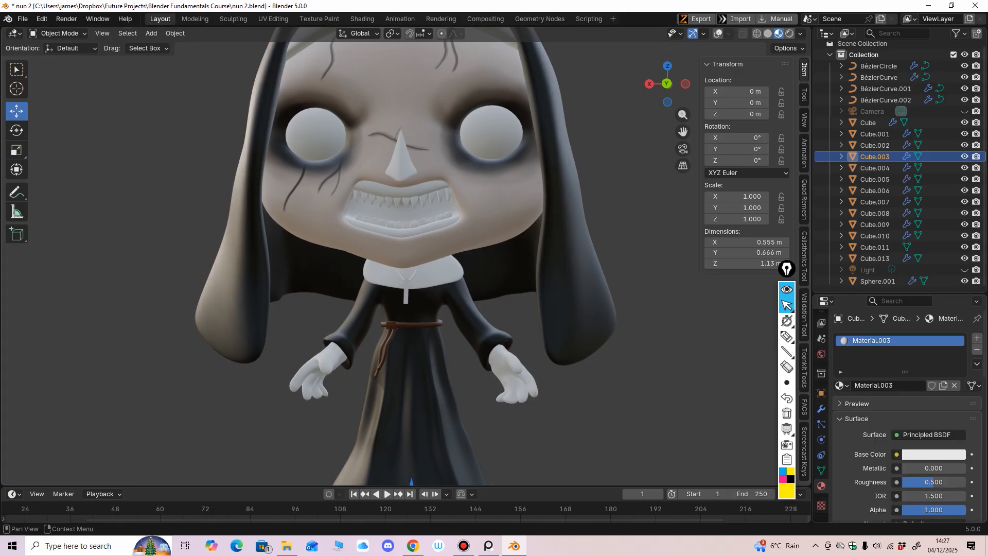
left_click(926, 454)
left_click(912, 438)
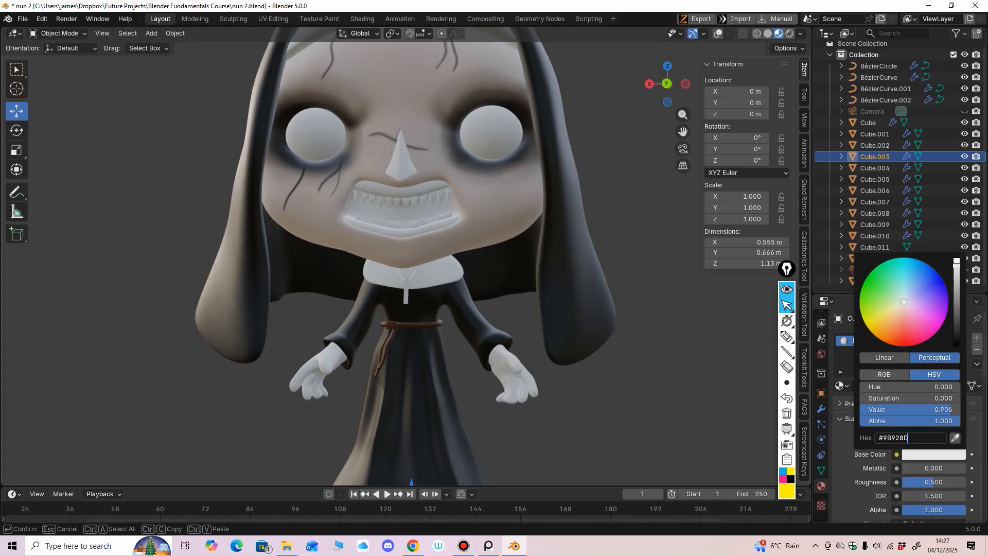
type("#9B928D")
key("Return")
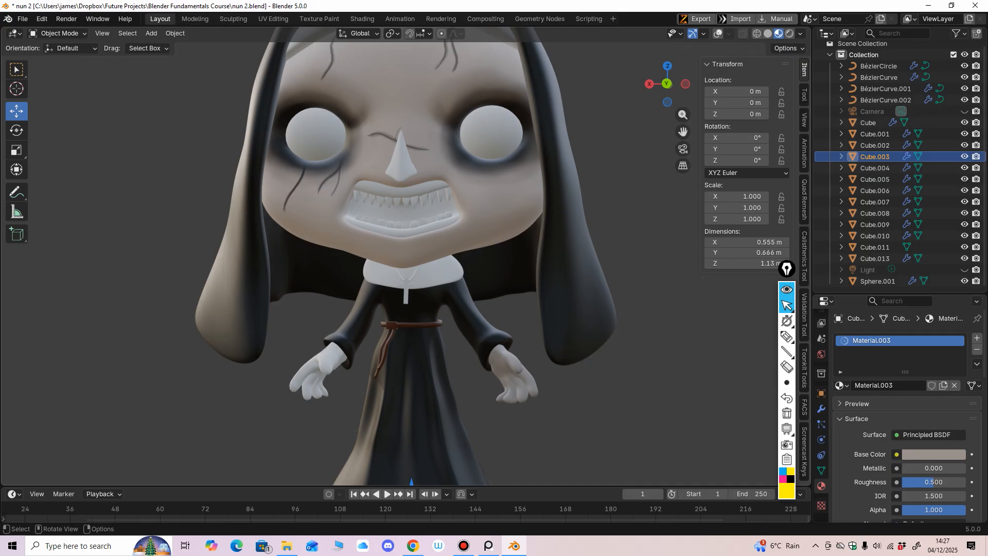
Assign the same skin-coloured Material.003 to the nun's other hand and deselect it.
left_click(322, 369)
left_click(842, 386)
left_click(757, 448)
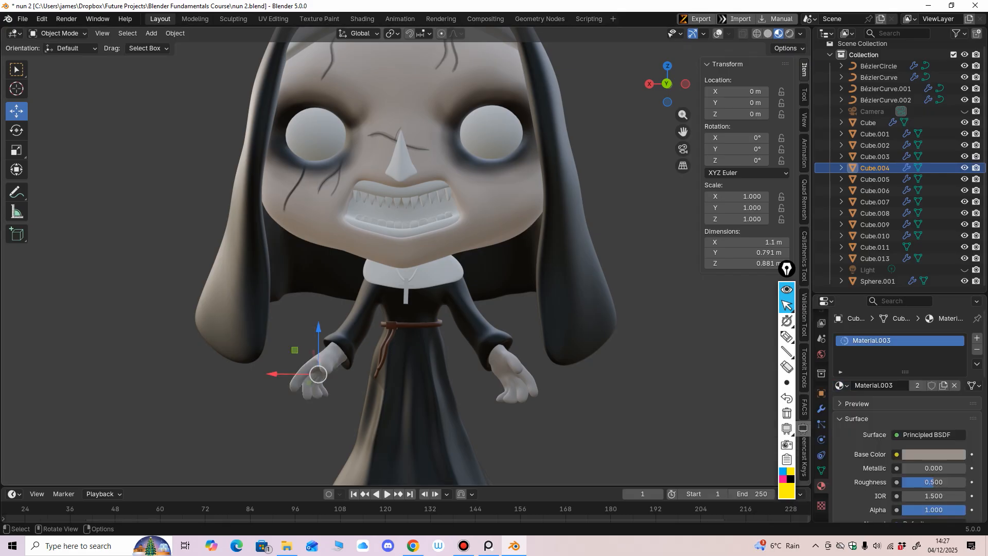
left_click(607, 360)
middle_click_drag(607, 360, 619, 339)
scroll(571, 339, "down", 2)
scroll(515, 309, "up", 2)
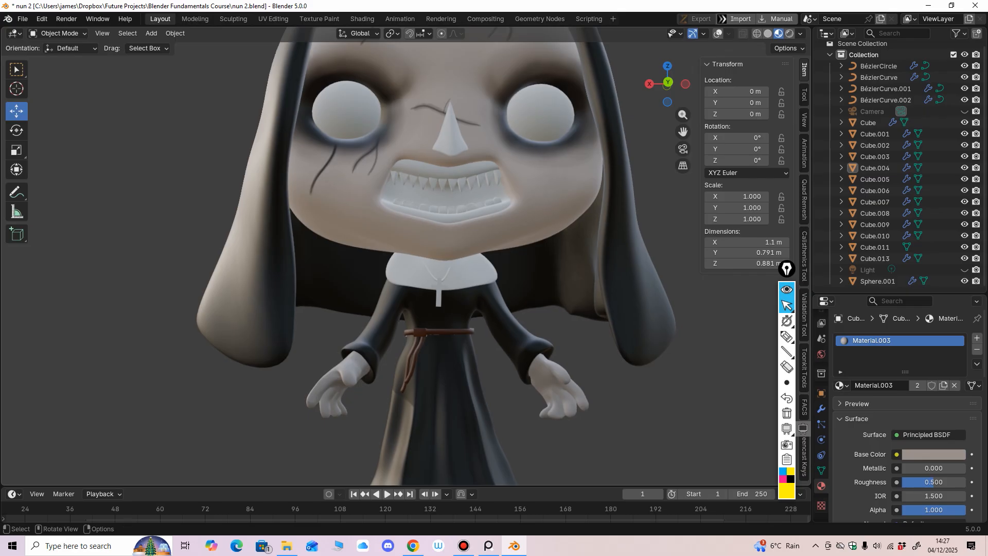
Select the necklace cord around the collar, show the viewport overlays and assign the brown Material.002 to it.
left_click(456, 274)
left_click(451, 313)
middle_click_drag(452, 314, 446, 330)
scroll(447, 309, "up", 3)
middle_click_drag(447, 289, 494, 247, "shift")
left_click(522, 180)
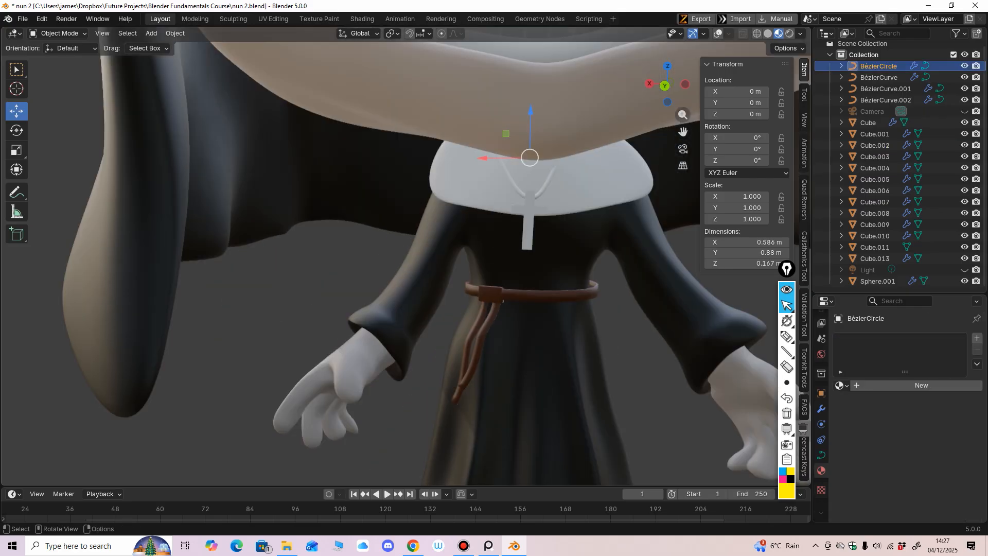
middle_click_drag(522, 180, 503, 173)
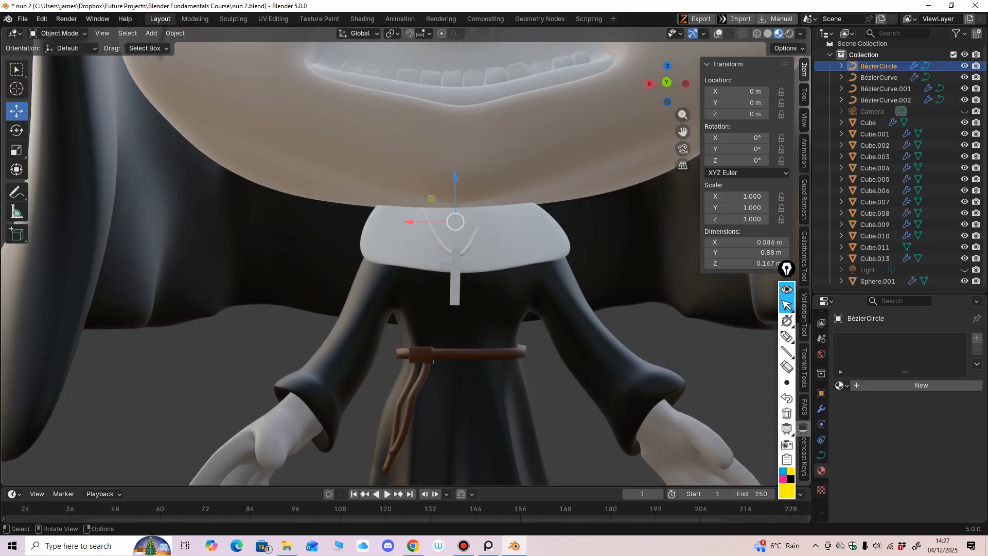
key("shift+alt+z")
left_click(841, 386)
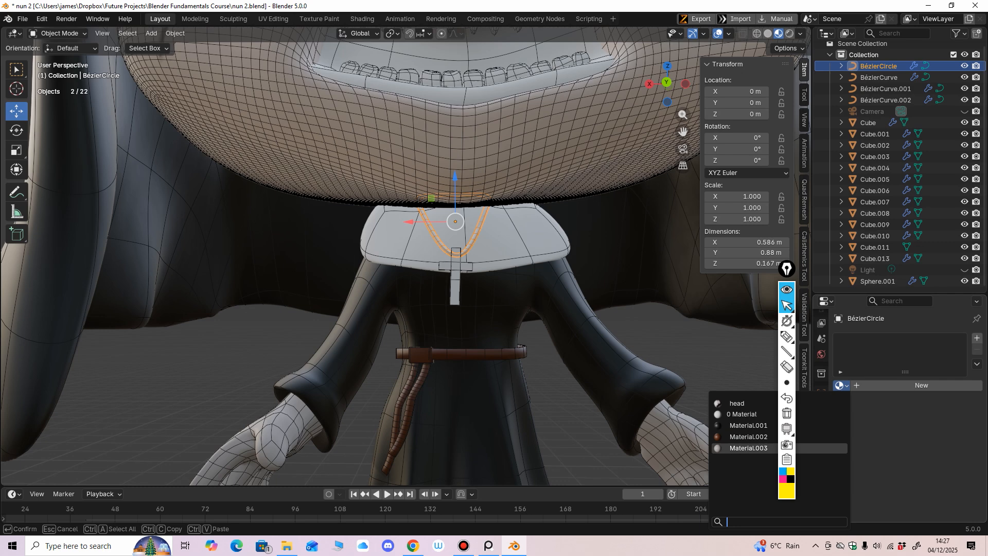
left_click(828, 437)
scroll(406, 256, "down", 2)
Give the cross pendant a new material with a roughness of 0.1.
left_click(443, 278)
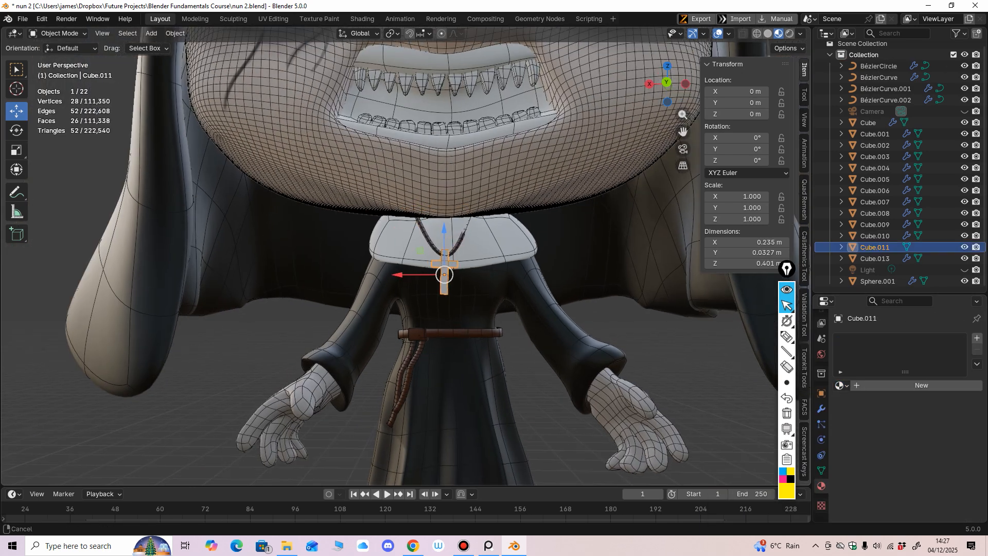
scroll(443, 278, "up", 3)
mouse_move(442, 278)
middle_mouse_down()
mouse_move(407, 266)
mouse_move(437, 272)
middle_mouse_up()
left_click(920, 386)
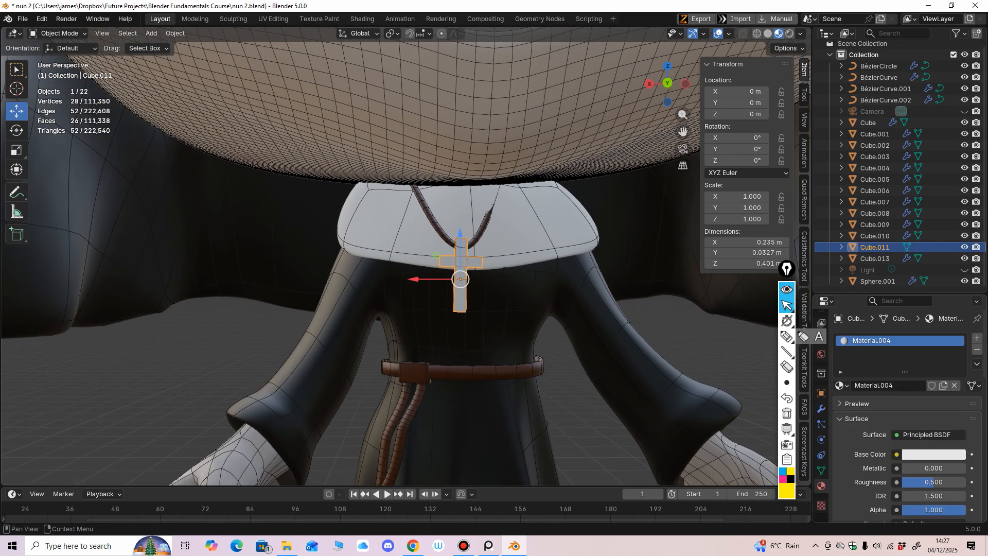
scroll(932, 427, "down", 3)
left_click_drag(932, 428, 934, 427)
left_click(933, 427)
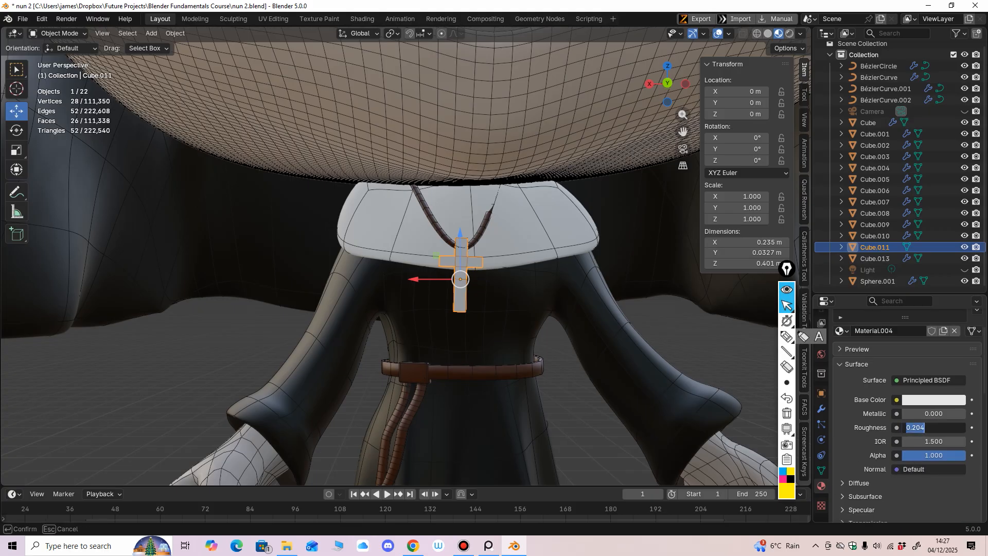
key("Return")
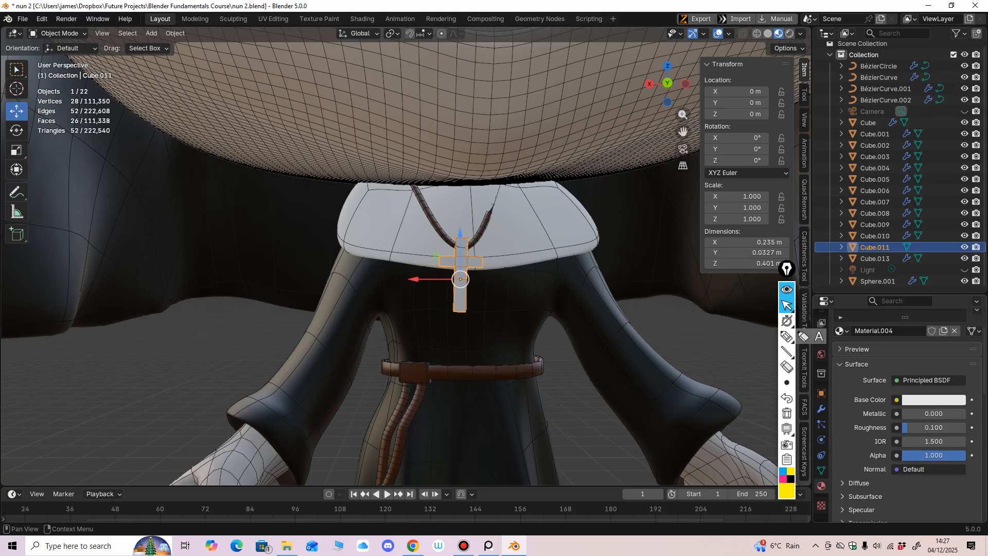
Make the cross pendant's material metallic and save the file.
left_click(933, 413)
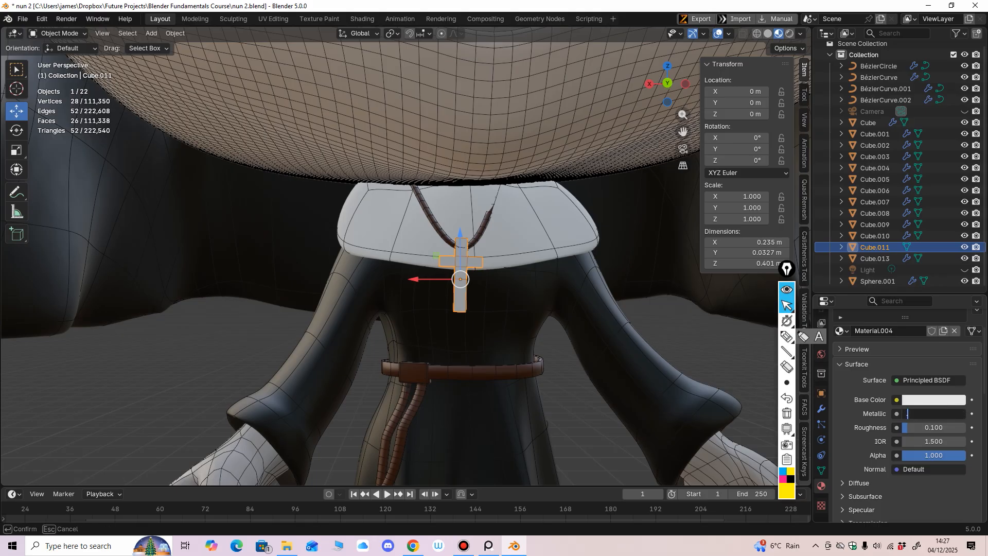
key("Return")
left_click(669, 258)
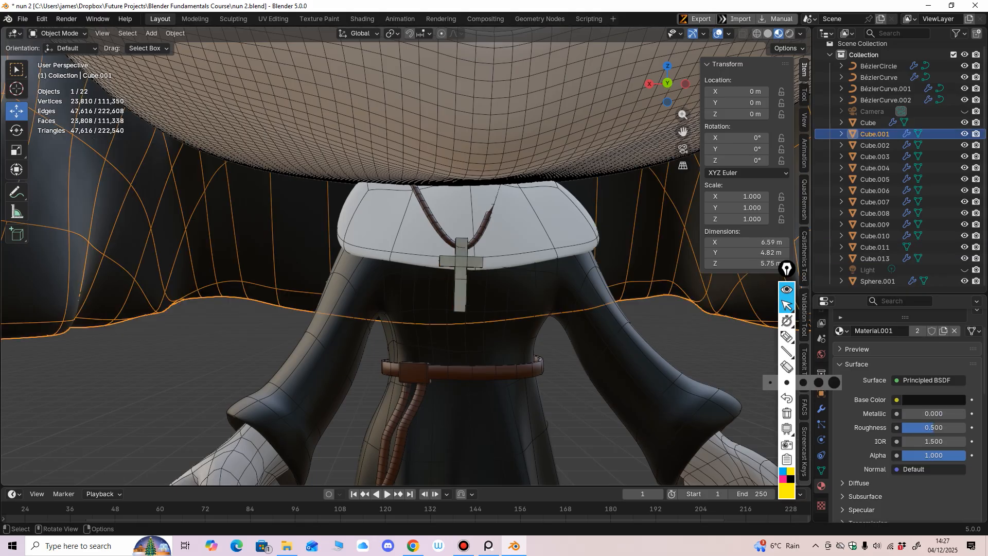
mouse_move(654, 247)
middle_mouse_down("ctrl")
mouse_move(640, 367)
mouse_move(641, 290)
mouse_move(638, 355)
mouse_move(638, 309)
mouse_move(643, 402)
mouse_move(644, 368)
middle_mouse_up("ctrl")
key("ctrl+s")
Assign the skin-coloured Material.003 to the nun's nose and deselect it.
left_click(427, 212)
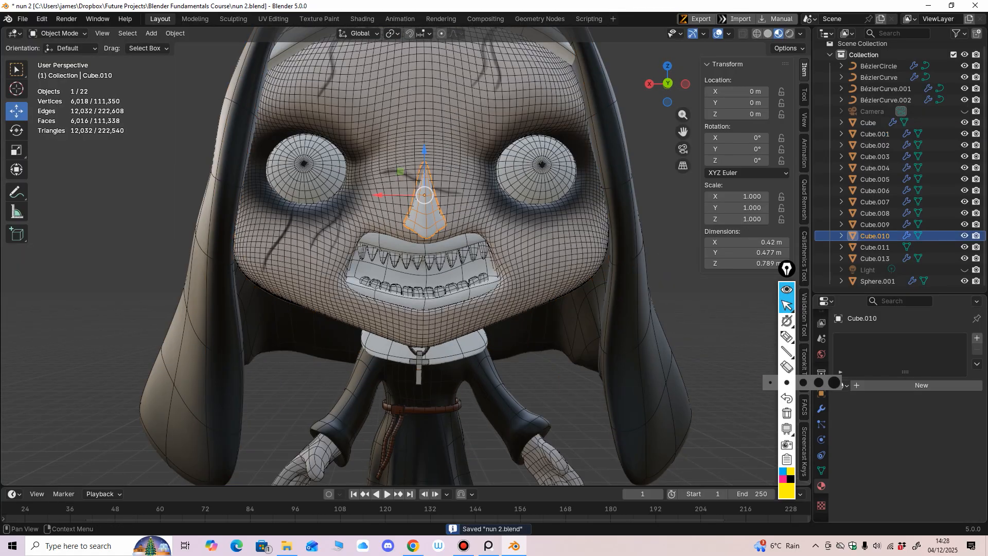
left_click(843, 386)
left_click(744, 447)
middle_click_drag(638, 309, 638, 411, "ctrl")
left_click(638, 360)
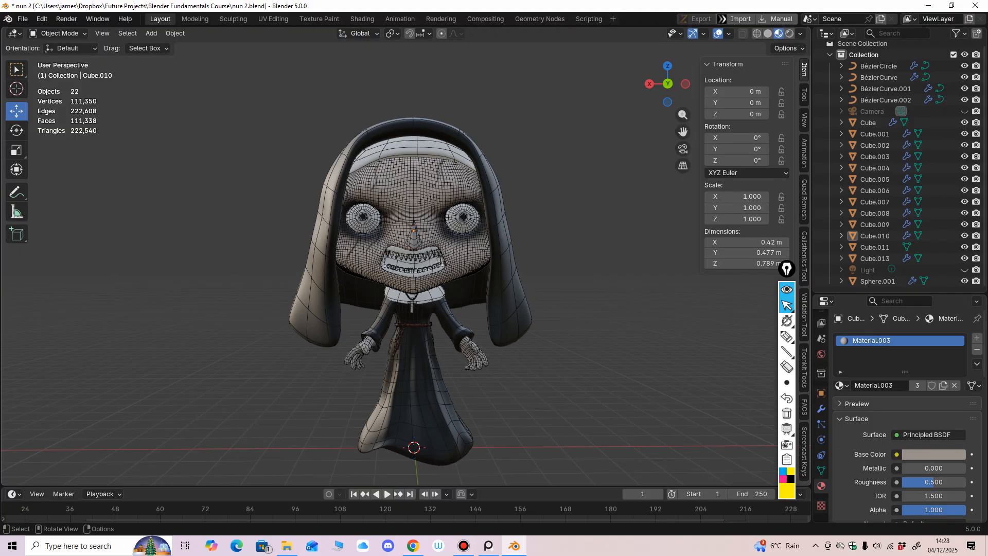
Select the nun's mouth piece with the lips and give it a new material.
scroll(397, 328, "up", 5)
left_click(430, 177)
middle_click_drag(431, 177, 419, 258, "shift")
middle_click_drag(419, 258, 427, 253)
scroll(427, 252, "up", 2)
left_click(916, 385)
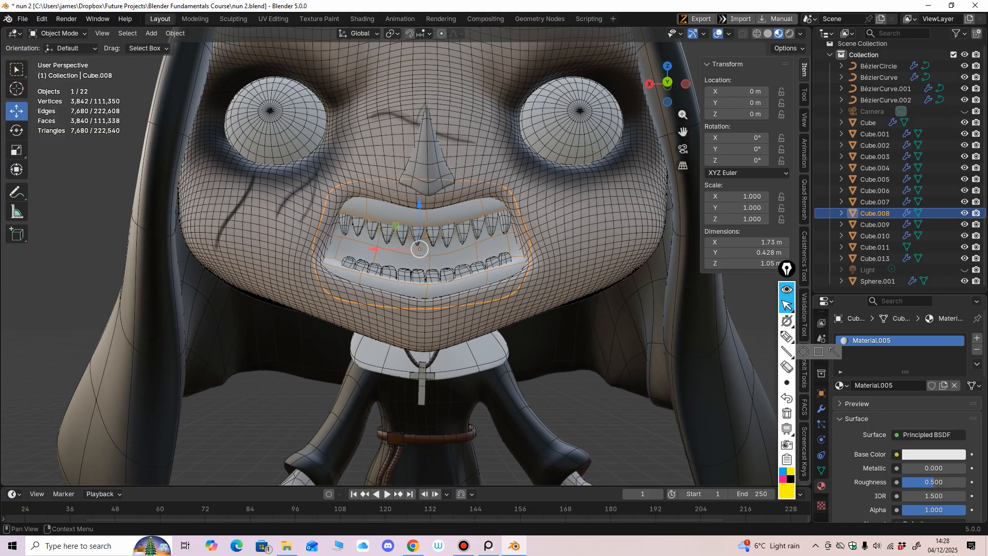
Set the mouth material's base colour to a dark blood red, #771B2D.
left_click(934, 454)
left_click_drag(905, 302, 919, 330)
left_click_drag(957, 264, 957, 303)
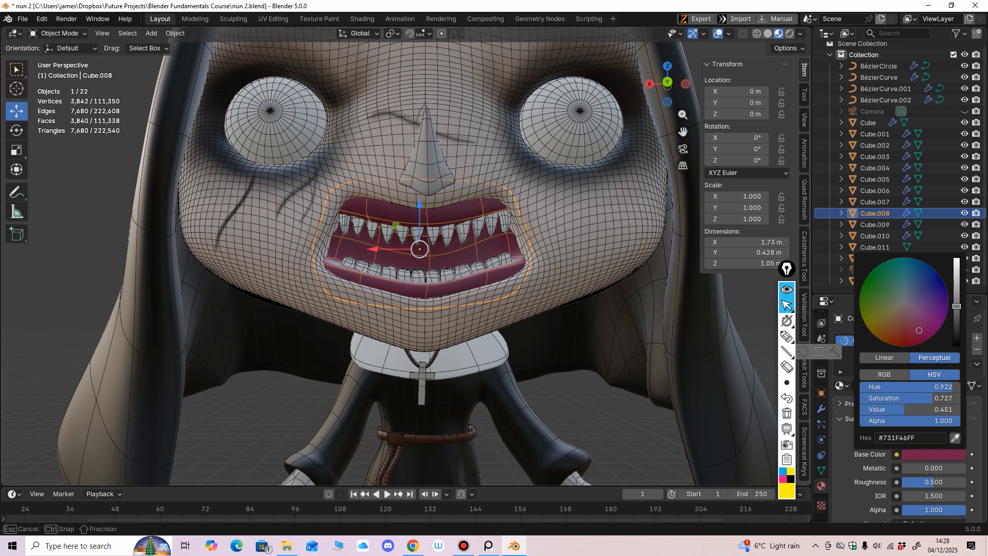
left_click_drag(919, 330, 920, 328)
left_click_drag(956, 310, 957, 301)
left_click_drag(915, 331, 911, 335)
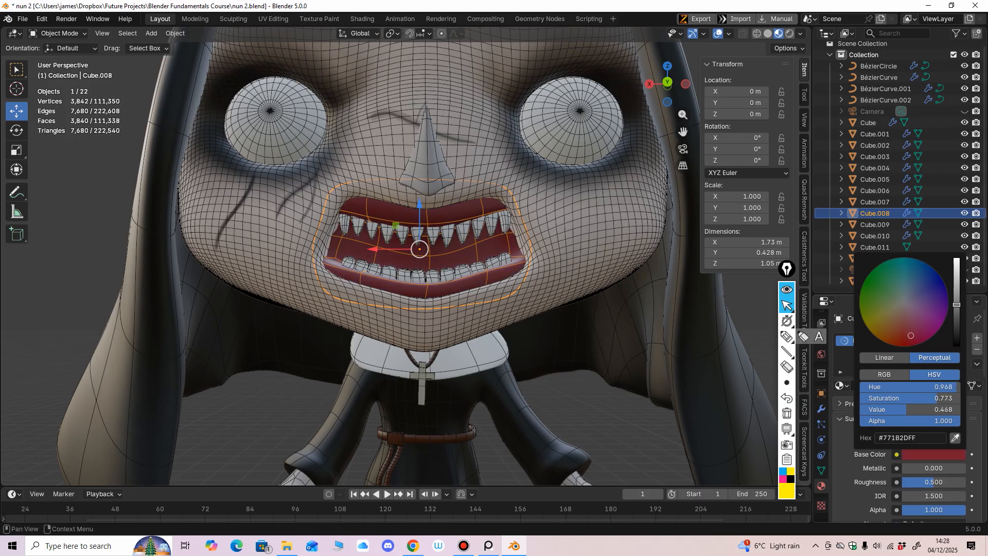
scroll(463, 247, "down", 3)
scroll(463, 247, "up", 2)
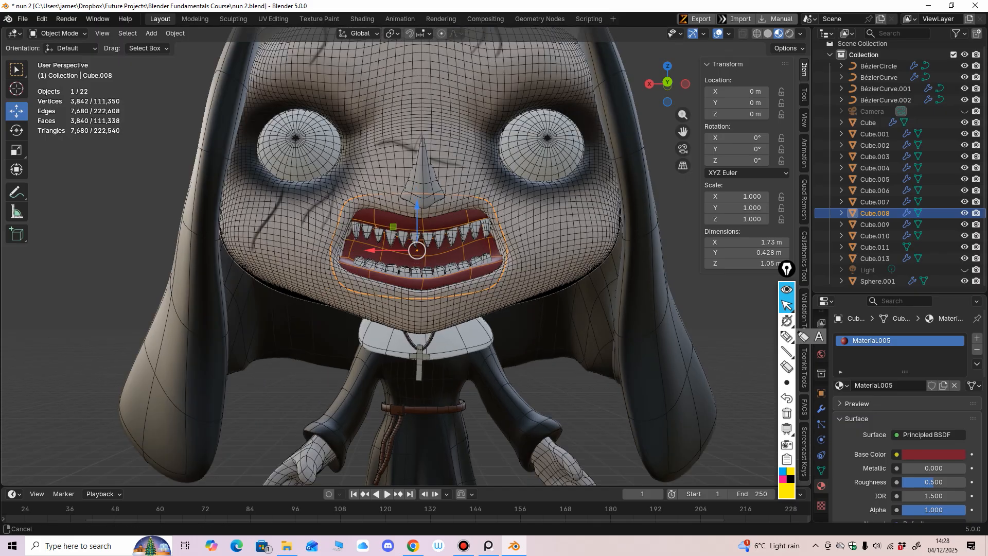
Give the pointed upper teeth a new material with a pale pinkish-cream base colour.
left_click(490, 226)
left_click(921, 385)
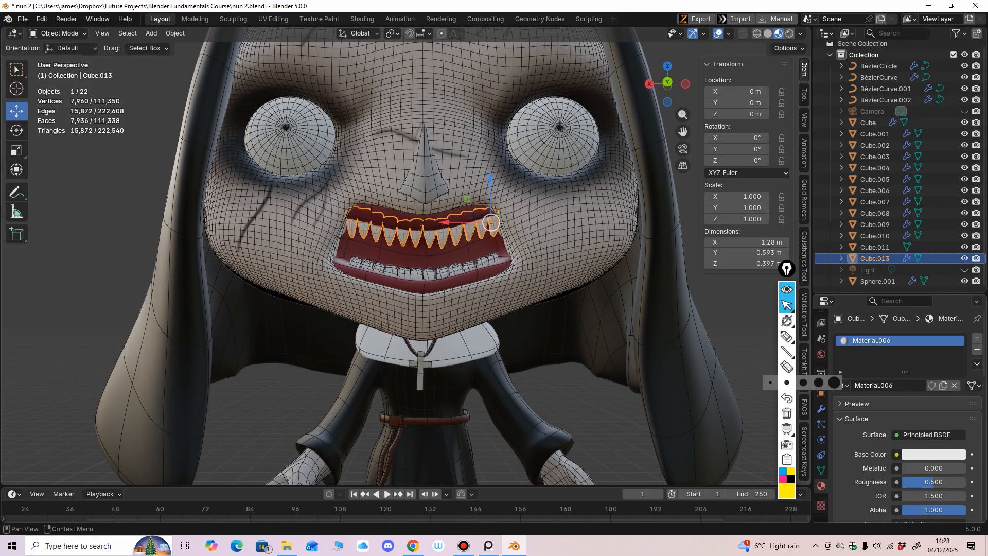
left_click(933, 454)
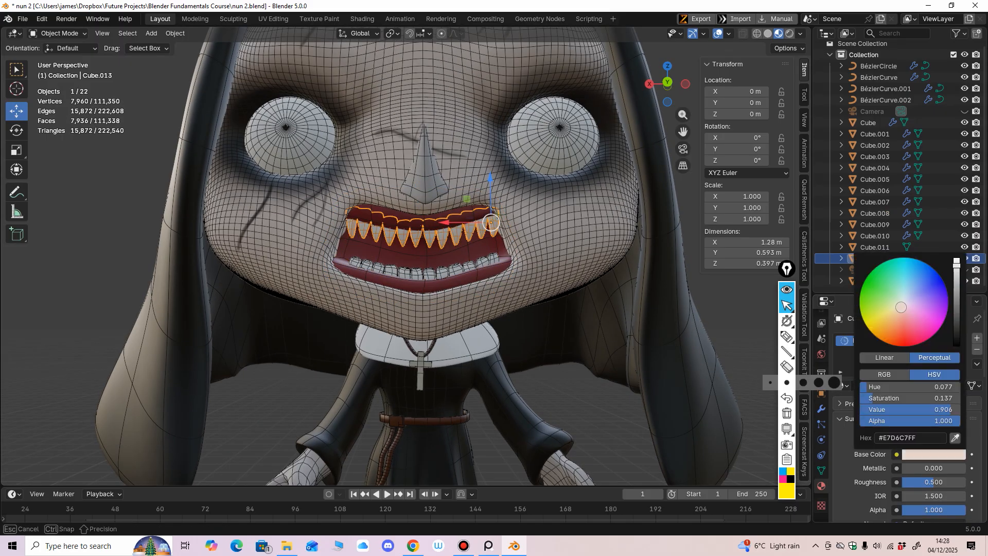
left_click_drag(901, 308, 901, 308)
scroll(618, 268, "up", 1)
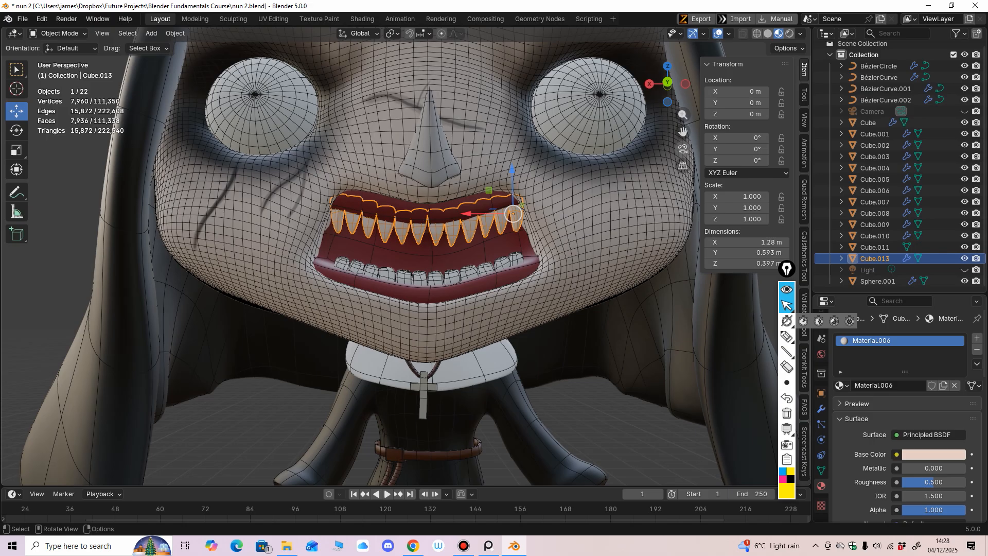
Hide the viewport overlays and shift the upper teeth's base colour to a stained yellowish cream.
left_click(718, 34)
middle_click_drag(494, 257, 458, 282, "shift")
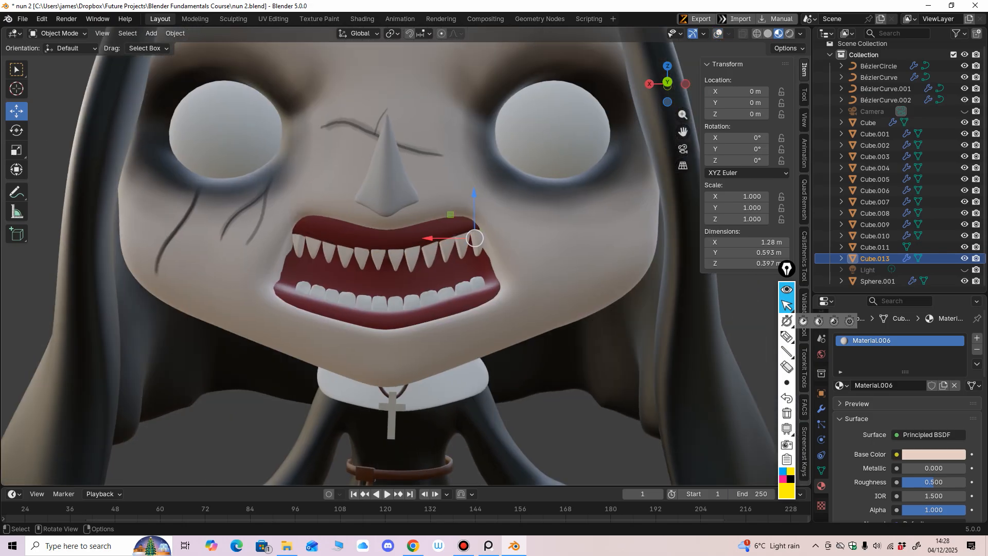
left_click(934, 454)
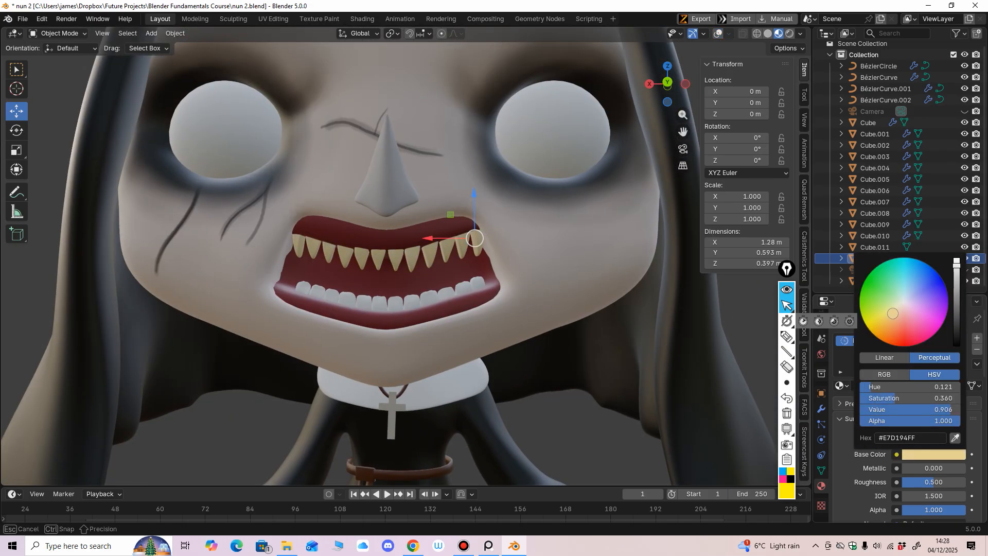
Assign the upper teeth's Material.006 to the lower row of teeth.
left_click(447, 295)
left_click(841, 386)
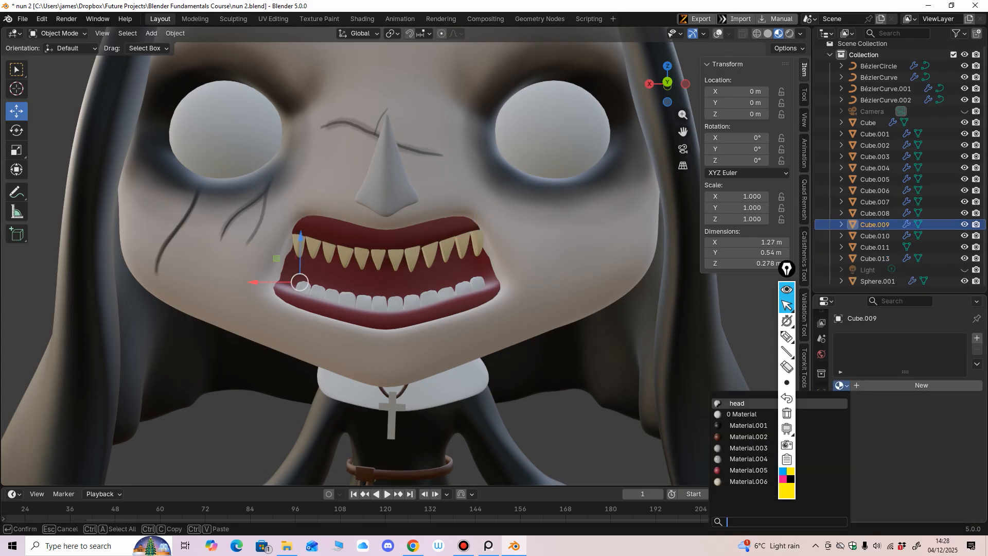
left_click(749, 481)
scroll(391, 258, "down", 4)
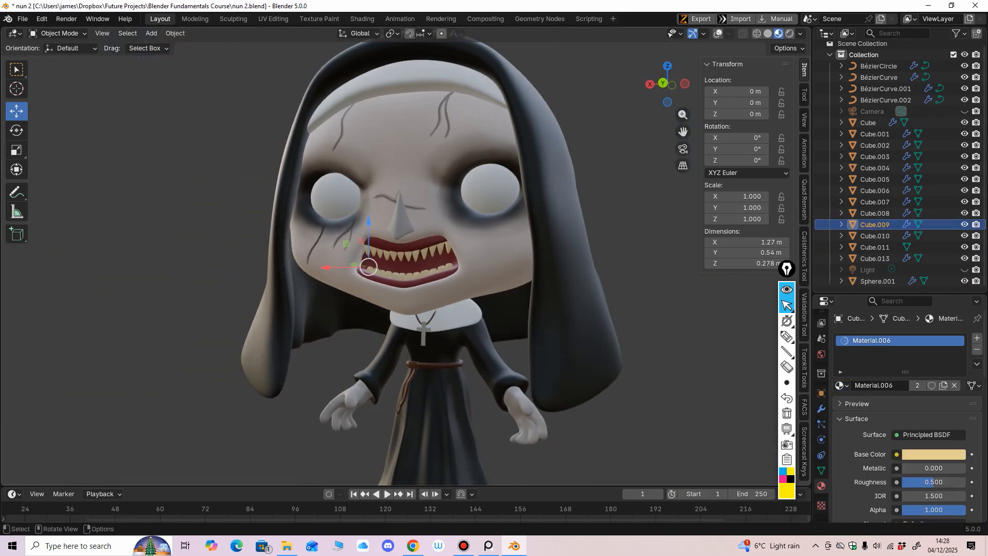
scroll(401, 257, "up", 2)
Soften the shared teeth material's base colour to a paler, less saturated cream.
left_click(934, 454)
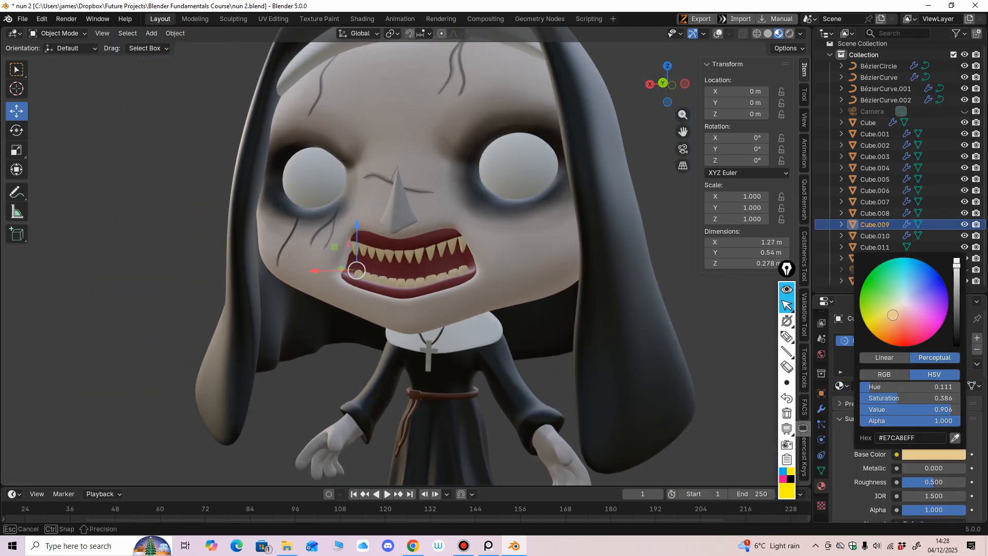
left_click(897, 311)
middle_click_drag(536, 309, 559, 309)
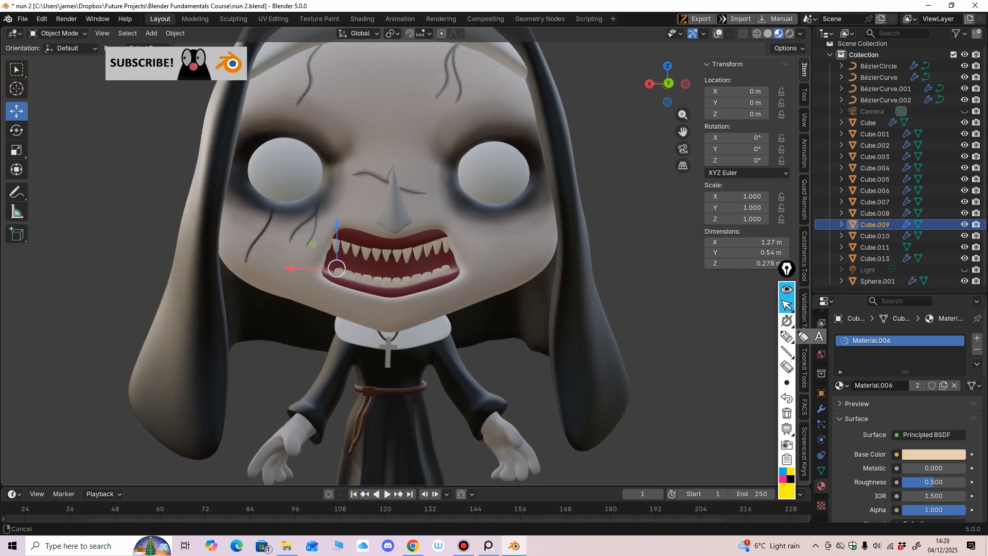
scroll(405, 258, "up", 3)
left_click(933, 454)
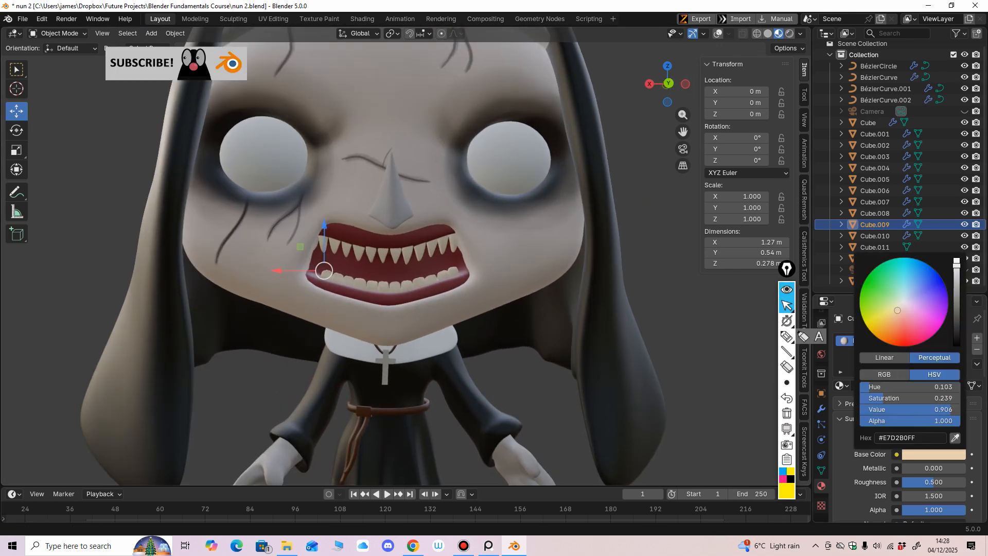
left_click_drag(897, 311, 897, 313)
Give the nun's white collar a new material and darken its base colour to a light grey.
middle_click_drag(555, 334, 555, 310)
mouse_move(556, 310)
middle_mouse_down("ctrl")
mouse_move(555, 355)
mouse_move(588, 325)
mouse_move(557, 325)
middle_mouse_up("ctrl")
middle_click_drag(556, 324, 558, 244, "shift")
scroll(558, 244, "up", 2)
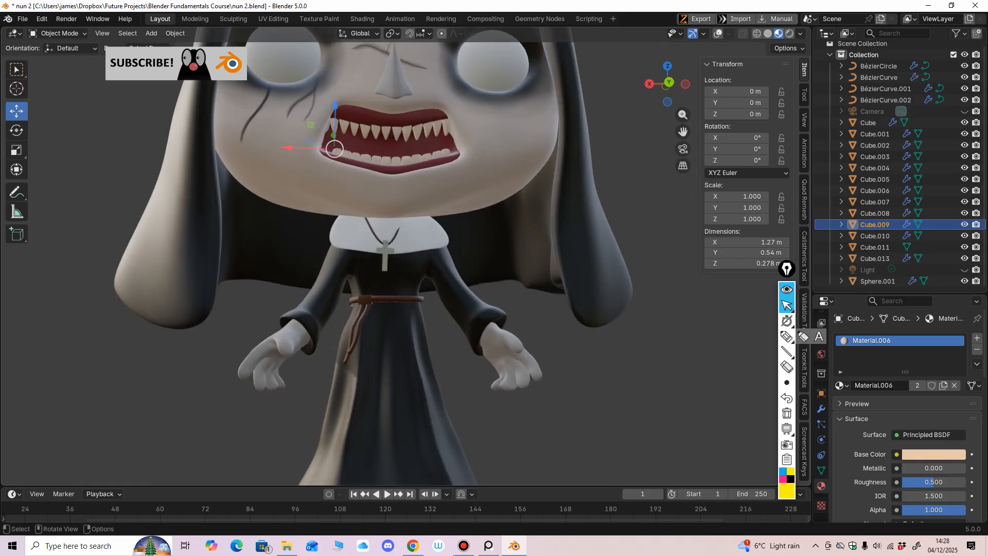
left_click(419, 238)
middle_click_drag(420, 238, 406, 230)
left_click(922, 386)
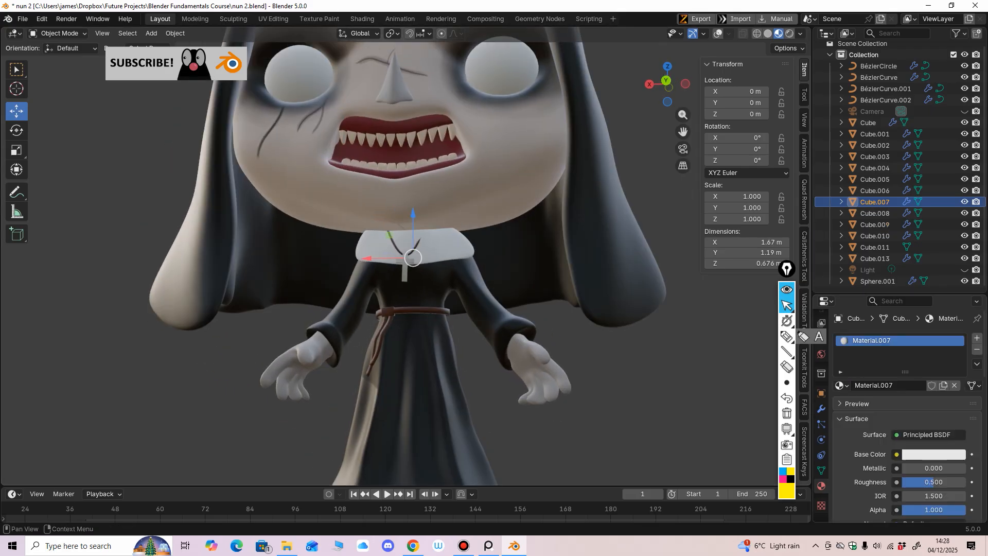
left_click(933, 454)
left_click_drag(956, 263, 957, 279)
scroll(561, 258, "down", 2)
middle_click_drag(561, 257, 562, 268)
middle_click_drag(562, 267, 562, 344, "shift")
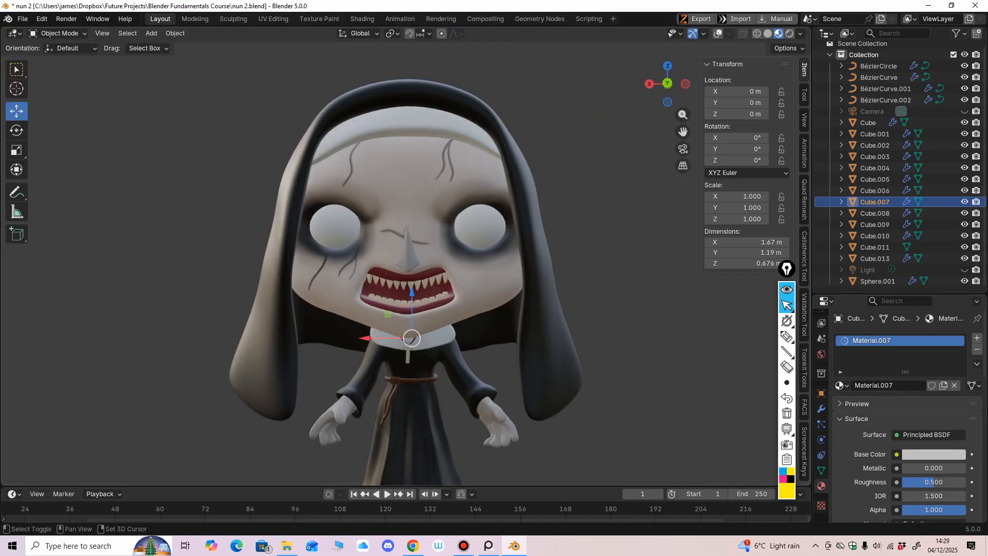
Assign the collar's light grey Material.007 to the headband under the veil and deselect it.
left_click(442, 123)
left_click(841, 385)
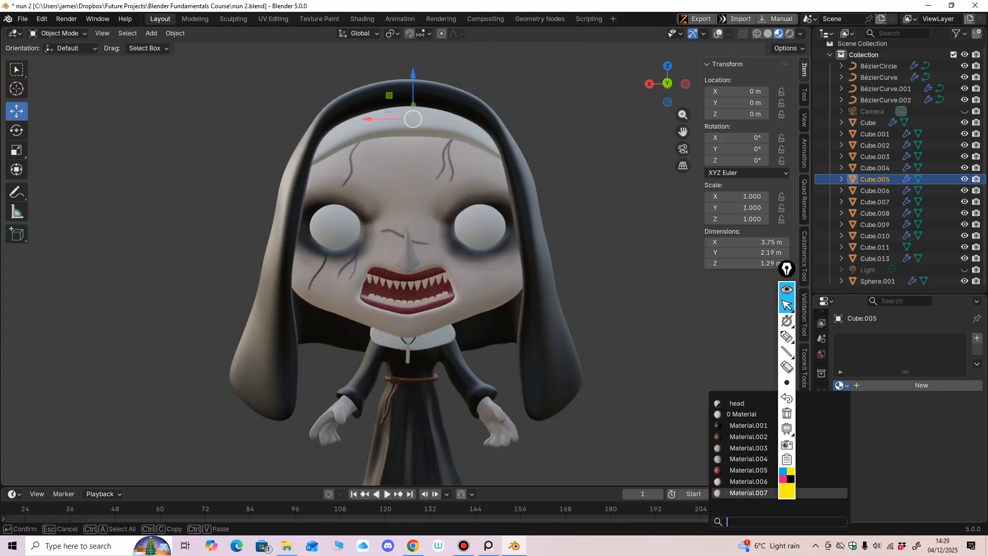
left_click(749, 493)
scroll(607, 319, "down", 2)
left_click(602, 309)
mouse_move(602, 308)
middle_mouse_down()
mouse_move(651, 306)
mouse_move(602, 309)
middle_mouse_up()
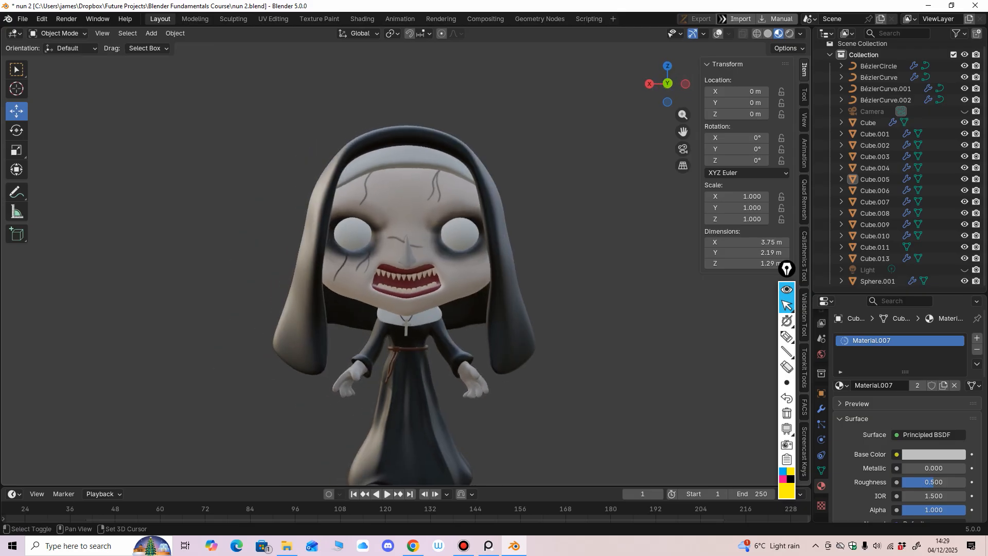
Give the nun's eyeballs a new material with a pale yellow base colour.
middle_click_drag(432, 305, 430, 345, "shift")
scroll(432, 237, "up", 3)
left_click(480, 232)
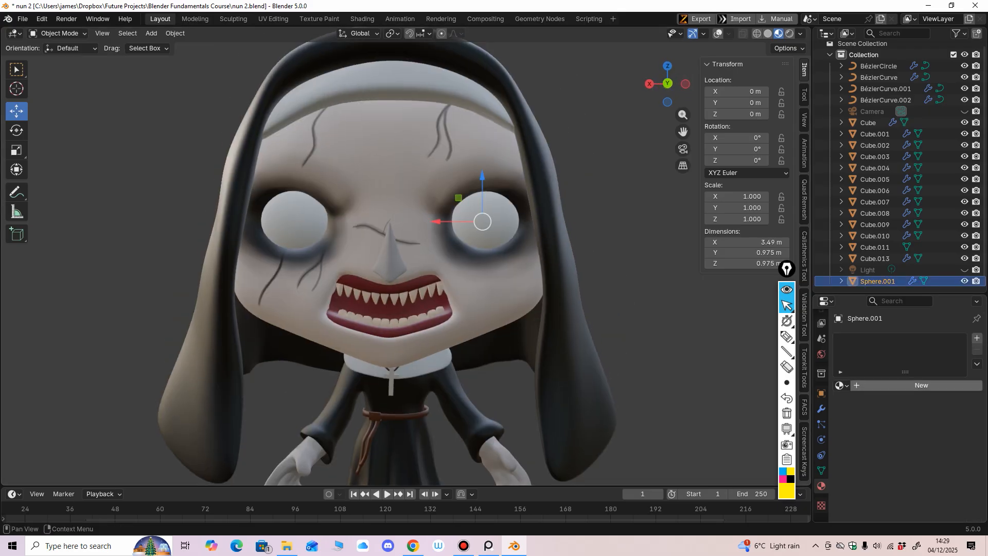
left_click(922, 385)
left_click(934, 454)
left_click_drag(904, 302, 894, 310)
middle_click_drag(638, 304, 649, 294)
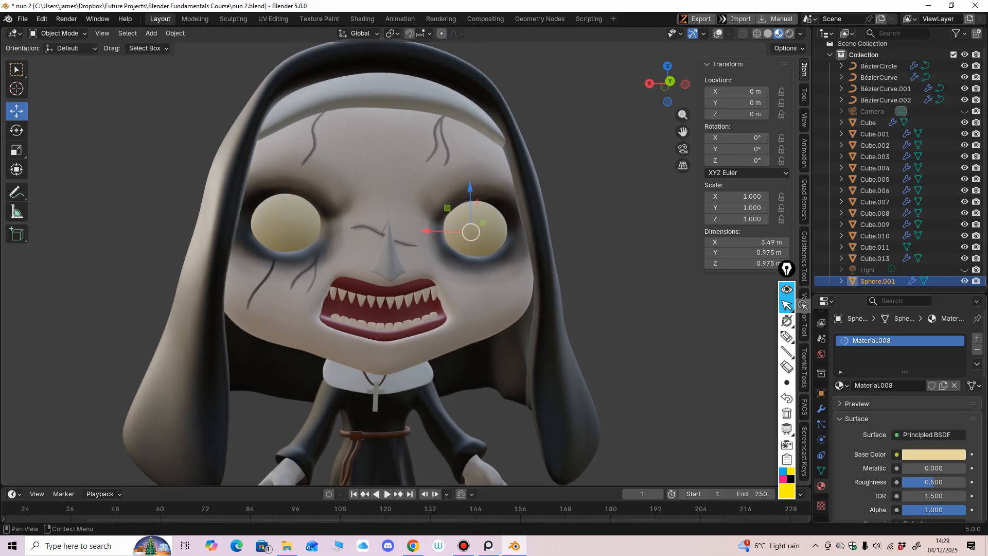
Deepen the eye material's base colour to a bright, more saturated golden yellow.
left_click(934, 454)
mouse_move(956, 266)
left_mouse_down()
mouse_move(956, 292)
mouse_move(956, 270)
left_mouse_up()
left_click_drag(894, 311, 882, 319)
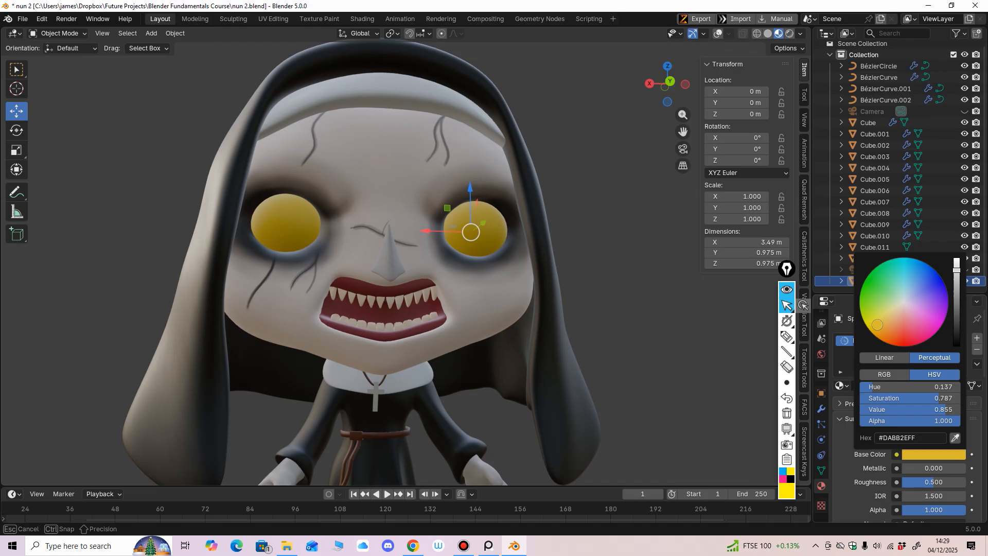
left_click_drag(876, 325, 877, 326)
left_click_drag(957, 270, 957, 265)
middle_click_drag(560, 268, 534, 364)
scroll(553, 280, "down", 5)
scroll(576, 231, "up", 2)
scroll(566, 245, "up", 3)
key("ctrl+KP_1")
middle_click_drag(534, 364, 534, 319, "ctrl")
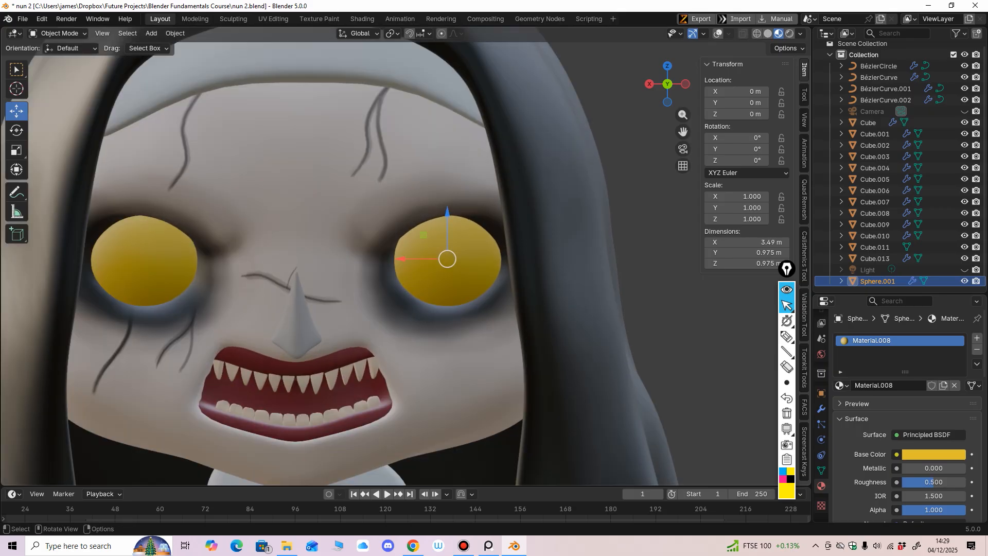
left_click(976, 350)
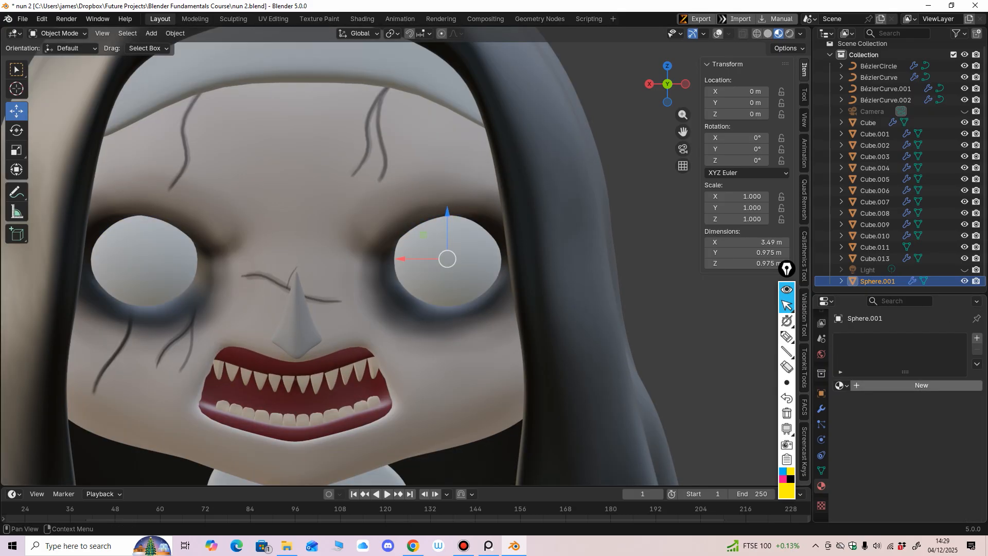
key("ctrl+z")
middle_click_drag(534, 319, 534, 368, "ctrl")
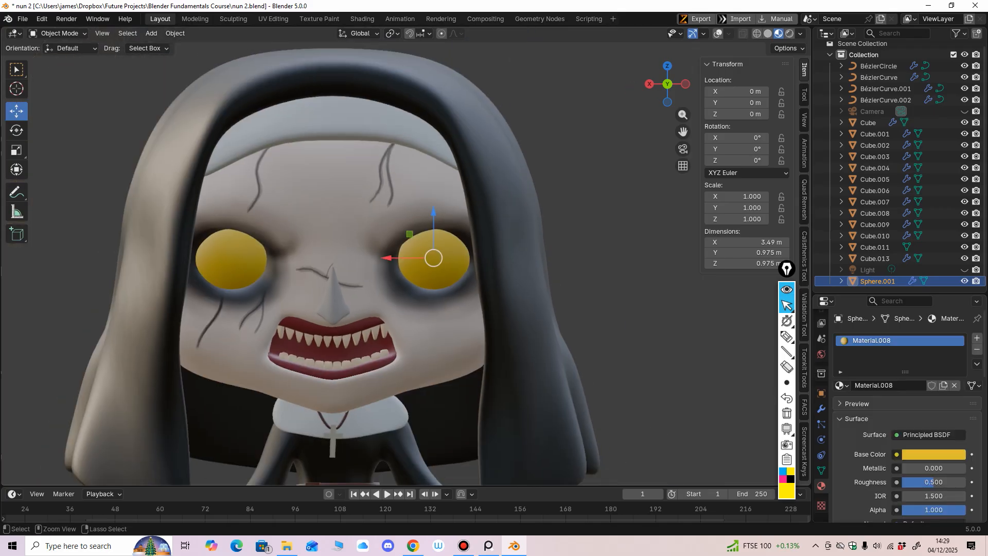
Add a second material slot to the eyes with a new material and darken its base colour to near-black #0A0A0A.
left_click(977, 338)
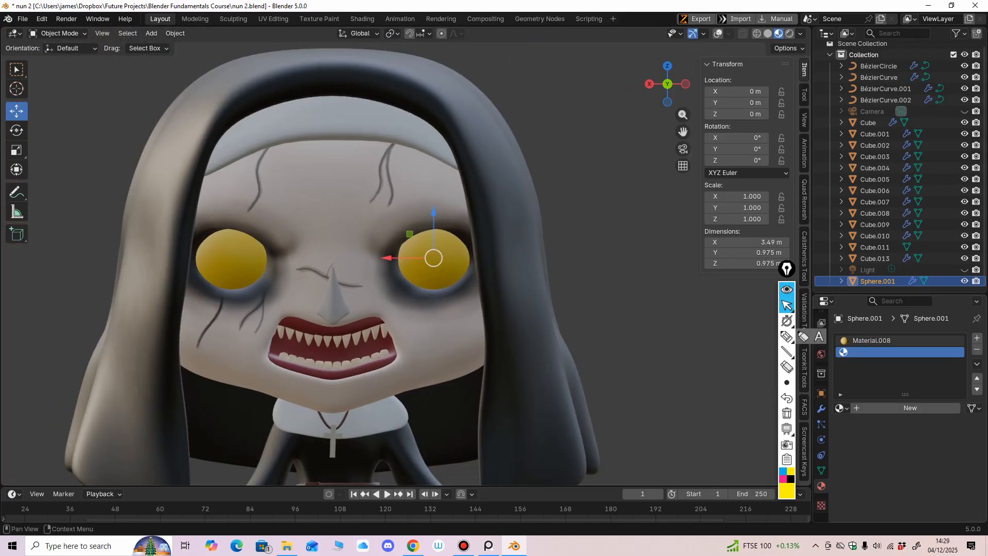
left_click(909, 408)
left_click(934, 477)
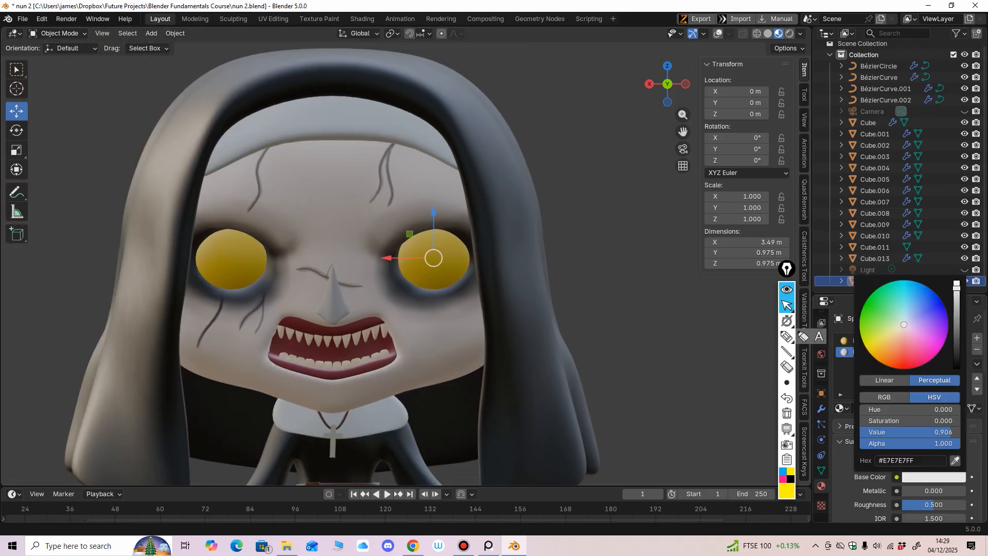
left_click_drag(957, 289, 957, 366)
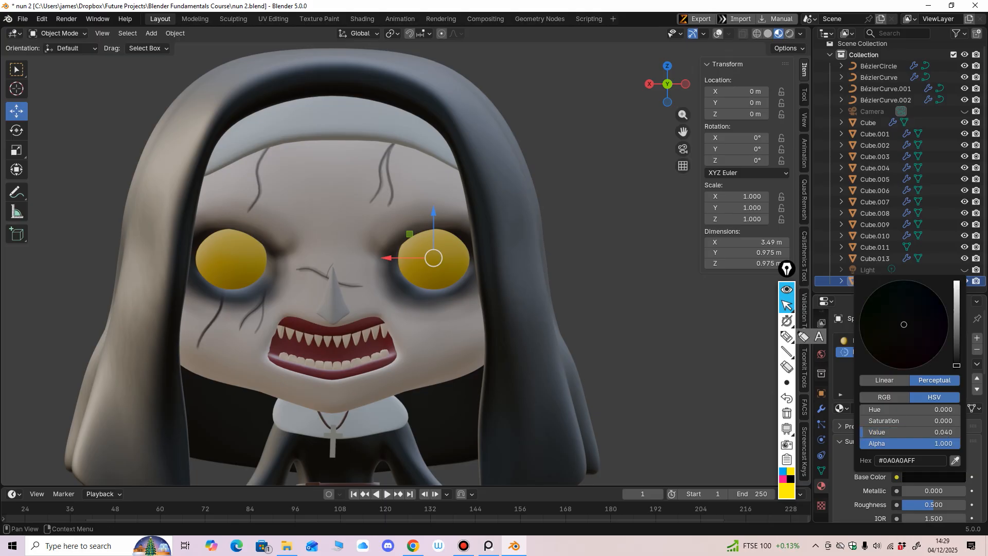
Assign the near-black Material.009 to the ring of faces at the eye's centre as a pupil, then return to Object Mode and deselect.
left_click(58, 33)
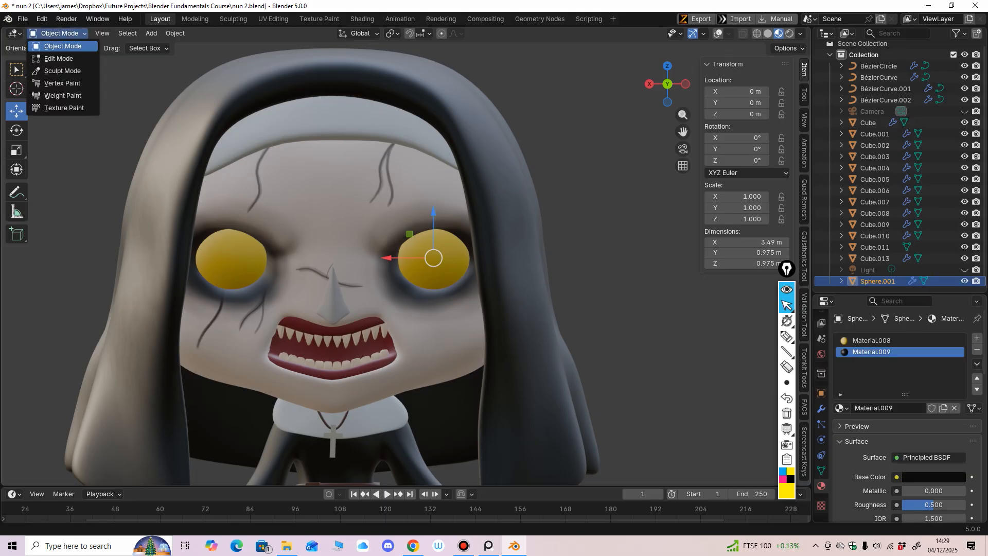
left_click(51, 59)
scroll(404, 257, "up", 1)
key("shift+alt+z")
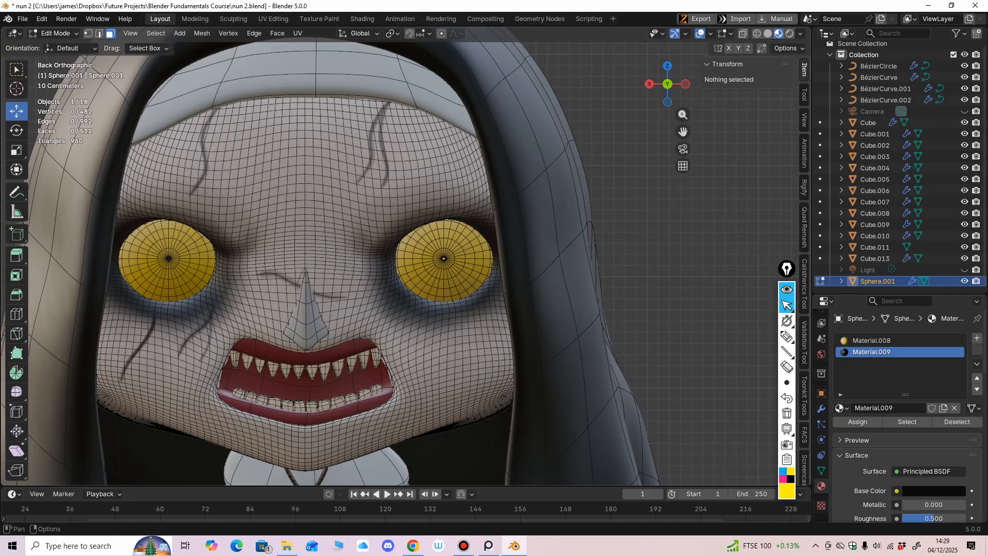
scroll(404, 257, "up", 4)
scroll(404, 258, "up", 3)
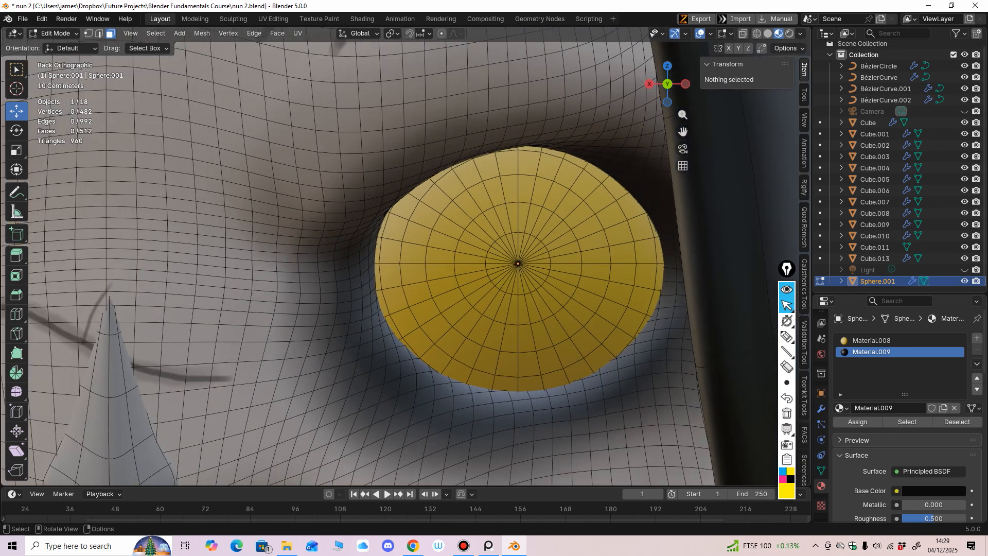
key("b")
left_click_drag(530, 267, 532, 278)
scroll(533, 278, "down", 4)
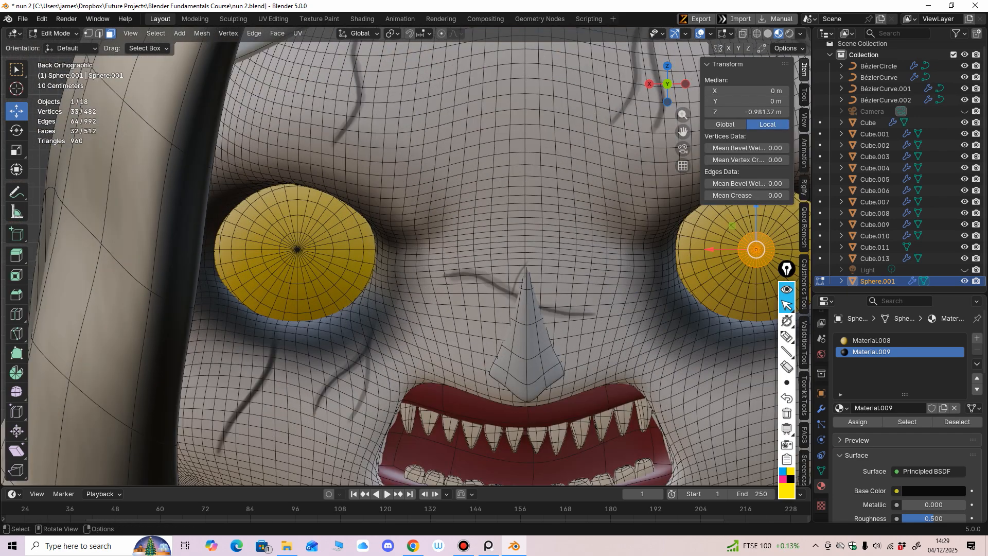
middle_click_drag(514, 257, 356, 302, "ctrl")
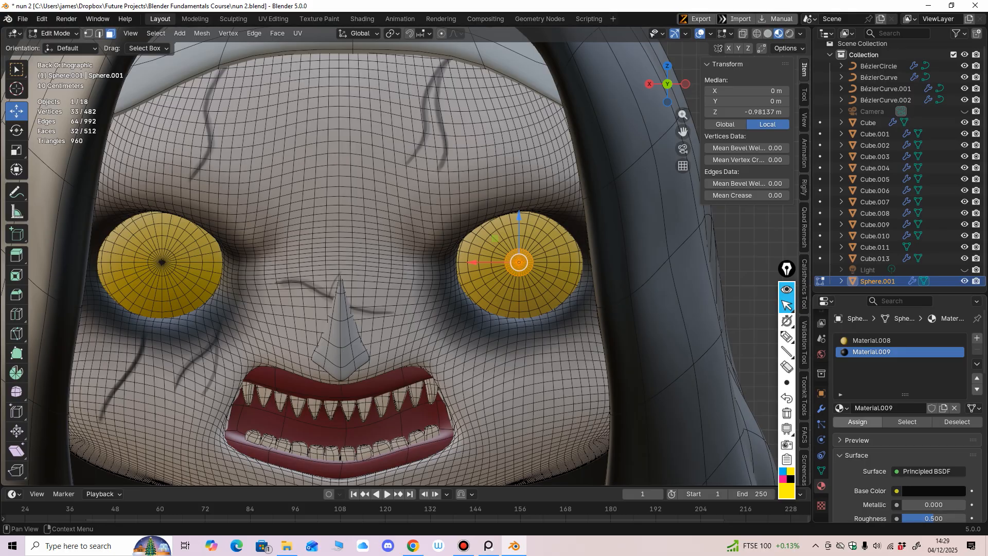
left_click(858, 421)
scroll(435, 251, "down", 5)
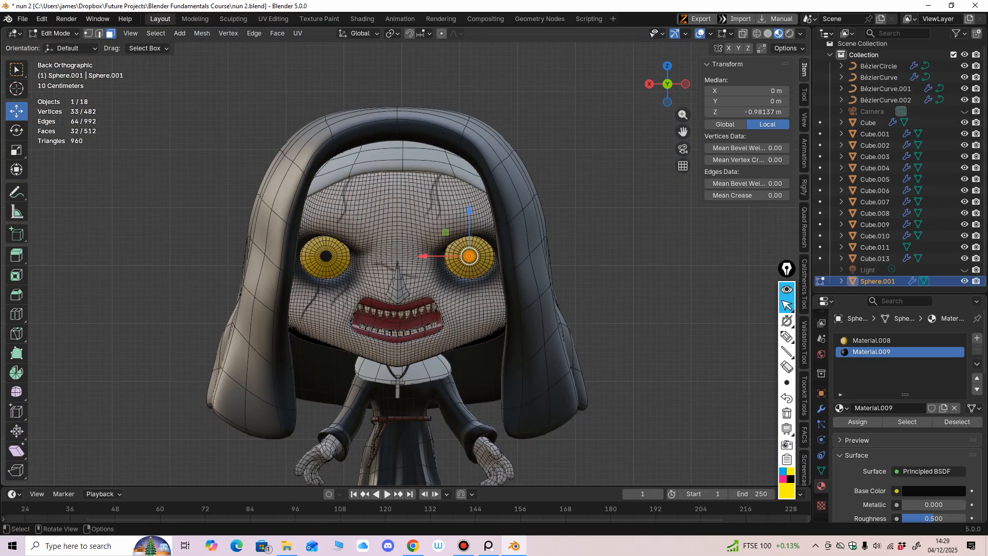
left_click(58, 34)
left_click(61, 46)
scroll(541, 236, "down", 3)
left_click(561, 226)
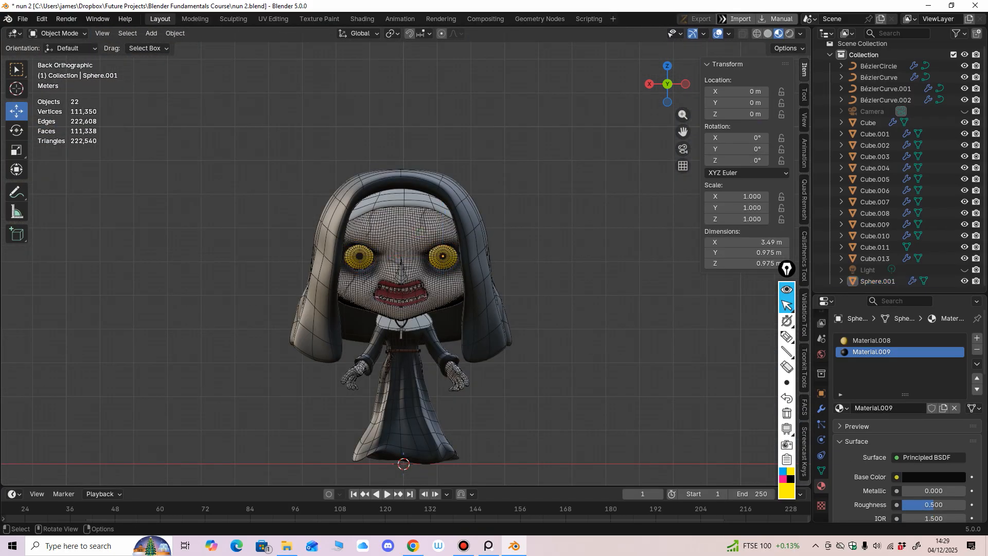
Hide the viewport overlays and check the eyes up close, leaving them deselected.
middle_click_drag(561, 226, 517, 173)
key("shift+alt+z")
middle_click_drag(516, 172, 516, 150, "ctrl")
left_click(489, 229)
middle_click_drag(489, 230, 489, 194, "ctrl")
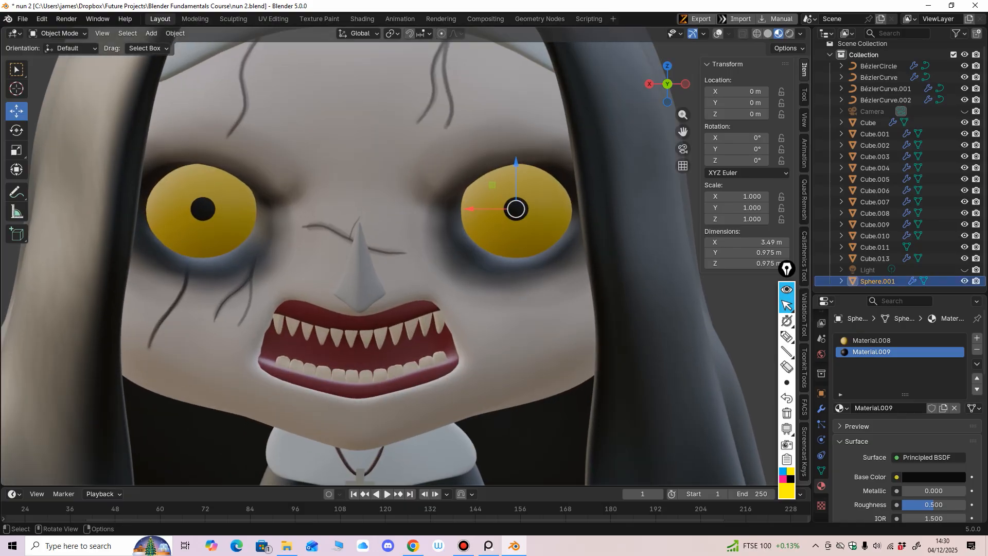
left_click(718, 34)
middle_click_drag(607, 139, 523, 203, "shift")
middle_click_drag(523, 202, 523, 259, "ctrl")
left_click(718, 33)
left_click(607, 192)
Examine the fully coloured nun from the front, side and below, with close views of the face.
middle_click_drag(607, 139, 633, 165, "ctrl")
middle_click_drag(633, 165, 657, 132)
key("ctrl+KP_1")
middle_click_drag(656, 132, 638, 166)
scroll(643, 154, "up", 3)
scroll(638, 166, "up", 2)
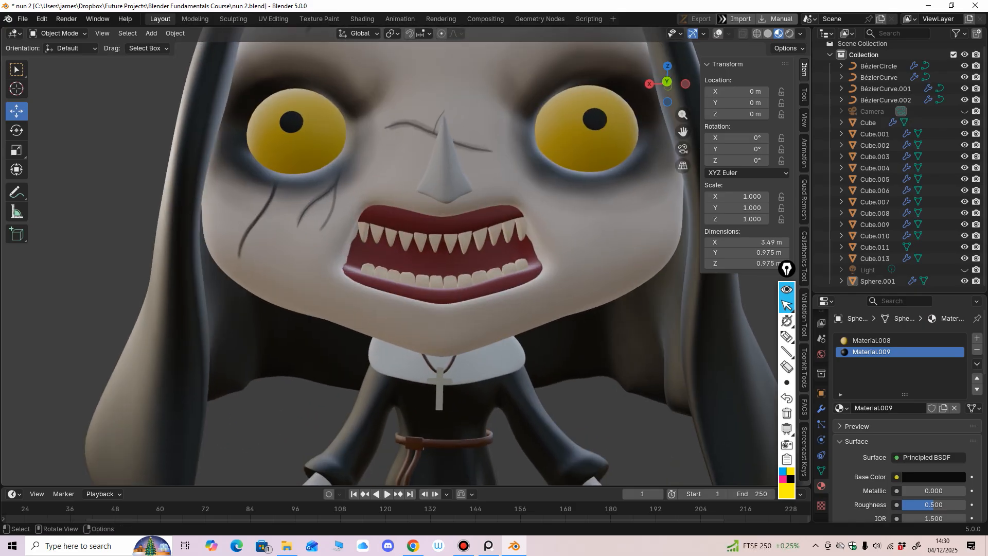
scroll(407, 257, "down", 6)
middle_click_drag(406, 257, 406, 206)
scroll(415, 252, "down", 1)
scroll(415, 242, "up", 3)
scroll(415, 211, "down", 4)
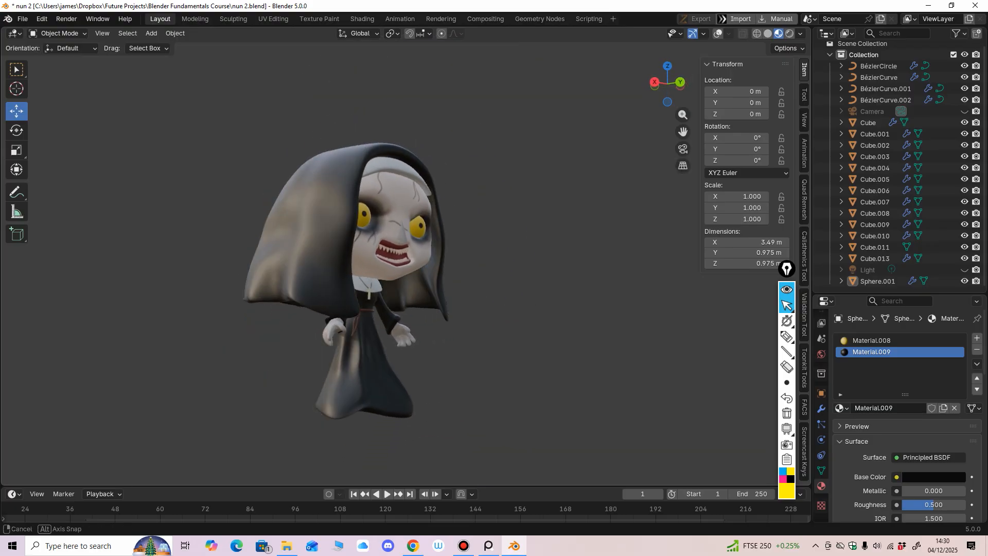
middle_click_drag(407, 206, 391, 206)
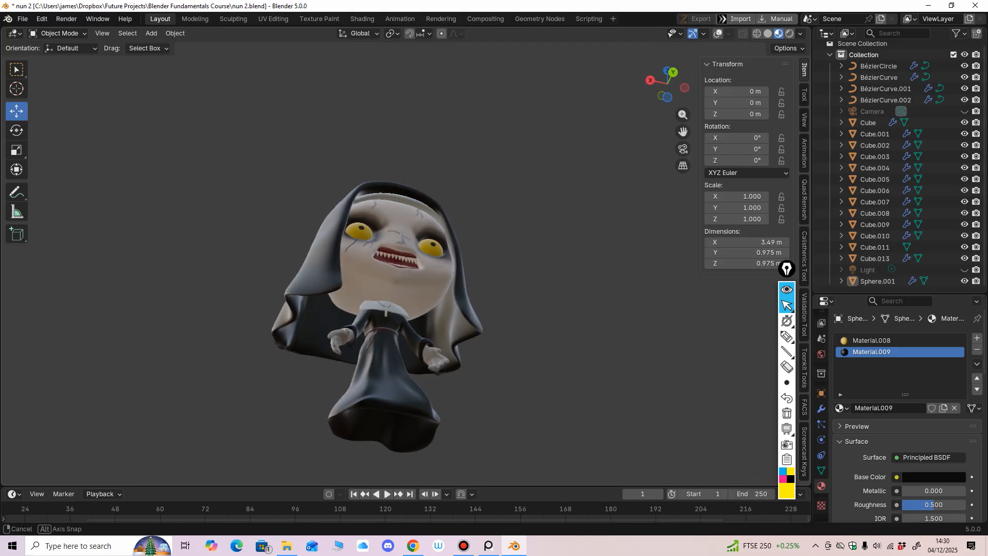
middle_click_drag(401, 247, 446, 180, "shift")
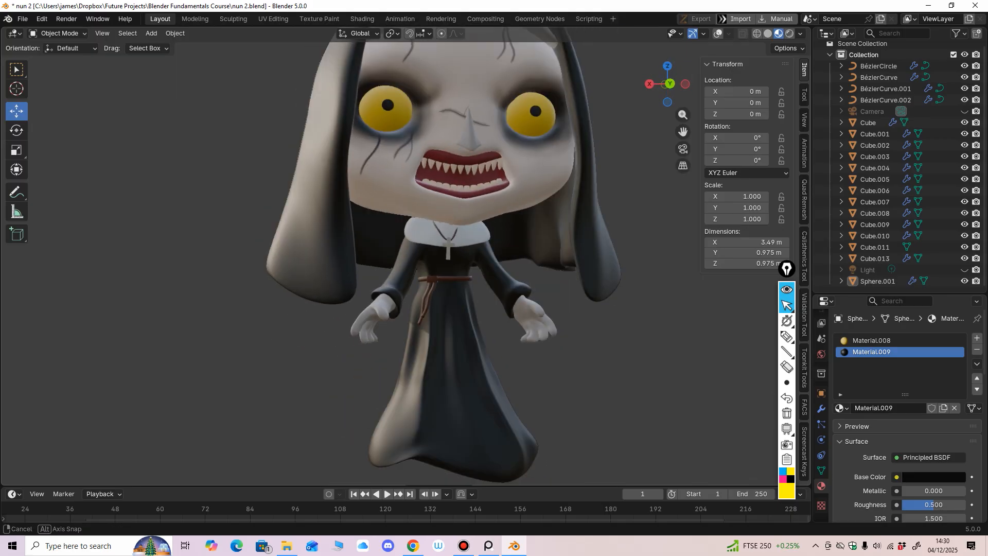
middle_click_drag(406, 226, 463, 227)
middle_click_drag(412, 257, 402, 278, "shift")
middle_click_drag(401, 231, 401, 250, "ctrl")
middle_click_drag(452, 206, 401, 273, "shift")
scroll(409, 206, "up", 2)
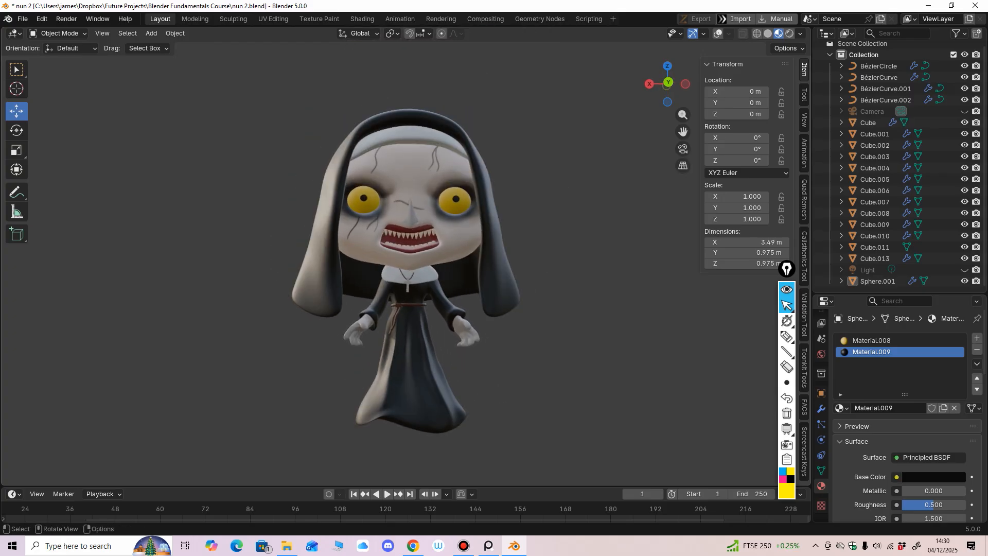
middle_click_drag(412, 231, 505, 159)
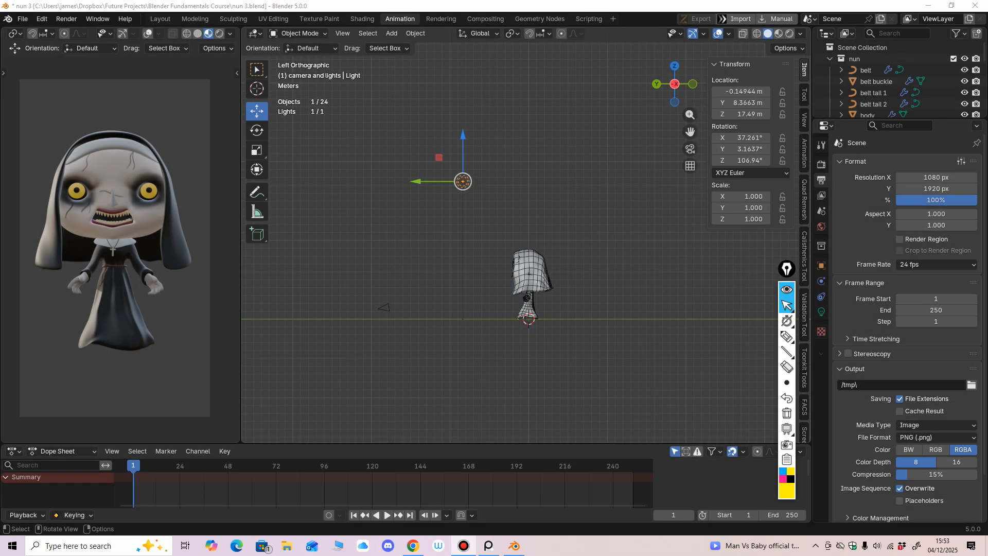
Show the main animation viewport in material preview shading with the nun framed from the front.
middle_click_drag(463, 257, 515, 236)
key("ctrl+KP_3")
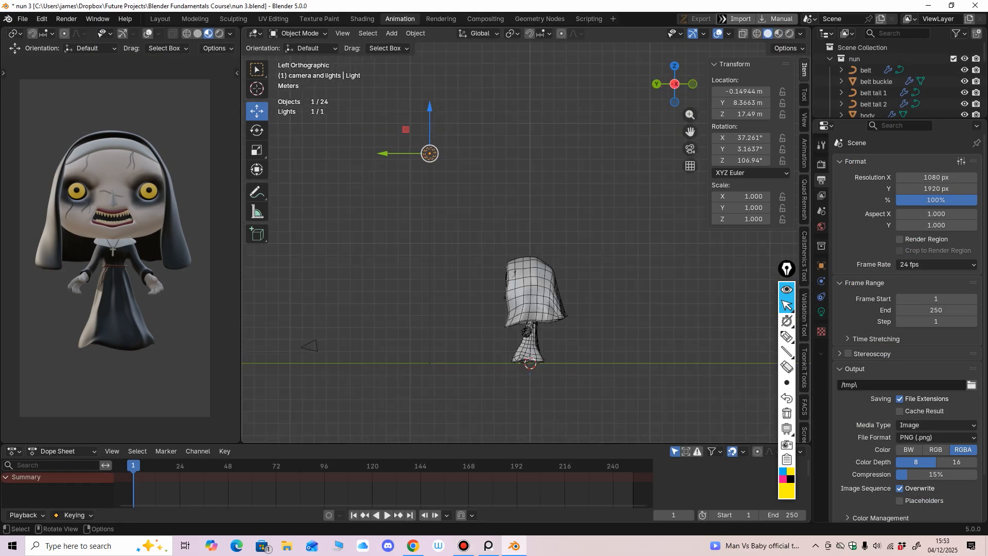
middle_click_drag(463, 257, 545, 273)
scroll(546, 273, "up", 3)
left_click(779, 34)
middle_click_drag(613, 206, 648, 192)
scroll(649, 192, "up", 4)
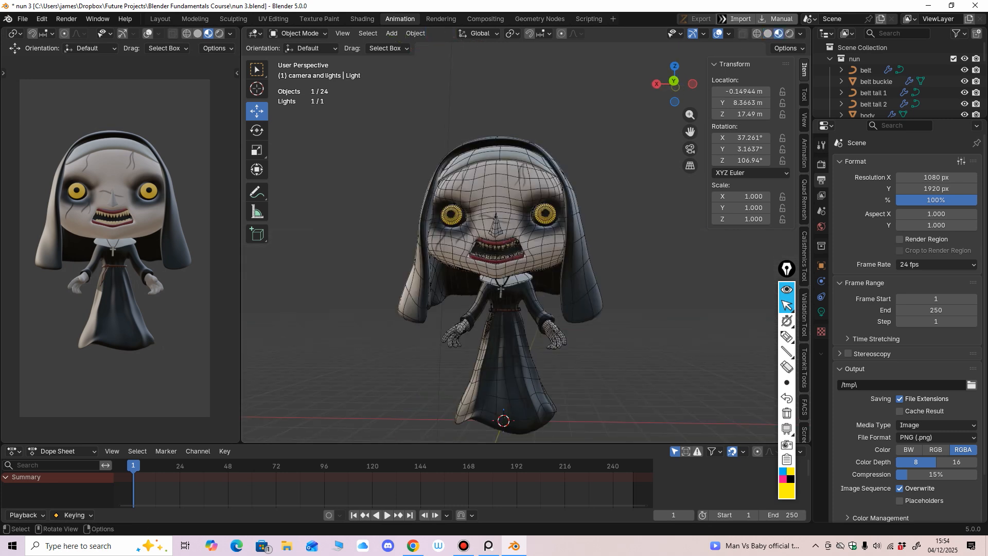
left_click(786, 337)
left_click_drag(370, 31, 384, 4)
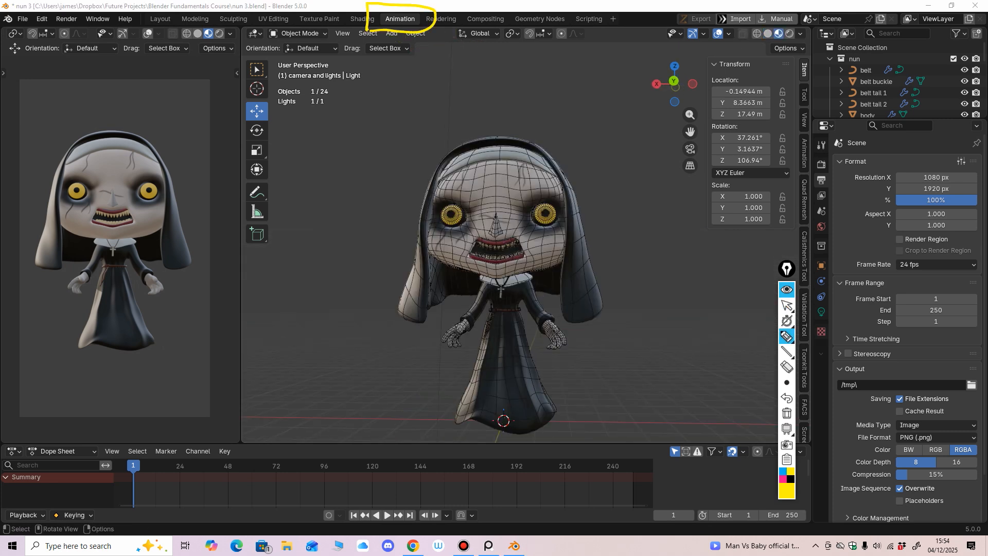
left_click(787, 306)
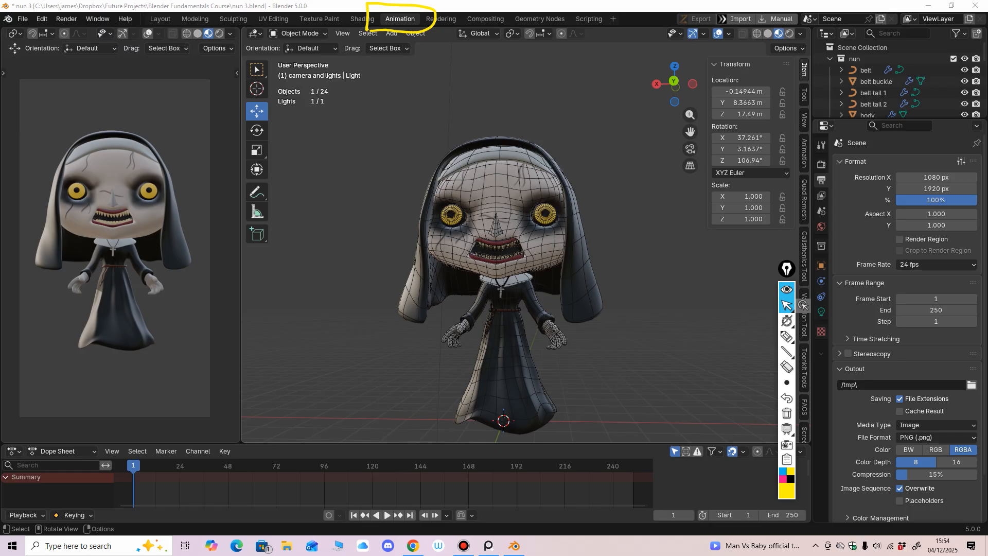
left_click(433, 23)
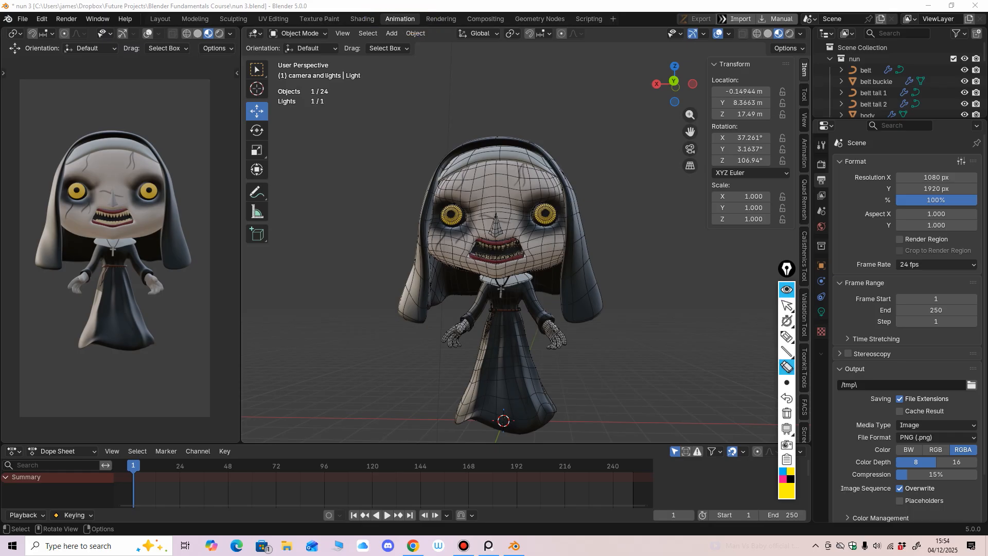
left_click(787, 306)
Enlarge the Dope Sheet area below the two viewports and adjust the framing of the nun.
middle_click_drag(664, 278, 674, 288)
left_click_drag(391, 443, 391, 417)
middle_click_drag(134, 257, 134, 240, "ctrl")
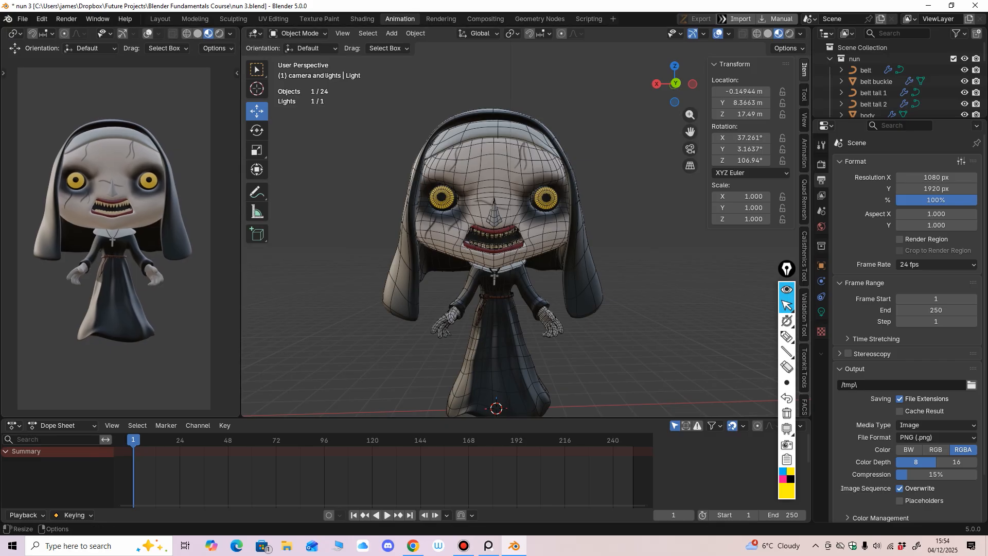
left_click_drag(381, 417, 381, 420)
mouse_move(380, 329)
middle_mouse_down()
mouse_move(390, 327)
mouse_move(390, 342)
middle_mouse_up()
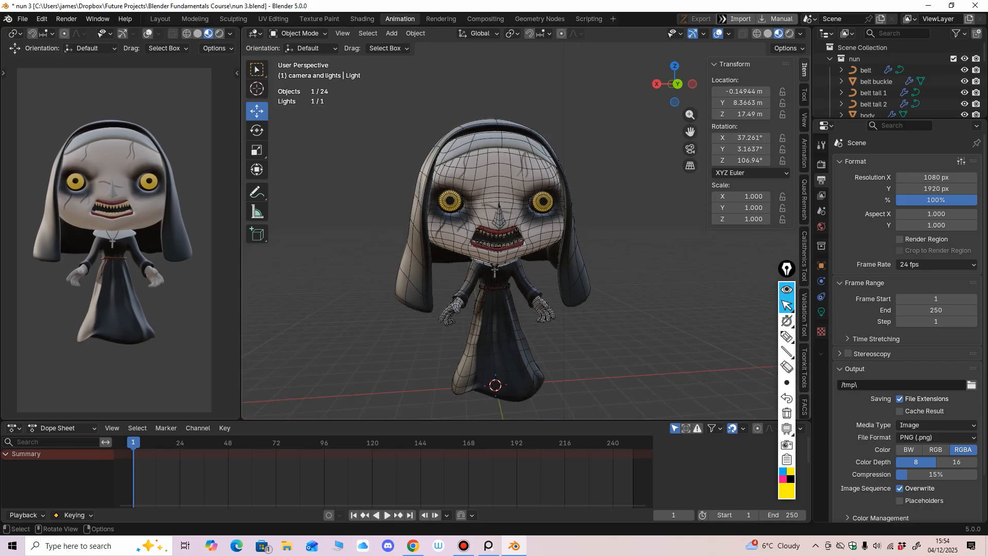
View the Layout workspace, then return to the Animation workspace and slightly reduce the Dope Sheet's height.
left_click(160, 18)
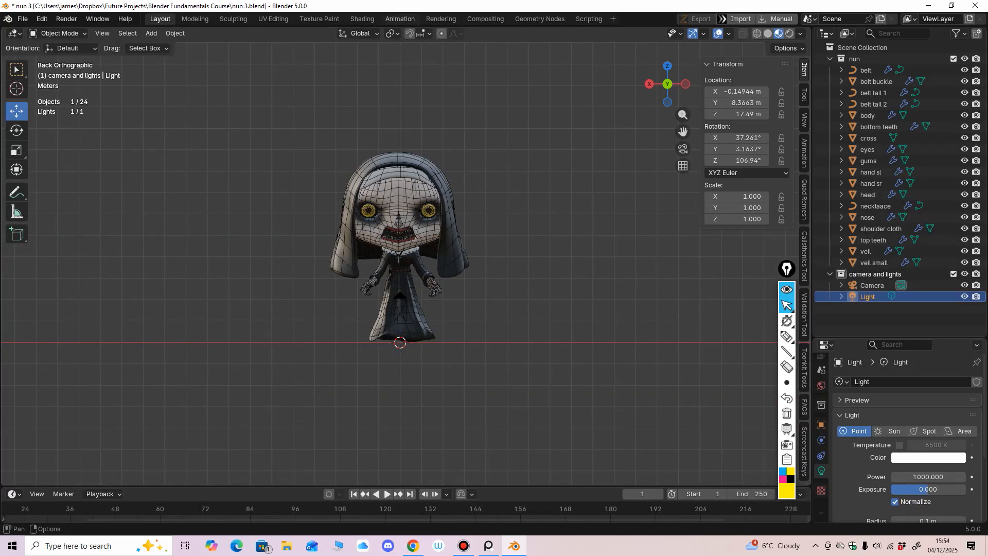
left_click(400, 19)
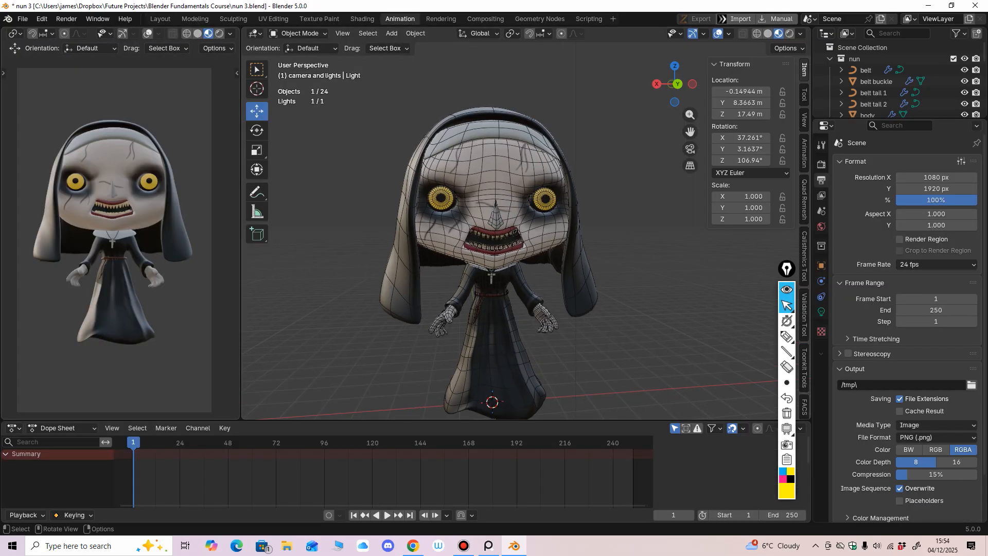
left_click_drag(494, 420, 494, 424)
mouse_move(507, 308)
middle_mouse_down()
mouse_move(509, 262)
mouse_move(510, 302)
middle_mouse_up()
scroll(509, 262, "up", 2)
scroll(509, 271, "up", 2)
scroll(510, 303, "up", 1)
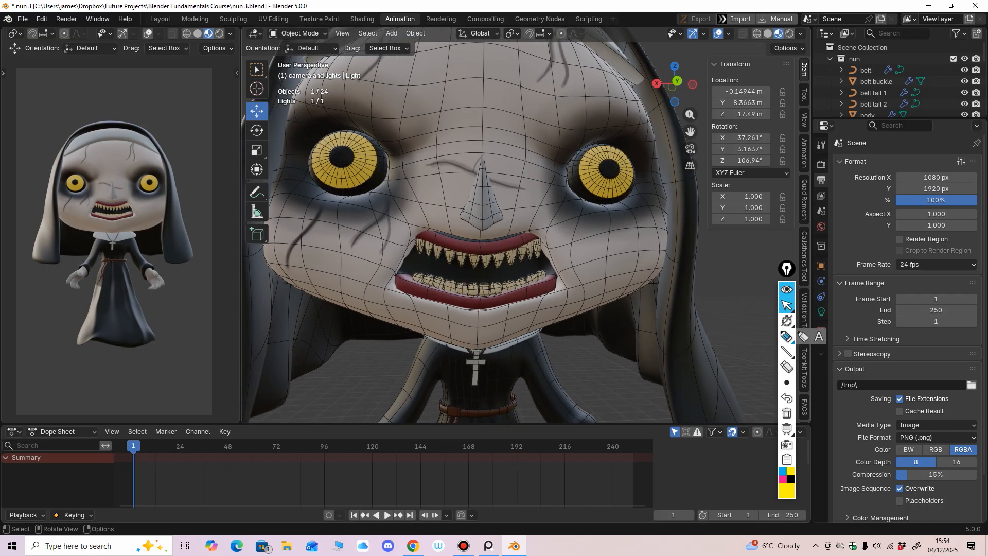
left_click(786, 336)
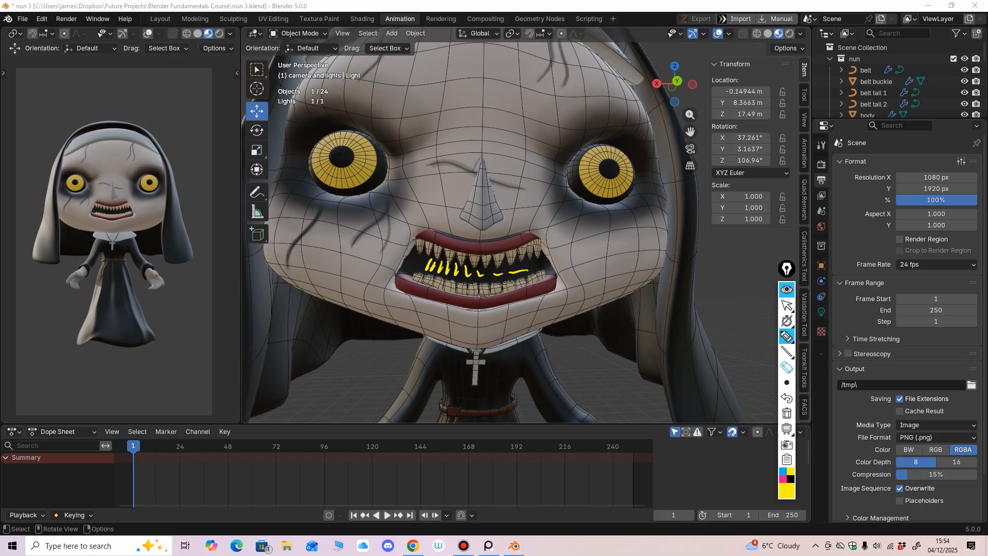
left_click(786, 367)
left_click_drag(529, 271, 478, 274)
left_click(787, 305)
Select the nun's gums and show their material settings.
middle_click_drag(489, 290, 484, 267)
left_click(482, 266)
left_click(821, 358)
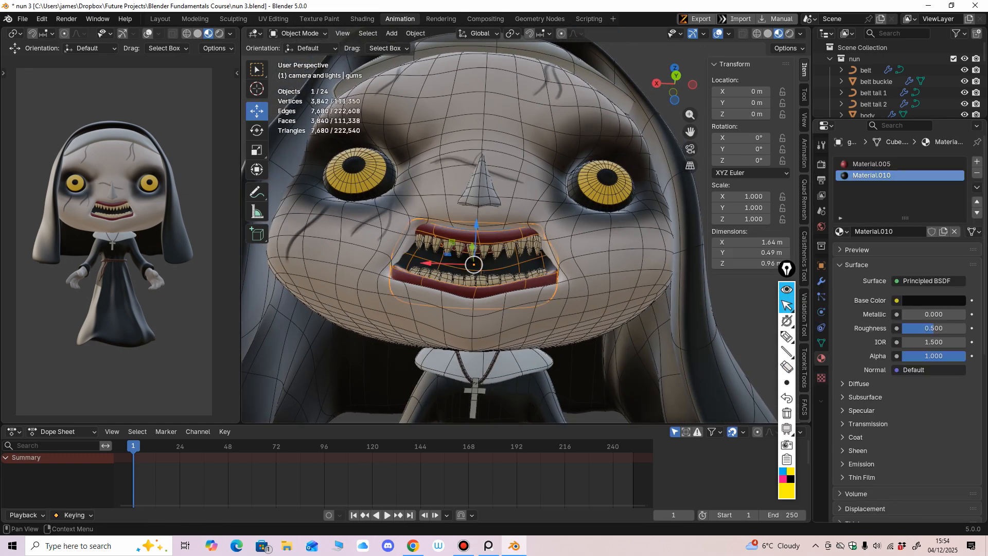
Enlarge the Outliner so all objects in the nun and camera and lights collections are listed.
middle_click_drag(541, 268, 539, 266)
scroll(539, 266, "down", 1)
left_click_drag(901, 119, 900, 320)
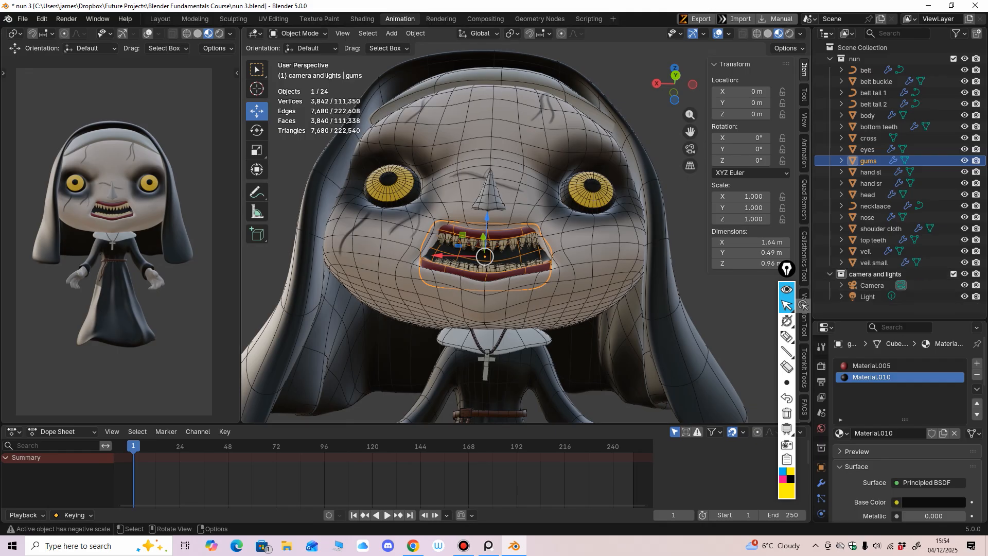
middle_click_drag(582, 232, 605, 235)
scroll(571, 257, "down", 2)
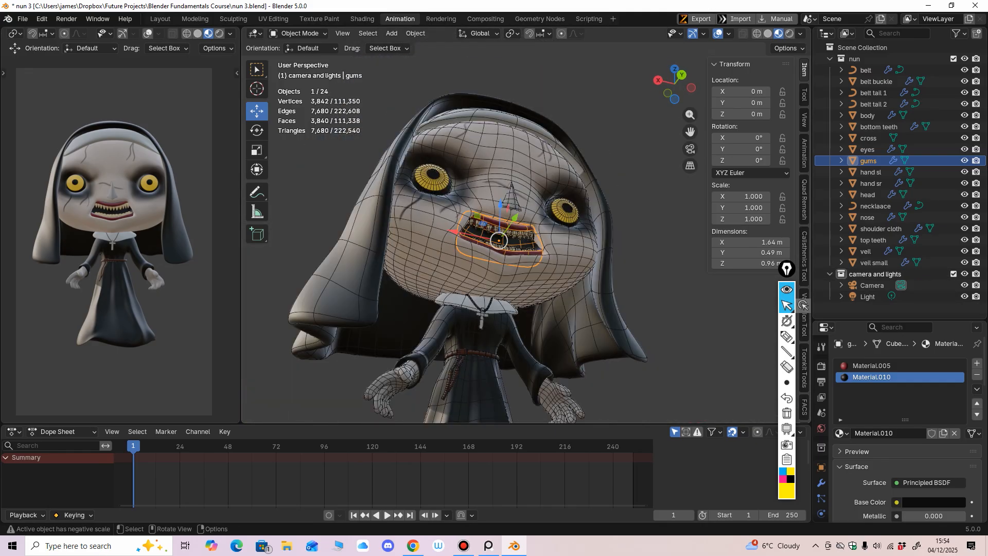
Select the nun's eyes and hide the overlays in the main viewport.
scroll(561, 211, "up", 8)
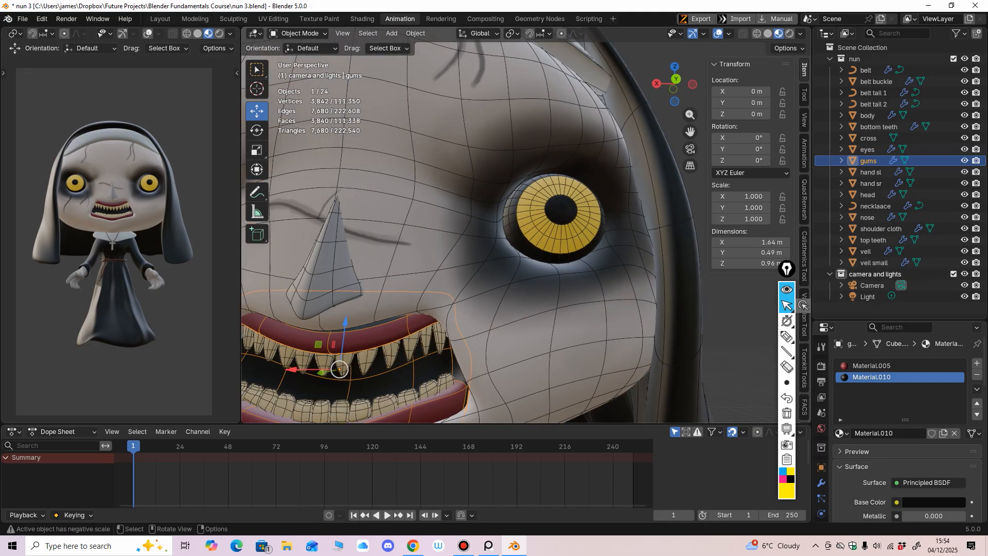
left_click(559, 214)
scroll(559, 213, "up", 4)
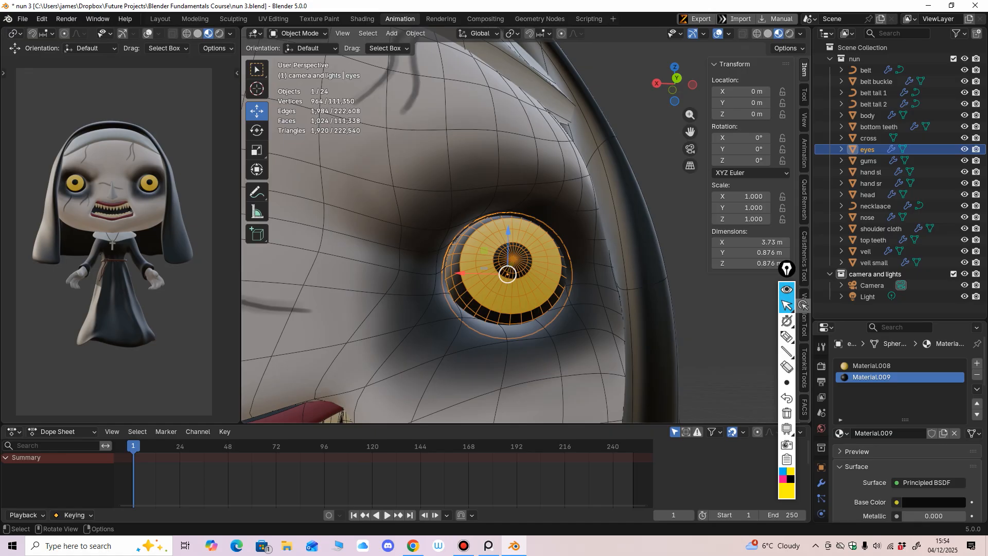
middle_click_drag(555, 254, 584, 273)
scroll(521, 272, "down", 3)
key("alt+shift+z")
From below, mark the body's neckline in yellow with the screen pen, and erase the mark.
middle_click_drag(576, 273, 601, 224, "shift")
middle_click_drag(592, 257, 598, 224, "ctrl")
left_click(786, 336)
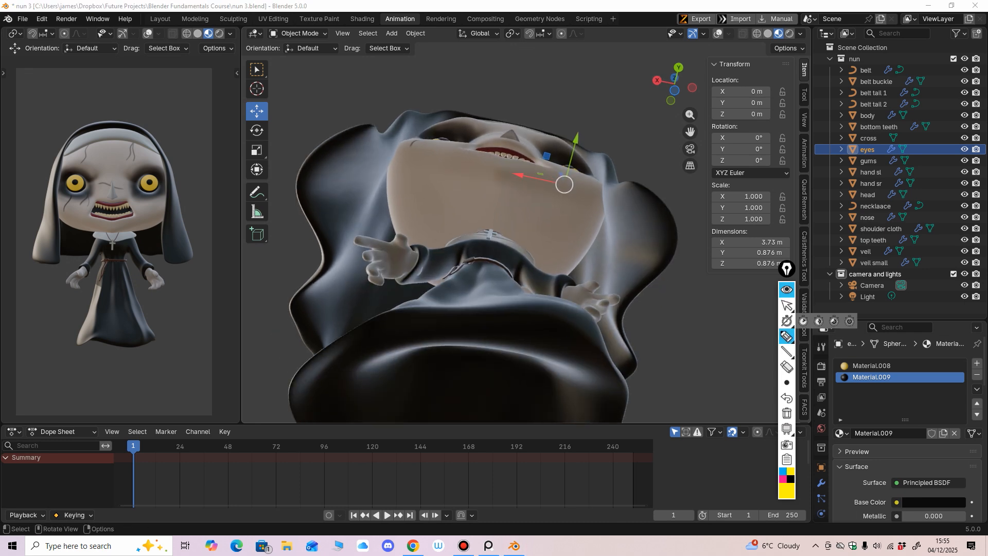
left_click_drag(466, 240, 526, 254)
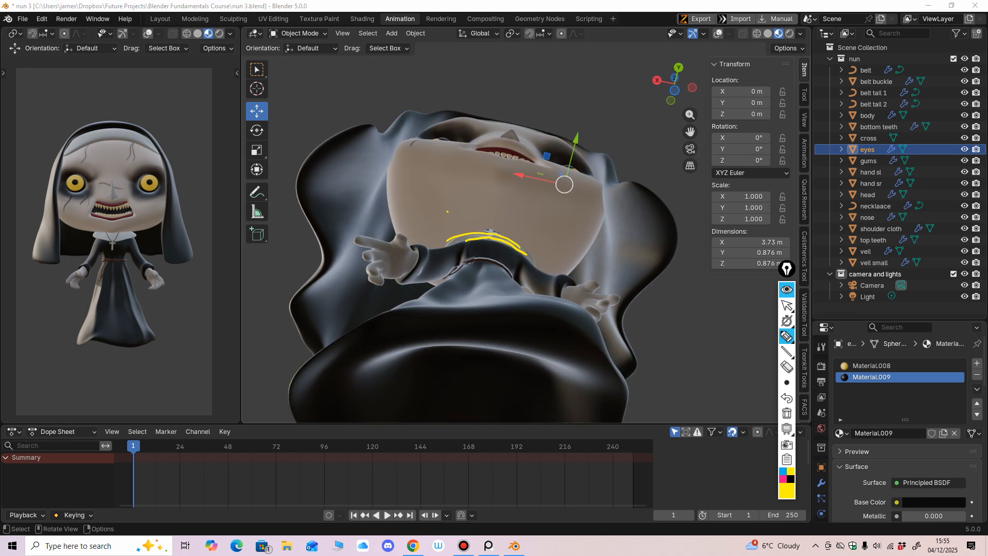
left_click(786, 367)
left_click(786, 305)
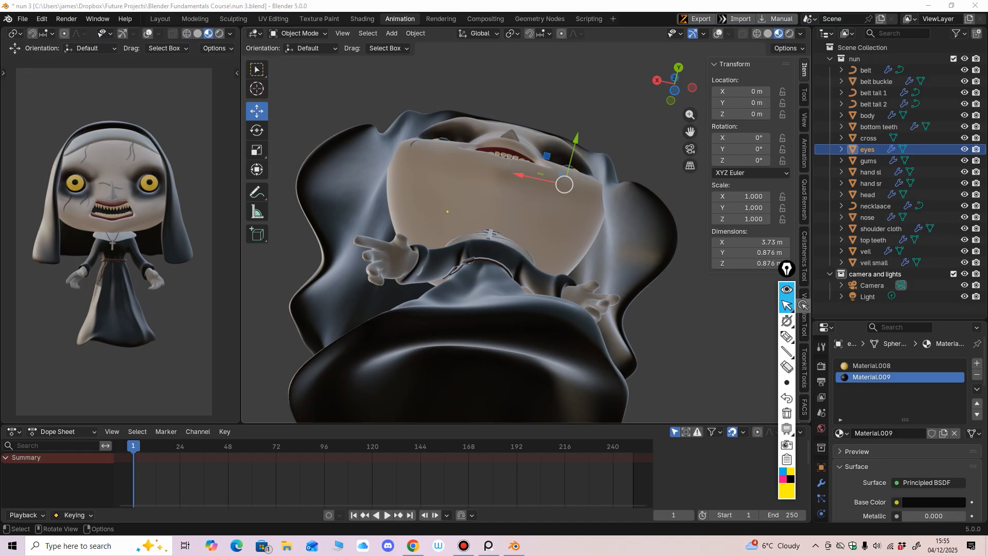
From the front, annotate the veil edges, headband and dress folds in yellow with the screen pen, and erase the marks.
left_click_drag(576, 257, 561, 283)
middle_click_drag(545, 232, 546, 314, "alt")
middle_click_drag(546, 257, 545, 300, "ctrl")
middle_click_drag(545, 300, 518, 300, "shift")
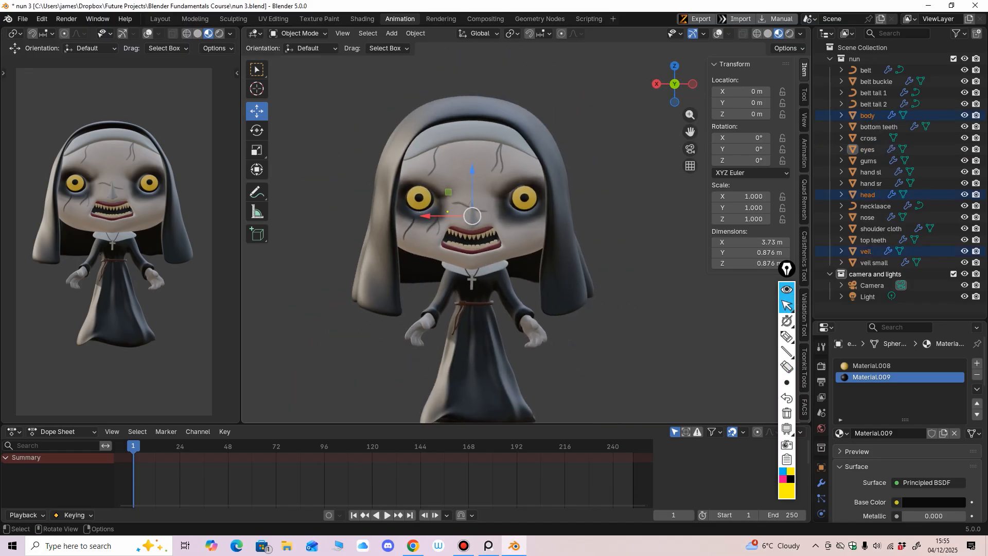
left_click(786, 337)
left_click_drag(402, 171, 395, 266)
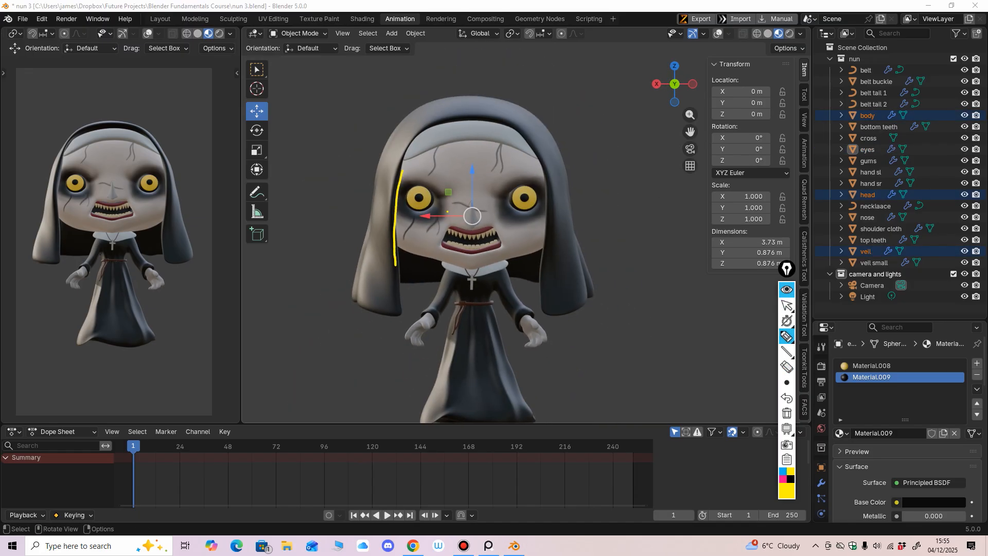
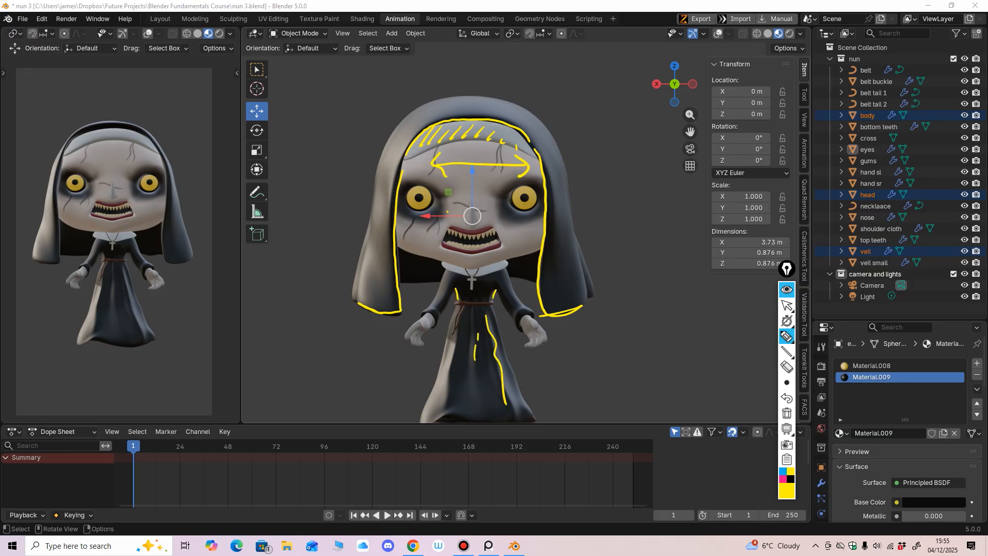
left_click(786, 367)
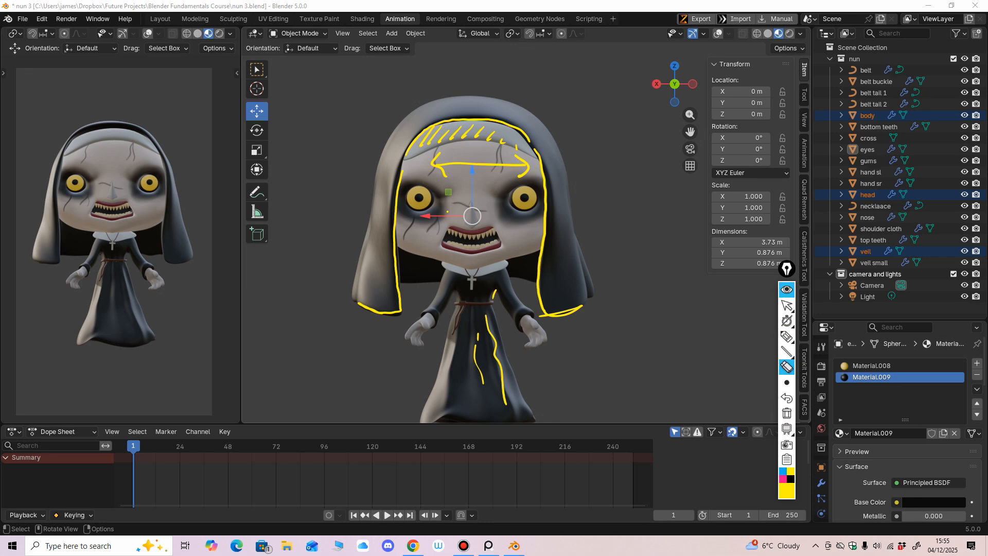
mouse_move(544, 164)
left_mouse_down()
mouse_move(533, 147)
mouse_move(428, 135)
left_mouse_up()
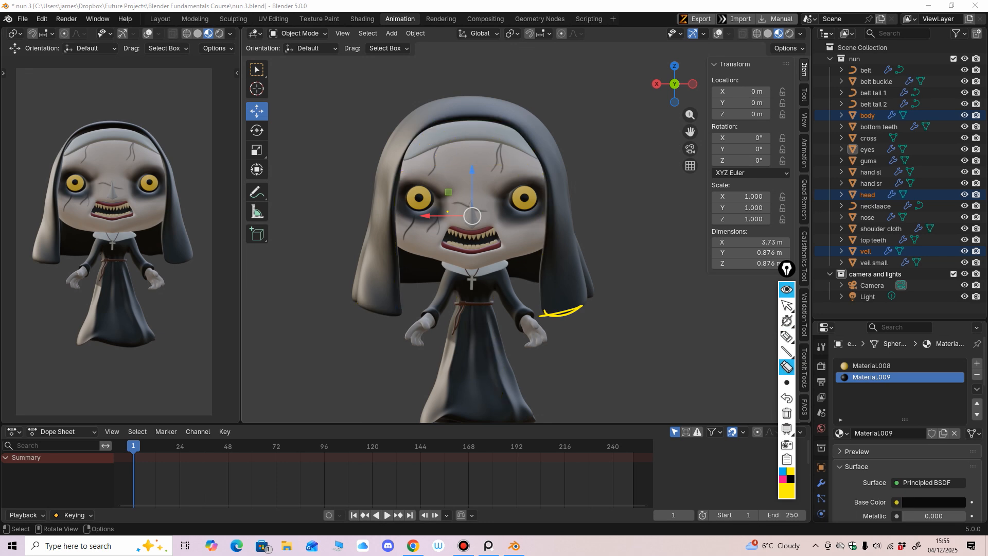
Select the nun's body and switch it to Sculpt Mode.
left_click(787, 305)
mouse_move(581, 242)
middle_mouse_down()
mouse_move(581, 206)
mouse_move(615, 185)
mouse_move(600, 141)
mouse_move(623, 155)
middle_mouse_up()
scroll(581, 206, "up", 2)
scroll(525, 221, "up", 4)
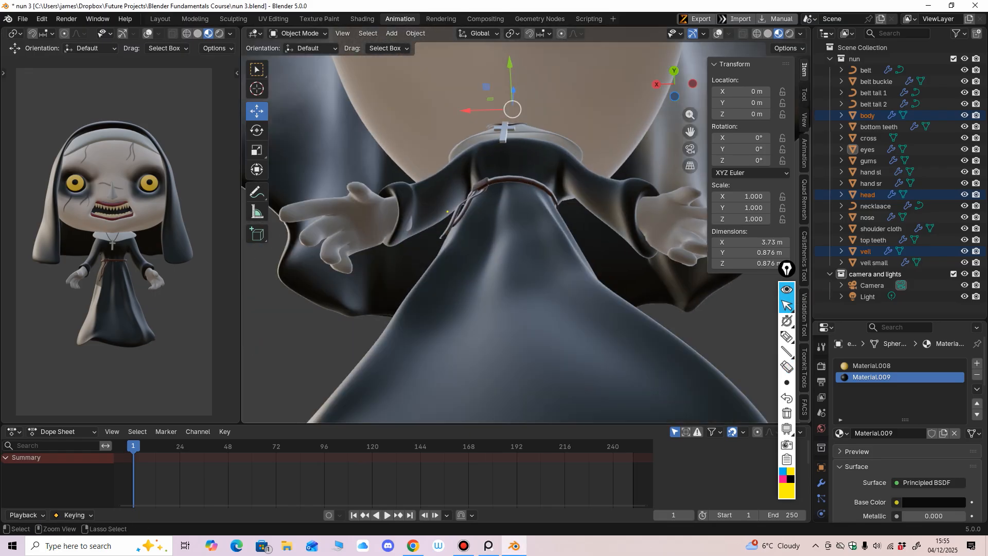
left_click(368, 232)
middle_click_drag(368, 232, 369, 244)
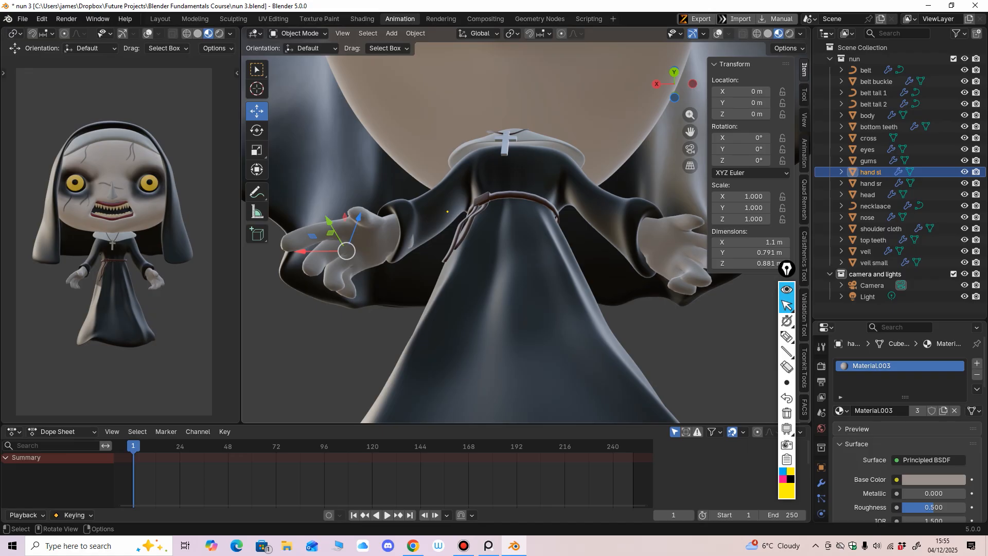
left_click_drag(328, 221, 326, 216)
middle_click_drag(326, 216, 328, 218)
left_click(420, 226)
left_click(300, 33)
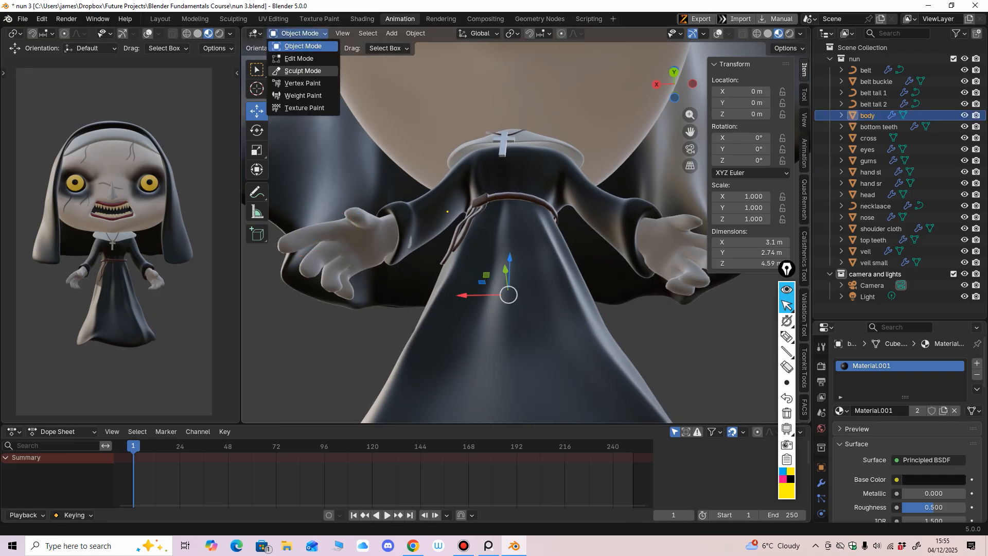
left_click(302, 70)
Adjust the back of the body near the belt using the Grab brush at 164 px.
key("f")
left_click(444, 247)
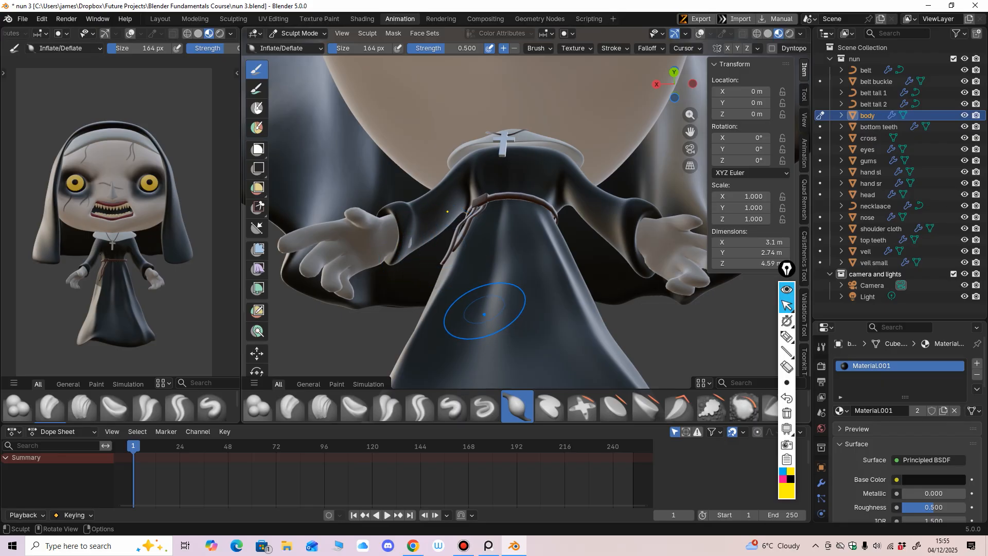
key("g")
mouse_move(411, 243)
middle_mouse_down()
mouse_move(278, 307)
mouse_move(284, 337)
middle_mouse_up()
scroll(452, 270, "up", 2)
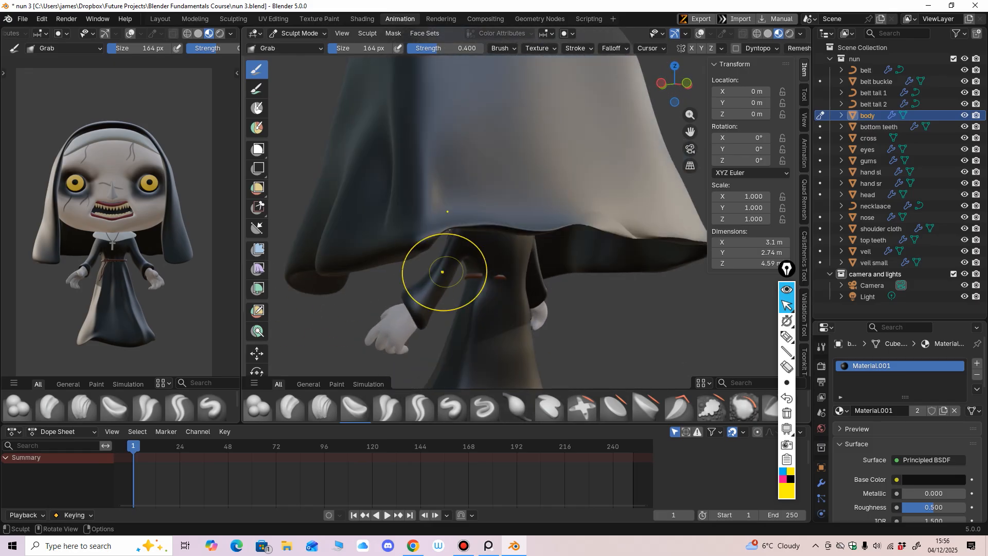
middle_click_drag(472, 283, 425, 250)
left_click_drag(504, 289, 507, 289)
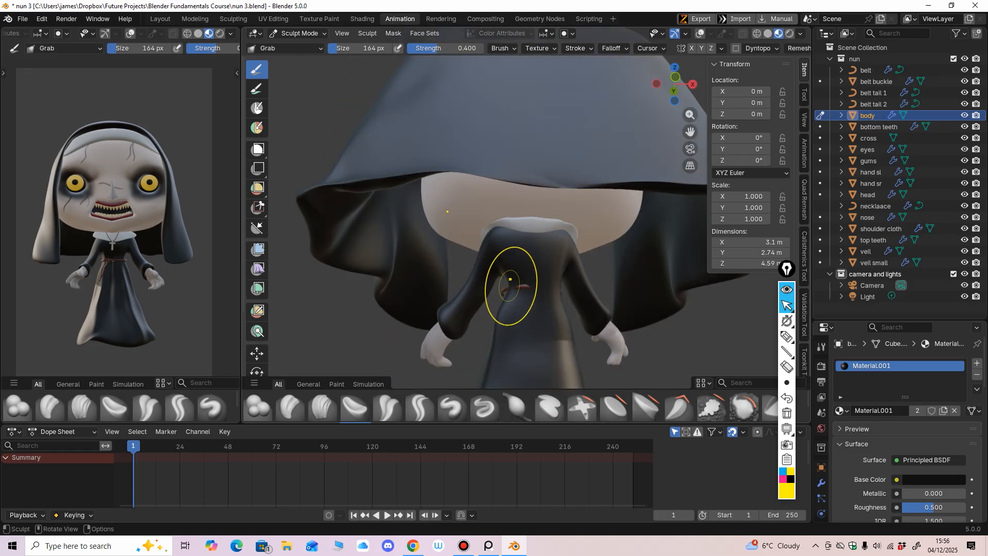
mouse_move(518, 287)
middle_mouse_down()
mouse_move(649, 269)
mouse_move(607, 250)
middle_mouse_up()
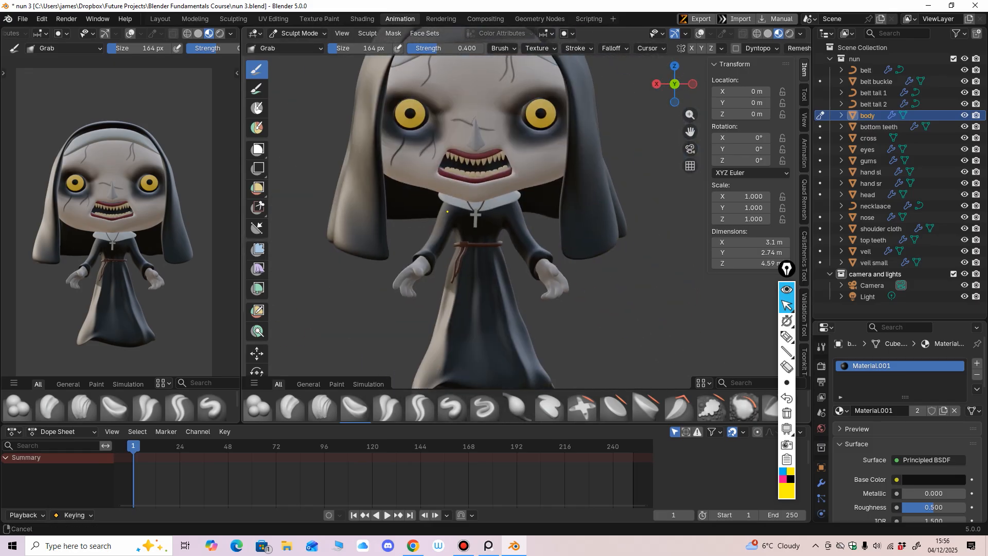
Return the body to Object Mode and show the main viewport in solid shading to examine the skirt folds.
scroll(600, 260, "down", 1)
left_click(299, 34)
left_click(302, 46)
scroll(484, 280, "up", 2)
middle_click_drag(494, 247, 511, 178, "shift")
scroll(465, 231, "down", 2)
scroll(487, 256, "up", 1)
scroll(502, 233, "up", 3)
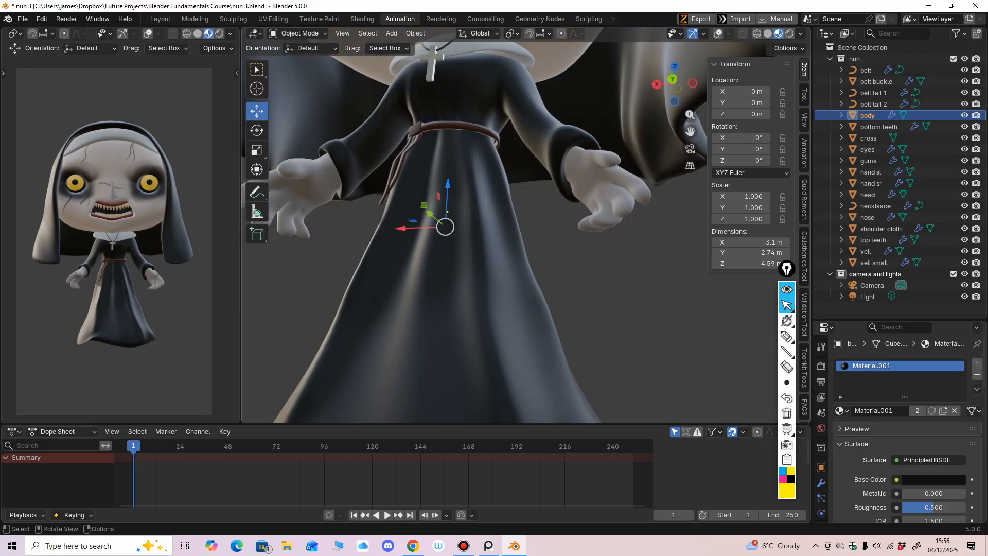
left_click(767, 33)
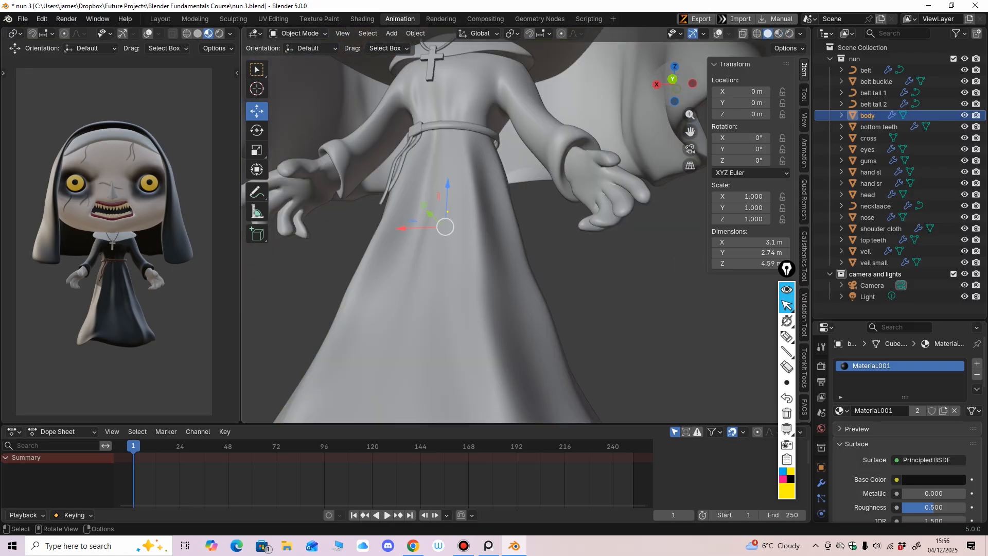
mouse_move(494, 241)
middle_mouse_down()
mouse_move(505, 256)
mouse_move(498, 211)
middle_mouse_up()
Put the body in Sculpt Mode and choose the Crease Sharp brush at a size of 110 px.
left_click(299, 33)
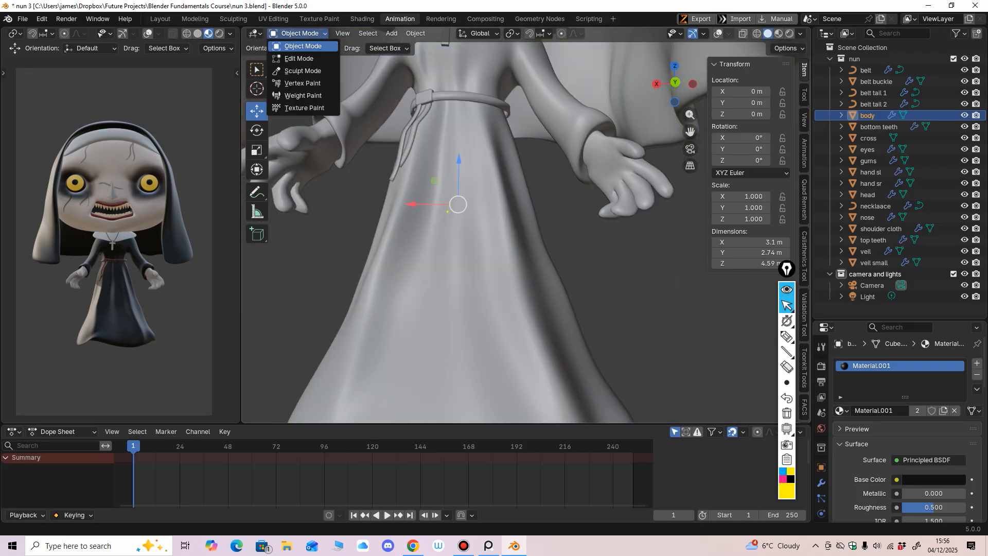
left_click(296, 71)
scroll(392, 309, "up", 1)
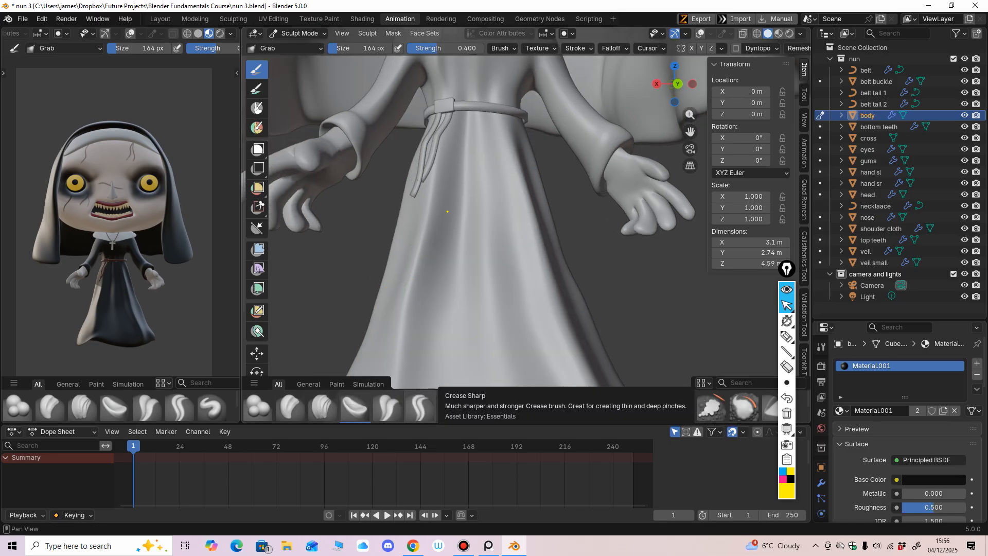
left_click(422, 406)
mouse_move(455, 238)
middle_mouse_down()
mouse_move(470, 229)
mouse_move(415, 260)
mouse_move(430, 225)
middle_mouse_up()
key("f")
left_click(437, 241)
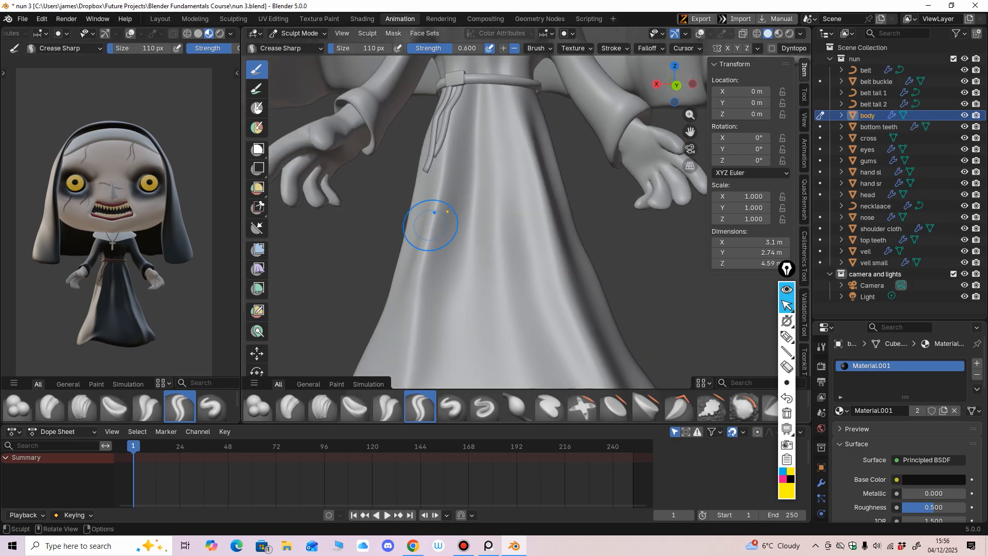
Sculpt long creases down the front folds of the skirt with the Crease Sharp brush at 0.600 strength.
left_click_drag(441, 187, 436, 207)
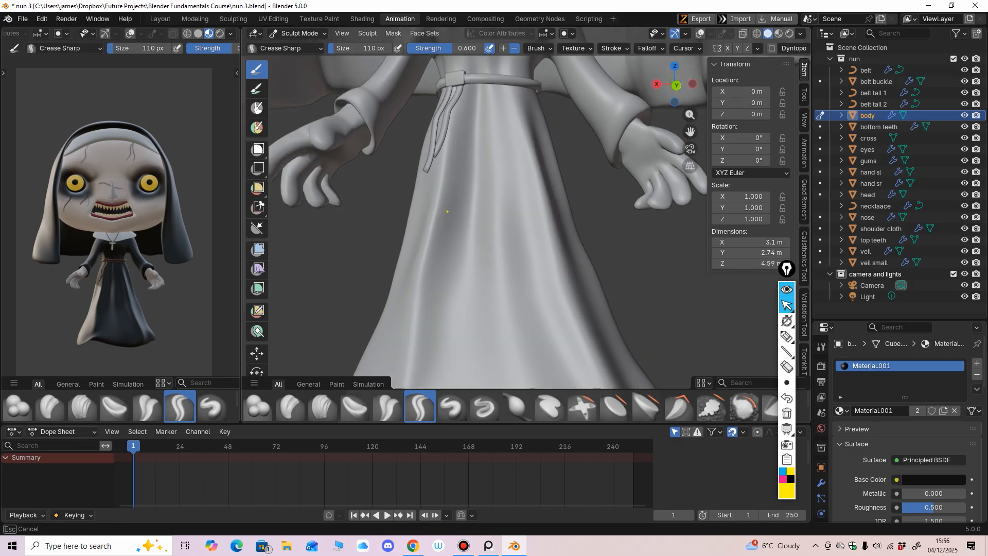
left_click_drag(423, 299, 419, 333)
middle_click_drag(470, 274, 485, 265)
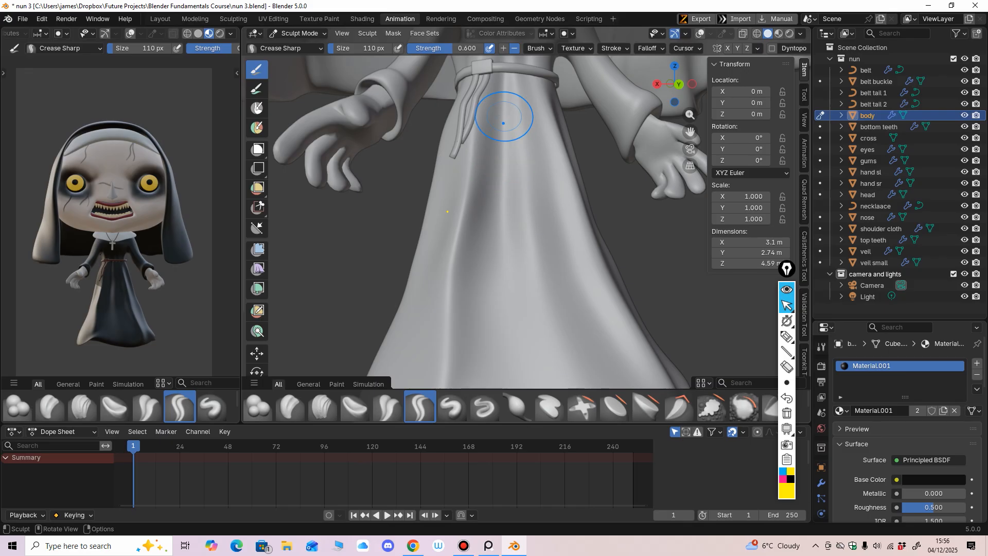
left_click_drag(509, 118, 505, 170)
middle_click_drag(506, 242, 488, 251)
mouse_move(517, 103)
left_mouse_down()
mouse_move(533, 206)
mouse_move(519, 206)
mouse_move(521, 216)
left_mouse_up()
scroll(507, 235, "down", 5)
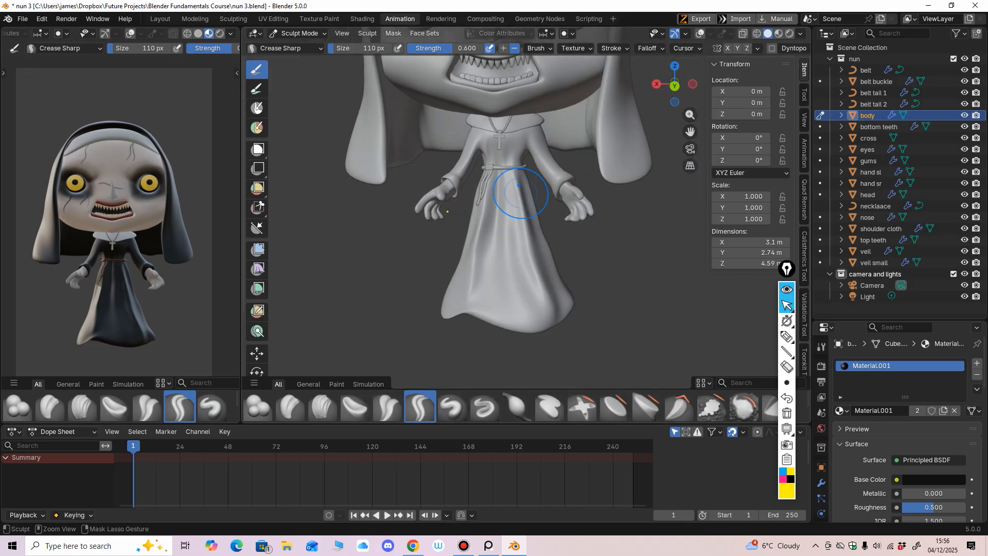
Reduce the Crease Sharp brush to 86 px for the torso around the belt.
key("ctrl+KP_1")
scroll(540, 220, "up", 6)
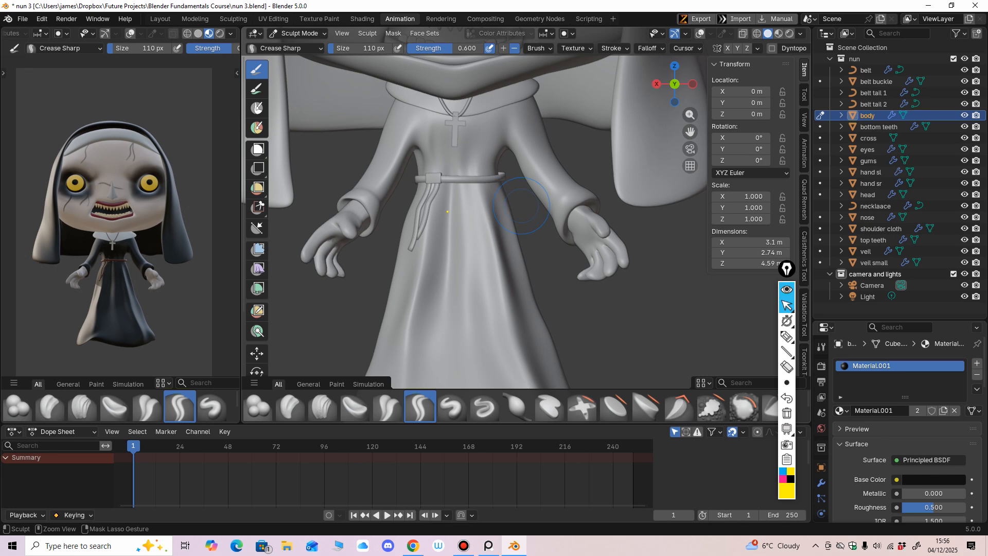
mouse_move(493, 191)
middle_mouse_down()
mouse_move(510, 198)
mouse_move(510, 221)
middle_mouse_up()
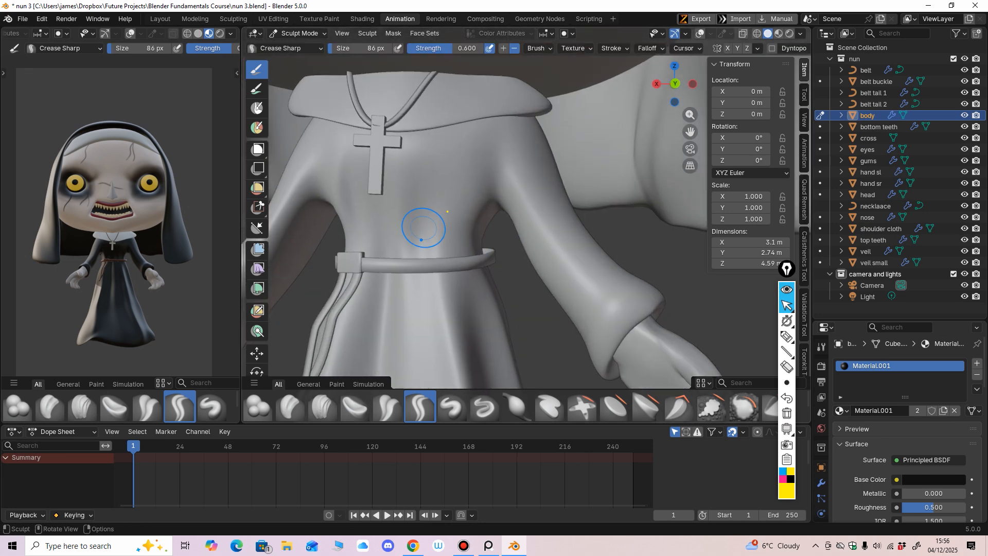
scroll(438, 241, "down", 4)
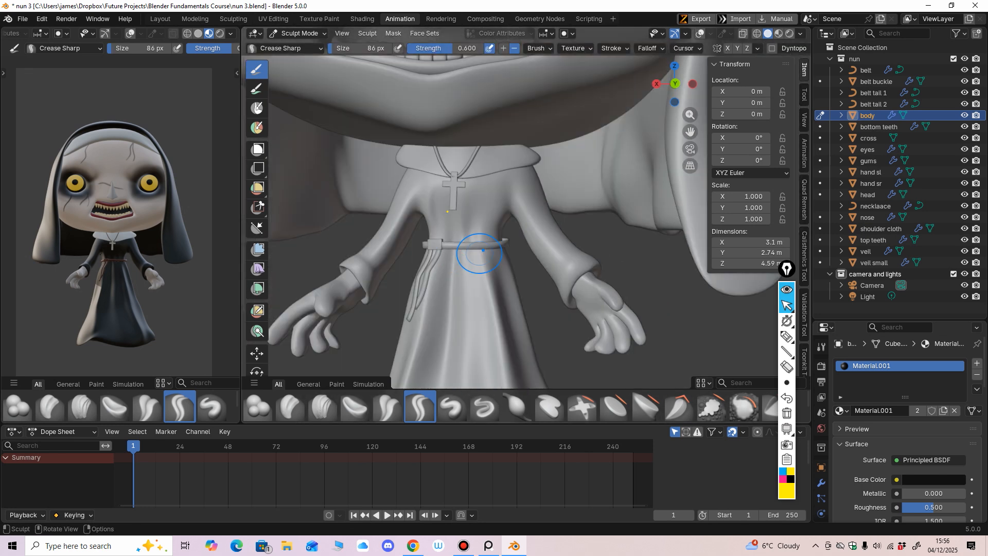
middle_click_drag(479, 253, 484, 247, "alt")
scroll(479, 236, "down", 2)
Return the body to Object Mode, restore material preview shading, and save the file.
left_click(299, 33)
left_click(299, 47)
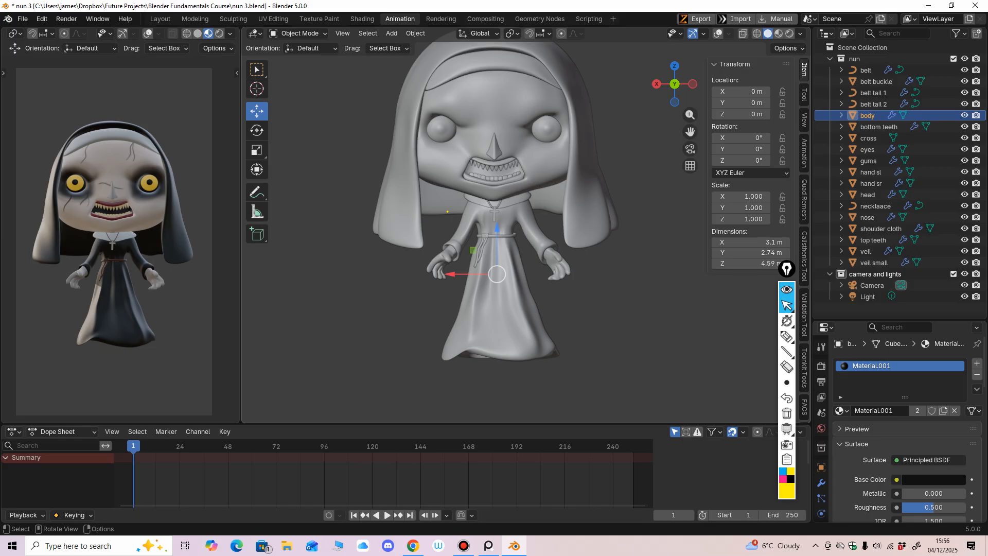
left_click(778, 33)
scroll(526, 225, "down", 3)
key("ctrl+s")
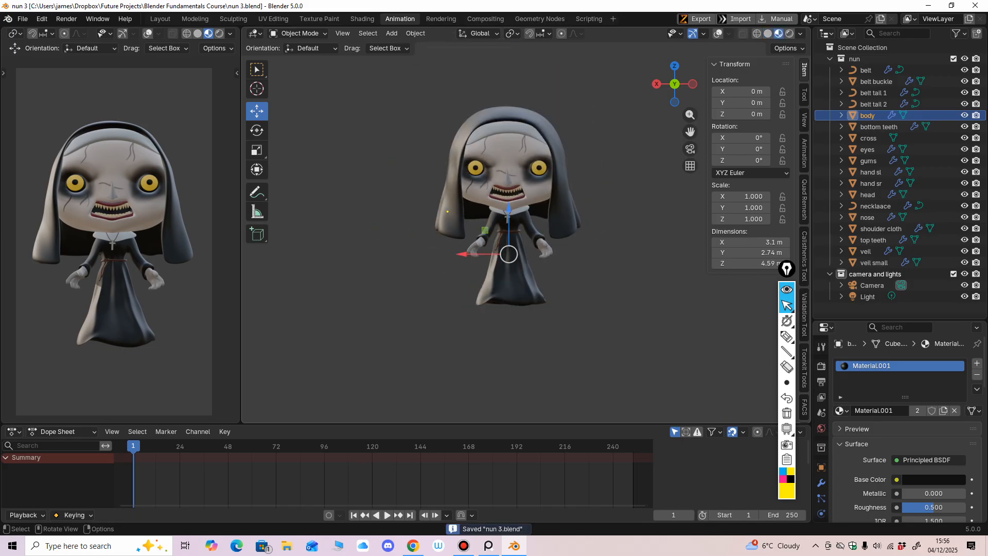
Frame the whole nun from the front and make the Outliner slightly taller.
mouse_move(489, 231)
middle_mouse_down()
mouse_move(501, 242)
mouse_move(492, 231)
middle_mouse_up()
middle_click_drag(492, 232, 464, 272, "shift")
middle_click_drag(464, 271, 474, 247, "ctrl")
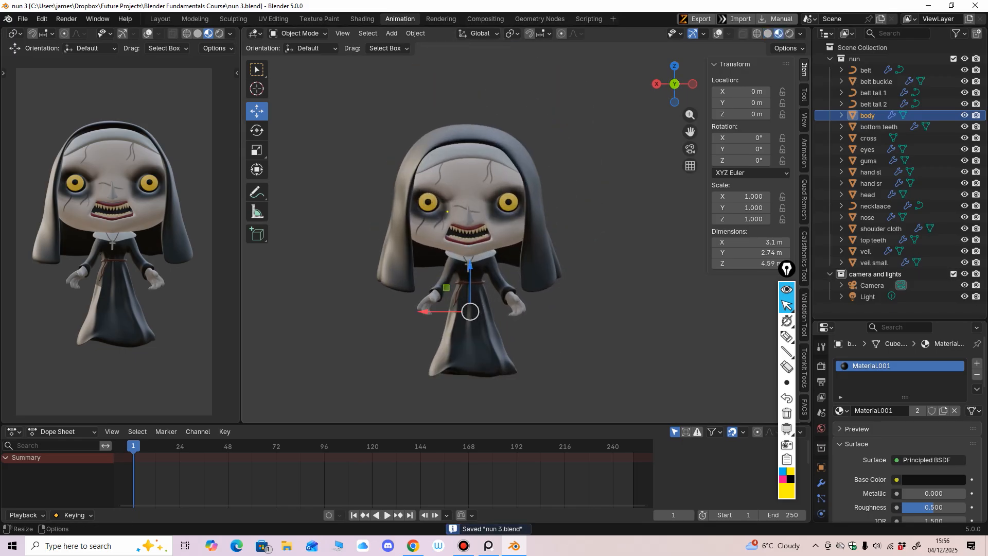
left_click_drag(878, 319, 878, 340)
mouse_move(488, 232)
middle_mouse_down()
mouse_move(399, 237)
mouse_move(481, 247)
mouse_move(489, 235)
middle_mouse_up()
middle_click_drag(489, 234, 486, 296, "alt")
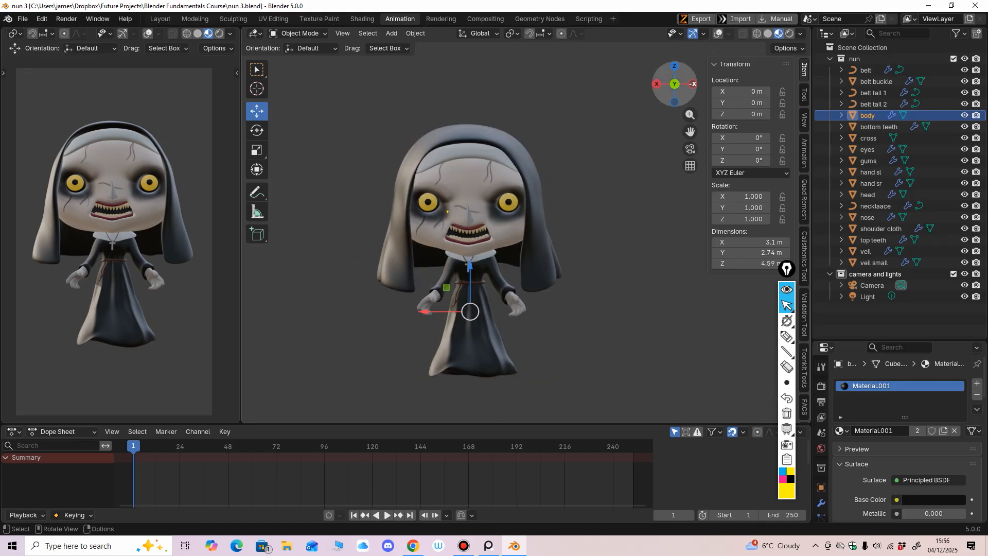
Set the main viewport to solid shading and the camera view to rendered shading.
left_click(767, 33)
middle_click_drag(572, 216, 573, 197, "shift")
scroll(113, 242, "down", 2)
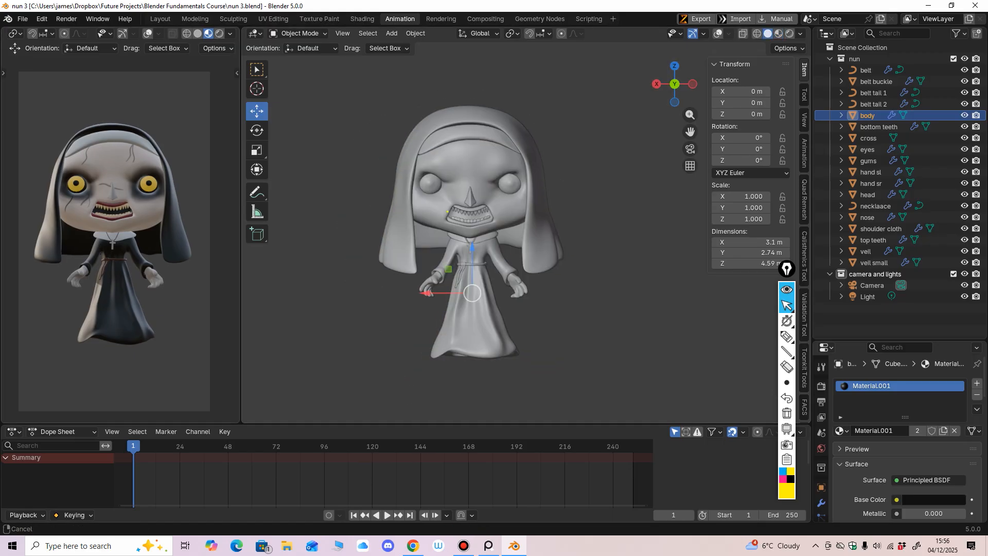
left_click(219, 33)
scroll(526, 225, "down", 1)
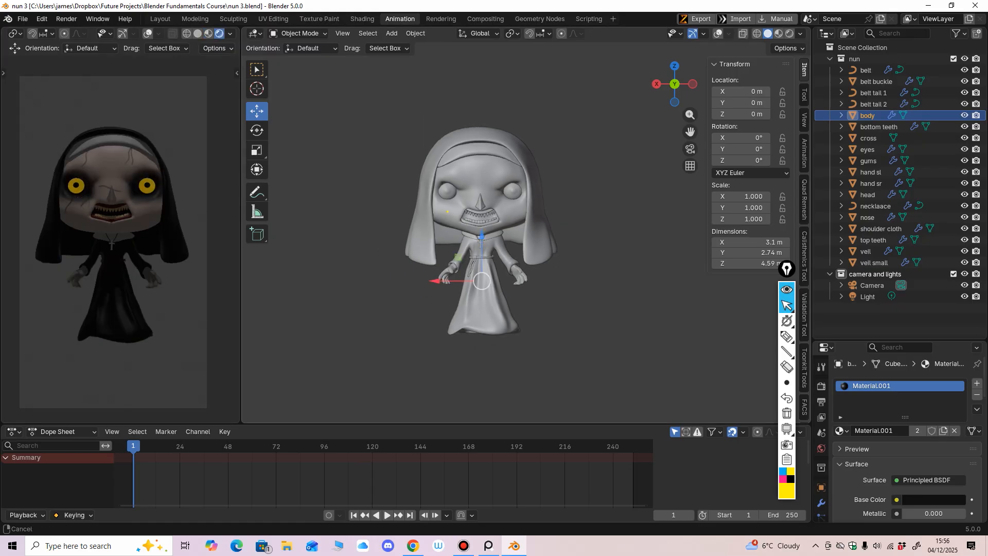
scroll(526, 225, "down", 2)
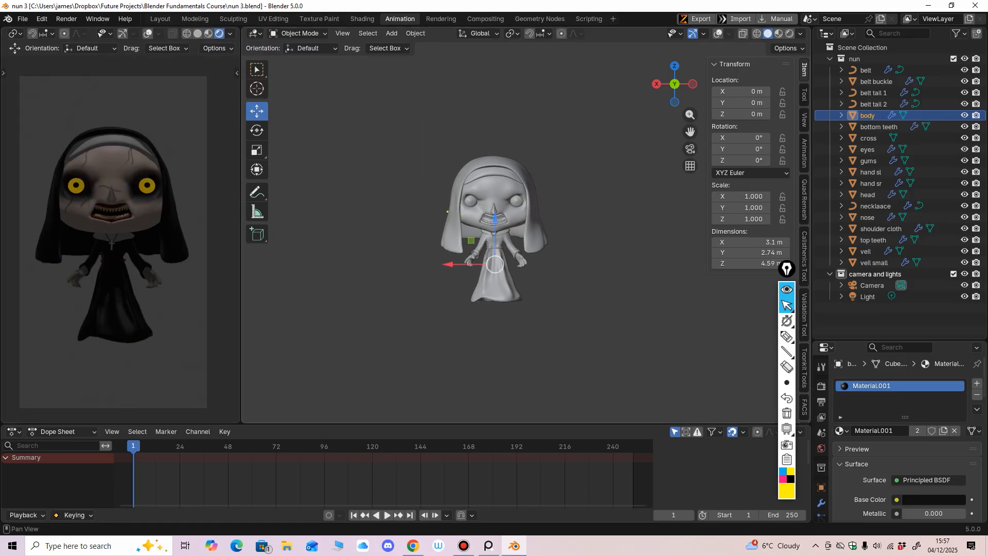
Turn on the main viewport's overlays and lower the light slightly towards the nun.
left_click(867, 296)
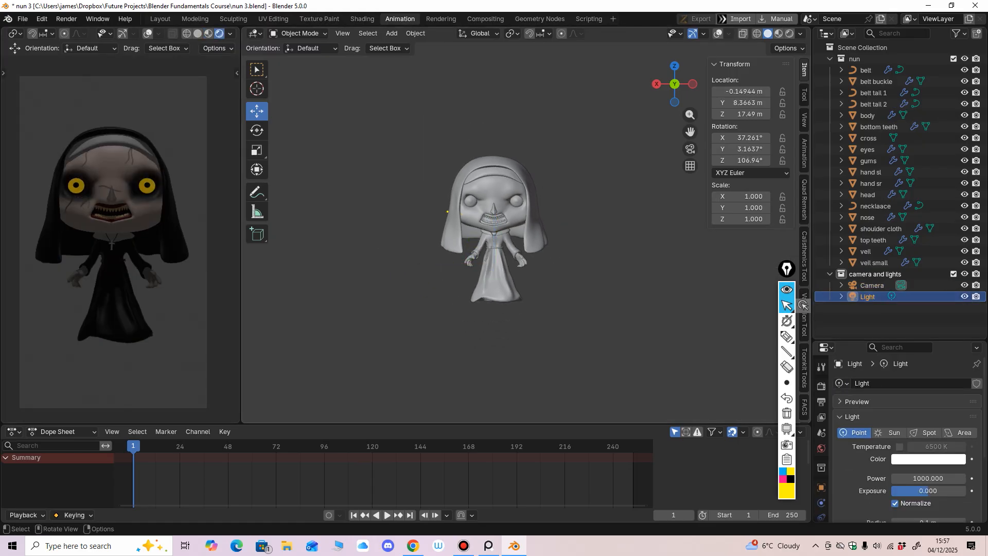
scroll(526, 225, "down", 2)
left_click(718, 33)
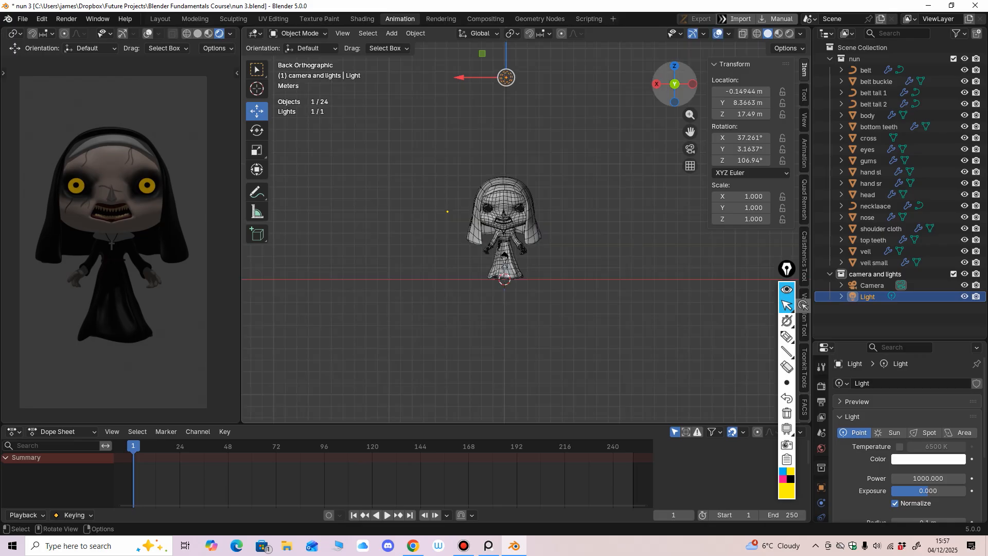
scroll(607, 180, "down", 3)
middle_click_drag(607, 180, 494, 185)
middle_click_drag(451, 133, 469, 166, "shift")
scroll(458, 140, "up", 1)
mouse_move(478, 168)
left_mouse_down()
mouse_move(477, 196)
mouse_move(479, 181)
left_mouse_up()
scroll(870, 381, "down", 1)
Select the camera and try shifting it along the X axis in the top view.
left_click(397, 299)
middle_click_drag(397, 299, 437, 222, "shift")
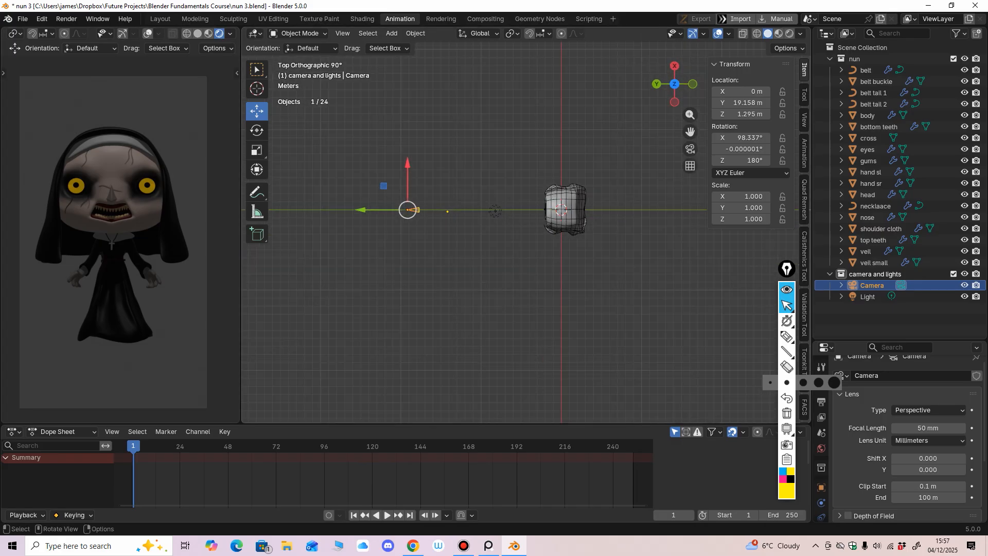
mouse_move(407, 165)
left_mouse_down()
mouse_move(408, 141)
mouse_move(407, 178)
mouse_move(408, 154)
left_mouse_up()
Check the scene from the side in rendered shading, then leave the camera view in material preview shading.
middle_click_drag(515, 288, 517, 180)
middle_click_drag(519, 231, 520, 216, "ctrl")
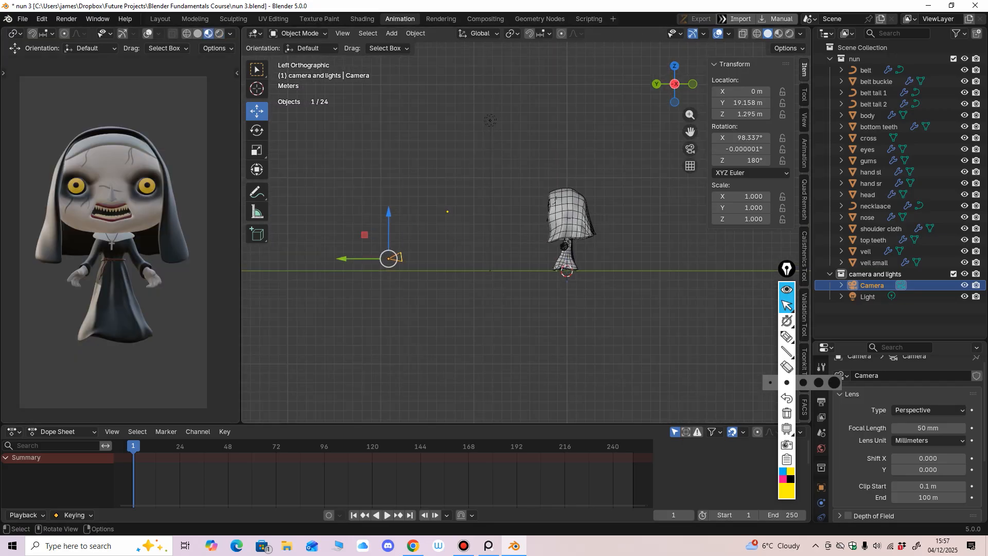
left_click(219, 33)
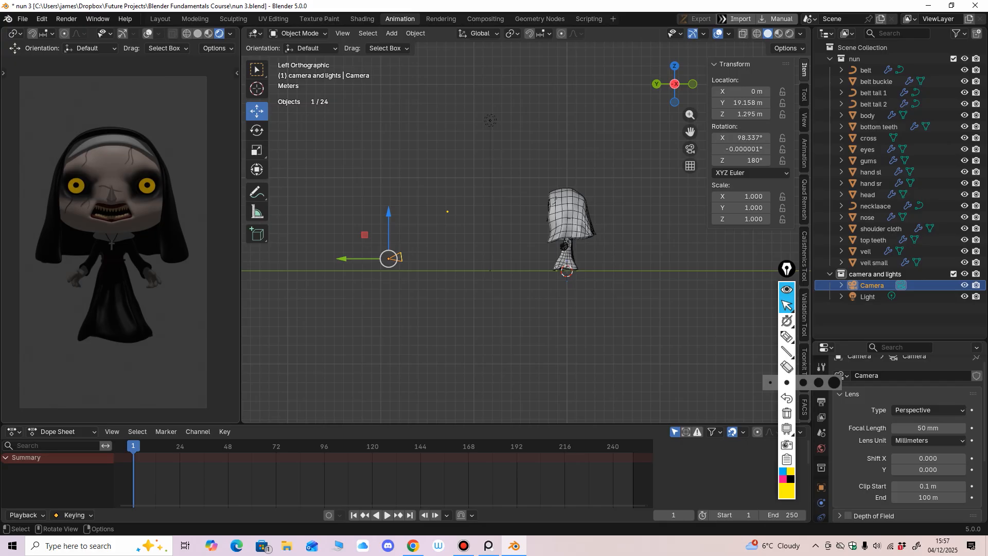
left_click(208, 34)
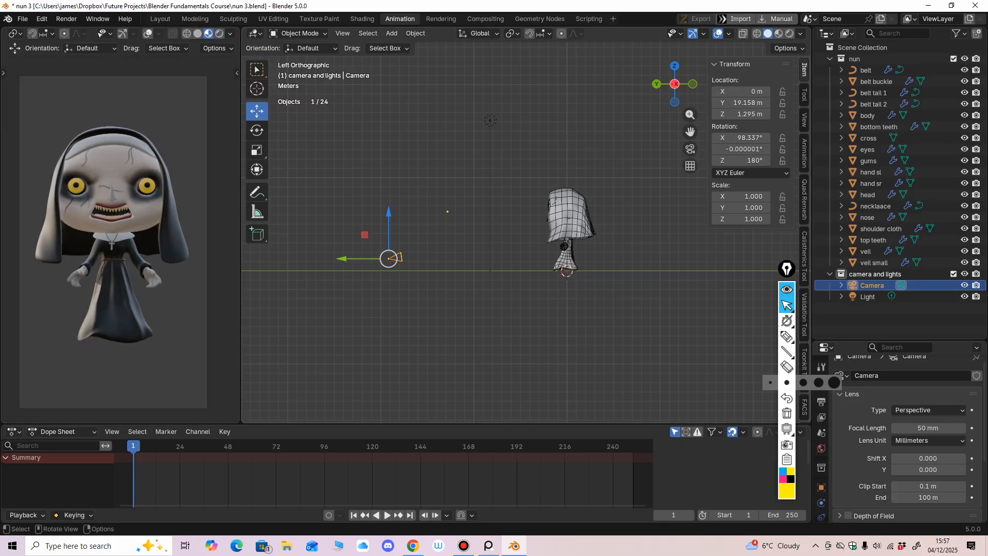
Exclude the camera and lights collection from the view layer.
middle_click_drag(488, 231, 447, 211)
key("ctrl+KP_3")
left_click(954, 274)
Select the nun's head and snap the 3D cursor to it.
left_click(507, 220)
key("ctrl+KP_1")
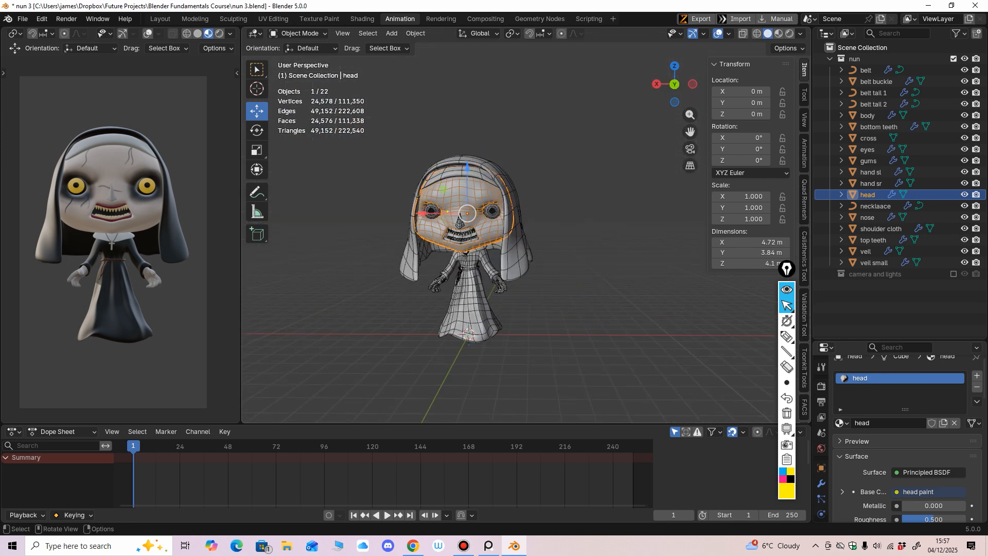
key("shift+s")
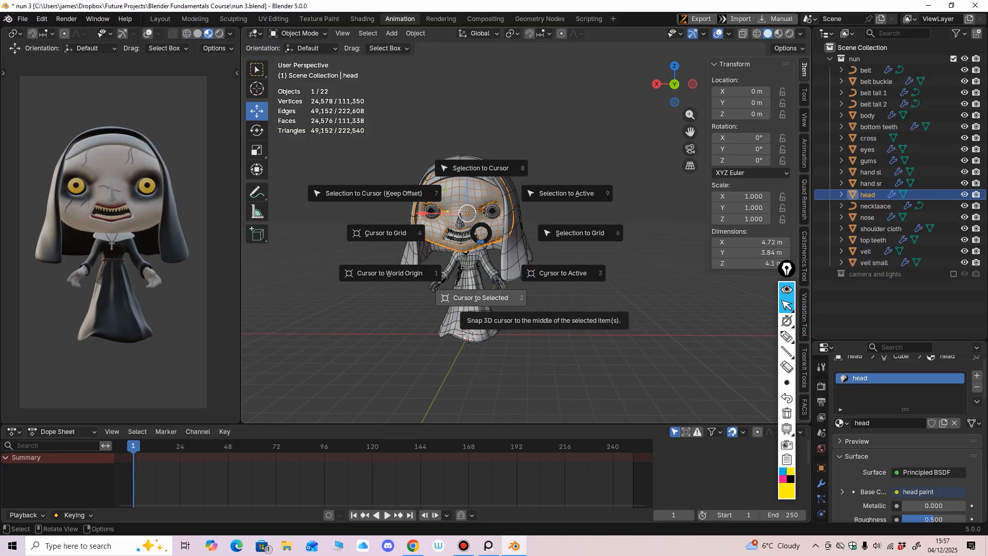
left_click(474, 298)
Add a single-bone armature at the 3D cursor in the nun's head, working from the straight front view of the face.
middle_click_drag(473, 299, 463, 281)
middle_click_drag(463, 281, 506, 280, "ctrl")
key("shift+a")
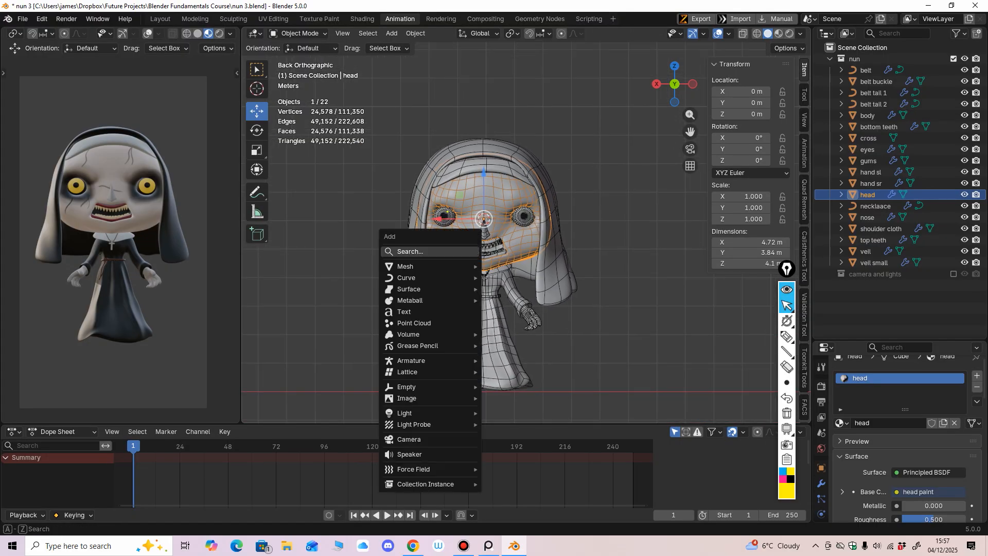
mouse_move(422, 361)
left_click(516, 361)
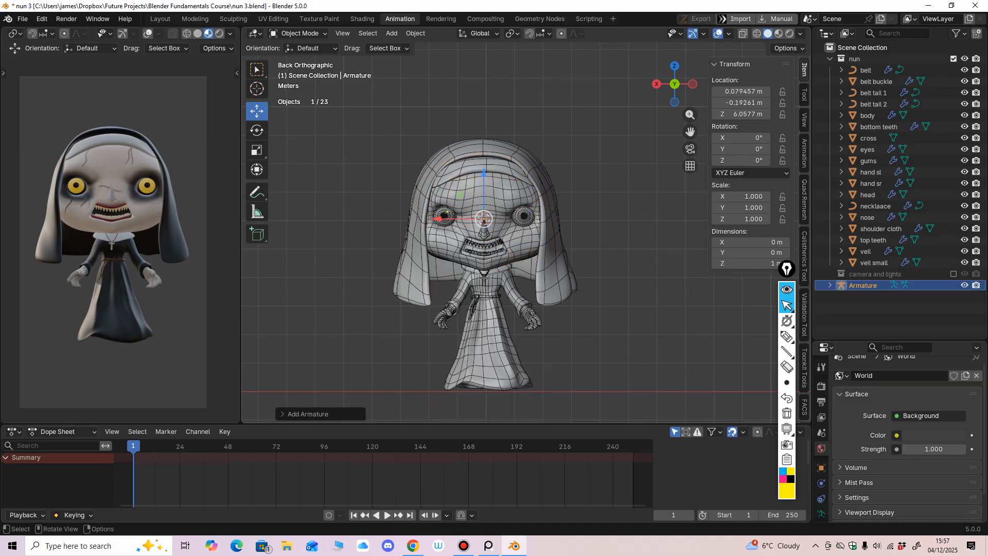
Open the armature in Edit Mode and raise the bone's tail above the head to a bone length of about 3.82 m.
middle_click_drag(516, 350, 436, 406)
key("KP_Decimal")
left_click(300, 34)
left_click(301, 33)
left_click(299, 58)
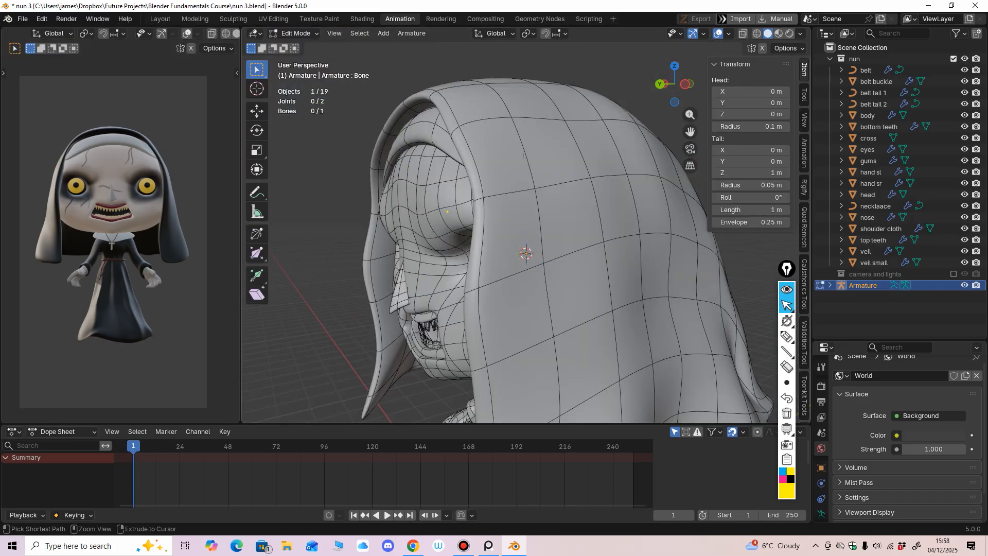
key("KP_Decimal")
middle_click_drag(447, 231, 447, 309, "ctrl")
middle_click_drag(411, 257, 437, 294)
left_click(257, 111)
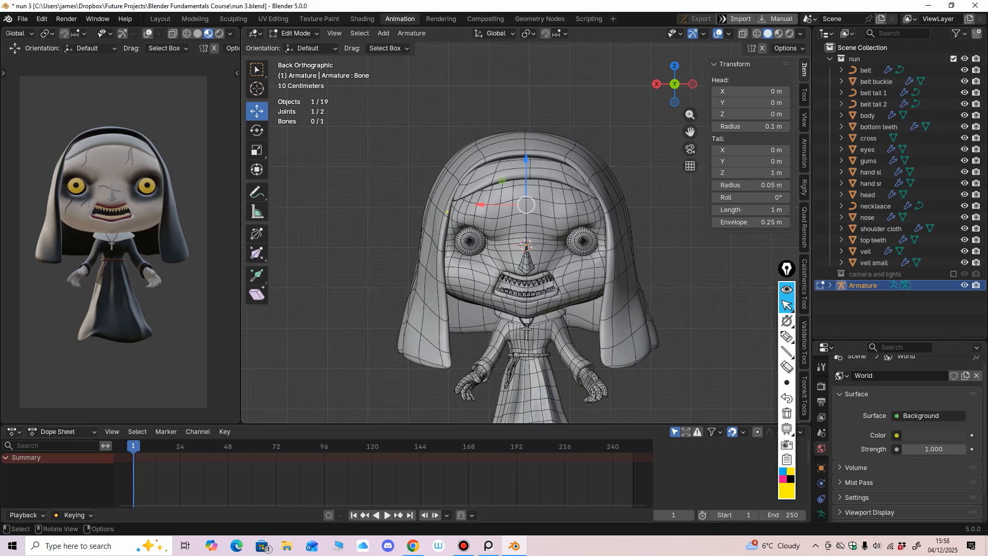
left_click_drag(525, 205, 525, 93)
scroll(525, 93, "down", 1)
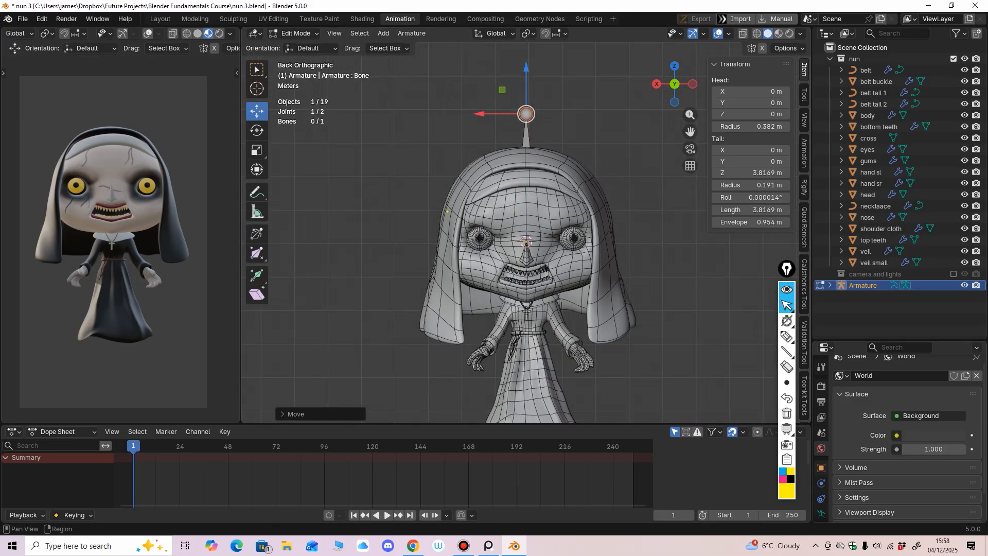
Enable In Front in the armature's viewport display so the bone draws over the nun mesh.
left_click(821, 461)
scroll(903, 442, "down", 9)
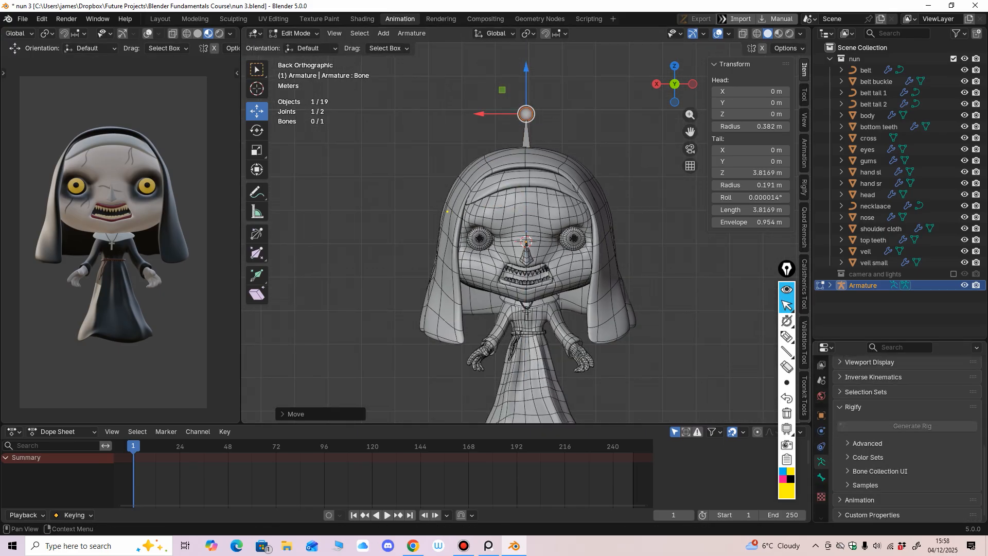
scroll(870, 412, "up", 2)
left_click(869, 409)
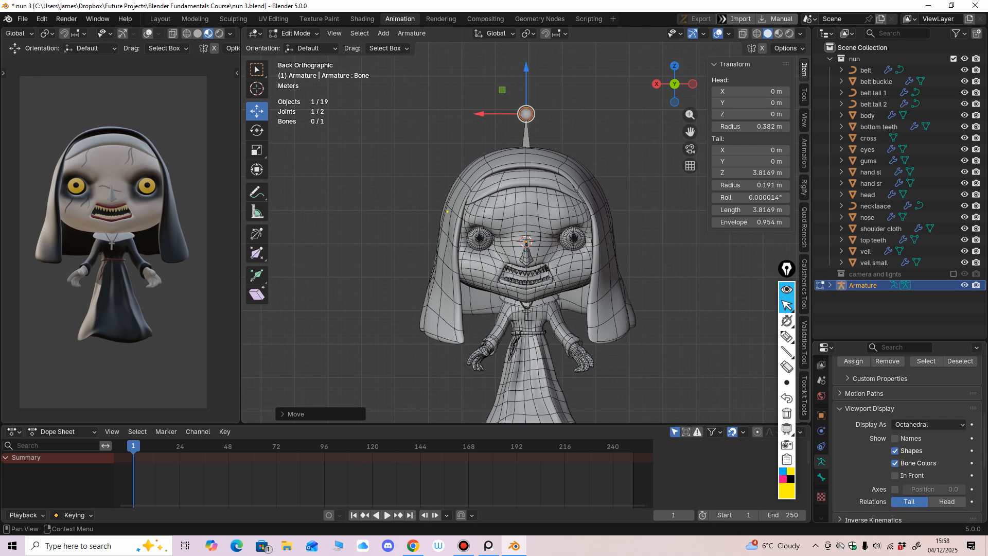
left_click(895, 475)
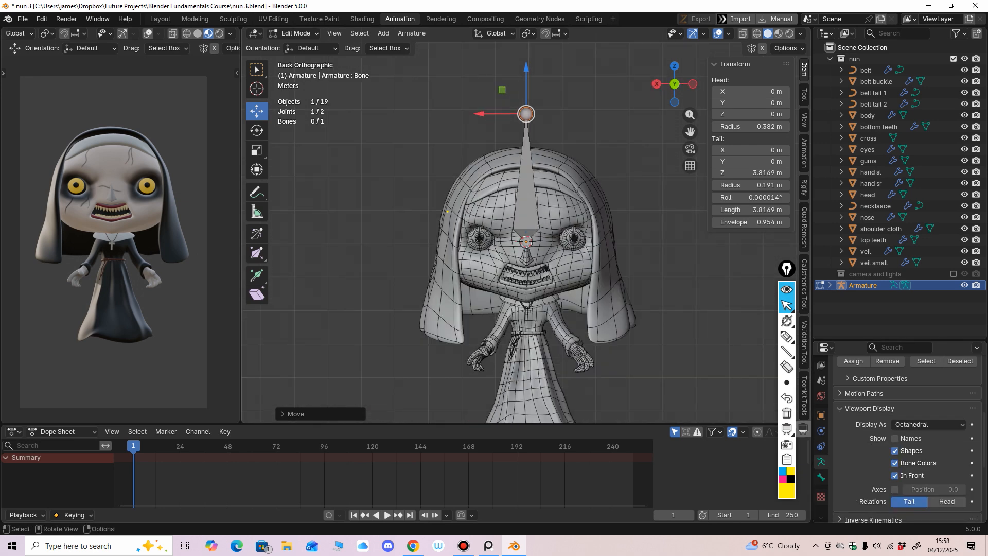
Lower the head bone's tail to a bone length of about 3.09 m and return to Object Mode.
left_click_drag(526, 68, 526, 92)
middle_click_drag(528, 103, 490, 36, "shift")
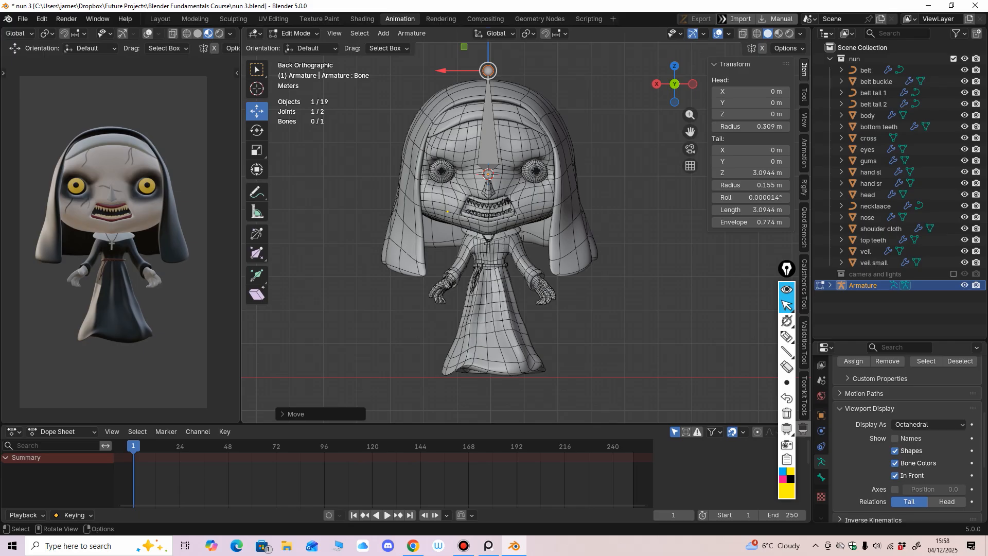
mouse_move(490, 103)
middle_mouse_down()
mouse_move(457, 116)
mouse_move(484, 105)
middle_mouse_up()
left_click(294, 33)
left_click(296, 46)
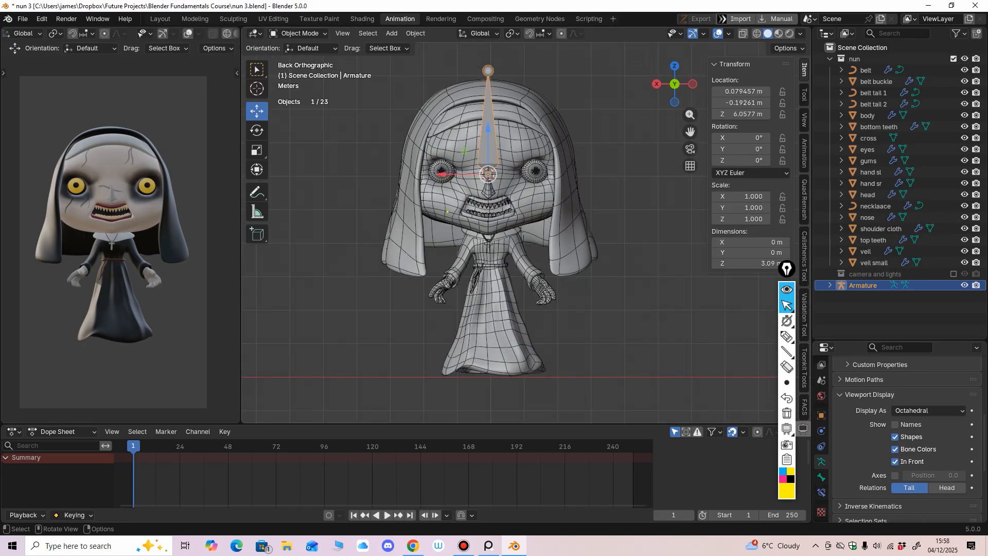
Snap the 3D cursor to the centre of the nun's body.
left_click(483, 312)
key("shift+s")
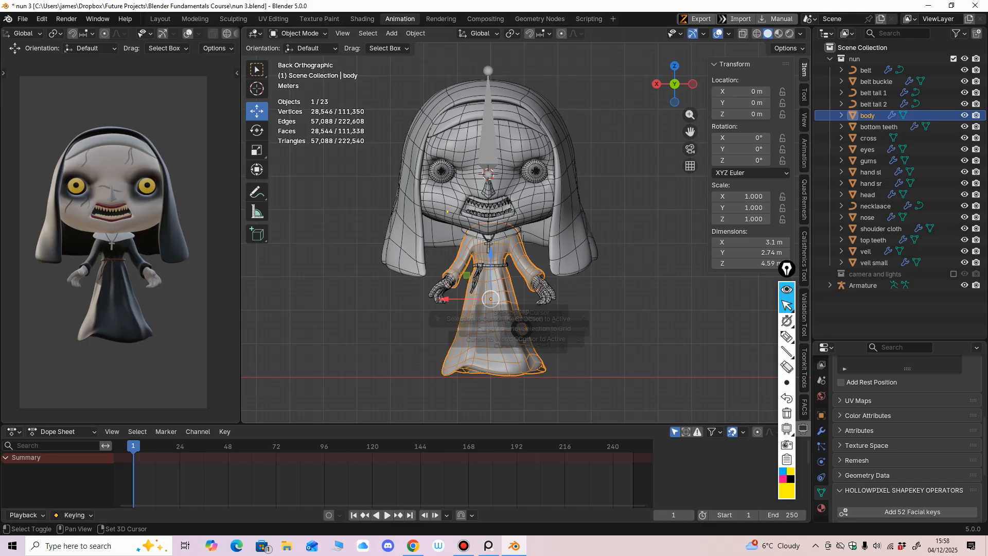
left_click(522, 393)
middle_click_drag(488, 258, 487, 241, "shift")
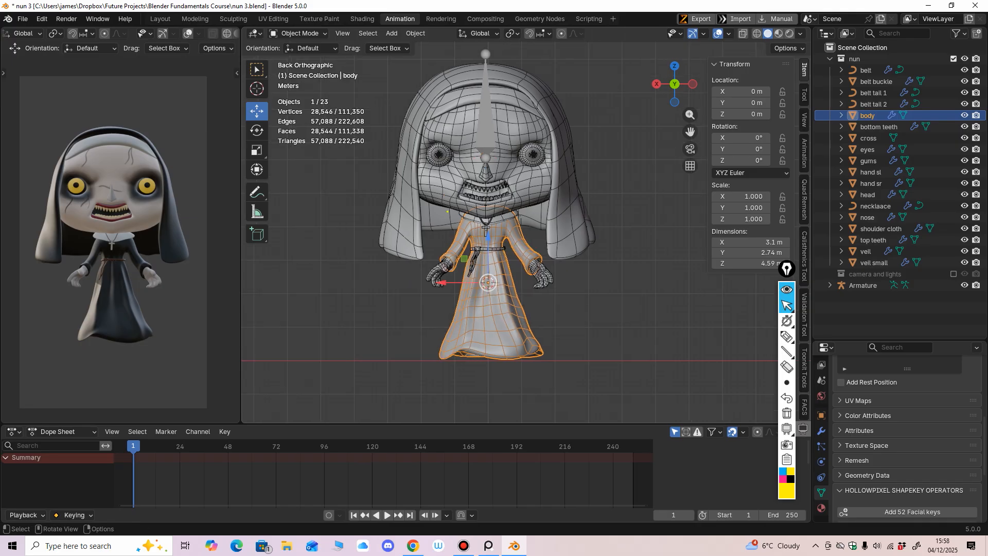
Select the armature again and switch it to Edit Mode.
left_click(486, 131)
middle_click_drag(486, 132, 481, 154, "shift")
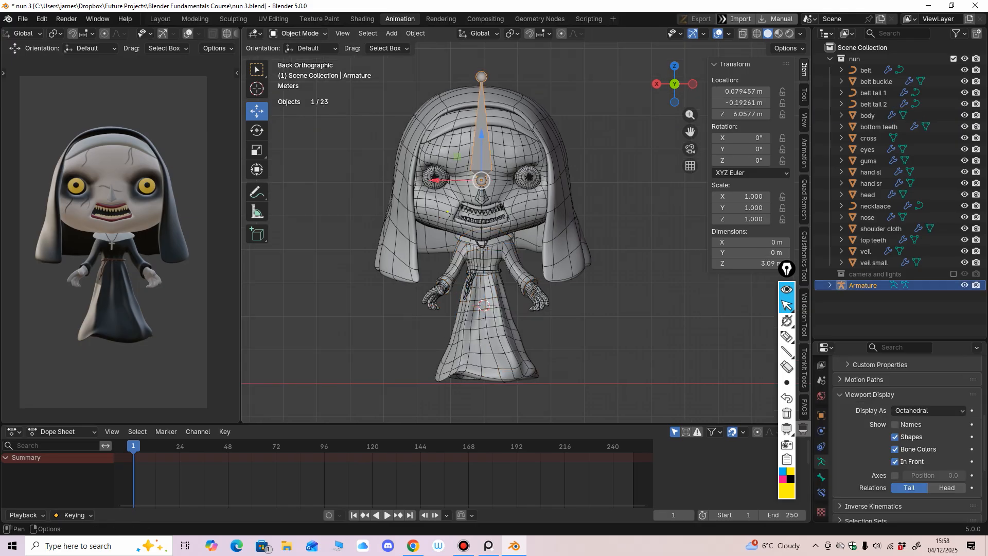
left_click(298, 33)
left_click(290, 54)
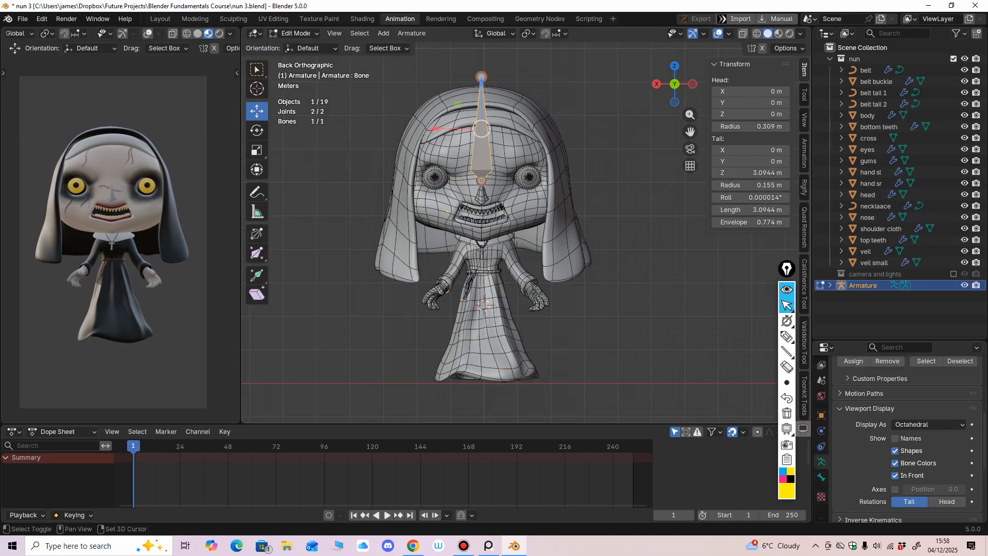
key("shift+d")
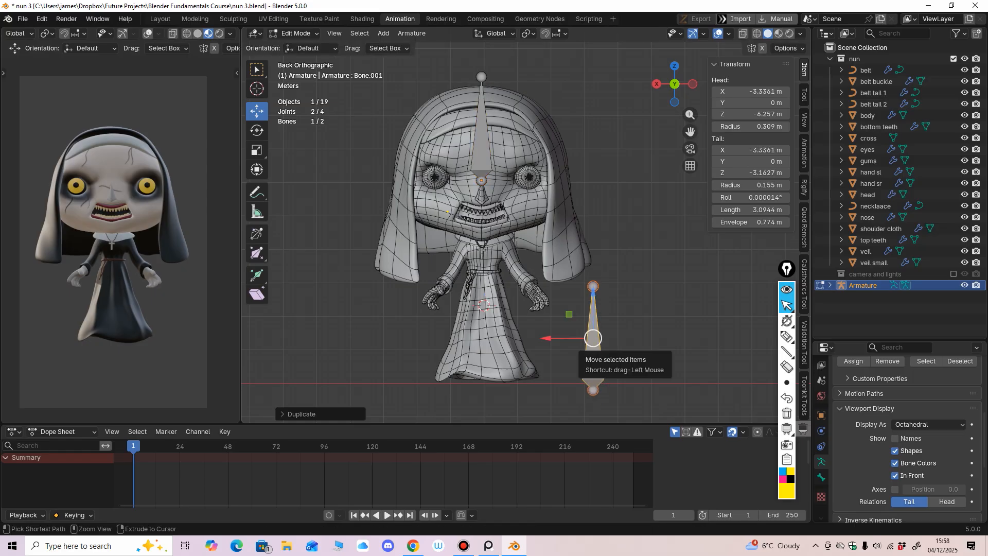
key("ctrl+z")
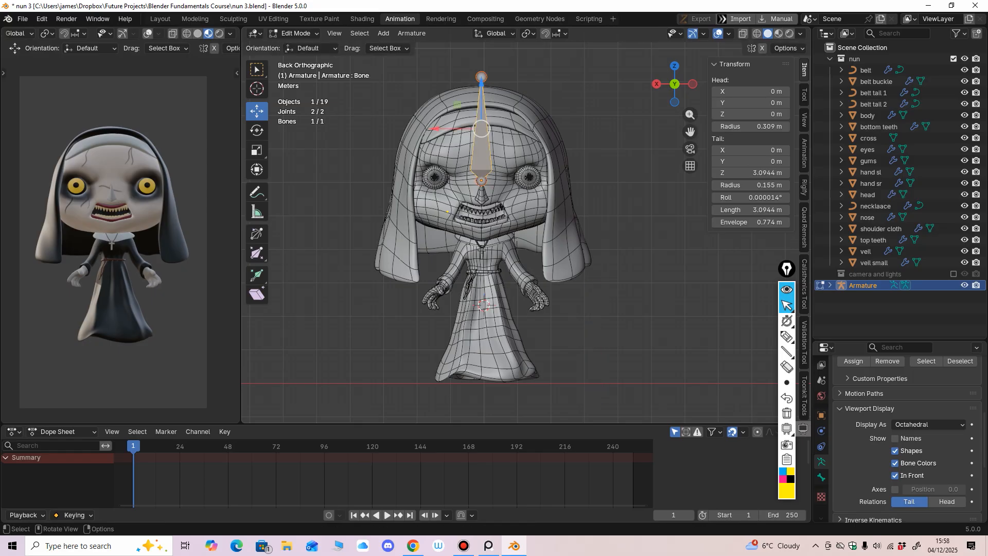
left_click_drag(481, 84, 482, 100)
key("ctrl+z")
Duplicate the head bone and place the copy pointing down inside the dress, about 2.53 m long.
key("shift+d")
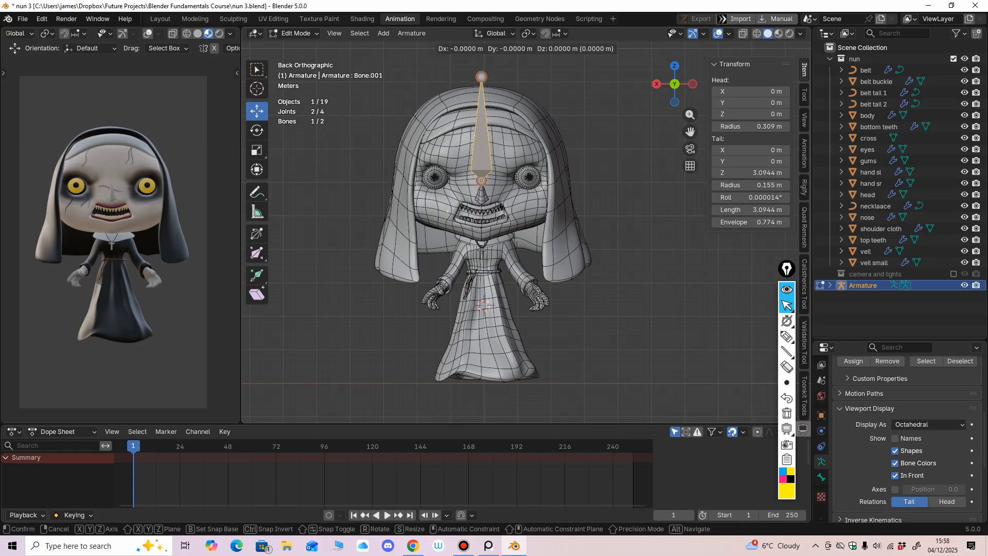
right_click(448, 212)
left_click_drag(481, 82, 481, 196)
left_click(481, 190)
left_click_drag(481, 145, 481, 279)
left_click_drag(481, 324, 481, 373)
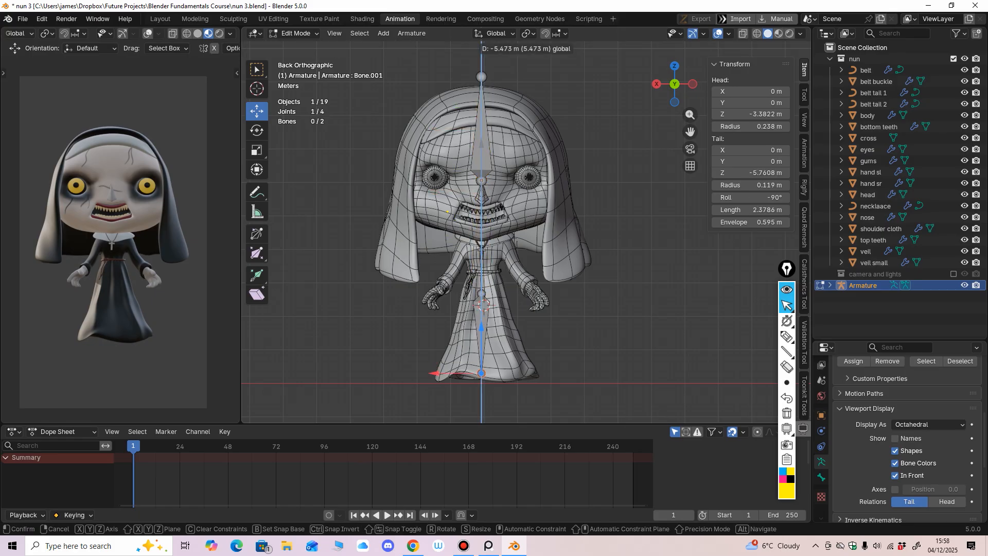
left_click_drag(481, 333, 481, 332)
Move the whole lower bone up to a head height of about -2.33 m and shift it about 0.17 m along Y.
middle_click_drag(481, 332, 475, 275, "shift")
middle_click_drag(475, 274, 475, 253, "ctrl")
left_click(466, 252)
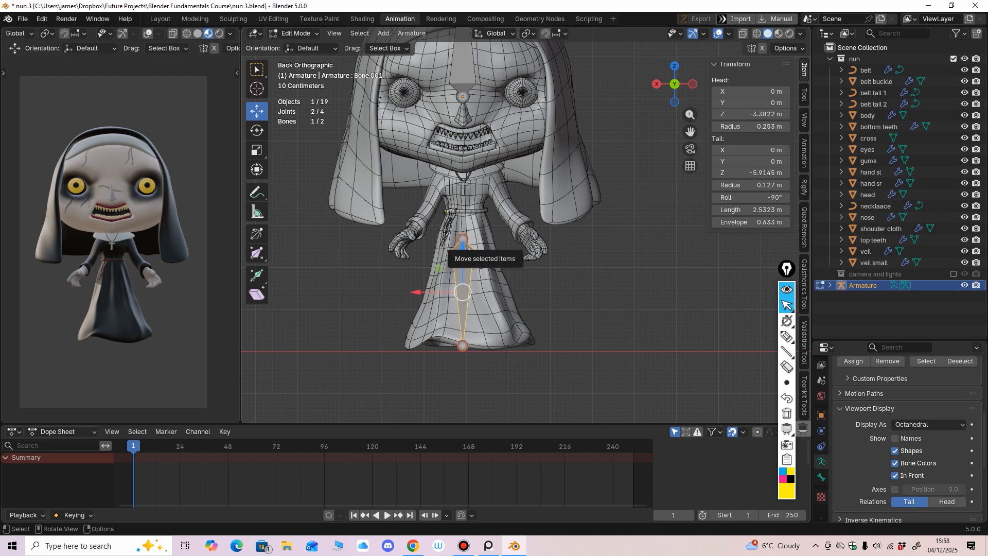
left_click_drag(464, 252, 465, 208)
middle_click_drag(465, 207, 517, 252)
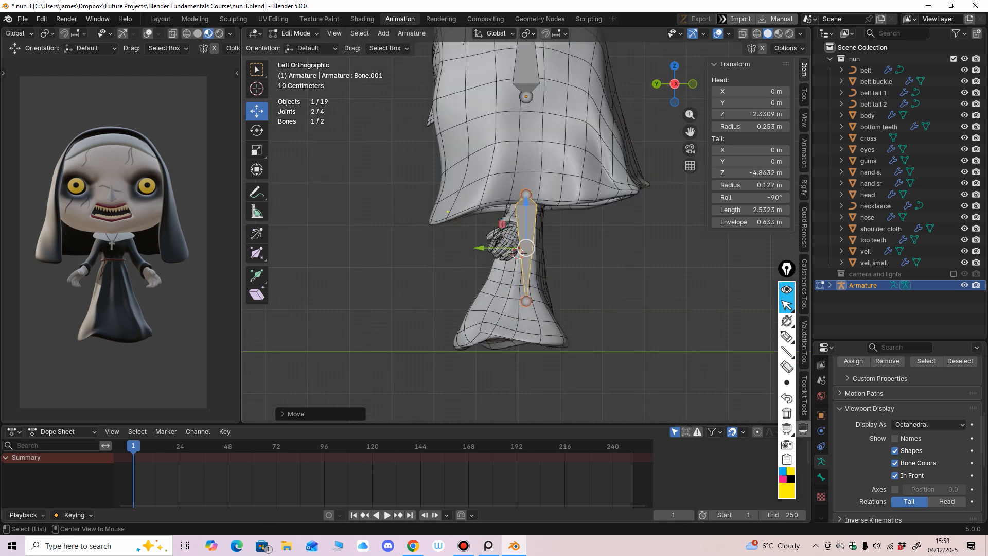
left_click_drag(481, 248, 474, 248)
middle_click_drag(475, 248, 579, 288)
mouse_move(579, 289)
middle_mouse_down("ctrl")
mouse_move(580, 317)
mouse_move(575, 291)
middle_mouse_up("ctrl")
Extend the lower bone's tail down towards the dress hem to a length of about 3.25 m and return to Object Mode.
left_click(482, 330)
left_click_drag(482, 284, 482, 310)
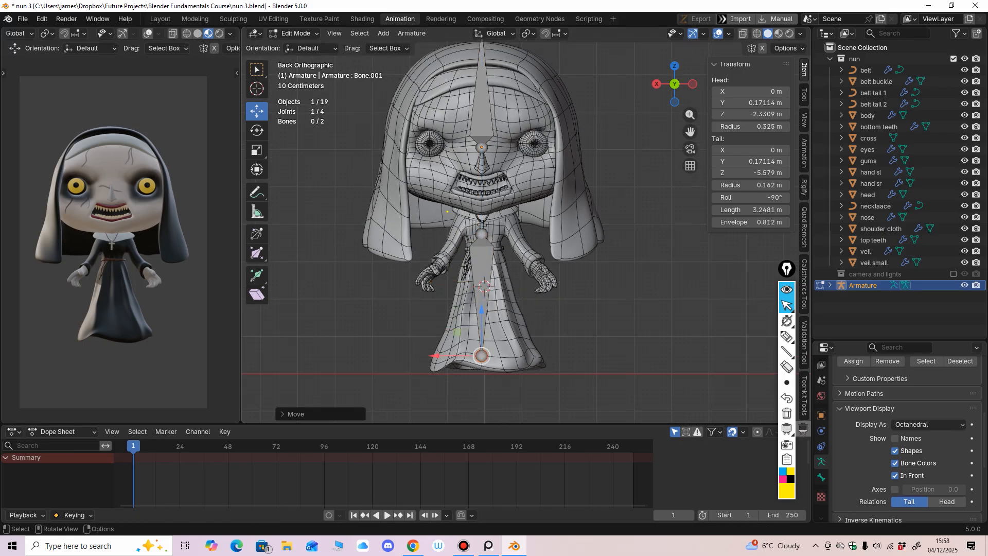
mouse_move(482, 310)
middle_mouse_down("ctrl")
mouse_move(481, 332)
mouse_move(509, 335)
mouse_move(471, 332)
mouse_move(482, 314)
middle_mouse_up("ctrl")
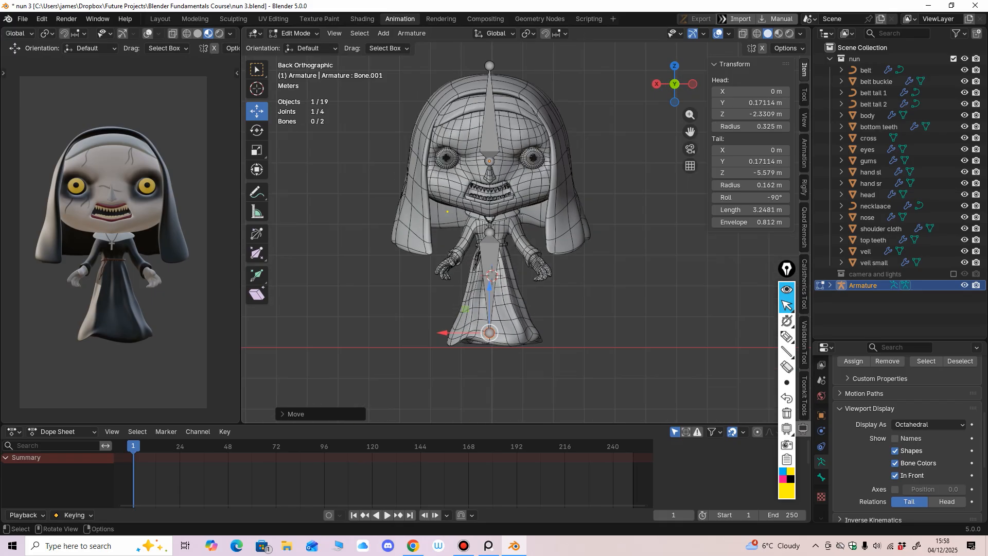
left_click(295, 34)
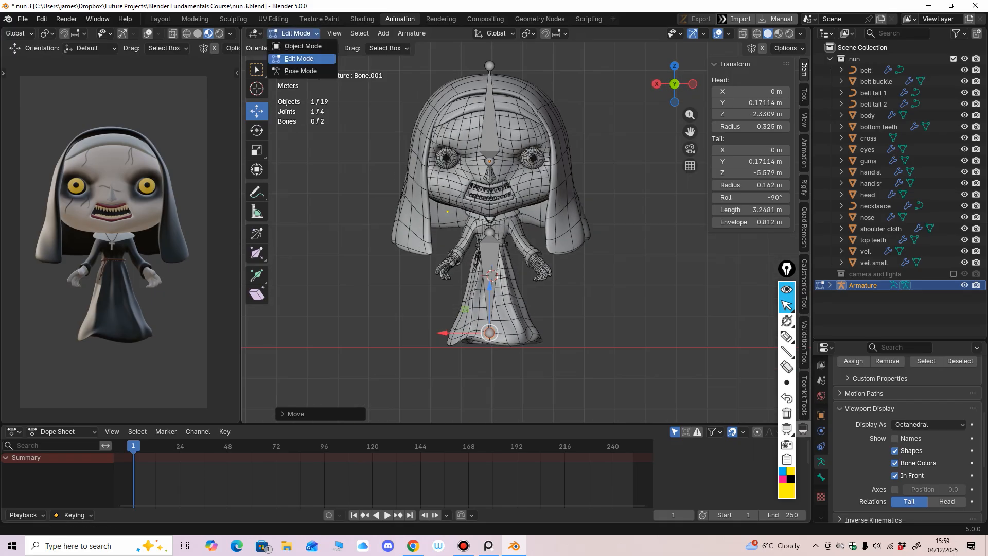
left_click(296, 45)
Select the belt and apply All Transforms to Deltas to it.
middle_click_drag(484, 247, 482, 299, "shift")
middle_click_drag(481, 299, 482, 281, "ctrl")
left_click(447, 211)
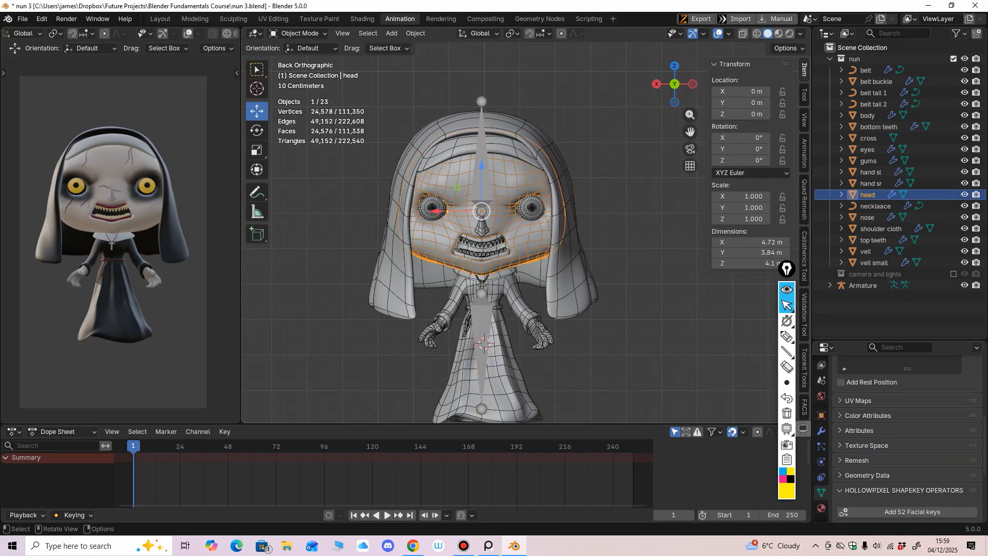
middle_click_drag(447, 211, 456, 193, "shift")
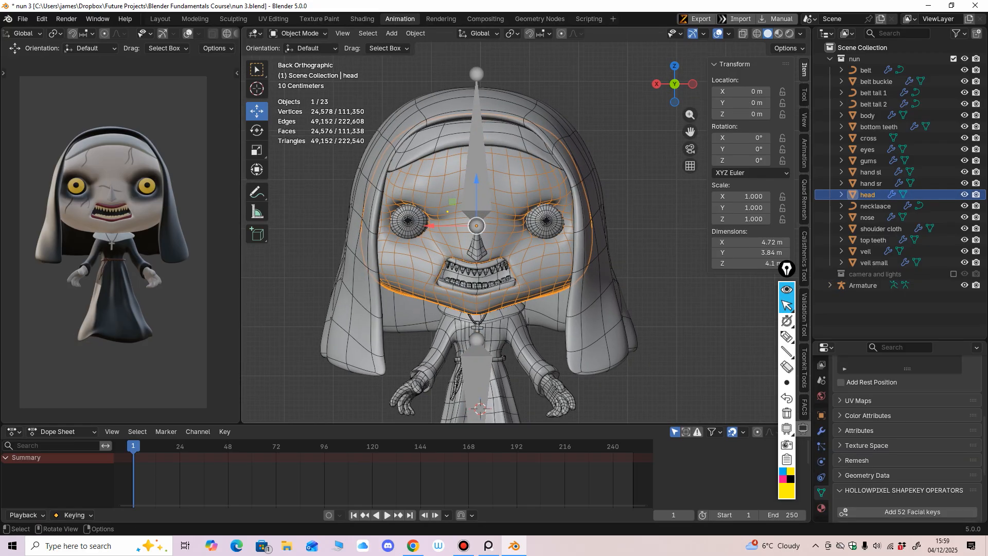
scroll(525, 231, "down", 3)
left_click(866, 70)
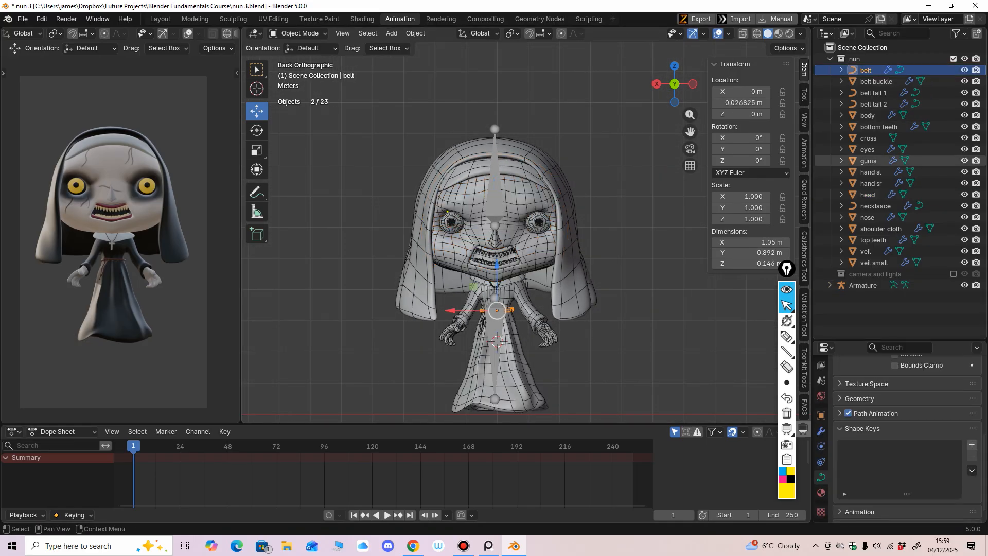
key("ctrl+a")
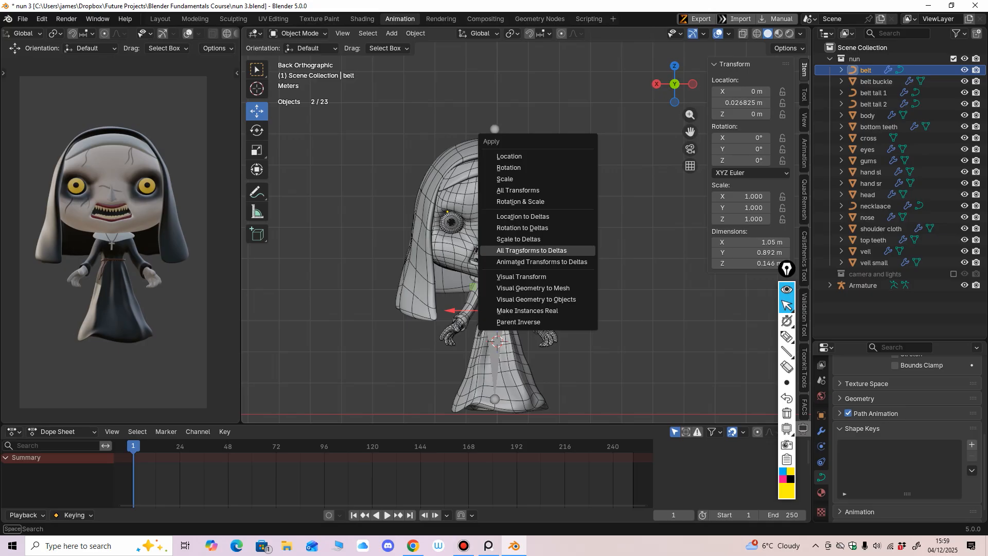
left_click(572, 250)
Apply All Transforms to Deltas to the belt buckle.
left_click(875, 82)
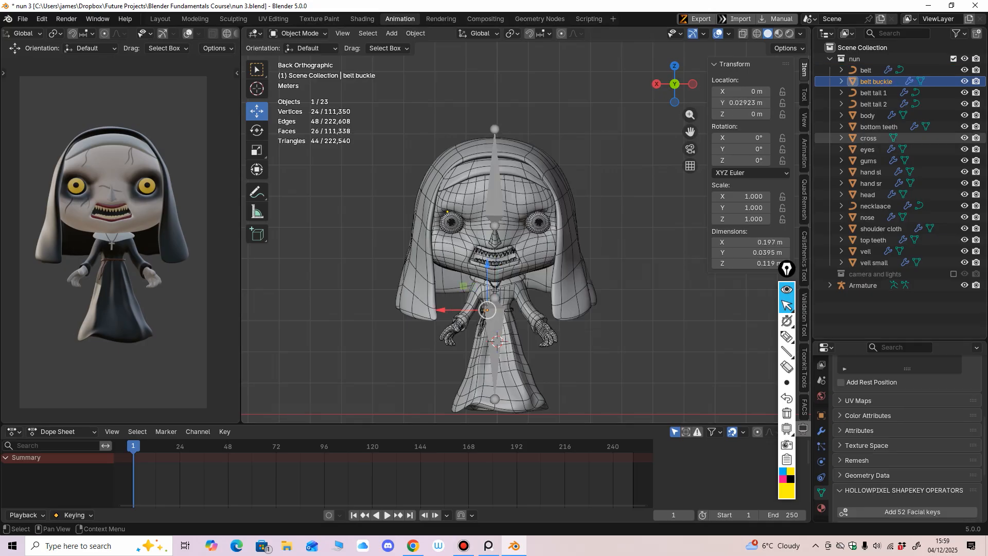
key("ctrl+a")
left_click(573, 250)
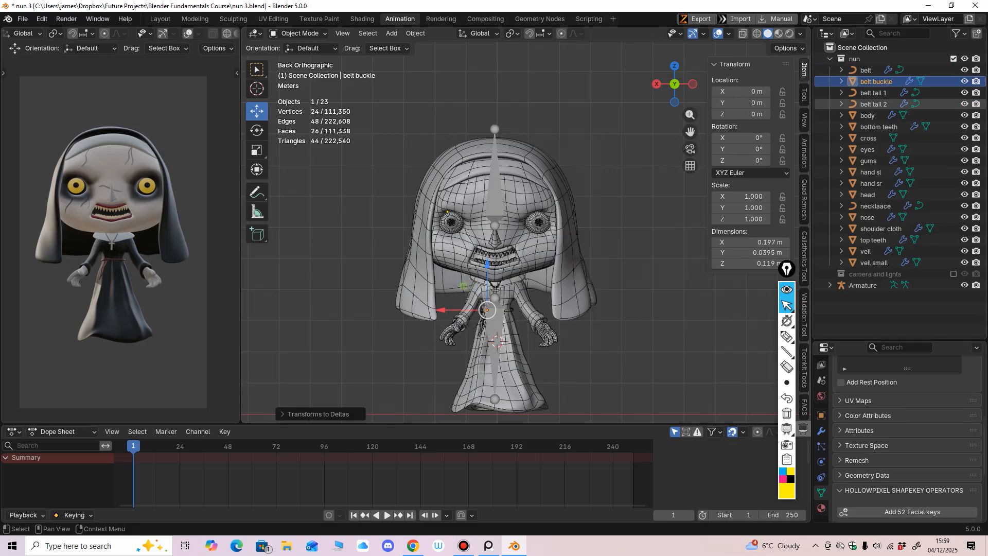
Select every nun part from belt to veil small and apply All Transforms to Deltas to them together.
left_click(875, 262)
left_click(867, 71, "shift")
key("ctrl+a")
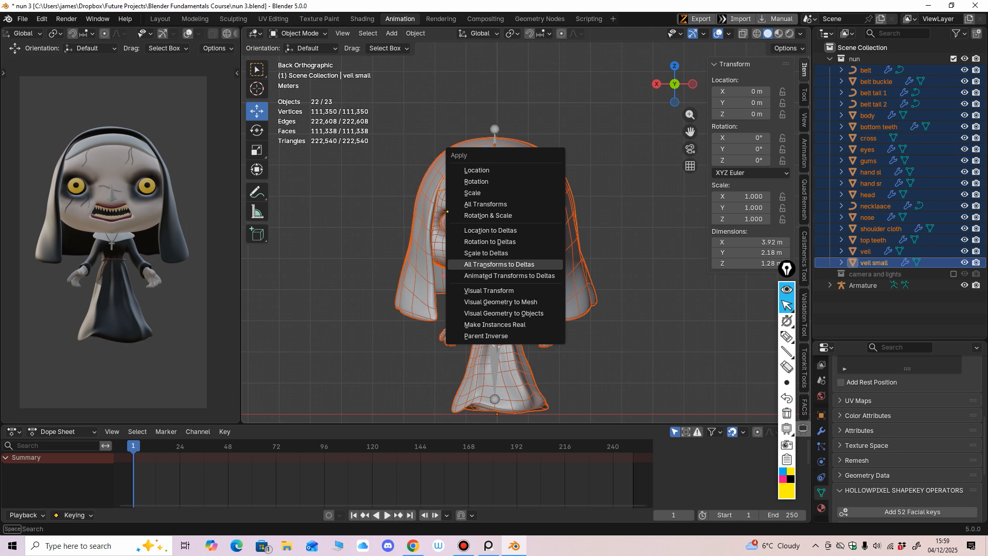
left_click(507, 262)
Select the belt alone and try to apply its Solidify modifier.
scroll(511, 342, "up", 5)
left_click(506, 250)
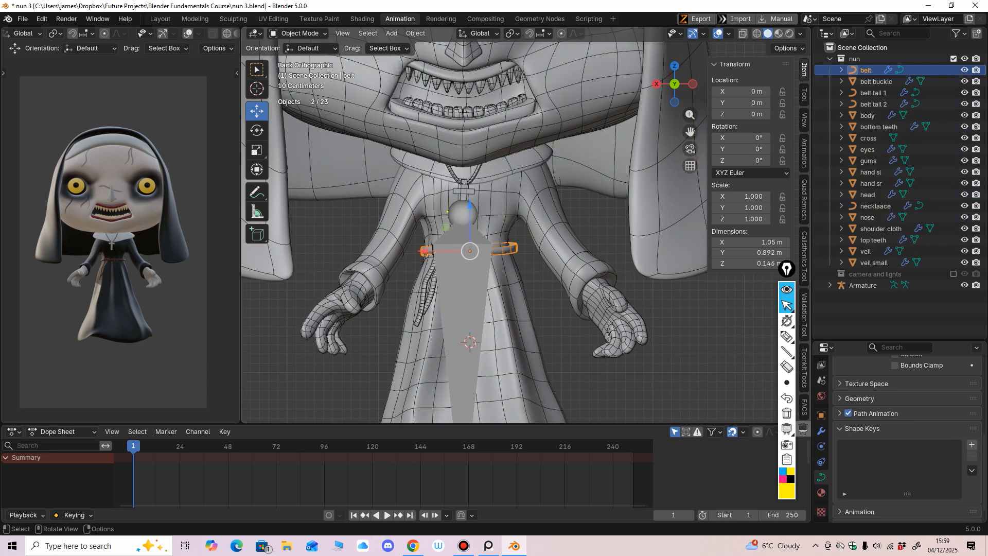
scroll(506, 257, "down", 5, "shift")
left_click(821, 430)
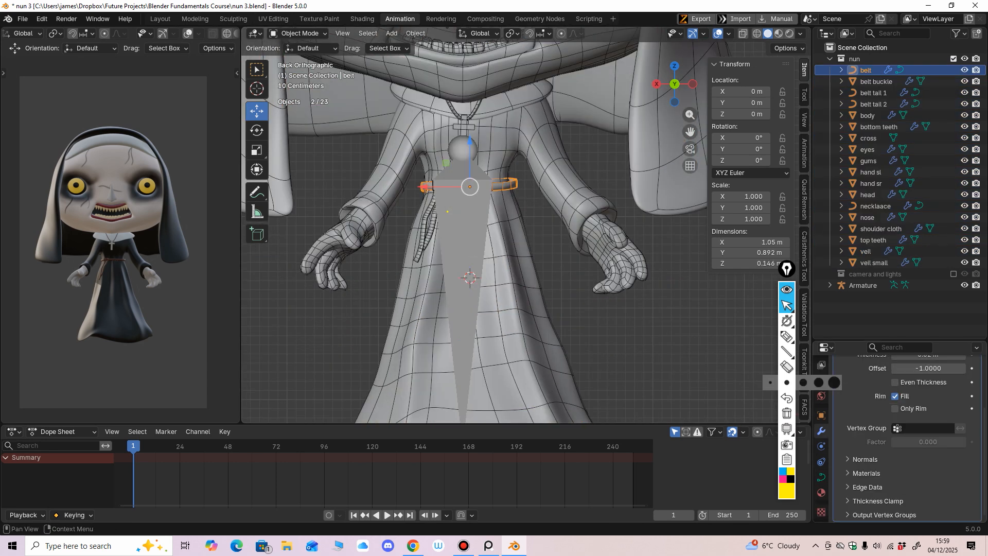
scroll(905, 437, "up", 4)
left_click(948, 401)
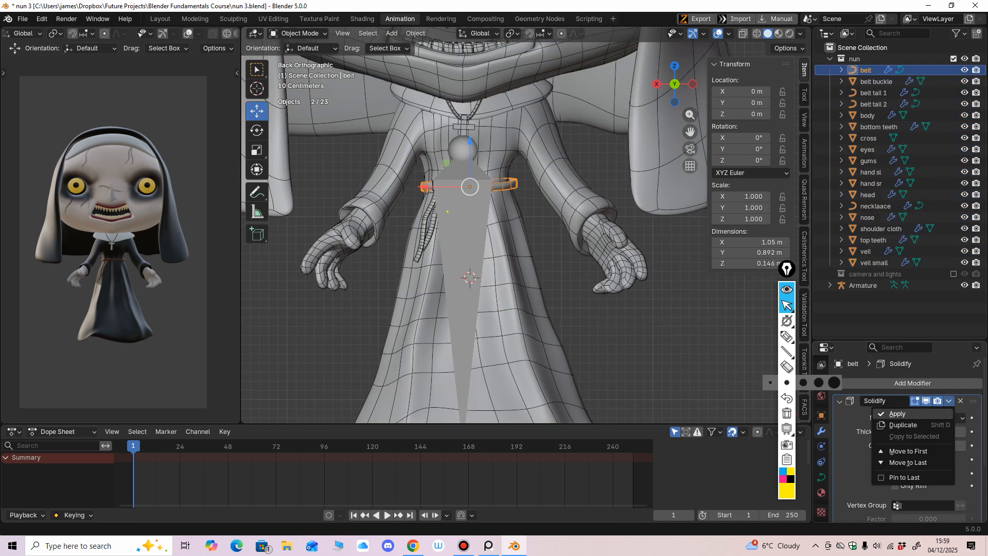
left_click(925, 413)
mouse_move(447, 212)
middle_mouse_down()
mouse_move(498, 239)
mouse_move(438, 224)
middle_mouse_up()
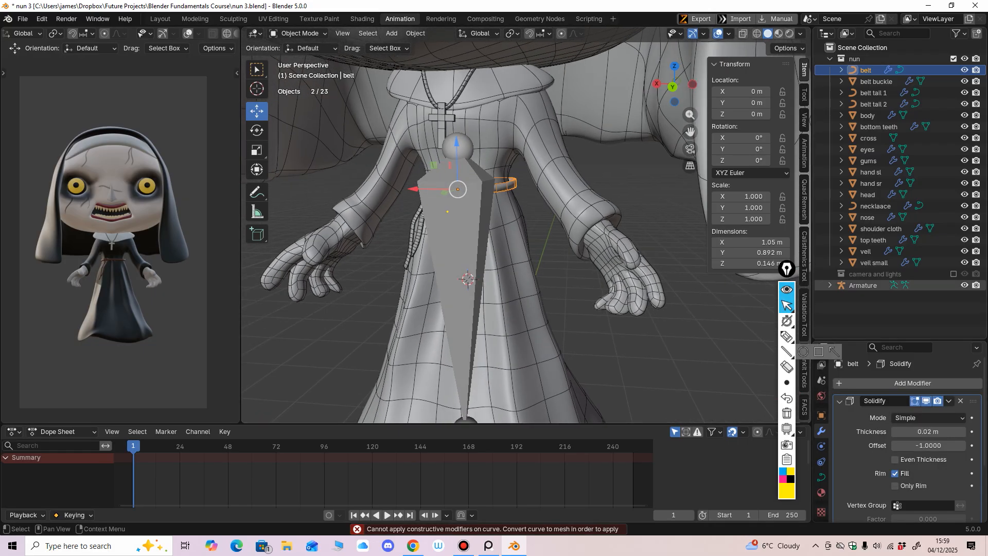
Rename the armature to "nun rig" and hide it in the viewport.
double_click(863, 285)
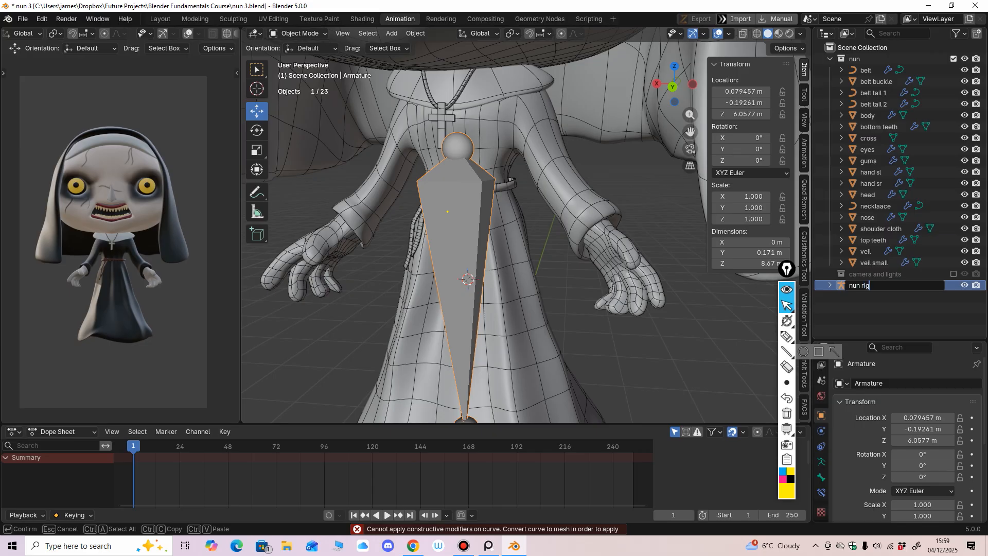
key("Return")
key("h")
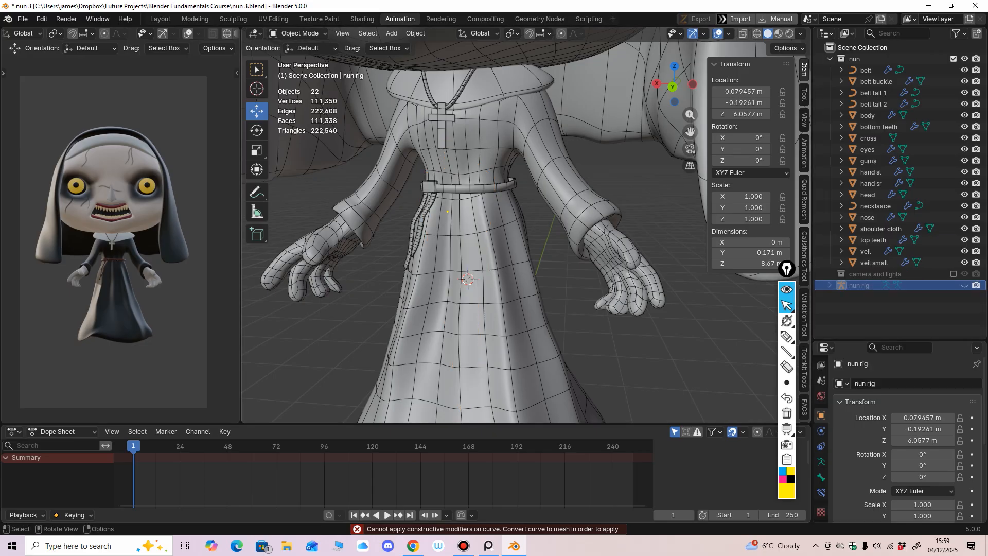
middle_click_drag(453, 231, 492, 242)
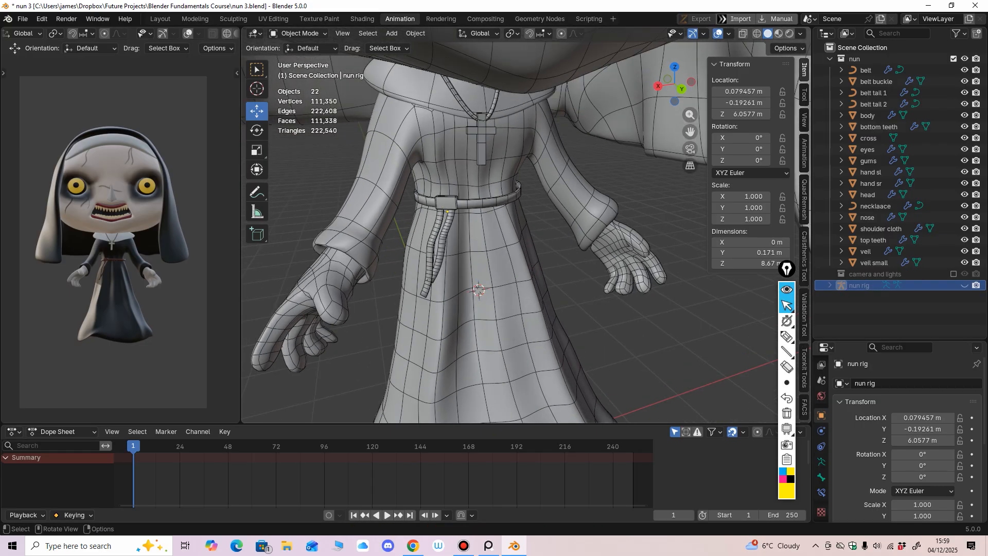
Select the belt buckle and apply its Bevel modifier.
middle_click_drag(447, 205, 466, 240, "shift")
scroll(458, 240, "up", 2)
left_click(441, 242)
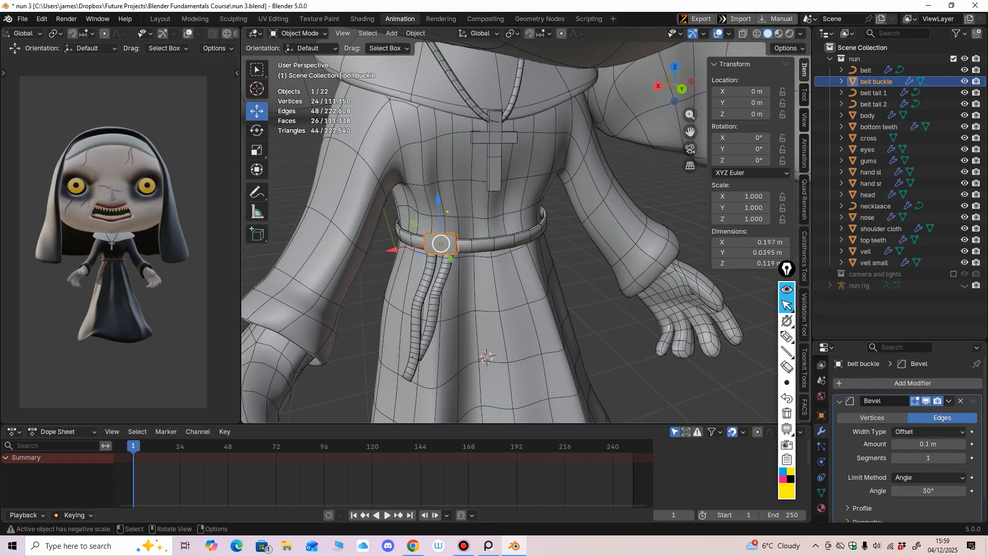
left_click(949, 400)
left_click(875, 411)
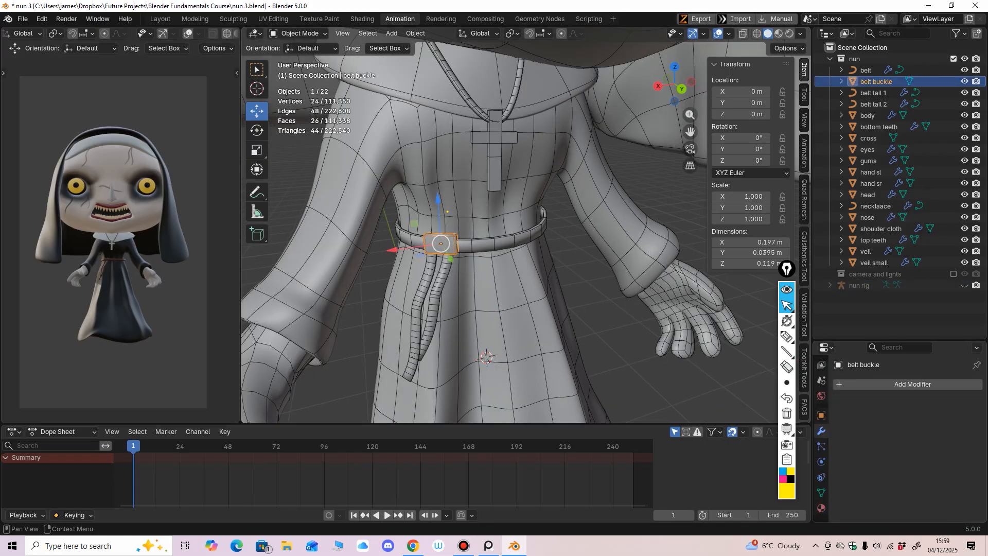
Select belt tail 2 and try to apply its Solidify modifier.
left_click(431, 299)
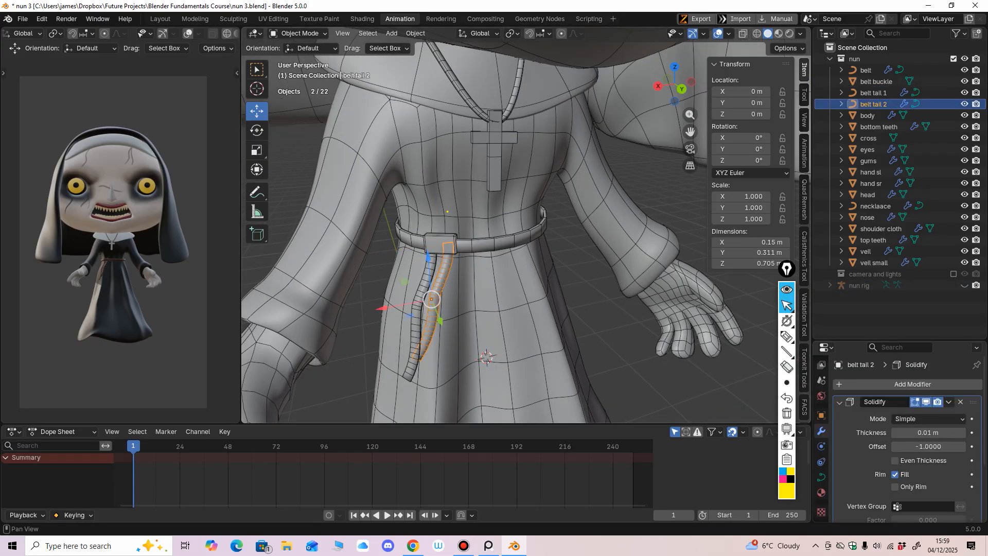
left_click(949, 402)
left_click(897, 414)
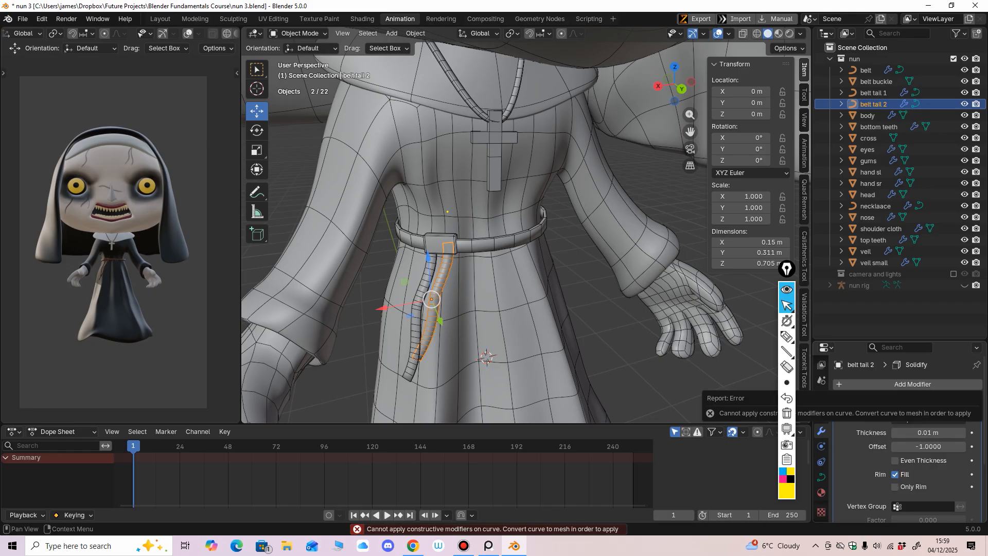
middle_click_drag(515, 309, 517, 300)
scroll(921, 412, "down", 3)
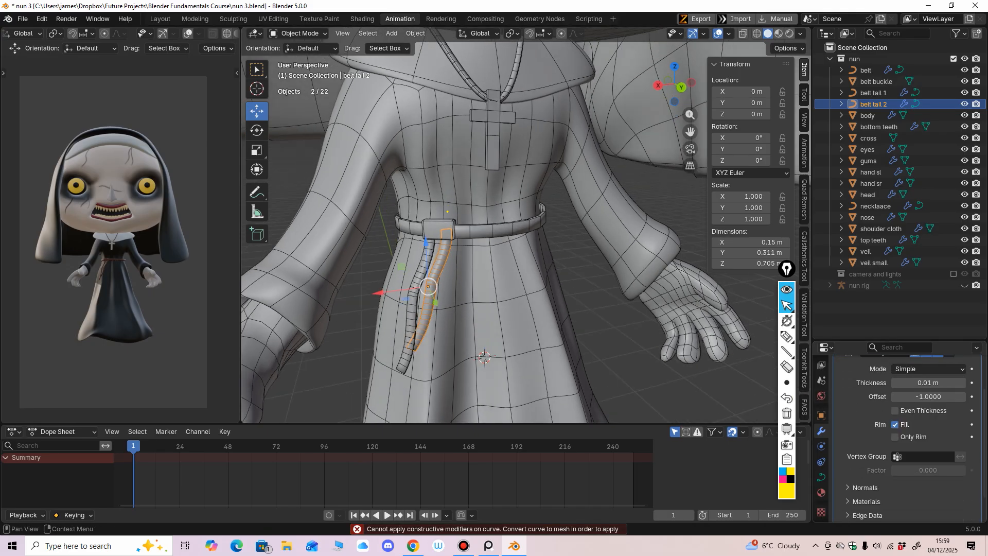
scroll(921, 411, "up", 2)
left_click(949, 384)
left_click(897, 397)
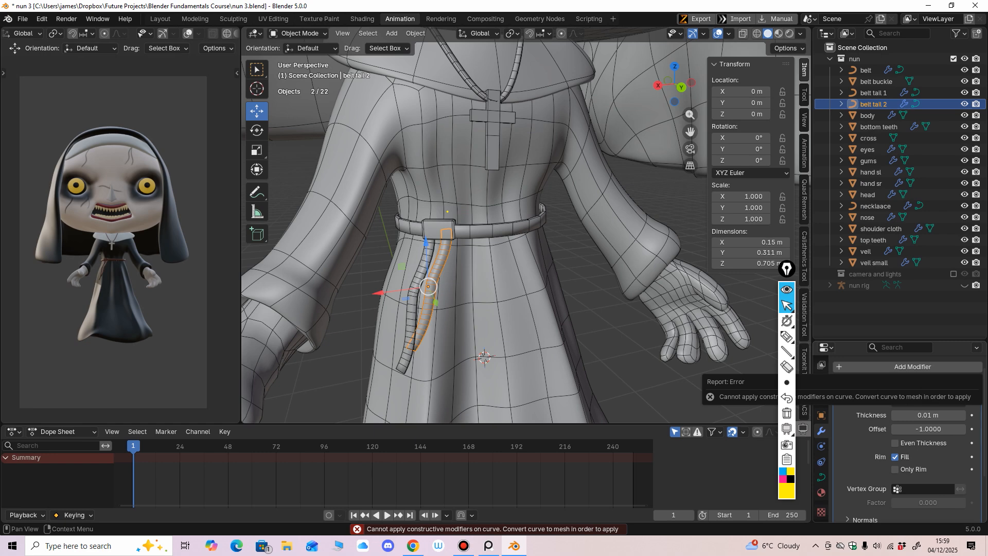
middle_click_drag(515, 309, 484, 309)
scroll(921, 412, "down", 3)
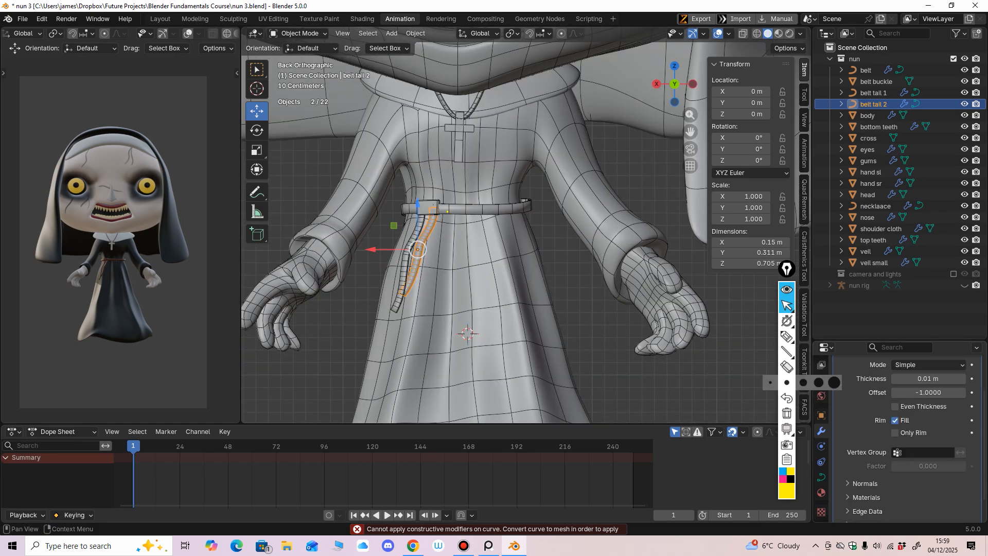
Go through the nun parts from belt tail 2 down to veil small and examine each one's modifiers.
scroll(520, 229, "up", 1)
middle_click_drag(514, 247, 530, 281)
scroll(521, 226, "down", 3)
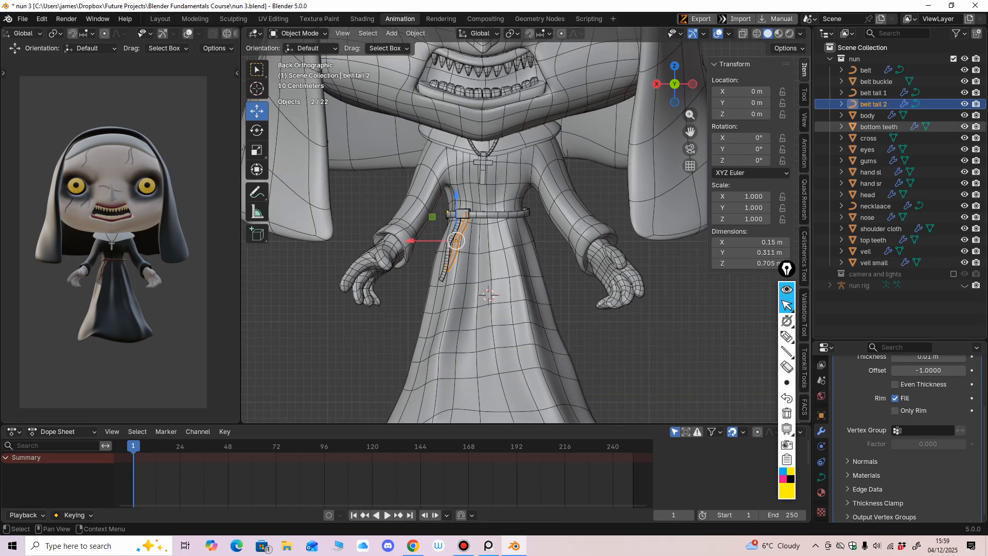
key("Down")
key("Down")
key("Down")
key("Down")
key("Down")
key("Down")
key("Down")
key("Down")
key("Down")
key("Down")
key("Down")
key("Down")
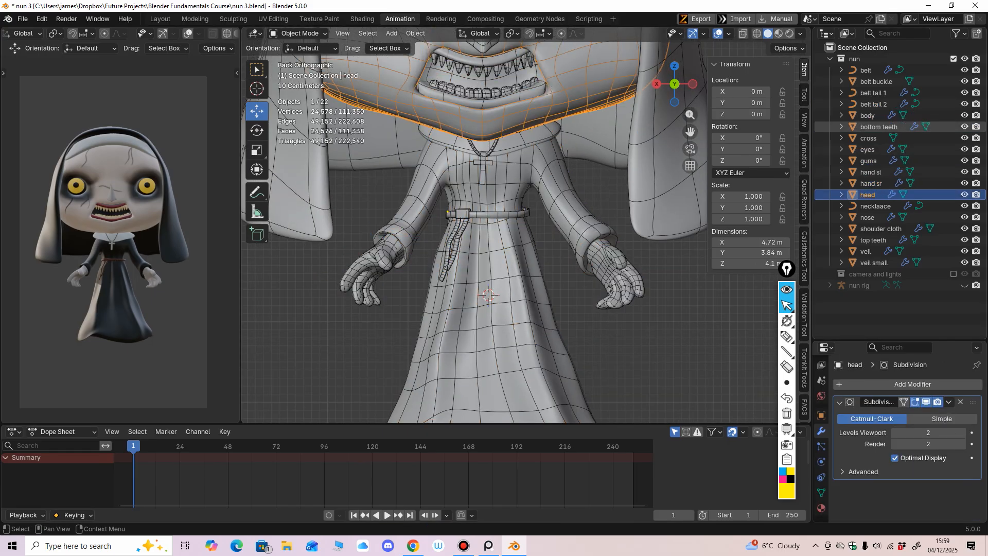
key("Down")
key("Down")
scroll(494, 231, "down", 3)
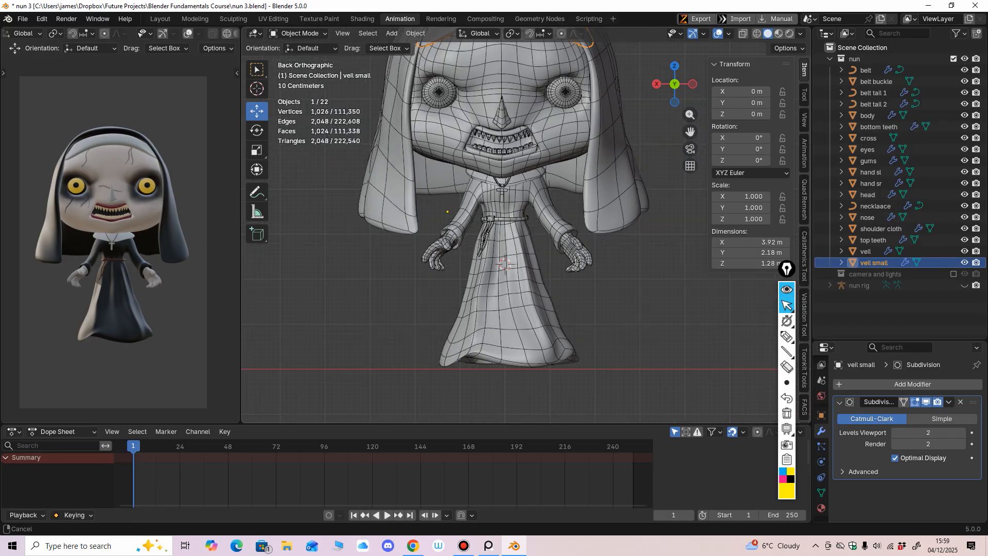
scroll(447, 211, "up", 1)
middle_click_drag(447, 210, 437, 236, "ctrl")
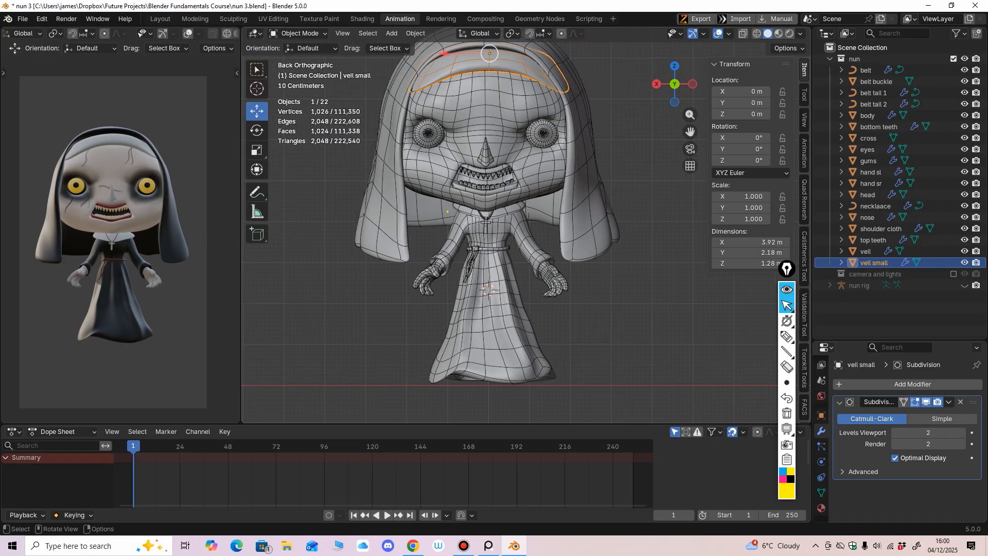
Parent the body, belt, belt buckle, both belt tails, hands, necklace and cross to the nun rig, and clear the selection.
left_click_drag(432, 237, 550, 393)
mouse_move(550, 394)
middle_mouse_down()
mouse_move(497, 373)
mouse_move(553, 390)
middle_mouse_up()
scroll(536, 386, "up", 2)
middle_click_drag(447, 150, 447, 144, "ctrl")
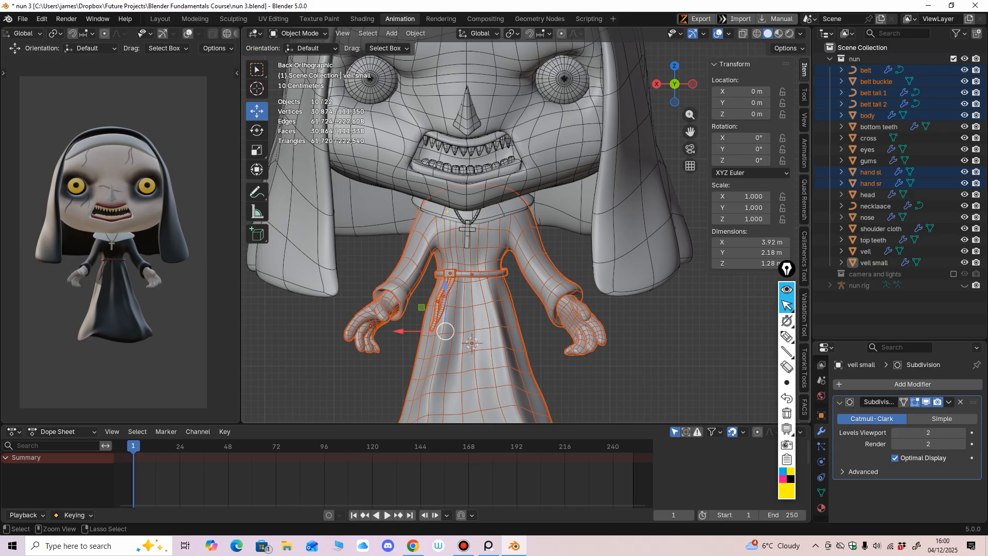
left_click(458, 218, "shift")
left_click(467, 230, "shift")
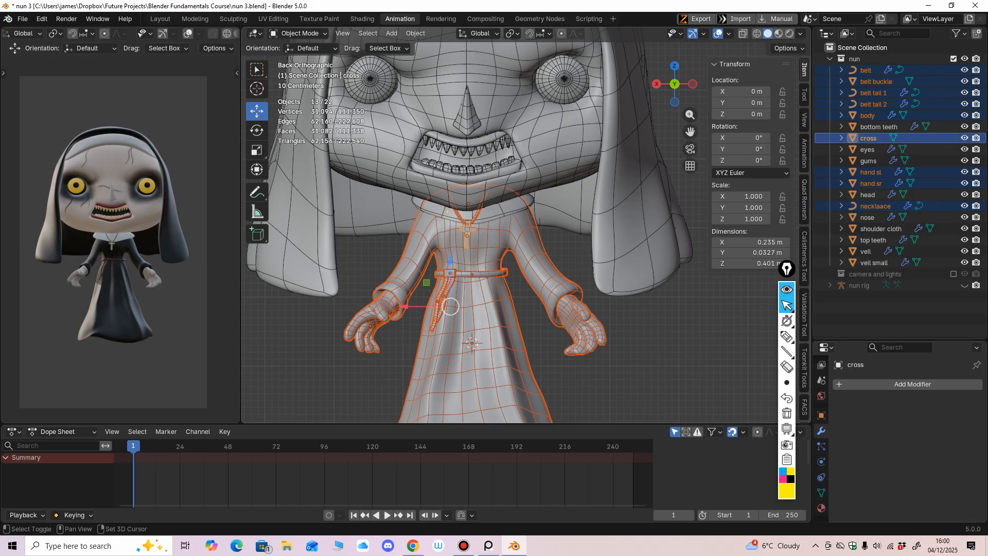
middle_click_drag(467, 231, 503, 265, "ctrl")
left_click(488, 267, "shift")
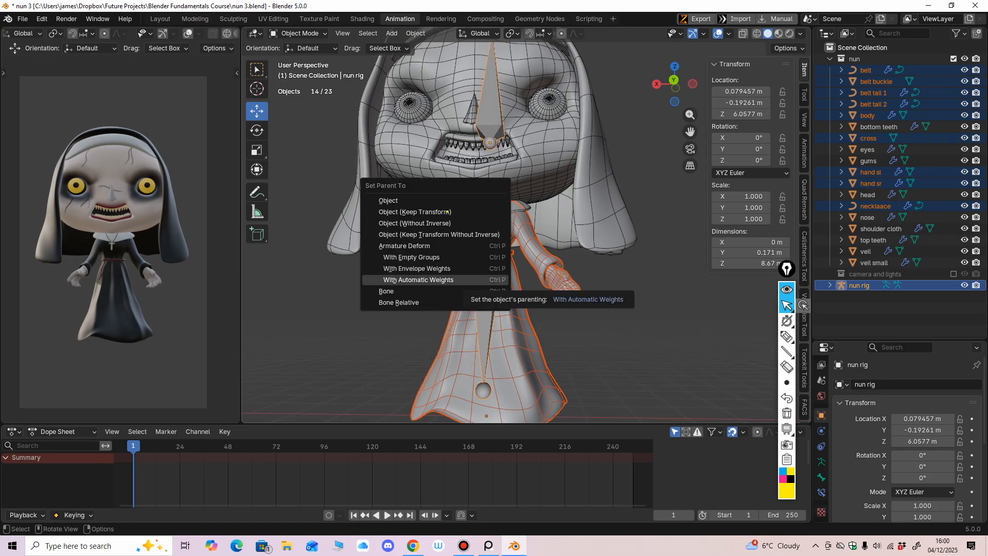
left_click(438, 279)
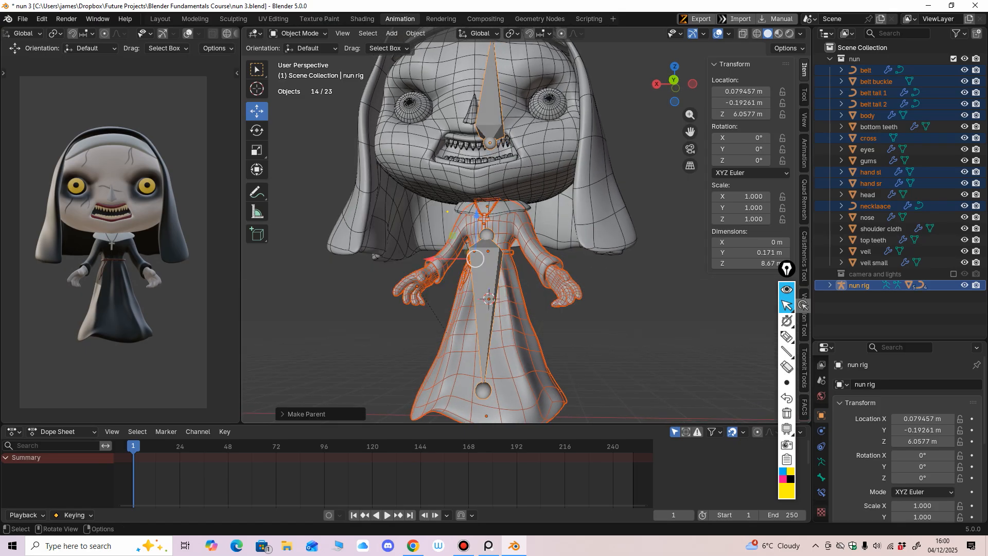
key("ctrl+KP_1")
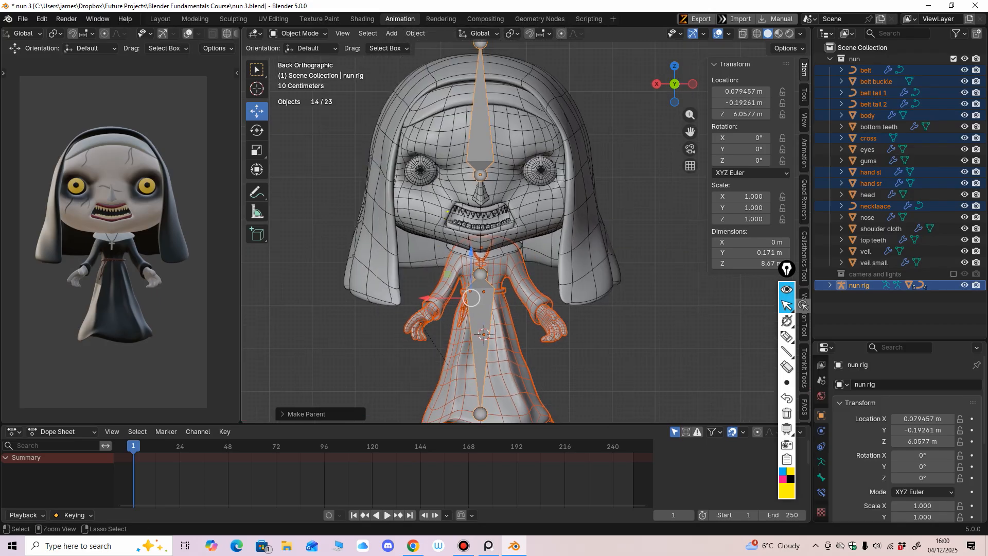
key("alt+a")
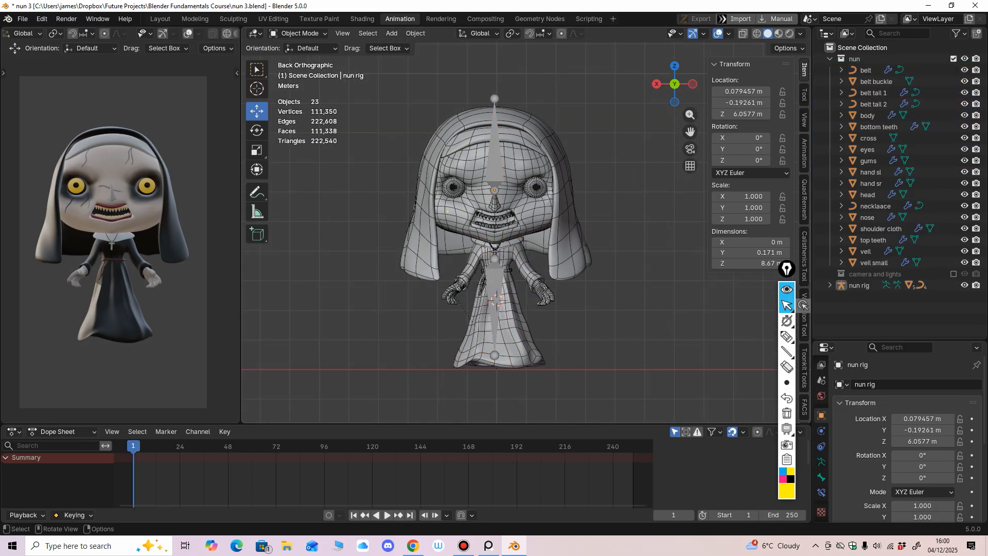
Parent the veil, veil small, eyes, top and bottom teeth, gums, nose and head to the nun rig with the Bone option.
middle_click_drag(463, 232, 427, 160, "ctrl")
left_click(419, 79)
left_click(445, 93, "shift")
left_click(417, 167, "shift")
left_click(448, 197, "shift")
left_click(449, 196, "shift")
left_click(449, 204, "shift")
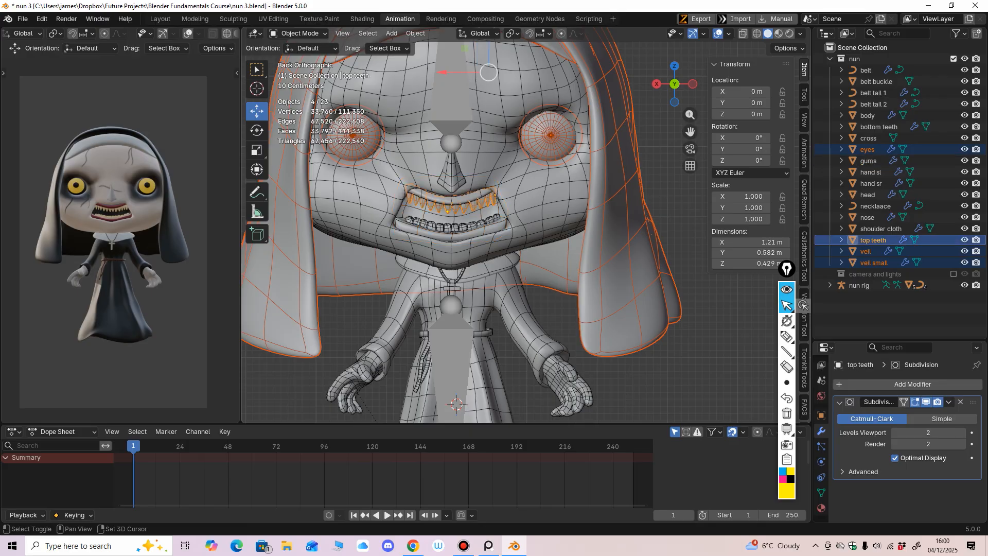
left_click(448, 226, "shift")
mouse_move(448, 227)
middle_mouse_down("ctrl")
mouse_move(445, 200)
mouse_move(444, 242)
middle_mouse_up("ctrl")
left_click(444, 212, "shift")
left_click(454, 176, "shift")
left_click(436, 170, "shift")
middle_click_drag(438, 175, 437, 227, "ctrl")
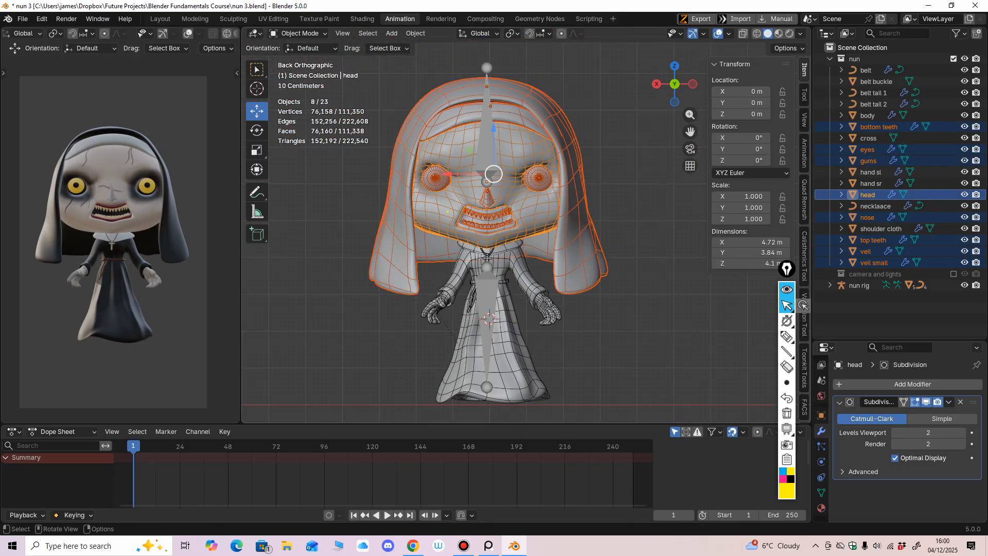
key("g")
key("Return")
left_click(484, 149, "shift")
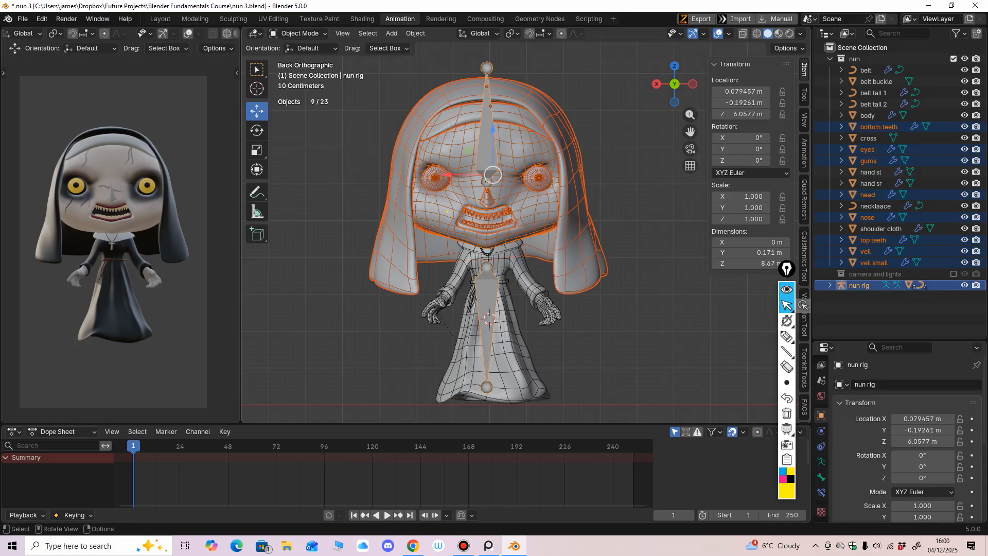
key("ctrl+p")
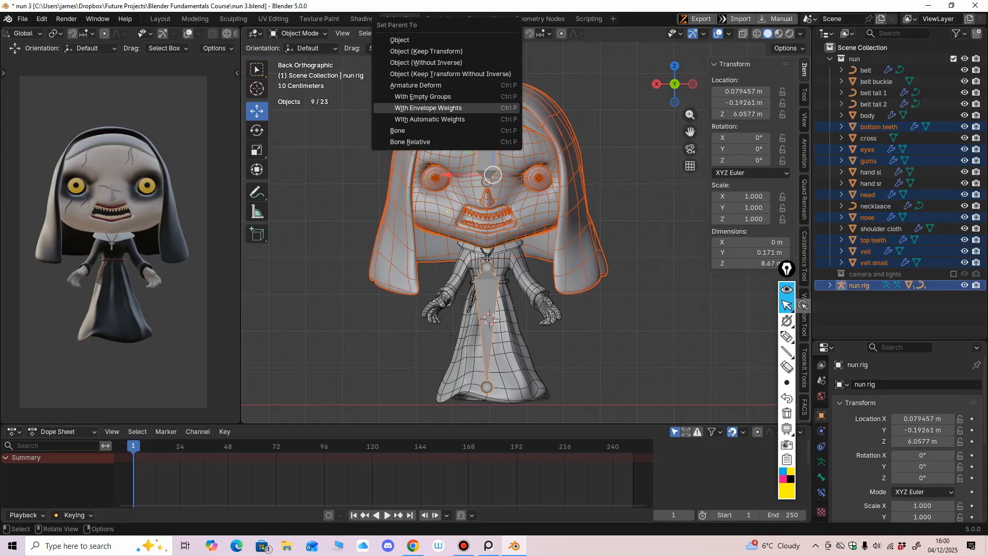
left_click(474, 130)
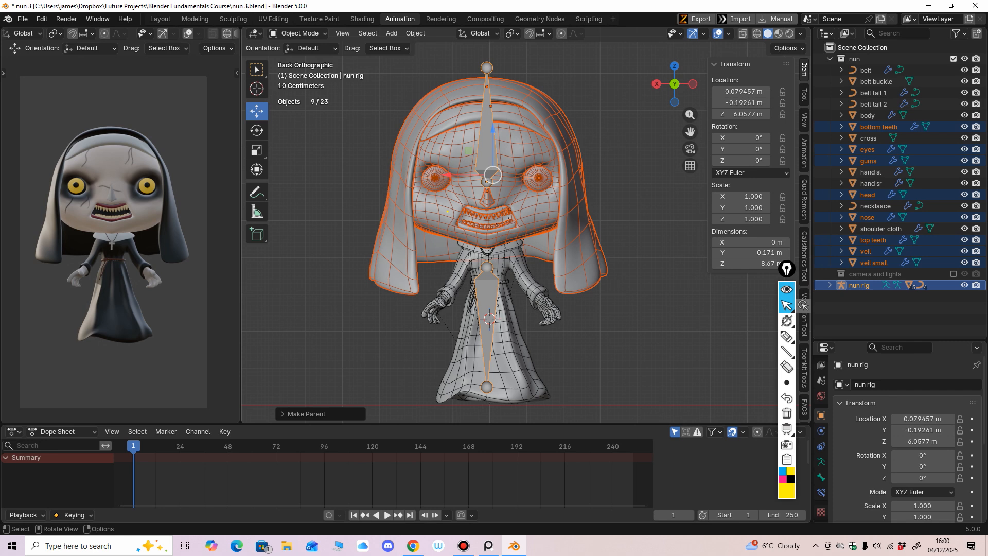
Select the nun rig alone and apply All Transforms to it.
key("alt+a")
left_click(483, 150)
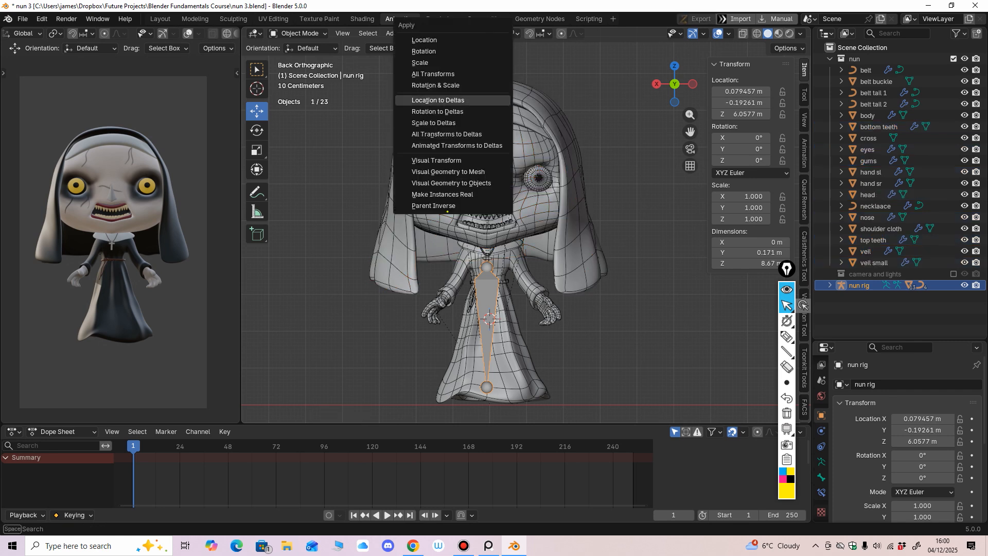
key("ctrl+a")
key("Up")
key("Up")
key("Up")
key("Up")
key("Up")
key("Return")
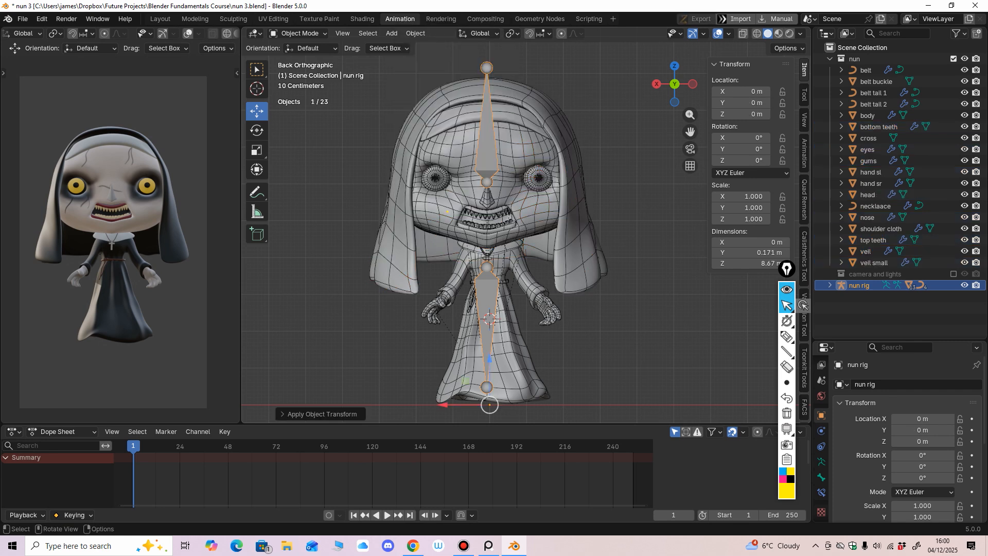
In Pose Mode, test-rotate the head bone and the body bone, undoing each rotation and leaving the body bone selected.
left_click(298, 33)
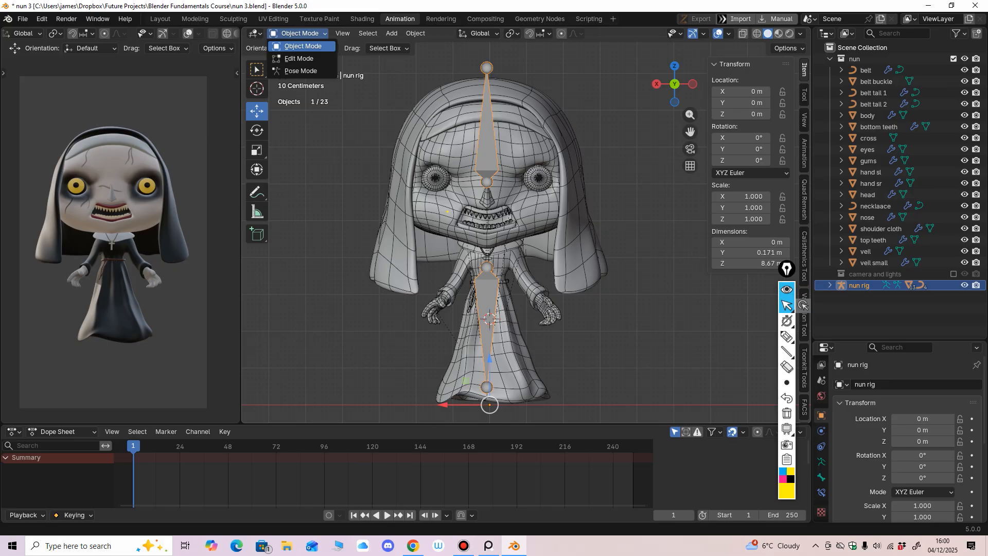
left_click(296, 71)
key("shift+space")
key("r")
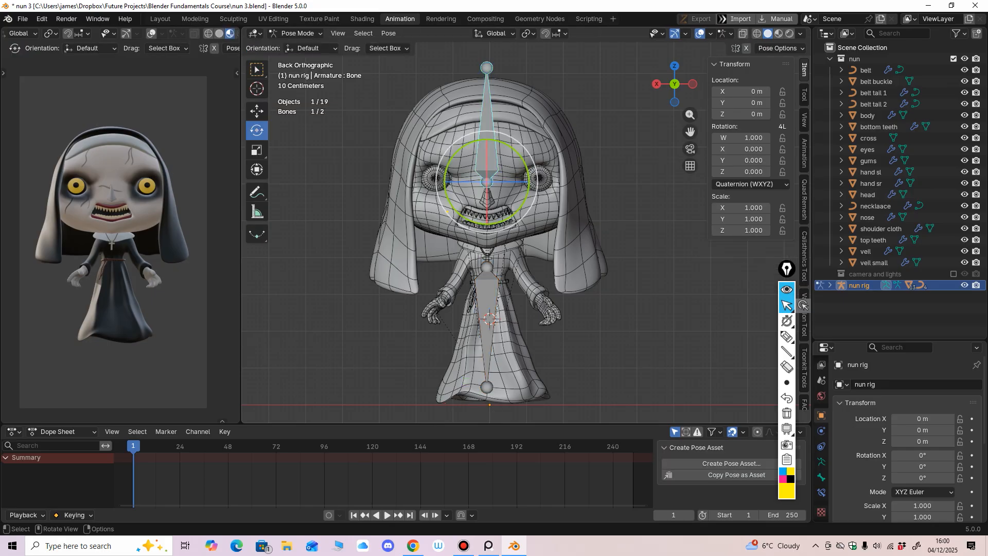
left_click_drag(517, 153, 519, 154)
key("ctrl+z")
left_click(488, 302)
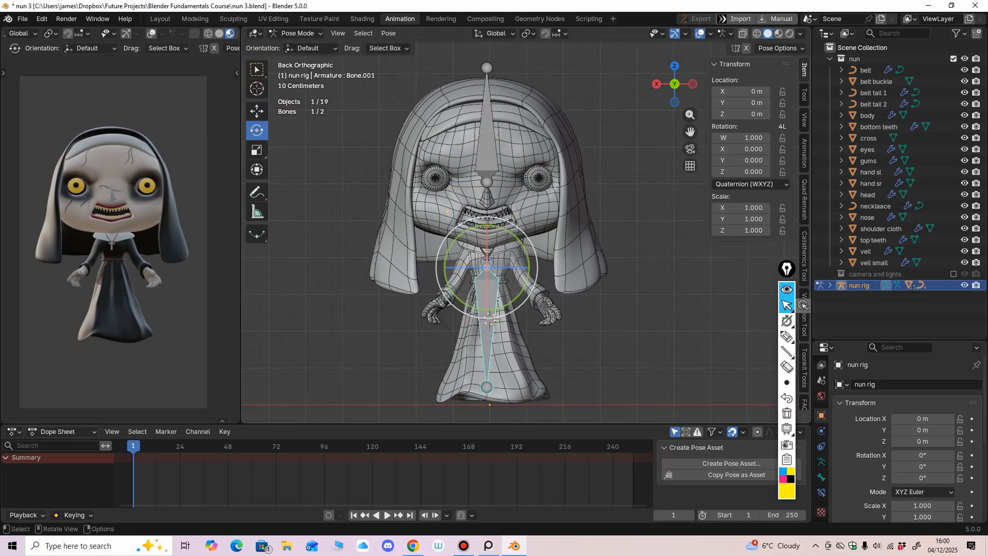
left_click_drag(521, 242, 522, 266)
key("ctrl+z")
right_click(523, 267)
scroll(453, 247, "up", 3)
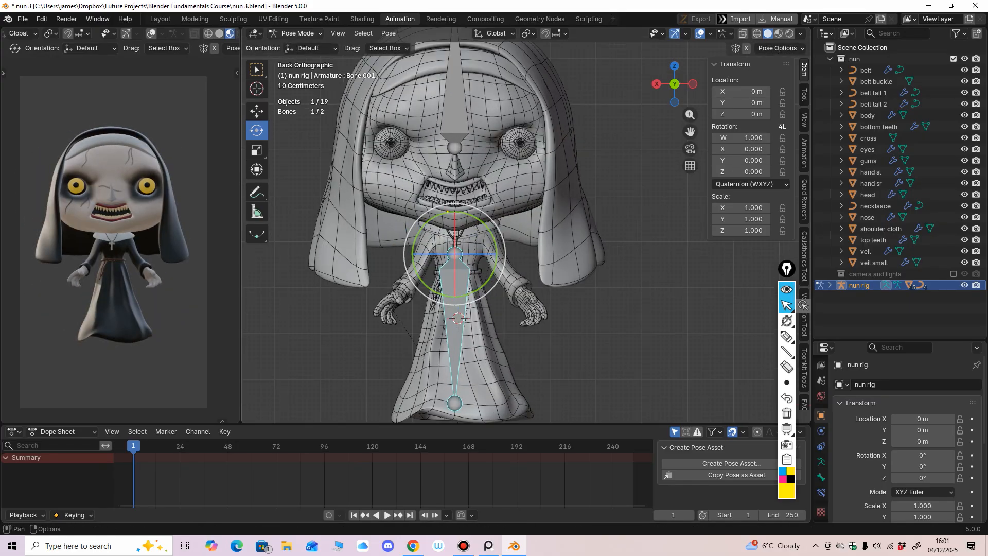
Return to Object Mode and parent the shoulder cloth to the nun rig with the Bone option.
key("ctrl+Tab")
left_click(431, 123)
left_click(434, 212)
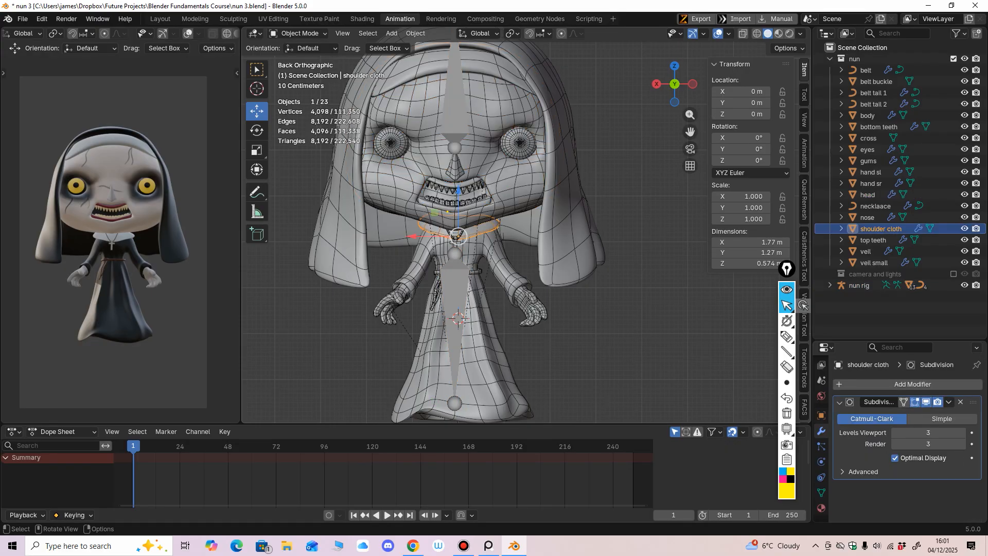
left_click(455, 312, "shift")
key("ctrl+p")
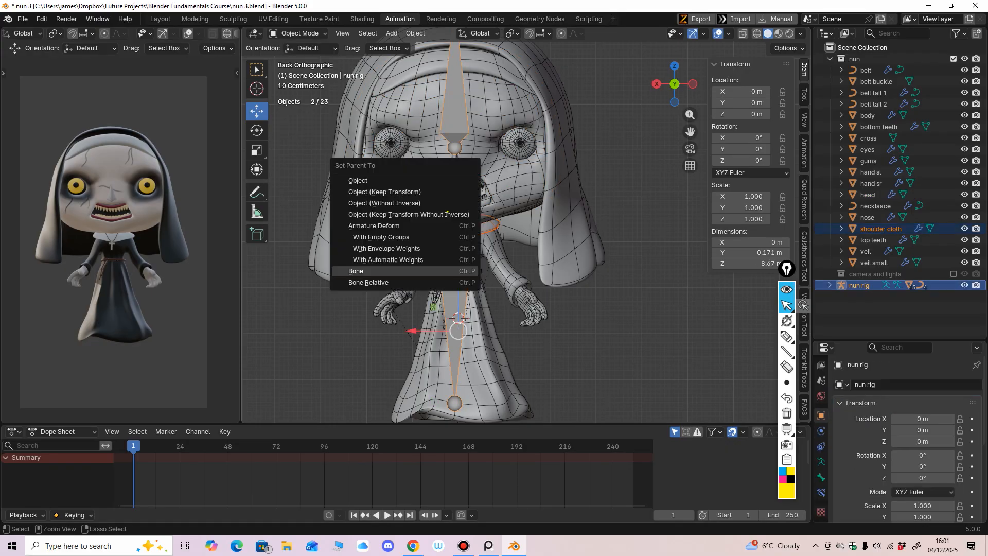
key("Return")
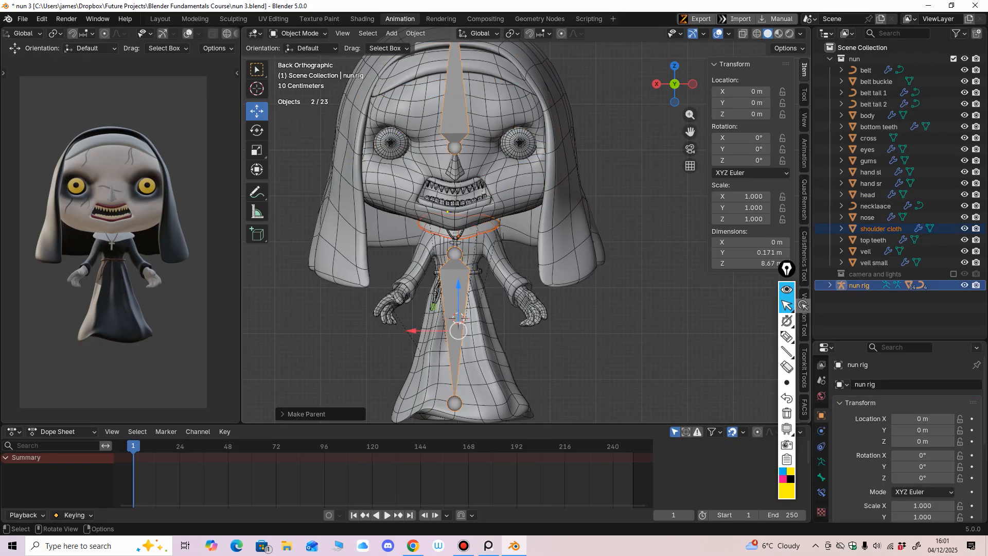
Test the shoulder cloth's parenting by moving it together with the rig, and undo the move.
middle_click_drag(455, 288, 455, 323, "ctrl")
key("g")
left_click(644, 231)
key("ctrl+z")
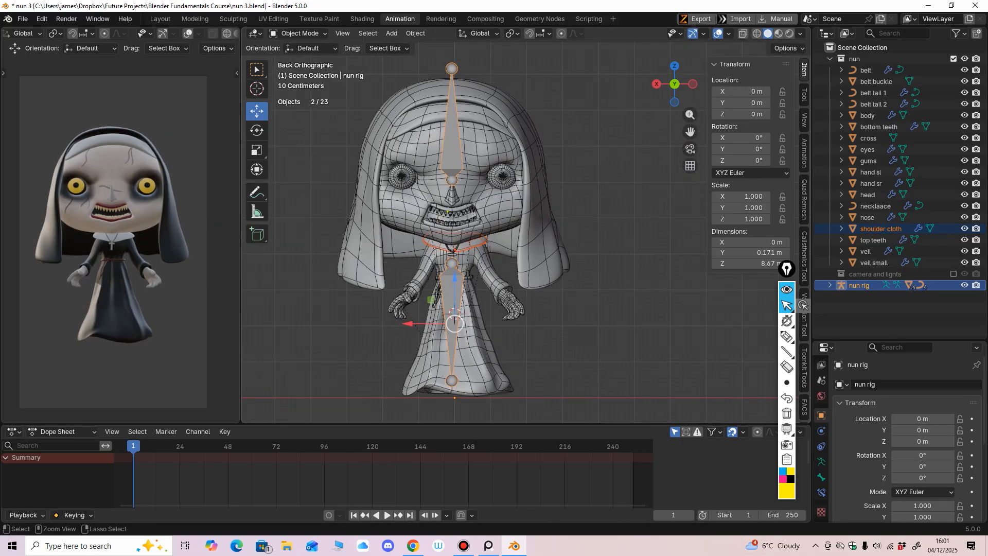
Test-rotate the body bone in Pose Mode and undo the rotation.
left_click(298, 32)
left_click(289, 70)
mouse_move(486, 240)
left_mouse_down()
mouse_move(481, 234)
mouse_move(496, 256)
mouse_move(486, 239)
left_mouse_up()
key("ctrl+z")
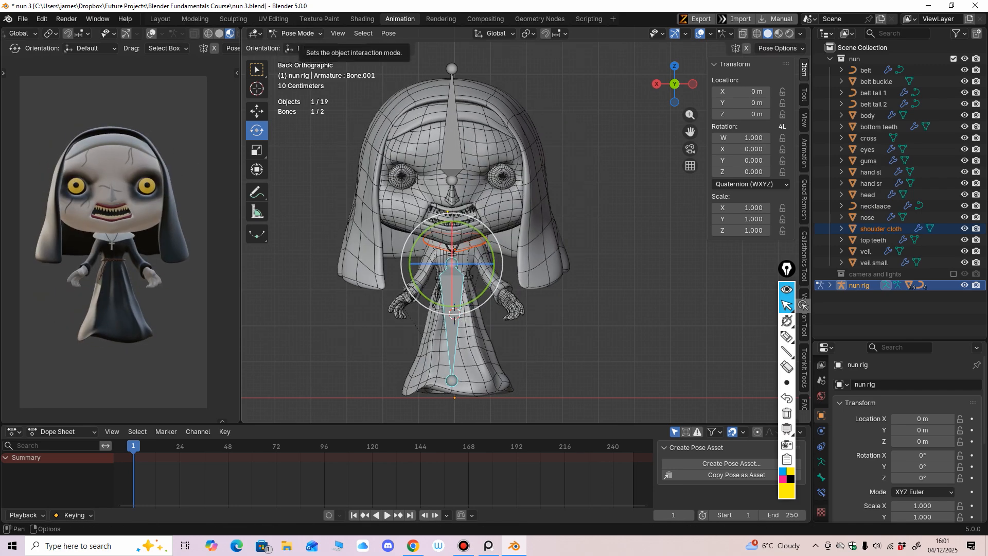
In Edit Mode, parent the head bone to the body bone with Keep Offset.
left_click(295, 33)
left_click(291, 57)
left_click(452, 149)
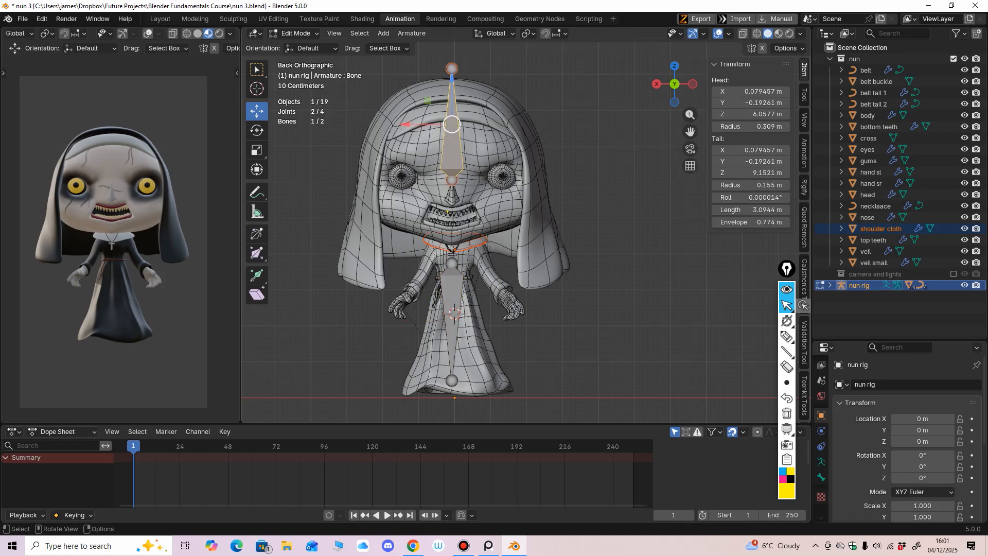
left_click(452, 301, "shift")
key("ctrl+p")
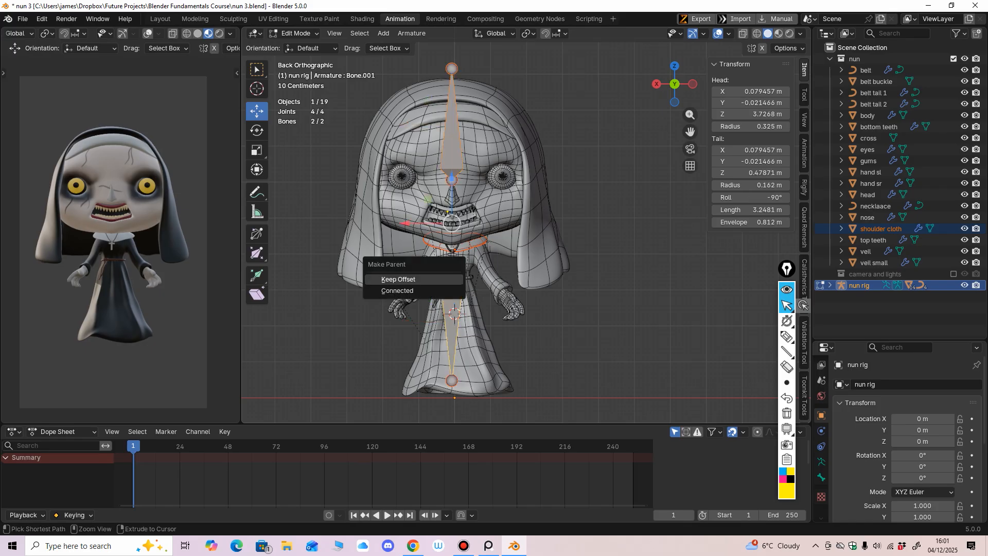
left_click(443, 280)
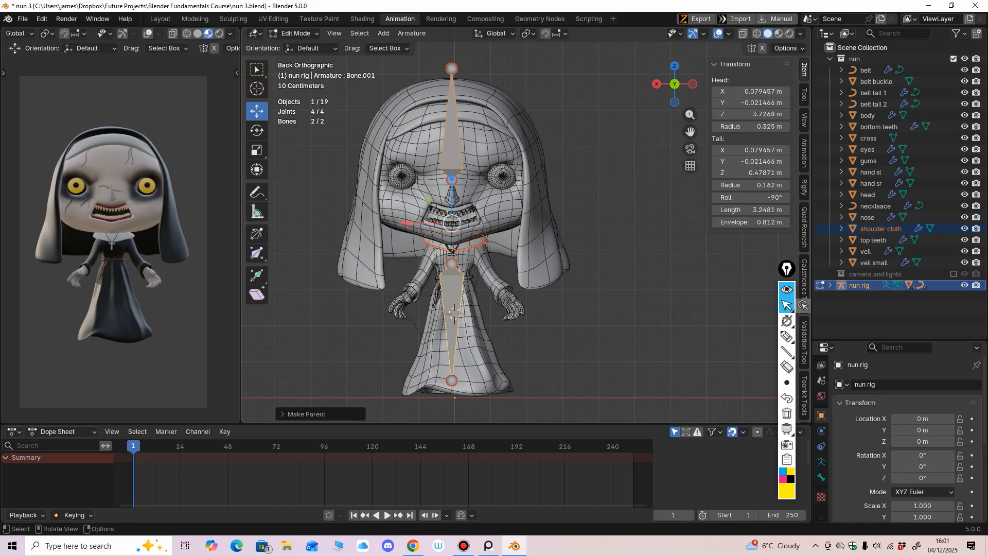
Make the head bone the active bone and switch the nun rig to Pose Mode.
left_click(451, 139)
left_click(296, 33)
left_click(295, 71)
mouse_move(438, 196)
middle_mouse_down("ctrl")
mouse_move(437, 231)
mouse_move(447, 182)
middle_mouse_up("ctrl")
middle_click_drag(447, 182, 463, 219, "shift")
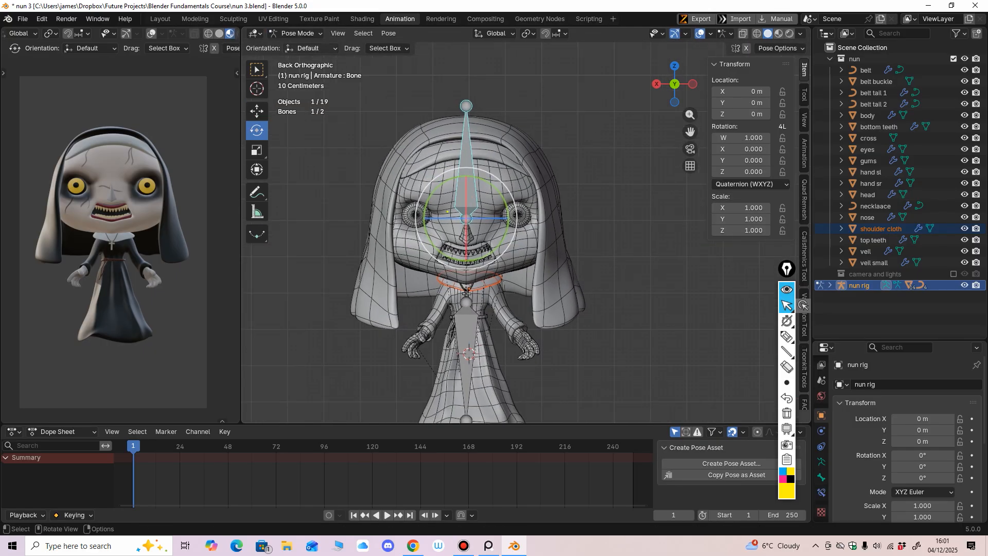
scroll(447, 211, "up", 1)
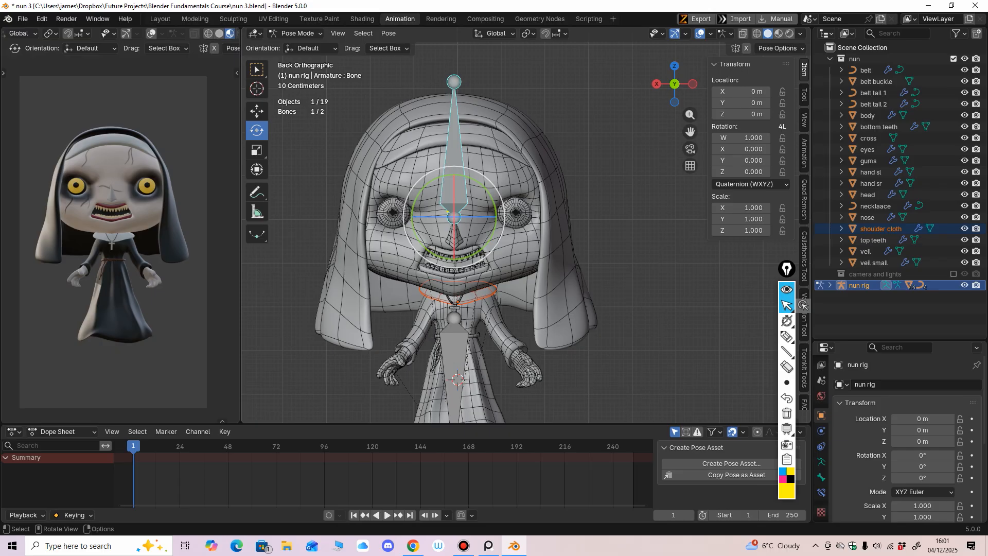
Return to Object Mode, clear the current selection, and select the veil, small veil and head meshes.
left_click(295, 33)
left_click(299, 46)
left_click(378, 129, "shift")
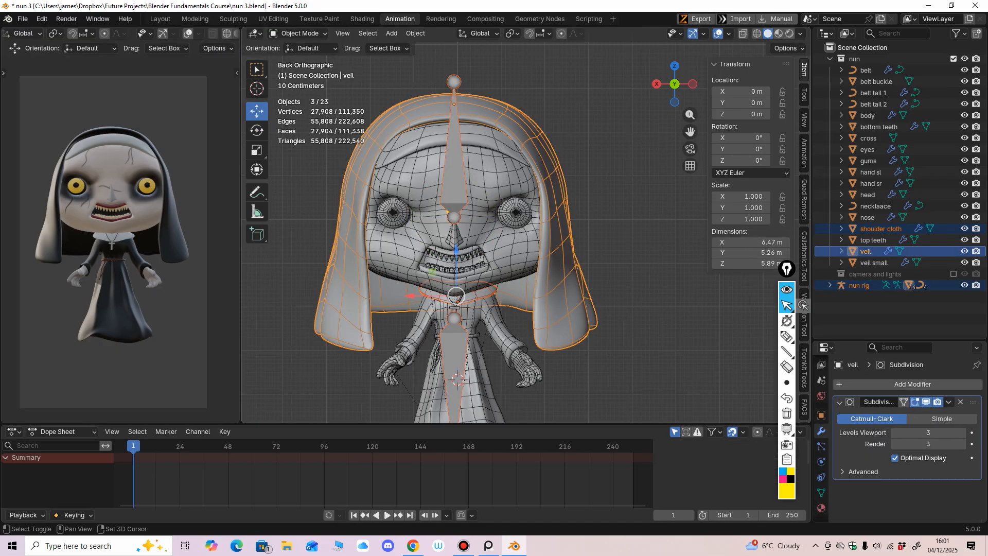
left_click(297, 33)
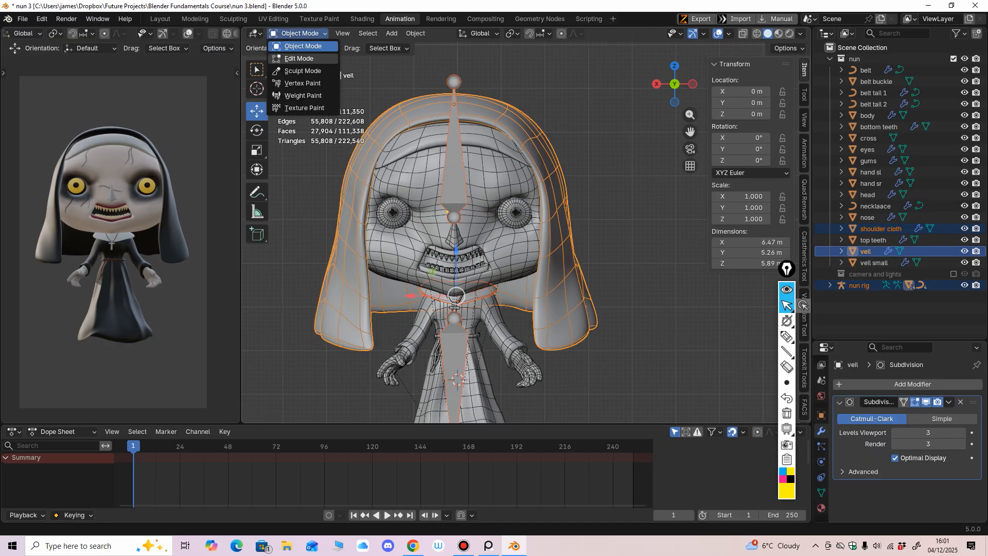
left_click(607, 165)
left_click(553, 170)
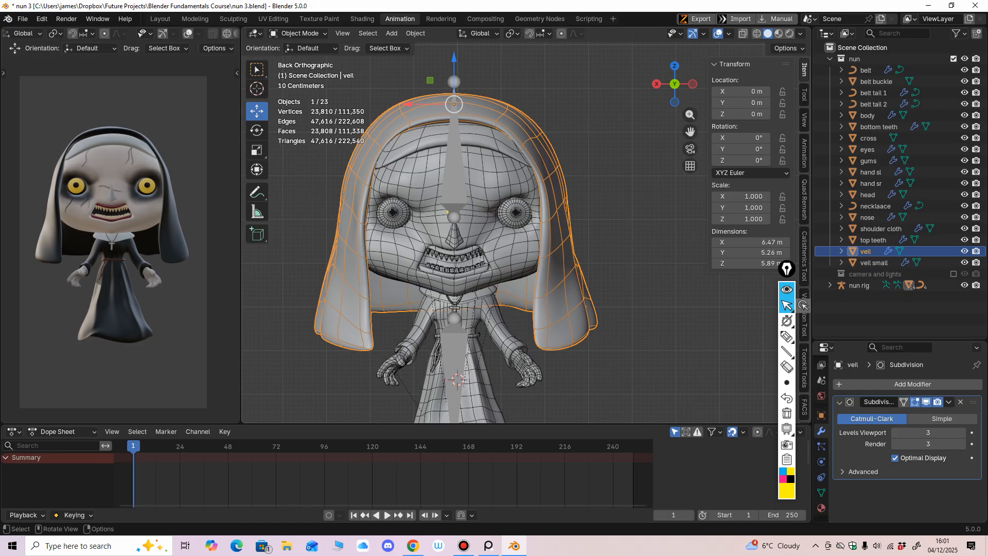
left_click(515, 146, "shift")
left_click(510, 175, "shift")
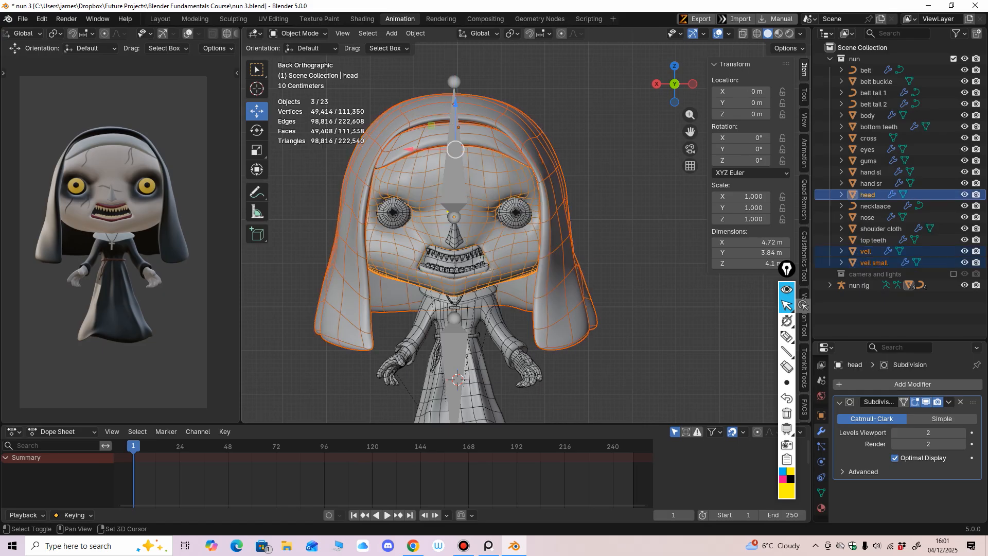
Add the eyes, nose, top teeth, gums, bottom teeth and finally the nun rig to the selection.
left_click(515, 212, "shift")
left_click(455, 238, "shift")
left_click(457, 254, "shift")
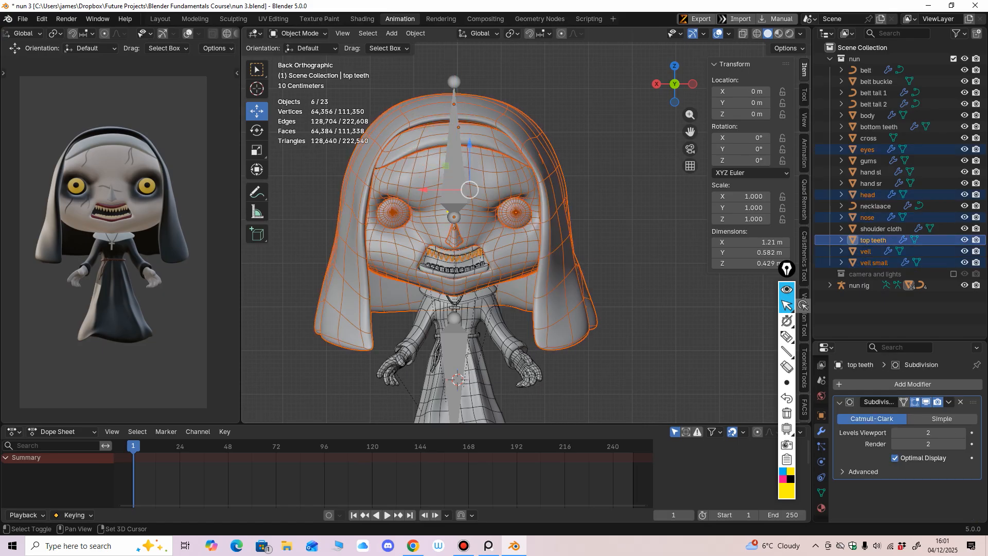
left_click(457, 269, "shift")
left_click(457, 270, "shift")
left_click(457, 270, "shift")
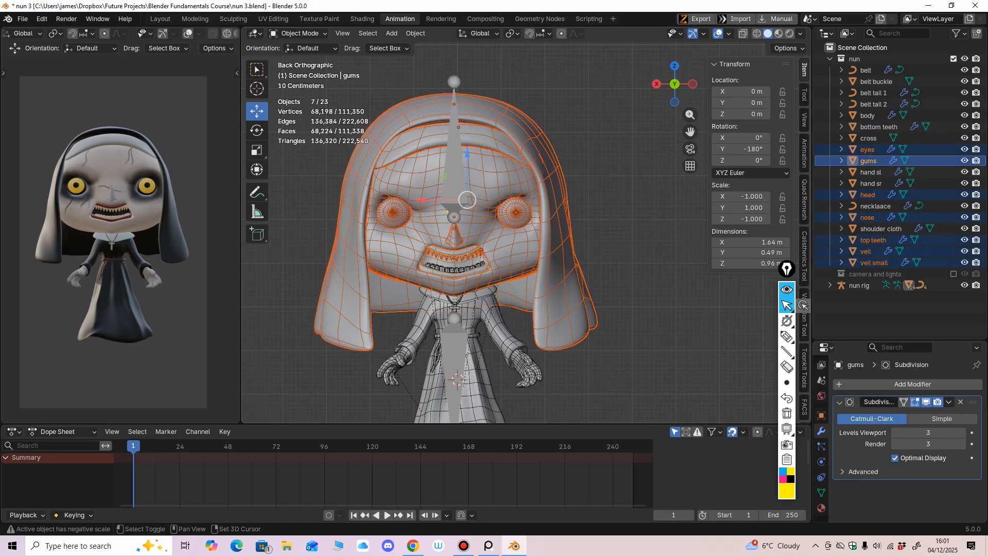
left_click(456, 268, "shift")
left_click(462, 238, "shift")
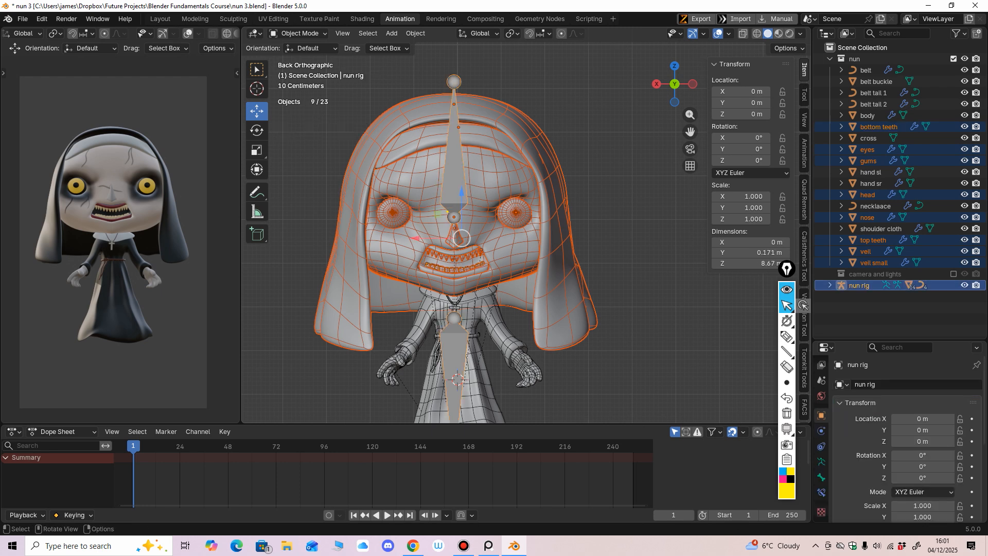
Switch the rig to Pose Mode and parent the selected head parts to the head bone with the Bone option.
left_click(299, 34)
left_click(301, 71)
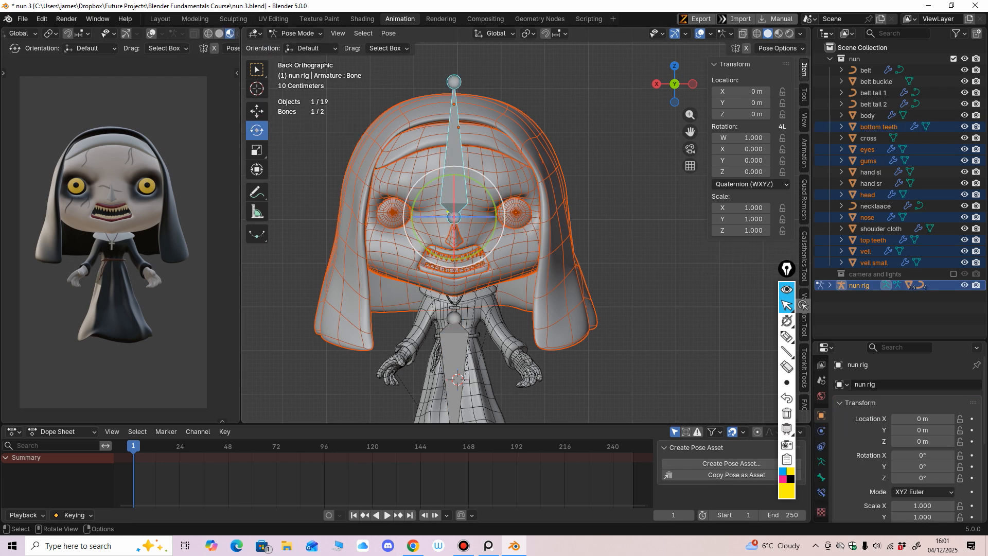
key("ctrl+p")
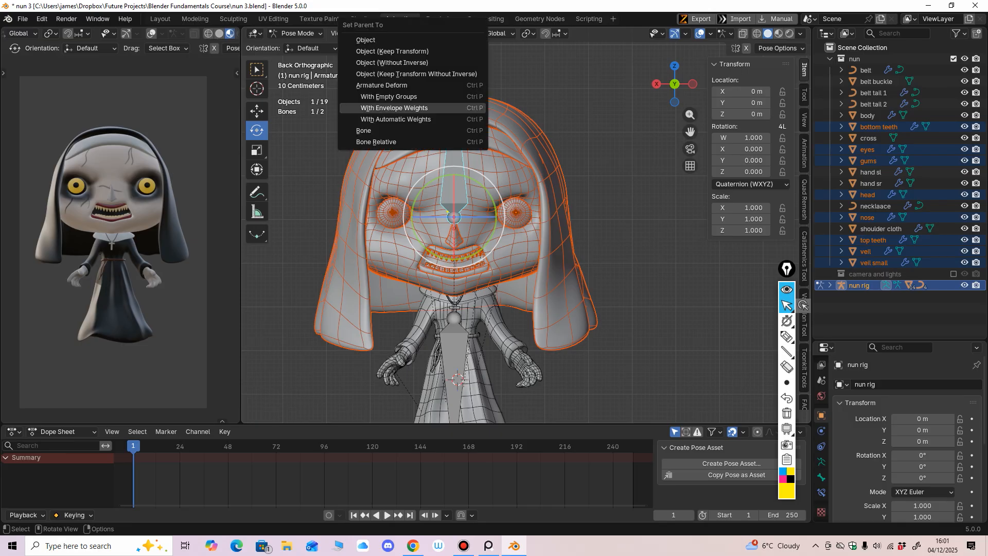
left_click(381, 130)
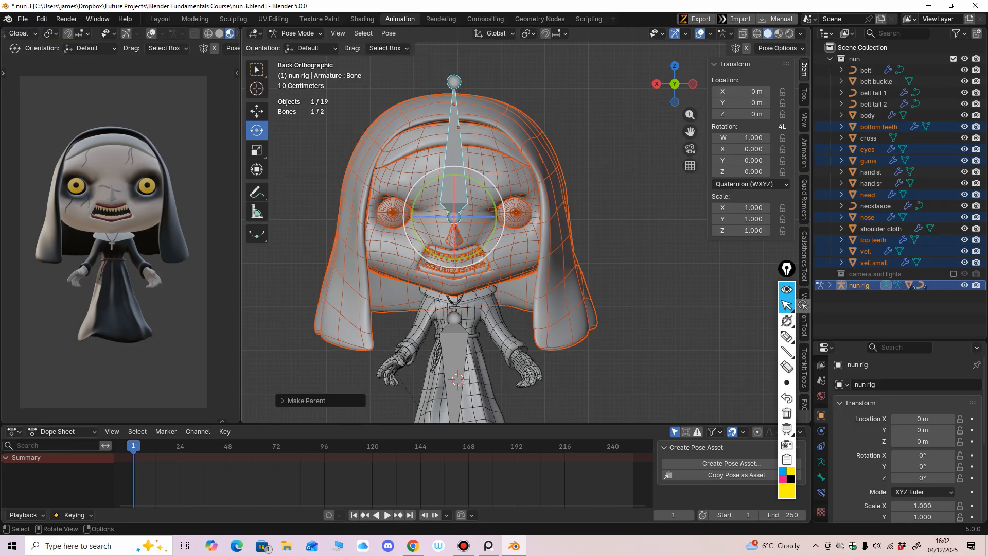
Test the head parts' parenting by rotating and moving the head bone, undoing each change.
middle_click_drag(494, 195, 494, 253, "ctrl")
left_click(560, 154)
left_click(483, 193)
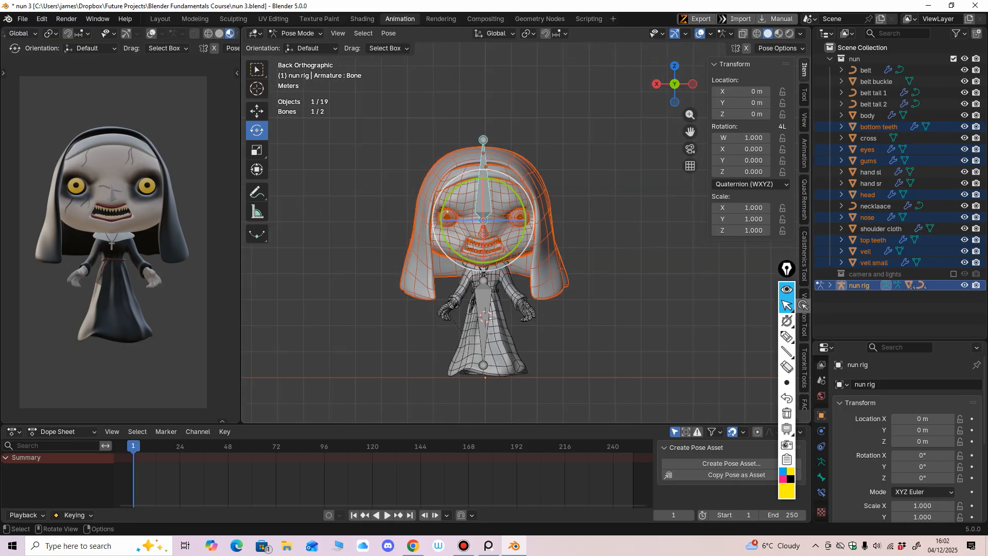
left_click_drag(514, 191, 513, 190)
key("ctrl+z")
left_click(257, 111)
left_click_drag(484, 220, 500, 144)
key("ctrl+z")
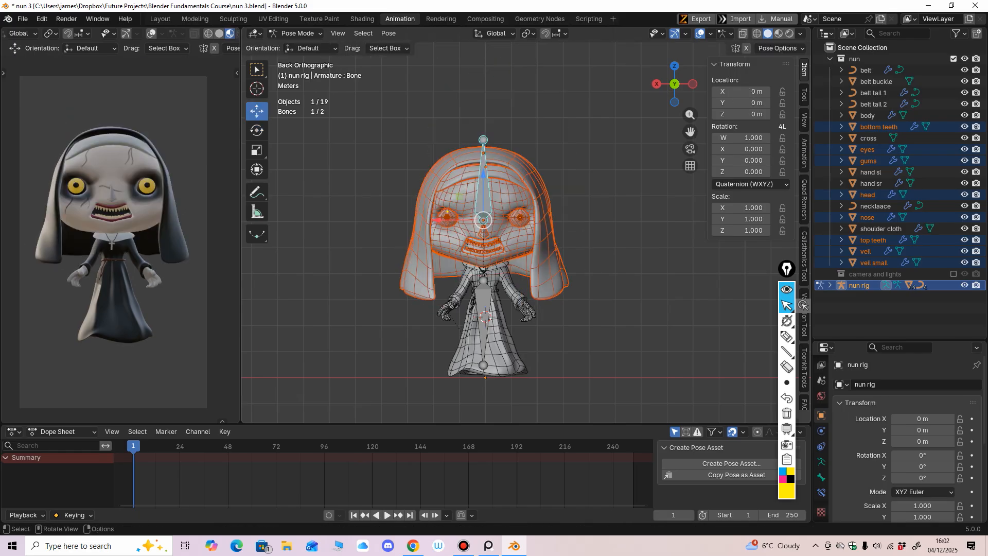
Test-move the head bone and then the body bone, undoing each move.
middle_click_drag(447, 211, 447, 181, "ctrl")
left_click_drag(458, 218, 448, 210)
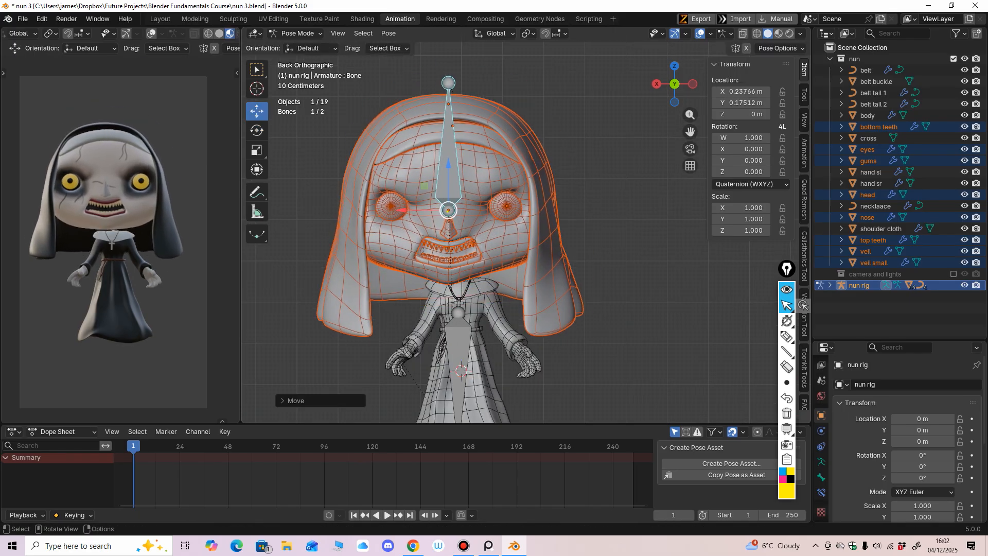
key("ctrl+z")
middle_click_drag(449, 210, 463, 137, "shift")
left_click(474, 288)
left_click_drag(473, 240, 469, 262)
key("ctrl+z")
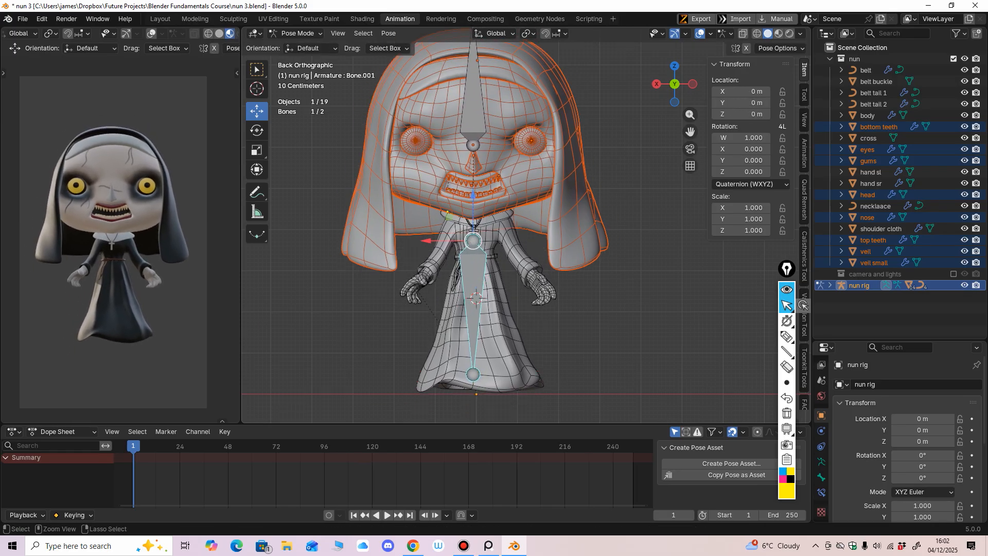
Test-rotate the head bone and the body bone with the Rotate tool, undoing each rotation.
middle_click_drag(500, 272, 500, 316, "ctrl")
left_click(486, 178)
left_click(256, 130)
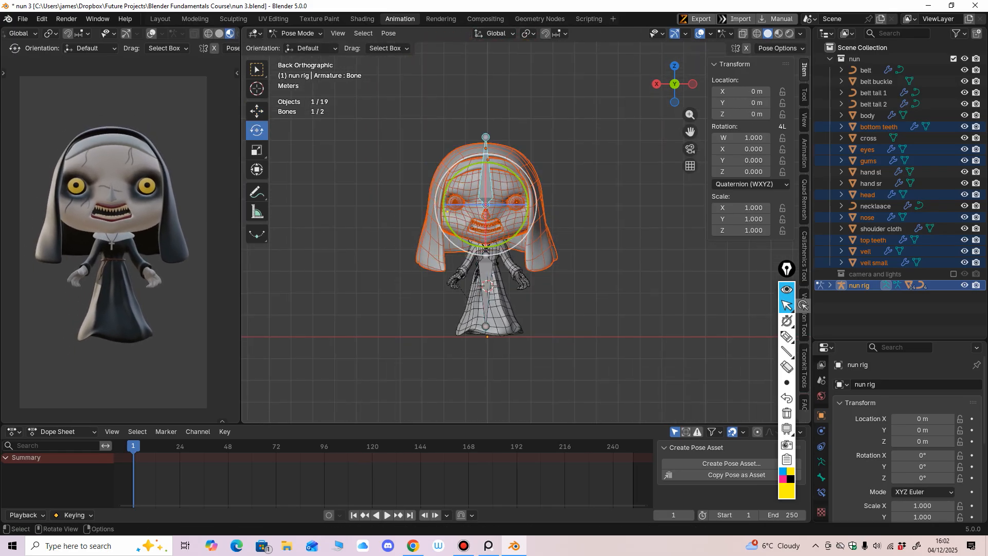
mouse_move(447, 212)
left_mouse_down()
mouse_move(447, 194)
mouse_move(448, 218)
left_mouse_up()
key("ctrl+z")
mouse_move(522, 282)
left_mouse_down()
mouse_move(515, 291)
mouse_move(526, 279)
left_mouse_up()
key("ctrl+z")
Test-move the body bone with the Move tool in the back view and cancel the move.
left_click(257, 112)
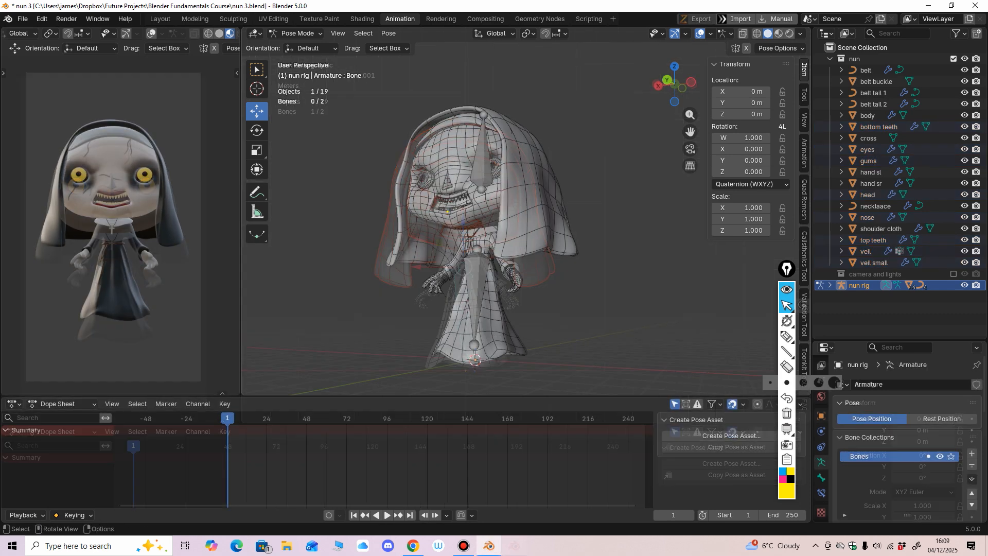
mouse_move(463, 232)
middle_mouse_down()
mouse_move(520, 236)
mouse_move(445, 240)
middle_mouse_up()
left_click(480, 296)
middle_click_drag(480, 295, 507, 291, "alt")
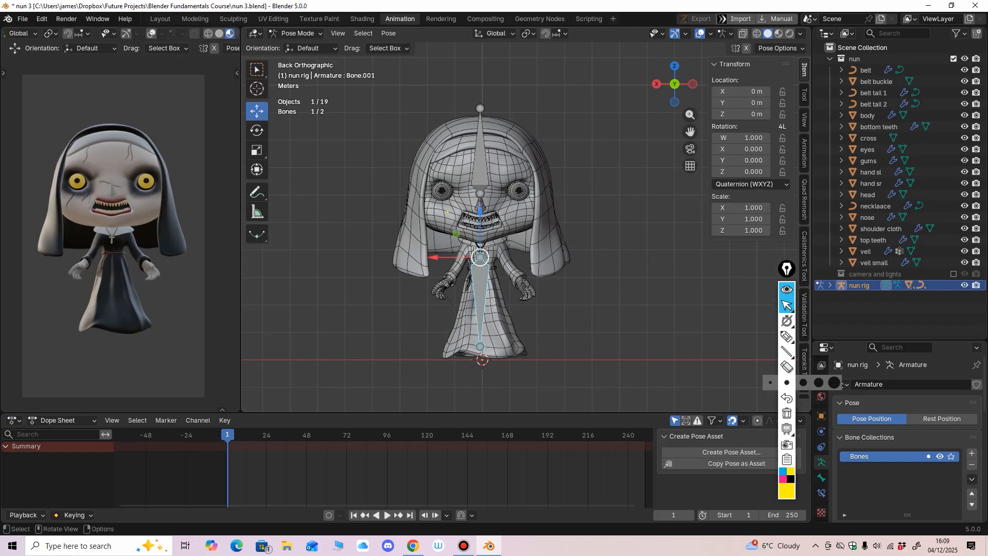
left_click_drag(480, 257, 488, 286)
right_click(488, 286)
left_click(480, 157)
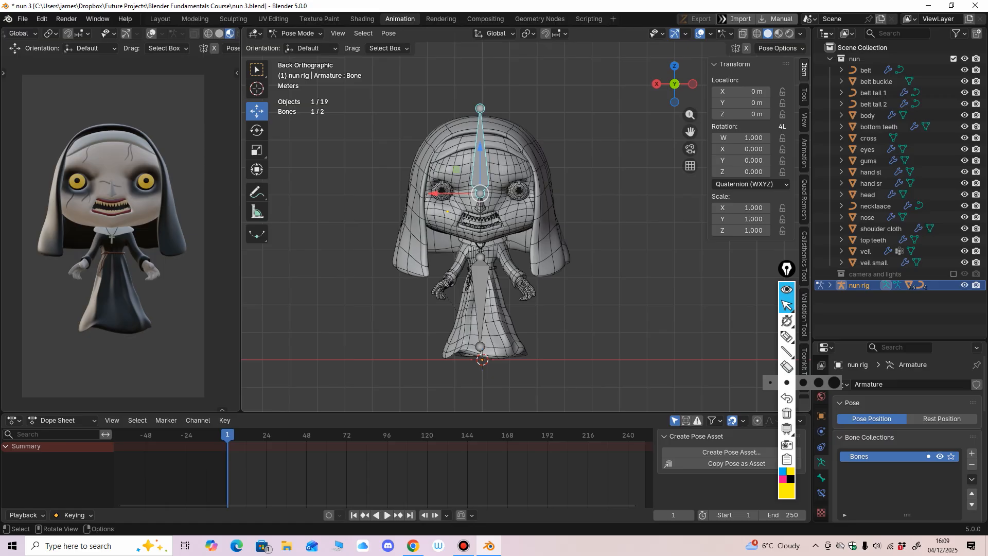
middle_click_drag(515, 231, 417, 220)
scroll(514, 227, "down", 1)
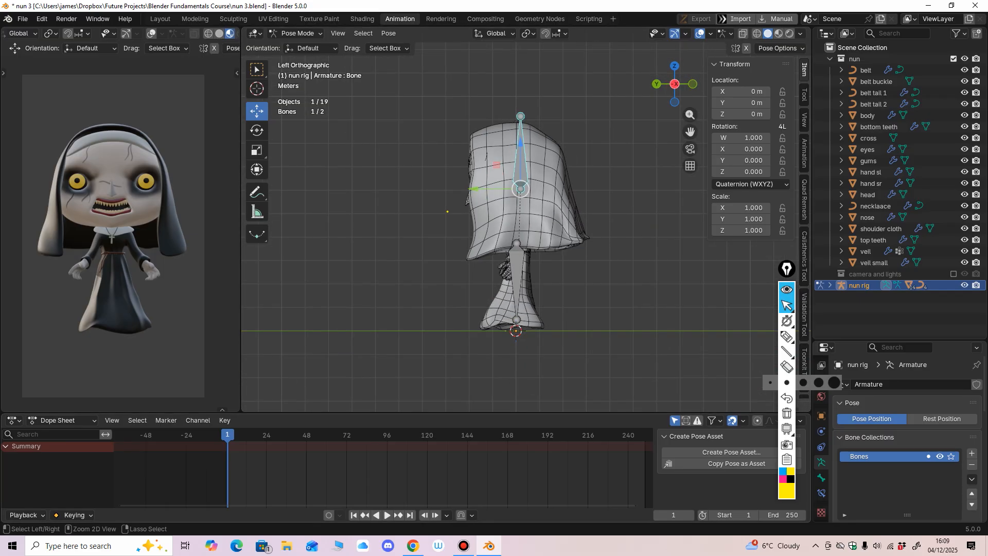
scroll(184, 468, "down", 1)
left_click(787, 290)
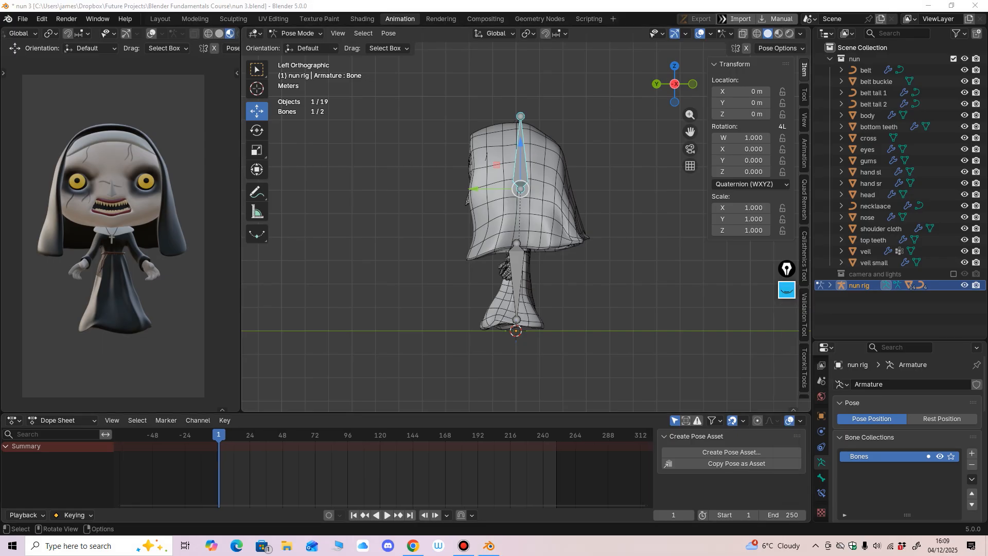
left_click_drag(787, 275, 777, 250)
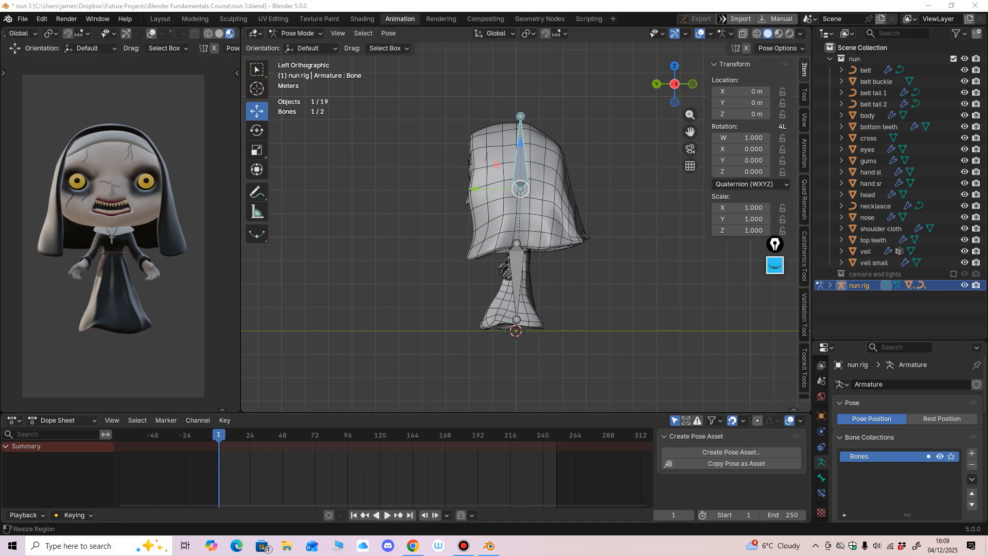
Change the Dope Sheet to a Timeline, set the end frame to 80, and fit the frame range in view.
left_click(13, 420)
left_click(170, 321)
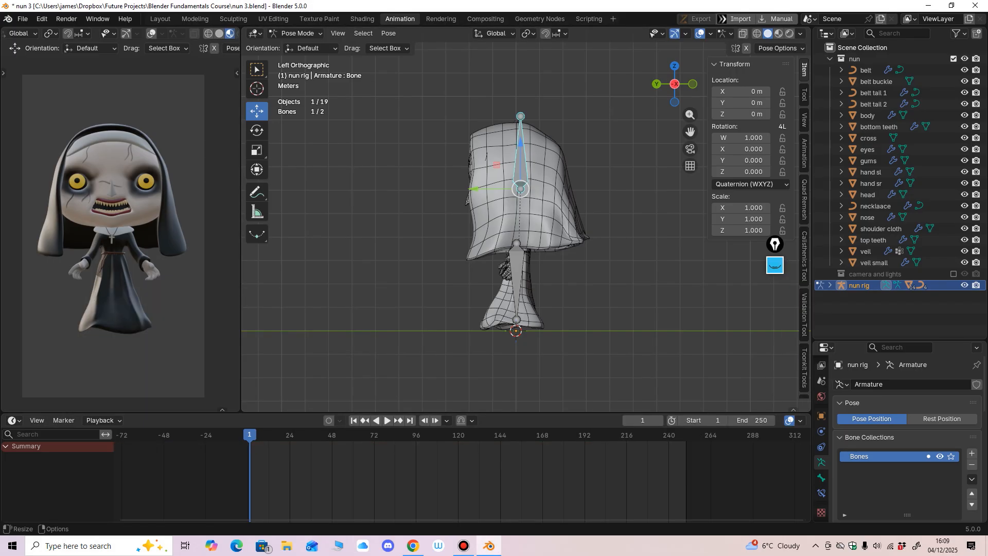
left_click(753, 421)
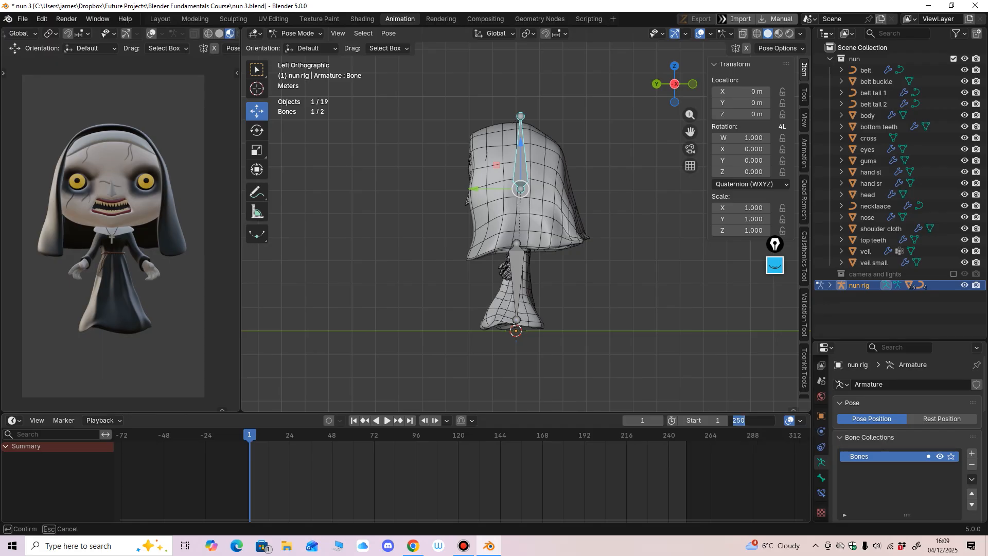
type("80")
key("Return")
key("Home")
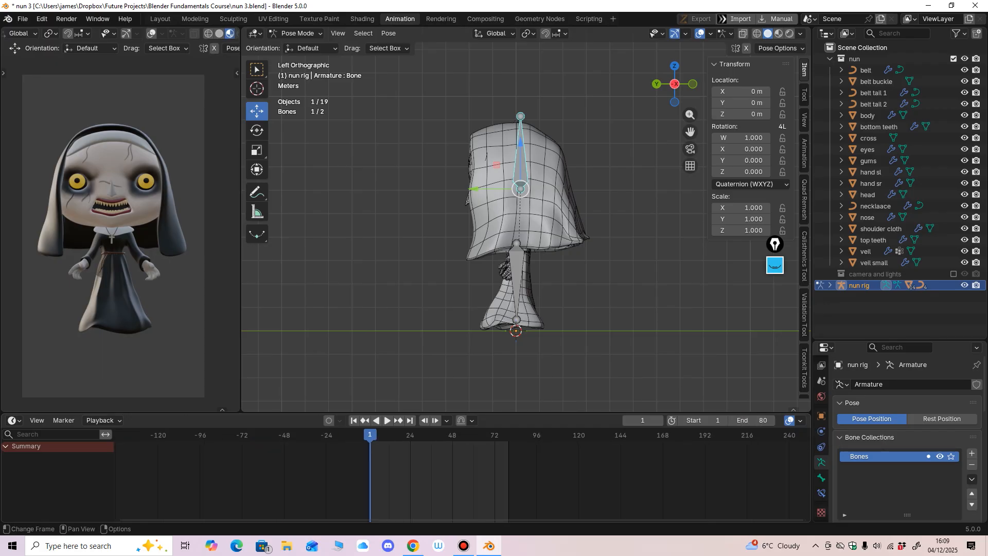
Turn on Auto Keying, insert keyframes for both bones at frame 1, and expand the rig action's channels.
middle_click_drag(520, 226, 628, 232)
key("a")
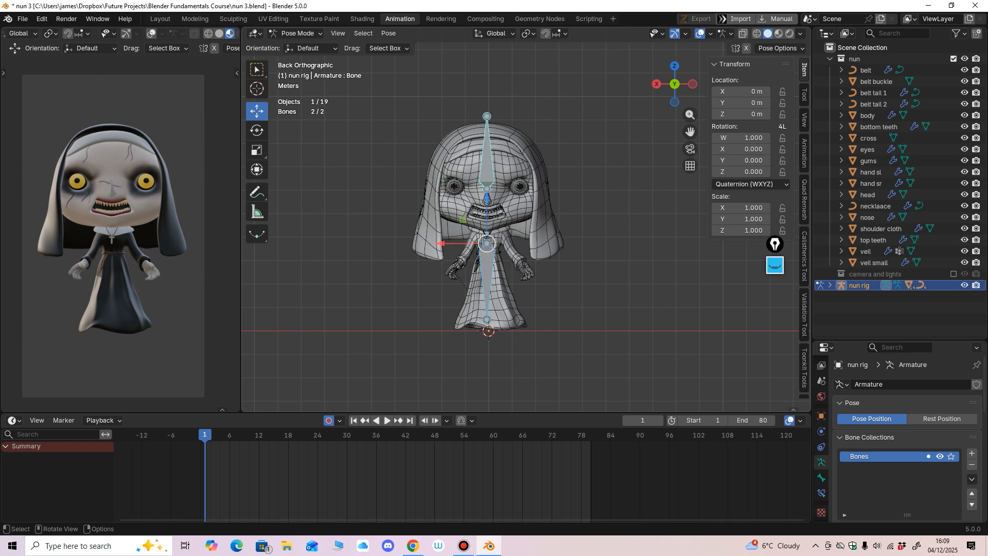
key("i")
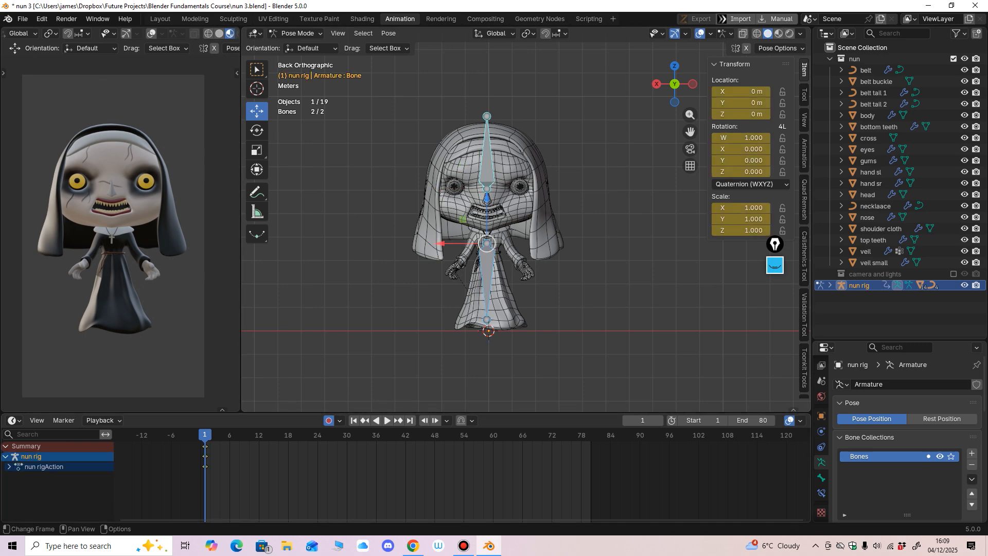
key("i")
key("Return")
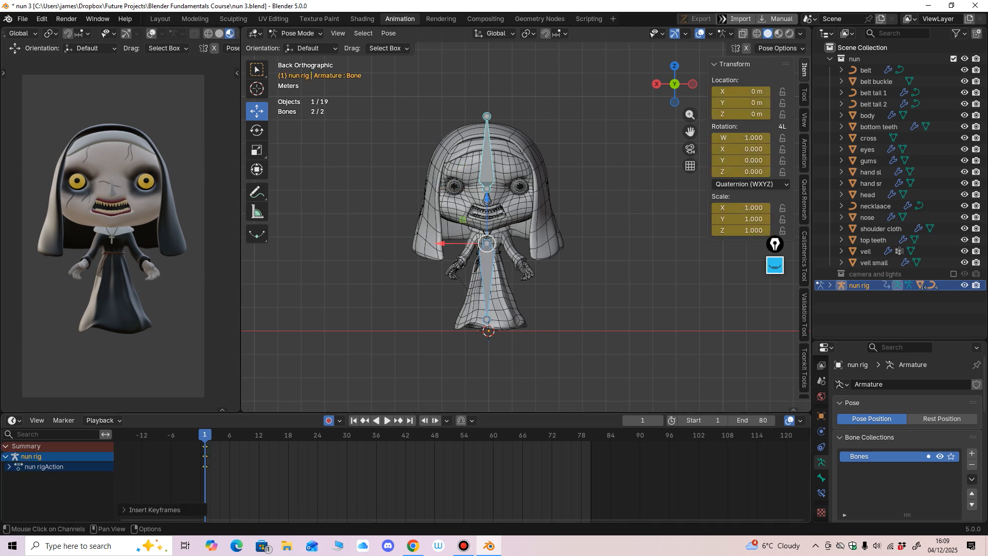
left_click(10, 466)
scroll(527, 224, "up", 1)
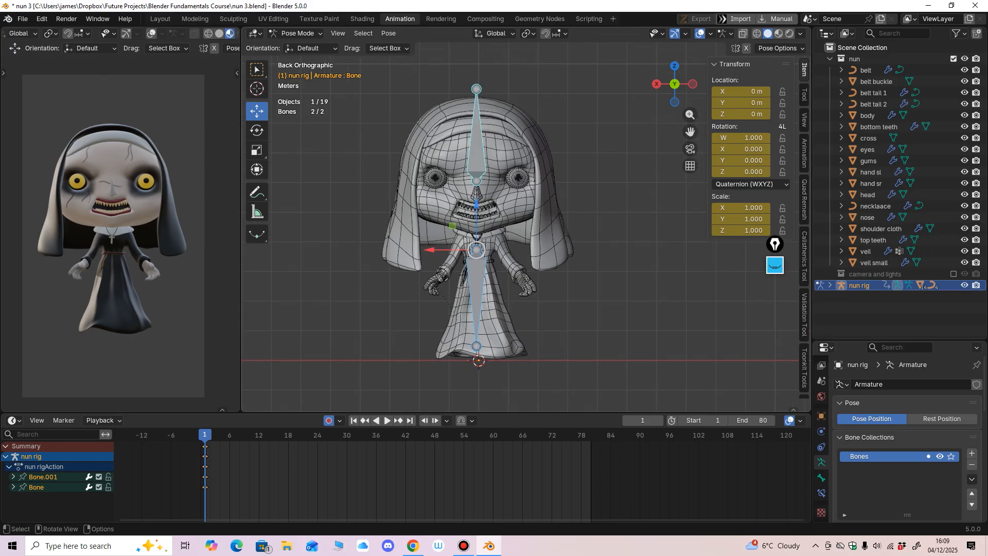
Raise the body bone about 0.625 m along the global Z axis at frame 1.
middle_click_drag(526, 223, 446, 218, "shift")
left_click(502, 293)
middle_click_drag(502, 294, 479, 293)
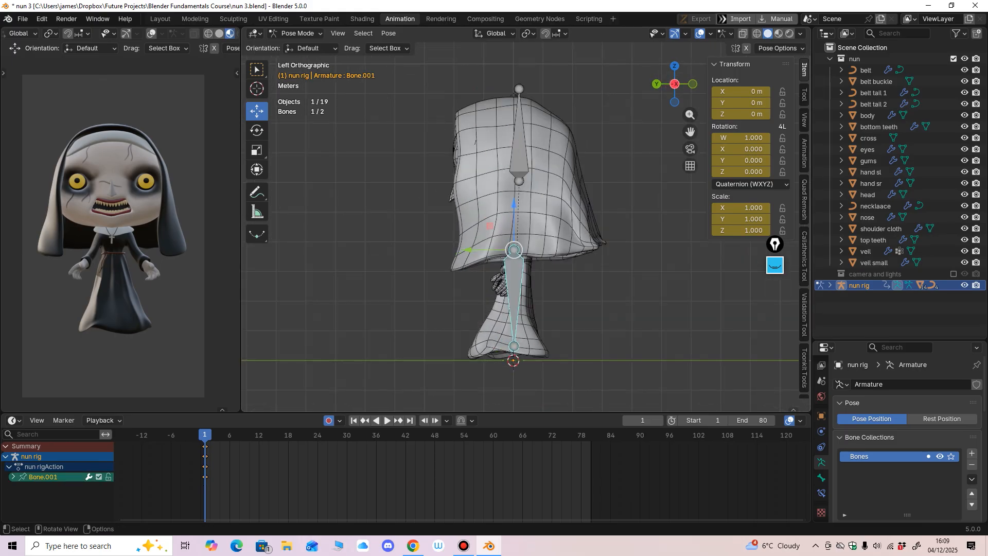
key("g")
key("z")
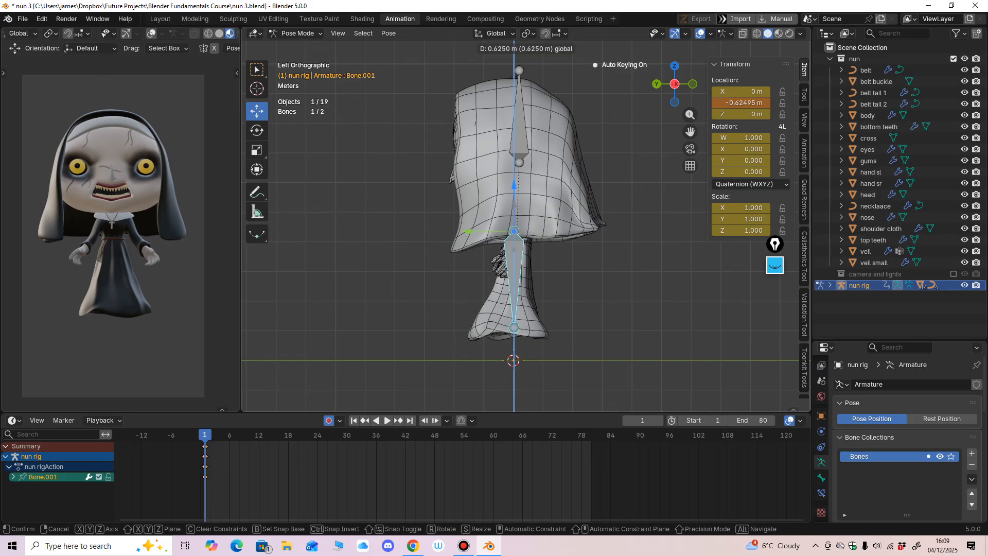
key("Return")
Copy both bones' frame 1 keyframes to frame 80 and set the timeline's end frame to 79.
scroll(526, 227, "down", 1)
key("a")
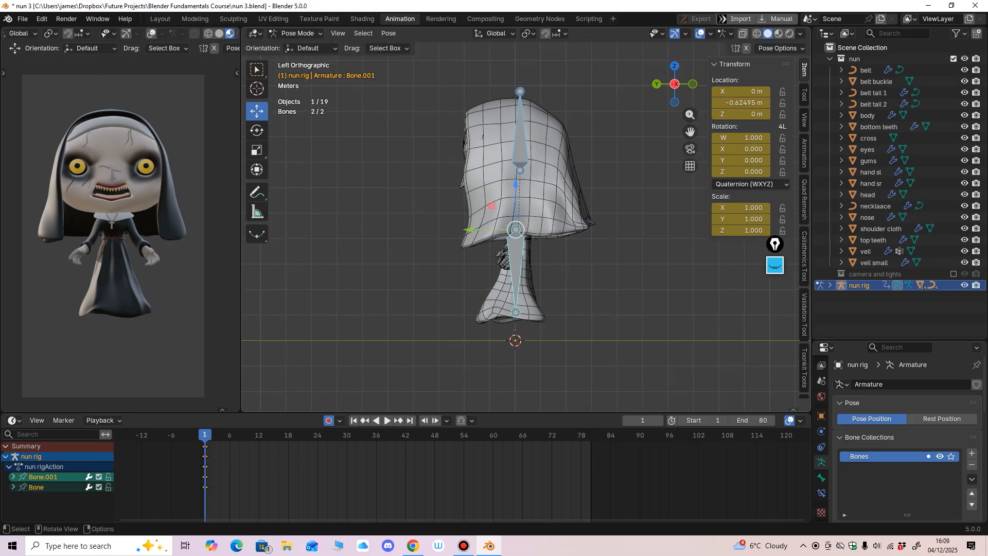
key("shift+Right")
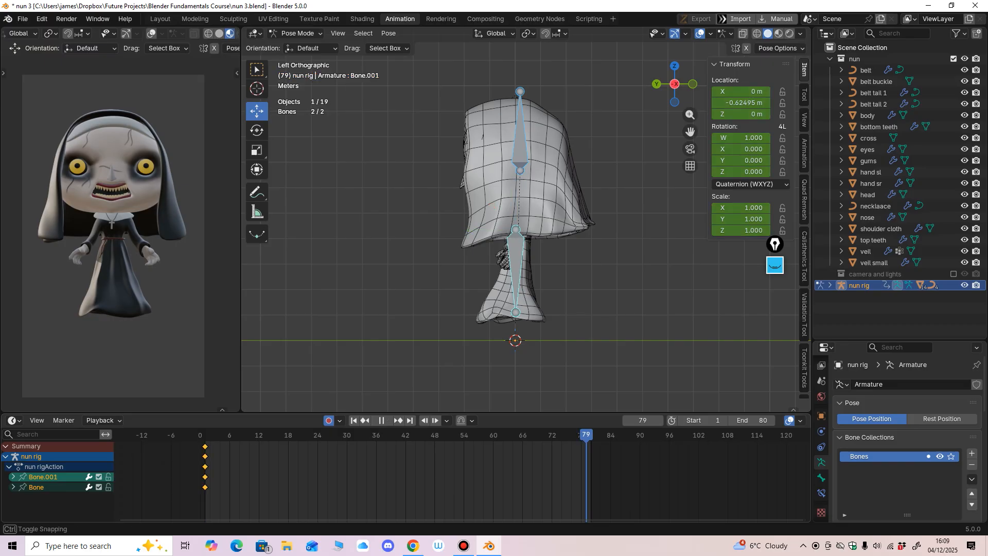
key("ctrl+v")
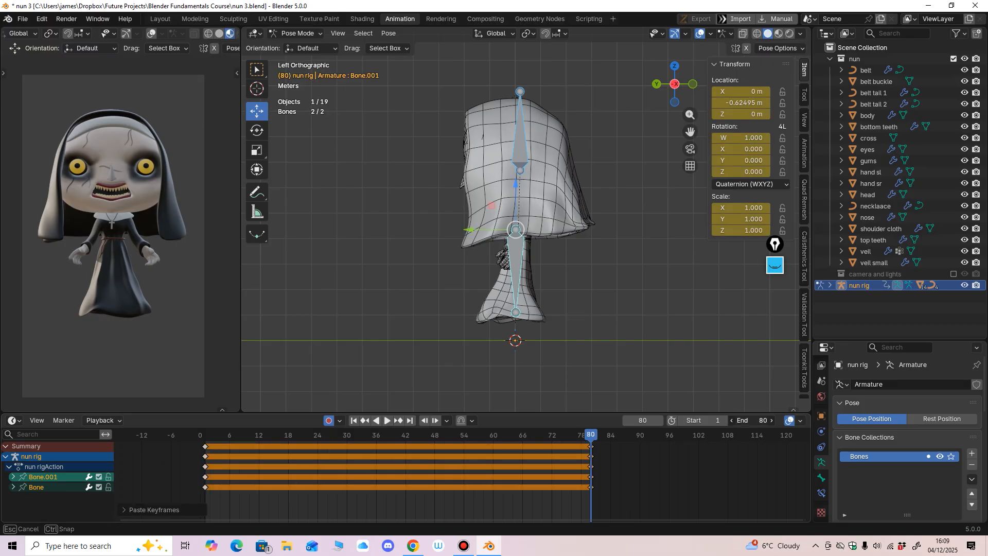
type("79")
key("Return")
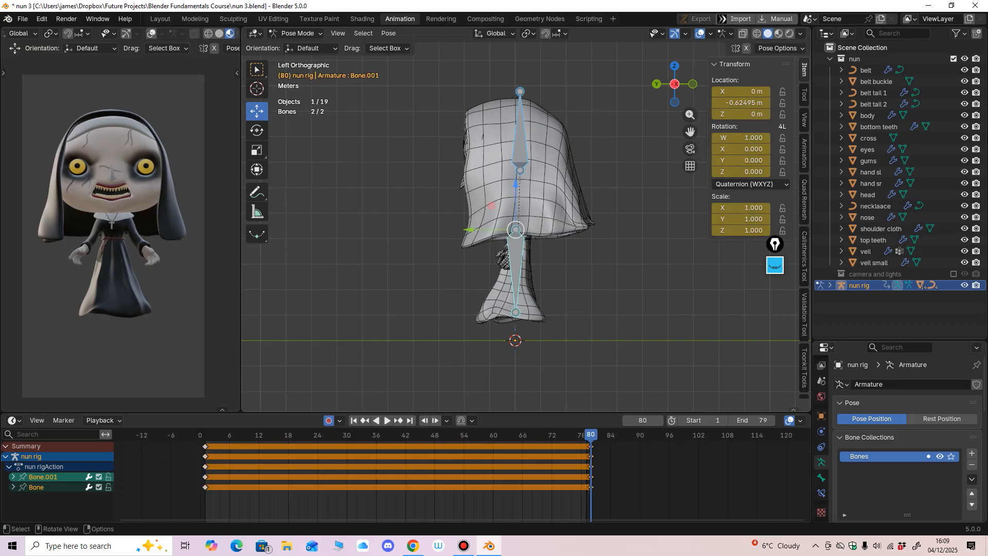
At frame 40, raise the body bone in the back view to a Y location of about -1.27 m.
key("ctrl+KP_1")
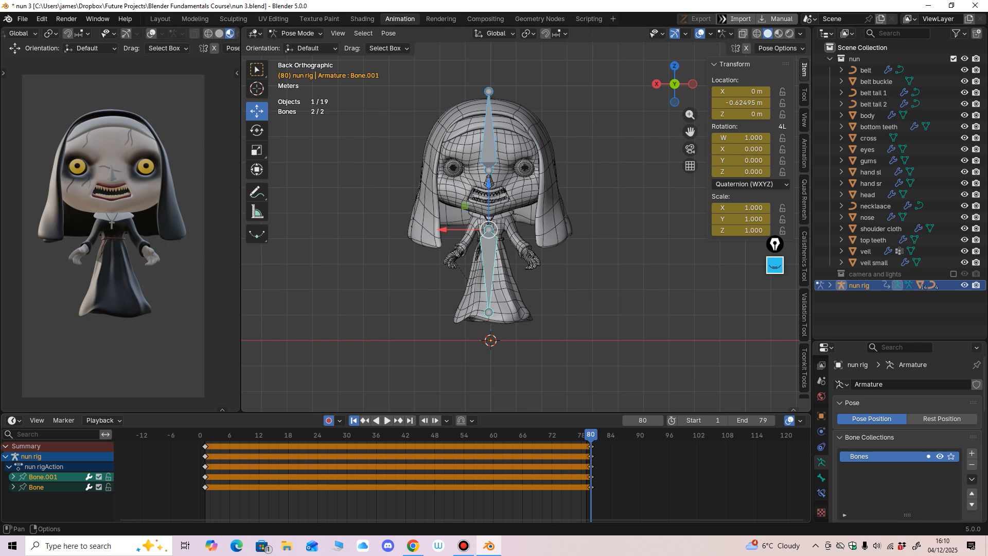
key("shift+Left")
key("space")
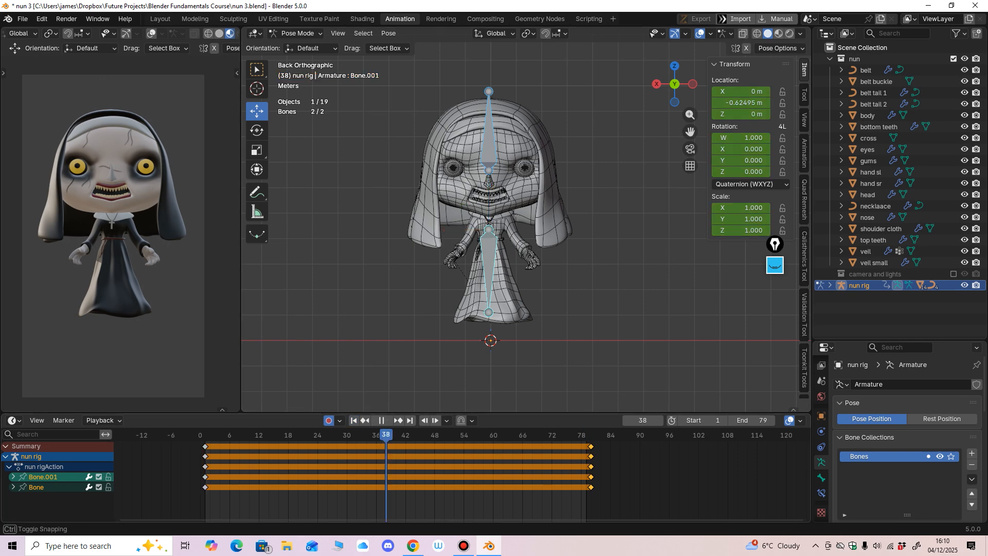
left_click_drag(401, 435, 396, 434)
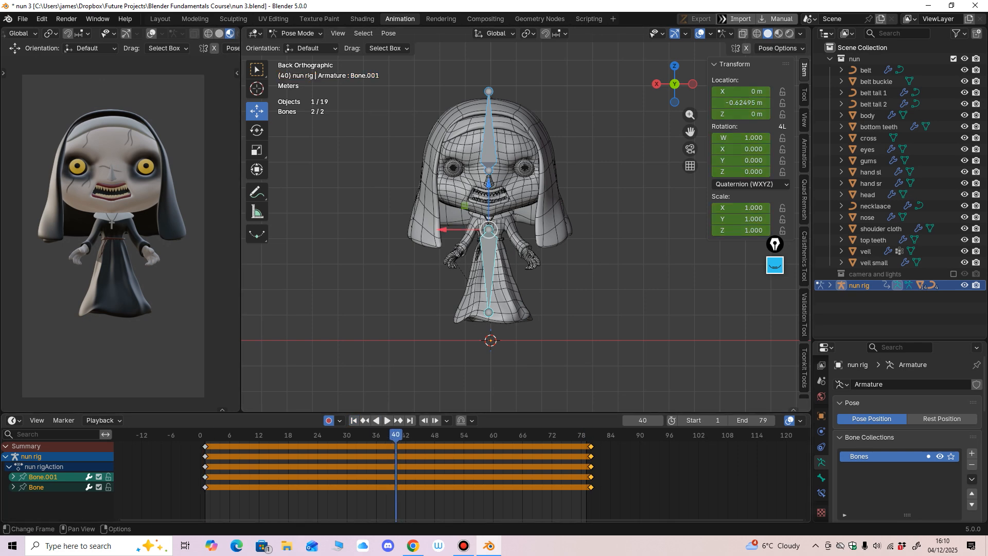
middle_click_drag(496, 257, 497, 232, "ctrl")
left_click(479, 268)
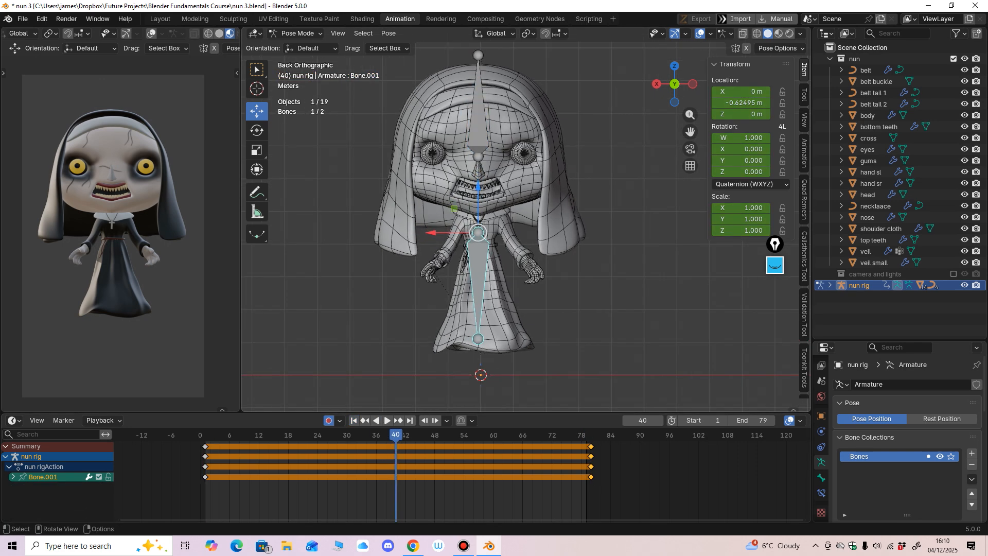
left_click_drag(478, 186, 478, 165)
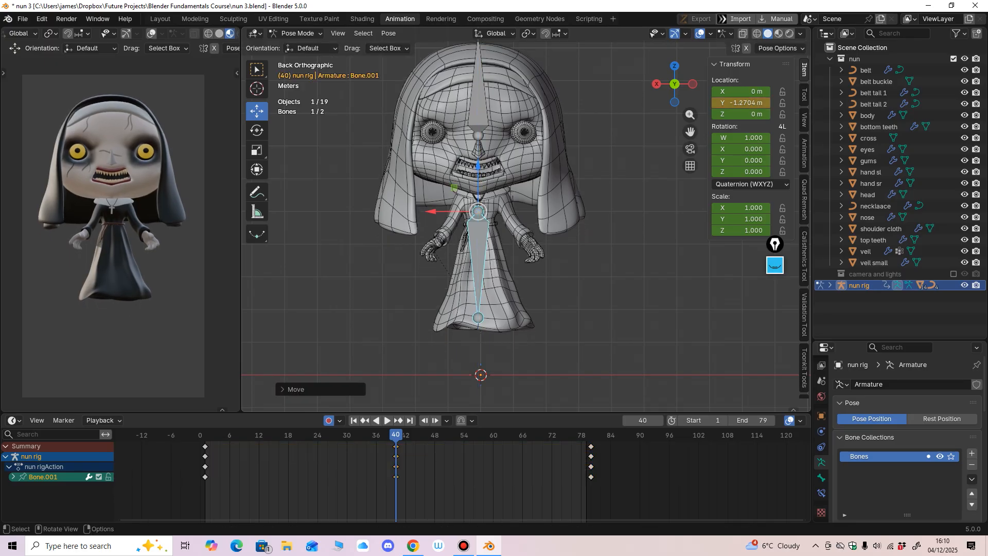
Insert keyframes for both bones at frame 40.
middle_click_drag(478, 165, 478, 187, "ctrl")
key("a")
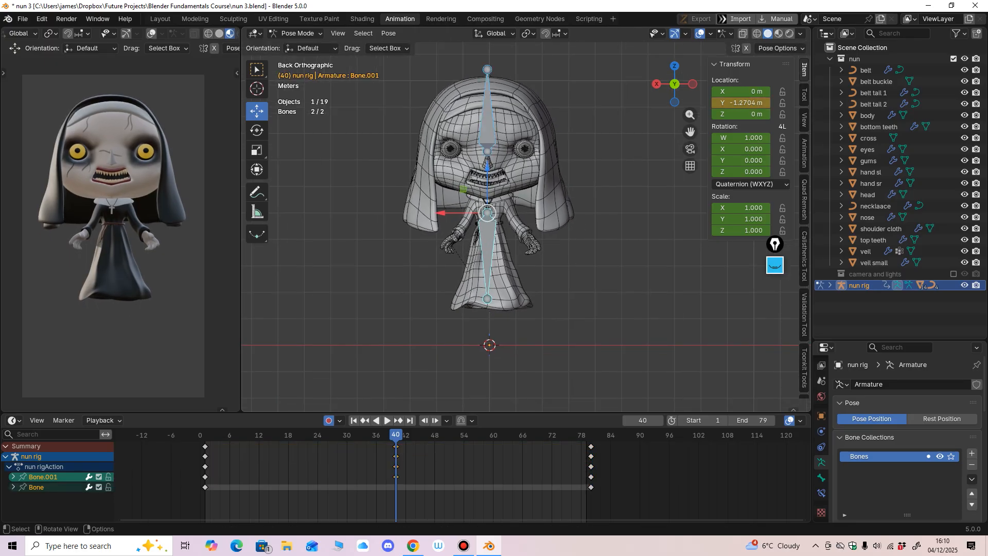
key("i")
key("Return")
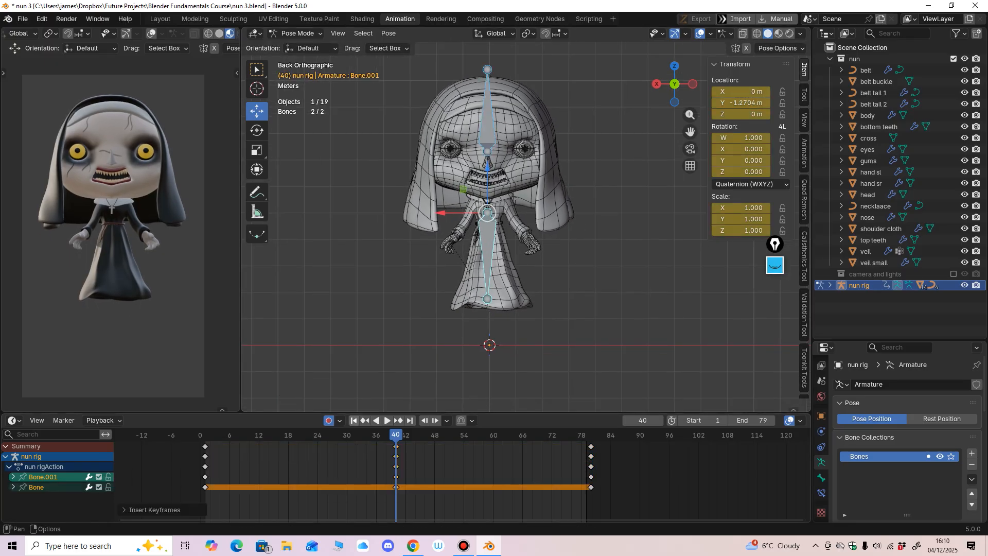
Play the floating animation from the first frame, stop it and return to frame 1.
key("shift+Left")
key("space")
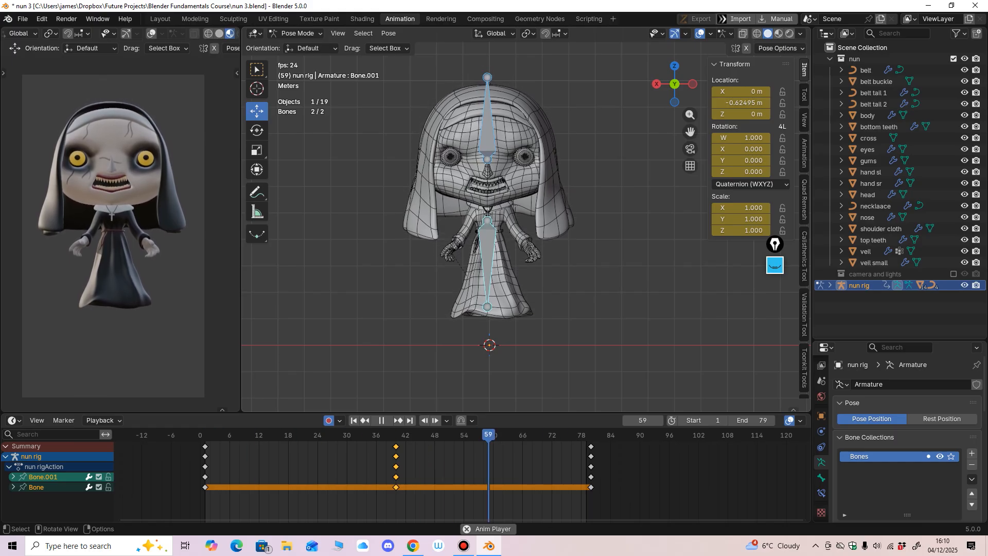
key("space")
left_click(391, 434)
key("shift+Left")
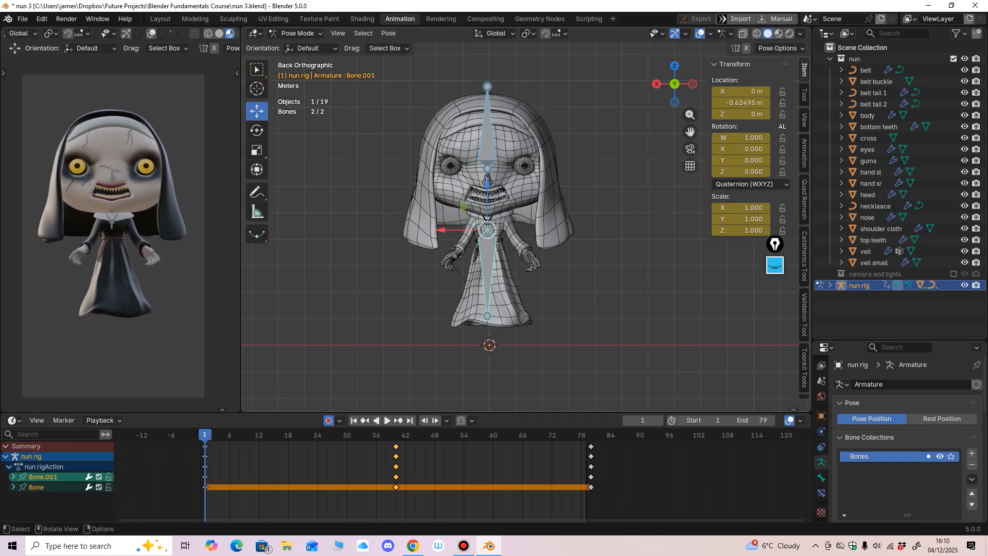
Rotate the body bone about 4 degrees around the global X axis in the left view at frame 1.
middle_click_drag(555, 221, 443, 219)
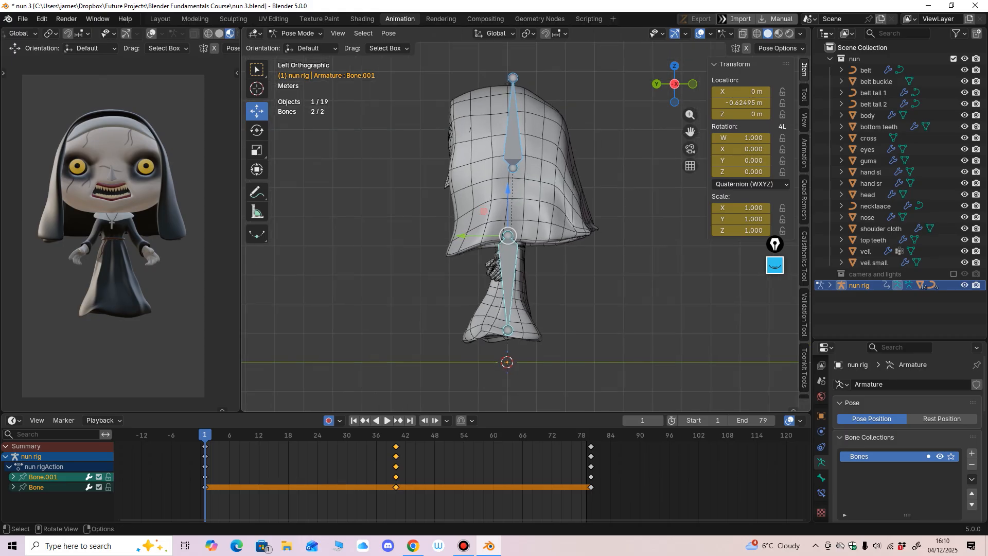
key("alt+a")
left_click(508, 278)
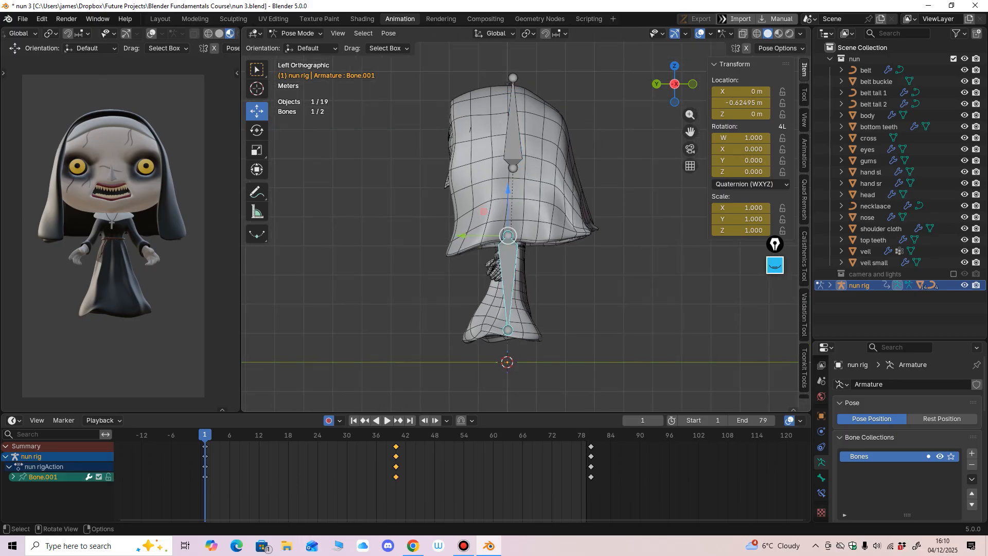
key("shift+space")
key("r")
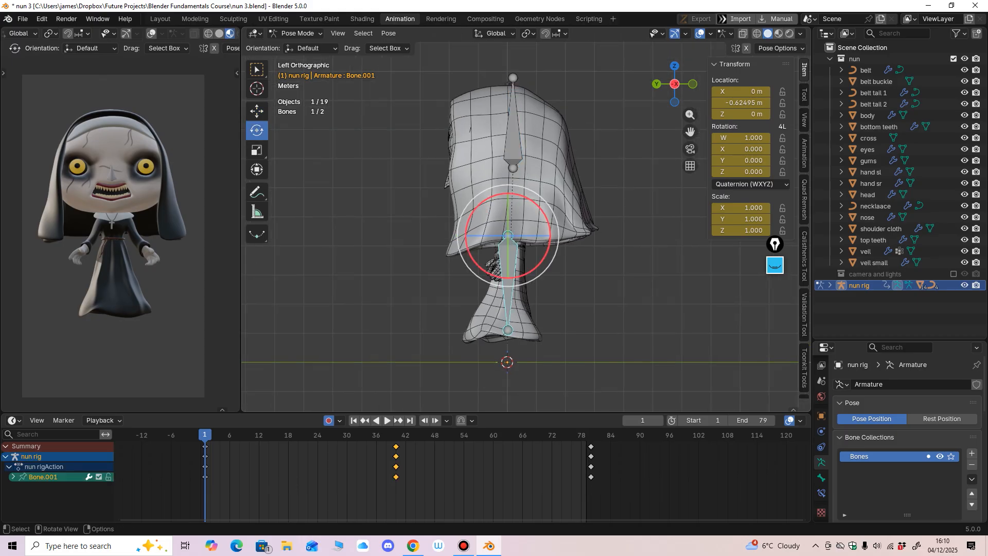
left_click_drag(544, 216, 541, 215)
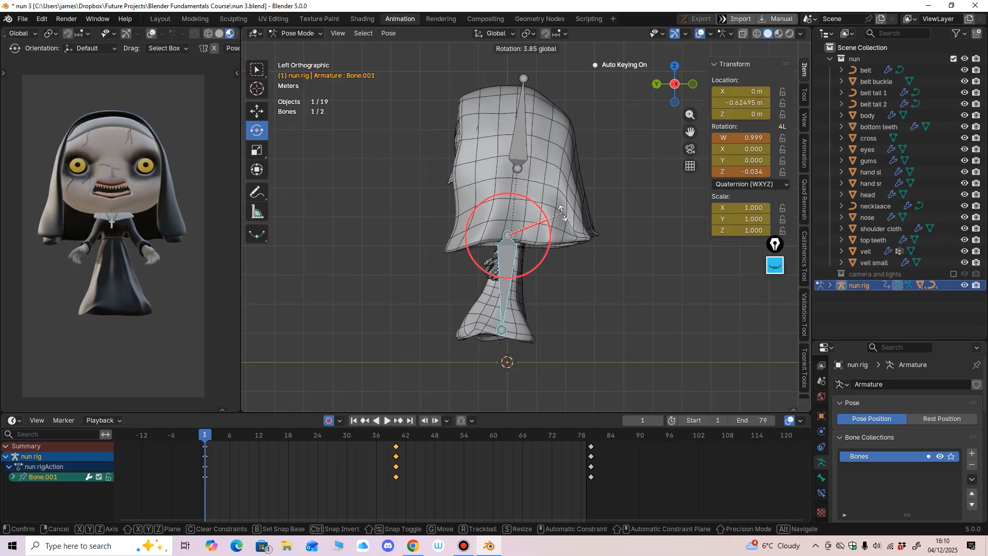
left_click_drag(563, 213, 562, 212)
Tilt the head bone slightly around the global X axis at frame 1 with the Rotate tool.
left_click(519, 142)
left_click_drag(542, 142, 539, 138)
middle_click_drag(538, 138, 548, 141)
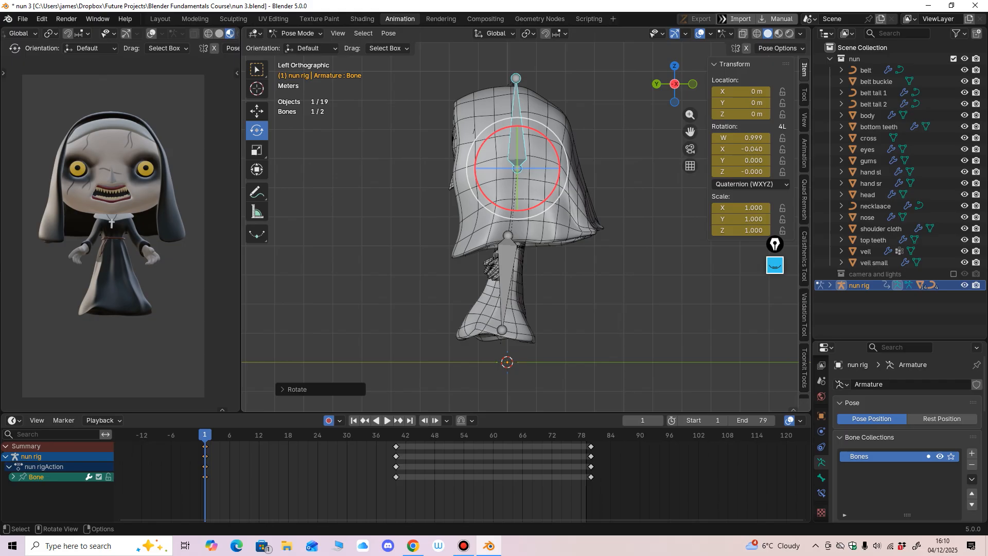
left_click_drag(549, 141, 547, 139)
Try to paste the rotated frame 1 pose of both bones at frame 80 and check it in playback.
left_click(506, 273, "shift")
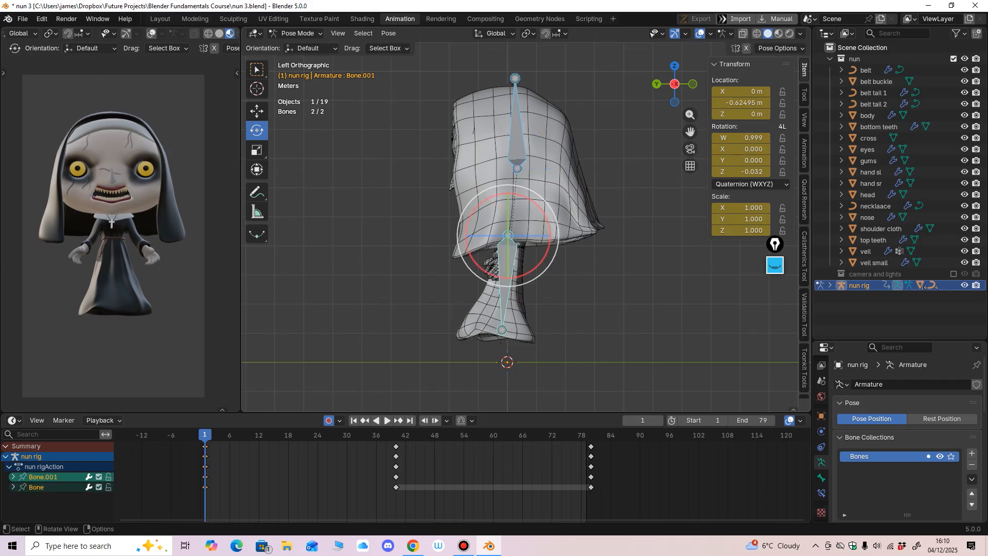
key("Up")
key("Up")
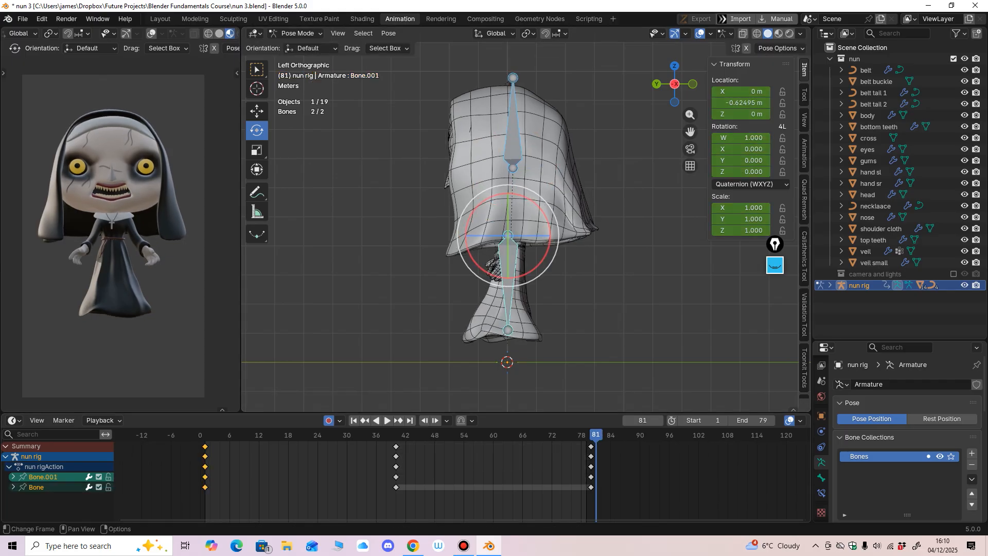
key("ctrl+v")
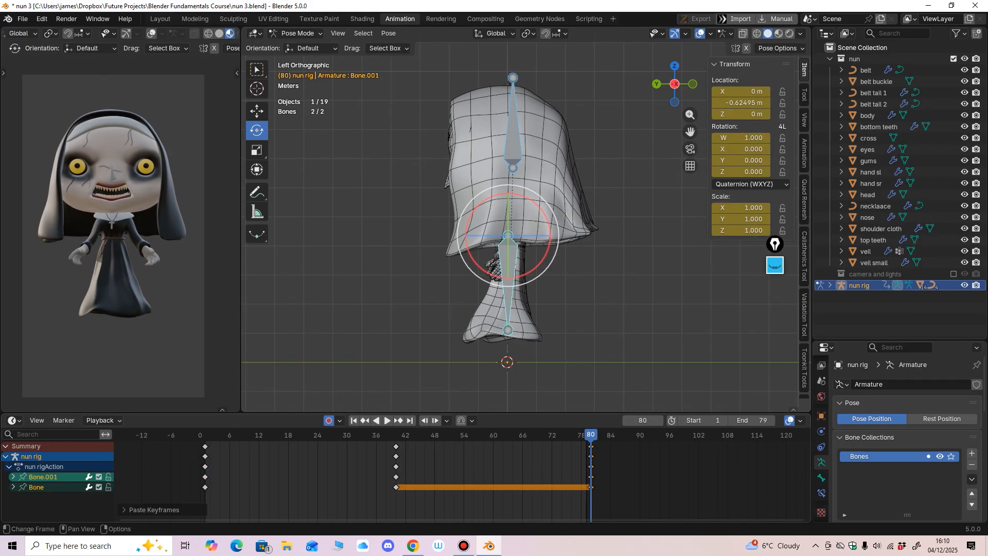
key("space")
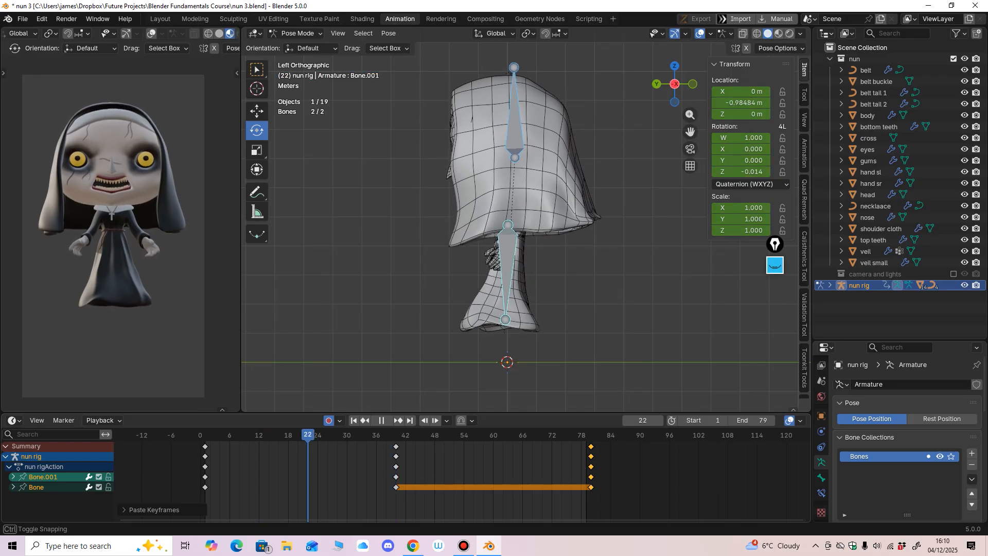
key("Escape")
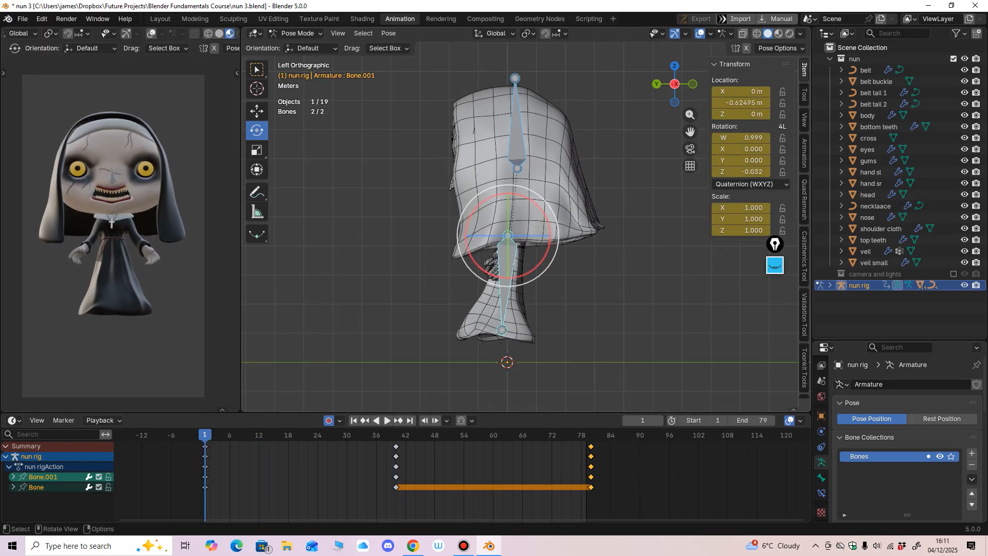
At frame 40, rotate the body bone and the head bone opposite to their frame 1 tilt.
key("Up")
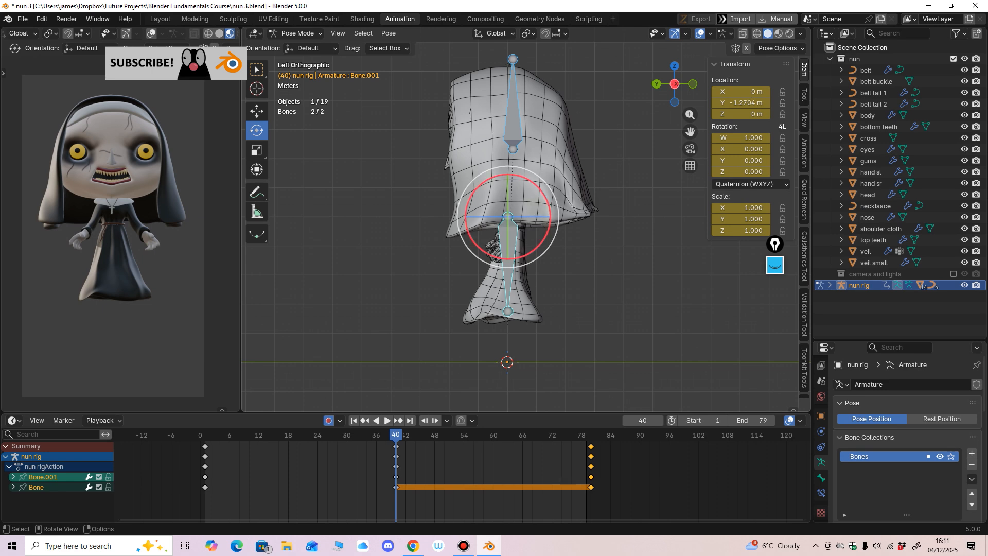
left_click(513, 103)
left_click_drag(538, 125, 539, 127)
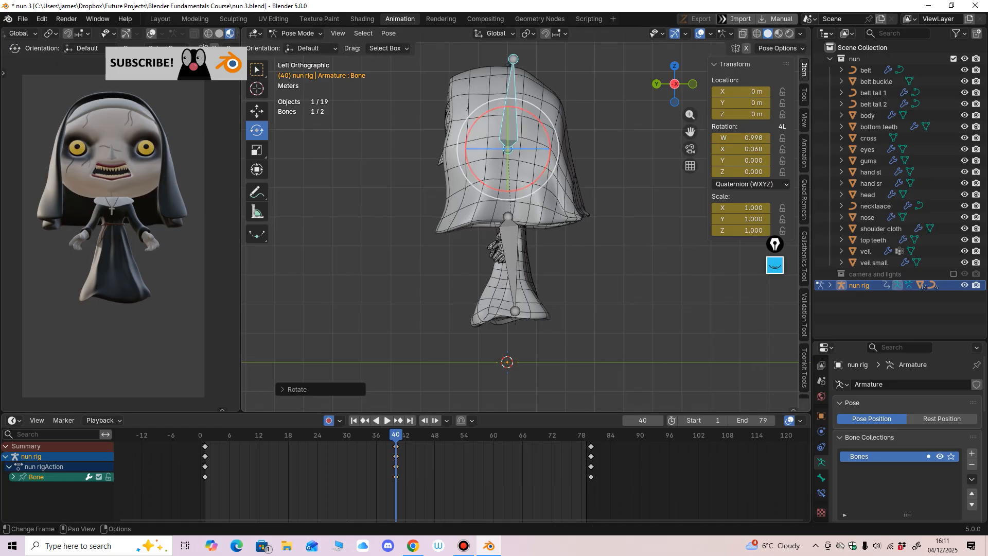
Play the animation from the start and step between the keyframes to check the bone rotations.
key("shift+Left")
key("space")
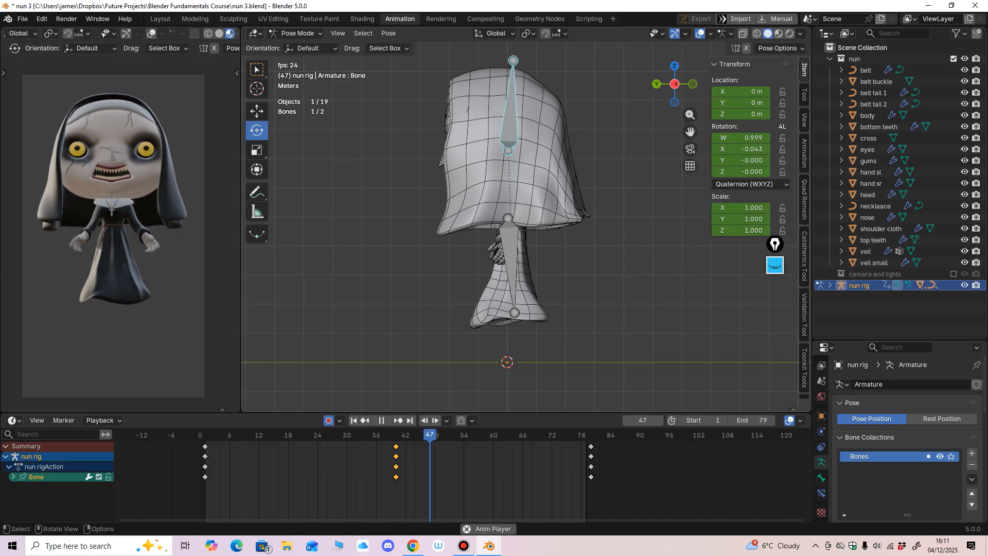
key("space")
key("Down")
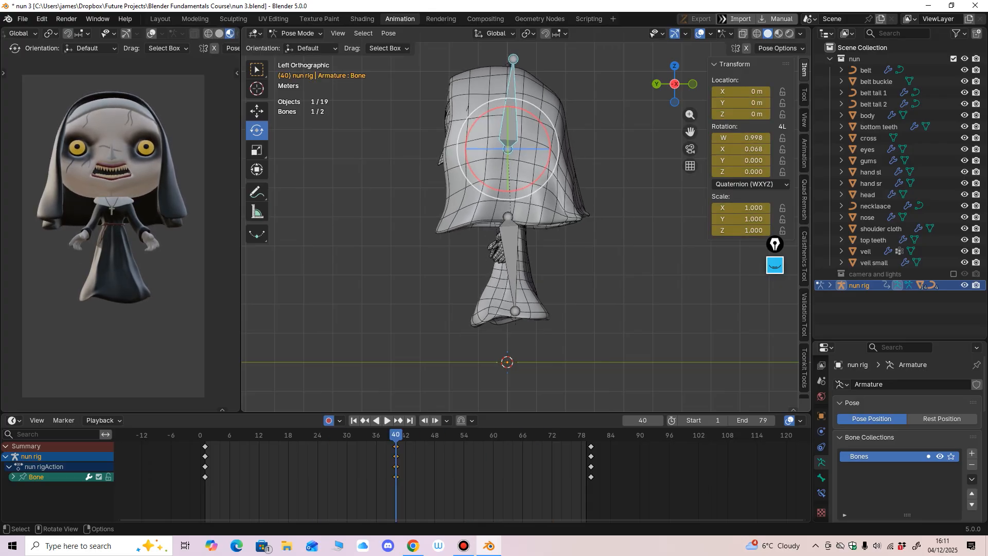
key("Up")
key("Down")
key("Down")
Select both bones and try to copy their frame 1 keyframes to frame 80.
left_click(507, 266)
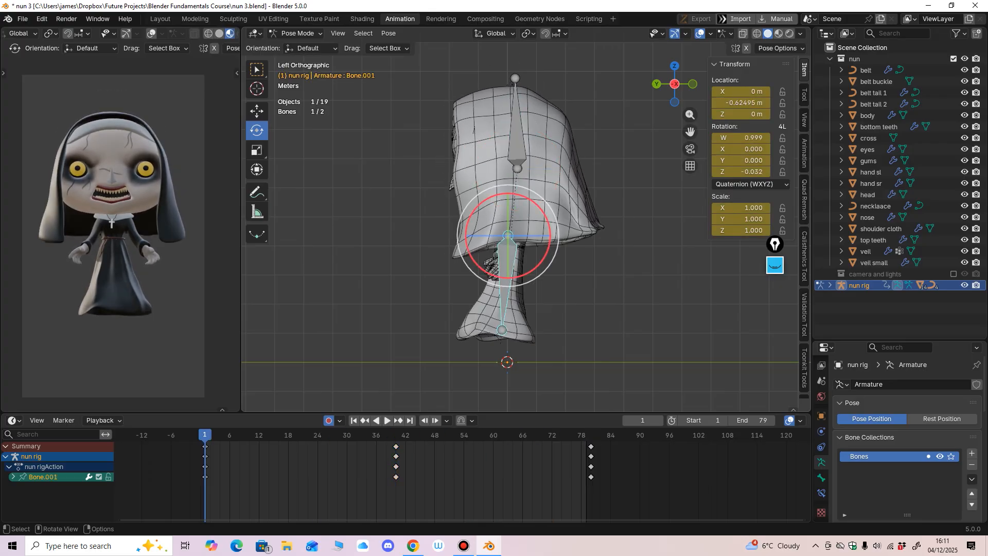
left_click(516, 141, "shift")
left_click_drag(234, 444, 177, 520)
key("ctrl+c")
left_click(591, 435)
key("ctrl+v")
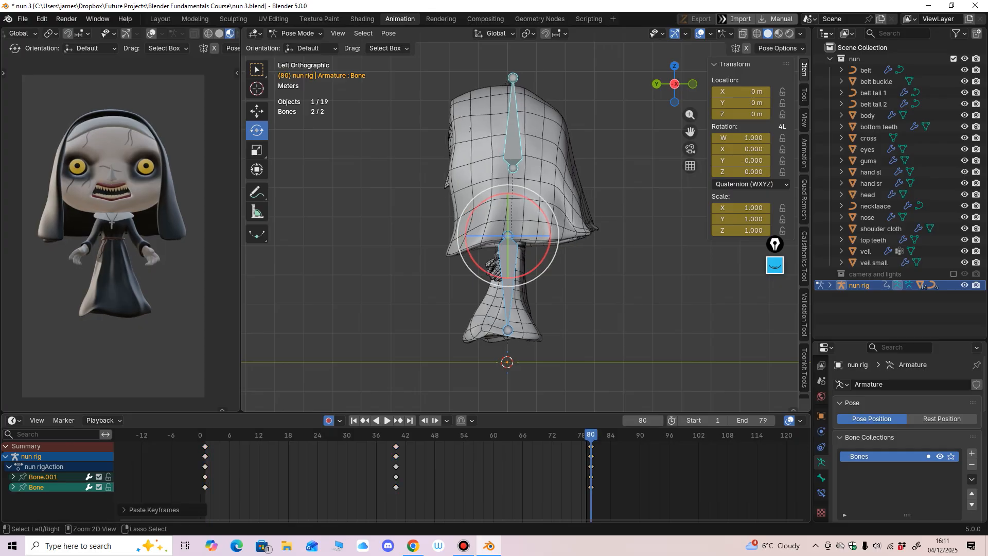
Return to frame 1, copy both bones' keyframes there onto frame 80 again, and play the loop.
key("shift+Left")
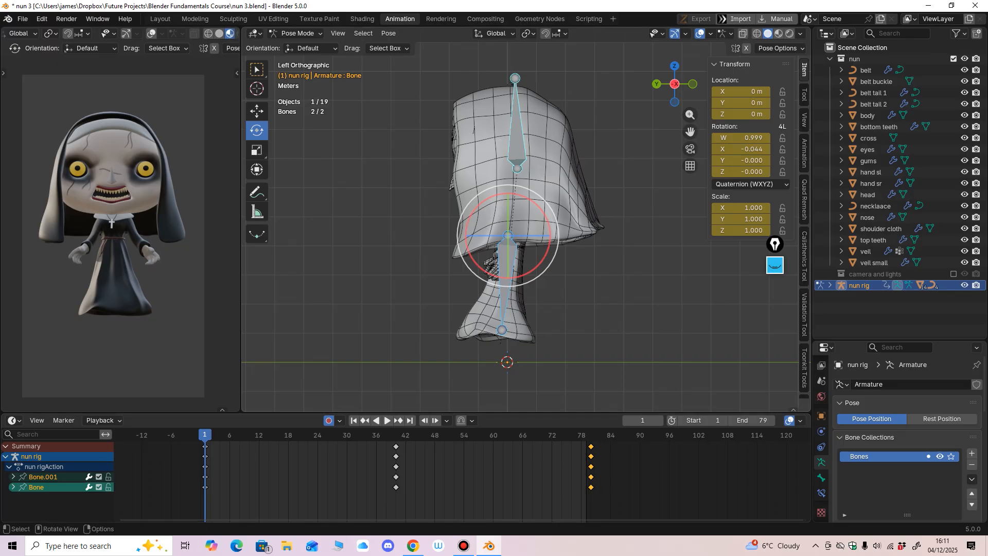
key("i")
key("Return")
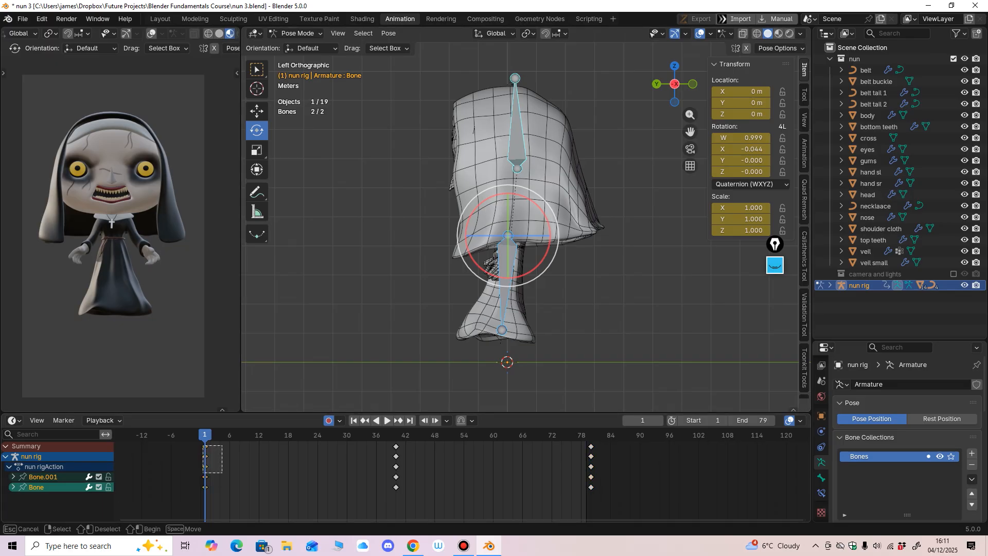
left_click(590, 435)
key("ctrl+v")
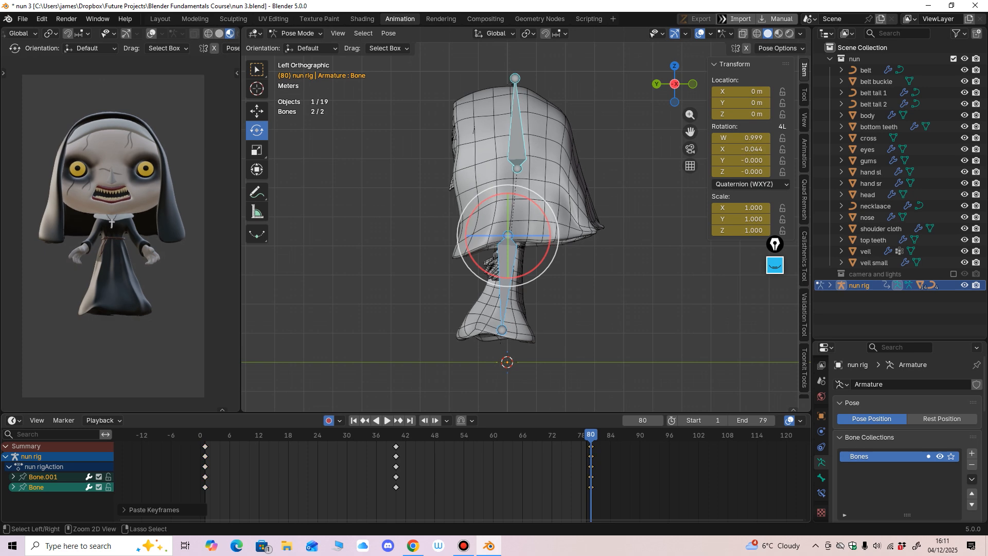
key("space")
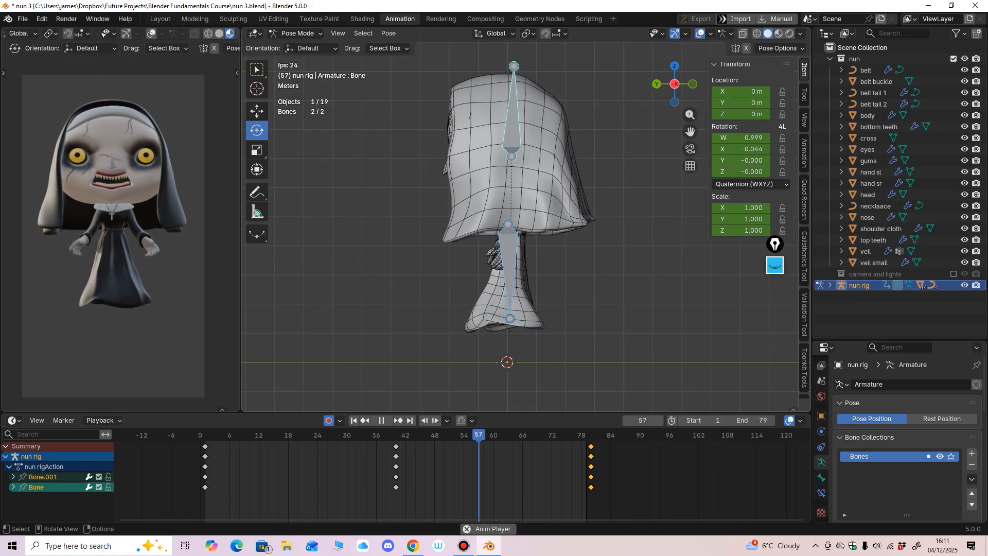
Review the playing loop from the front and open the output format settings, then stop playback and return to frame 1.
middle_click_drag(504, 206, 607, 218)
scroll(607, 217, "down", 1)
scroll(822, 437, "up", 1)
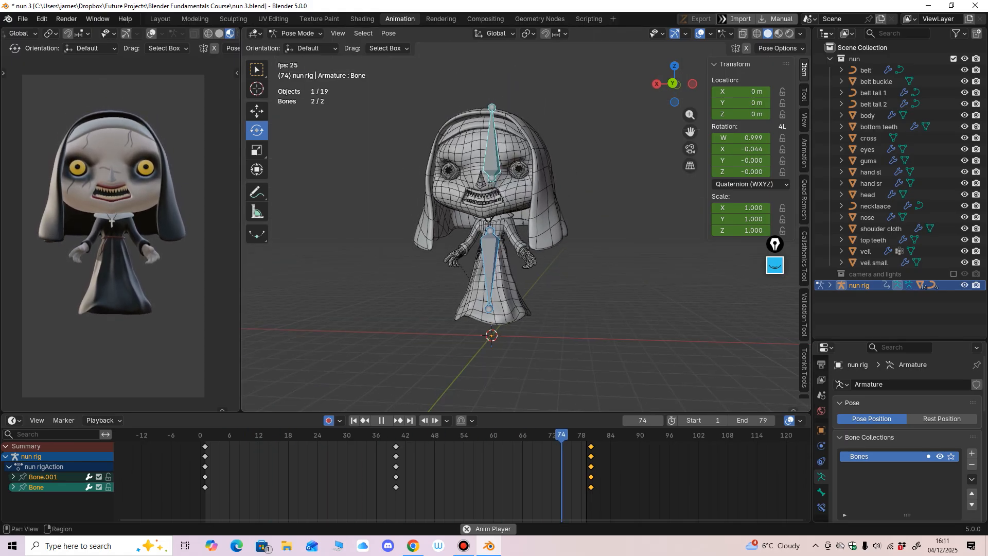
scroll(822, 437, "up", 3)
left_click(821, 399)
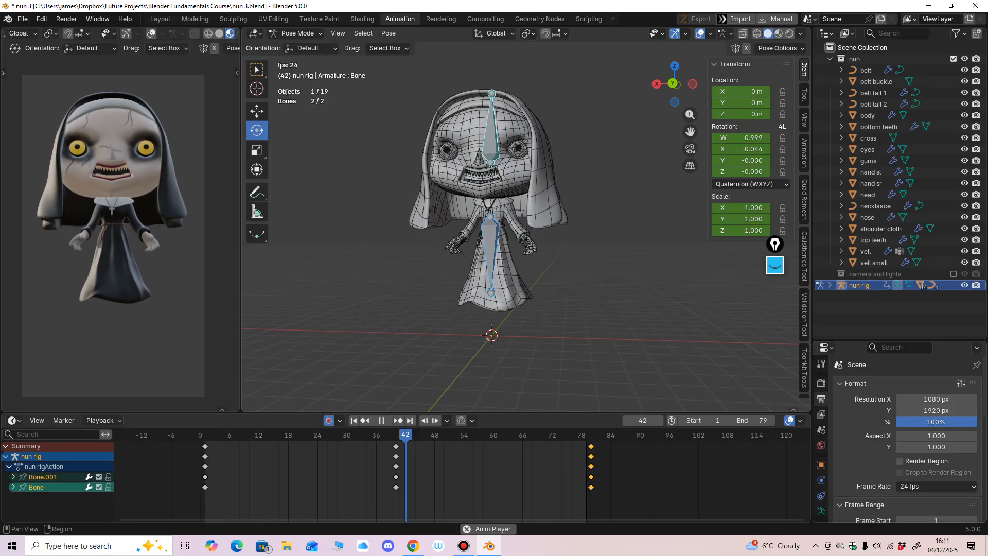
middle_click_drag(607, 247, 634, 251)
scroll(634, 251, "down", 1)
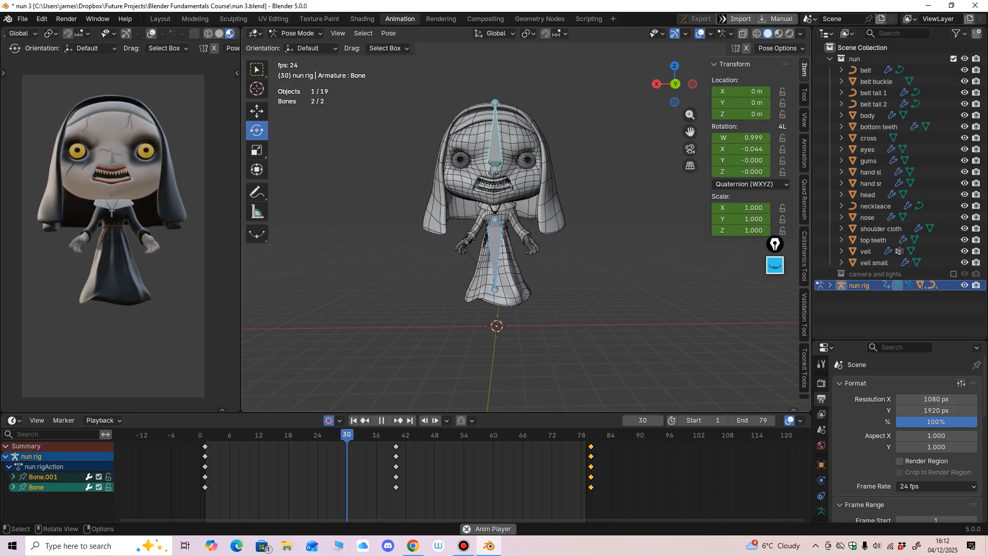
key("space")
key("shift+Left")
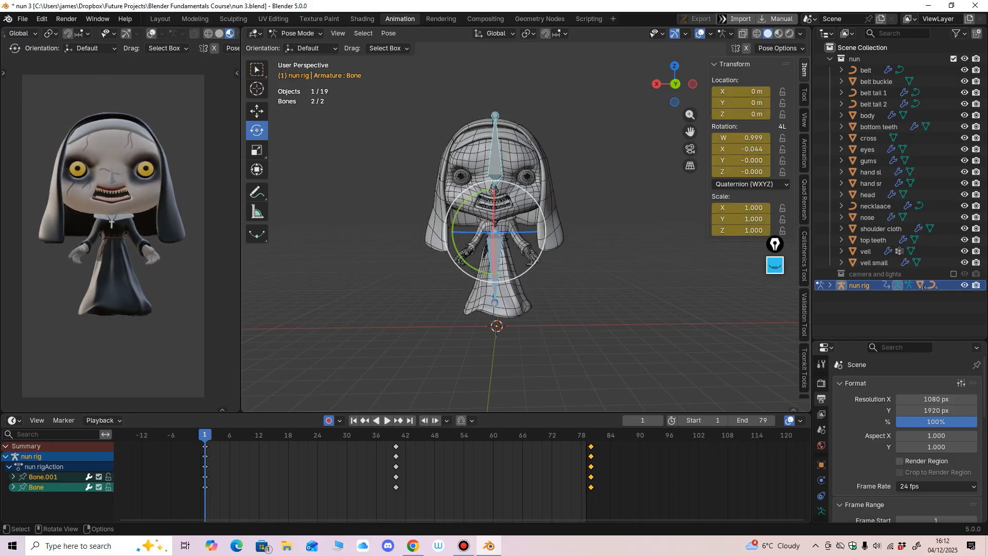
At frame 40, move the body bone down to soften the float height and compare it with the poses at frames 1 and 80.
left_click(634, 251)
middle_click_drag(634, 251, 546, 253, "alt")
left_click(512, 260)
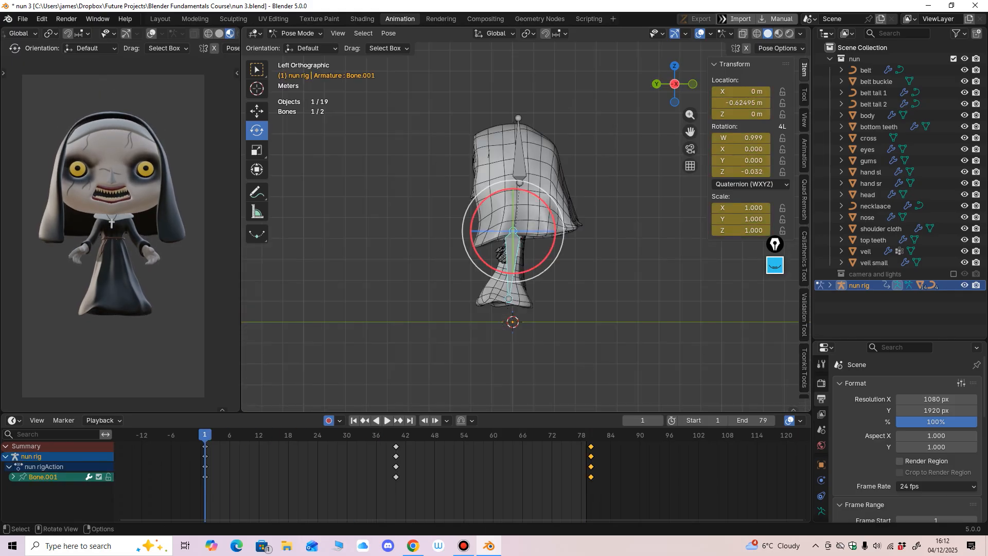
scroll(511, 260, "up", 1)
left_click(256, 111)
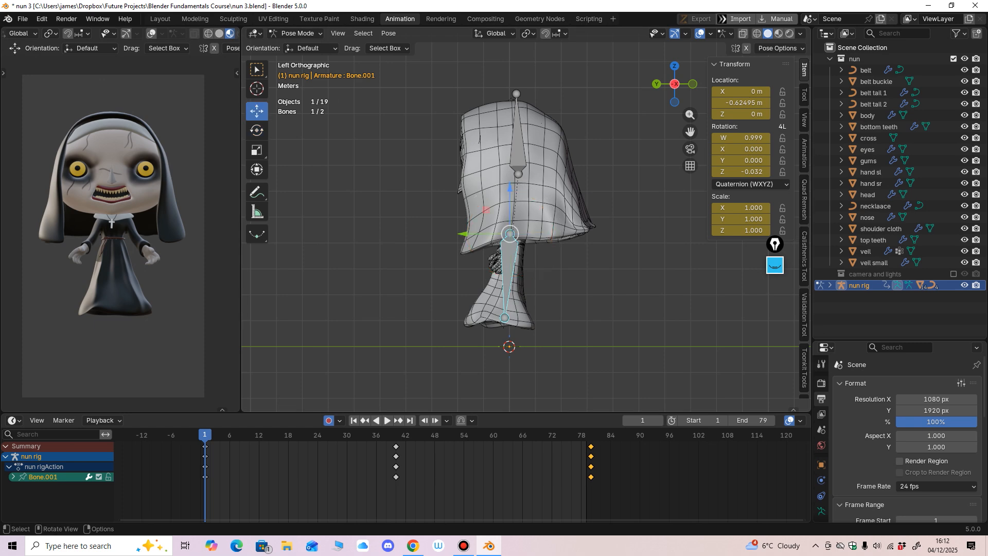
key("Down")
key("Up")
key("Down")
key("Up")
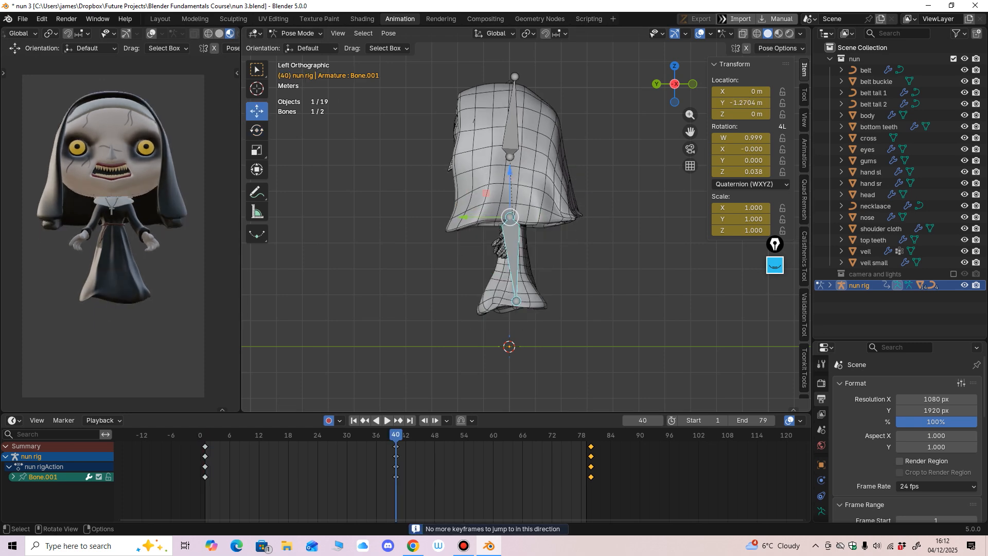
left_click_drag(510, 172, 510, 183)
key("Up")
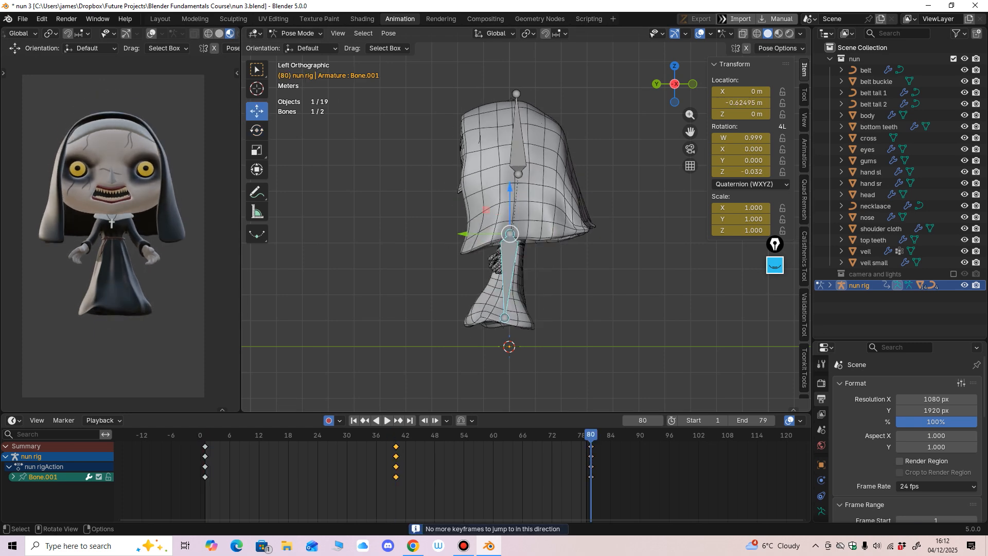
key("Down")
key("Up")
key("Down")
key("Down")
Switch the timeline area to the Graph Editor, enlarge it and fit the body bone's curves in view.
left_click(14, 420)
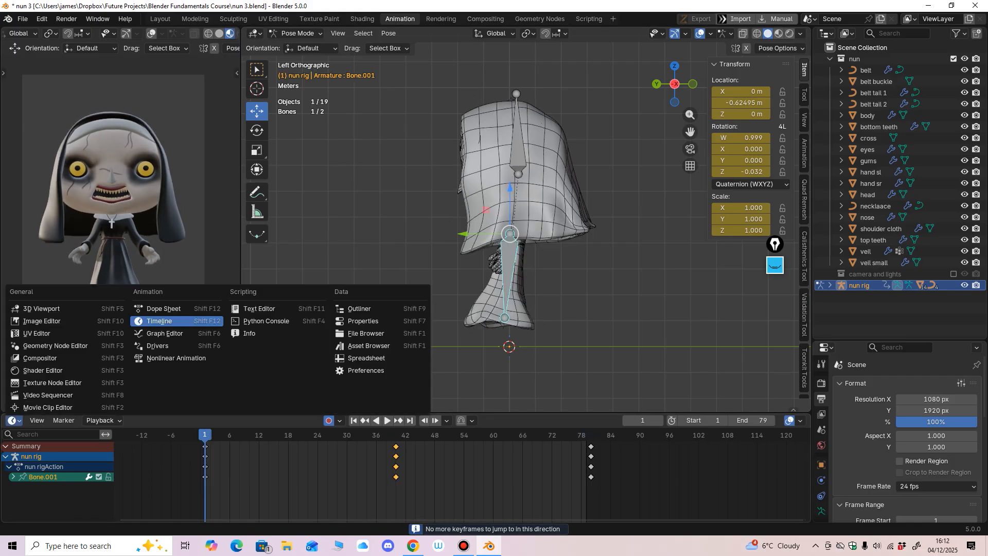
left_click(165, 333)
left_click_drag(164, 413, 165, 354)
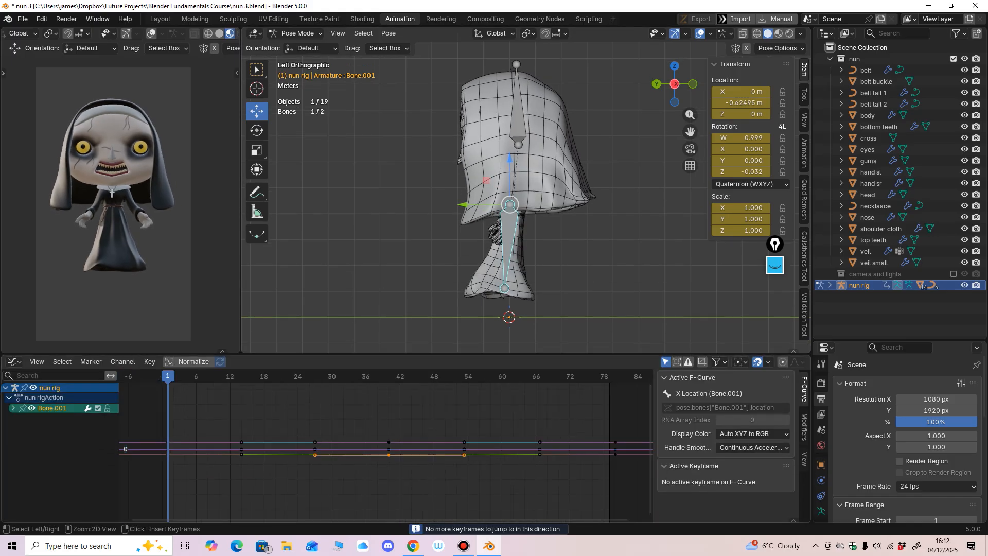
key("Home")
left_click(37, 361)
left_click(92, 281)
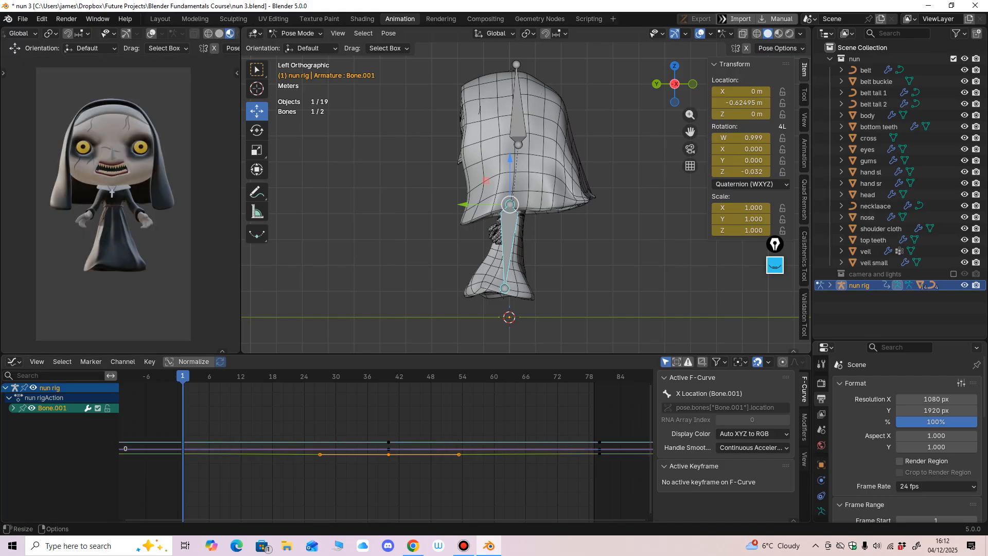
left_click(36, 361)
left_click(92, 222)
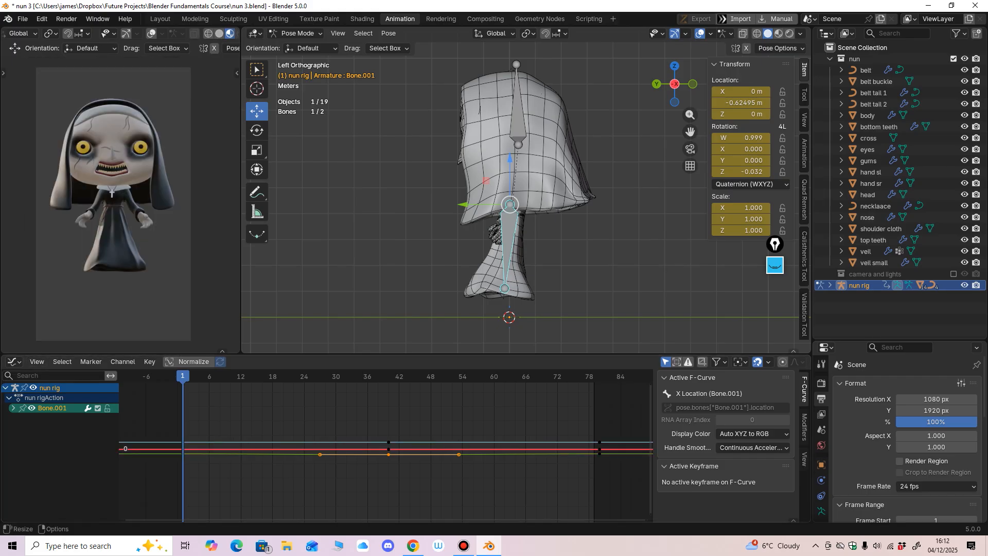
left_click_drag(165, 354, 165, 338)
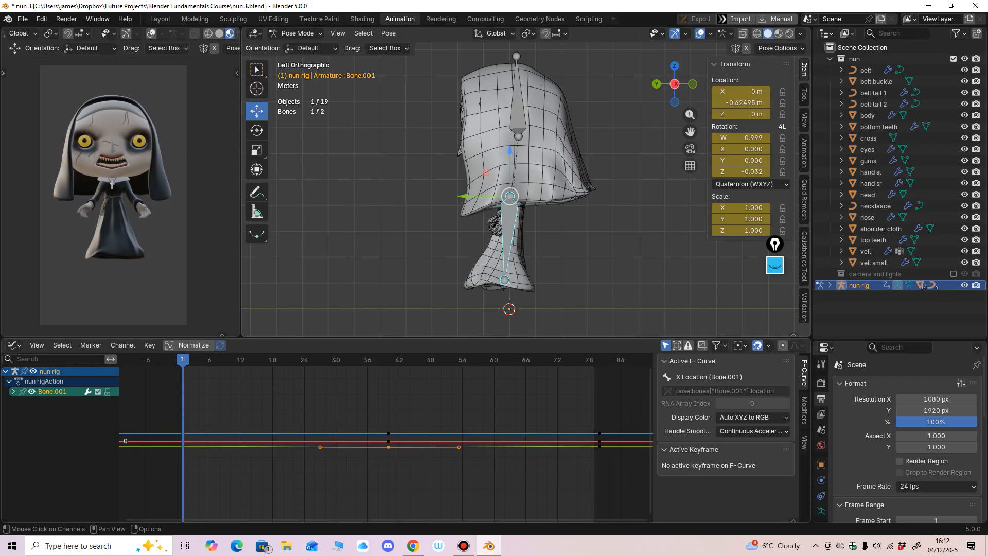
Hide the body bone's rotation and scale curves and adjust the frame 40 Y Location keyframe to about -0.734 m.
left_click(14, 391)
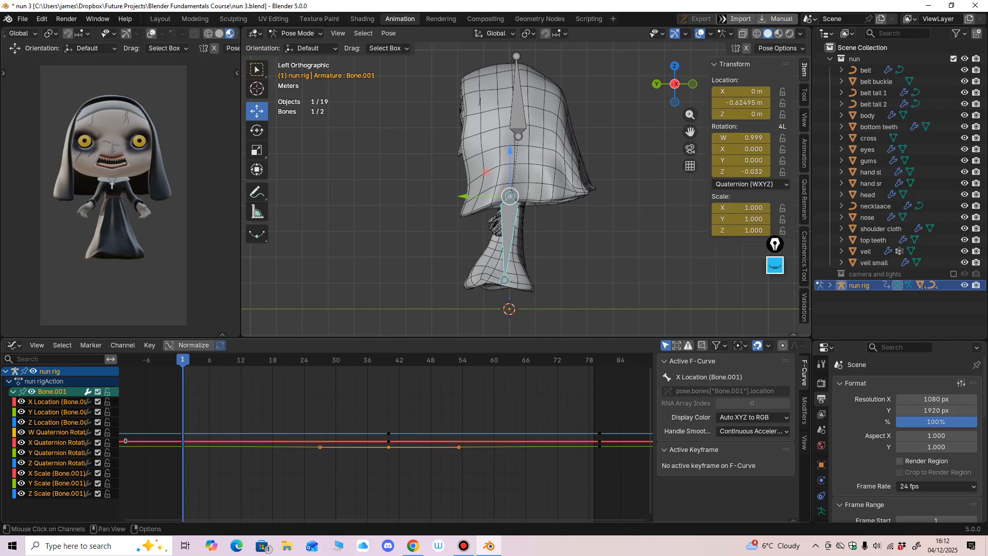
left_click_drag(21, 431, 21, 493)
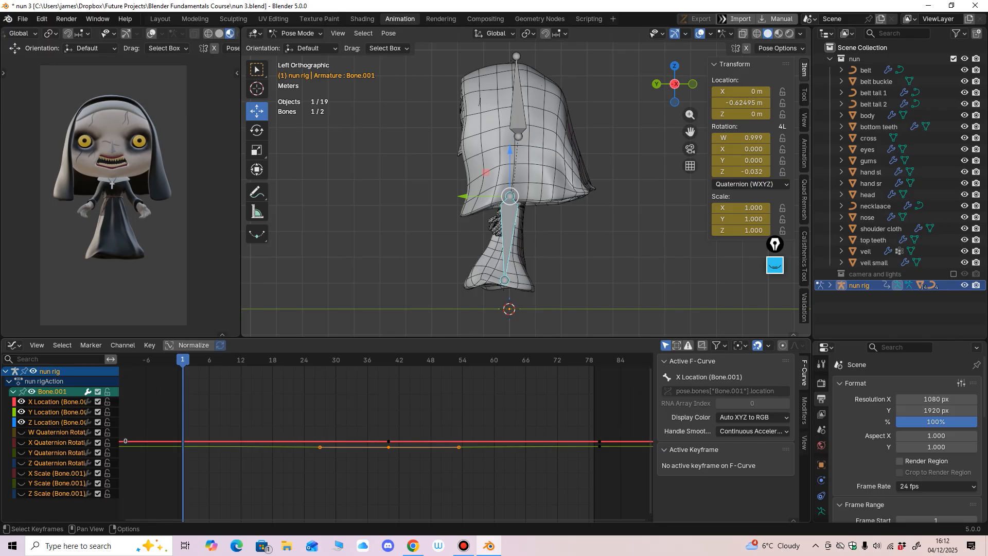
middle_click_drag(386, 438, 386, 415, "ctrl")
middle_click_drag(386, 438, 368, 375, "ctrl")
middle_click_drag(386, 443, 388, 394)
mouse_move(389, 411)
middle_mouse_down("ctrl")
mouse_move(407, 430)
mouse_move(397, 429)
middle_mouse_up("ctrl")
left_click(404, 427)
left_click_drag(398, 465, 397, 466)
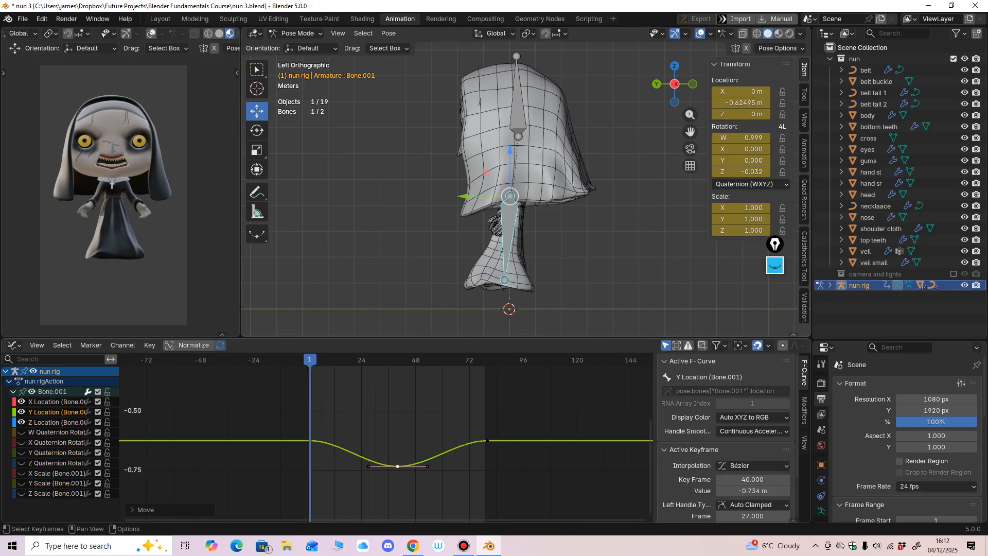
mouse_move(396, 432)
middle_mouse_down("ctrl")
mouse_move(381, 458)
mouse_move(380, 512)
mouse_move(367, 396)
mouse_move(389, 425)
mouse_move(408, 427)
middle_mouse_up("ctrl")
Try to raise the body bone at frame 40 and undo the move.
middle_click_drag(437, 227, 520, 234)
key("Down")
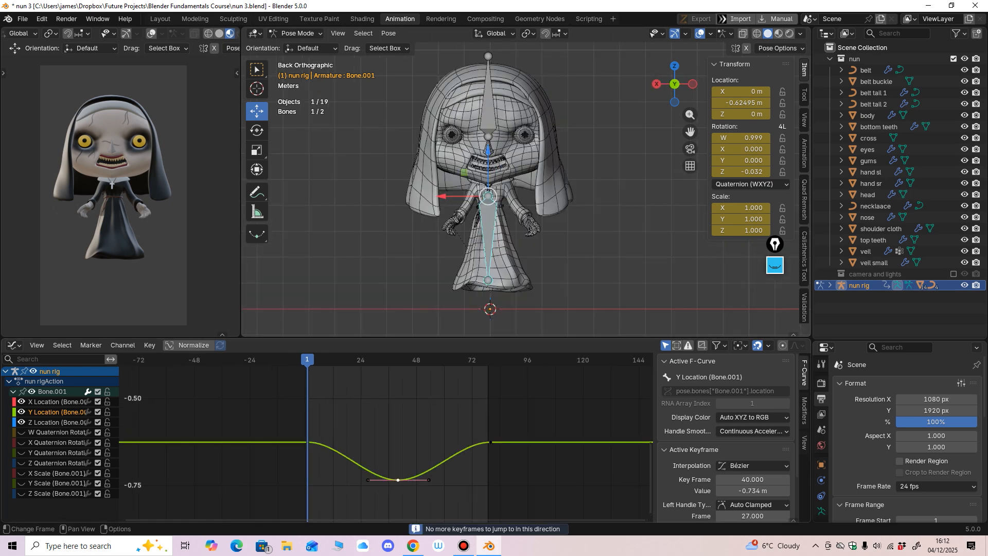
key("Up")
left_click_drag(489, 147, 488, 136)
key("ctrl+z")
scroll(526, 185, "down", 1)
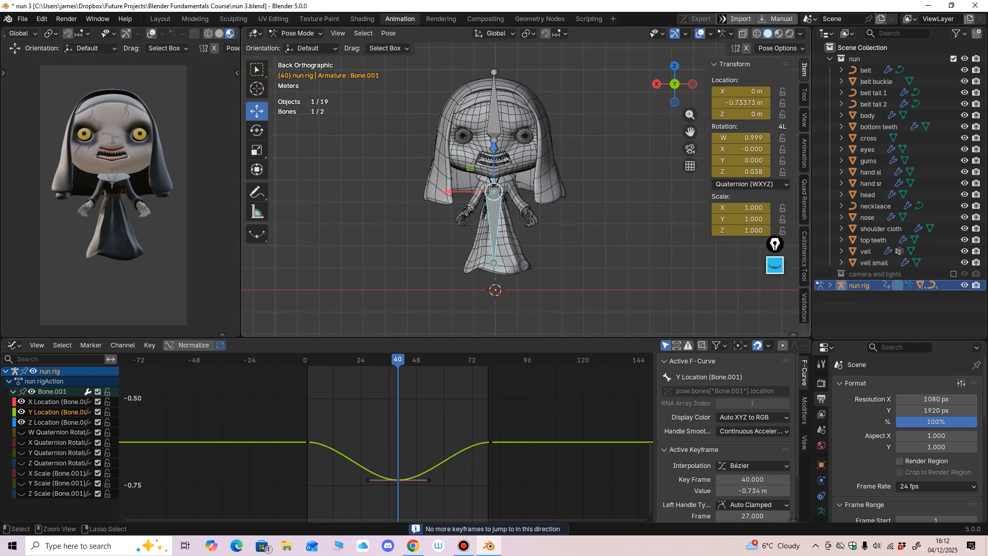
Set the transform orientation to Local and scrub the frames to compare the bone's motion with its Y Location curve.
left_click(495, 33)
left_click(481, 80)
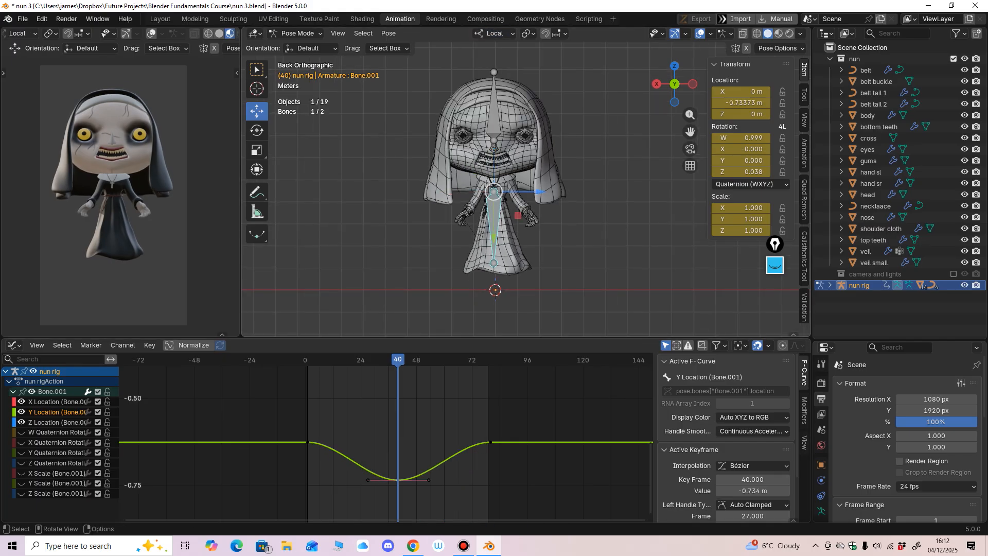
middle_click_drag(561, 170, 494, 185)
middle_click_drag(438, 427, 439, 412)
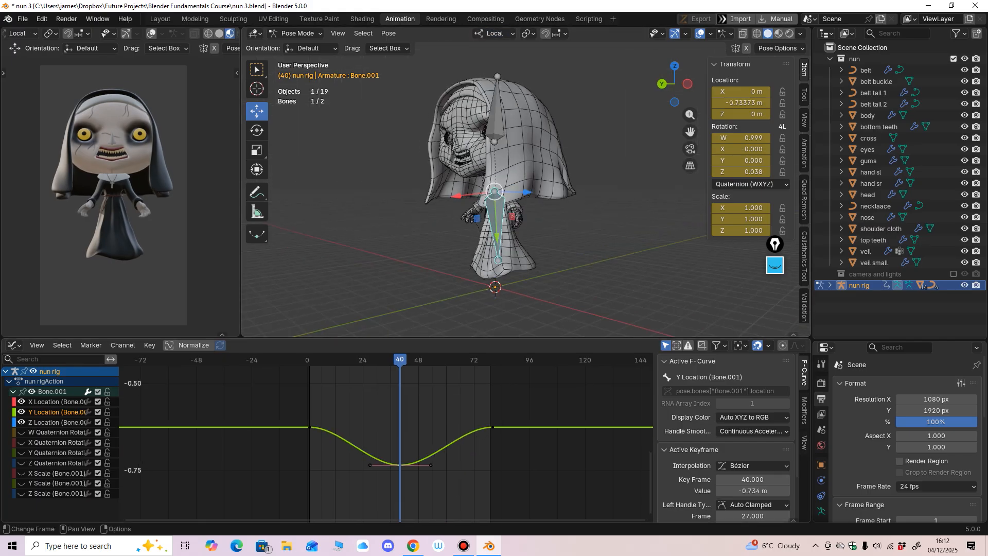
left_click_drag(312, 359, 392, 359)
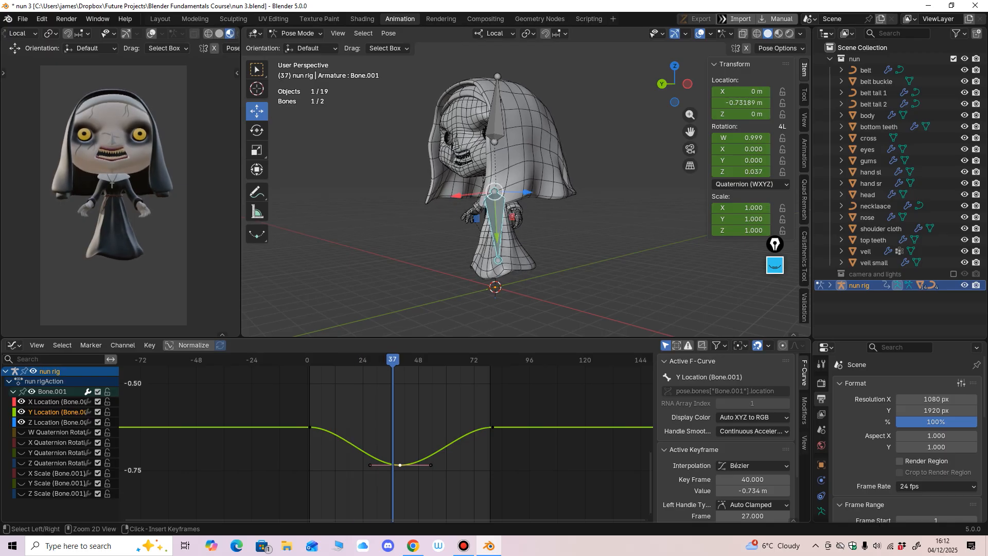
middle_click_drag(363, 438, 361, 468, "ctrl")
key("shift+Left")
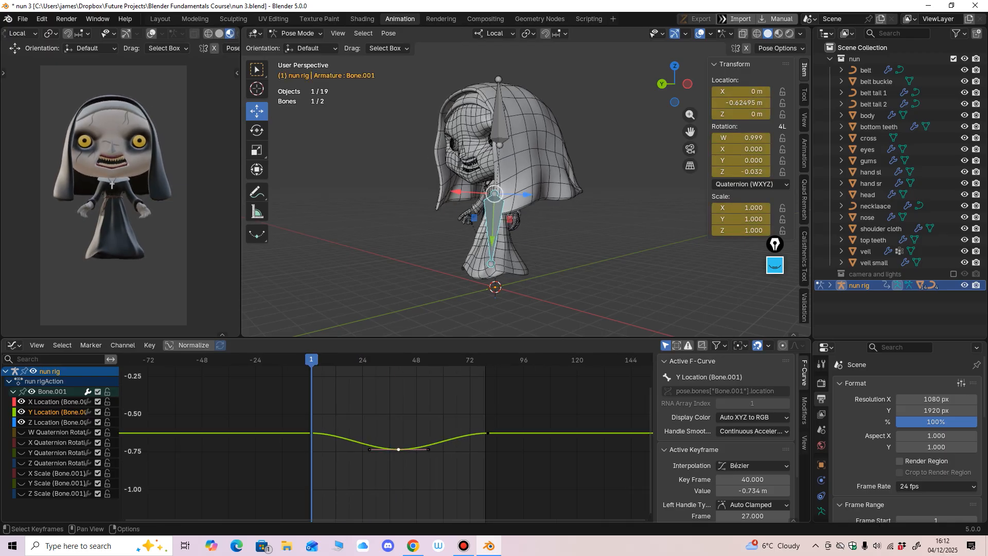
Lower the frame 40 Y Location keyframe on the curve to about -0.822 m and compare that pose with frame 1.
key("Up")
mouse_move(394, 433)
middle_mouse_down("ctrl")
mouse_move(388, 461)
mouse_move(386, 437)
middle_mouse_up("ctrl")
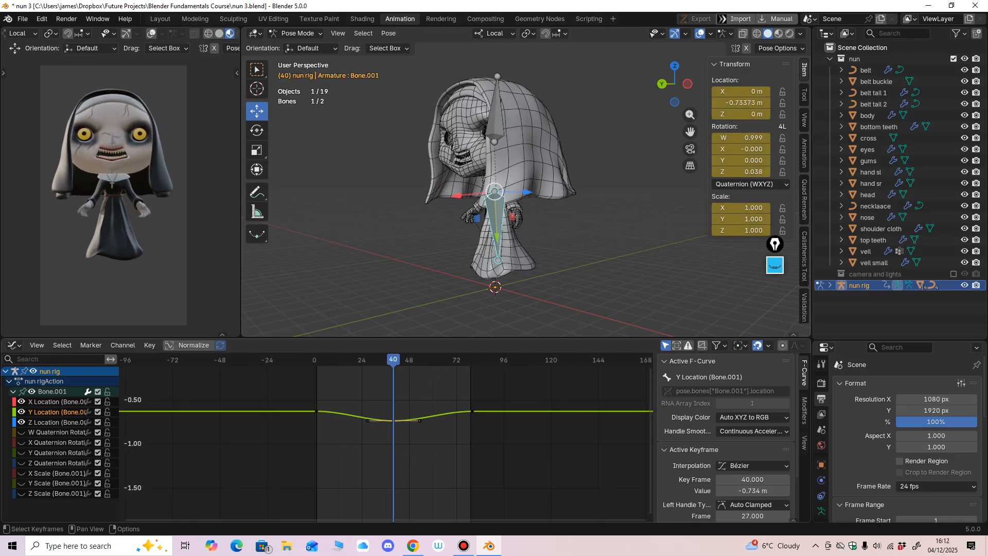
key("g")
key("Return")
key("shift+Left")
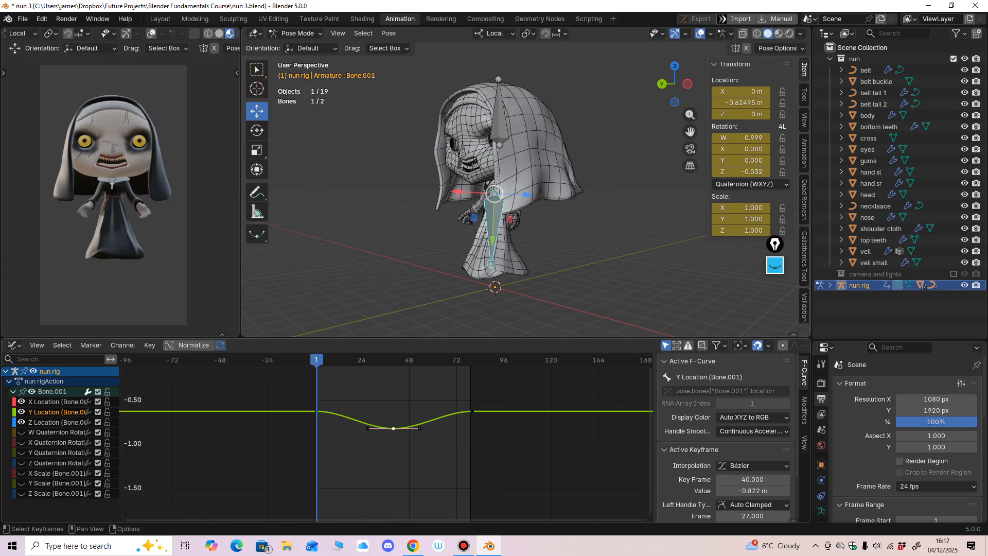
key("Up")
key("Down")
key("Up")
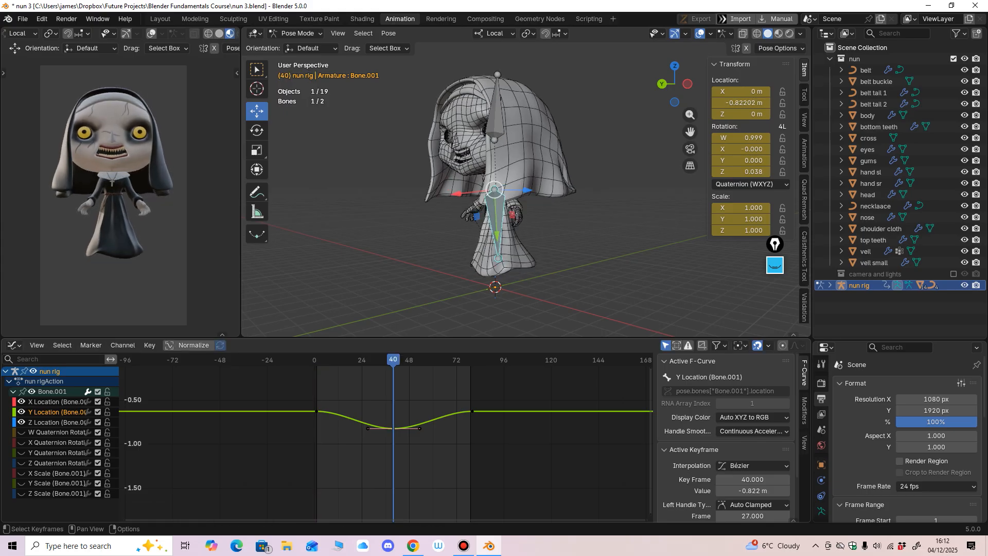
Move the middle Y Location keyframe to frame 41 at about -0.928 m, checking the float height from the side.
key("g")
key("Return")
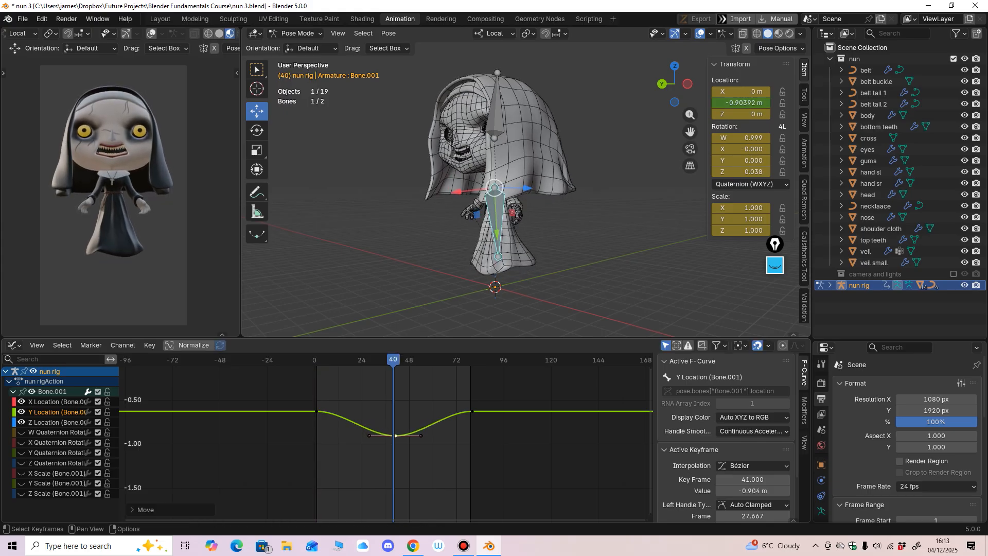
middle_click_drag(432, 288, 381, 289)
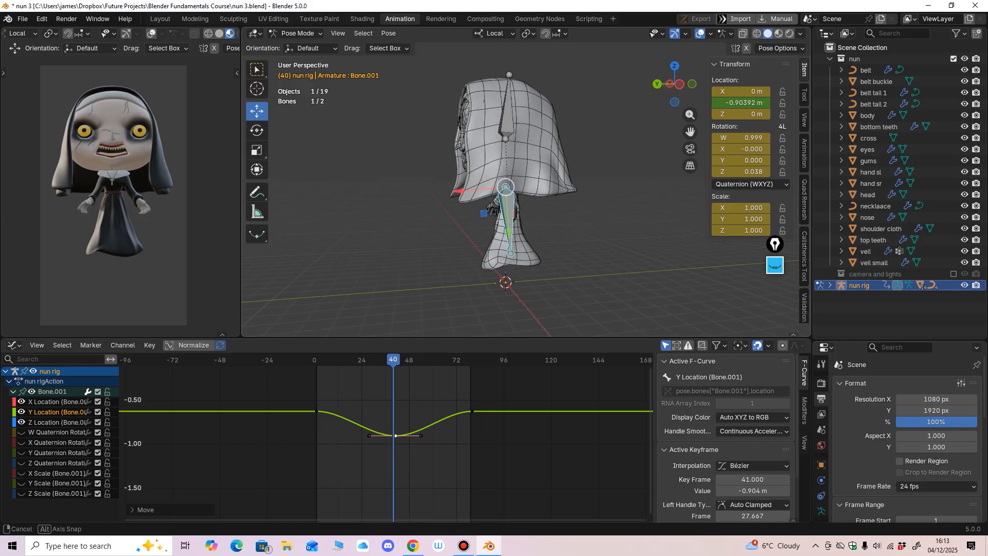
key("ctrl+KP_3")
key("Down")
key("Up")
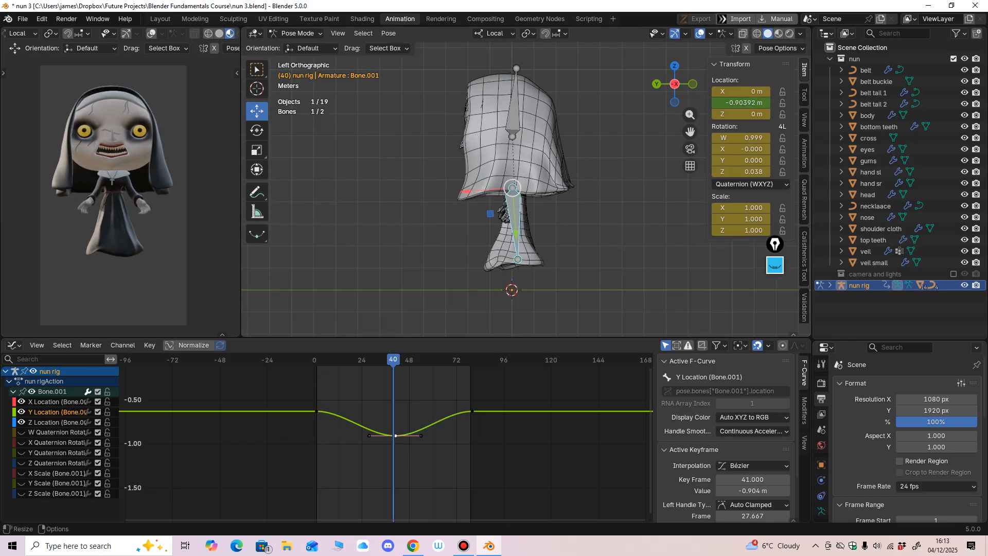
key("Down")
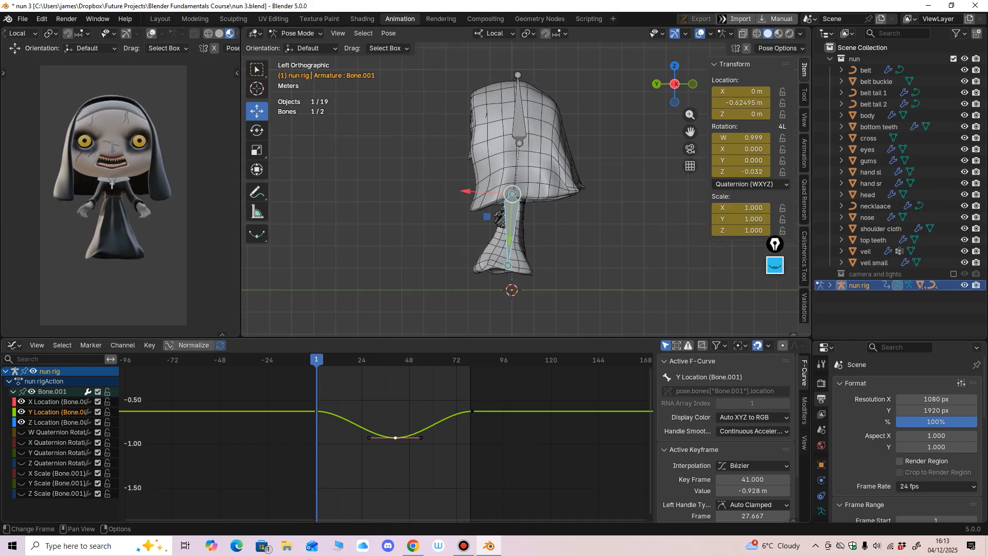
Select the first and last Y Location keyframes and raise them together to about -0.301 m.
left_click_drag(289, 385, 495, 425)
key("g")
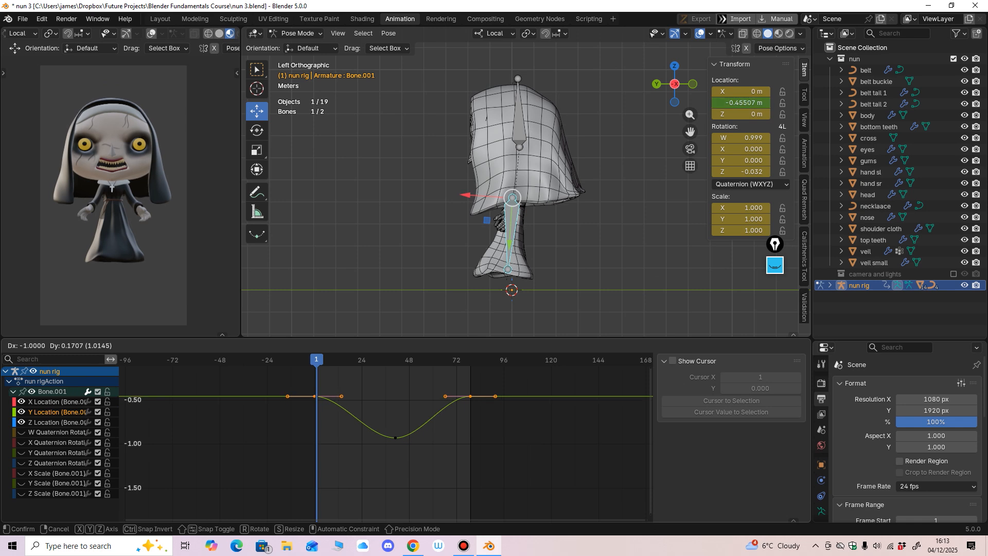
key("Return")
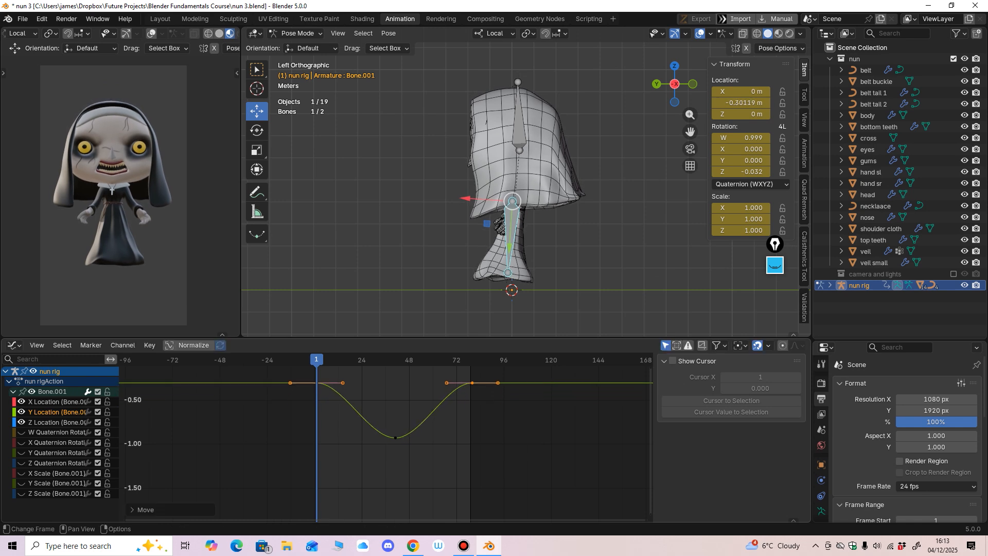
Lengthen the handles of the middle Y Location keyframe with a slight tilt and play the animation.
key("g")
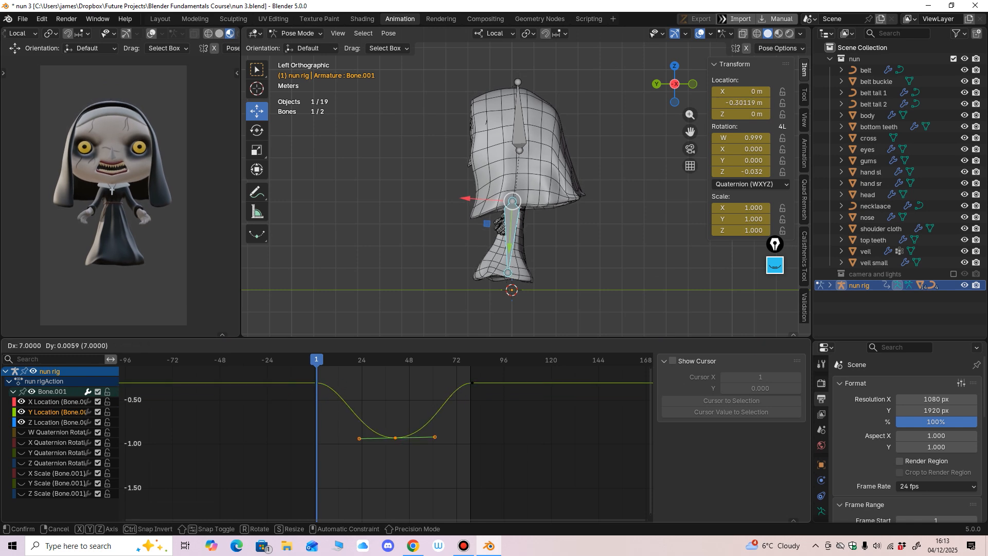
key("Return")
key("space")
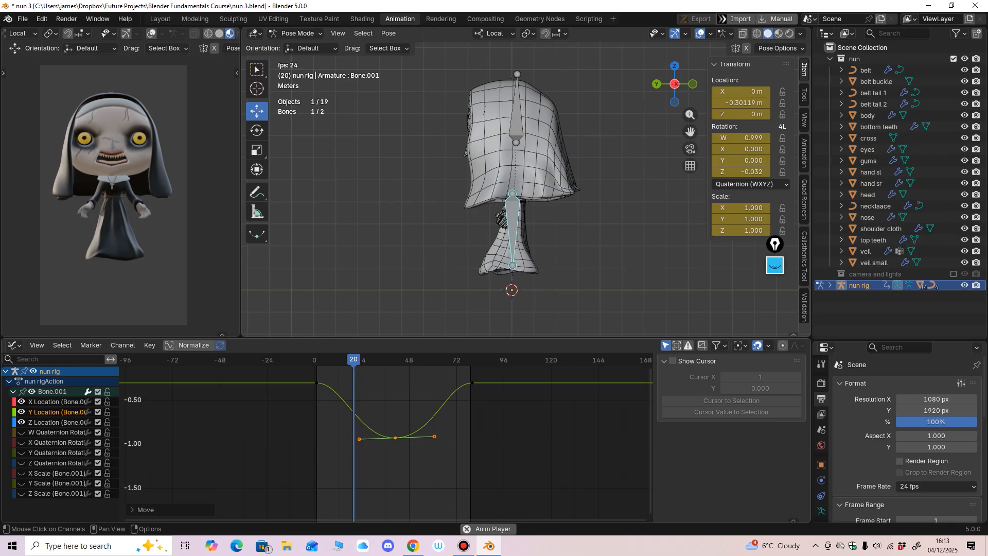
Stop playback, show the body bone's Z Quaternion Rotation curve and hide its X and Z Location curves.
left_click(21, 443)
middle_click_drag(361, 422, 355, 466, "ctrl")
key("space")
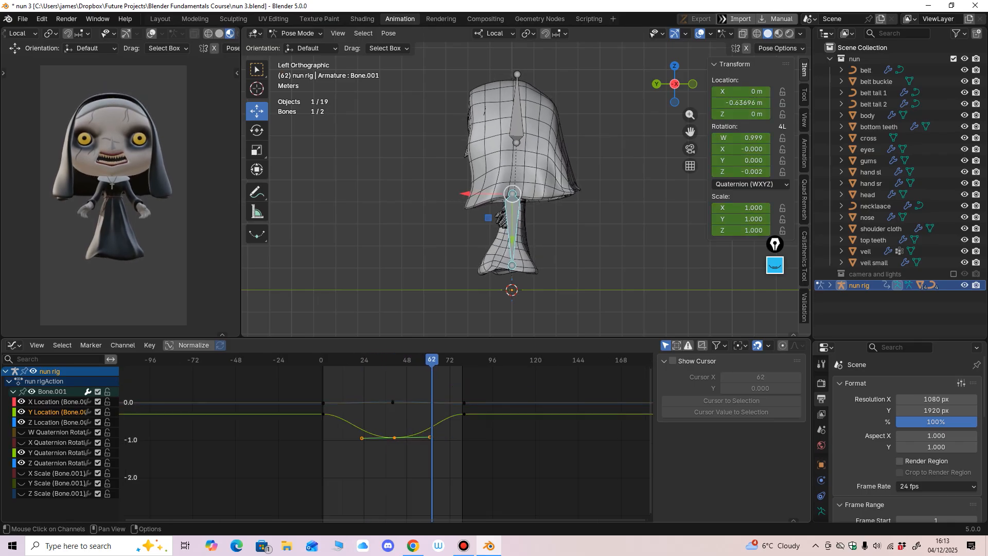
left_click(21, 453)
middle_click_drag(370, 438, 375, 383)
middle_click_drag(374, 384, 371, 474)
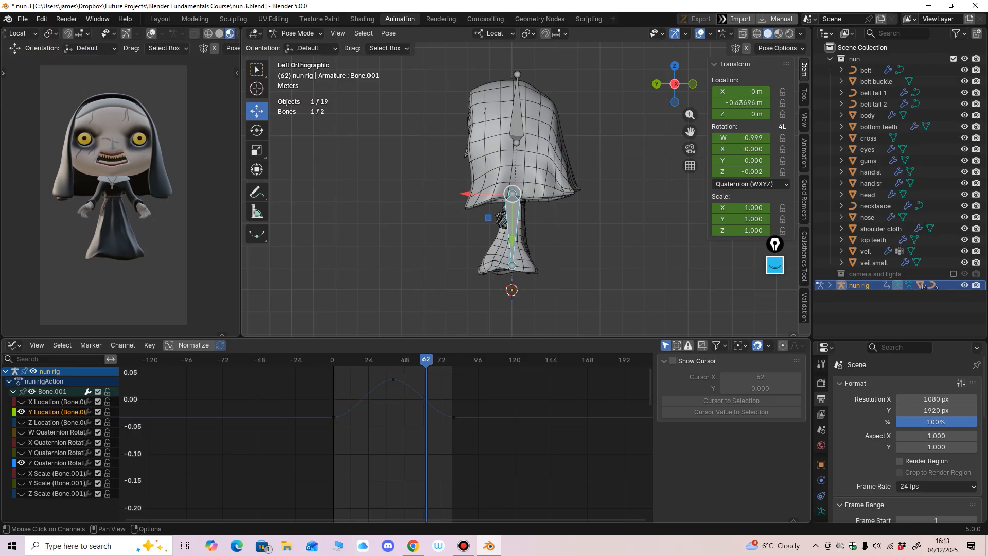
Select the first and last Z Quaternion Rotation keyframes of the body bone and lower them together to about -0.045.
middle_click_drag(396, 406, 399, 381, "ctrl")
middle_click_drag(399, 381, 387, 423)
left_click_drag(417, 359, 357, 360)
left_click_drag(412, 378, 374, 409)
left_click_drag(258, 448, 459, 495)
key("Up")
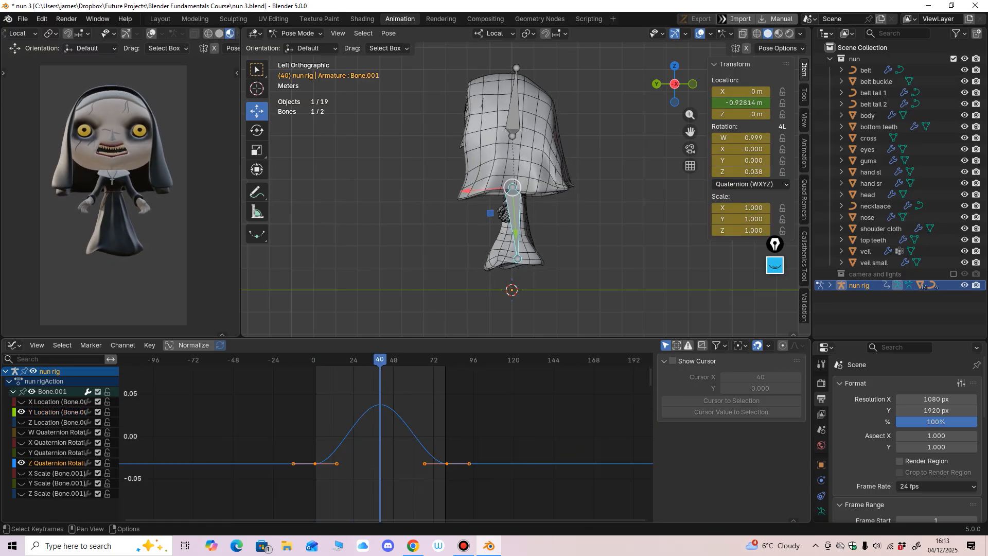
key("Down")
key("g")
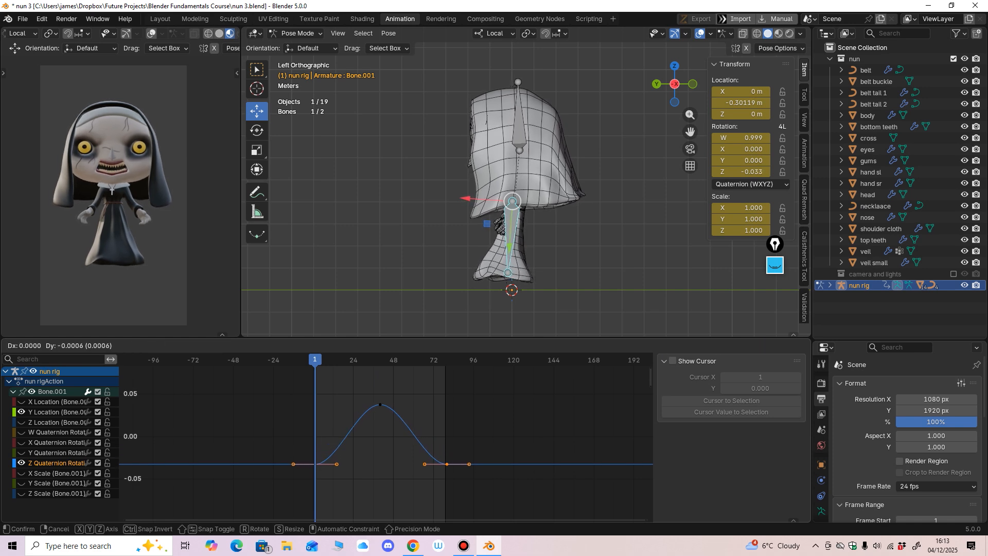
left_click(386, 474)
Lower the middle Z Quaternion Rotation keyframe to about 0.006 and lengthen its handles on both sides.
middle_click_drag(386, 474, 383, 453)
key("Down")
key("Up")
key("g")
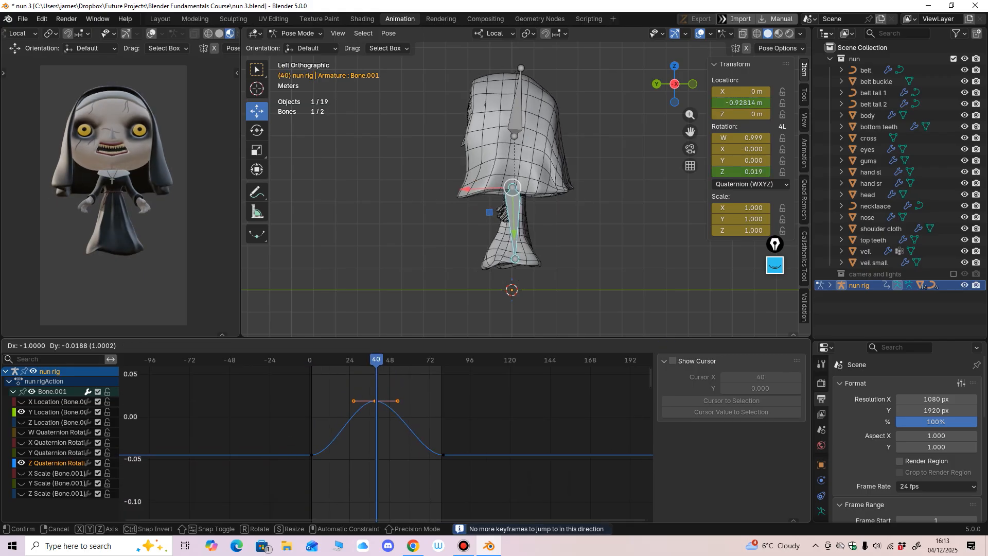
left_click(374, 412)
left_click_drag(352, 411, 338, 411)
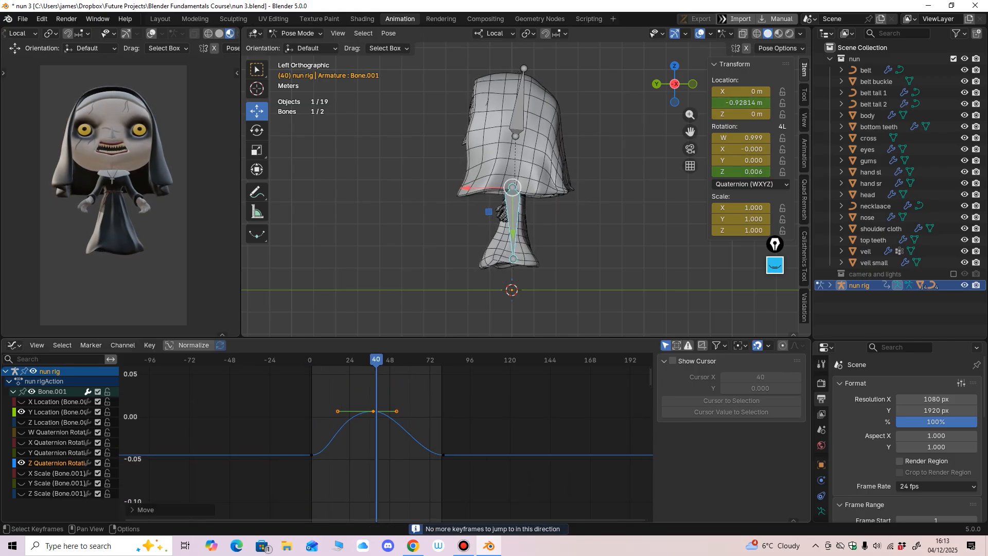
key("Up")
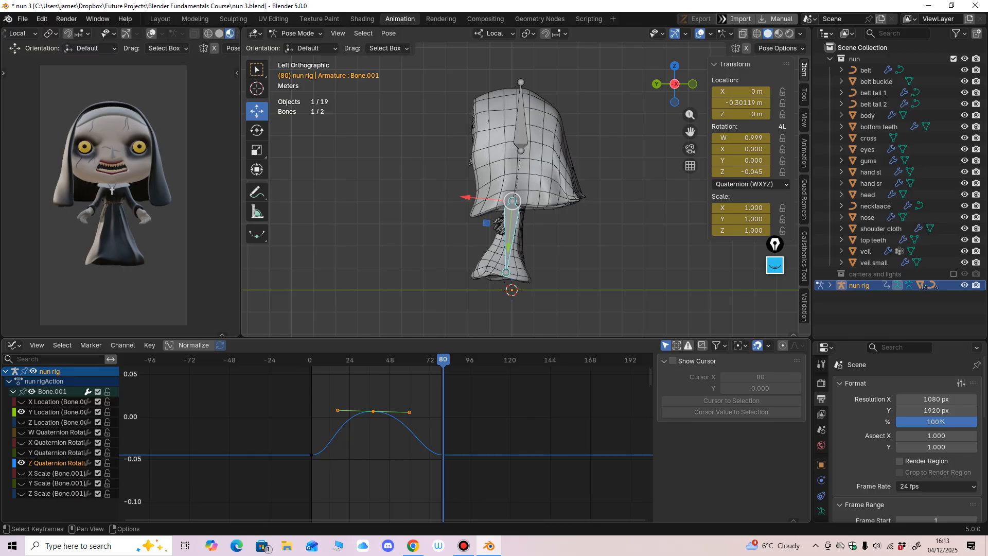
Lower the body bone's middle Z Quaternion Rotation keyframe further to about -0.002 and play the animation from the start.
left_click_drag(443, 360, 373, 360)
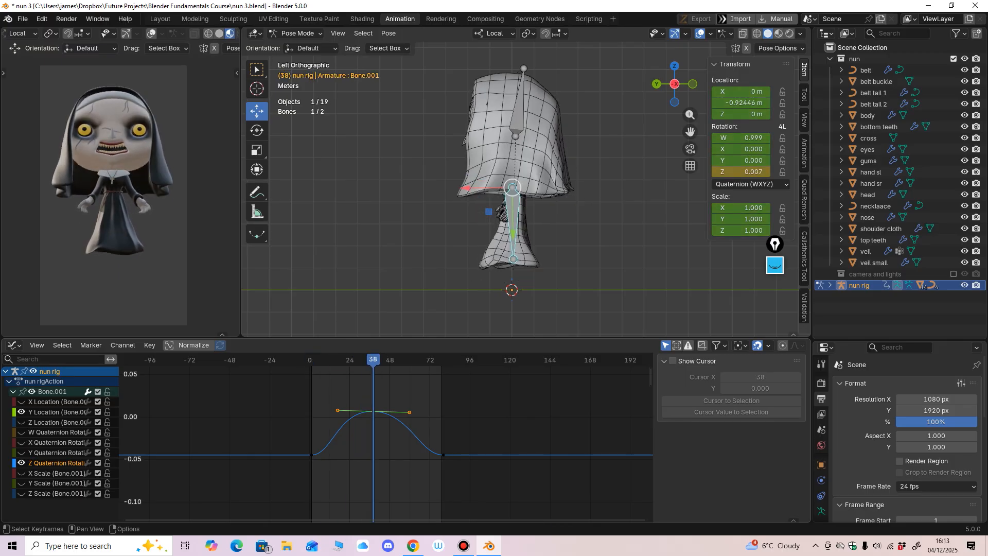
key("g")
key("ctrl+z")
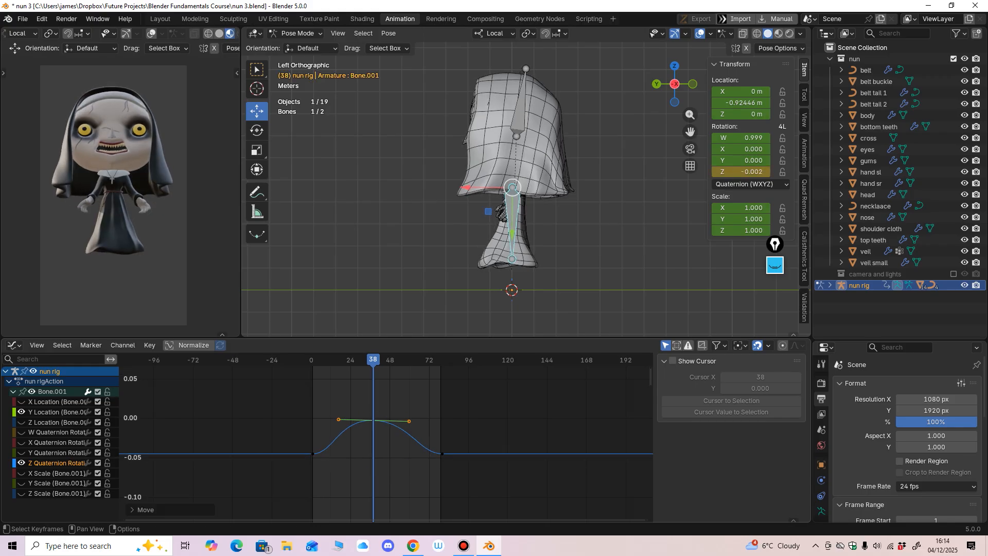
key("shift+Left")
key("space")
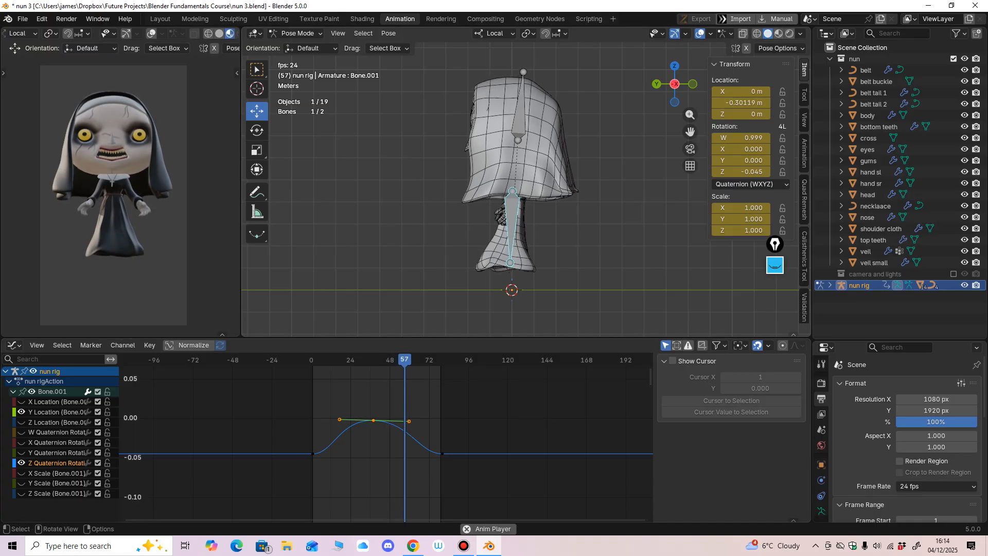
Stop playback, select the head bone and lower its first and last X Quaternion Rotation keyframes together to about -0.075.
key("space")
left_click(522, 116)
middle_click_drag(425, 419, 427, 438, "ctrl")
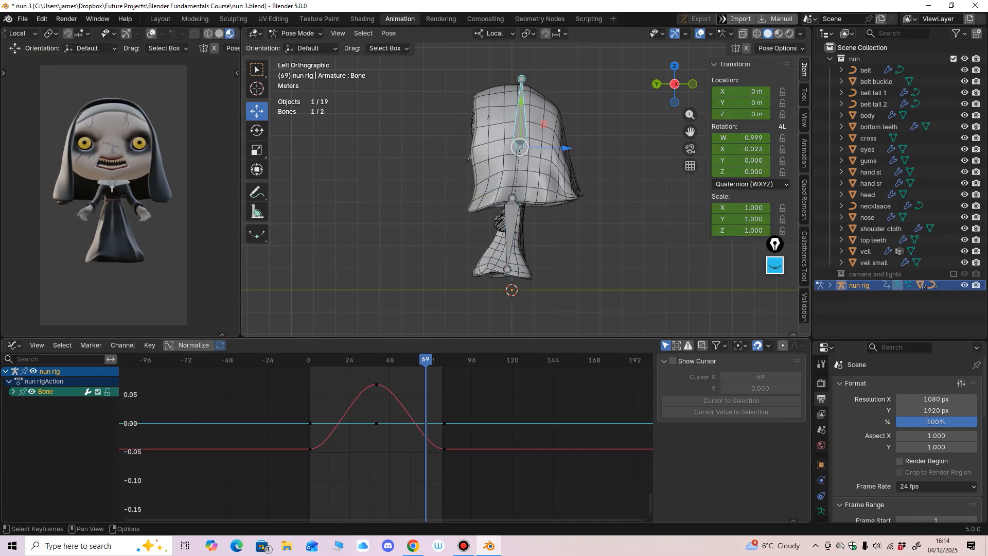
left_click_drag(426, 360, 352, 360)
key("Down")
key("Up")
left_click_drag(287, 481, 463, 437)
key("Up")
key("shift+Left")
key("g")
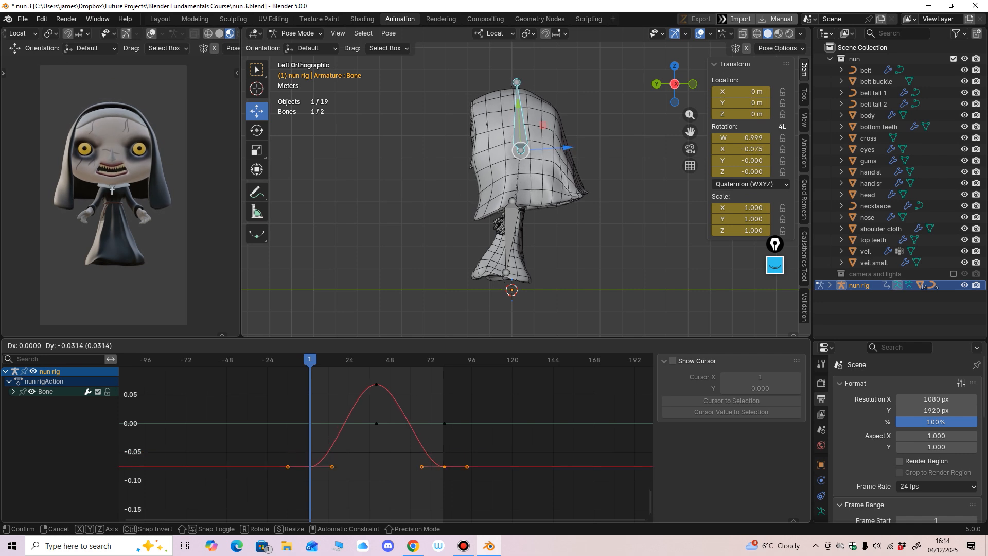
left_click(463, 456)
Lower the head bone's middle X Quaternion Rotation keyframe to about -0.006, lengthen both its handles and play the animation.
key("Down")
key("Up")
key("i")
key("g")
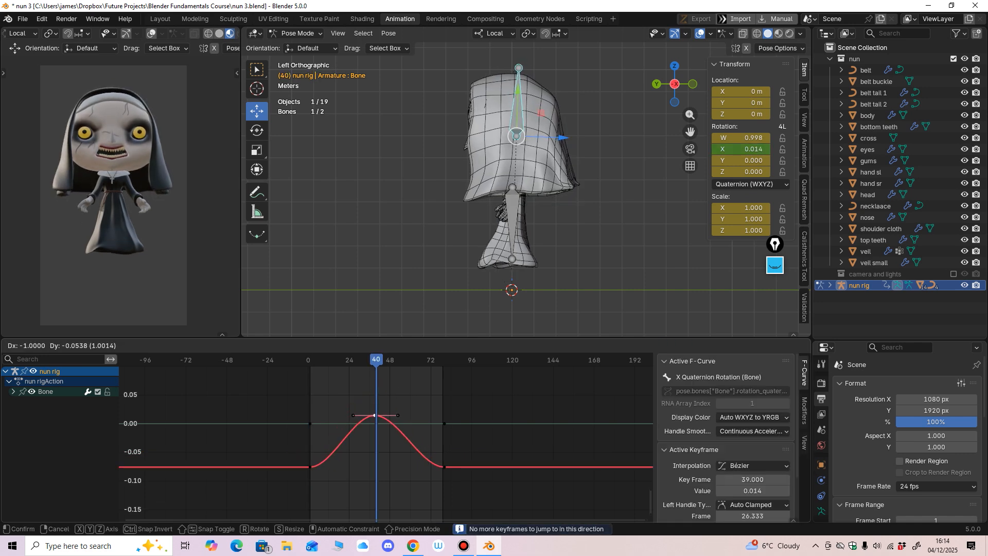
left_click_drag(375, 421, 340, 426)
left_click_drag(398, 426, 411, 428)
key("space")
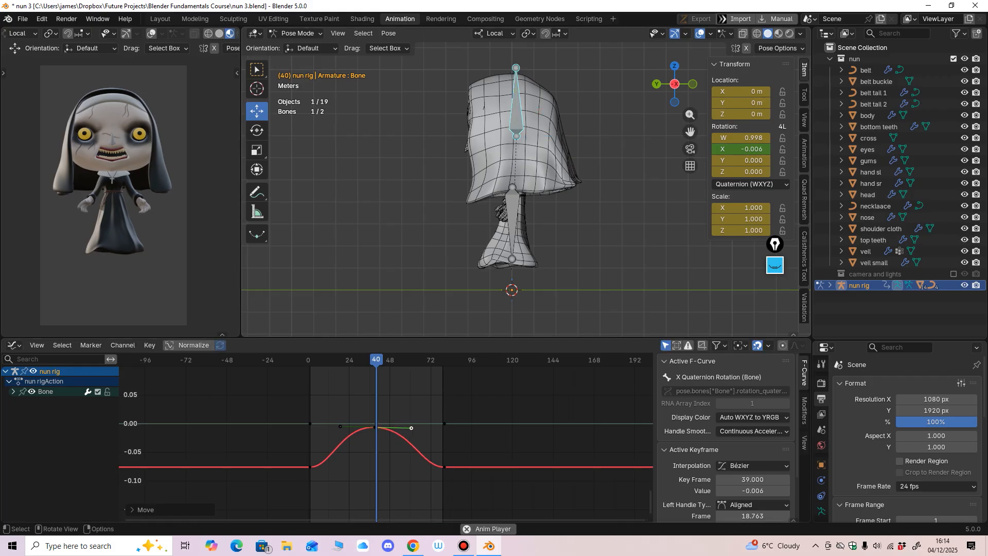
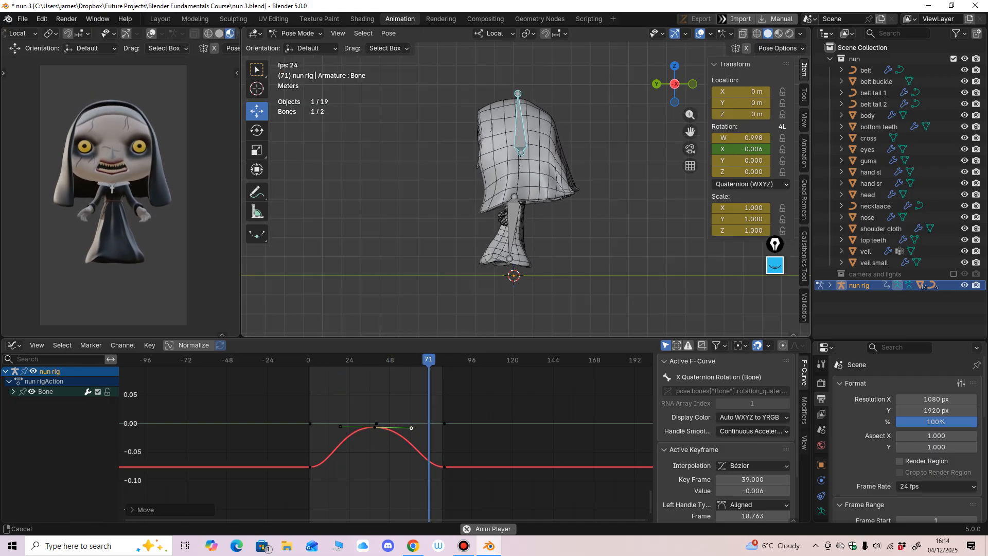
Select the body bone and raise its middle Y Location keyframe to about -0.67 m while checking the nun's face side.
key("ctrl+KP_1")
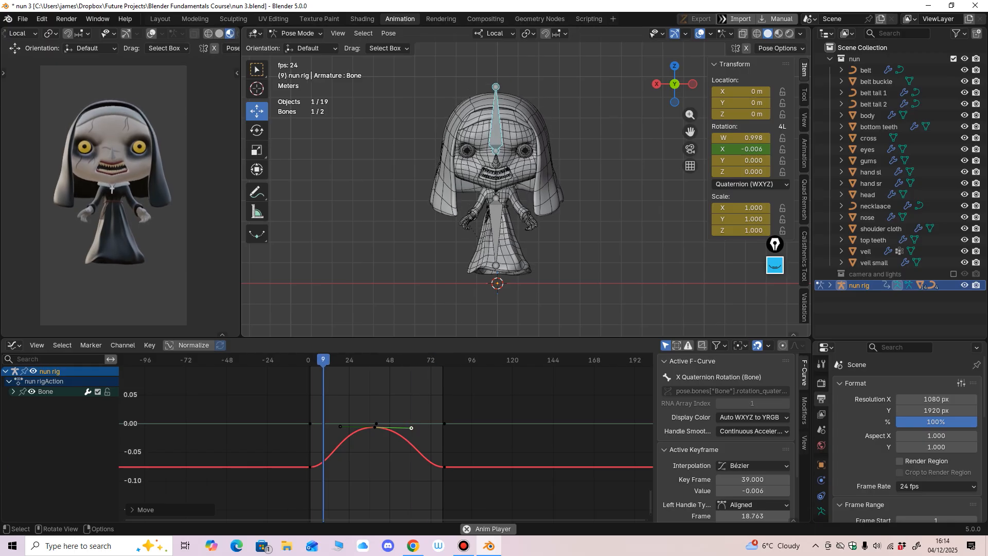
left_click(495, 229)
middle_click_drag(411, 458, 395, 474, "ctrl")
left_click(55, 411)
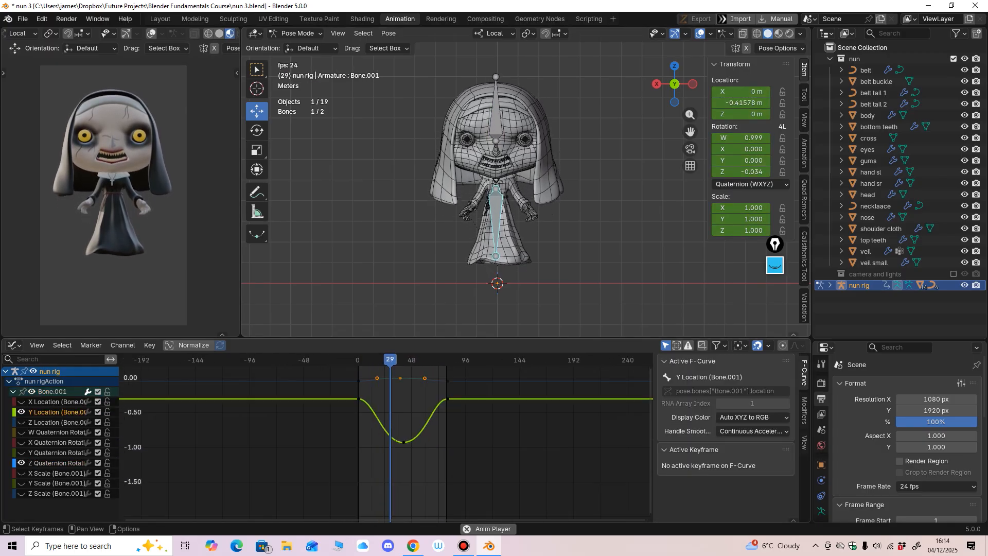
left_click_drag(391, 419, 426, 478)
key("g")
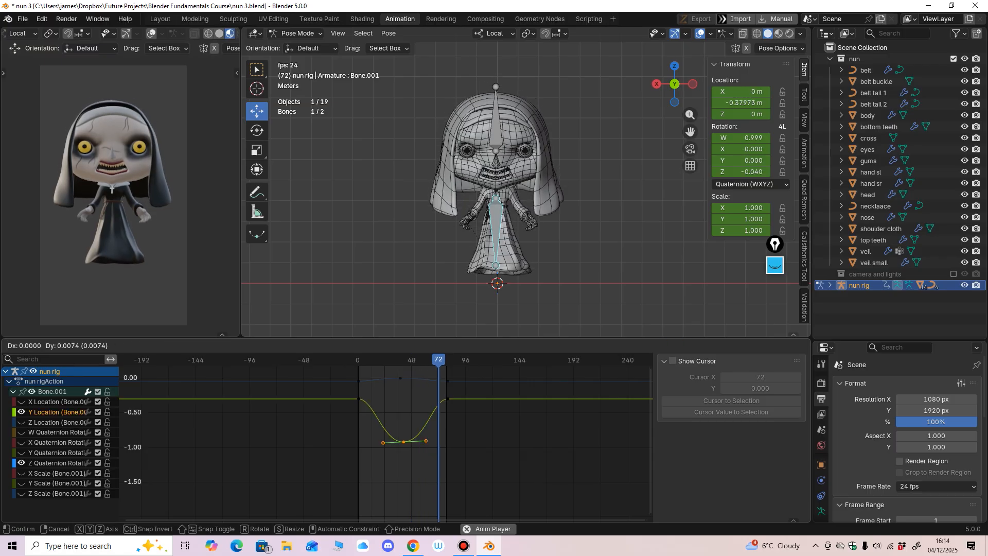
left_click(426, 459)
Level and slightly lengthen the outgoing handle of the middle Y Location keyframe, review the float and stop playback.
left_click_drag(427, 422, 427, 424)
key("Return")
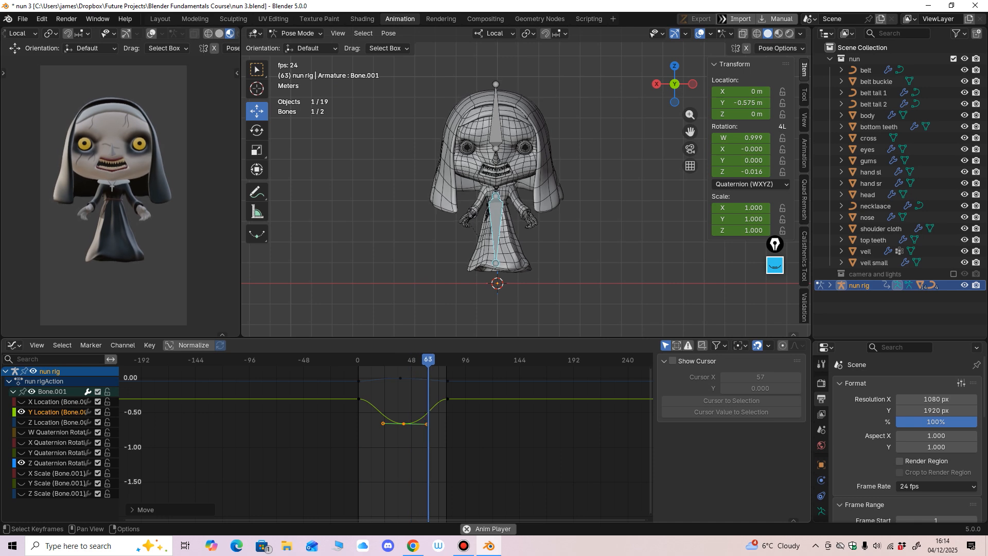
left_click_drag(427, 424, 430, 423)
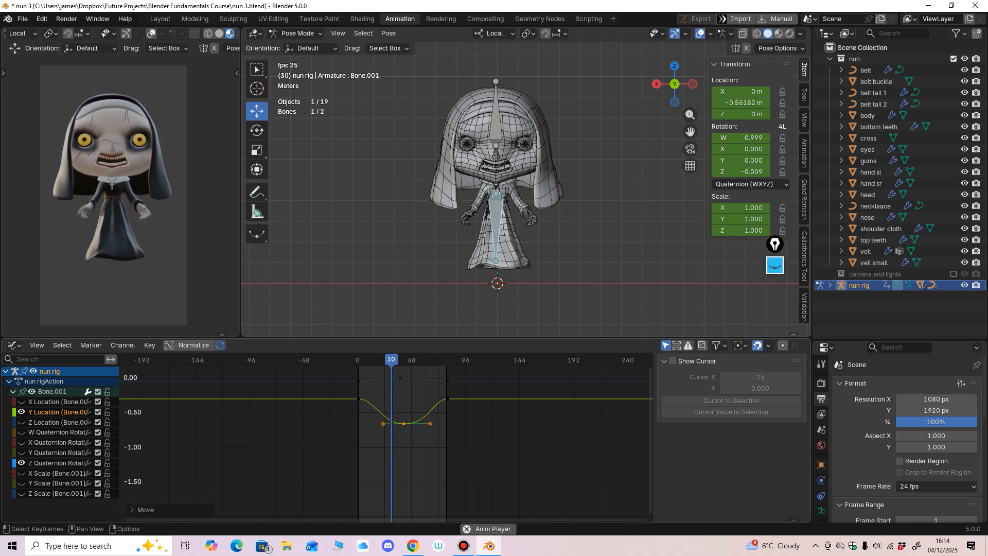
scroll(515, 232, "down", 1)
middle_click_drag(514, 232, 523, 219)
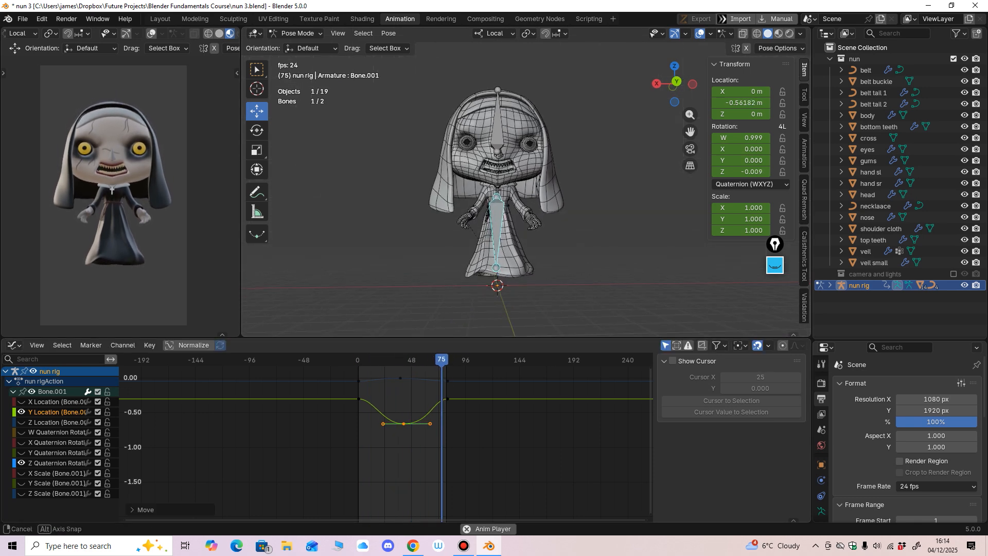
key("ctrl+KP_1")
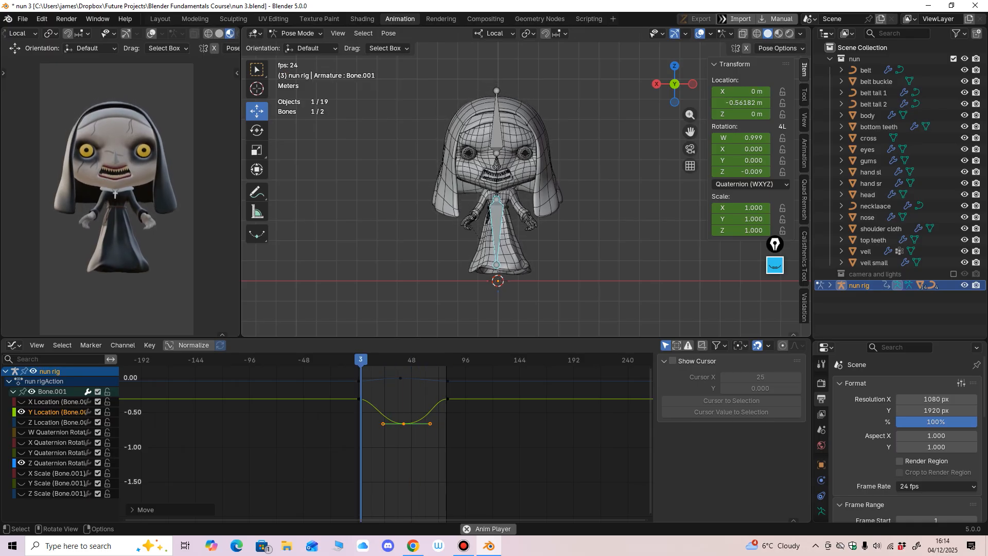
key("space")
Switch to Object Mode with material preview shading and select the eyes object.
middle_click_drag(546, 104, 547, 84, "ctrl")
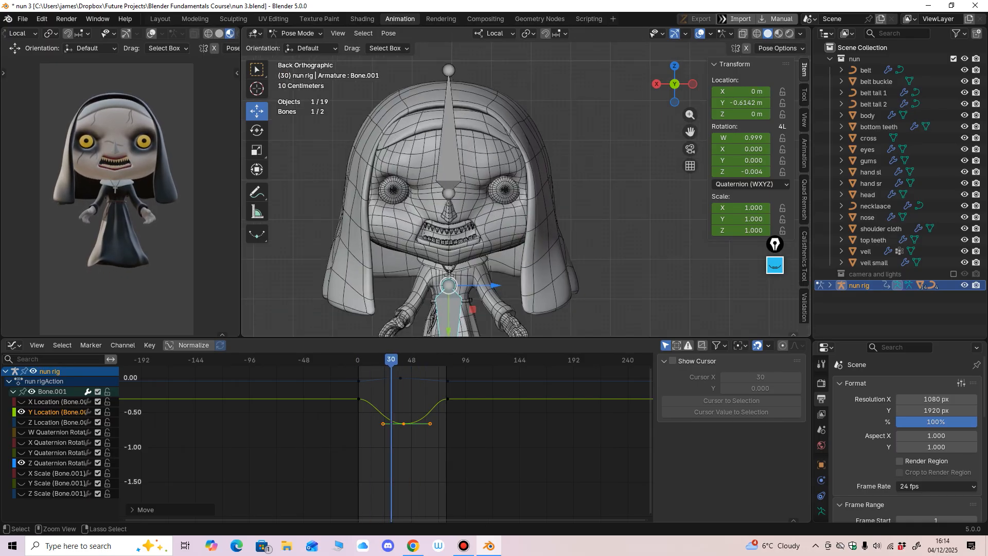
left_click(295, 33)
left_click(300, 47)
middle_click_drag(366, 207, 366, 186, "ctrl")
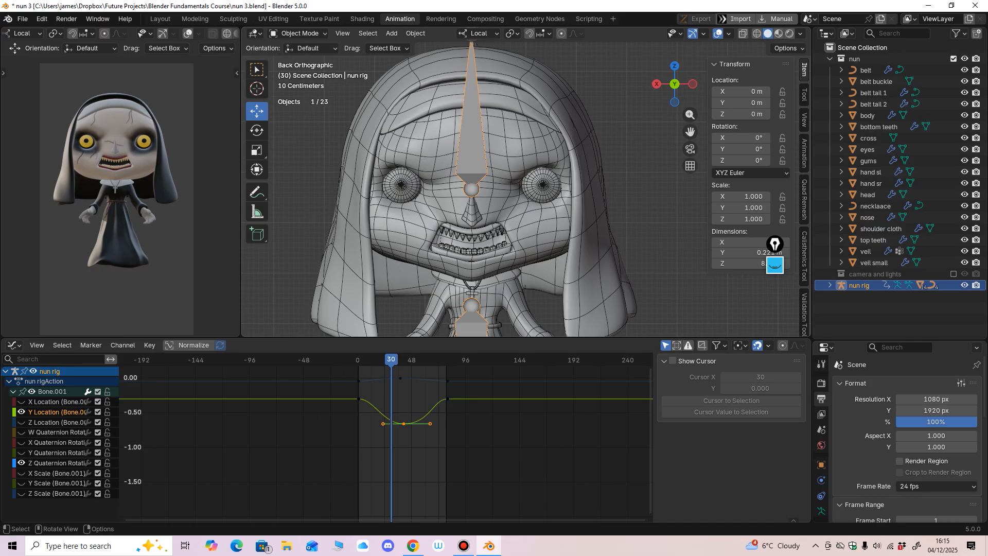
left_click(778, 33)
left_click(542, 185)
middle_click_drag(606, 315, 606, 306, "ctrl")
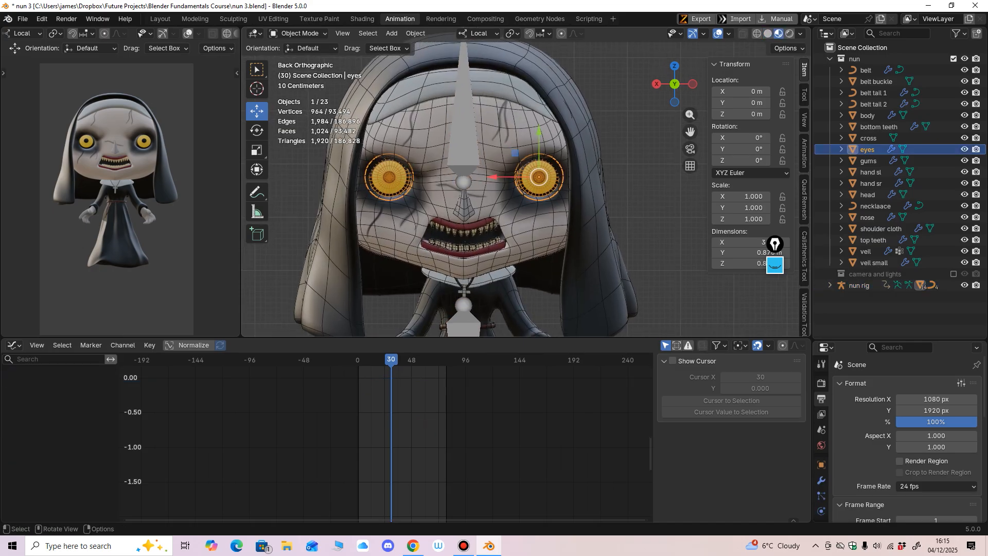
Select the yellow eye material Material.008 and show its Emission settings.
left_click(821, 473)
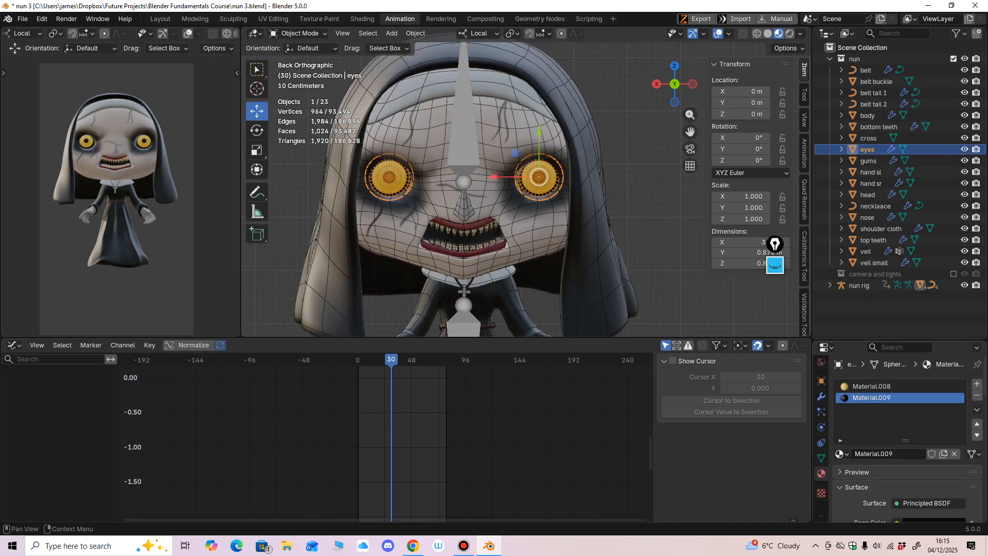
middle_click_drag(898, 396, 897, 380)
left_click(895, 370)
middle_click_drag(900, 448, 901, 381)
scroll(901, 437, "down", 12)
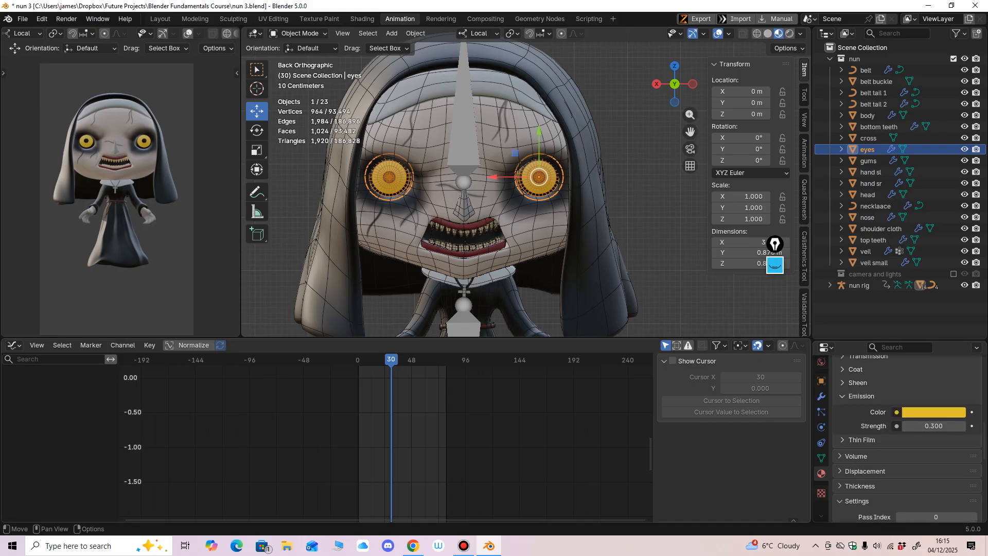
Keyframe the eye material's Emission Strength of 0.300 at frame 1 and again at frame 80.
middle_click_drag(383, 443, 443, 434, "ctrl")
middle_click_drag(443, 434, 409, 456)
left_click_drag(370, 360, 244, 359)
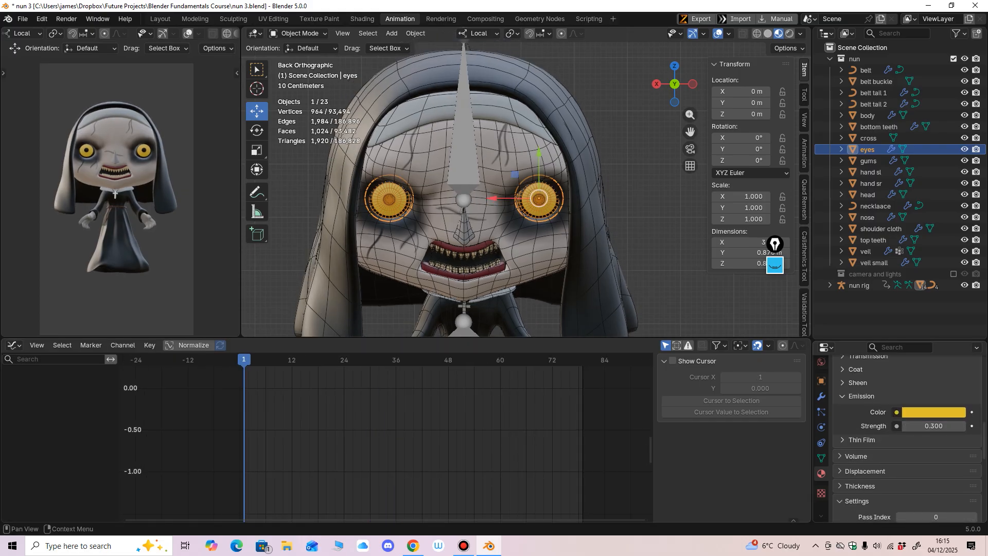
left_click(972, 426)
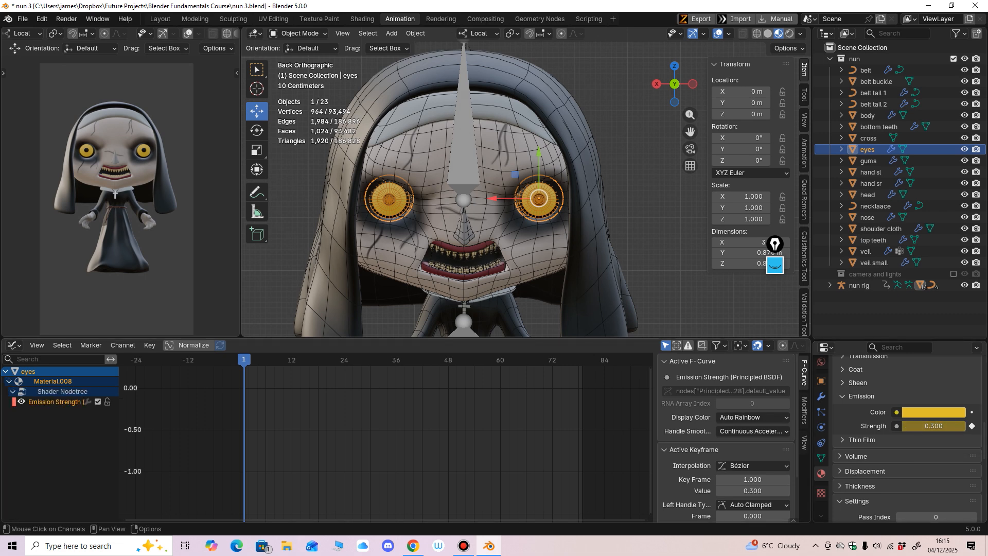
key("i")
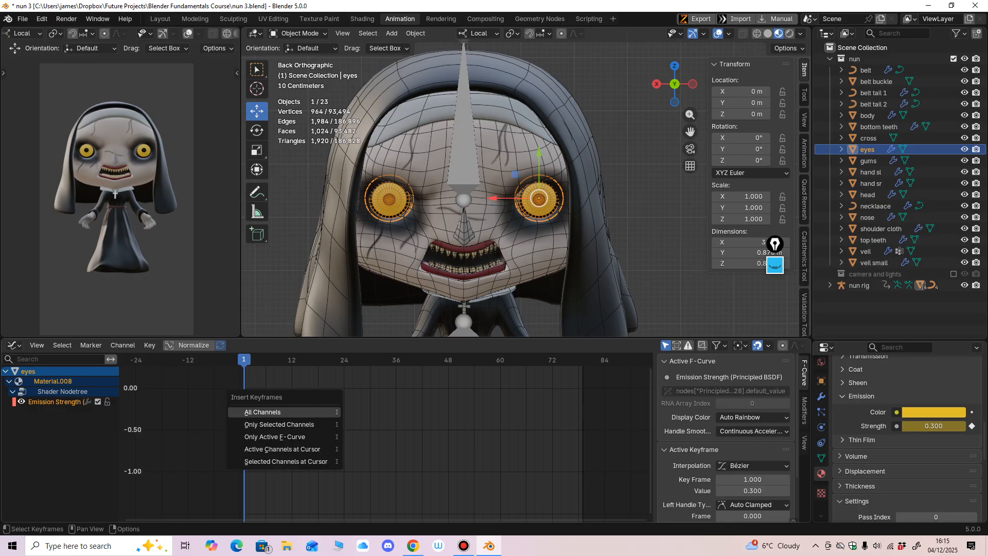
key("Return")
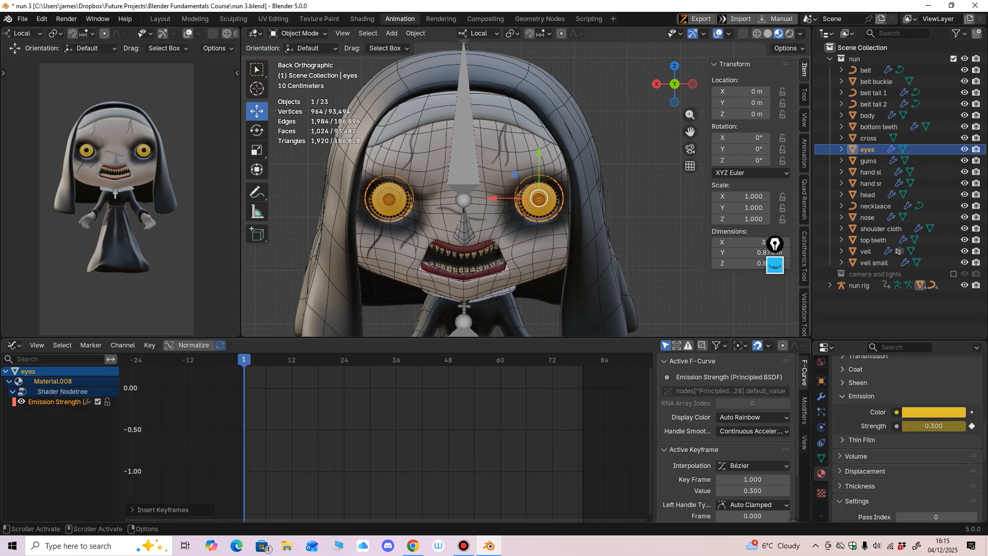
left_click(582, 360)
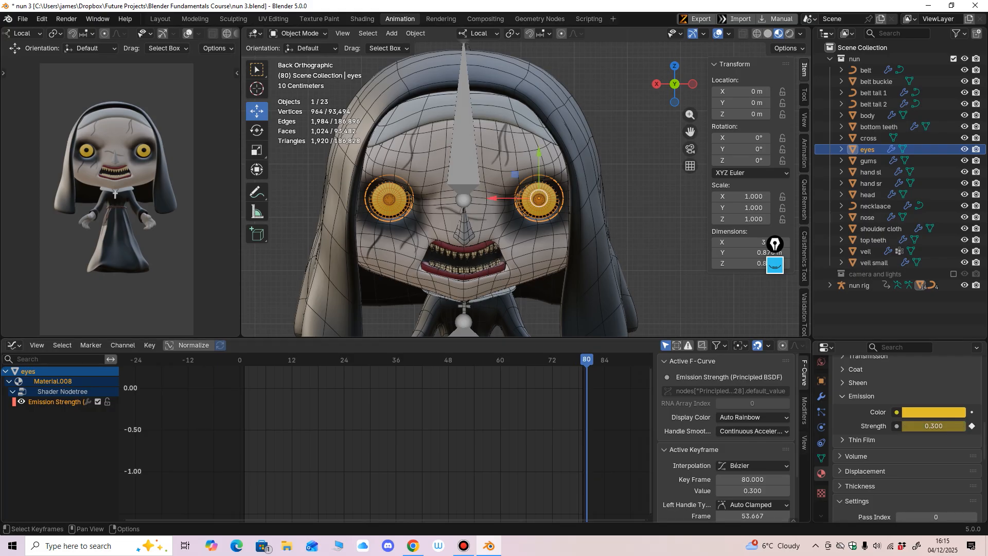
Set and keyframe the eye material's Emission Strength to 1 at frame 40 and play the animation.
left_click_drag(583, 360, 413, 360)
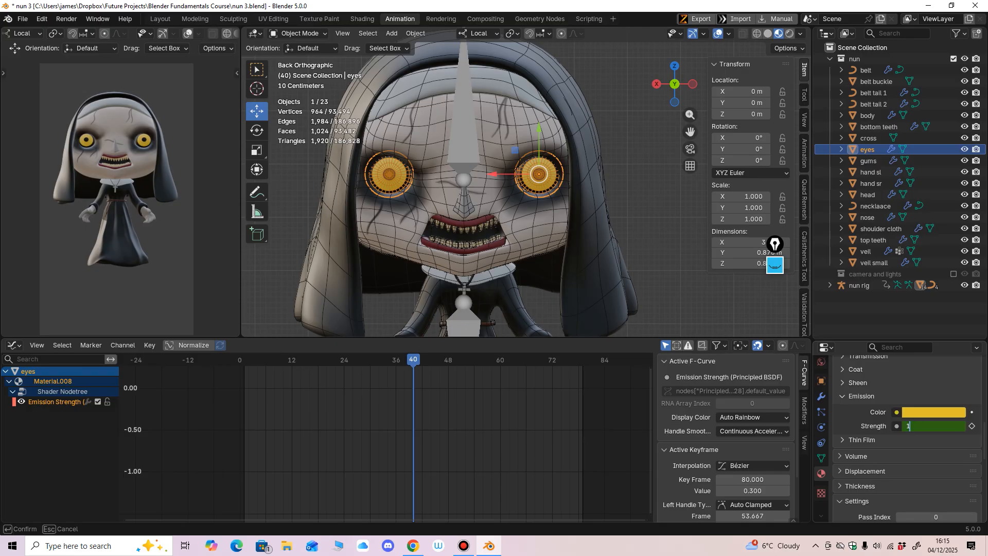
type("1")
key("Return")
key("space")
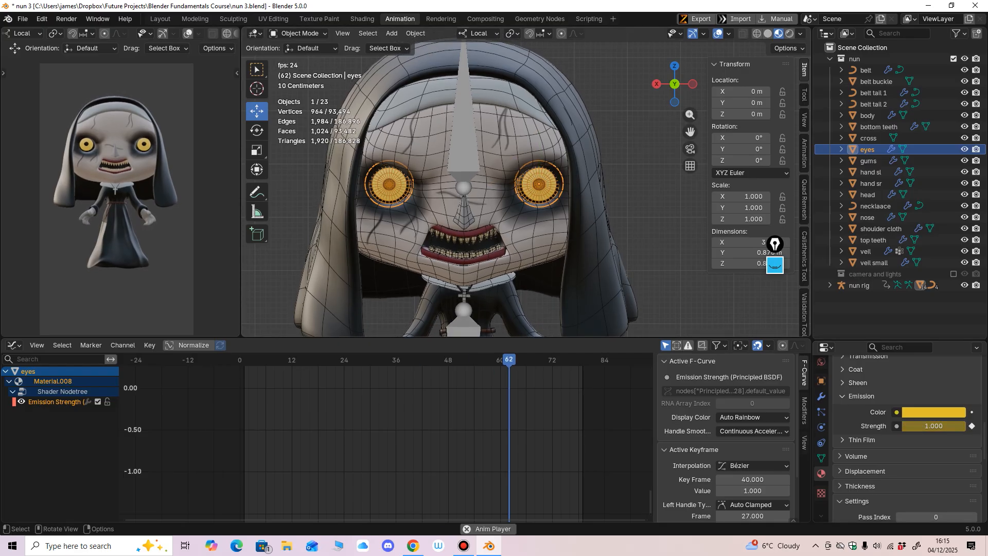
Deselect everything, review the pulsing eye glow and the float from the front and side, and stop playback.
scroll(526, 181, "down", 2)
key("alt+a")
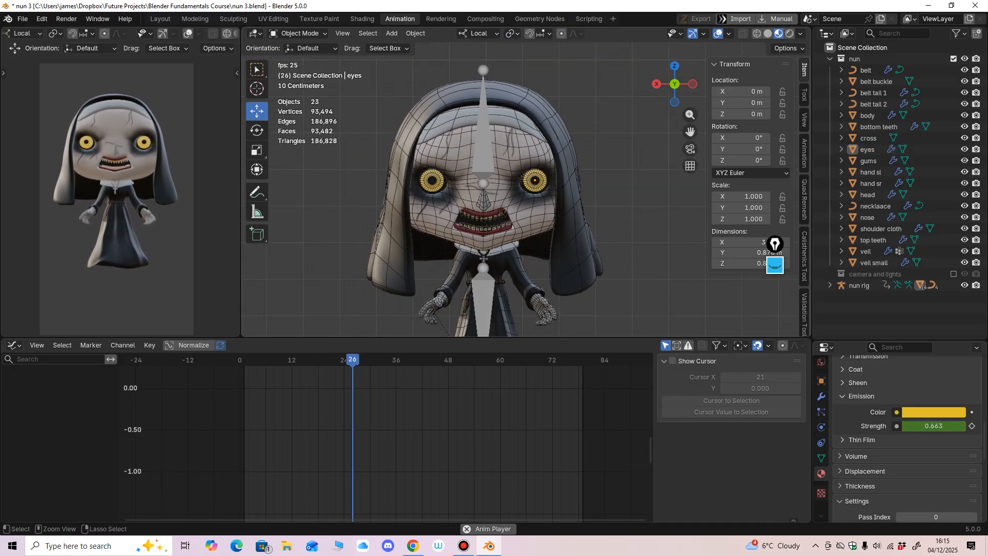
scroll(526, 182, "up", 3)
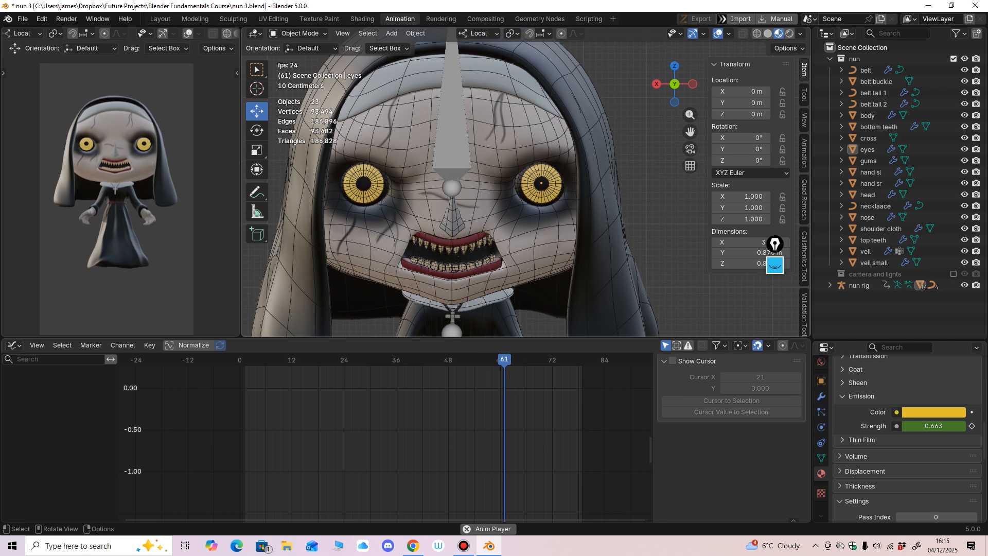
middle_click_drag(494, 128, 494, 231, "ctrl")
middle_click_drag(494, 231, 383, 191)
key("space")
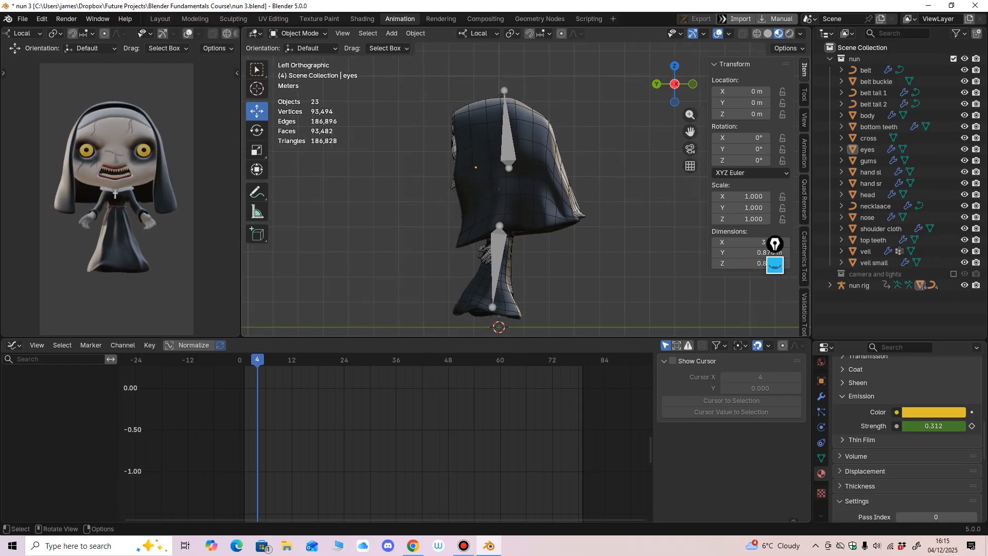
In Pose Mode, lower the middle keyframe of the lower bone's Z Quaternion Rotation curve to about -0.018.
left_click(508, 144)
left_click(299, 33)
left_click(300, 71)
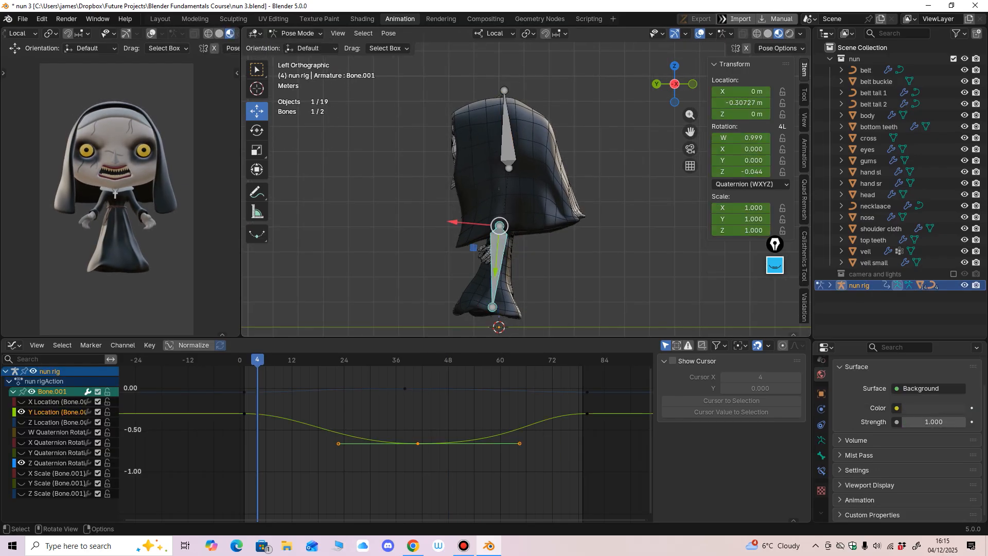
left_click(57, 462)
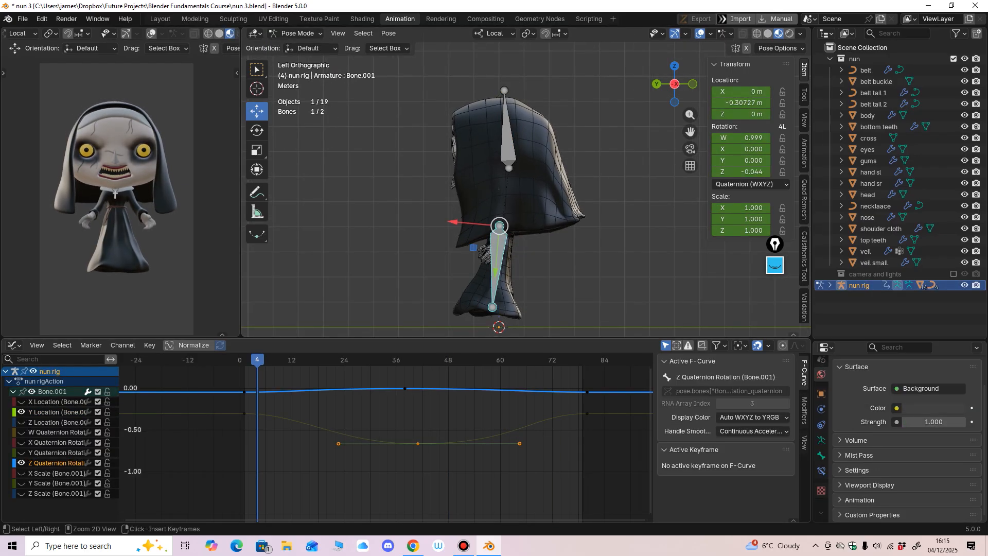
middle_click_drag(391, 463, 374, 440, "ctrl")
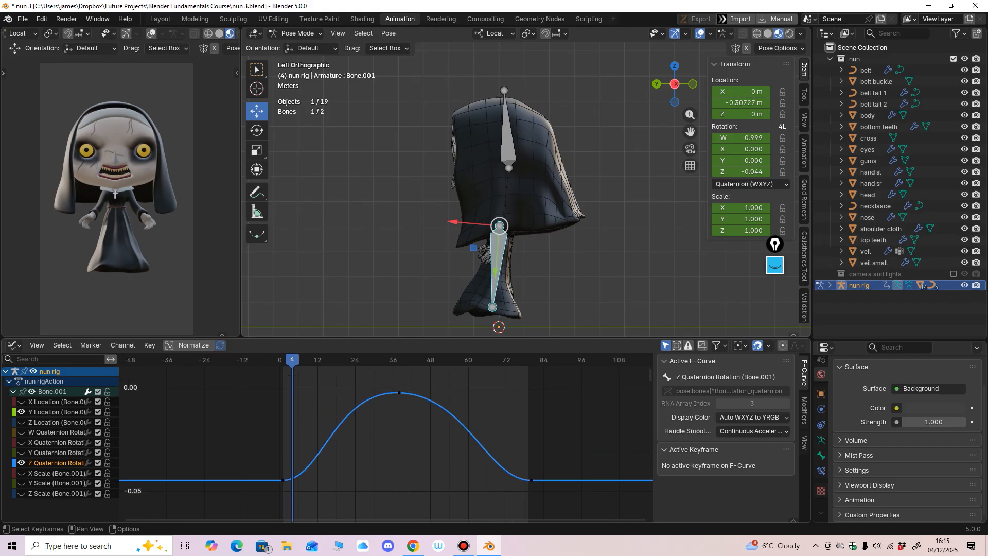
left_click_drag(399, 392, 399, 423)
left_click(399, 423)
Raise the first and last keyframes of the lower bone's Z Quaternion Rotation curve to about -0.034 and preview the animation.
left_click(260, 458)
left_click_drag(256, 458, 557, 504)
key("g")
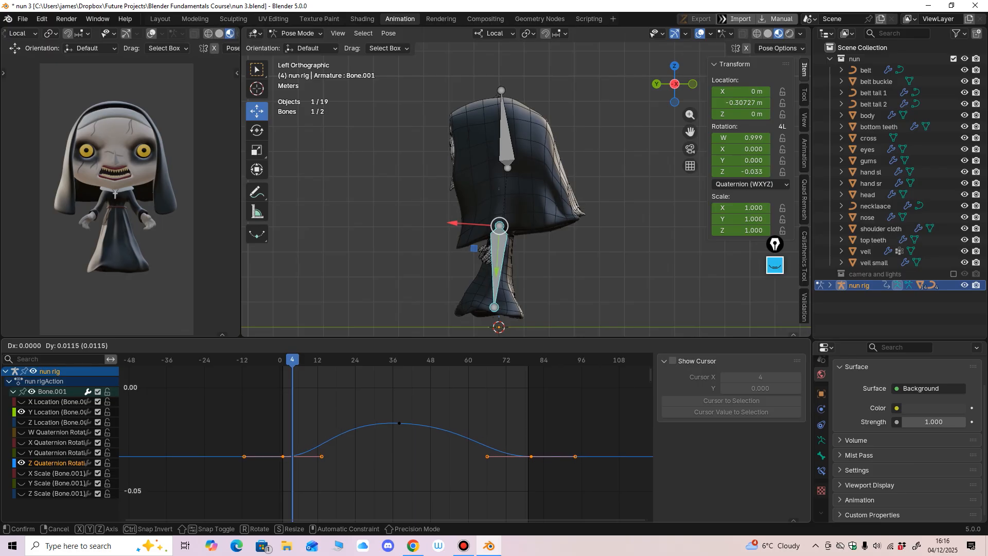
left_click(559, 482)
left_click(534, 457)
left_click_drag(276, 490, 554, 456)
key("g")
key("Return")
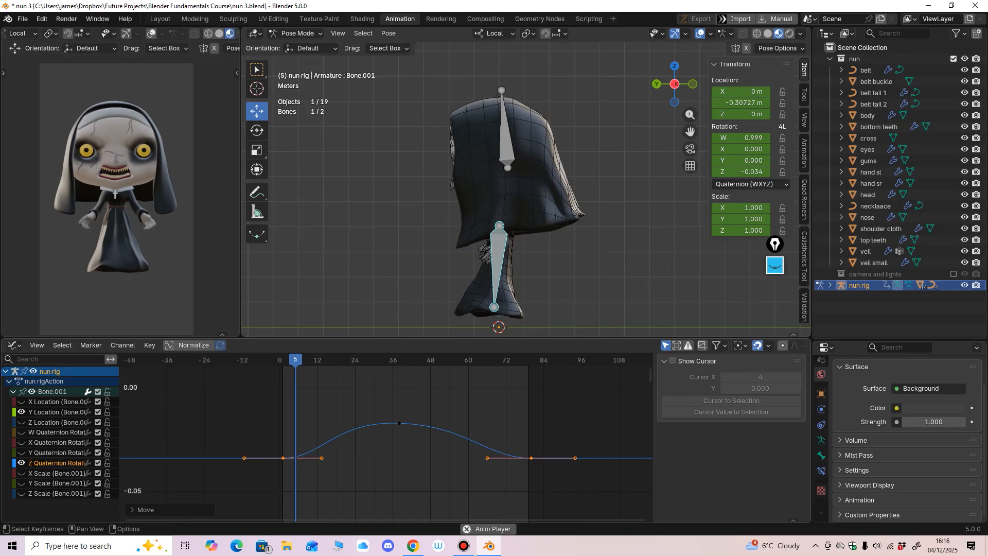
key("space")
Lower the head bone's X Quaternion Rotation middle keyframe to about -0.029, level its handles, and play the animation from side and face-on views.
left_click(507, 123)
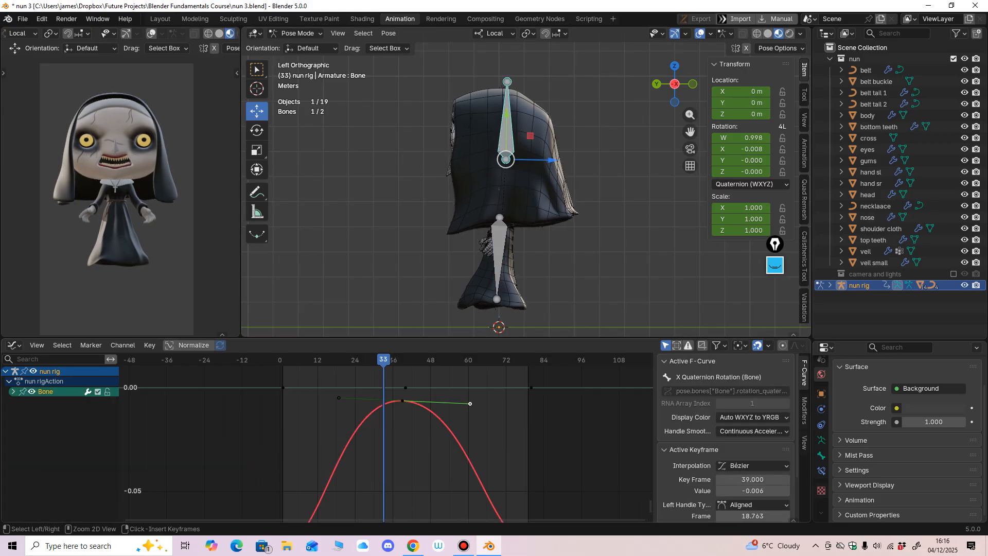
middle_click_drag(412, 402, 408, 420, "ctrl")
left_click_drag(401, 412, 401, 445)
left_click_drag(466, 447, 463, 446)
middle_click_drag(462, 446, 460, 405)
key("space")
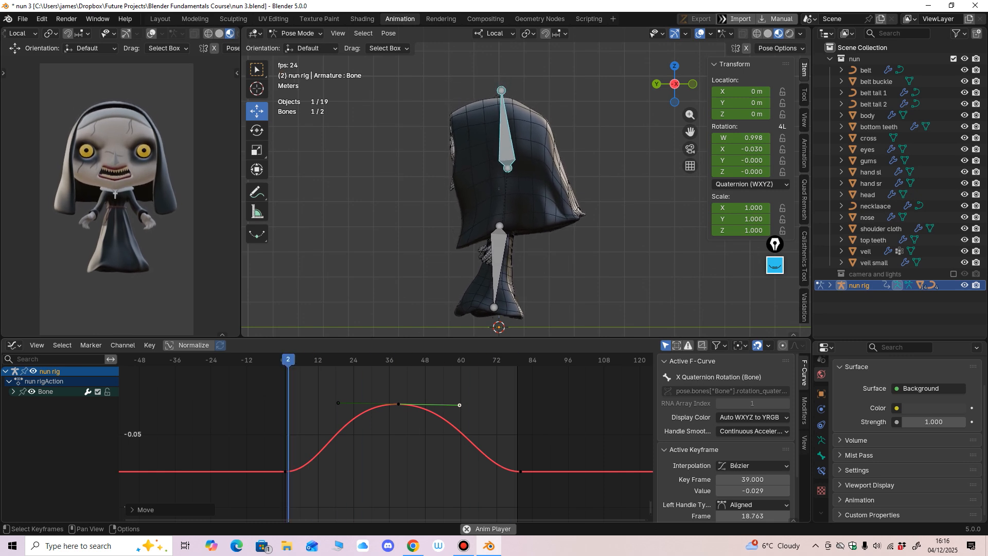
scroll(520, 201, "down", 3)
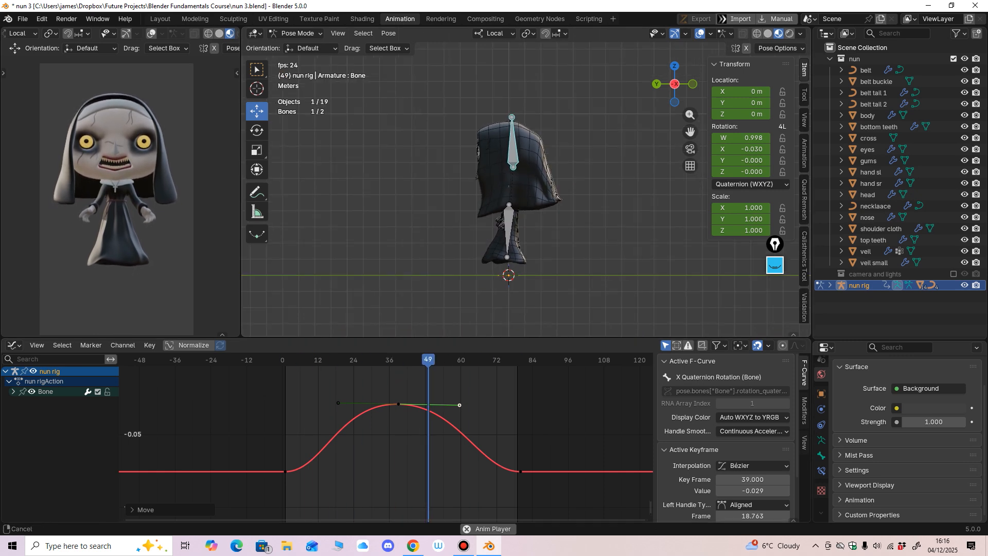
middle_click_drag(519, 201, 588, 174)
scroll(583, 197, "up", 2)
key("ctrl+KP_1")
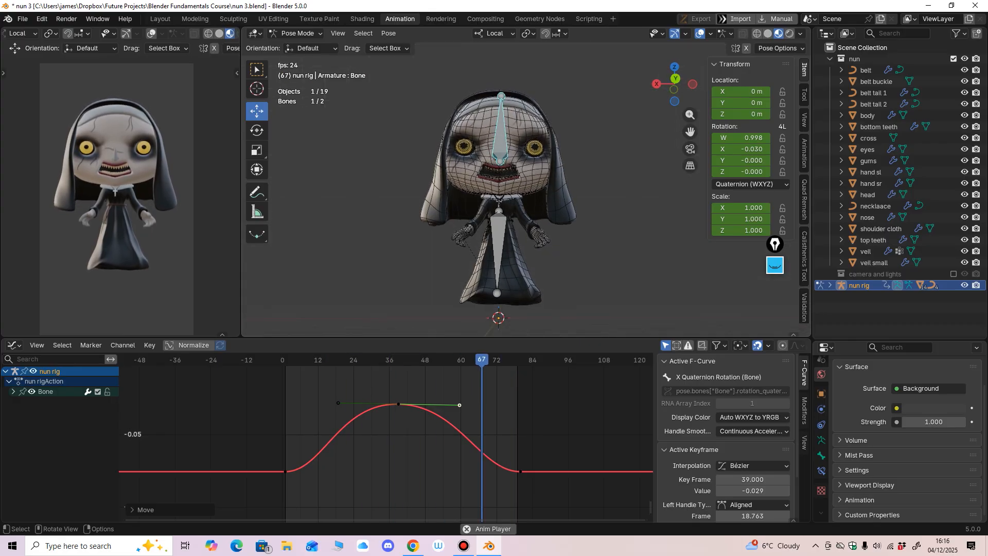
key("ctrl+KP_1")
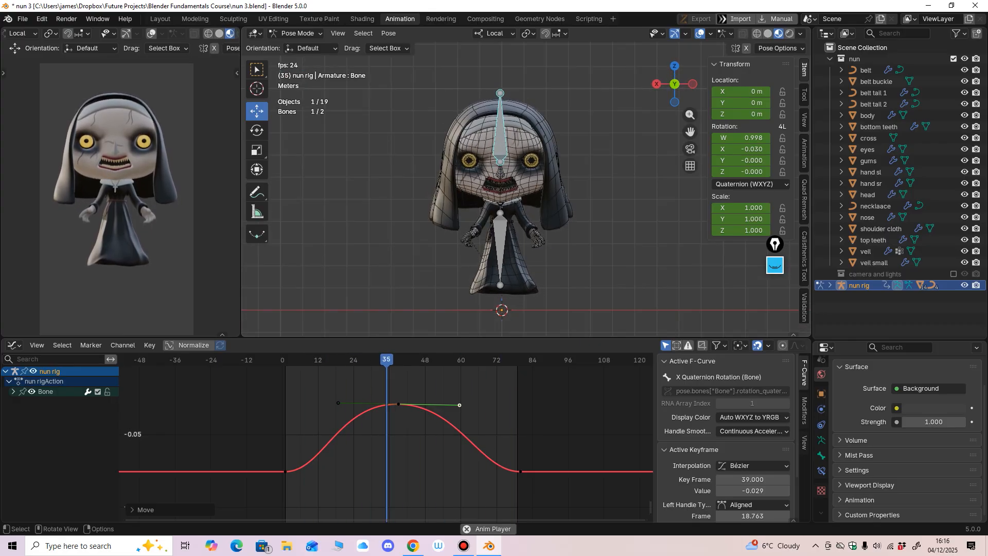
Reduce the lower bone's float by raising the middle keyframe of its Y Location curve to about -0.447, and replay the animation.
left_click(500, 250)
middle_click_drag(391, 412, 299, 517)
left_click(57, 411)
middle_click_drag(391, 463, 399, 413)
key("space")
left_click(399, 413)
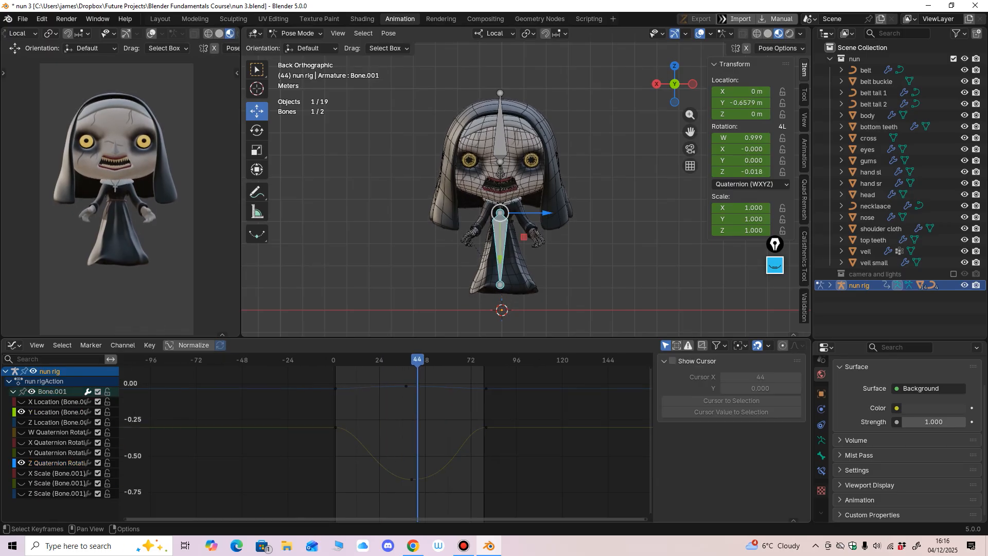
left_click(412, 479)
key("g")
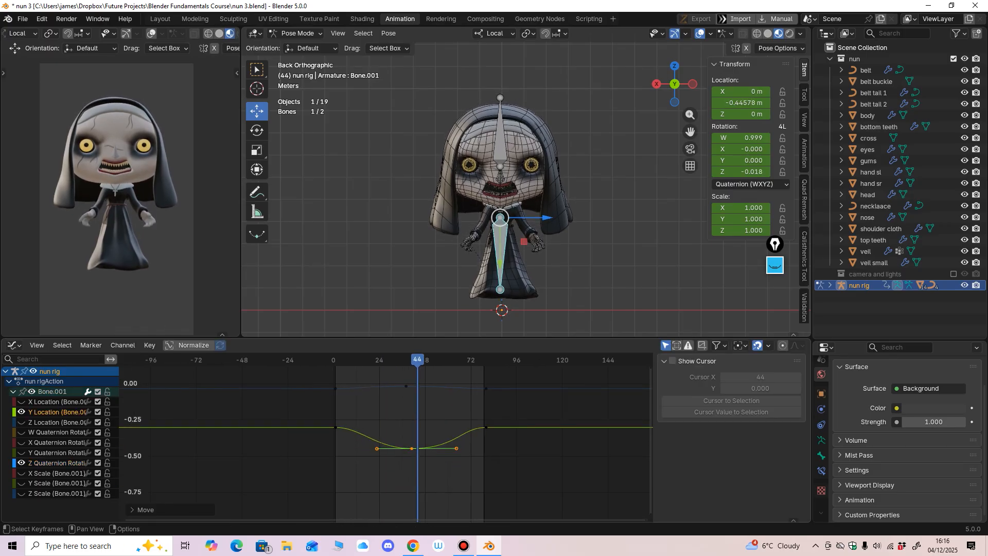
key("Return")
key("space")
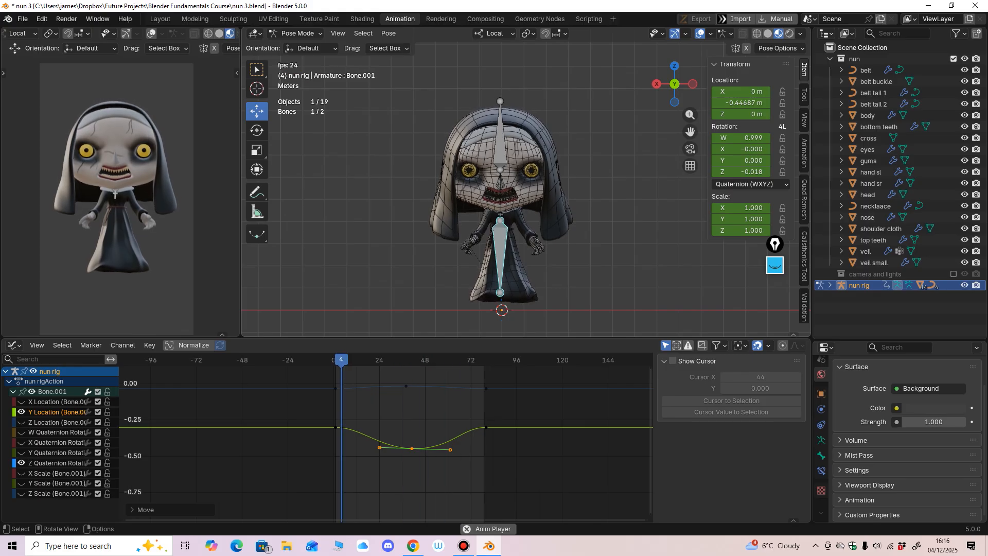
From the side view, select all keyframes of the lower bone's Z Quaternion Rotation curve and shift them vertically down to about -0.049 at the ends.
key("ctrl+KP_3")
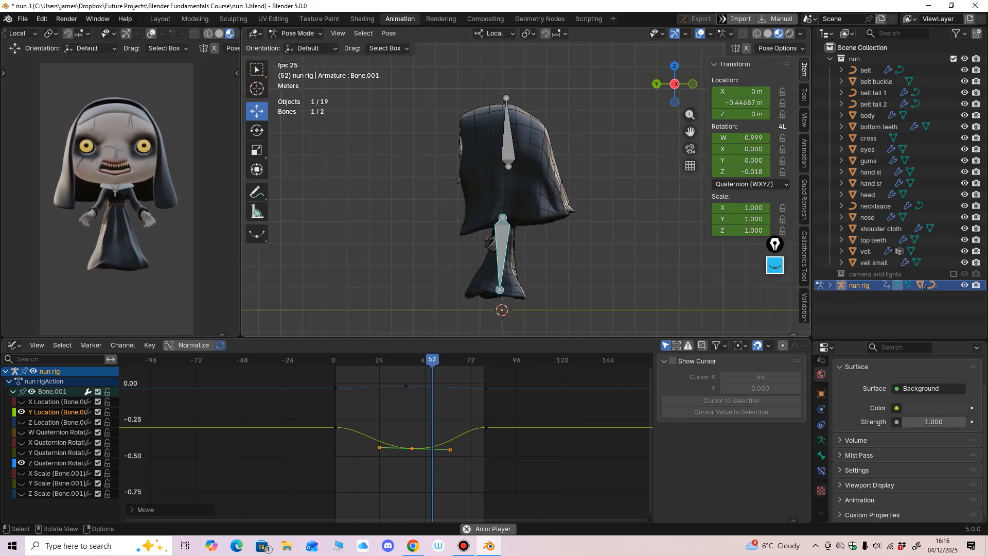
left_click(501, 257)
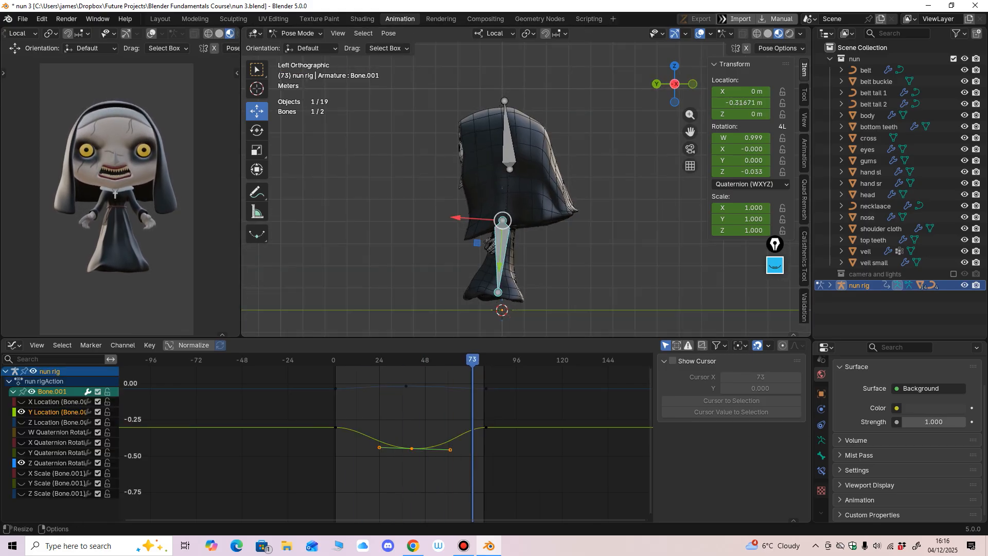
left_click(56, 463)
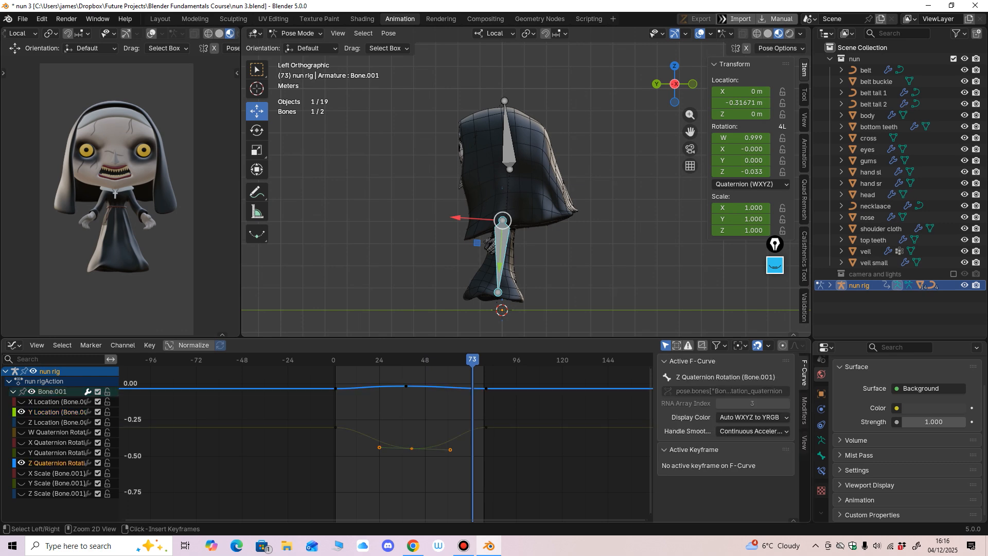
middle_click_drag(391, 479, 372, 507, "ctrl")
left_click_drag(258, 416, 476, 479)
middle_click_drag(463, 476, 479, 384, "ctrl")
middle_click_drag(438, 438, 494, 401, "ctrl")
key("Down")
key("Up")
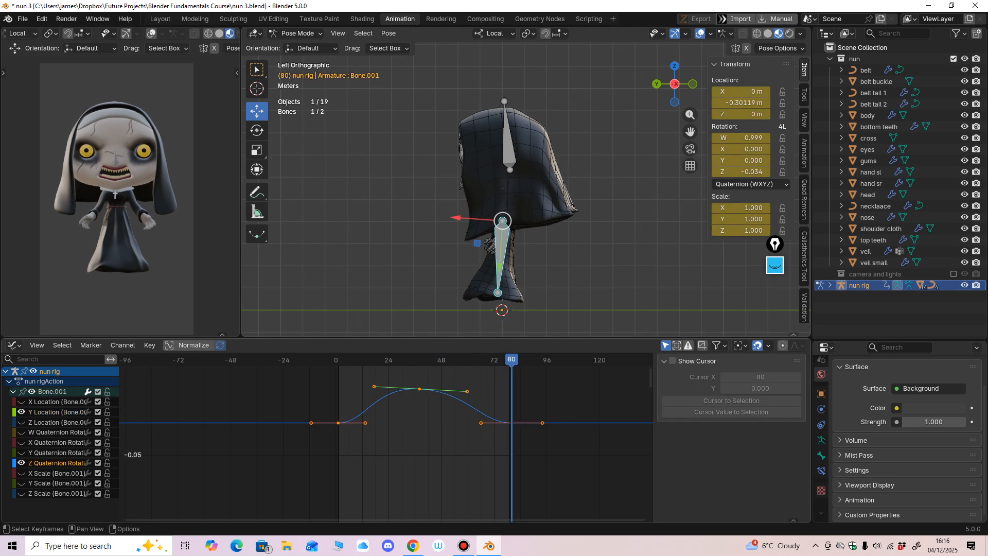
key("g")
key("y")
left_click(463, 456)
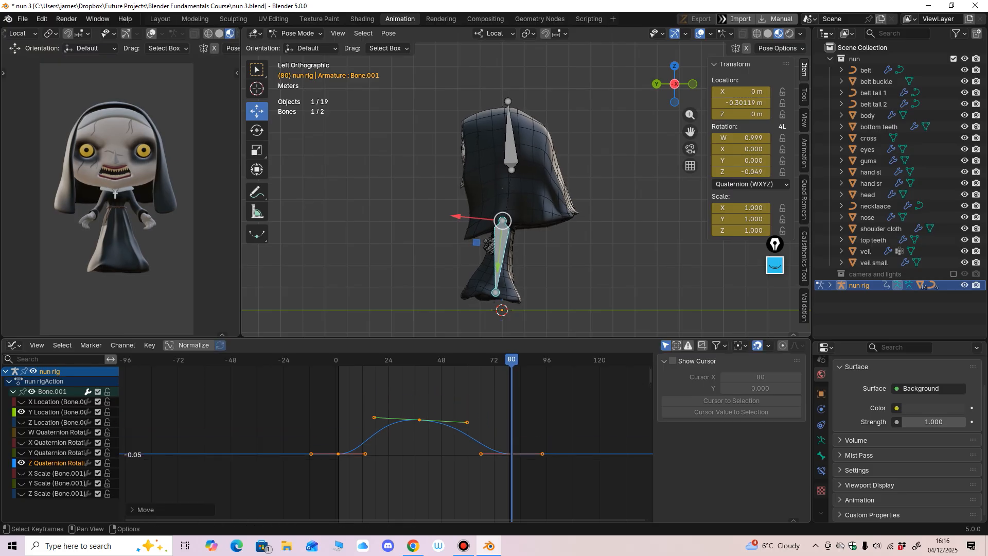
Try shifting the whole Z Quaternion Rotation curve down and back up to compare different amounts of body lean.
middle_click_drag(463, 455, 456, 403)
key("g")
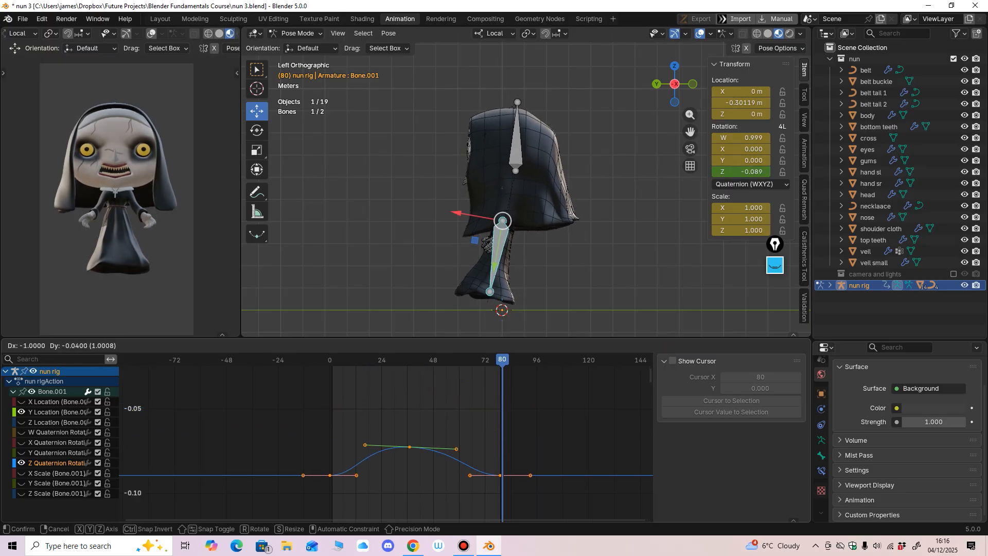
left_click(458, 361)
middle_click_drag(458, 361, 457, 442)
middle_click_drag(457, 442, 455, 464, "ctrl")
key("g")
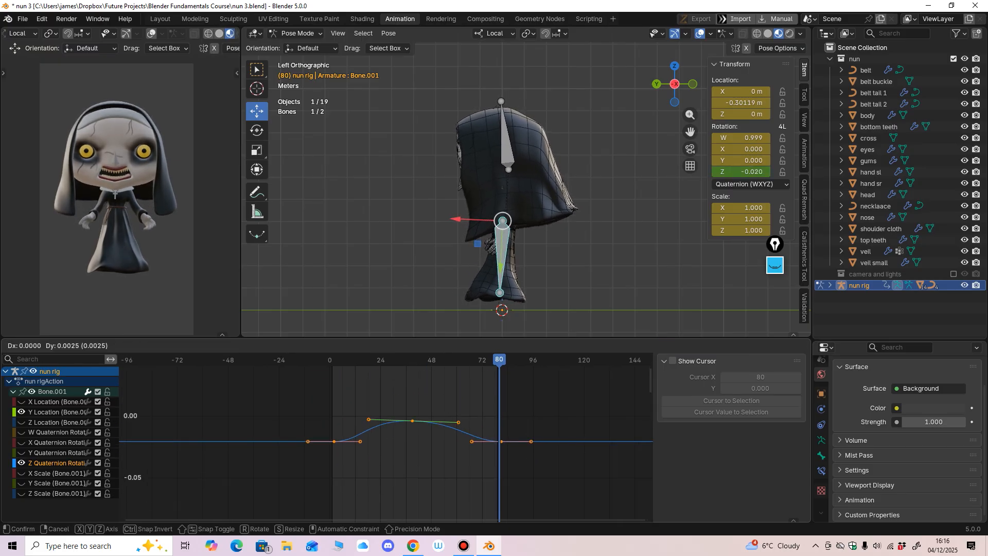
left_click(455, 409)
Try raising the whole Z Quaternion Rotation curve so its end keyframes sit at about 0.05, and preview the lean.
middle_click_drag(455, 409, 461, 471)
key("g")
left_click(479, 444)
middle_click_drag(461, 471, 479, 441, "ctrl")
key("g")
left_click(489, 436)
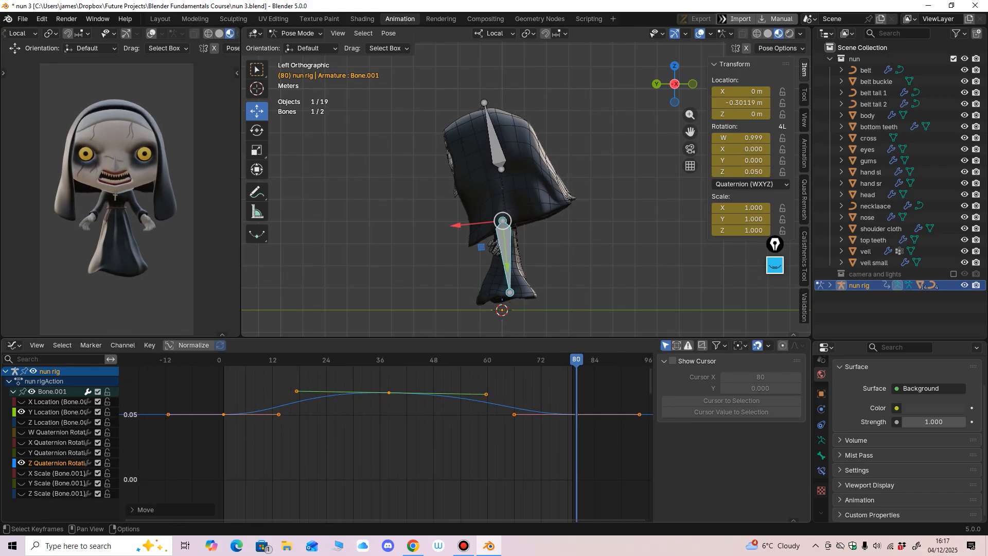
key("space")
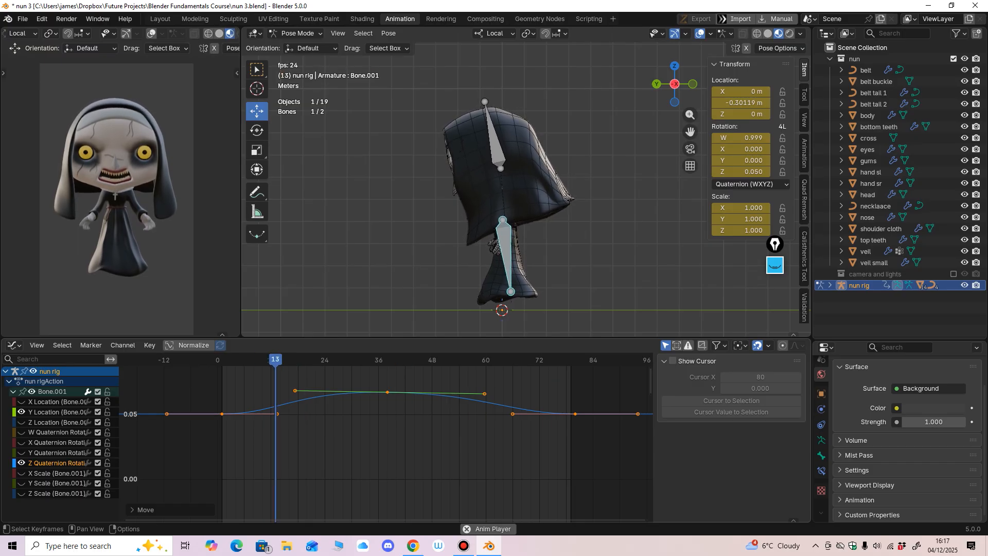
key("space")
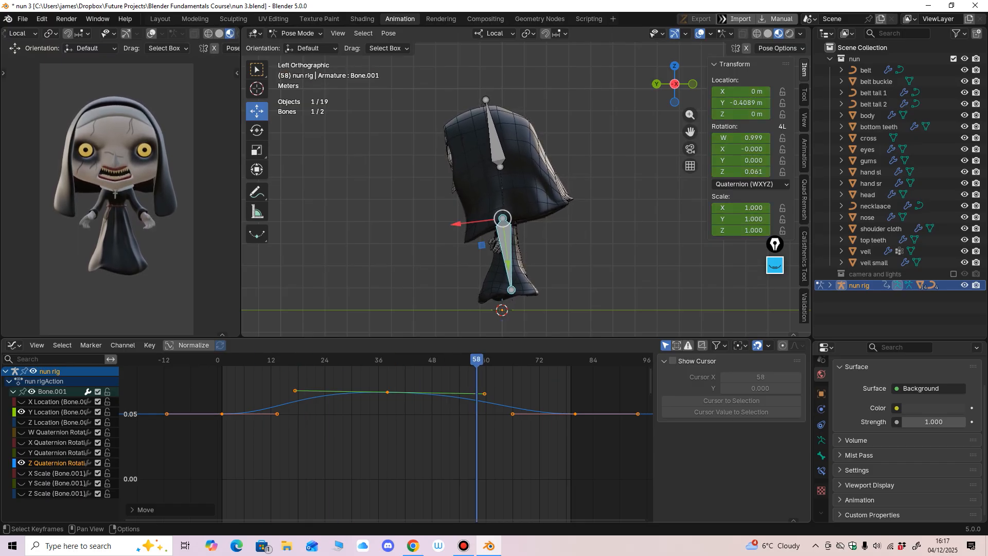
Try lowering the whole Z Quaternion Rotation curve in stages until its ends sit at about -0.065, and preview the animation.
middle_click_drag(385, 433, 358, 431, "ctrl")
key("g")
left_click(355, 469)
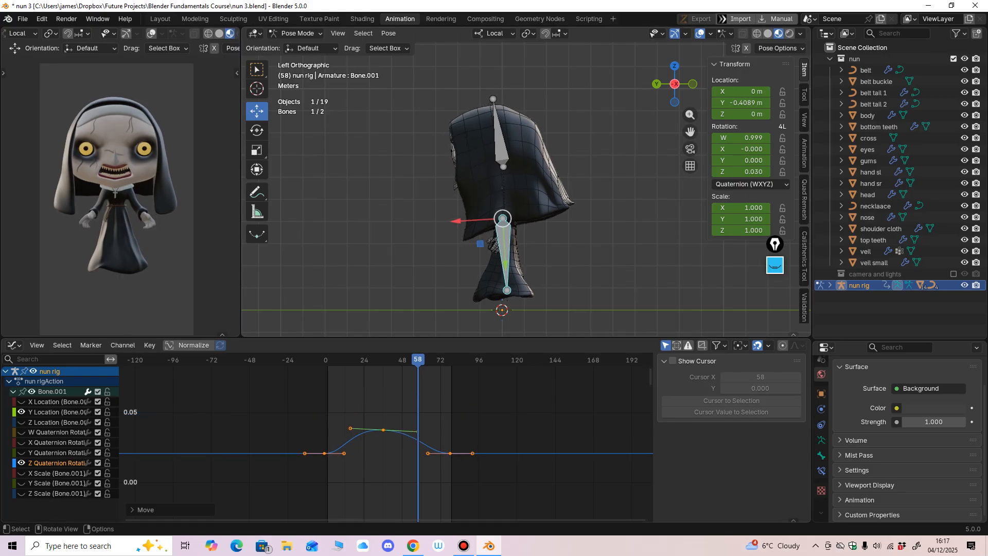
middle_click_drag(355, 470, 386, 456, "ctrl")
key("g")
left_click(348, 492)
key("g")
left_click(387, 506)
middle_click_drag(387, 505, 388, 476)
middle_click_drag(388, 476, 407, 482, "ctrl")
key("g")
key("space")
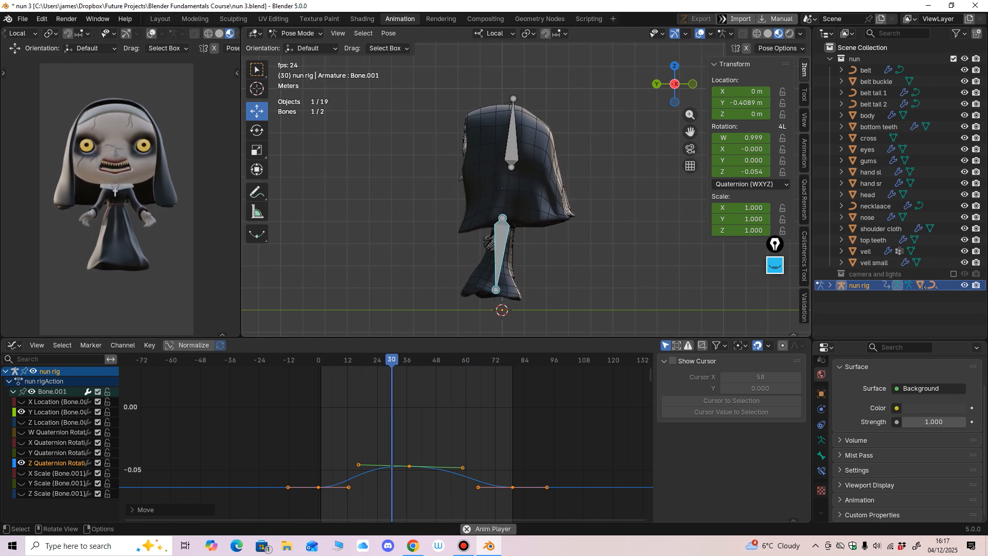
key("space")
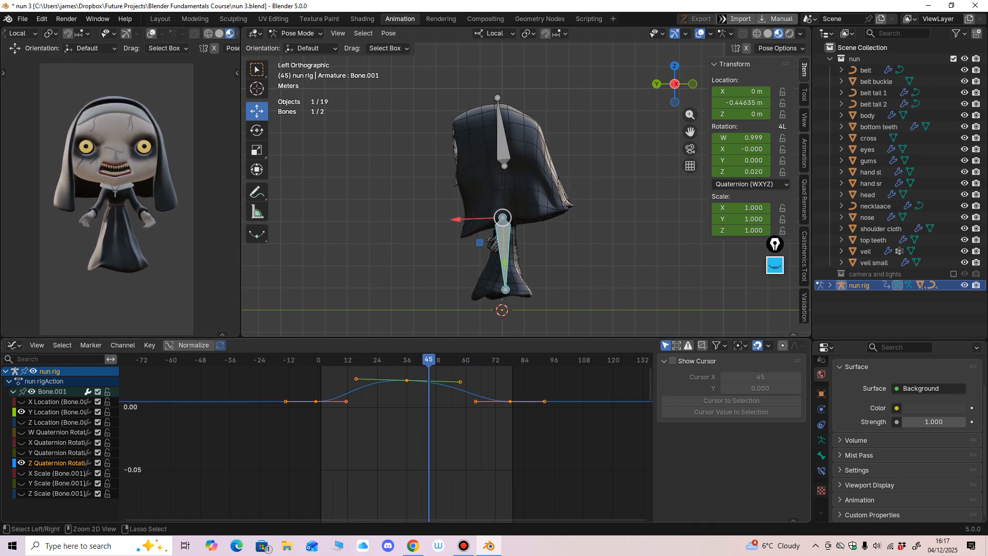
Shift the whole Z Quaternion Rotation curve so its end keyframes sit at about 0.014, and play the animation.
key("g")
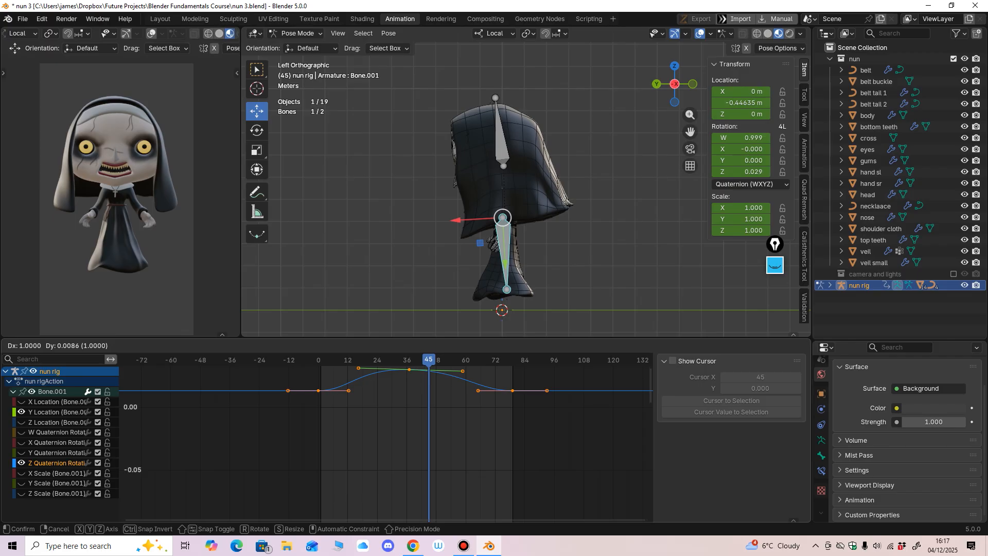
key("Return")
middle_click_drag(386, 438, 374, 463)
key("space")
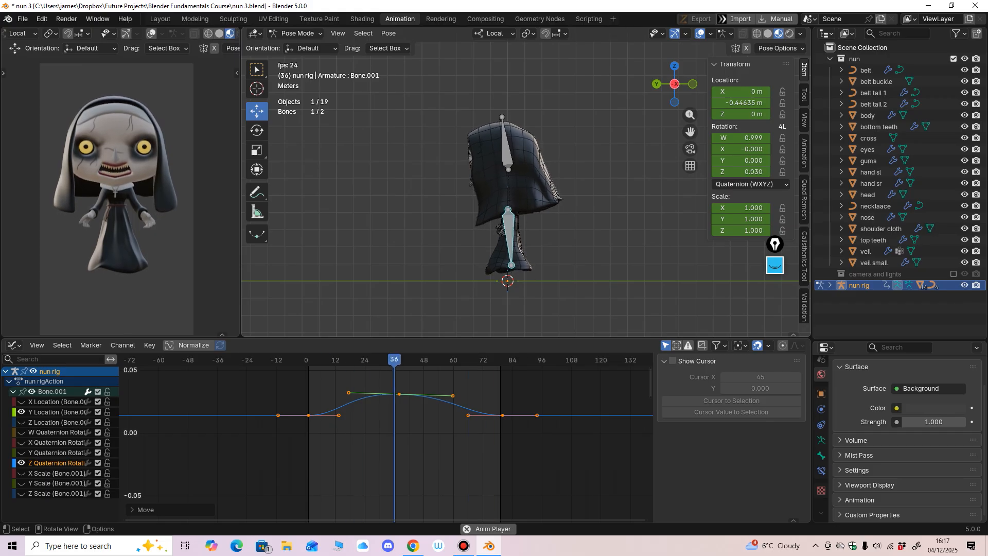
Review the playing animation face-on, save the file, and stop playback.
middle_click_drag(515, 206, 489, 211)
key("ctrl+s")
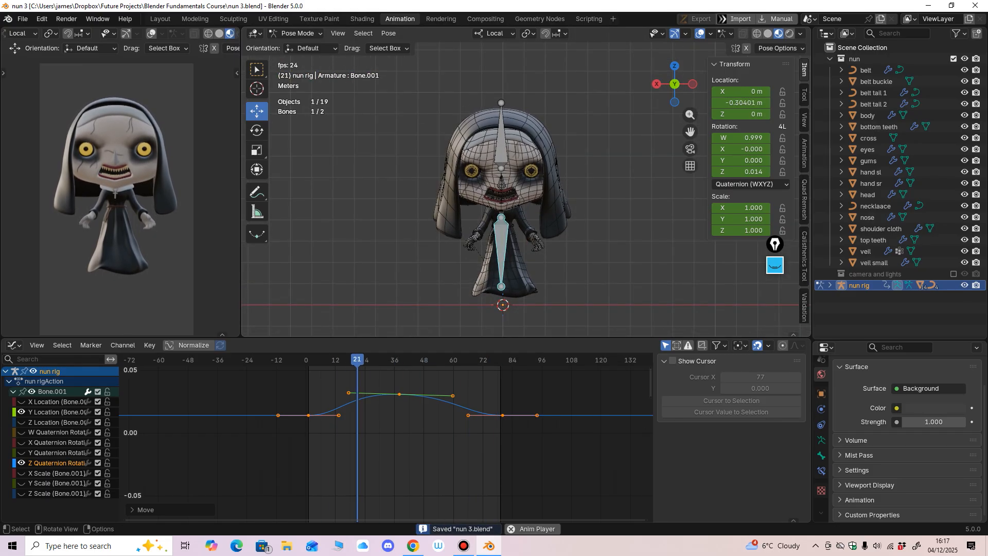
scroll(526, 190, "down", 3)
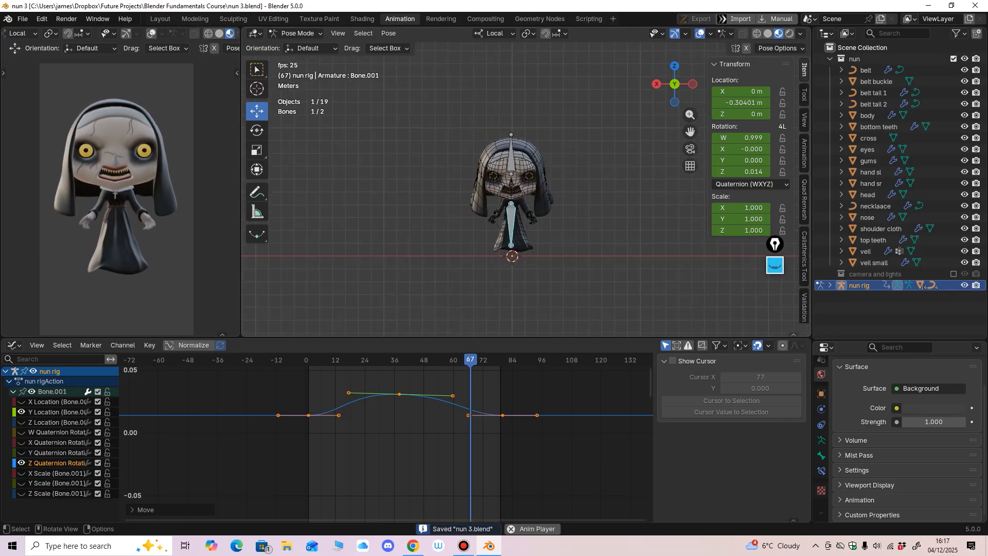
key("space")
Return to Object Mode and add a mesh plane under the character at the world origin.
key("ctrl+Tab")
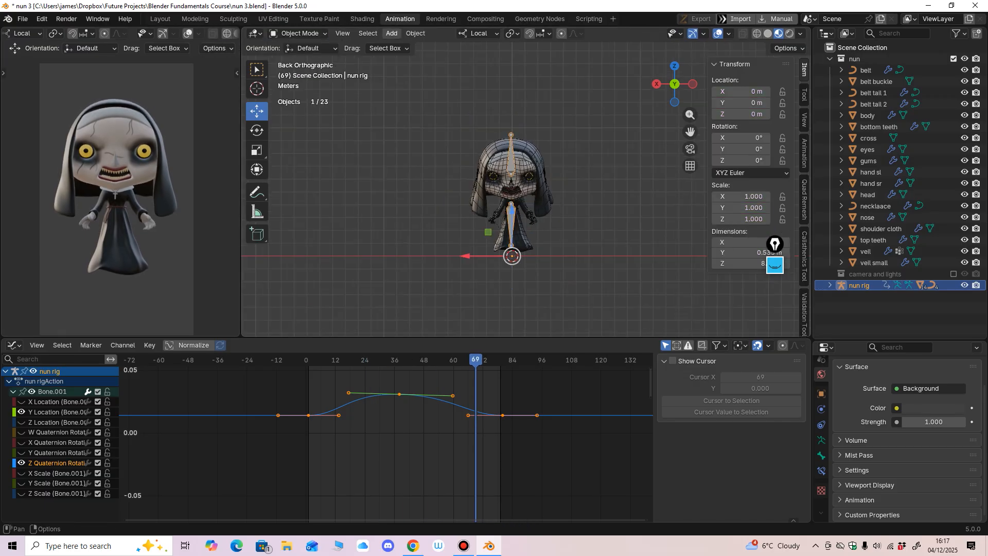
left_click(392, 33)
mouse_move(412, 46)
left_click(501, 45)
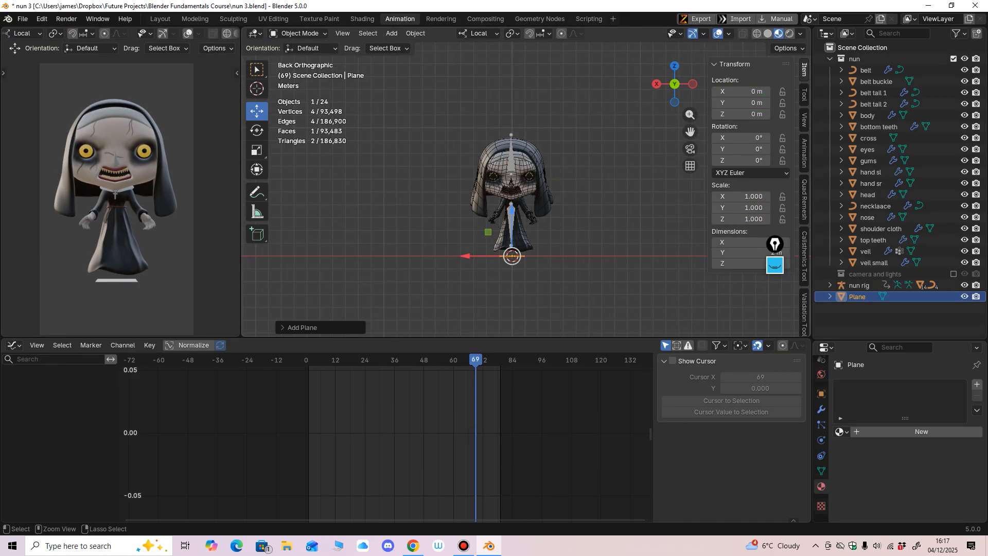
middle_click_drag(501, 45, 535, 103)
Try scaling the plane up uniformly to about 13.343 and undo the scaling along with its automatic keyframe.
left_click_drag(538, 268, 555, 301)
key("s")
left_click(554, 298)
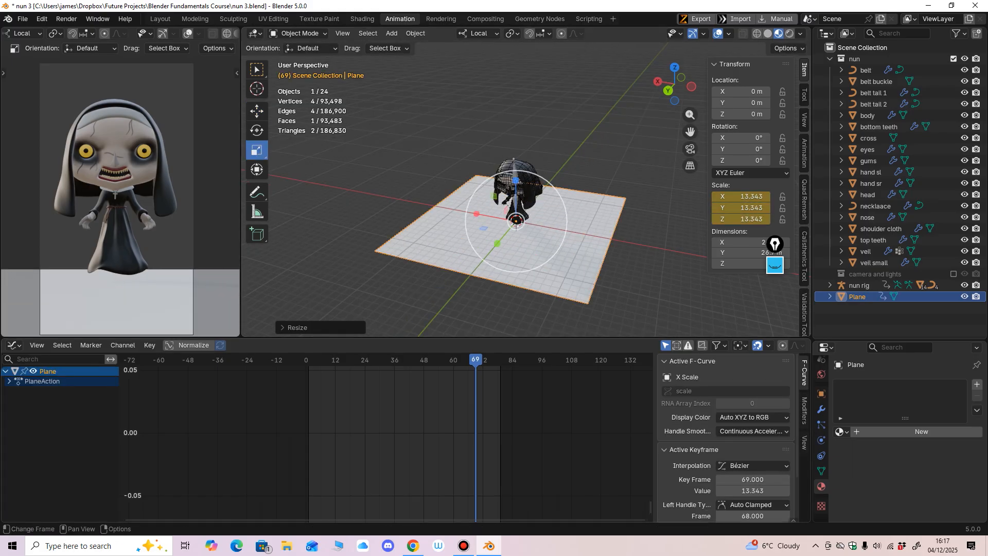
key("ctrl+z")
key("ctrl+z")
Switch the Graph Editor area to the Timeline.
left_click(14, 345)
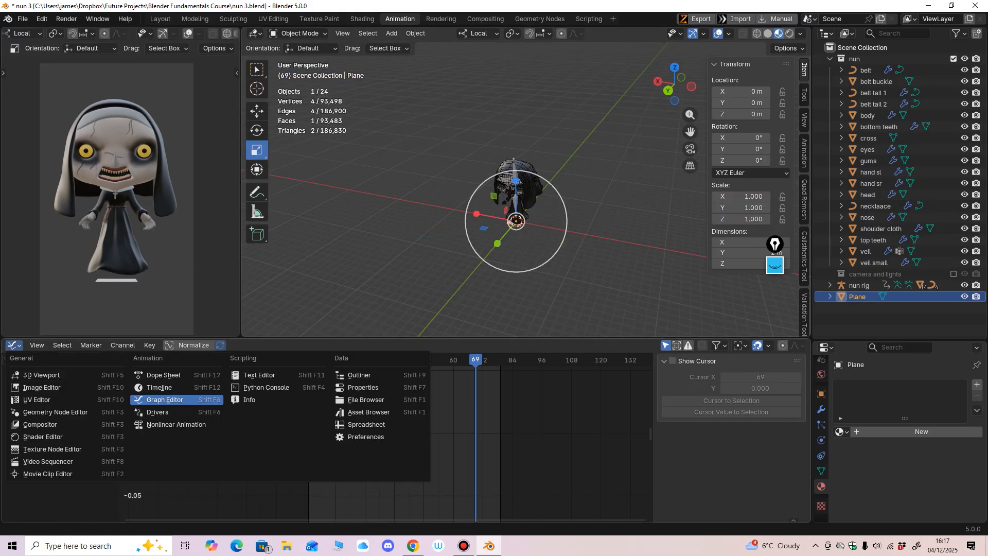
left_click(159, 387)
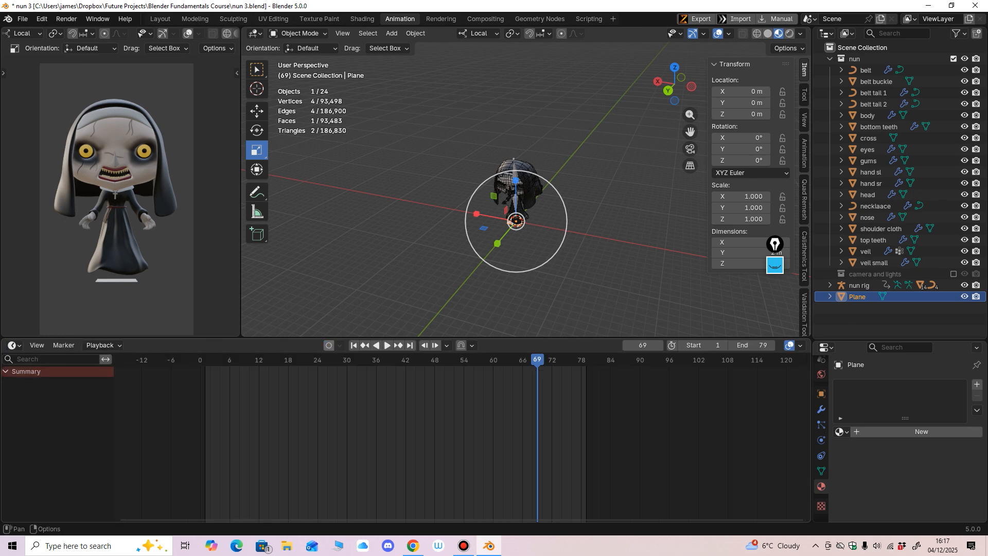
Scale the plane uniformly to about 13.432 and move it along Y to about 2.215 m.
middle_click_drag(443, 257, 445, 259)
left_click_drag(528, 261, 550, 343)
middle_click_drag(548, 288, 462, 282)
left_click(256, 112)
mouse_move(471, 218)
left_mouse_down()
mouse_move(491, 216)
mouse_move(455, 220)
left_mouse_up()
middle_click_drag(455, 219, 455, 247)
middle_click_drag(455, 247, 411, 253, "shift")
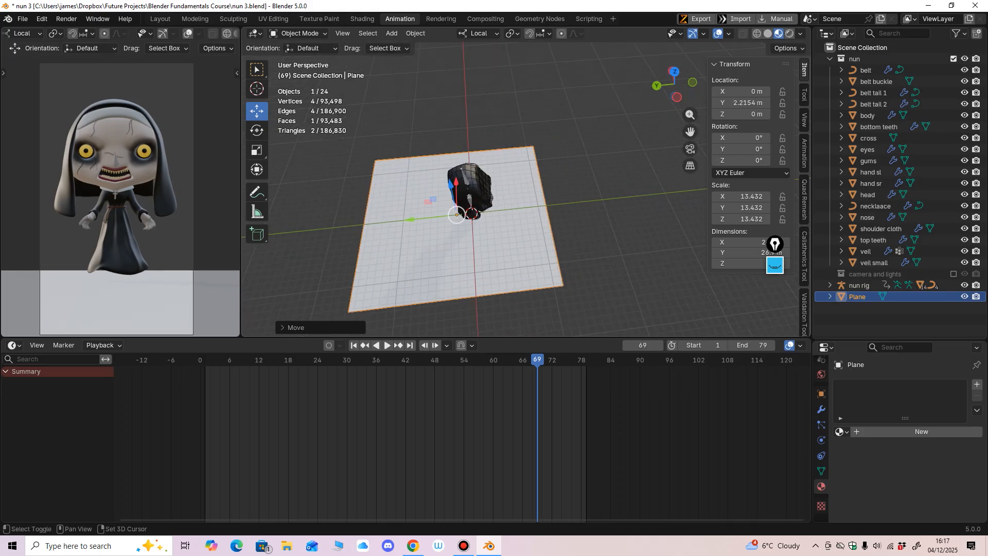
Enter Edit Mode on the plane and extrude the edge behind the character outward.
left_click(300, 33)
left_click(298, 59)
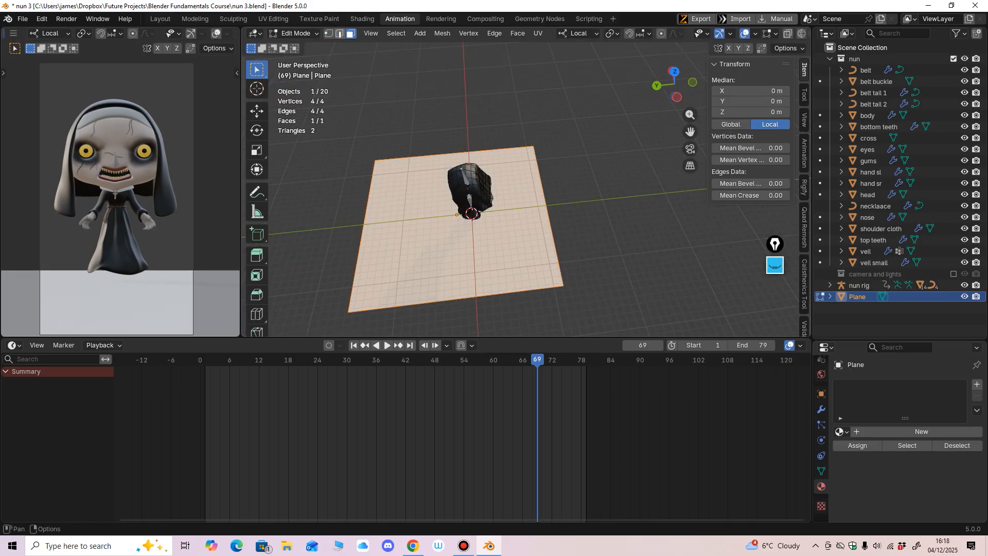
left_click(551, 226)
middle_click_drag(551, 227, 552, 203)
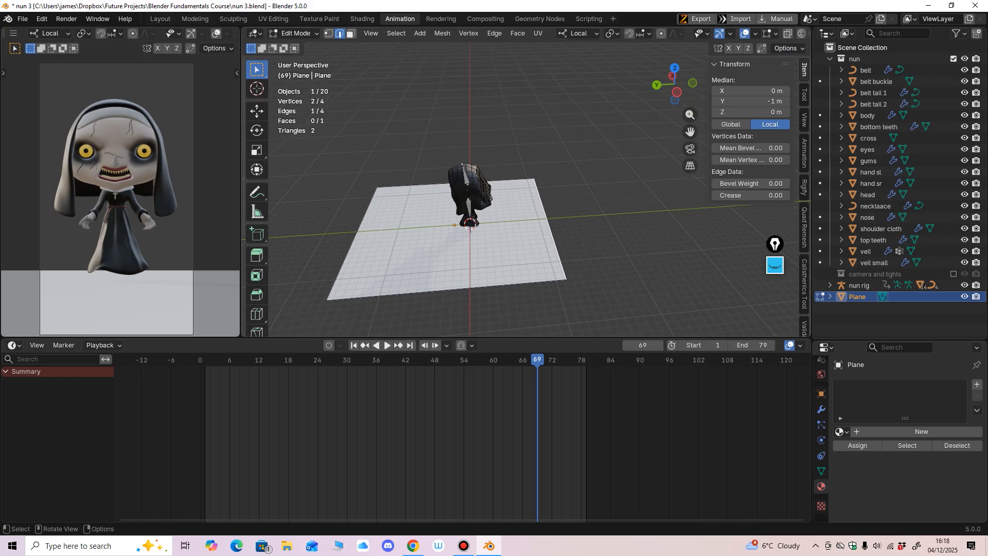
left_click(257, 255)
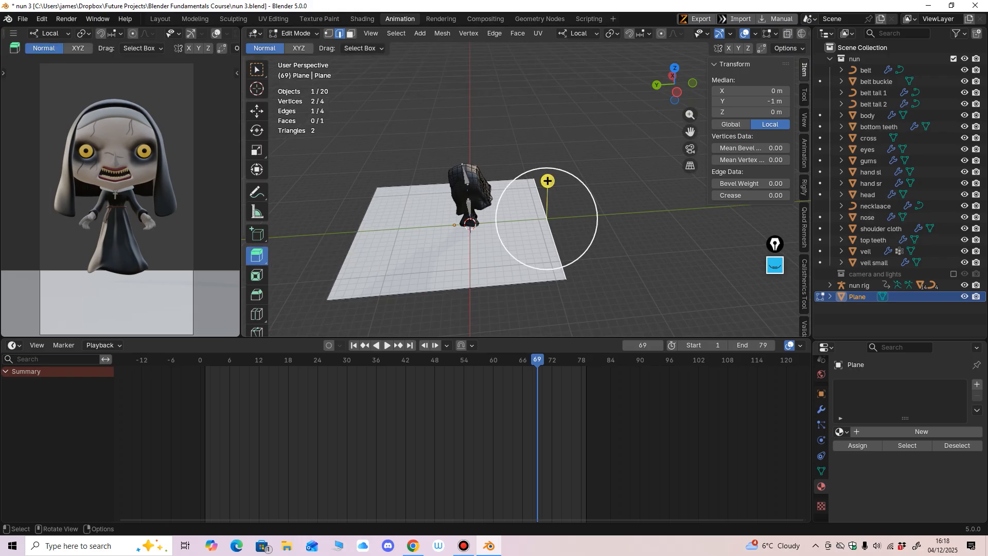
left_click_drag(547, 181, 560, 180)
Move the extruded edge back and up to form a sloping backdrop wall, about Y -1.689 m and Z 2.035 m in local coordinates.
left_click(257, 111)
left_click_drag(514, 220, 564, 217)
left_click_drag(612, 172, 624, 43)
middle_click_drag(519, 124, 692, 98)
scroll(692, 98, "down", 3)
left_click_drag(476, 82, 474, 52)
middle_click_drag(506, 111, 516, 112)
middle_click_drag(517, 112, 484, 150, "shift")
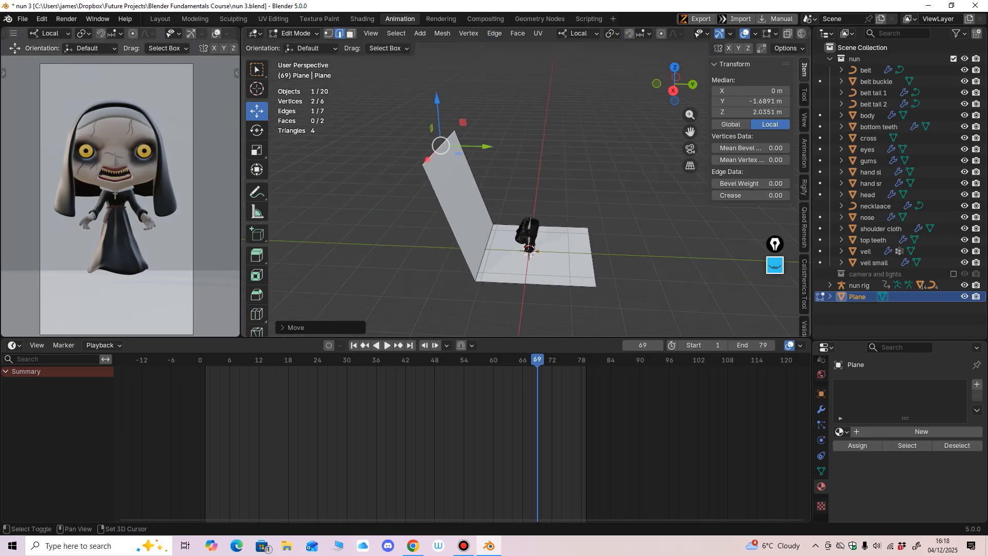
Bevel the fold edge between floor and backdrop wall with a width of 0.467 m and 21 segments.
scroll(484, 181, "up", 1)
left_click(477, 258)
key("ctrl+b")
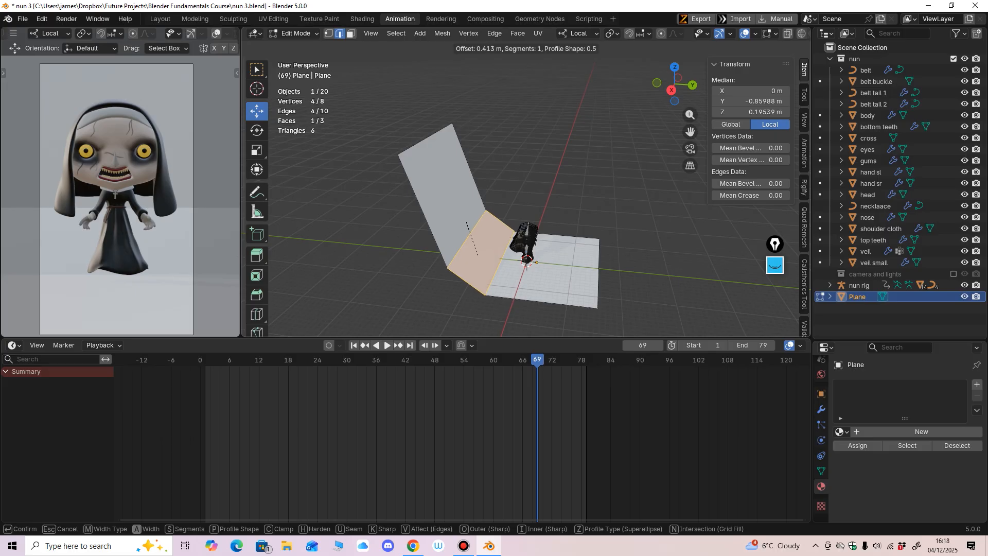
left_click(477, 254)
left_click(289, 328)
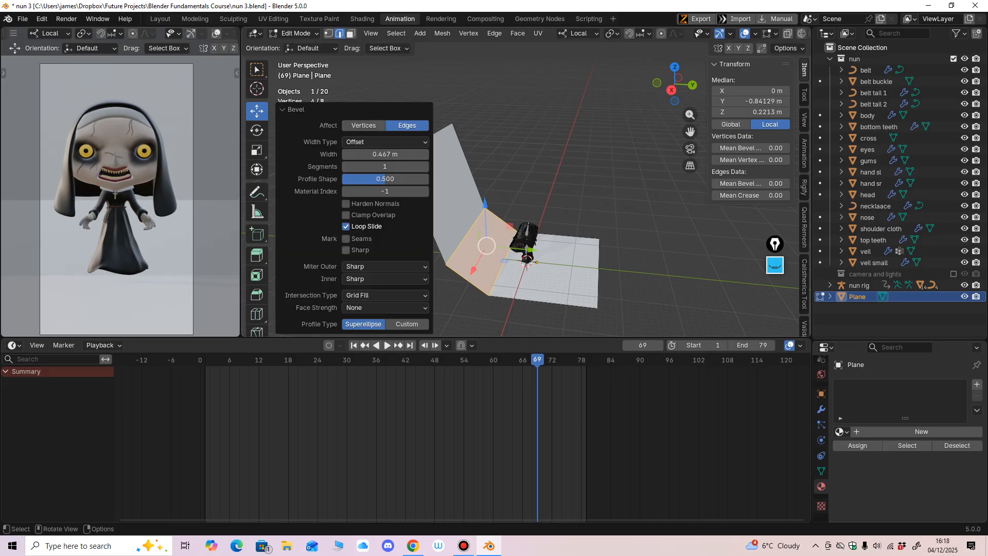
left_click_drag(385, 166, 422, 166)
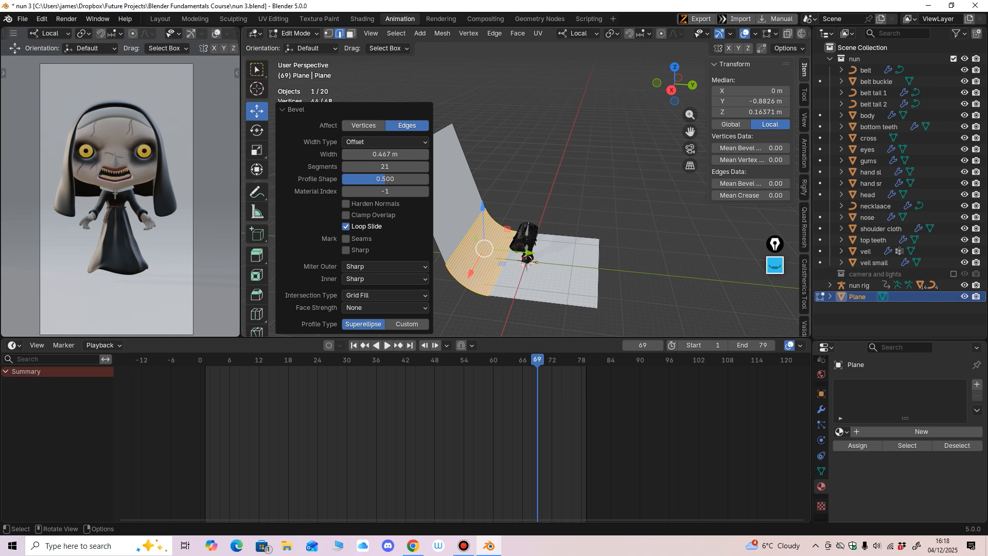
left_click(289, 110)
Return to Object Mode and shade the backdrop smooth.
key("Tab")
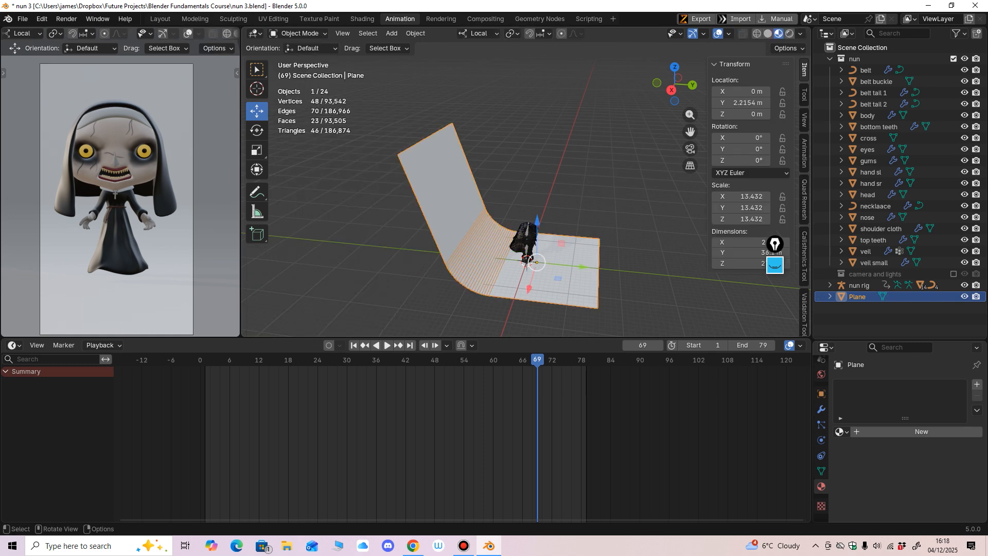
right_click(421, 192)
left_click(421, 192)
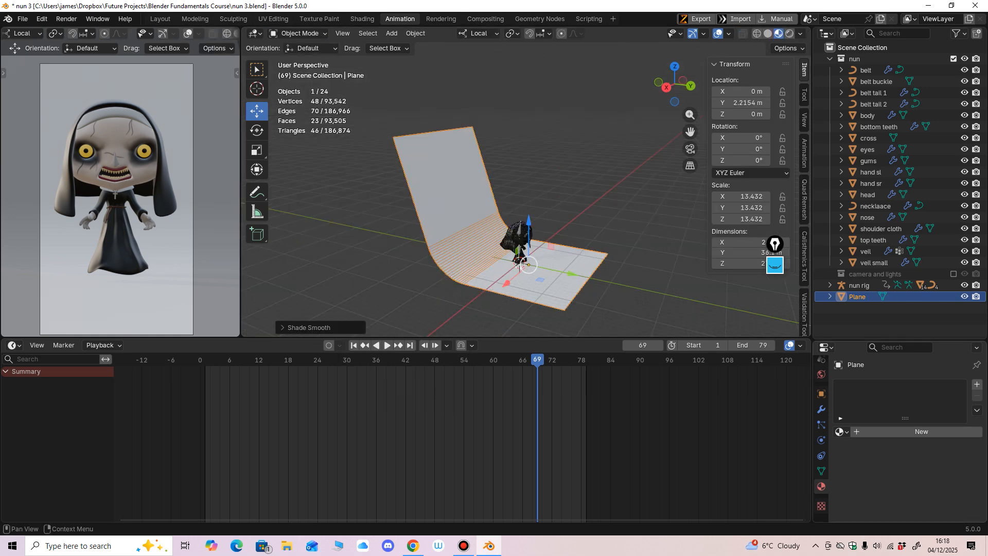
Add a new material to the backdrop and set its base color to a dark red, about #61010F.
left_click(921, 431)
left_click(934, 500)
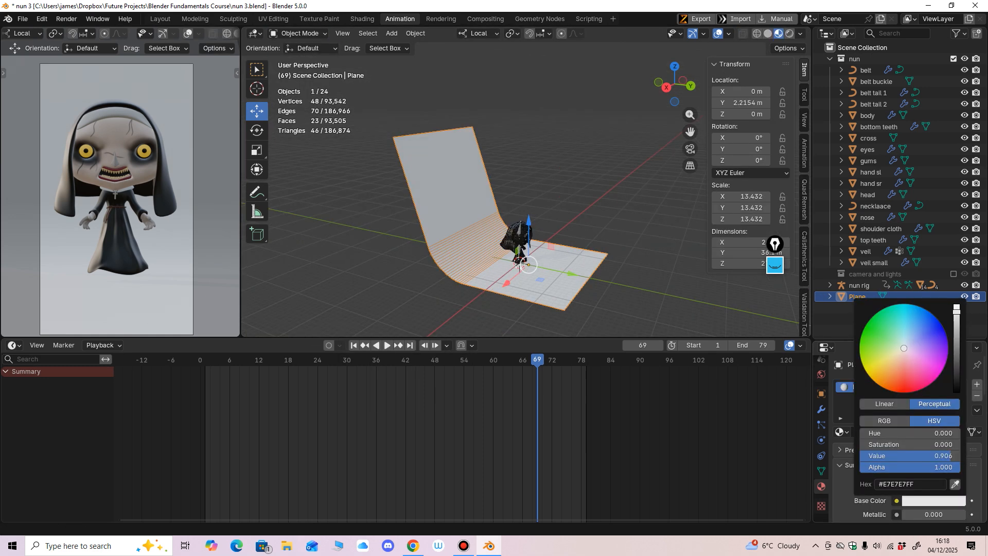
left_click_drag(904, 348, 909, 356)
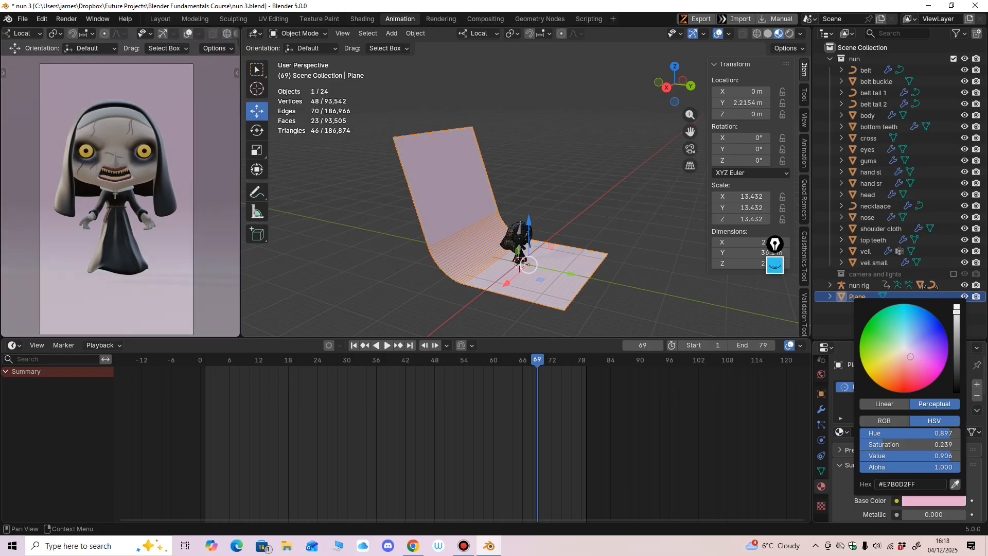
left_click_drag(956, 309, 957, 353)
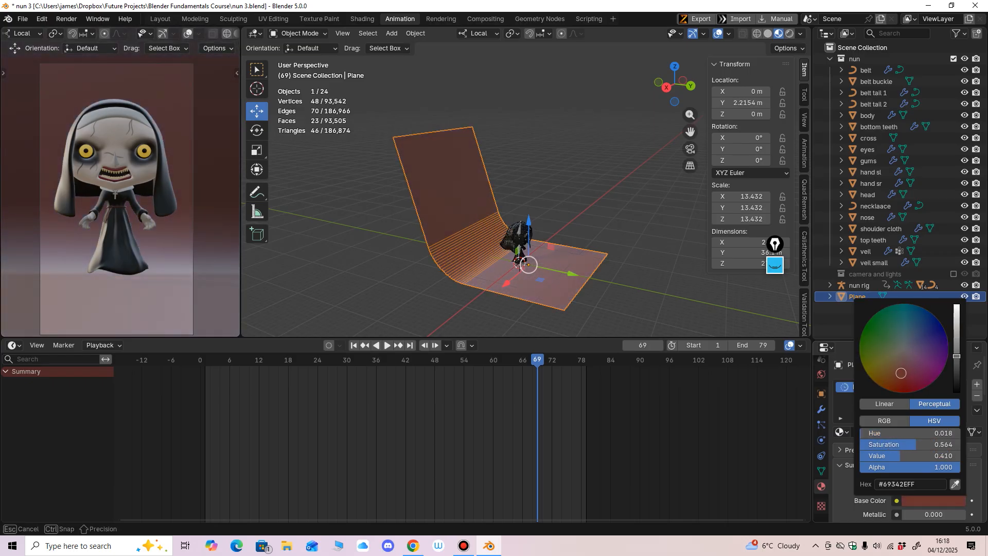
mouse_move(901, 373)
left_mouse_down()
mouse_move(897, 362)
mouse_move(900, 374)
mouse_move(937, 338)
mouse_move(892, 375)
left_mouse_up()
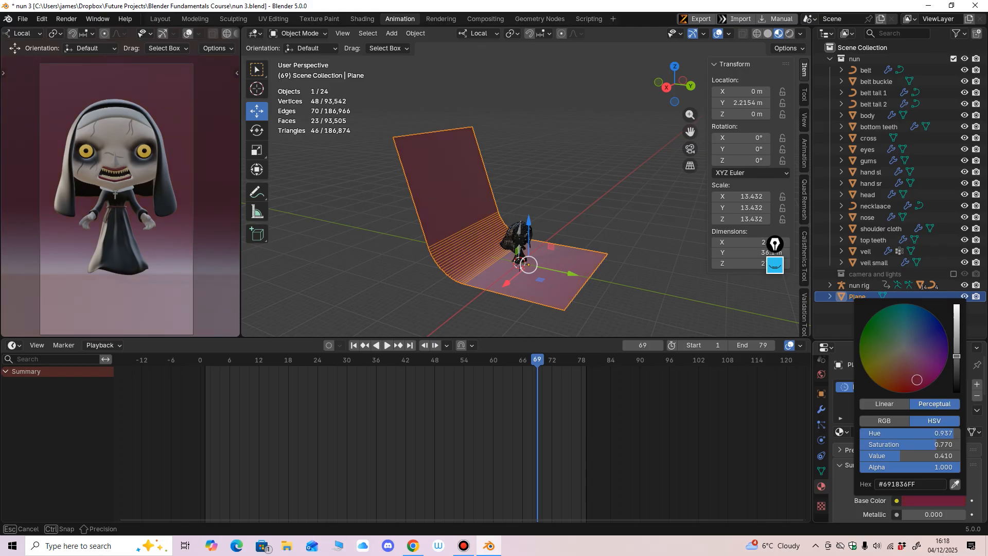
mouse_move(922, 379)
left_mouse_down()
mouse_move(925, 337)
mouse_move(918, 380)
left_mouse_up()
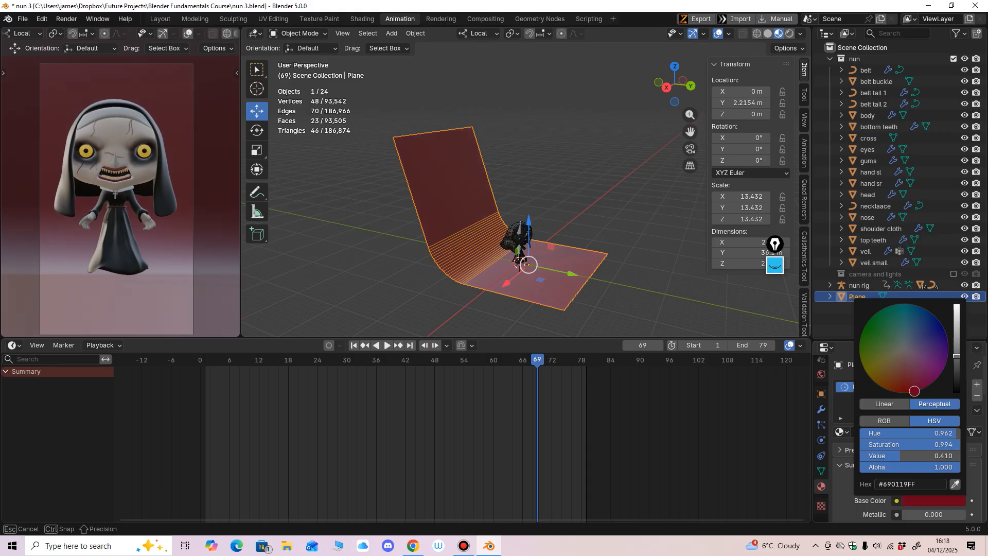
left_click_drag(957, 356, 957, 358)
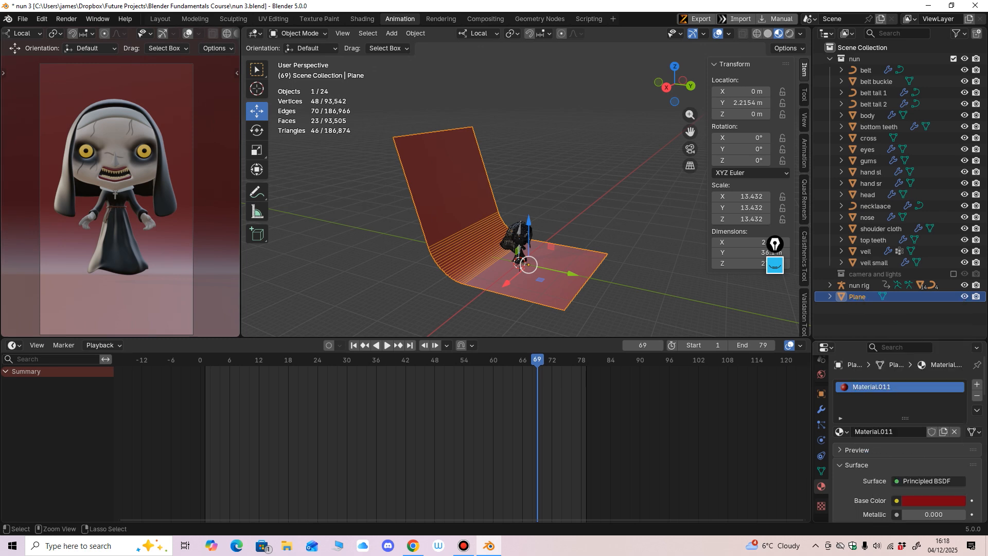
middle_click_drag(546, 247, 526, 247)
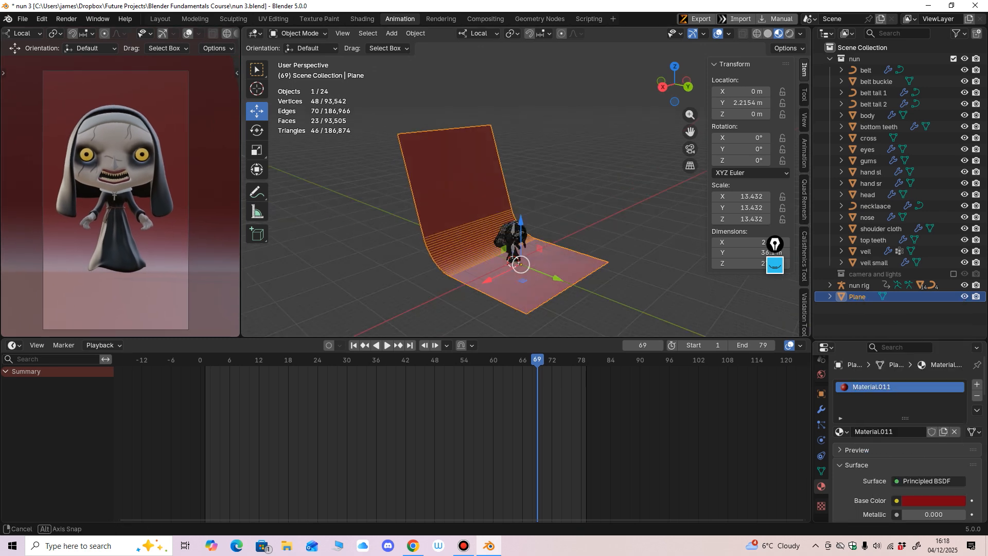
scroll(526, 248, "up", 2)
left_click(933, 501)
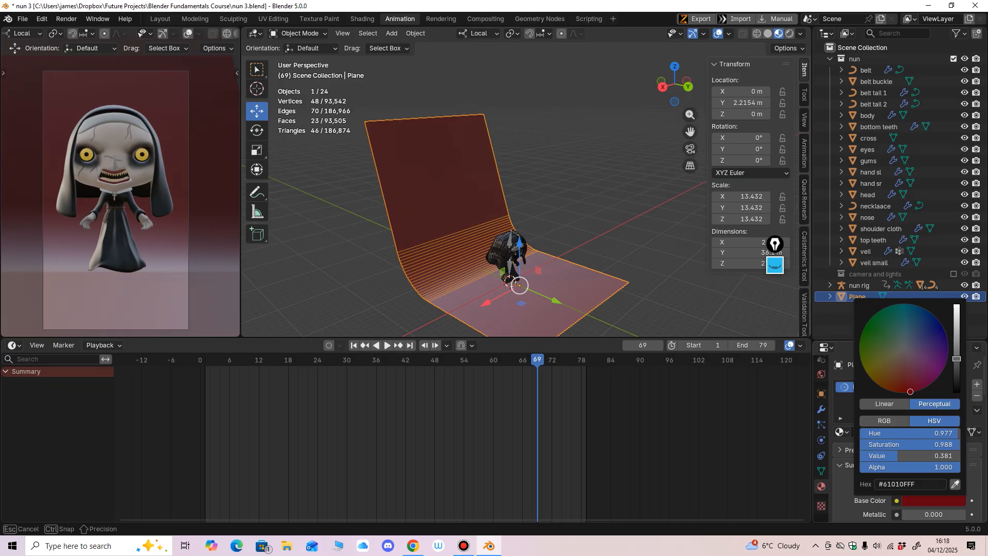
key("Escape")
Play the animation facing the character and switch the camera viewport to Rendered shading.
middle_click_drag(566, 247, 542, 238)
key("space")
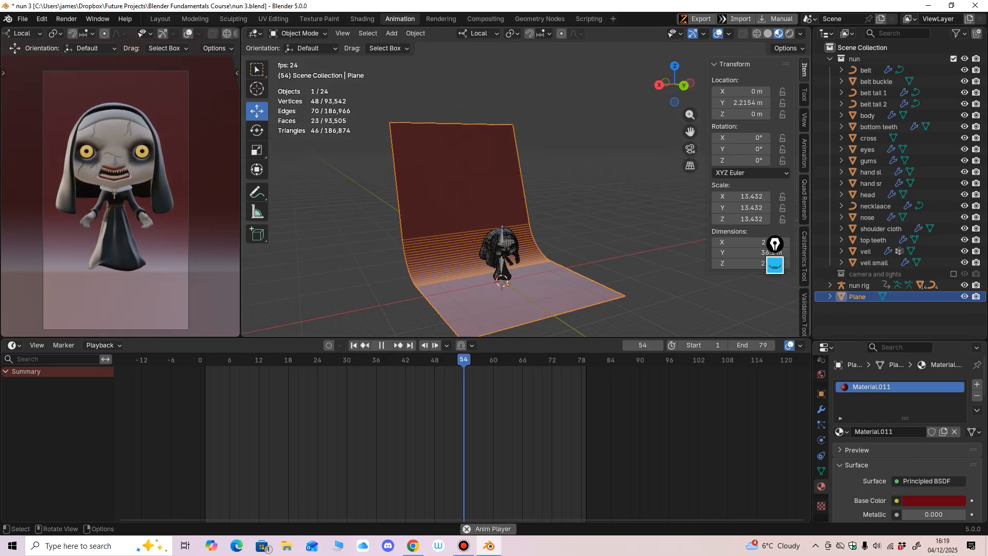
mouse_move(542, 238)
middle_mouse_down()
mouse_move(517, 238)
mouse_move(517, 216)
mouse_move(517, 234)
middle_mouse_up()
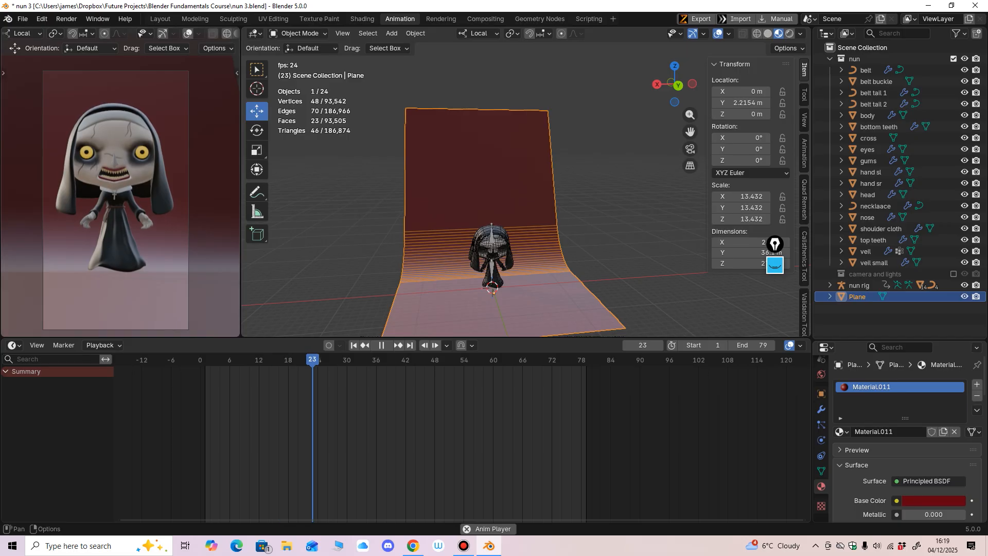
middle_click_drag(154, 34, 115, 33)
left_click(220, 34)
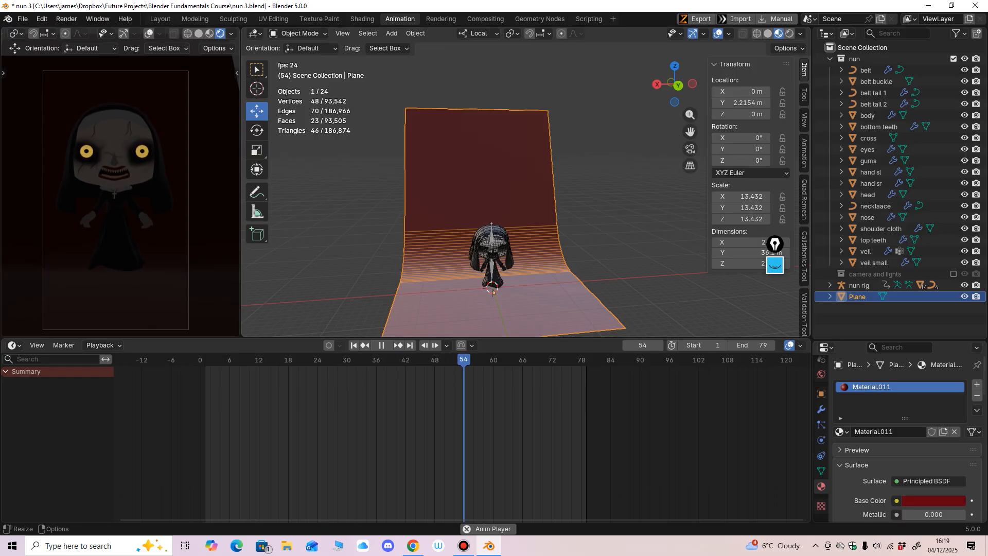
Enable the camera and lights collection, select the light, then stop playback and return to frame 1.
scroll(525, 206, "down", 2)
middle_click_drag(556, 206, 437, 201)
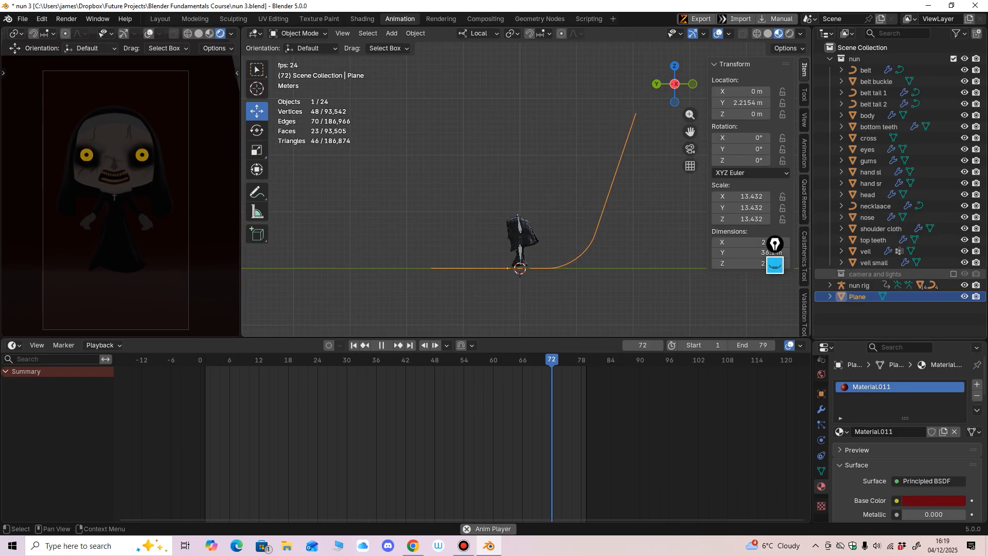
left_click(953, 274)
left_click(867, 296)
key("space")
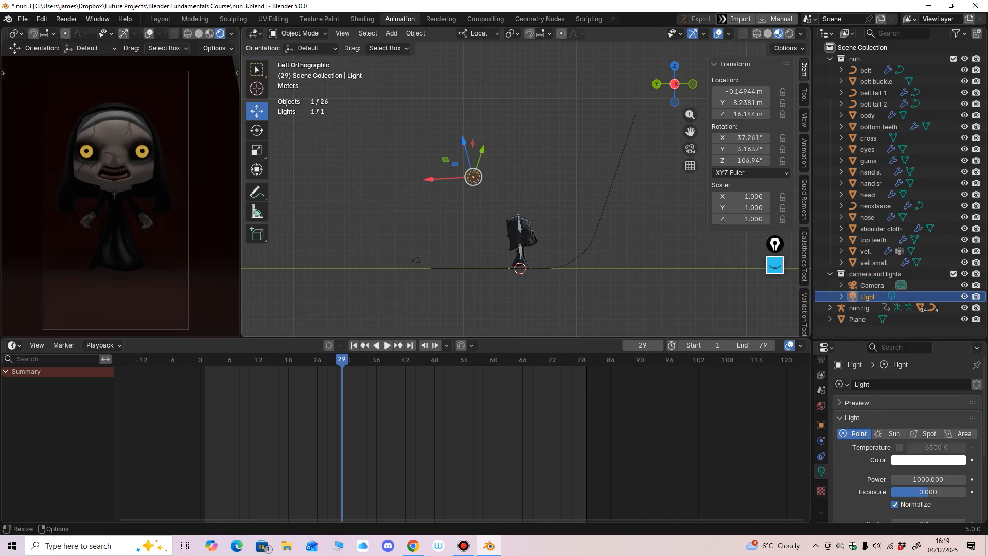
key("shift+Left")
scroll(530, 180, "up", 1)
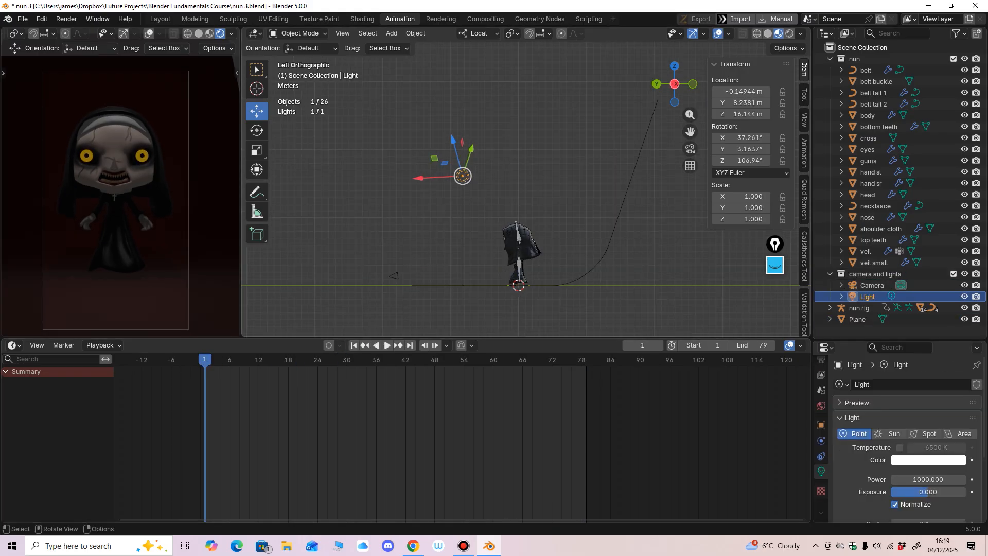
Set the transform orientation to Global and raise the light to about Z 20.536 m.
left_click(479, 34)
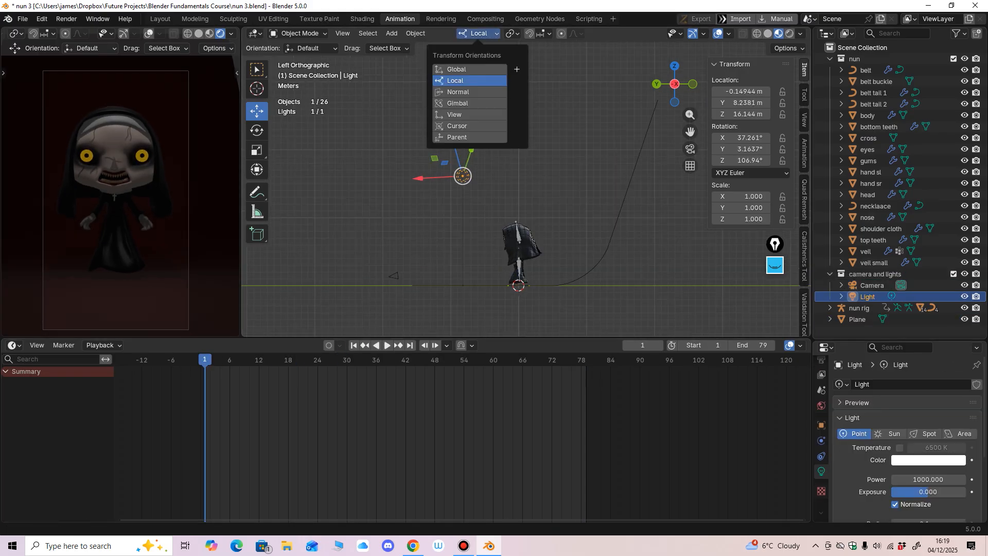
left_click(463, 68)
middle_click_drag(478, 191, 586, 198)
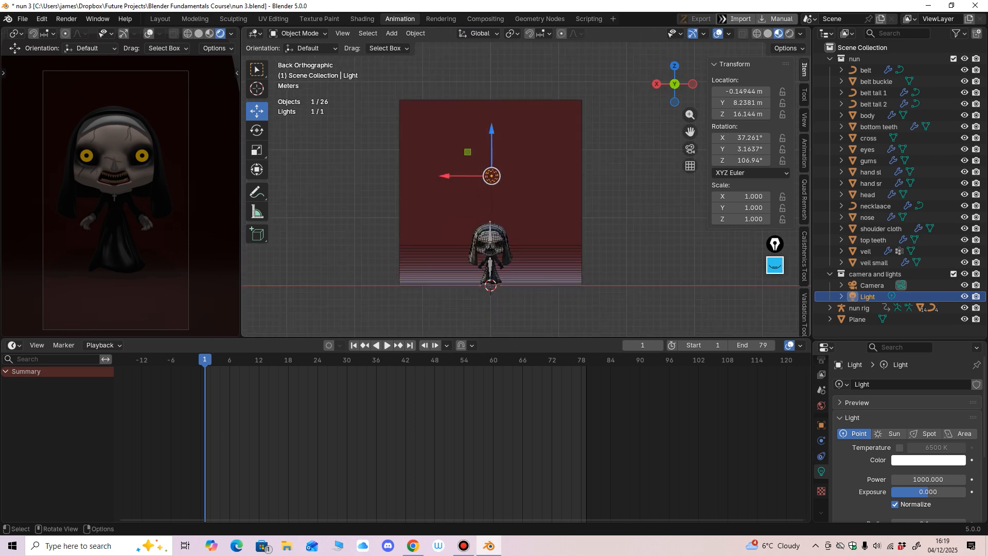
left_click_drag(491, 149, 491, 119)
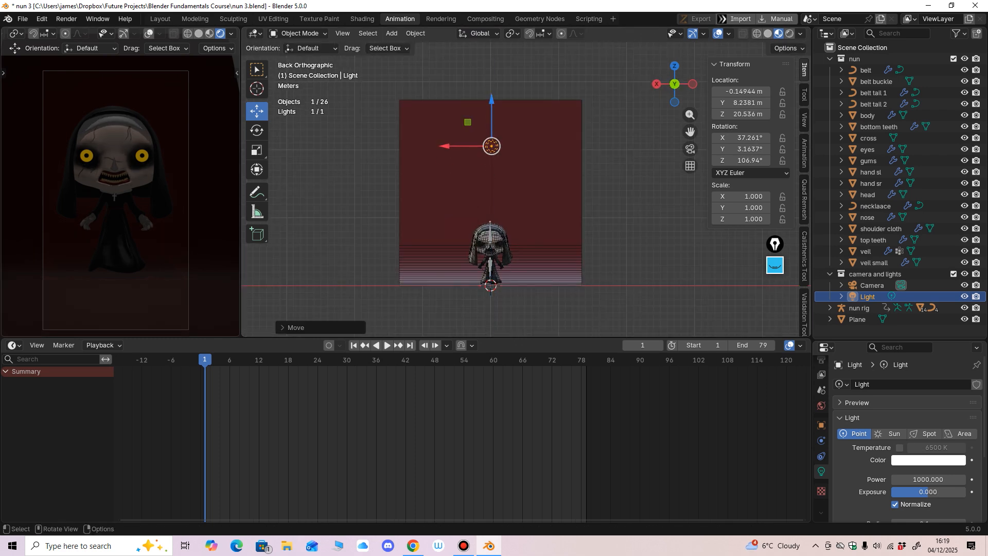
scroll(120, 183, "down", 1)
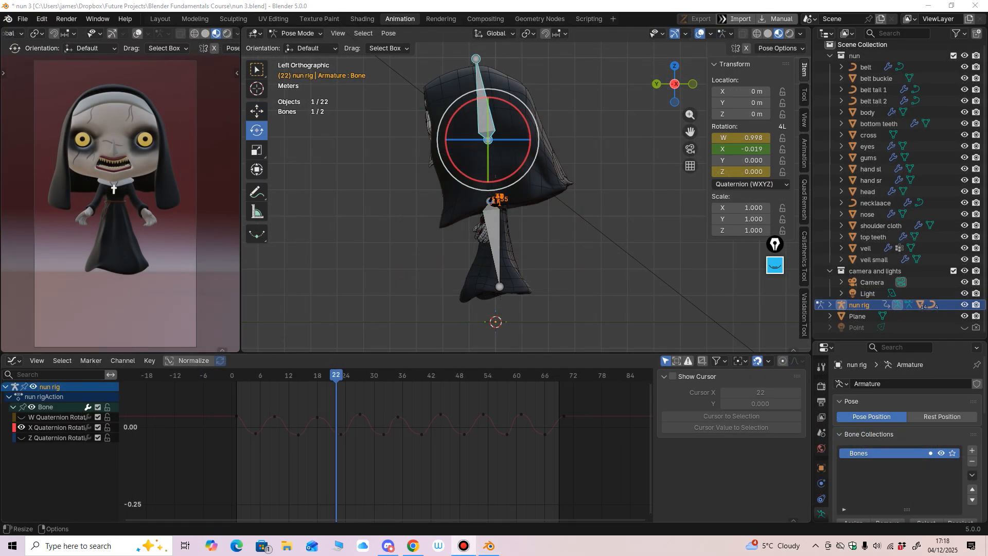
Enlarge the 3D viewports by shrinking the Graph Editor, and view the rig from the left side.
left_click_drag(464, 353, 463, 389)
middle_click_drag(463, 247, 521, 239)
left_click_drag(525, 389, 525, 395)
key("ctrl+KP_3")
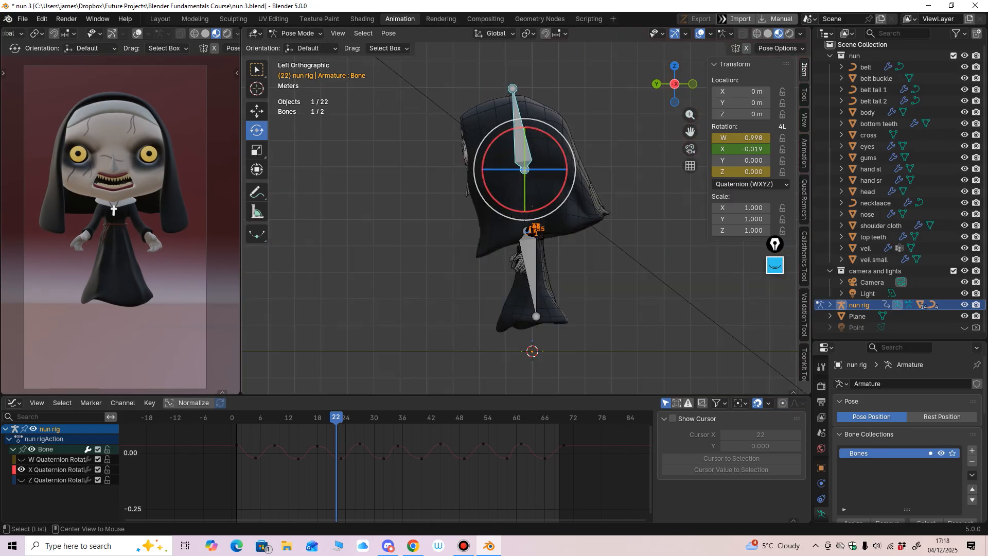
Select Bone.001 and calculate its motion path in range, over the scene frame range, baked at the heads.
scroll(561, 260, "up", 6)
middle_click_drag(561, 260, 599, 296, "shift")
scroll(515, 247, "up", 3)
left_click(489, 288)
mouse_move(489, 288)
middle_mouse_down()
mouse_move(517, 291)
mouse_move(501, 292)
middle_mouse_up()
key("F3")
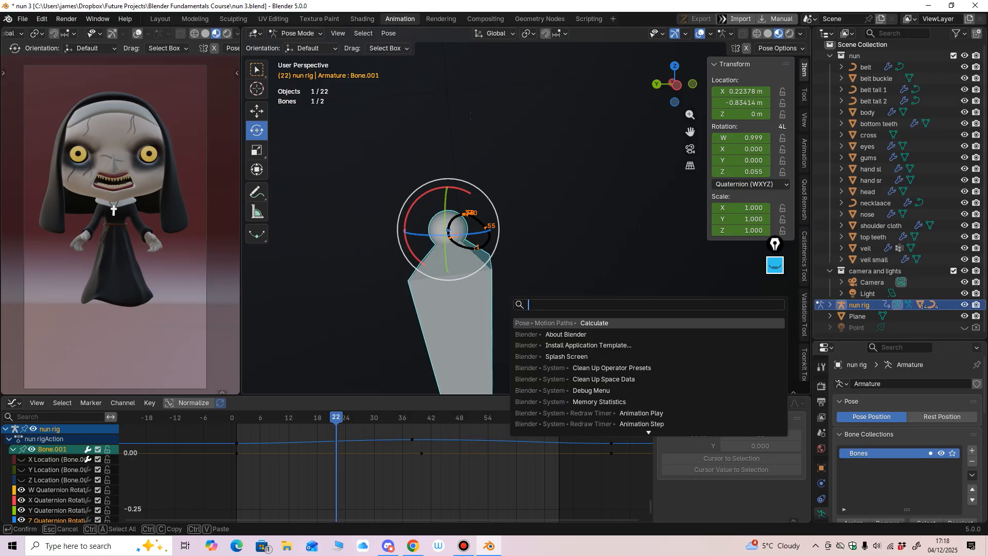
type("mo")
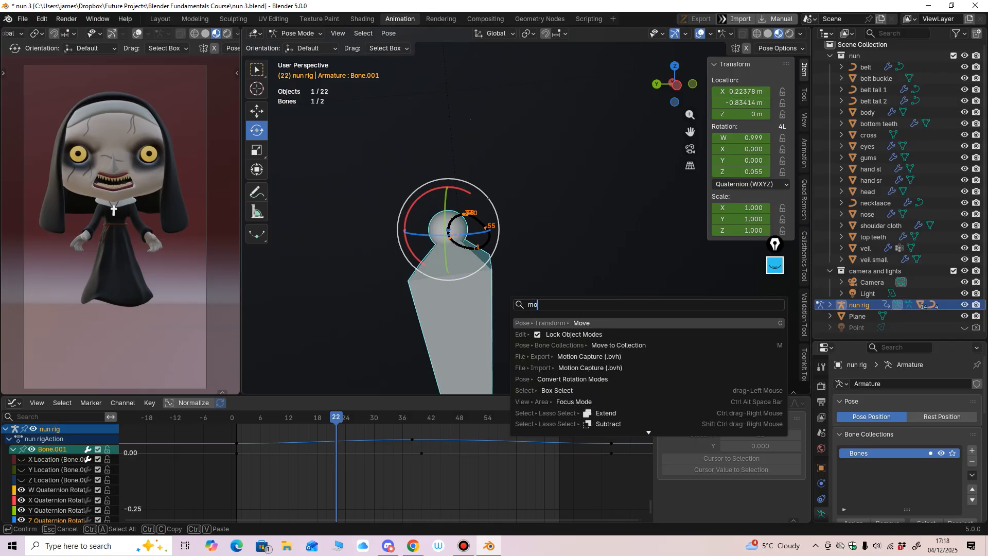
type("tio")
key("Down")
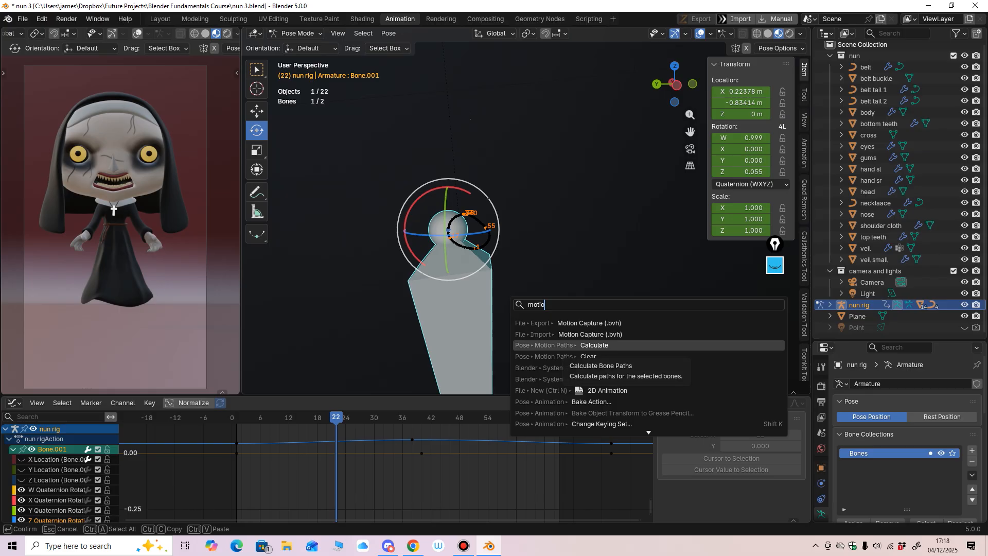
key("Return")
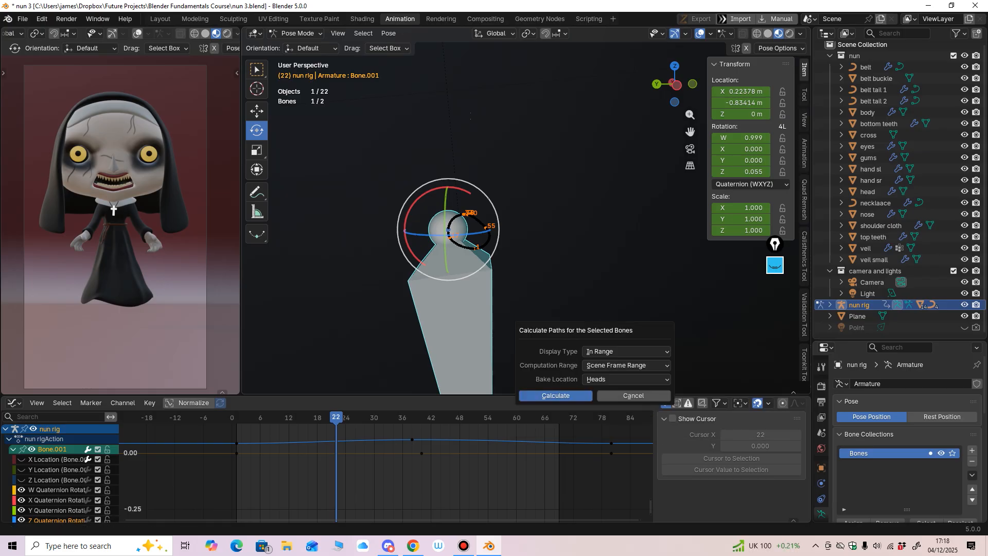
key("Return")
View Bone.001's motion path from the left side and play the animation to check how the bone follows it.
key("ctrl+KP_3")
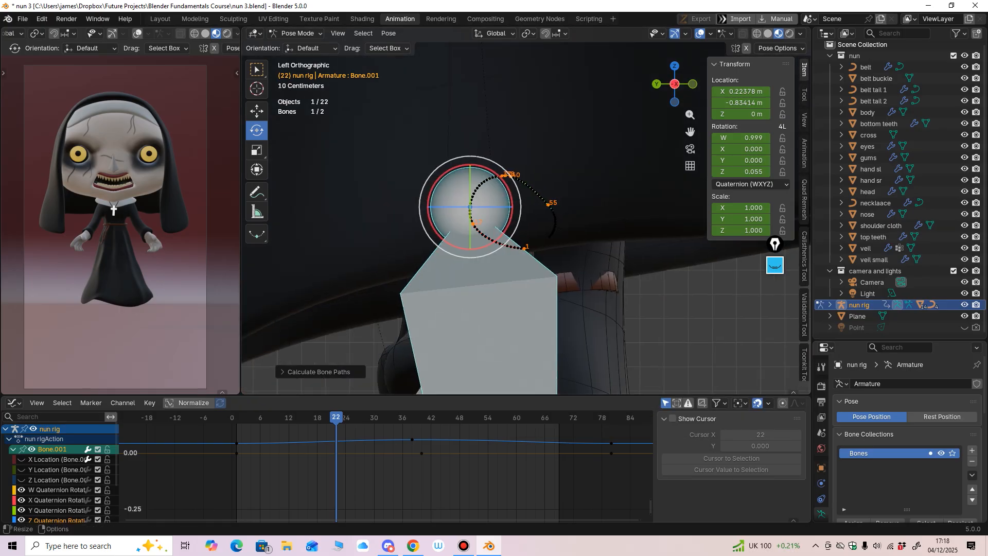
key("space")
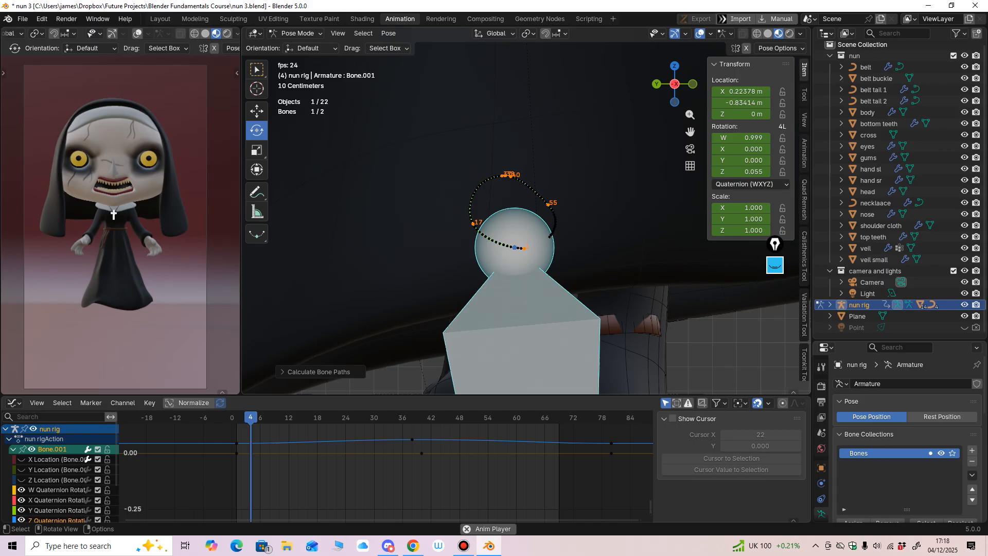
key("space")
Enlarge the Graph Editor and show the X, Y and Z Location curves of Bone.001.
left_click_drag(412, 395, 412, 332)
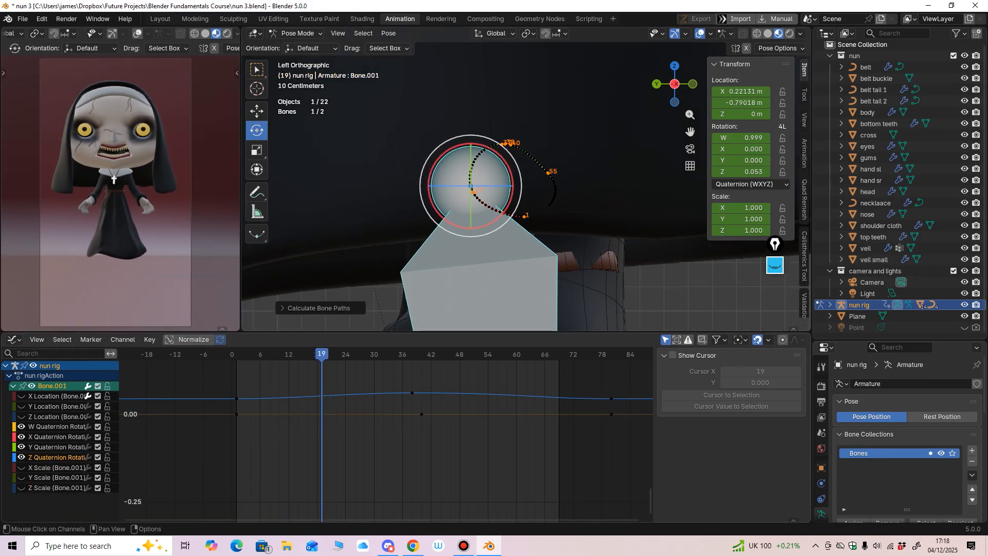
middle_click_drag(433, 404, 406, 434)
mouse_move(406, 434)
middle_mouse_down("ctrl")
mouse_move(388, 393)
mouse_move(374, 453)
mouse_move(394, 448)
mouse_move(391, 428)
mouse_move(389, 437)
middle_mouse_up("ctrl")
left_click(21, 416)
middle_click_drag(389, 437, 368, 433)
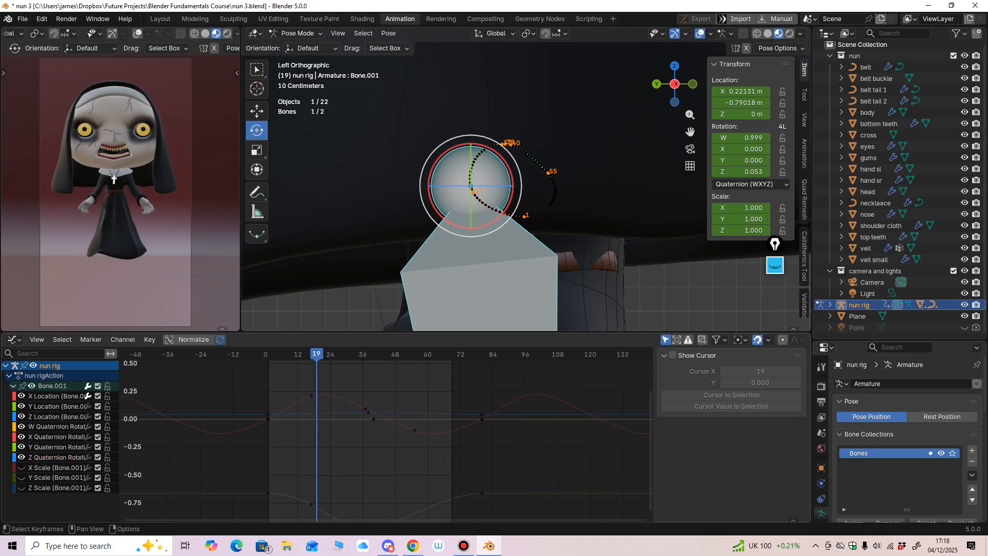
Replace Bone.001's late end keys with copies of the starting keys at frame 70, and adjust the X Location handle near frame 60.
left_click_drag(255, 389, 276, 499)
left_click_drag(448, 354, 497, 516)
key("ctrl+v")
key("Delete")
middle_click_drag(481, 458, 485, 458)
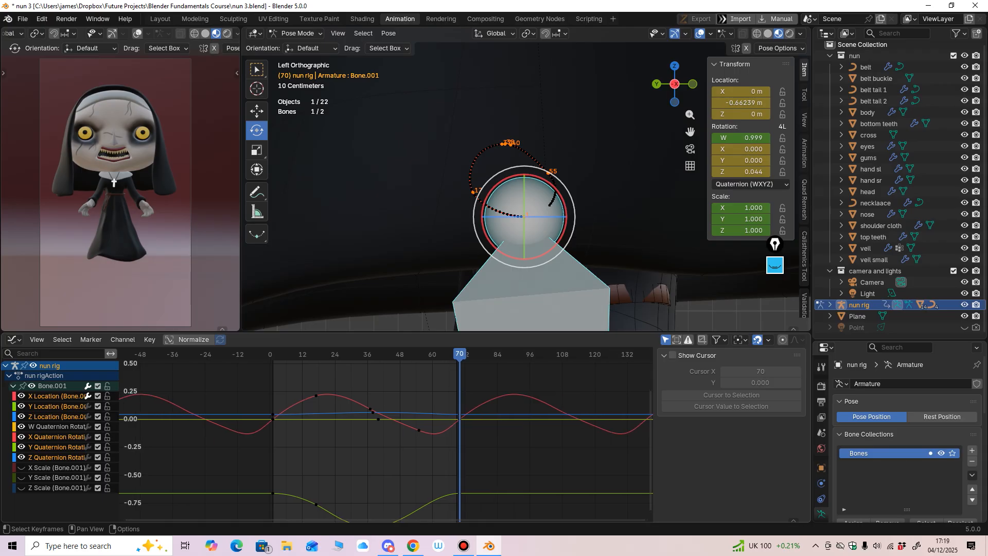
left_click(419, 430)
left_click_drag(440, 438, 437, 434)
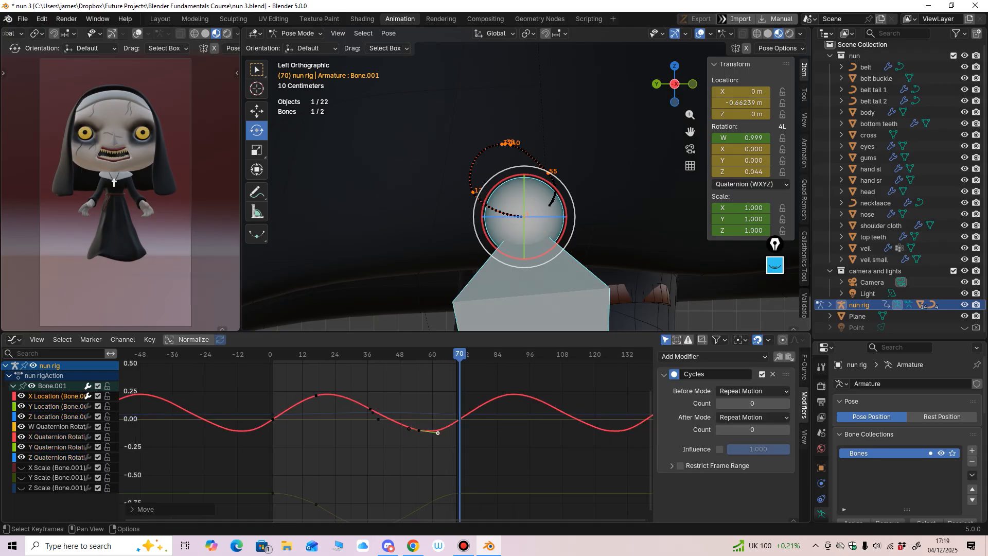
Try to add a Cycles modifier with the Z Quaternion Rotation curve of Bone.001 active.
left_click_drag(562, 388, 566, 496)
left_click(712, 357)
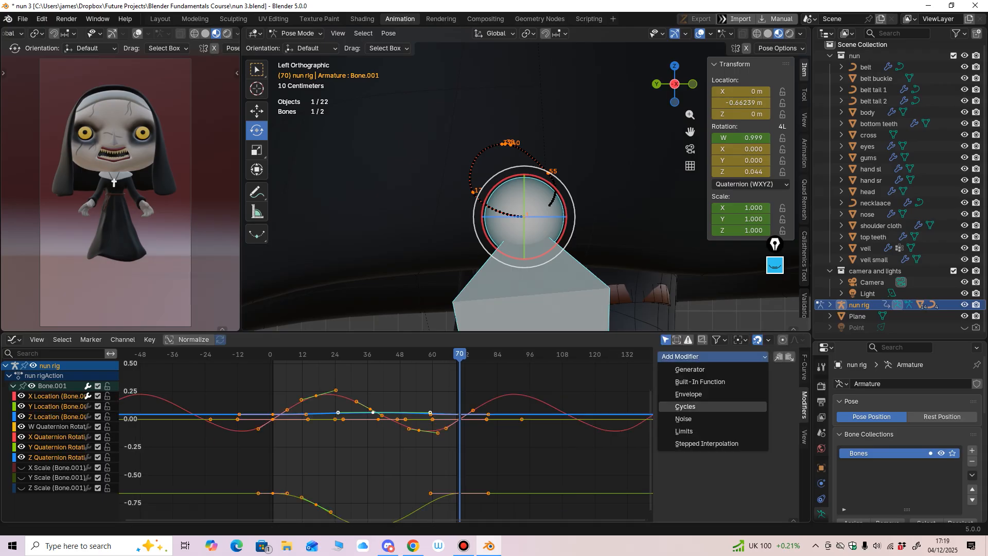
left_click(685, 407)
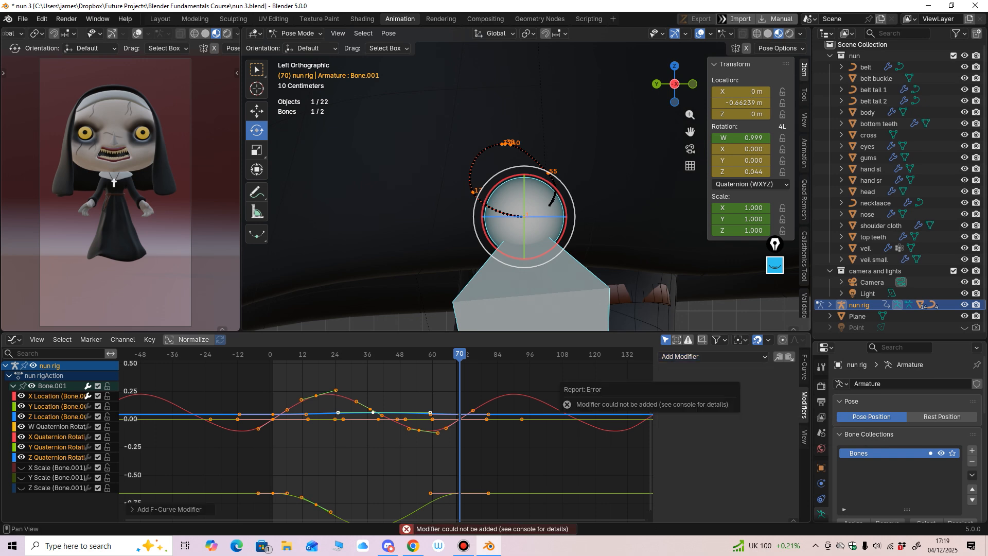
left_click_drag(607, 425, 619, 438)
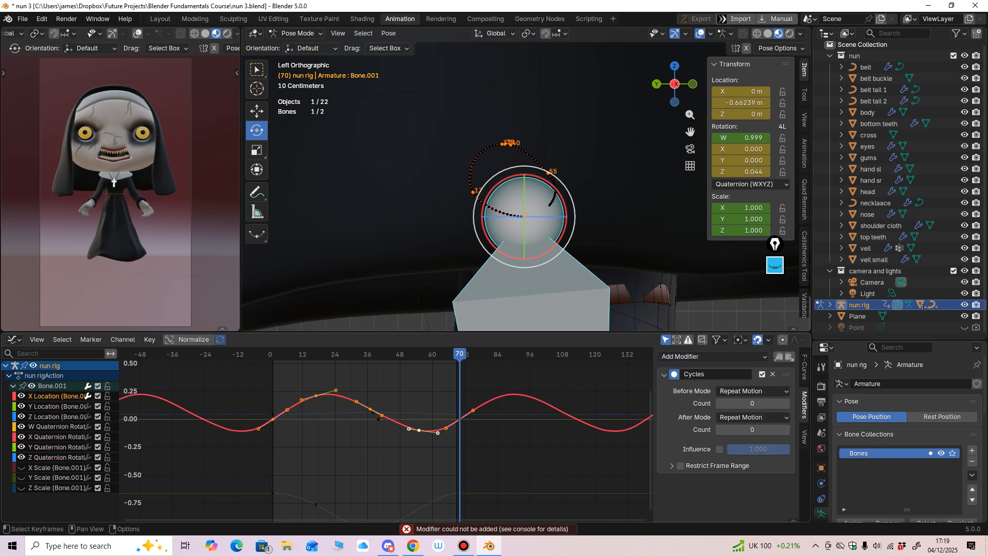
Add a Cycles modifier to Bone.001's Y Location curve and play the animation with more of the rig in view.
middle_click_drag(360, 463, 364, 421)
left_click(57, 406)
left_click(713, 356)
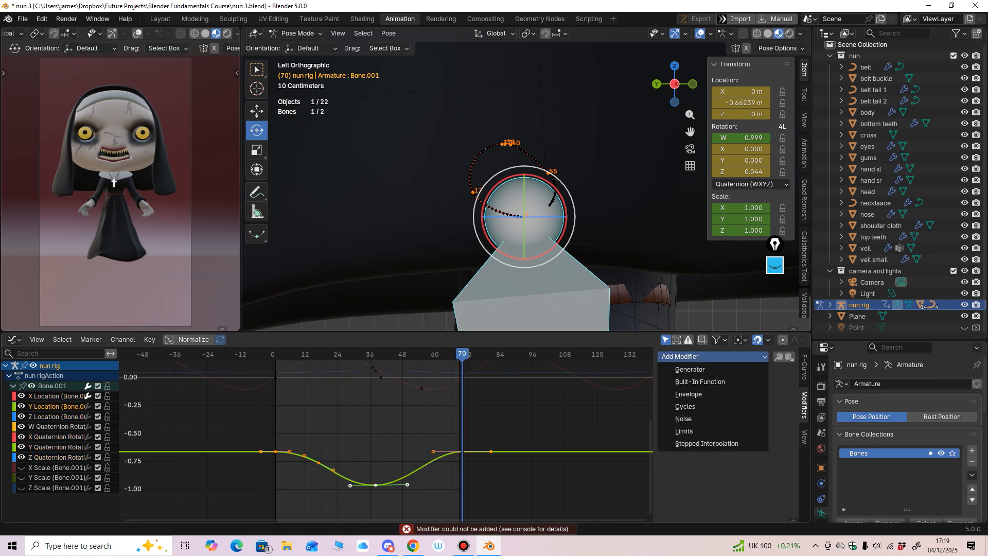
left_click(686, 407)
key("space")
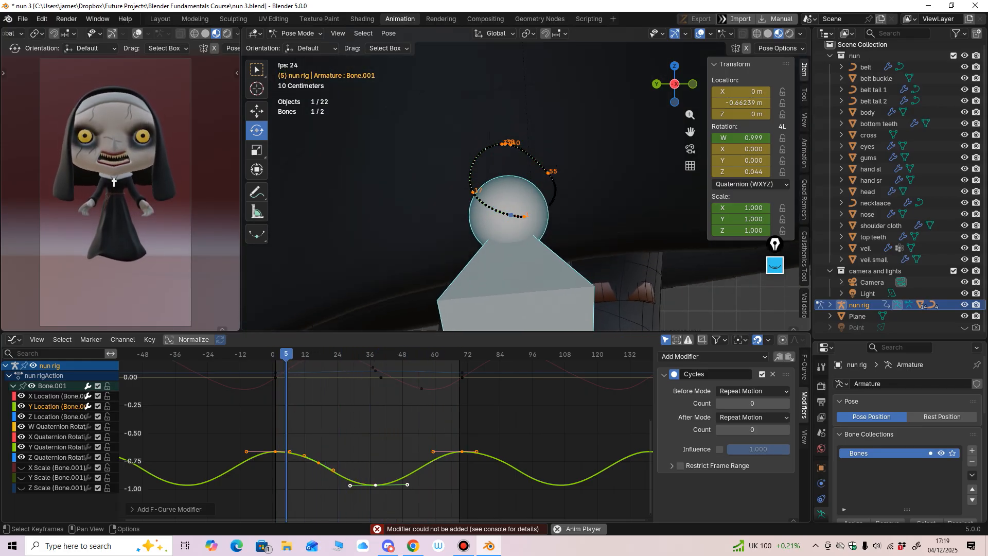
scroll(525, 185, "down", 6)
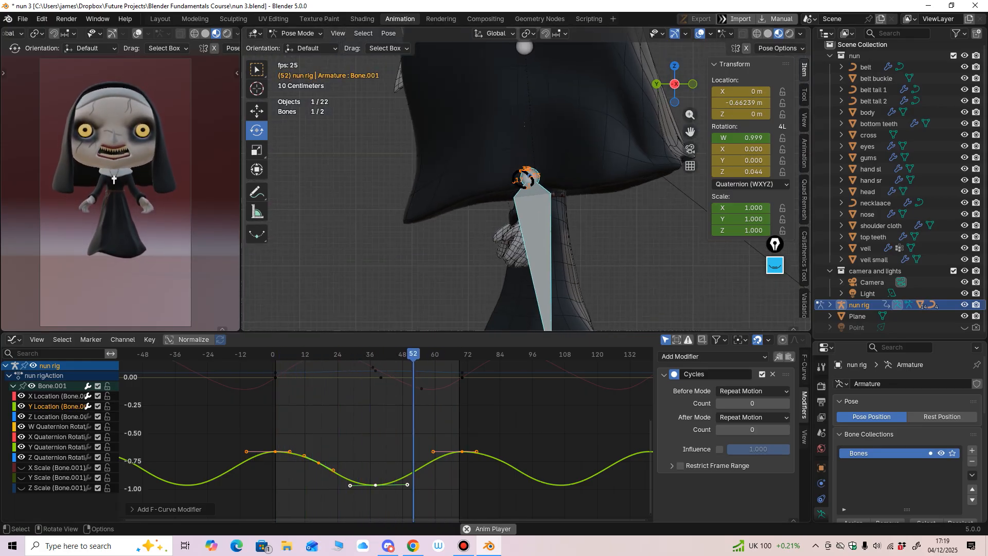
scroll(516, 103, "down", 3)
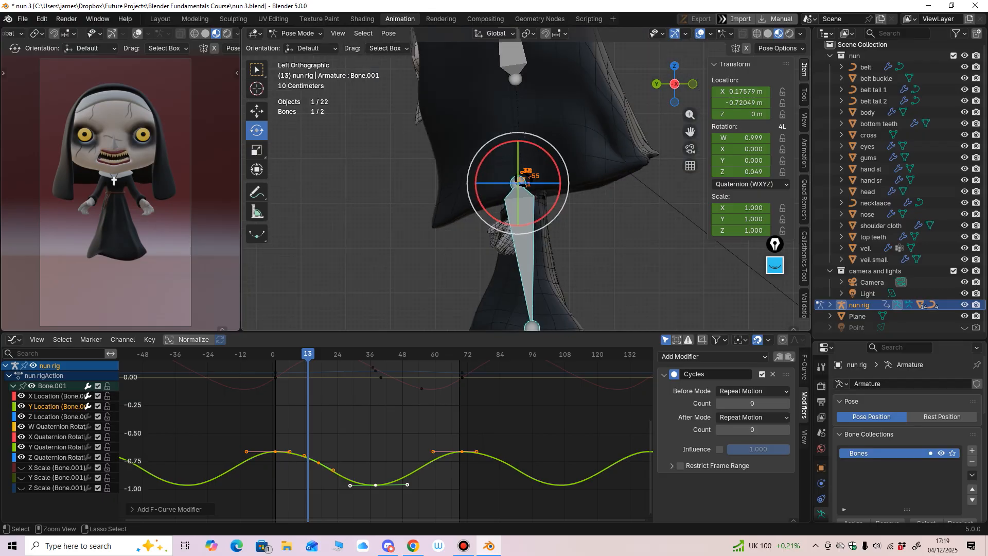
Select the head bone and add a Cycles modifier to its X Quaternion Rotation curve.
left_click(515, 57)
mouse_move(515, 77)
middle_mouse_down()
mouse_move(603, 82)
mouse_move(509, 86)
middle_mouse_up()
key("Home")
middle_click_drag(546, 430, 570, 435, "ctrl")
middle_click_drag(570, 436, 450, 409)
left_click_drag(527, 393, 540, 444)
left_click(713, 356)
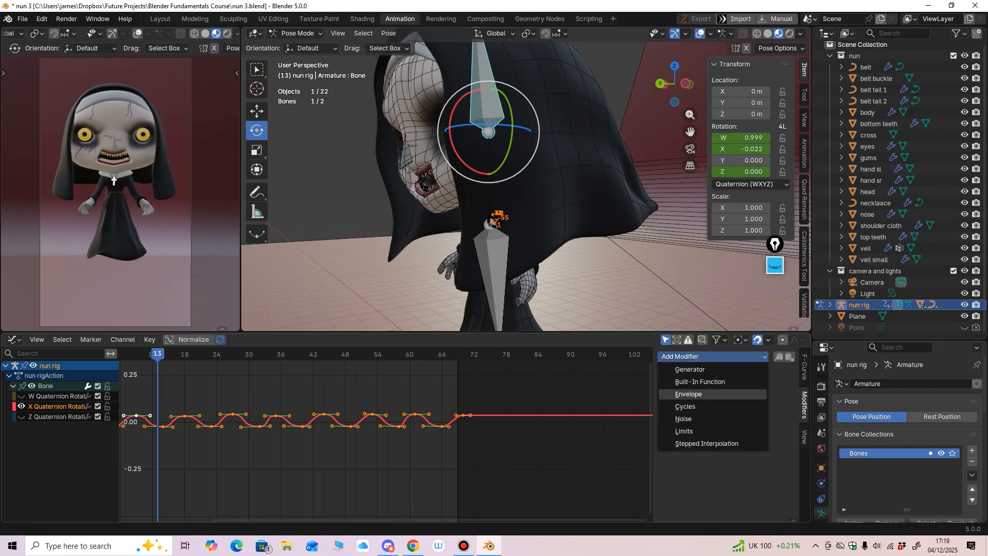
left_click(689, 407)
middle_click_drag(464, 453, 628, 451)
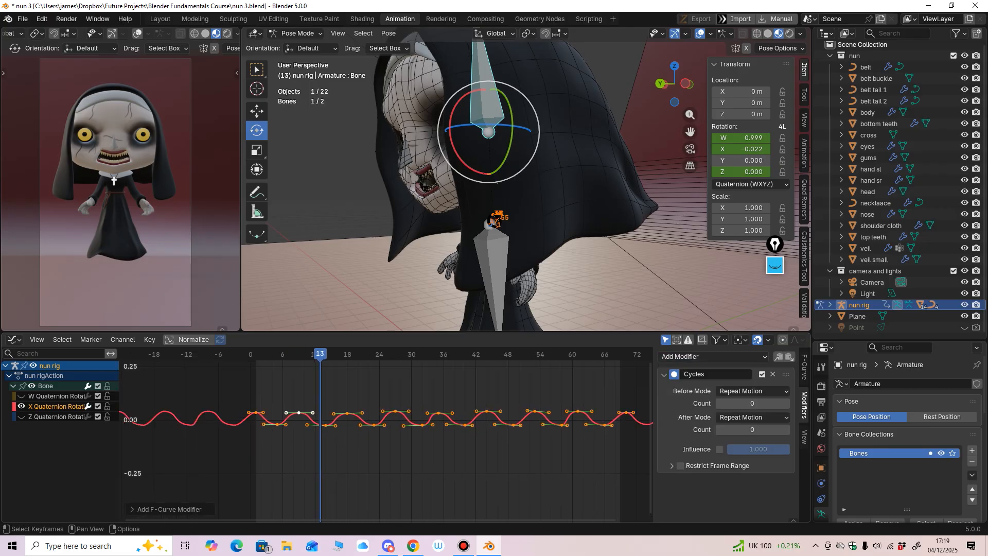
Play the looping animation, check the head movement from the front, and stop playback.
key("space")
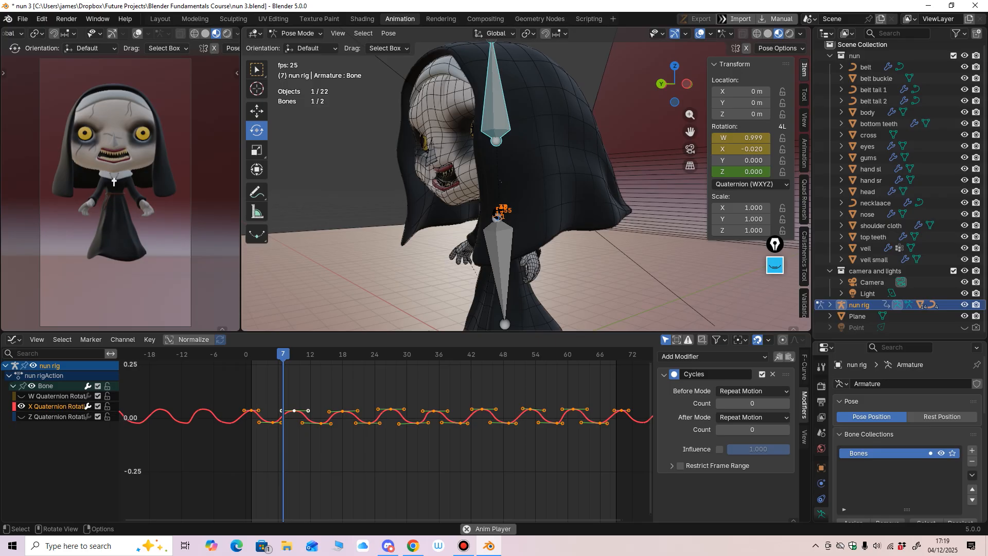
middle_click_drag(515, 205, 564, 206)
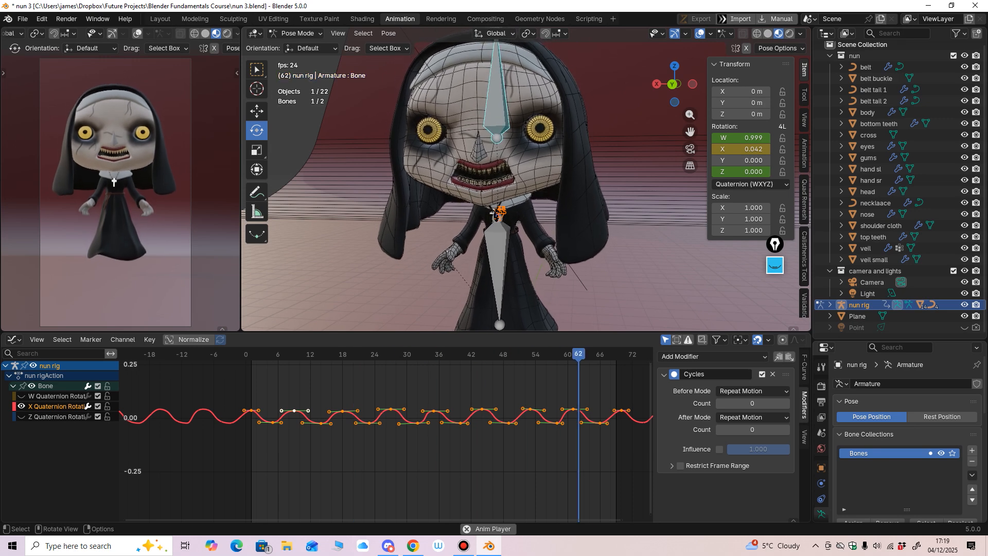
left_click_drag(438, 332, 438, 338)
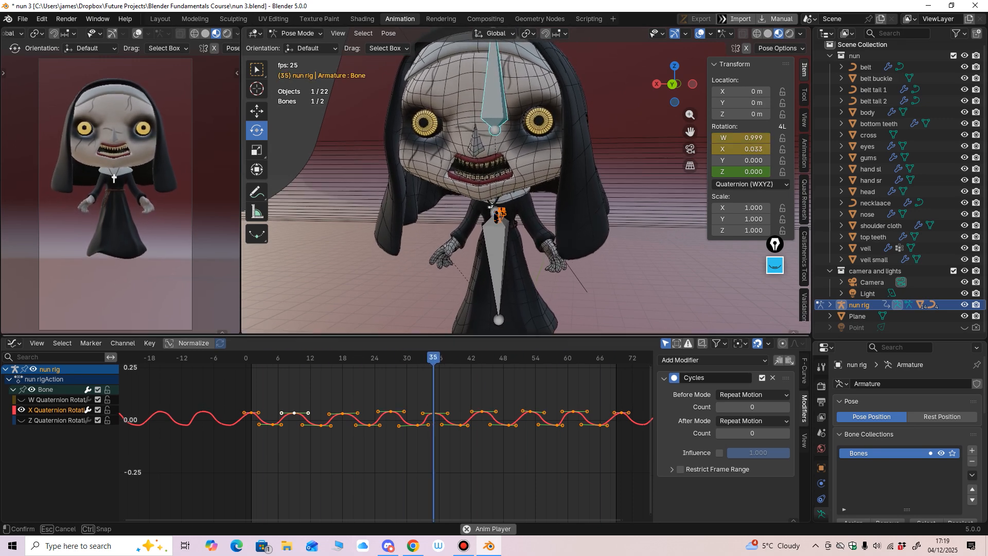
middle_click_drag(438, 453, 418, 462)
key("space")
Nudge the head bone's X Quaternion Rotation key handle near frame 44 and play the animation, viewing it from the side.
left_click(418, 468)
left_click_drag(441, 435, 441, 434)
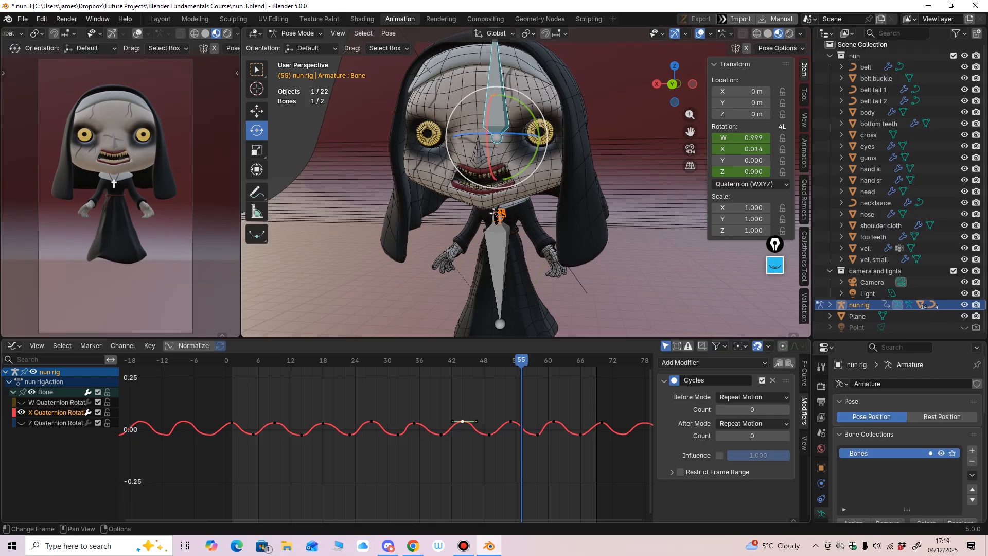
key("space")
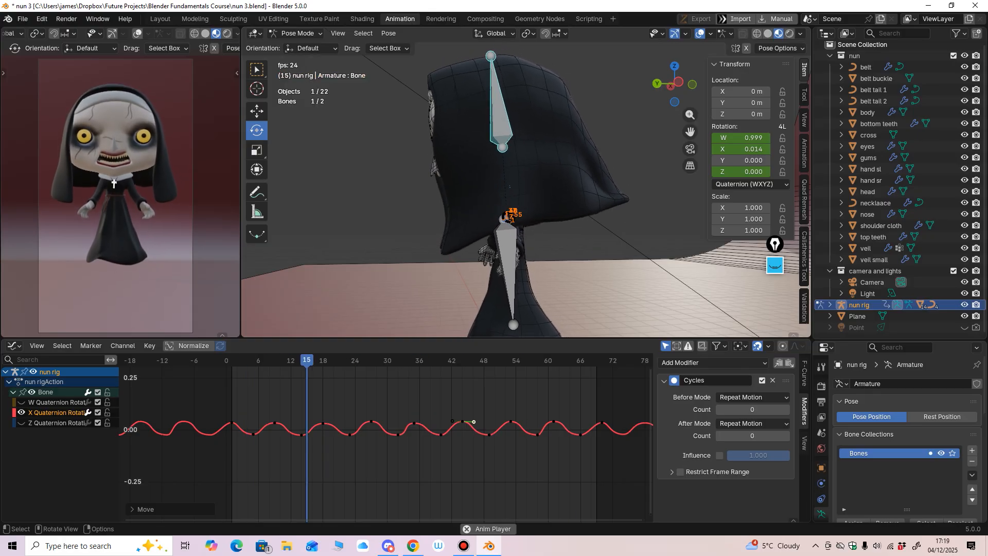
mouse_move(422, 438)
middle_mouse_down()
mouse_move(411, 412)
mouse_move(423, 402)
middle_mouse_up()
key("space")
Lower the peak keys of the head bone's X Quaternion Rotation curve so that the peaks are nearly level.
left_click(233, 391)
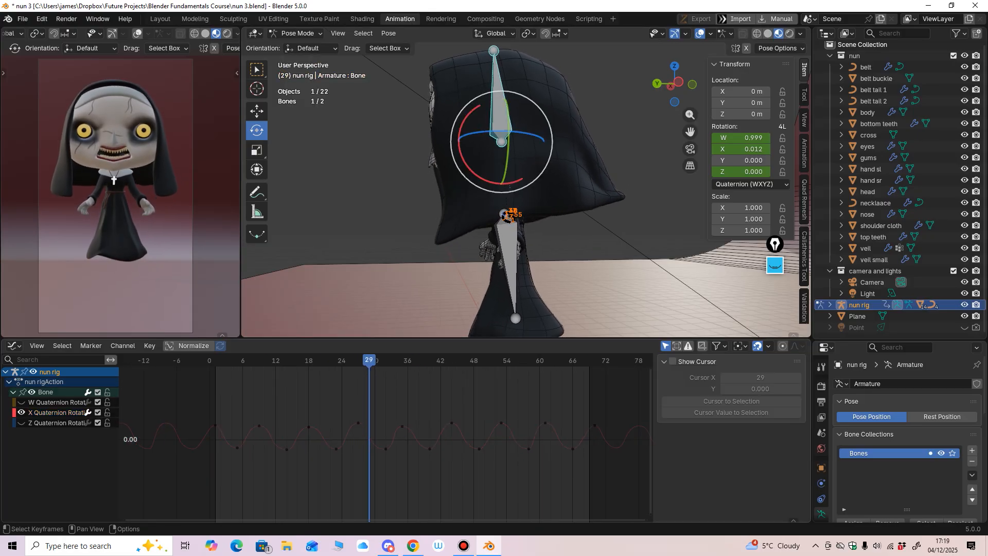
left_click_drag(233, 390, 559, 431)
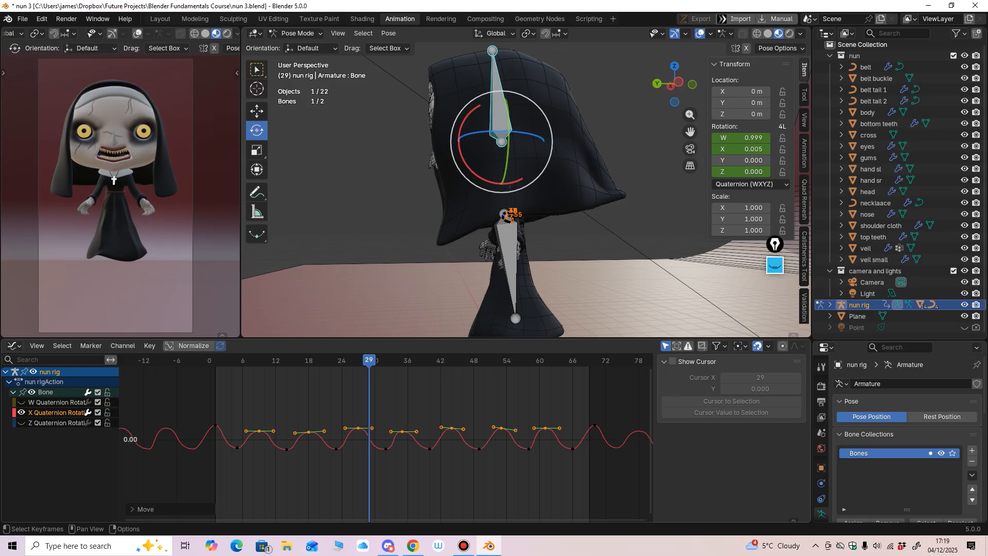
left_click(594, 425)
left_click_drag(195, 387, 611, 431)
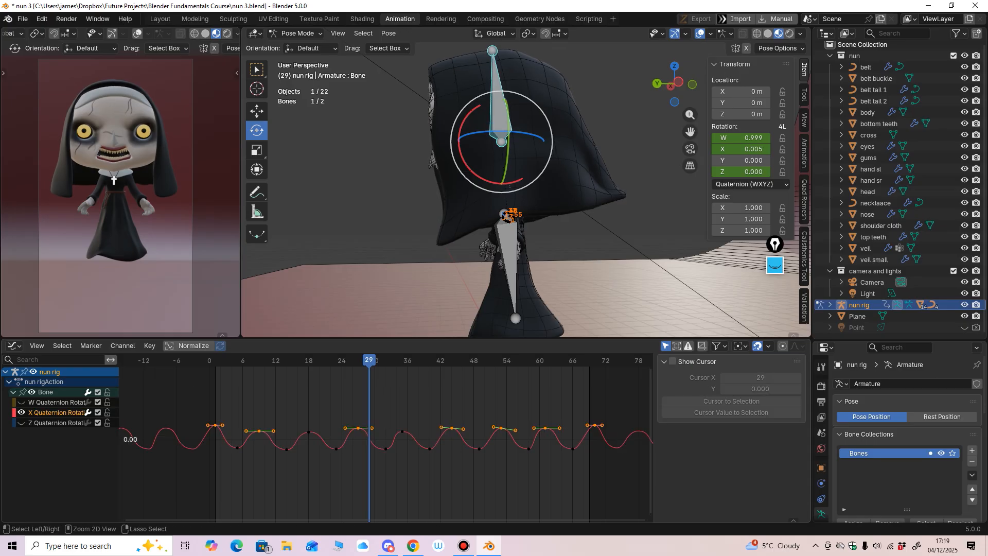
middle_click_drag(390, 448, 435, 426, "ctrl")
middle_click_drag(505, 430, 411, 434, "ctrl")
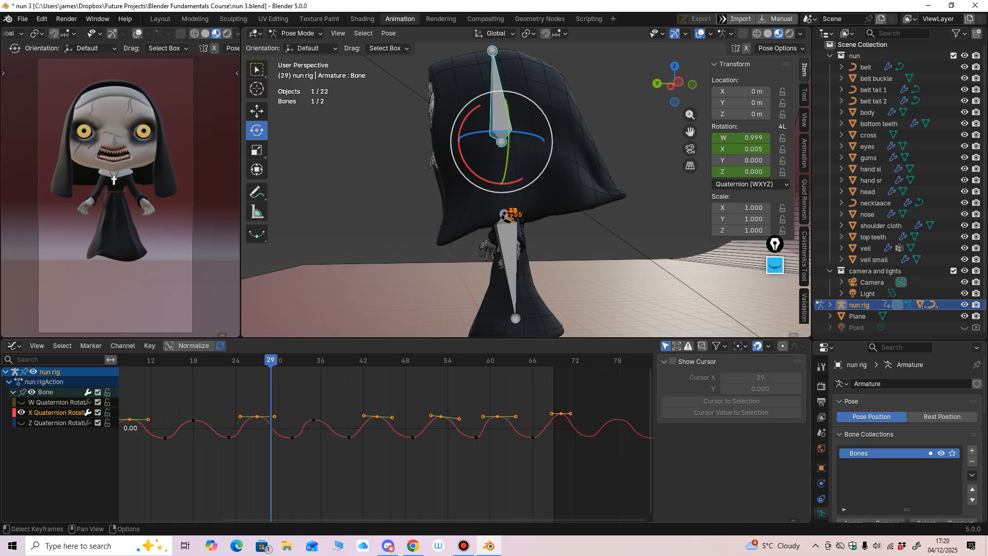
key("g")
left_click(412, 438)
Raise the trough key near frame 66 slightly and move the trough key near frame 58 about one frame earlier.
left_click(443, 453)
left_click(533, 437)
left_click_drag(532, 437, 533, 435)
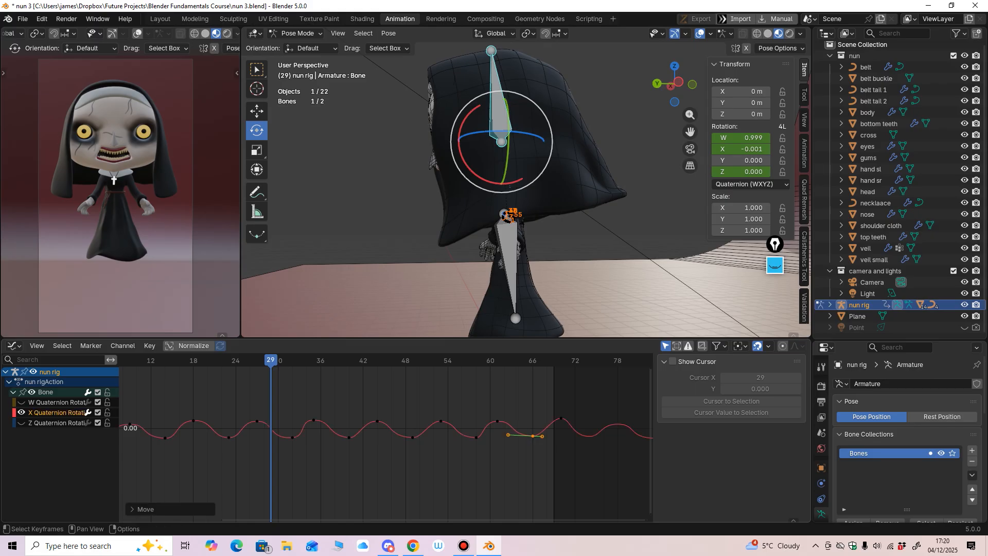
middle_click_drag(533, 437, 561, 437, "ctrl")
left_click(485, 436)
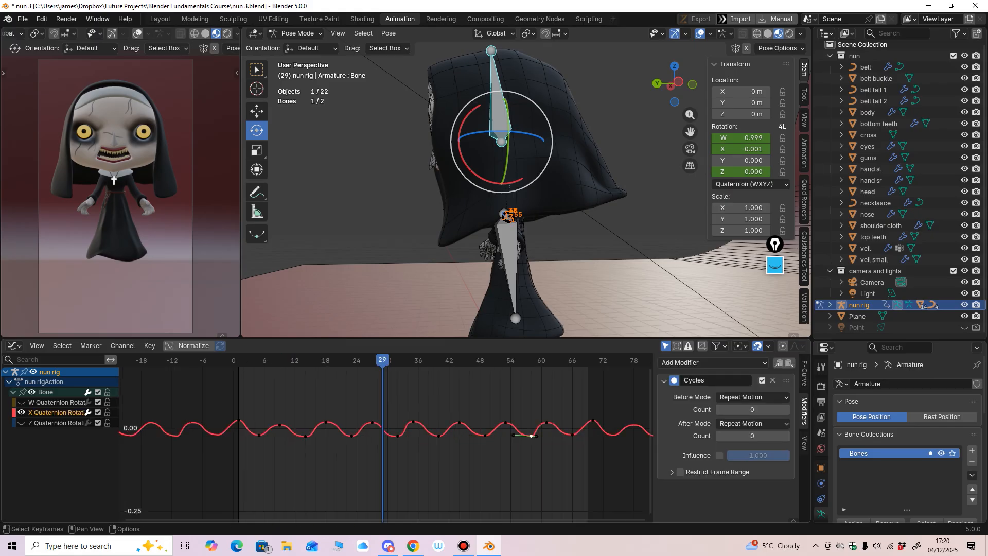
left_click_drag(531, 436, 512, 436)
Lower the X Quaternion Rotation keys at frames 1 and 70 to match the other peaks.
left_click_drag(225, 406, 251, 432)
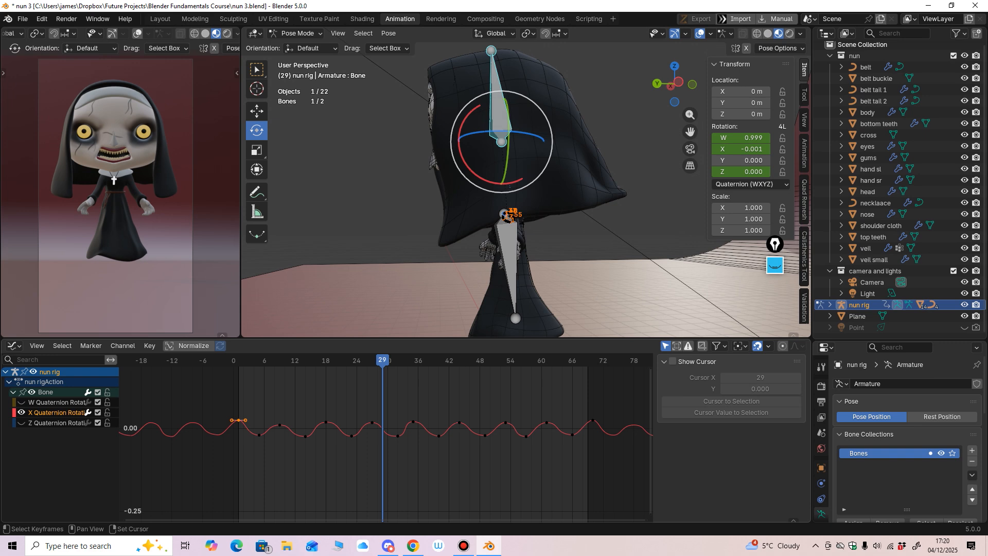
key("g")
left_click(594, 425)
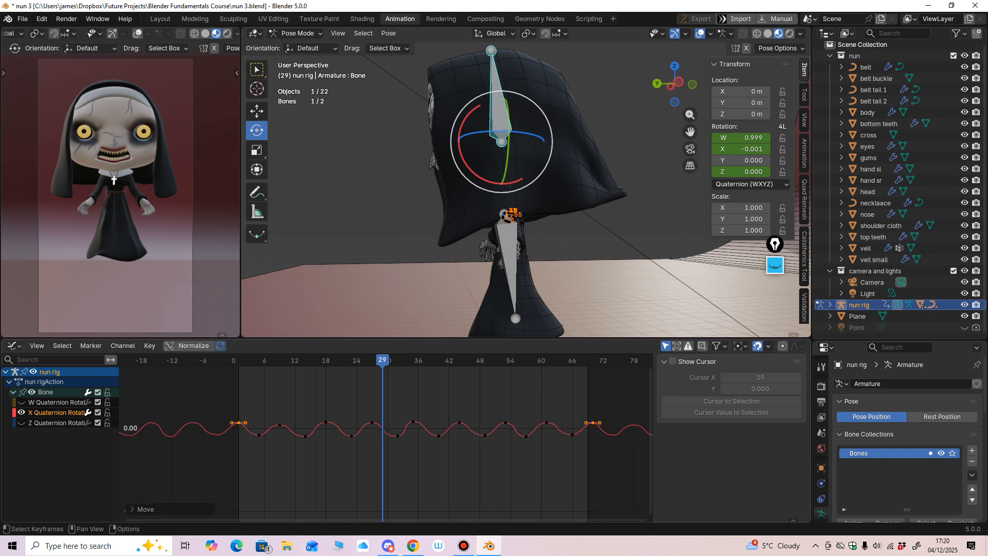
left_click(246, 423)
Switch the camera viewport to rendered shading and change from Pose Mode to Object Mode.
scroll(463, 232, "down", 4)
left_click(226, 34)
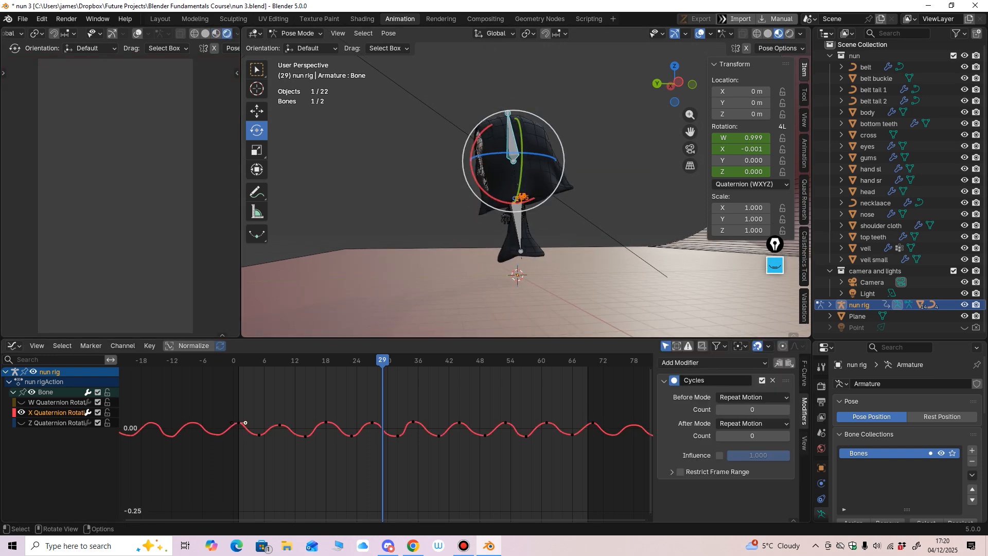
scroll(515, 172, "down", 5)
middle_click_drag(514, 173, 621, 205)
left_click(301, 33)
left_click(299, 45)
scroll(562, 223, "down", 2)
Select the cross on the nun's chest and bring up the emission settings of its material.
left_click(571, 226)
scroll(549, 217, "up", 3)
scroll(589, 215, "up", 4)
scroll(616, 210, "up", 3)
left_click(256, 111)
scroll(515, 206, "up", 3)
middle_click_drag(515, 206, 469, 206, "shift")
left_click(447, 219)
left_click(480, 149)
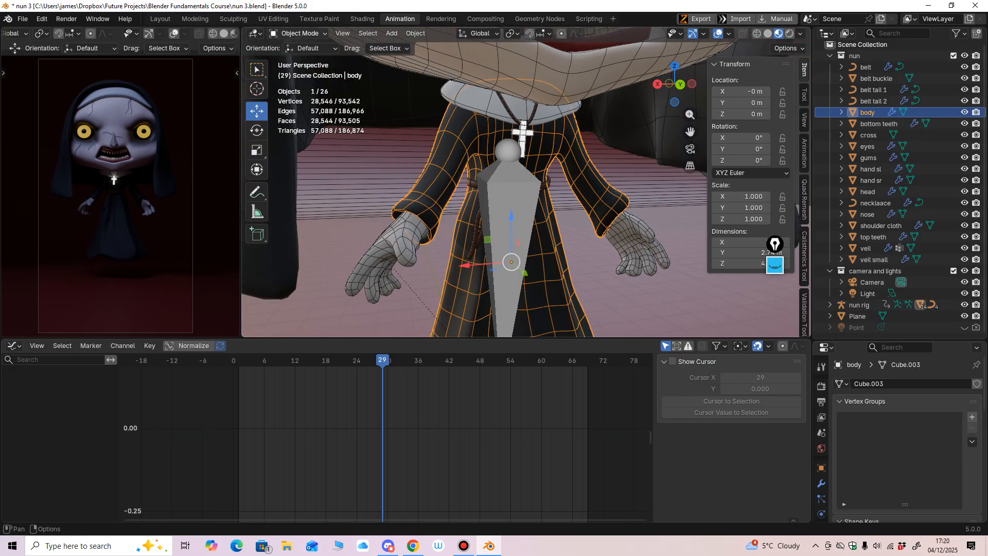
left_click(523, 133)
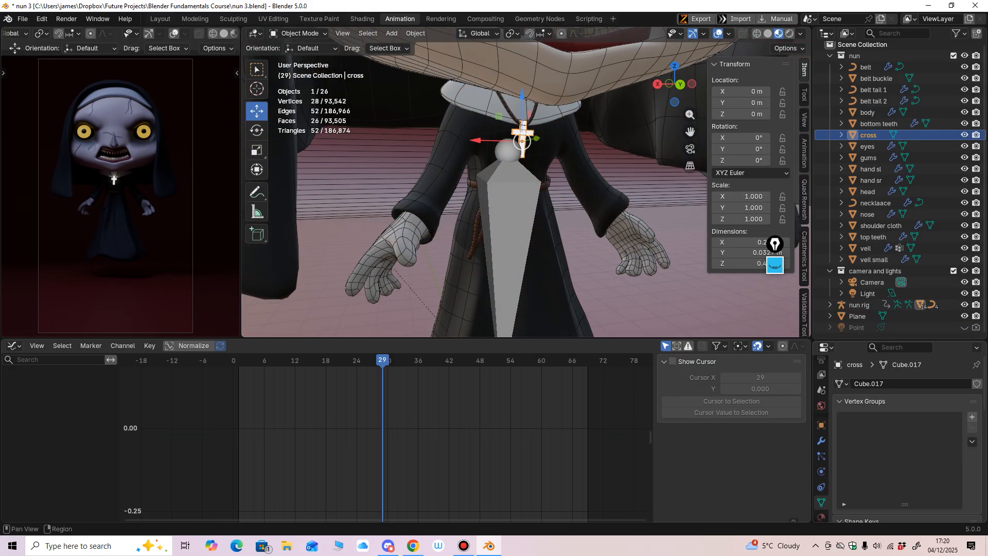
scroll(822, 490, "down", 2)
left_click(821, 489)
scroll(900, 448, "down", 8)
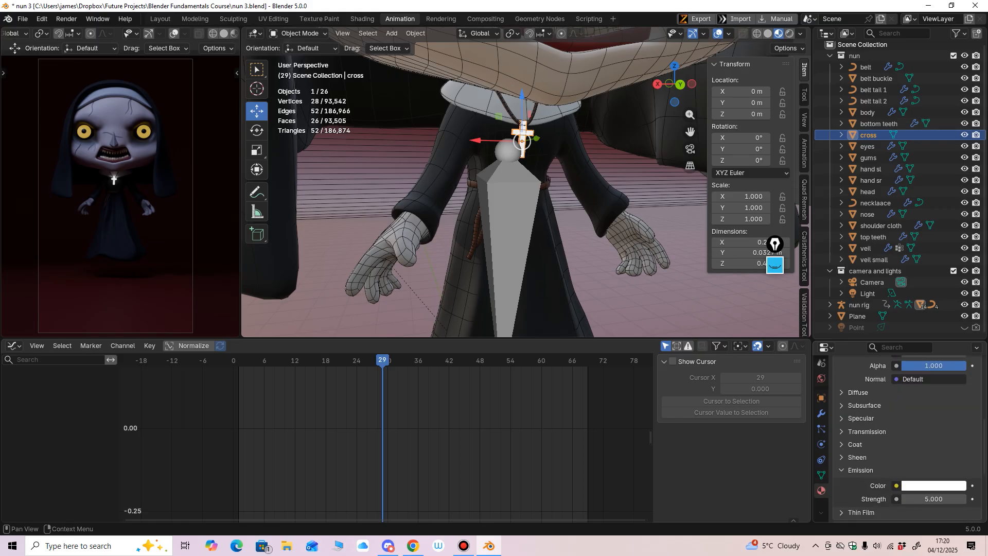
Try an emission strength of 10 on the cross's material and restore the strength to 5.
scroll(926, 437, "down", 3)
left_click(934, 437)
type("10")
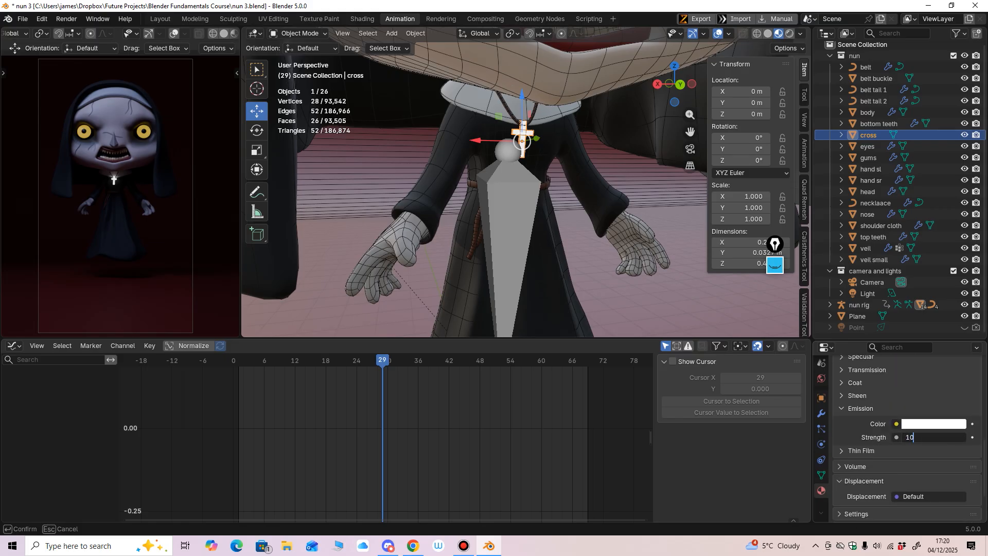
key("Return")
left_click(934, 437)
type("5")
key("Return")
middle_click_drag(592, 175, 592, 240, "ctrl")
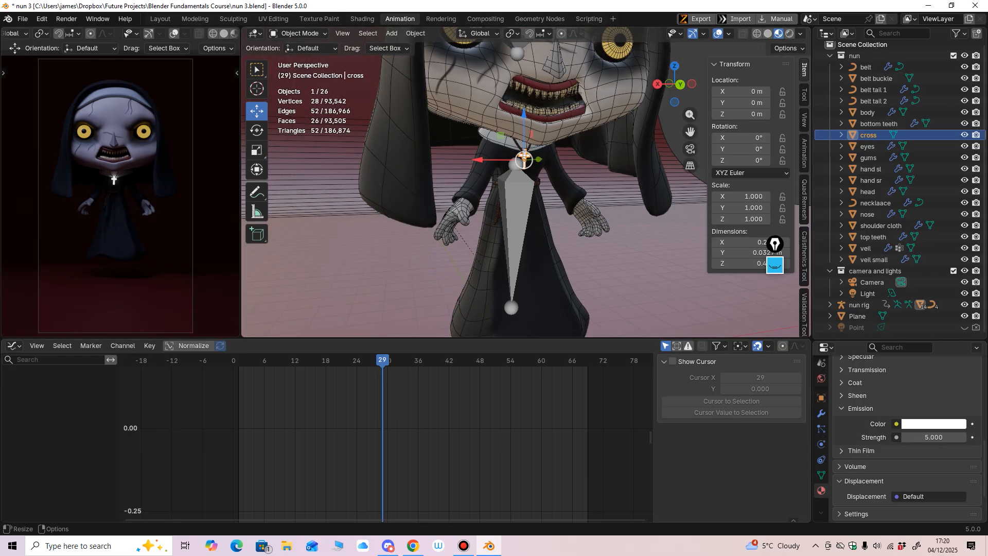
middle_click_drag(591, 175, 560, 243)
middle_click_drag(561, 206, 560, 242, "ctrl")
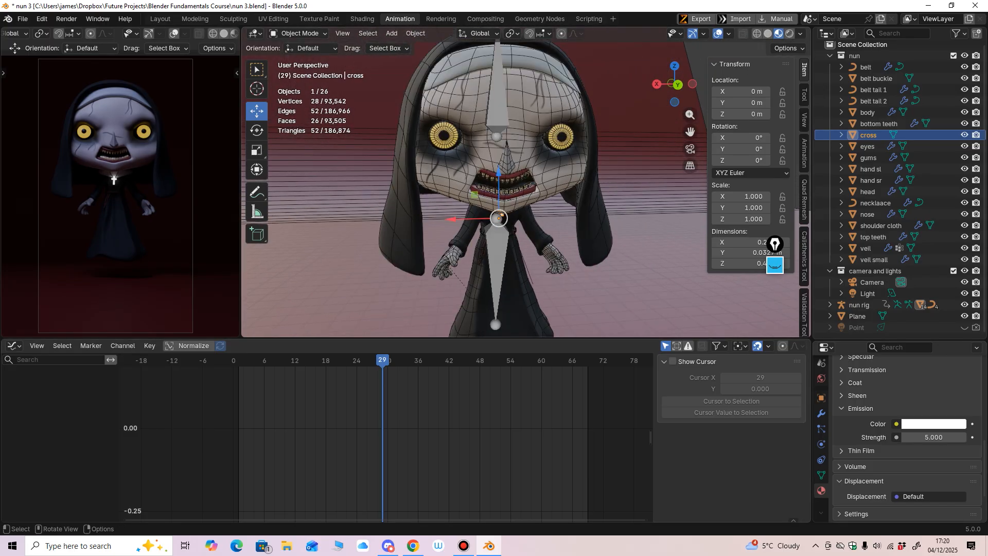
Select the area light and bring up its color, power and size settings.
middle_click_drag(546, 139, 528, 220, "ctrl")
left_click(474, 110)
middle_click_drag(494, 134, 420, 134)
middle_click_drag(419, 135, 426, 163, "shift")
scroll(905, 437, "up", 3)
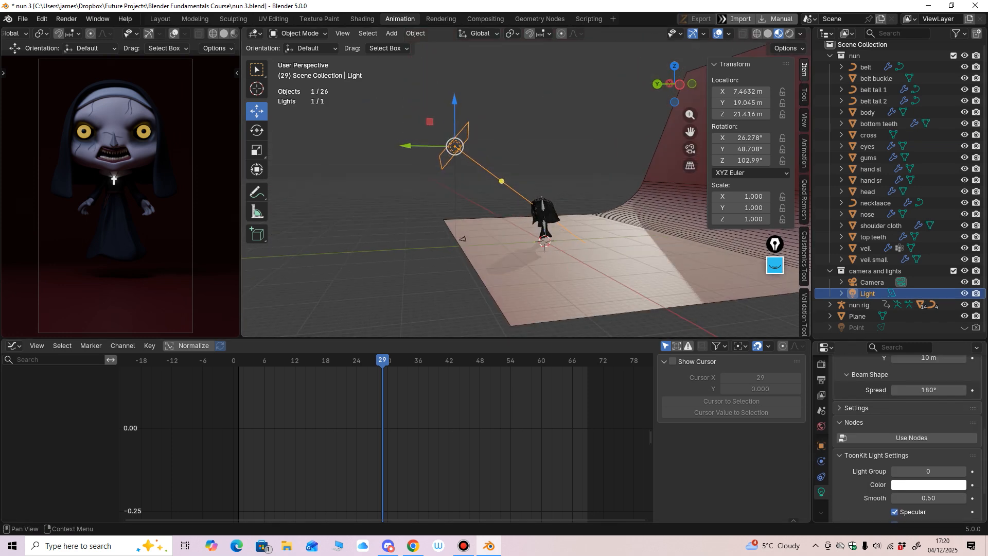
scroll(906, 437, "up", 5)
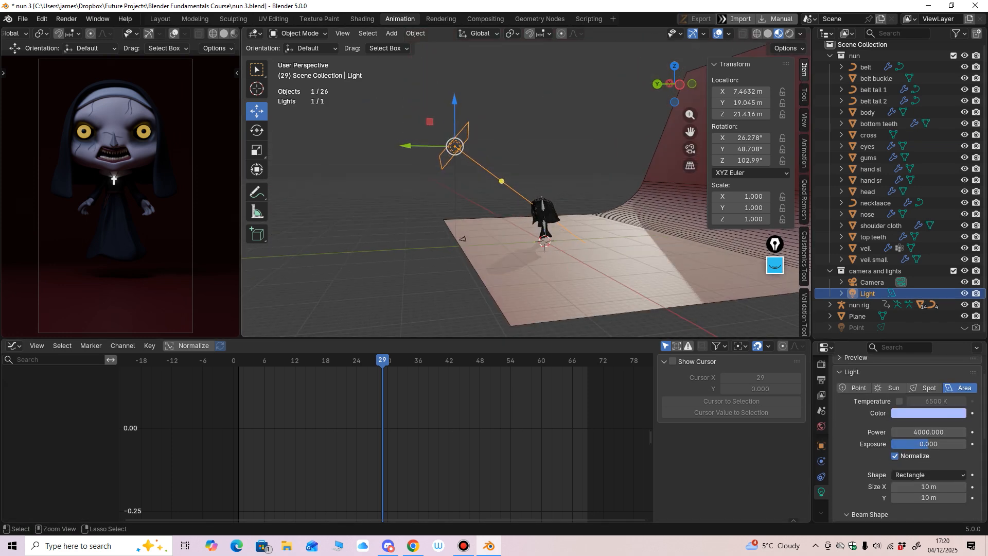
Render the current frame, inspect the whole image and close the render window.
middle_click_drag(525, 206, 525, 178, "ctrl")
key("F12")
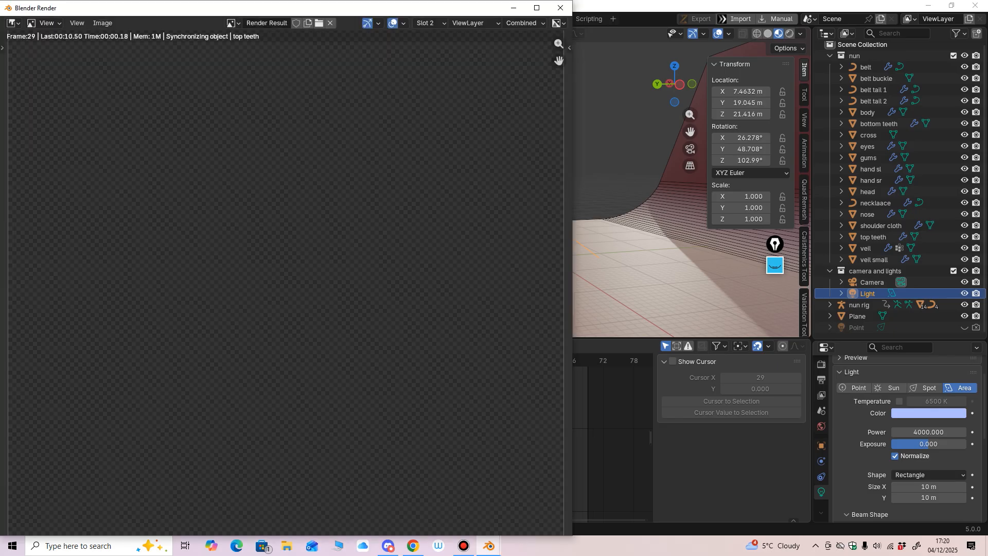
key("Home")
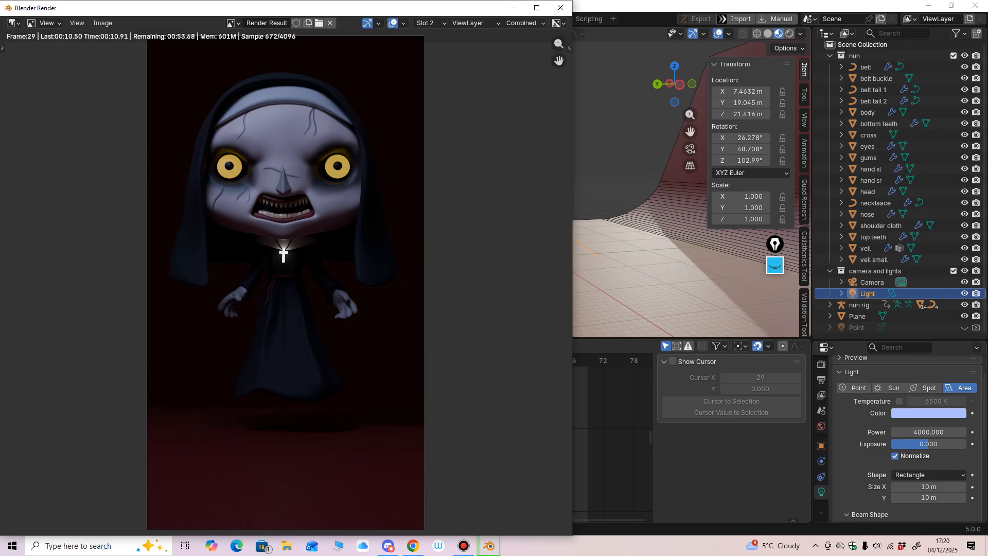
scroll(286, 283, "down", 1)
scroll(286, 282, "up", 1)
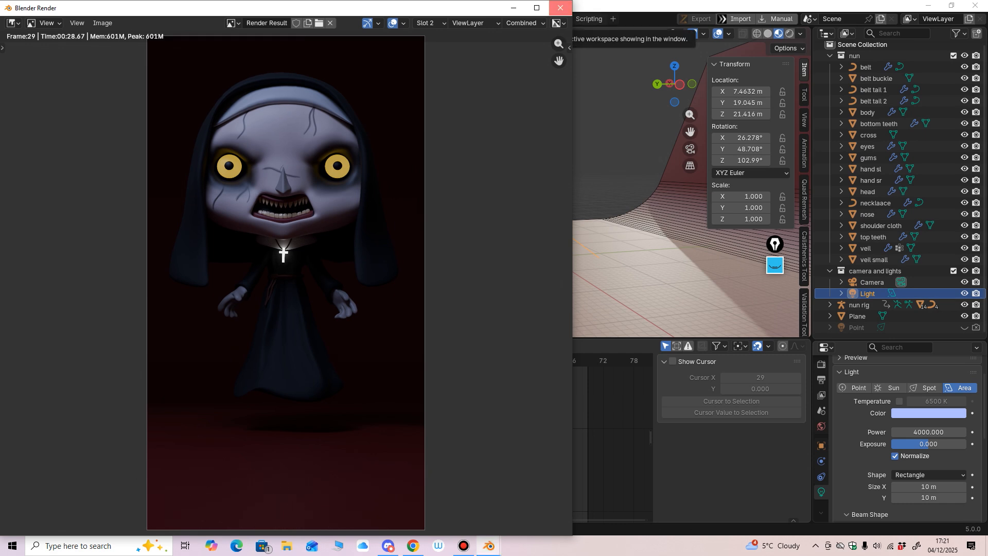
left_click(560, 8)
Select the veil and examine the surface settings of its material.
left_click(558, 221)
middle_click_drag(557, 220, 540, 100)
scroll(624, 192, "up", 6)
scroll(540, 101, "up", 4)
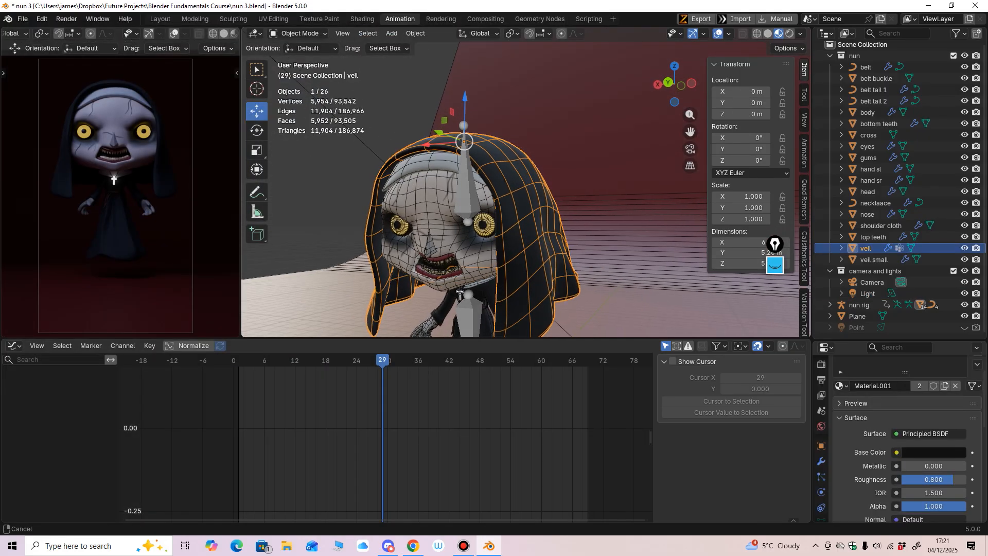
middle_click_drag(456, 300, 457, 241, "shift")
scroll(821, 487, "down", 2)
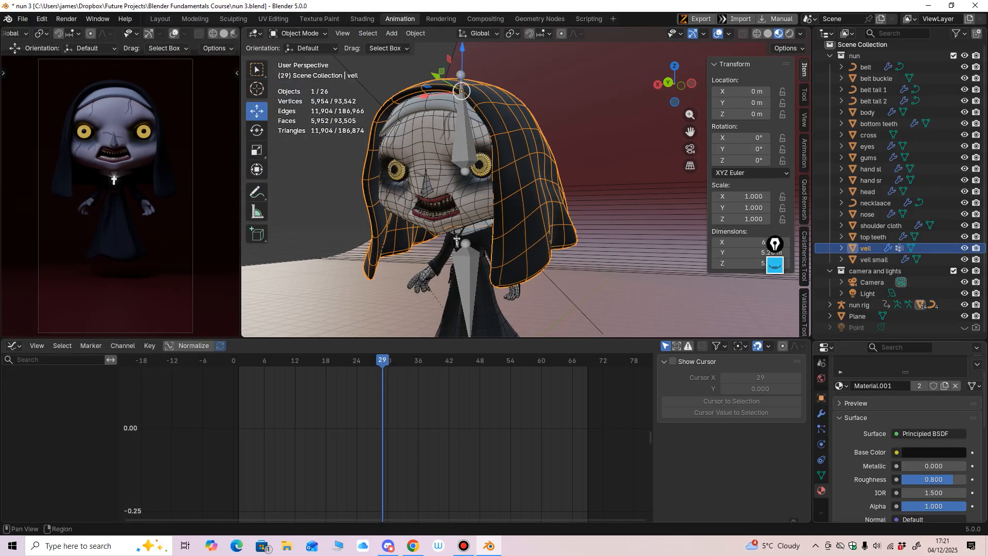
scroll(900, 448, "down", 4)
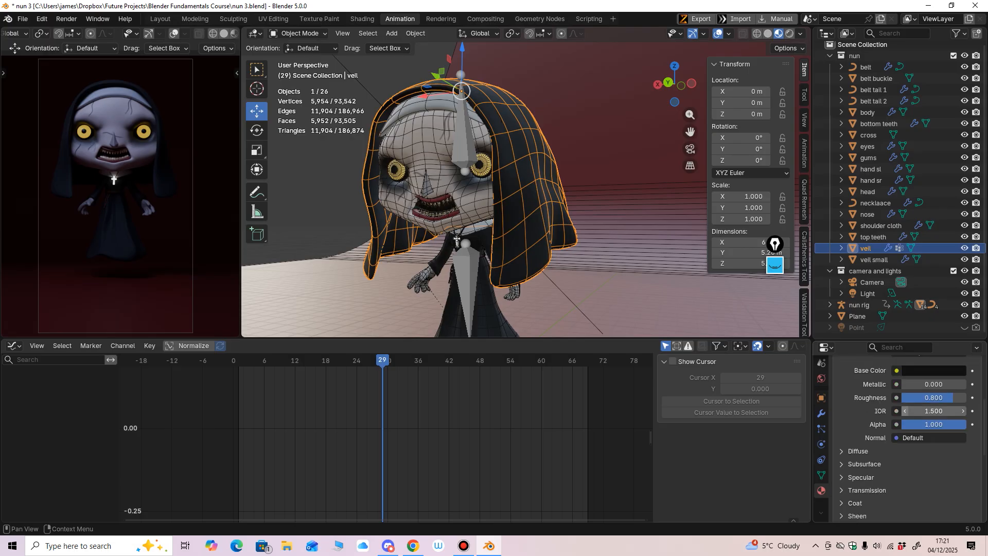
Examine the material settings of the gums and the top teeth, returning the selection to the gums.
middle_click_drag(453, 247, 453, 268)
scroll(465, 247, "up", 1)
scroll(481, 165, "up", 1)
scroll(454, 271, "up", 1)
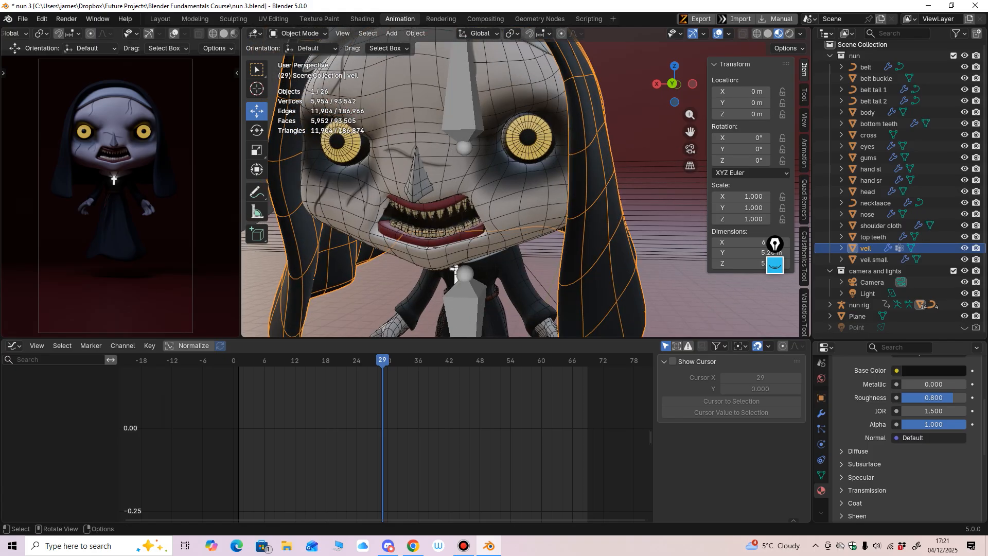
left_click(432, 241)
scroll(433, 237, "up", 2)
middle_click_drag(386, 236, 466, 198, "shift")
scroll(466, 198, "up", 1)
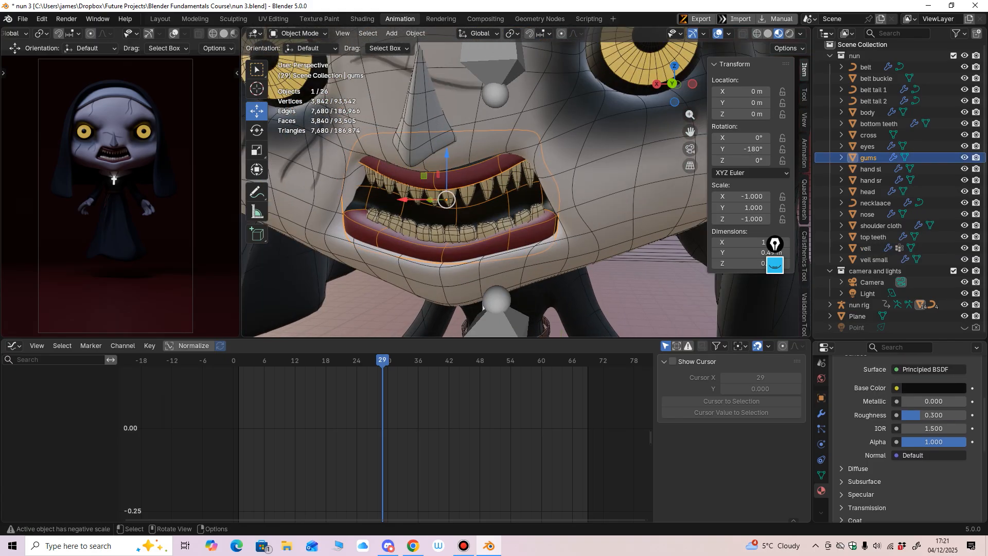
left_click(453, 195)
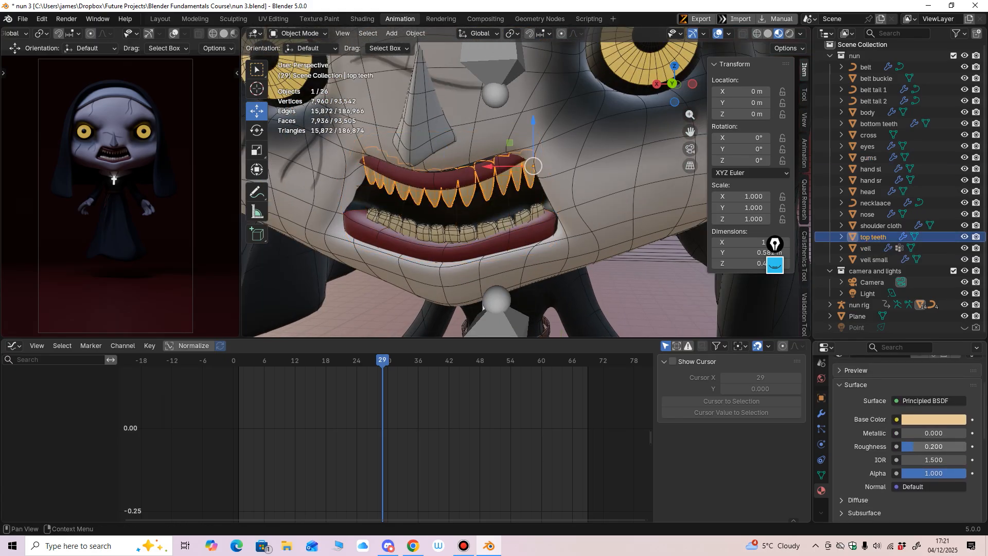
key("ctrl+z")
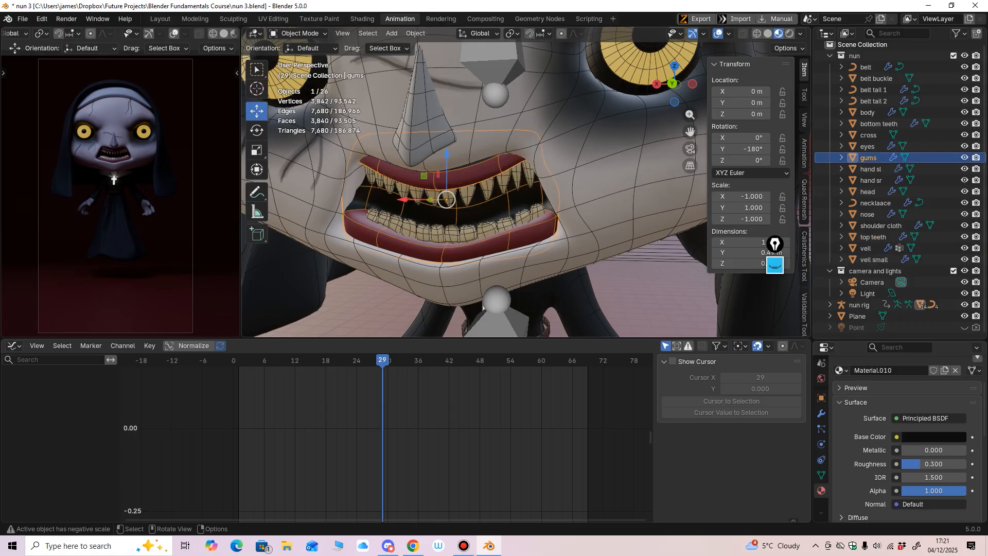
Render the current frame again and frame the nun's face and upper body in the result.
key("F12")
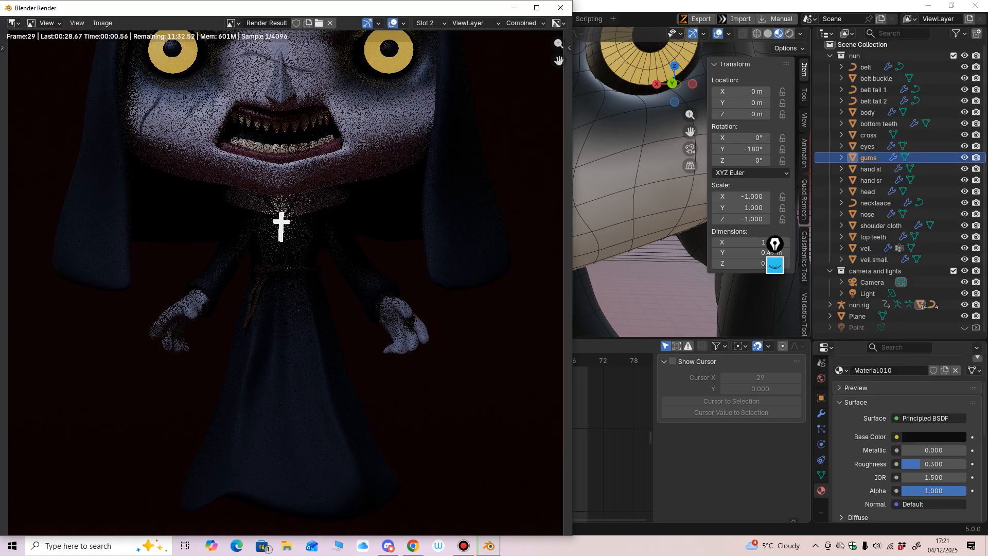
middle_click_drag(257, 124, 284, 282)
scroll(284, 282, "down", 3)
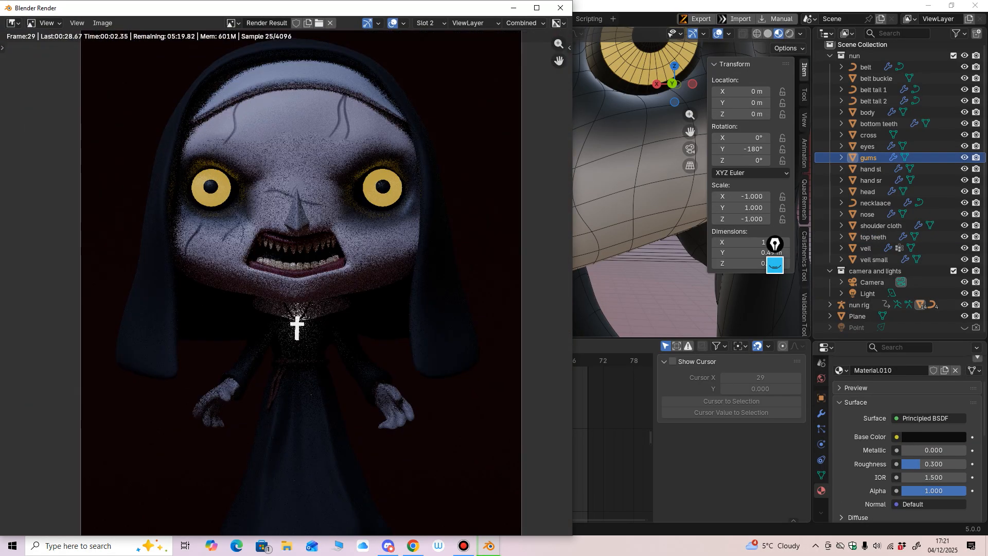
Mark the lower teeth, the dress folds and the veil's edges on the render with yellow pen strokes.
left_click(775, 264)
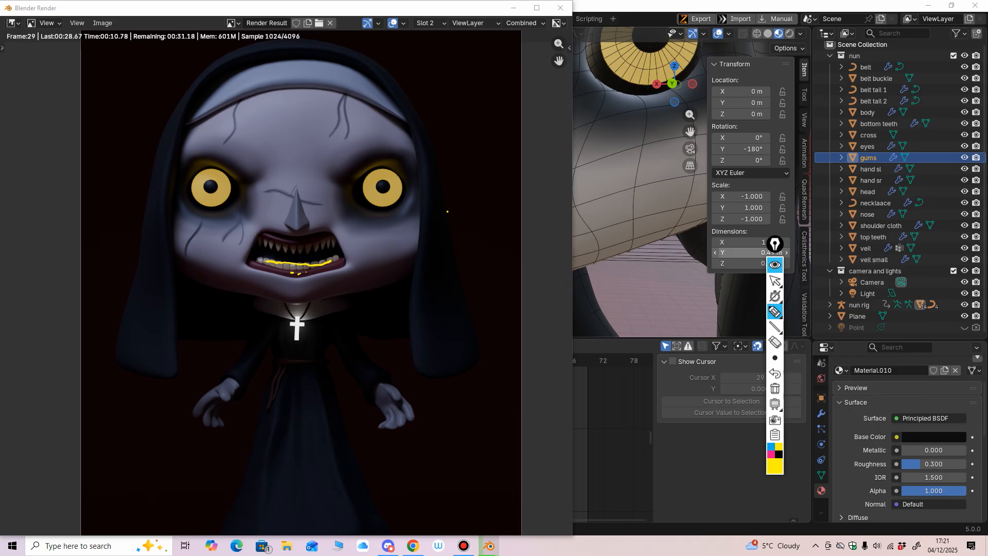
left_click_drag(315, 380, 342, 504)
left_click_drag(278, 393, 261, 494)
left_click(294, 433)
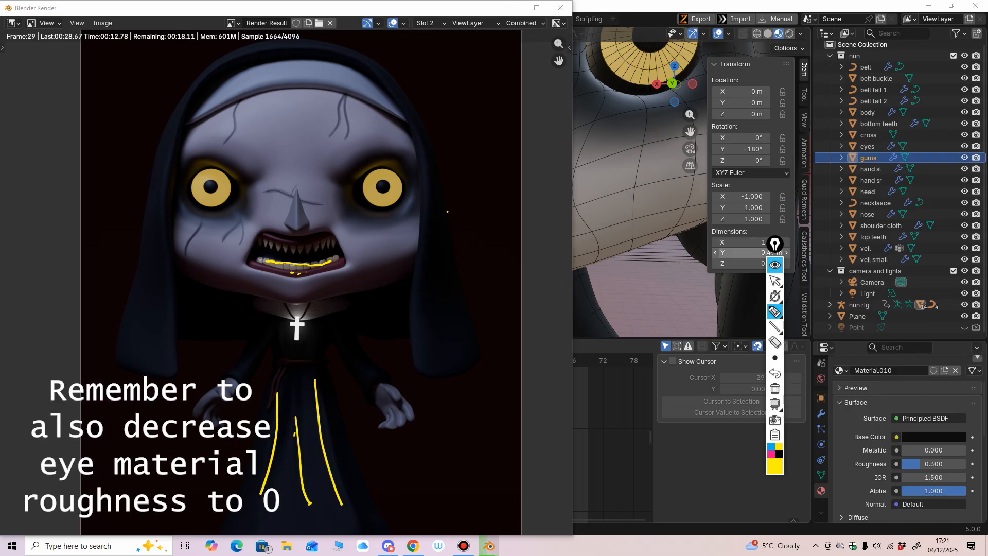
left_click_drag(152, 171, 129, 335)
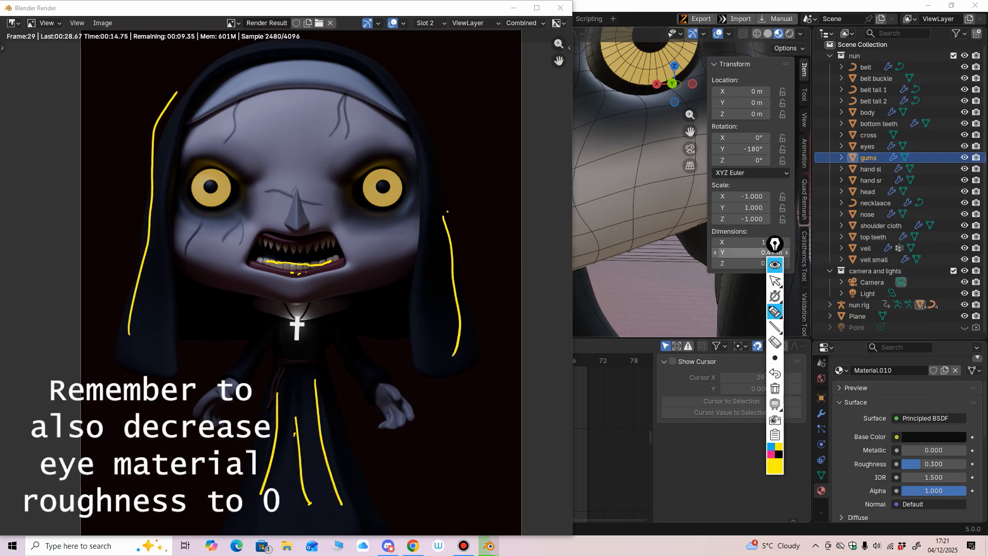
left_click_drag(166, 258, 191, 109)
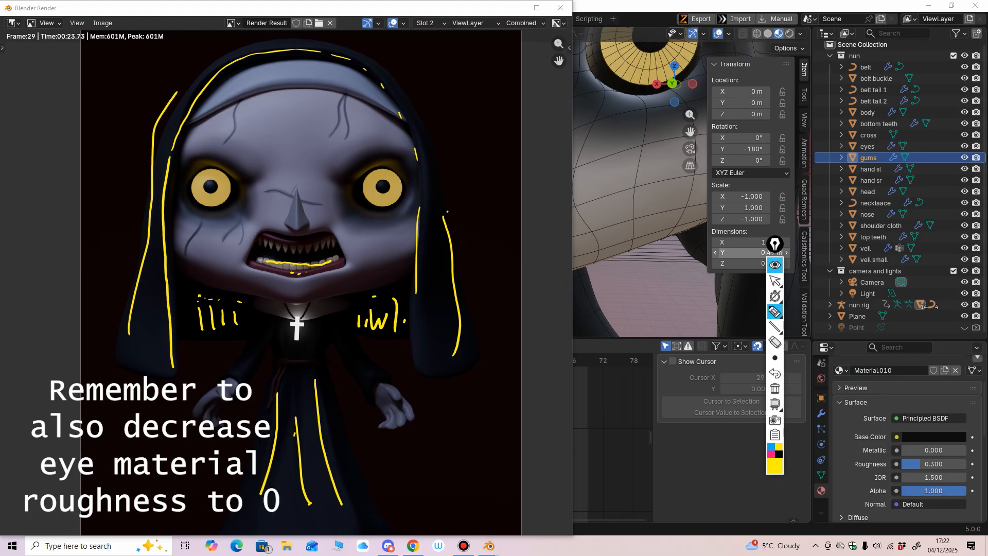
Erase the yellow pen marks from the screen over the rendered image.
left_click(775, 342)
mouse_move(455, 267)
left_mouse_down()
mouse_move(416, 154)
mouse_move(257, 55)
mouse_move(153, 133)
mouse_move(222, 319)
mouse_move(309, 463)
mouse_move(395, 314)
left_mouse_up()
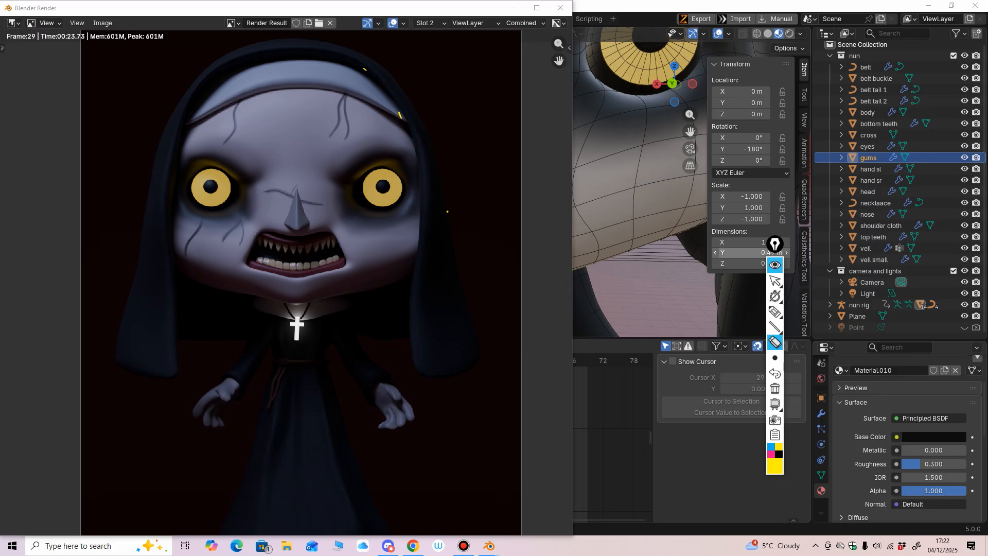
left_click(775, 281)
mouse_move(284, 284)
middle_mouse_down("ctrl")
mouse_move(288, 355)
mouse_move(292, 305)
mouse_move(276, 297)
middle_mouse_up("ctrl")
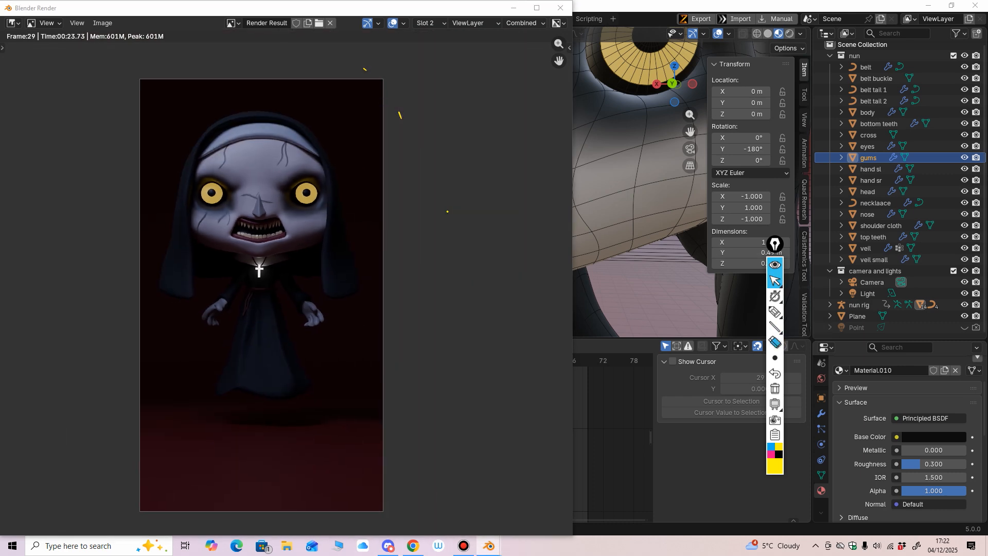
left_click(775, 342)
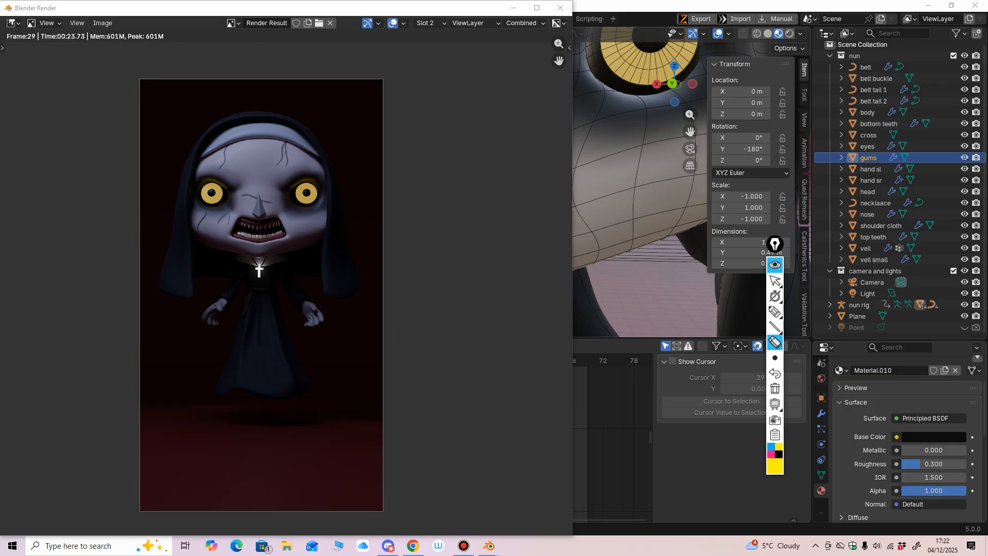
Return to normal pointer mode, close the render and enlarge the 3D viewports by shrinking the Graph Editor.
left_click(775, 280)
mouse_move(286, 309)
middle_mouse_down("ctrl")
mouse_move(286, 266)
mouse_move(286, 305)
mouse_move(286, 294)
middle_mouse_up("ctrl")
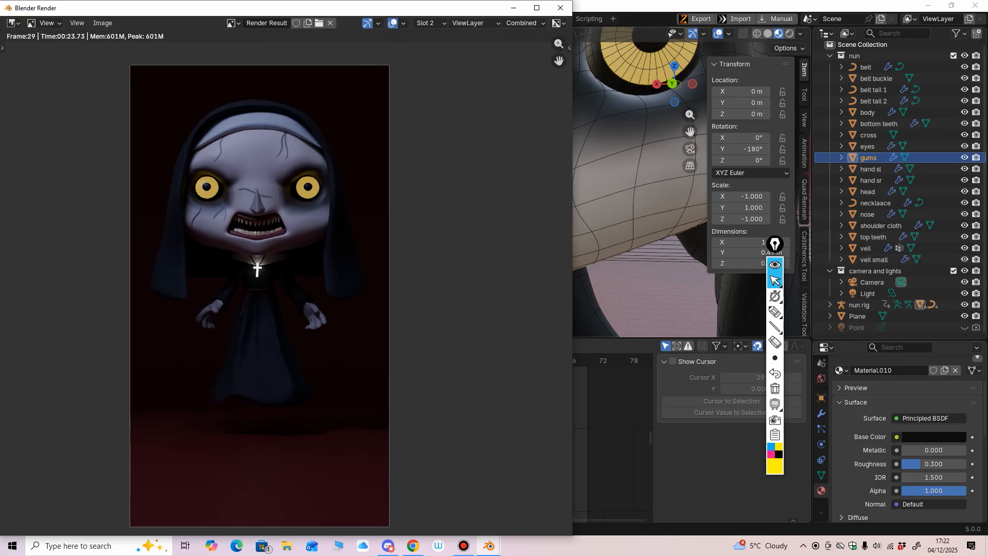
key("Escape")
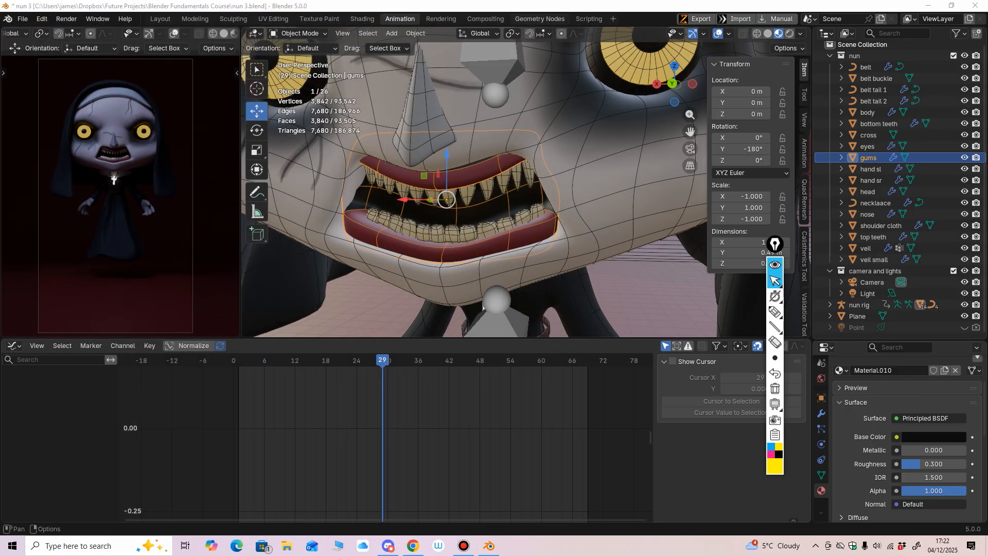
left_click_drag(483, 338, 484, 397)
scroll(514, 288, "down", 6)
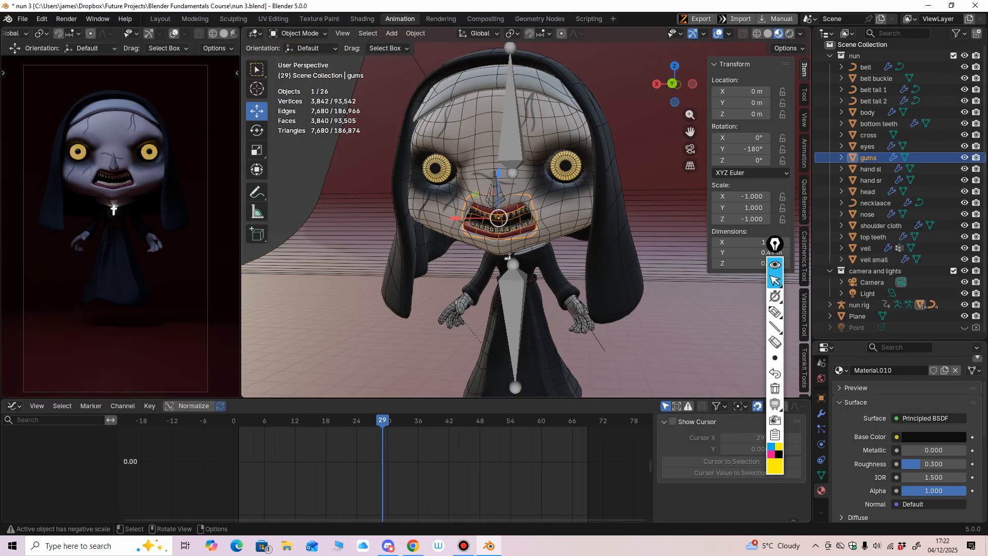
middle_click_drag(597, 224, 512, 188)
left_click_drag(483, 398, 483, 416)
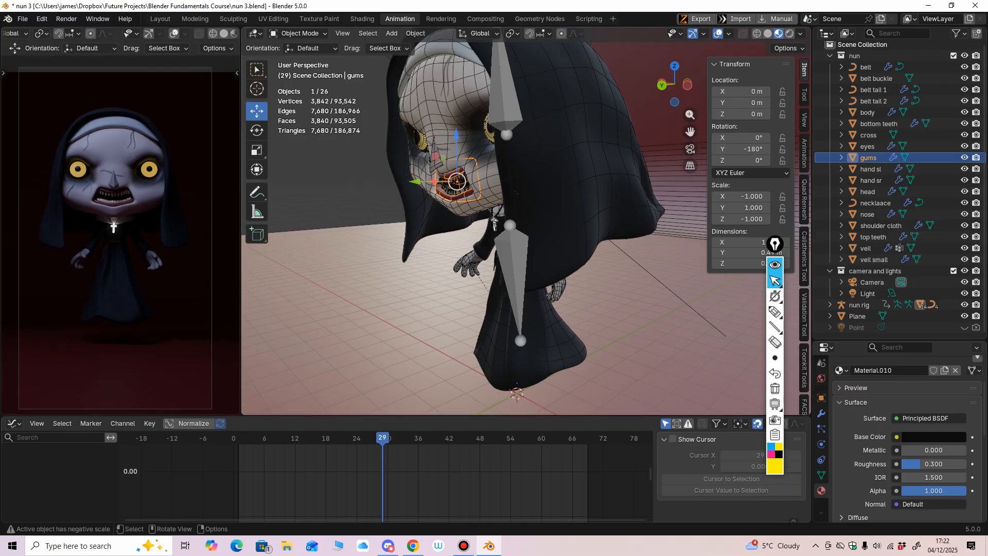
Open the Cycles render settings, review the sampling options and choose Accurate as the viewport denoising prefilter.
middle_click_drag(520, 222, 504, 222)
middle_click_drag(504, 222, 473, 220, "shift")
scroll(478, 218, "up", 1)
scroll(479, 220, "down", 2)
scroll(821, 412, "up", 4)
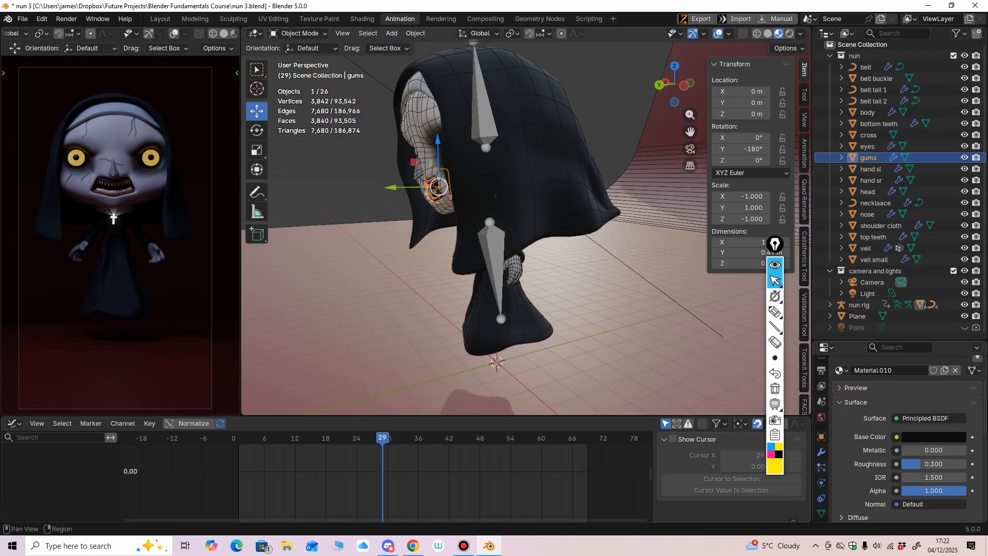
left_click(822, 385)
scroll(906, 437, "up", 2)
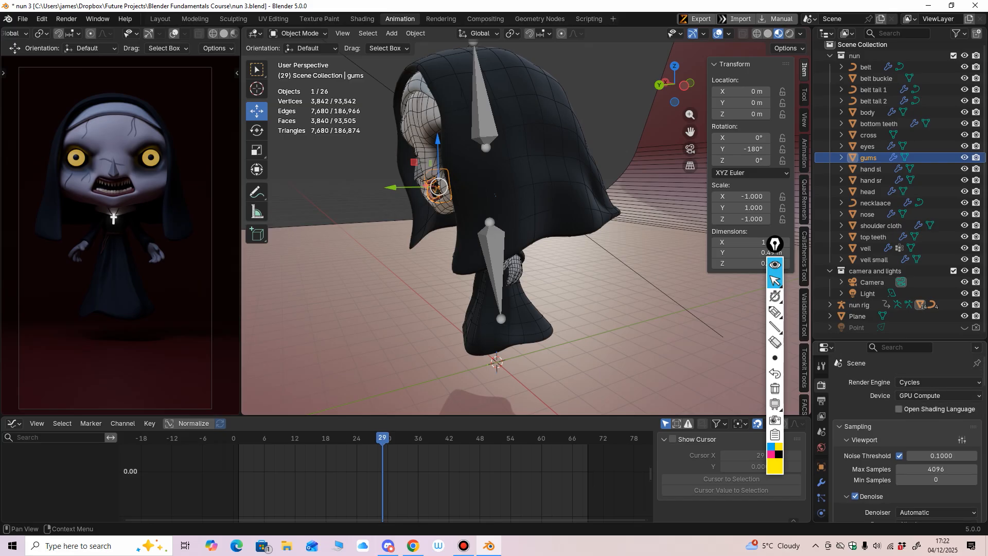
scroll(935, 406, "down", 4)
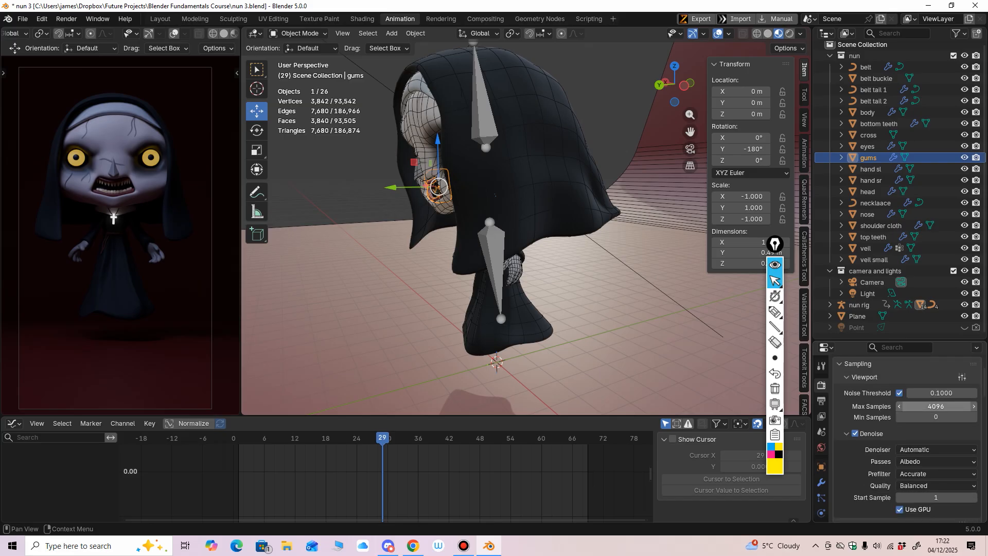
scroll(935, 406, "down", 3)
left_click(921, 430)
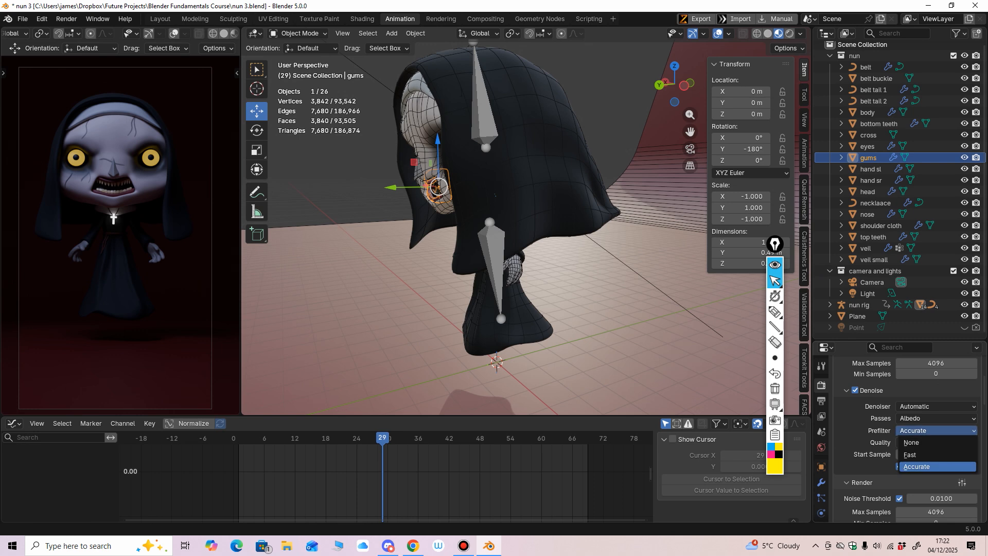
left_click(921, 466)
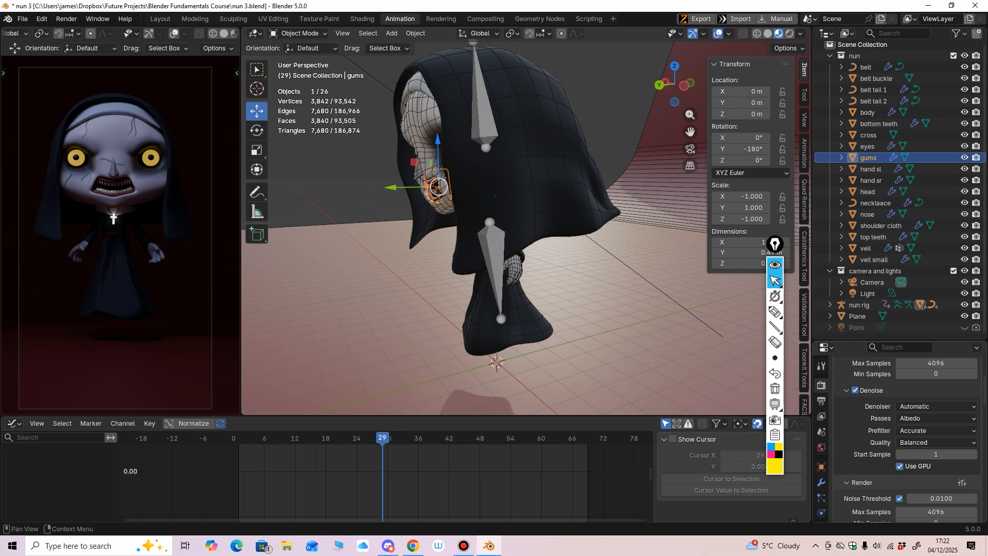
scroll(907, 439, "down", 3)
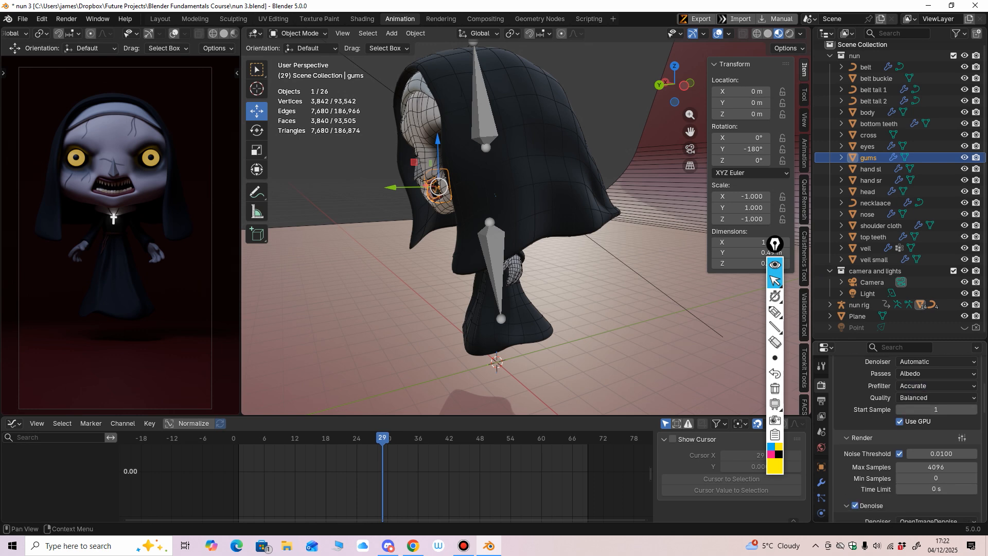
scroll(906, 439, "up", 4)
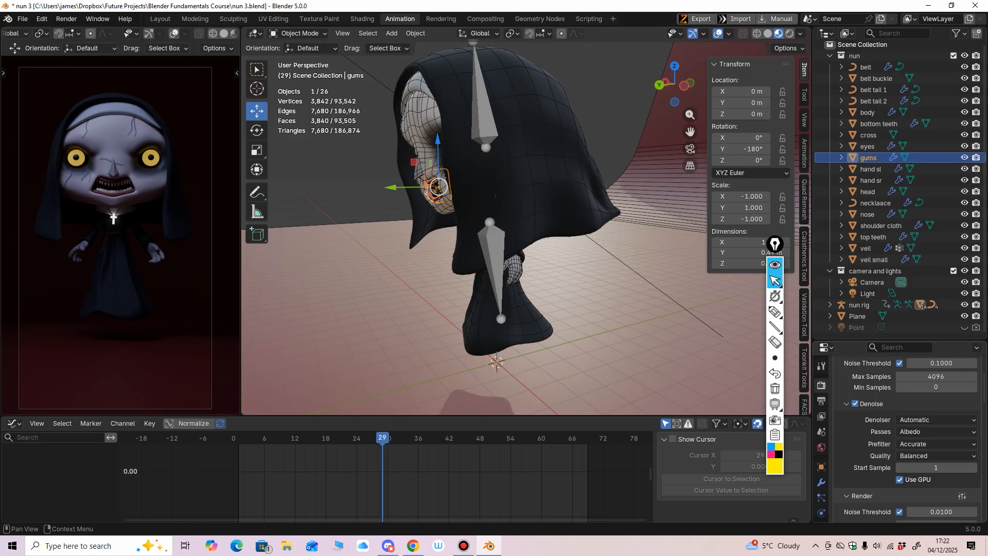
Play the animation with the nun shown at a three-quarter angle.
middle_click_drag(479, 221, 516, 223)
scroll(535, 222, "down", 2)
key("space")
scroll(516, 222, "down", 1)
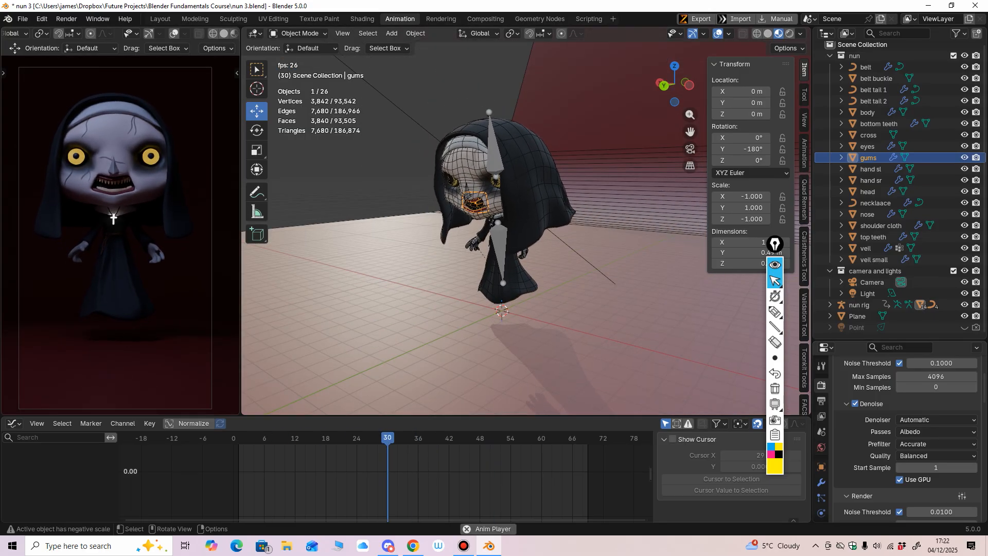
Switch the camera viewport to Material Preview shading and select the backdrop plane.
scroll(206, 34, "down", 2)
left_click(203, 34)
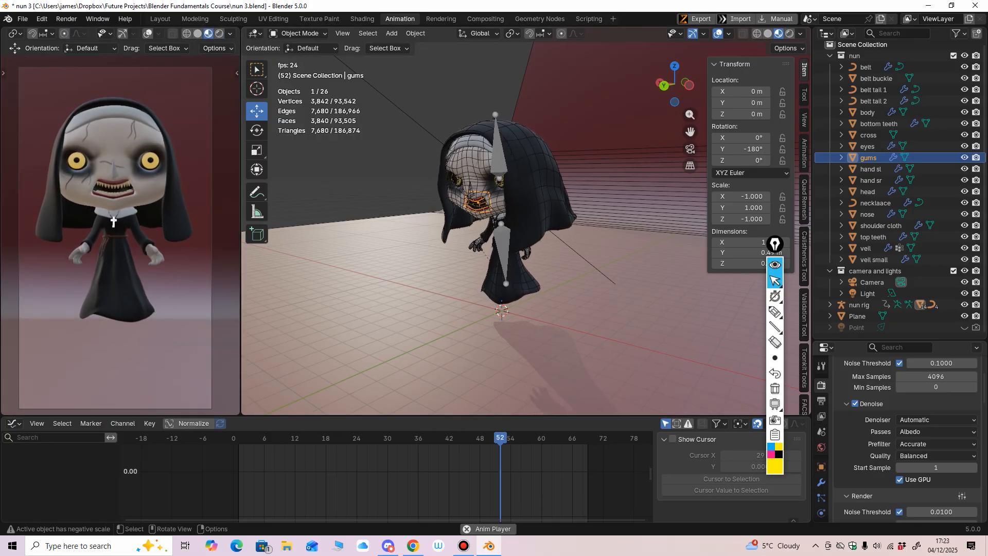
scroll(525, 229, "down", 4)
left_click(612, 267)
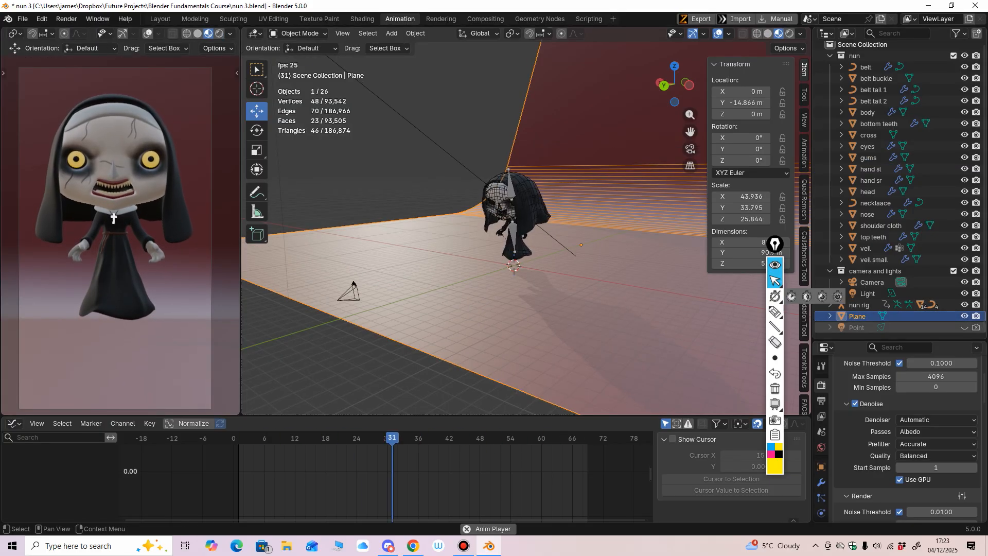
Darken the backdrop plane's red base colour slightly in its material settings.
scroll(821, 484, "down", 3)
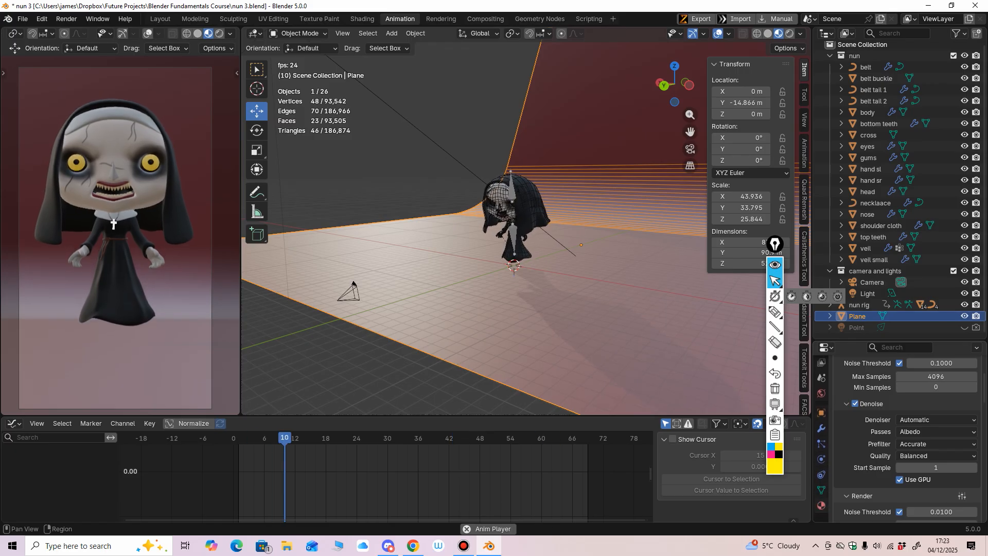
left_click(822, 505)
left_click(933, 424)
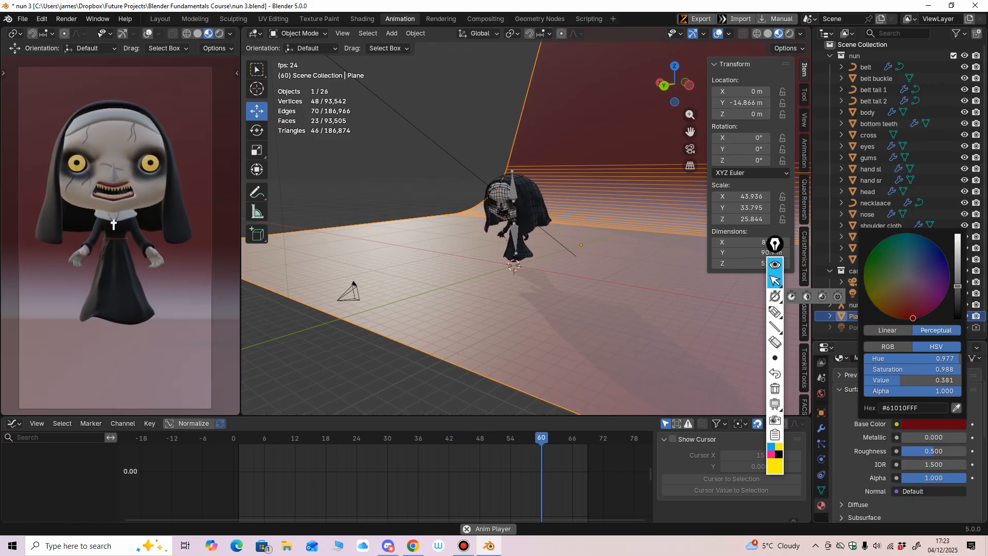
left_click_drag(958, 285, 958, 288)
Check the backdrop behind the nun from the front and render a test image.
mouse_move(581, 293)
middle_mouse_down()
mouse_move(636, 293)
mouse_move(596, 293)
middle_mouse_up()
scroll(597, 293, "down", 2)
scroll(636, 293, "up", 2)
scroll(596, 293, "up", 1)
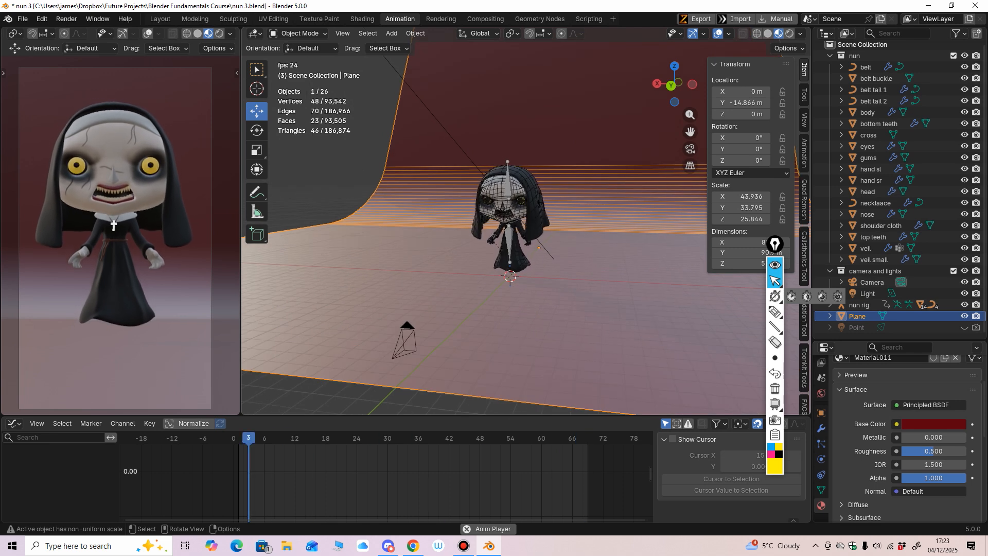
middle_click_drag(595, 294, 617, 295)
scroll(582, 294, "up", 1)
scroll(617, 294, "up", 2)
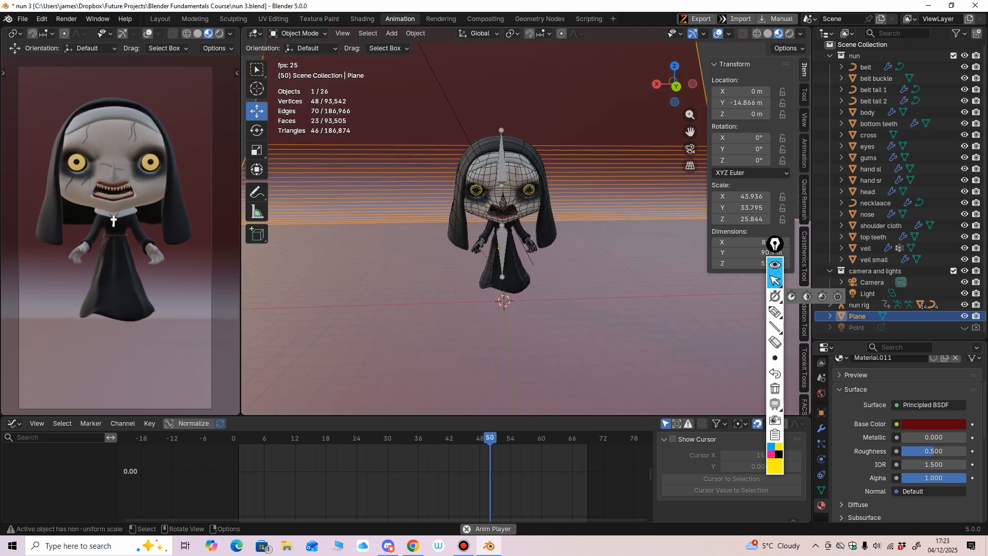
key("F12")
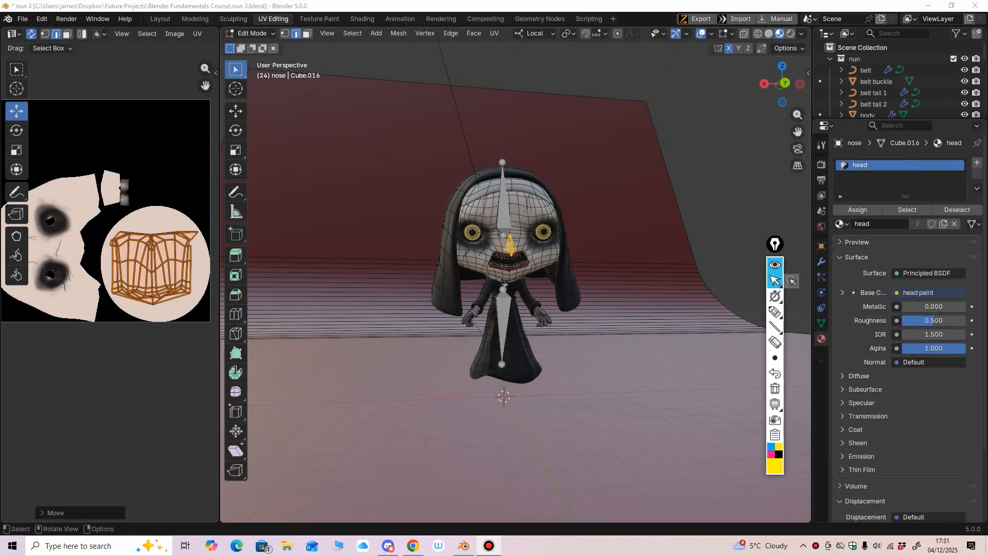
Take a close look at the nun's nose mesh and return it from Edit Mode to Object Mode.
scroll(514, 283, "up", 5)
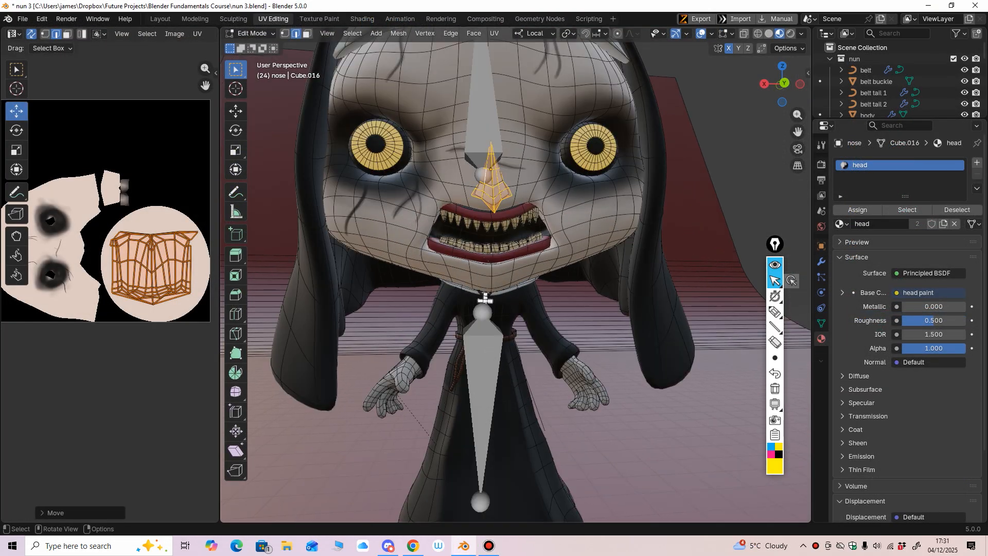
scroll(485, 298, "up", 5)
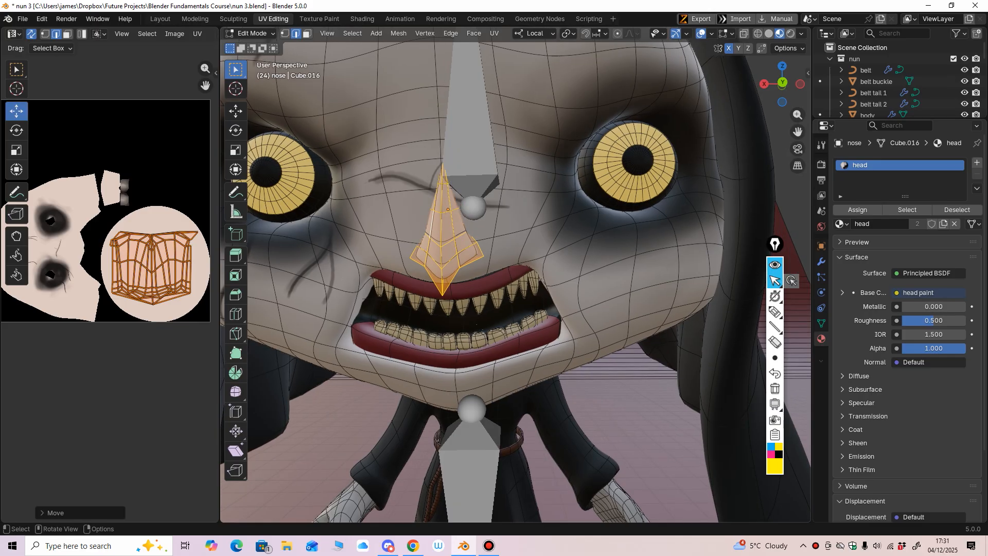
scroll(485, 297, "down", 2)
scroll(485, 297, "up", 3)
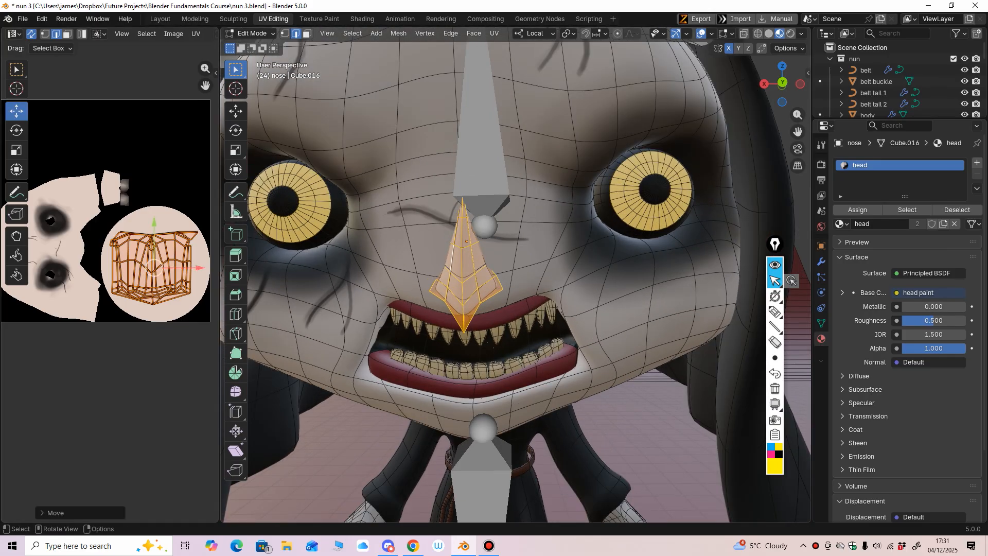
scroll(485, 297, "down", 2)
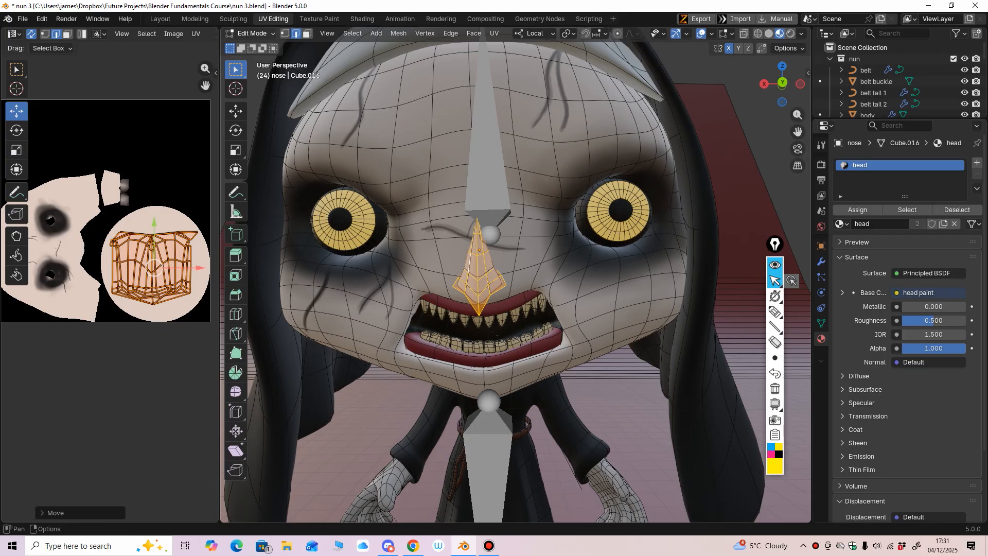
left_click(252, 33)
left_click(263, 55)
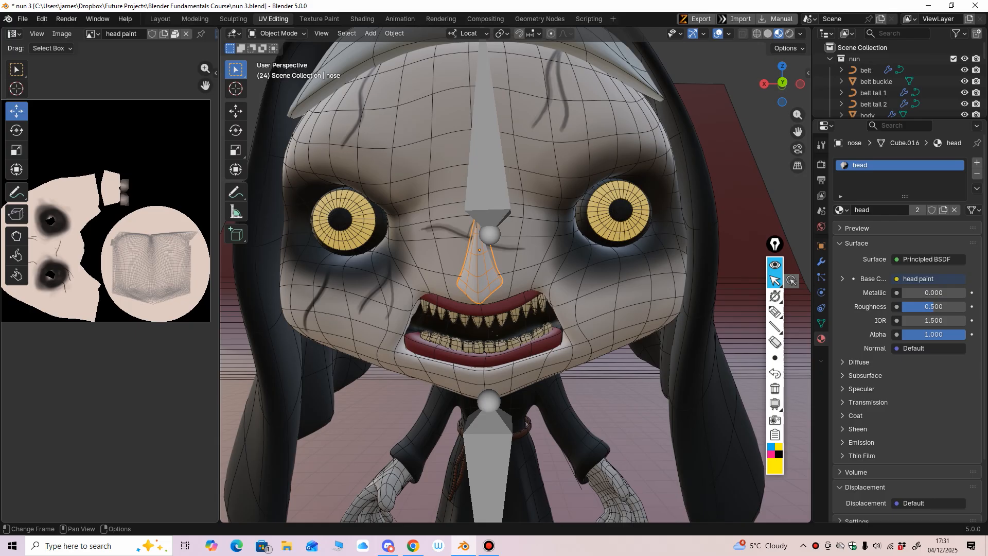
Select the nun rig and switch to the Animation workspace.
scroll(106, 288, "down", 1)
scroll(514, 278, "down", 5)
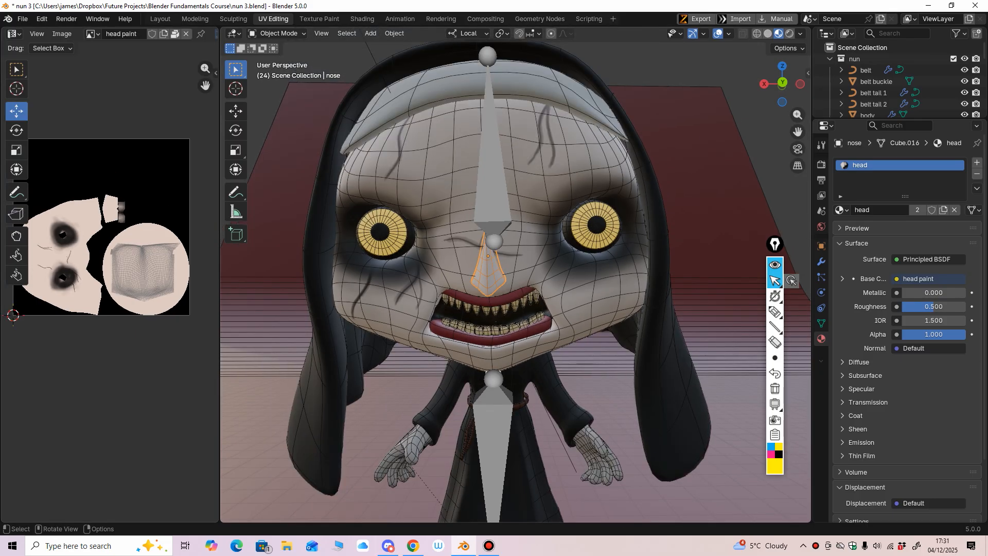
left_click(505, 318)
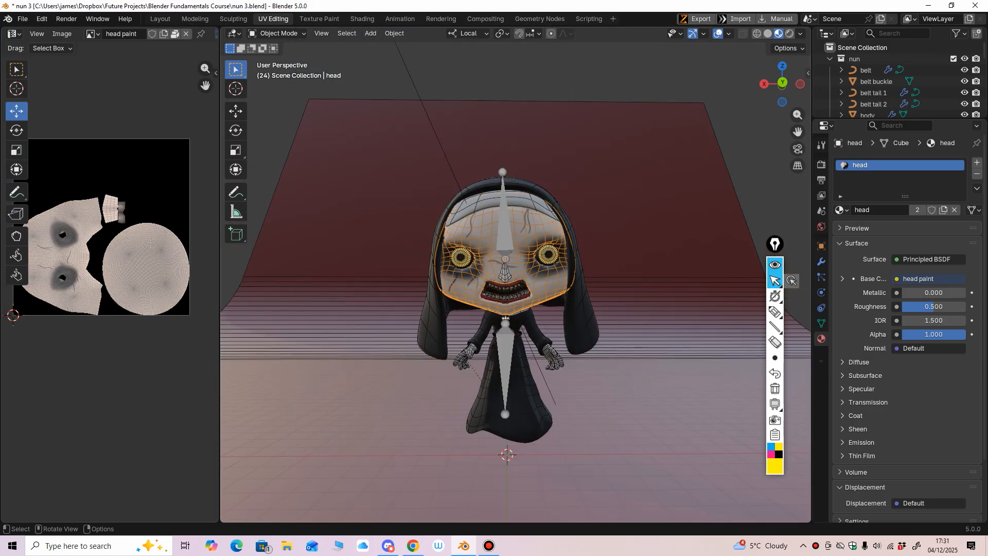
left_click(506, 355)
middle_click_drag(505, 355, 506, 334, "alt")
left_click(400, 19)
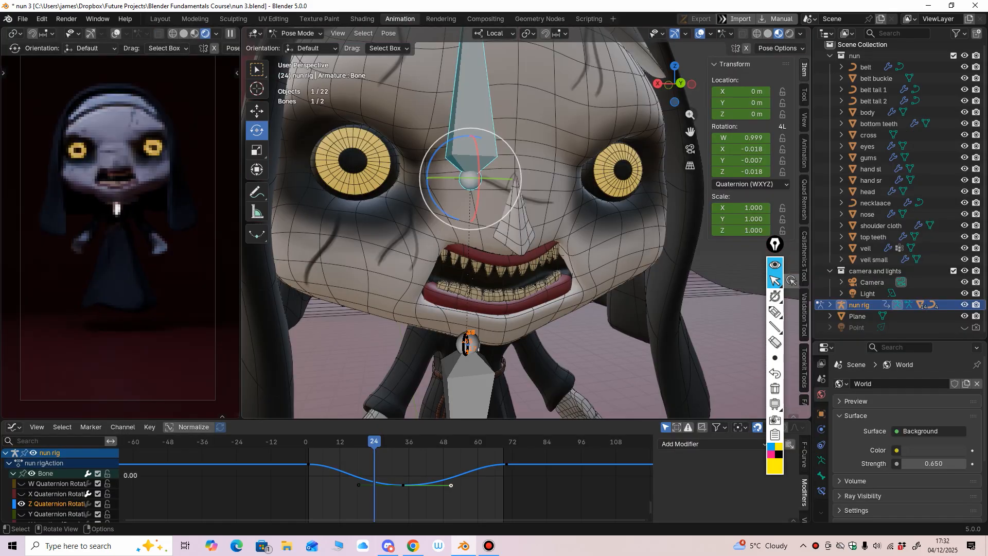
Enlarge the Graph Editor, recentre the nun in the camera viewport and go to frame 1.
left_click_drag(402, 422, 401, 371)
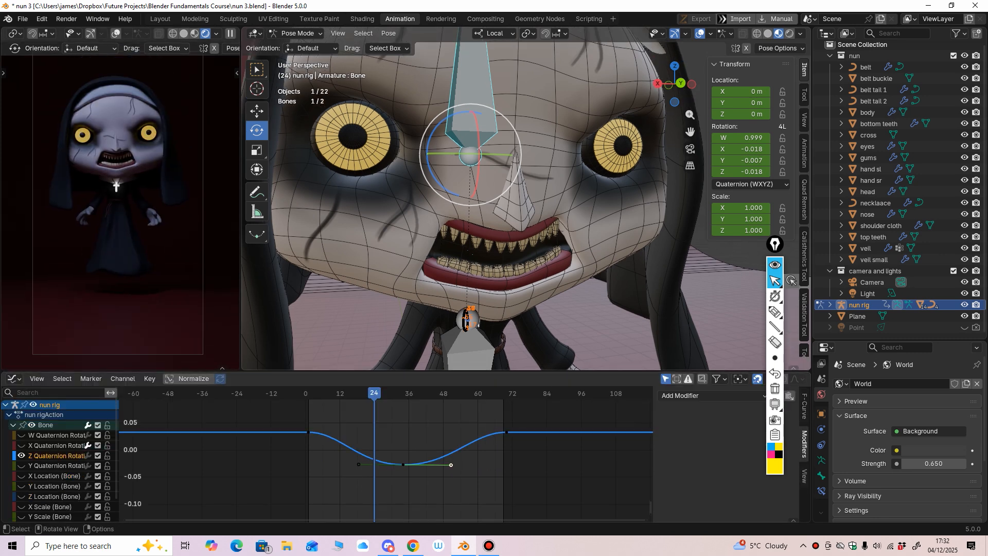
mouse_move(121, 201)
middle_mouse_down("shift")
mouse_move(126, 221)
mouse_move(121, 211)
middle_mouse_up("shift")
left_click(308, 393)
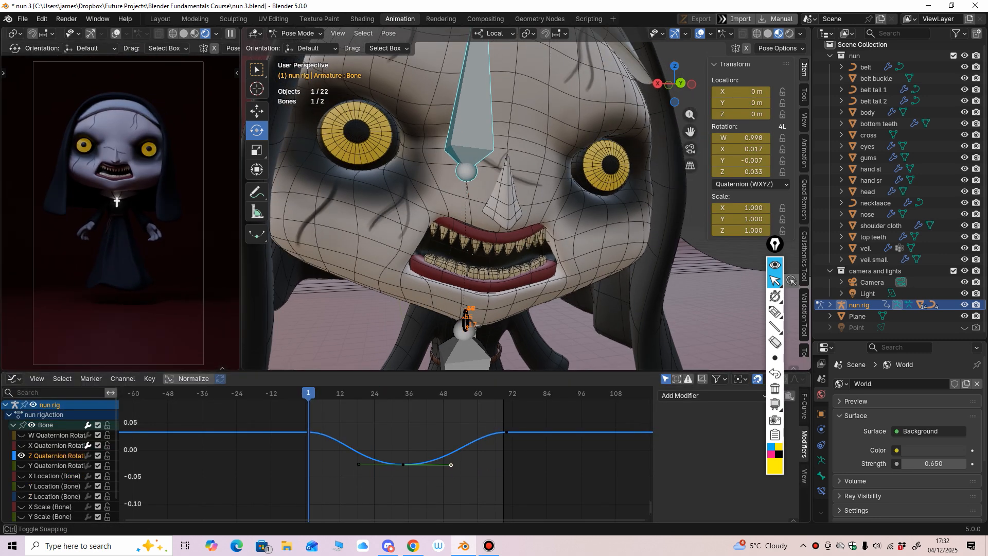
Mark the nun's eye line, face centre and mouth line with yellow pen lines and compare the pose up to frame 11.
left_click(775, 312)
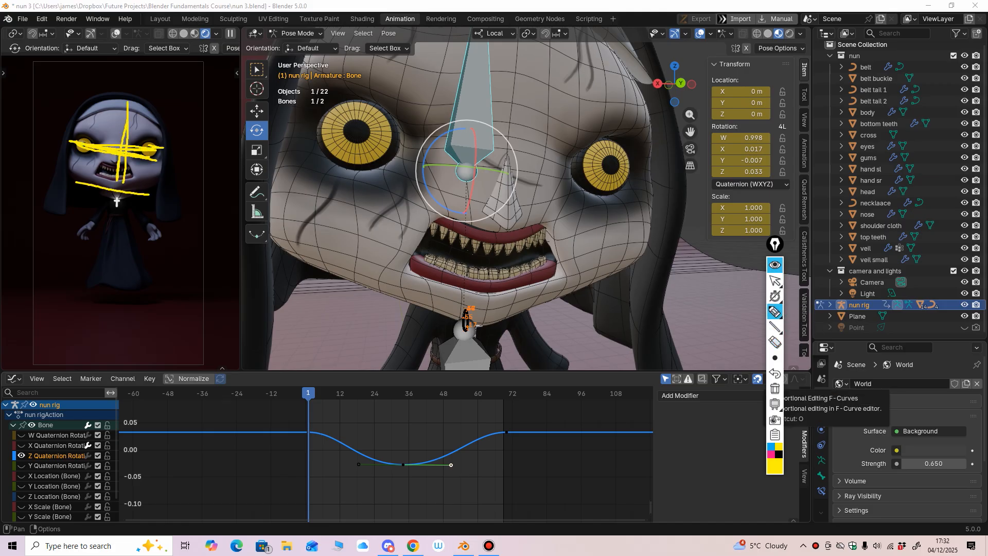
left_click(775, 280)
mouse_move(308, 393)
left_mouse_down()
mouse_move(435, 393)
mouse_move(337, 394)
left_mouse_up()
left_click(775, 342)
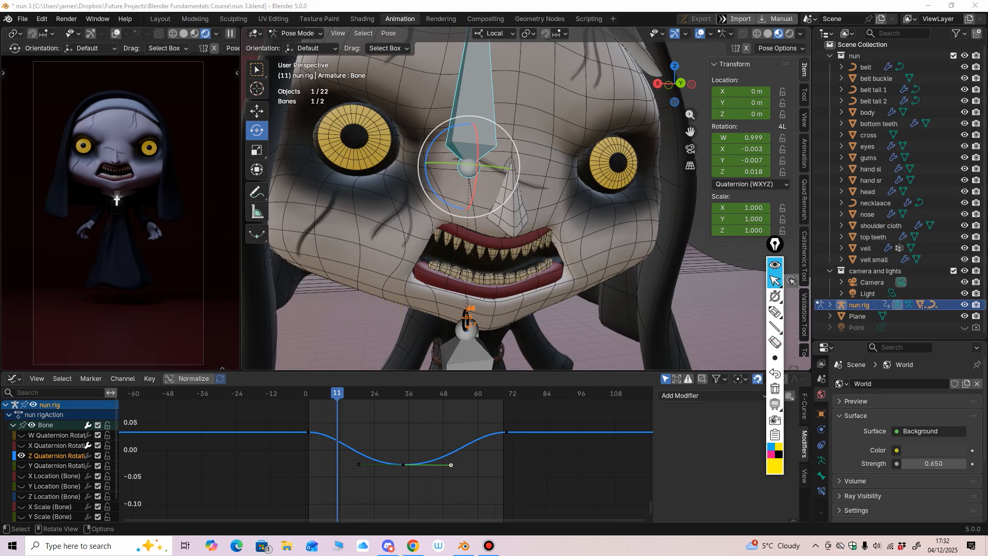
Play the head animation with the nun seen from the front.
left_click(316, 393)
scroll(489, 272, "down", 3)
middle_click_drag(507, 271, 482, 271)
key("space")
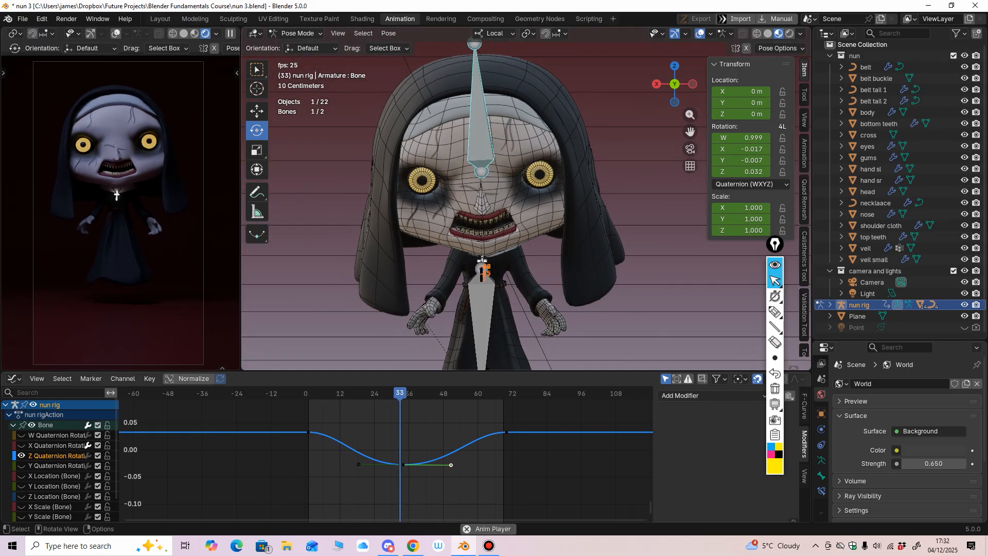